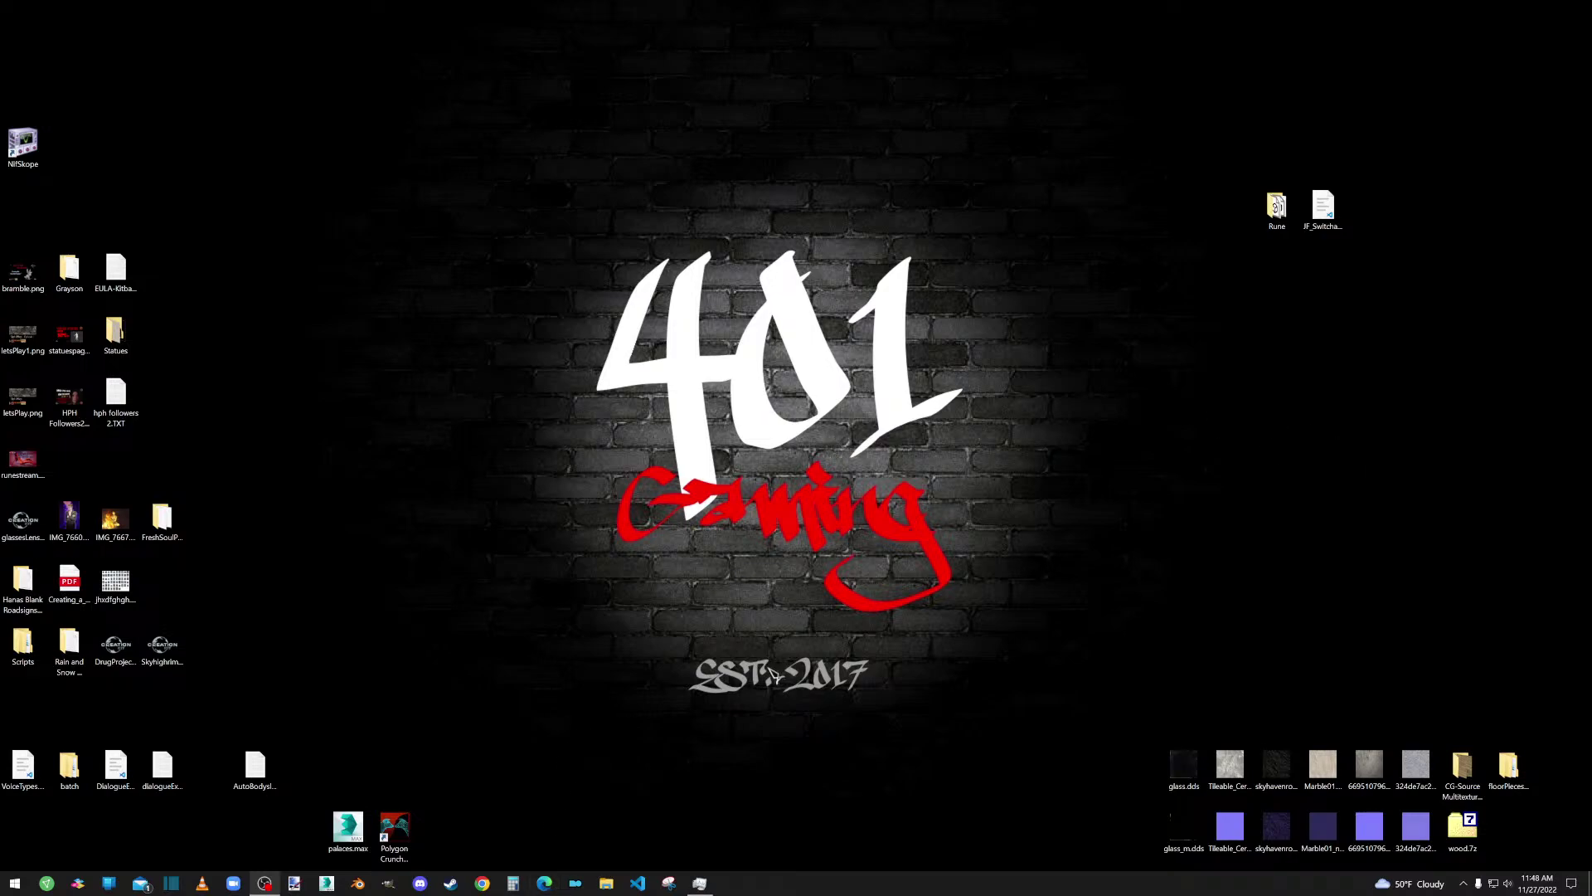
Step: Switch to the Edge browser, go to the KitBash3D site and show its full kit collections
click(545, 885)
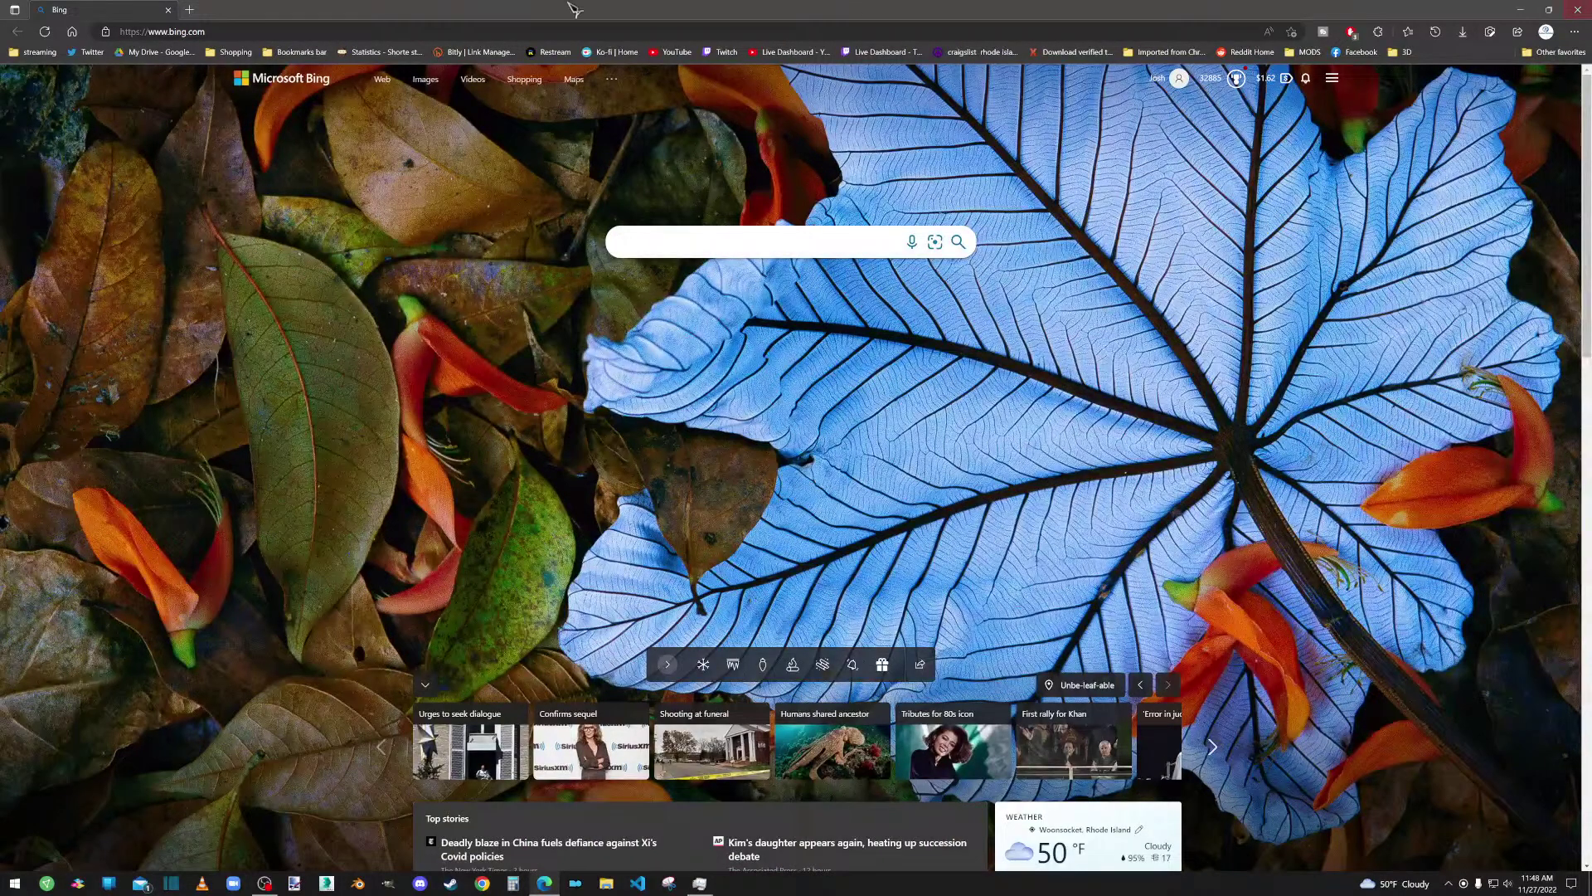
click(170, 33)
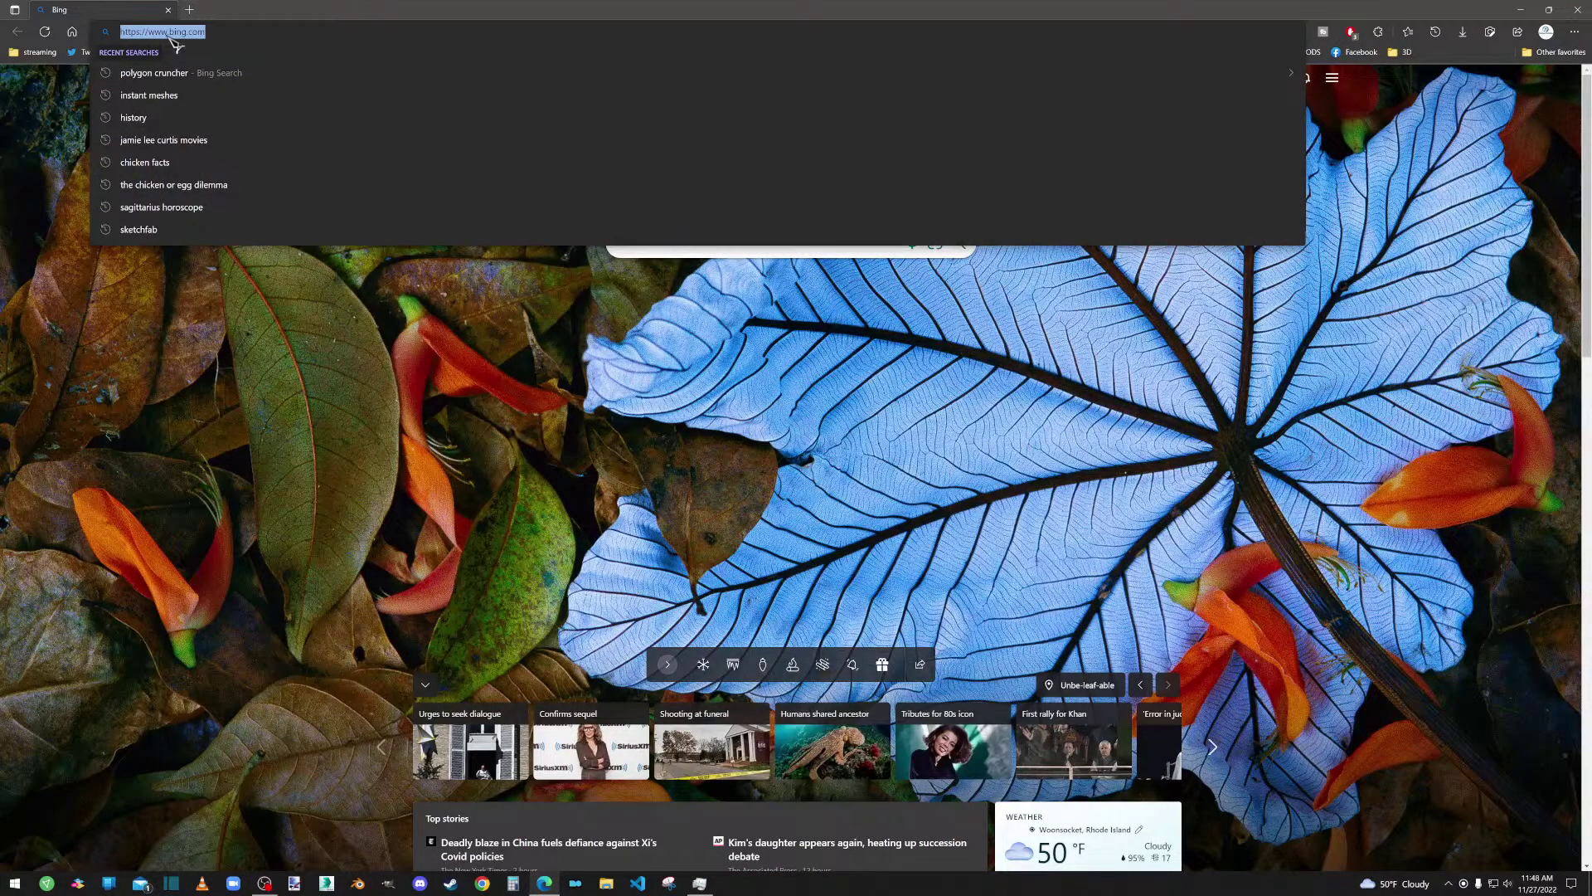
text(kit)
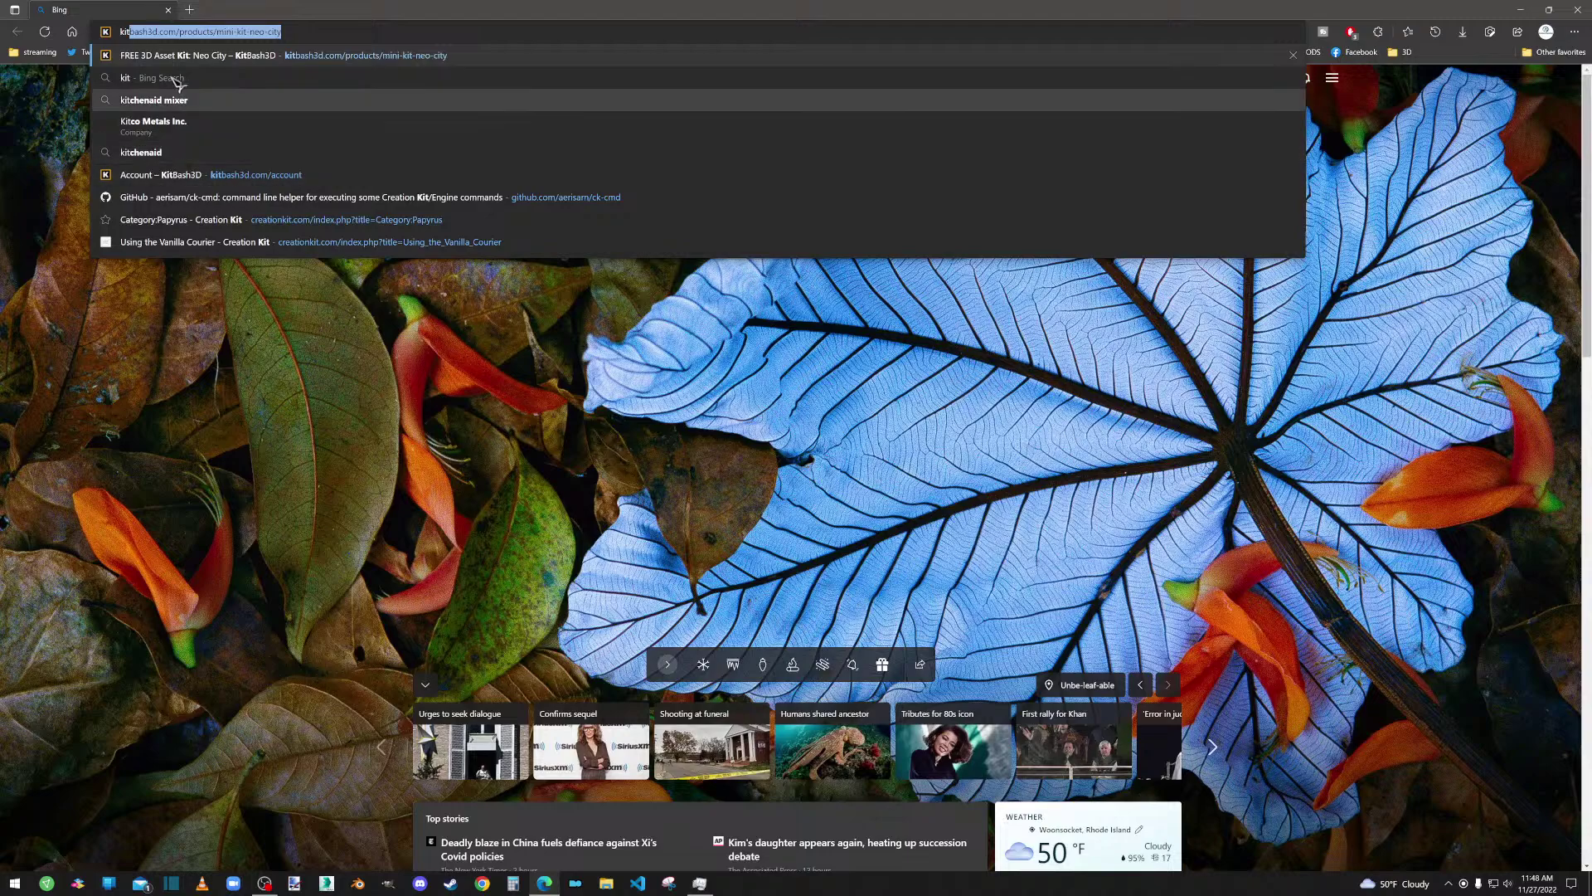
key(Return)
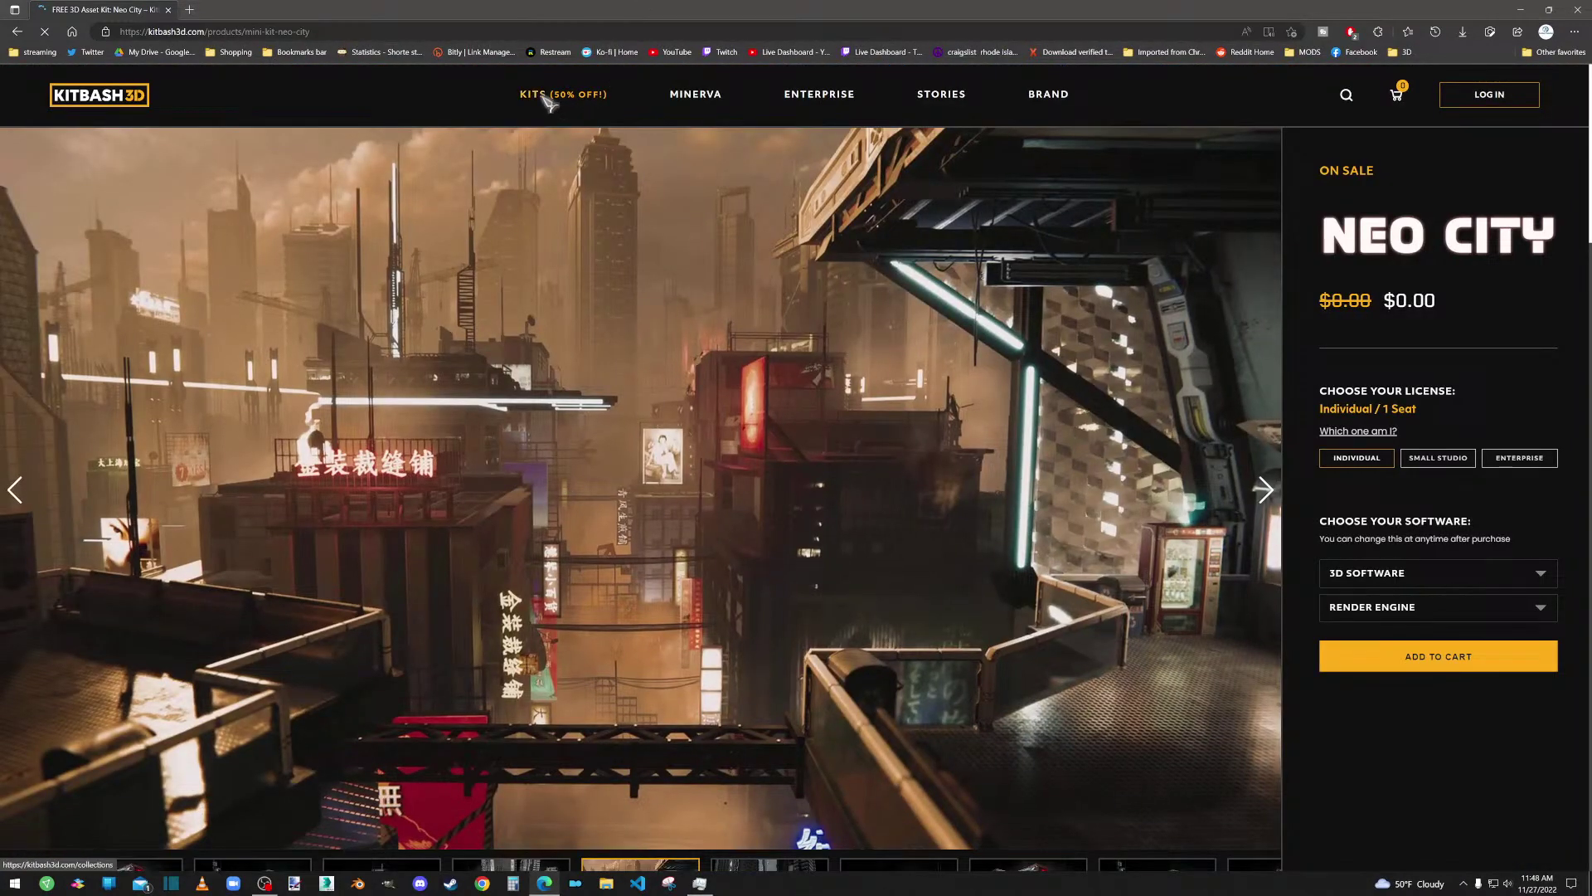
click(552, 101)
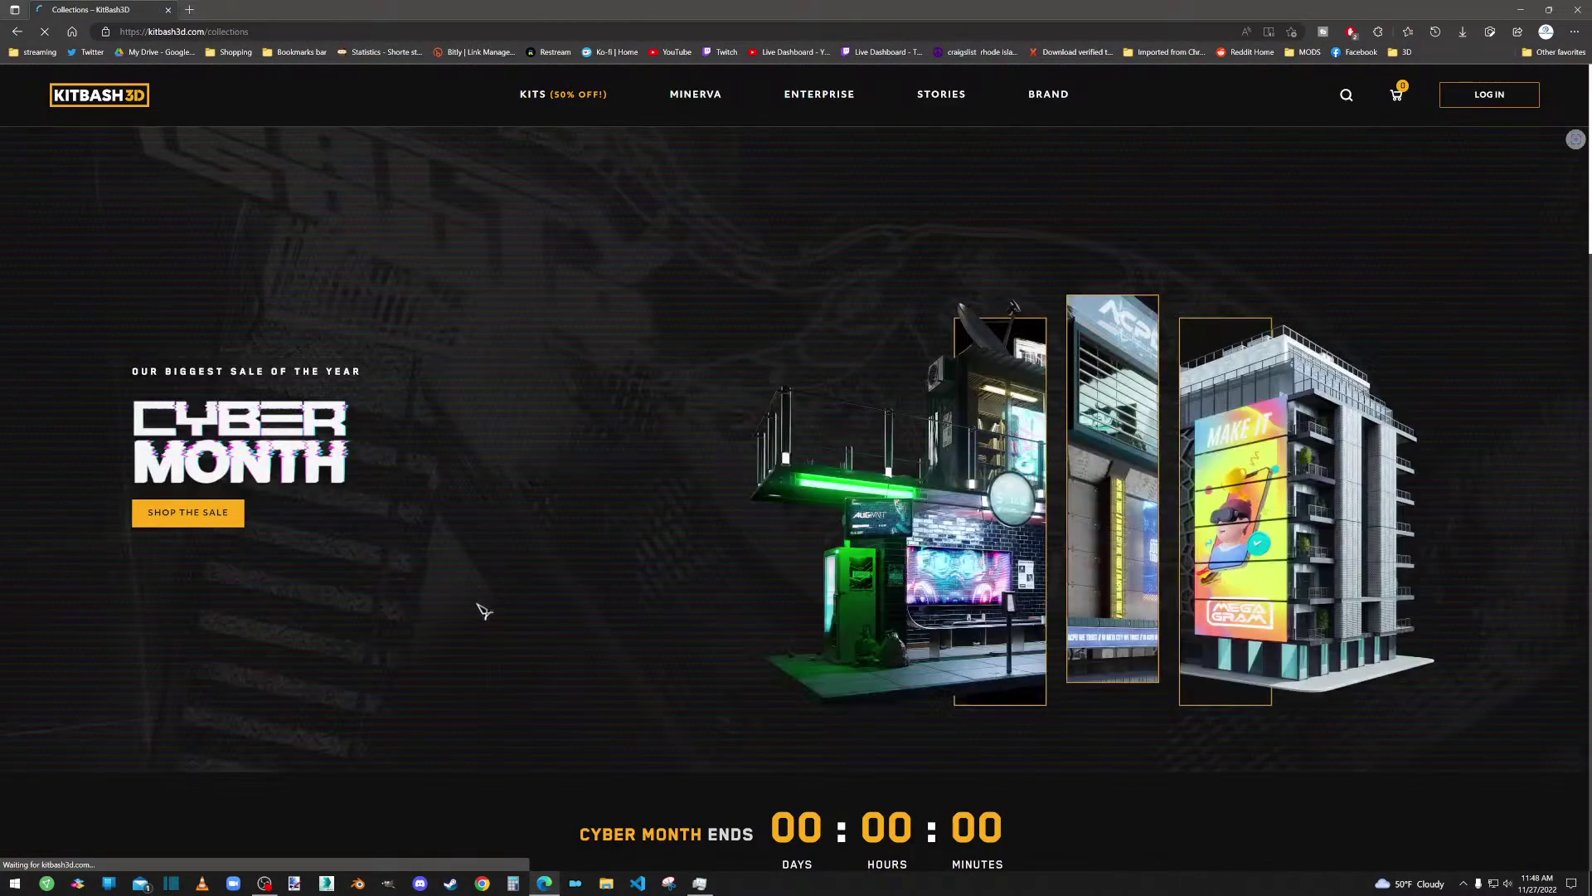
Step: Browse the kit collections down to Fantasy Kits and open the Dark Fantasy kit
scroll(398, 650, down, 10)
scroll(682, 497, down, 1)
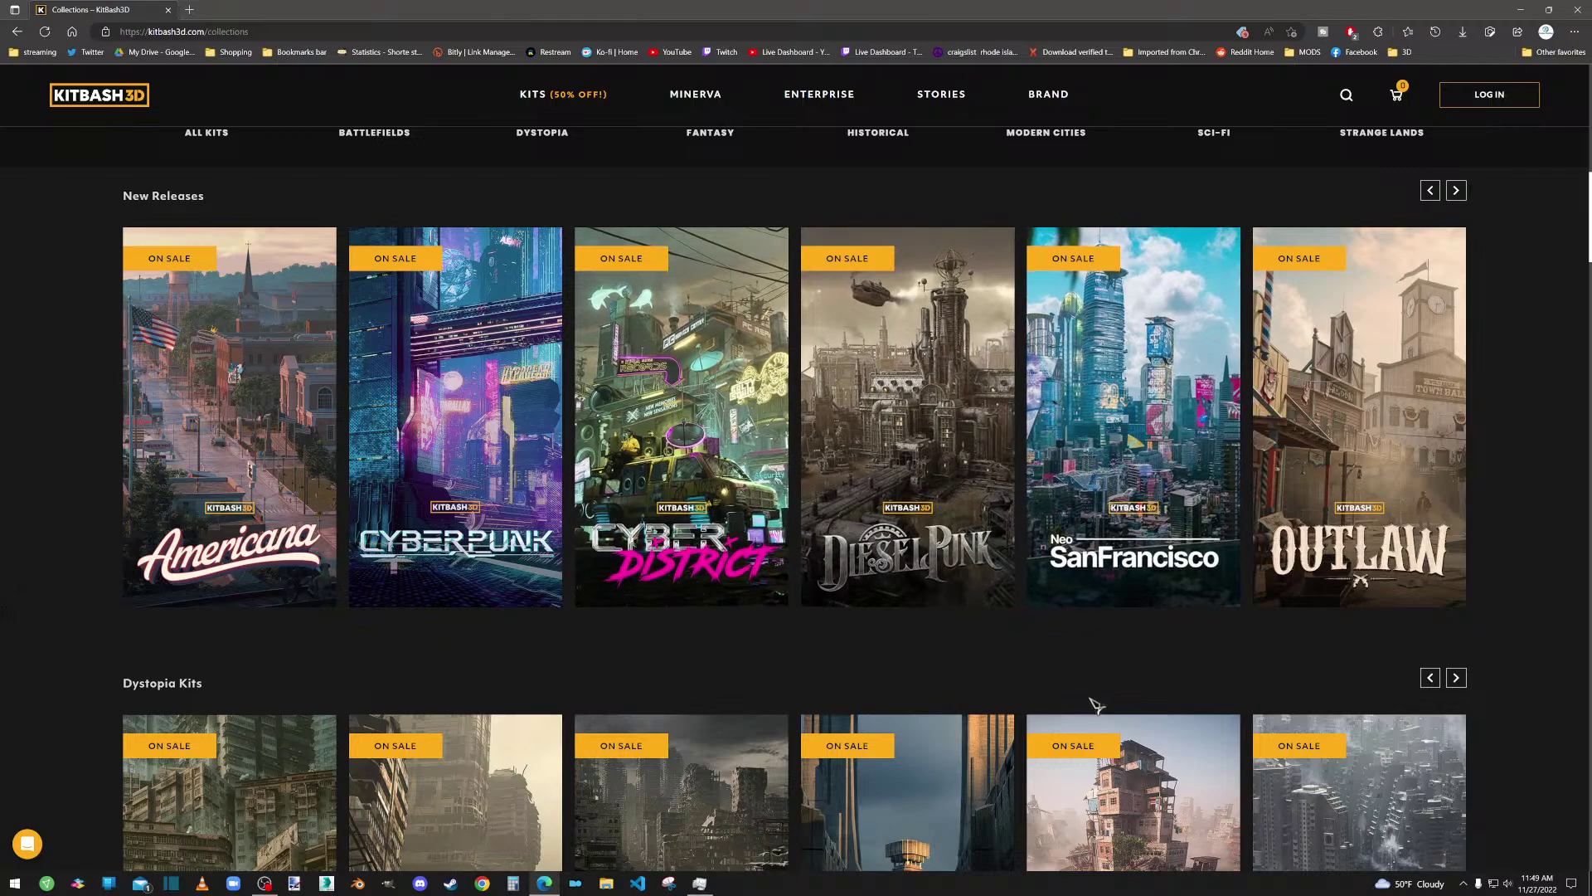
scroll(969, 485, down, 4)
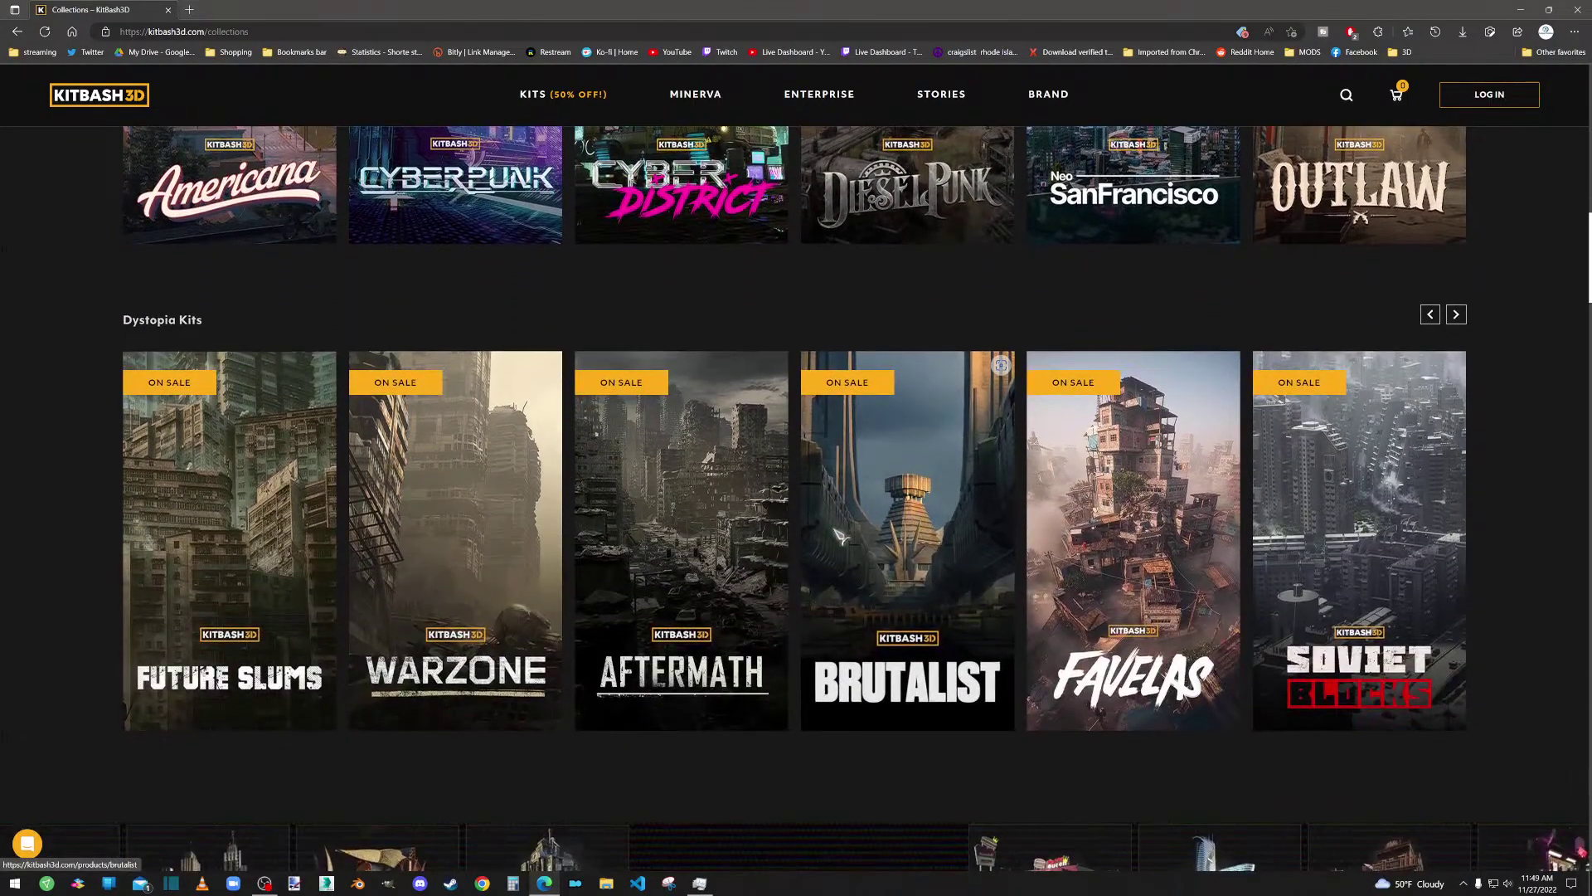
scroll(579, 591, down, 3)
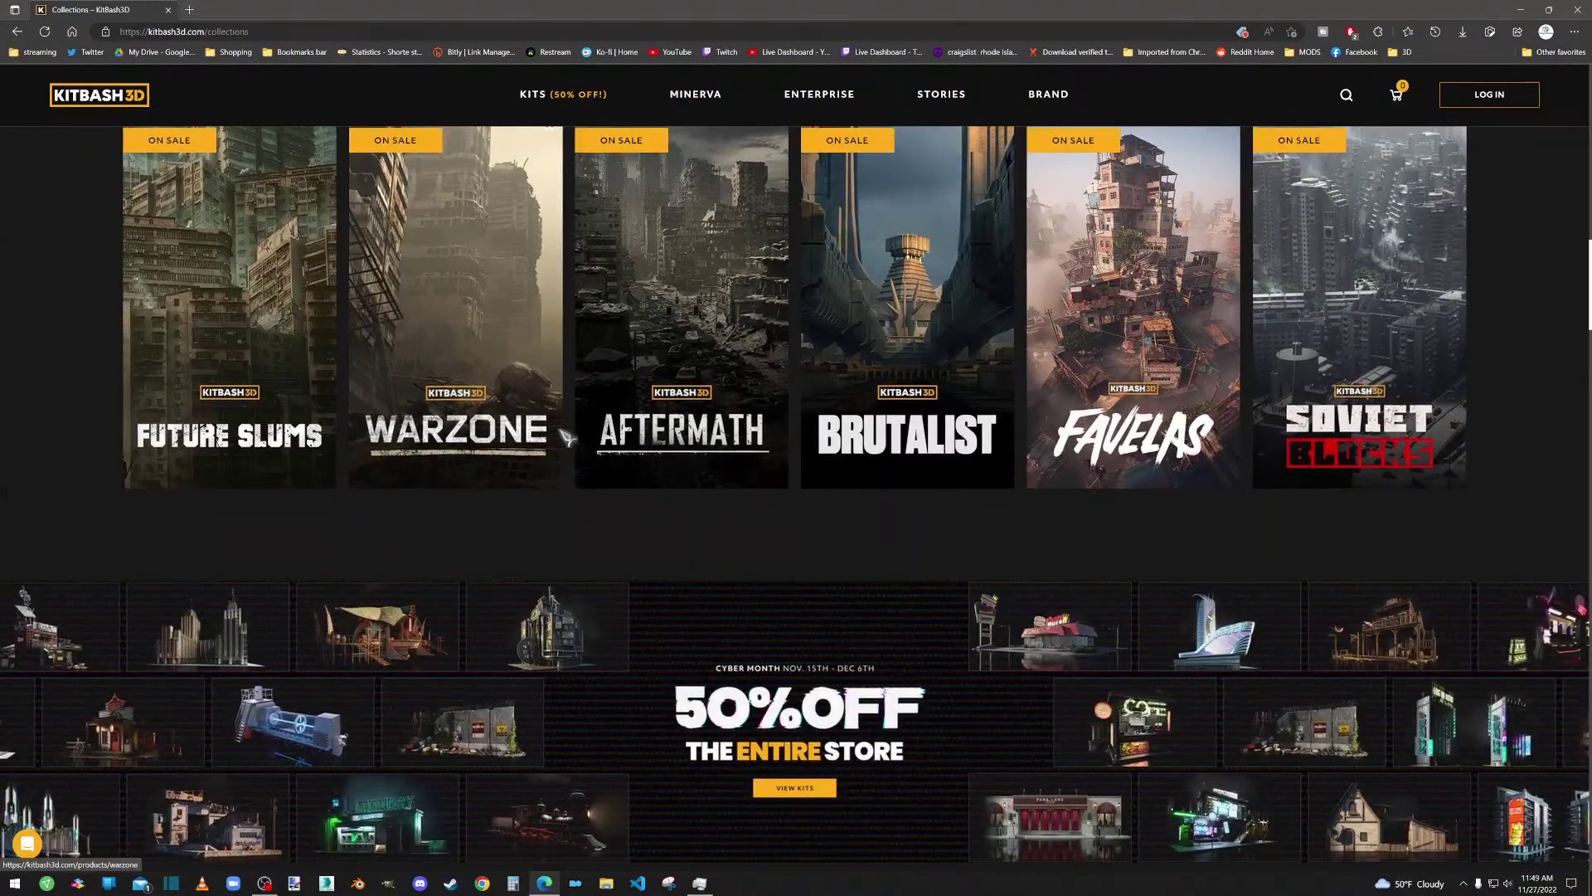
scroll(572, 421, down, 4)
scroll(814, 274, down, 5)
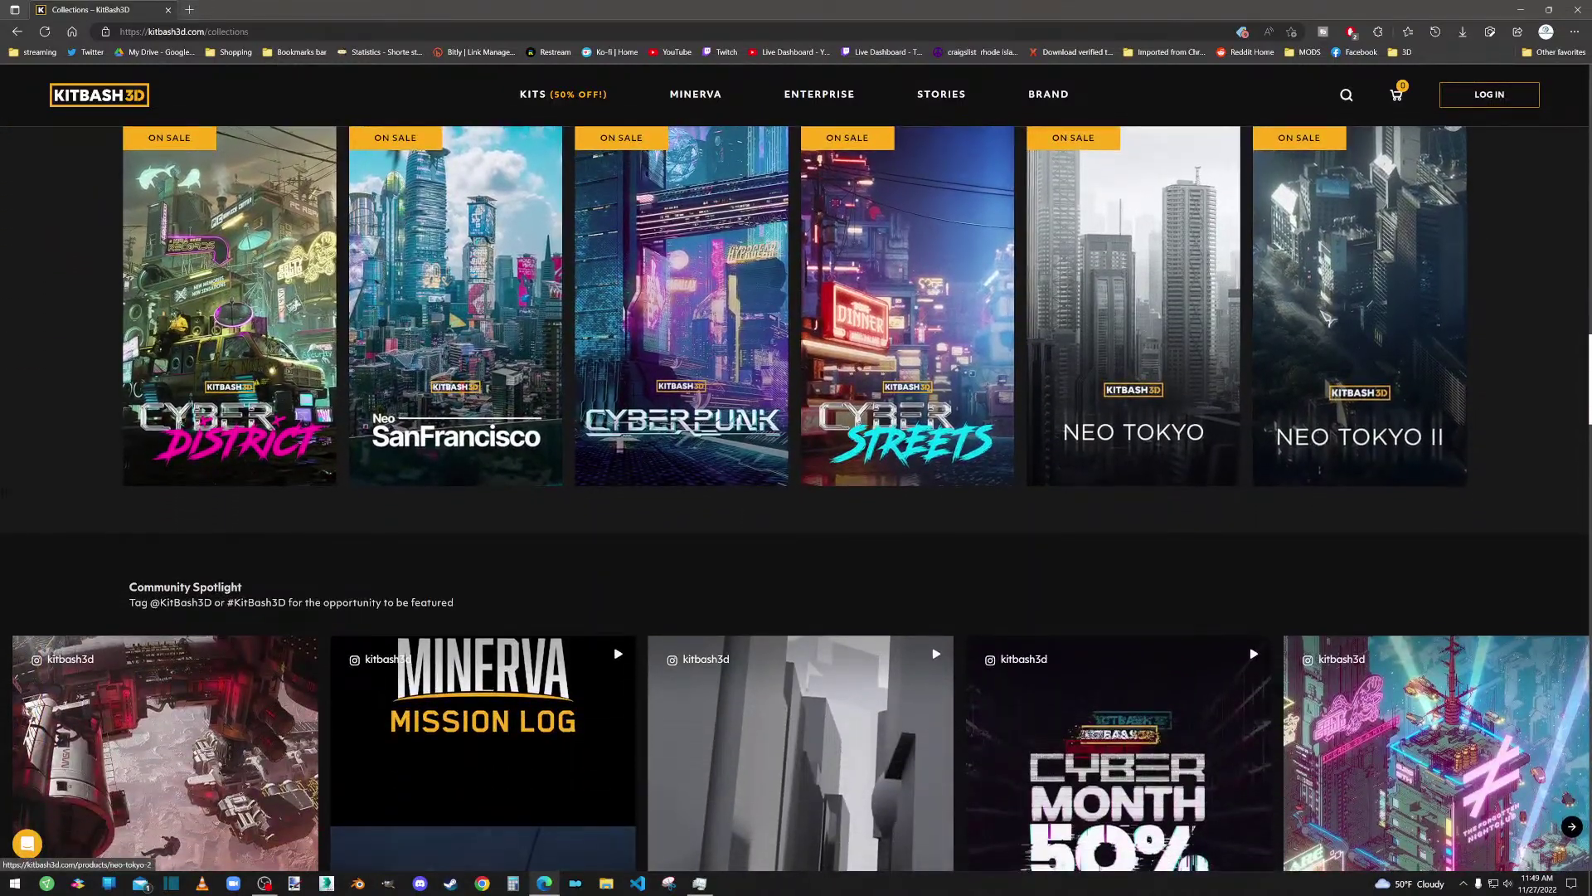
scroll(1314, 336, down, 4)
scroll(1314, 336, down, 1)
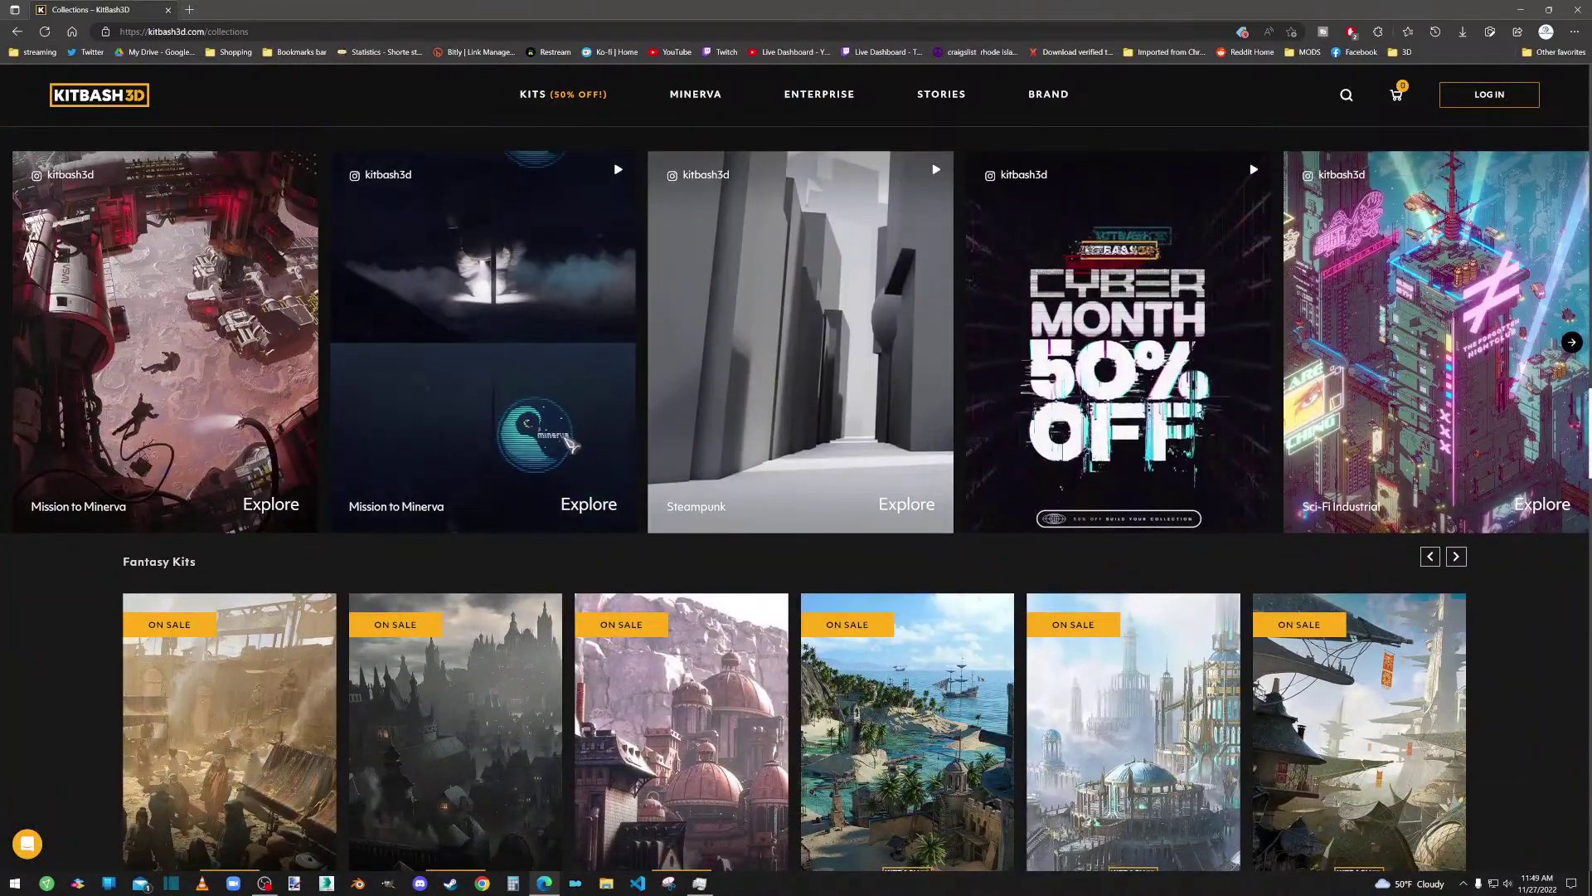
scroll(581, 564, down, 3)
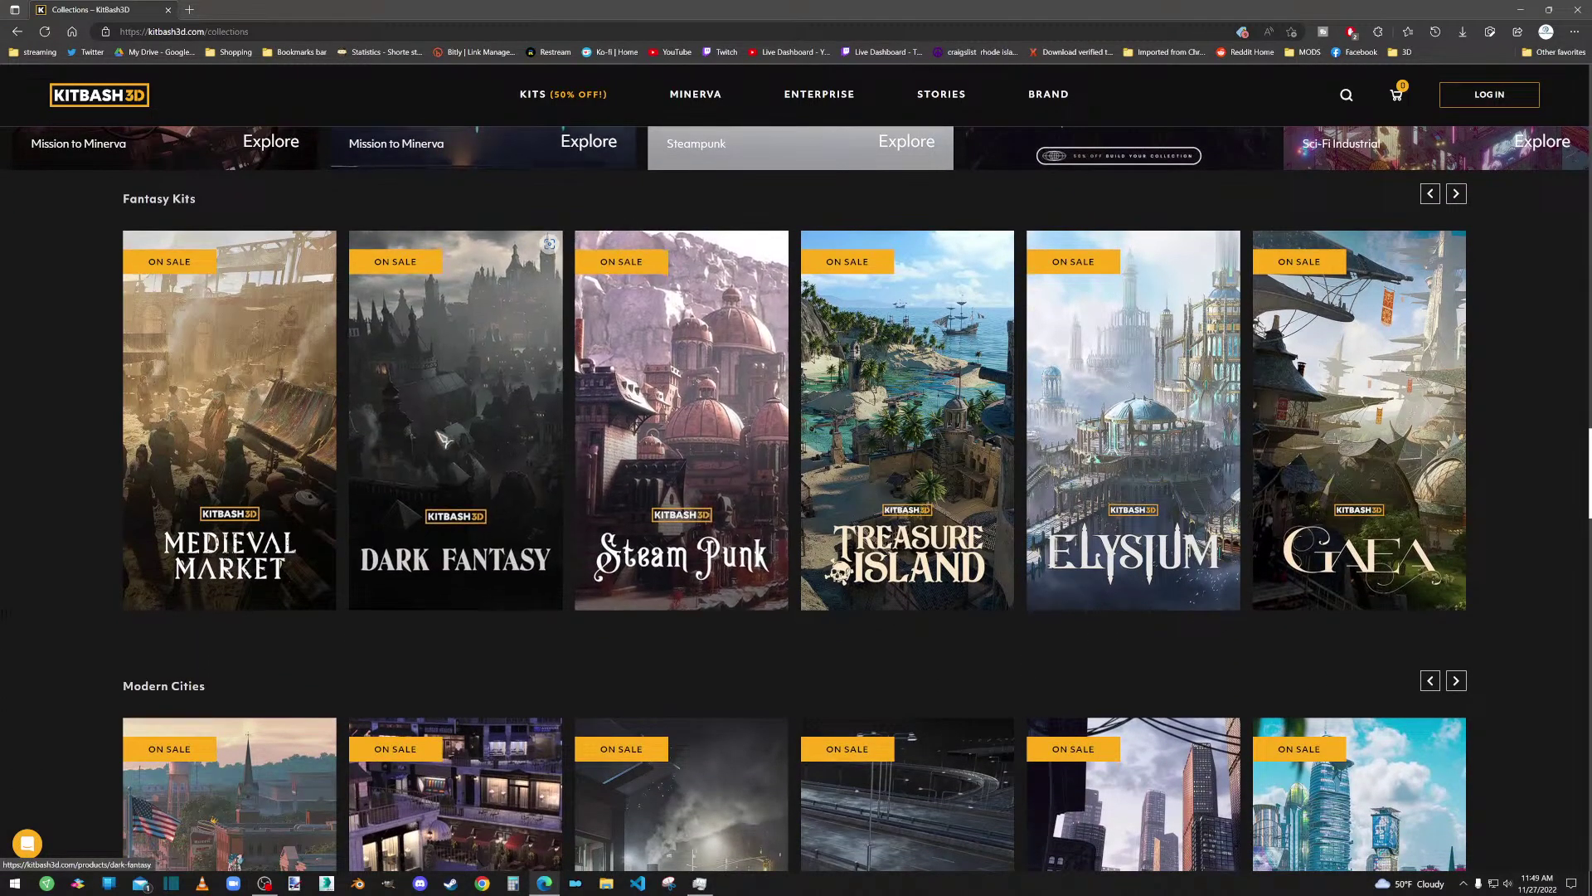
click(451, 384)
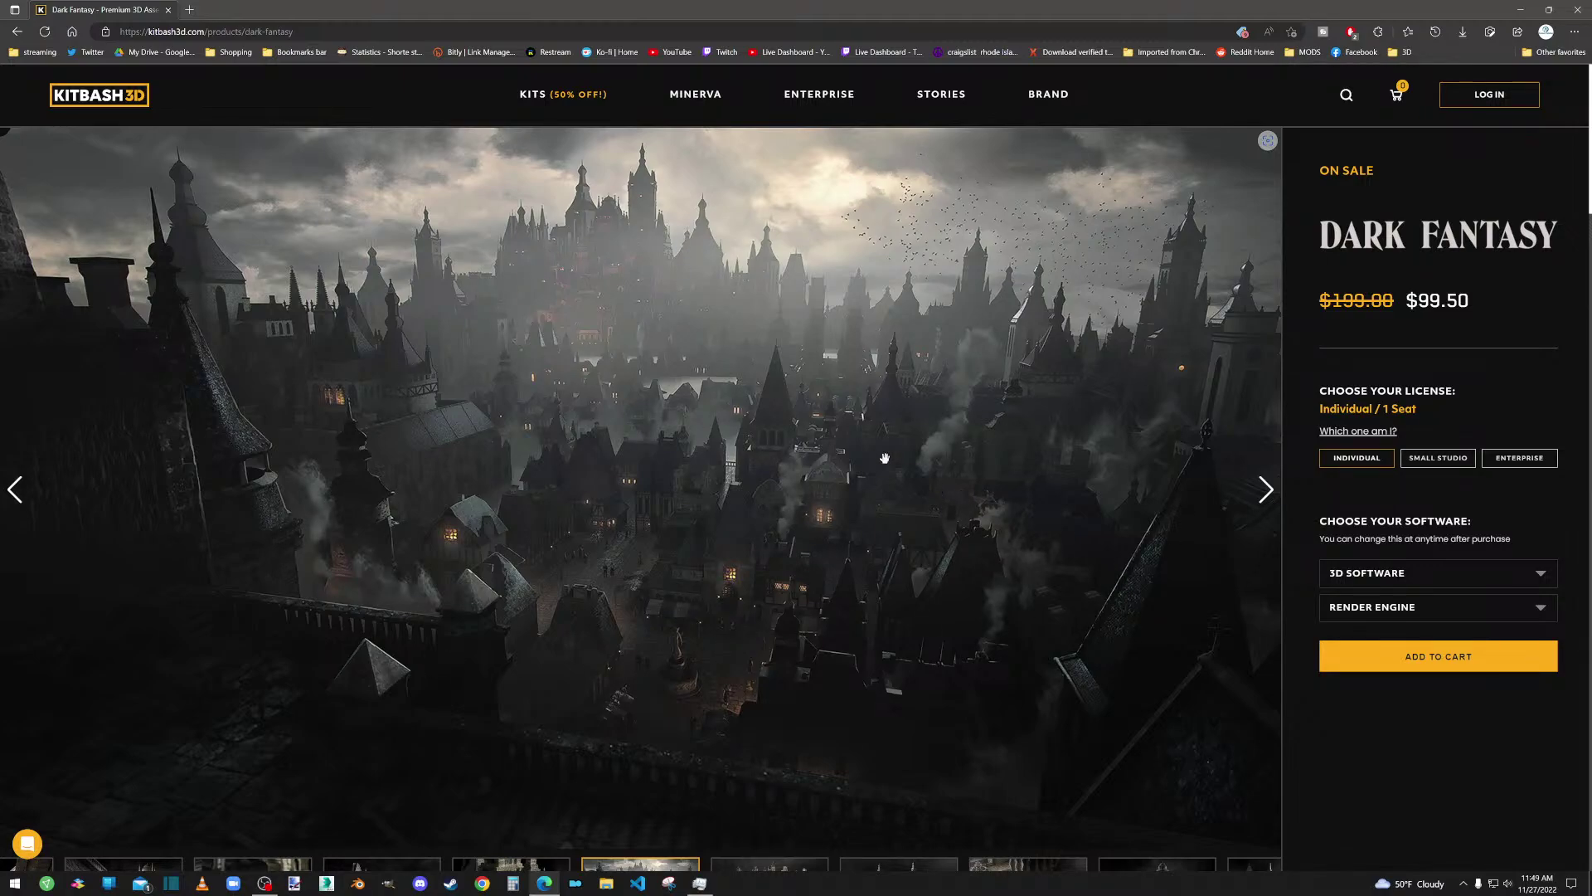
Step: Show the gallery image with the overview of all the Dark Fantasy kit's buildings
scroll(756, 544, down, 5)
scroll(756, 531, up, 1)
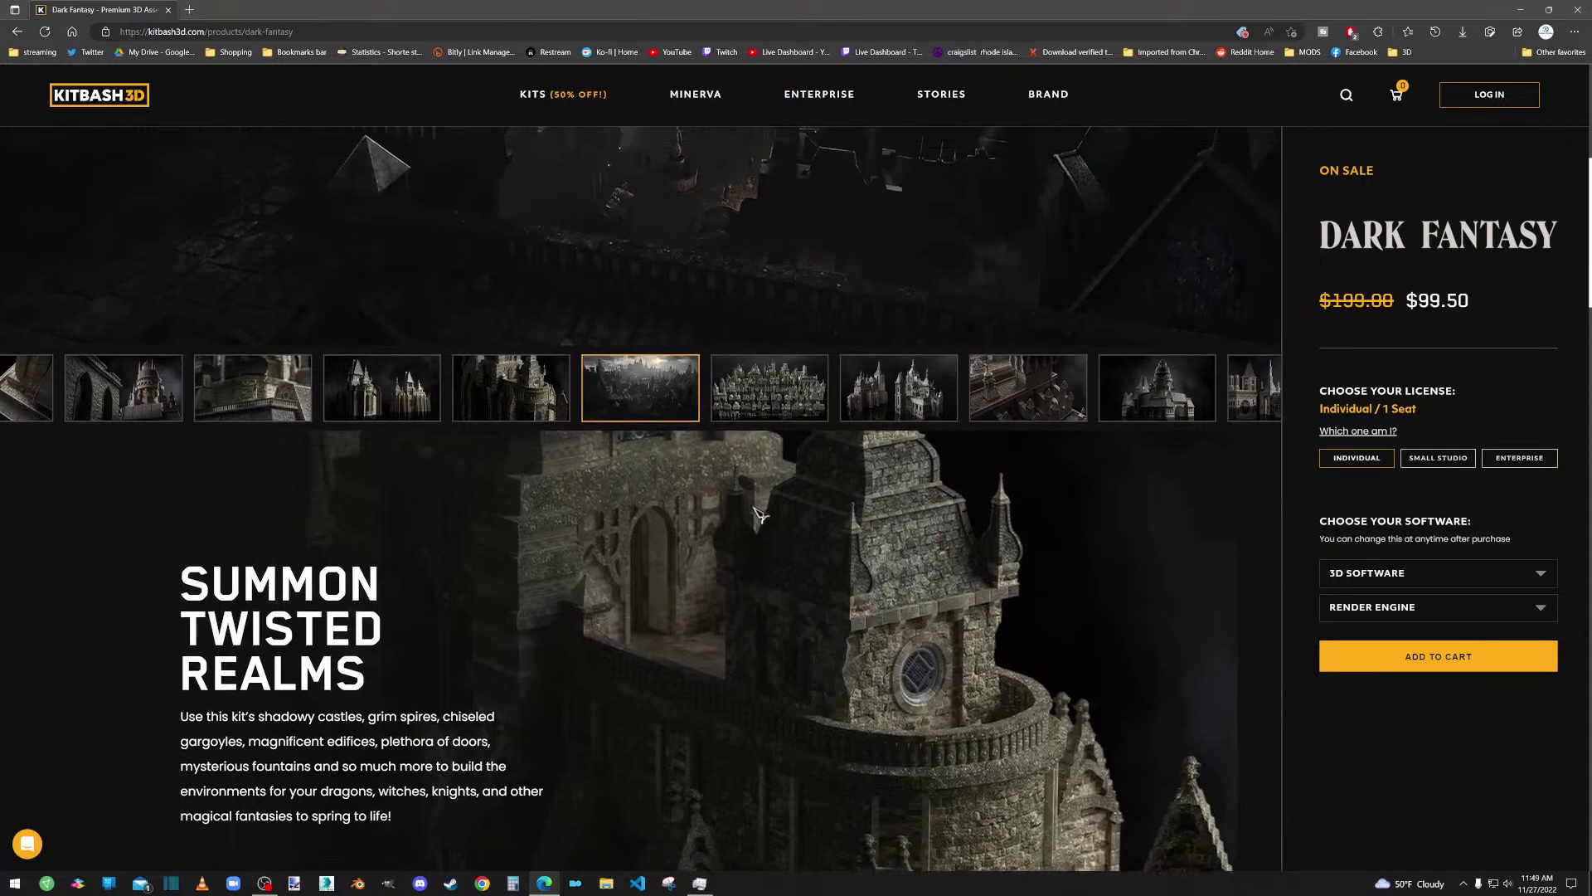
click(769, 406)
scroll(739, 374, up, 3)
scroll(731, 334, up, 2)
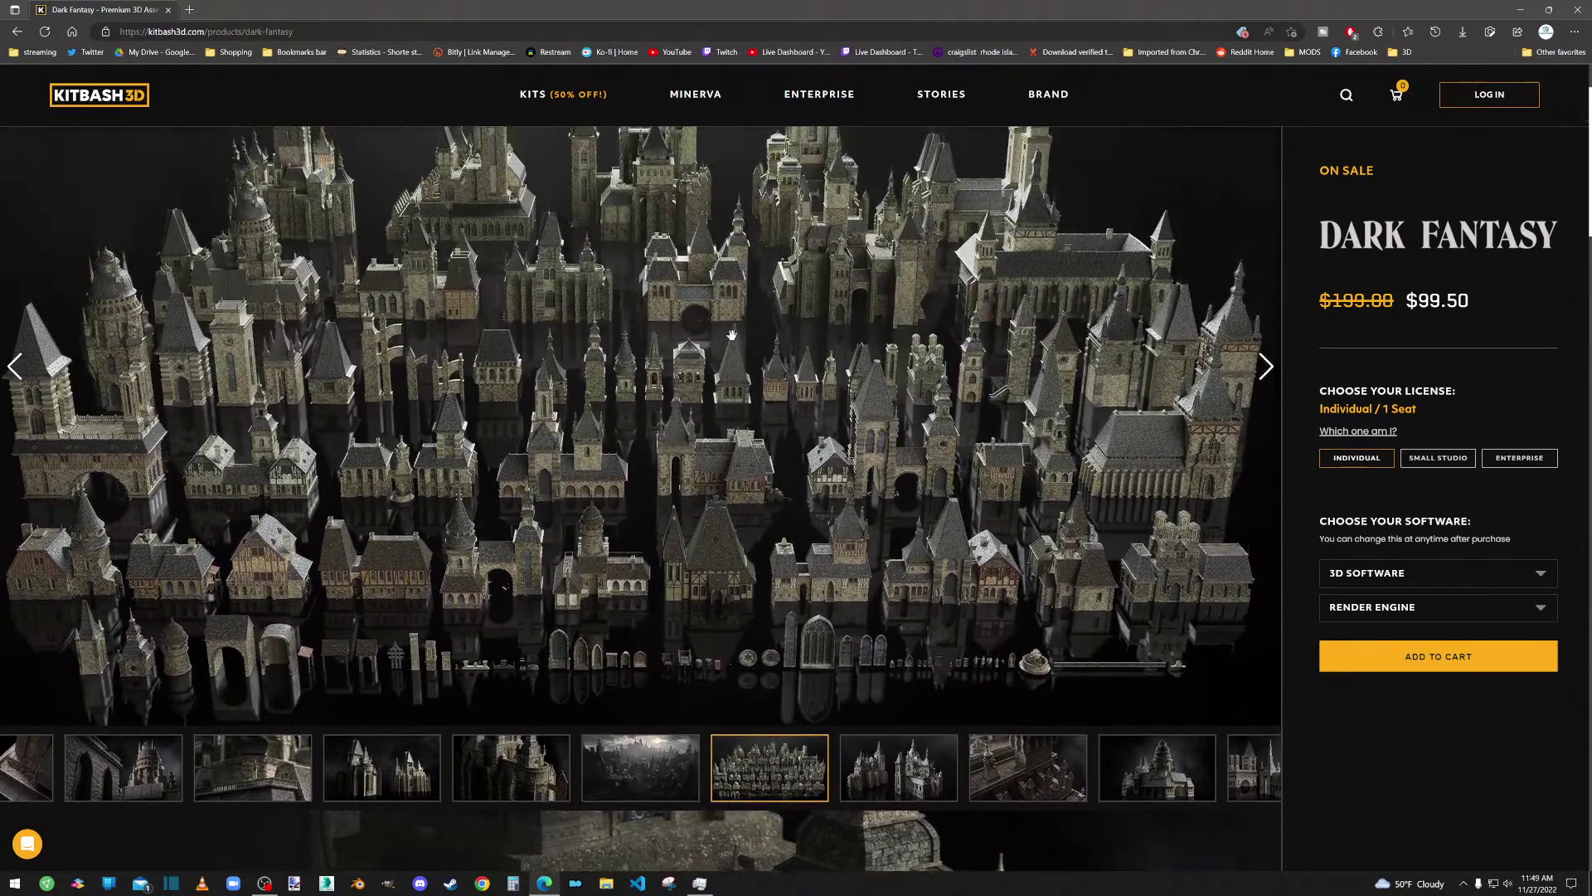
click(1268, 141)
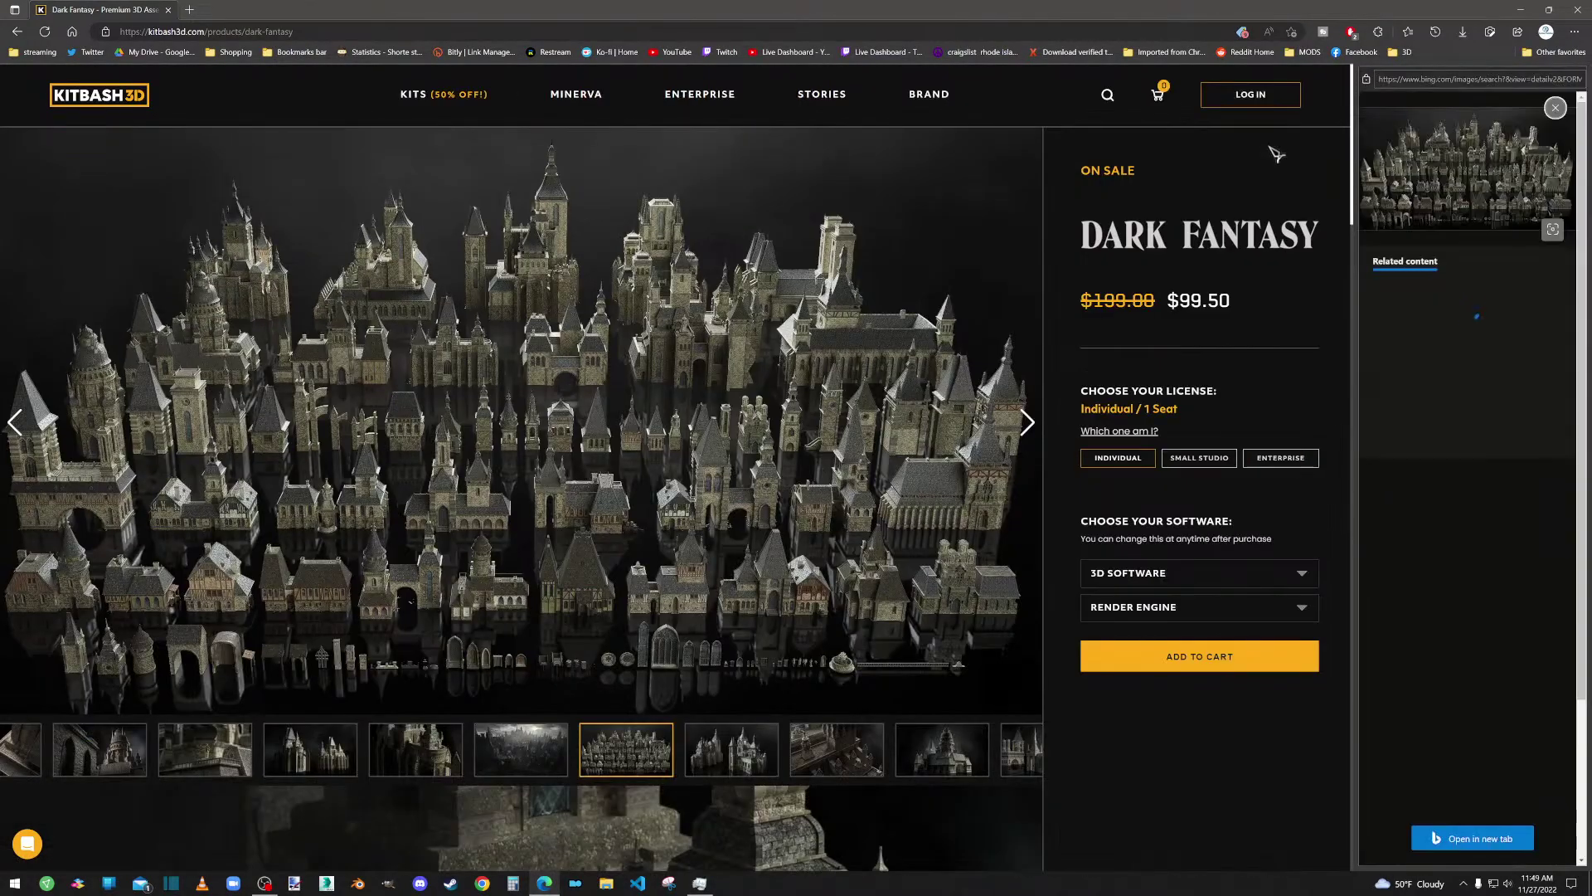
click(1556, 108)
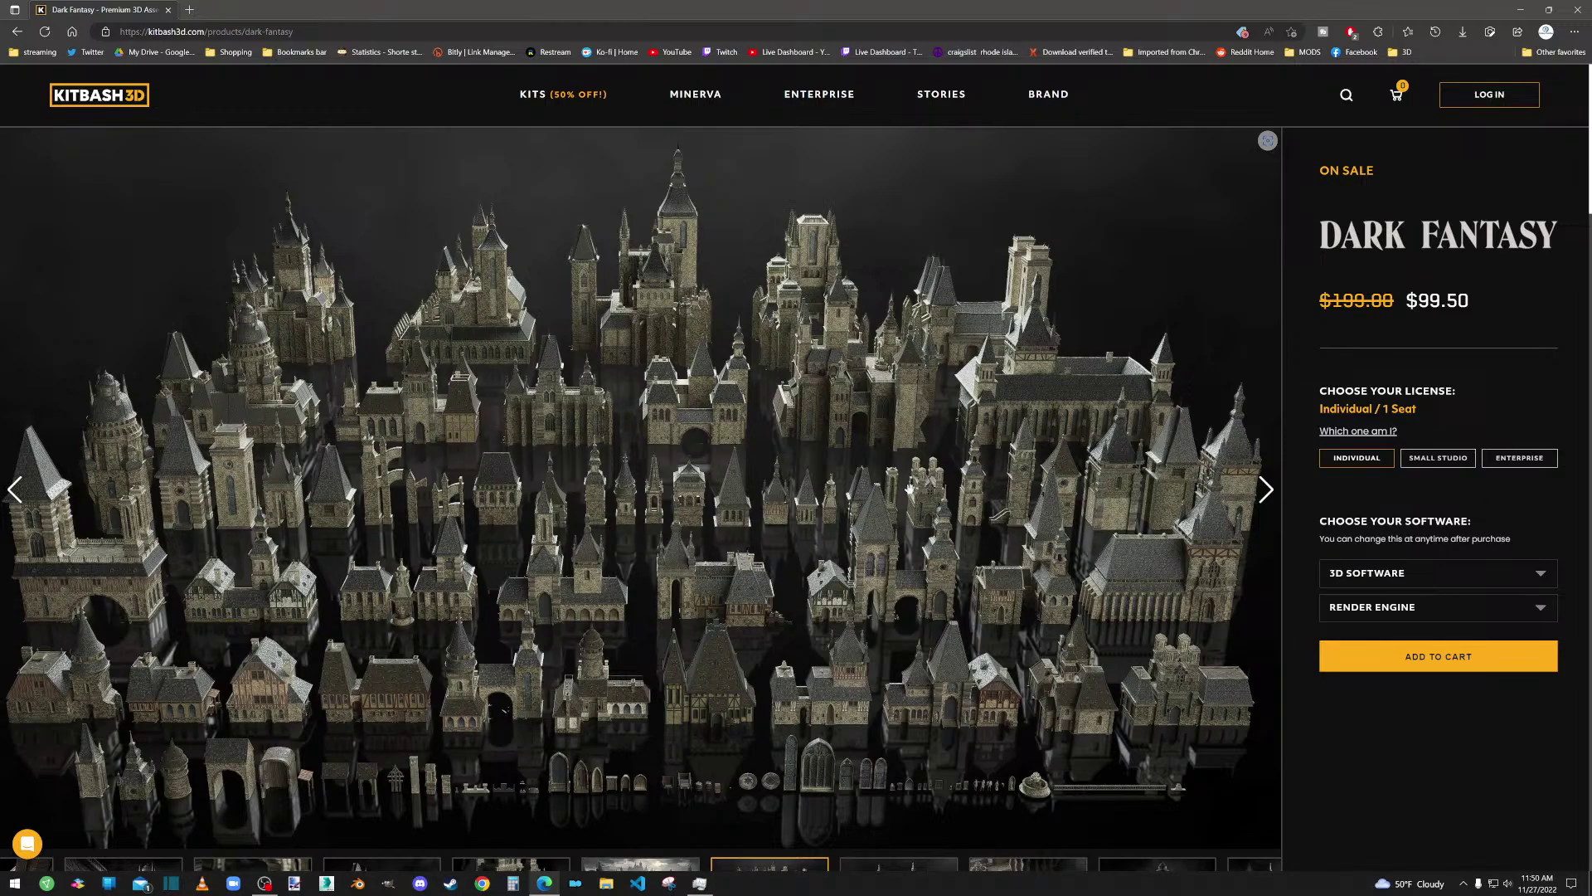
Step: View the next two gallery images, the pair of castles and the close-up of the stone rooftop with buttresses
scroll(954, 466, down, 3)
scroll(954, 467, down, 2)
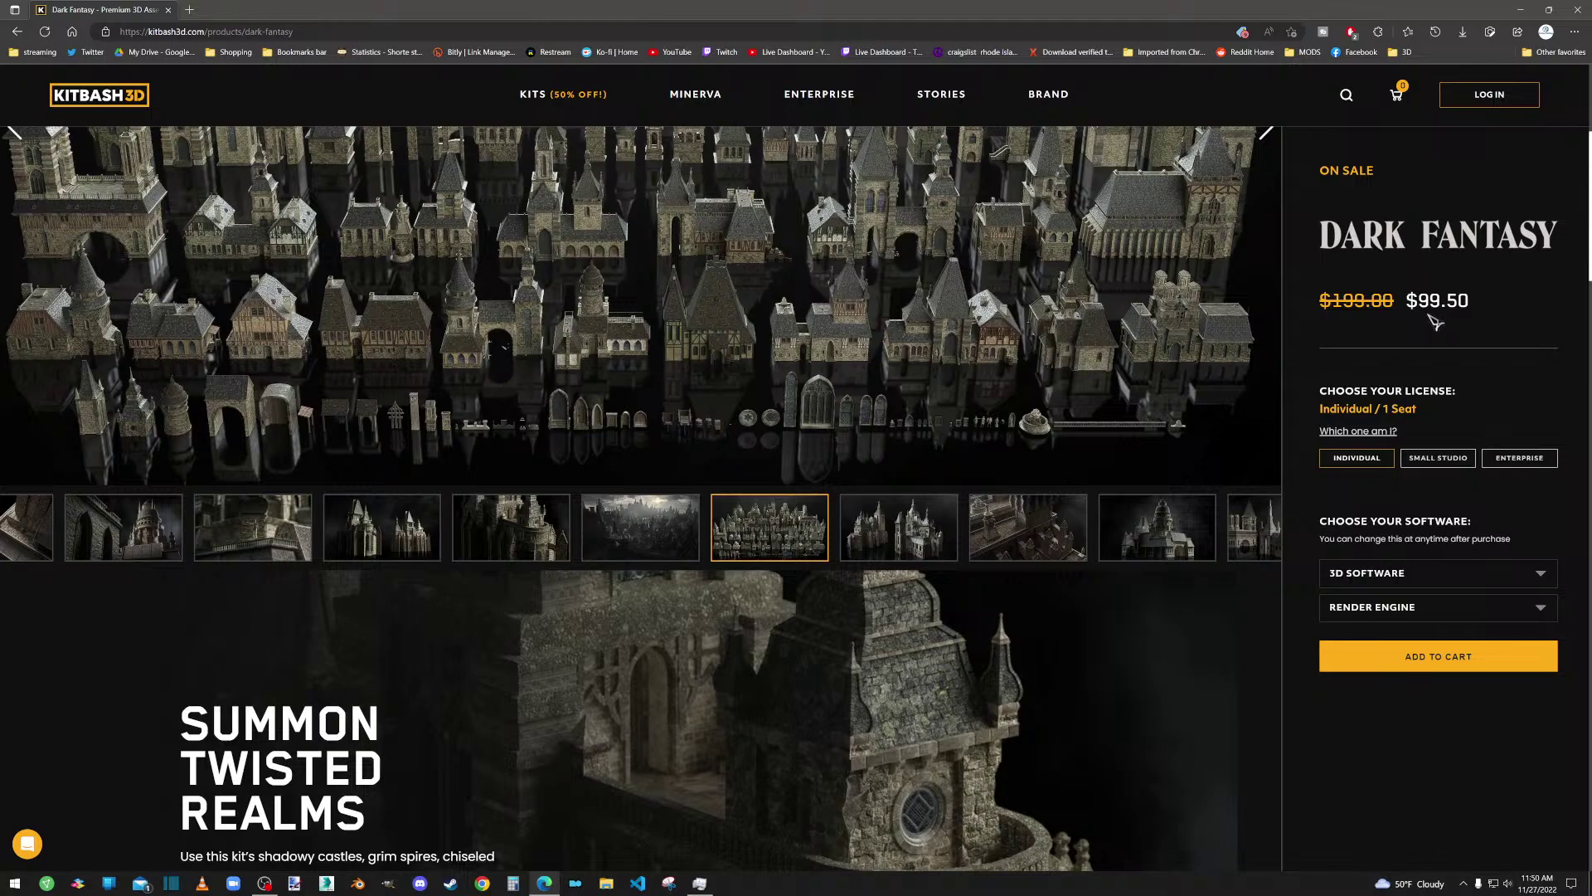
scroll(991, 506, down, 3)
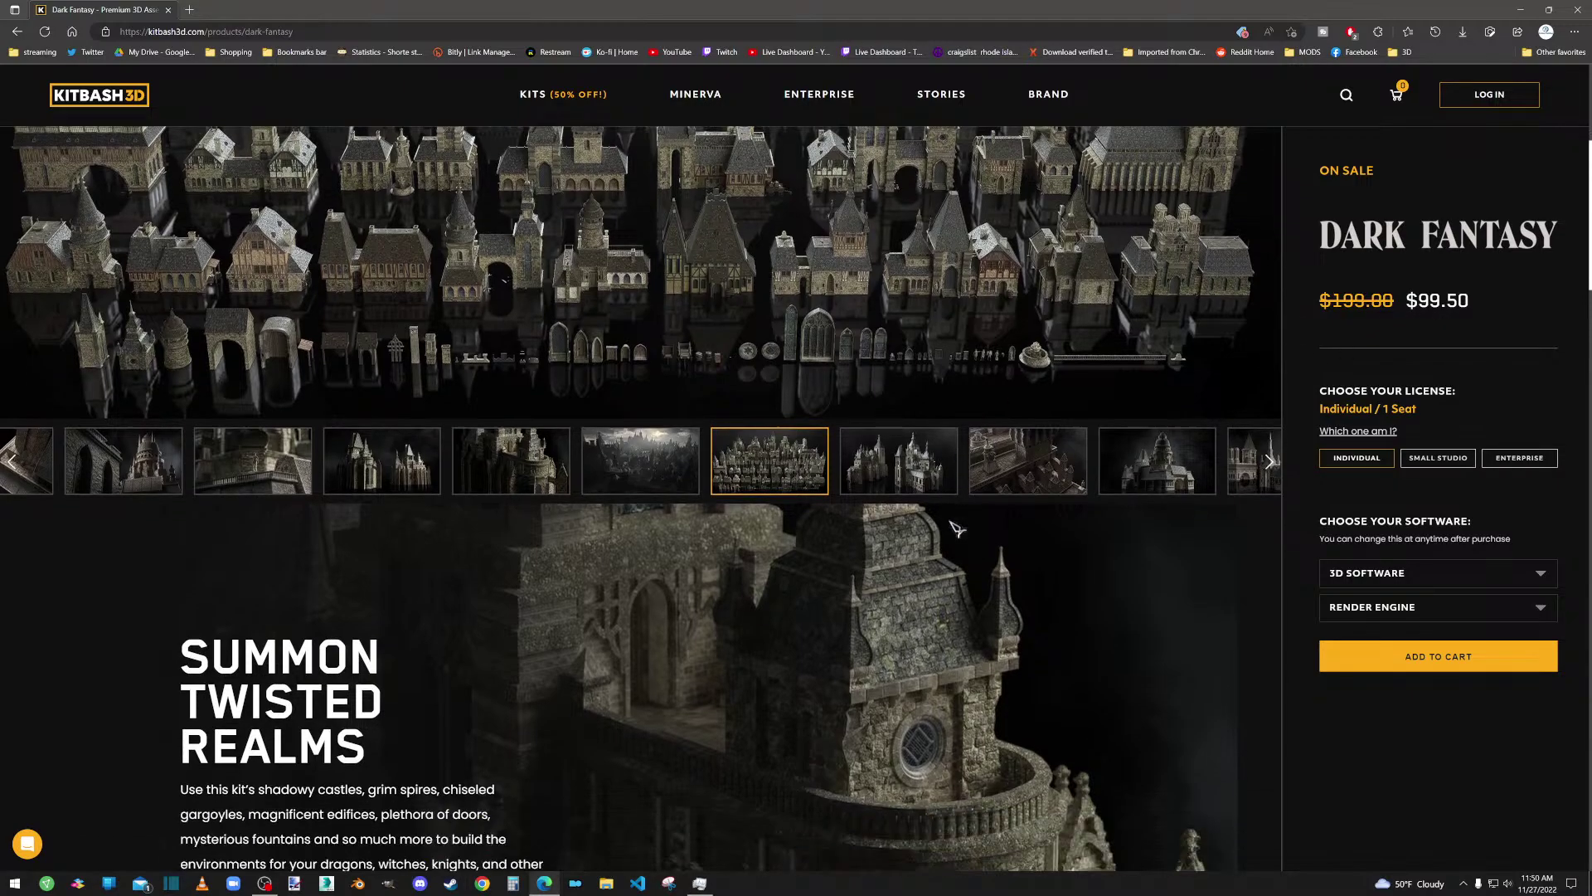
scroll(775, 406, up, 7)
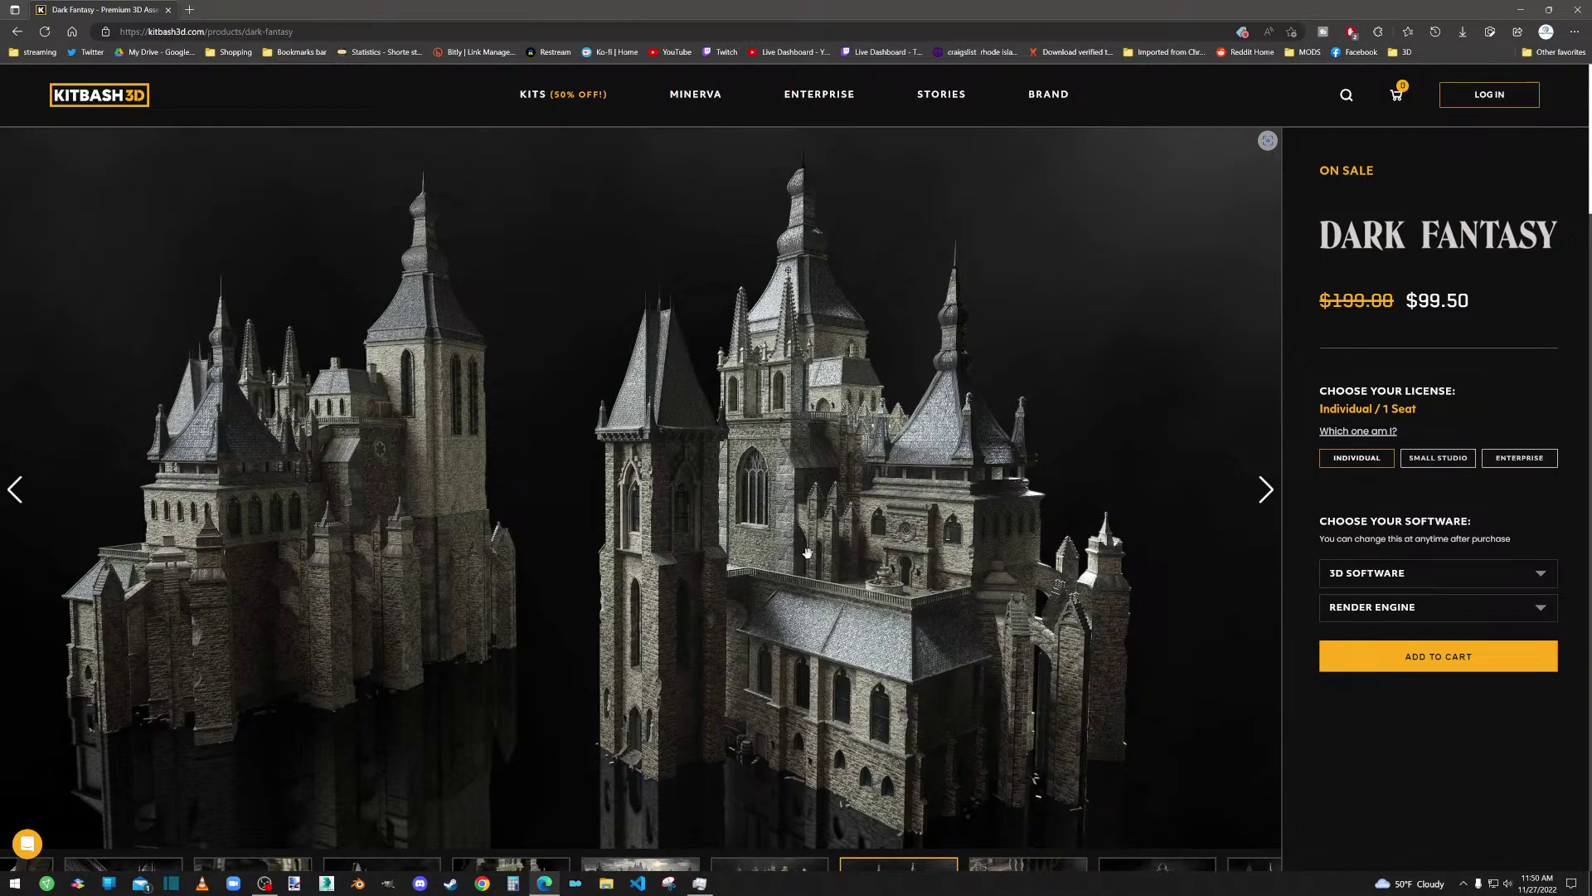
scroll(727, 663, down, 4)
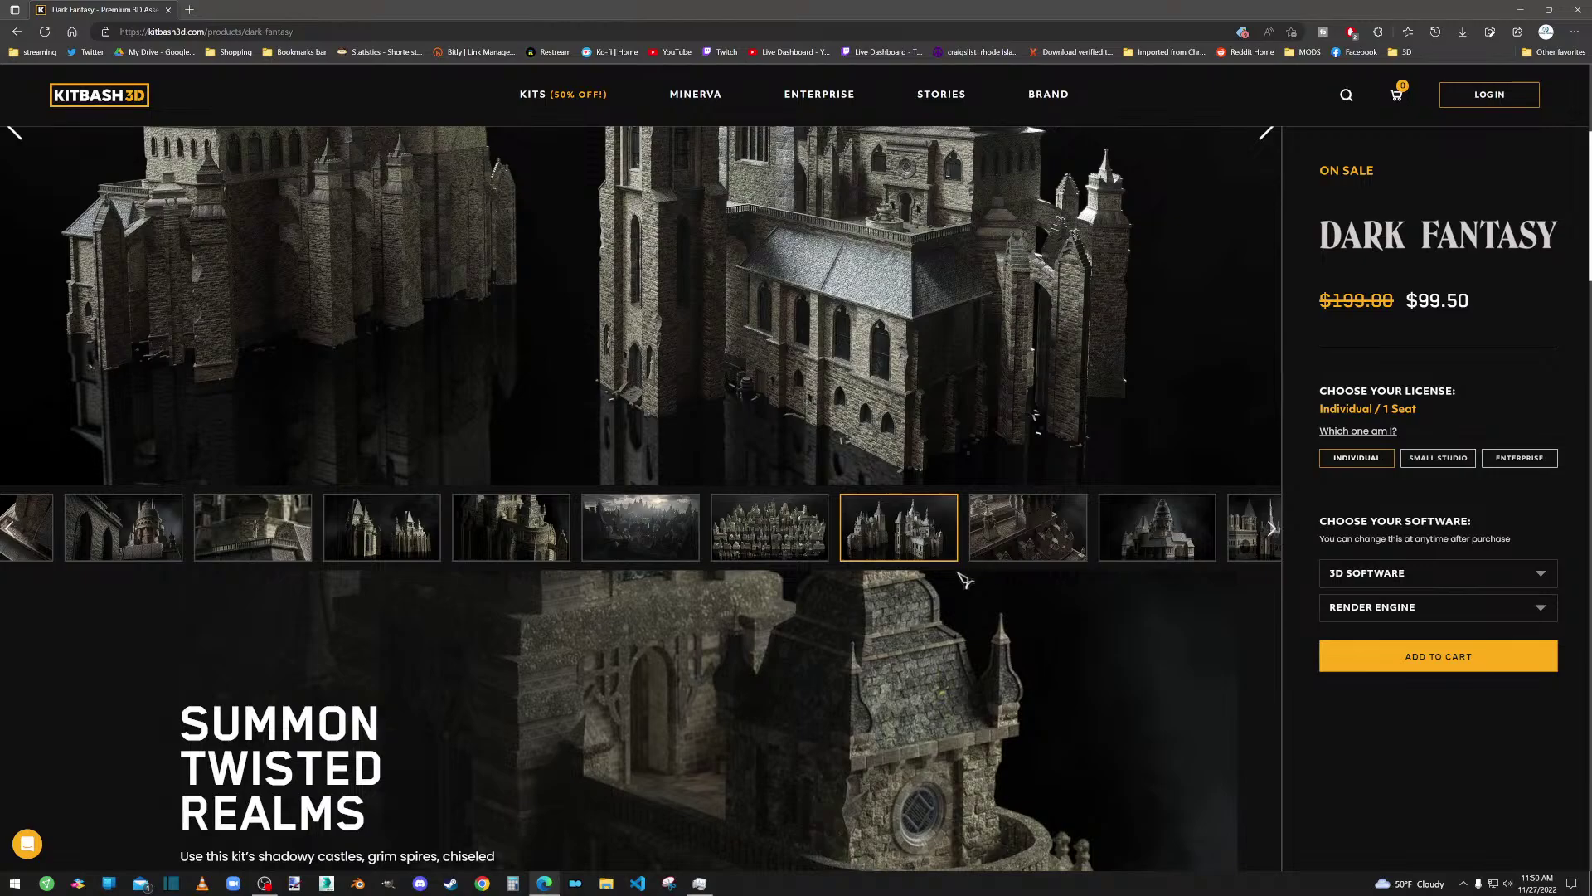
click(1003, 548)
scroll(827, 415, up, 1)
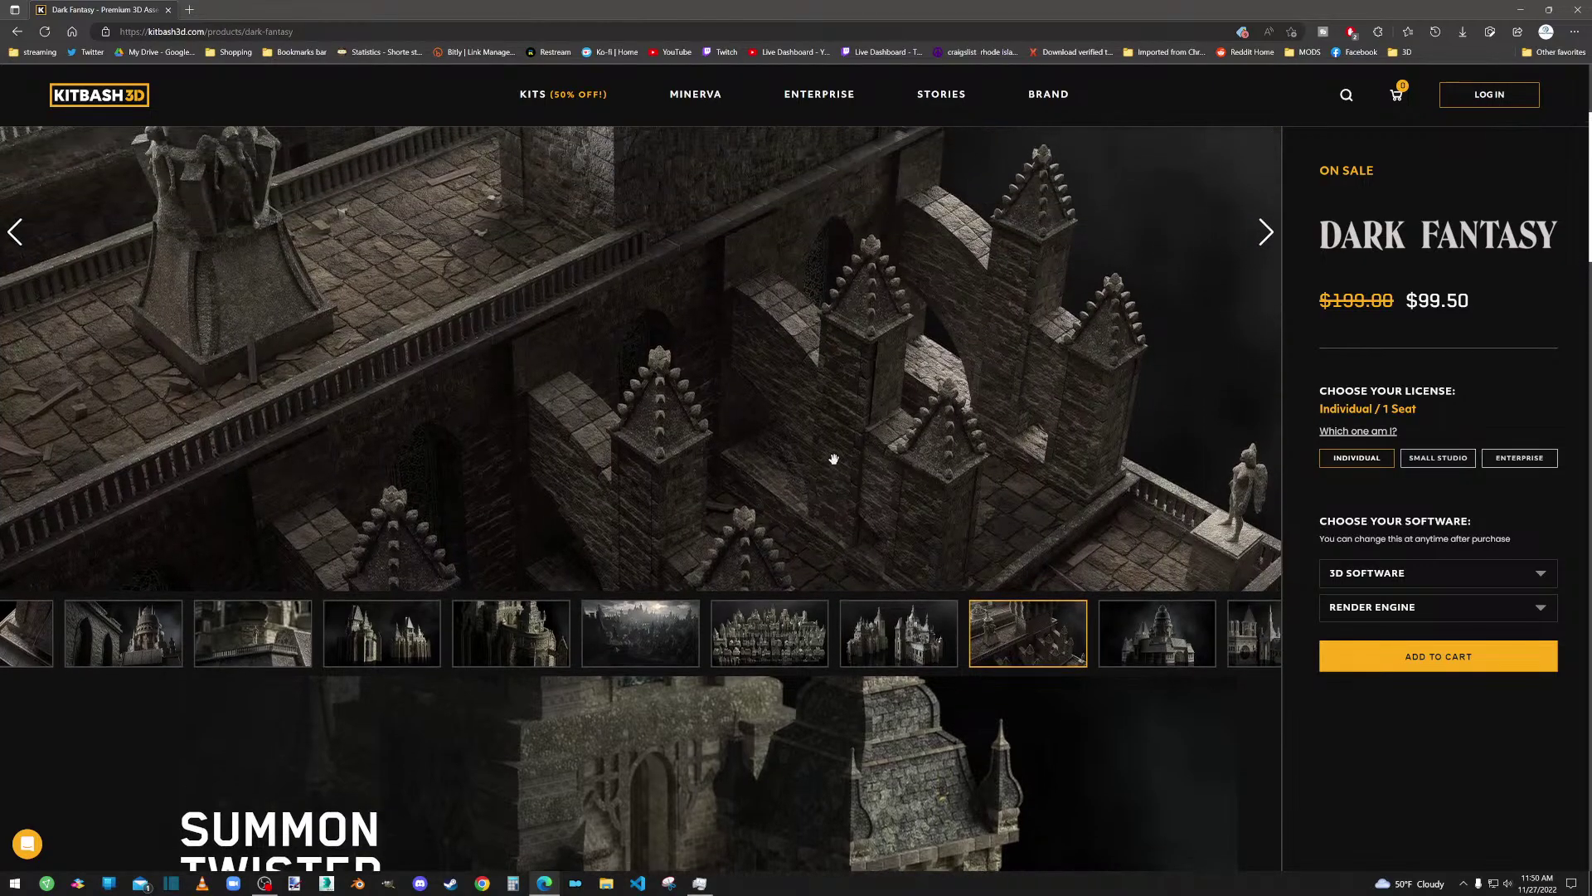
Step: Review the Dark Fantasy kit's tech specs for poly count, models, materials and recommended hardware, and close the browser
scroll(788, 539, down, 5)
scroll(738, 684, down, 5)
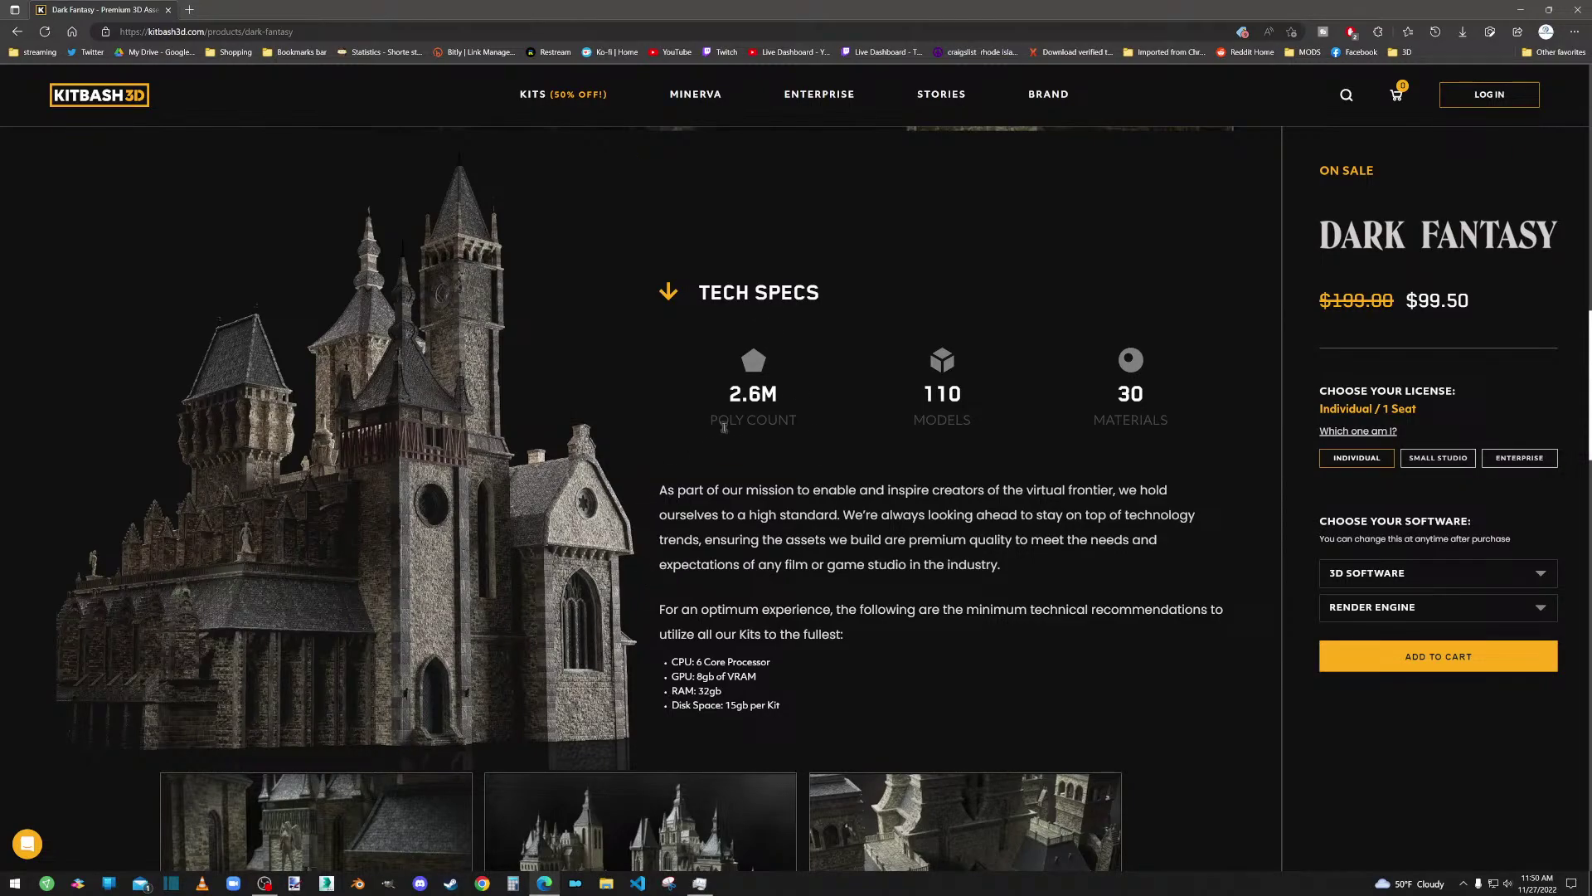
scroll(718, 448, down, 2)
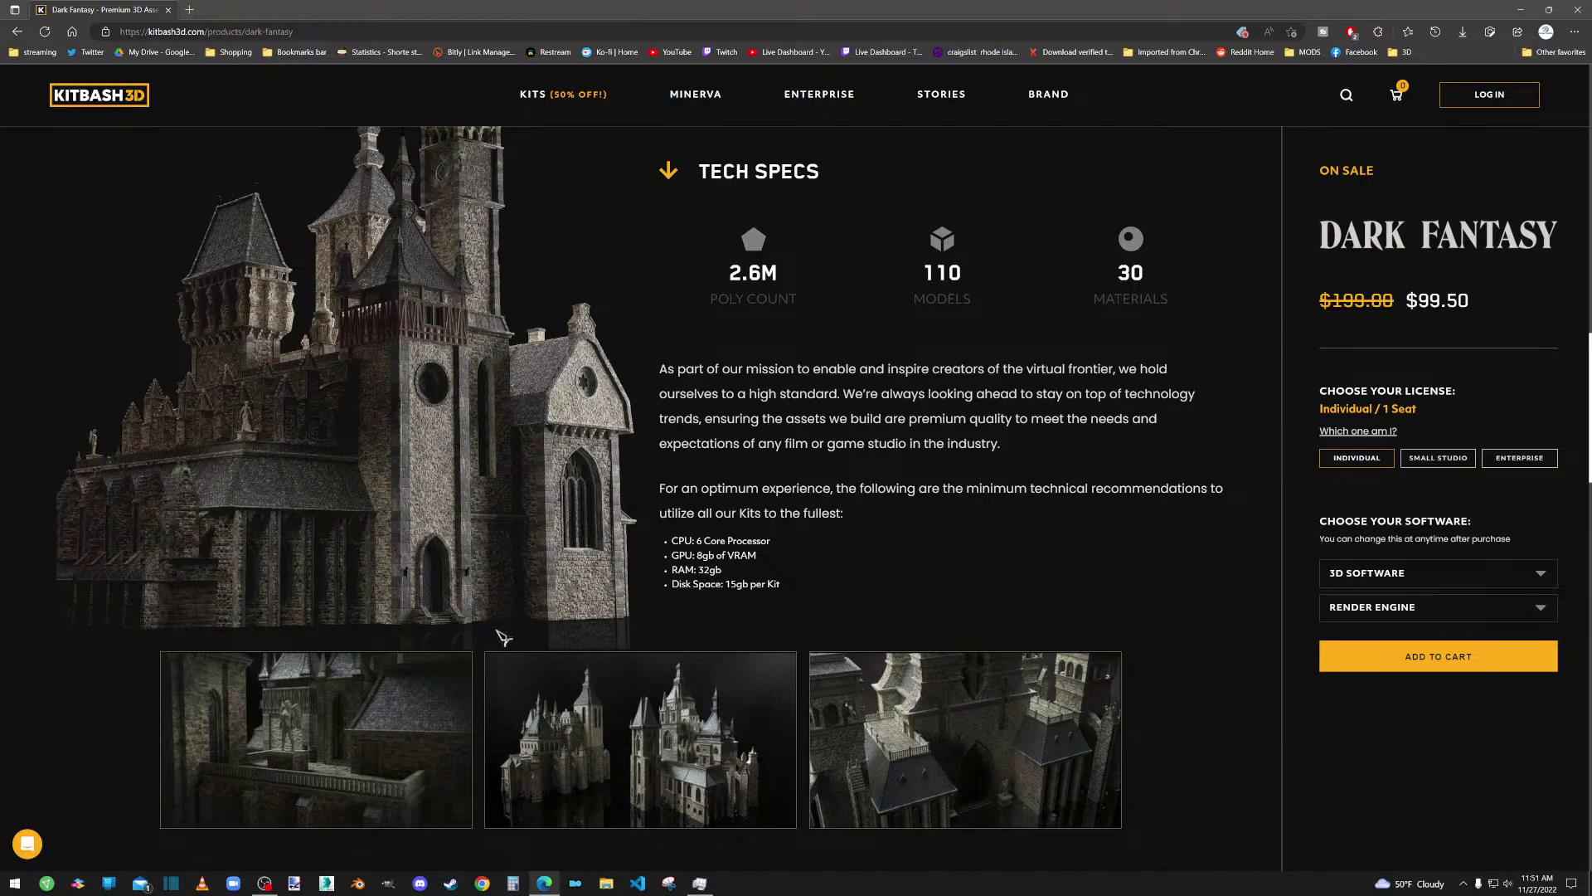
scroll(382, 448, down, 3)
scroll(458, 487, up, 3)
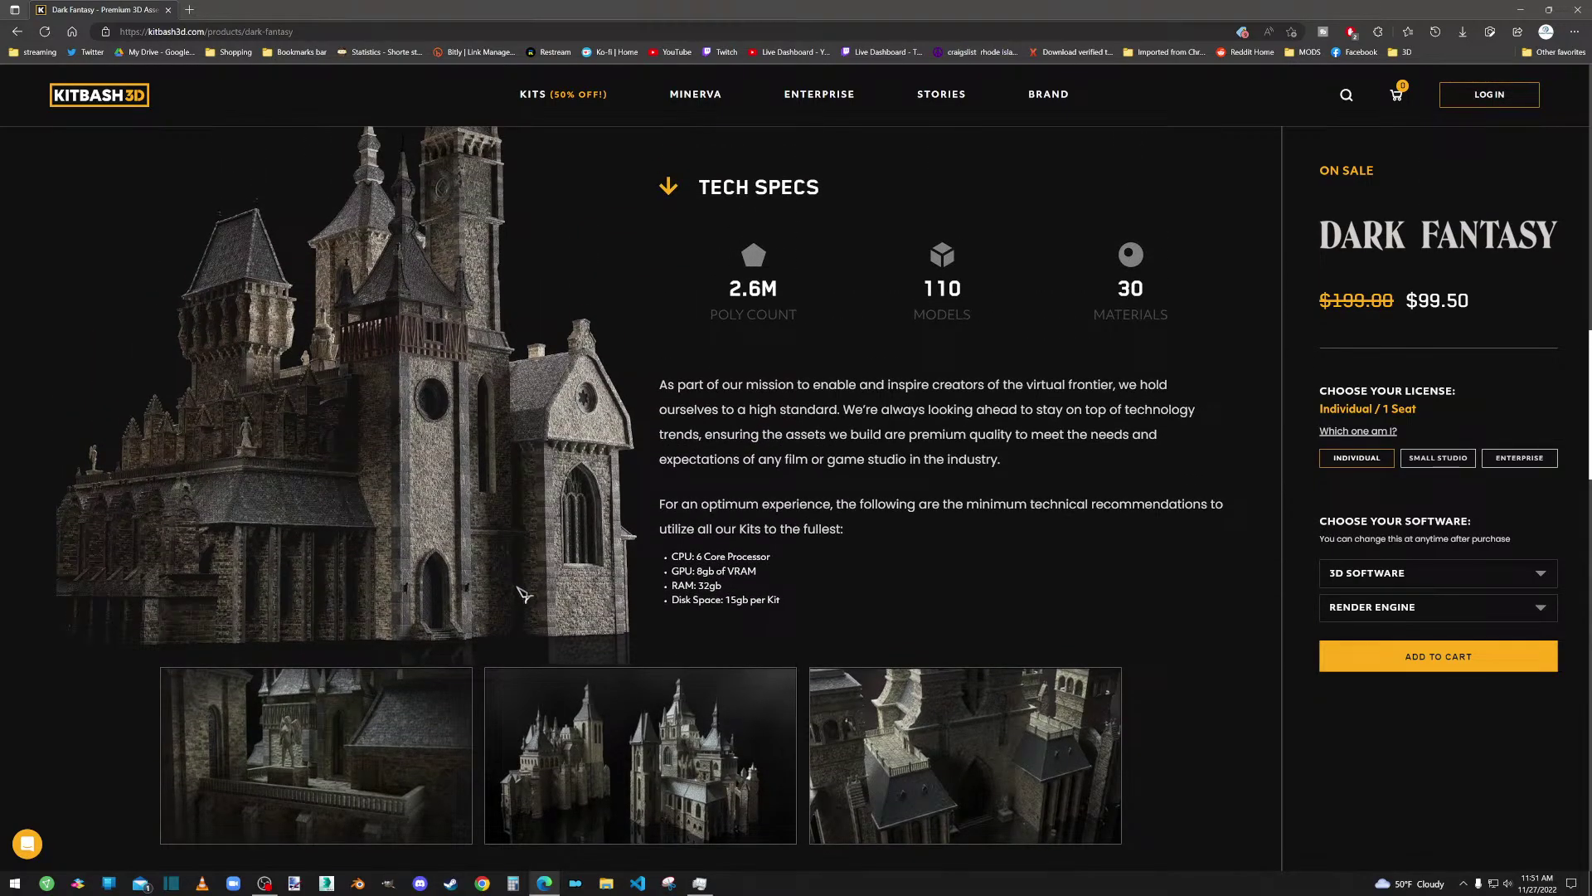
scroll(524, 594, down, 3)
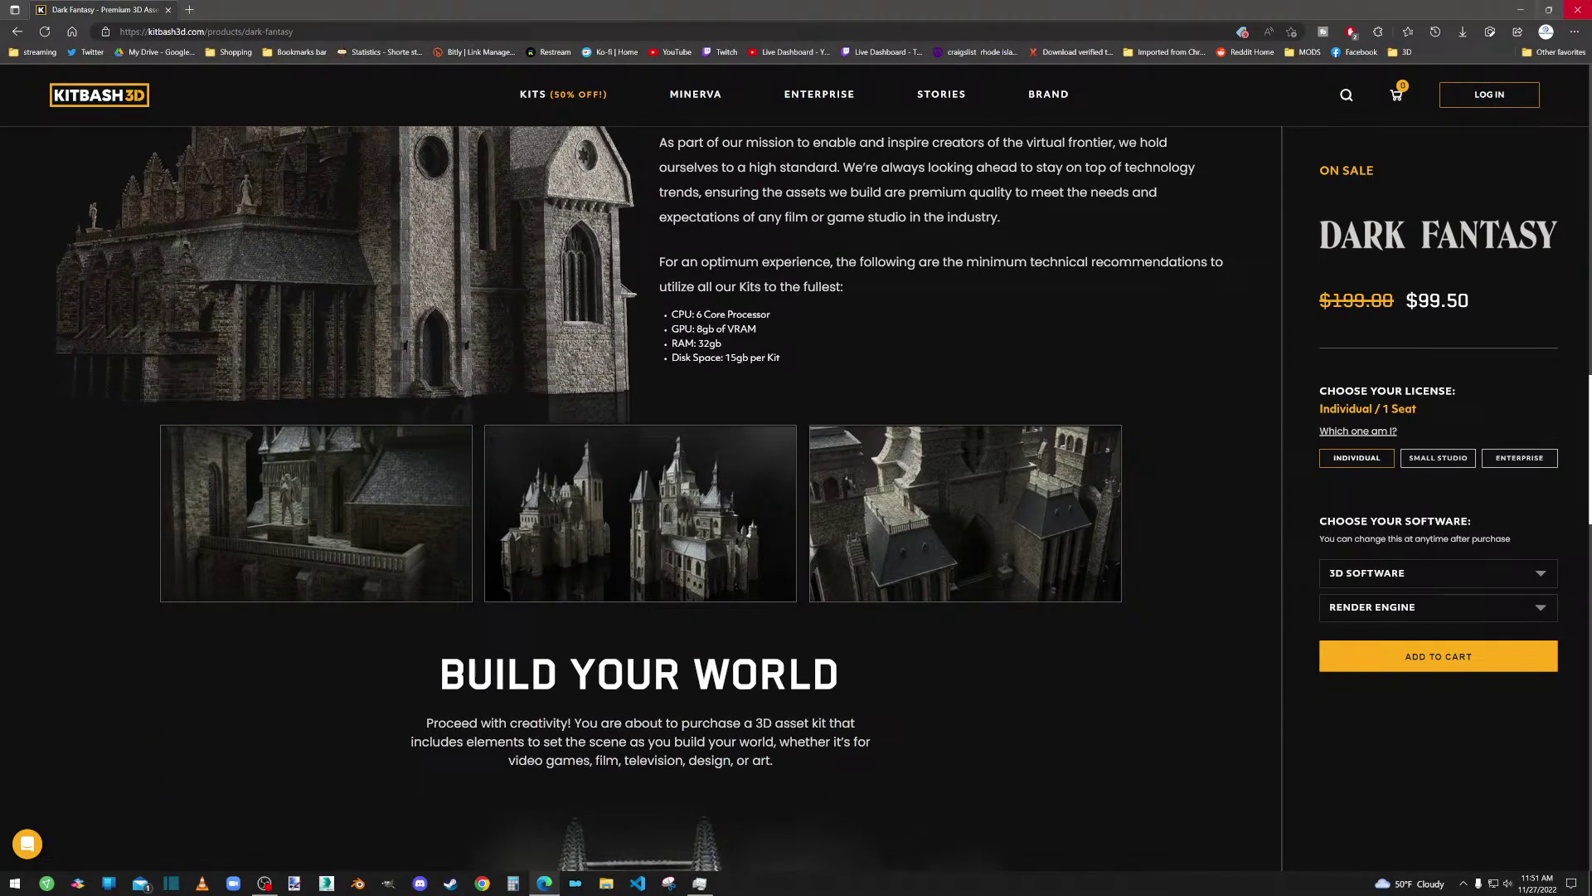
click(1580, 11)
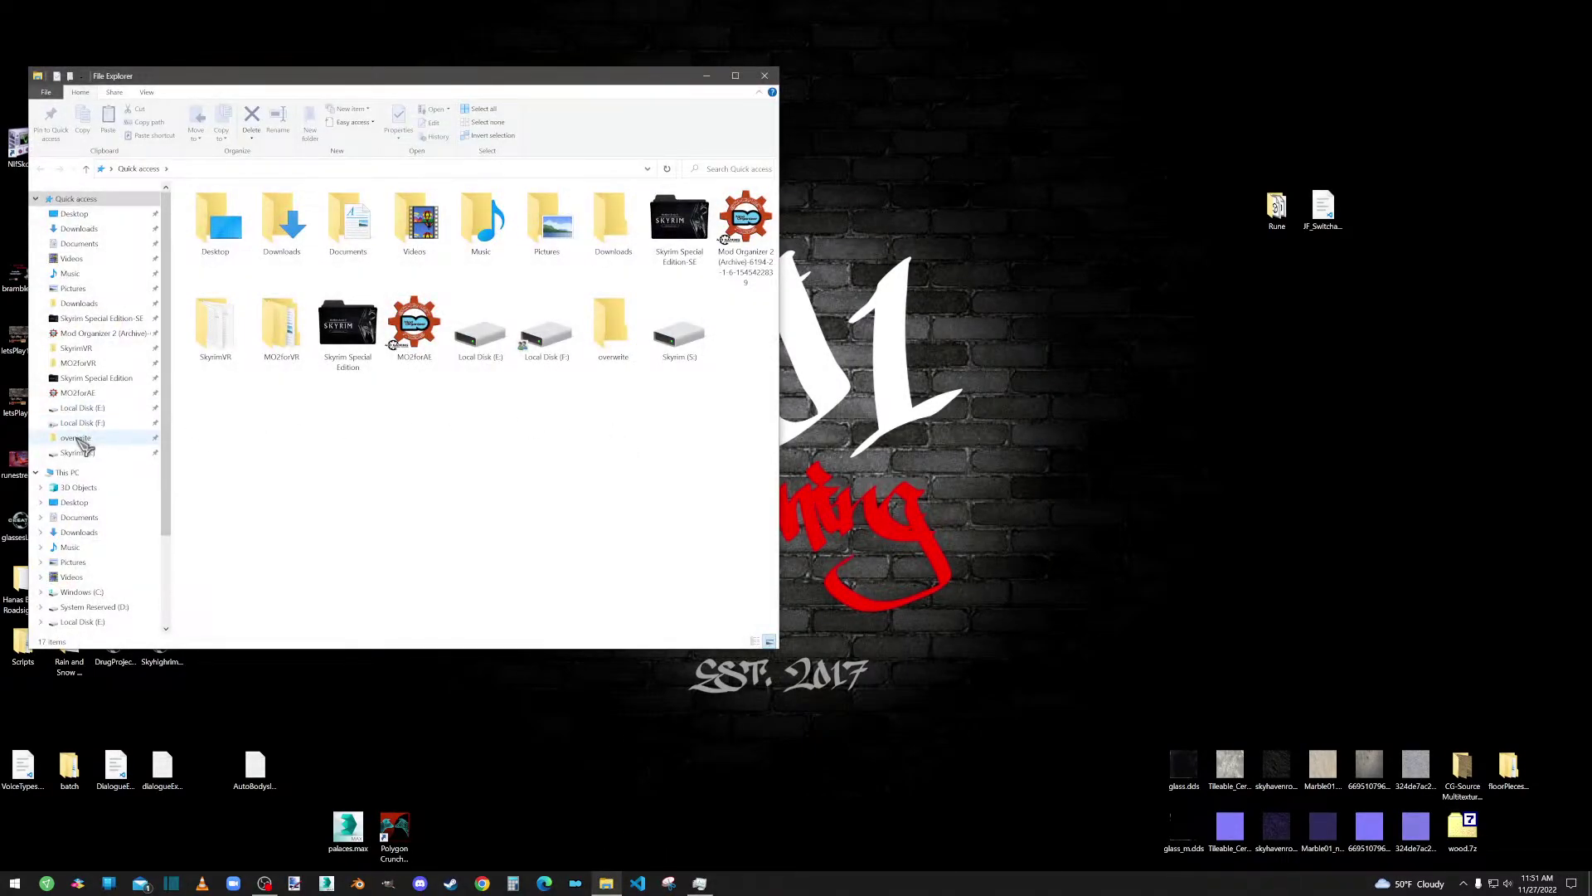
Step: Open floor.nif from the meshes subfolder of the overwrite folder in NifSkope
click(83, 437)
double_click(210, 223)
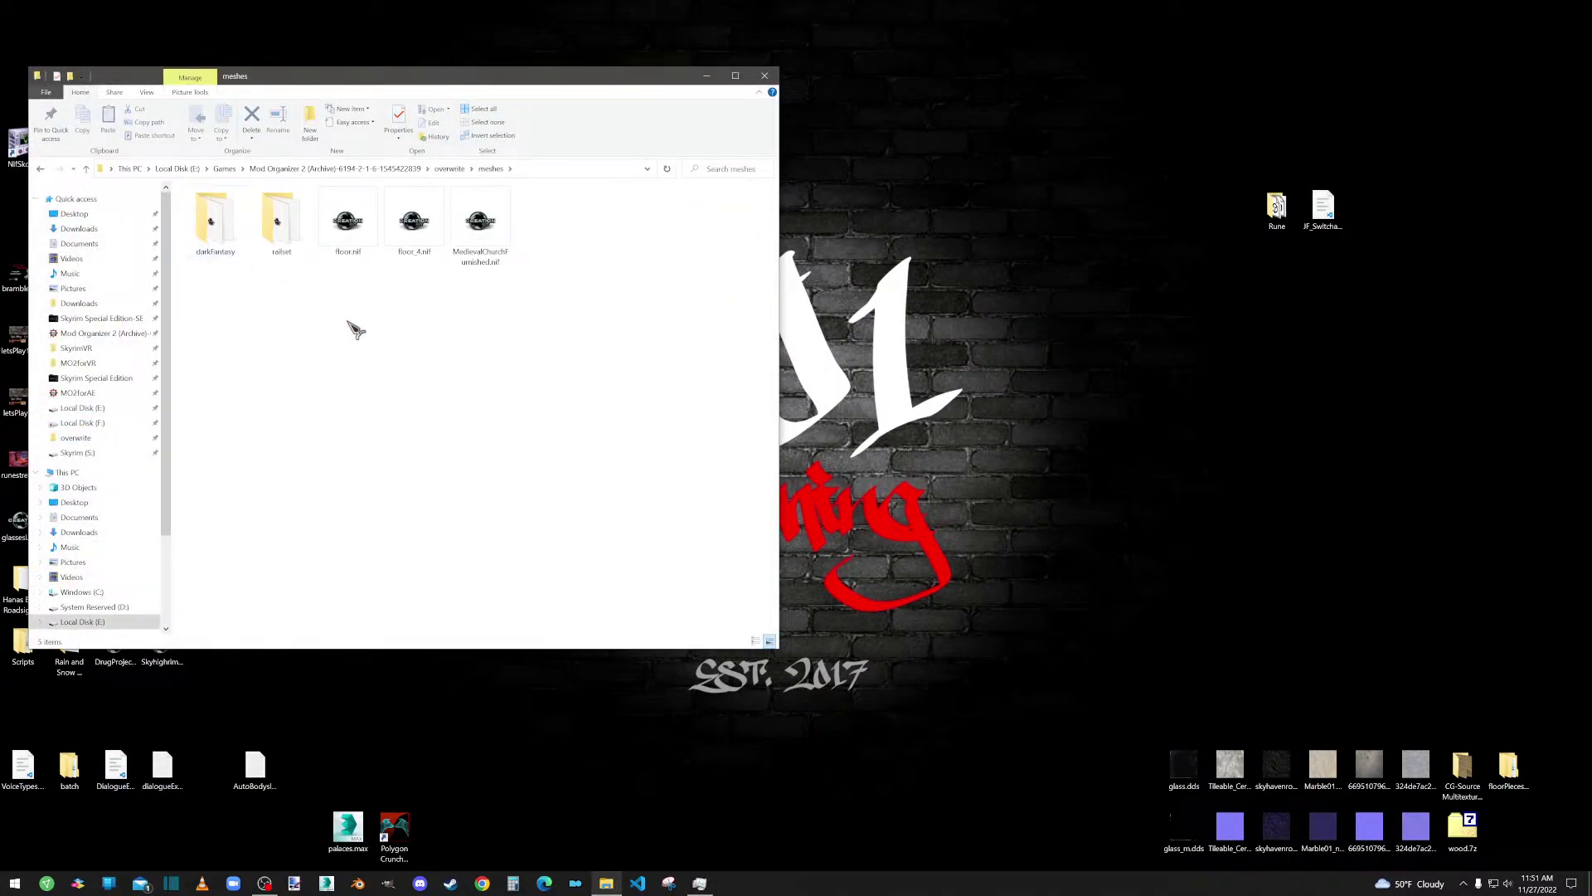
drag(372, 83, 657, 89)
drag(634, 228, 20, 165)
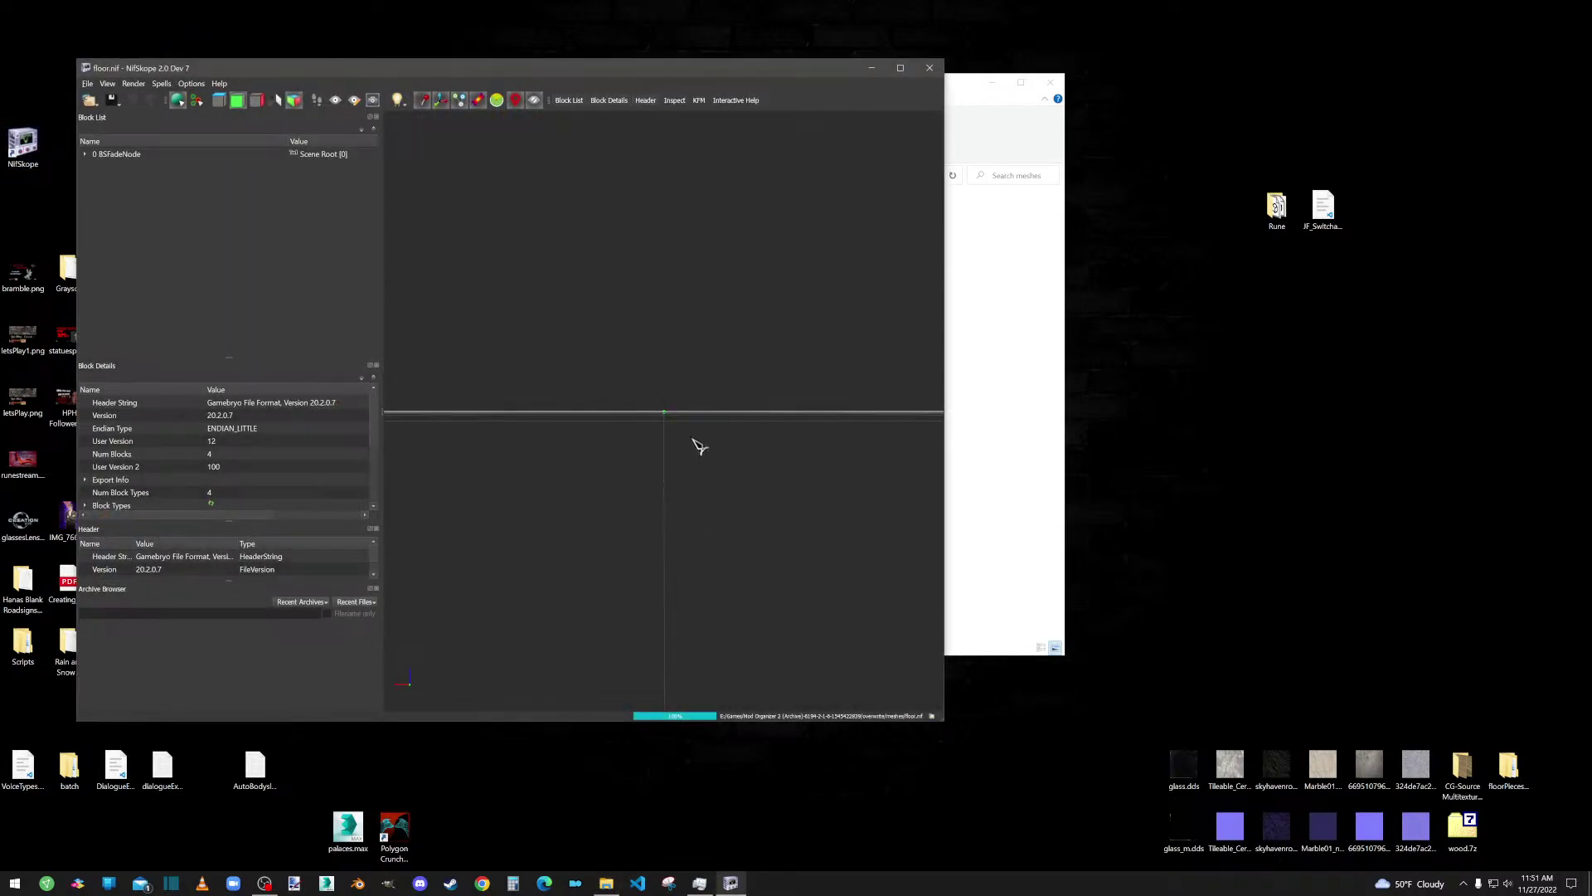
Step: Inspect the single wooden floor plane from several angles and close the floor.nif window
scroll(671, 464, up, 10)
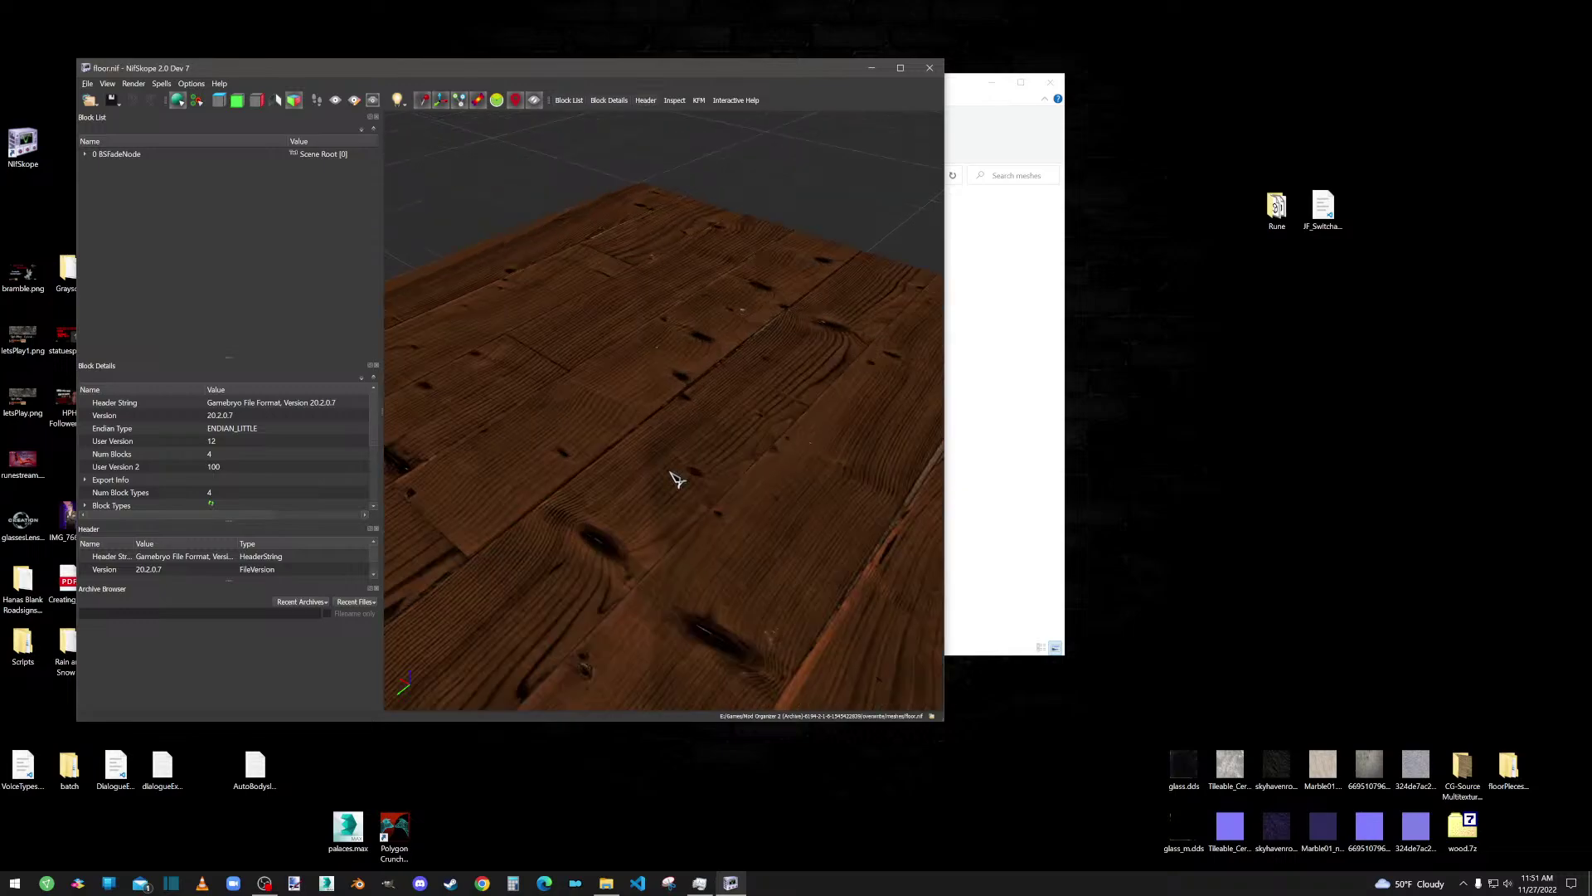
drag(672, 473, 706, 393)
scroll(645, 330, down, 5)
scroll(670, 385, up, 2)
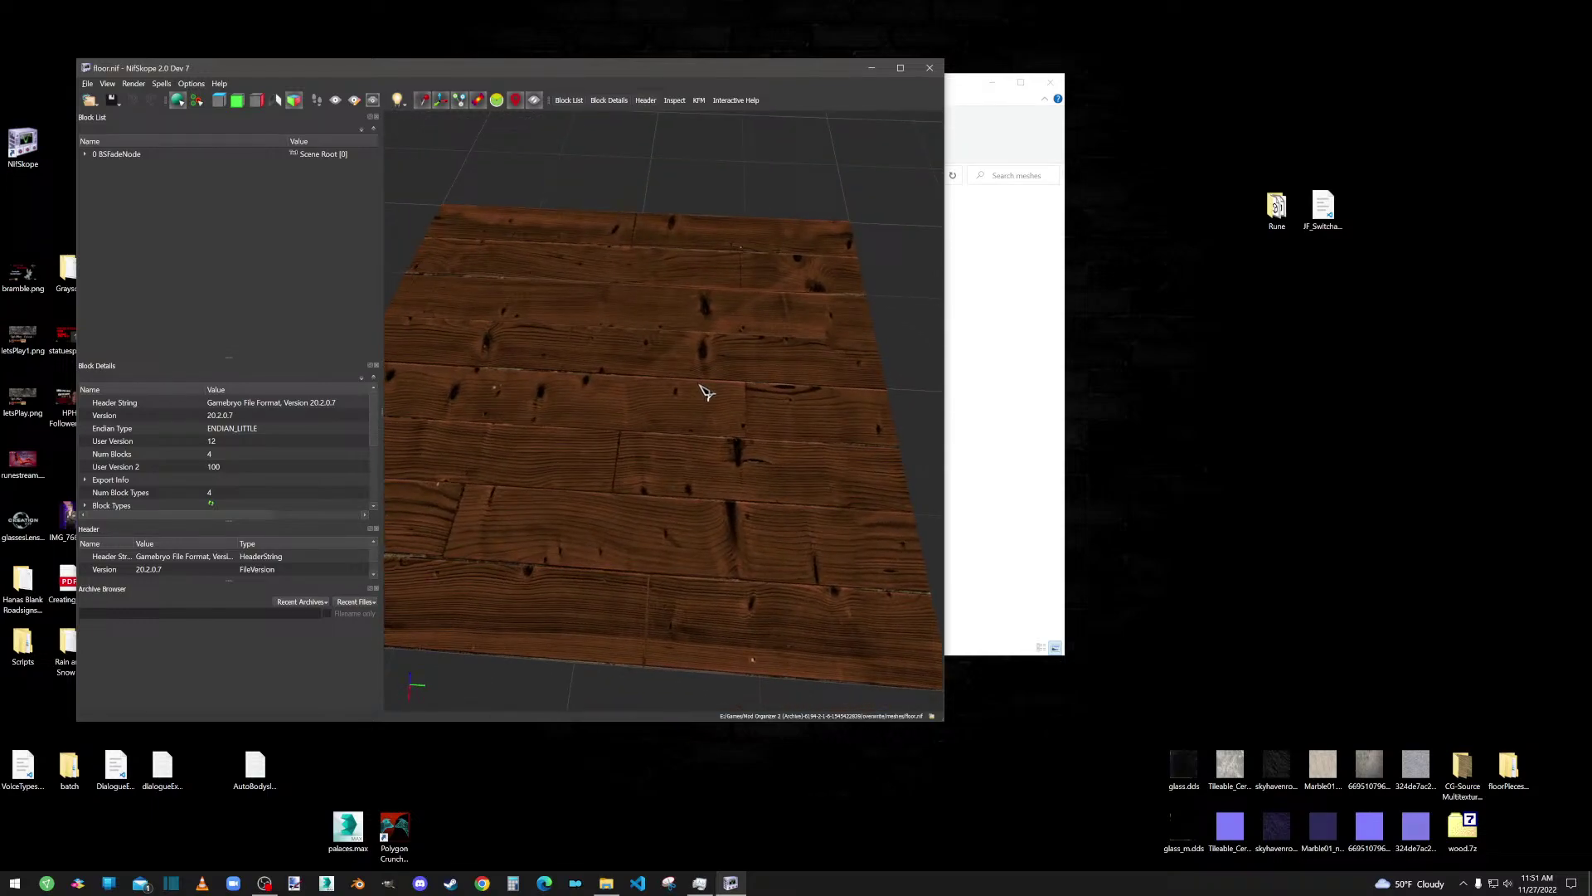
click(929, 67)
Step: Open floor_4.nif from the same folder in NifSkope and select its floor planes one after another
drag(700, 230, 25, 145)
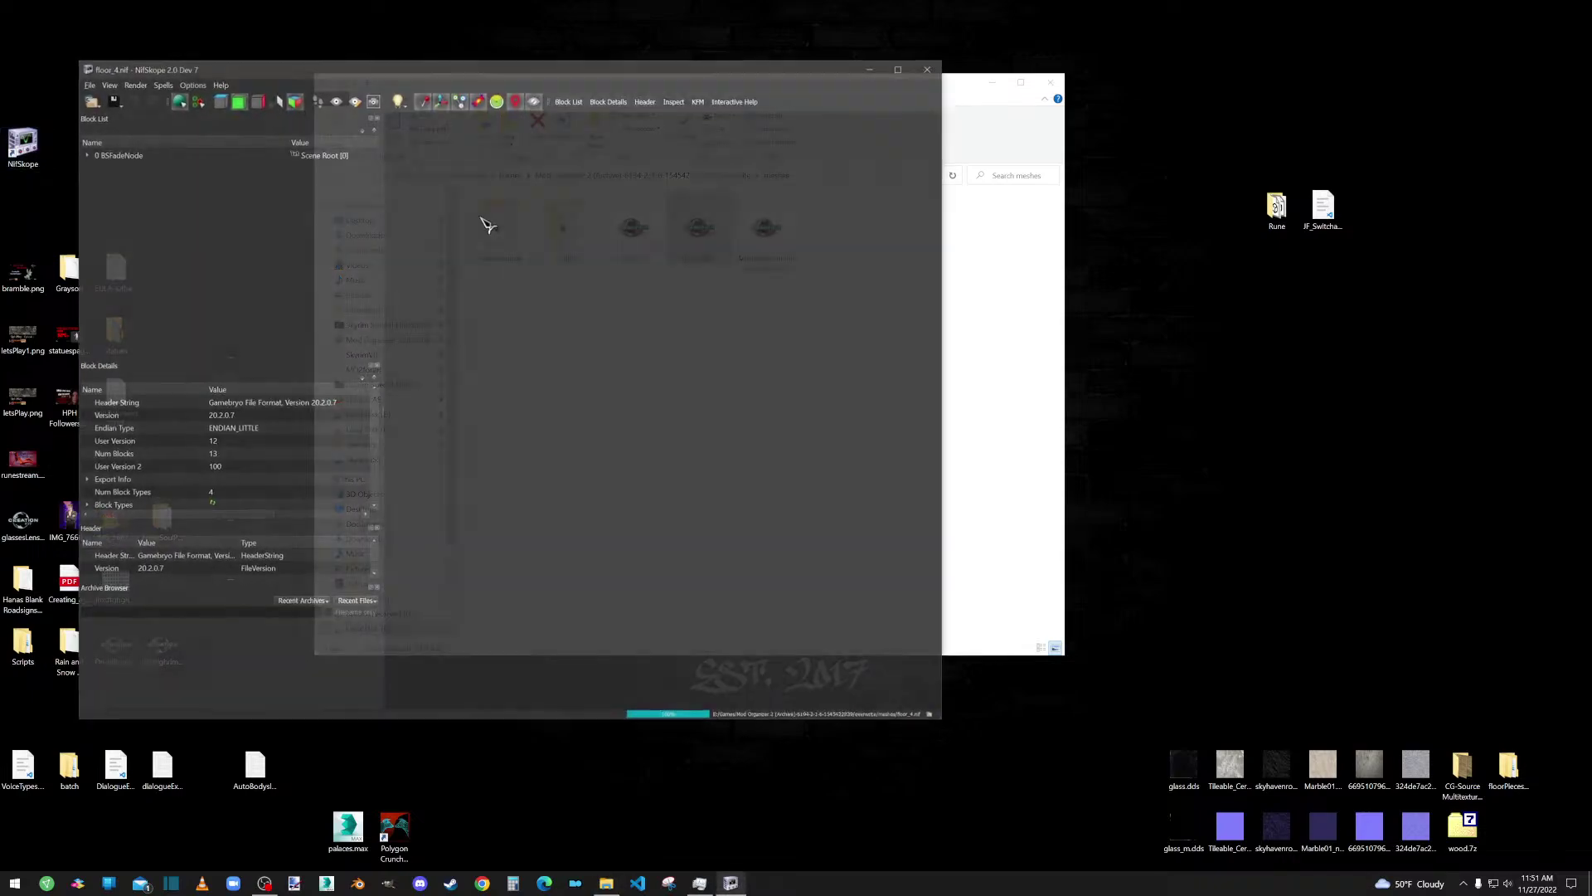
drag(632, 398, 764, 466)
scroll(768, 451, up, 3)
click(741, 461)
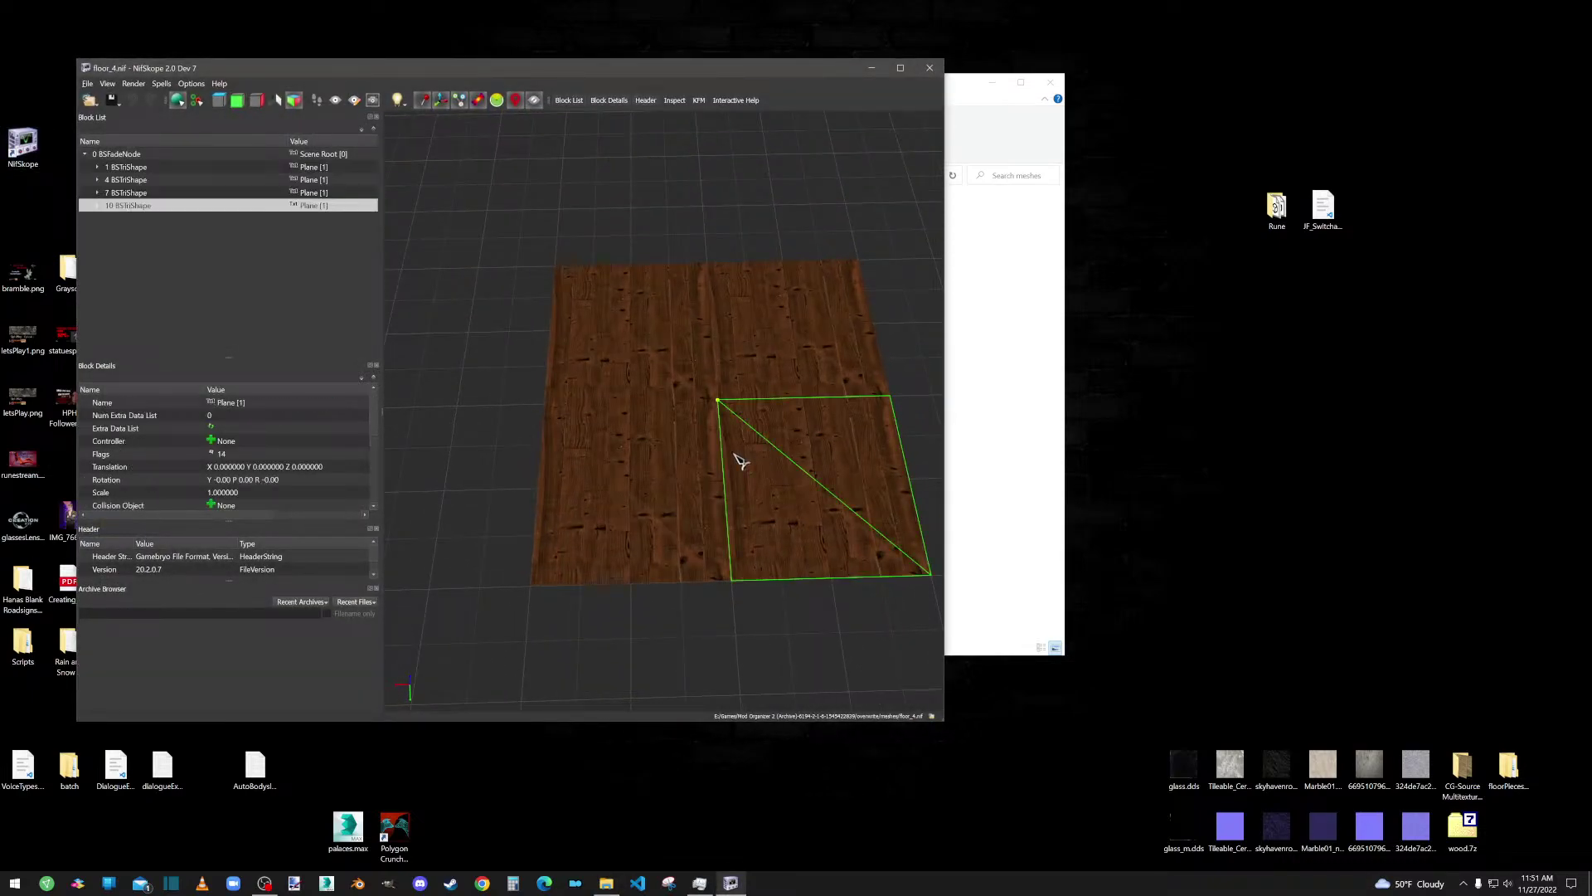
click(676, 431)
click(650, 359)
click(803, 359)
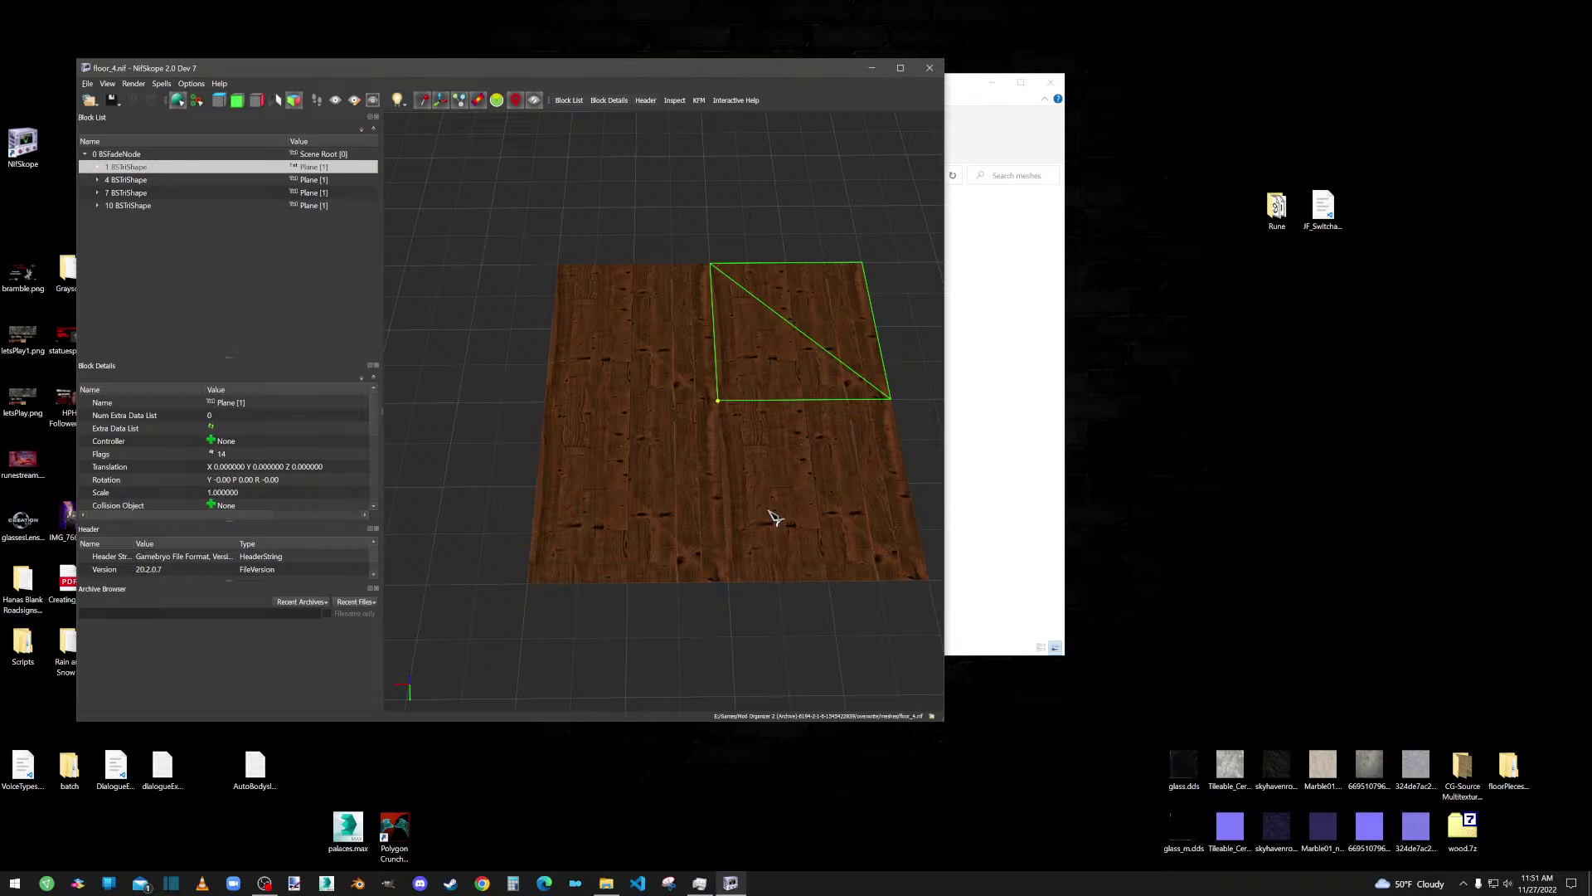
Step: Examine the seams between adjoining planes of the four-piece floor up close, selecting the 7 and 4 BSTriShape blocks
mouse_move(660, 399)
mouse_down()
mouse_move(587, 426)
mouse_move(639, 402)
mouse_up()
scroll(655, 407, up, 5)
click(669, 405)
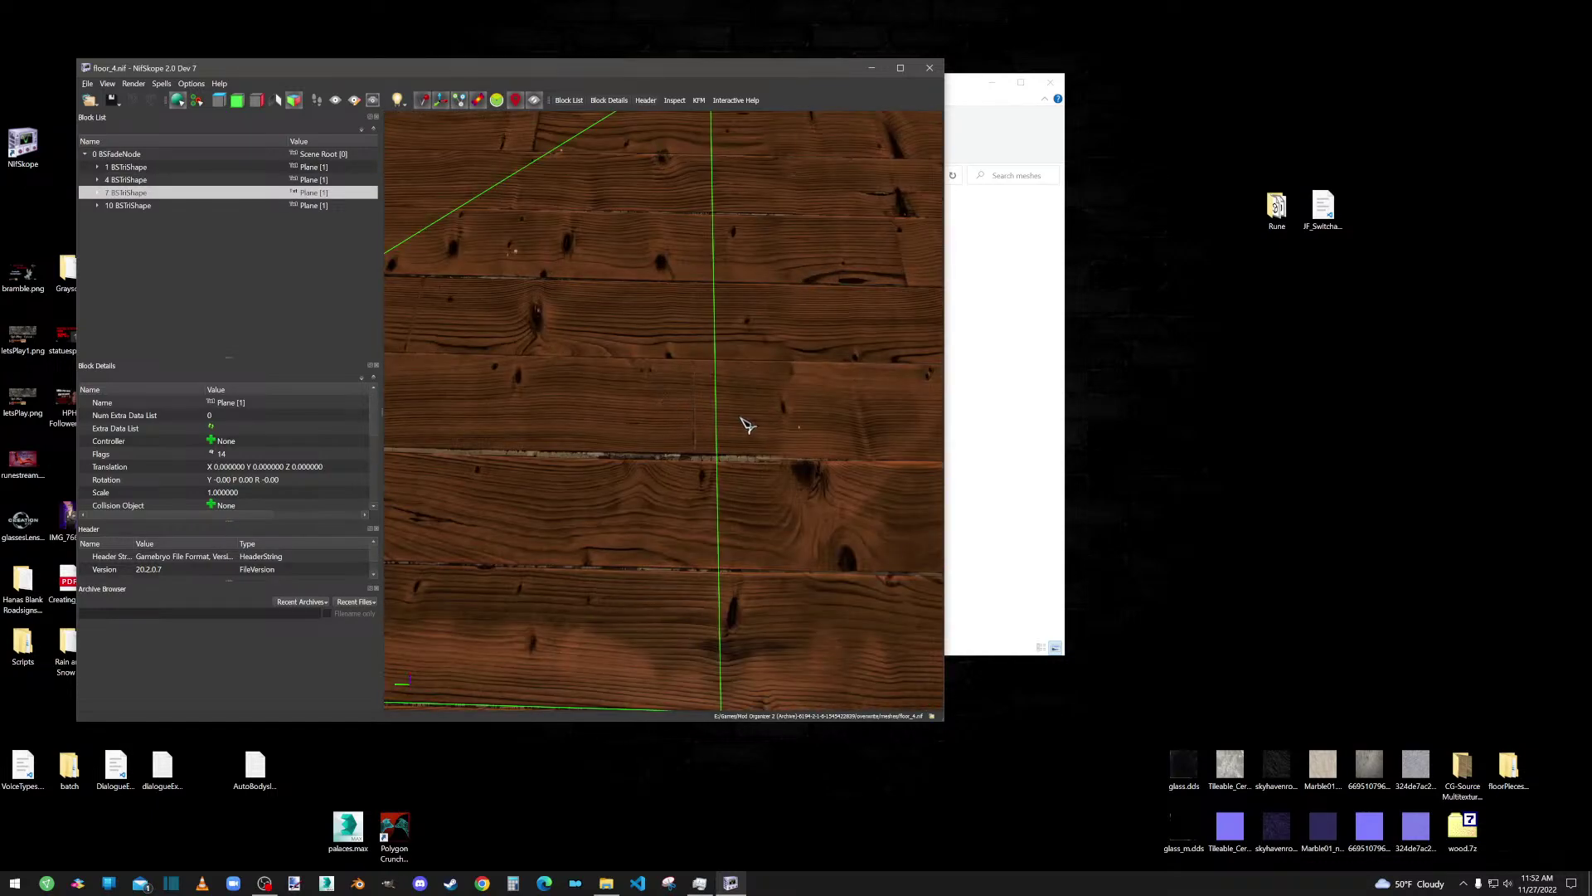
click(723, 303)
scroll(729, 312, down, 3)
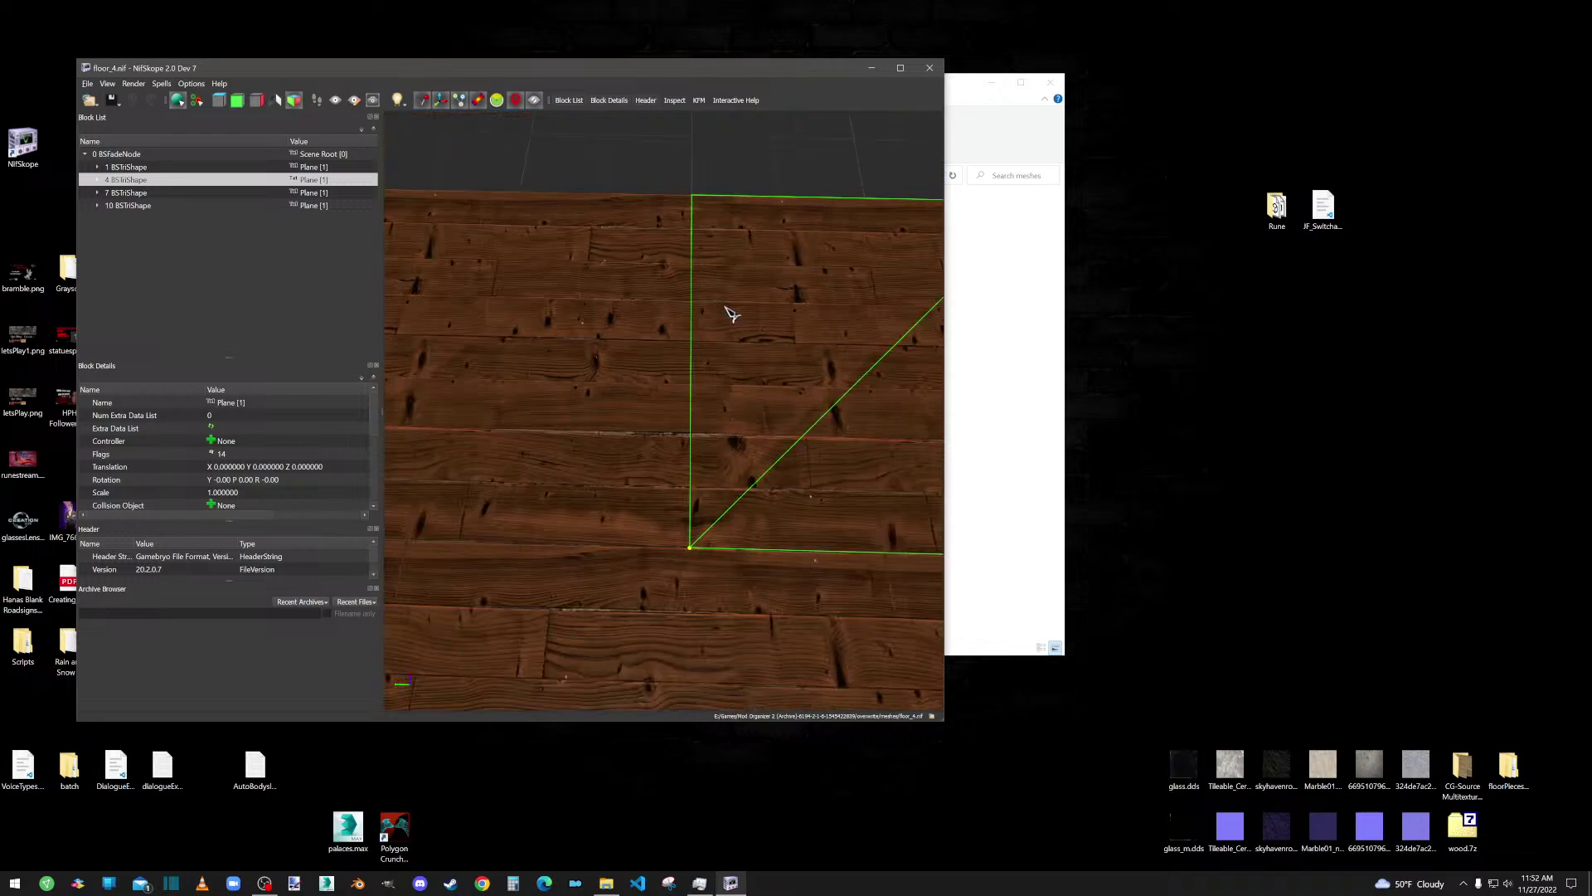
Step: Inspect how the wood texture runs across the four-piece floor, viewing it from several angles and distances
drag(707, 141, 720, 297)
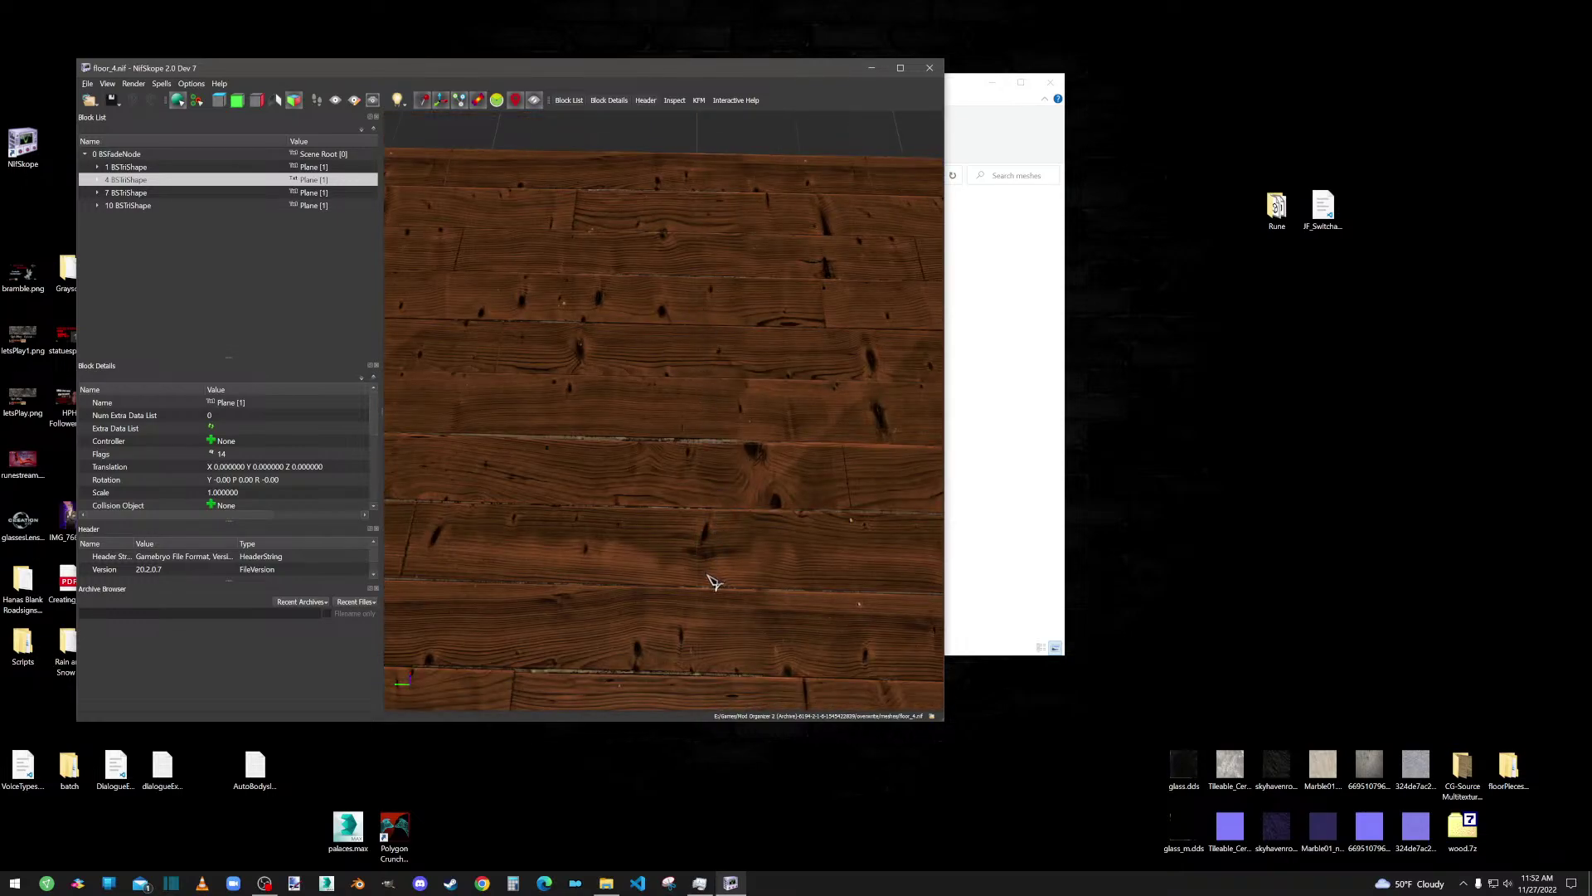
drag(726, 639, 682, 653)
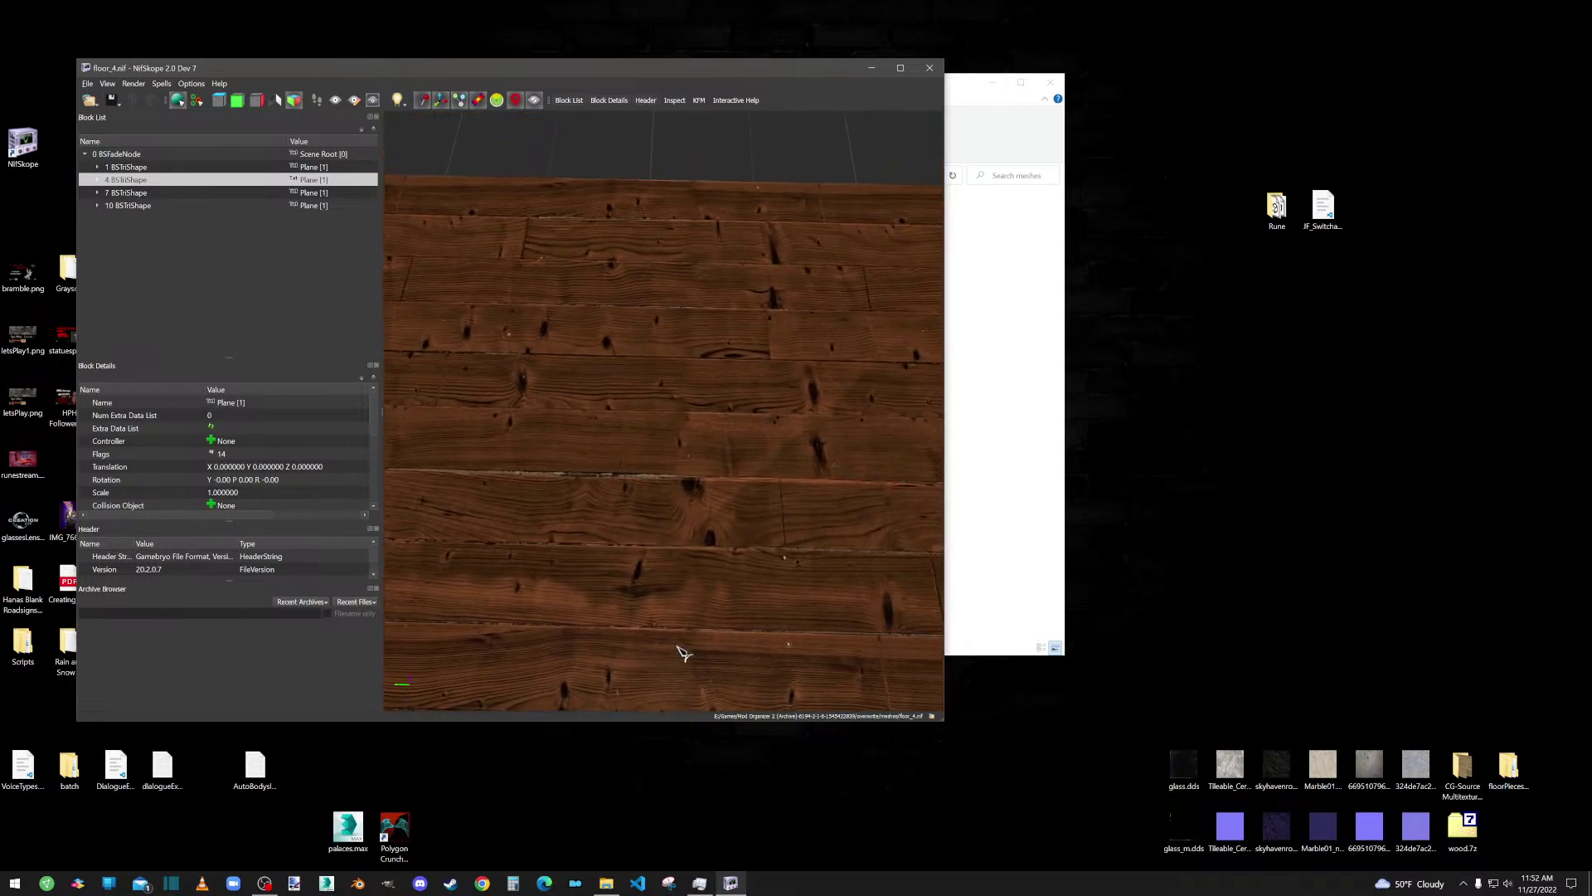
drag(646, 370, 658, 380)
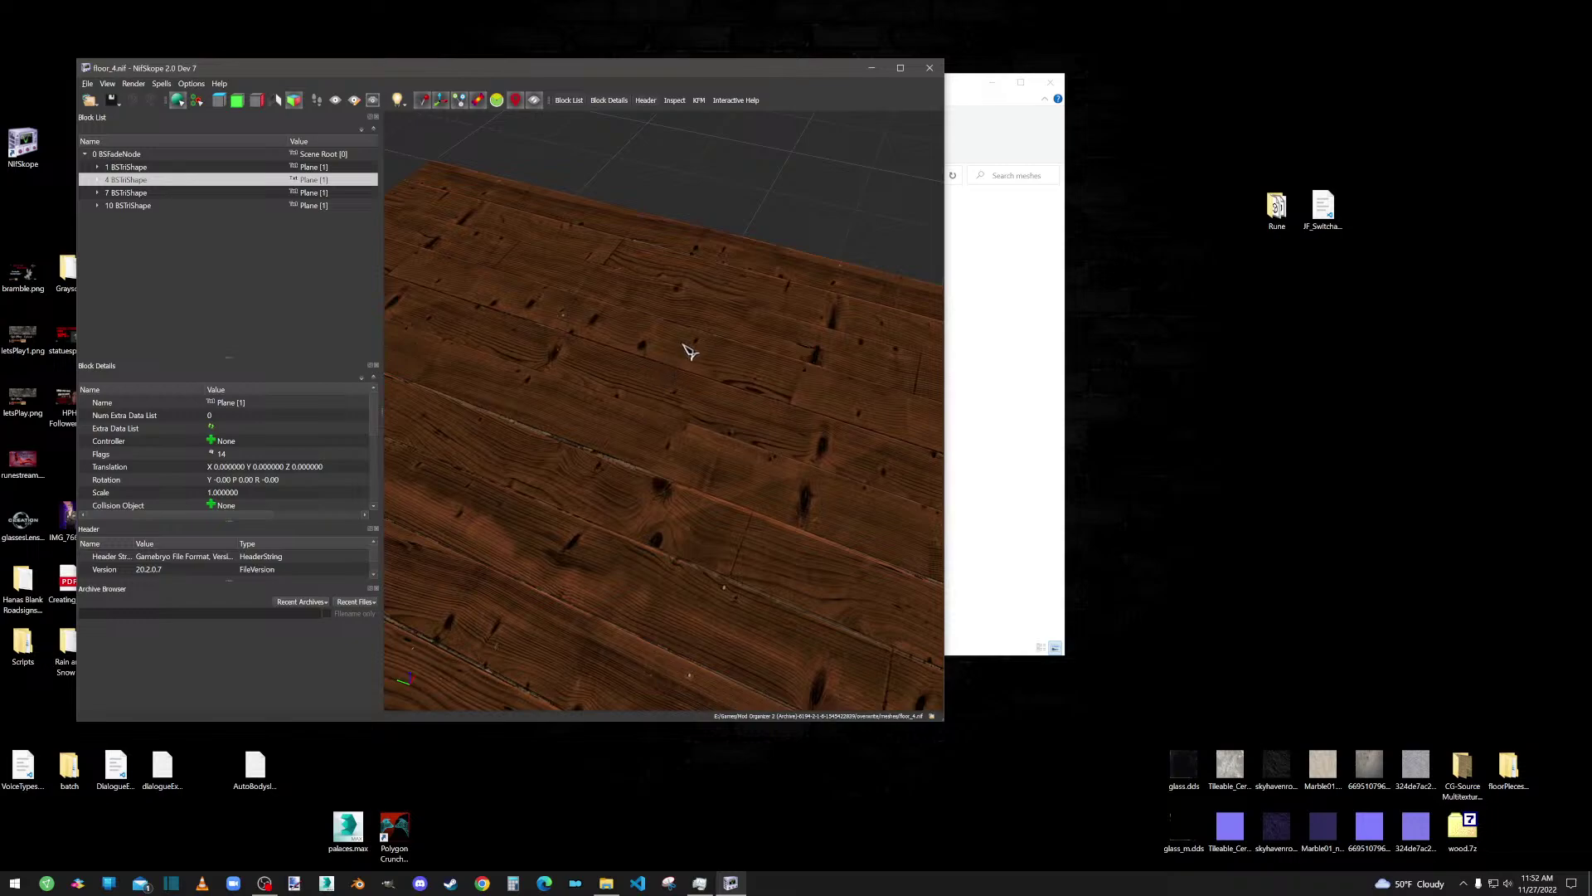
scroll(688, 351, up, 2)
scroll(605, 470, down, 5)
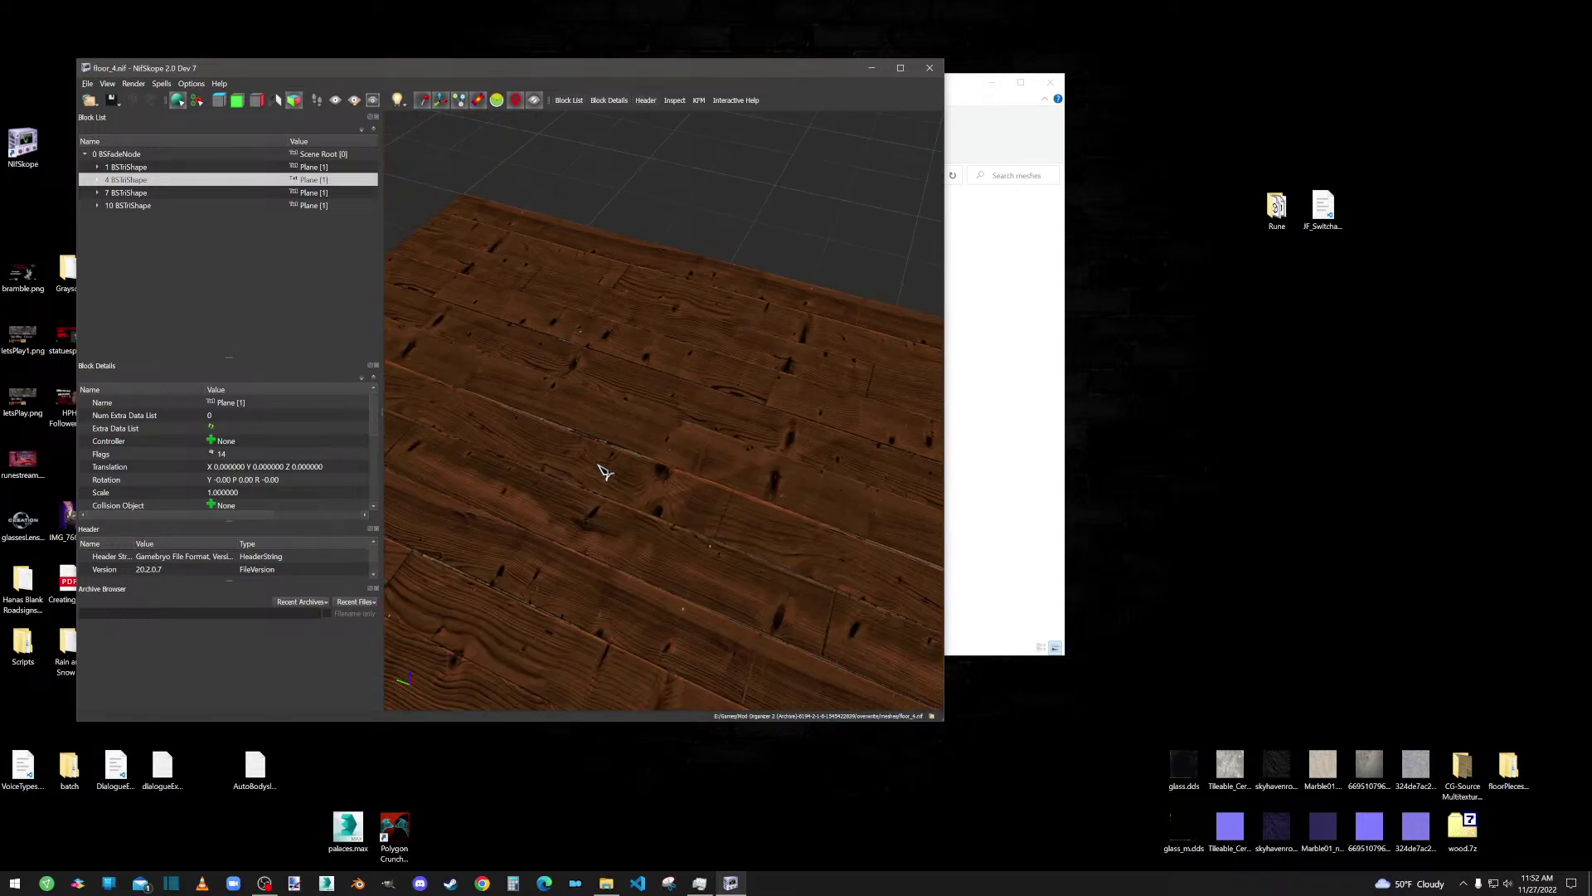
mouse_move(605, 470)
mouse_down()
mouse_move(683, 562)
mouse_move(625, 558)
mouse_move(614, 455)
mouse_up()
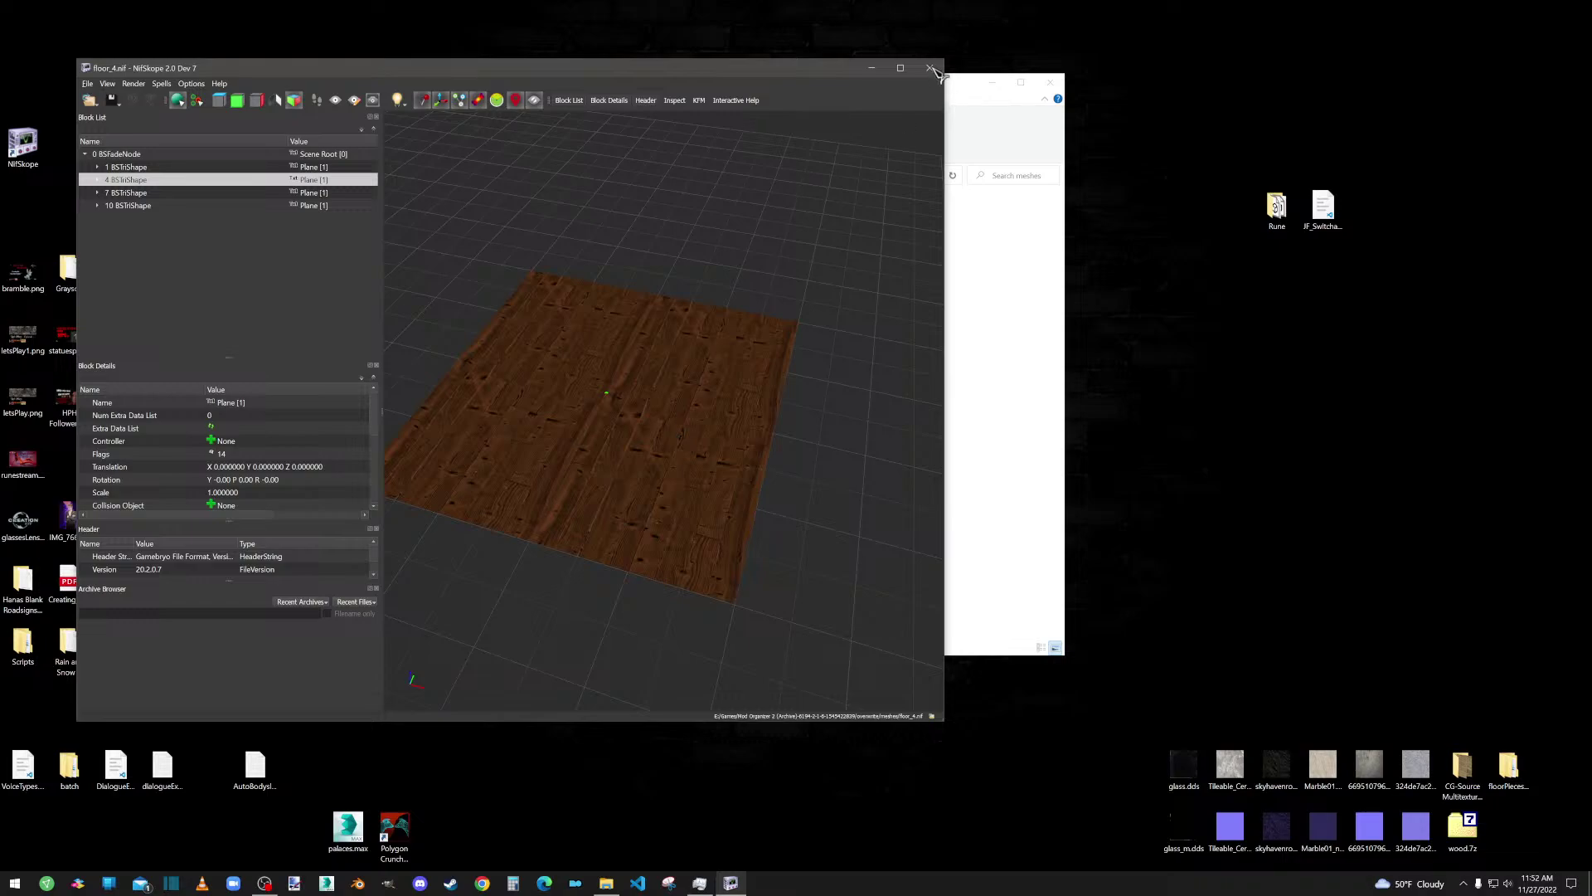
Step: Select each of the four floor planes one after another, ending with 10 BSTriShape, and close the floor_4.nif window
click(664, 402)
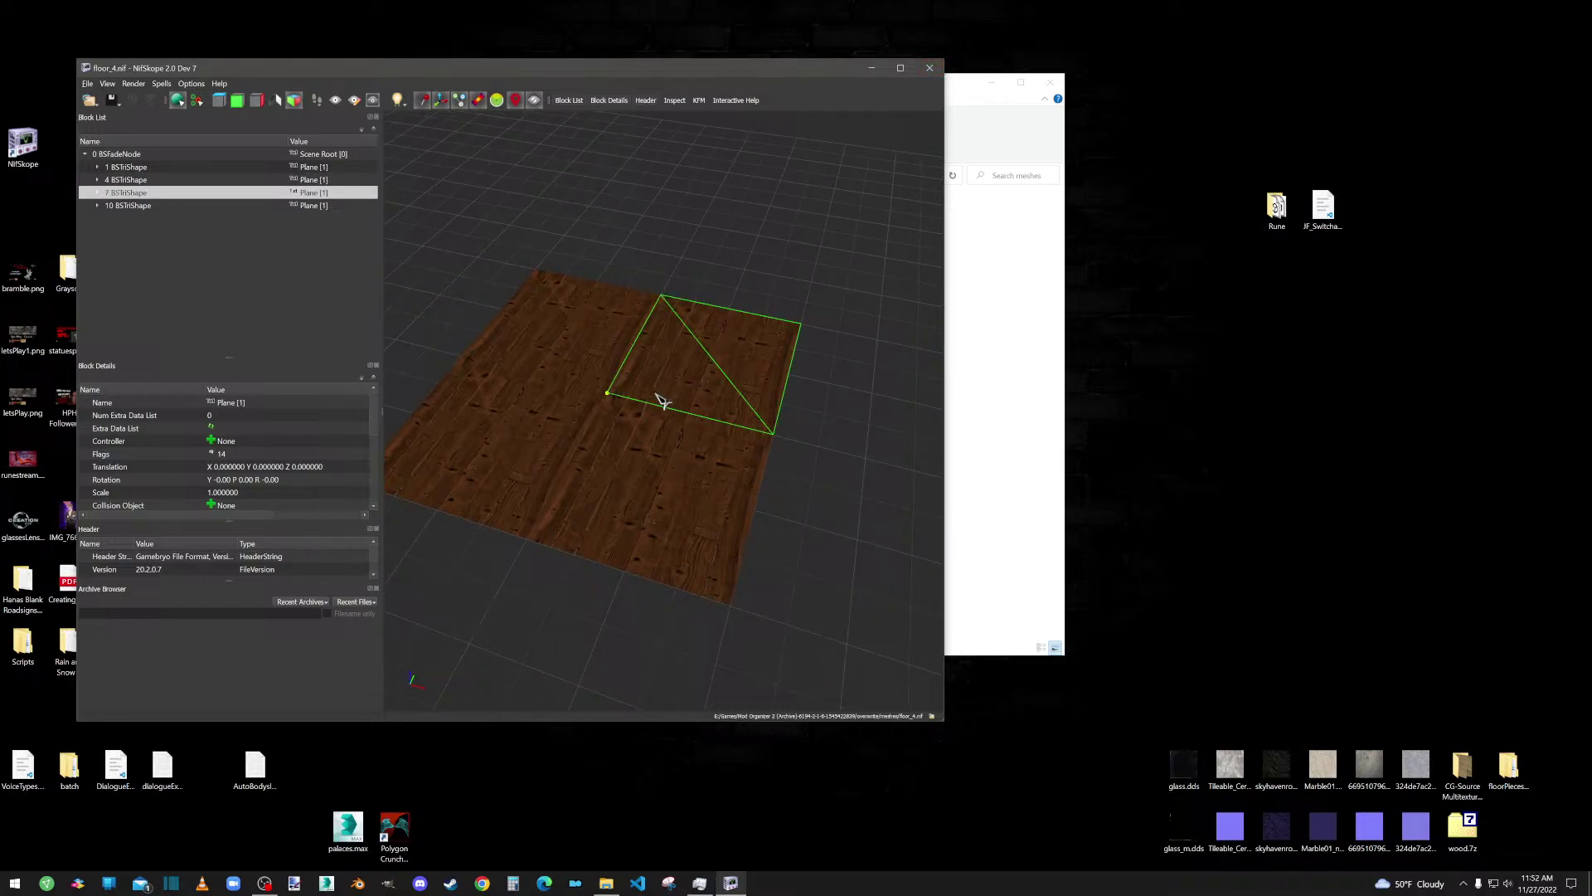
click(626, 477)
click(535, 409)
click(567, 340)
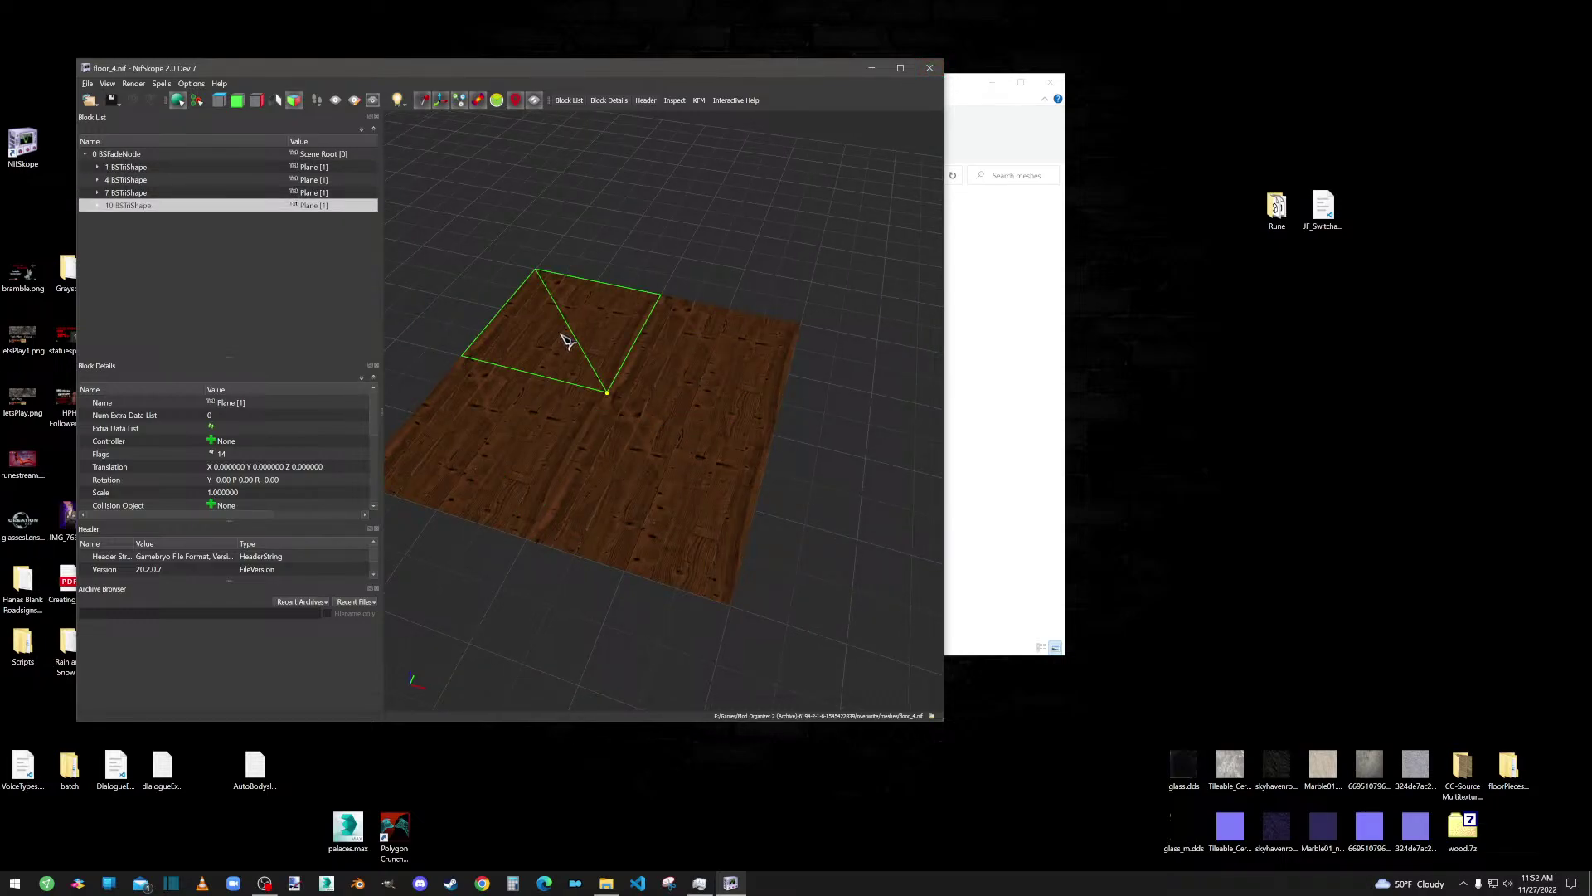
click(932, 68)
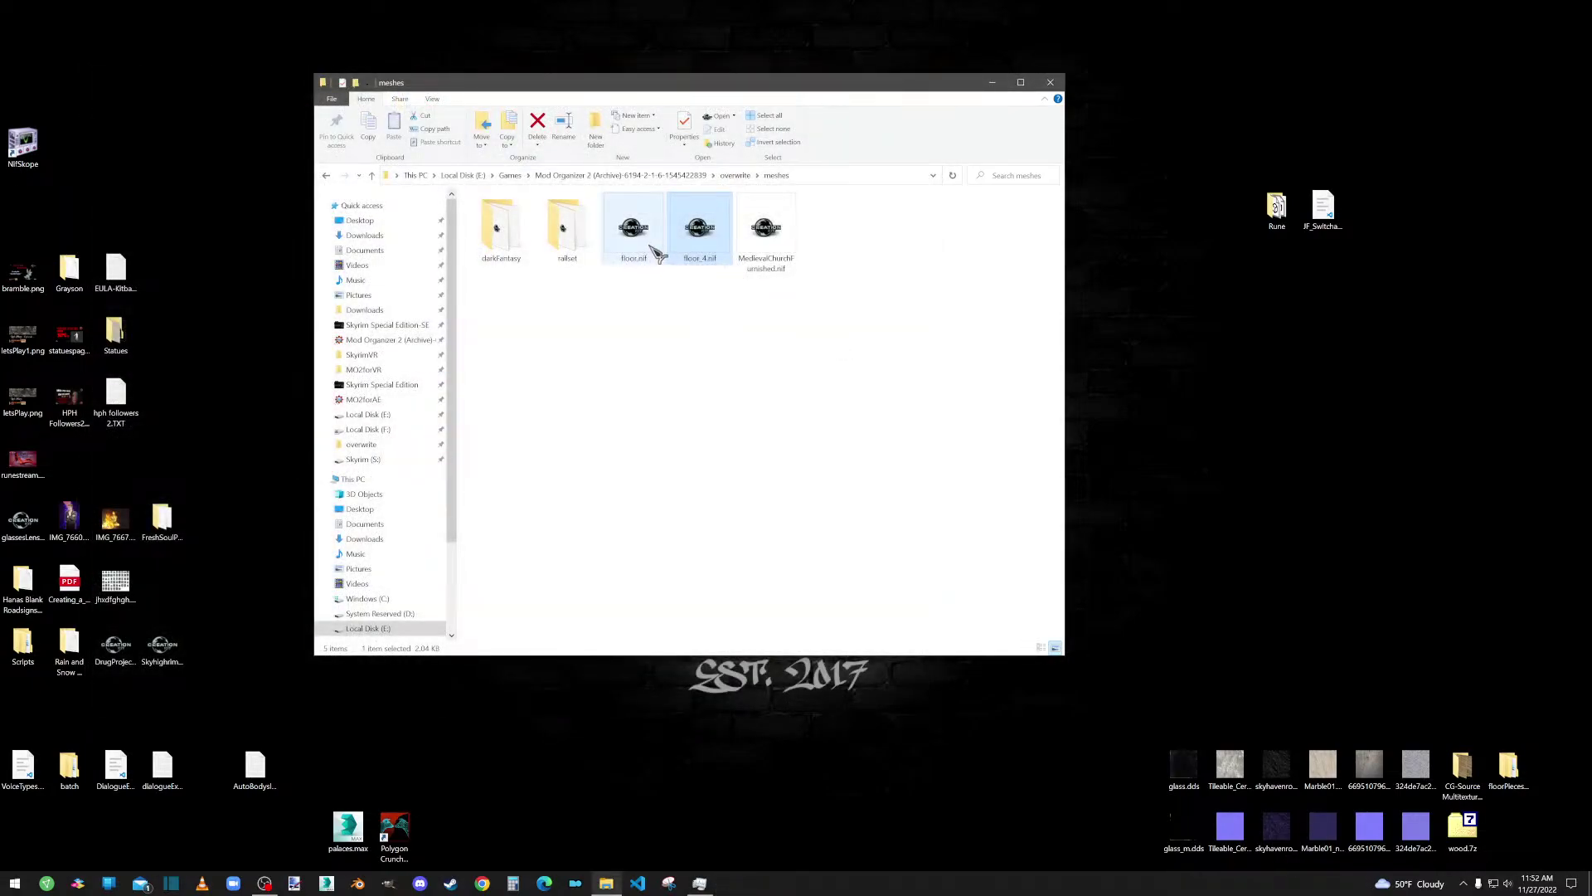
Step: Open KB3D_DKF_BldgLG_A.nif from the darkFantasy subfolder in NifSkope and maximize its window
double_click(496, 232)
click(509, 218)
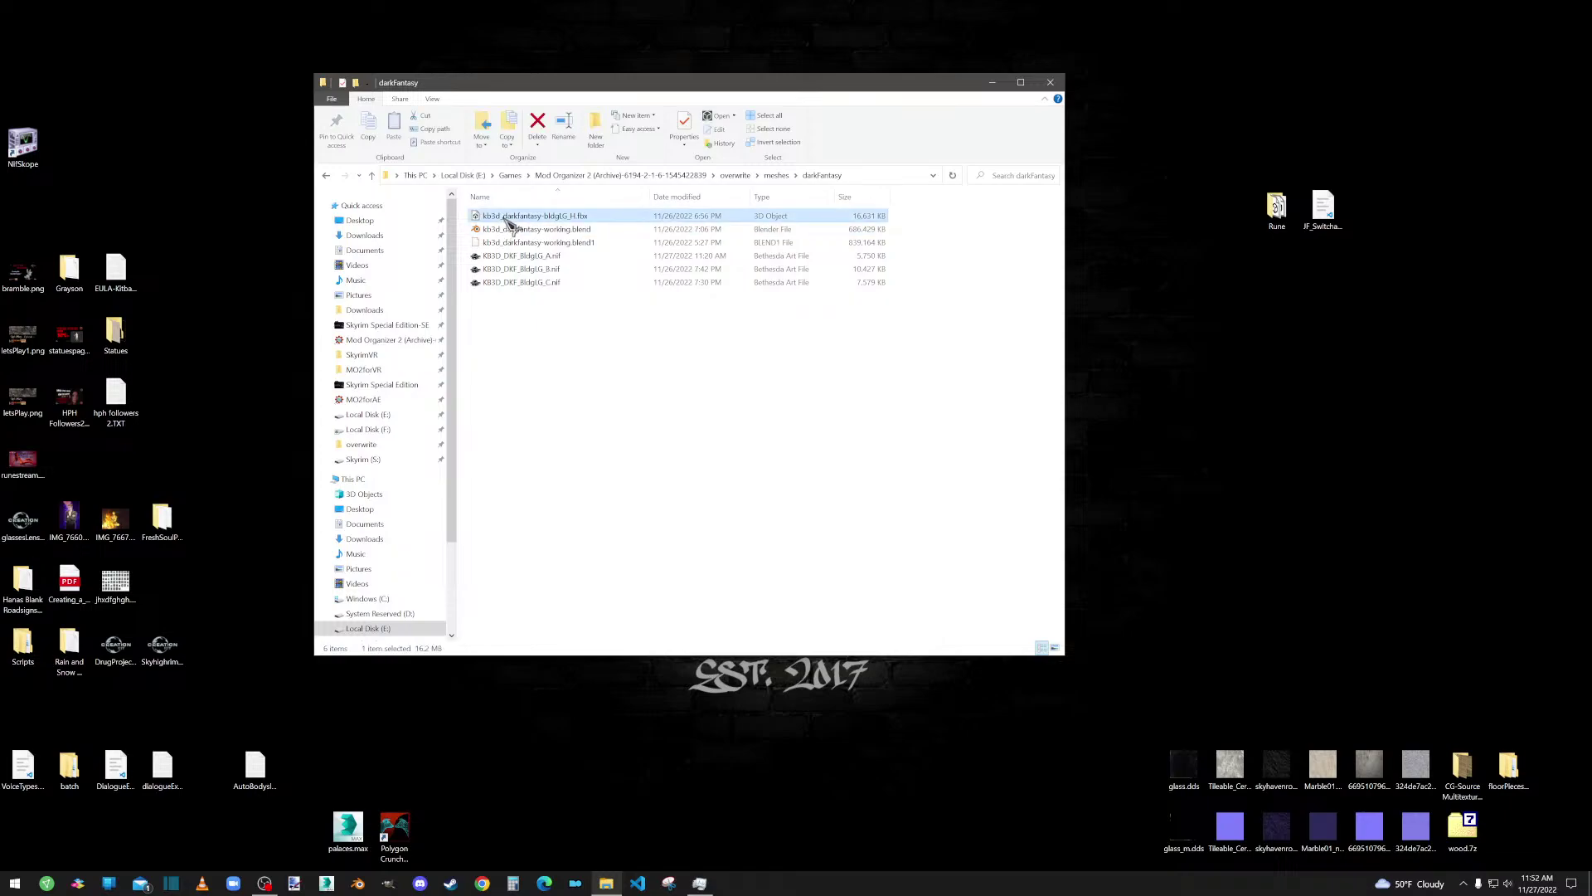
drag(502, 259, 25, 141)
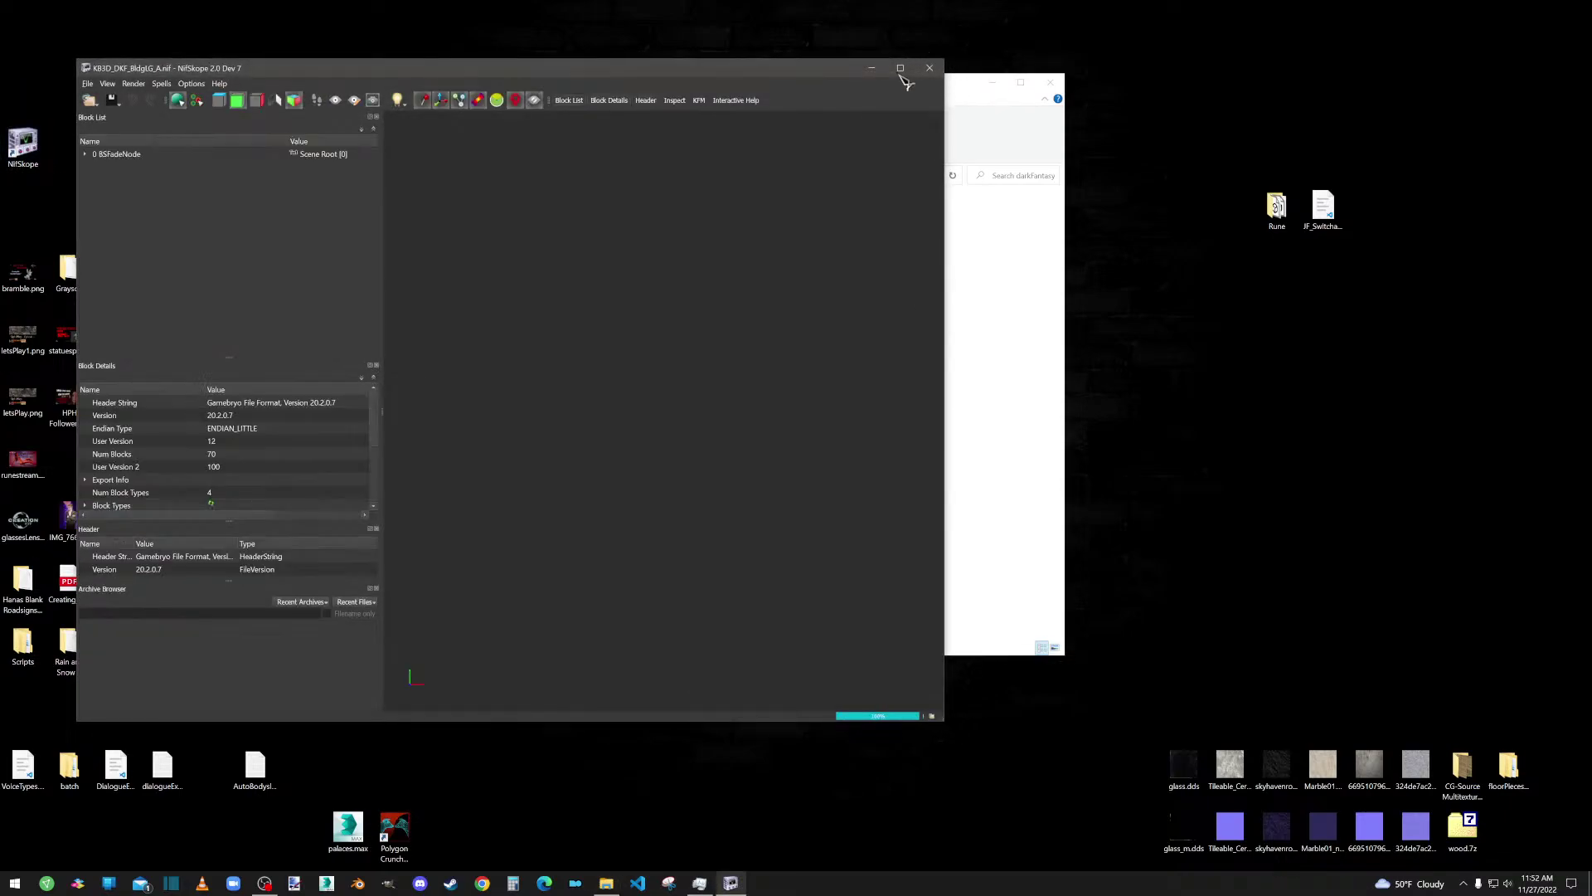
double_click(906, 74)
Step: Inspect the textured building's buttressed exterior and the open courtyard with the cart in front of the tower door
scroll(1100, 466, up, 5)
drag(993, 433, 1034, 475)
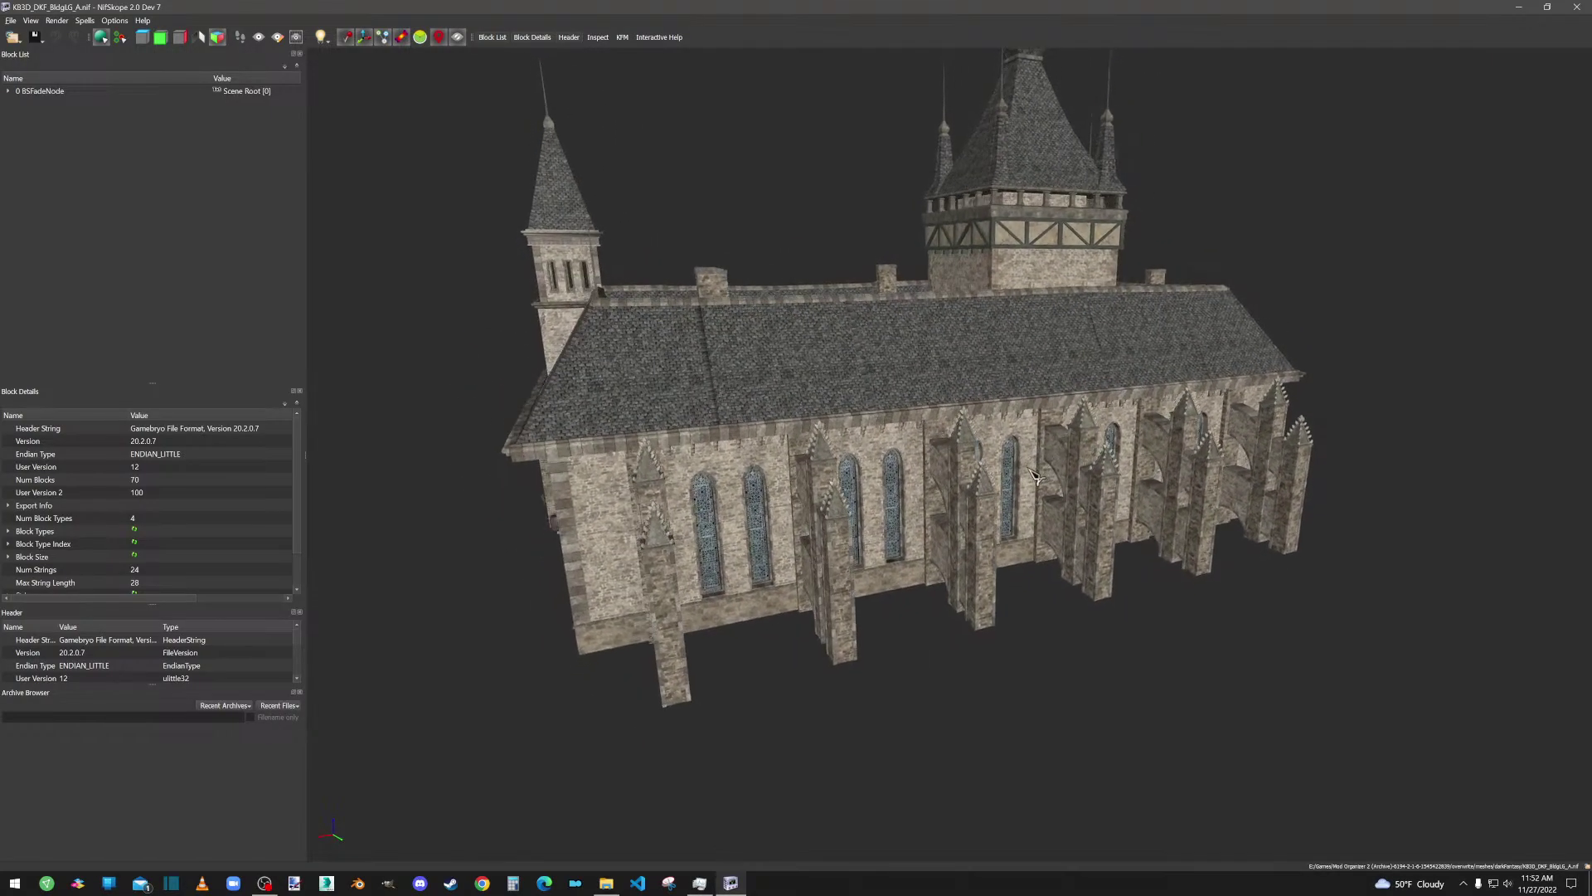
click(10, 91)
click(12, 92)
drag(572, 414, 816, 448)
scroll(1047, 525, up, 5)
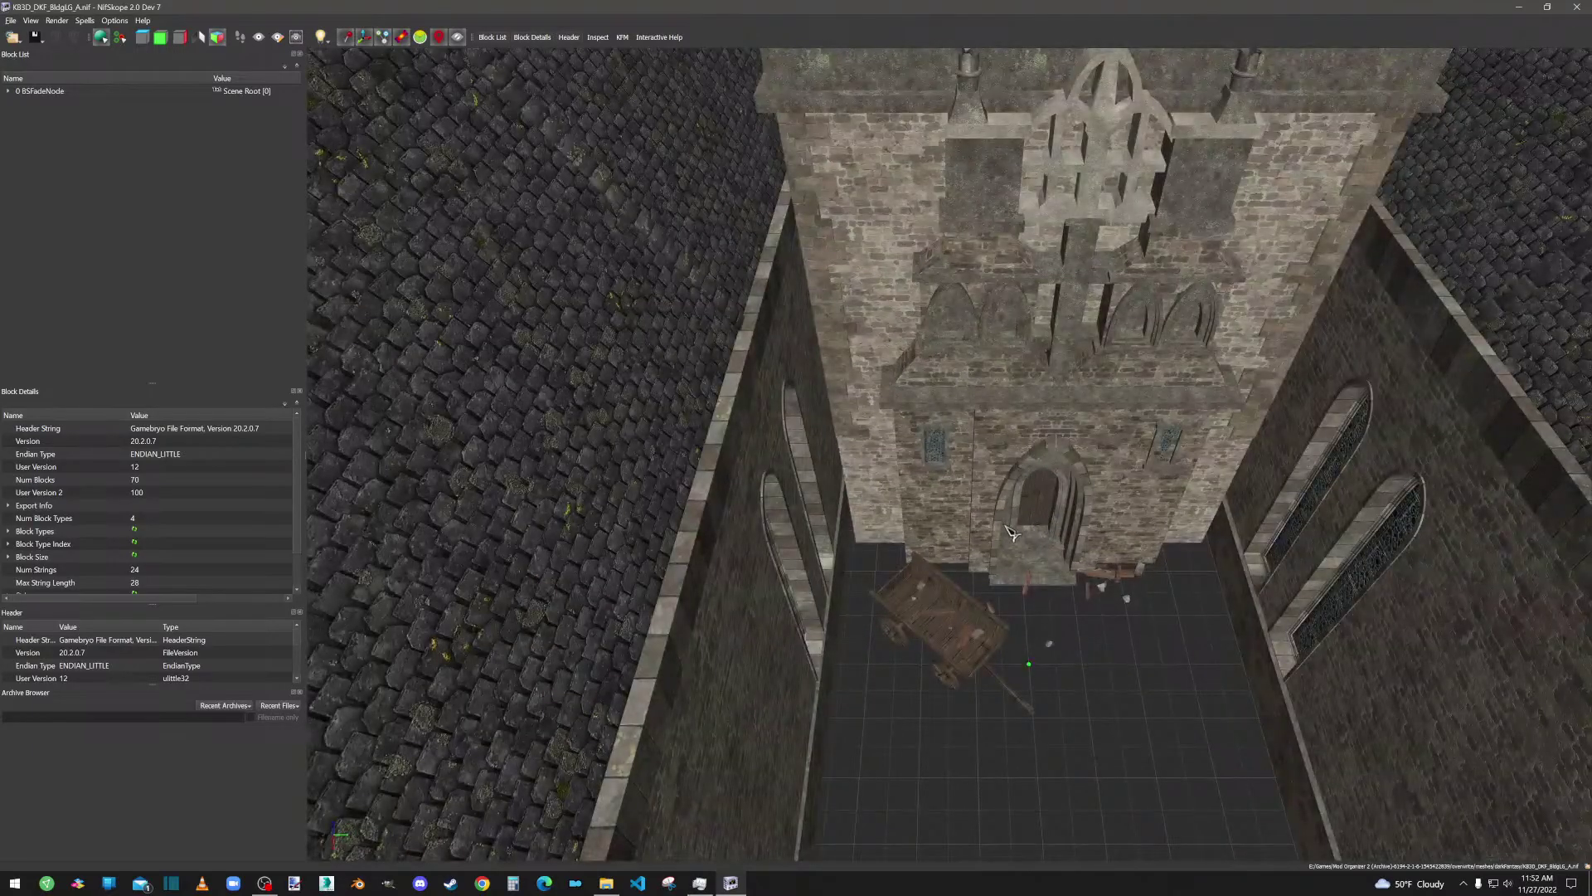
drag(1012, 531, 1033, 478)
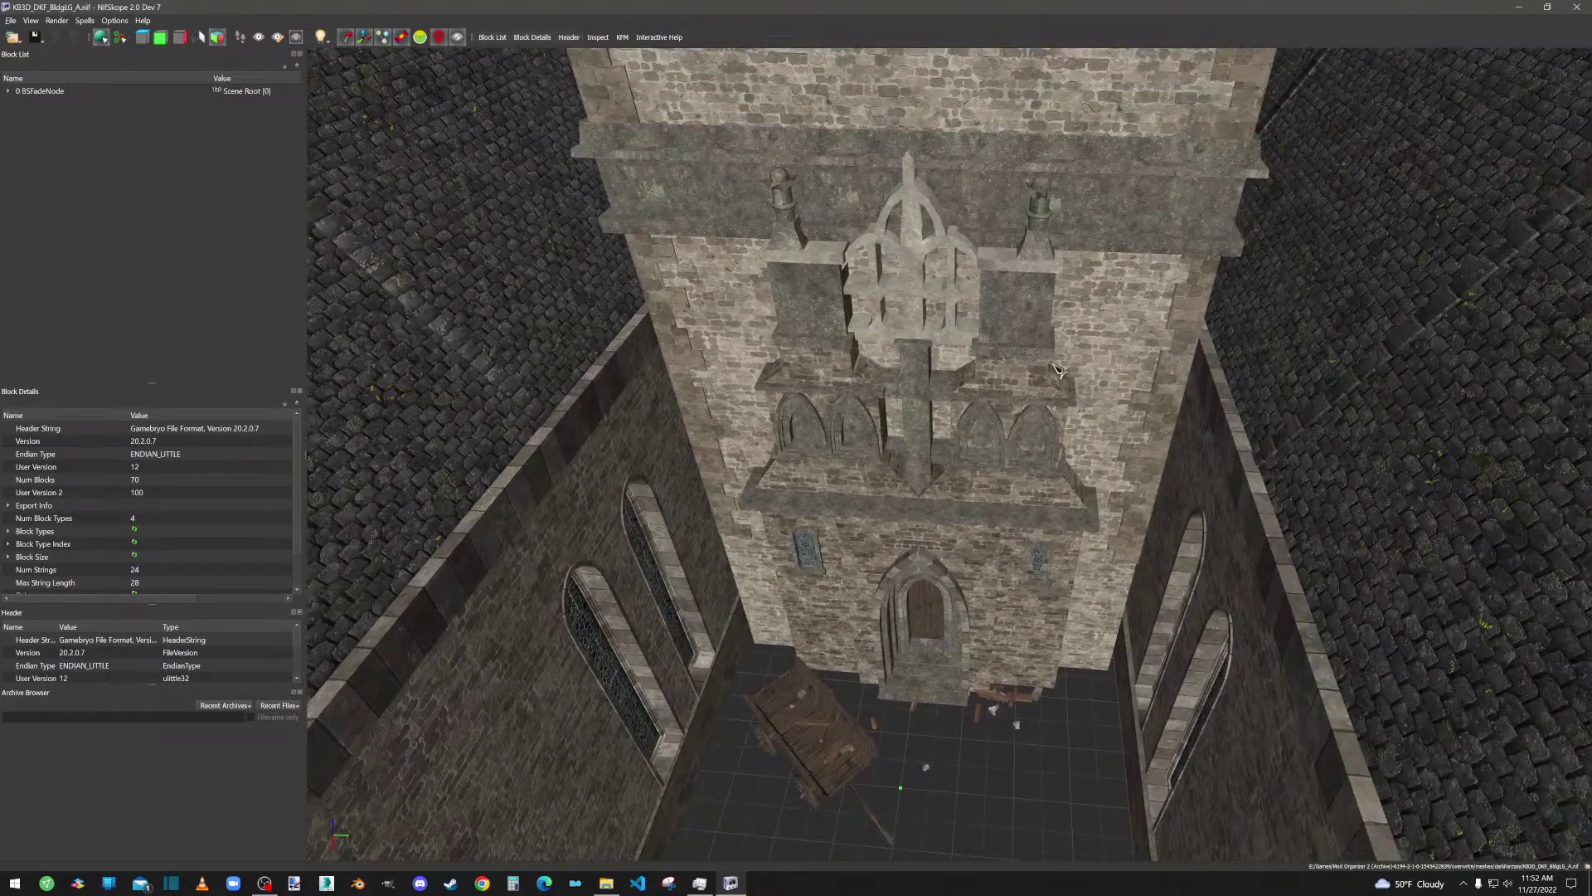
Step: Examine the whole building from outside, select the damaged wall patches in 28 BSTriShape, and close the building's window
scroll(1003, 328, down, 10)
scroll(968, 331, up, 1)
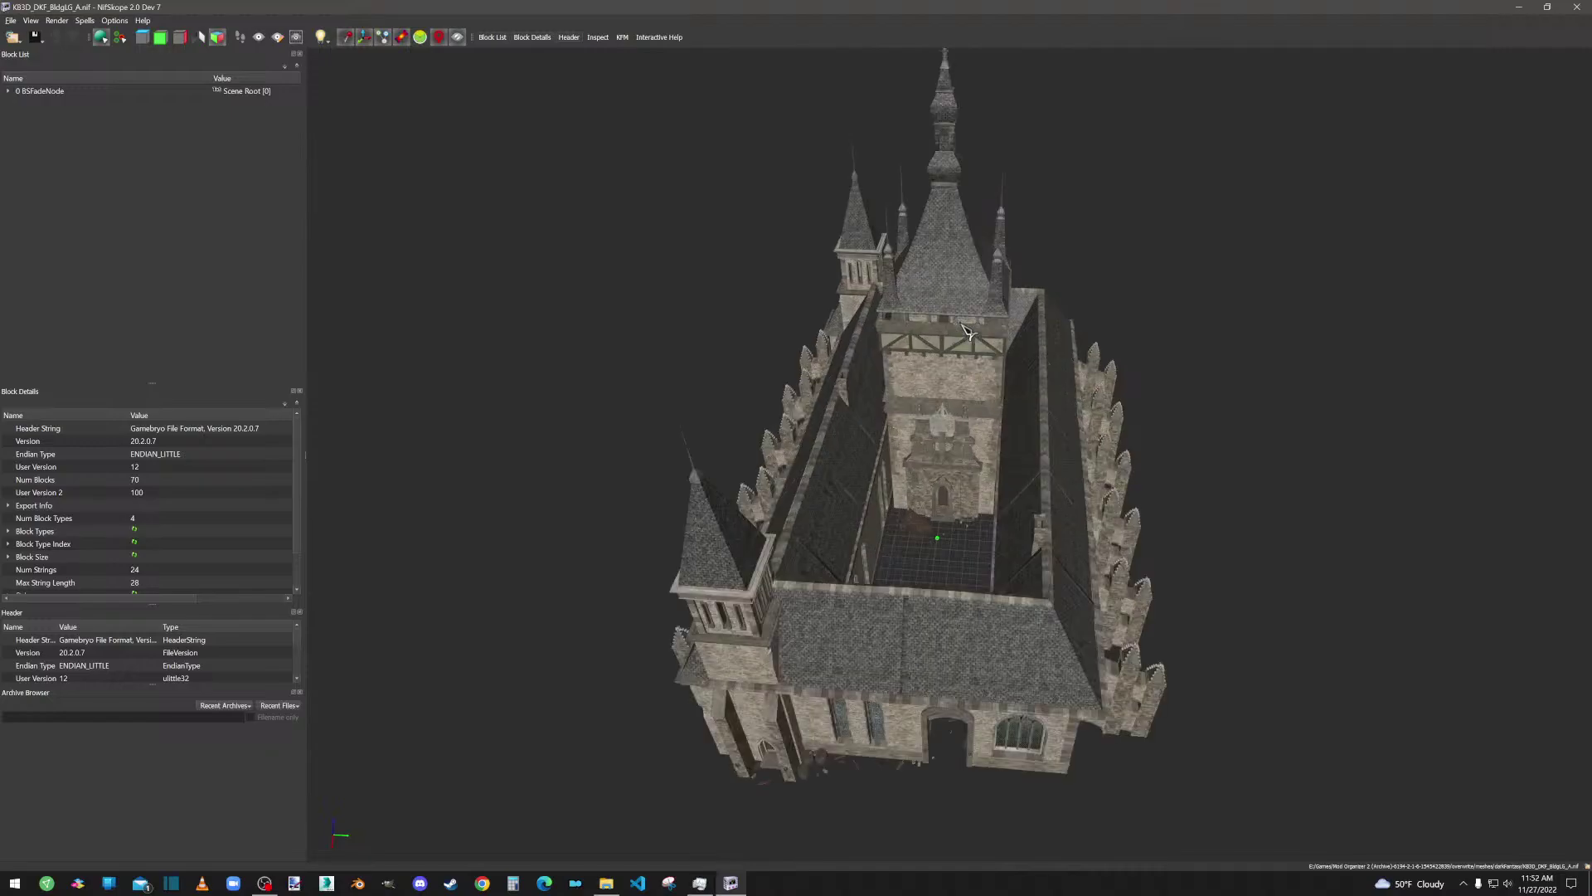
drag(1042, 477, 878, 537)
scroll(871, 415, up, 3)
click(744, 446)
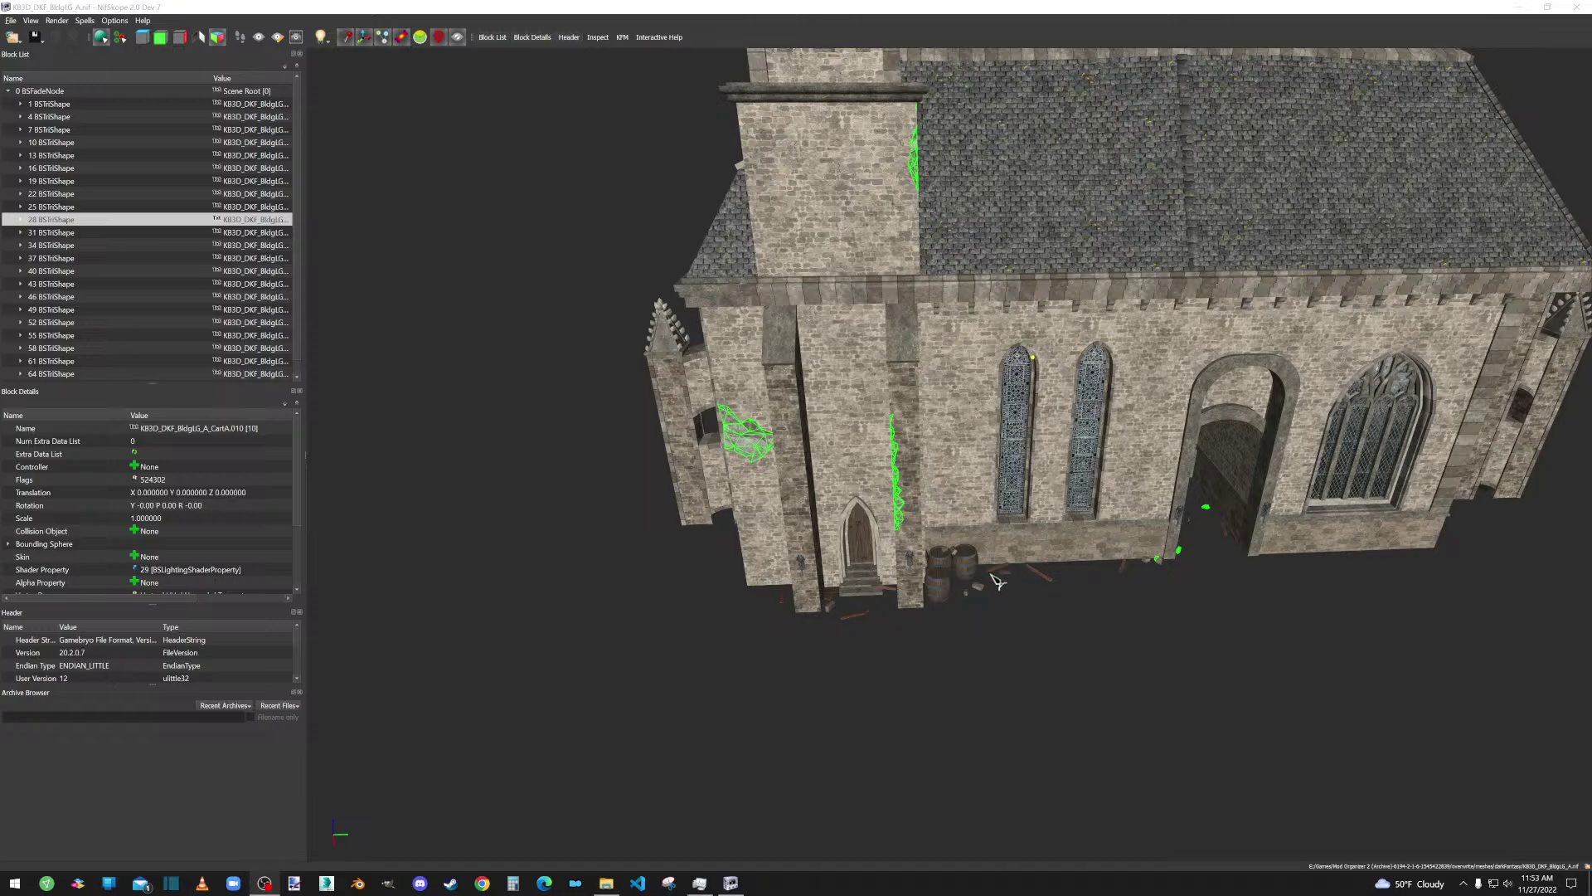
drag(998, 582, 1075, 580)
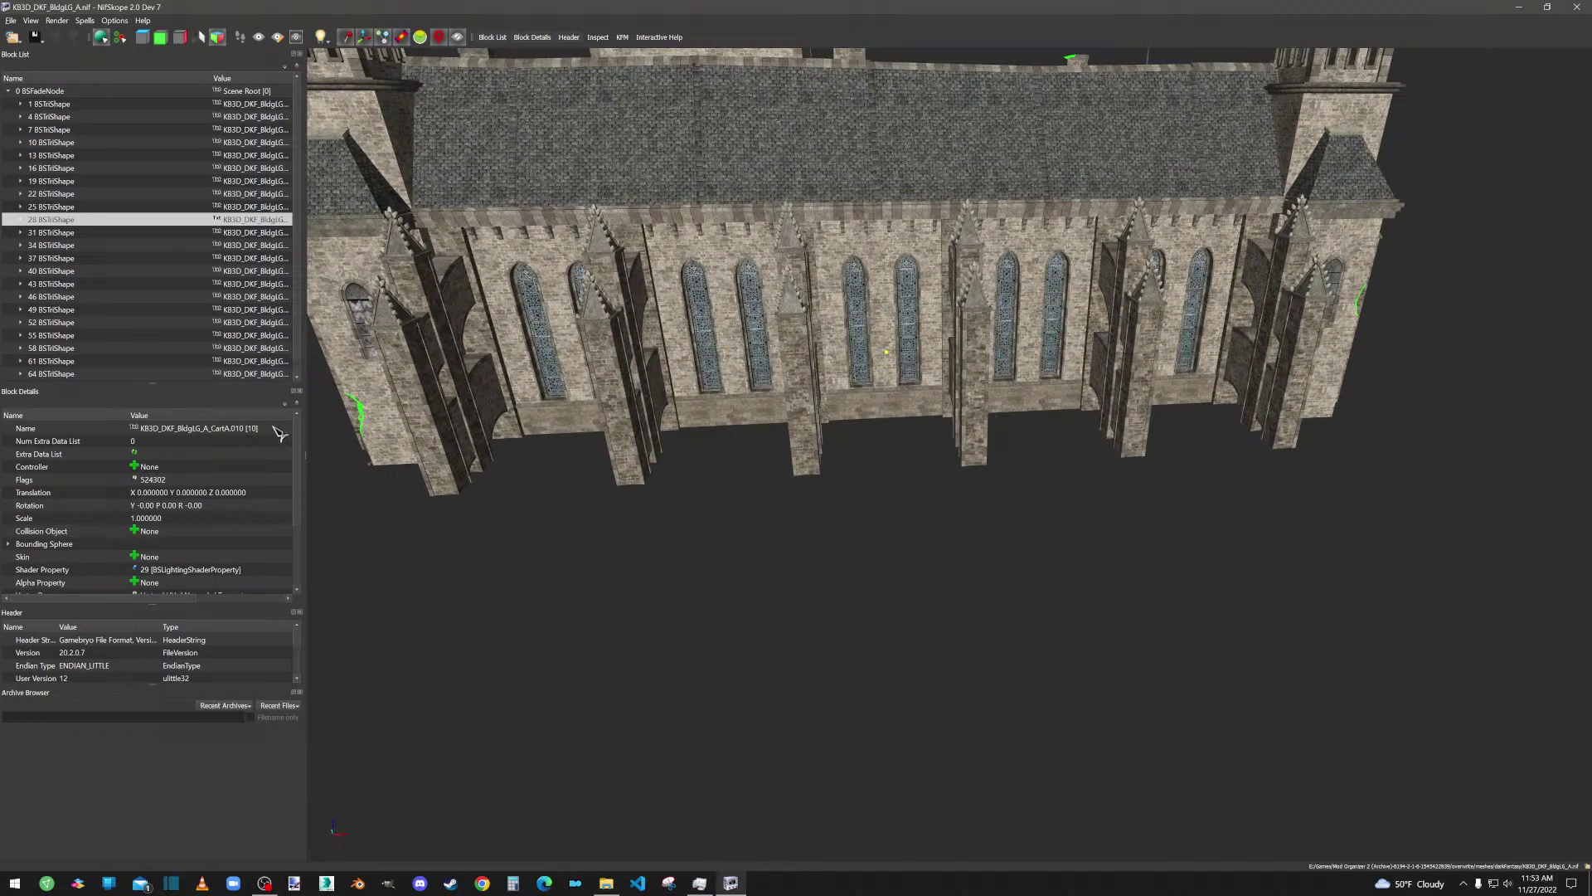
click(1547, 7)
click(930, 68)
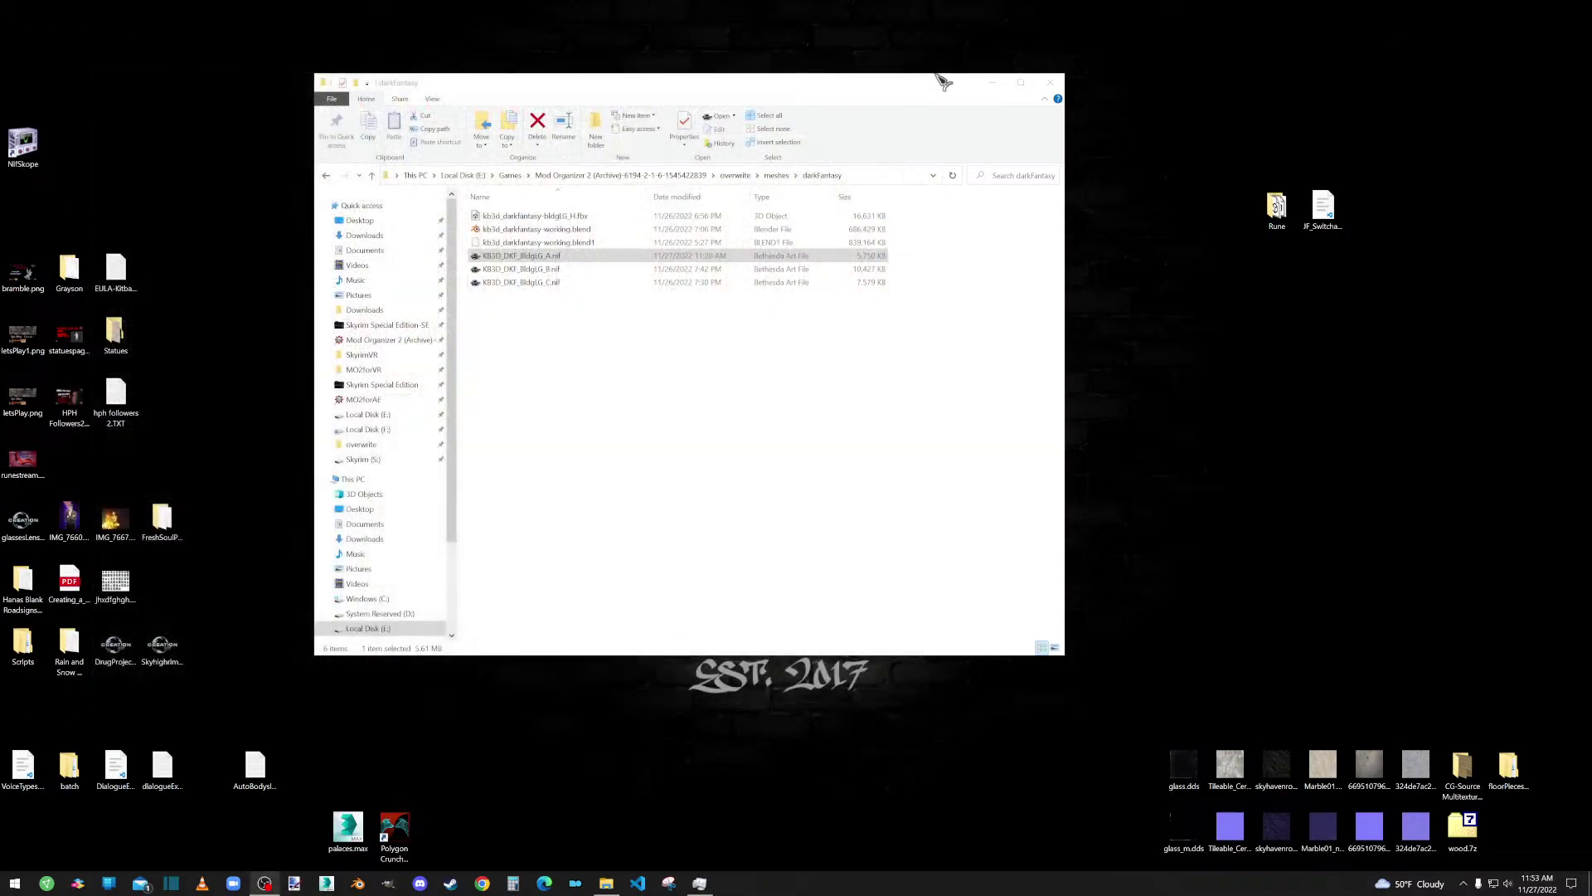
Step: Open KB3D_DKF_BldgLG_B.nif in NifSkope in a maximized window and view the whole castle
click(515, 270)
drag(515, 271, 23, 142)
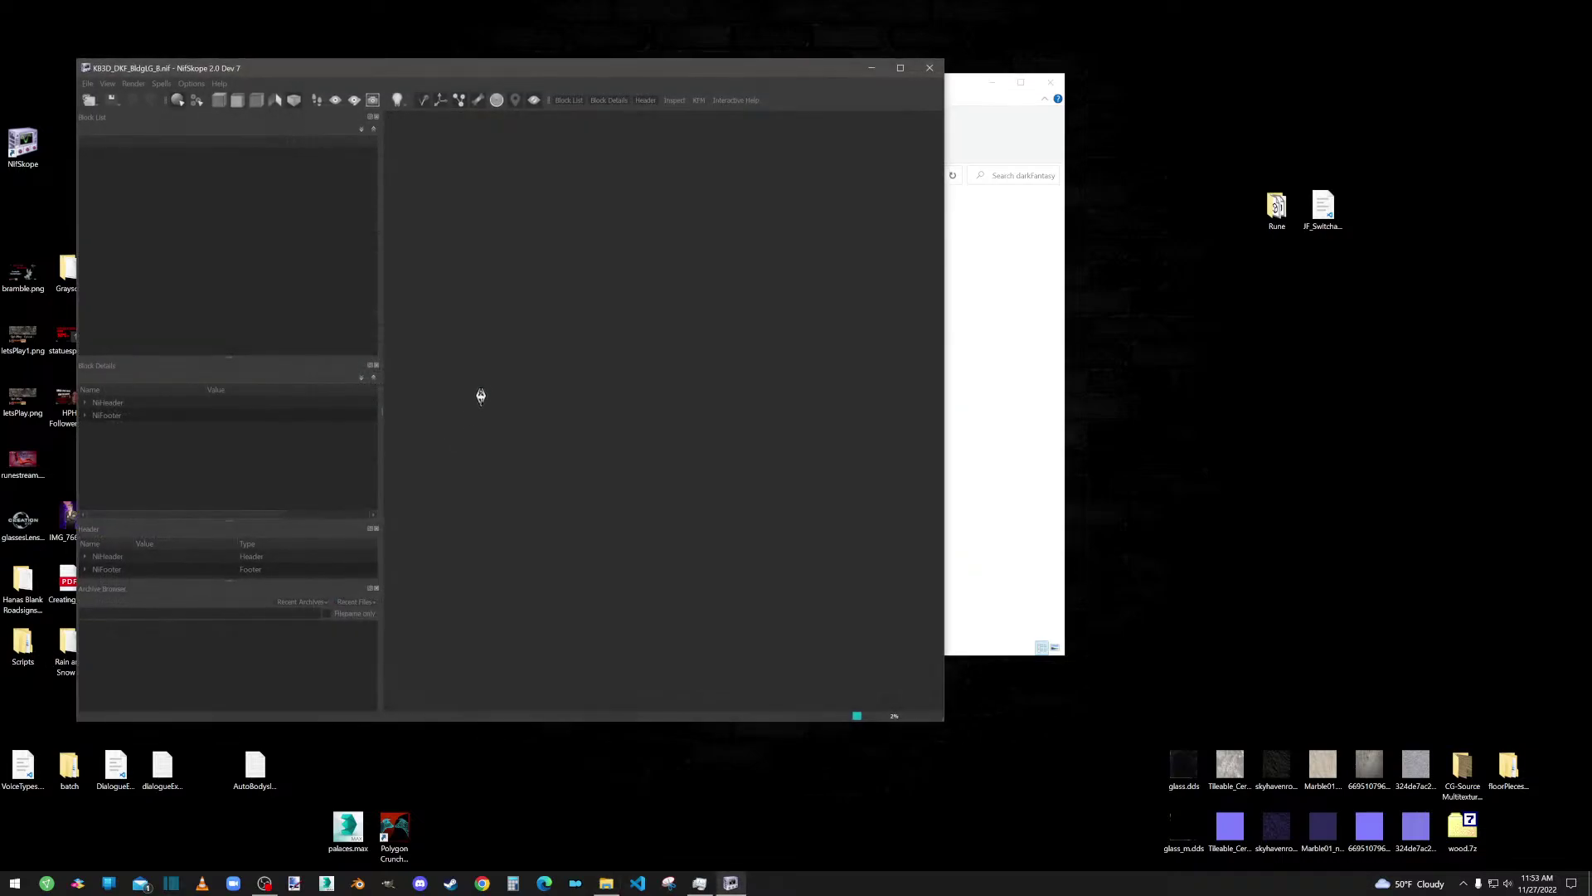
click(900, 68)
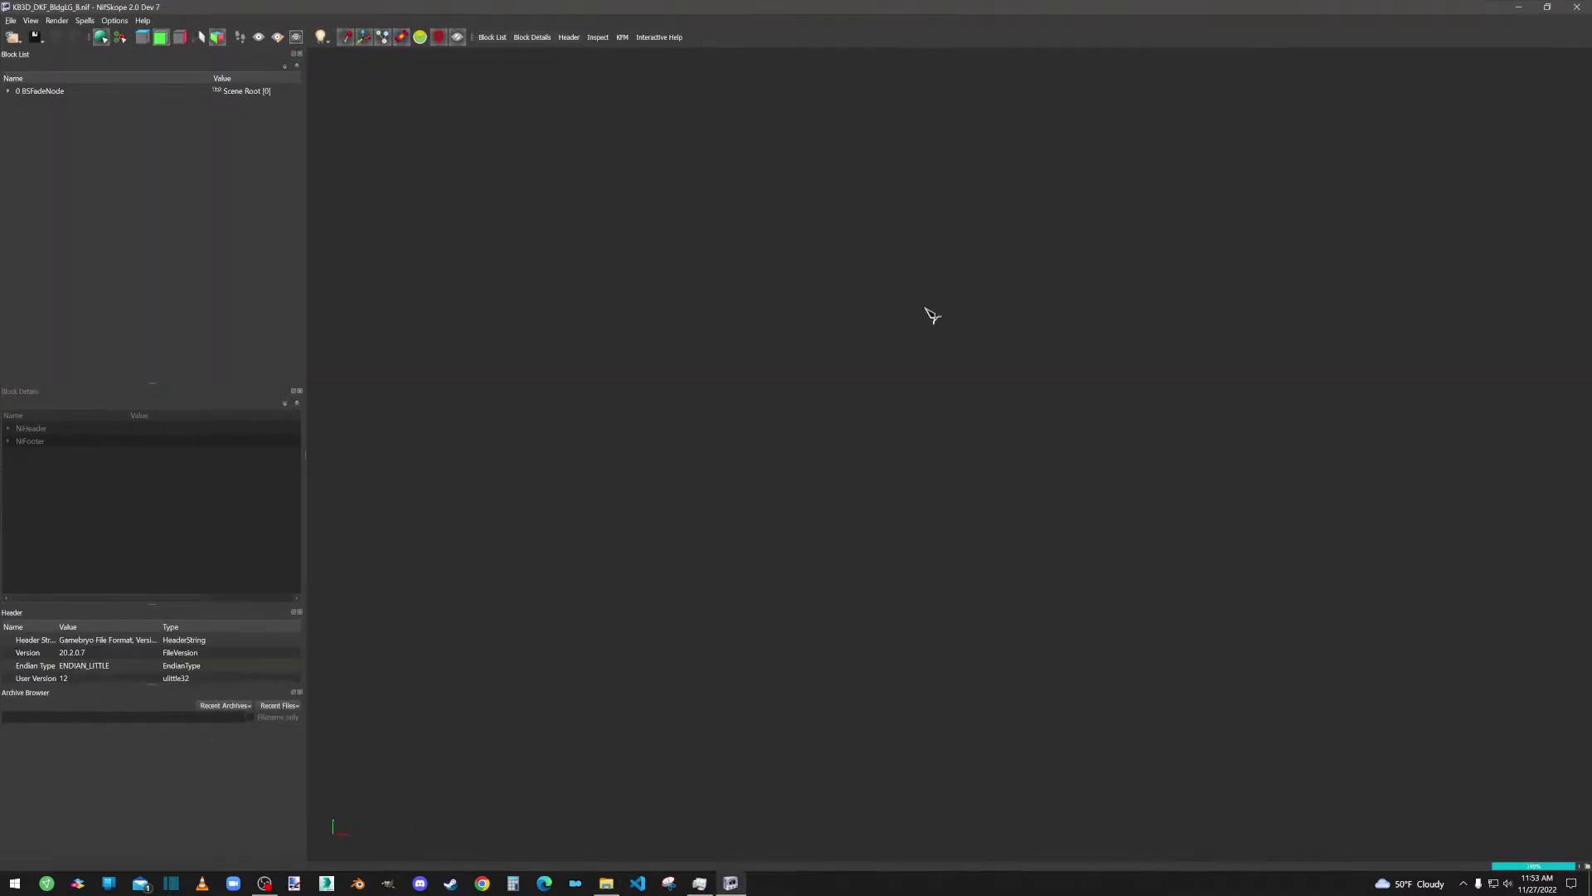
scroll(929, 514, up, 10)
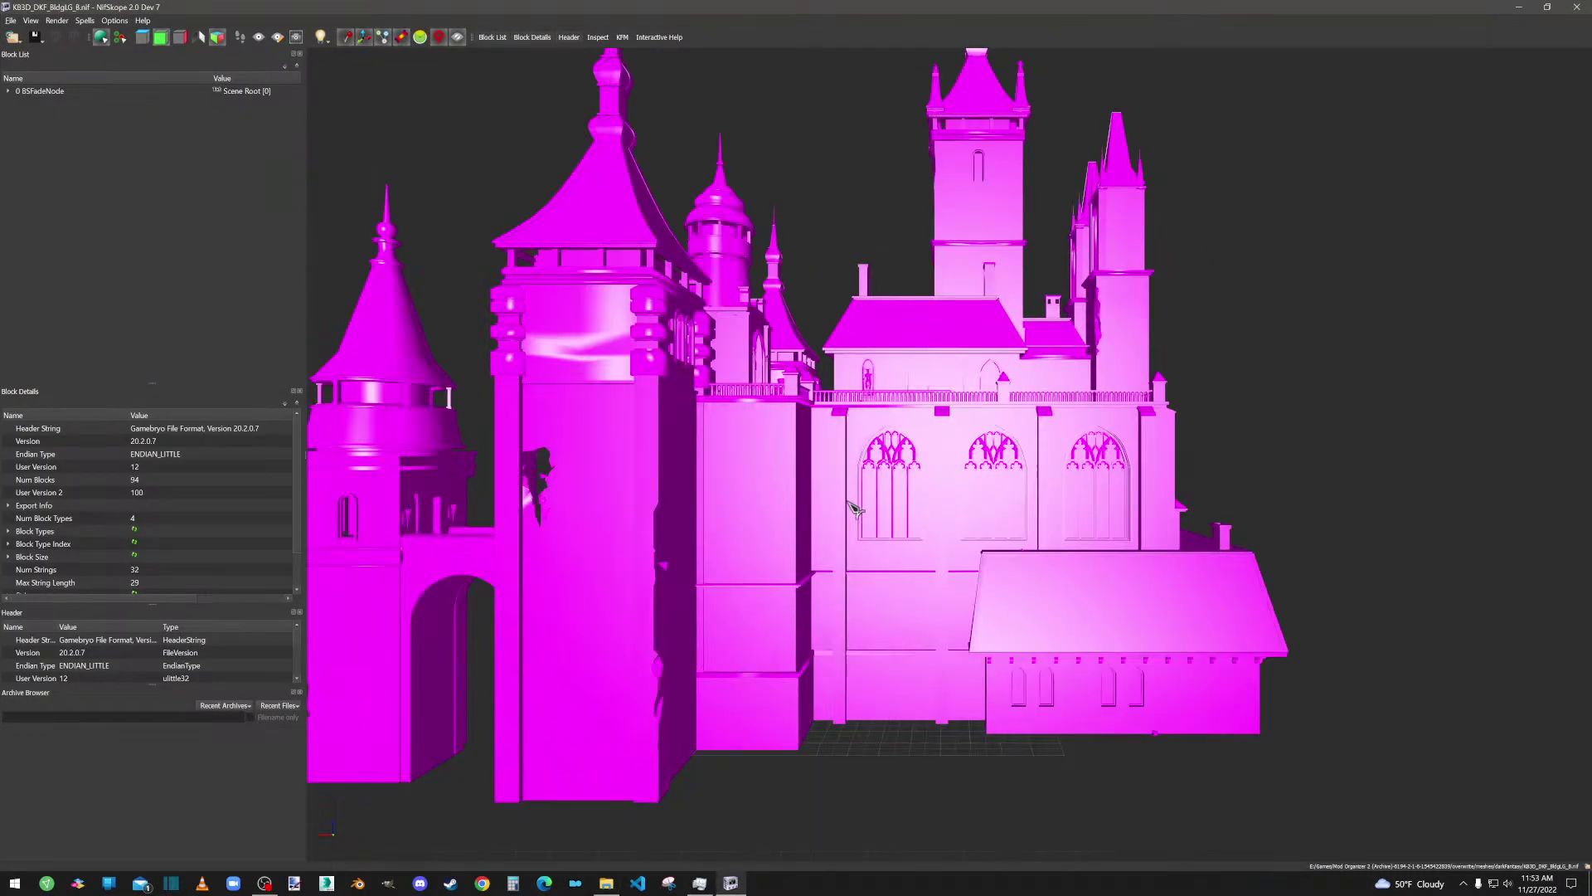
drag(854, 507, 859, 543)
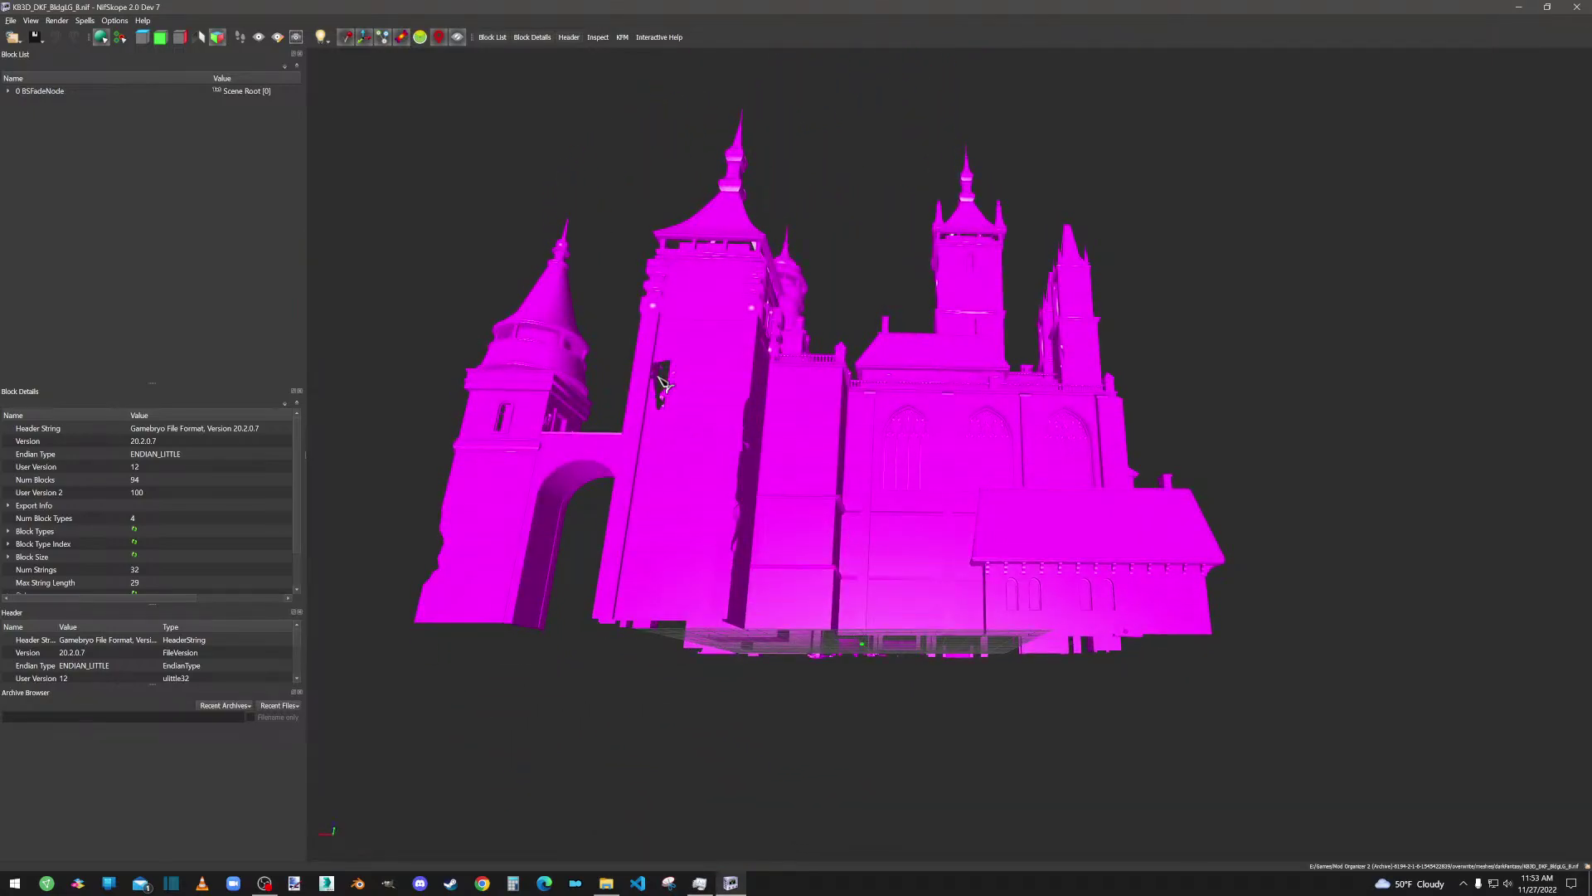
Step: Select the broken wall patches of the castle's large tower, the tower wall itself, and the 13 BSTriShape patches again
click(664, 384)
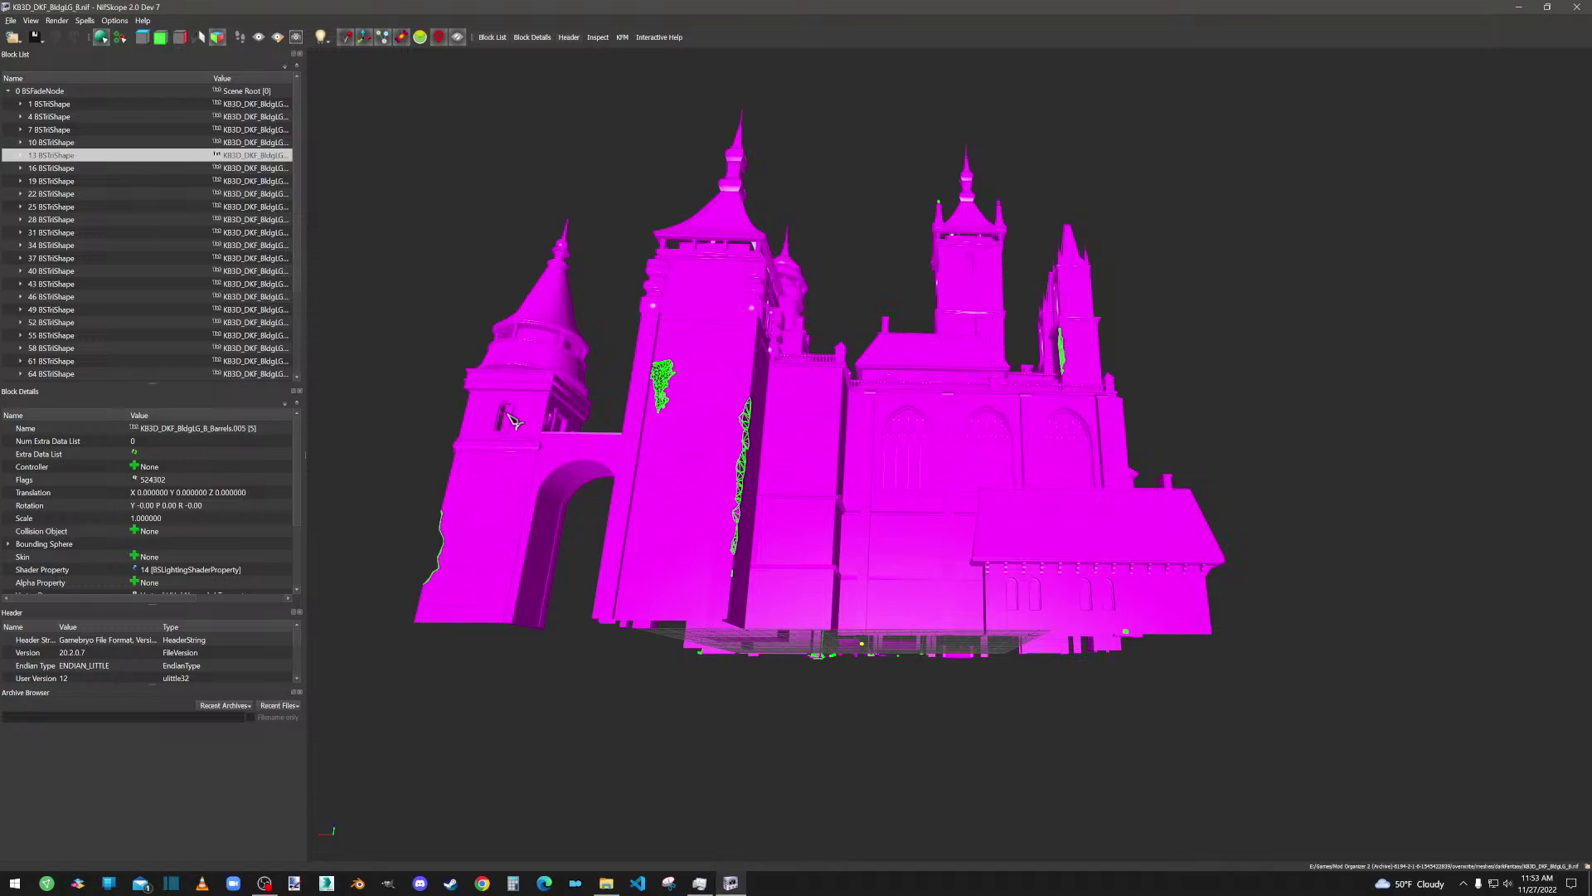
scroll(656, 414, up, 3)
scroll(644, 409, up, 5)
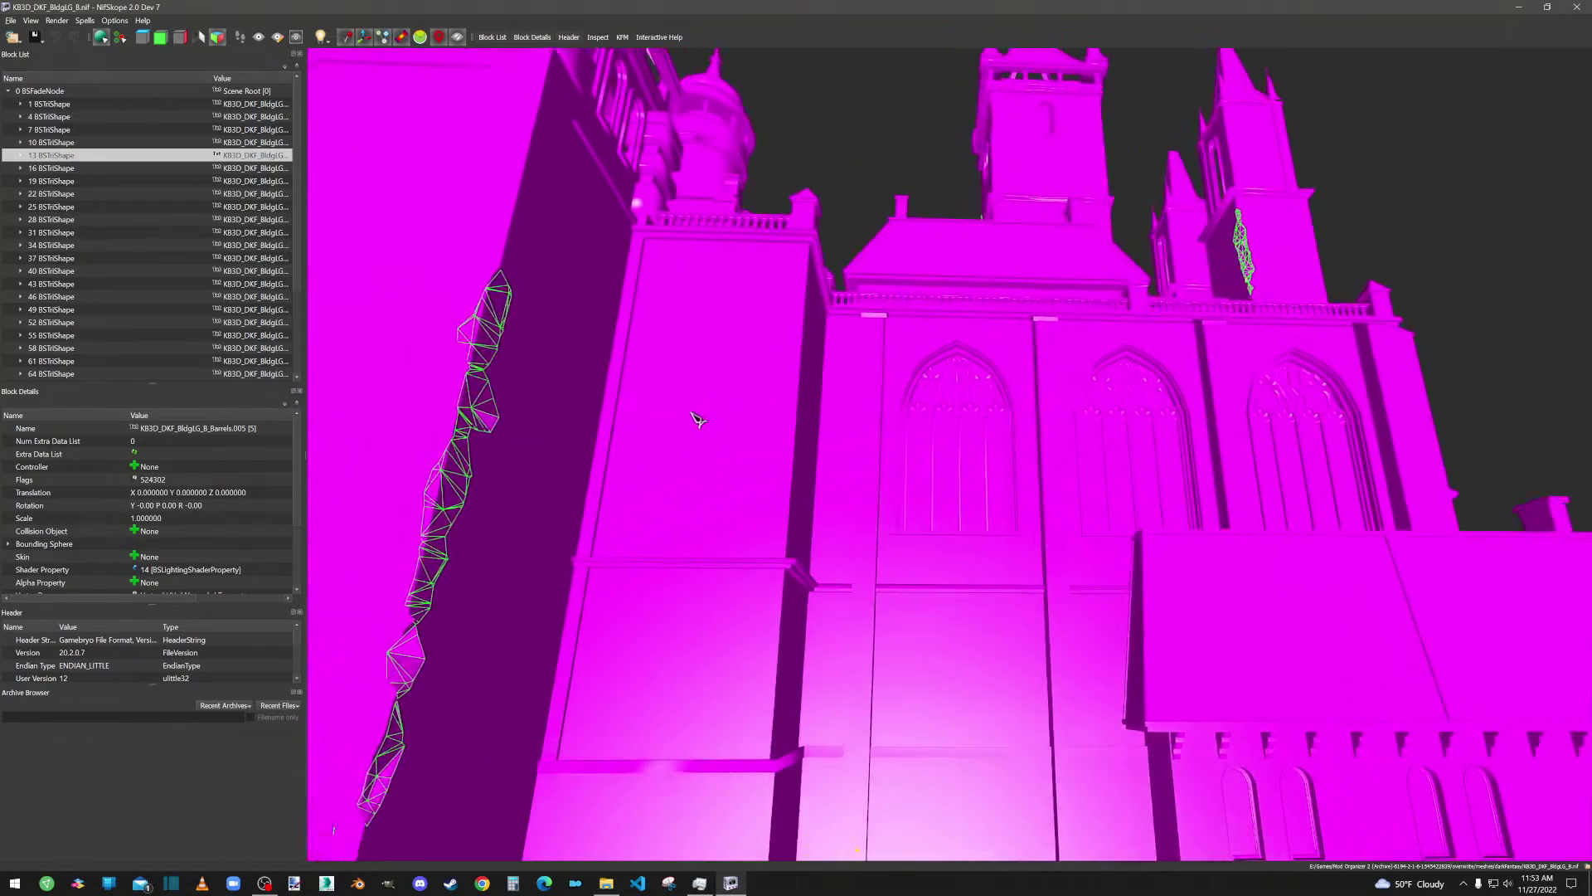
click(541, 421)
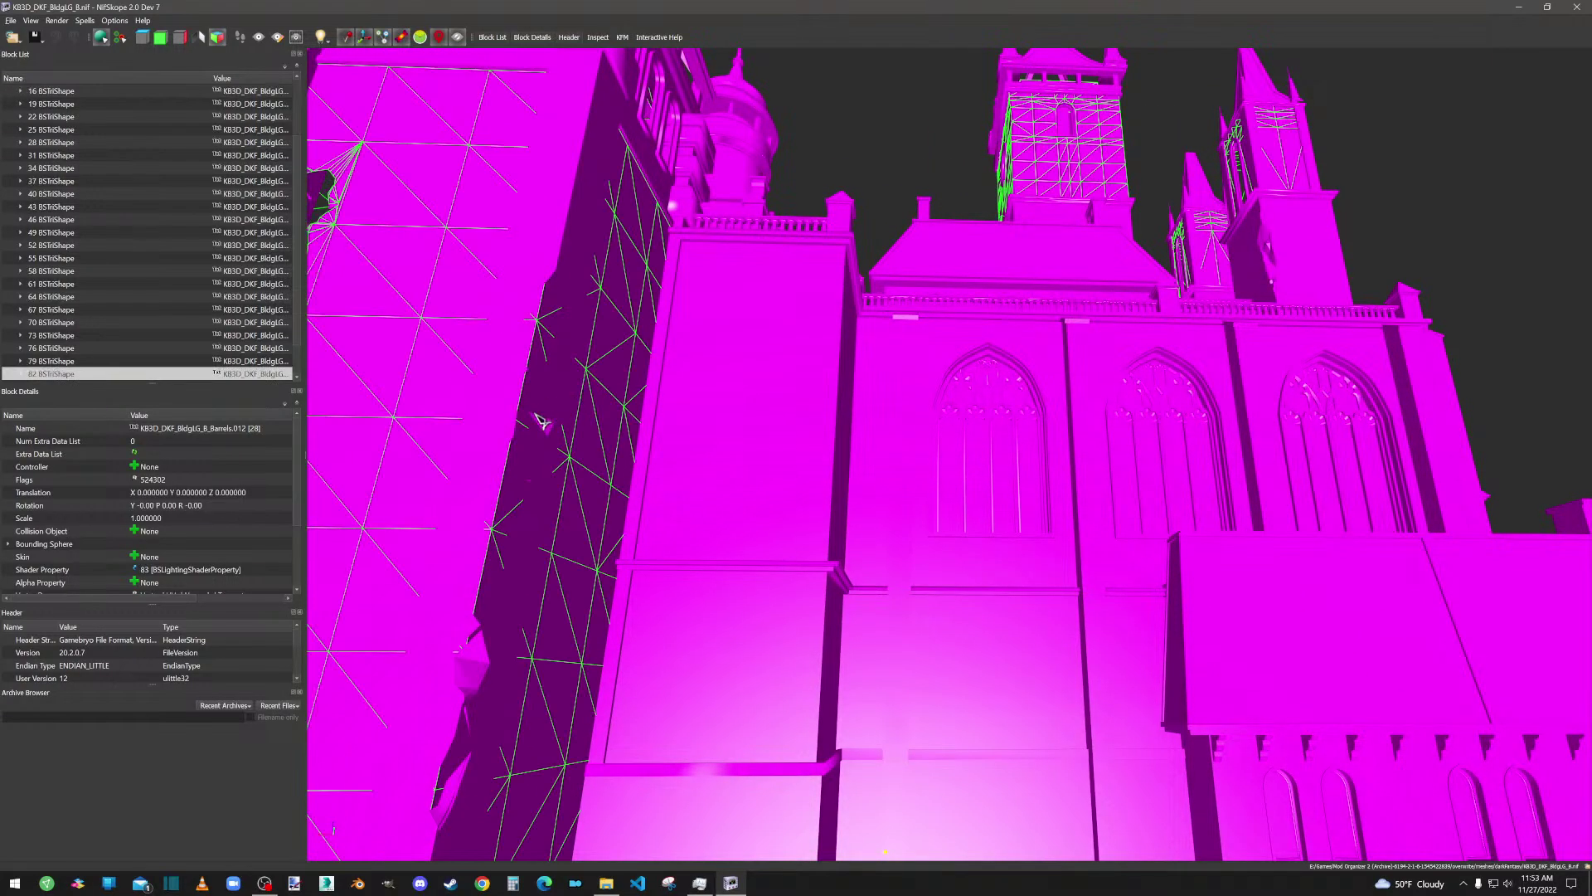
click(544, 417)
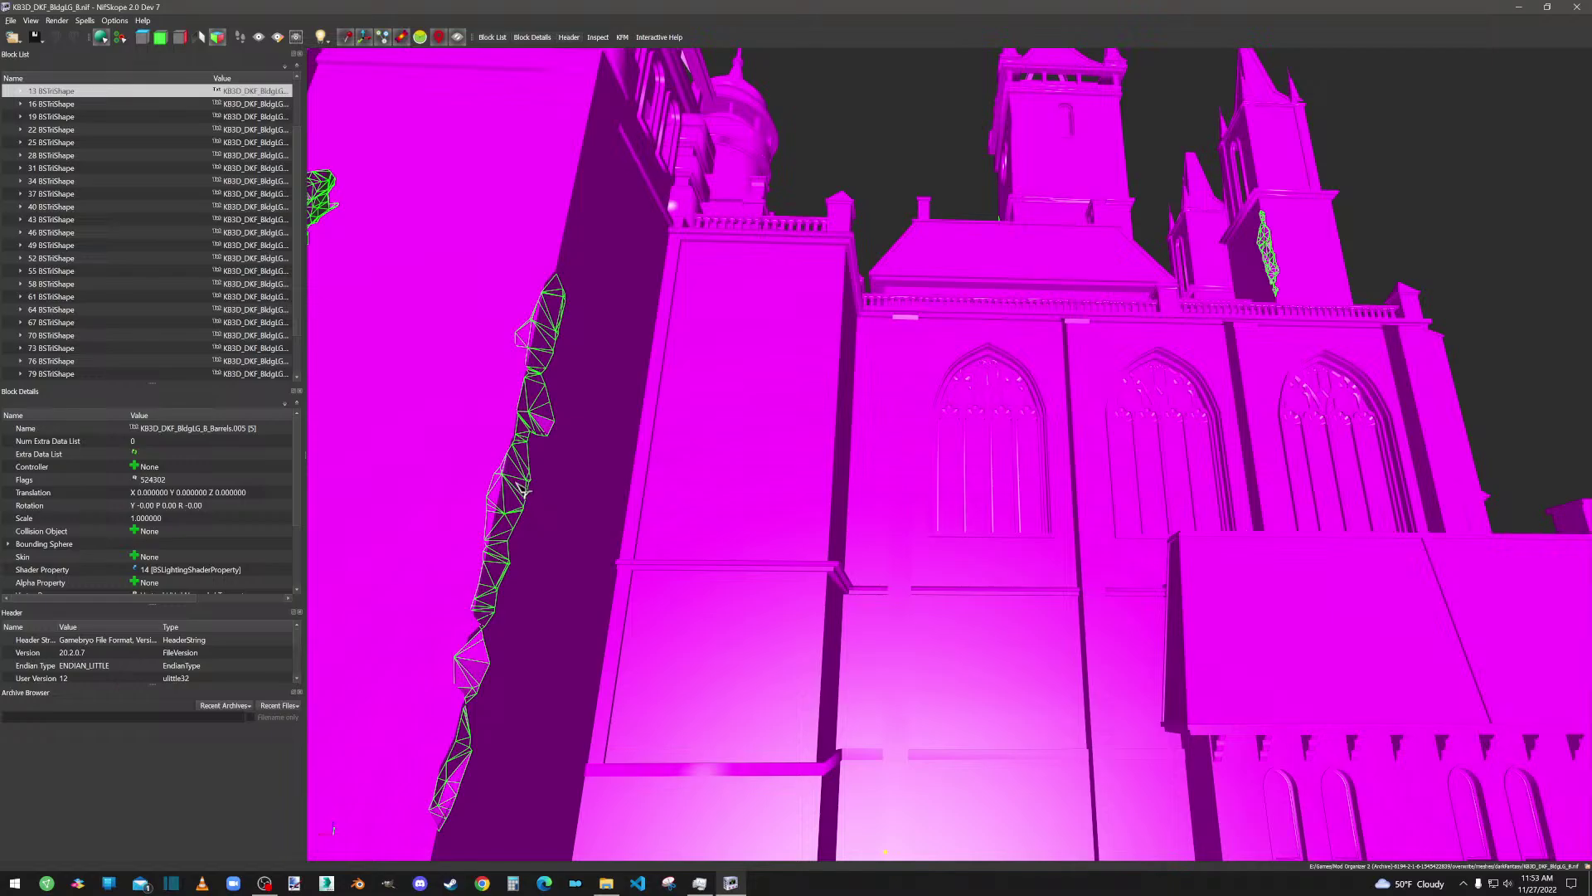
Step: Examine where the selected 13 BSTriShape damage and rubble pieces are spread over the castle's walls and roofs
drag(524, 490, 763, 406)
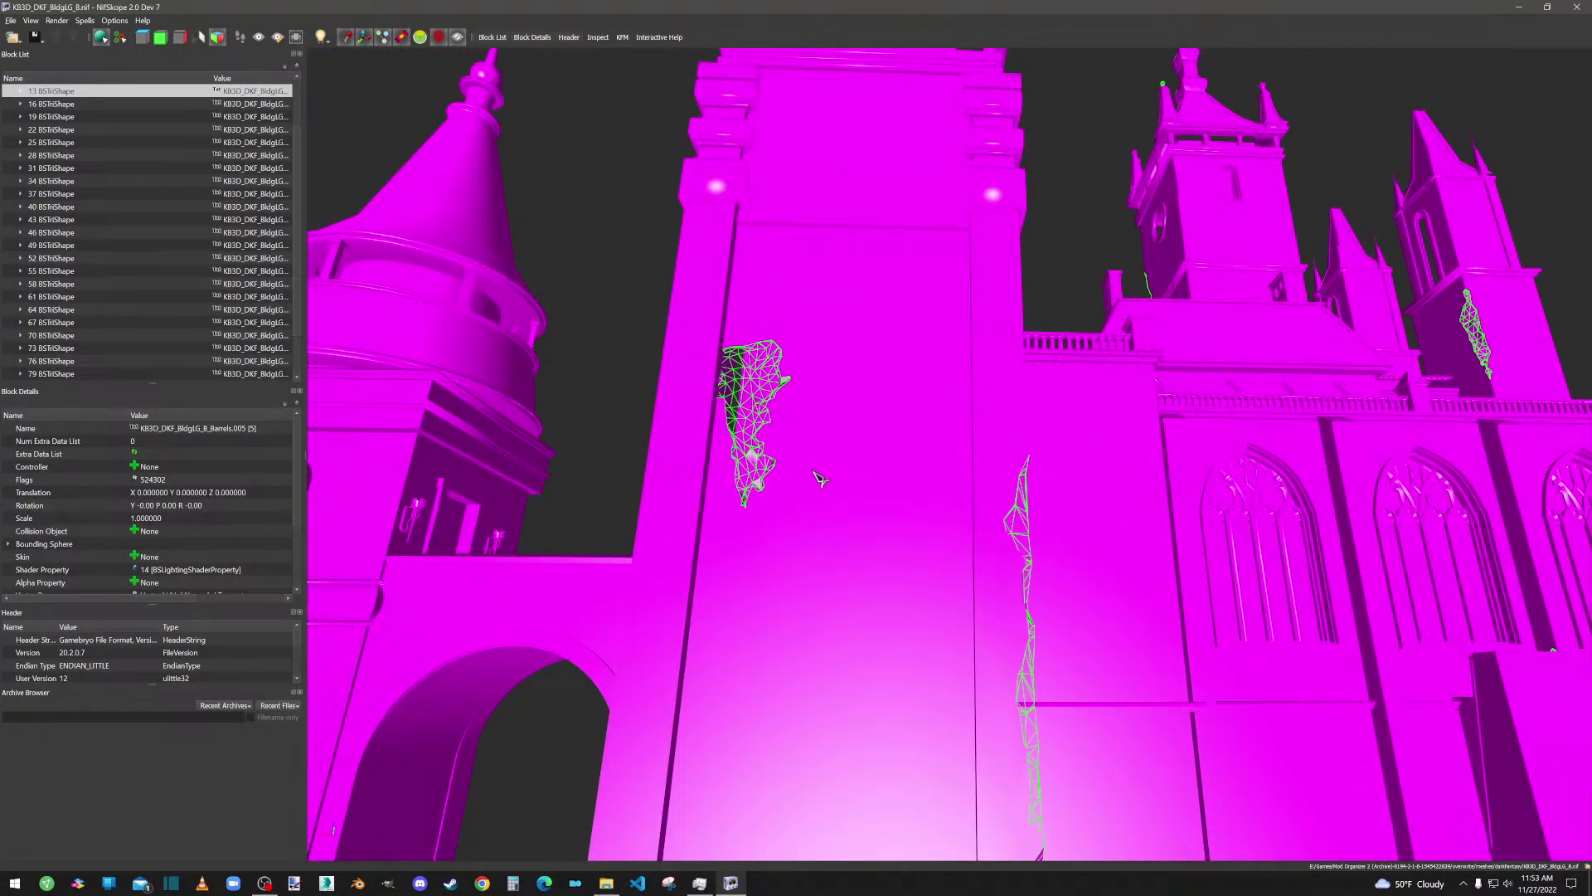
scroll(813, 475, down, 5)
scroll(811, 474, up, 6)
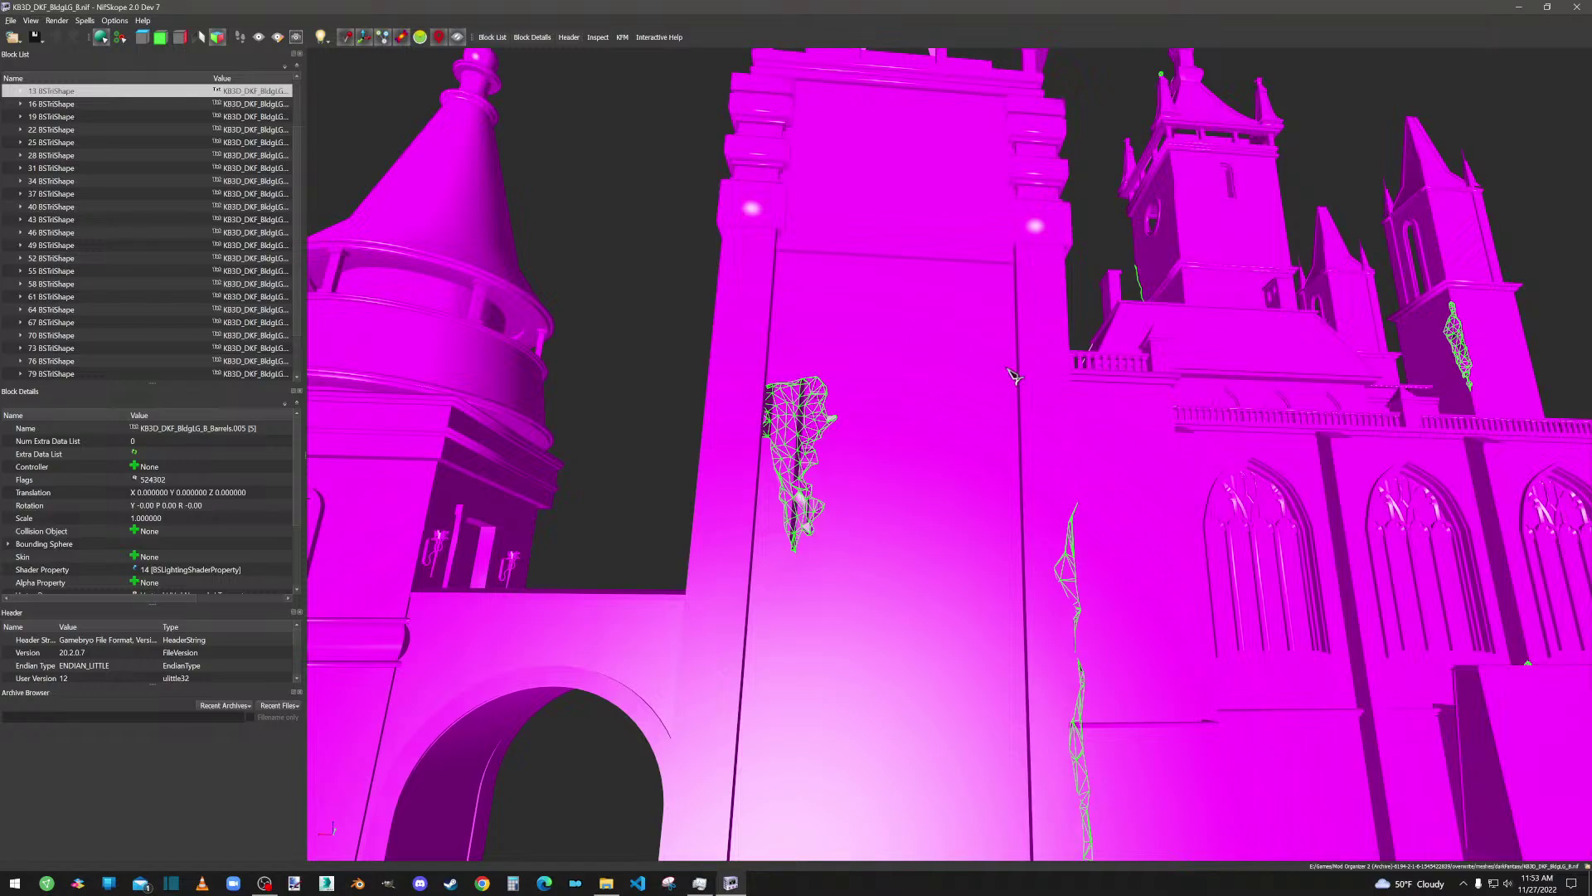
scroll(1013, 376, down, 3)
drag(1013, 480, 1102, 439)
scroll(1102, 440, up, 4)
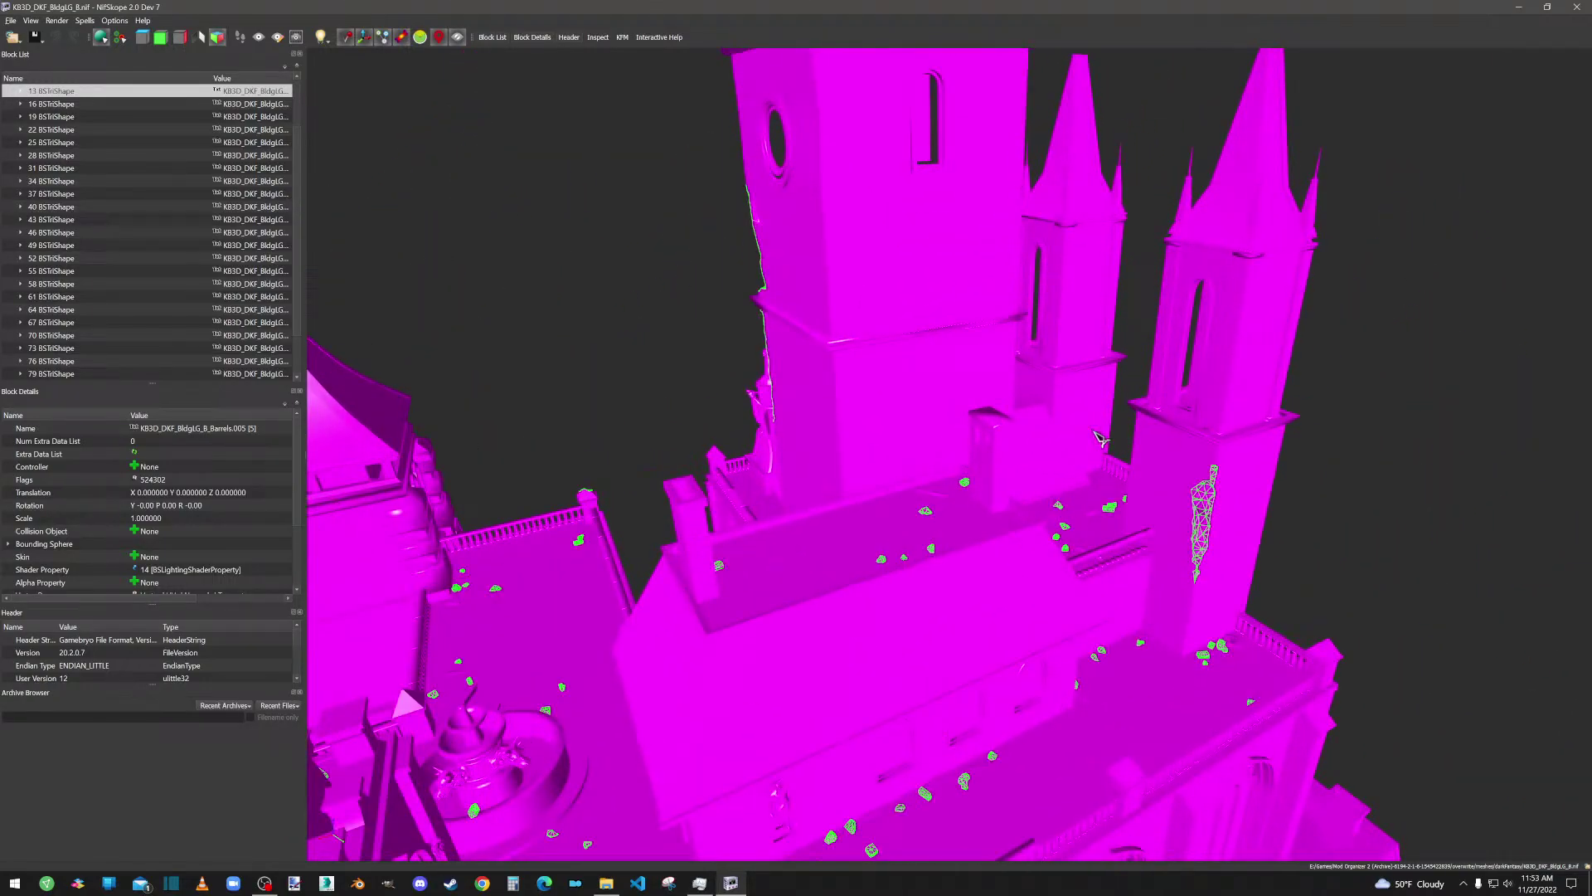
Step: Select the tower's narrow window and the round window opening, view the castle's other side, and close its window
click(1199, 355)
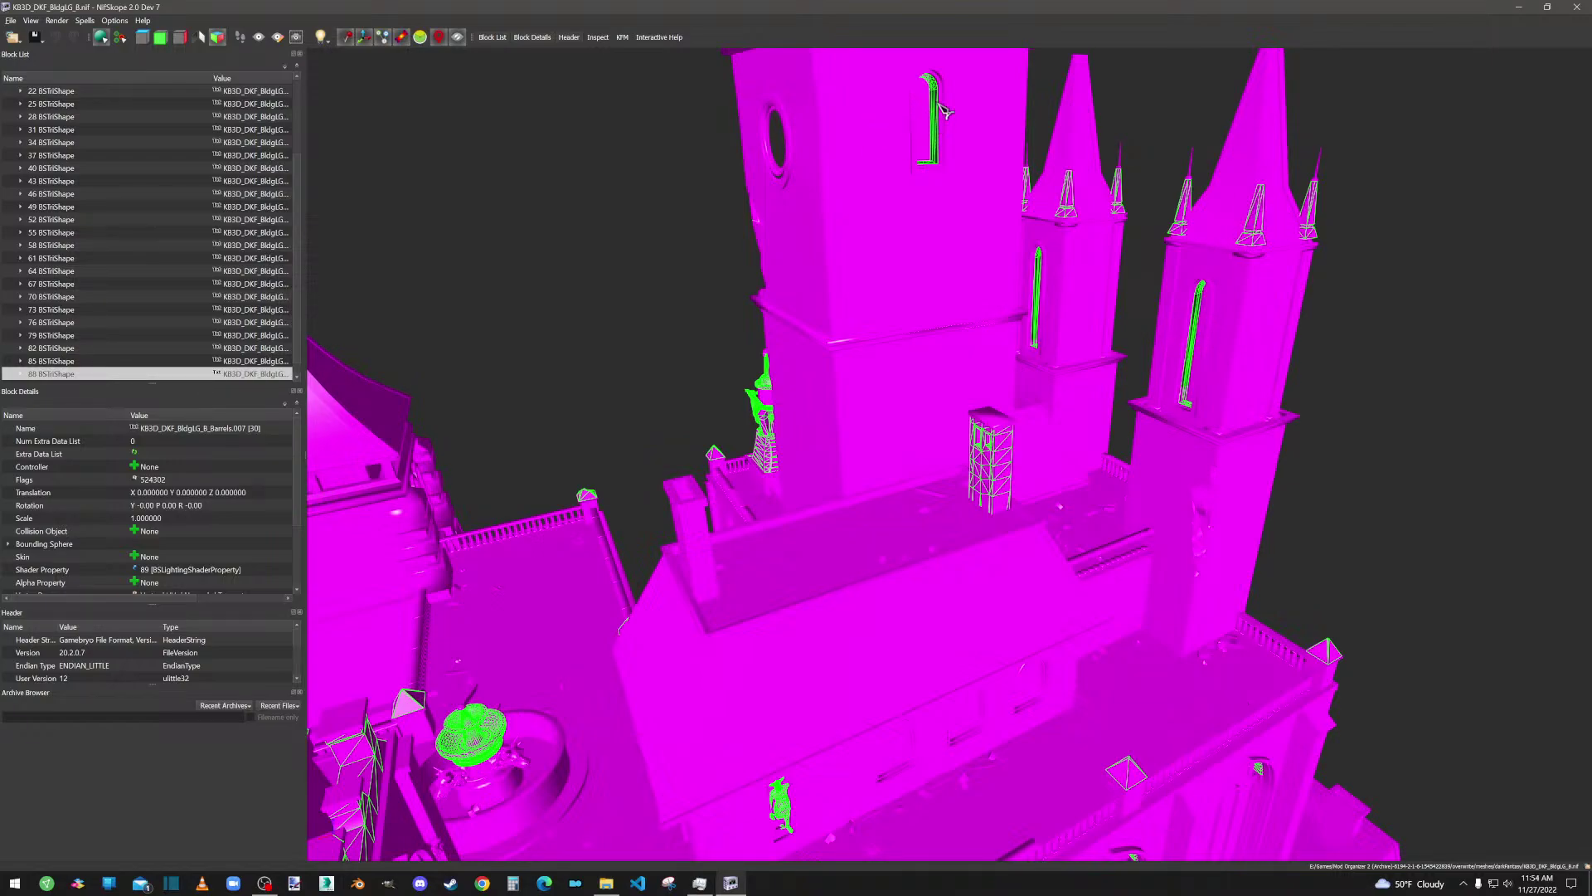
click(779, 151)
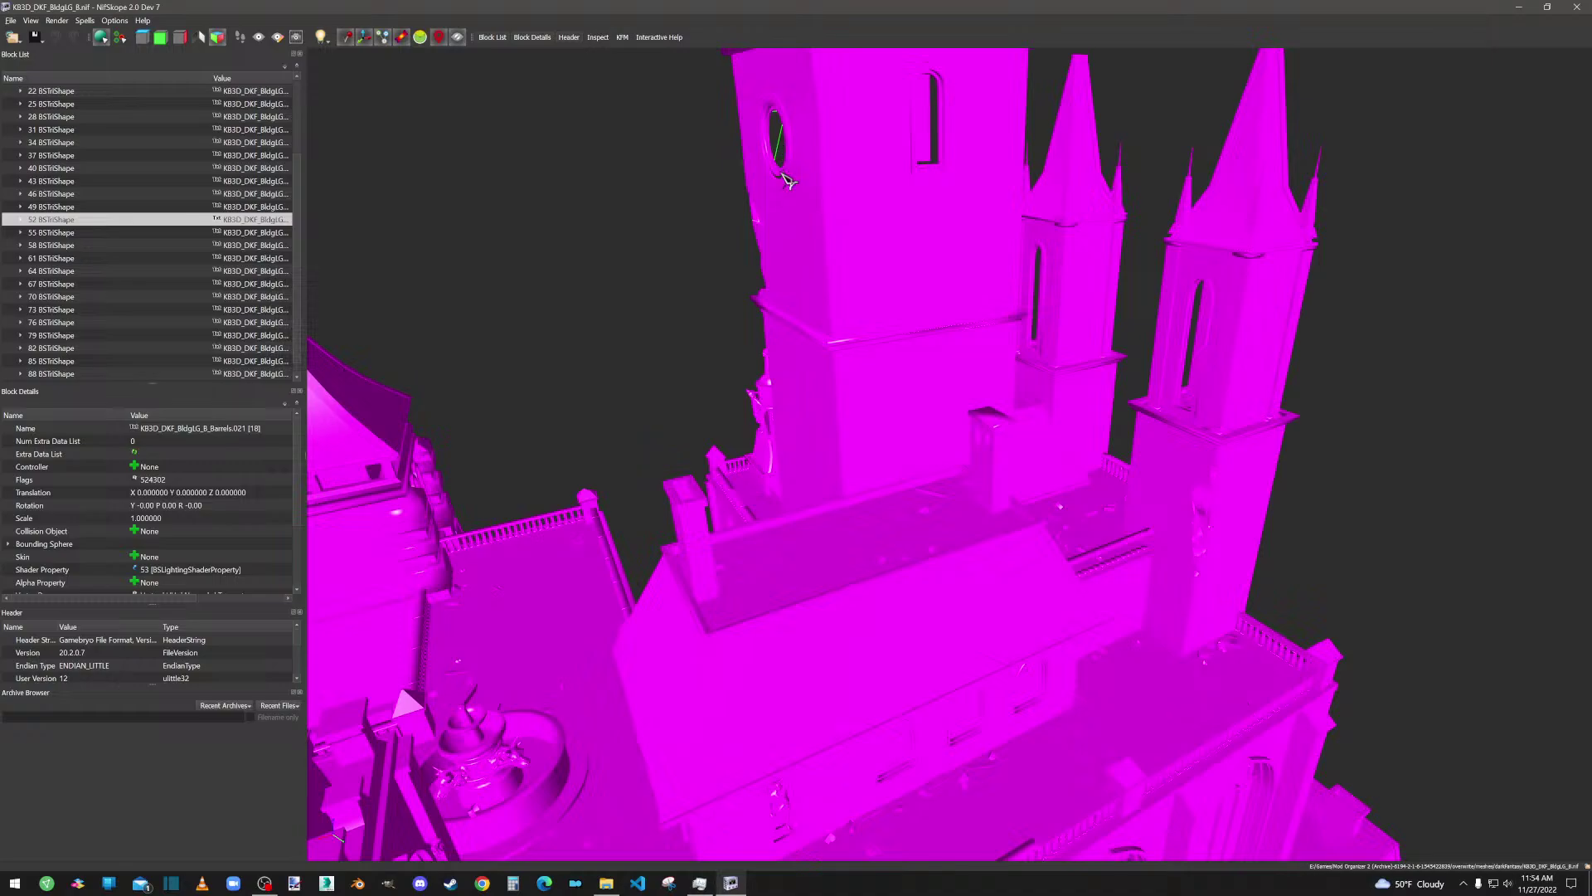
scroll(788, 506, down, 2)
middle_drag(704, 541, 907, 357)
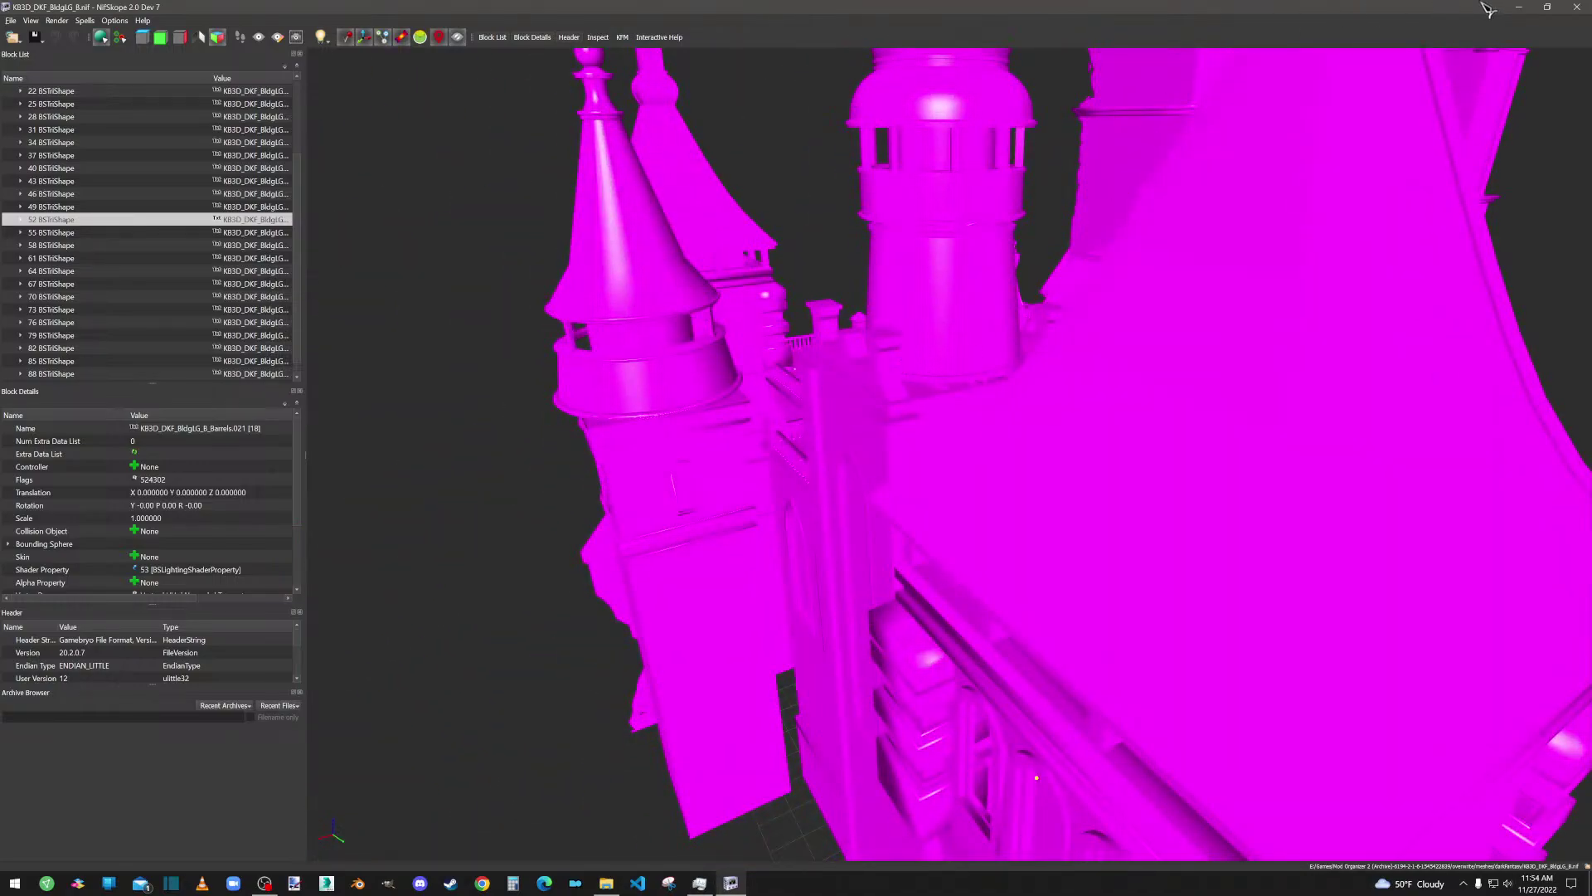
click(1576, 7)
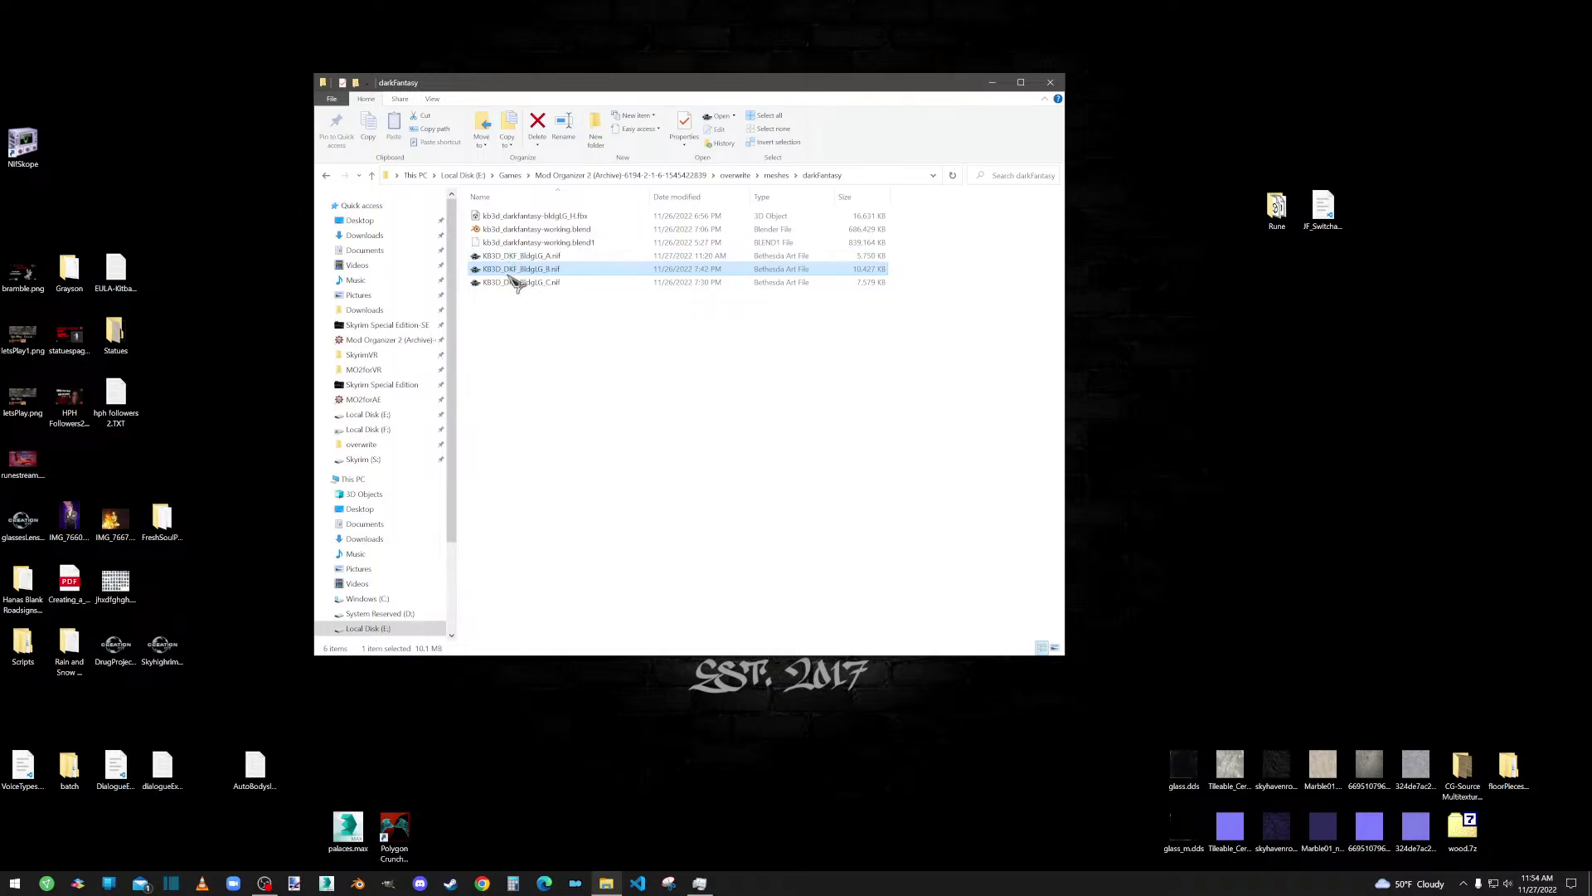
Step: Open KB3D_DKF_BldgLG_C.nif in NifSkope and select the small round window block near the tall tower's top
drag(512, 282, 24, 143)
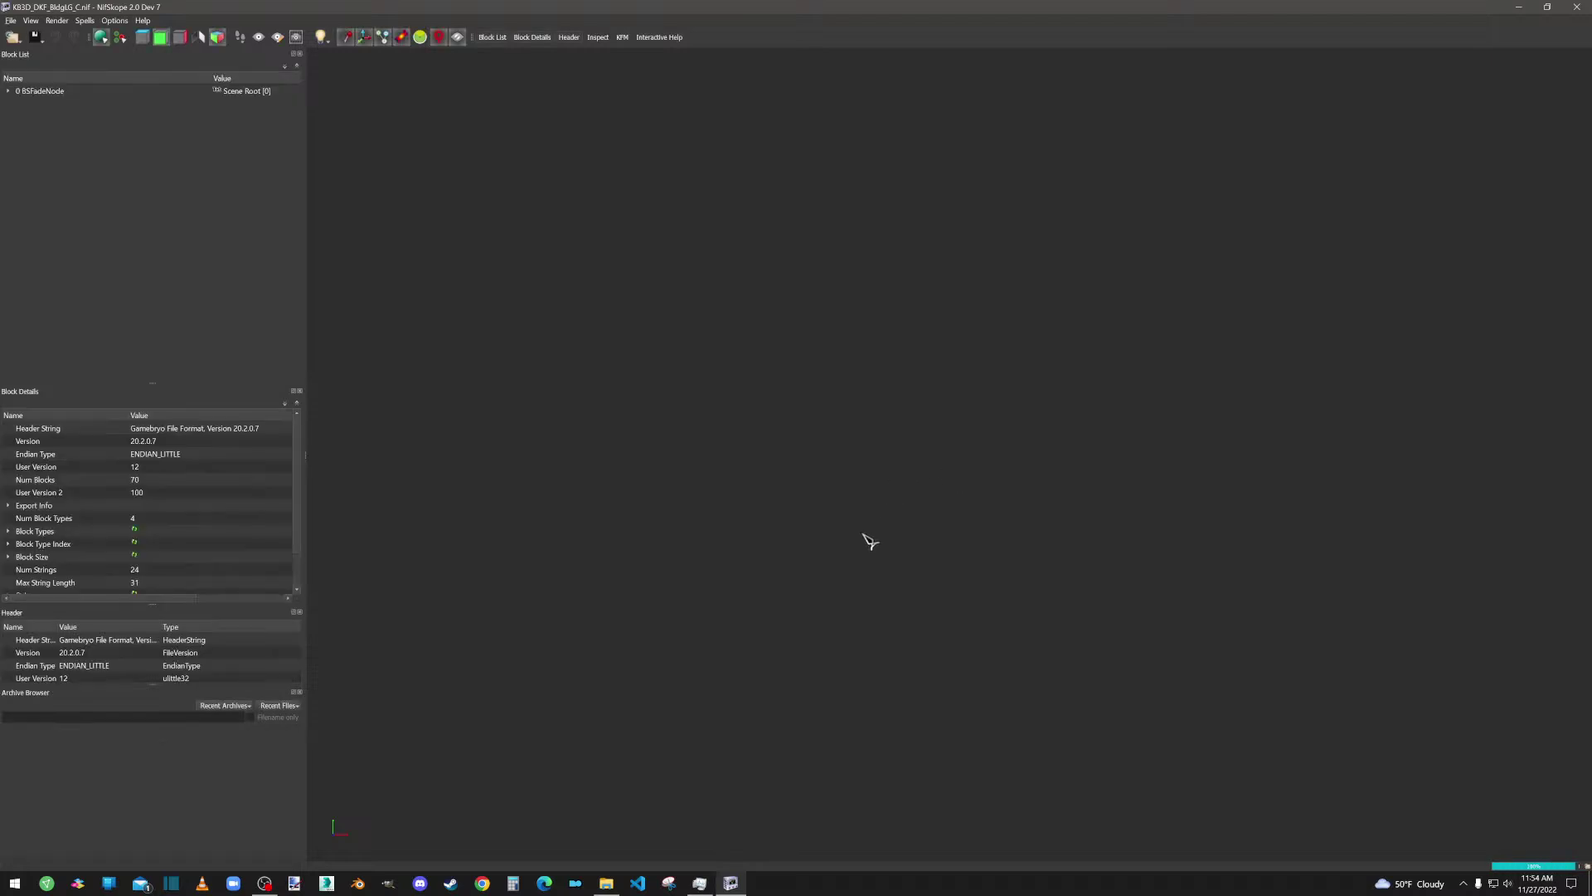
drag(995, 554, 960, 515)
scroll(979, 535, up, 5)
scroll(966, 539, up, 6)
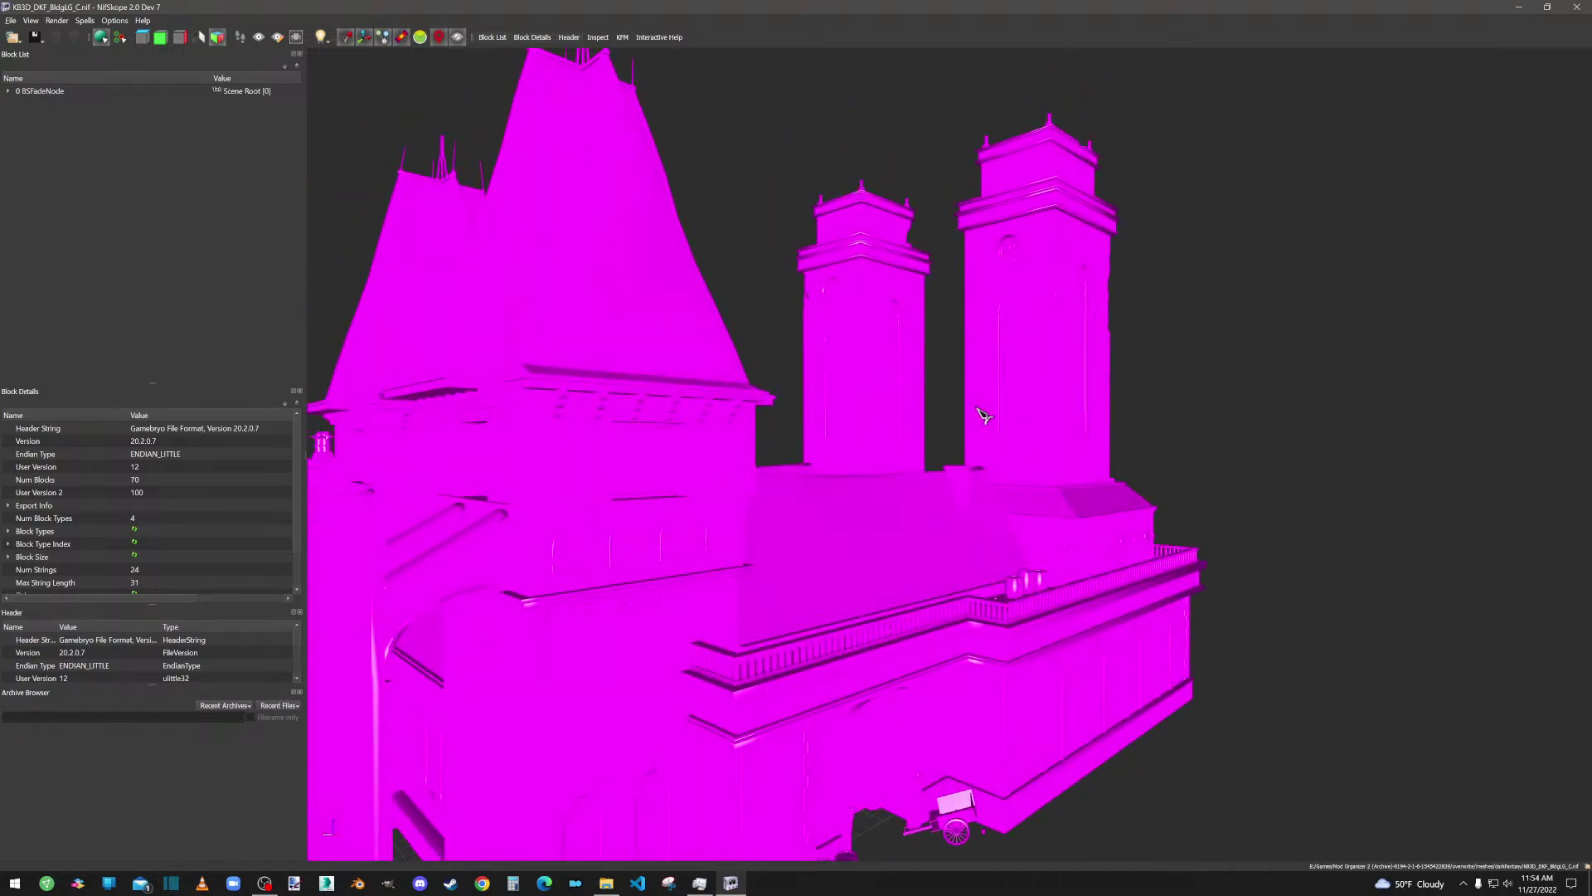
click(1012, 256)
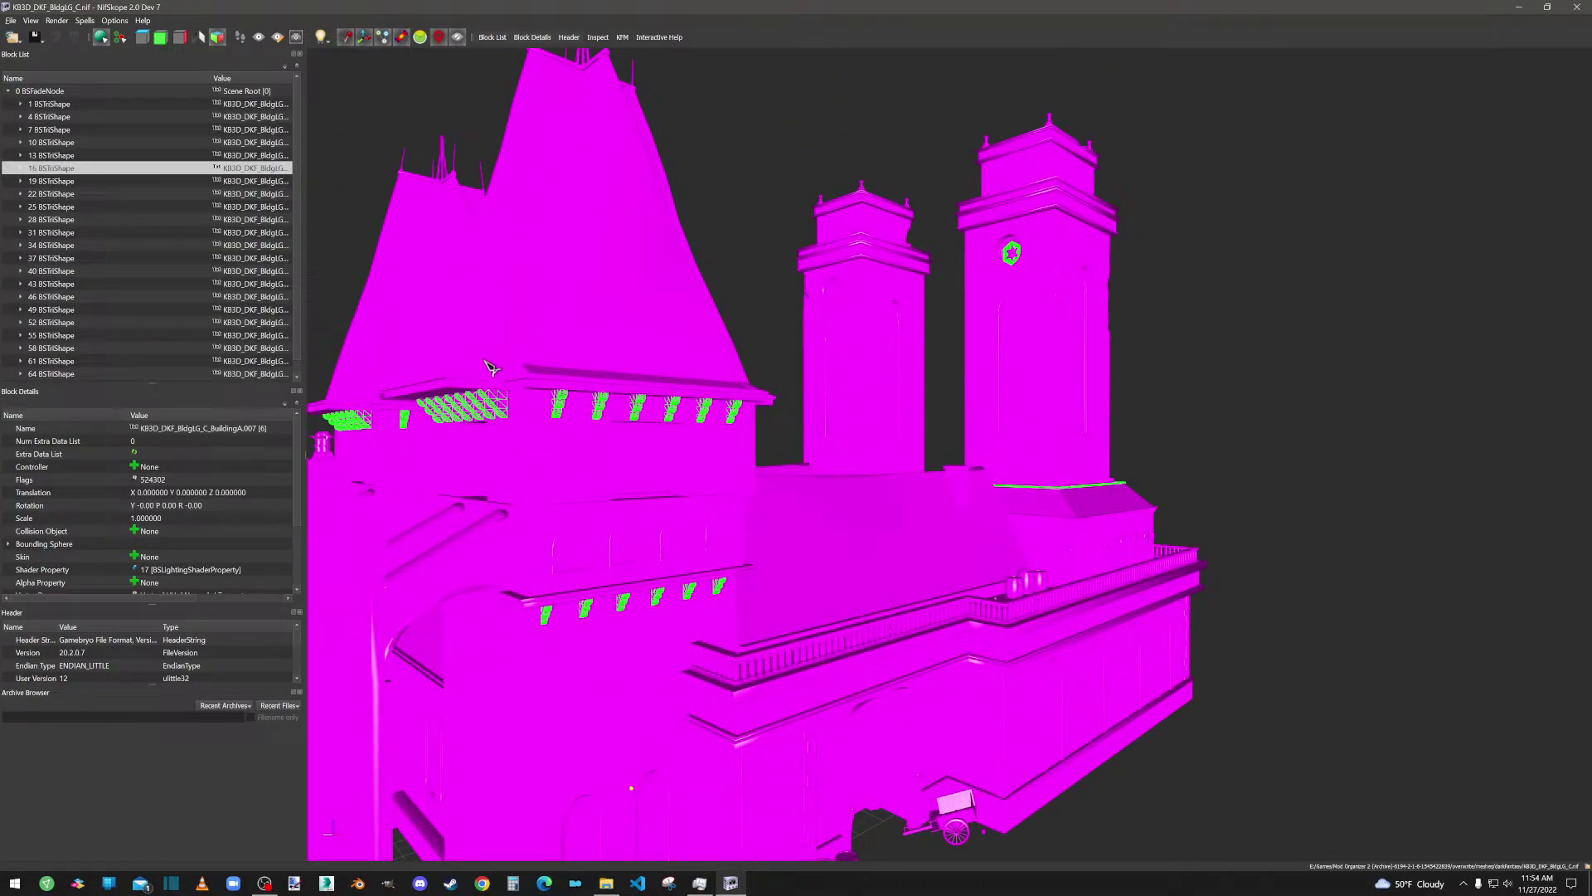
Step: Select the first BSTriShape and expand it down to its BSShaderTextureSet to show the texture slots
scroll(297, 182, down, 1)
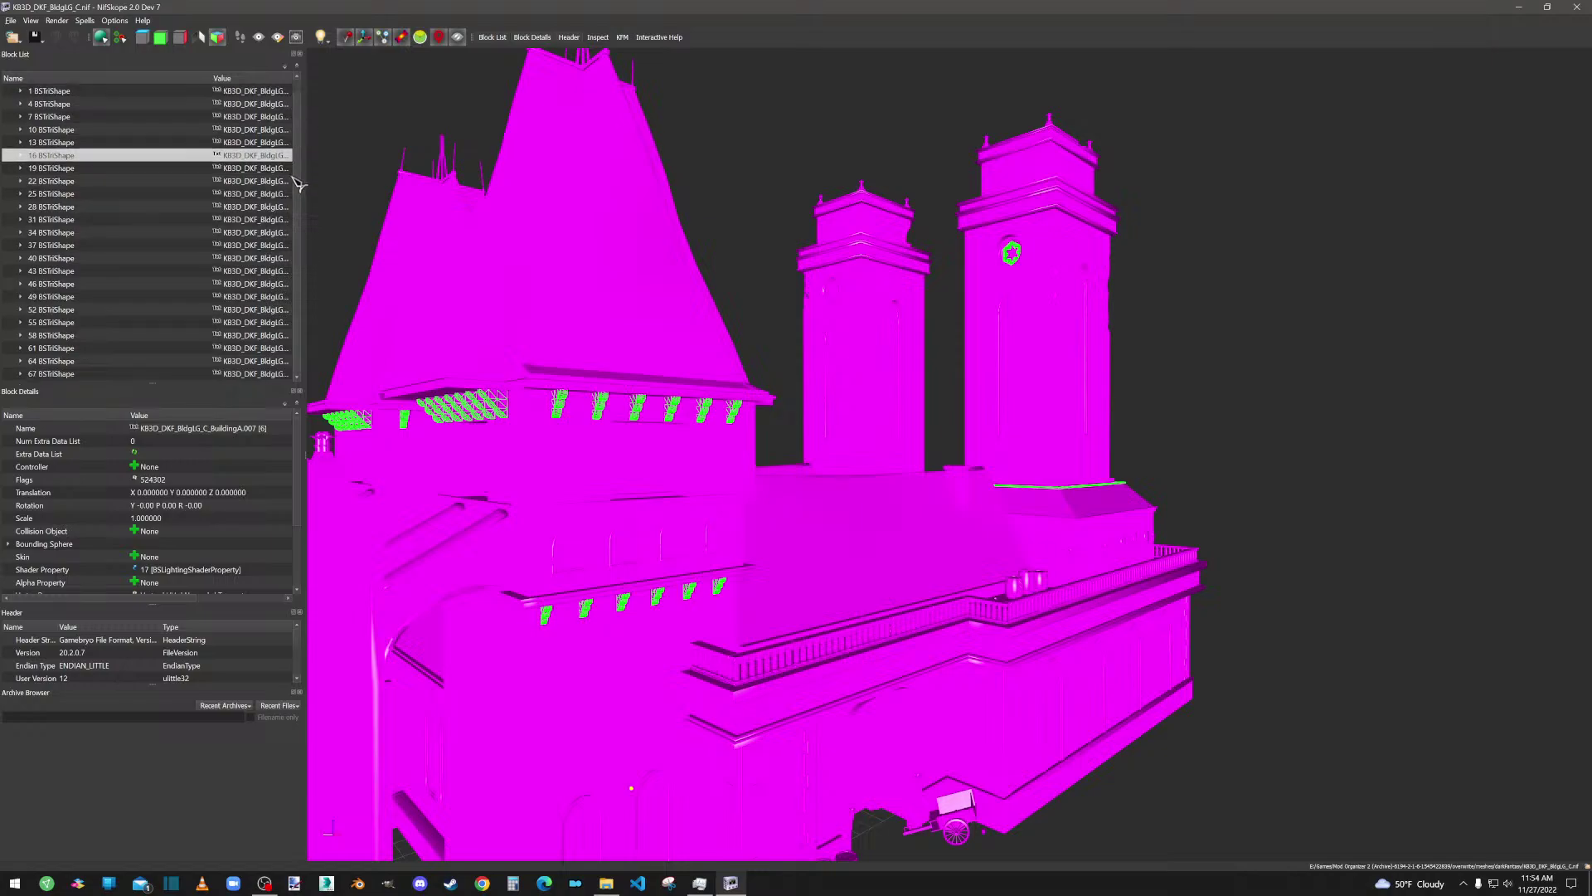
scroll(303, 129, up, 1)
click(66, 105)
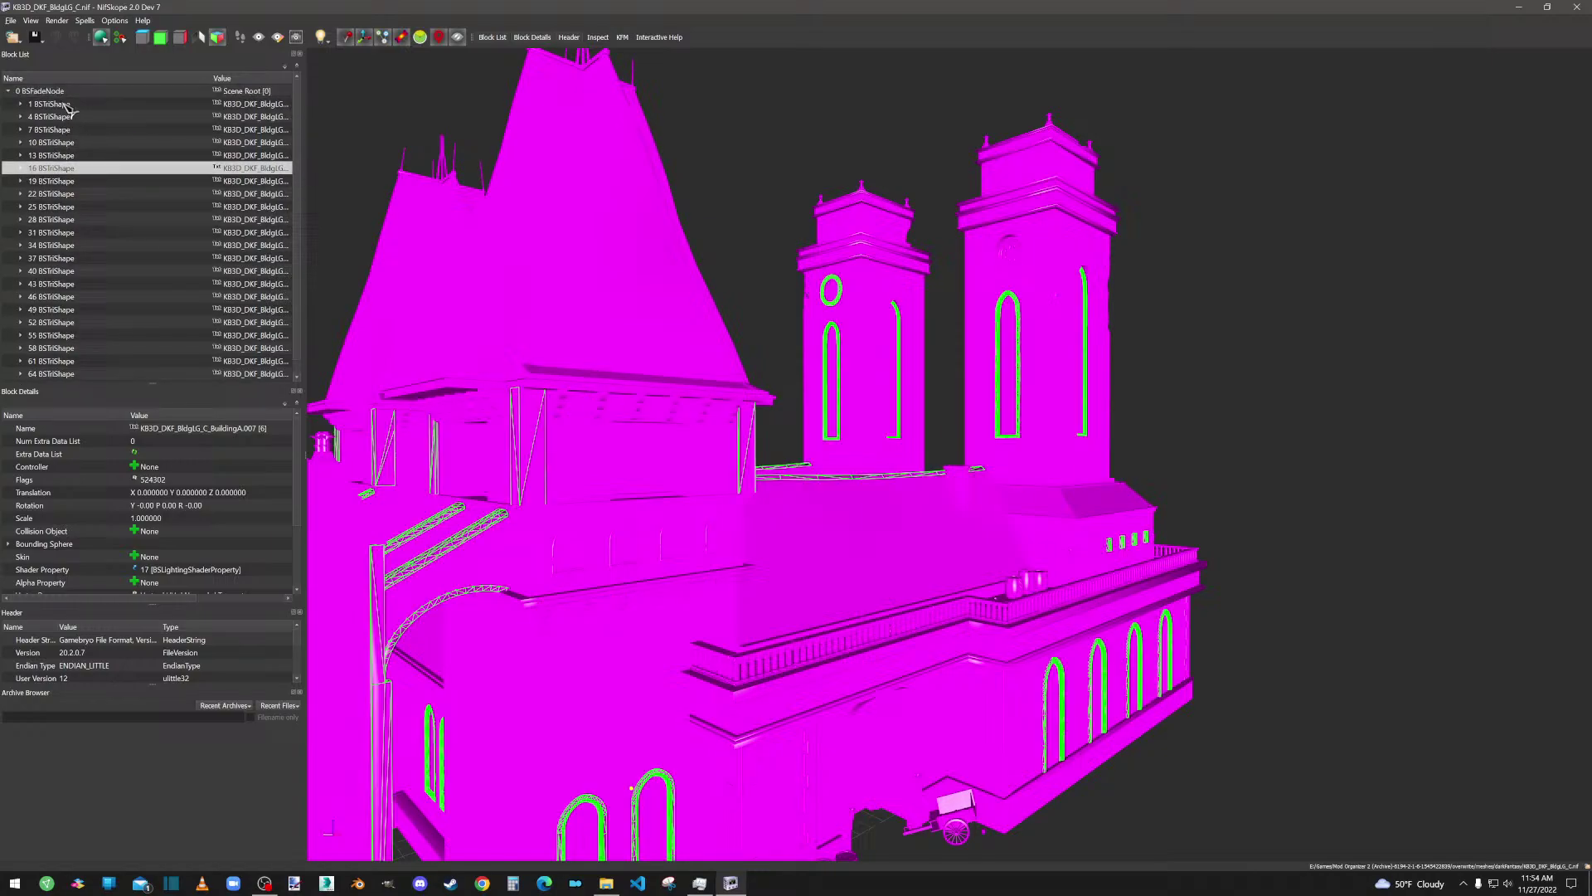
click(21, 104)
click(33, 117)
click(79, 130)
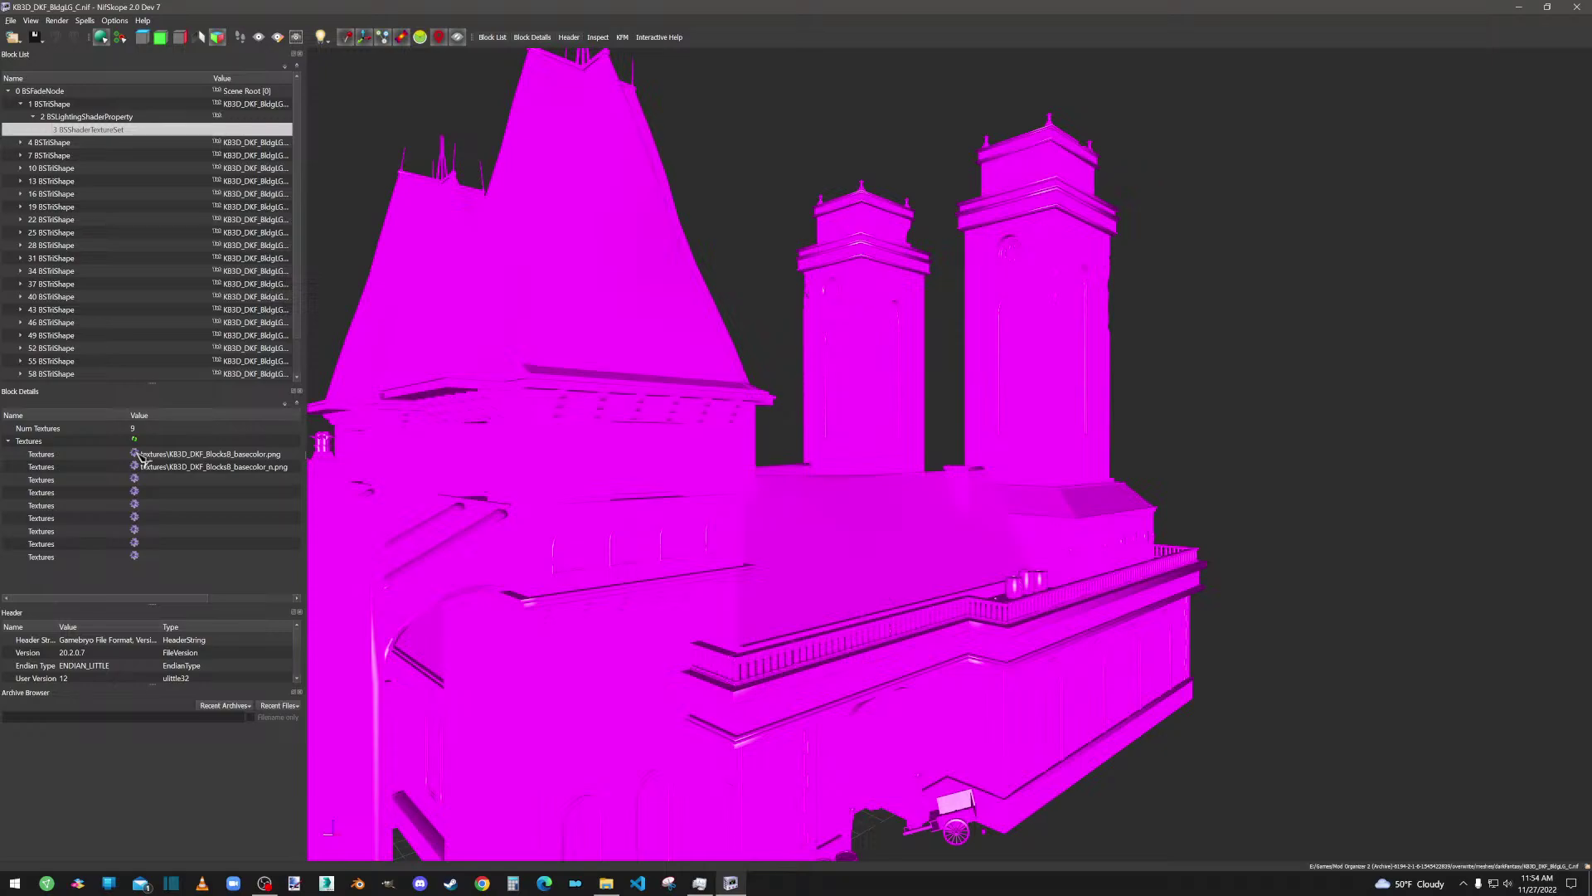
Step: Assign KB3D_DKF_BlocksB_basecolor.dds and KB3D_DKF_BlocksB_basecolor_n.dds to the texture set's first two slots and view the textured stonework
click(138, 454)
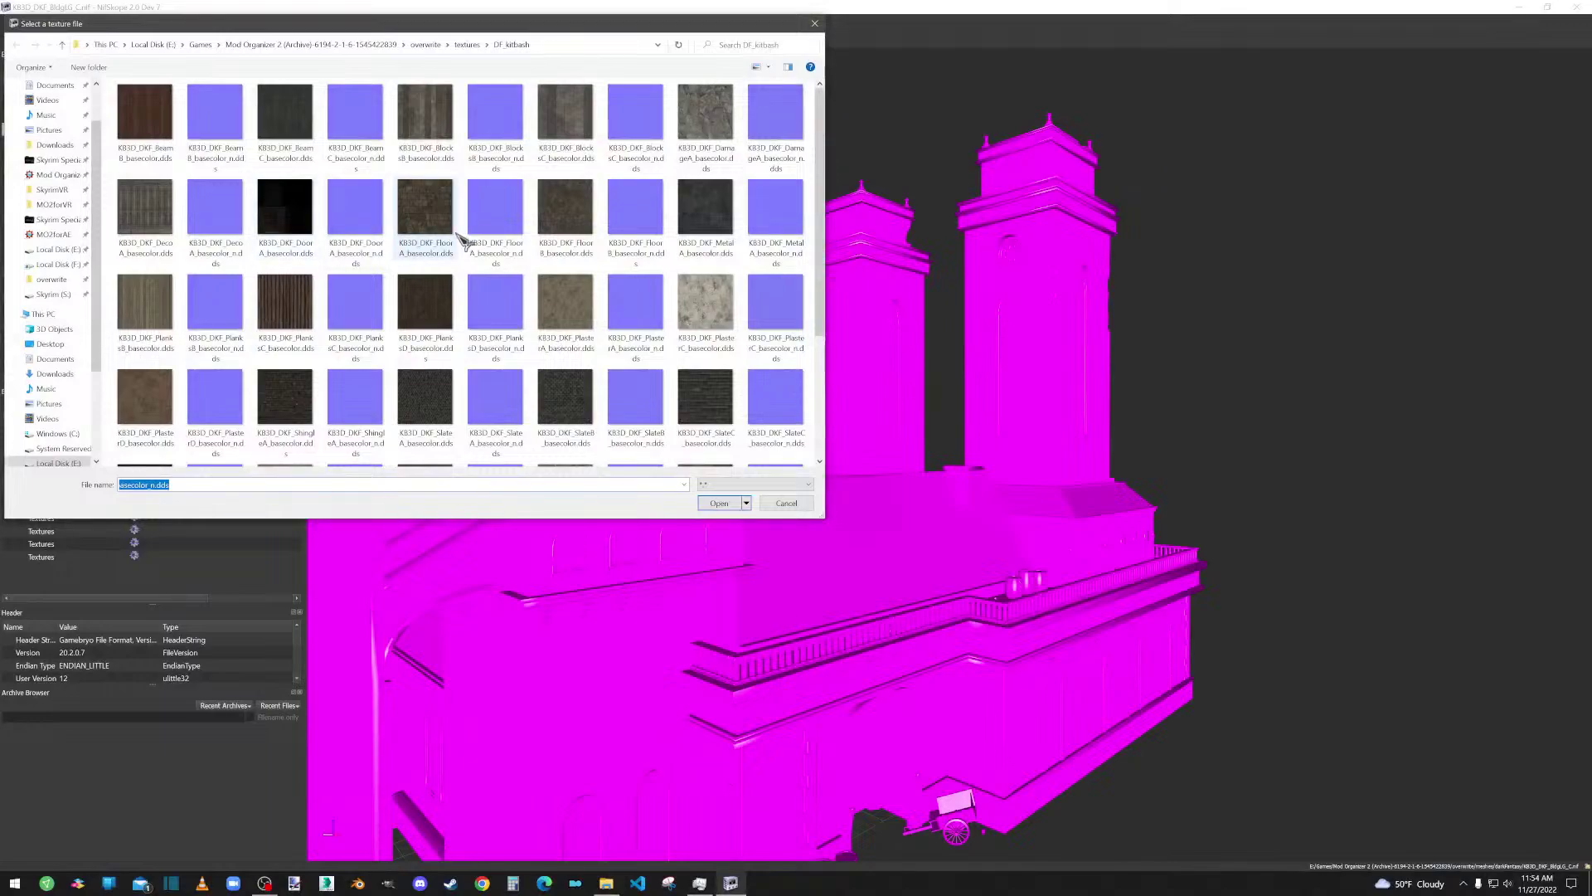
double_click(425, 117)
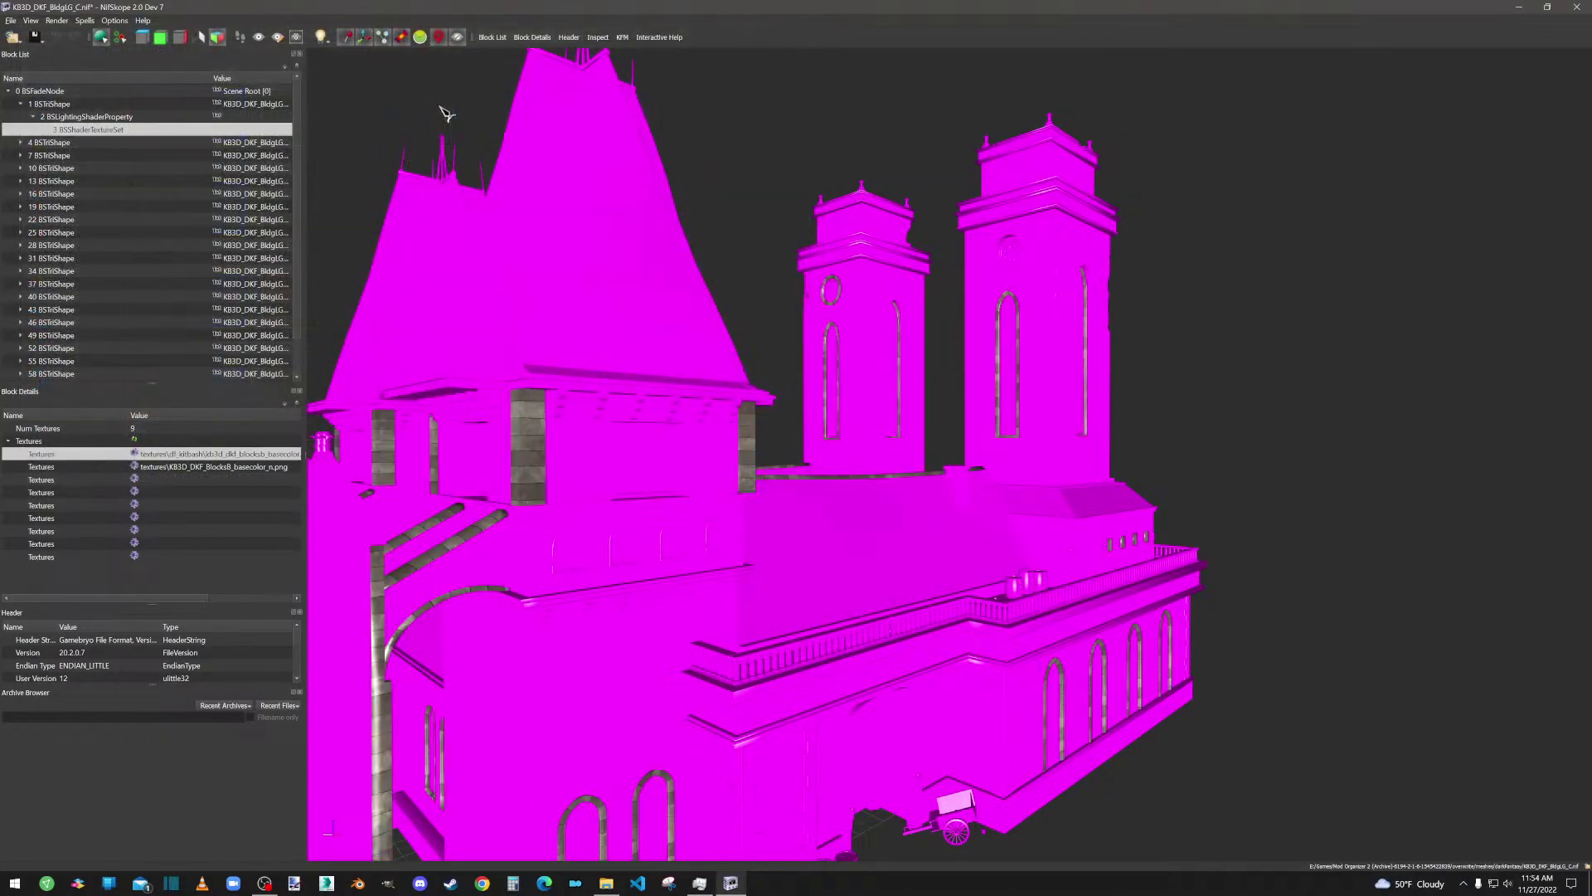
click(141, 469)
double_click(498, 117)
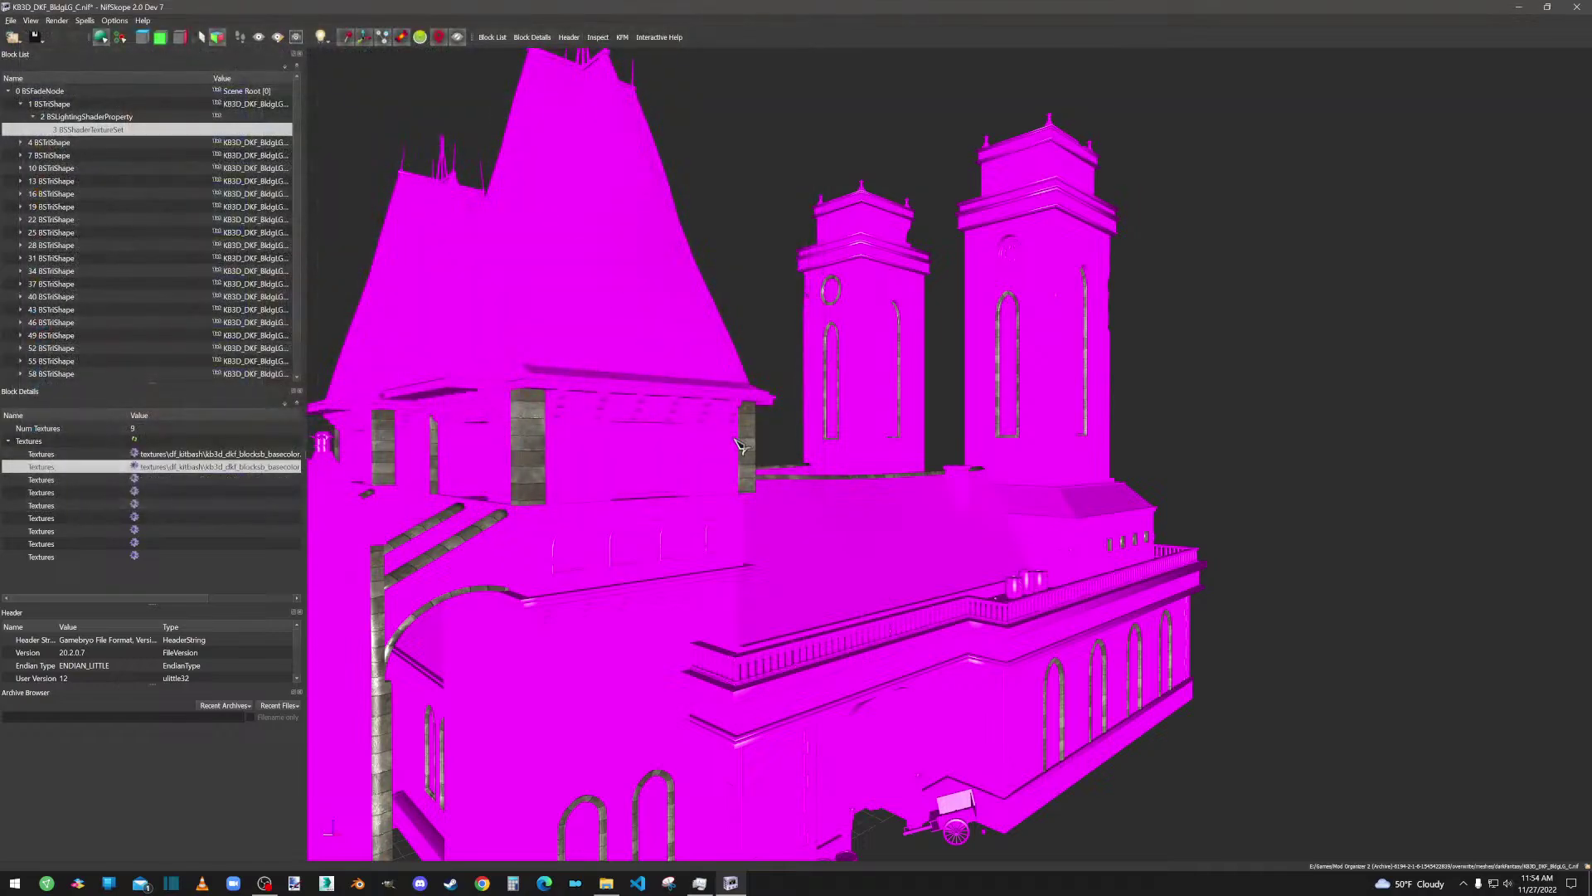
mouse_move(740, 446)
mouse_down()
mouse_move(769, 446)
mouse_move(754, 435)
mouse_up()
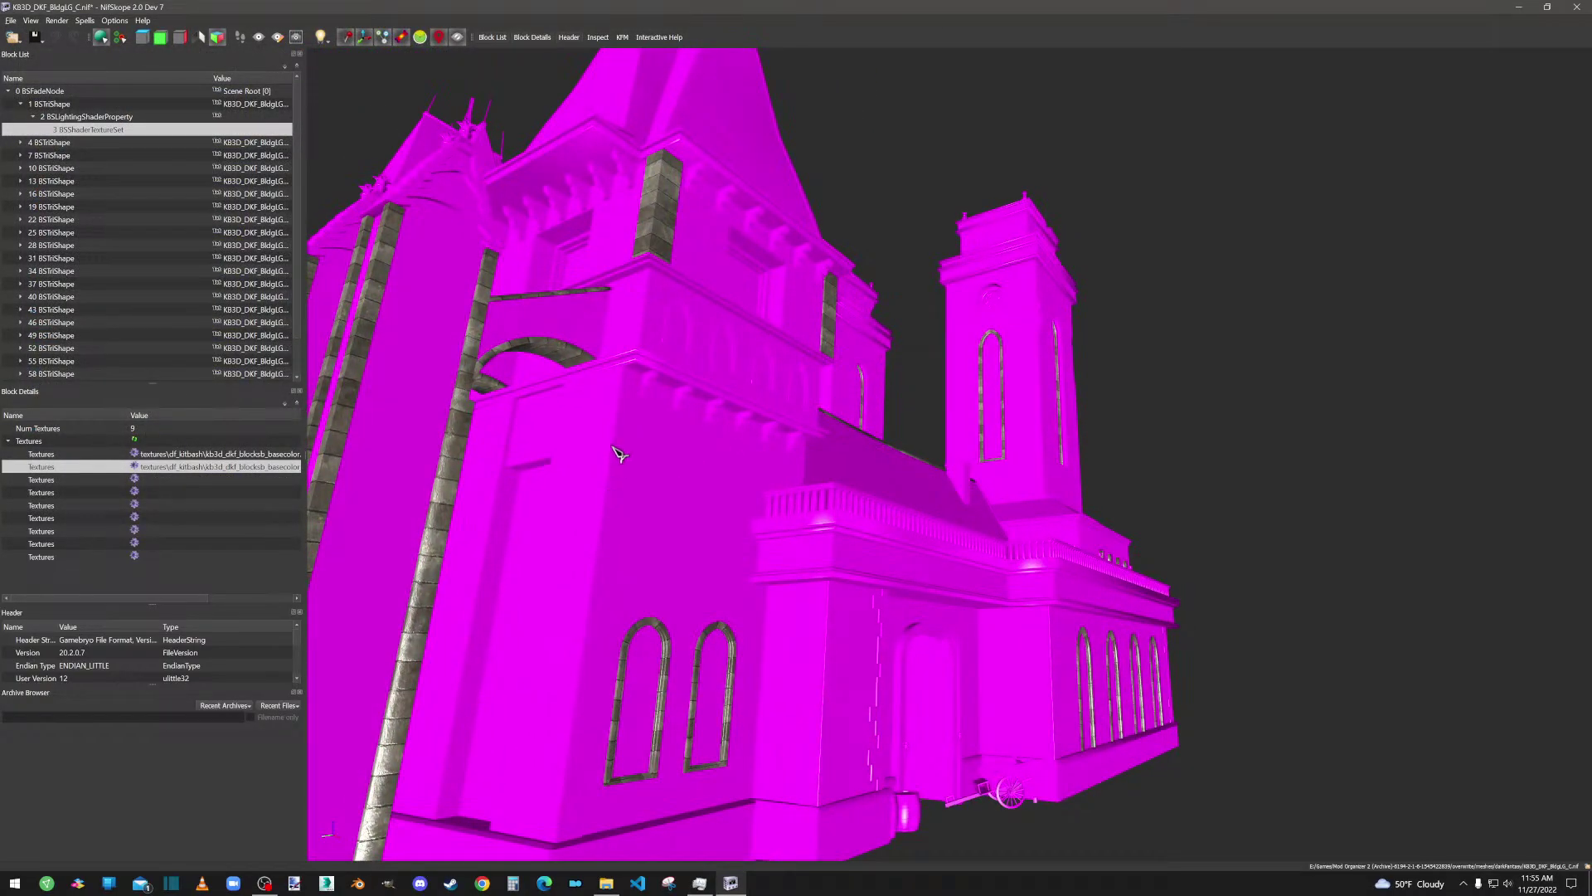
drag(618, 452, 654, 480)
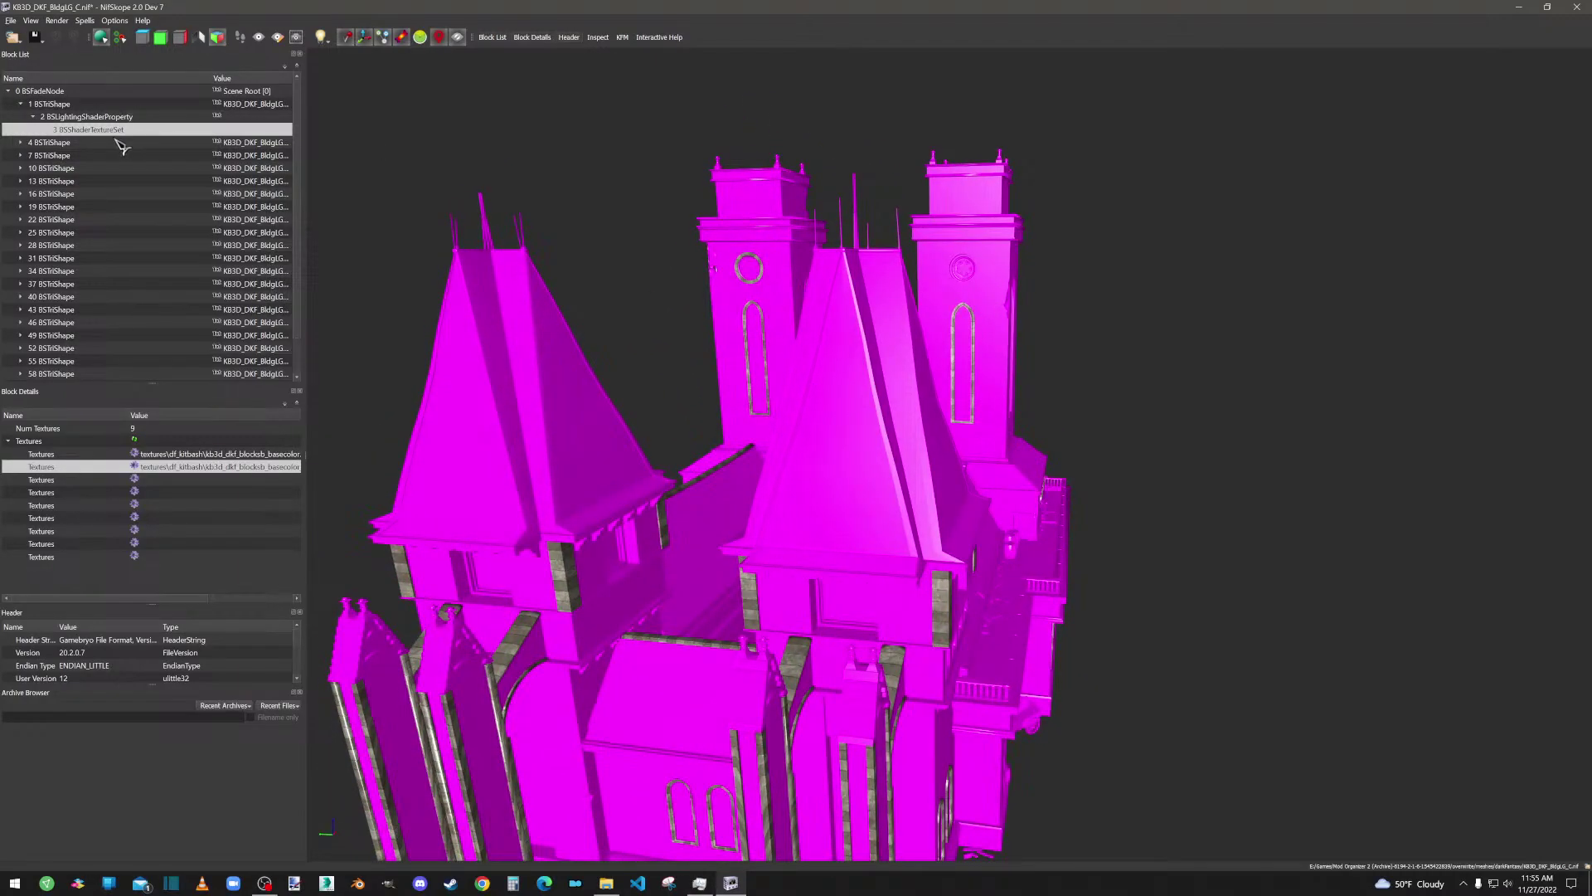
Step: Set the Specular Strength of the first shape's BSLightingShaderProperty to 0.1
click(87, 117)
scroll(175, 514, down, 3)
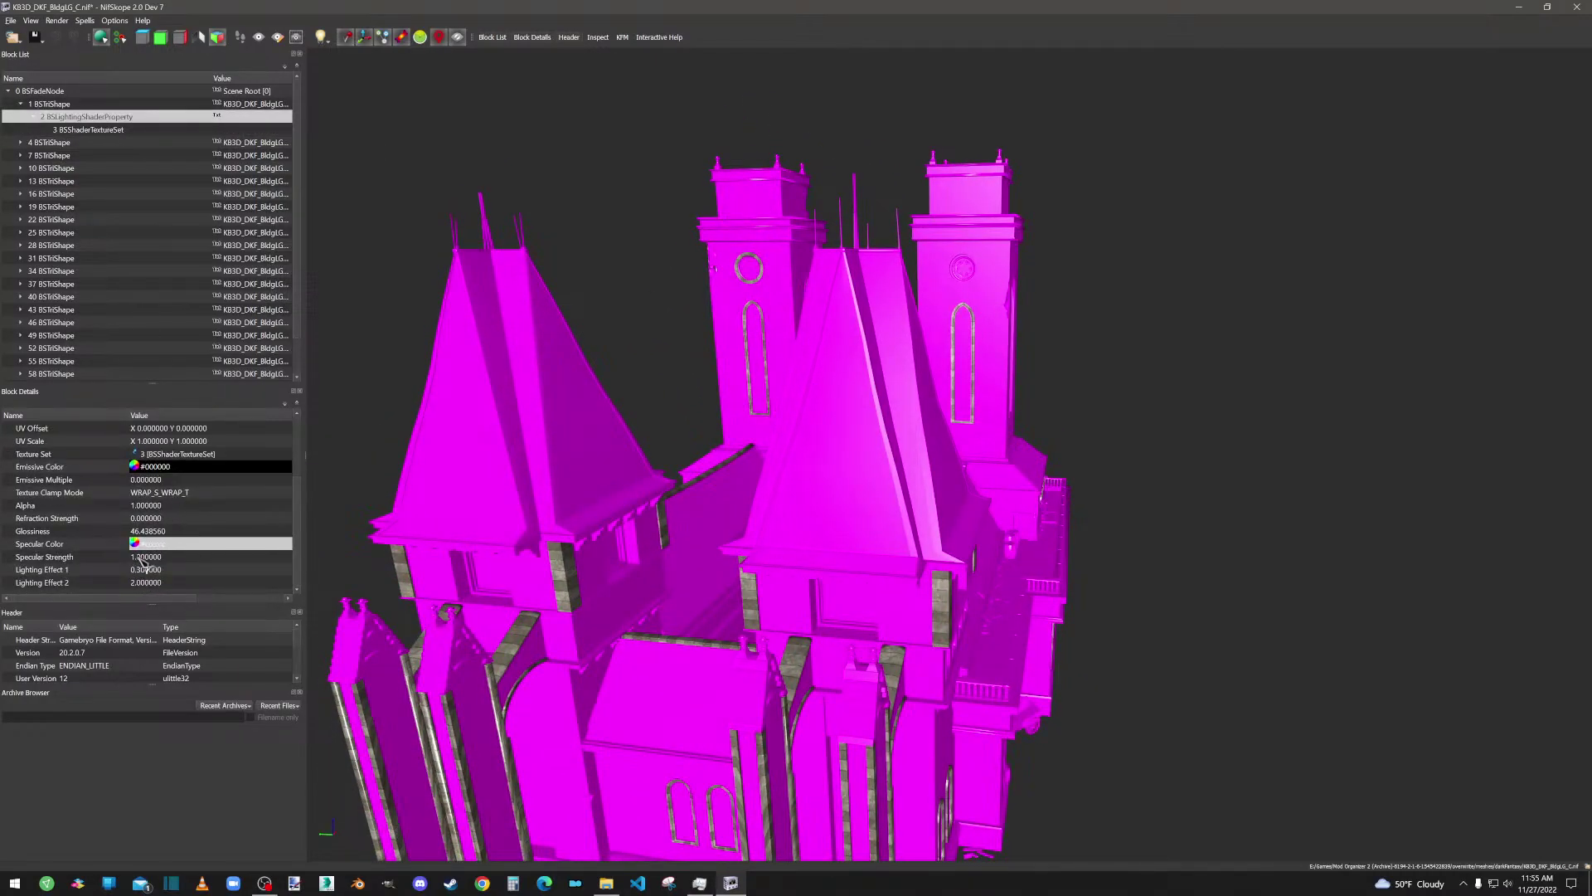
click(138, 558)
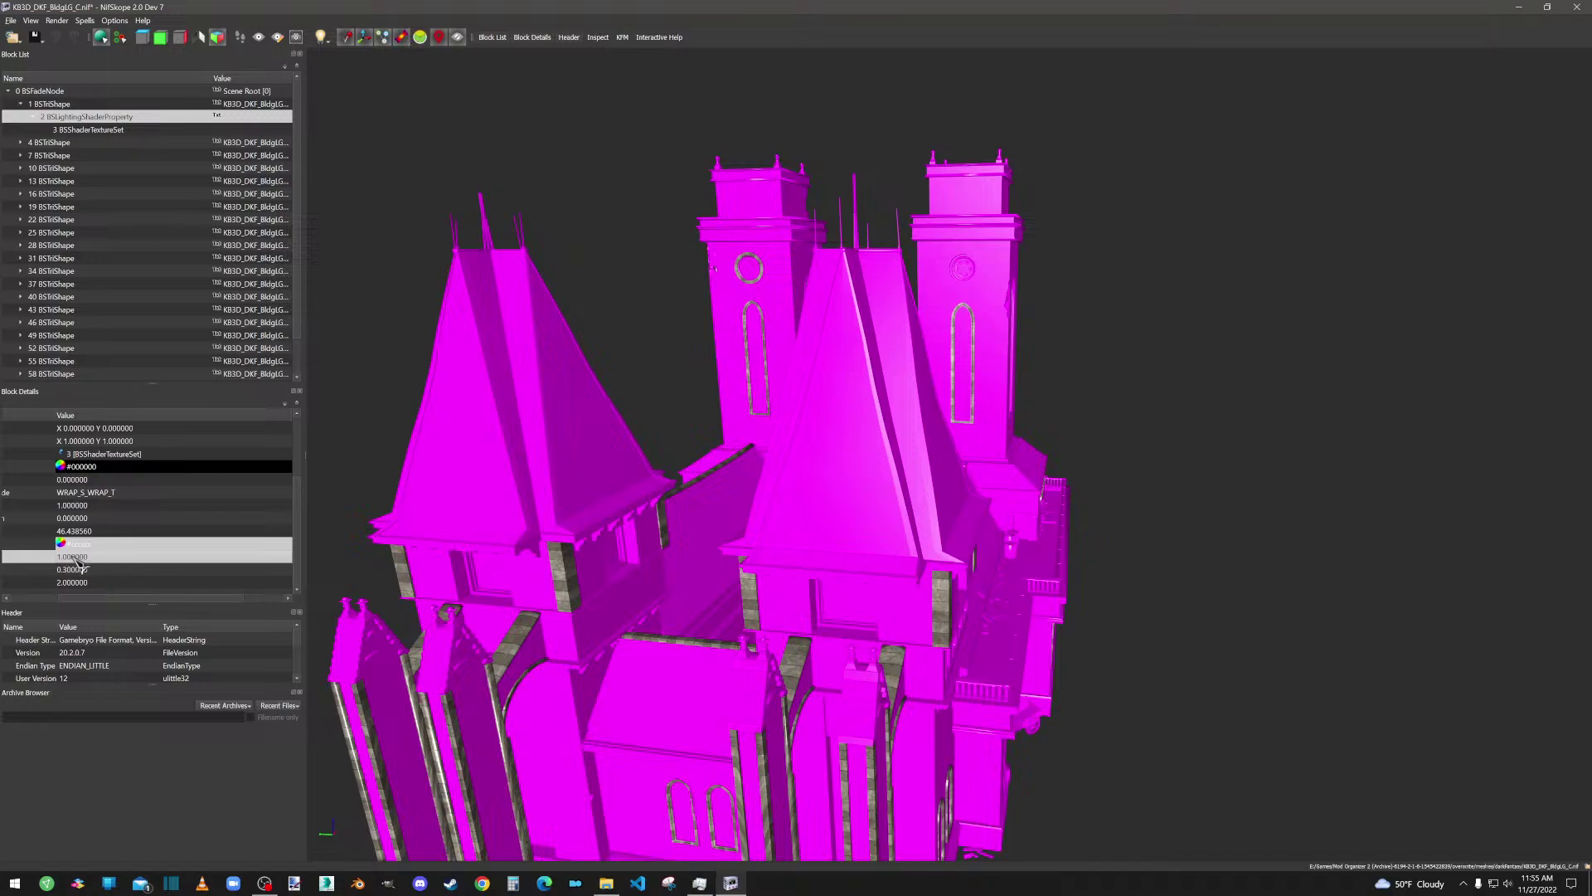
drag(111, 596, 47, 611)
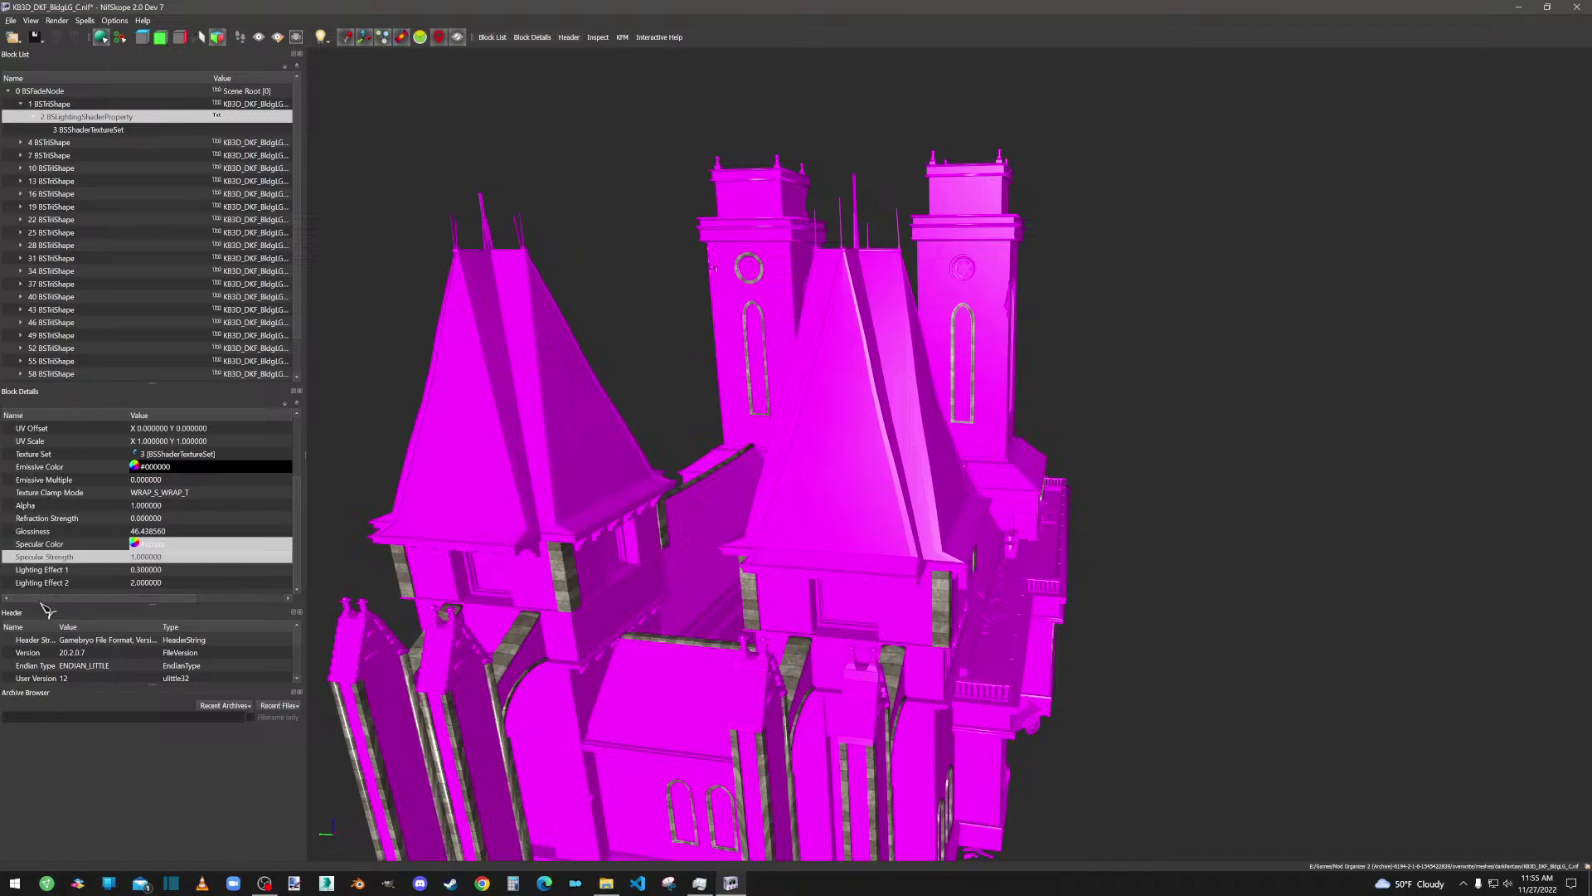
double_click(137, 556)
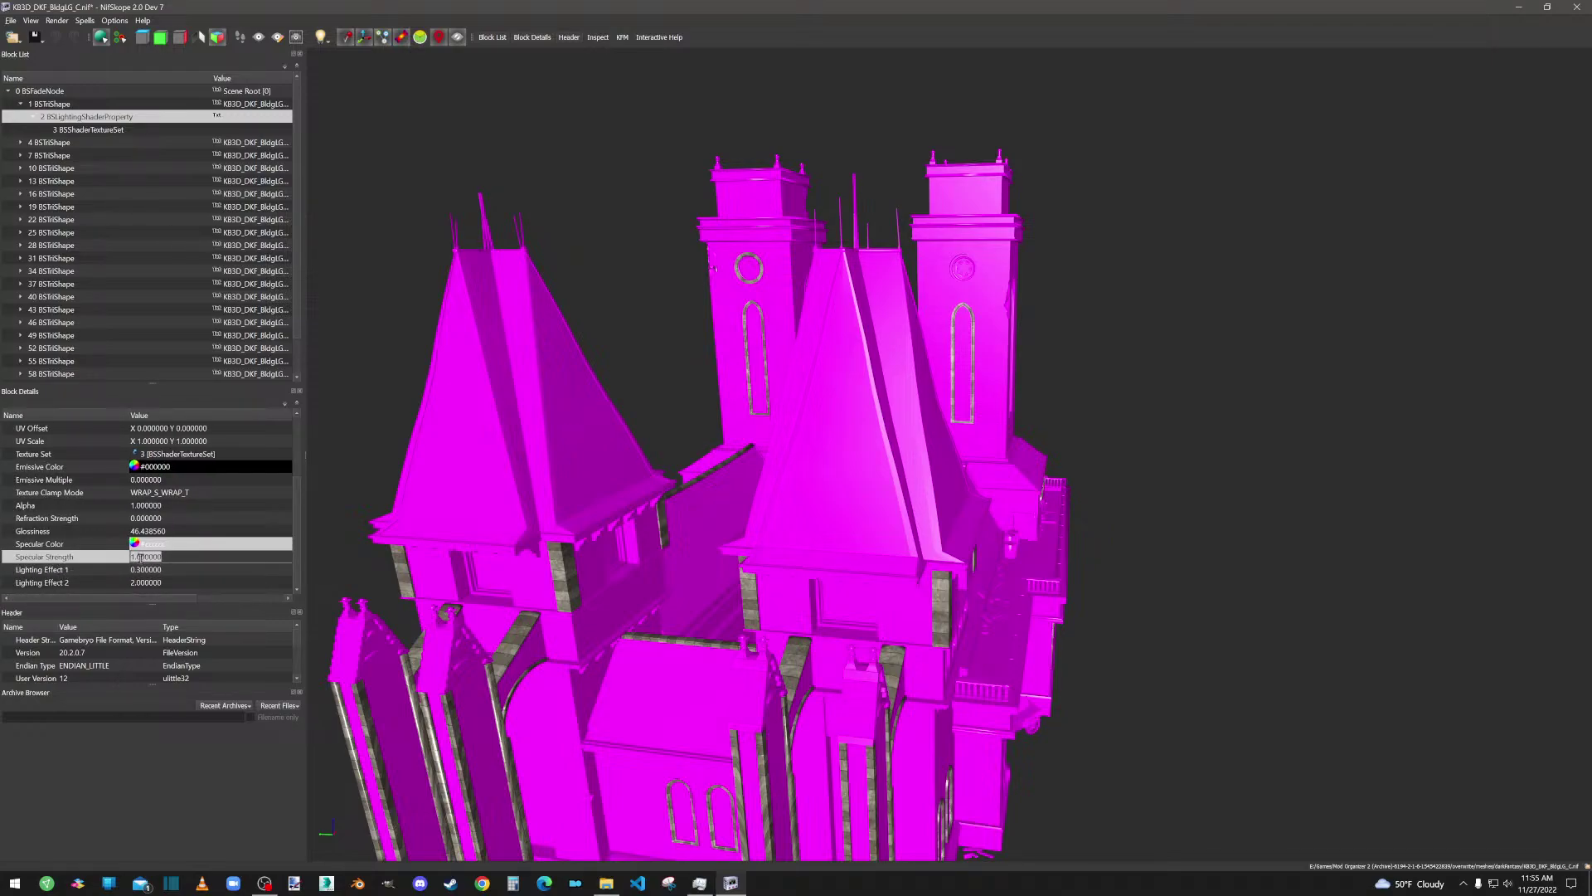
text(1)
key(Return)
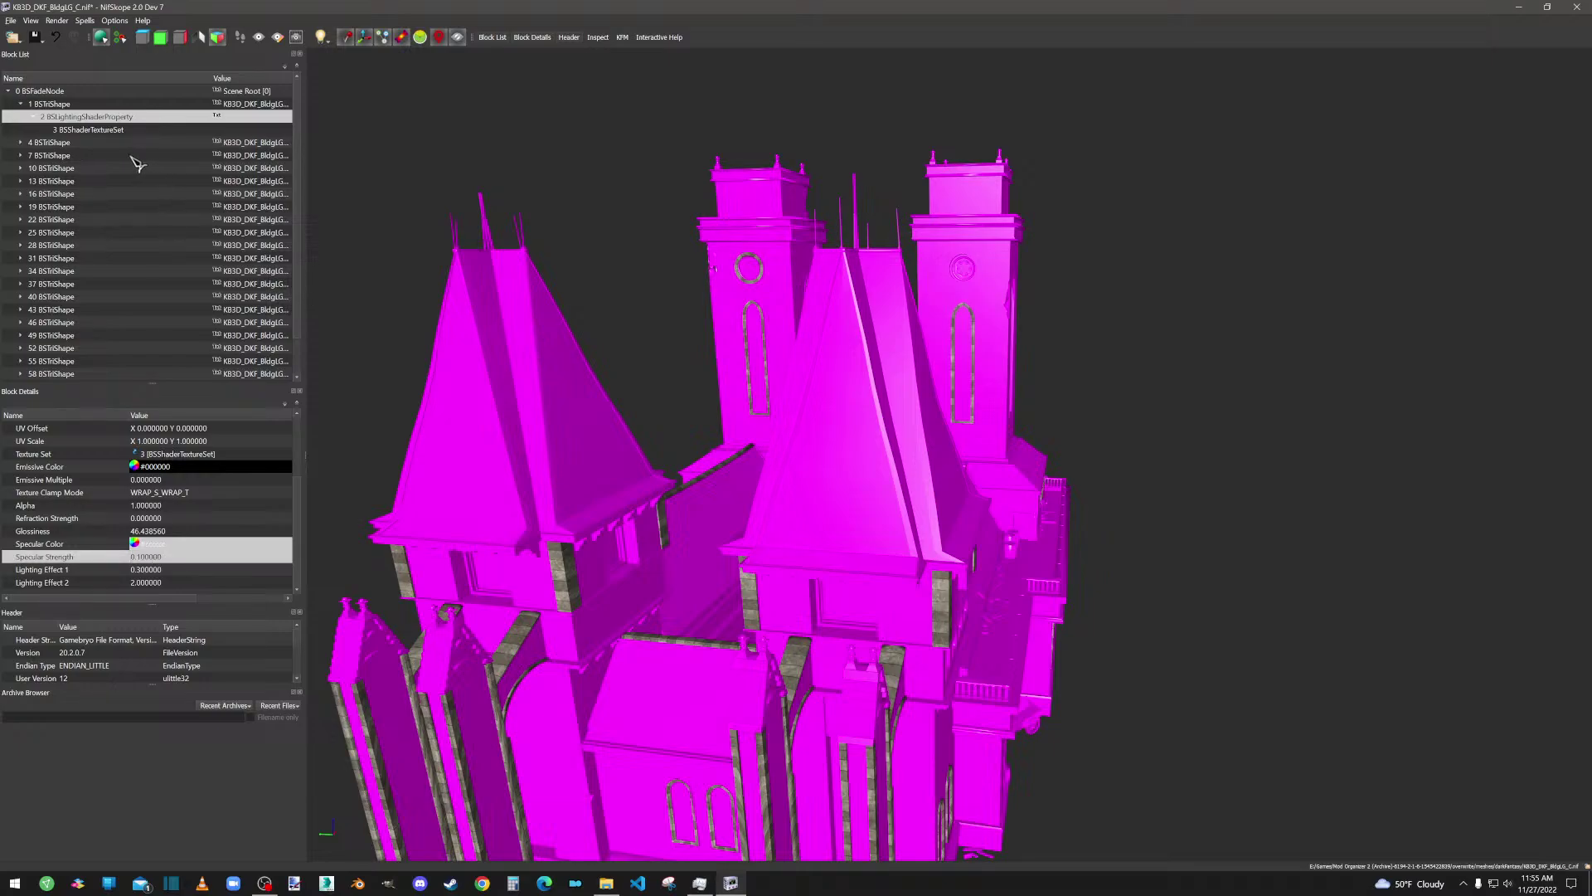
Step: Expand the whole block tree and set the Specular Strength of BSLightingShaderProperty blocks 5, 8 and 11 to 0.1
click(285, 67)
click(130, 156)
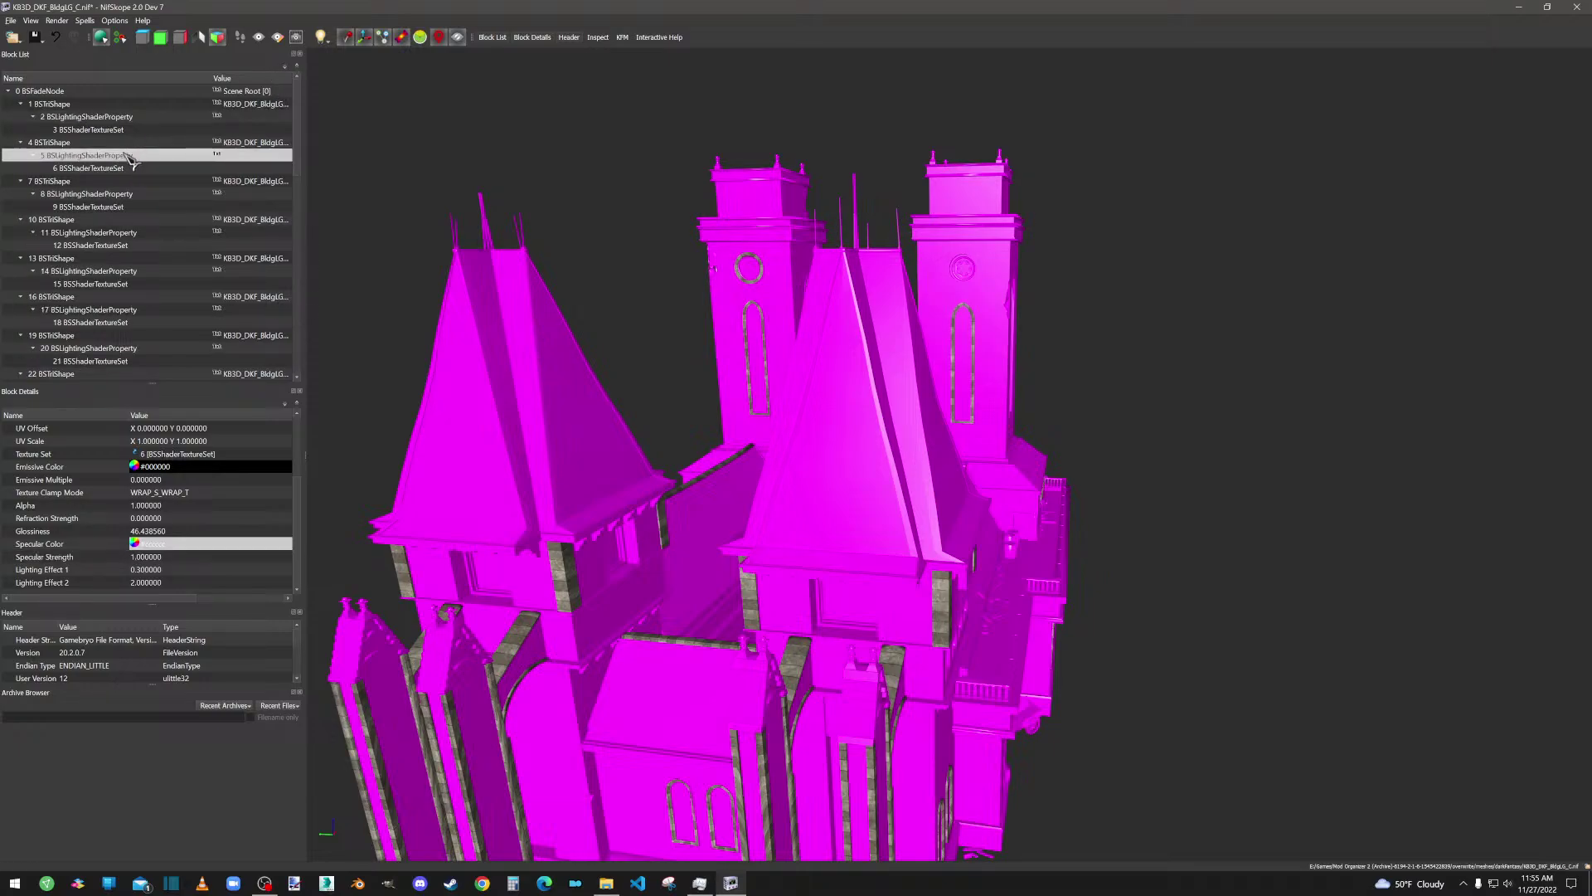
click(107, 195)
click(121, 237)
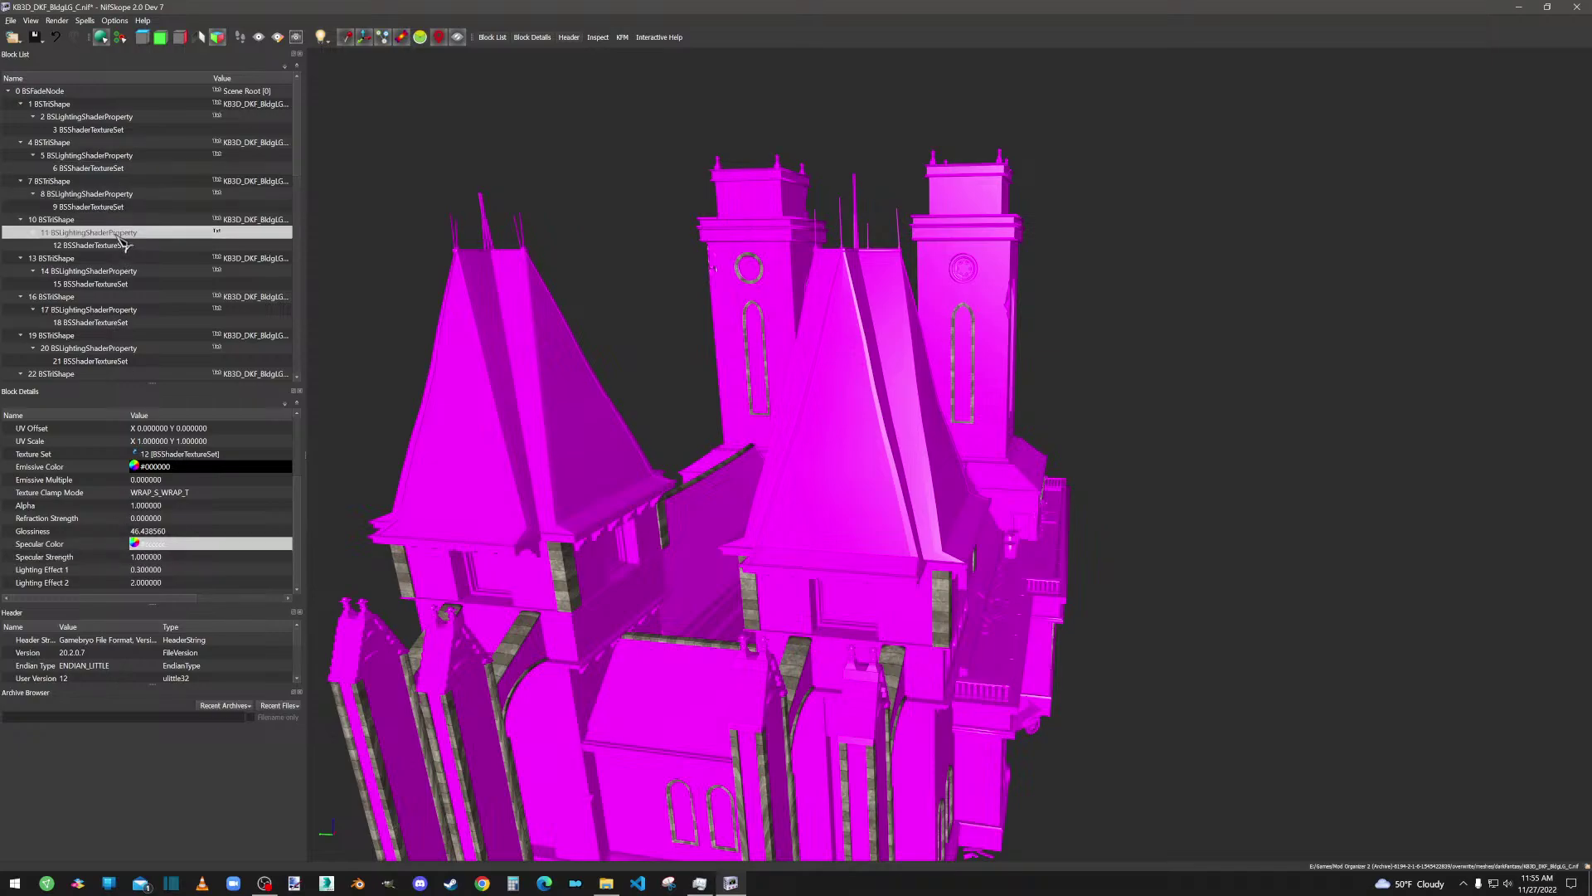
click(114, 558)
key(ctrl+v)
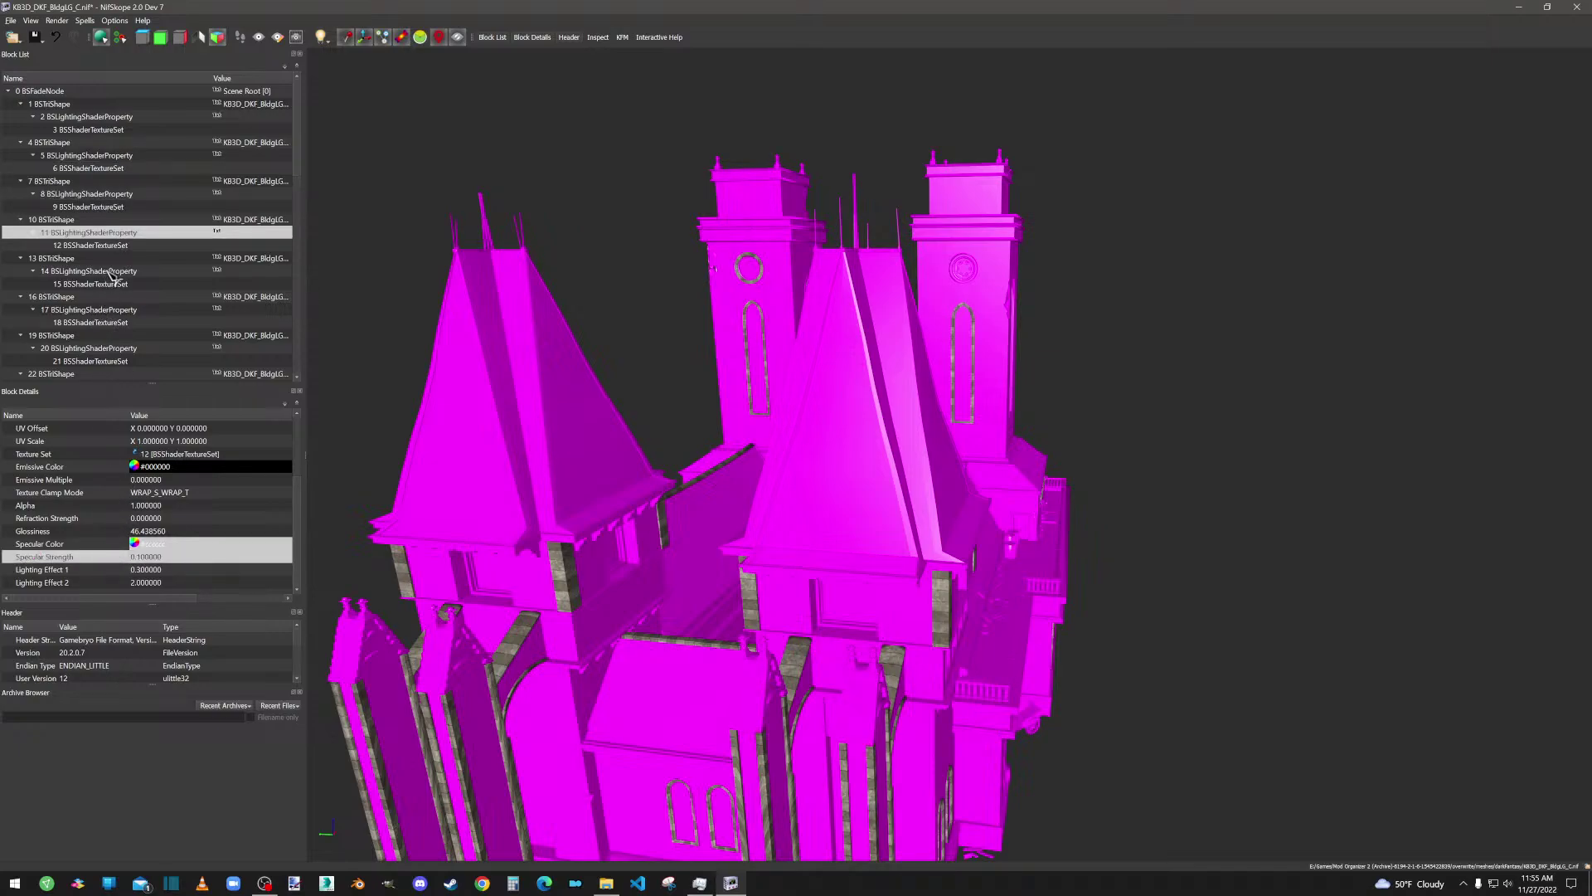
Step: Paste the 0.1 Specular Strength into BSLightingShaderProperty blocks 14, 17 and 20
click(114, 272)
click(114, 558)
key(ctrl+v)
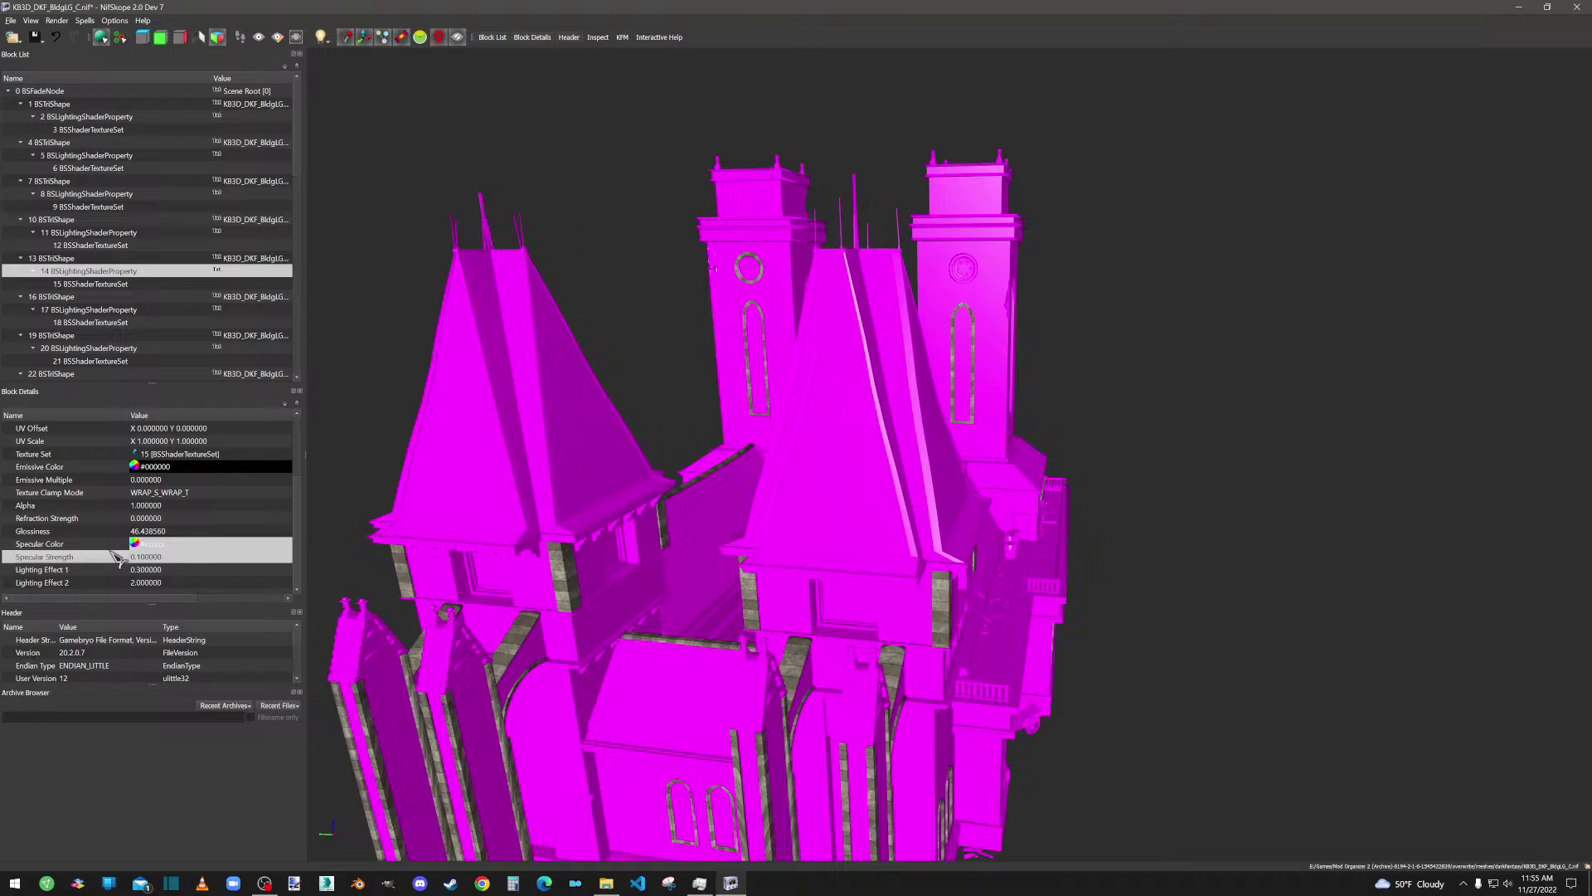
click(114, 309)
click(117, 558)
key(ctrl+v)
click(98, 347)
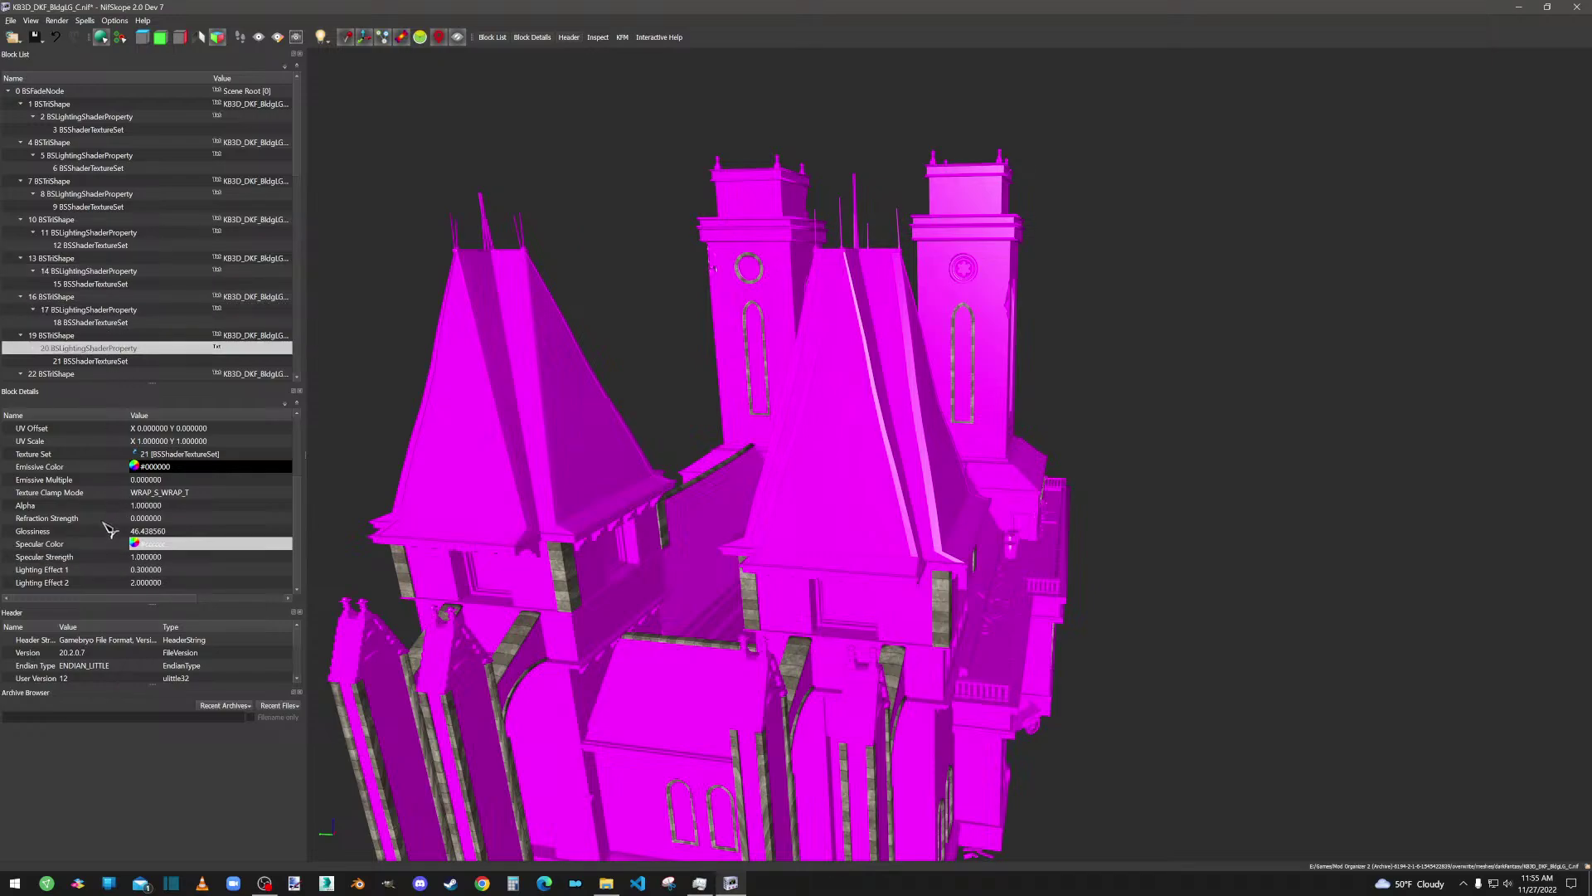
click(94, 557)
key(ctrl+v)
Step: Apply the 0.1 Specular Strength to BSLightingShaderProperty blocks 23, 26, 29 and 32
scroll(103, 332, down, 4)
click(114, 234)
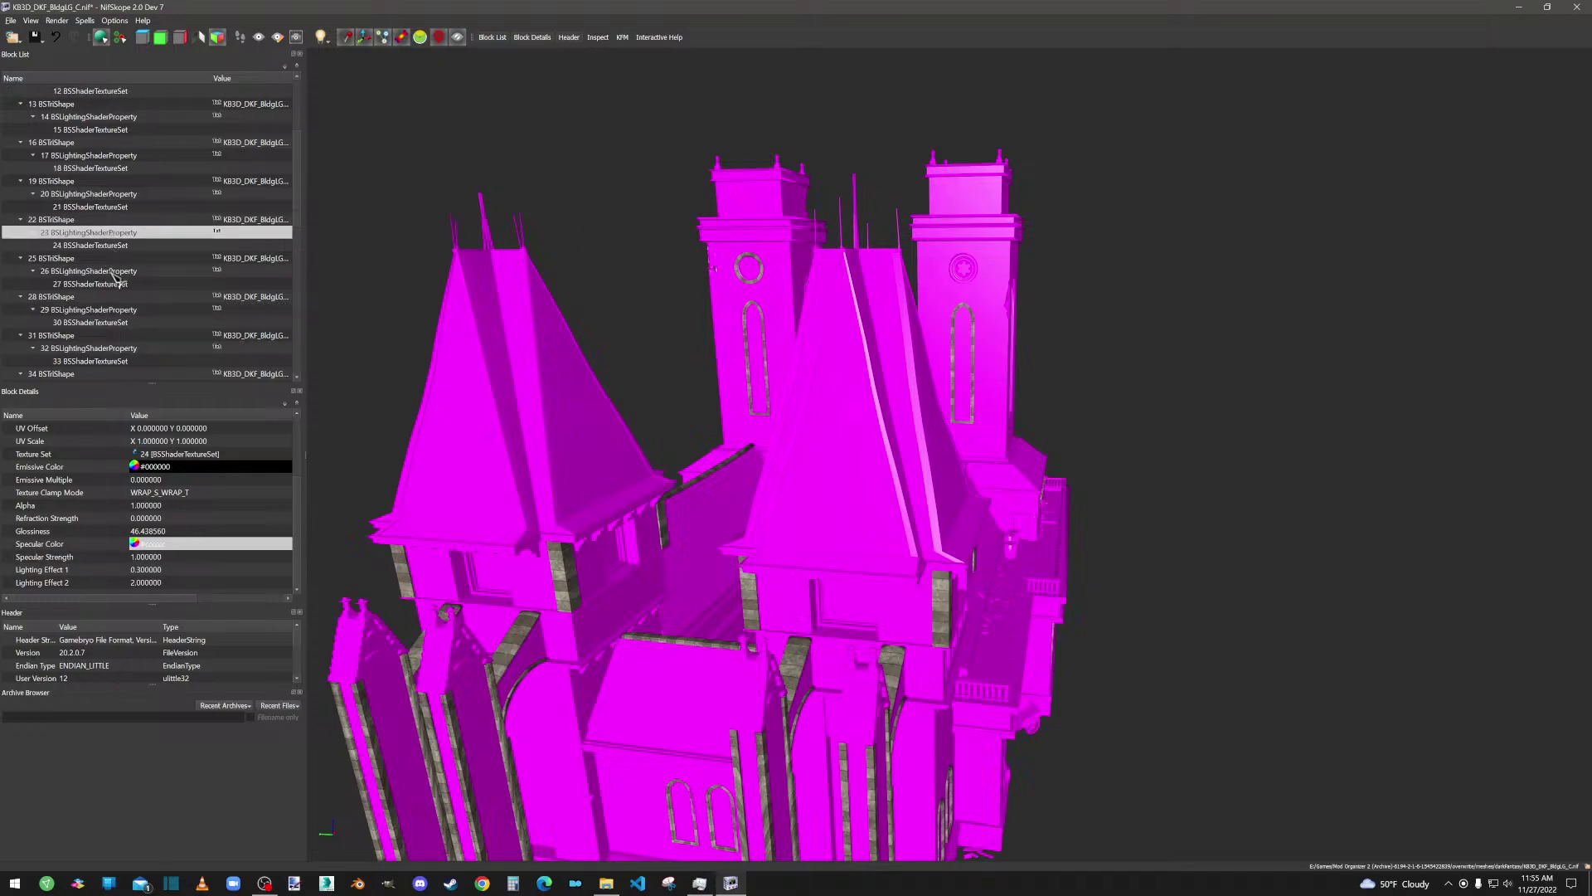
click(117, 558)
key(ctrl+v)
click(112, 273)
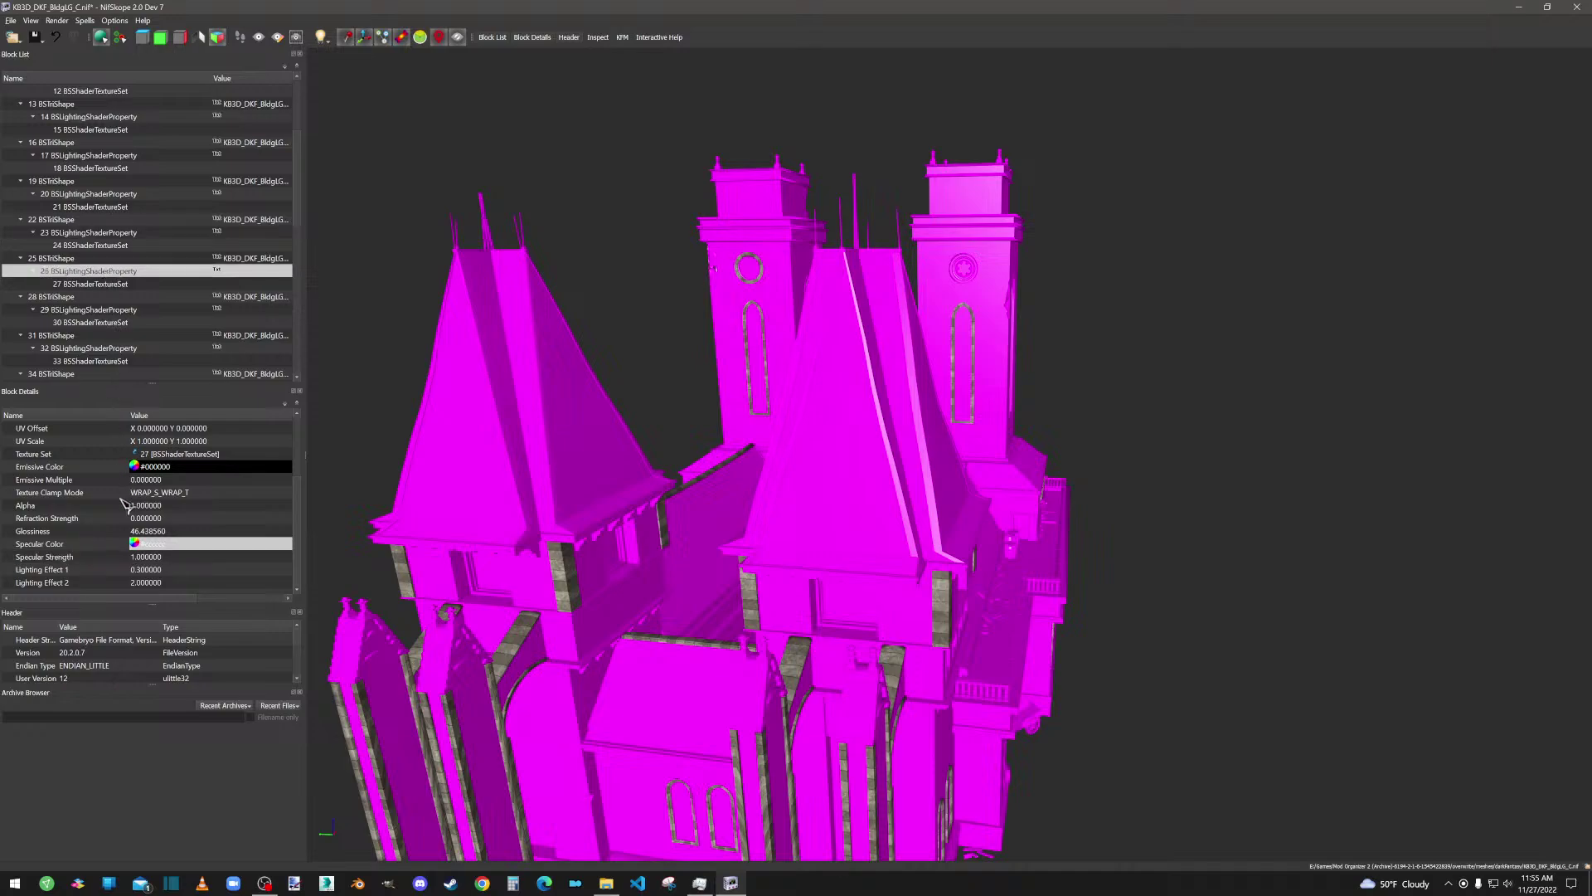
click(112, 559)
click(104, 311)
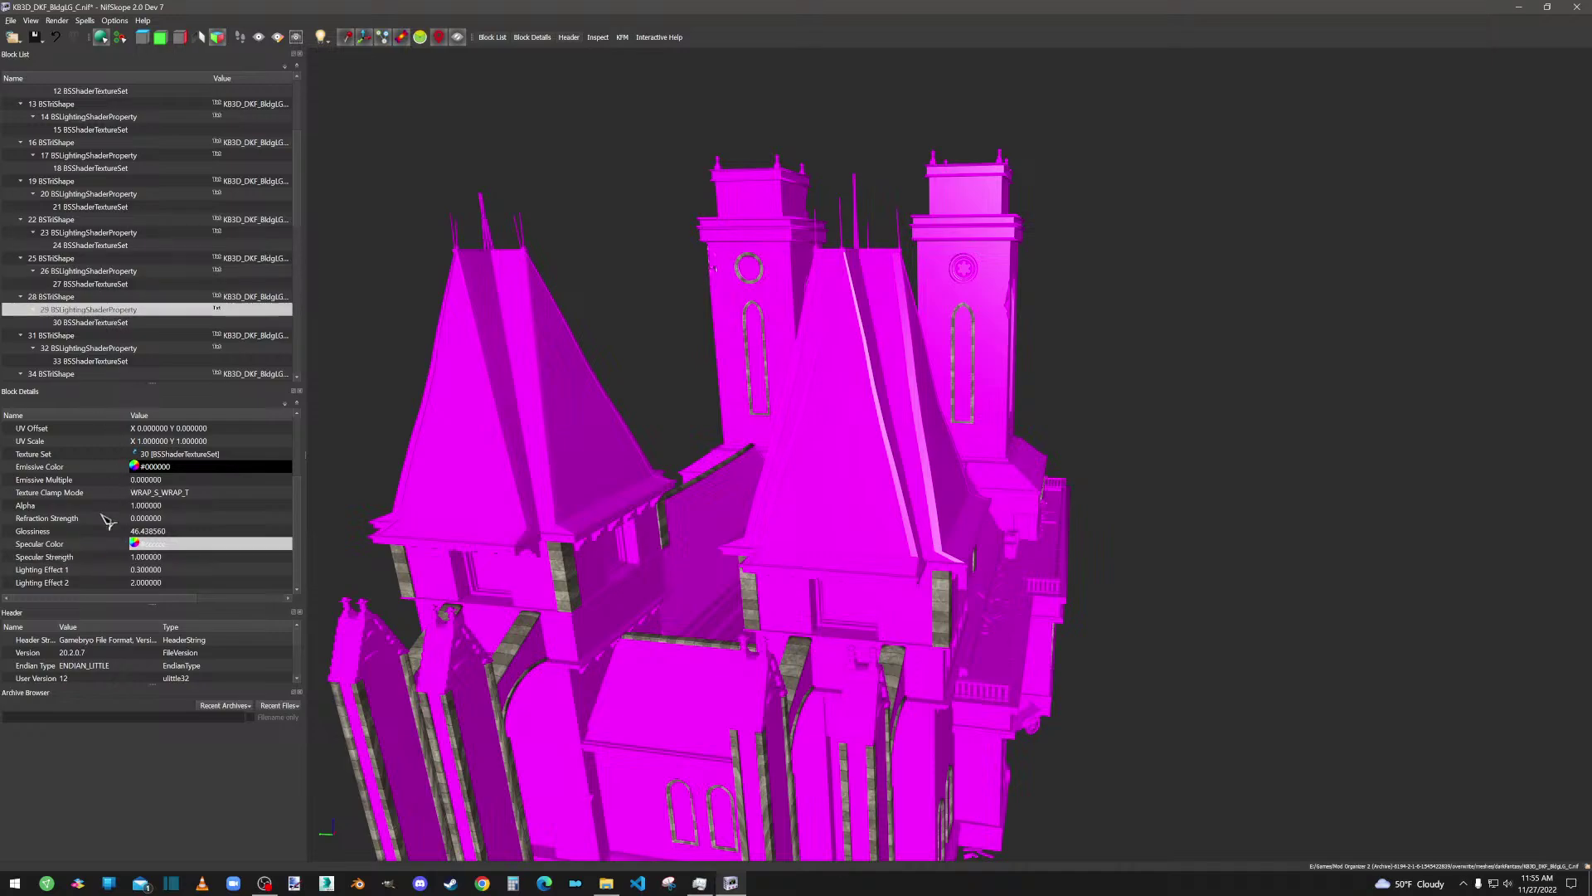
click(111, 558)
click(104, 348)
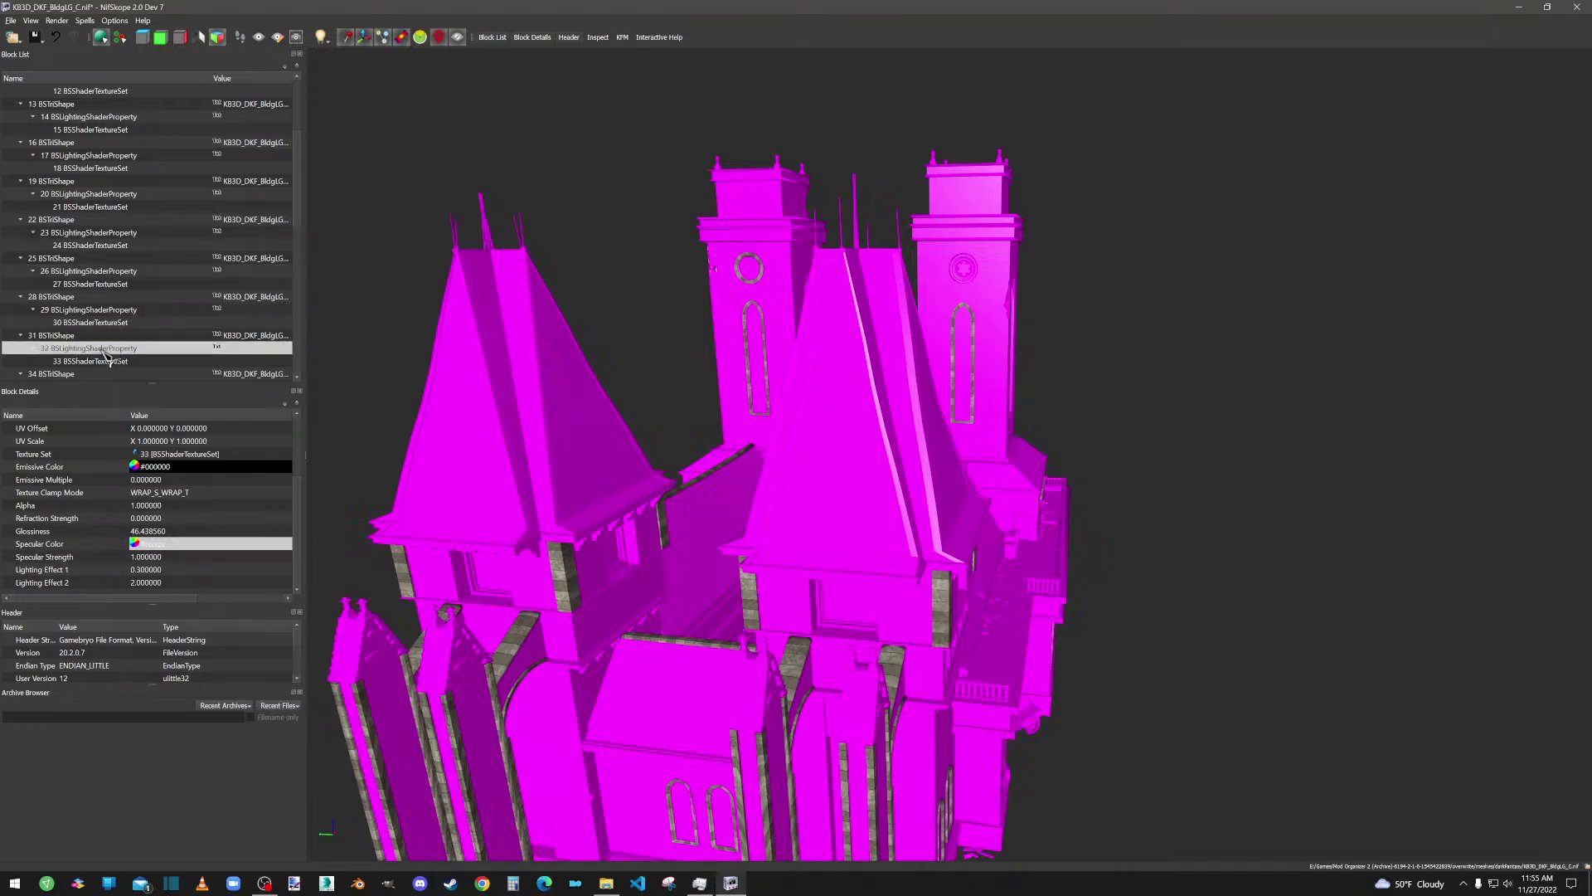
click(112, 558)
text(0.100000)
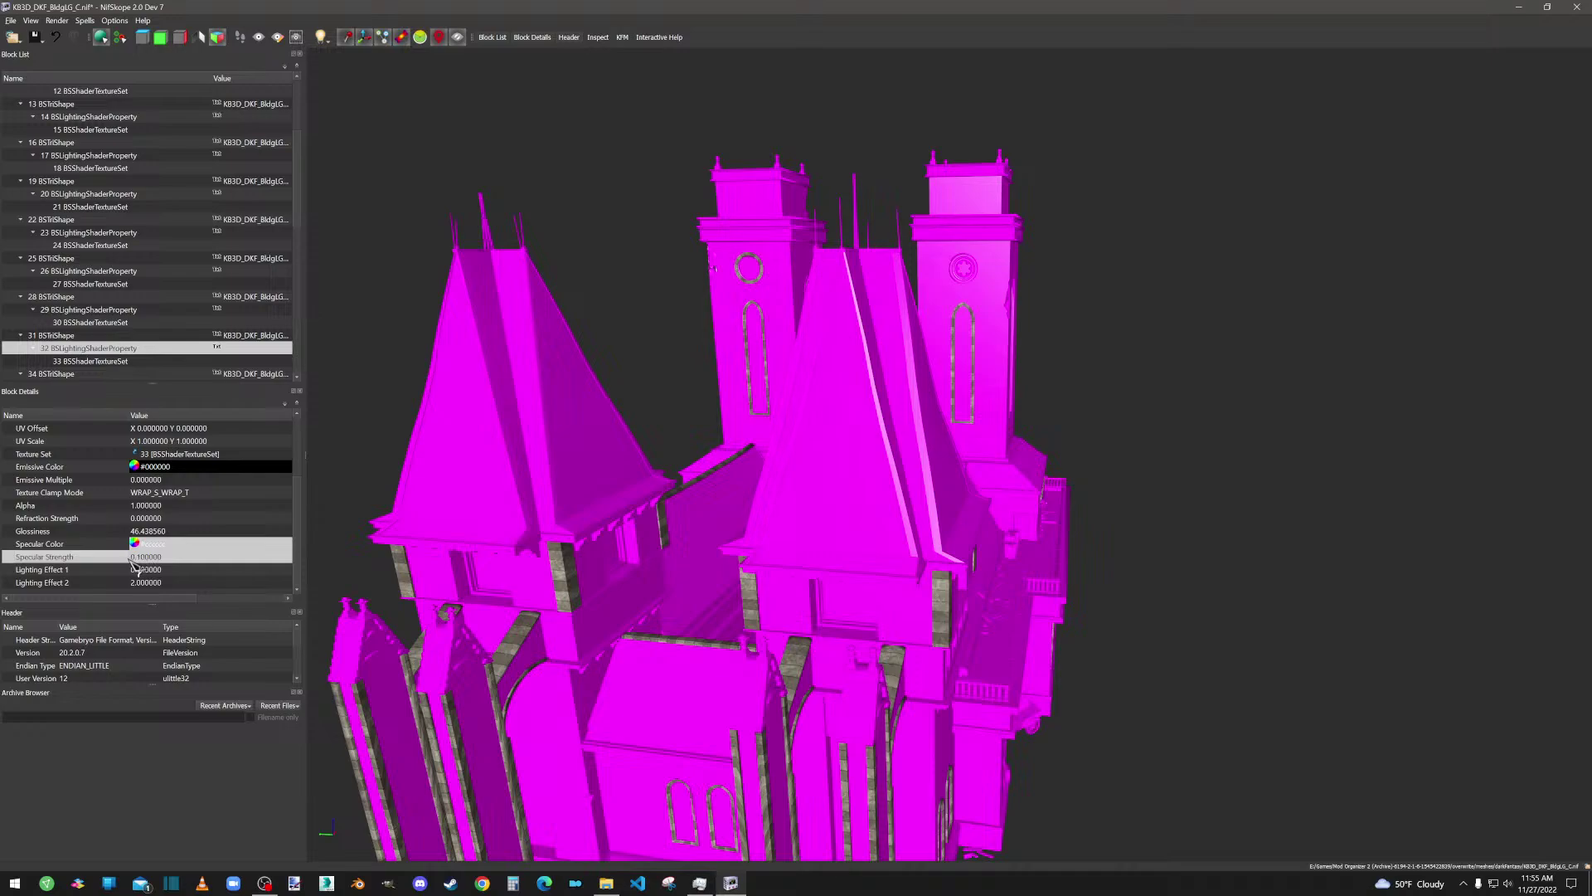
Step: Check the Glossiness and Specular Color of BSLightingShaderProperty 32, and recheck the specular settings of blocks 29 and 32
click(100, 532)
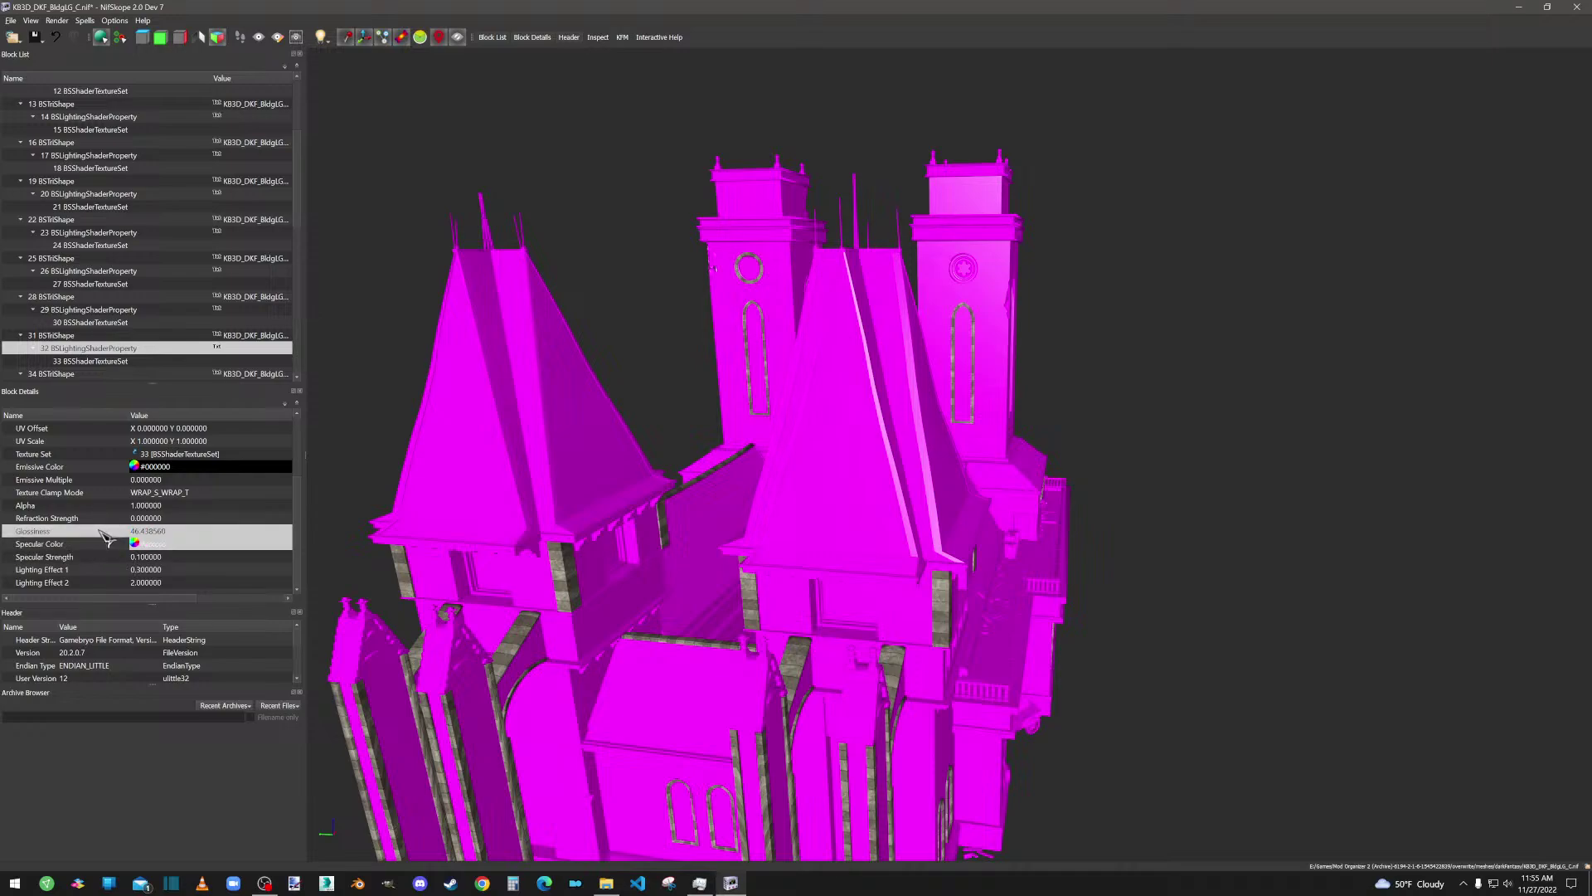
click(100, 544)
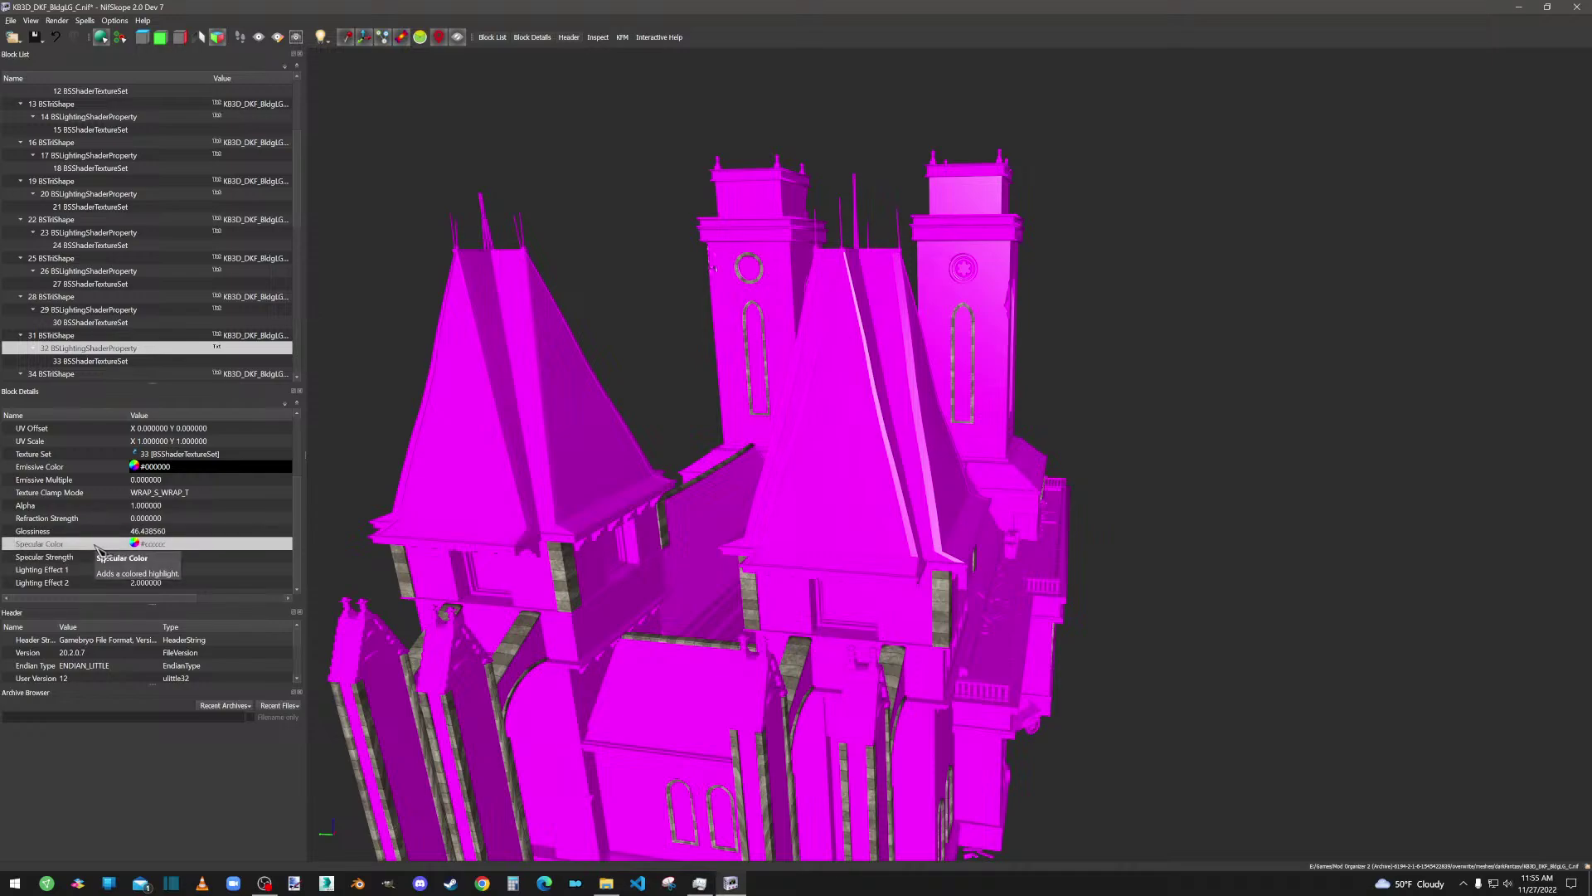
click(96, 309)
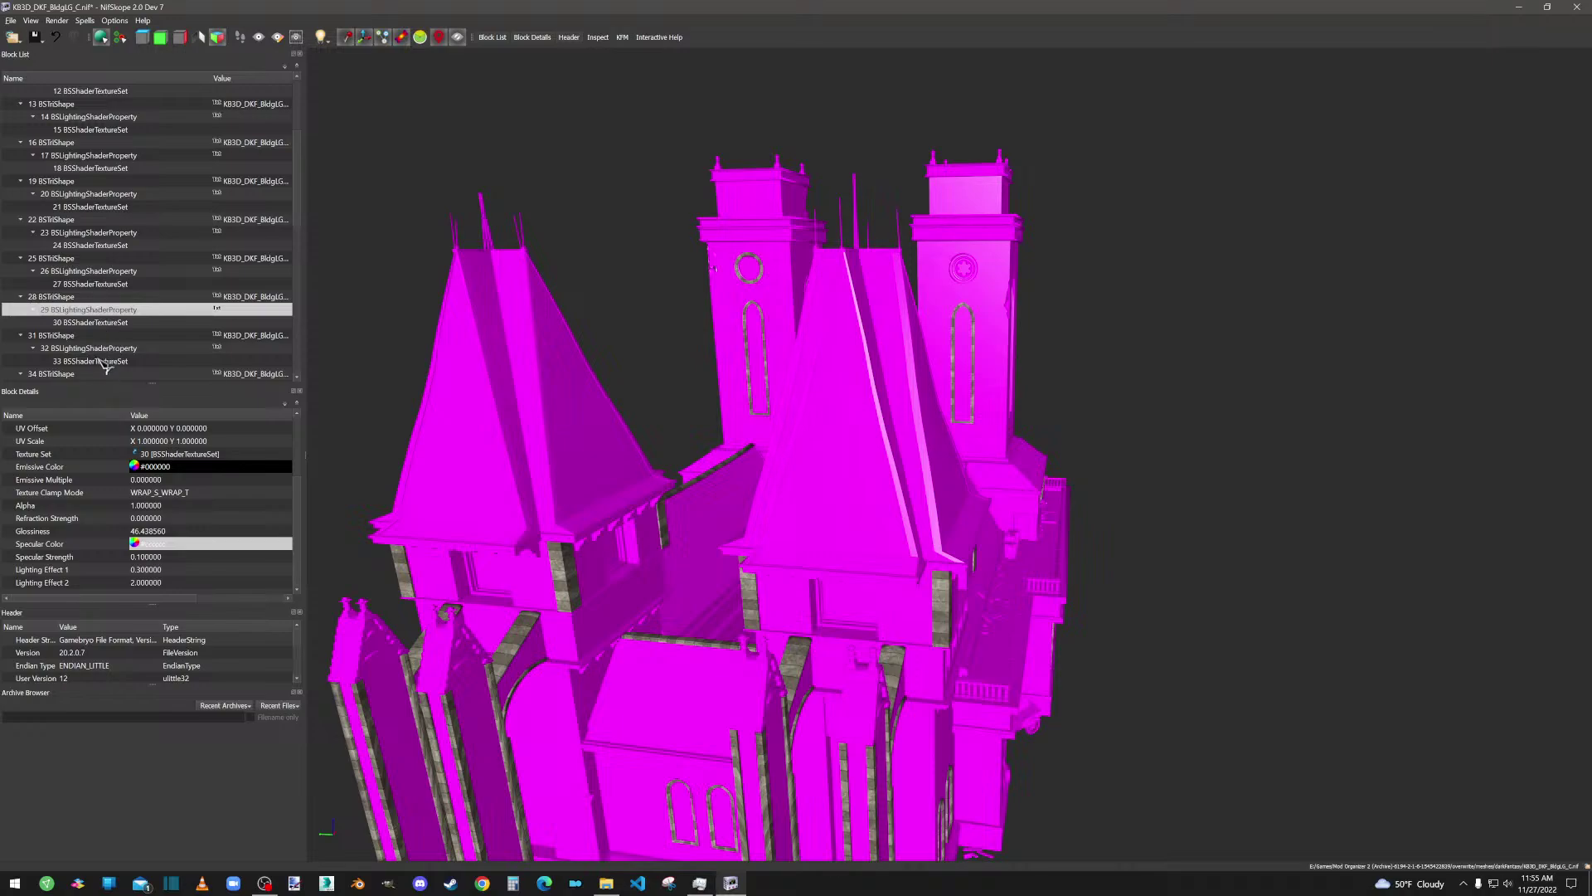
click(103, 349)
click(106, 545)
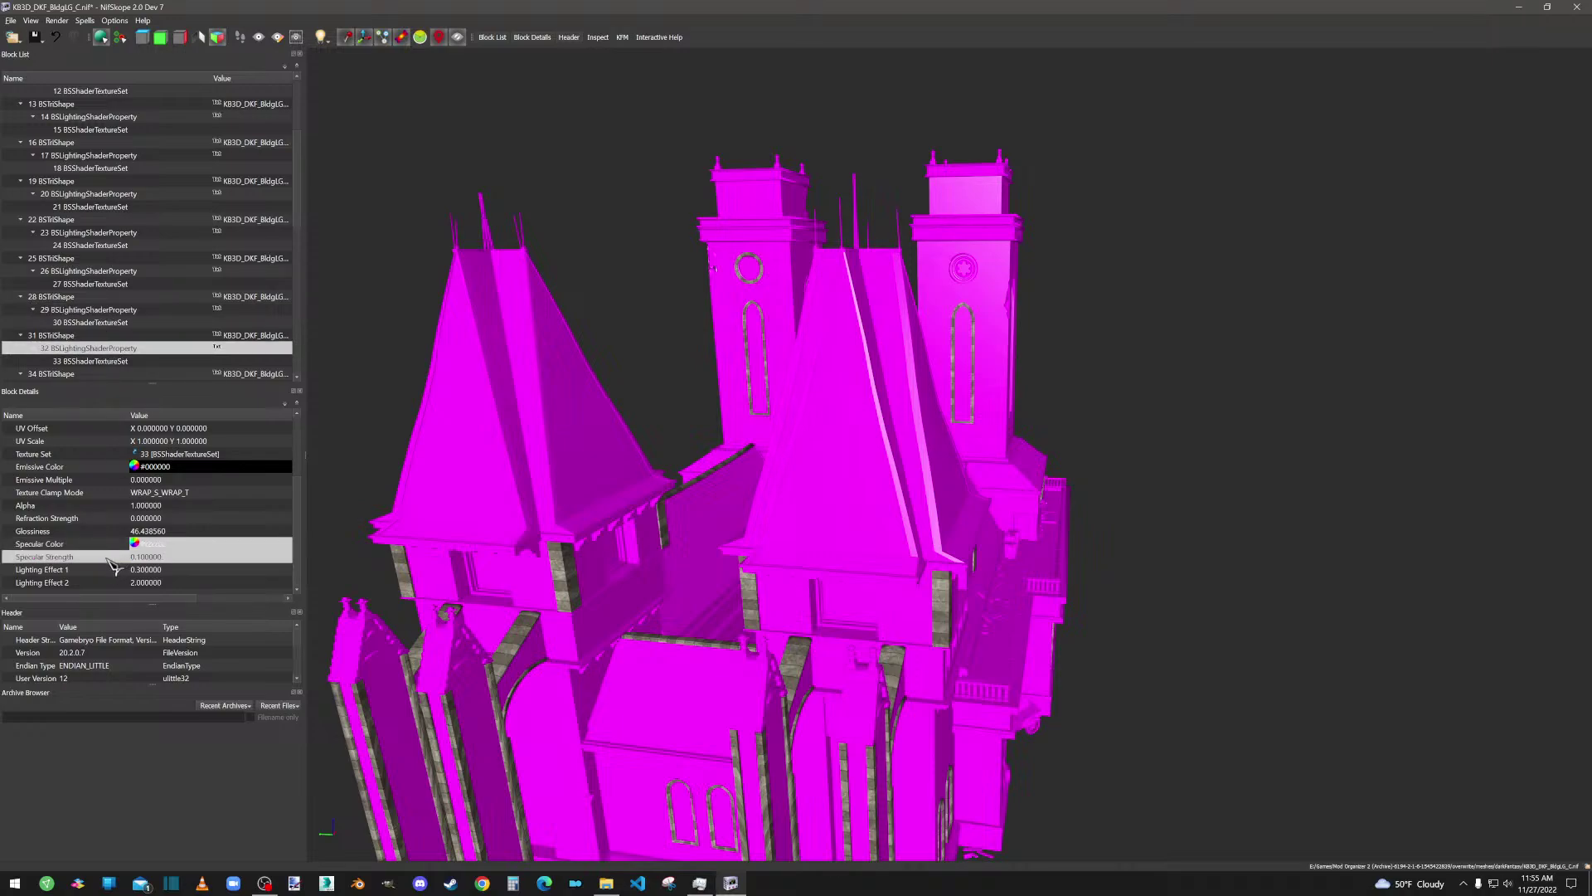
Step: Set the Specular Strength of BSLightingShaderProperty blocks 35, 38 and 41 to 0.1
scroll(107, 351, down, 3)
click(105, 272)
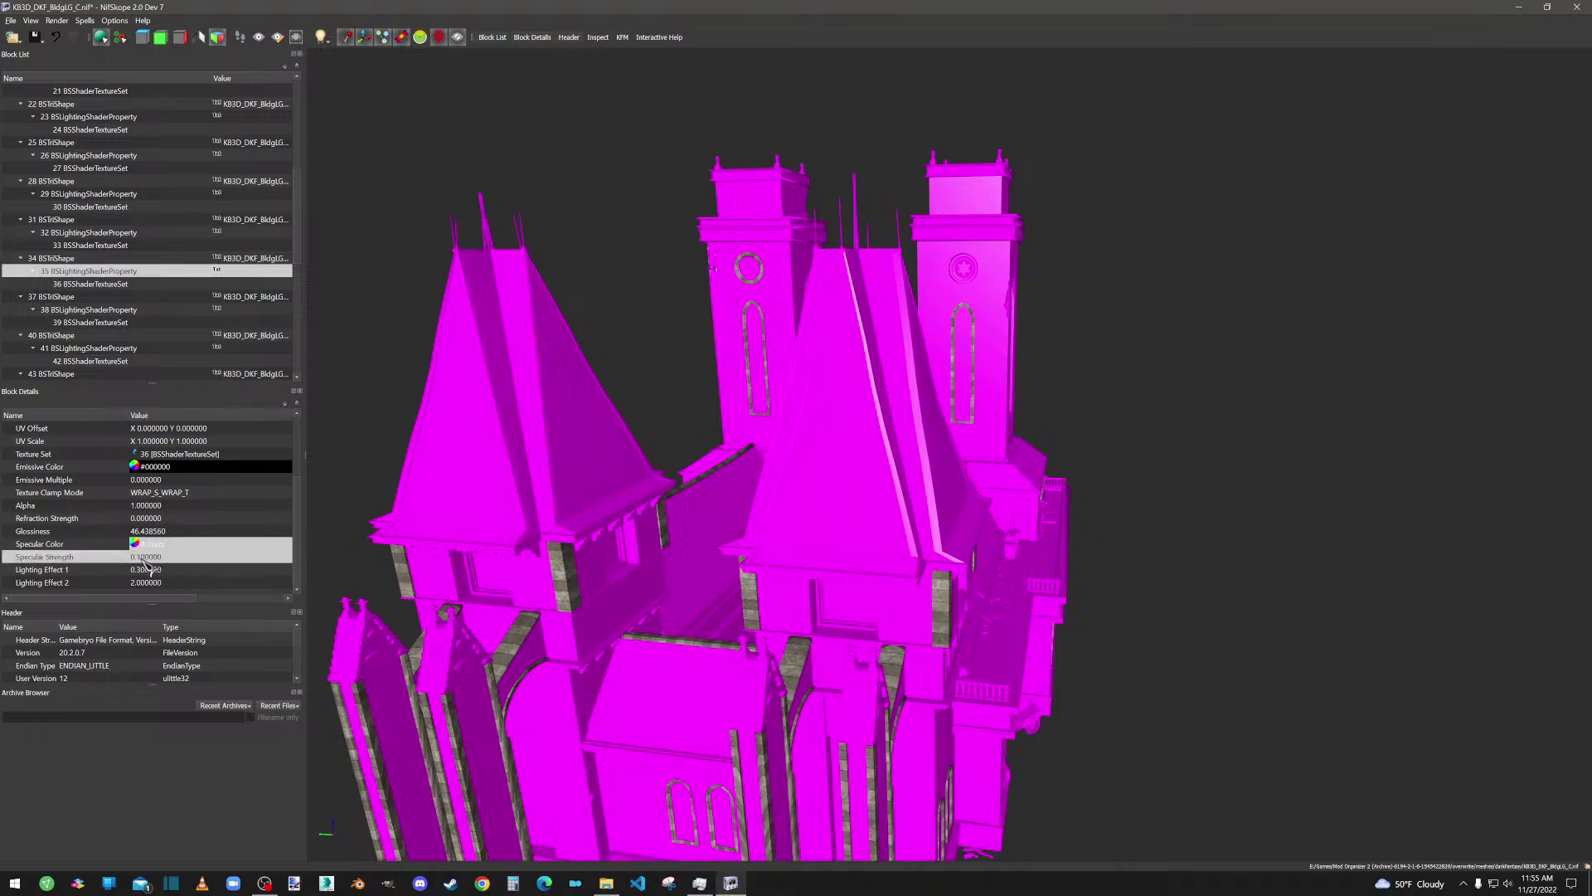
click(97, 310)
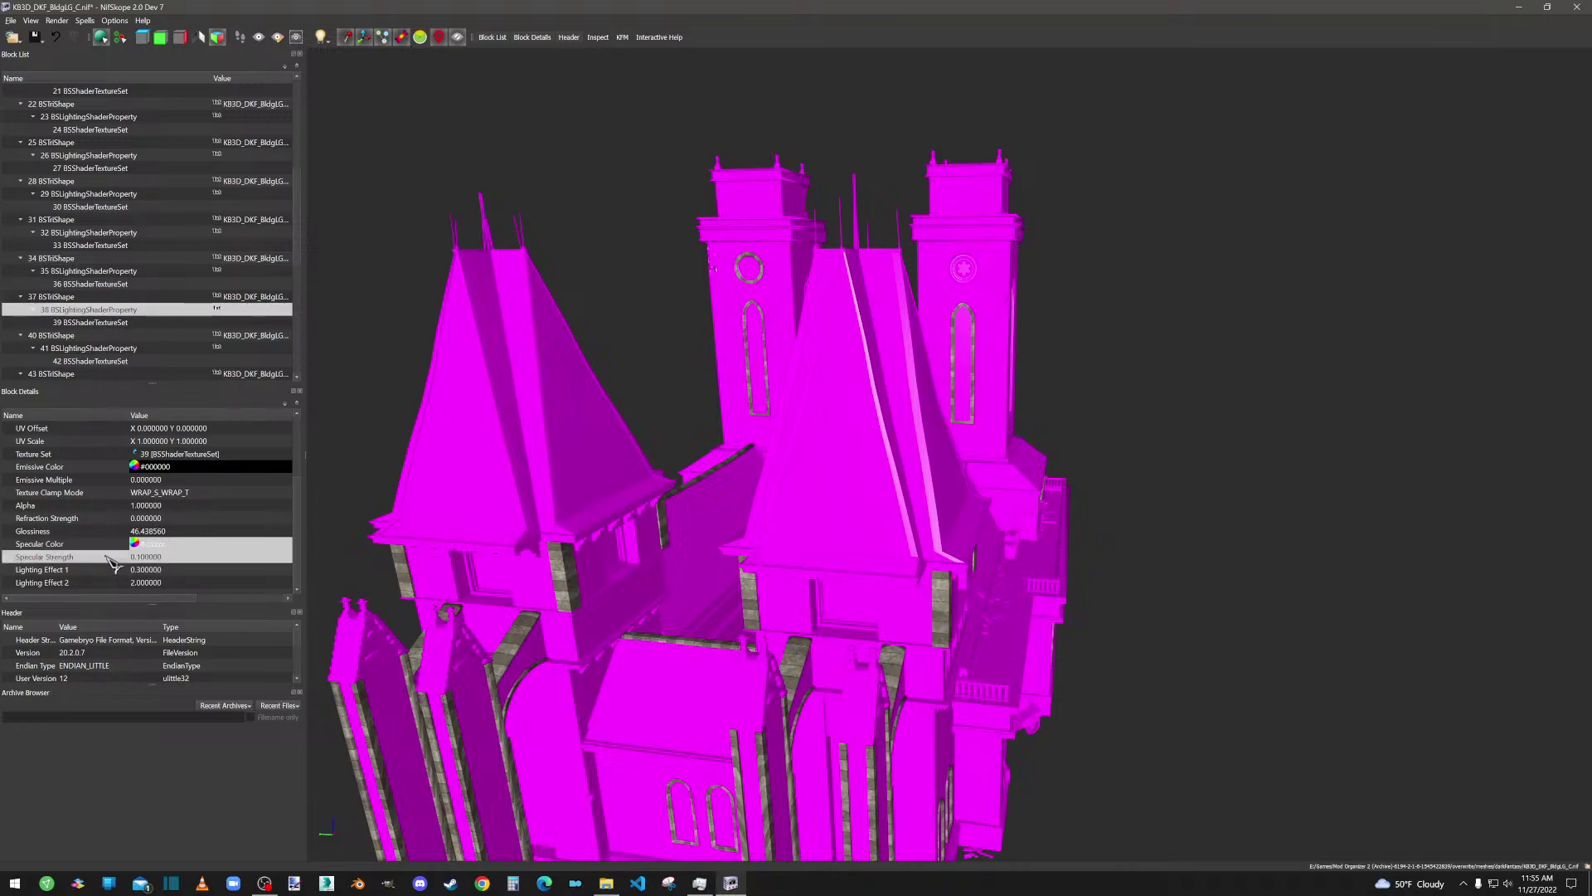
click(117, 349)
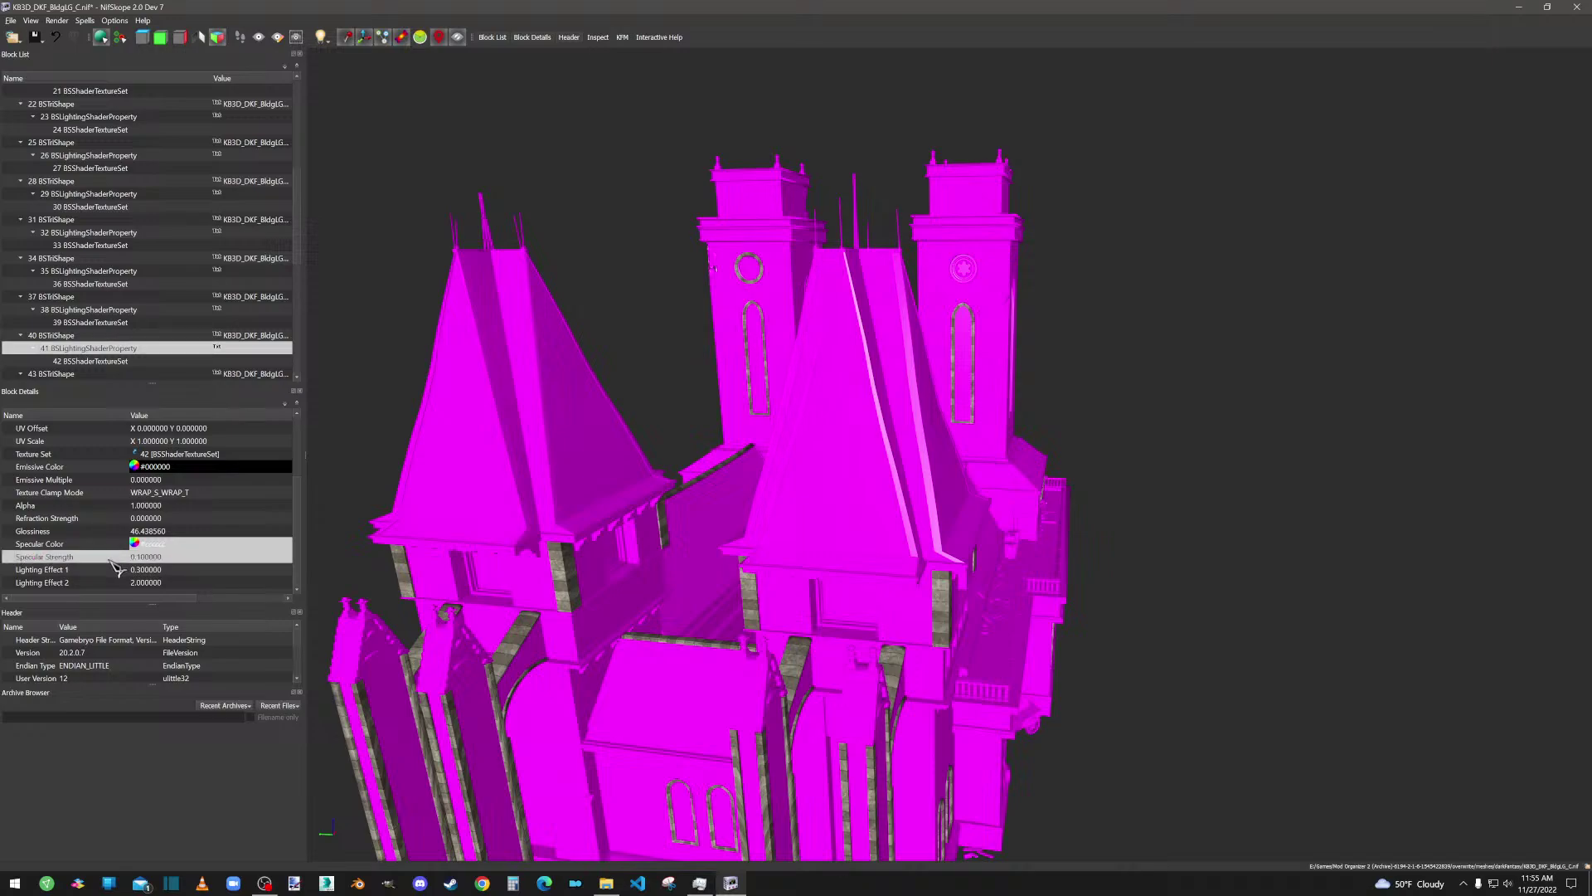
Step: Set the Specular Strength of BSLightingShaderProperty blocks 44, 47, 50 and 53 to 0.1
scroll(104, 356, down, 3)
click(102, 274)
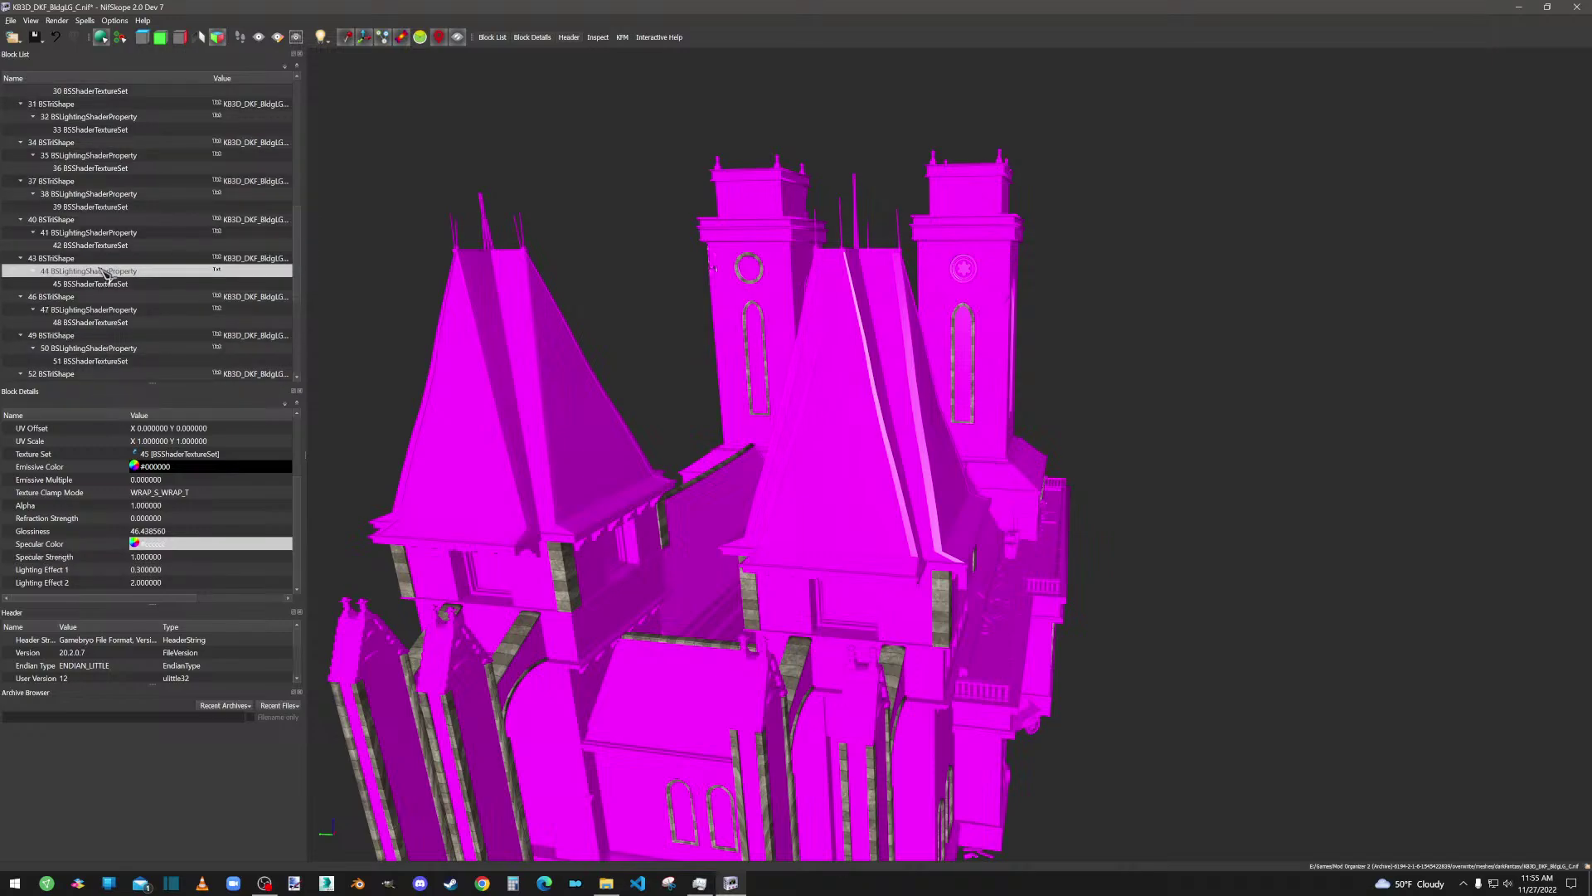
click(97, 311)
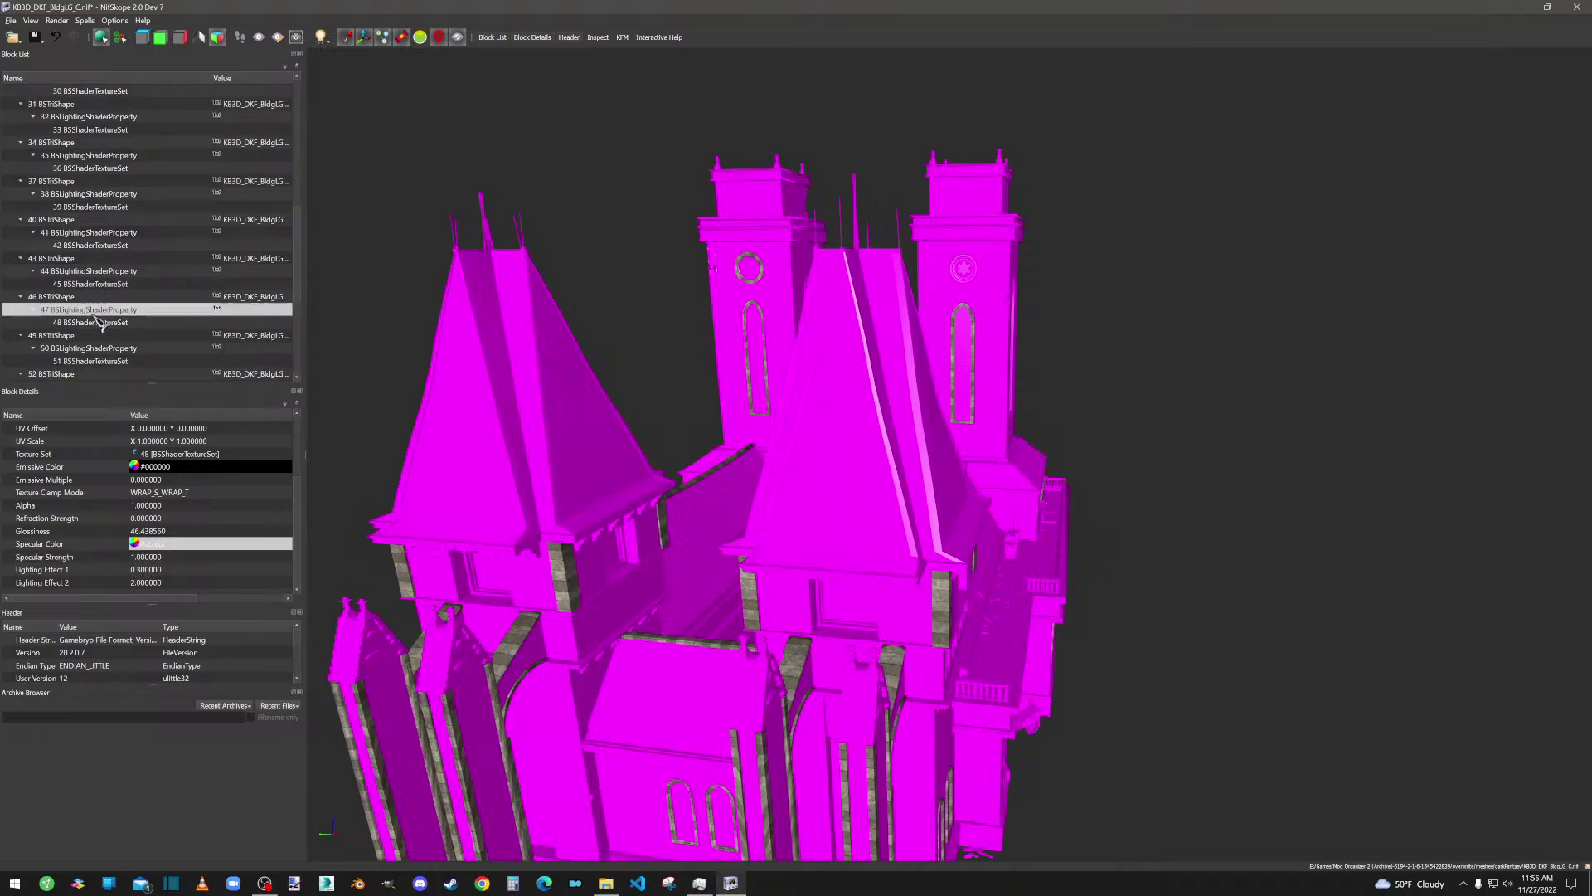
click(101, 349)
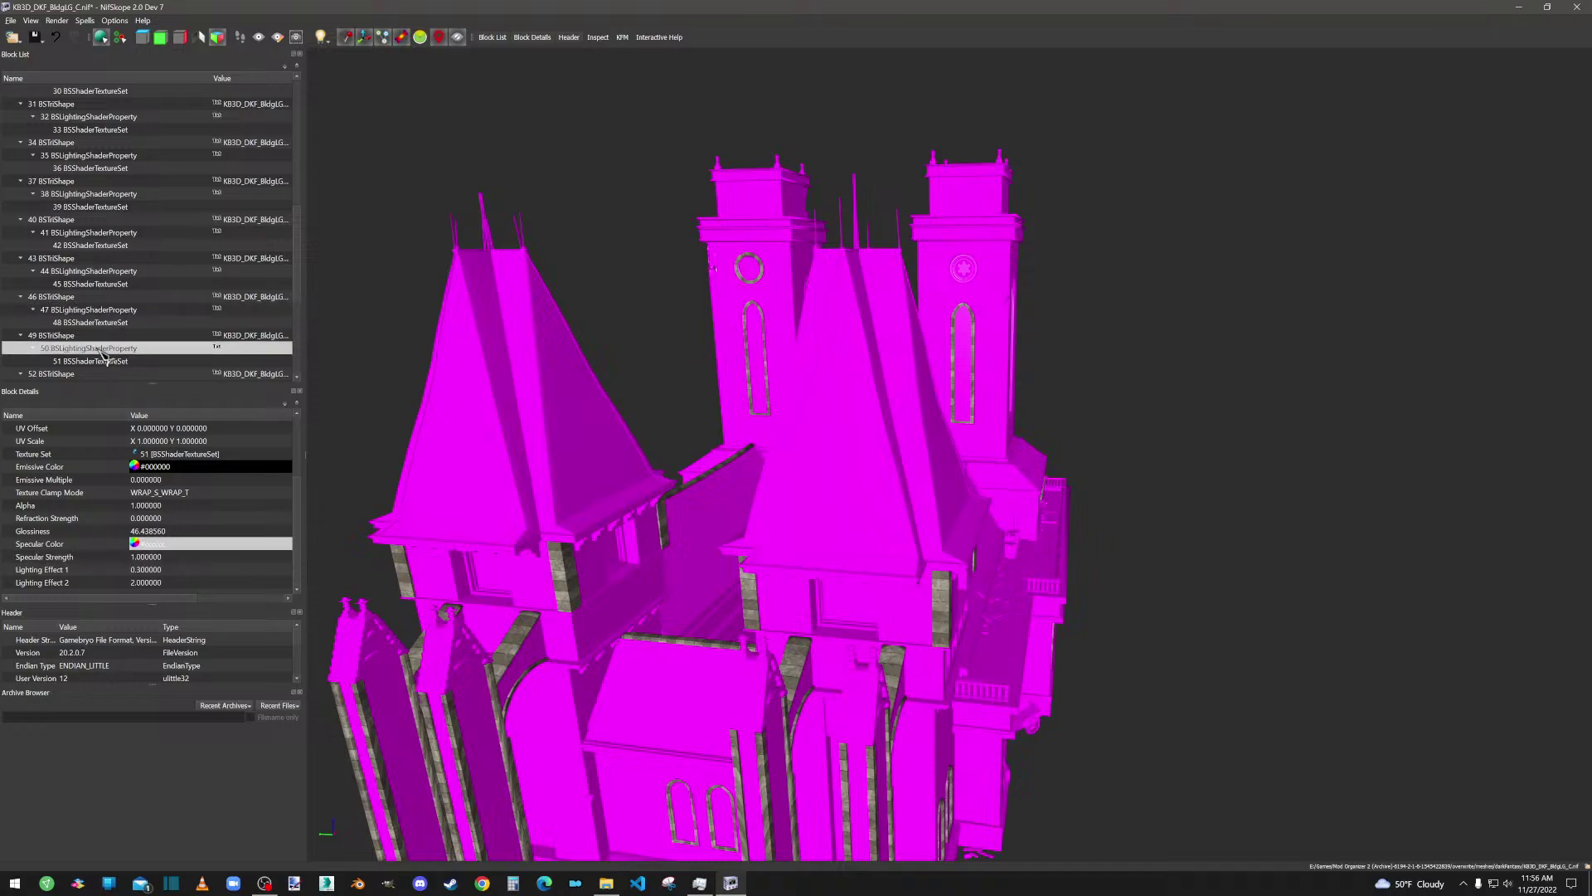
scroll(114, 288, down, 3)
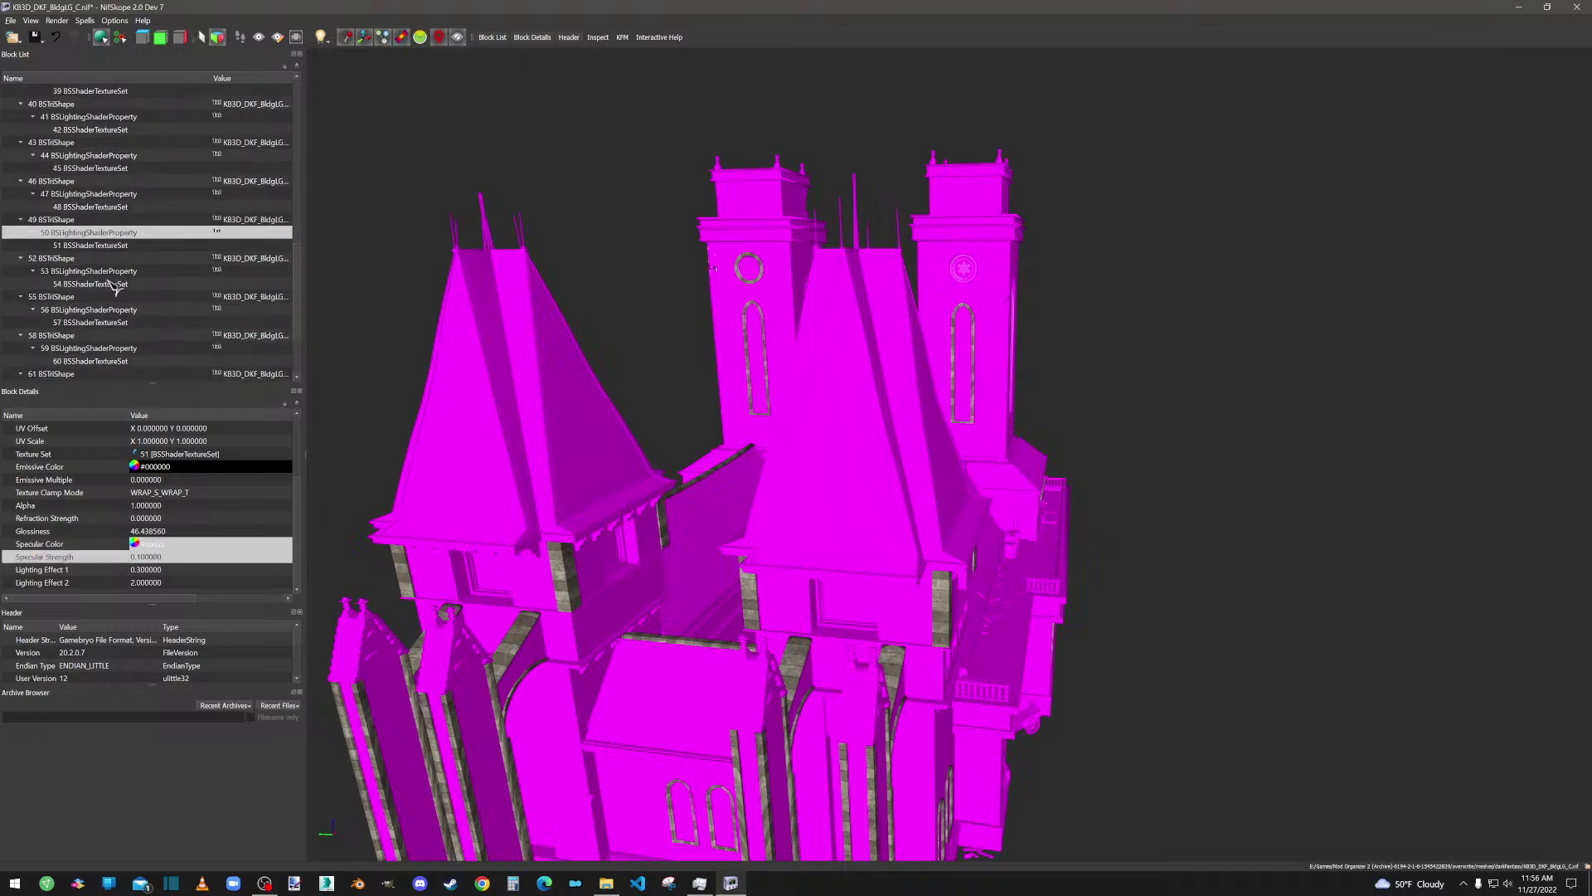
click(108, 272)
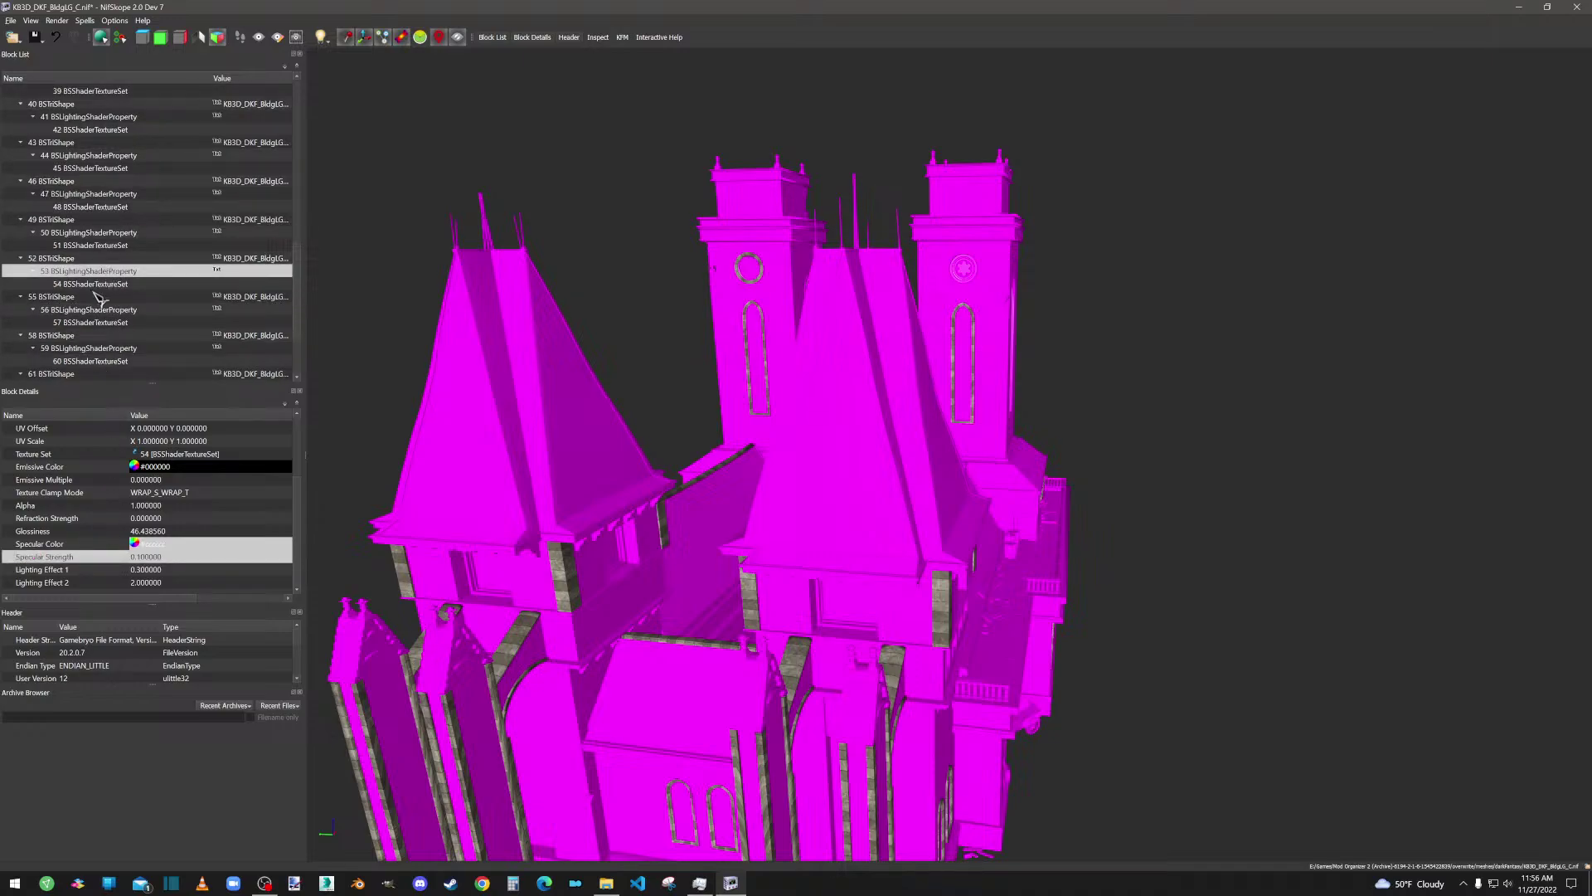
Step: Set the Specular Strength of BSLightingShaderProperty blocks 56, 59, 62, 65 and 68 to 0.1, and save the NIF file
click(93, 310)
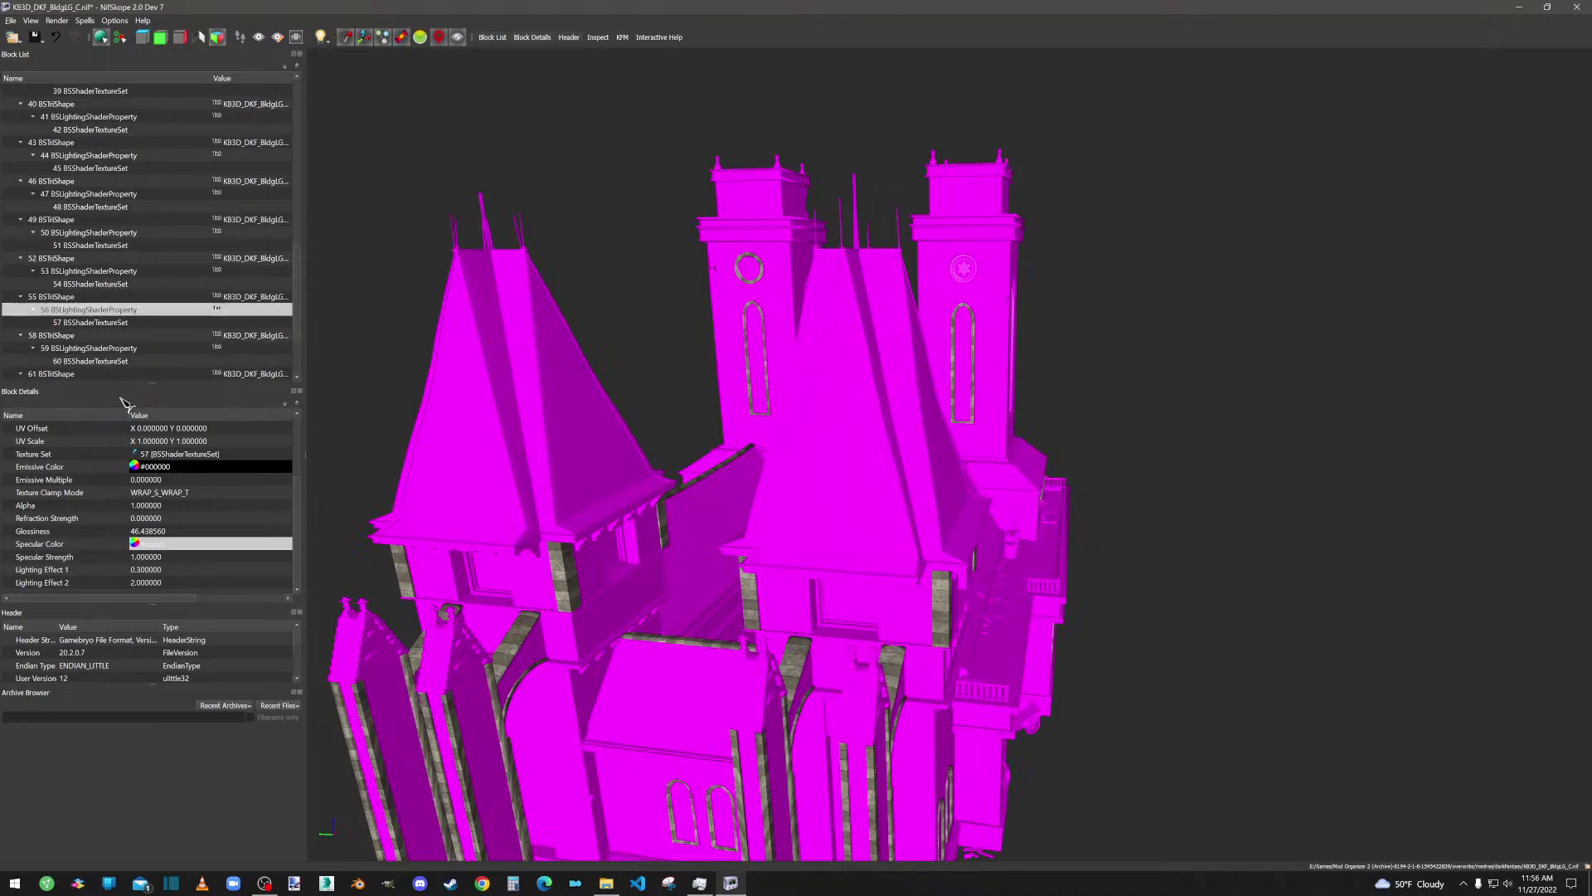
click(106, 349)
scroll(112, 332, down, 3)
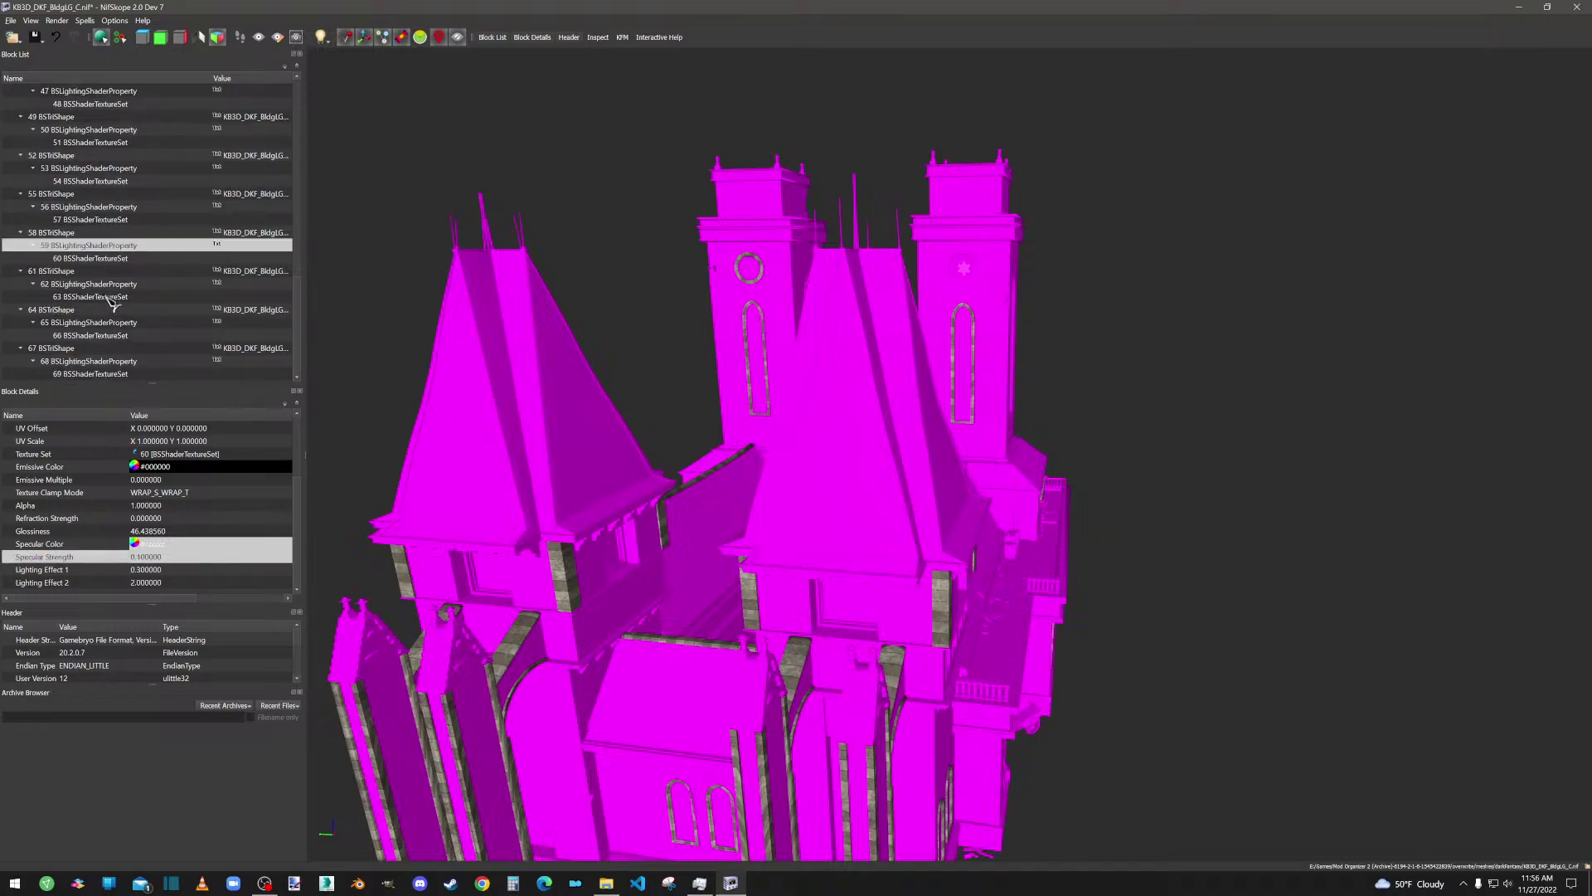
click(108, 284)
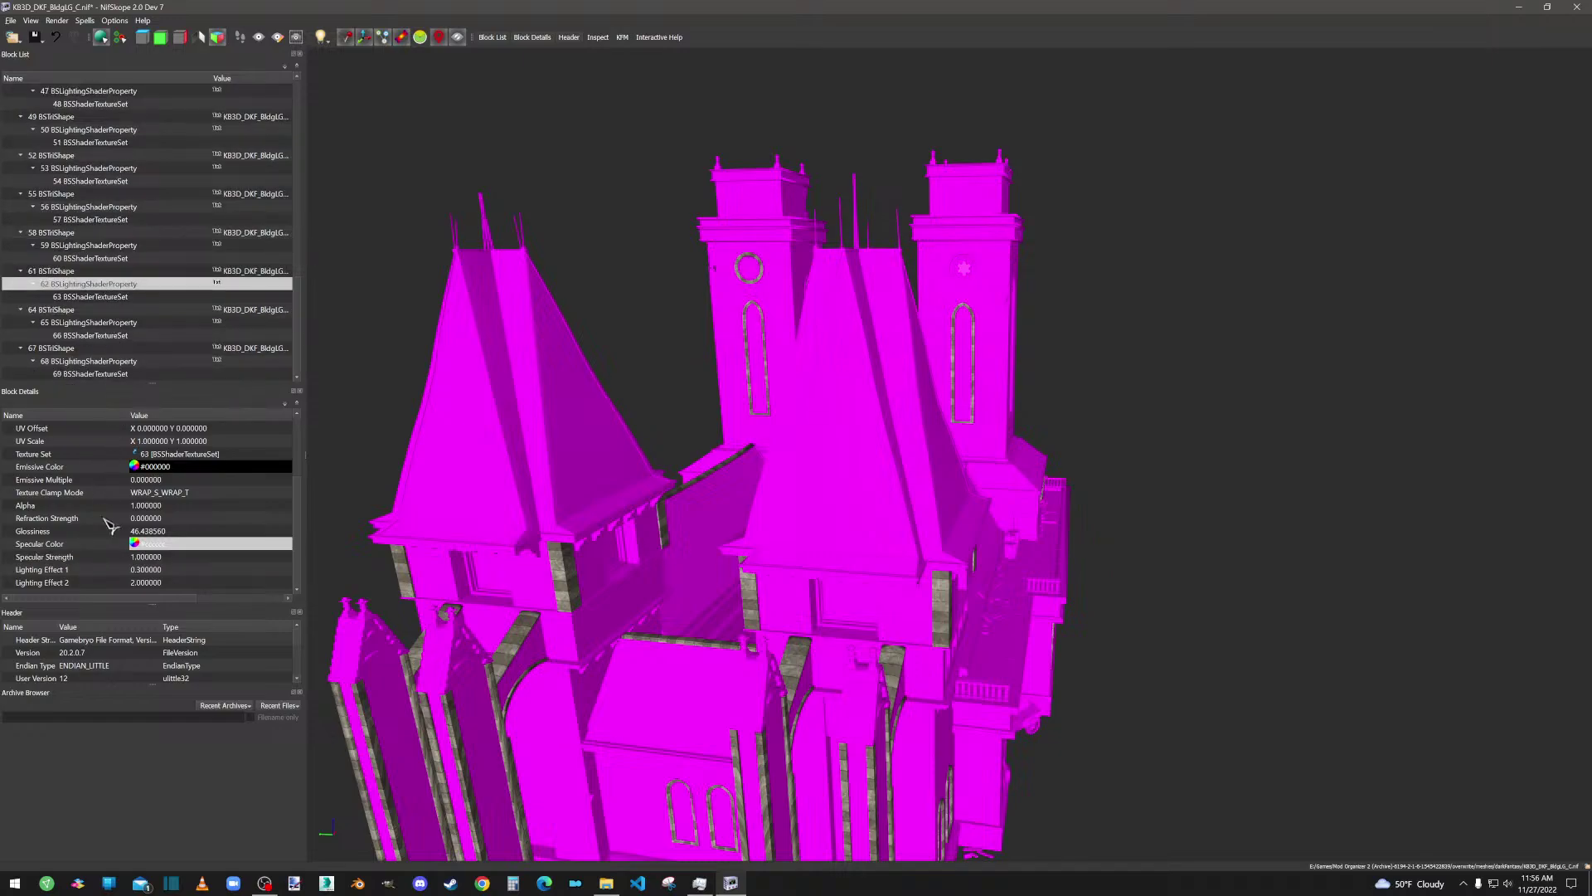
click(106, 324)
click(117, 554)
click(112, 361)
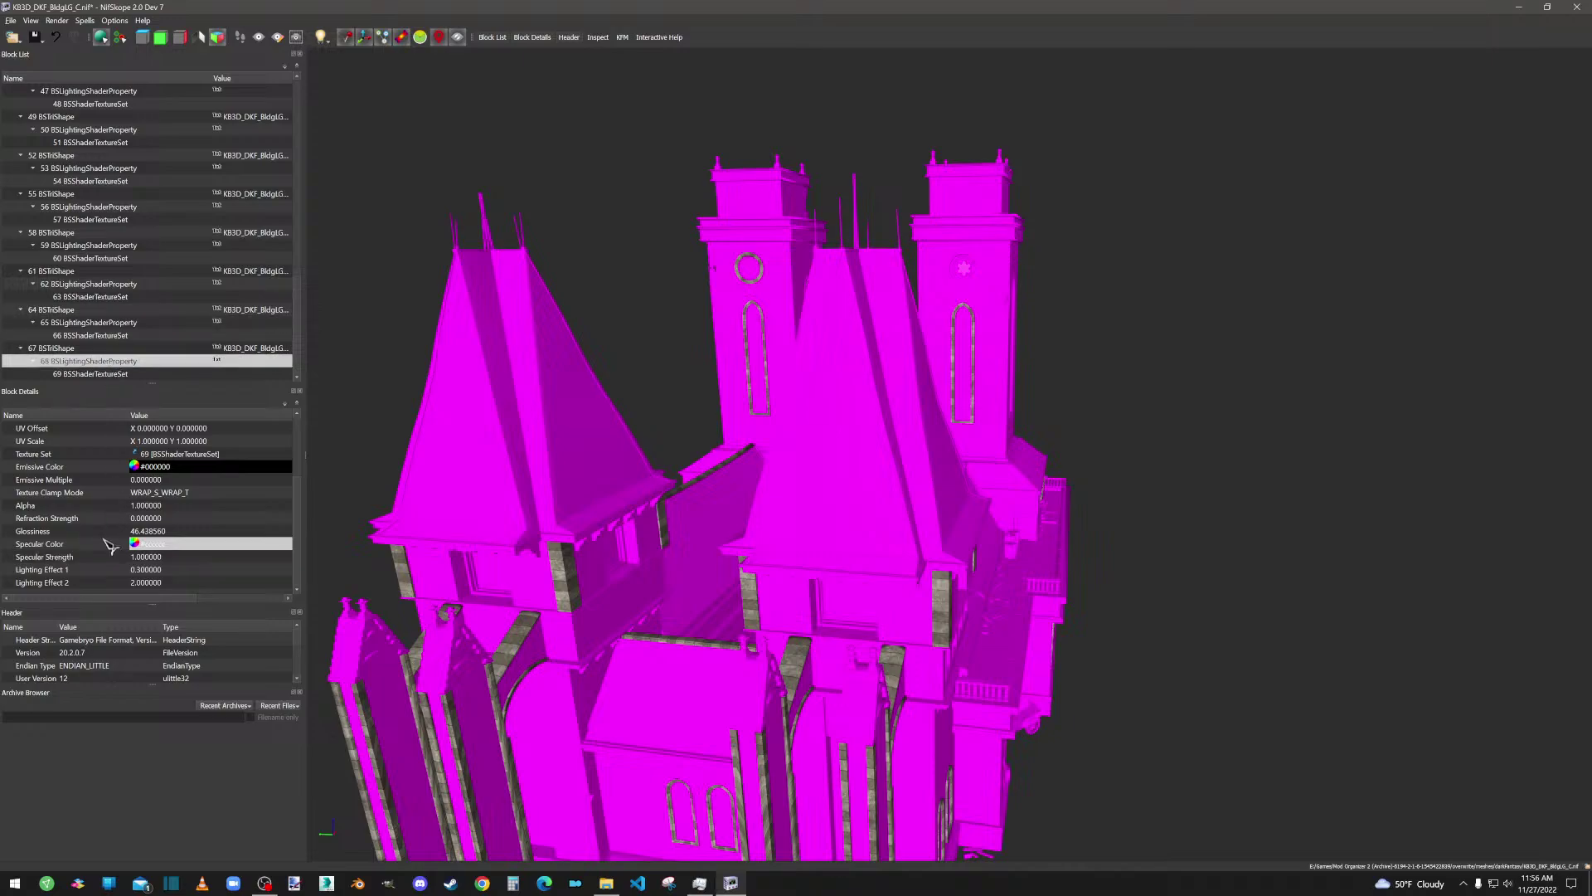
click(103, 557)
text(0.100000)
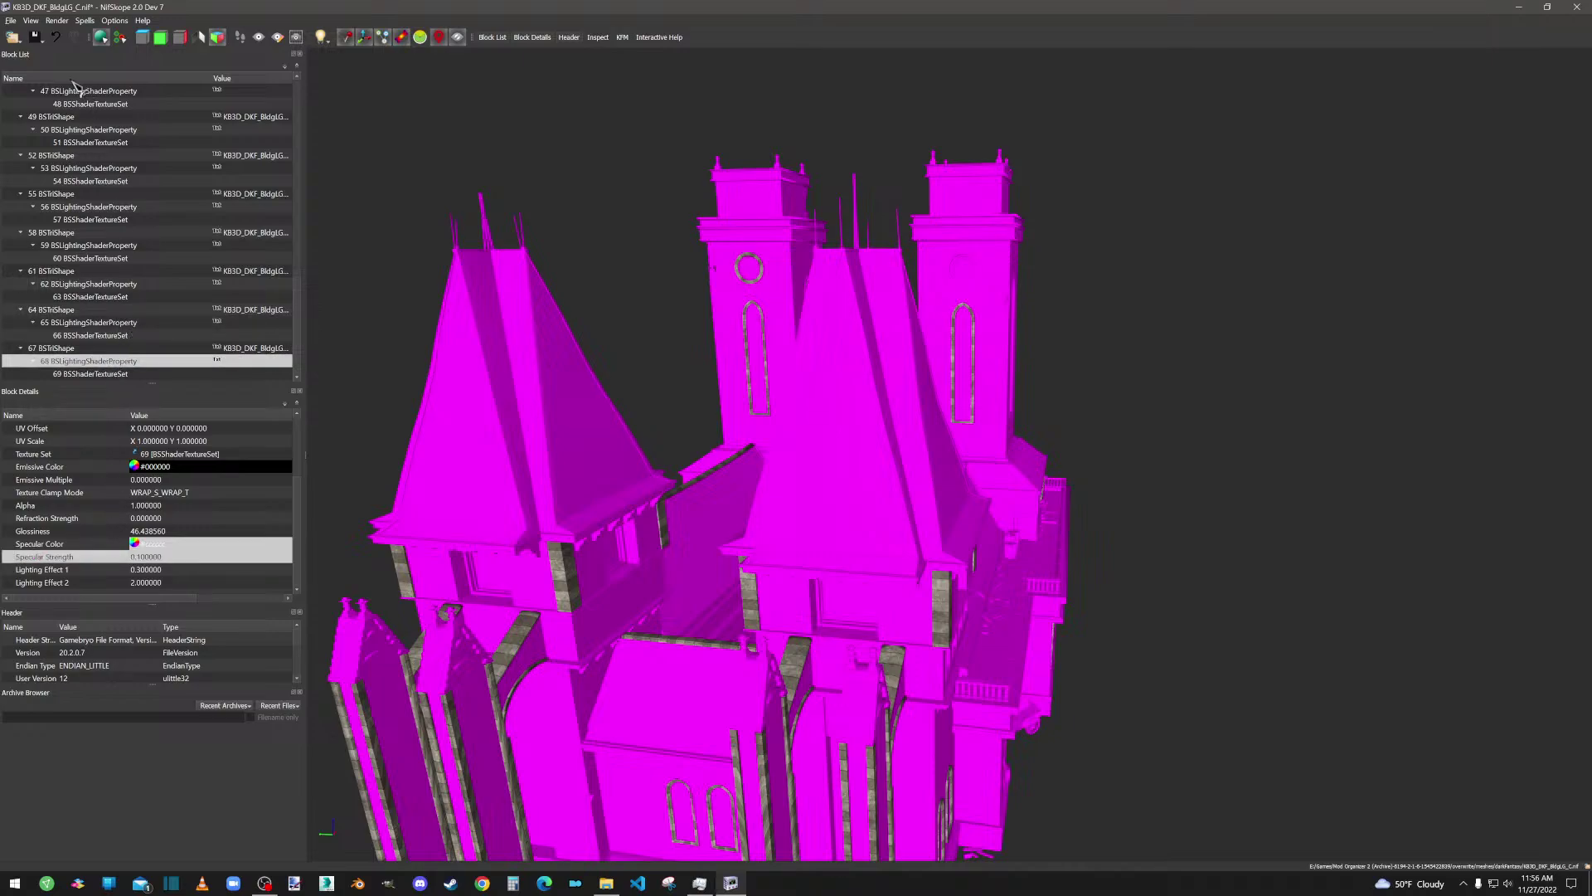
click(36, 38)
click(40, 53)
Step: Assign KB3D_DKF_StoneB_basecolor.dds and KB3D_DKF_StoneB_basecolor_n.dds from the DF_kitbash folder to the first two texture slots of BSShaderTextureSet 6
drag(655, 439, 680, 423)
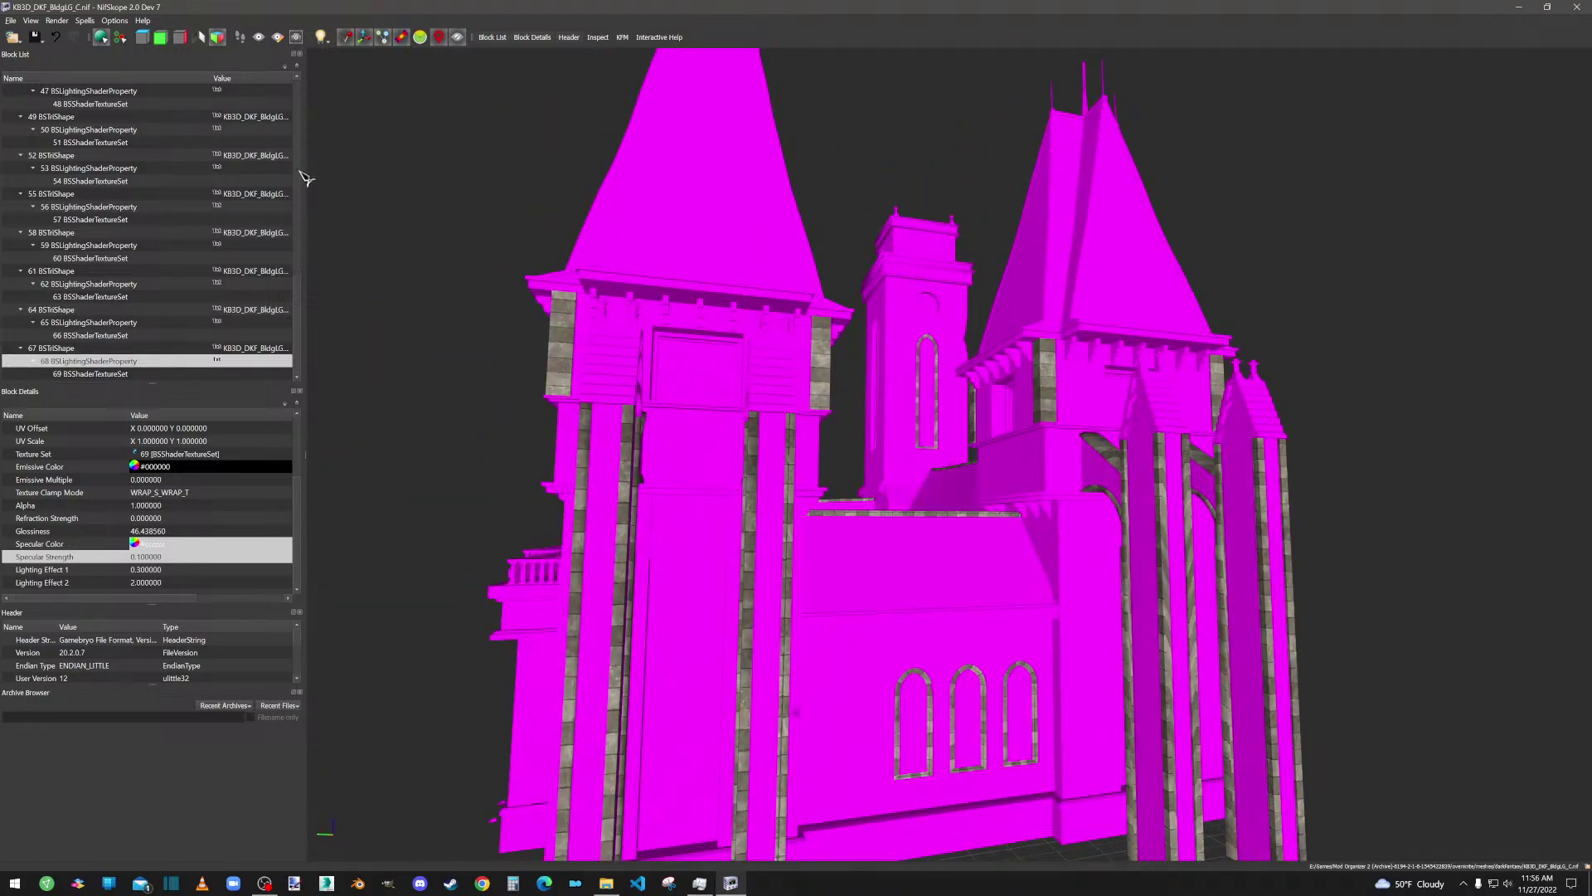
drag(297, 286, 300, 91)
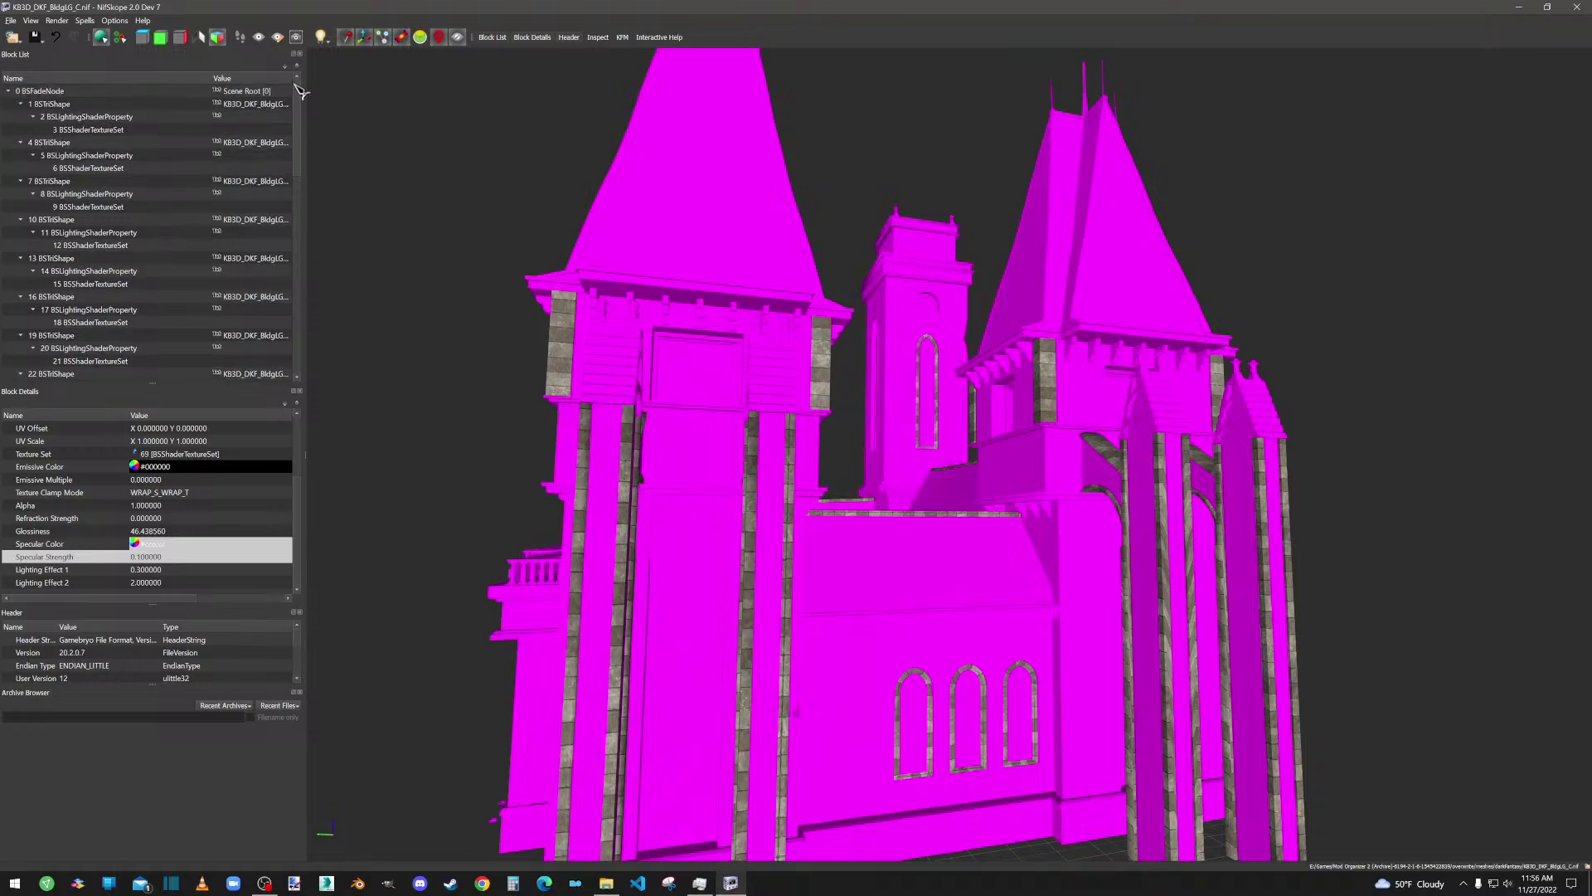
click(112, 168)
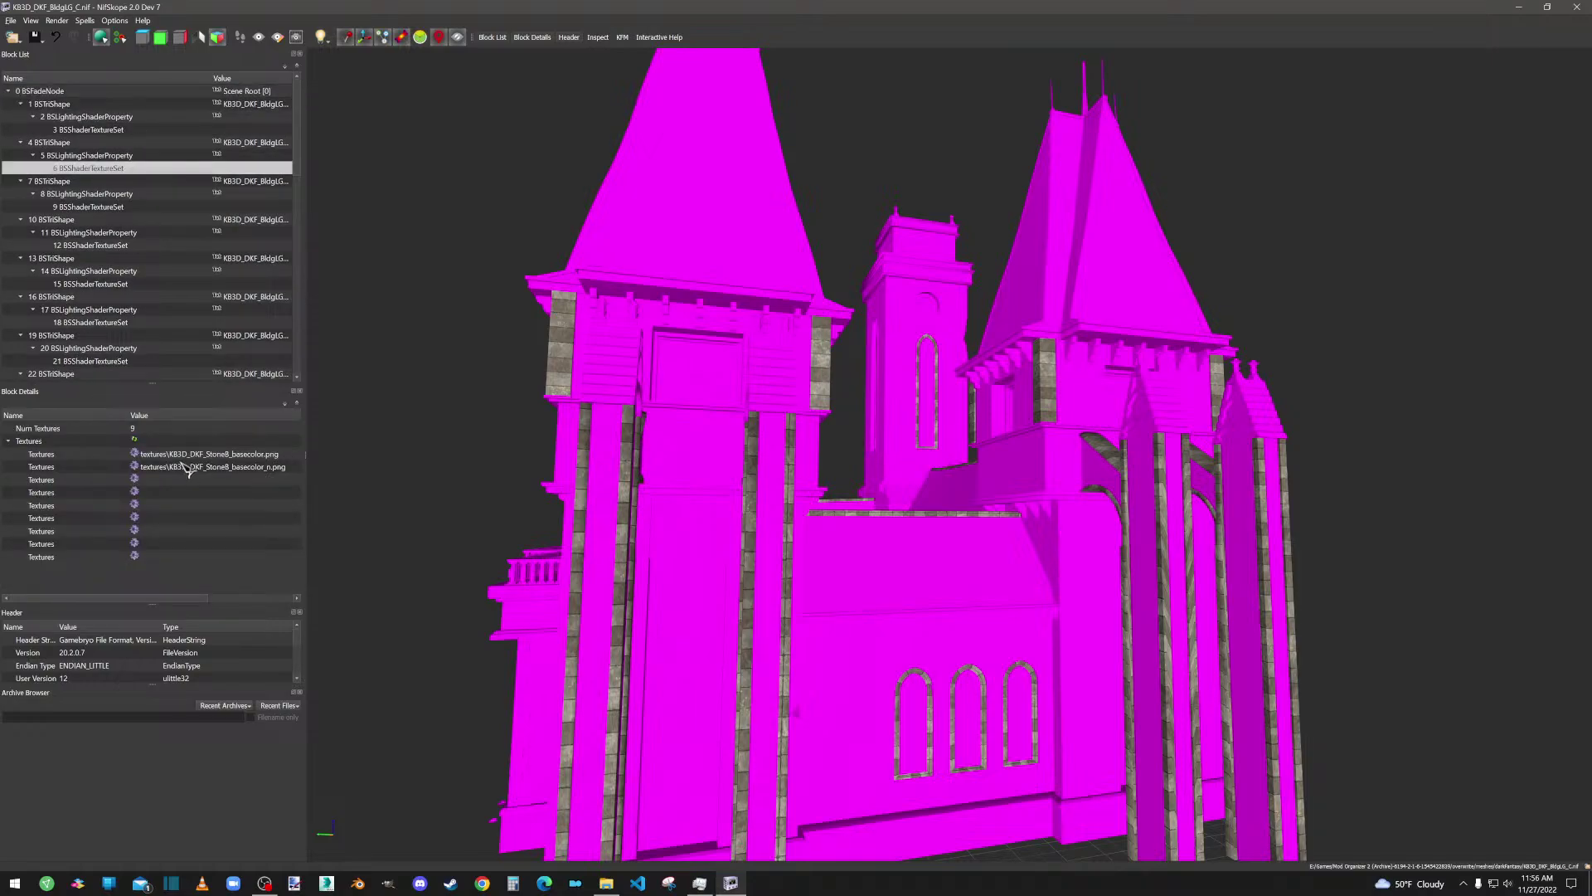
click(122, 130)
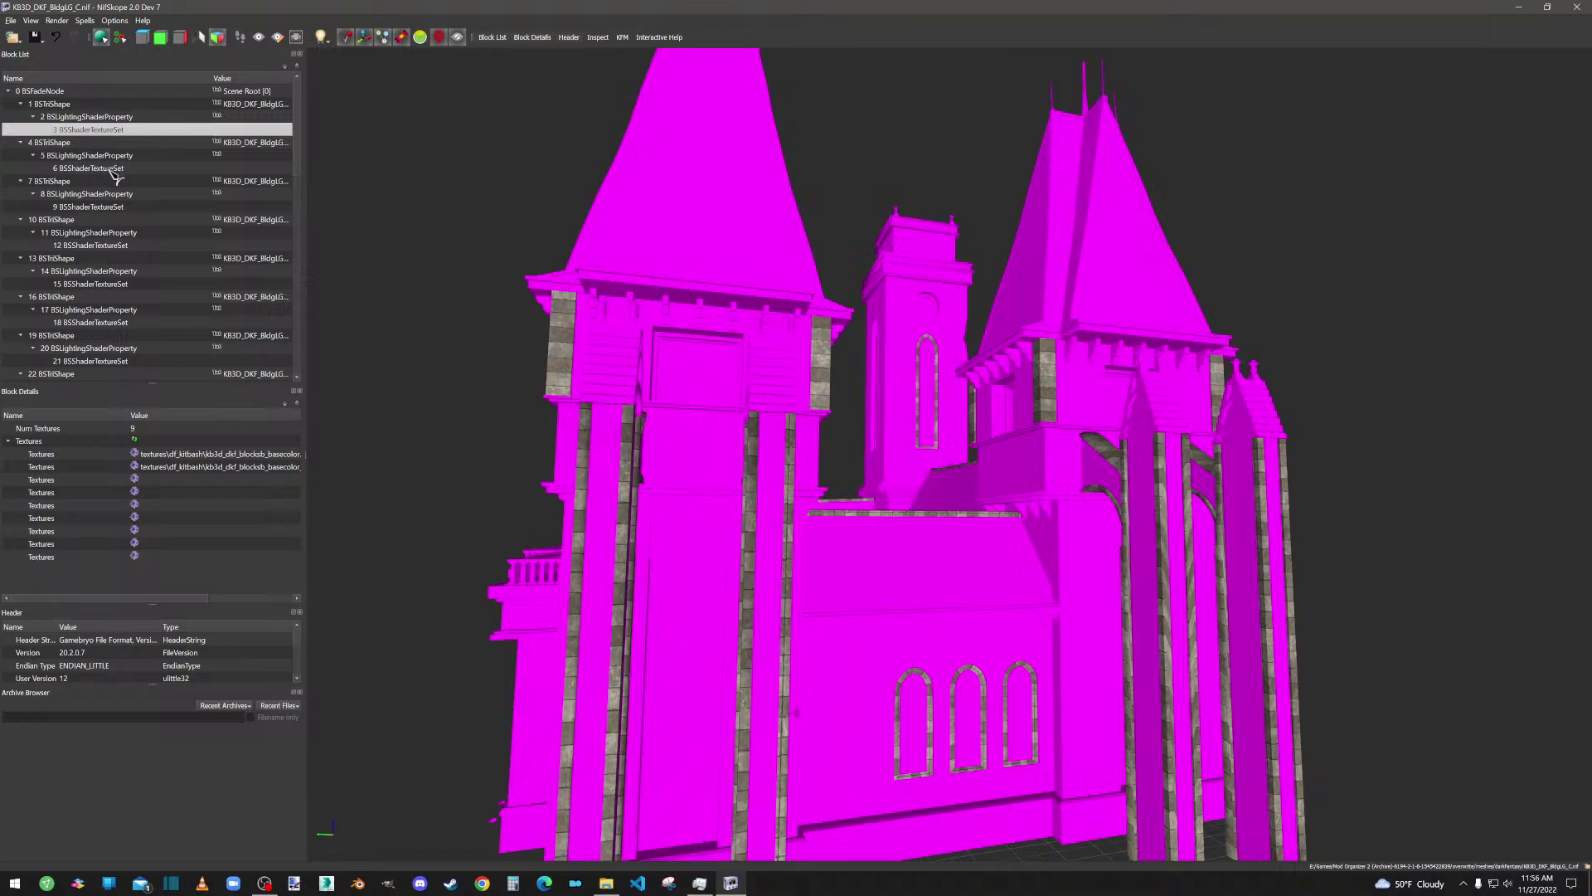
click(115, 169)
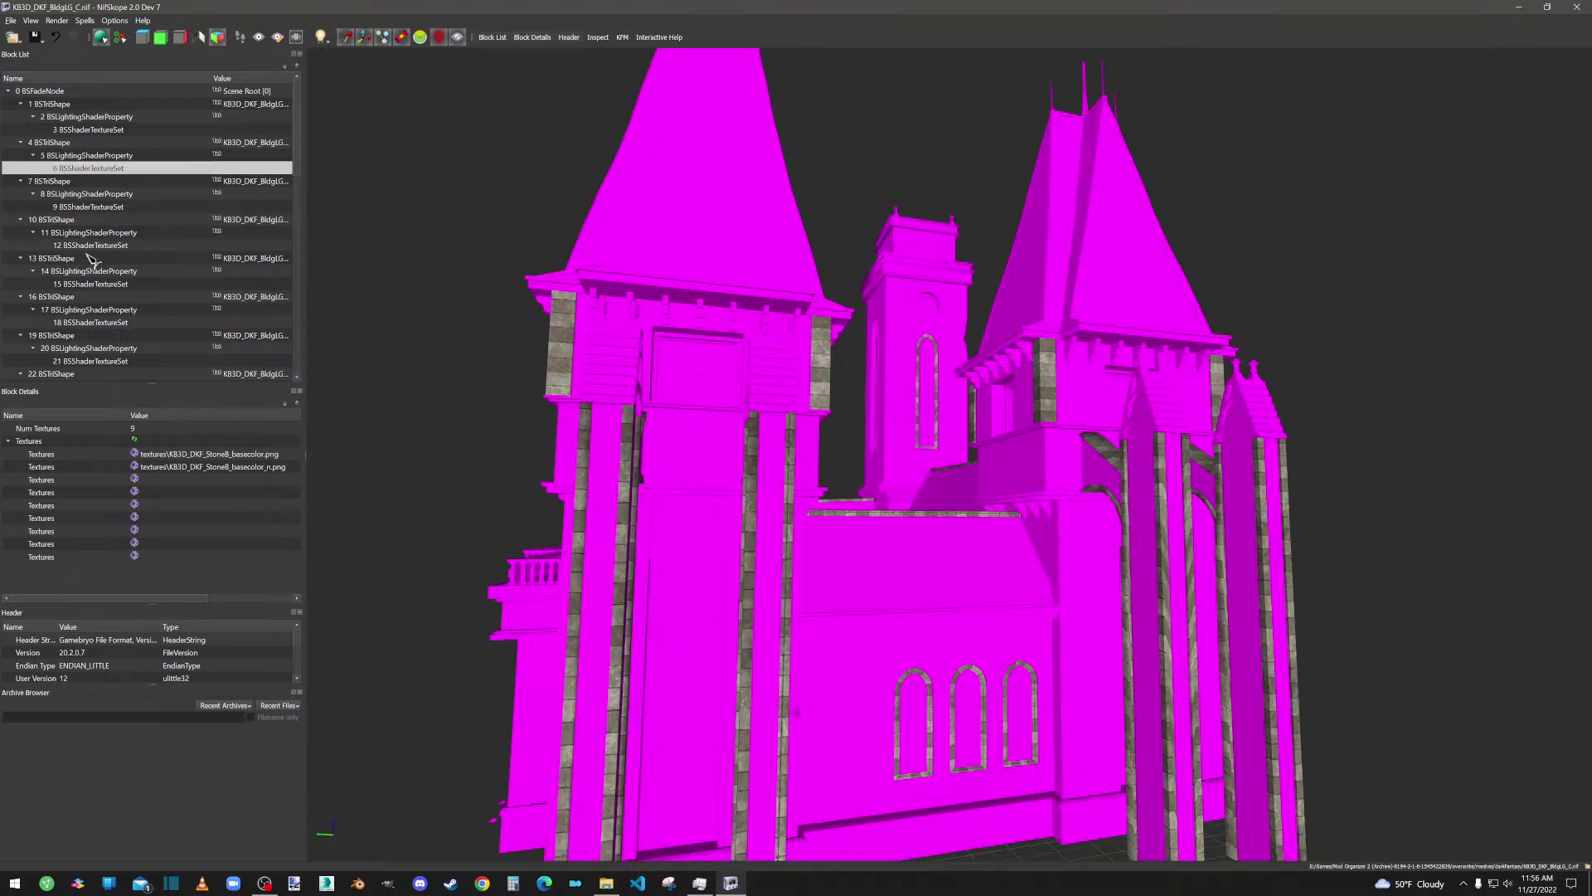
click(140, 461)
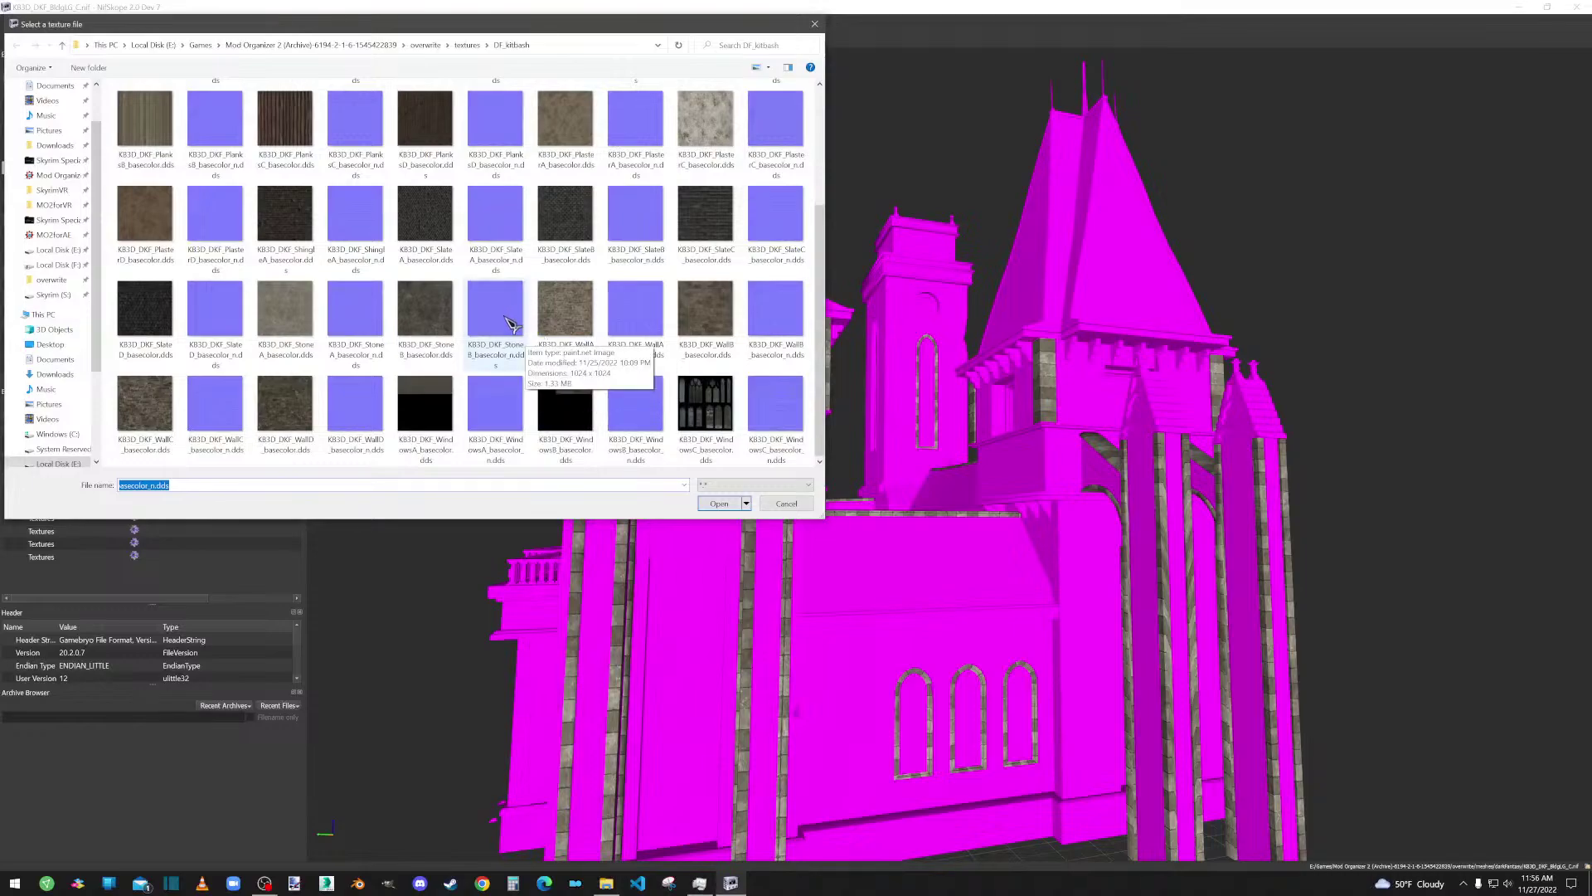
double_click(422, 319)
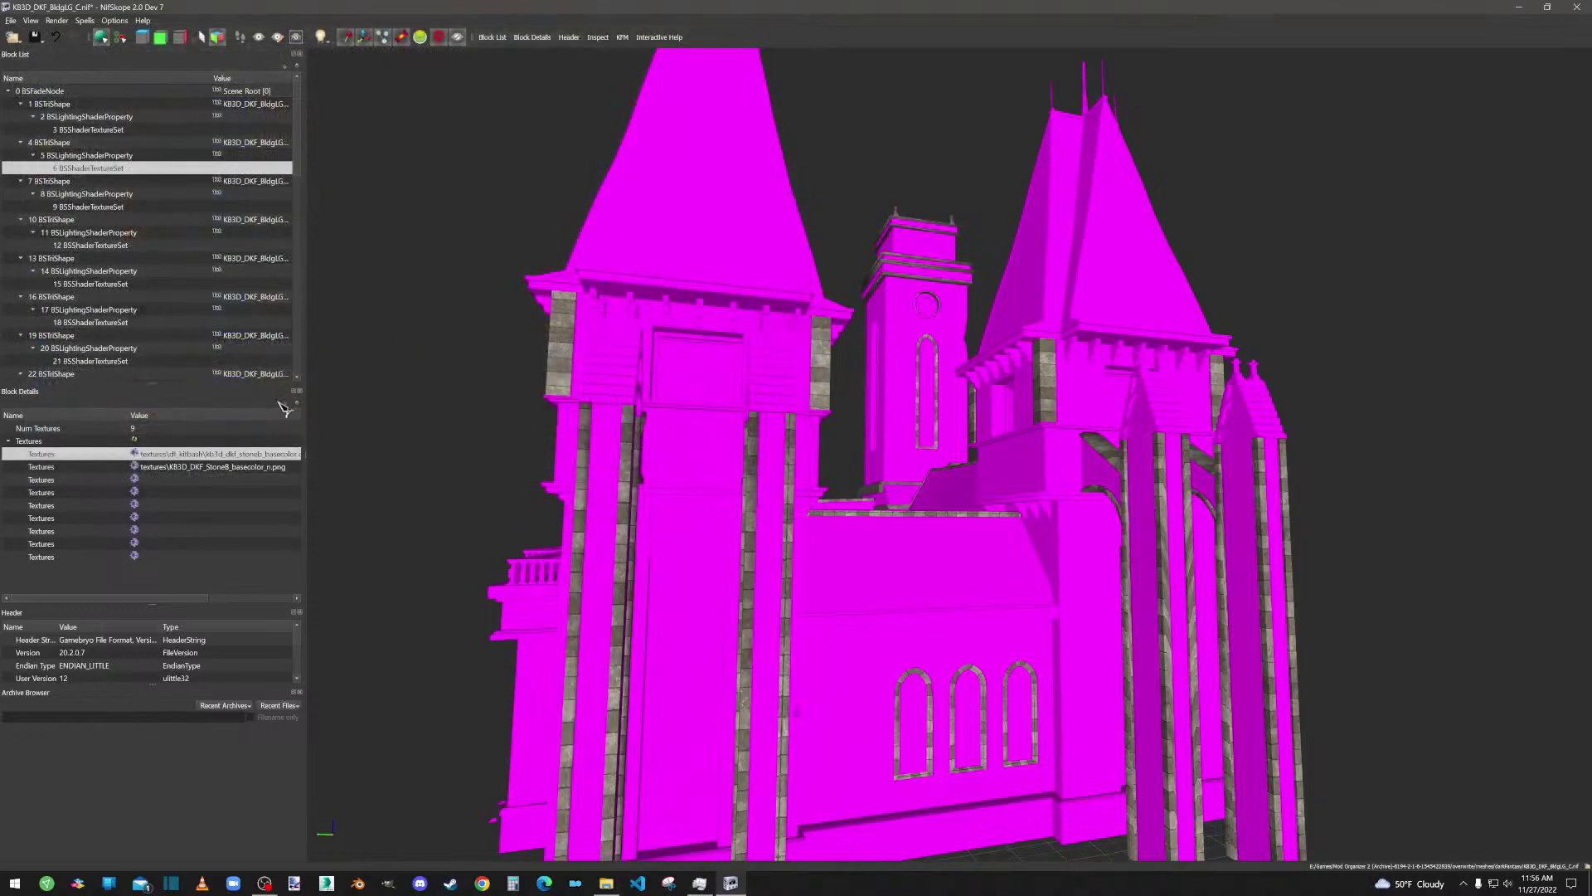
click(139, 469)
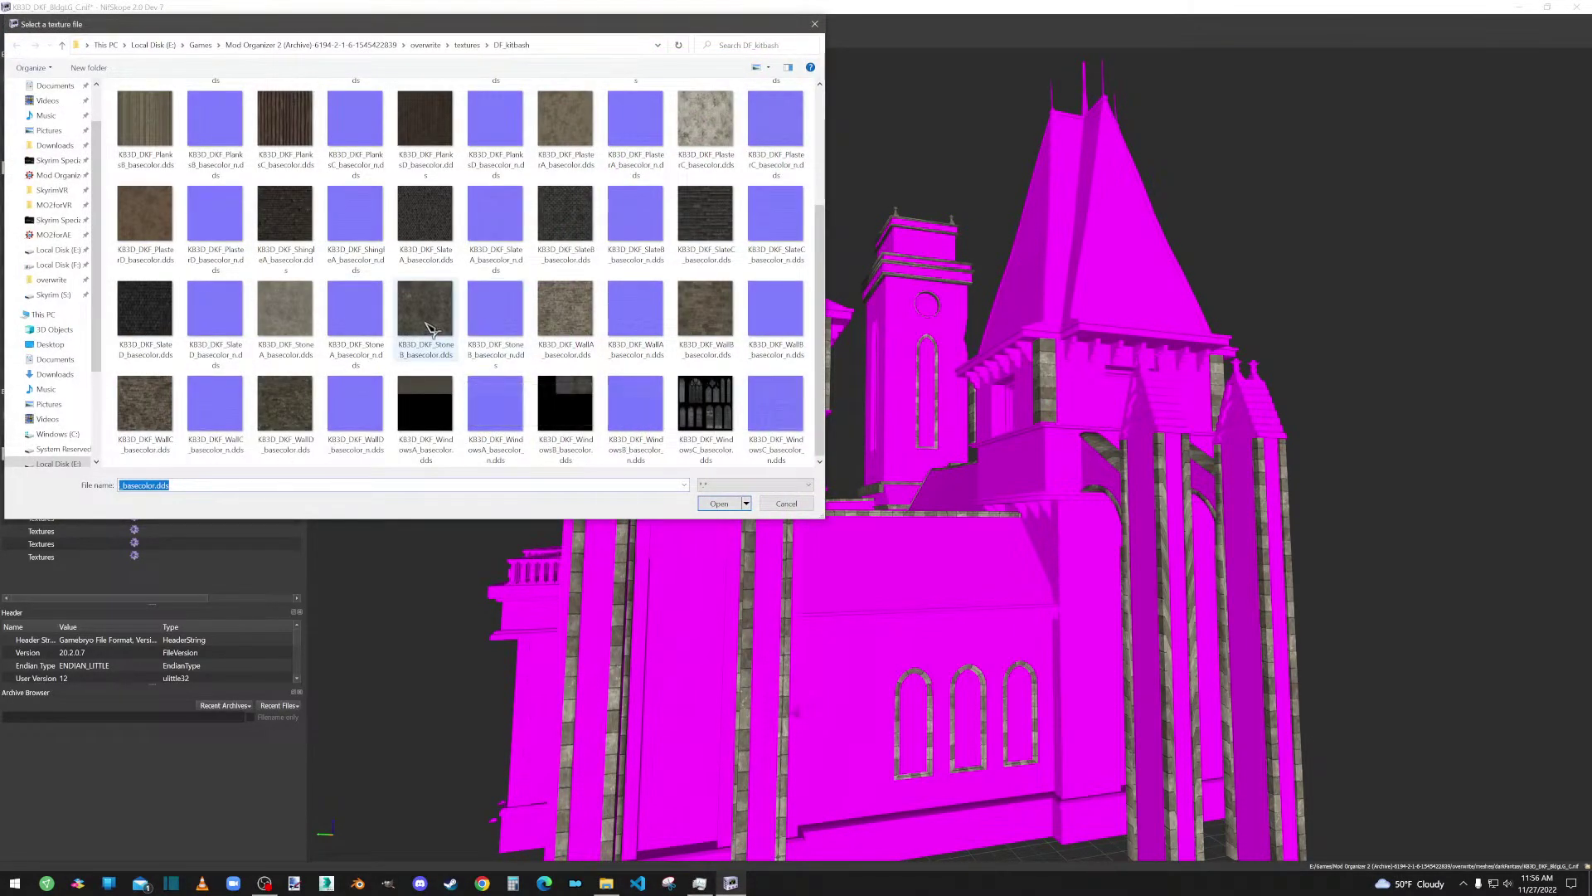
double_click(495, 314)
Step: Copy the Textures array of BSShaderTextureSet 6 and paste it into BSShaderTextureSet 9
drag(496, 313, 742, 456)
middle_drag(1106, 586, 847, 415)
scroll(844, 412, up, 5)
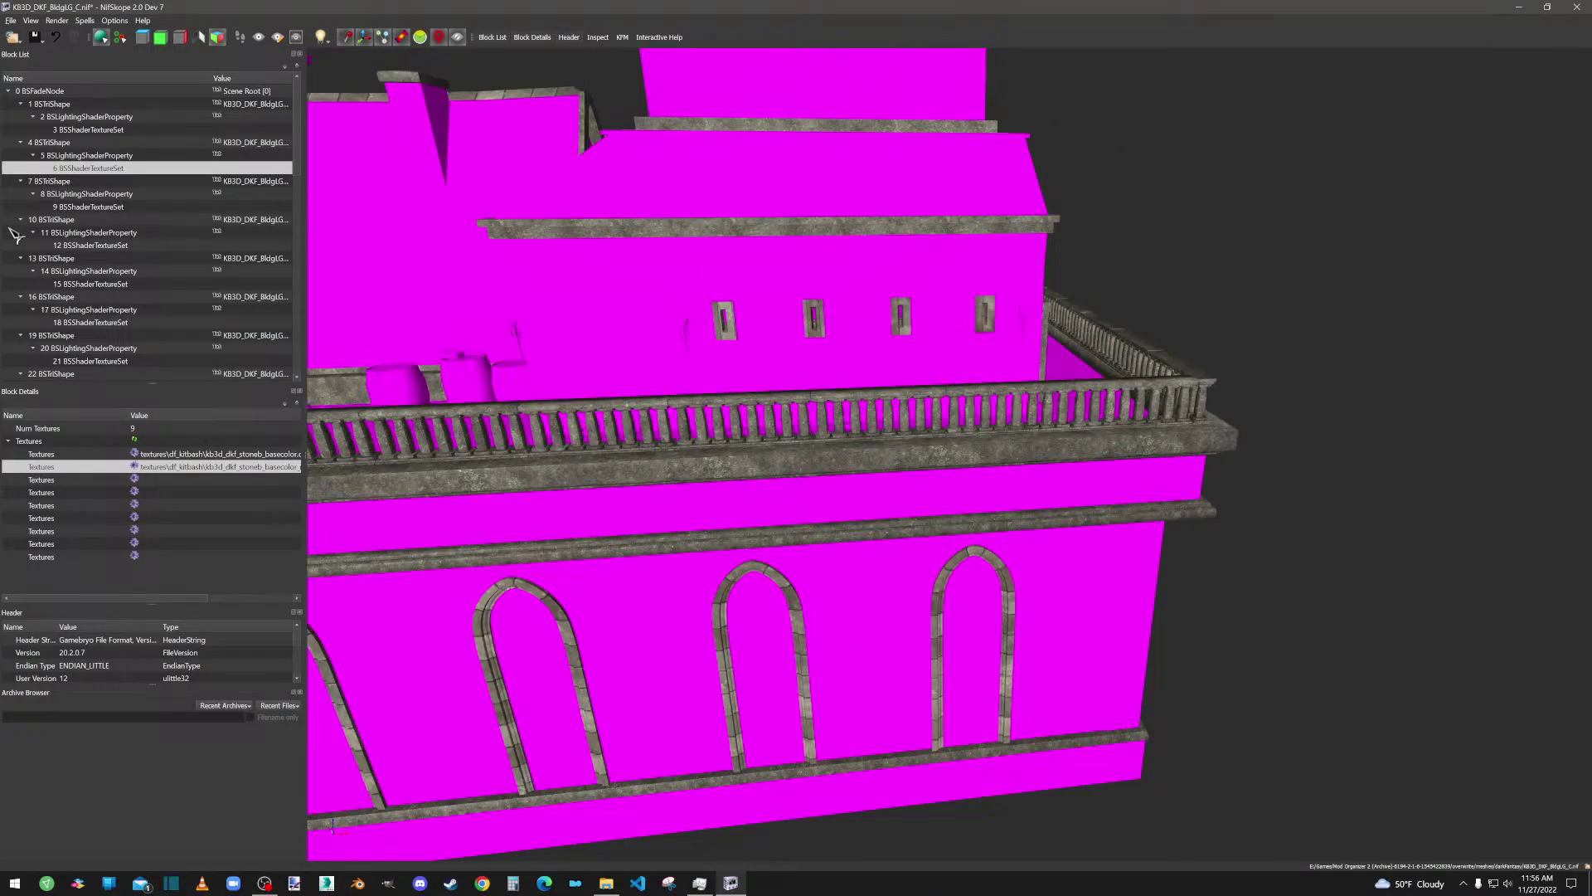
click(116, 207)
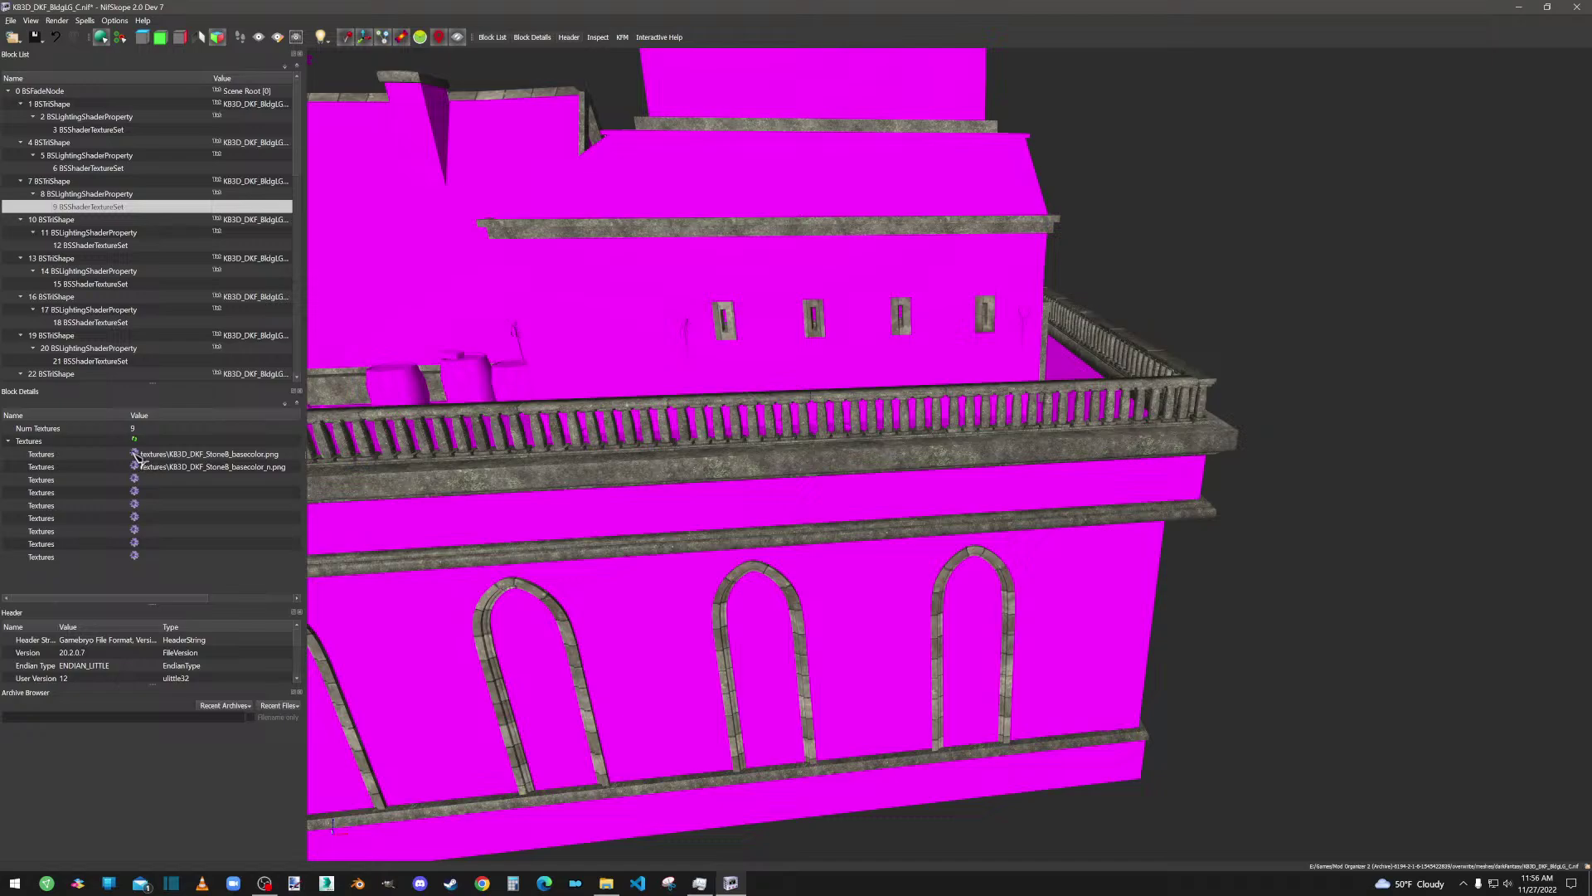
click(106, 170)
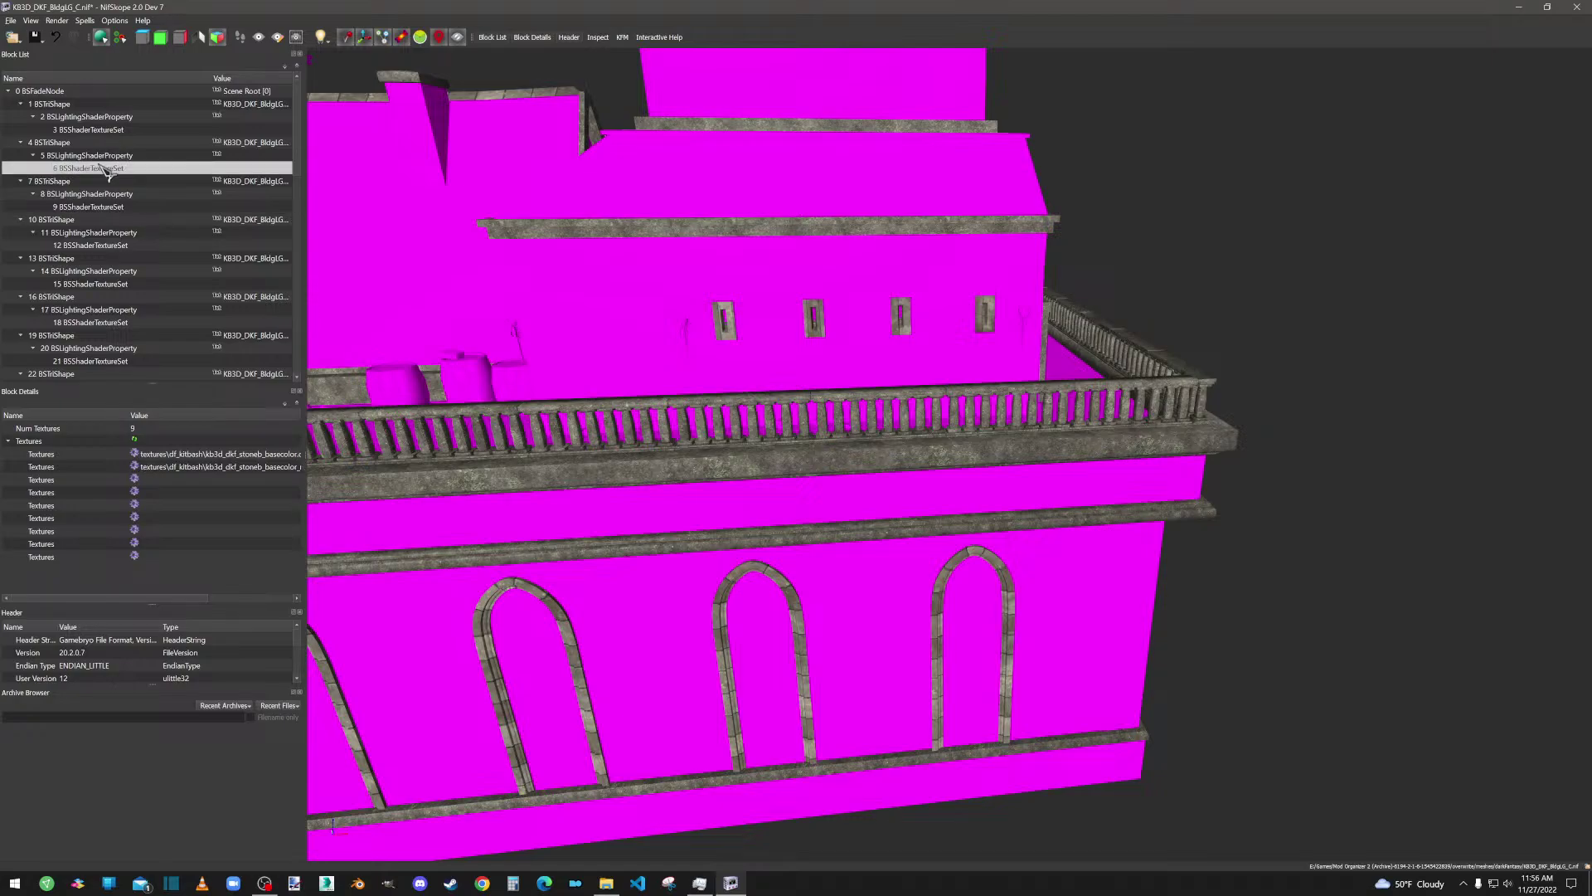
click(94, 442)
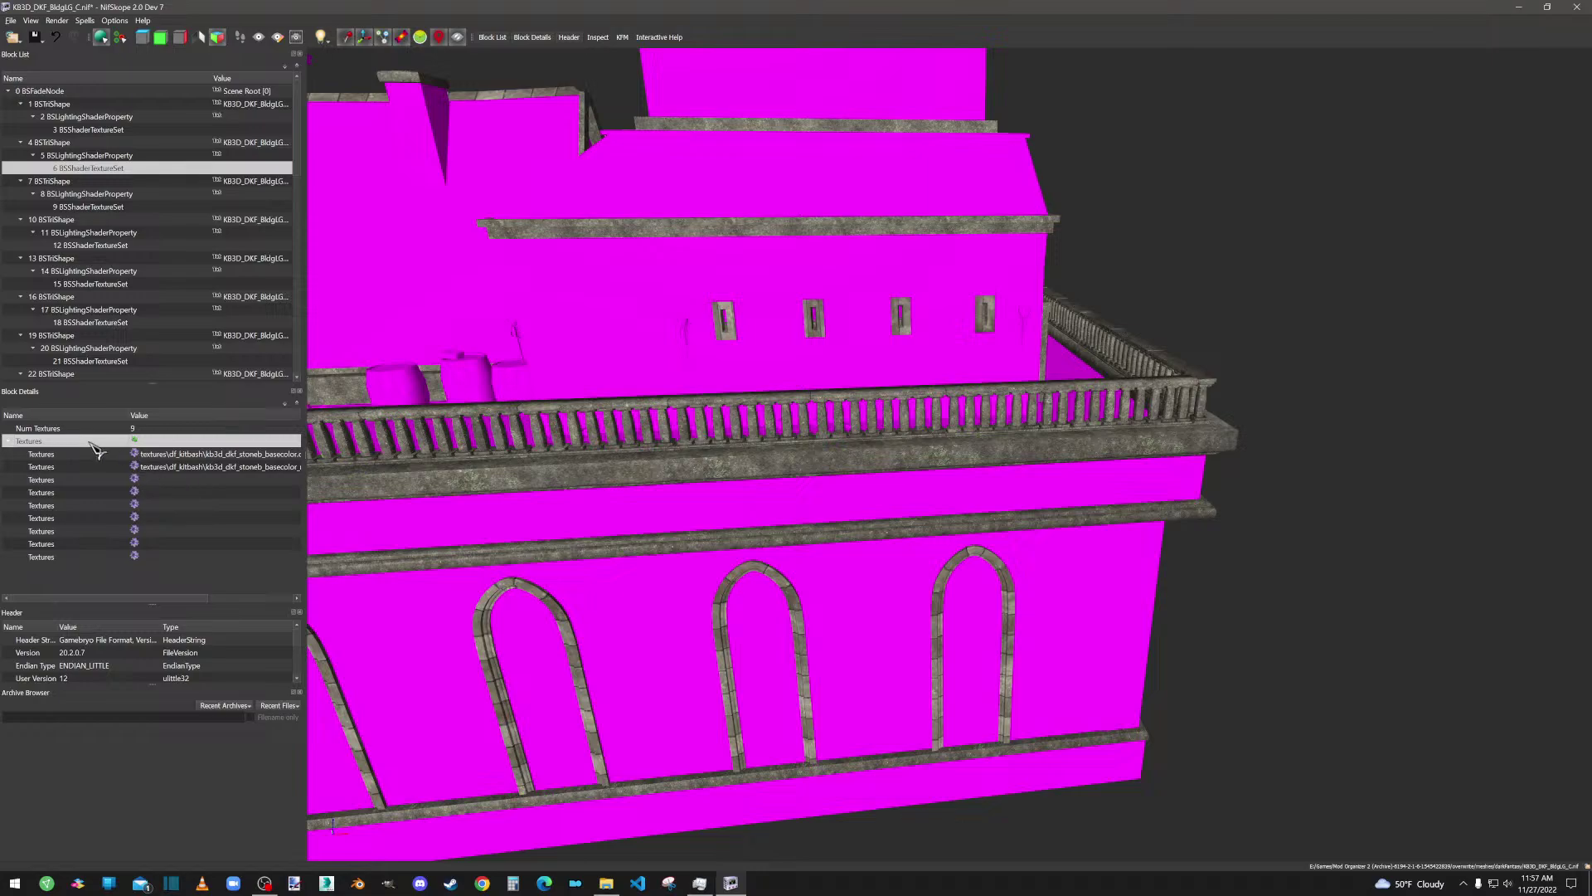
click(106, 208)
click(89, 441)
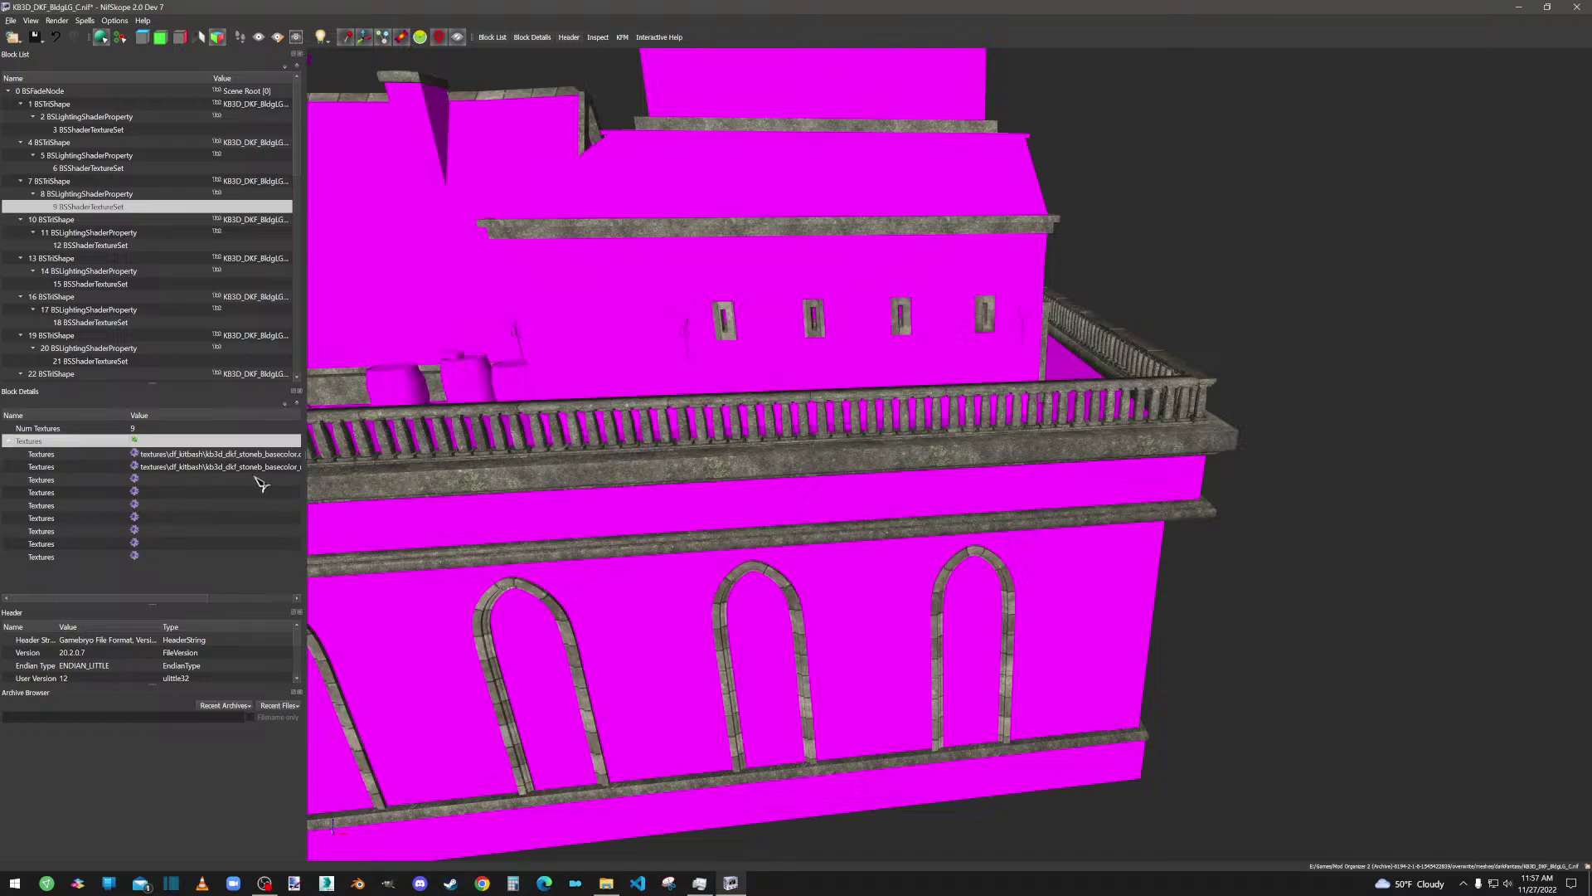
Step: Pick the untextured window trim in the model and paste the copied StoneB Textures array into its BSShaderTextureSet 21
drag(714, 447, 556, 308)
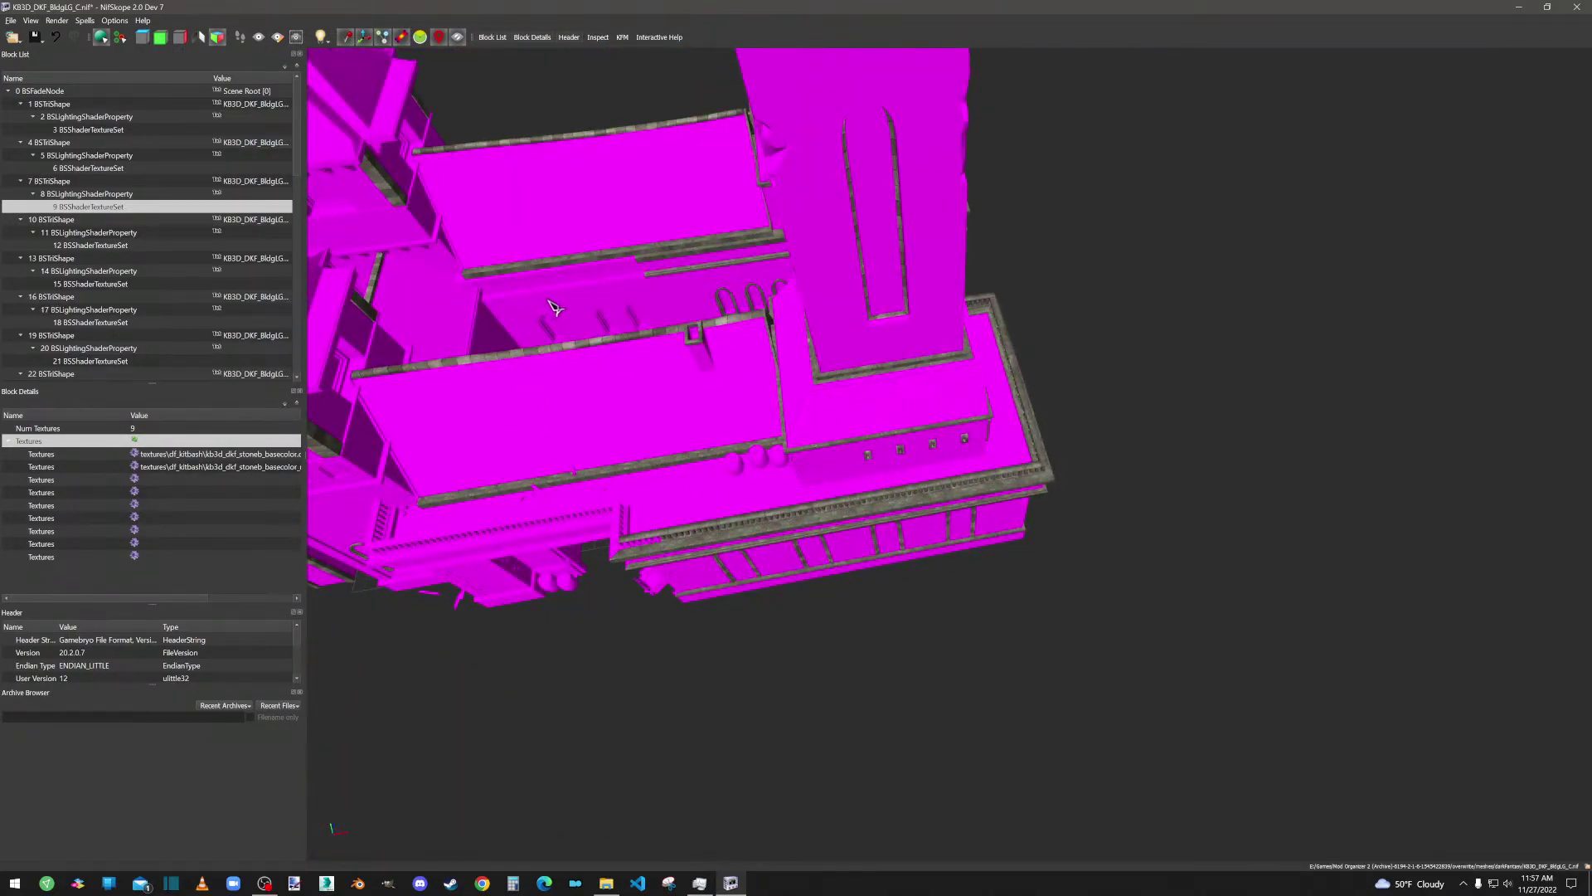
click(558, 296)
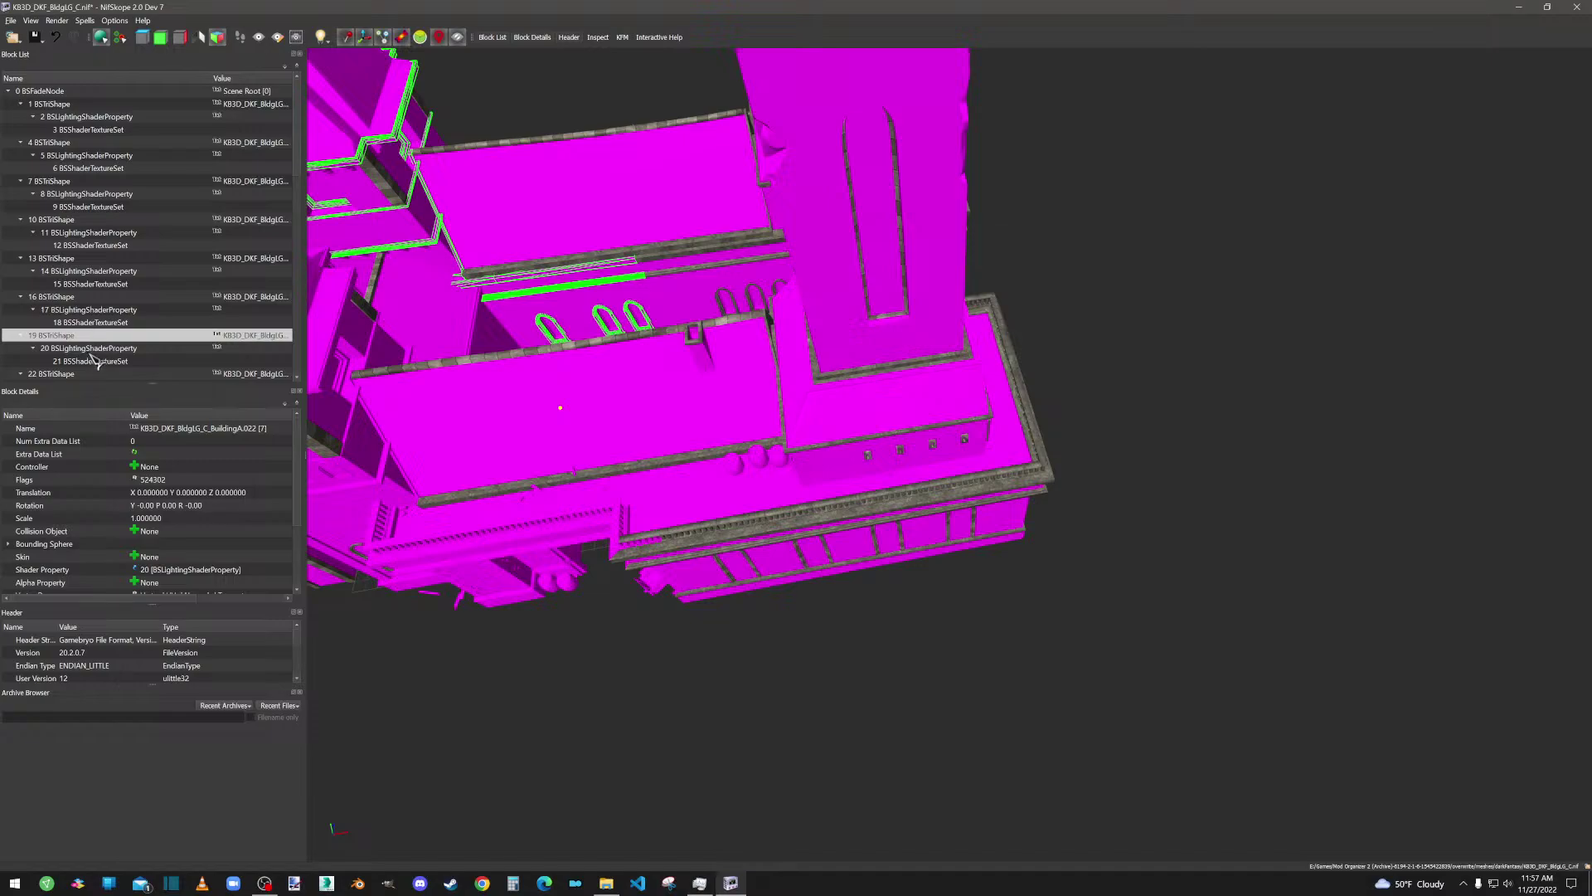
click(96, 361)
click(93, 442)
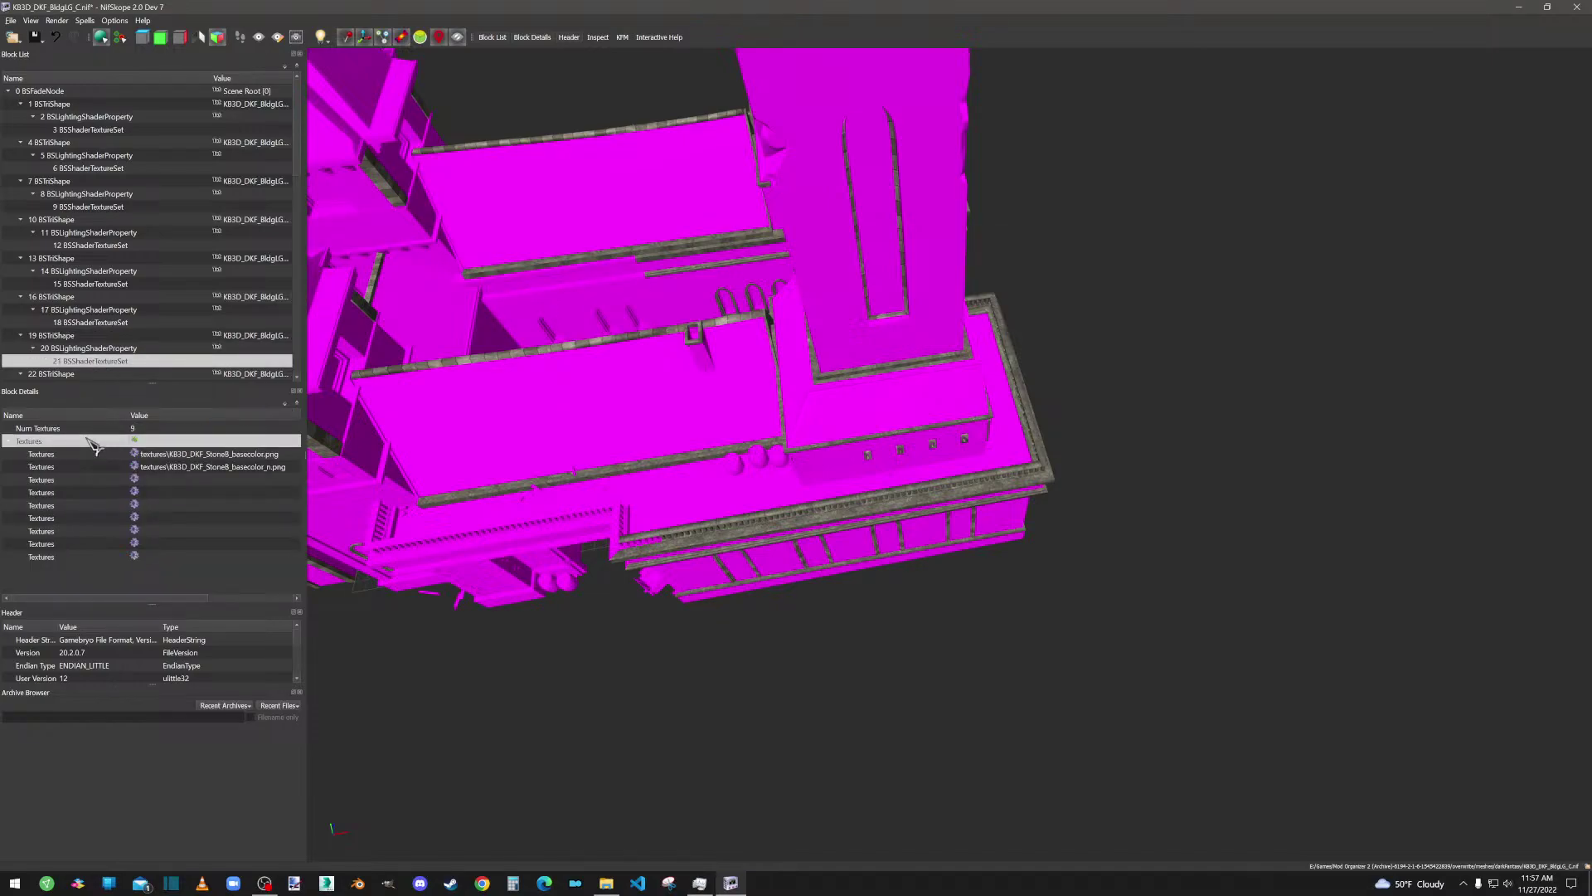
key(ctrl+v)
Step: Find the next texture set still using StoneB PNG paths, BSShaderTextureSet 12, and paste the copied StoneB Textures array into it
scroll(678, 382, down, 5)
drag(643, 369, 653, 330)
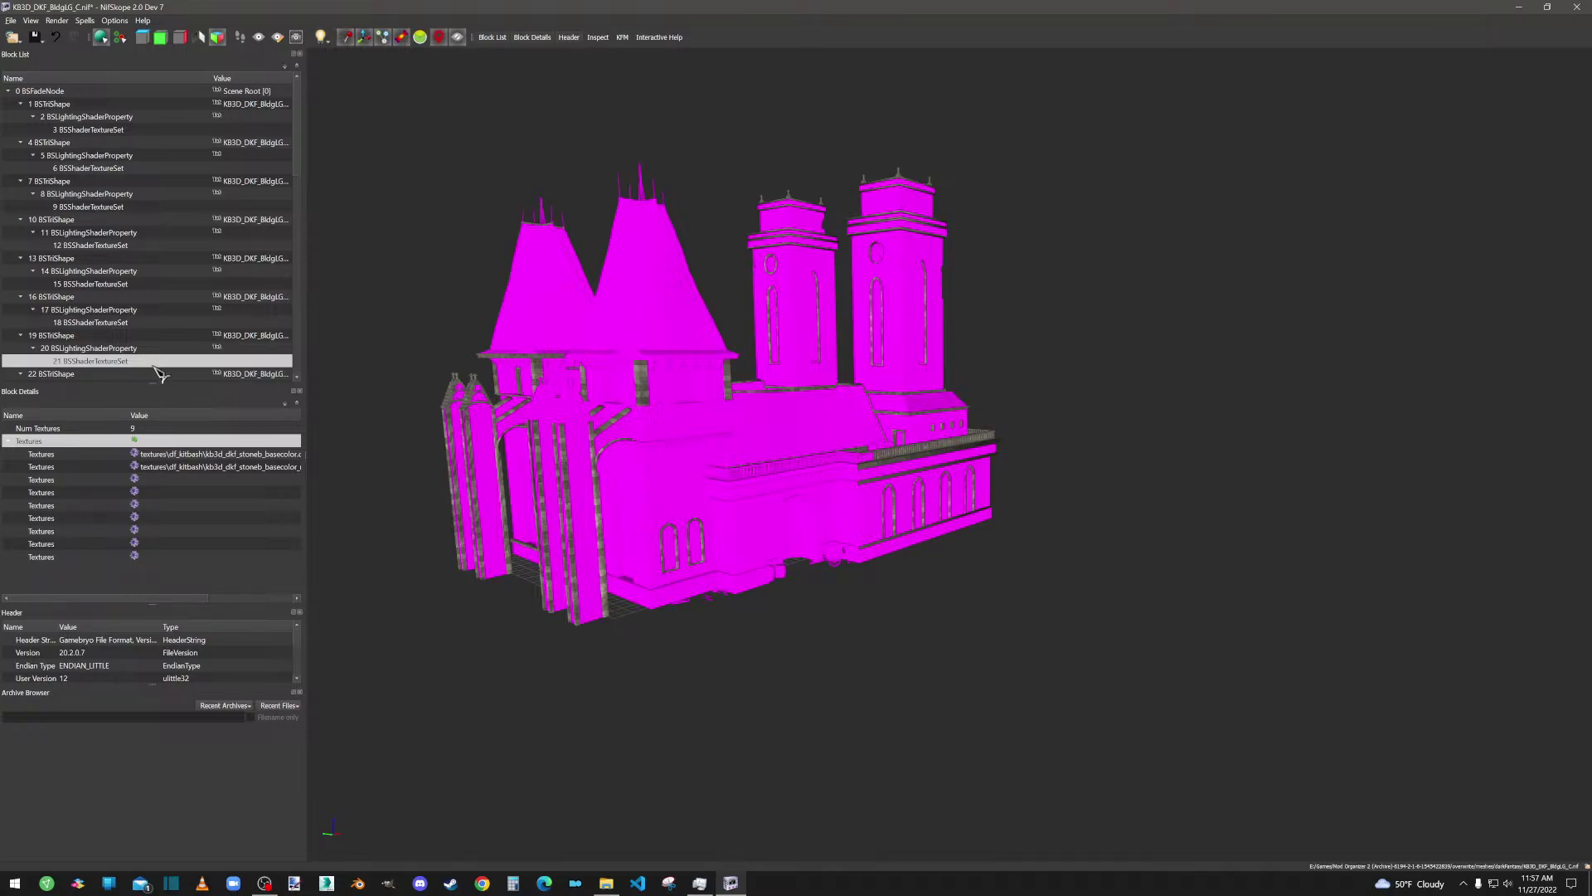
scroll(160, 374, down, 3)
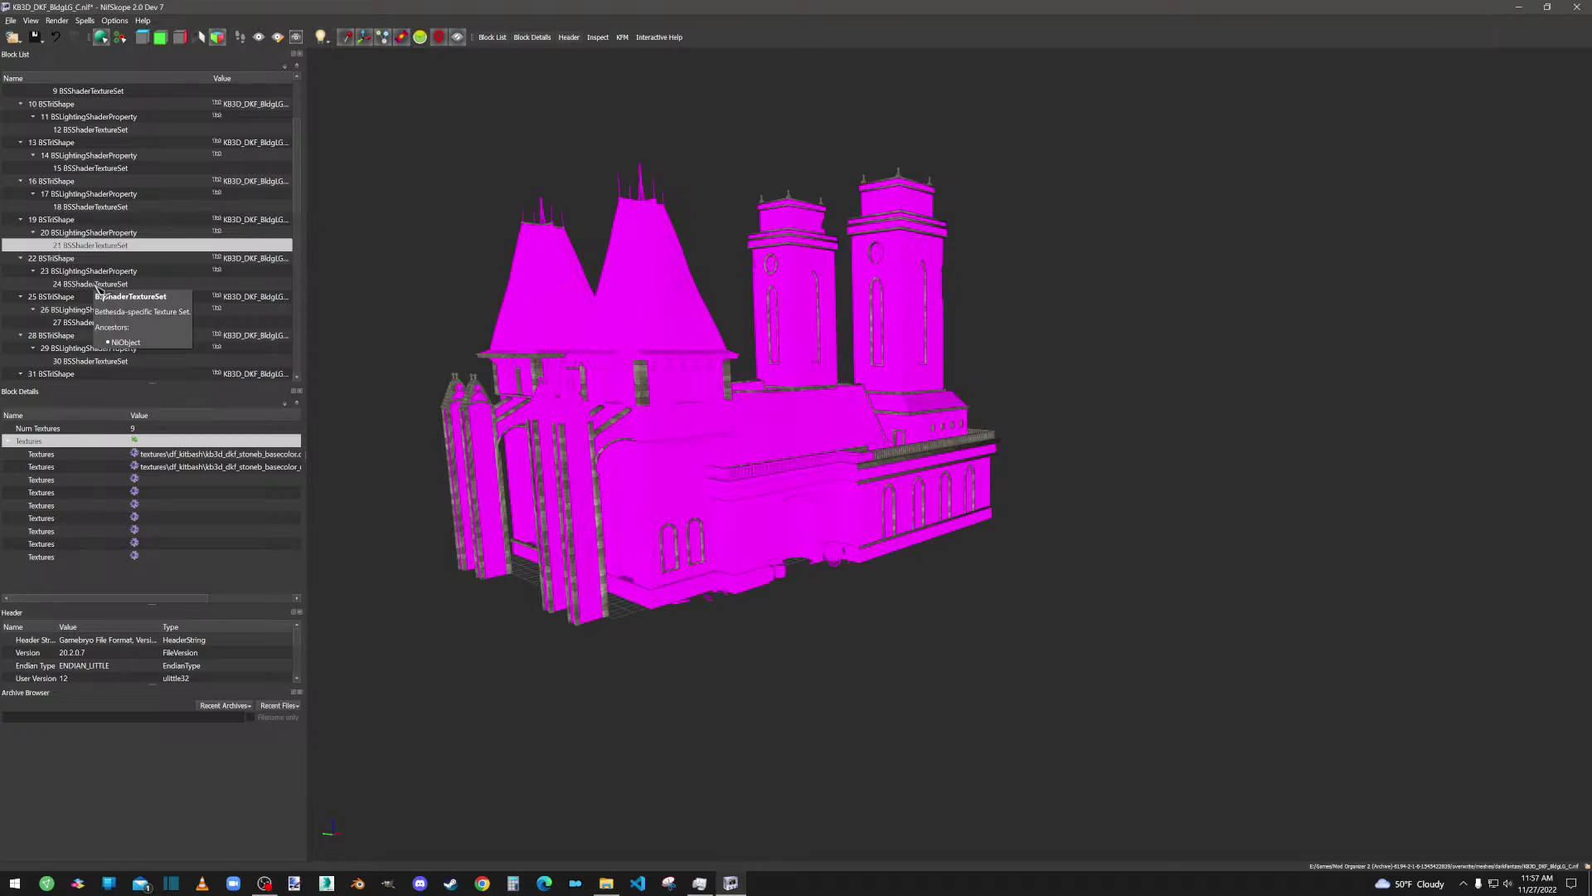
scroll(97, 286, up, 3)
click(94, 208)
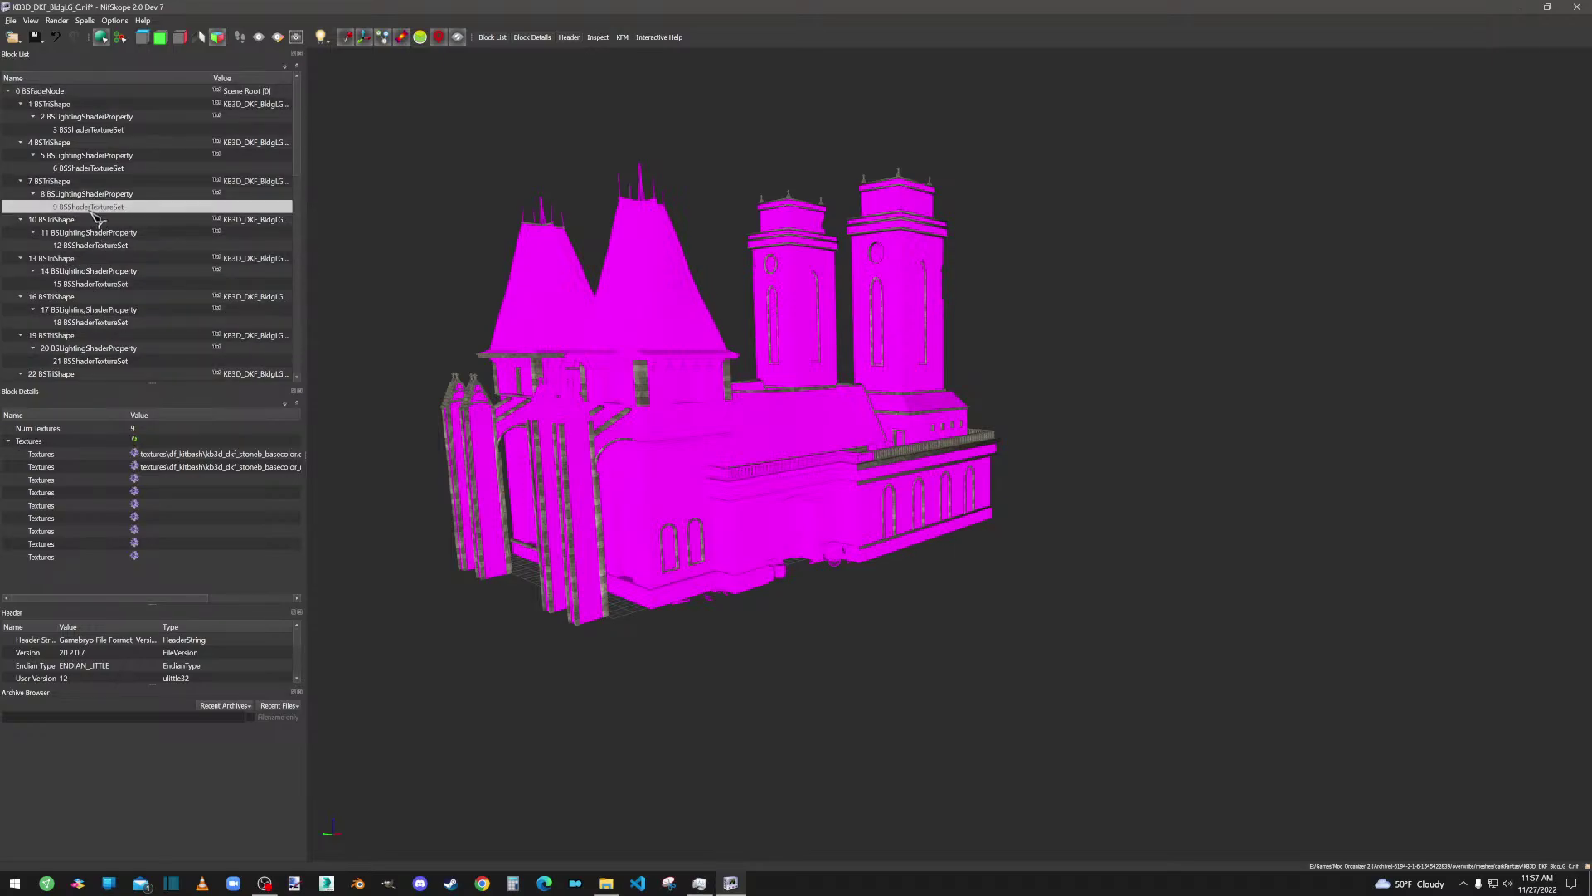
click(98, 246)
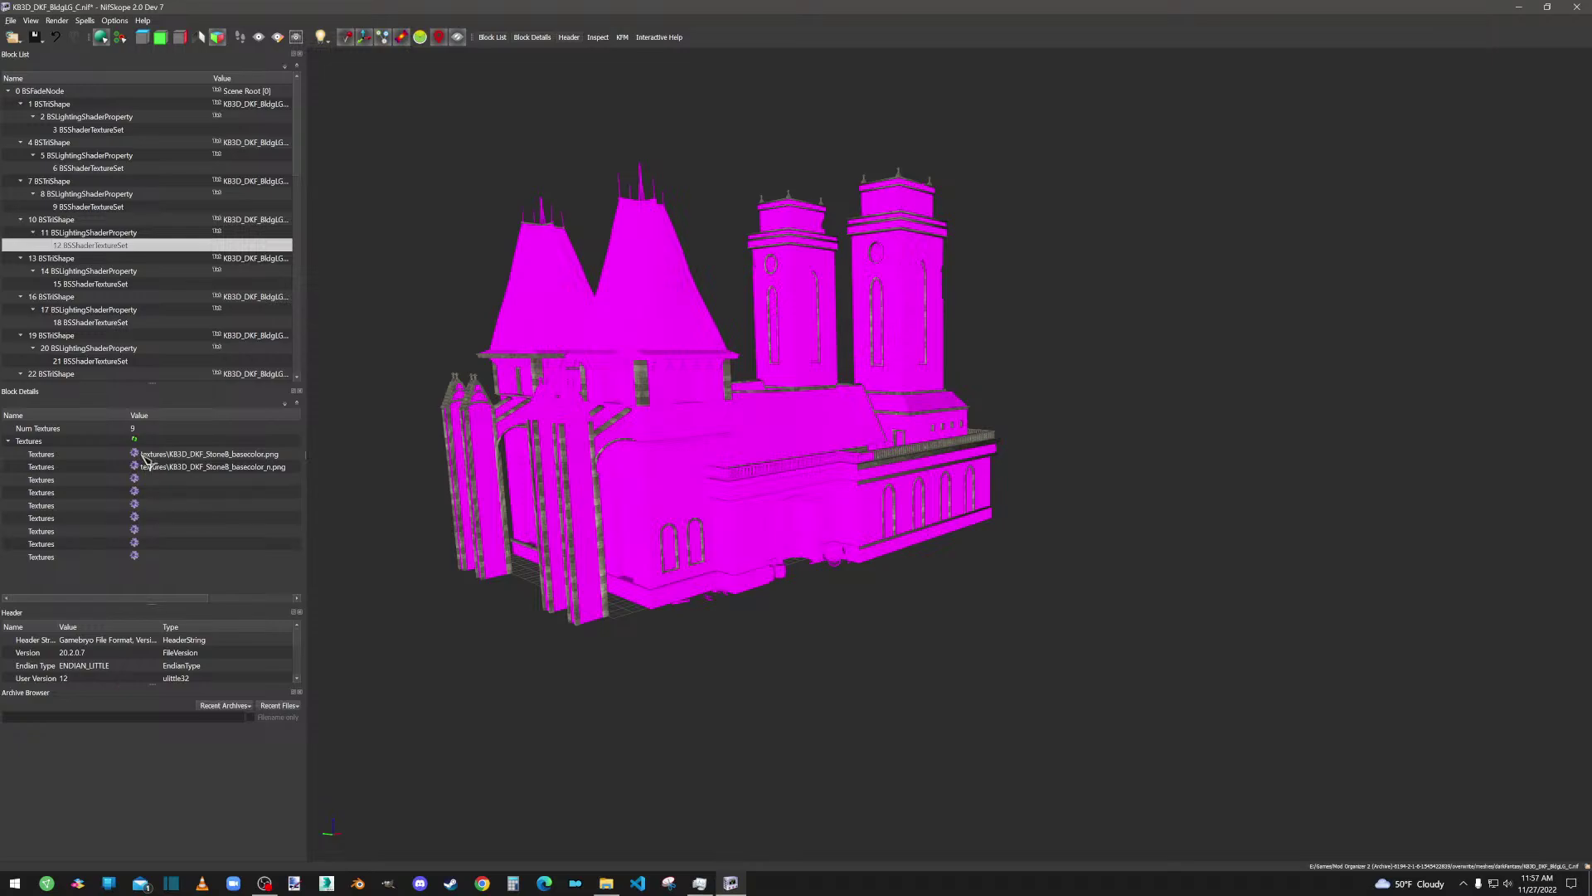
click(85, 441)
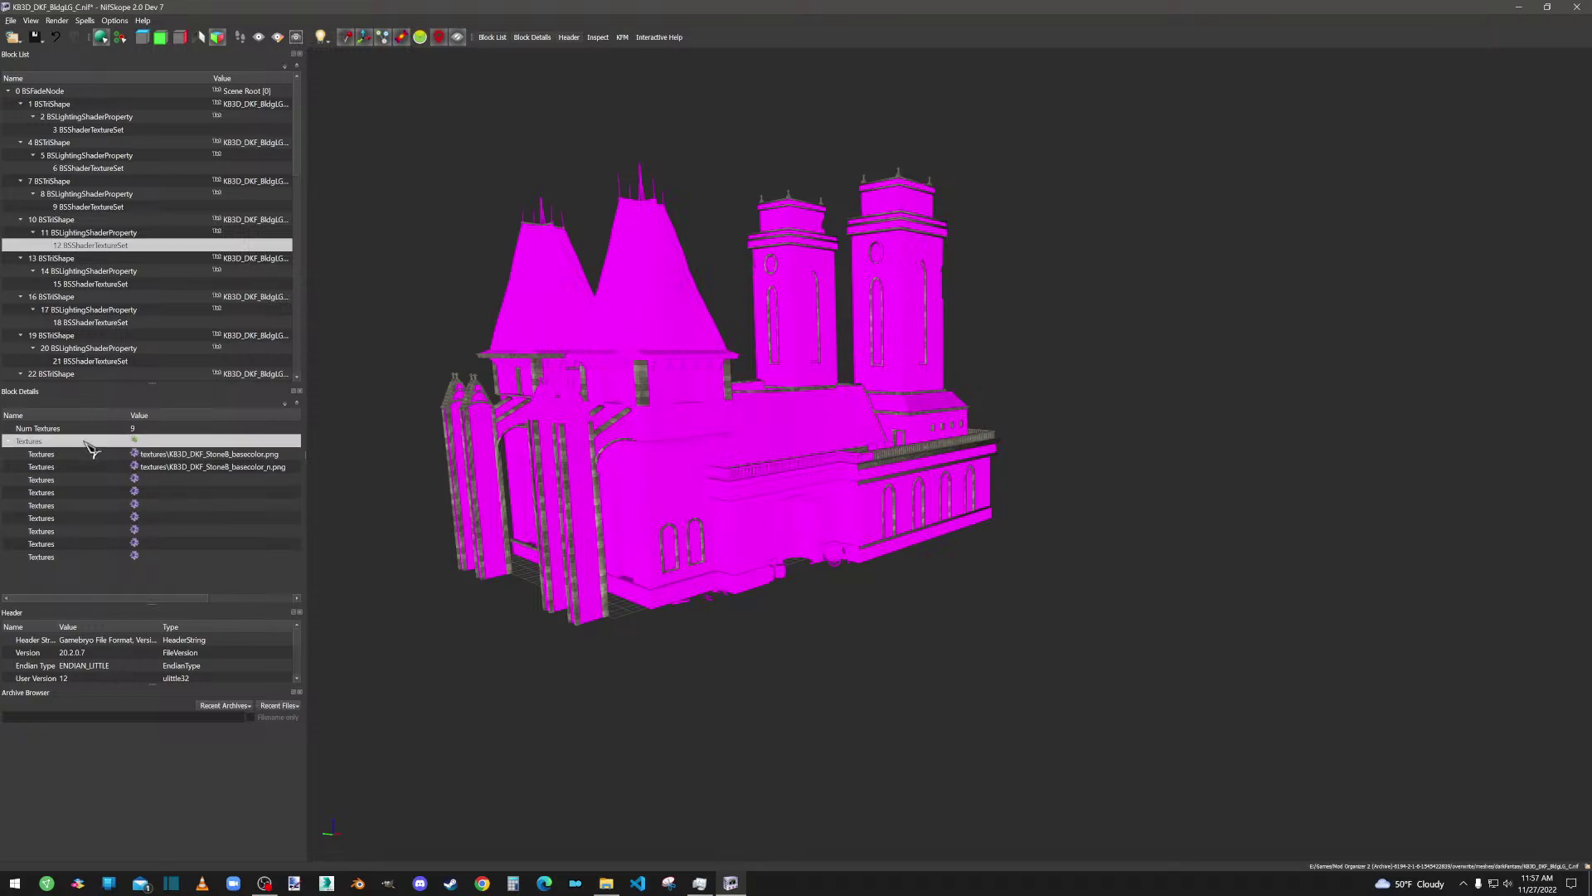
key(ctrl+v)
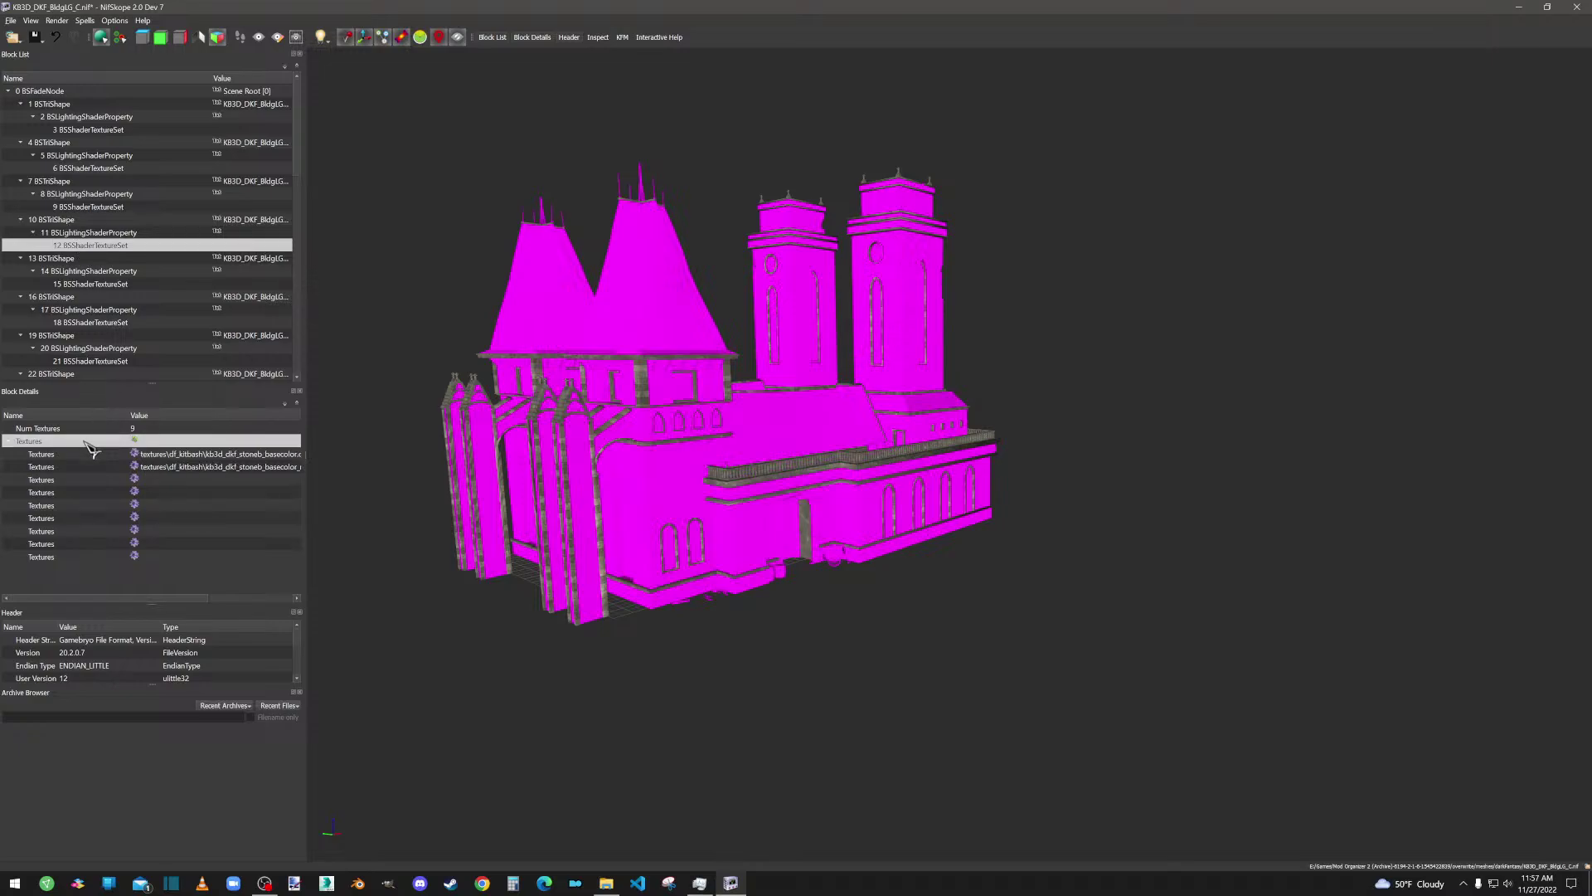
Step: Assign KB3D_DKF_SlateB_basecolor.dds and KB3D_DKF_SlateB_basecolor_n.dds to the first two texture slots of BSShaderTextureSet 15
click(94, 286)
click(136, 466)
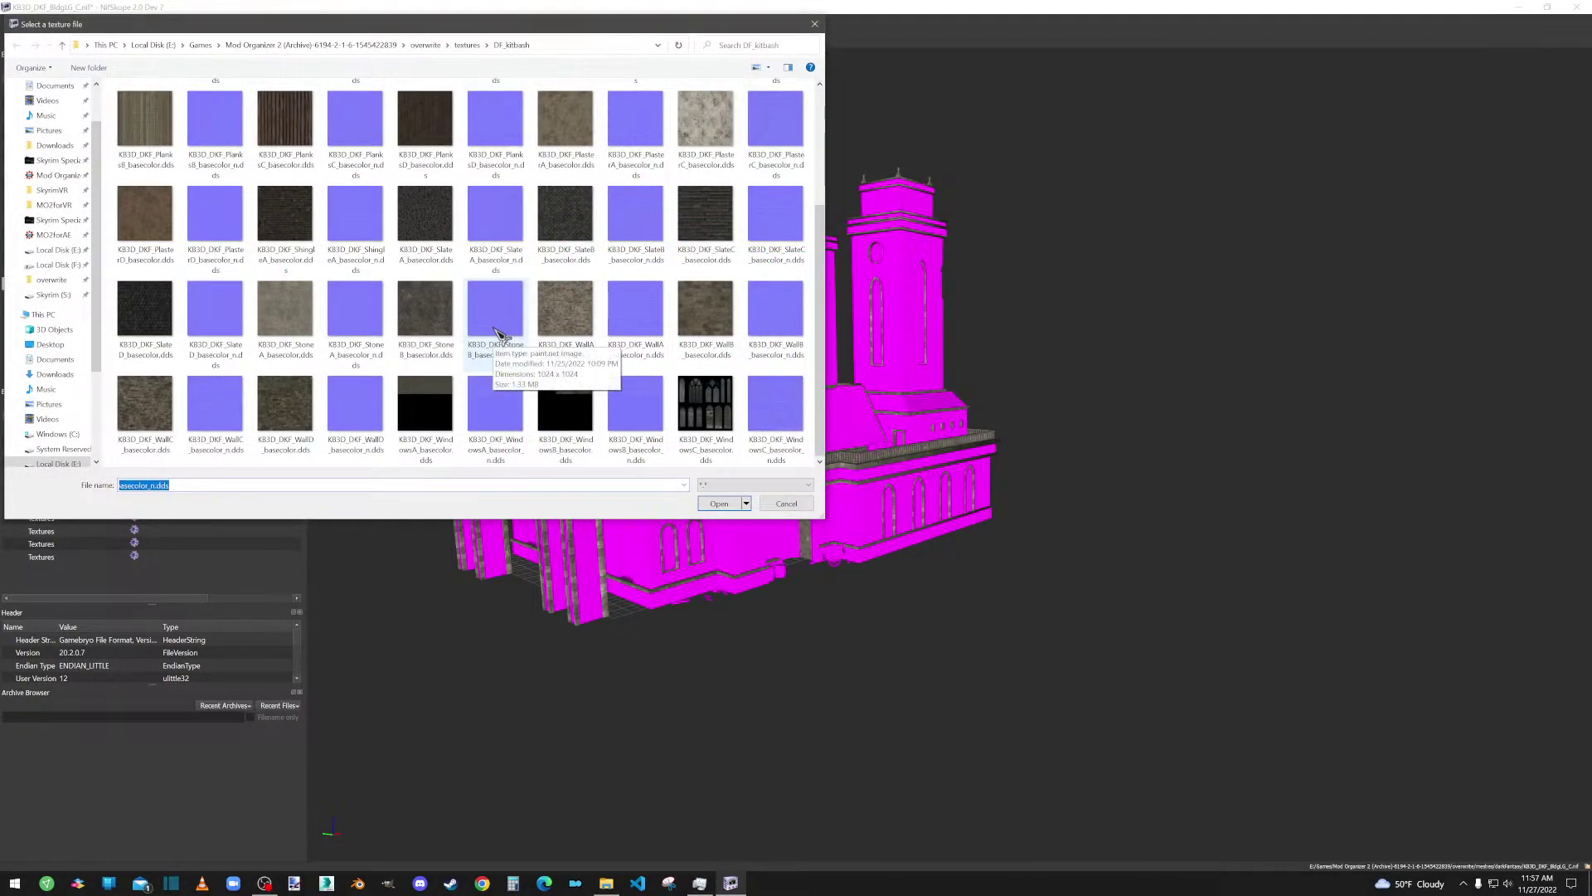
double_click(565, 213)
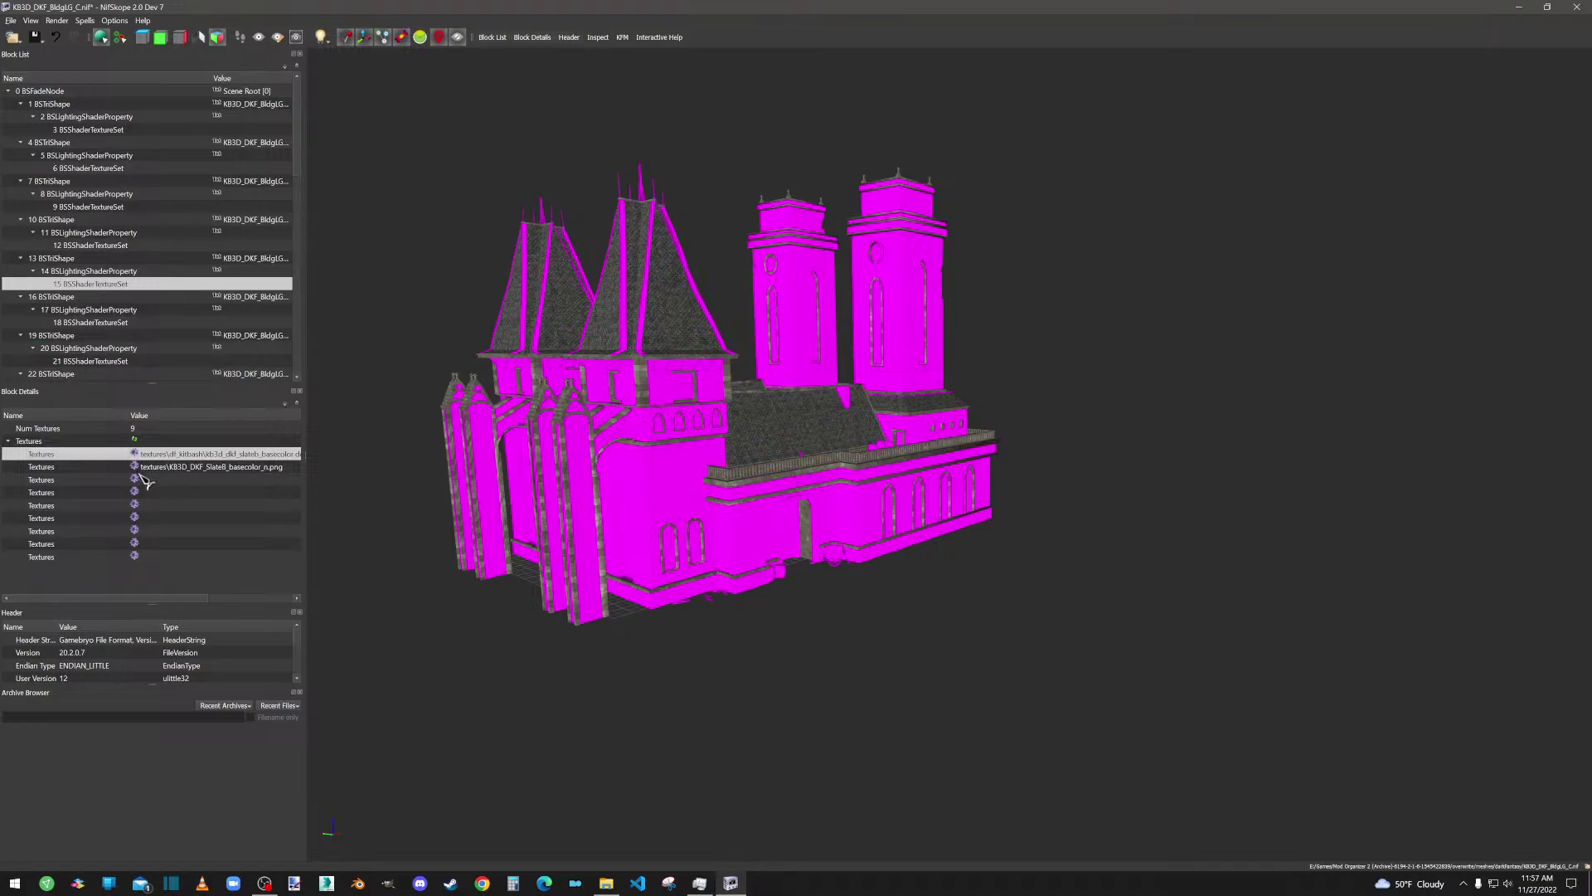
click(135, 479)
click(658, 228)
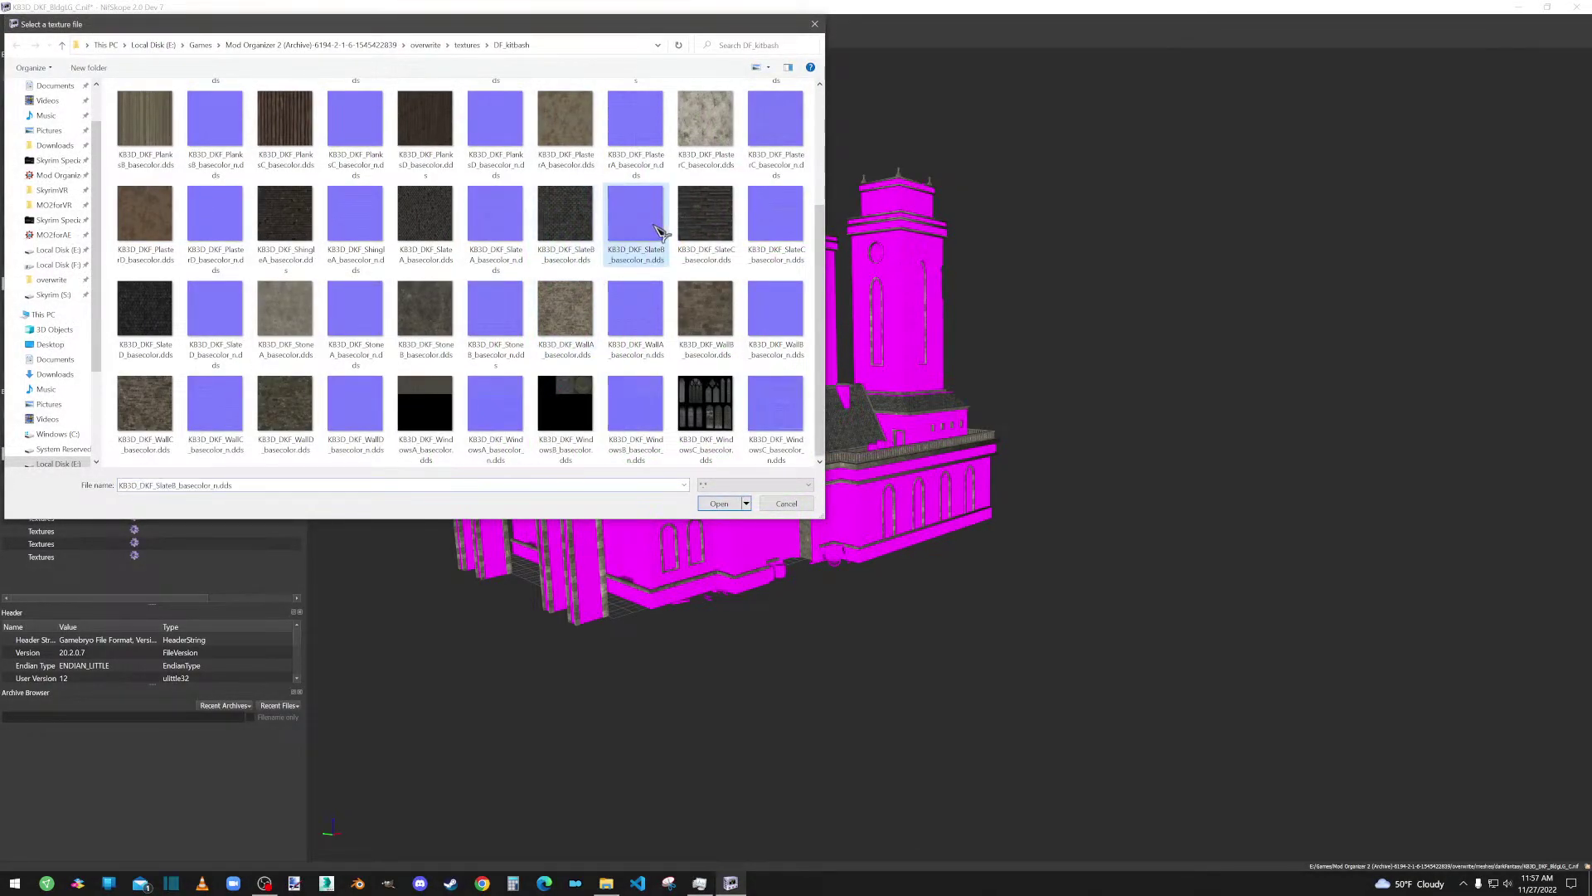
double_click(658, 229)
Step: Assign KB3D_DKF_StoneA_basecolor.dds and KB3D_DKF_StoneA_basecolor_n.dds to the first two texture slots of BSShaderTextureSet 18
drag(664, 440, 697, 469)
scroll(788, 454, up, 5)
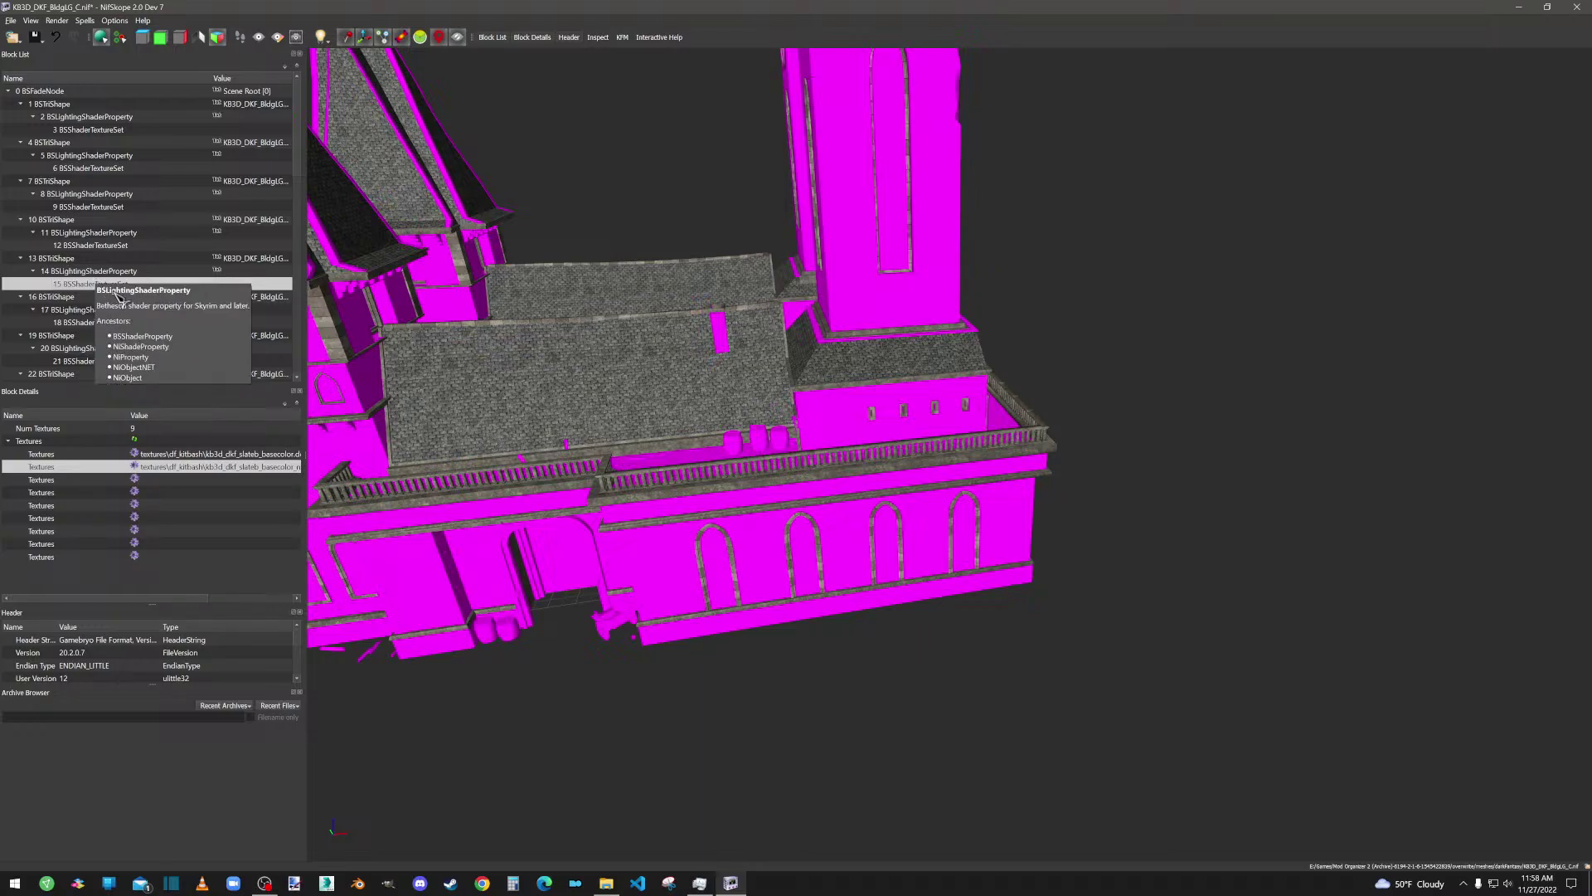
drag(712, 381, 711, 390)
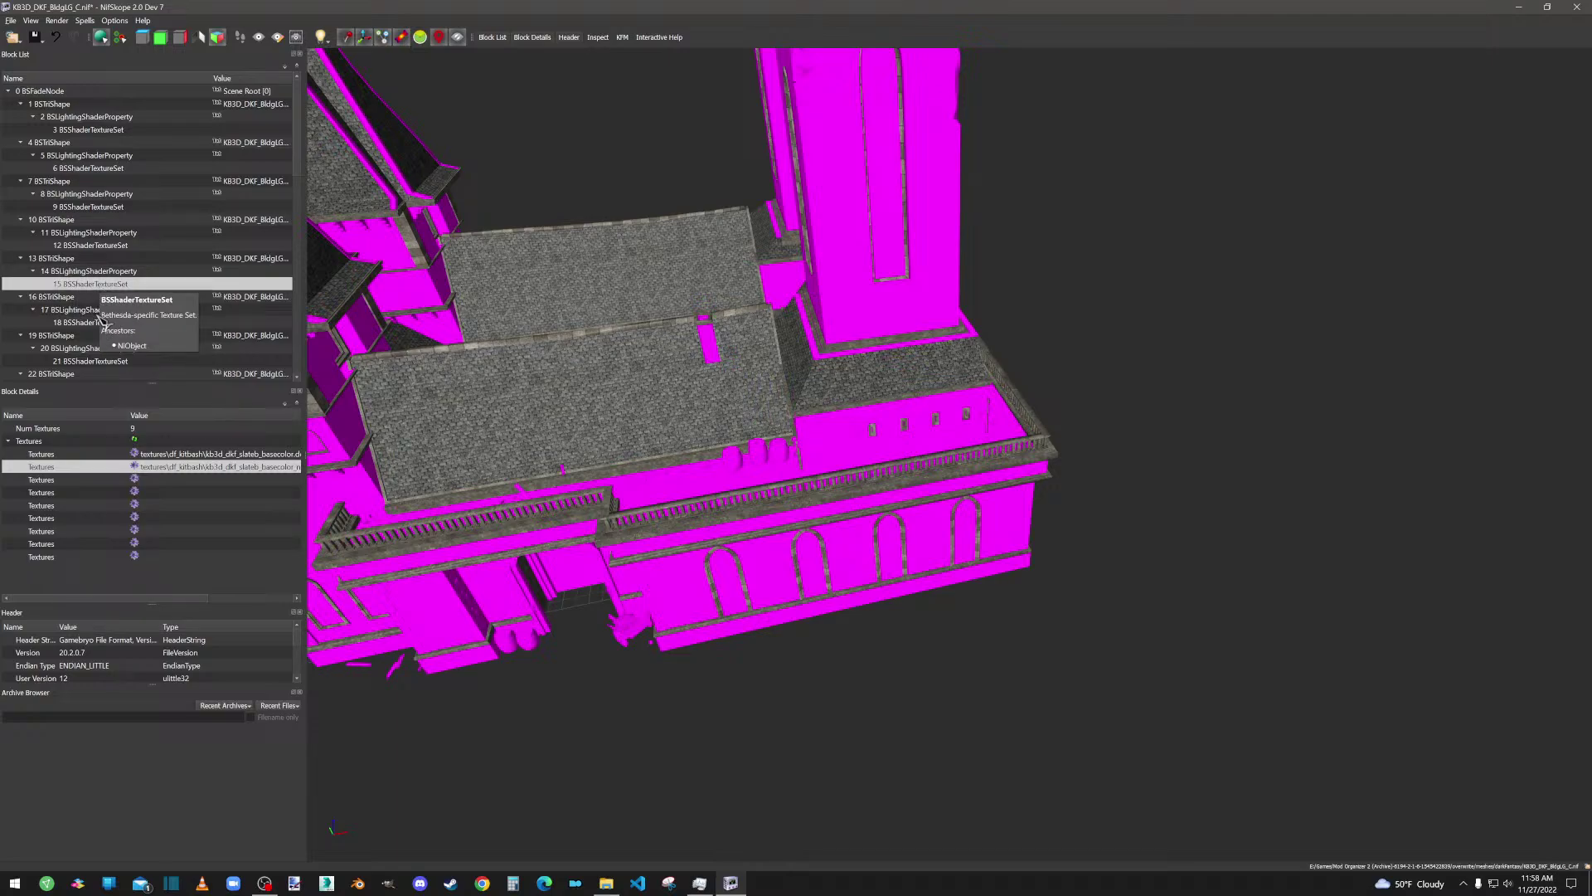
click(90, 323)
click(136, 454)
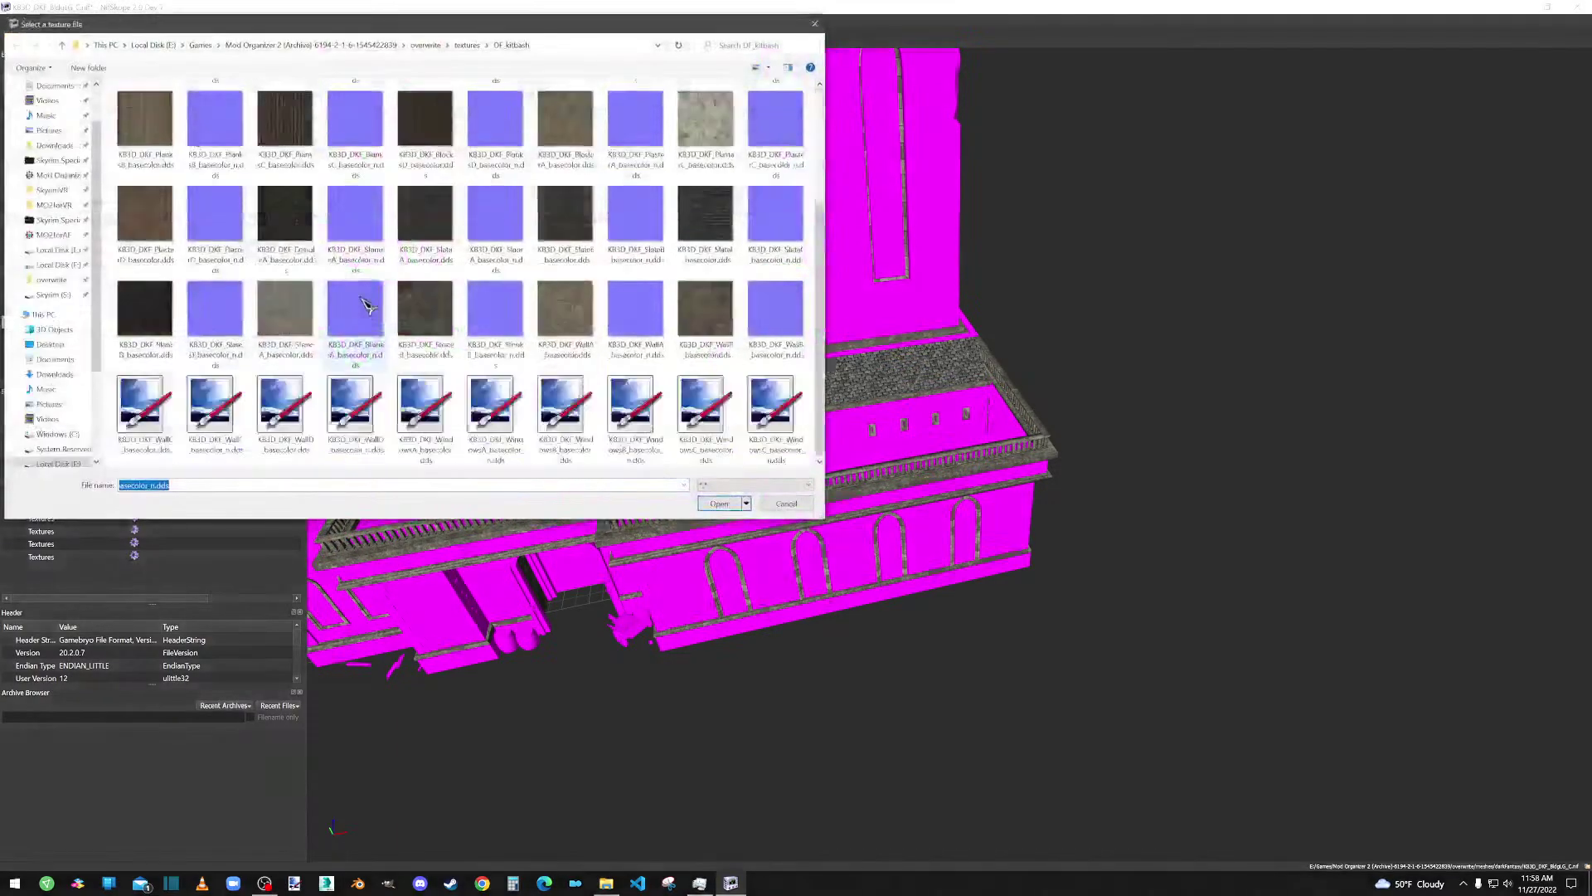
double_click(292, 329)
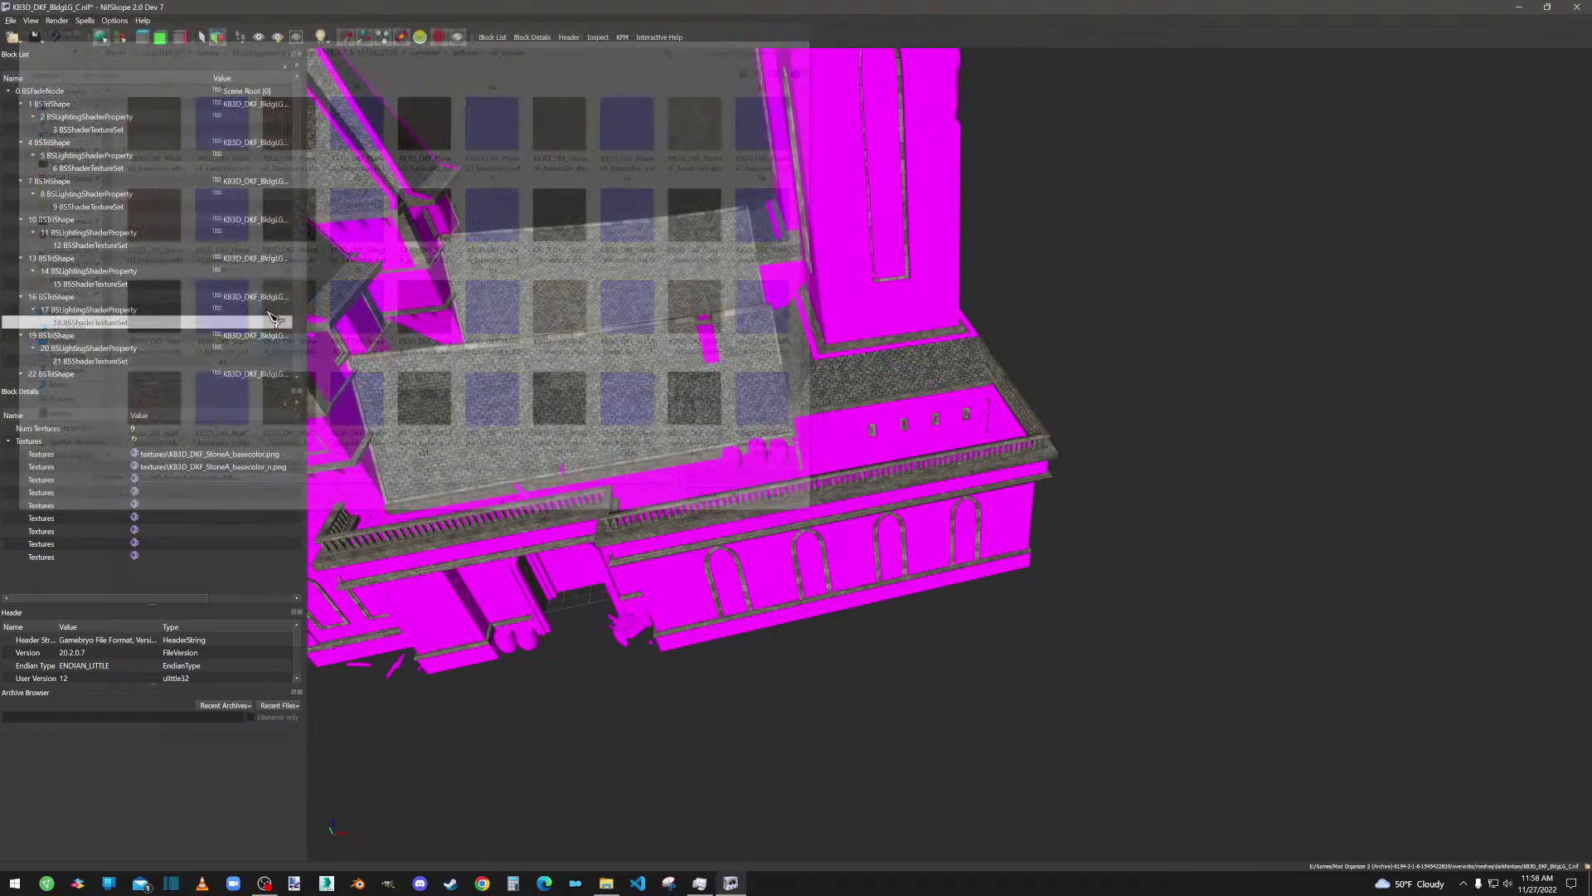
click(135, 468)
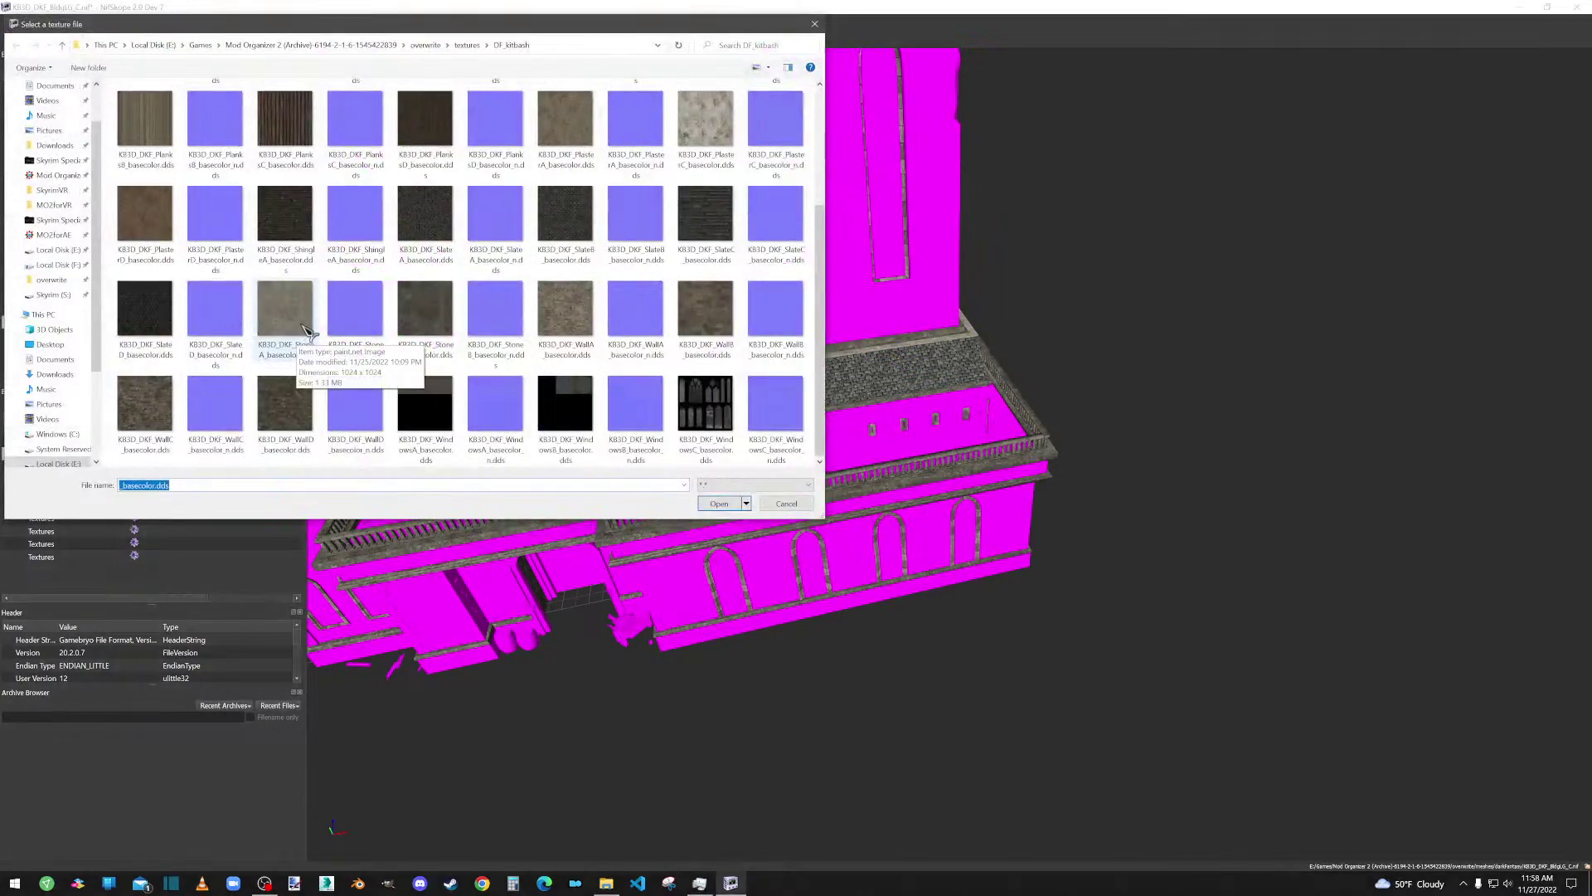
double_click(357, 332)
Step: Assign KB3D_DKF_MetalA_basecolor.dds and KB3D_DKF_MetalA_basecolor_n.dds to the first two texture slots of BSShaderTextureSet 24
click(87, 362)
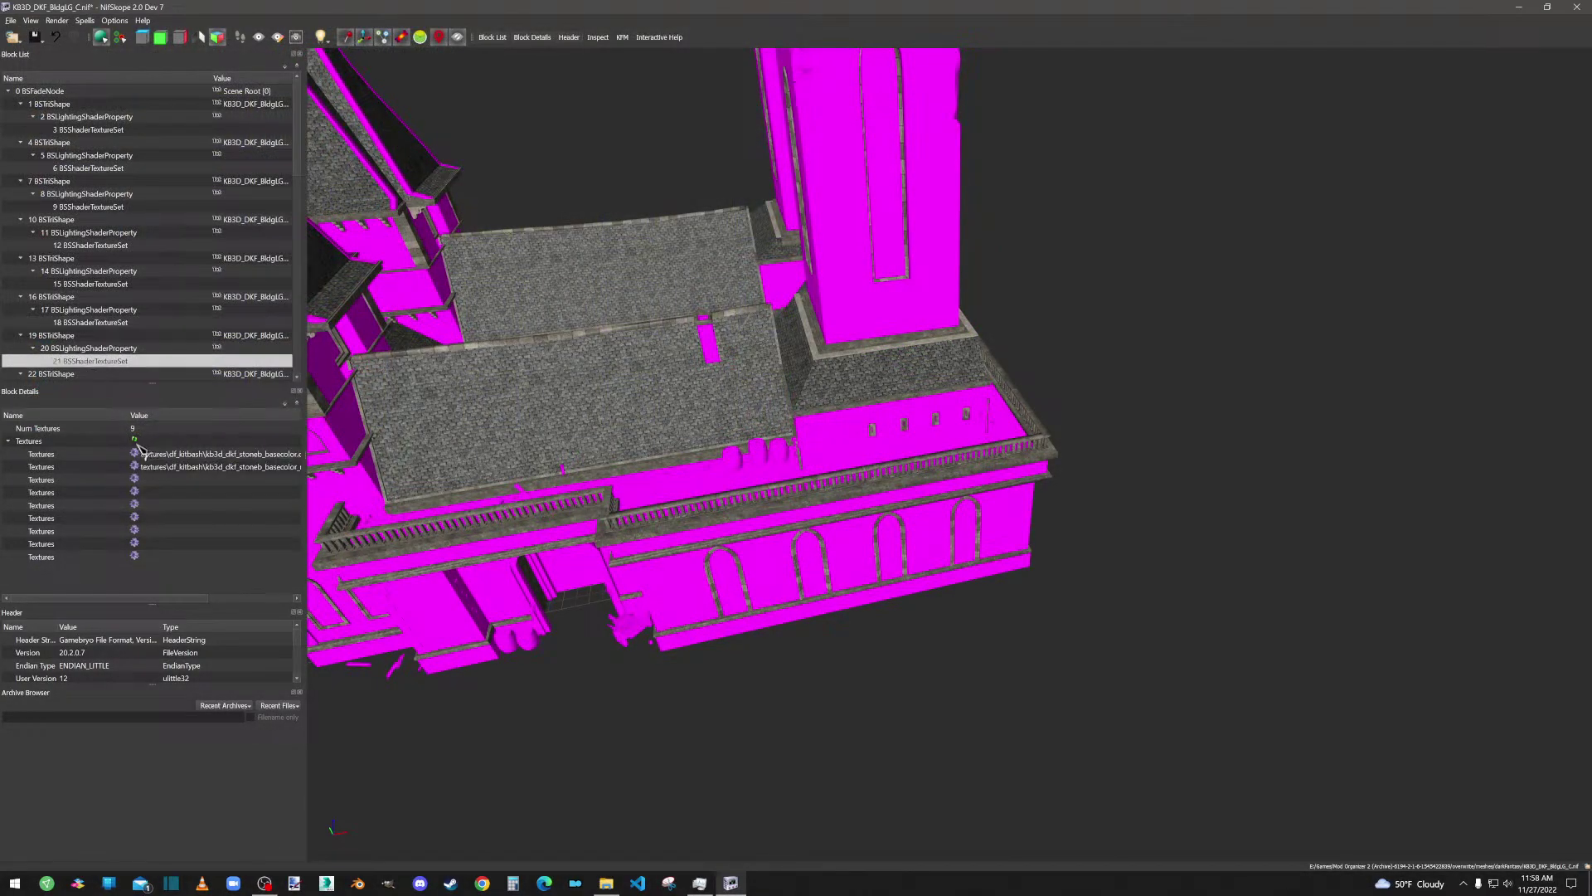
scroll(137, 322, down, 4)
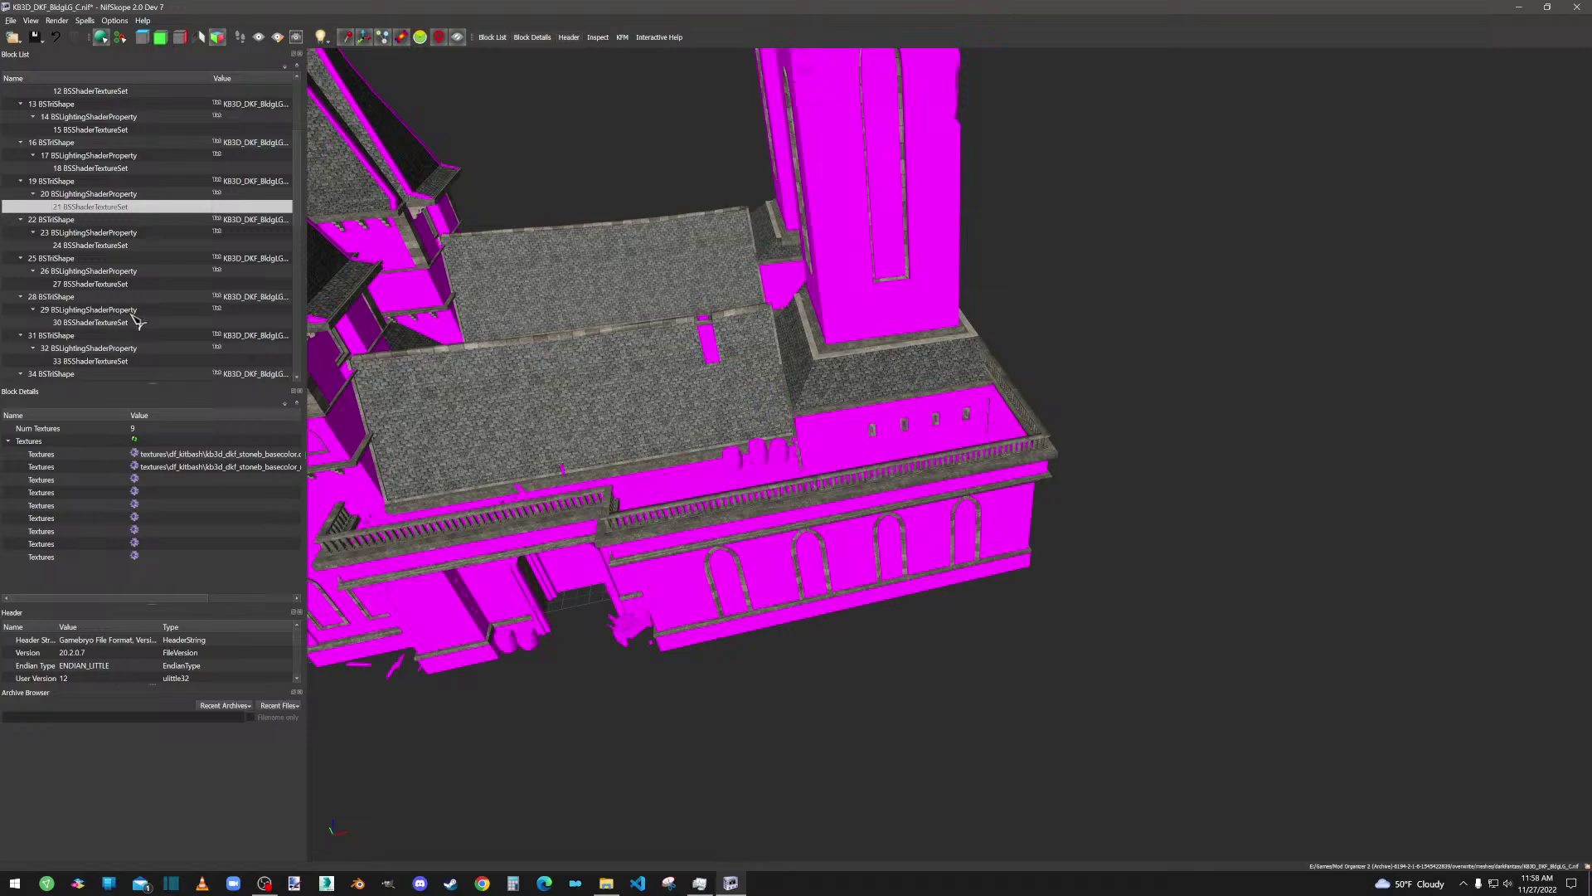
click(110, 247)
click(134, 467)
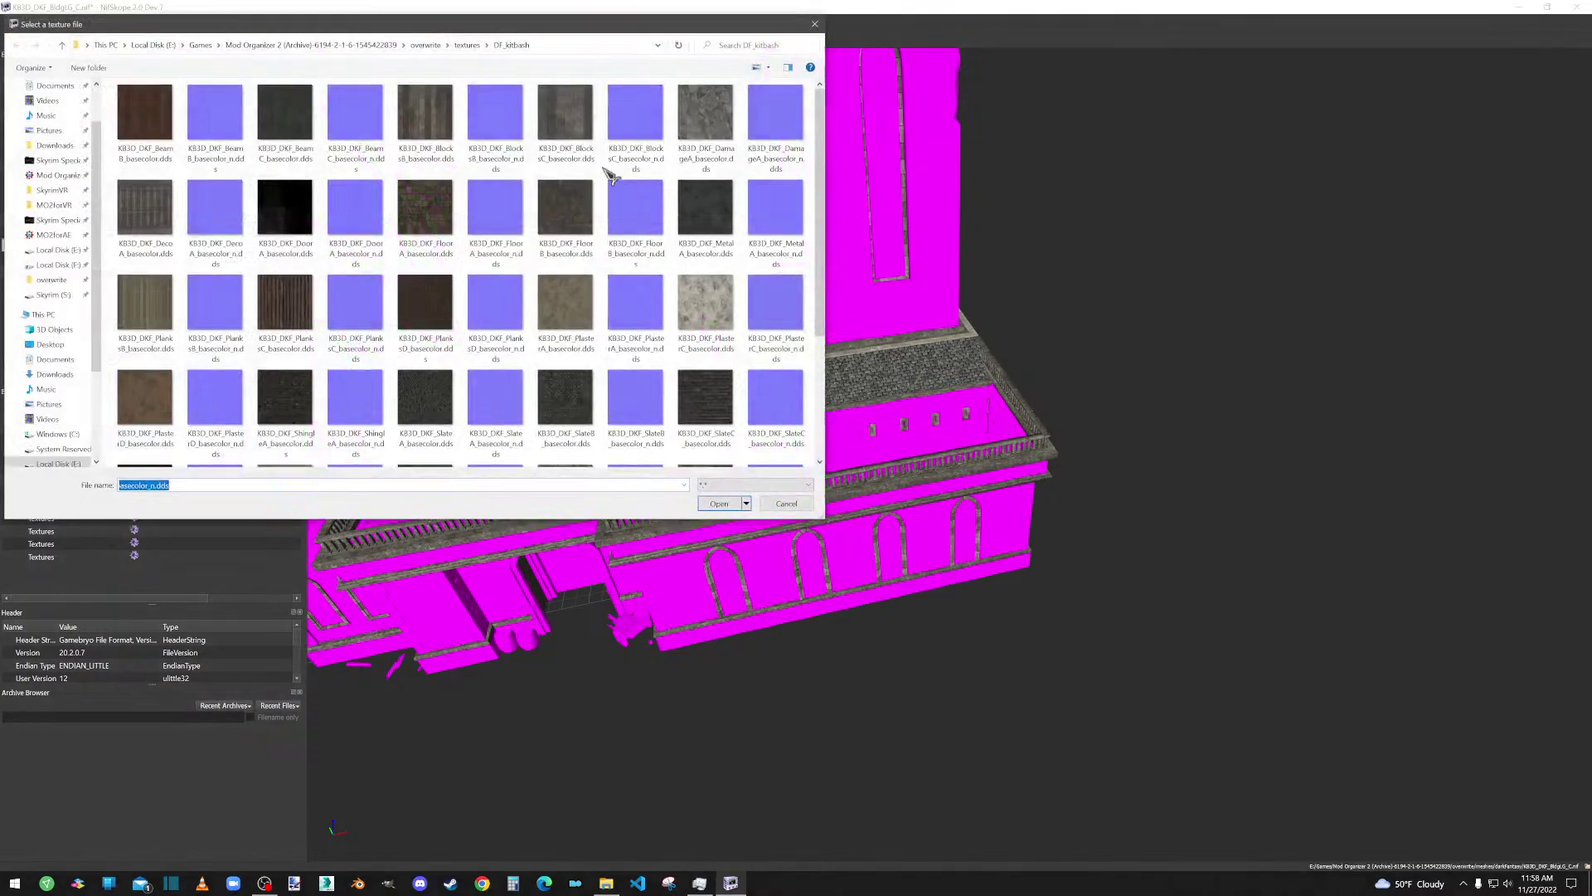
scroll(609, 176, down, 2)
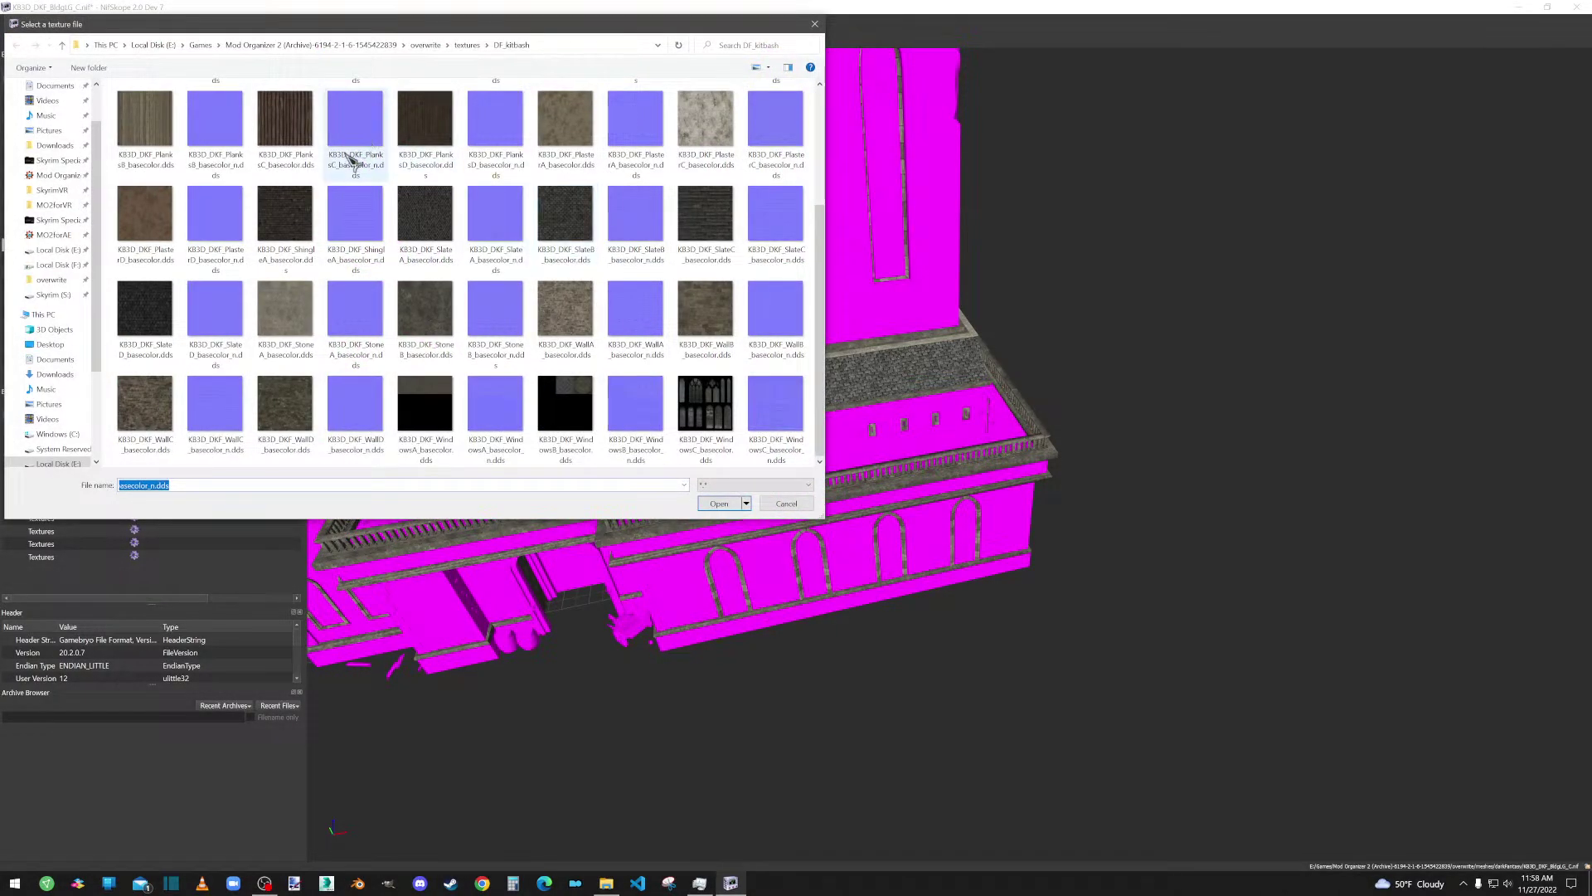
scroll(353, 274, up, 2)
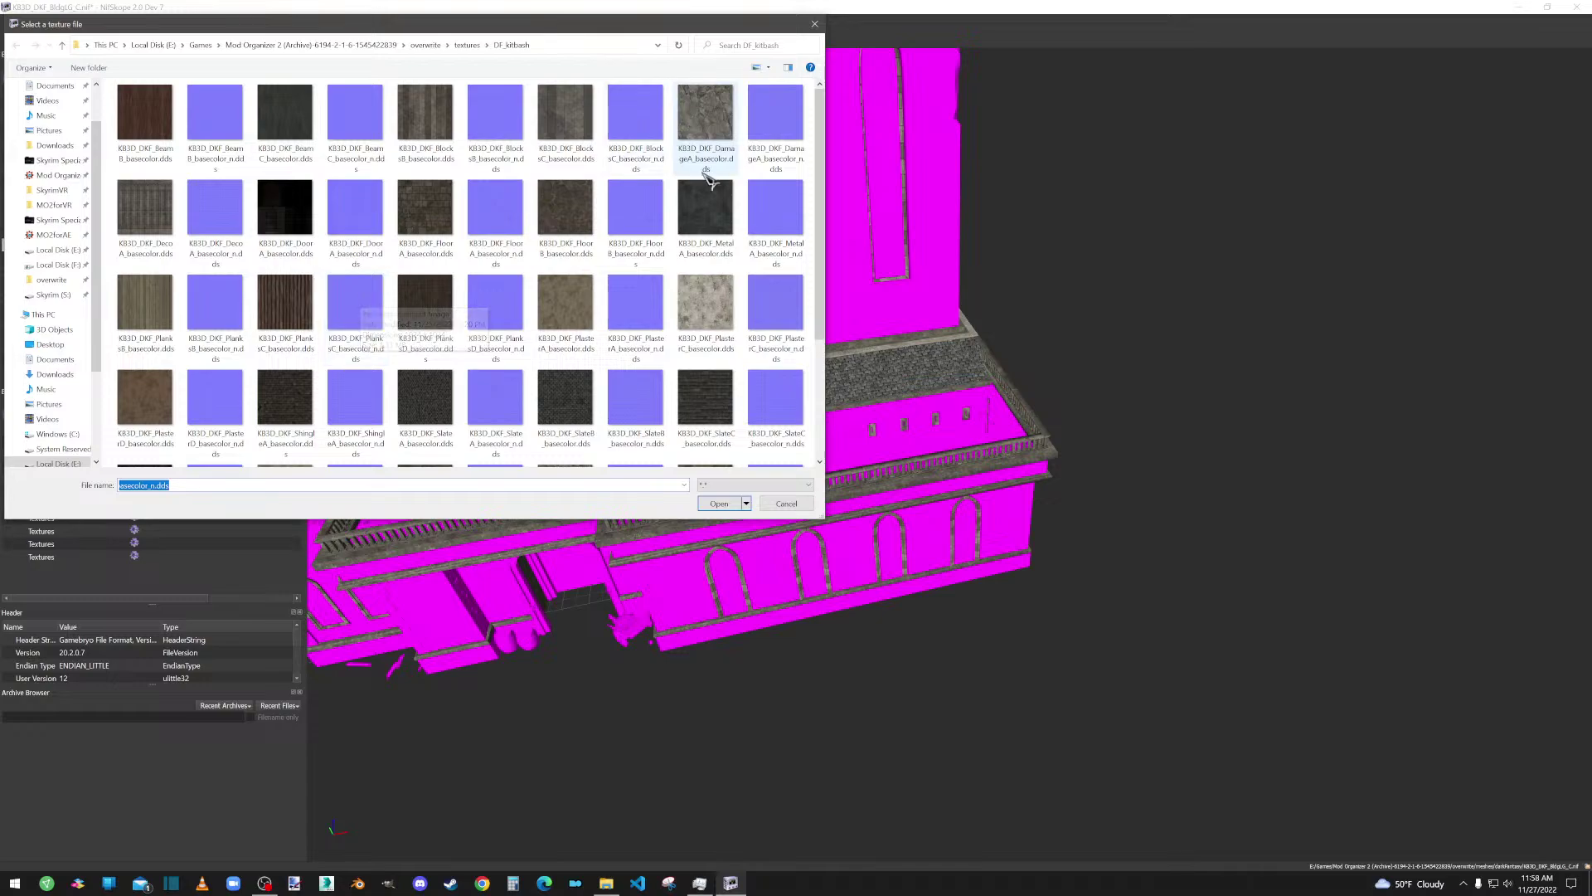
double_click(705, 207)
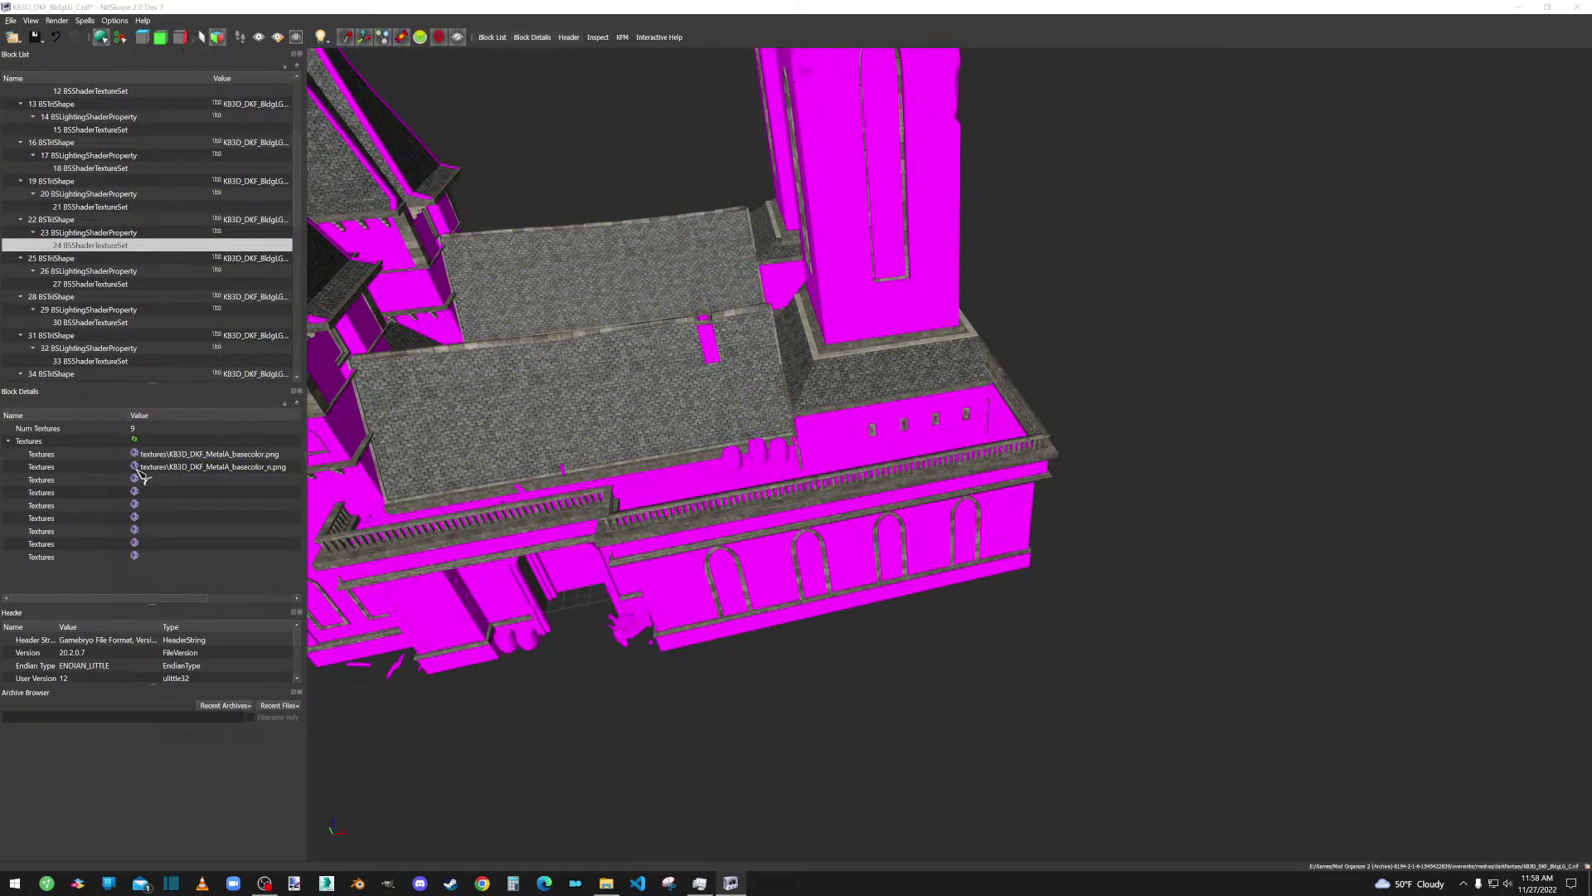
click(138, 469)
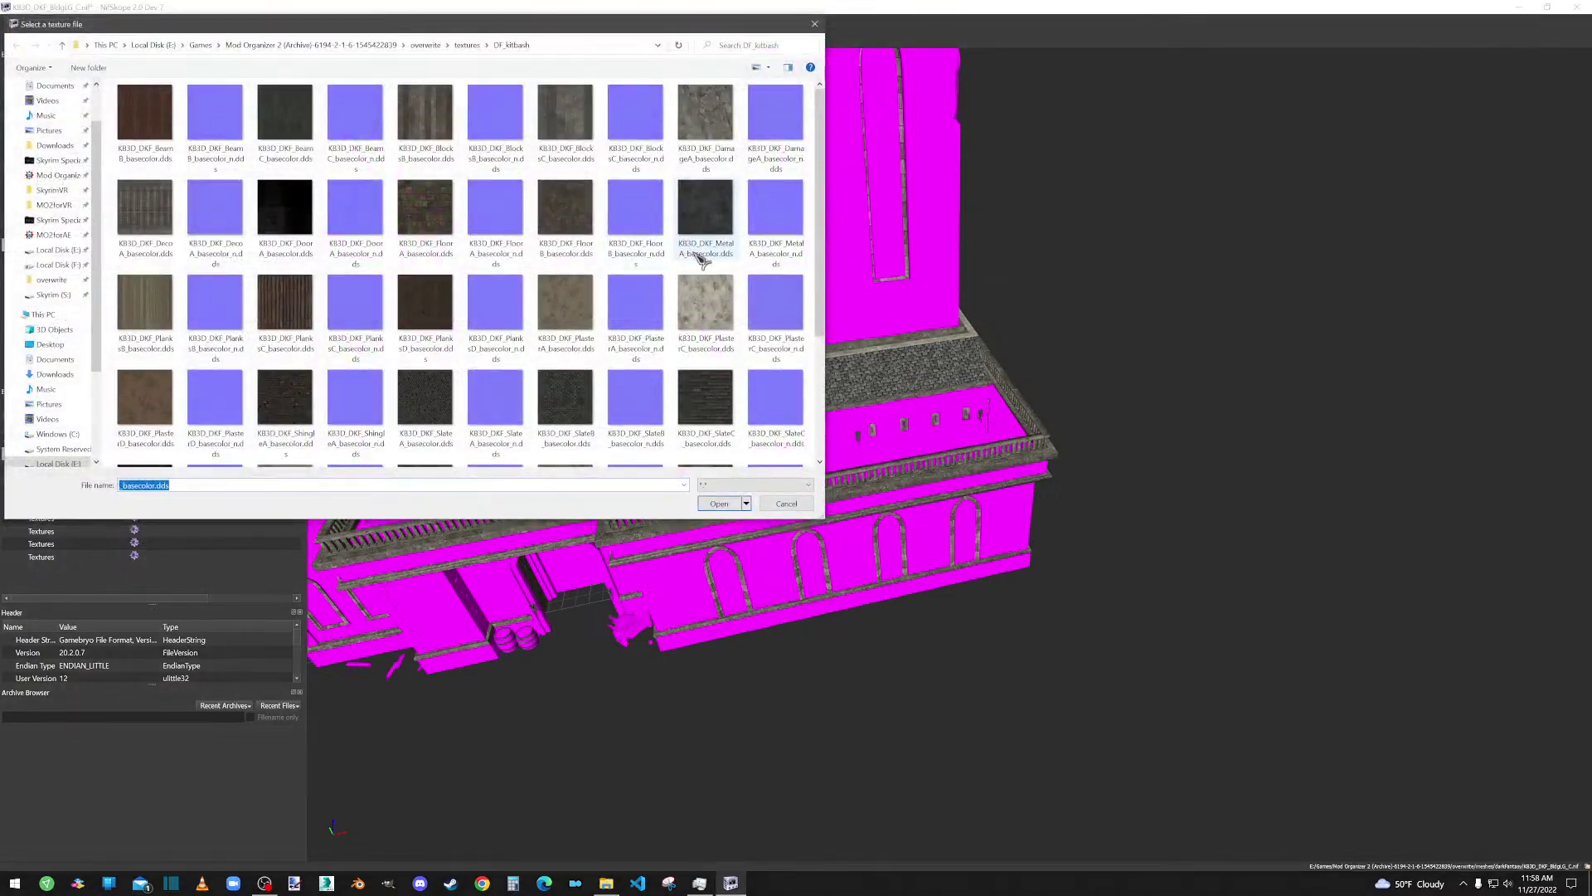
double_click(788, 210)
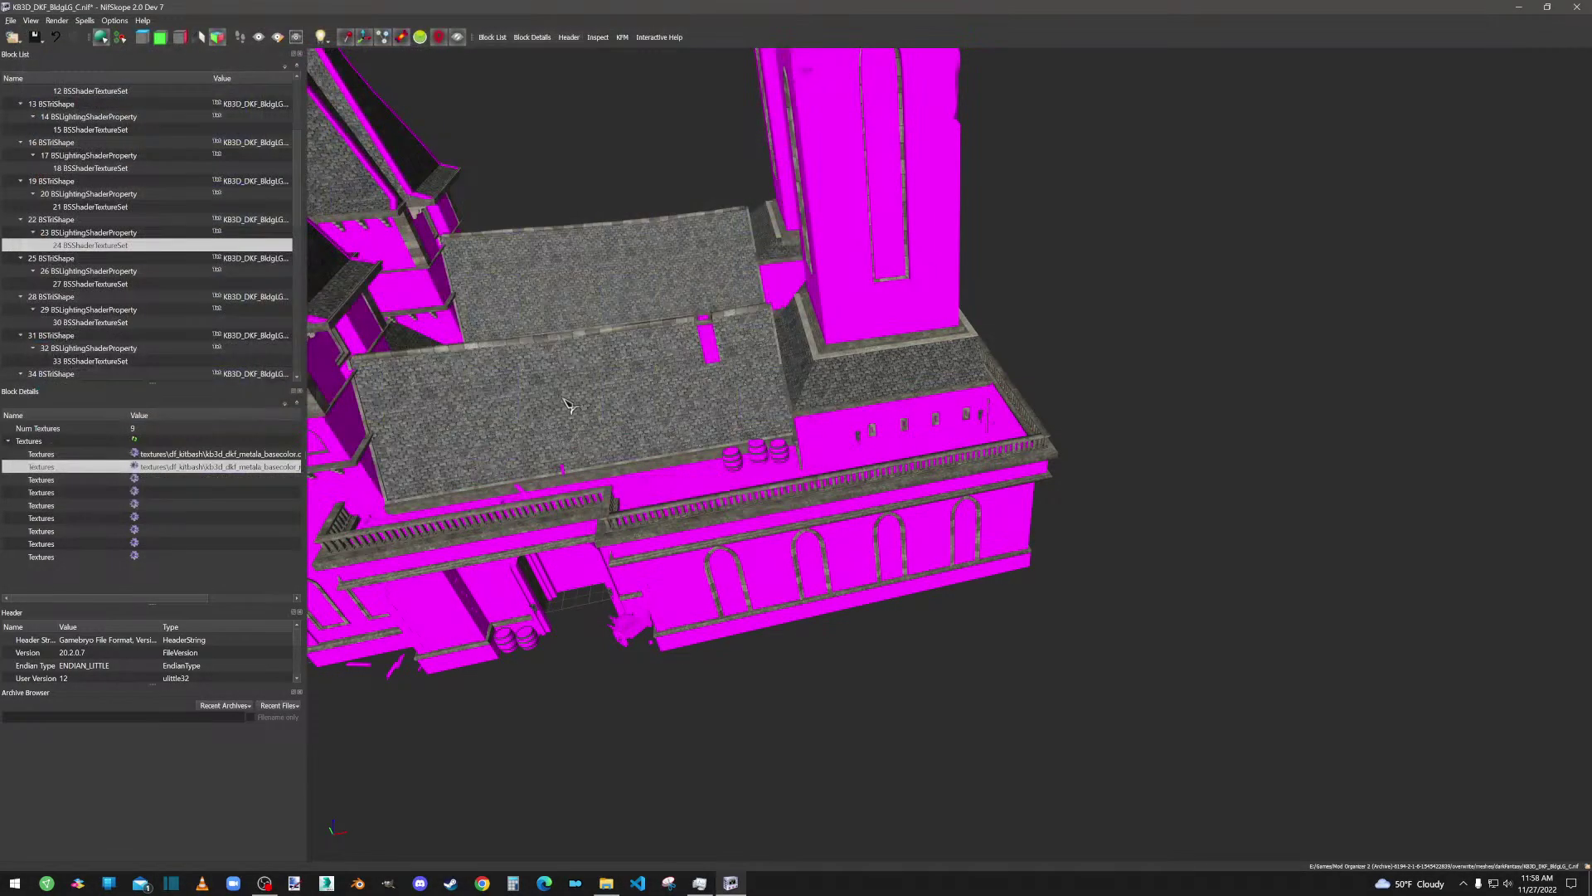
Step: Assign KB3D_DKF_PlanksD_basecolor.dds and KB3D_DKF_PlanksD_basecolor_n.dds to the first two texture slots of BSShaderTextureSet 27
drag(570, 406, 1036, 609)
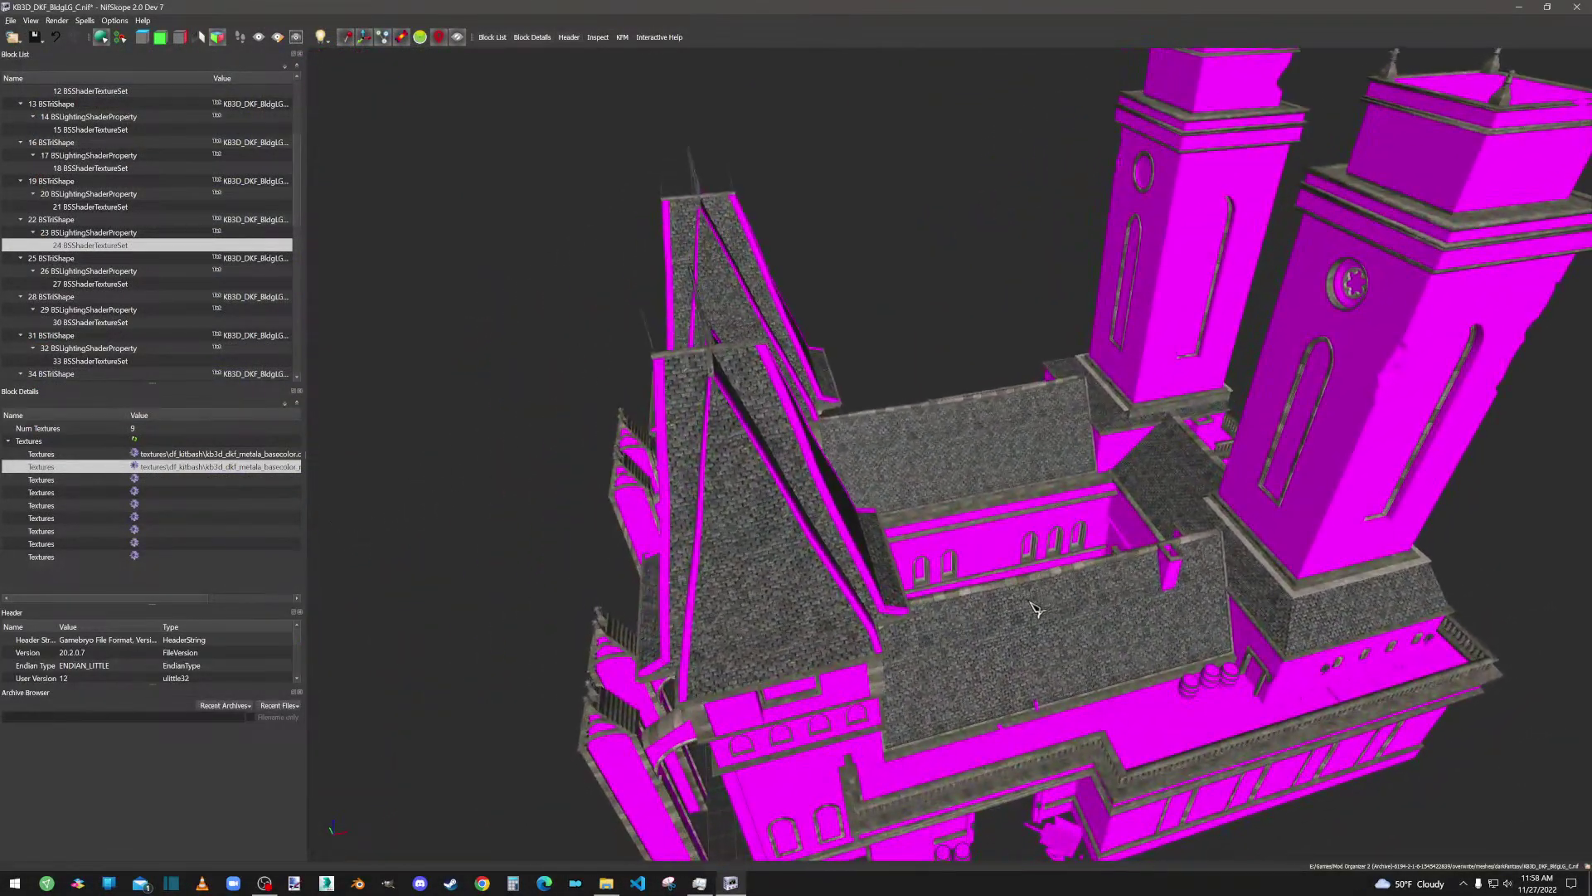
click(126, 284)
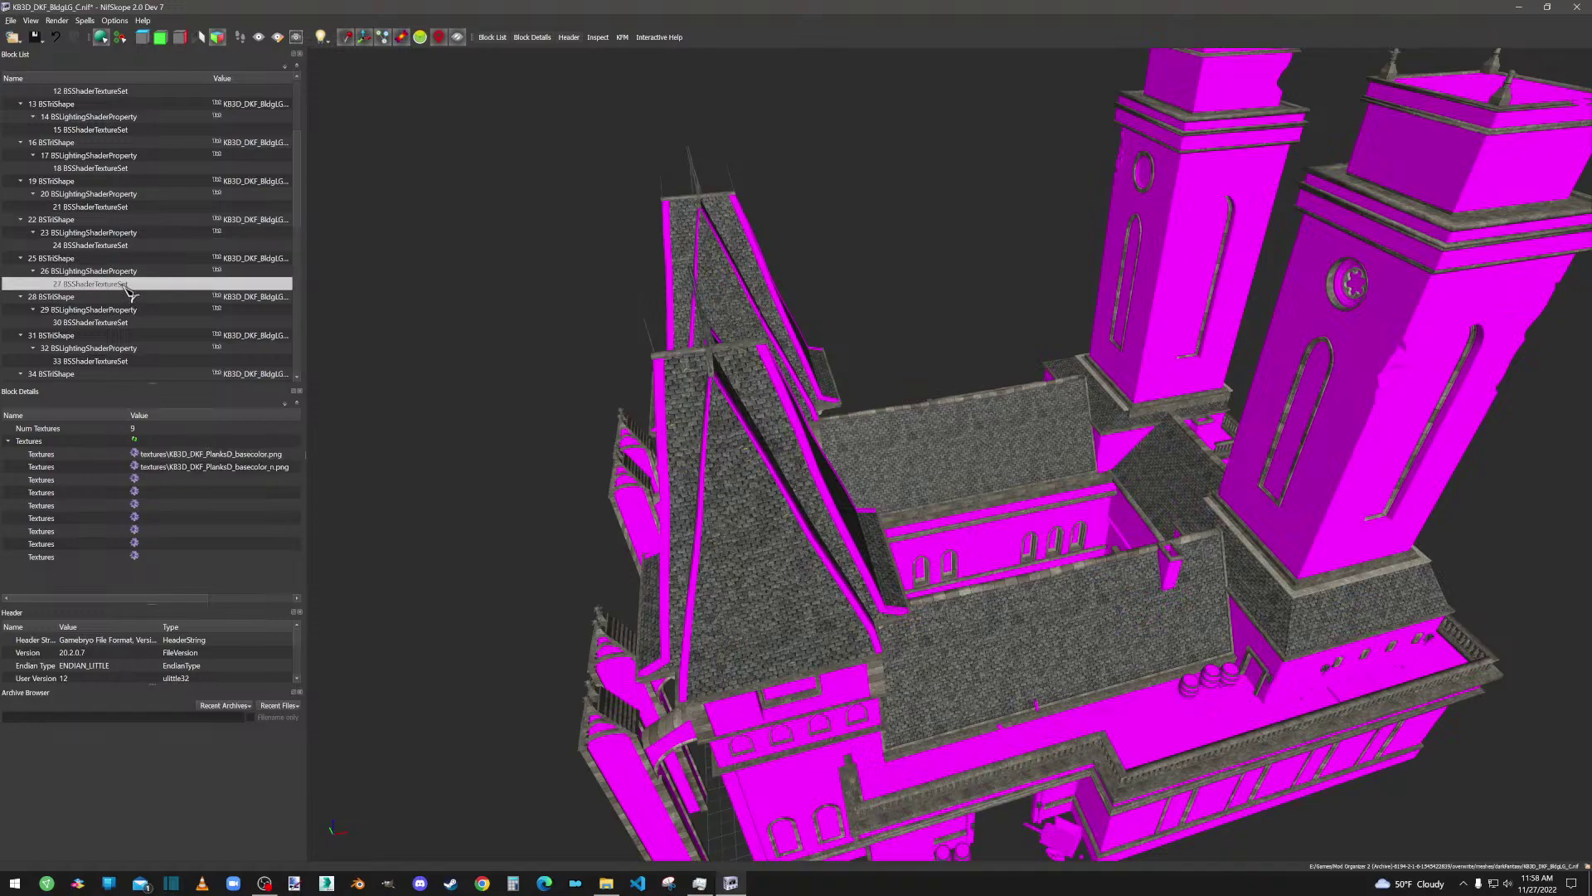
double_click(143, 463)
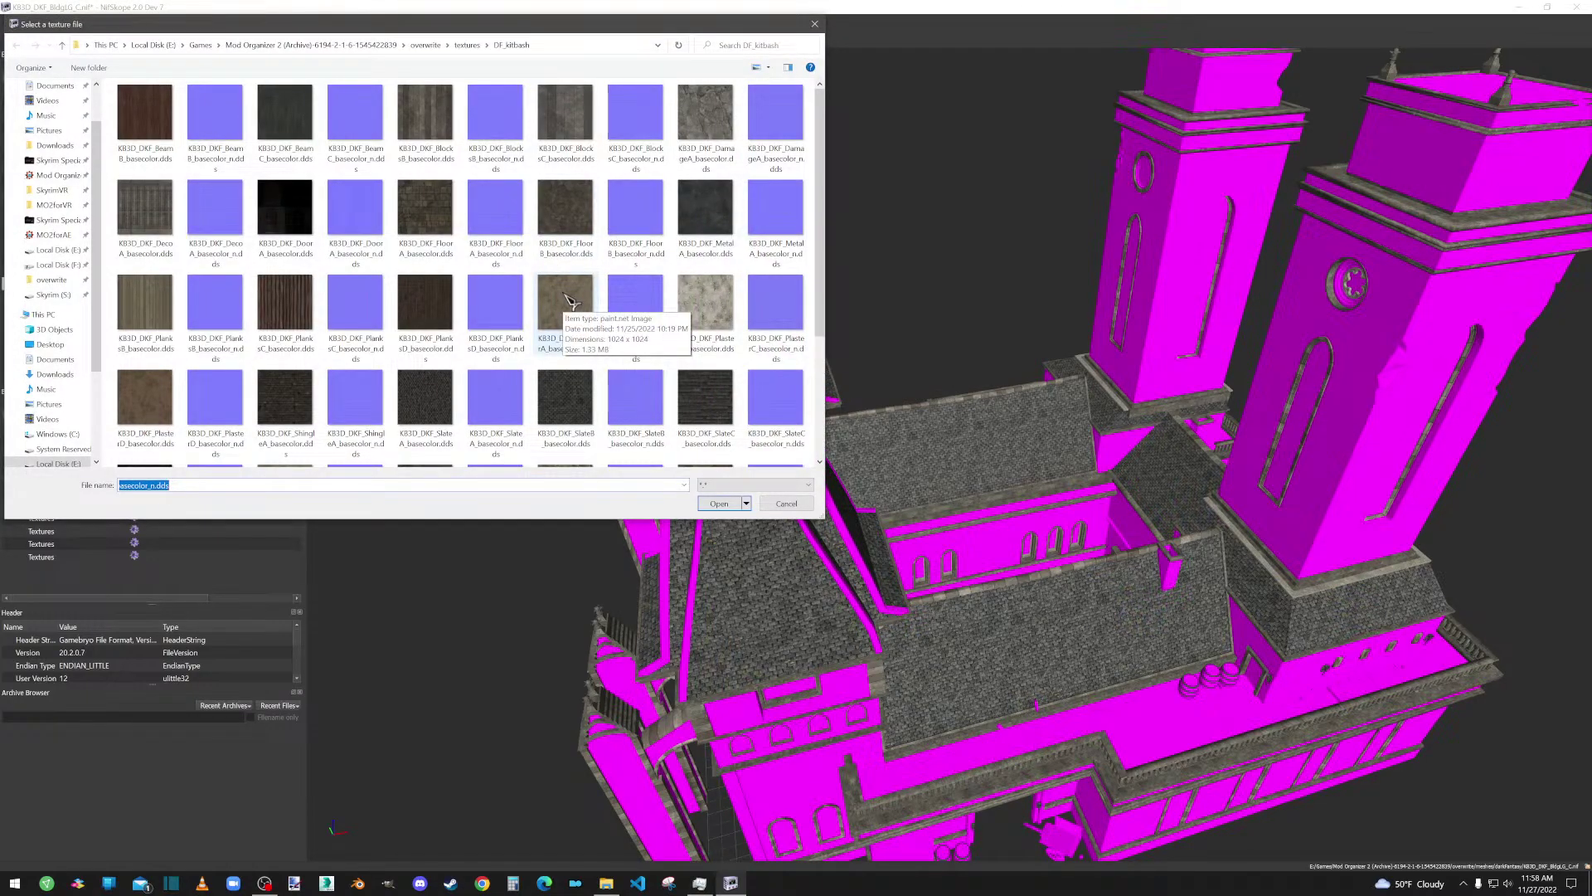
double_click(425, 301)
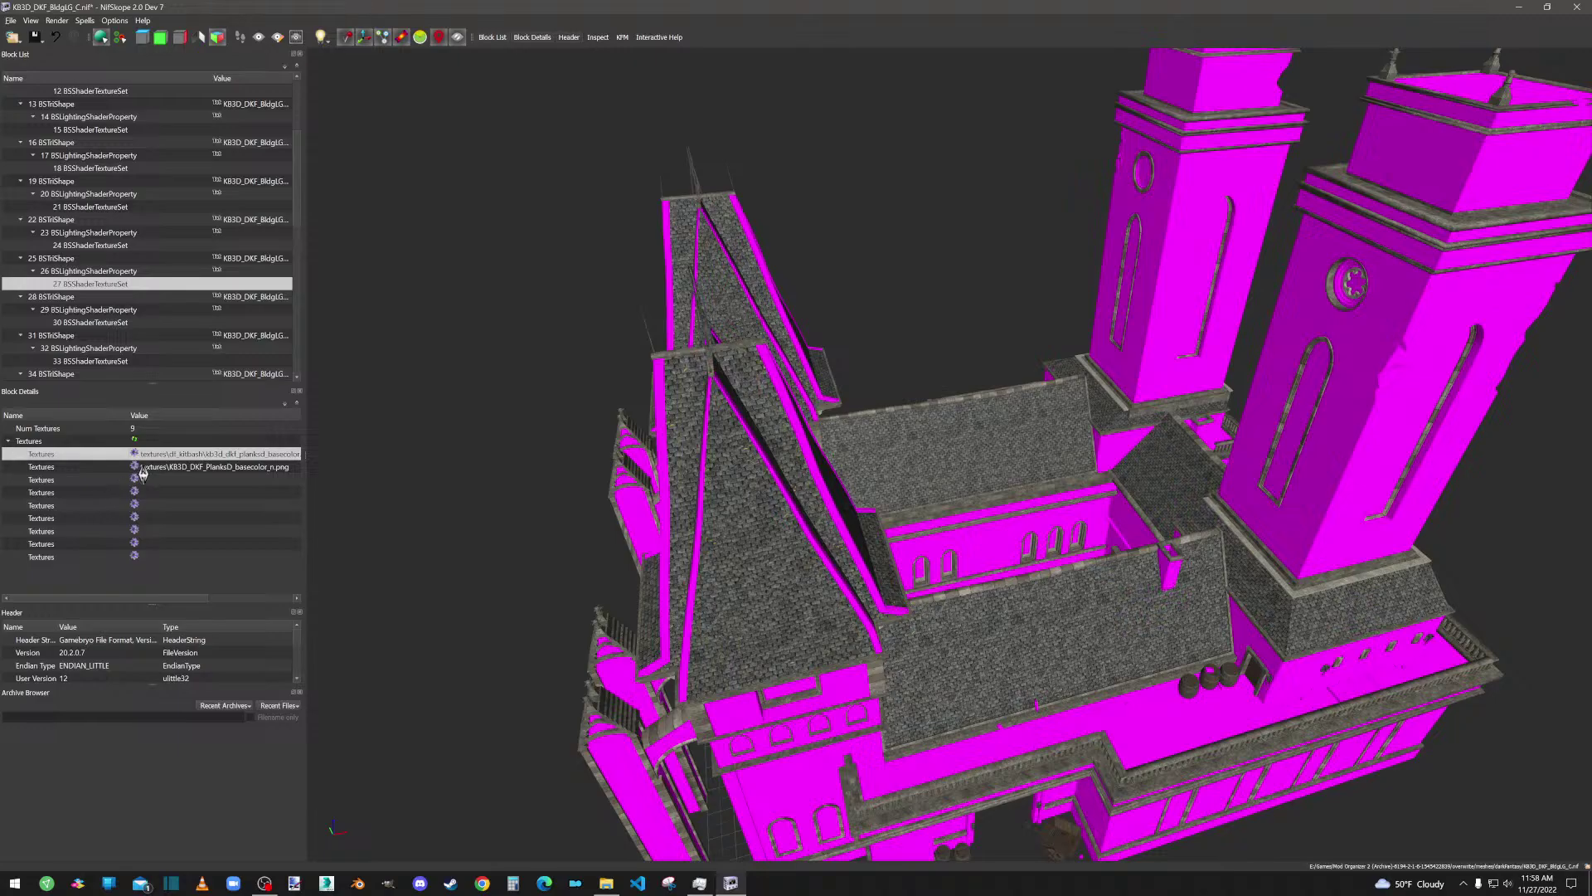
double_click(143, 471)
double_click(510, 303)
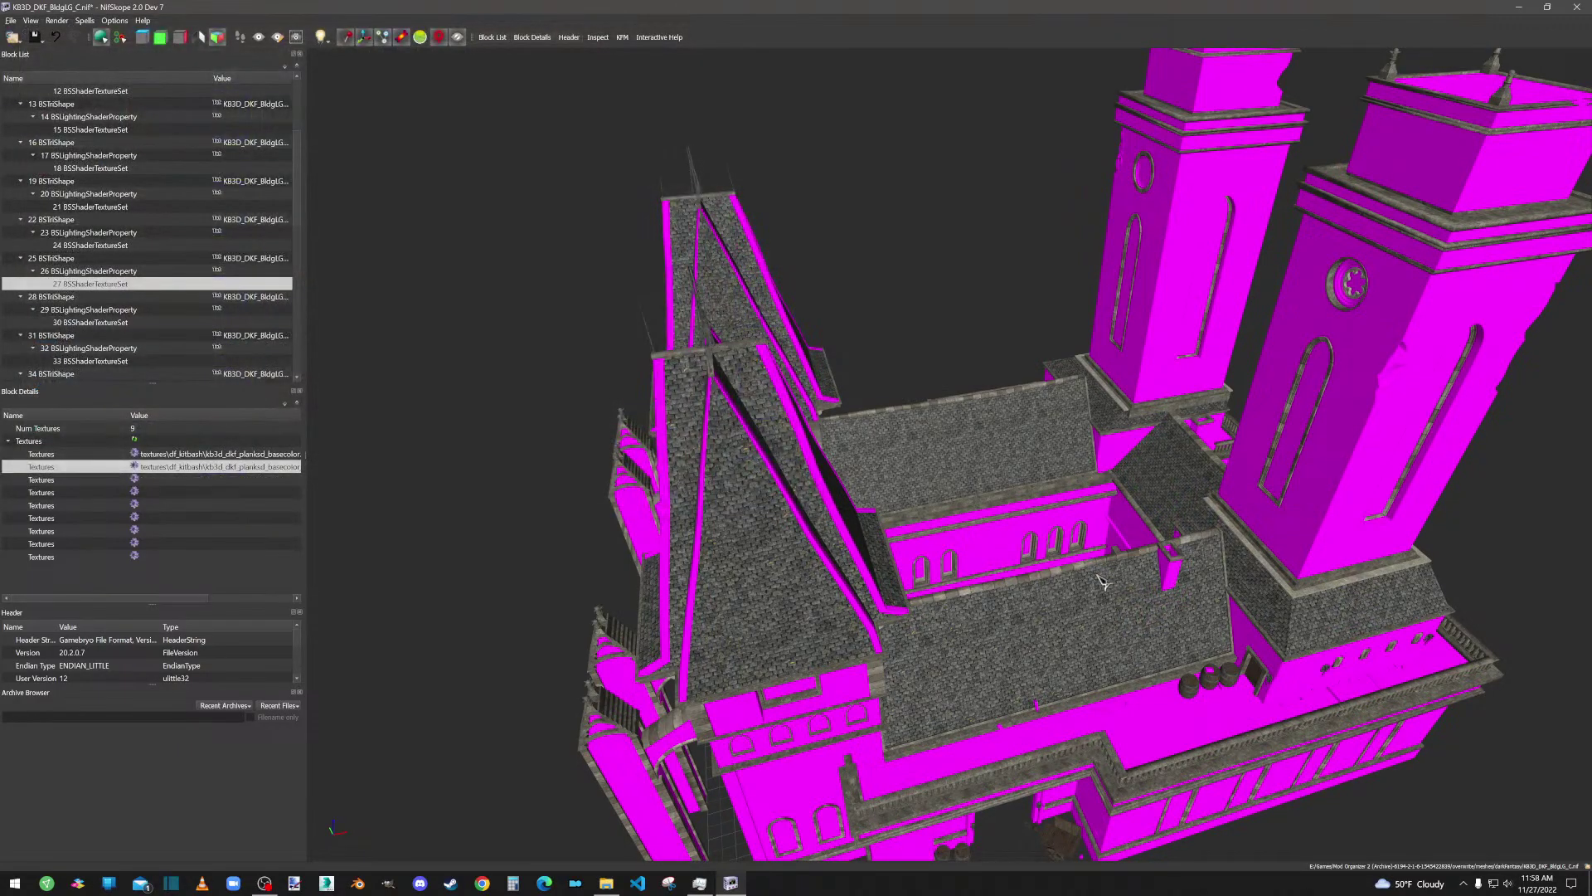
Step: Assign KB3D_DKF_FloorA_basecolor.dds and KB3D_DKF_FloorA_basecolor_n.dds to the first two texture slots of BSShaderTextureSet 30
scroll(1103, 581, up, 10)
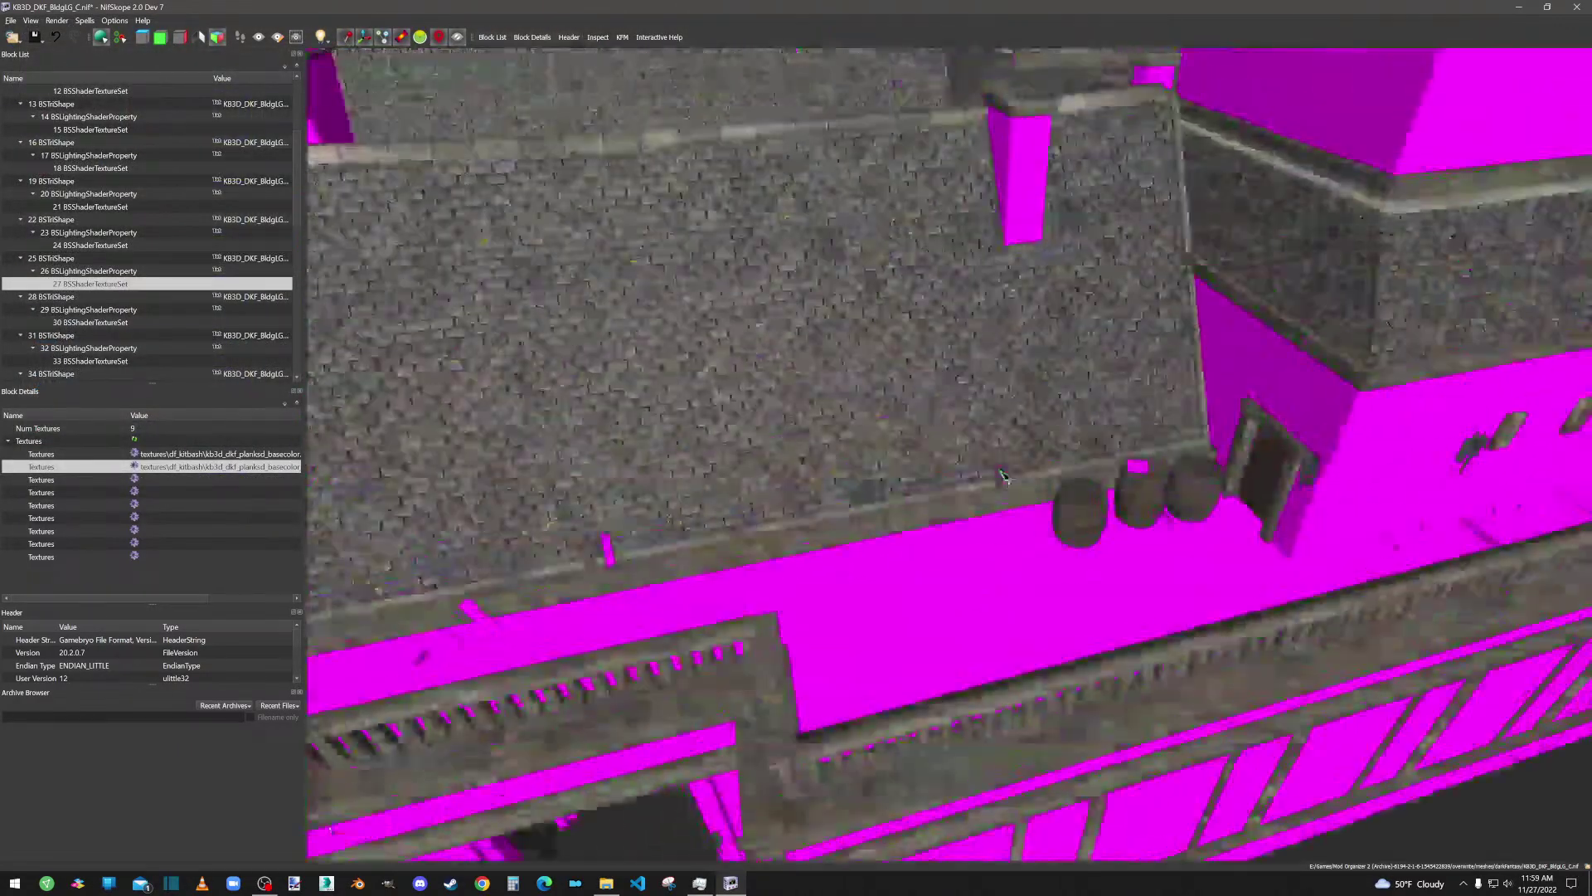
scroll(1003, 477, up, 8)
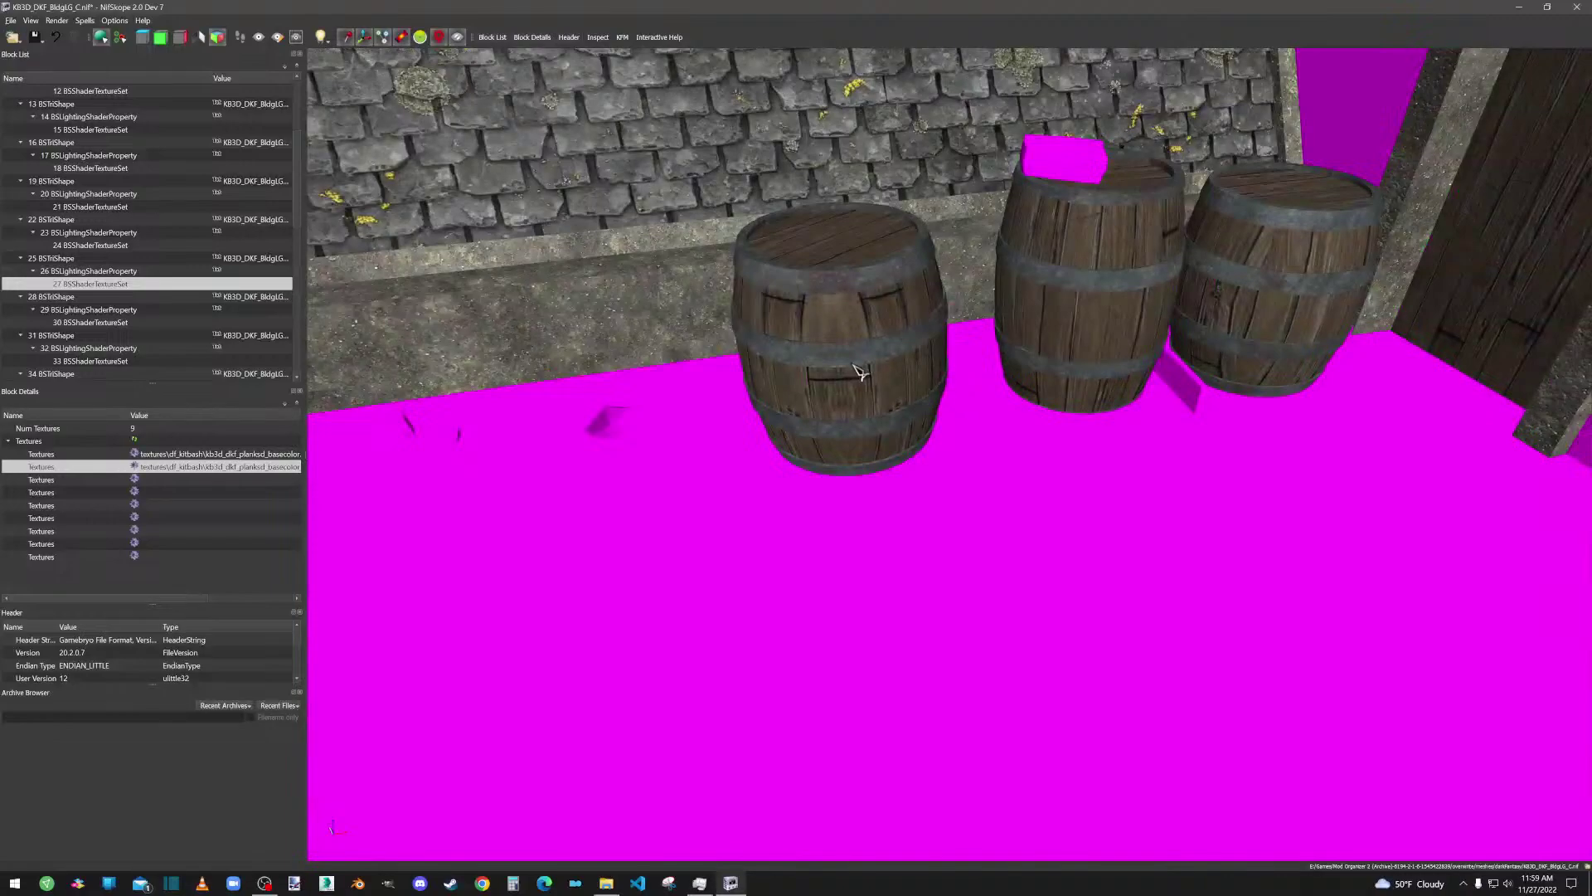
scroll(1462, 346, down, 2)
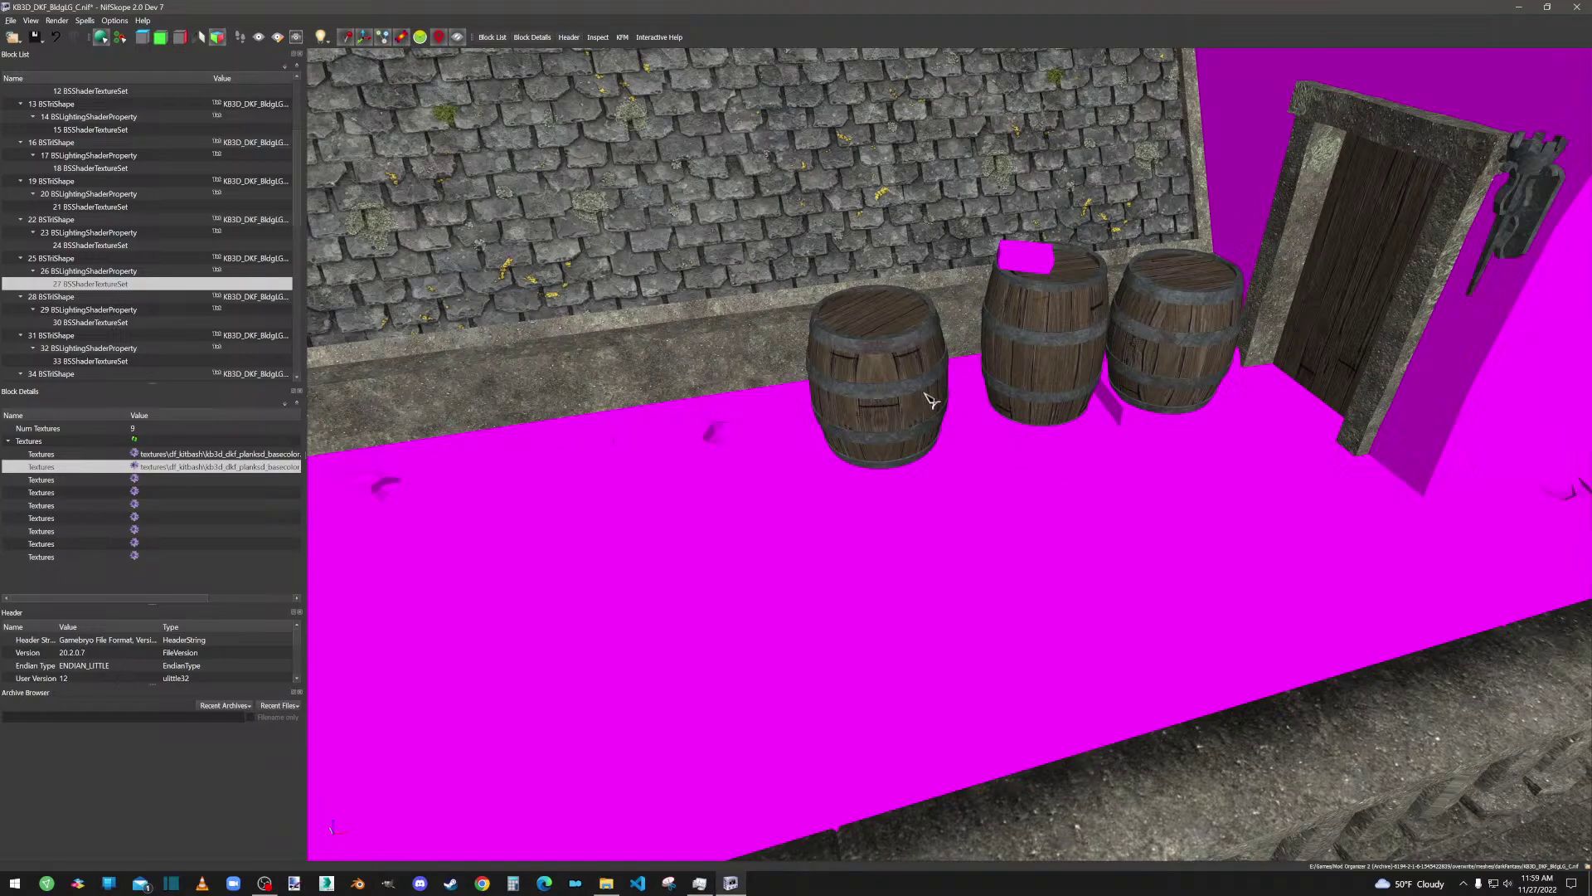
scroll(931, 402, down, 3)
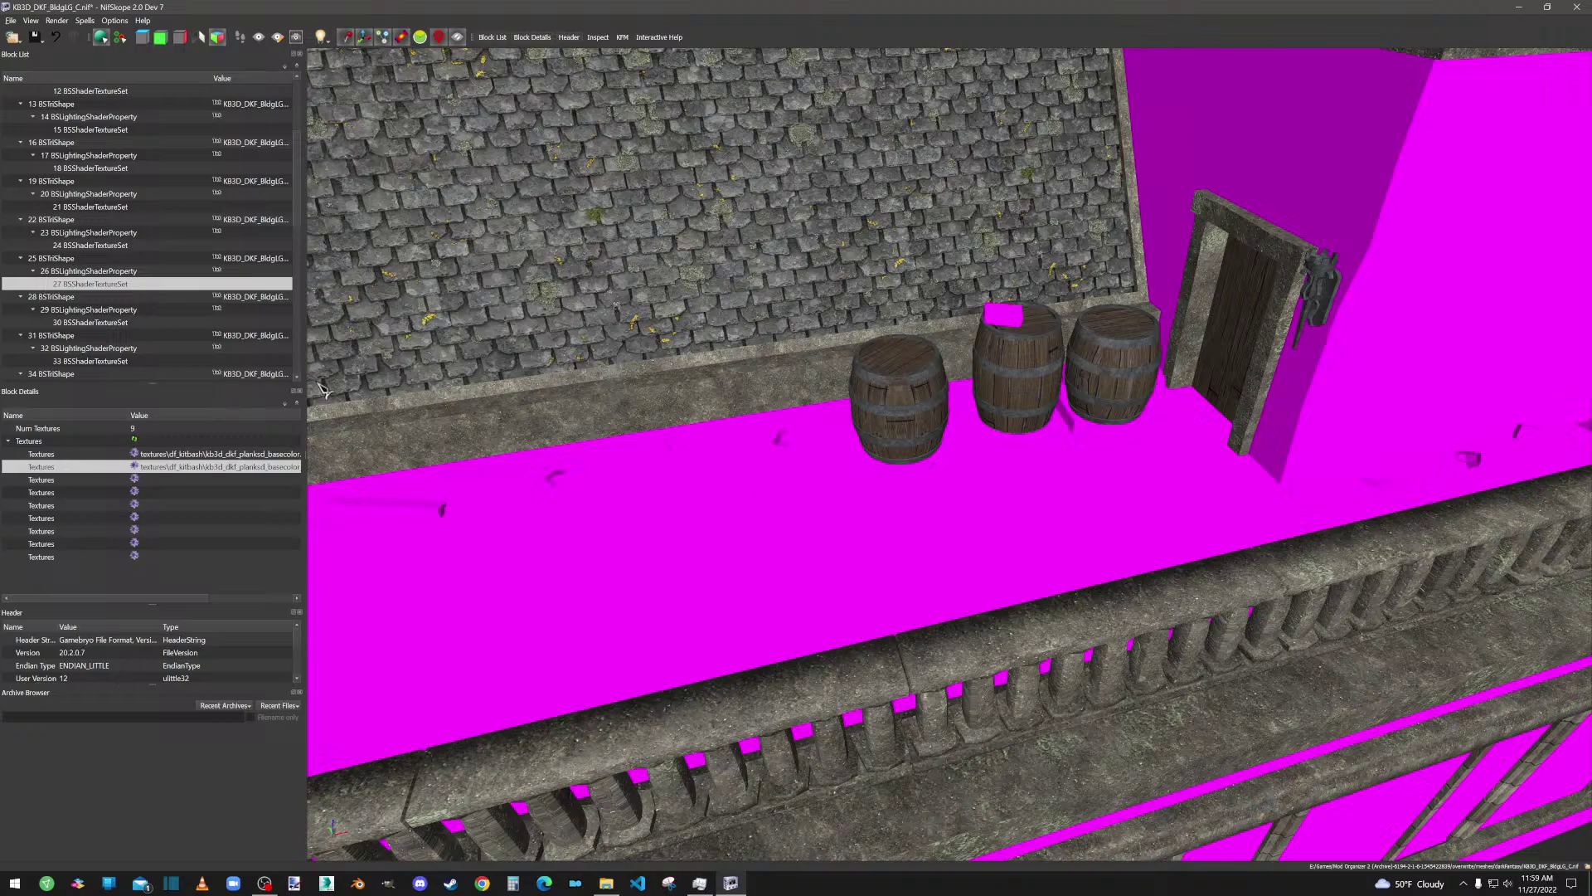
click(105, 323)
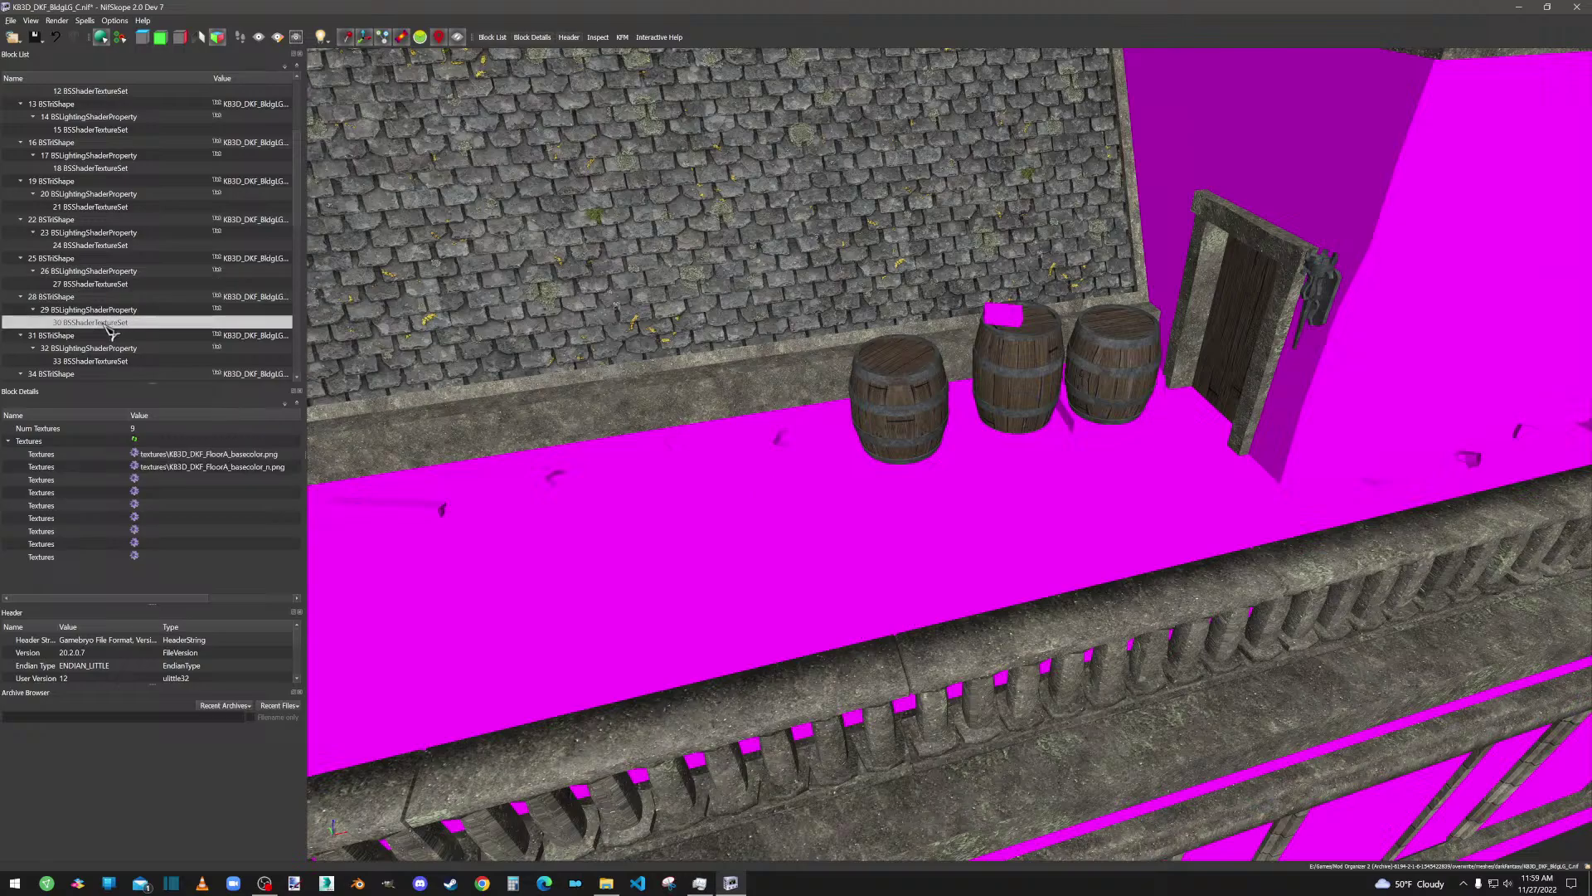
click(136, 454)
double_click(416, 230)
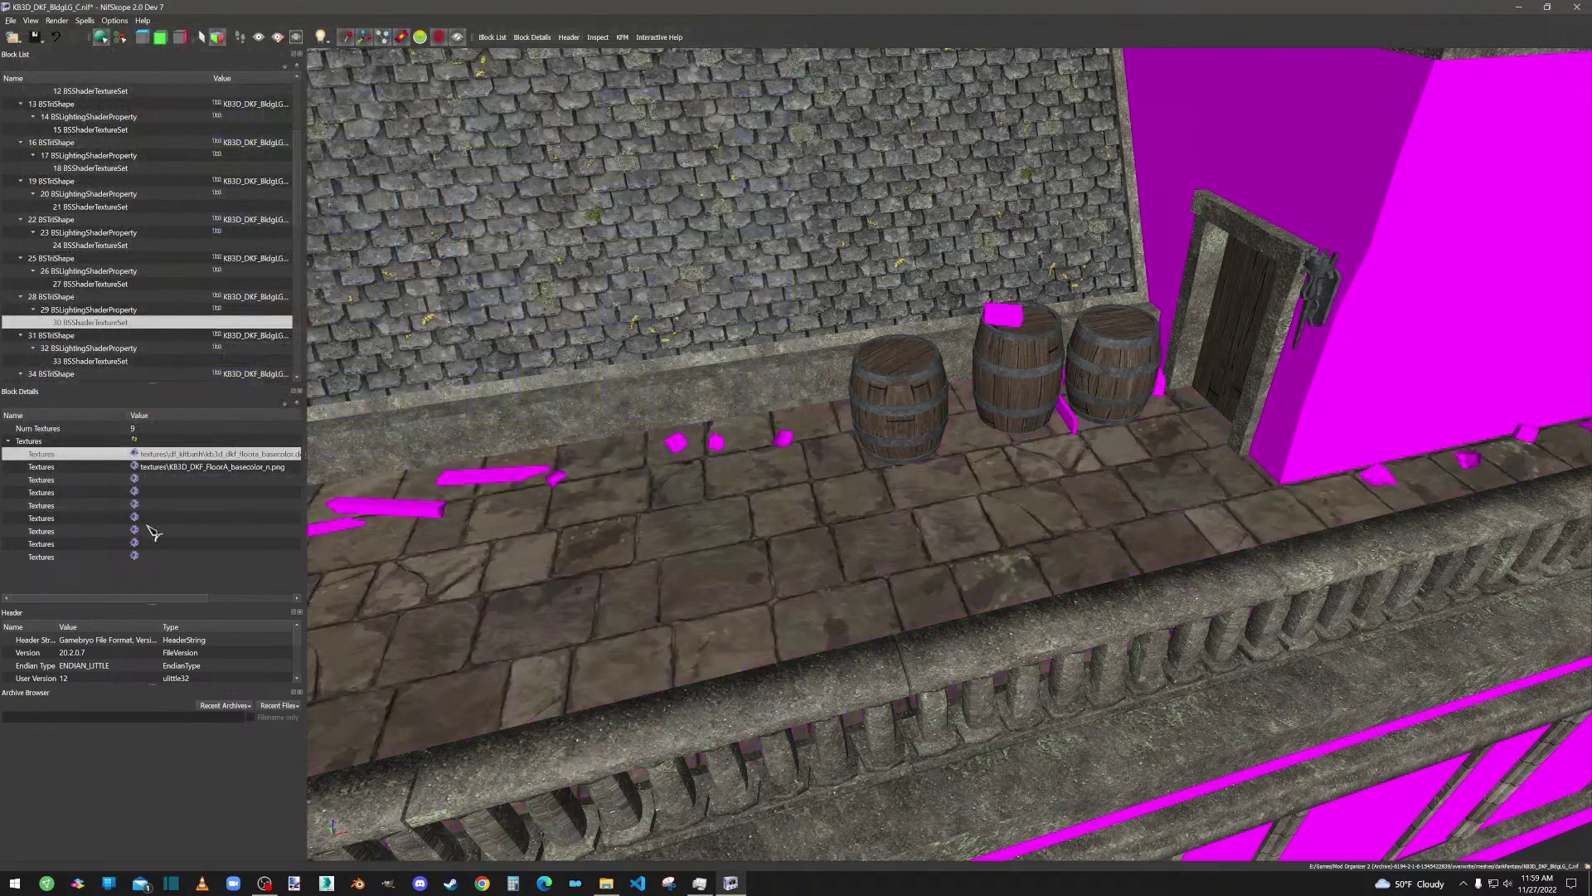
click(135, 467)
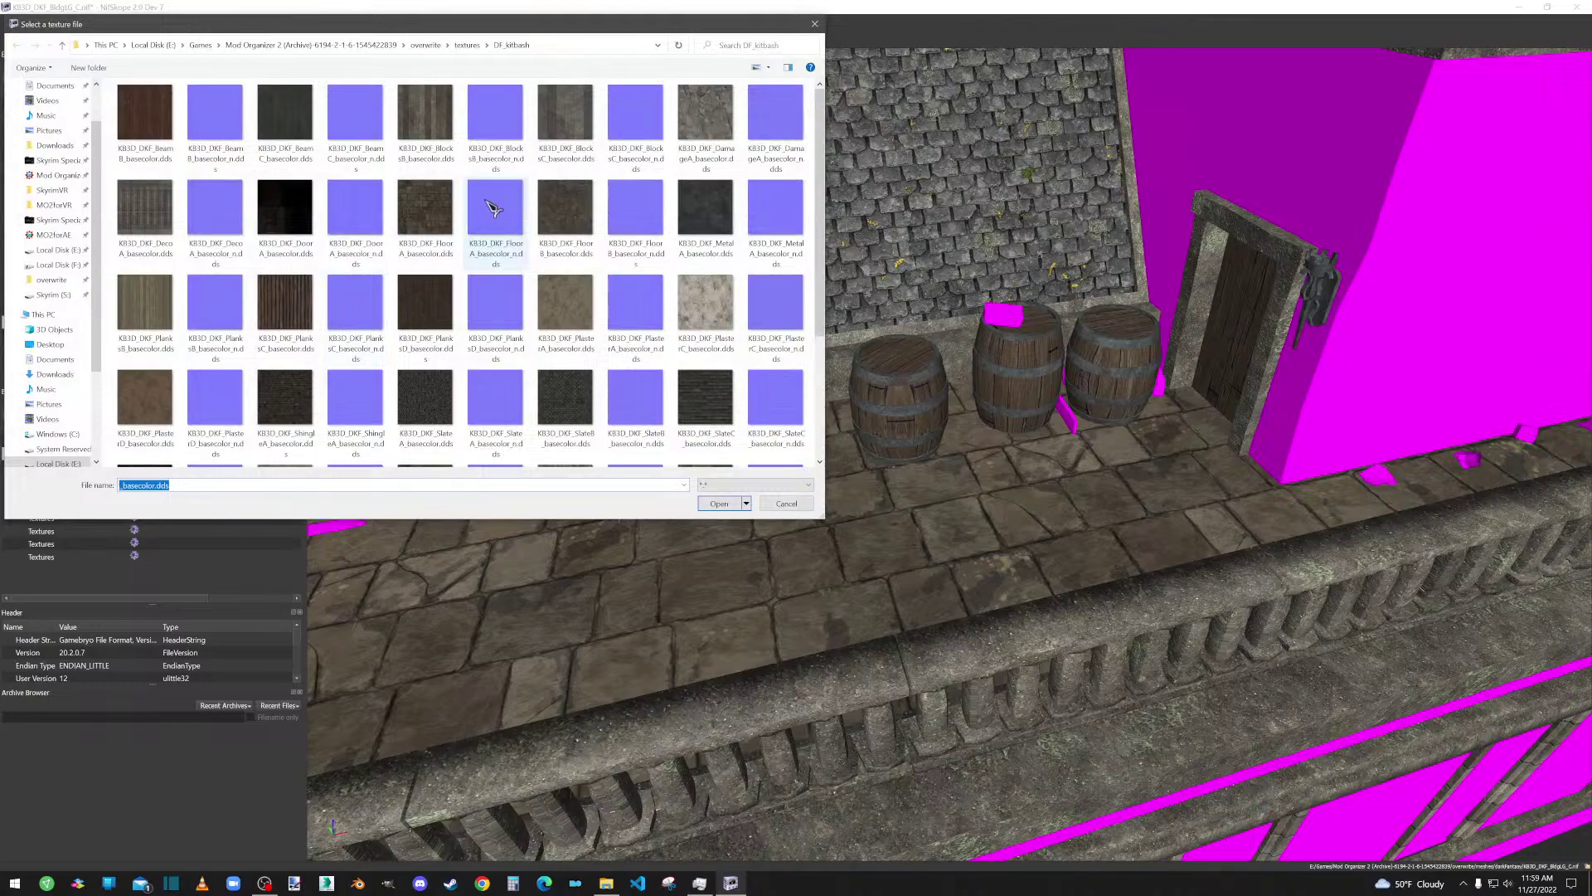
double_click(494, 208)
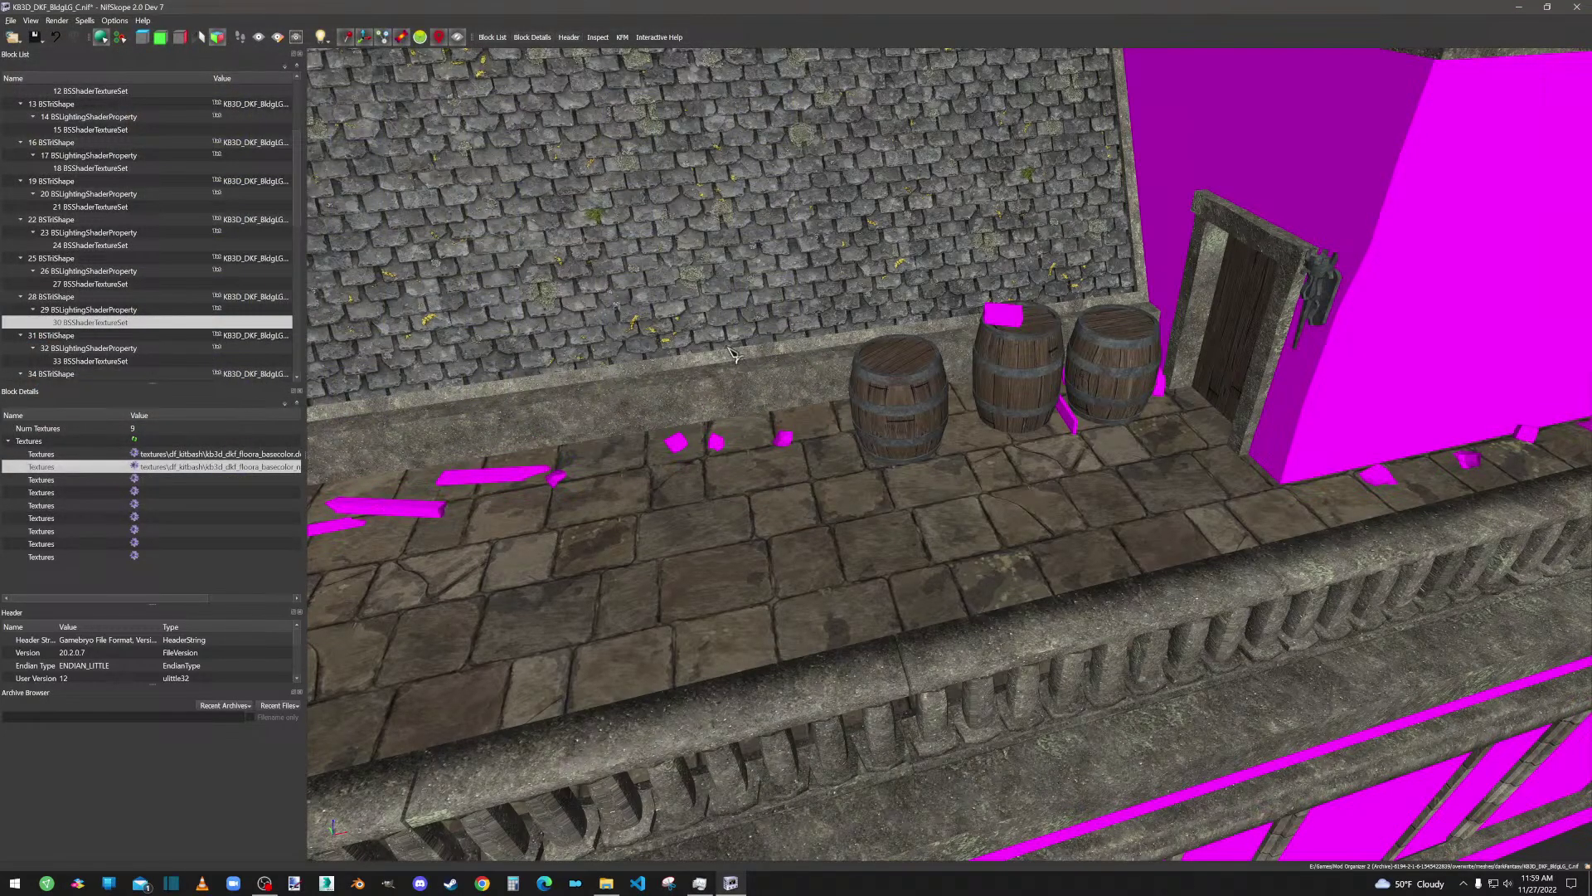
Step: Assign KB3D_DKF_DecoA_basecolor.dds and KB3D_DKF_DecoA_basecolor_n.dds to the first two texture slots of BSShaderTextureSet 33
scroll(751, 441, down, 5)
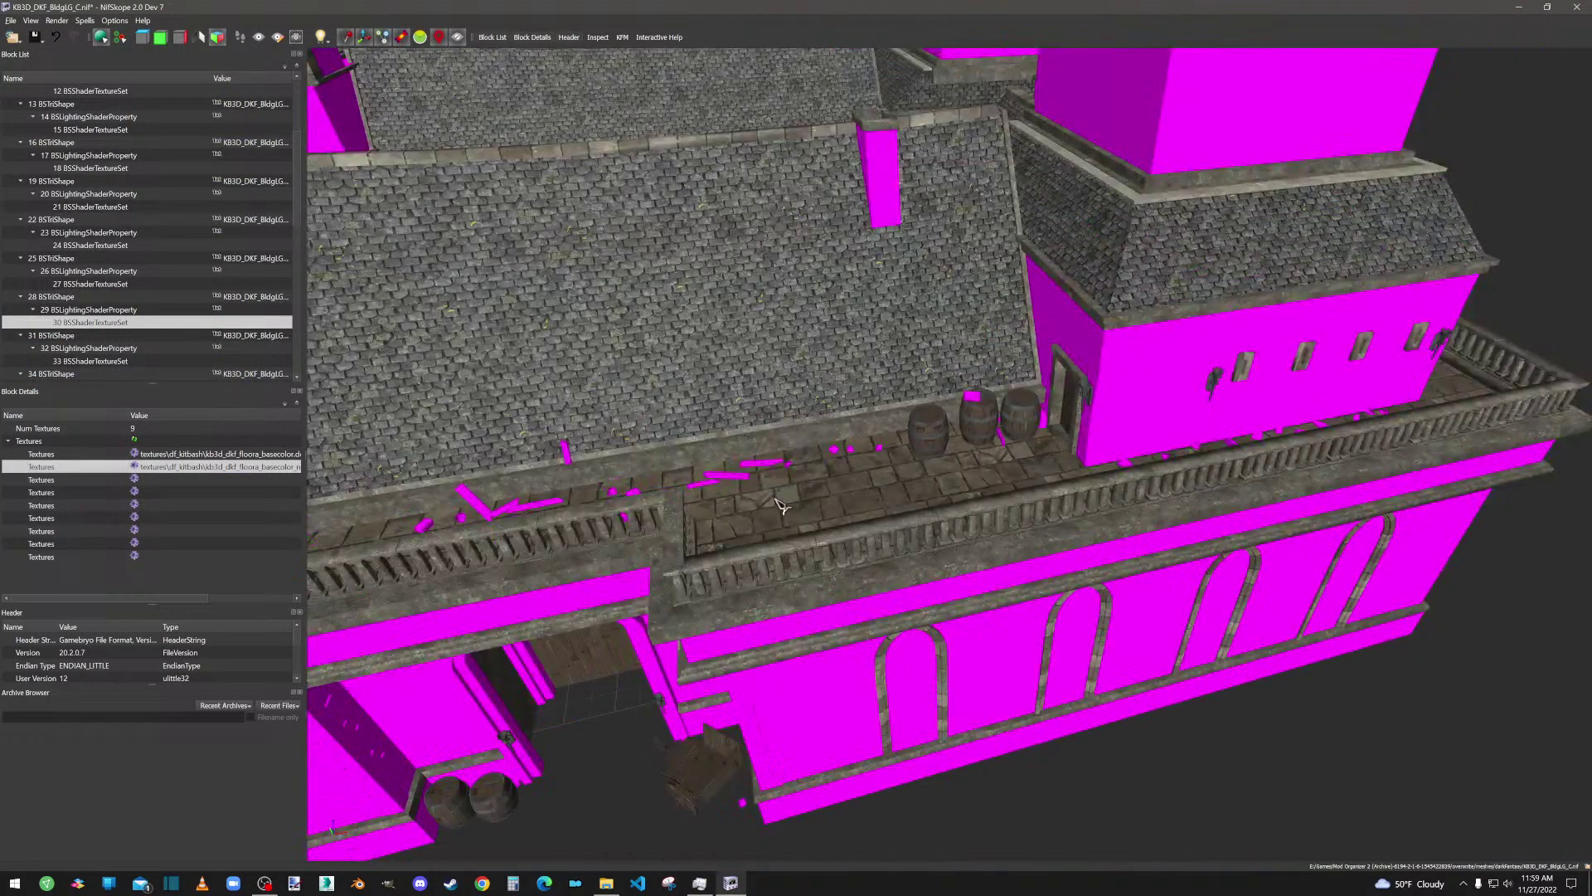
click(120, 363)
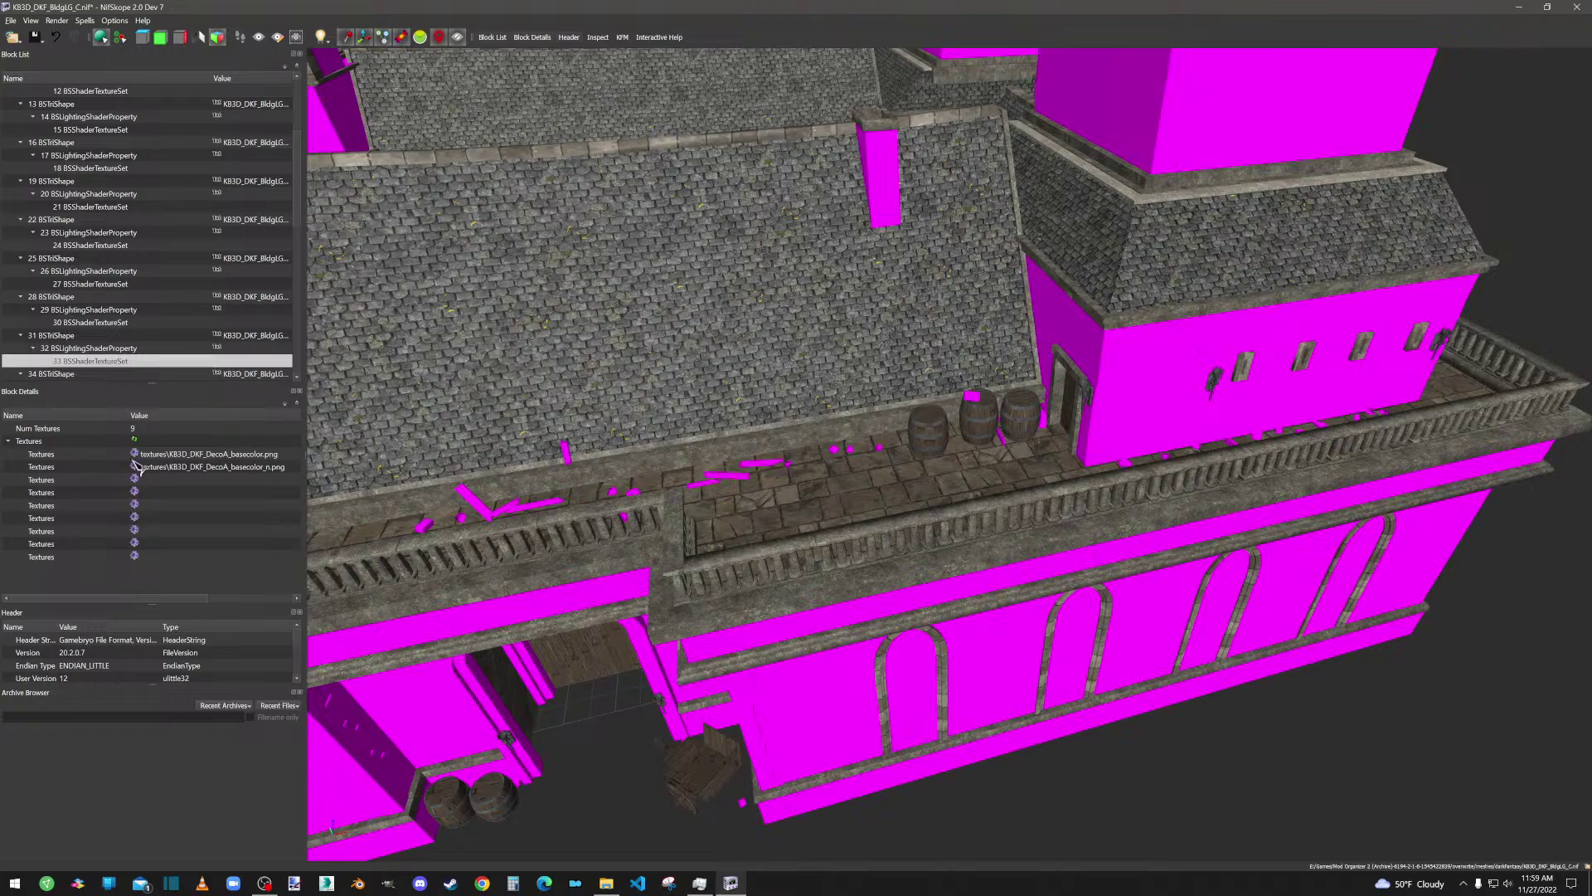
click(135, 455)
key(Return)
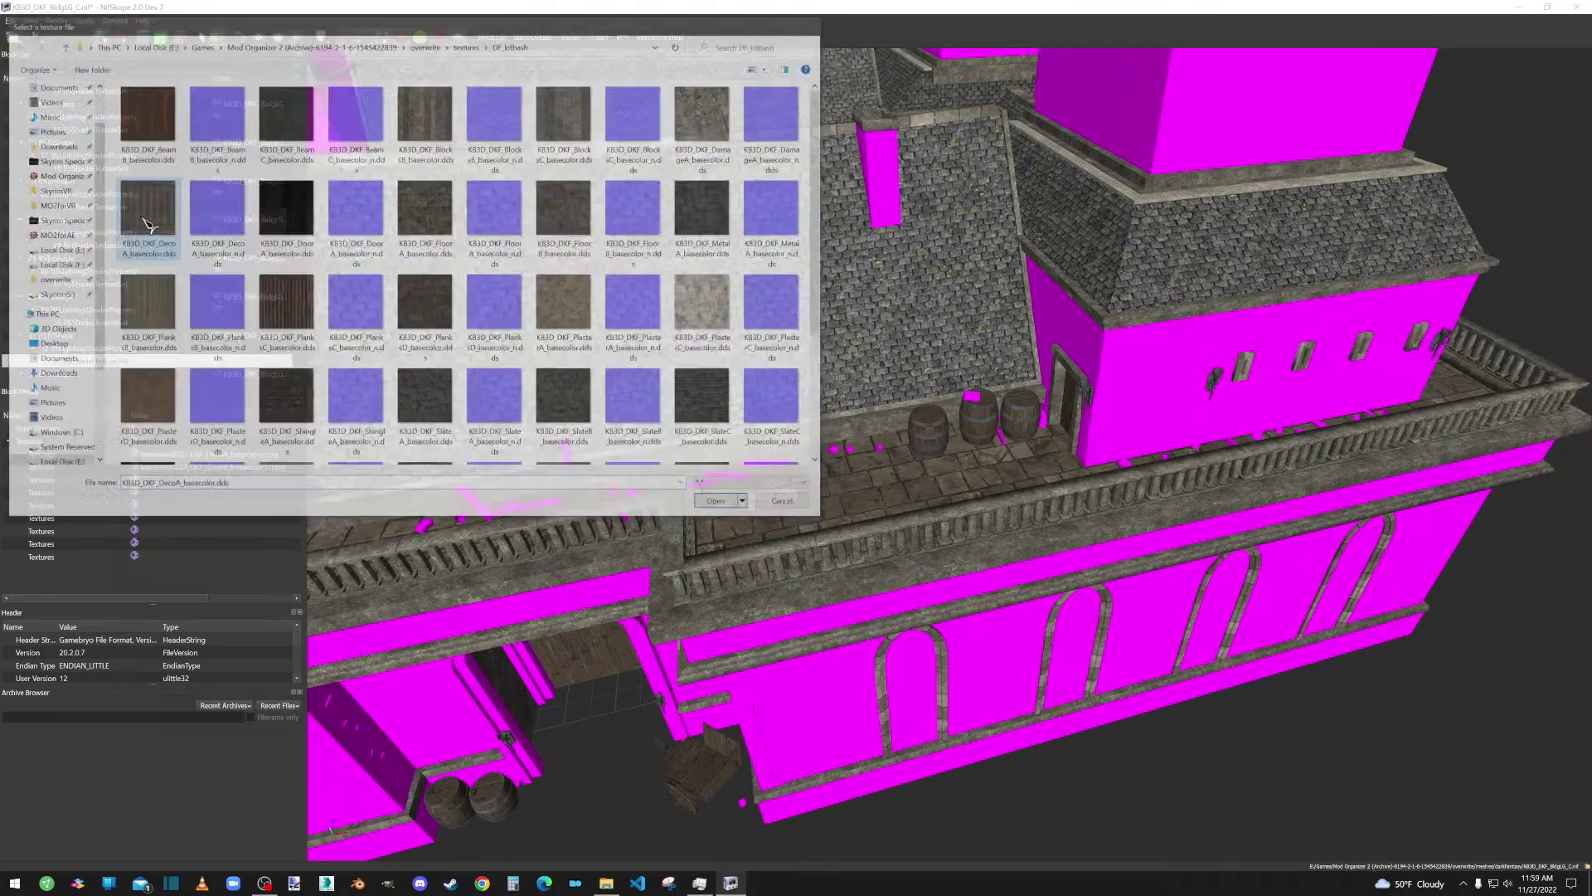
click(141, 466)
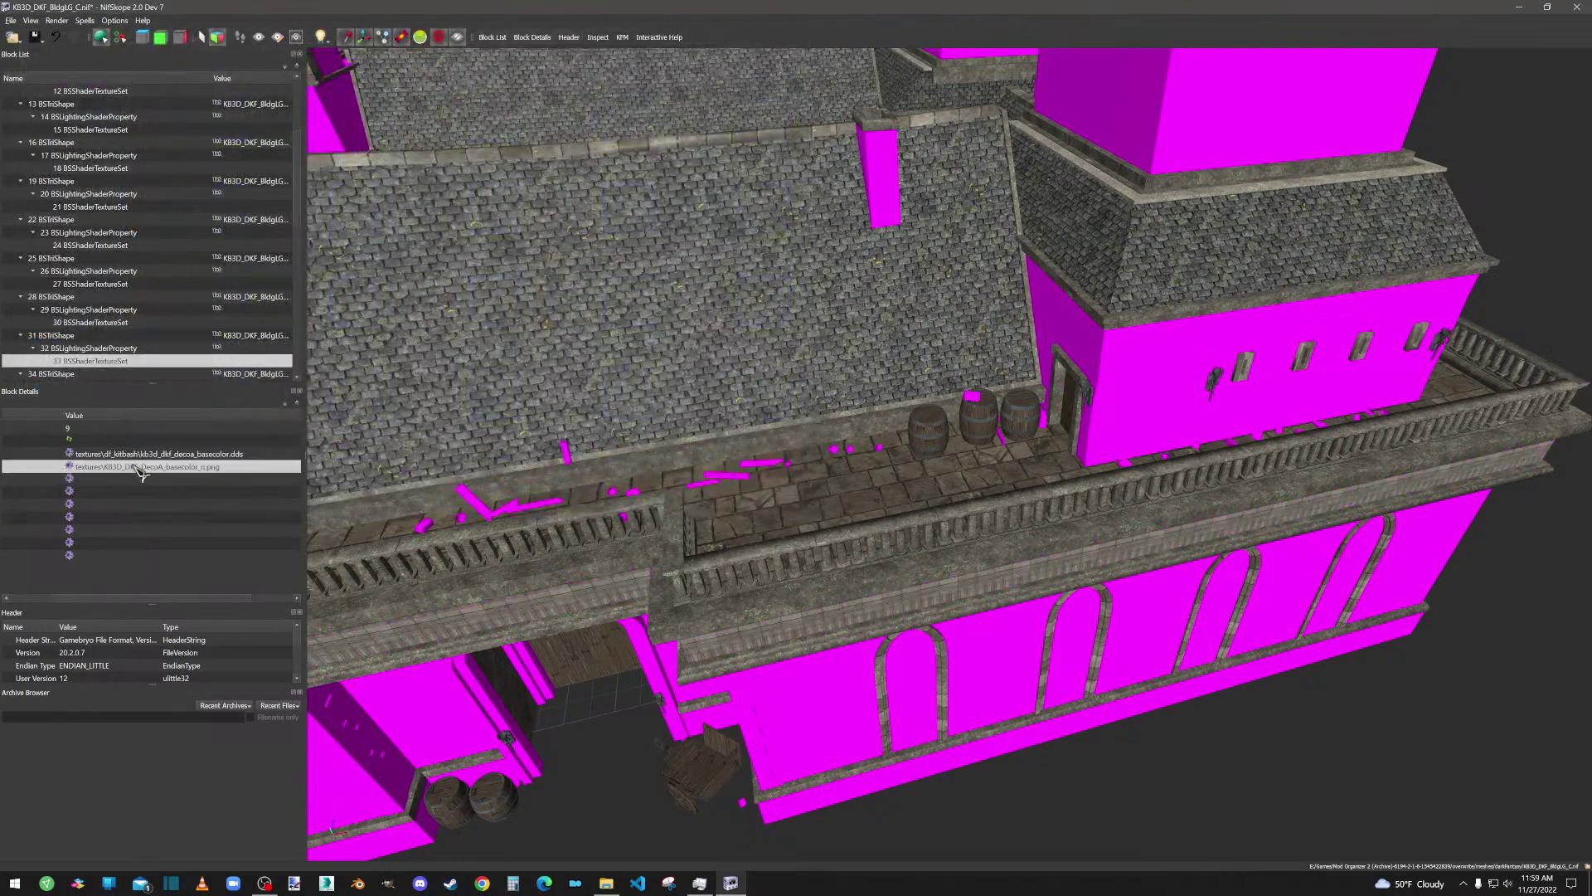
click(69, 467)
double_click(214, 223)
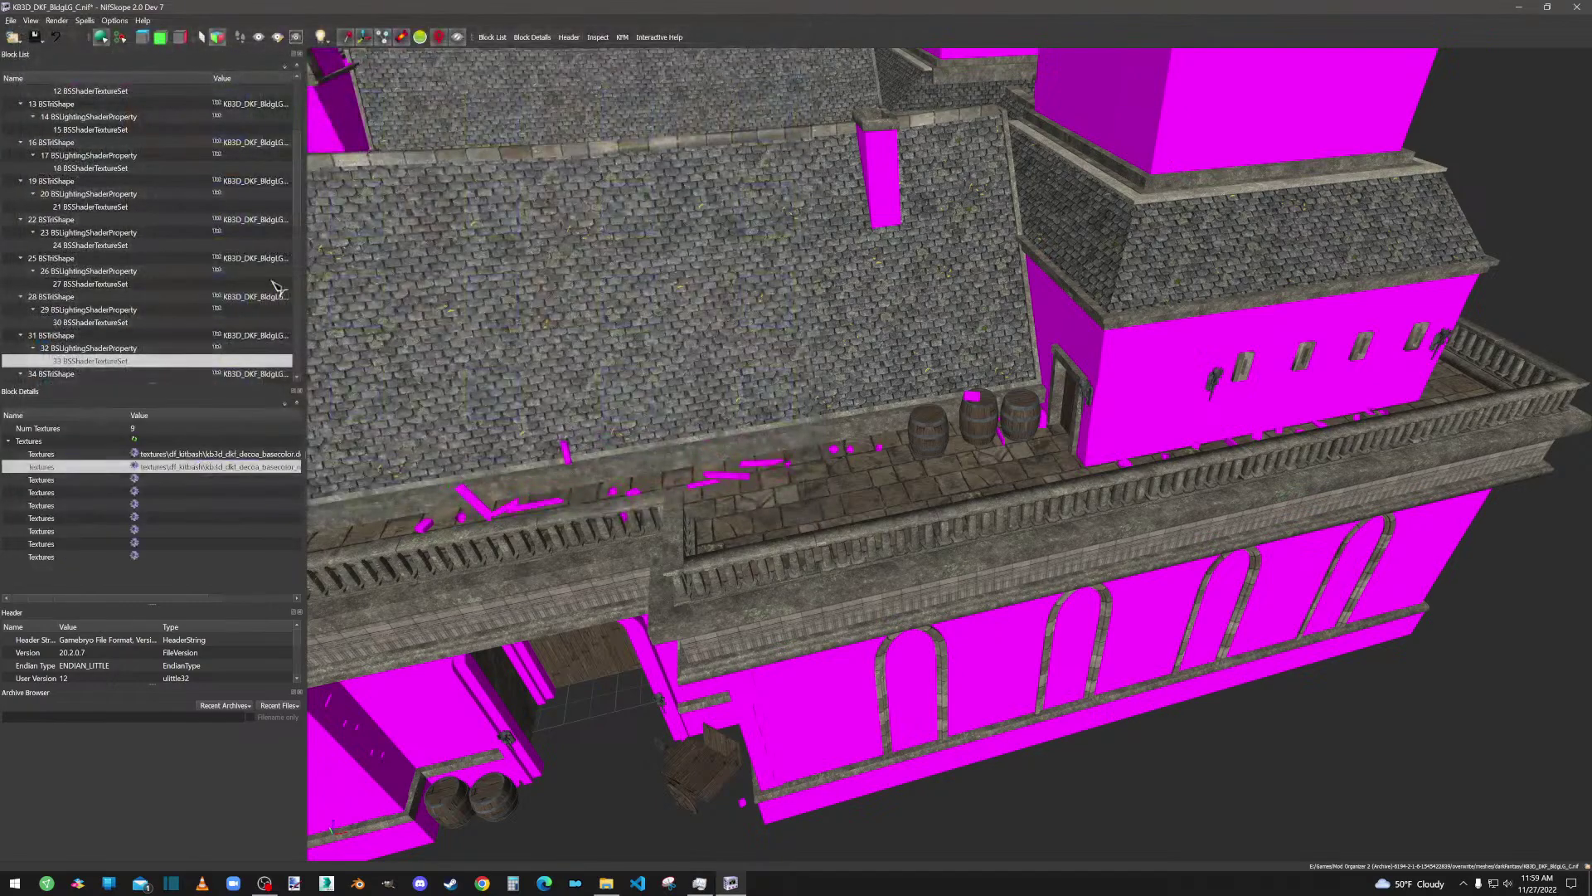
Step: Assign KB3D_DKF_WallB_basecolor.dds and KB3D_DKF_WallB_basecolor_n.dds to the first two texture slots of BSShaderTextureSet 36
scroll(654, 609, down, 2)
middle_drag(616, 638, 837, 558)
scroll(836, 558, down, 3)
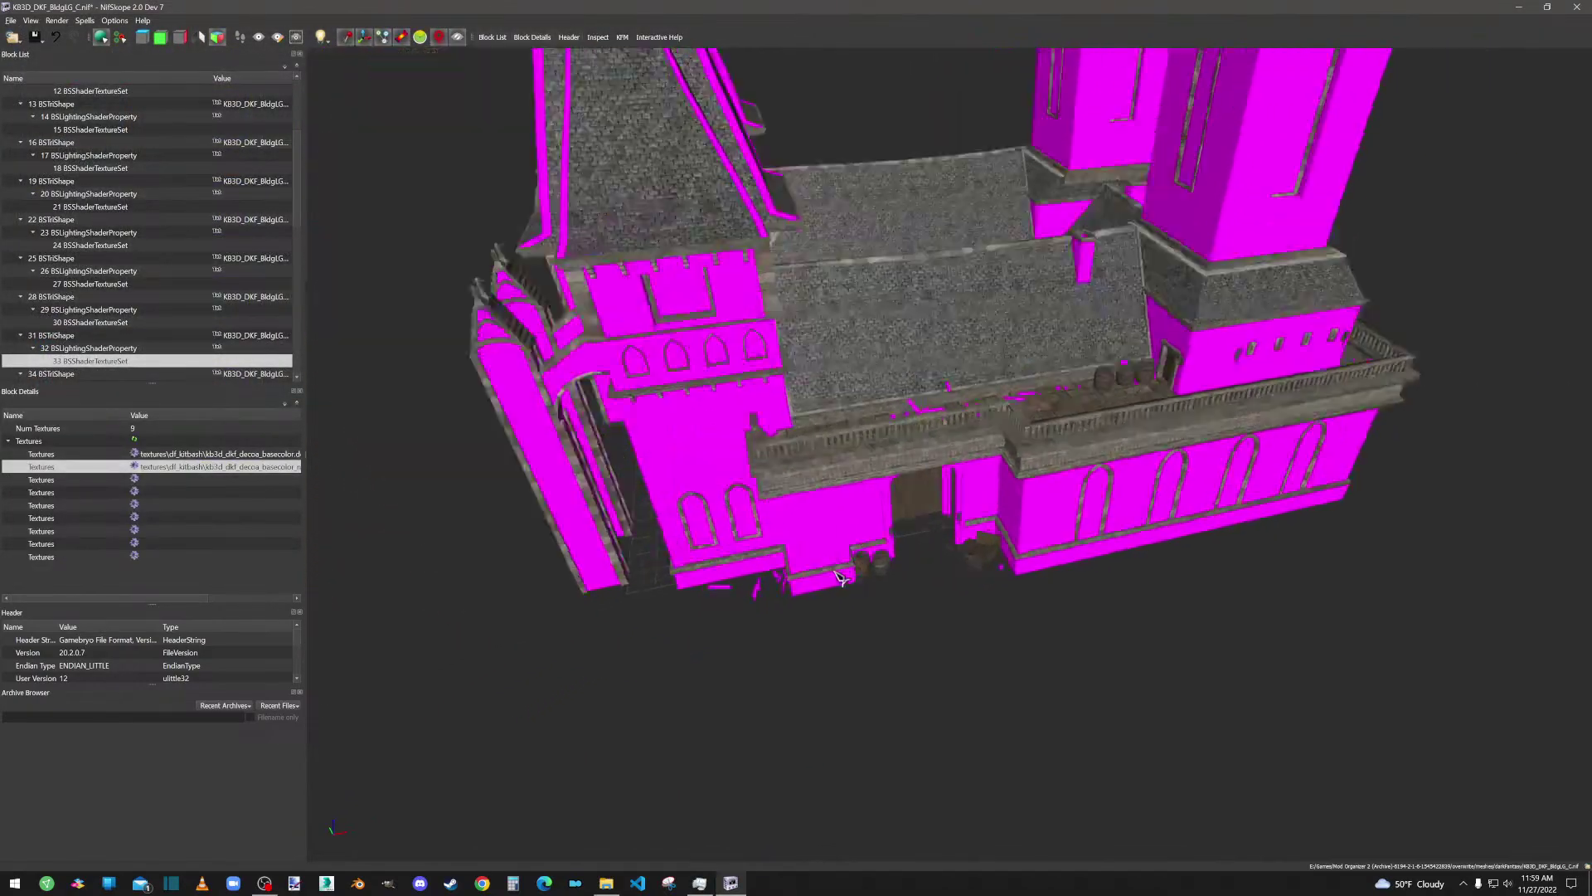
drag(839, 586, 861, 567)
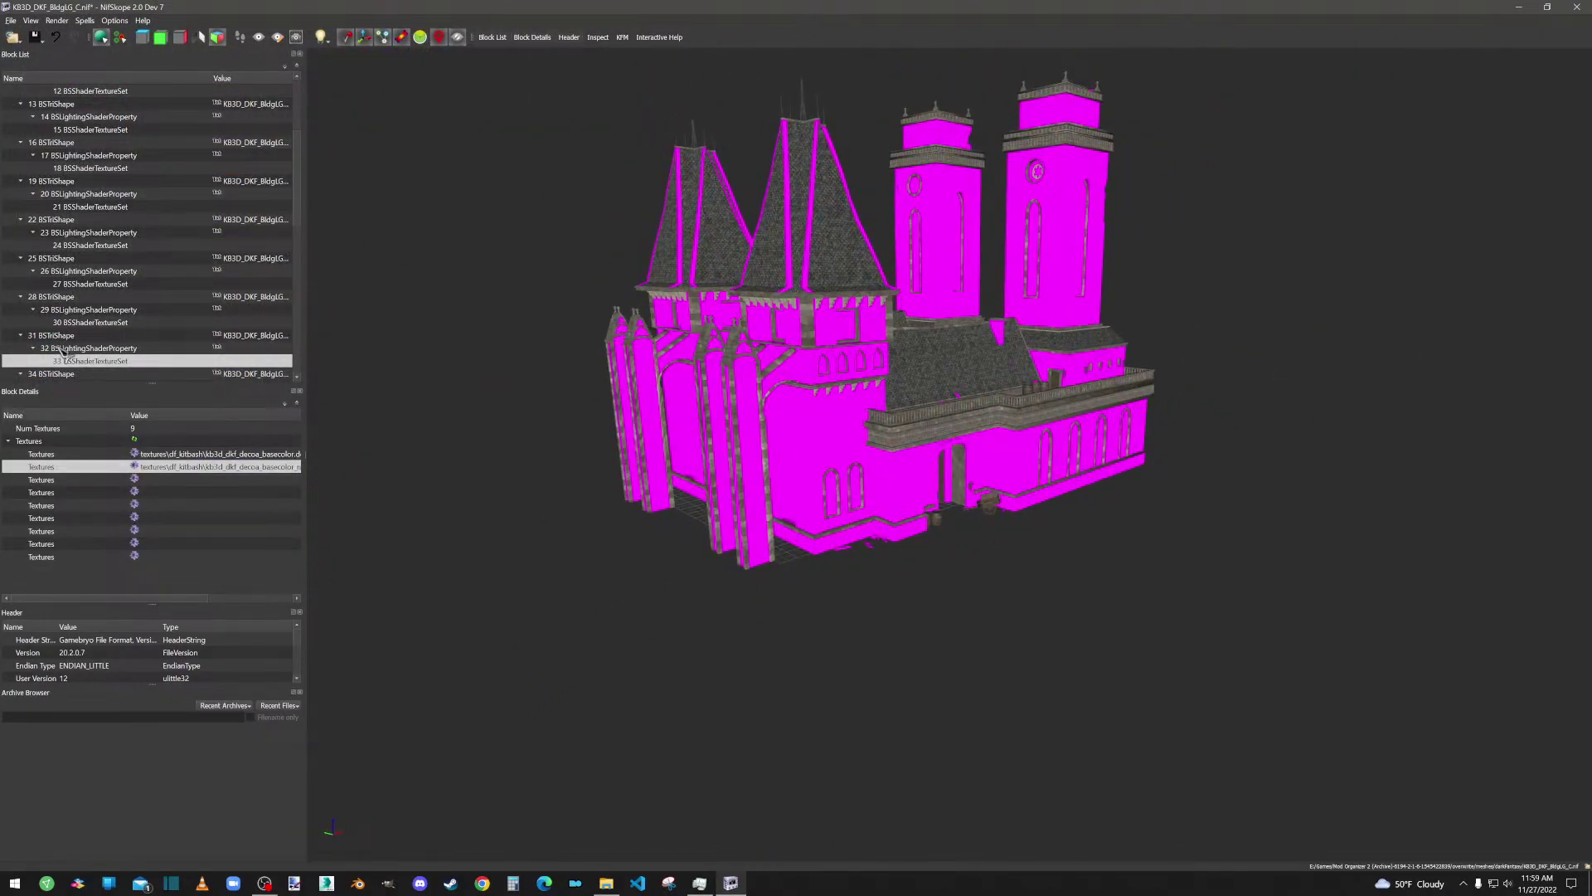
scroll(120, 210, down, 4)
click(104, 246)
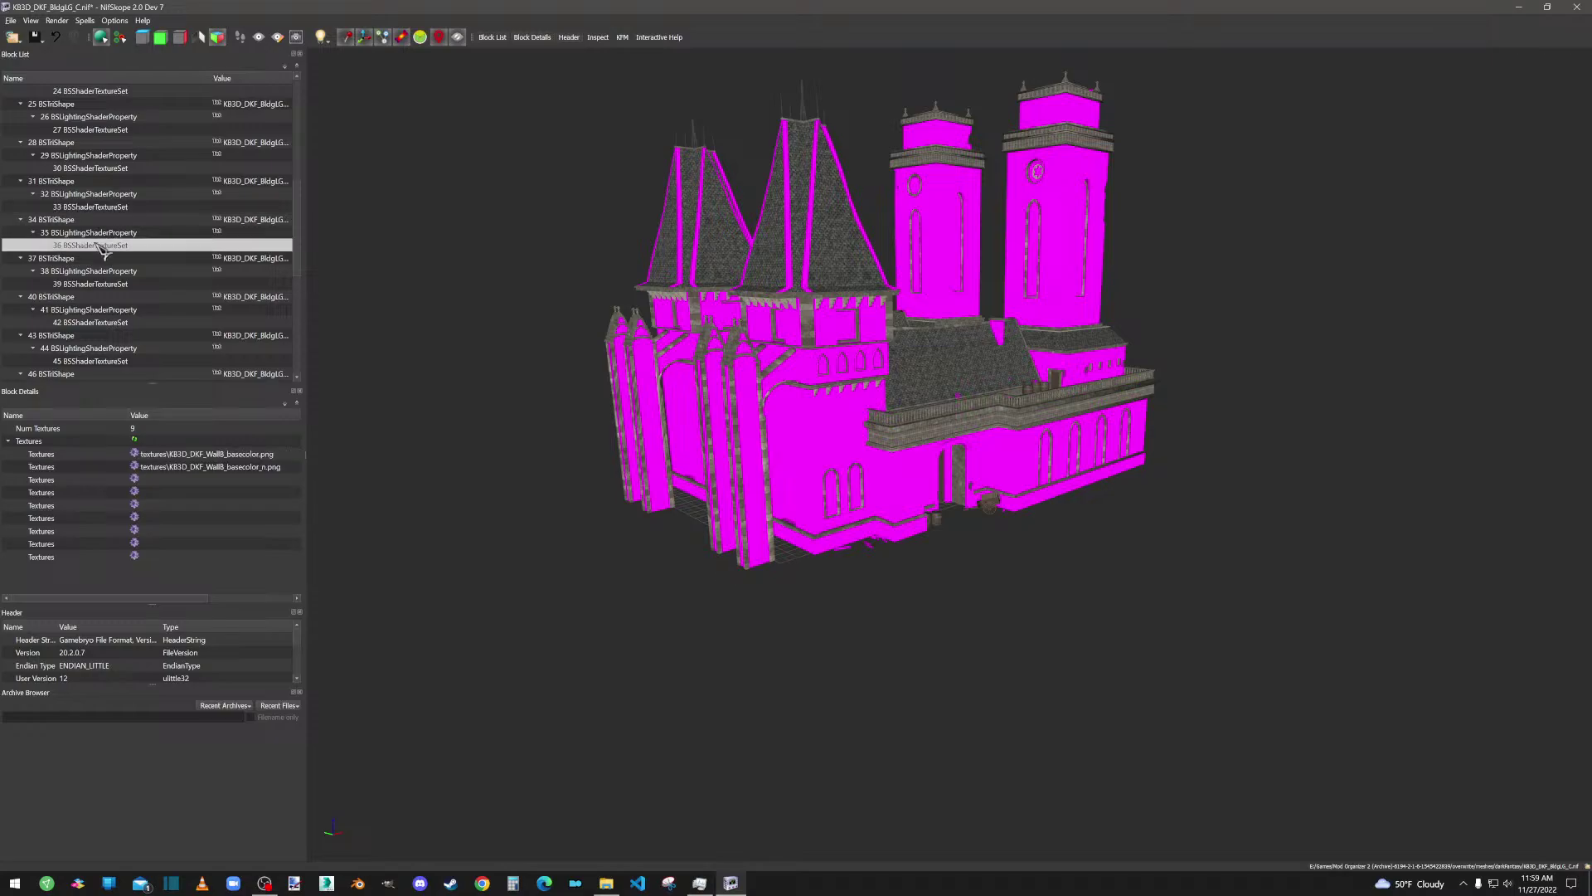
click(136, 454)
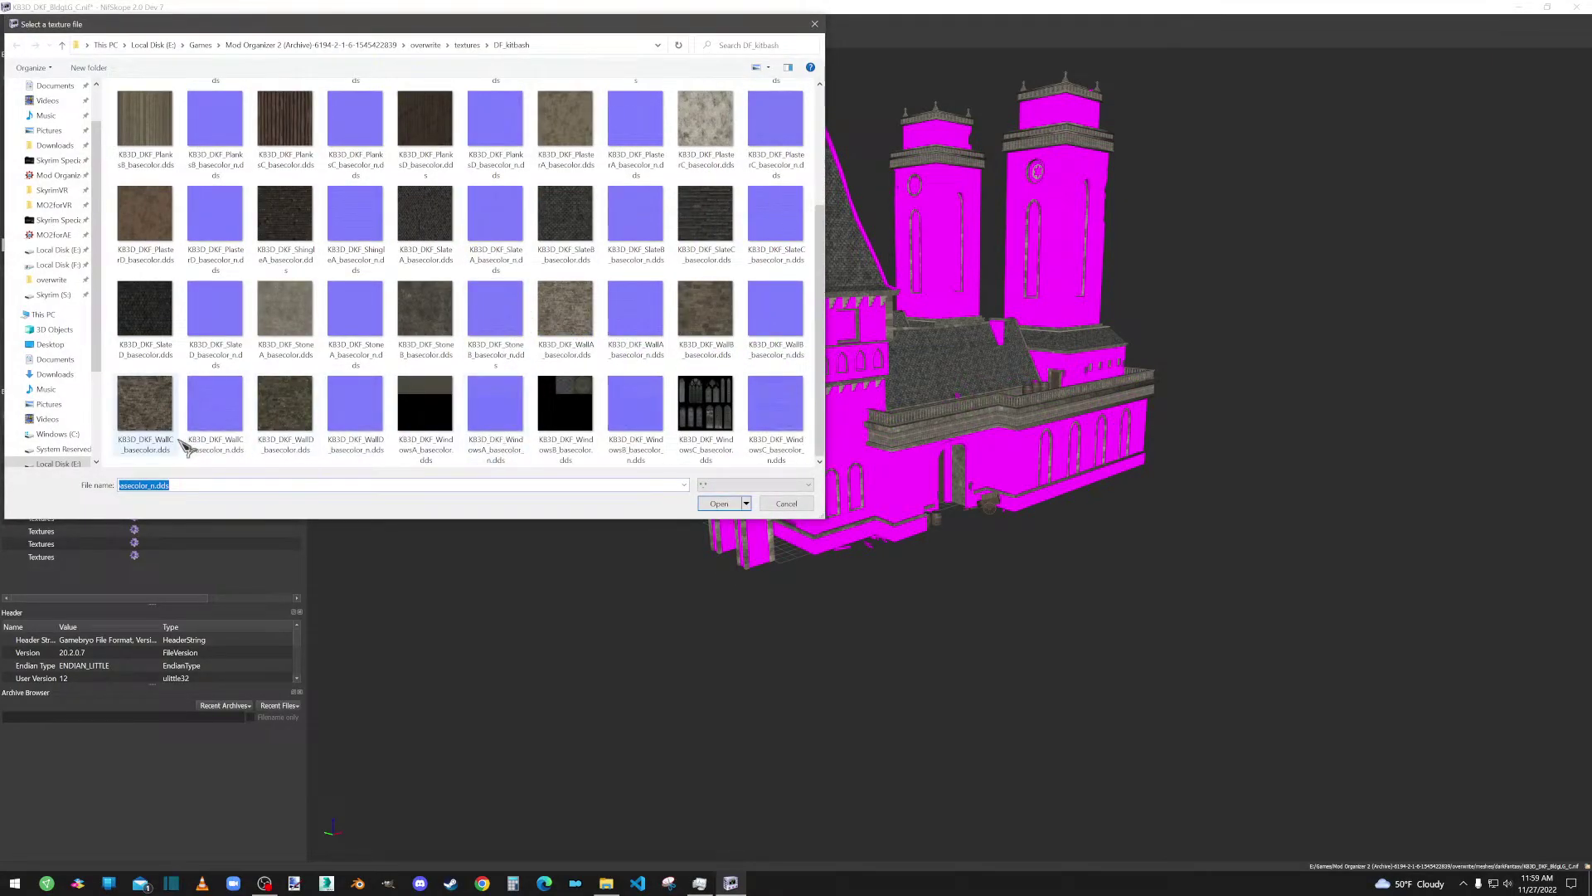
double_click(705, 308)
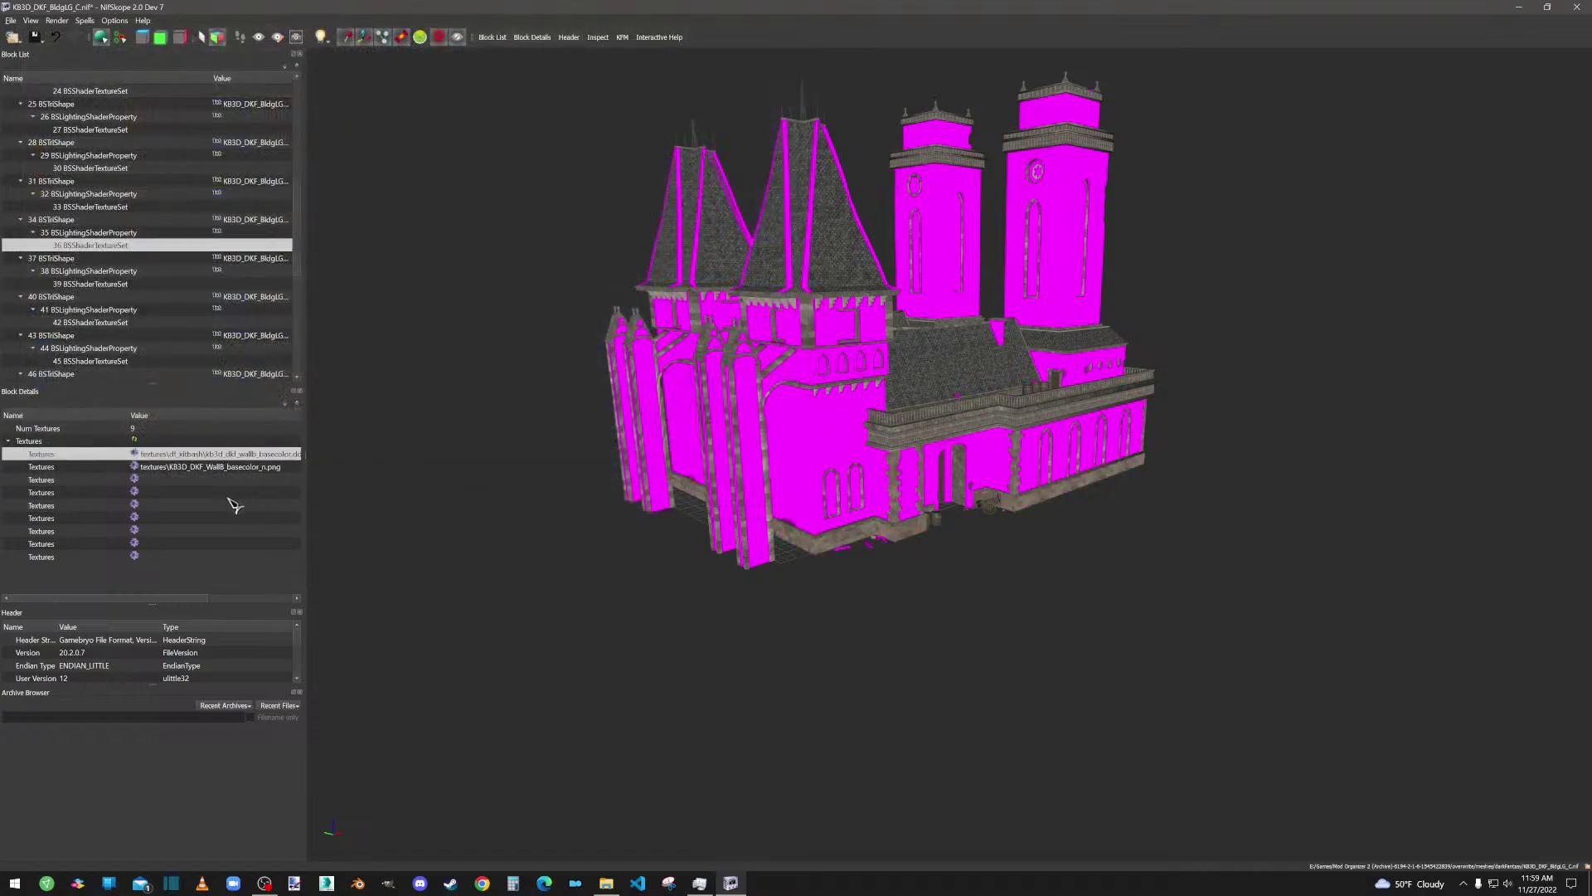
click(136, 467)
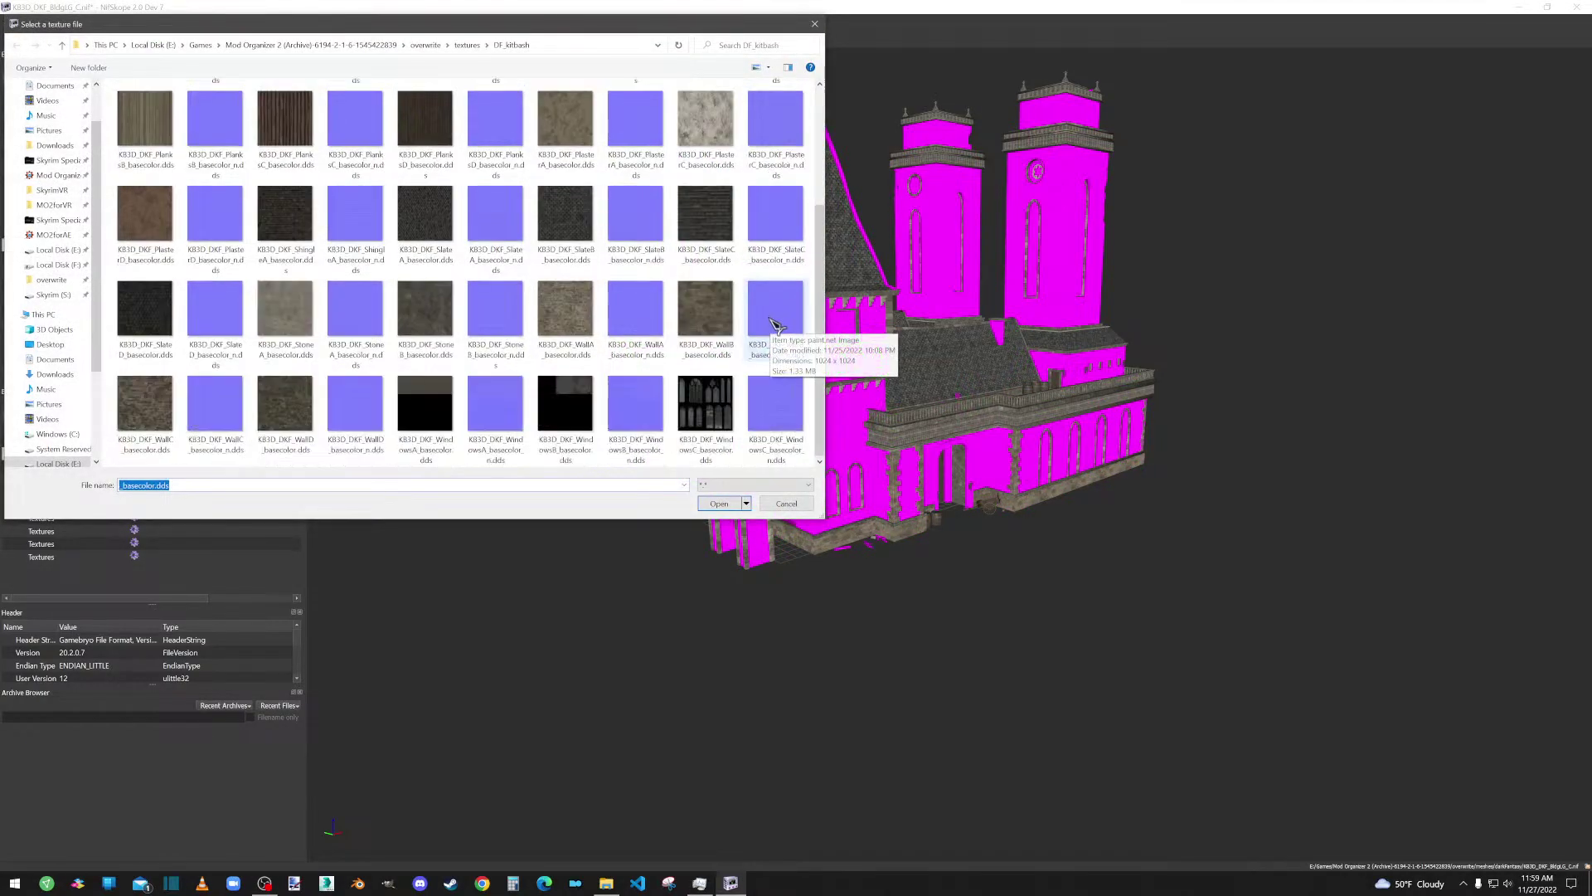
double_click(780, 324)
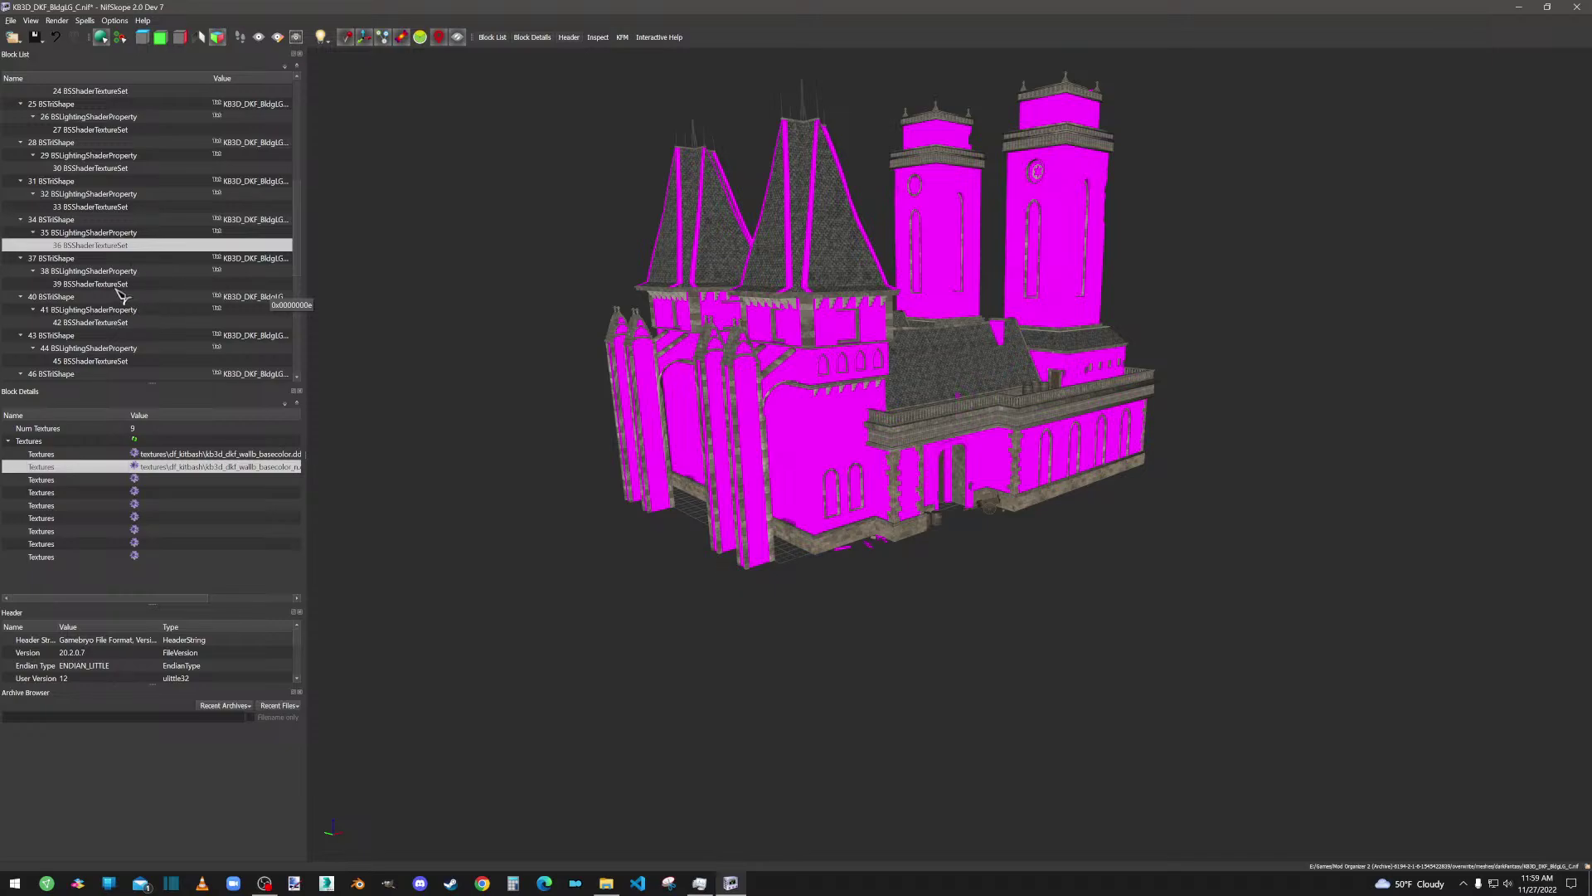
Step: Assign KB3D_DKF_WallA_basecolor.dds and KB3D_DKF_WallA_basecolor_n.dds to the first two texture slots of BSShaderTextureSet 39
click(75, 284)
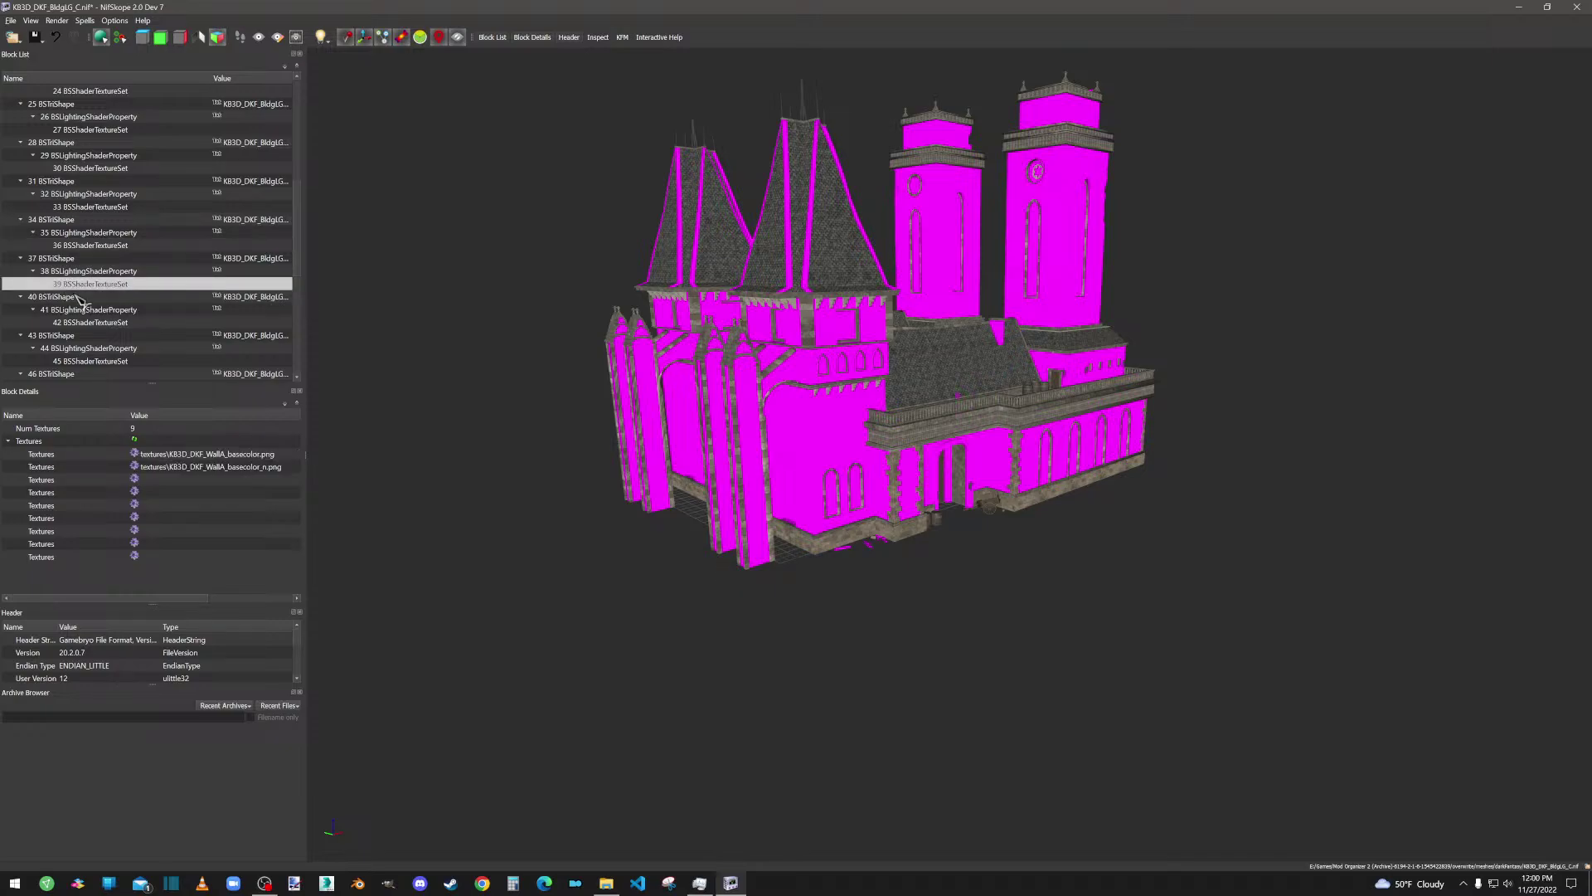
double_click(139, 456)
click(586, 327)
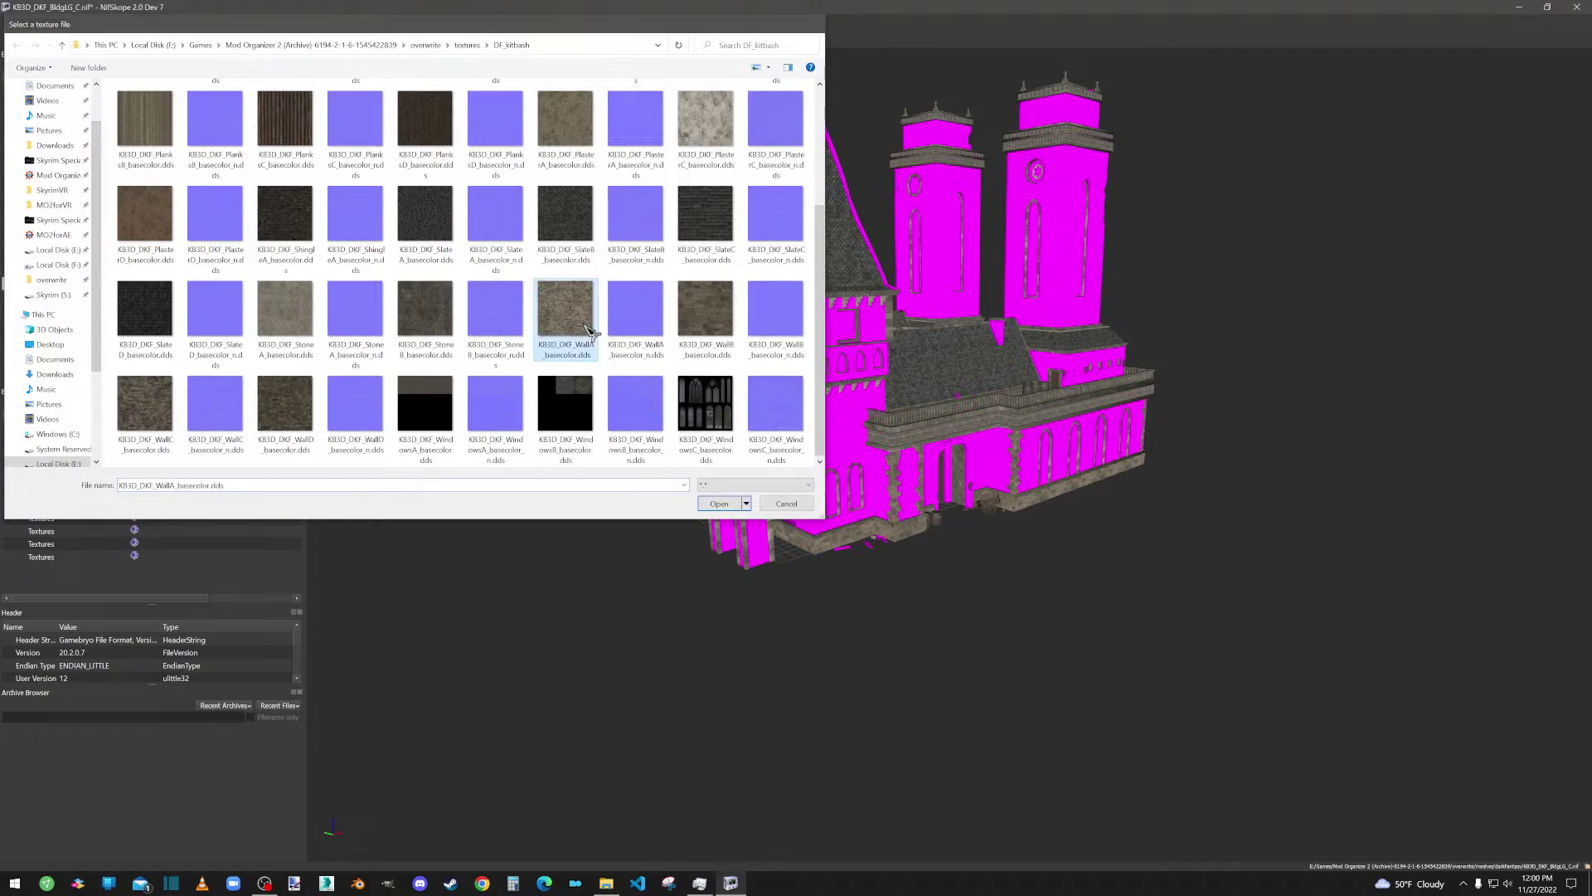
double_click(587, 328)
double_click(142, 469)
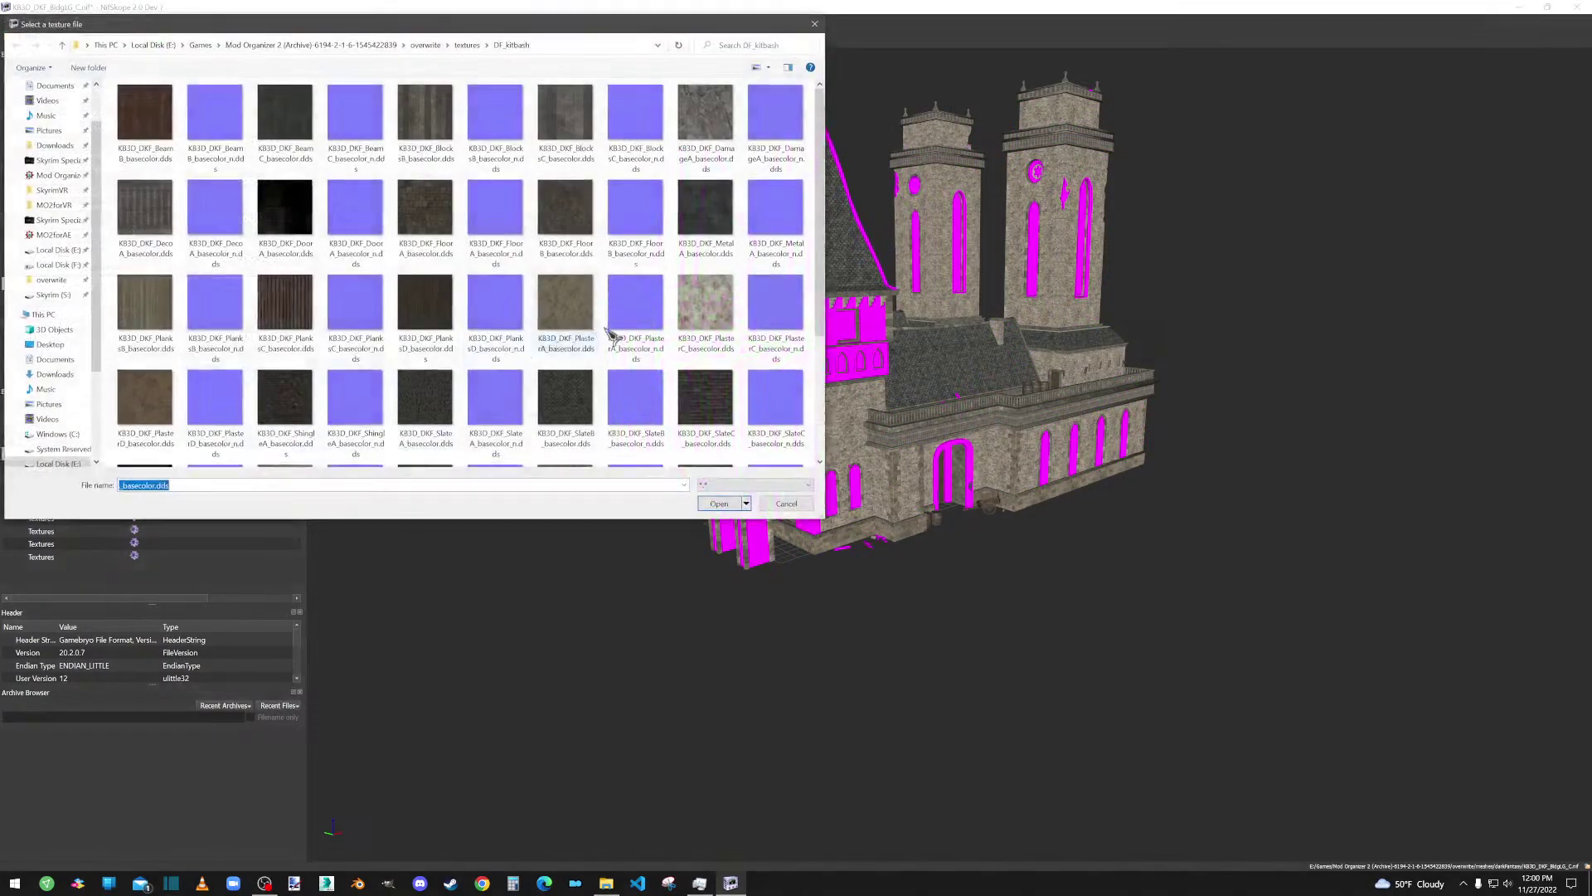
double_click(622, 330)
Step: Assign KB3D_DKF_PlanksC_basecolor.dds and KB3D_DKF_PlanksC_basecolor_n.dds to the first two texture slots of BSShaderTextureSet 42
drag(874, 375, 829, 378)
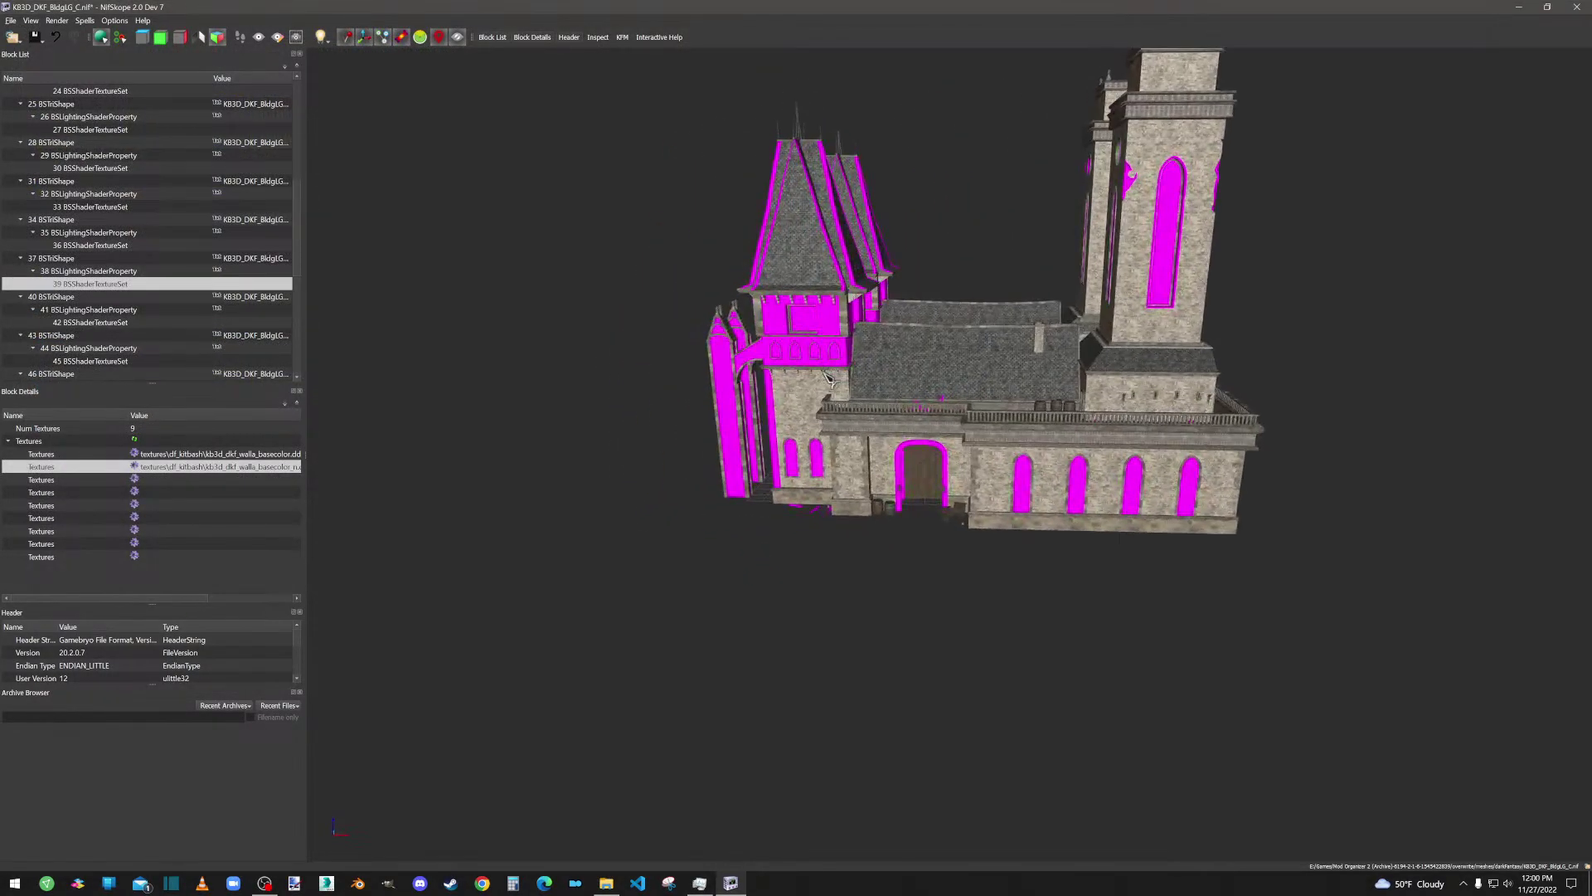
click(115, 324)
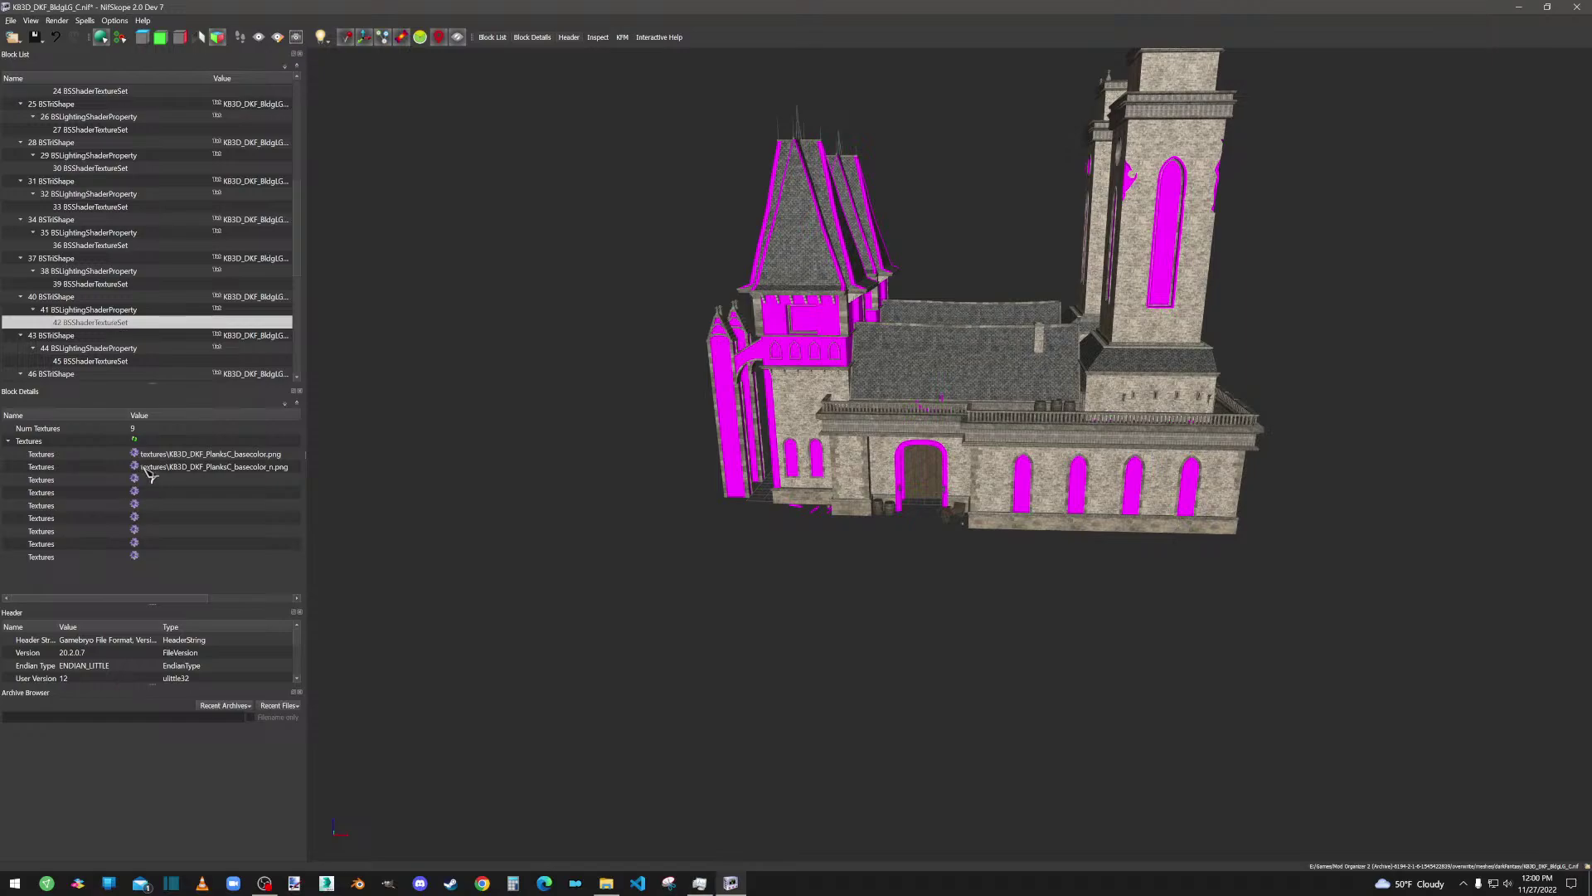
double_click(141, 460)
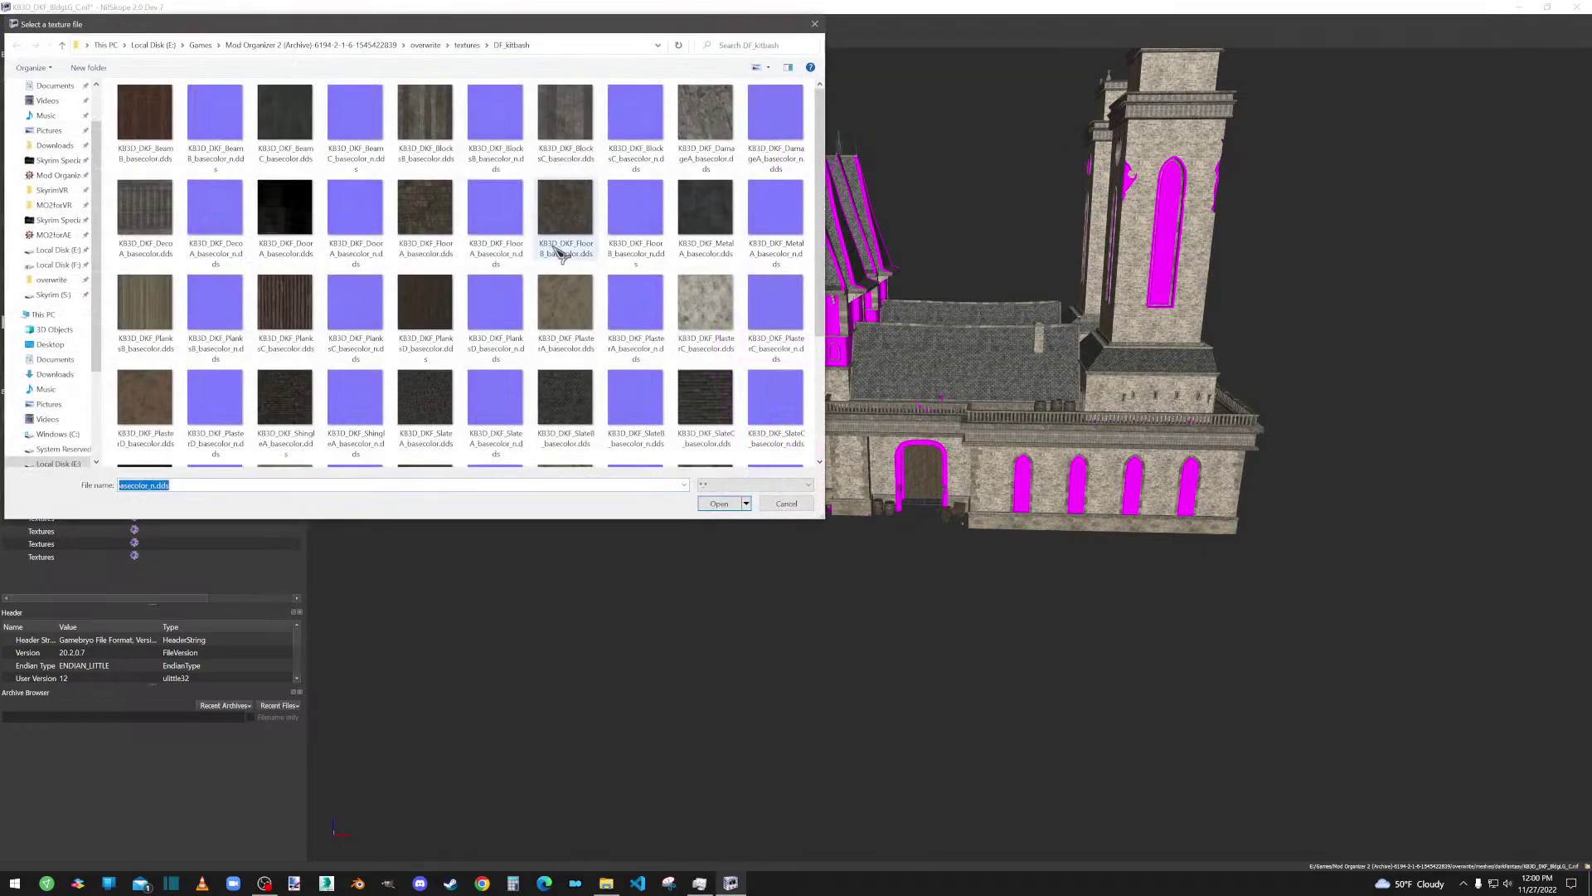
click(287, 312)
double_click(287, 312)
click(140, 323)
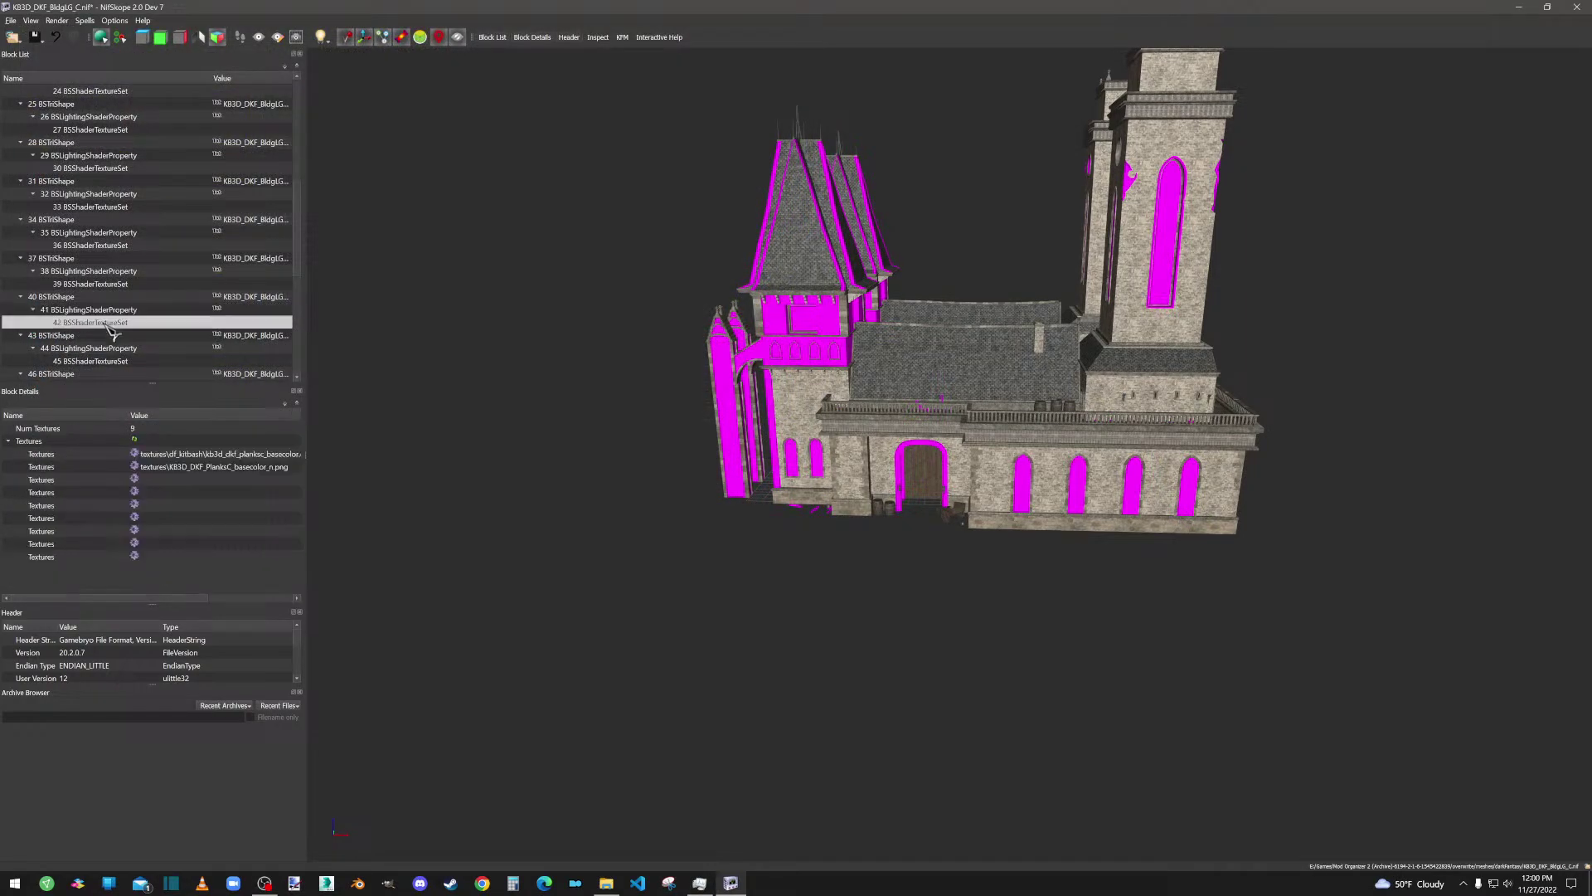
double_click(144, 469)
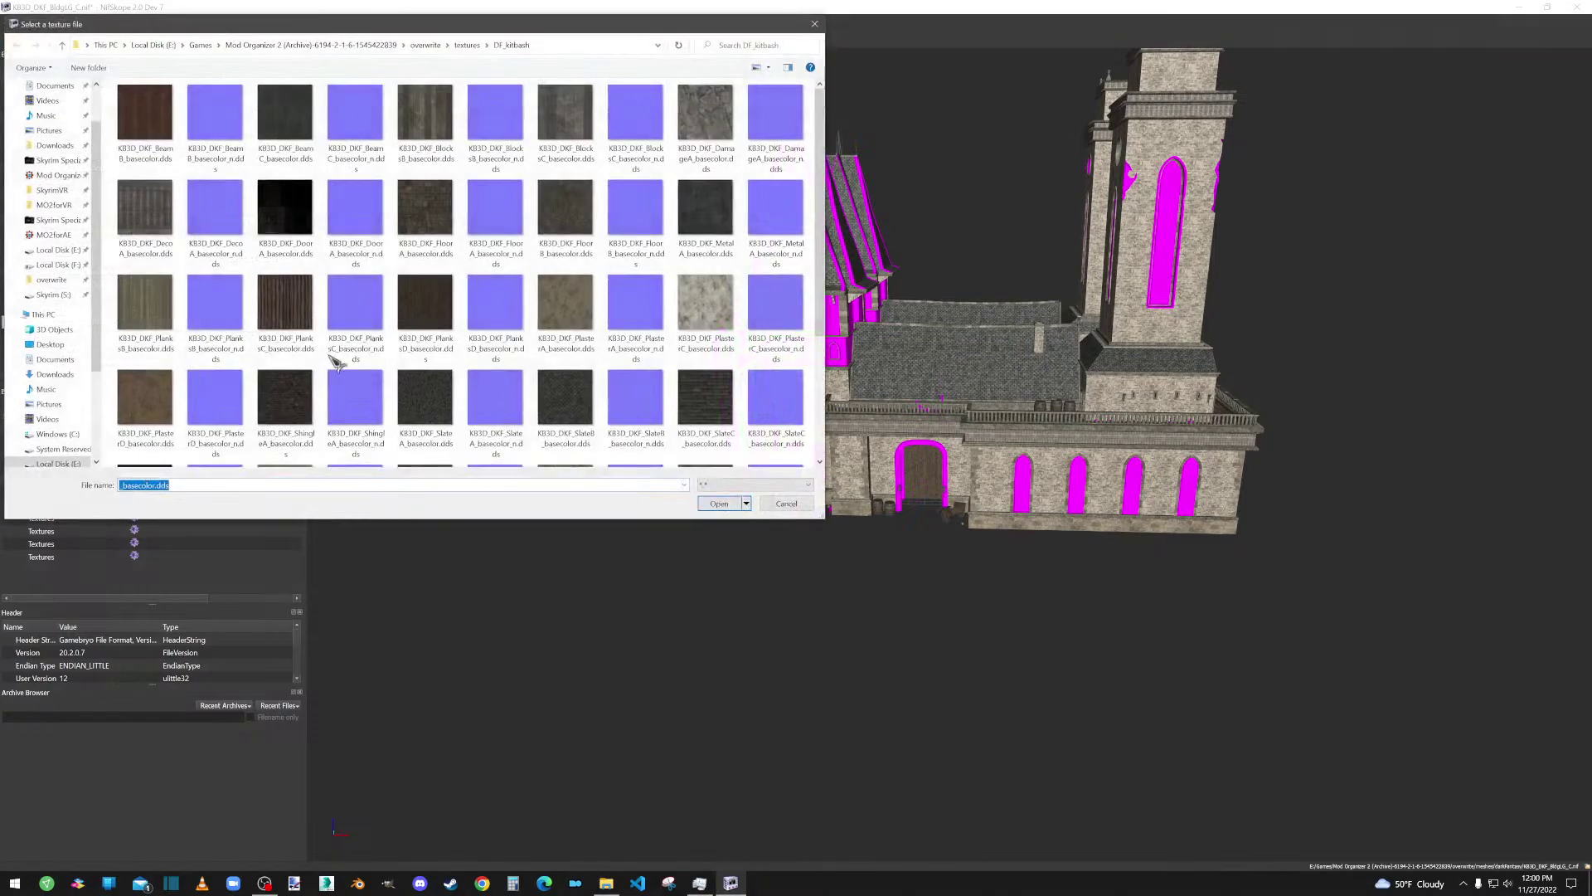
click(355, 315)
double_click(348, 313)
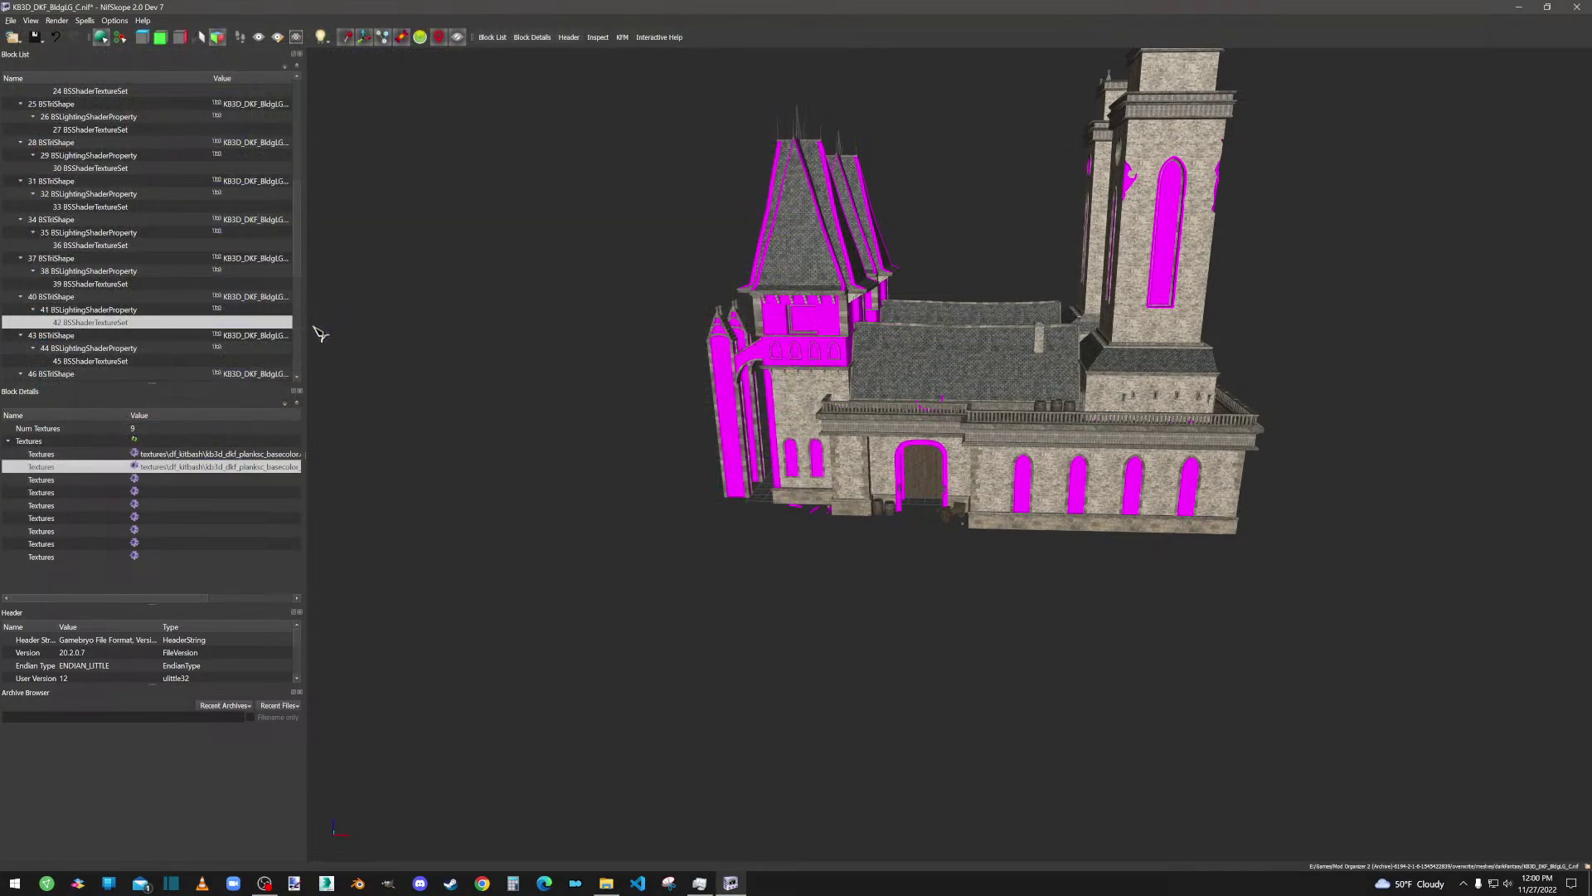
Step: Assign KB3D_DKF_WindowsA_basecolor.dds and KB3D_DKF_WindowsA_basecolor_n.dds to the first two texture slots of BSShaderTextureSet 45
scroll(87, 352, down, 3)
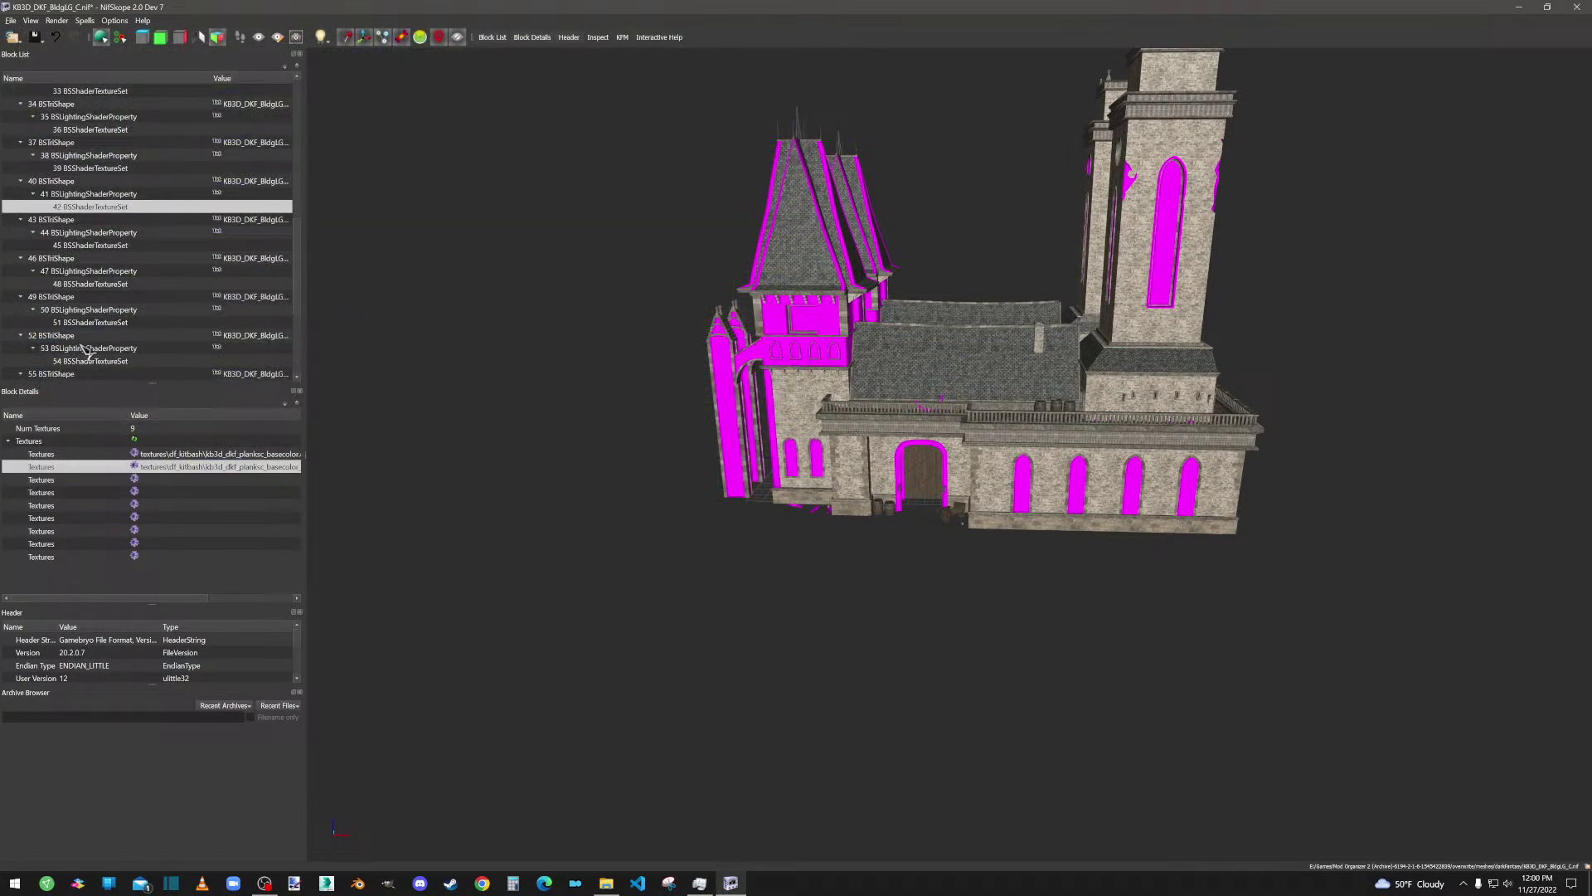
click(95, 246)
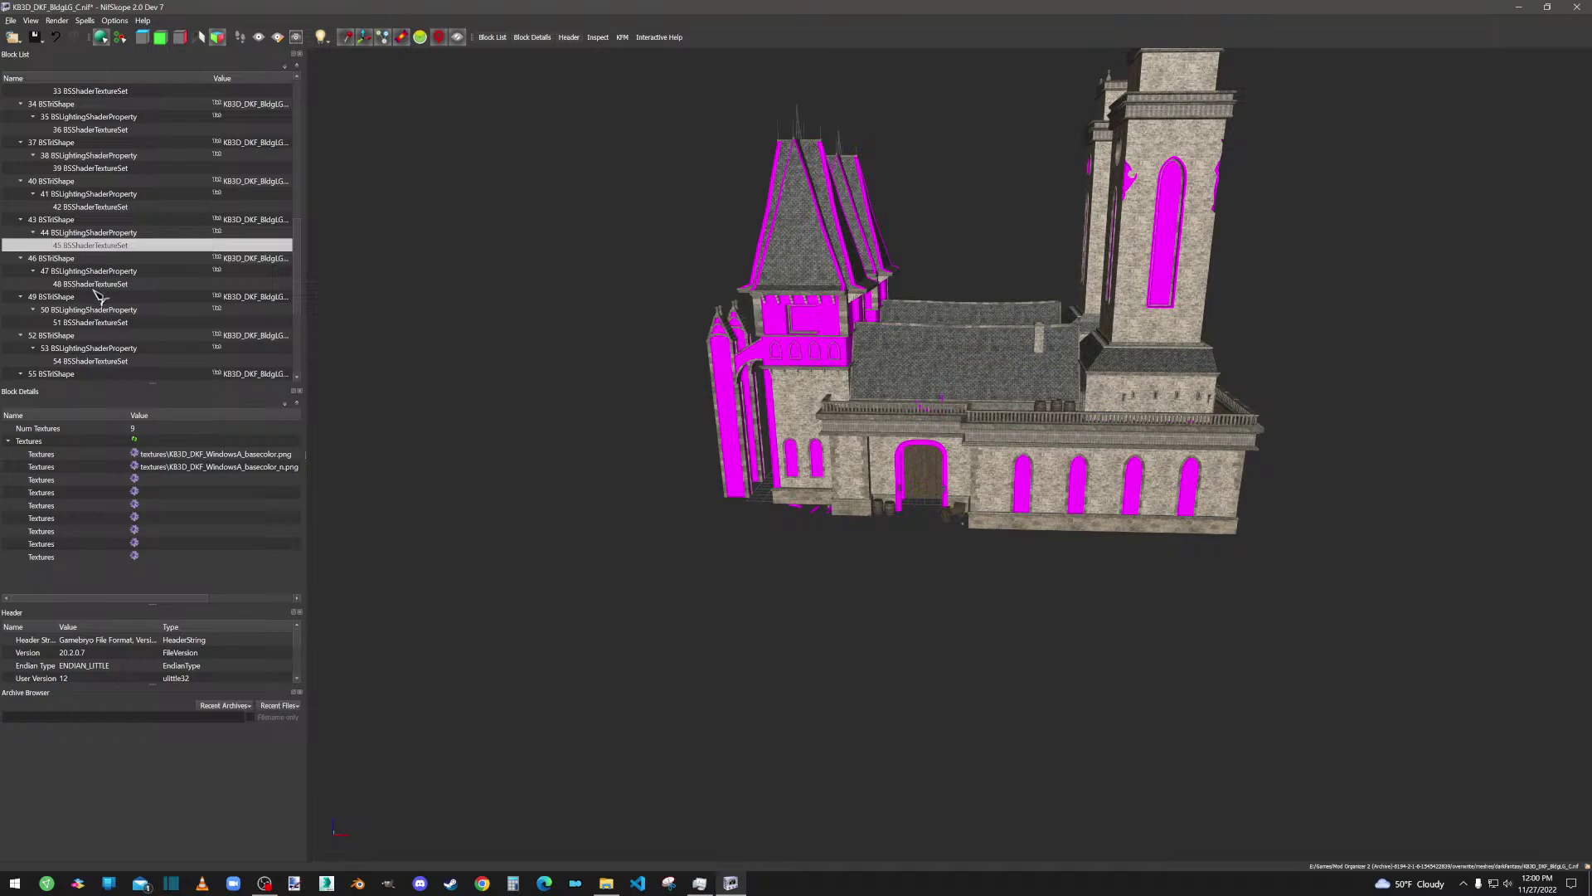
double_click(144, 458)
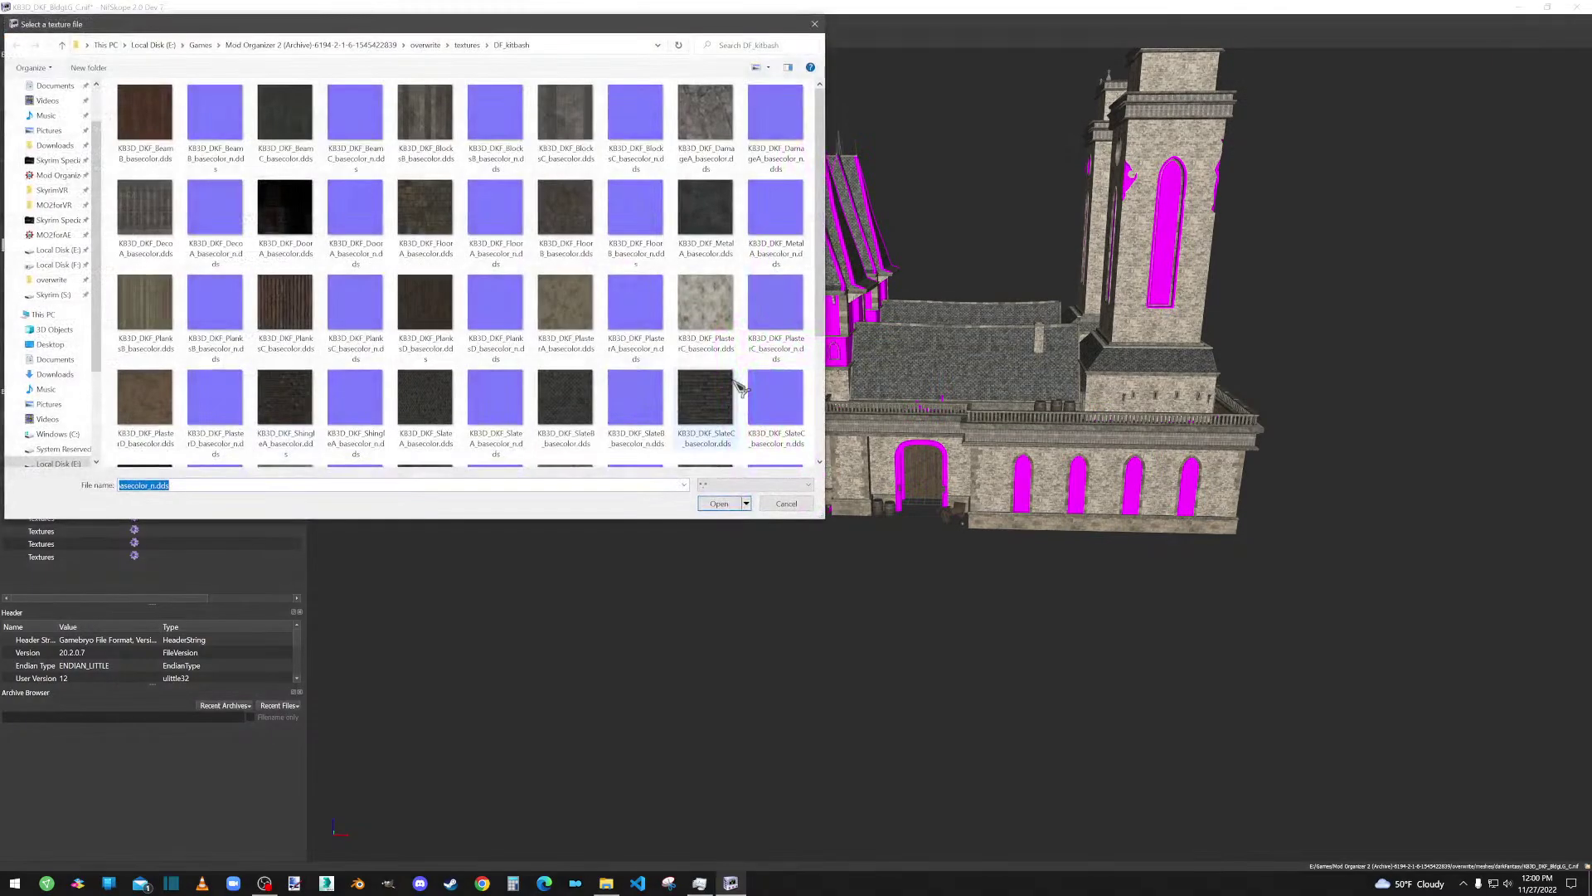
double_click(423, 405)
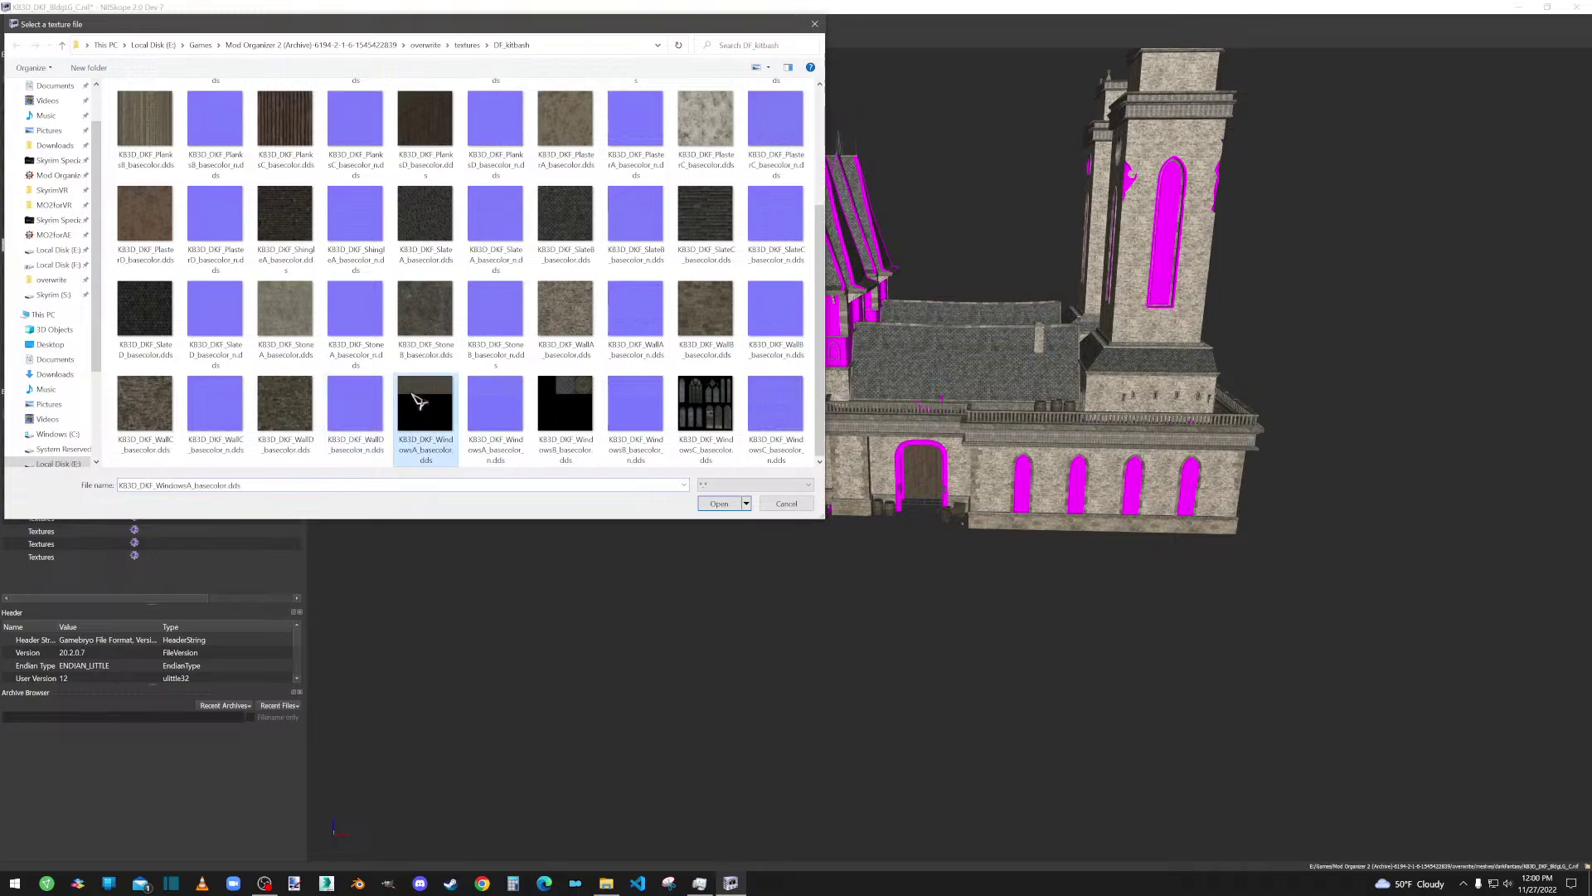
double_click(136, 469)
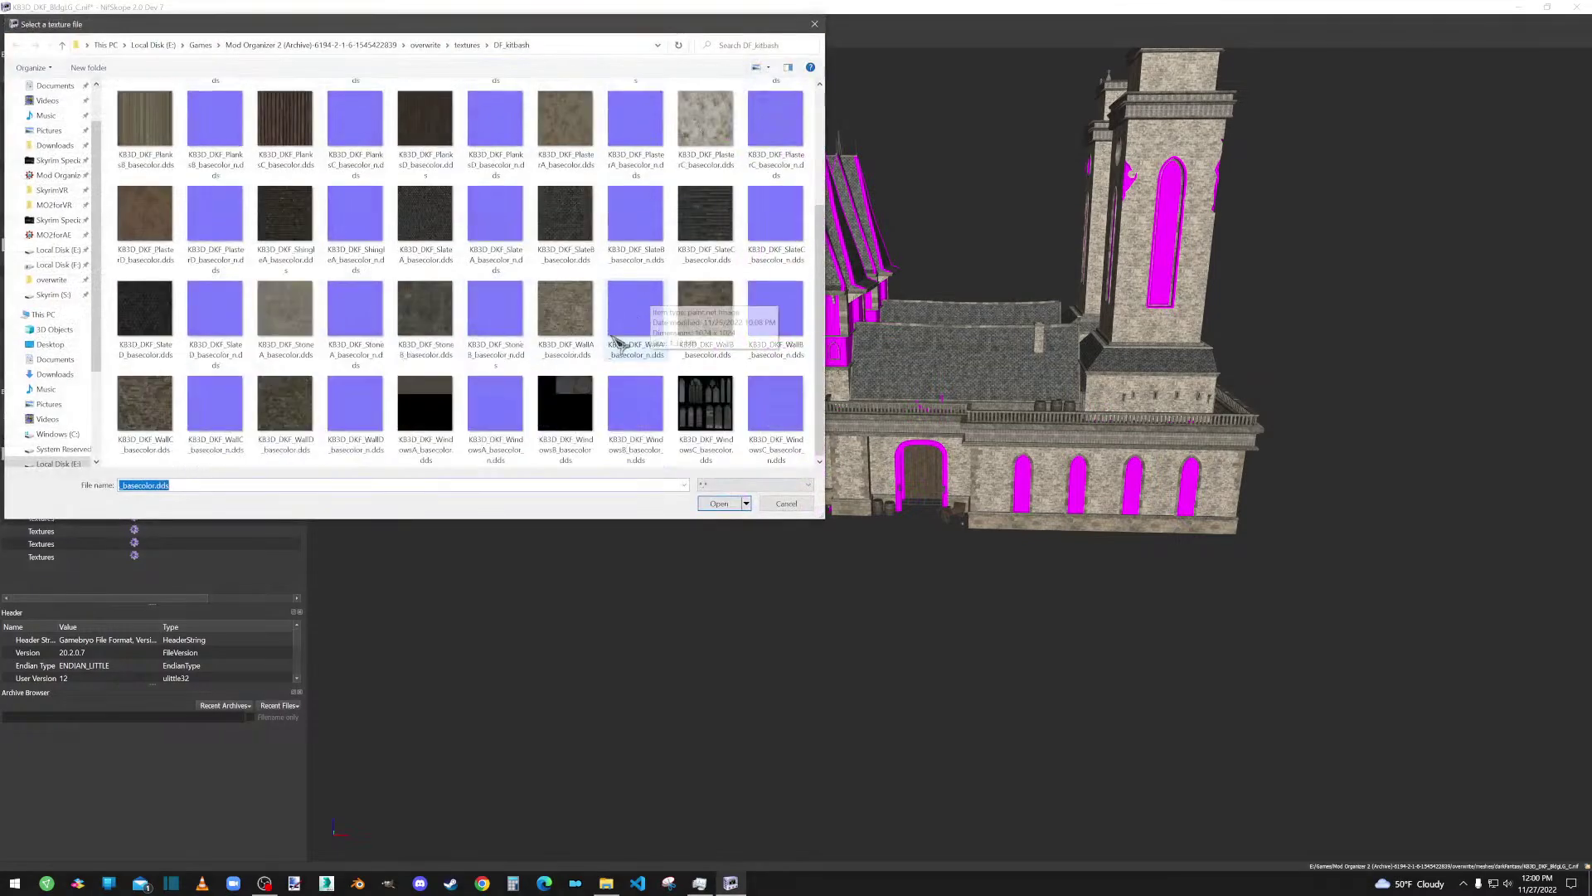
double_click(495, 403)
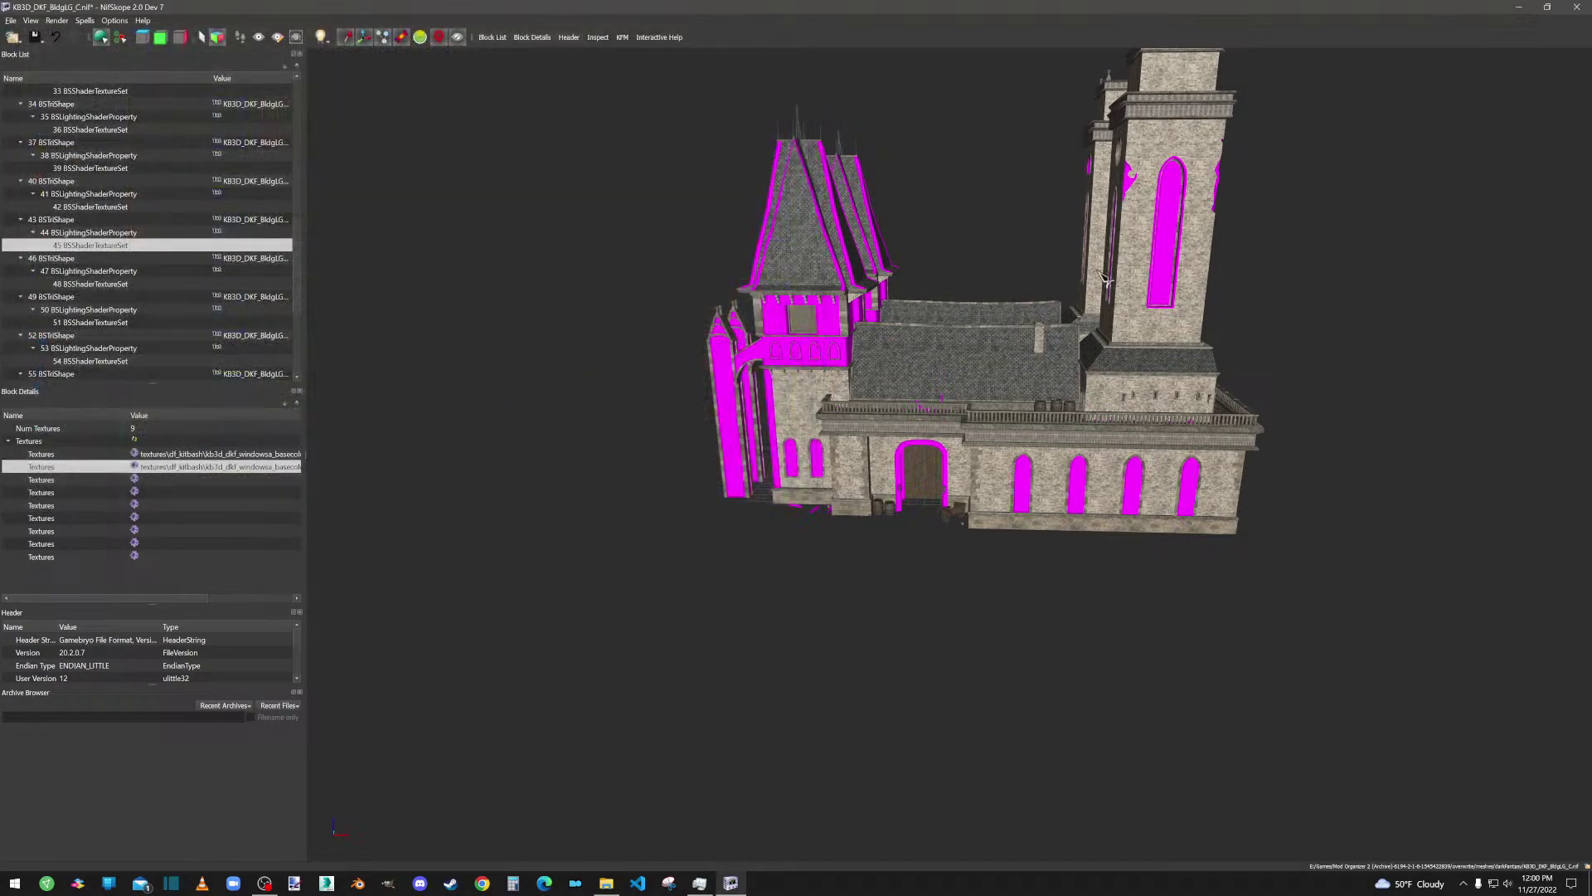
Step: Assign KB3D_DKF_SlateC_basecolor.dds and KB3D_DKF_SlateC_basecolor_n.dds to the first two texture slots of BSShaderTextureSet 48
drag(1105, 279, 1162, 278)
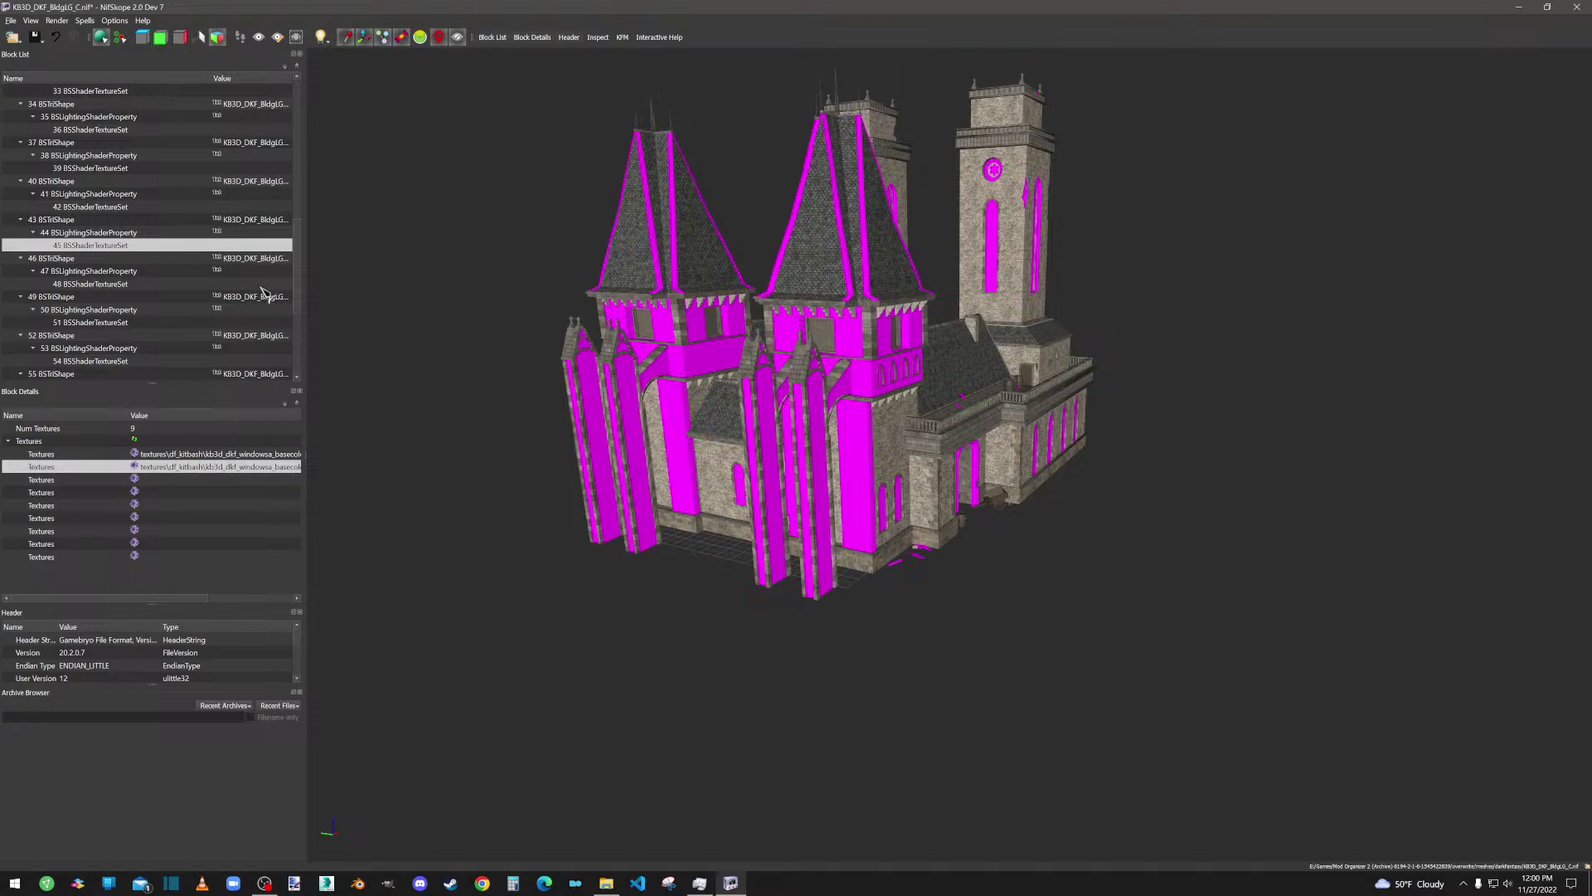
click(89, 284)
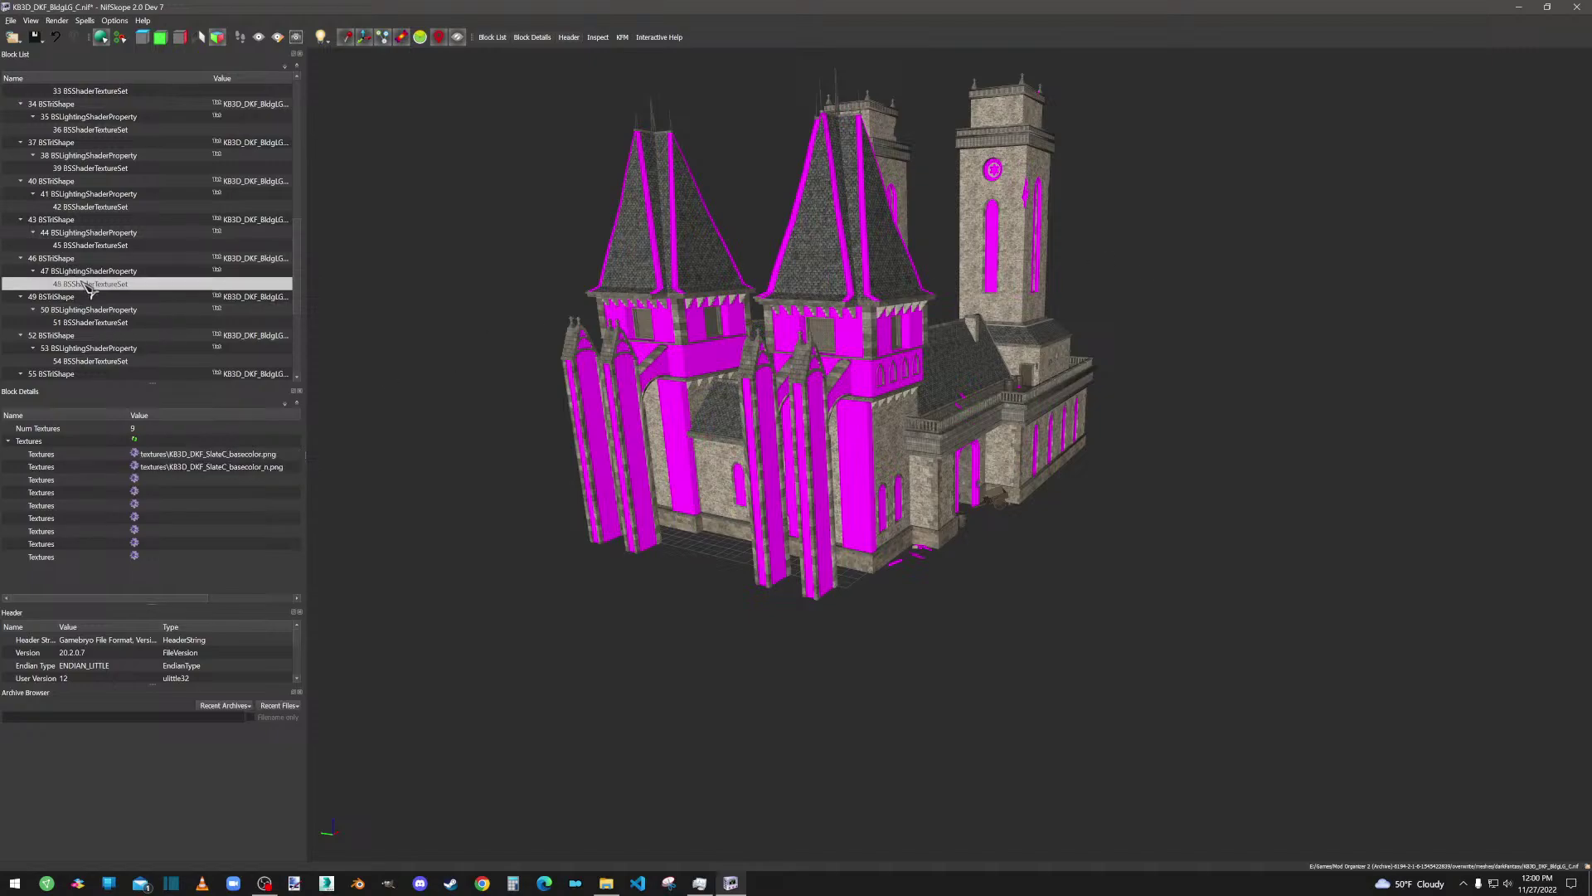
click(135, 465)
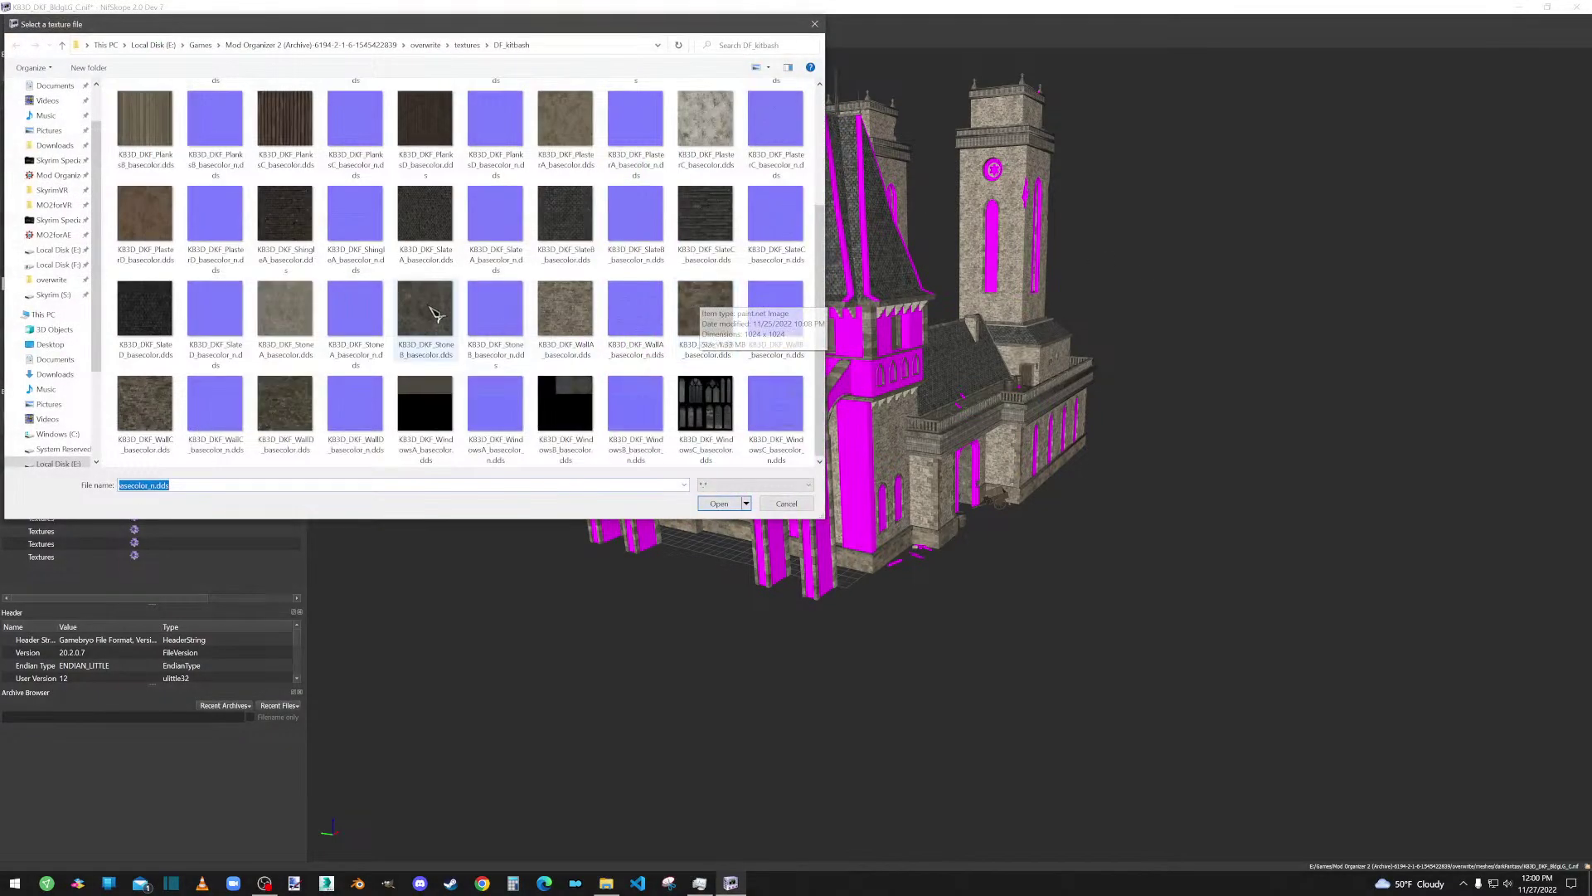
double_click(718, 221)
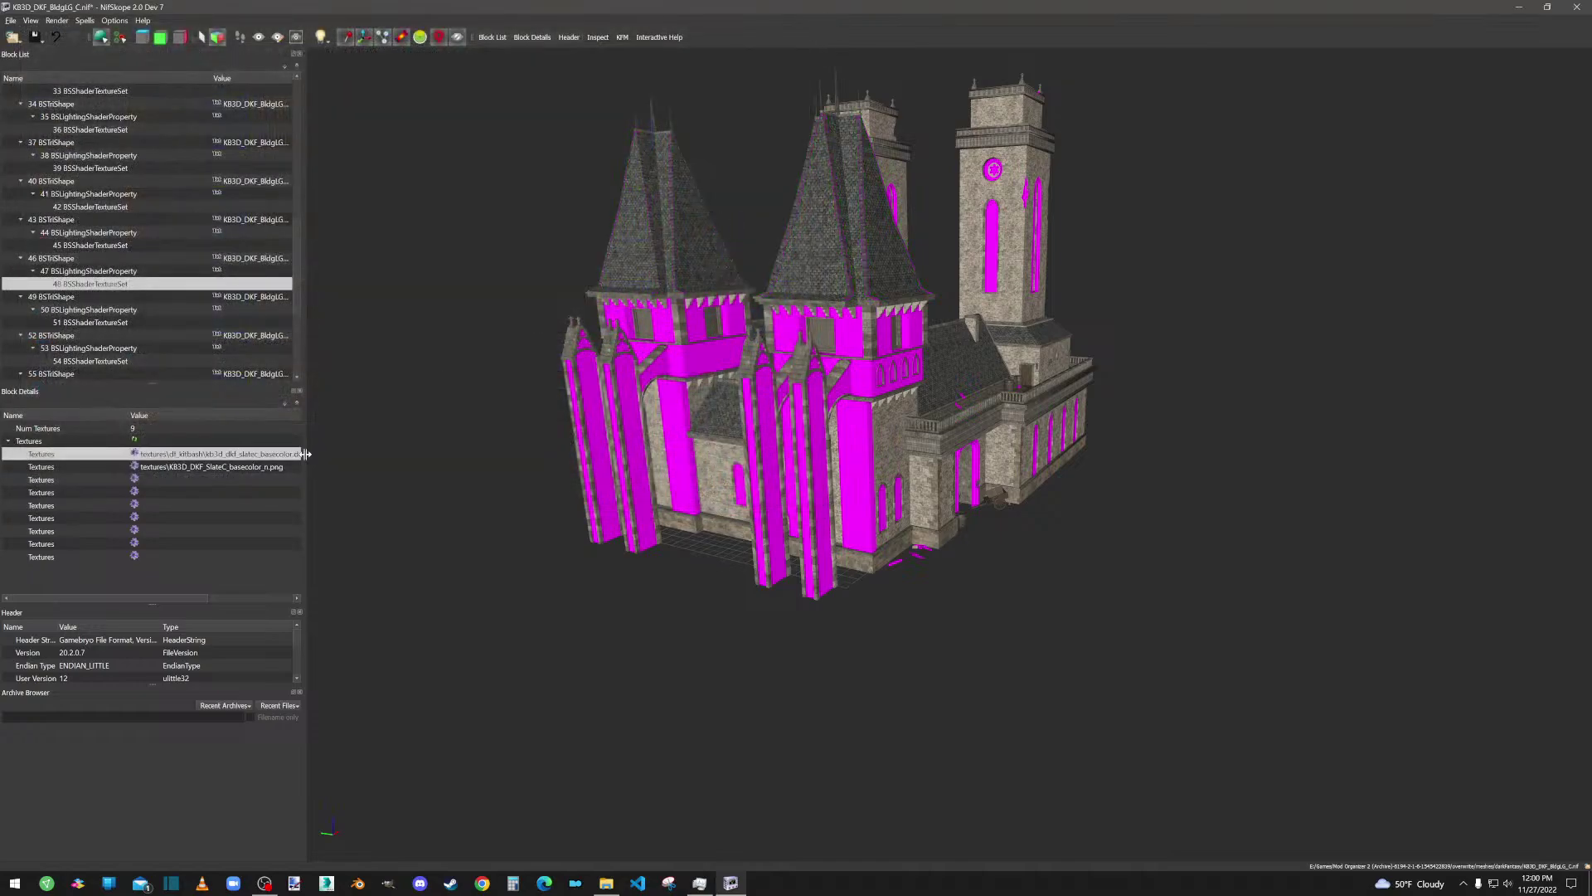
click(134, 466)
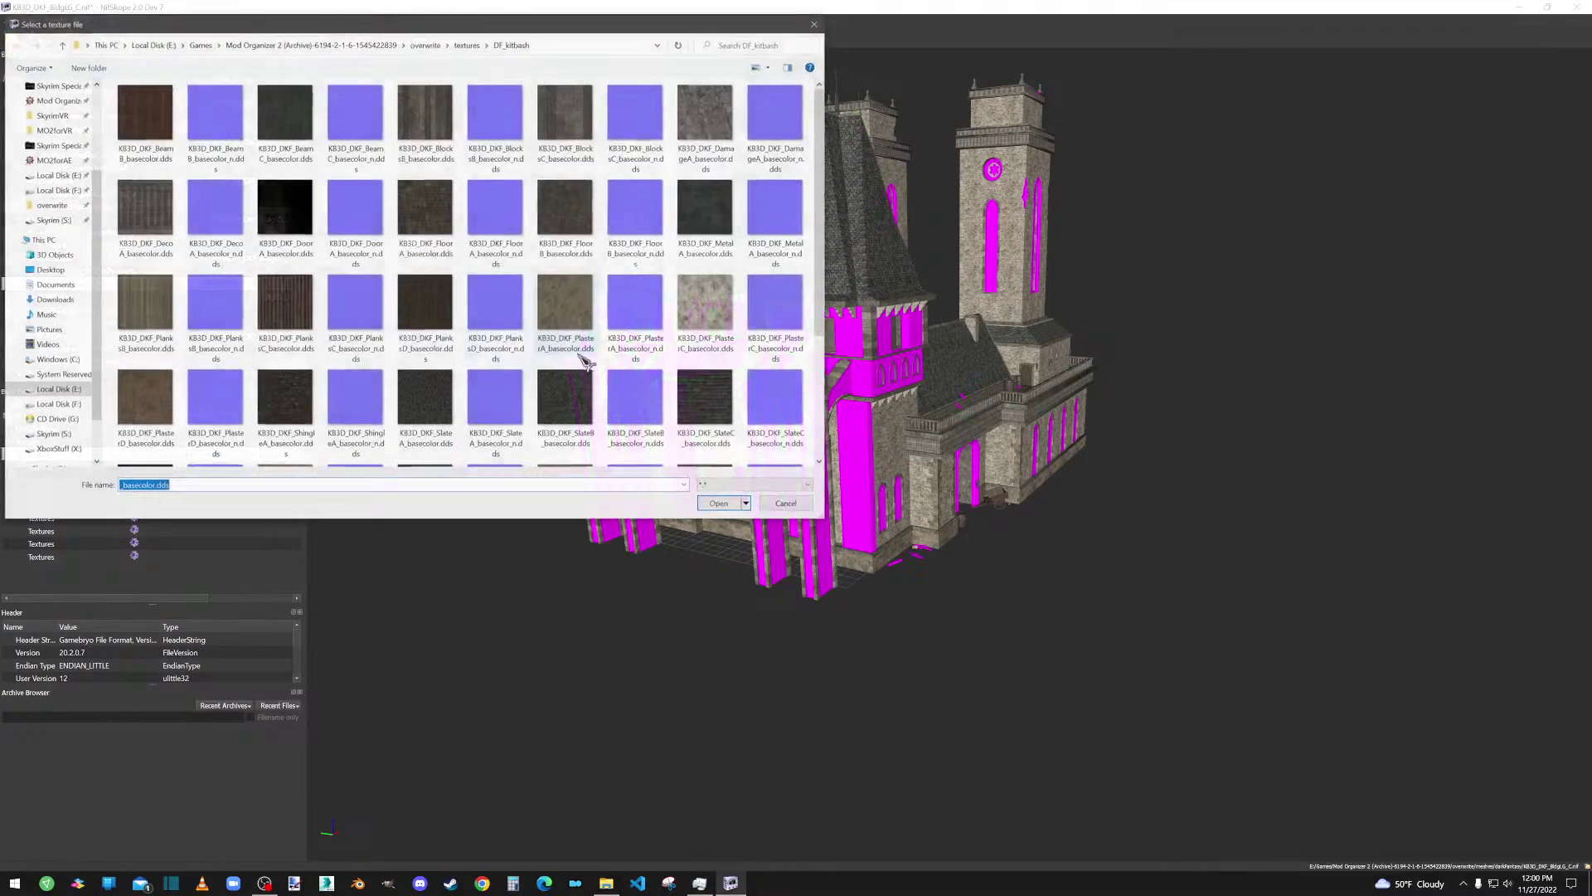
double_click(776, 396)
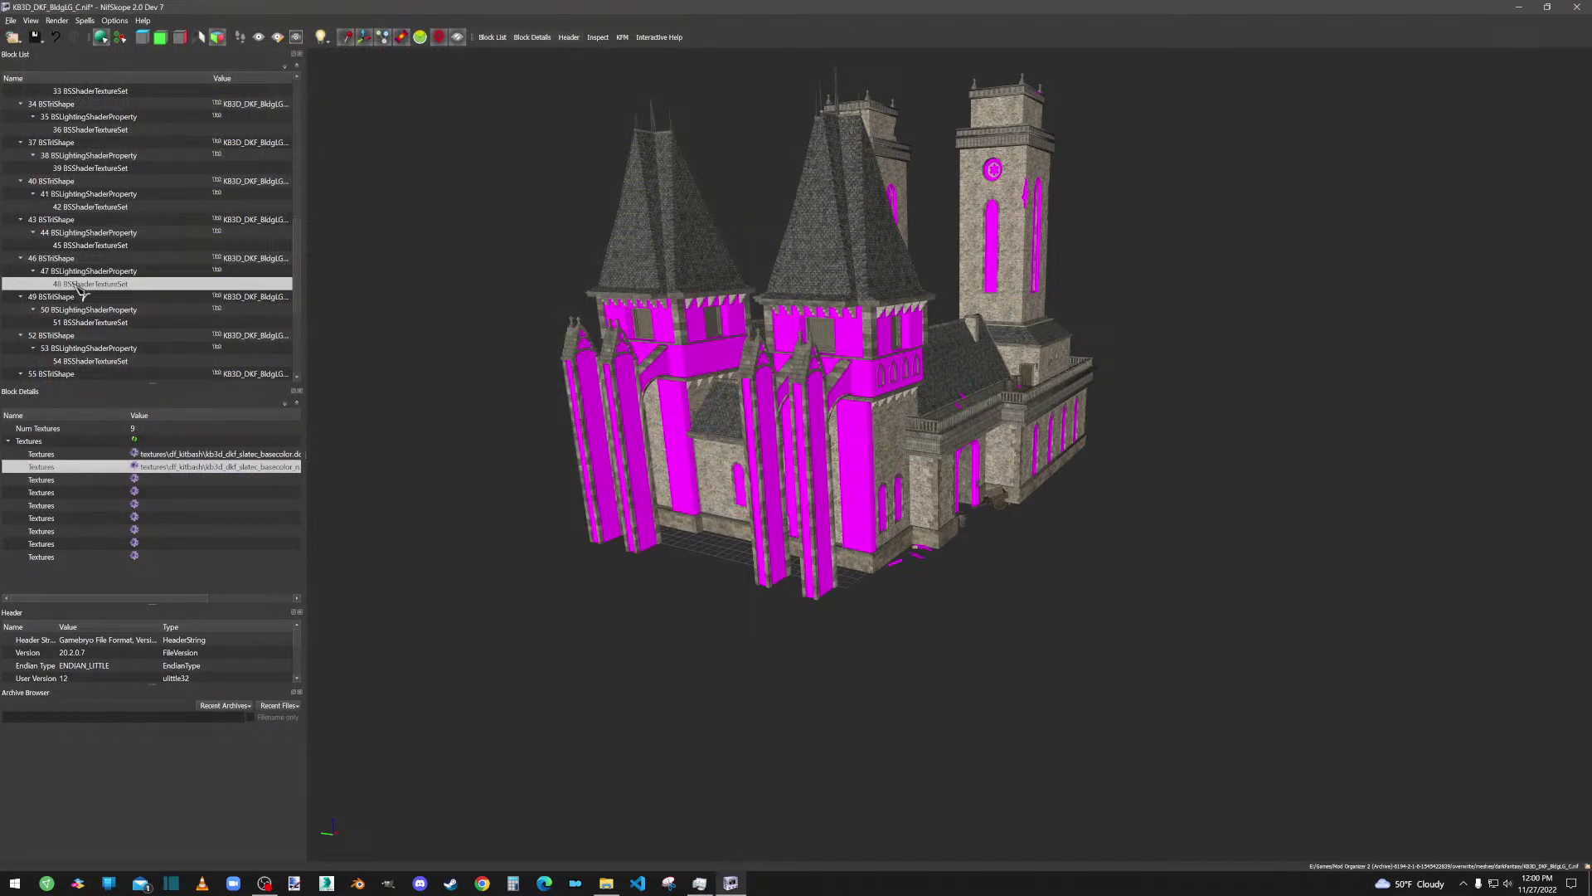
Step: Assign KB3D_DKF_WindowsC_basecolor.dds and KB3D_DKF_WindowsC_basecolor_n.dds to the first two texture slots of BSShaderTextureSet 51
click(83, 323)
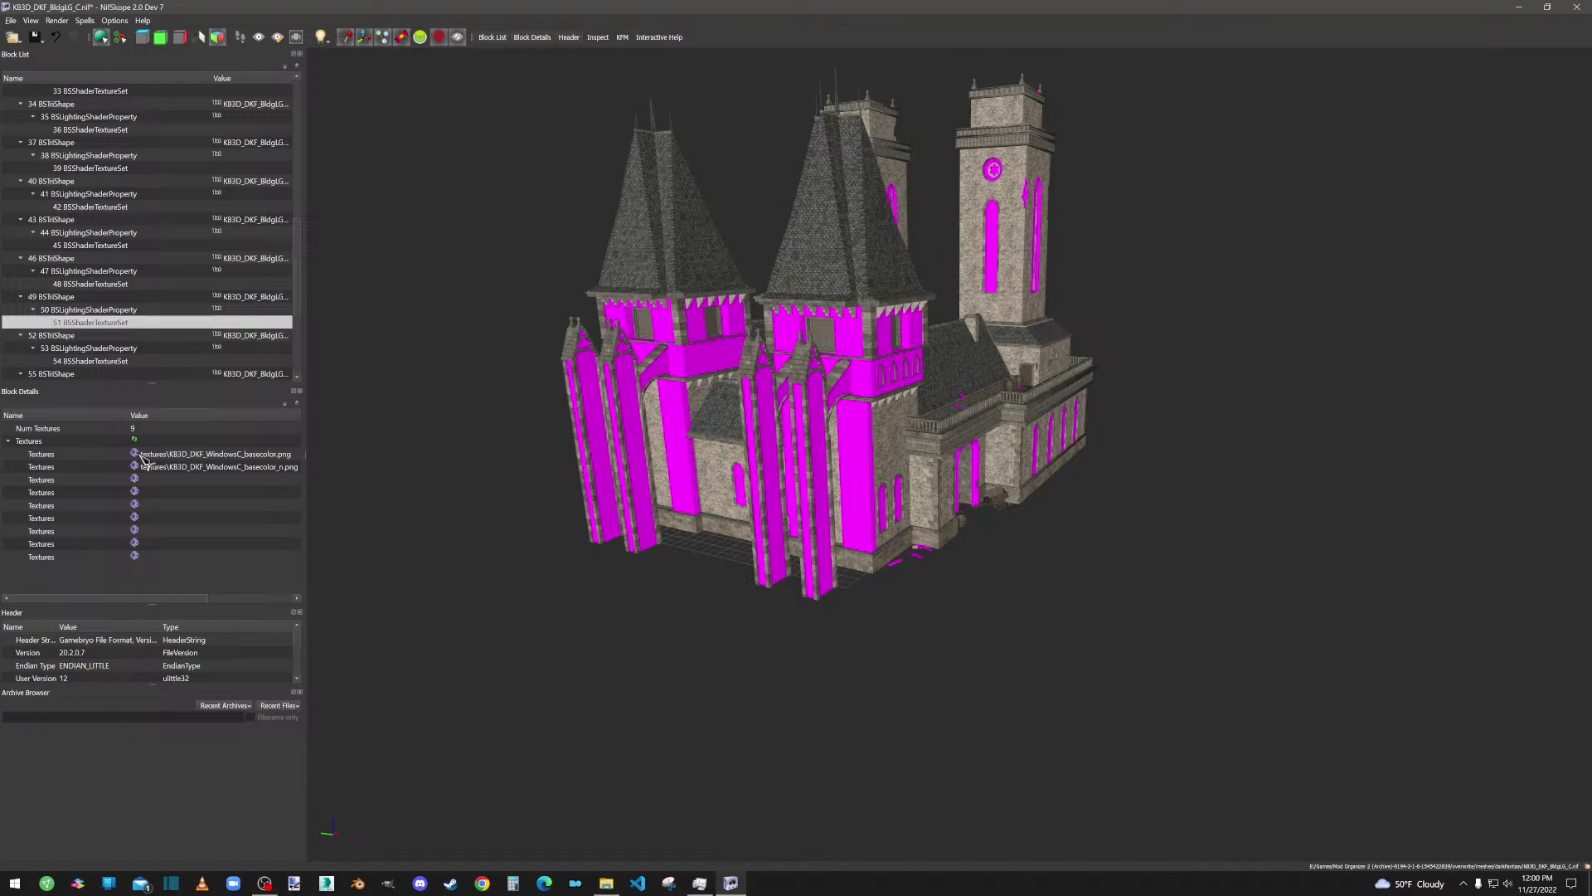
click(141, 456)
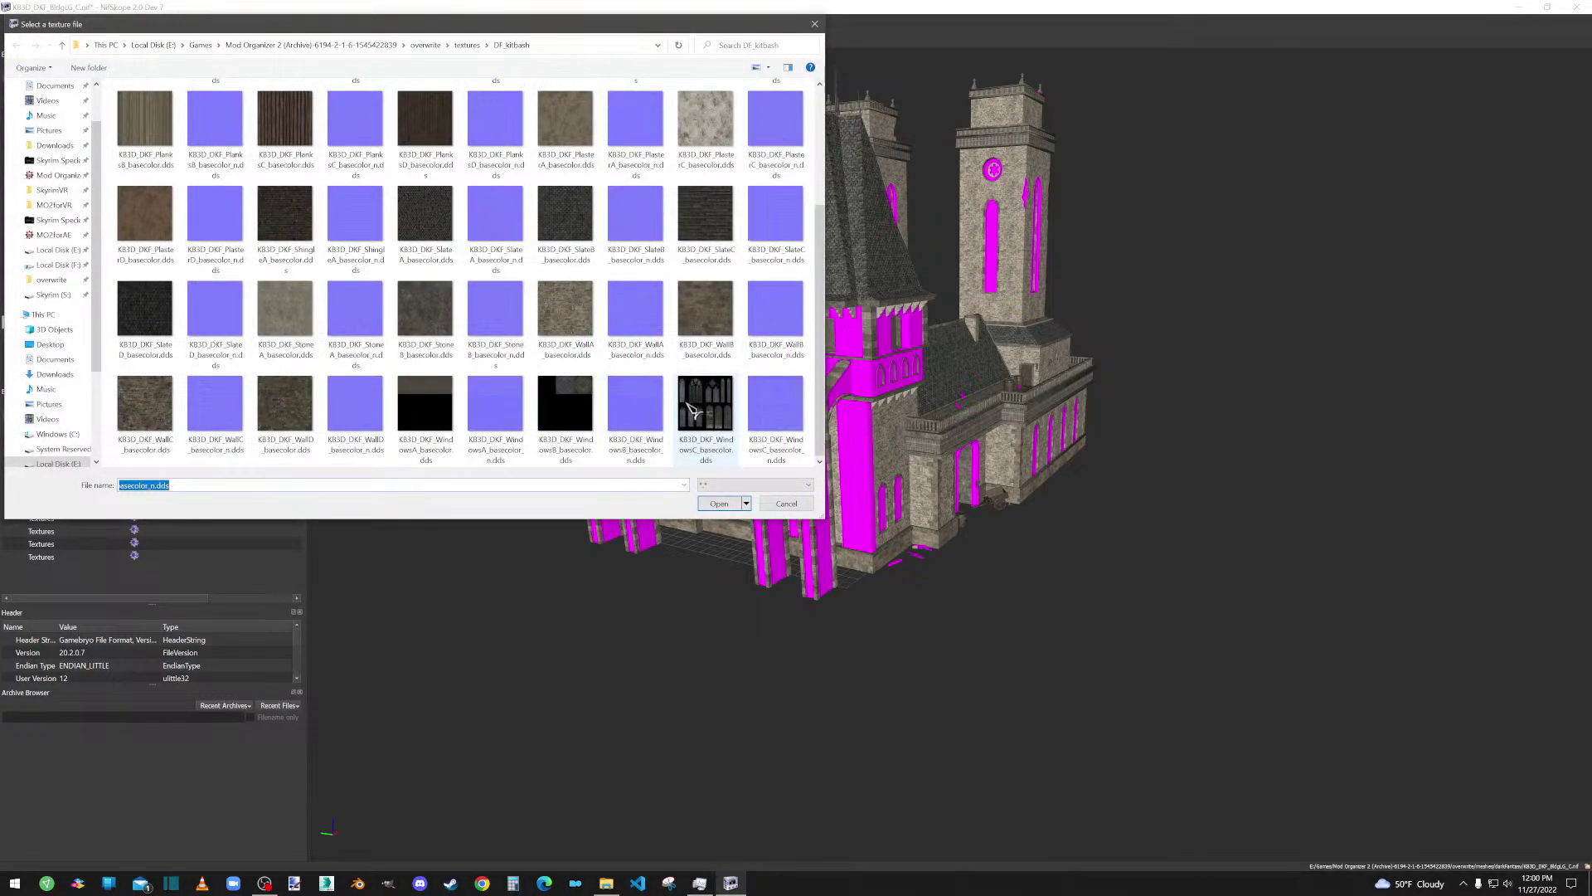
click(705, 405)
double_click(704, 405)
click(142, 469)
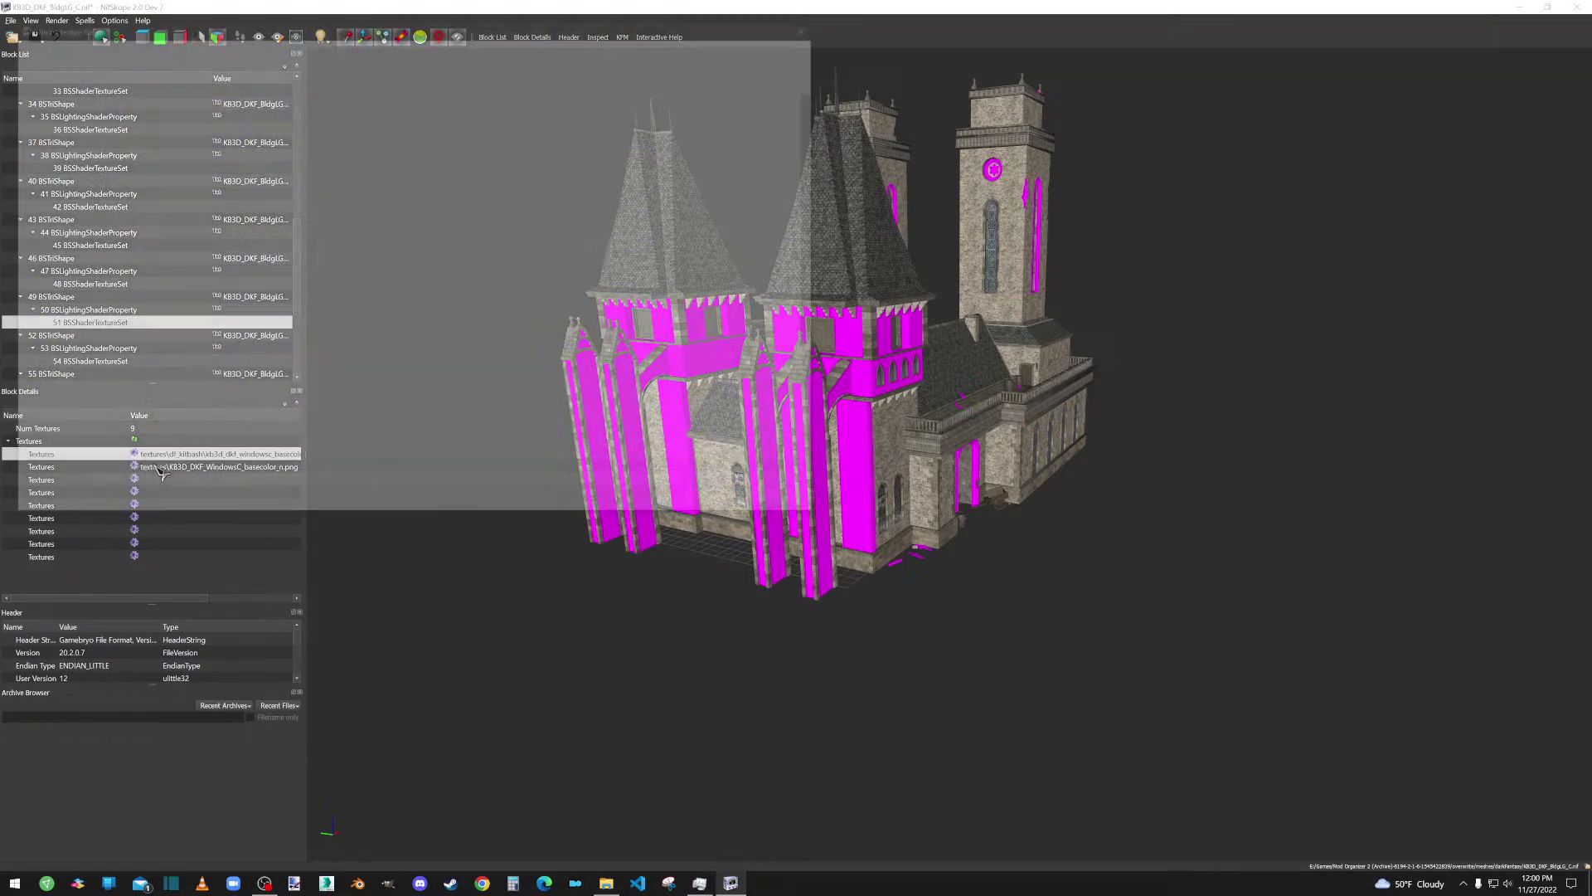
double_click(778, 402)
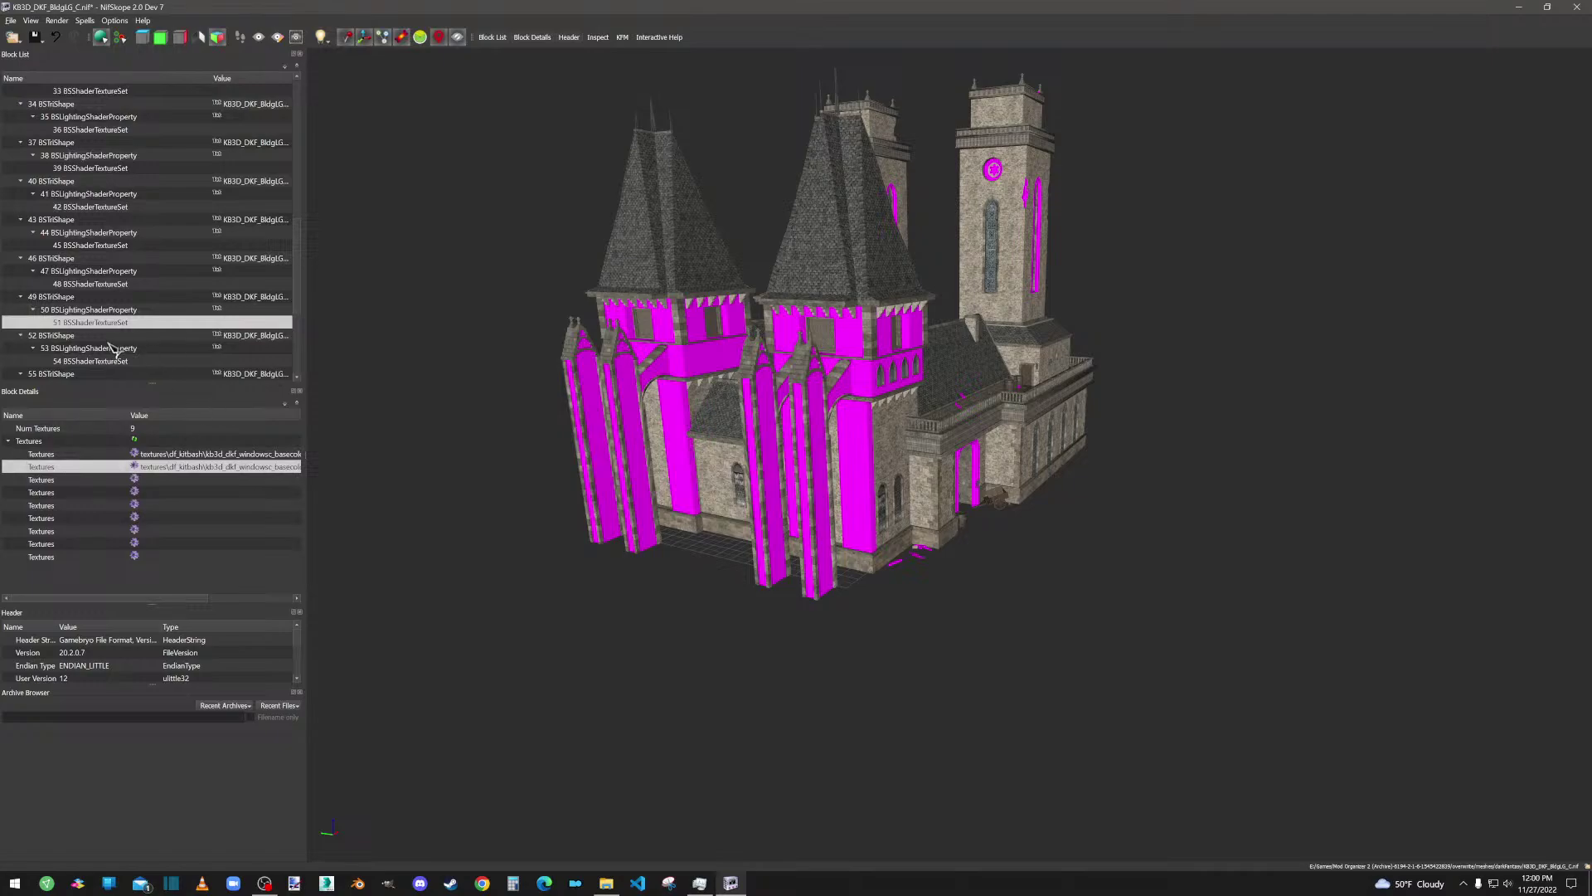
Step: Assign KB3D_DKF_DamageA_basecolor.dds and KB3D_DKF_DamageA_basecolor_n.dds to the first two texture slots of BSShaderTextureSet 54
click(99, 361)
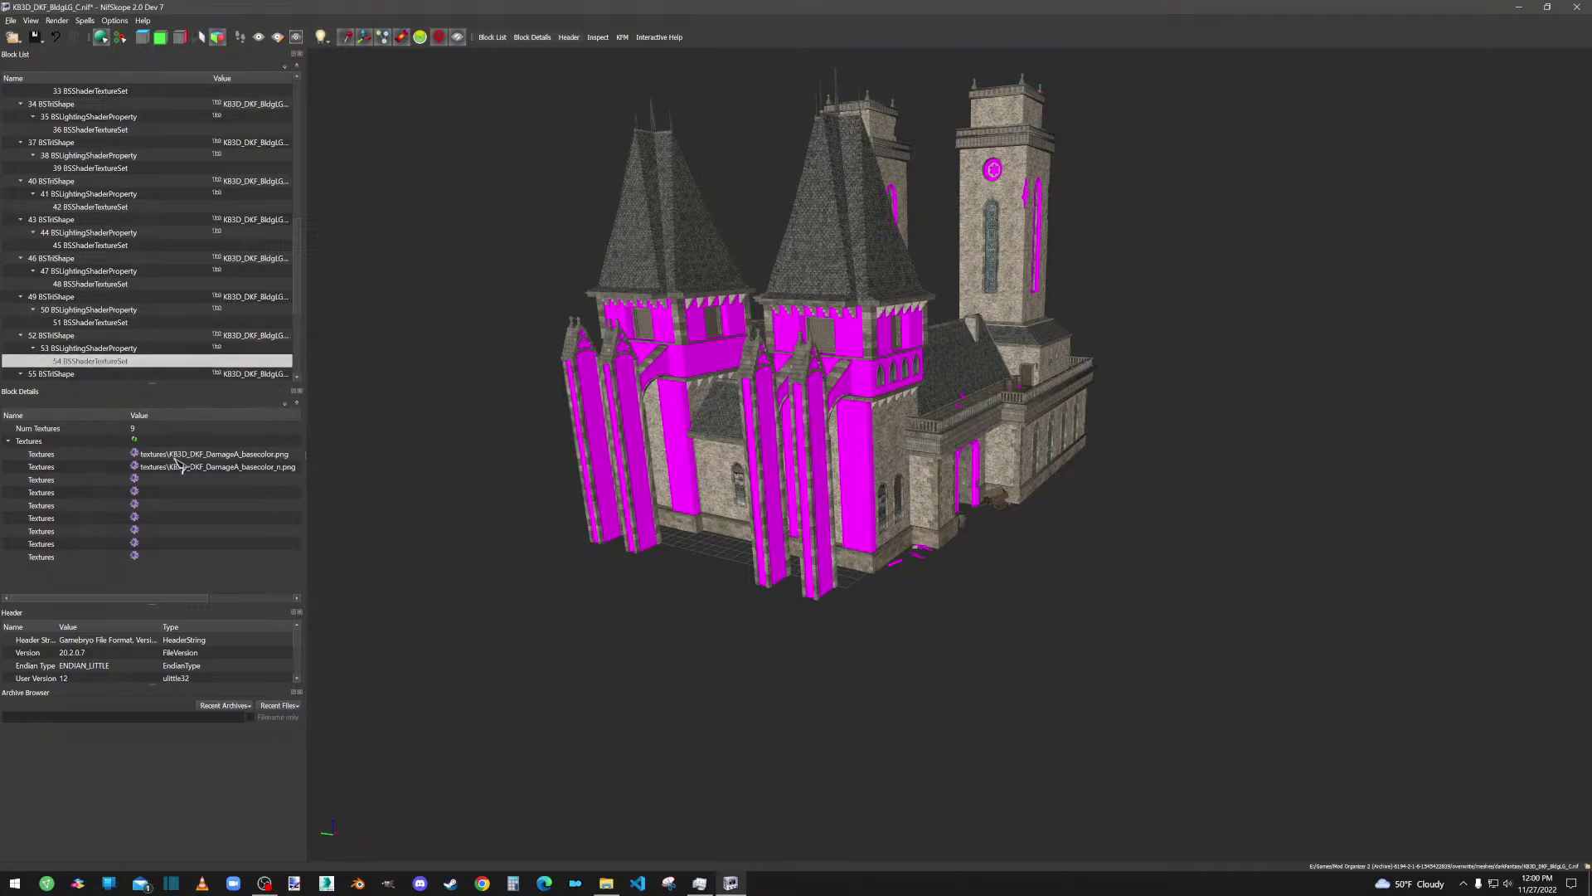
click(139, 465)
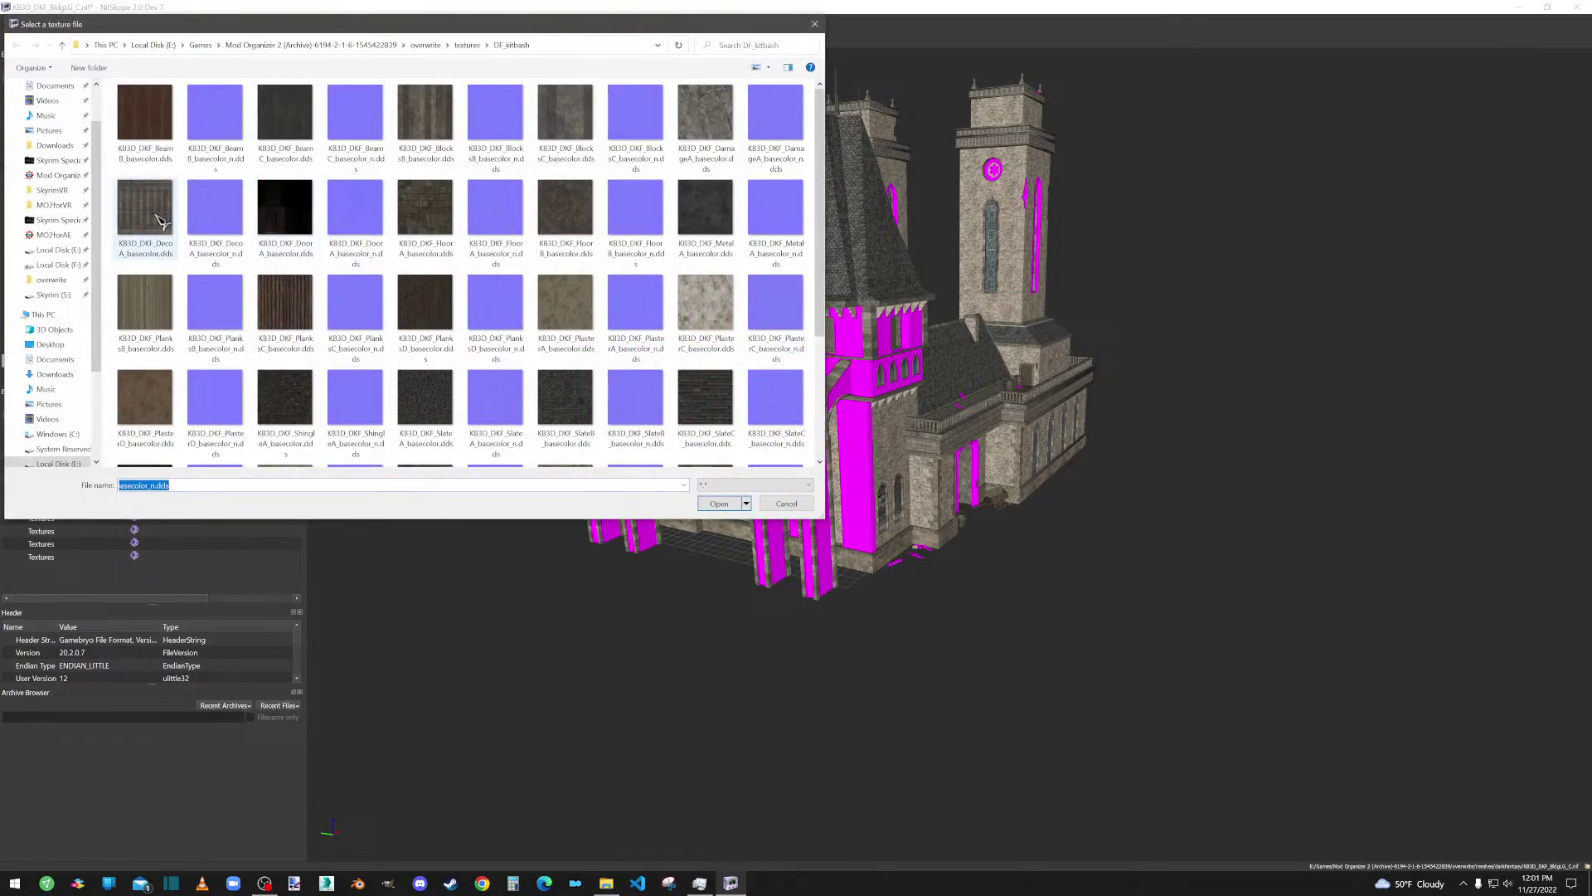
double_click(713, 124)
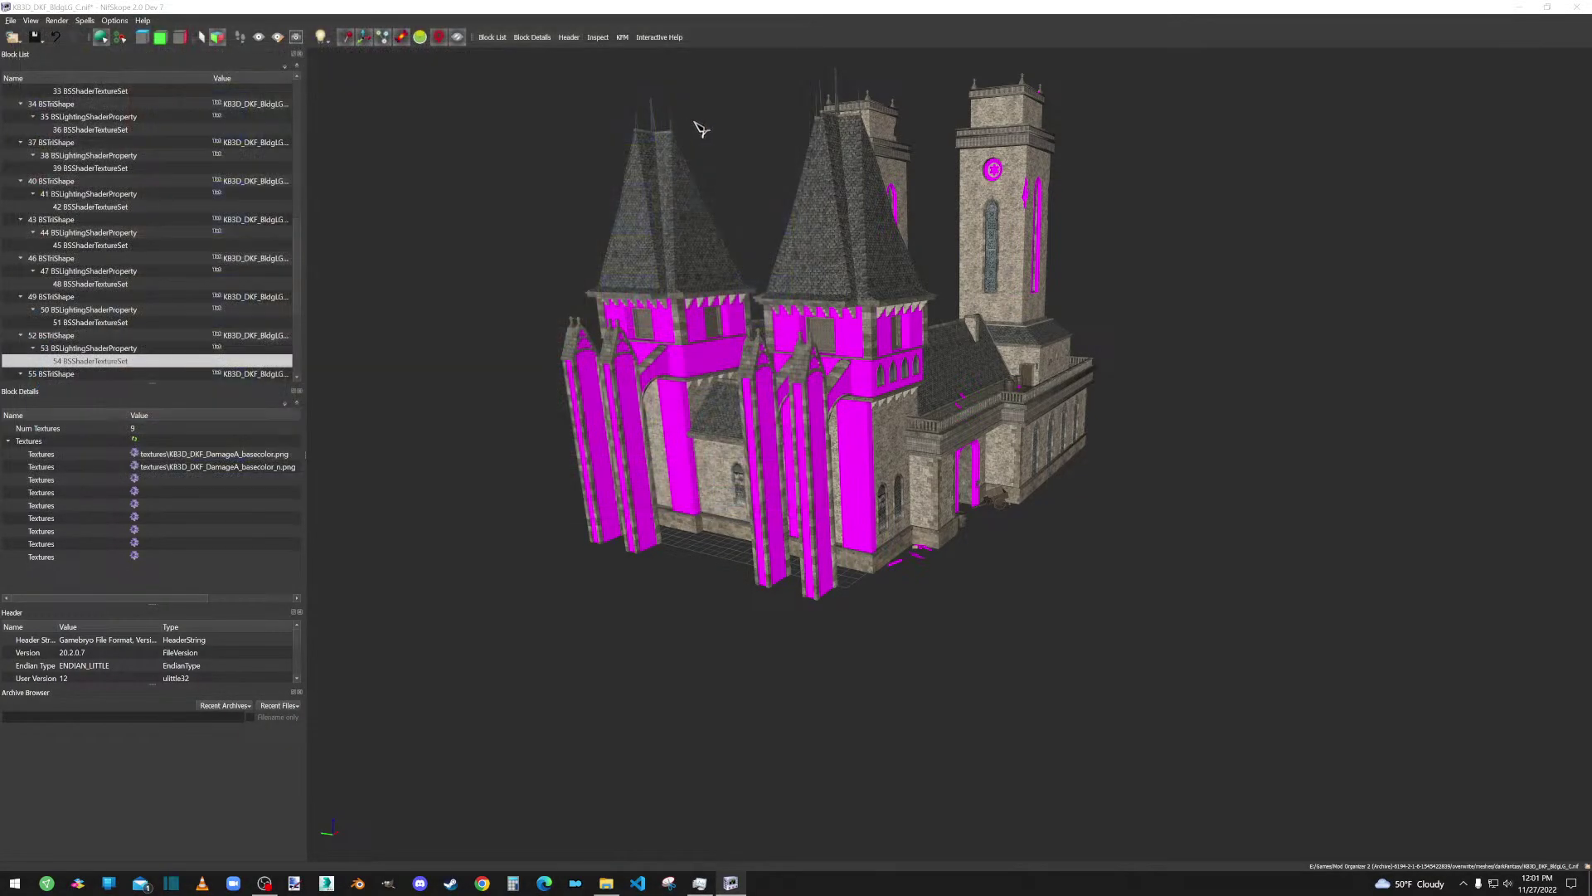
click(135, 454)
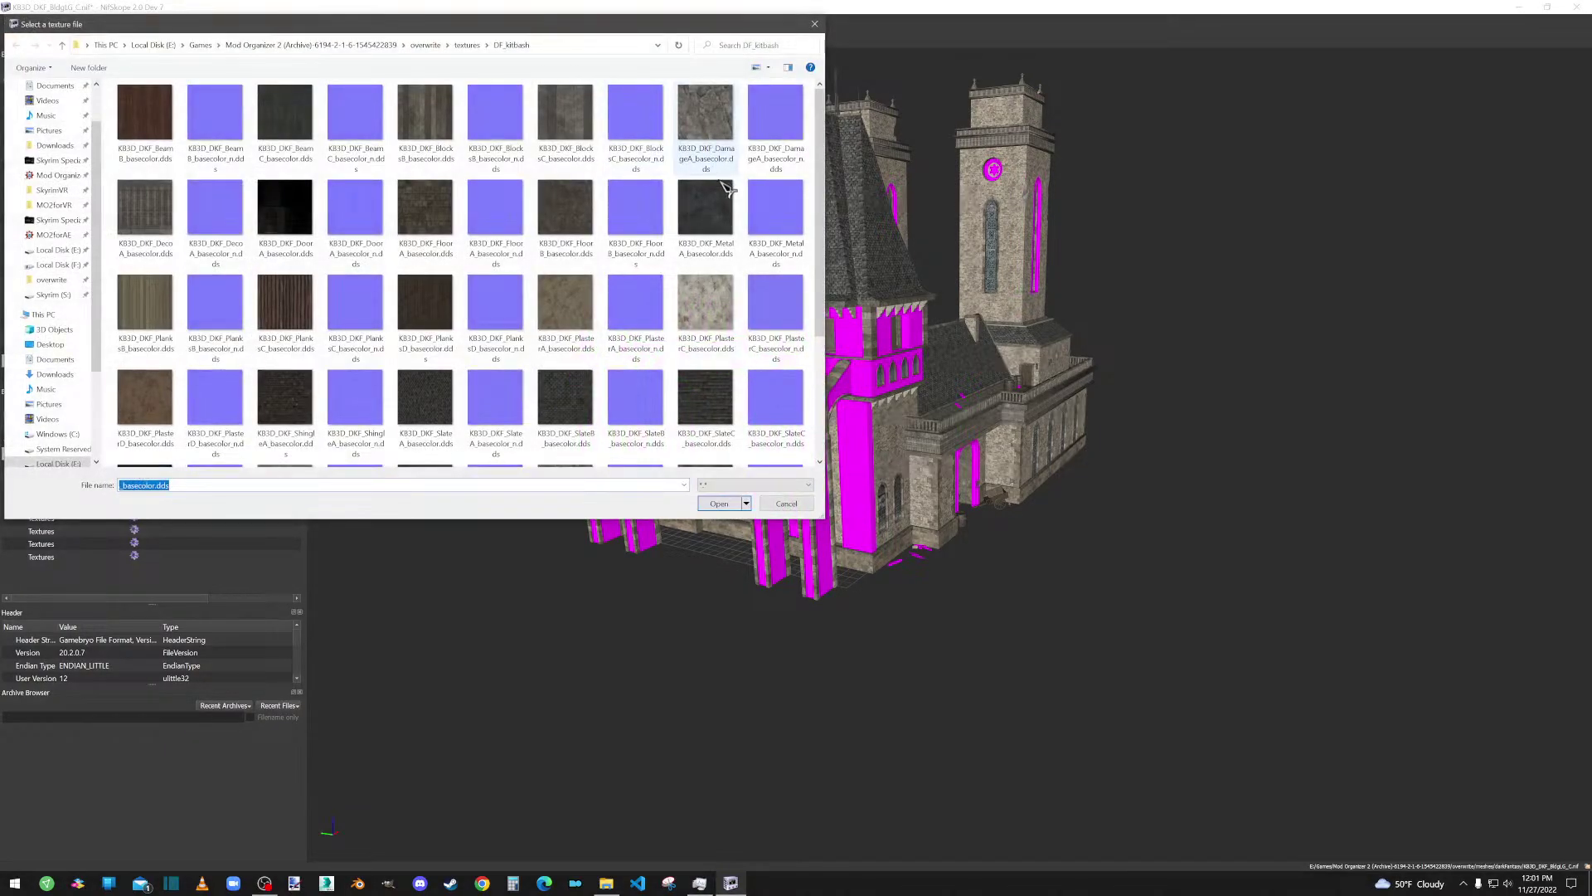
double_click(780, 133)
drag(943, 461, 1011, 458)
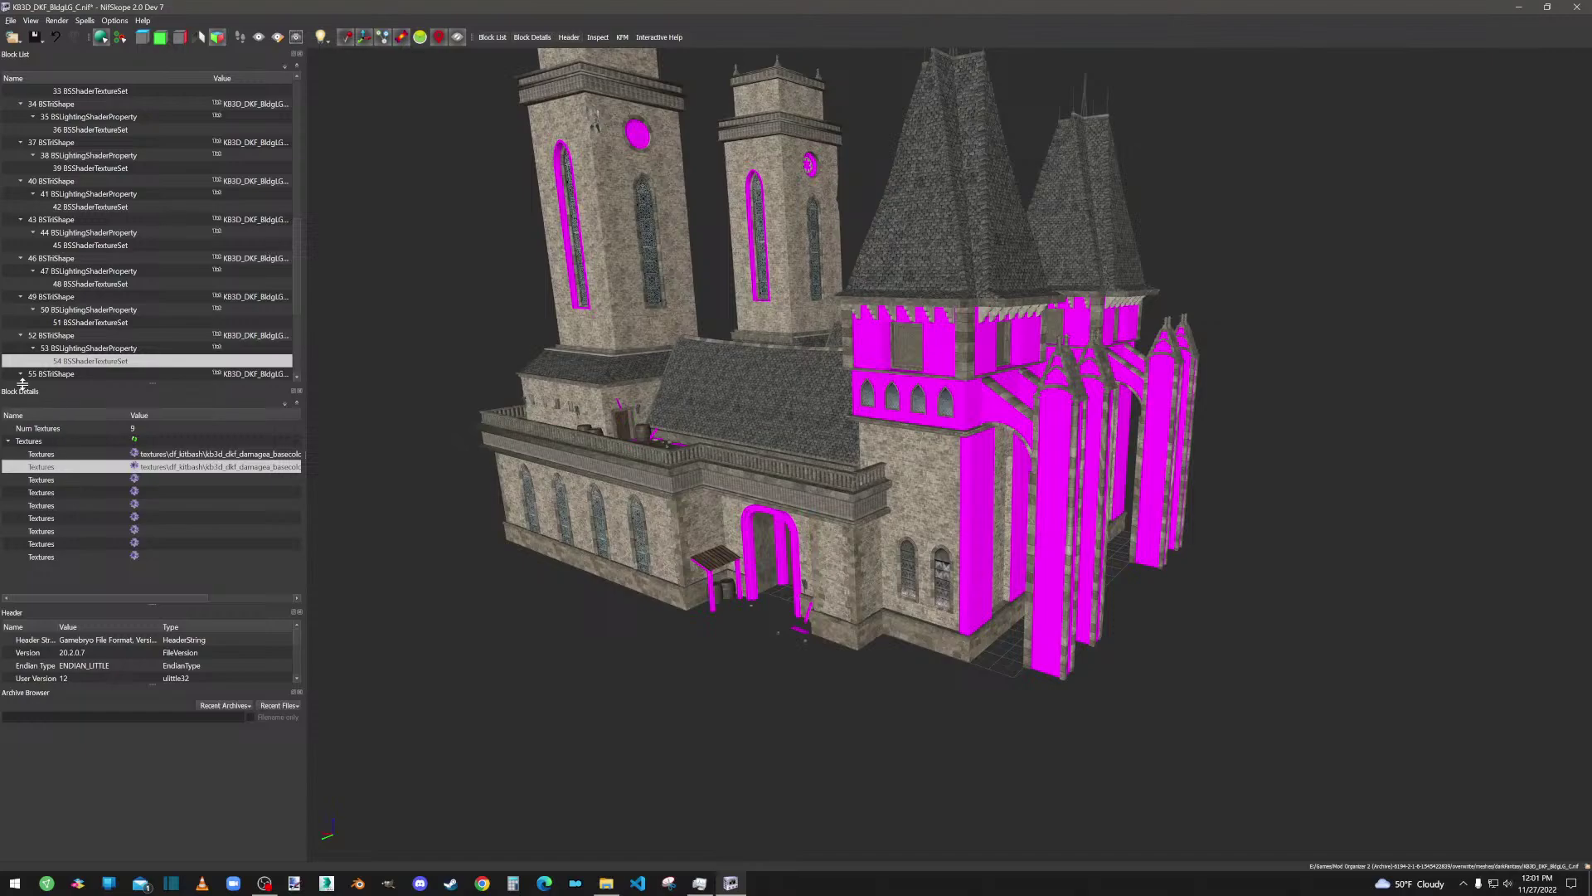
Step: Assign KB3D_DKF_DoorA_basecolor.dds and KB3D_DKF_DoorA_basecolor_n.dds to the first two texture slots of BSShaderTextureSet 57
scroll(153, 245, down, 5)
click(116, 220)
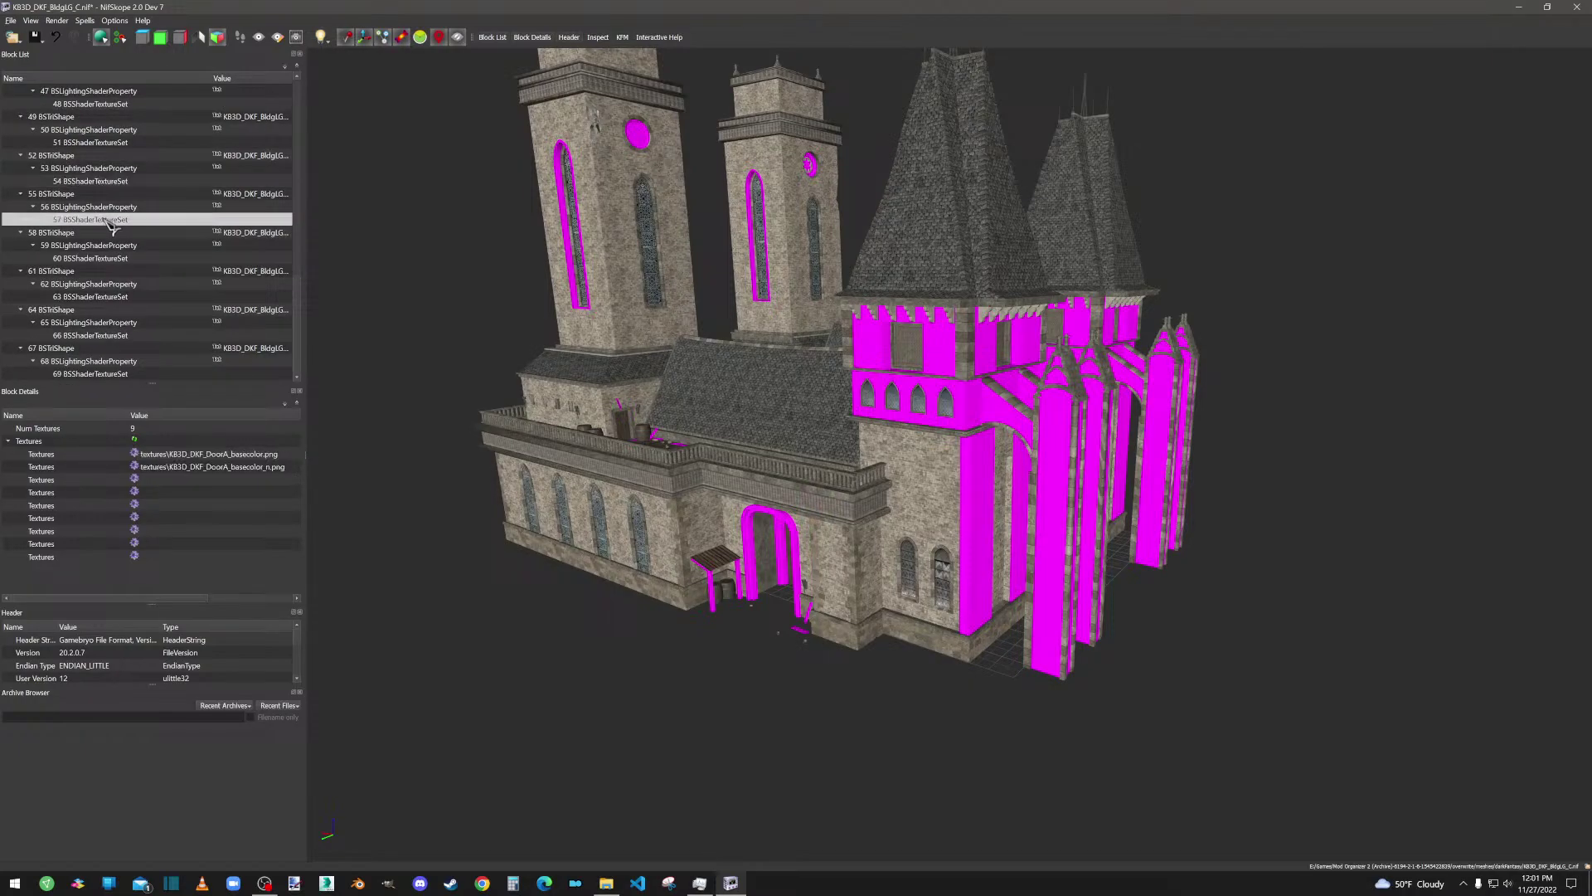
double_click(143, 458)
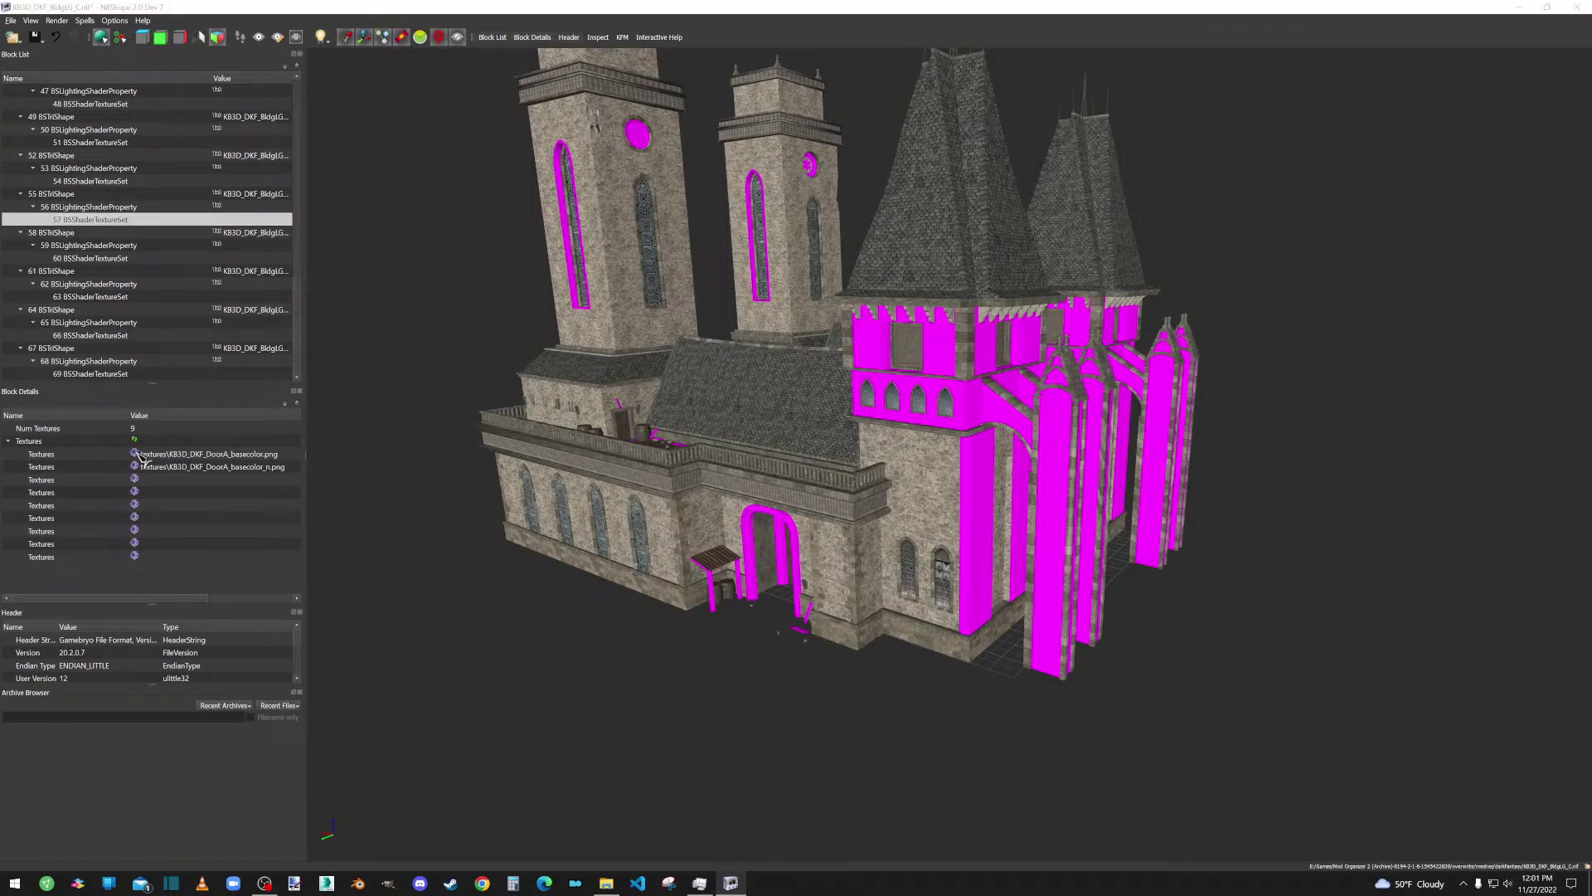
click(290, 214)
double_click(291, 214)
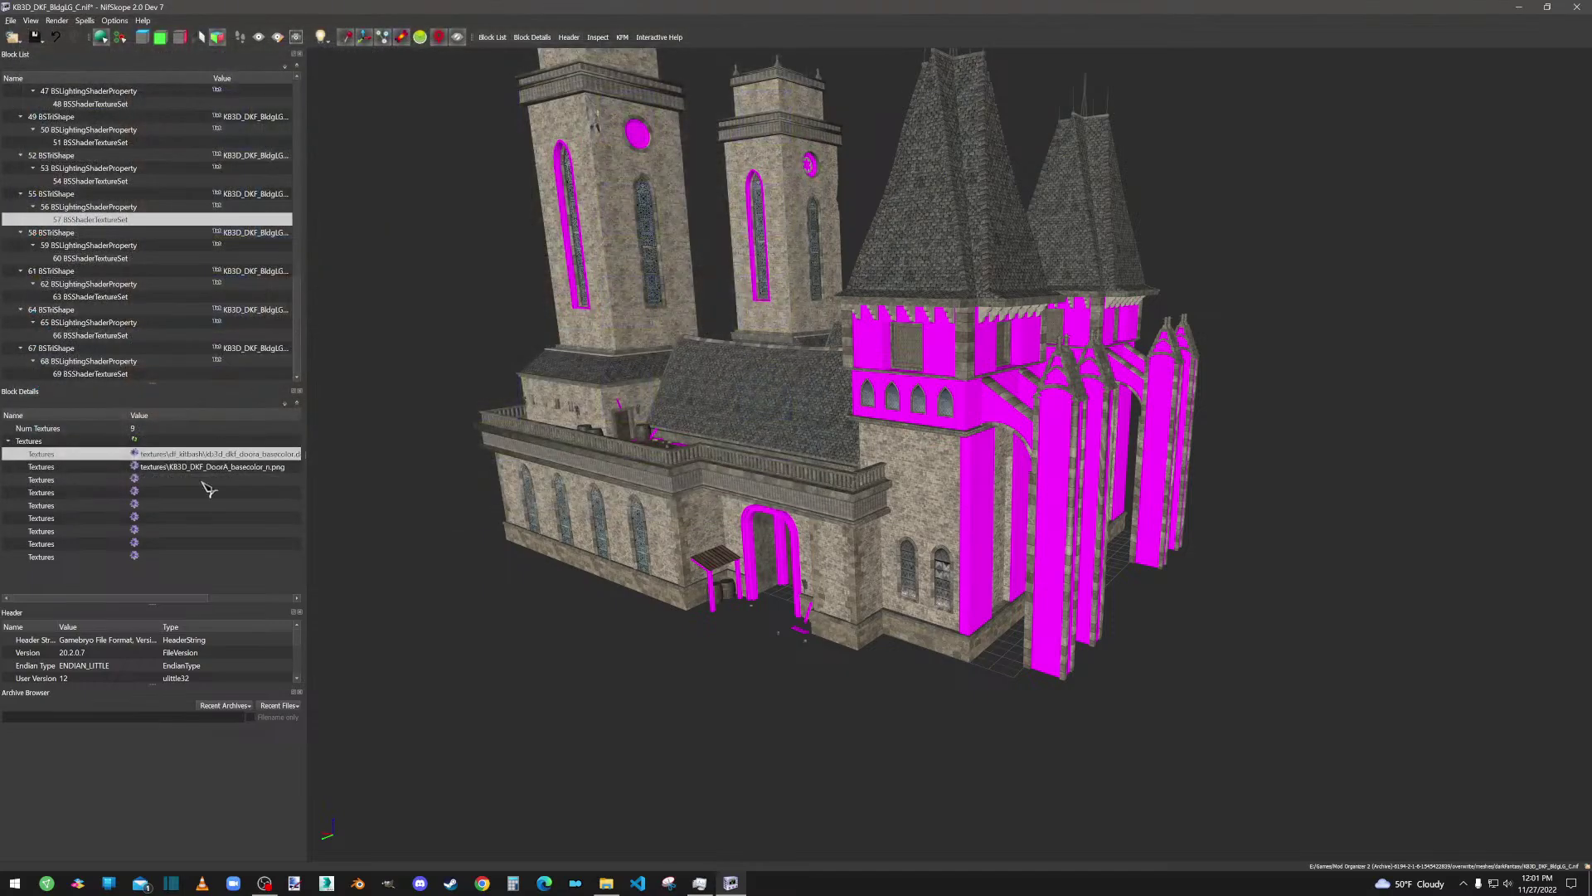
double_click(134, 473)
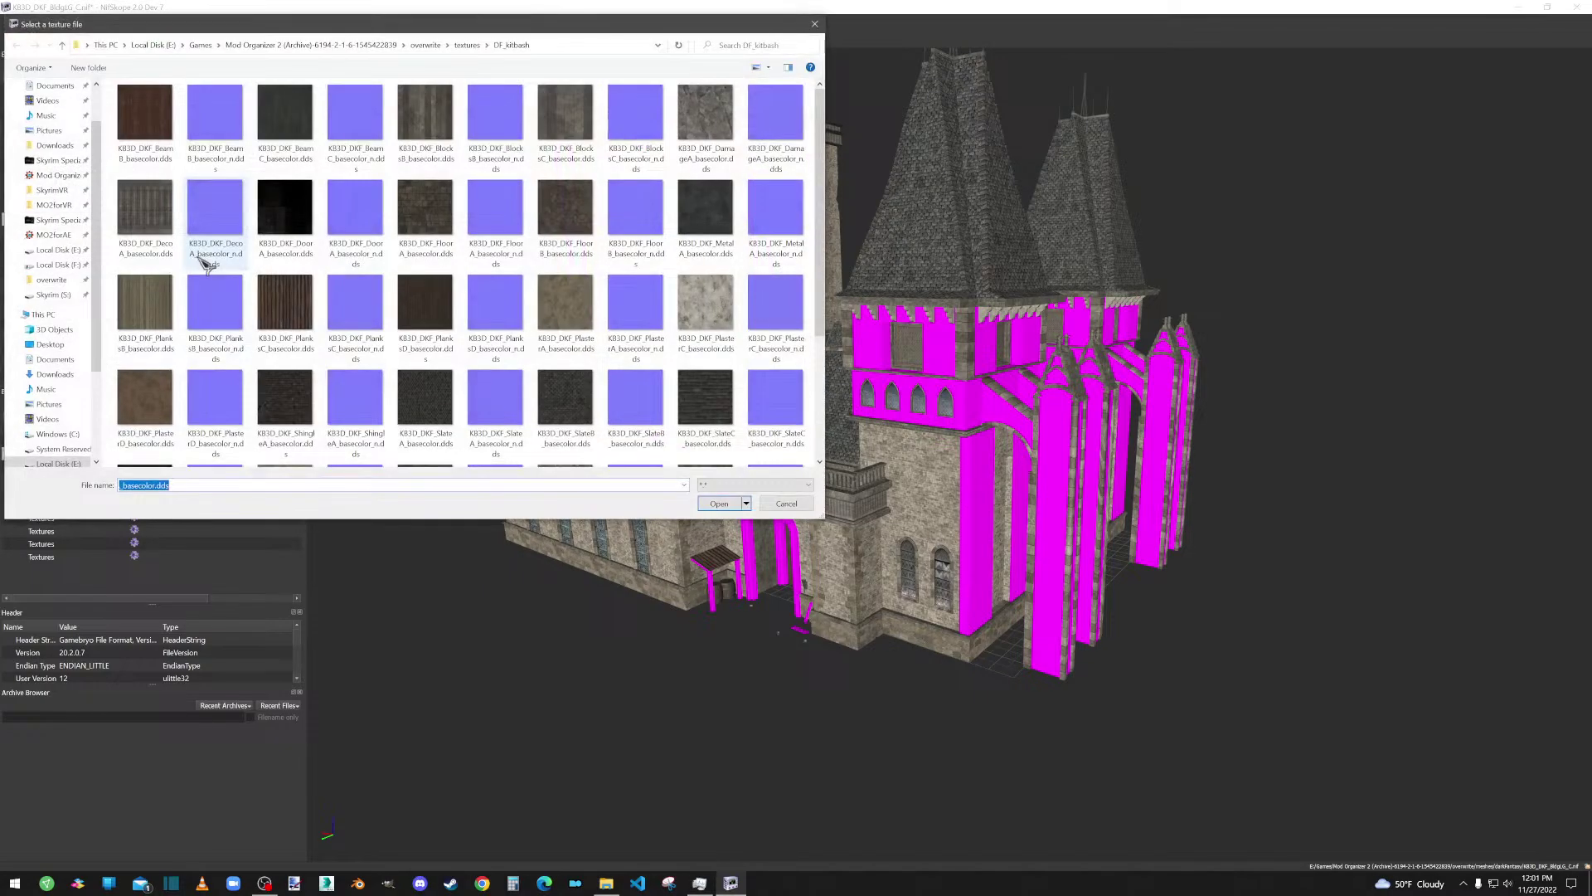
double_click(355, 209)
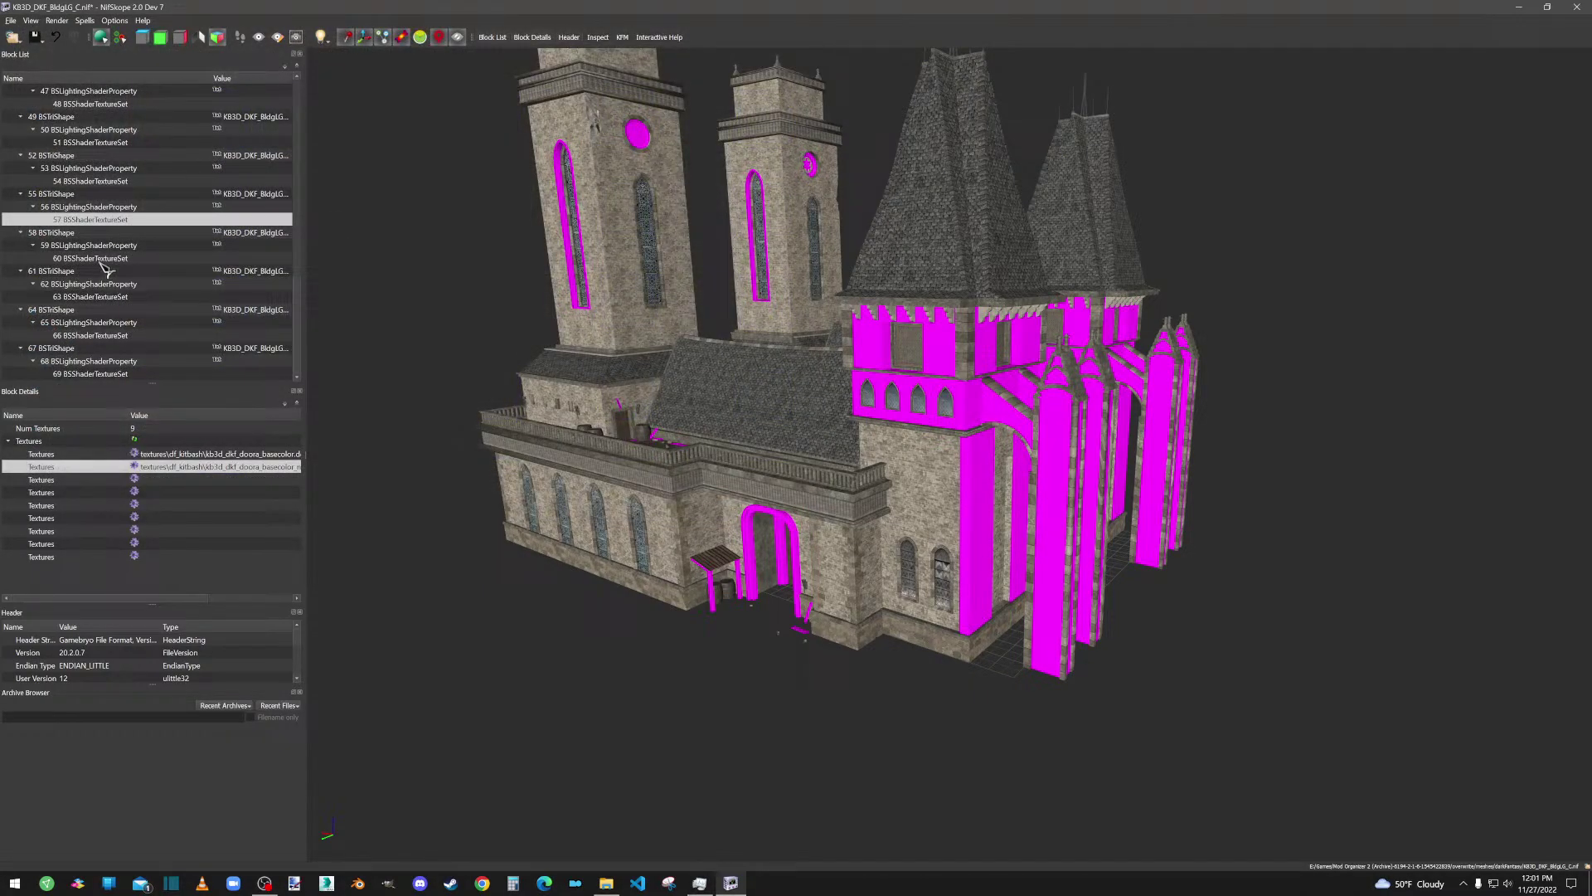
Step: Assign KB3D_DKF_BlocksB_basecolor.dds to the first texture slot of BSShaderTextureSet 60
double_click(135, 478)
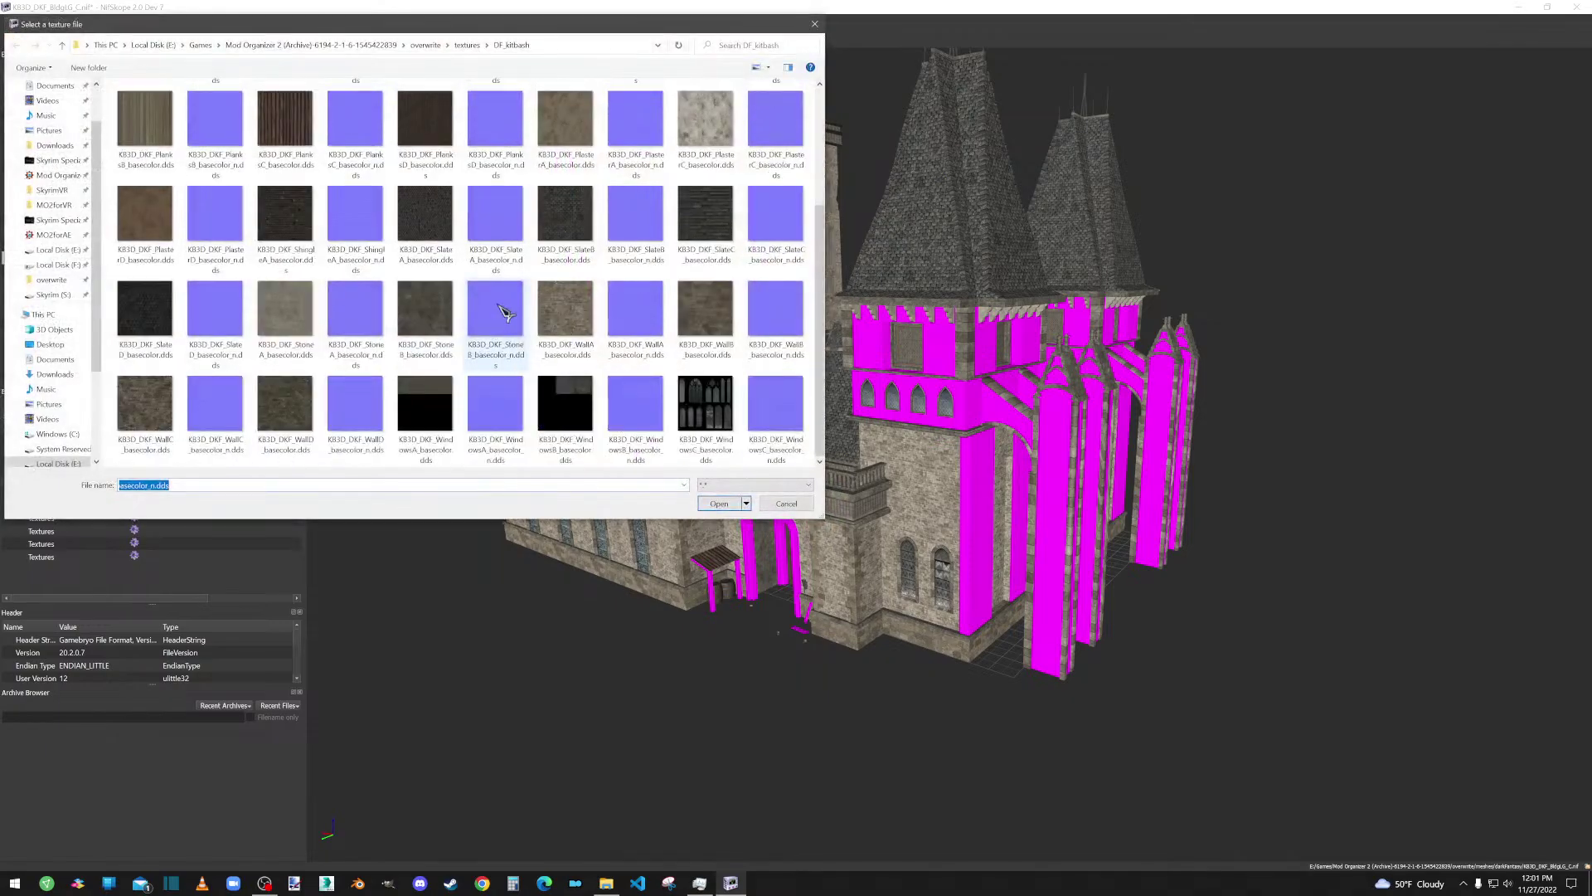
scroll(456, 223, up, 2)
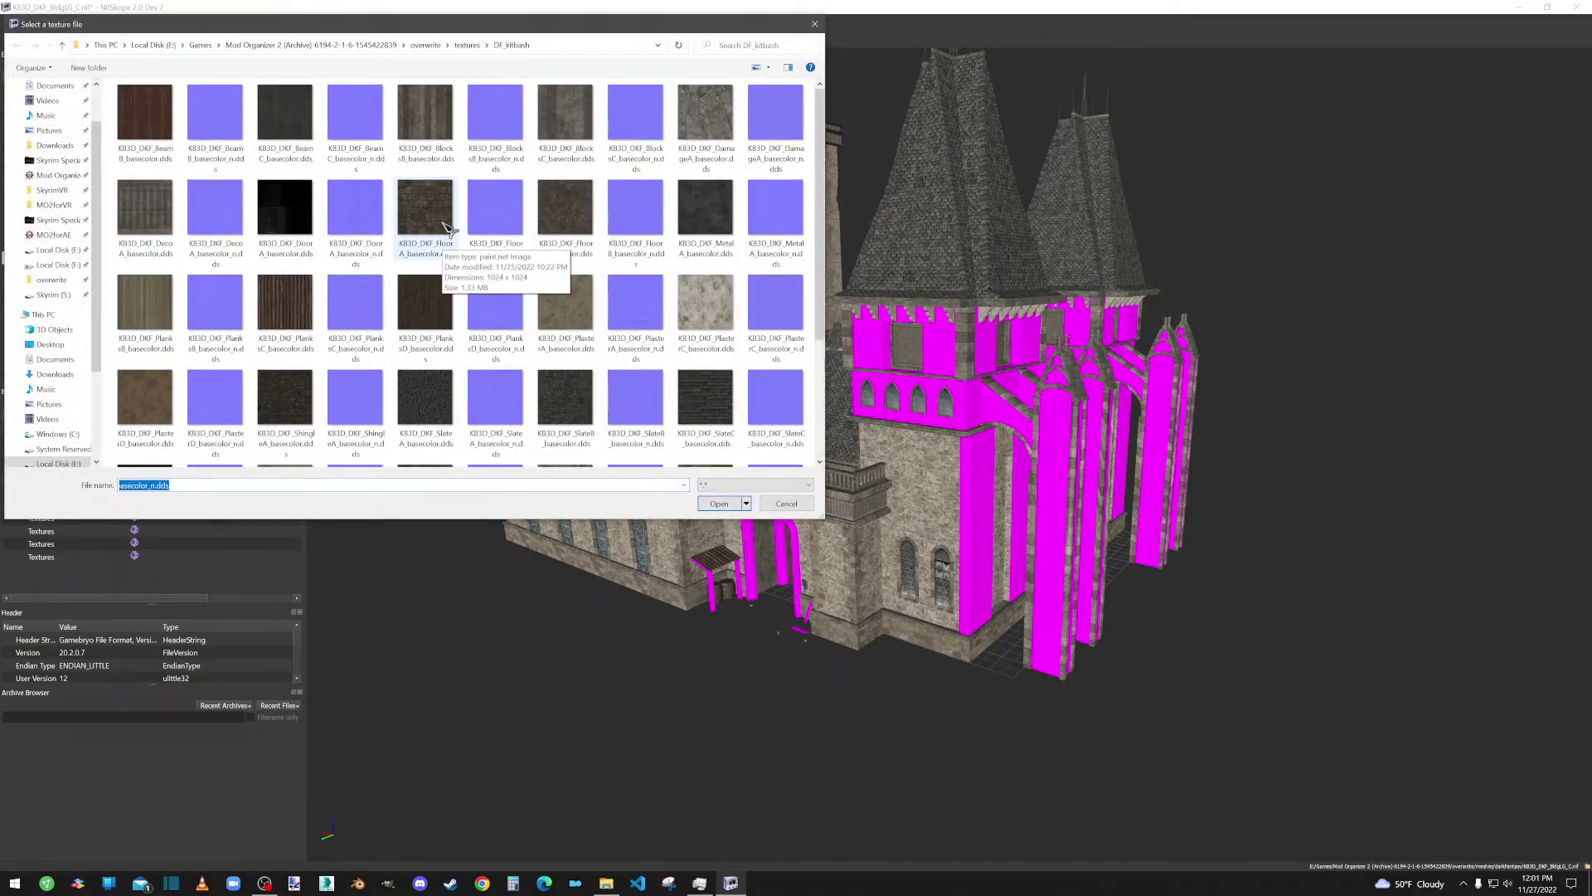
double_click(412, 131)
Step: Assign KB3D_DKF_BlocksC_basecolor_n.dds to the second texture slot and KB3D_DKF_BlocksC_basecolor.dds to the first slot of BSShaderTextureSet 60
double_click(143, 475)
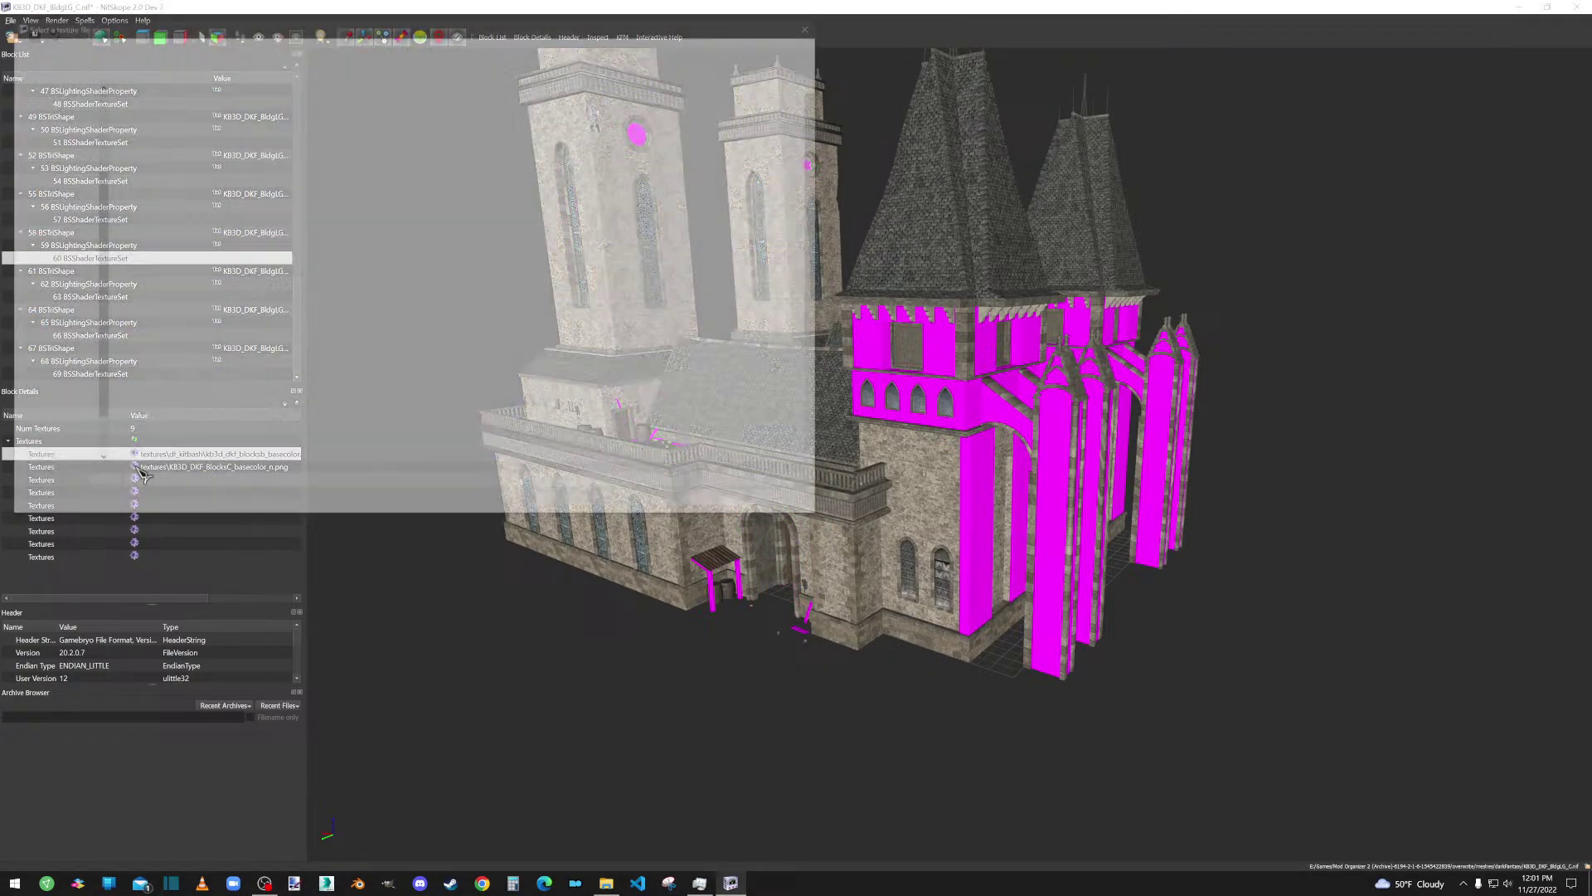
double_click(576, 123)
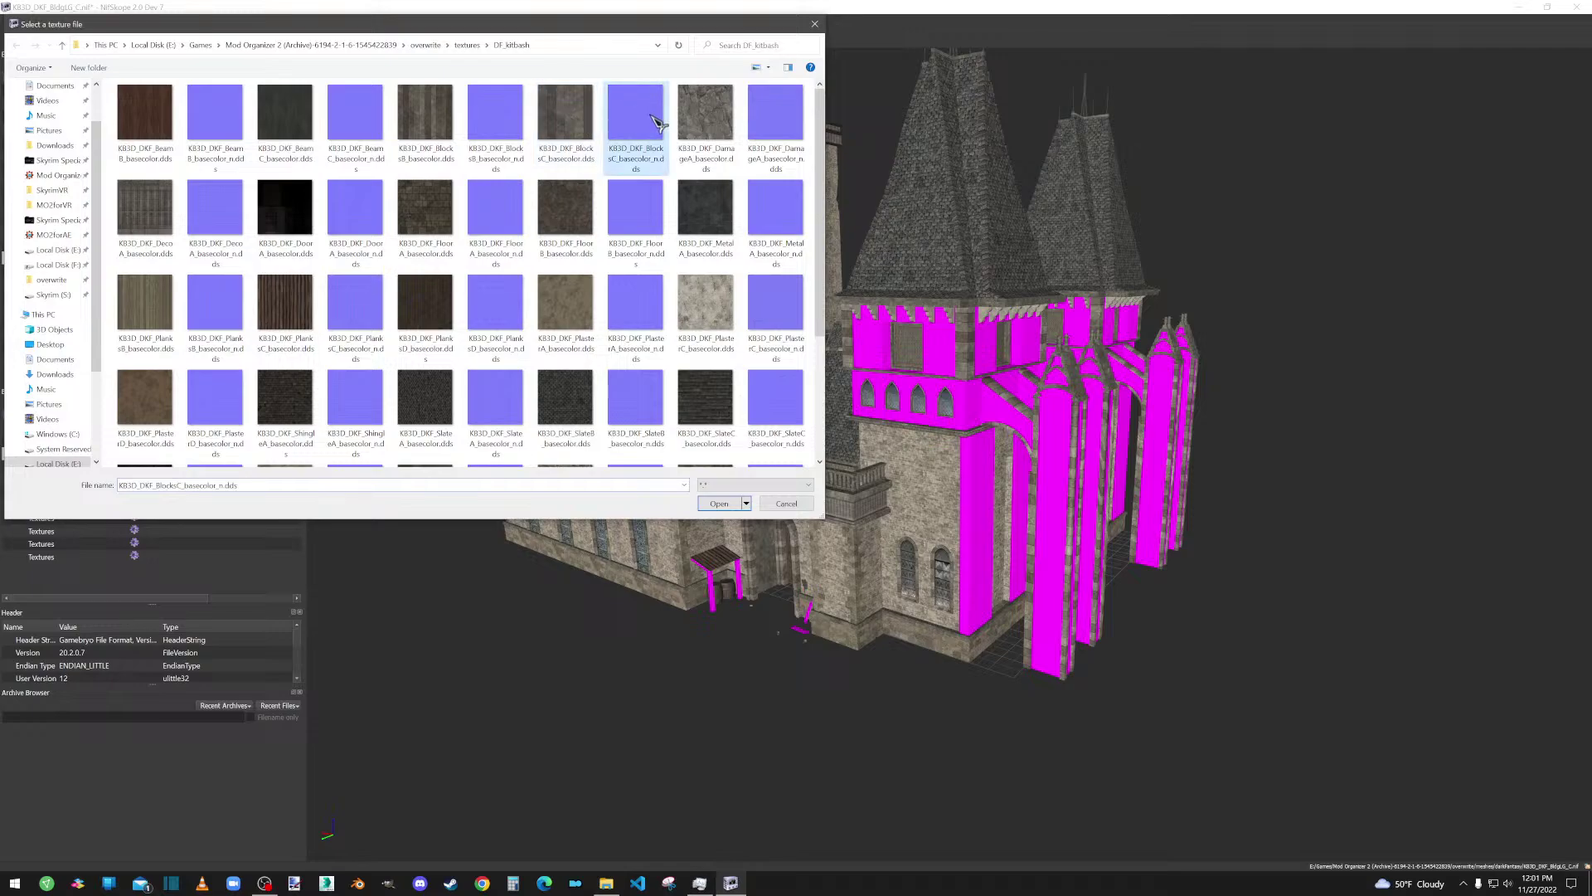
double_click(142, 455)
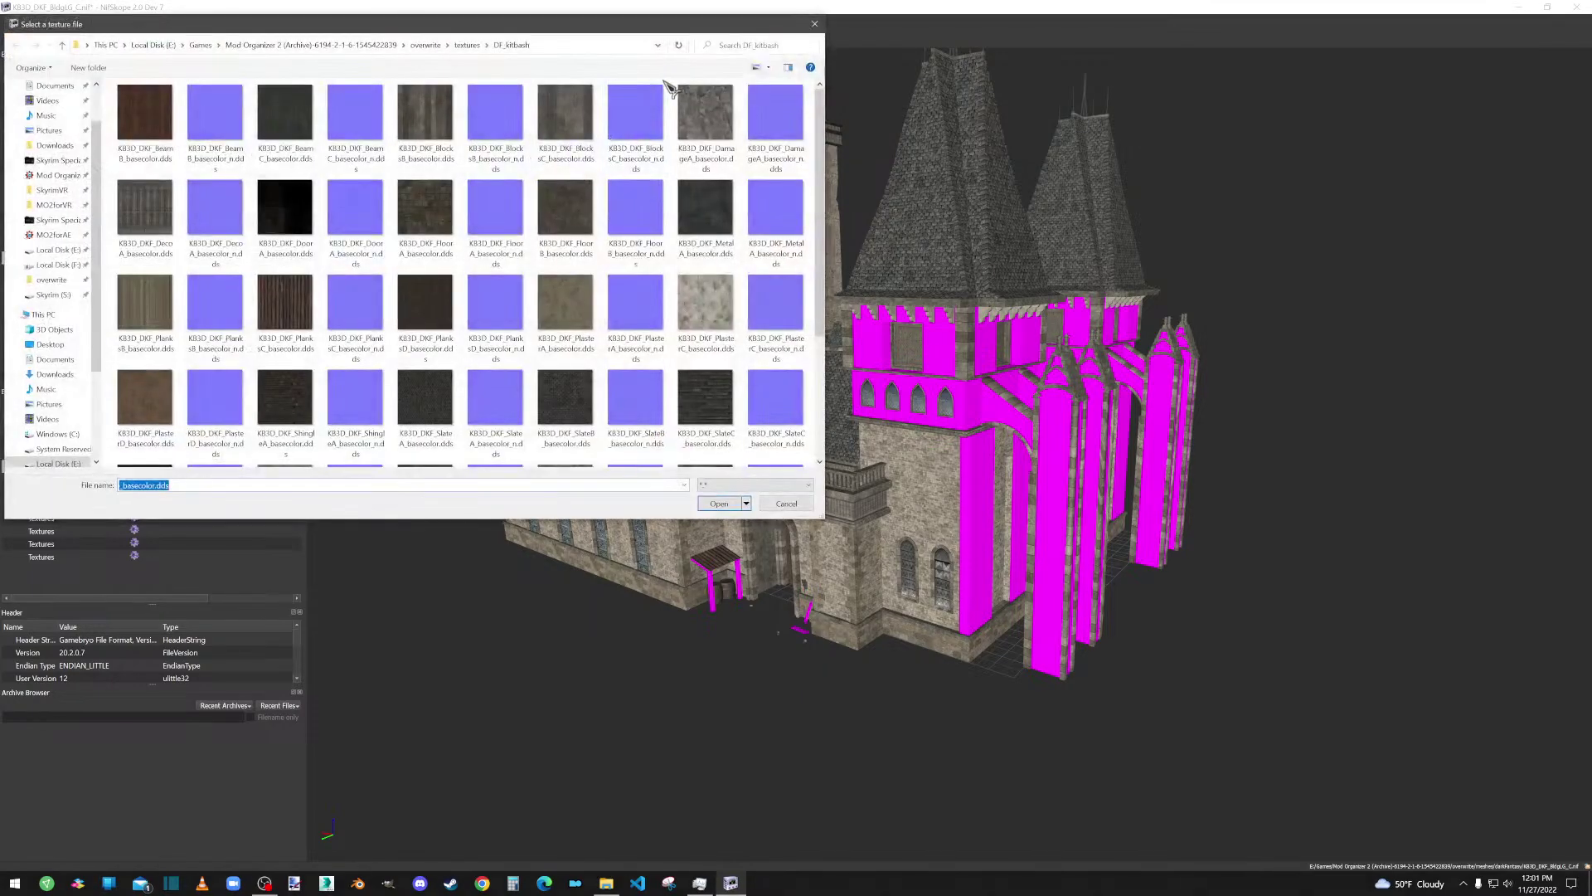
double_click(575, 122)
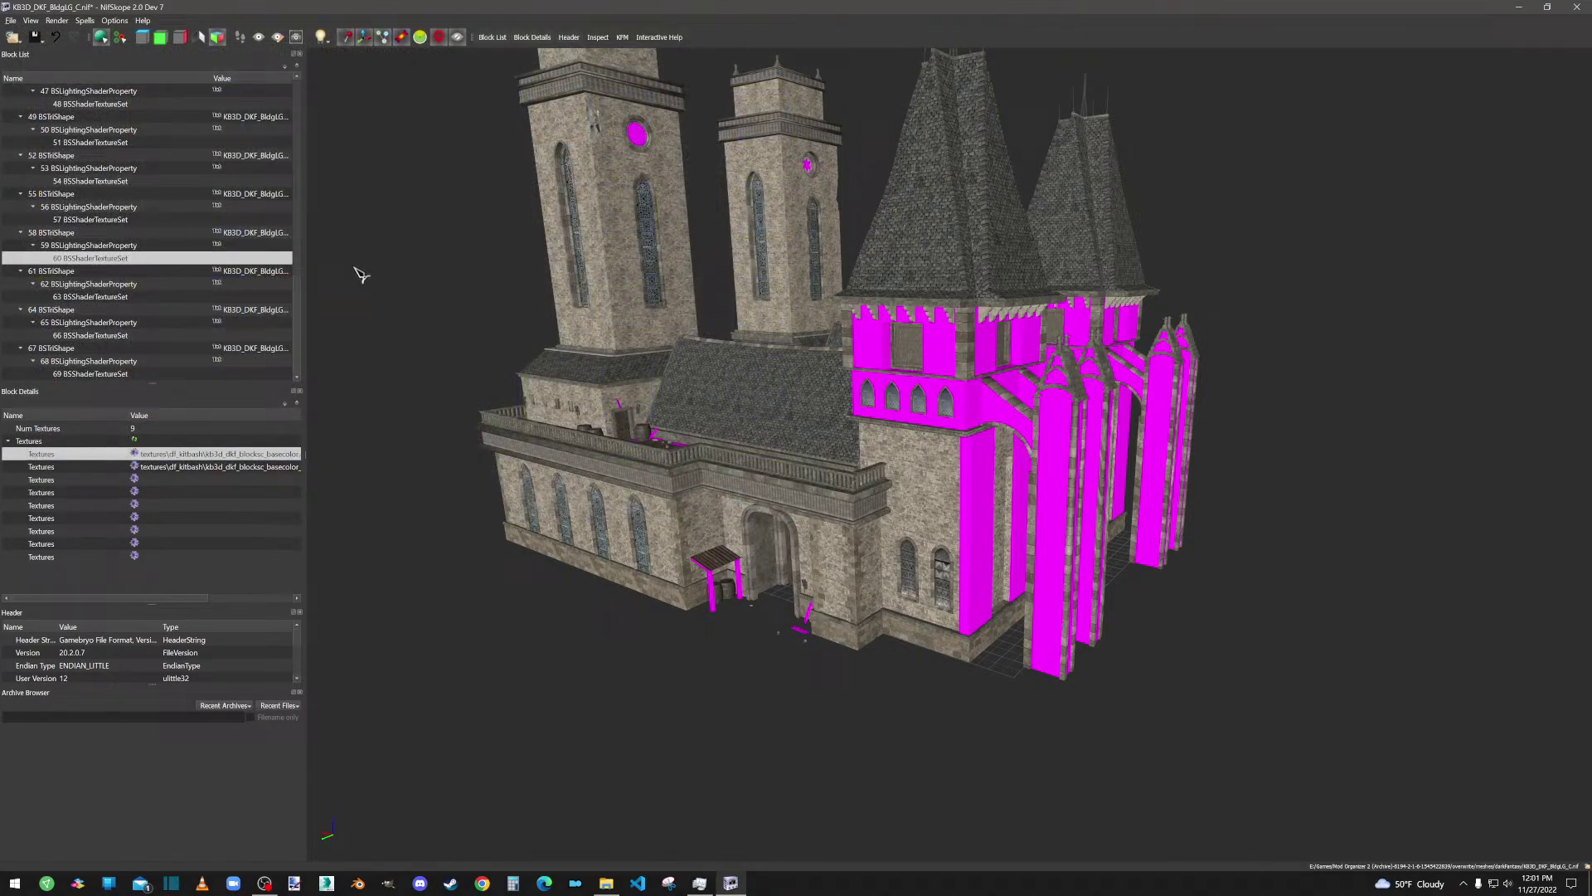
Step: Assign KB3D_DKF_WallC_basecolor.dds and KB3D_DKF_WallC_basecolor_n.dds to the first two texture slots of BSShaderTextureSet 63
click(91, 297)
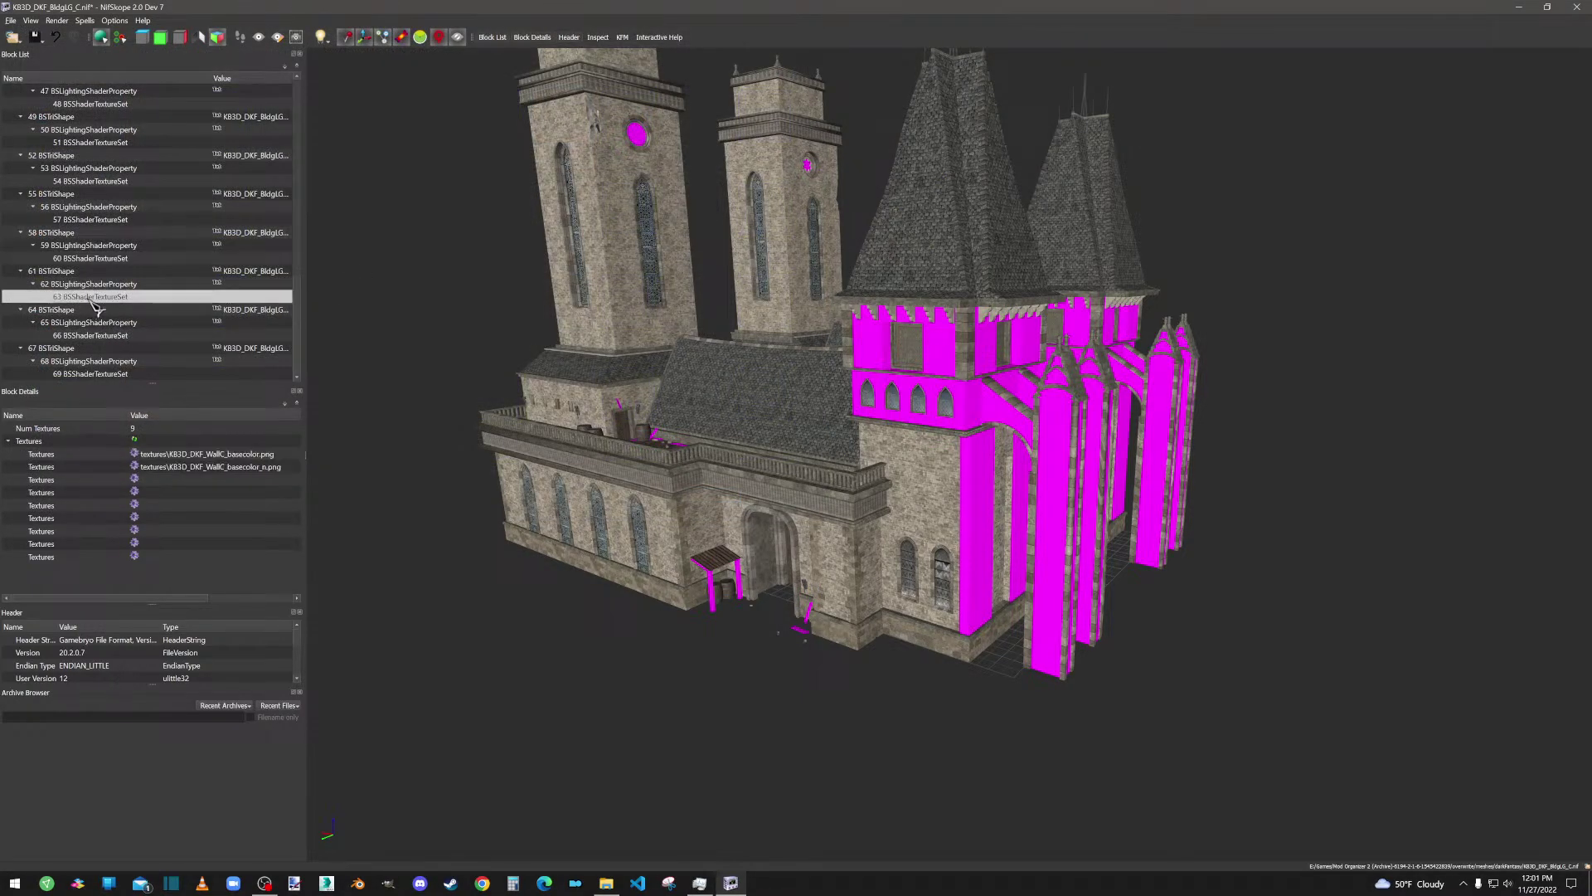
double_click(142, 455)
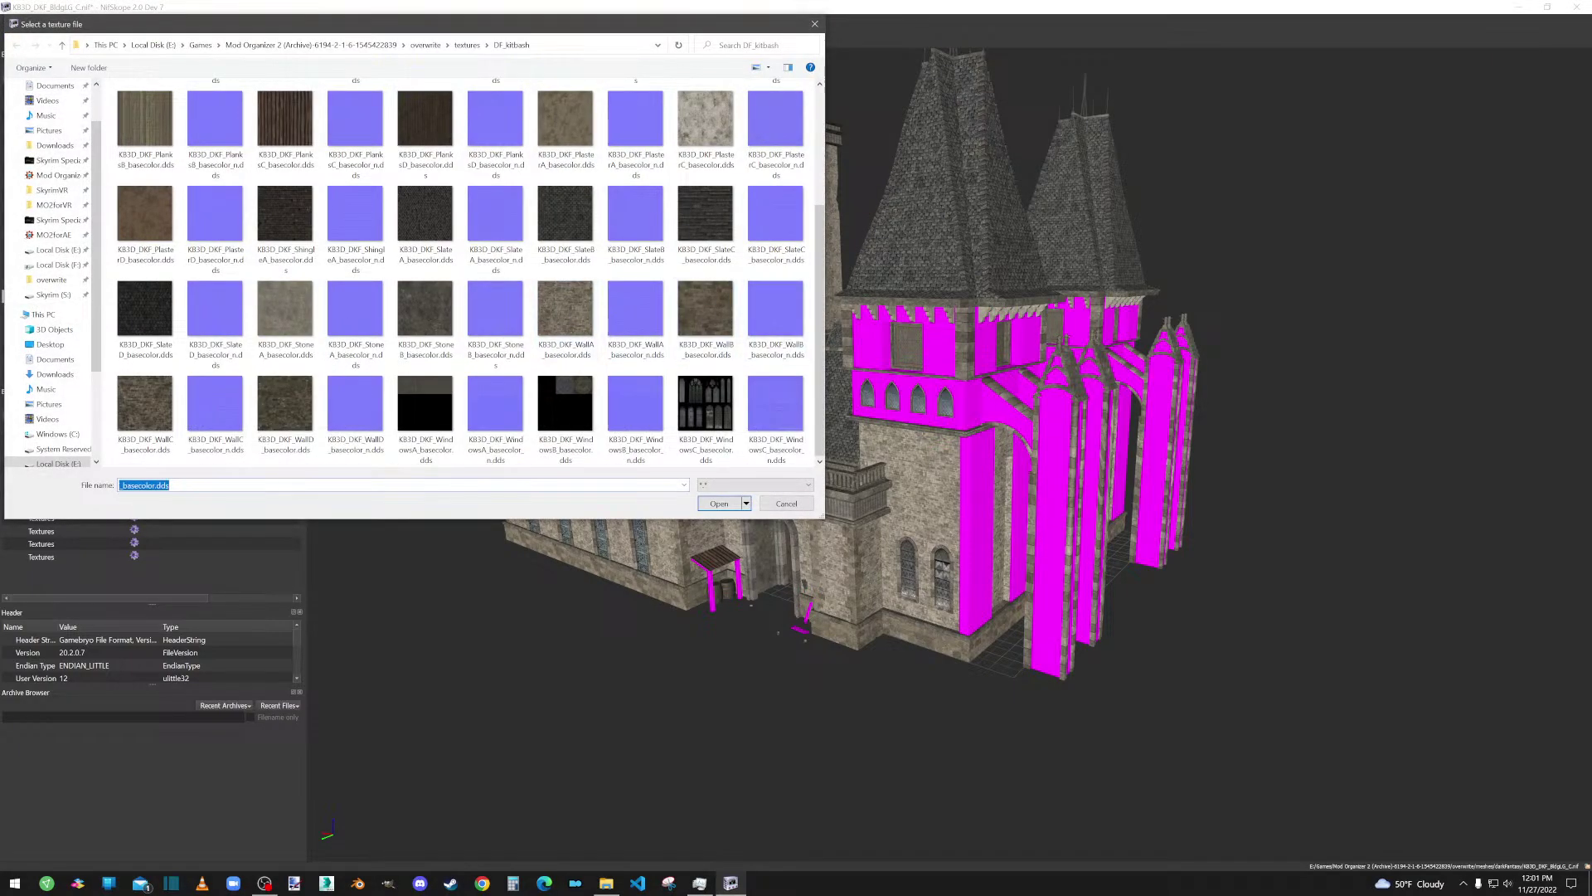
double_click(150, 407)
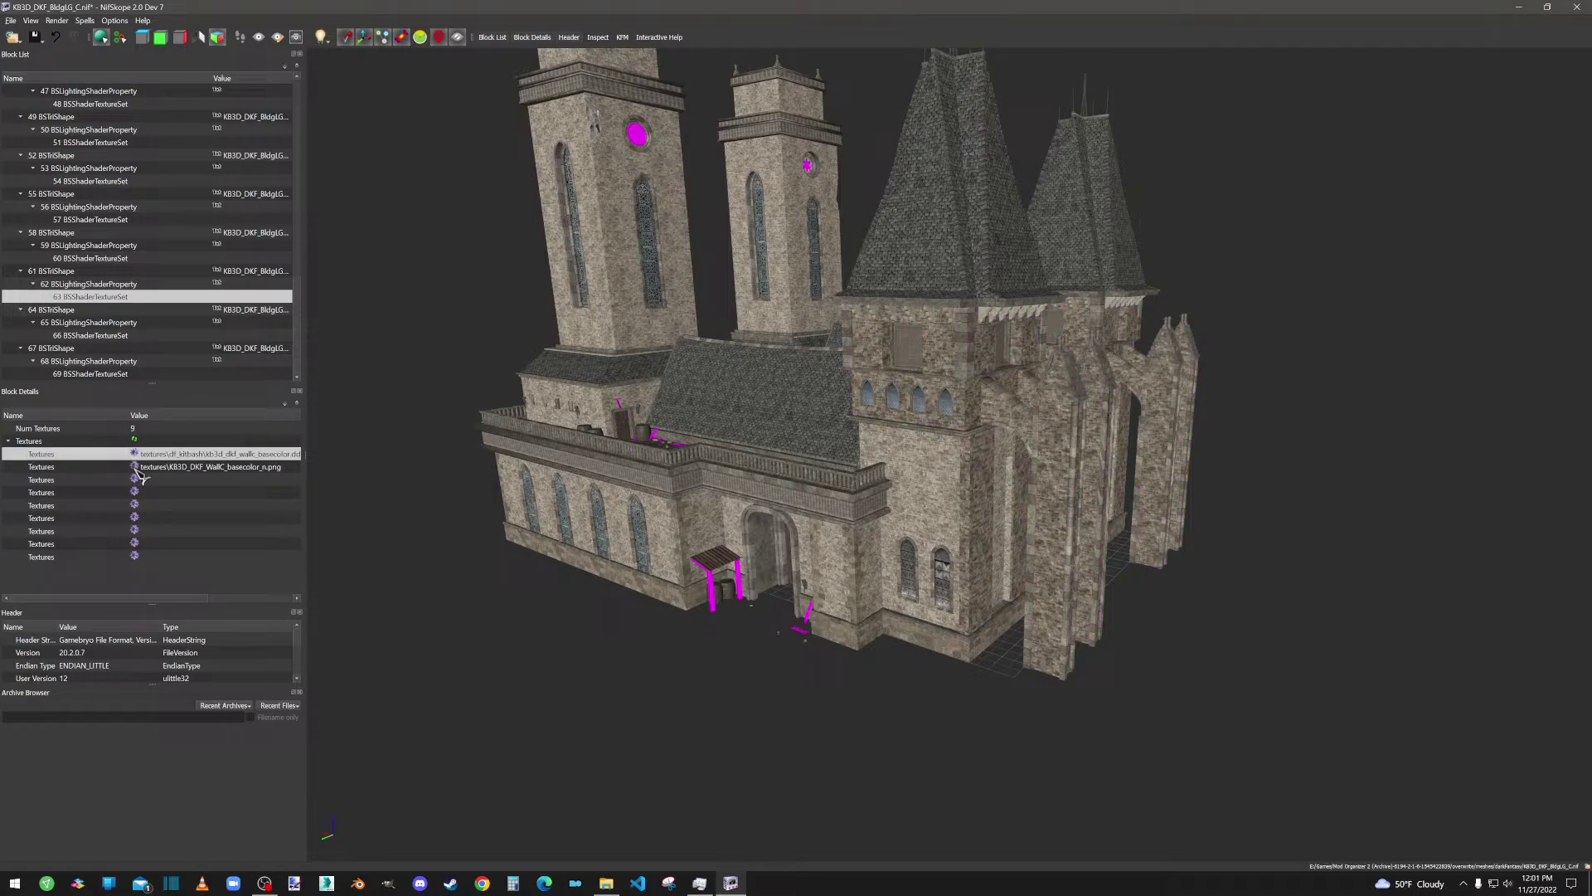
click(135, 467)
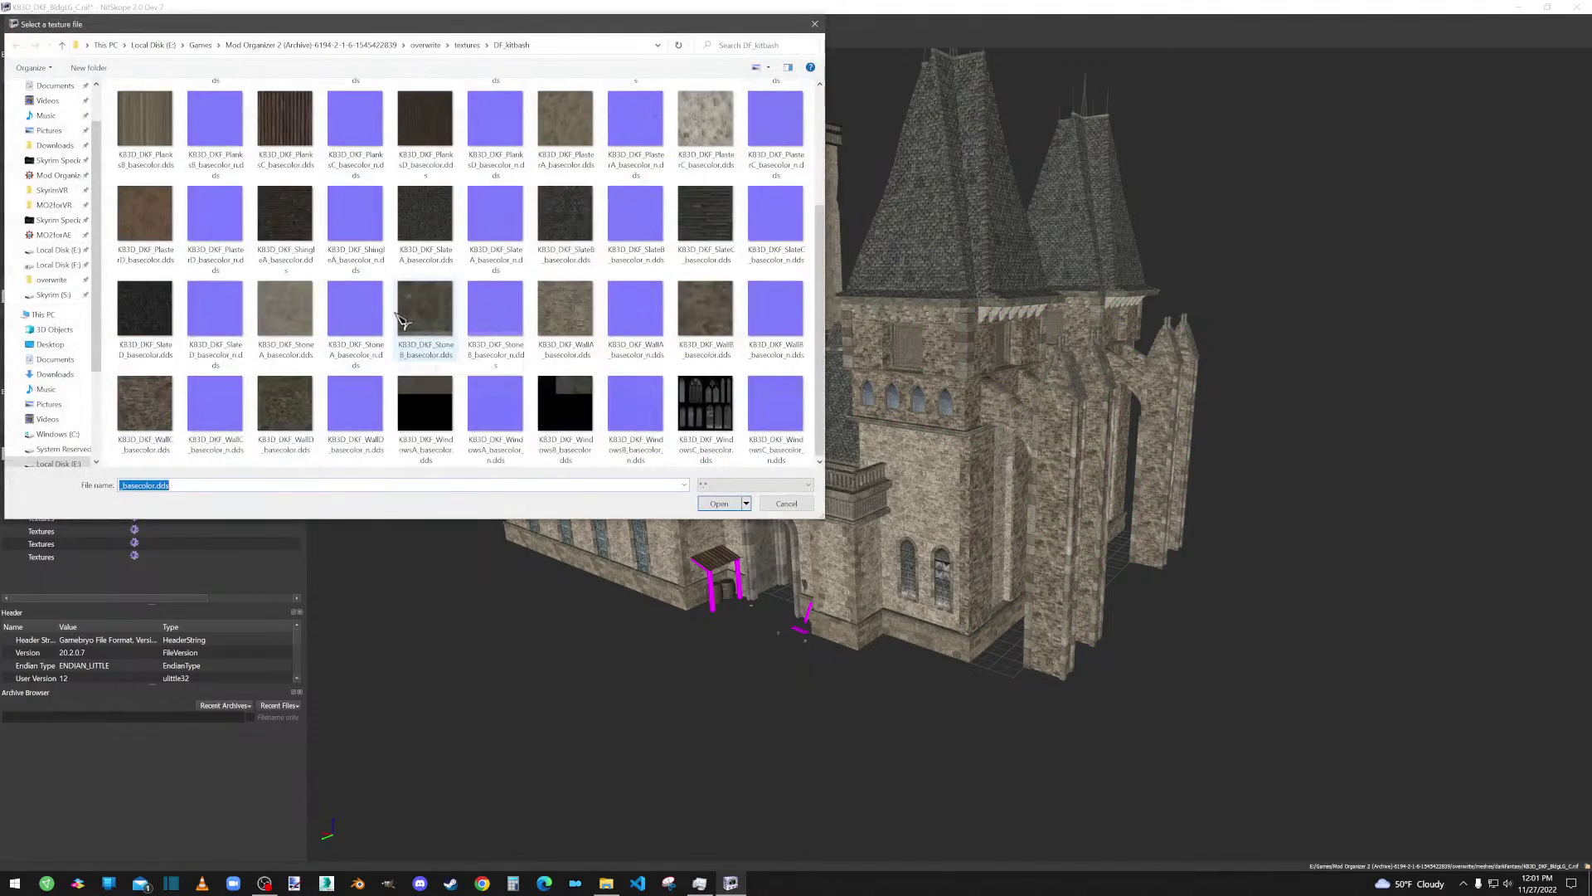
click(214, 426)
double_click(214, 426)
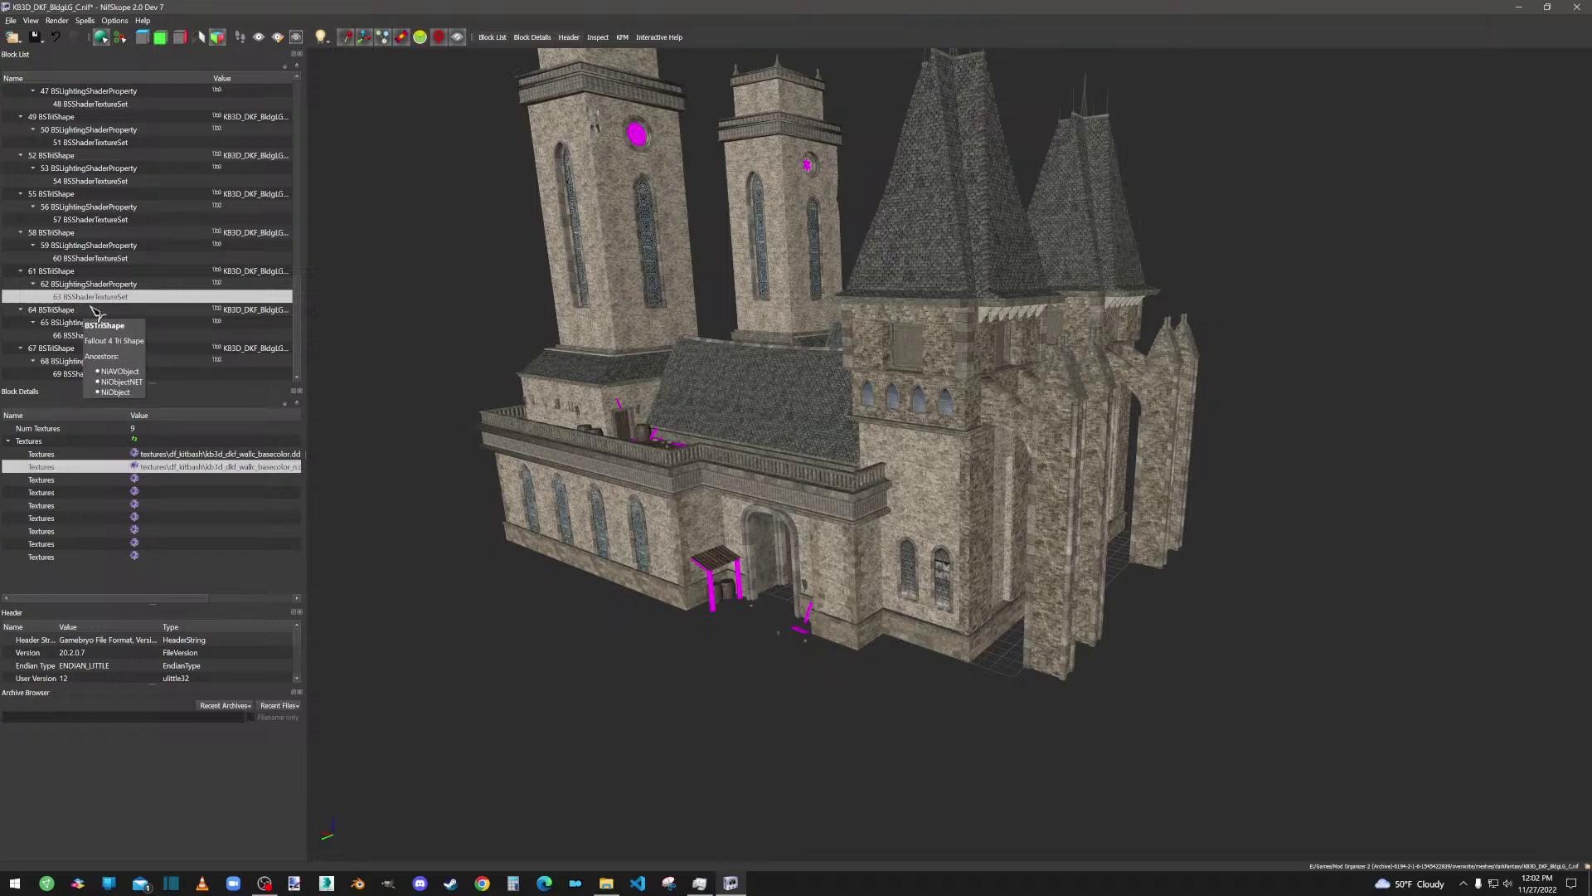
Step: Assign KB3D_DKF_BeamB_basecolor.dds and KB3D_DKF_BeamB_basecolor_n.dds to the first two texture slots of BSShaderTextureSet 66
click(84, 337)
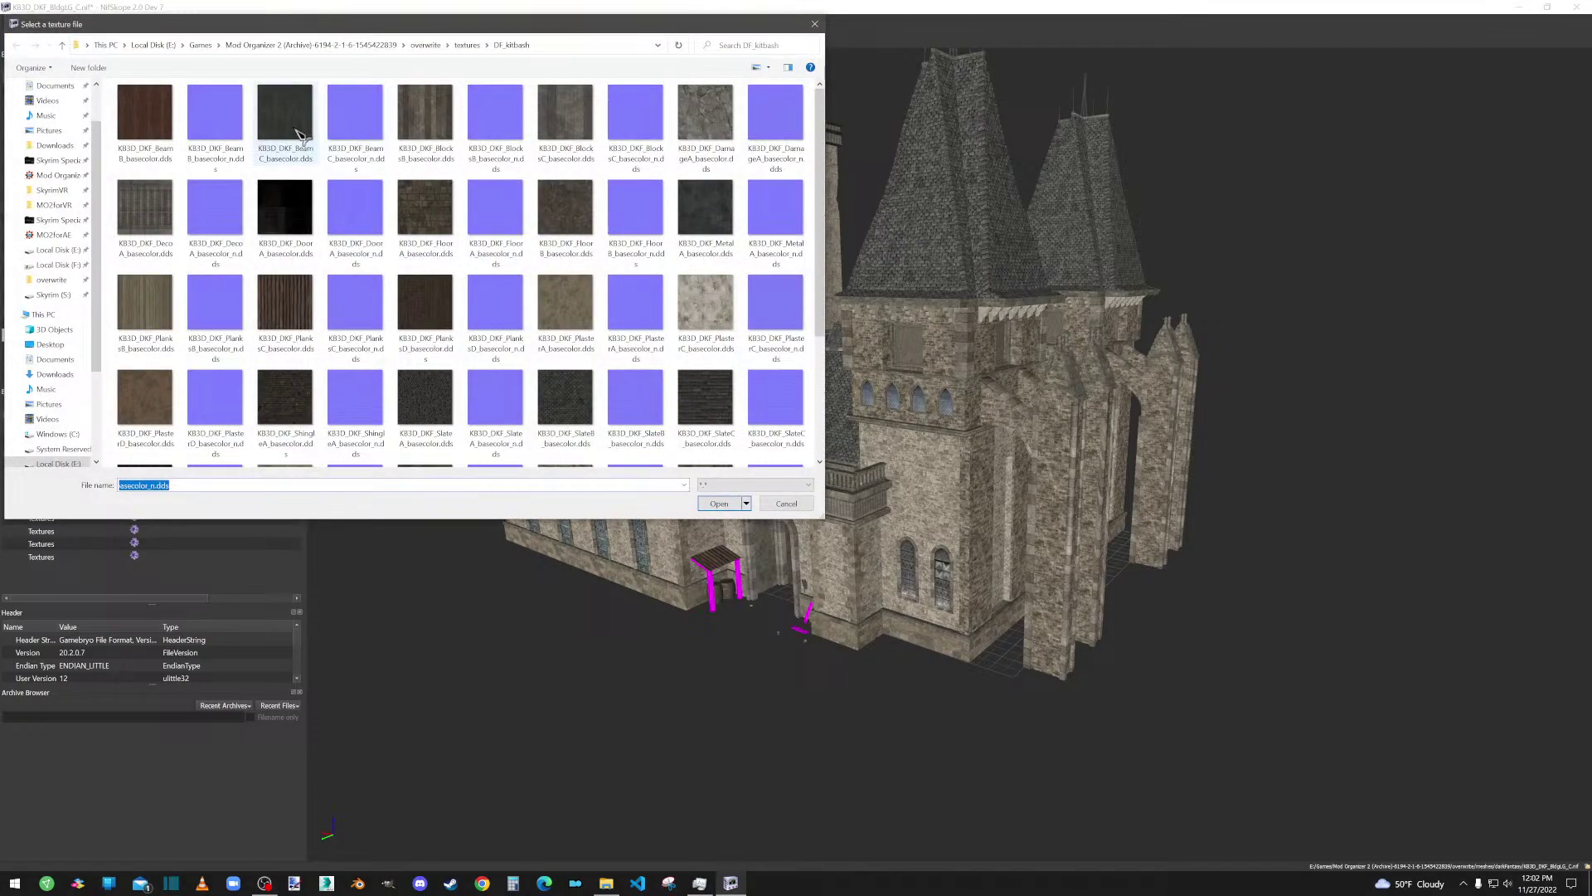
double_click(145, 114)
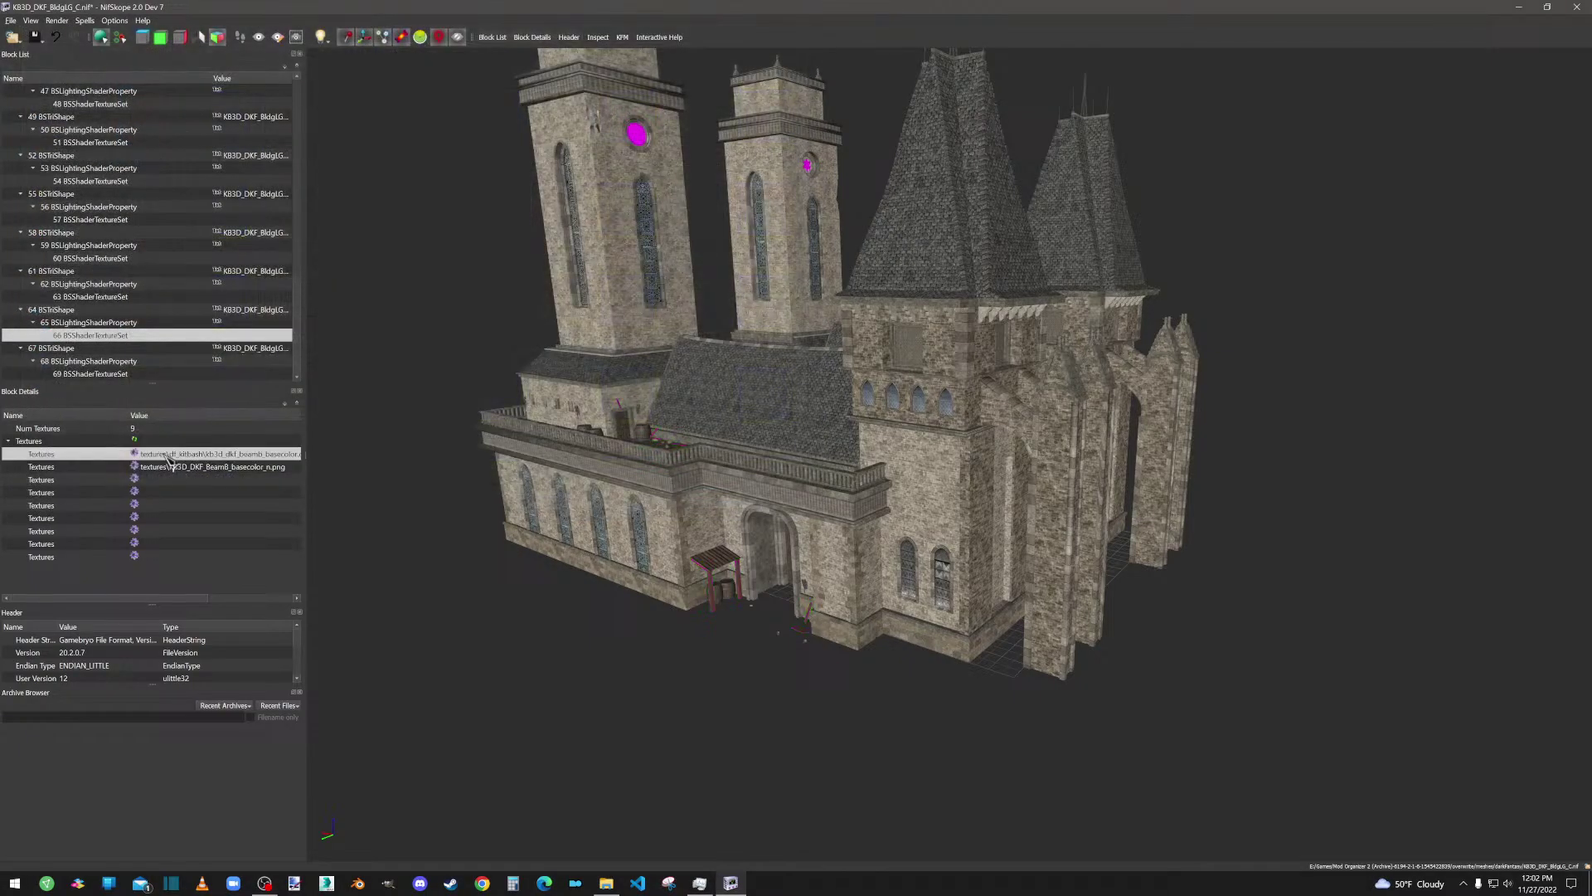
click(135, 467)
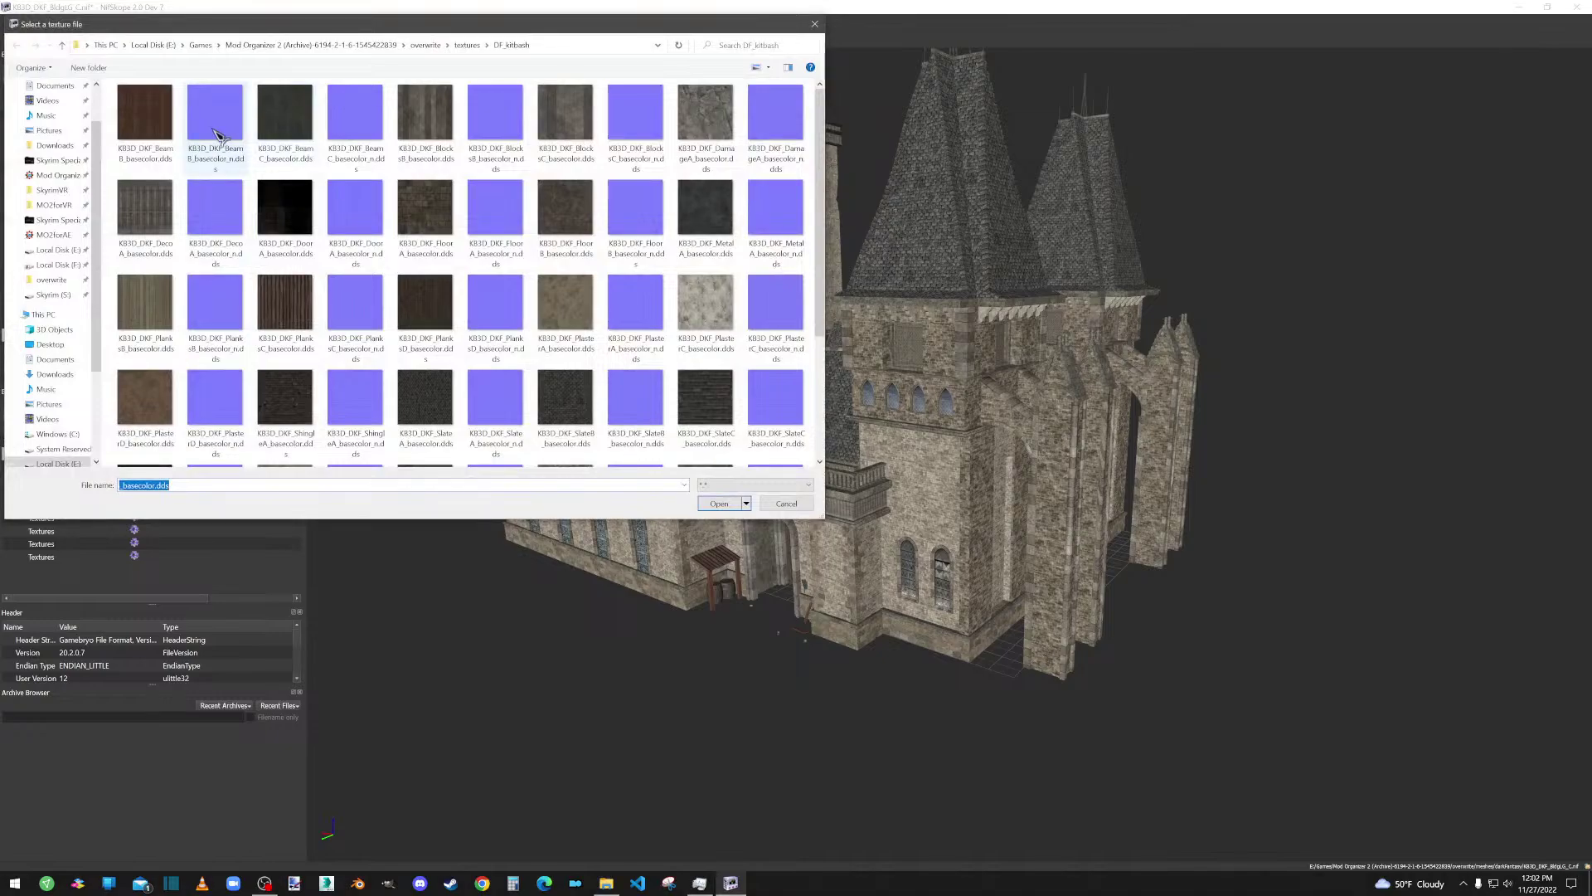
double_click(215, 120)
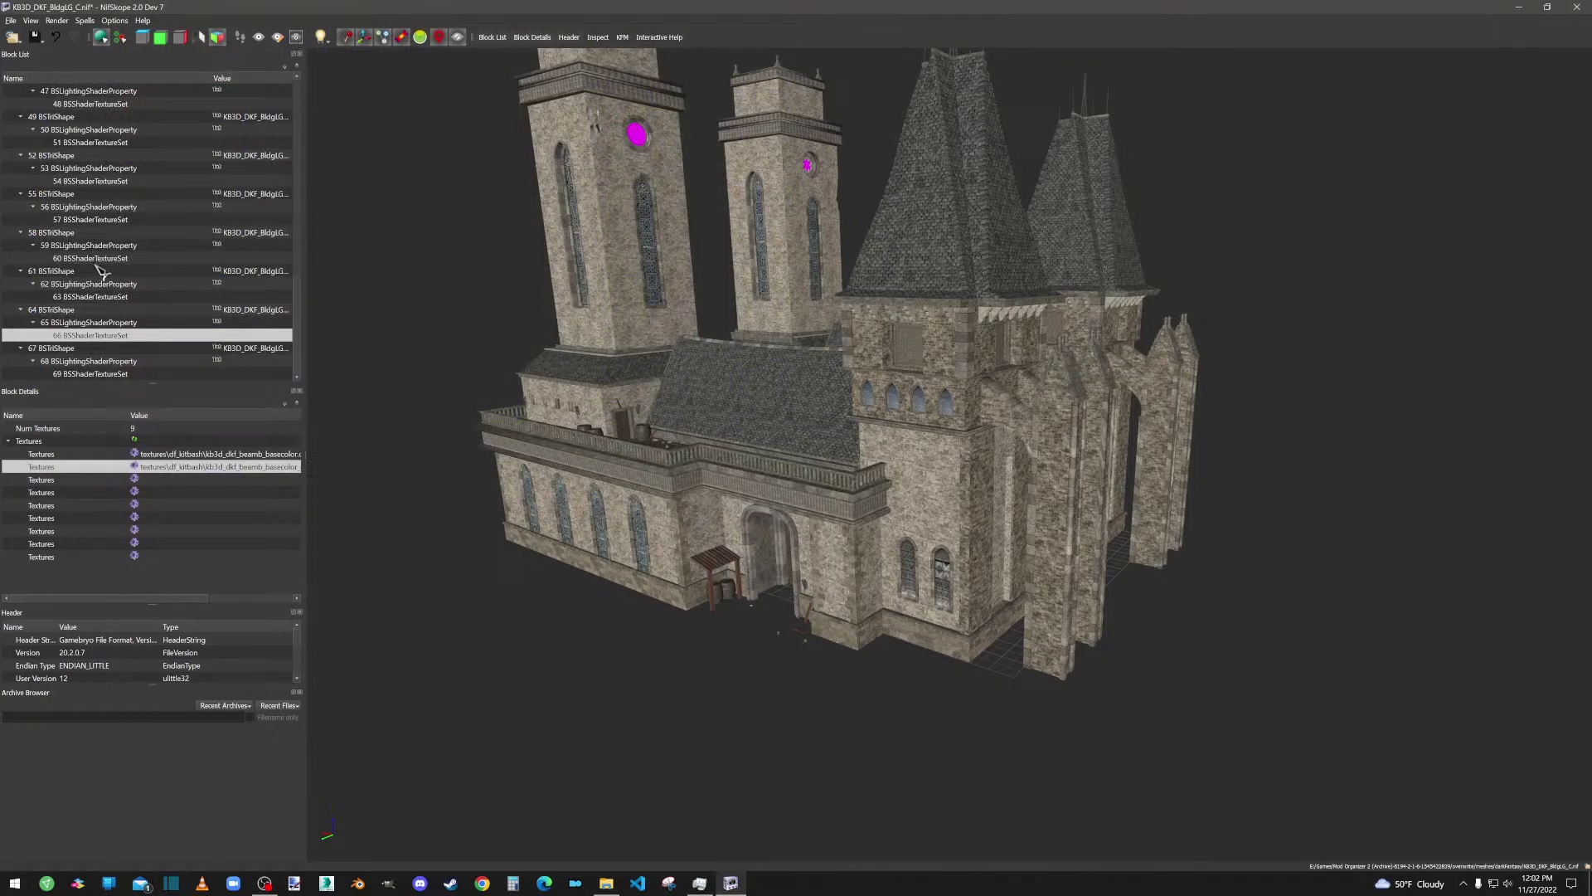
Step: Assign KB3D_DKF_WindowsB_basecolor.dds and KB3D_DKF_WindowsB_basecolor_n.dds to the first two texture slots of BSShaderTextureSet 69
click(92, 375)
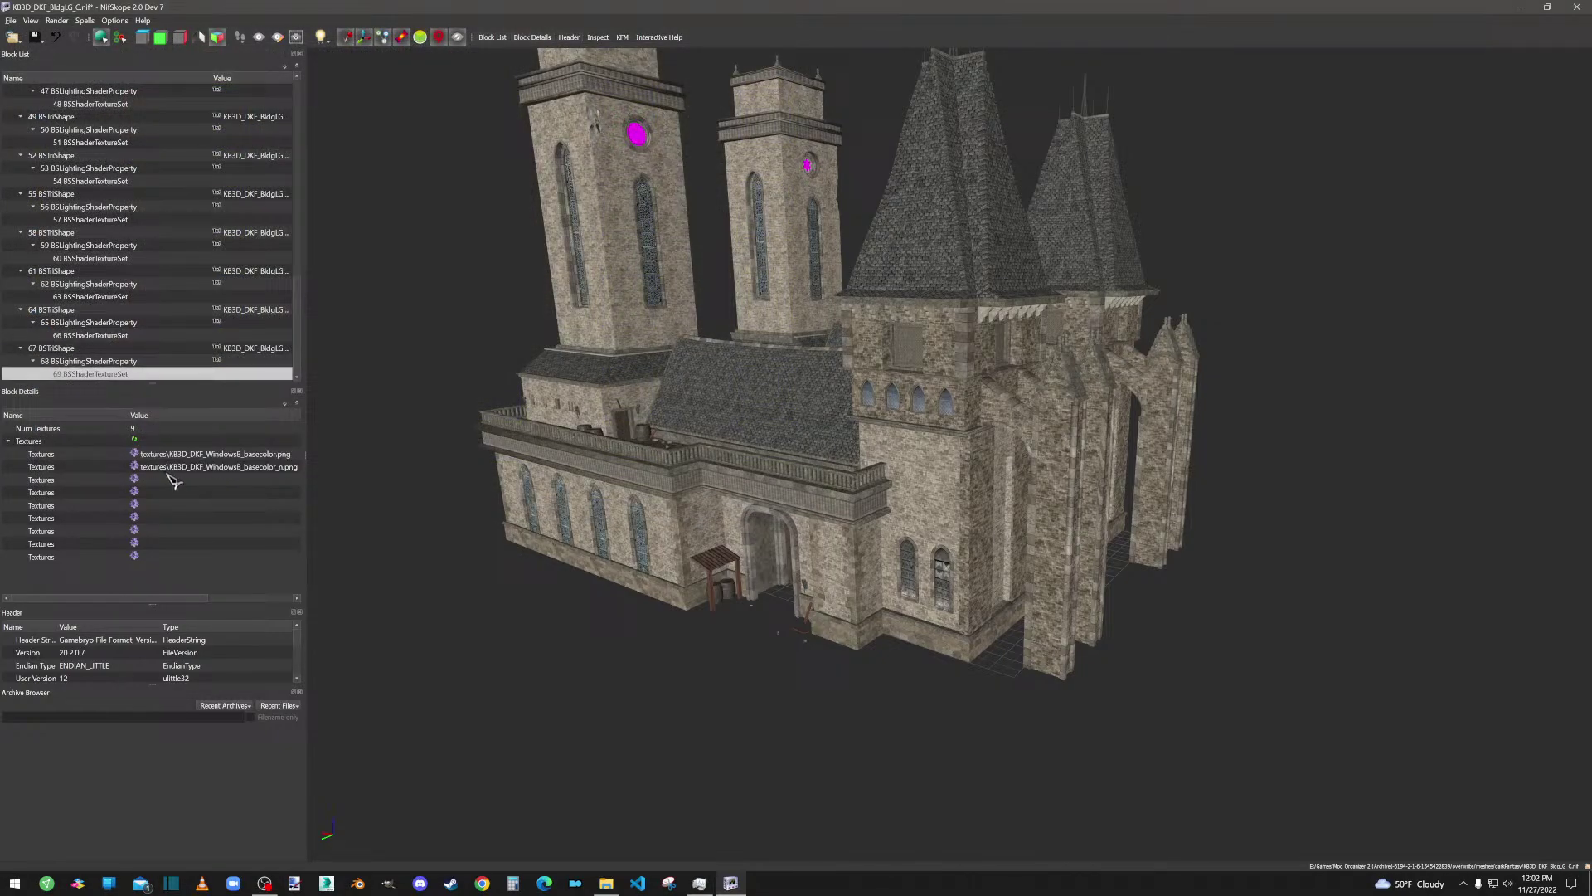
click(138, 463)
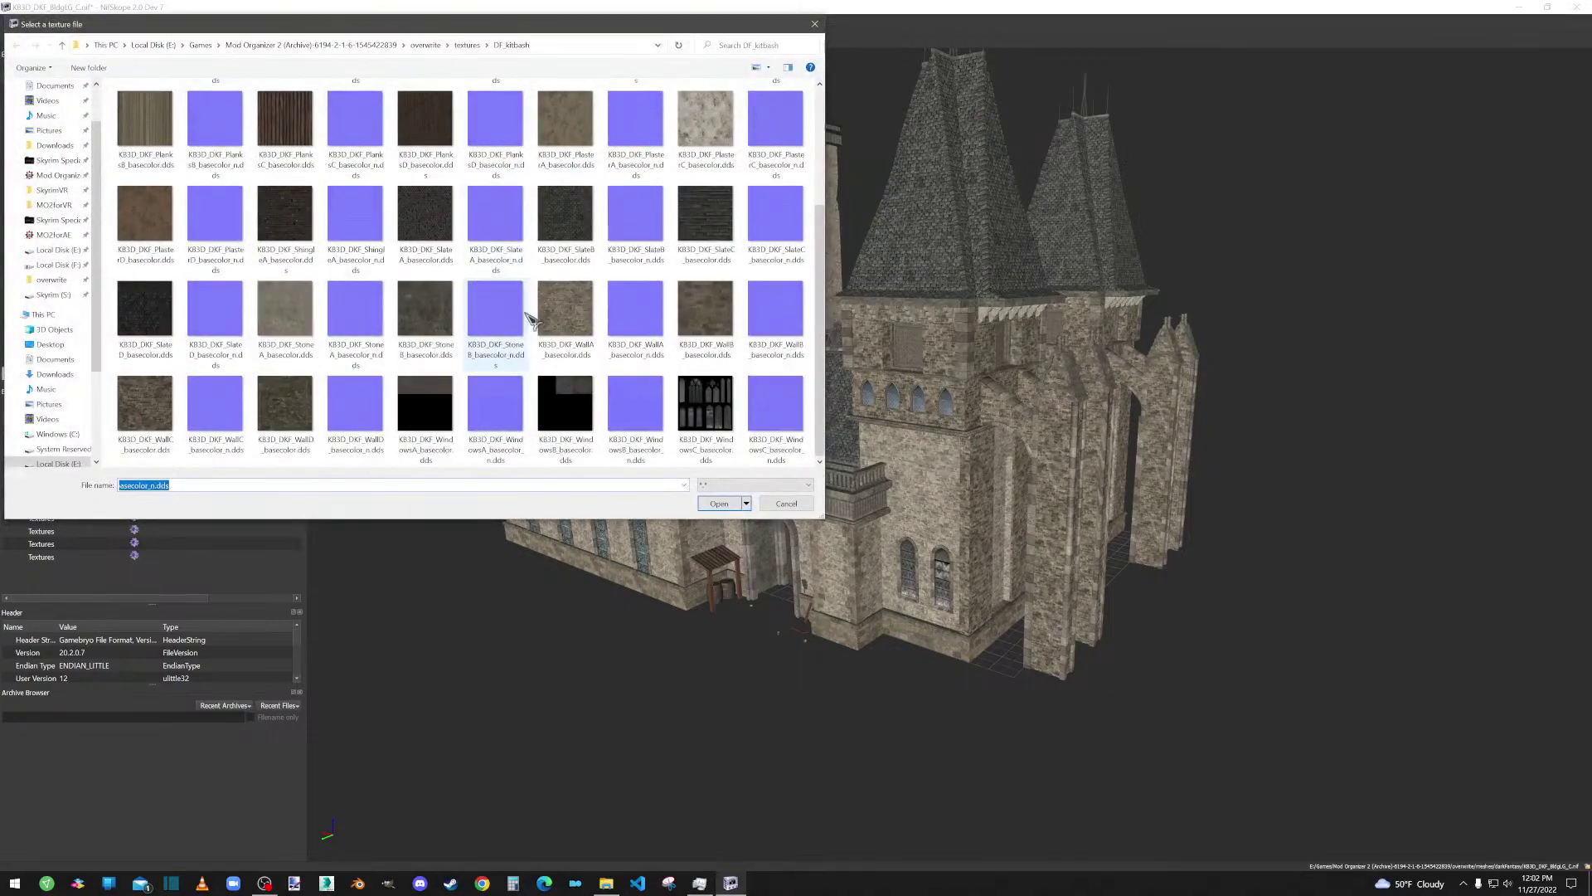
double_click(567, 411)
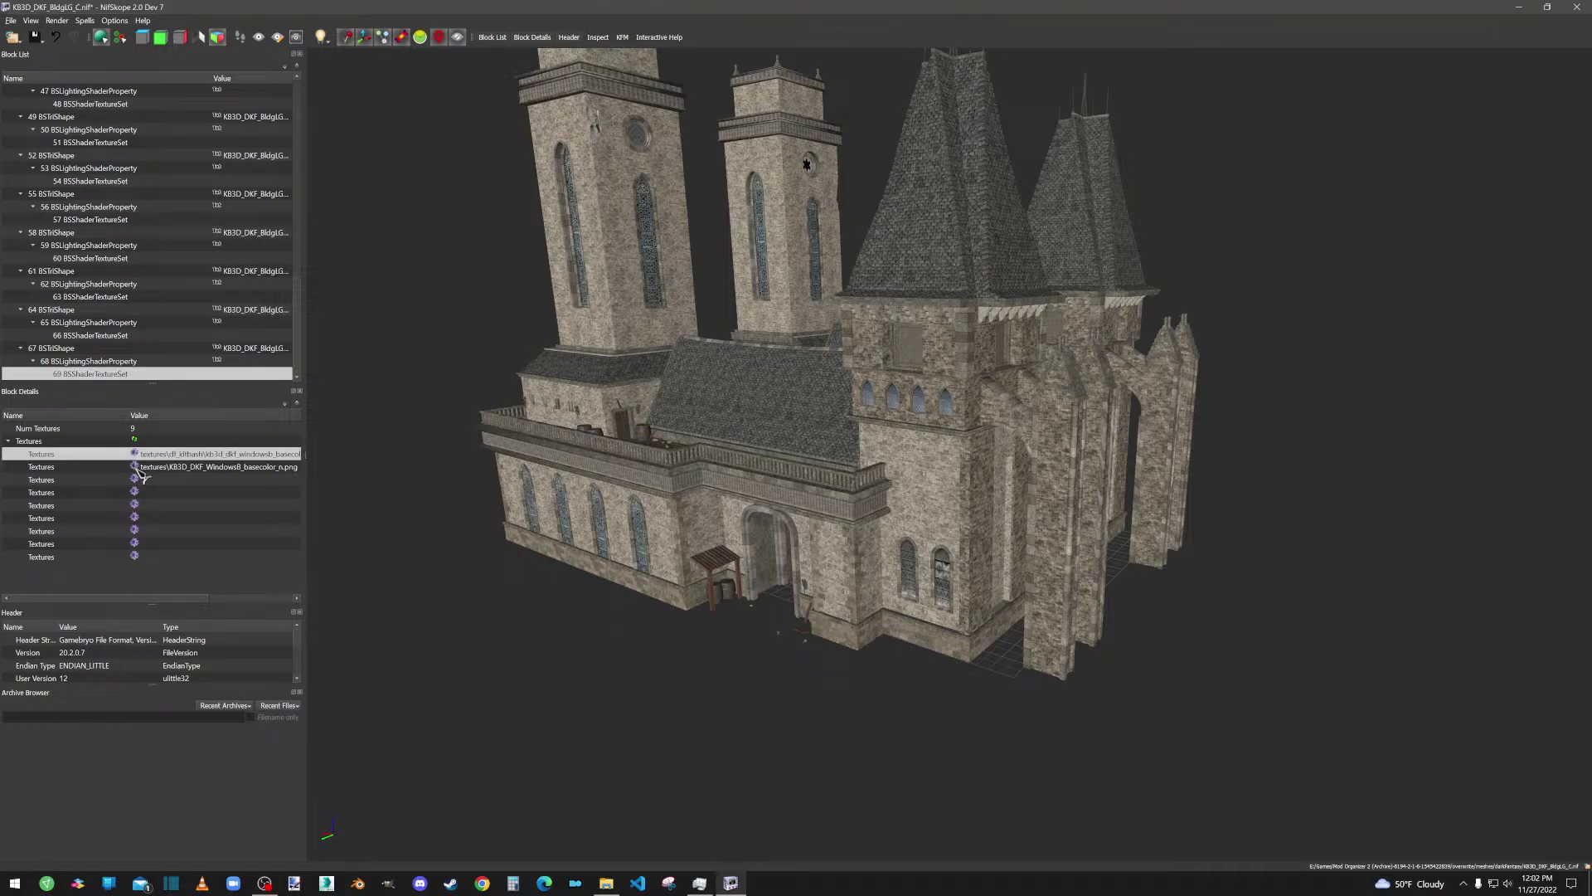
click(136, 468)
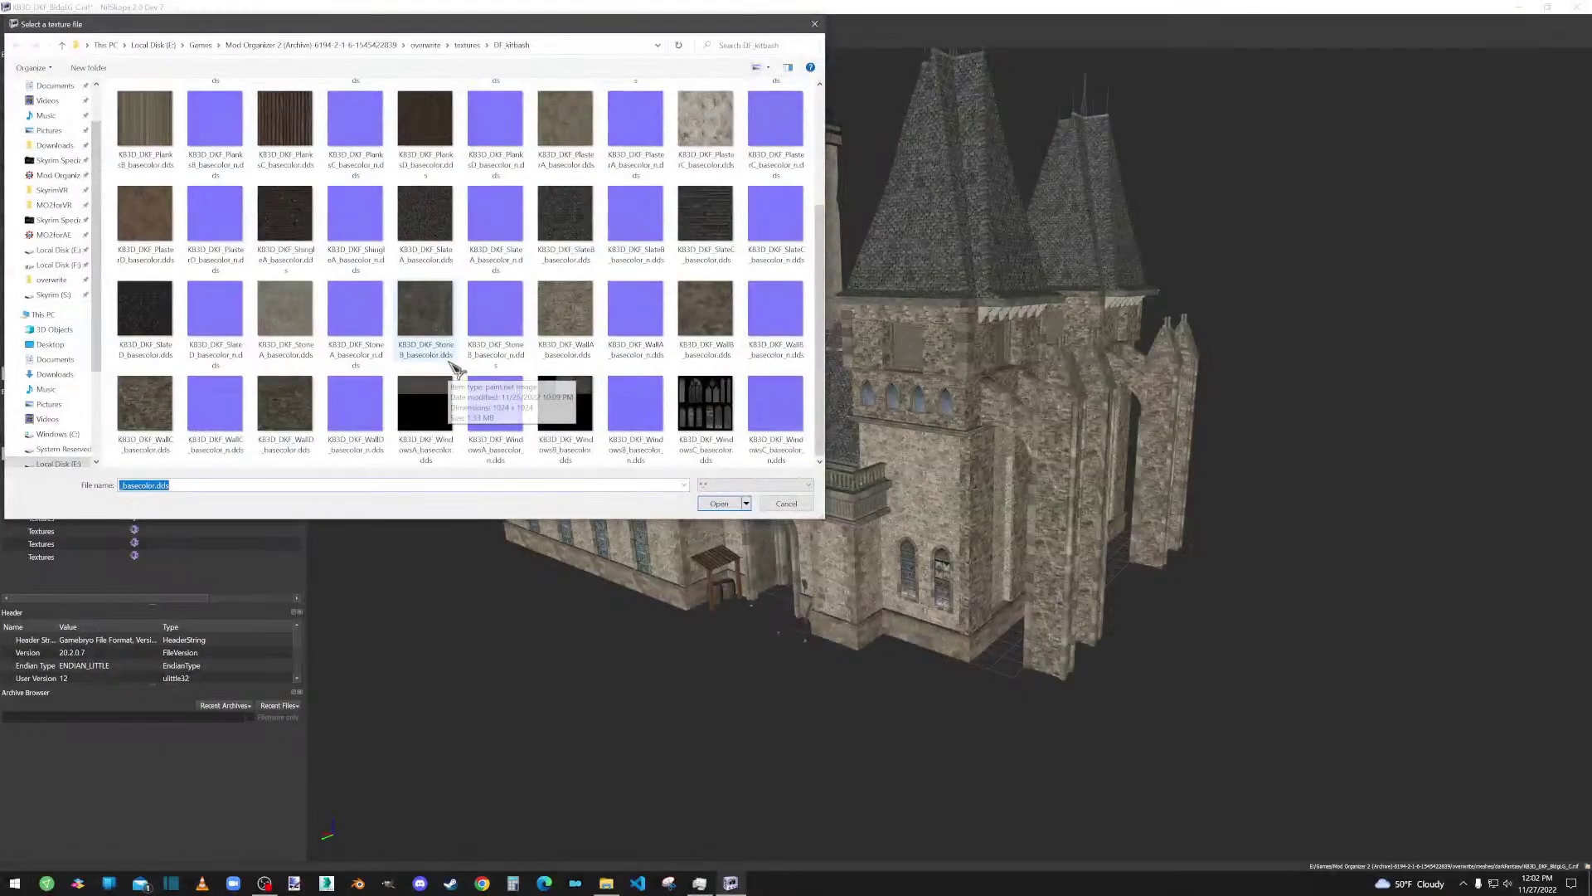
double_click(622, 407)
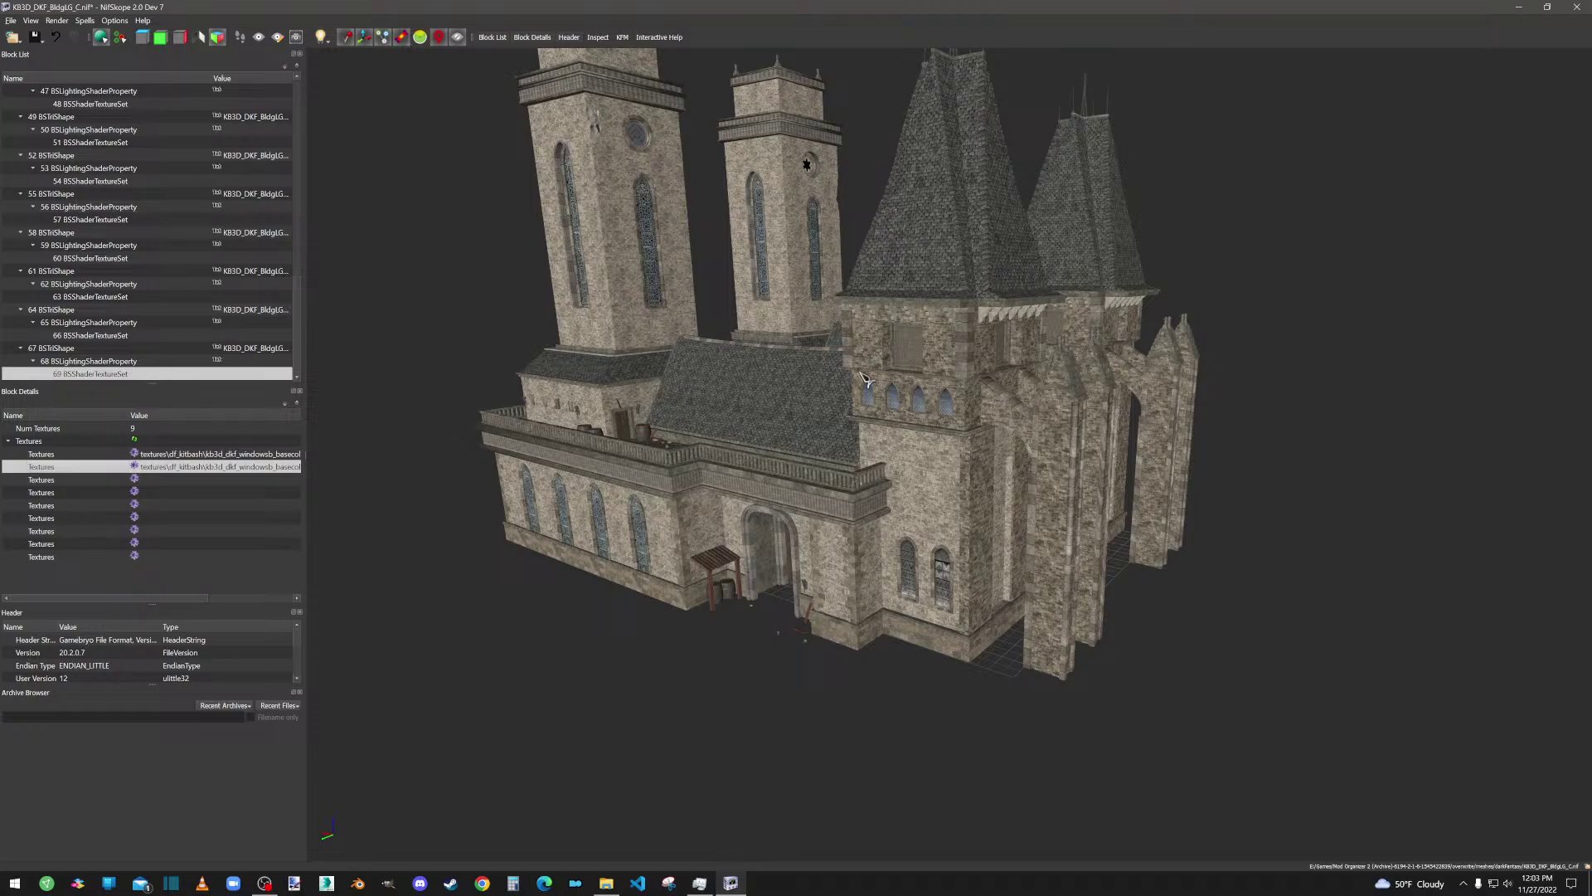
Step: Examine the textured building from several sides, including the buttress walls and the round tower windows up close
mouse_move(1254, 525)
mouse_down()
mouse_move(1230, 455)
mouse_move(1280, 508)
mouse_up()
drag(1262, 597, 1159, 572)
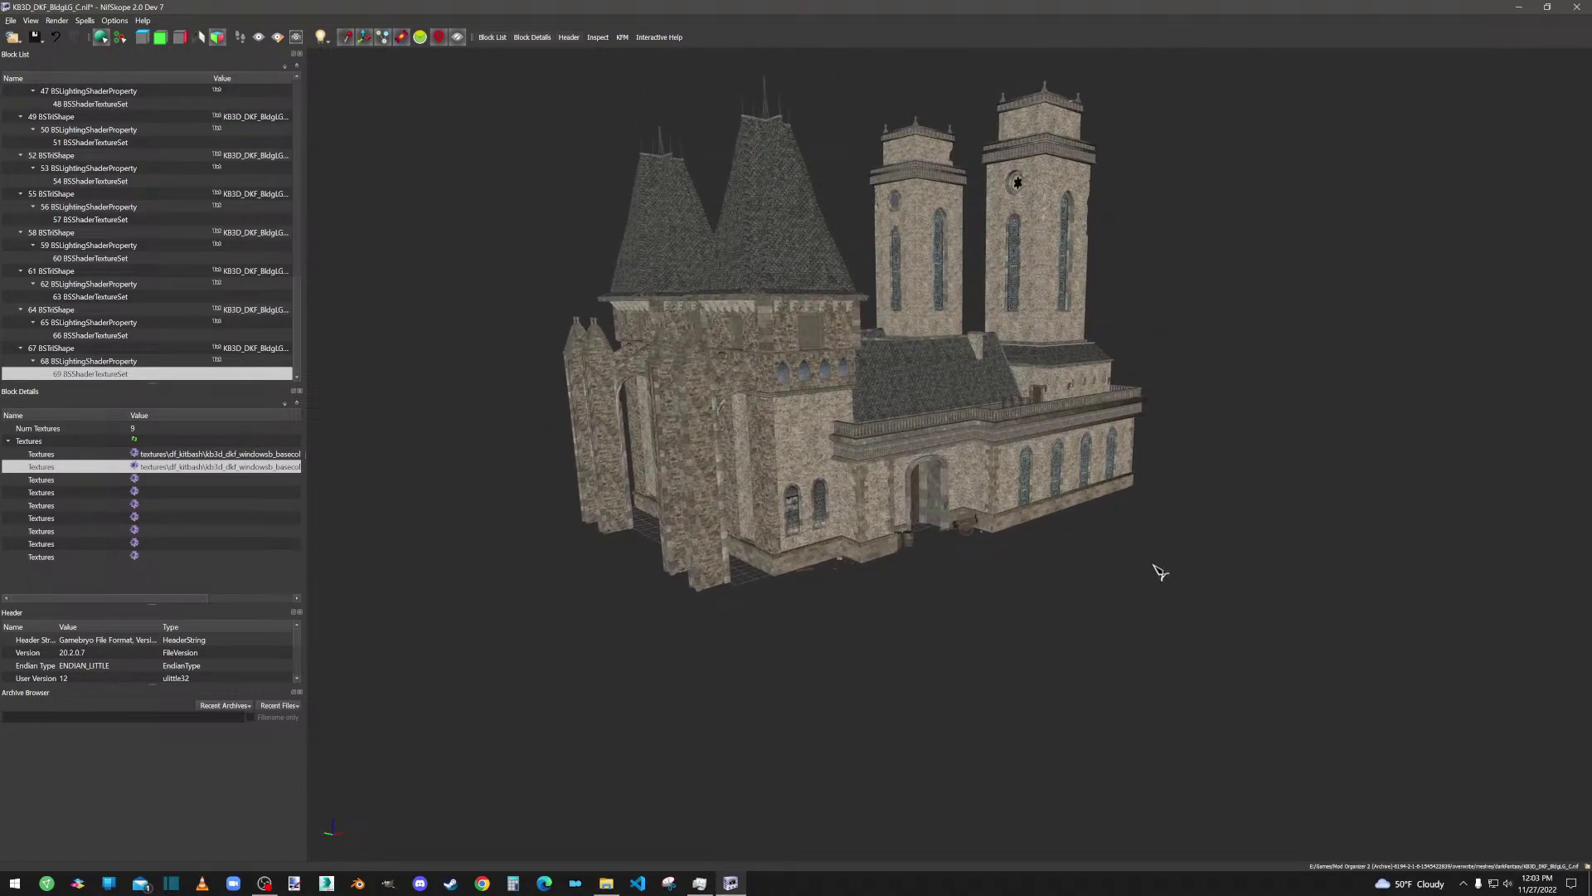
scroll(1161, 564, up, 8)
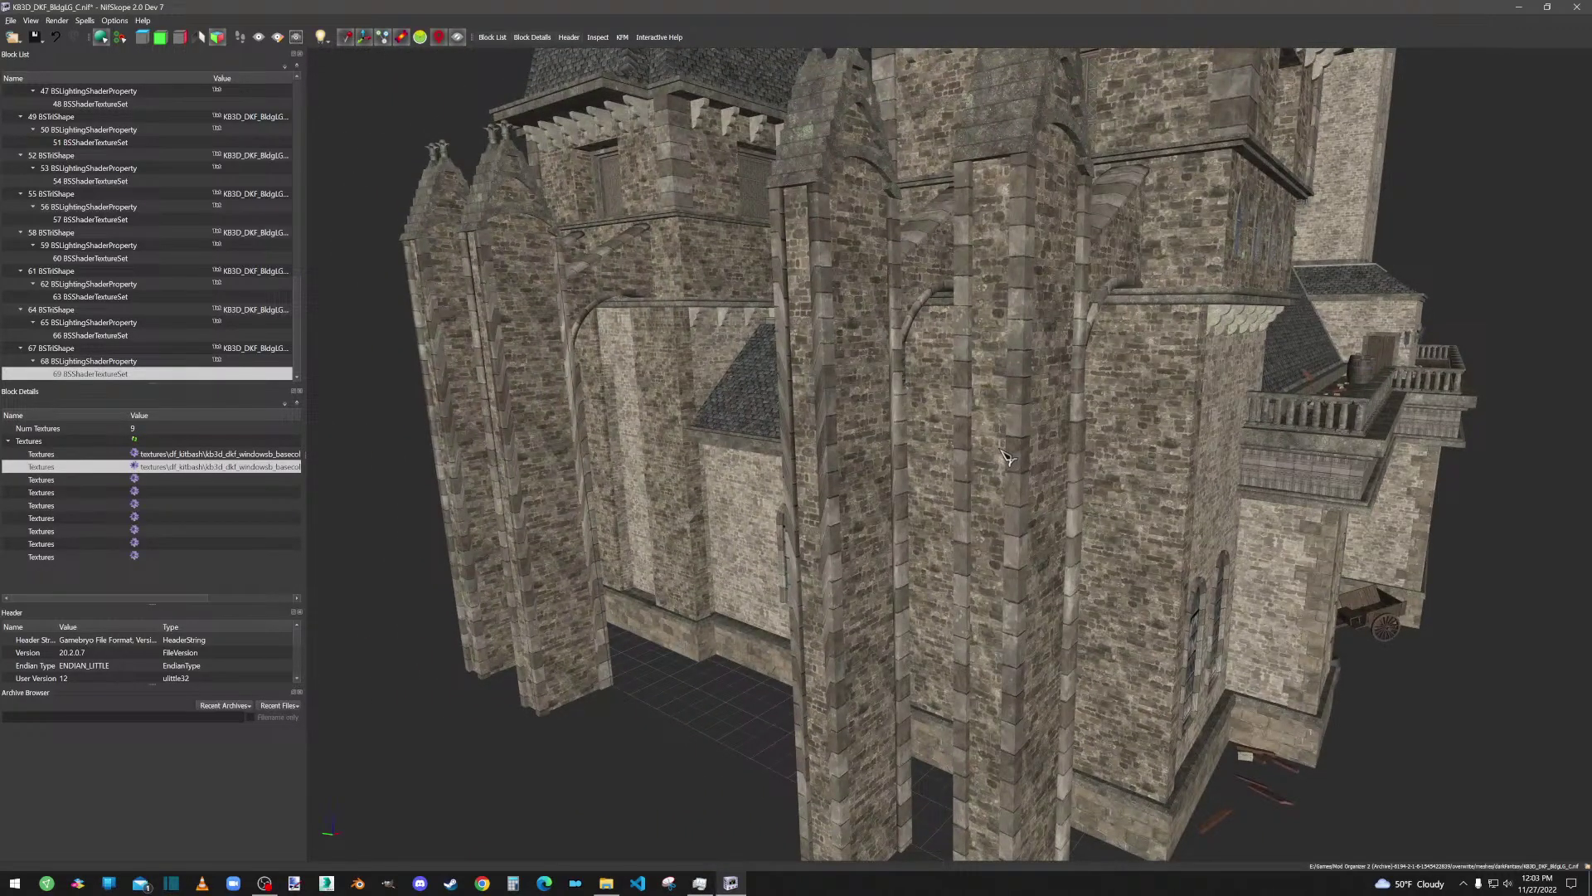
scroll(1006, 457, down, 10)
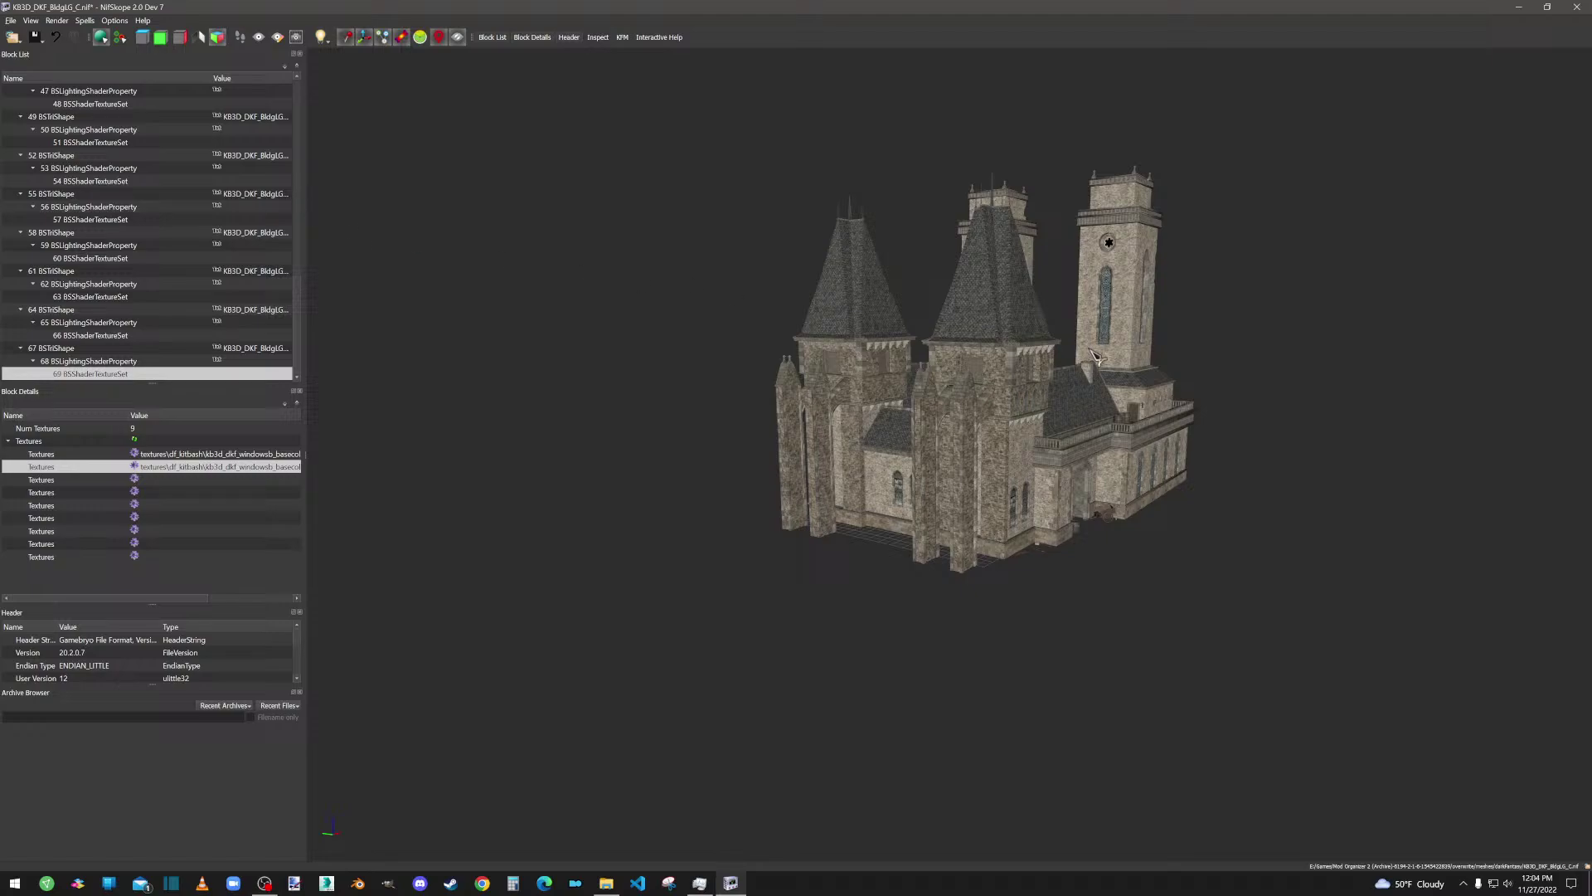
scroll(1097, 357, up, 3)
drag(1097, 357, 939, 537)
scroll(1101, 415, up, 5)
scroll(1100, 403, down, 5)
Step: Edit the UVs of BSTriShape 67, moving the round tower window's UV square onto the blue rose pattern of the texture
click(939, 538)
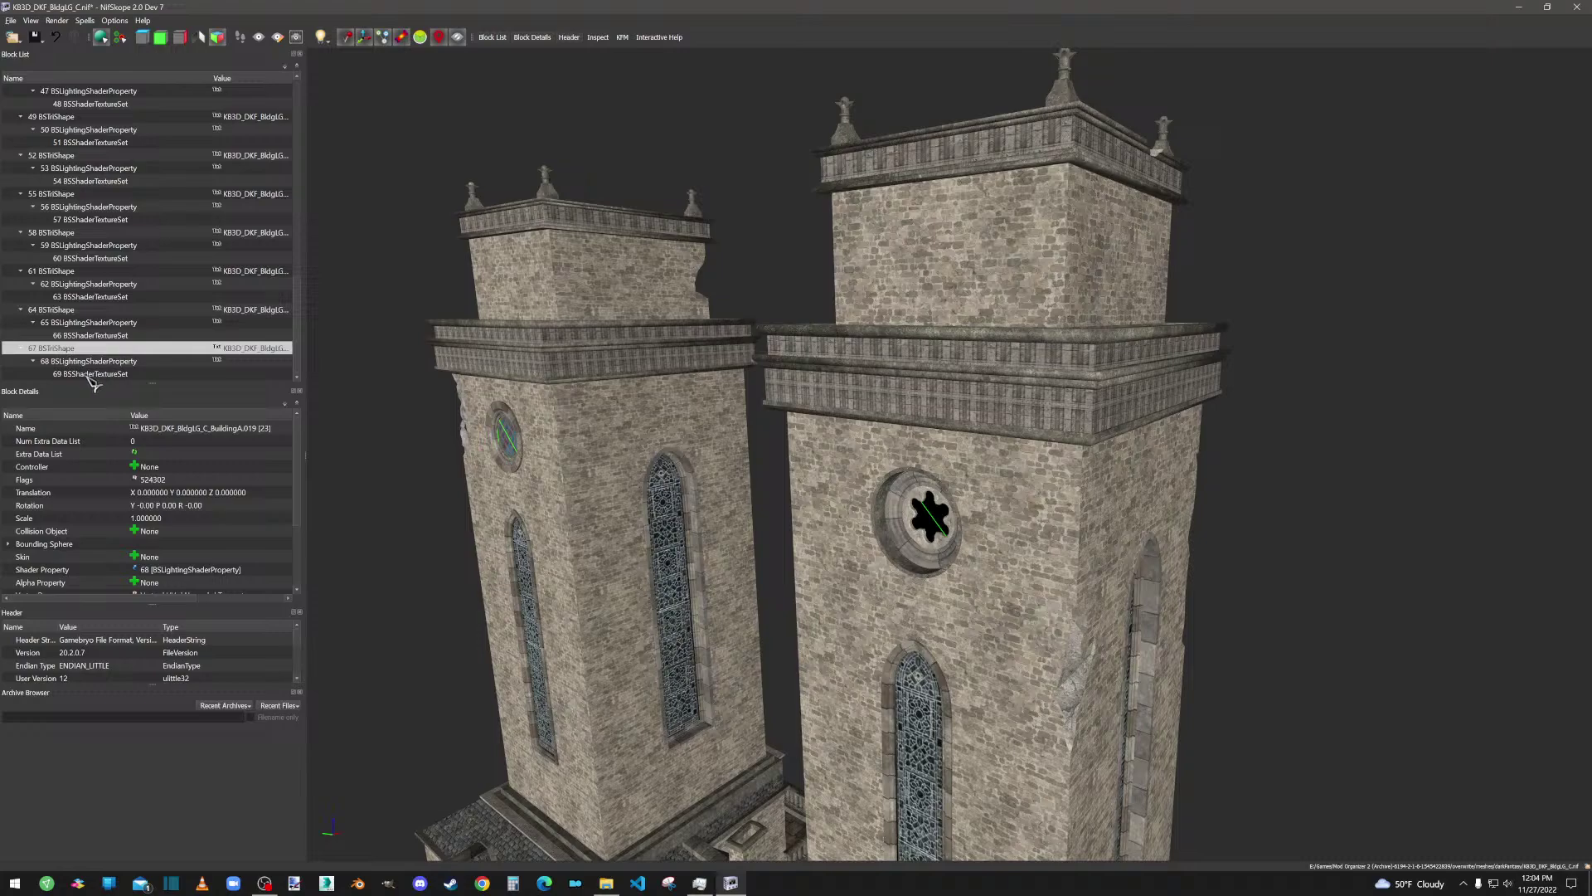
right_click(73, 349)
mouse_move(143, 407)
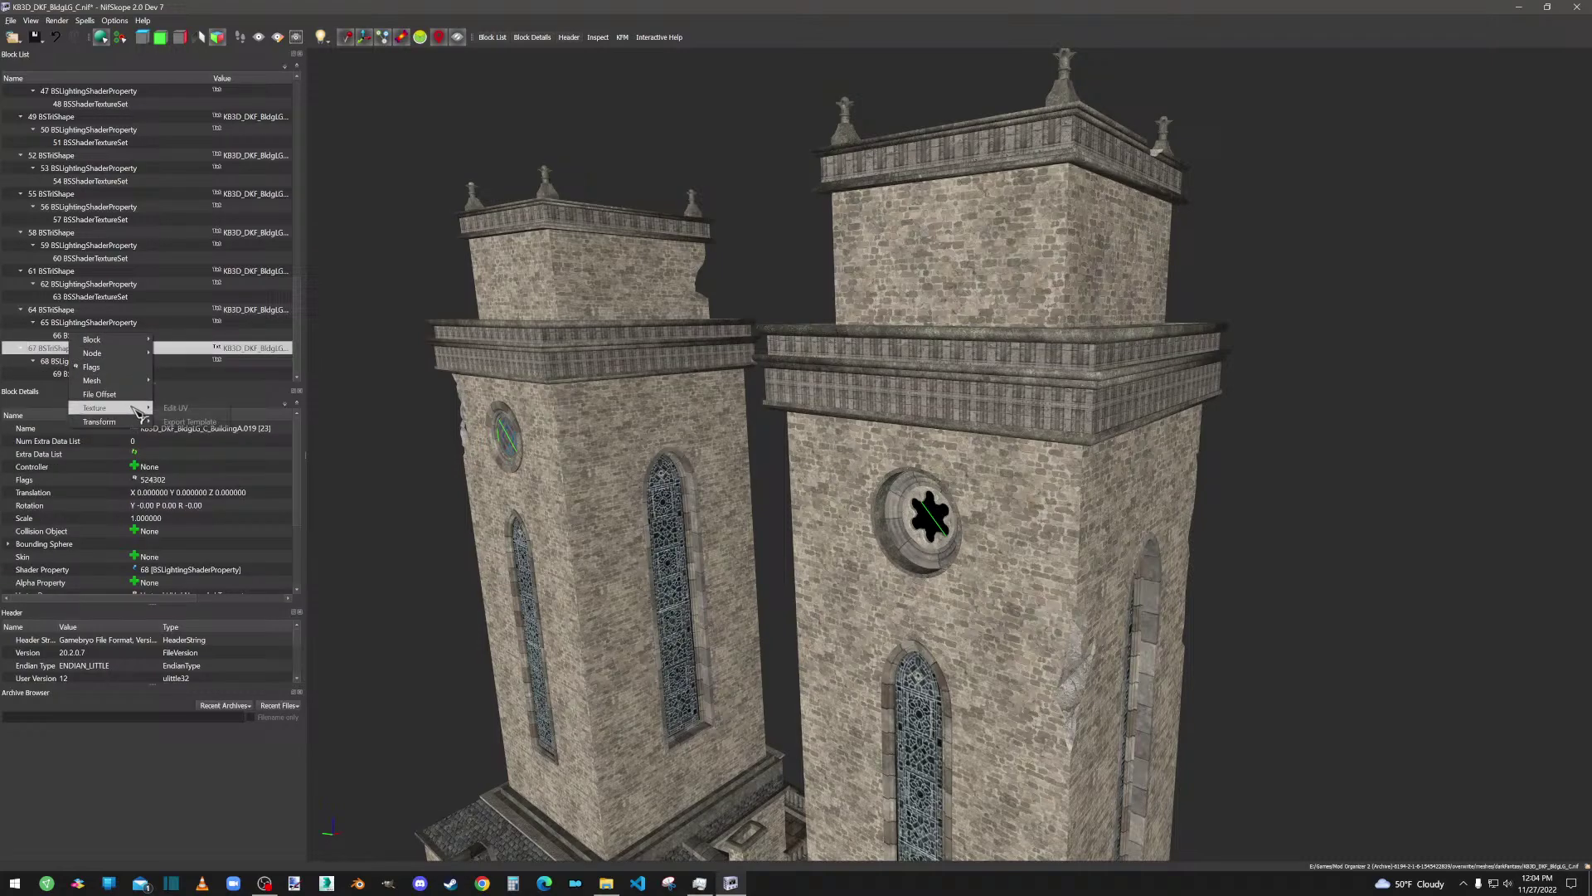
click(191, 424)
drag(875, 403, 444, 211)
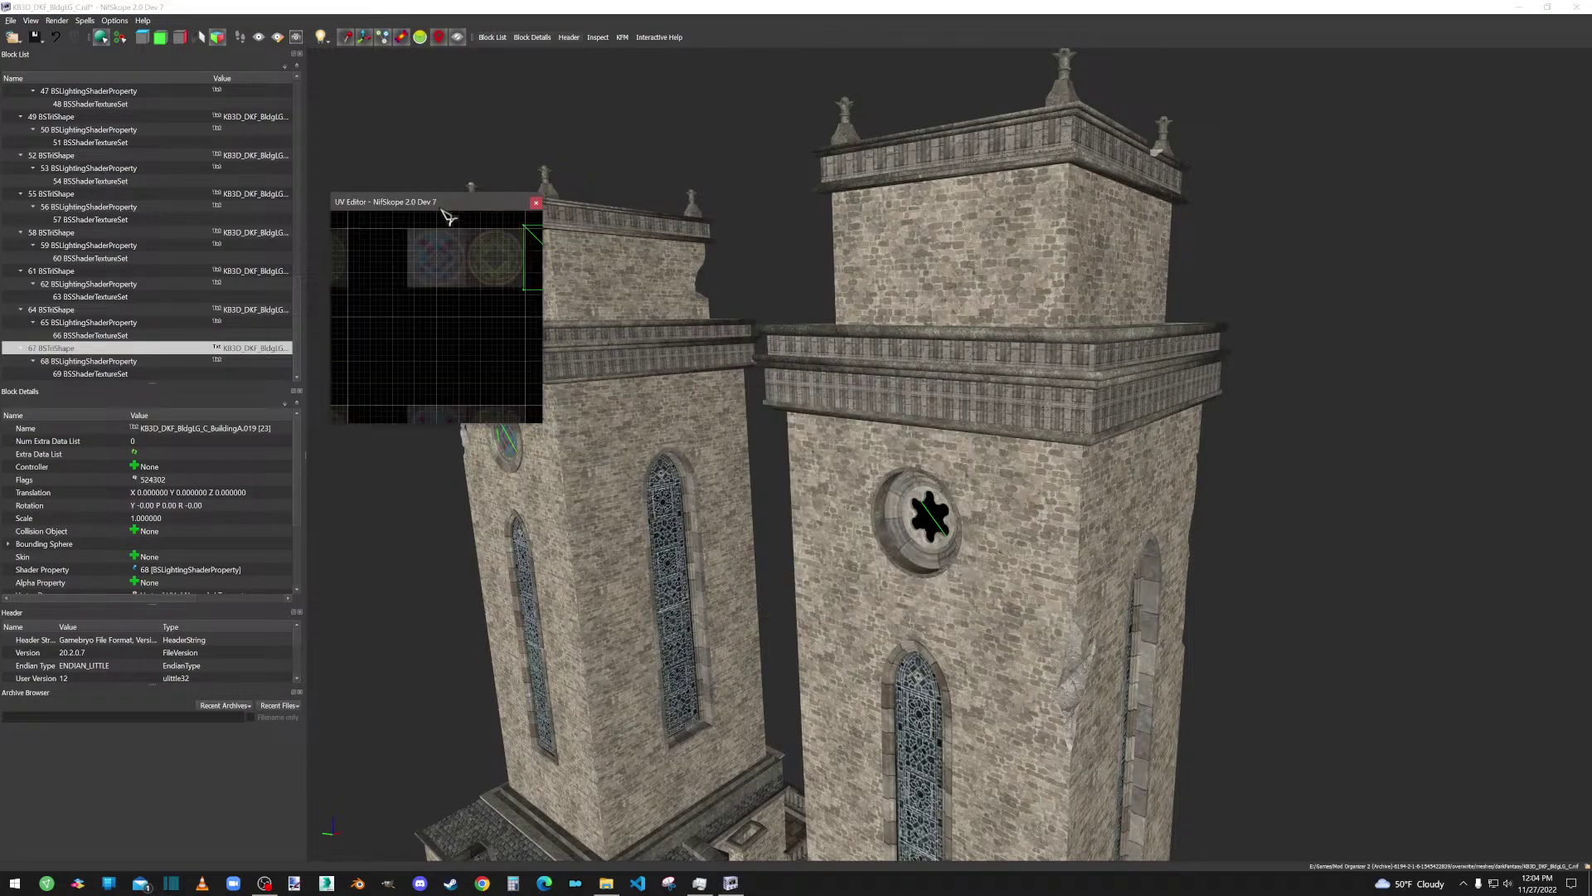
drag(540, 423, 767, 673)
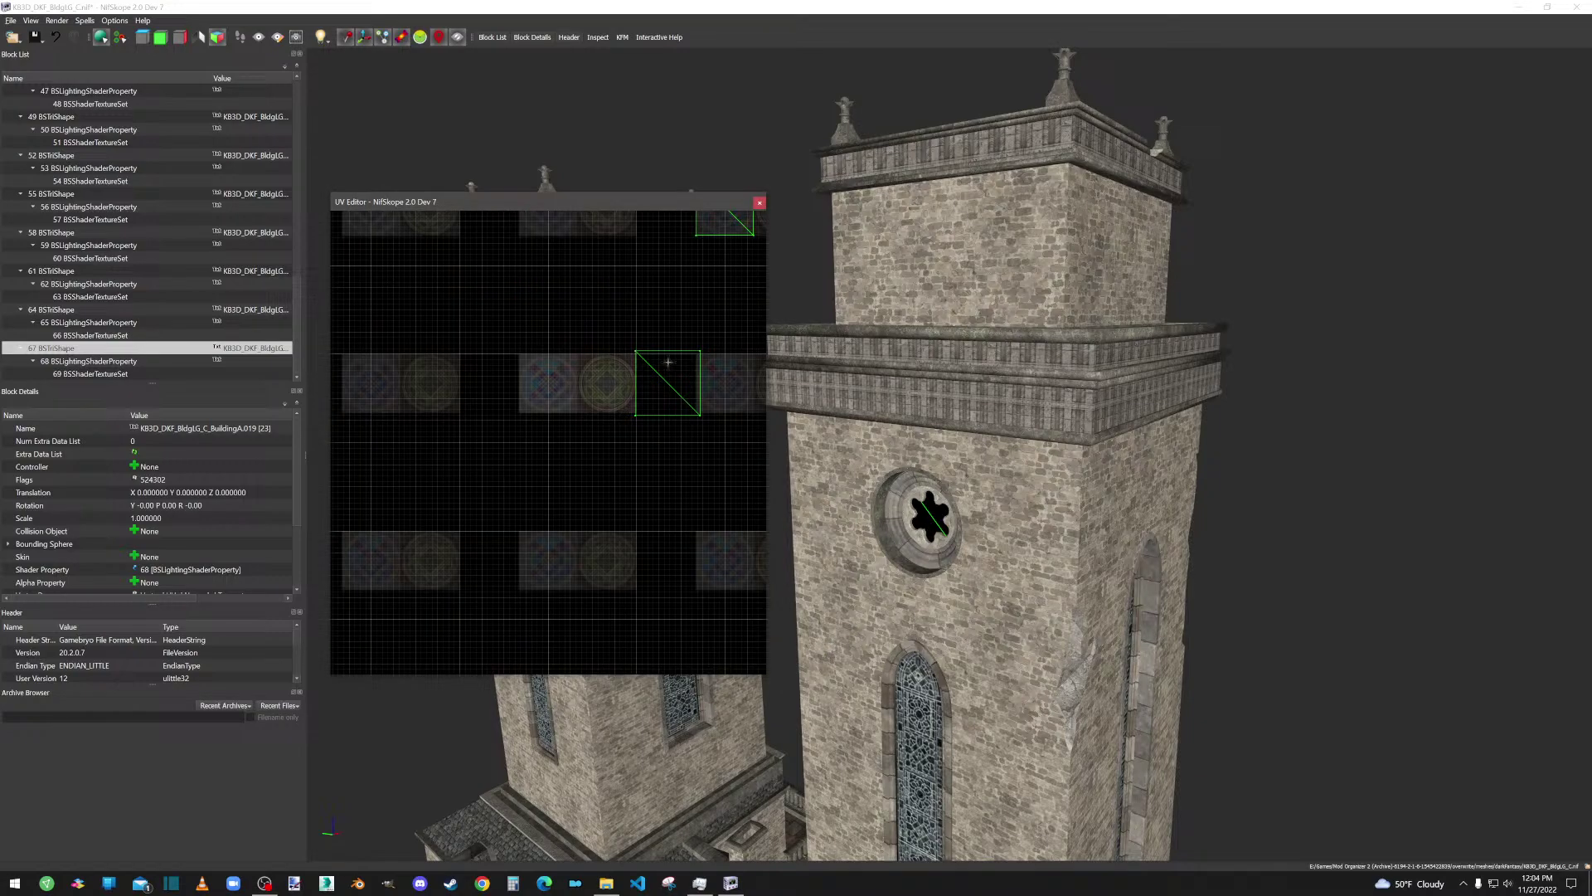
drag(622, 327, 579, 415)
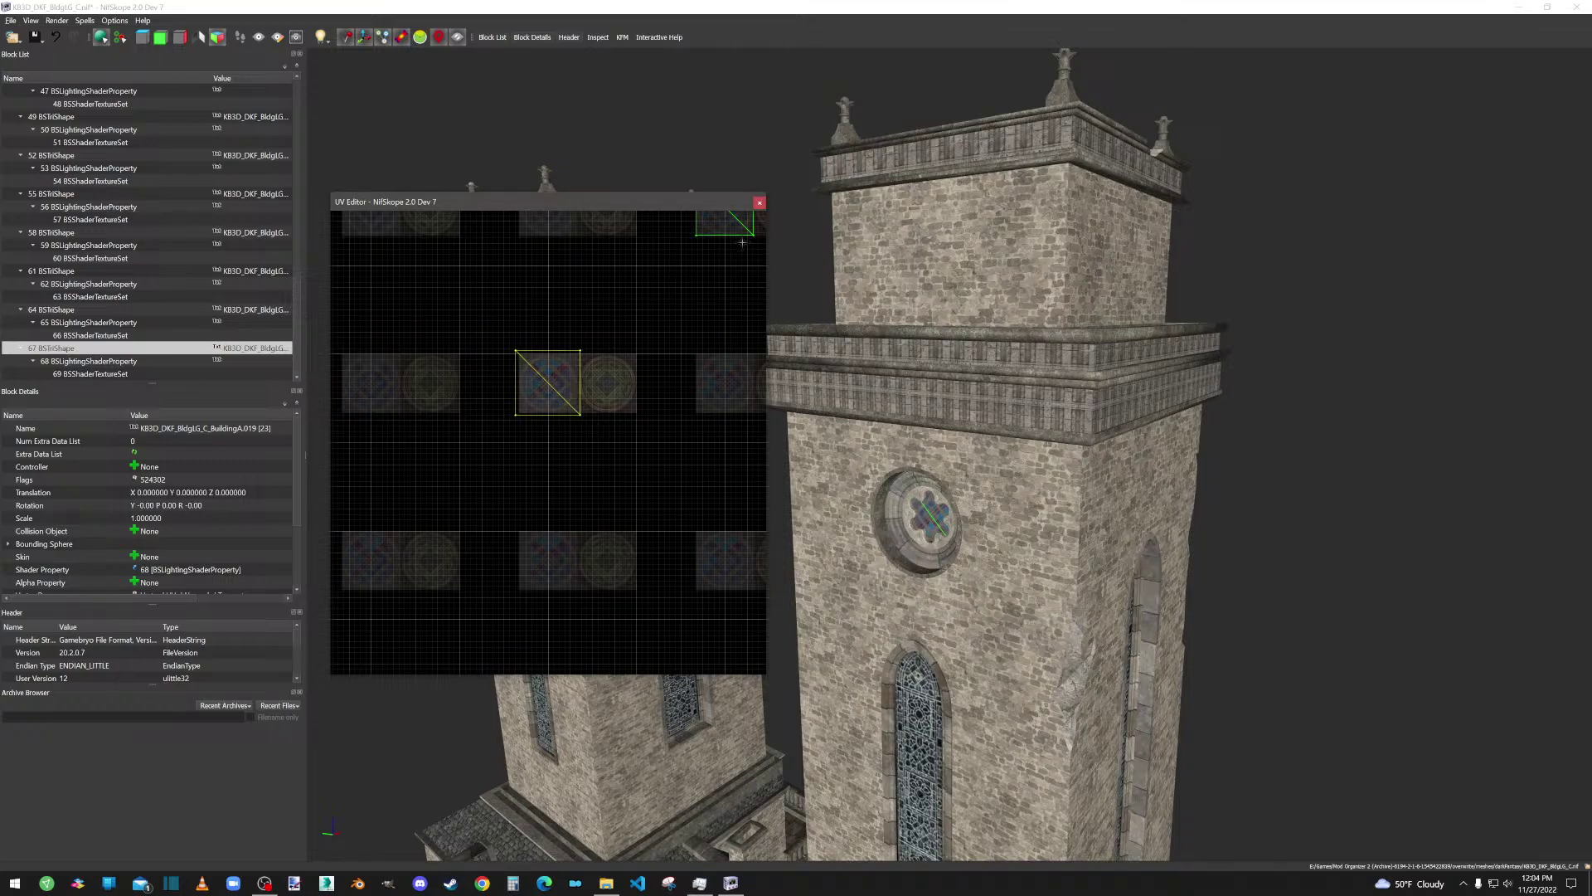
click(760, 204)
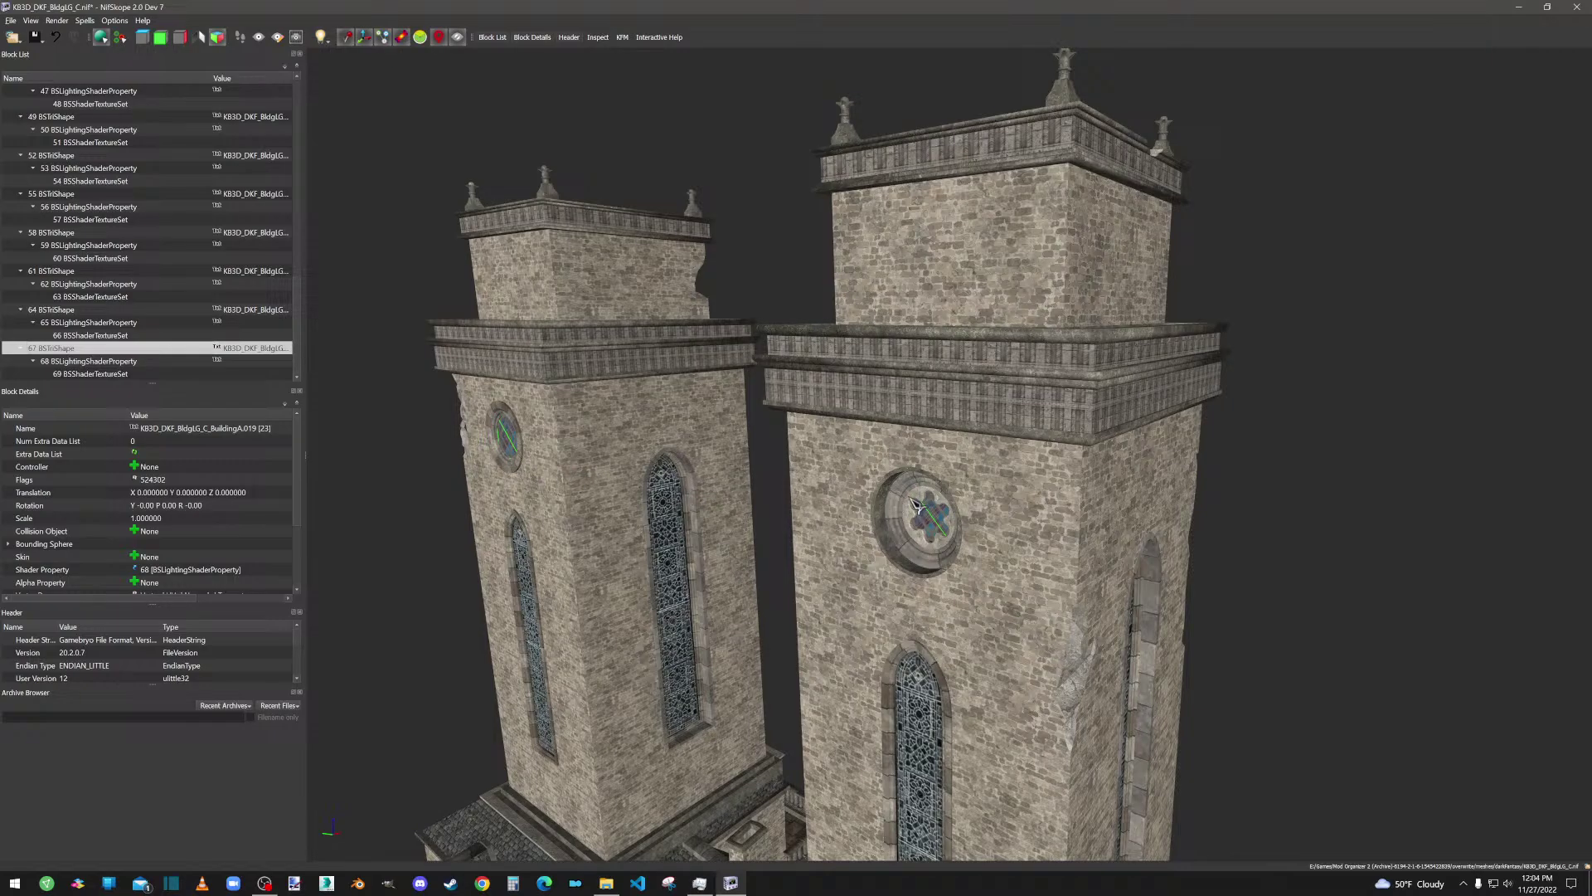
Step: Reopen the UV editor for BSTriShape 67 and shift the nearest stray UV square on the rose pattern's row onto that pattern
drag(591, 543, 946, 526)
scroll(941, 525, down, 2)
scroll(962, 497, down, 3)
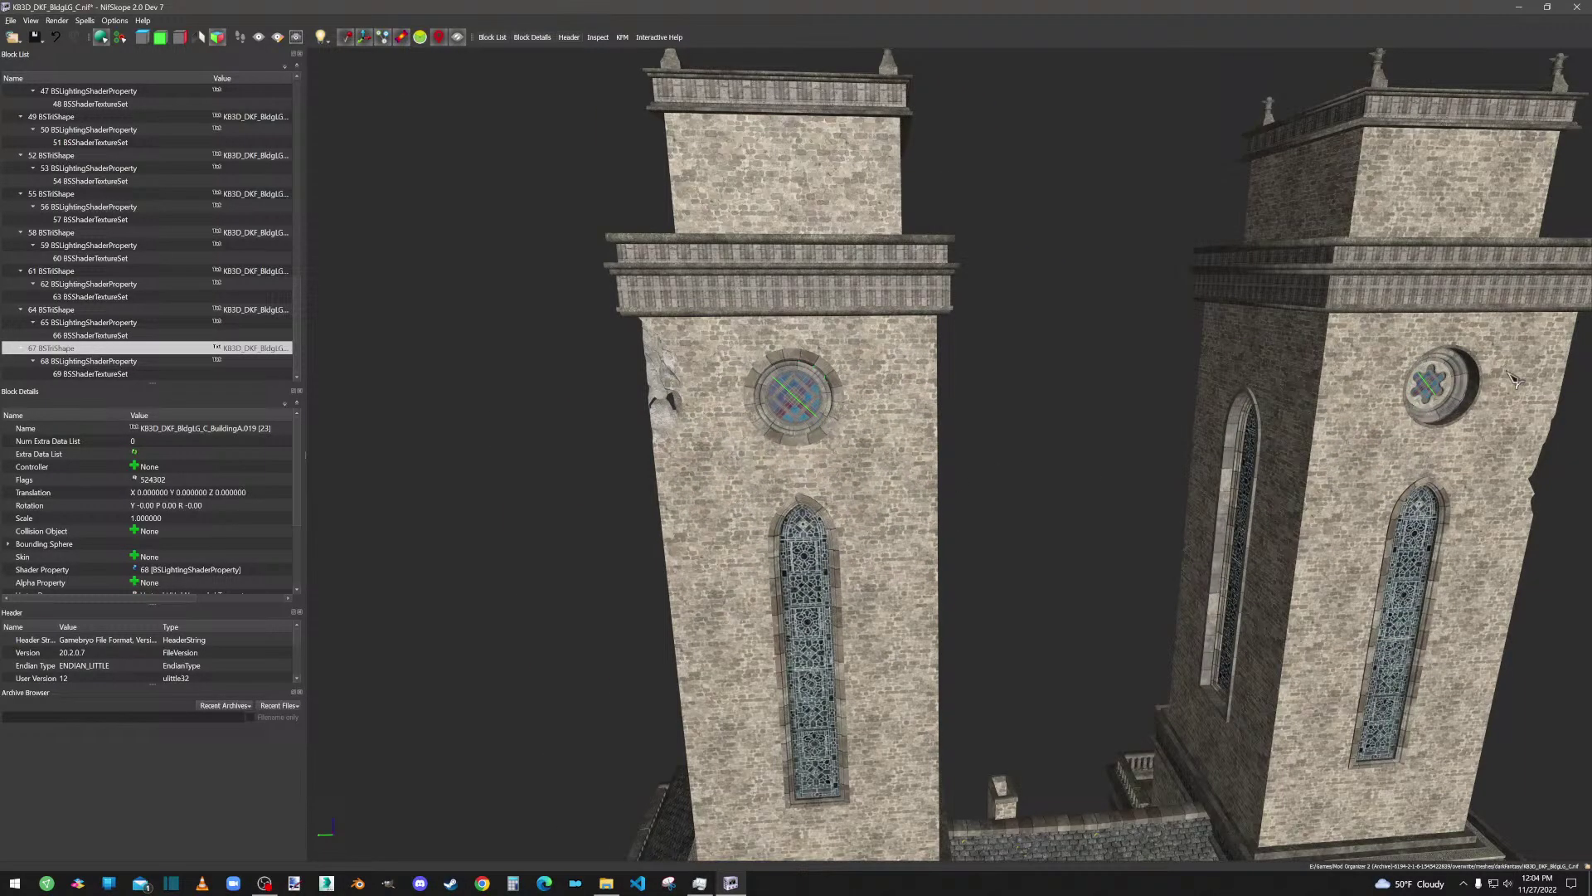
drag(1281, 630, 1178, 501)
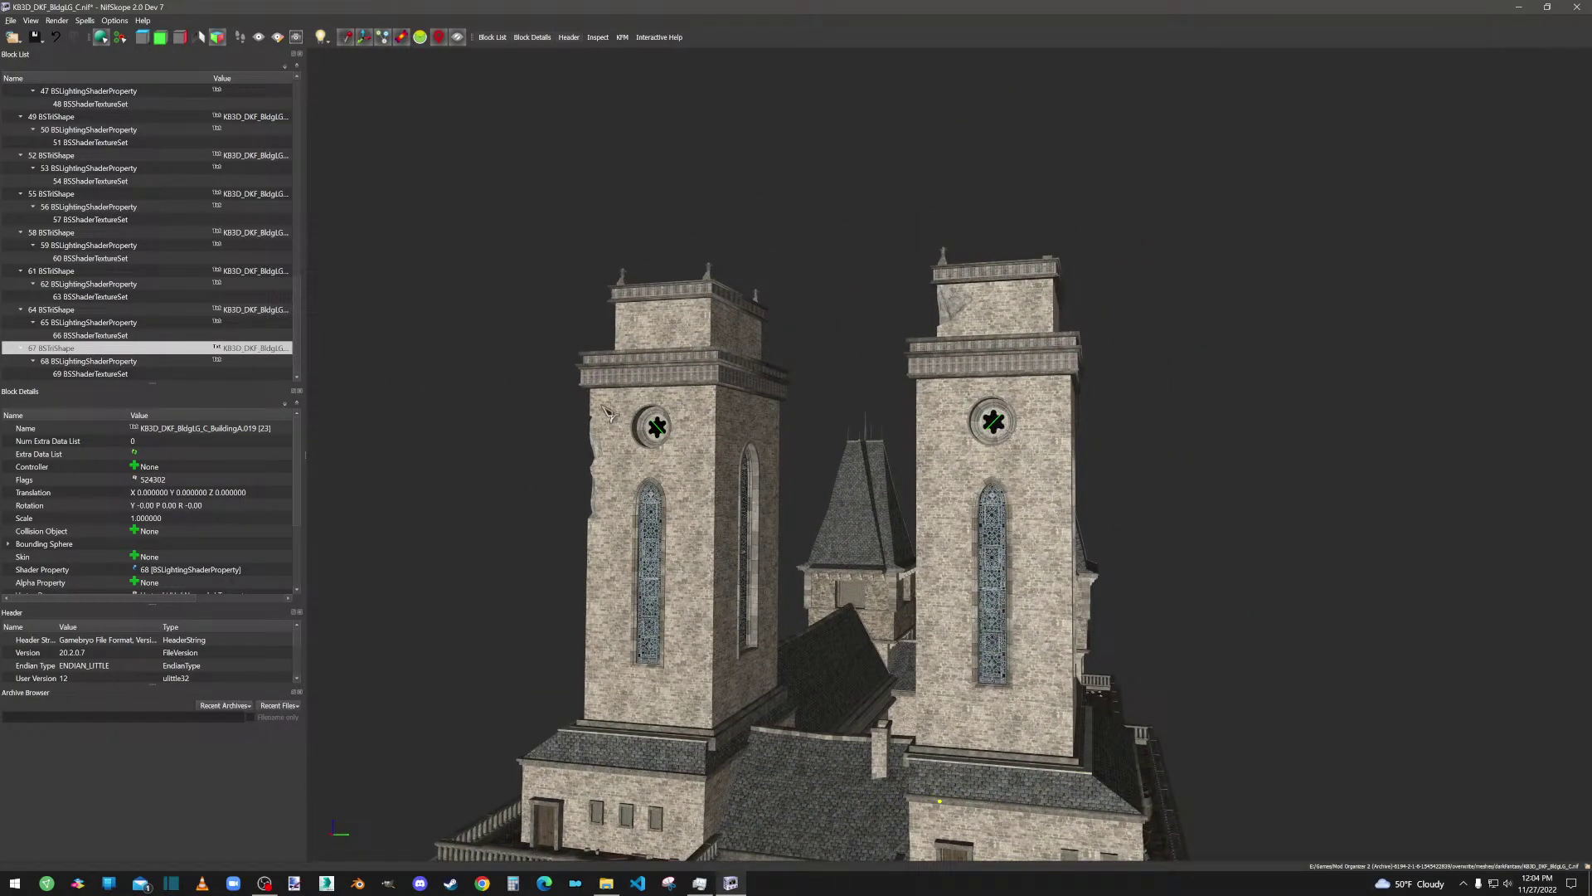
right_click(51, 348)
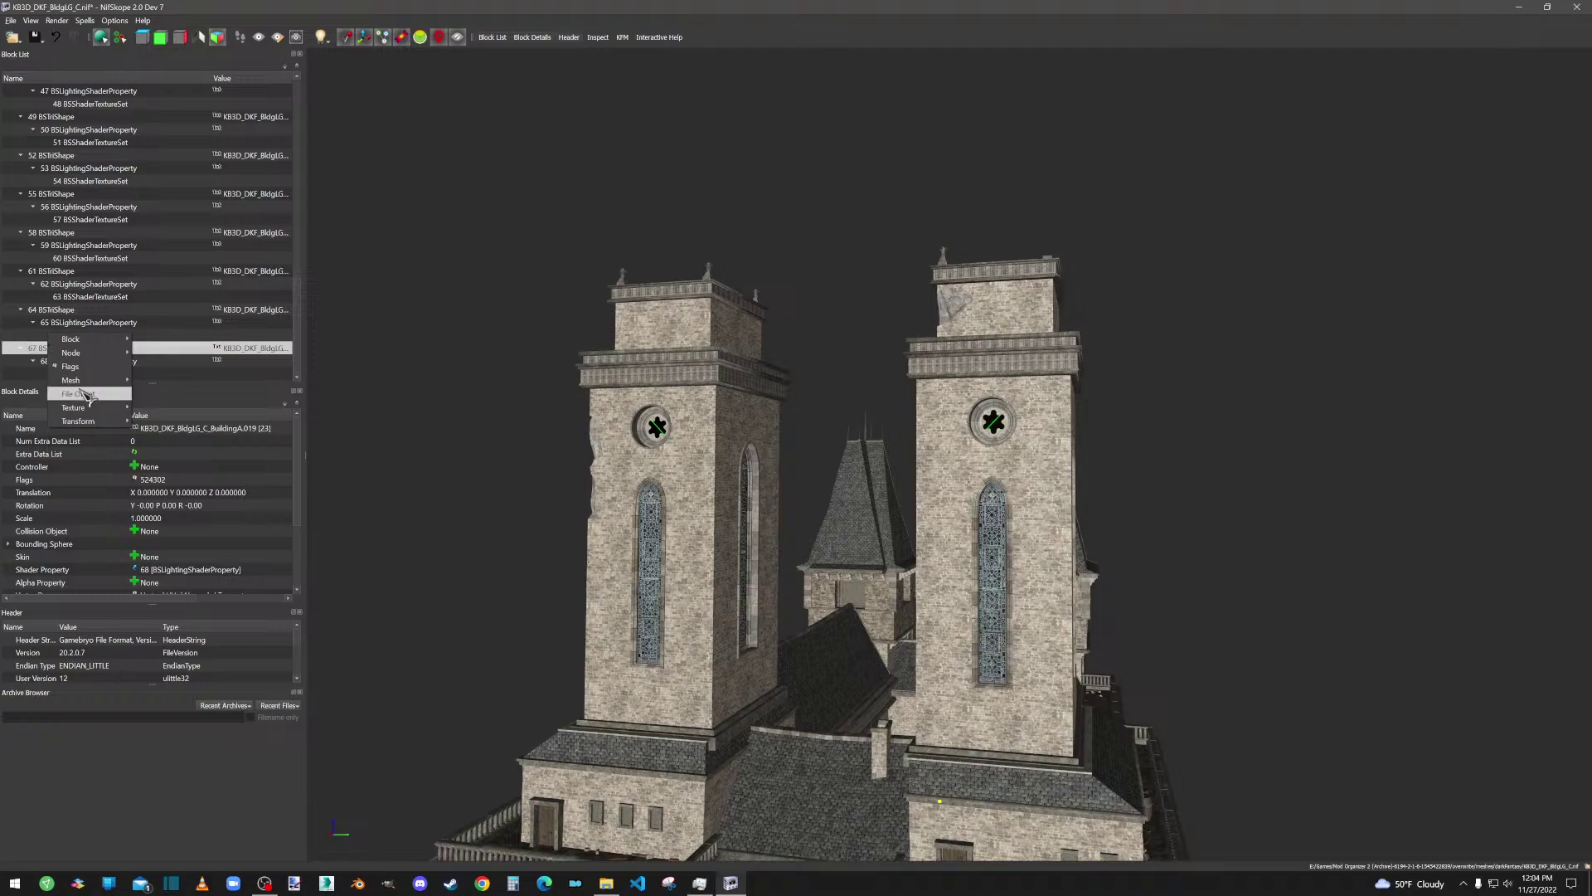
mouse_move(91, 408)
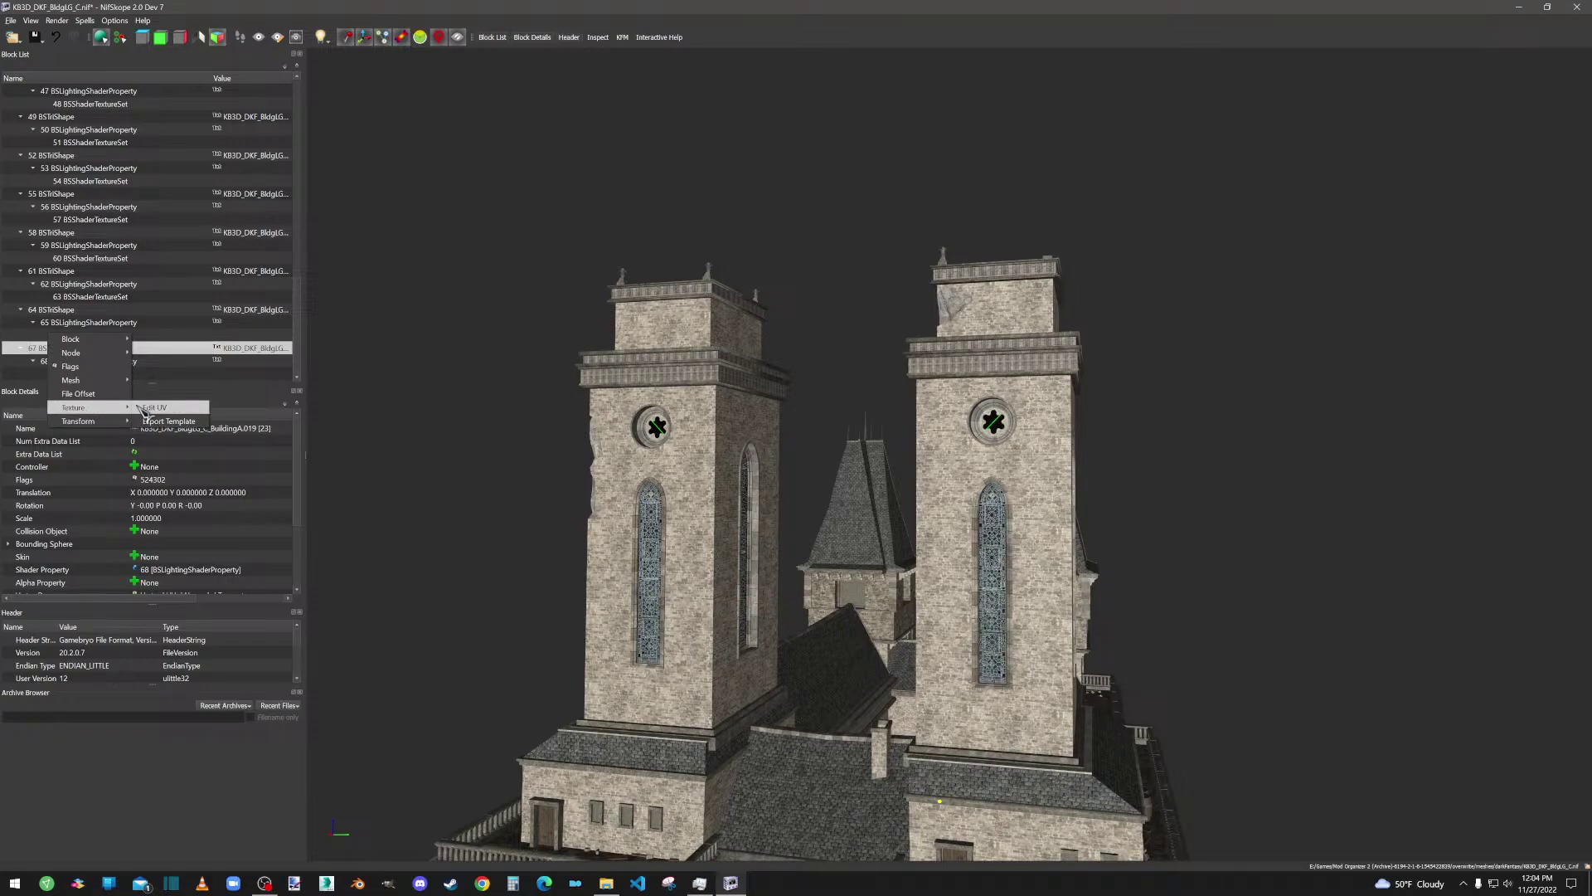
click(153, 408)
scroll(940, 487, down, 3)
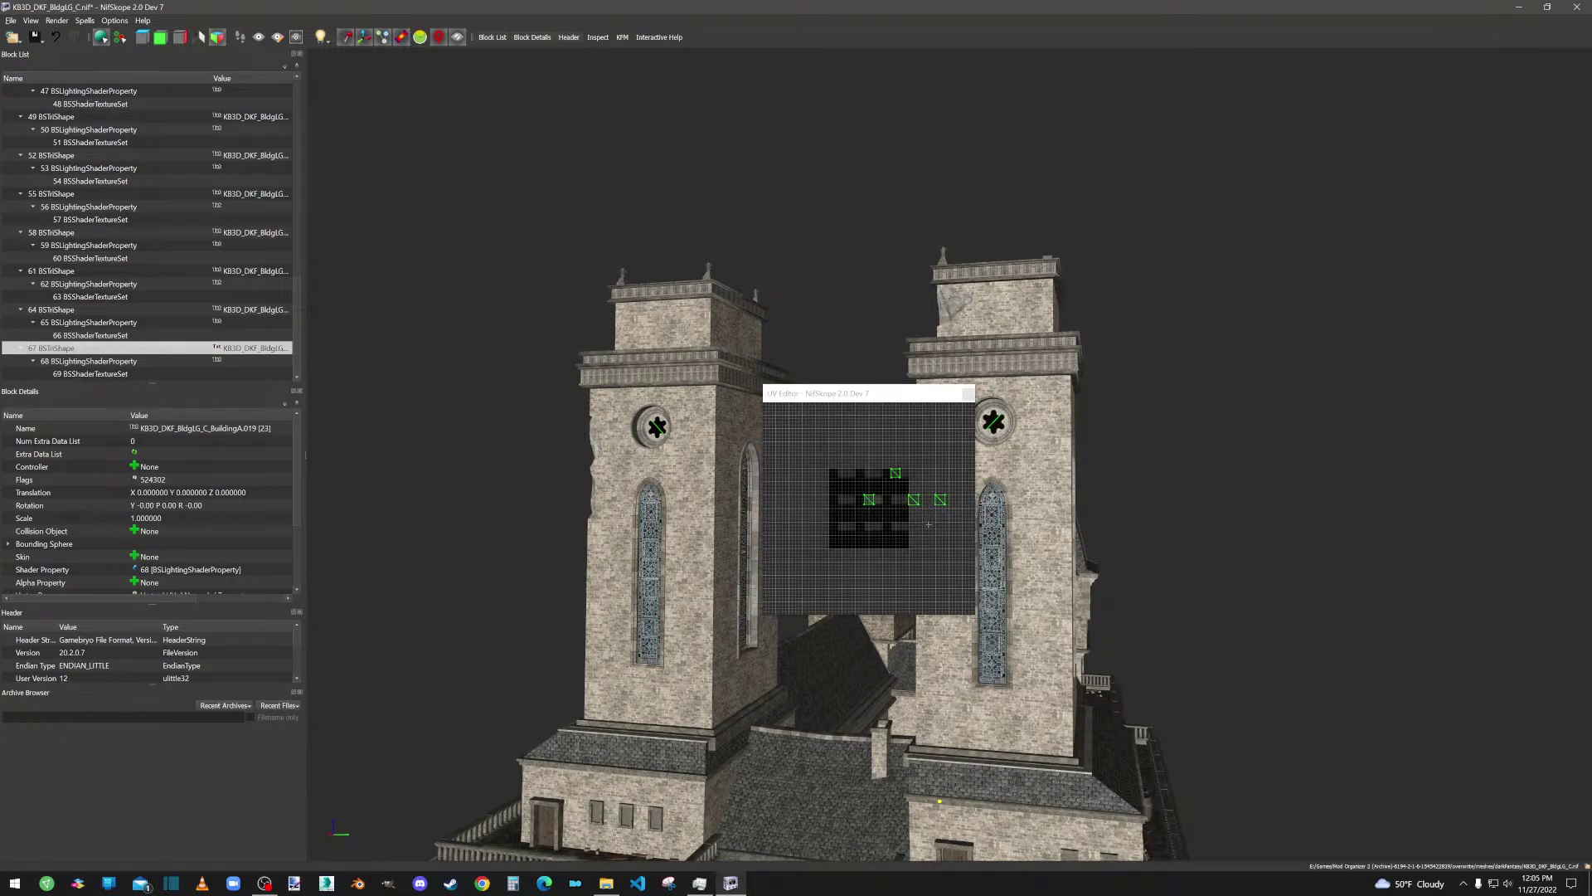
scroll(929, 524, up, 5)
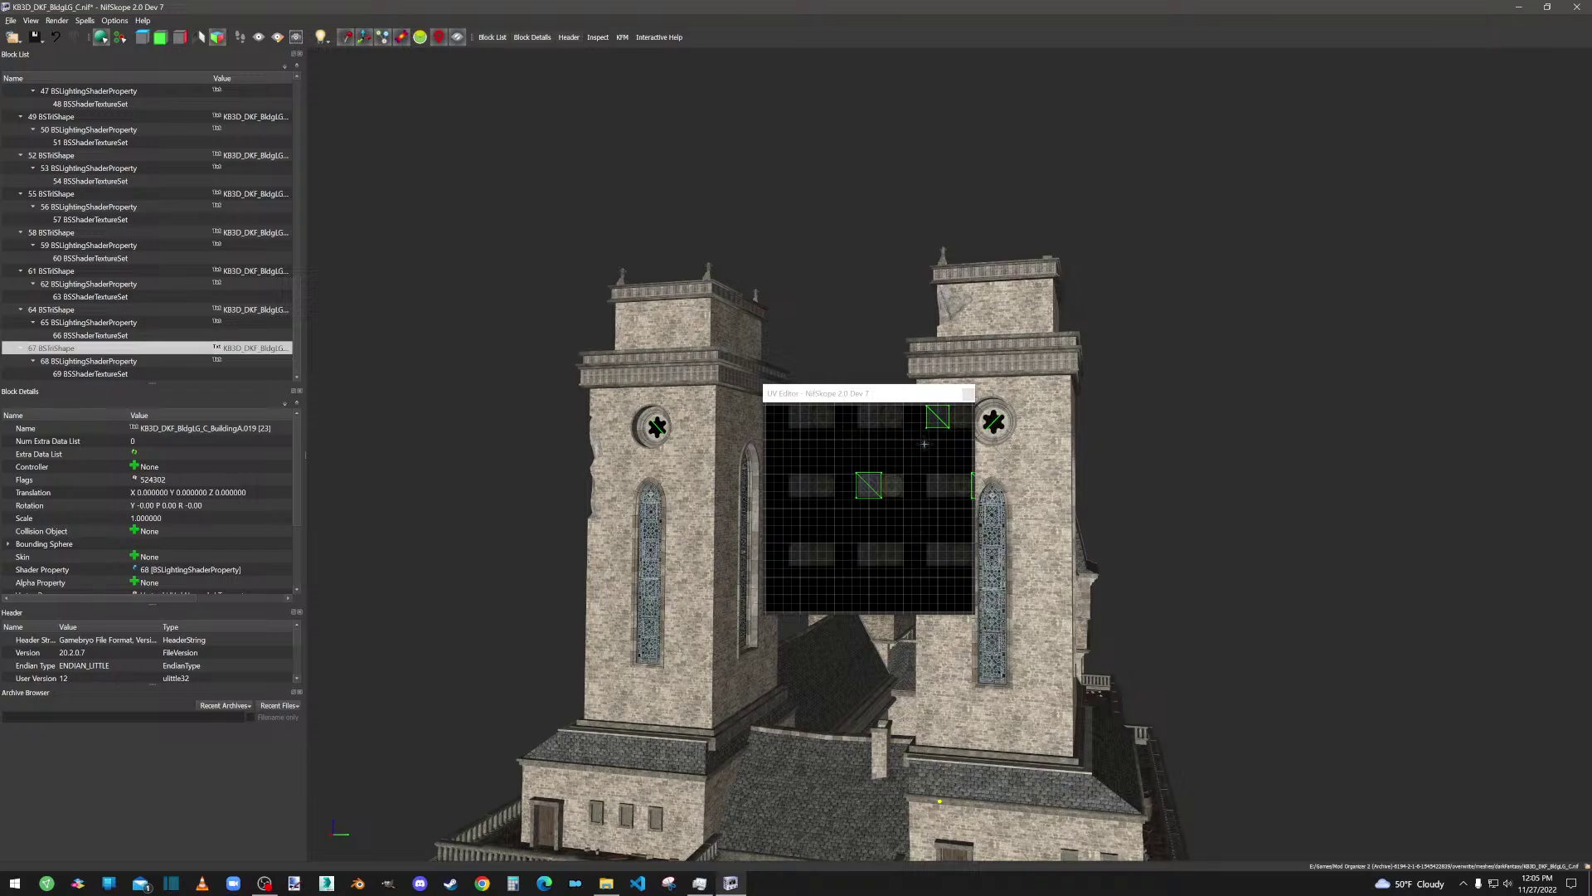
middle_drag(932, 458, 854, 482)
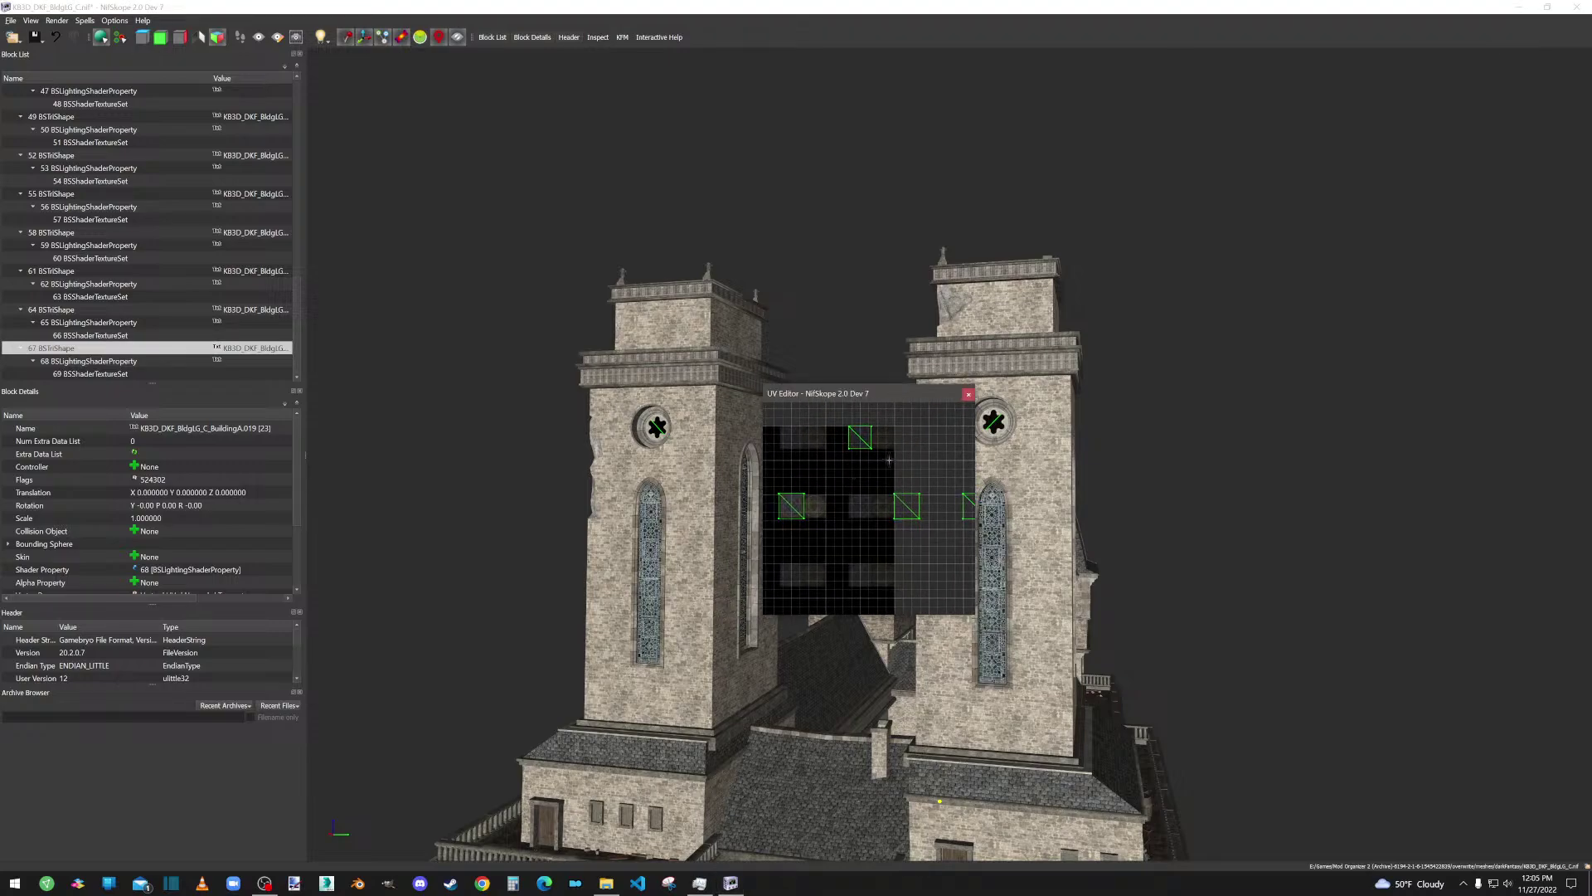
drag(892, 479, 803, 493)
middle_drag(952, 491, 906, 505)
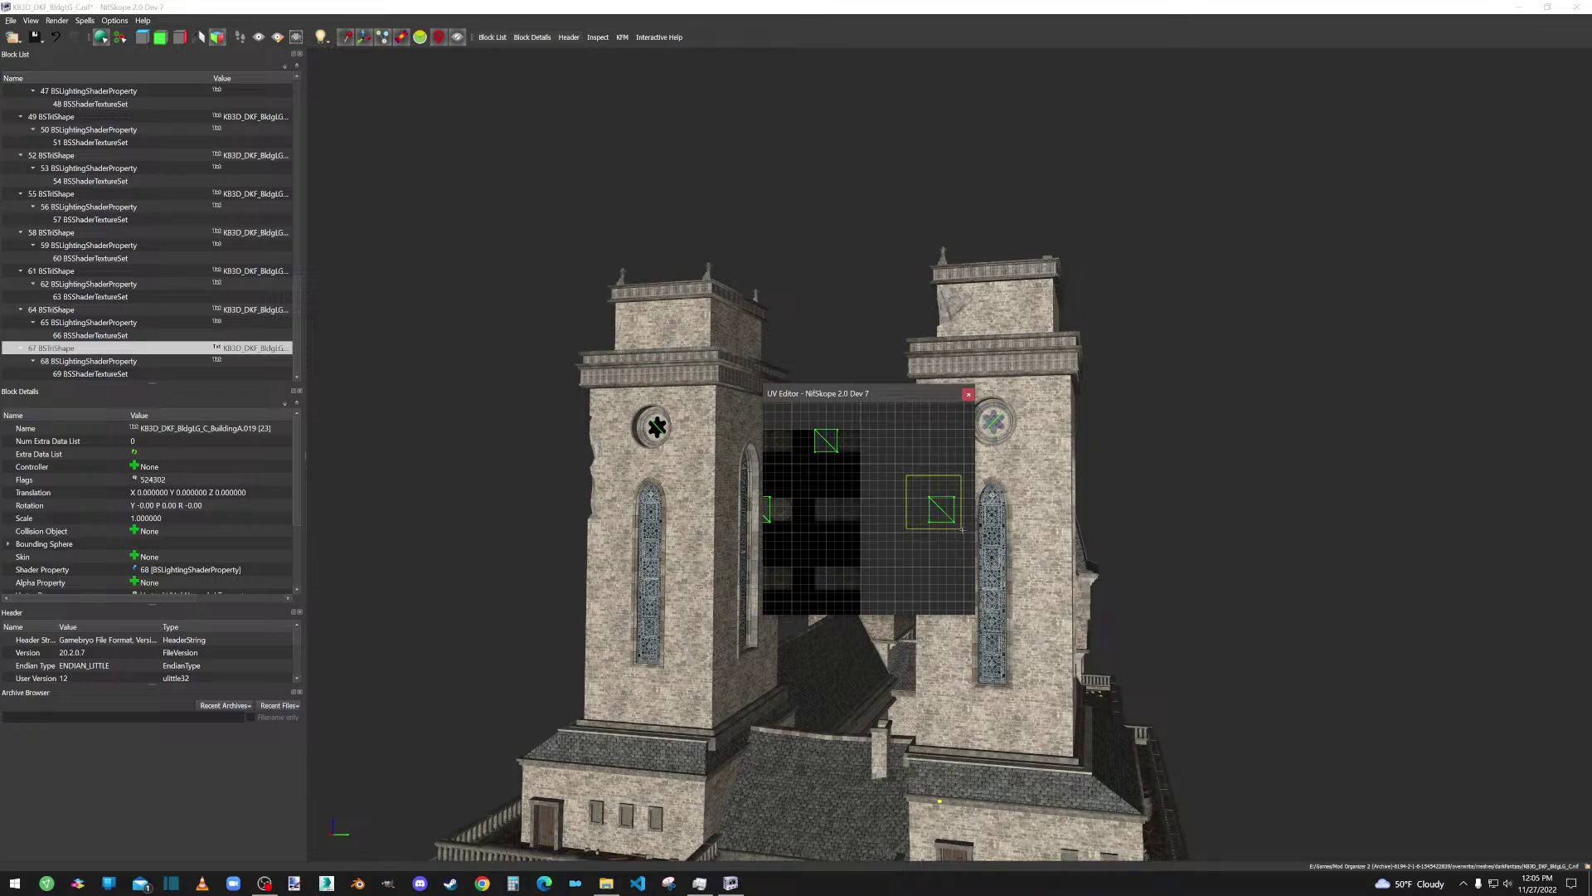
Step: Align the remaining UV square on that row with the square over the blue rose pattern and close the UV editor
click(946, 508)
drag(953, 497, 806, 501)
middle_drag(848, 526, 901, 520)
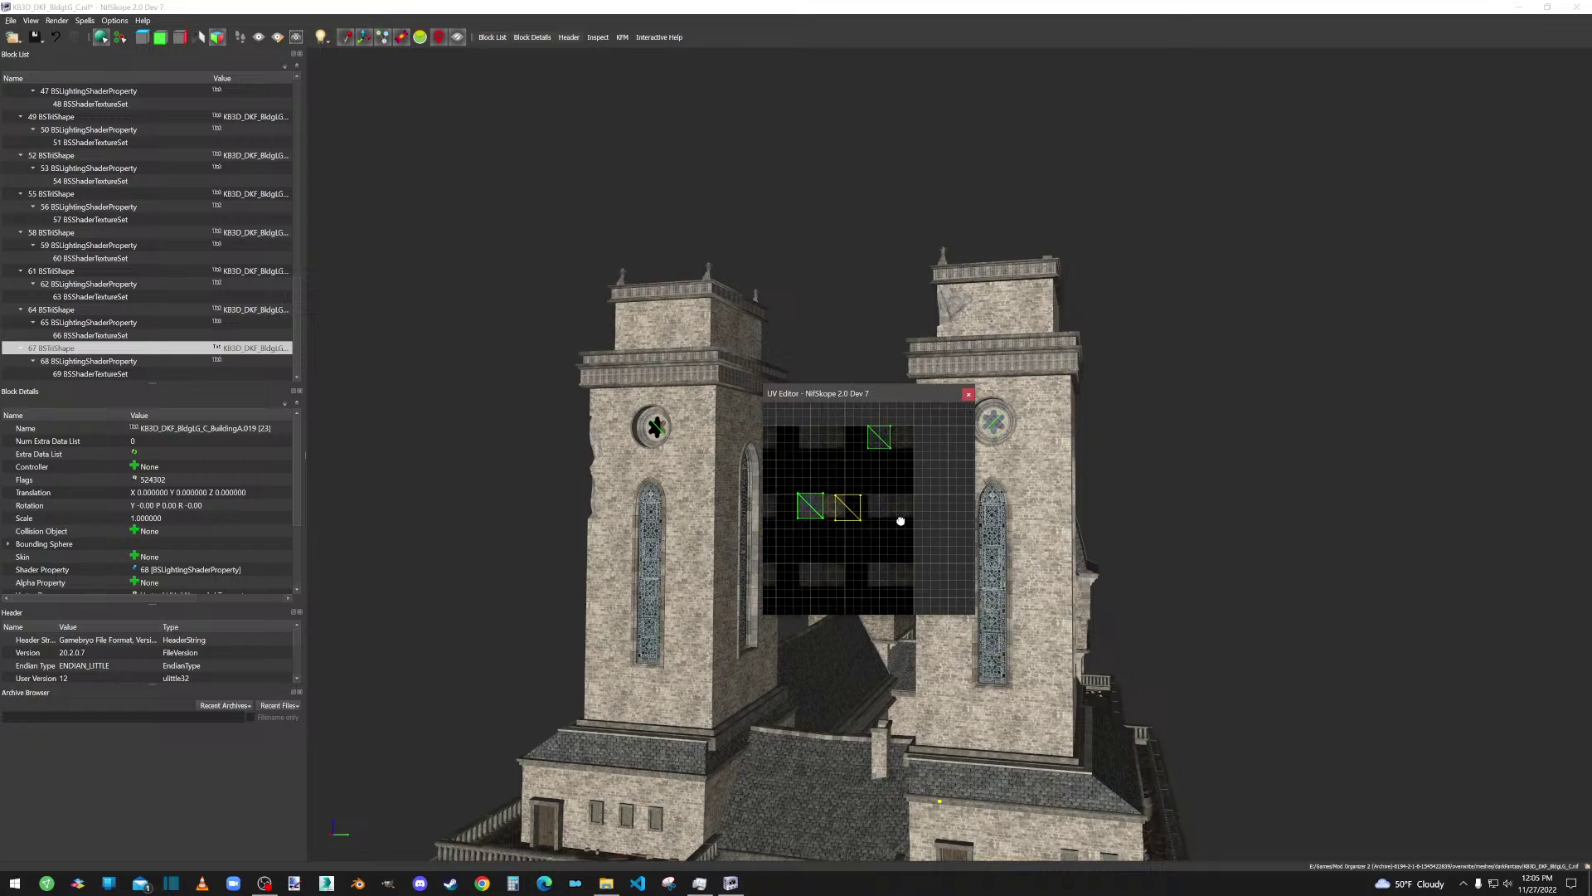
scroll(901, 521, up, 5)
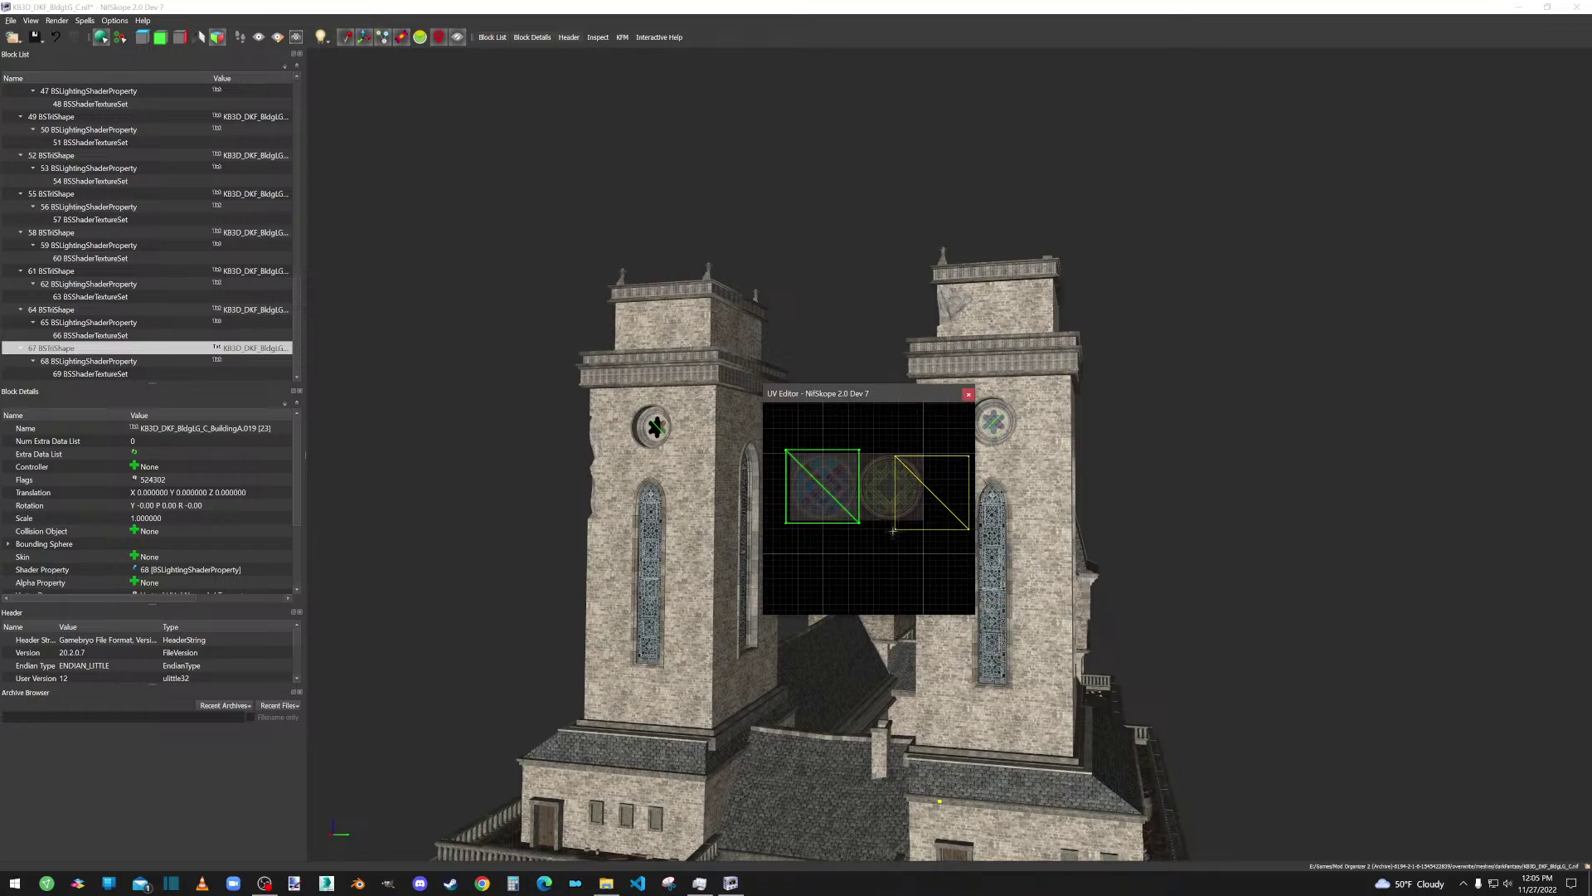
middle_drag(866, 572, 906, 590)
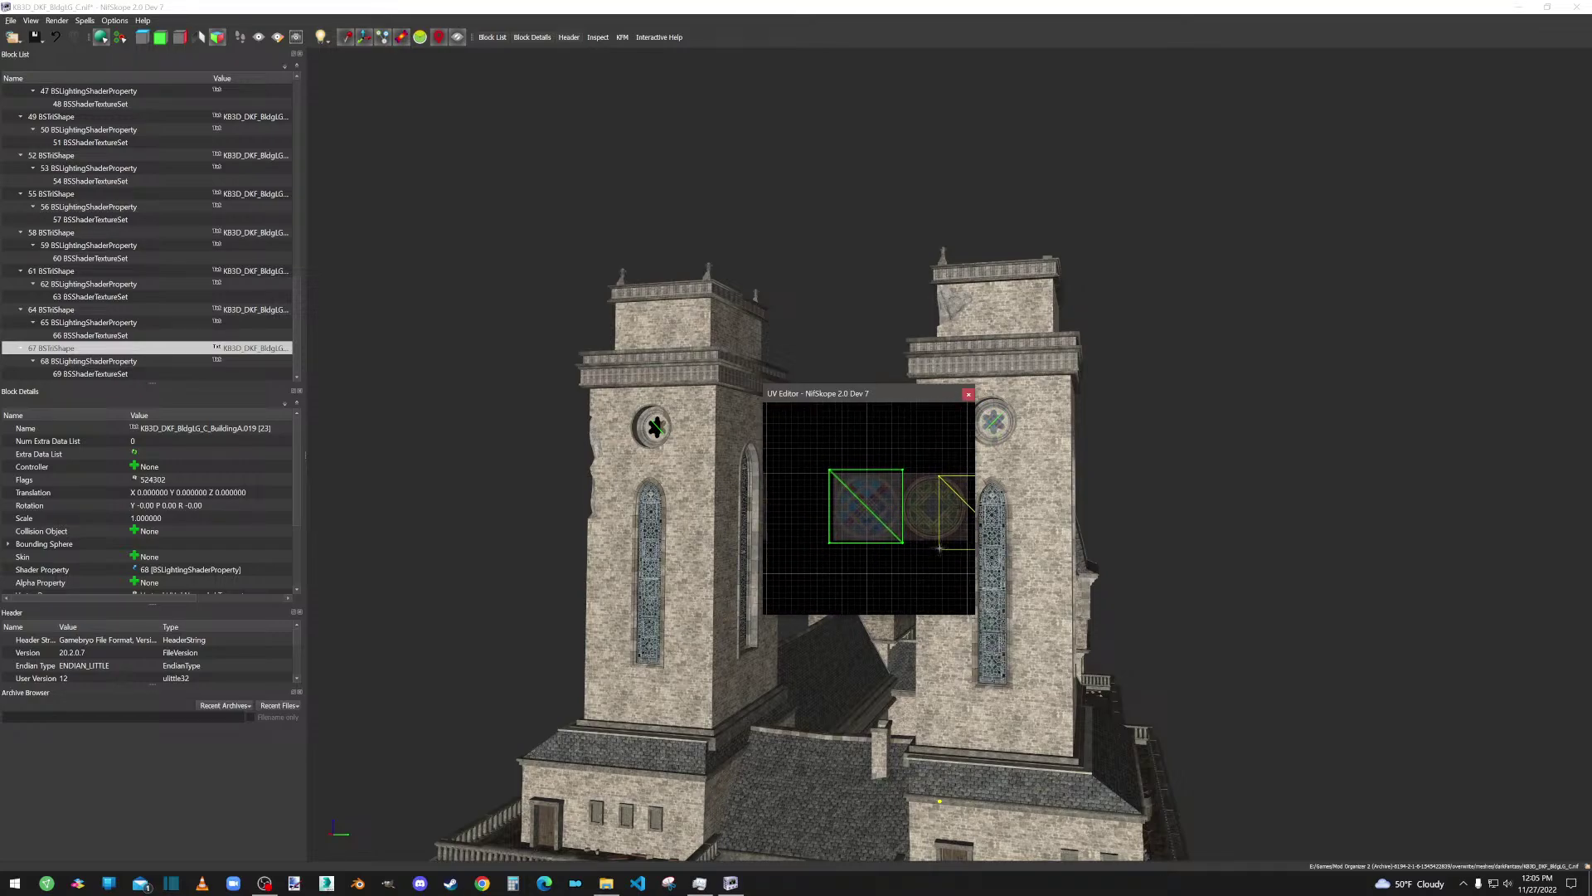
drag(938, 549, 829, 543)
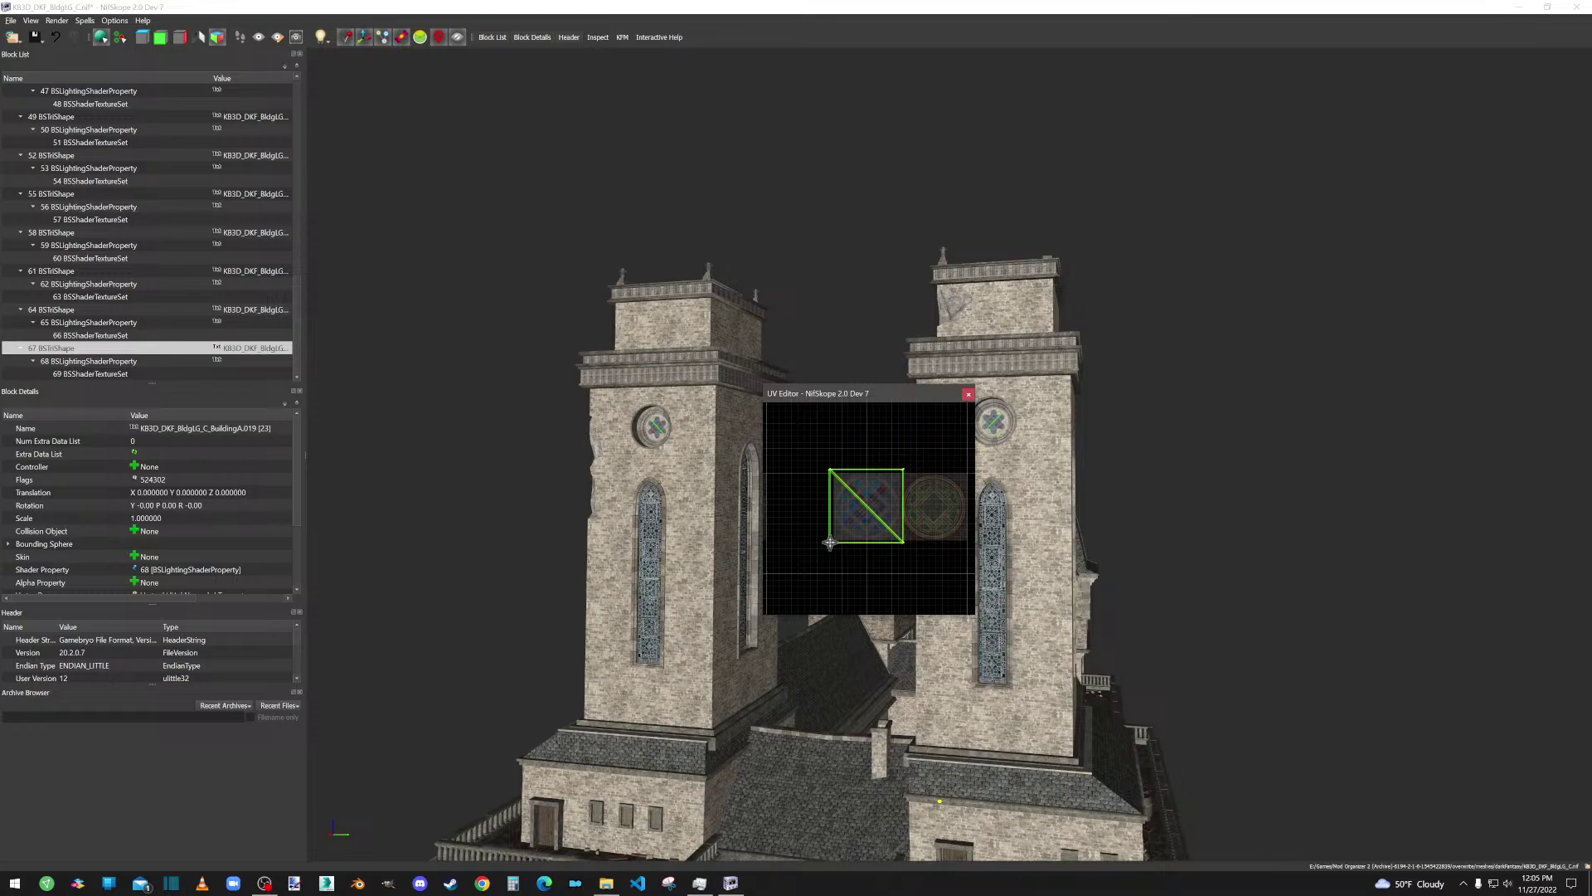
click(967, 394)
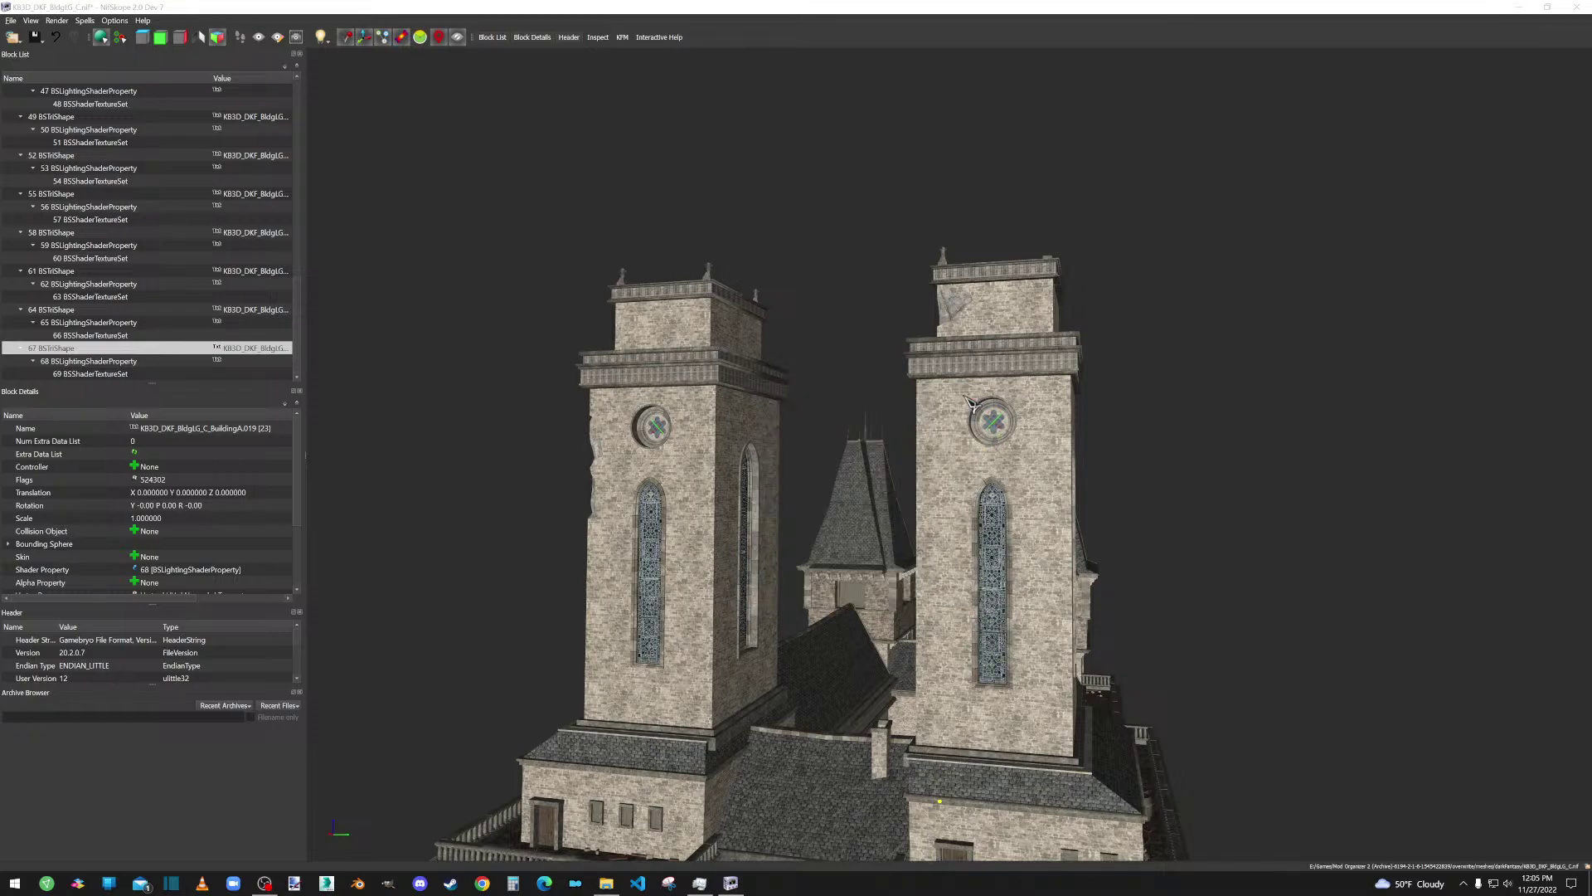
Step: Select the dark arched doorway mesh between the two front wings, BSTriShape 55, and apply Smooth Normals to it
scroll(962, 497, down, 5)
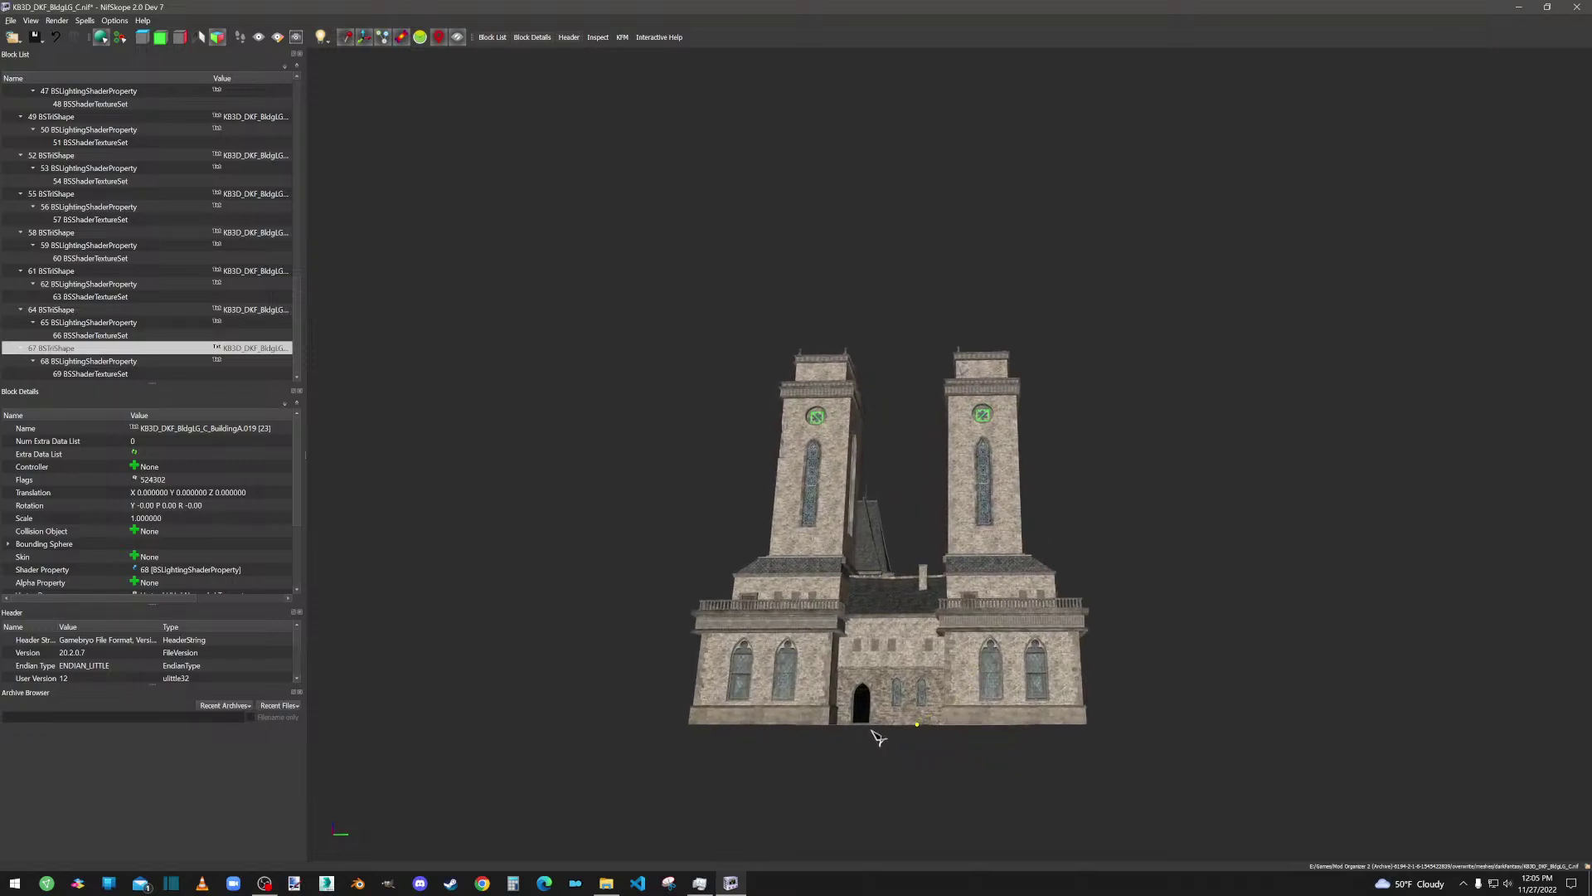
scroll(935, 509, up, 10)
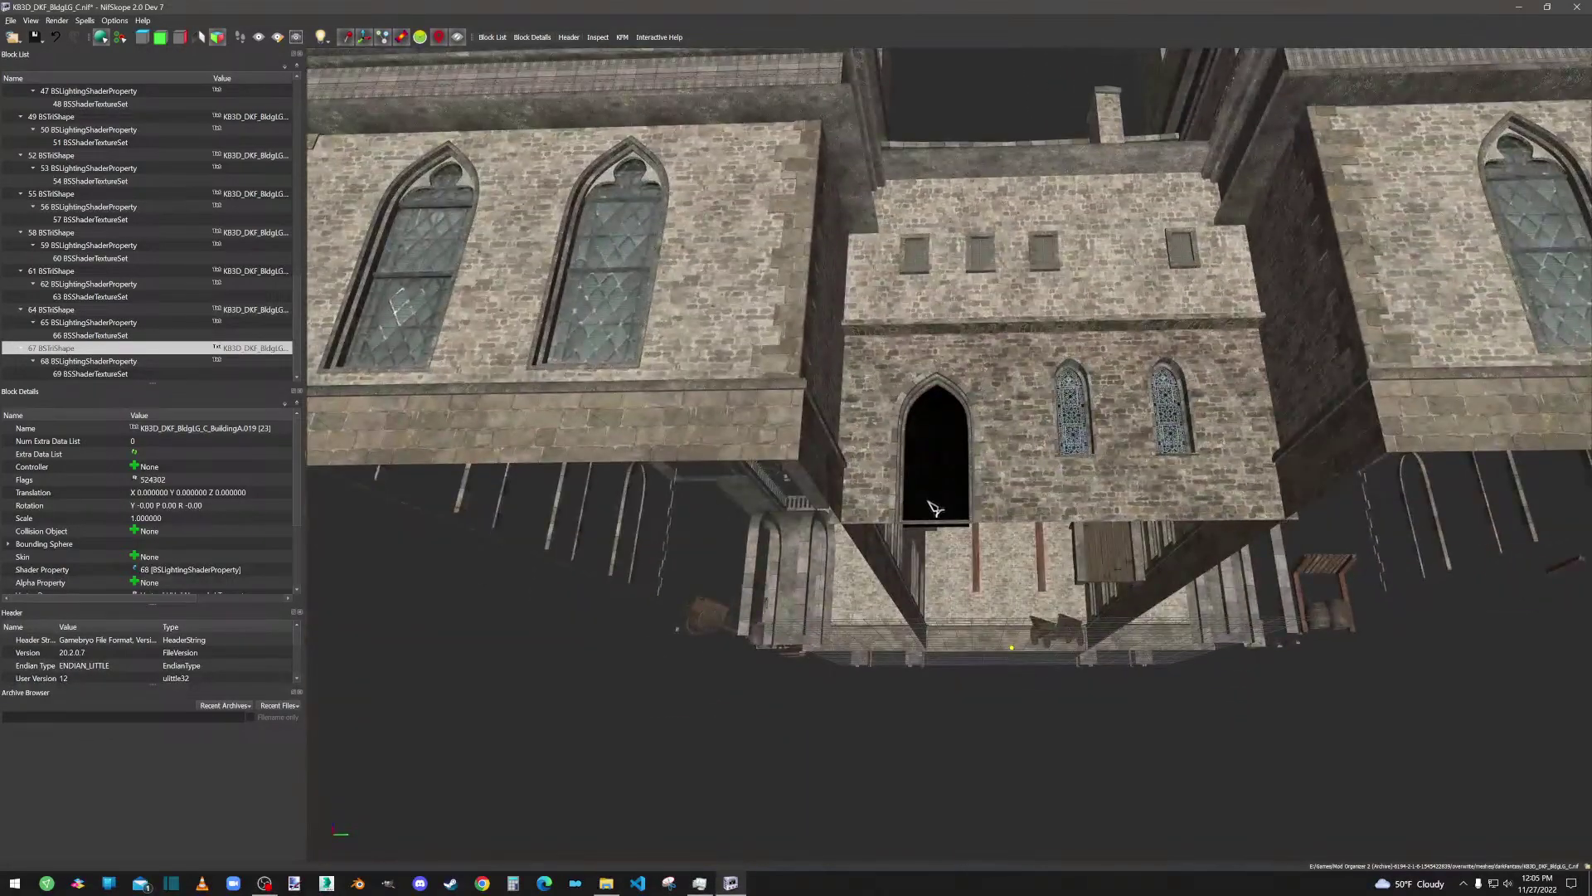
click(934, 508)
drag(935, 508, 817, 772)
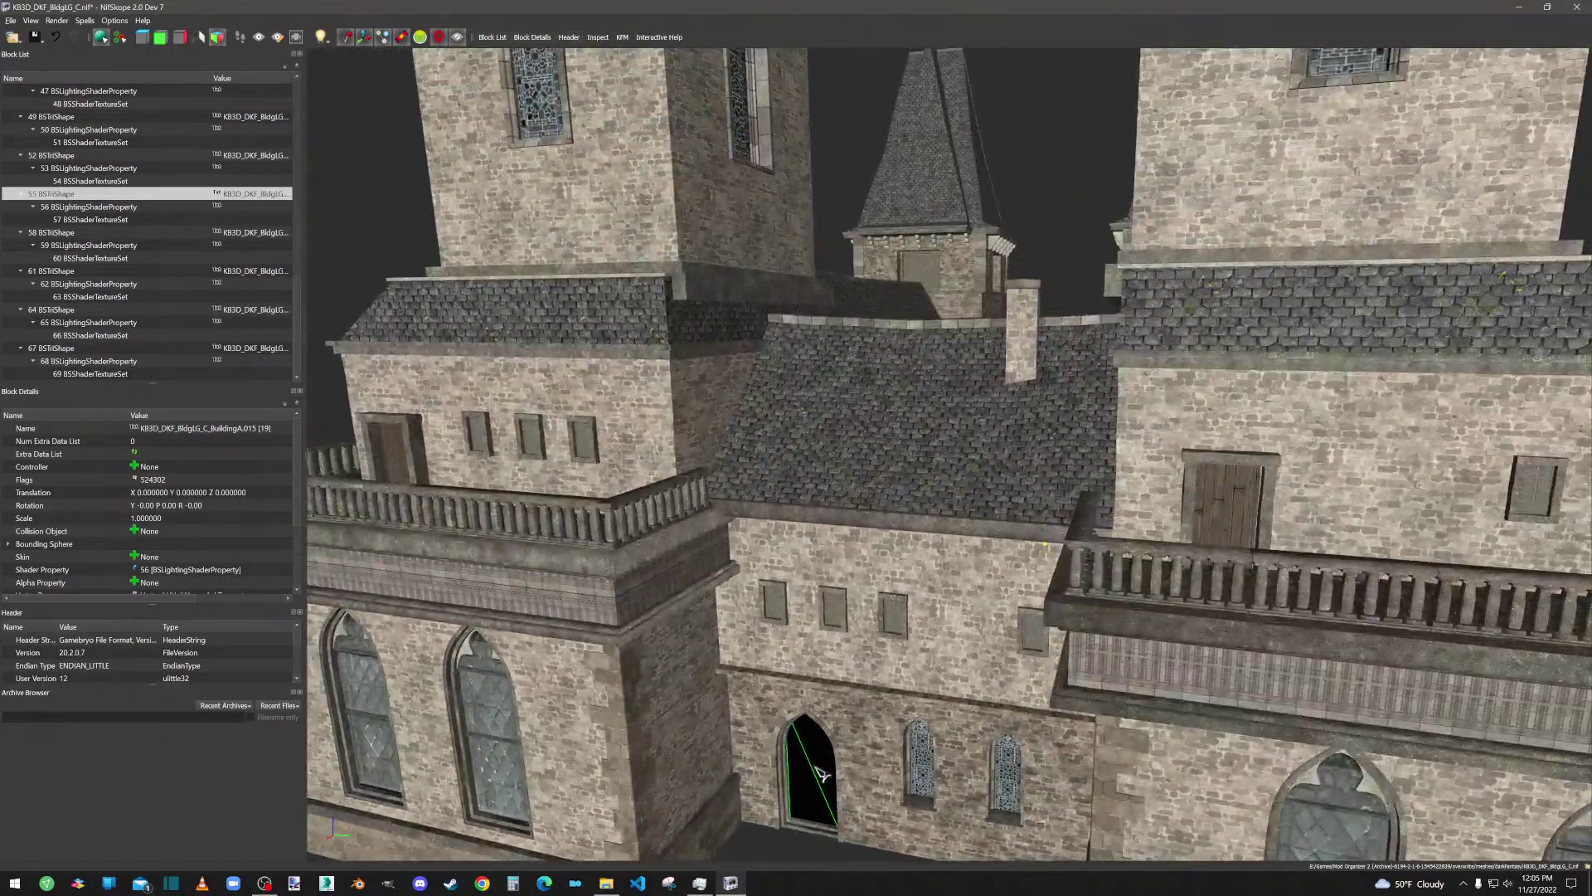
right_click(80, 197)
mouse_move(125, 232)
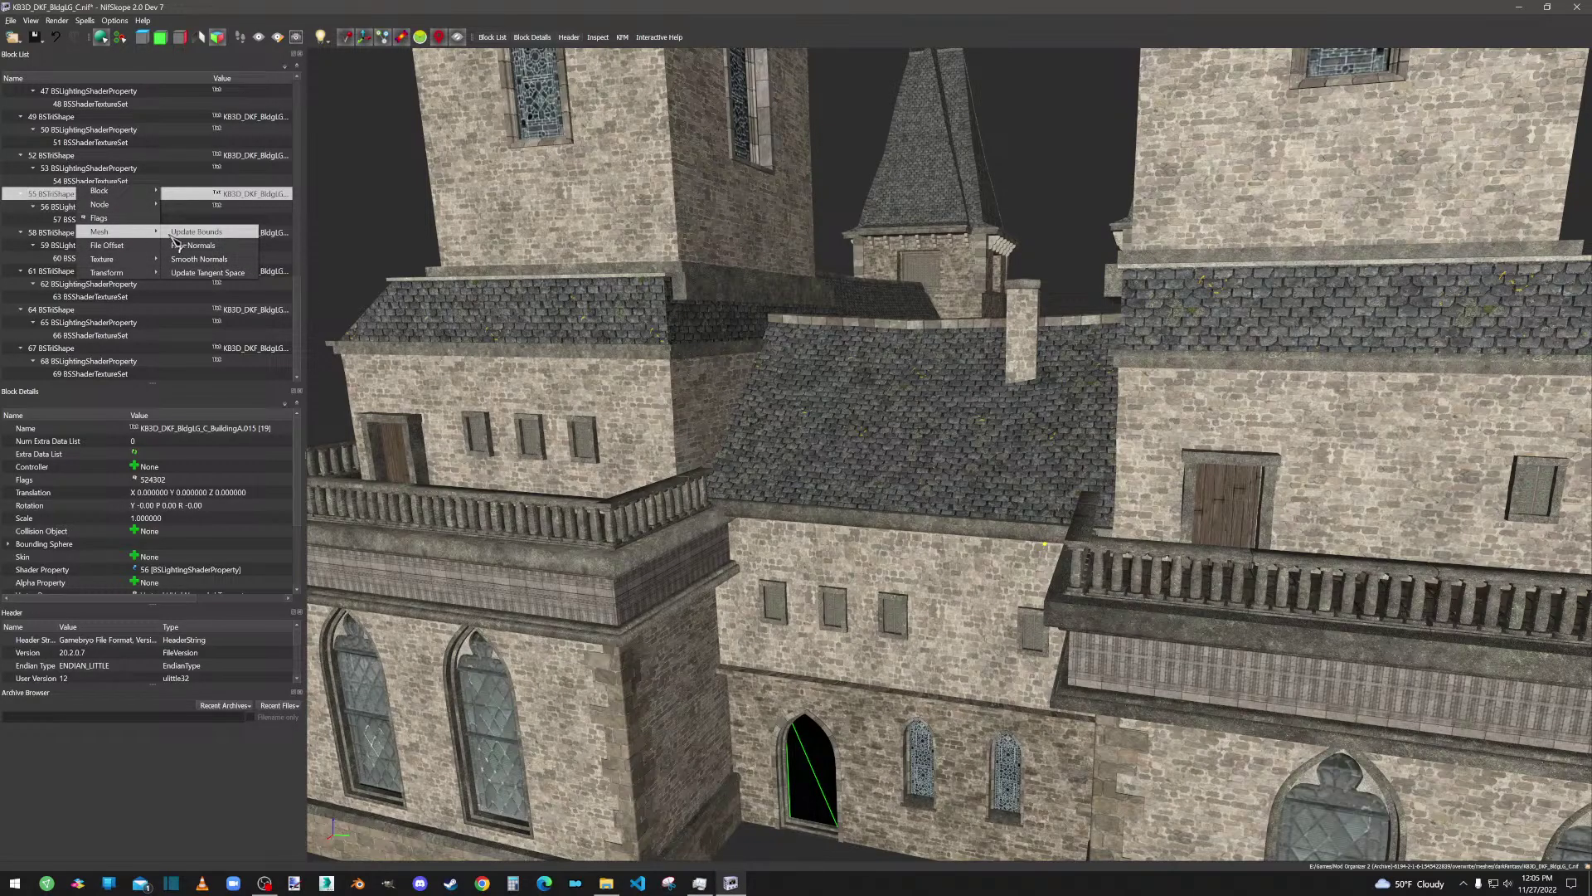
click(176, 240)
right_click(147, 185)
mouse_move(178, 227)
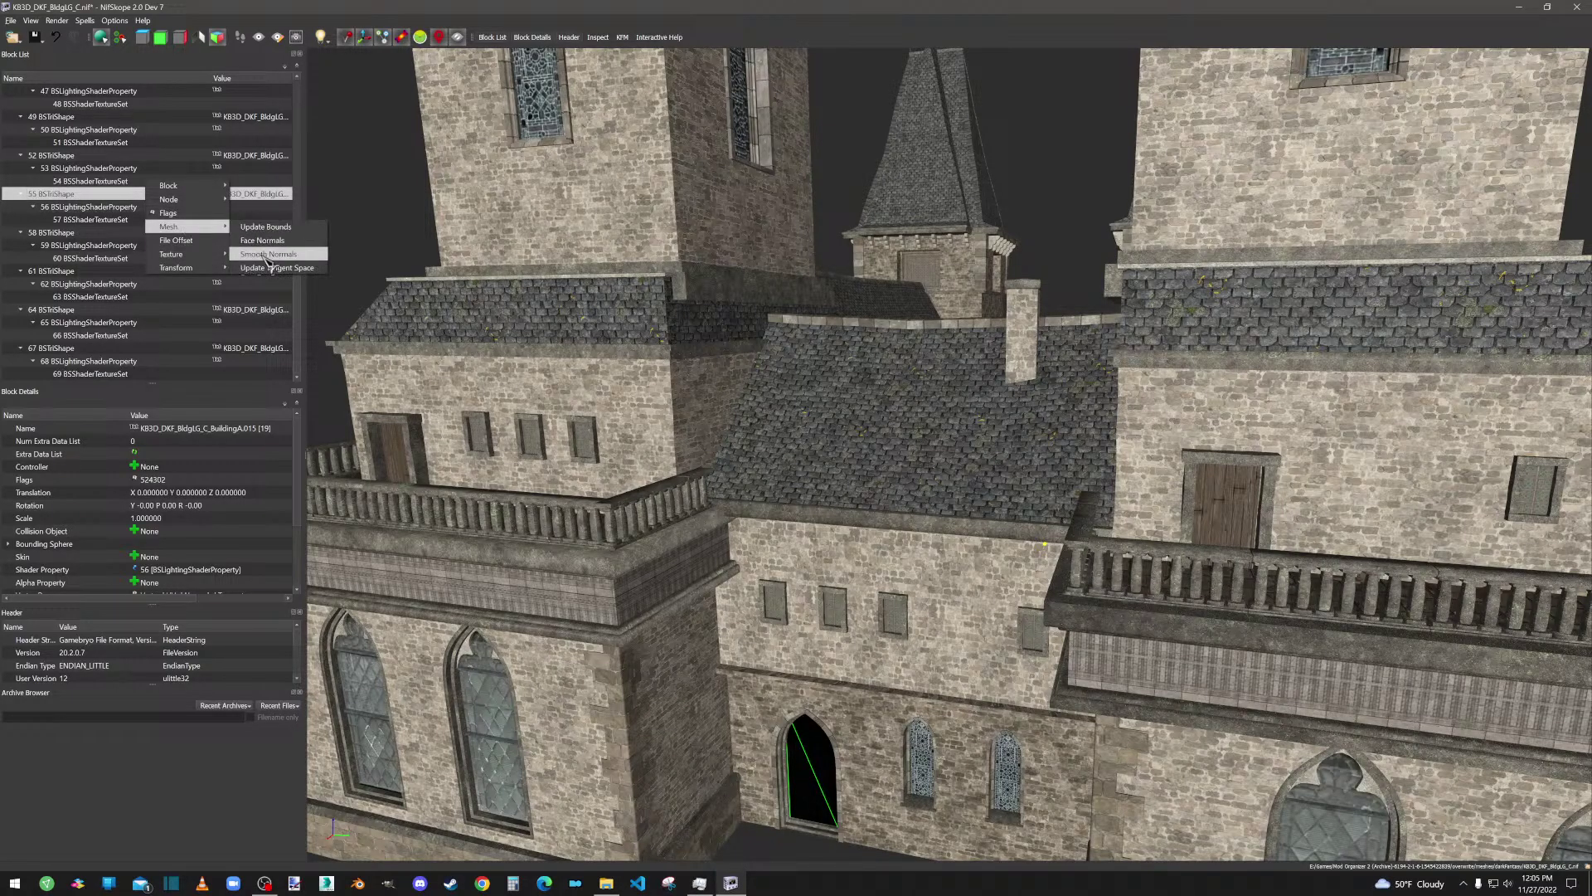
click(265, 254)
click(794, 456)
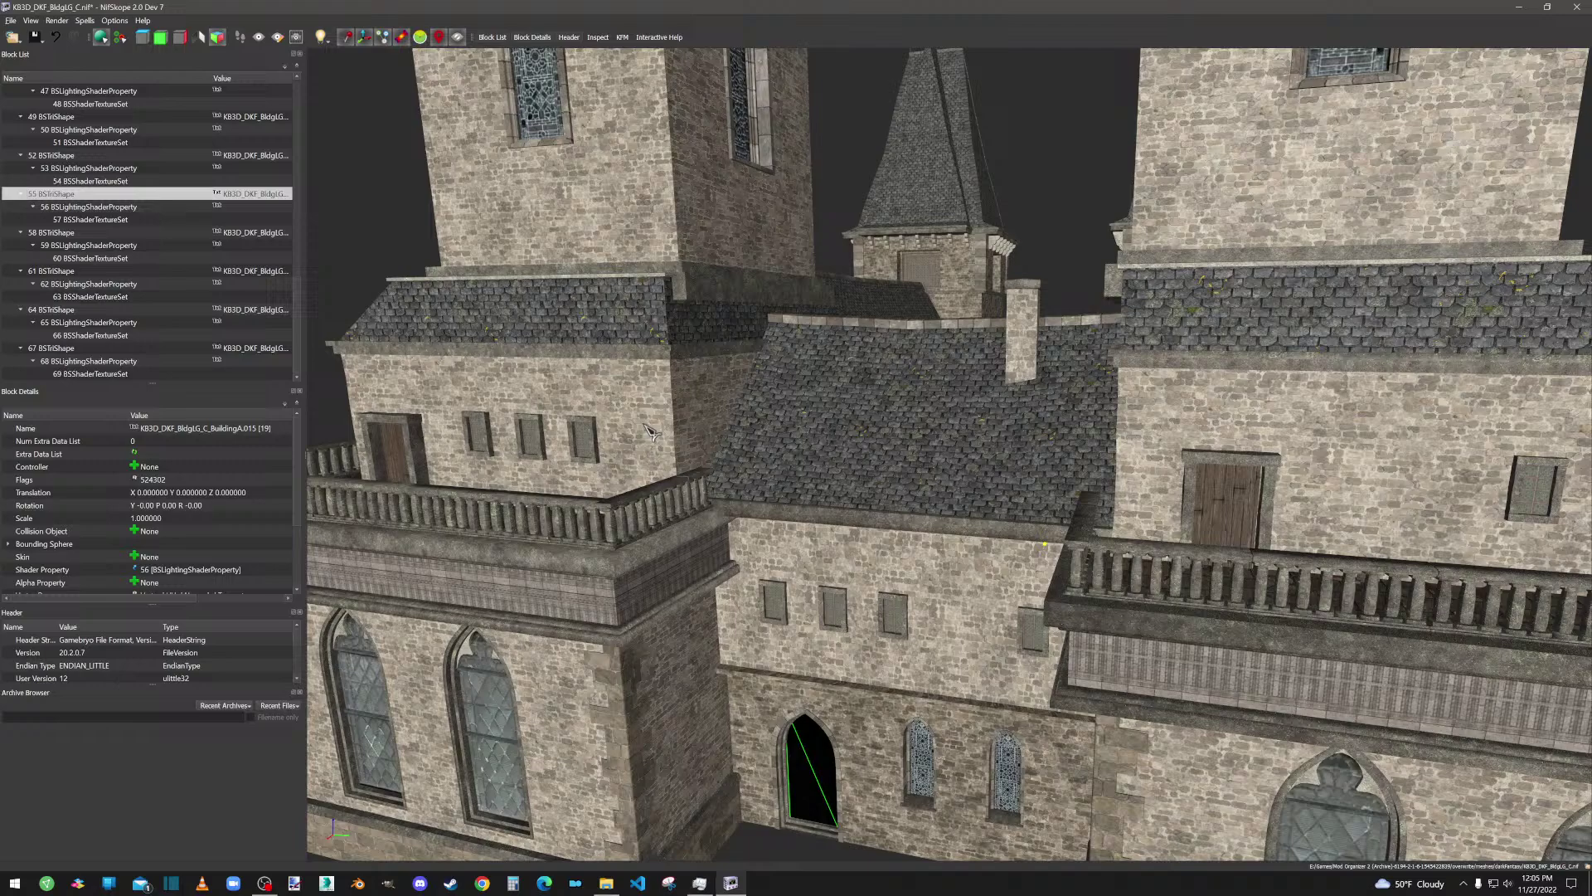
Step: Recalculate the normals of the doorway mesh once more and update its tangent space
right_click(70, 196)
mouse_move(116, 226)
click(184, 251)
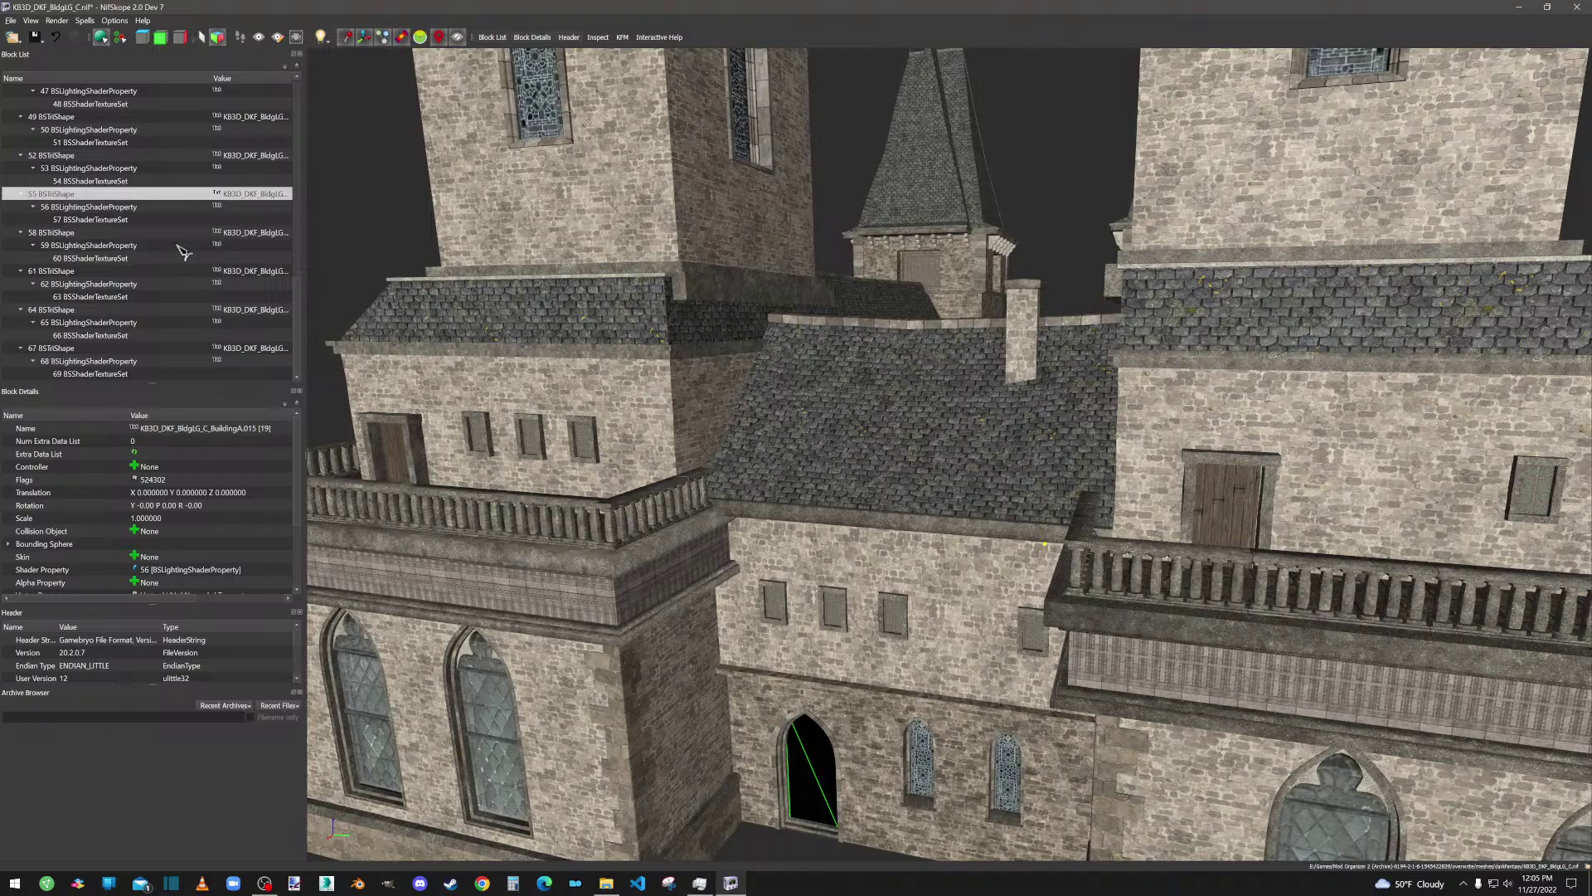
right_click(131, 201)
mouse_move(172, 239)
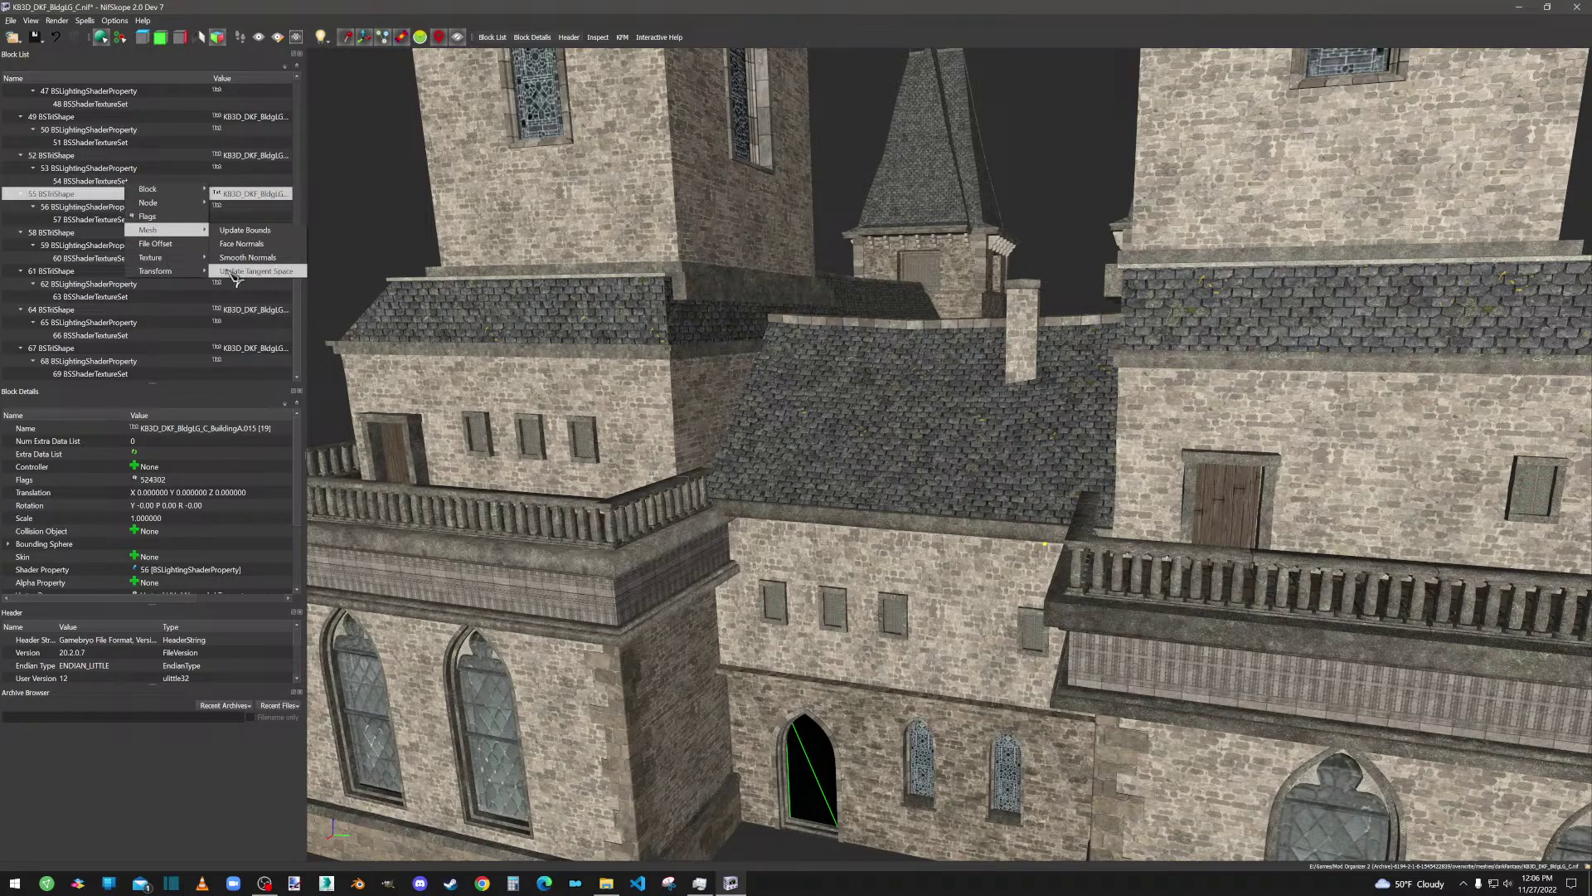
click(248, 264)
Step: Examine the dark doorway surface up close and from a distance along with the surrounding front facade
middle_drag(892, 649, 944, 494)
scroll(933, 359, up, 5)
drag(944, 495, 1105, 483)
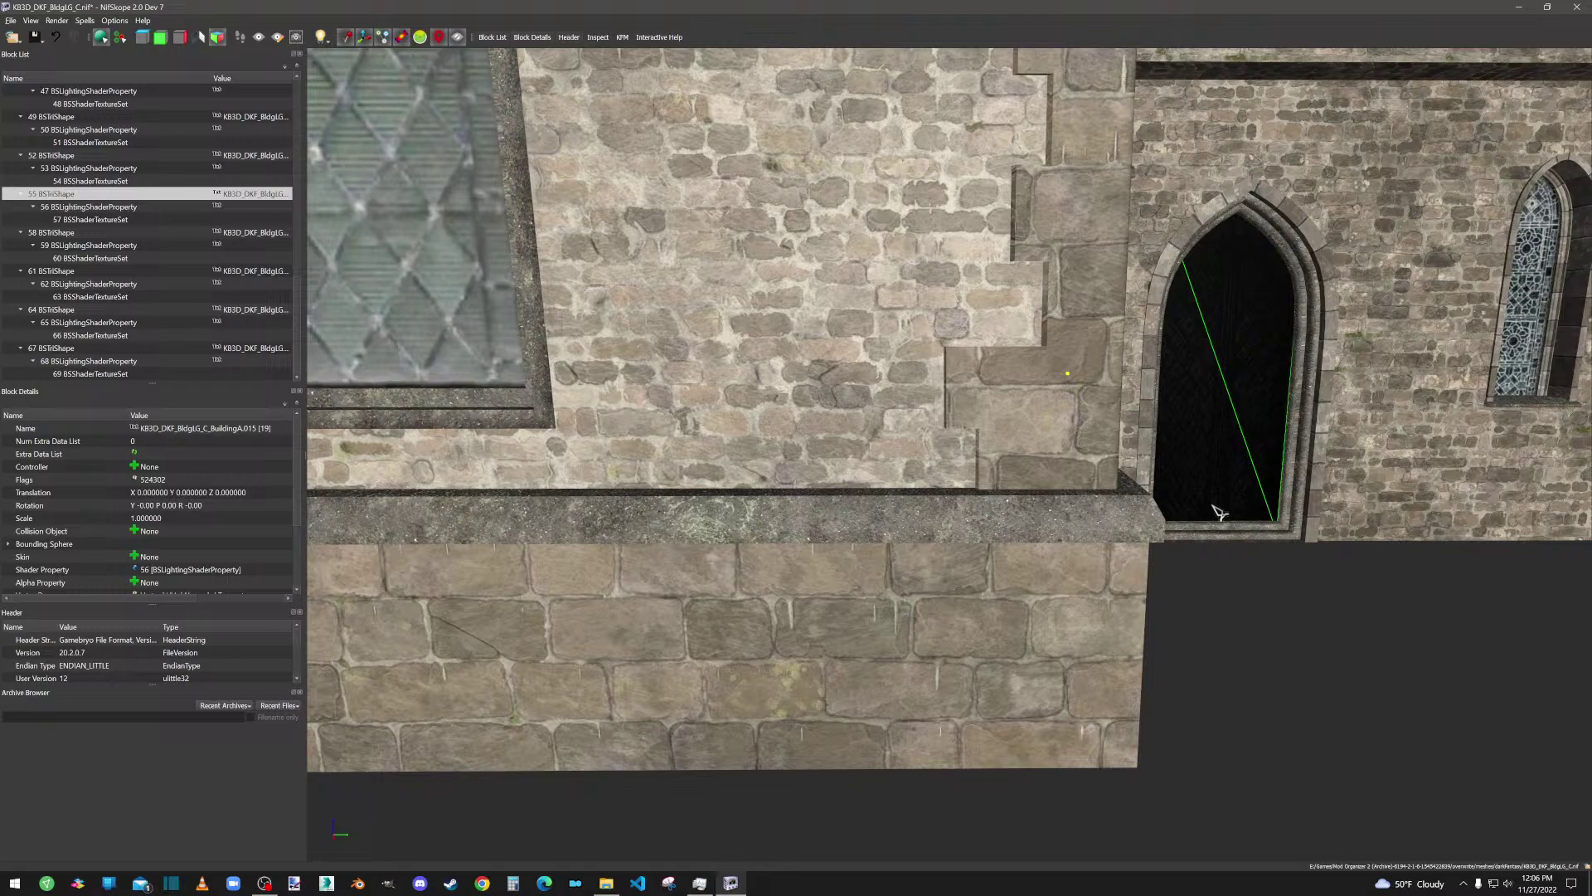
drag(1222, 362, 1252, 525)
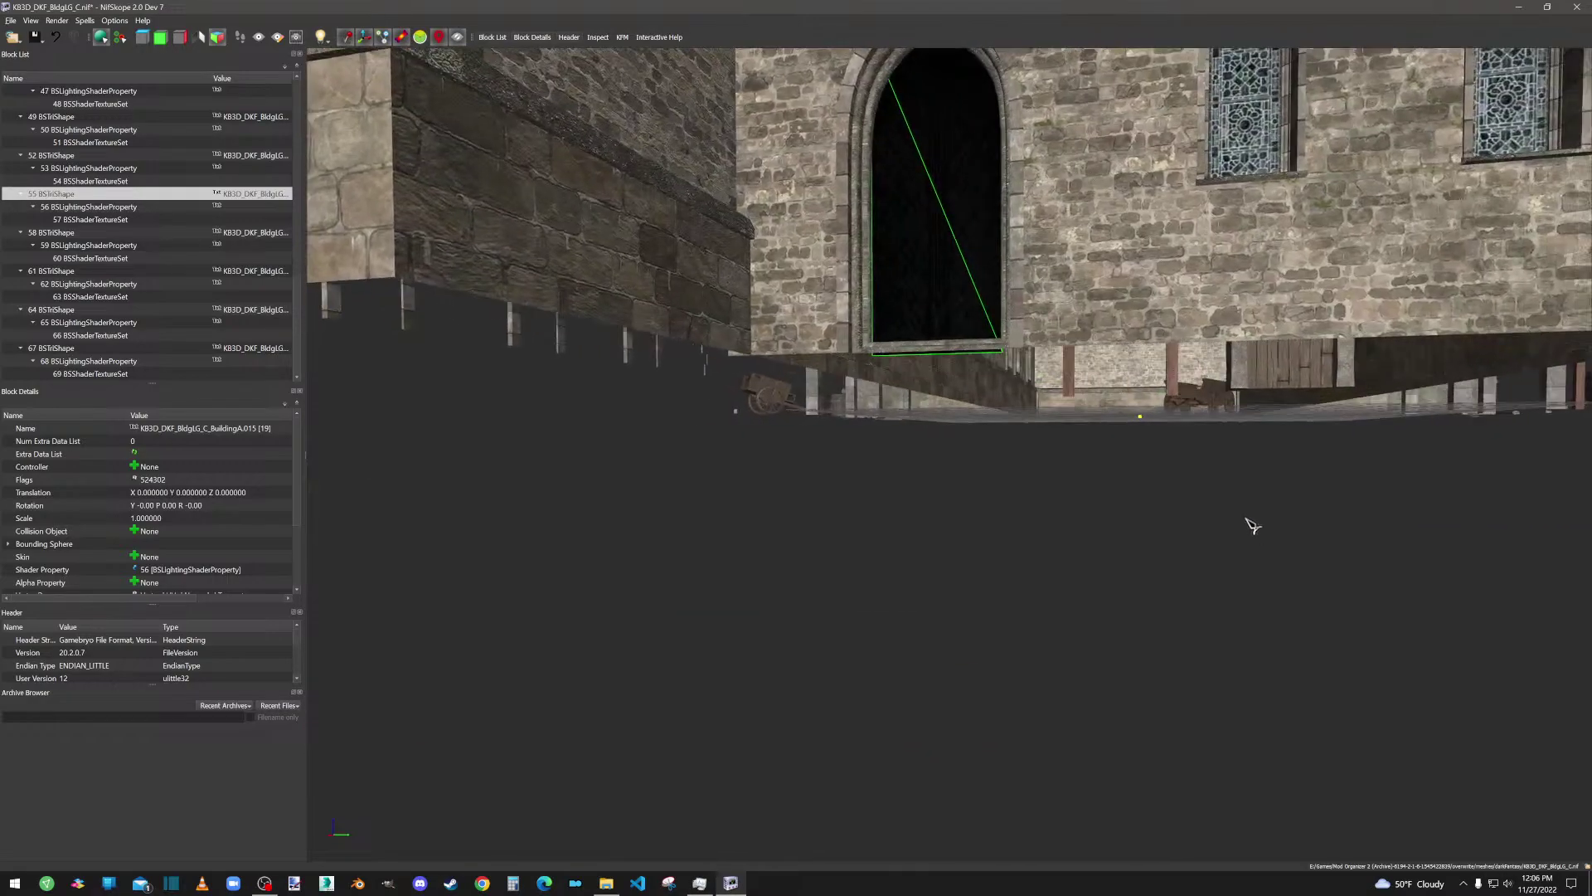
scroll(1252, 525, down, 6)
mouse_move(1140, 454)
mouse_down()
mouse_move(1142, 491)
mouse_move(1163, 470)
mouse_up()
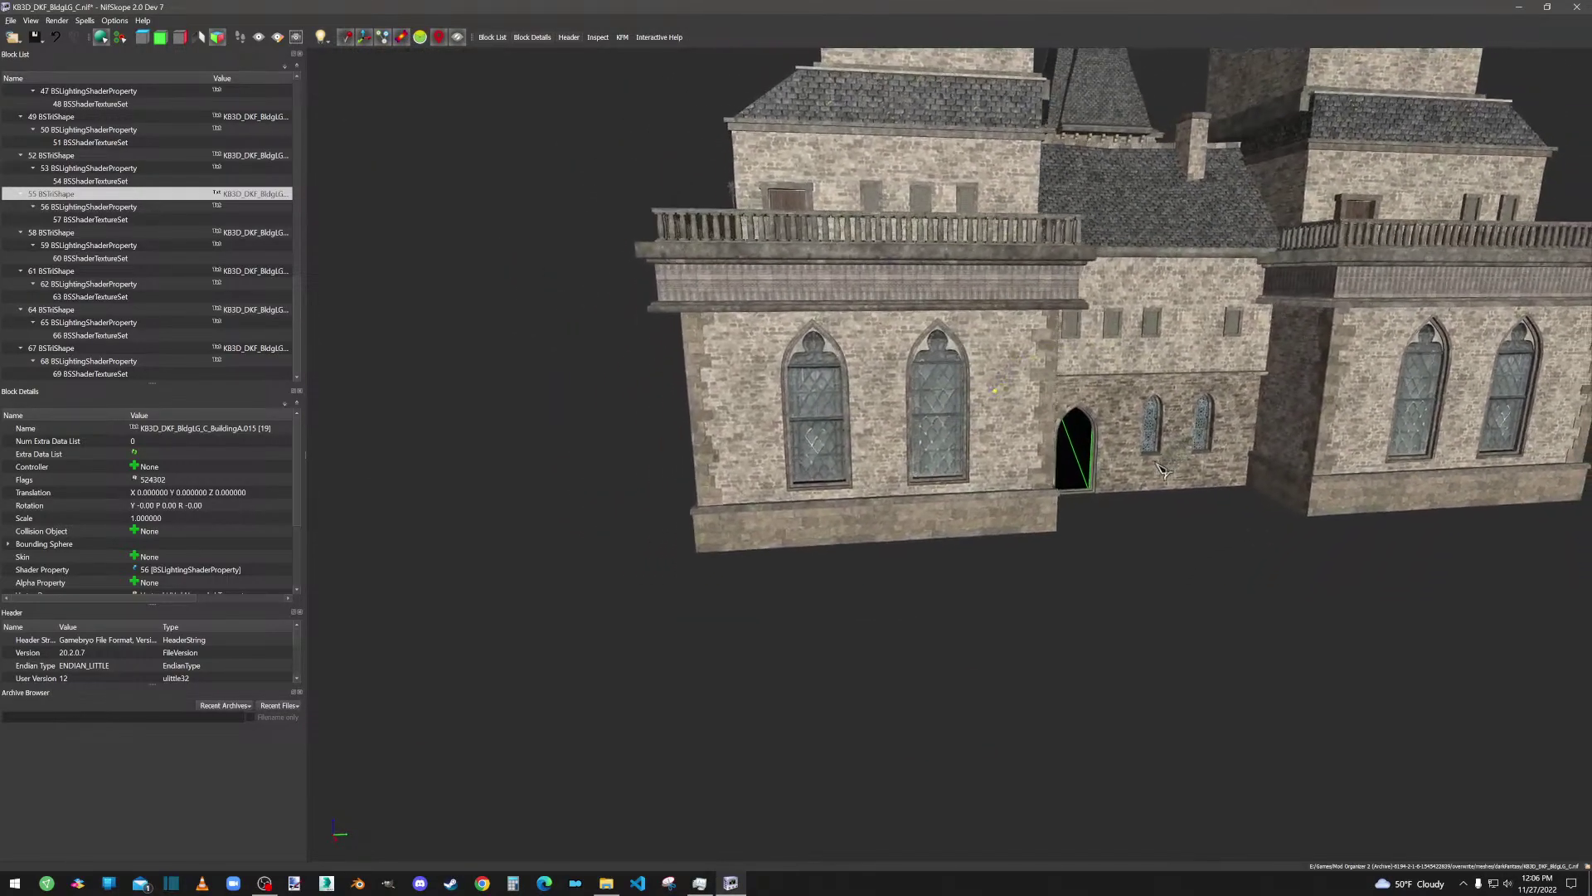
scroll(1161, 468, down, 8)
scroll(1155, 462, up, 6)
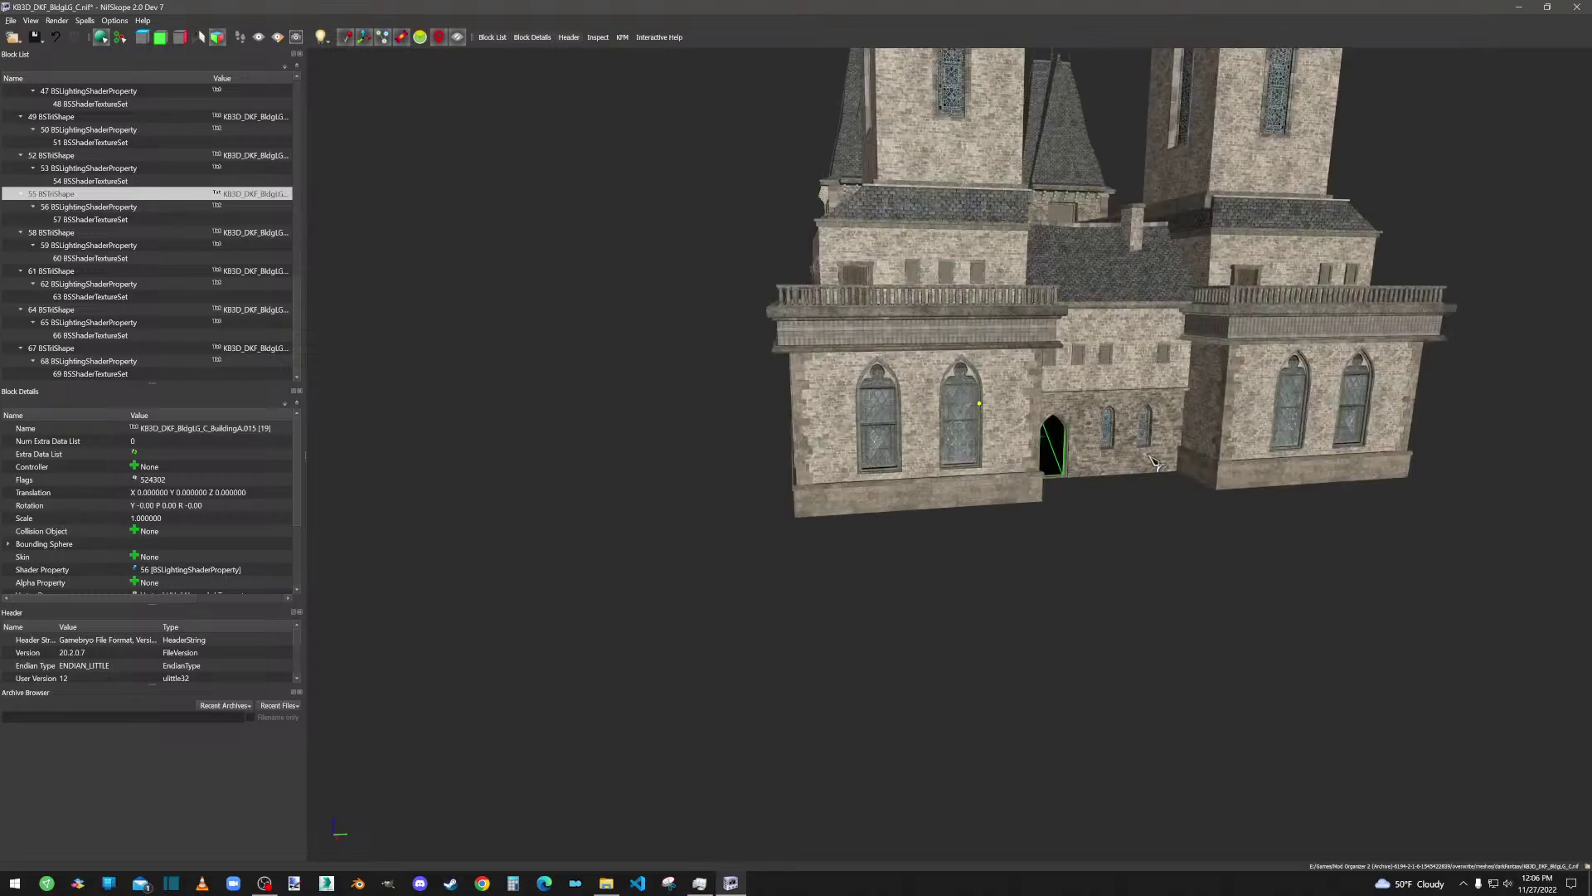
Step: Collapse the whole block tree and expand only the root BSFadeNode to list its BSTriShape blocks
scroll(79, 219, up, 9)
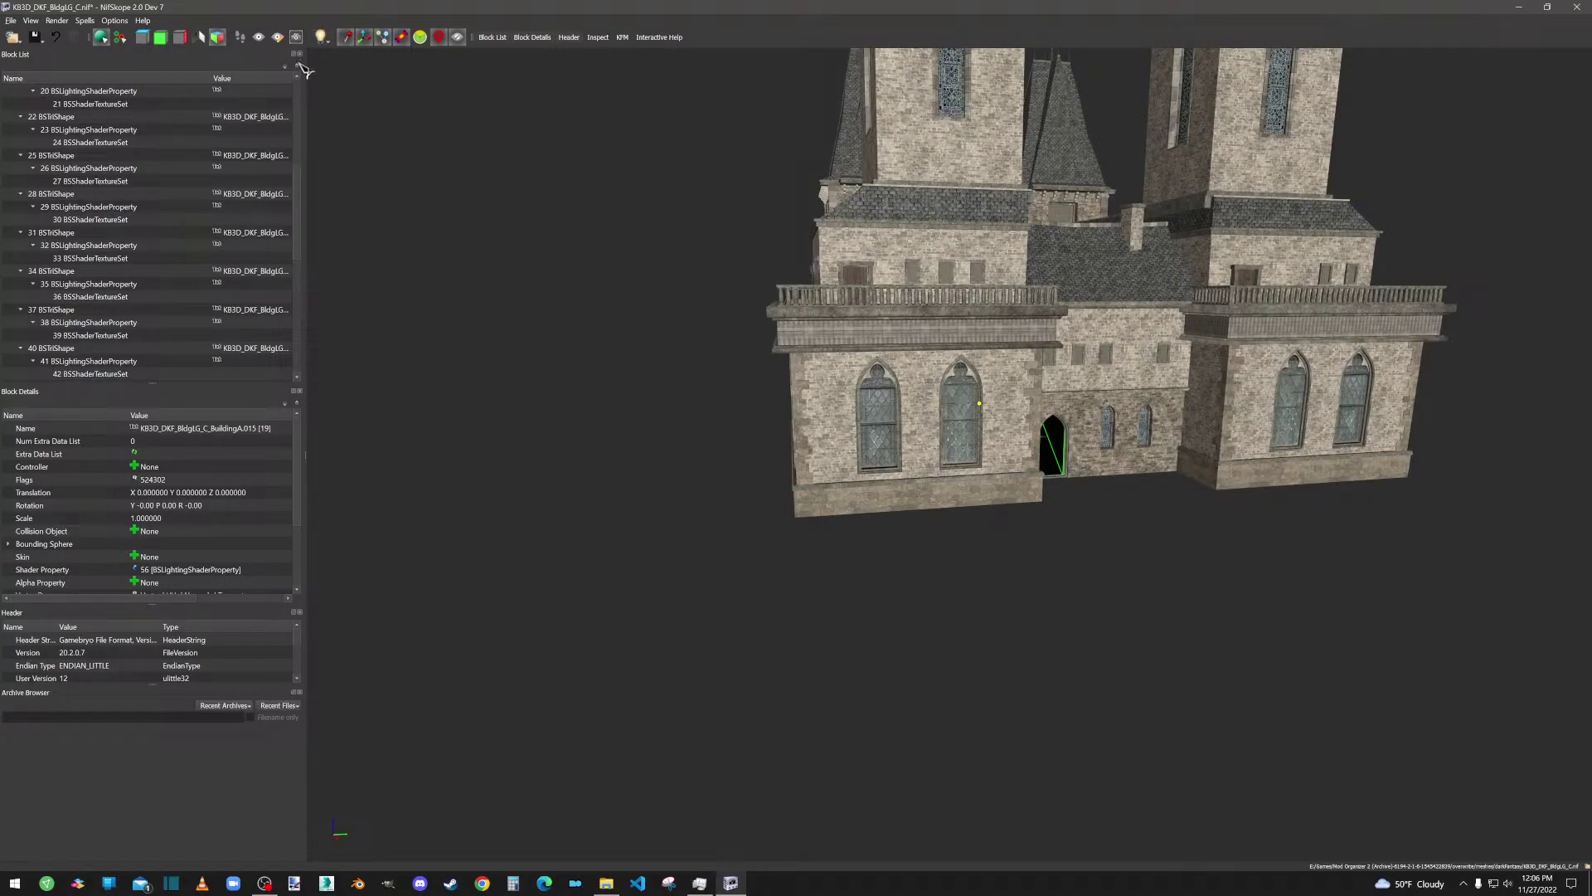
click(297, 66)
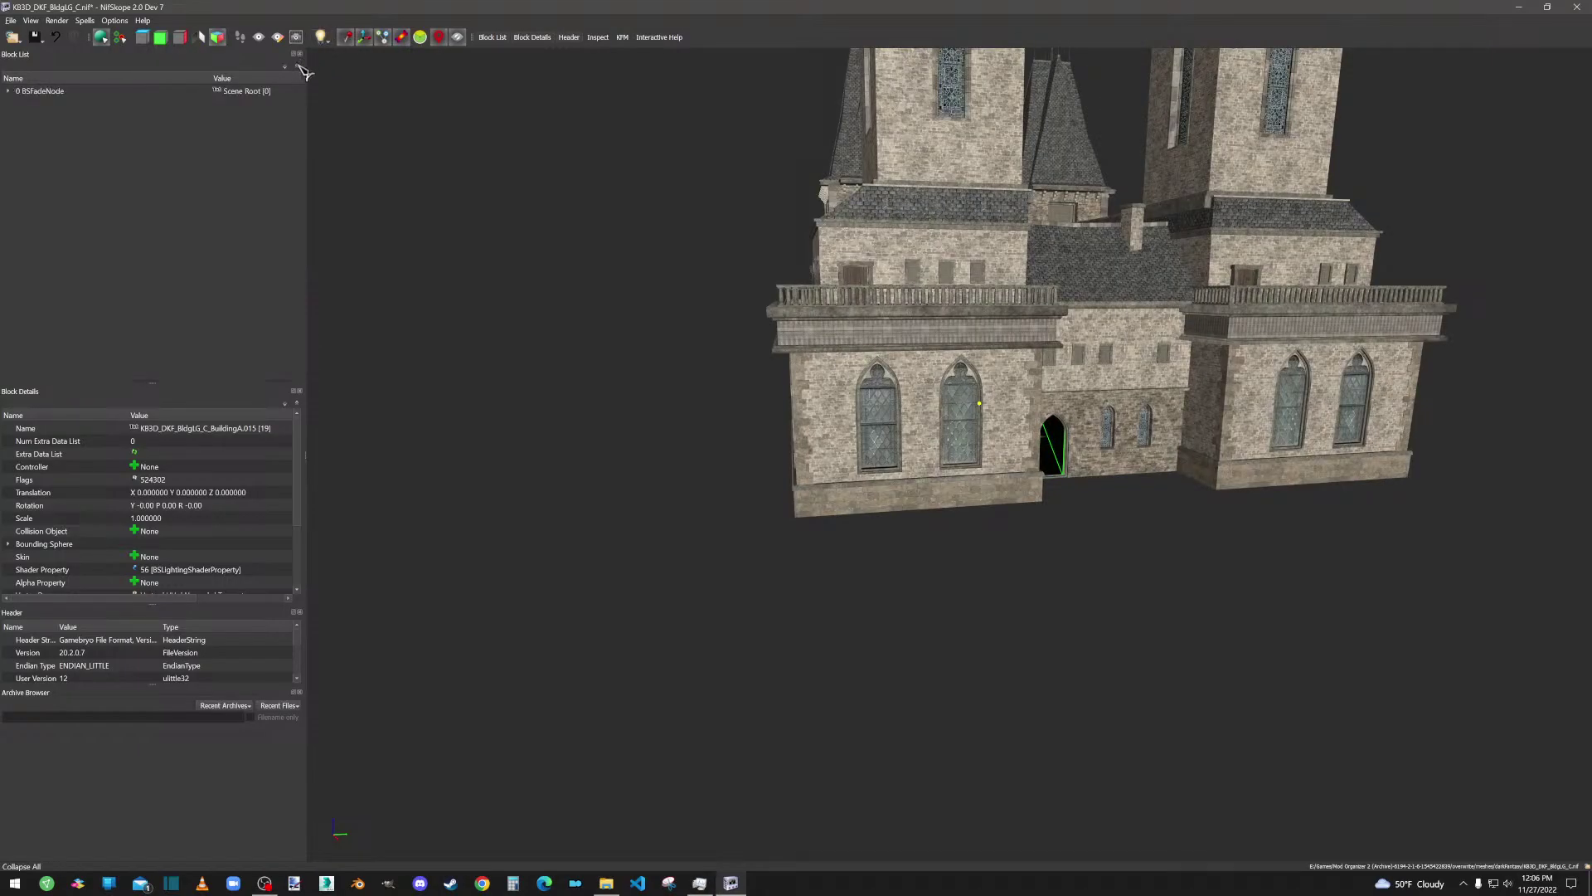
click(8, 91)
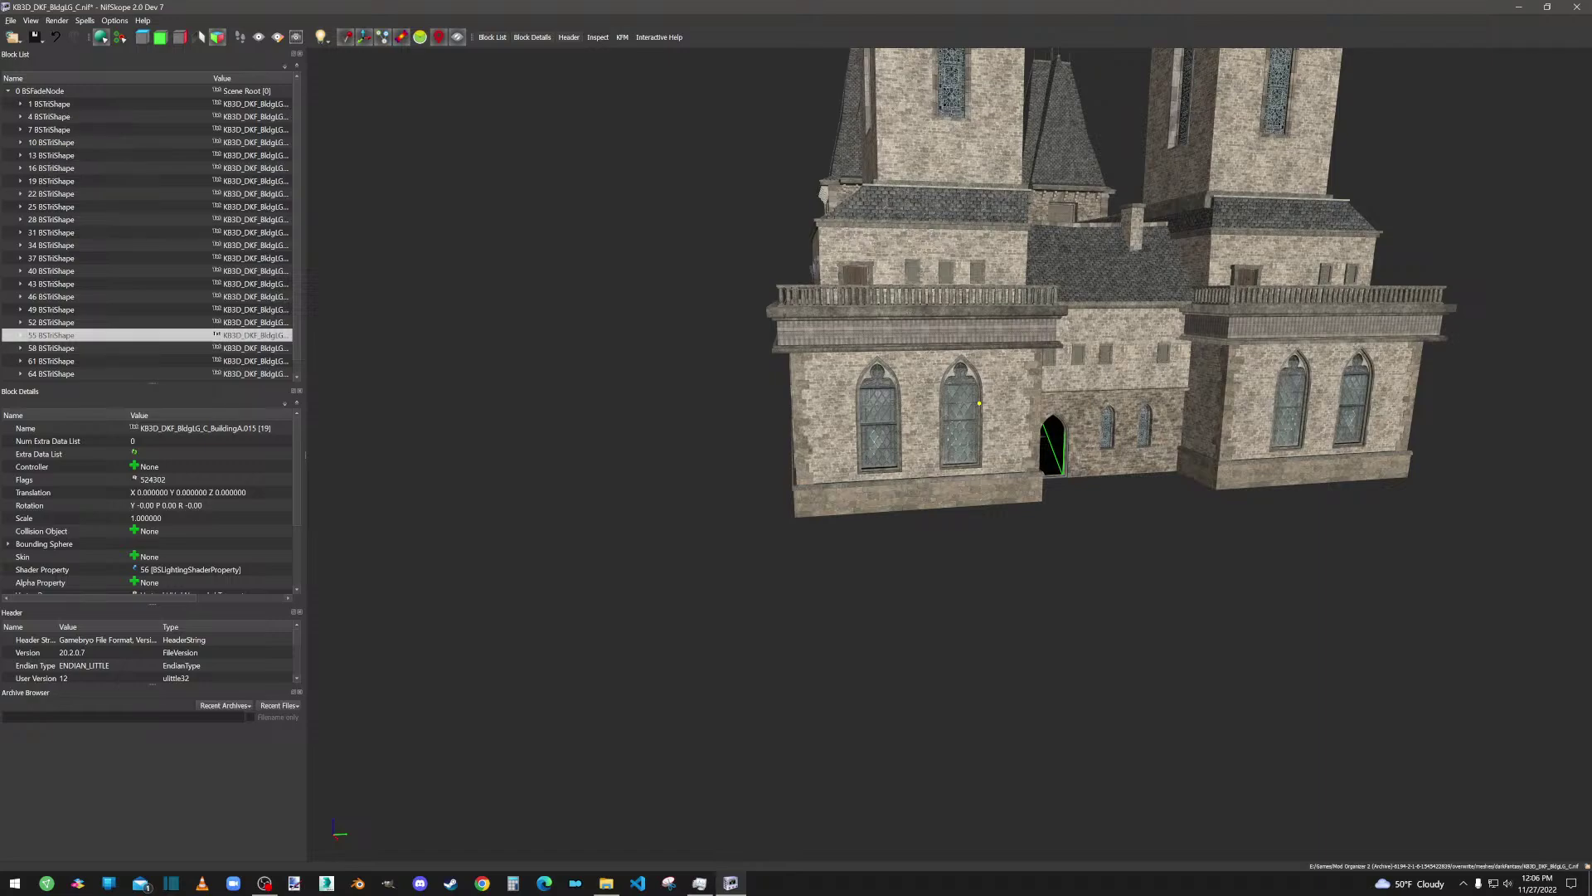
Step: Select the broken stone mesh along the tower corner beside the round window
drag(877, 351, 1019, 493)
scroll(933, 456, up, 5)
scroll(967, 505, up, 3)
click(883, 412)
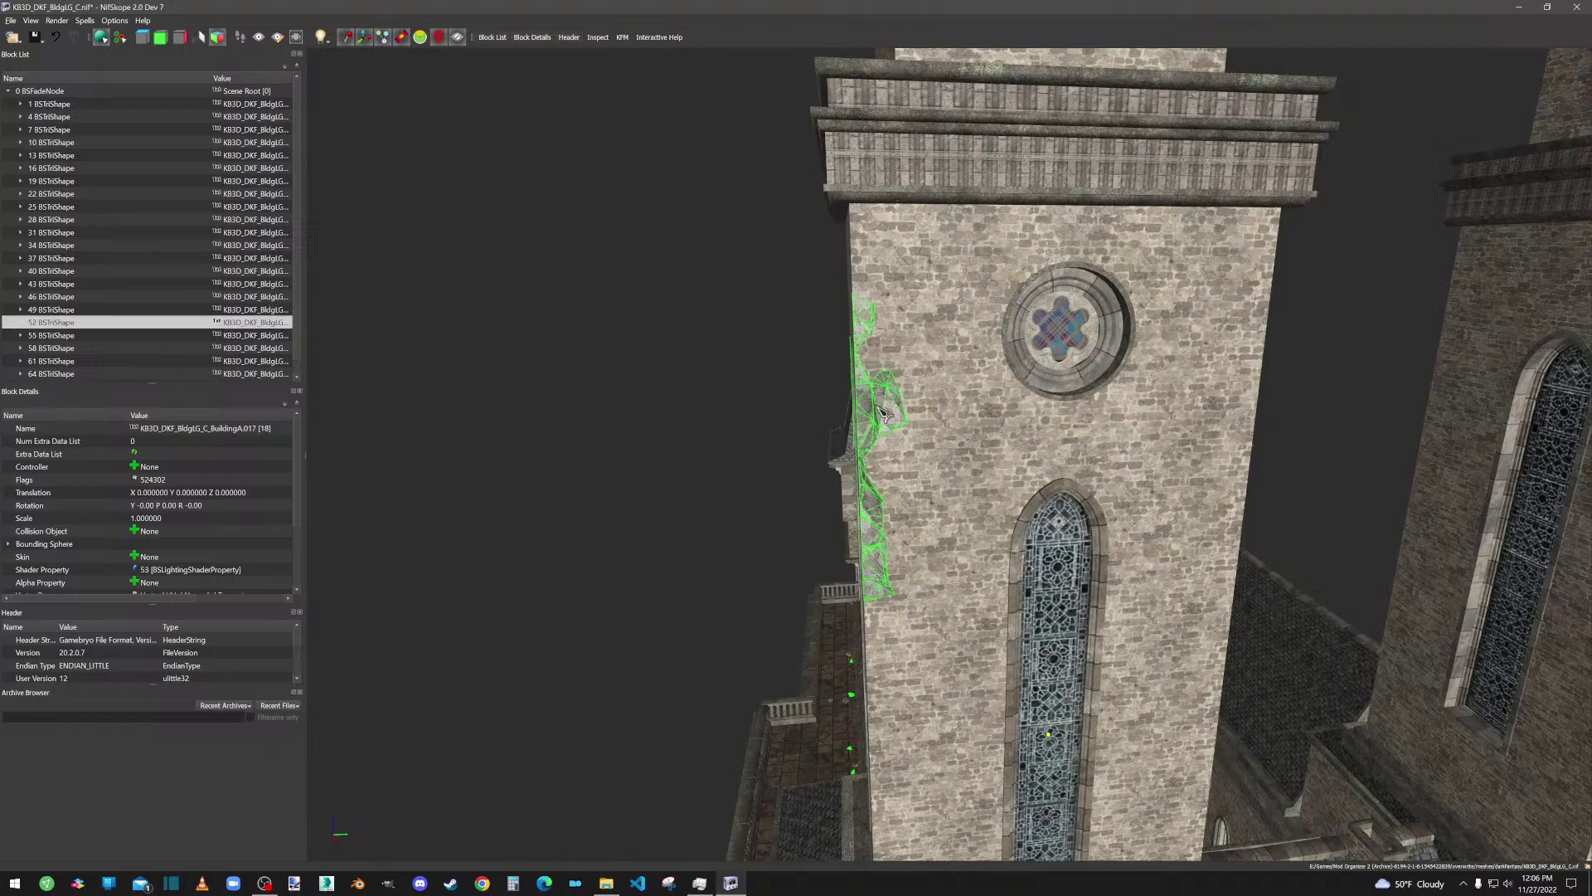
Step: Examine the stone towers, slate roofs and paved balustraded walkway of the building from several angles and distances
scroll(887, 464, down, 5)
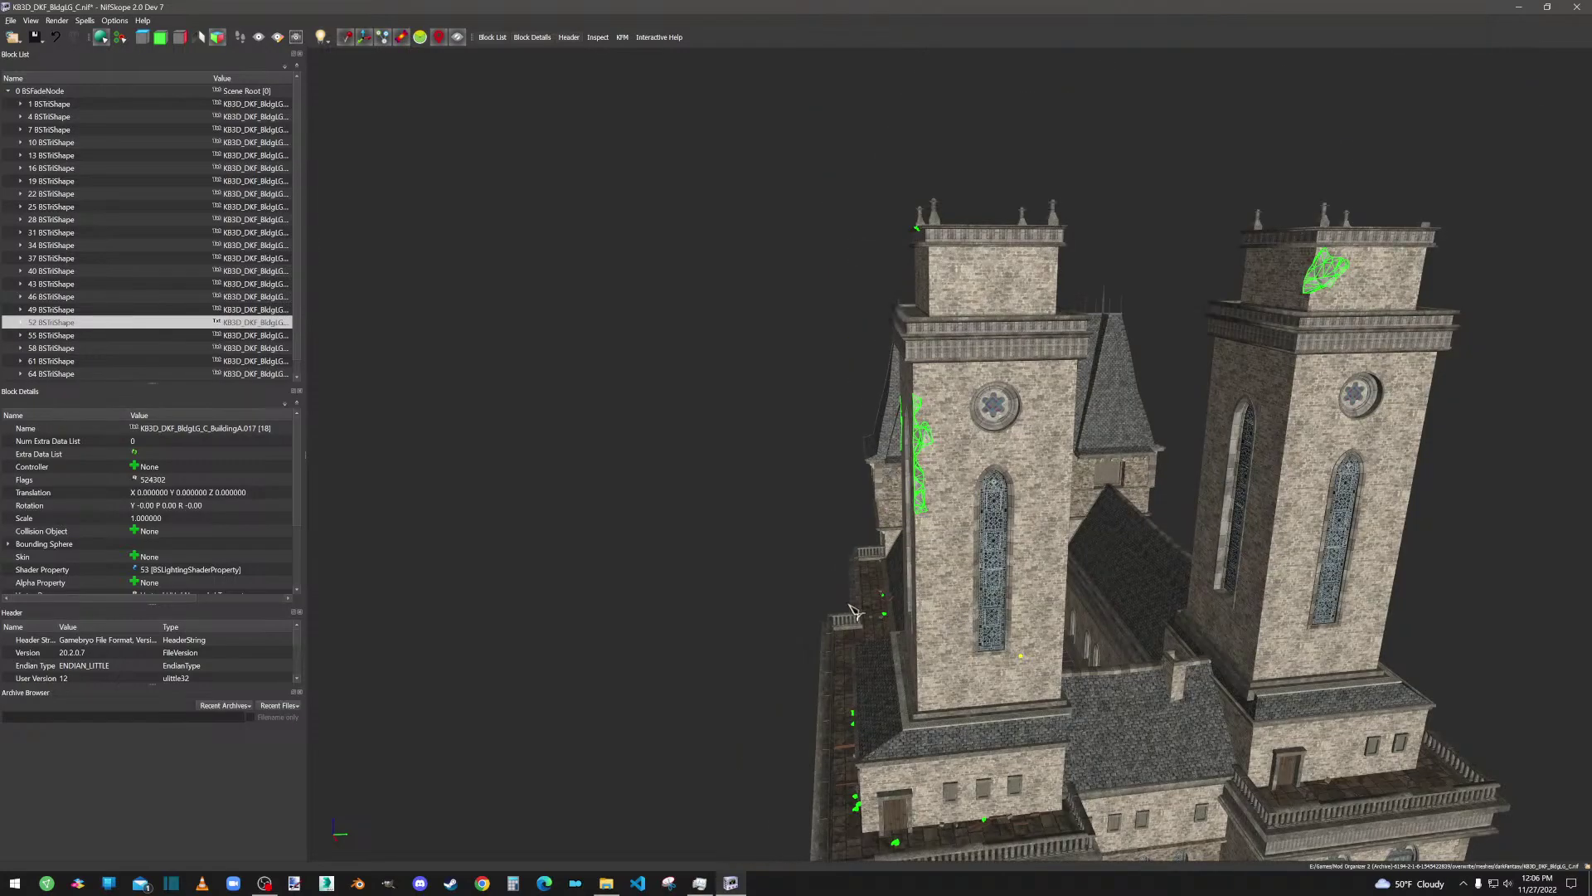
drag(889, 498, 899, 655)
scroll(900, 663, up, 5)
middle_drag(900, 663, 956, 469)
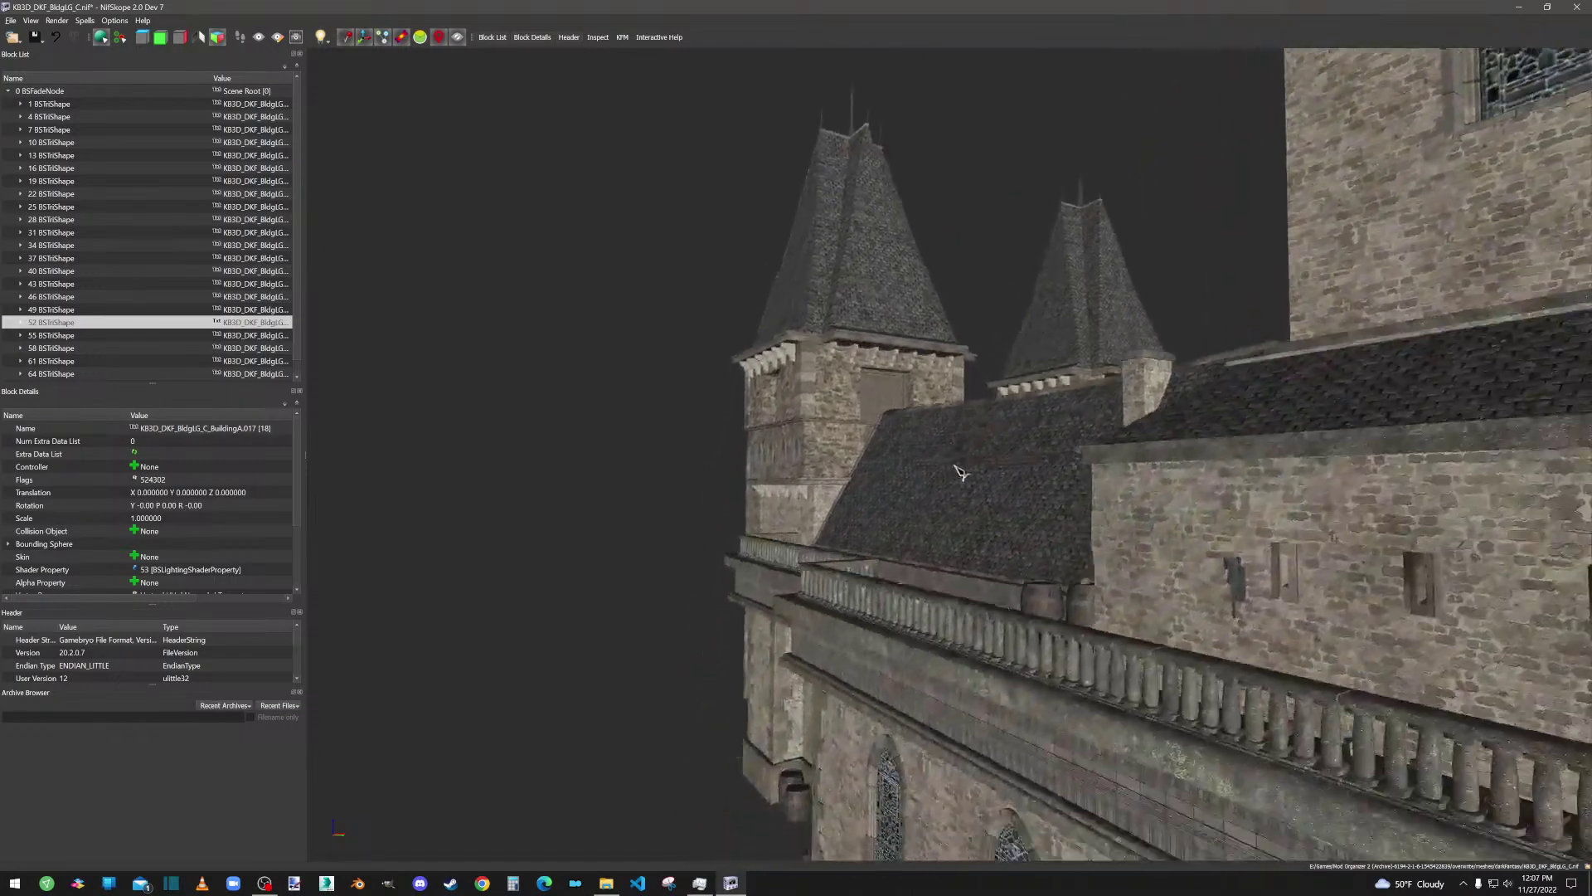
drag(956, 470, 967, 568)
middle_drag(967, 569, 987, 420)
scroll(987, 420, up, 3)
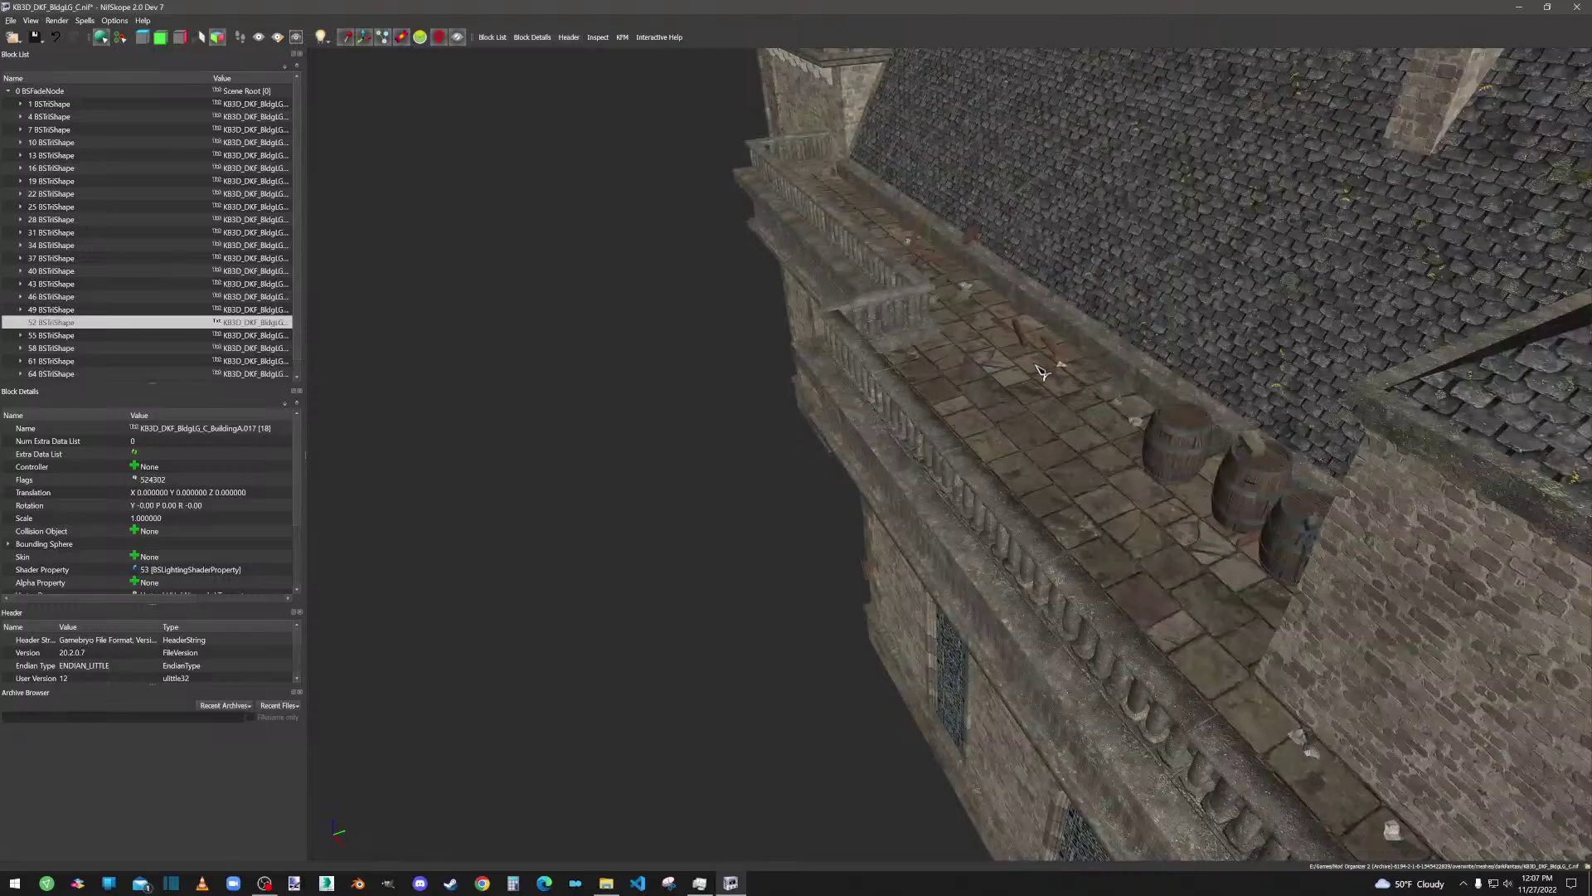
scroll(1139, 464, down, 4)
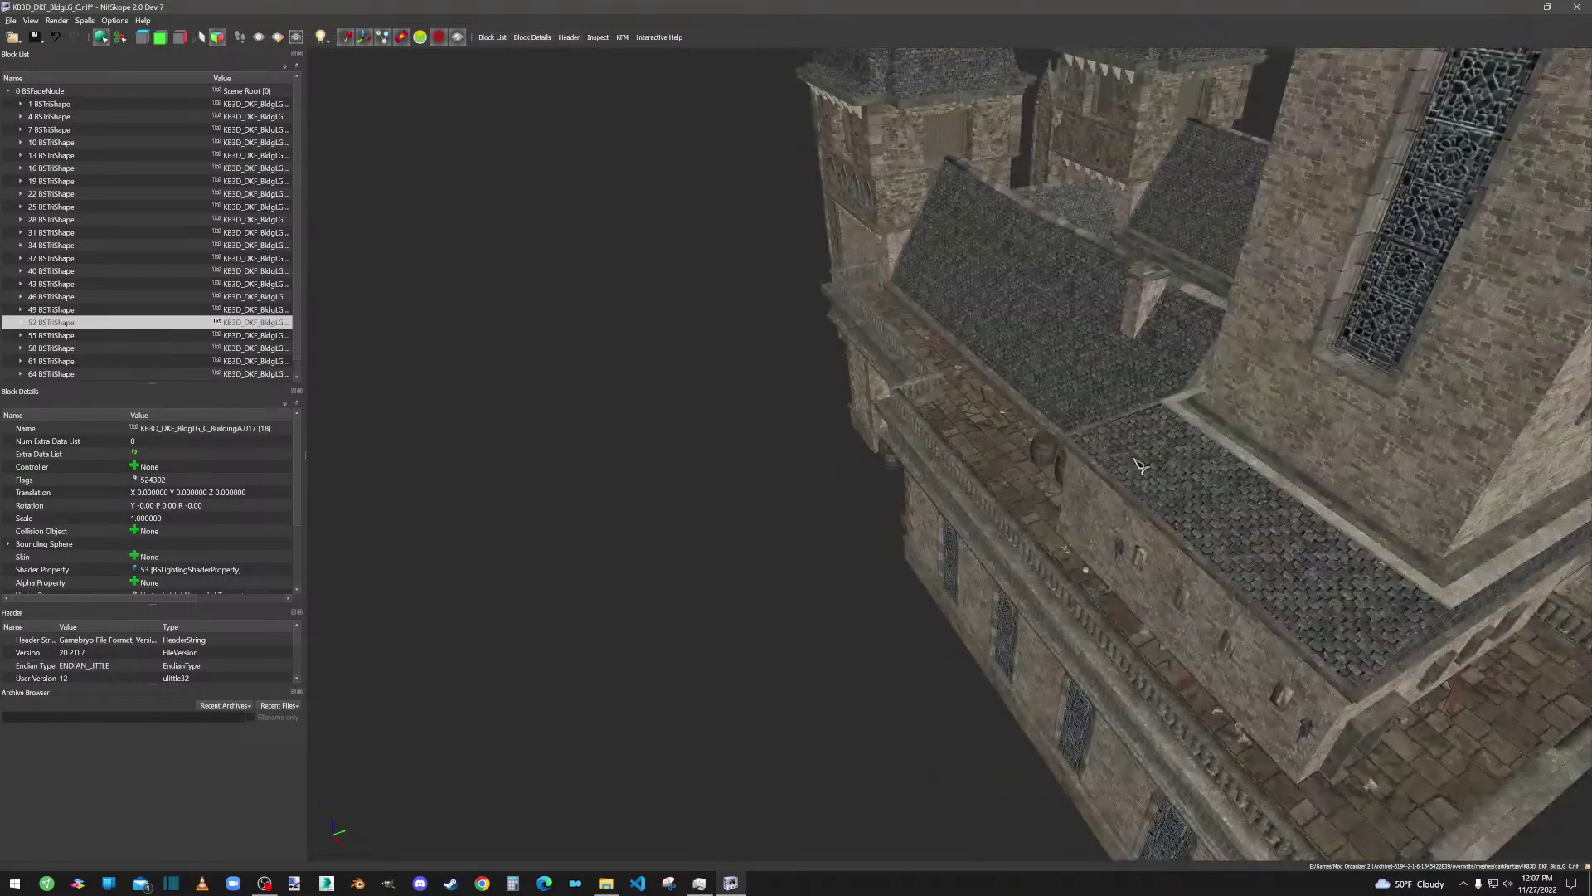
drag(1168, 503, 1080, 479)
scroll(1093, 475, down, 6)
Step: Select the wooden door mesh in the arched side doorway and inspect it up close and within the whole building
click(1101, 606)
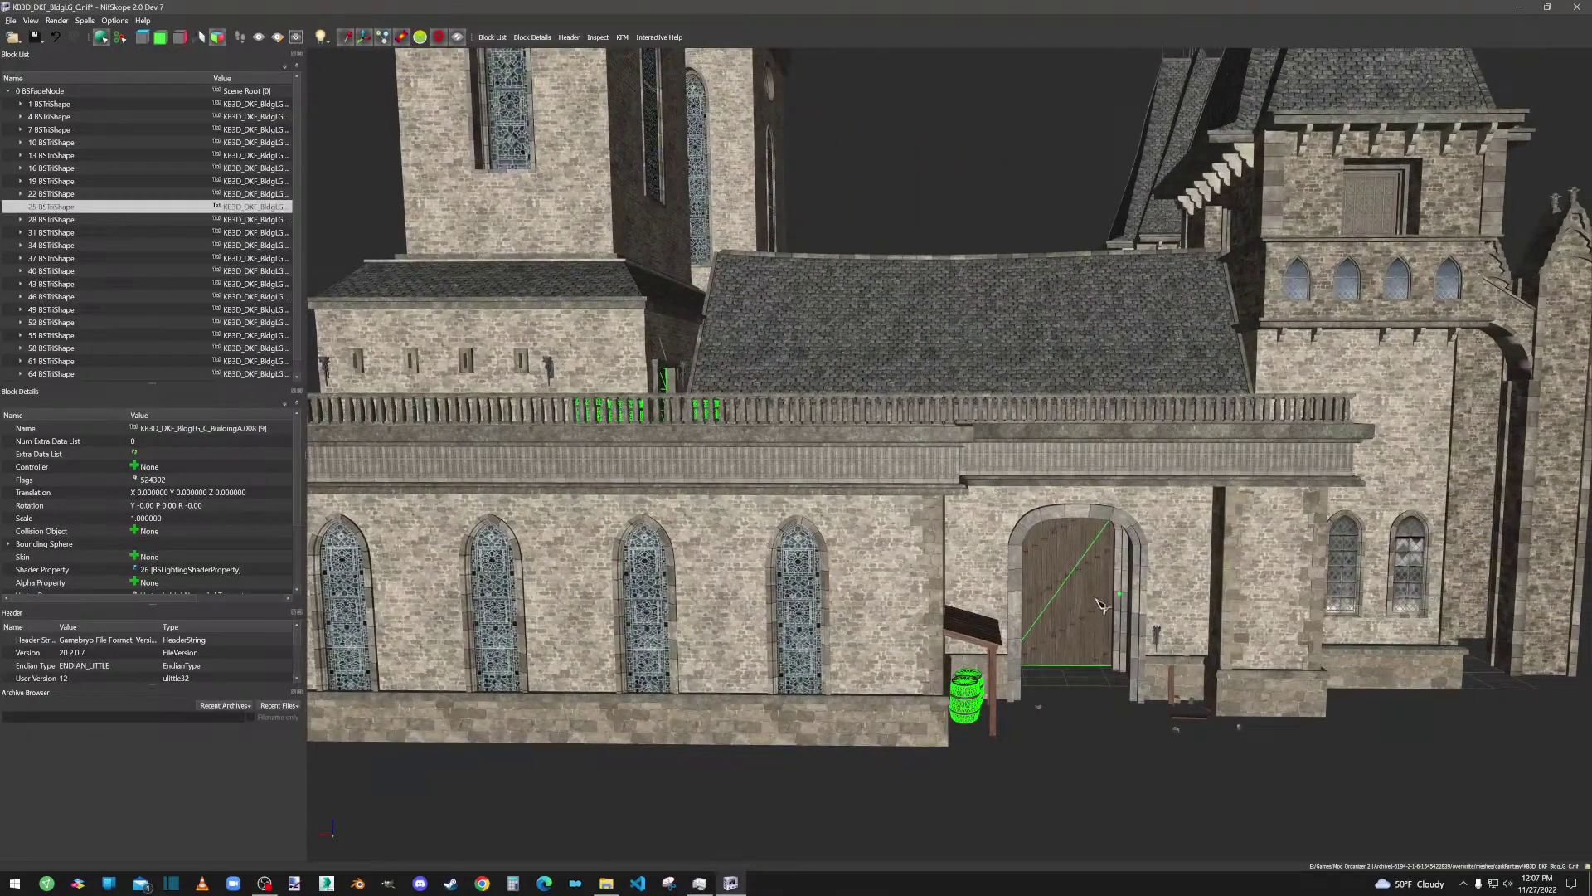
scroll(1091, 622, down, 6)
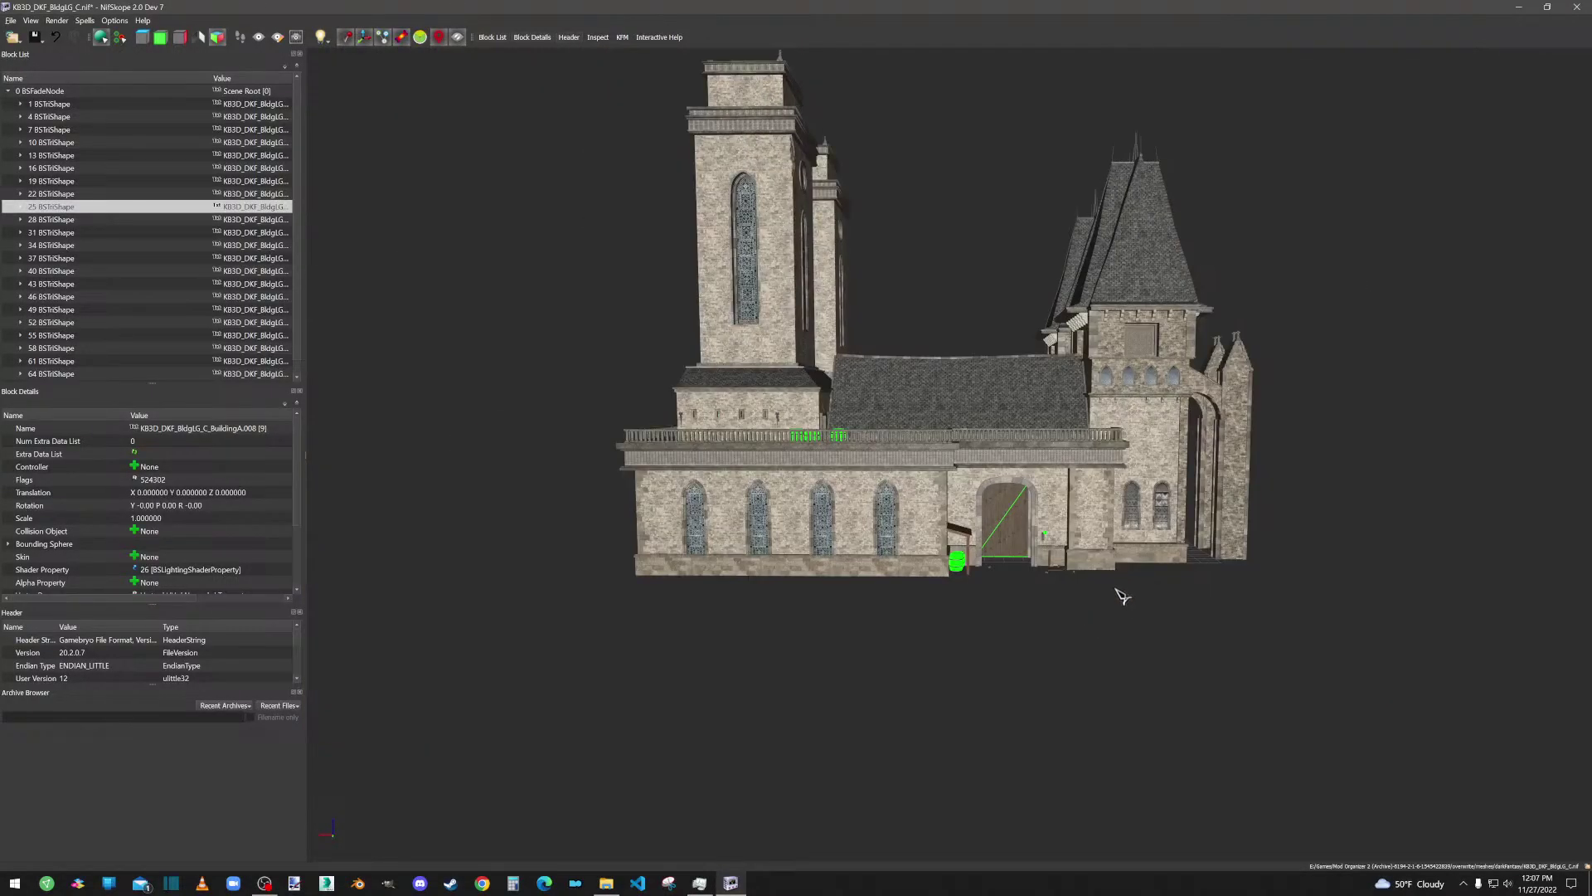
scroll(1078, 564, up, 10)
scroll(1070, 537, down, 5)
scroll(1074, 531, up, 6)
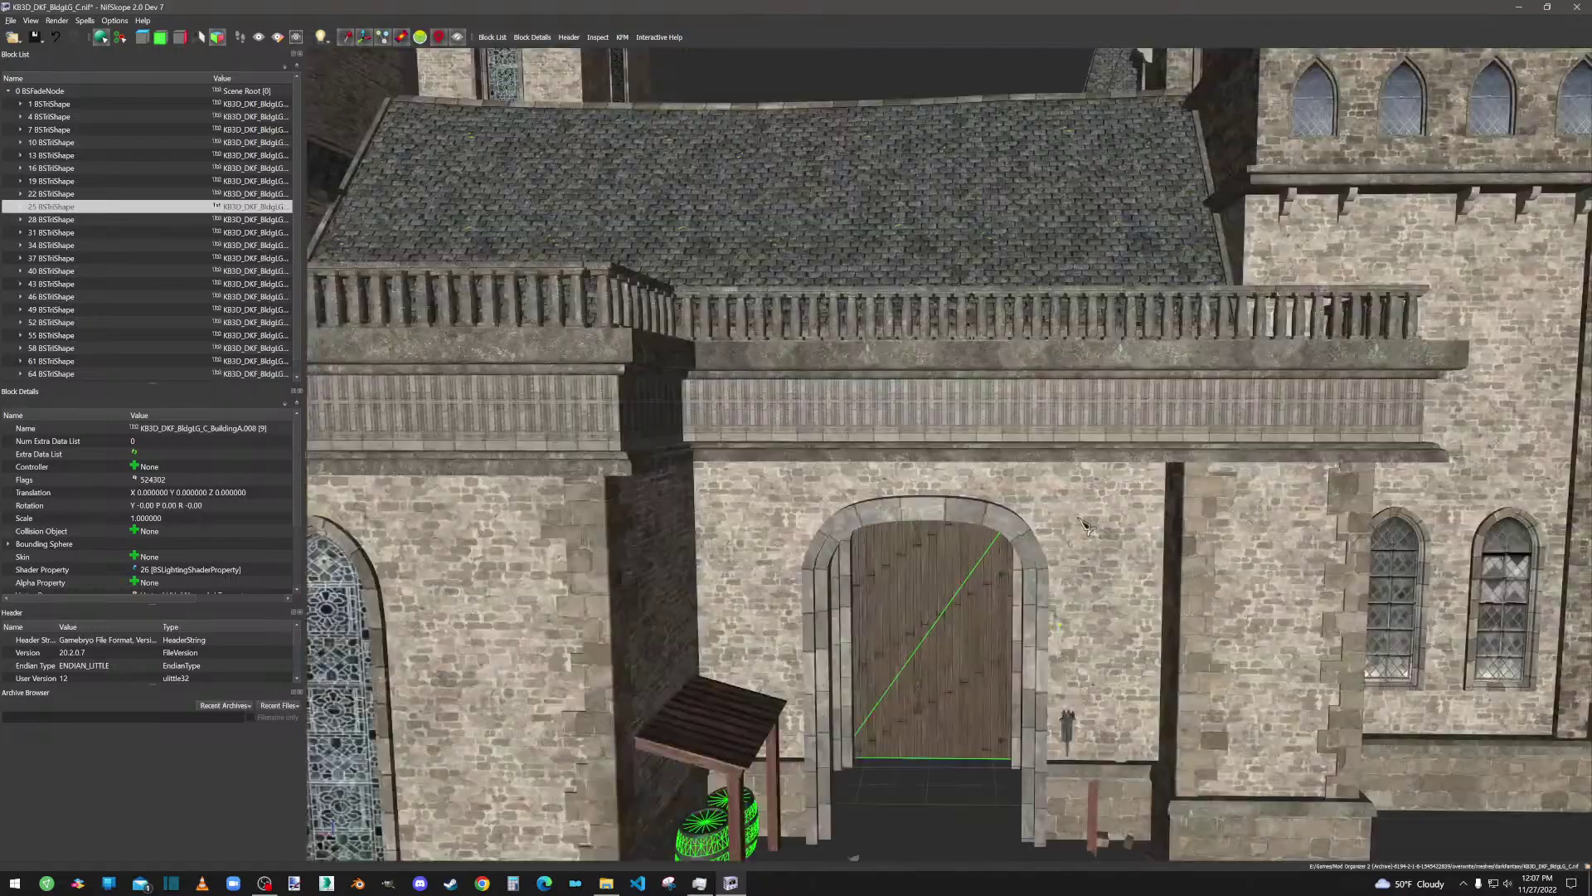
scroll(1103, 518, down, 3)
scroll(1127, 522, up, 4)
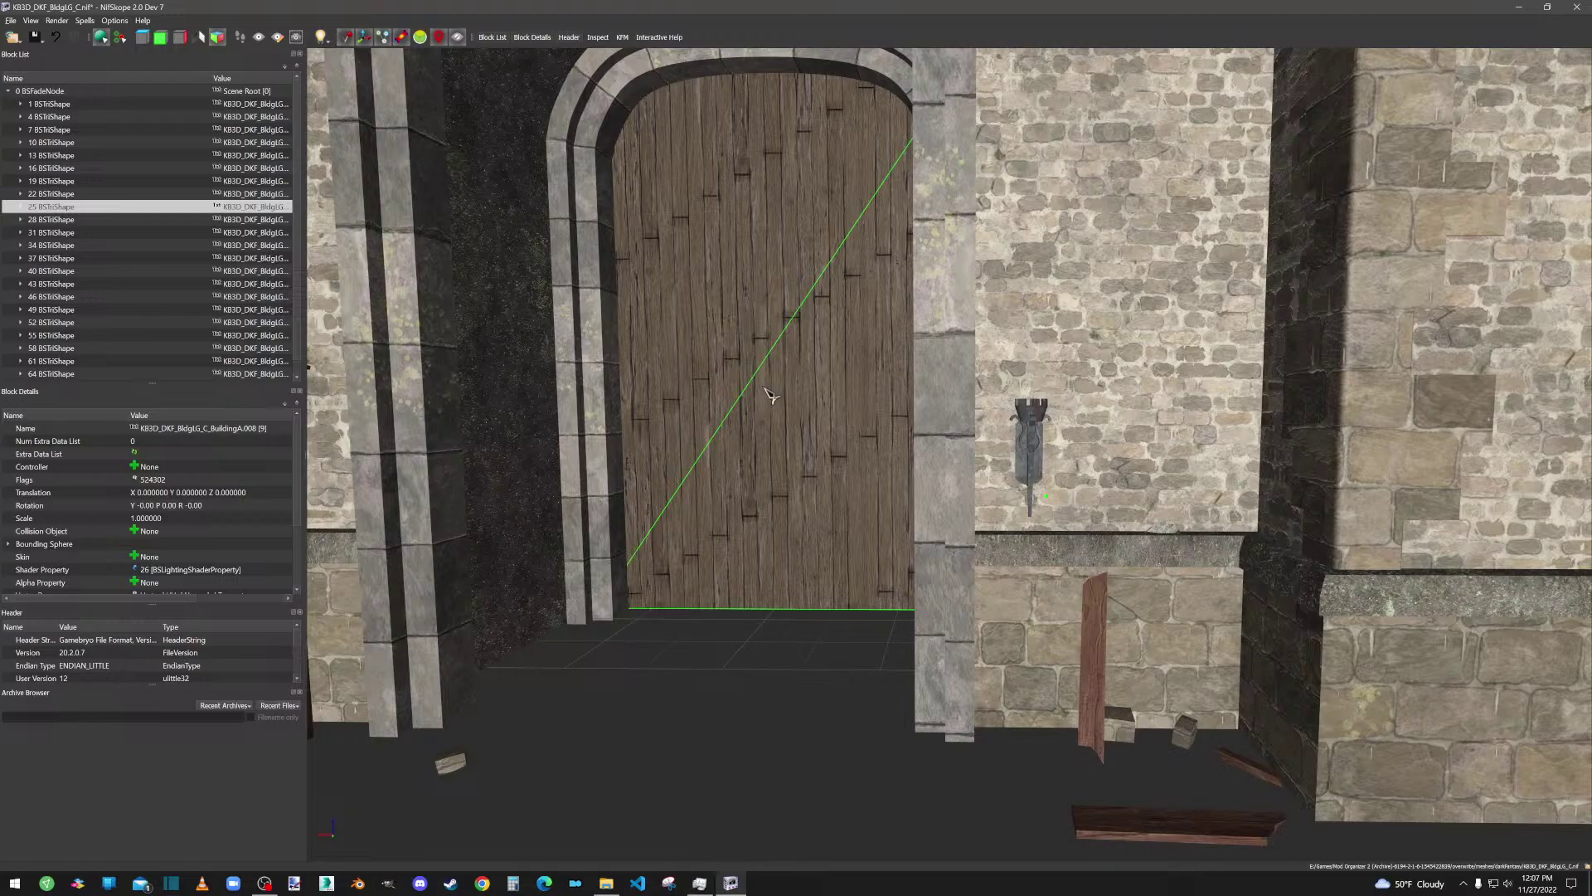
scroll(912, 373, down, 10)
drag(1083, 313, 955, 235)
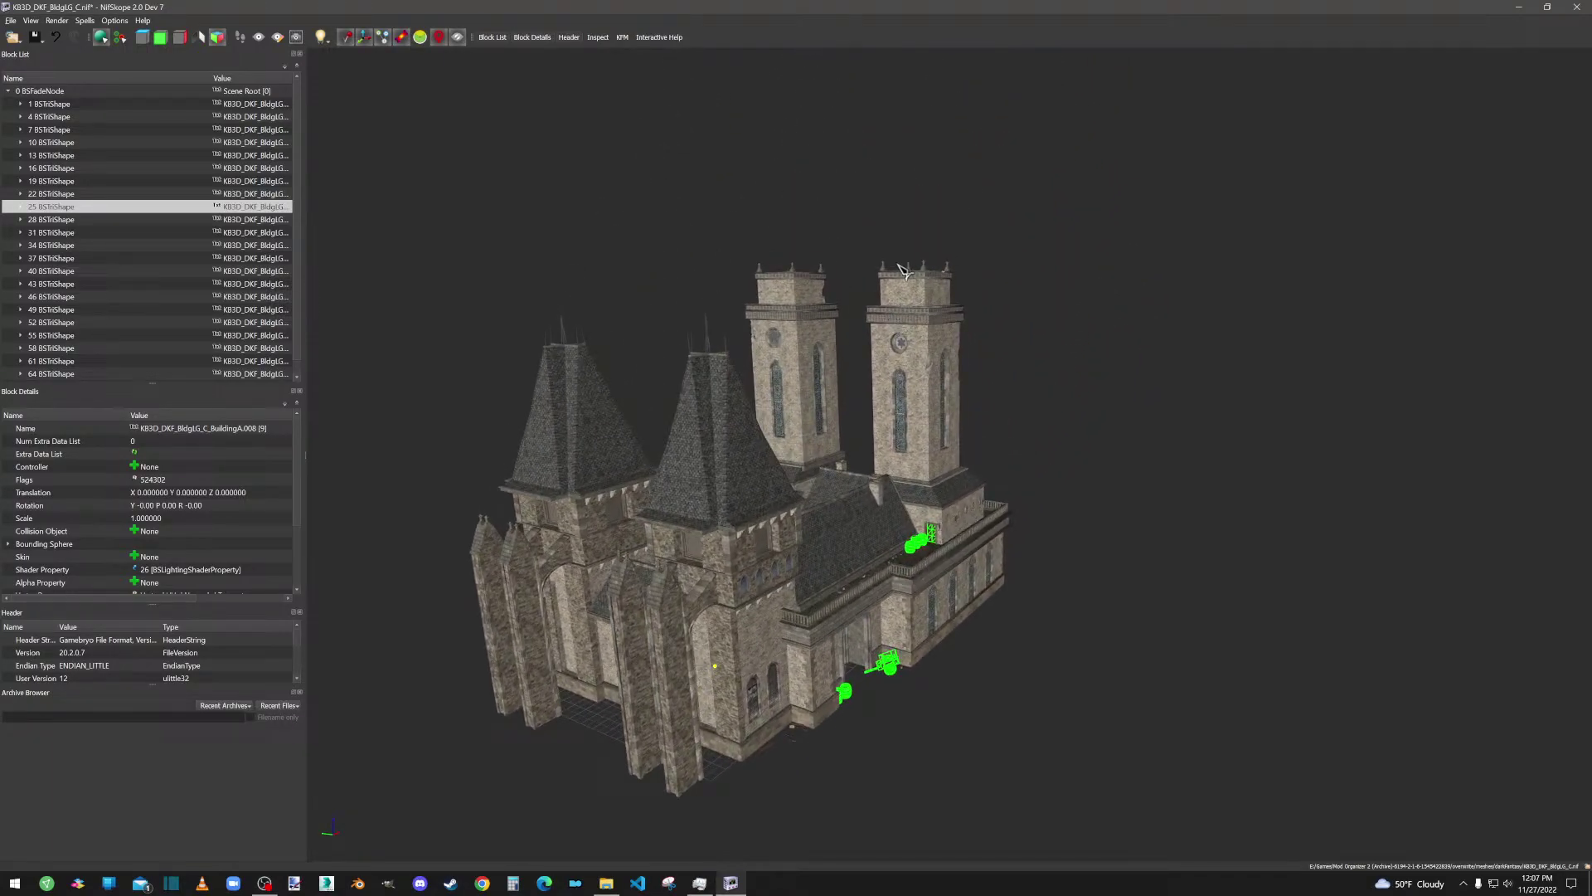
drag(868, 282, 929, 370)
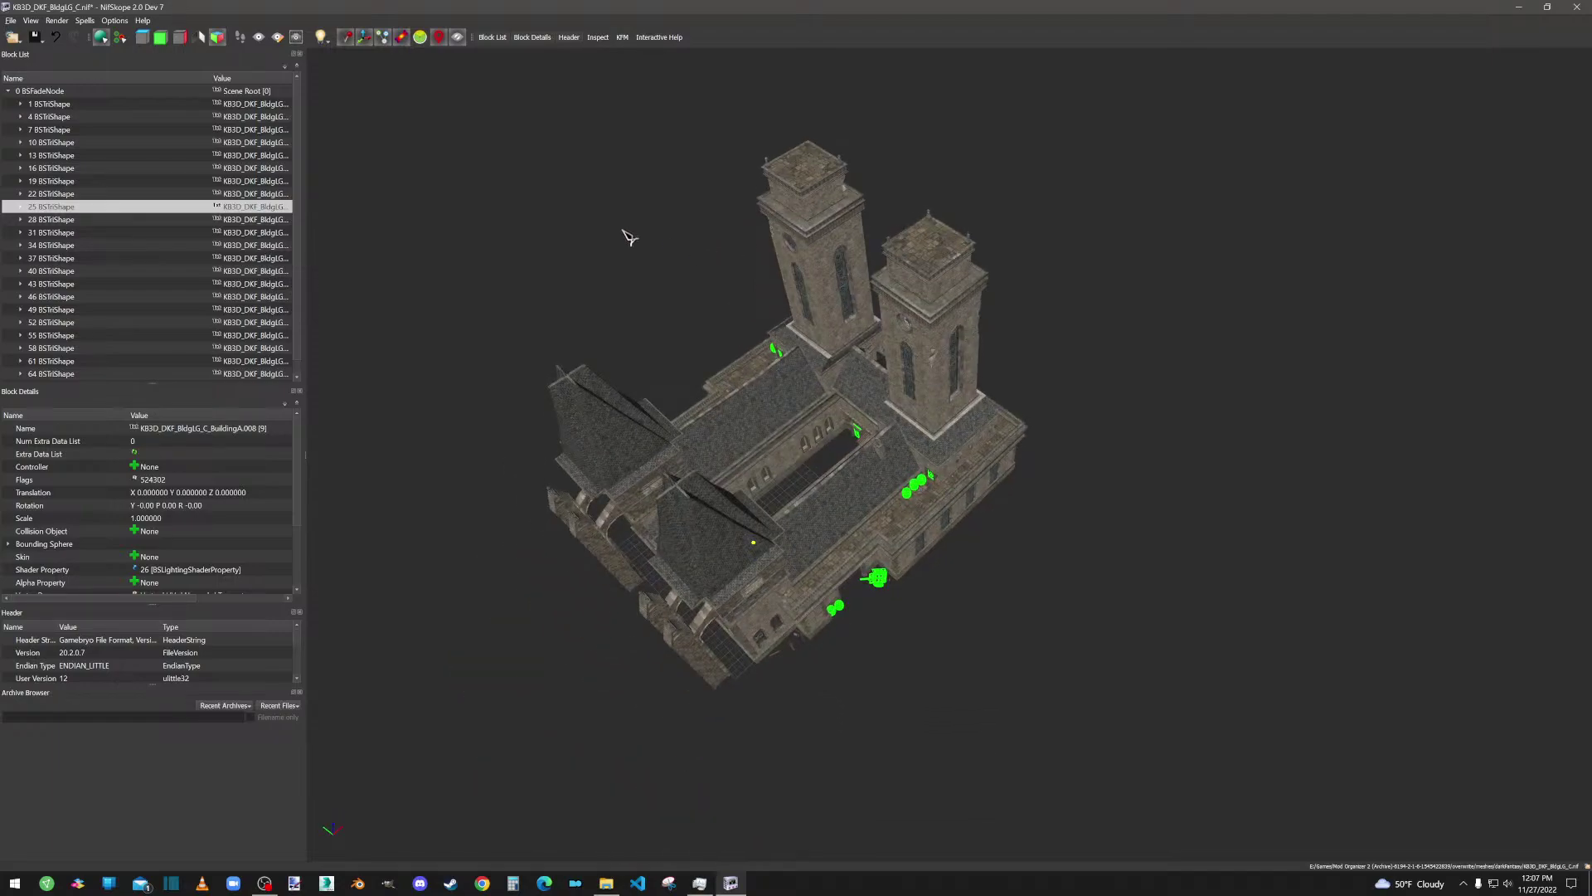
drag(672, 543, 332, 273)
Step: Update the mesh bounds of BSTriShape blocks 1, 4, 7 and 10
click(51, 103)
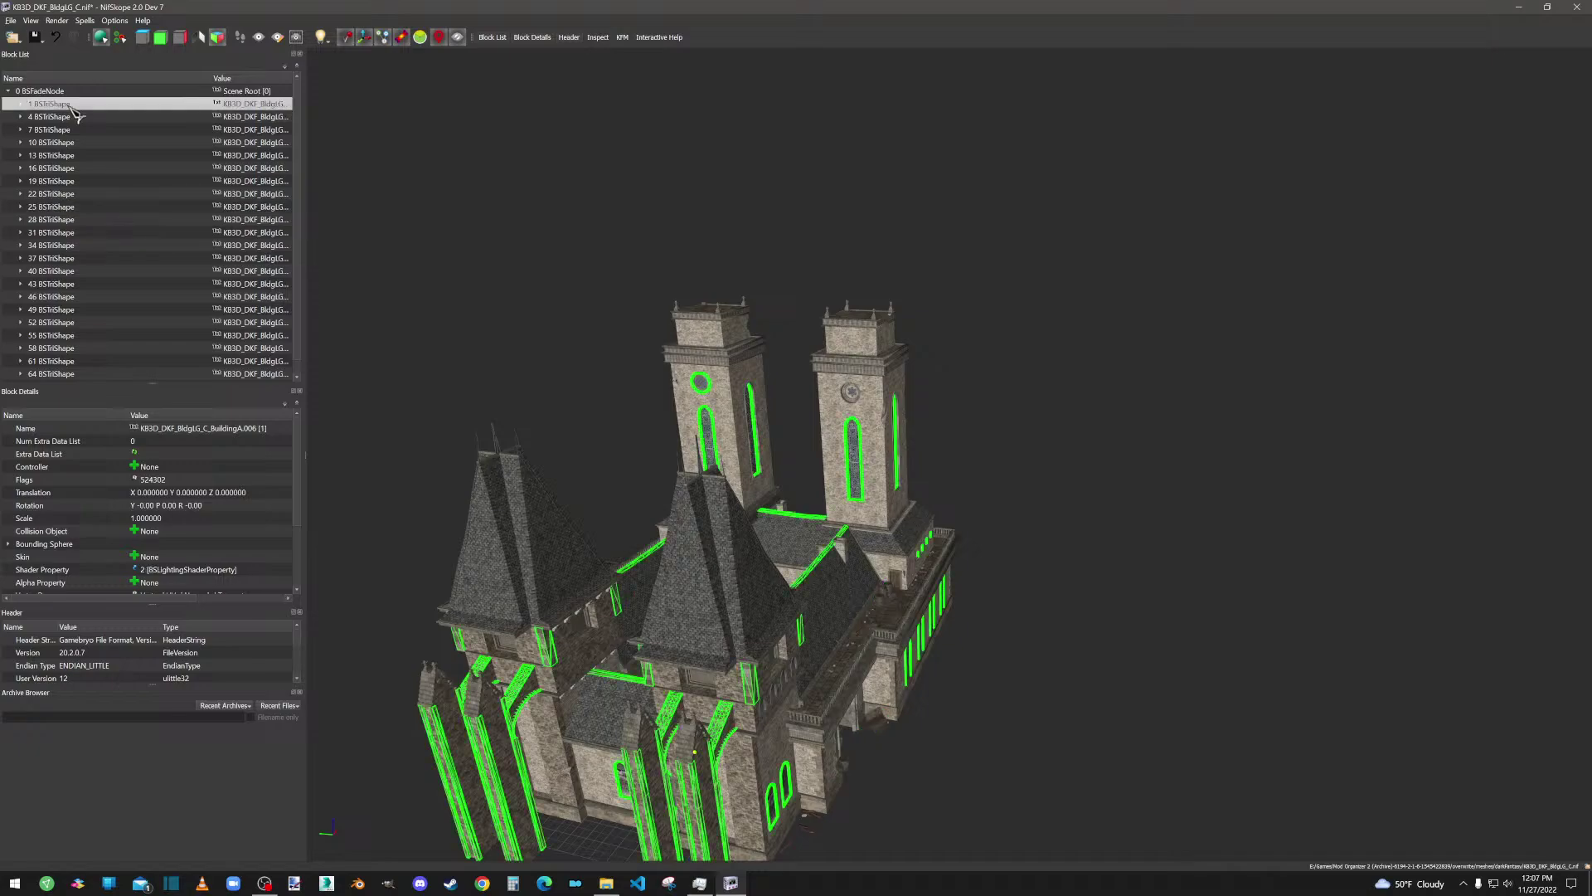
right_click(72, 107)
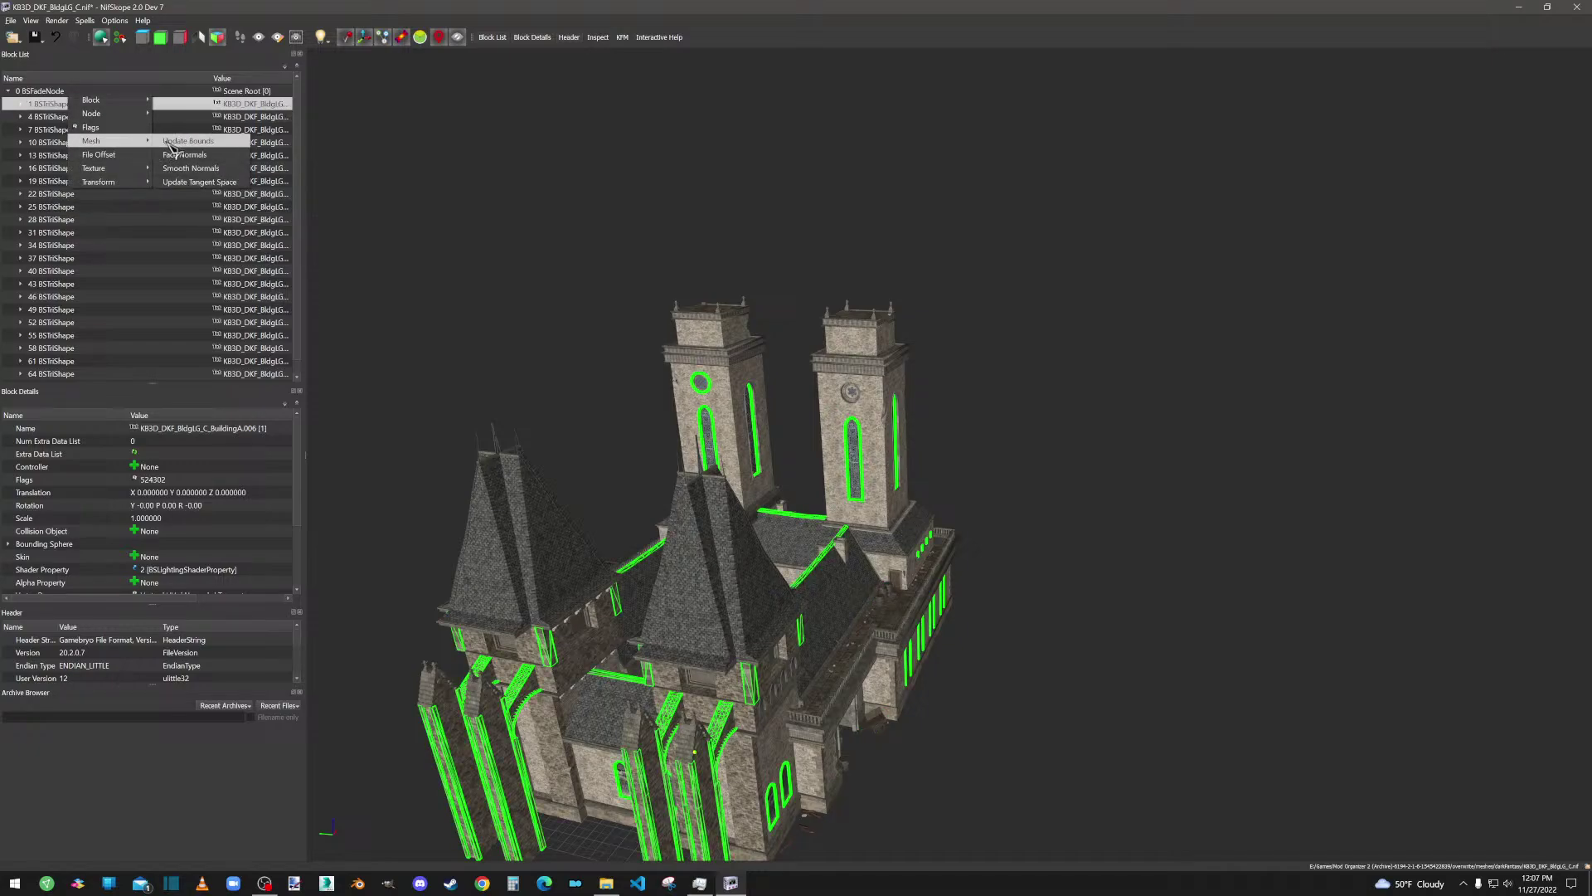
click(99, 122)
right_click(97, 117)
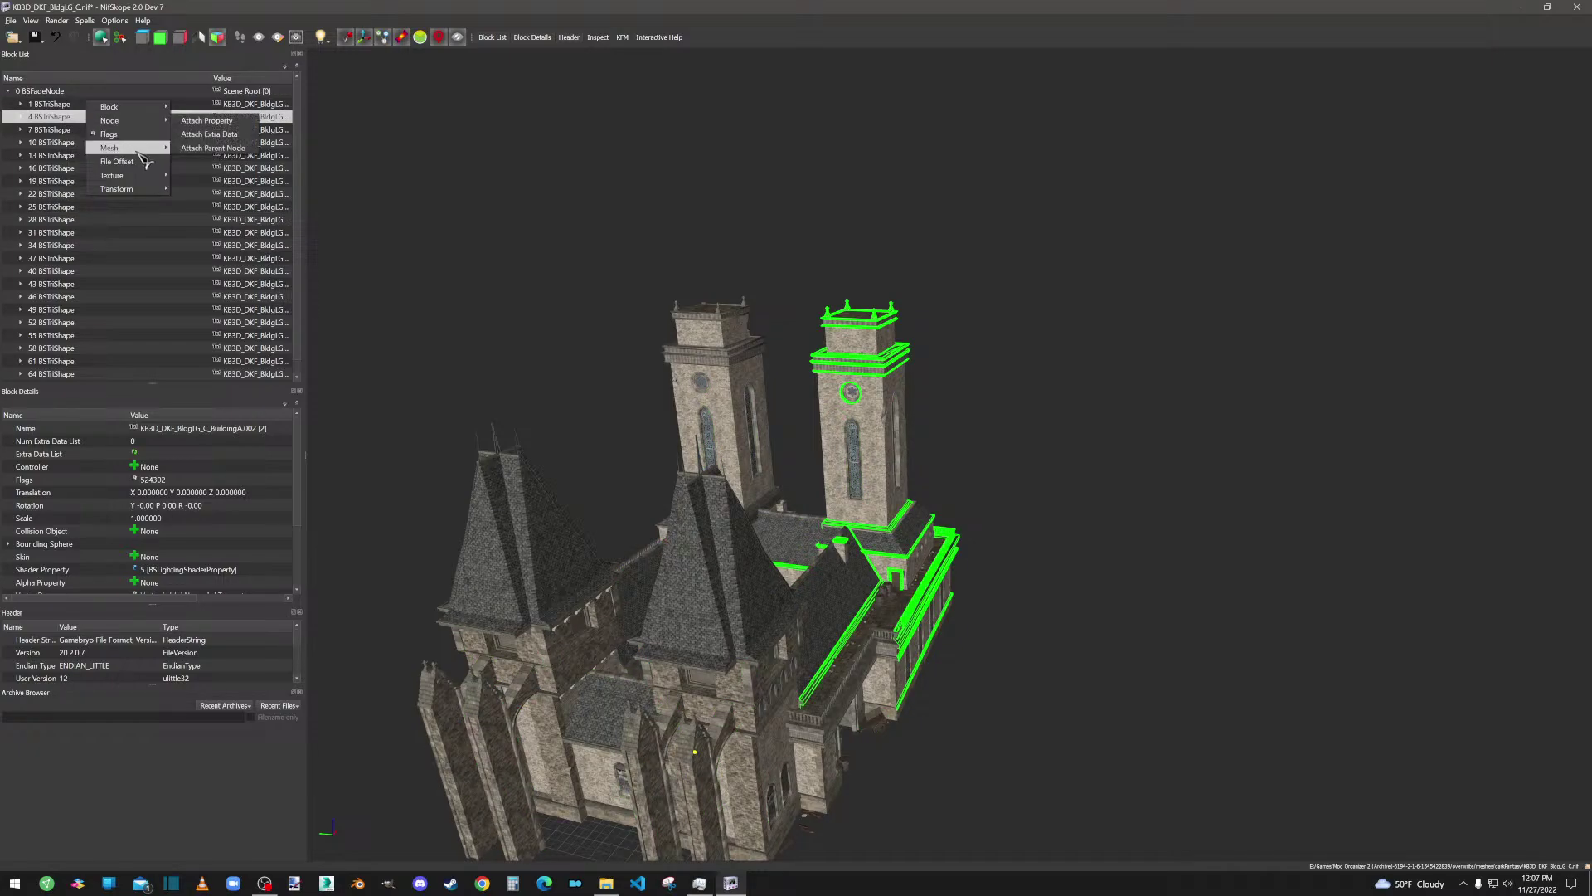
click(90, 139)
right_click(84, 131)
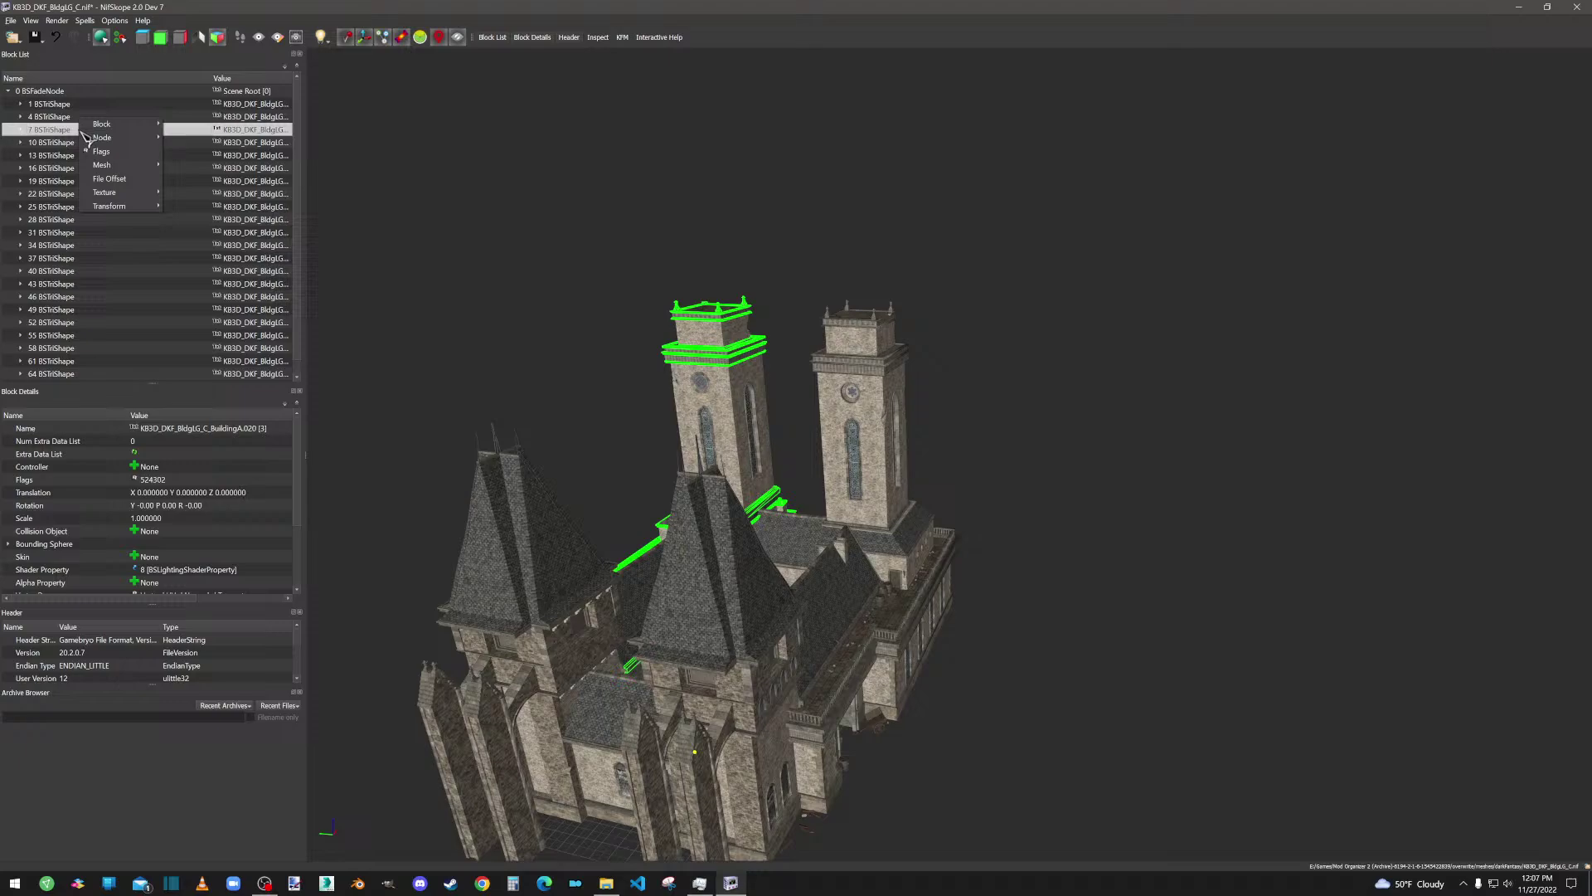
click(142, 157)
right_click(84, 139)
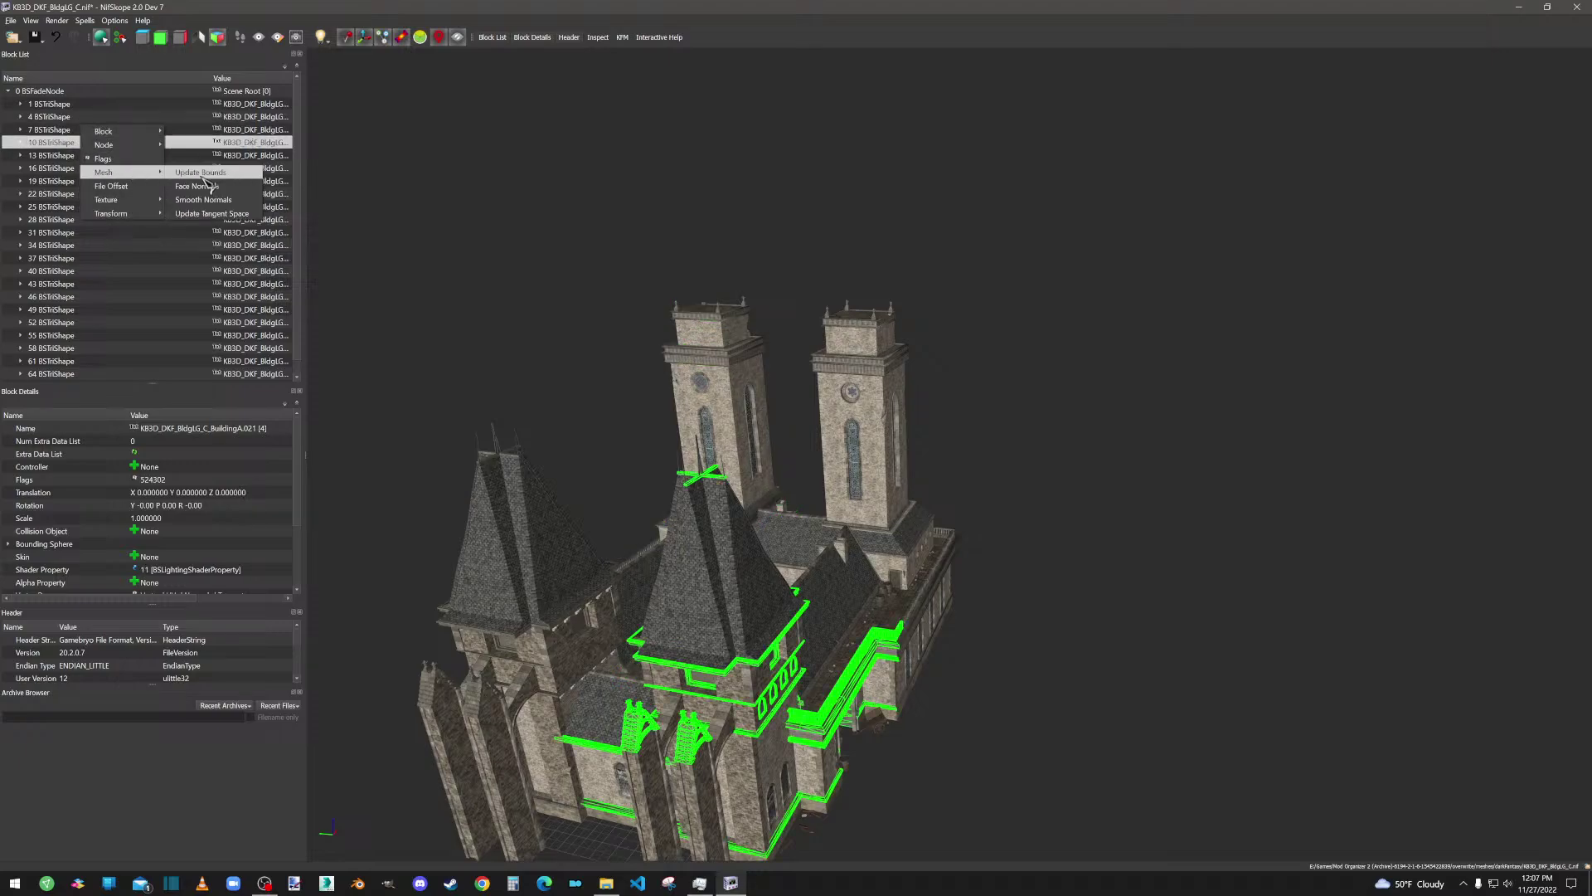
click(196, 179)
Step: Update the mesh bounds of BSTriShape blocks 13, 16 and 19
right_click(94, 158)
mouse_move(148, 194)
click(204, 193)
right_click(122, 167)
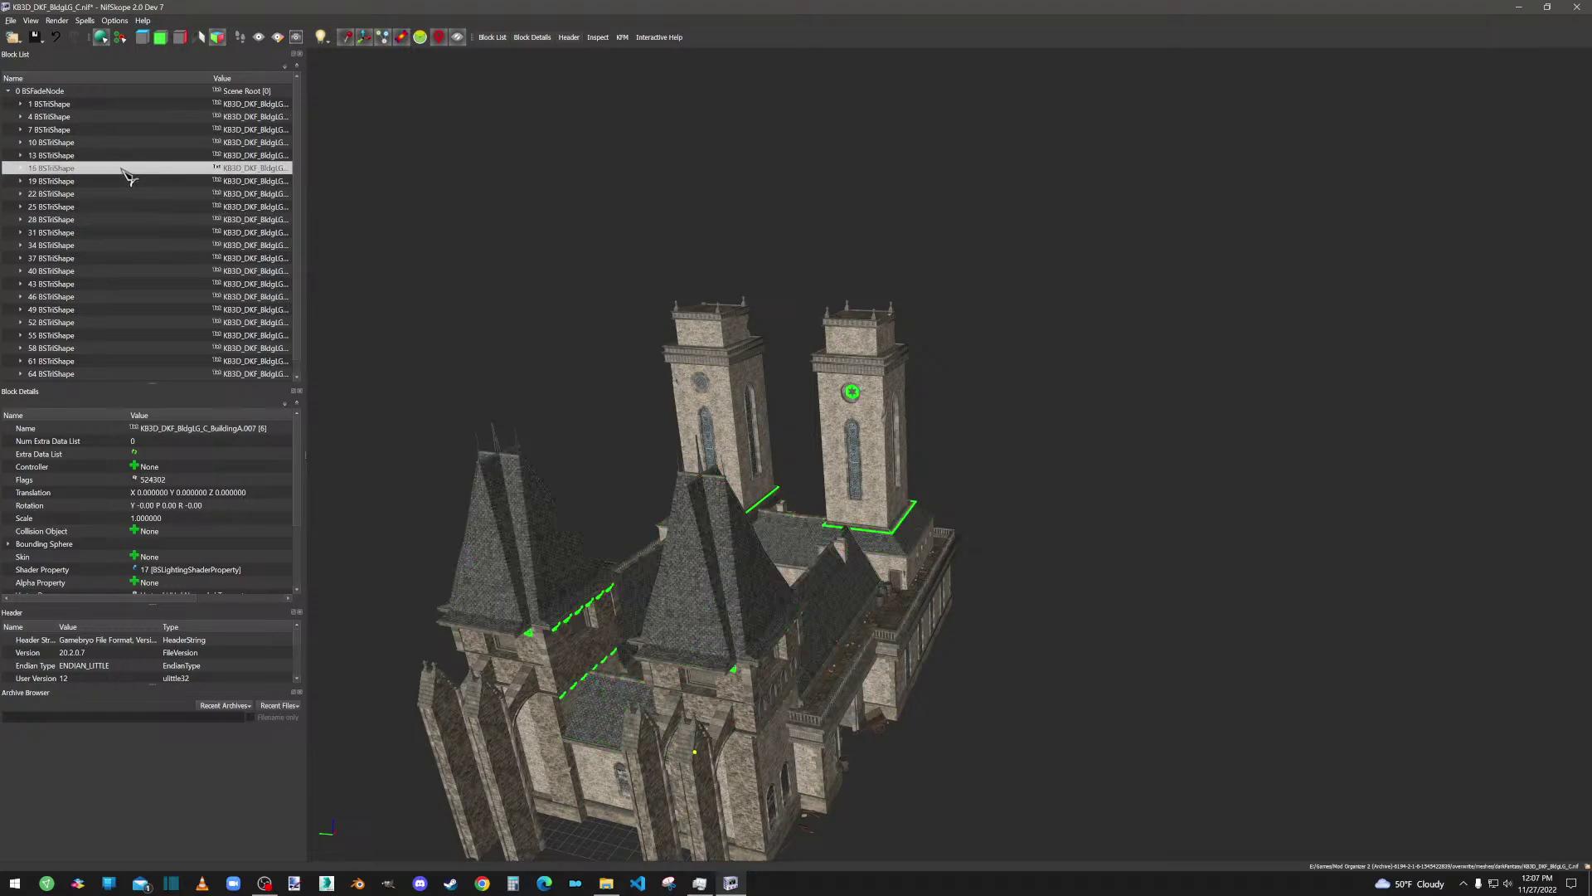
click(232, 205)
right_click(116, 180)
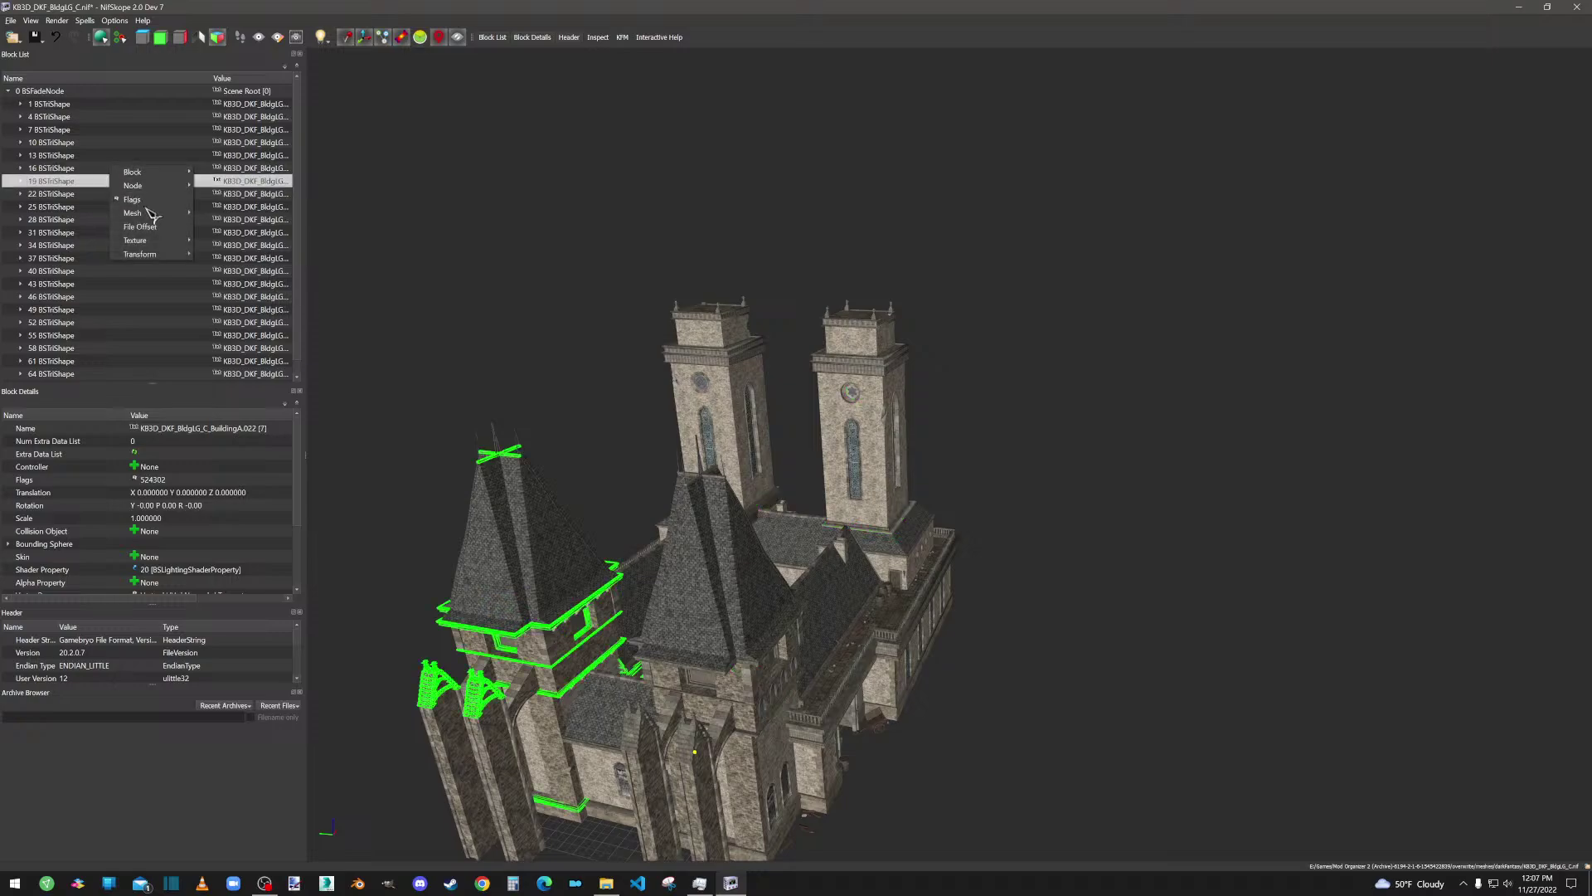
click(238, 222)
right_click(136, 178)
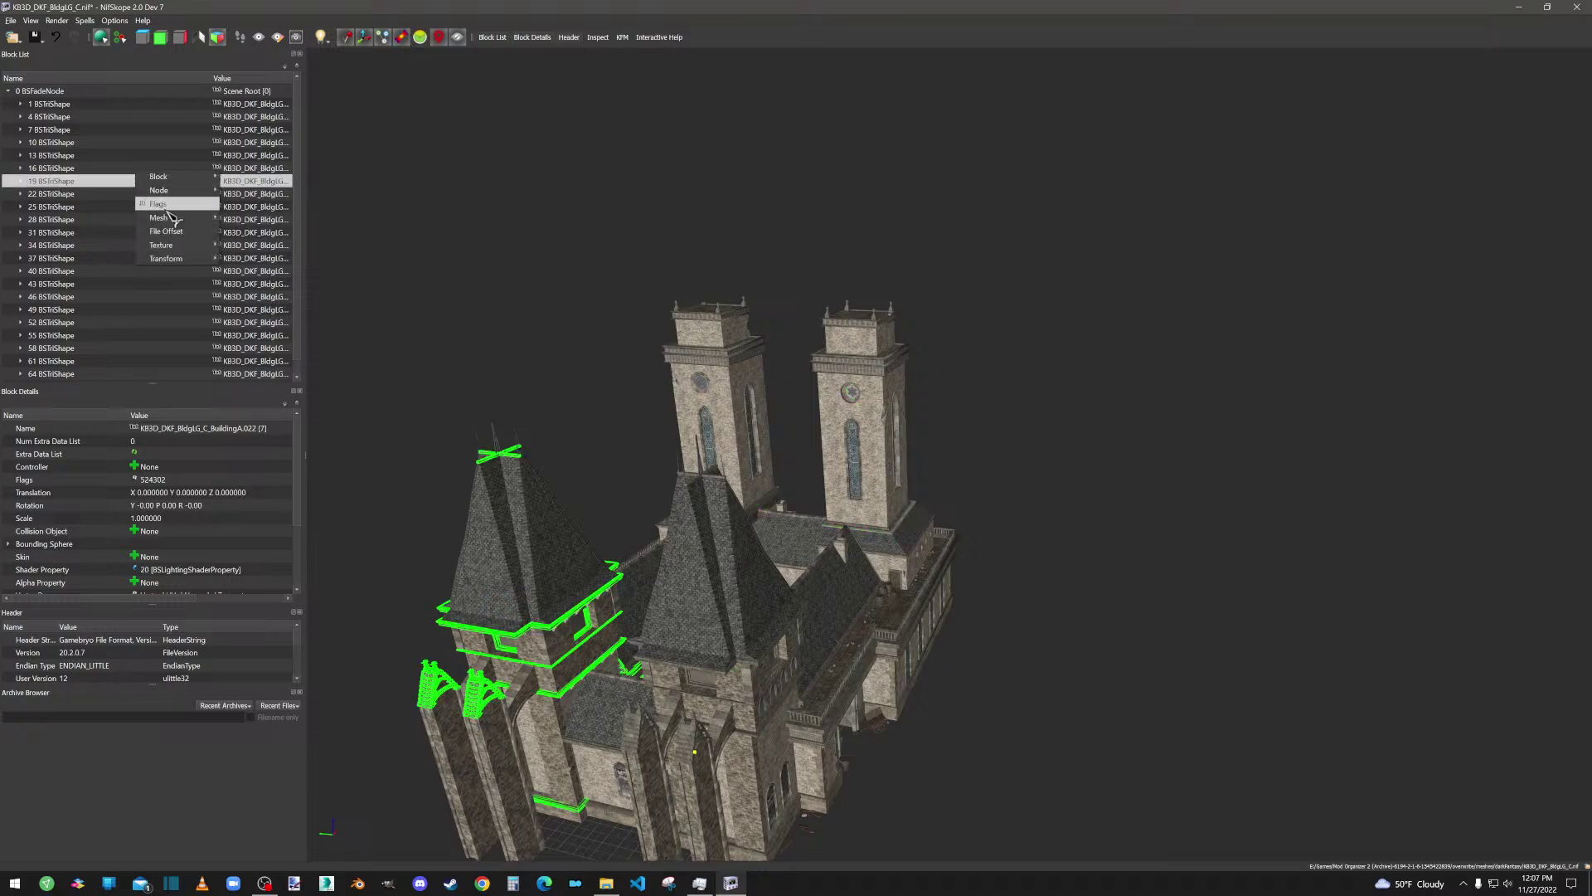
click(240, 222)
Step: Update the mesh bounds of BSTriShape blocks 22, 25 and 28
right_click(65, 191)
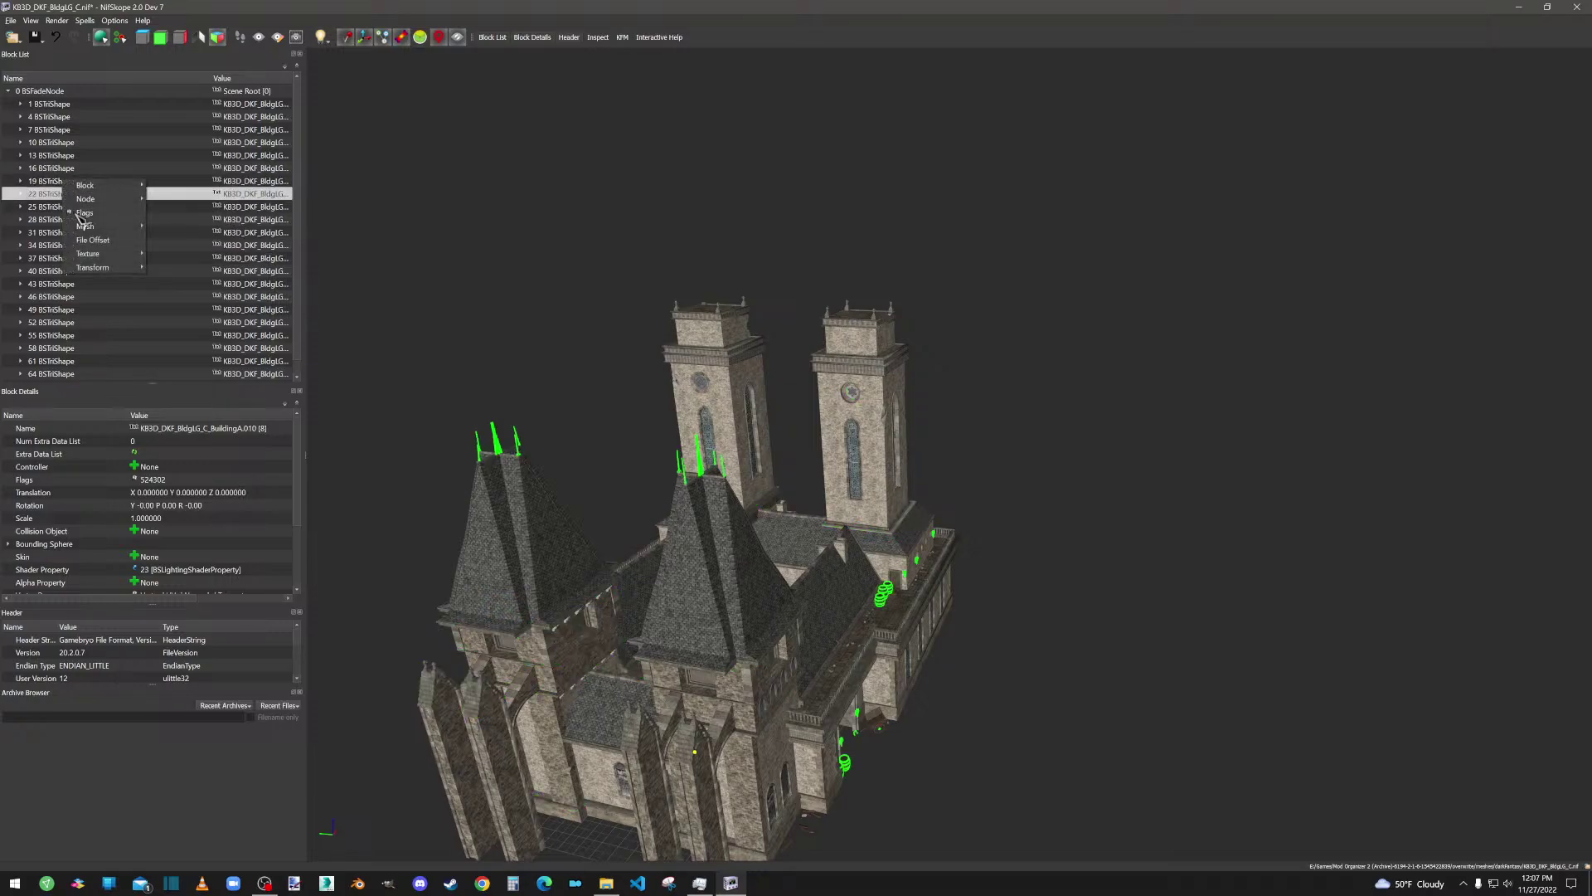
mouse_move(108, 232)
click(165, 232)
right_click(125, 204)
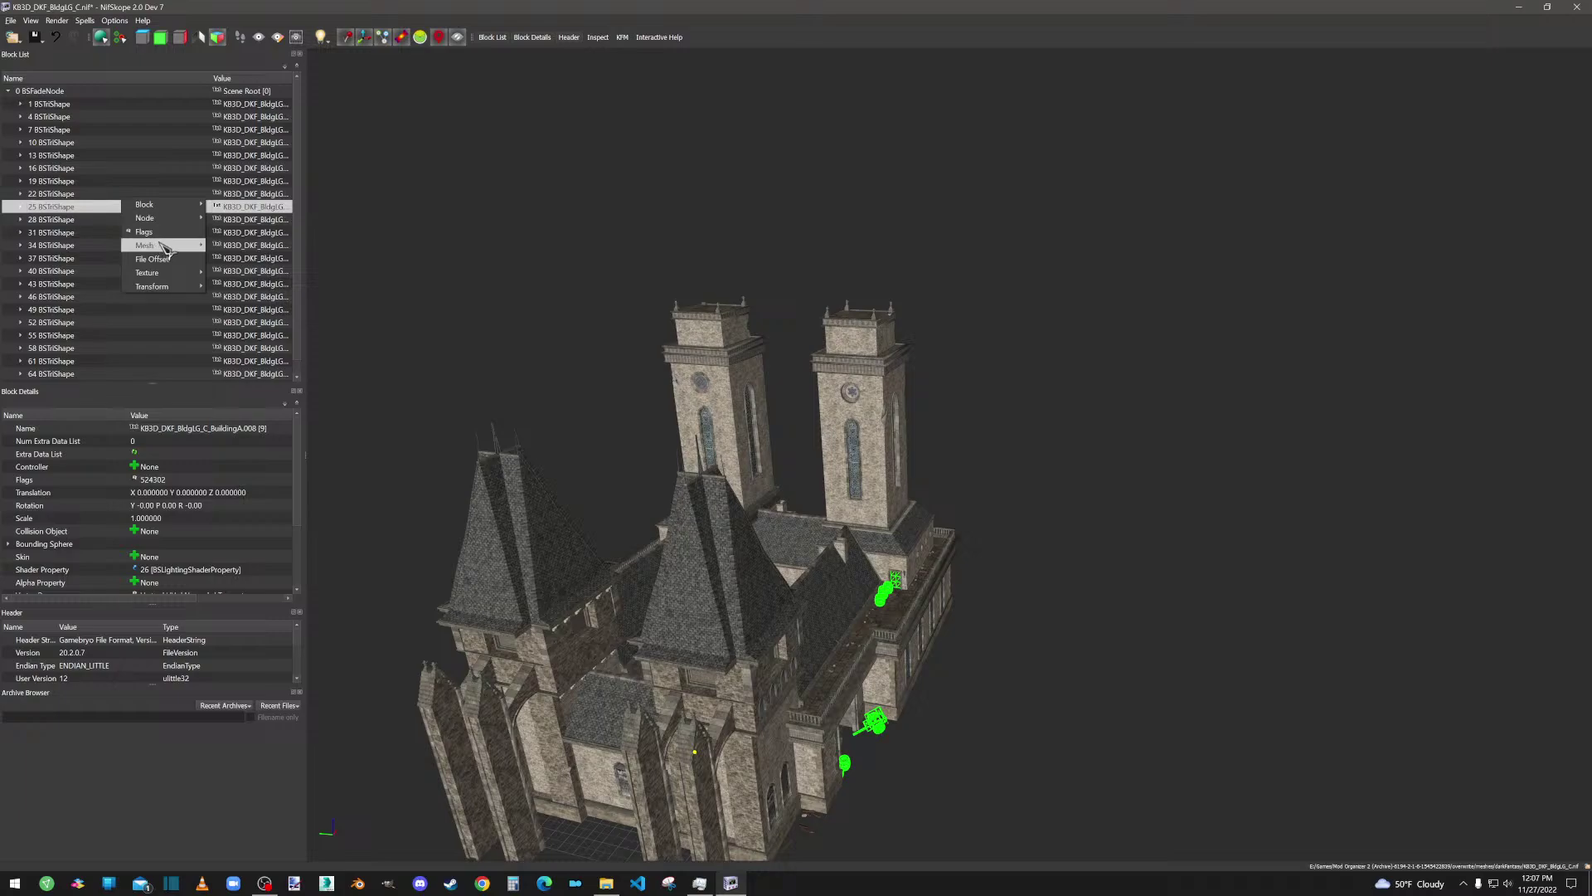
mouse_move(153, 244)
click(223, 250)
right_click(120, 214)
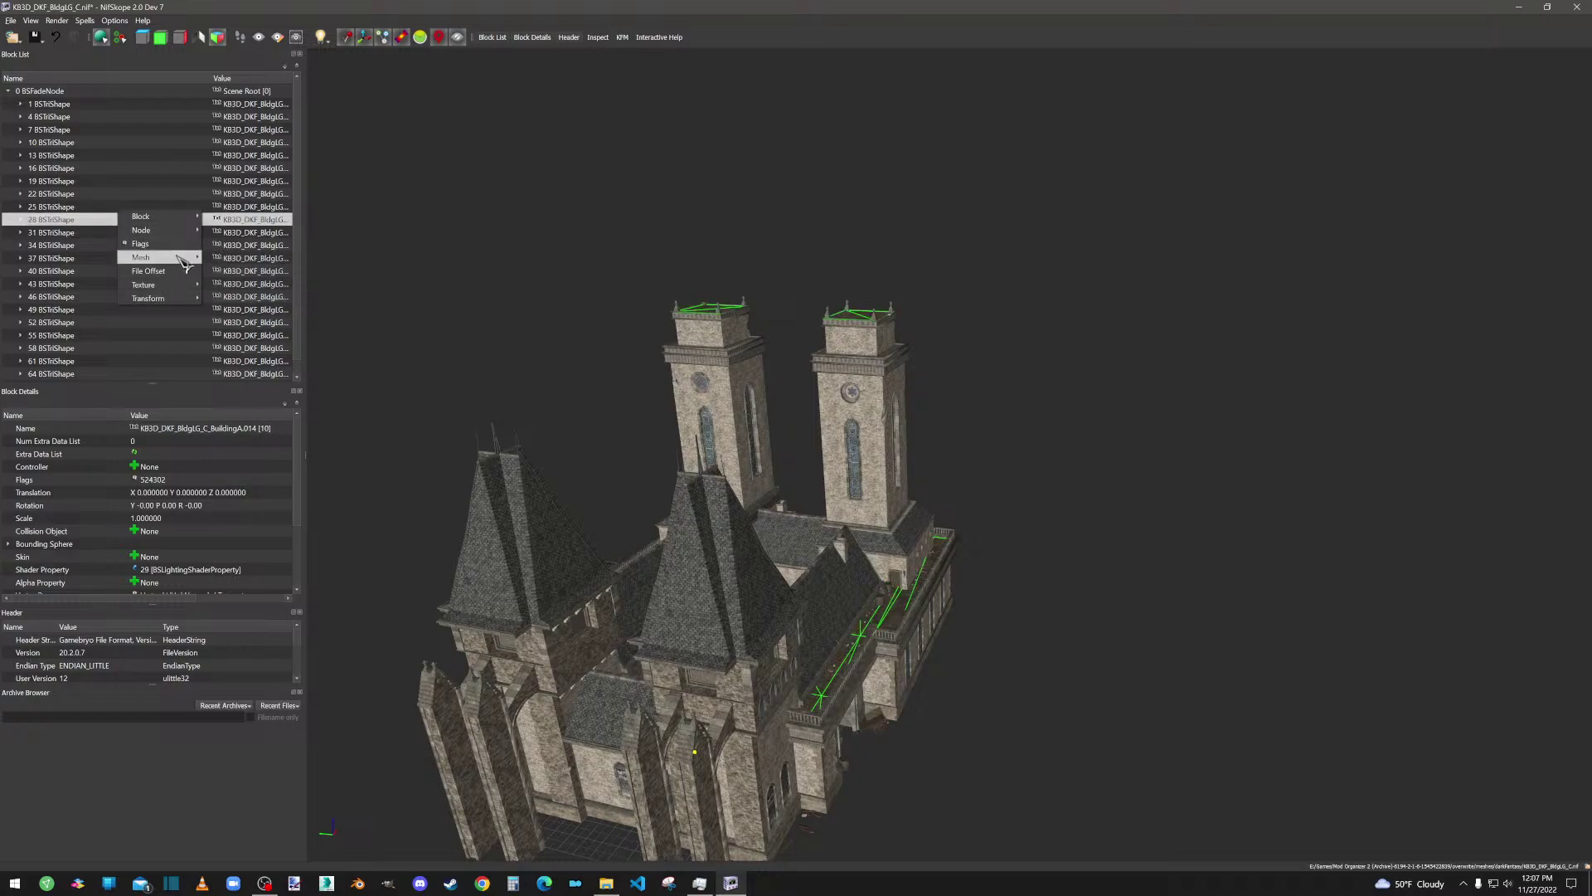
click(236, 259)
Step: Update the mesh bounds of BSTriShape blocks 31, 34, 37 and 40
right_click(132, 232)
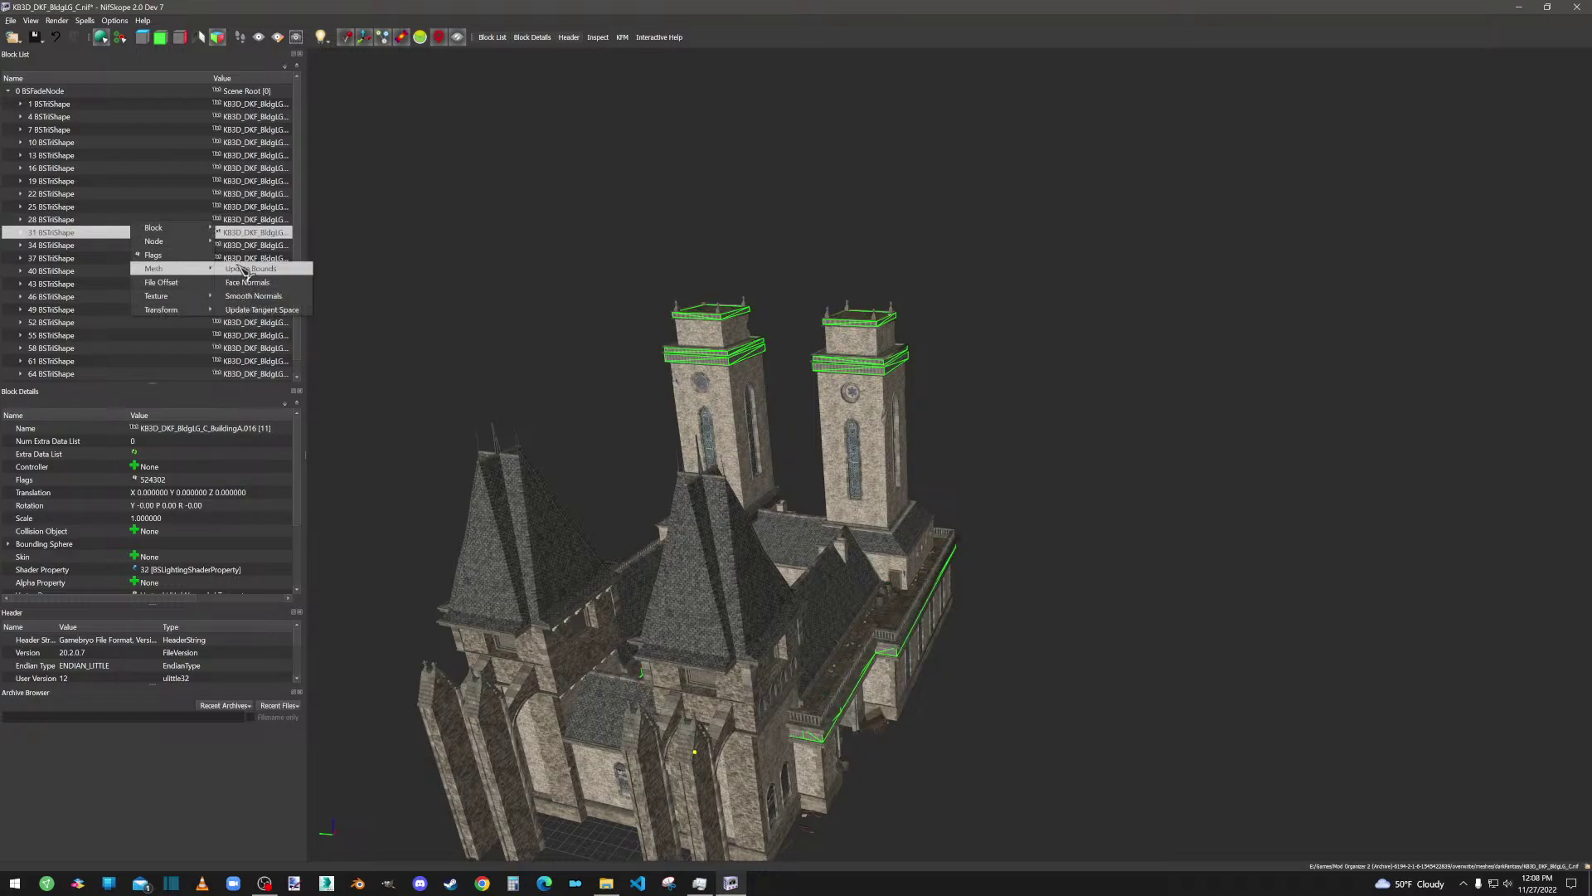
click(239, 270)
right_click(143, 245)
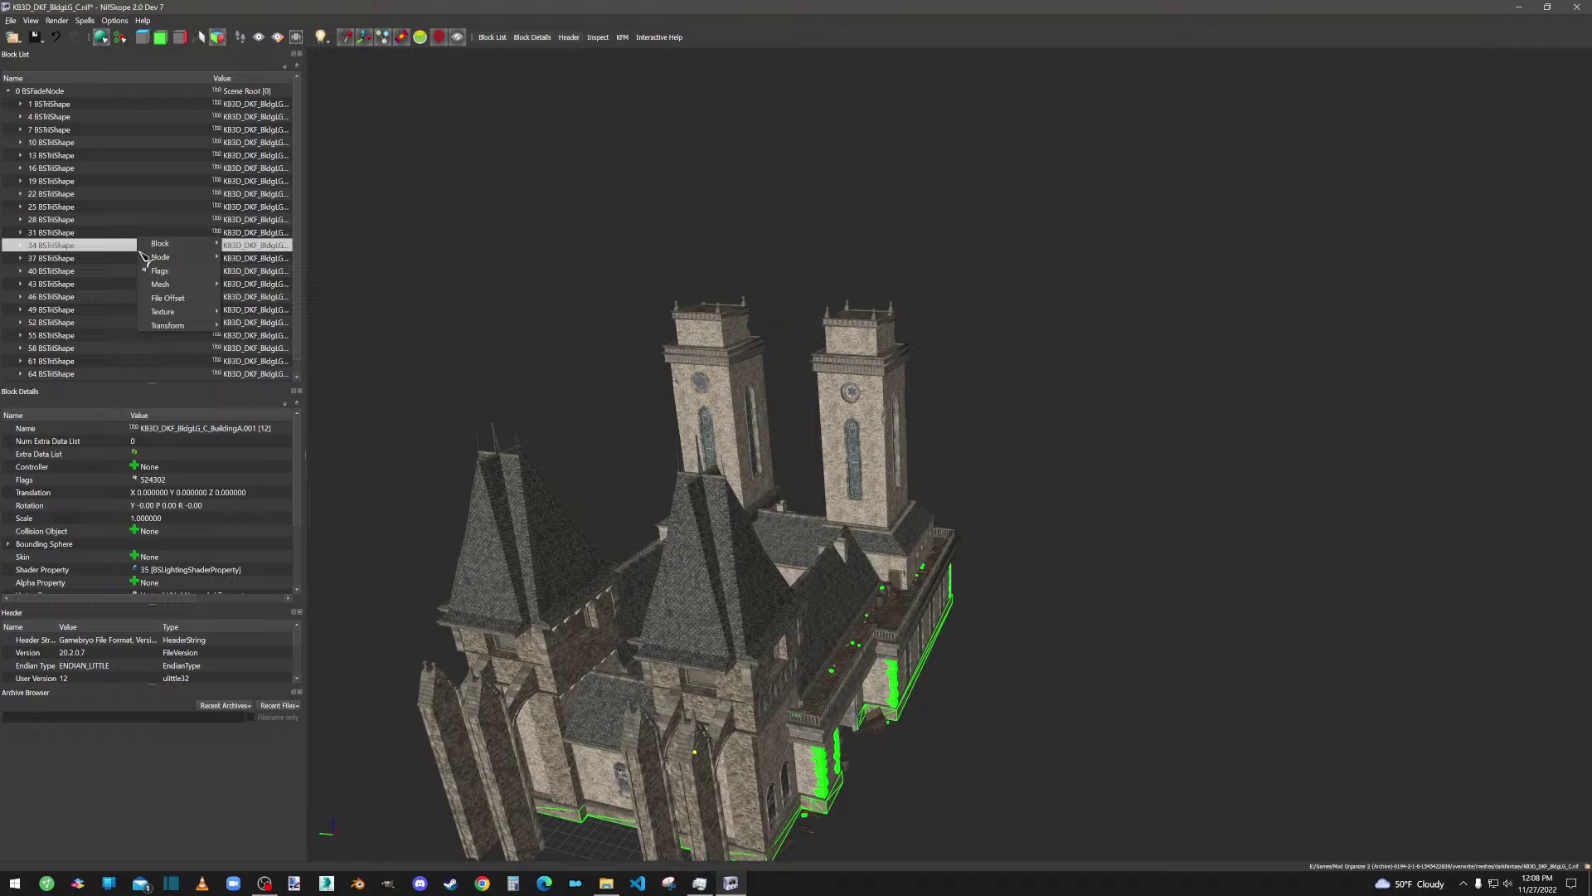
click(224, 284)
right_click(143, 269)
mouse_move(158, 306)
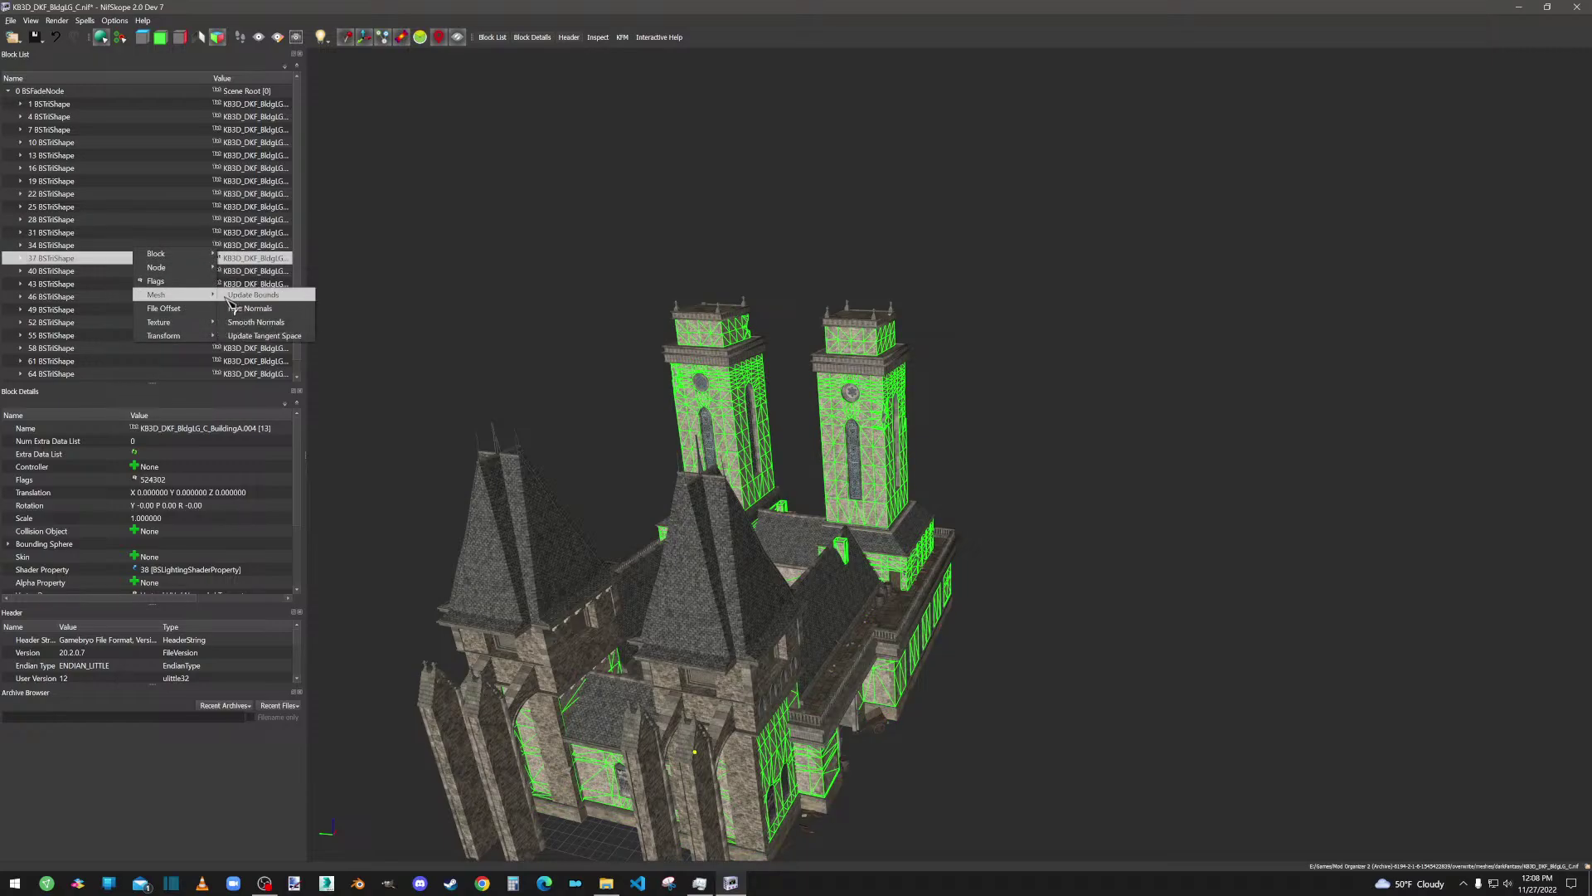
click(241, 307)
right_click(147, 272)
click(249, 307)
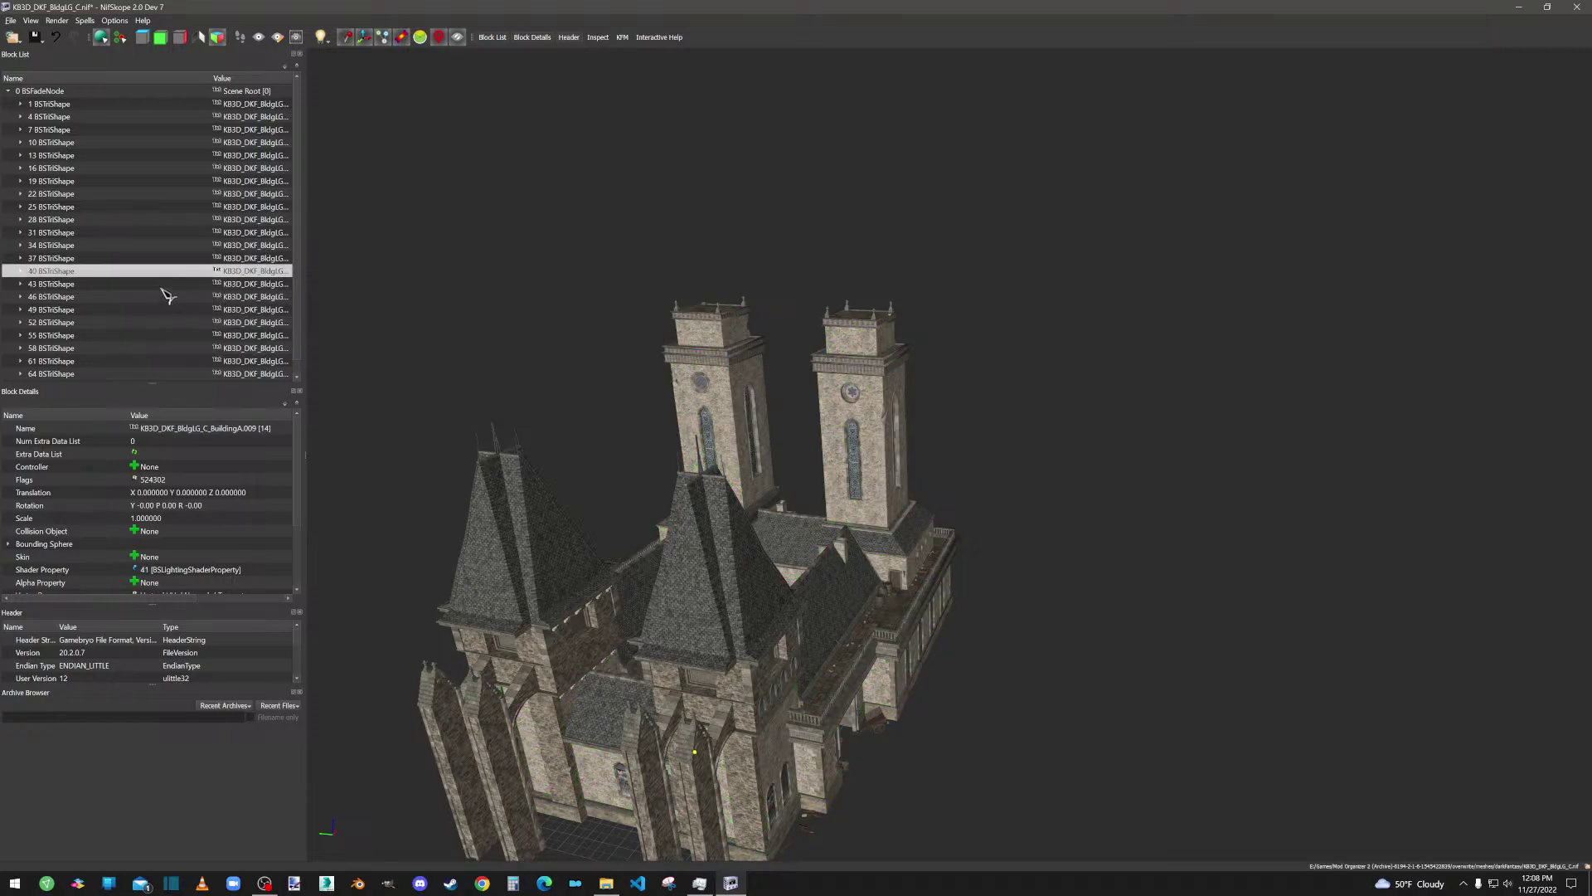
Step: Update the mesh bounds of BSTriShape blocks 43, 46, 49 and 52
right_click(137, 284)
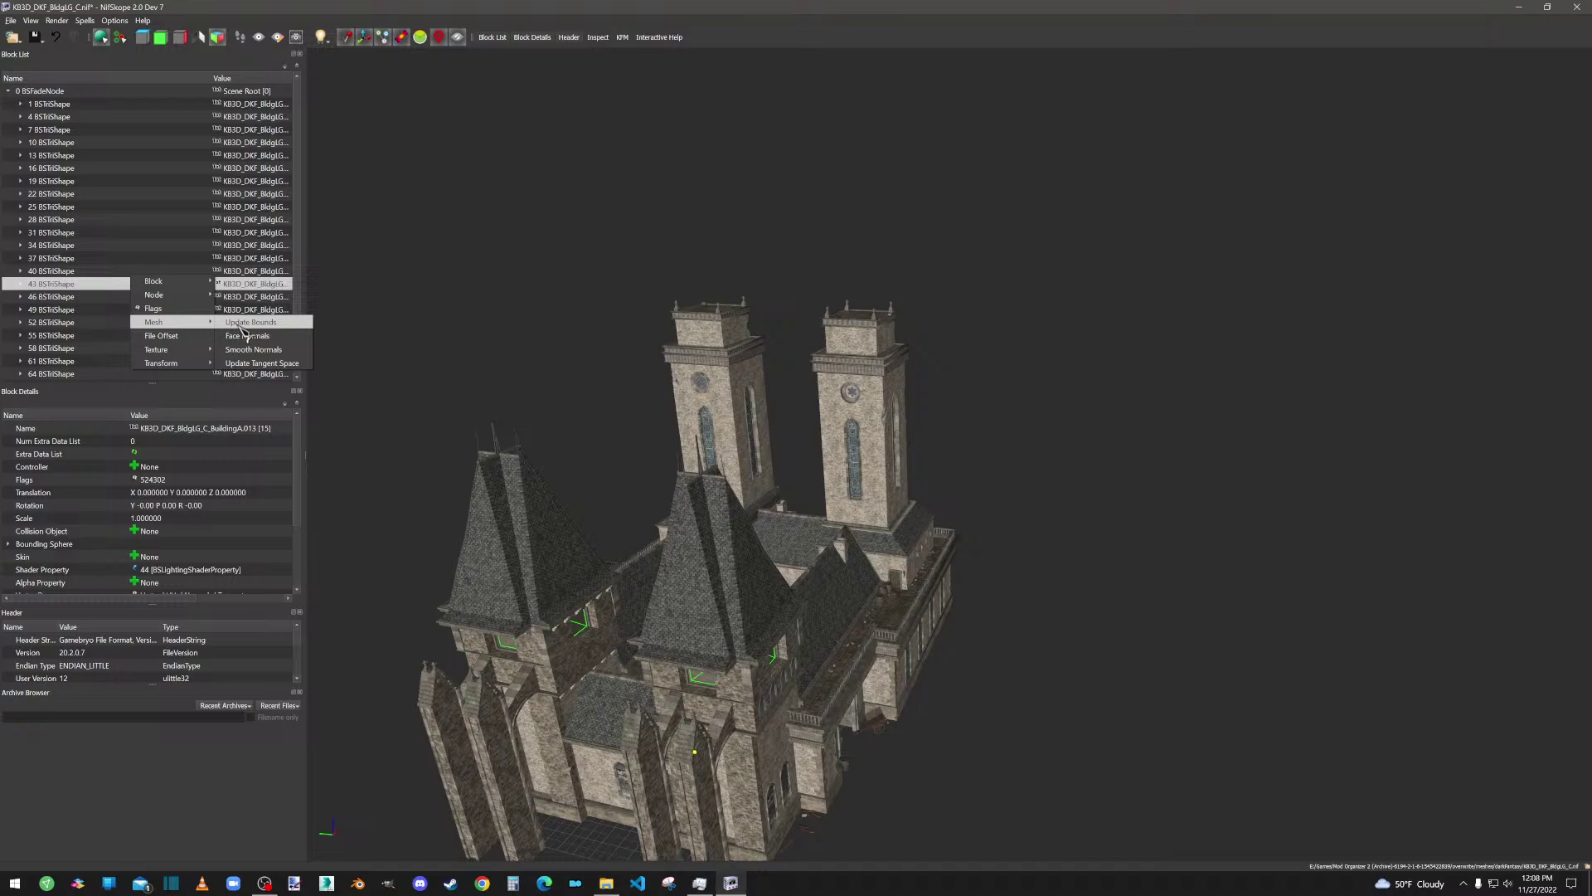
click(242, 326)
right_click(123, 297)
click(214, 335)
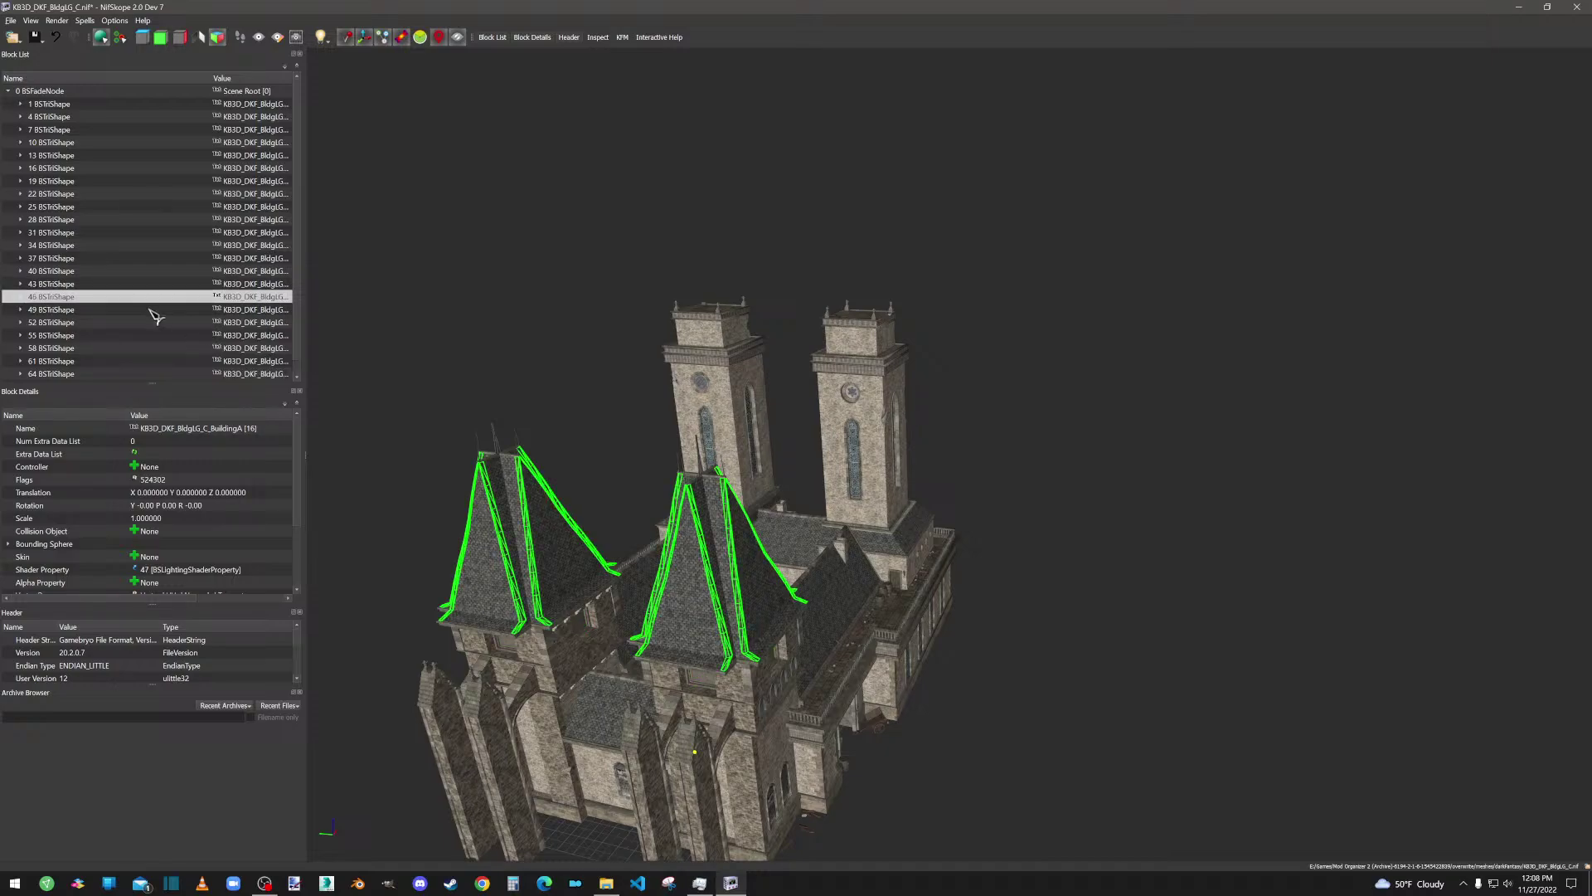
right_click(155, 310)
click(241, 340)
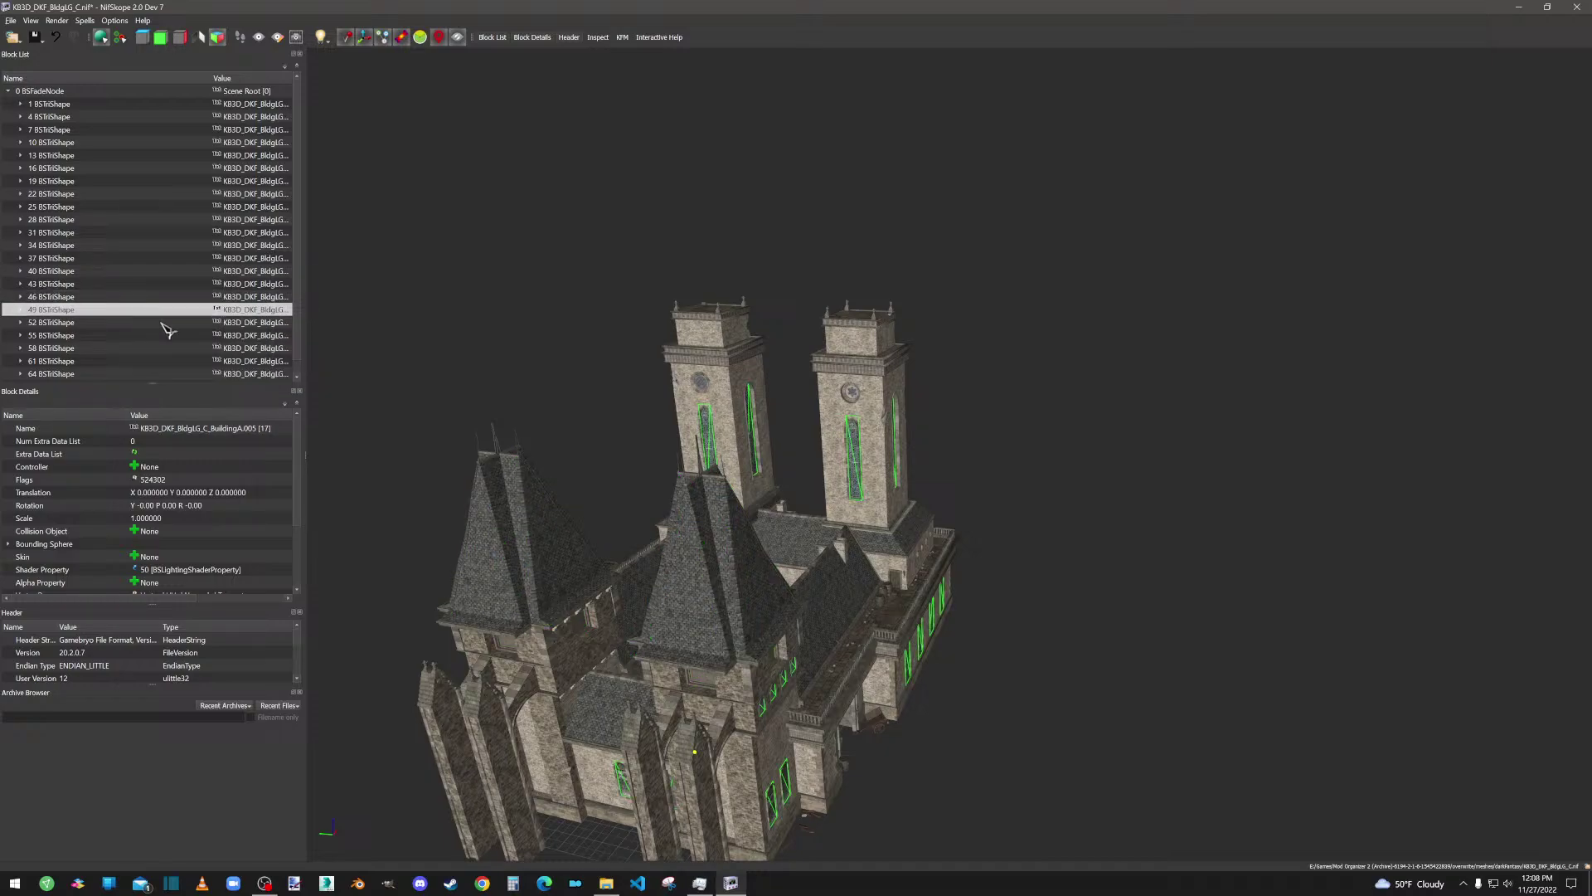
right_click(116, 324)
click(240, 365)
Step: Update the mesh bounds of BSTriShape blocks 55, 58 and 61
right_click(134, 336)
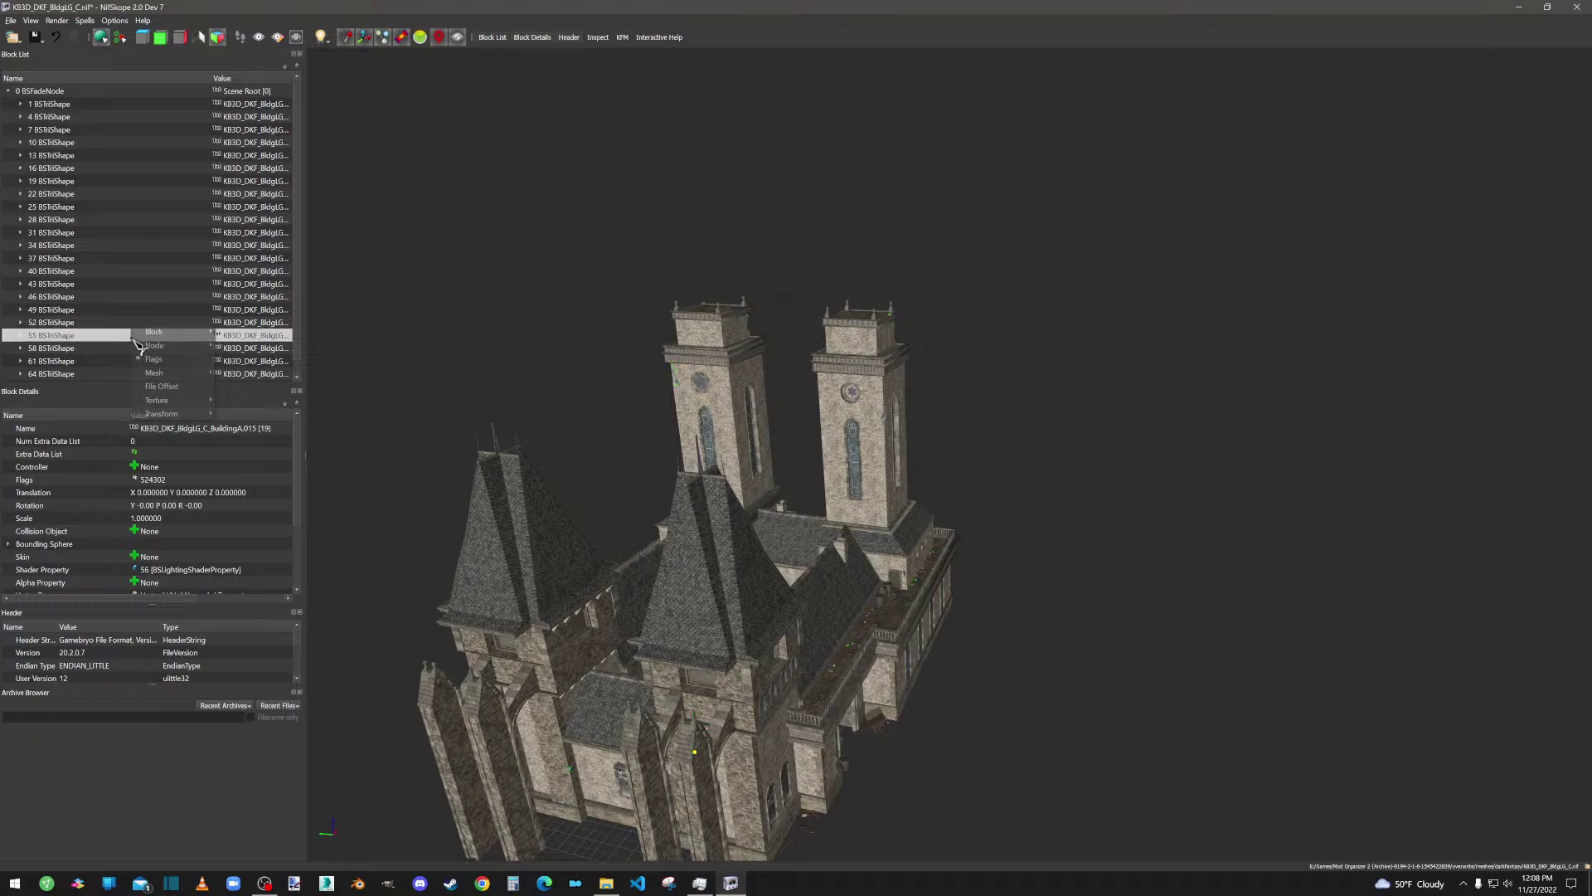
click(249, 372)
right_click(143, 348)
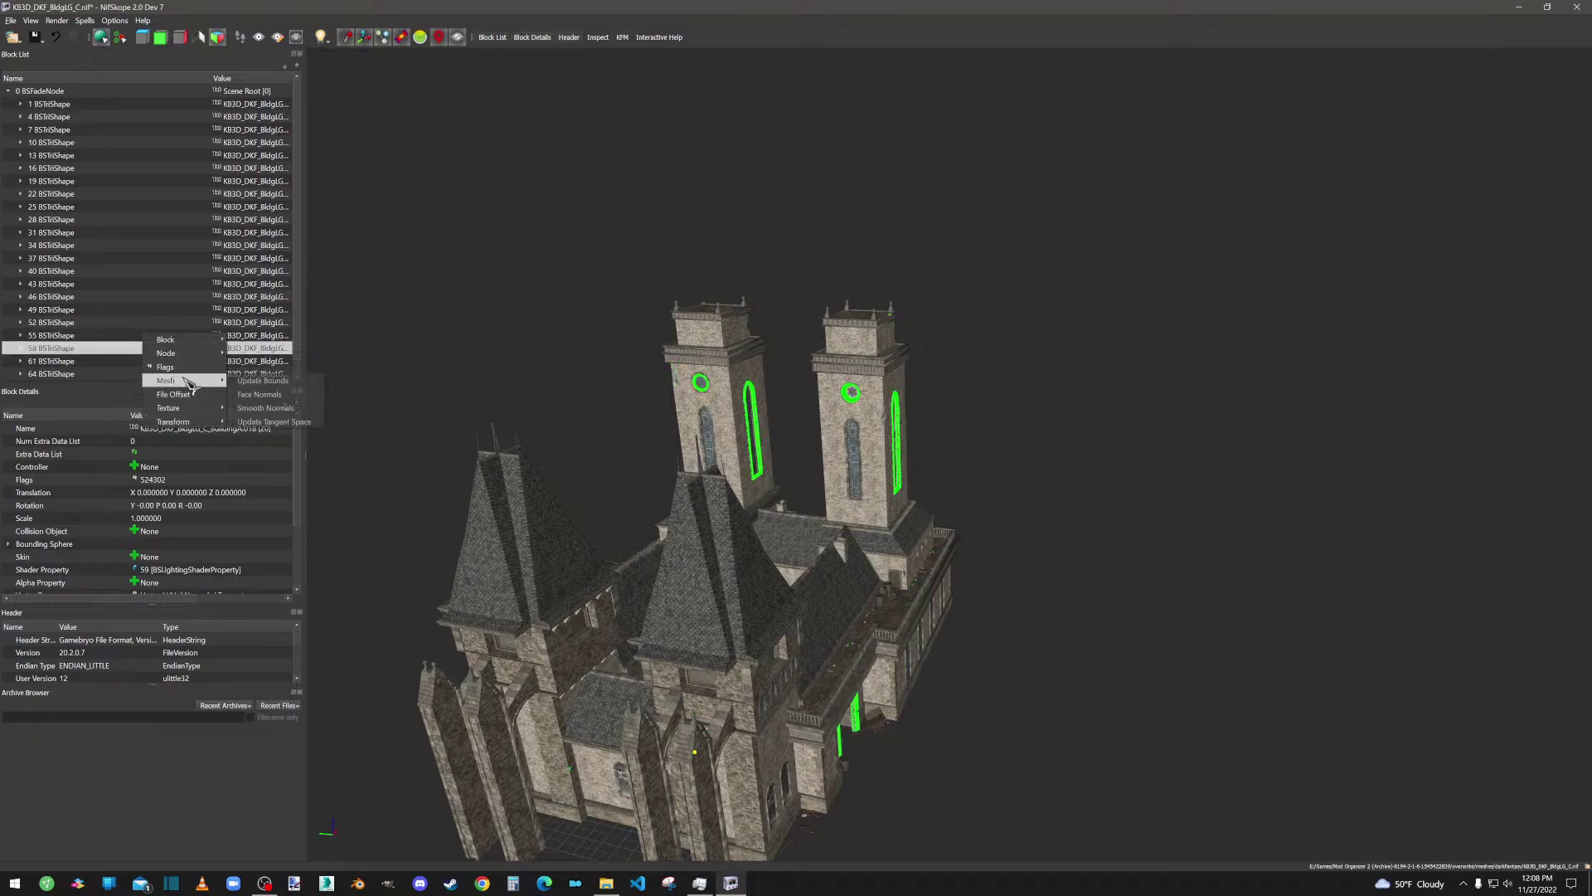
click(257, 380)
right_click(143, 361)
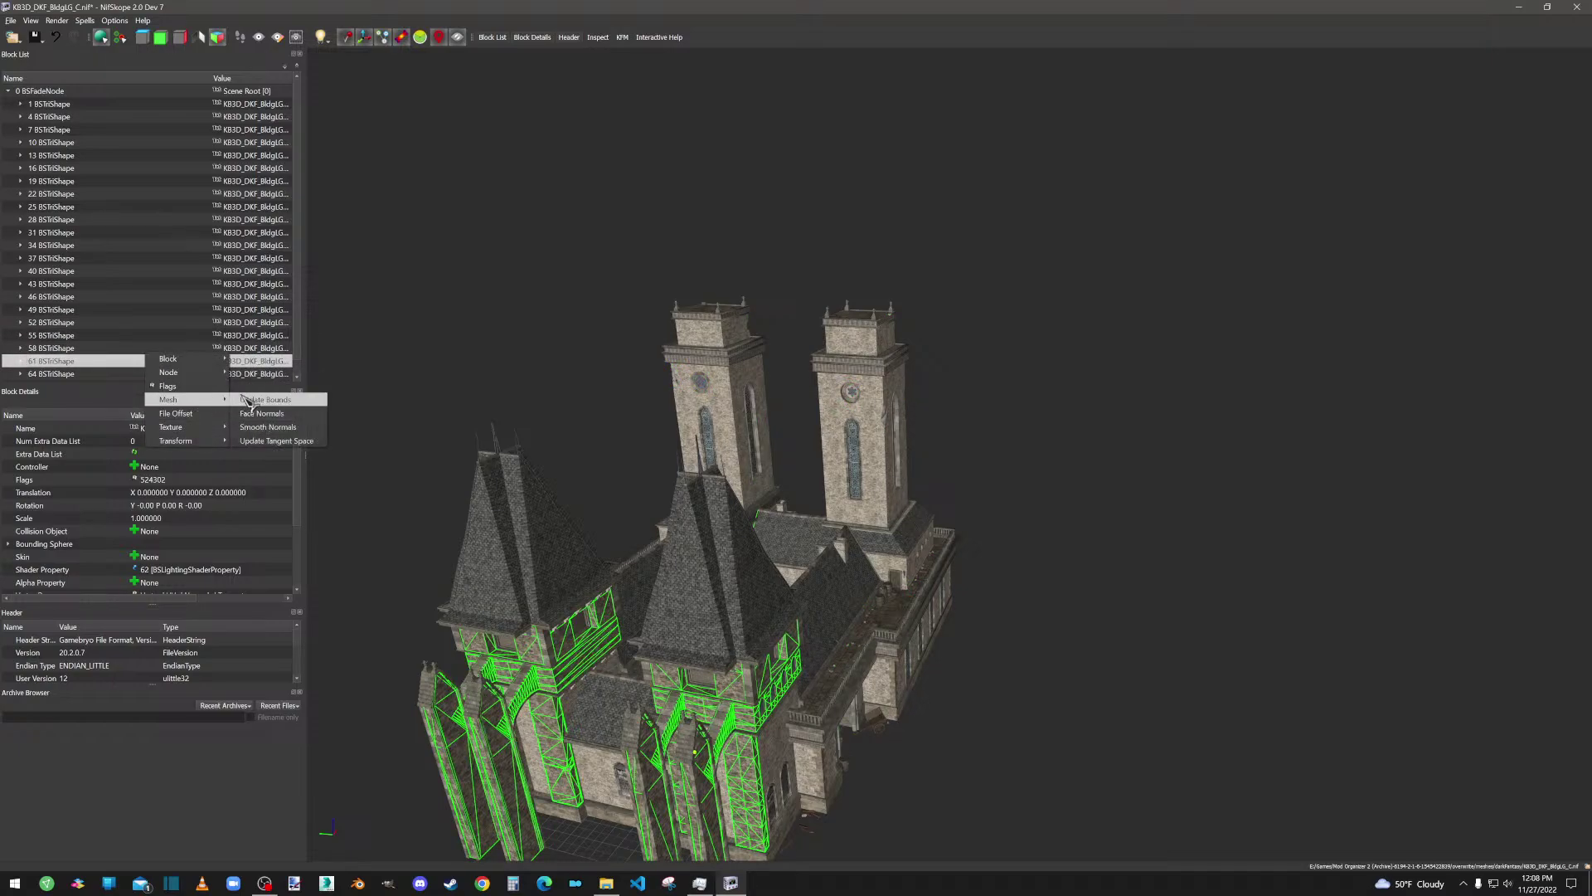
click(248, 400)
Step: Update the mesh bounds of BSTriShape blocks 64 and 67, and select the root BSFadeNode
scroll(165, 239, down, 1)
right_click(95, 362)
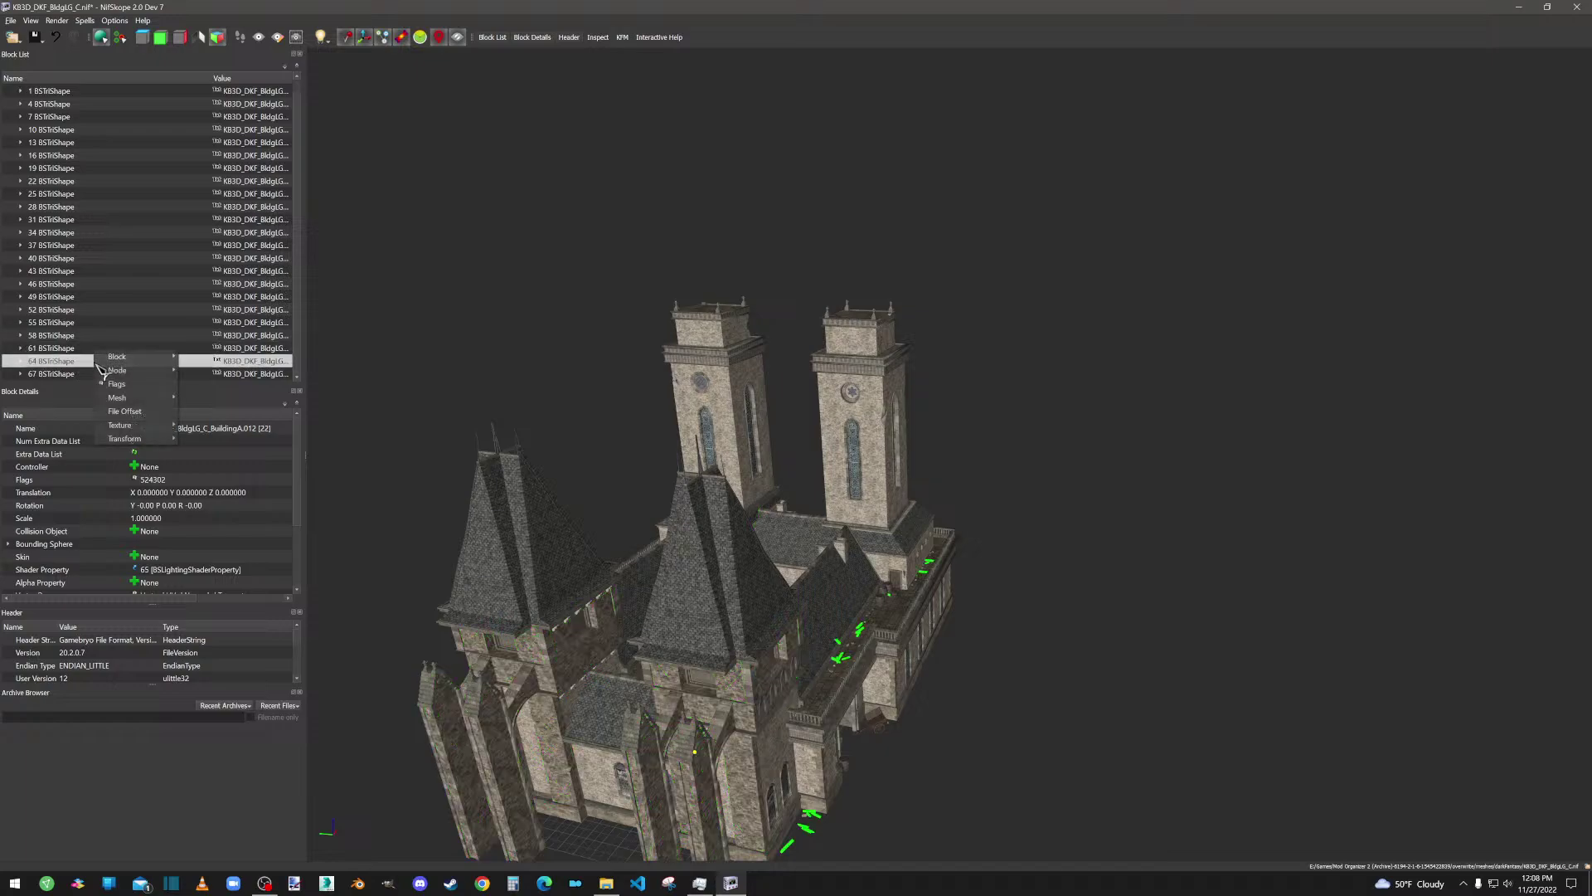
click(213, 404)
right_click(158, 374)
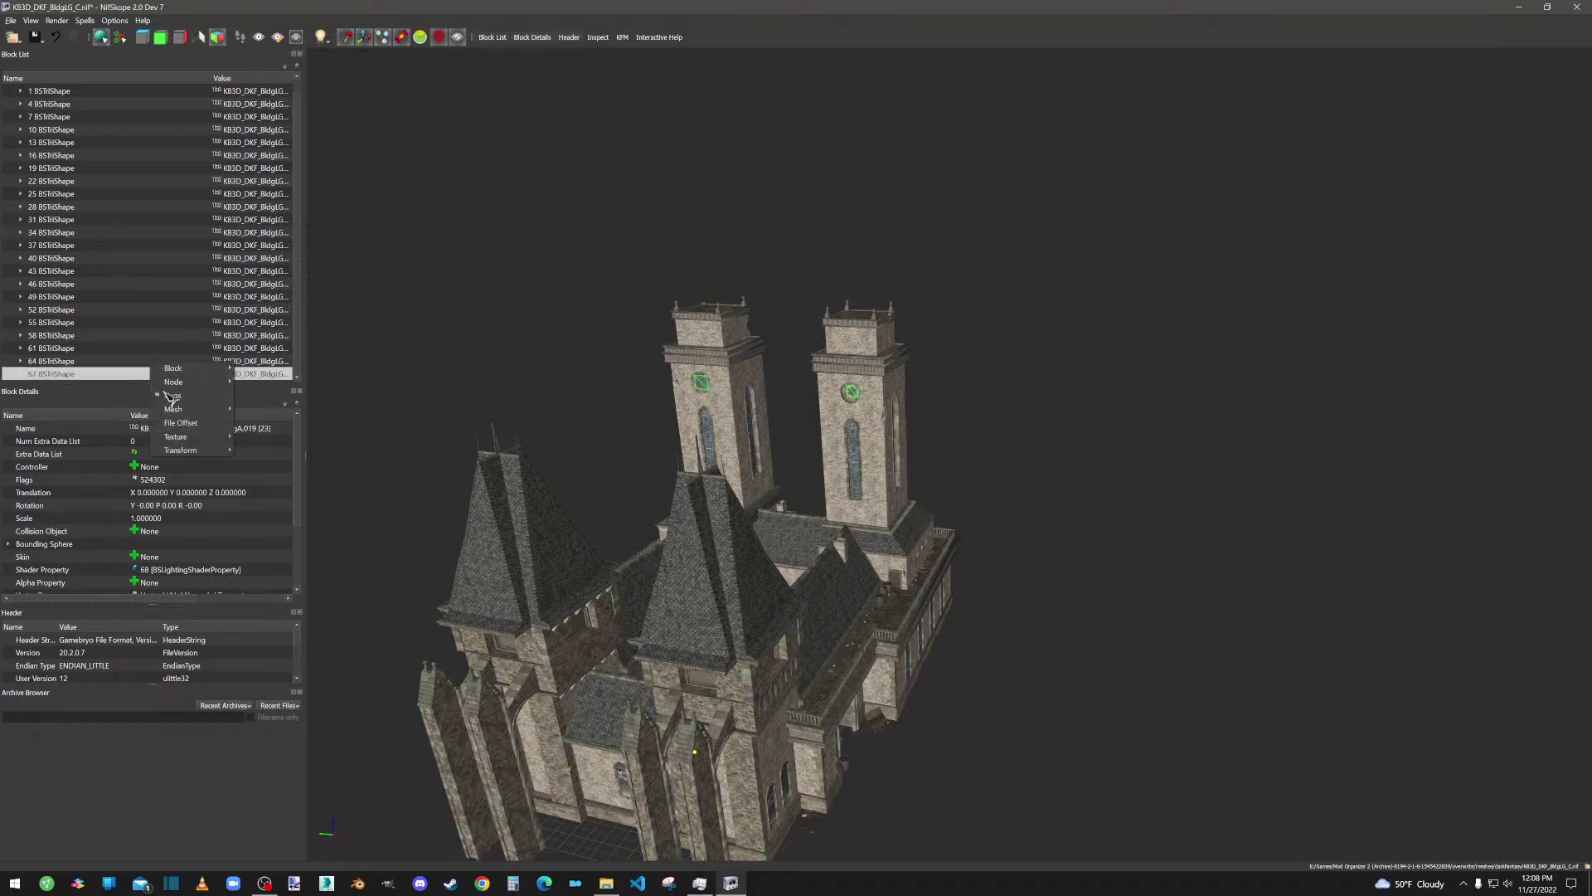
click(264, 419)
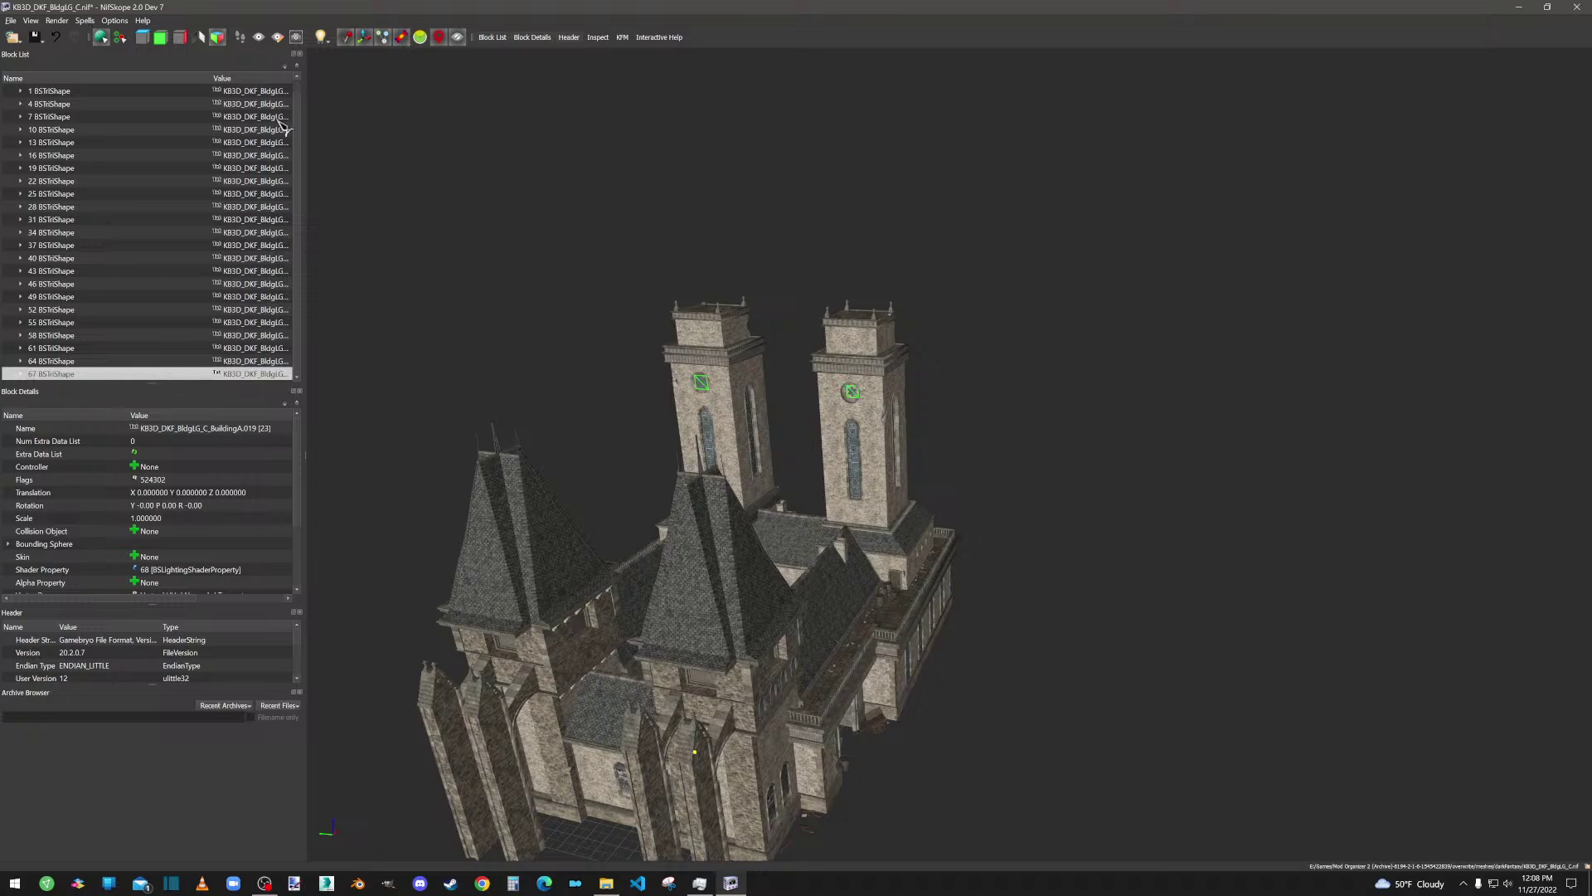
scroll(178, 215, up, 1)
click(47, 92)
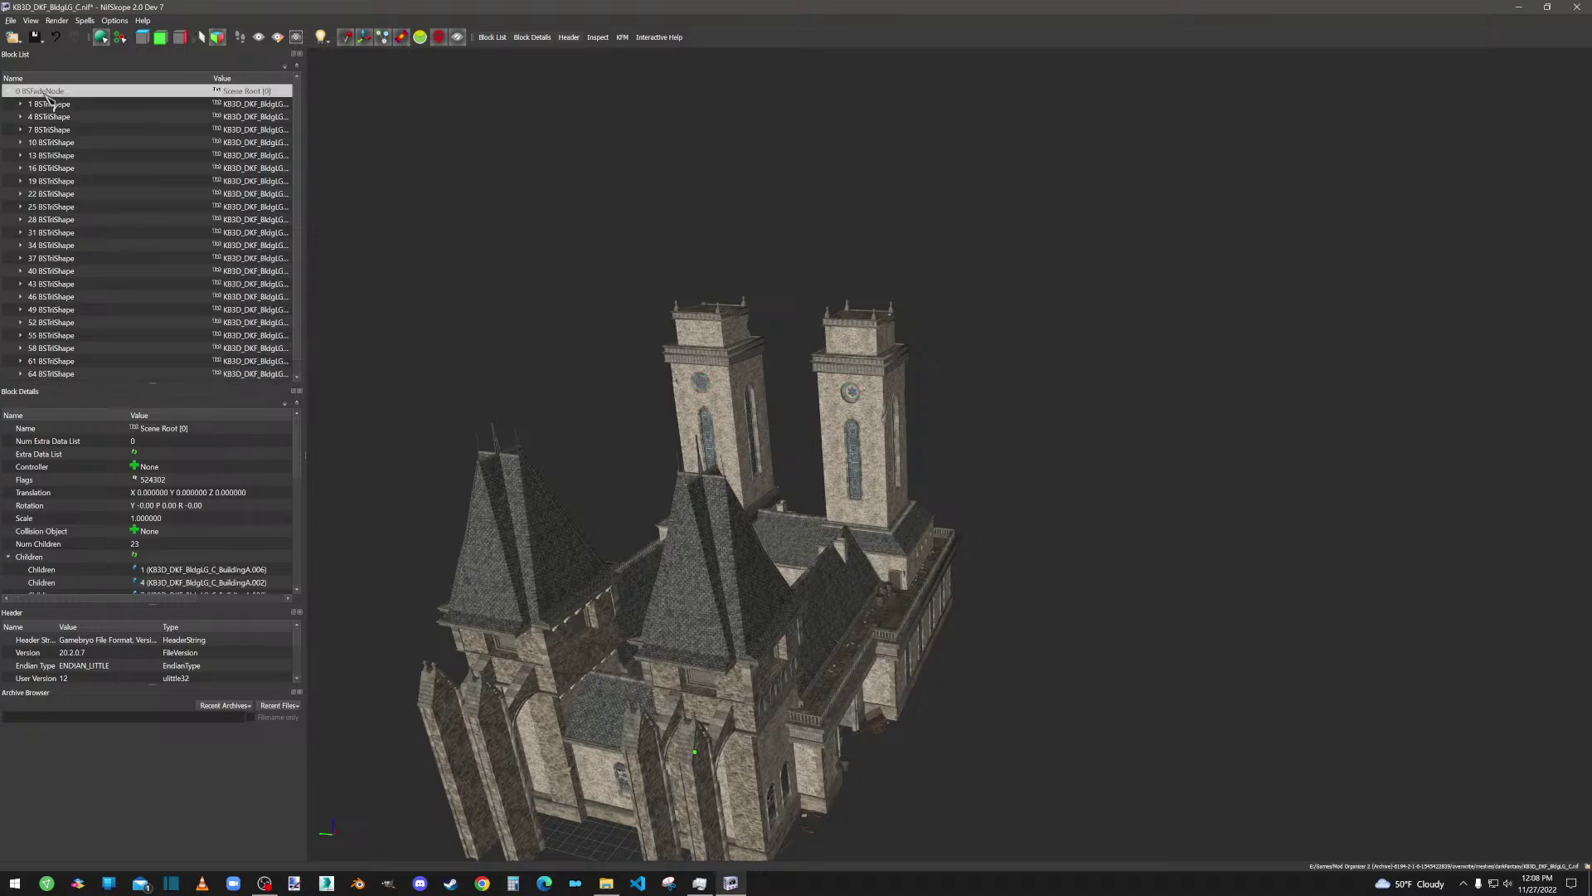
Step: Check the links of the building file and update all of its tangent spaces
click(85, 20)
mouse_move(116, 77)
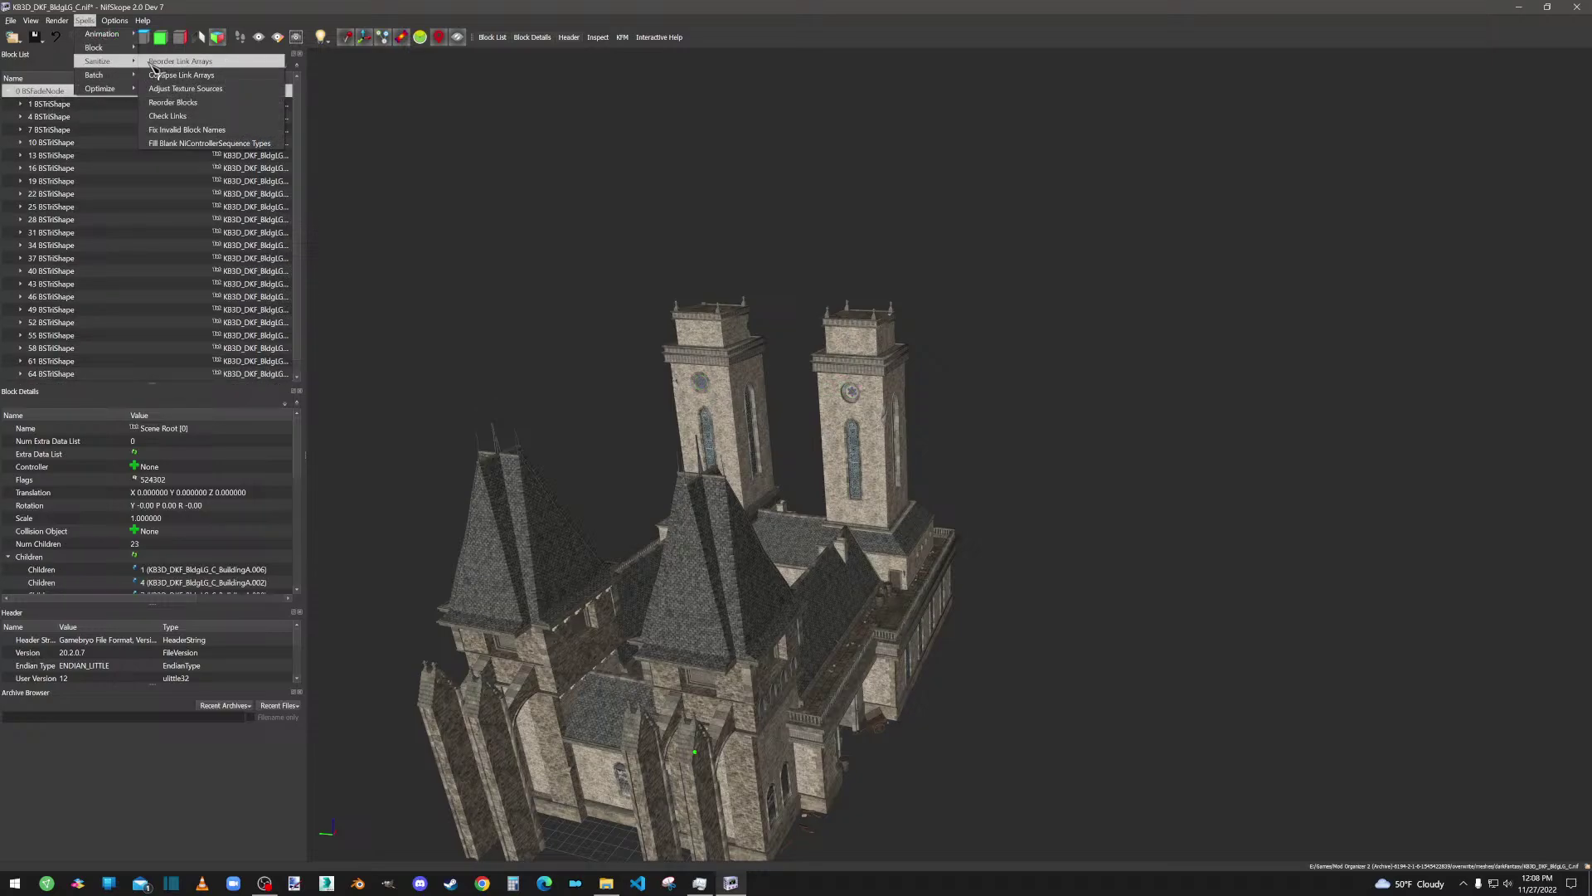
click(158, 117)
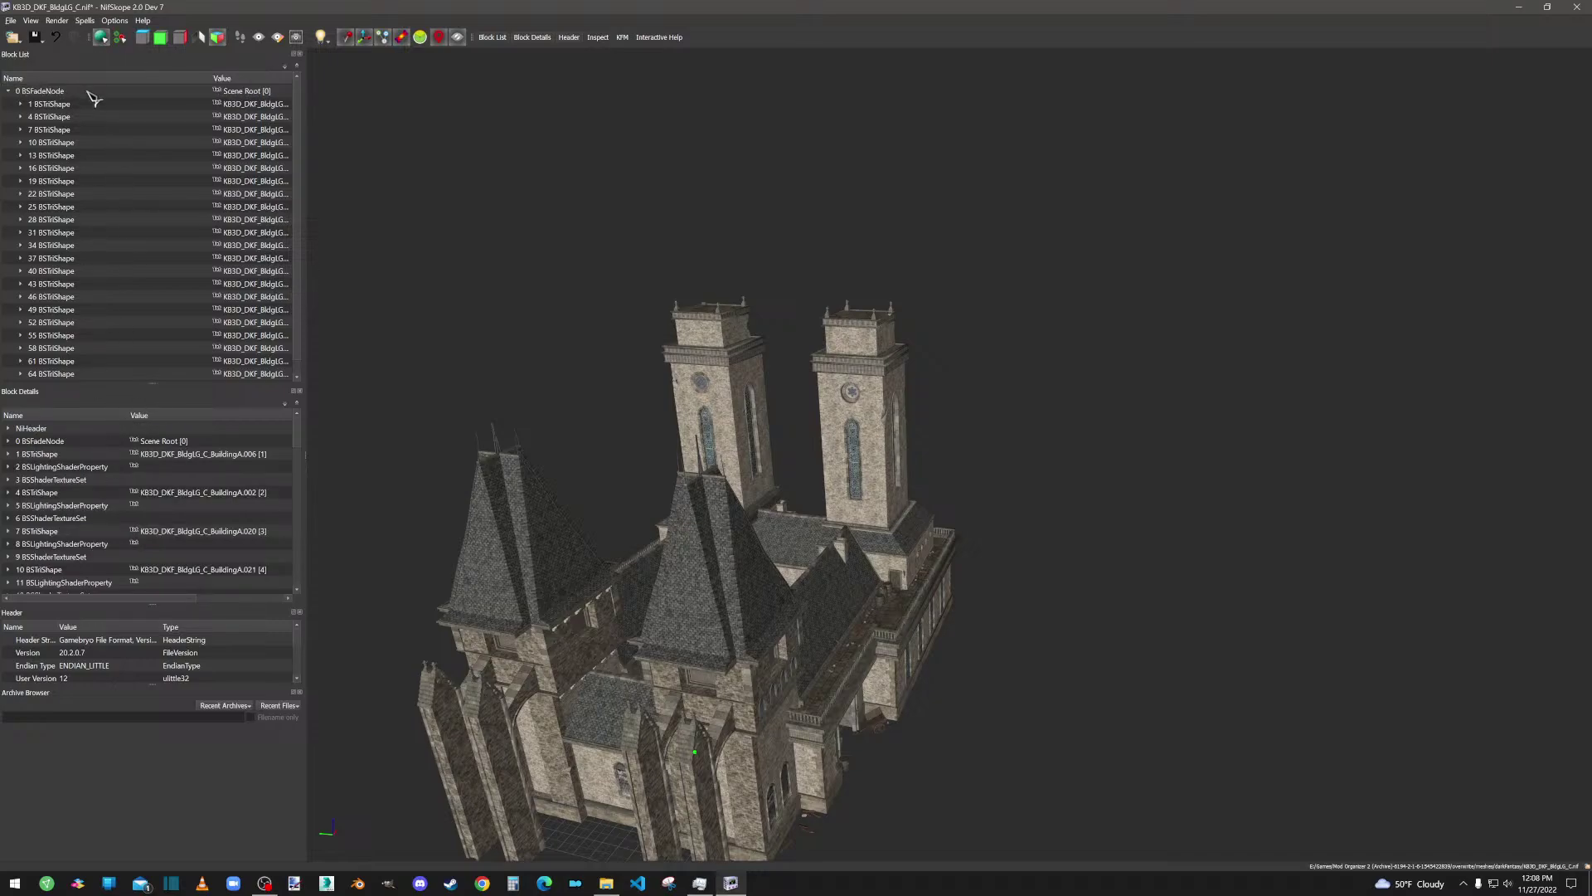
click(85, 19)
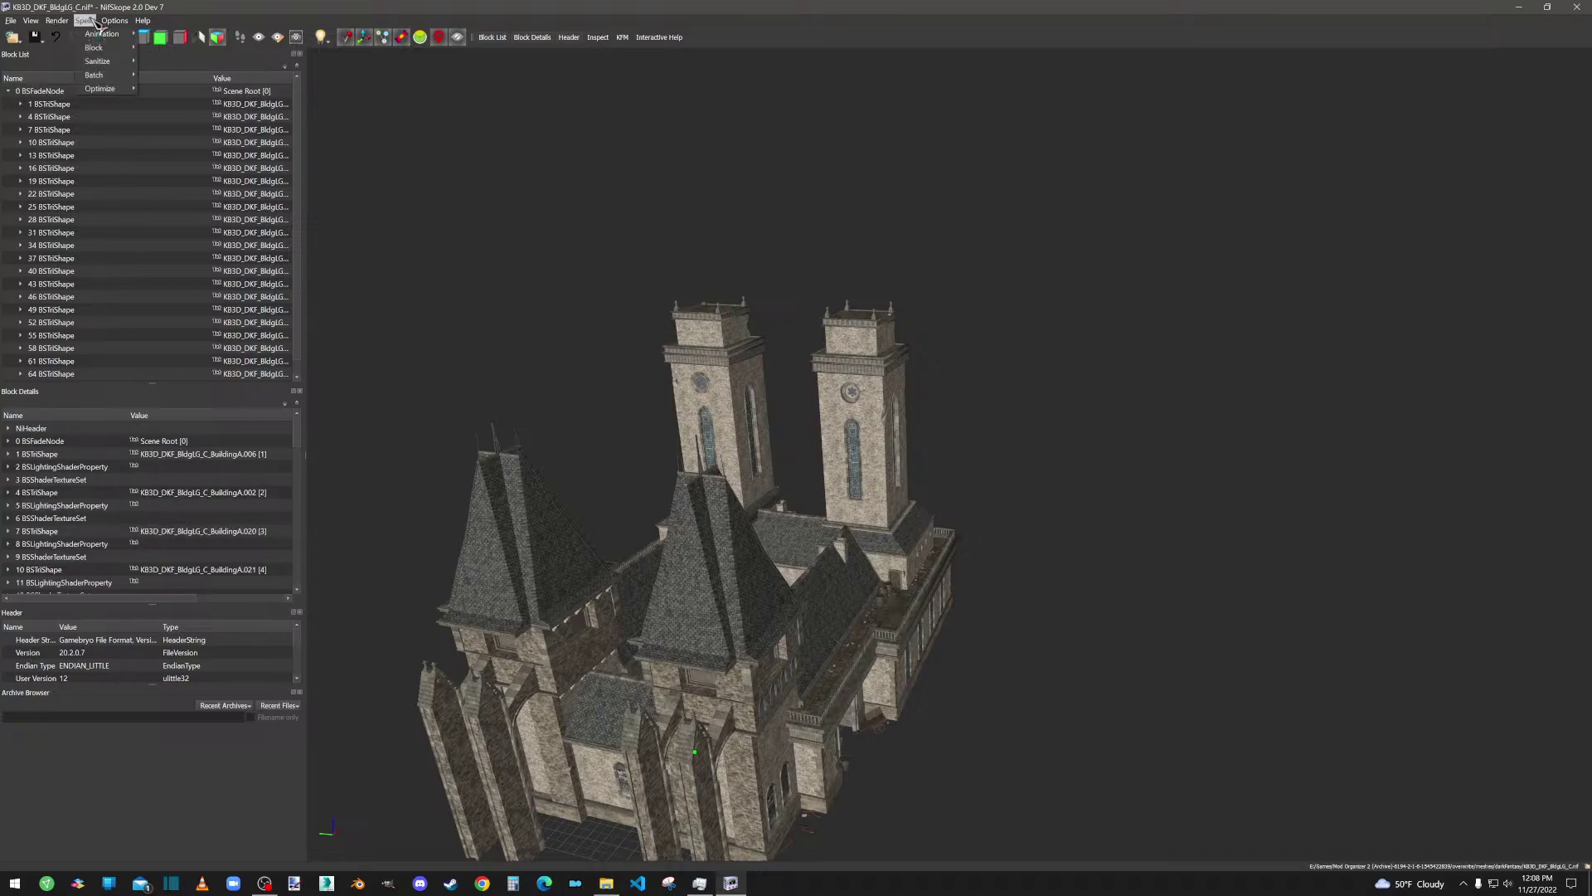
mouse_move(114, 74)
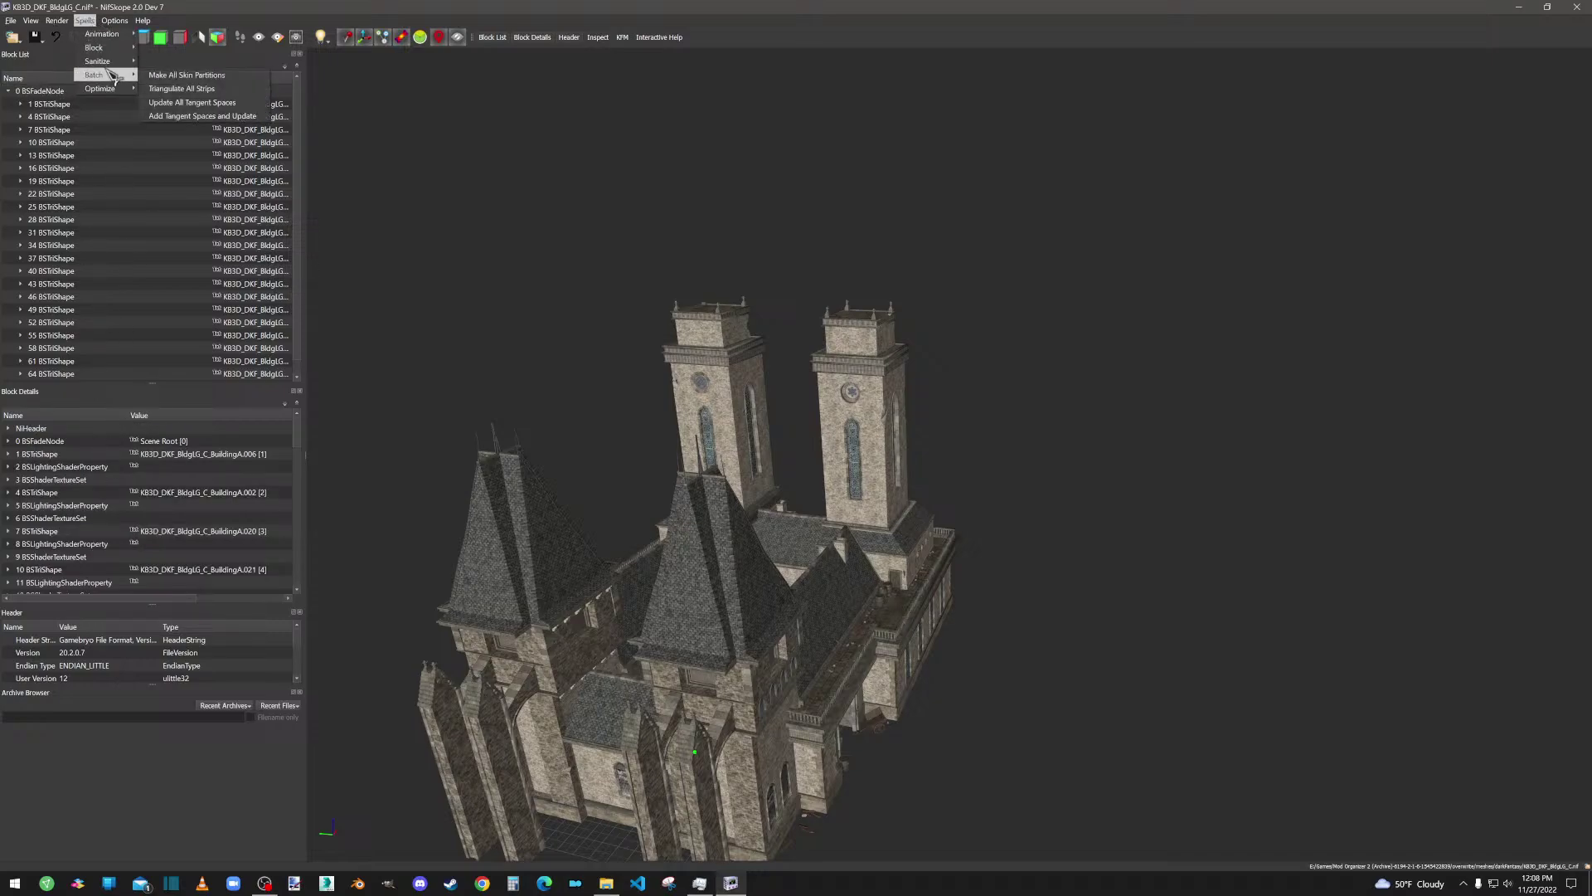
click(179, 103)
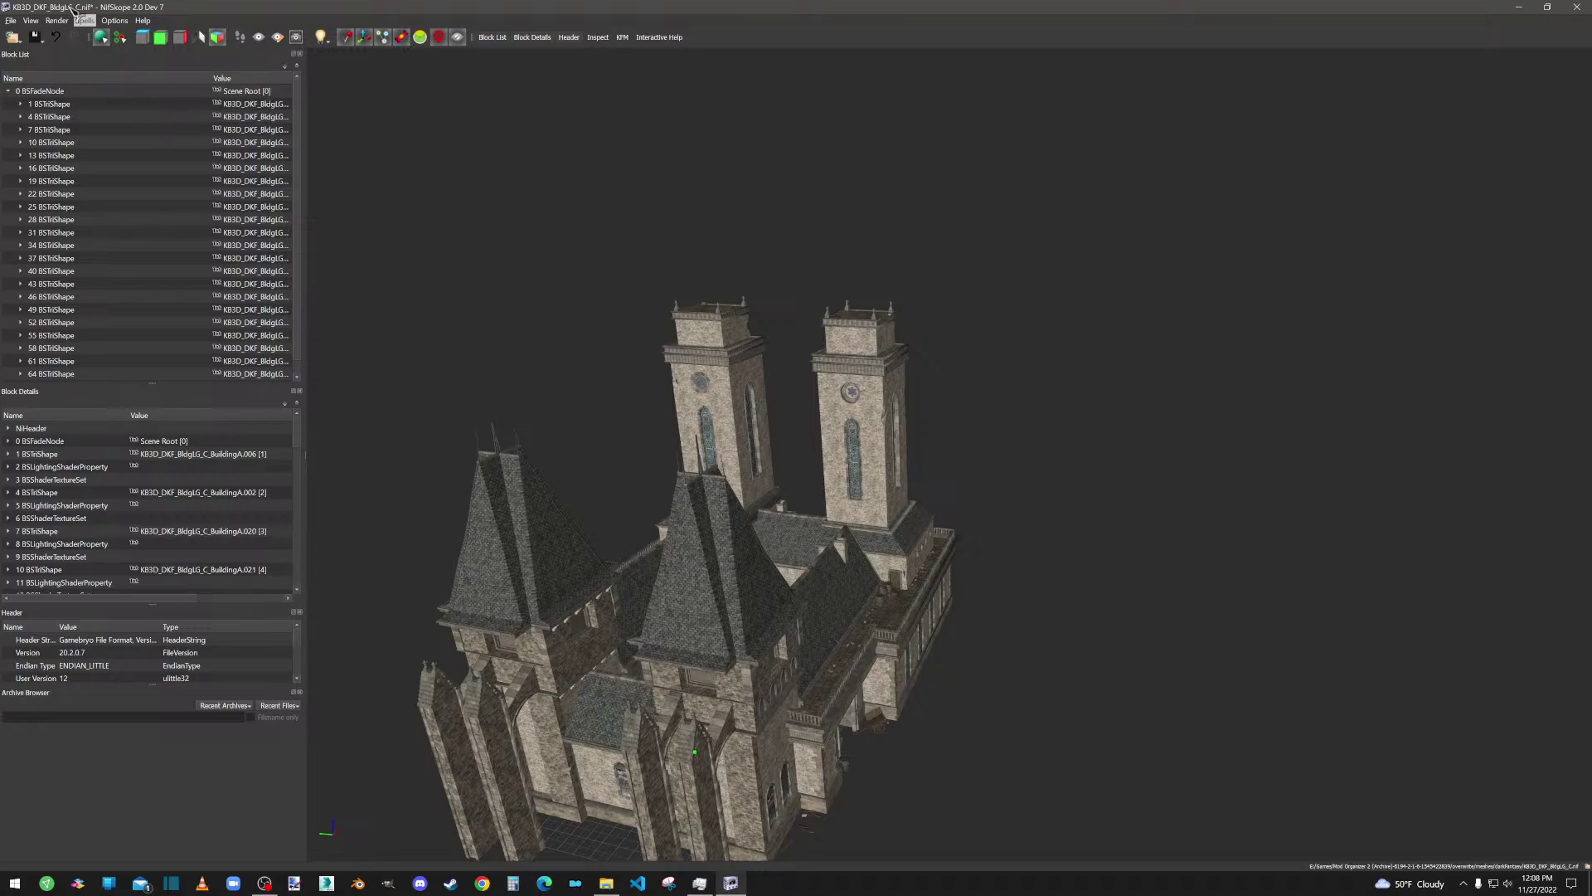
Step: Smooth the normals of the patches on the tower walls, BSTriShape block 52, using the preset smoothing values
drag(898, 658, 695, 448)
click(645, 393)
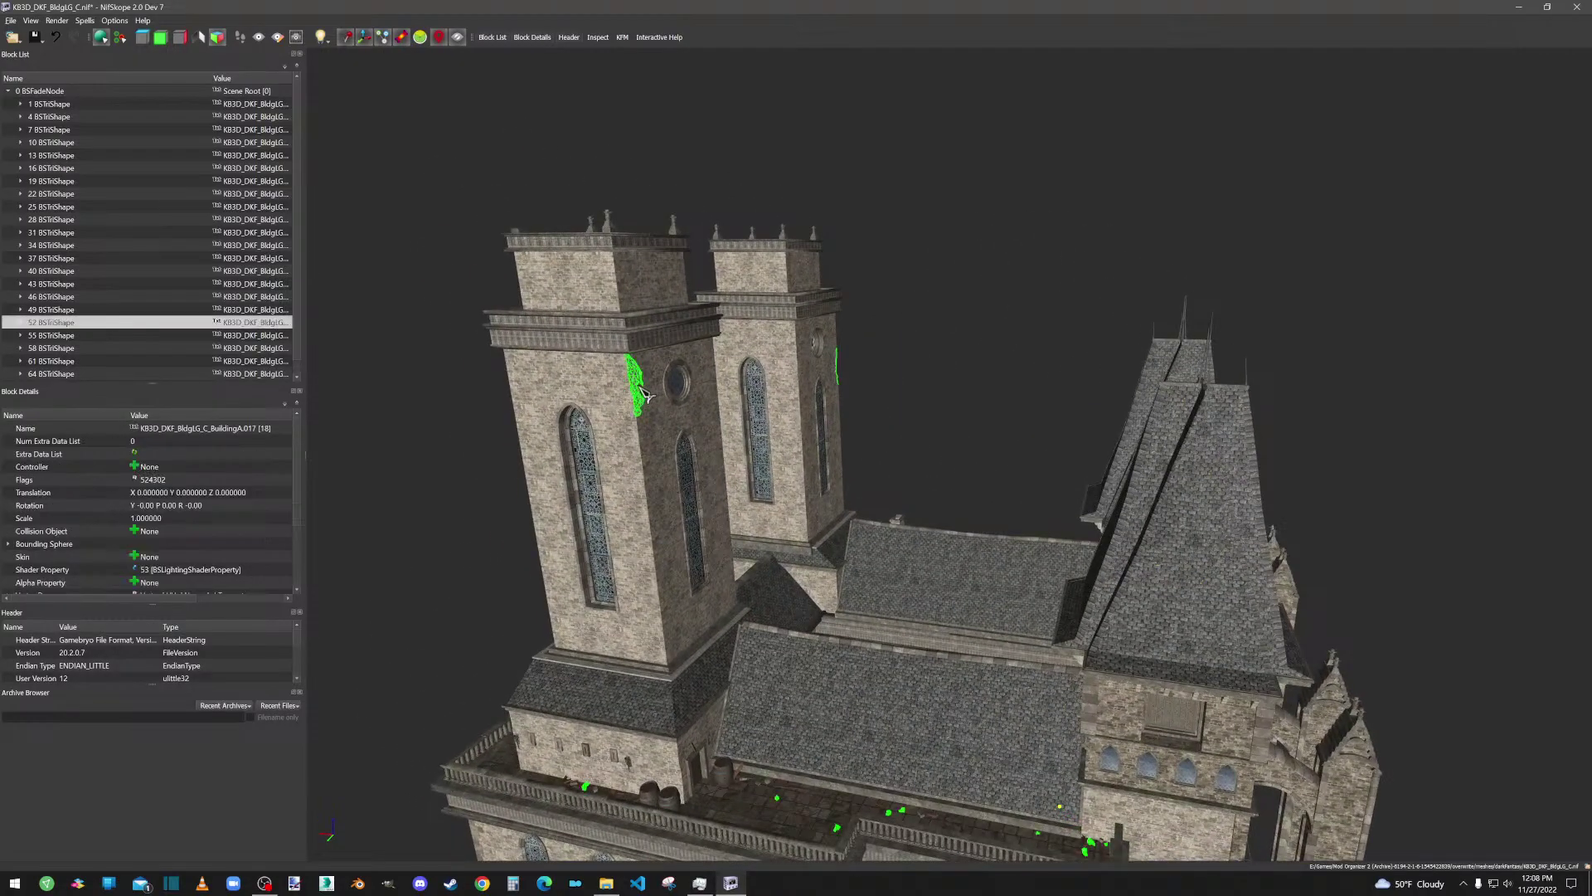
right_click(68, 321)
mouse_move(111, 356)
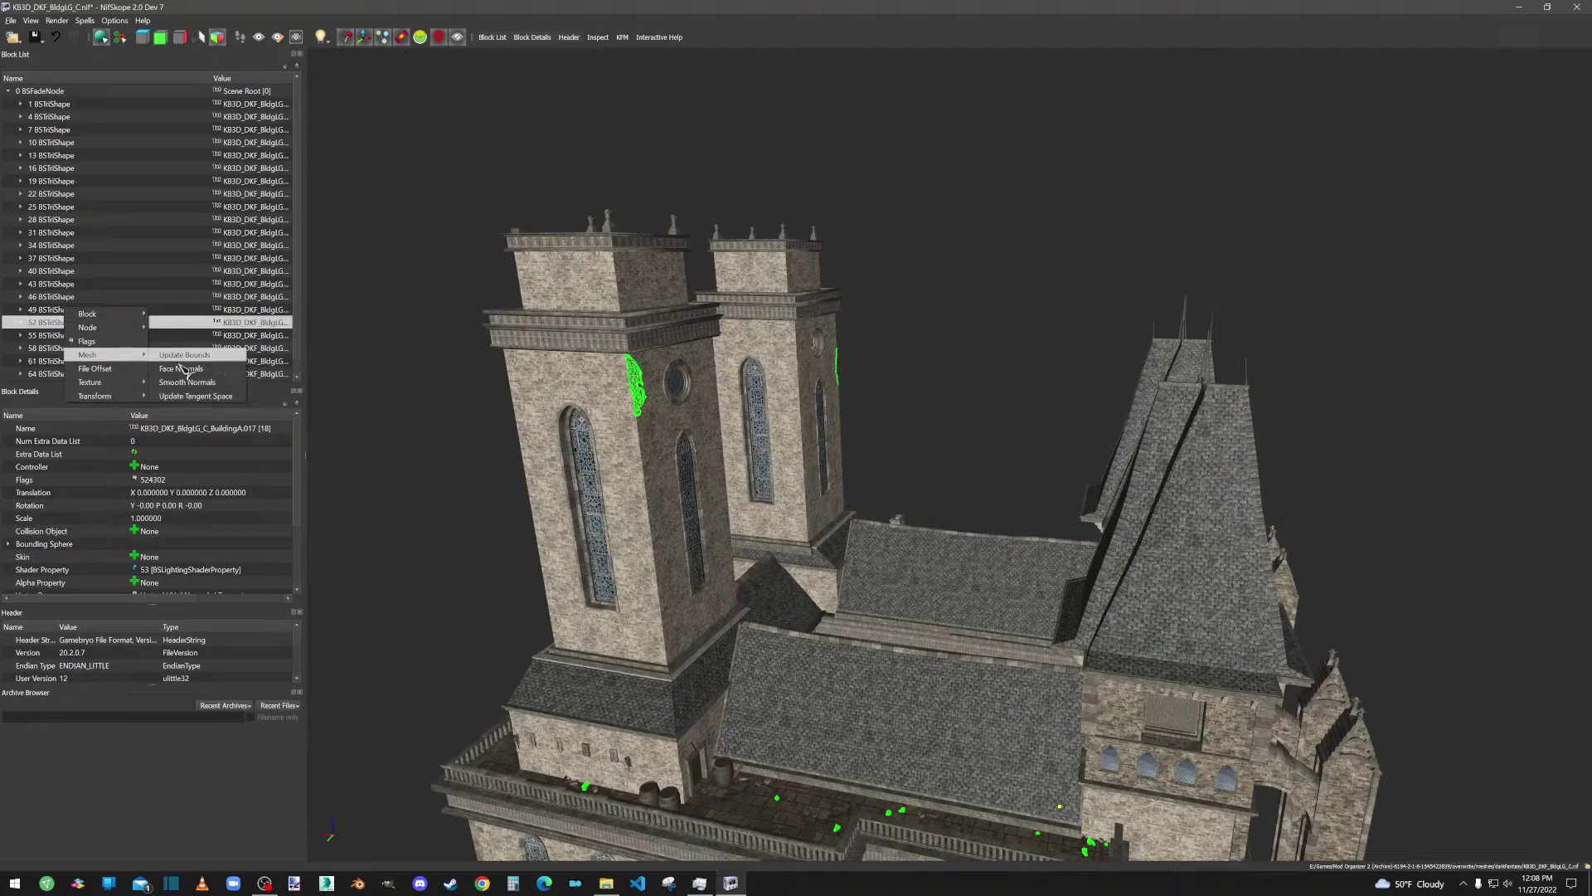
click(188, 375)
click(778, 454)
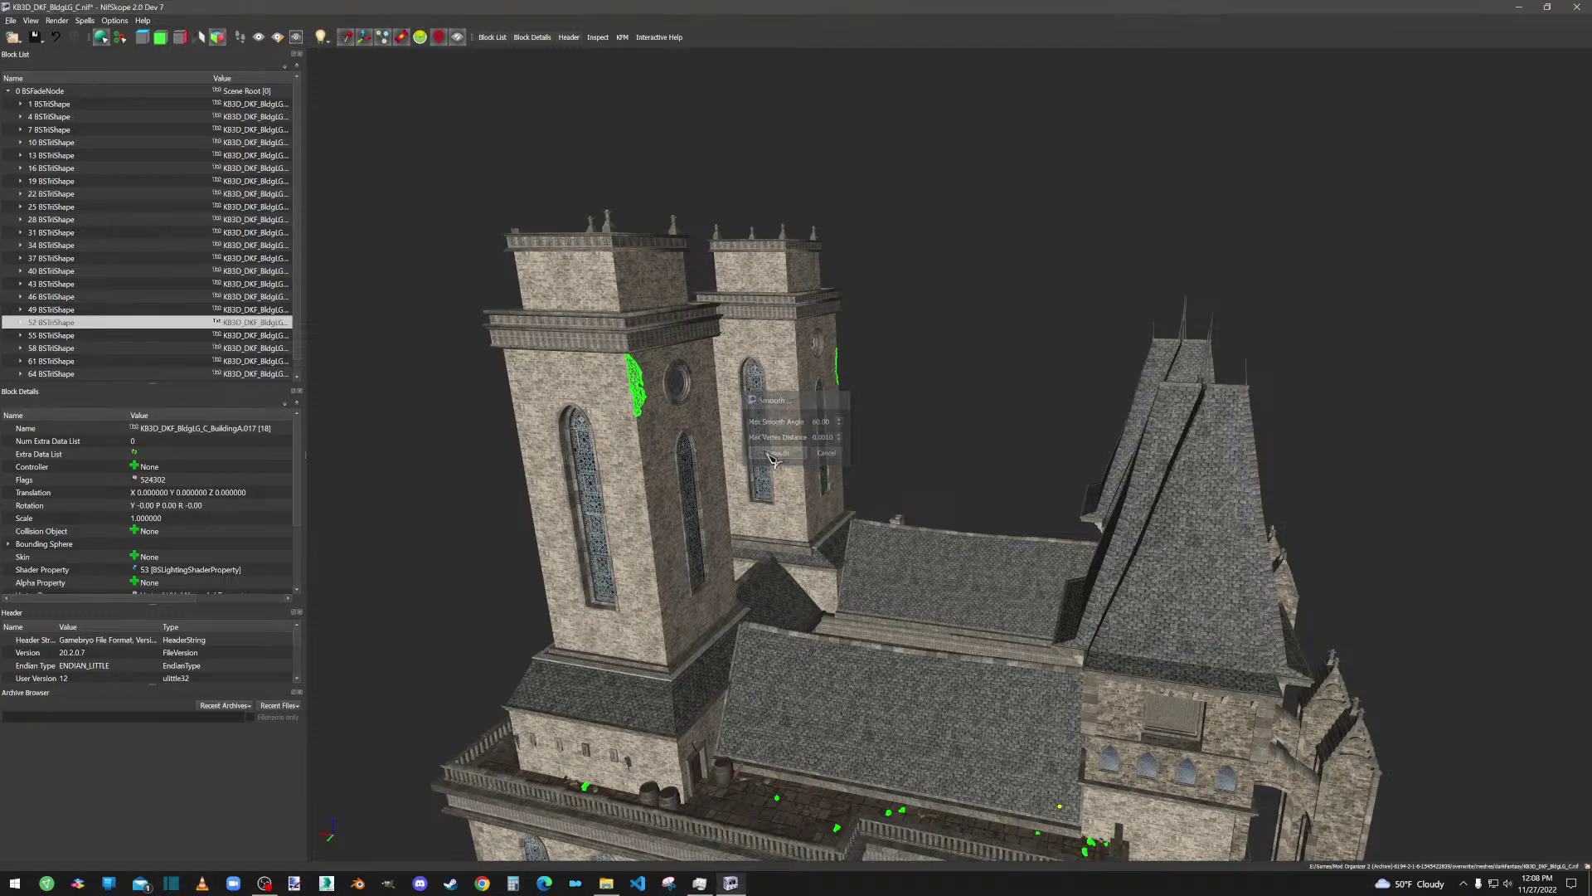
Step: Apply Face Normals to BSTriShape block 52 and update its tangent space
right_click(76, 321)
mouse_move(116, 354)
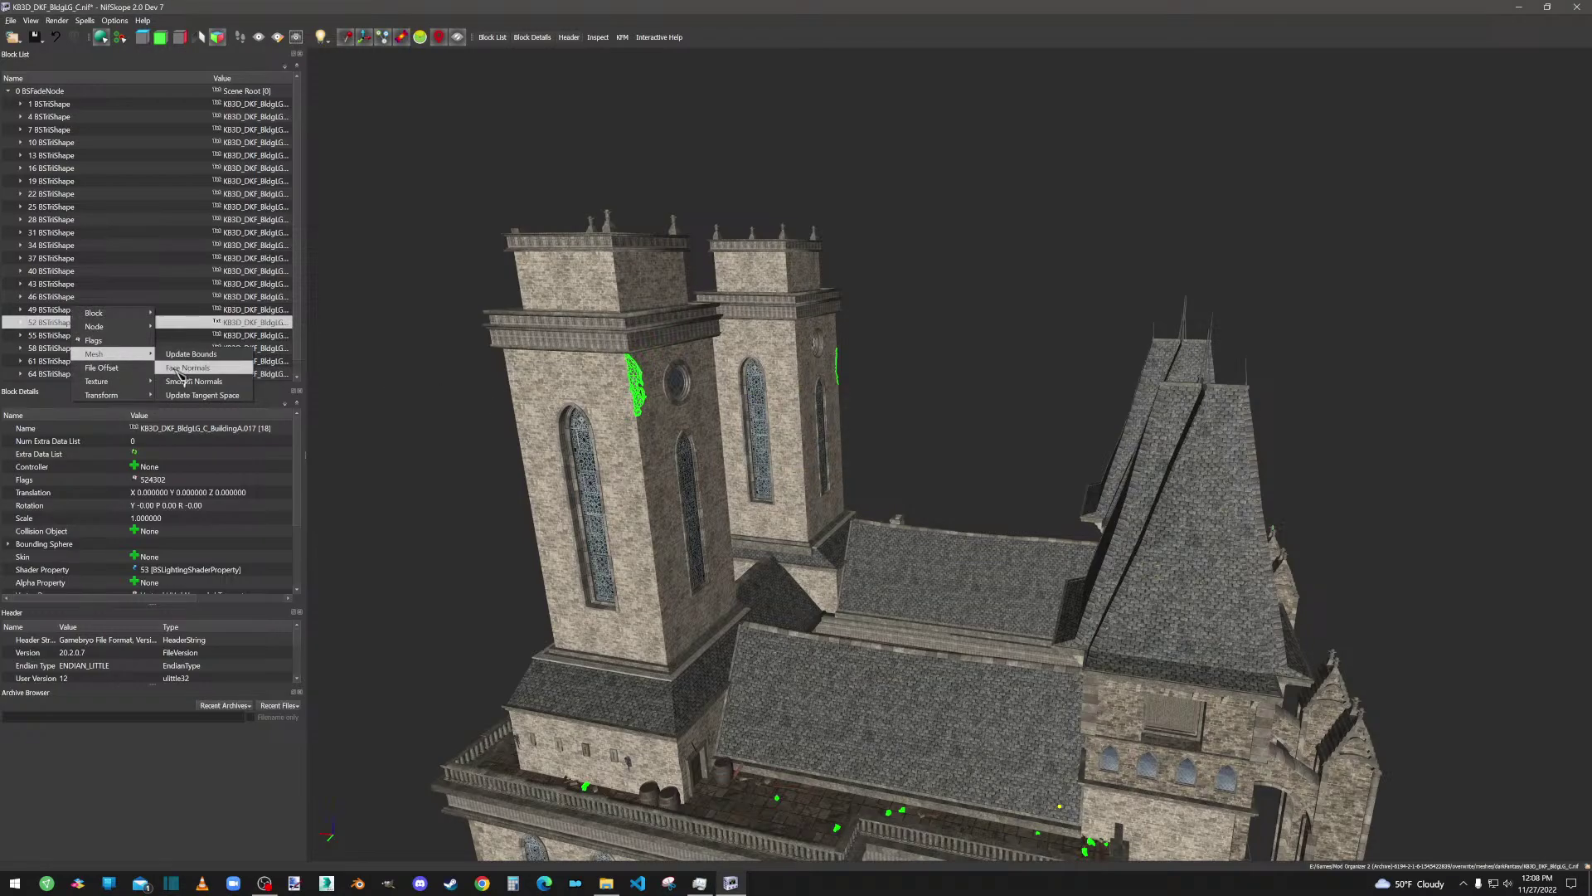
click(176, 372)
drag(704, 462, 806, 486)
scroll(806, 487, up, 5)
middle_drag(806, 487, 891, 443)
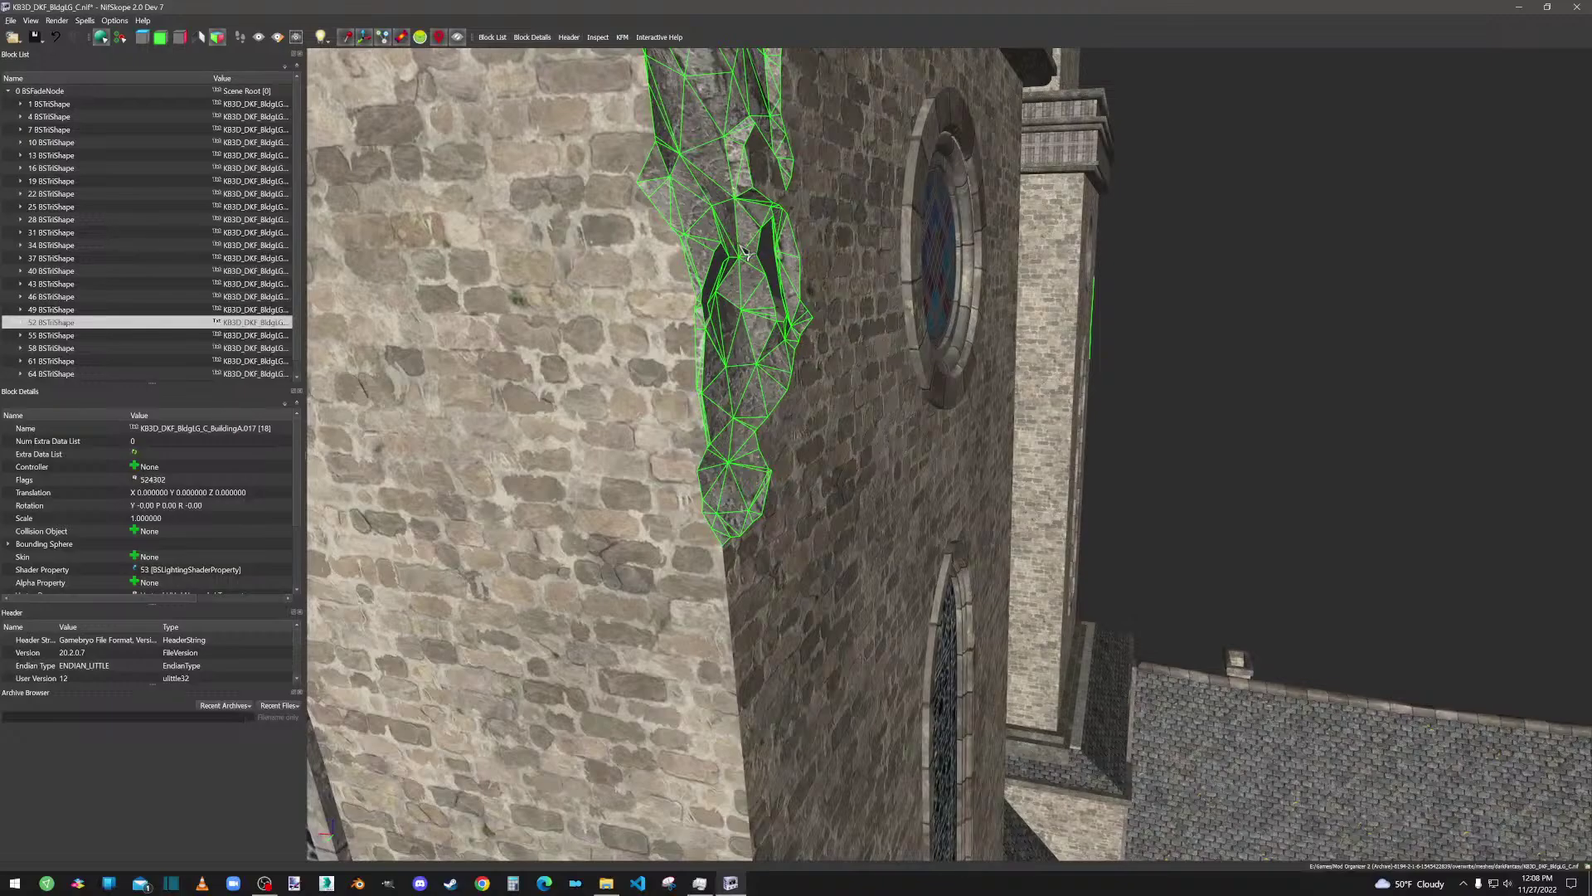
right_click(73, 325)
mouse_move(116, 354)
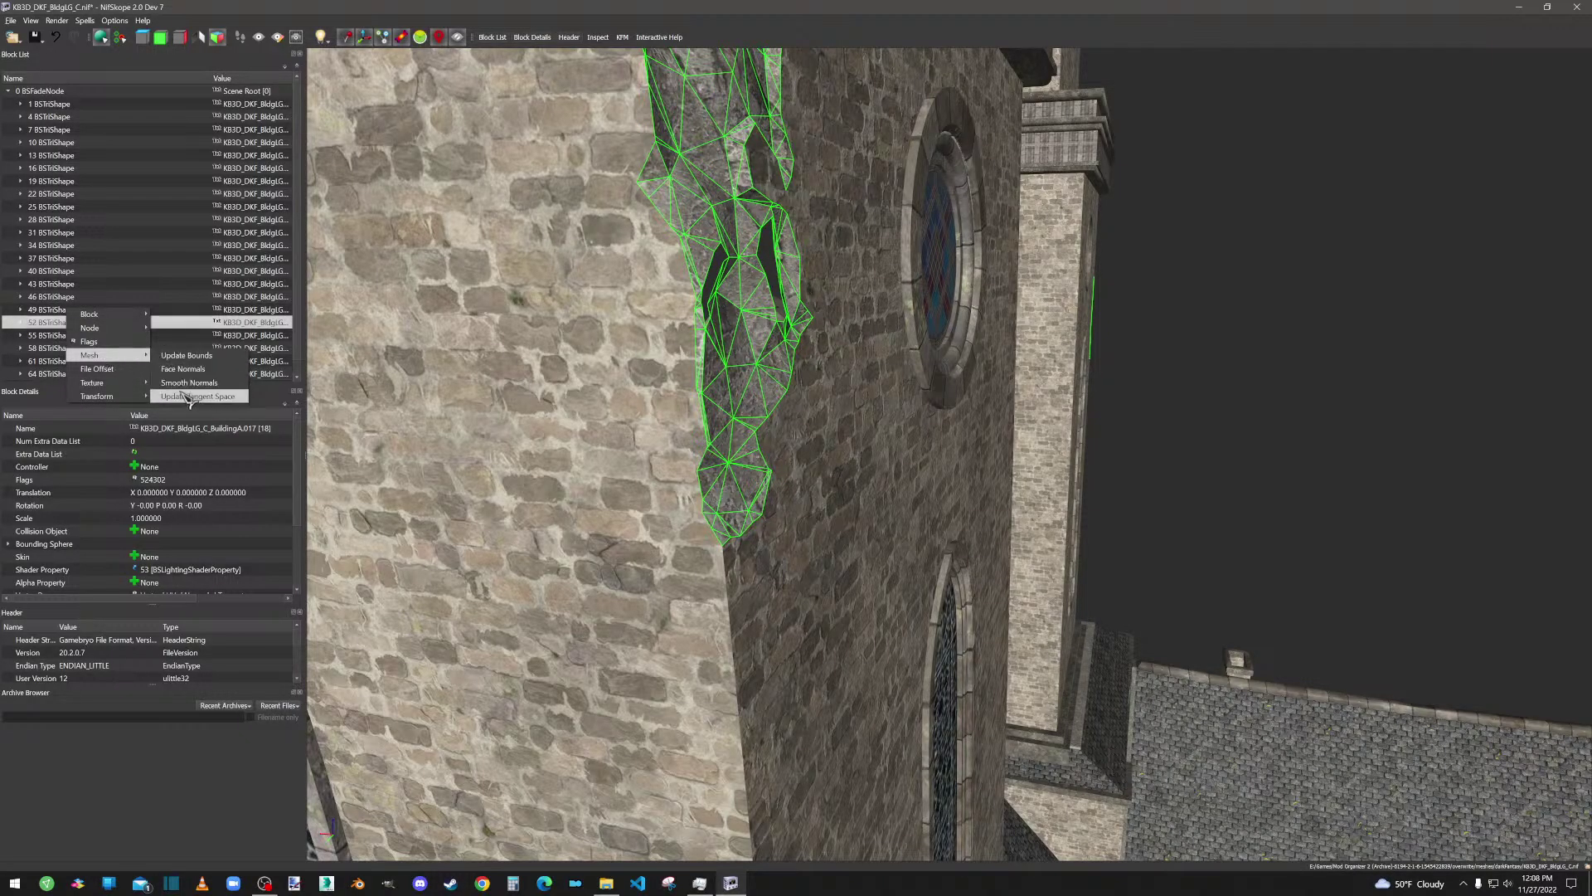
click(187, 404)
scroll(854, 328, down, 10)
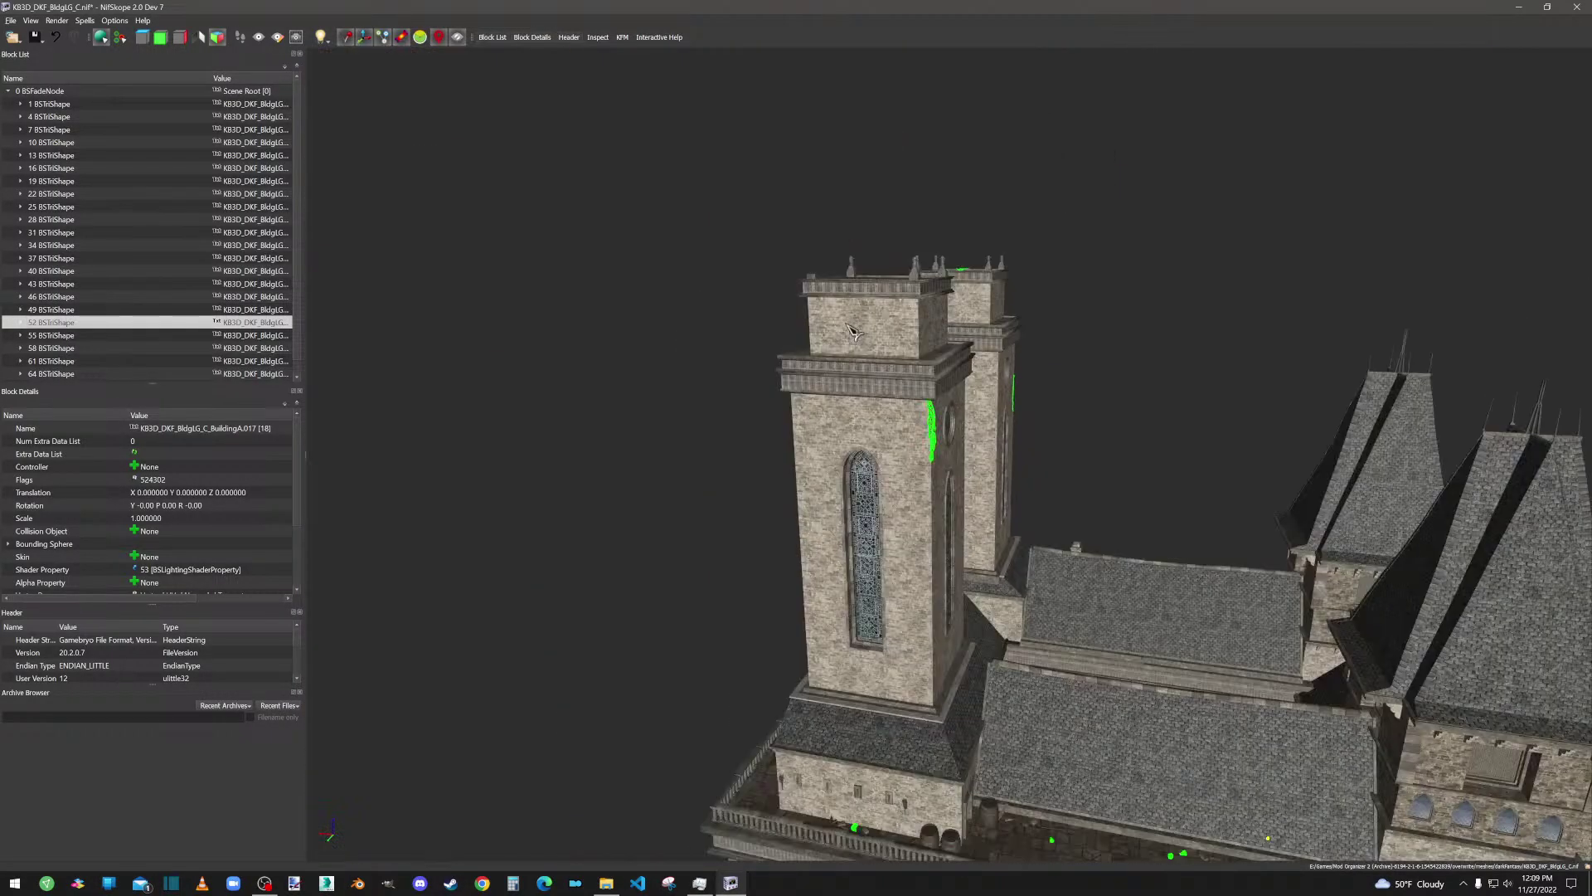
drag(1071, 590, 806, 557)
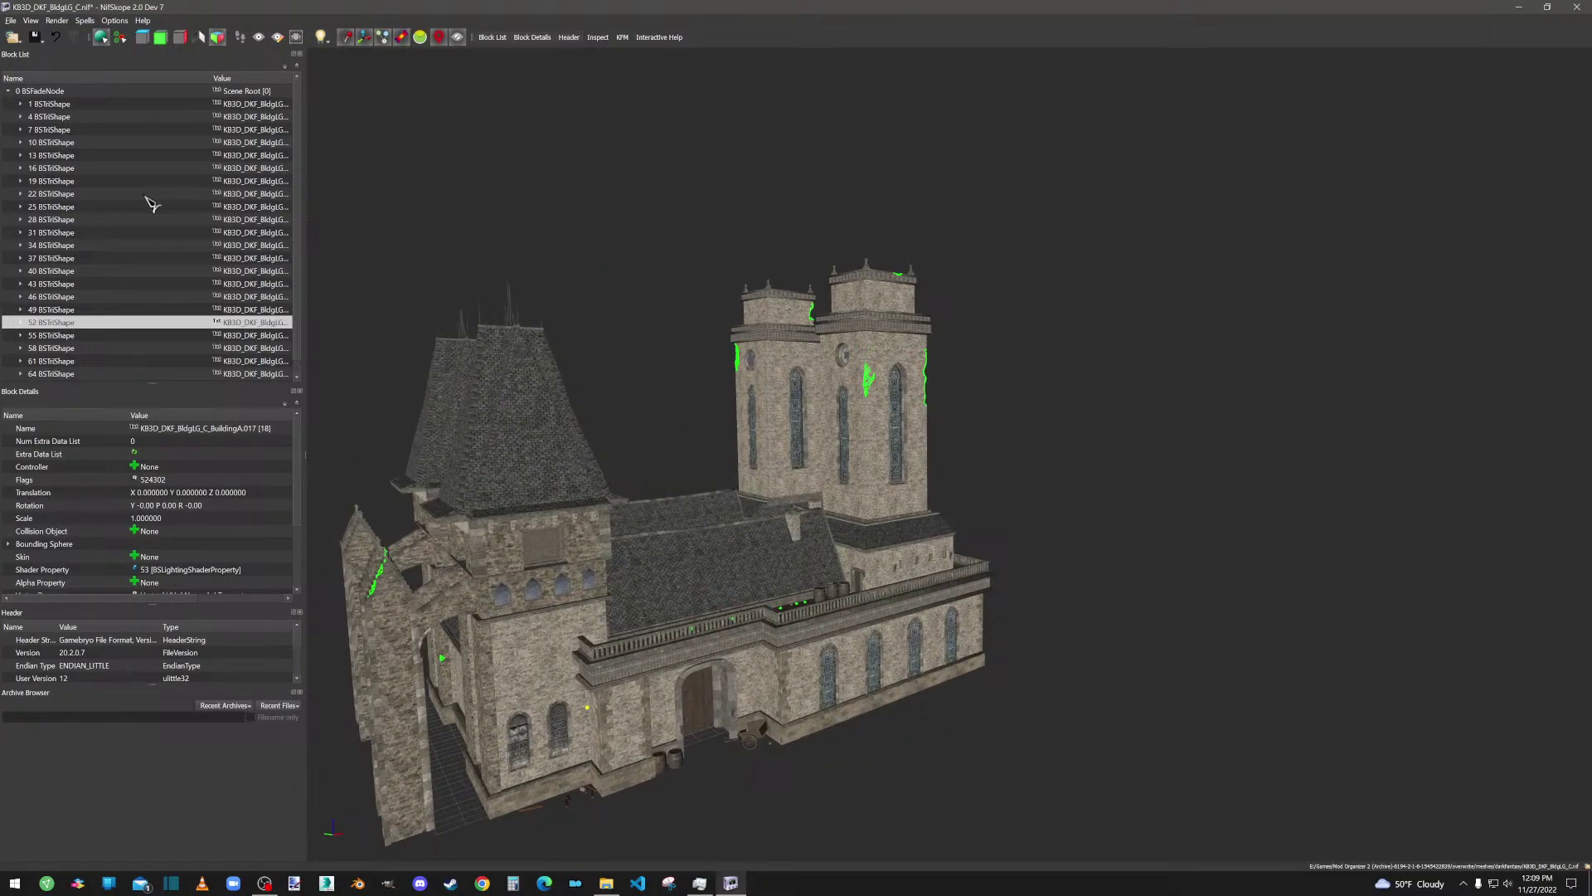
Step: Save KB3D_DKF_BldgLG_C.nif and close its window
click(41, 39)
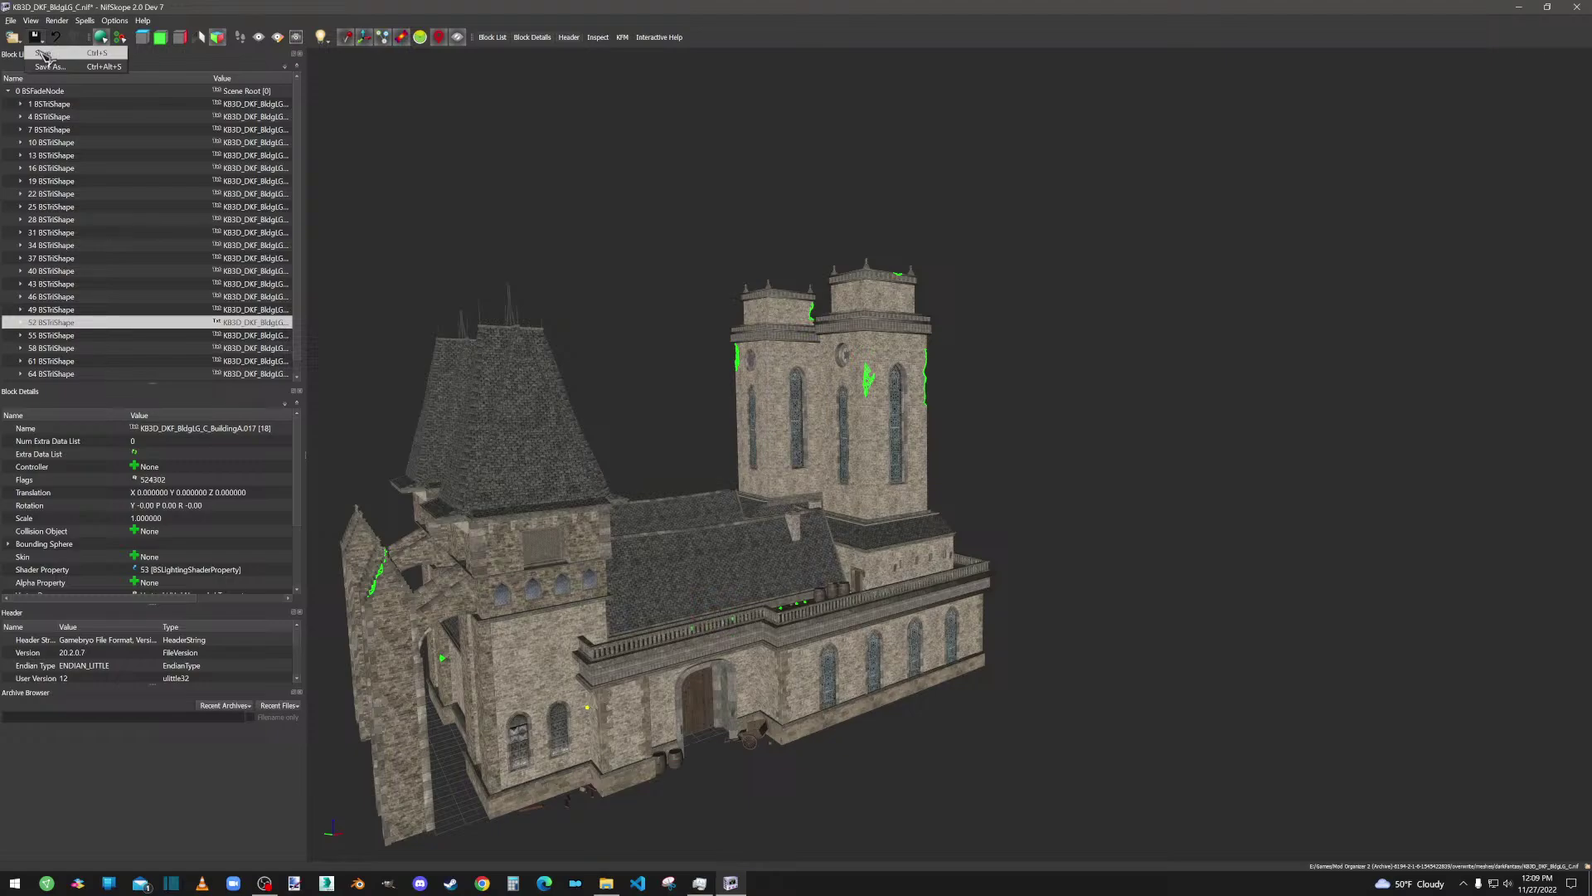
click(43, 54)
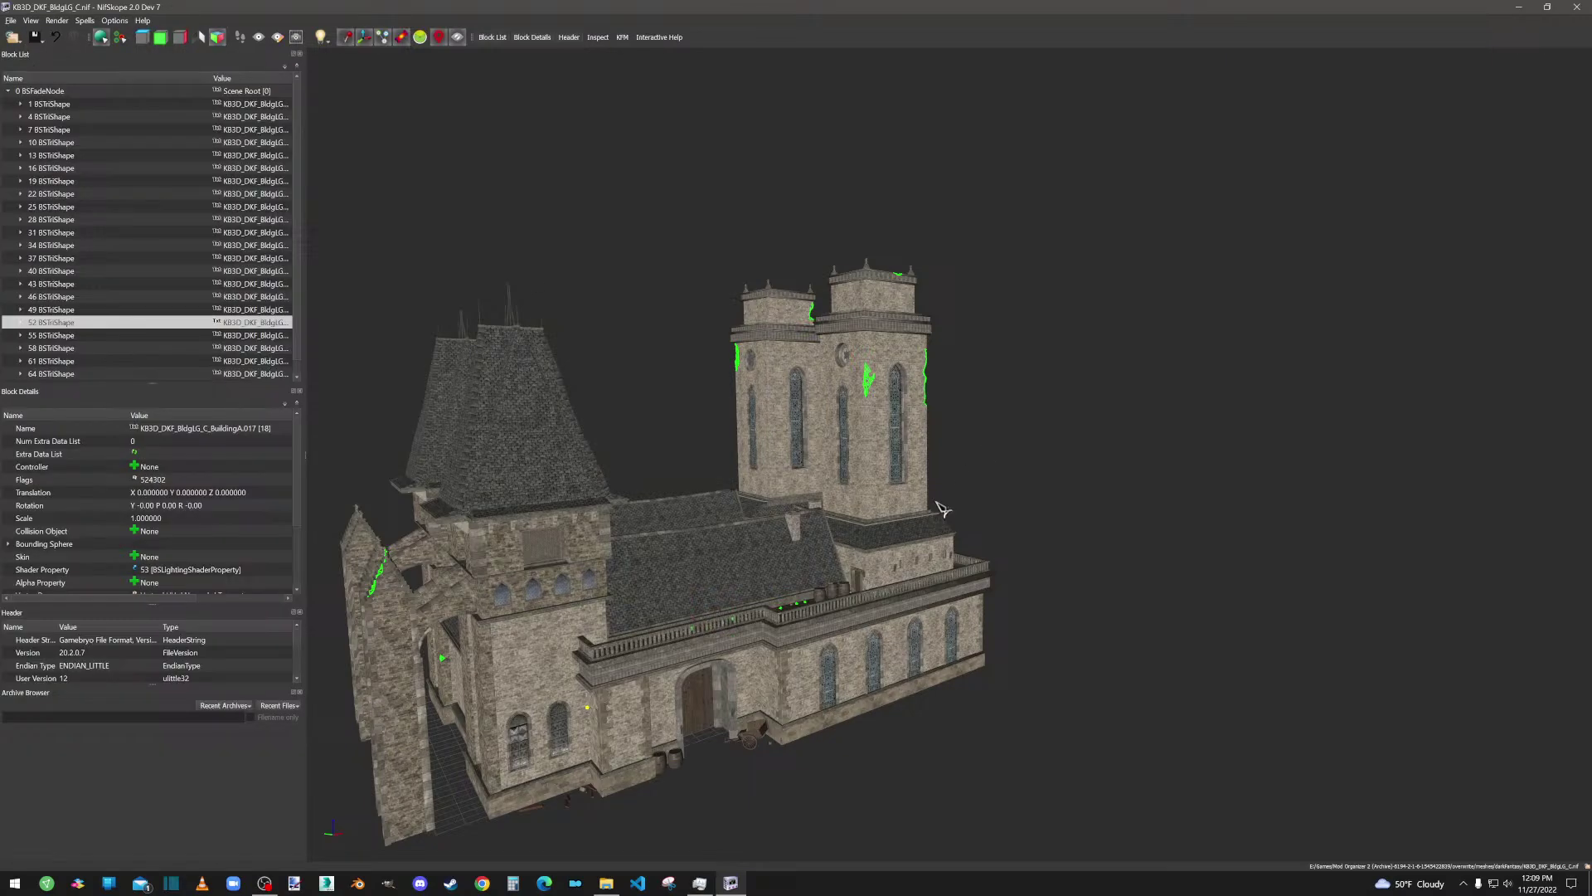
scroll(943, 510, down, 2)
drag(943, 510, 987, 369)
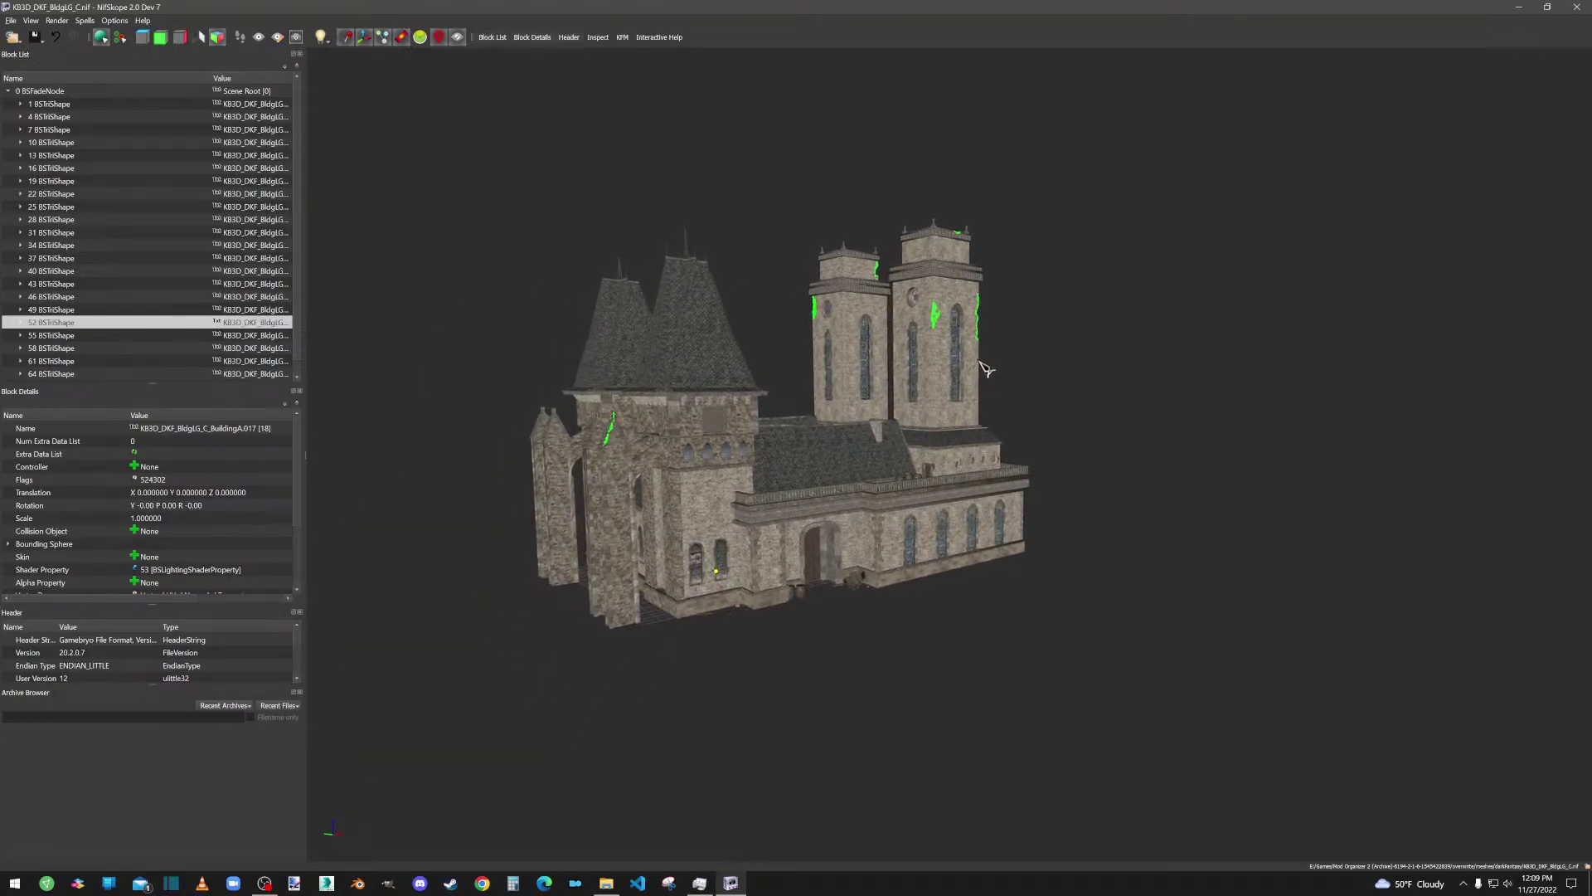
click(1547, 8)
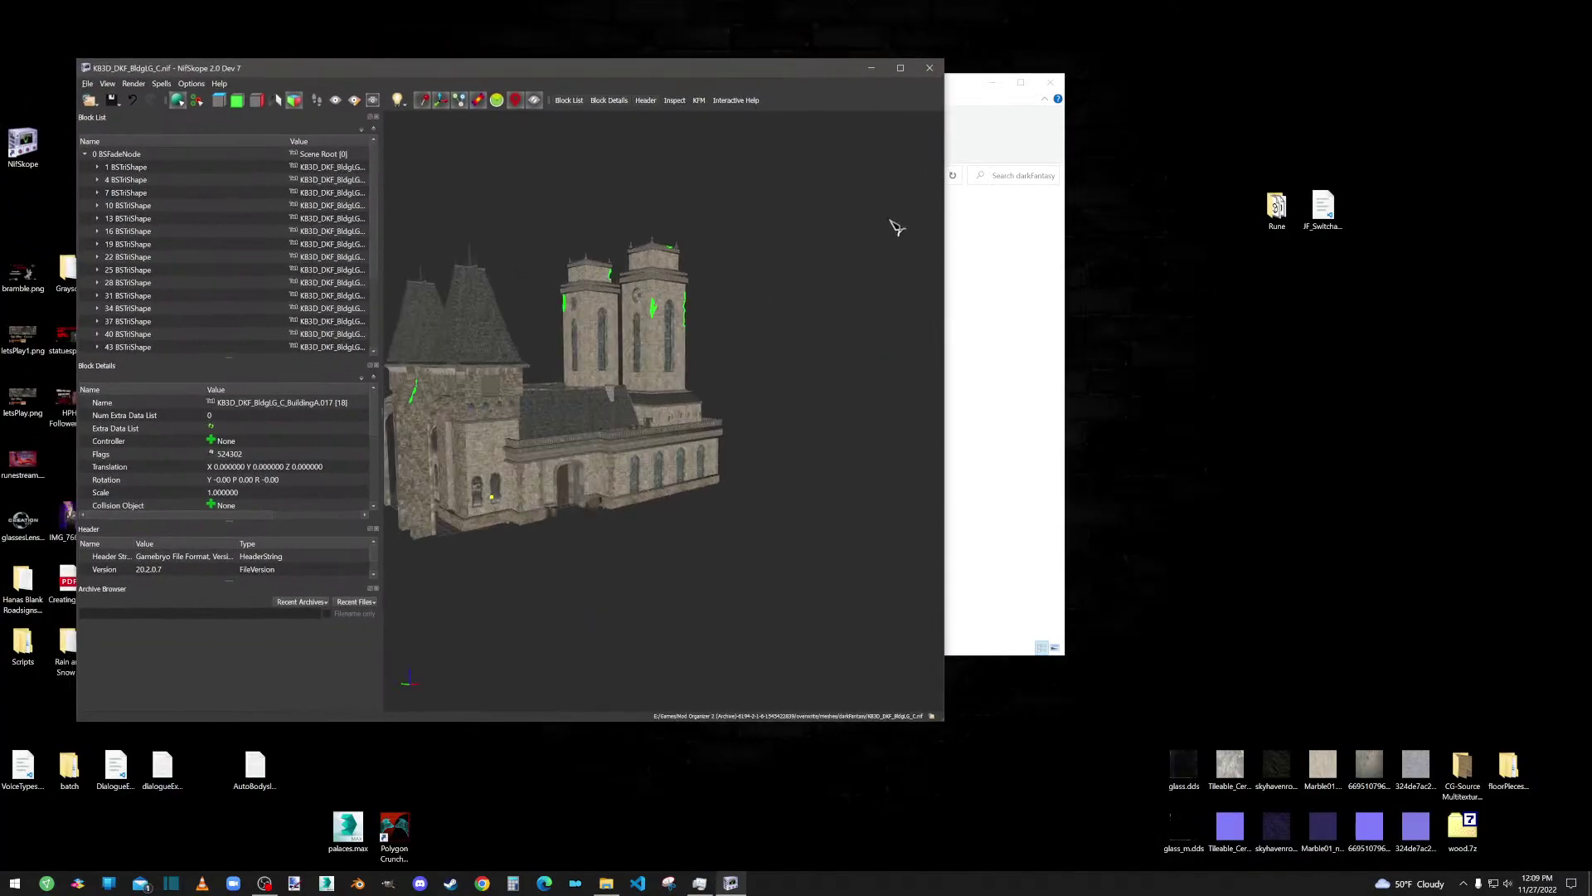
click(929, 68)
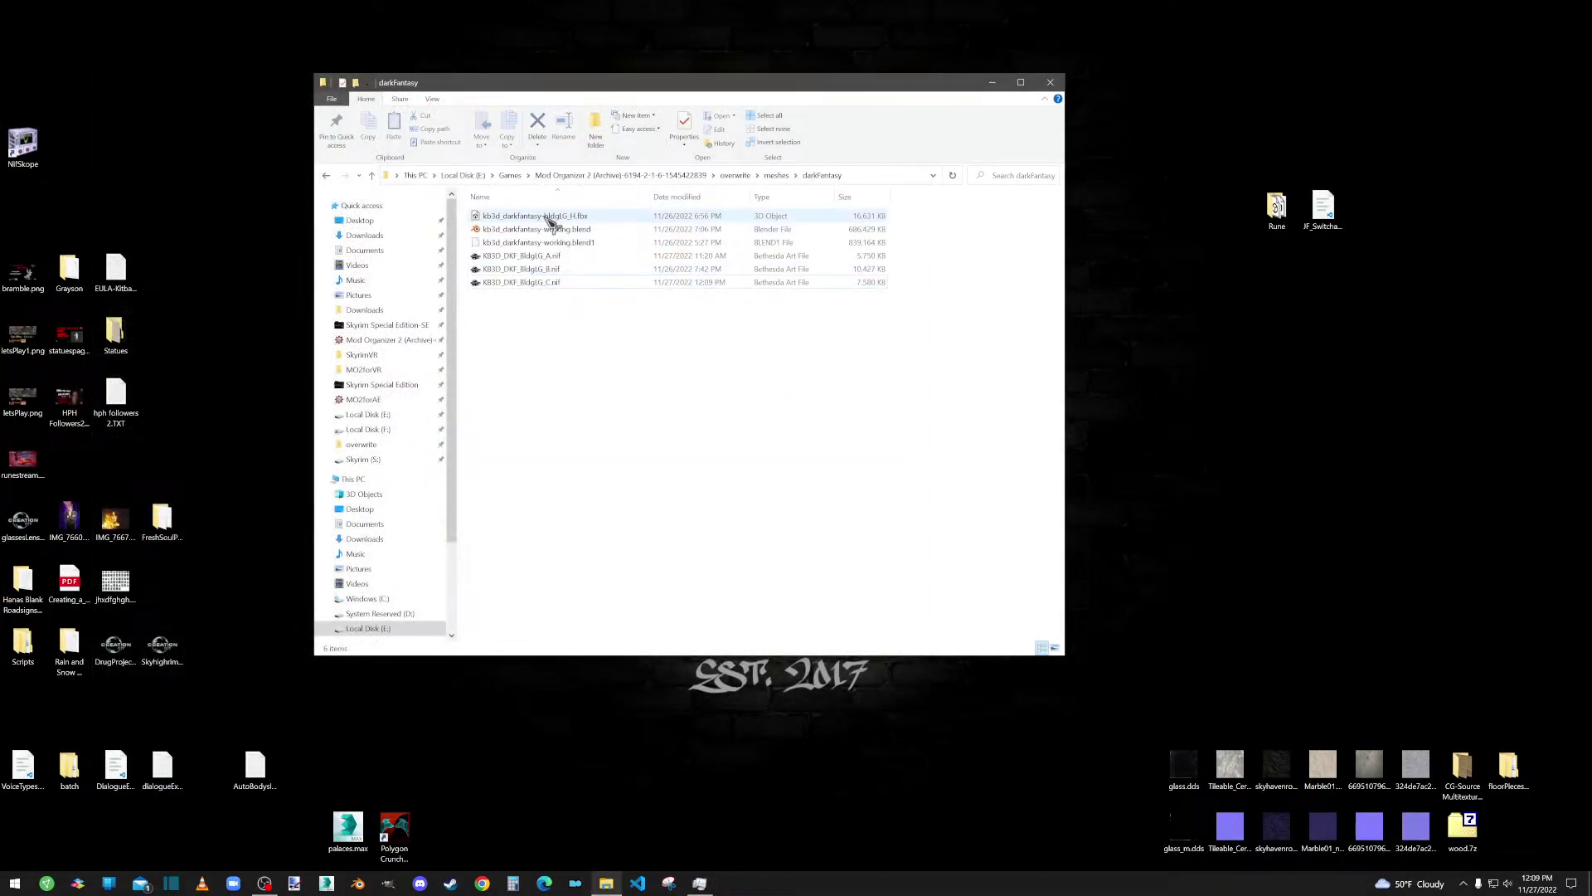
Step: Open KB3D_DKF_BldgLG_B.nif in NifSkope and select BSTriShape block 52 on the castle model
drag(533, 270, 23, 145)
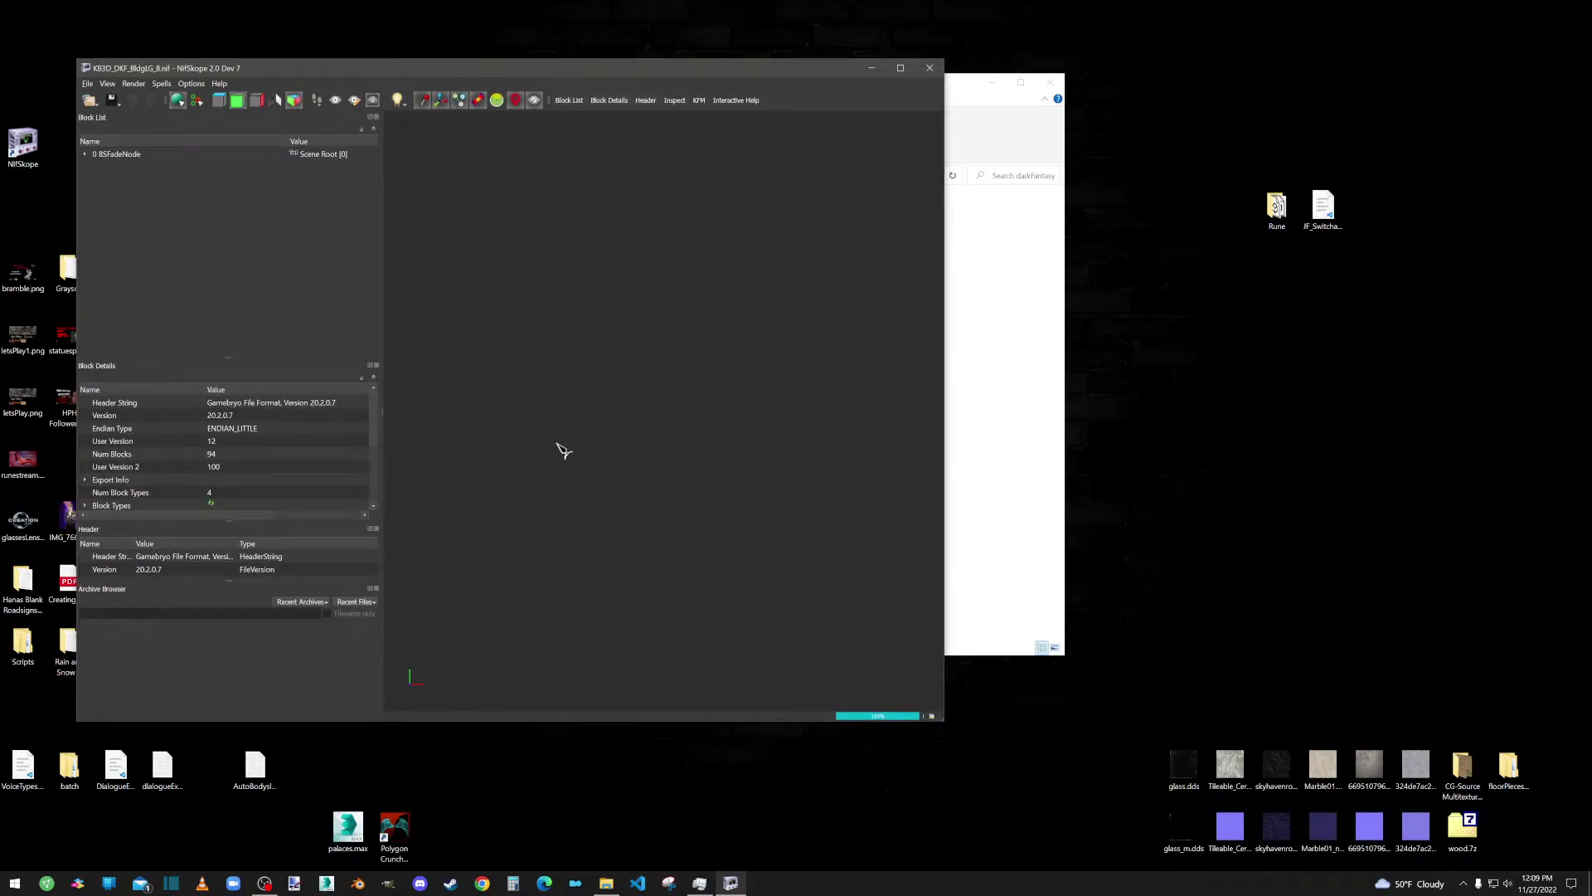
scroll(695, 520, up, 5)
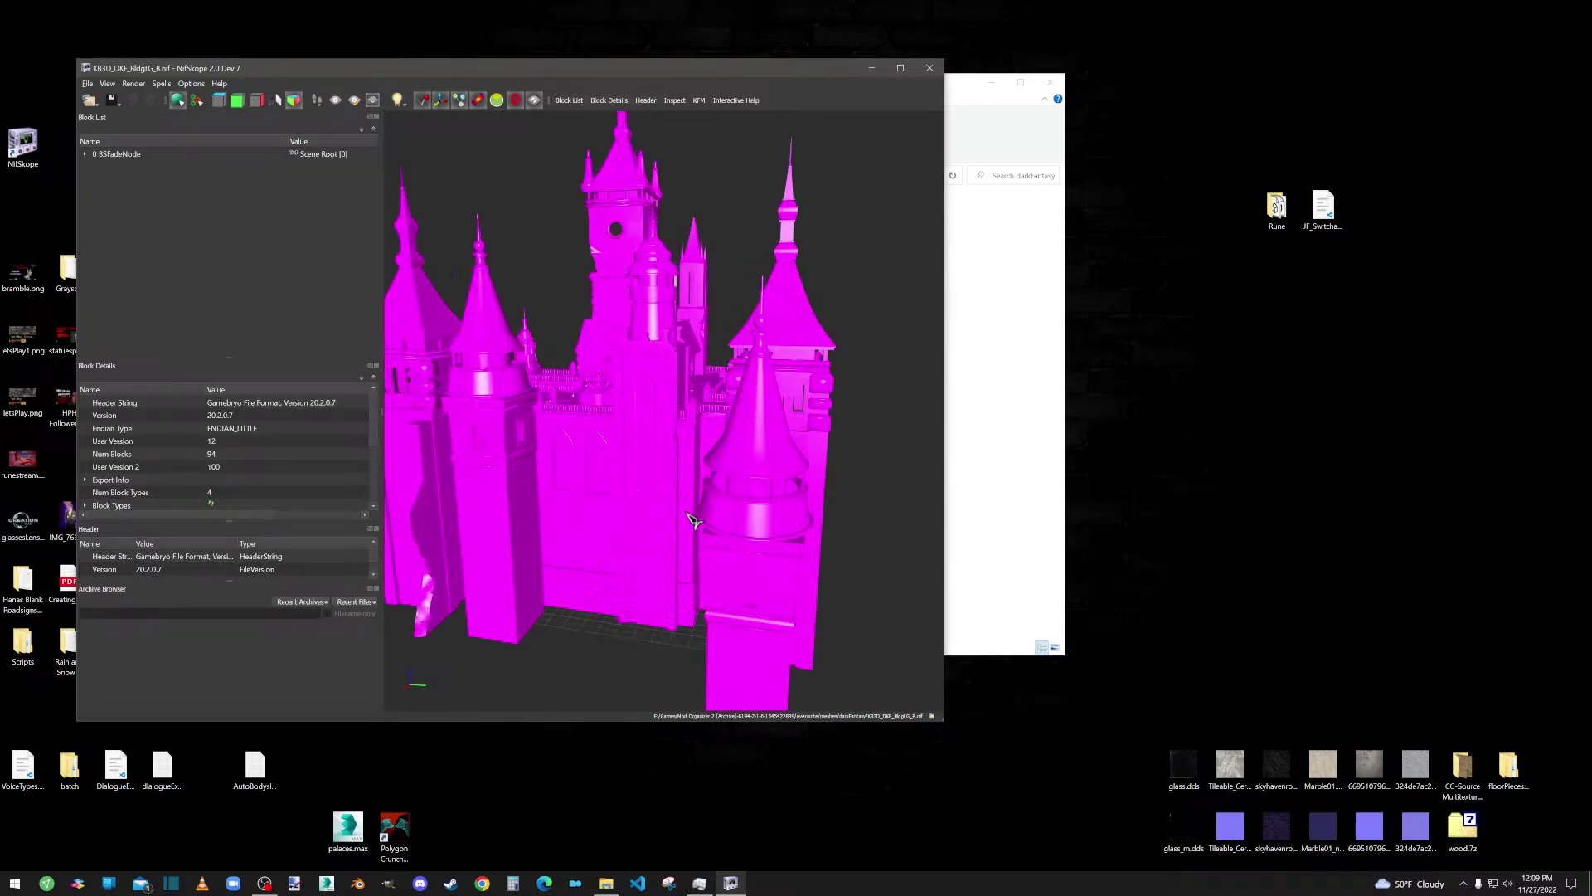
scroll(695, 521, up, 2)
drag(740, 431, 694, 544)
click(765, 401)
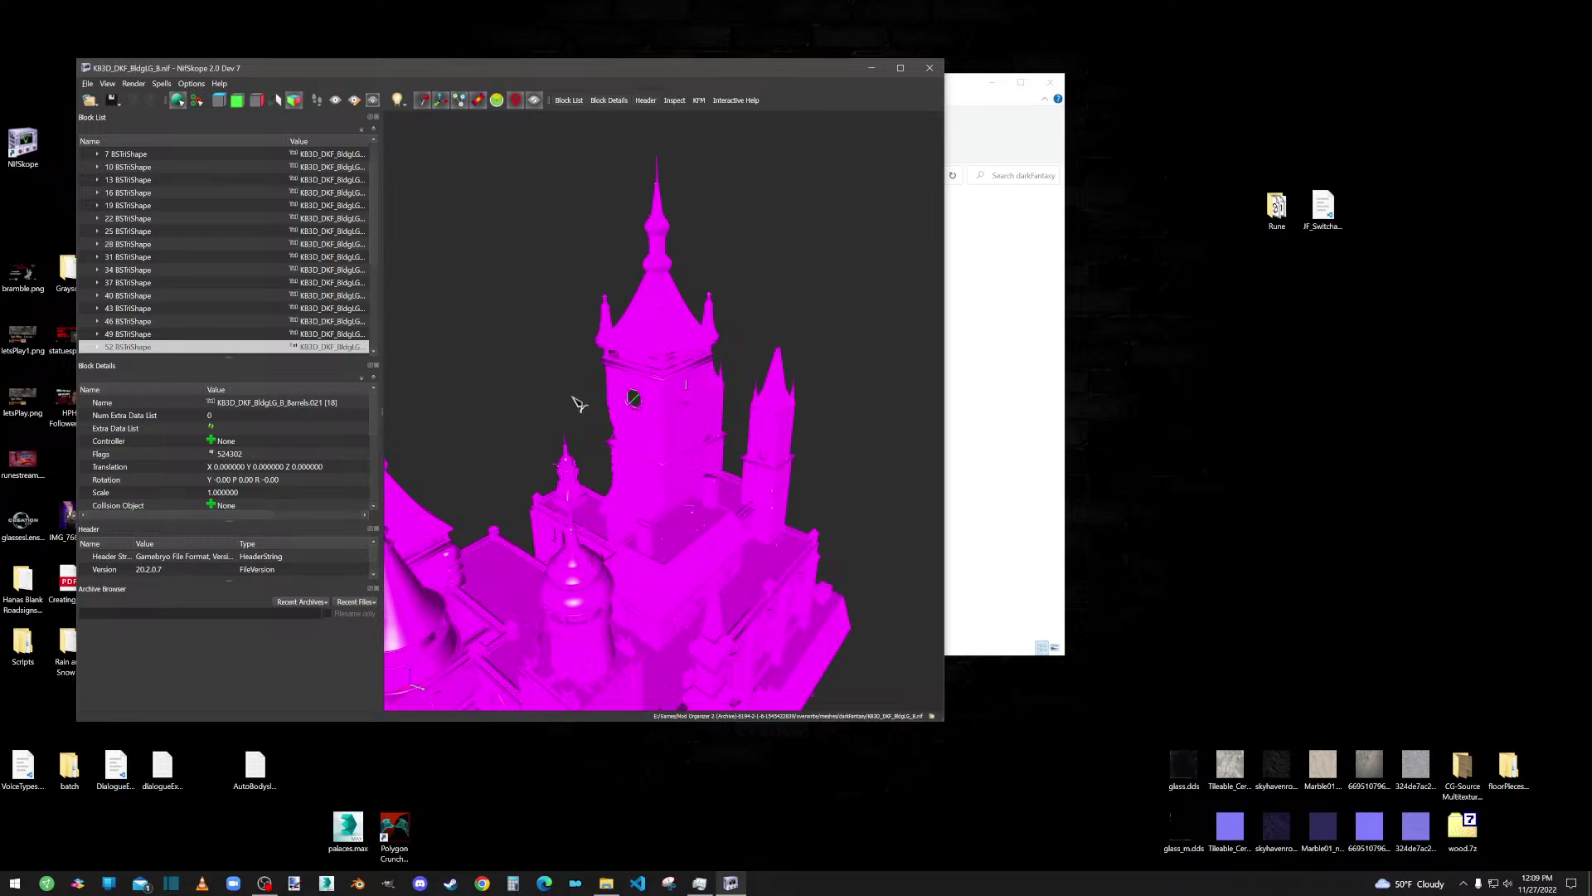
scroll(639, 404, up, 10)
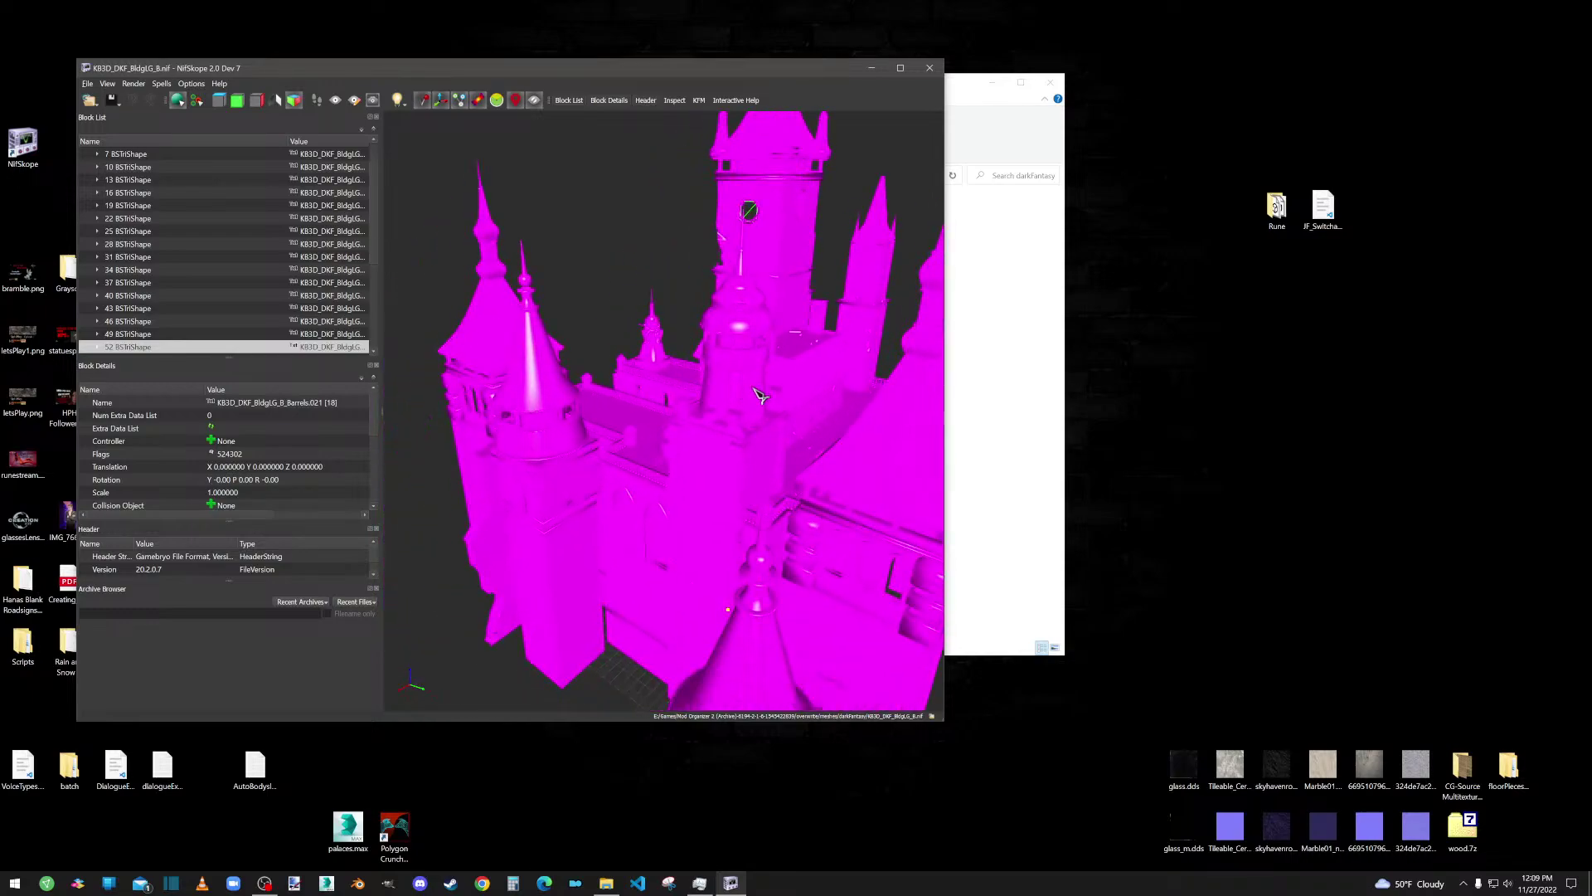
drag(812, 497, 682, 367)
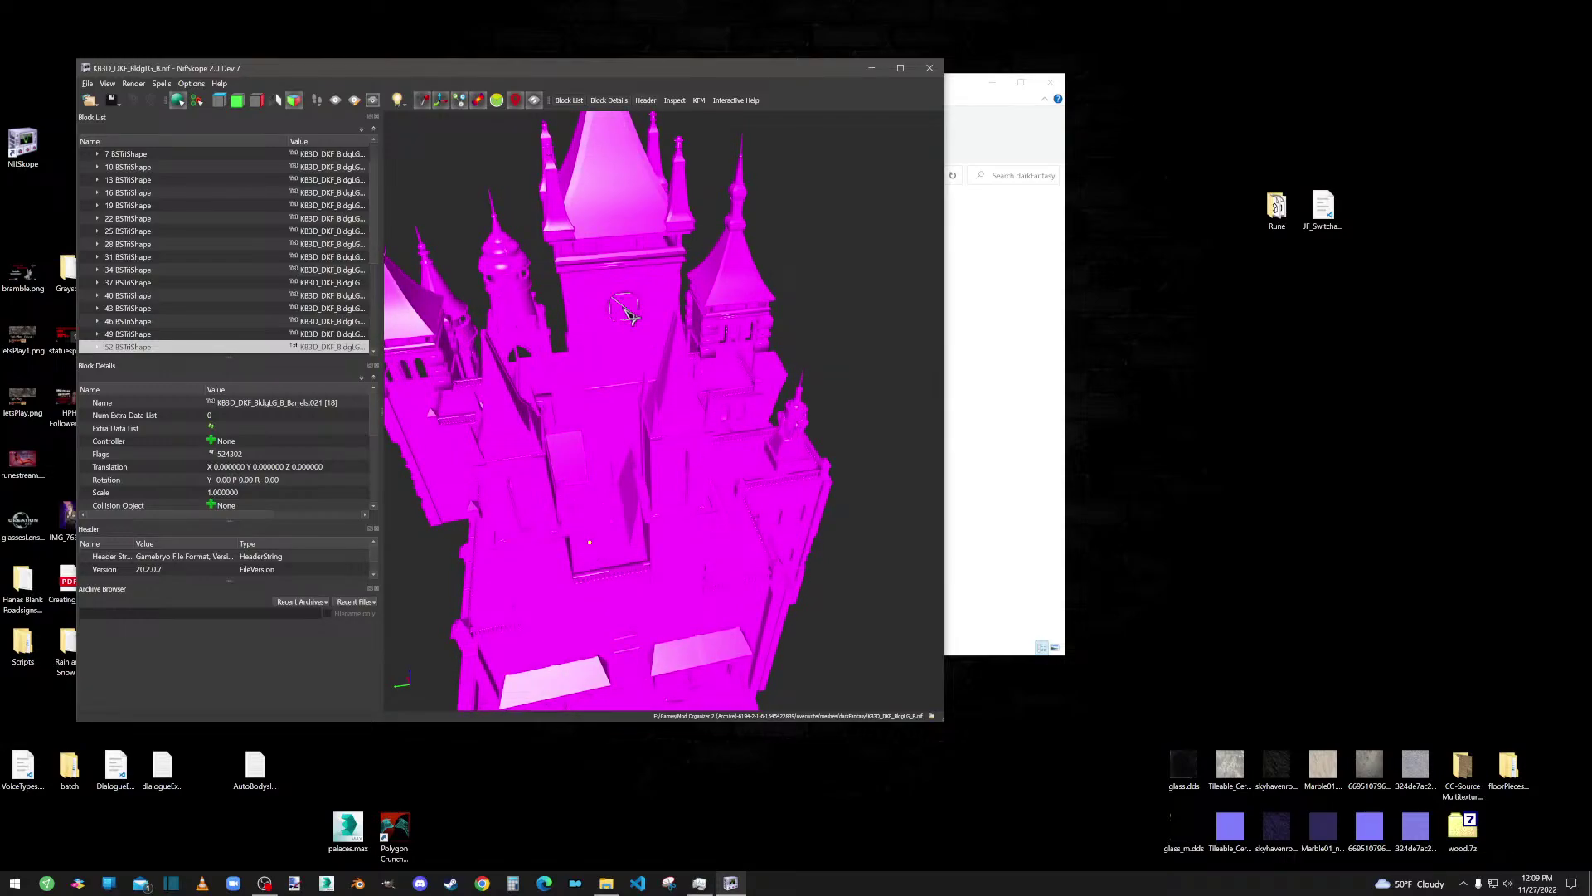
Step: Smooth the normals of the conical roof mesh on the castle's round corner tower
drag(635, 369, 740, 425)
drag(764, 224, 707, 323)
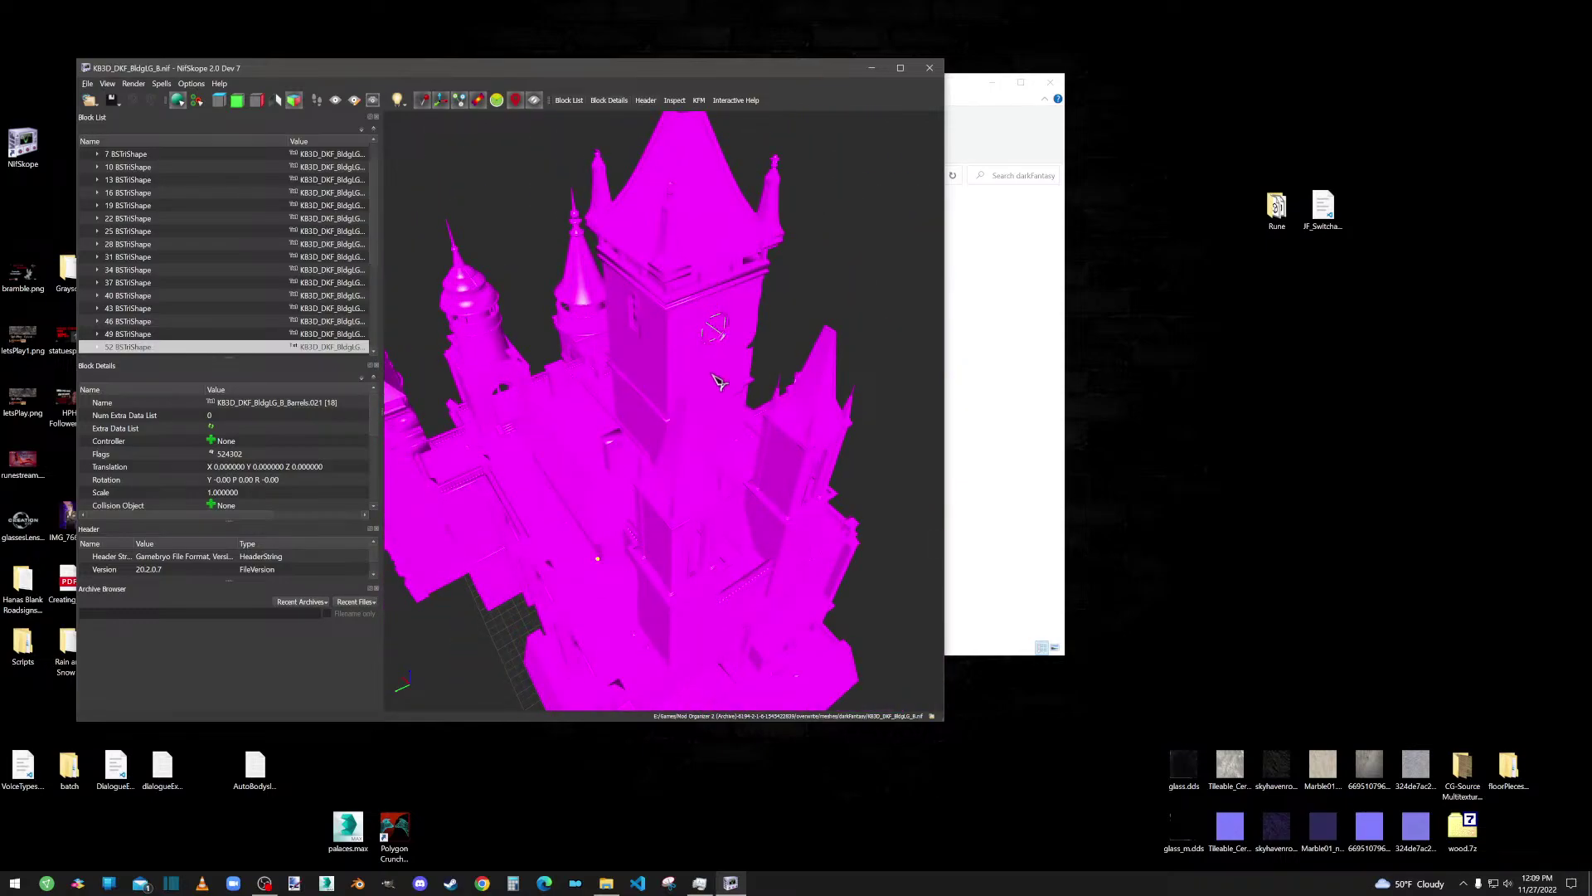
drag(719, 383, 782, 229)
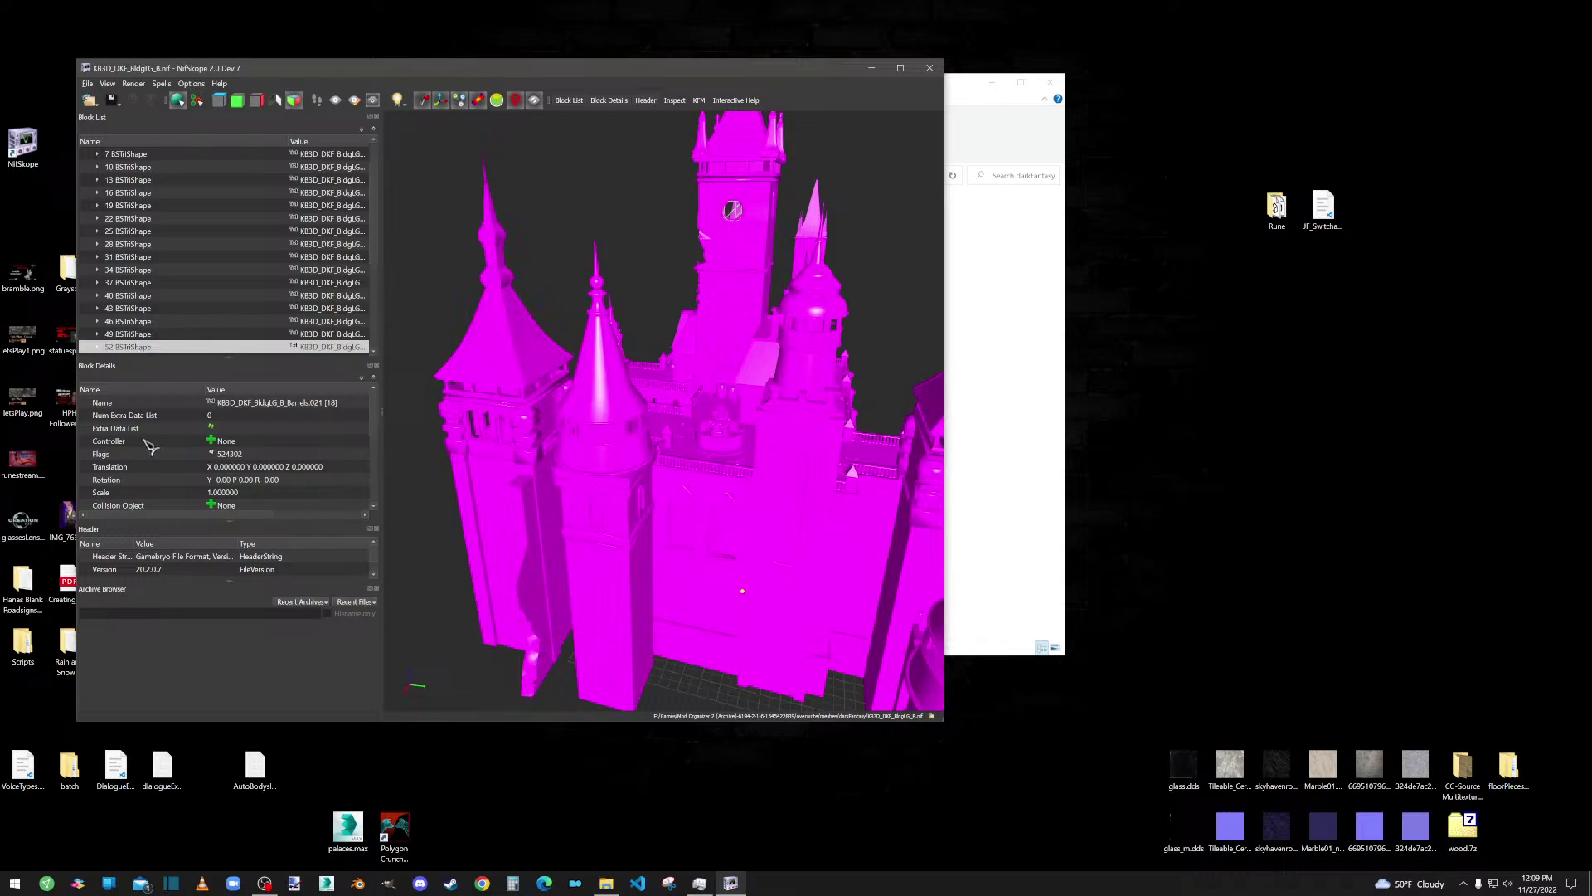
click(605, 407)
right_click(601, 396)
mouse_move(645, 446)
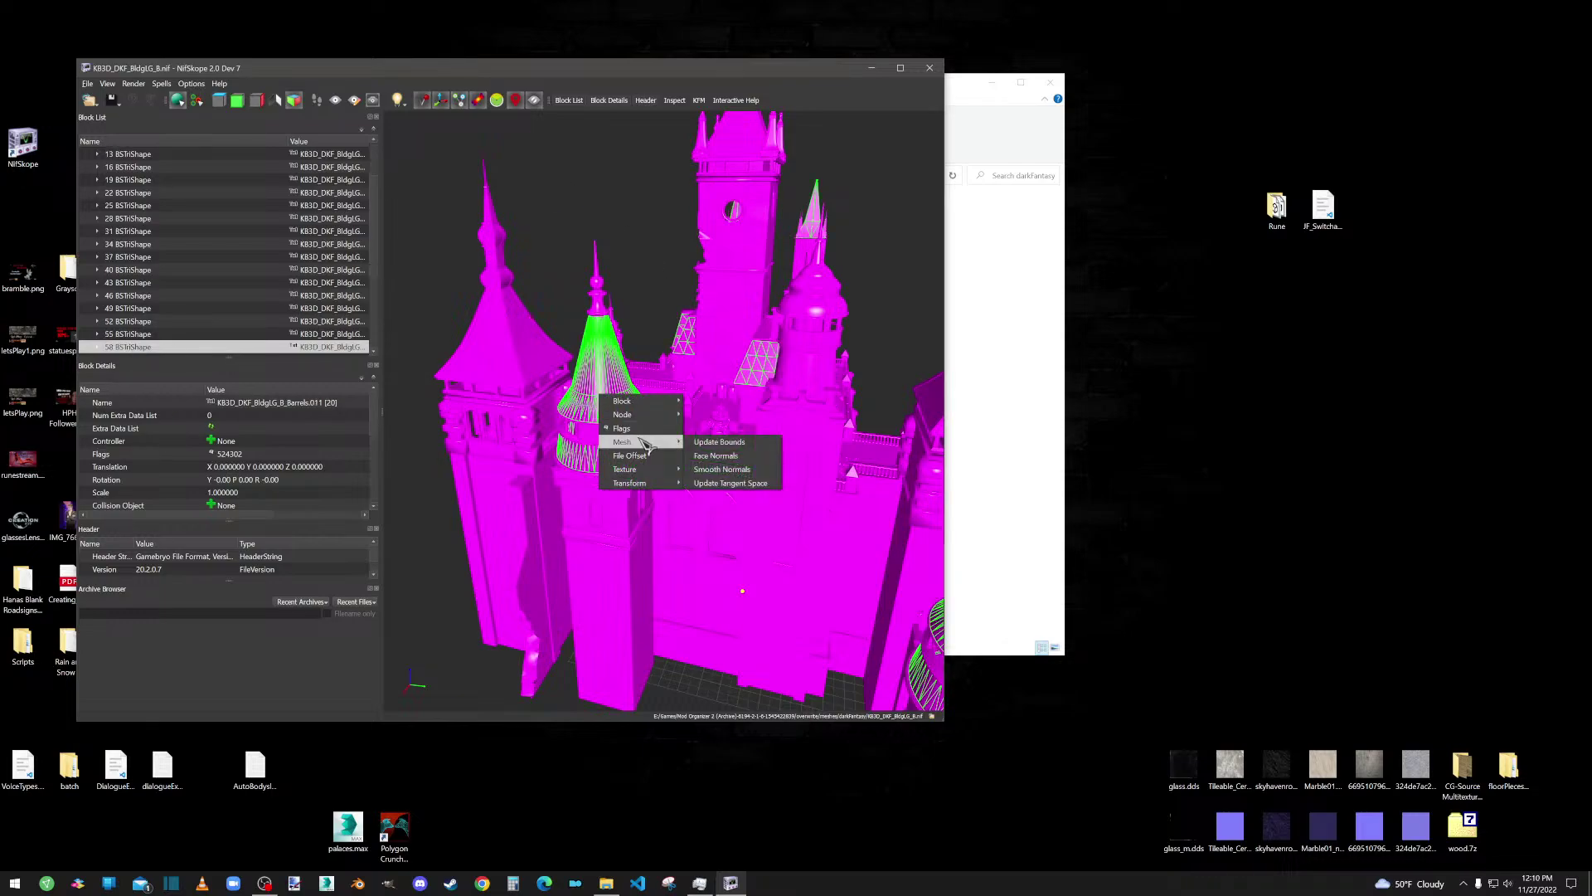
click(703, 471)
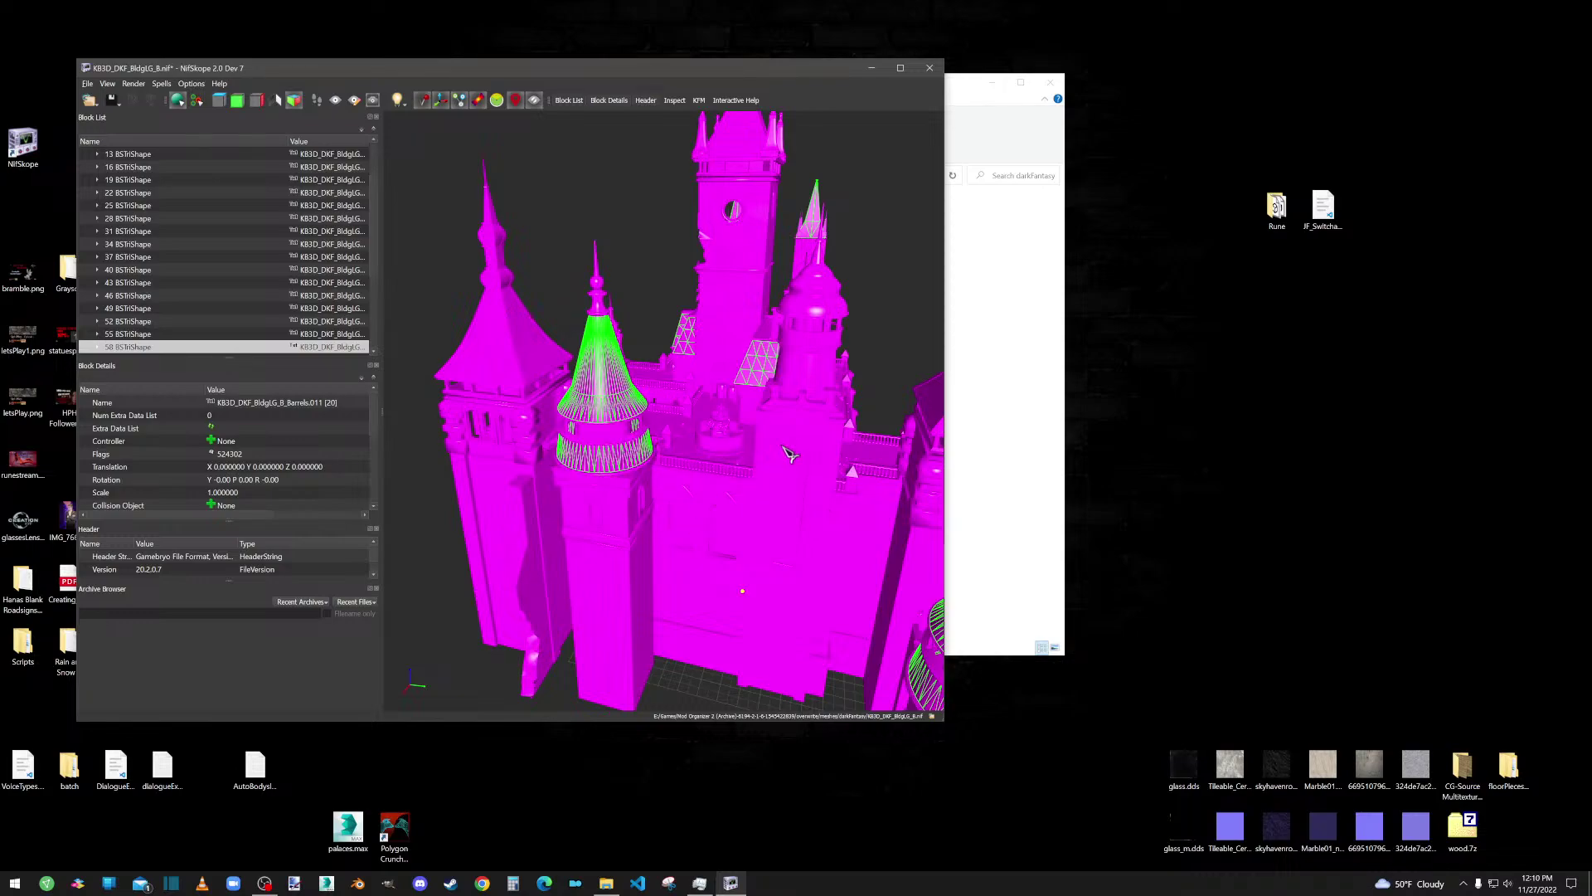
drag(791, 453, 516, 466)
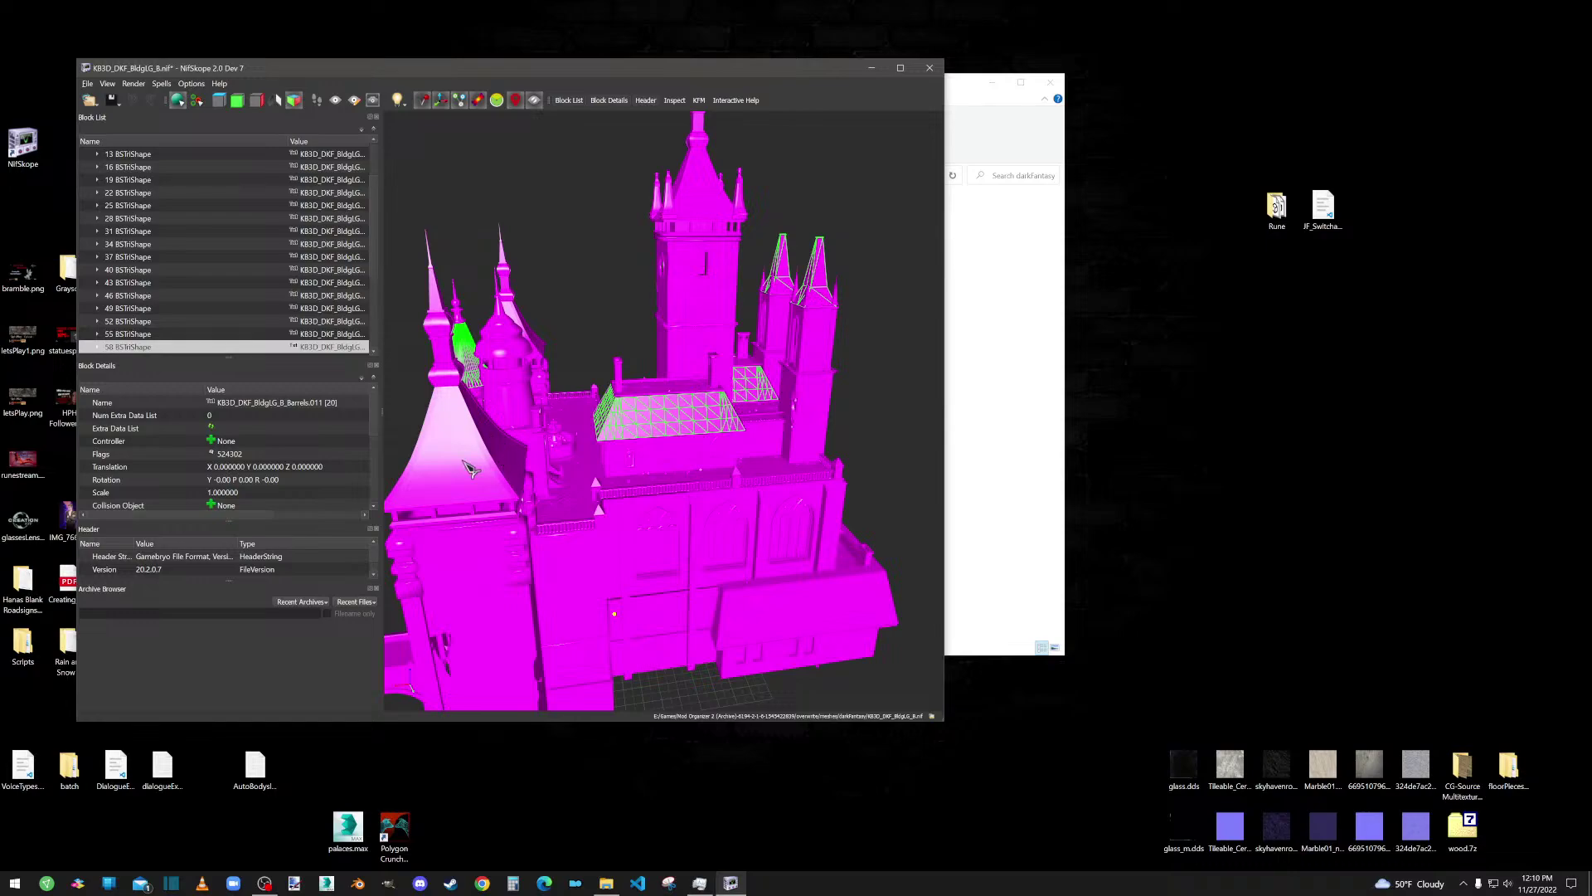
click(524, 462)
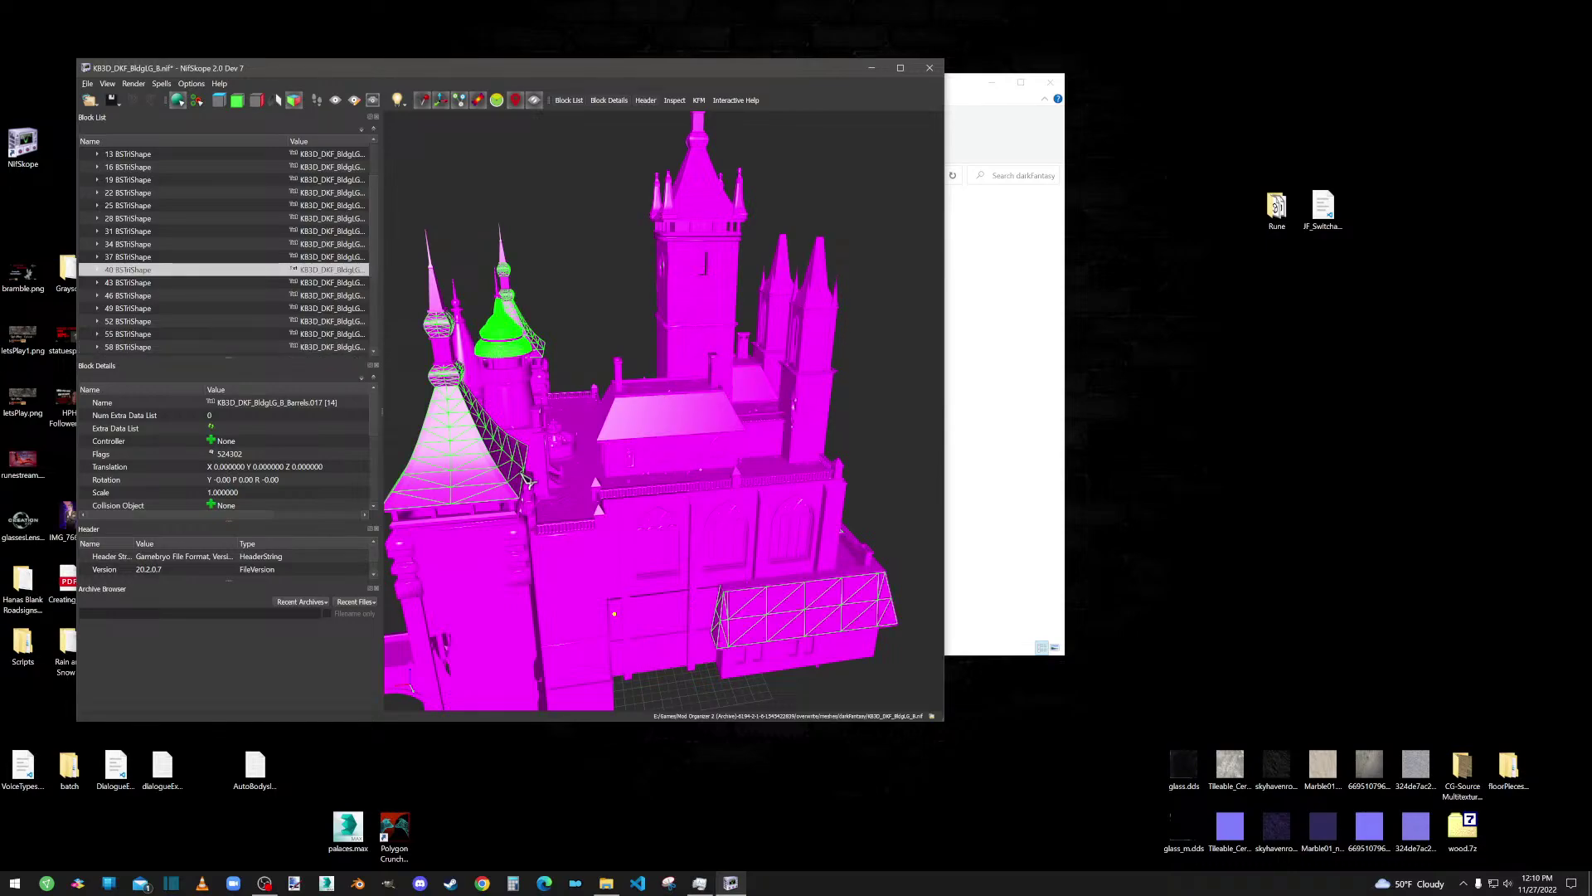
right_click(527, 481)
mouse_move(547, 499)
click(598, 509)
scroll(630, 584, up, 5)
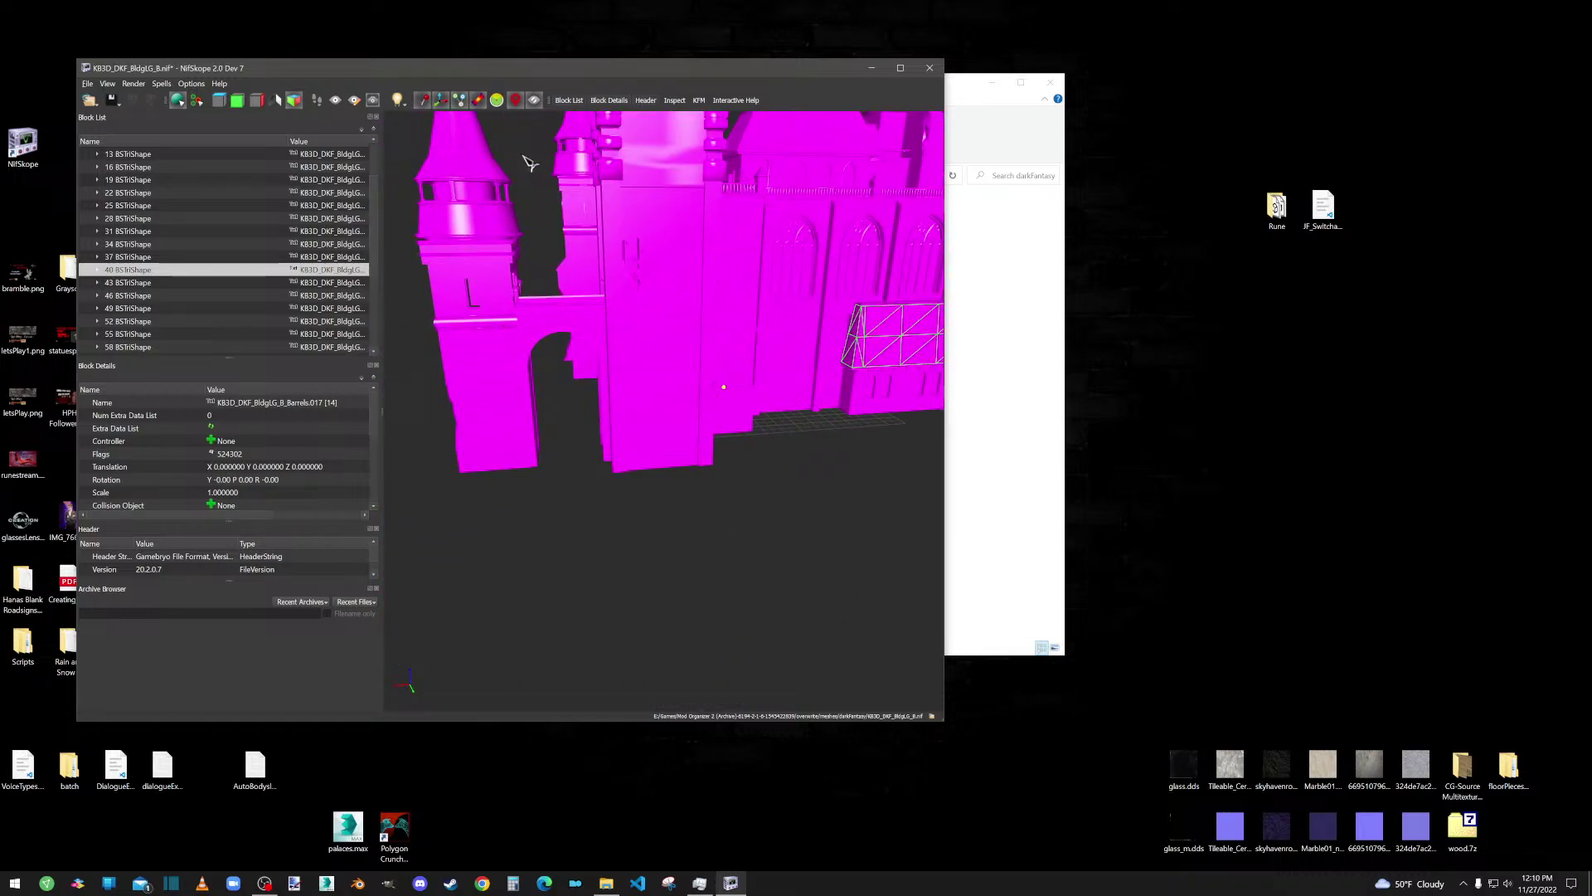
Step: Close the castle NIF without saving and open kb3d_darkfantasy-working.blend from the darkFantasy folder in Blender
click(929, 68)
click(562, 426)
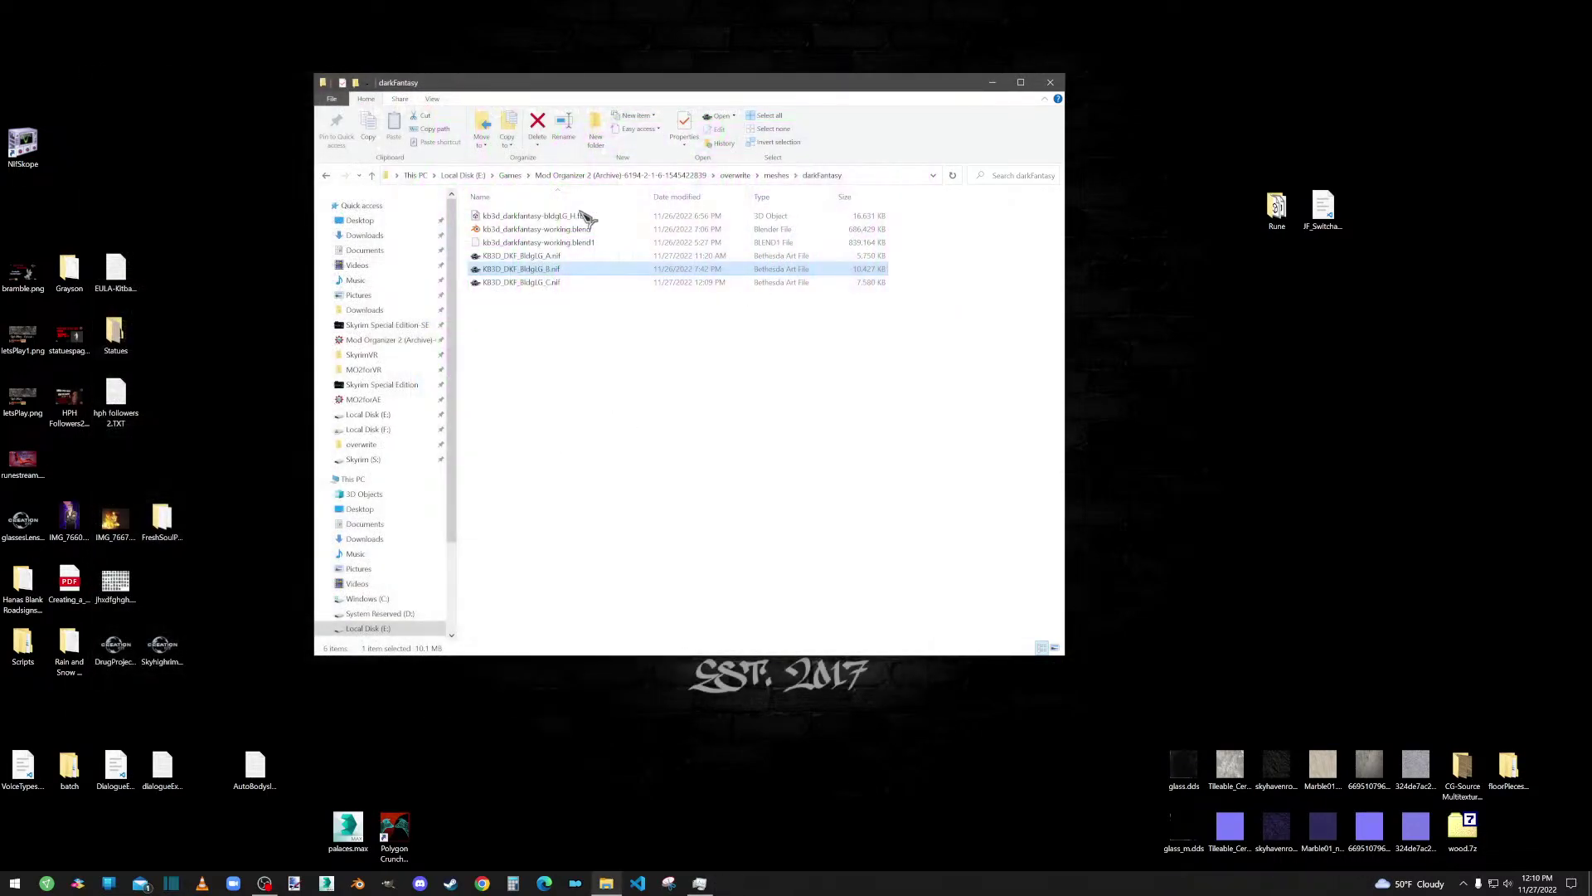
click(554, 321)
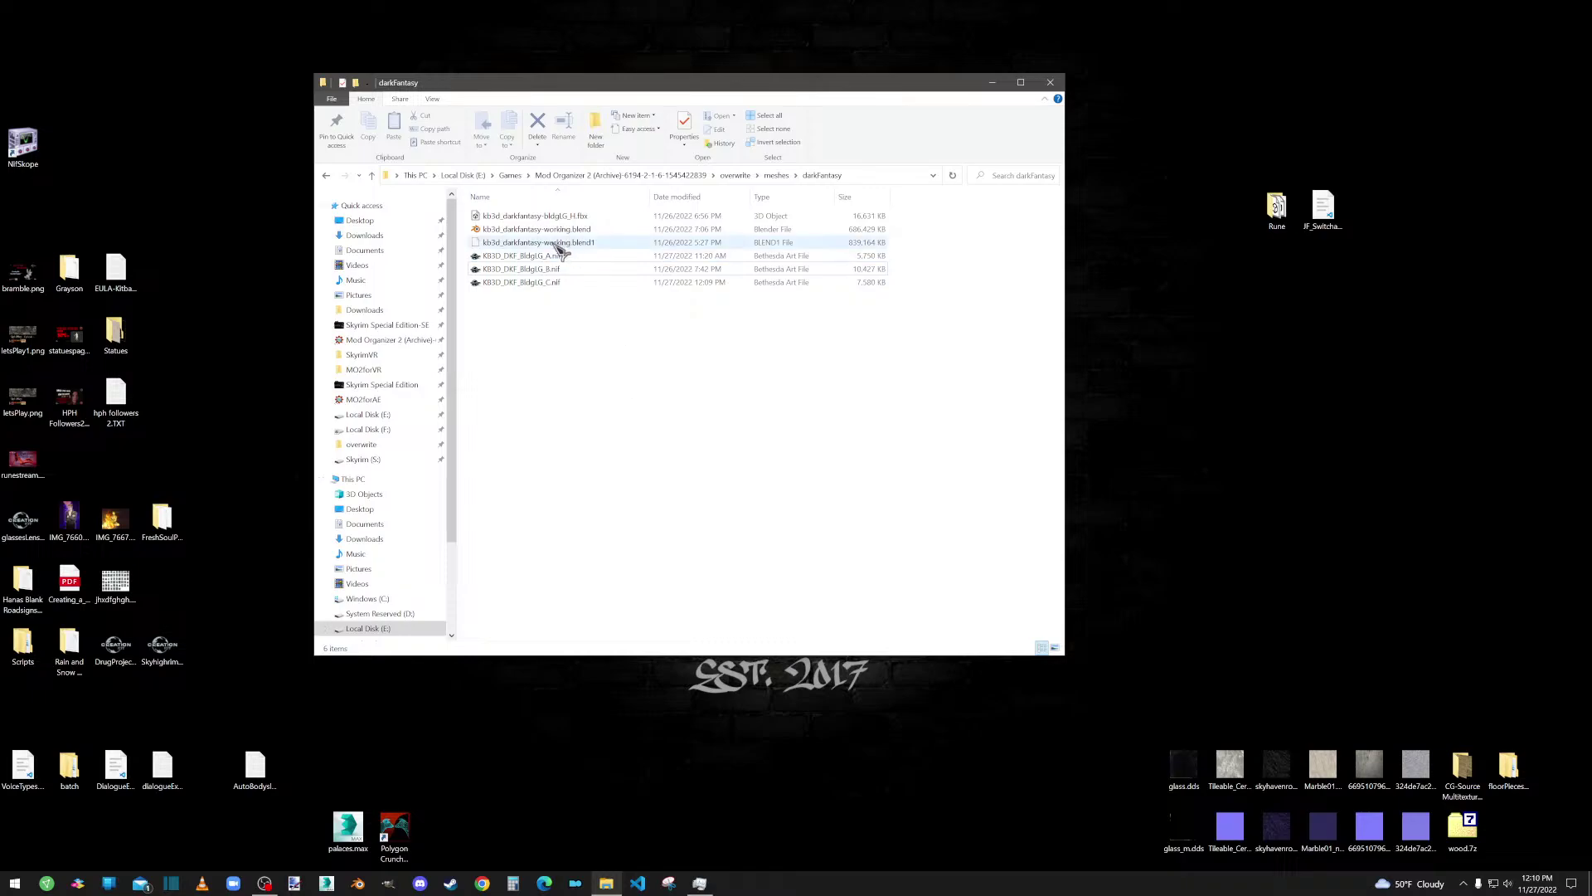
click(567, 217)
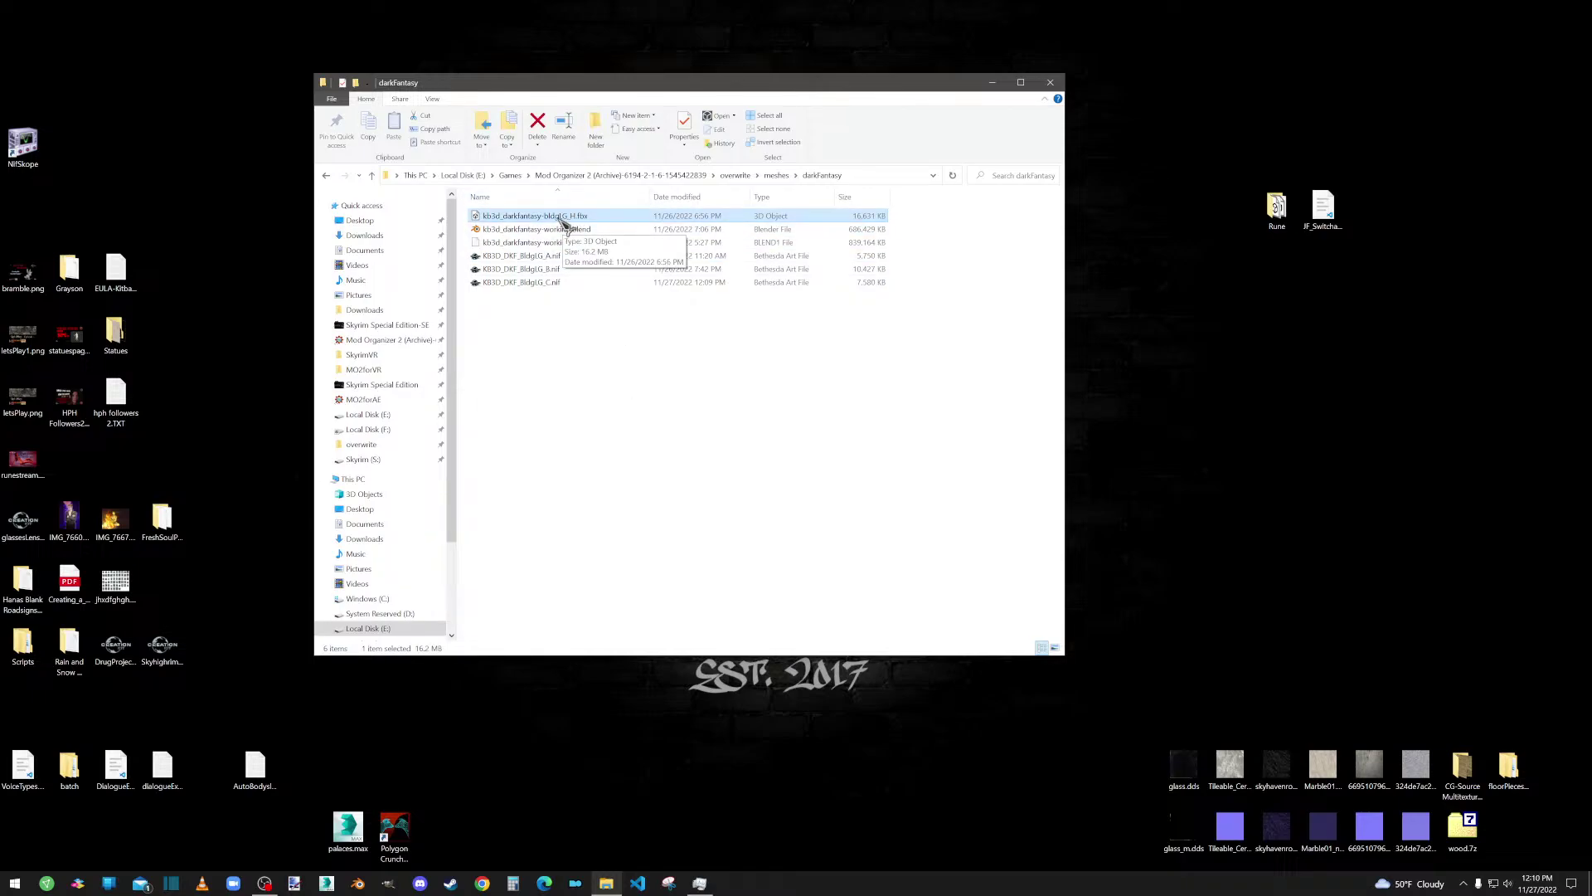
click(545, 230)
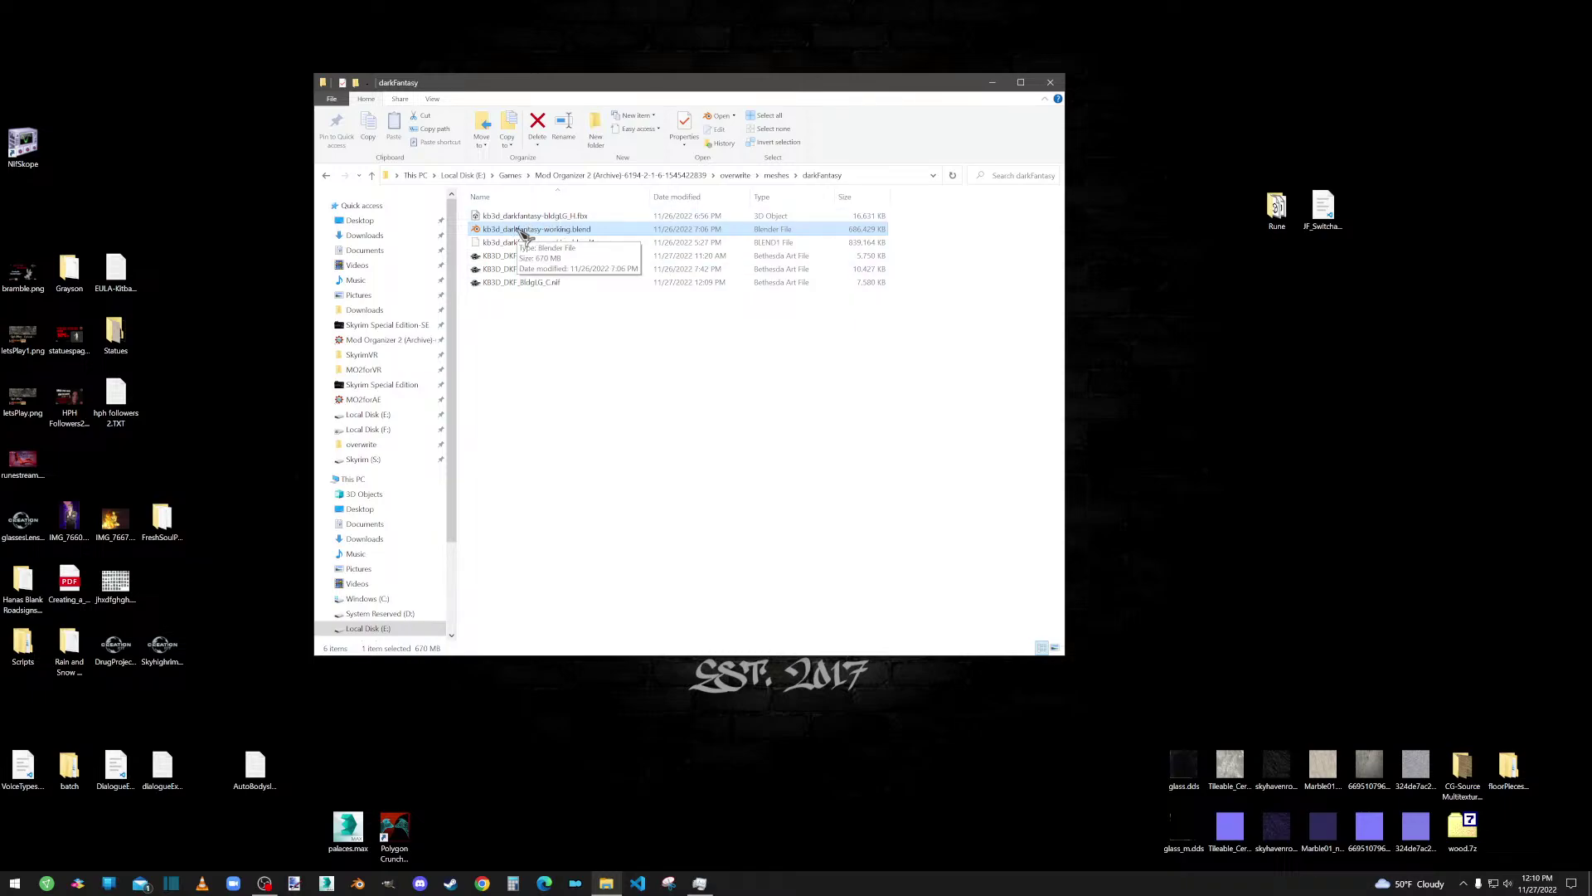
double_click(584, 230)
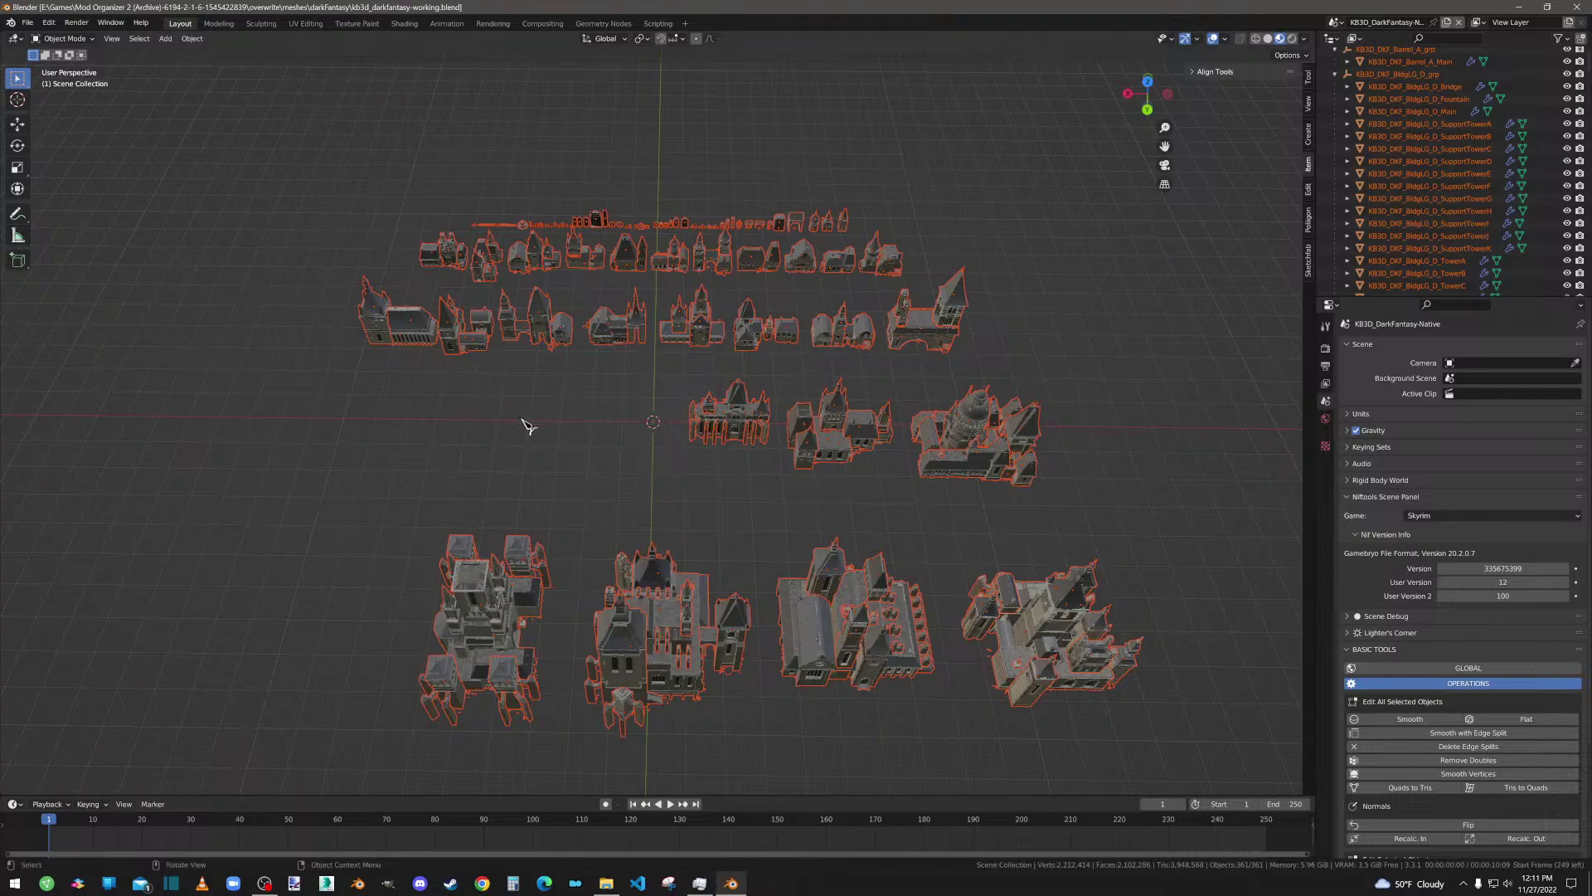
Step: Examine the rows of dark fantasy buildings in the scene, both close up and from above
middle_drag(740, 482, 693, 487)
scroll(693, 488, up, 8)
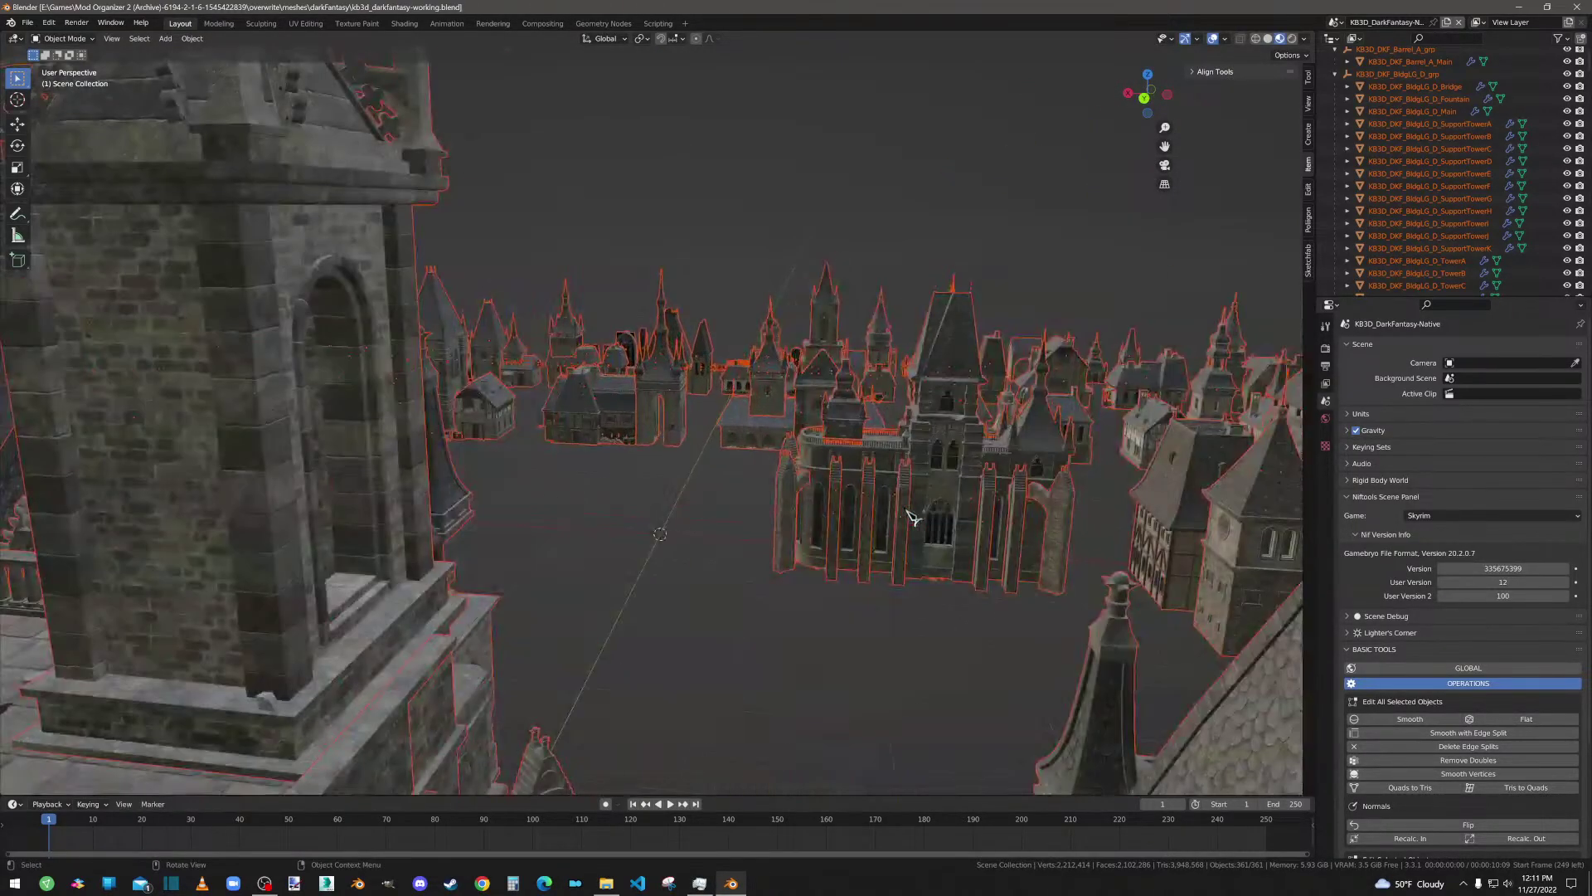
middle_drag(601, 475, 701, 496)
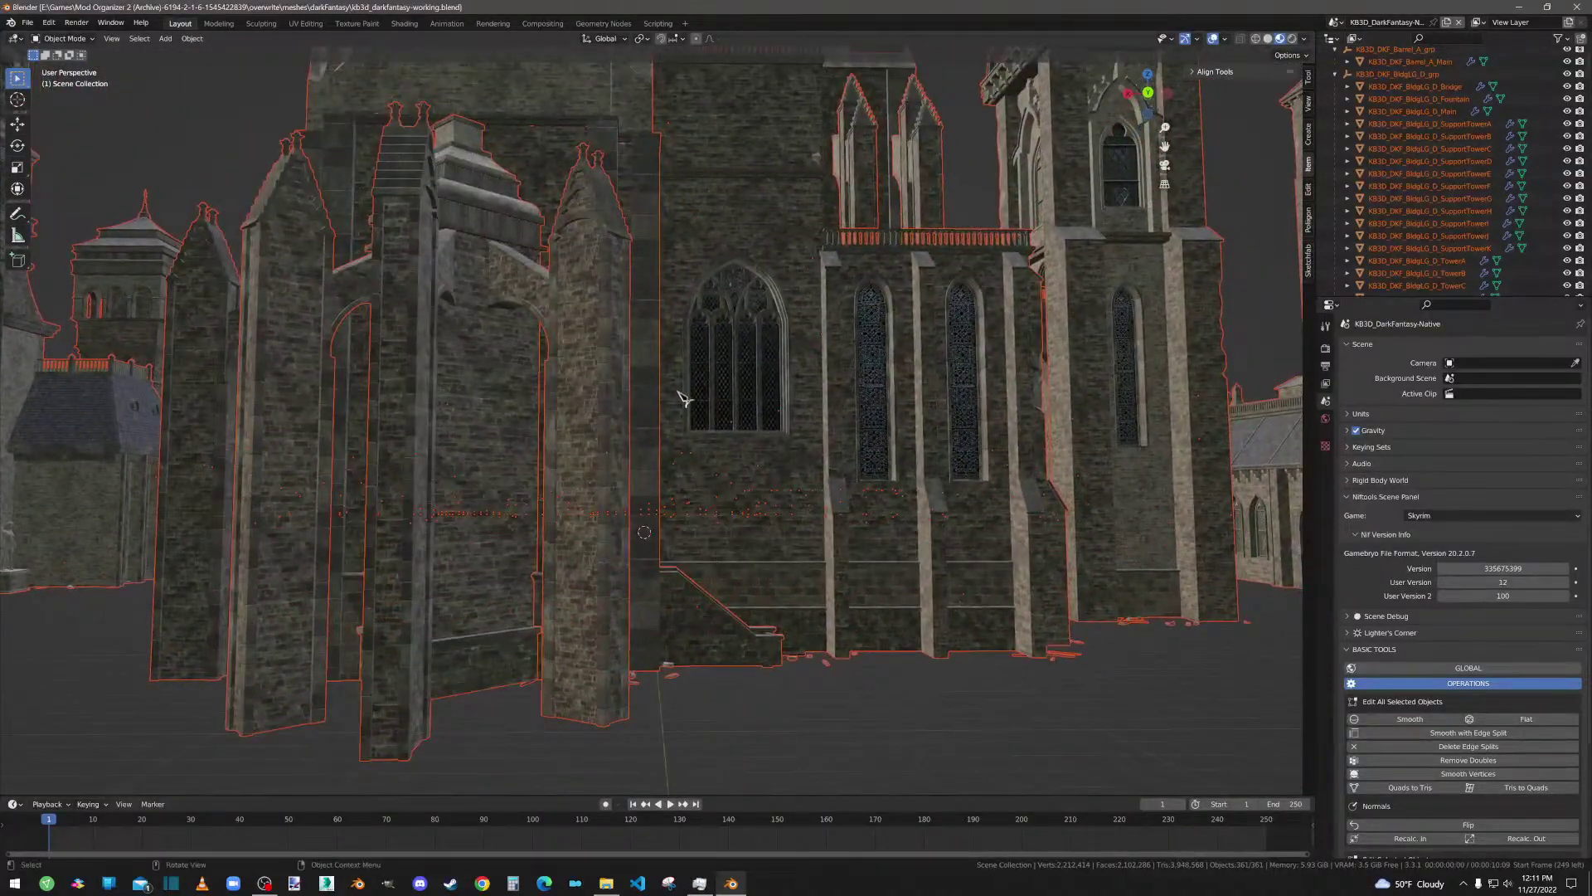
scroll(750, 441, up, 5)
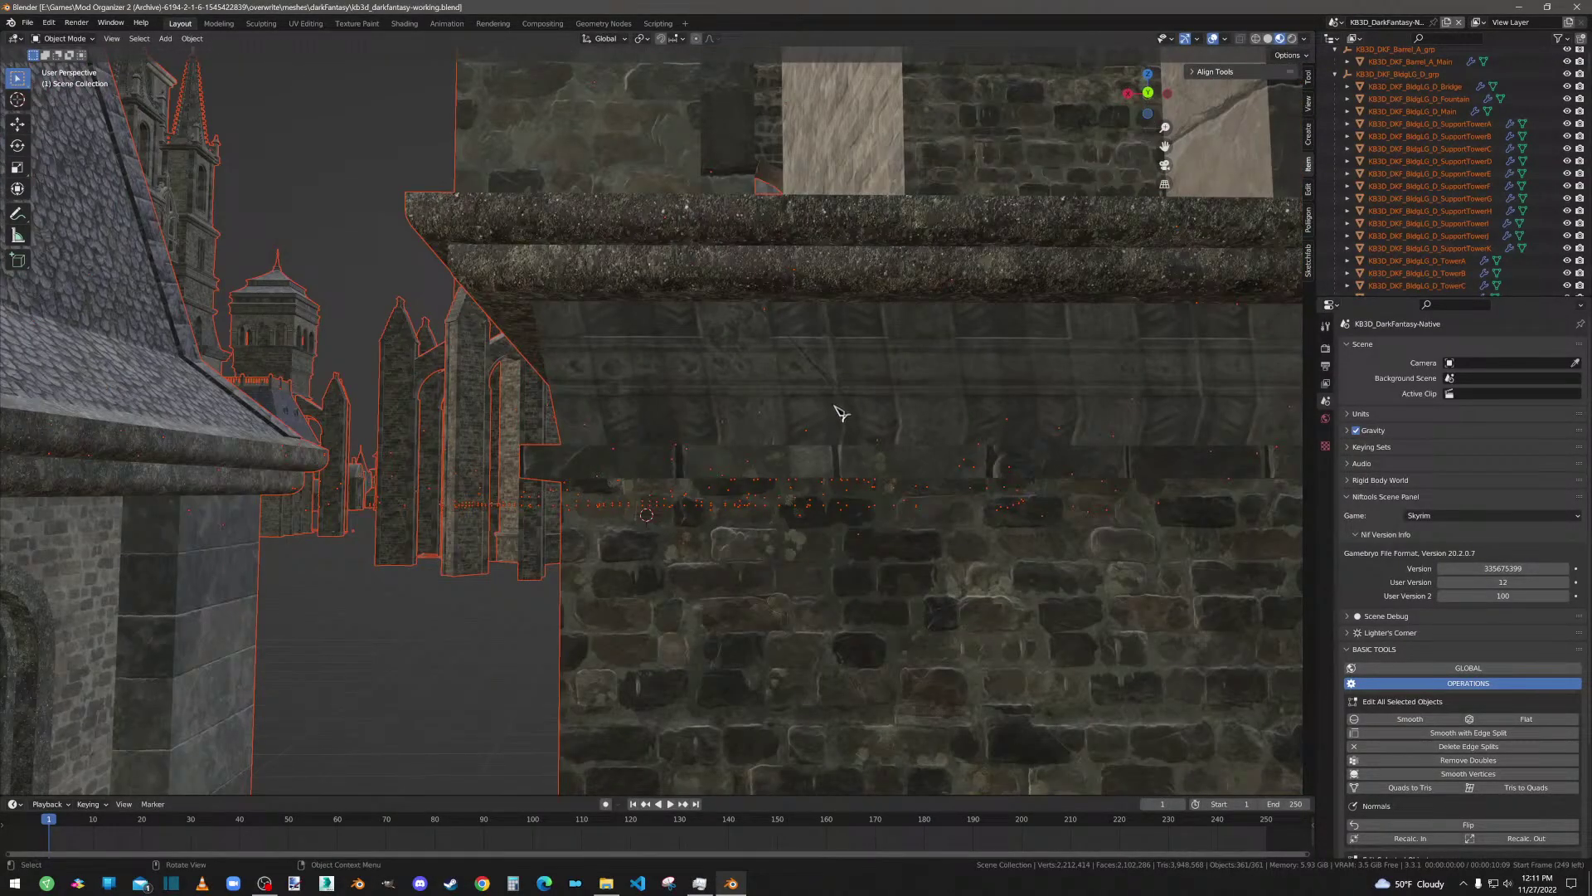
scroll(953, 443, down, 10)
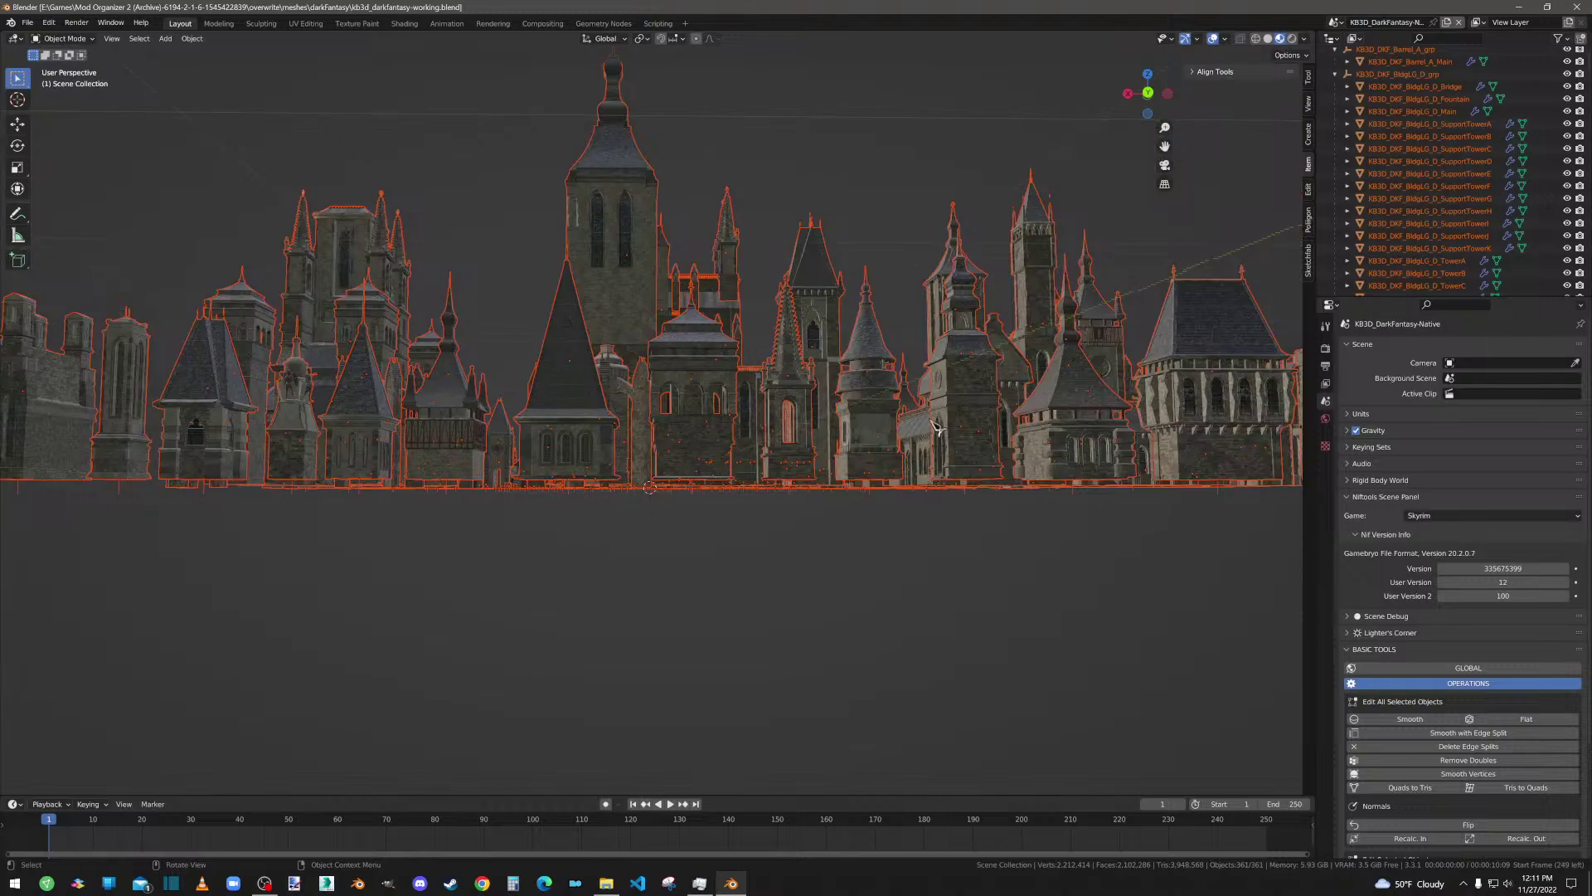
middle_drag(950, 441, 913, 461)
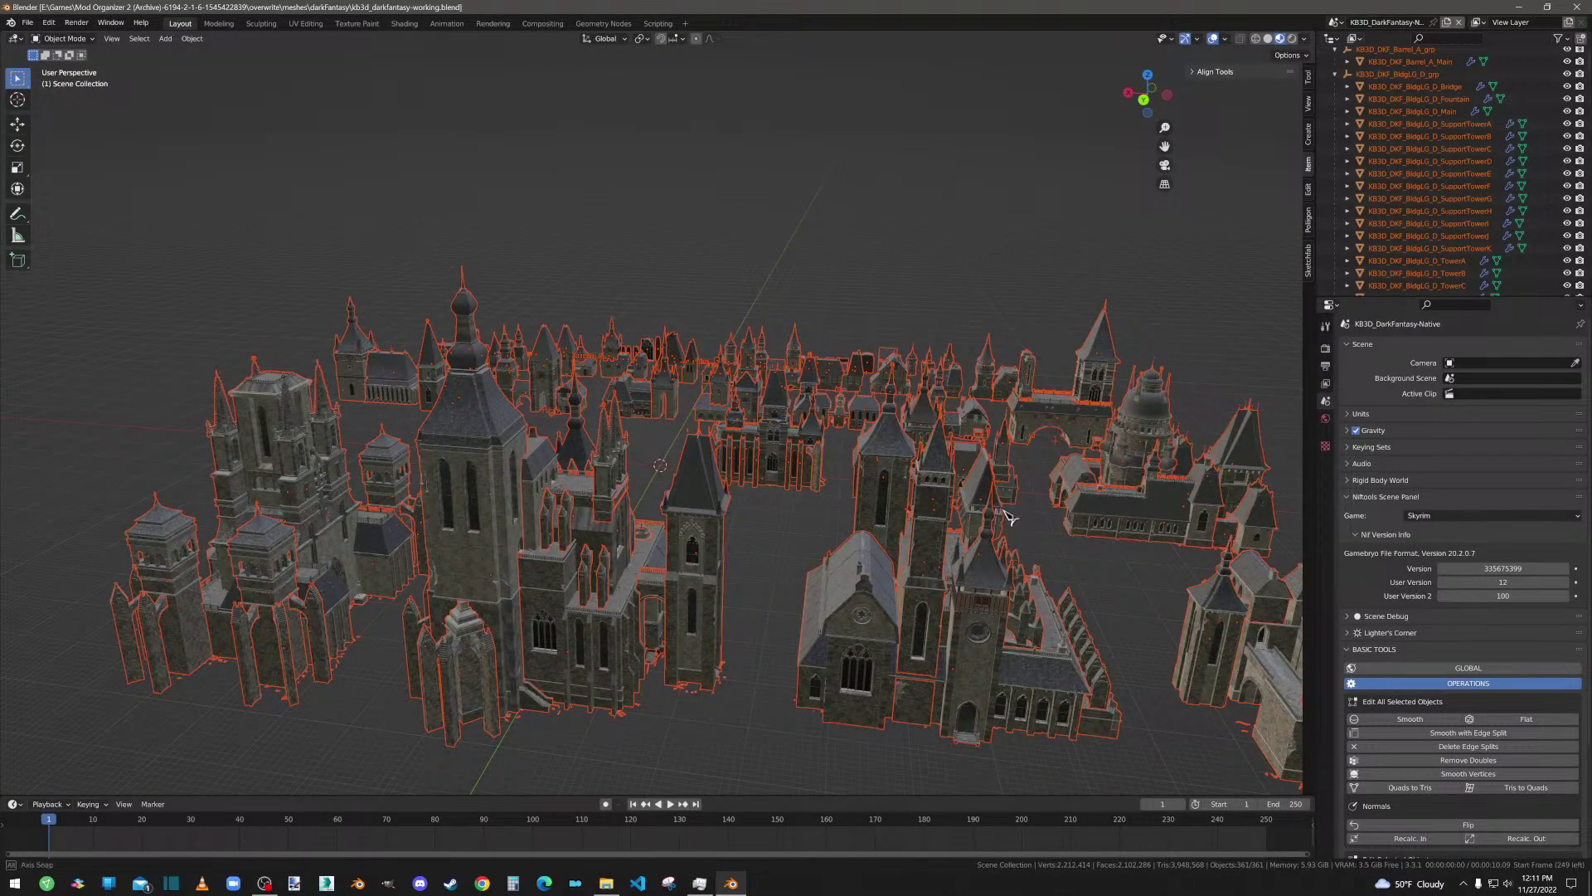
middle_drag(1016, 524, 739, 558)
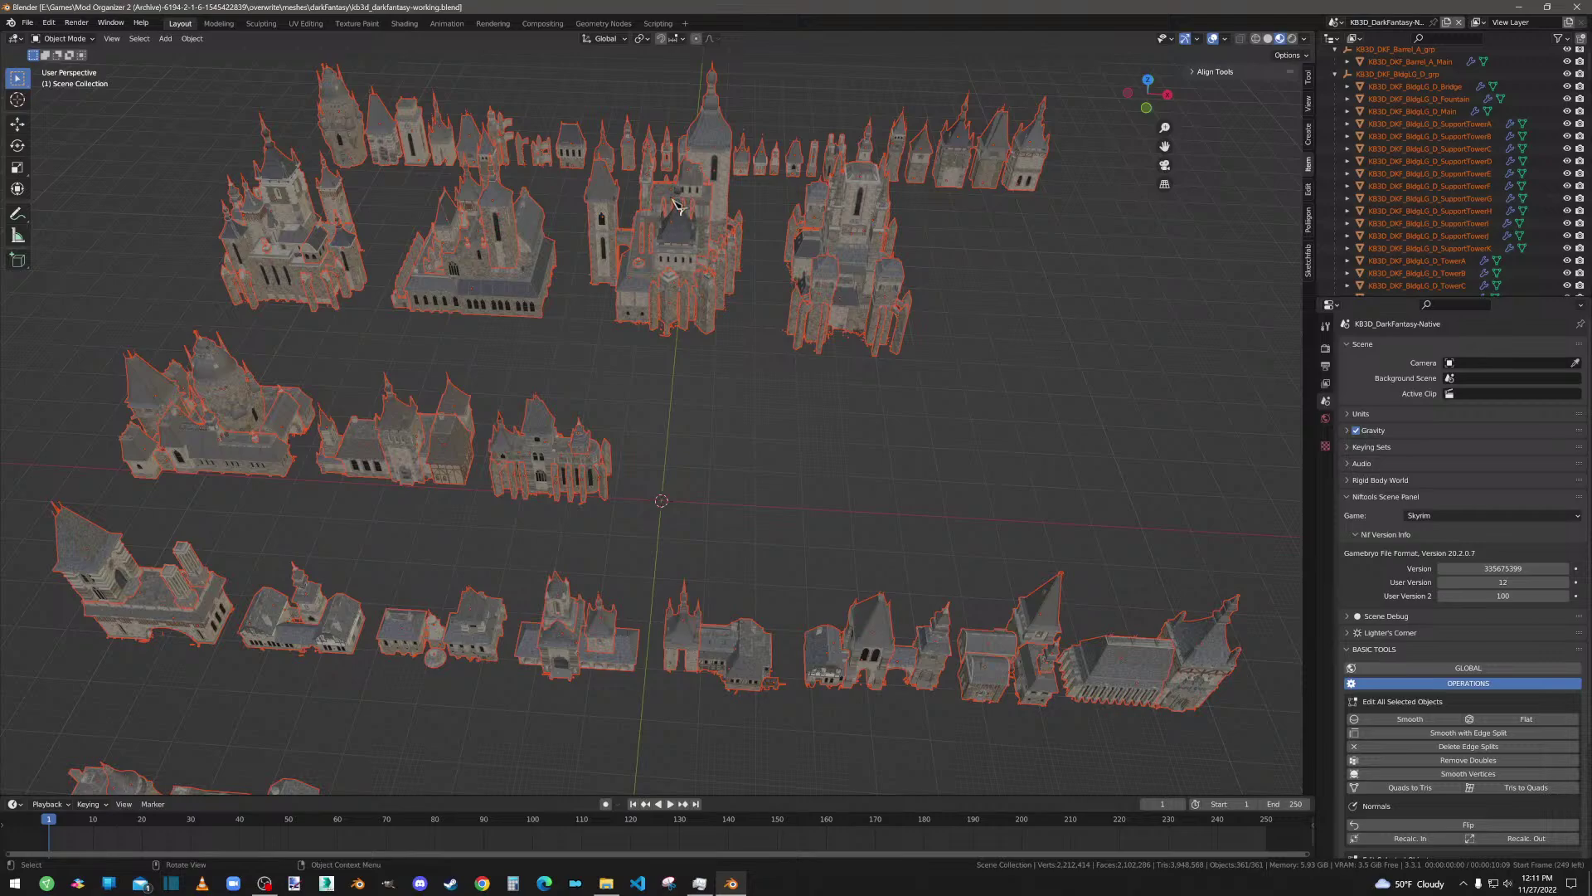
middle_drag(721, 407, 716, 457)
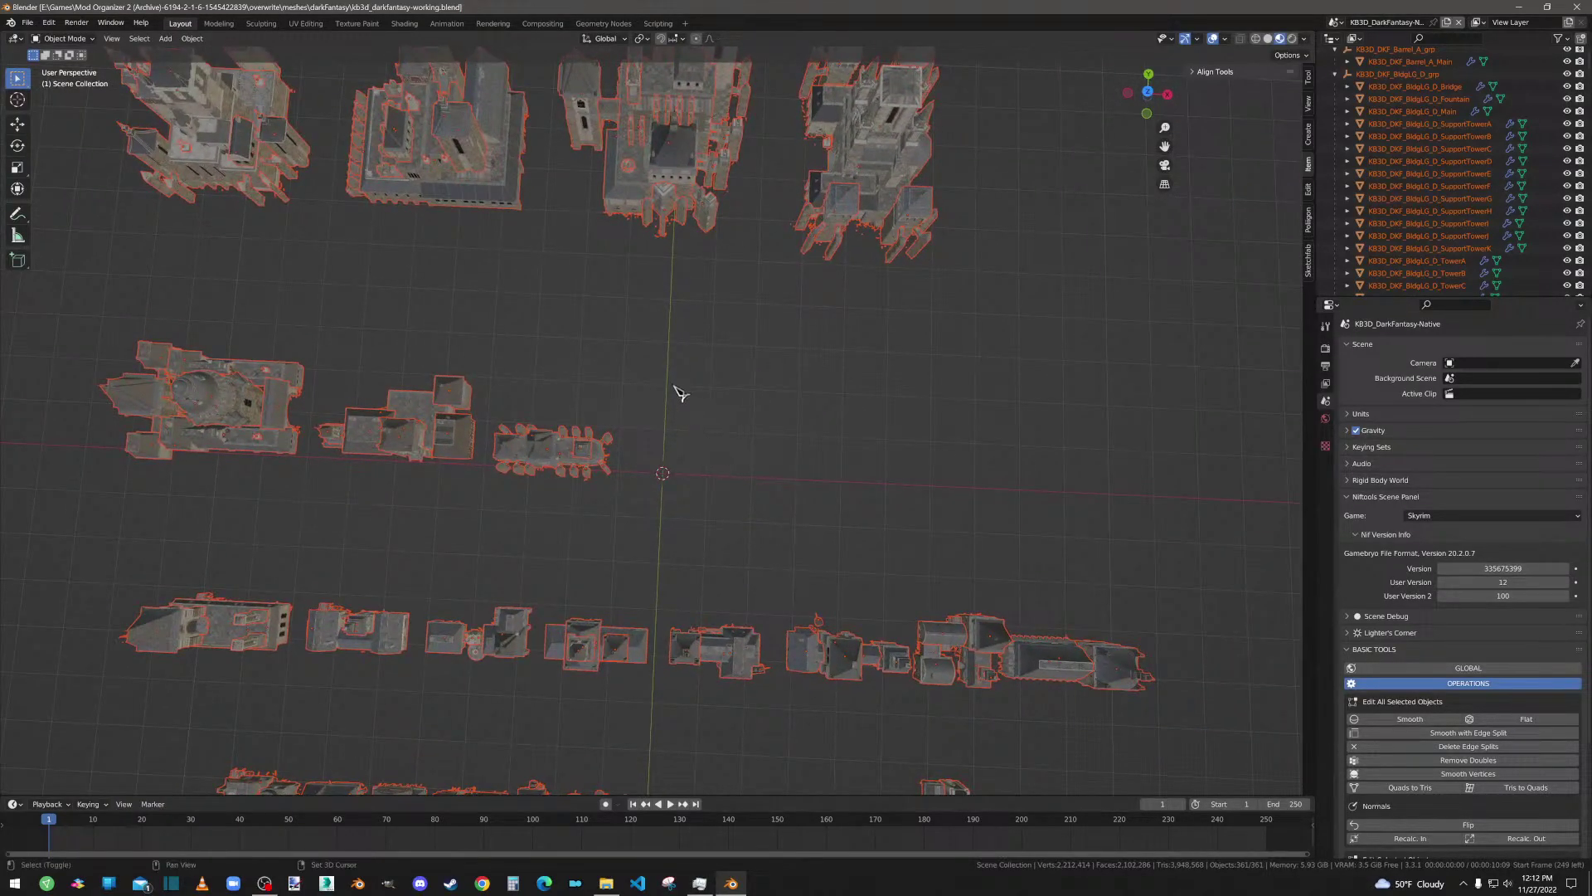
Step: Select the large cathedral beside the green Y axis, invert the selection and hide all other objects
shift+middle_drag(676, 390, 654, 681)
click(537, 302)
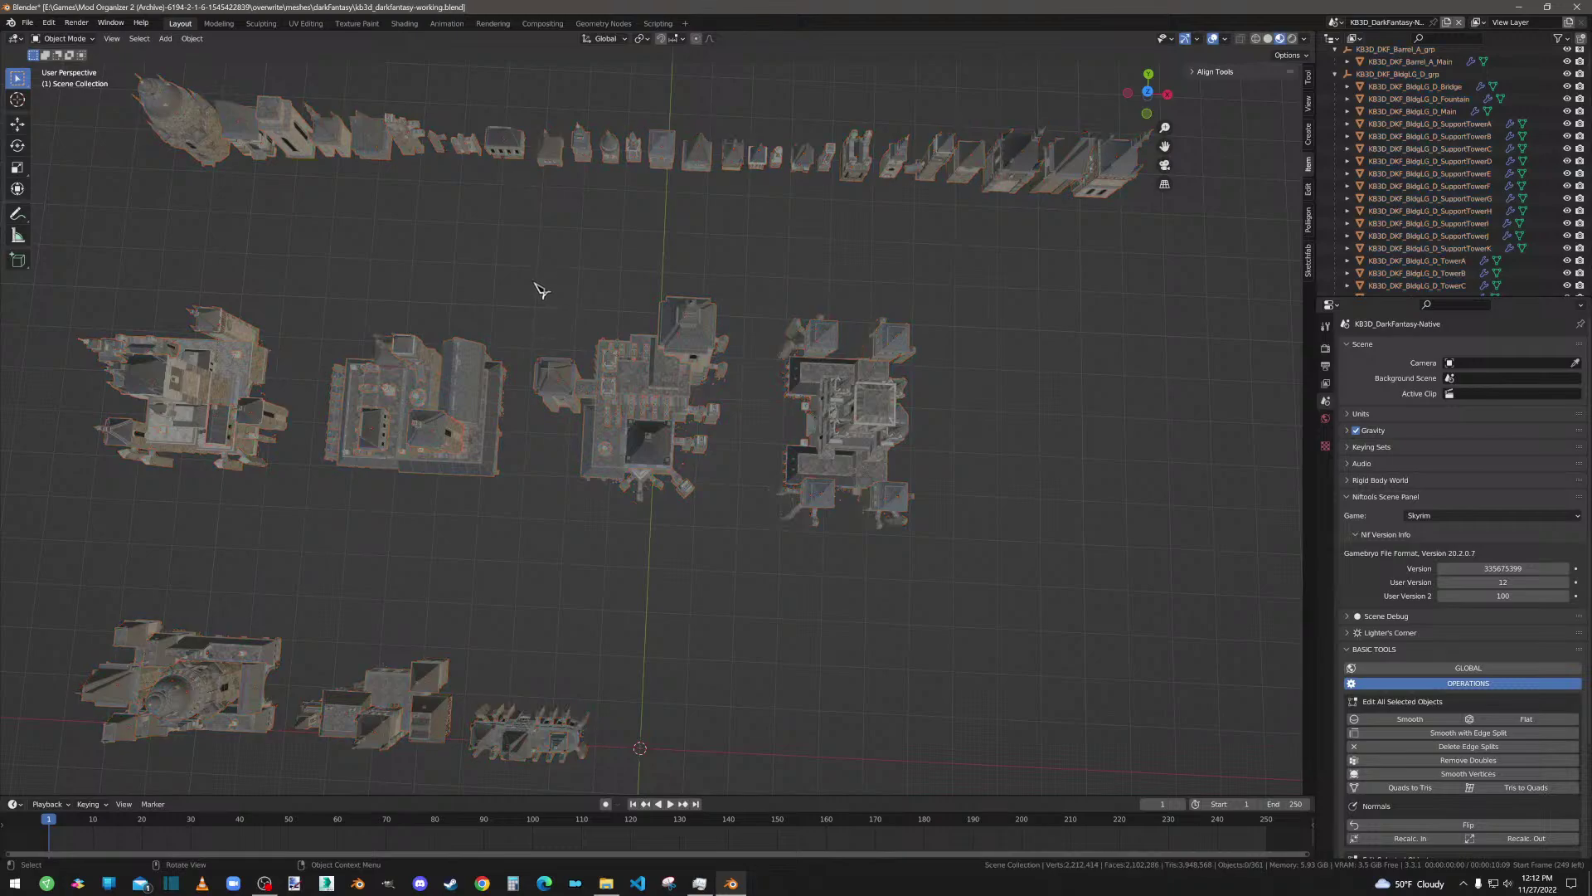
drag(538, 267, 754, 561)
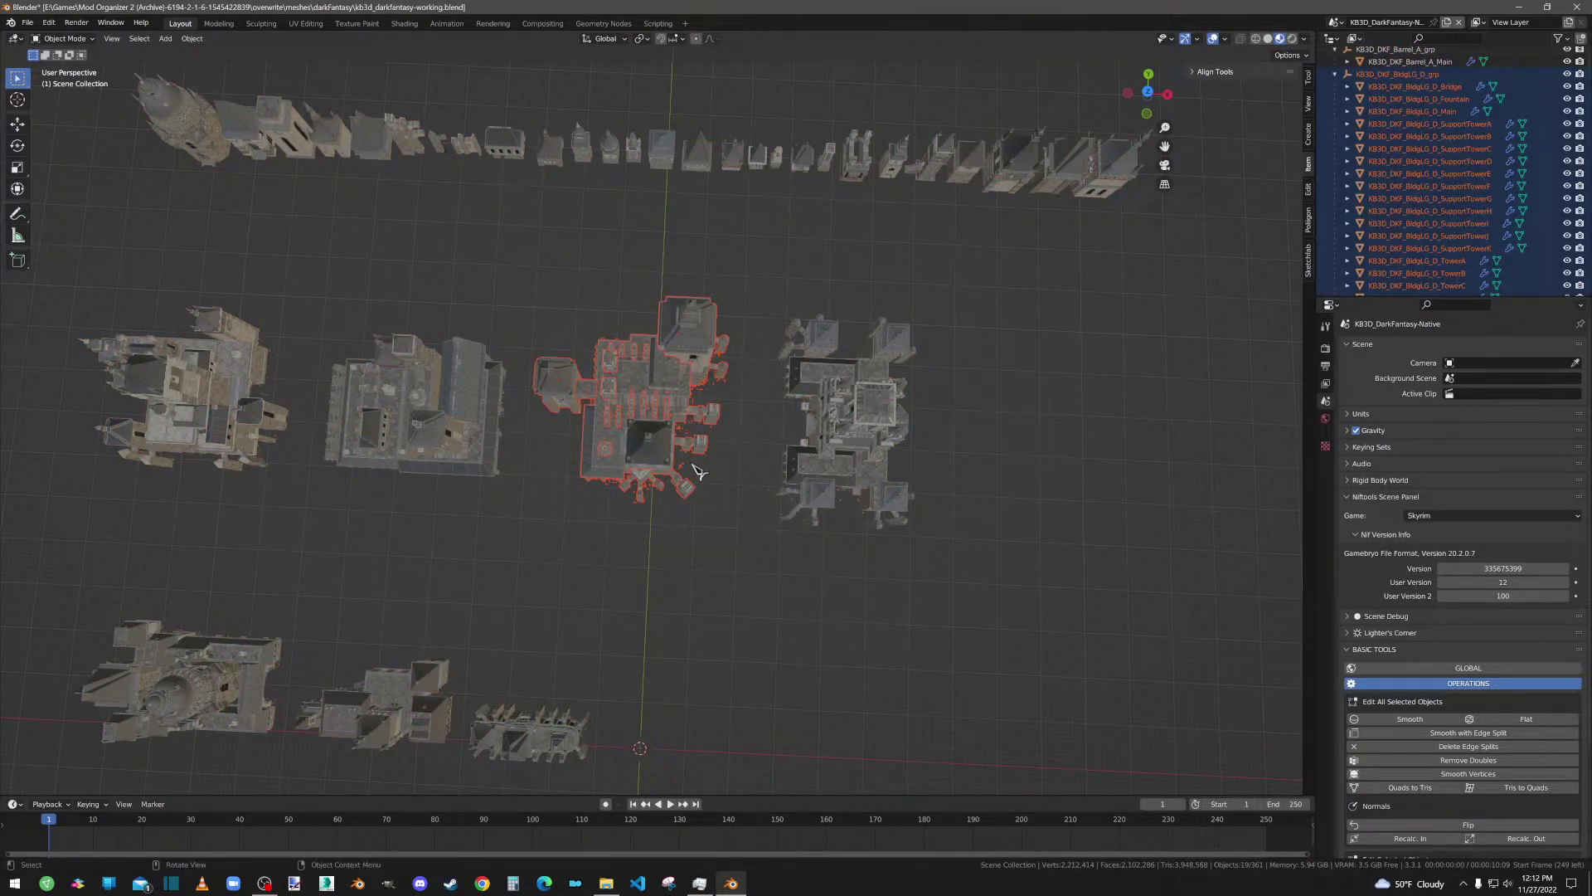
key(ctrl+i)
key(h)
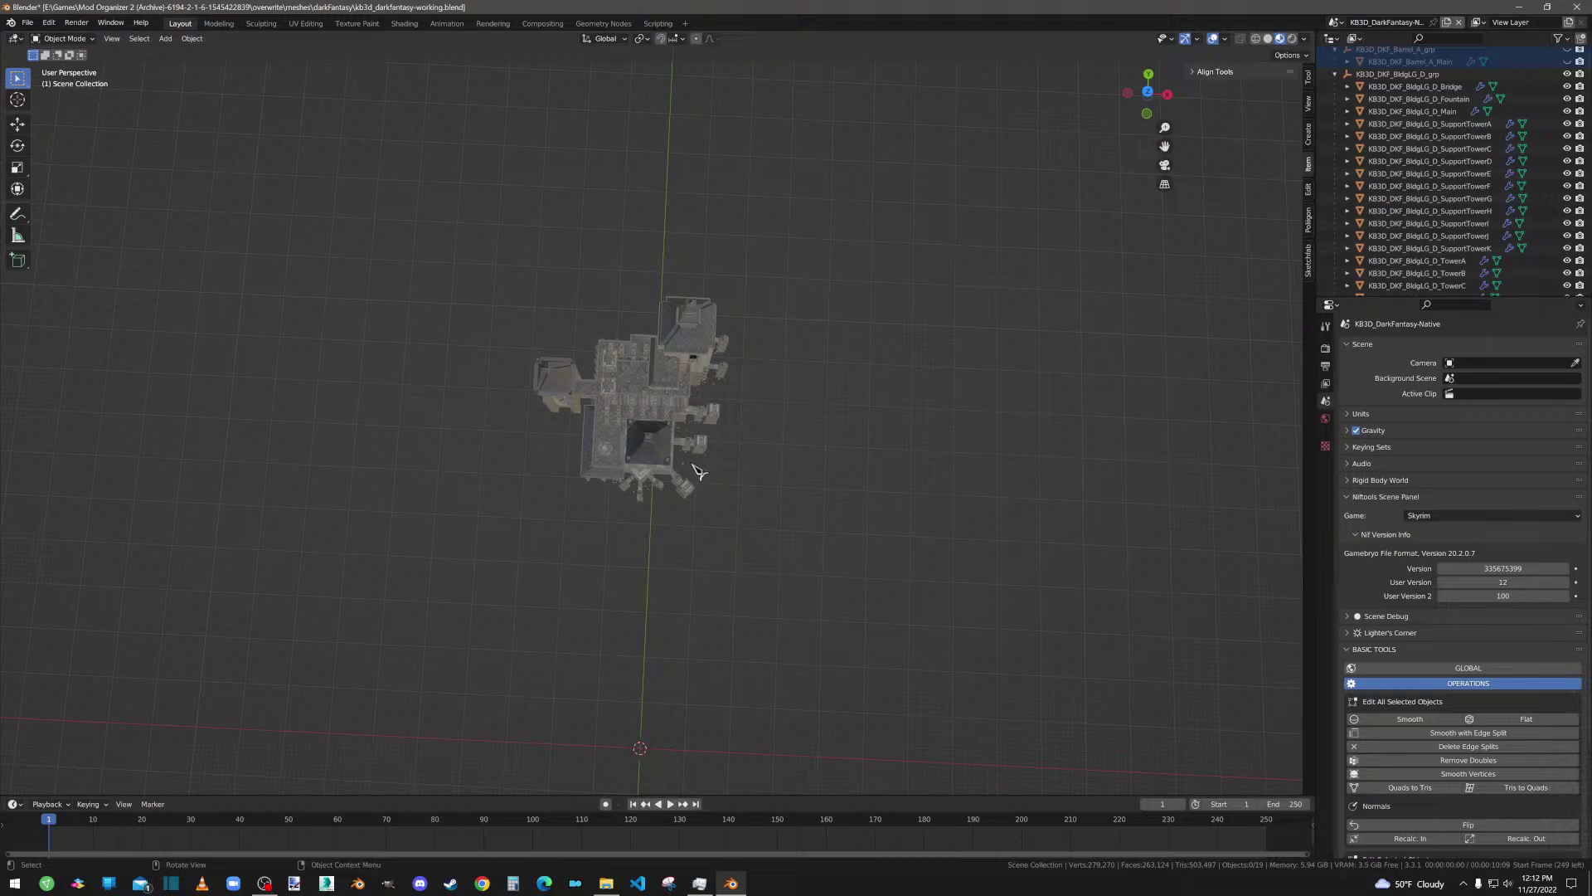
Step: Examine the isolated cathedral from several sides and view the transform properties of its tallest tower
key(a)
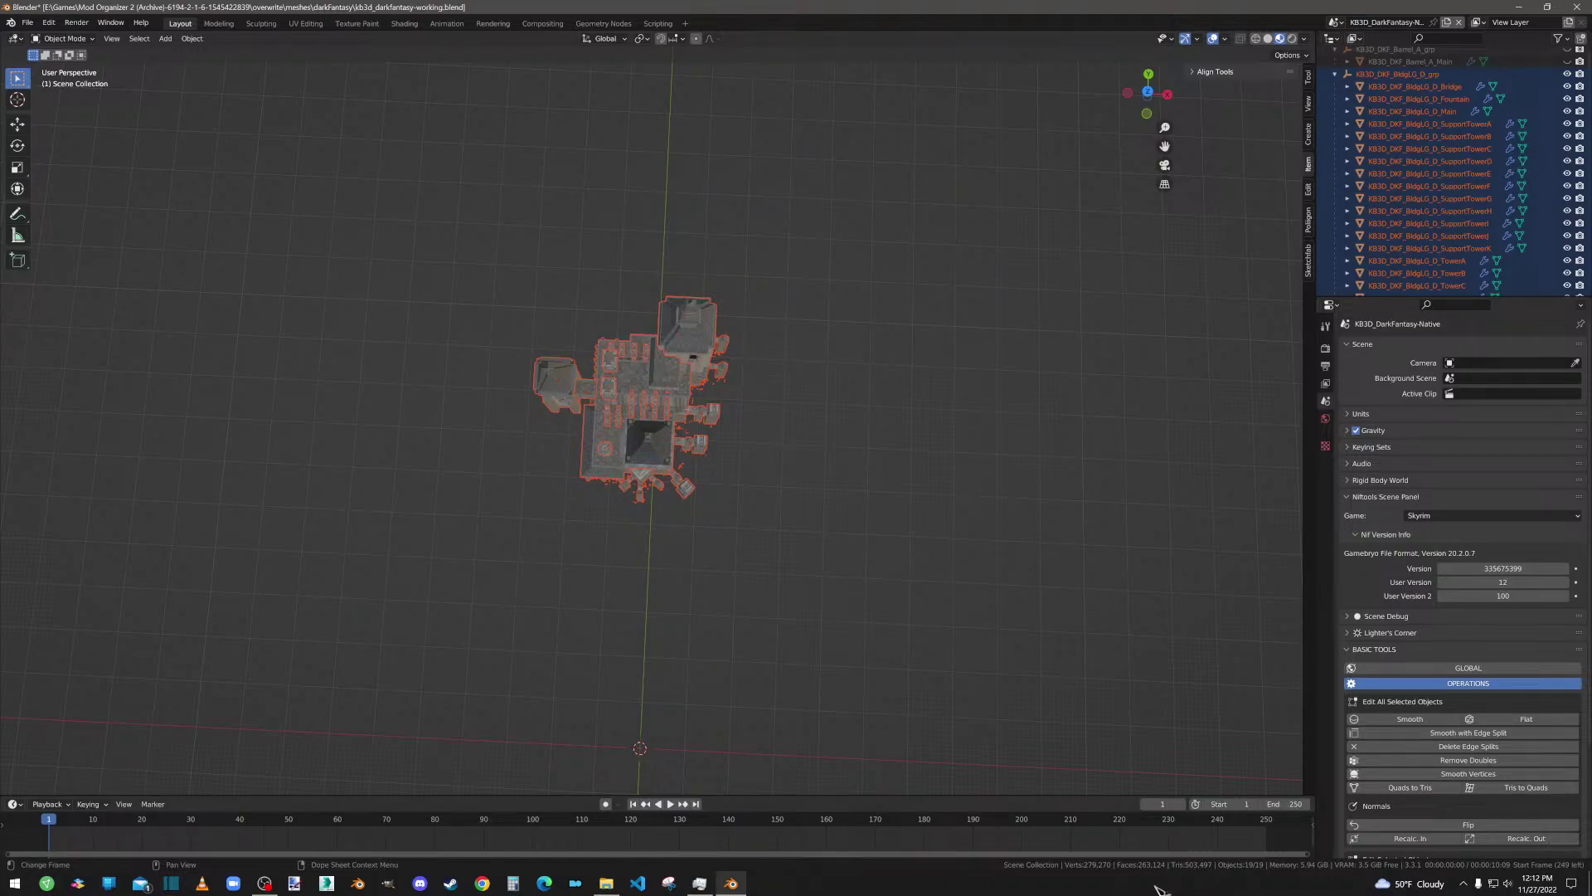
middle_drag(581, 320, 668, 485)
scroll(669, 485, up, 8)
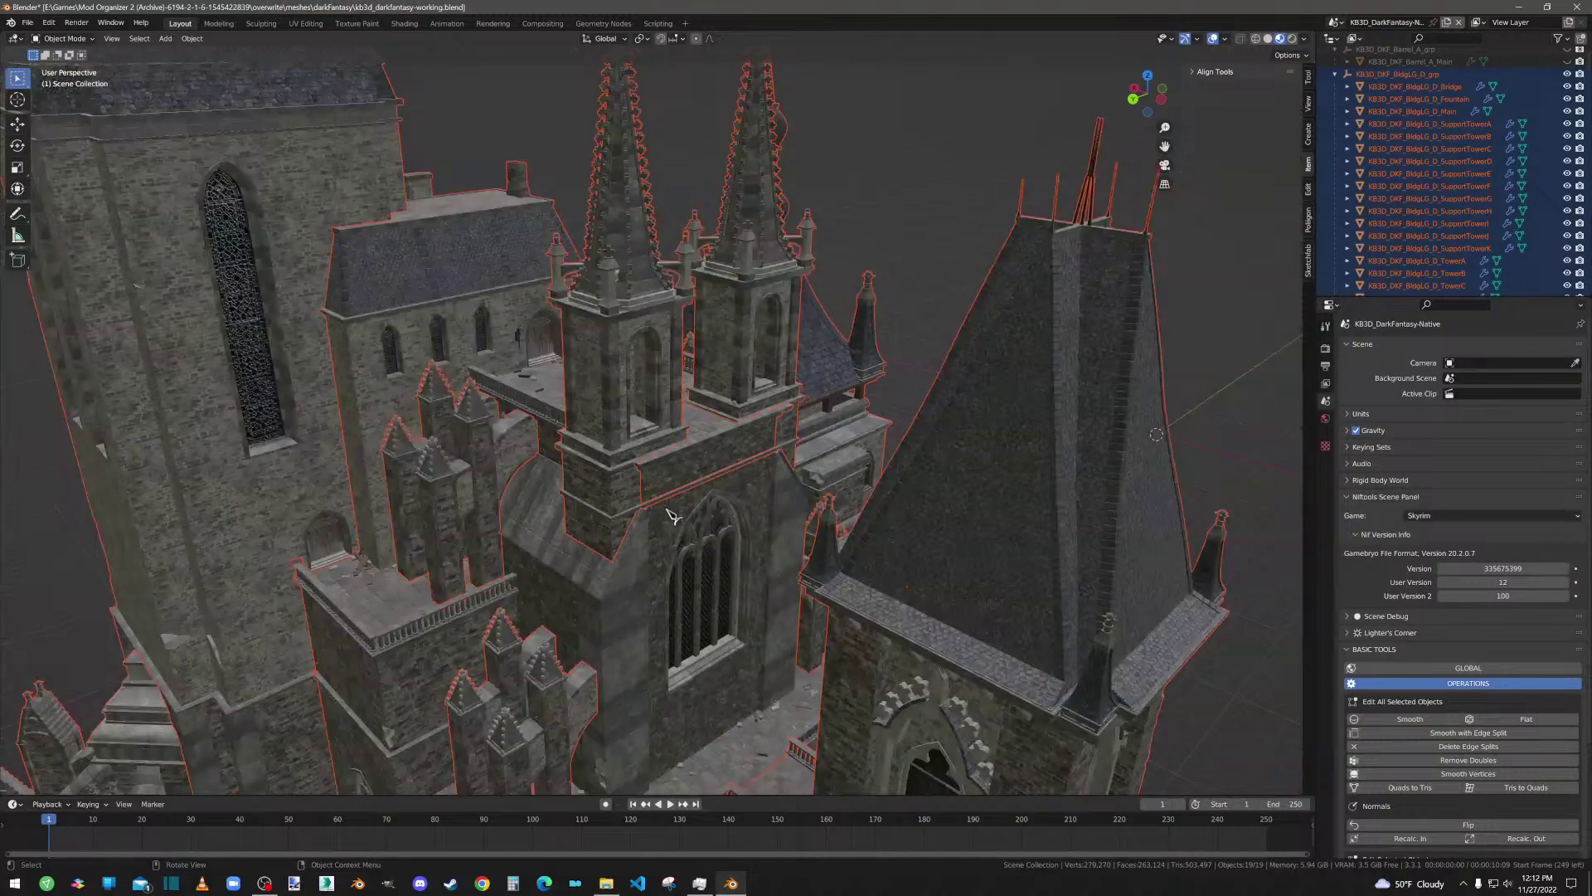
scroll(688, 510, down, 6)
middle_drag(689, 510, 779, 614)
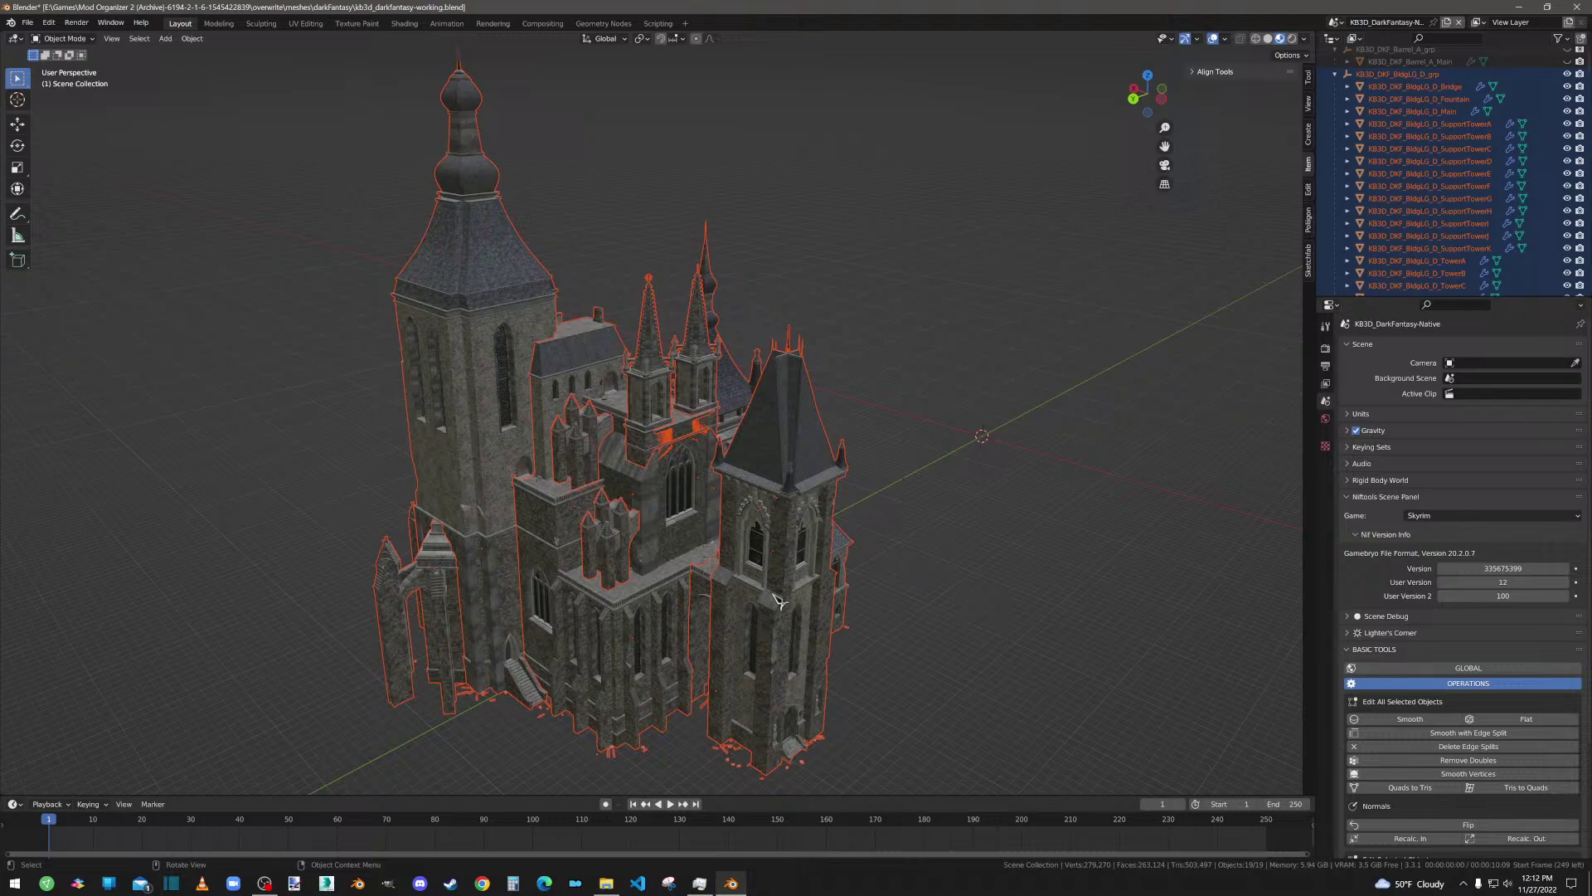
middle_drag(850, 605, 946, 576)
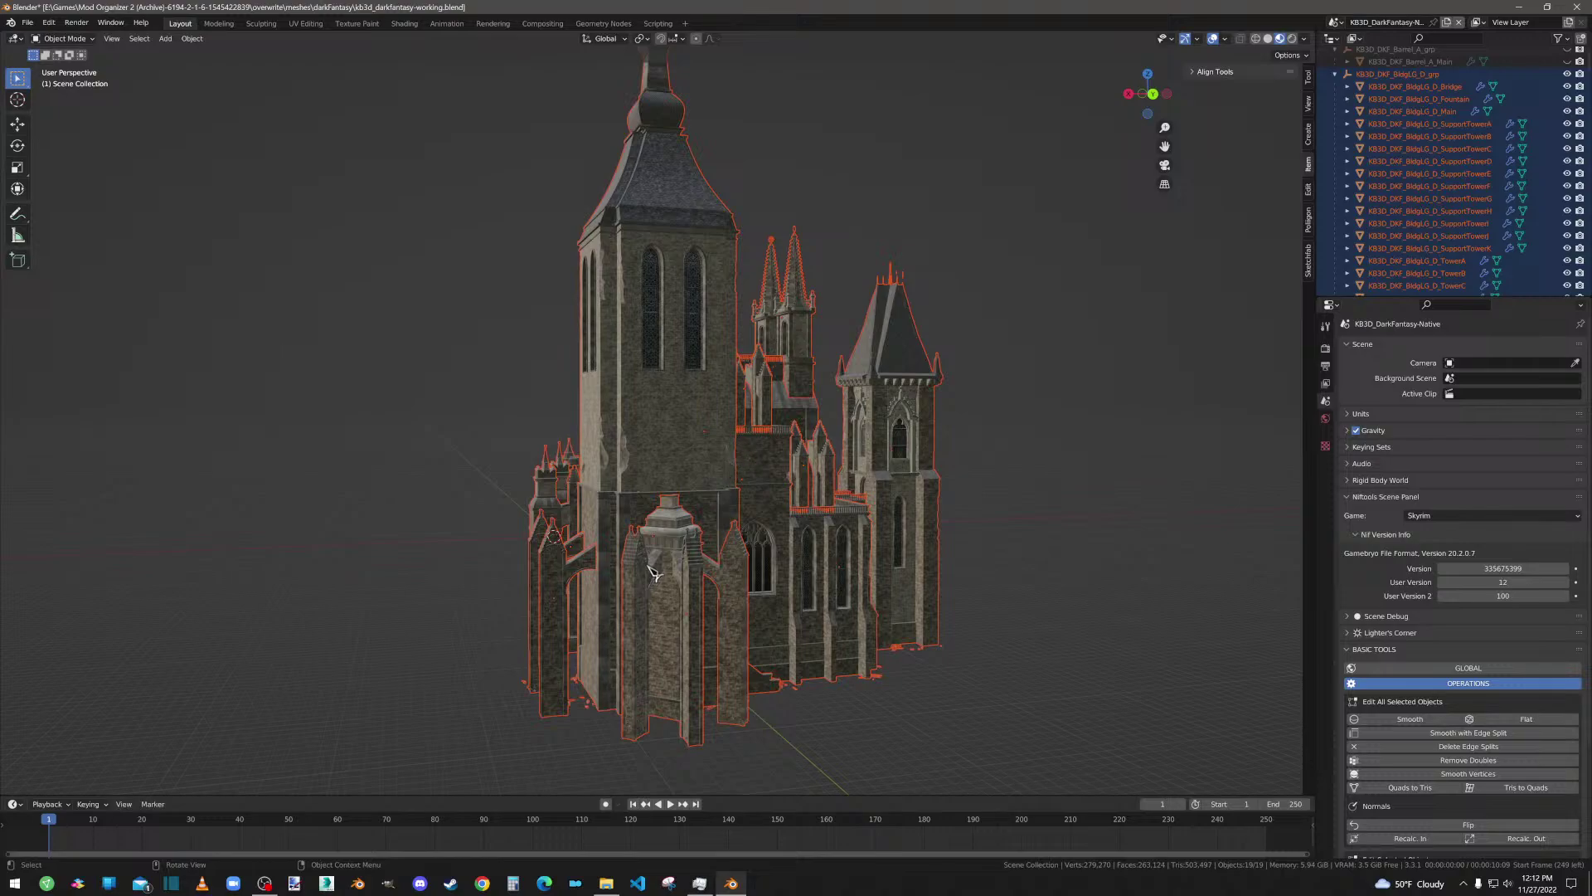
click(632, 463)
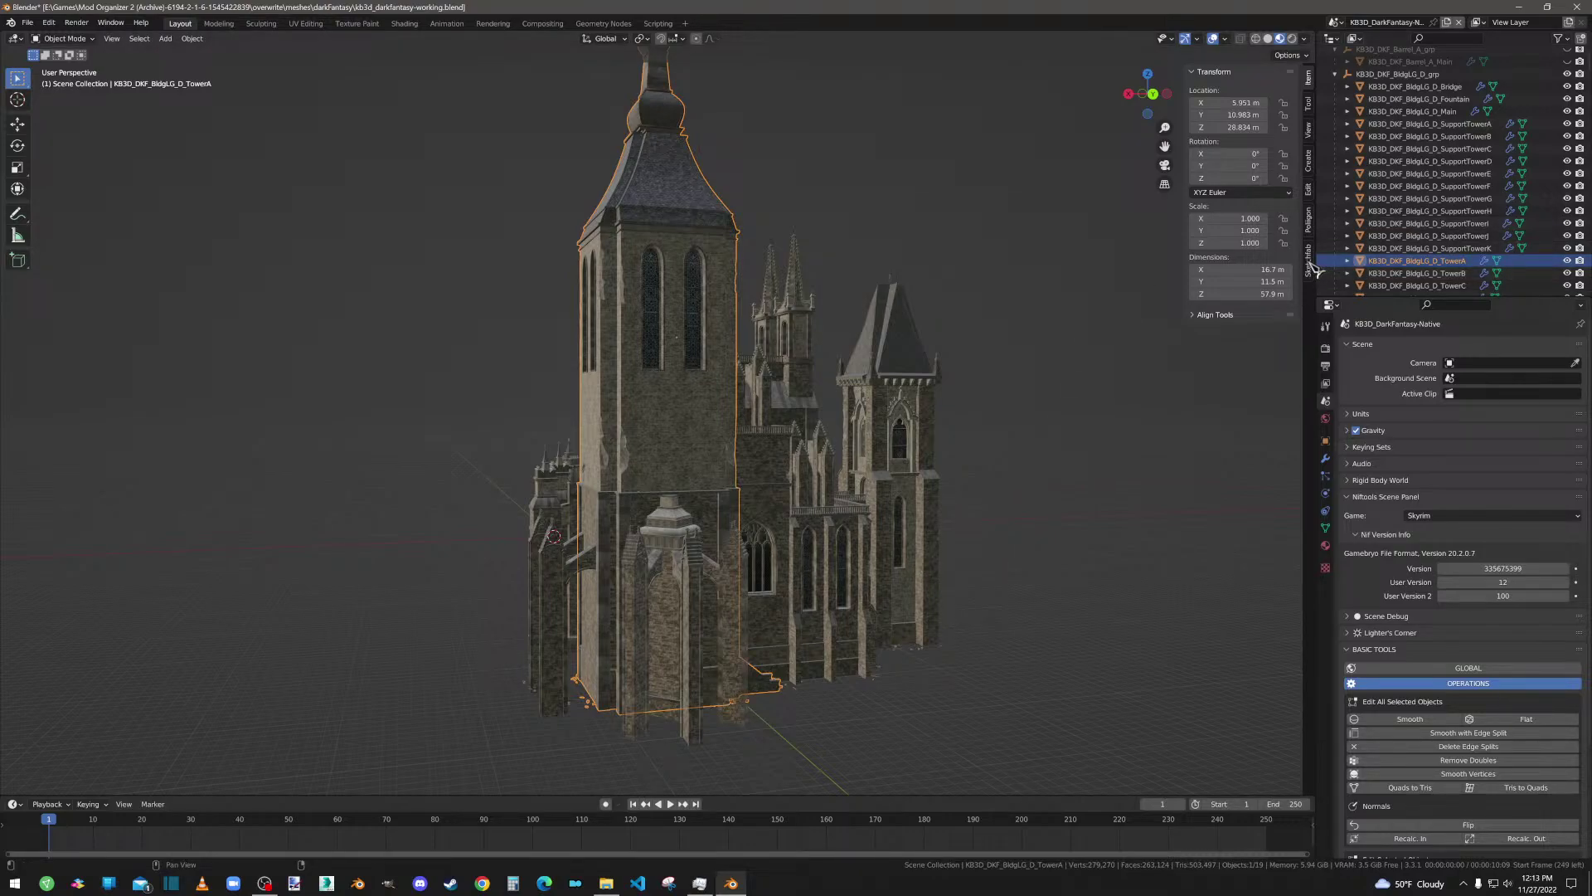
middle_drag(1025, 486, 942, 492)
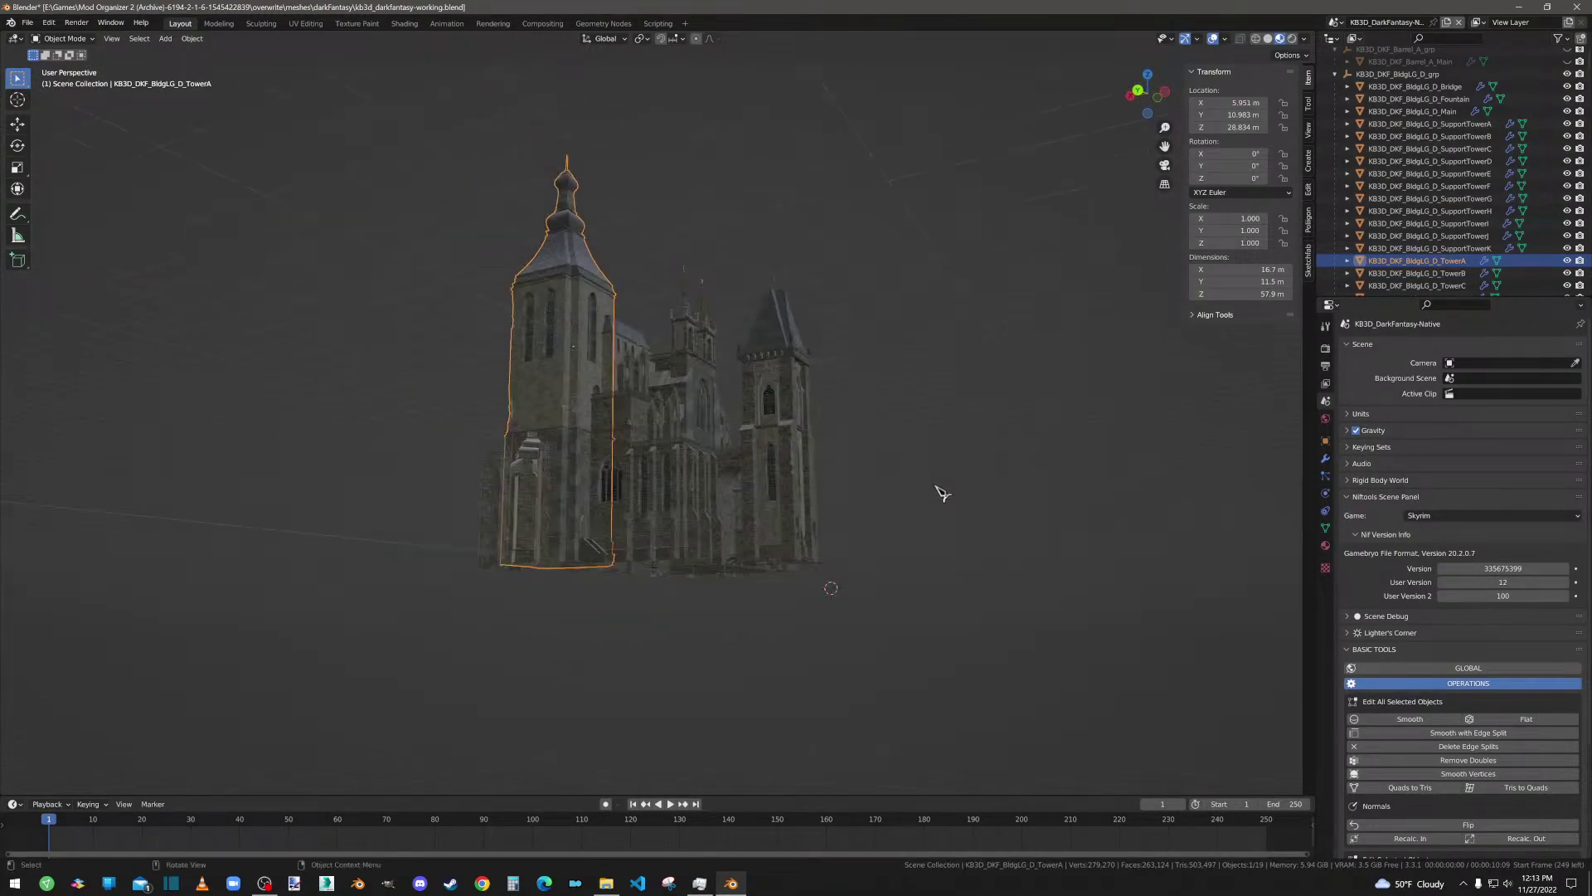
Step: Select the cathedral meshes from KB3D_DKF_BldgLG_D_Bridge to KB3D_DKF_BldgLG_D_Wagon and switch them to Edit Mode
click(1409, 87)
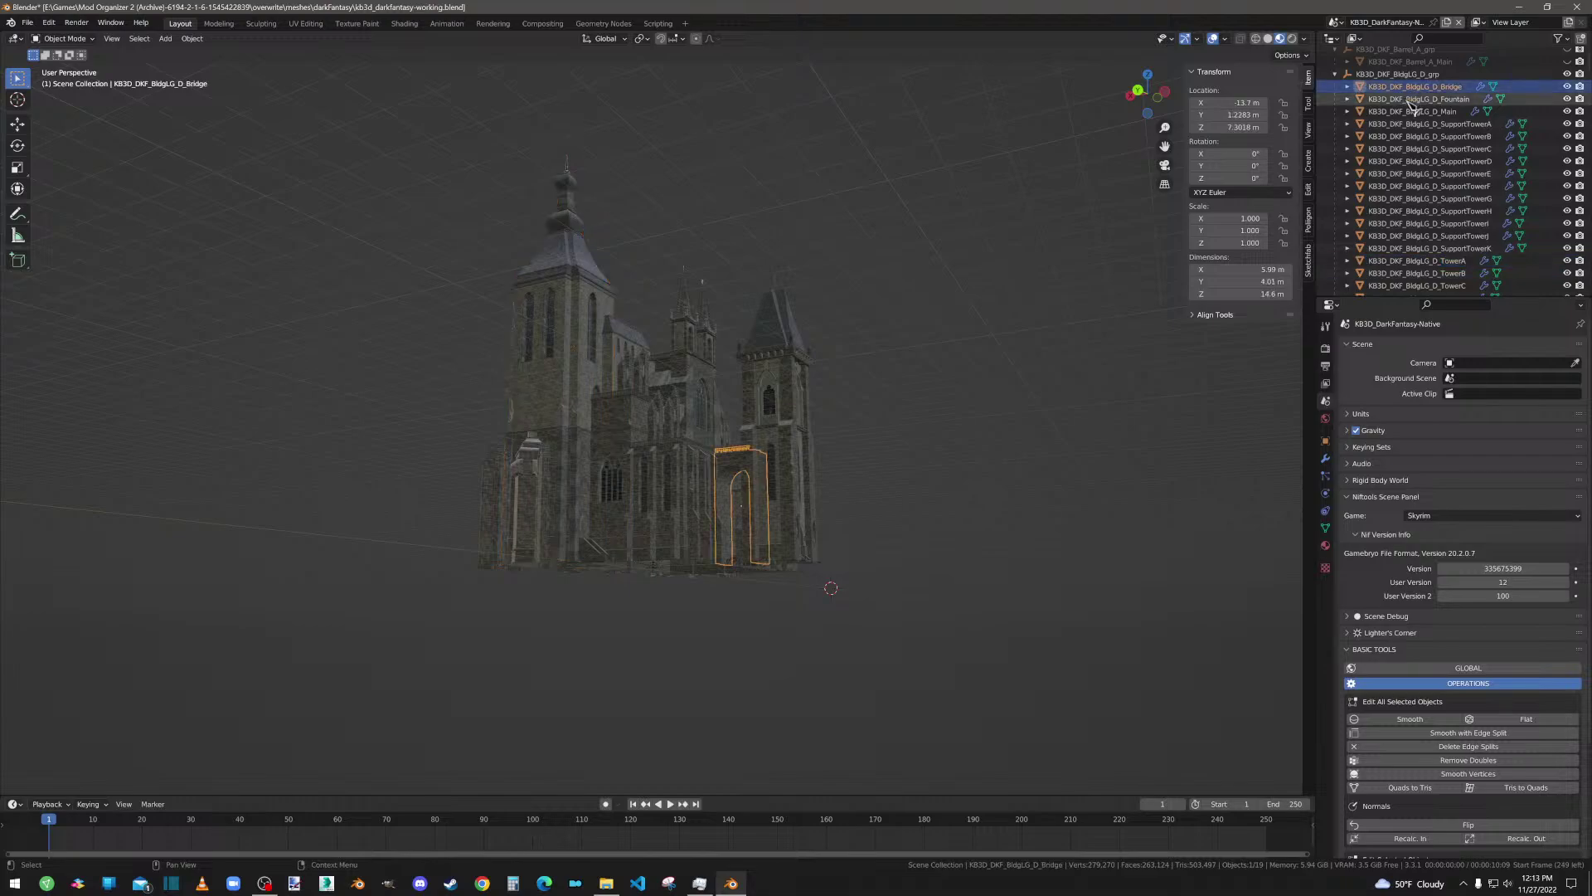
scroll(1414, 166, down, 3)
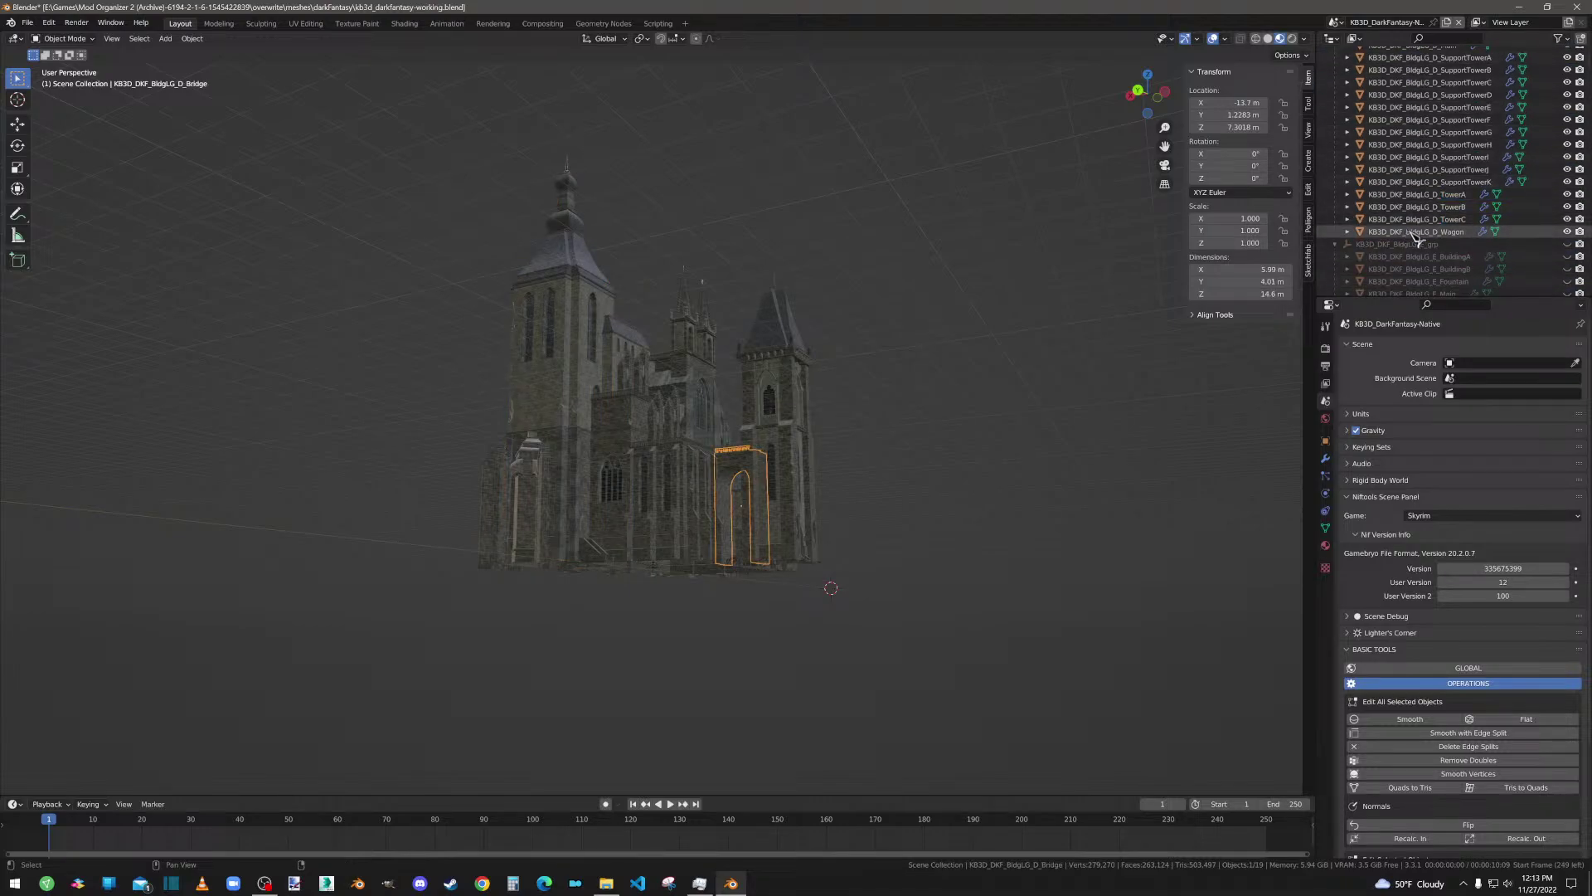
shift+click(1414, 232)
scroll(1416, 239, up, 2)
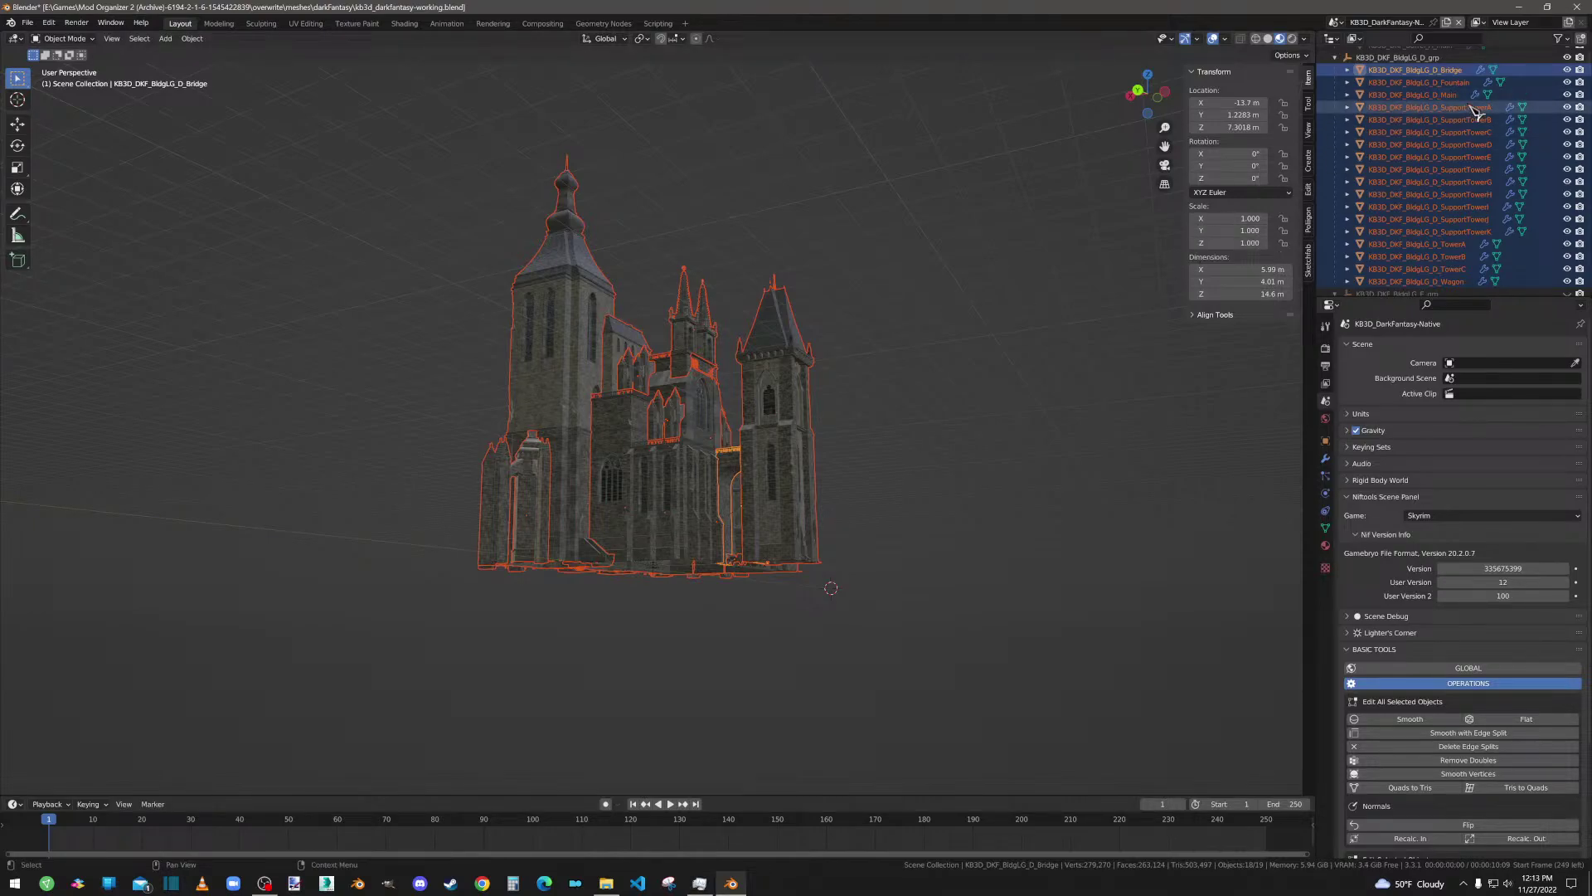
right_click(326, 220)
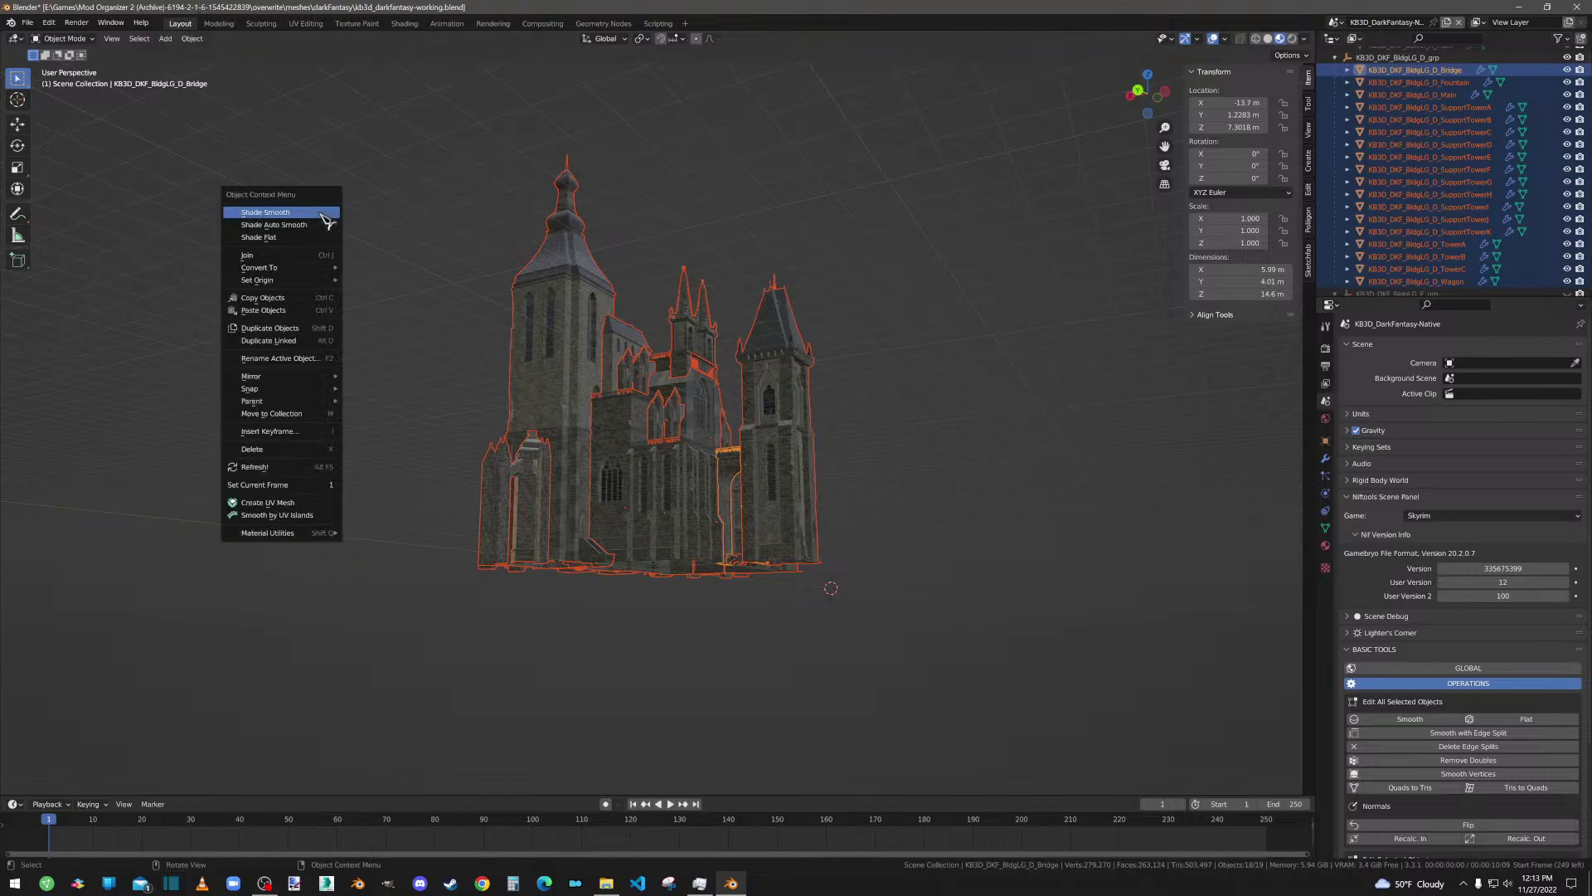
mouse_move(329, 402)
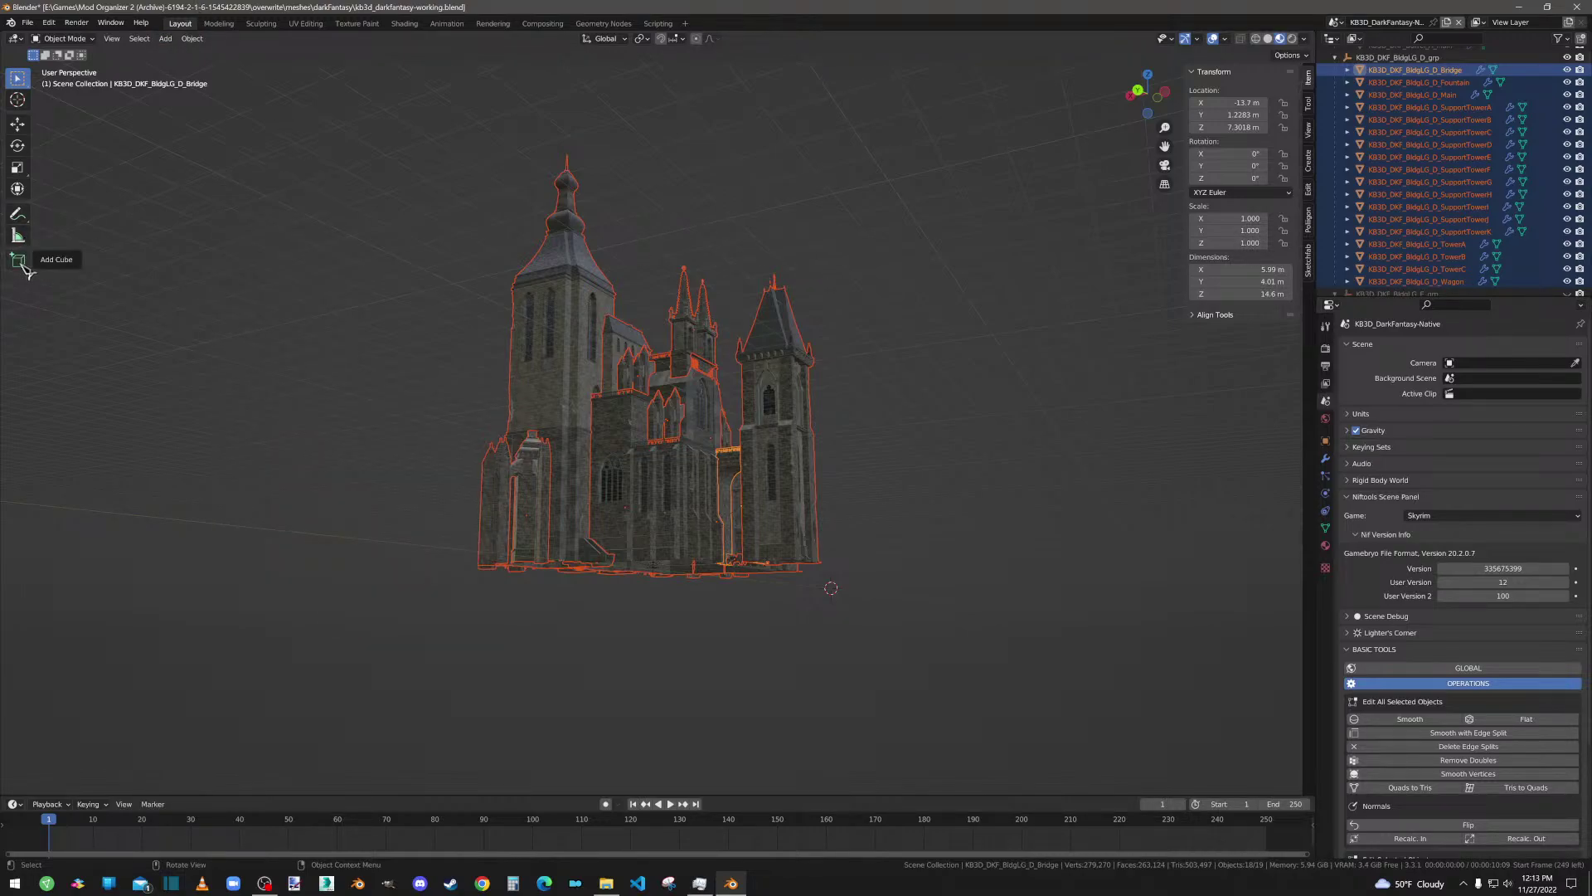
click(61, 41)
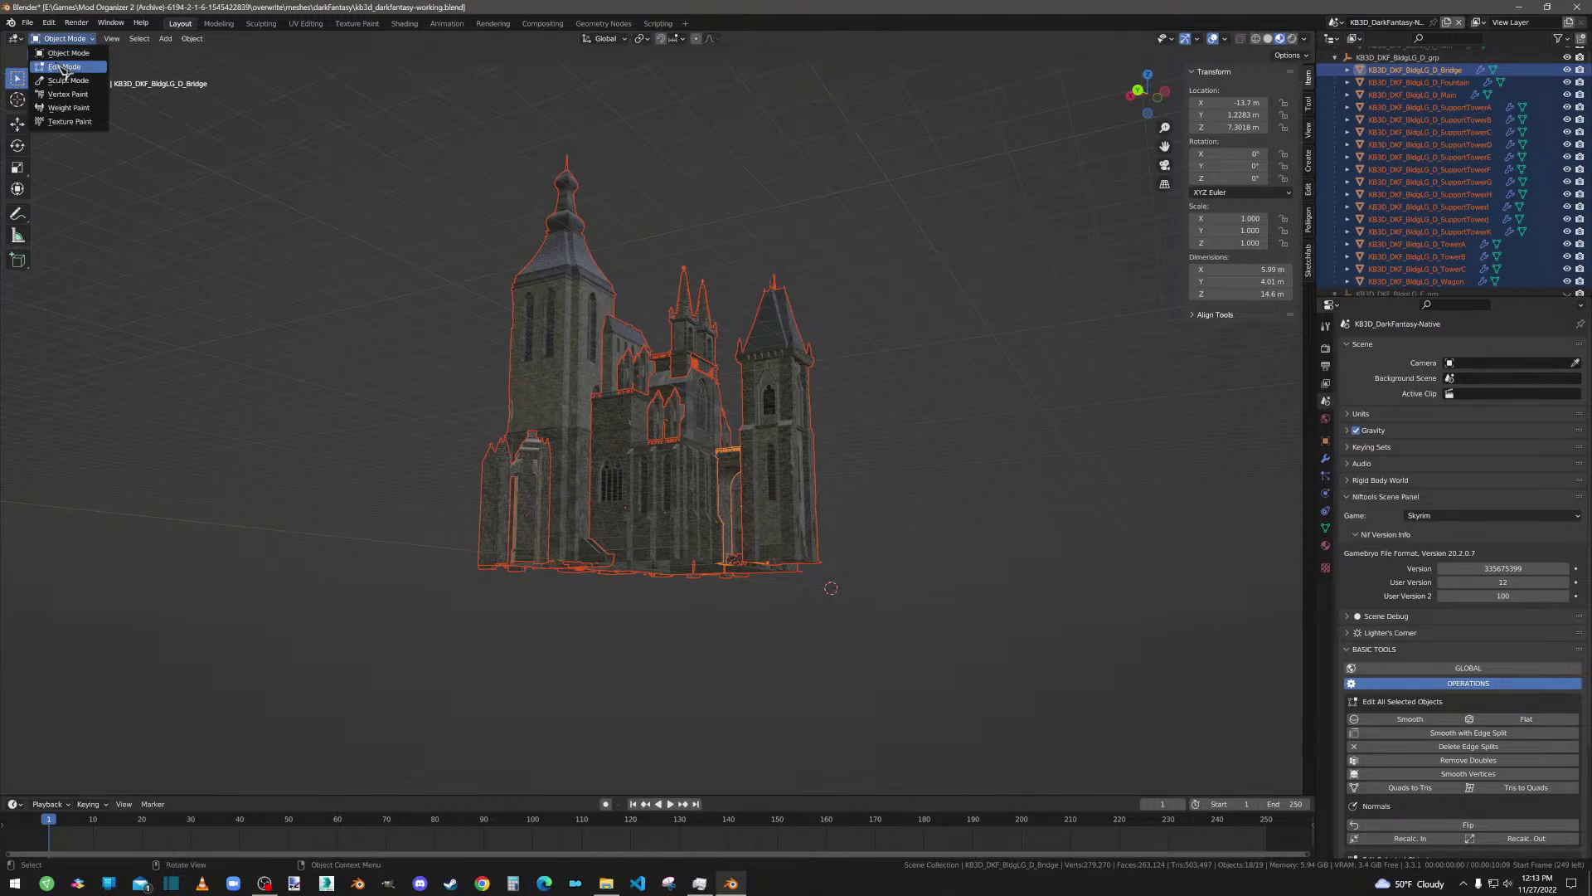
click(65, 67)
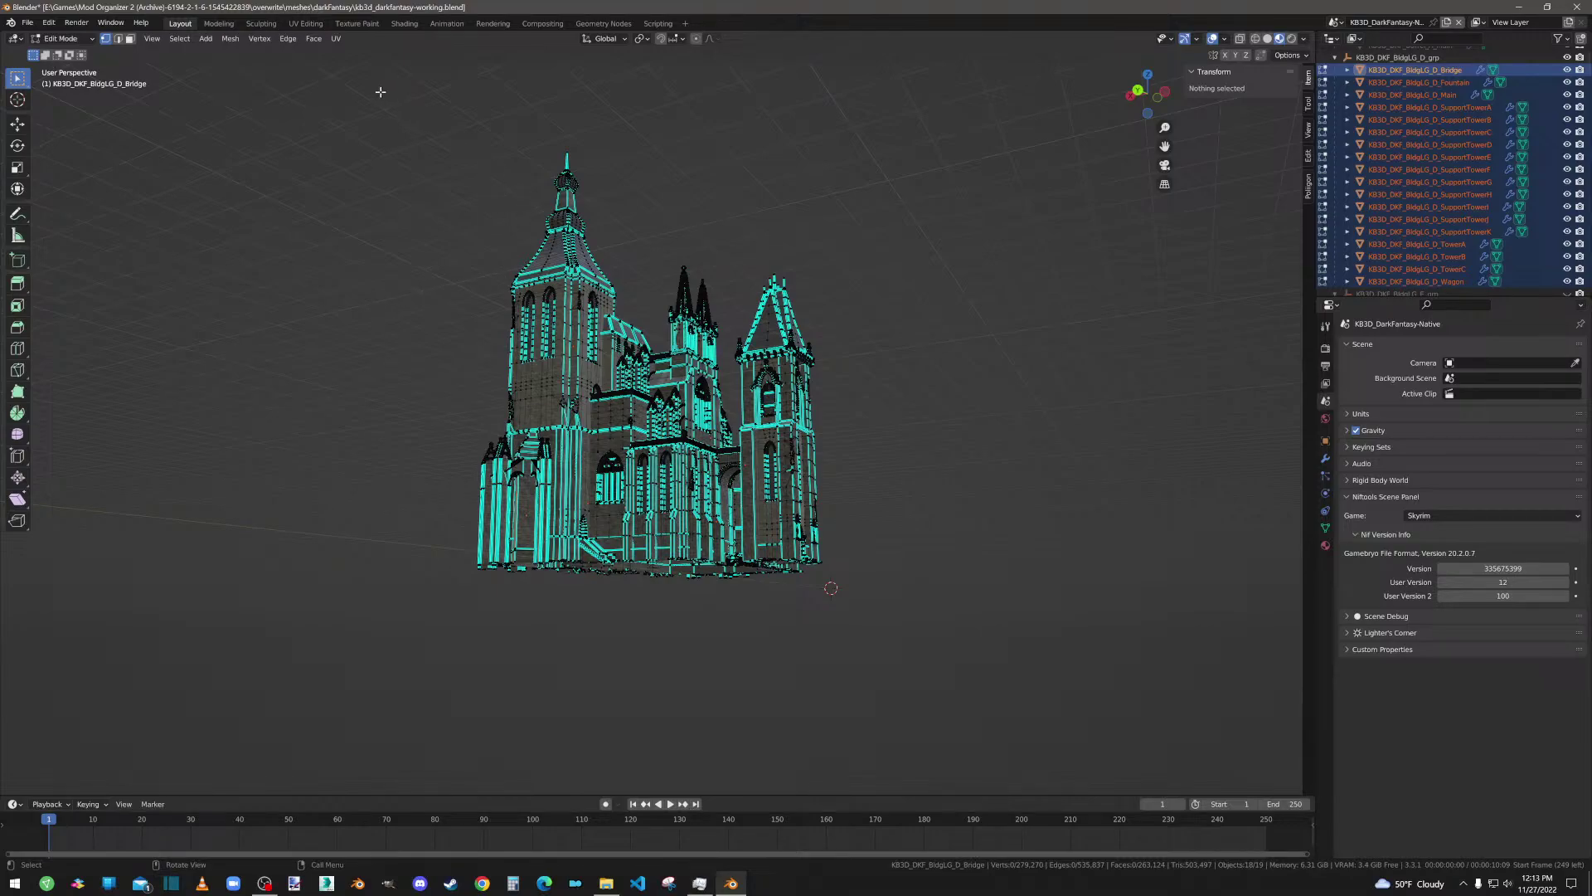
Step: Box-select the cathedral geometry in Edit Mode and try to separate all its individual meshes by material
drag(356, 91, 979, 688)
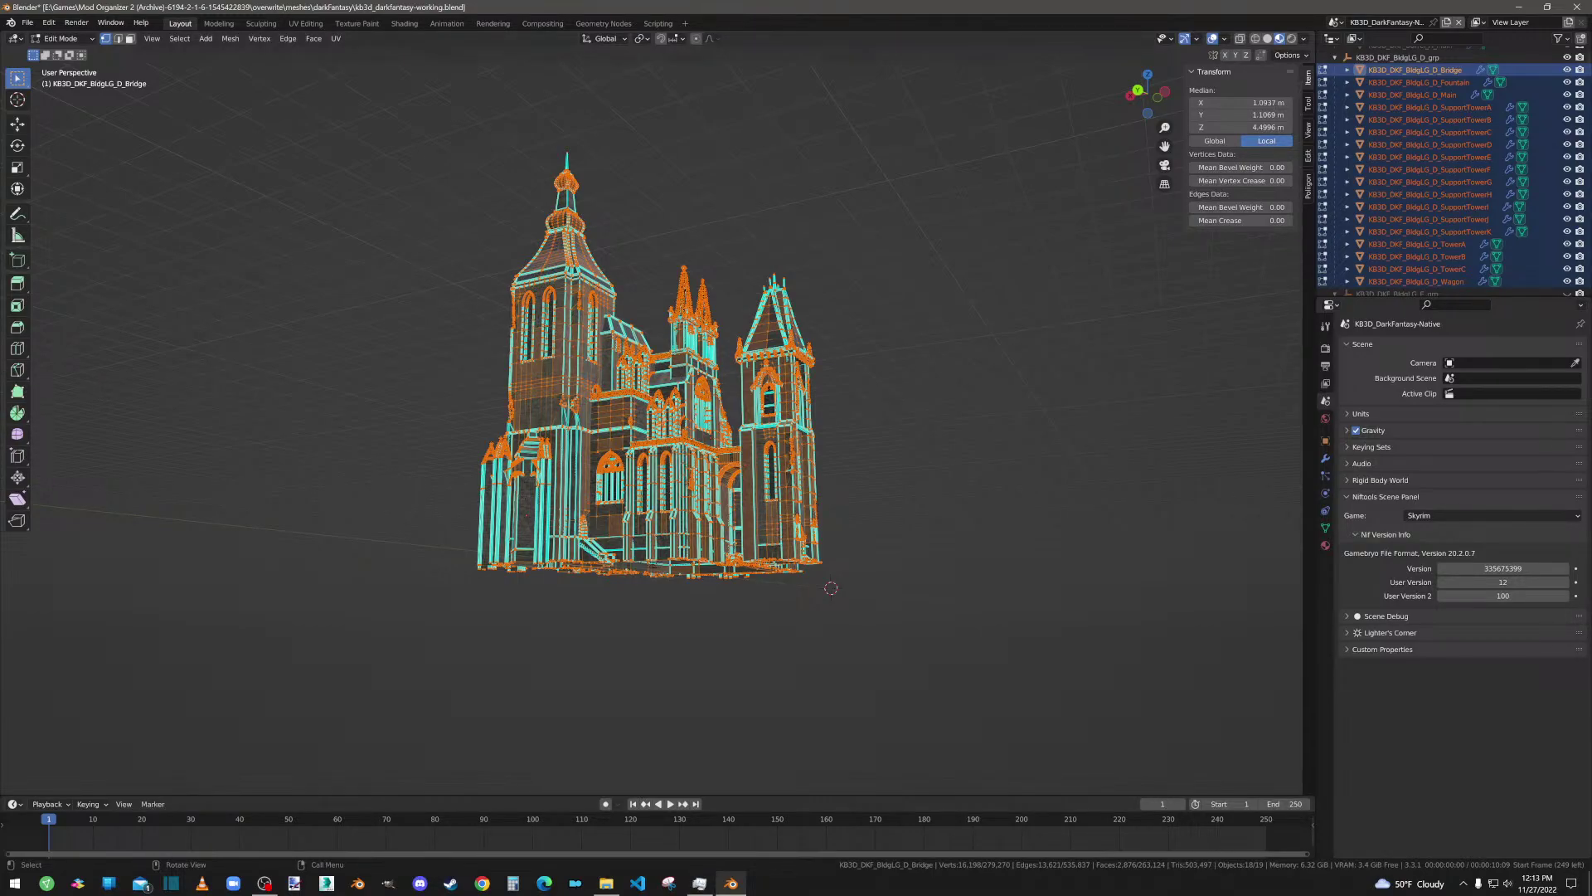
drag(20, 378, 62, 402)
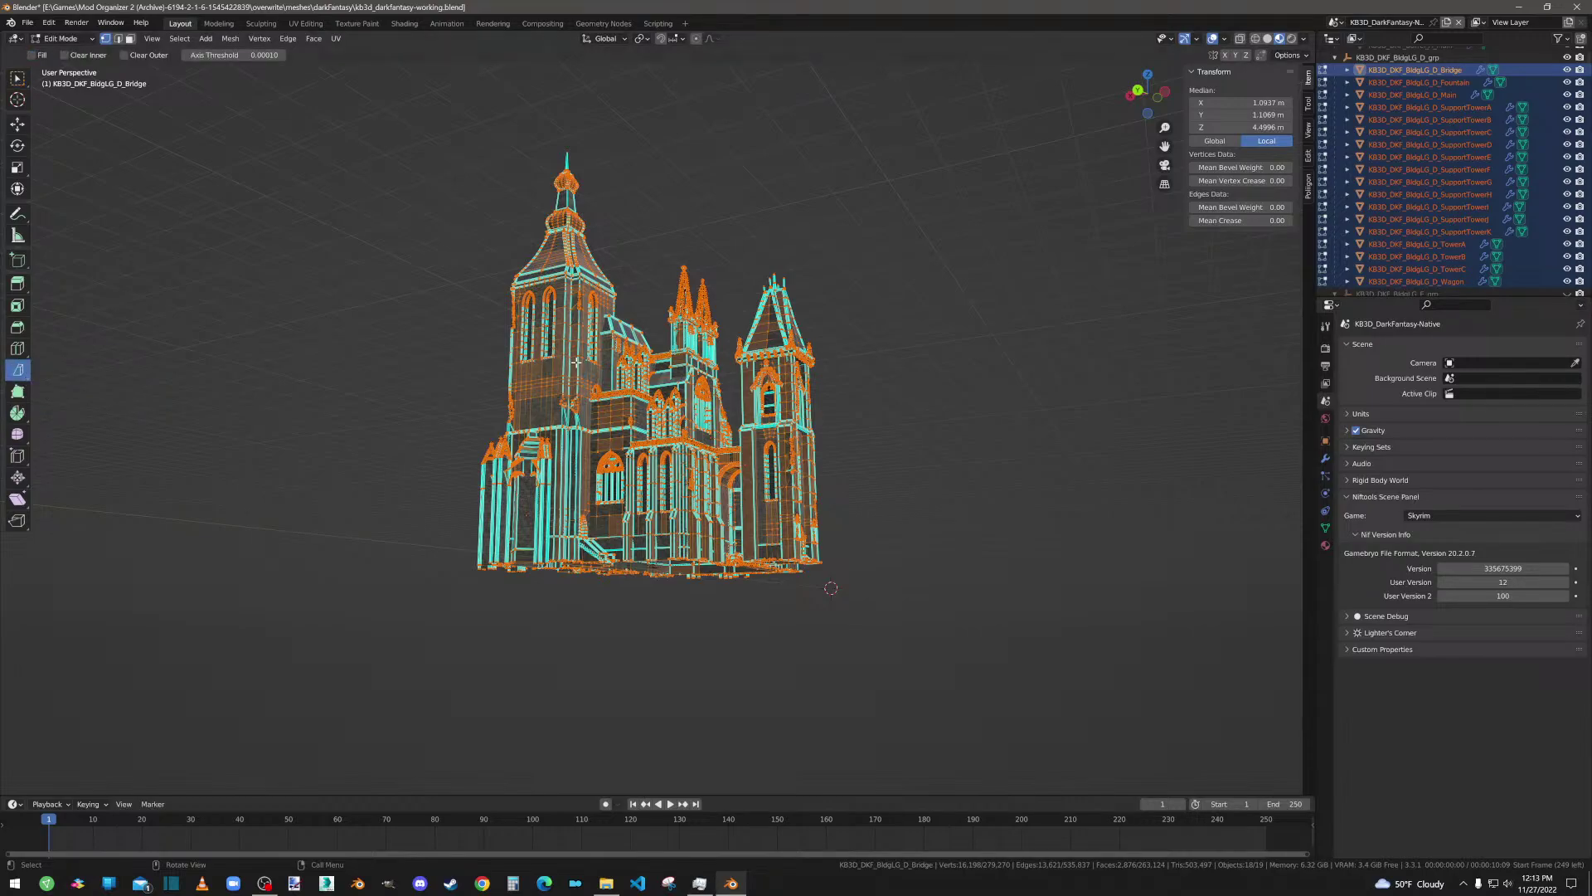
right_click(406, 259)
mouse_move(410, 257)
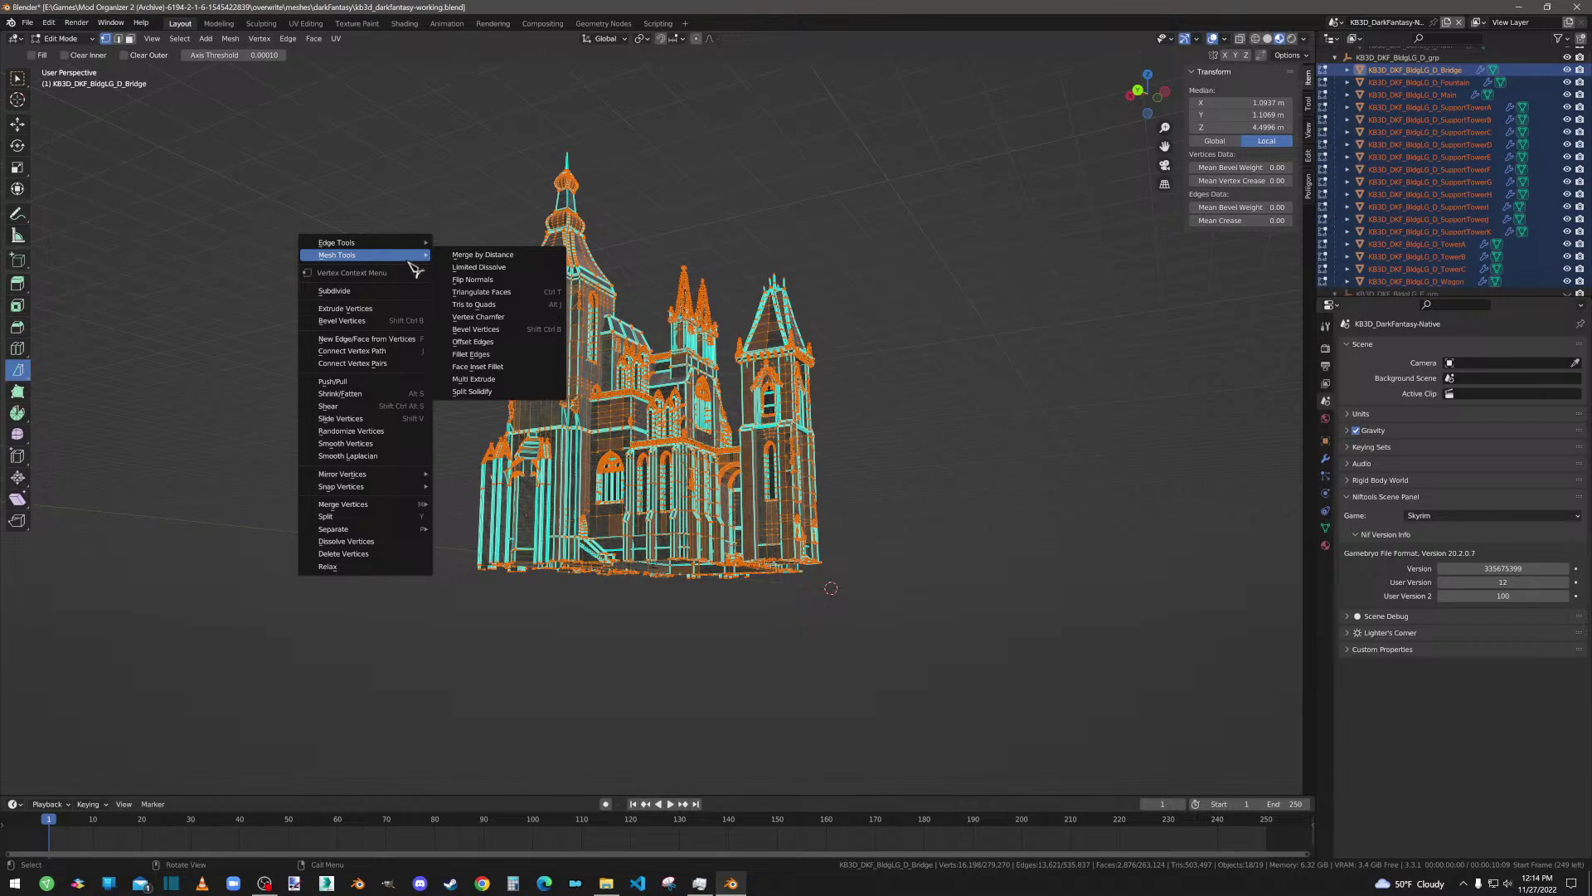
mouse_move(406, 530)
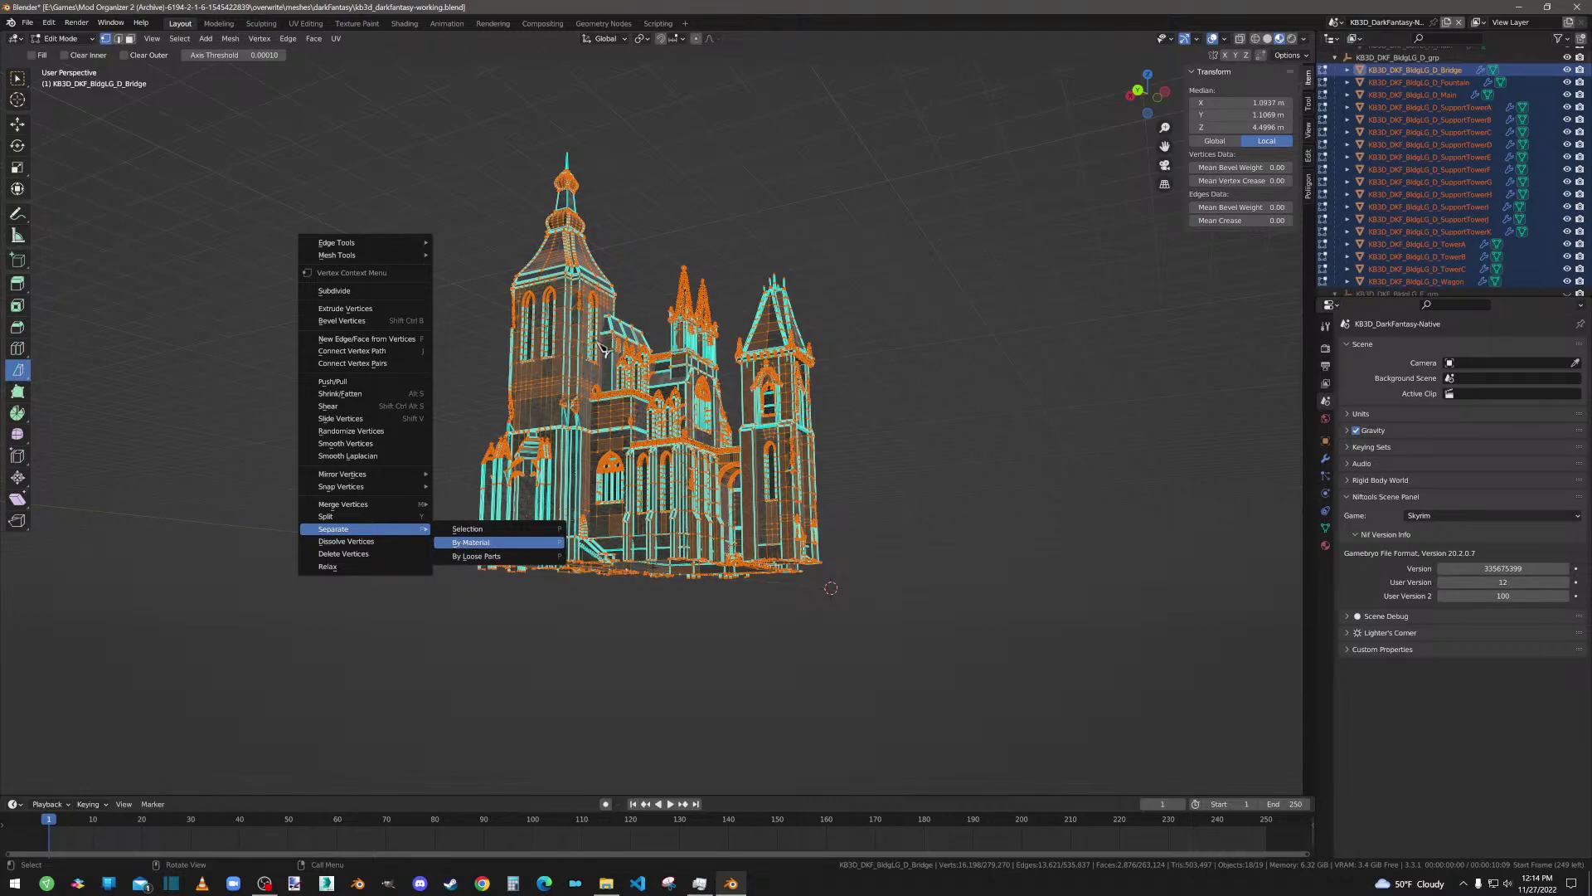
key(Return)
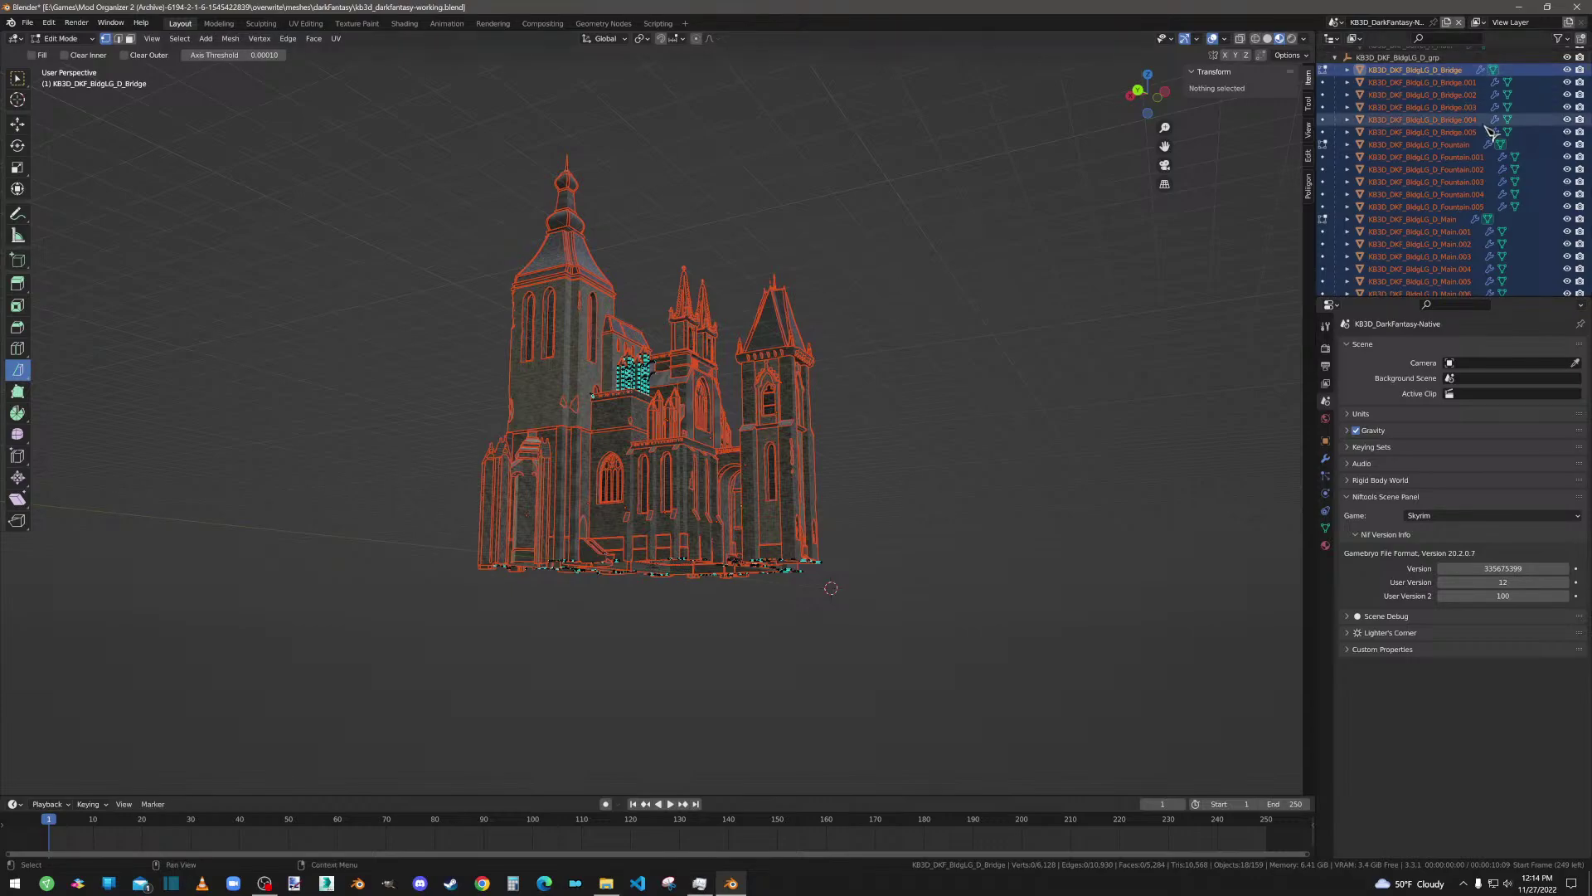
Step: Review the list of separated cathedral meshes and undo the separation by material
scroll(1441, 170, down, 5)
scroll(1441, 176, down, 10)
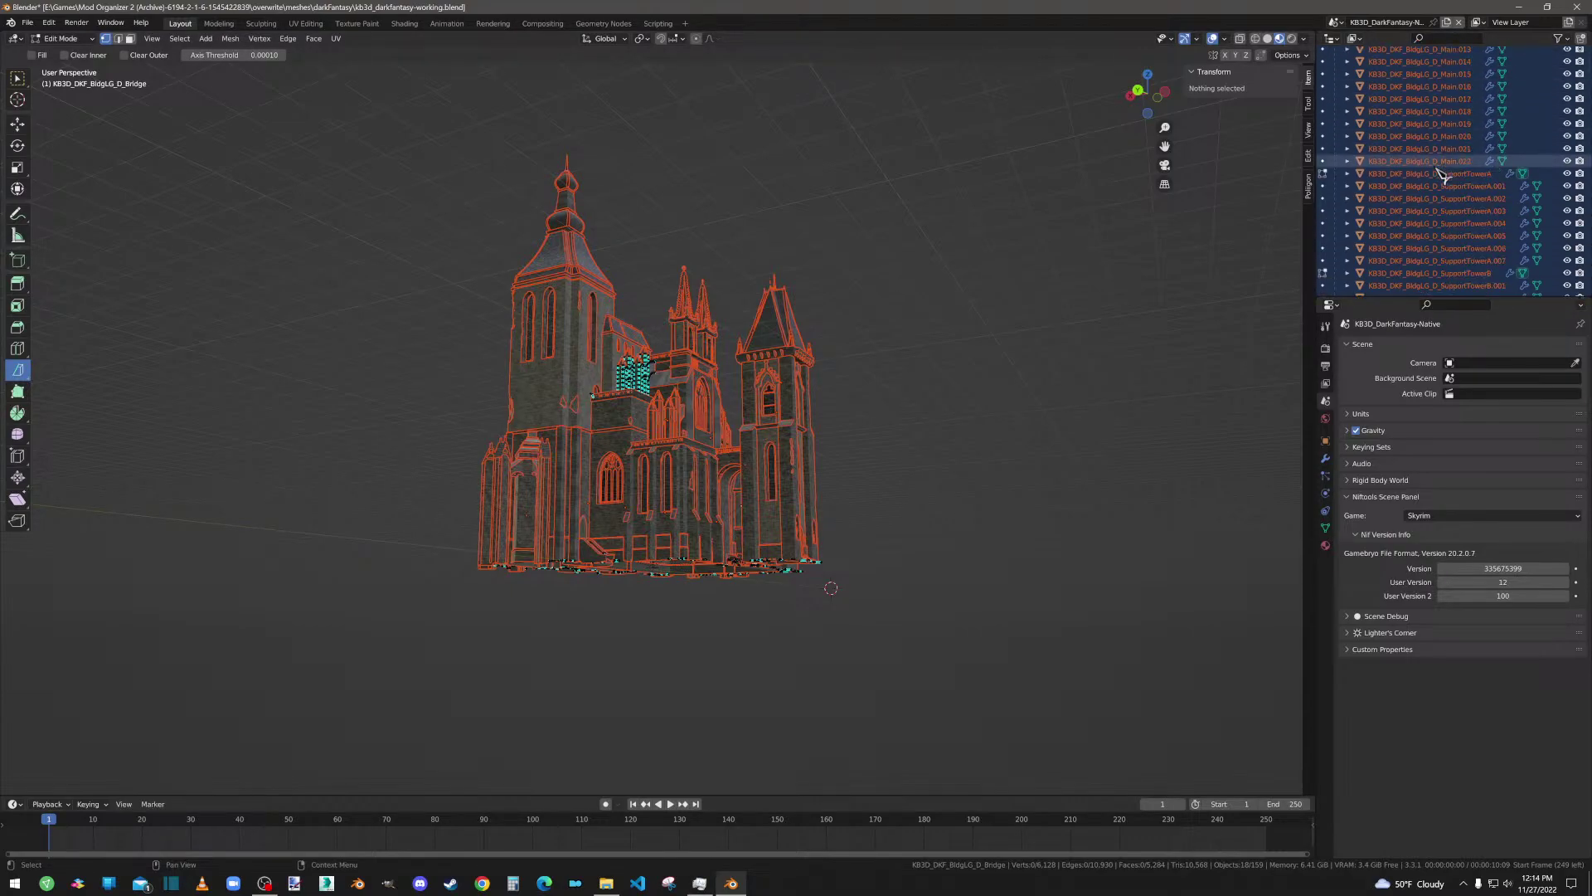
scroll(1442, 184, down, 10)
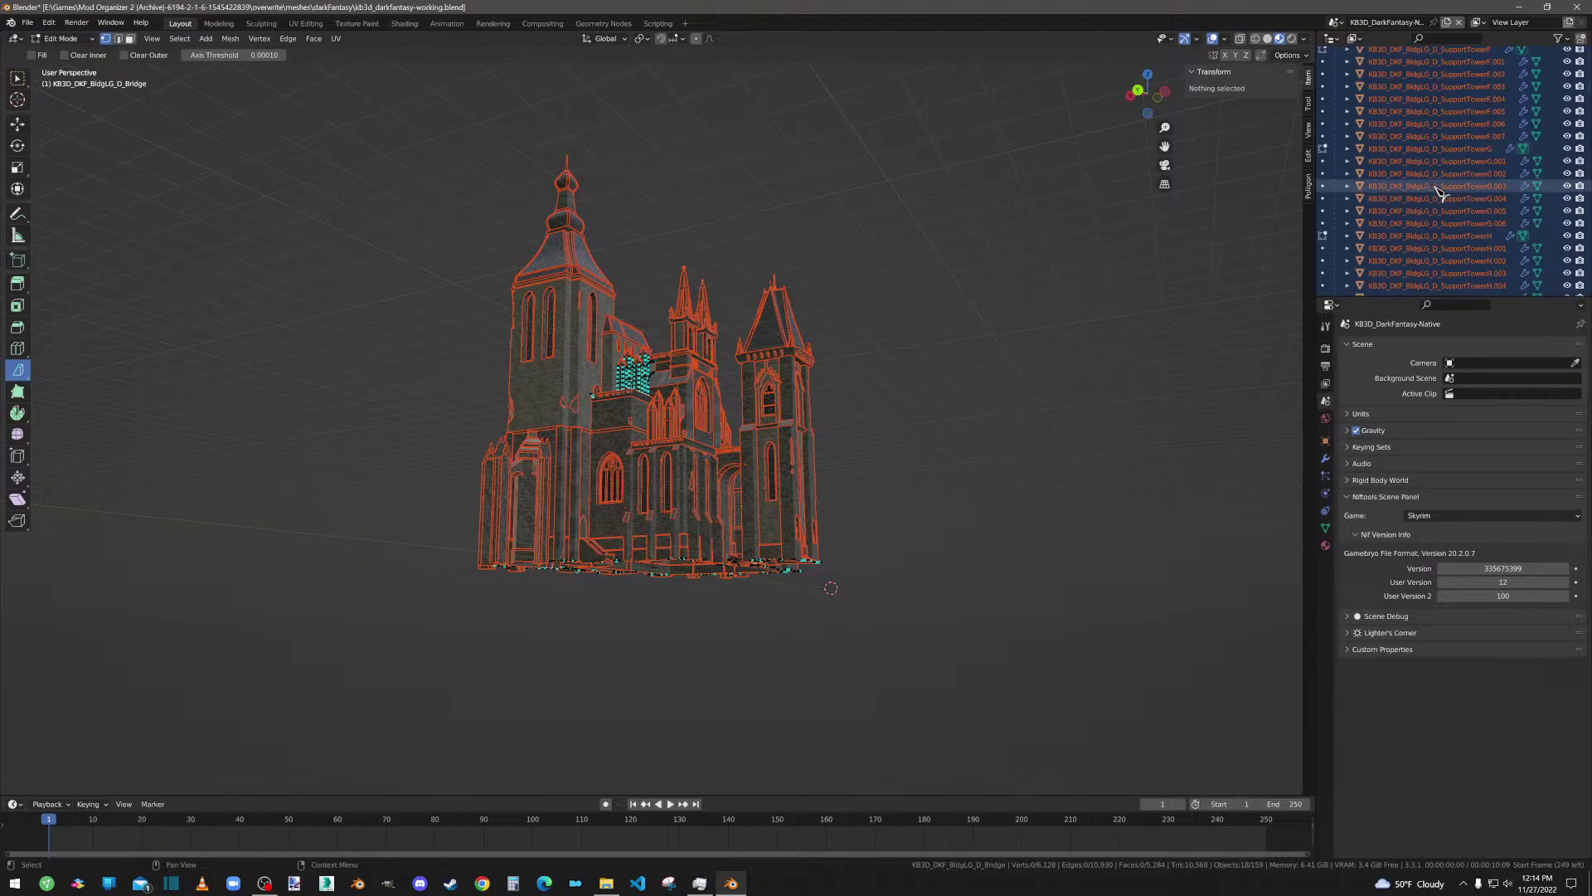
scroll(1437, 217, down, 12)
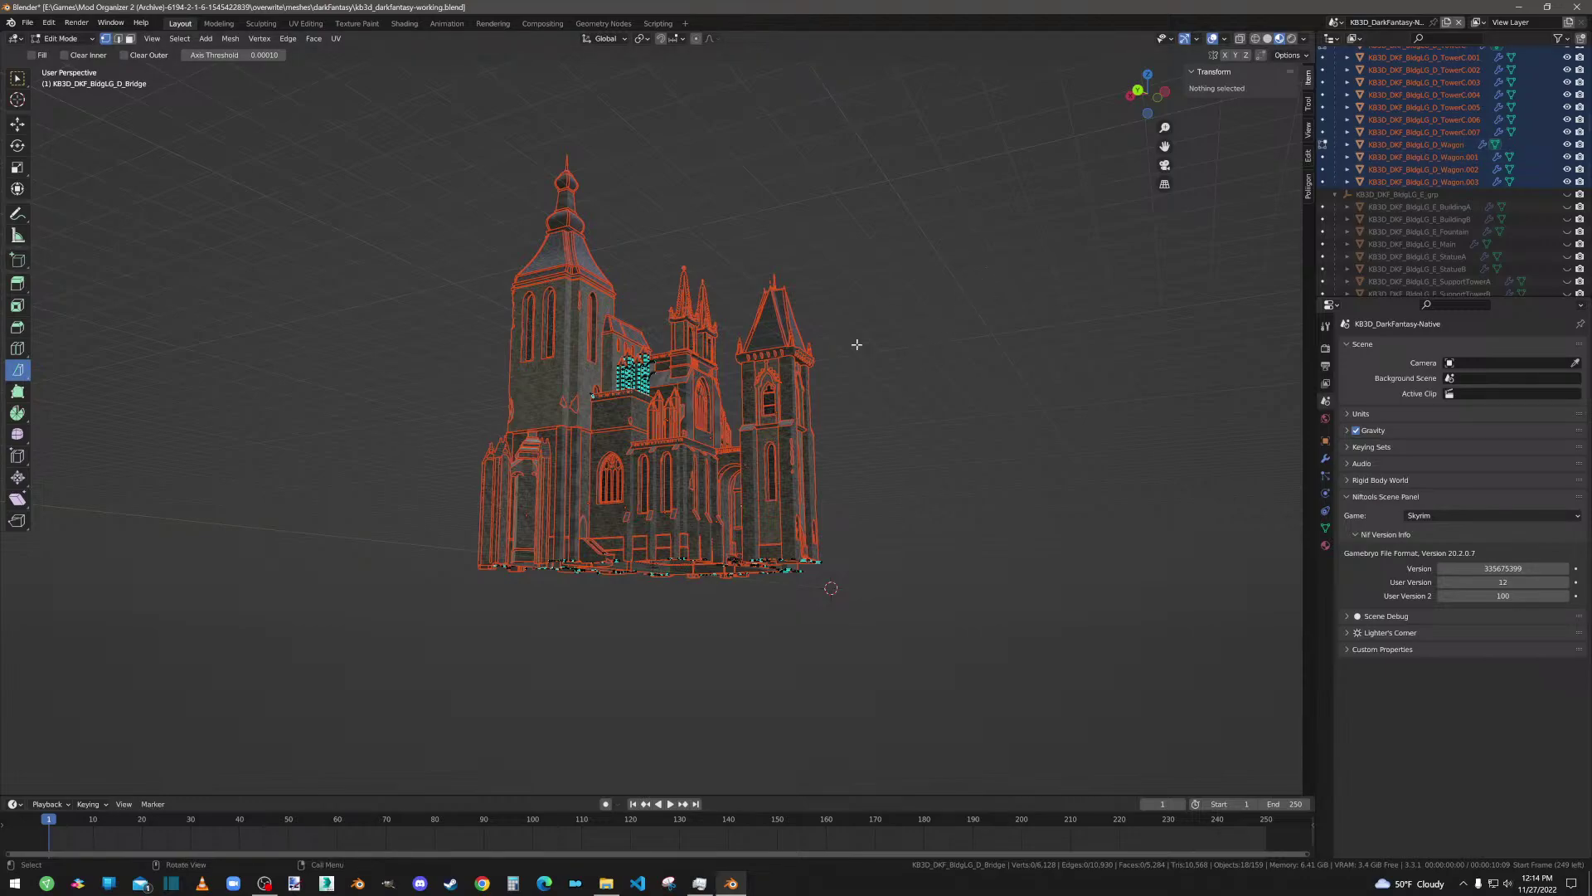
middle_drag(963, 419, 892, 495)
click(48, 23)
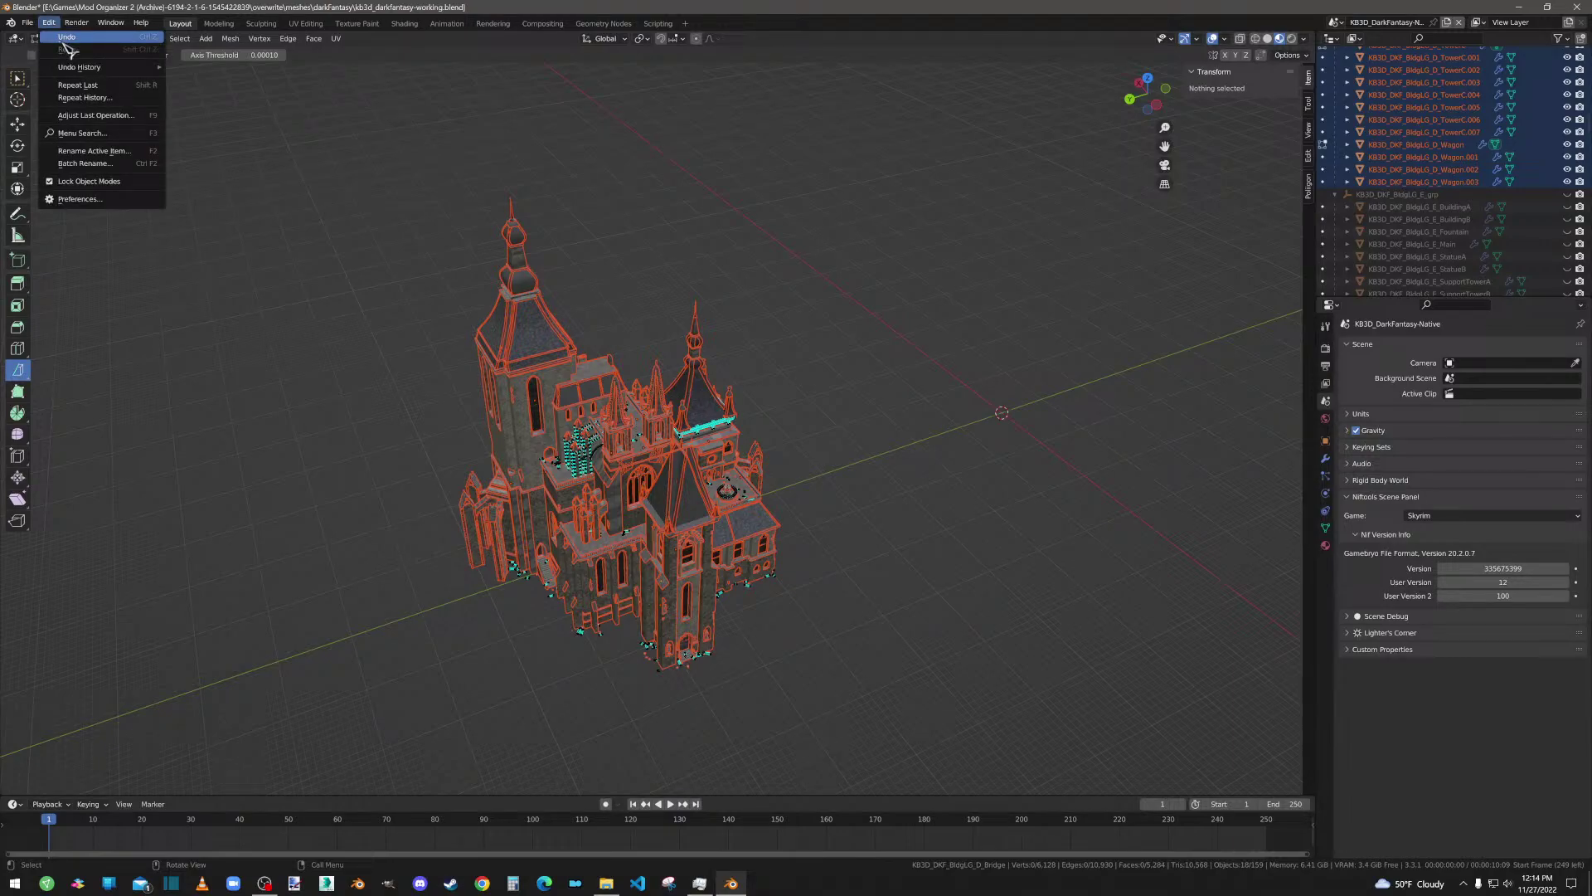
click(66, 38)
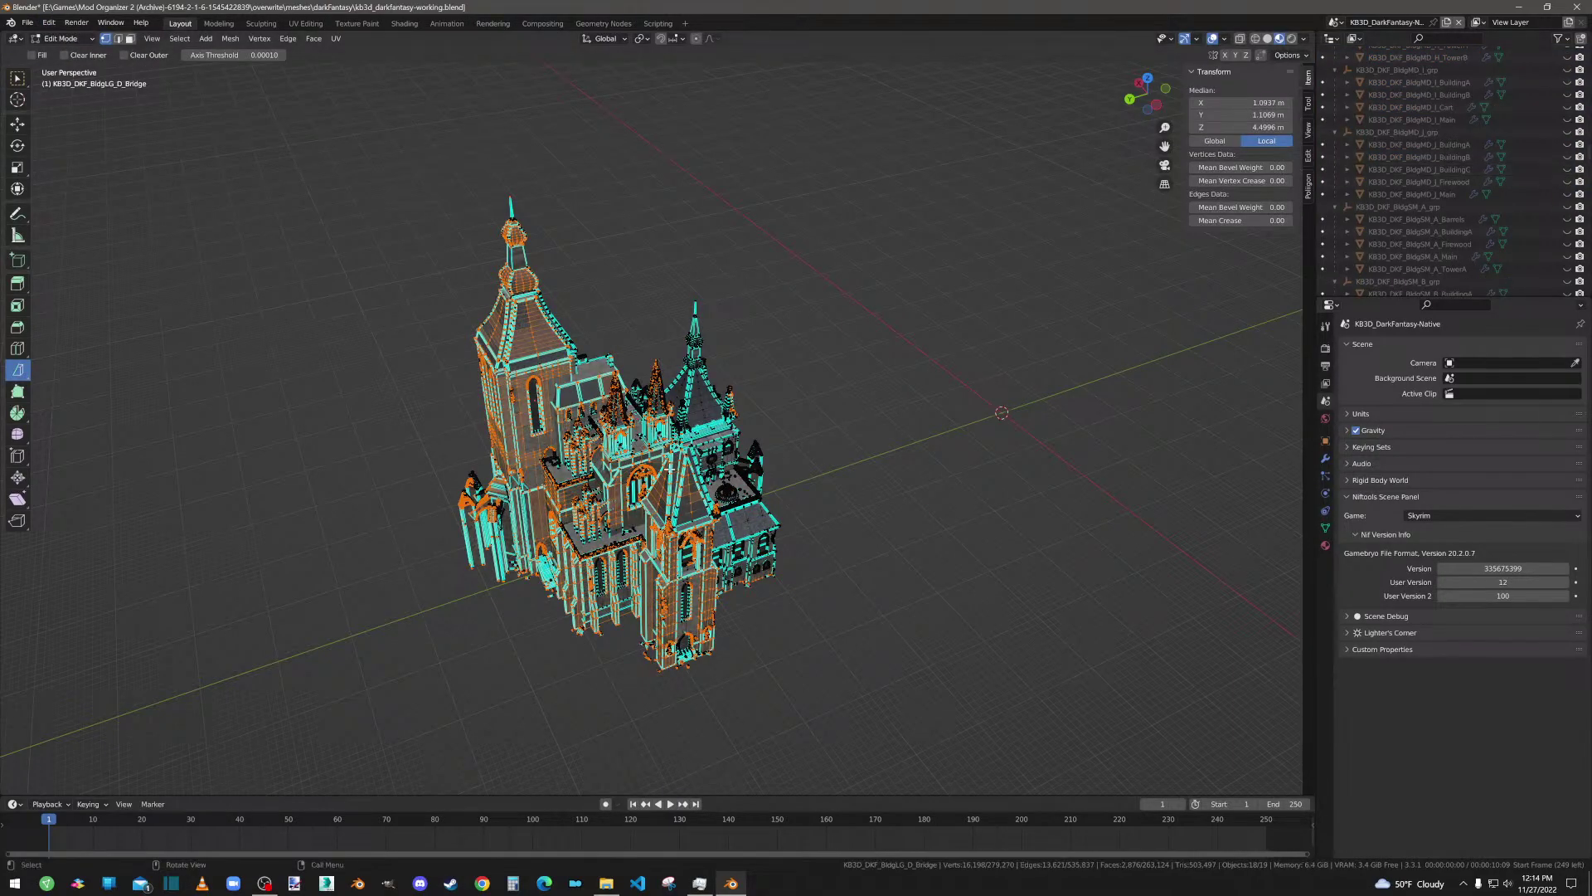
Step: Return to Object Mode and select all cathedral meshes from KB3D_DKF_BldgLG_D_Bridge to KB3D_DKF_BldgLG_D_Wagon
scroll(1408, 133, up, 15)
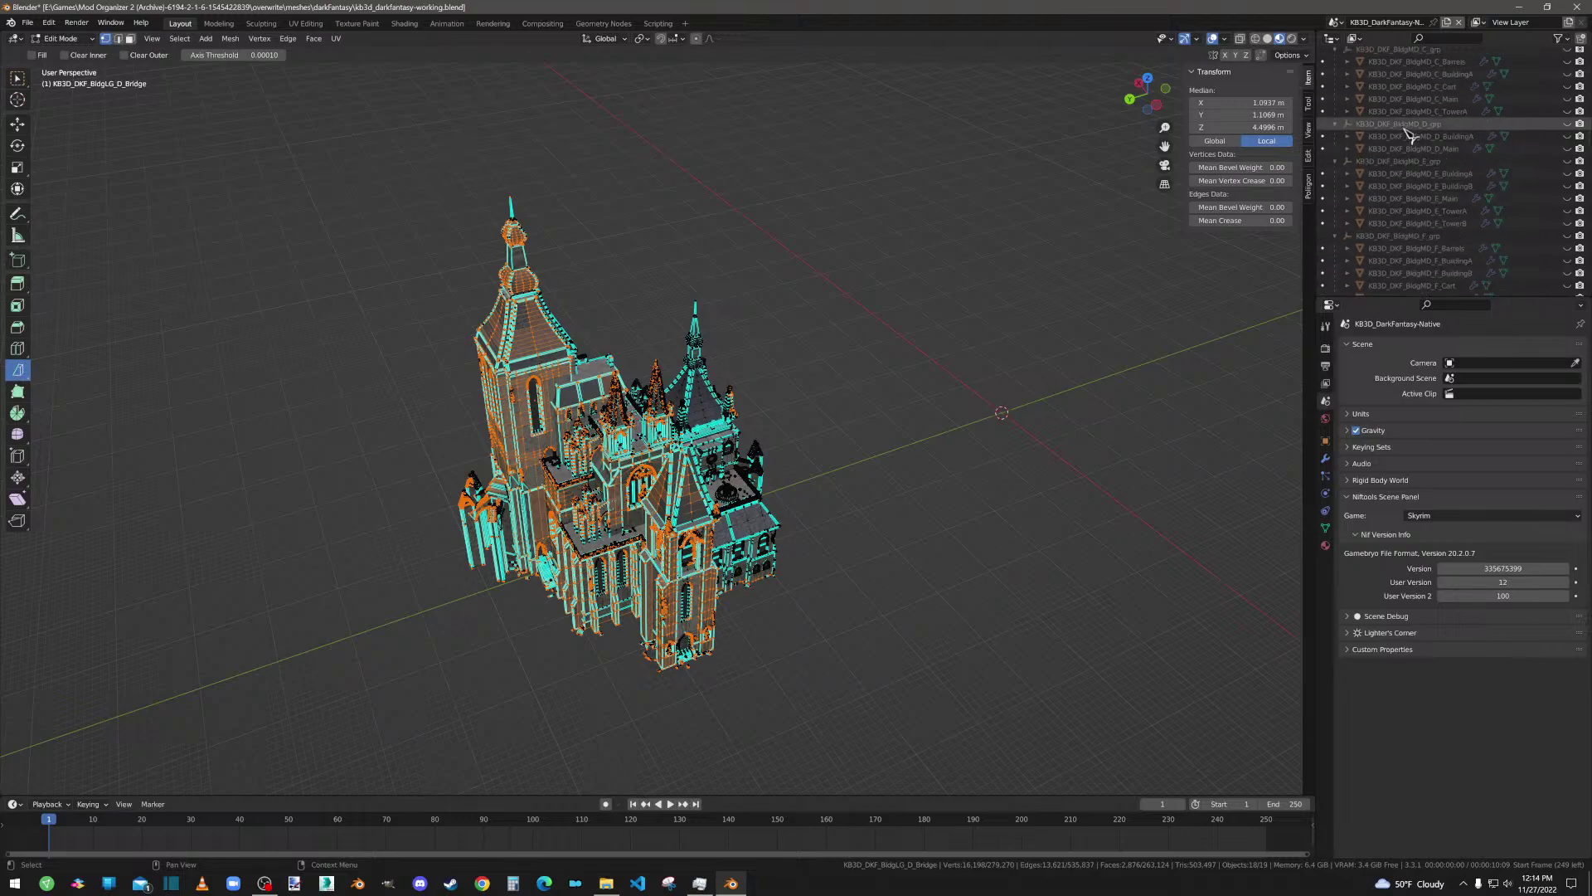
scroll(1407, 133, up, 20)
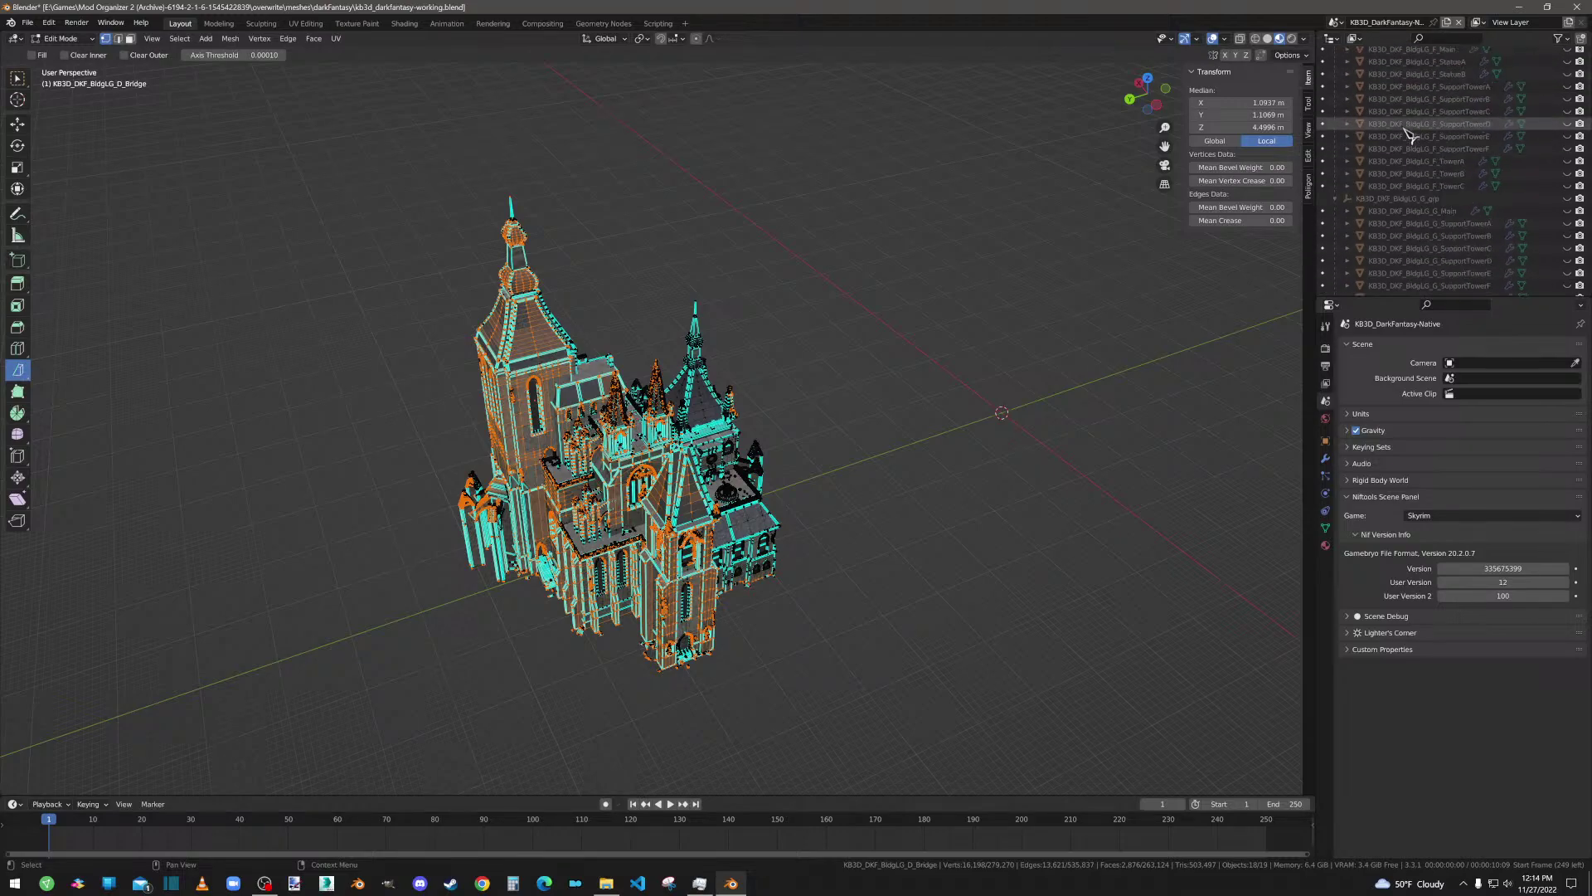
scroll(1408, 134, up, 7)
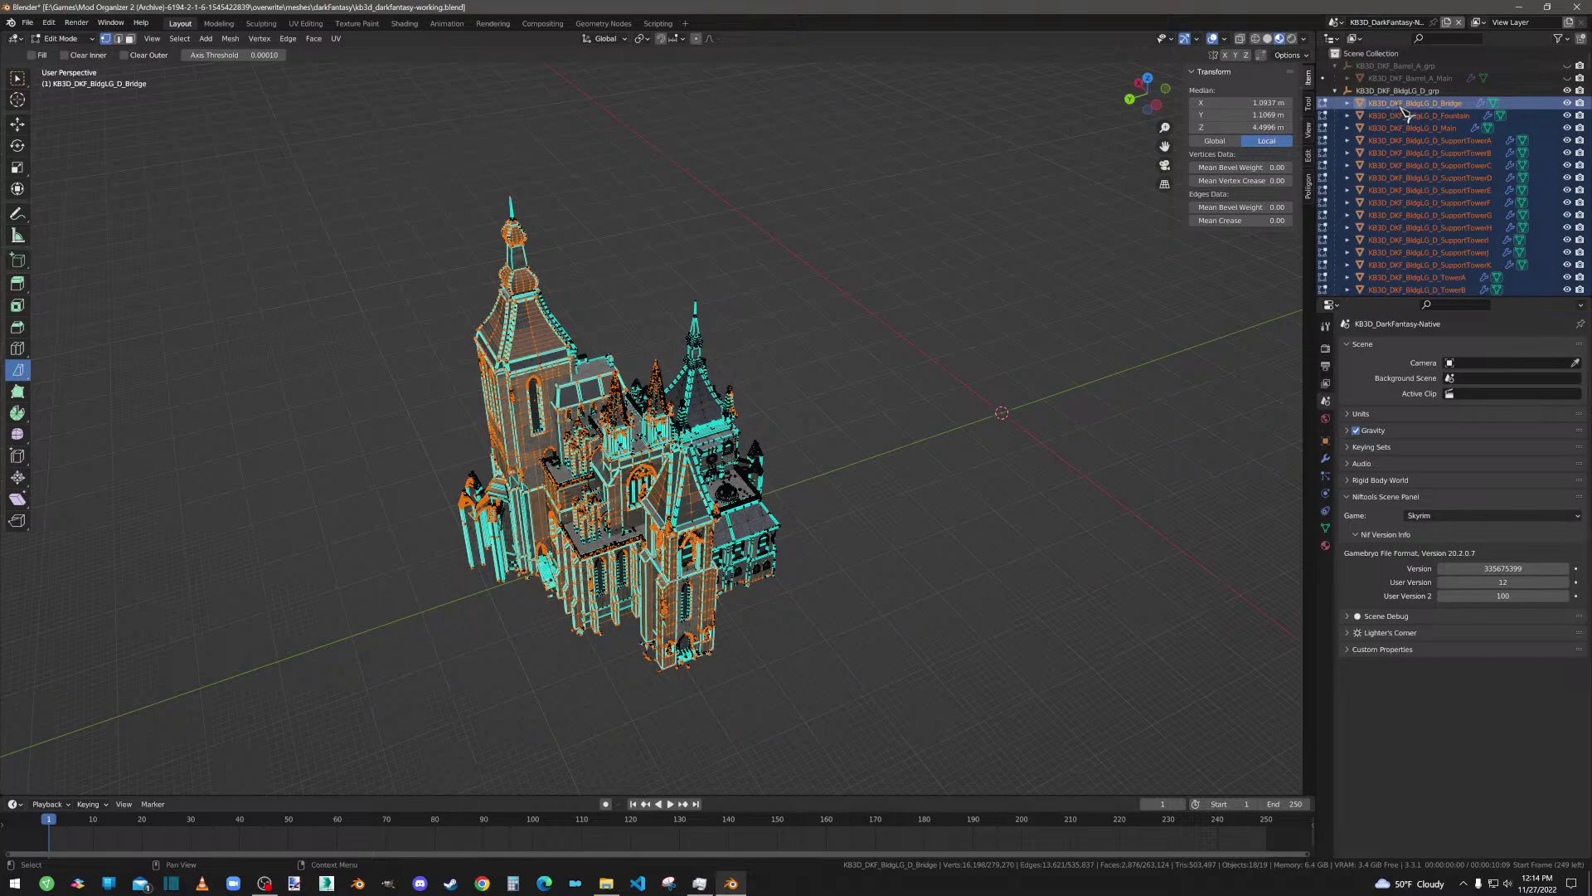
click(1408, 105)
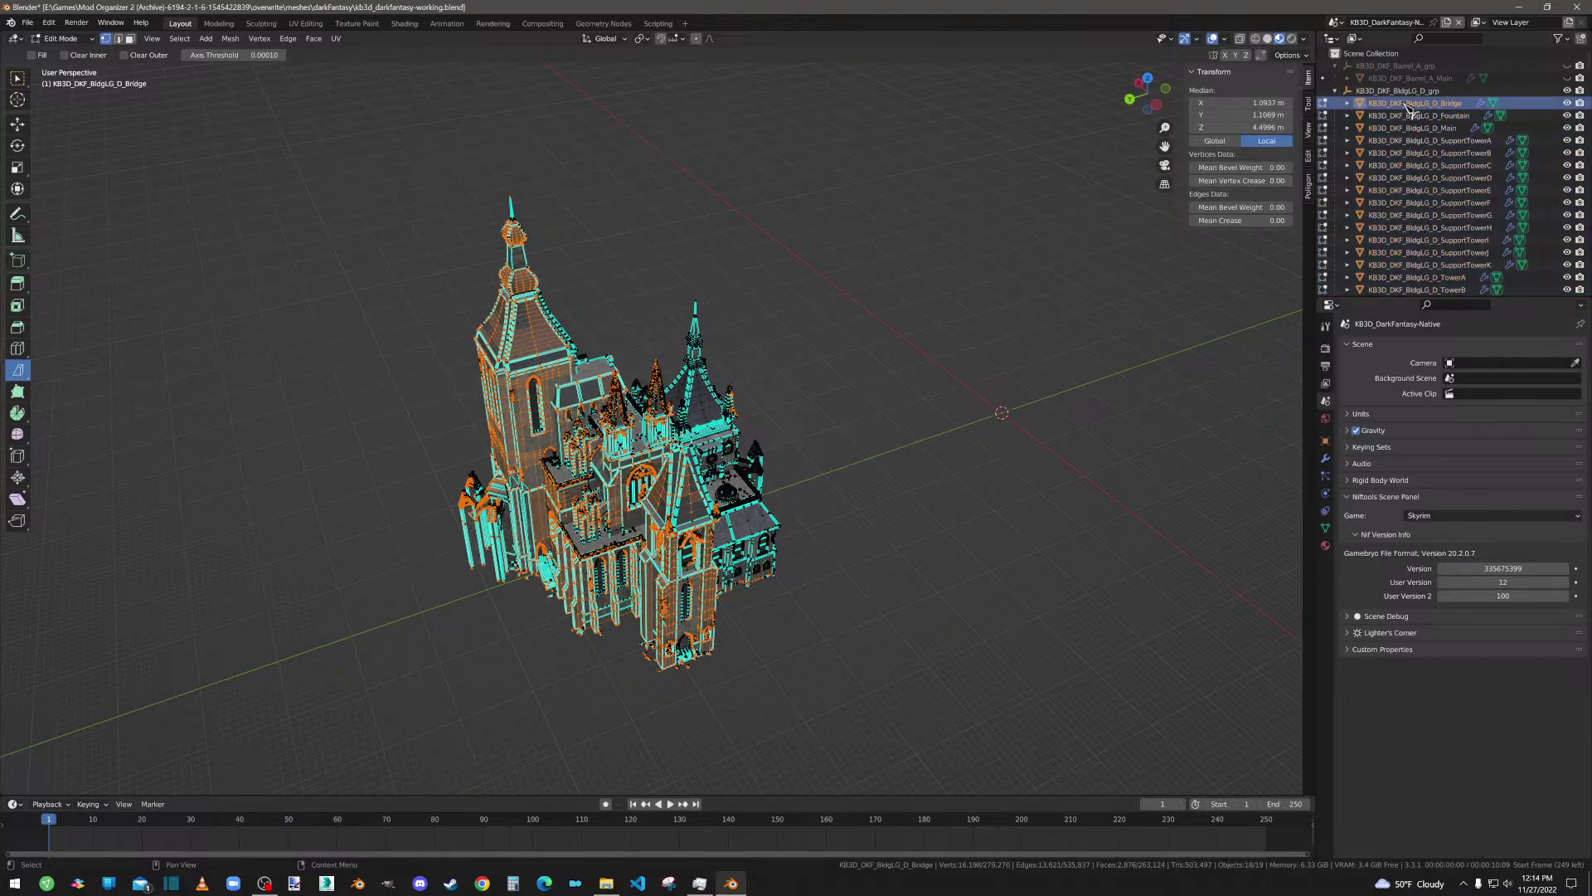
click(62, 38)
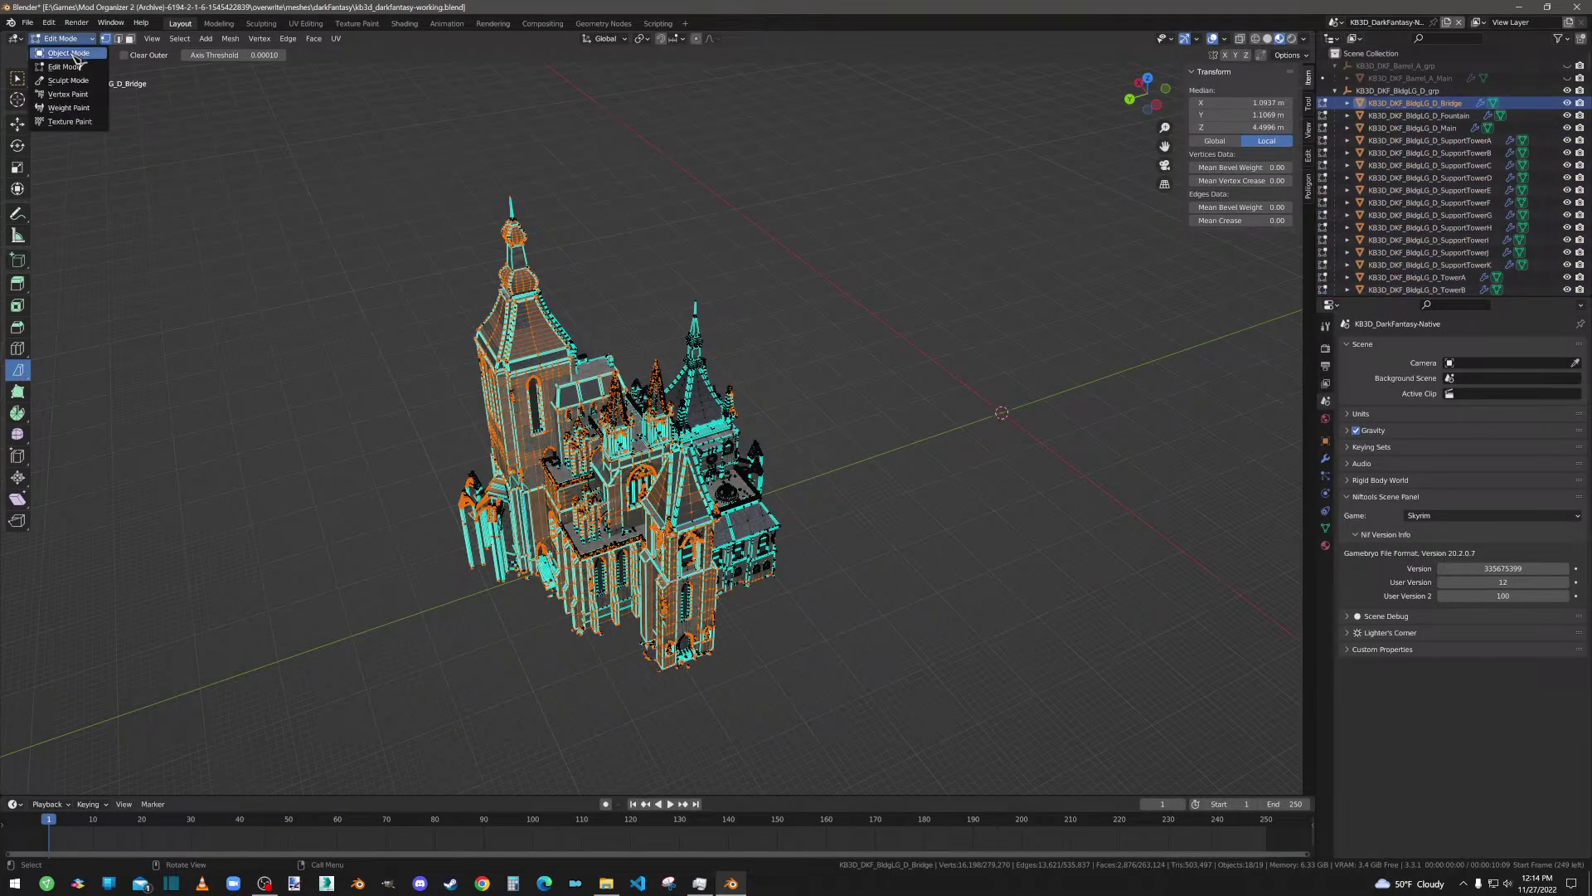
click(70, 53)
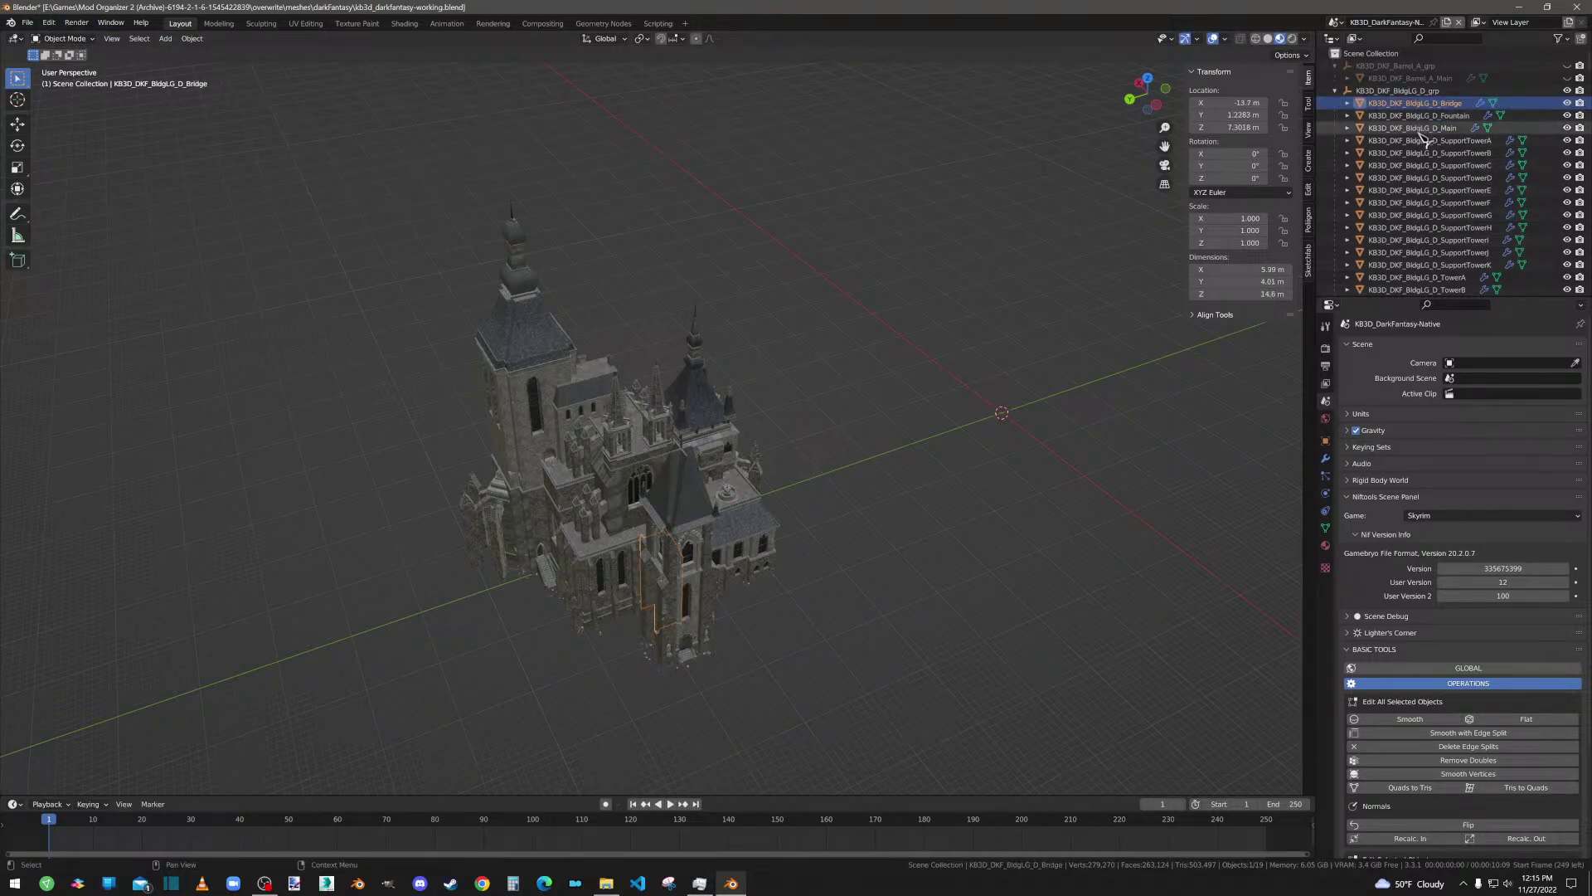
scroll(1418, 166, down, 3)
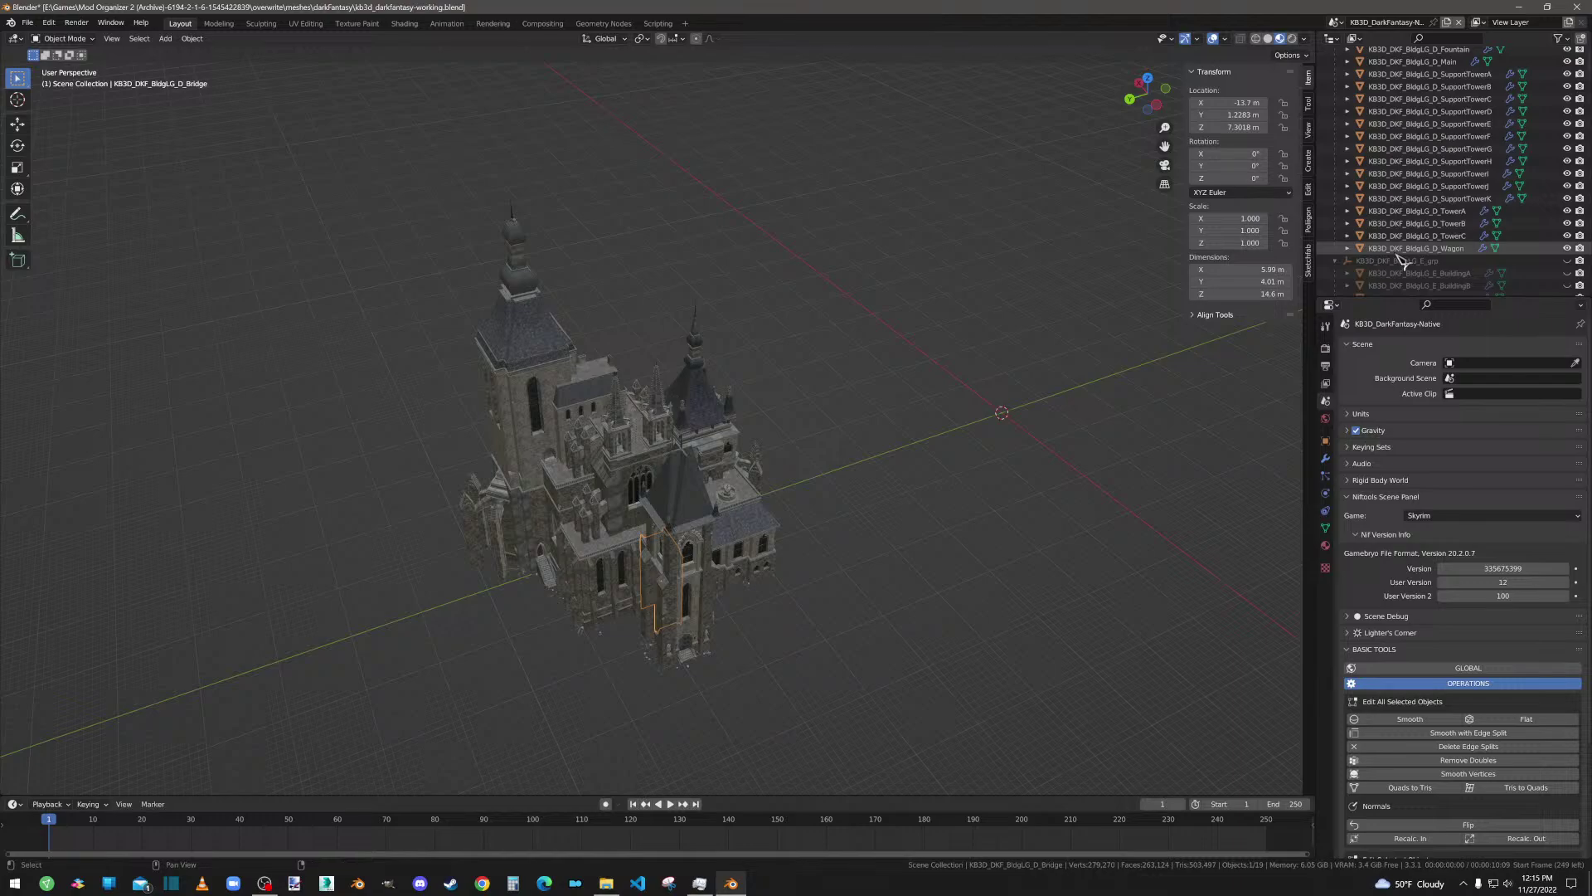
shift+click(1398, 249)
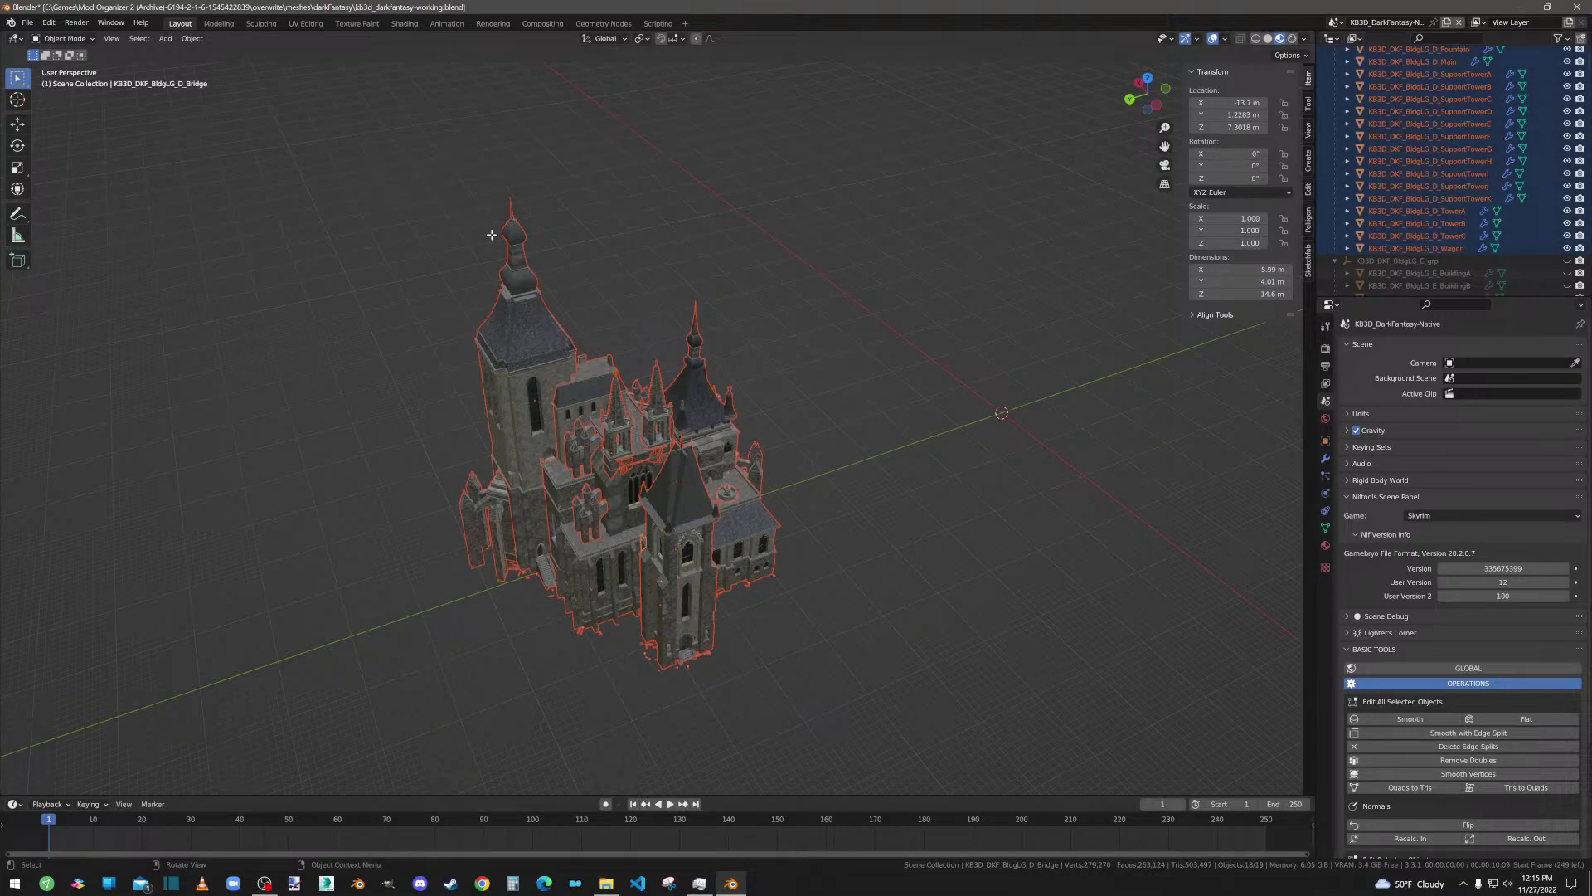
key(Tab)
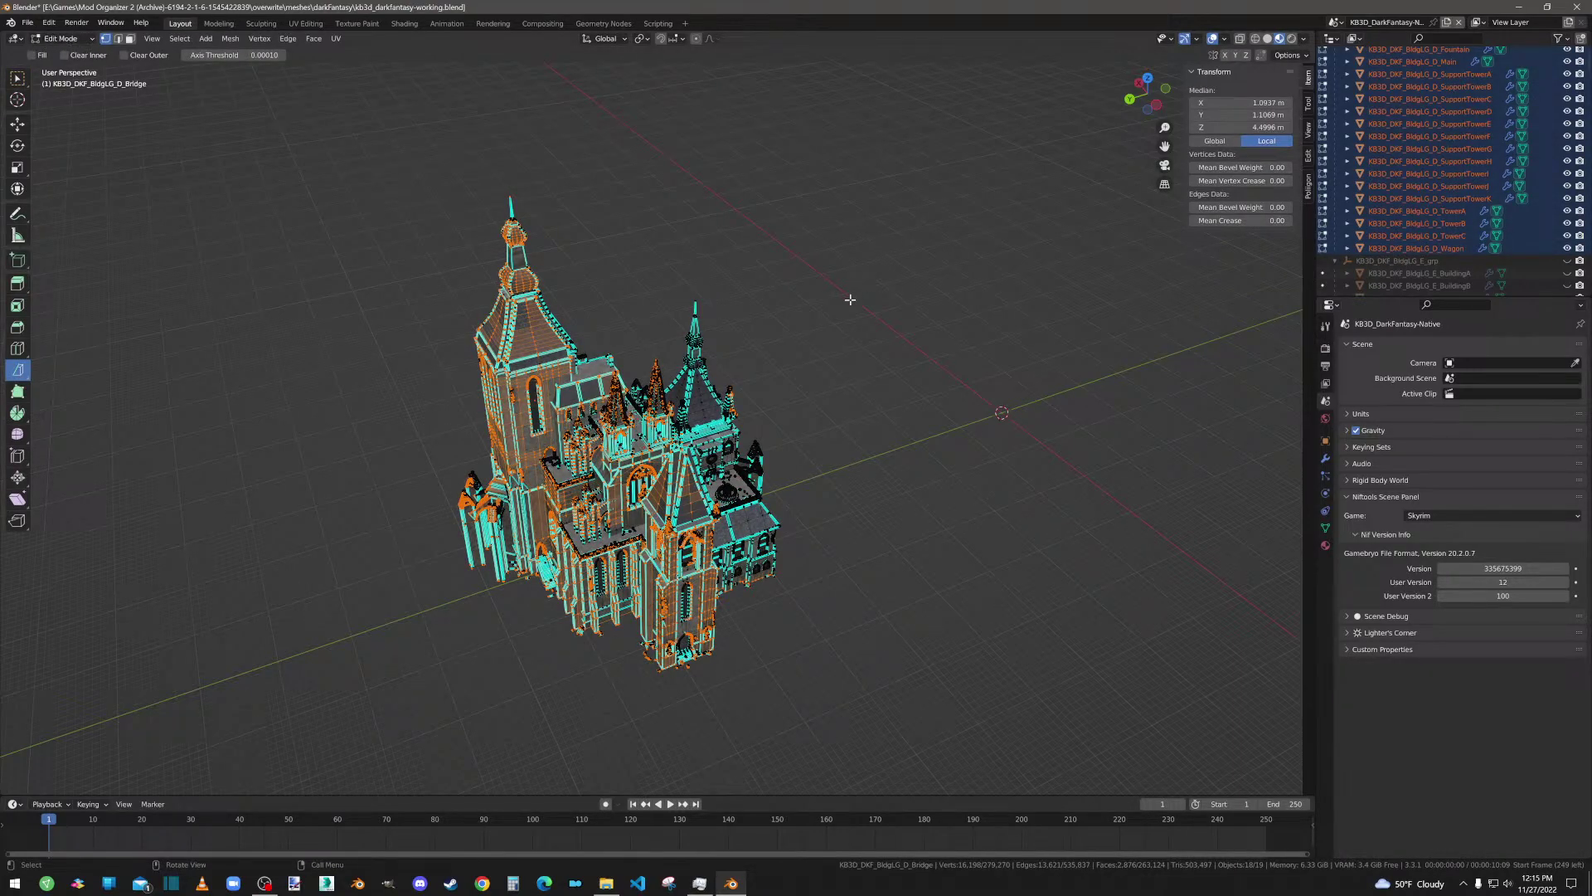
scroll(1414, 158, up, 3)
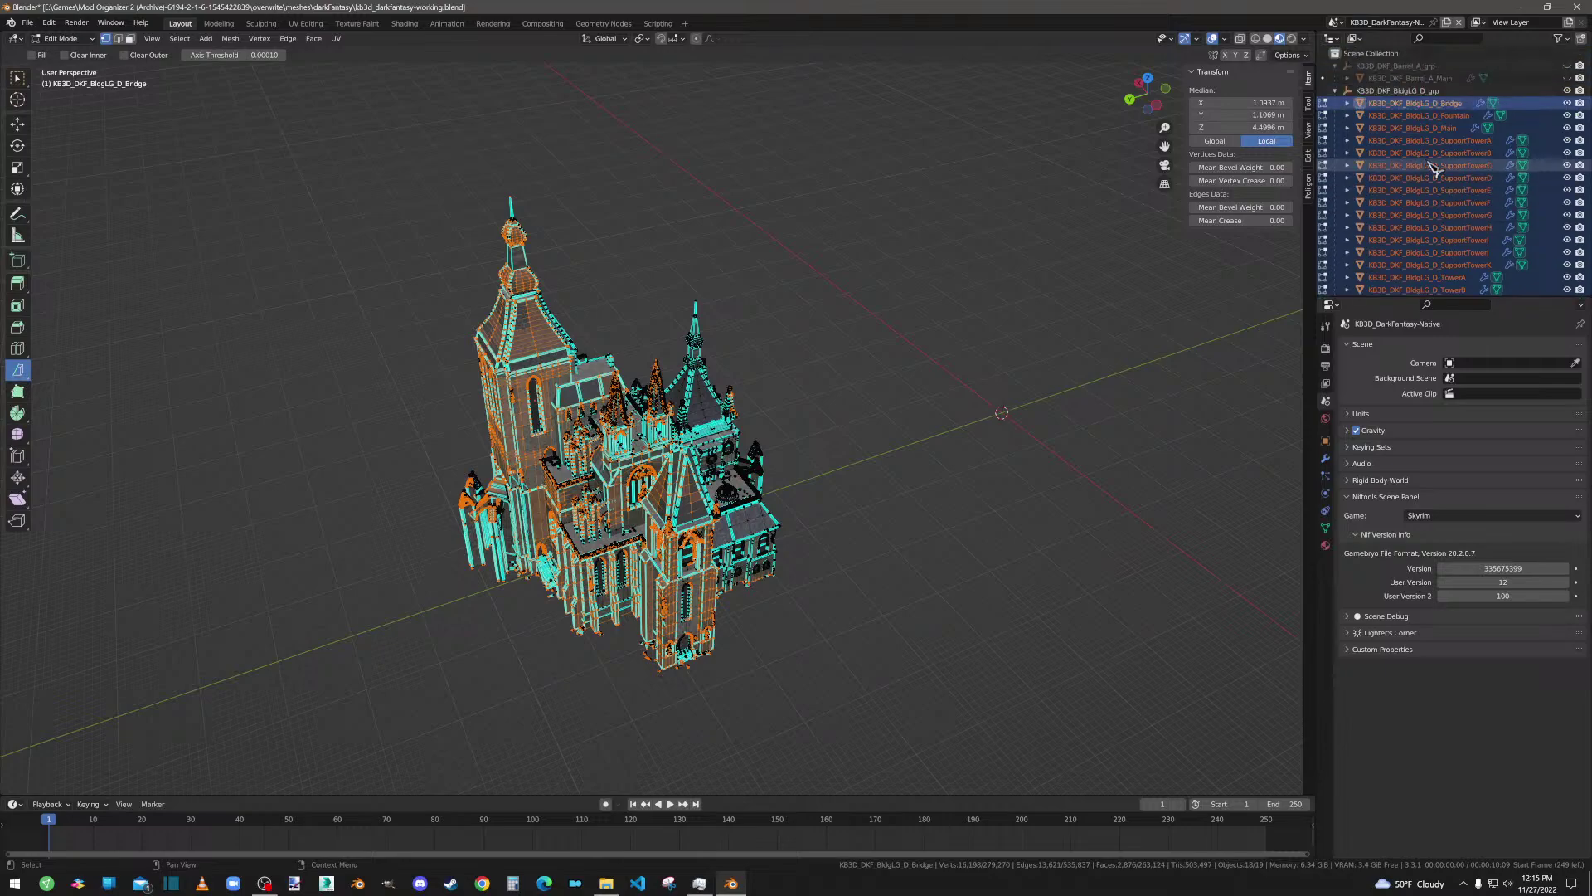
scroll(1408, 146, down, 3)
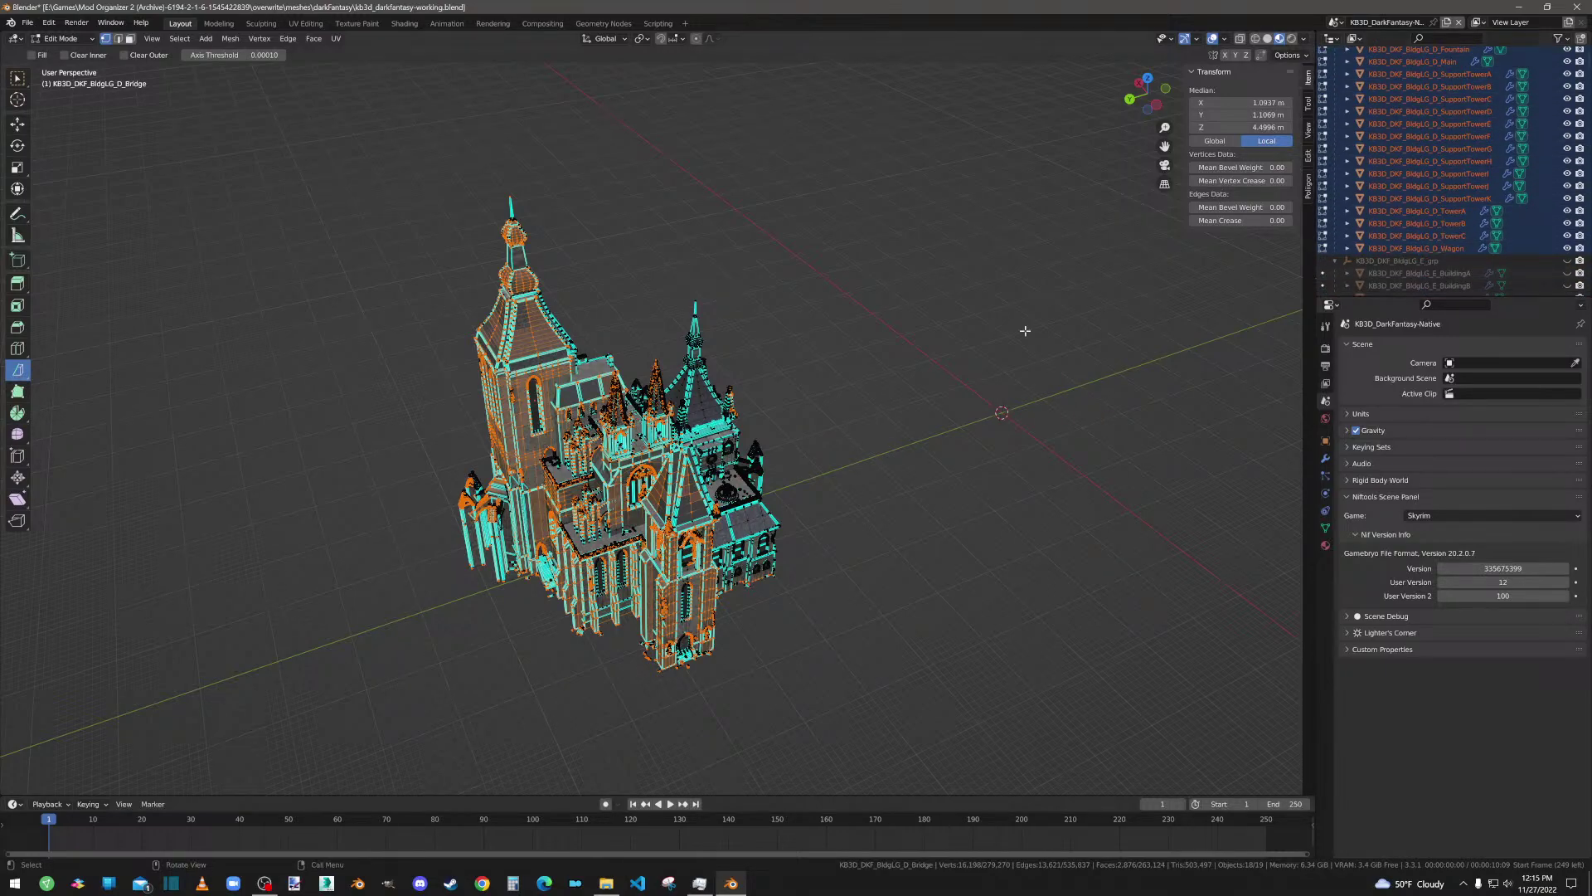
click(62, 39)
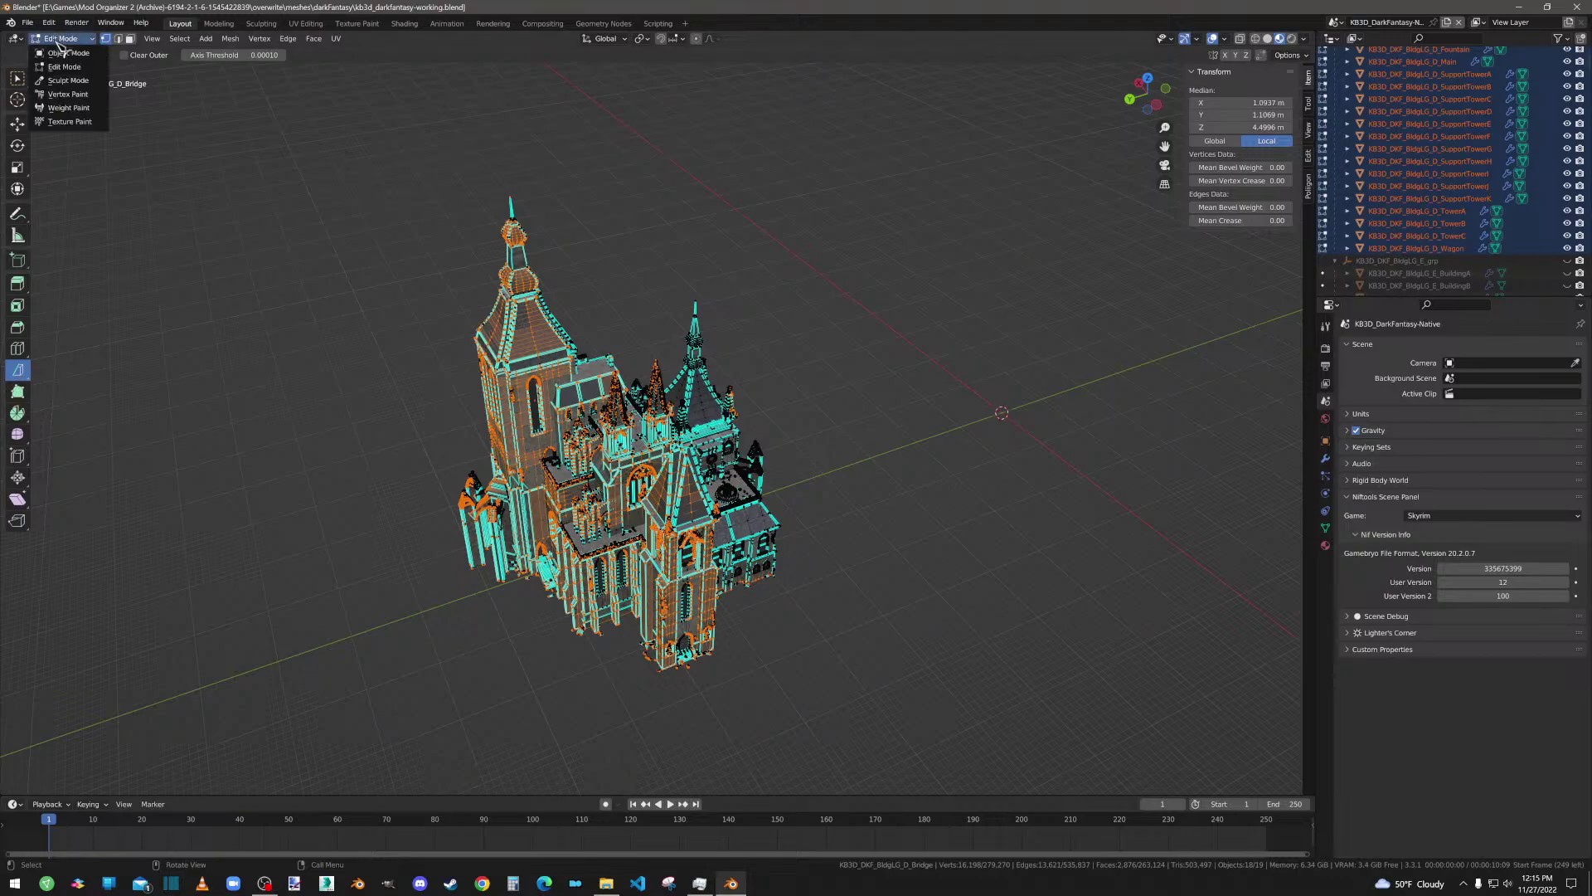
key(Tab)
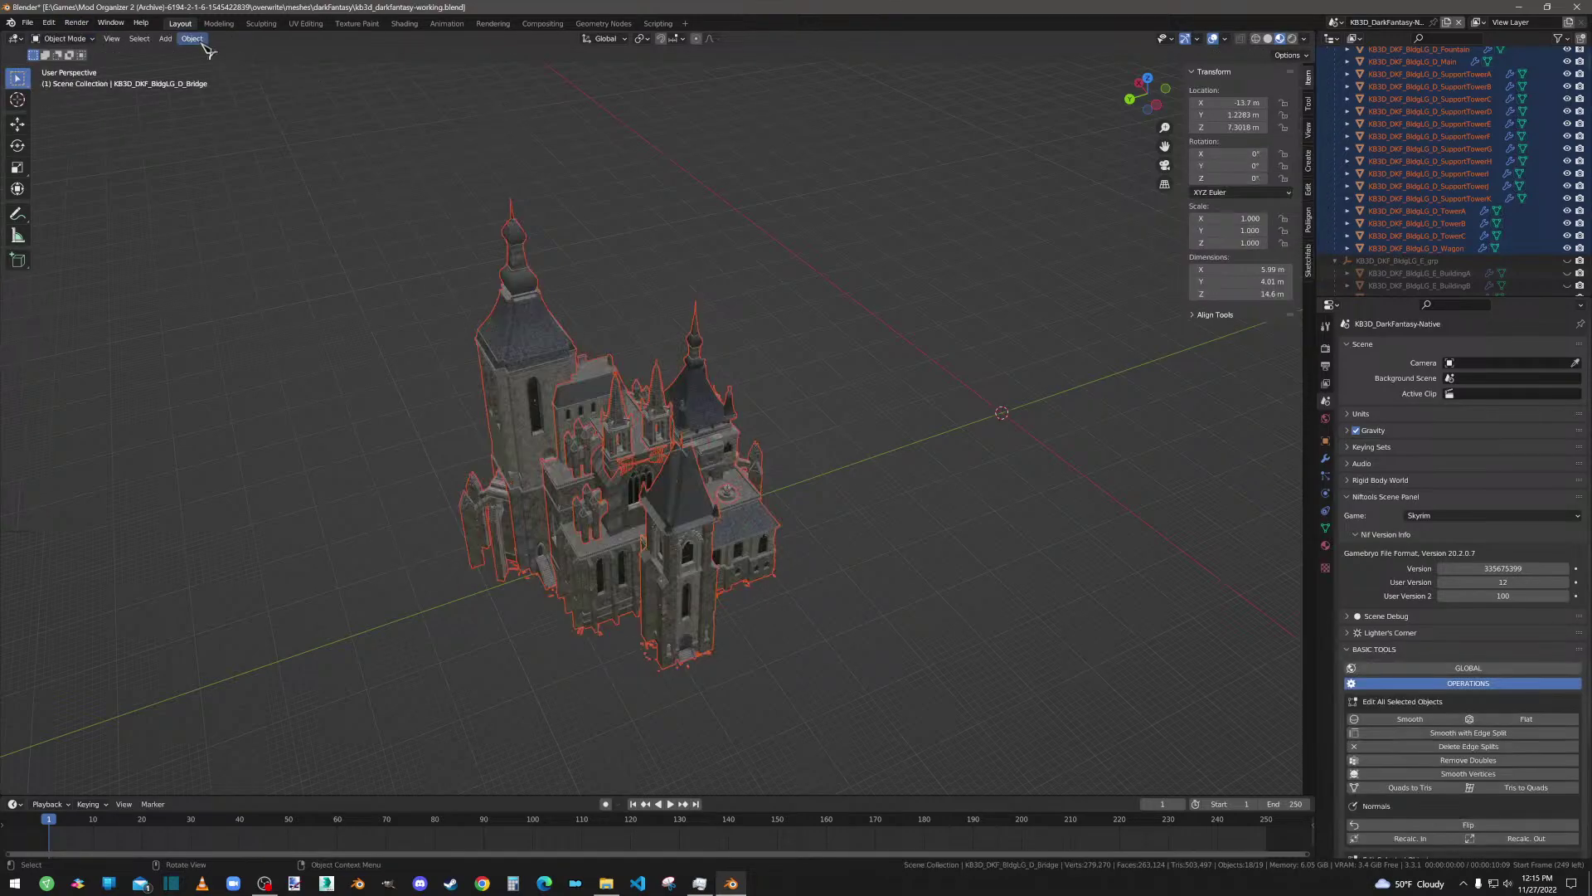
Step: Join the selected cathedral meshes into the active object KB3D_DKF_BldgLG_D_Bridge
click(191, 38)
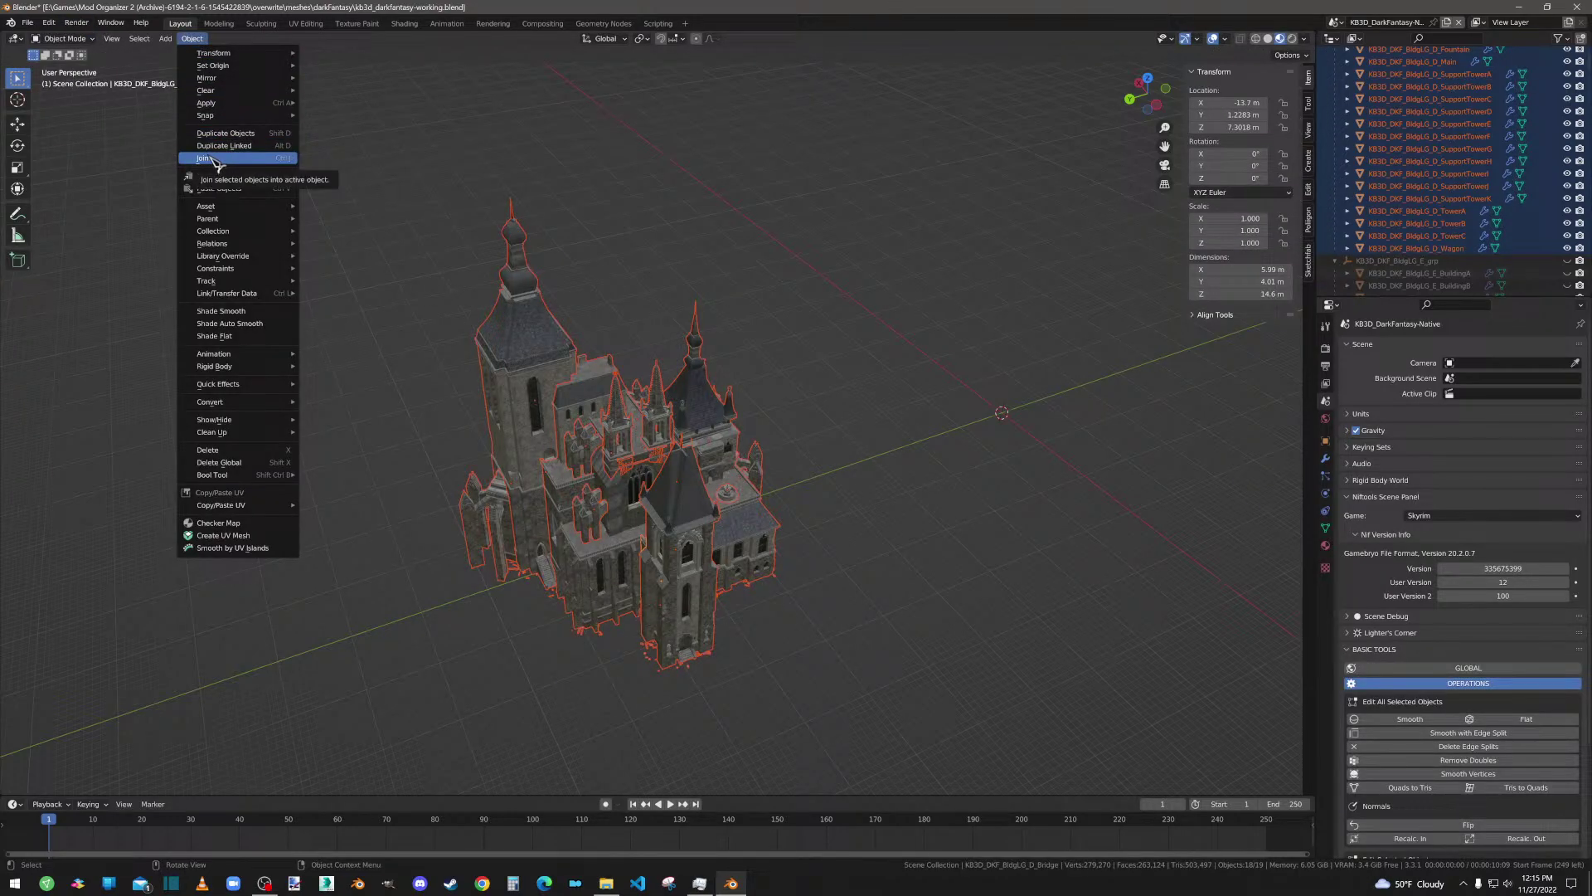
click(204, 158)
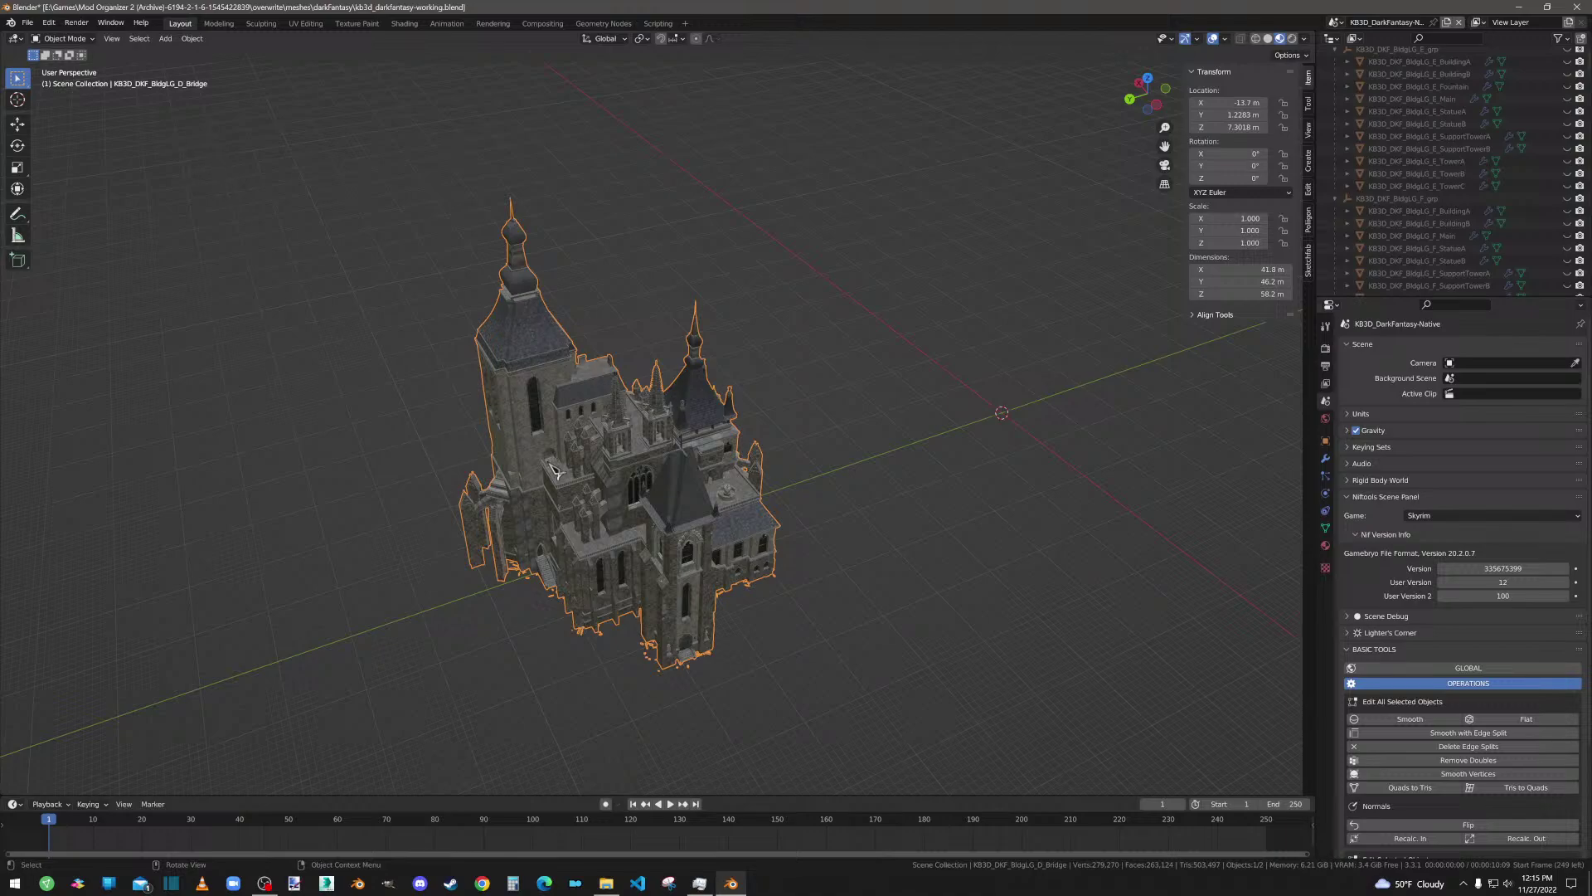
scroll(1426, 248, up, 3)
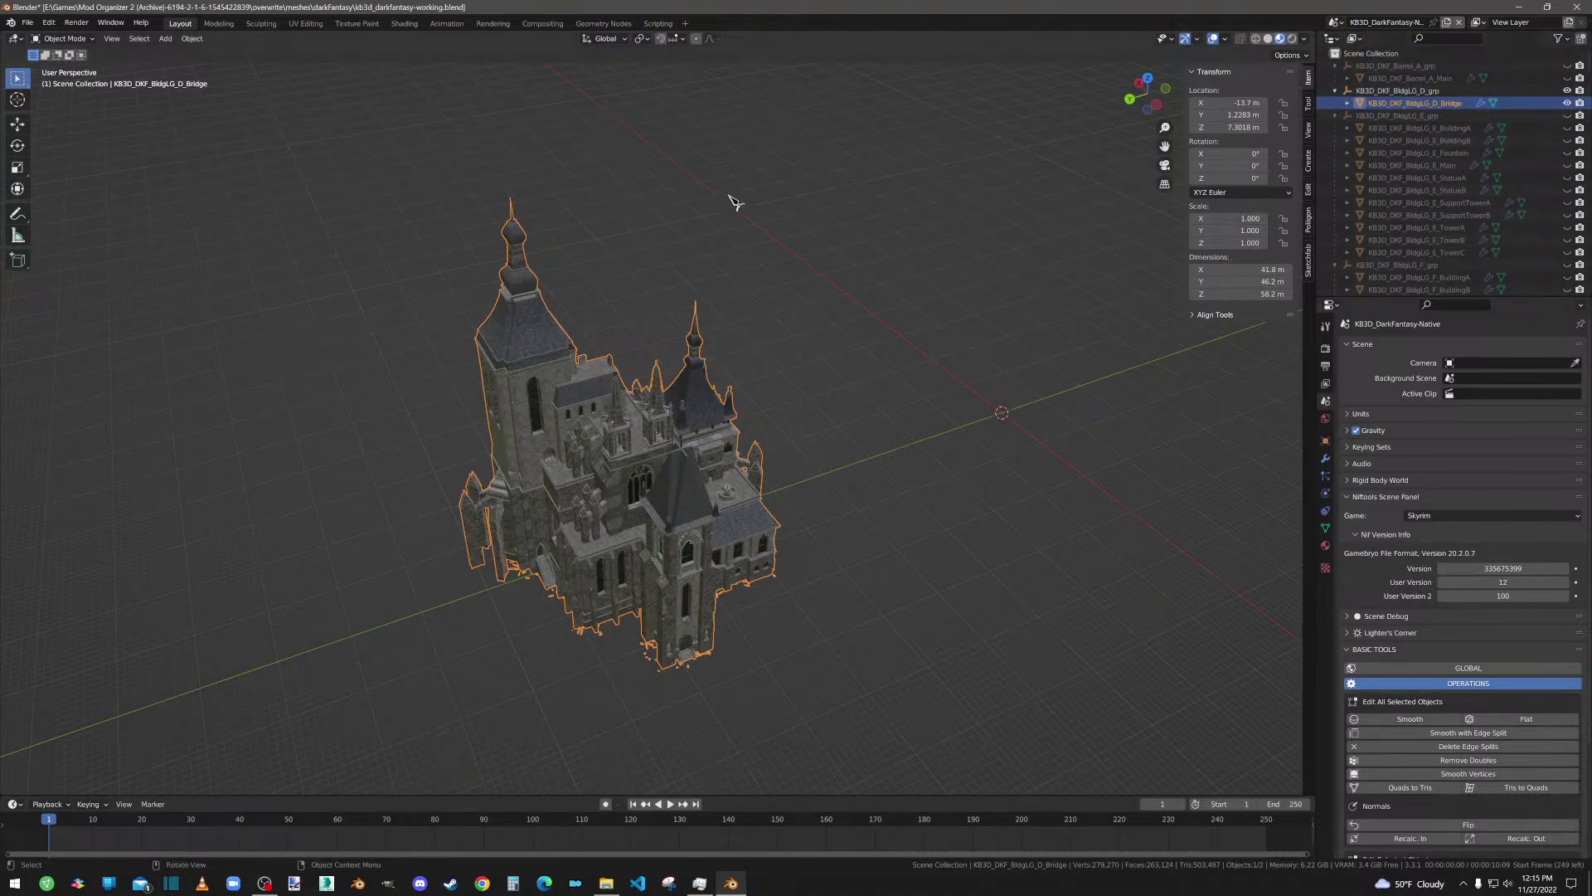
Step: Select all geometry of the joined cathedral in Edit Mode, separate it by material and review the resulting mesh list
click(65, 38)
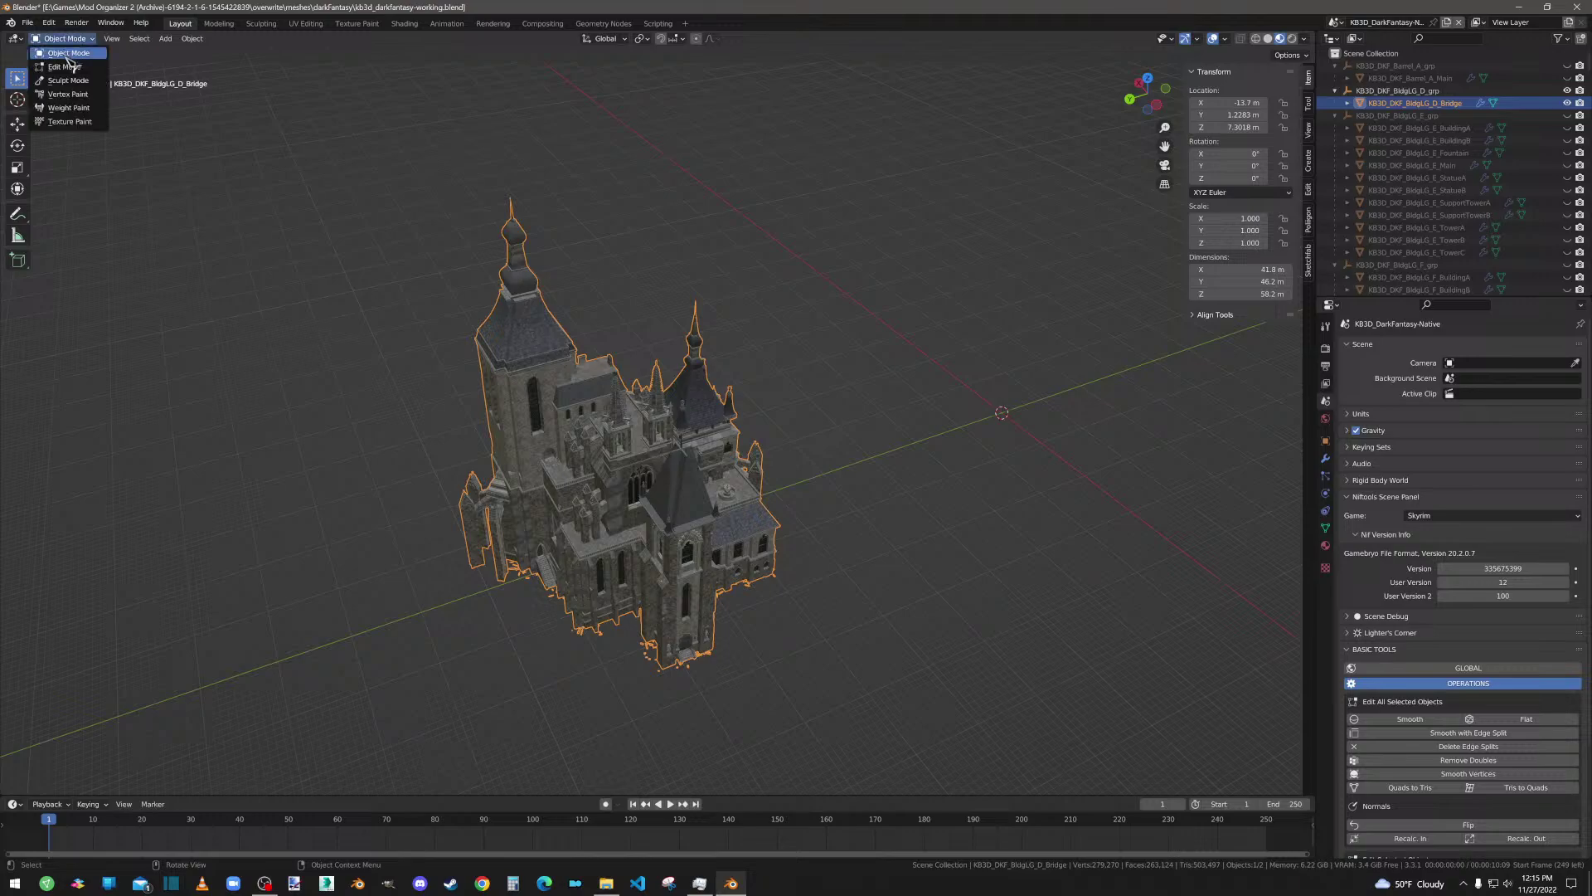
key(Return)
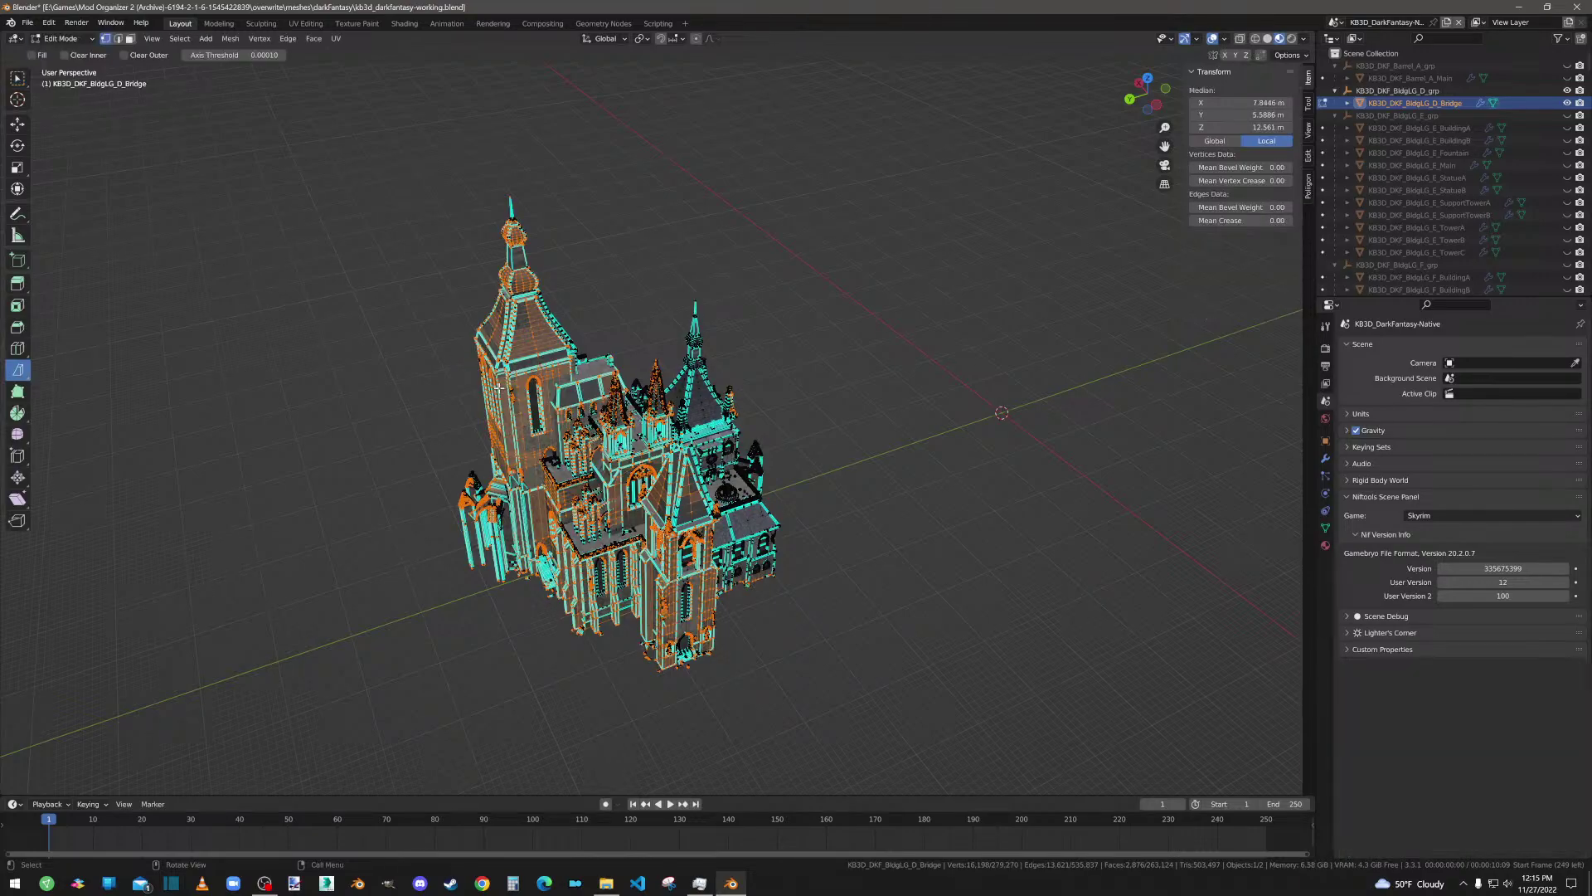
key(a)
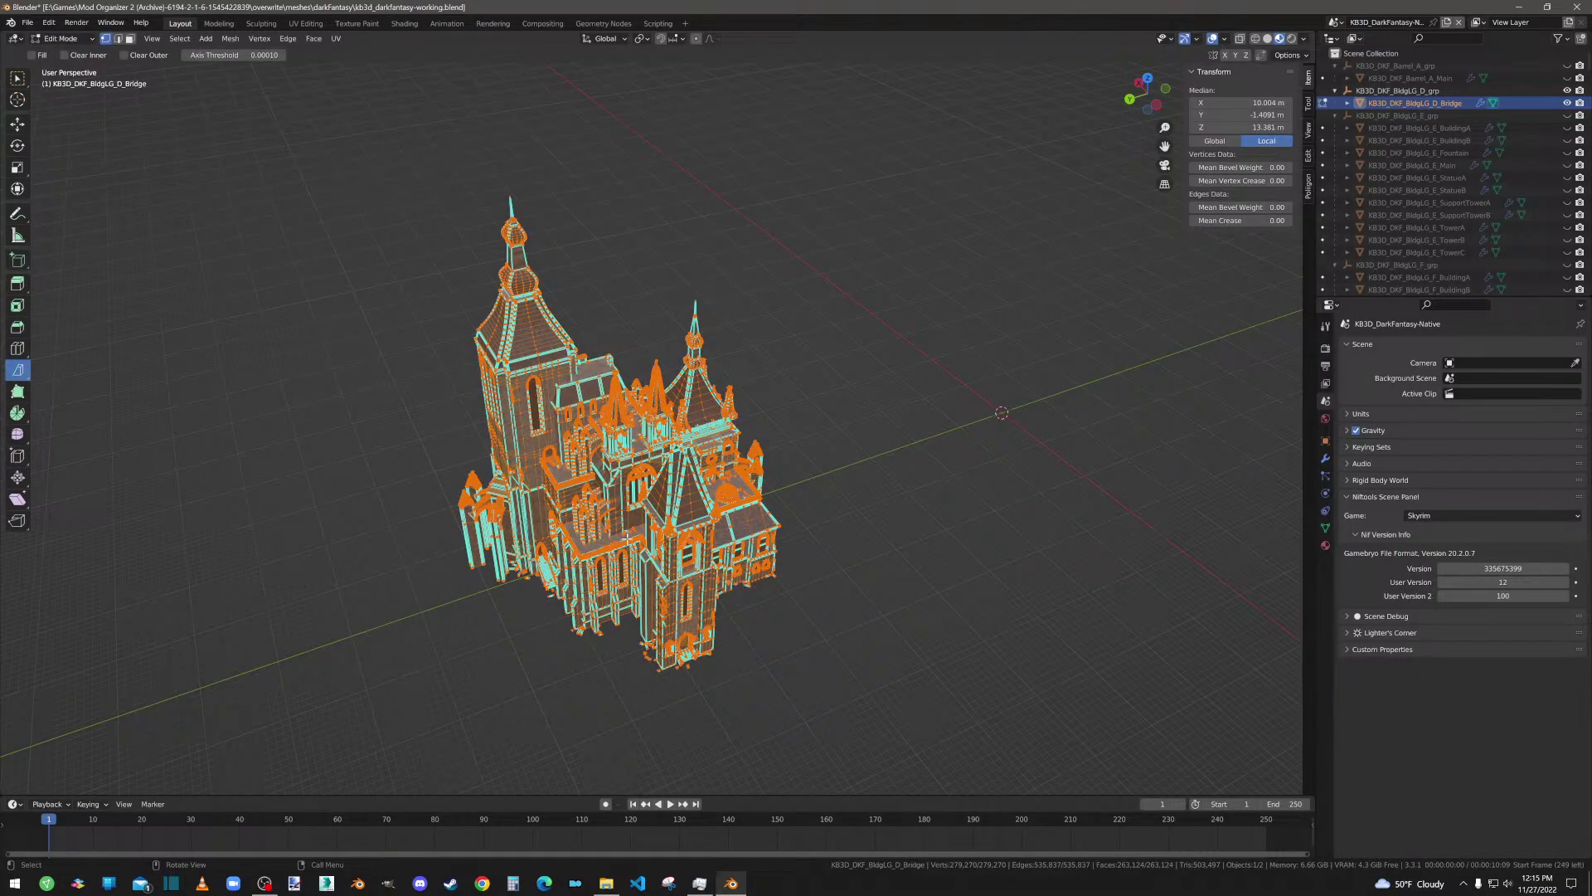
key(ctrl+v)
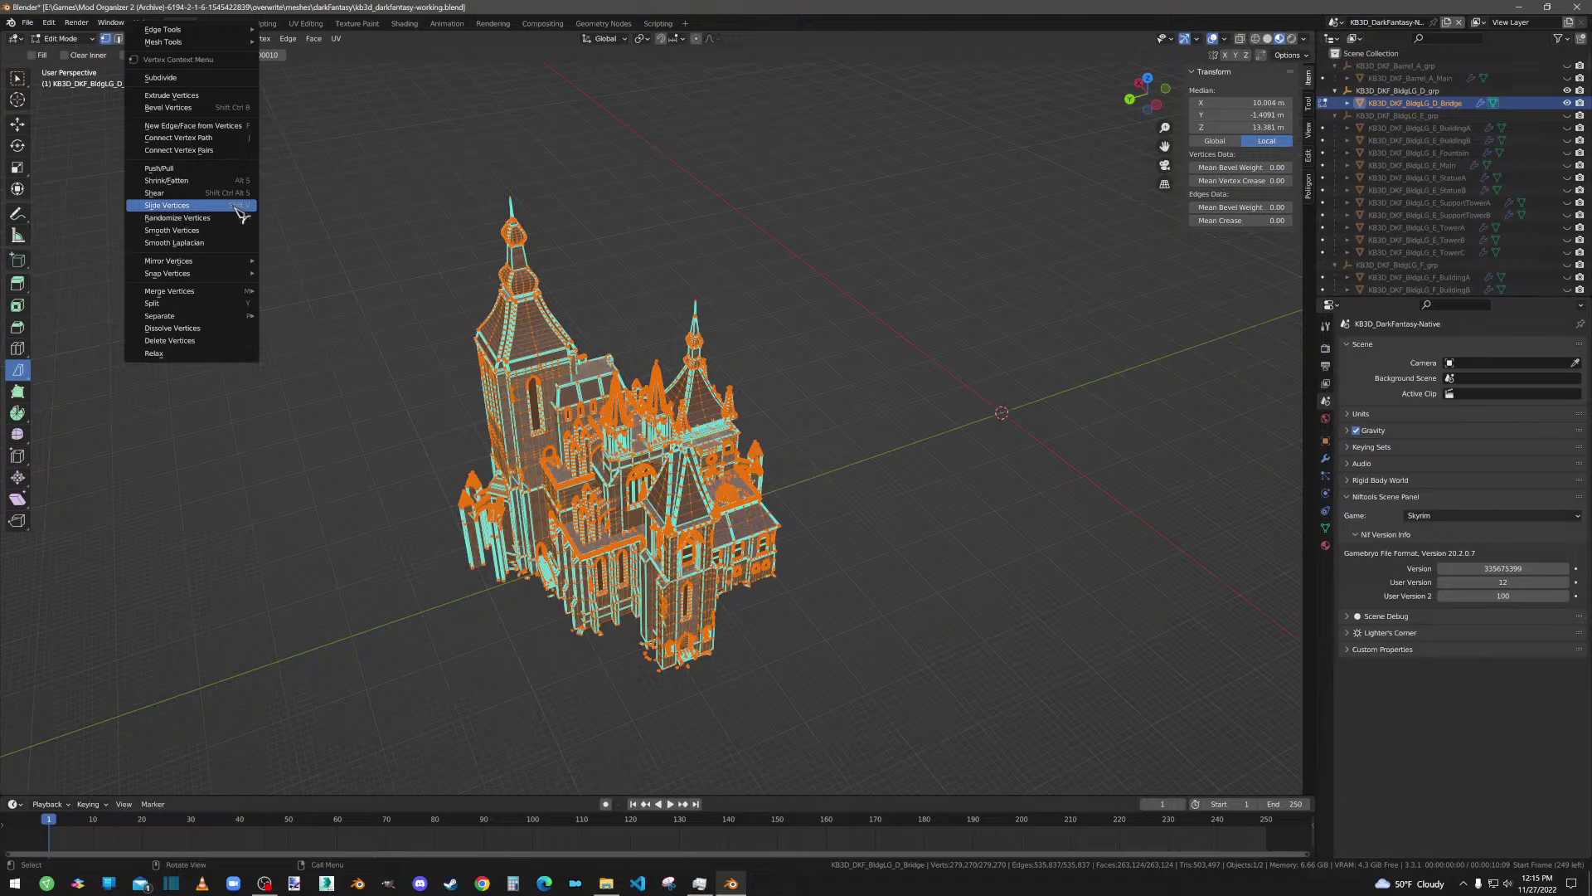
mouse_move(241, 317)
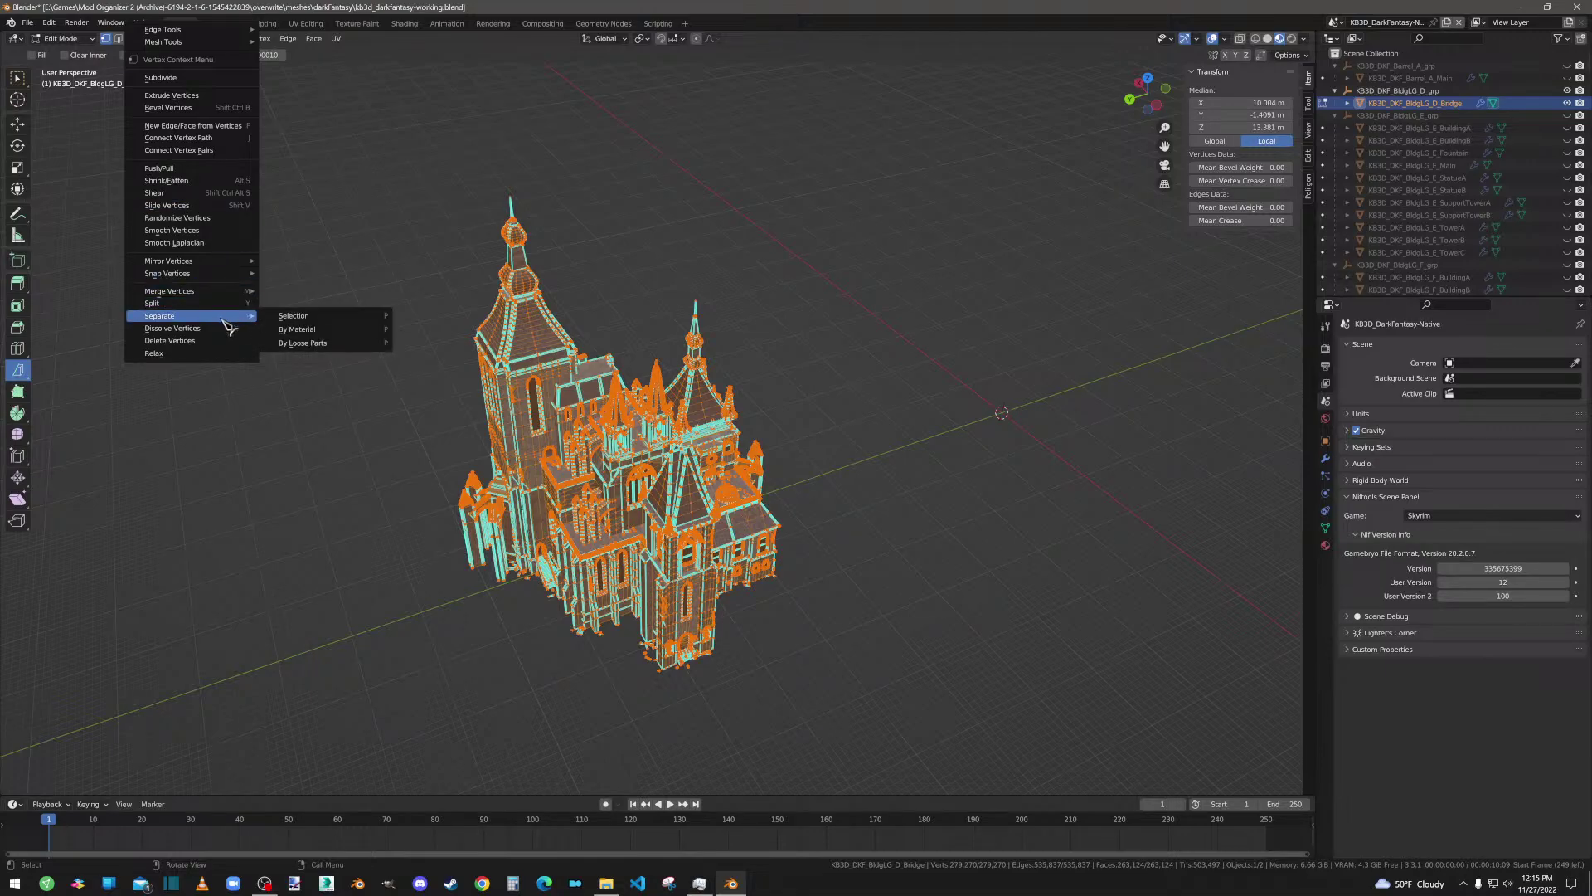
click(280, 329)
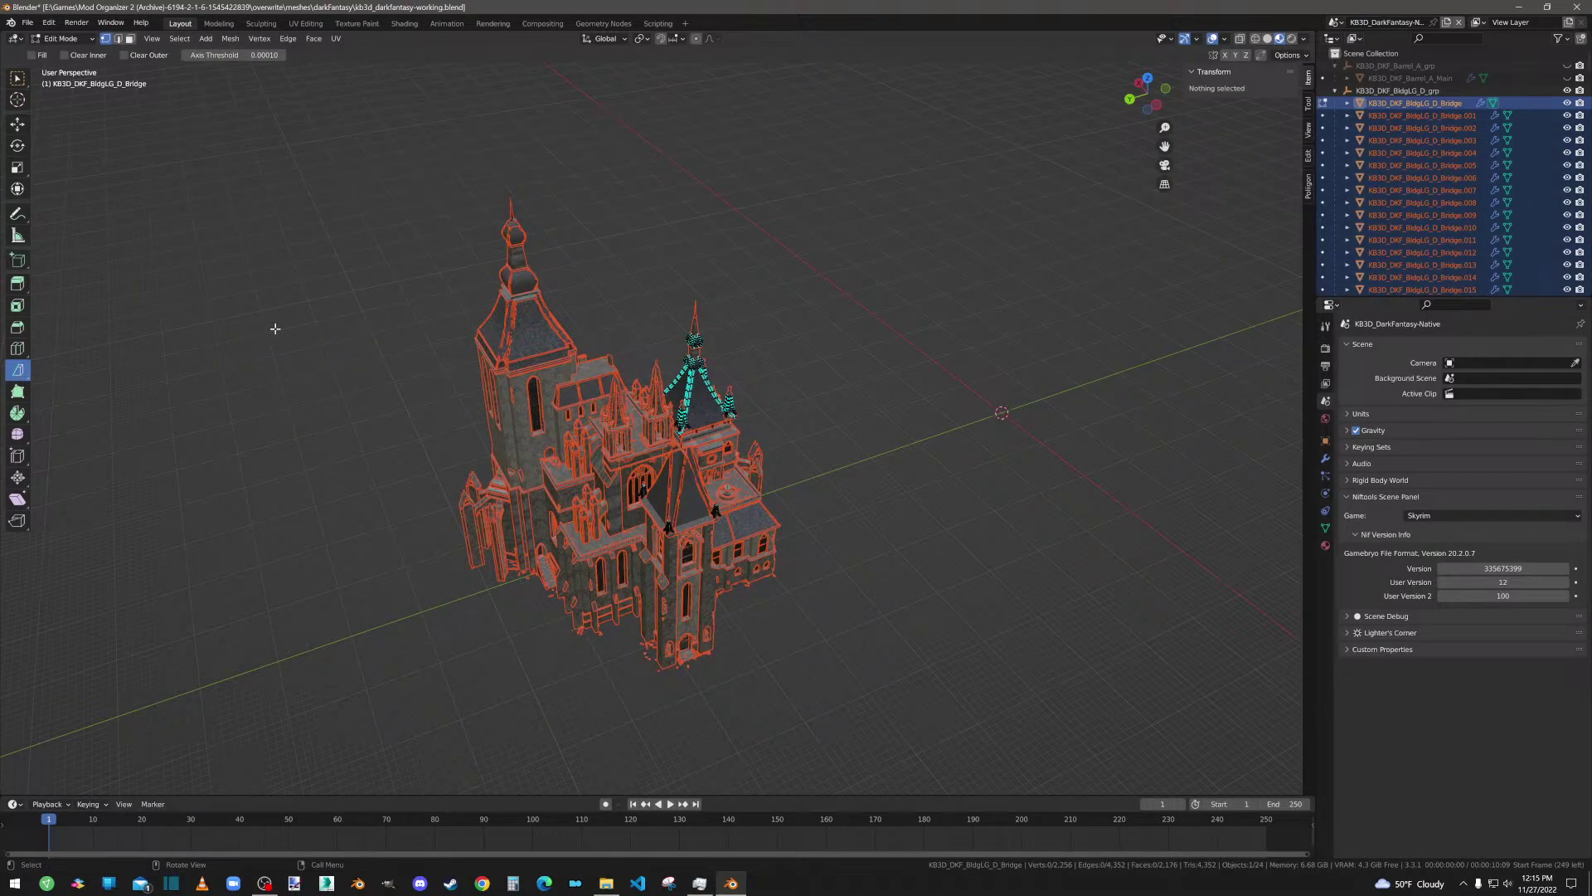
scroll(1410, 190, down, 5)
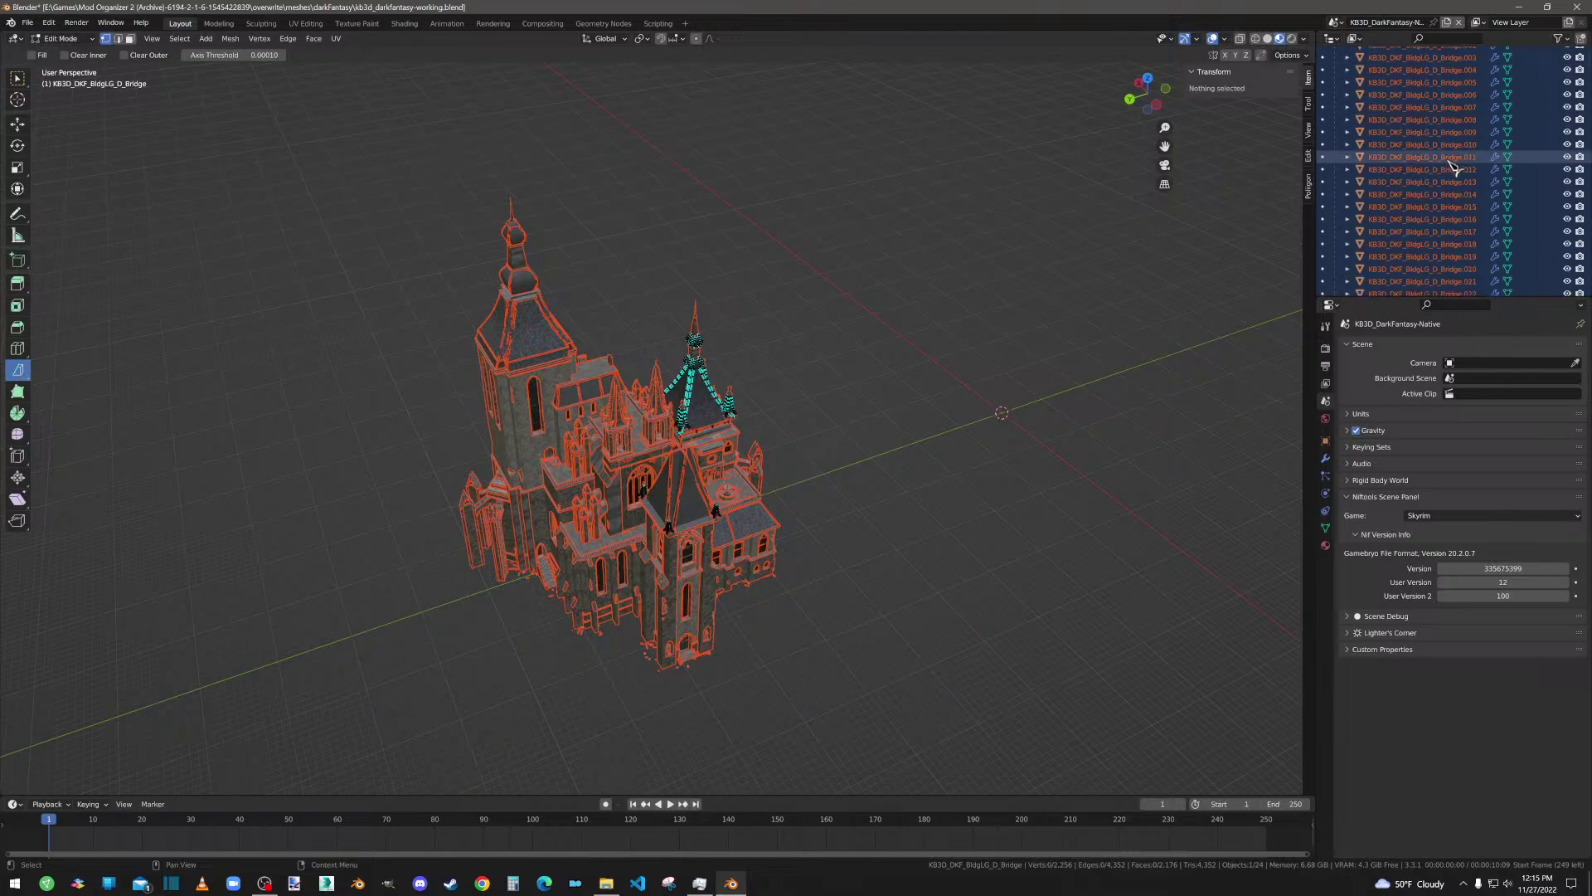
scroll(1428, 241, up, 5)
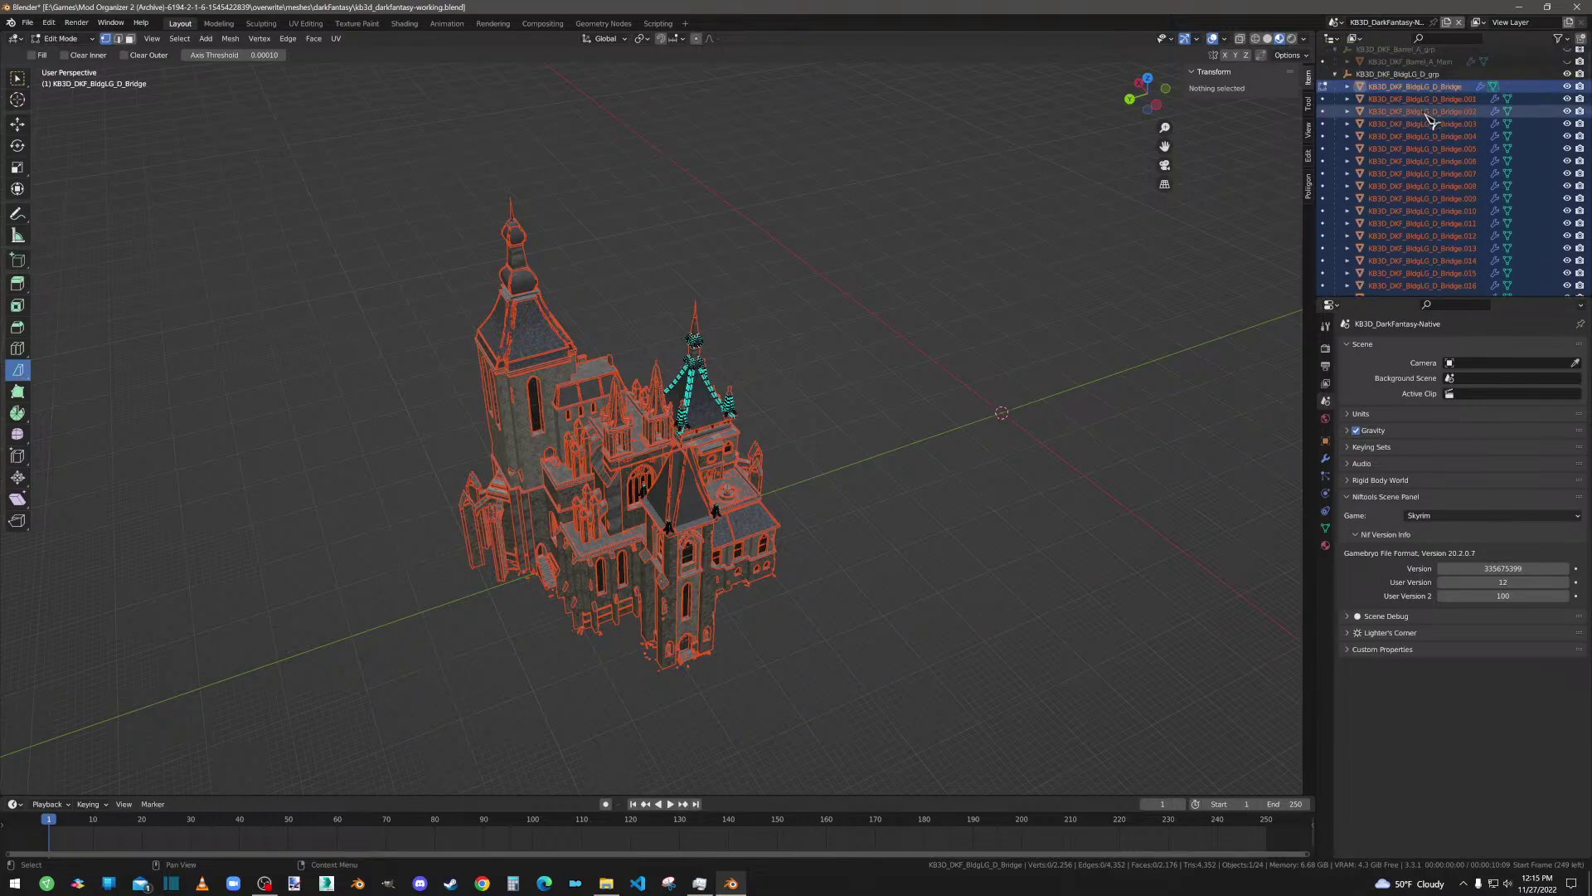
scroll(1426, 162, down, 5)
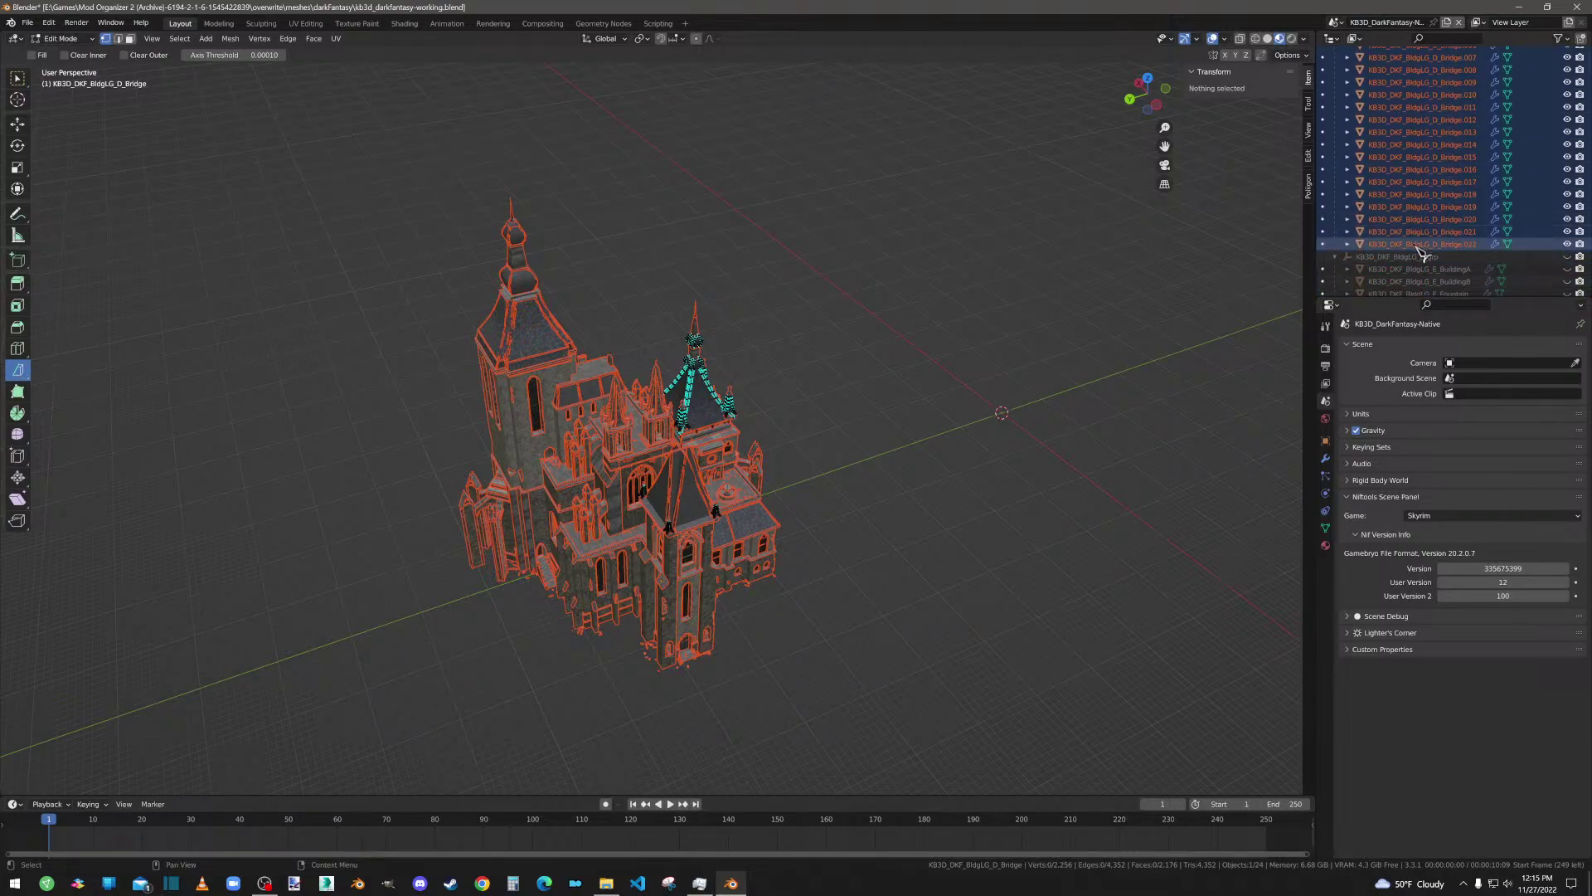
Step: Highlight the separated meshes KB3D_DKF_BldgLG_D_Bridge and KB3D_DKF_BldgLG_D_Bridge.001 in turn to compare their geometry in the viewport
scroll(1418, 224, up, 5)
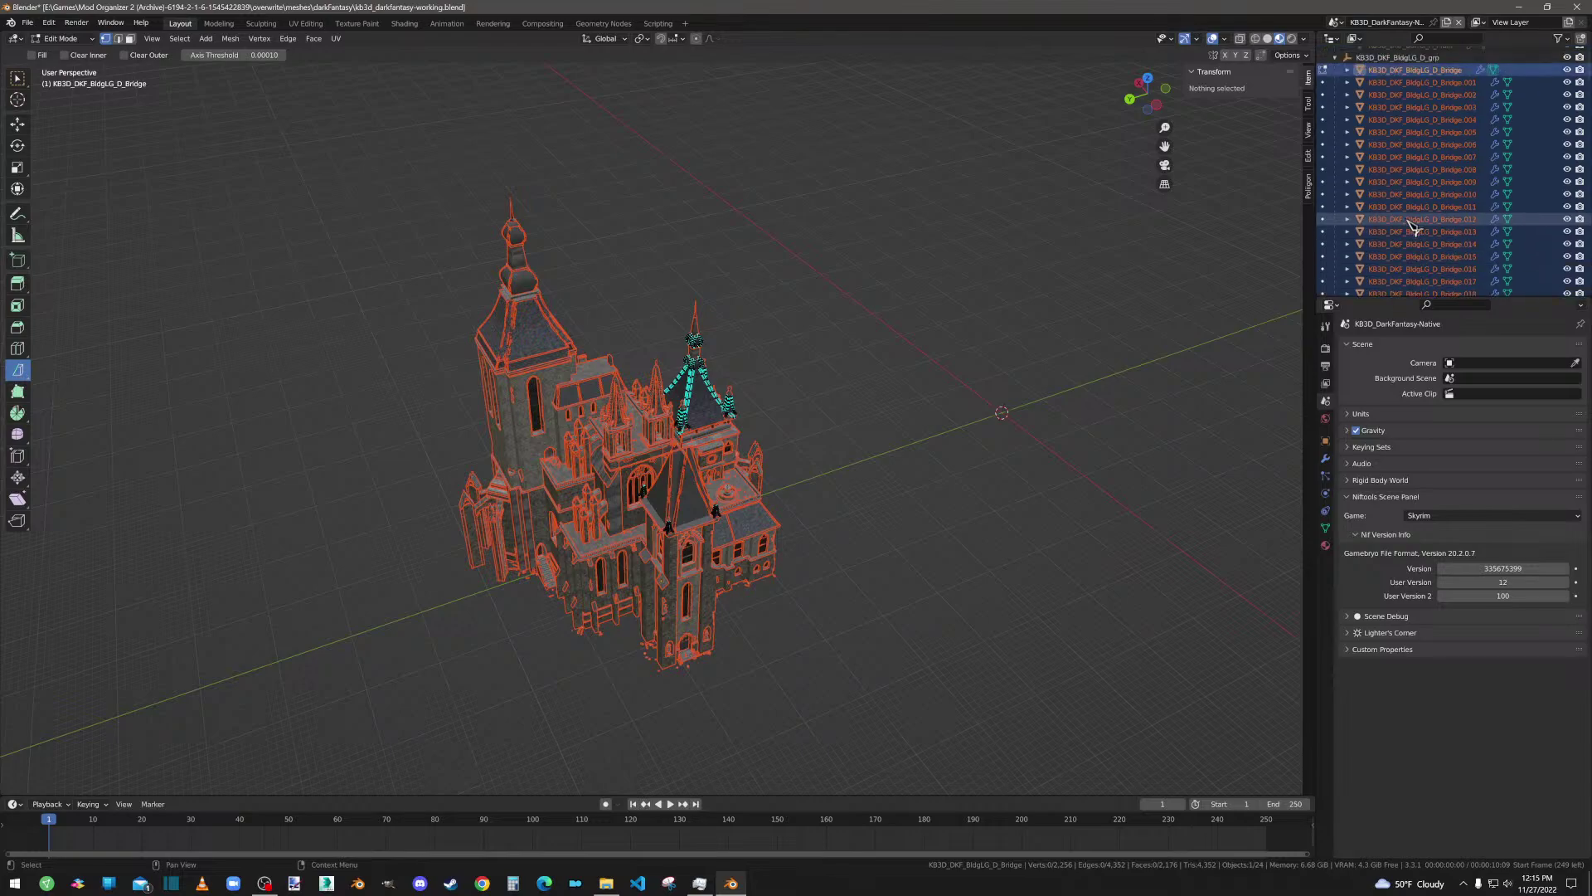
click(1425, 73)
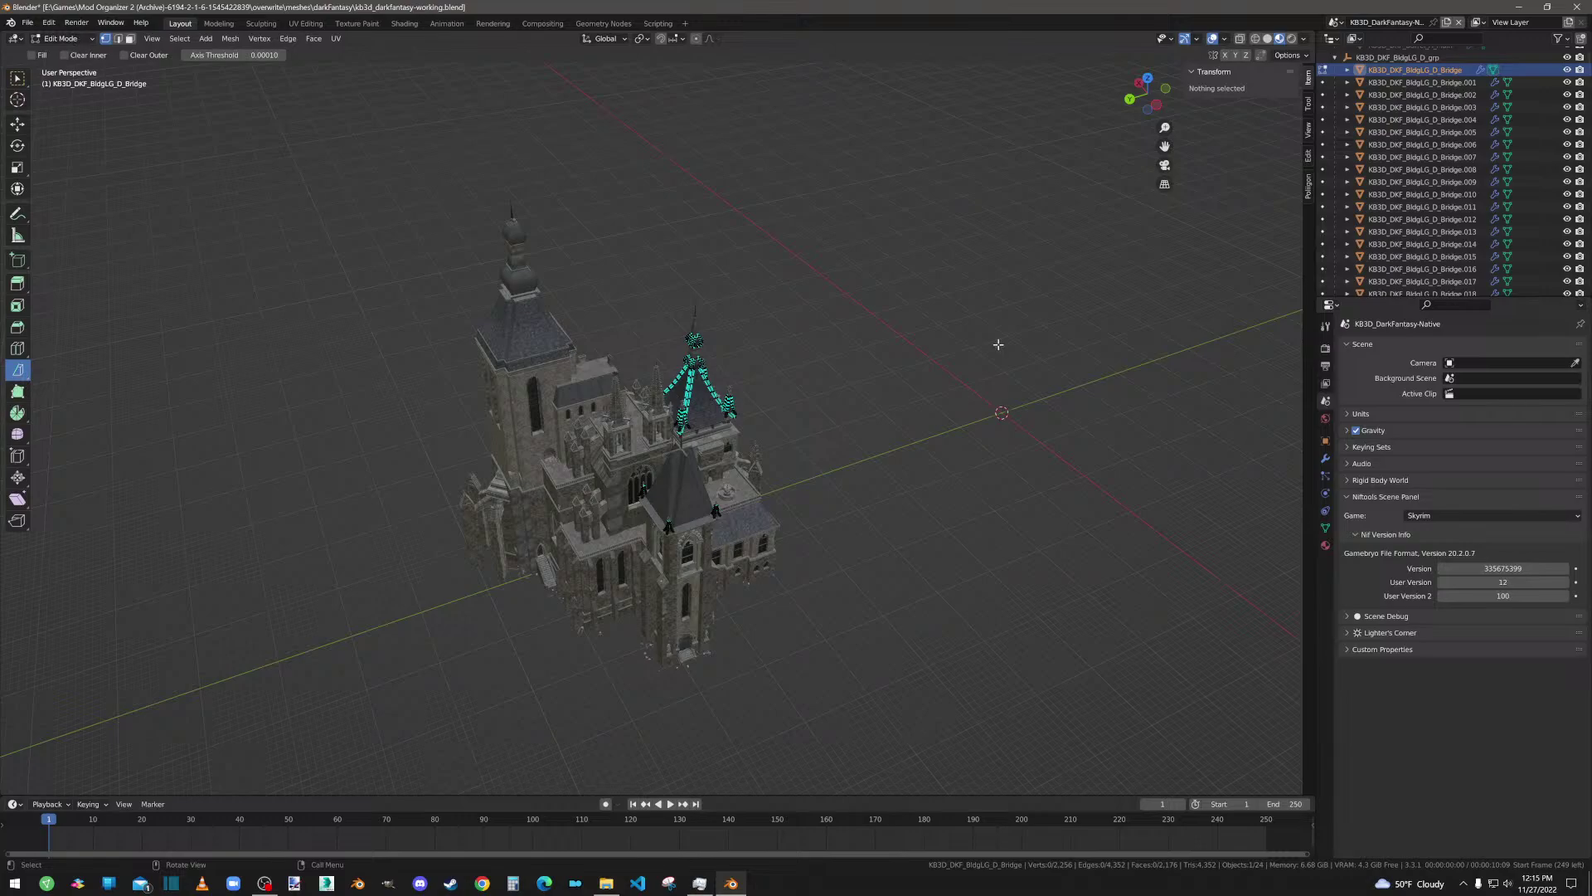
click(1437, 82)
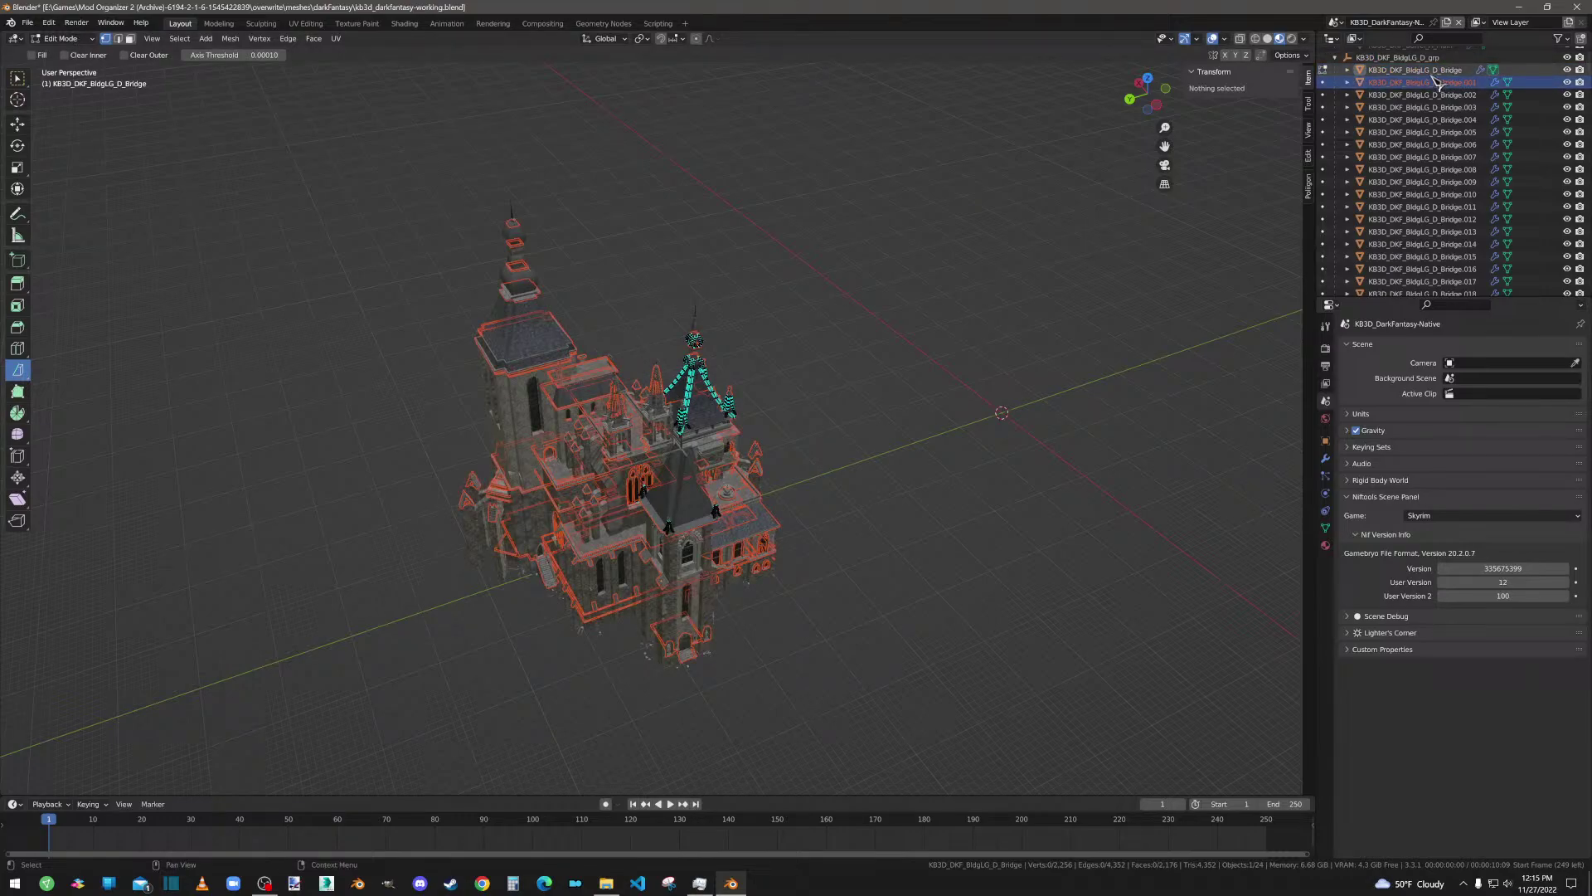
click(1435, 73)
click(1381, 84)
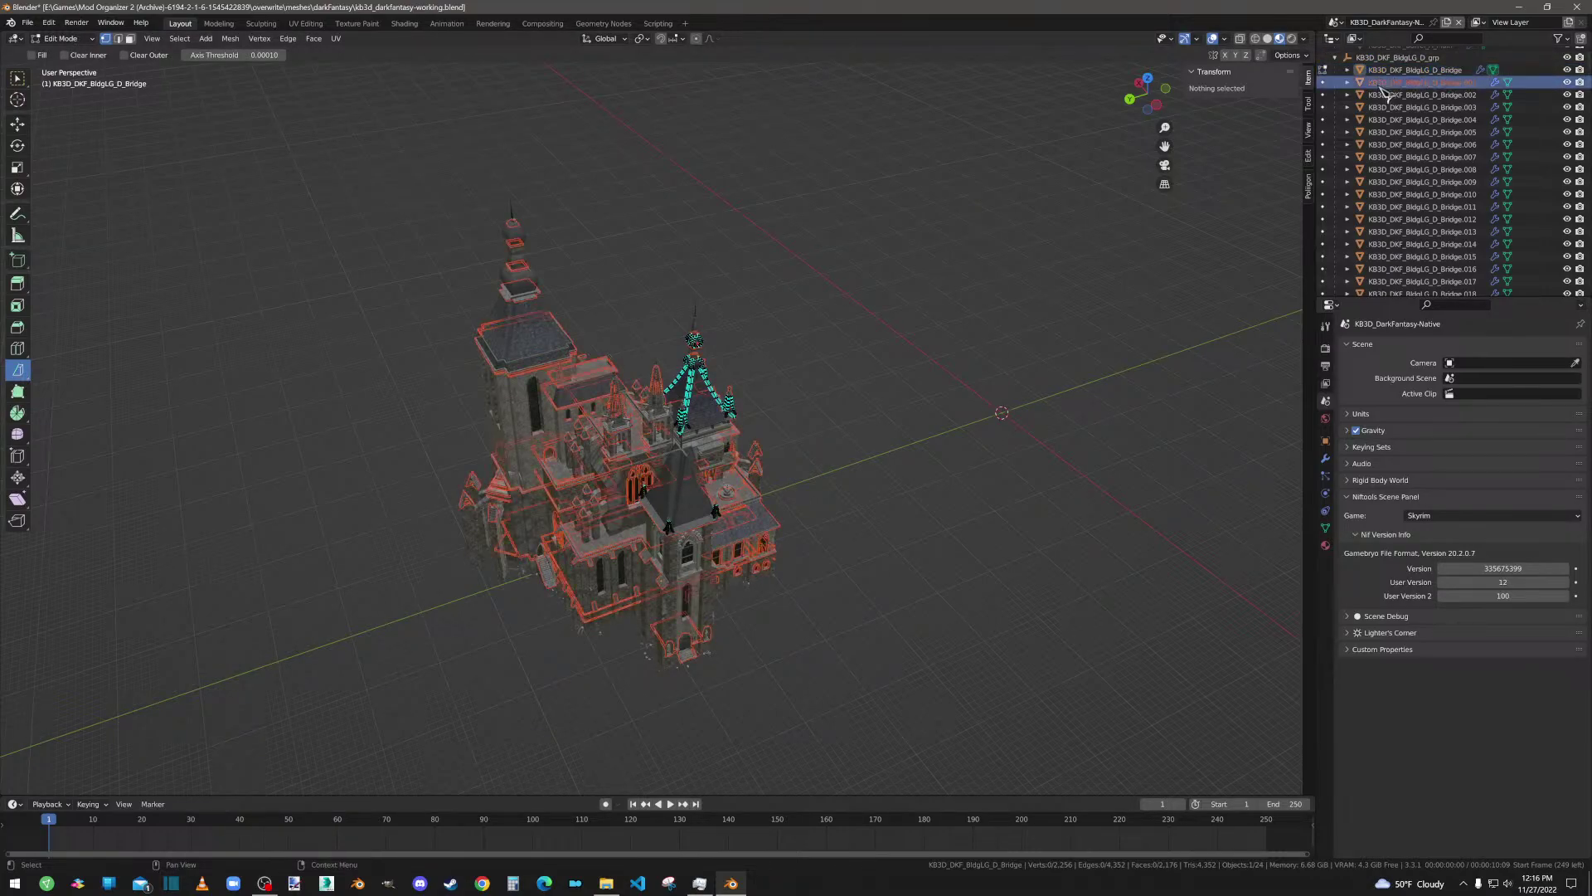
click(1386, 71)
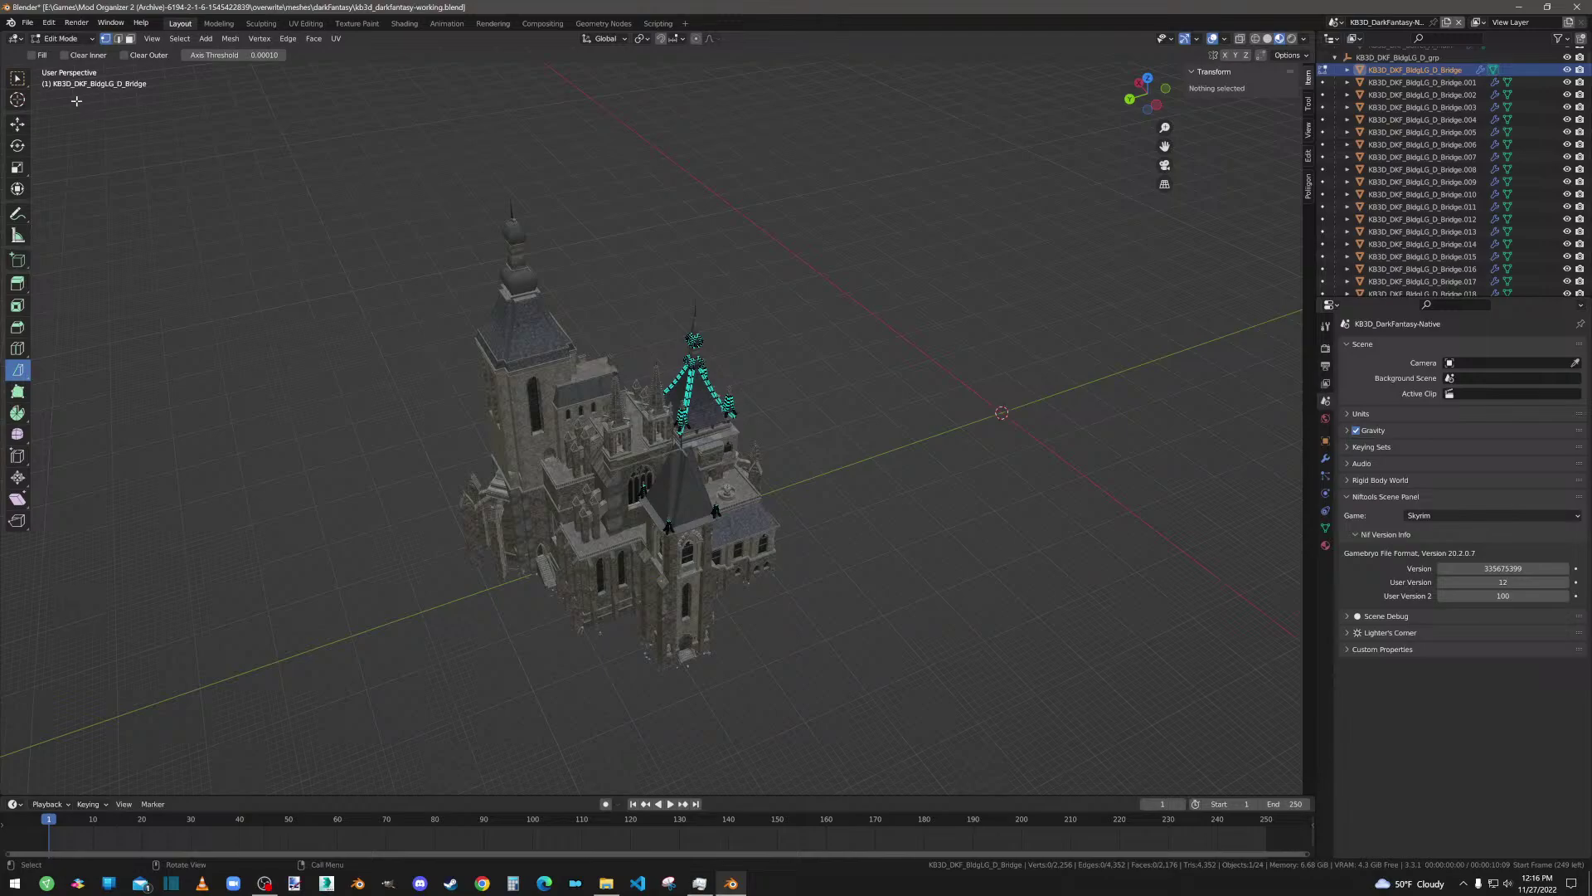
Step: Leave Edit Mode on KB3D_DKF_BldgLG_D_Bridge and open KB3D_DKF_BldgLG_D_Bridge.001 in Edit Mode instead
click(60, 38)
click(68, 56)
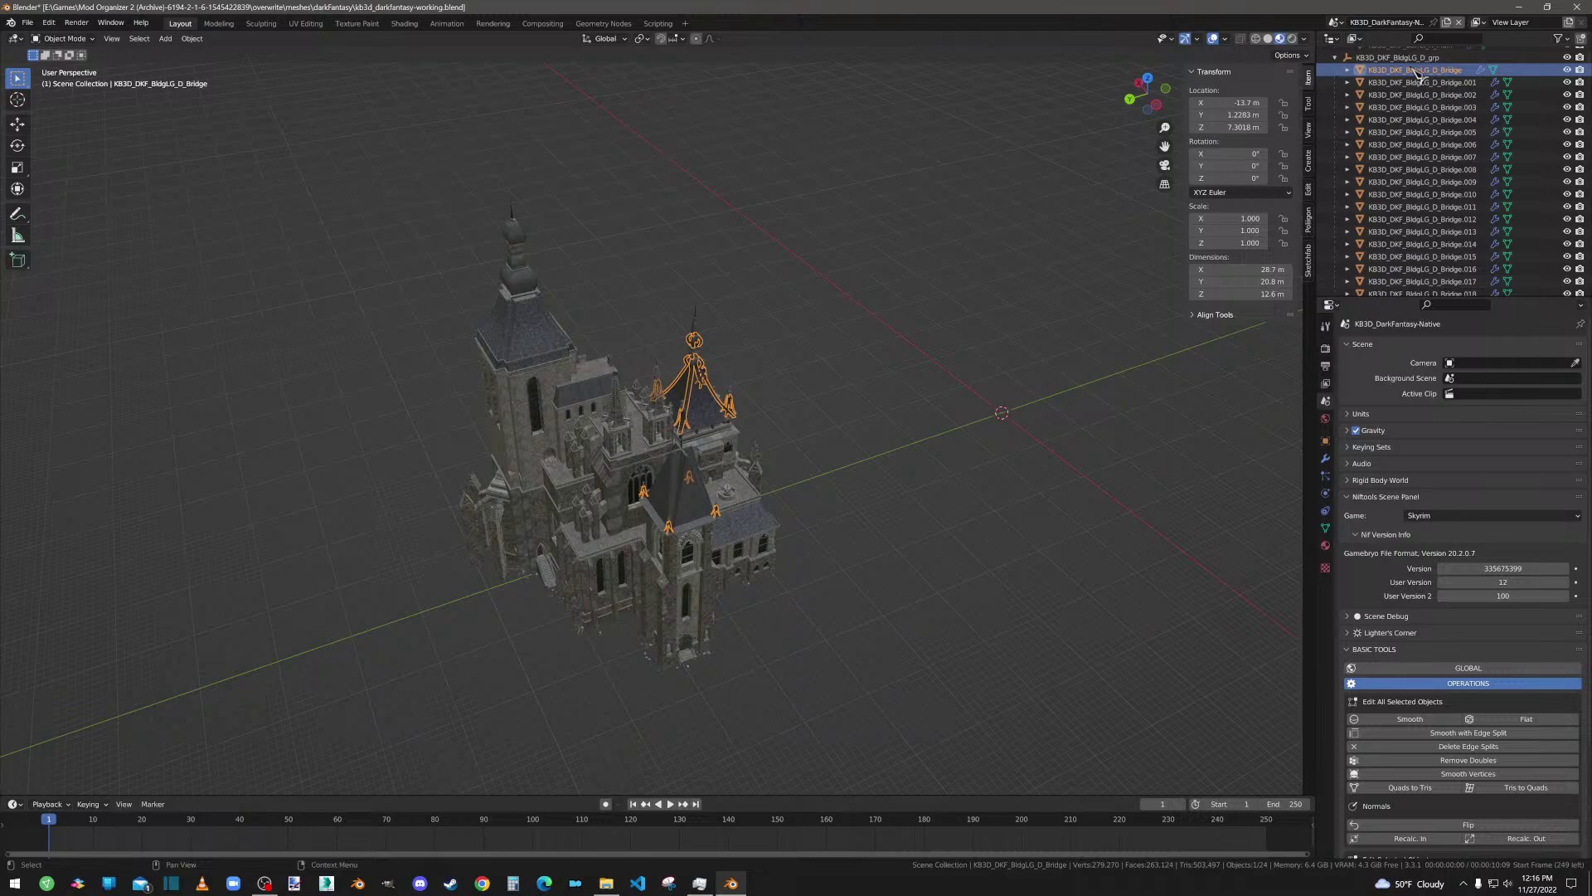
key(Tab)
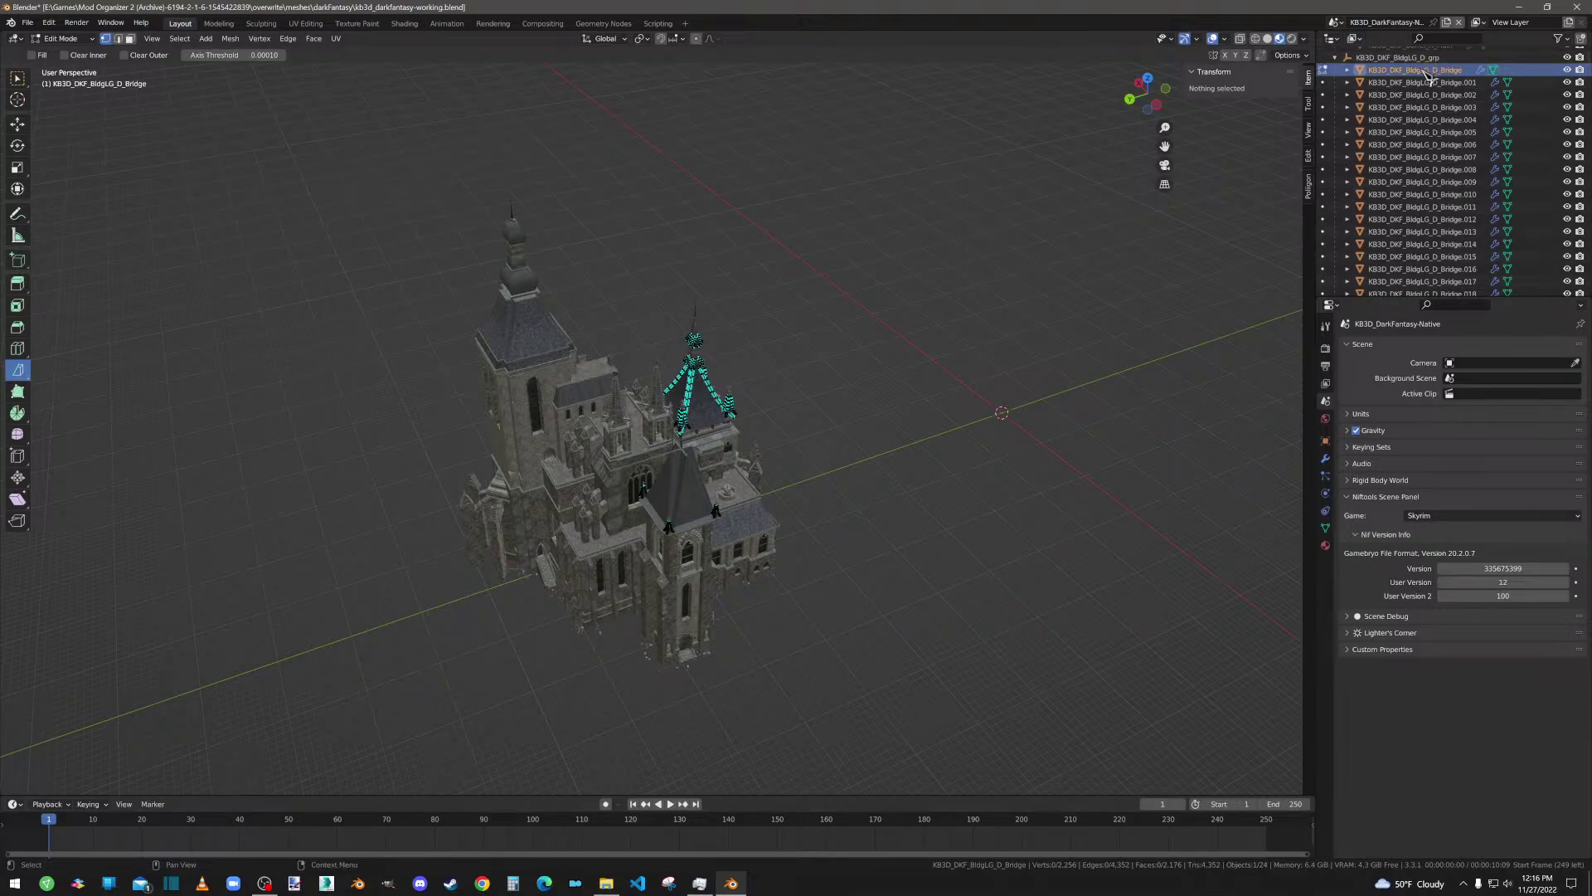
key(Tab)
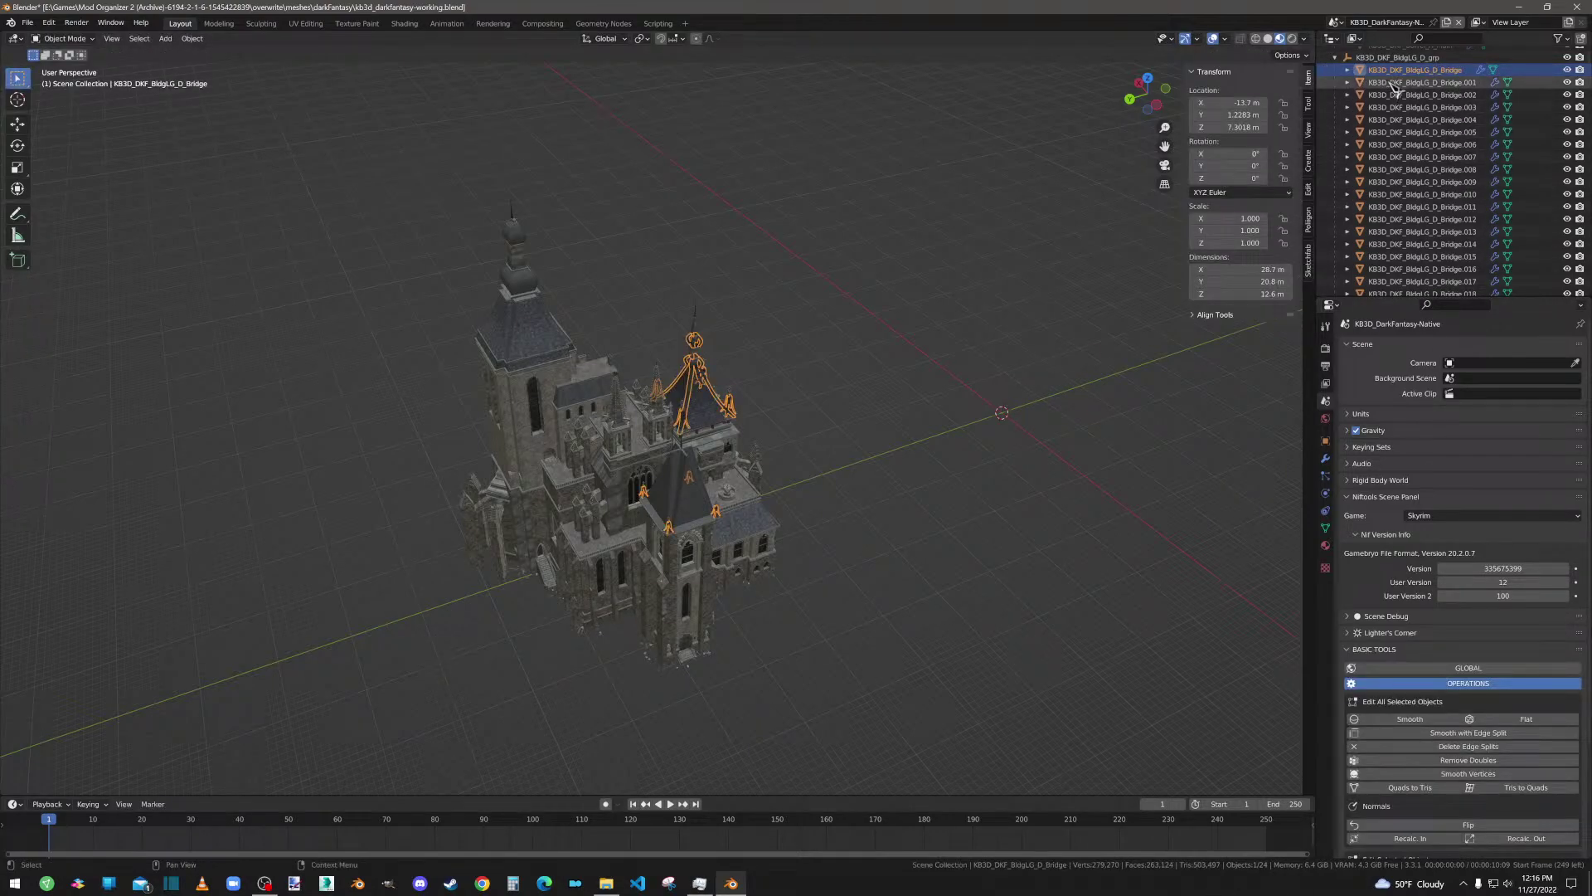
click(1418, 82)
key(Tab)
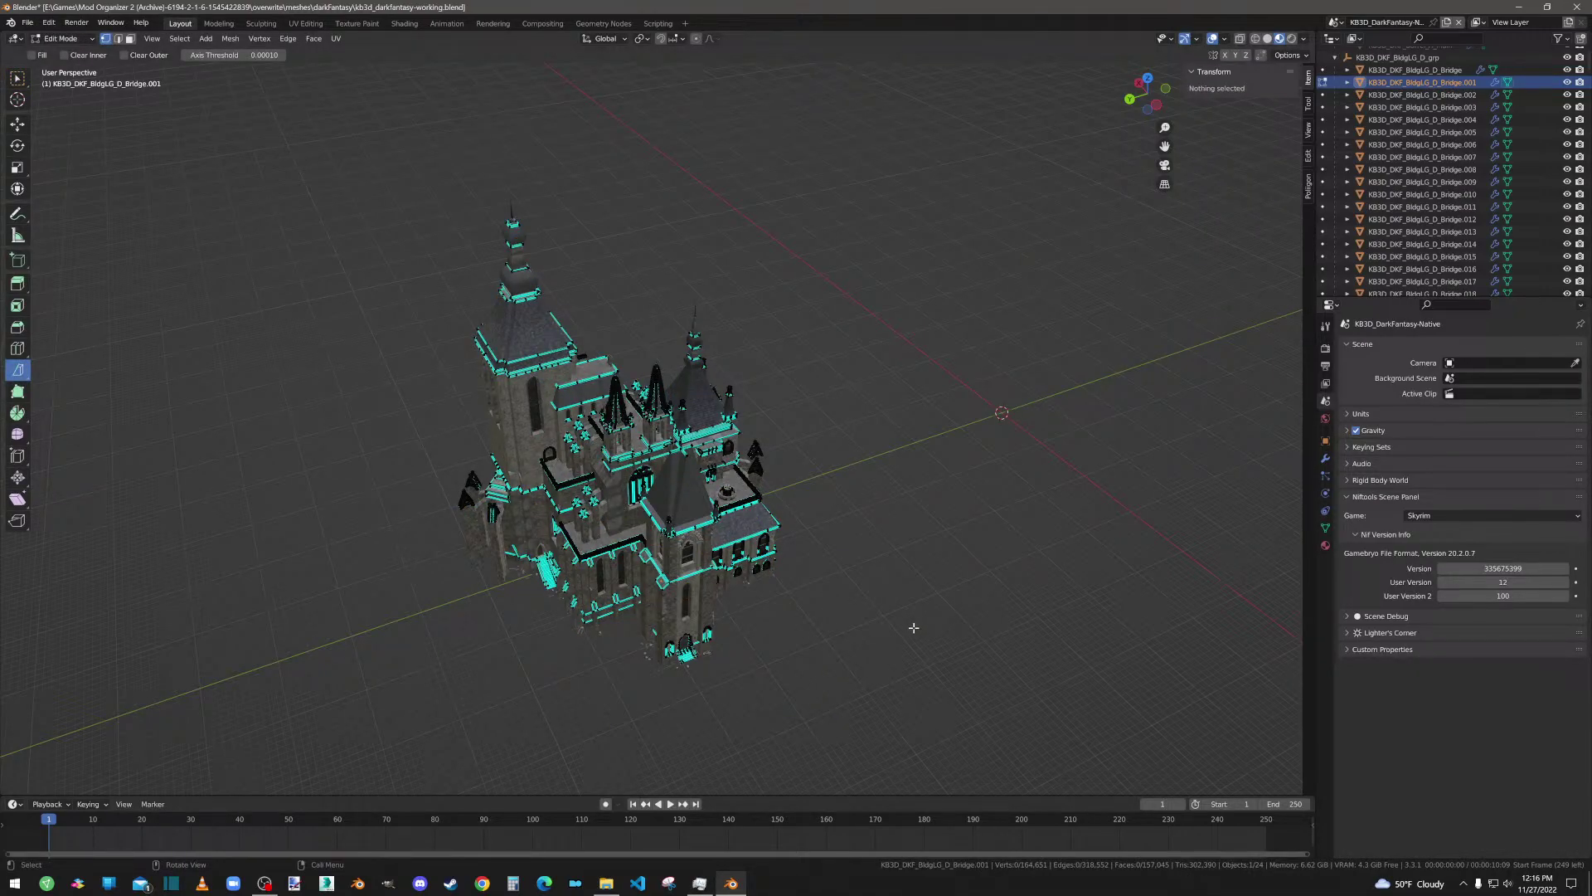
Step: Select all geometry of KB3D_DKF_BldgLG_D_Bridge.001 and show the cathedral in top orthographic view
key(a)
middle_drag(831, 672, 871, 580)
click(1148, 81)
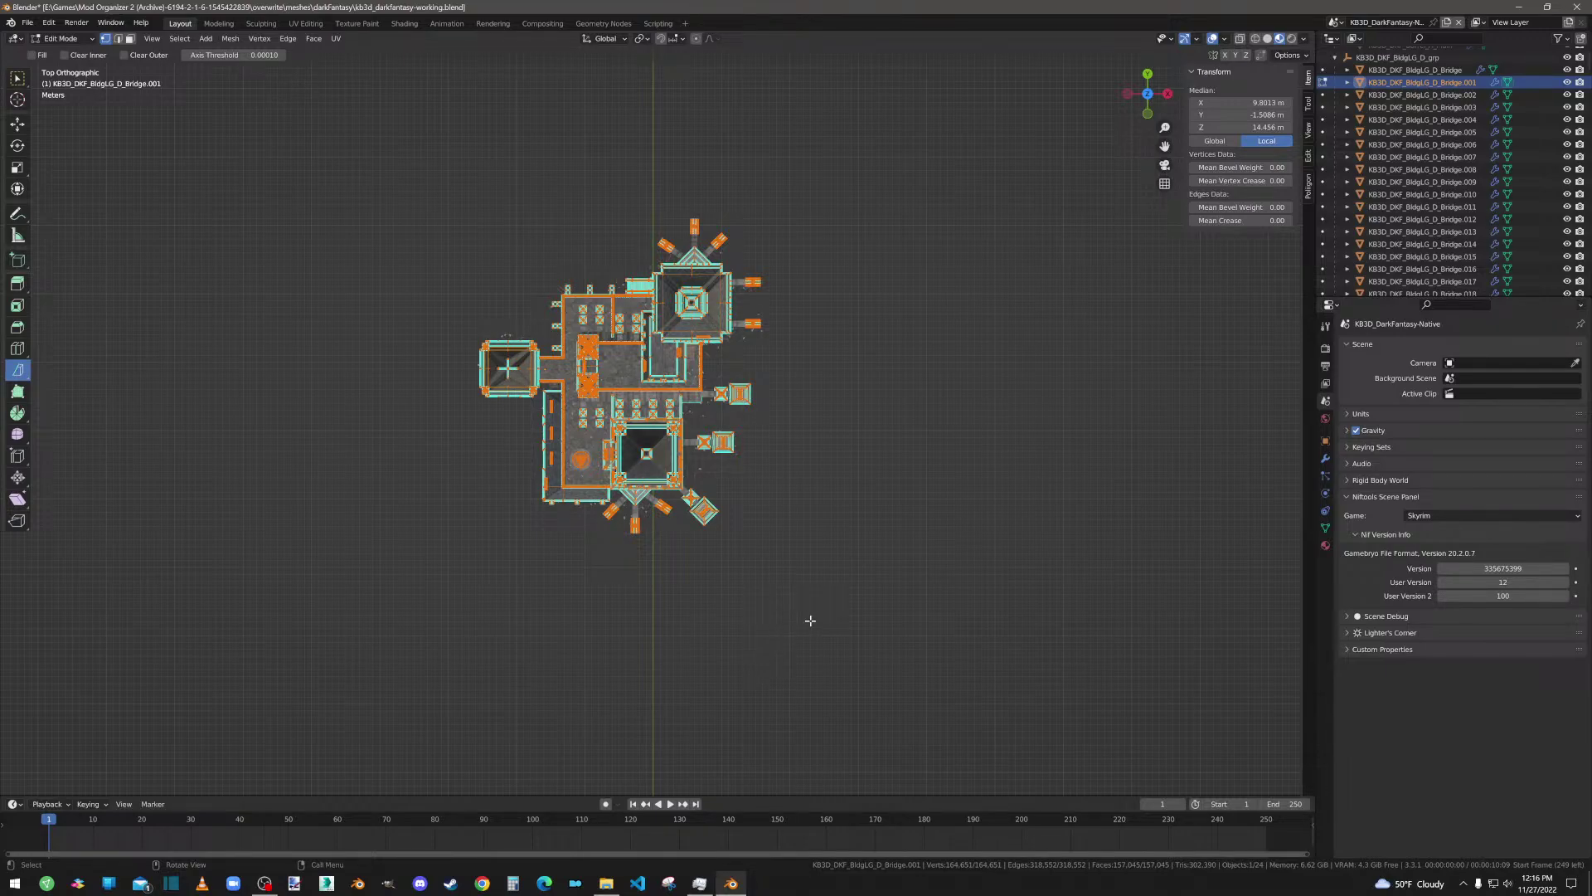
scroll(810, 620, up, 1)
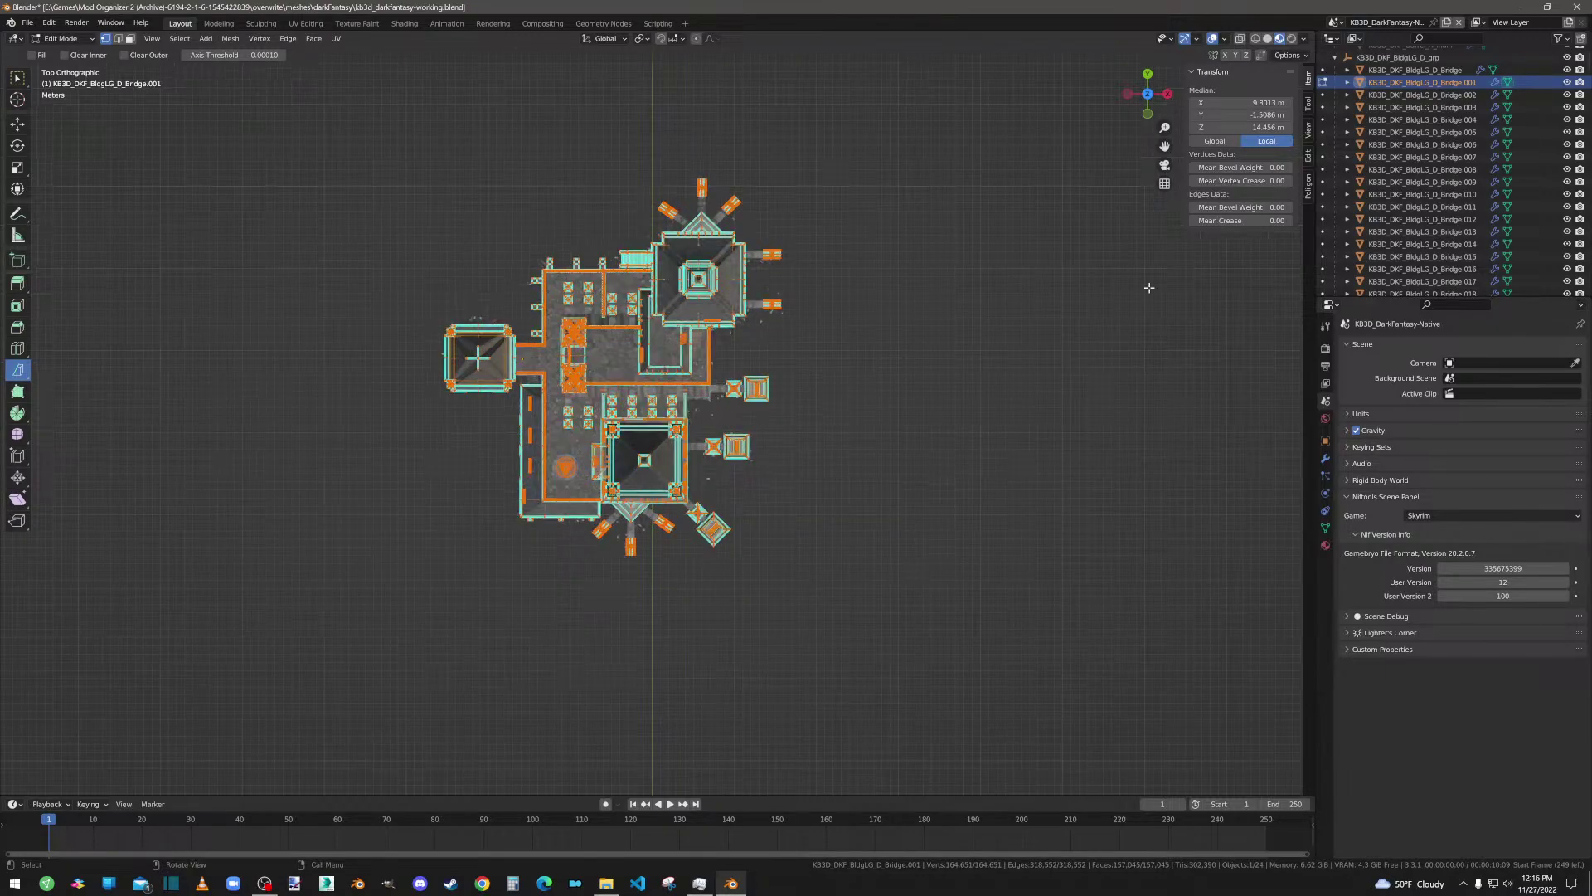
Step: Select all separated meshes from KB3D_DKF_BldgLG_D_Bridge to KB3D_DKF_BldgLG_D_Bridge.022 and return to Object Mode
click(1433, 71)
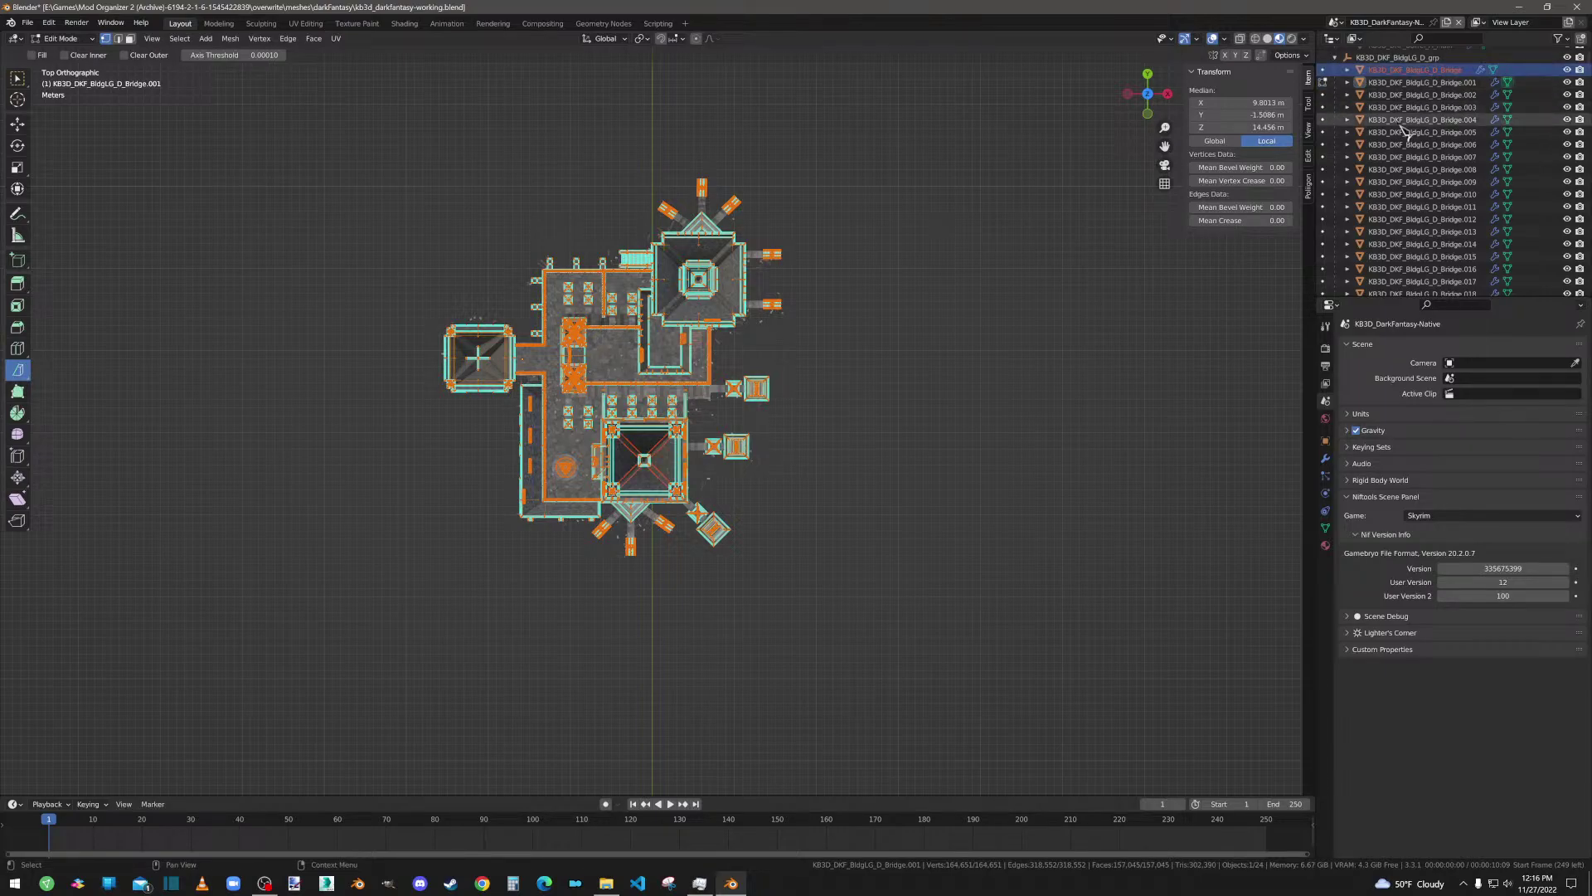
scroll(1405, 166, down, 5)
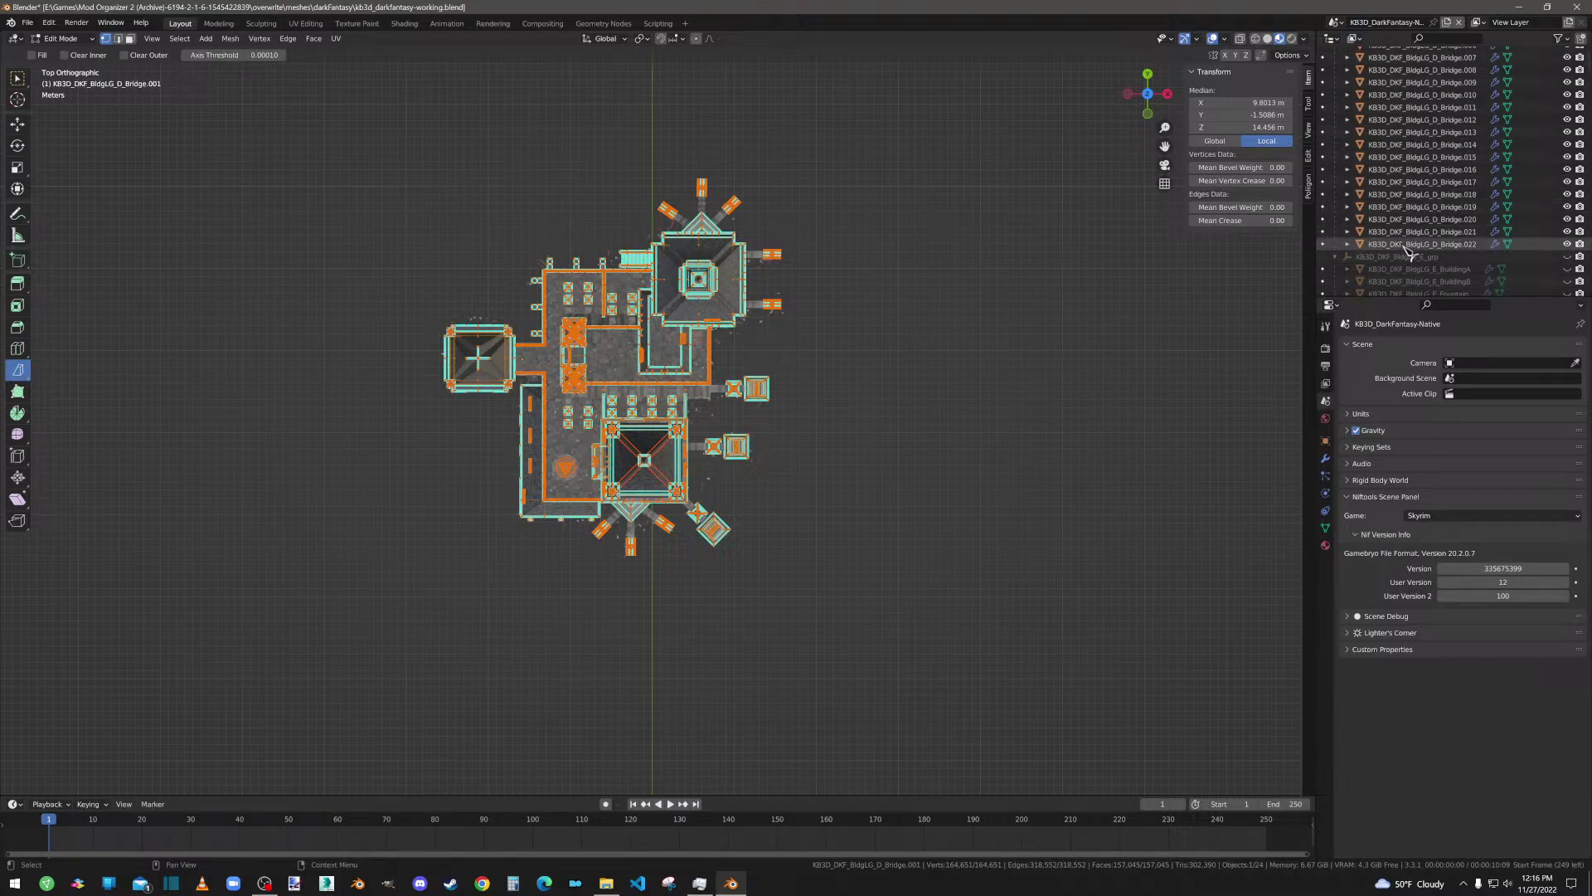
shift+click(1407, 244)
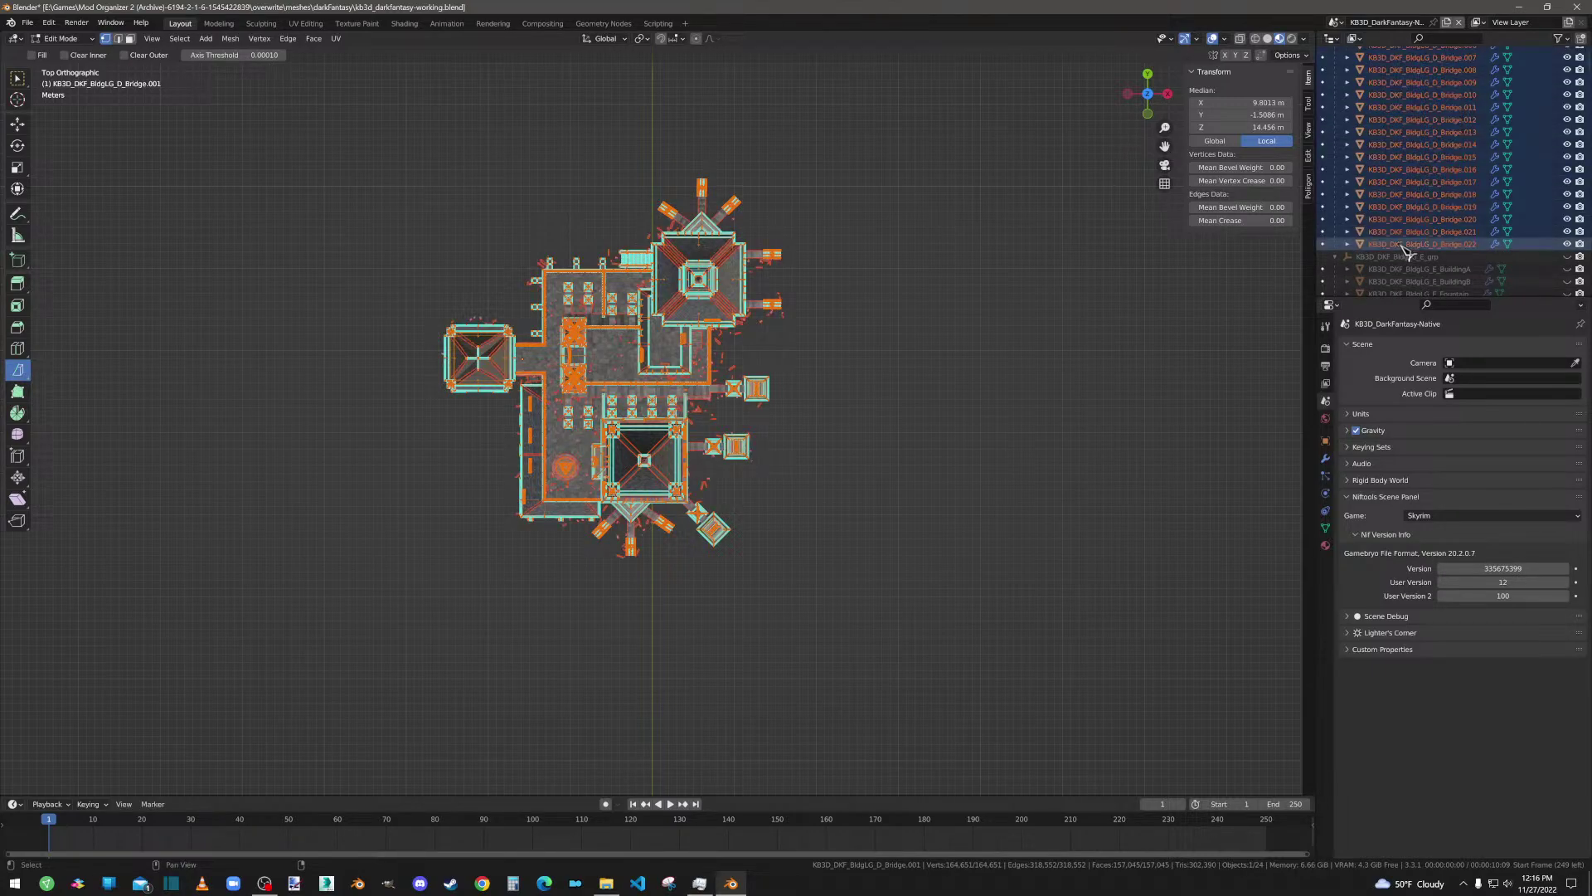
scroll(1414, 191, up, 5)
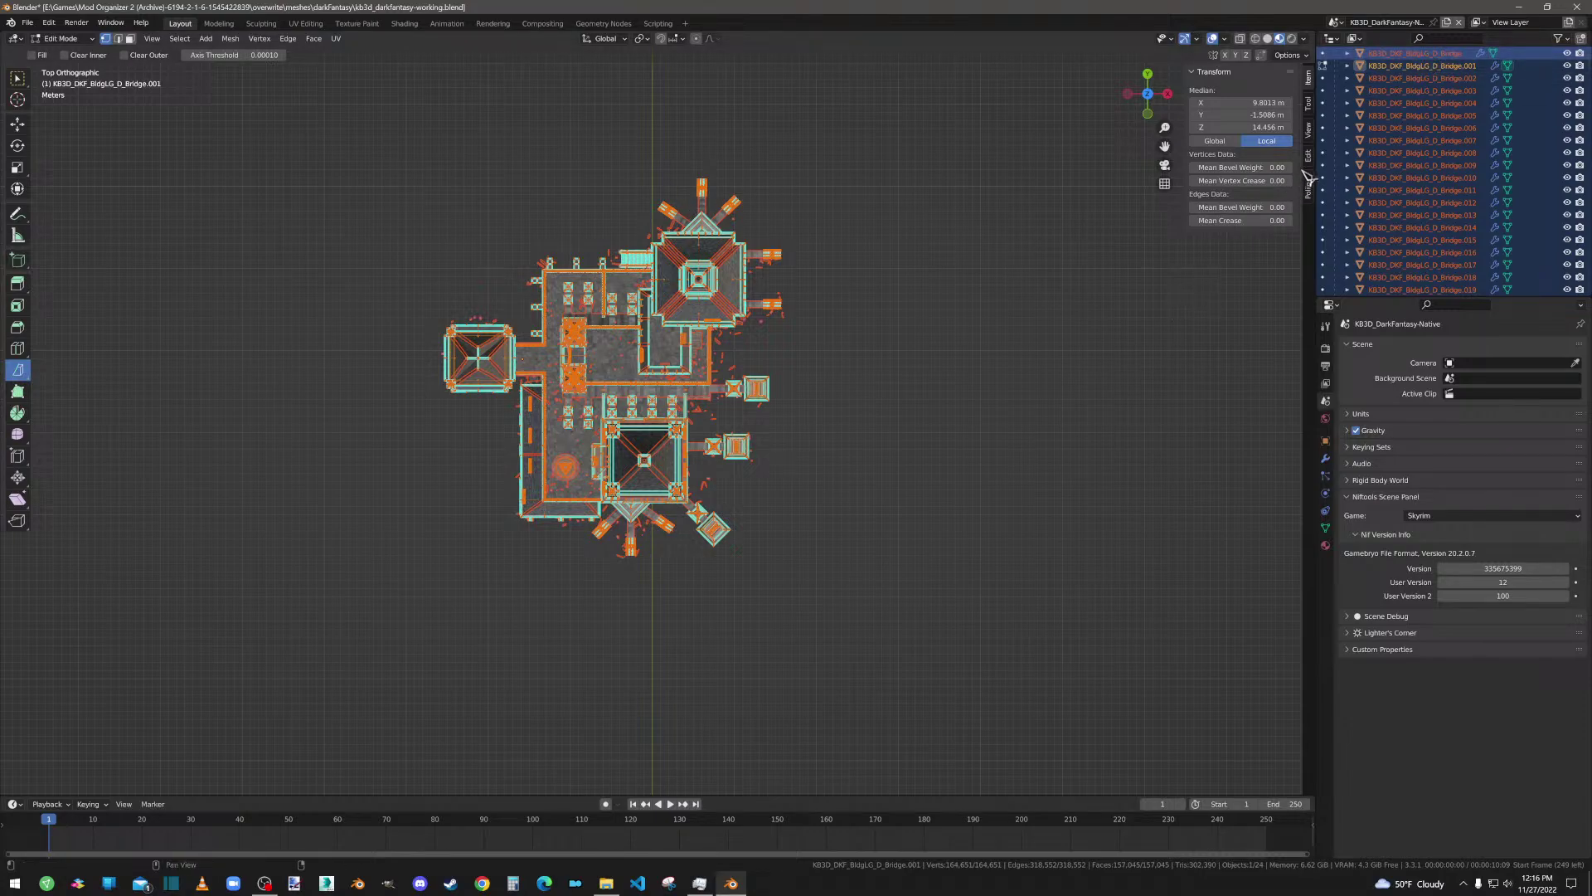
click(1309, 104)
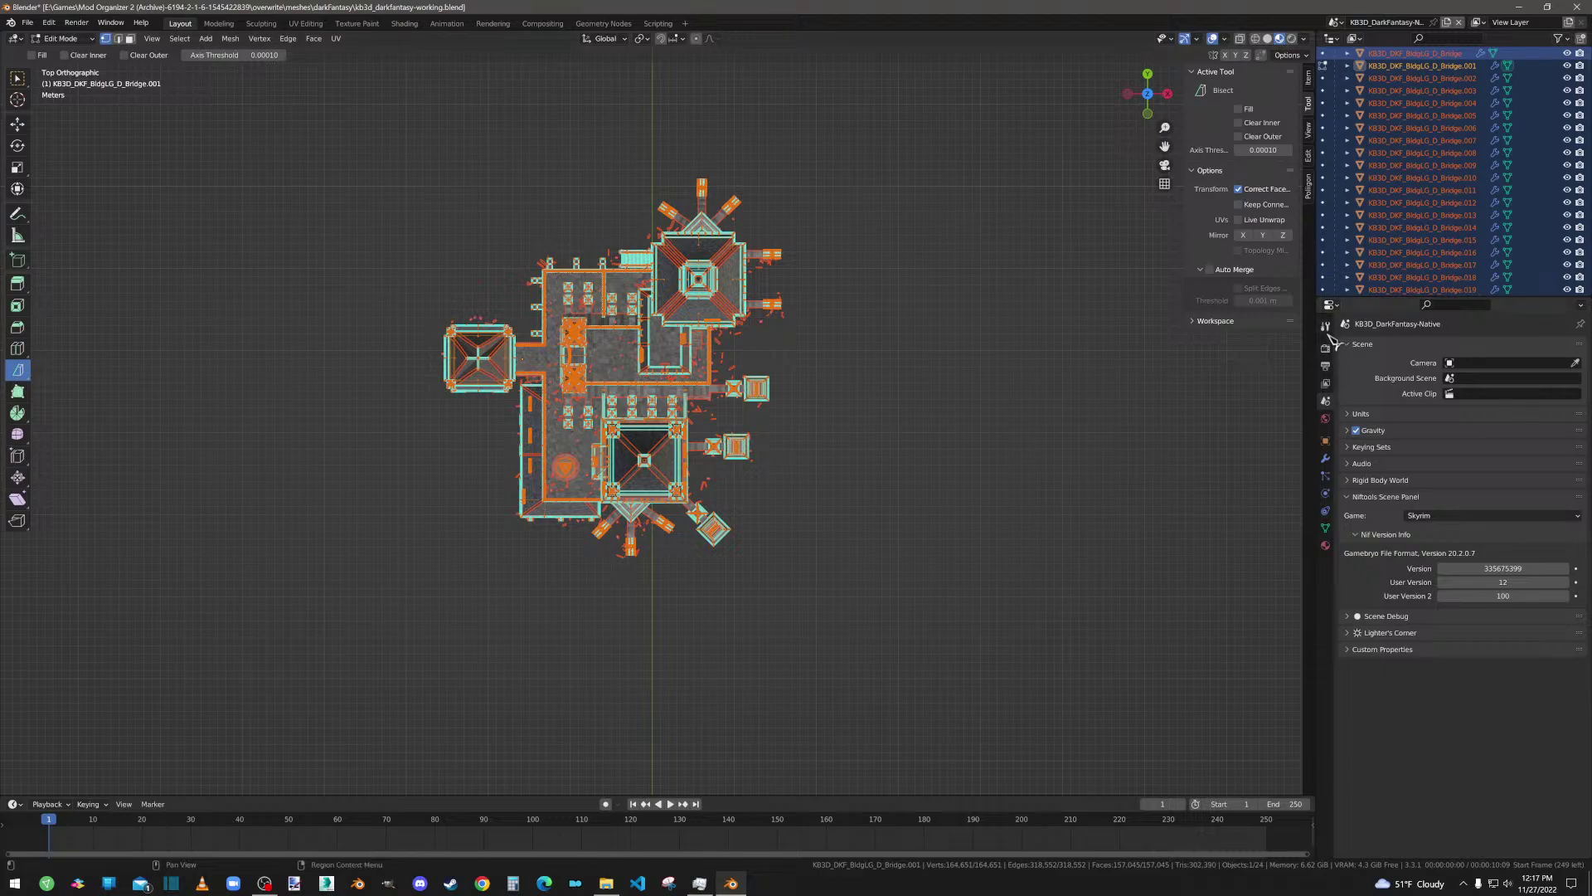
click(60, 38)
click(62, 50)
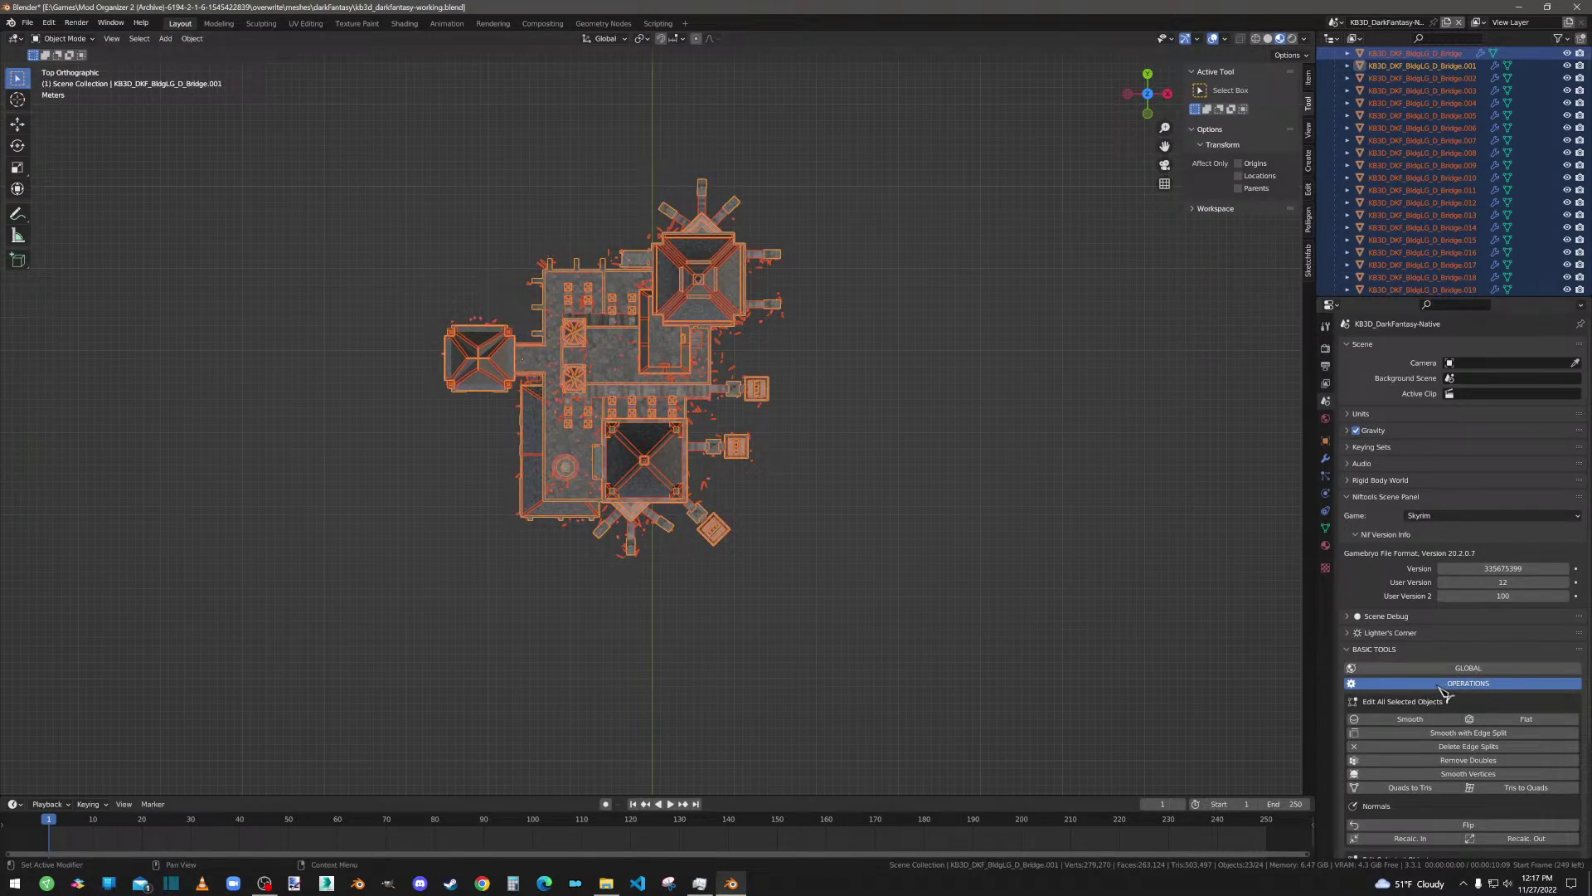
Step: Convert the quads of all selected cathedral meshes to triangles, checking the mesh in wireframe before restoring Material Preview shading
click(1398, 791)
key(alt+z)
scroll(796, 232, up, 6)
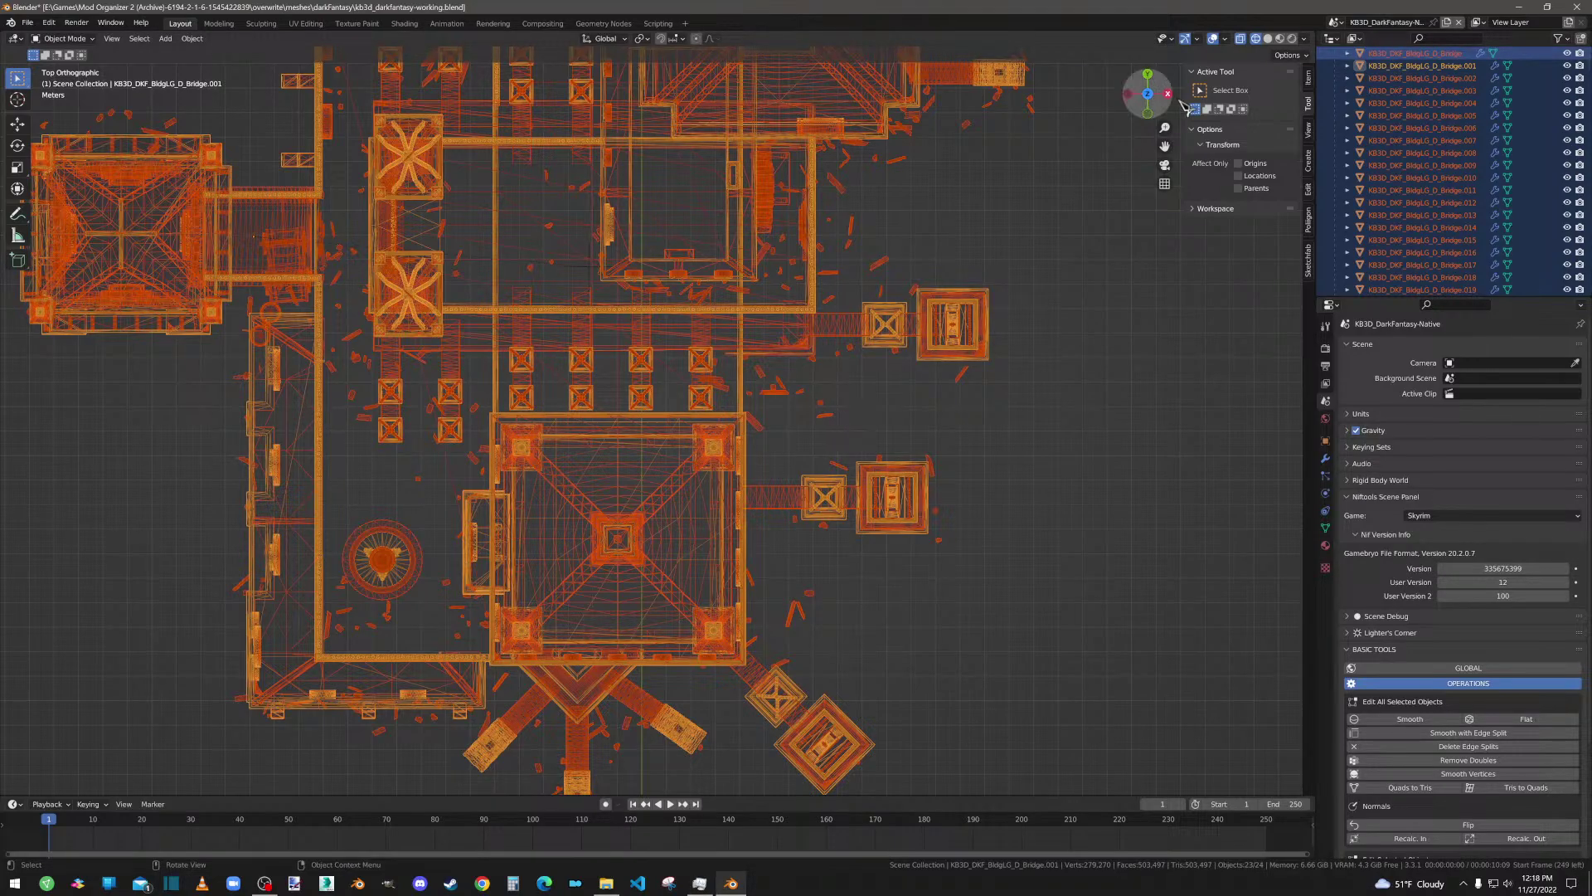
click(1280, 38)
middle_drag(991, 560, 974, 484)
scroll(974, 483, down, 4)
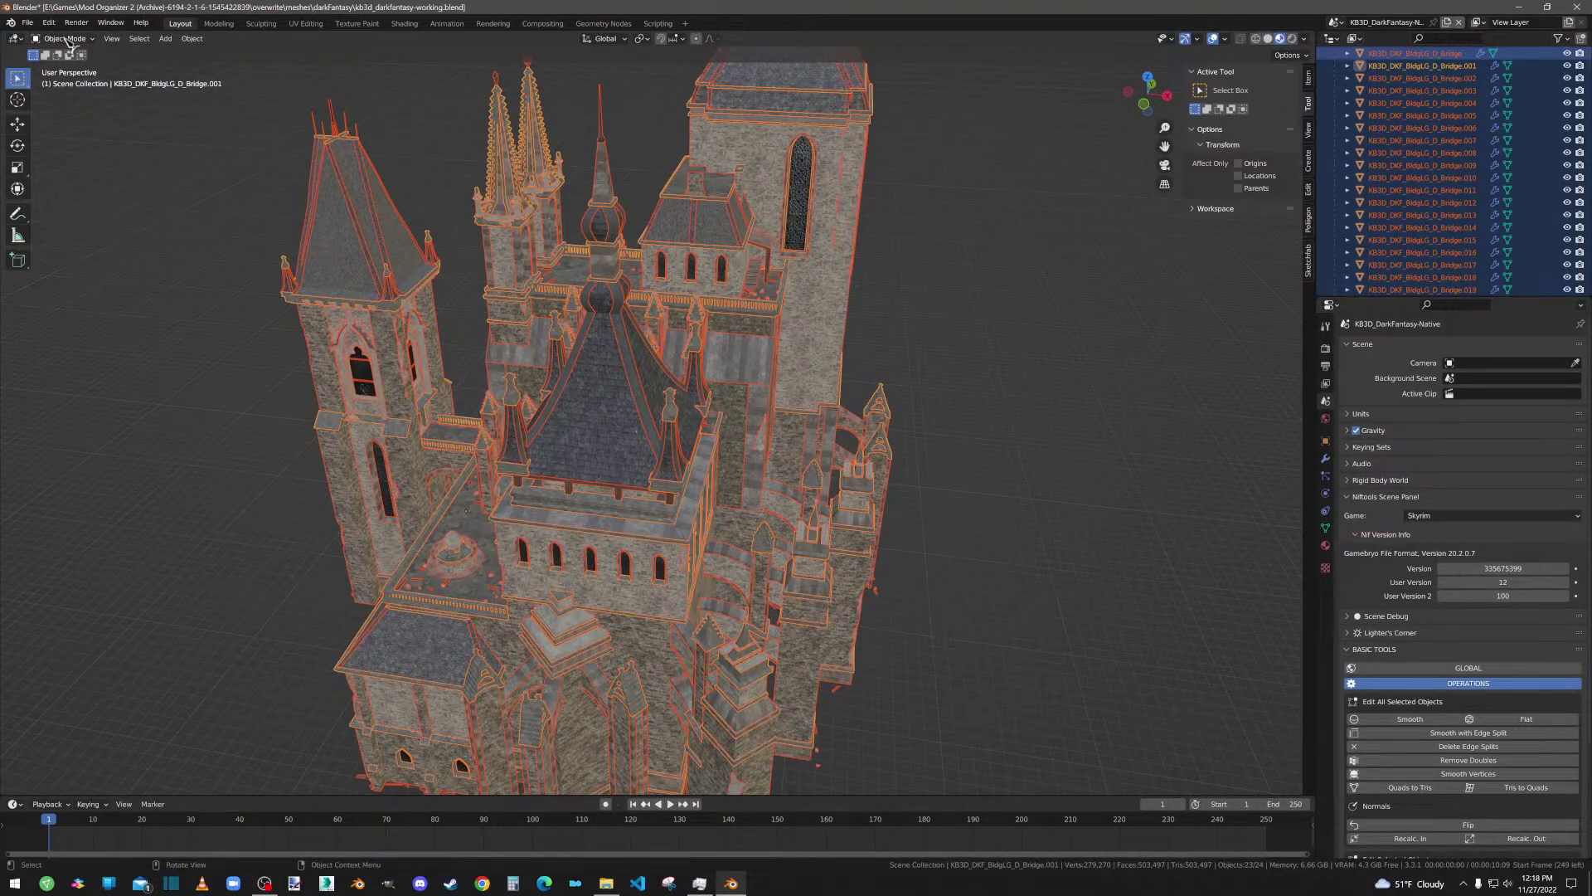
Step: Bisect the geometry of KB3D_DKF_BldgLG_D_Bridge.001 along a diagonal line across its negative-X side in top view, and return to Object Mode
click(1447, 67)
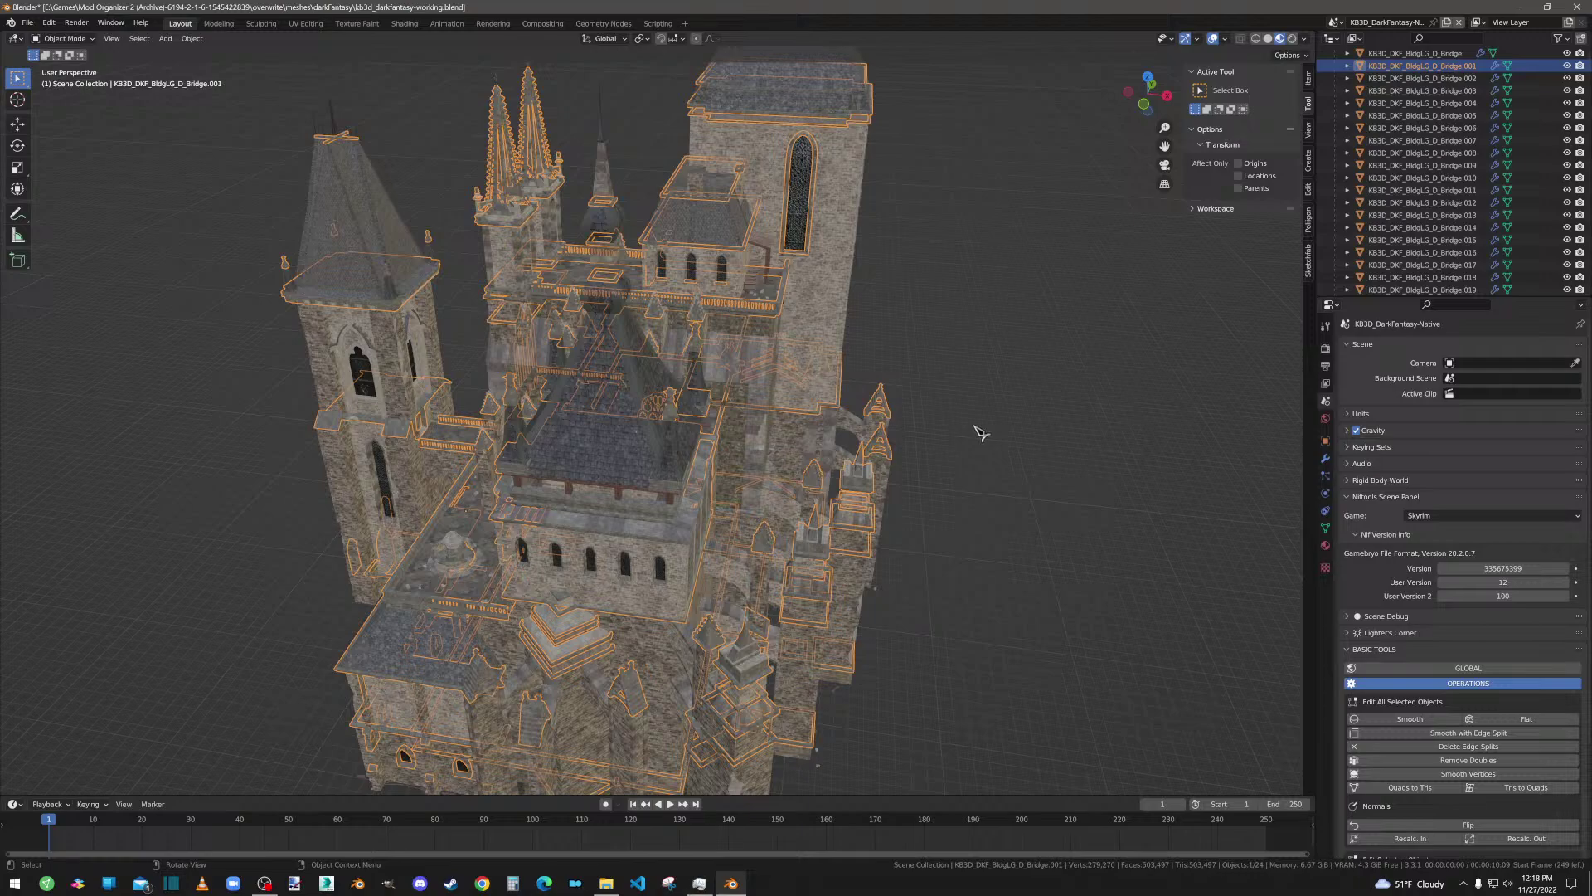
key(Tab)
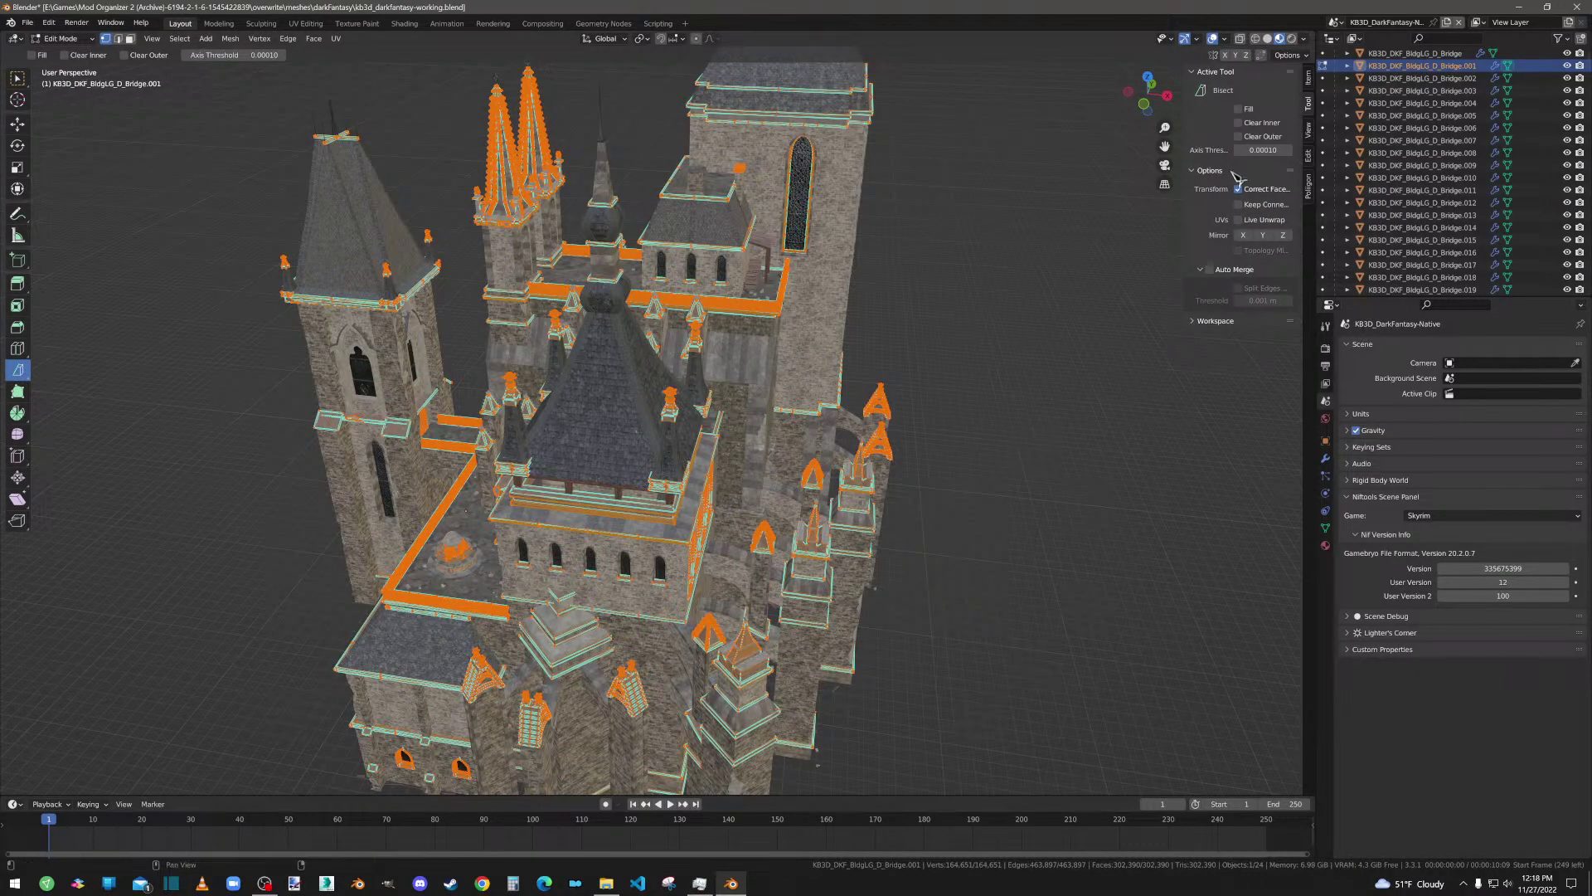
click(1147, 77)
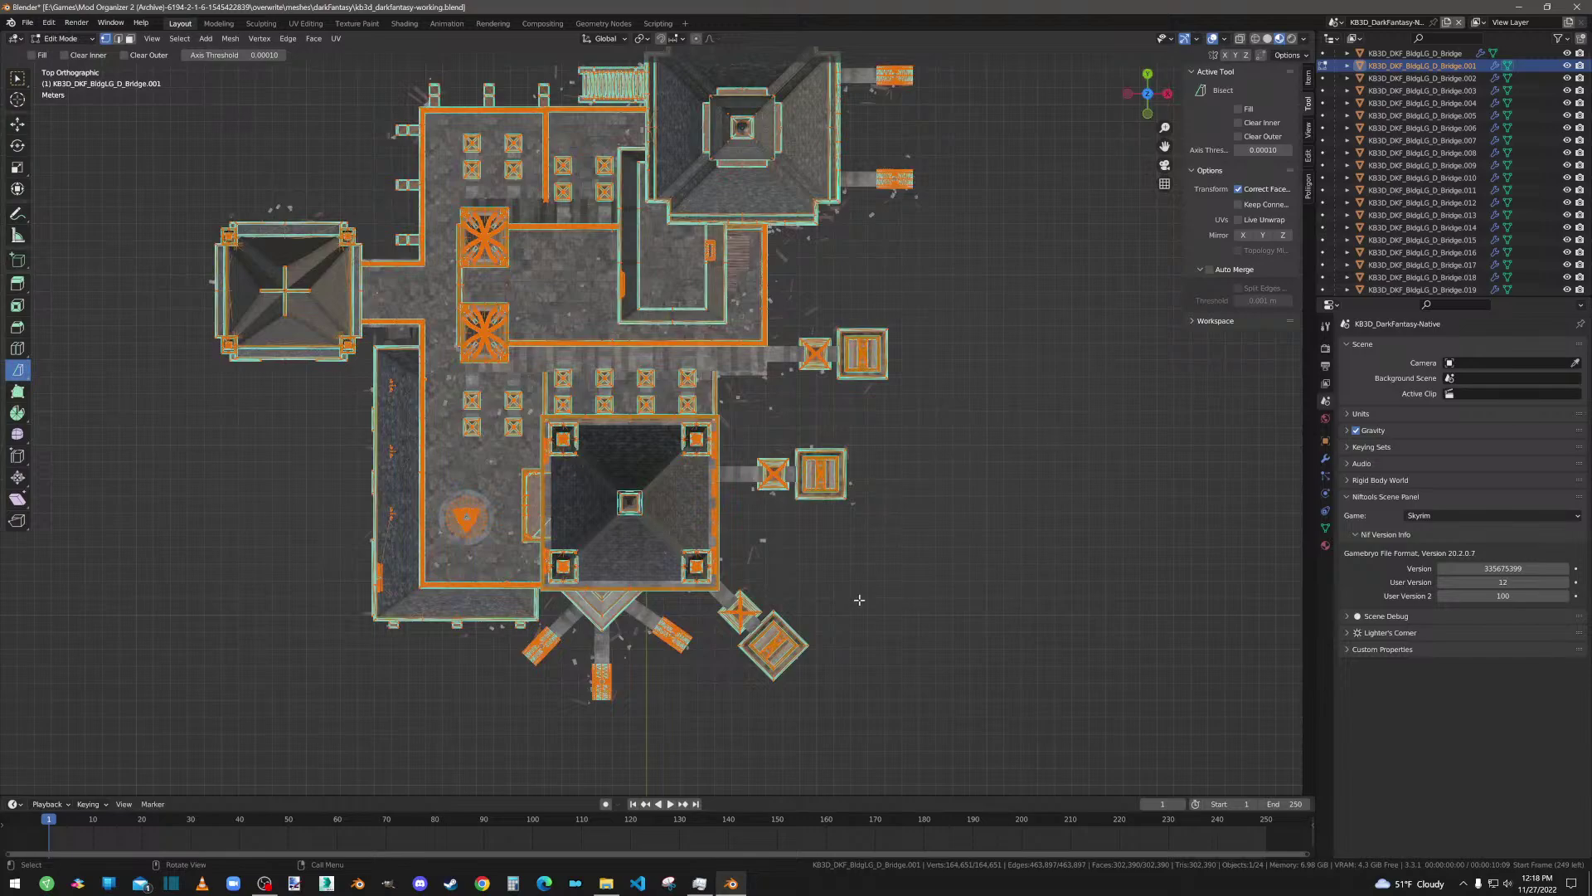
scroll(821, 589, down, 3)
middle_drag(543, 562, 685, 430)
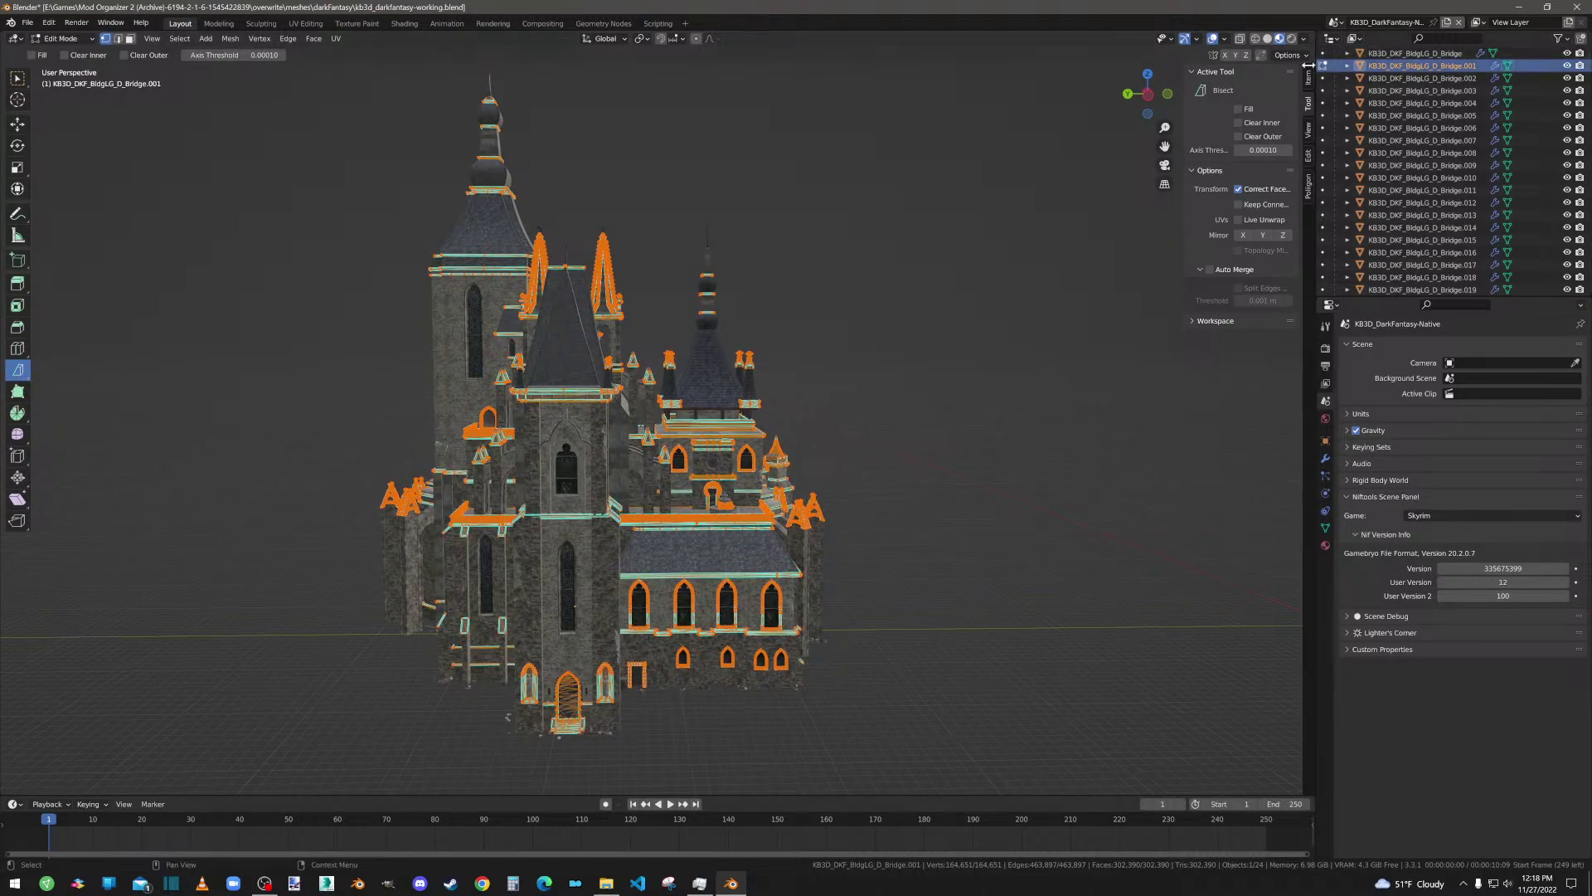
click(1157, 81)
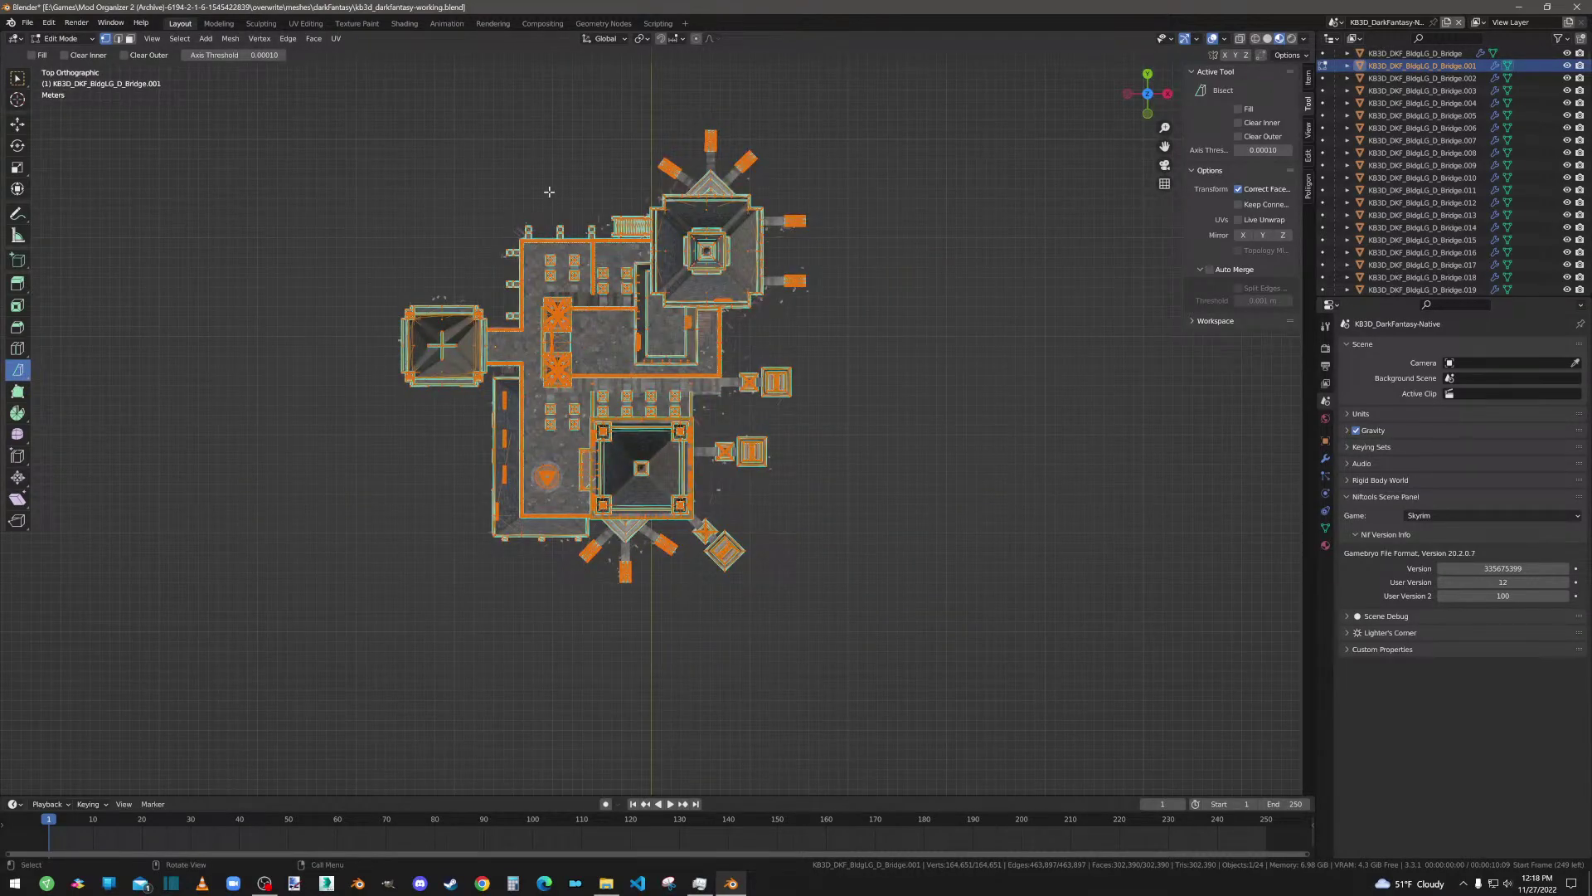
drag(291, 175, 530, 579)
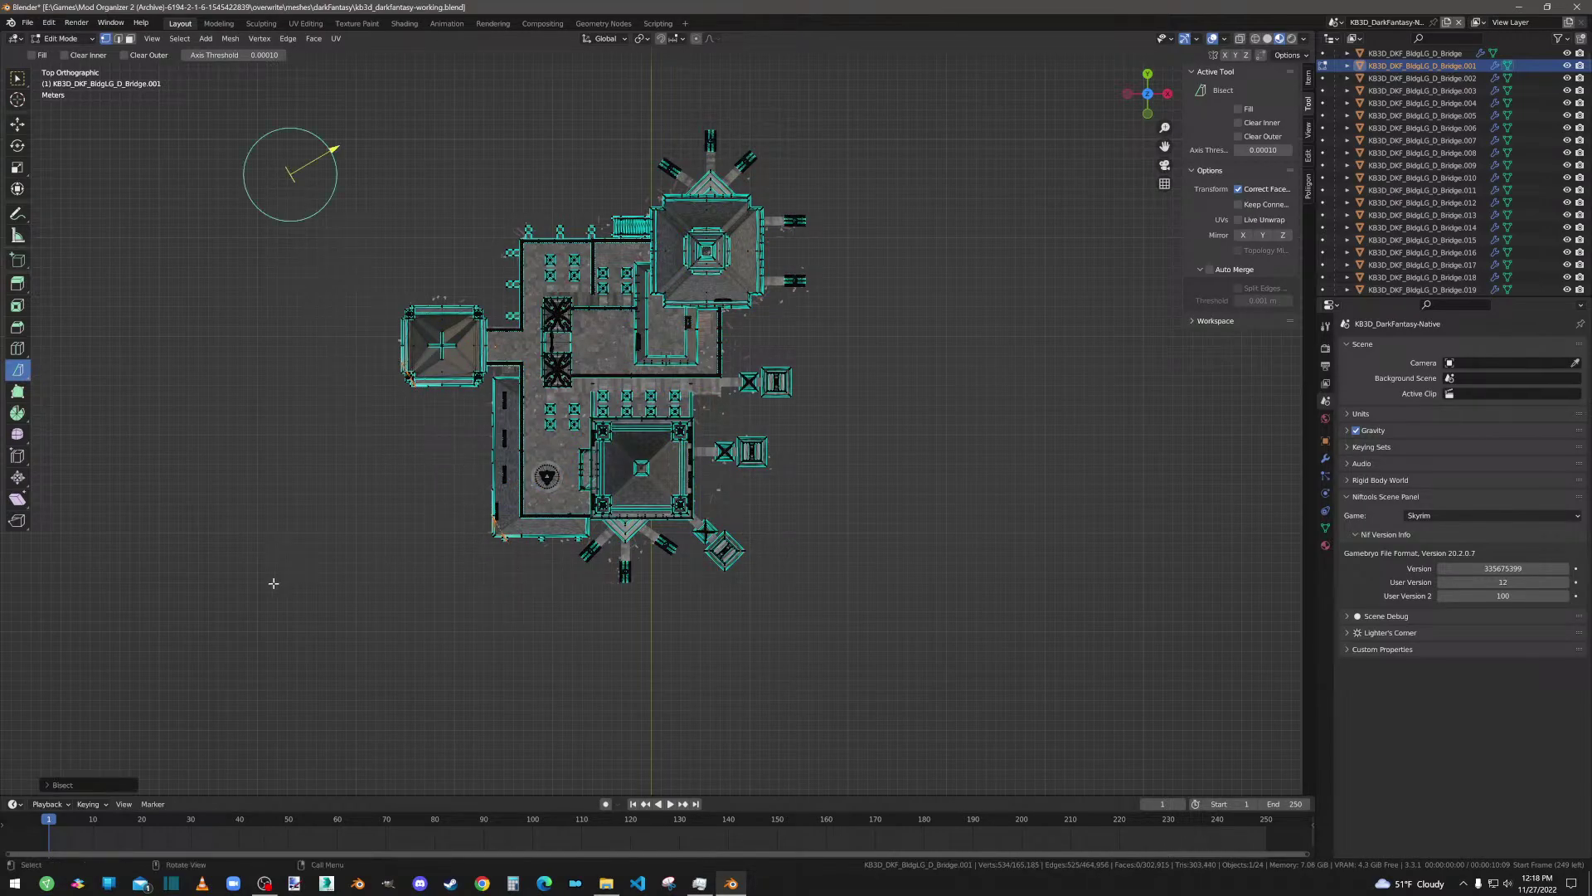
click(65, 38)
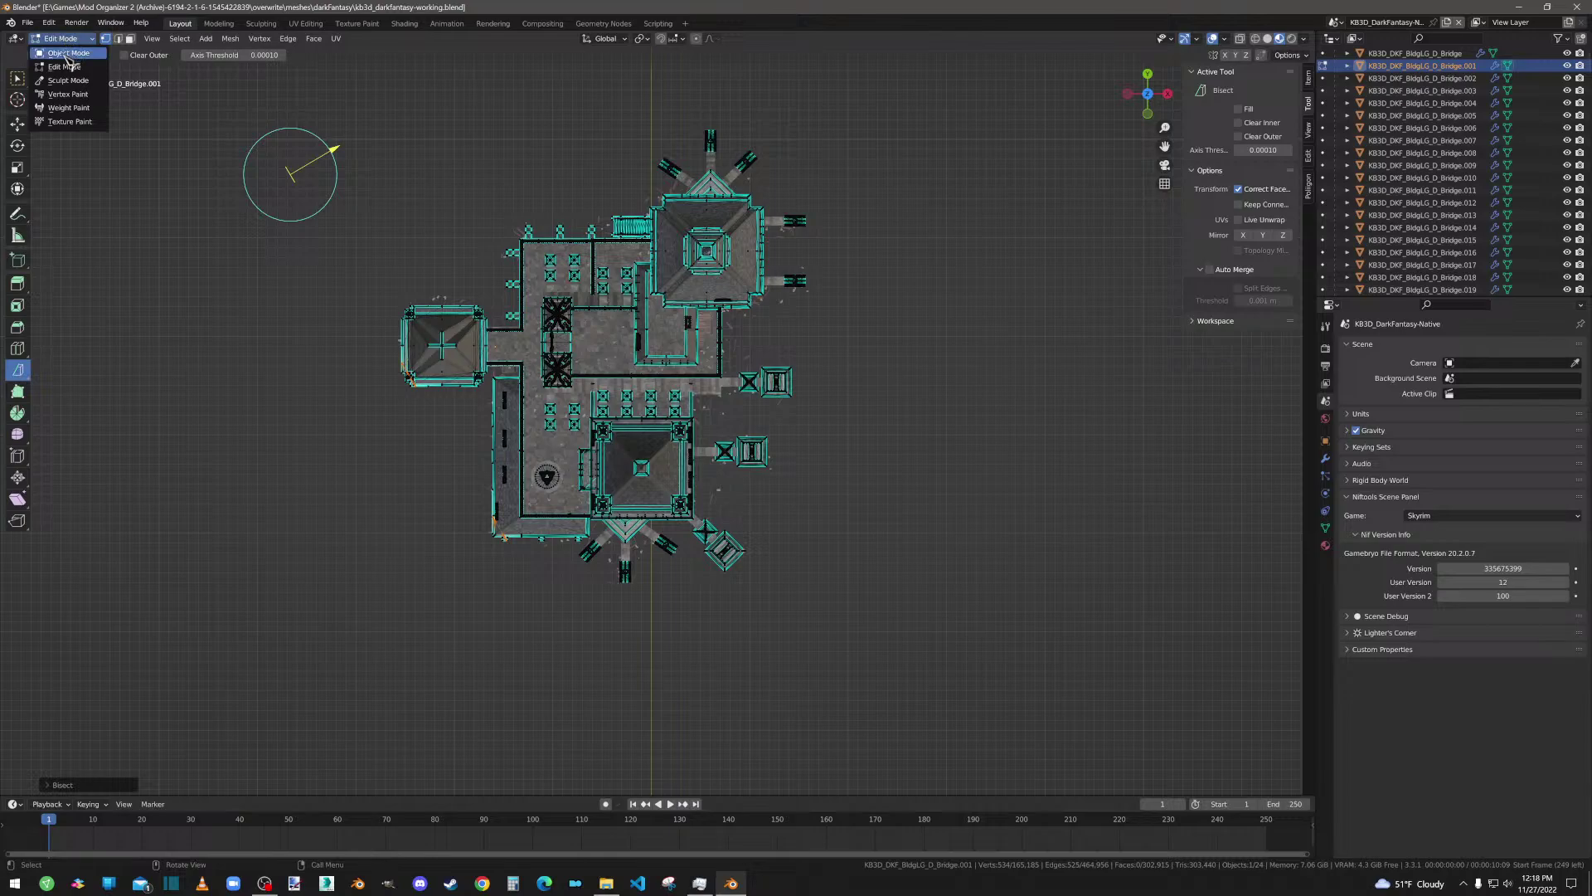
key(Tab)
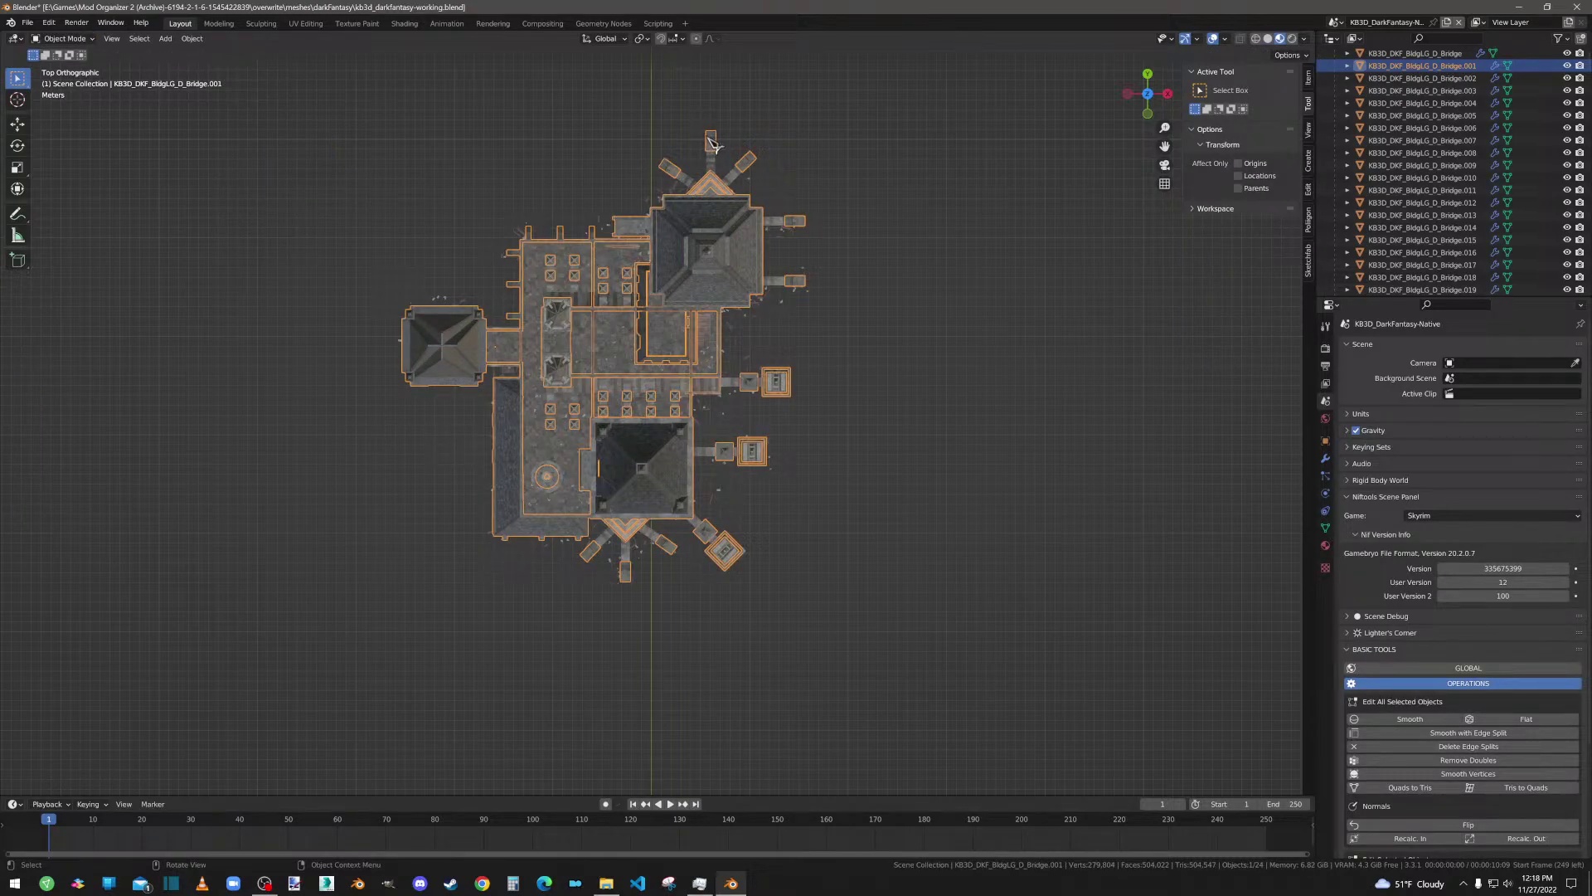
Step: Reopen KB3D_DKF_BldgLG_D_Bridge.001 in Edit Mode, clear its selection and try another bisect cut beside the small tower
click(80, 40)
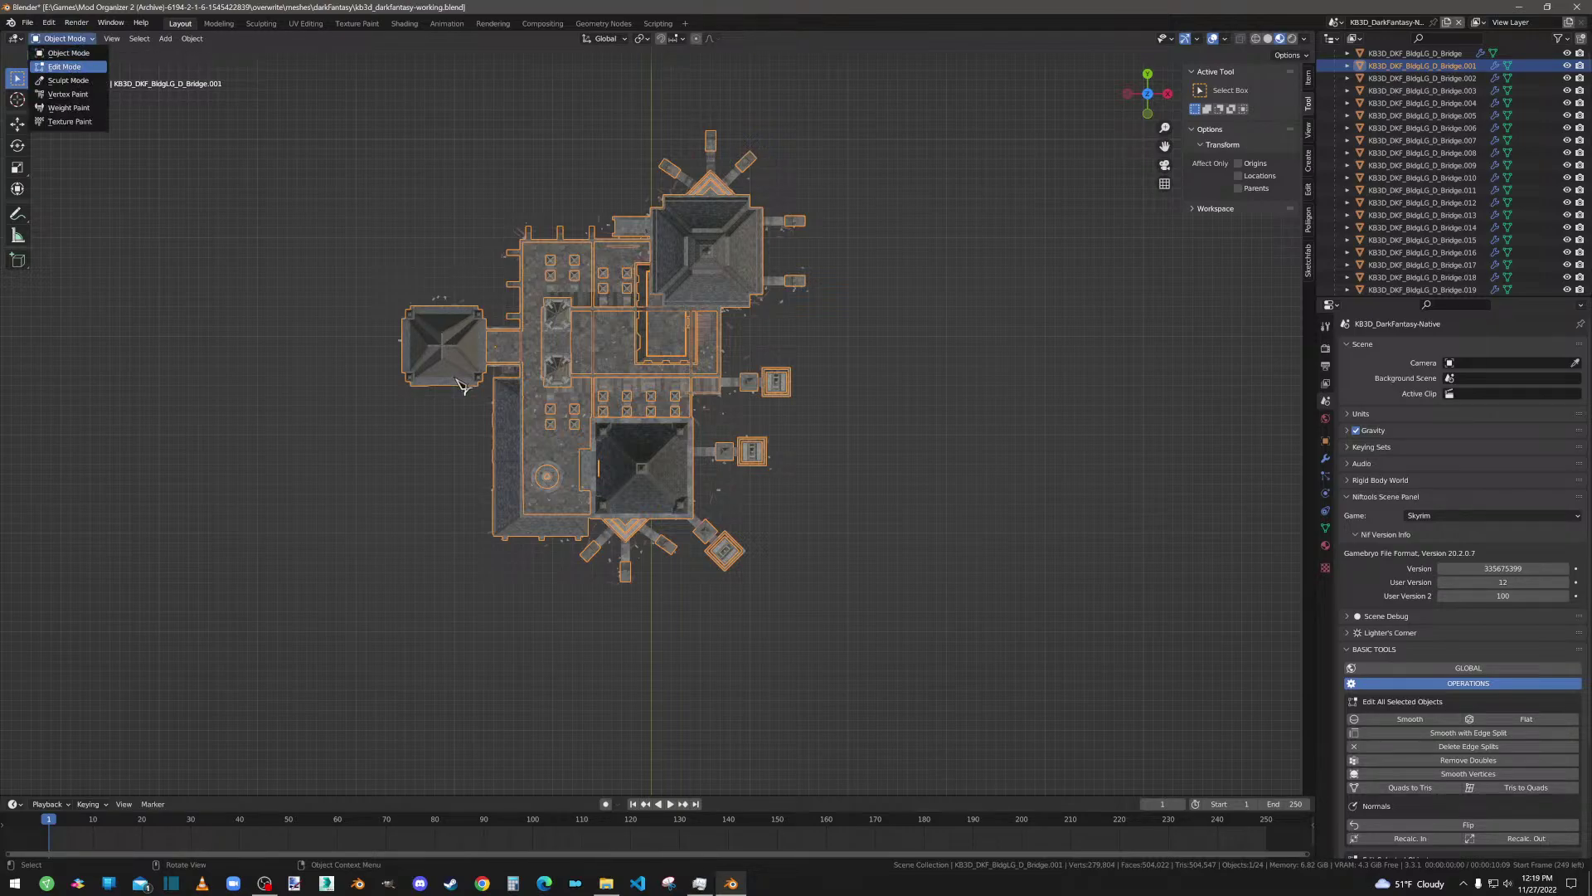
key(a)
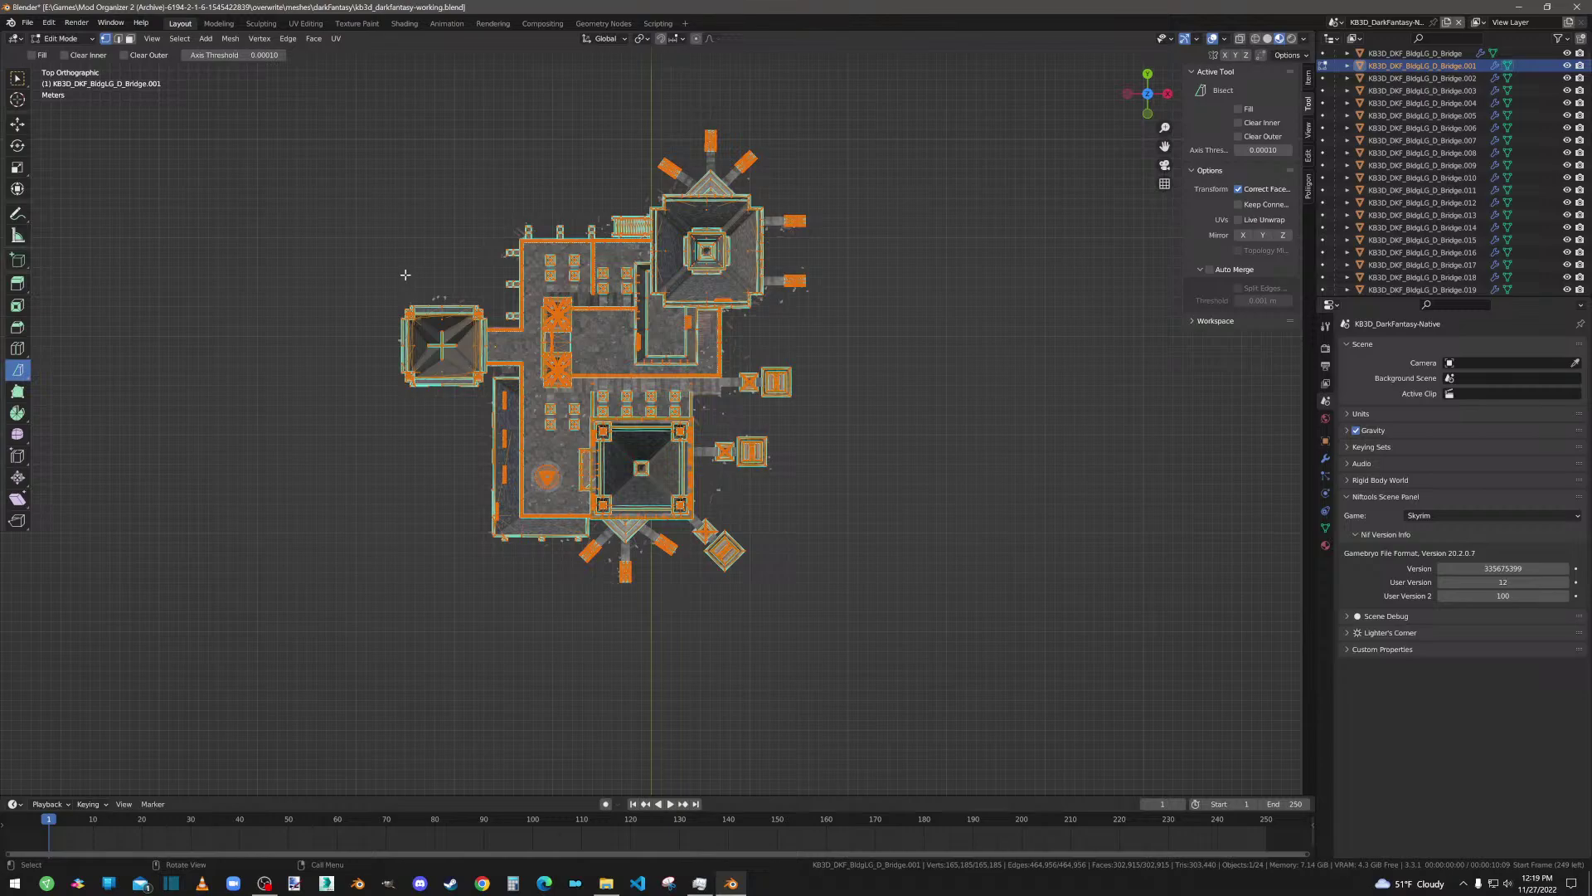
key(alt+a)
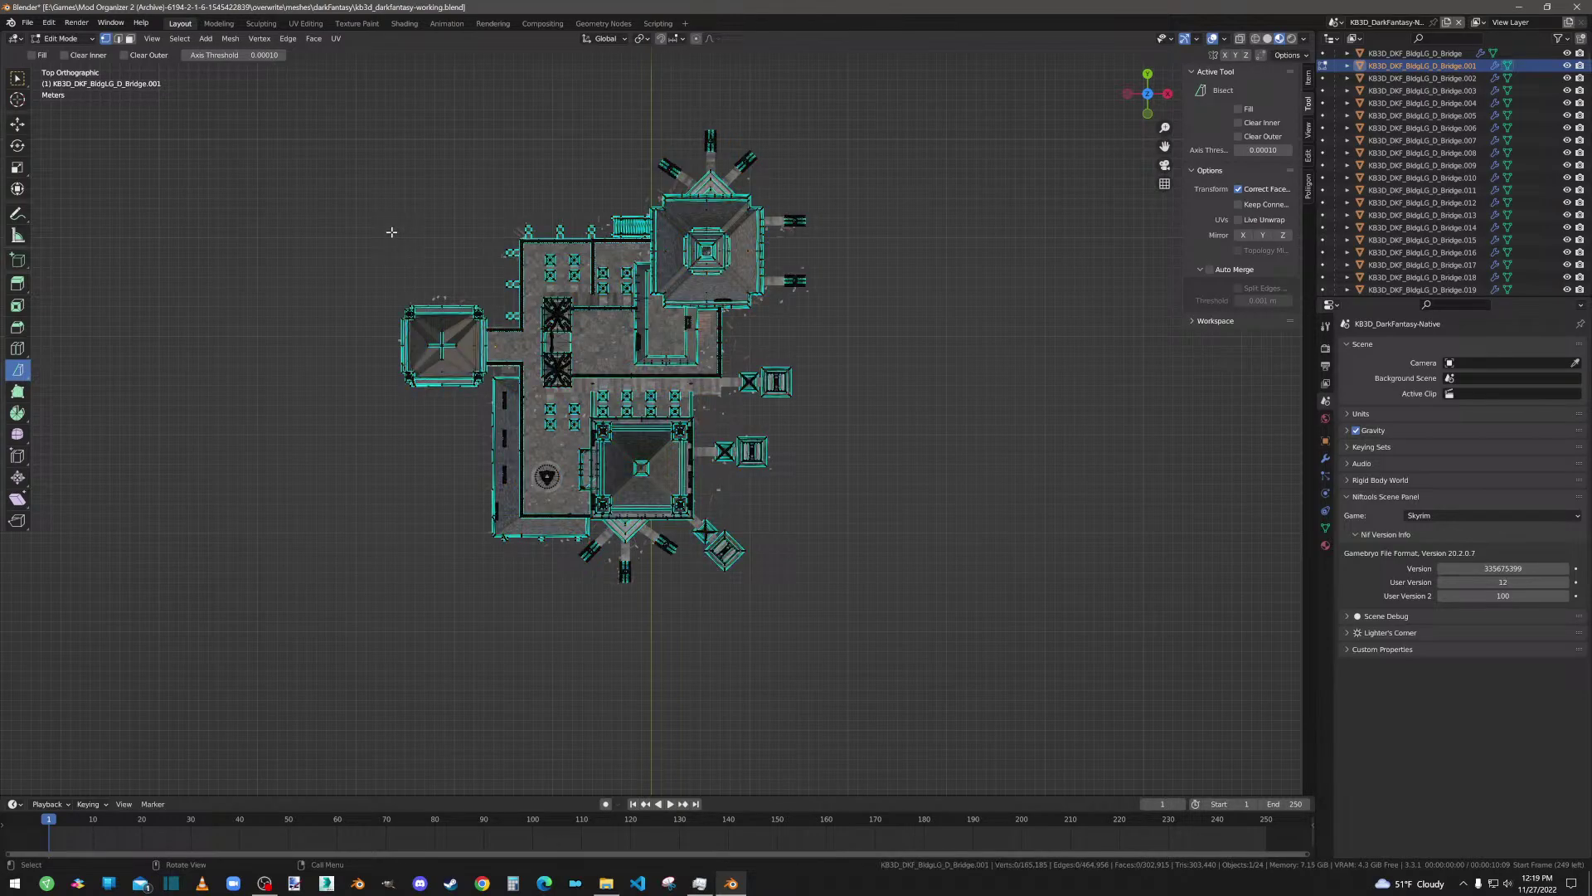
click(379, 457)
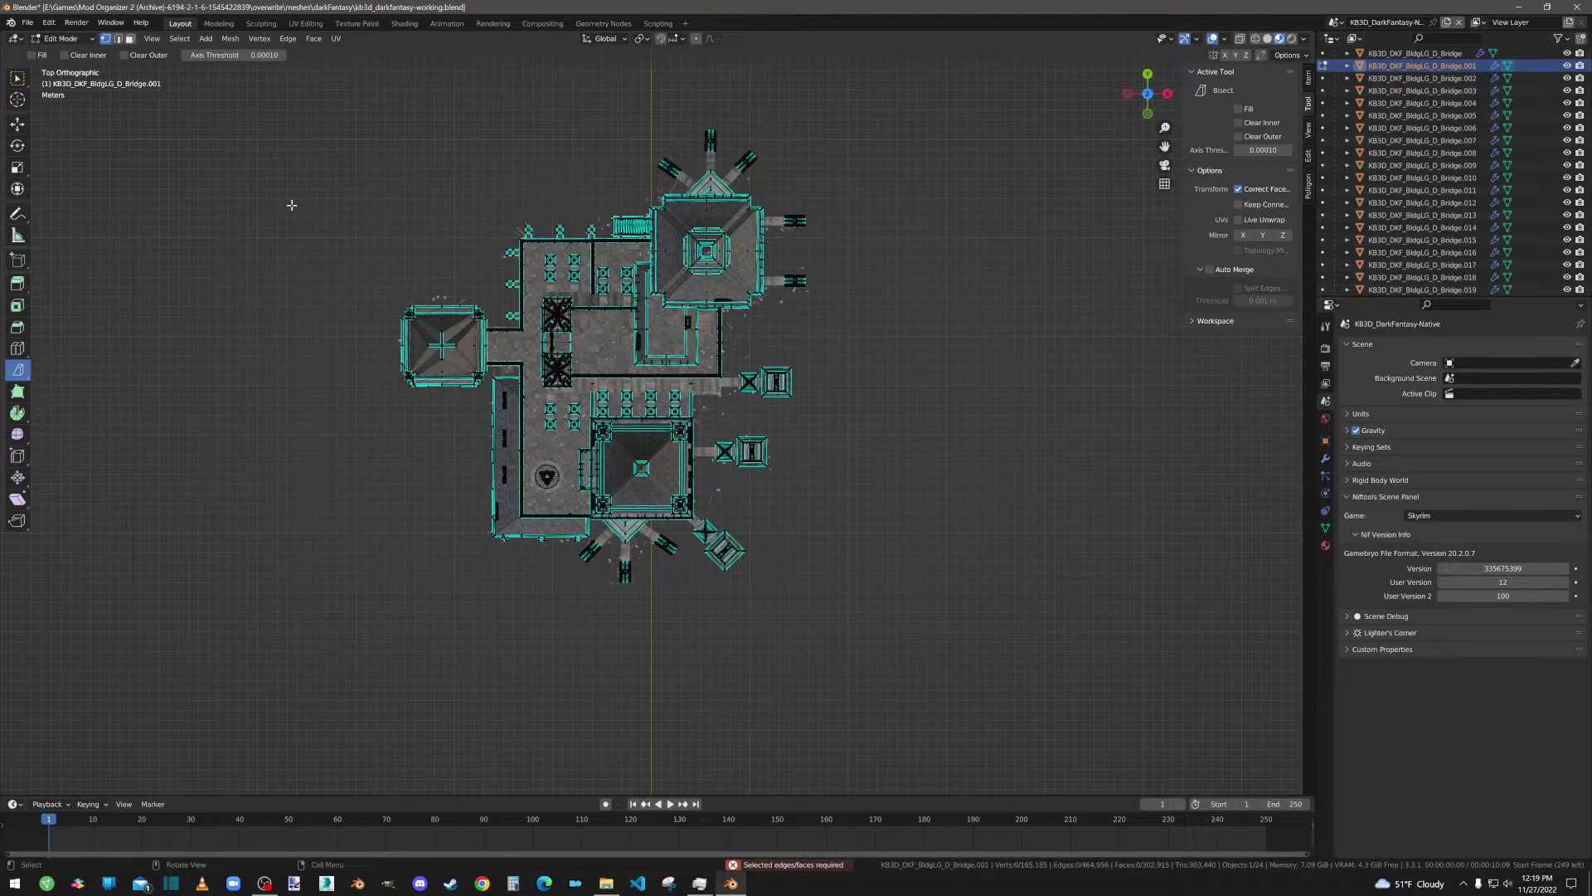
right_click(808, 138)
Step: Box-select the small tower and outer wall on the mesh's negative-X side with Select Box, and look through the transform and view settings
click(18, 79)
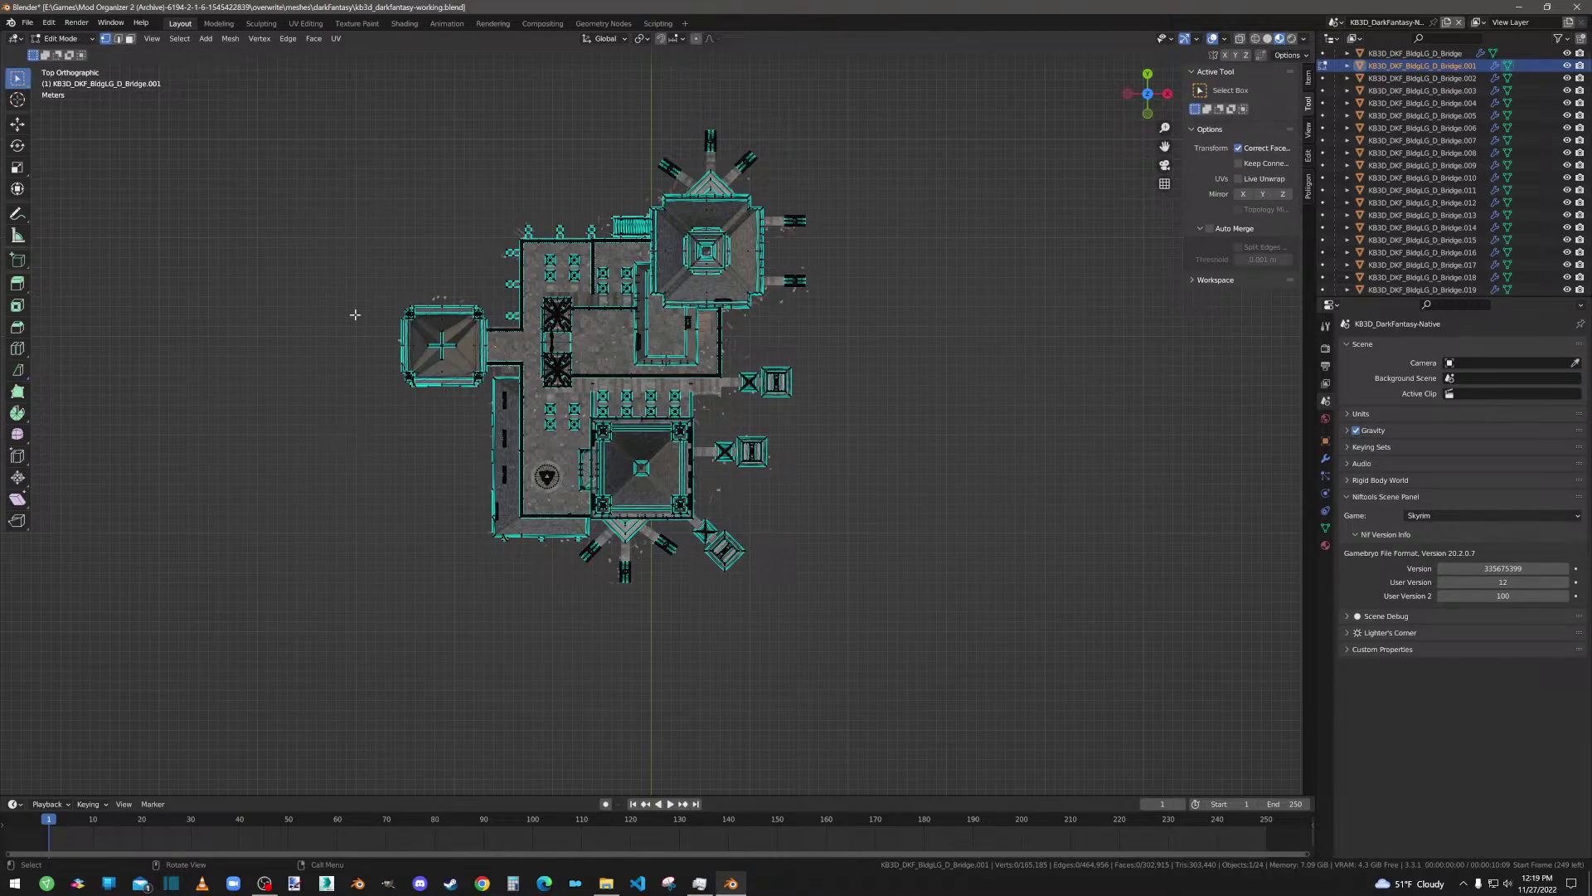
drag(353, 151, 539, 598)
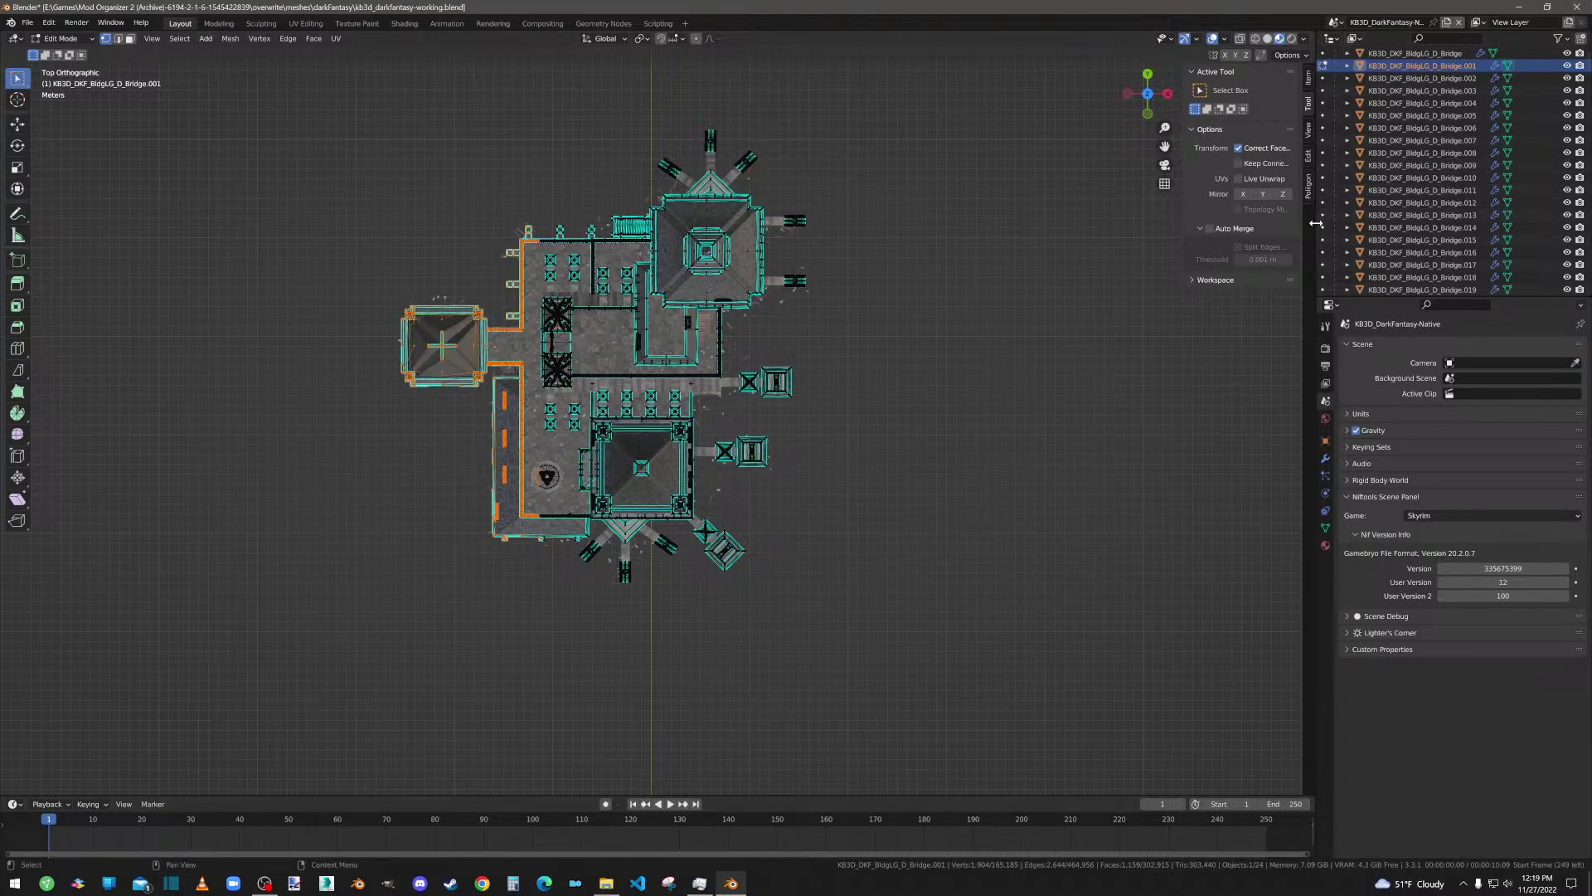
click(1310, 80)
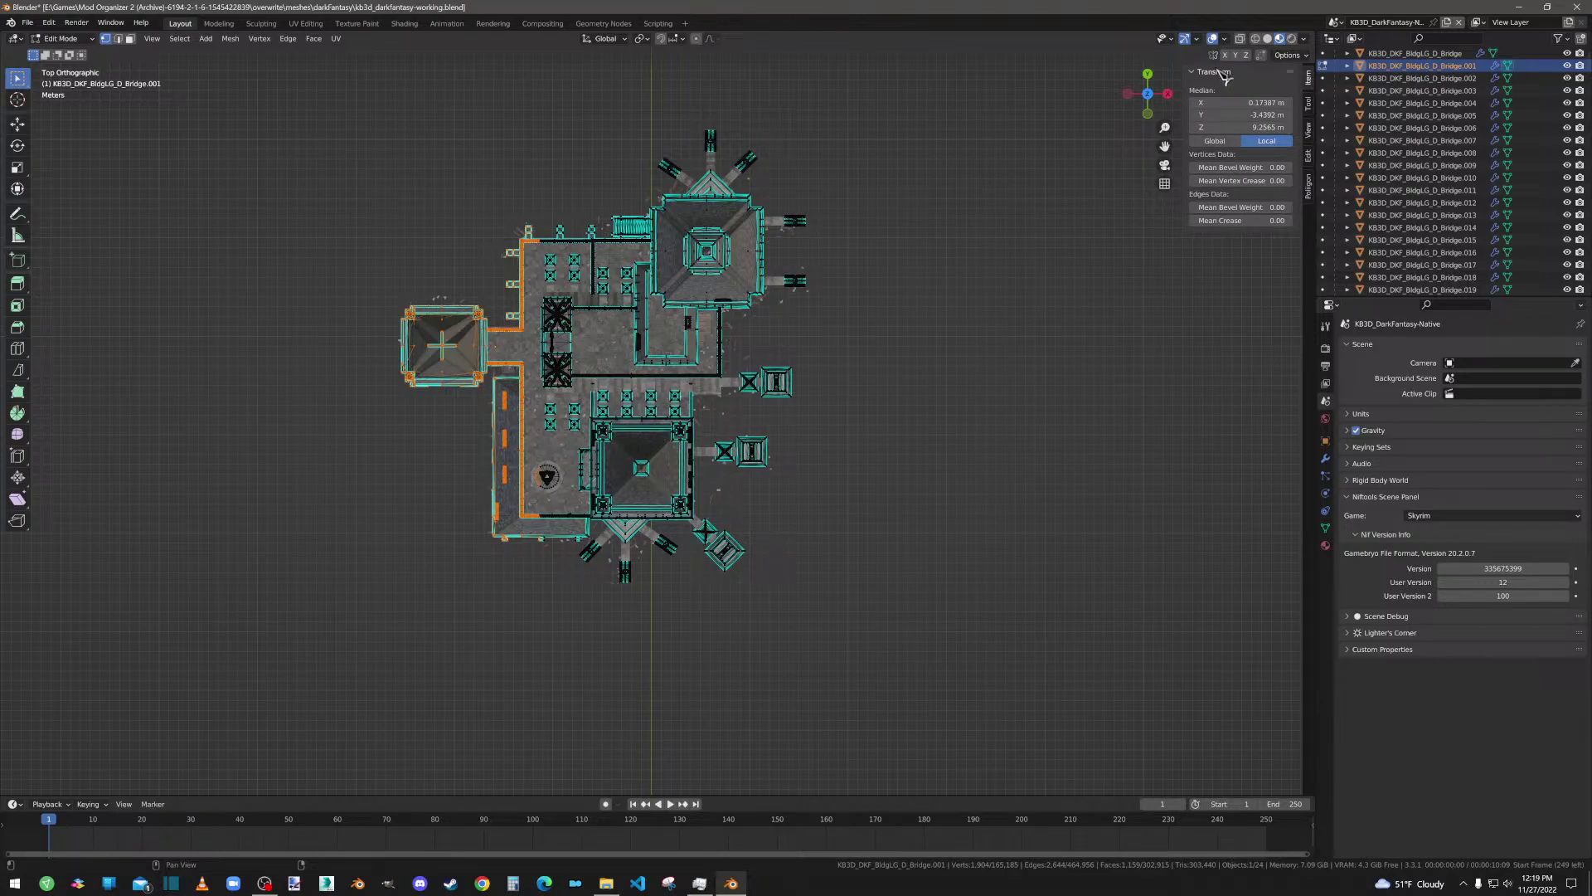
click(1314, 131)
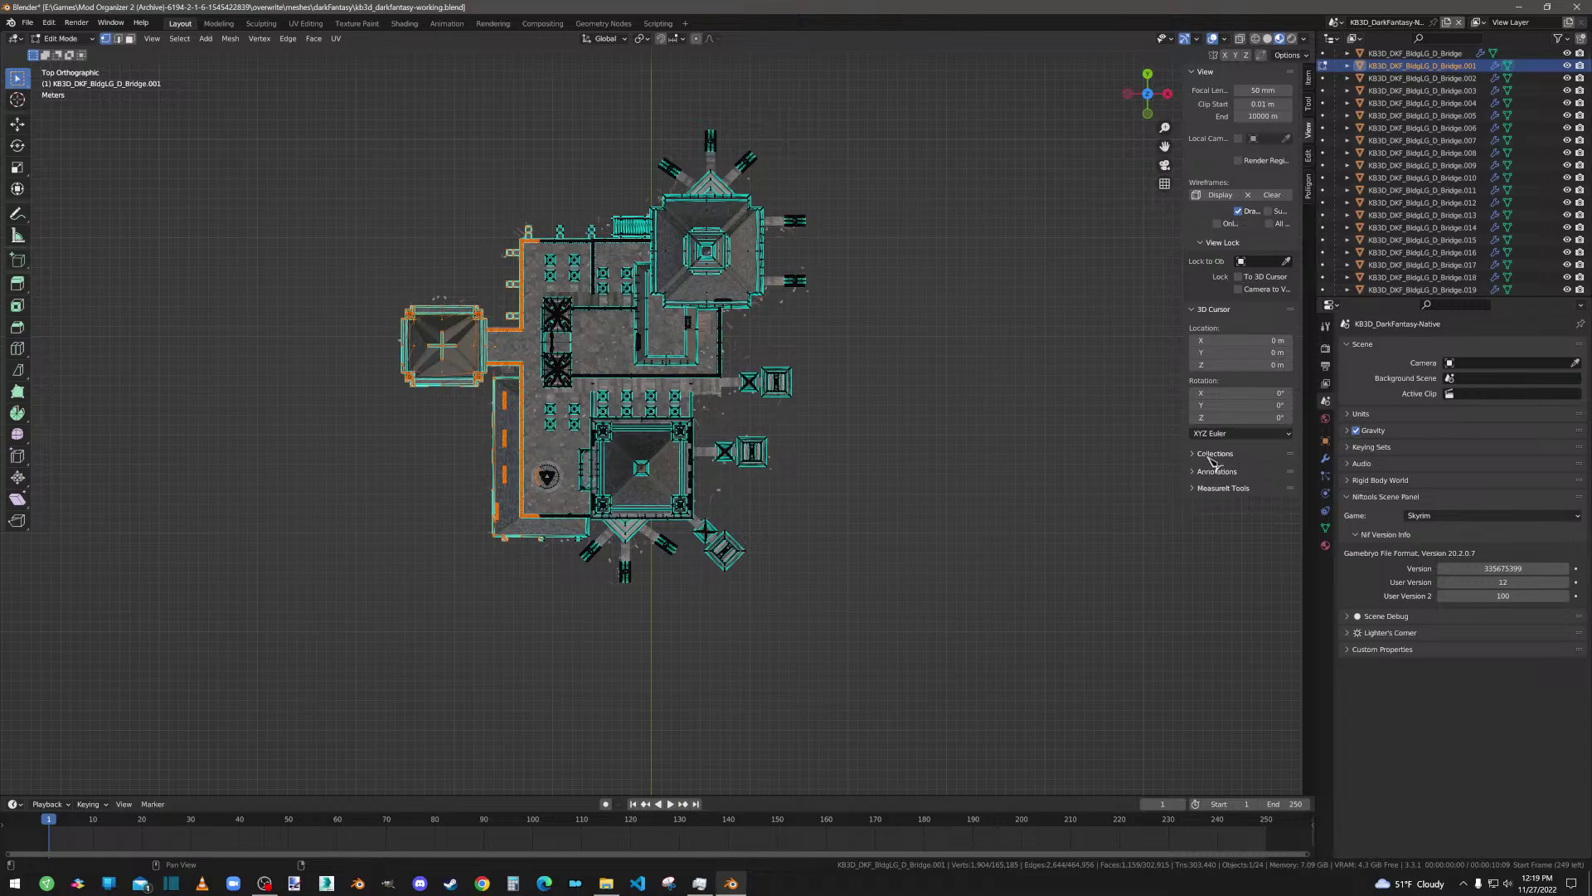
Step: Look through the measurement tools and the vertex and utility mesh tools for a way to split the selected geometry
click(1222, 488)
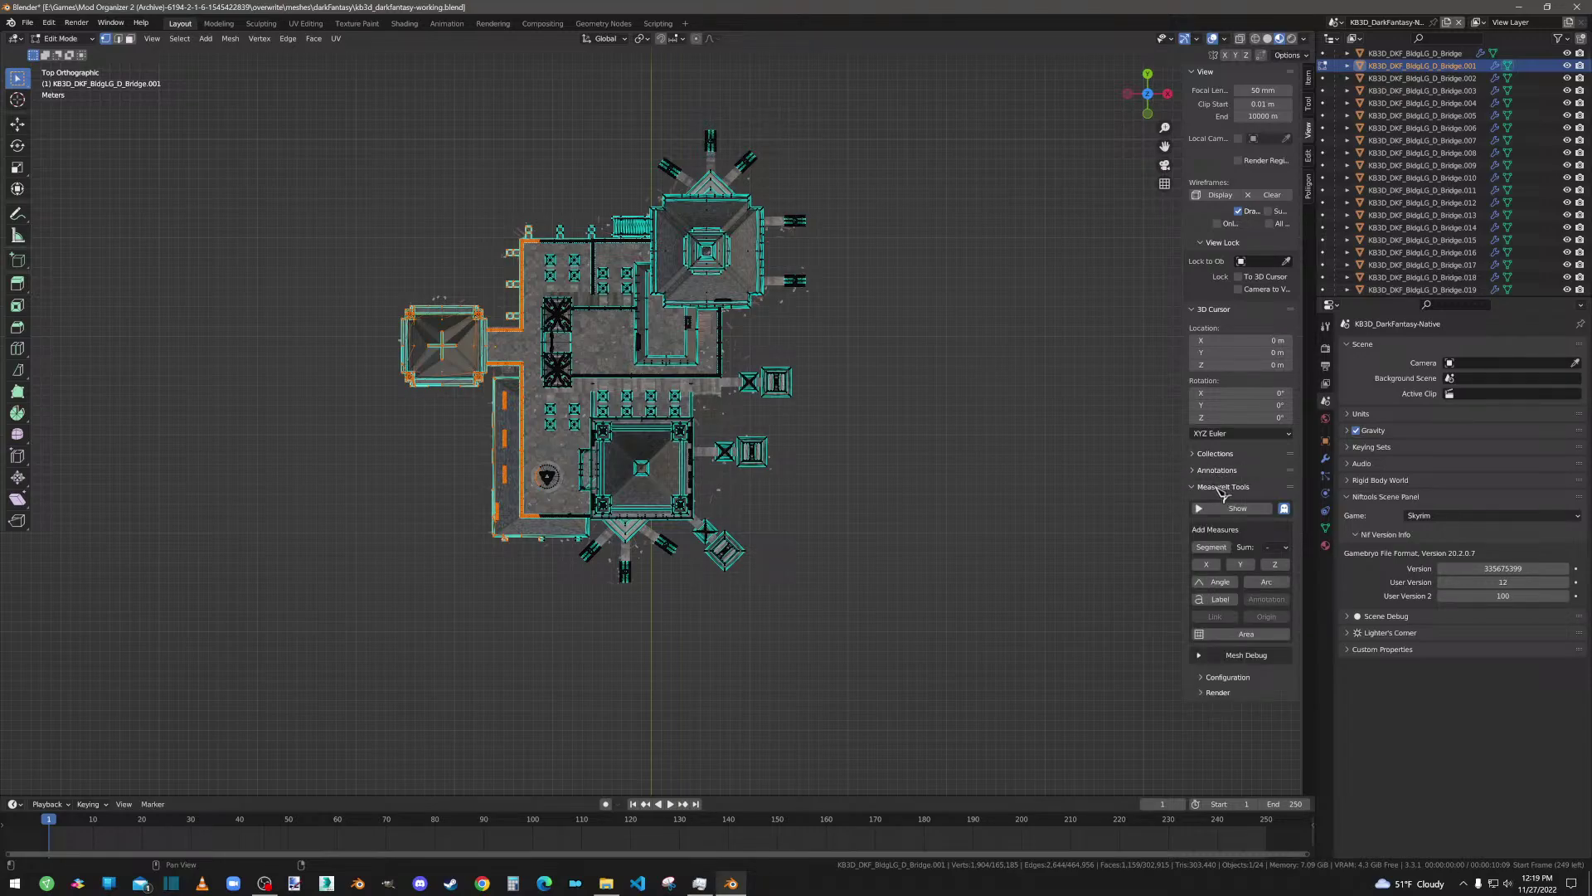
click(1223, 488)
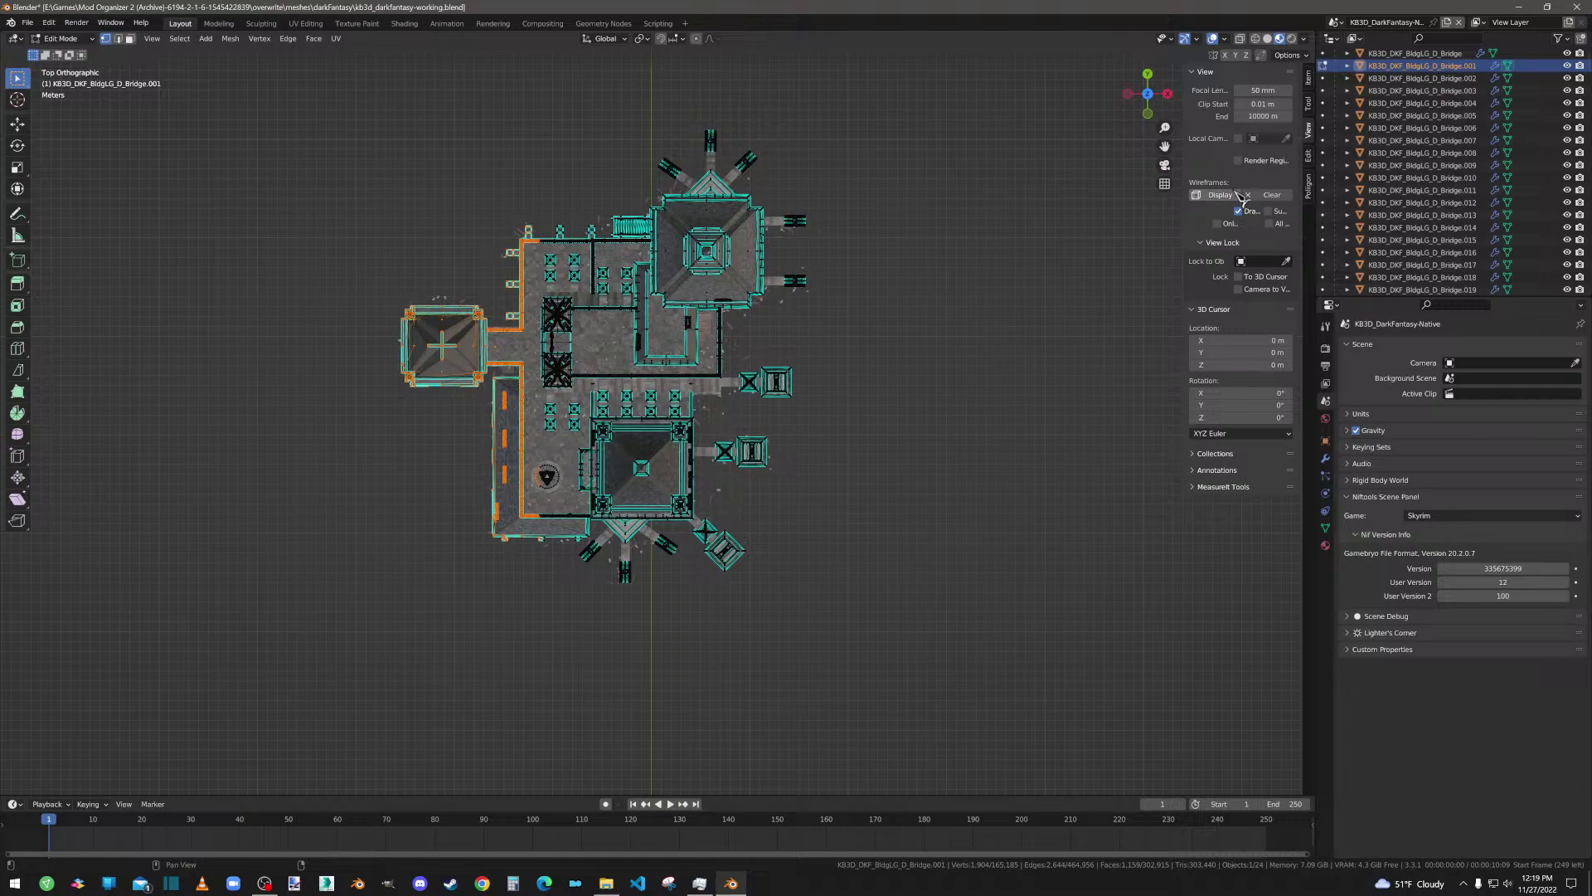
click(1309, 156)
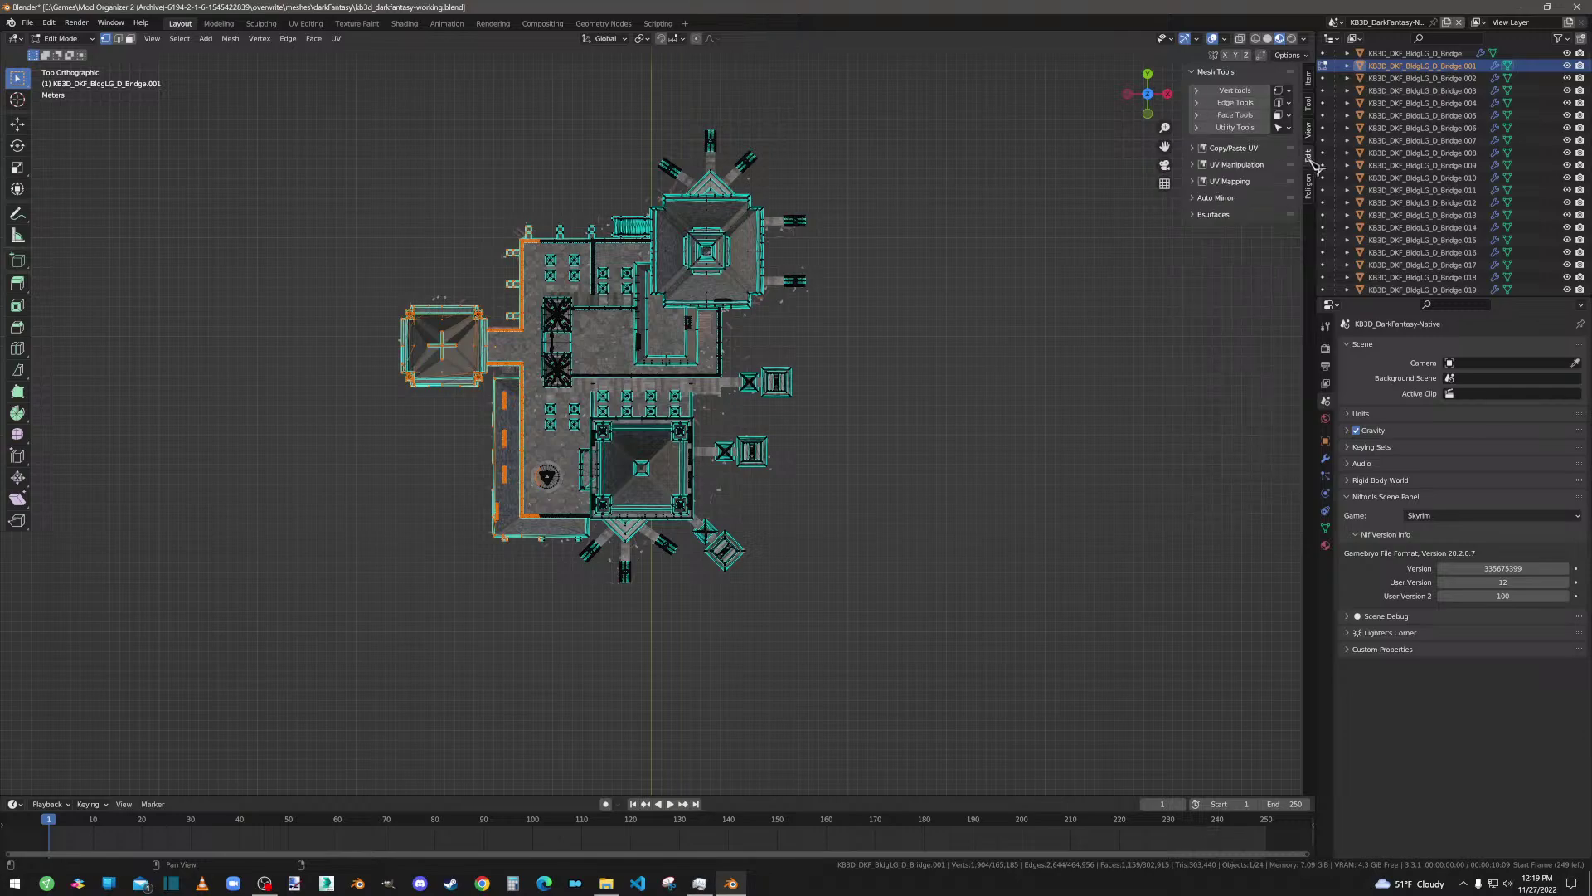
click(1244, 91)
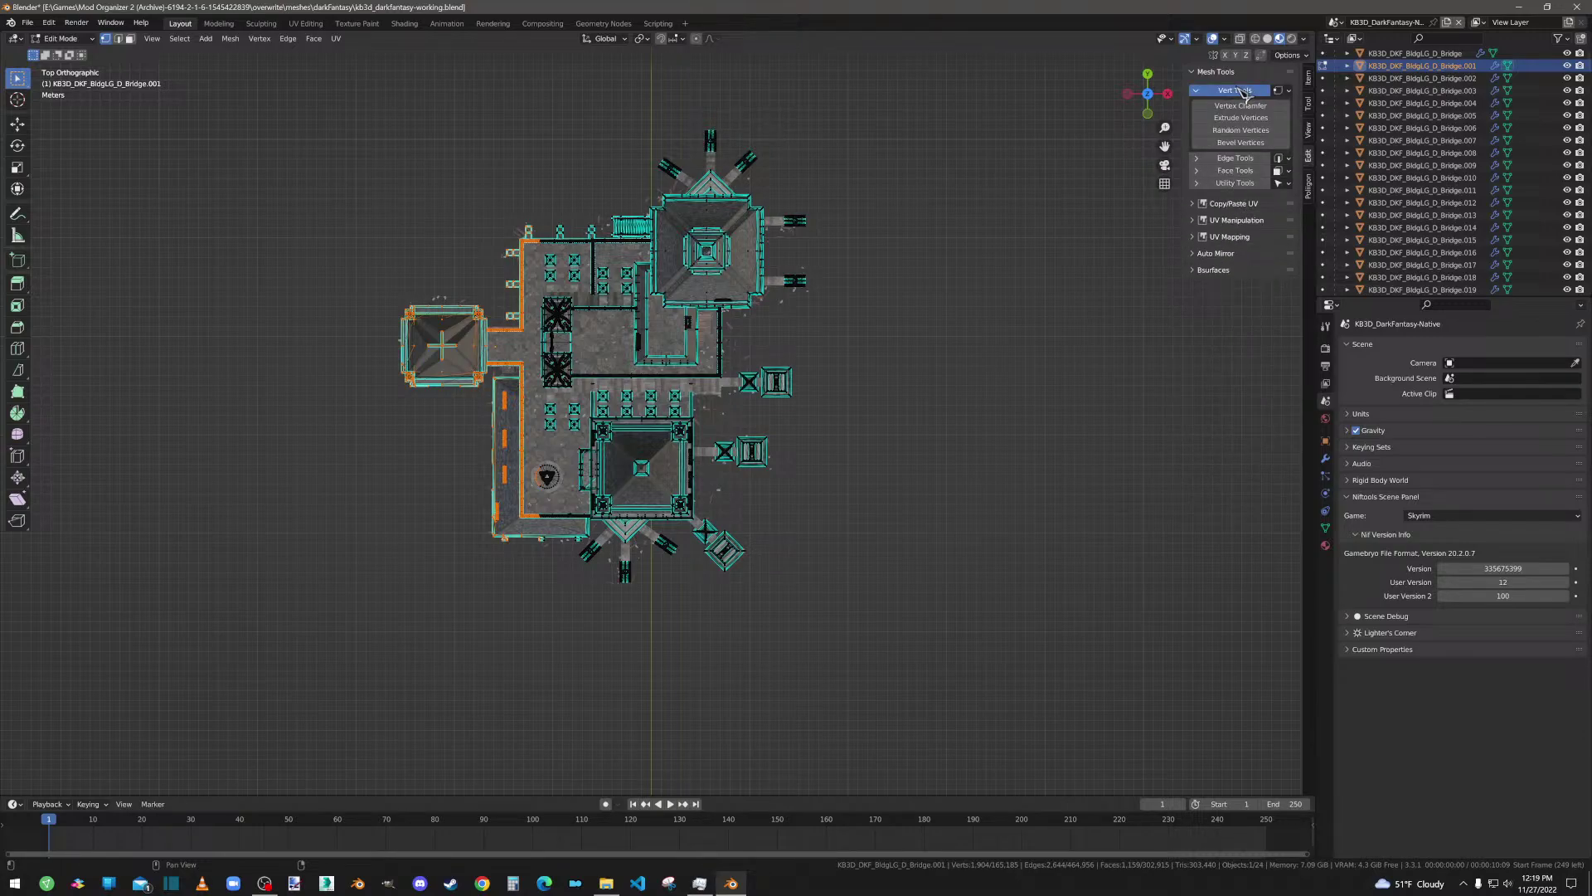
click(1244, 91)
click(1230, 128)
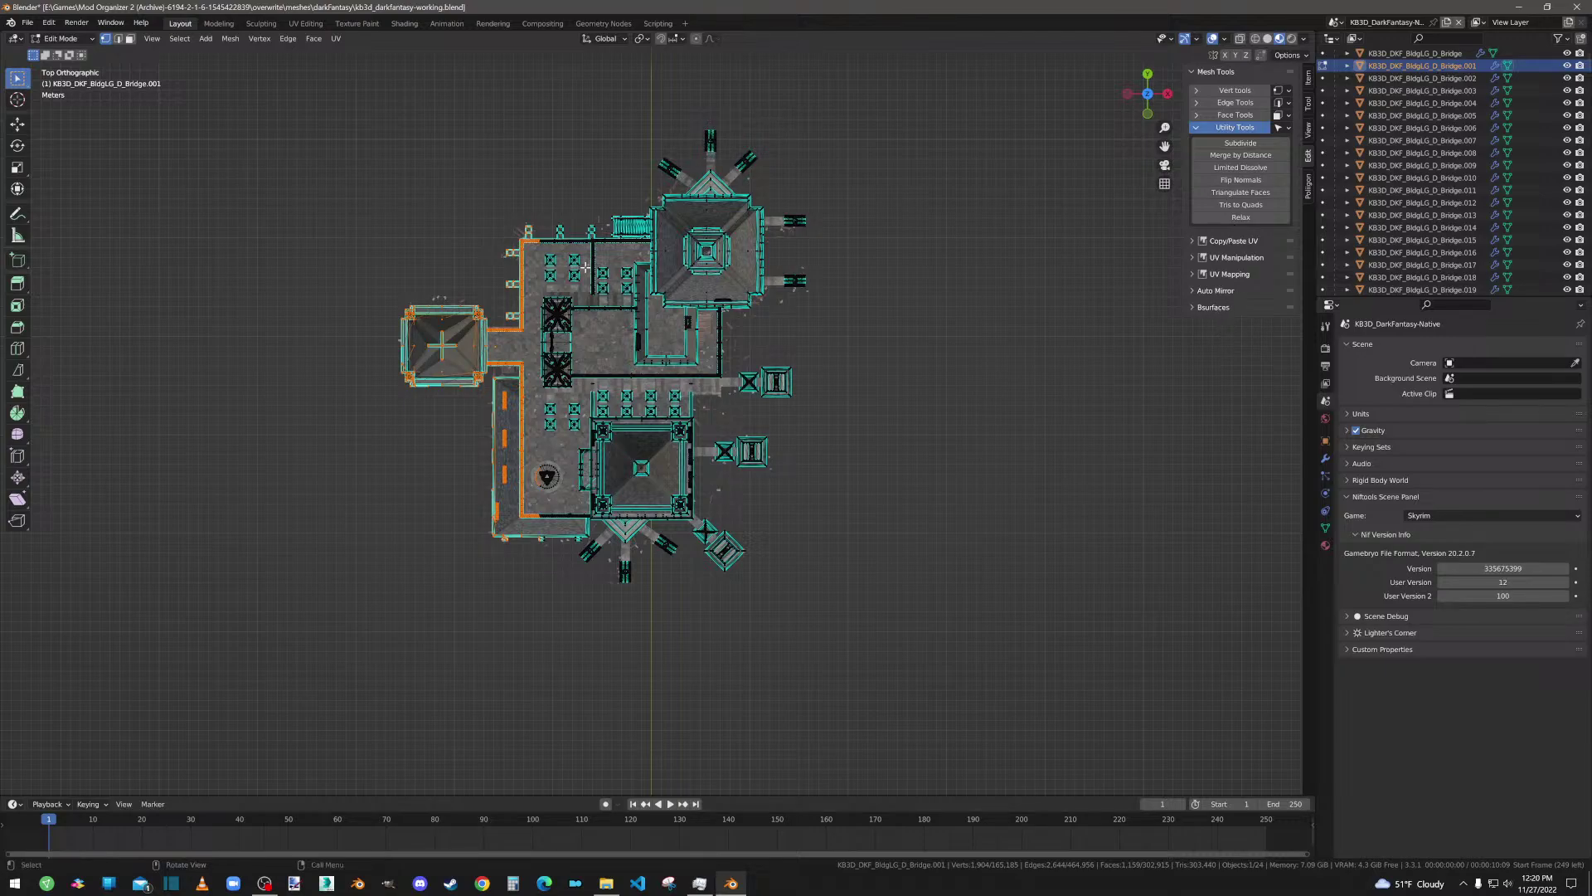
Step: Separate the selected small tower and outer wall geometry from KB3D_DKF_BldgLG_D_Bridge.001 into its own object
right_click(493, 287)
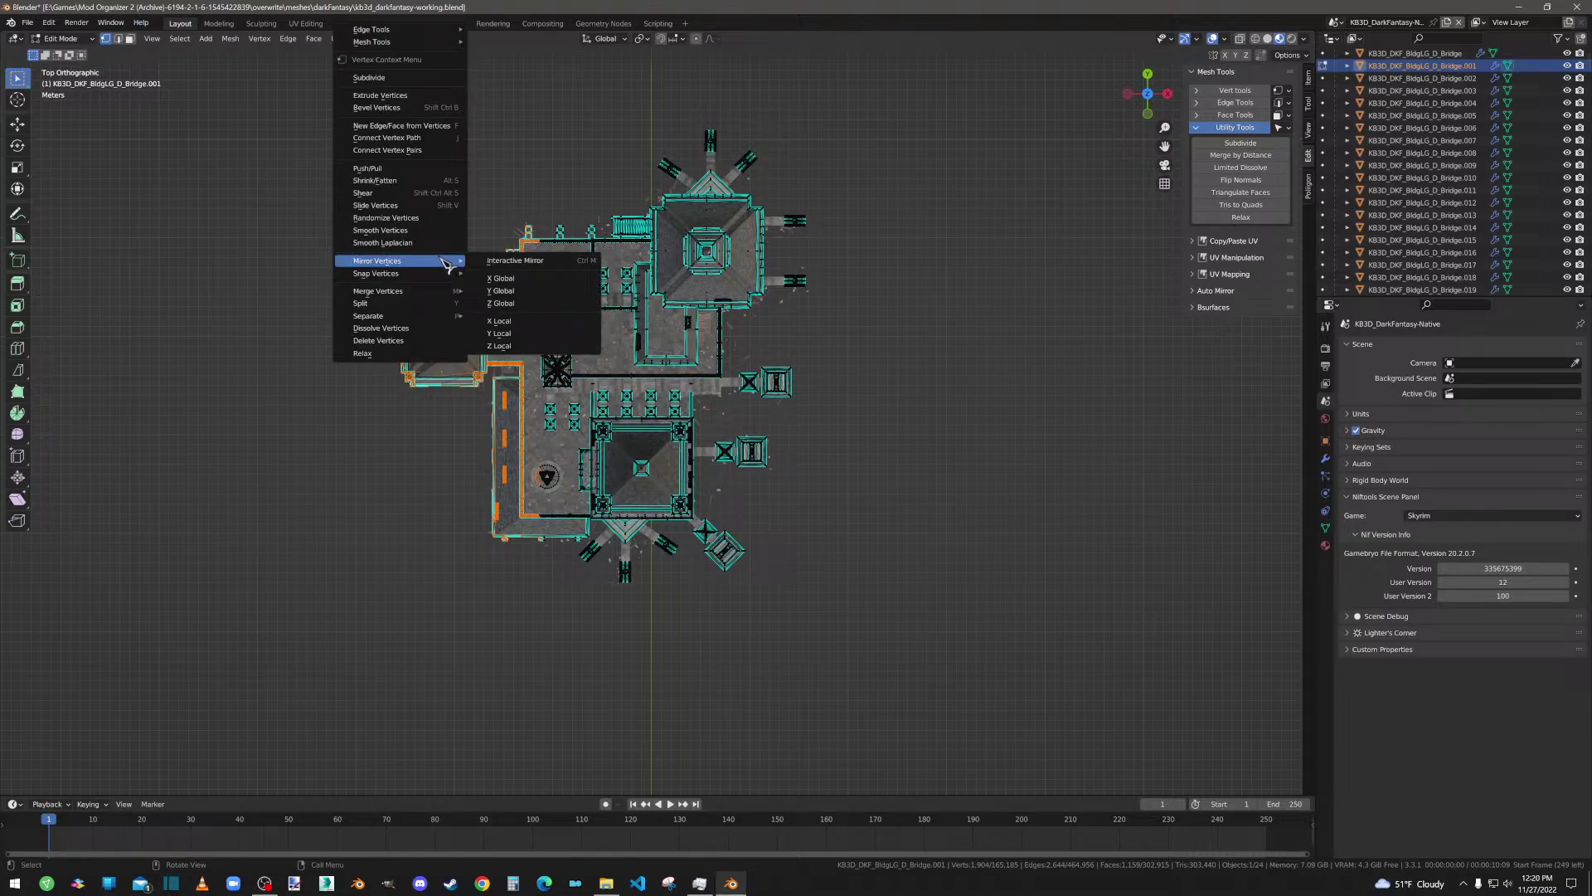
mouse_move(448, 316)
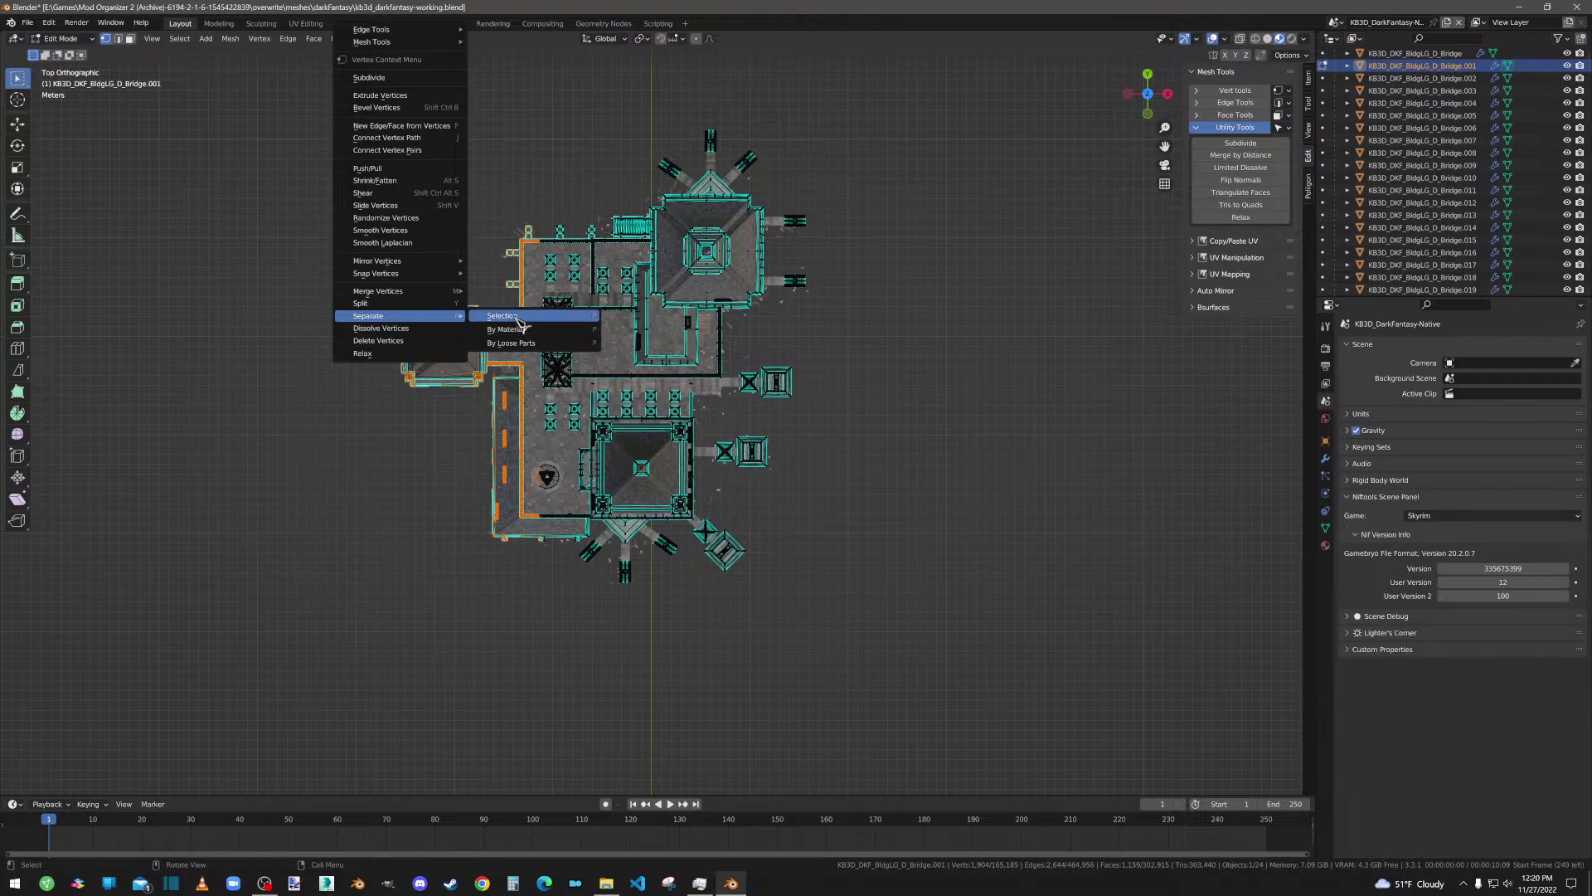
click(516, 318)
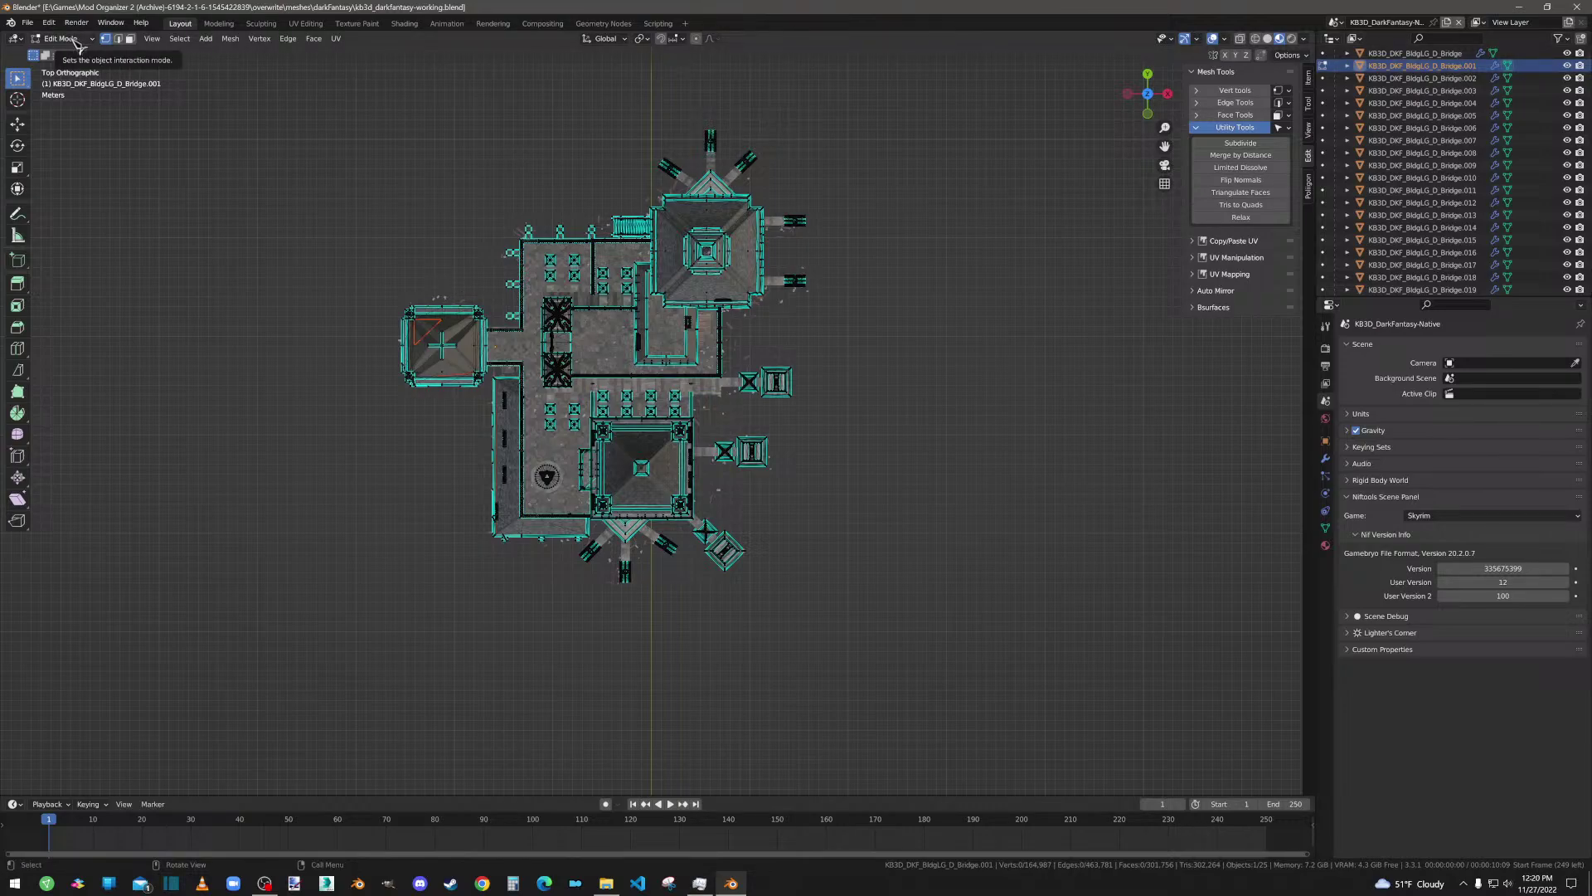
Step: Select all remaining geometry of KB3D_DKF_BldgLG_D_Bridge.001, pick the separated KB3D_DKF_BldgLG_D_Bridge.023 and return to Object Mode
mouse_move(431, 390)
middle_down()
mouse_move(424, 306)
mouse_move(423, 392)
middle_up()
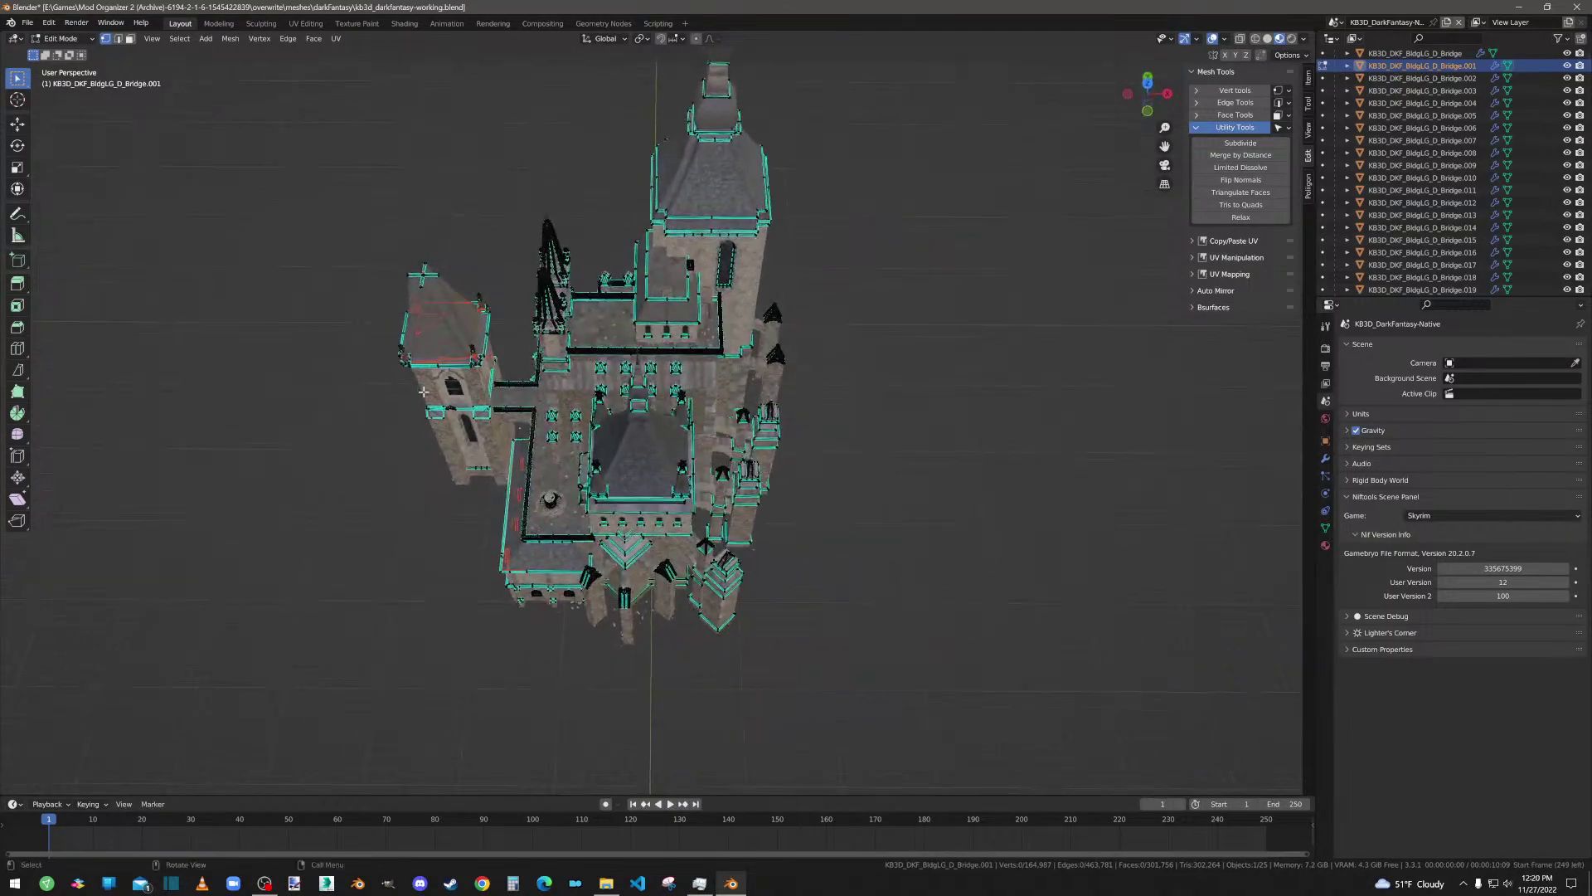
key(a)
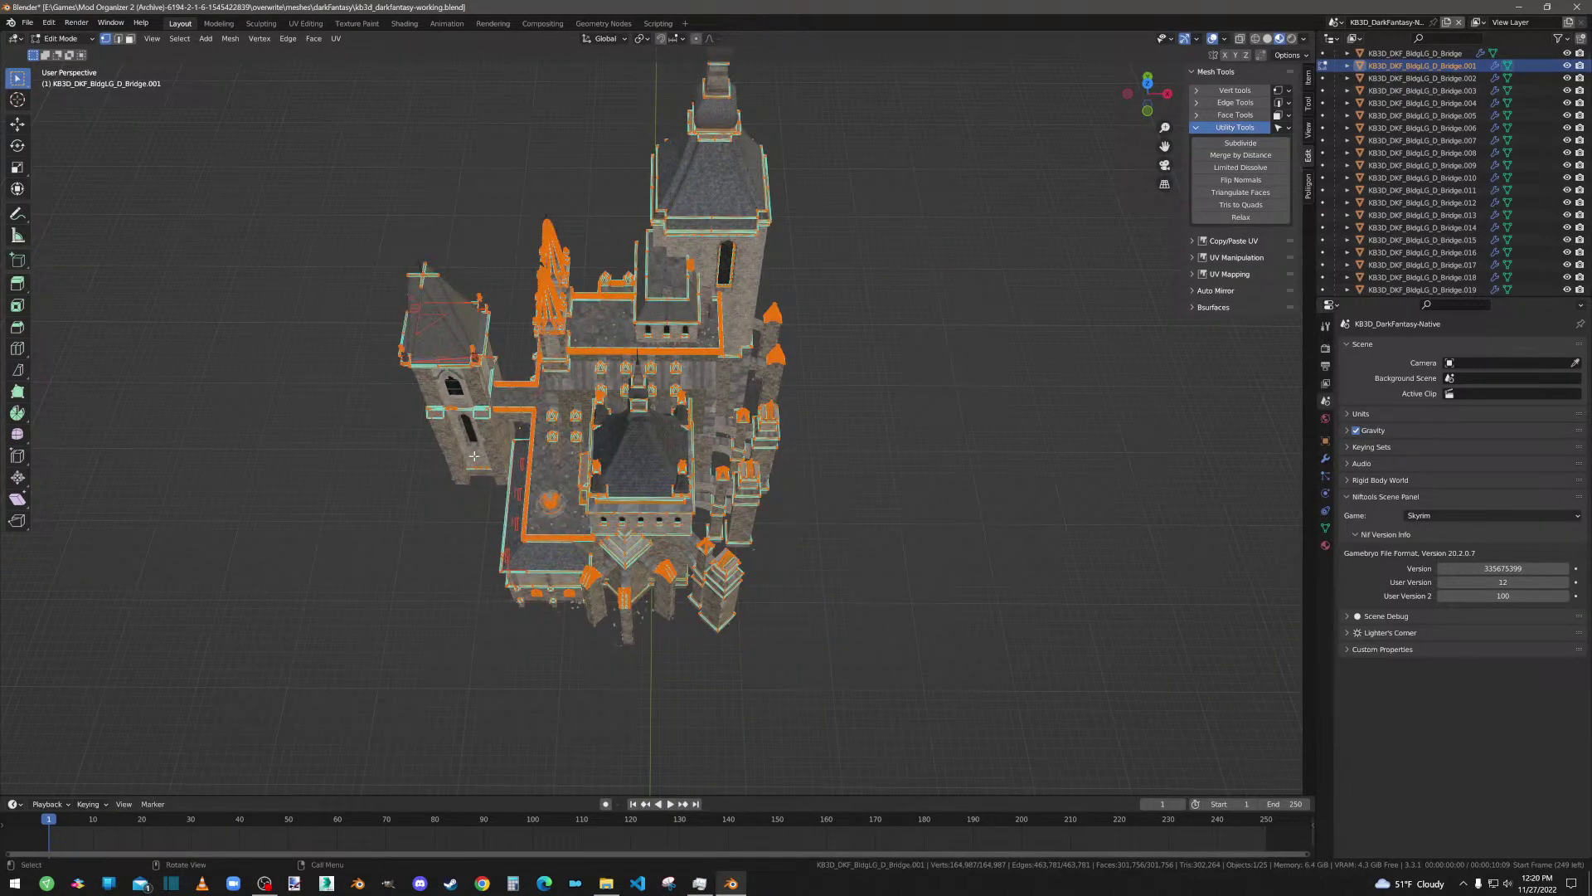
middle_drag(503, 487, 505, 535)
scroll(1451, 249, down, 3)
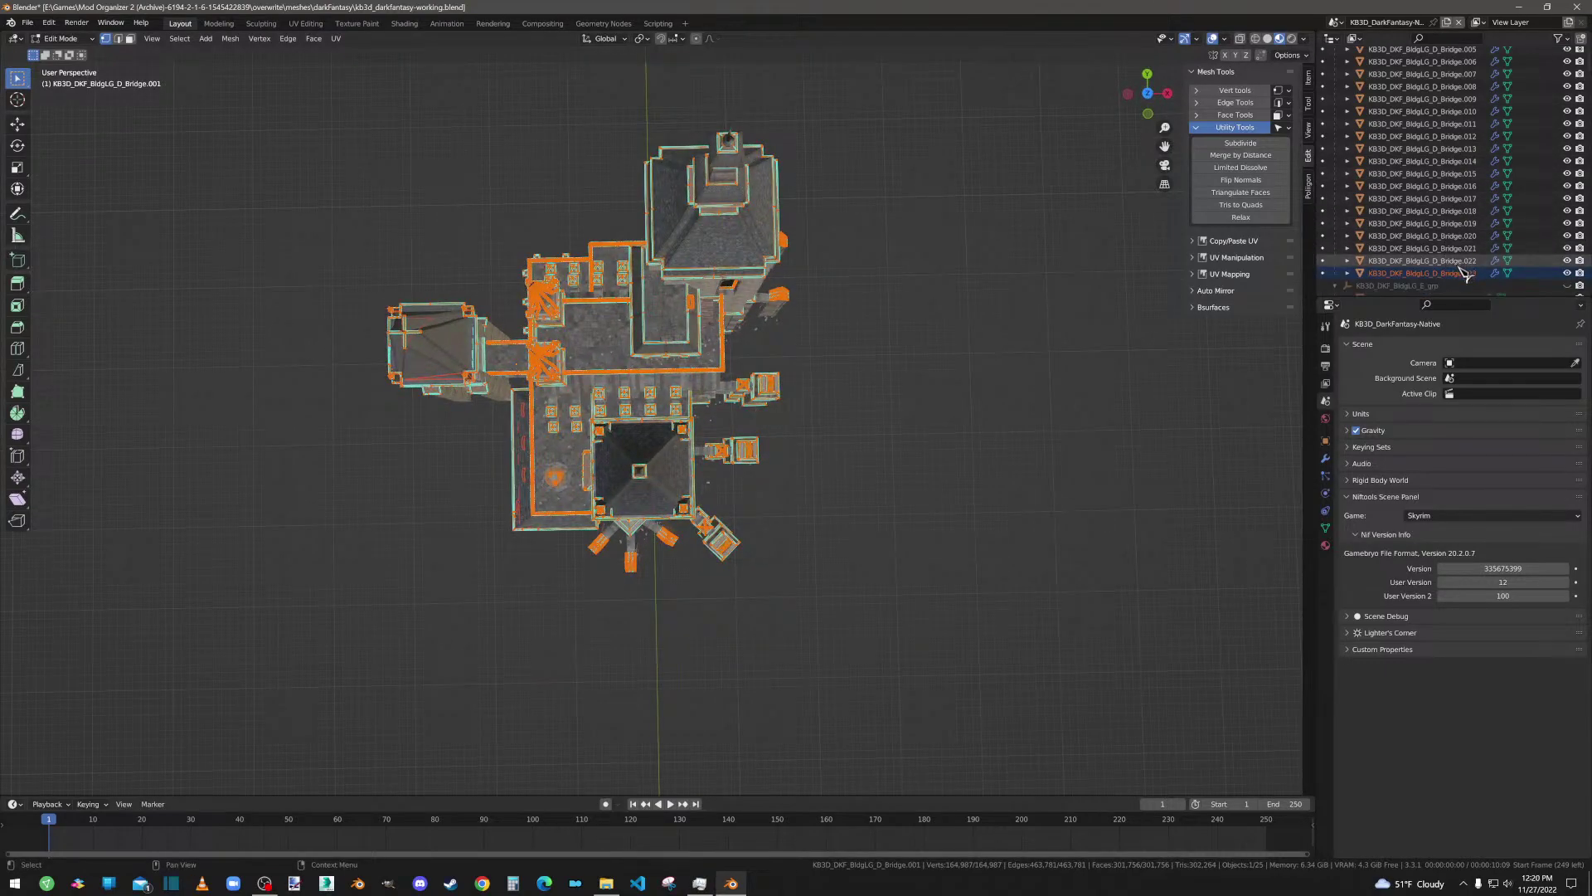
click(1456, 274)
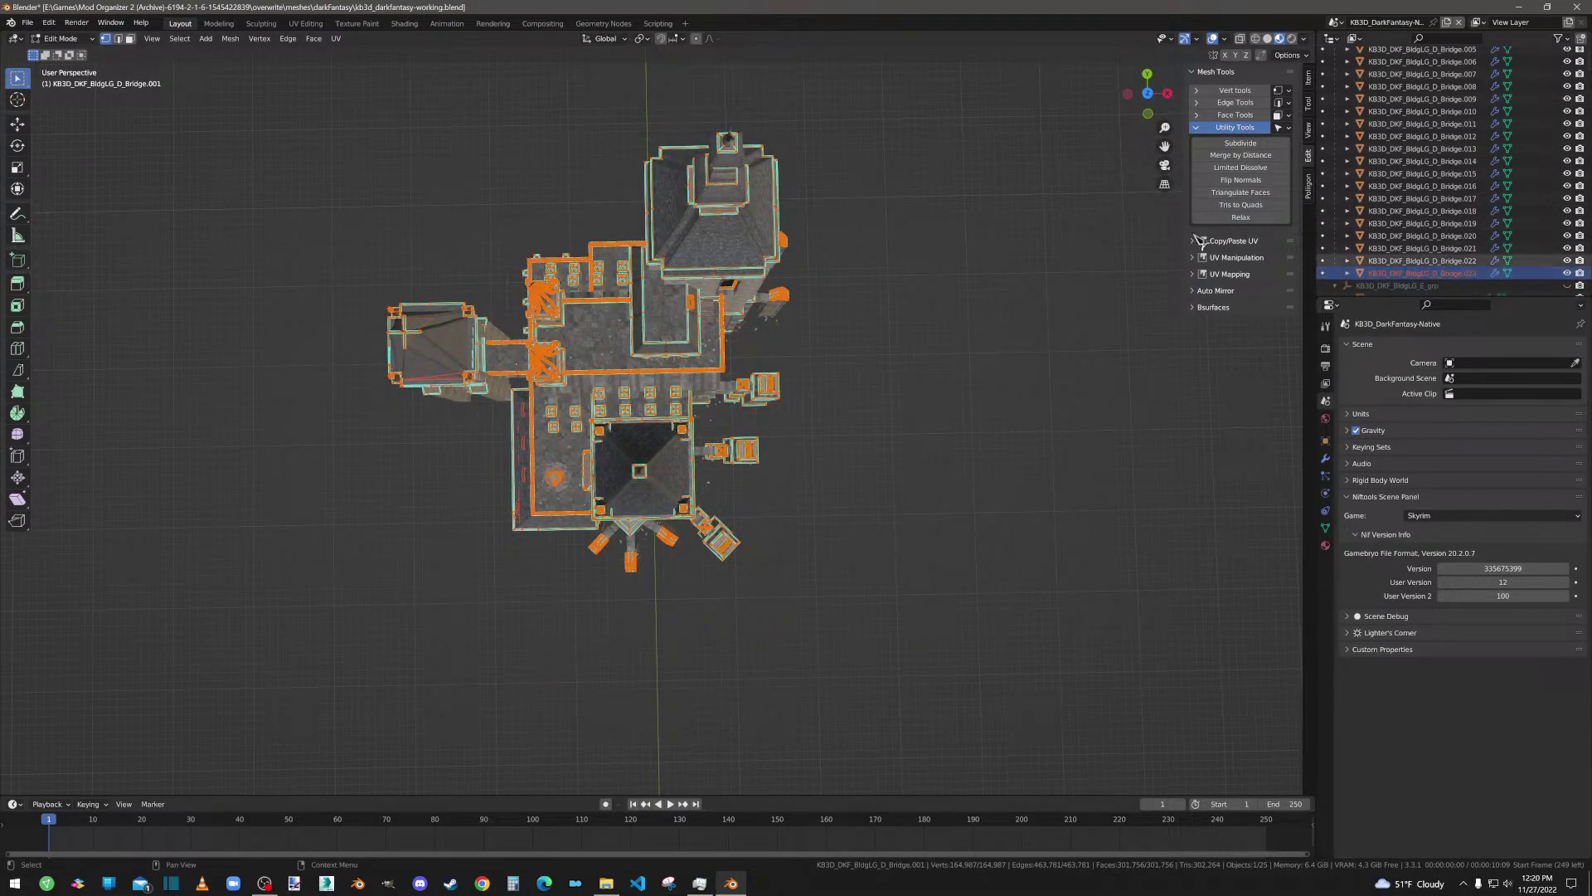
key(Tab)
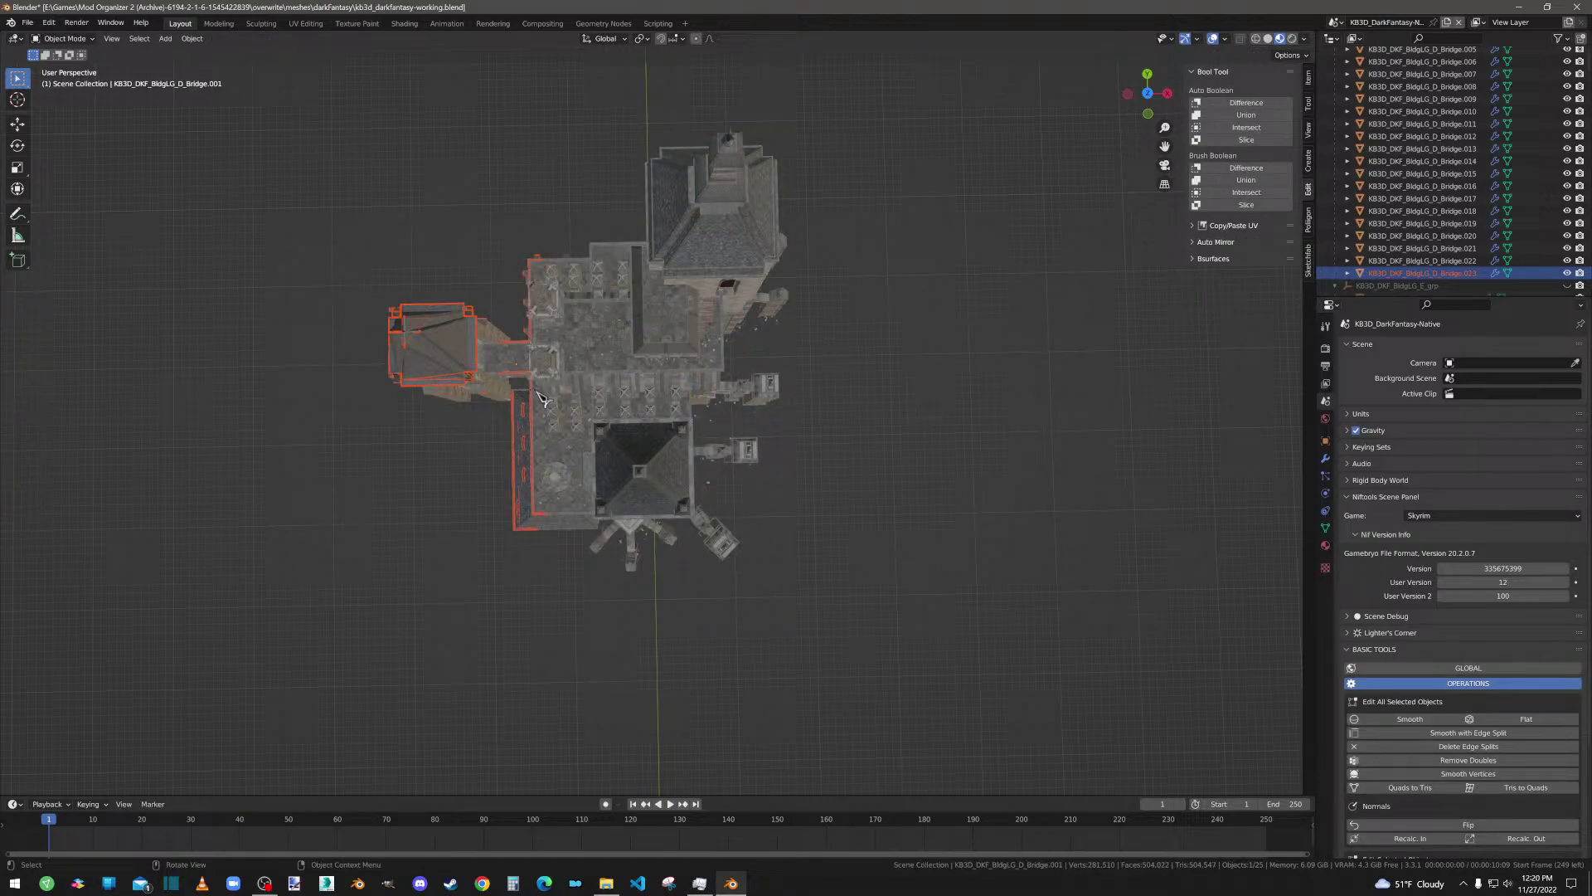
Step: Compare the outlined extents of KB3D_DKF_BldgLG_D_Bridge.002 and .003 with those of KB3D_DKF_BldgLG_D_Bridge.001, leaving .001 selected
scroll(1437, 204, up, 5)
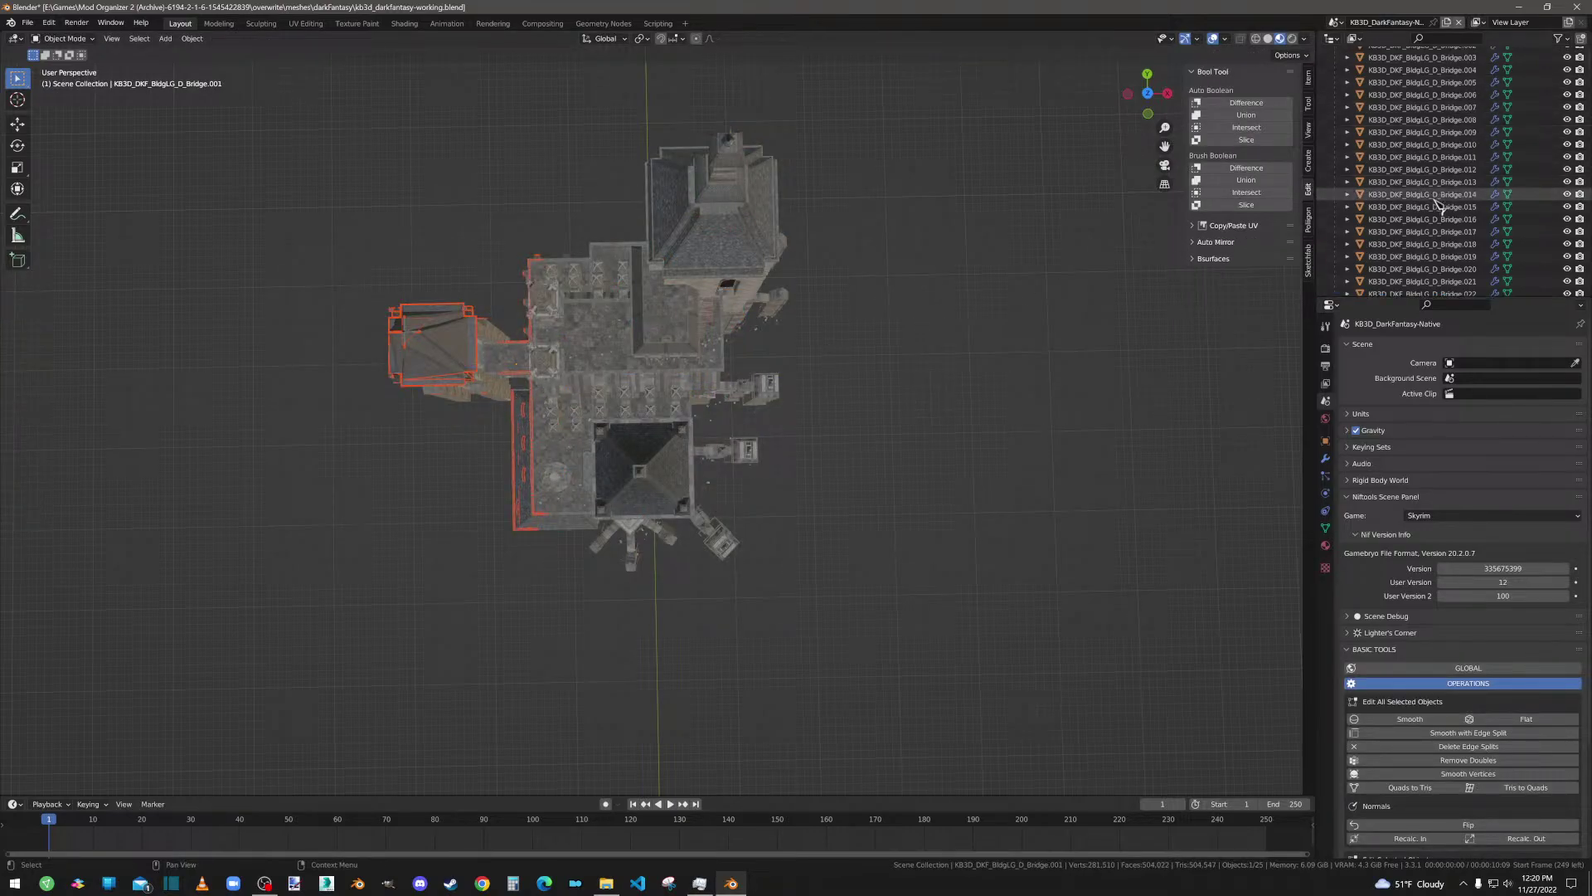
click(1434, 95)
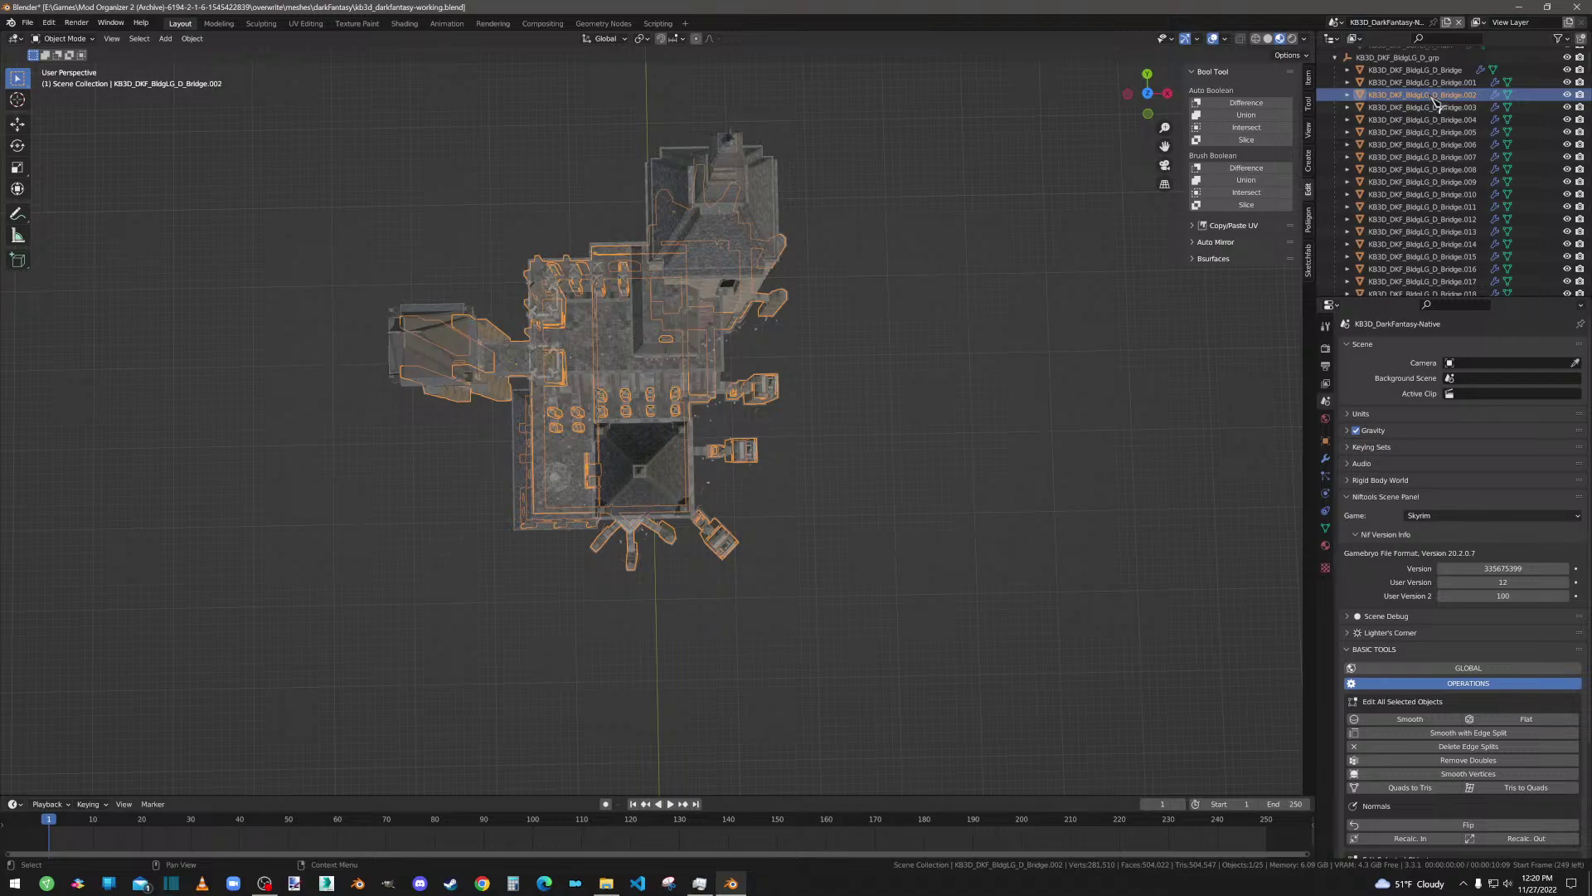
click(1436, 83)
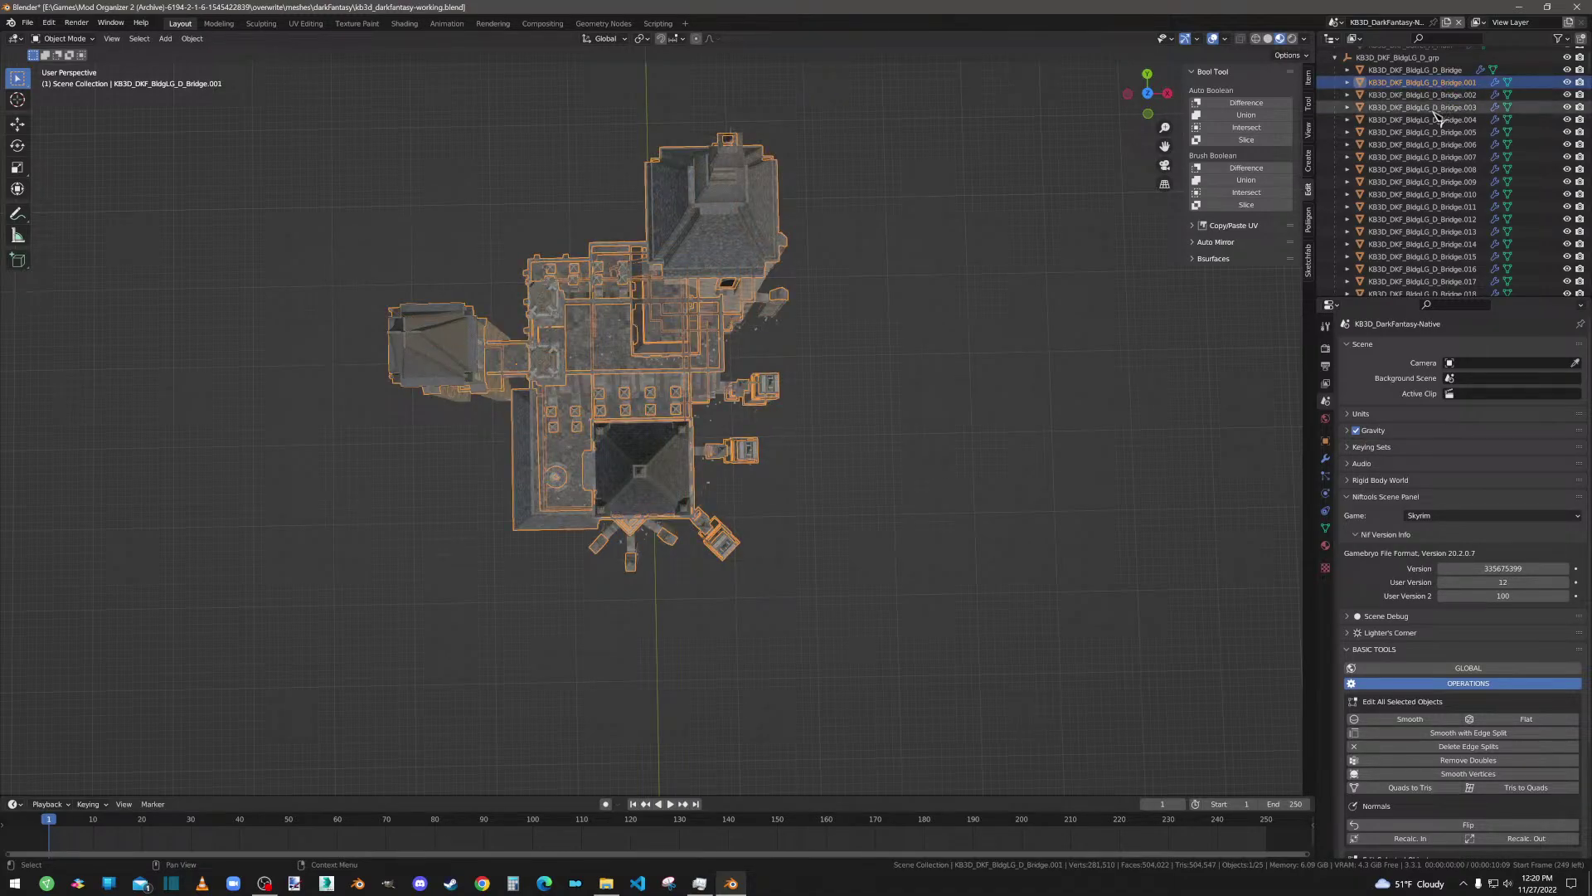
click(1440, 106)
click(1438, 84)
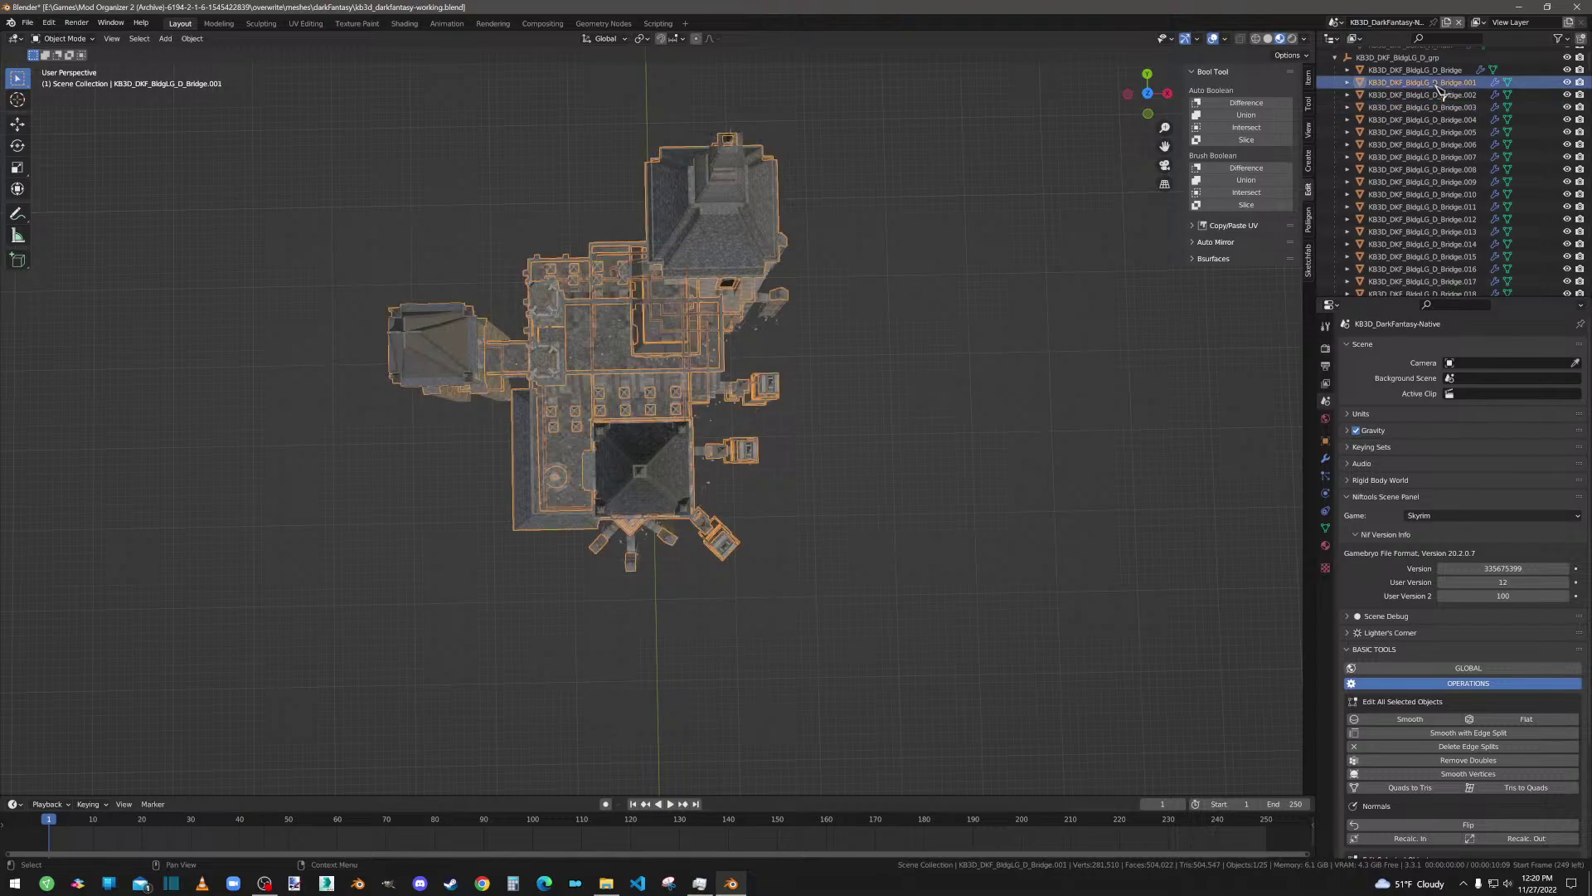
Step: Box-select the negative-X part of KB3D_DKF_BldgLG_D_Bridge.001 up to about the Y axis in top view and separate it into a new object
key(Tab)
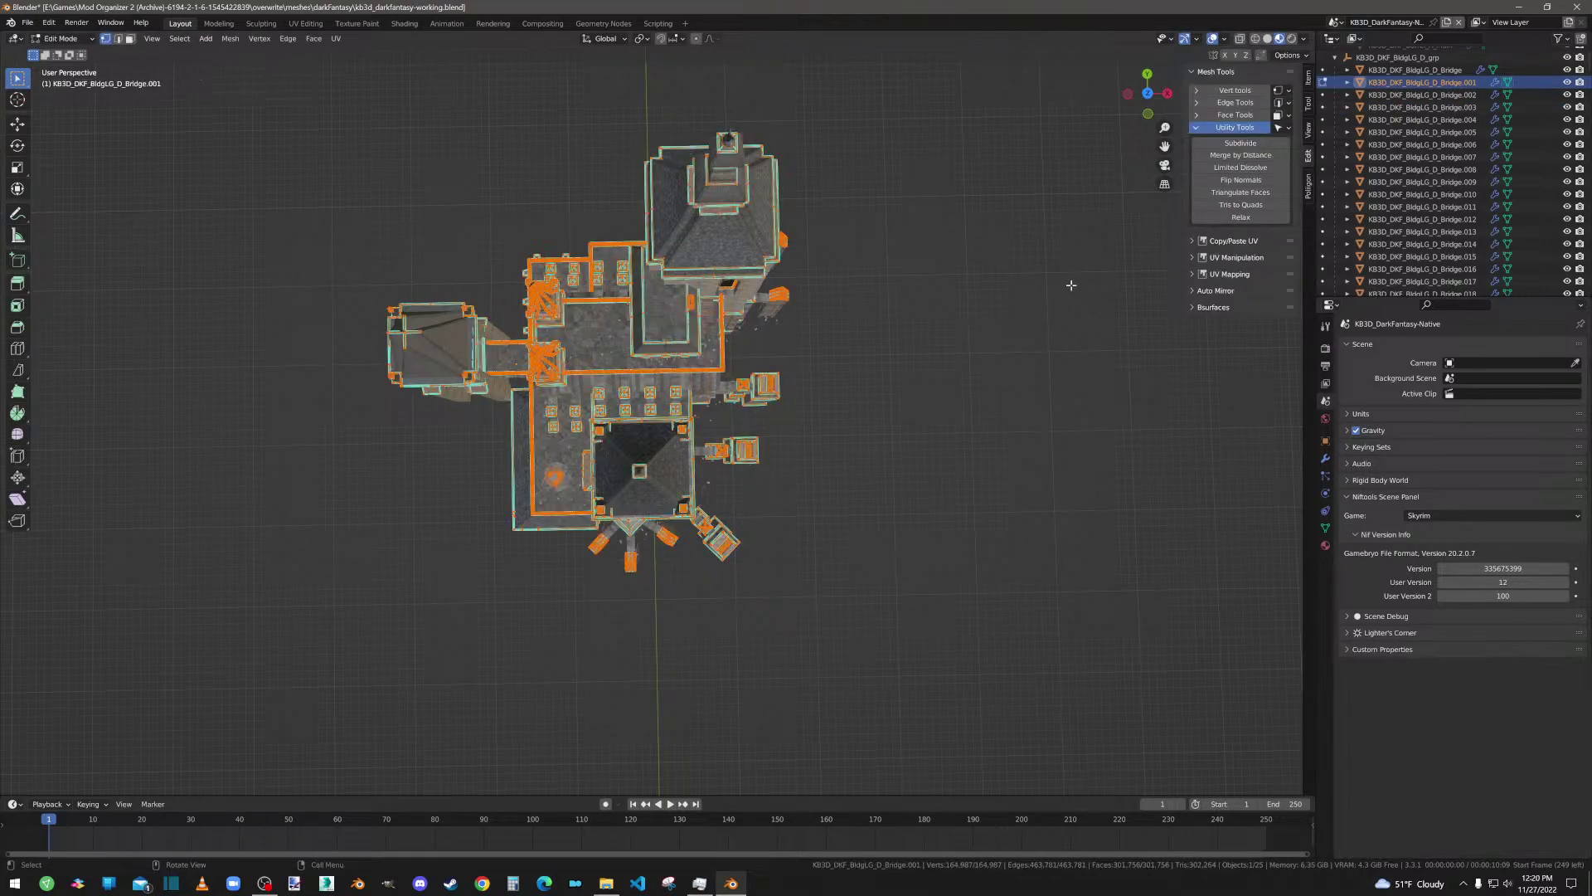
middle_drag(446, 377, 571, 406)
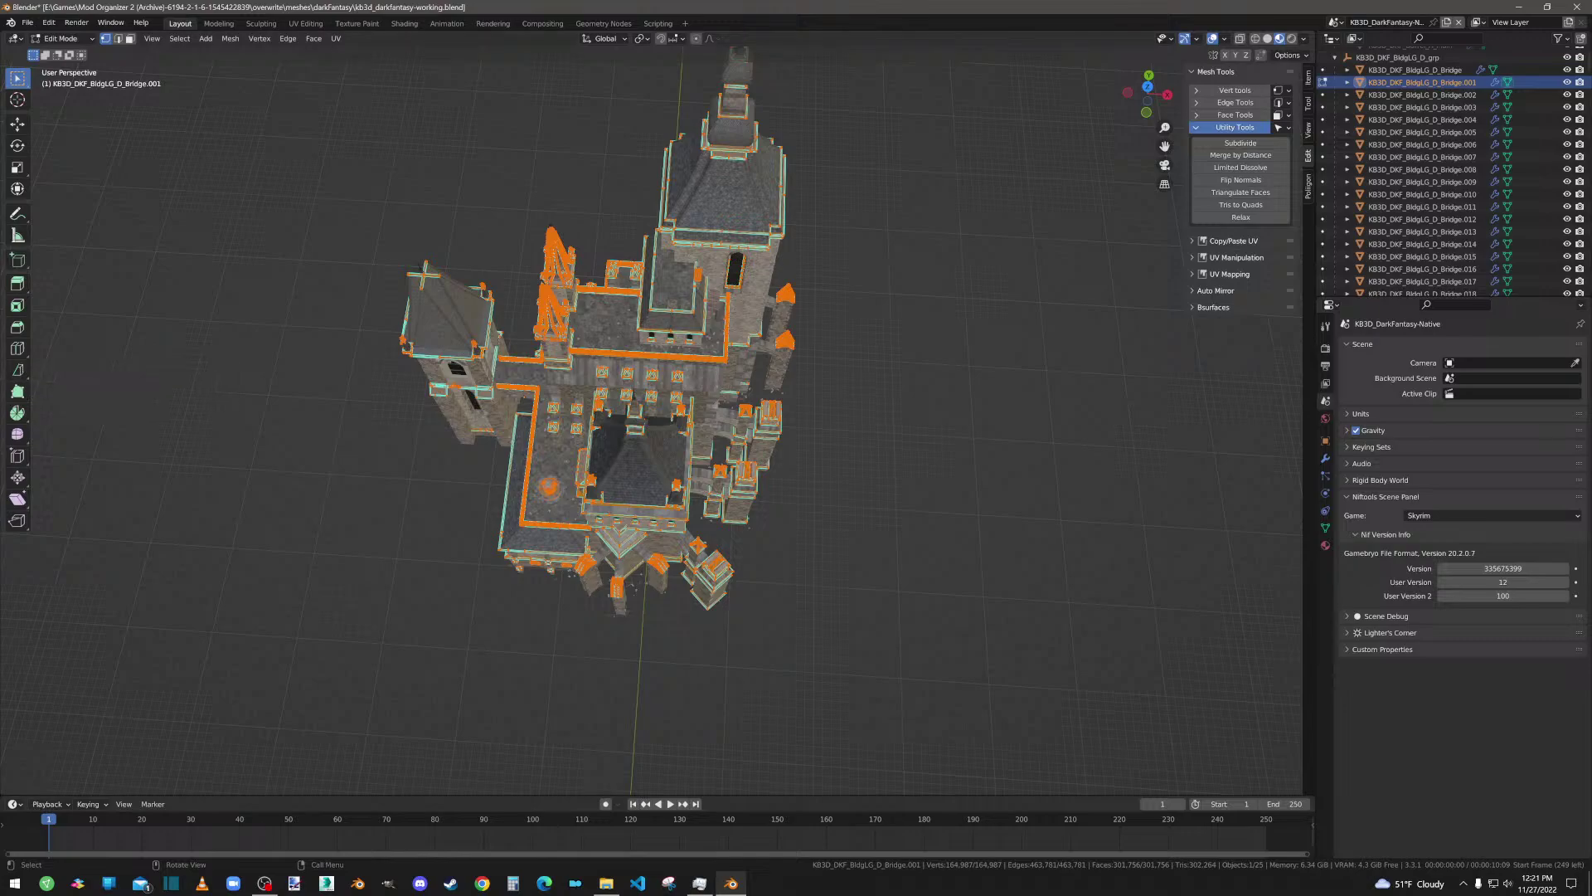
middle_drag(367, 504, 395, 540)
click(1149, 94)
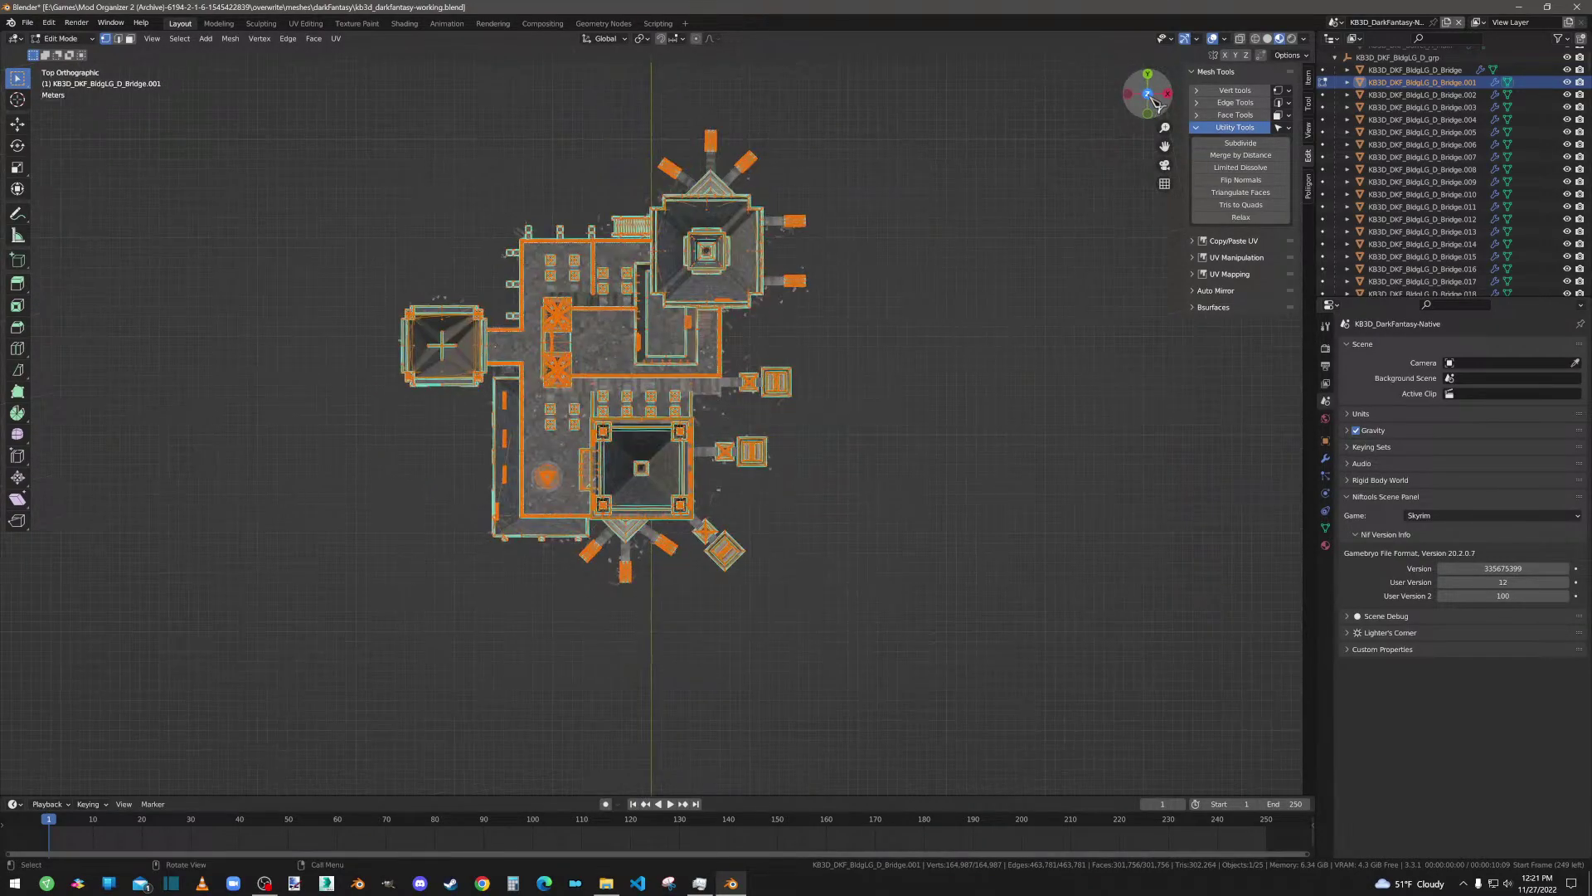
drag(293, 164, 650, 600)
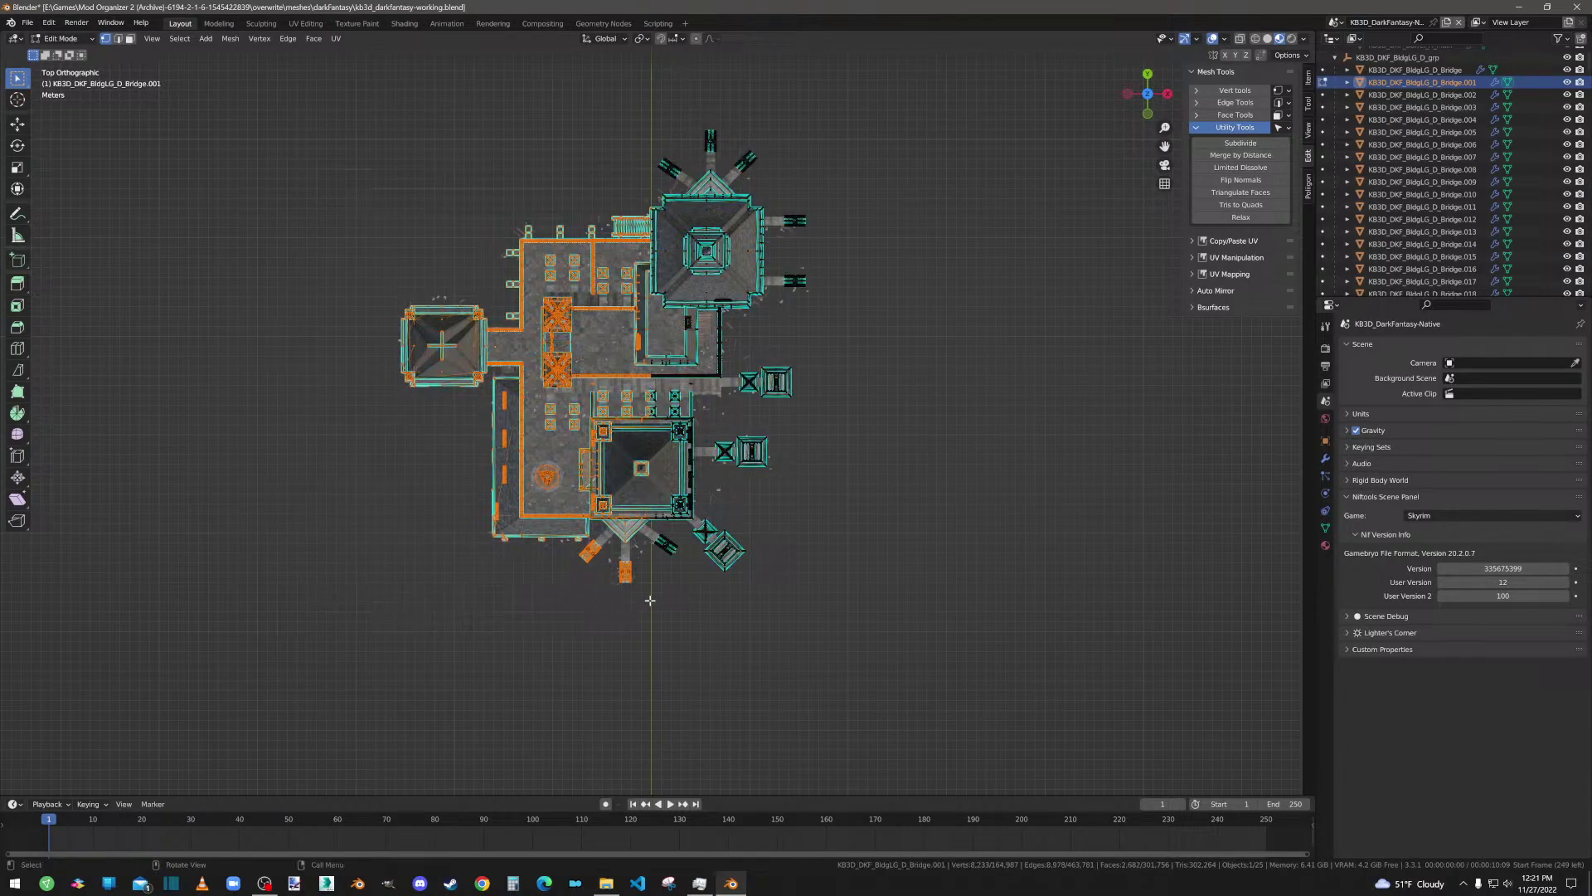
right_click(409, 363)
mouse_move(419, 365)
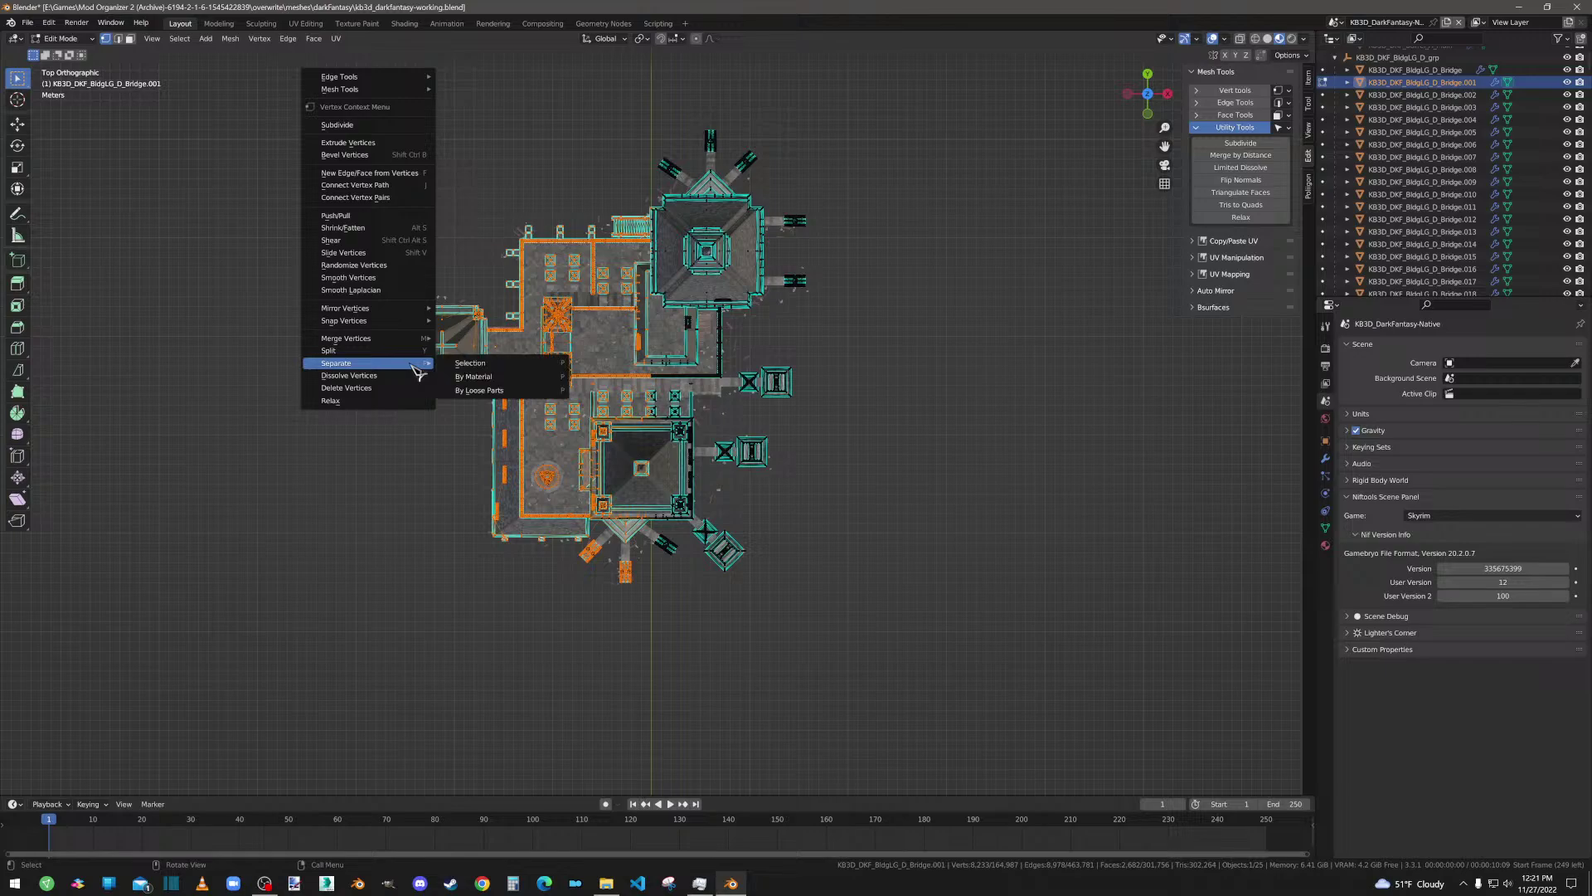
click(480, 365)
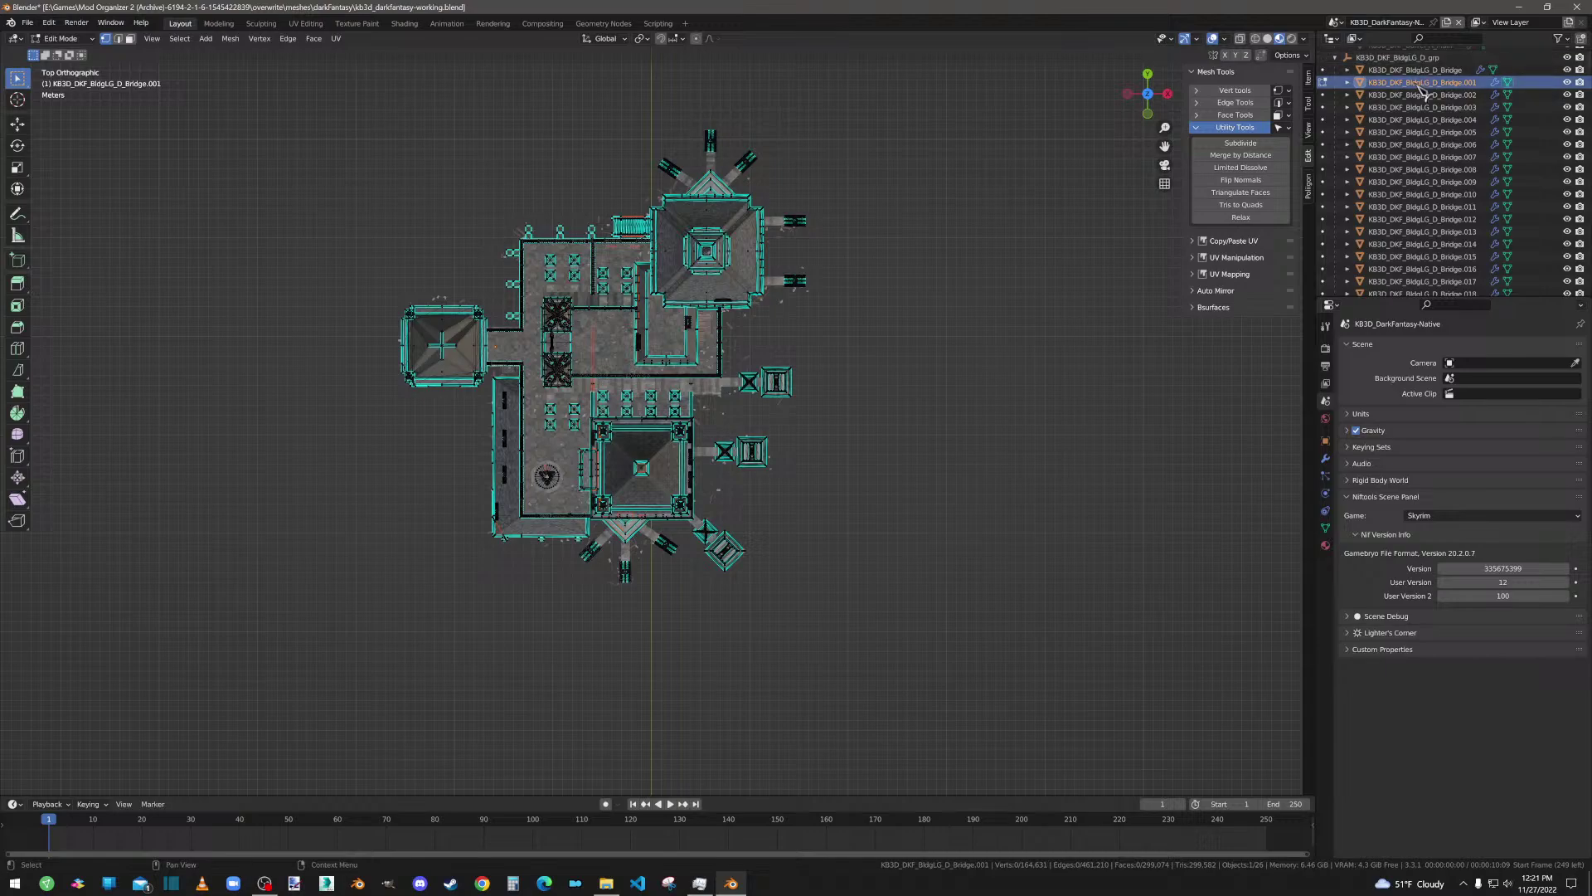
Step: Select all geometry left in KB3D_DKF_BldgLG_D_Bridge.001, pick the newly separated KB3D_DKF_BldgLG_D_Bridge.024 and return to Object Mode
key(a)
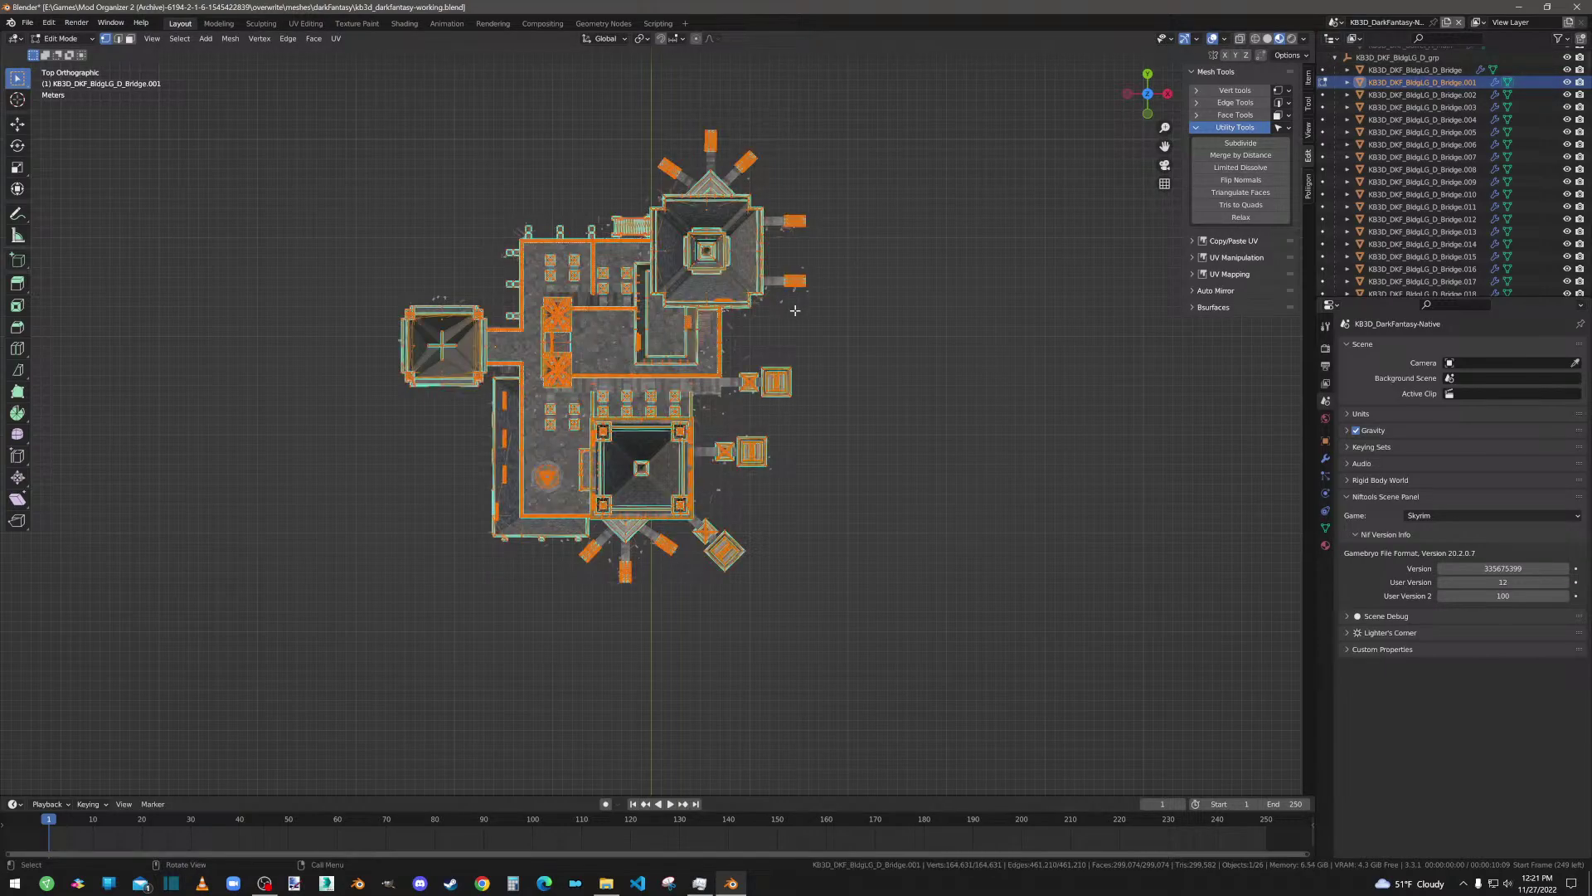
scroll(1453, 212, down, 5)
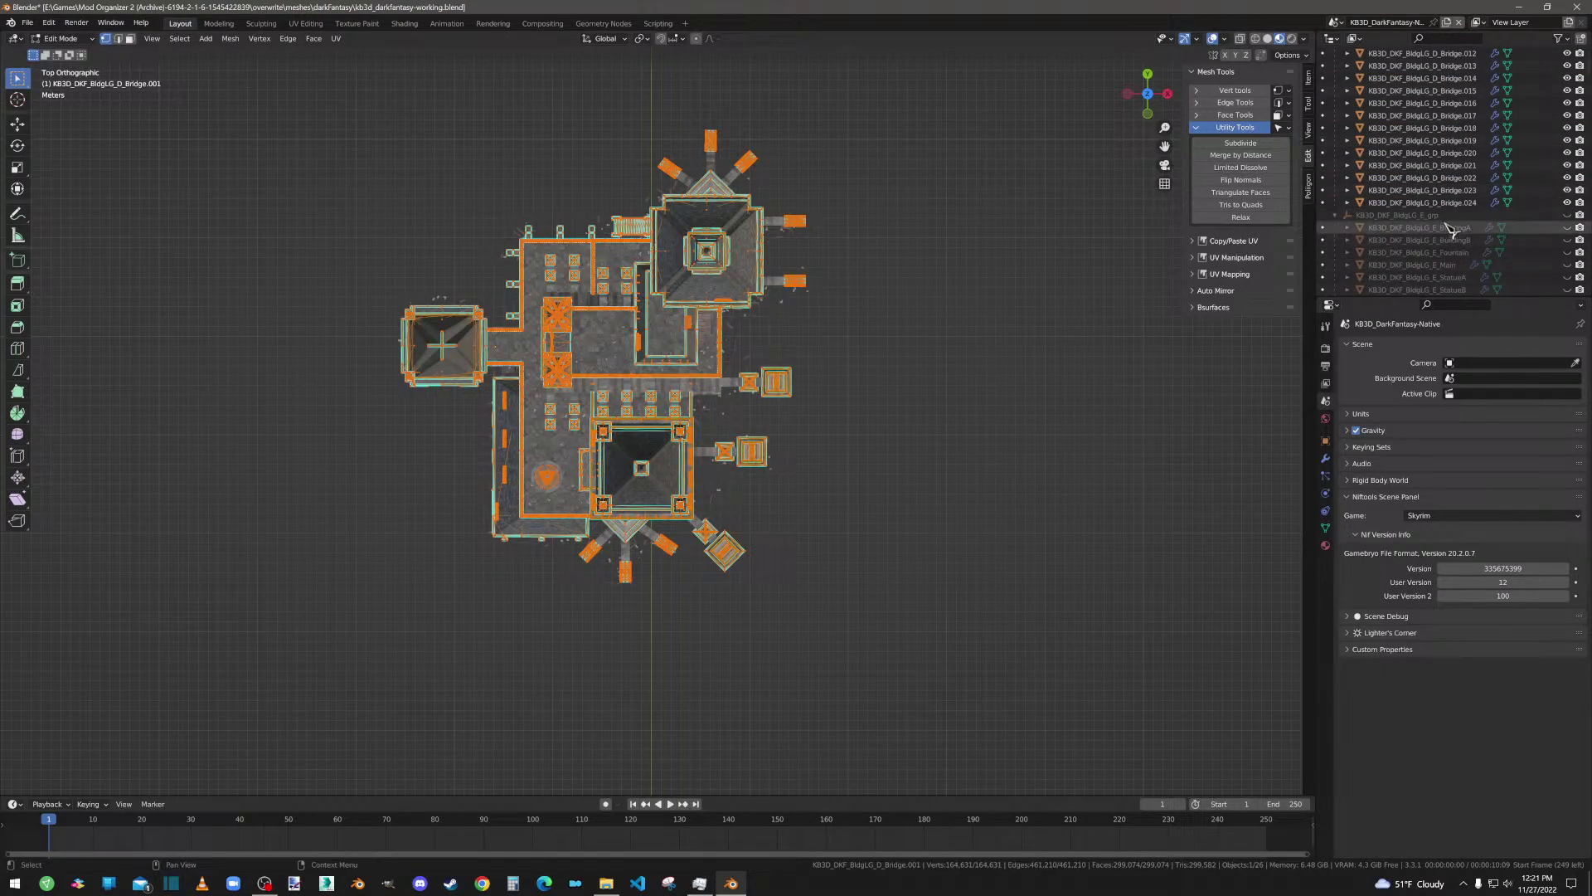
click(1450, 207)
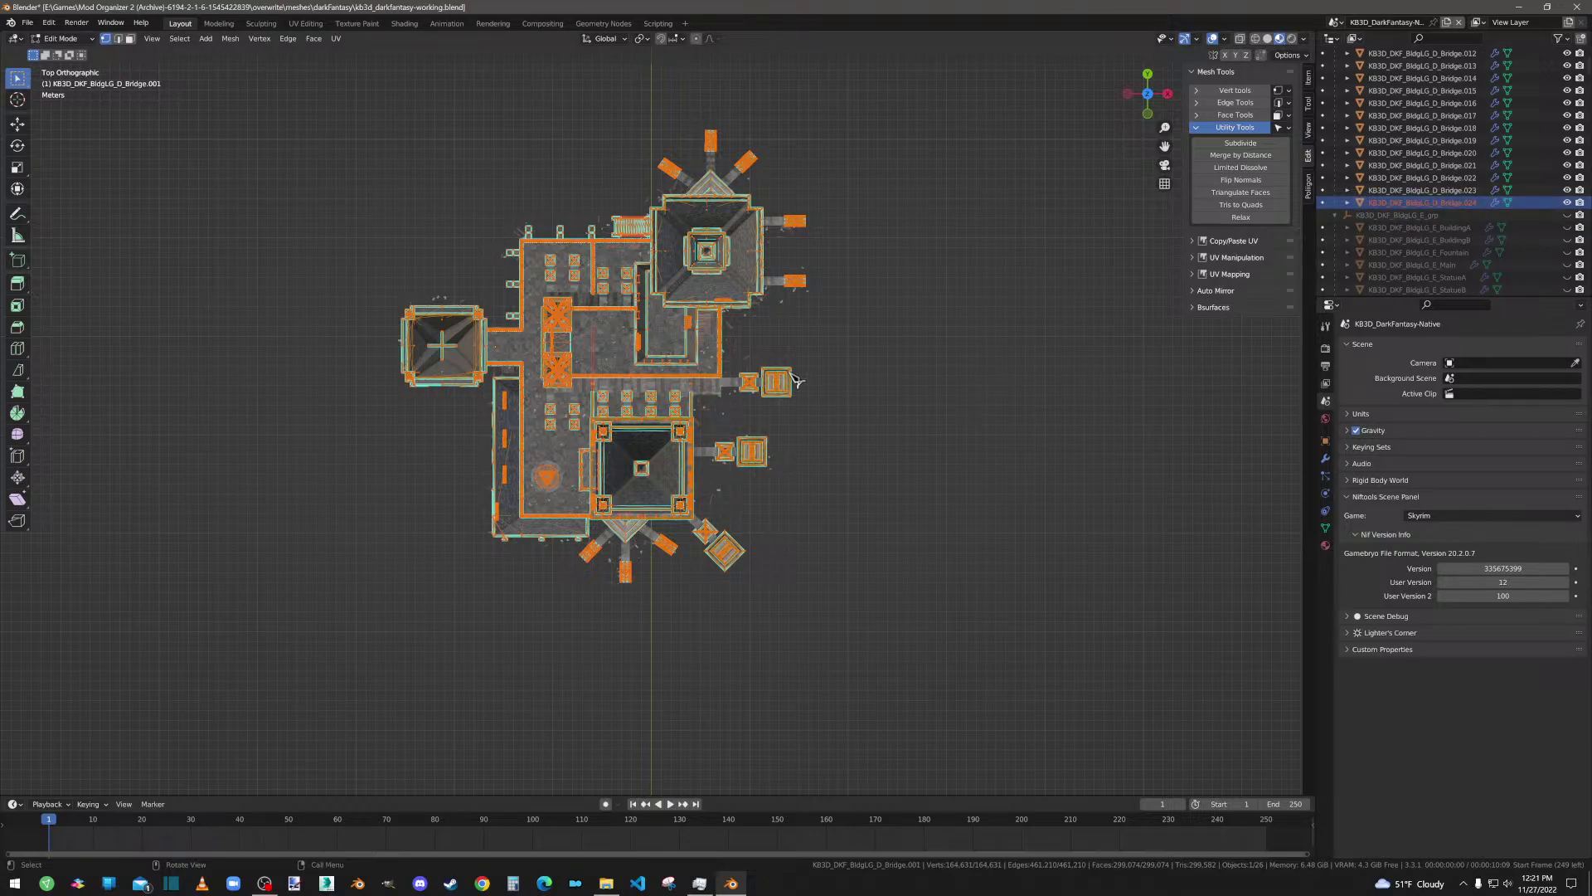
key(Tab)
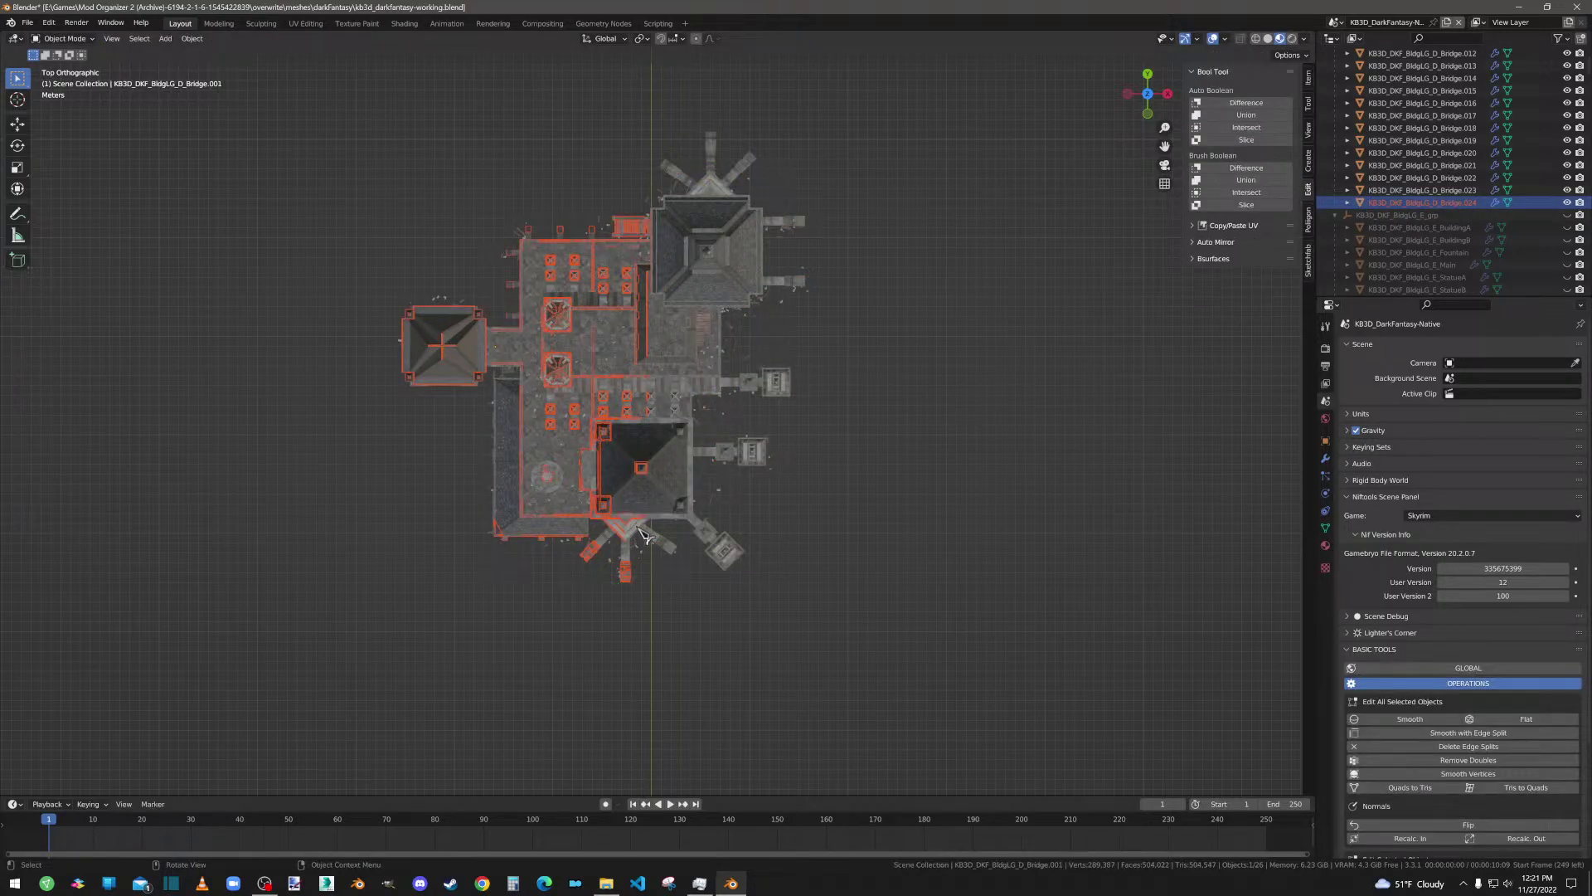
Step: Compare the separated pieces KB3D_DKF_BldgLG_D_Bridge.024 and .023 with the remaining KB3D_DKF_BldgLG_D_Bridge.001, checking .001 briefly in Edit Mode
click(1423, 205)
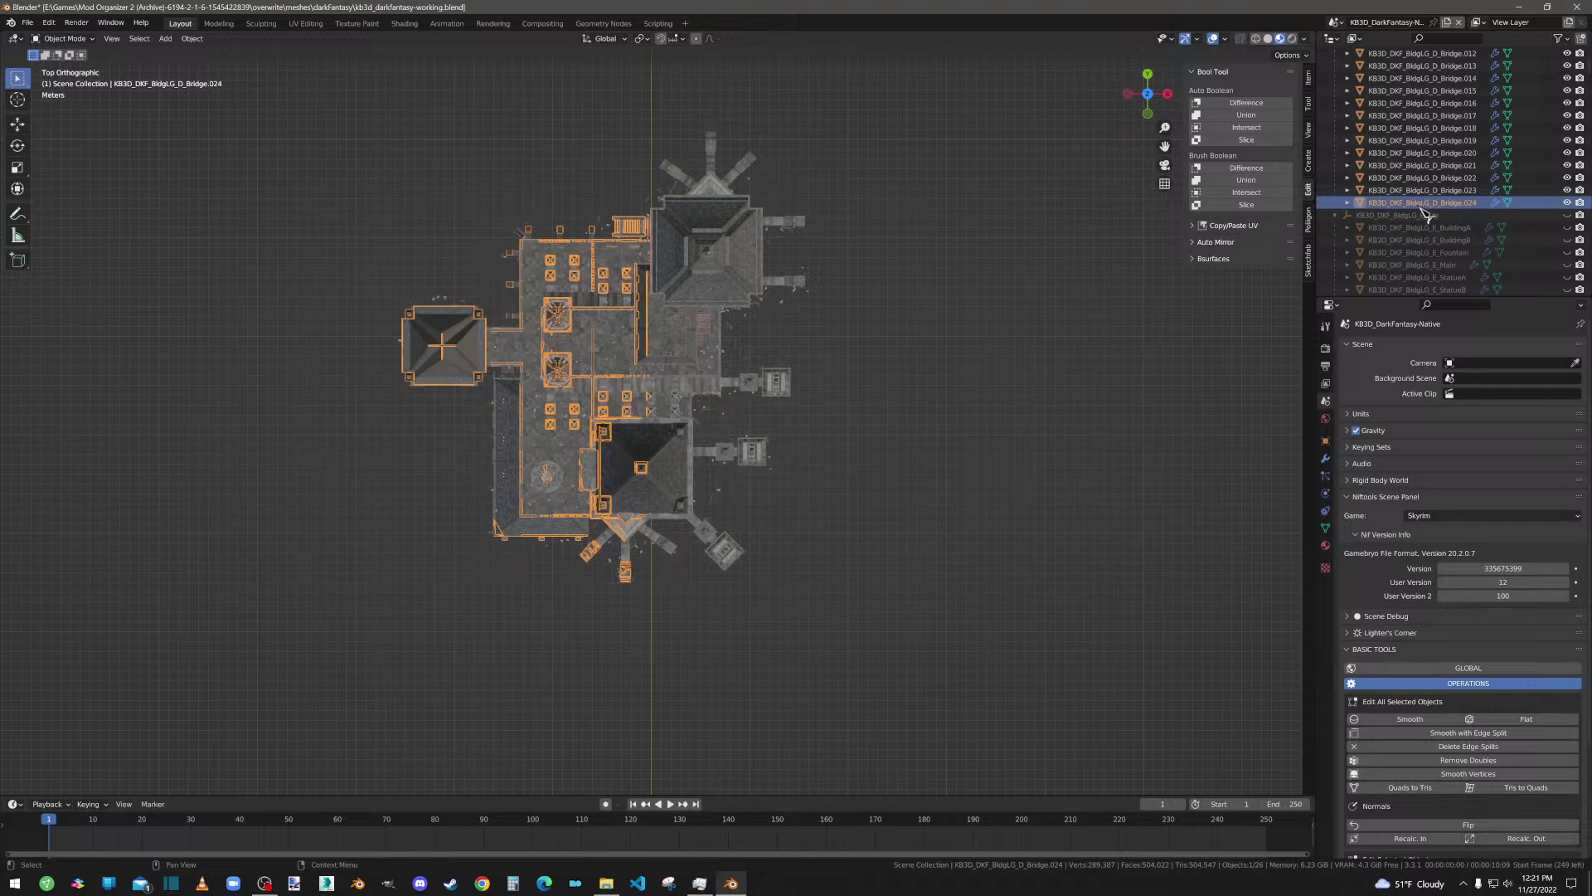
key(Up)
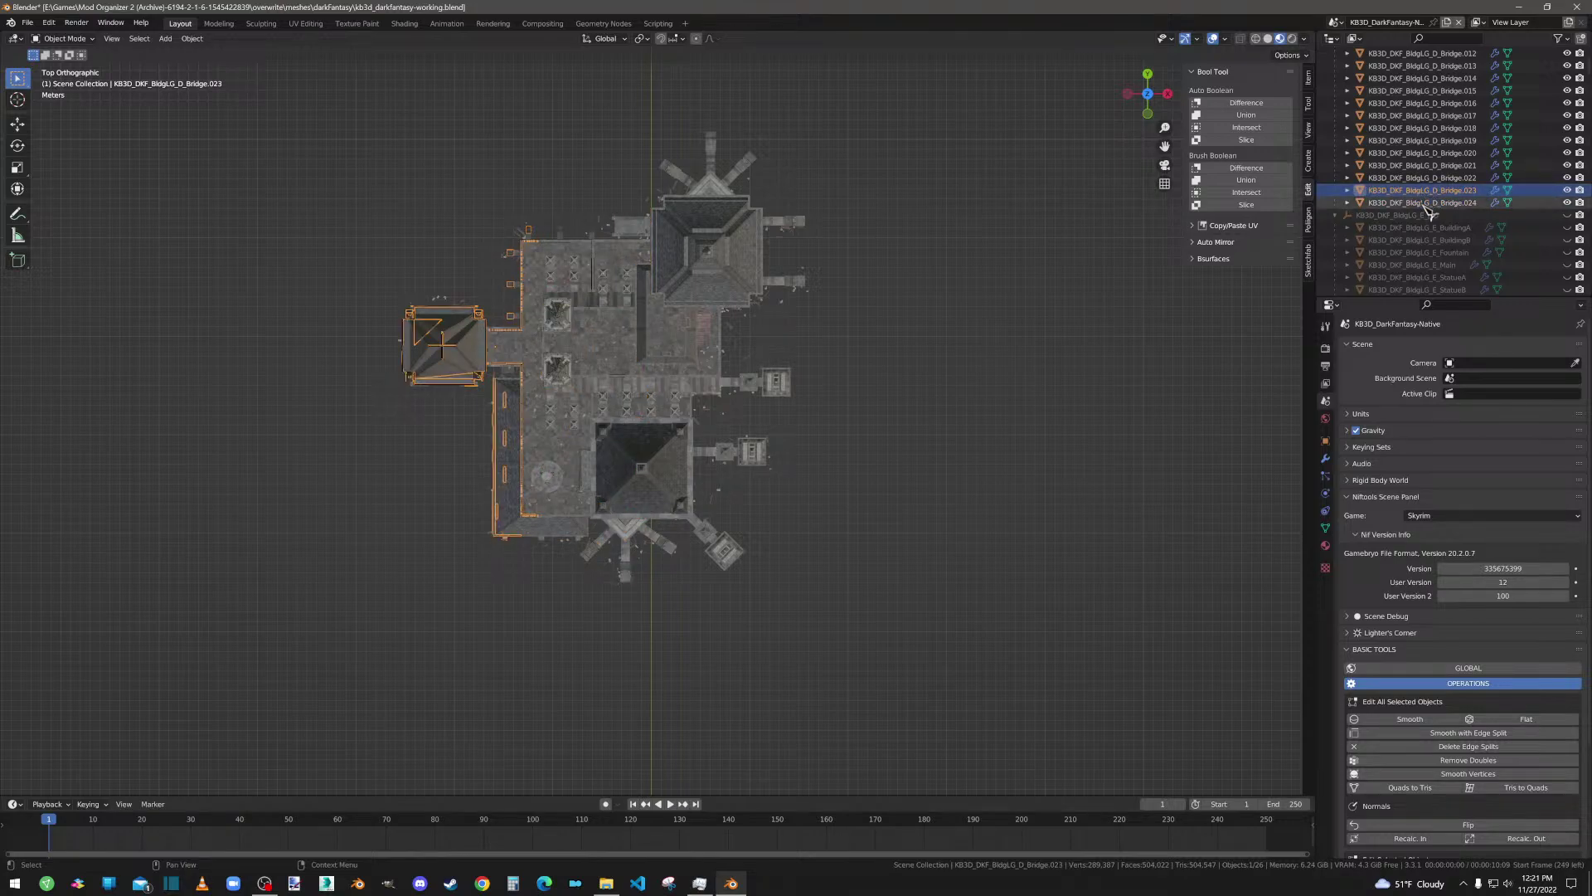
click(1427, 204)
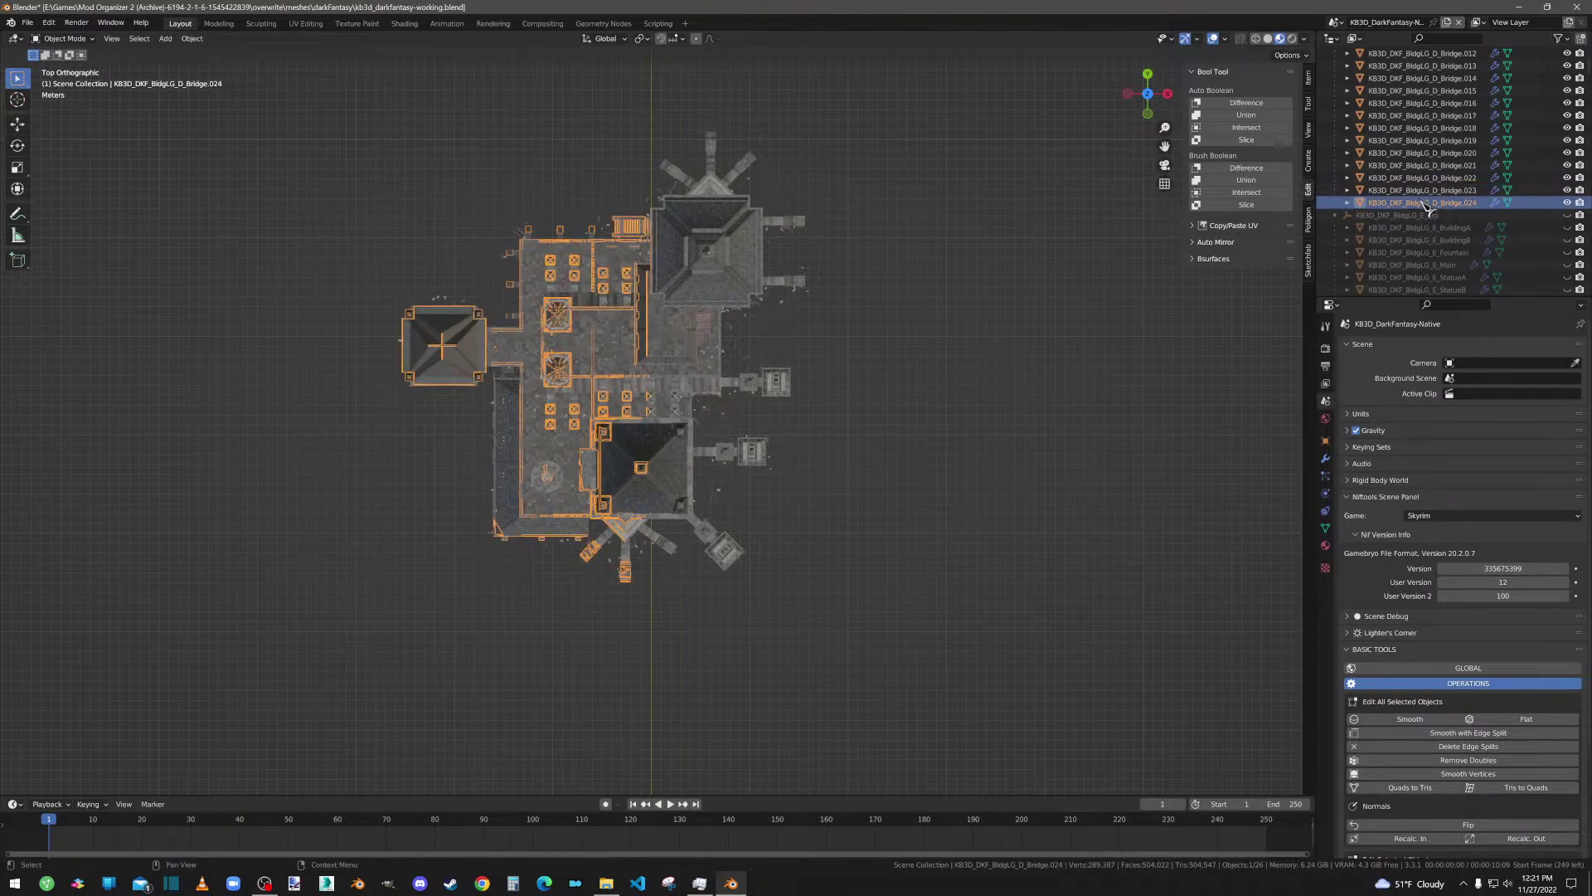
click(1425, 196)
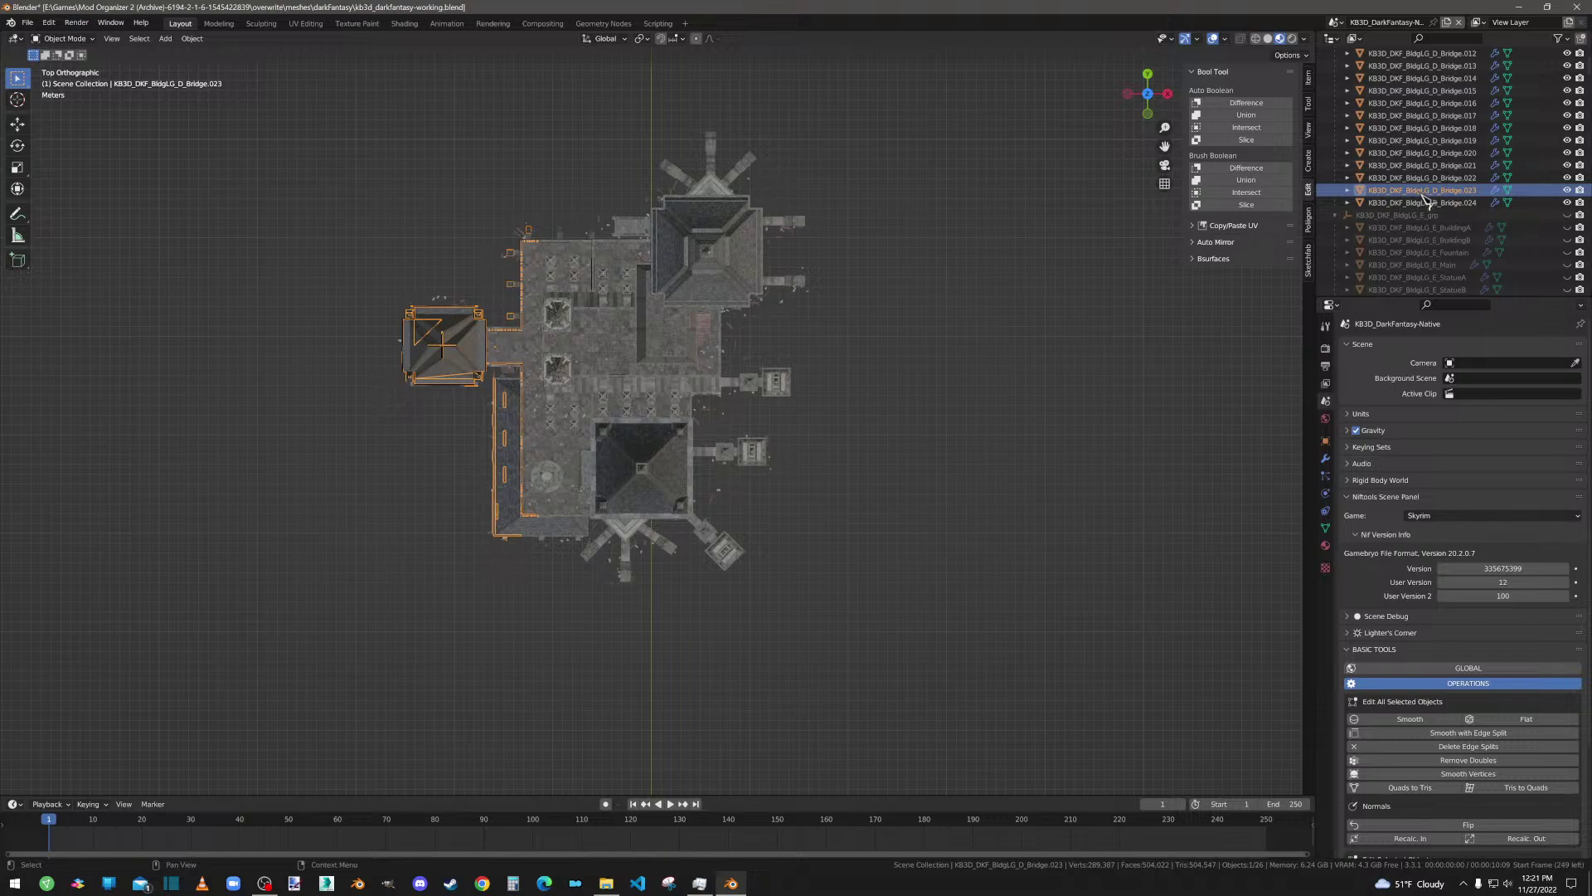
scroll(1426, 199, up, 6)
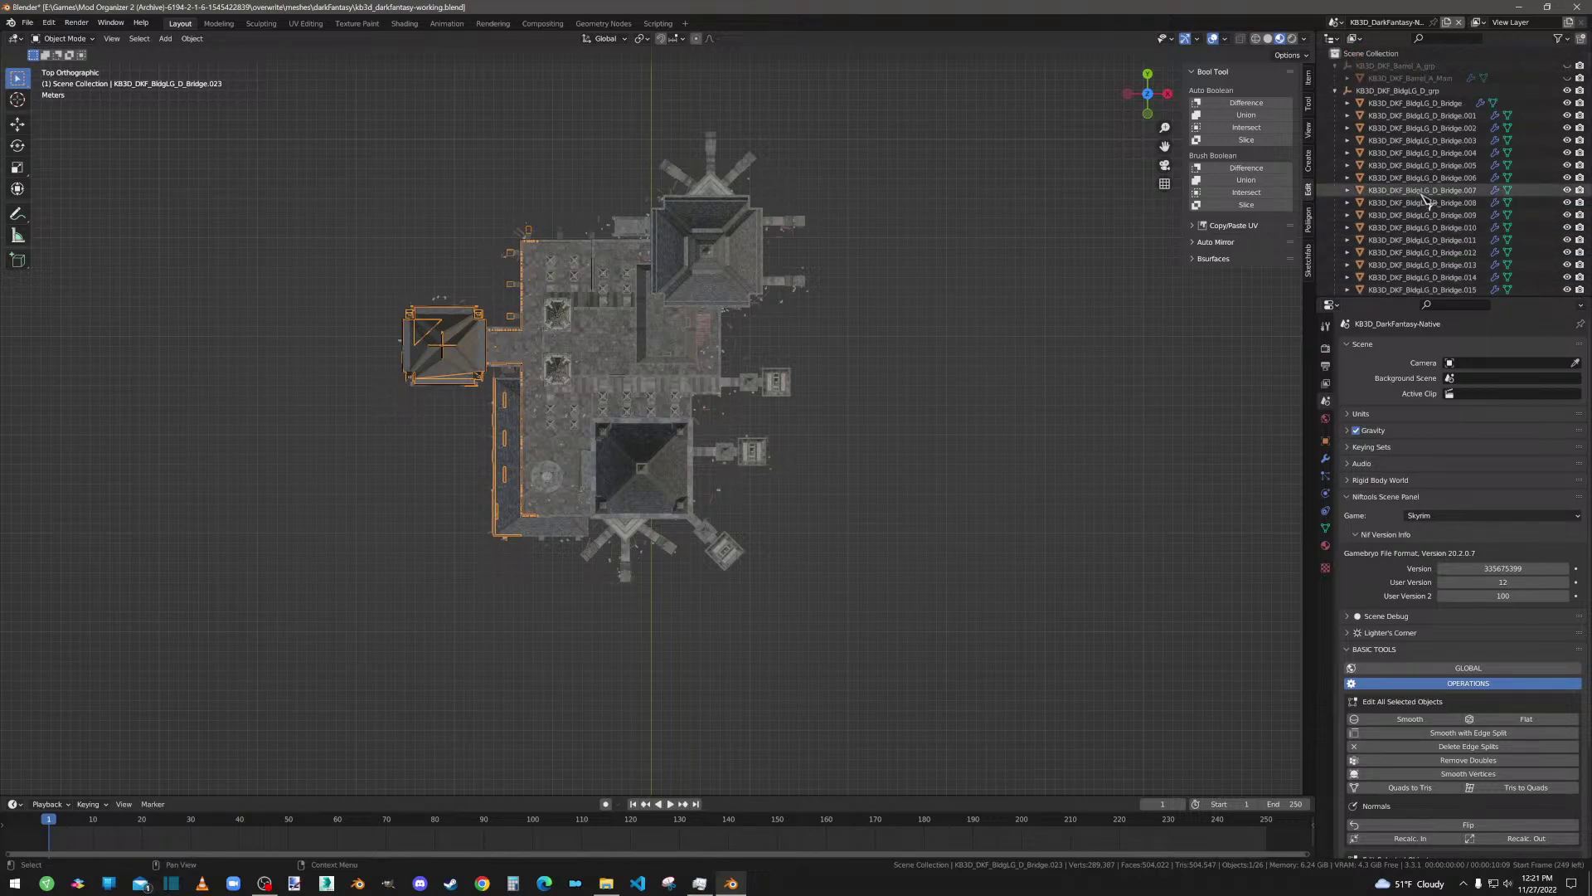
click(1427, 116)
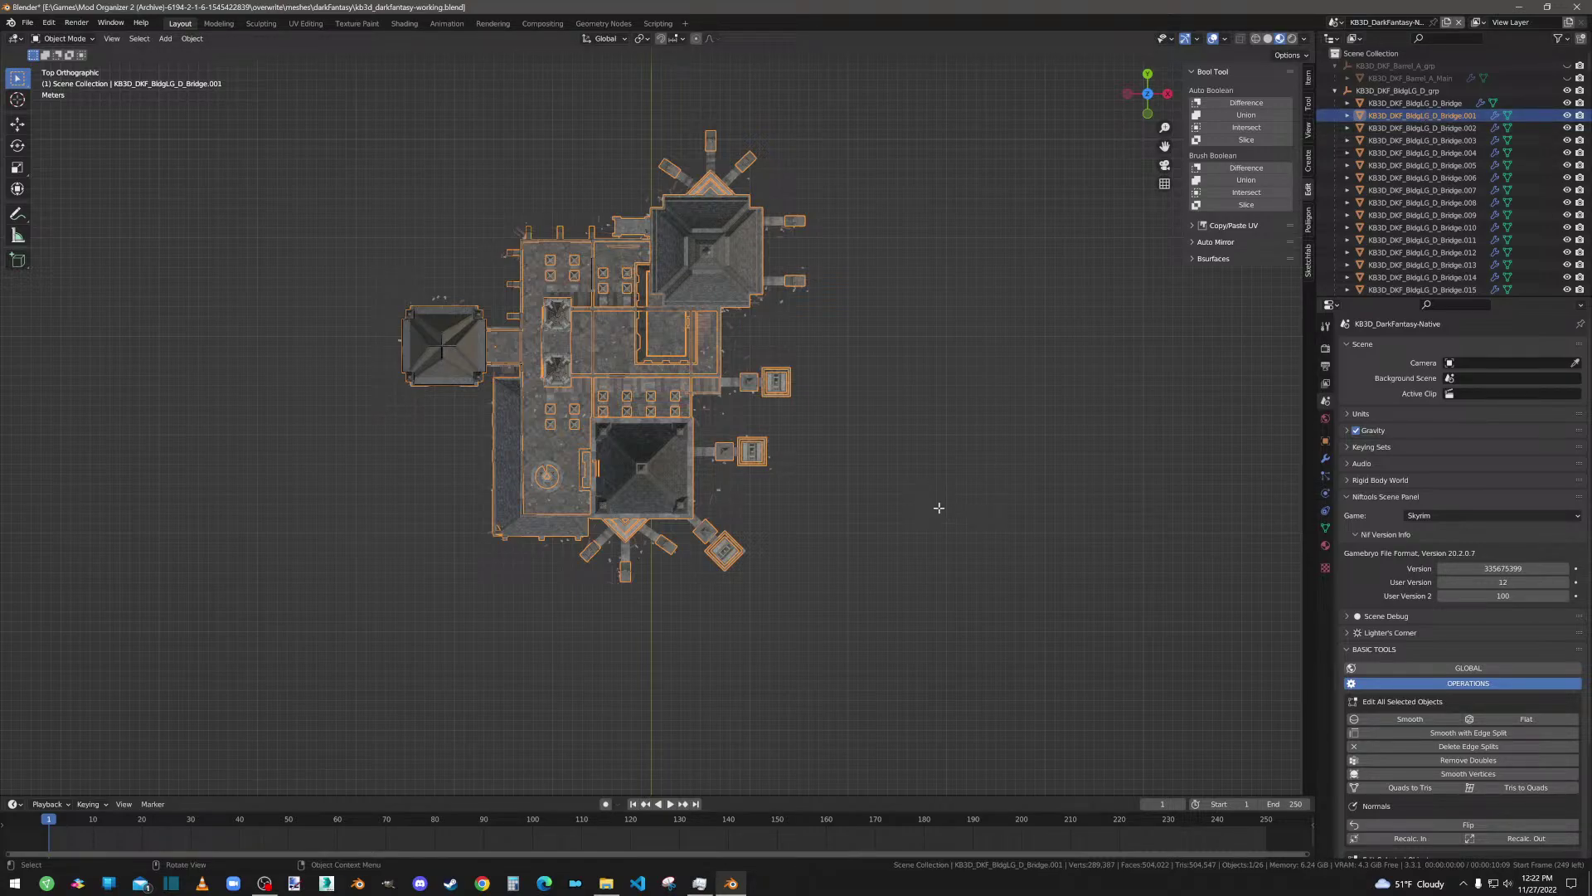
key(Tab)
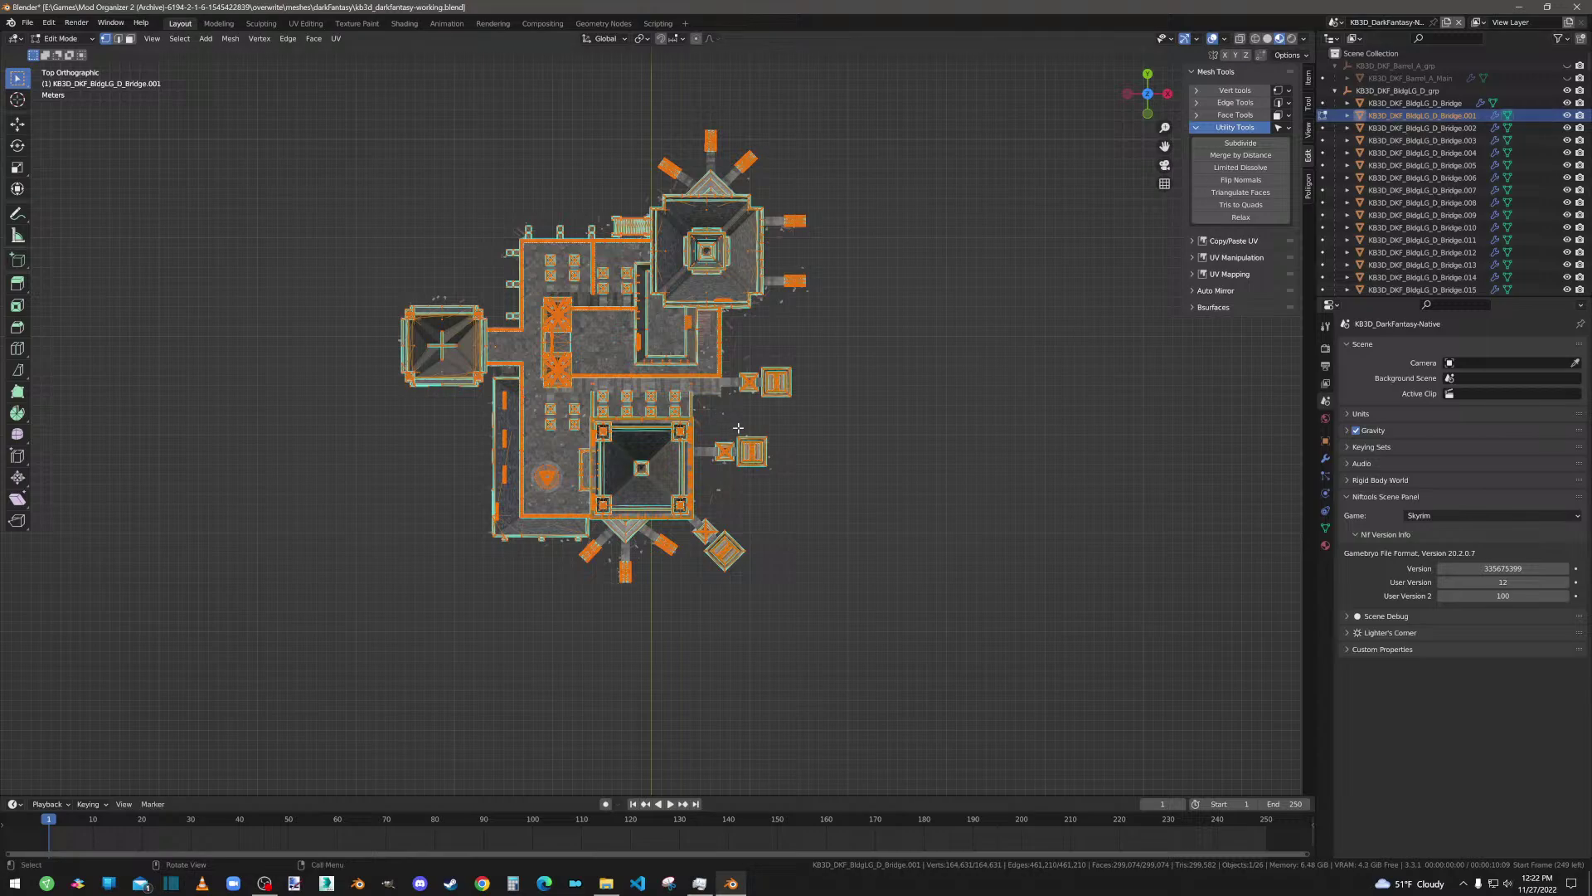
key(Tab)
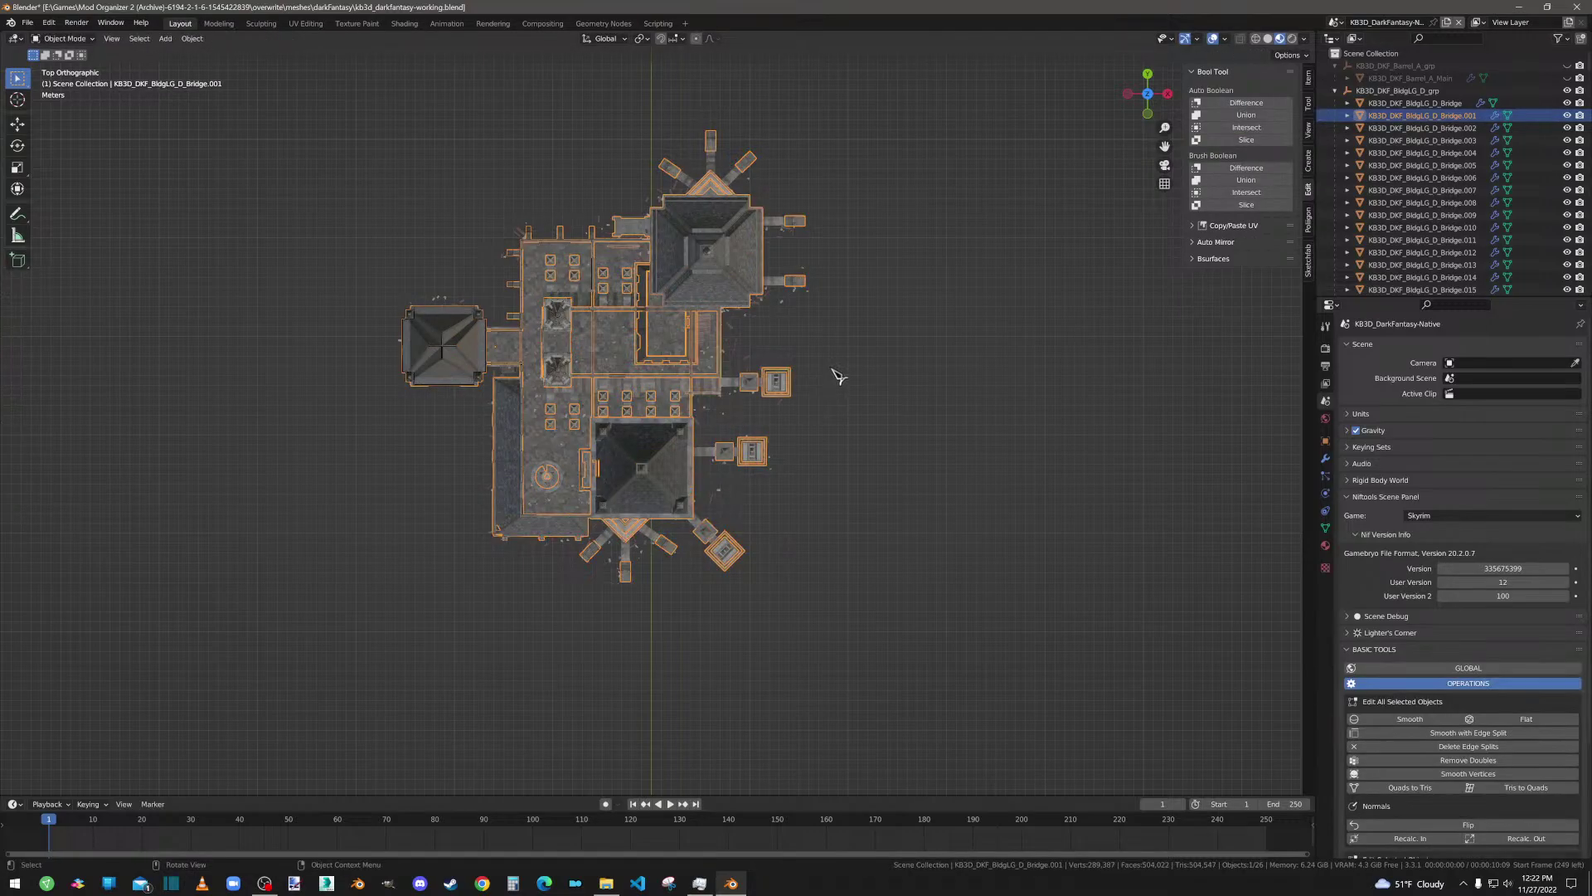
Step: Compare the Edit Mode geometry of KB3D_DKF_BldgLG_D_Bridge.001 in top view with the outlines of all cathedral objects
key(Tab)
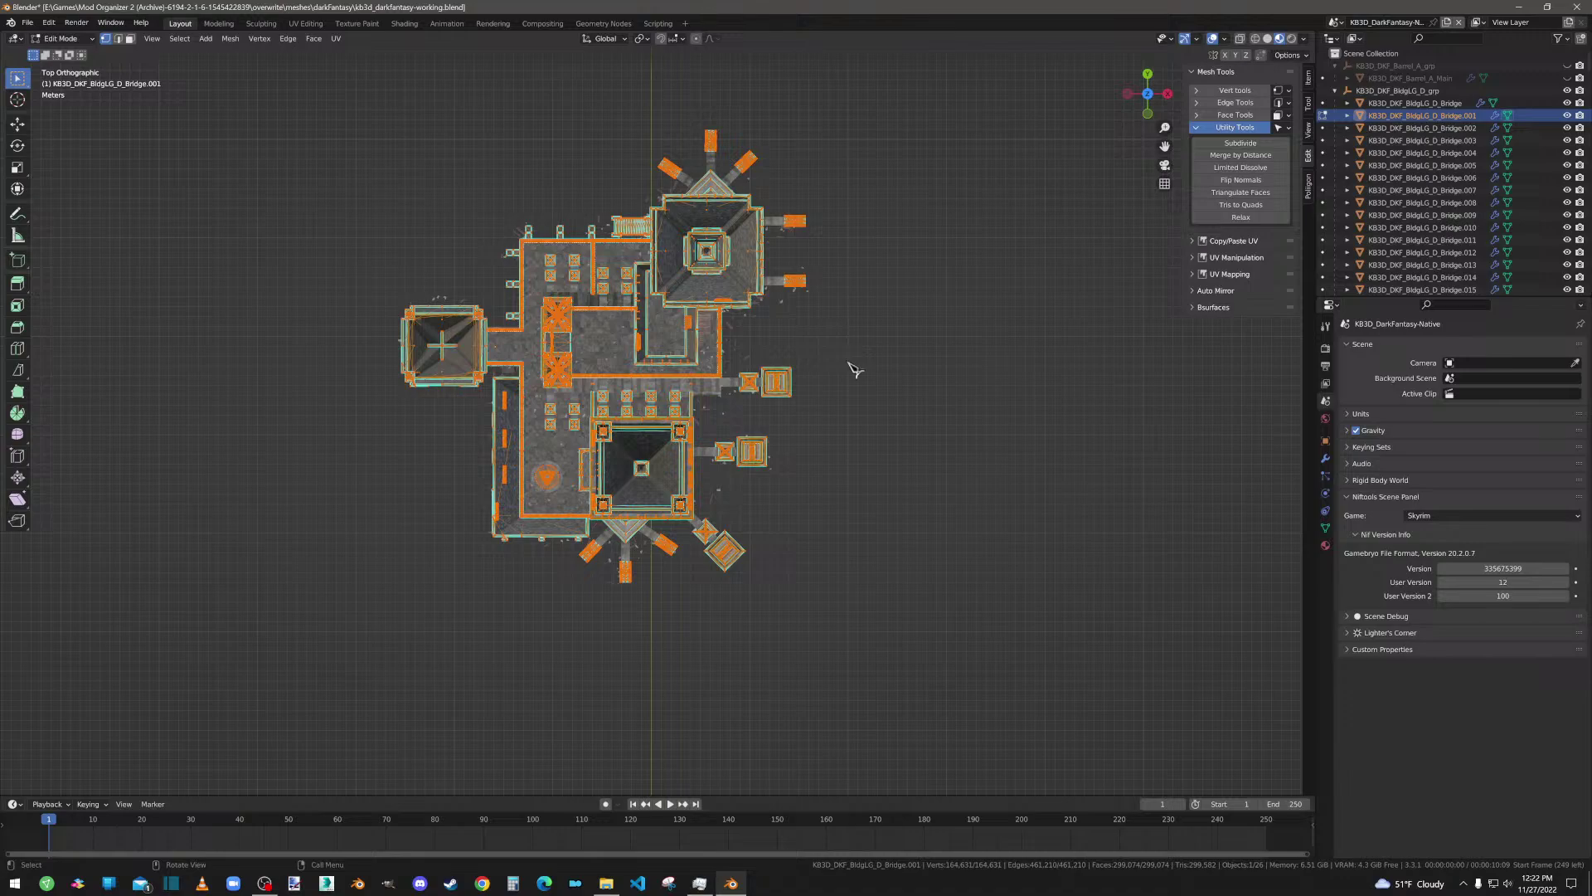
key(Tab)
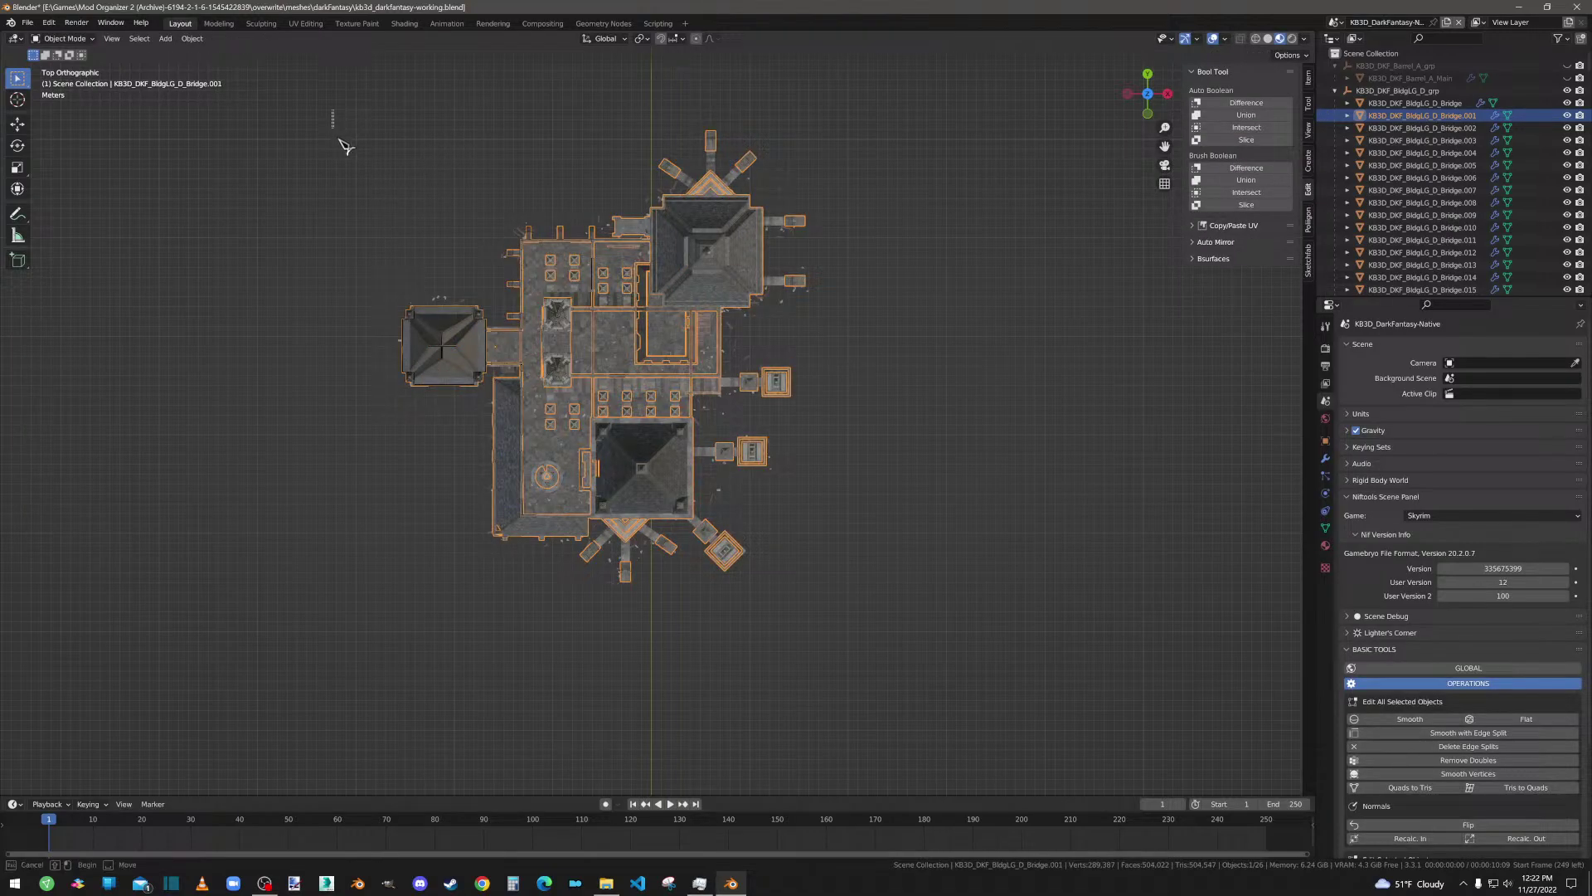
drag(332, 109, 879, 441)
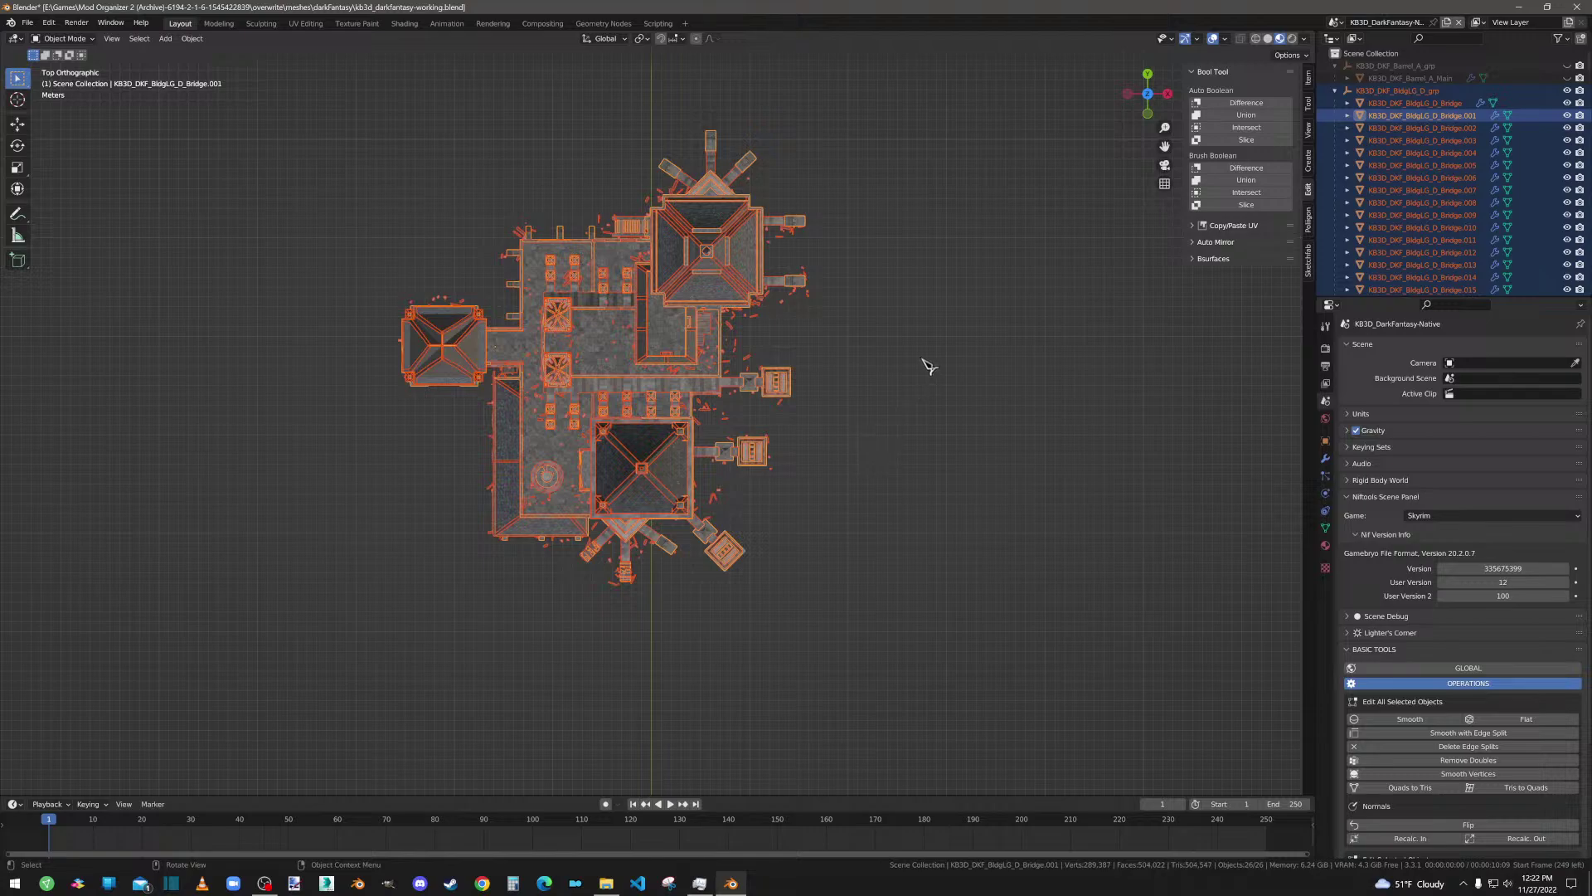
Step: Box-select the negative-X part of KB3D_DKF_BldgLG_D_Bridge.001 up to the Y axis in top view and separate it by selection
click(1427, 117)
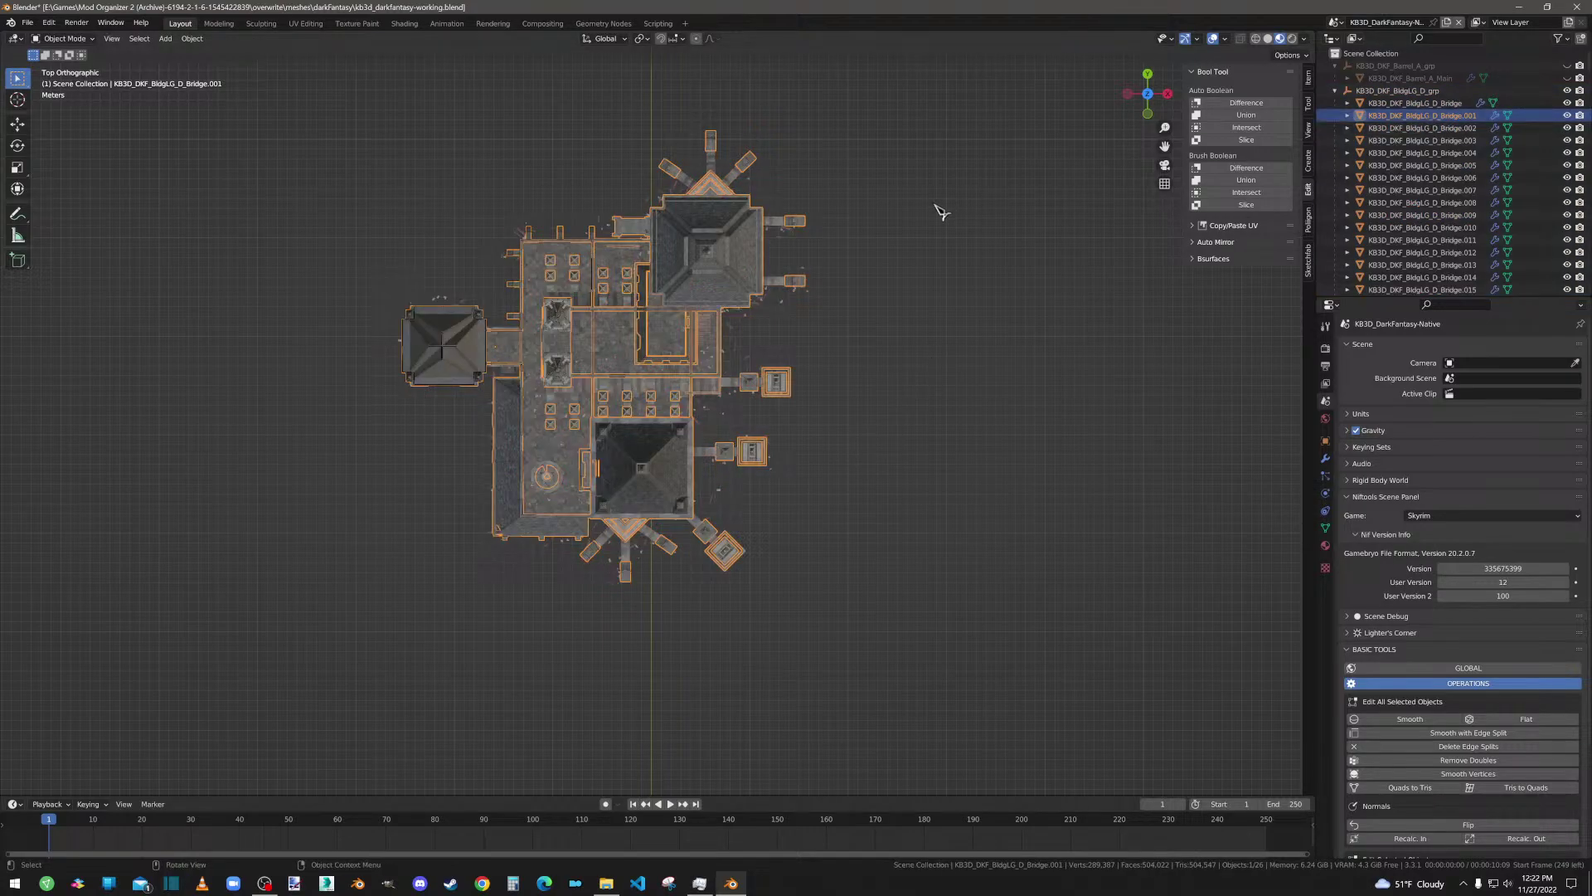
key(Tab)
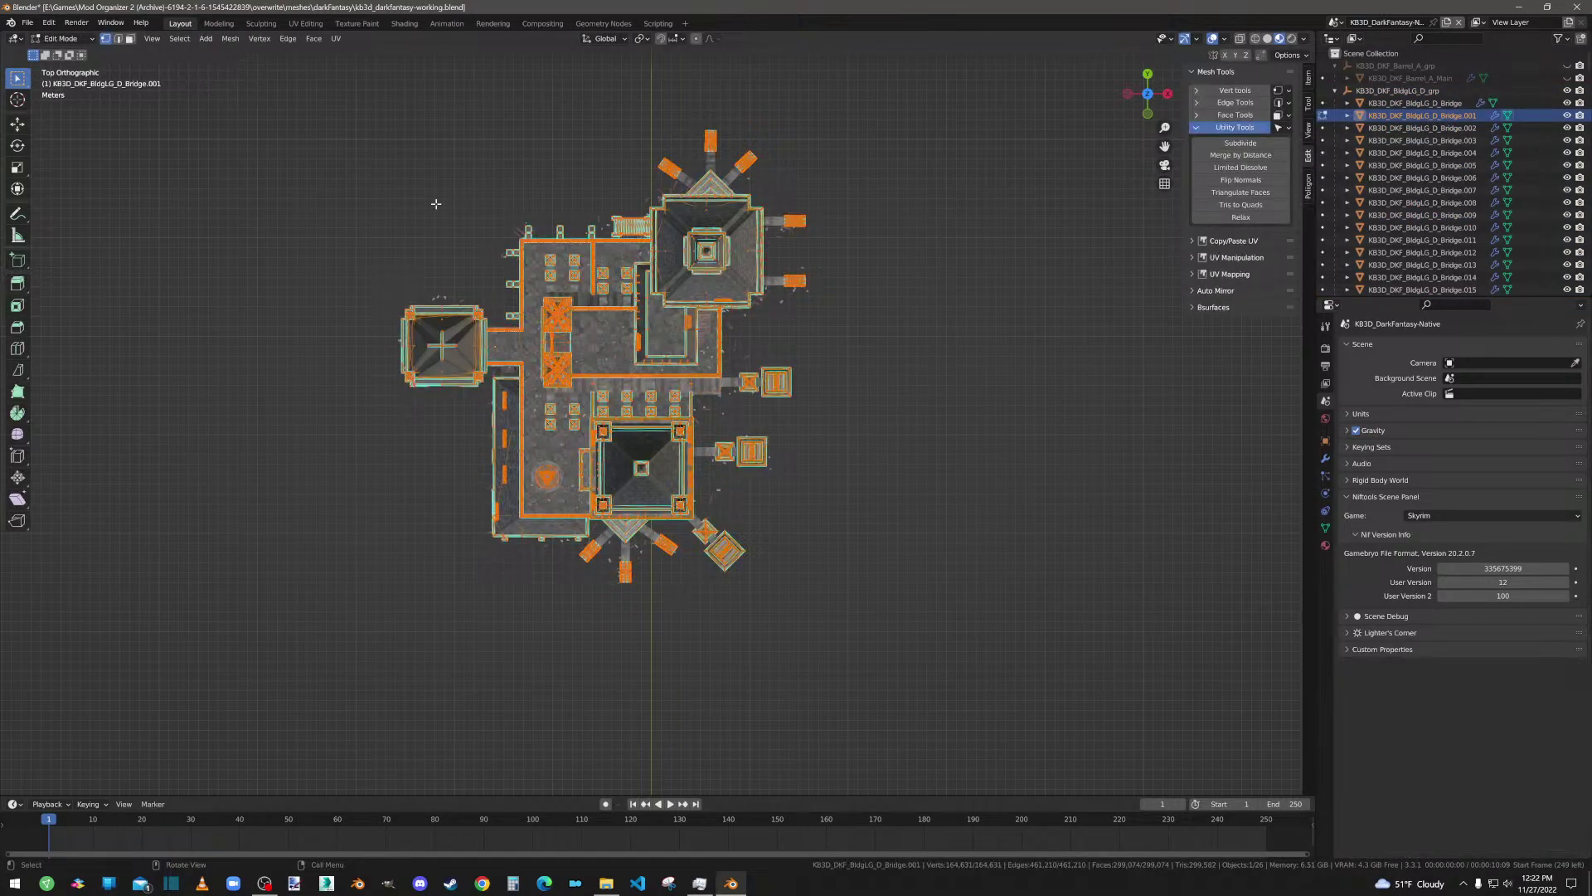
drag(301, 204, 653, 616)
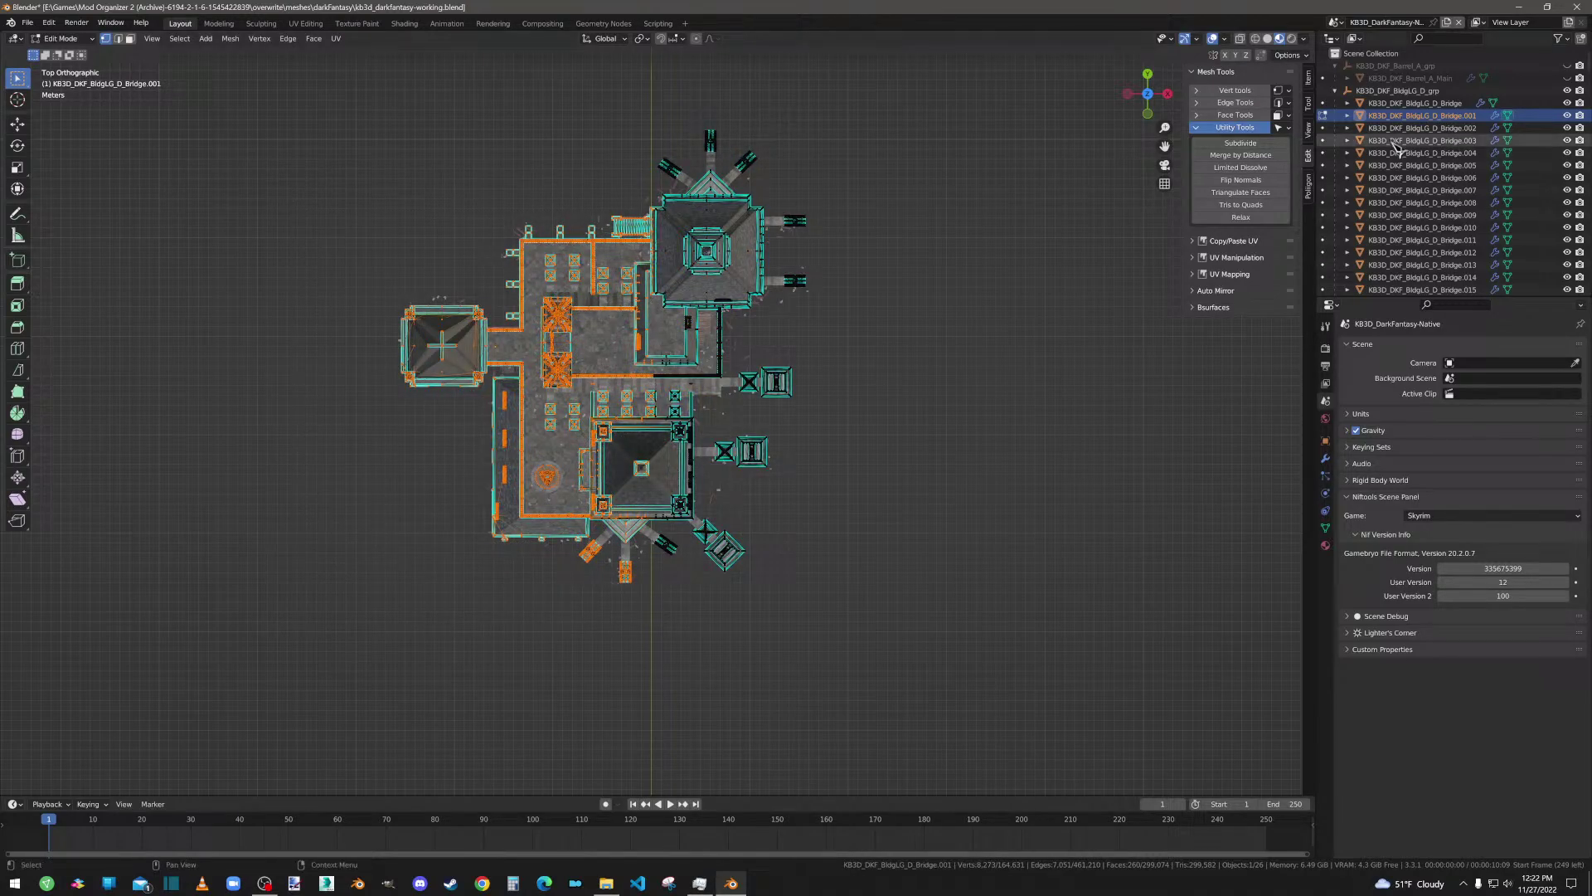
right_click(713, 428)
mouse_move(730, 425)
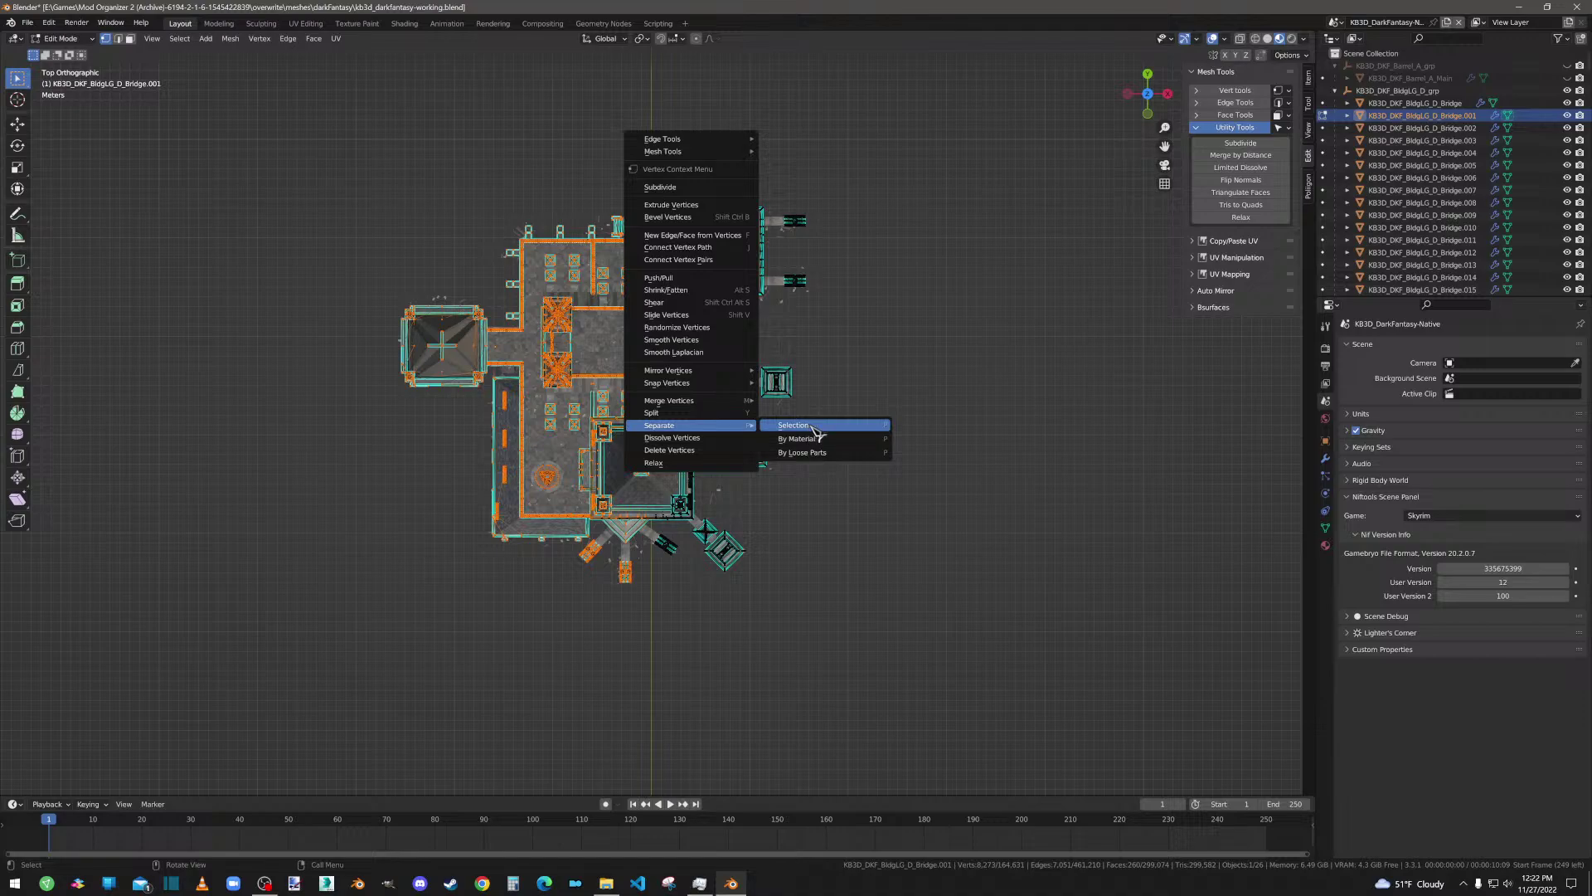
key(Return)
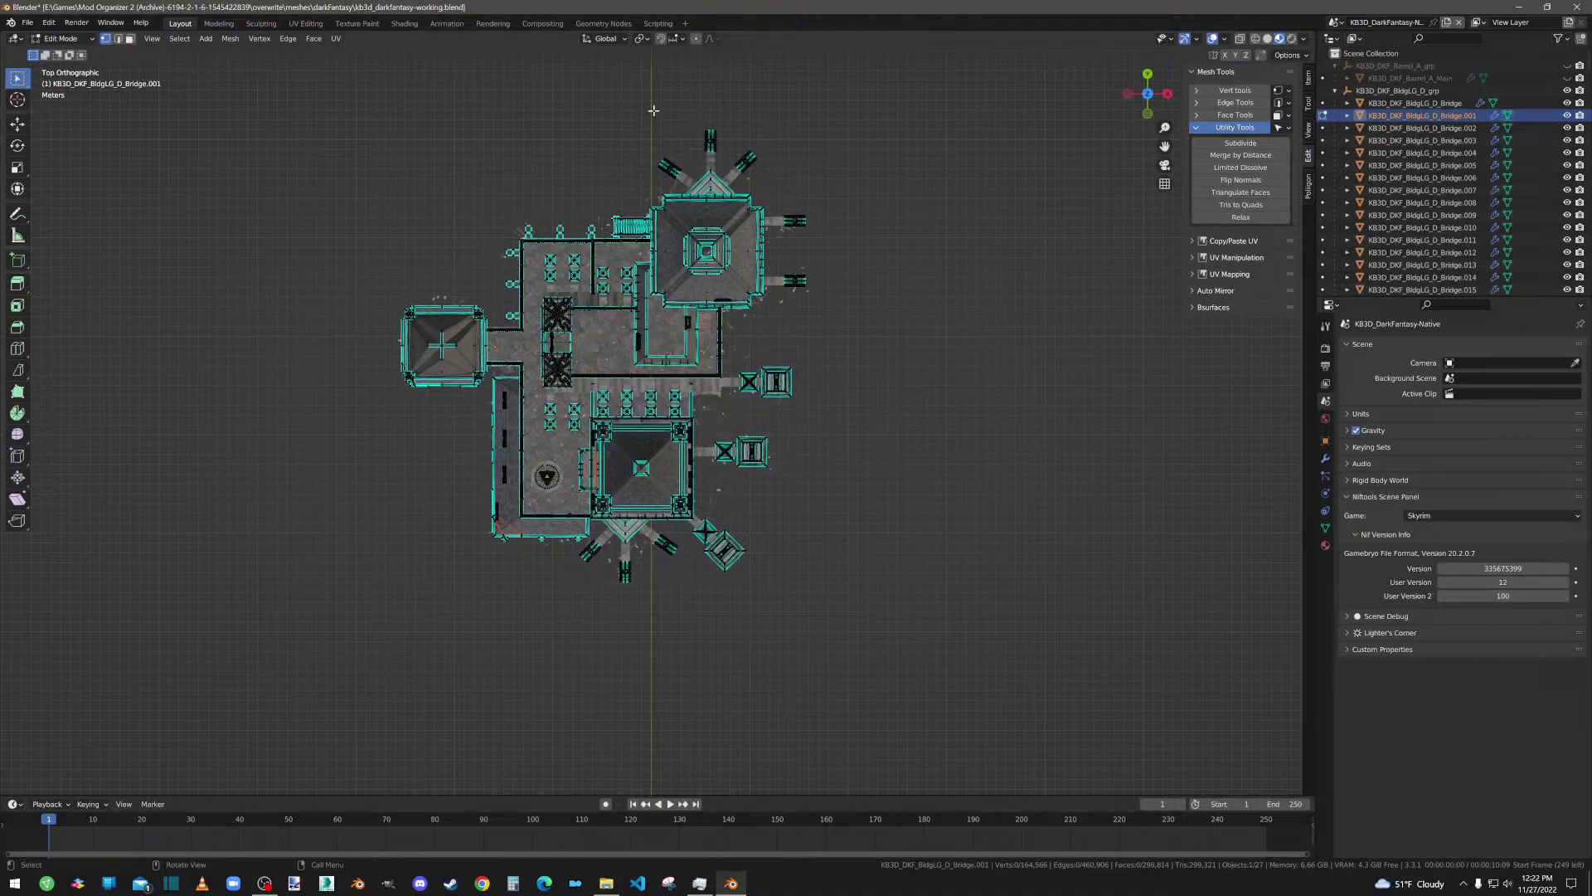
Step: Check the positive-X geometry left in KB3D_DKF_BldgLG_D_Bridge.001, then try to cut the mesh along a steep line using Bisect
drag(652, 106, 885, 671)
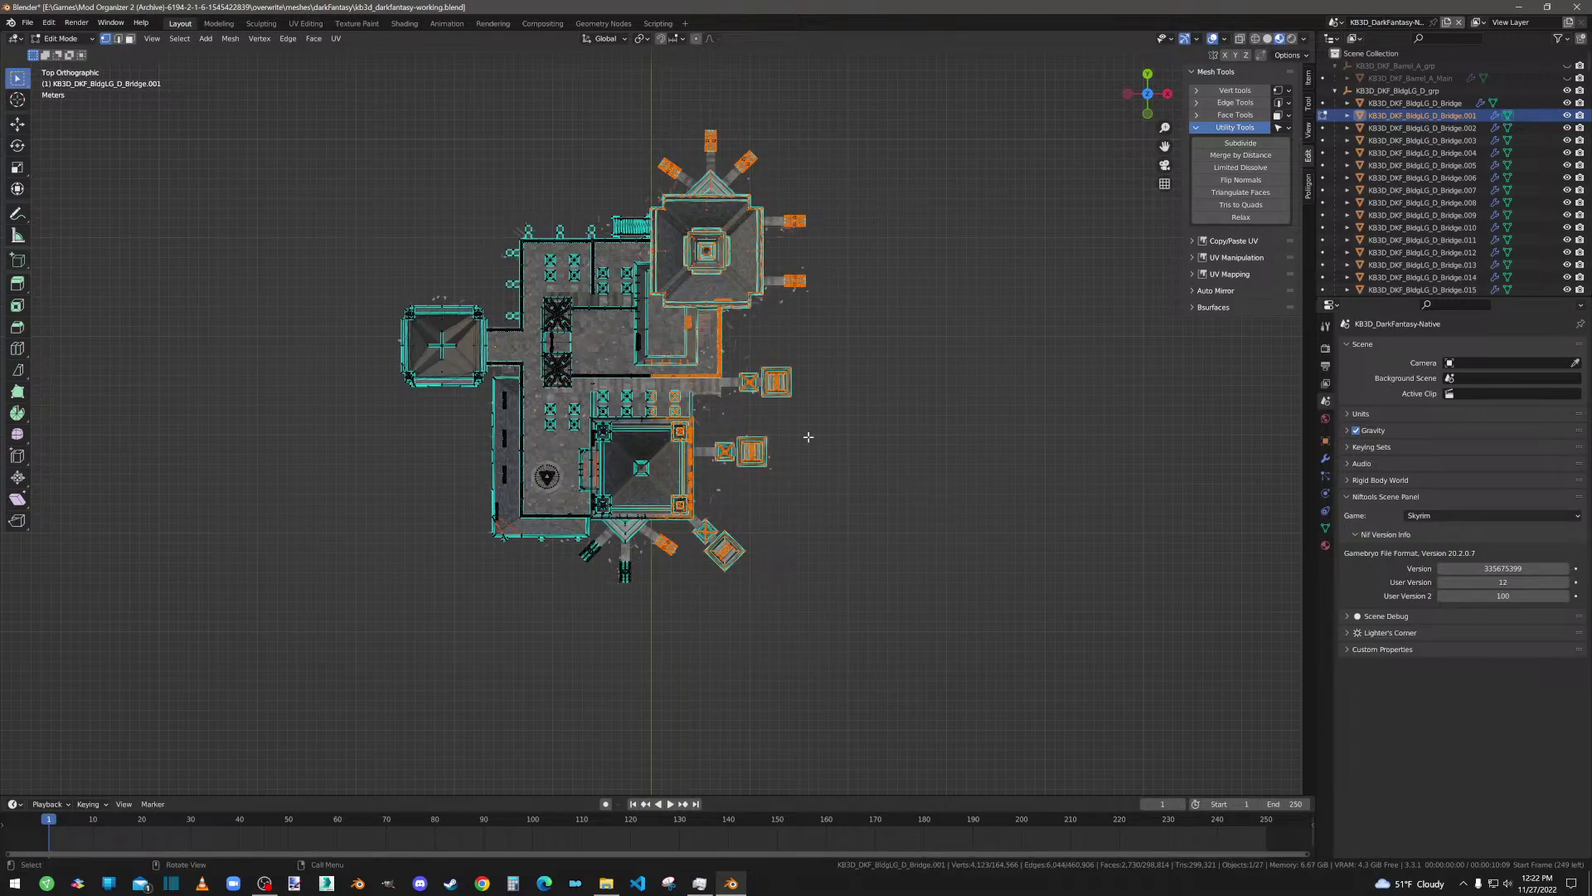
key(a)
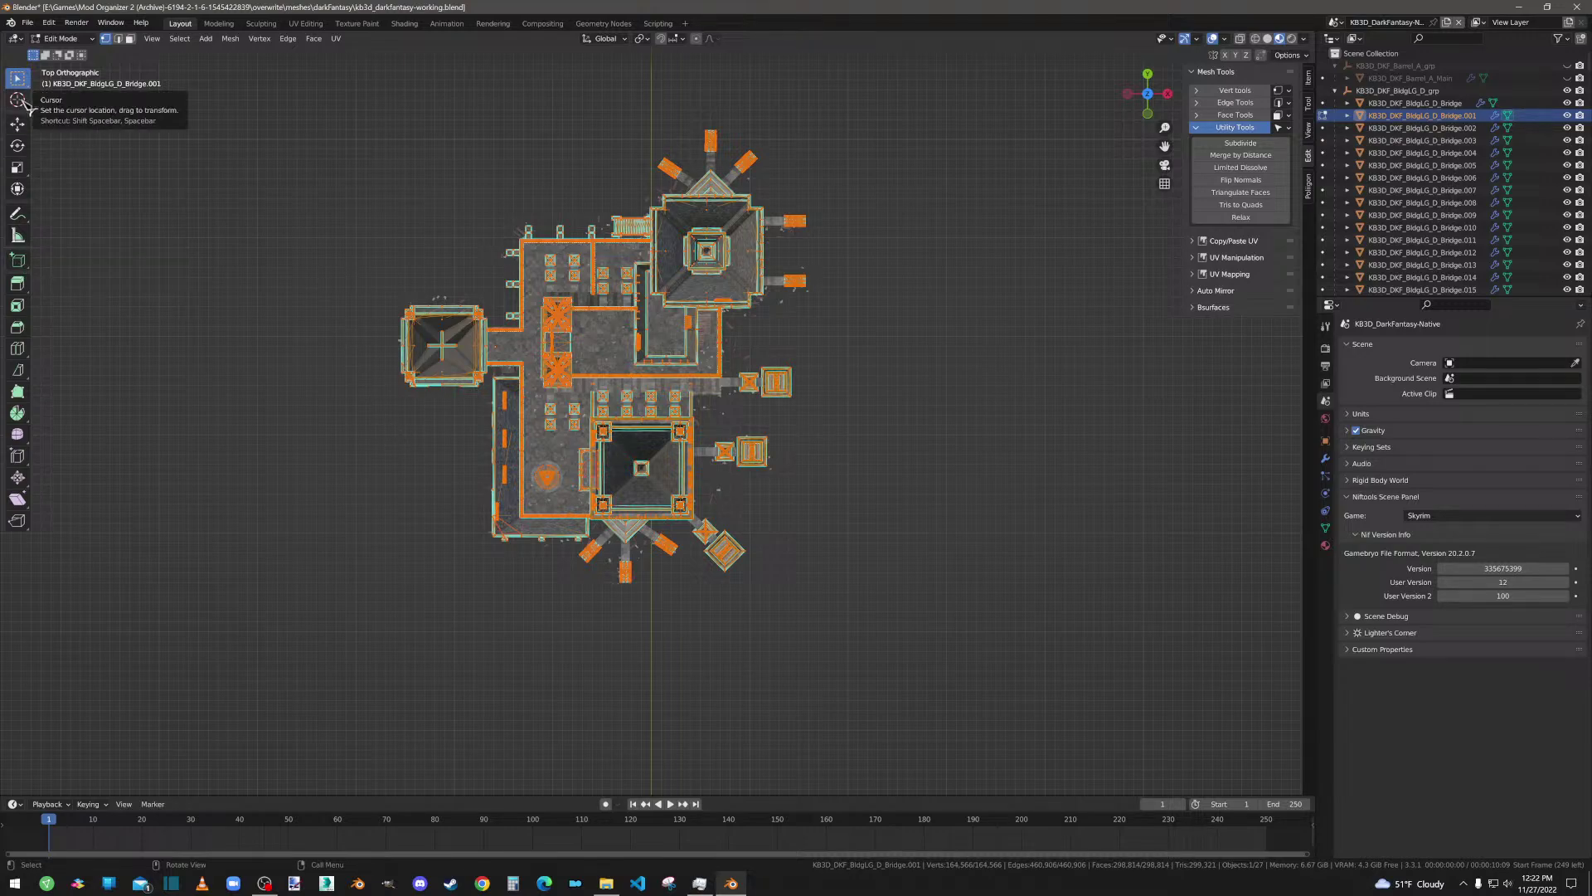
click(18, 370)
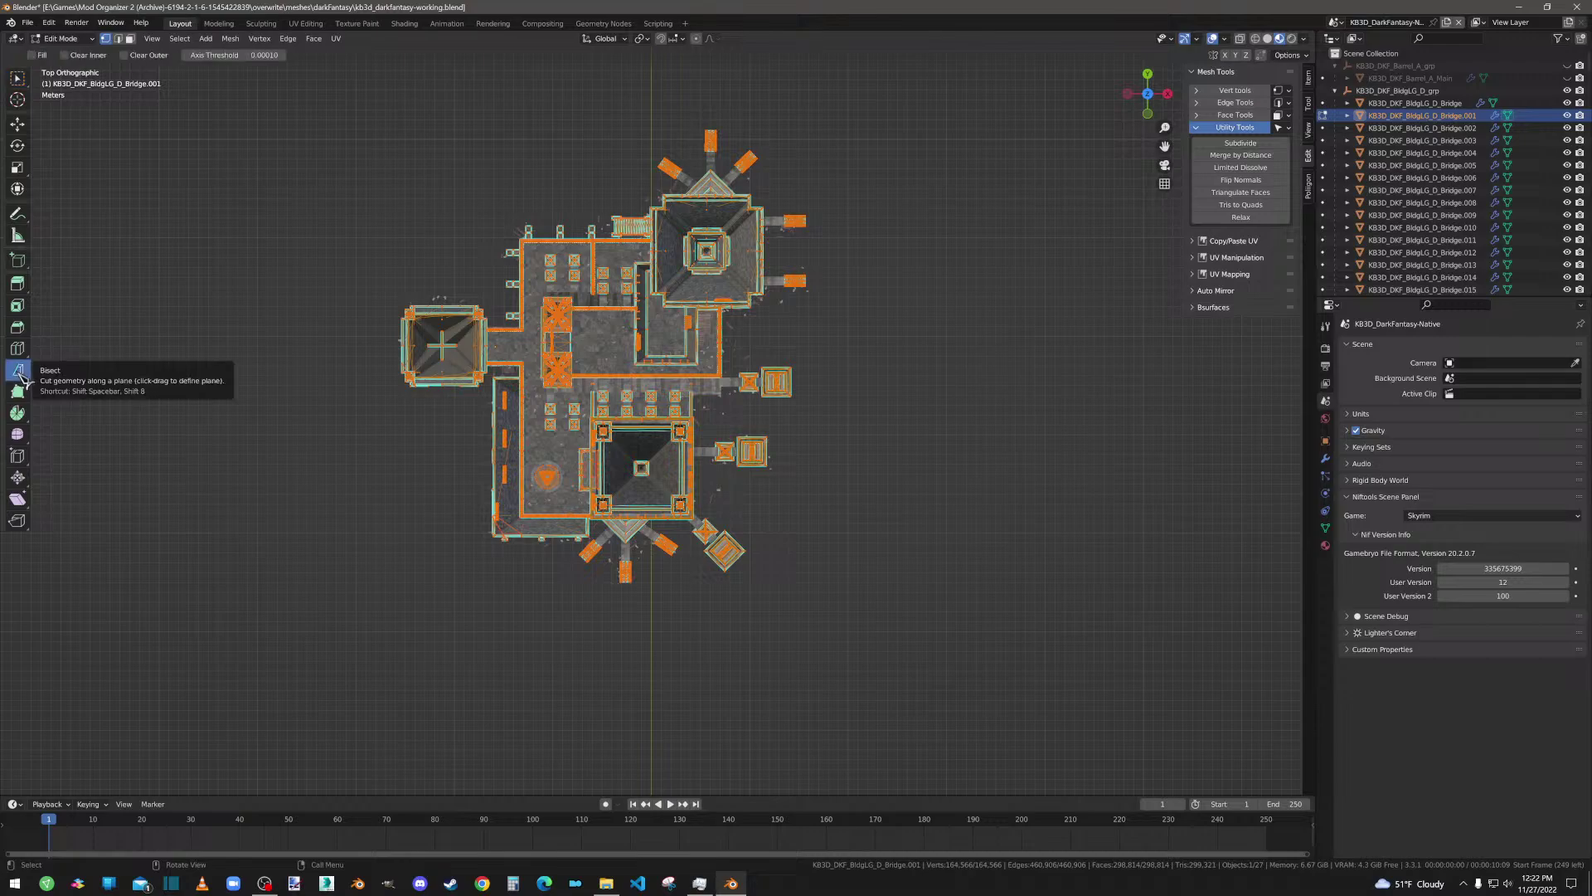
click(352, 285)
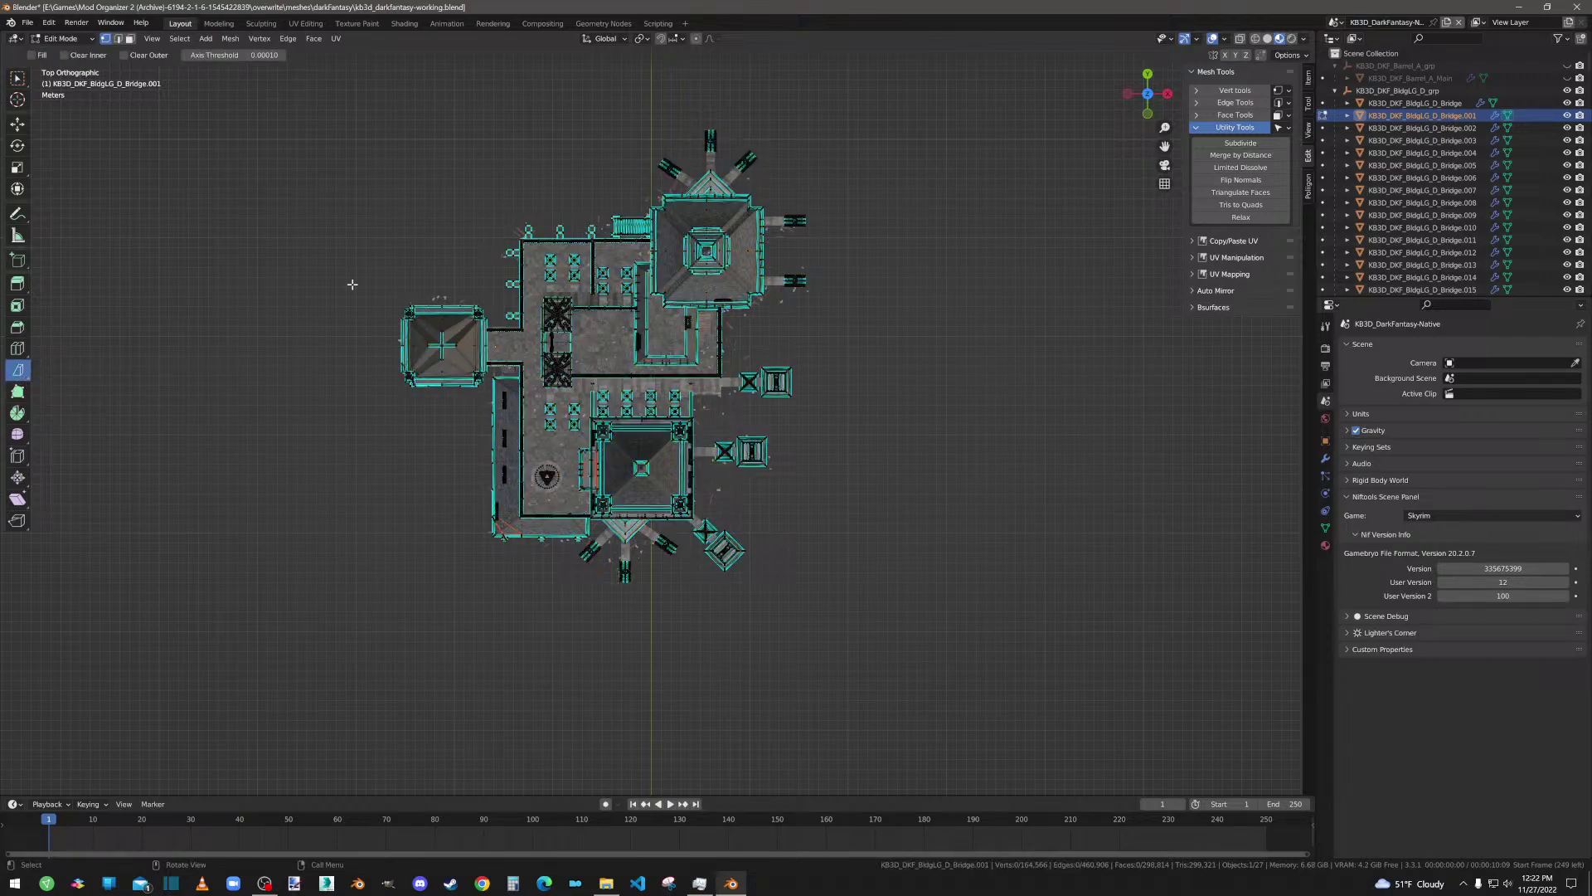
drag(358, 142, 452, 576)
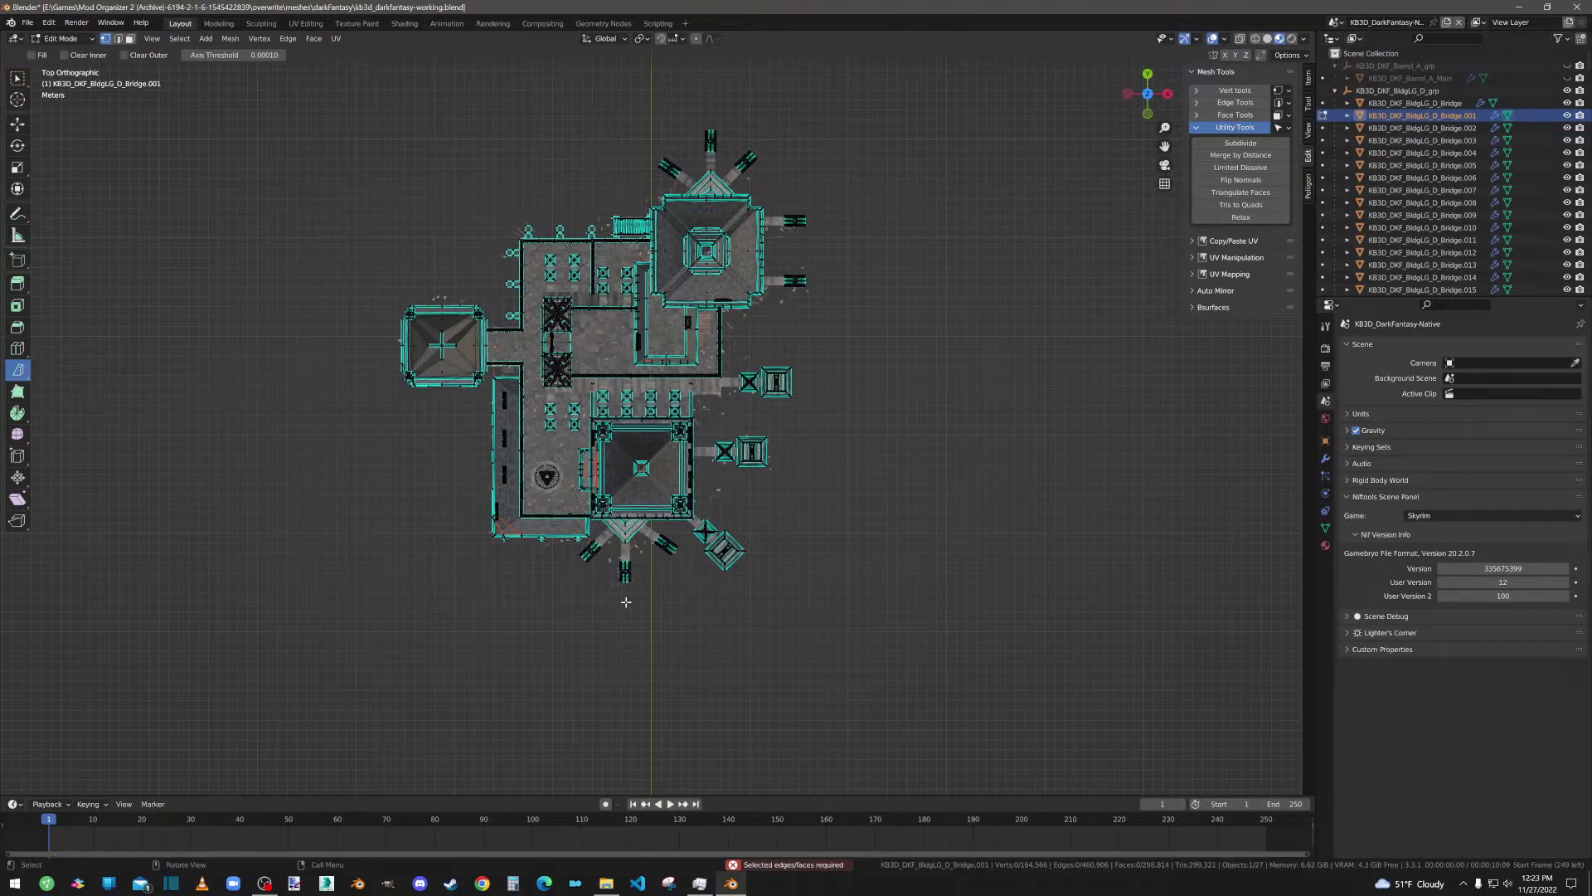
Step: Bisect all geometry of KB3D_DKF_BldgLG_D_Bridge.001 along a line roughly parallel to the X axis through the building's middle, then return to Object Mode
key(a)
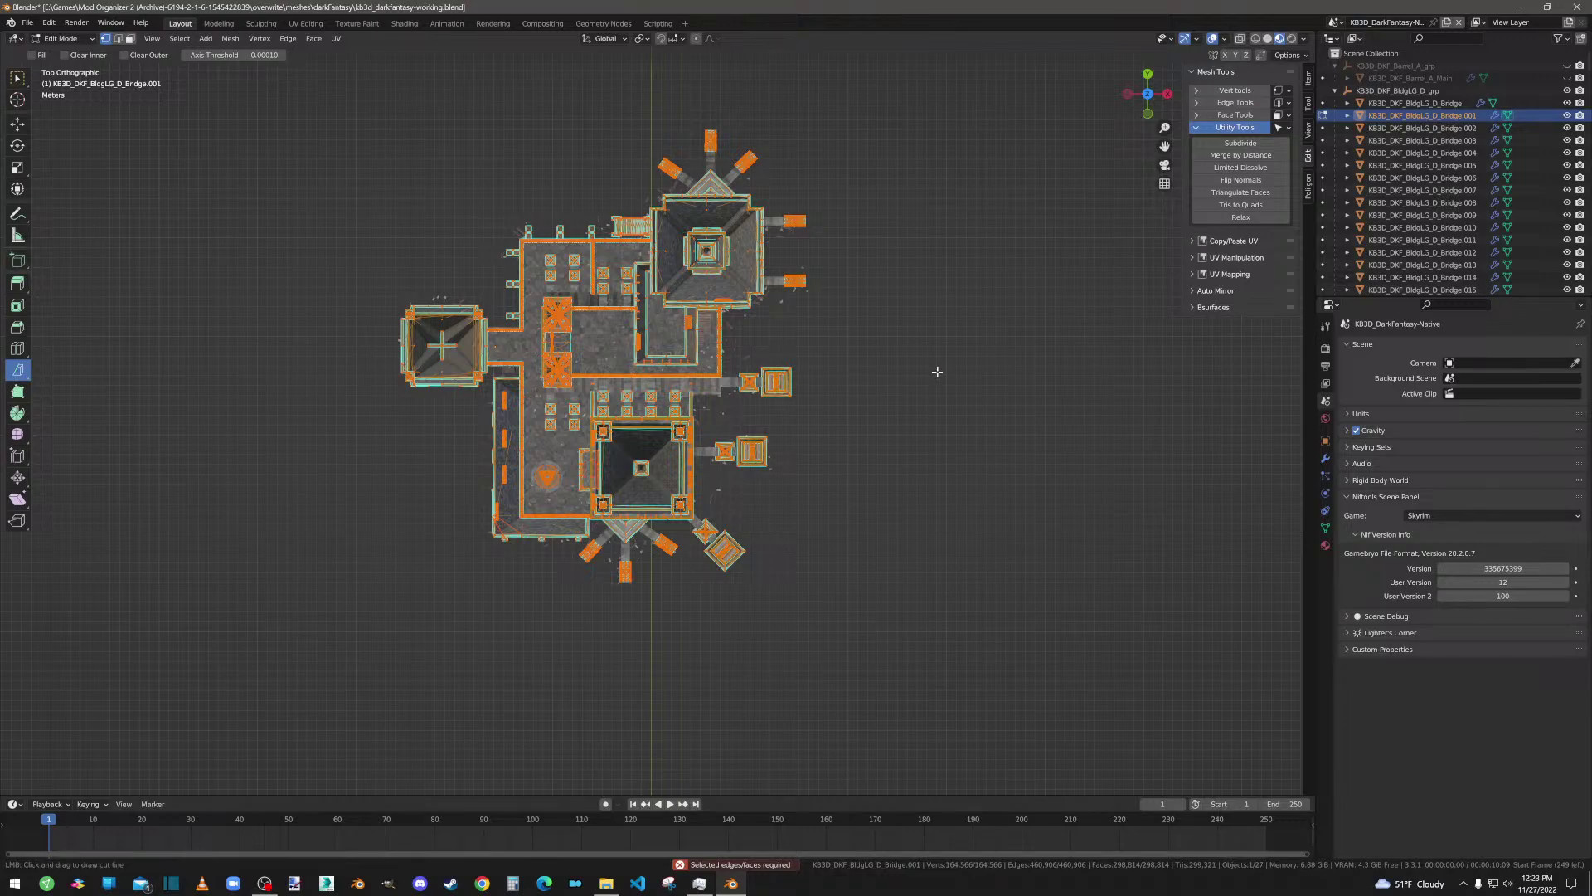
drag(806, 368, 366, 362)
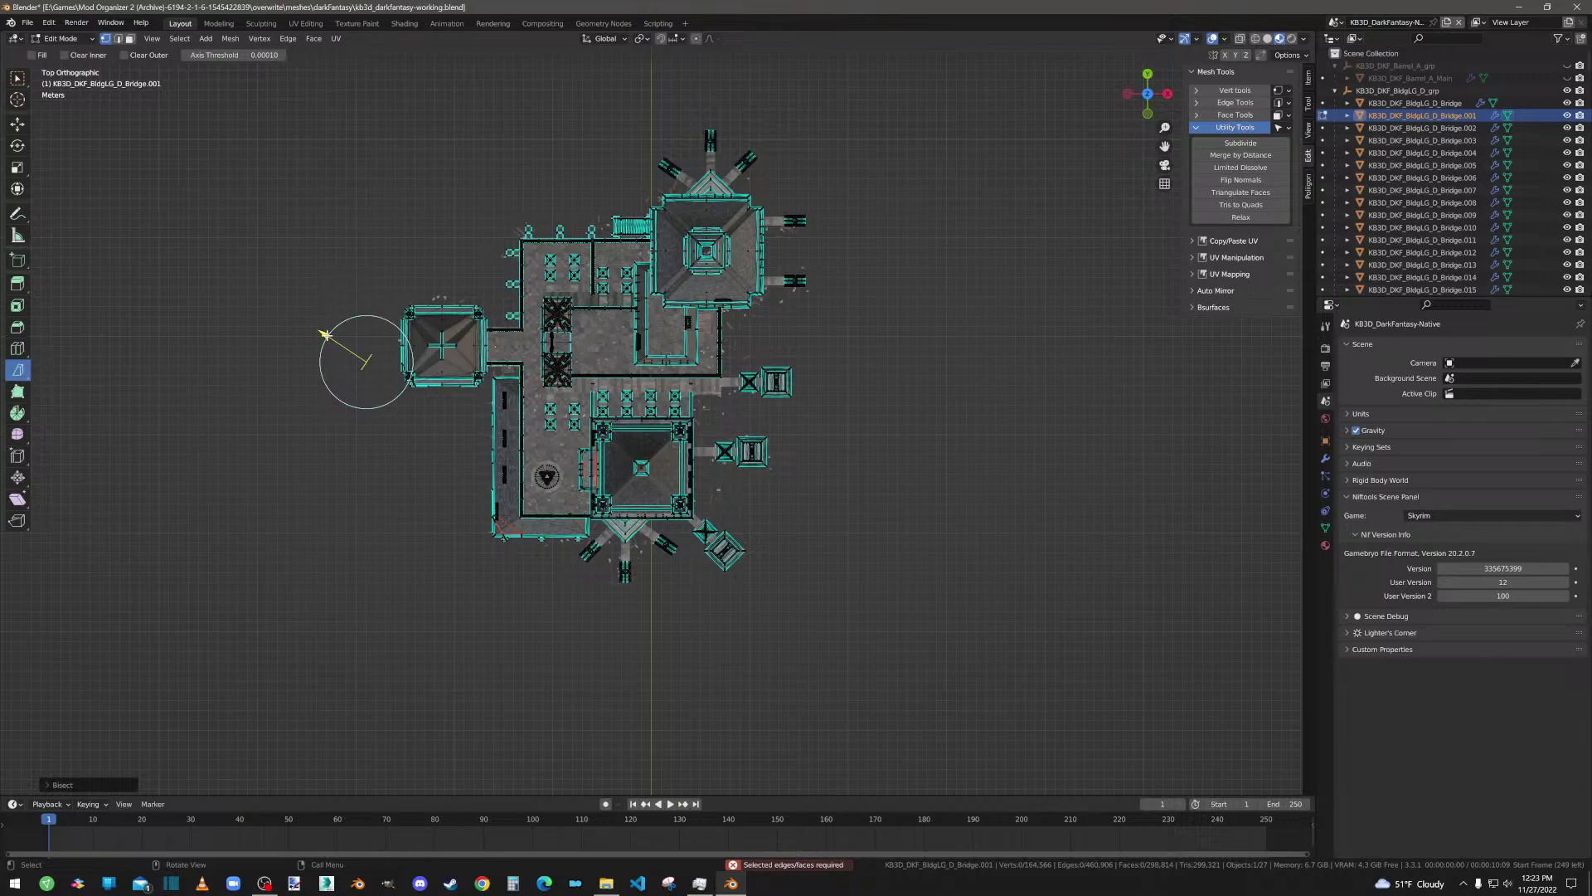
drag(325, 334, 368, 366)
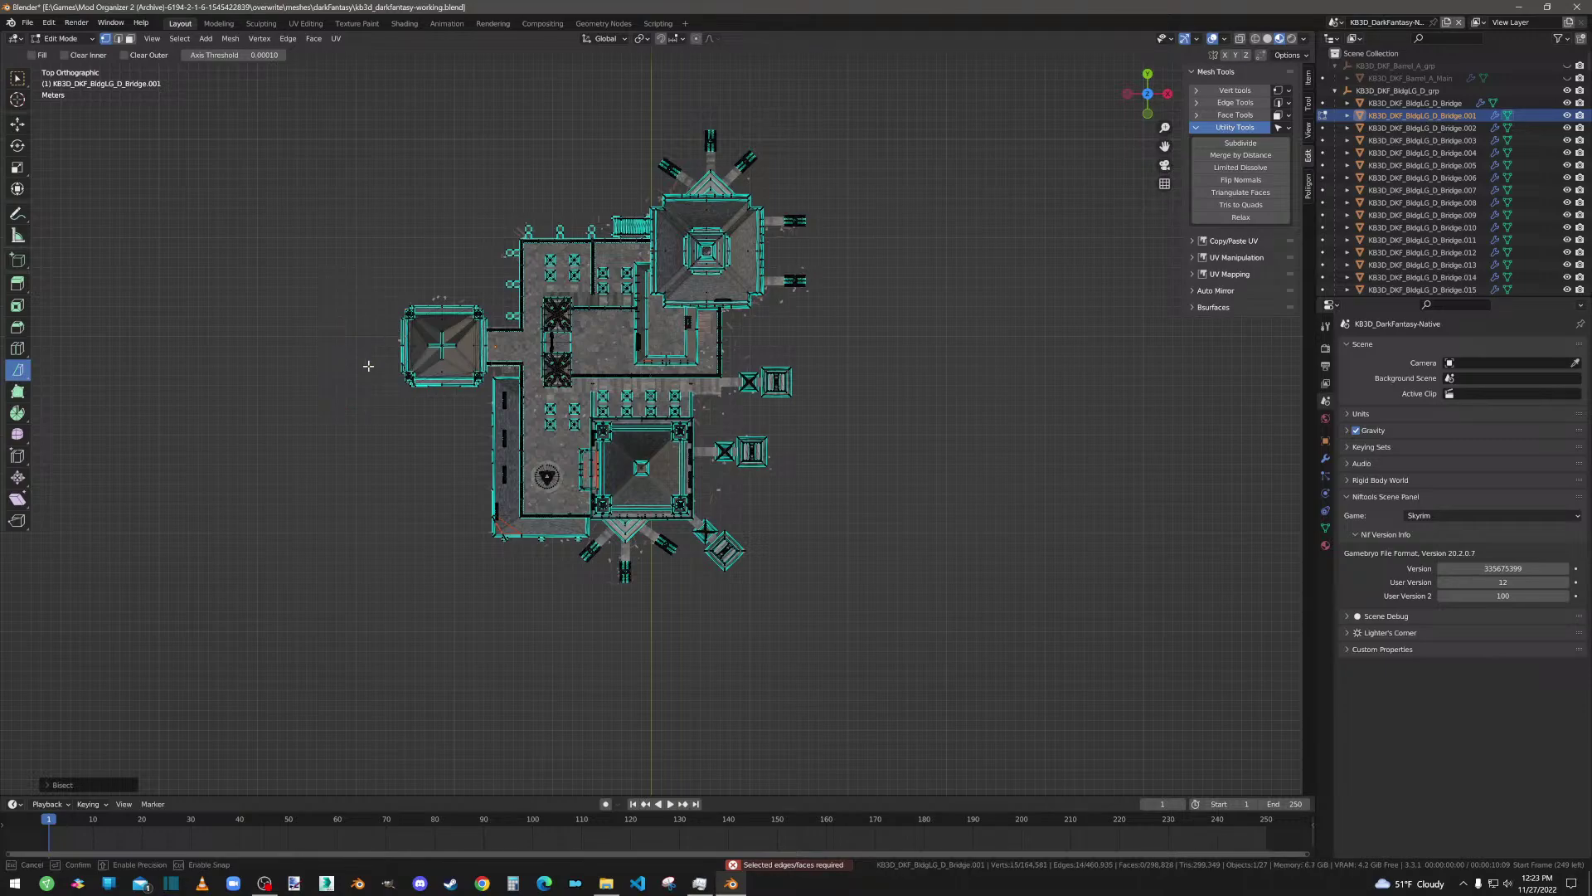
key(a)
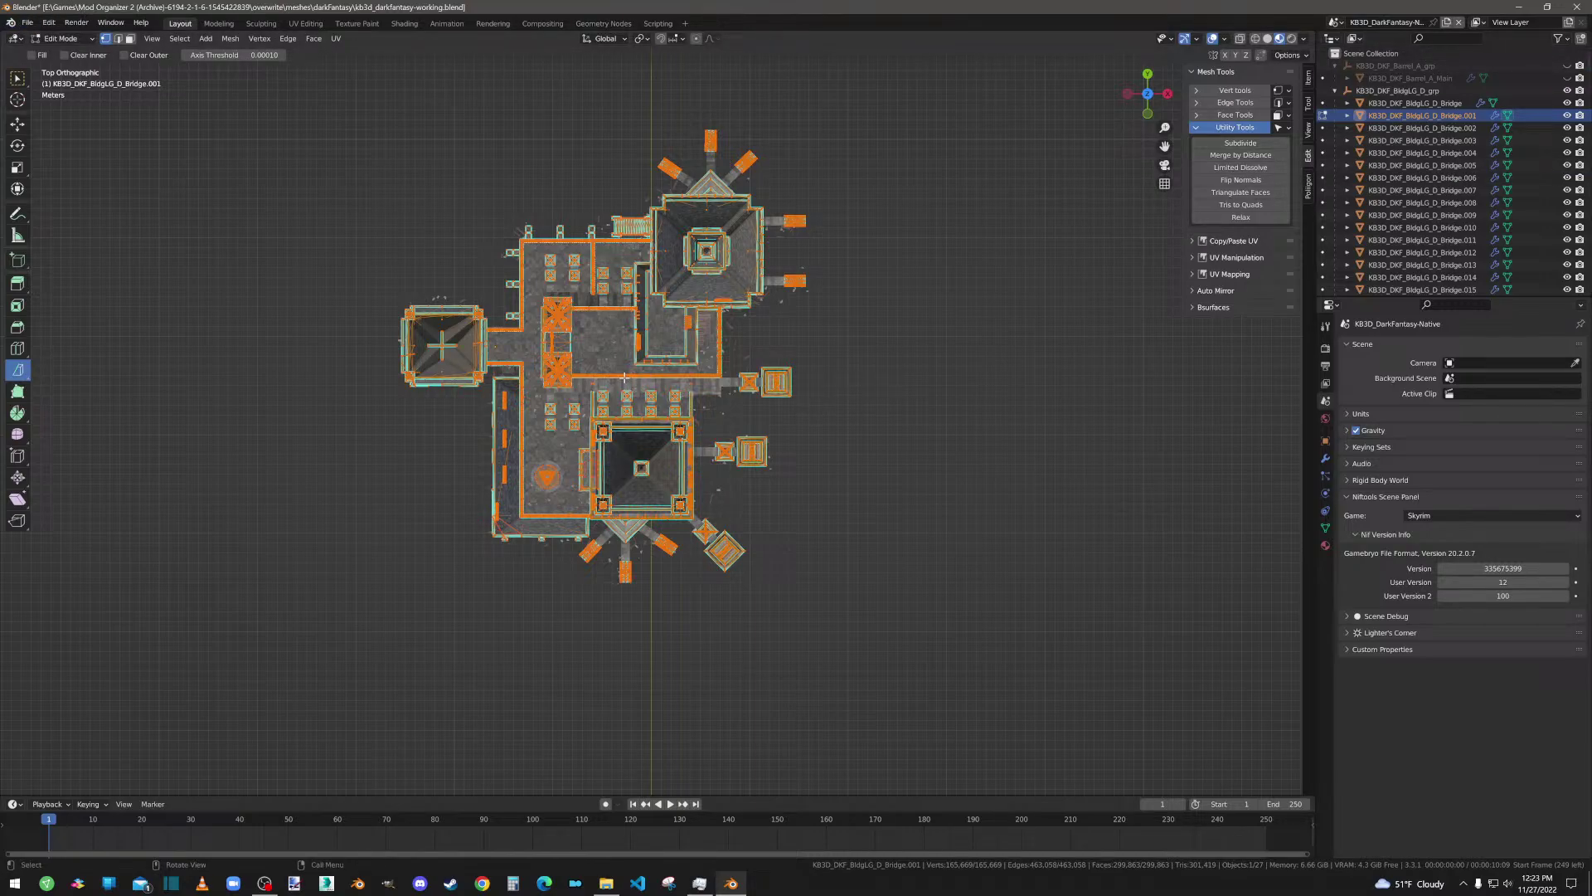
middle_drag(728, 313, 828, 331)
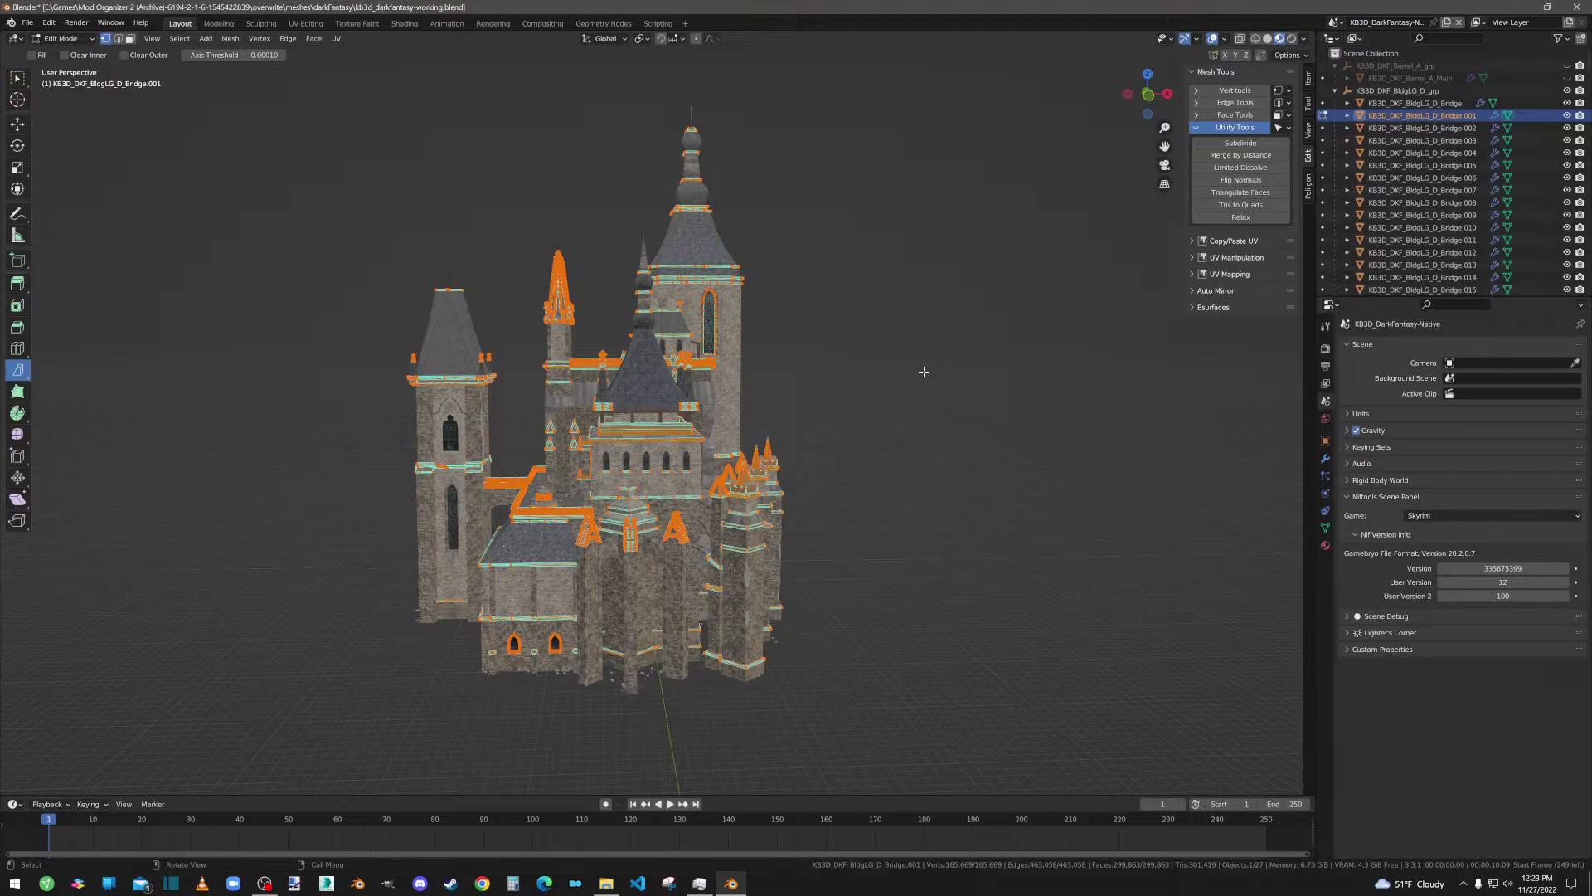
key(Tab)
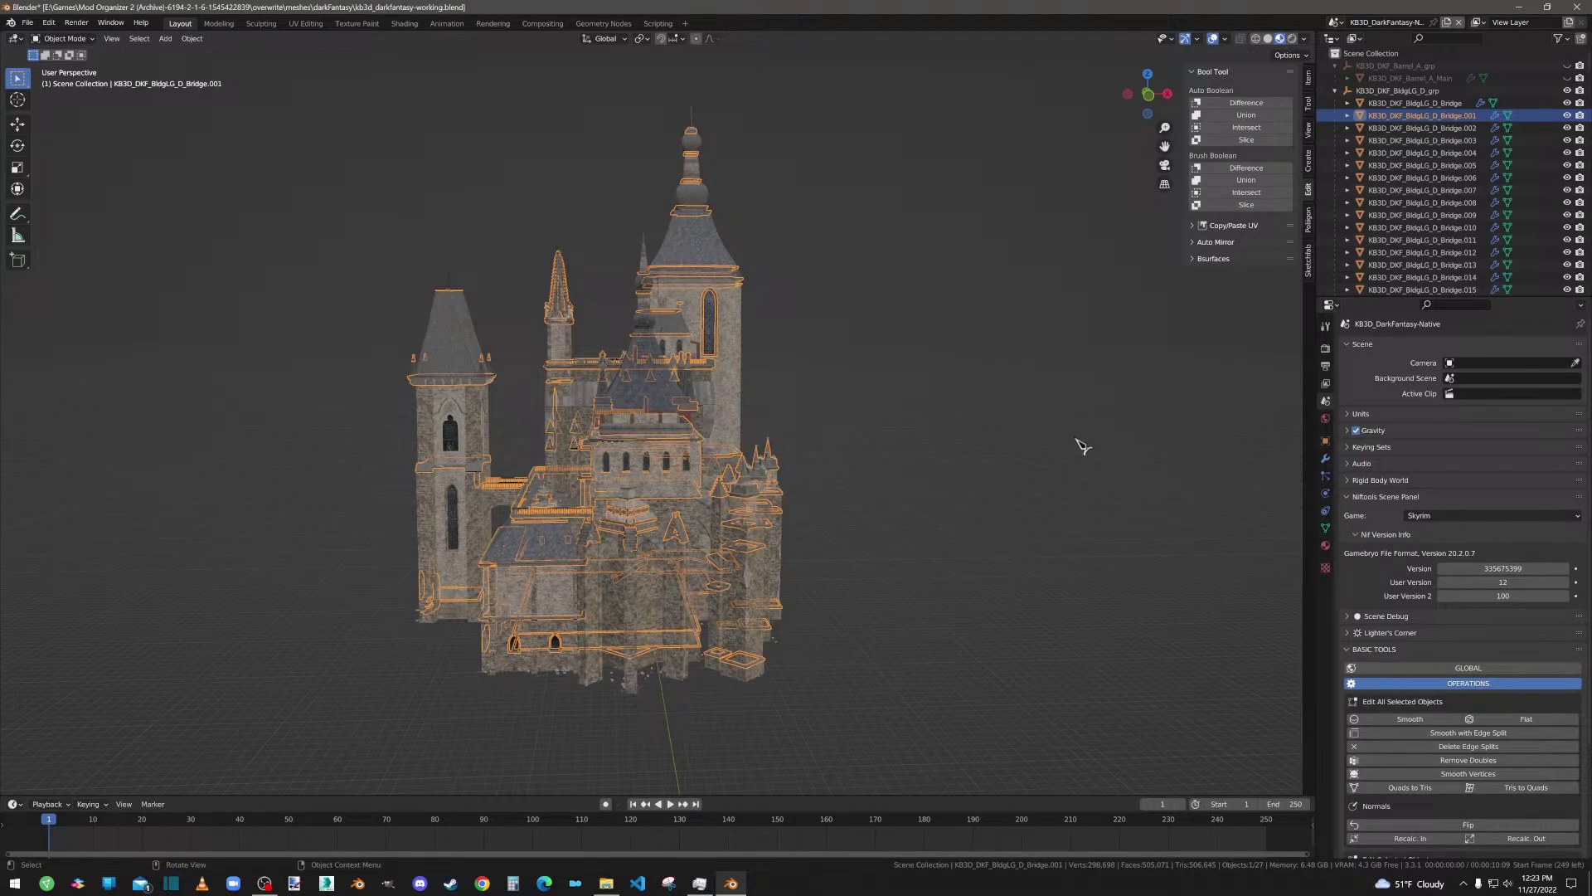
Step: Check KB3D_DKF_BldgLG_D_Bridge.025 by hiding and reshowing it, then delete that object
scroll(1423, 238, down, 6)
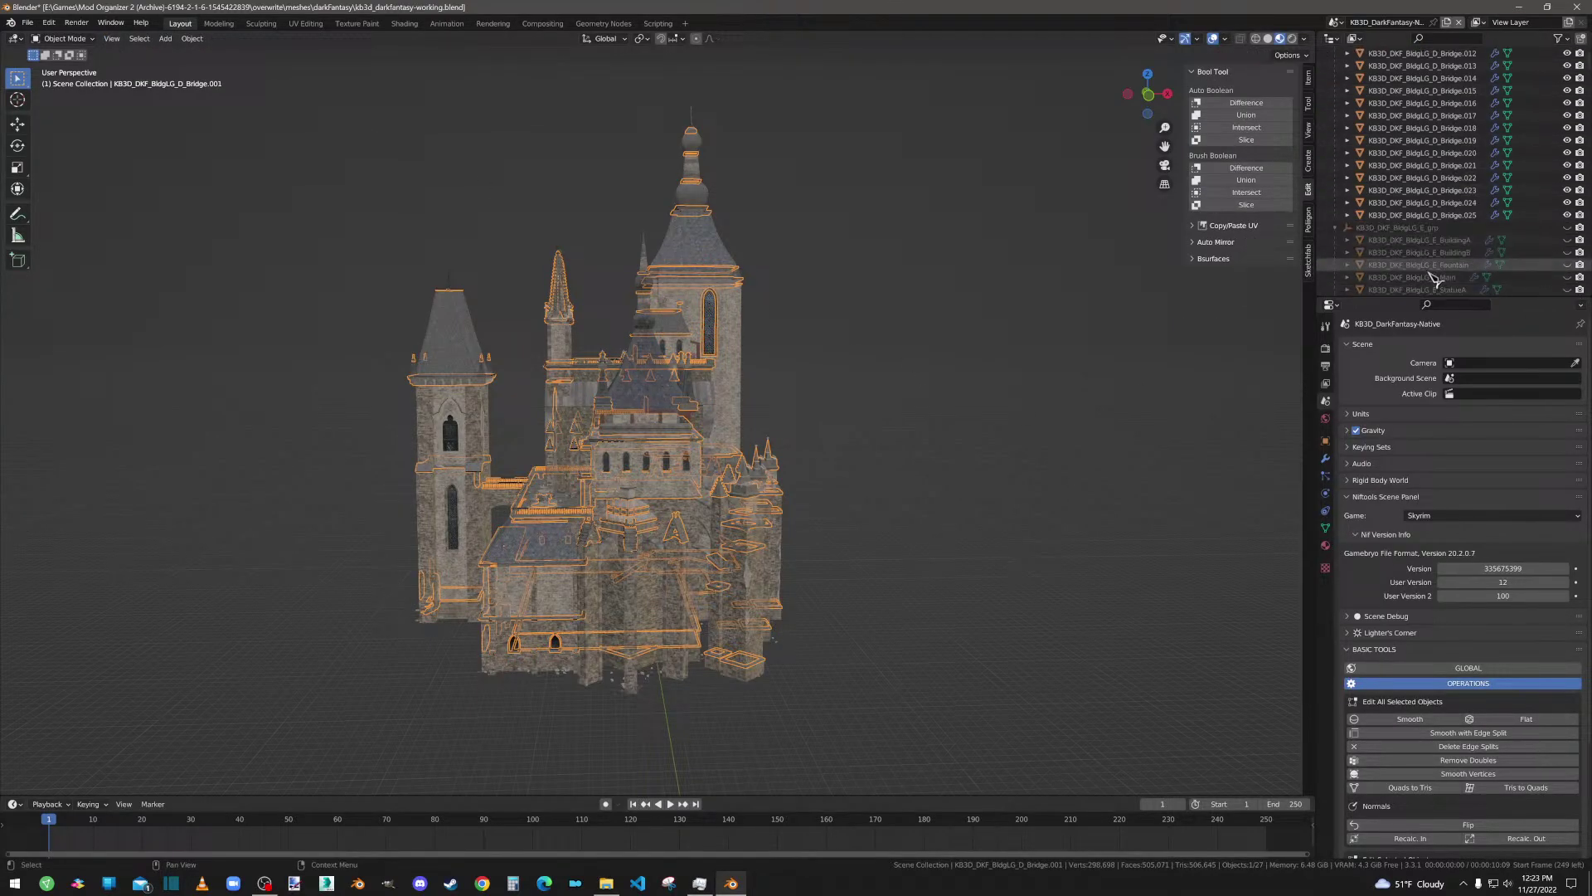
click(1567, 215)
click(1567, 215)
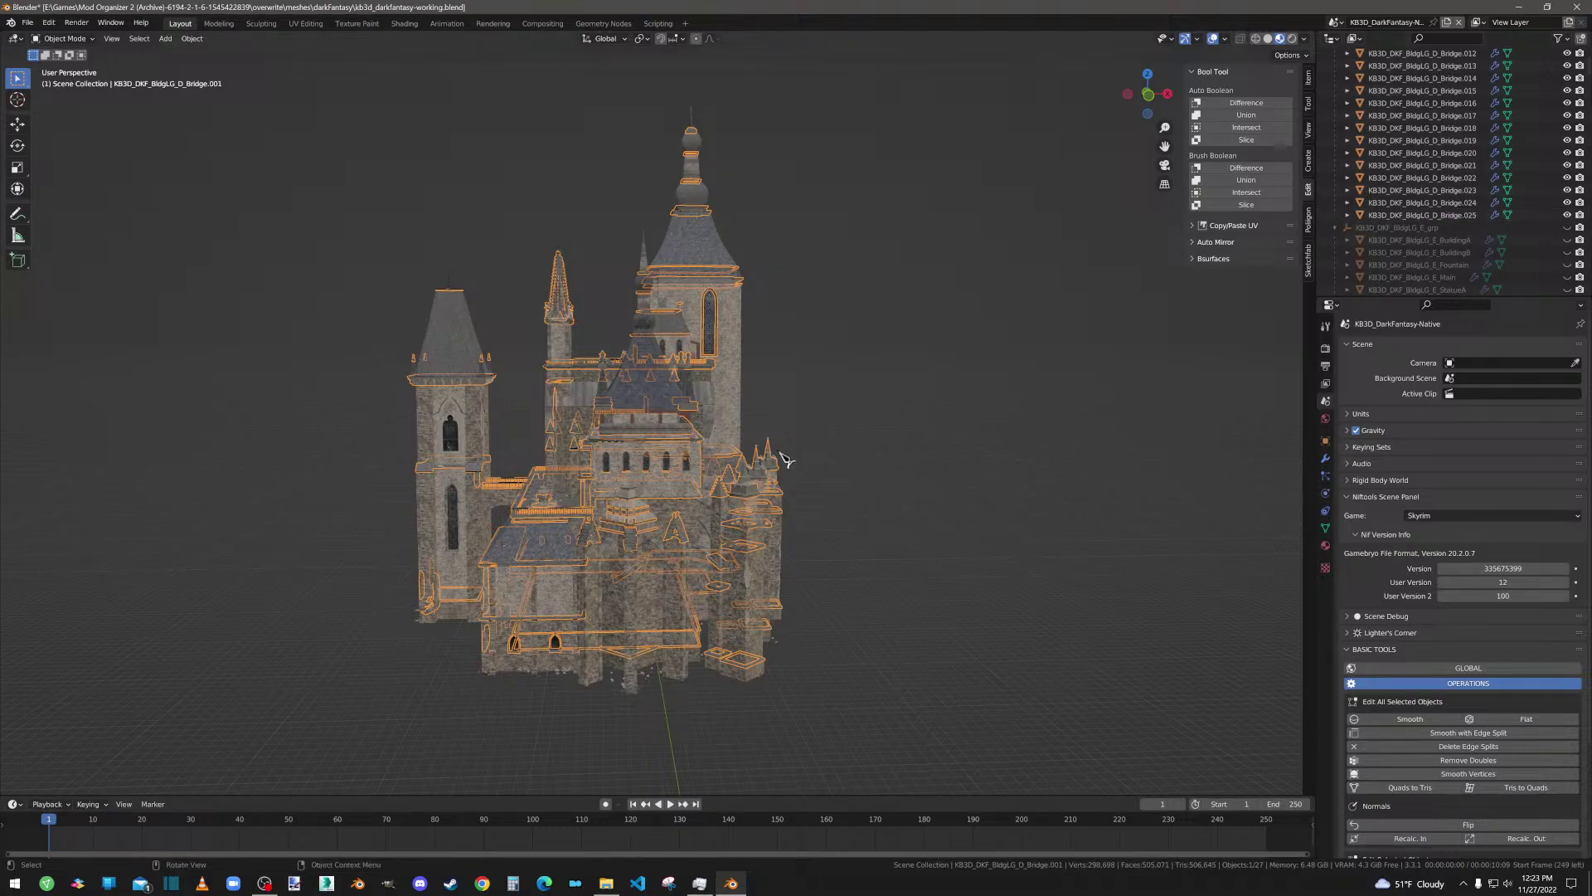
scroll(747, 389, up, 5)
middle_drag(746, 390, 740, 472)
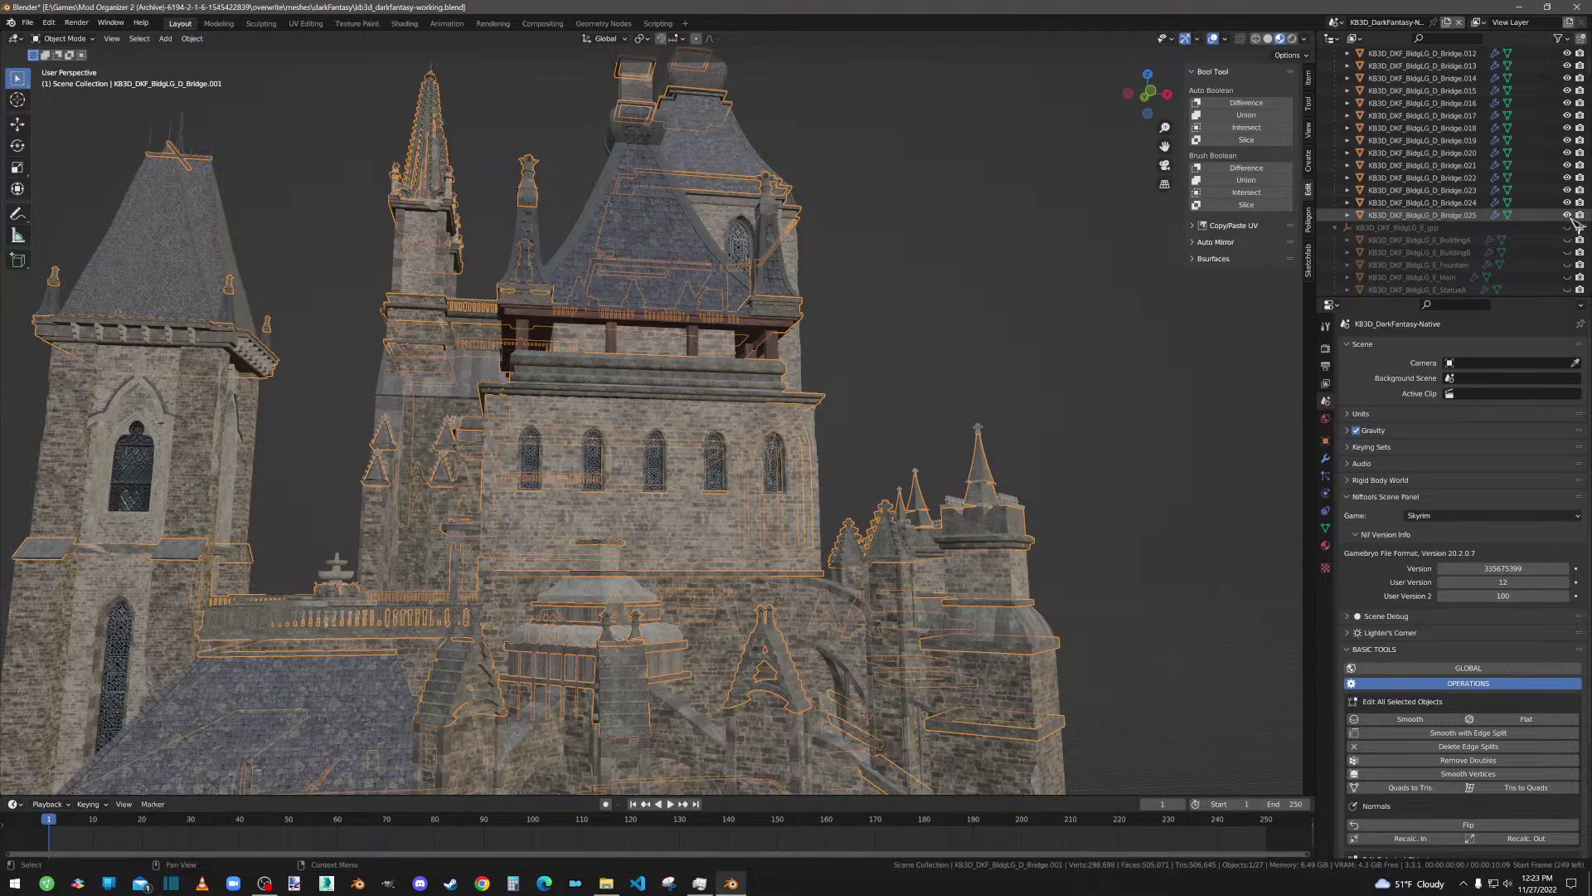
right_click(1421, 217)
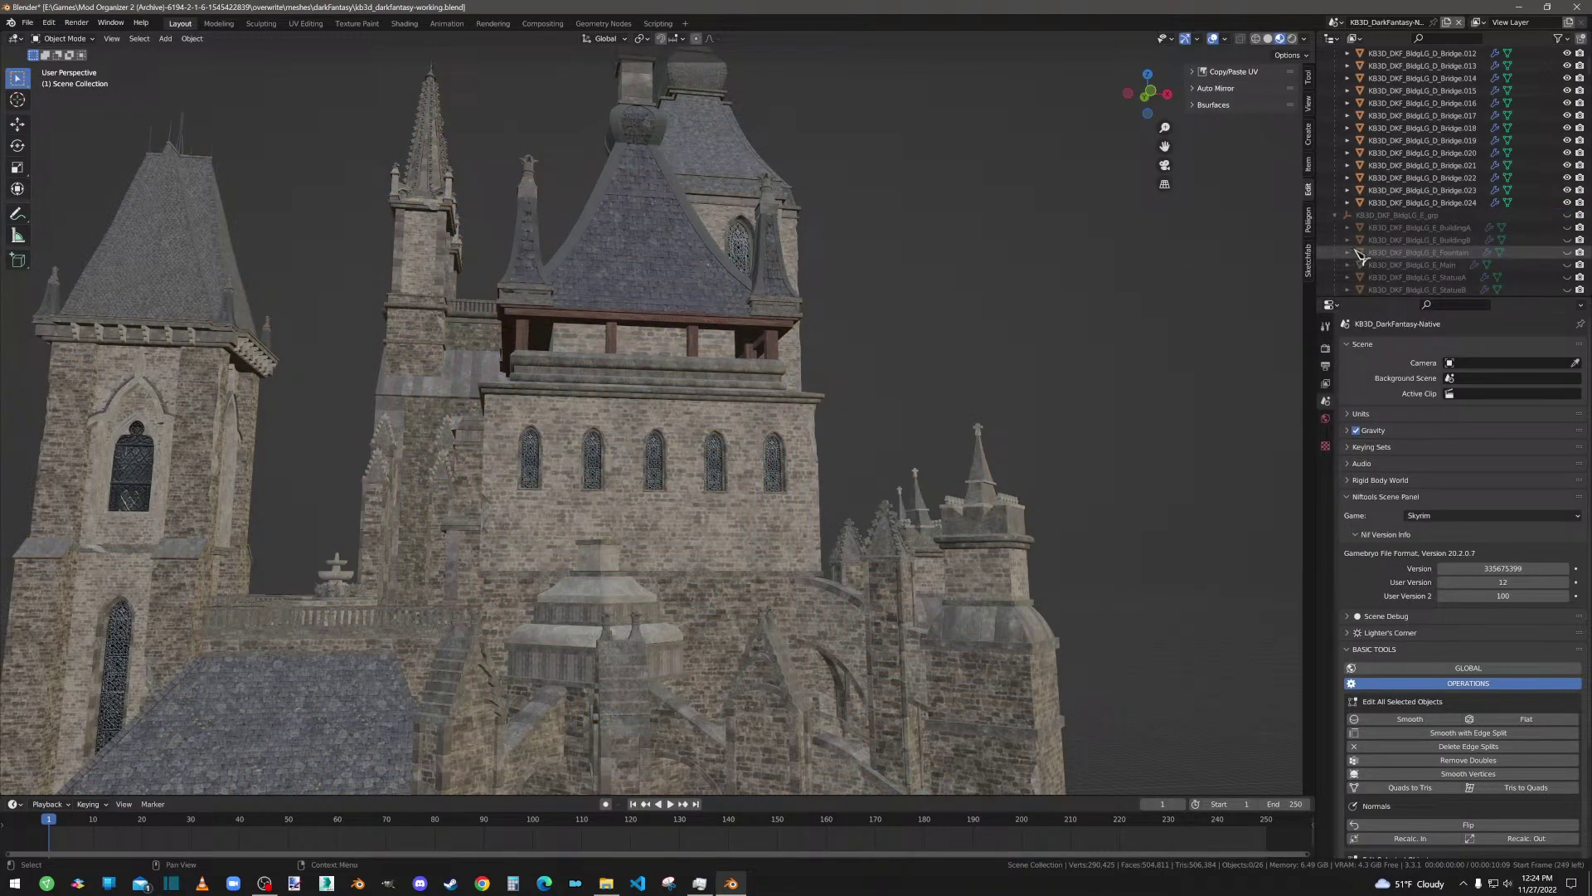
Step: Examine what KB3D_DKF_BldgLG_D_Bridge.024 and .023 contribute to the cathedral by hiding and reshowing each one
click(1567, 203)
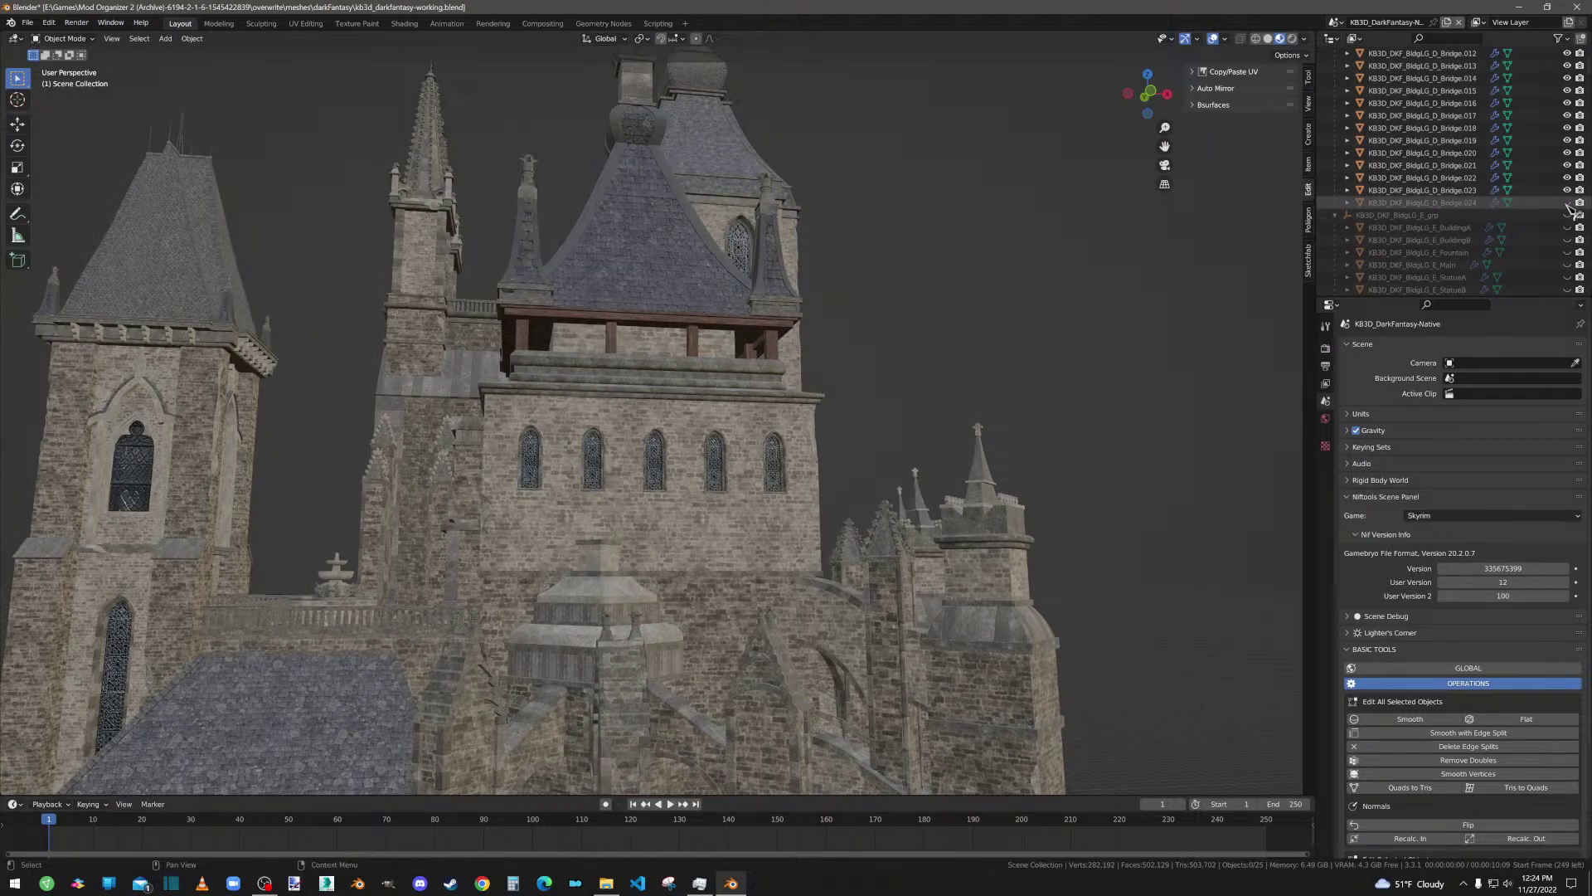
click(1568, 203)
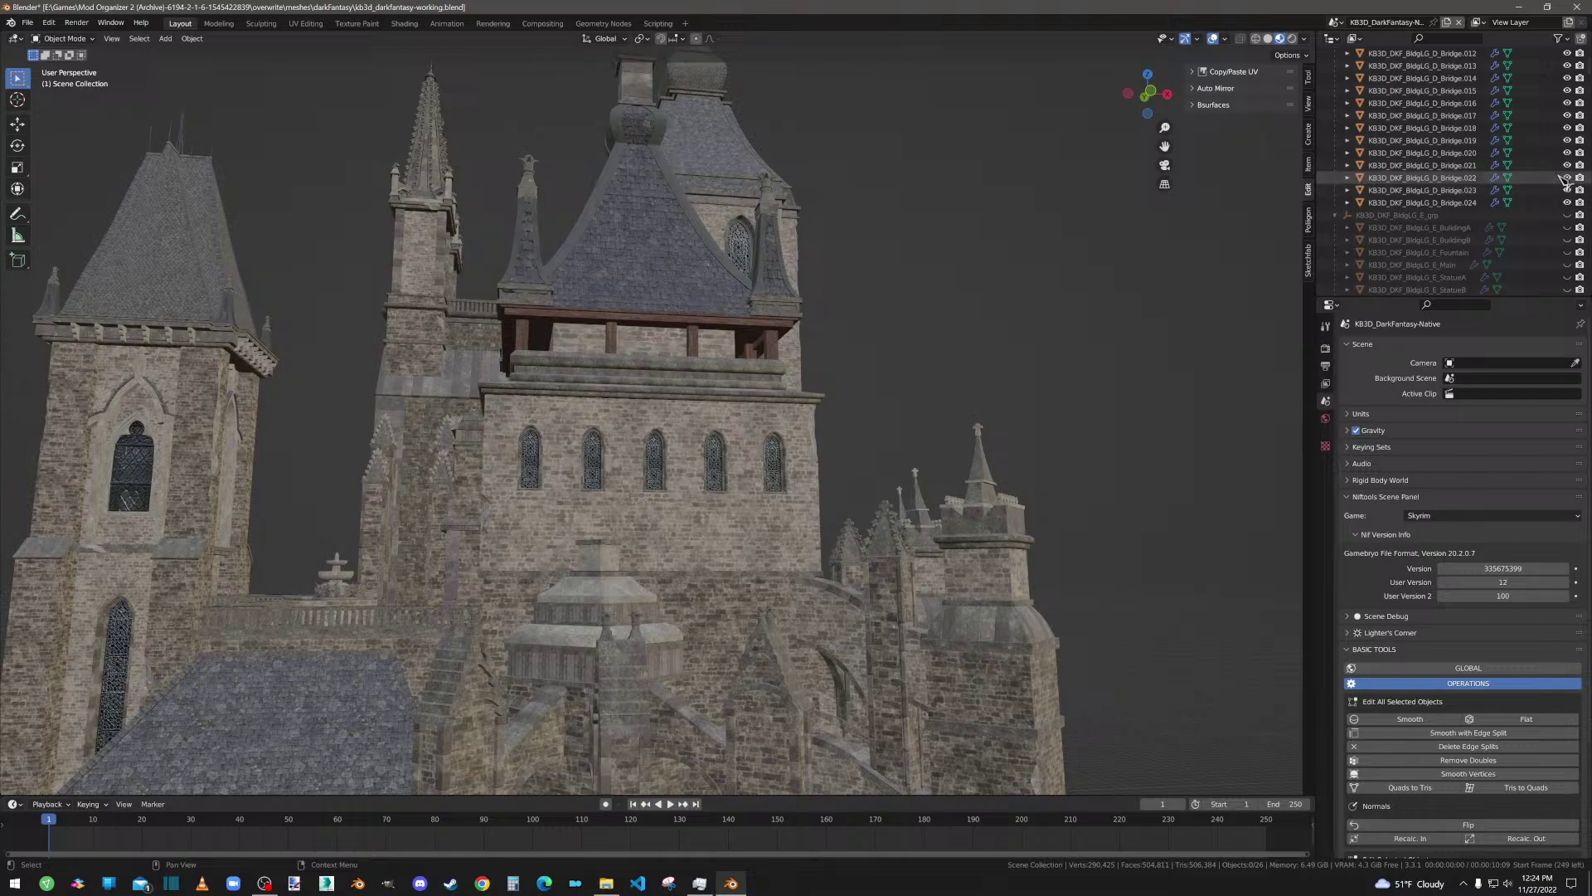
click(1463, 193)
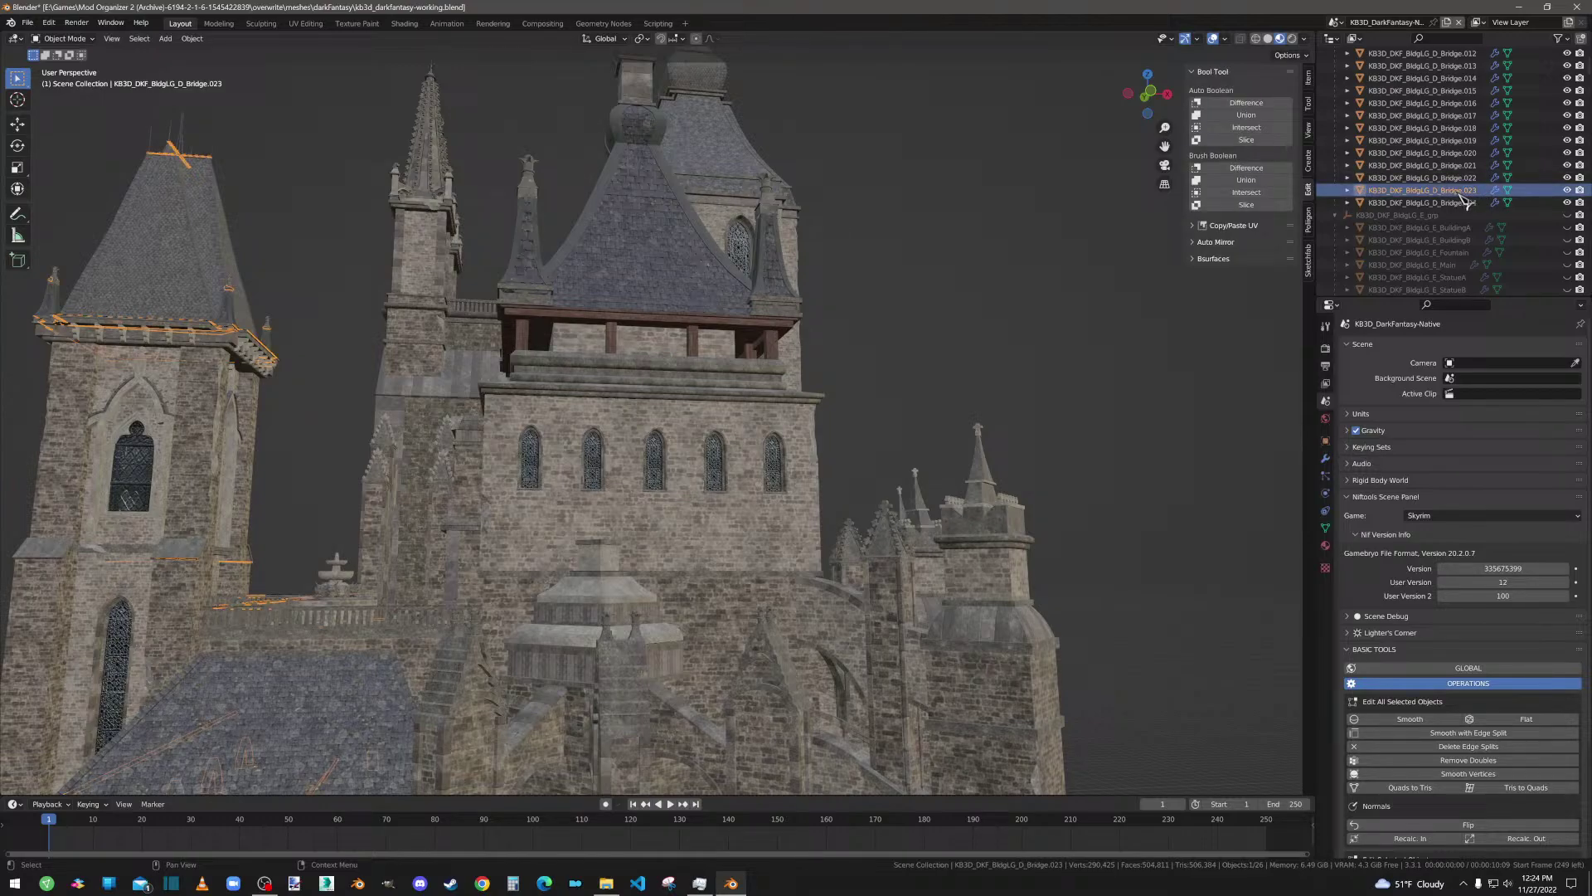
click(1568, 190)
click(1567, 190)
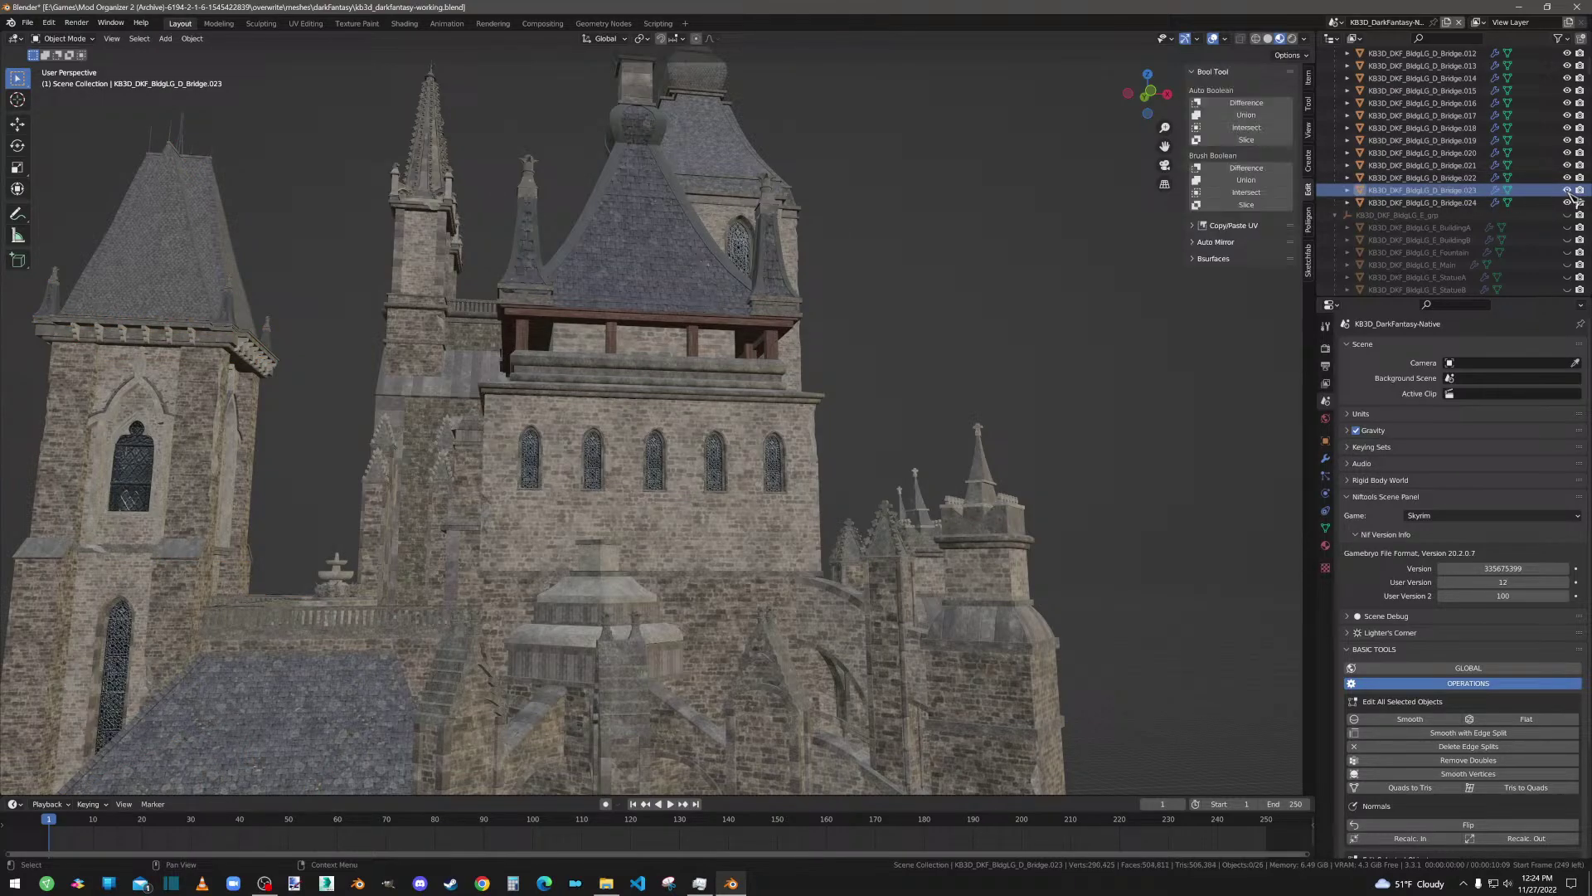
click(1567, 191)
click(1567, 191)
drag(756, 311, 761, 372)
middle_drag(761, 372, 837, 396)
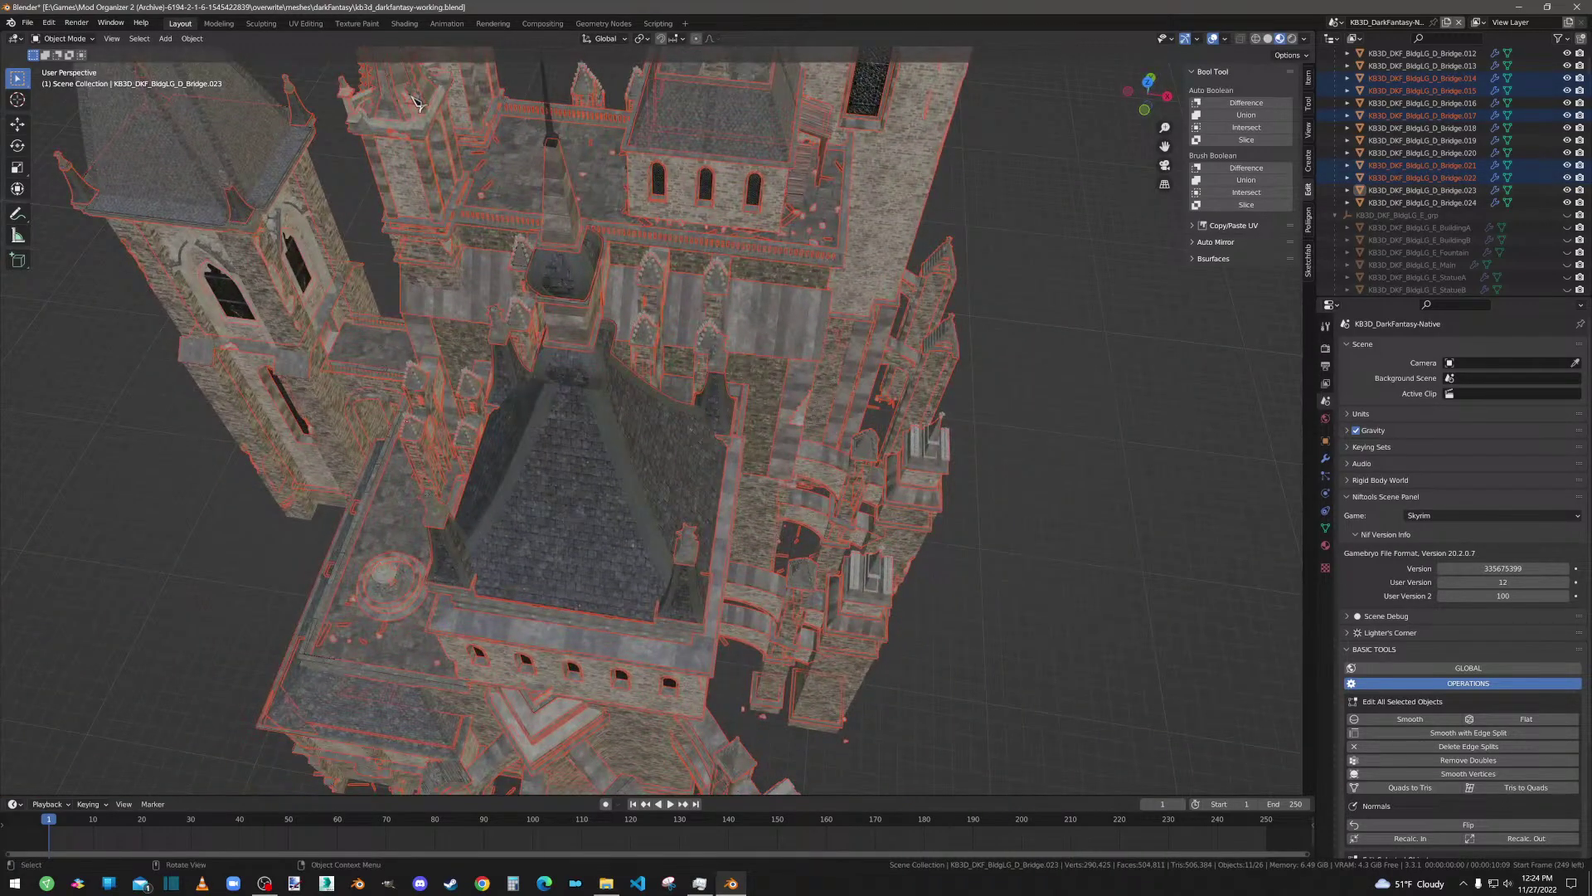
scroll(416, 101, down, 5)
Step: Quit the program without saving the changes to kb3d_darkfantasy-working.blend
click(27, 23)
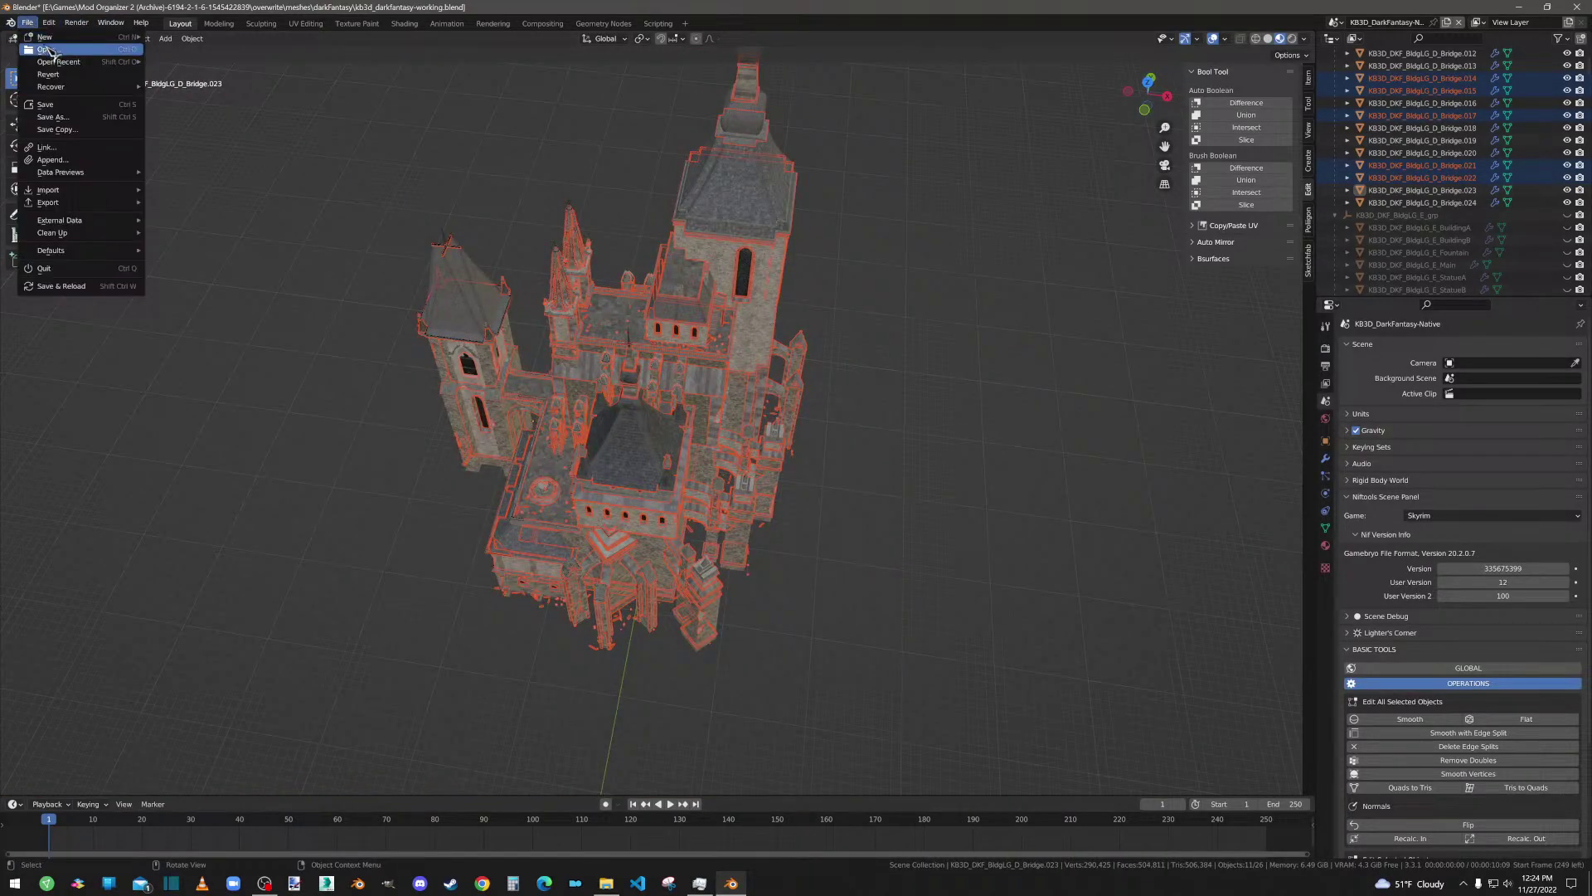
click(1579, 7)
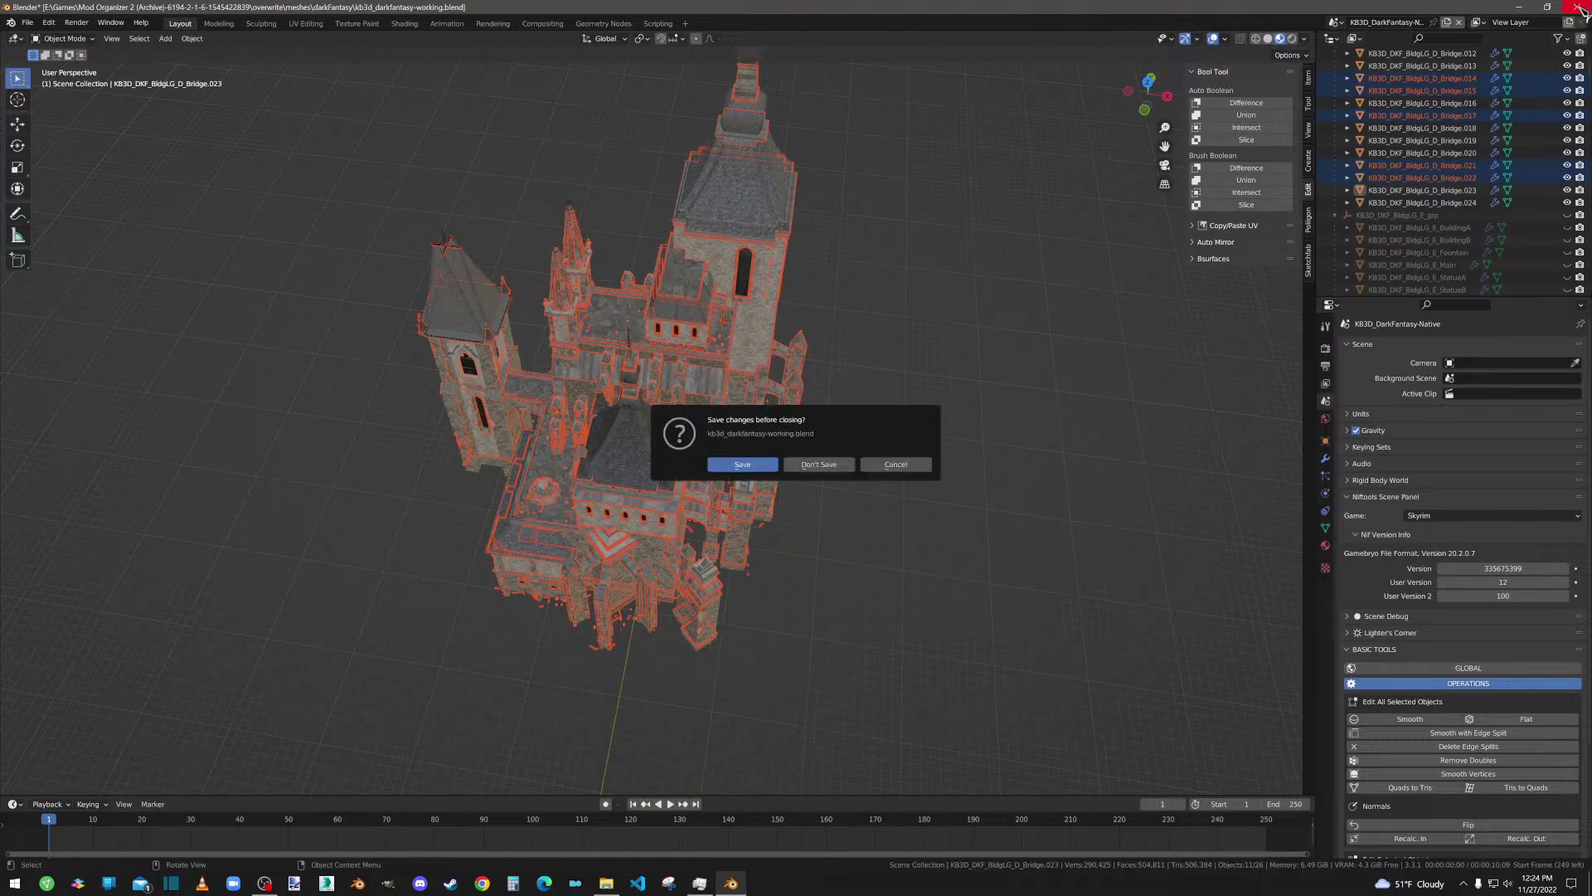
click(824, 465)
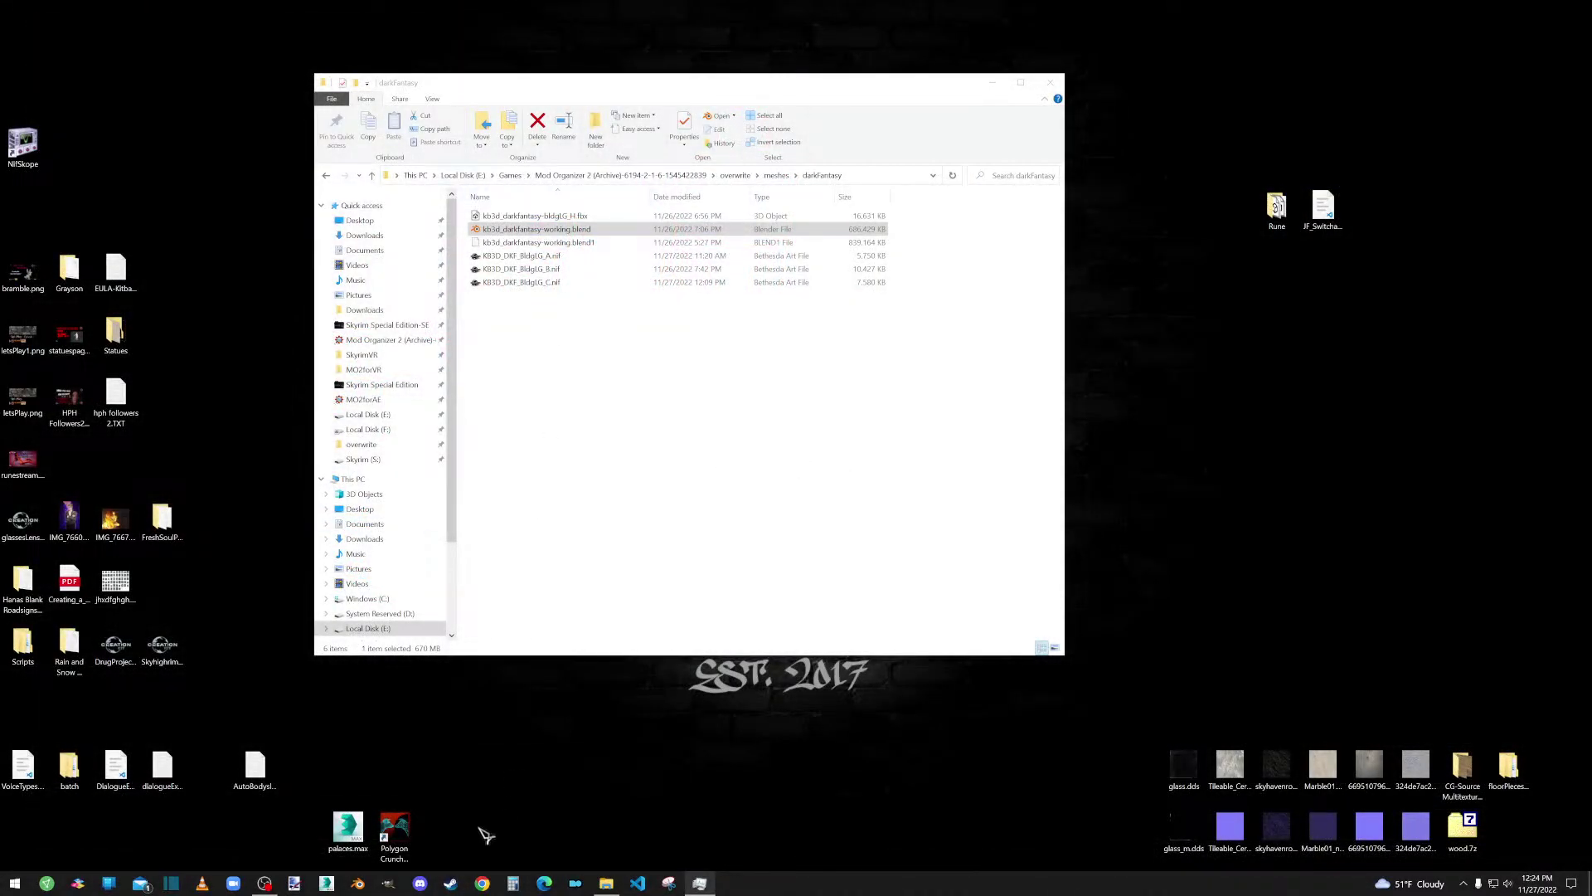
Step: Start a new Blender session and delete the default cube, camera and light
click(358, 883)
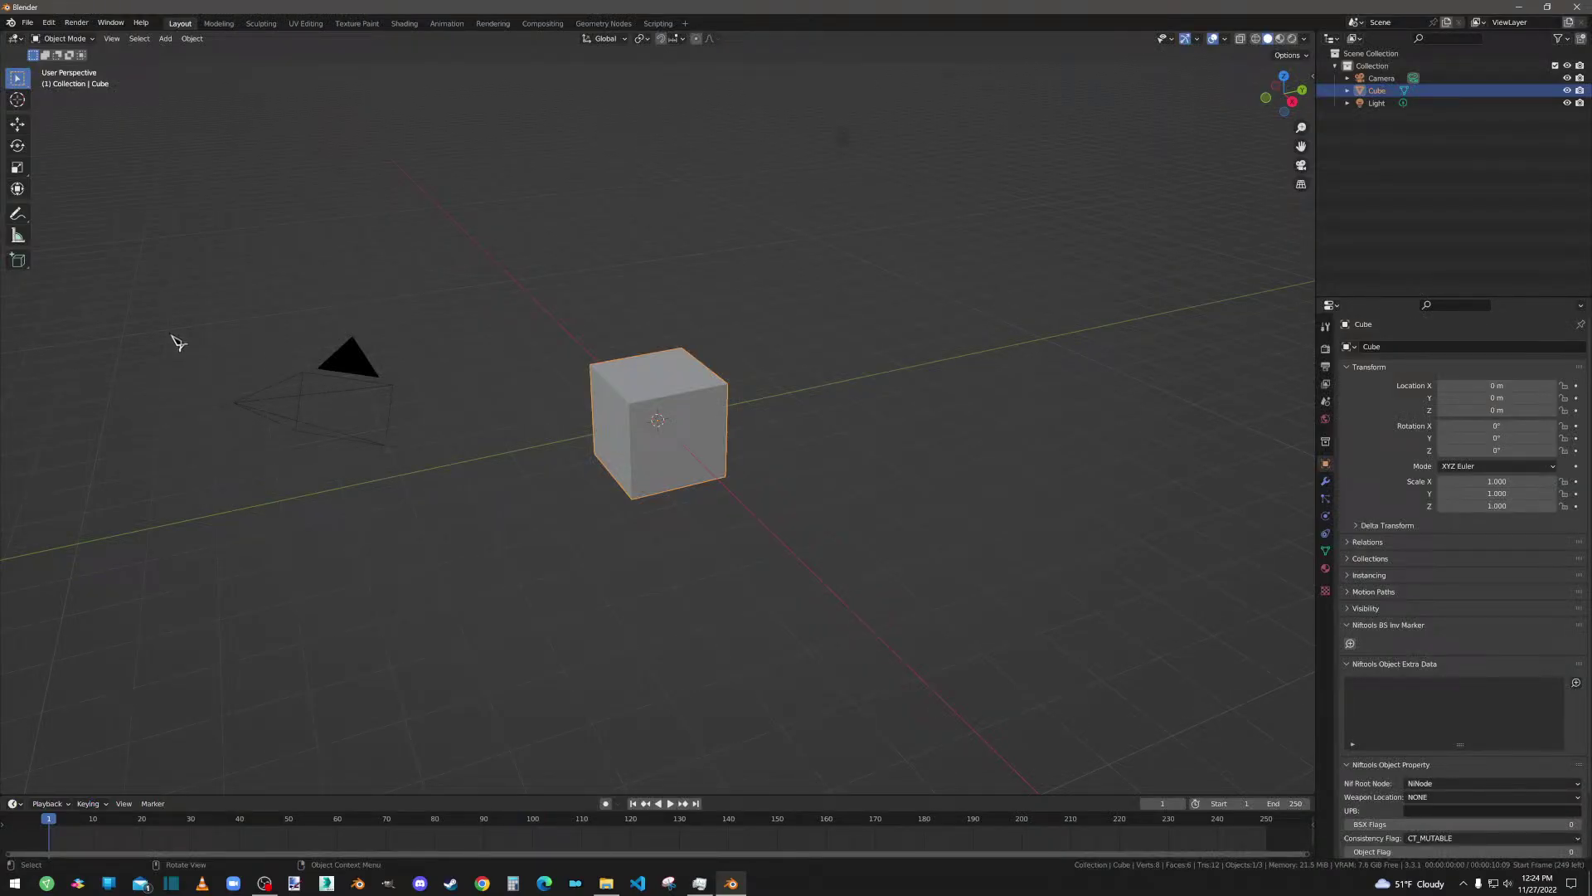
scroll(285, 282, down, 4)
key(b)
drag(409, 187, 880, 548)
key(Delete)
Step: Open kb3d_darkfantasy-working.blend without saving the changes to the untitled scene
click(37, 22)
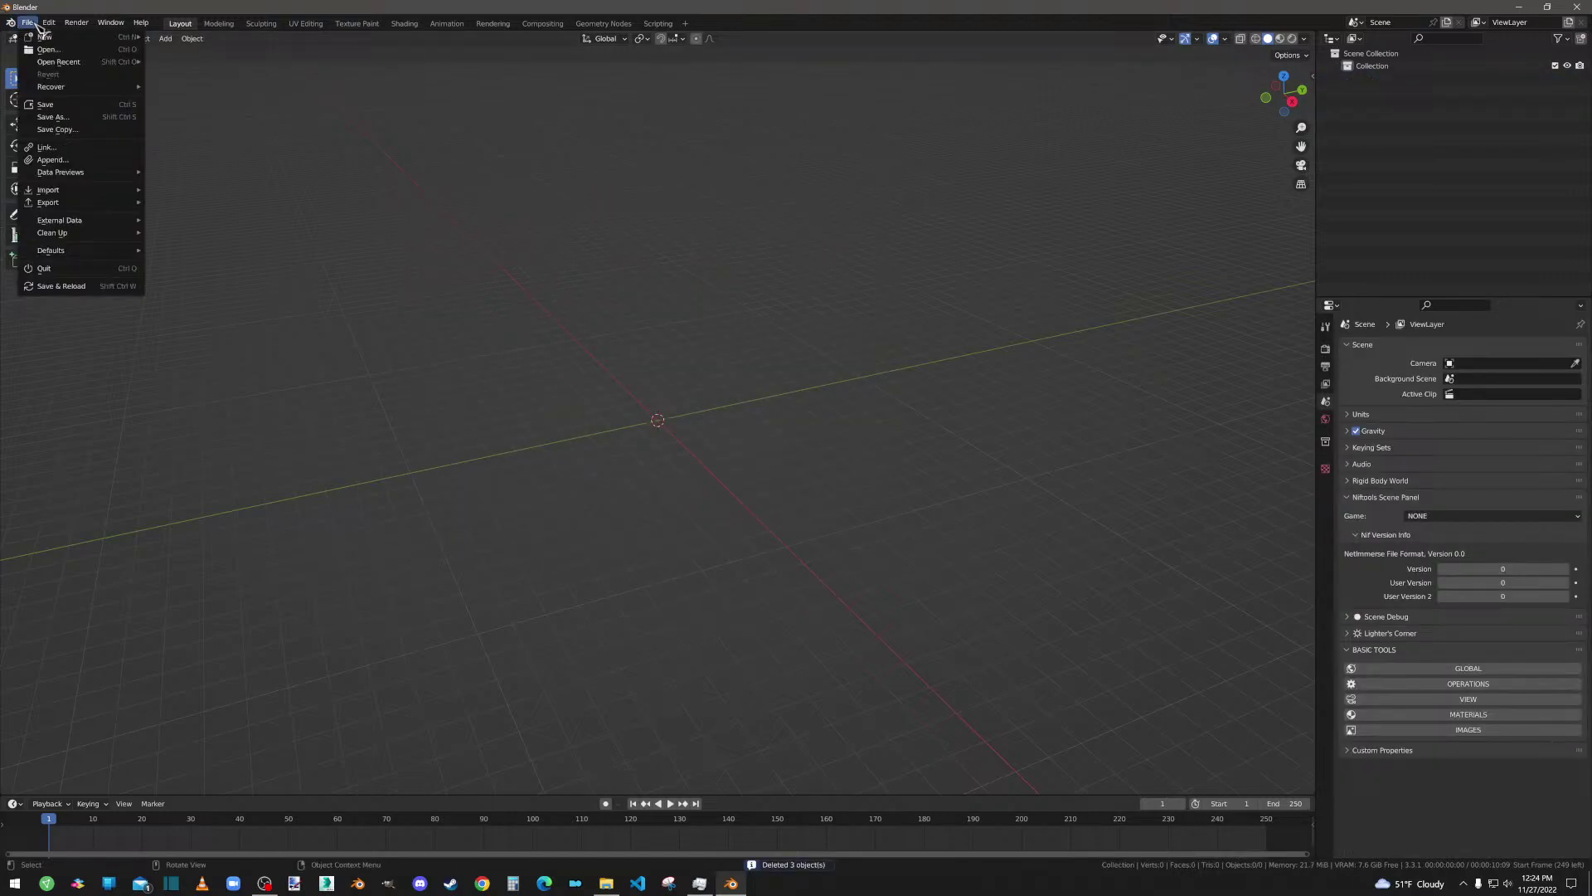
click(52, 55)
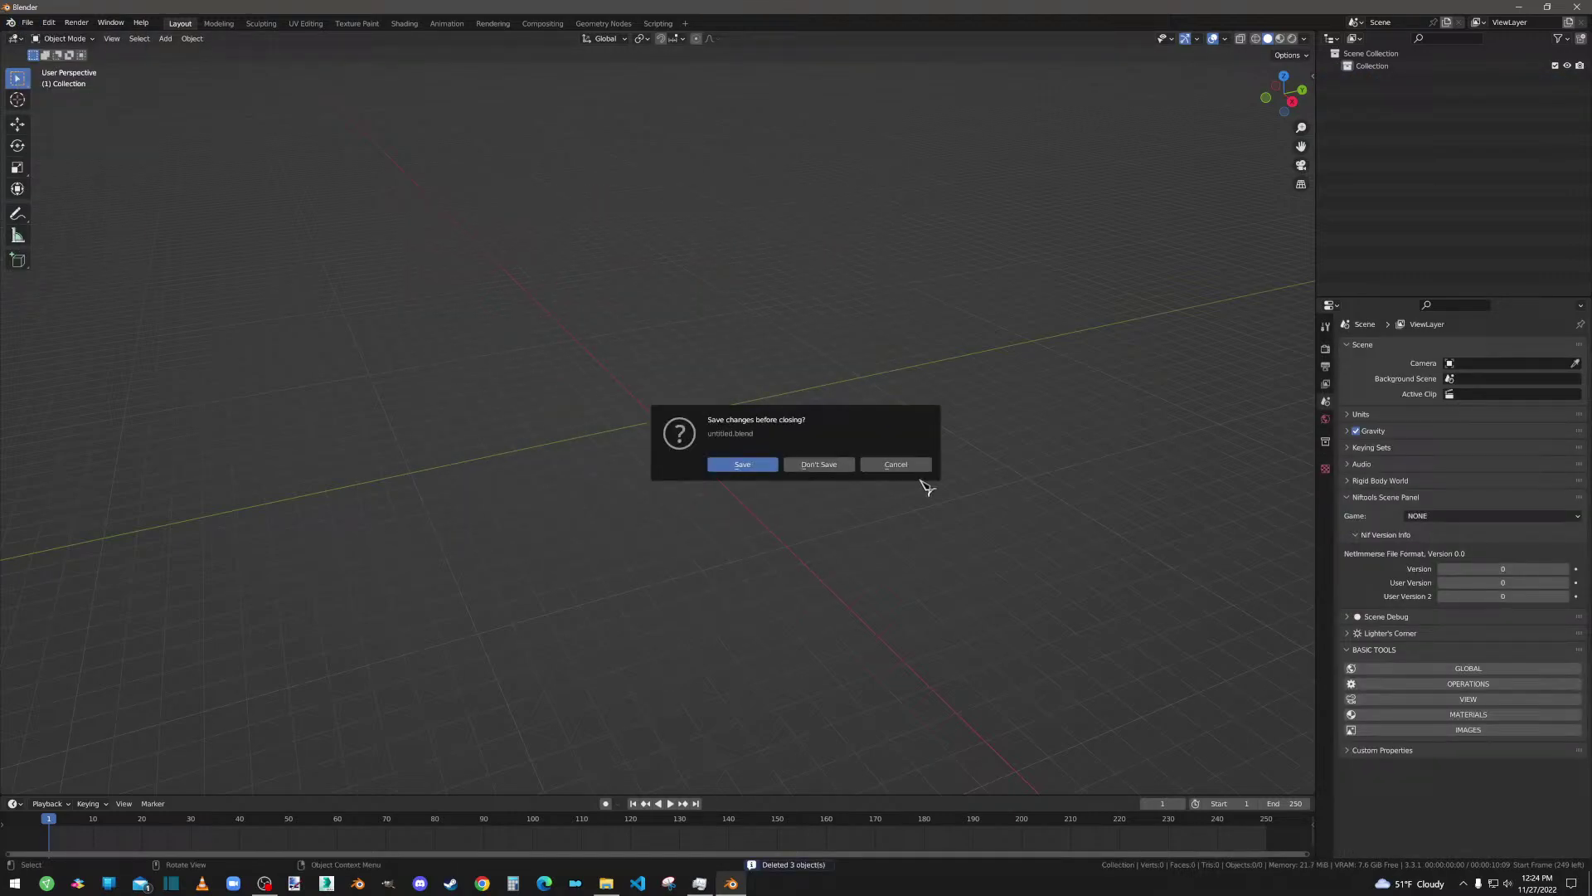
click(832, 465)
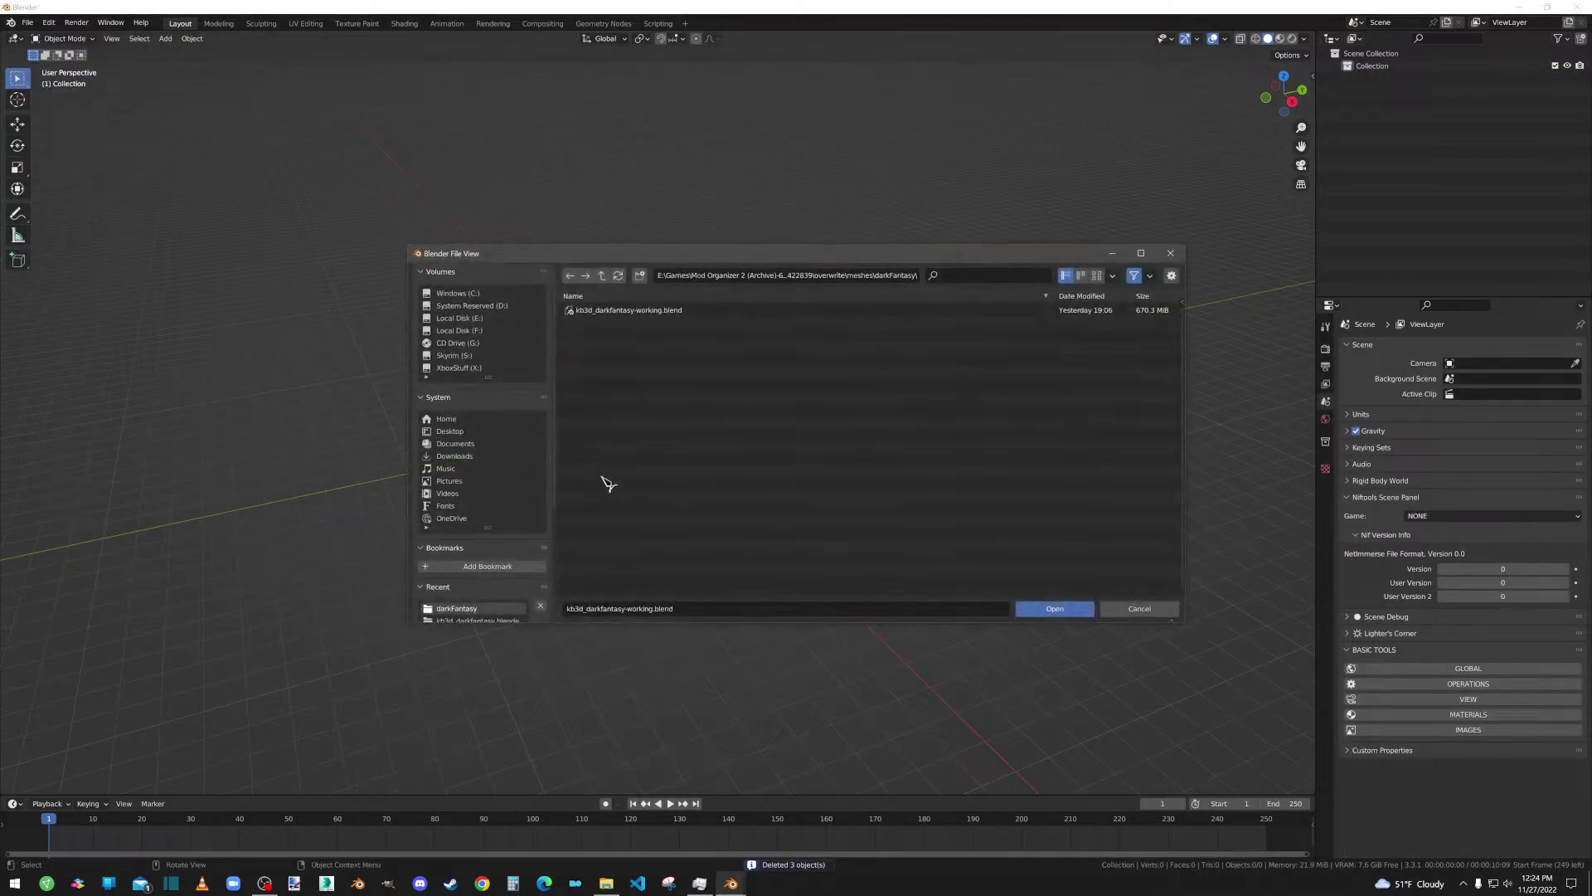
double_click(664, 312)
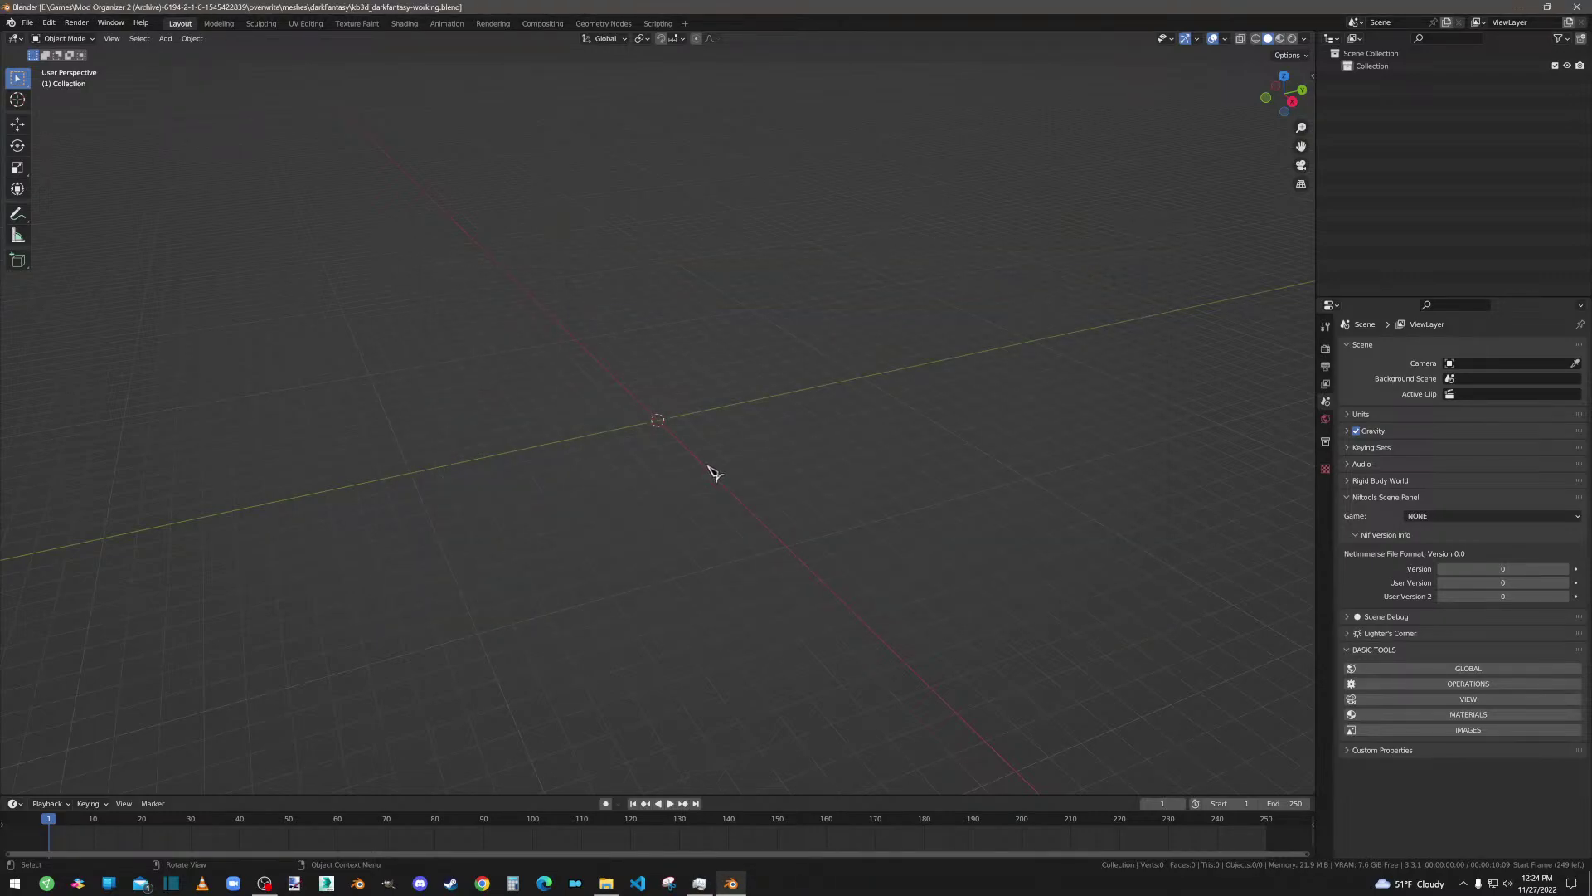
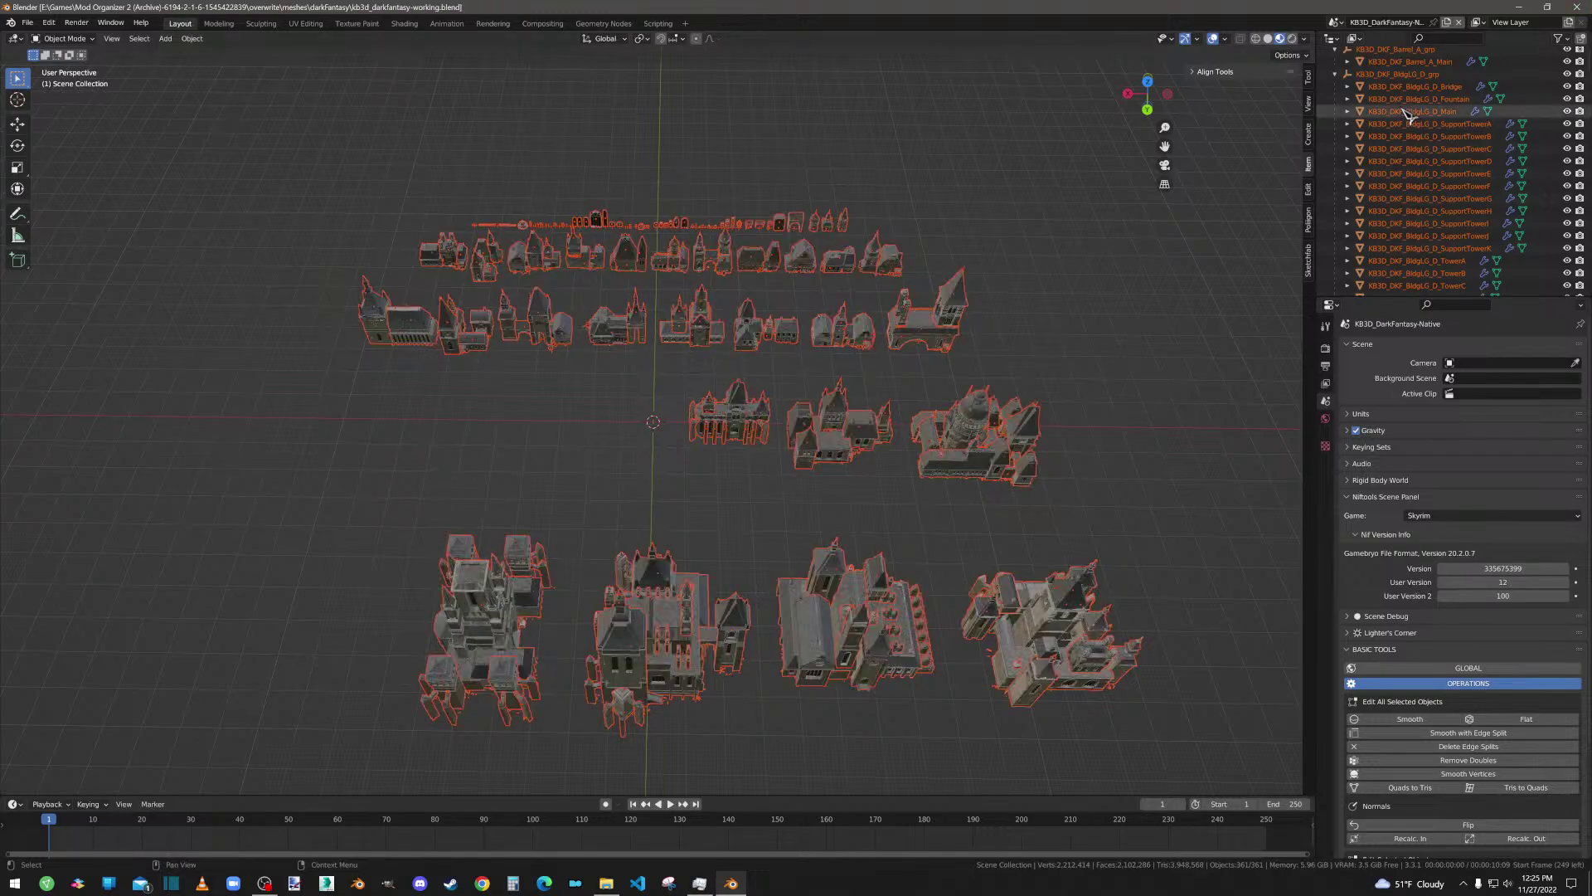
Step: Collapse the groups KB3D_DKF_BldgLG_D_grp through KB3D_DKF_BldgLG_K_grp in the object hierarchy
click(1335, 75)
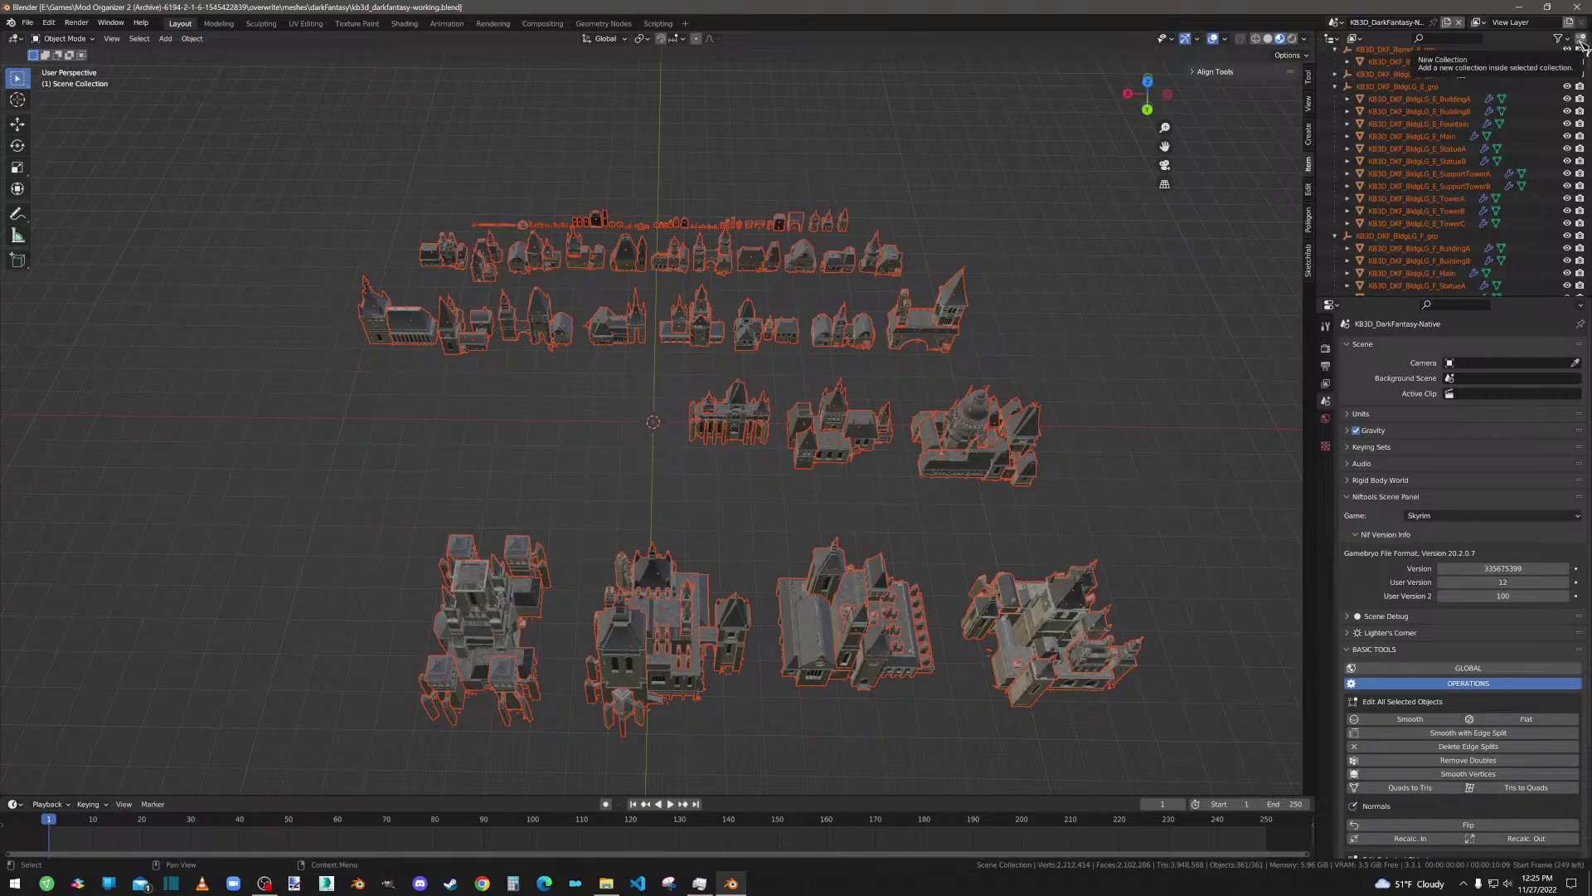
click(1357, 39)
click(1361, 40)
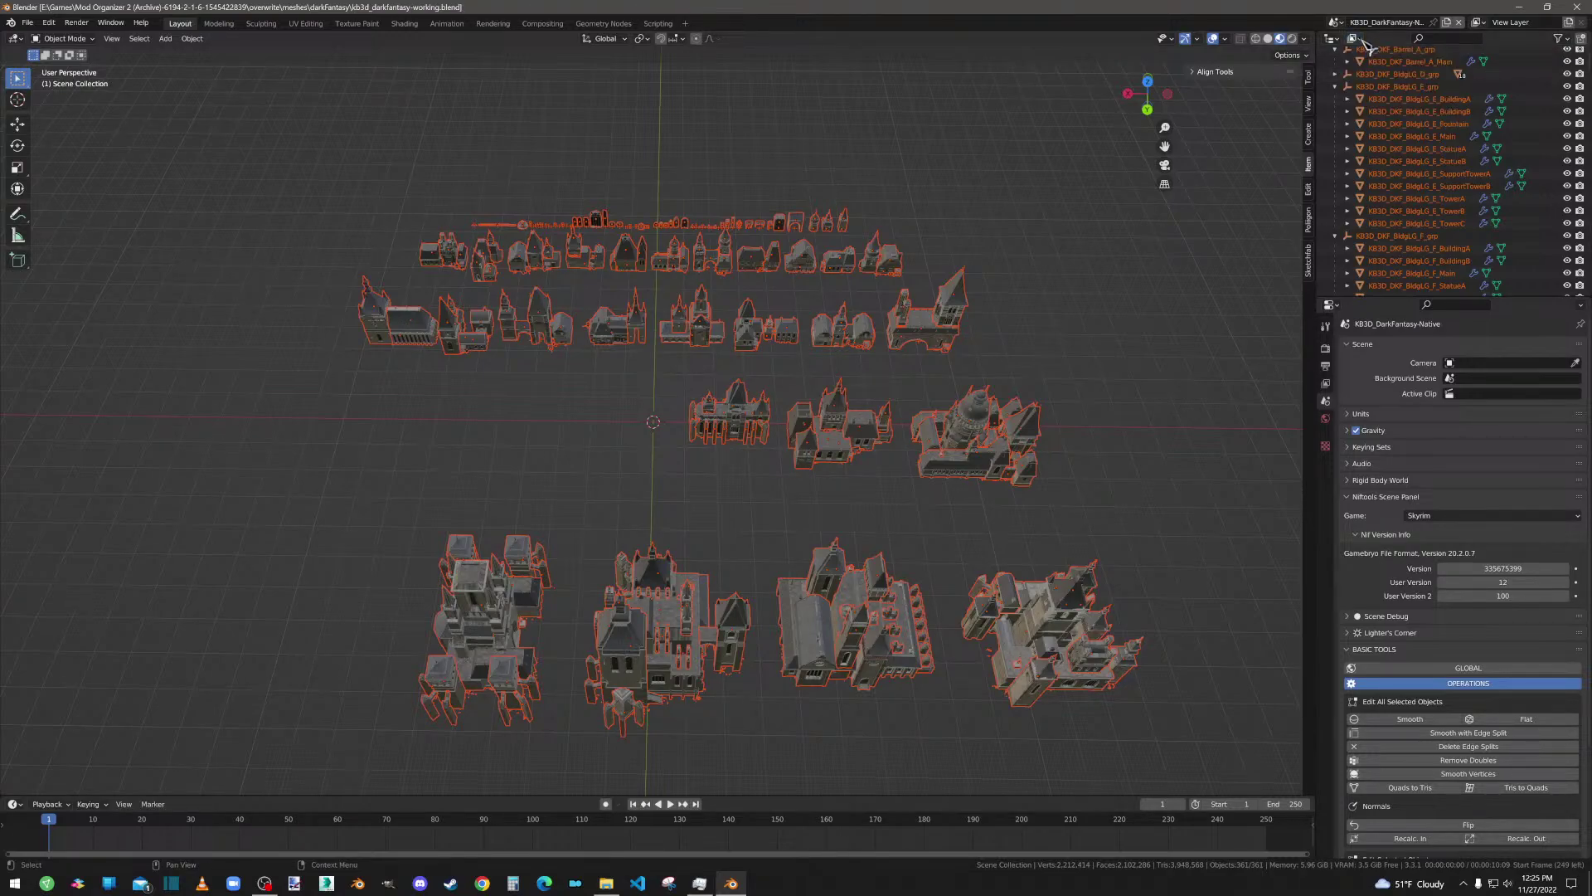
click(1335, 86)
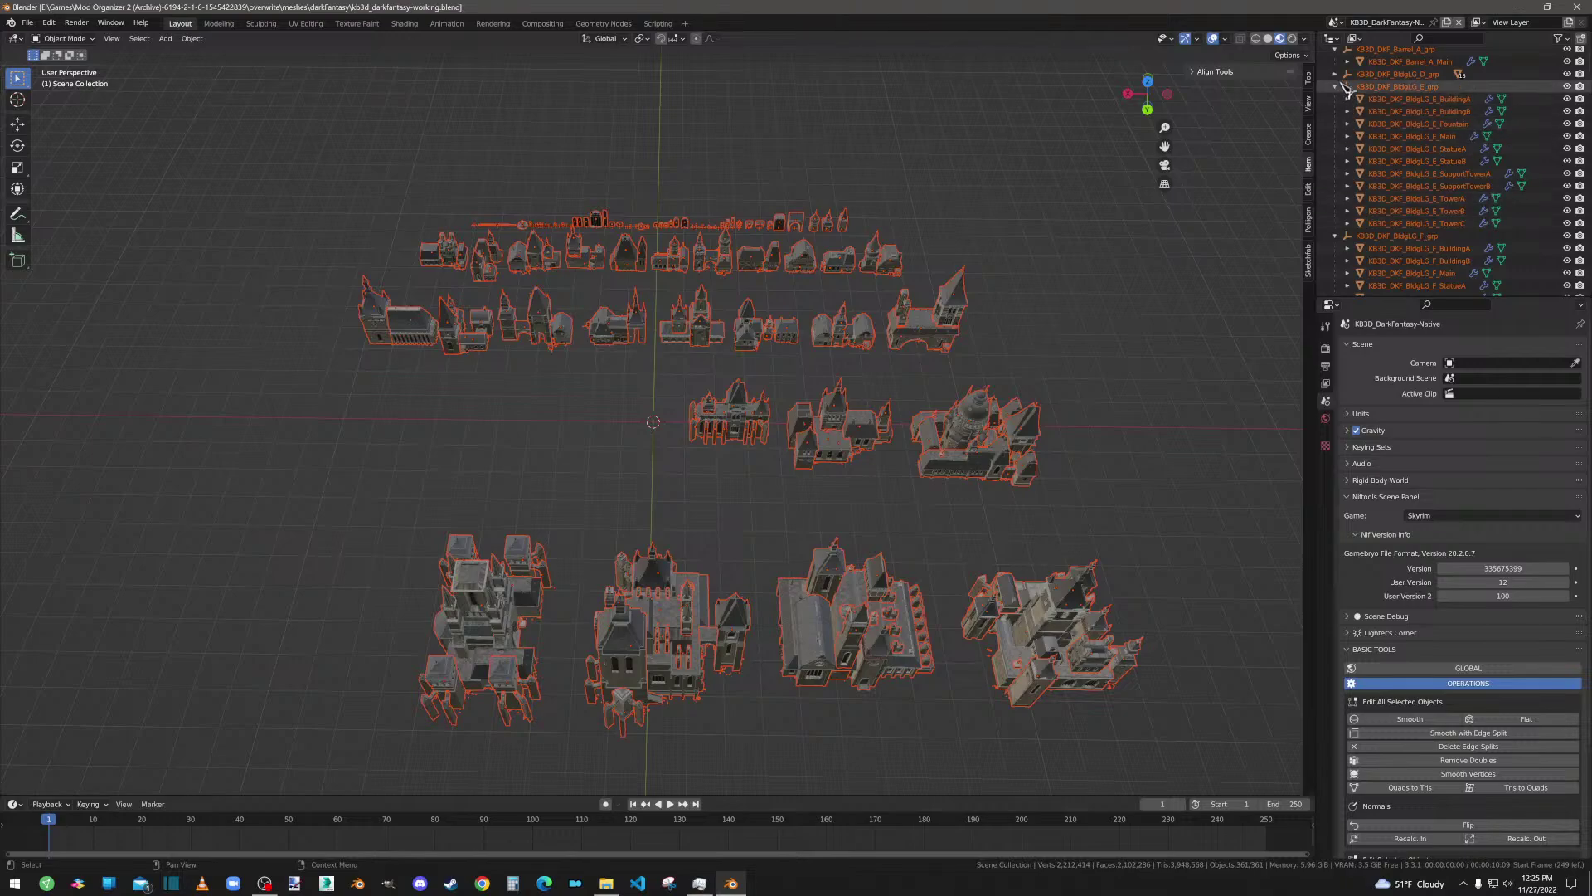
click(1335, 99)
click(1335, 111)
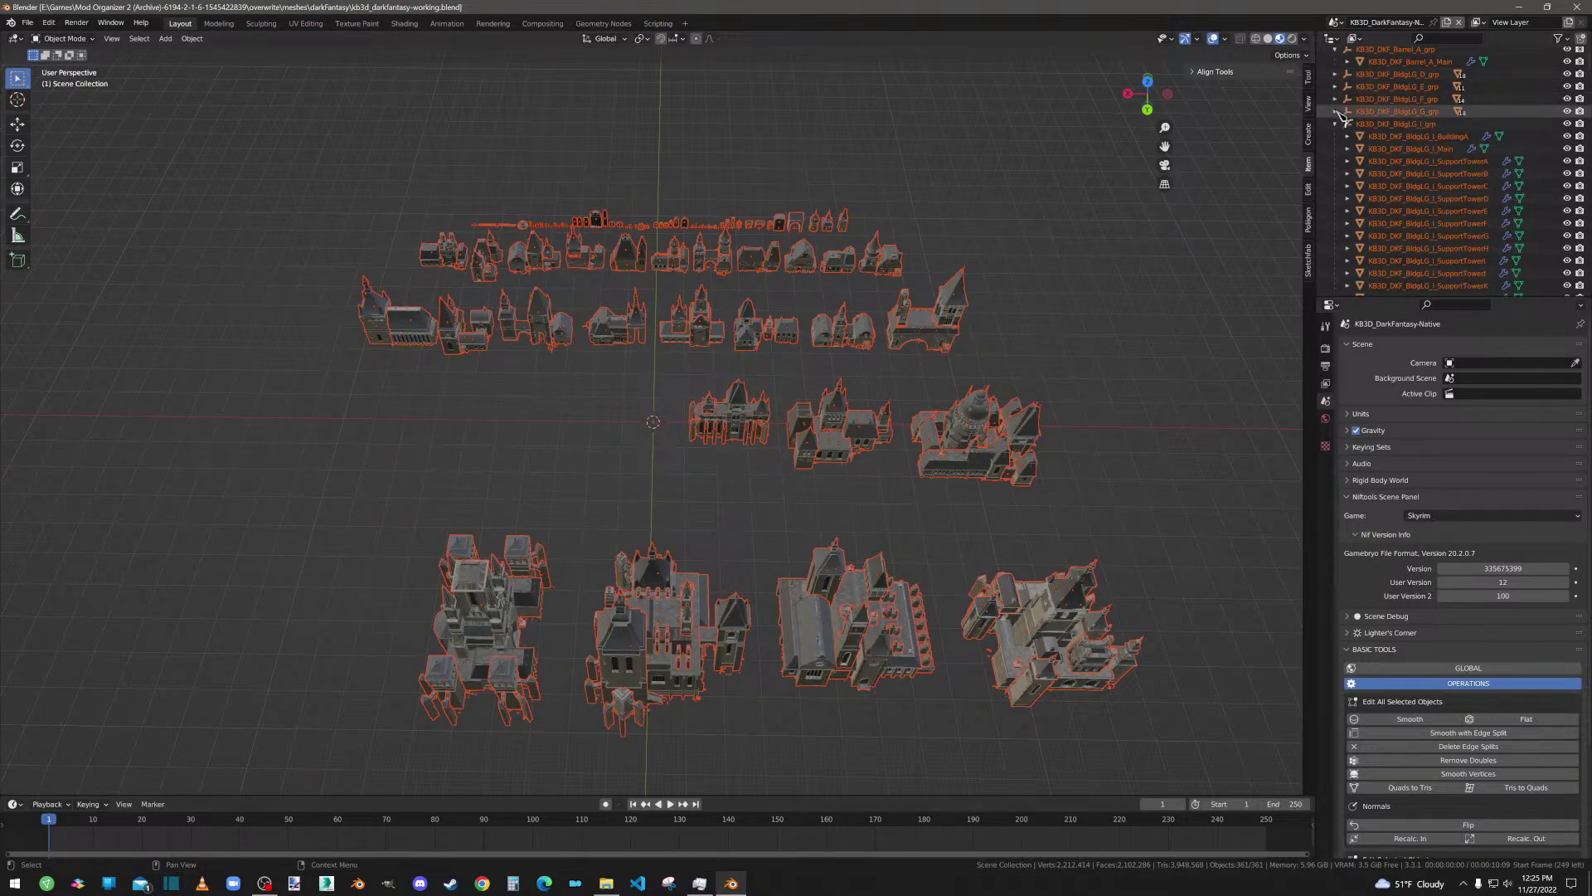
click(1335, 123)
click(1335, 136)
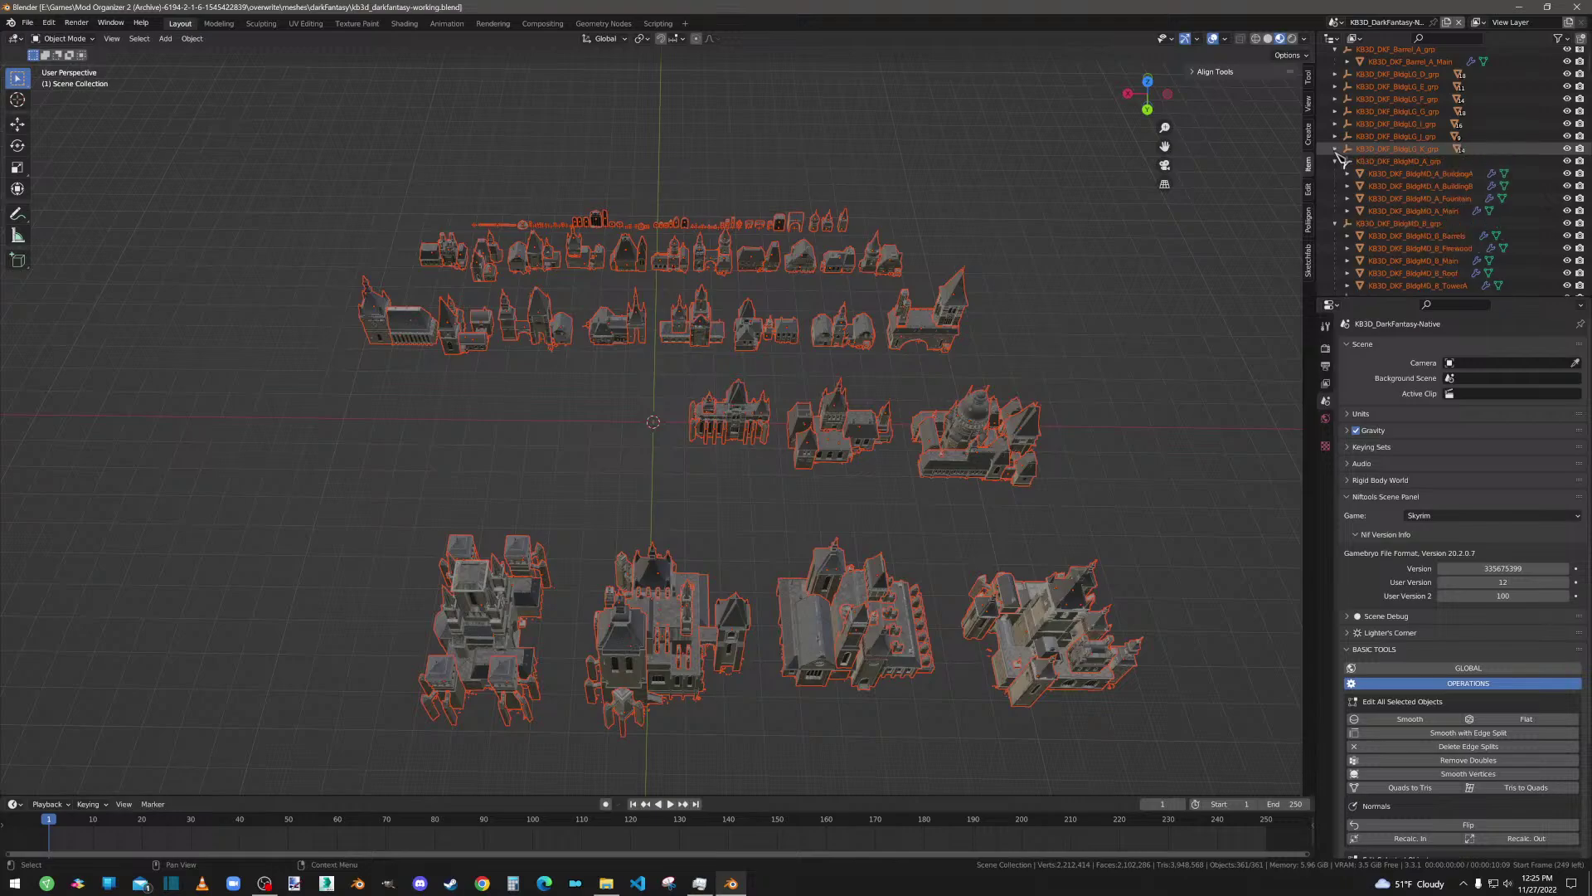
click(1335, 149)
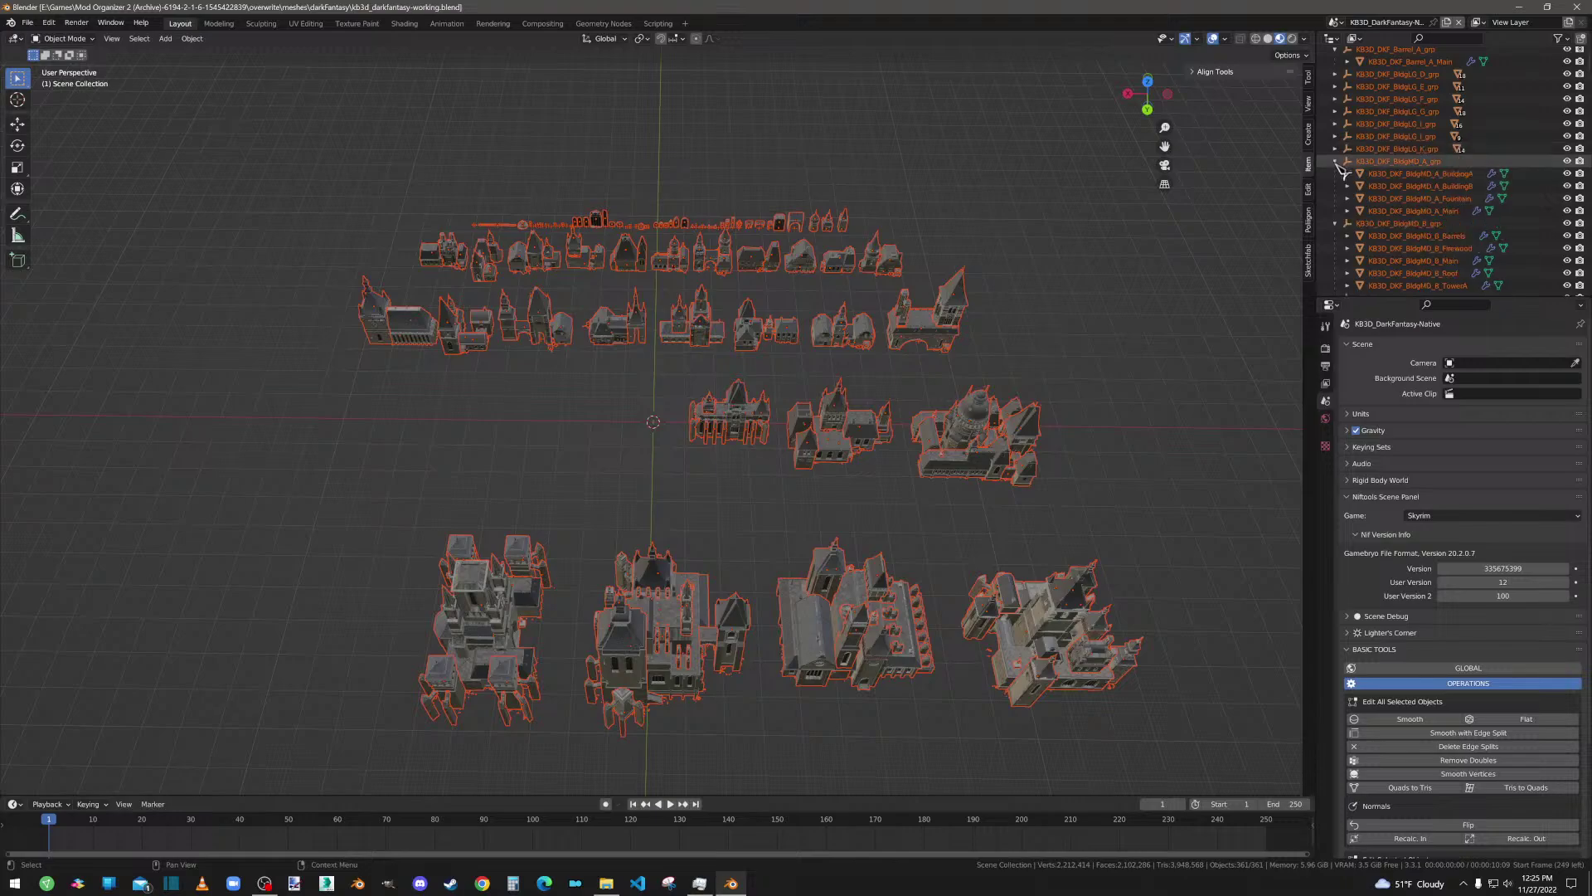
Step: Hide every object except the KB3D_DKF_BldgLG_D meshes from Bridge to Wagon, and select all of those cathedral meshes
click(1336, 75)
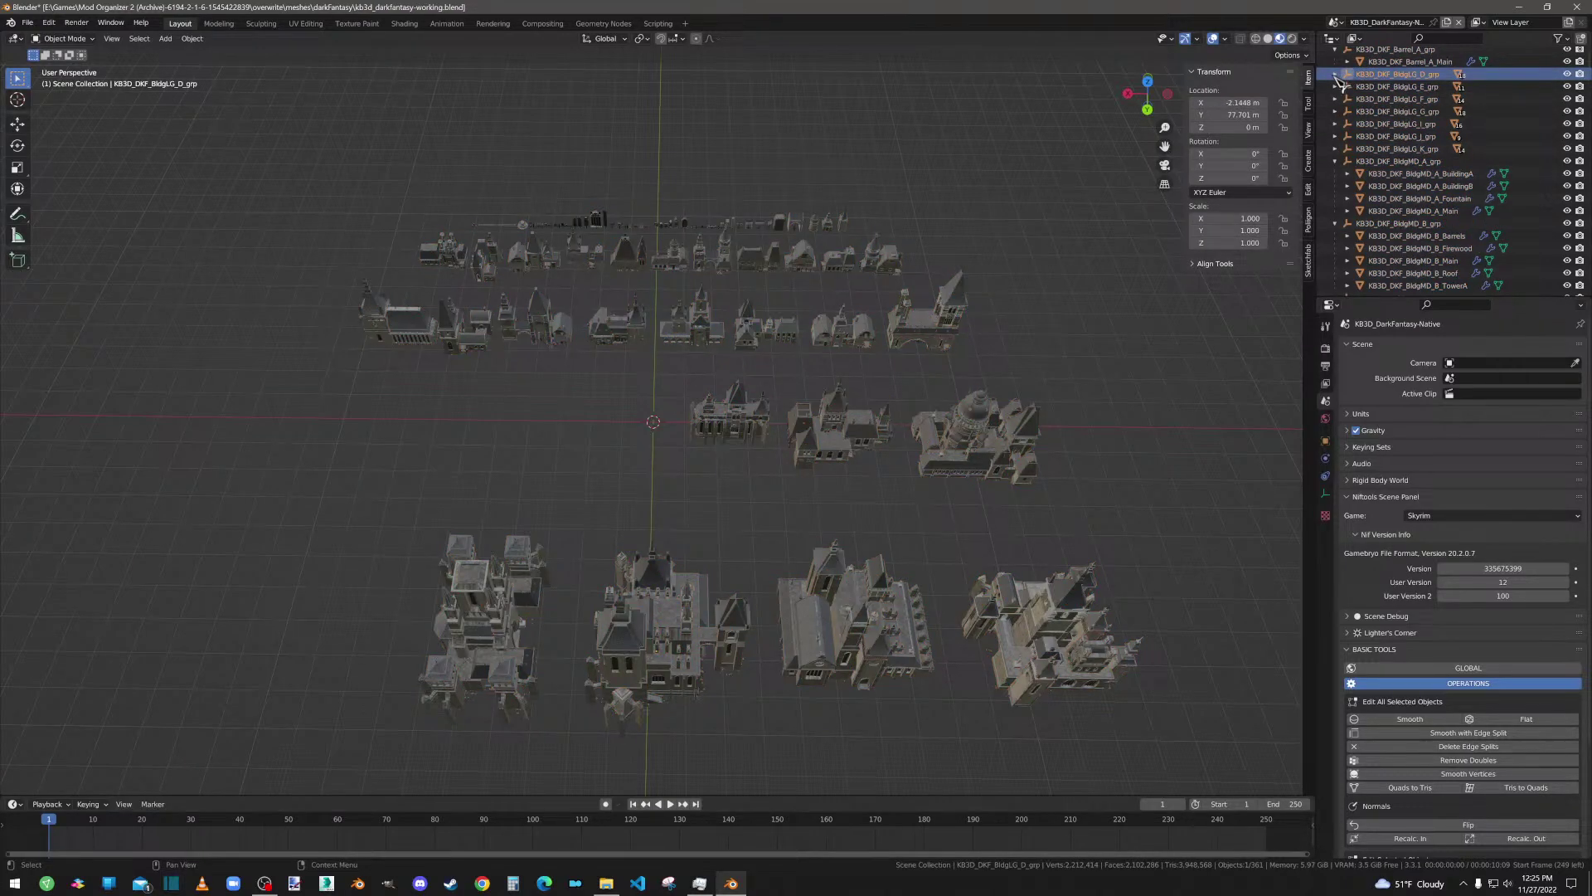
right_click(1367, 80)
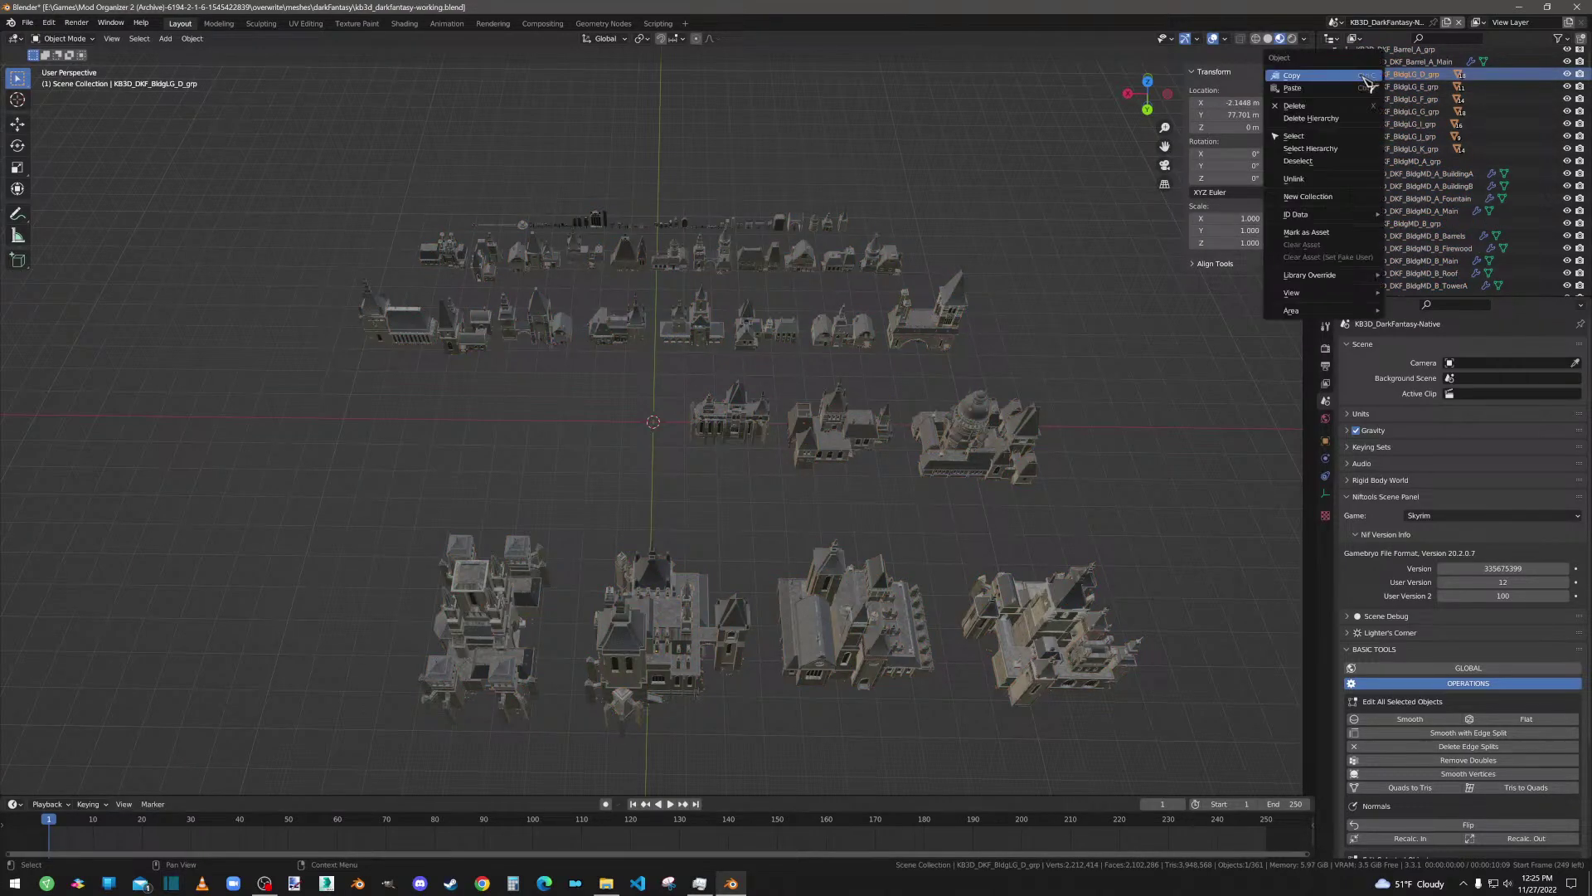
click(1330, 151)
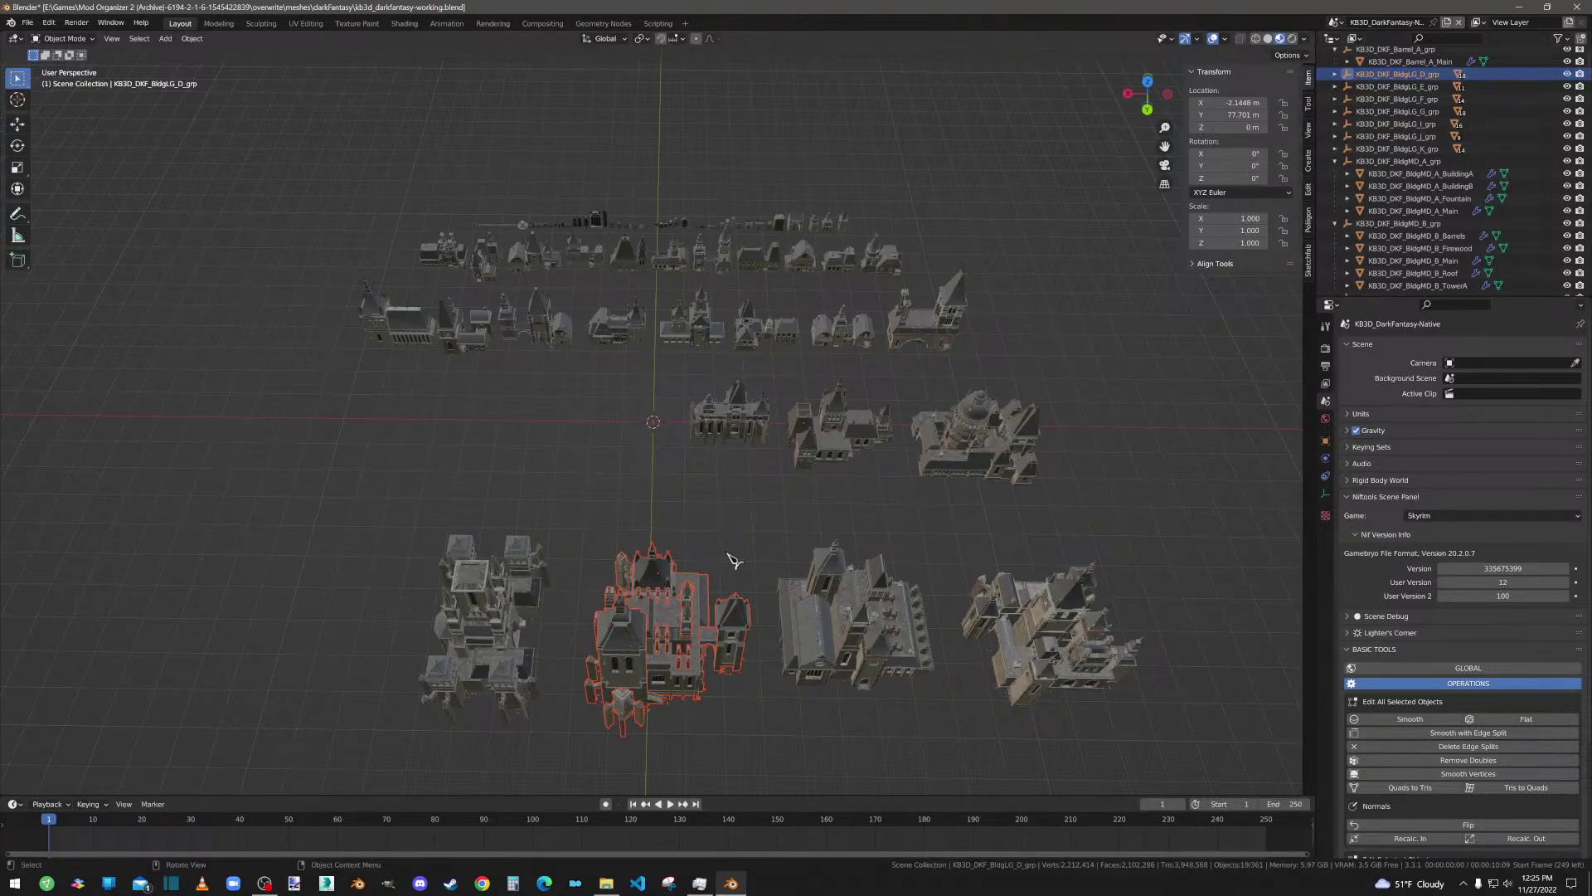
click(1337, 77)
click(1408, 87)
scroll(1420, 214, down, 5)
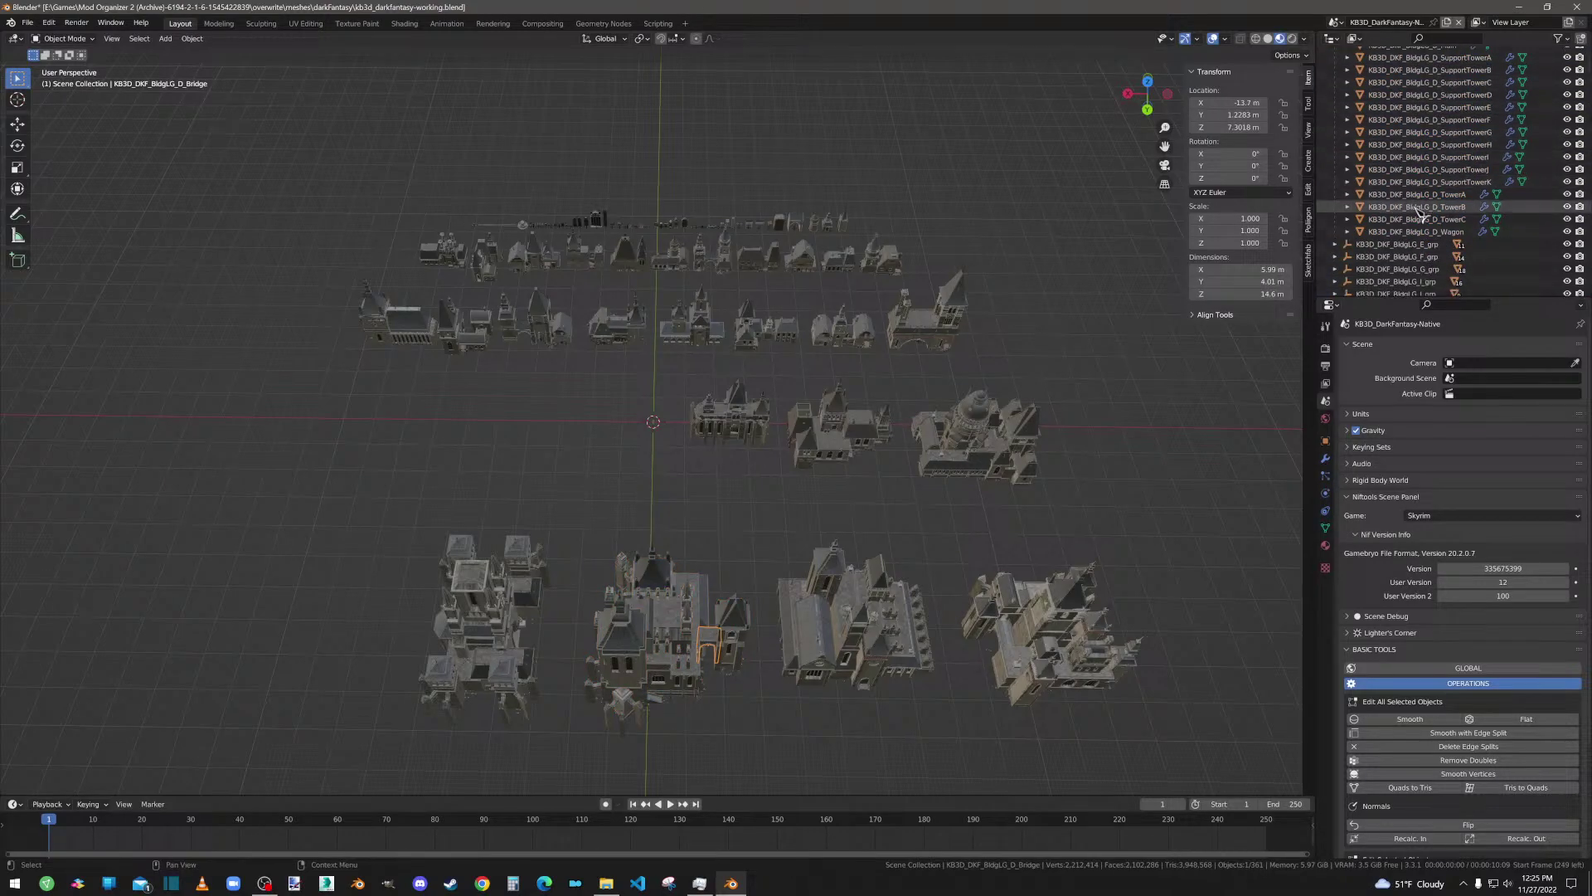
shift+click(1414, 232)
scroll(1414, 170, up, 3)
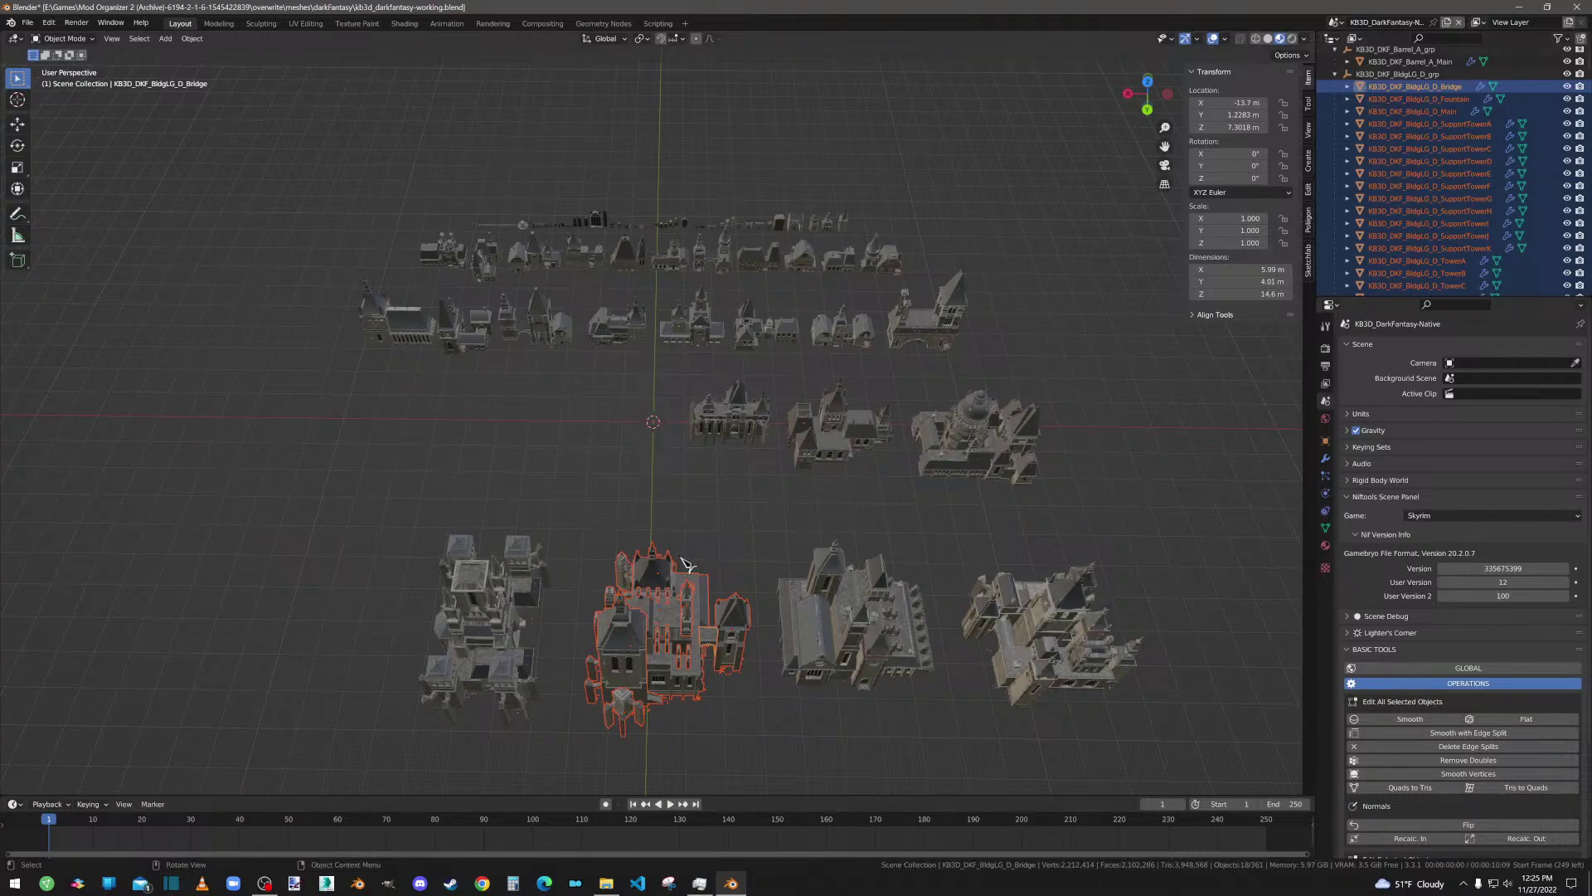
key(ctrl+i)
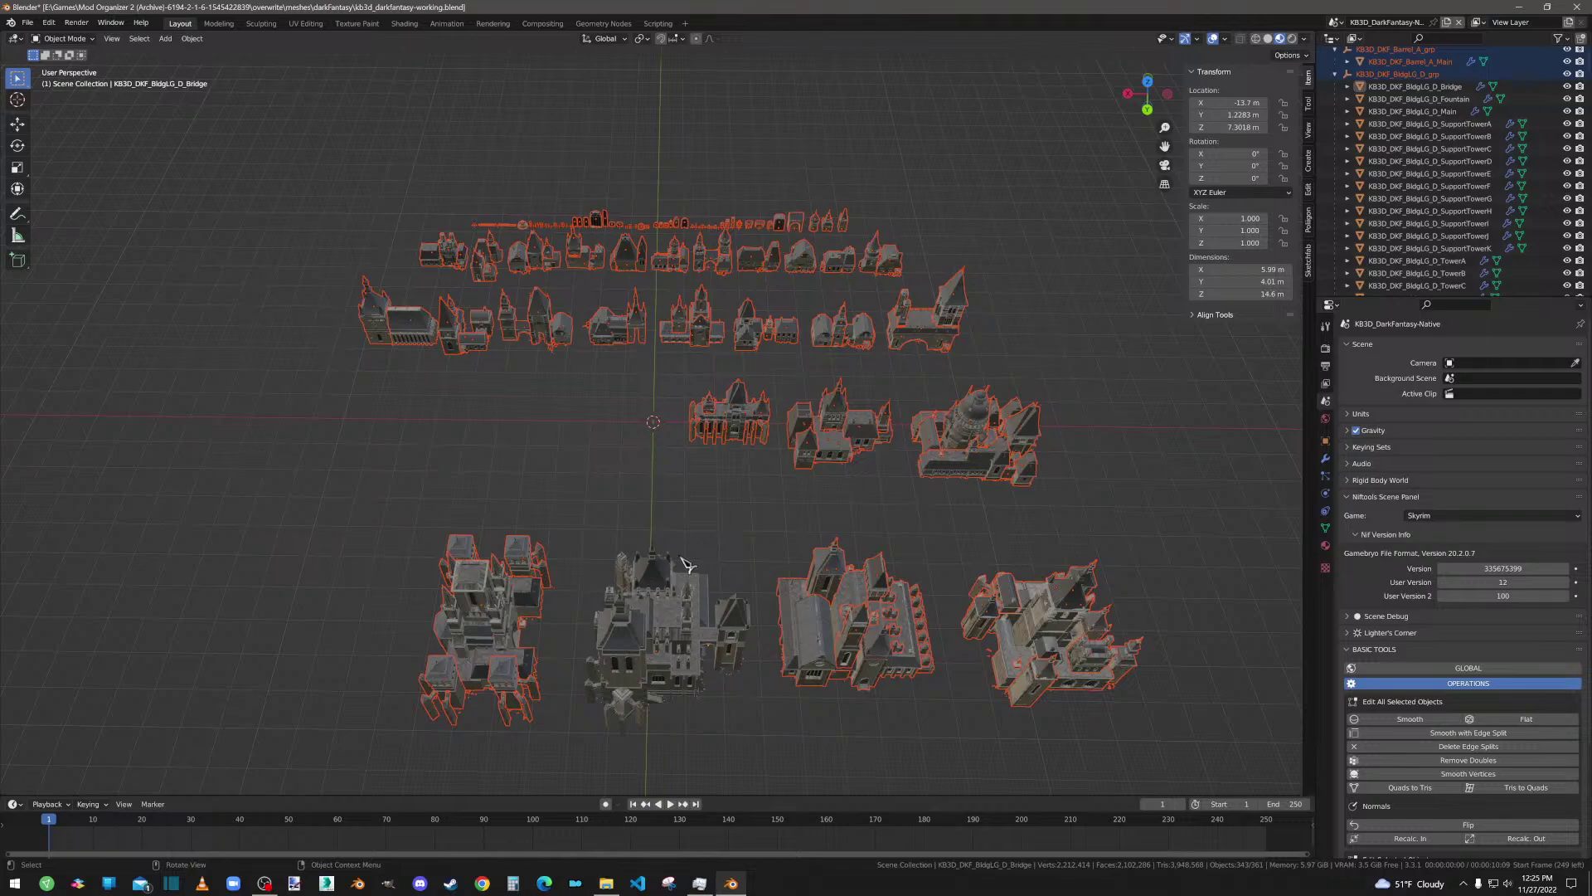
key(h)
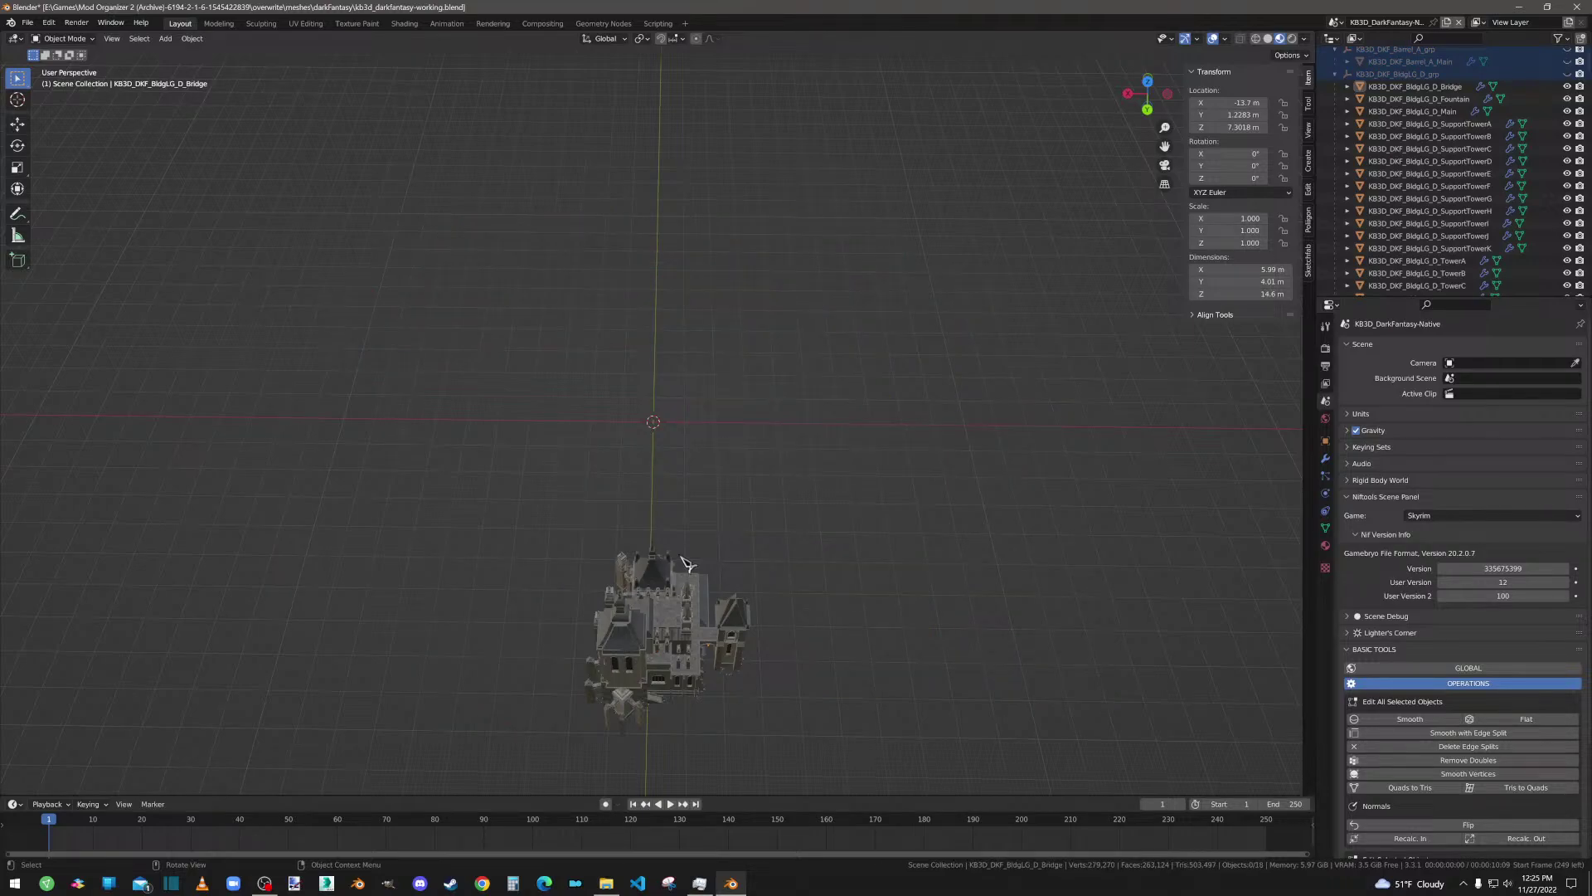
drag(521, 479, 842, 787)
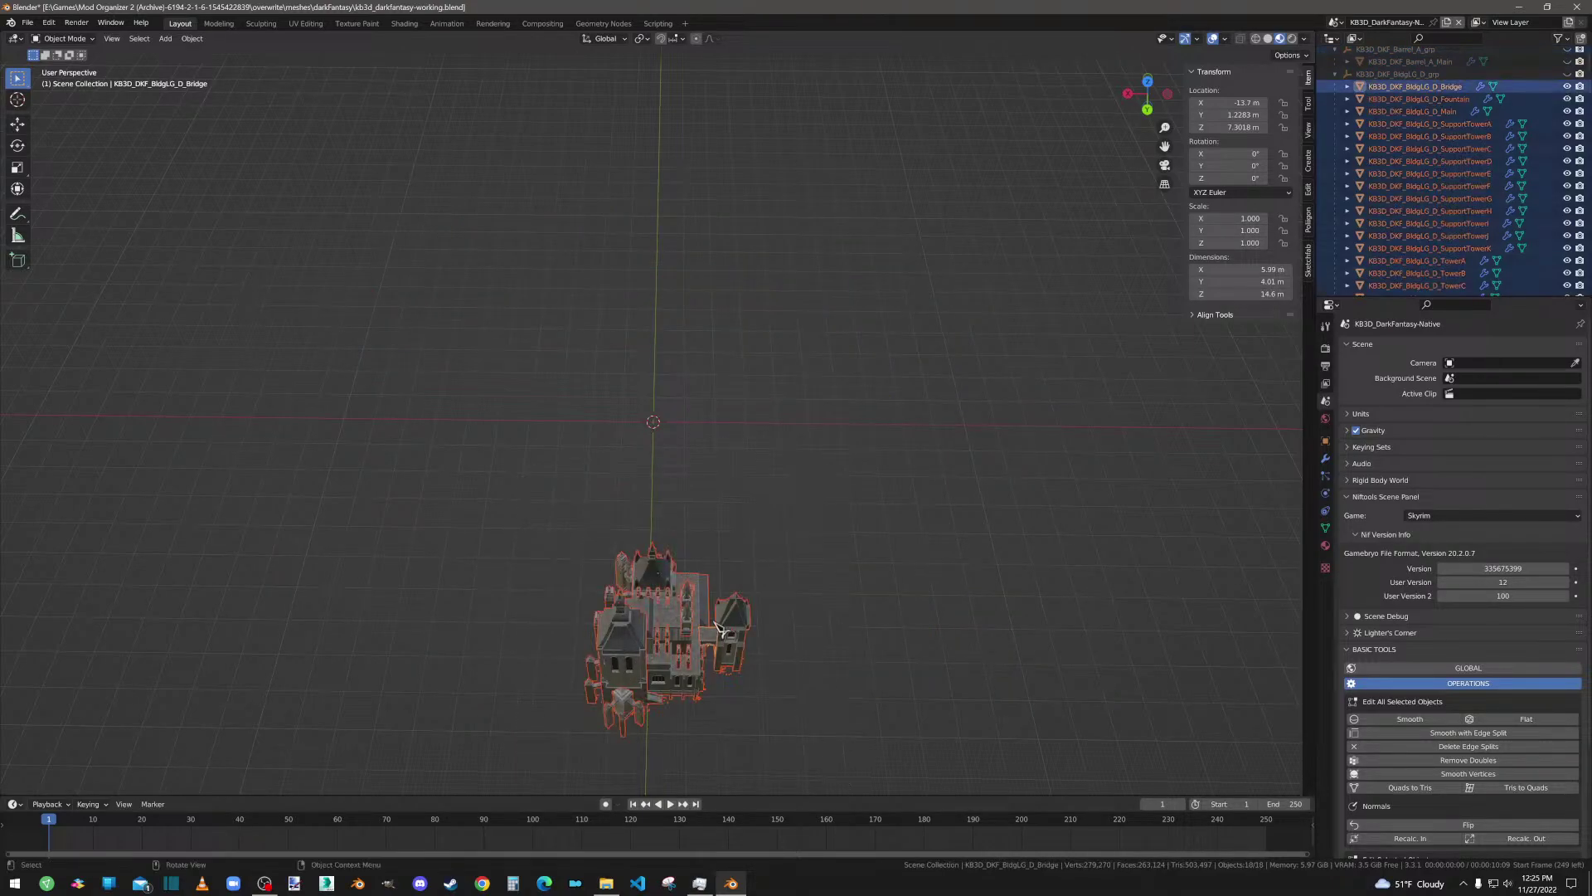
Step: Try snapping the separate cathedral meshes to the 3D cursor and undo that snap
click(192, 39)
mouse_move(273, 117)
click(341, 129)
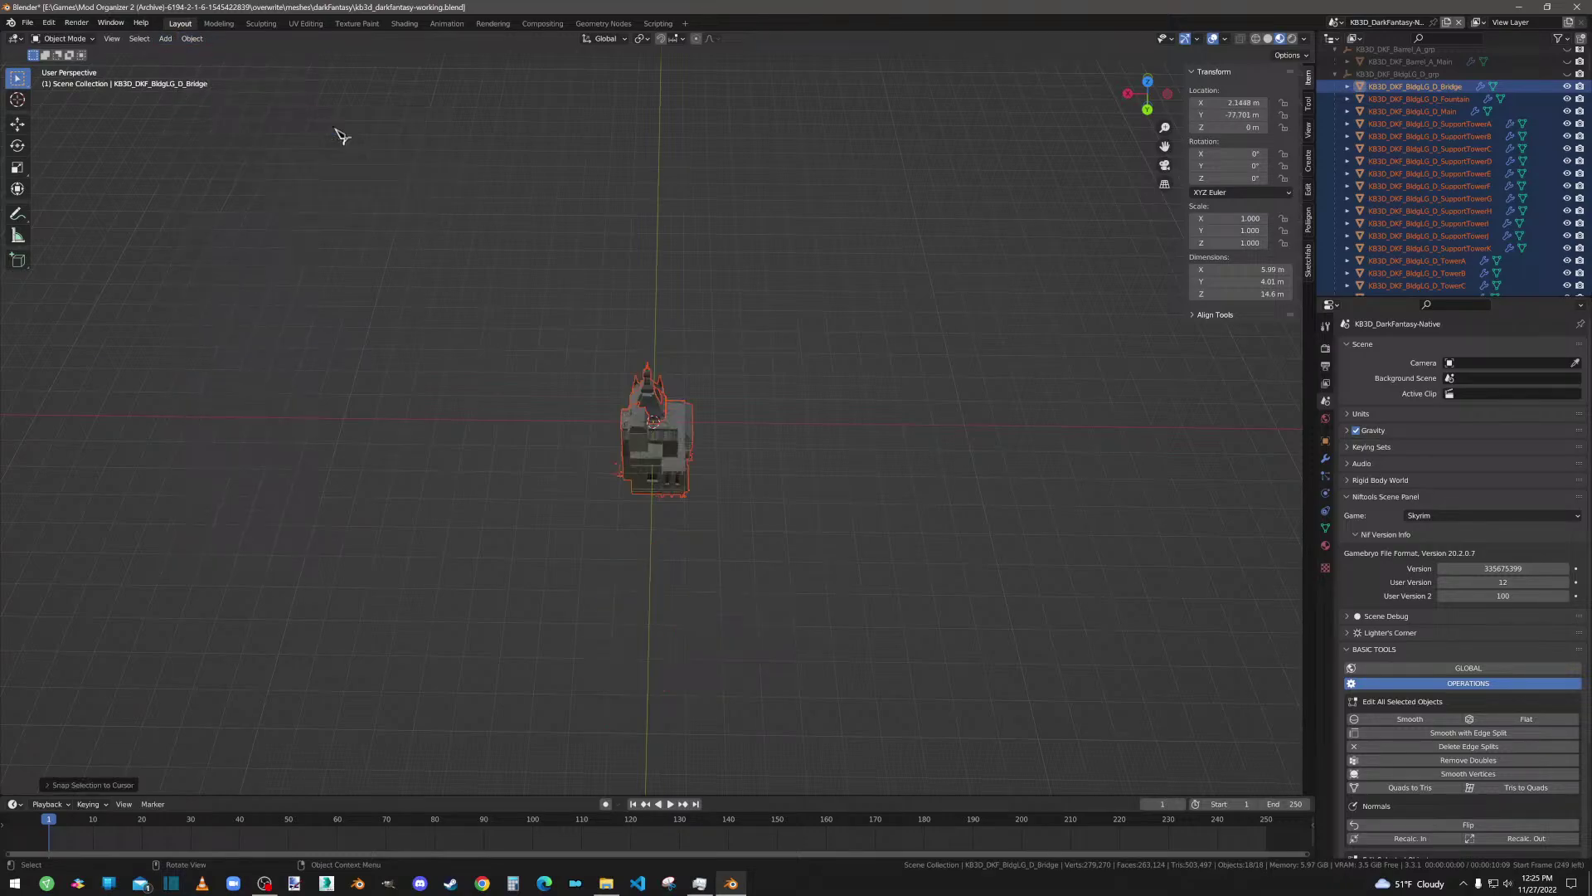
middle_drag(704, 500, 585, 456)
click(48, 22)
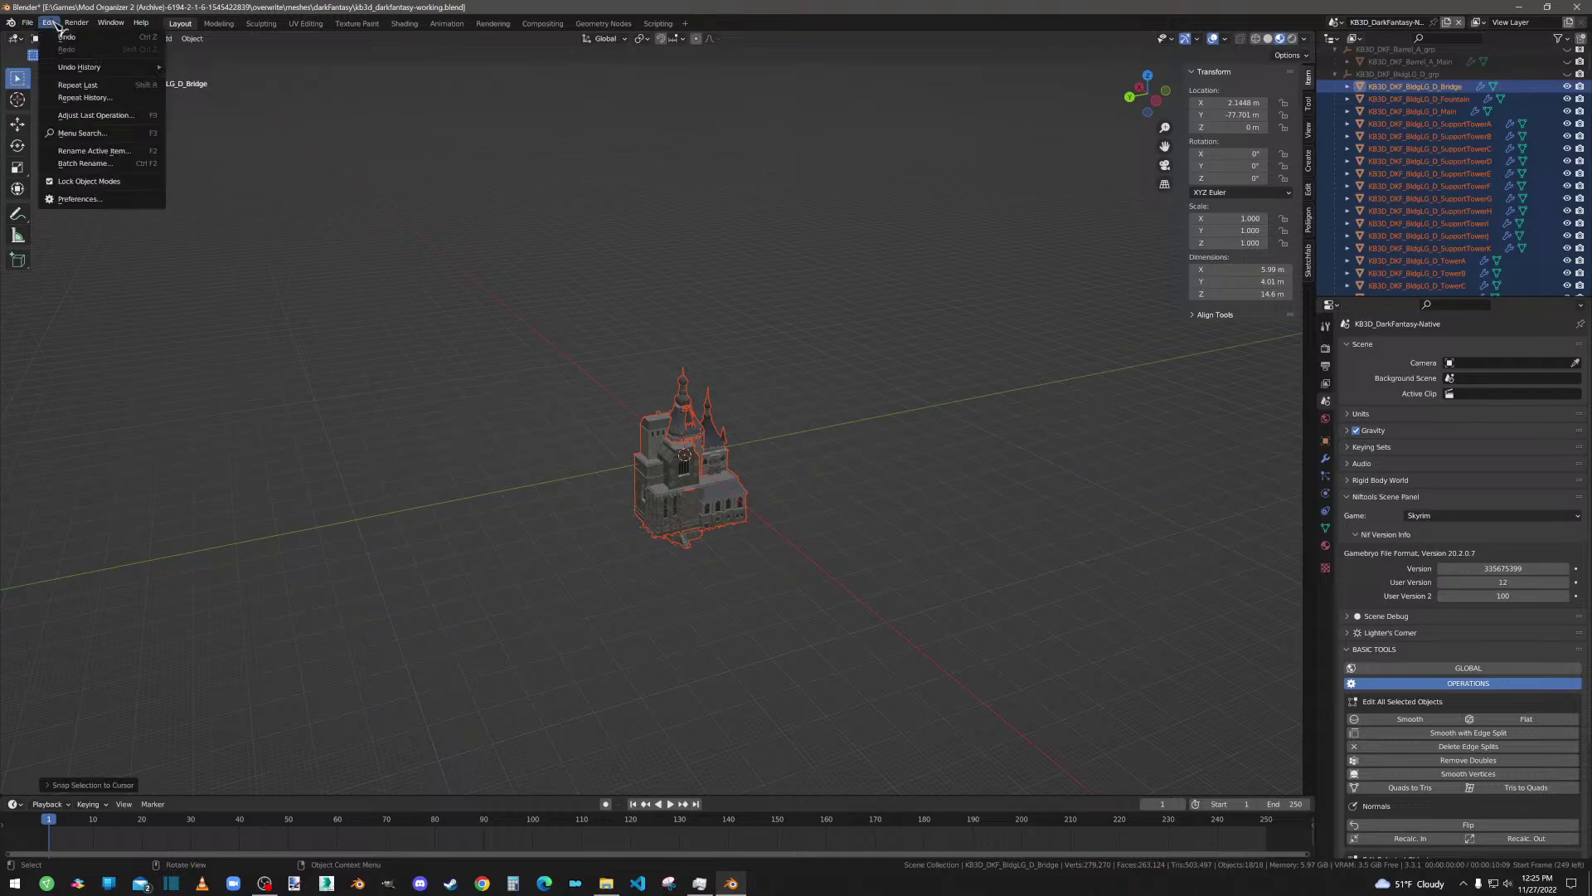
click(63, 41)
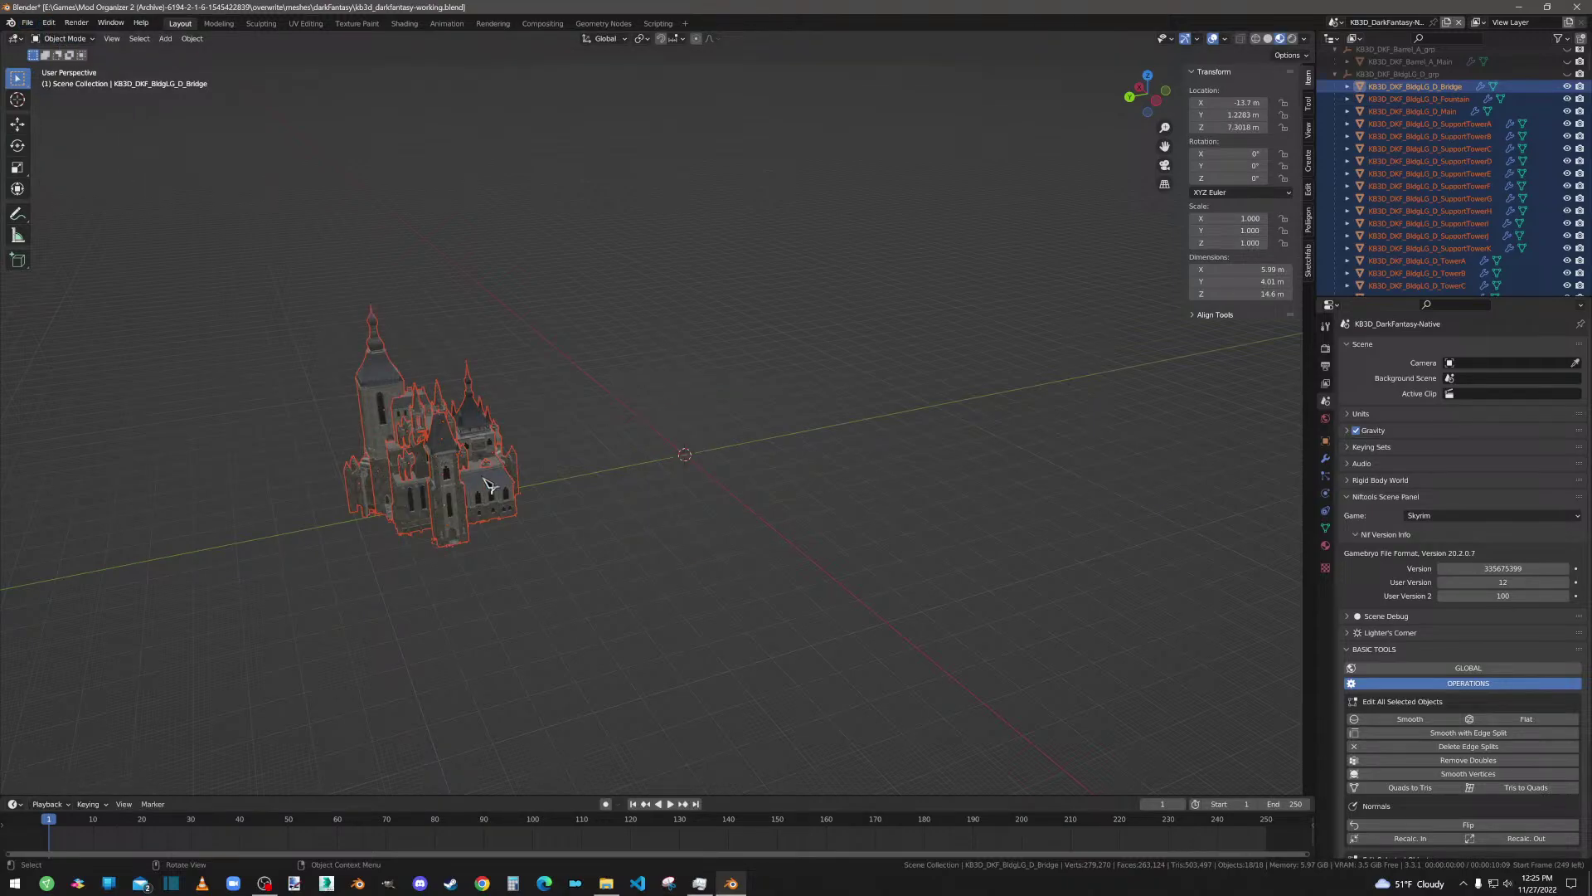
Step: Join the selected cathedral meshes into one object and snap it to the 3D cursor
click(192, 38)
click(221, 159)
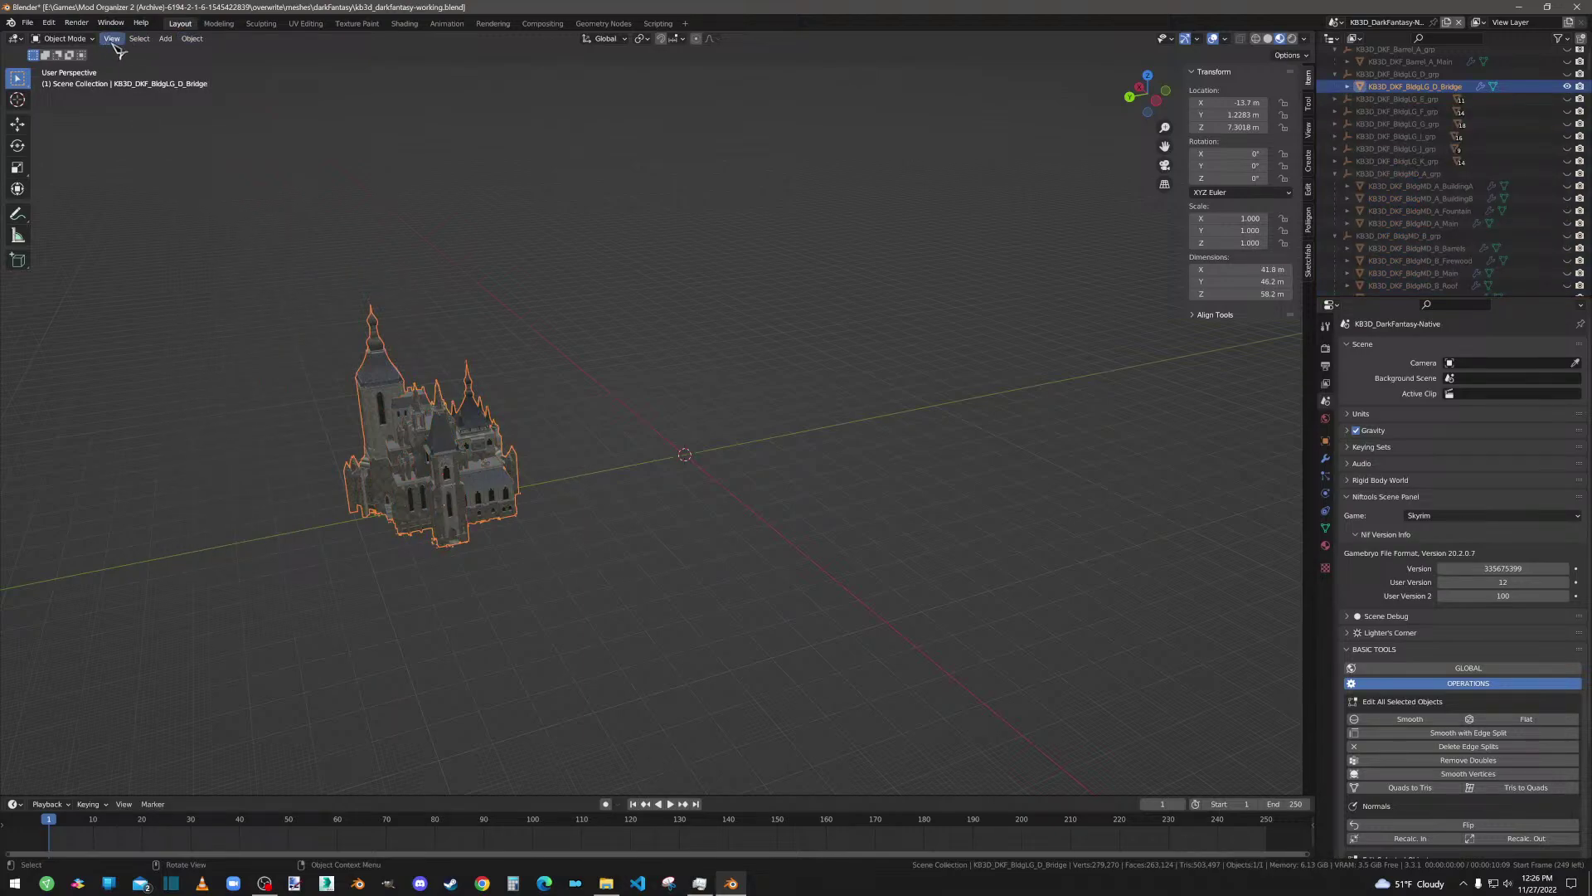
click(192, 38)
mouse_move(230, 124)
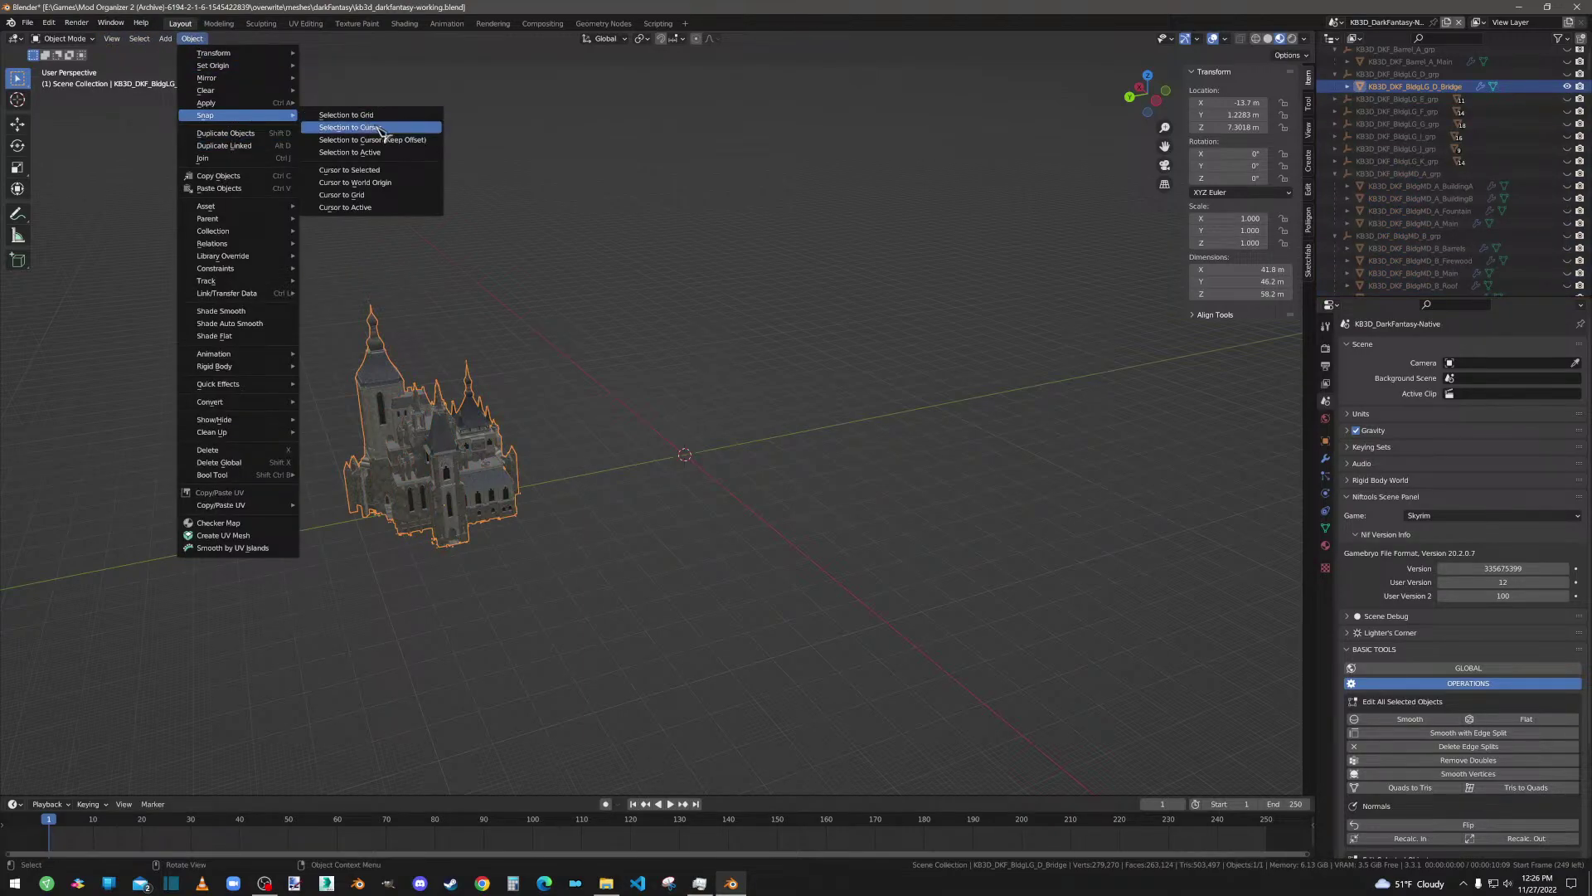
click(383, 128)
mouse_move(652, 547)
middle_down()
mouse_move(753, 537)
mouse_move(671, 572)
mouse_move(635, 530)
middle_up()
scroll(635, 529, up, 4)
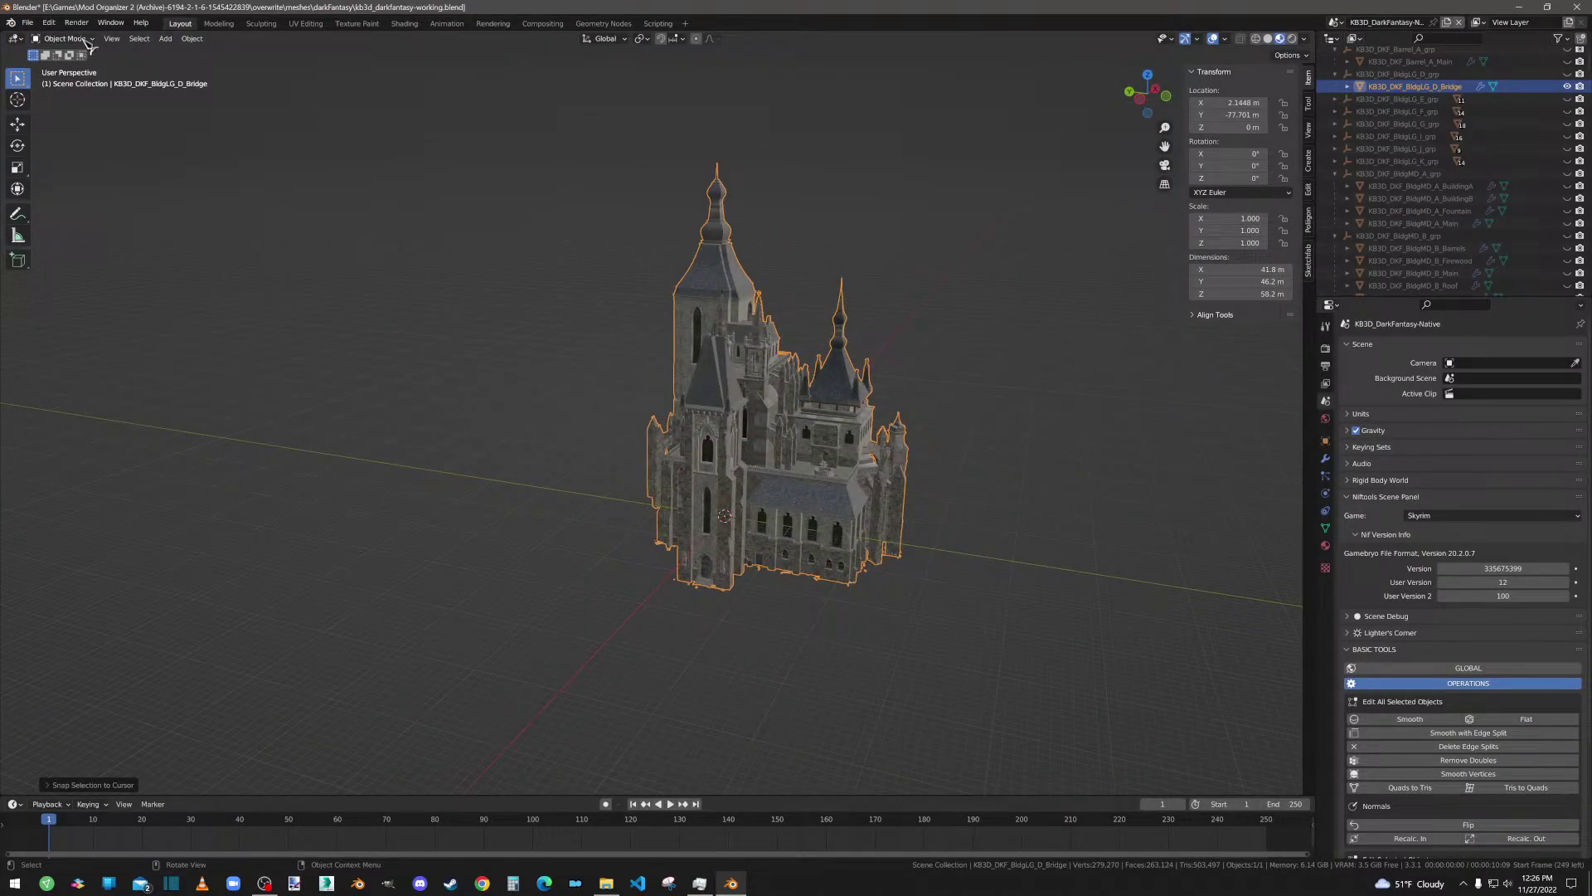
Step: Select the joined cathedral's entire geometry in Edit Mode and separate it by material
click(192, 39)
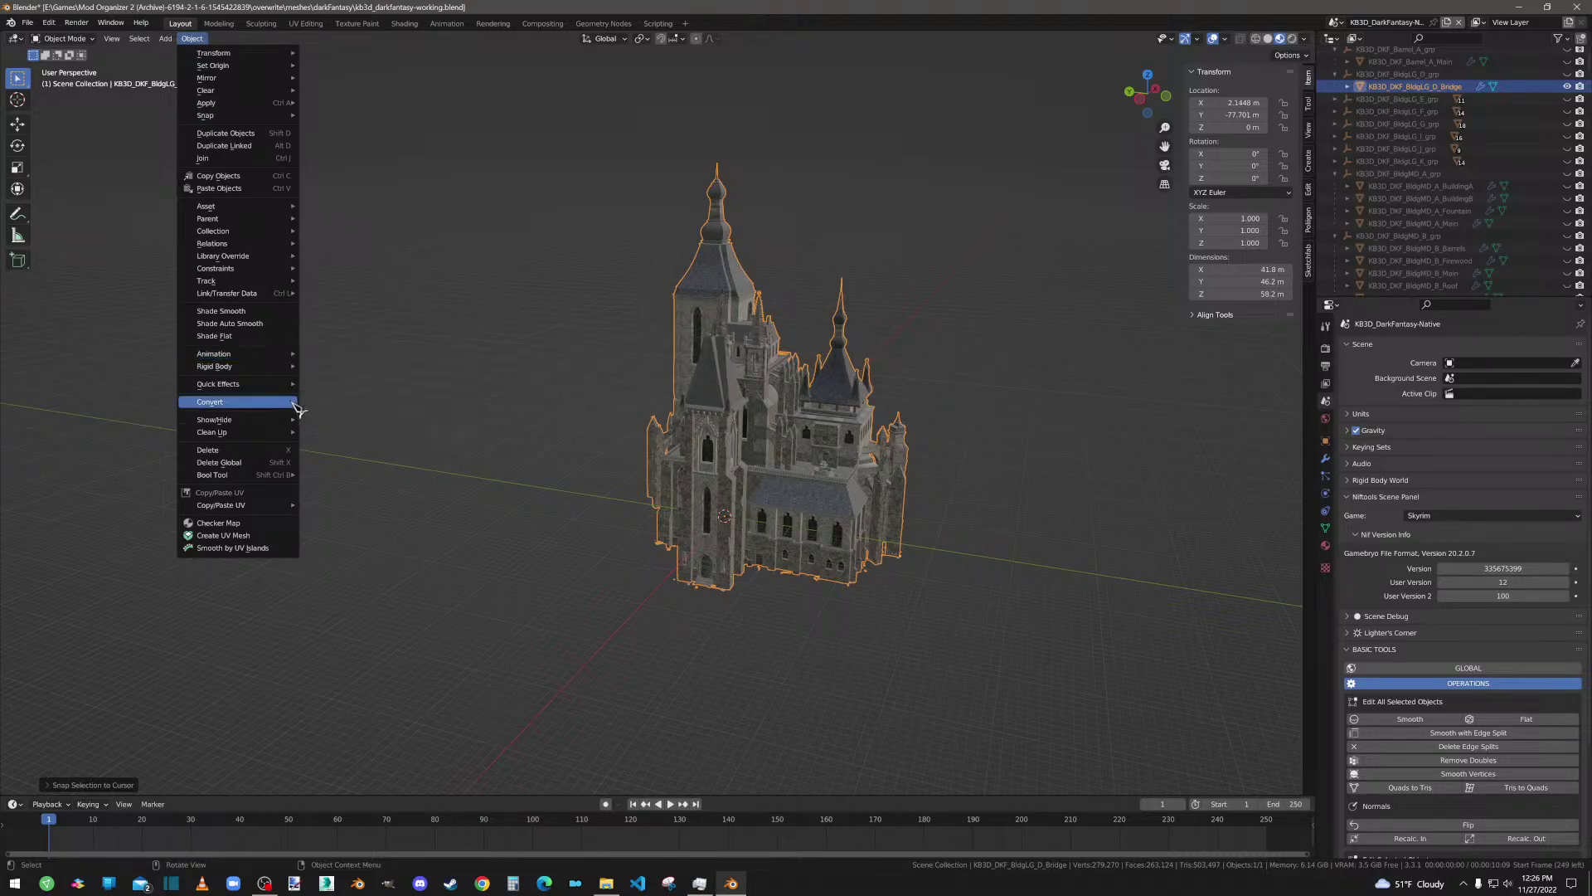
mouse_move(295, 407)
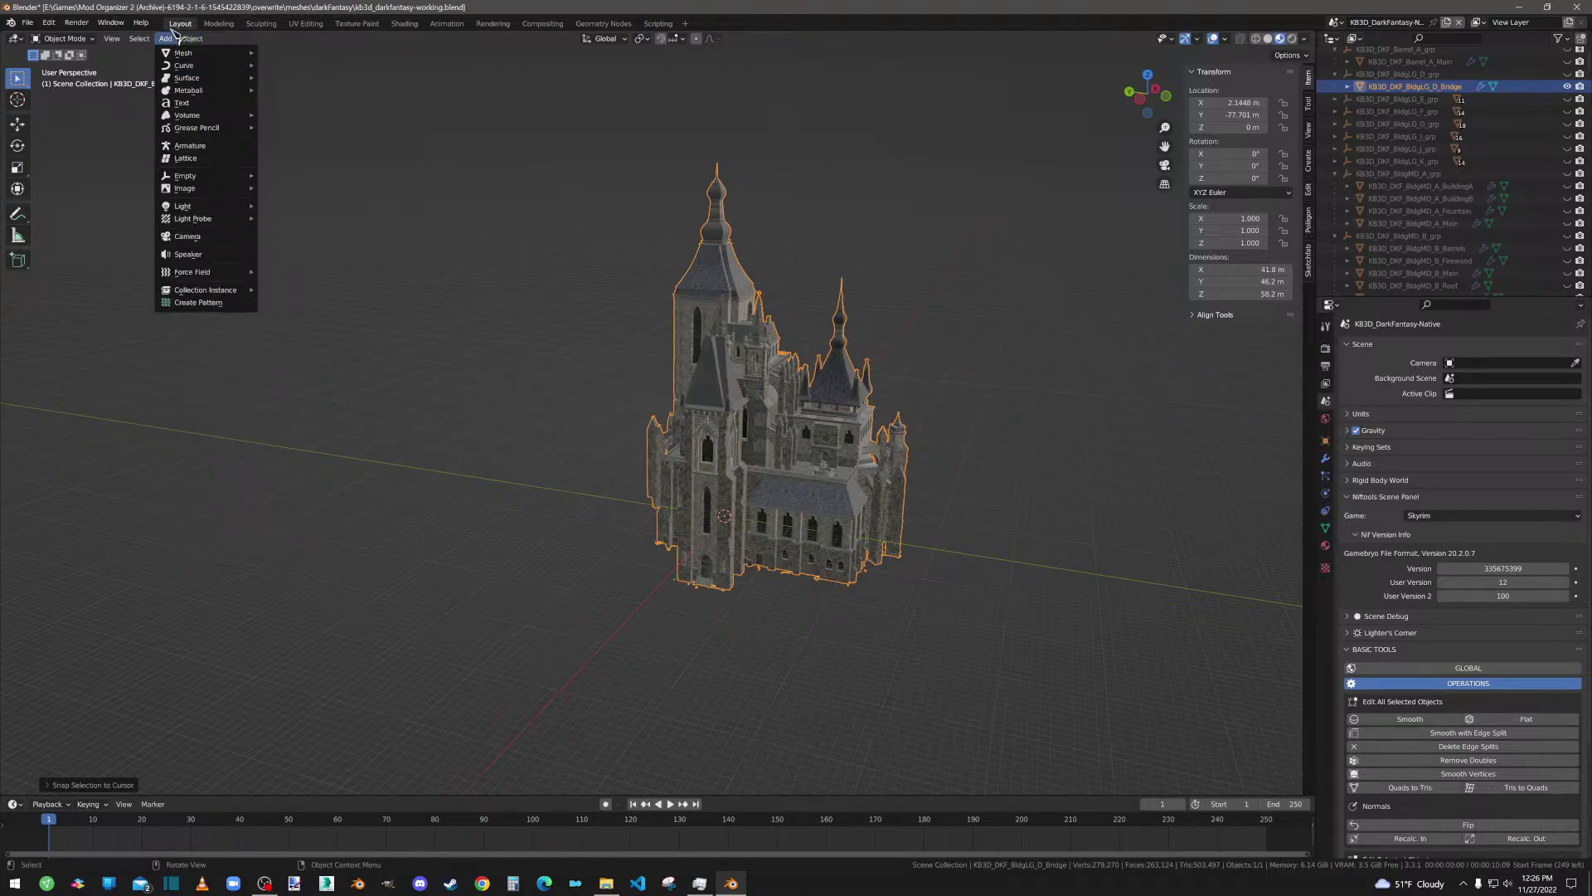
click(65, 38)
click(65, 68)
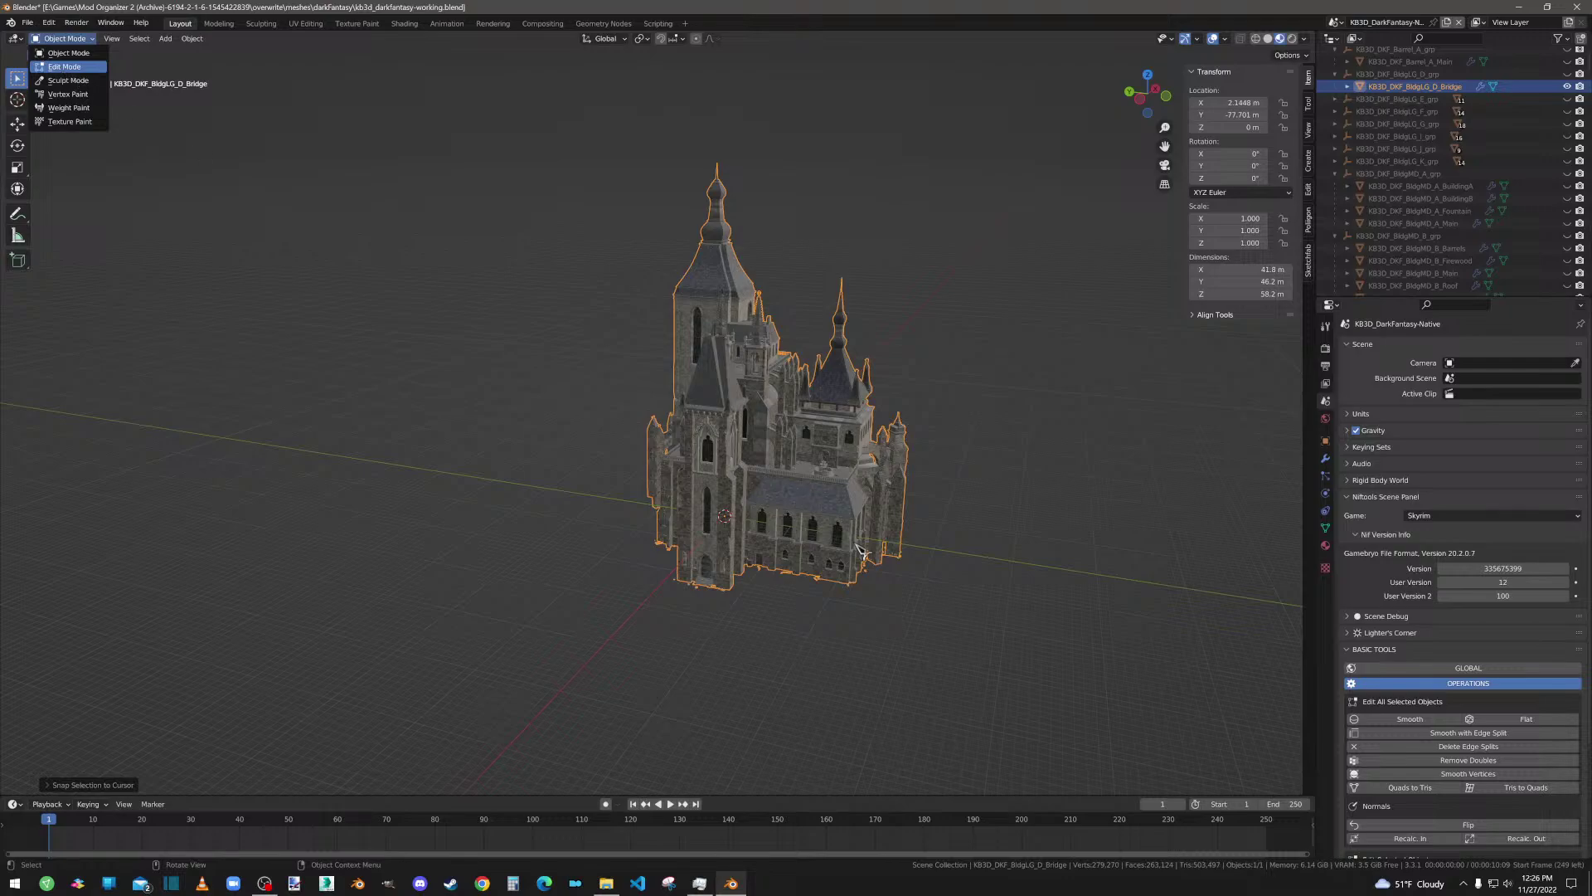
key(a)
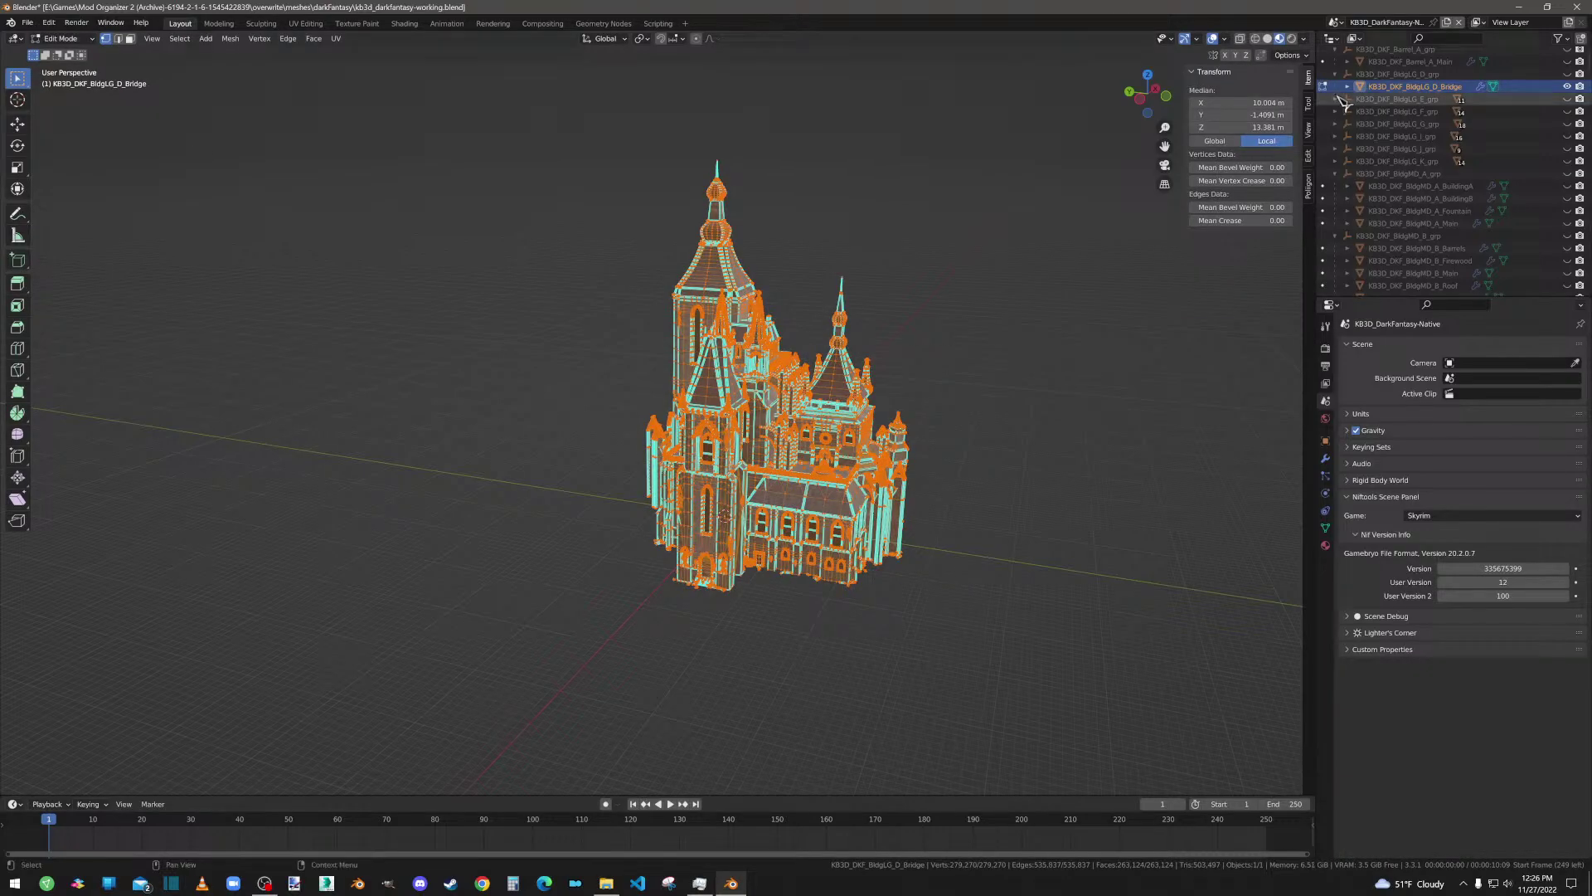
right_click(570, 323)
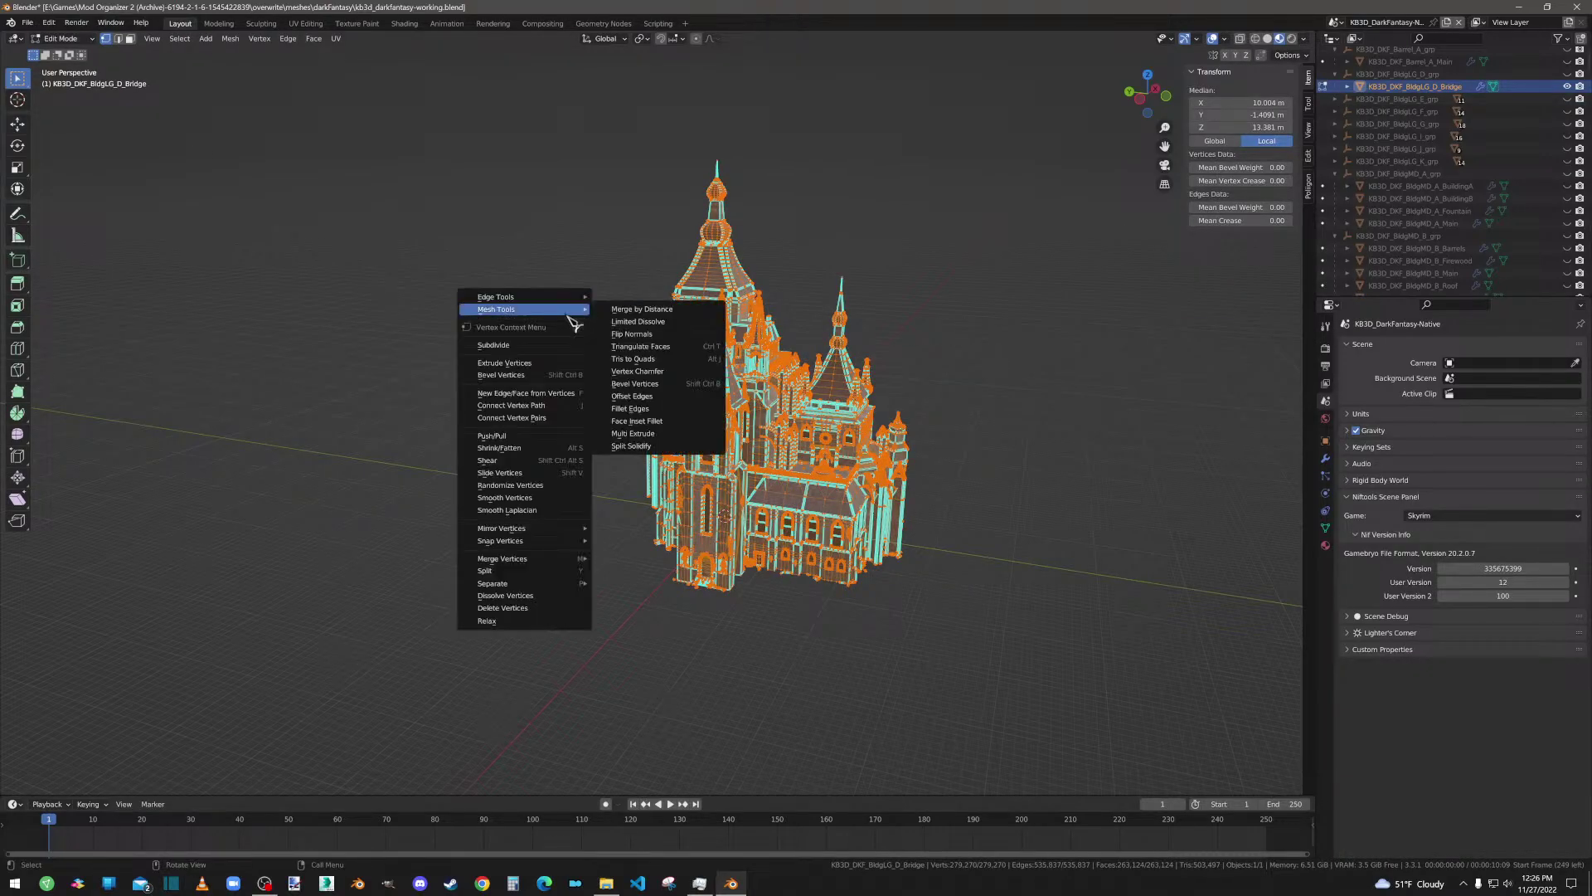
mouse_move(574, 583)
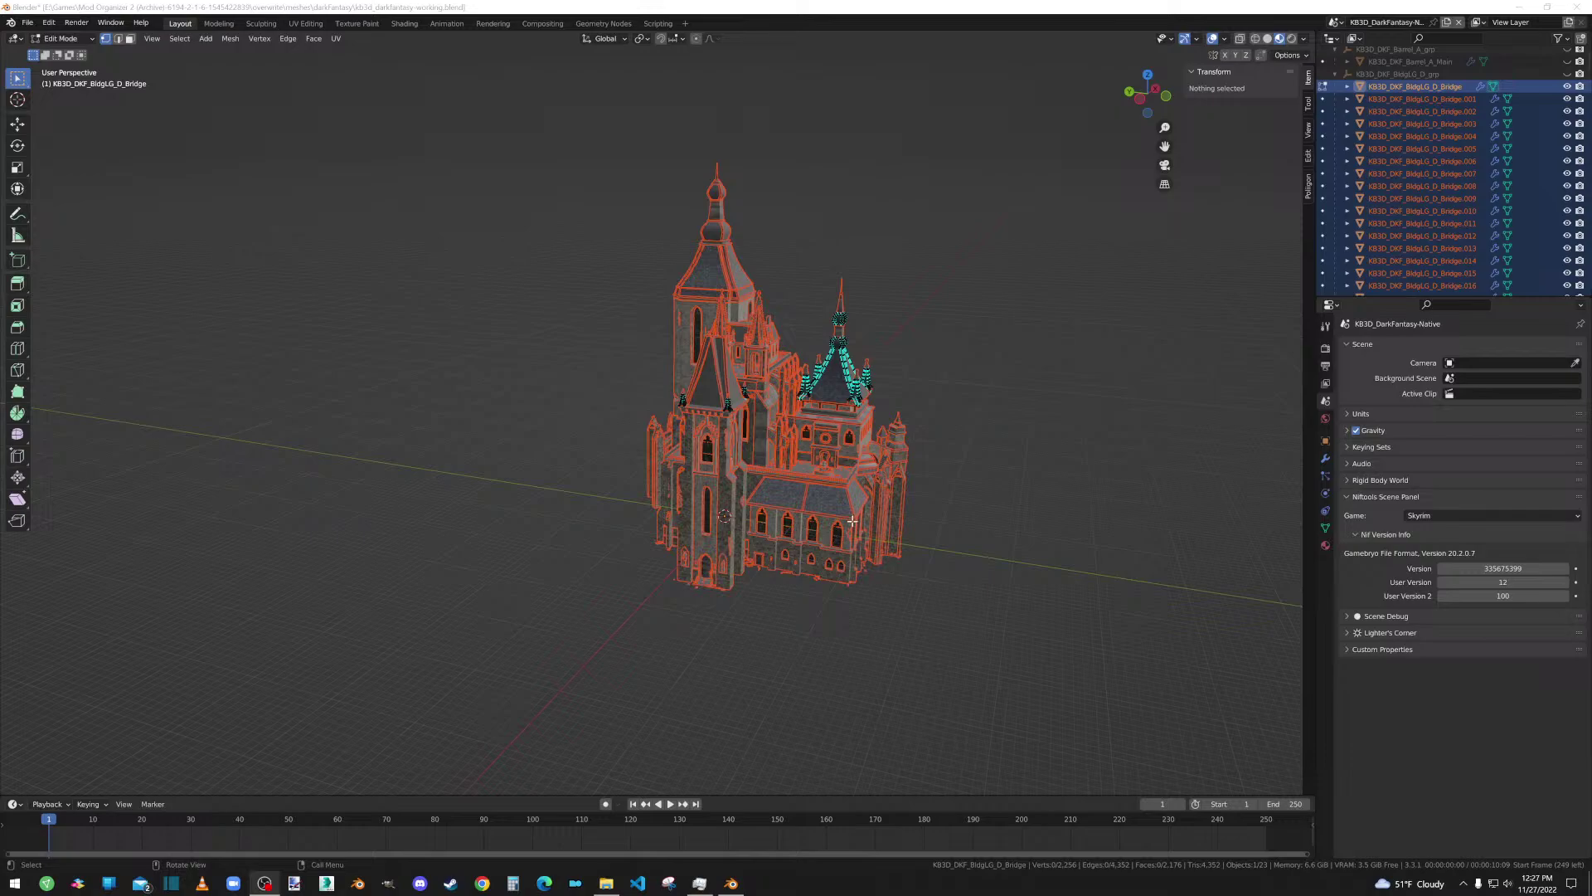
Step: Turn on X-ray display, select all geometry of KB3D_DKF_BldgLG_D_Bridge and deselect the other separated objects
click(1249, 44)
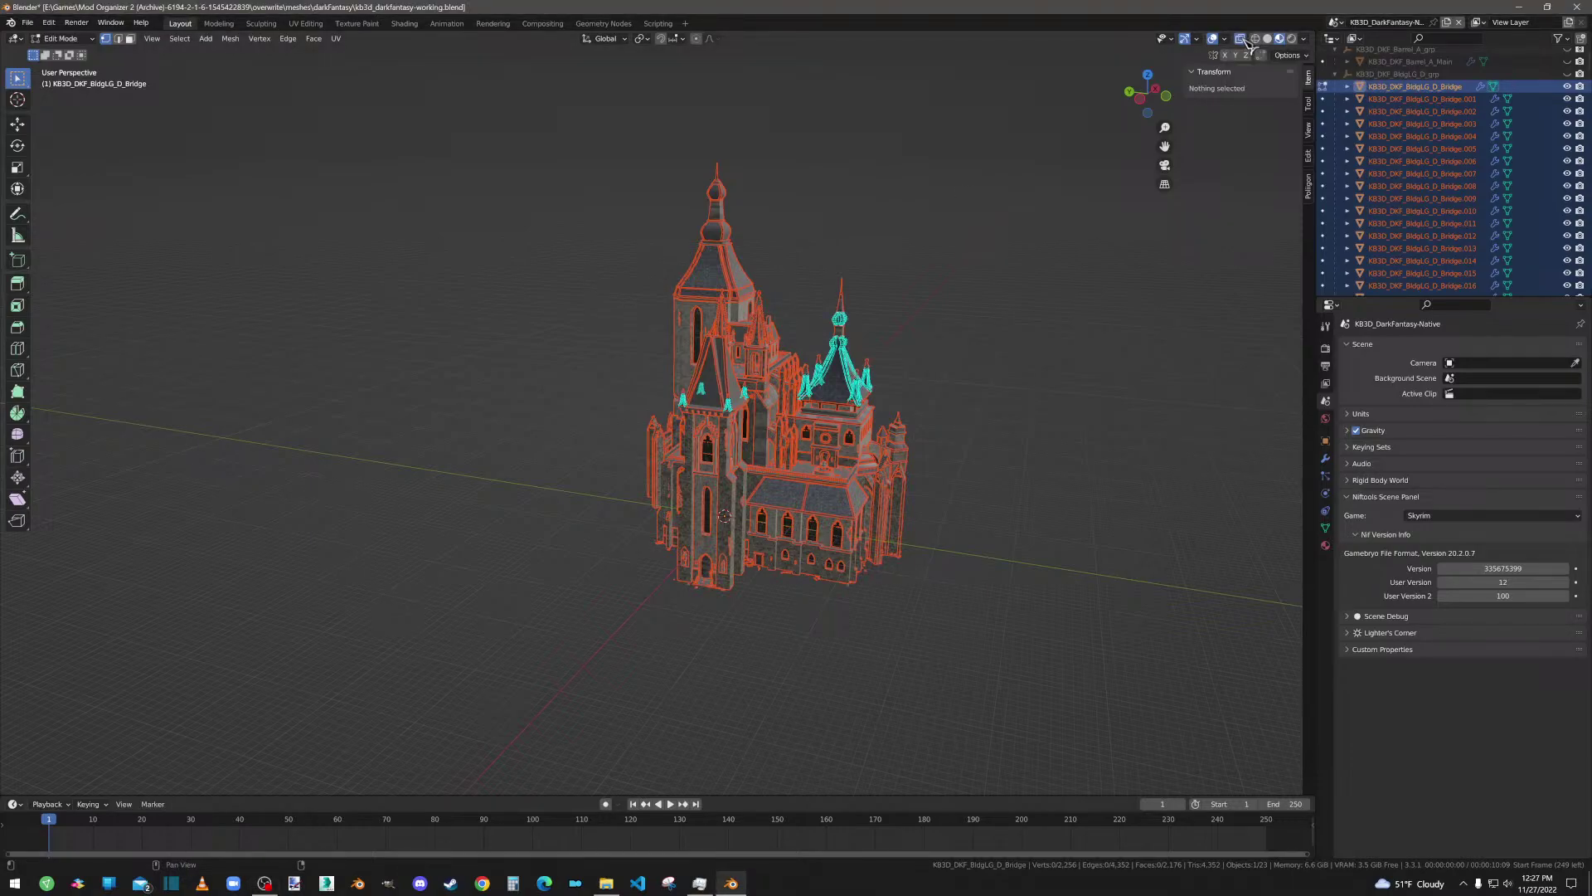
key(a)
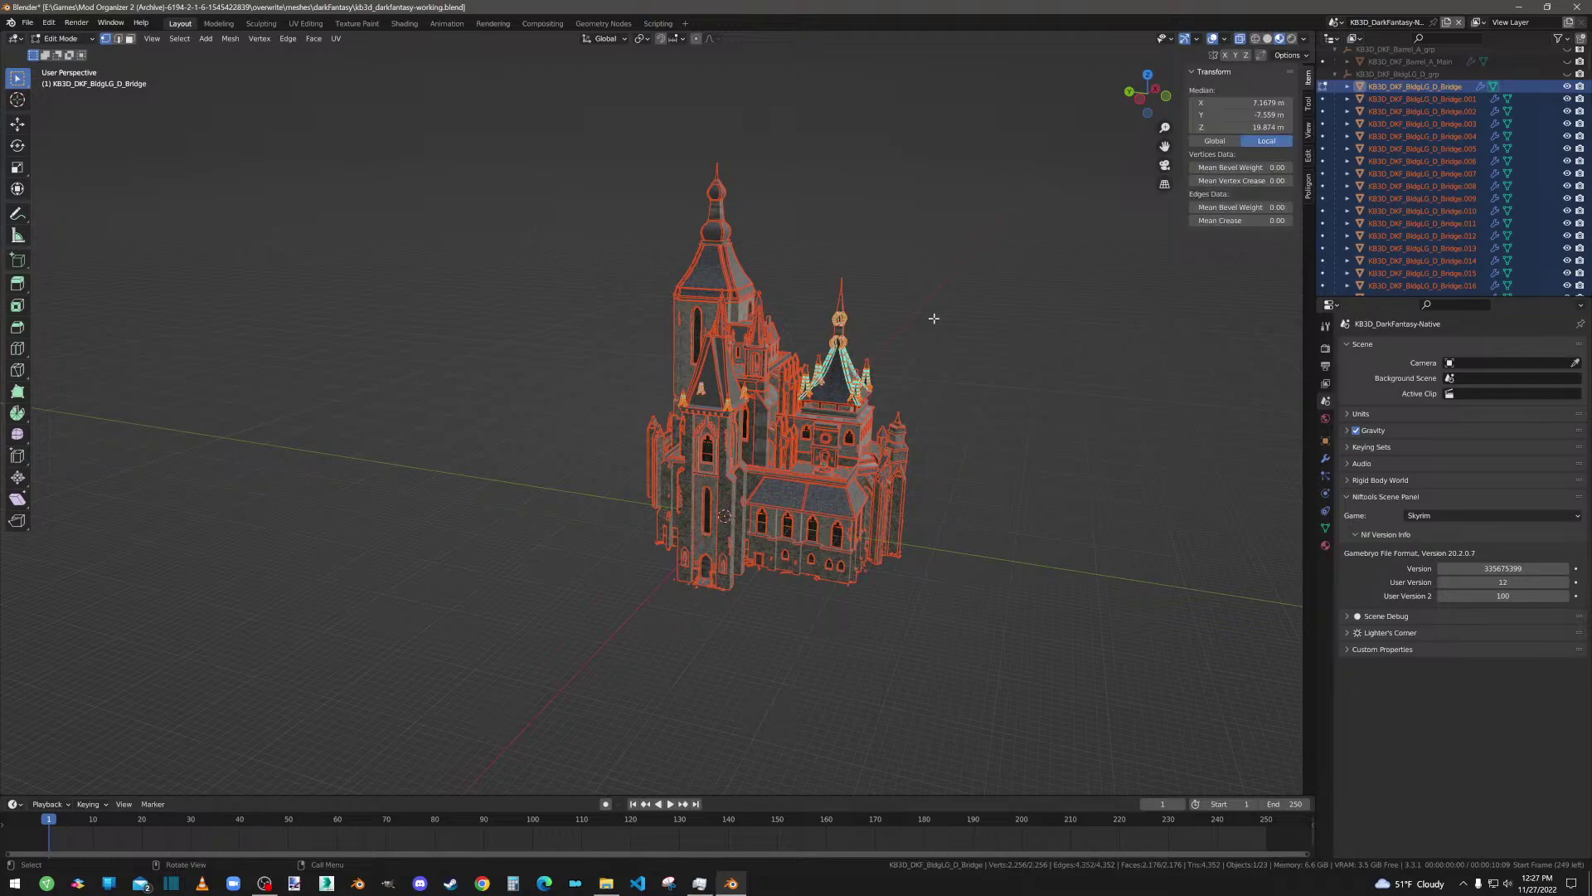
click(1416, 98)
click(1414, 91)
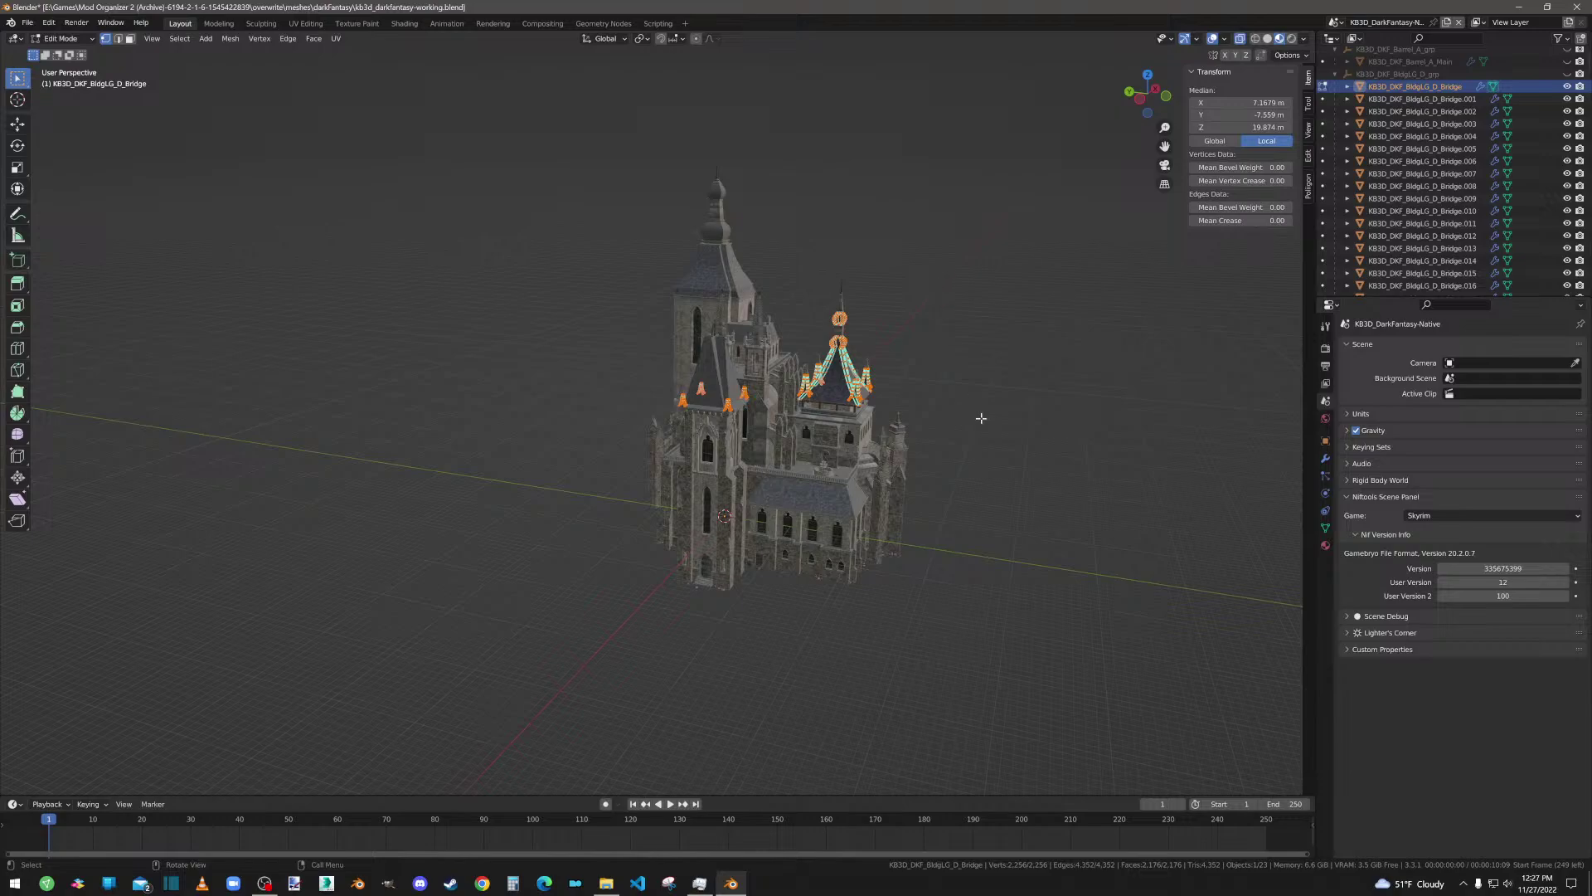
scroll(846, 381, up, 8)
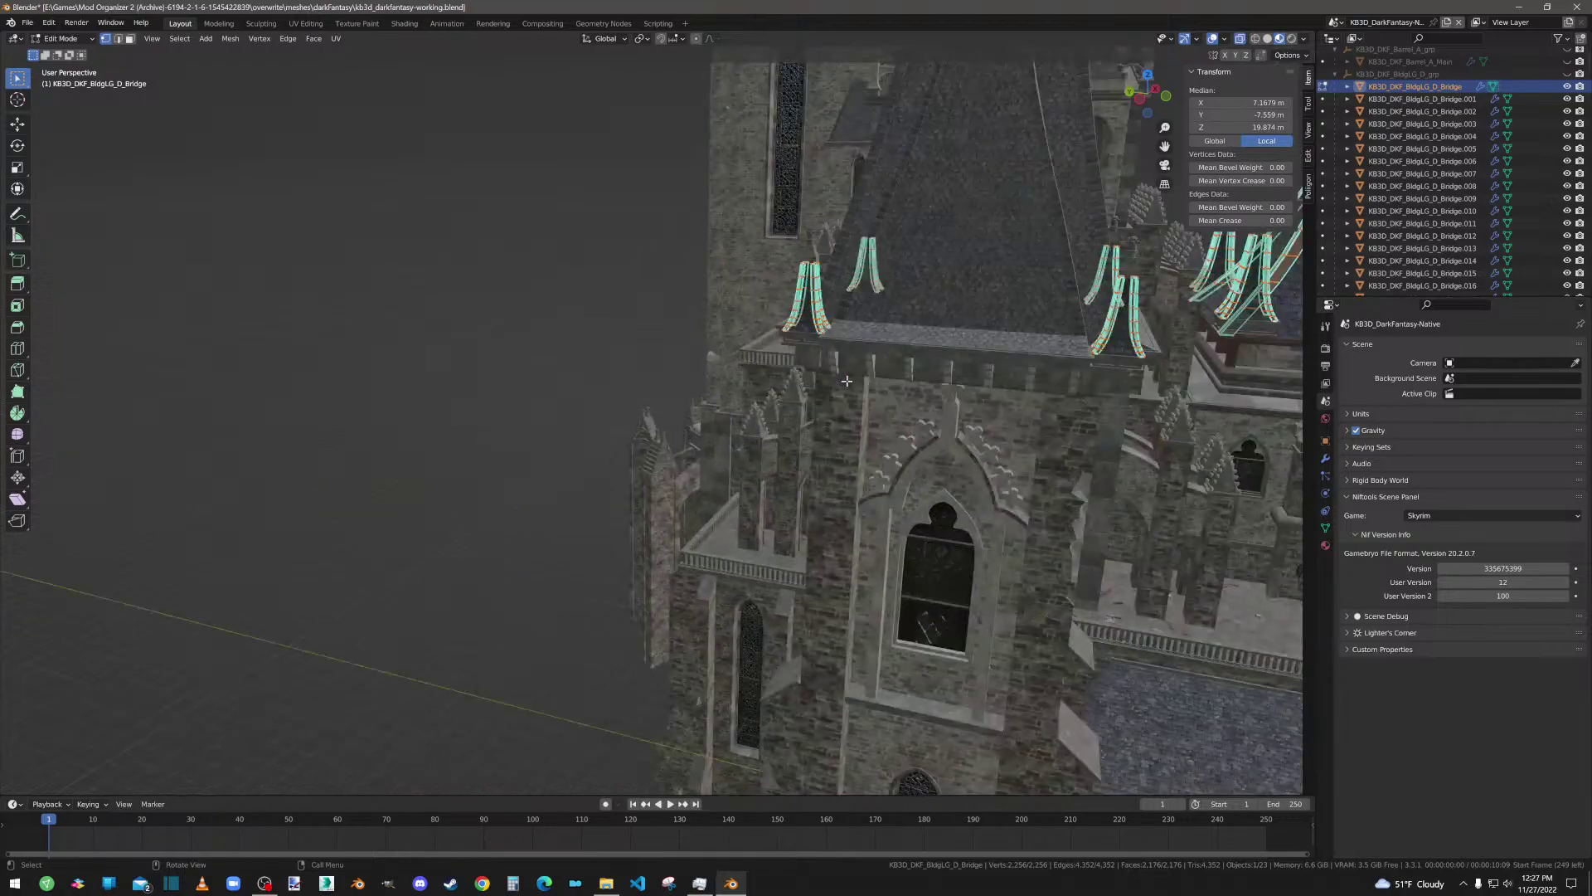
Step: Triangulate the faces of KB3D_DKF_BldgLG_D_Bridge with the separated cathedral objects selected through KB3D_DKF_BldgLG_D_Bridge.022
scroll(846, 381, down, 6)
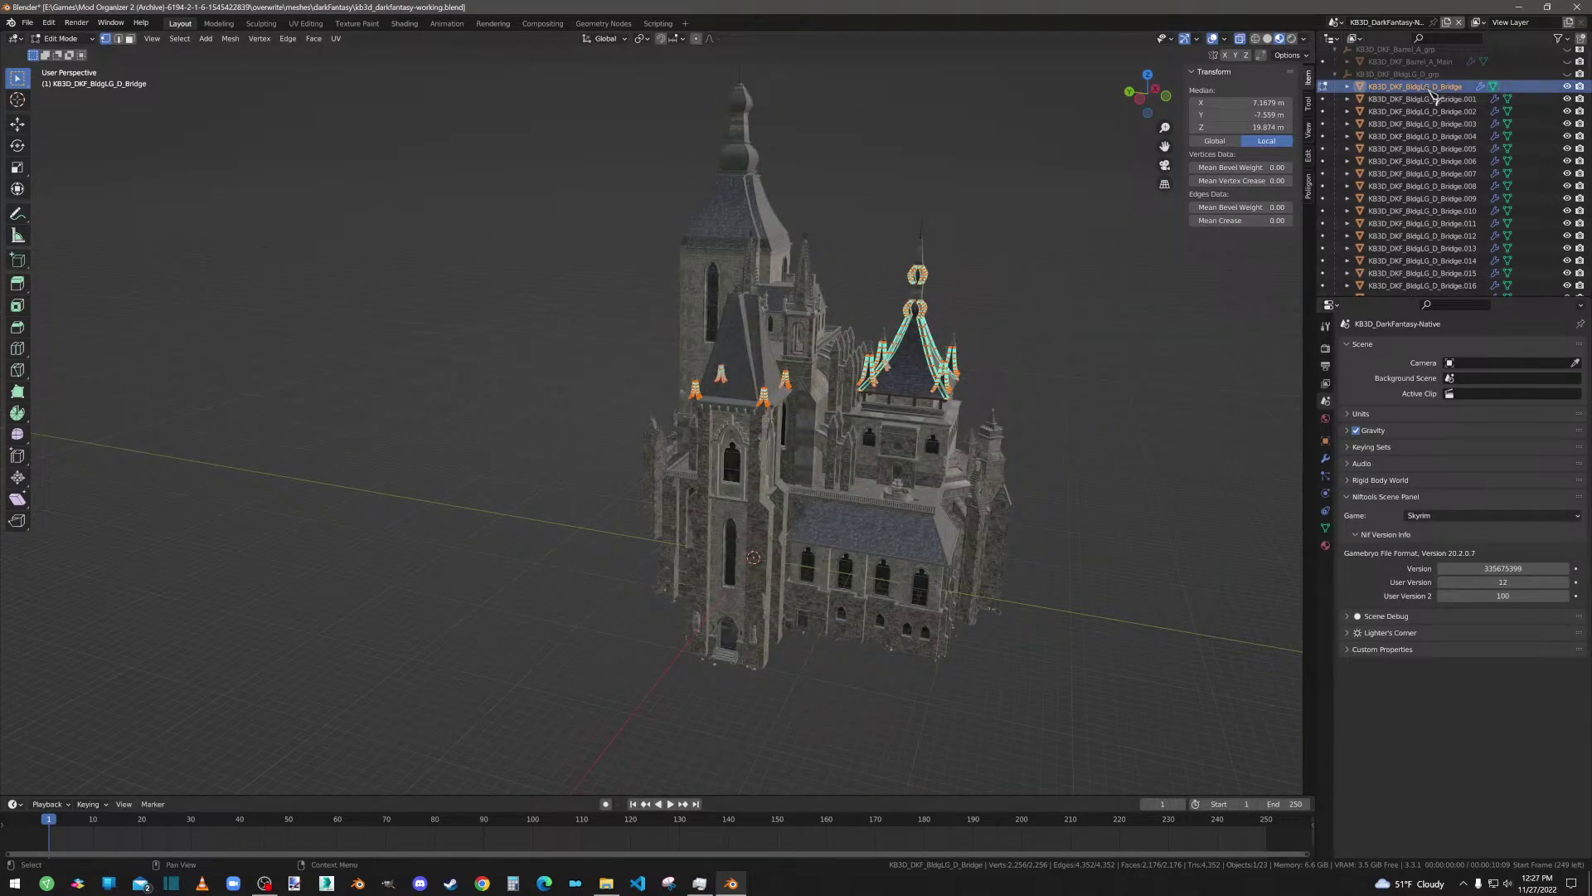
scroll(1432, 96, down, 4)
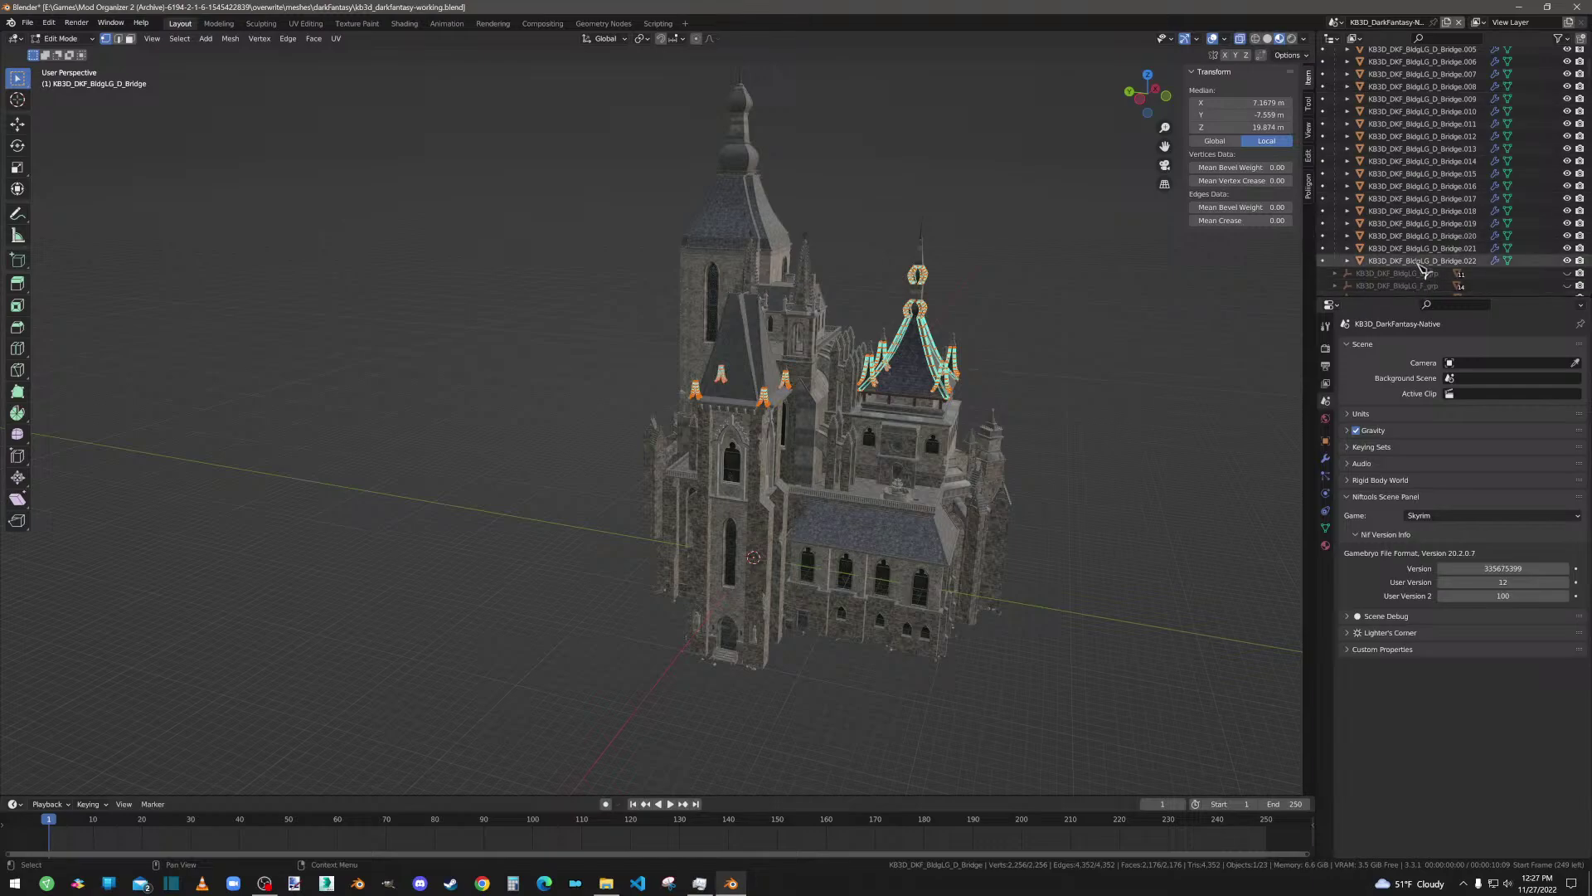
shift+click(1423, 261)
scroll(1423, 249, up, 4)
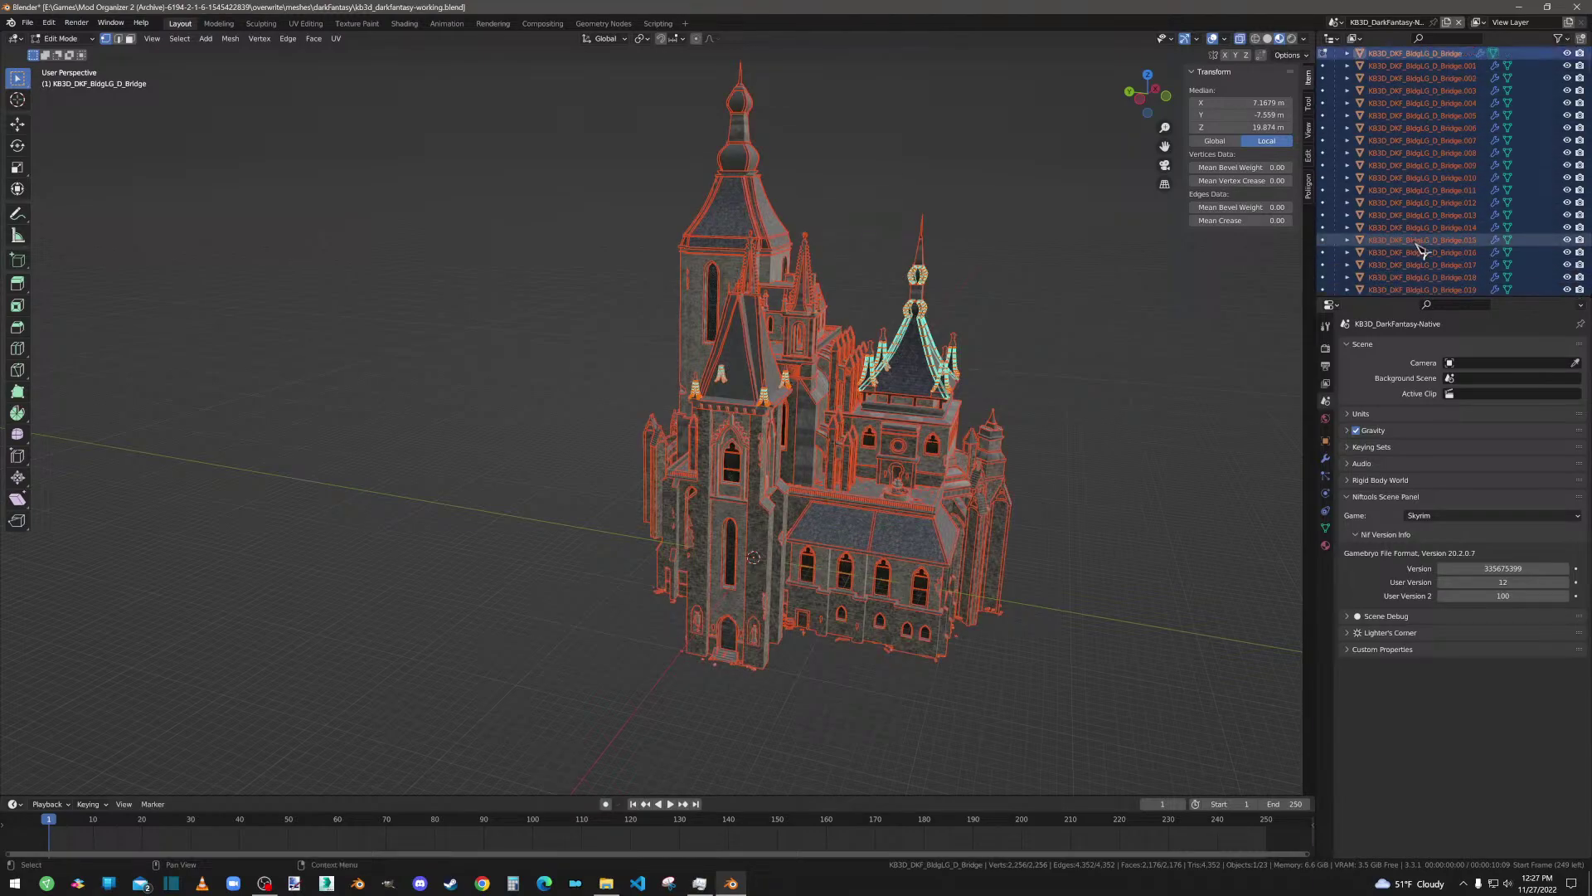
click(1308, 155)
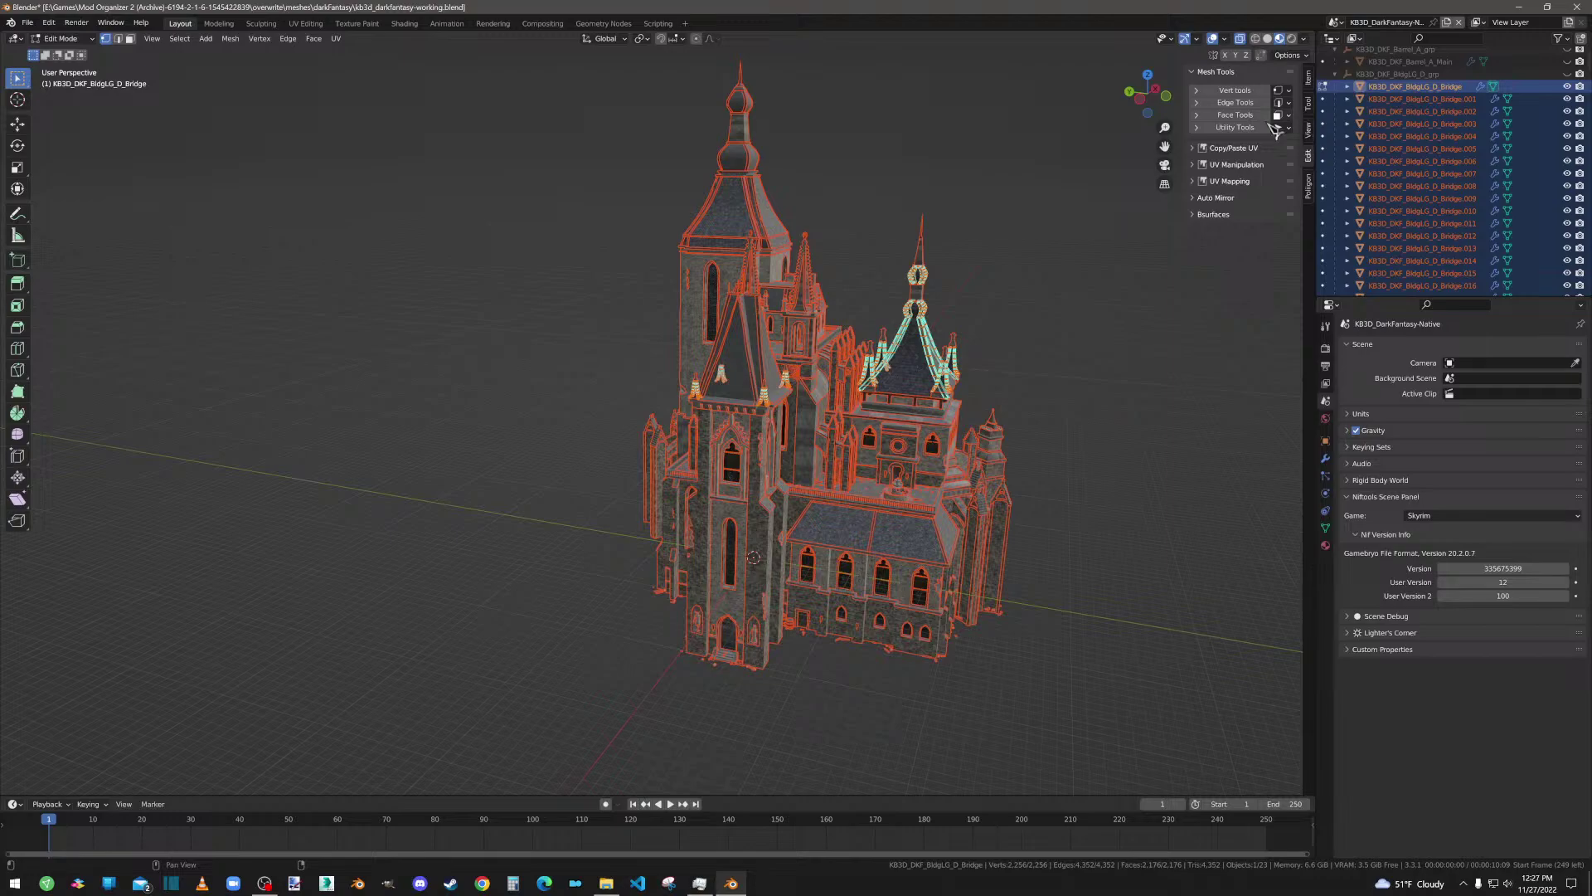
click(1235, 128)
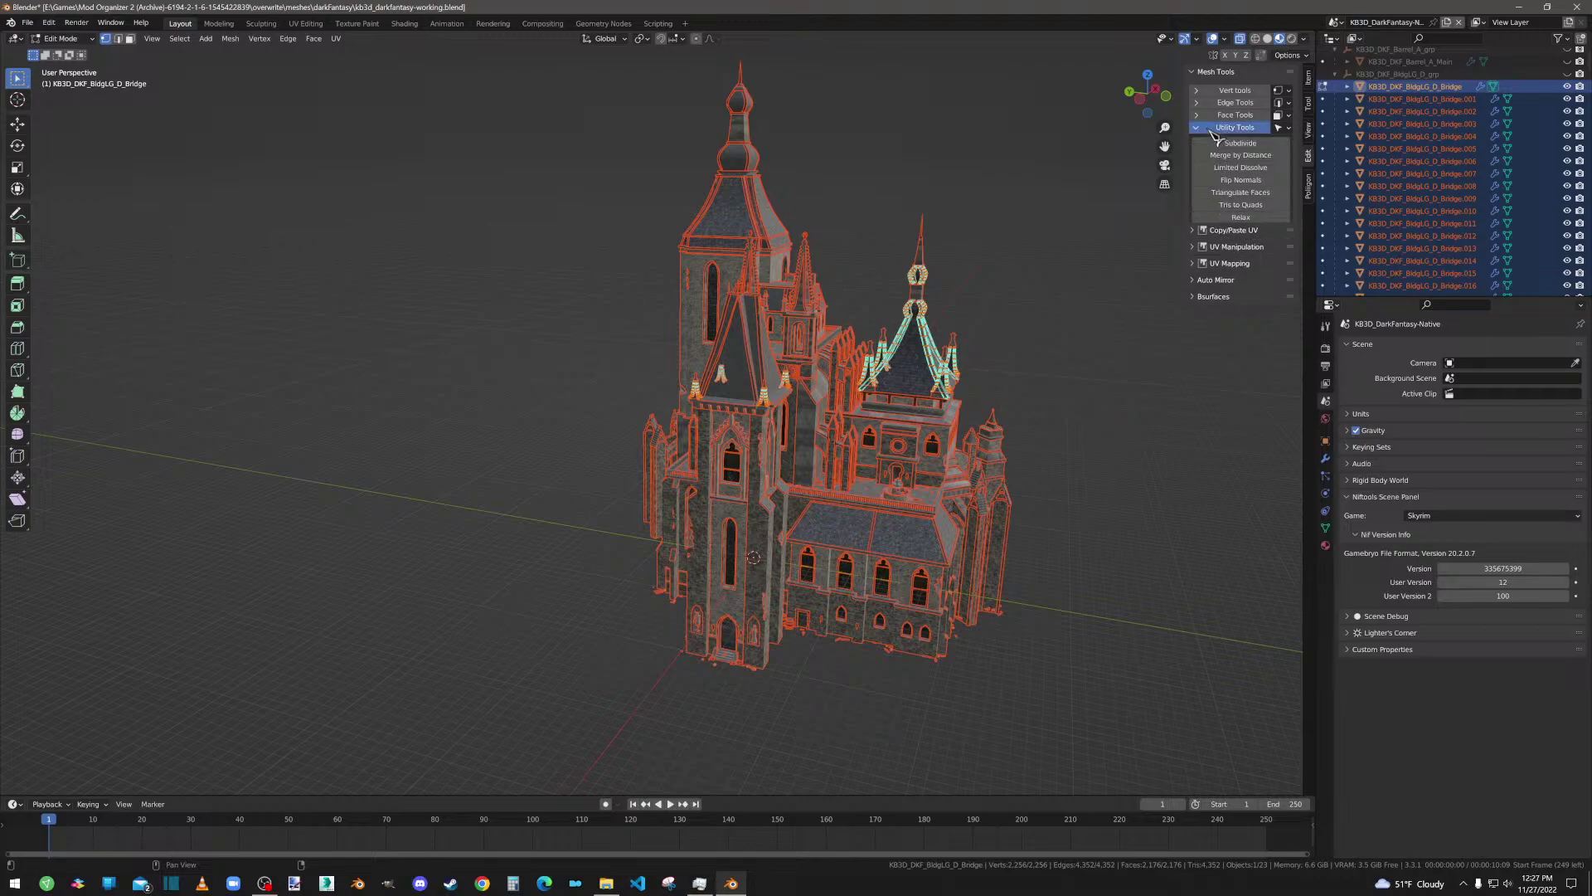
click(1237, 195)
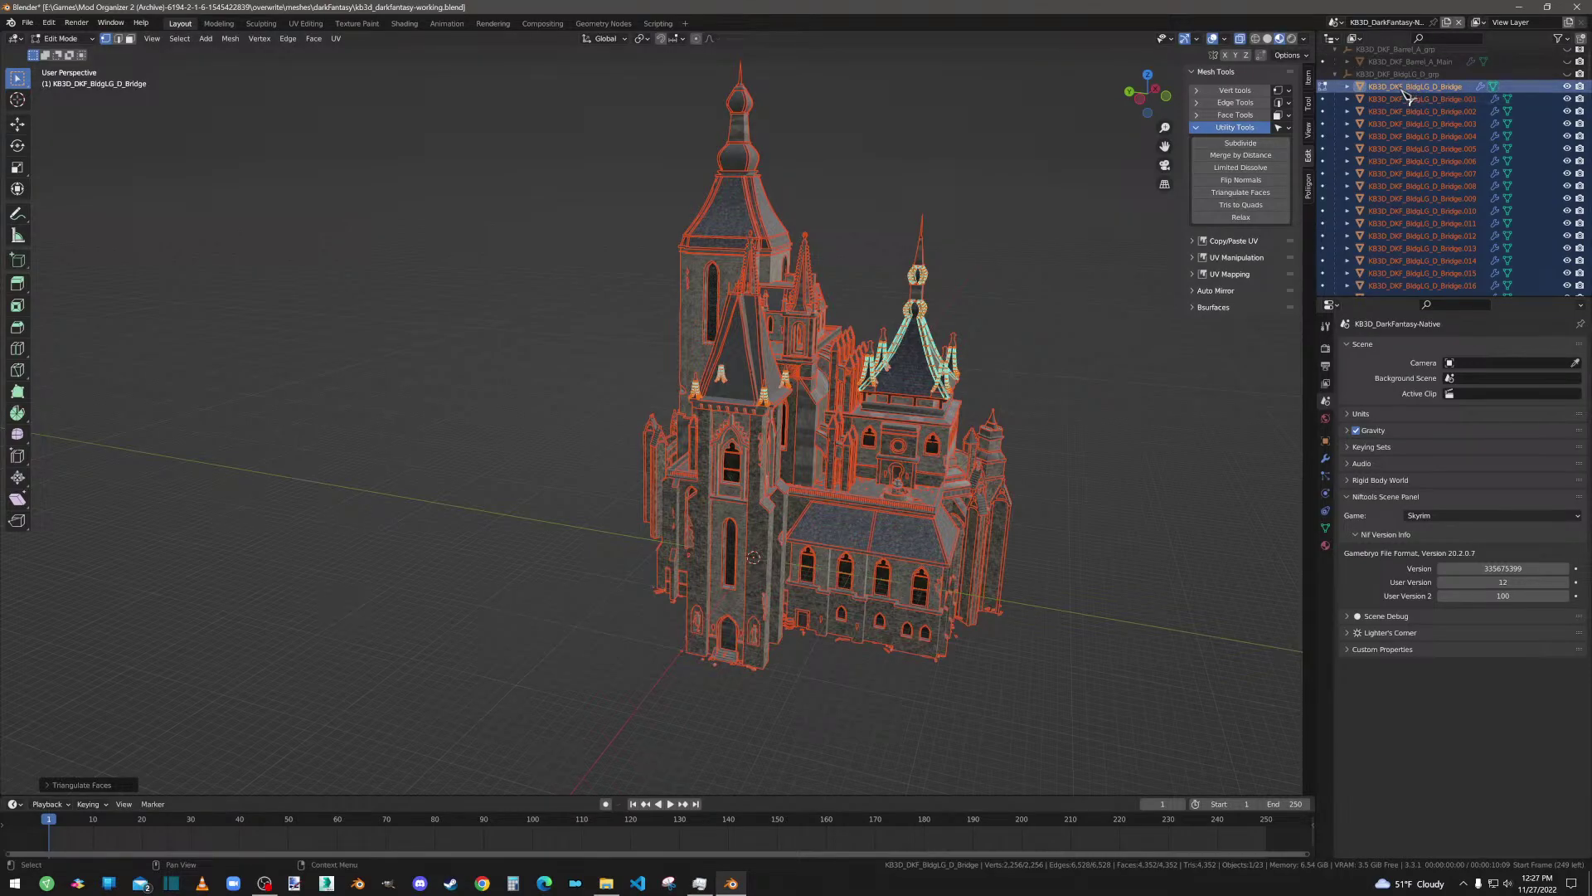
Step: Bring all separated cathedral objects into Edit Mode together, select their entire geometry and triangulate the faces
key(alt+a)
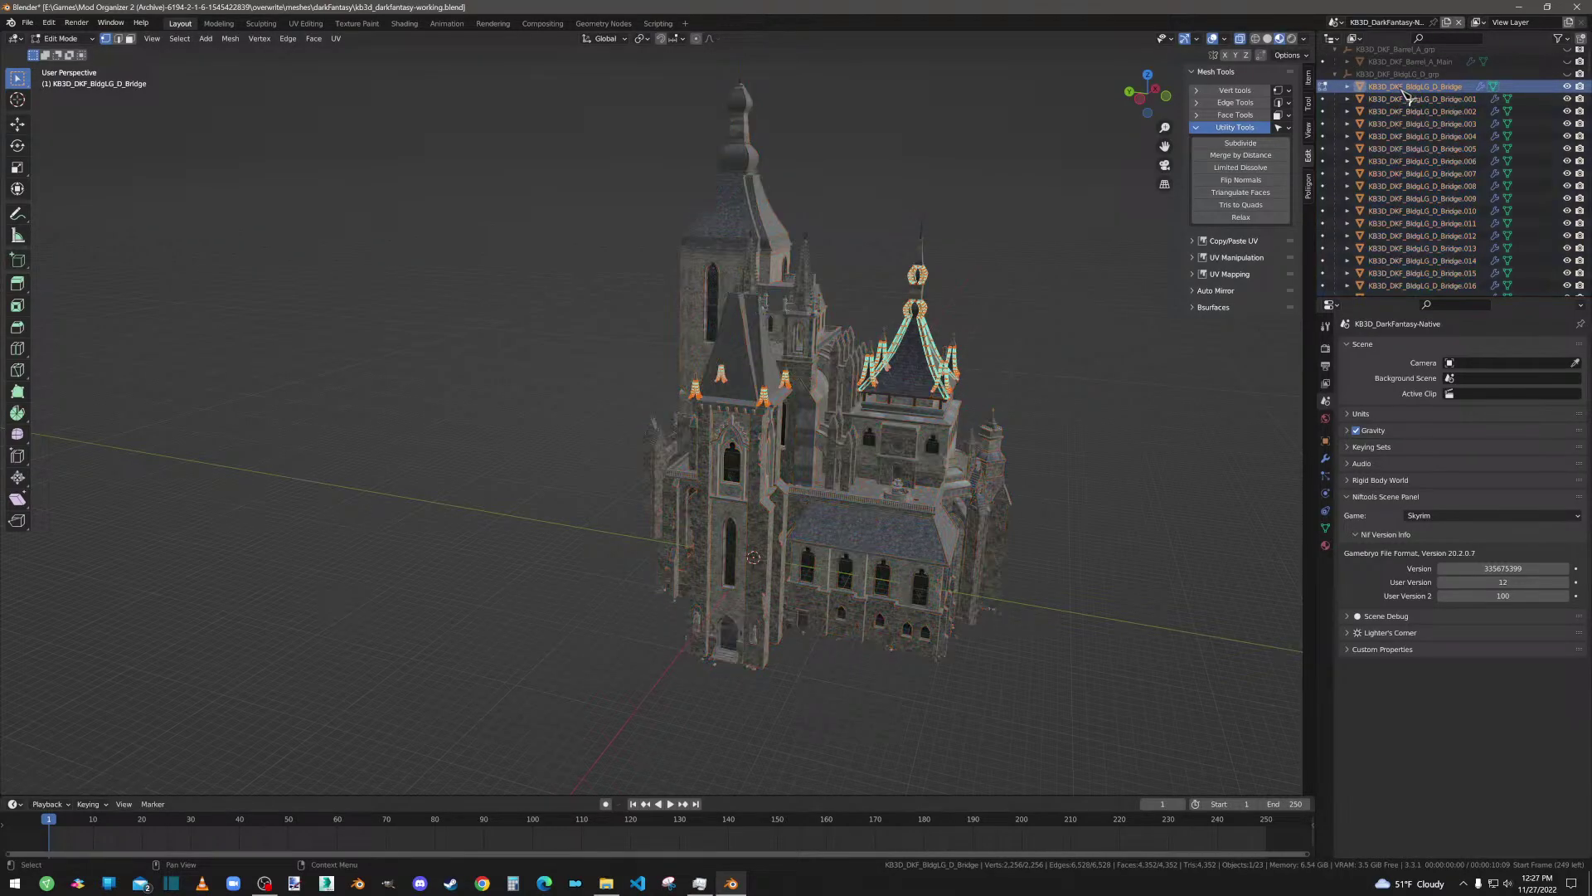
click(63, 38)
click(75, 53)
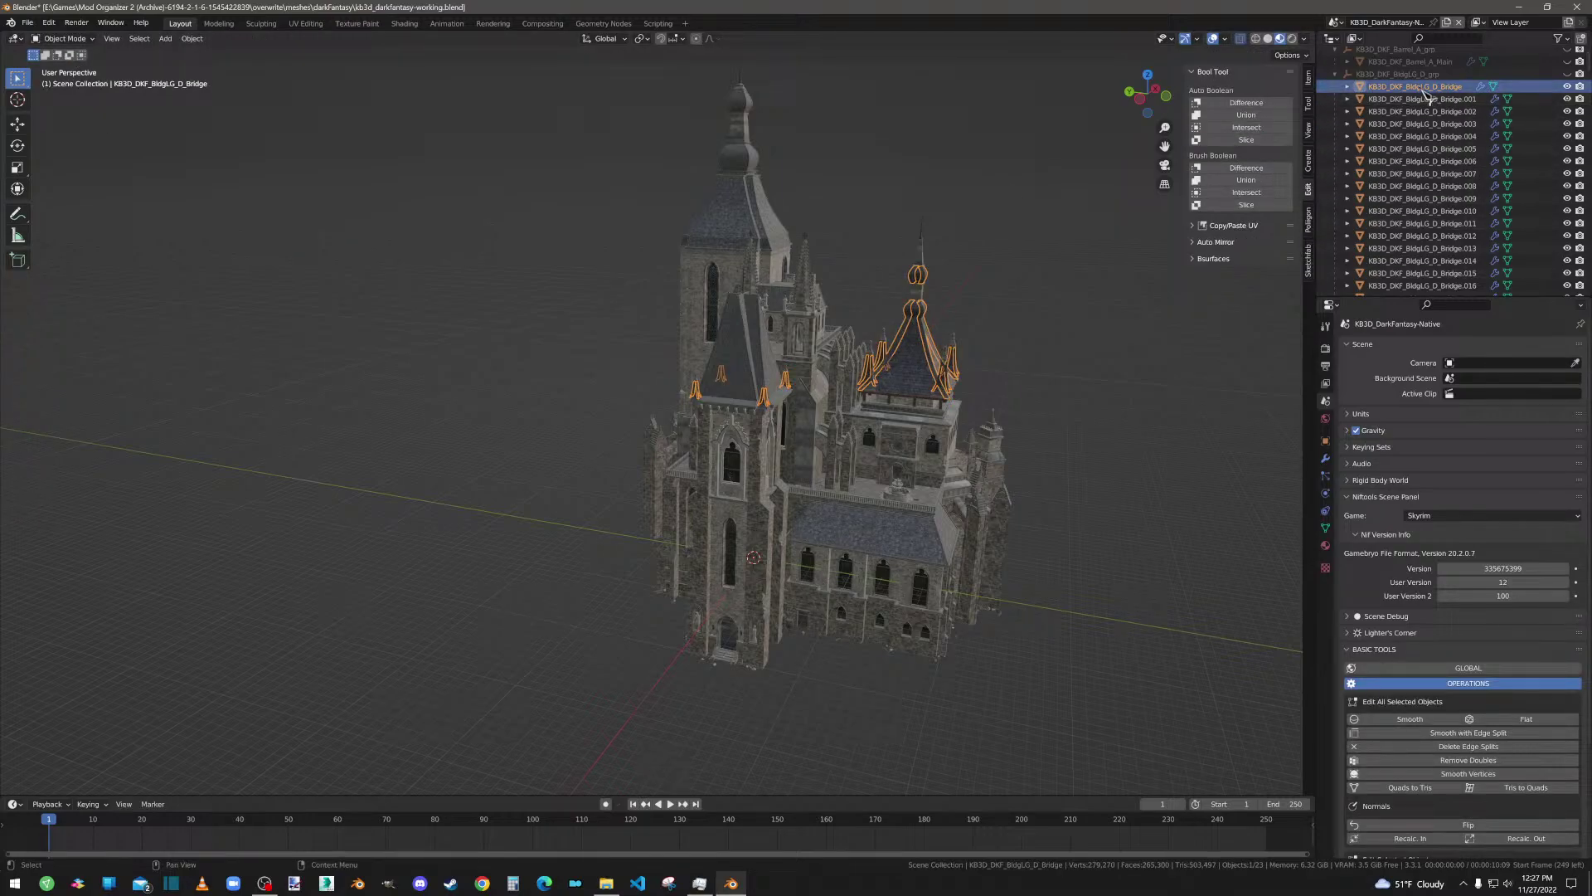
scroll(1412, 247, down, 2)
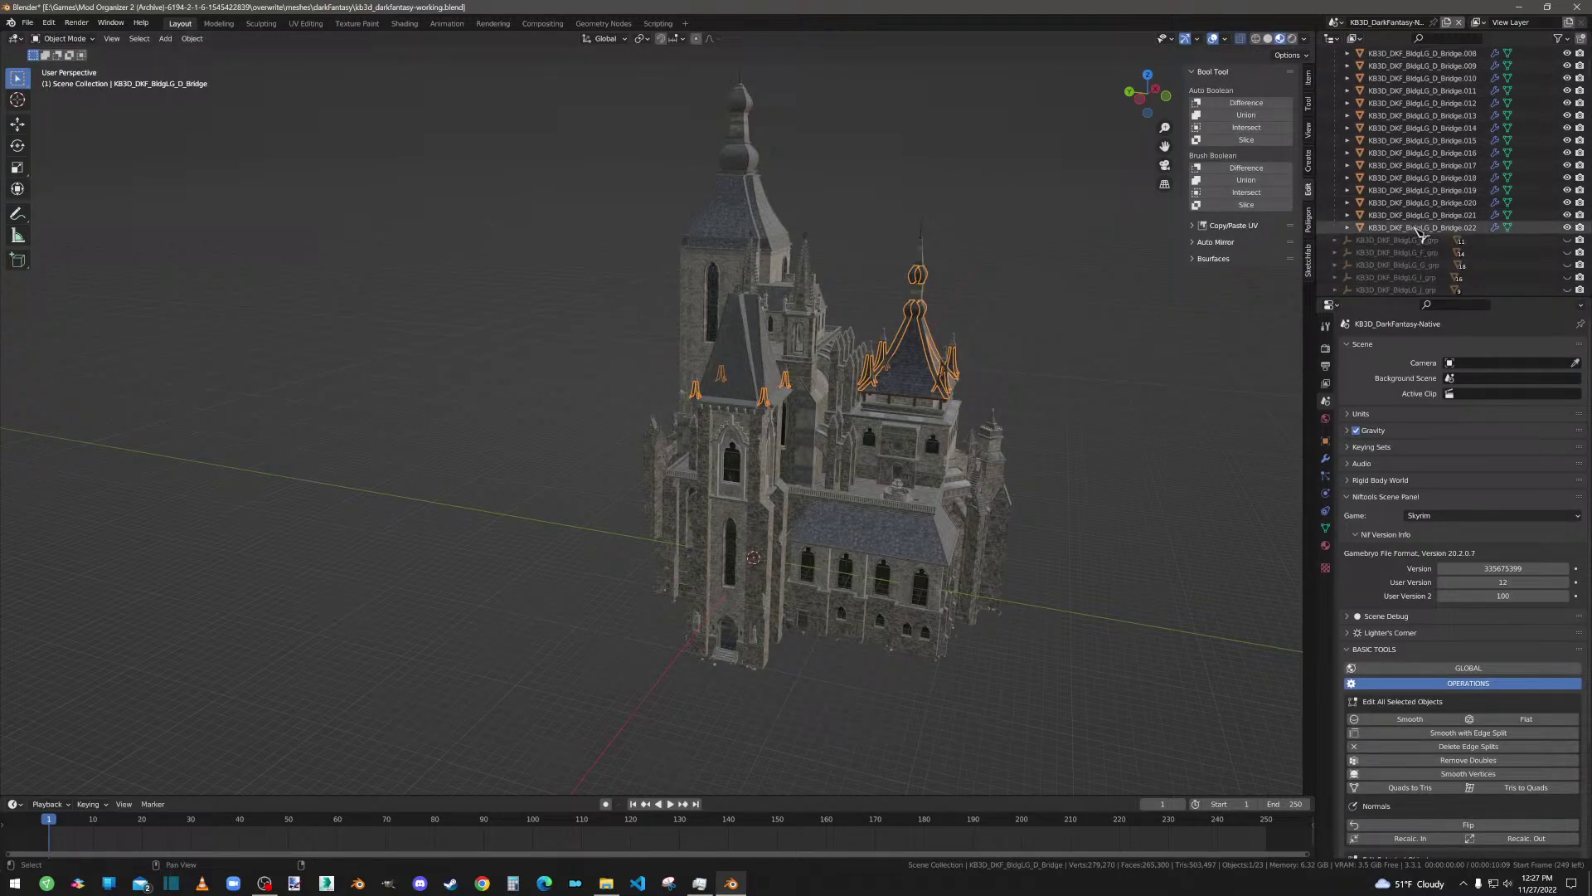
key(a)
scroll(1418, 208, up, 2)
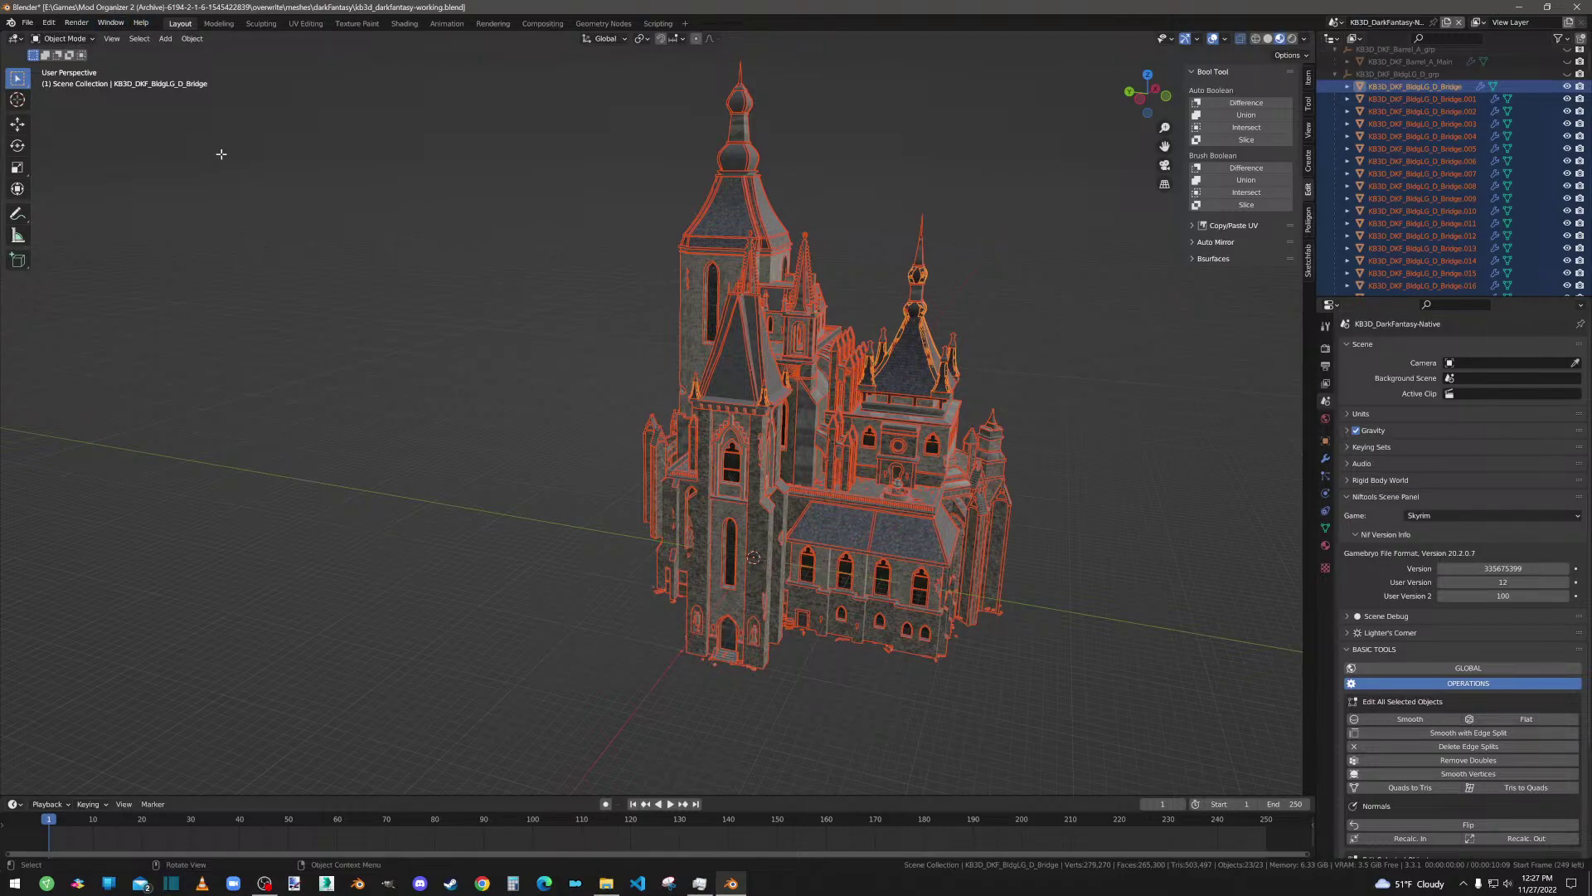
key(Tab)
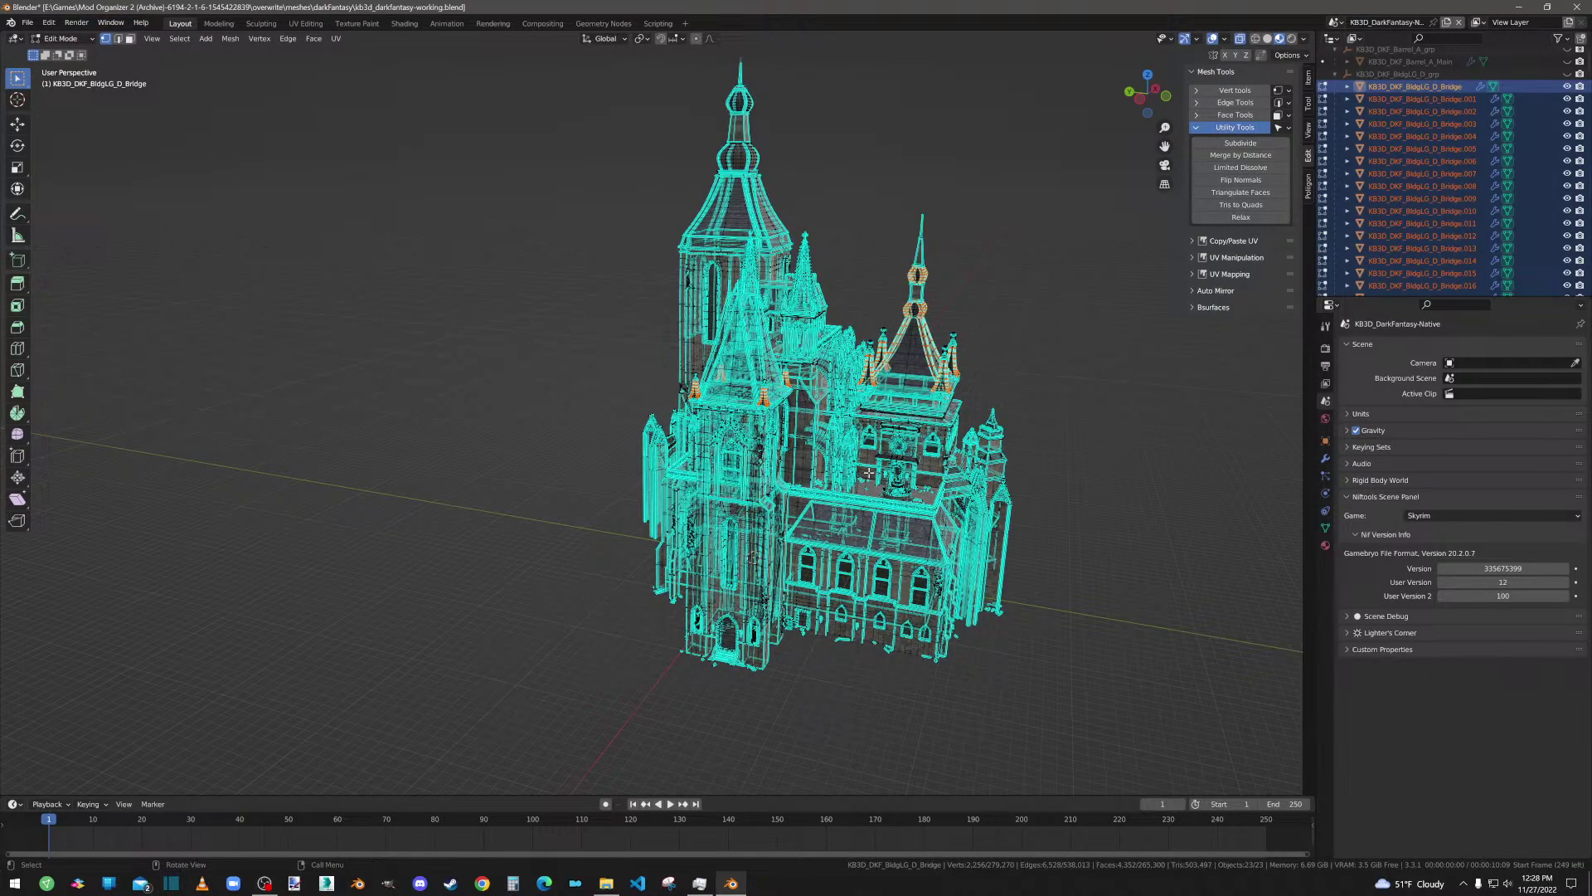
key(a)
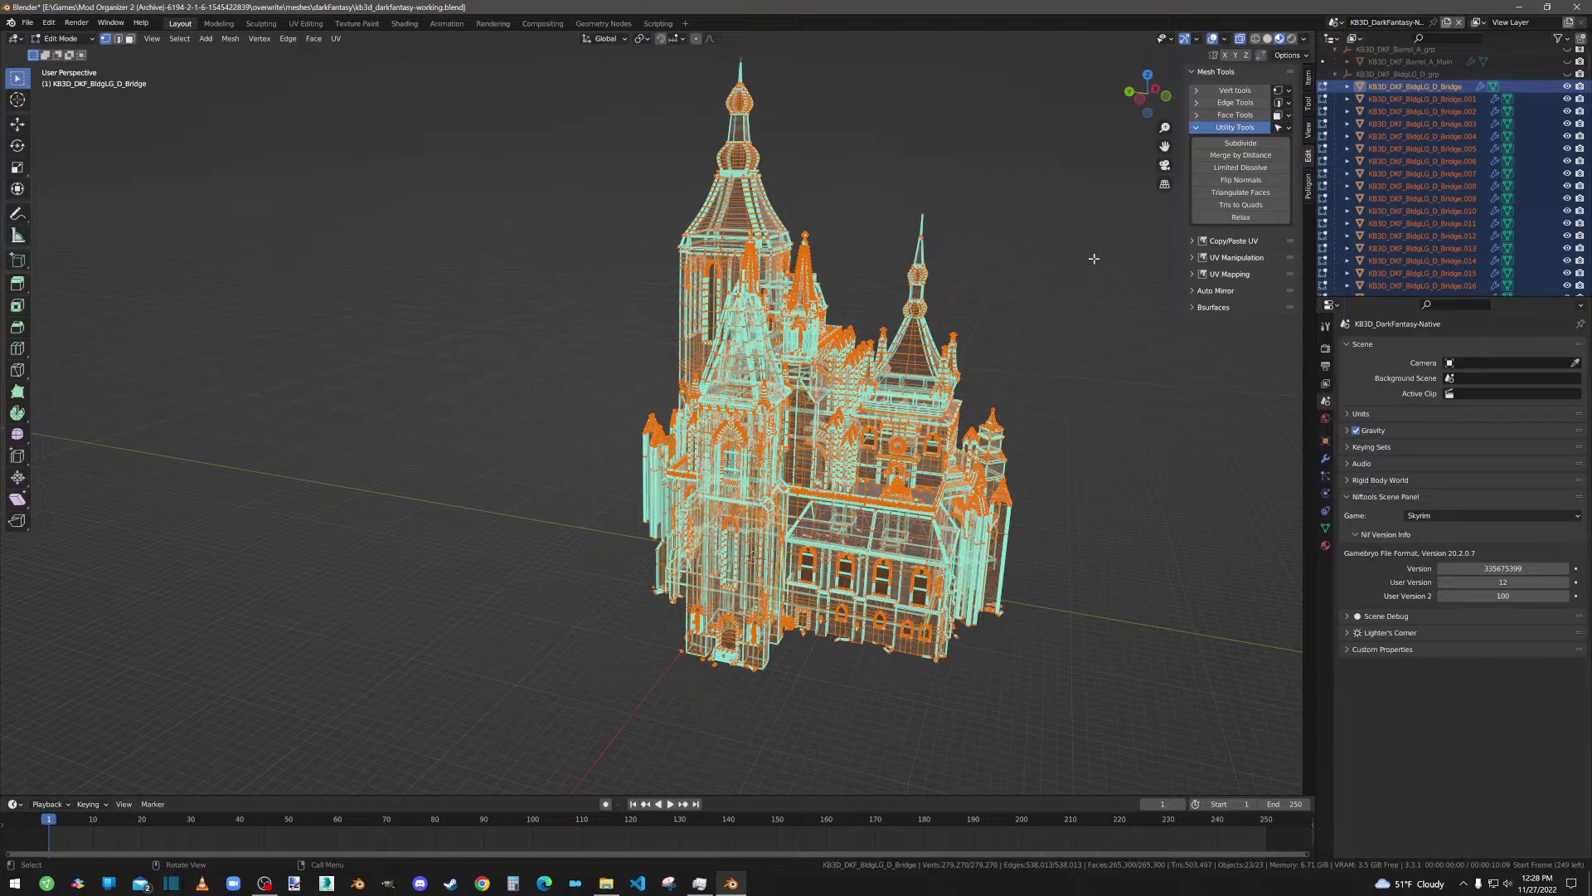
click(1244, 193)
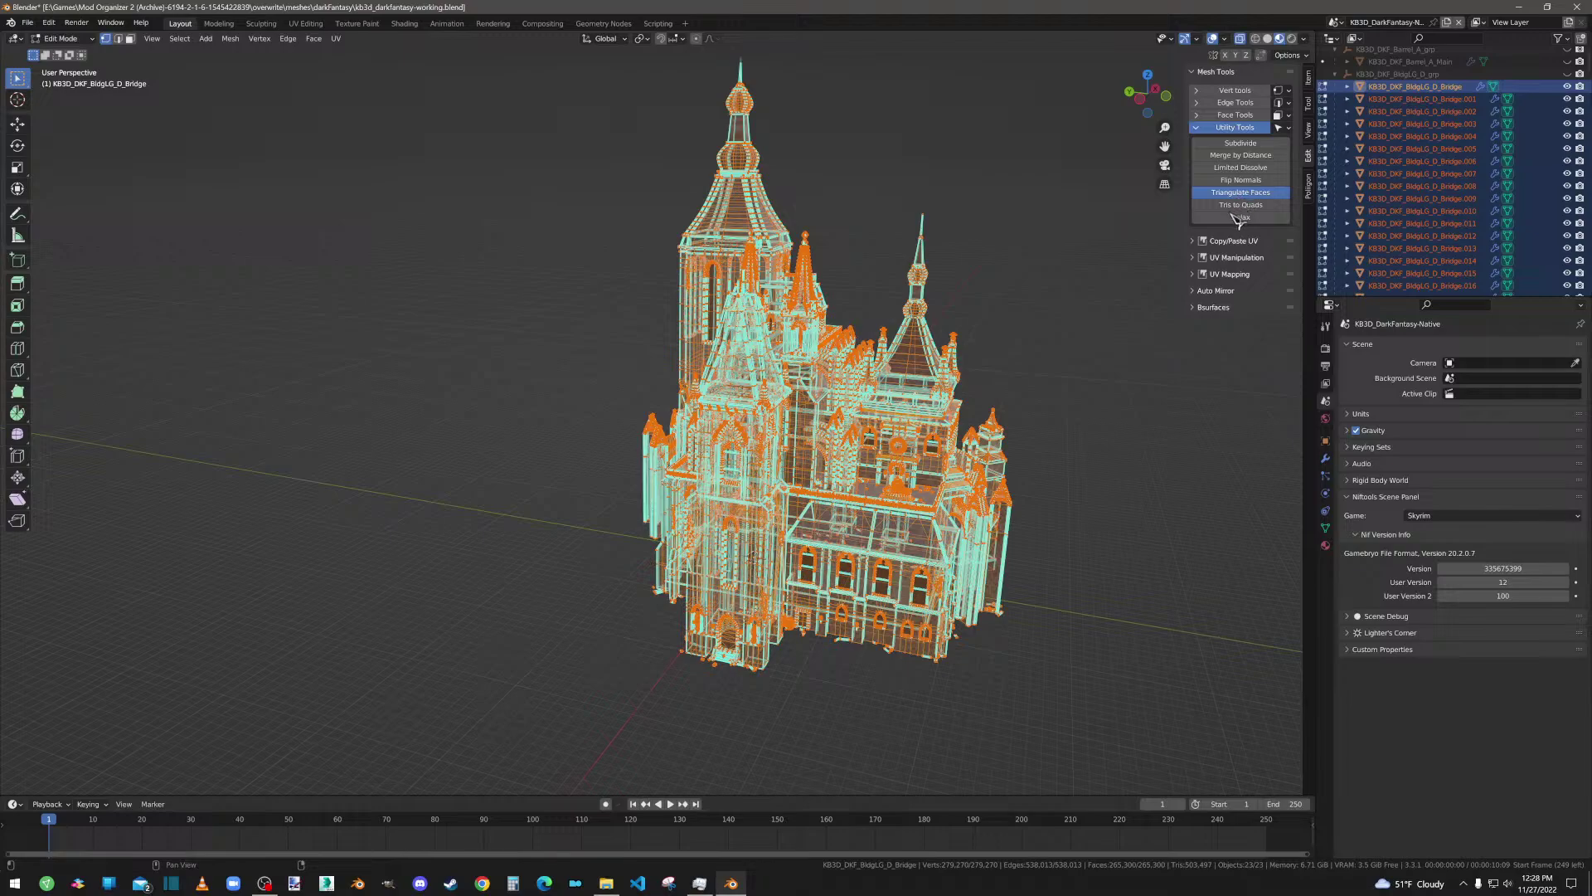
scroll(972, 556, up, 8)
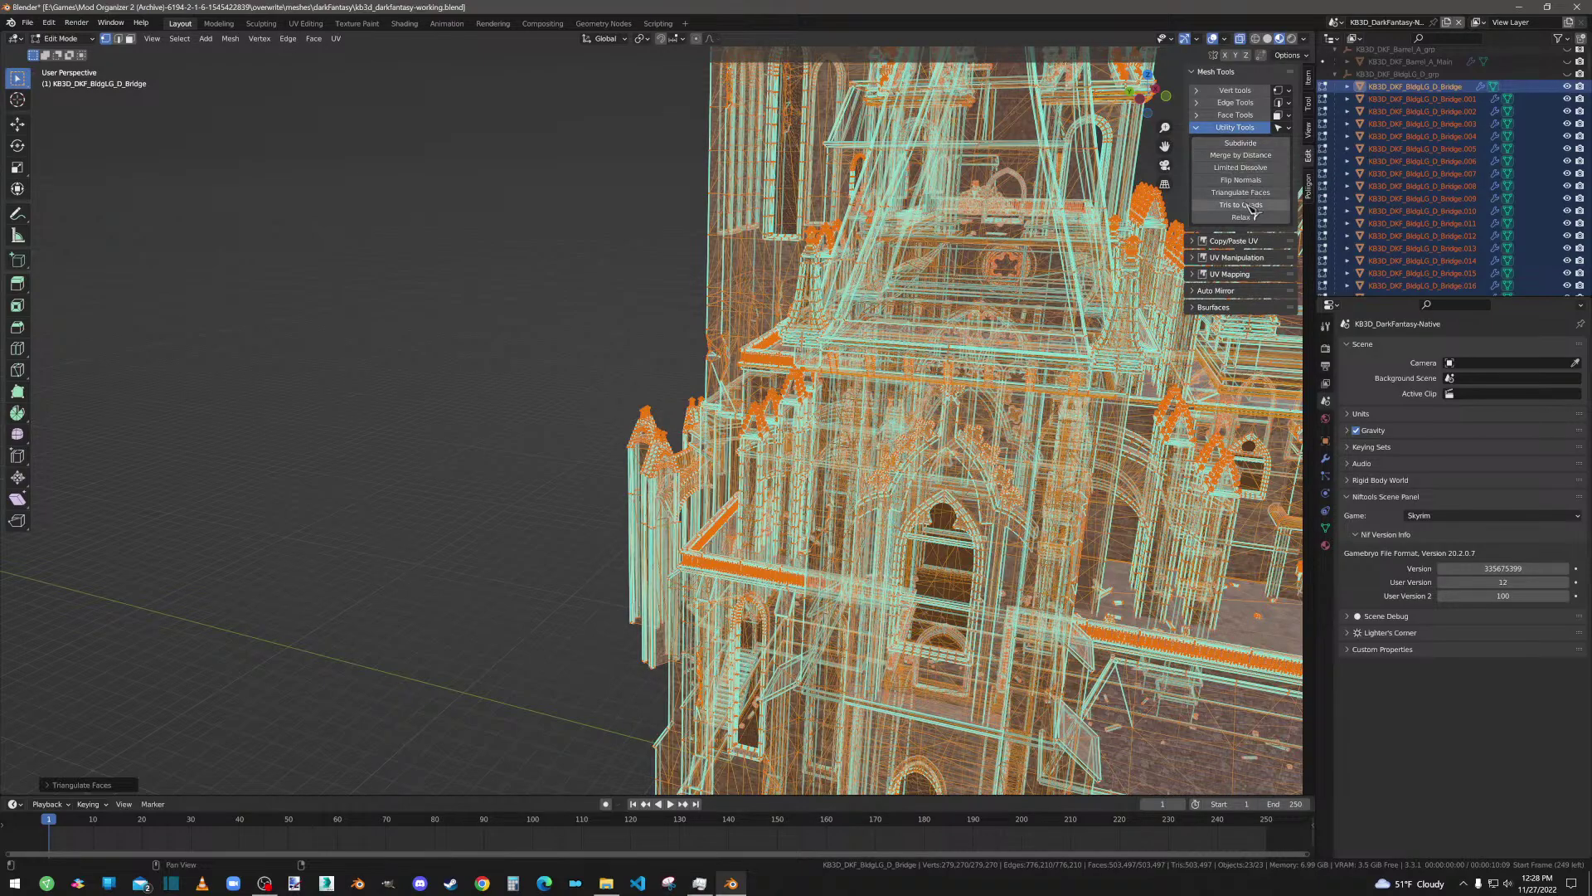
Step: Return to Object Mode with only KB3D_DKF_BldgLG_D_Bridge selected and check its mesh in Edit Mode
click(1233, 73)
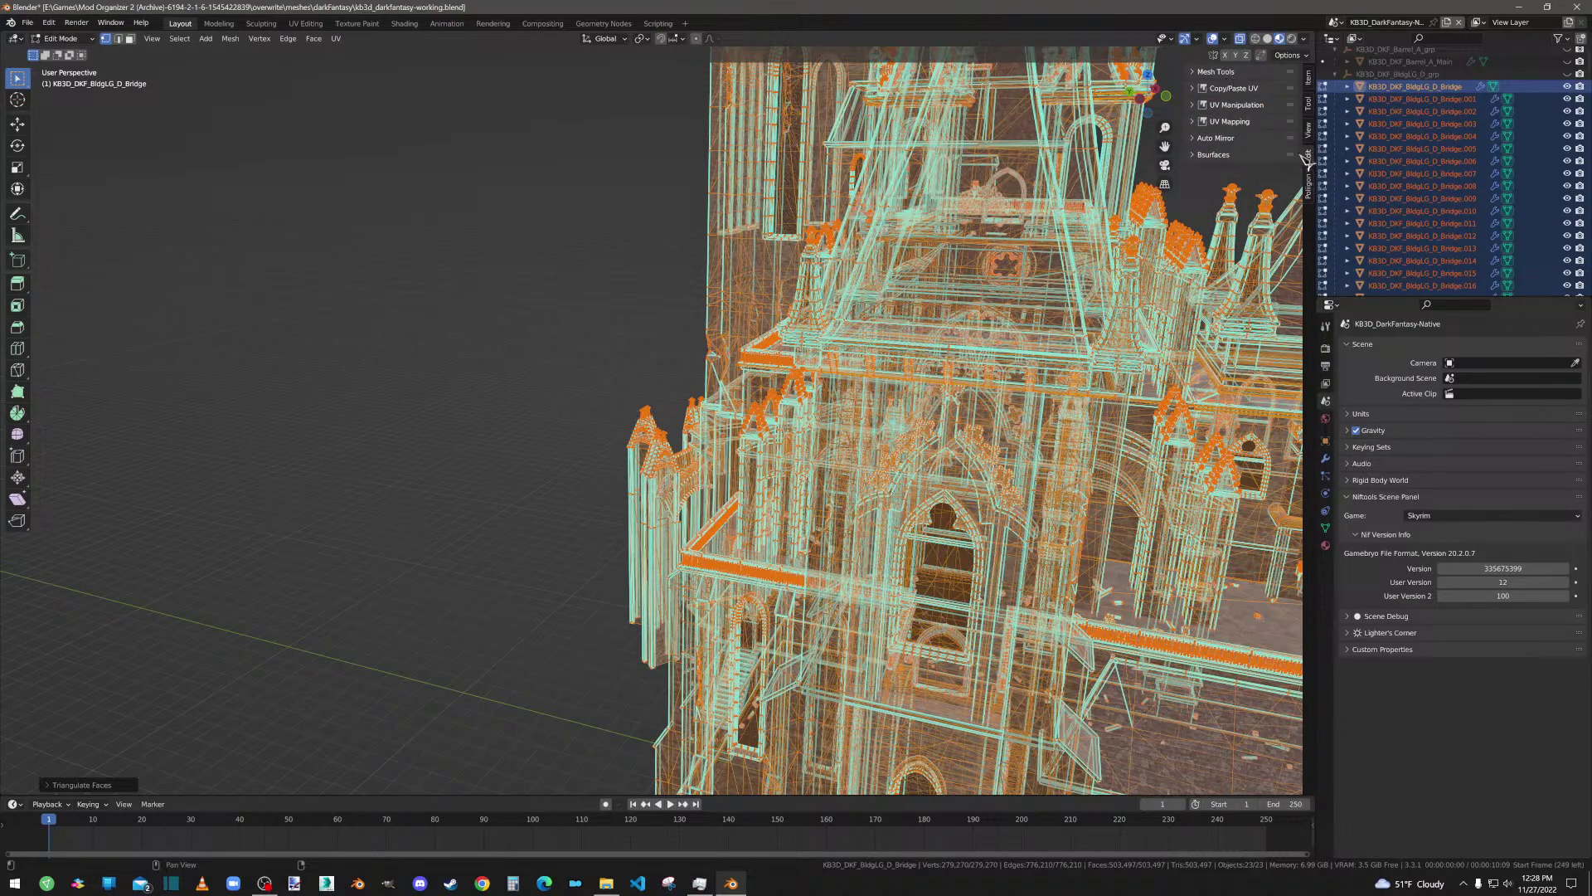
scroll(1028, 250, down, 6)
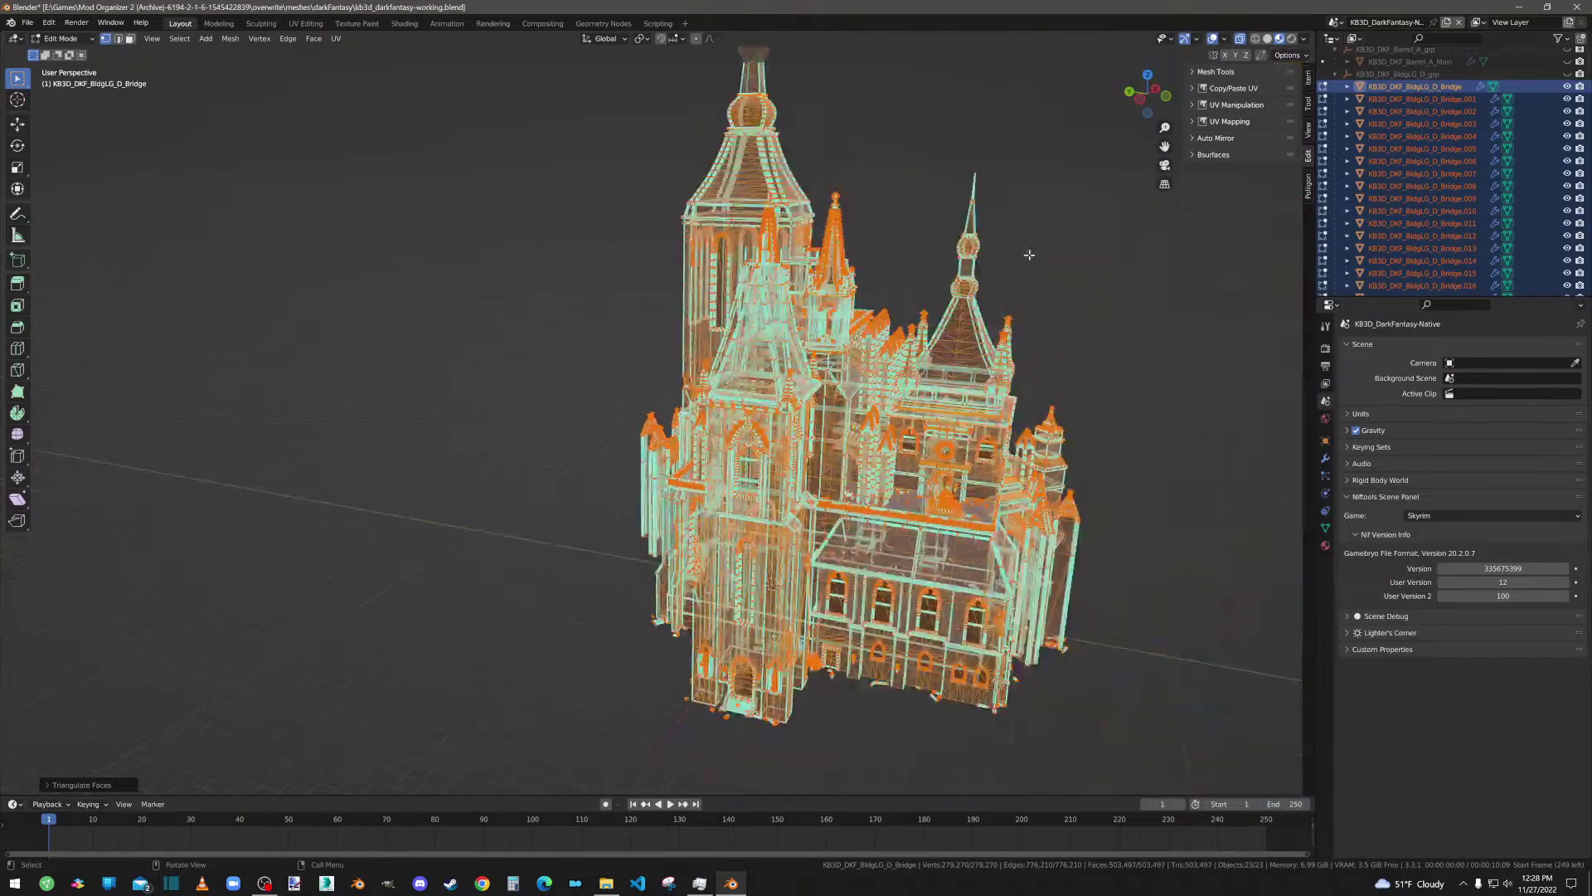
click(1434, 91)
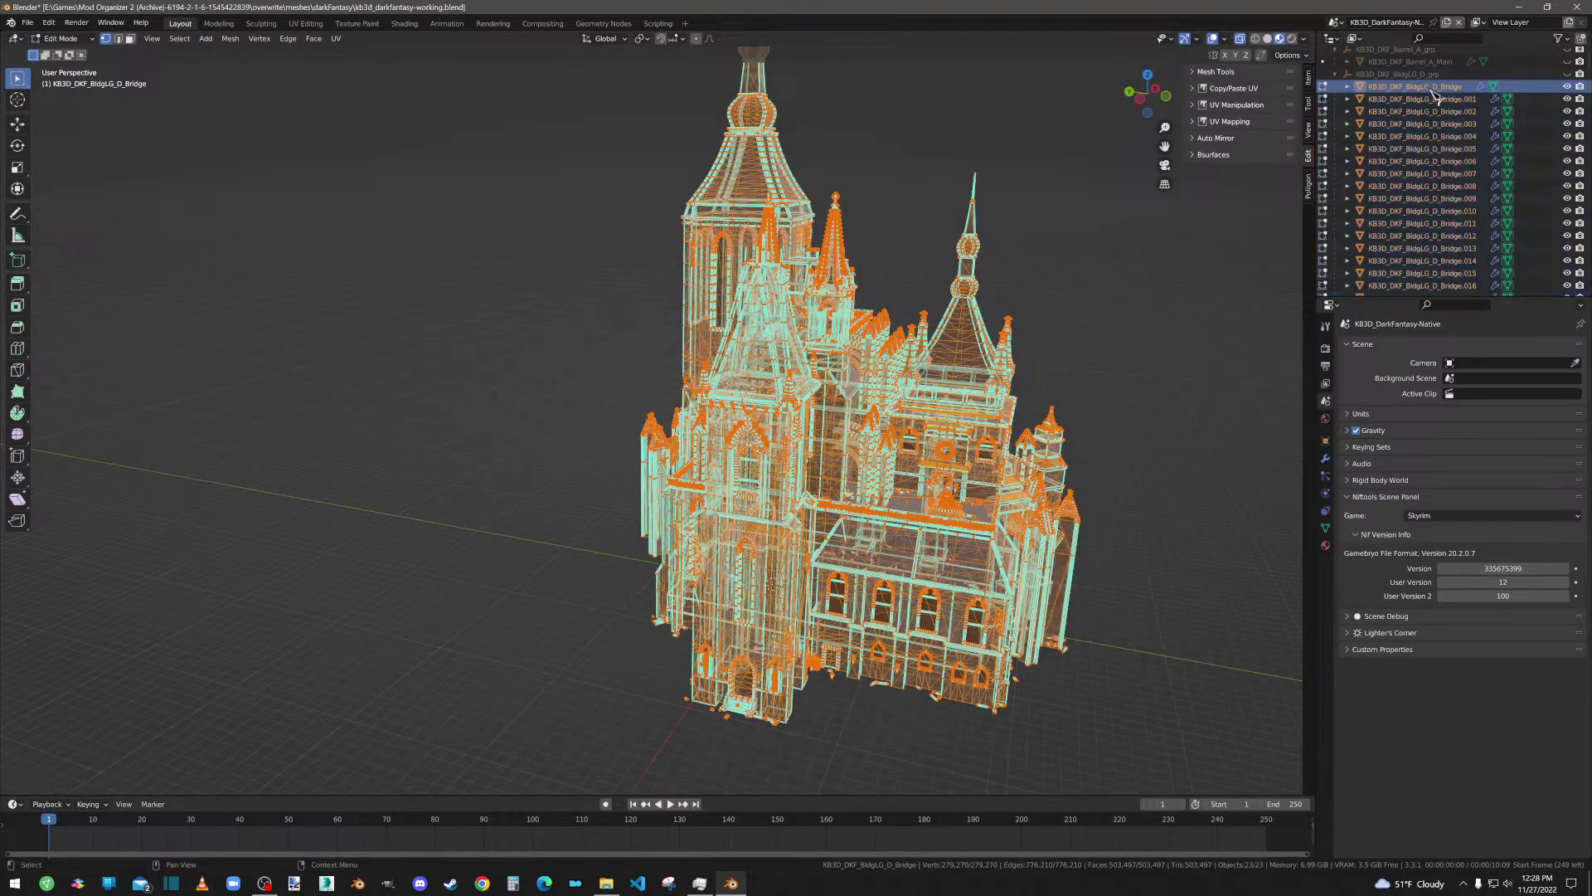
click(64, 38)
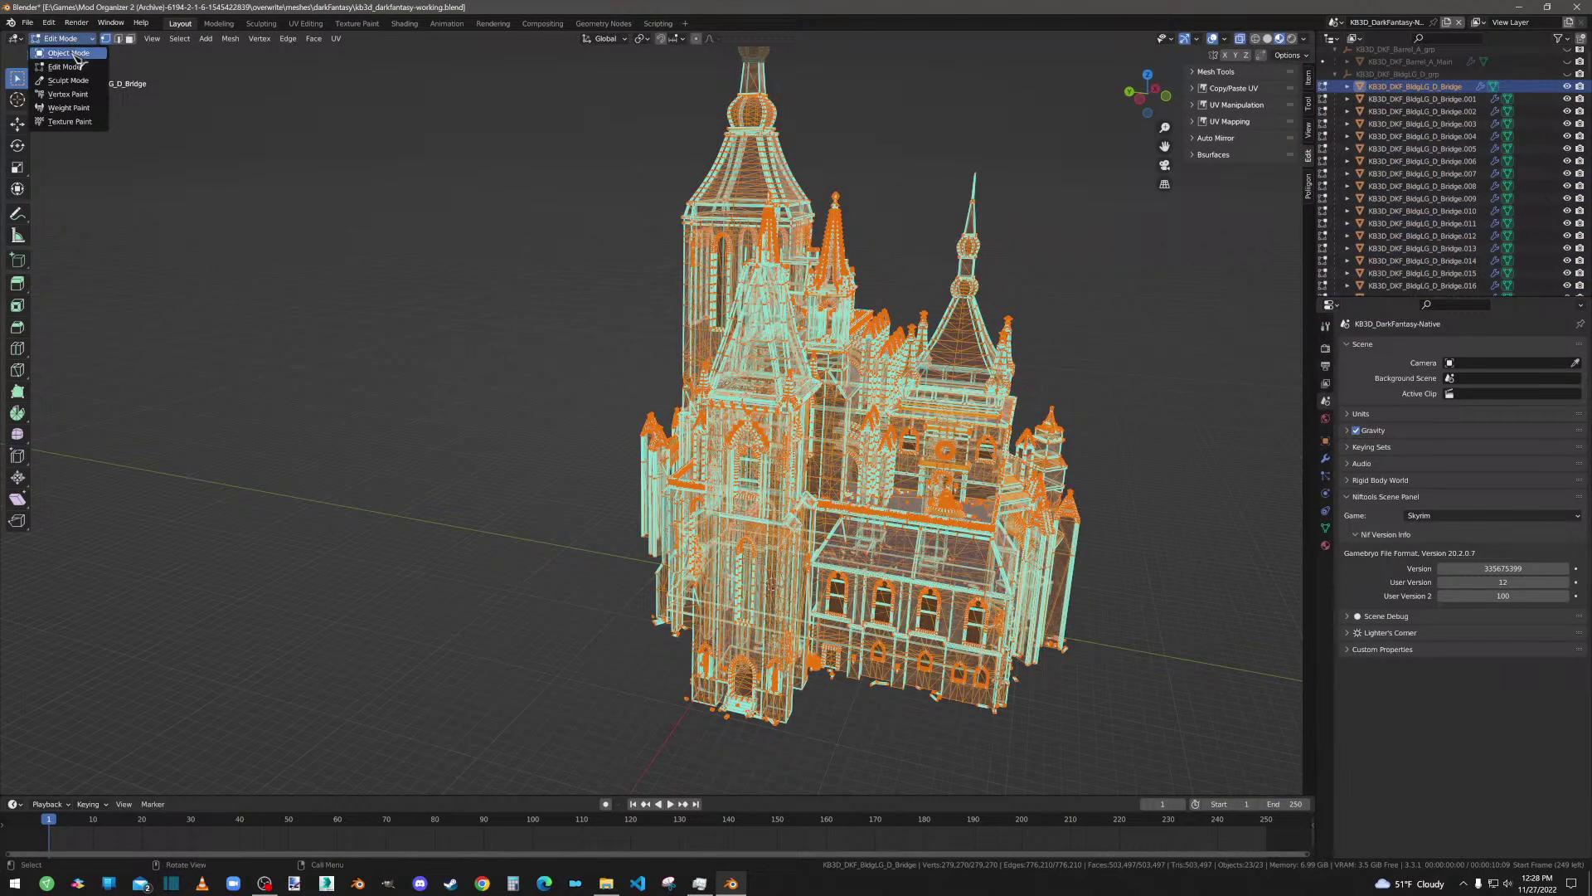
click(71, 52)
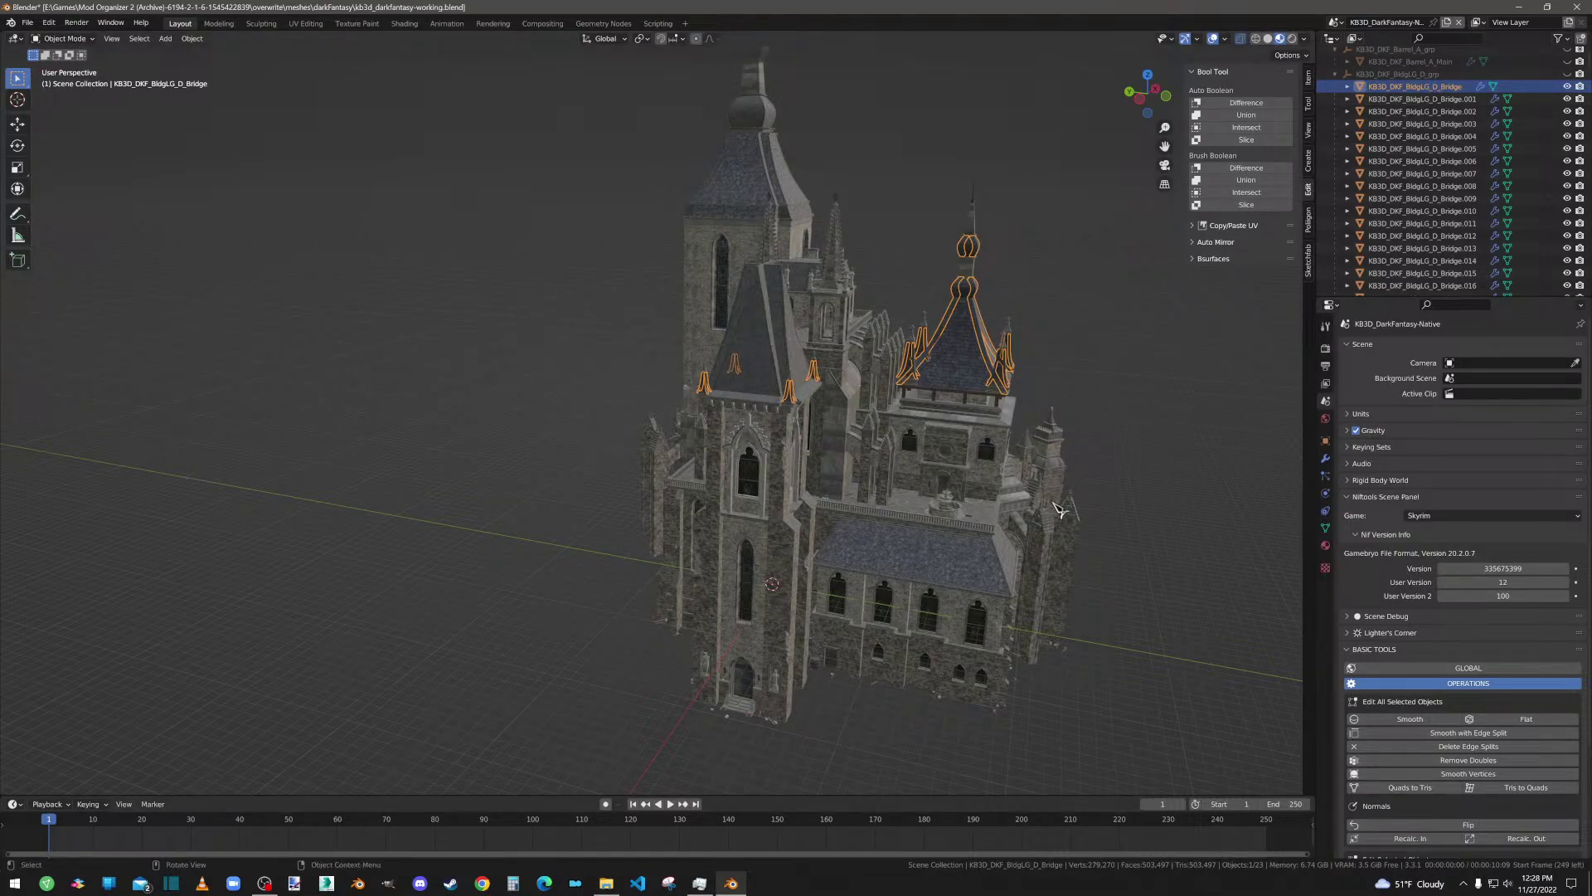
key(Tab)
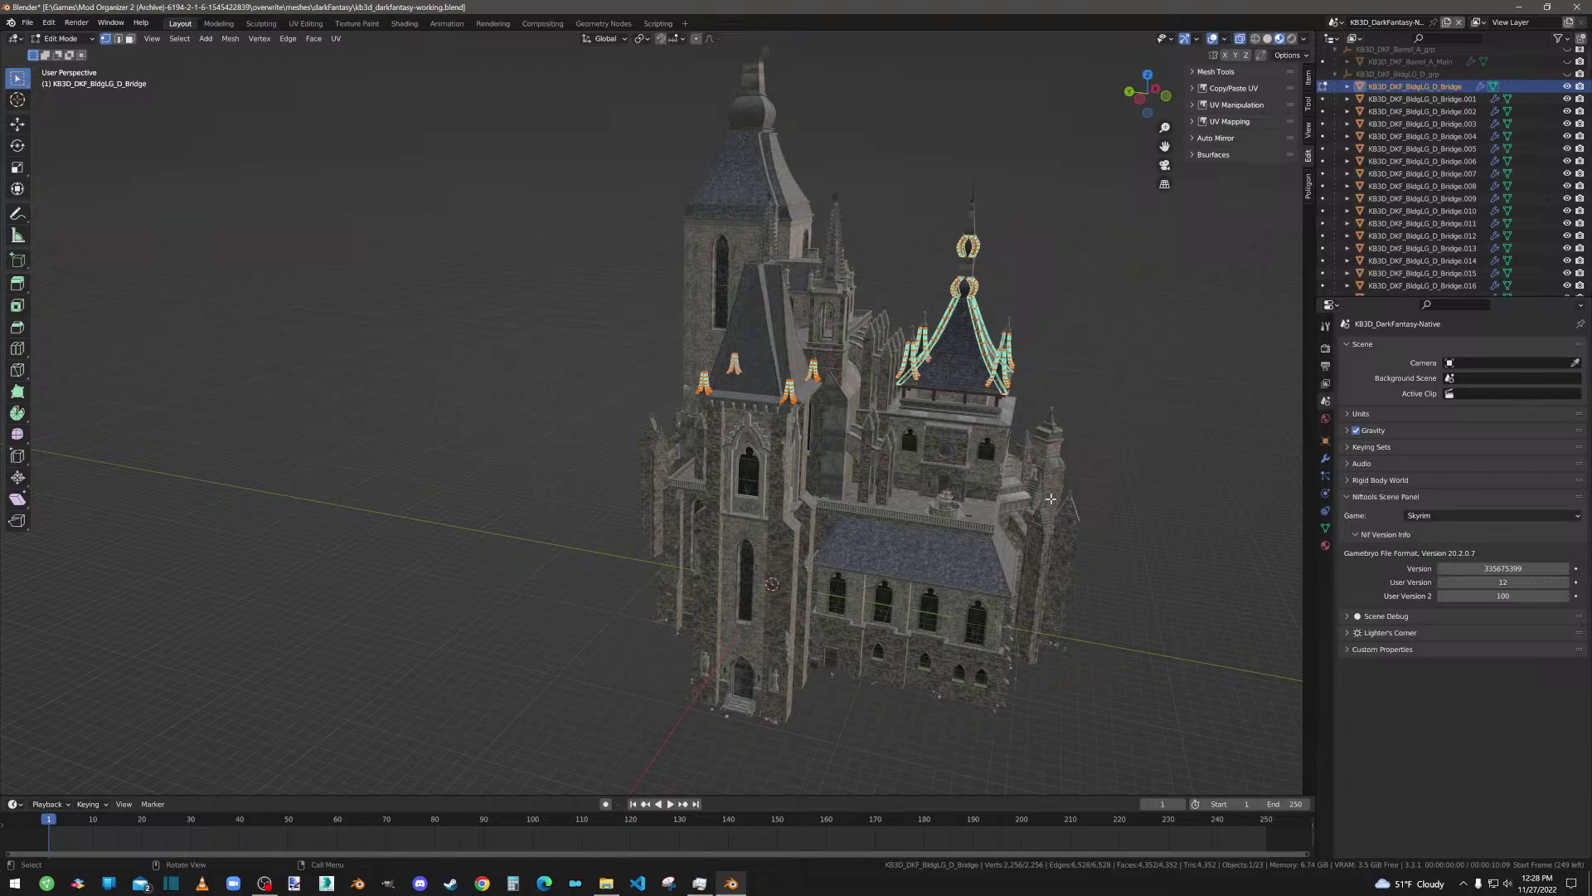
key(Tab)
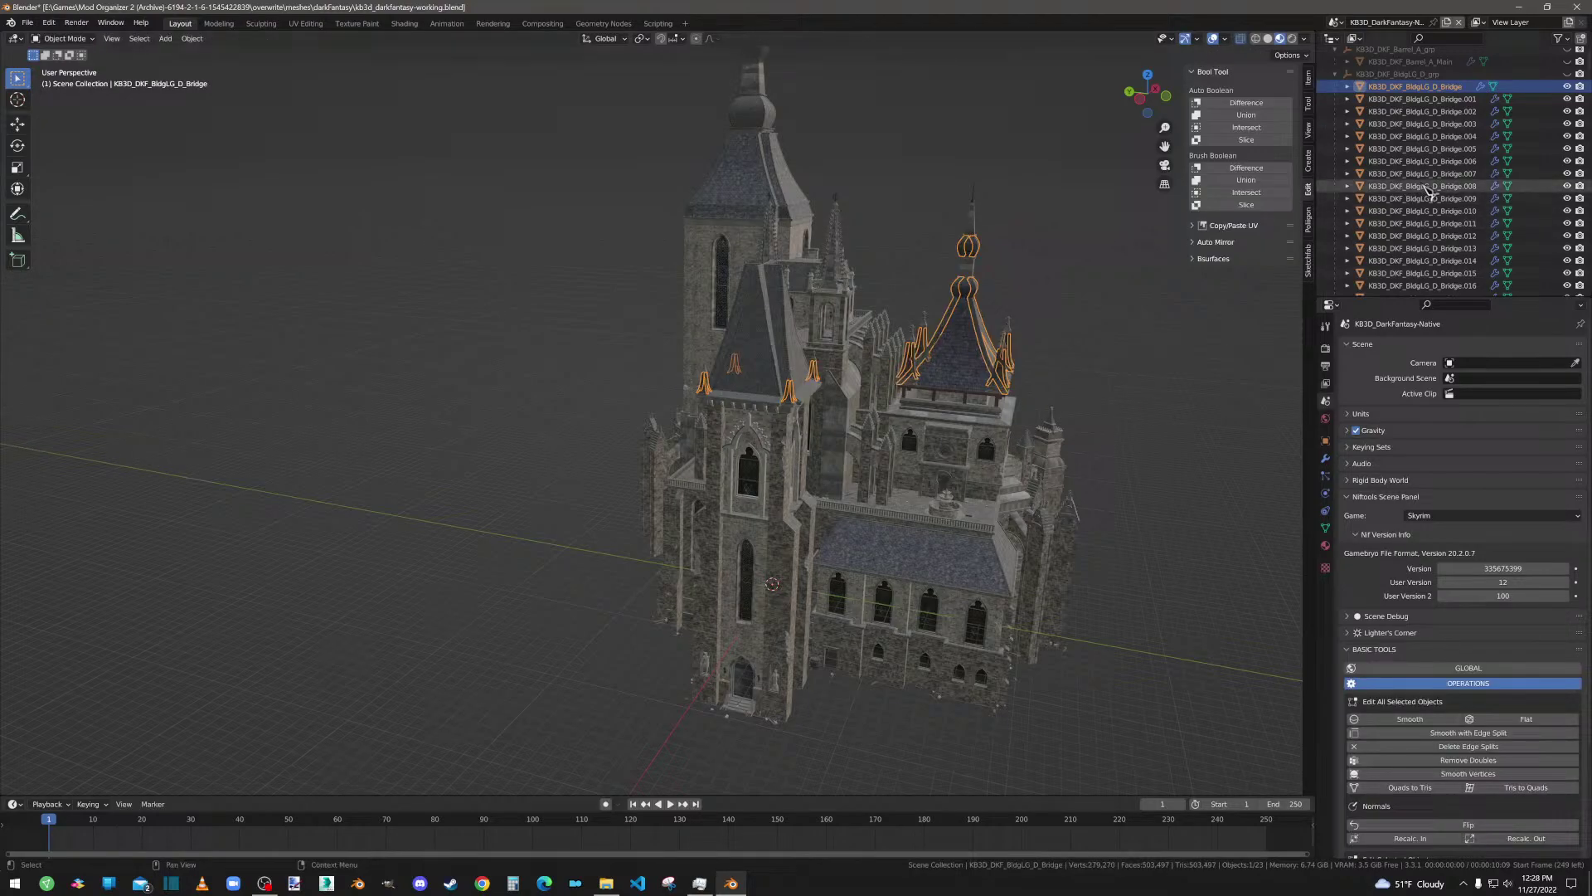
Step: Hide KB3D_DKF_BldgLG_D_Bridge and put KB3D_DKF_BldgLG_D_Bridge.001 into Edit Mode in the top orthographic view
click(1421, 98)
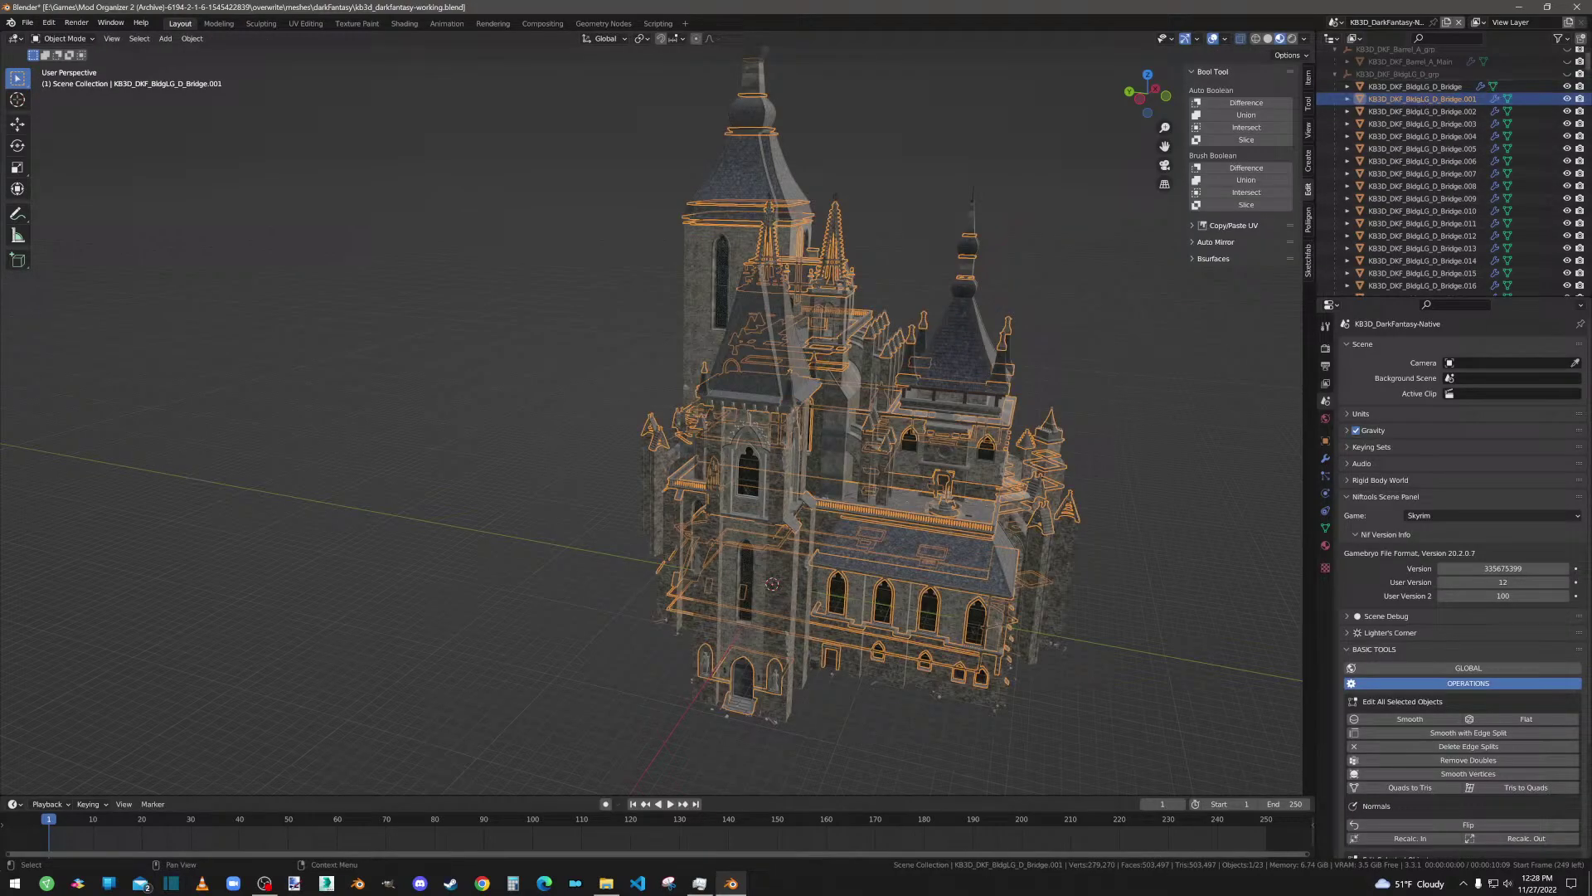
click(1567, 86)
middle_drag(1086, 596, 1021, 597)
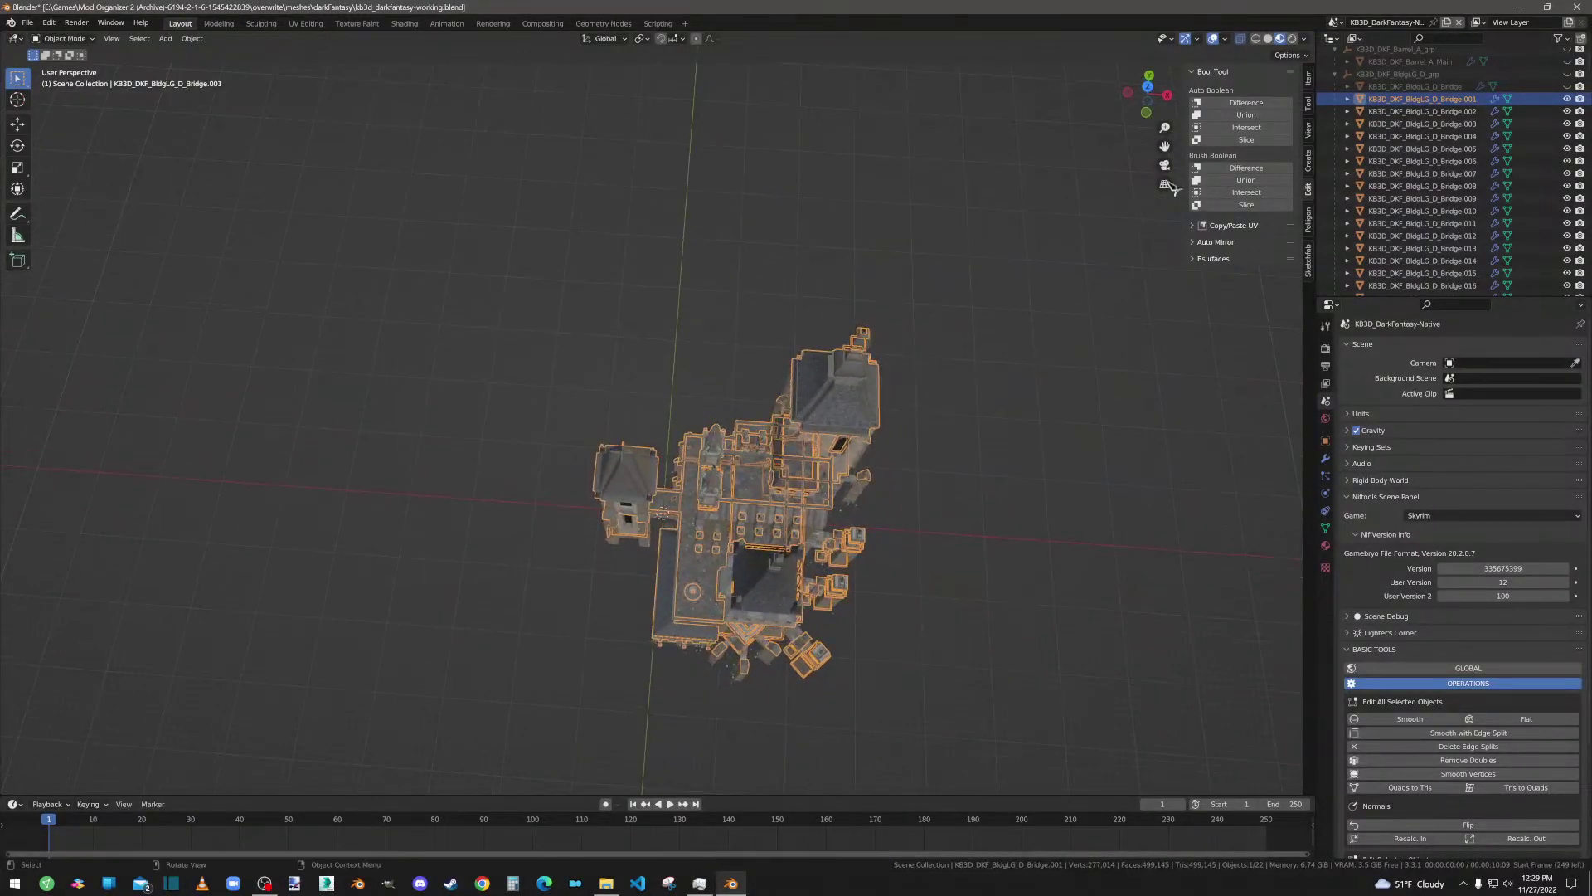
click(1159, 90)
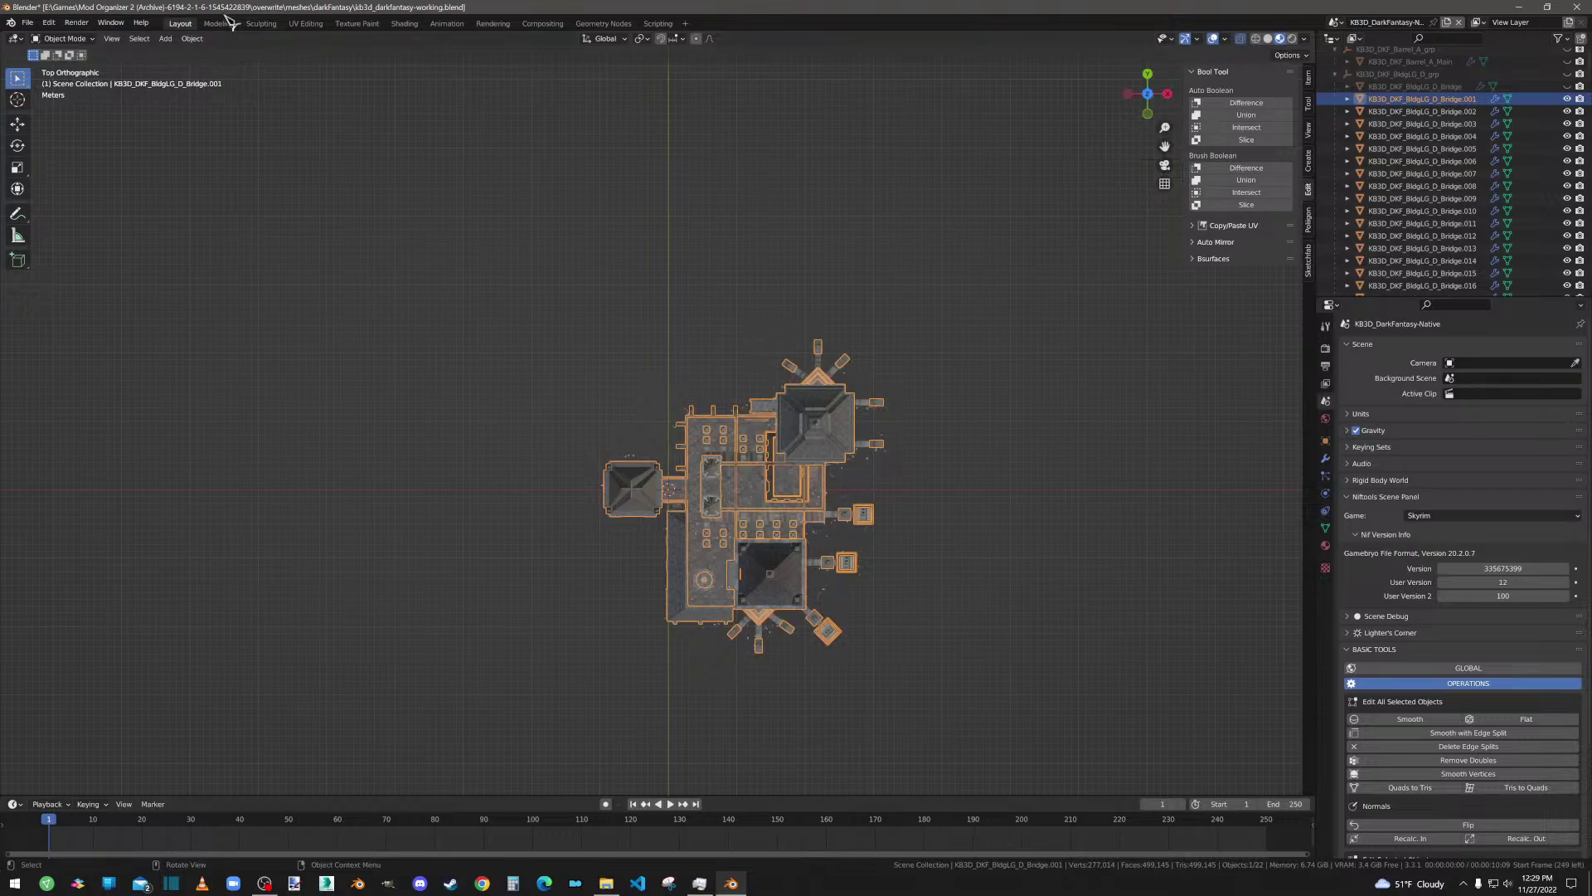
click(66, 39)
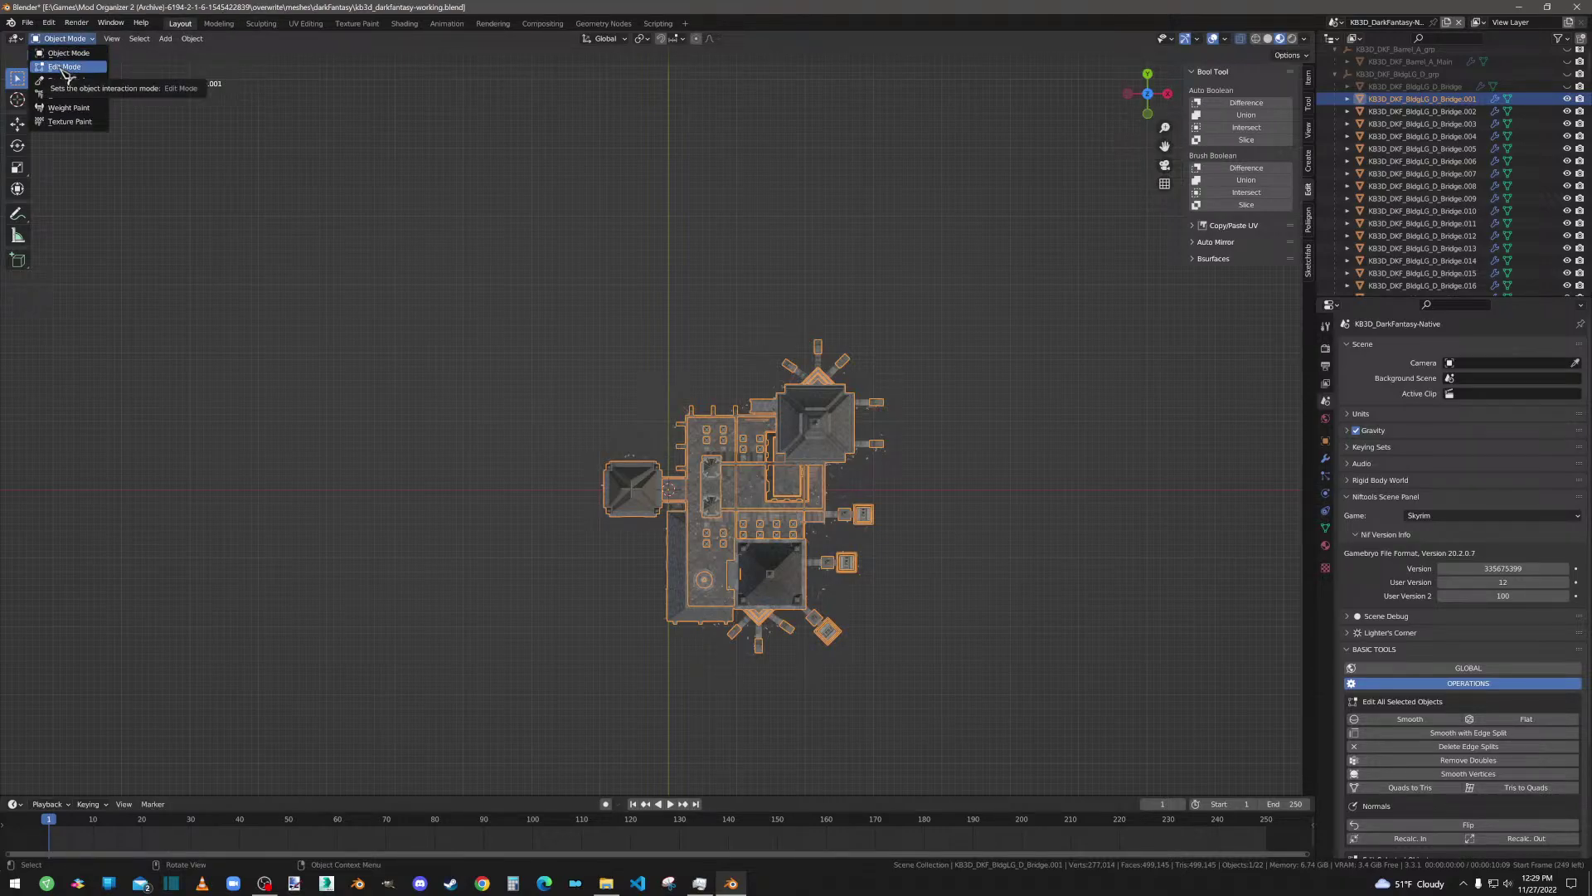
click(63, 68)
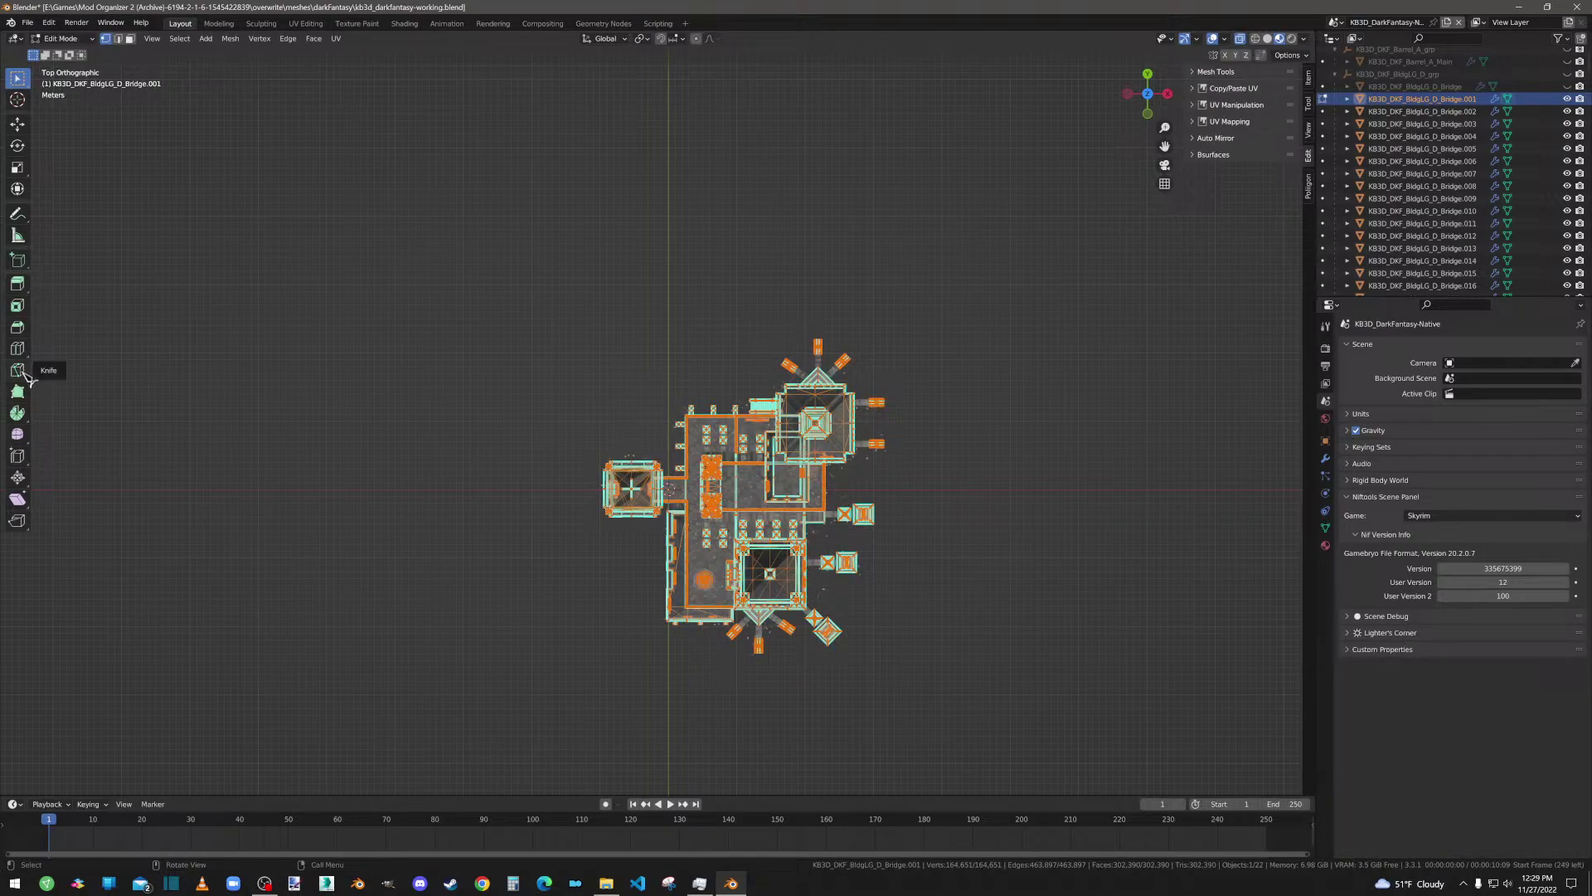
Step: Try the Bisect tool and a box selection of the detached tower and adjoining outer wall, and reselect the whole mesh
drag(25, 375, 60, 396)
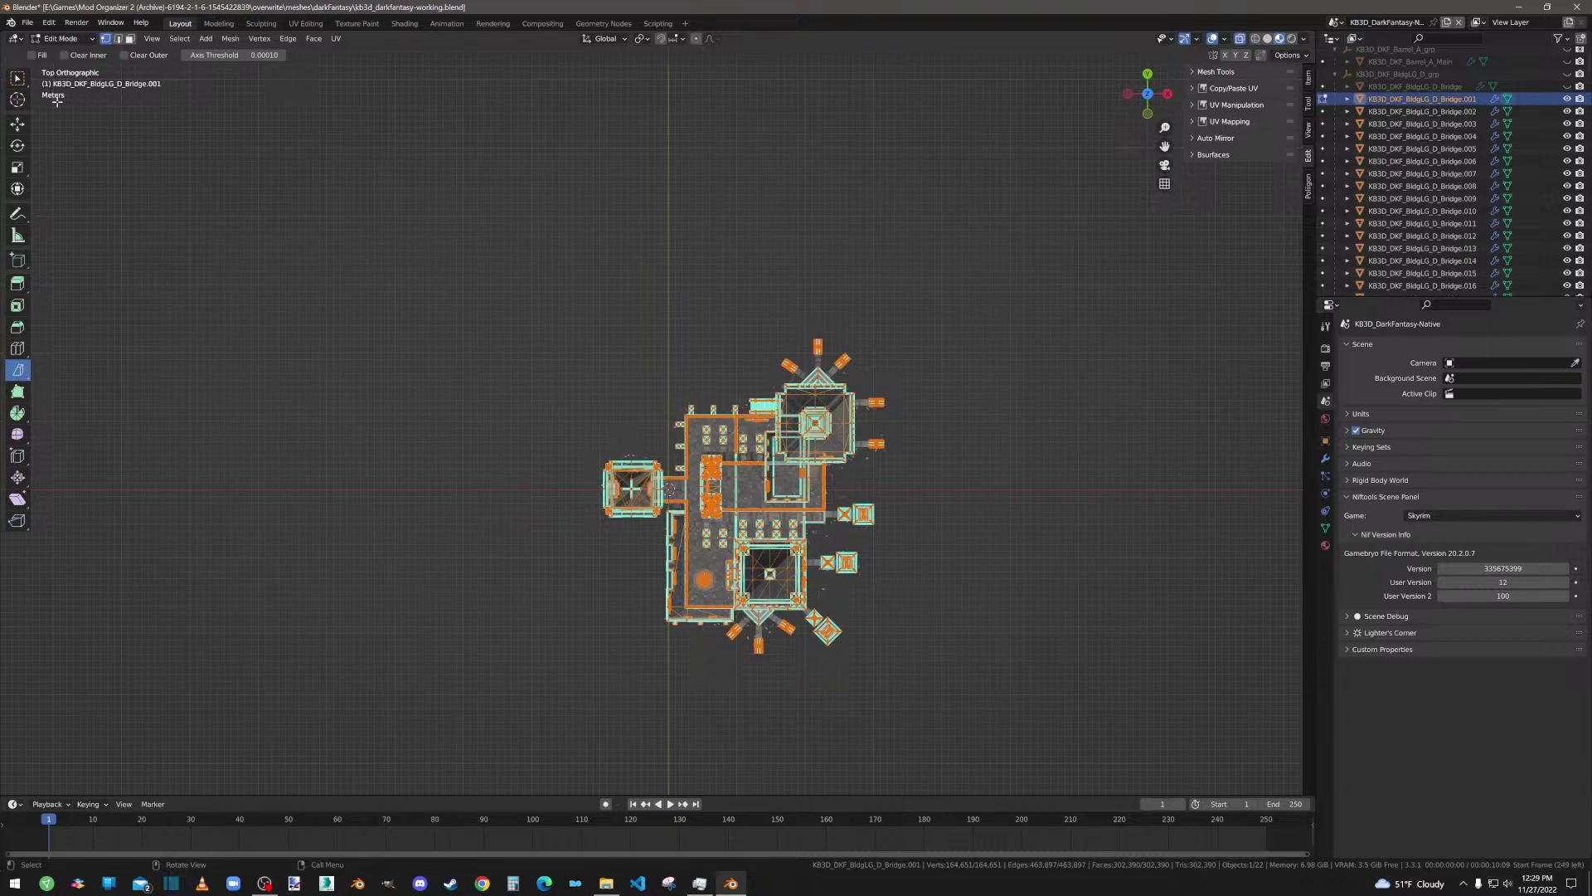
click(19, 80)
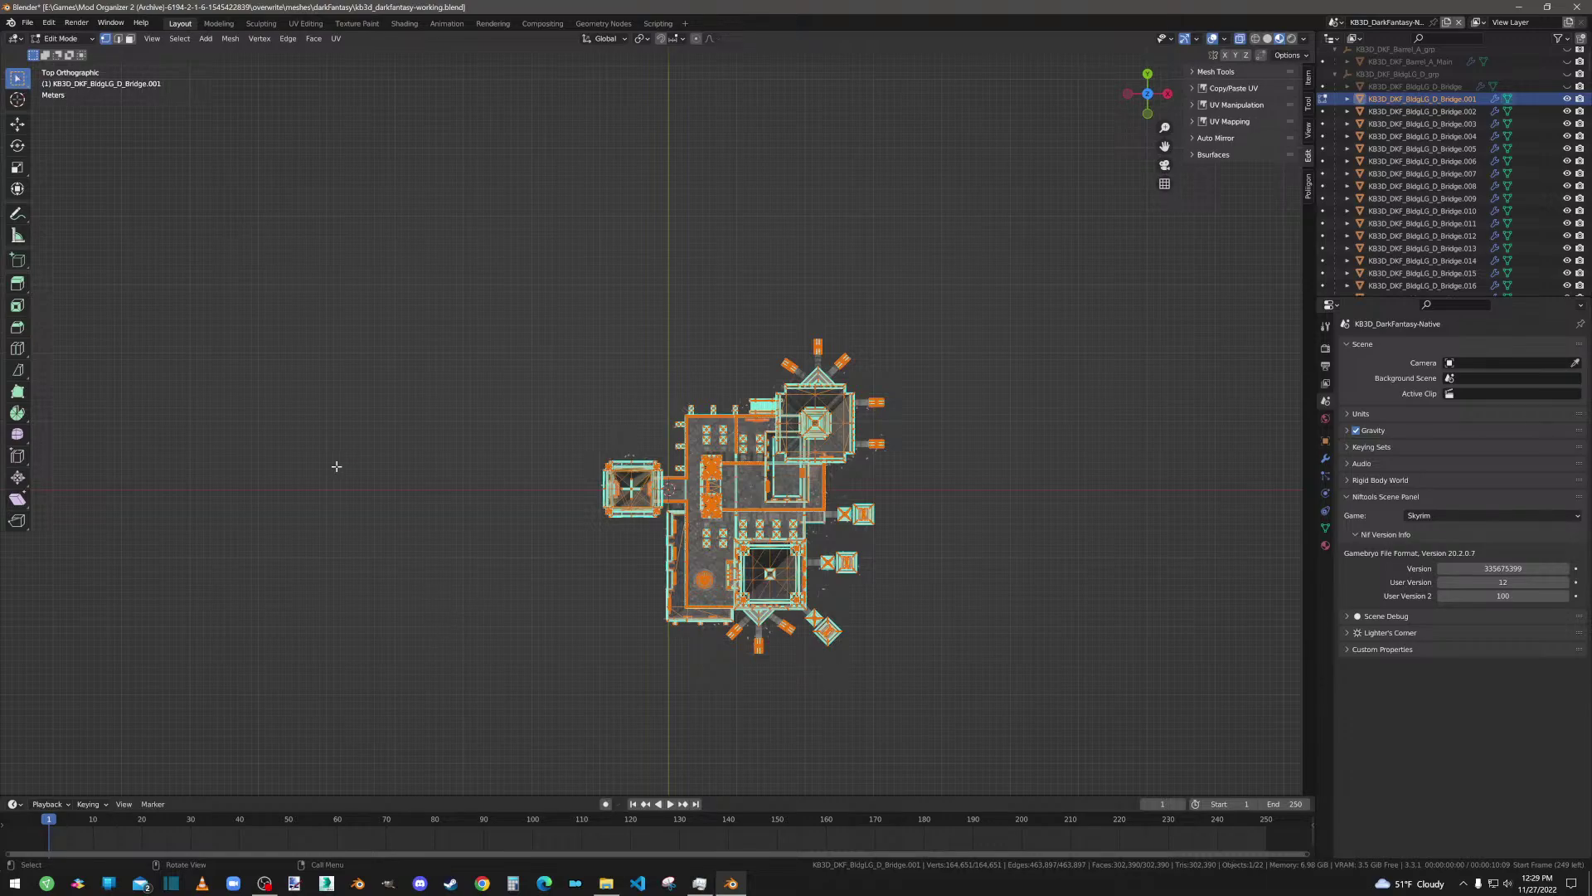
click(440, 533)
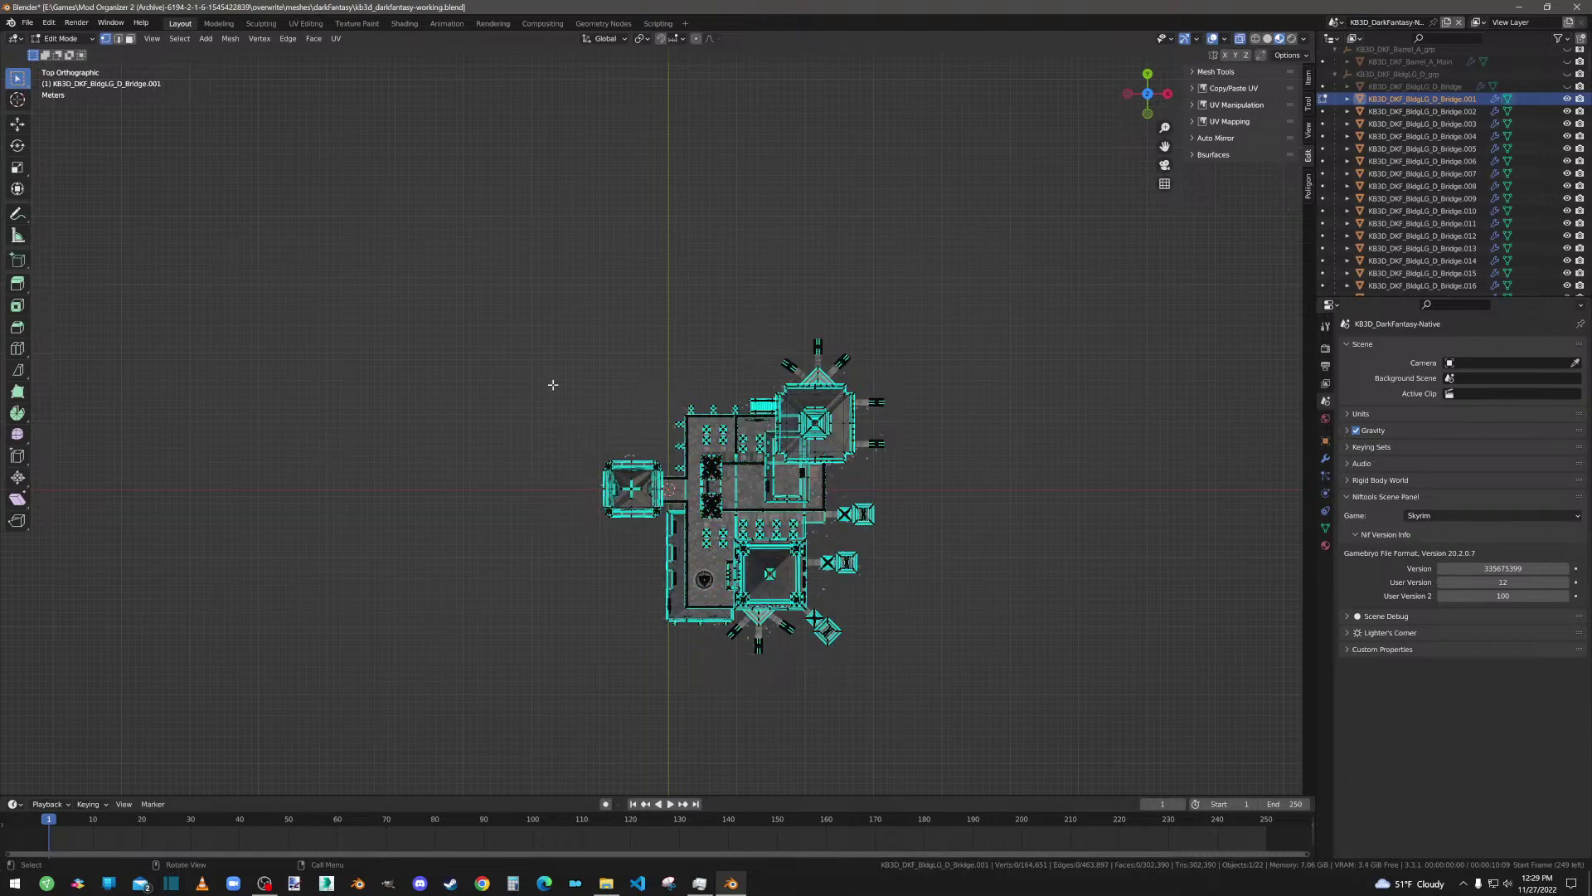
drag(551, 382, 690, 642)
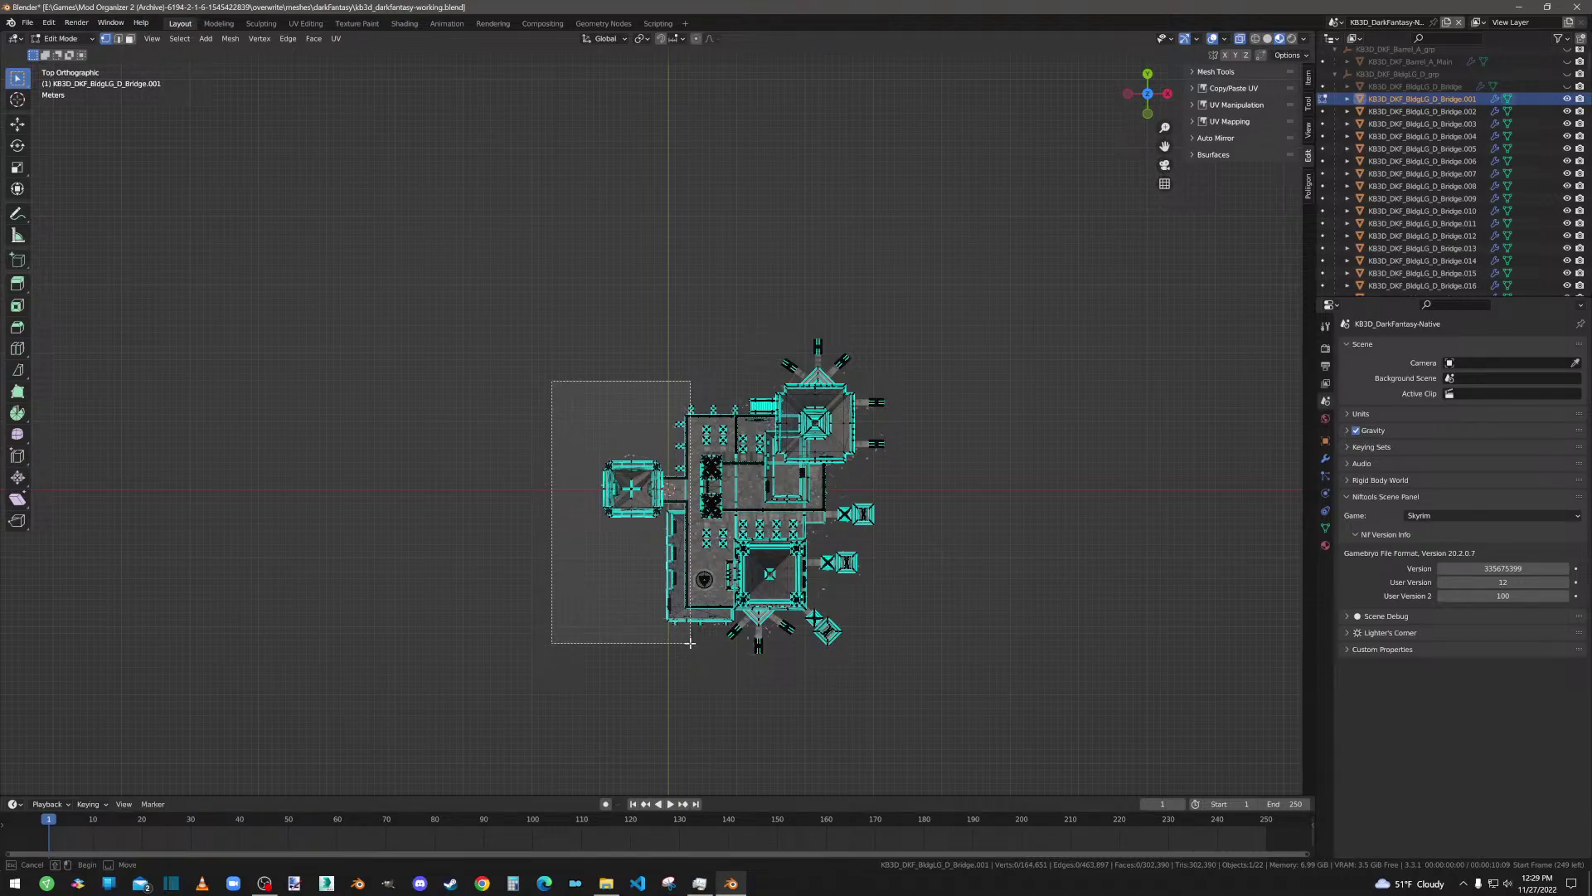
drag(690, 643, 678, 645)
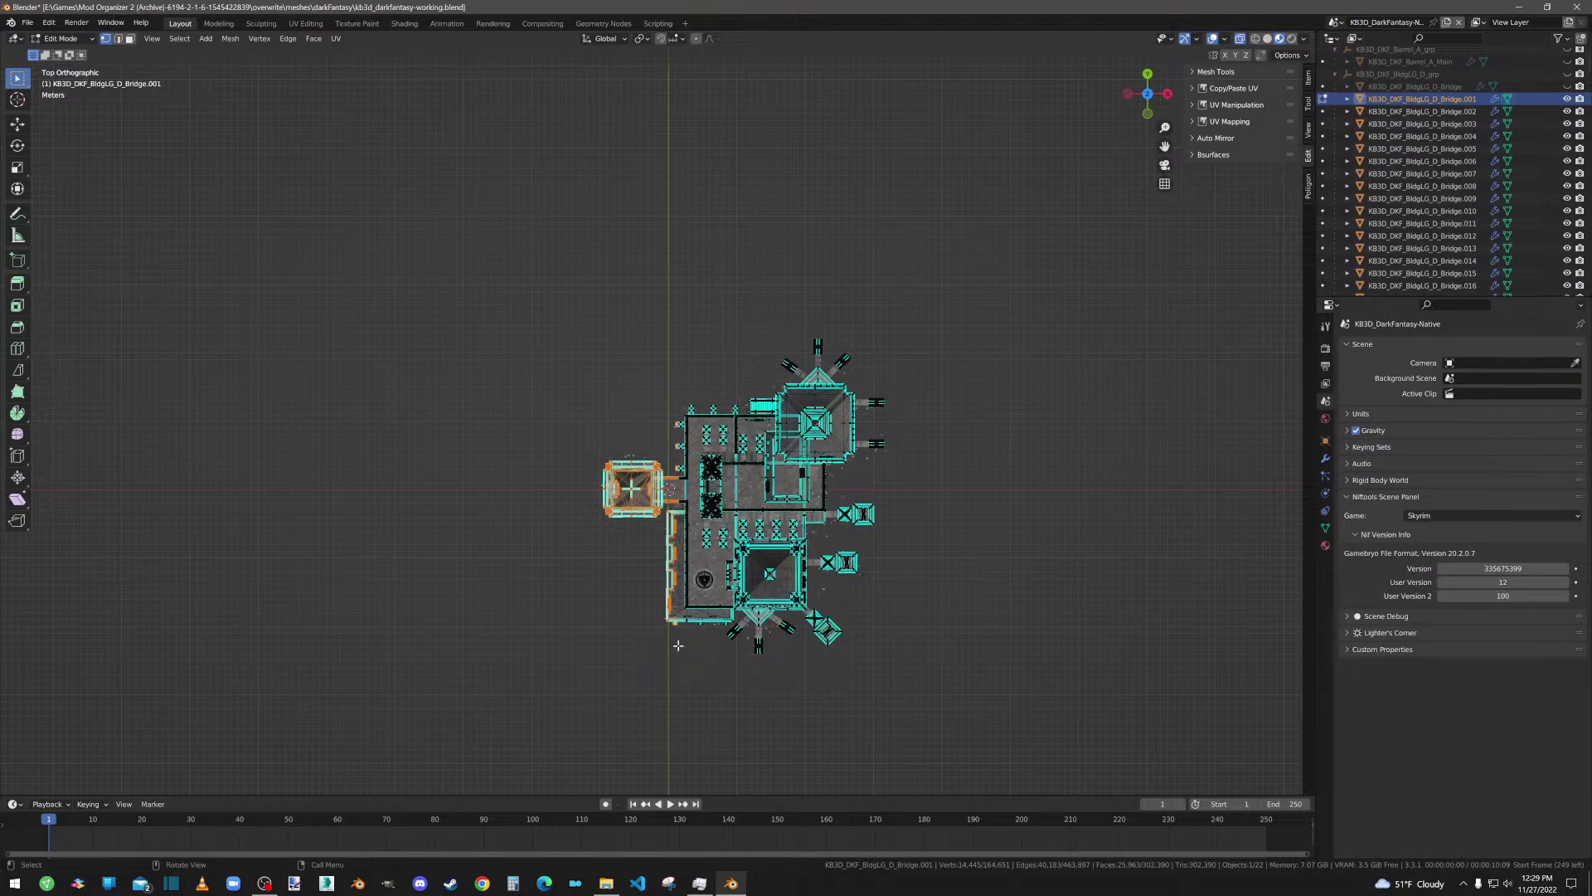
key(a)
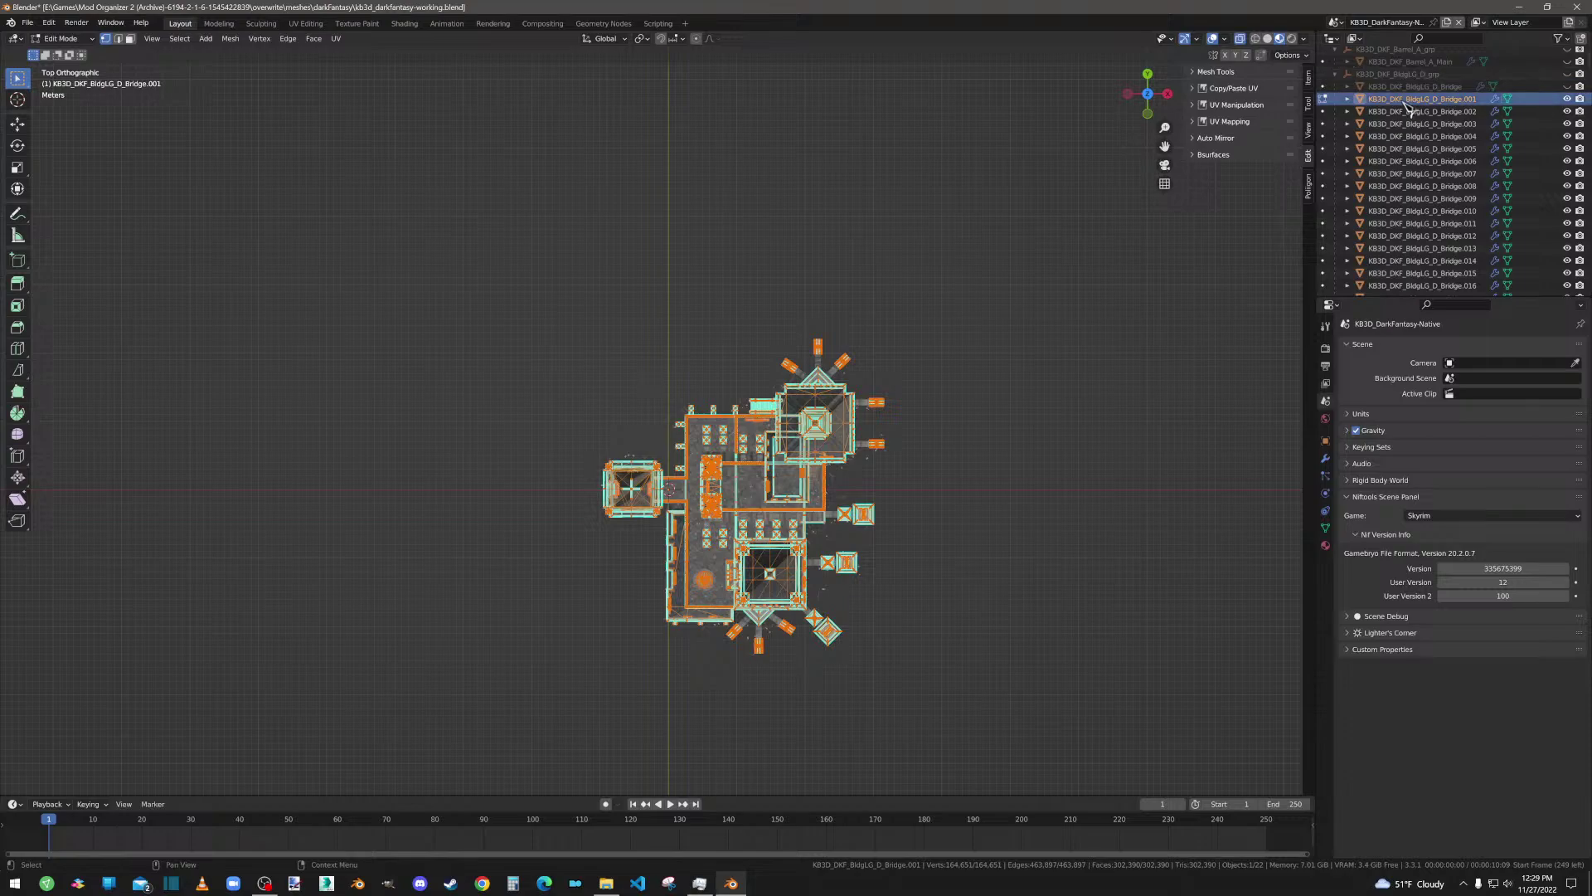
click(79, 39)
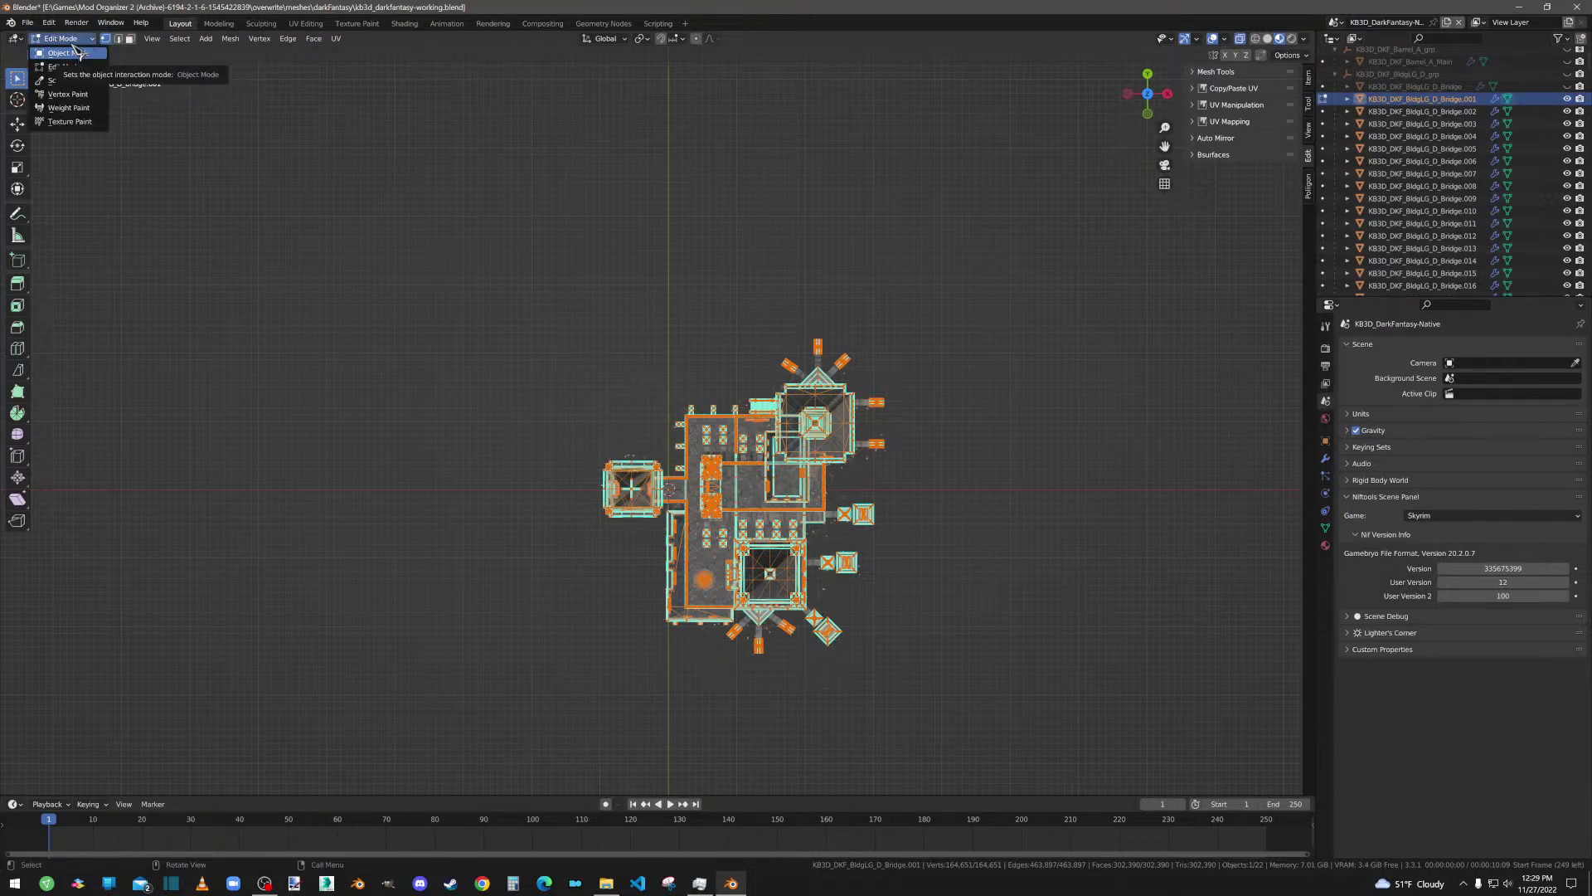
click(80, 39)
Step: Select the detached tower and the adjoining hall section of KB3D_DKF_BldgLG_D_Bridge.001 and separate the selection into its own object
click(561, 440)
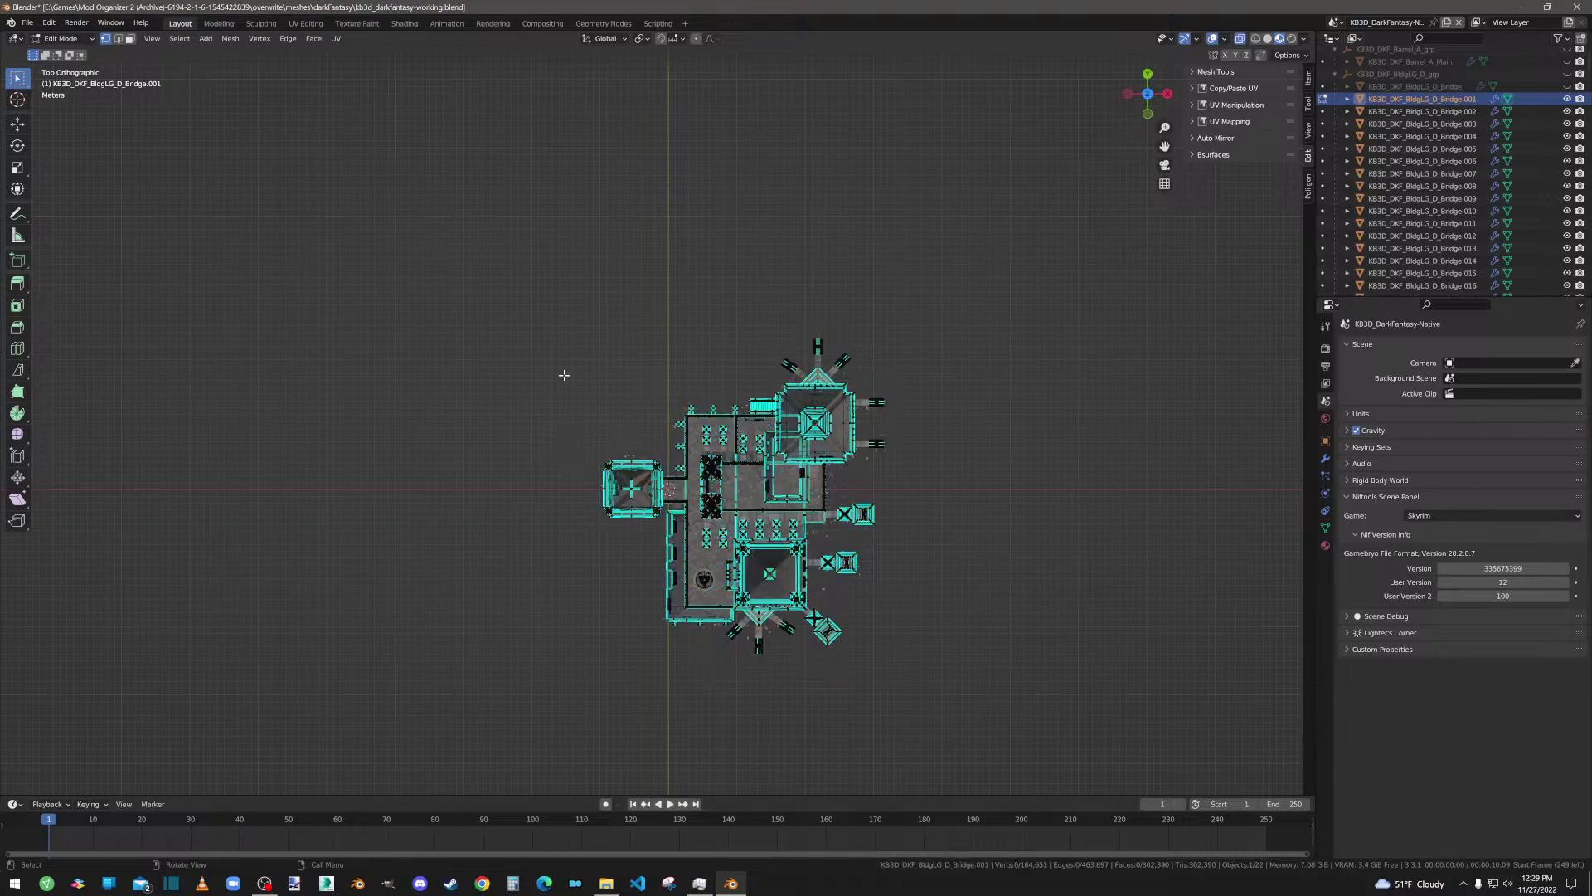
drag(562, 367, 675, 584)
click(675, 579)
drag(544, 401, 753, 695)
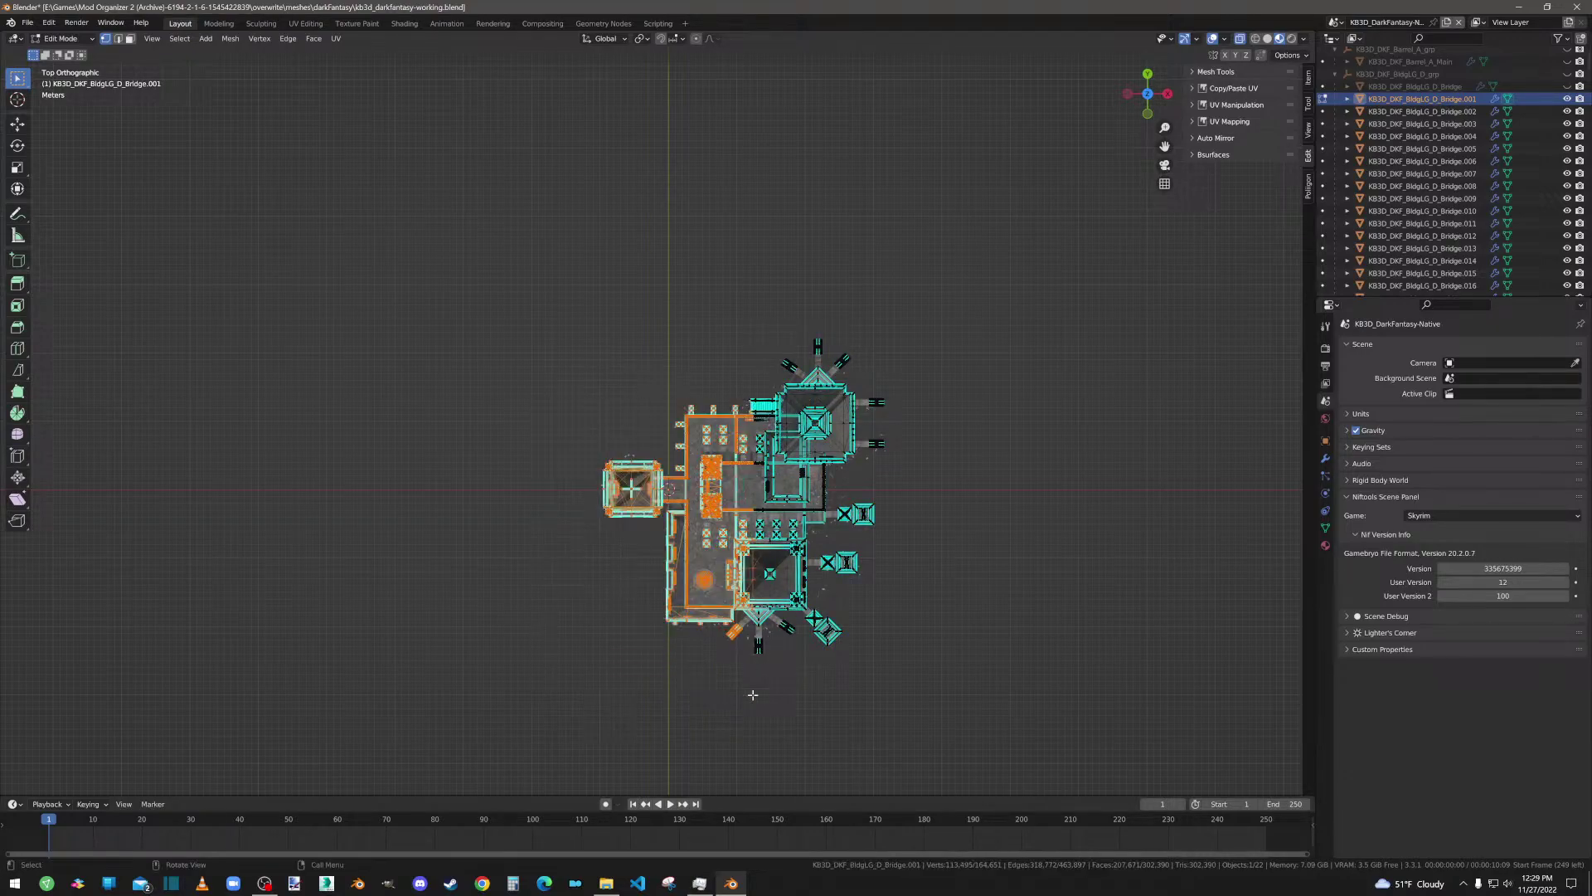
right_click(713, 628)
mouse_move(705, 820)
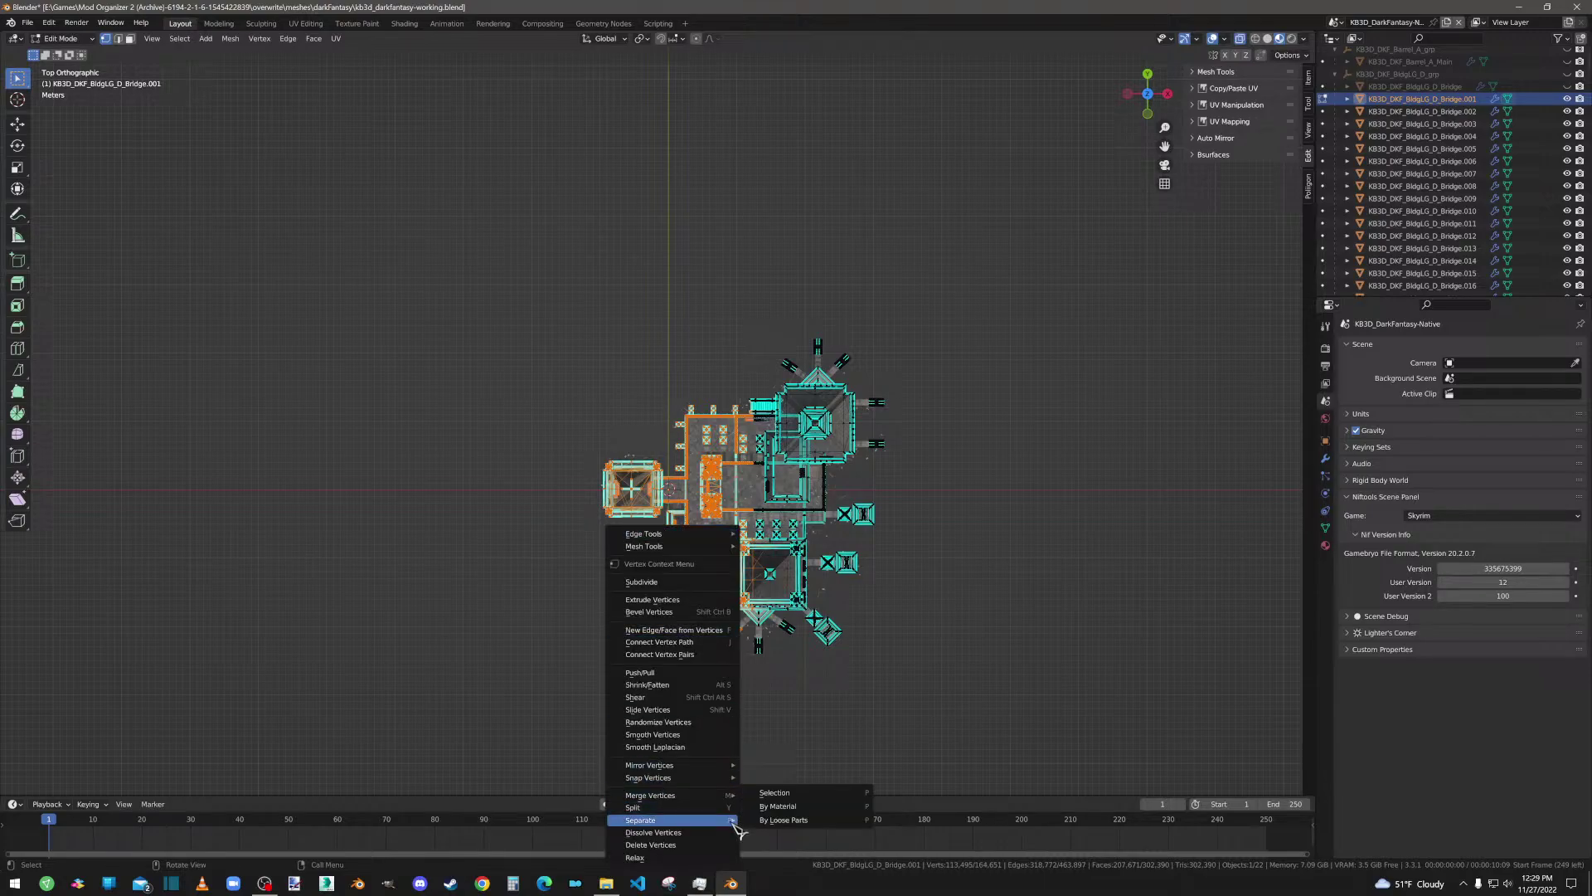
click(792, 795)
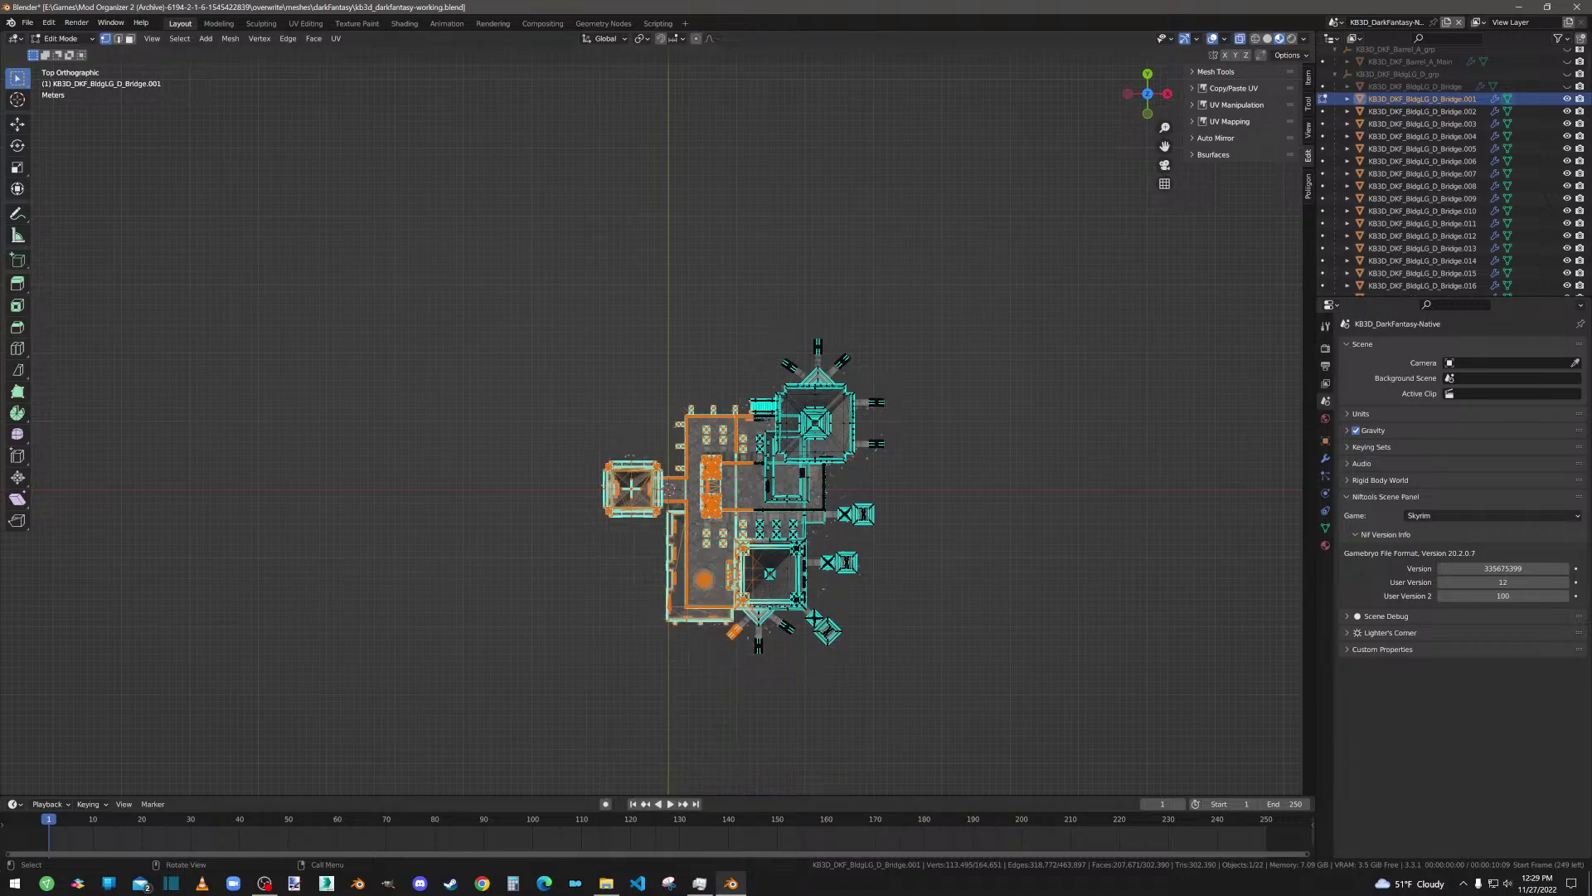
drag(23, 375, 52, 401)
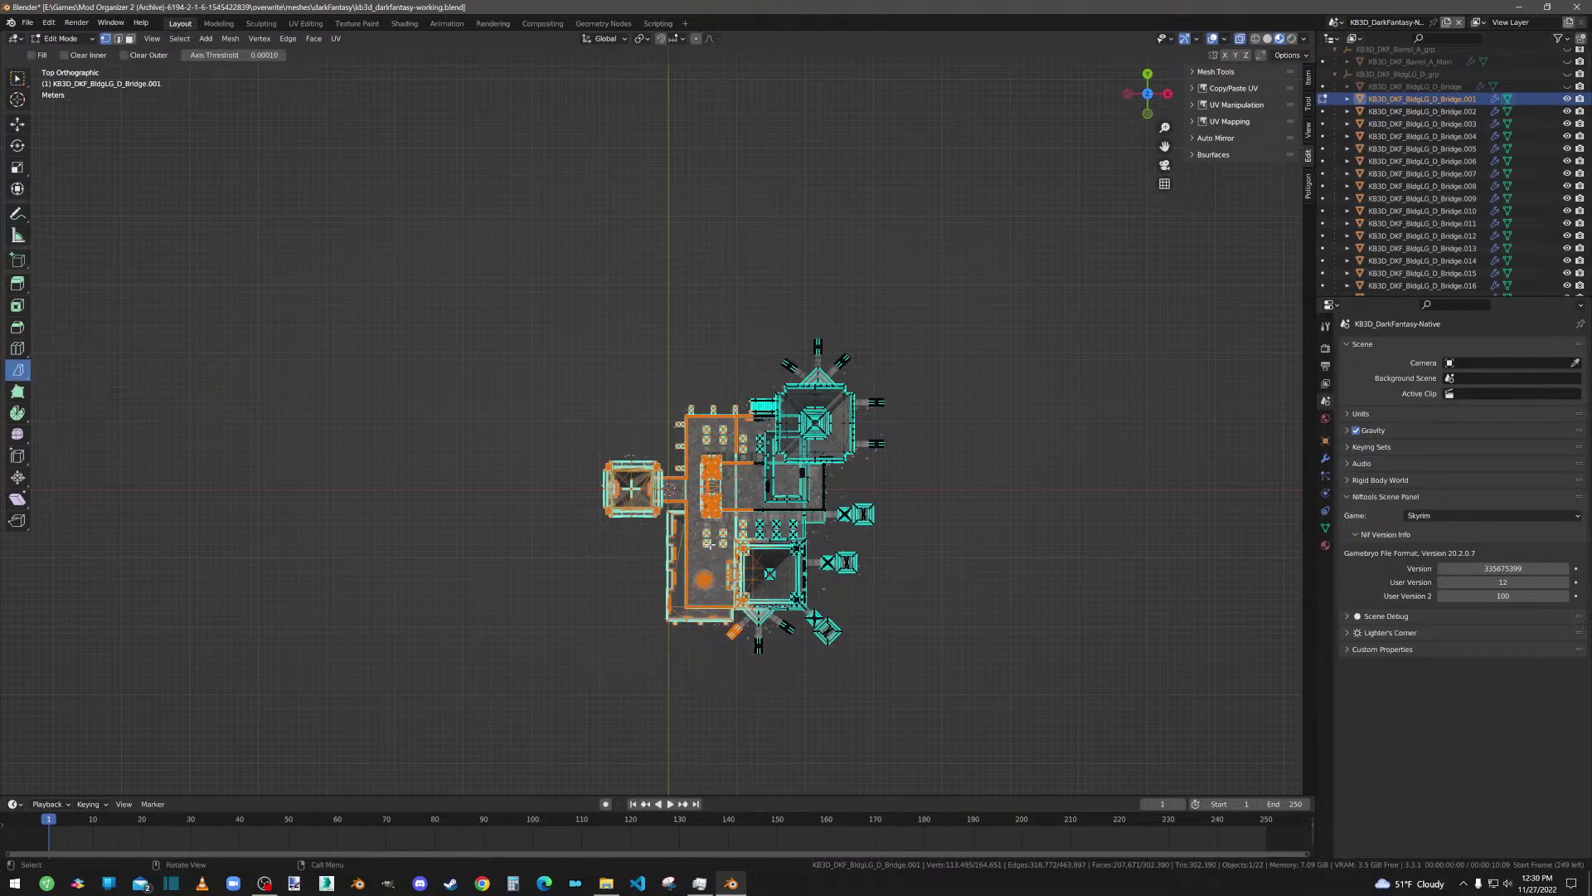
right_click(522, 807)
mouse_move(531, 807)
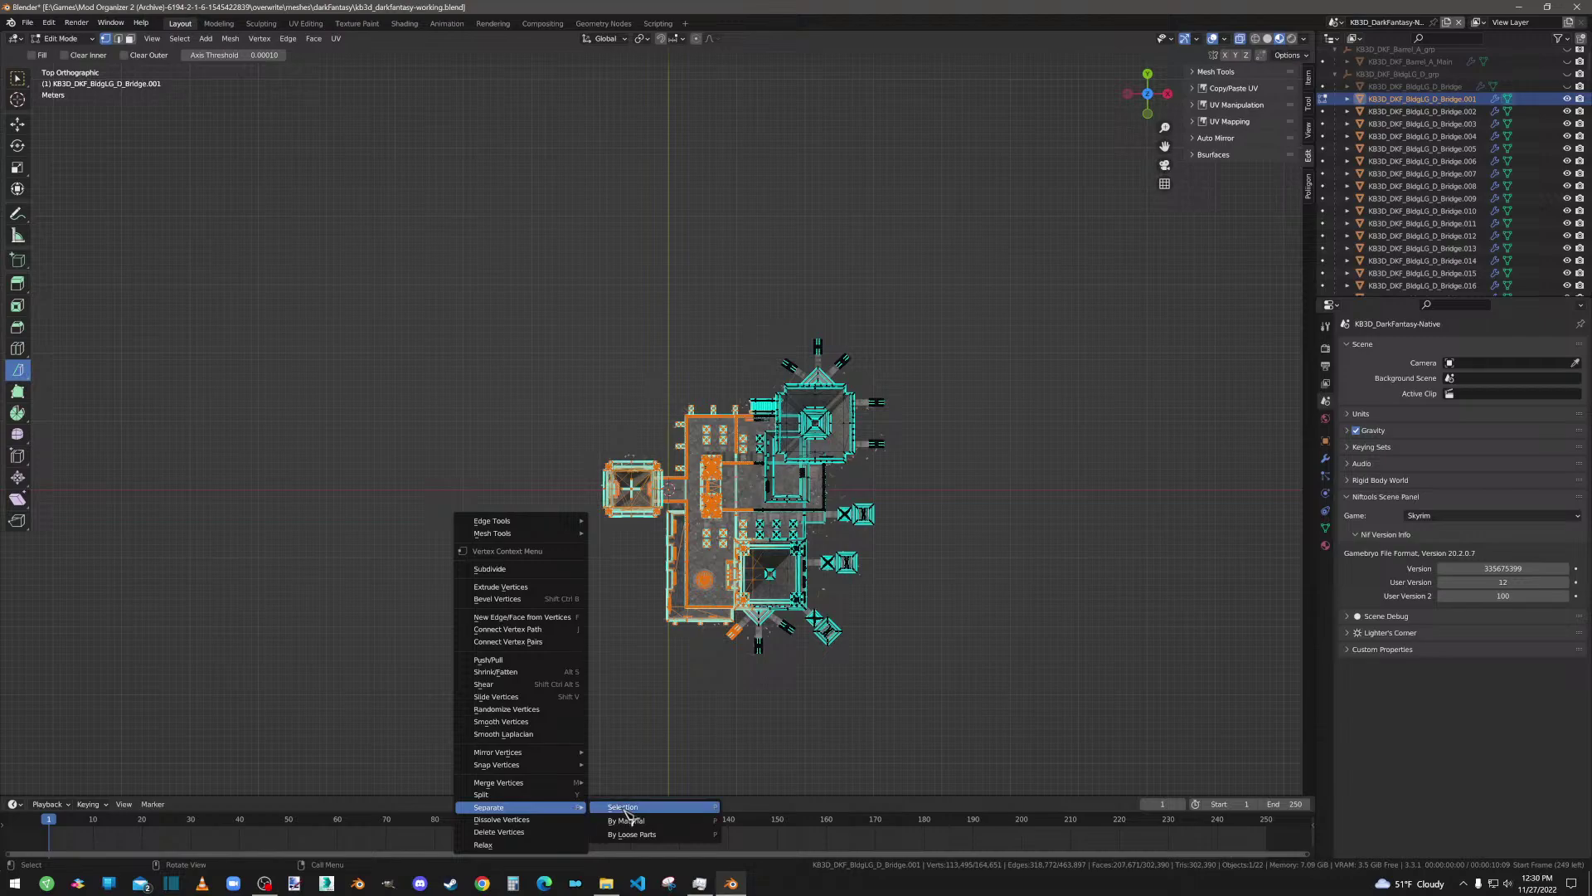
key(Return)
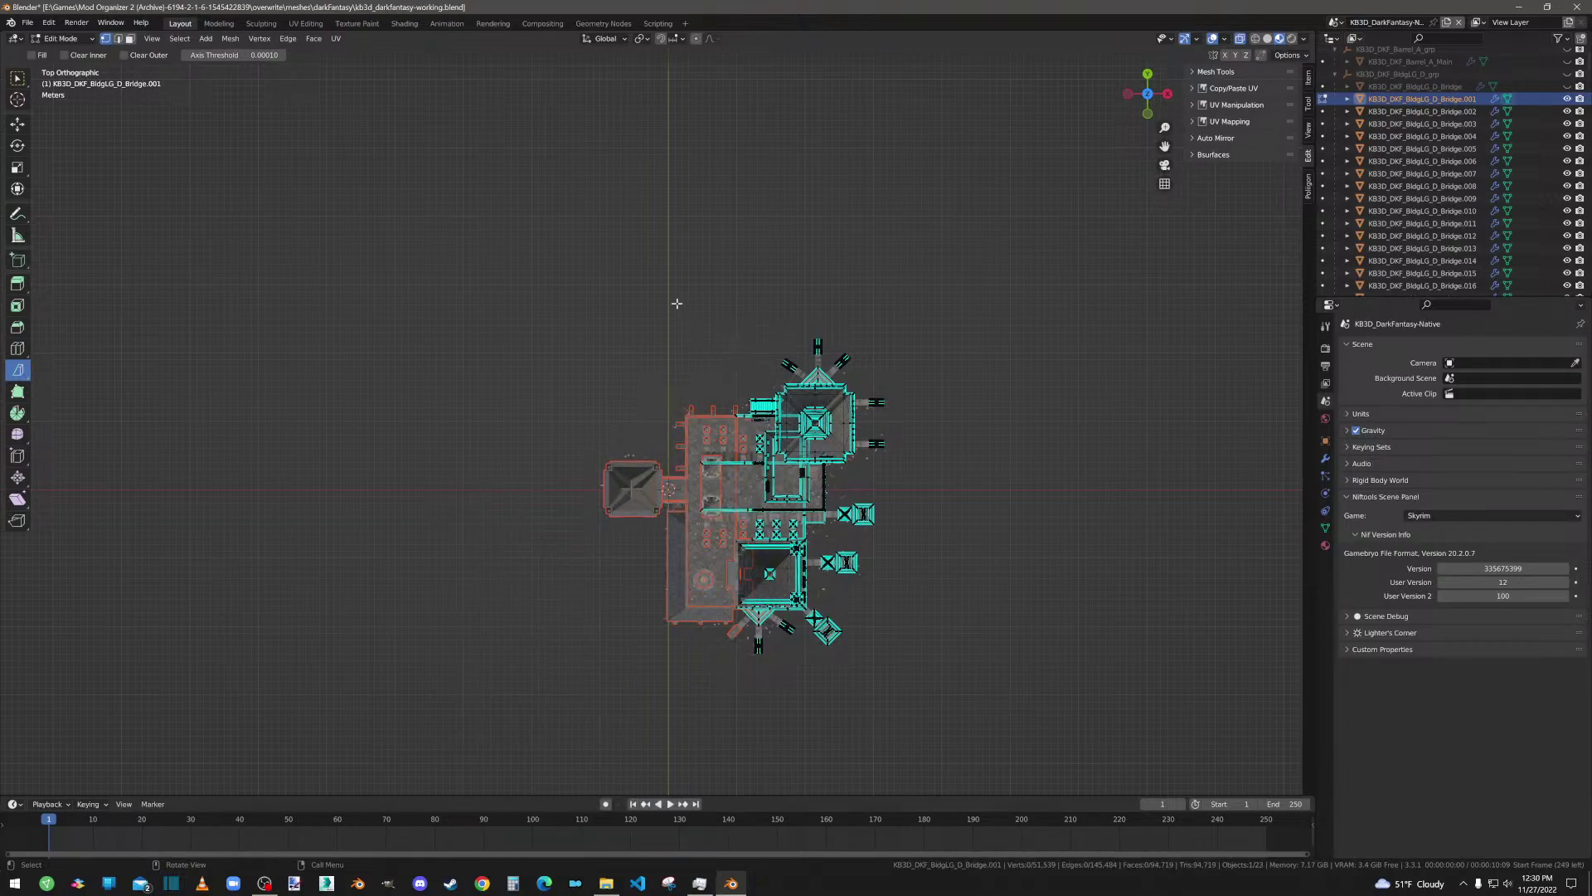
Step: Select all geometry left in KB3D_DKF_BldgLG_D_Bridge.001 to check its triangle count and return to Object Mode
middle_drag(703, 385, 743, 309)
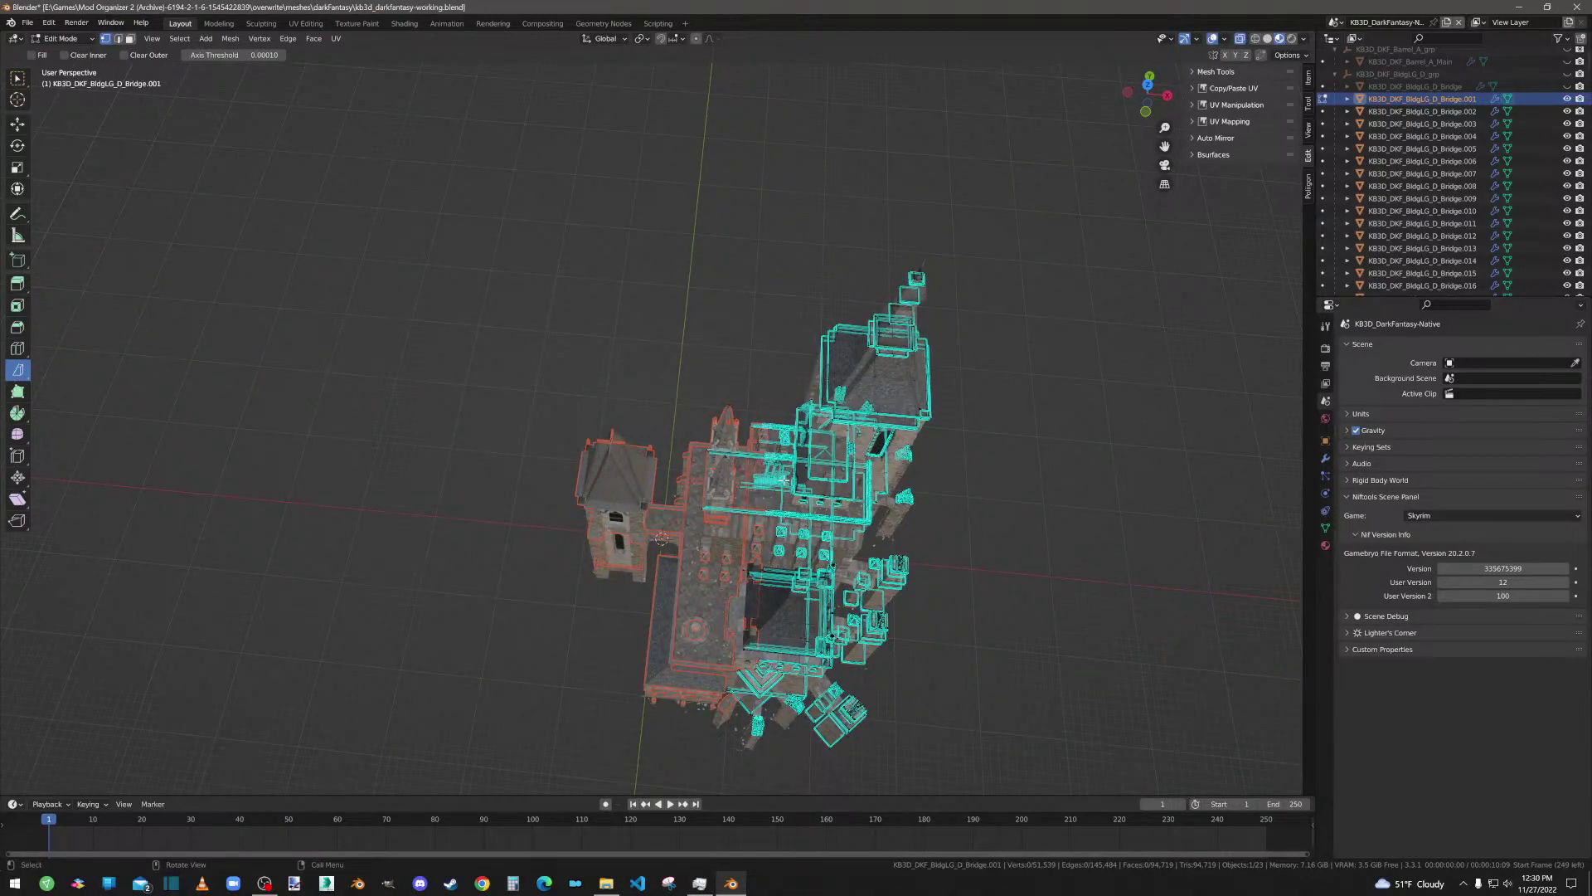
click(18, 78)
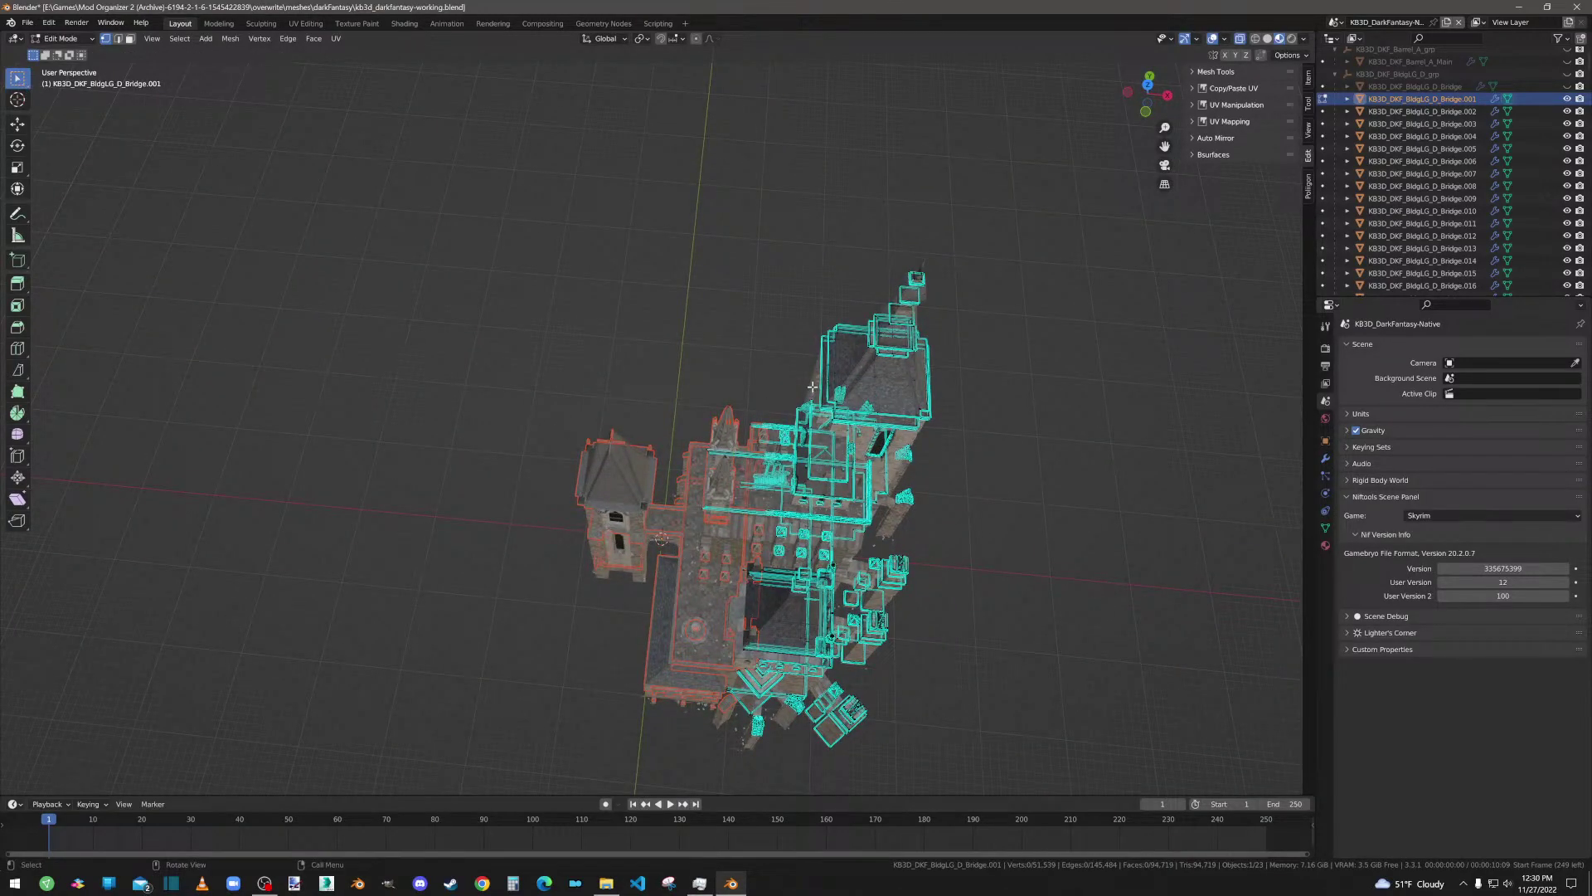
middle_drag(811, 384, 681, 371)
click(1147, 87)
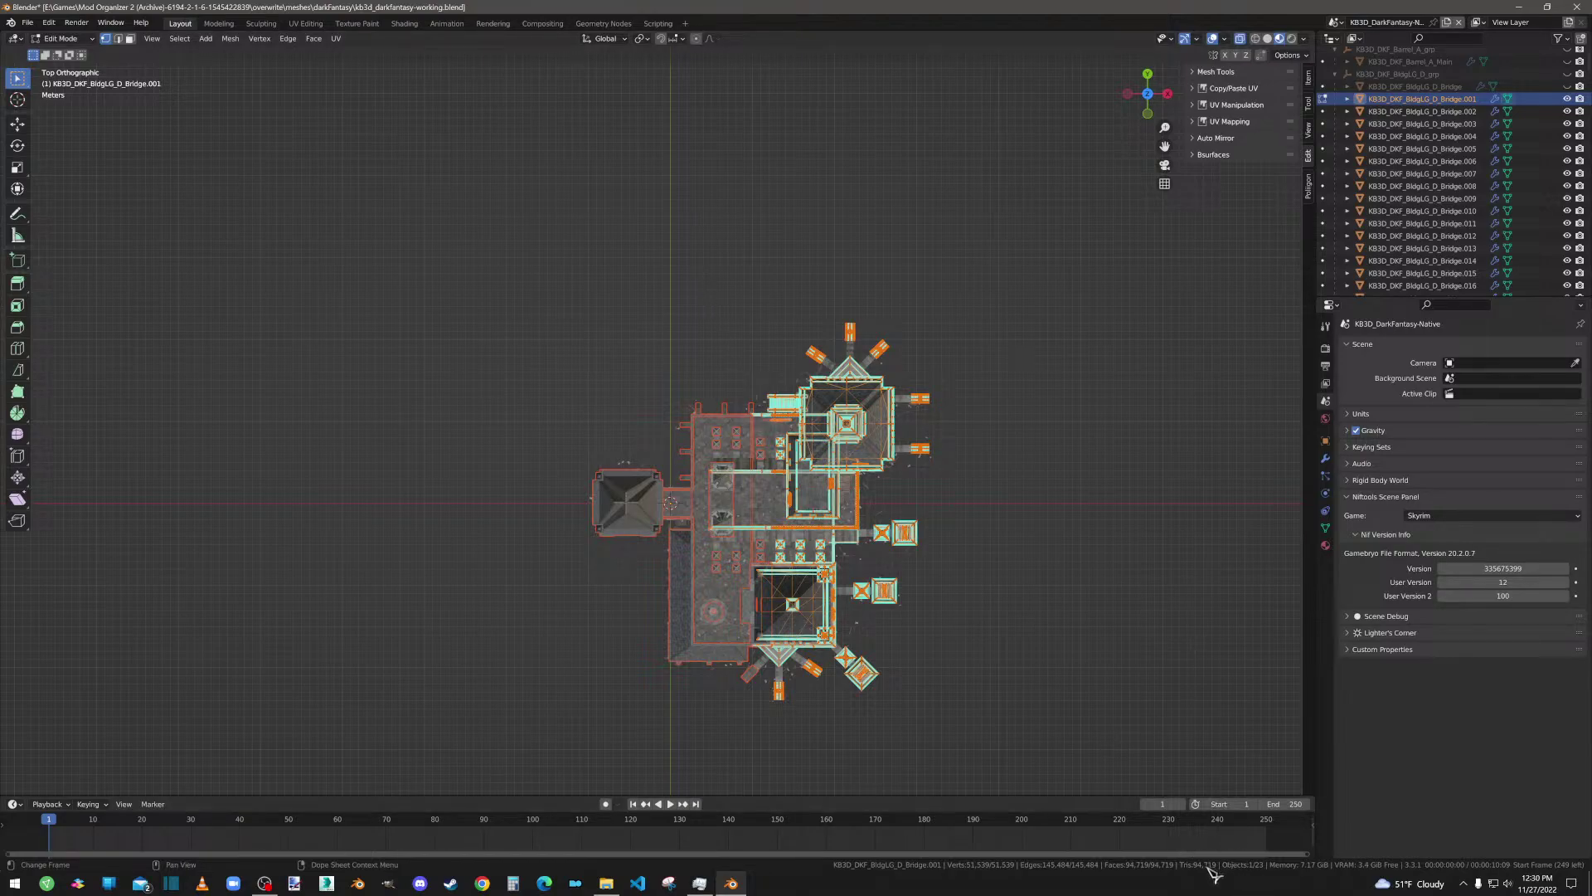
click(1407, 99)
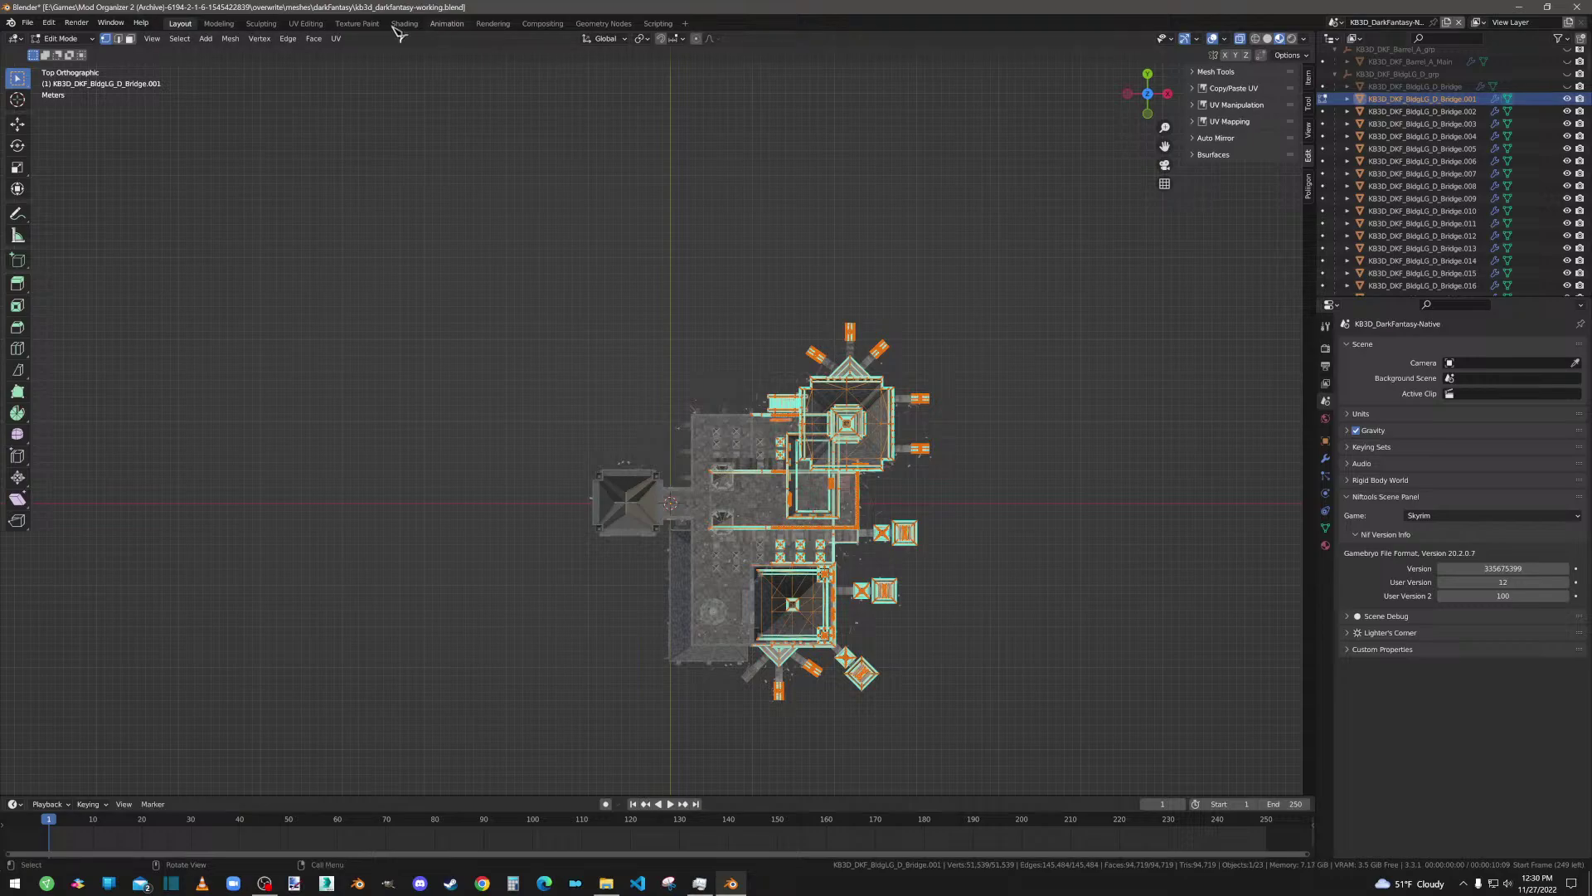
key(Tab)
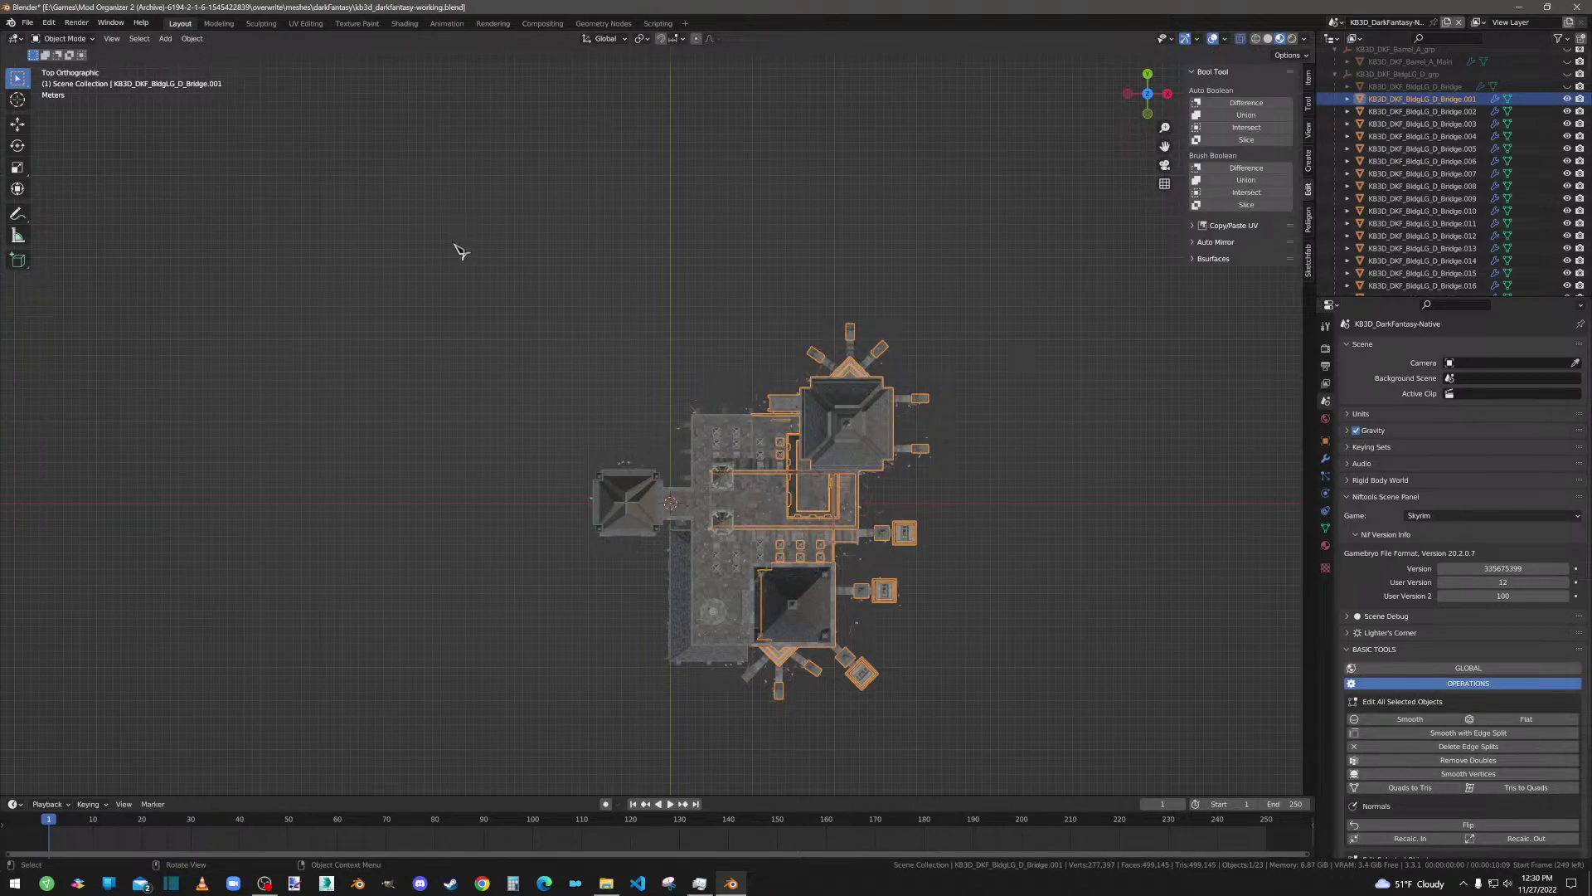
Step: Add a Decimate modifier to KB3D_DKF_BldgLG_D_Bridge.001 with Triangulate enabled and a ratio of 0.5
middle_drag(854, 593, 850, 451)
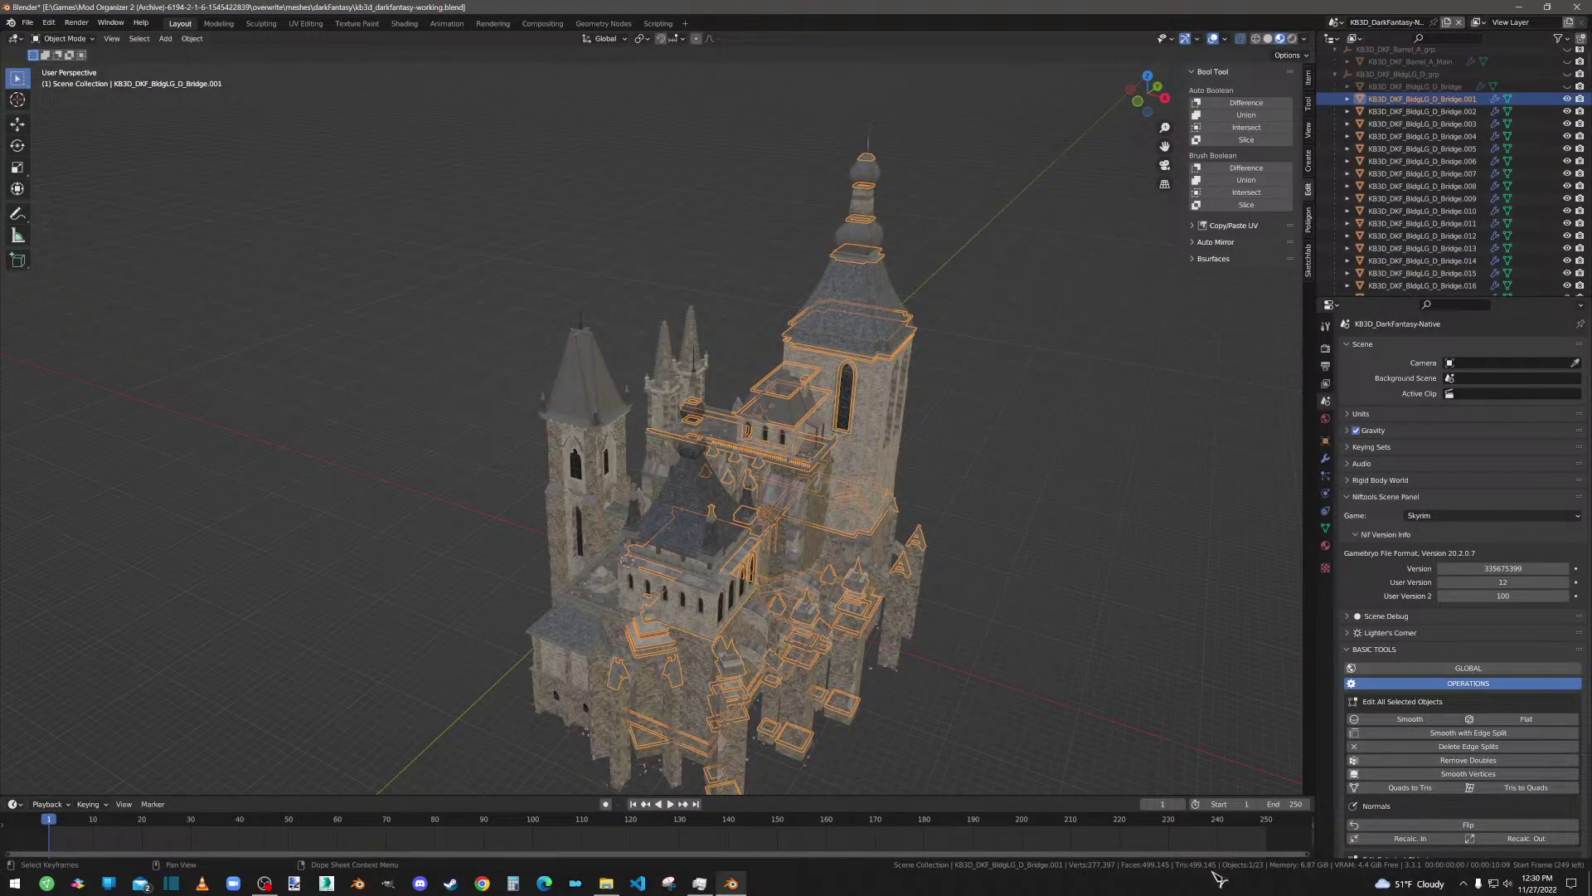
click(1325, 458)
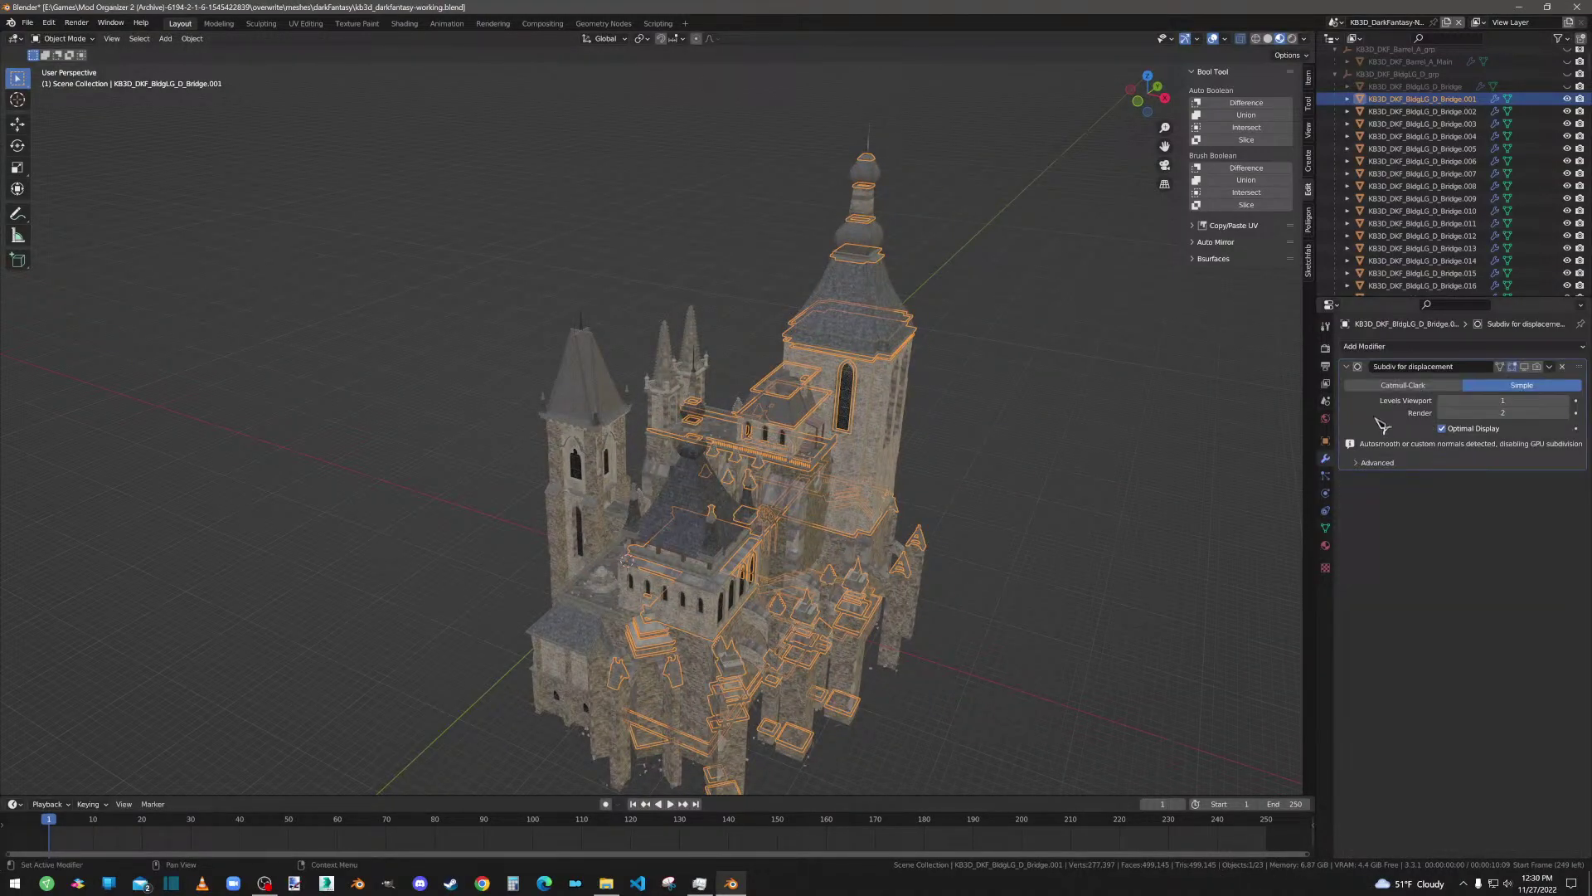
click(1401, 347)
click(1327, 433)
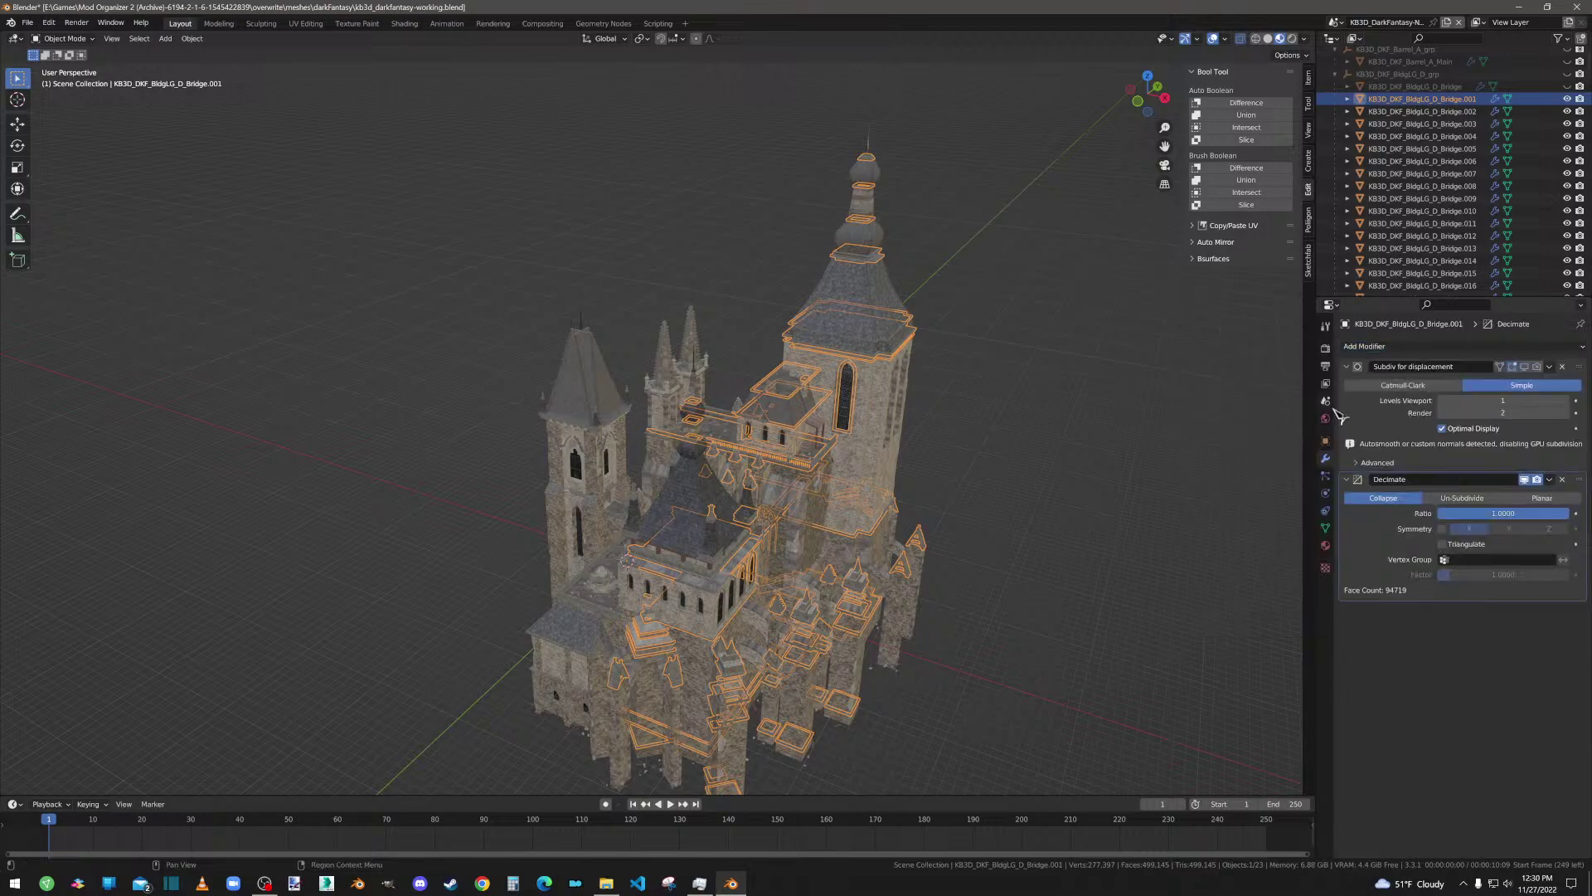
click(1444, 544)
click(1470, 514)
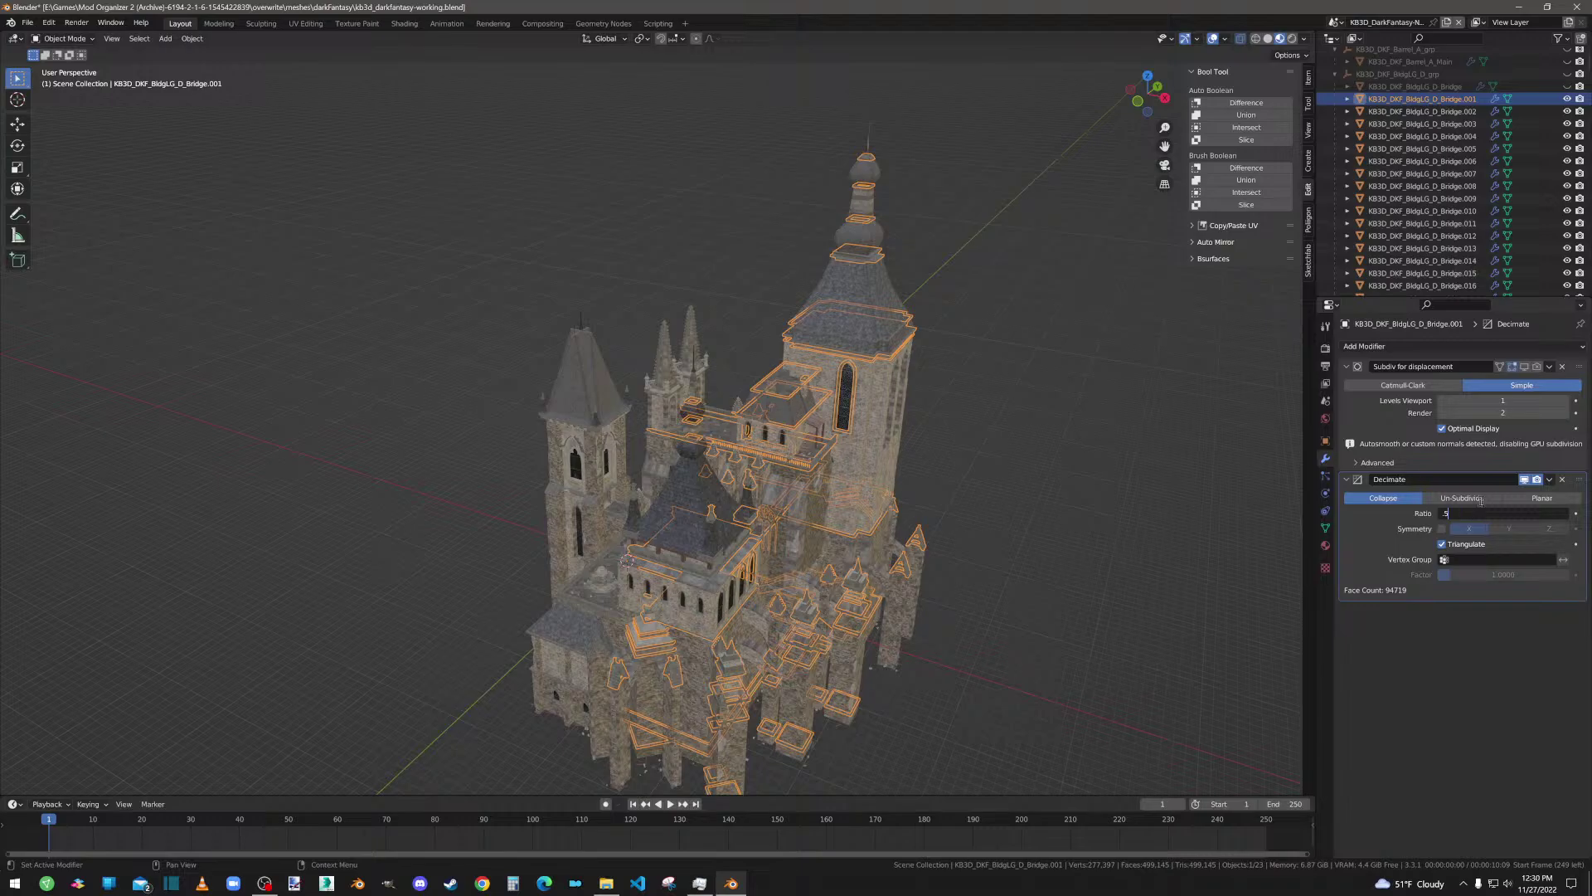
key(Return)
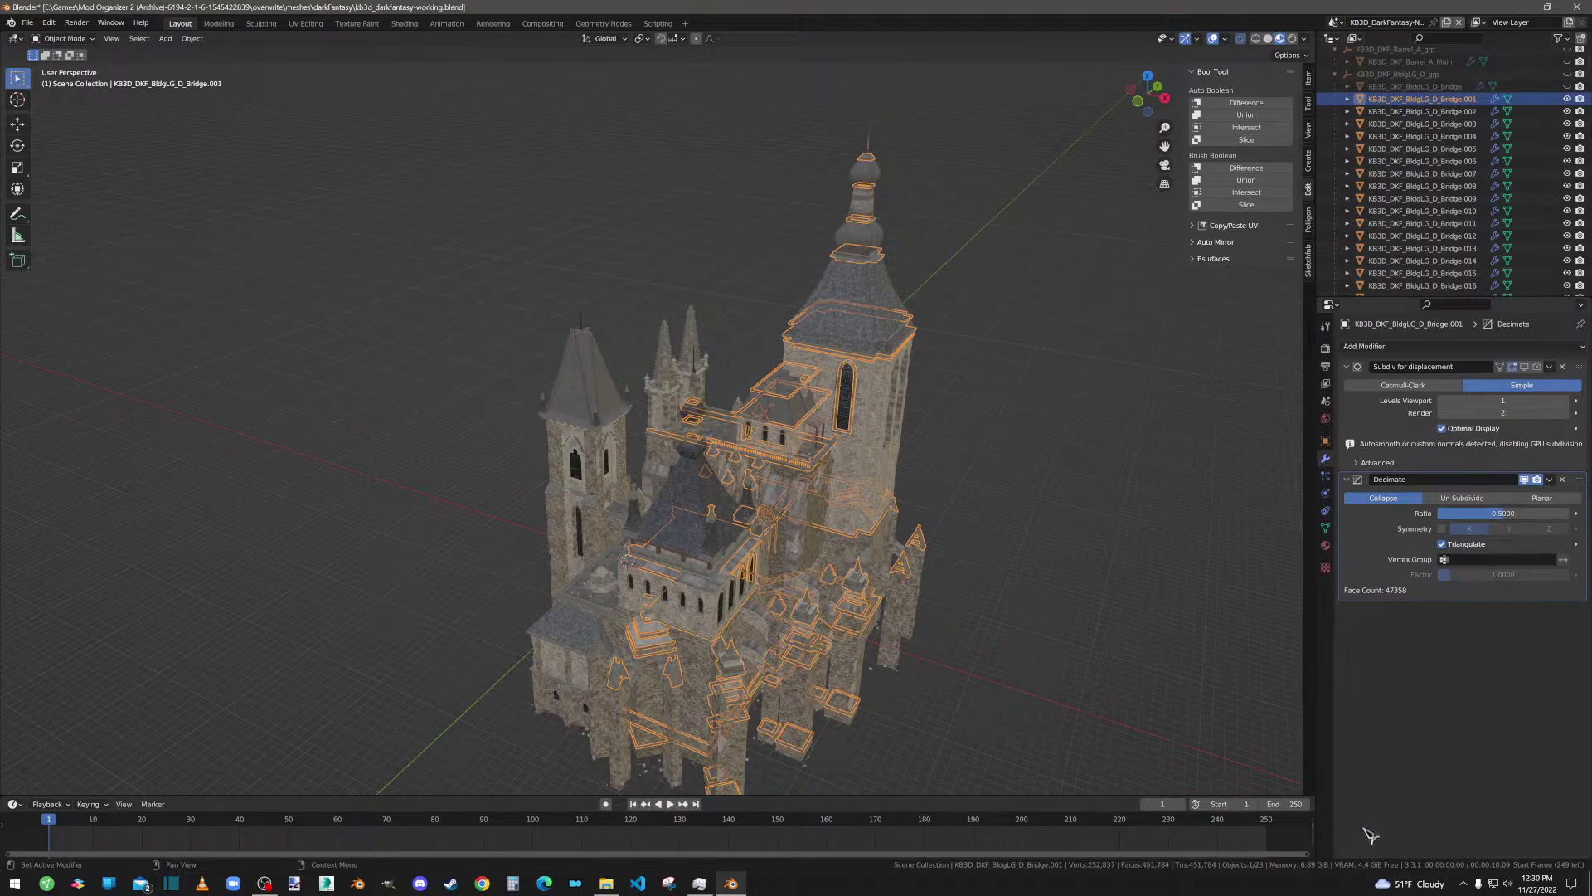
Step: Inspect the decimated pinnacles, balustrades and tower trim up close and remove the Decimate modifier
scroll(836, 692, up, 5)
middle_drag(900, 660, 891, 582)
scroll(892, 583, up, 2)
scroll(891, 582, up, 2)
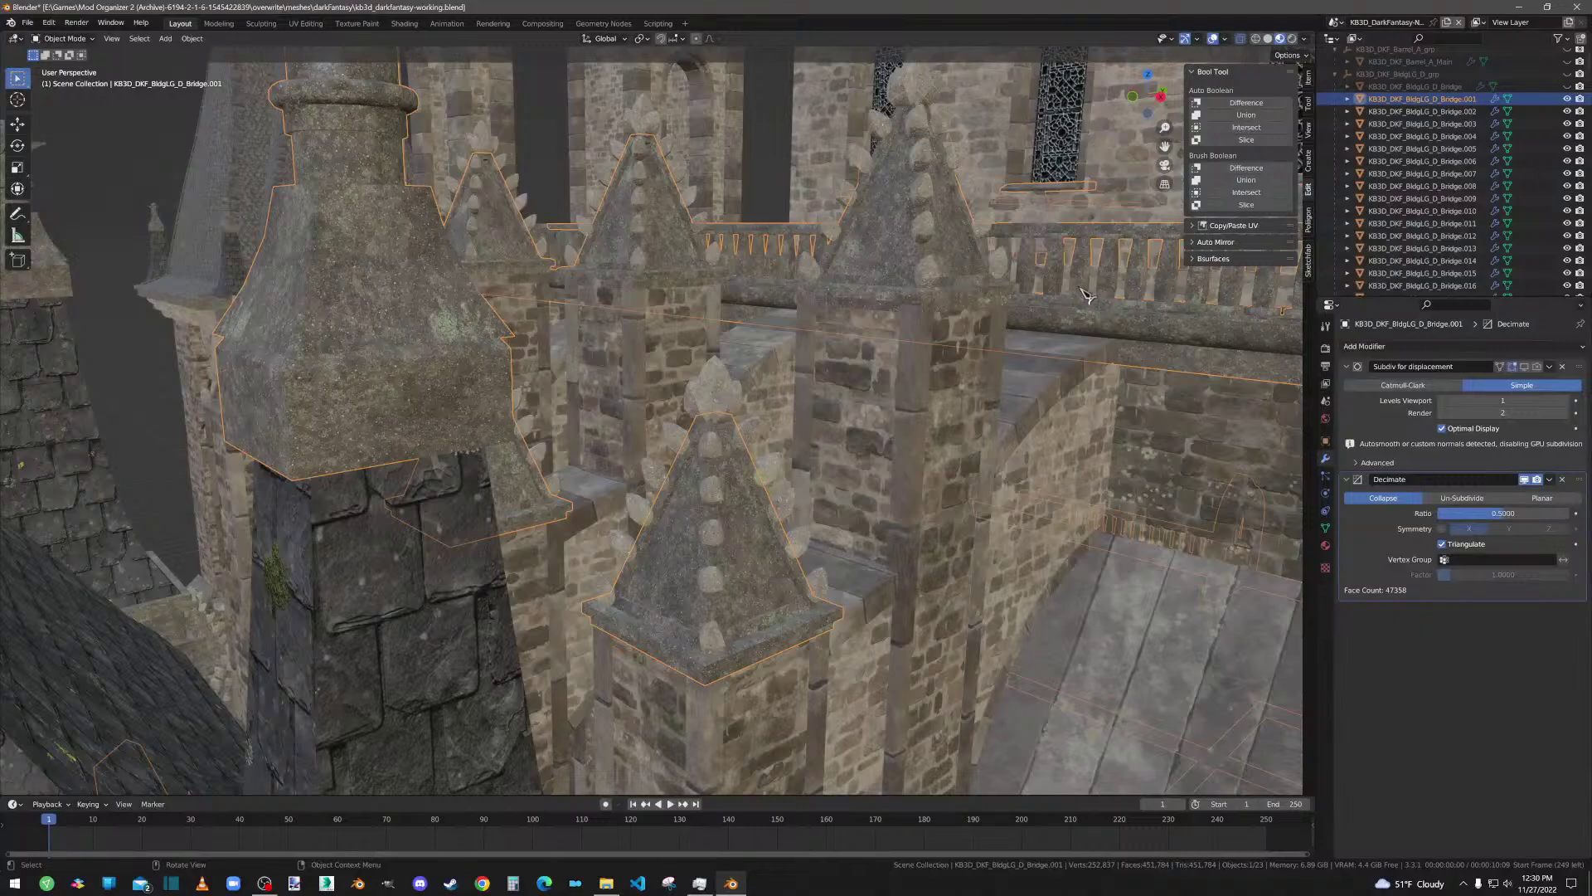
middle_drag(1118, 331, 1093, 360)
scroll(1093, 359, down, 2)
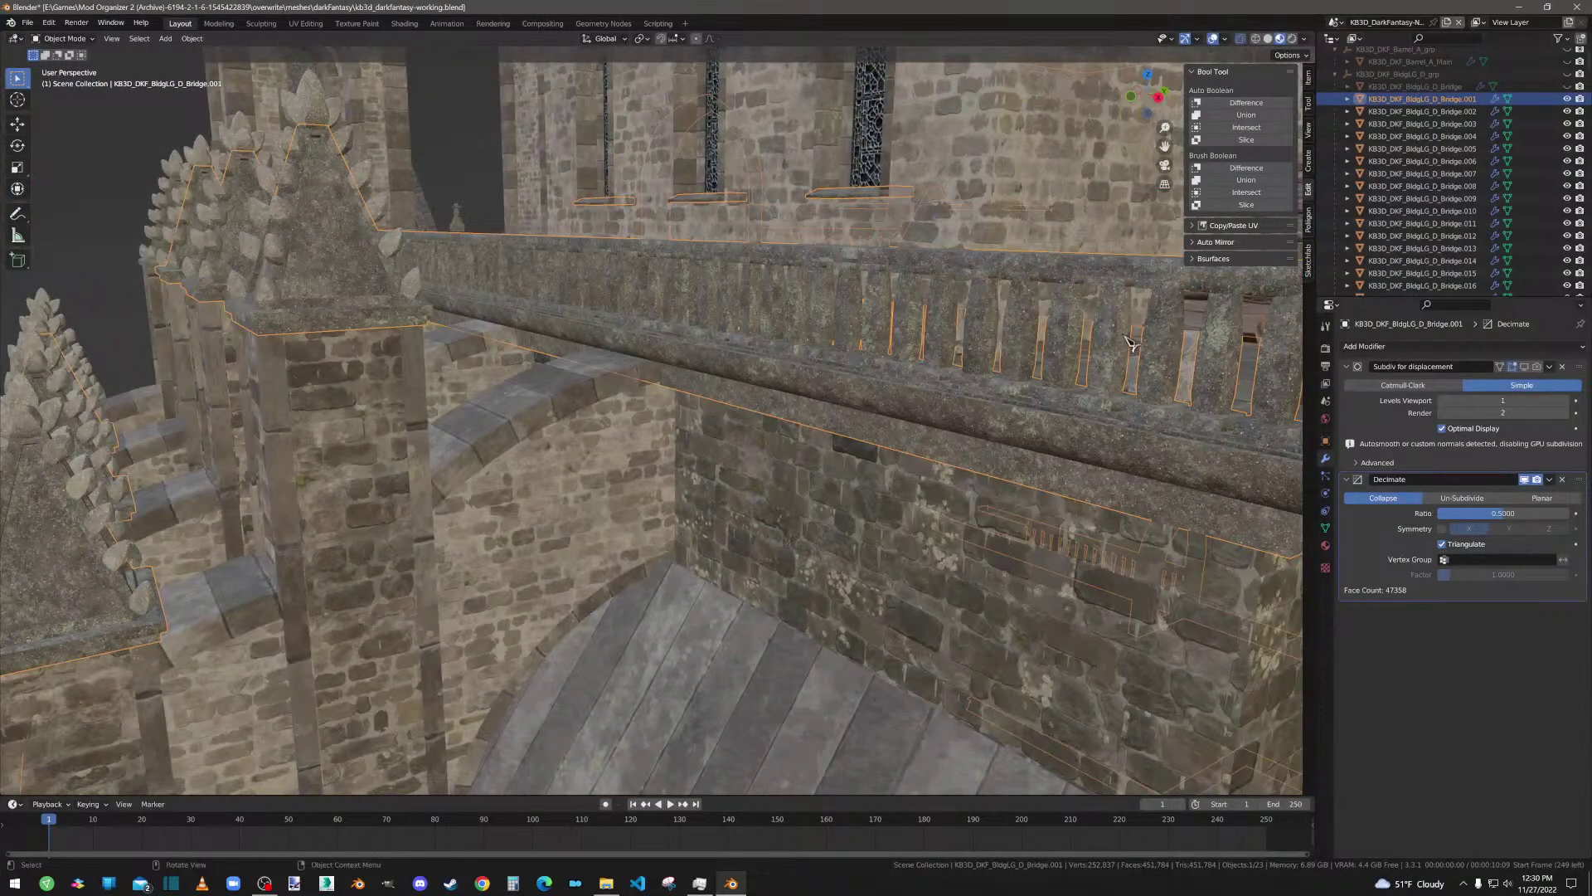
scroll(1149, 381, down, 5)
middle_drag(937, 401, 929, 441)
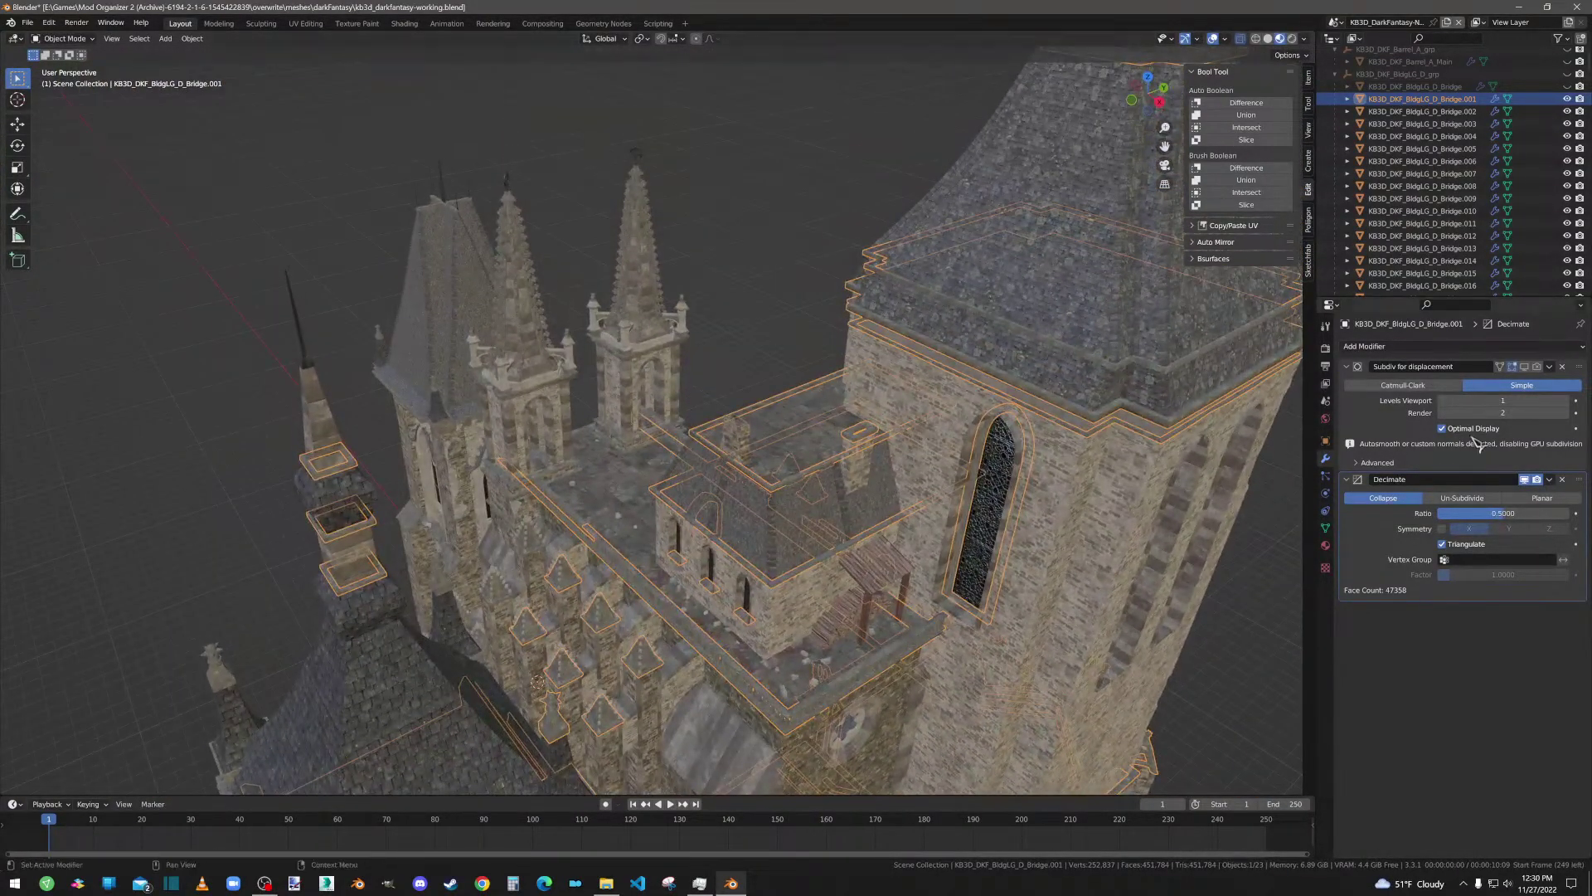
click(1562, 479)
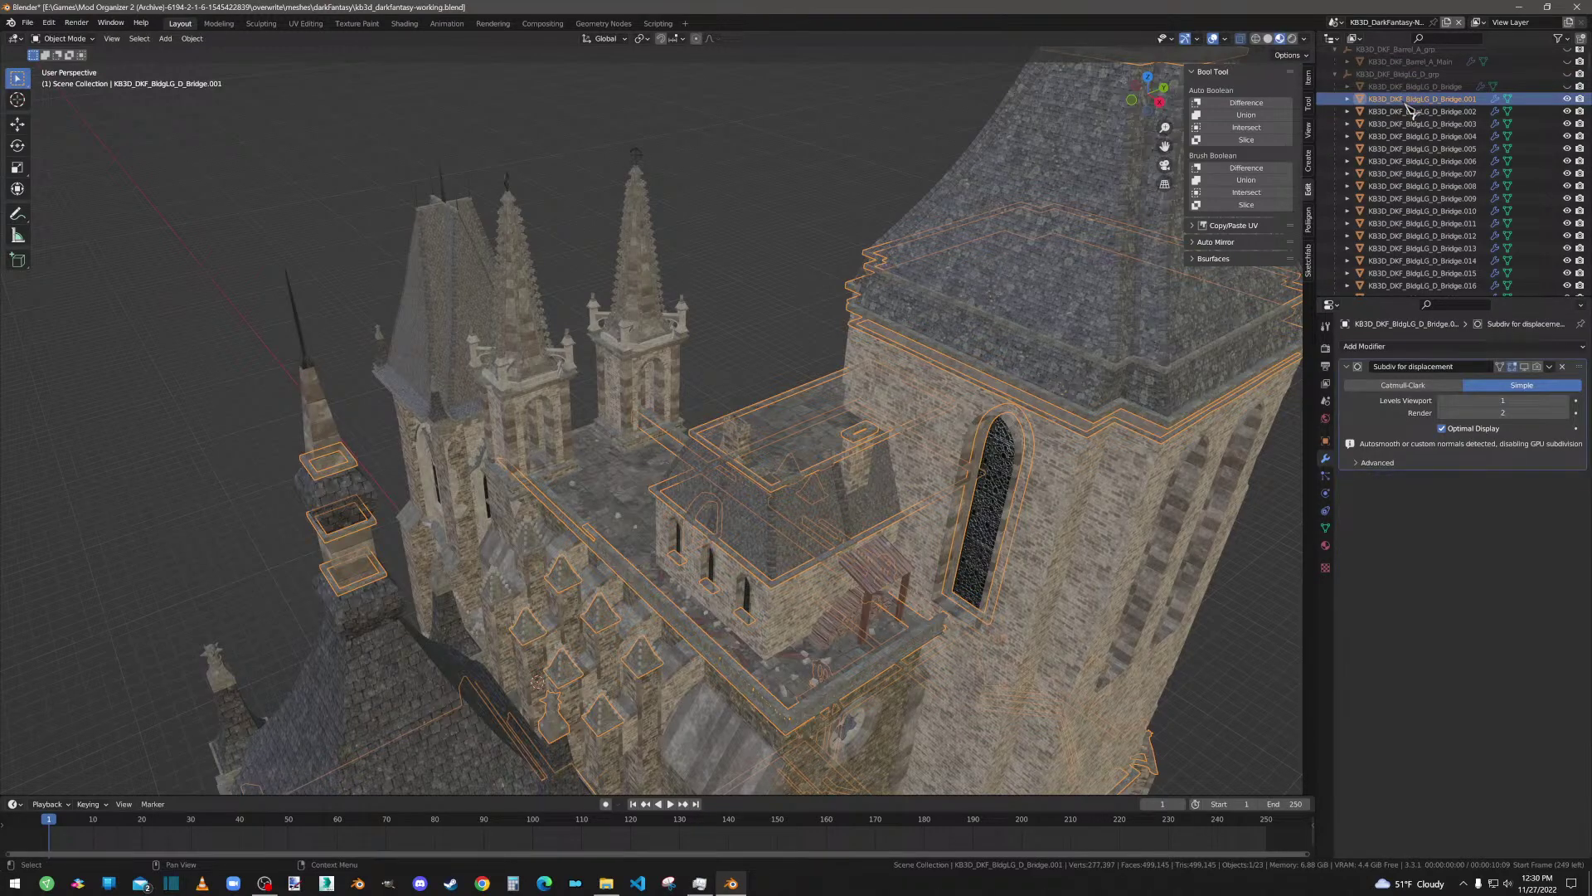
Step: In Edit Mode from the top view, select the tallest tower's half of KB3D_DKF_BldgLG_D_Bridge.001 and separate it into its own object
key(Tab)
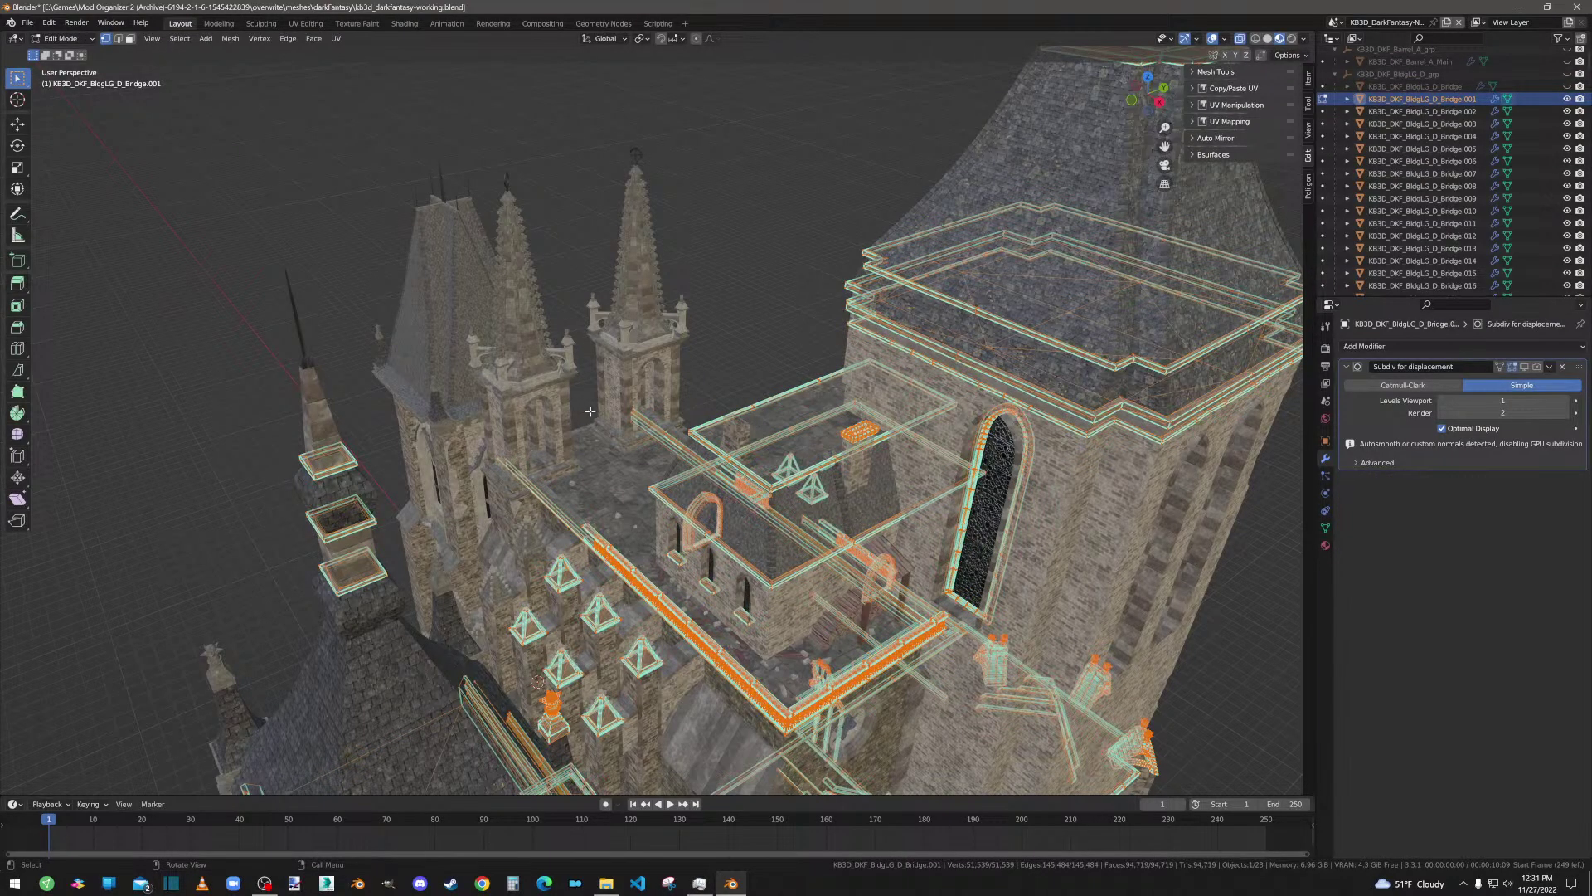
scroll(590, 412, down, 4)
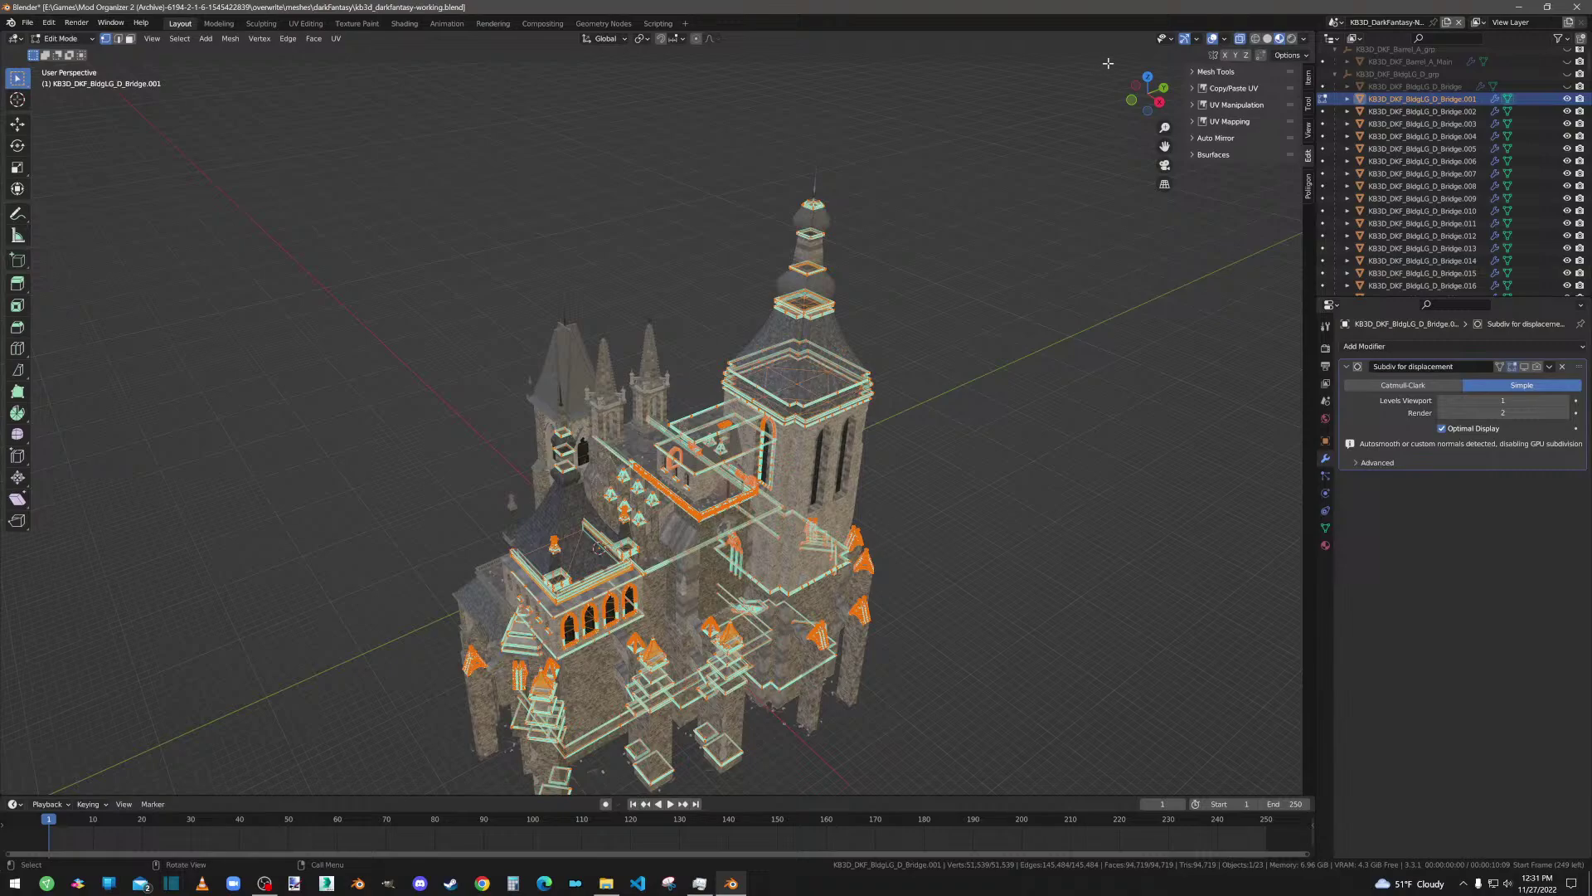
click(1148, 77)
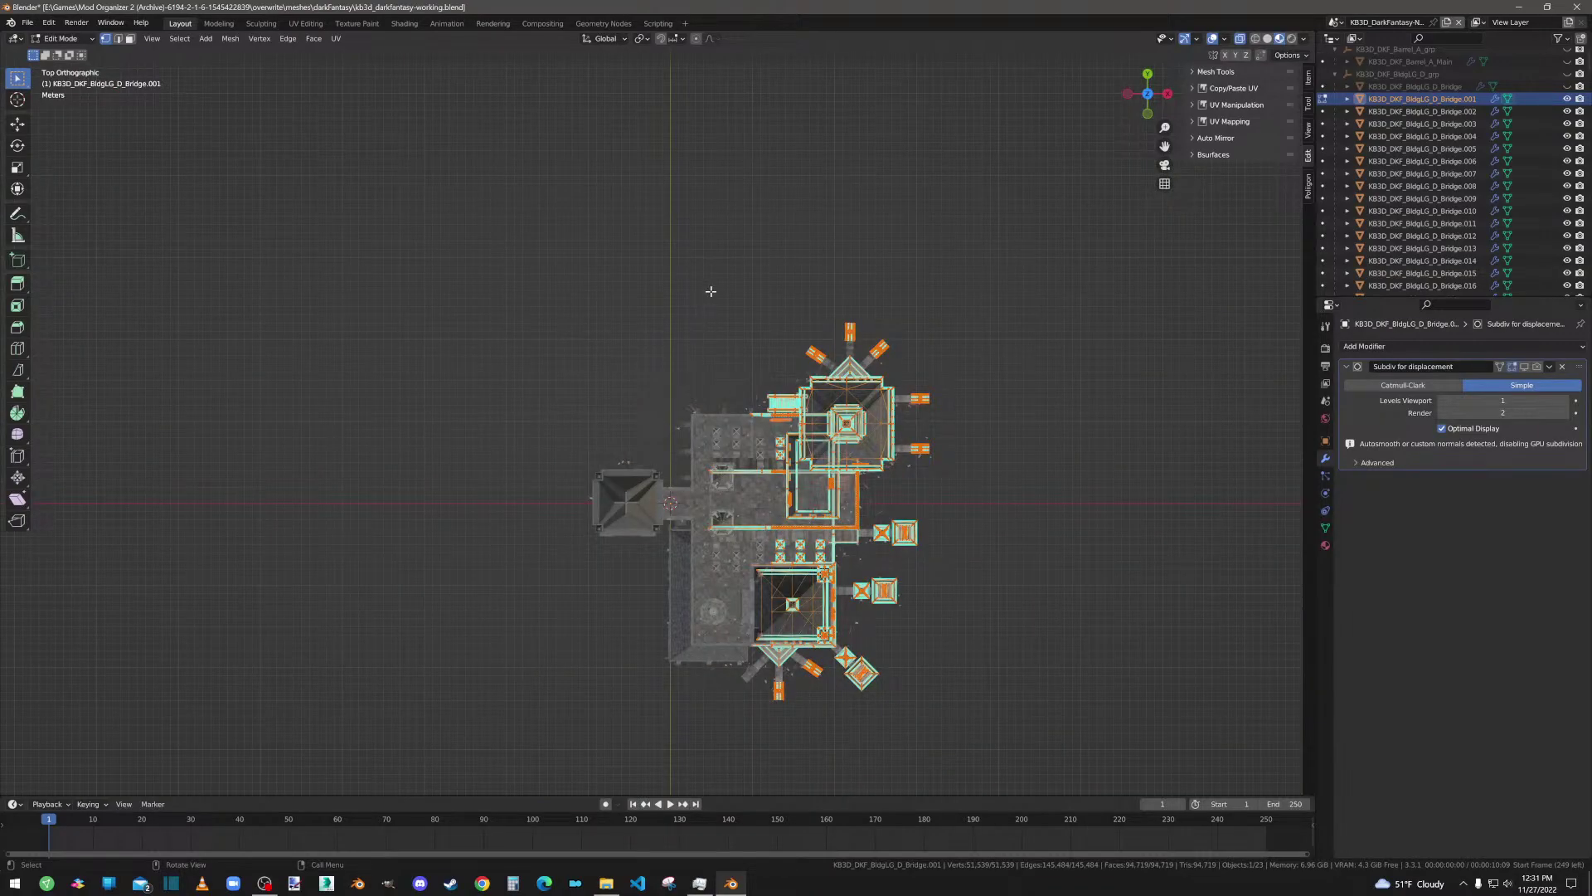
key(alt+a)
drag(655, 297, 1005, 519)
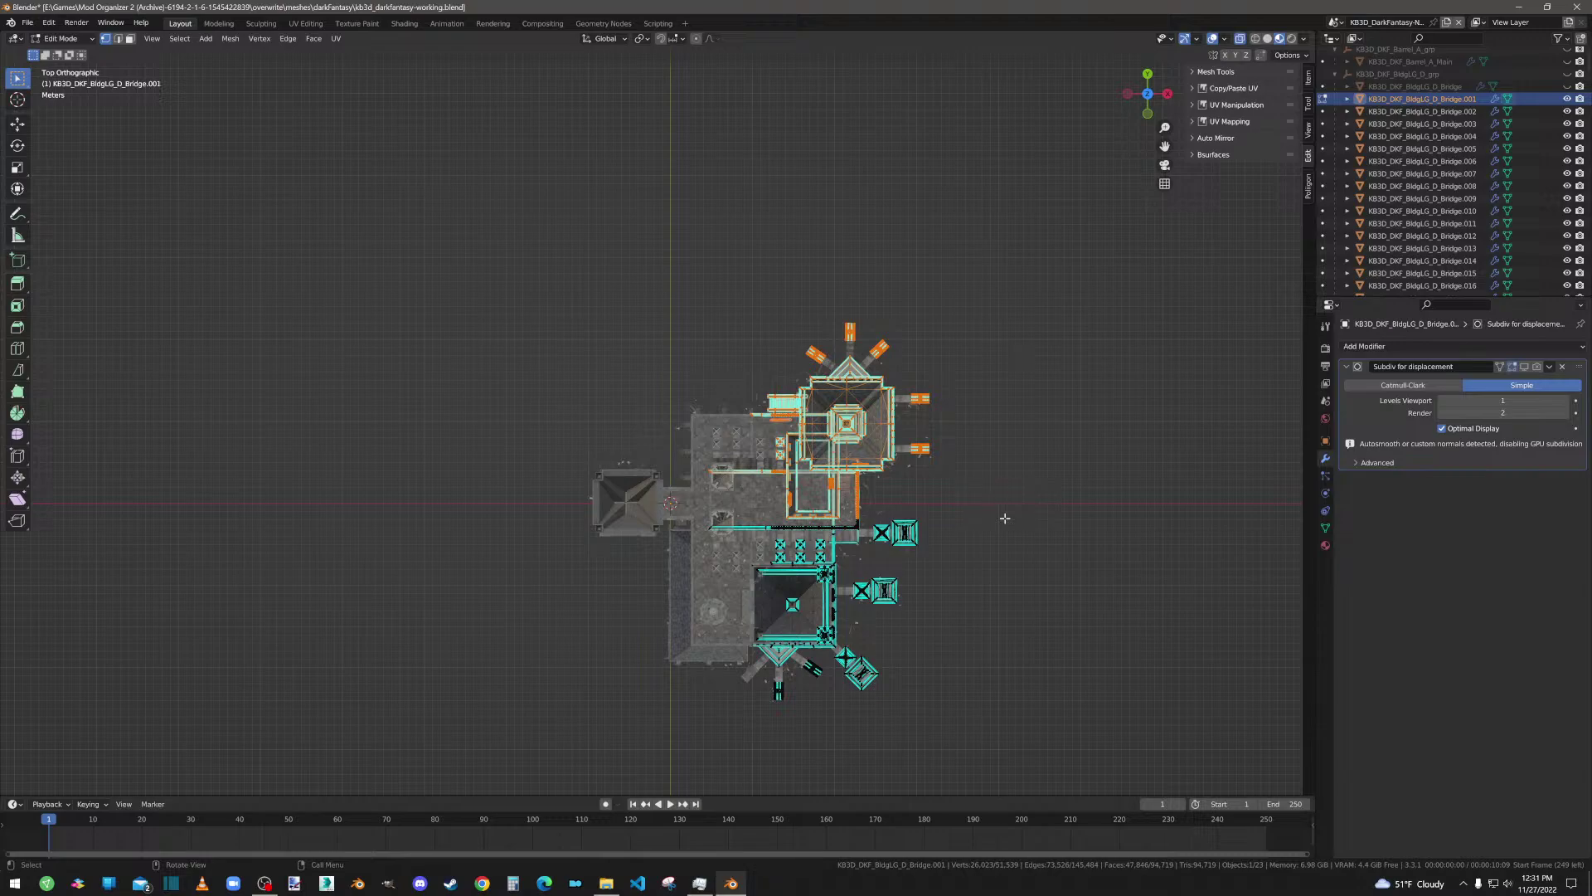
drag(17, 369, 72, 401)
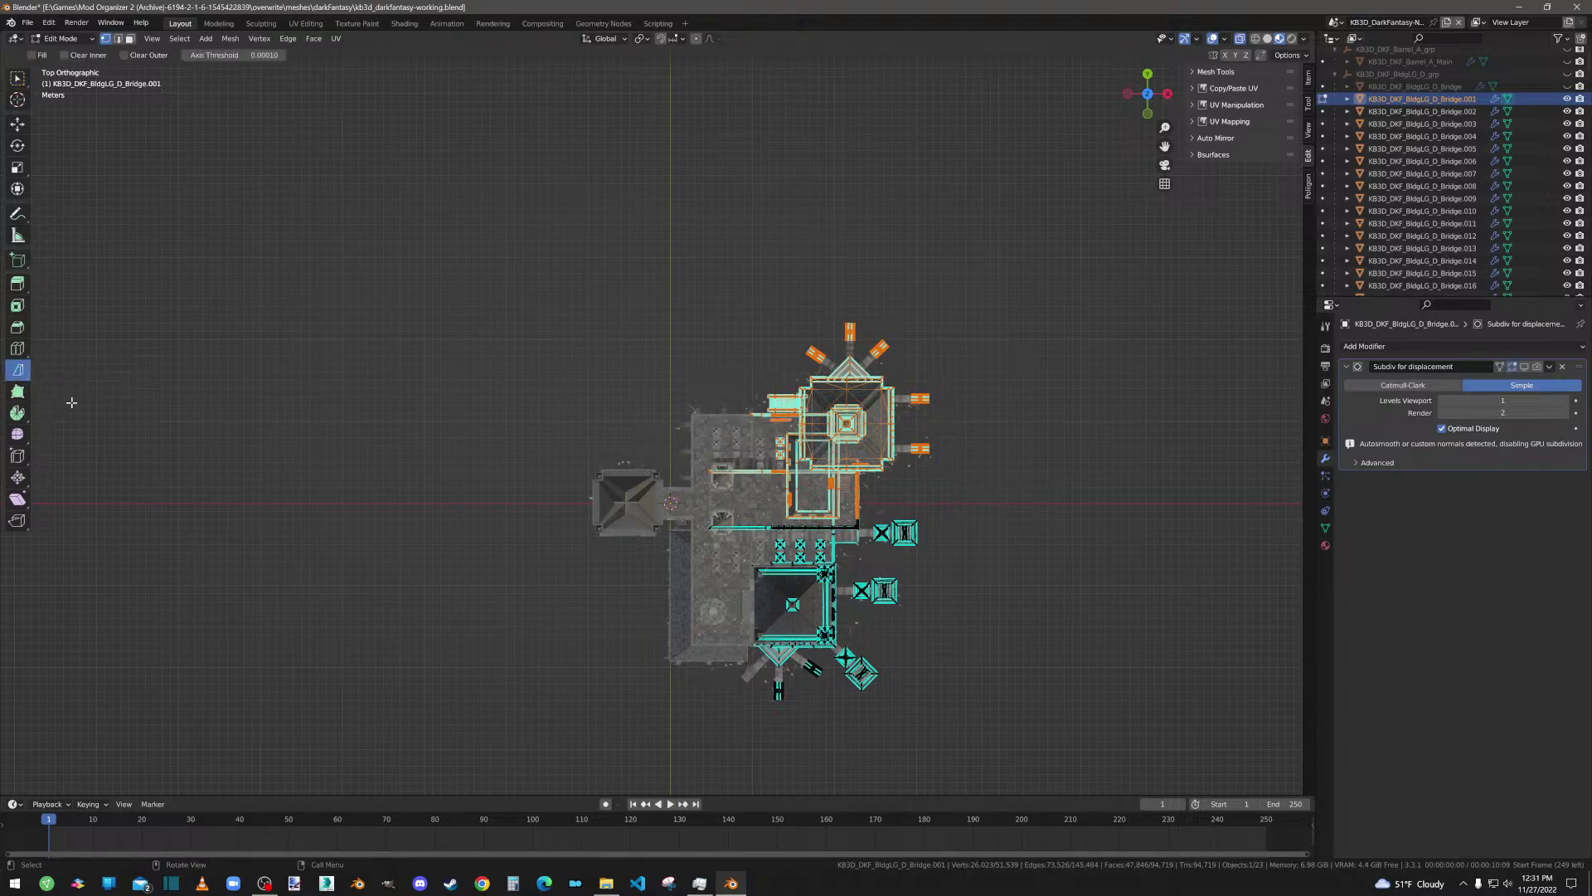
right_click(690, 381)
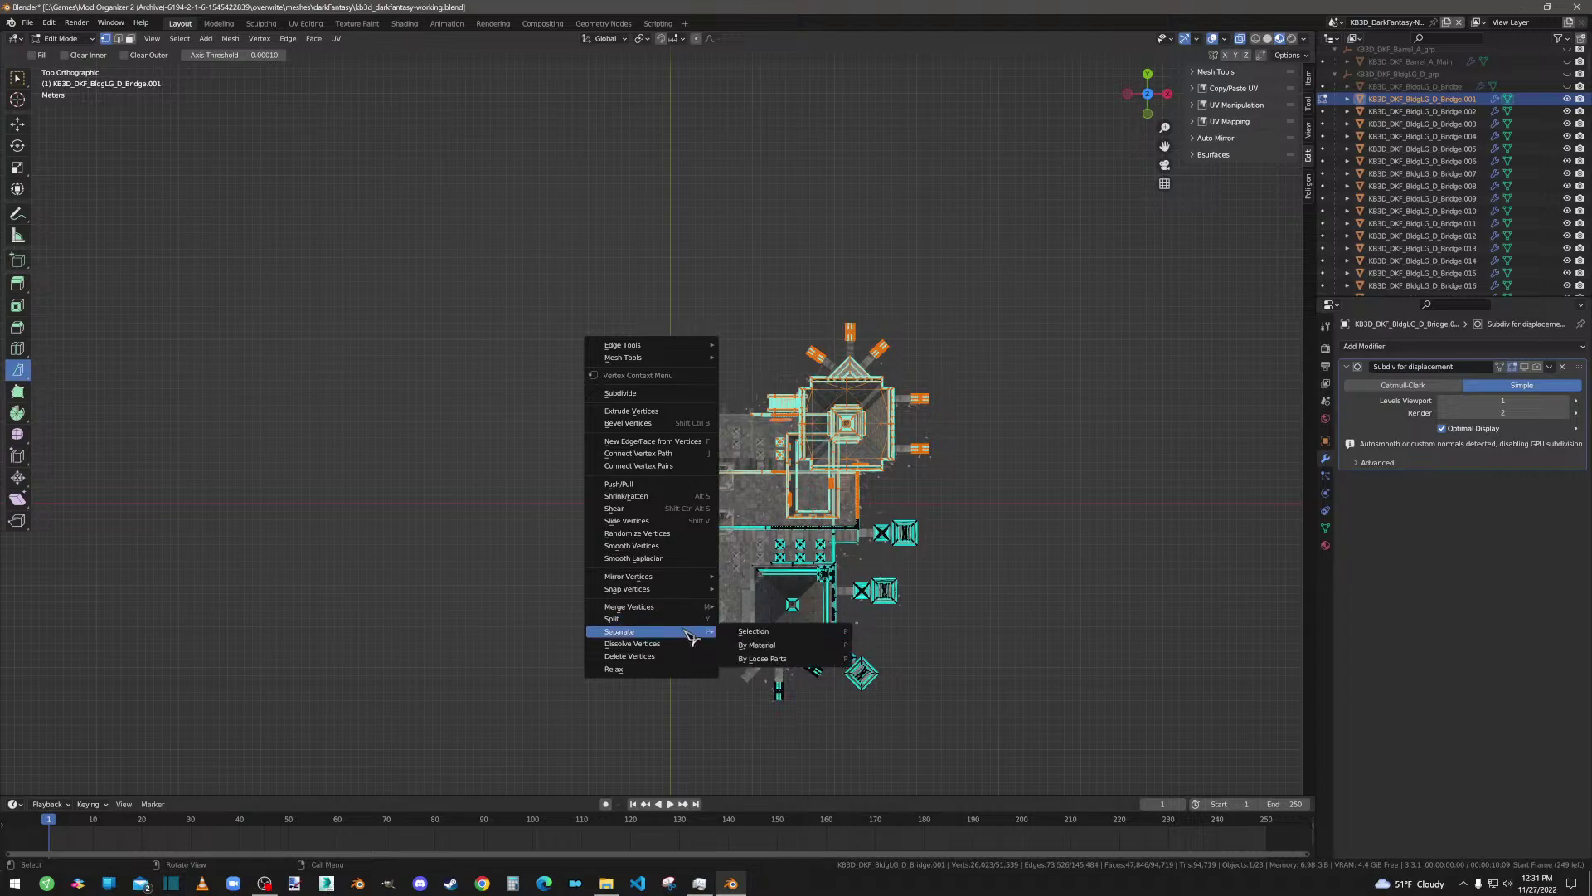
click(737, 632)
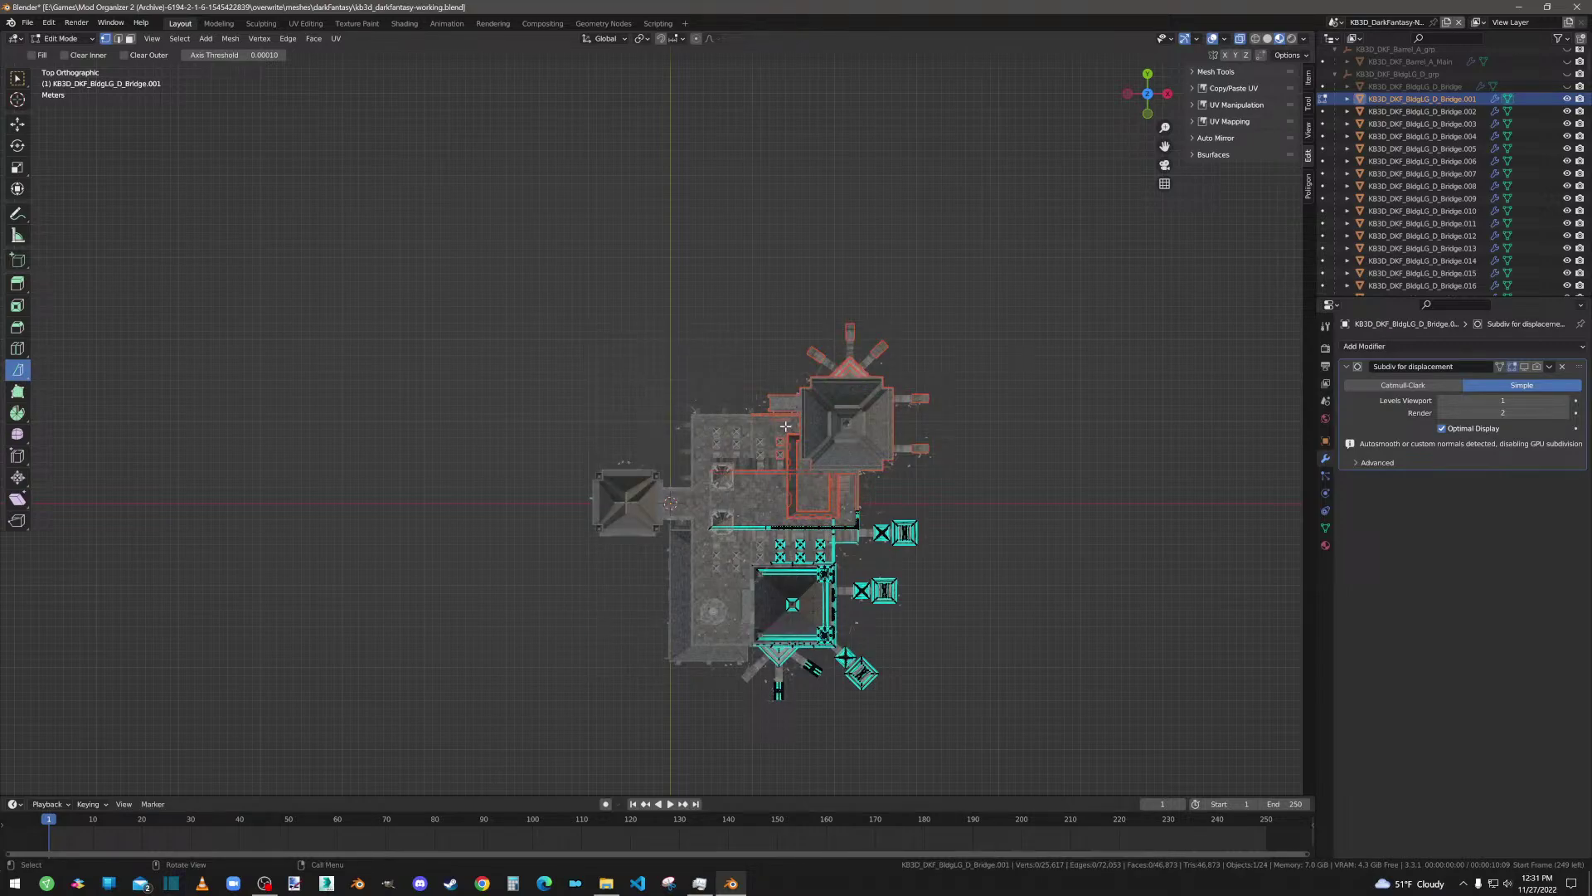
Step: Select the remaining shorter-tower geometry of KB3D_DKF_BldgLG_D_Bridge.001 to check its triangle count, and switch back to Object Mode
click(1446, 101)
key(a)
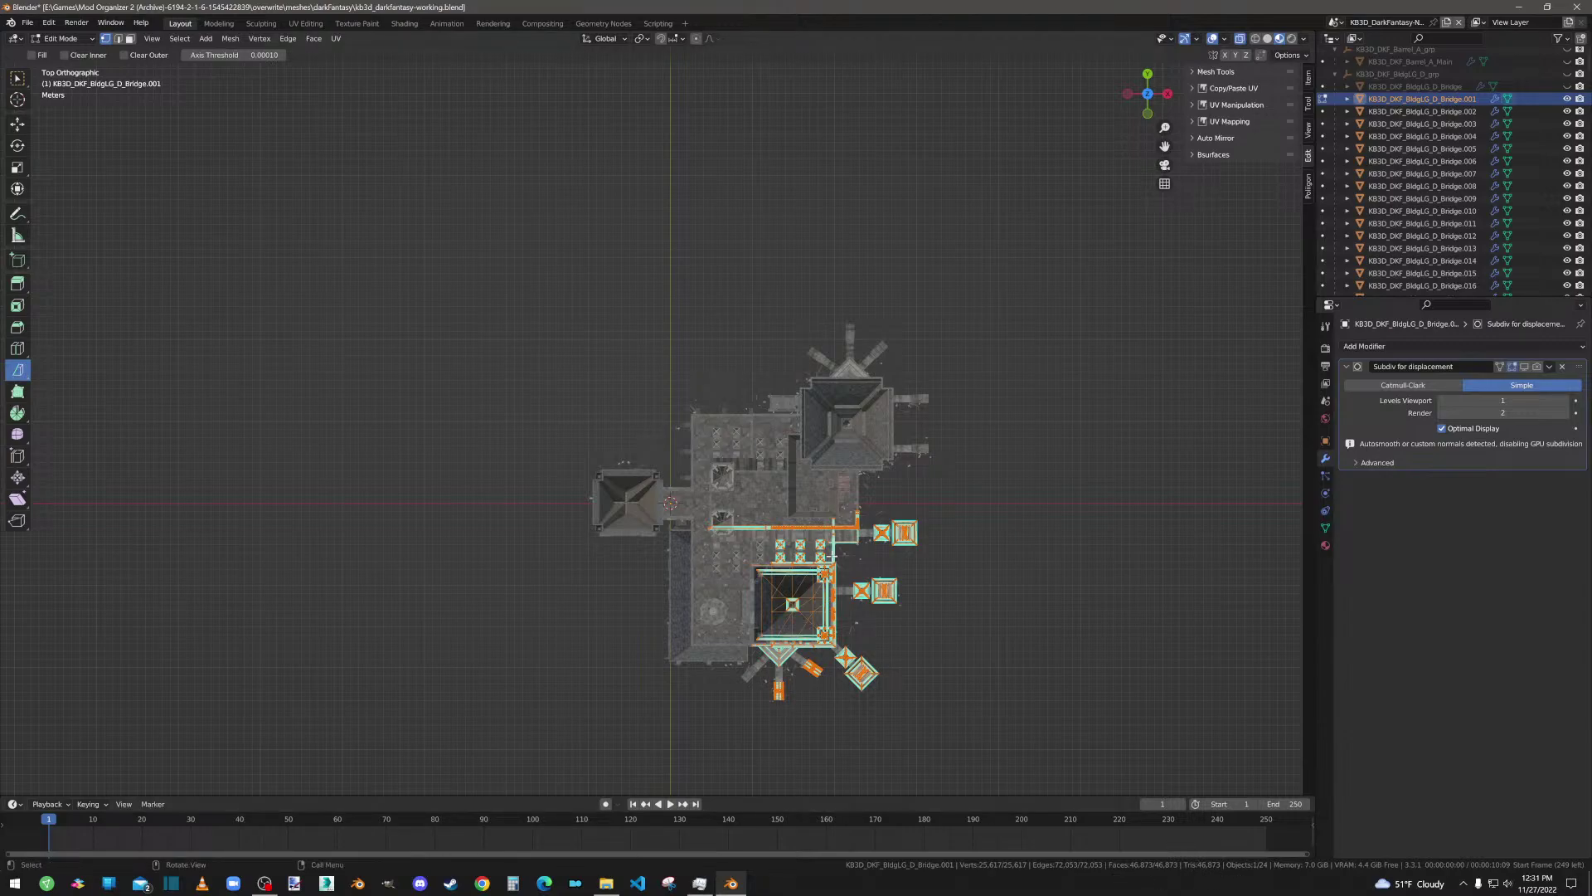
middle_drag(913, 667, 166, 108)
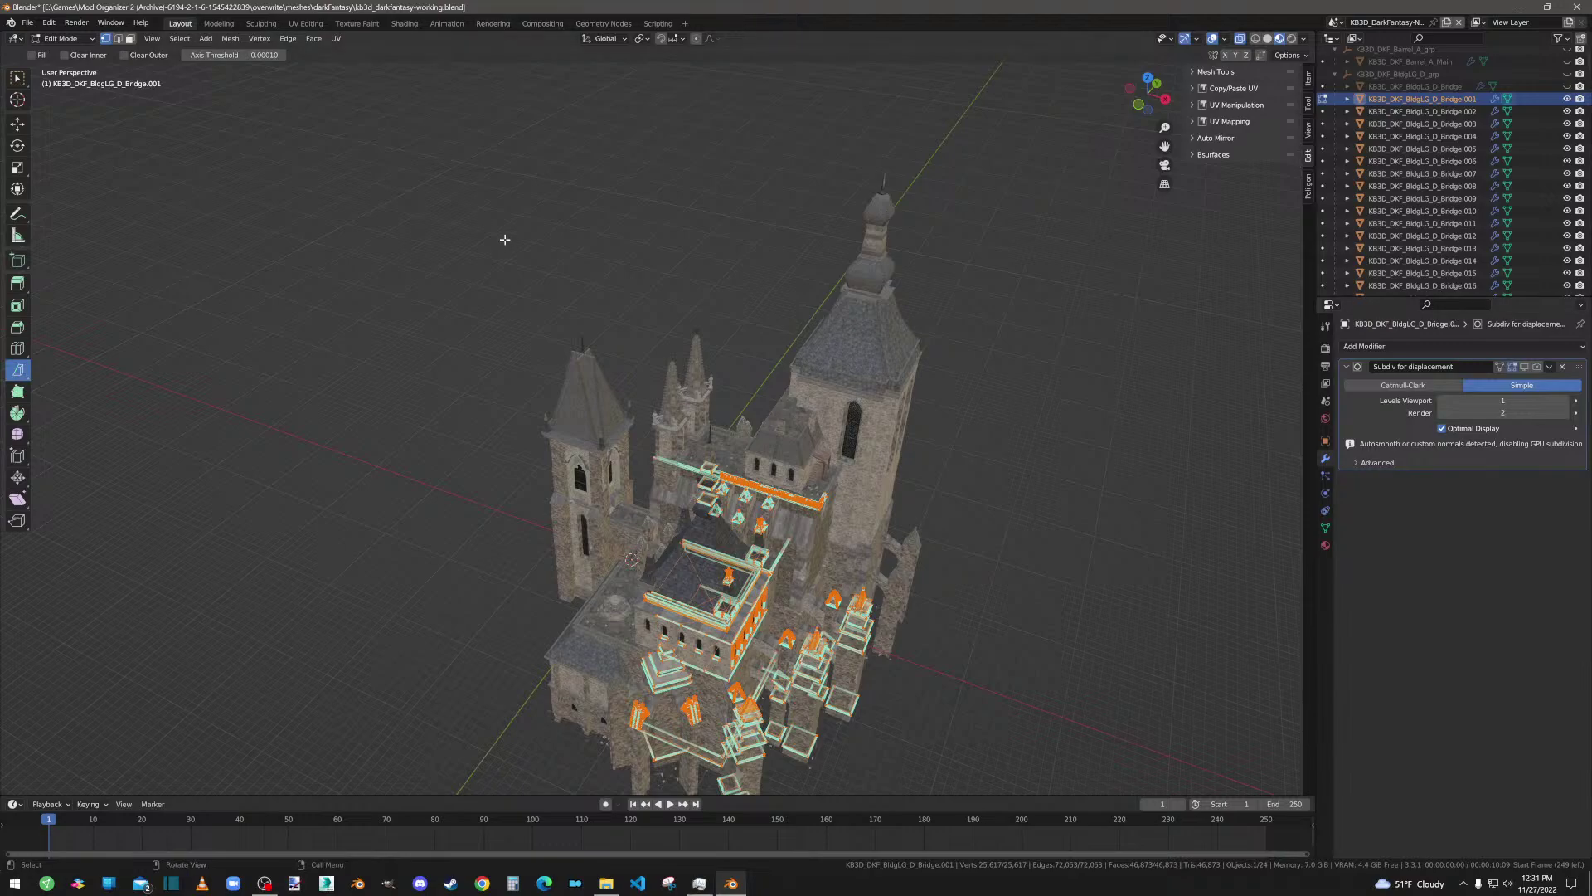
key(Tab)
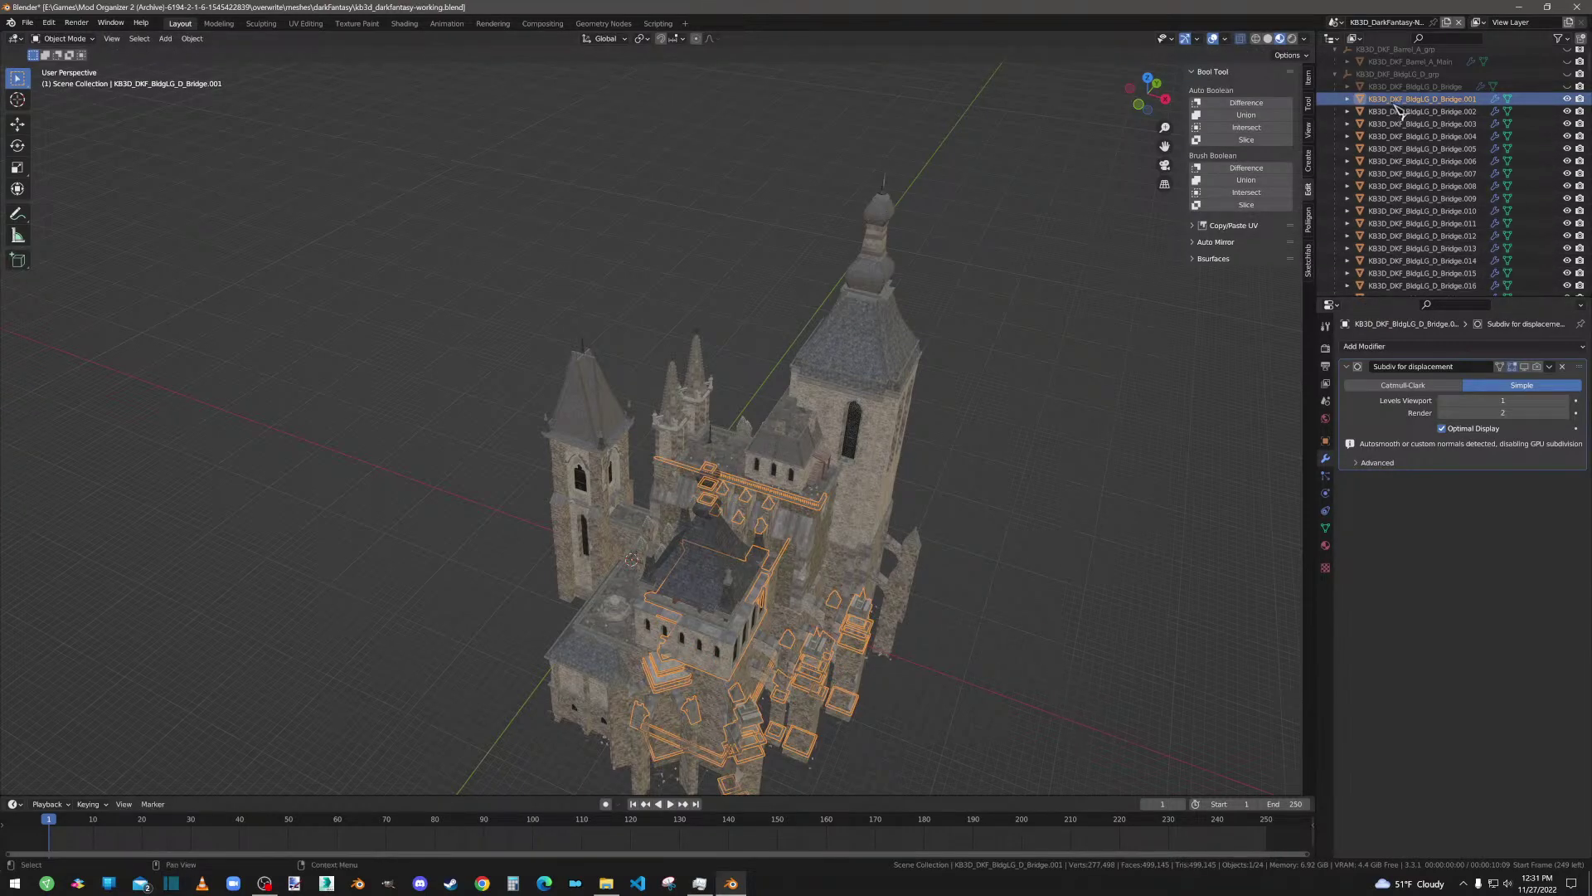
Step: Add a Decimate modifier to the reduced KB3D_DKF_BldgLG_D_Bridge.001 with Triangulate enabled and a ratio of 0.8
click(1408, 347)
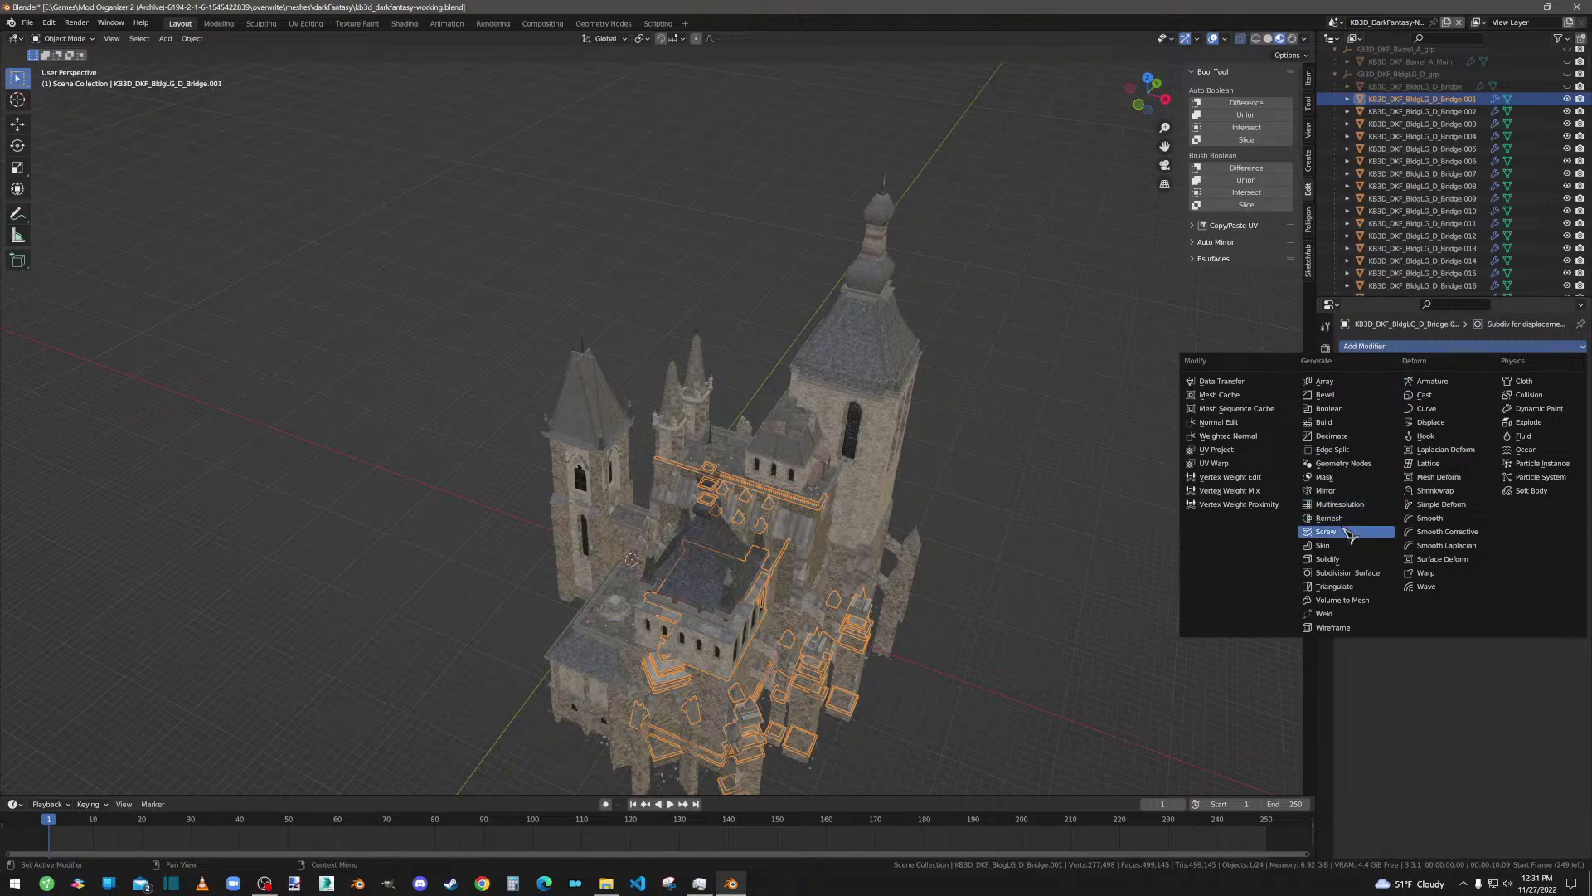
click(1332, 436)
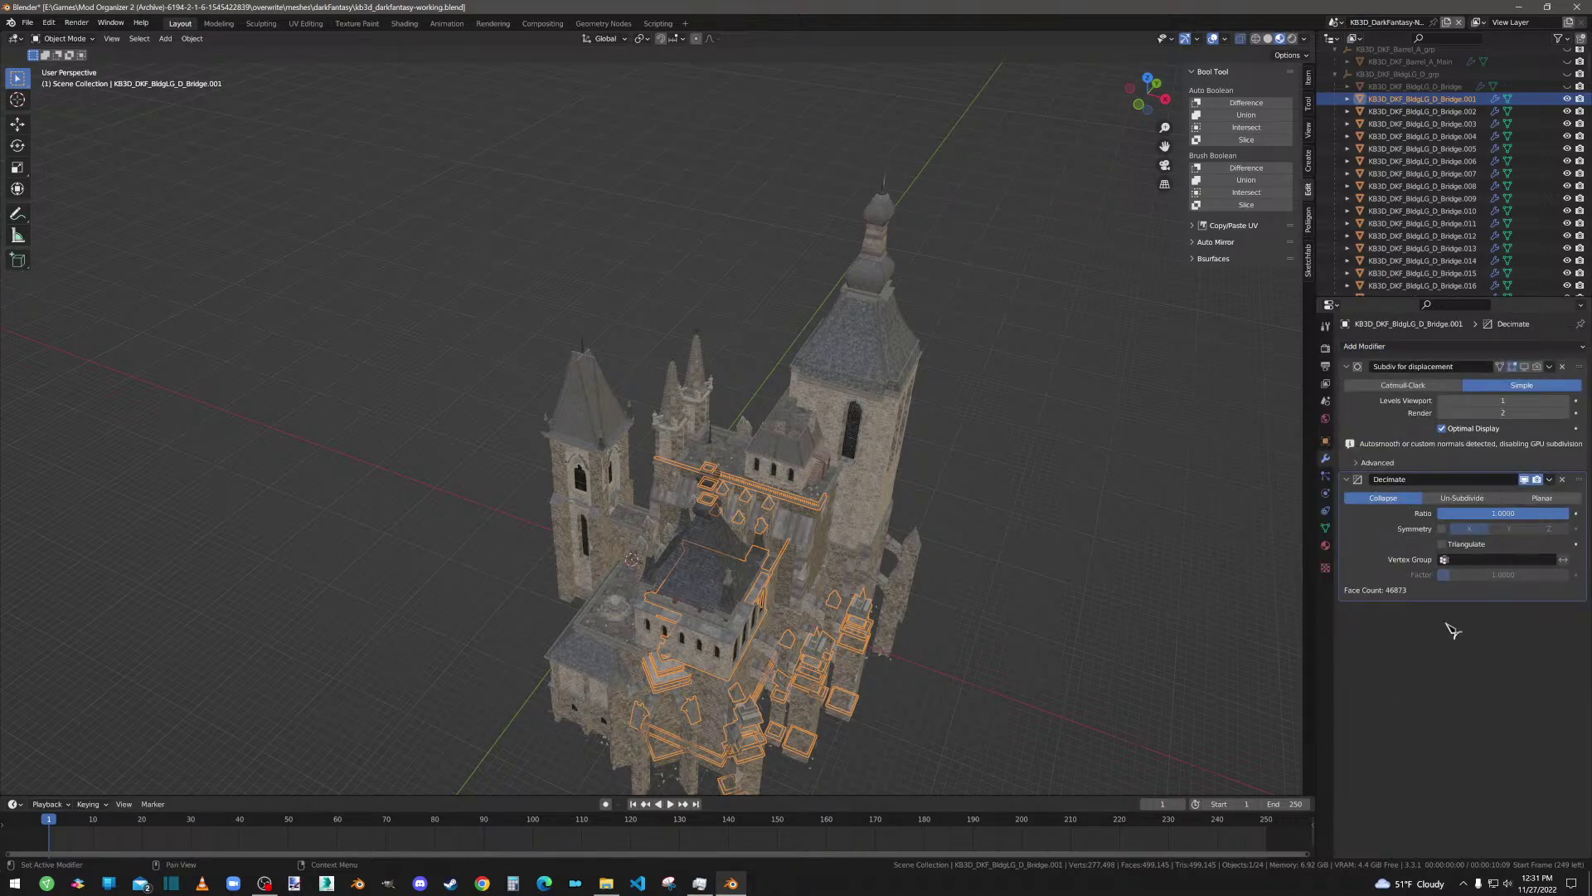
click(1469, 514)
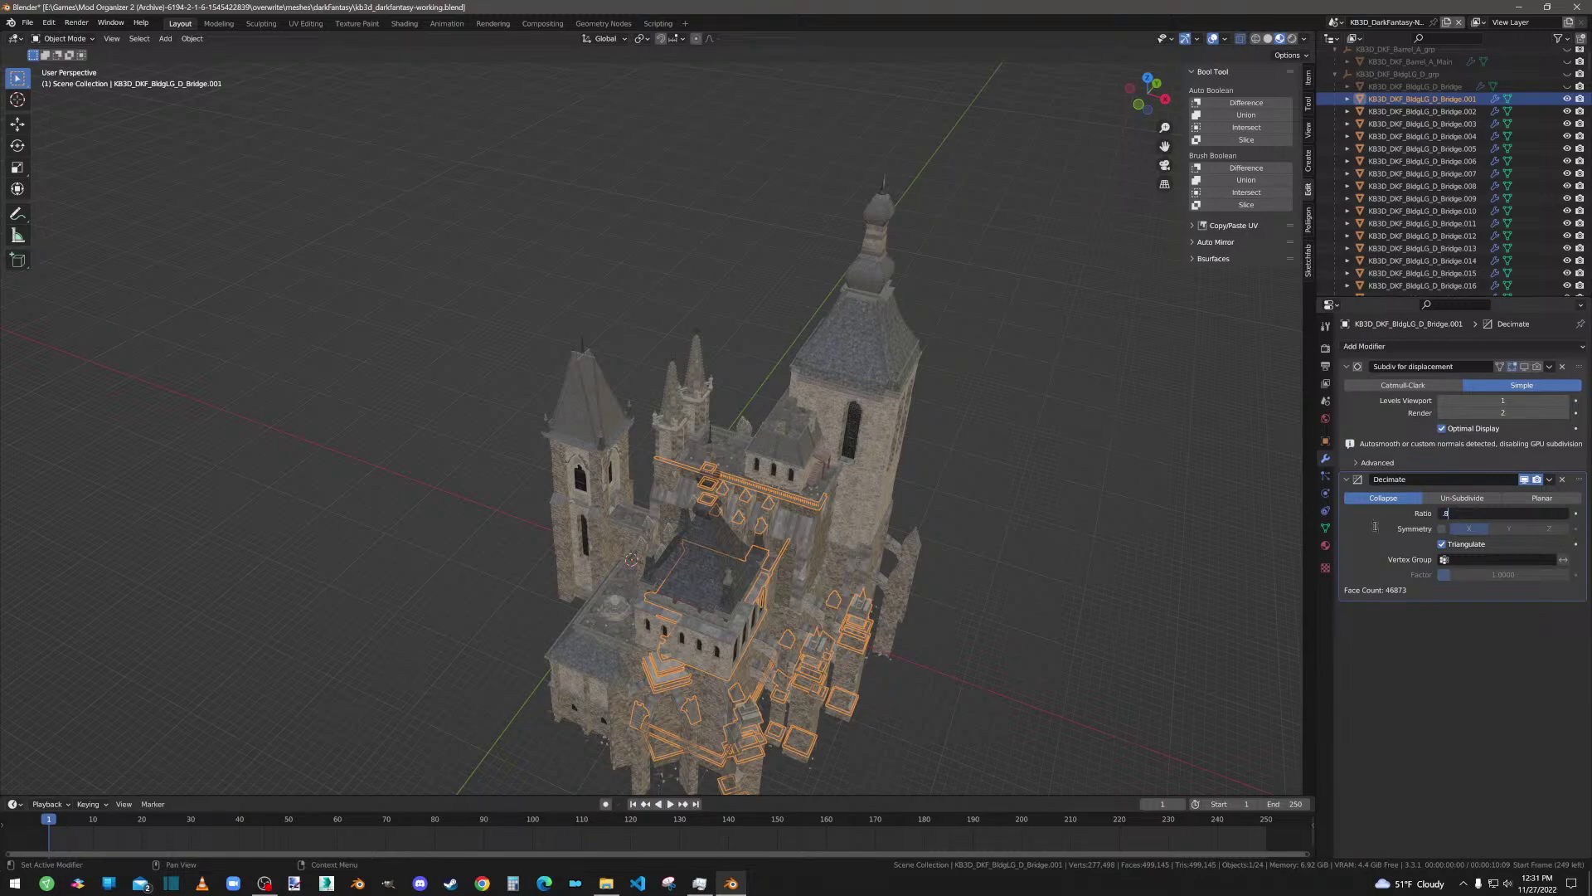
key(Return)
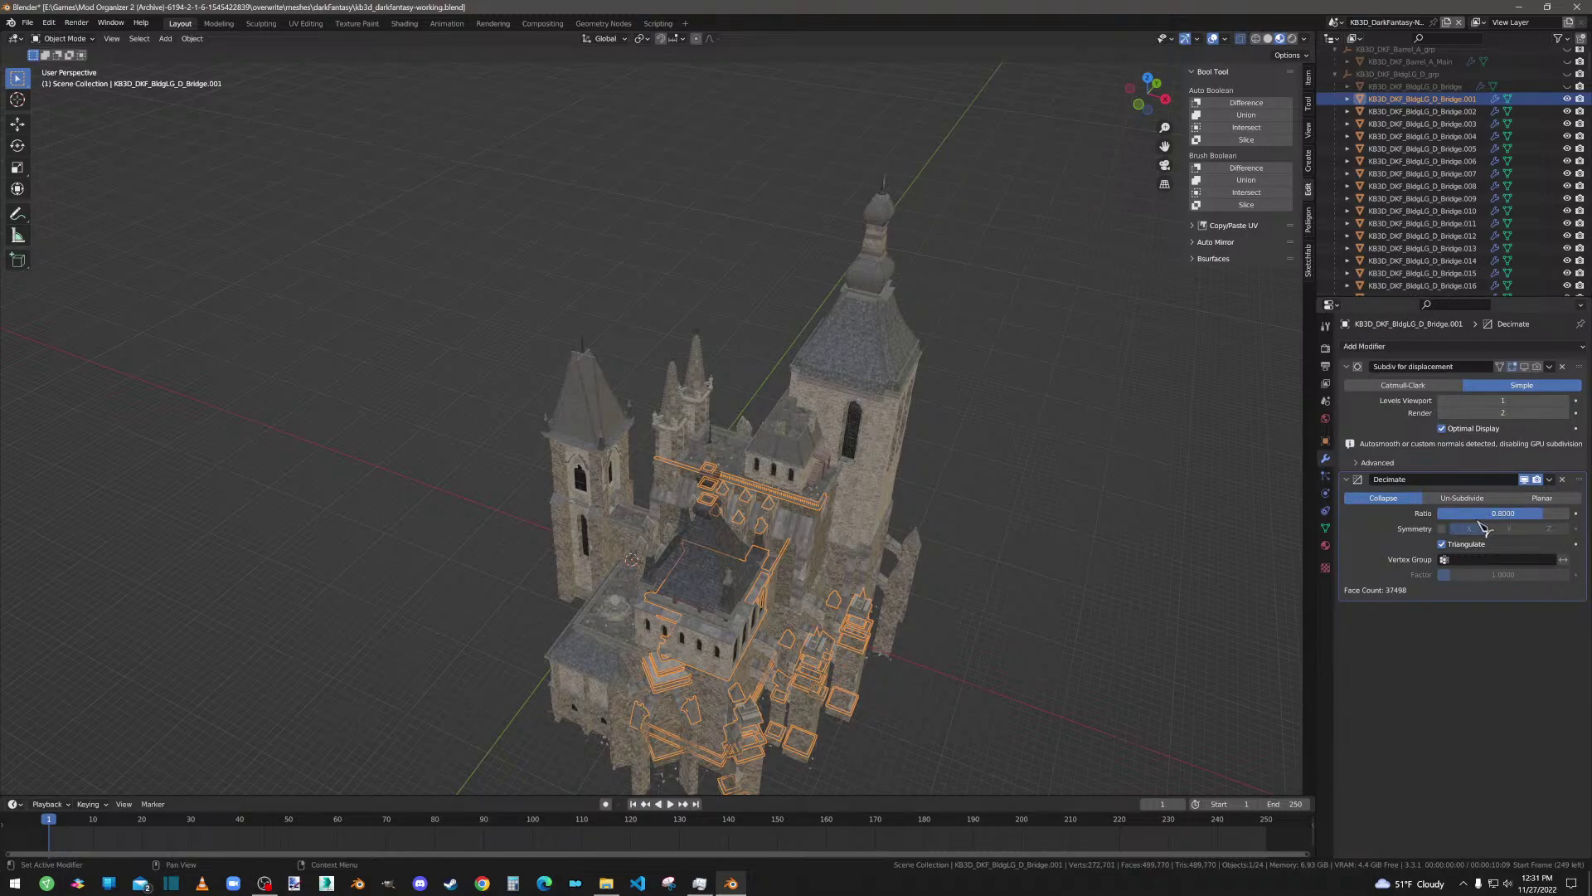
Step: Inspect the decimated trim around the pointed-arch windows and pinnacles up close and switch the viewport to wireframe shading
scroll(911, 680, up, 8)
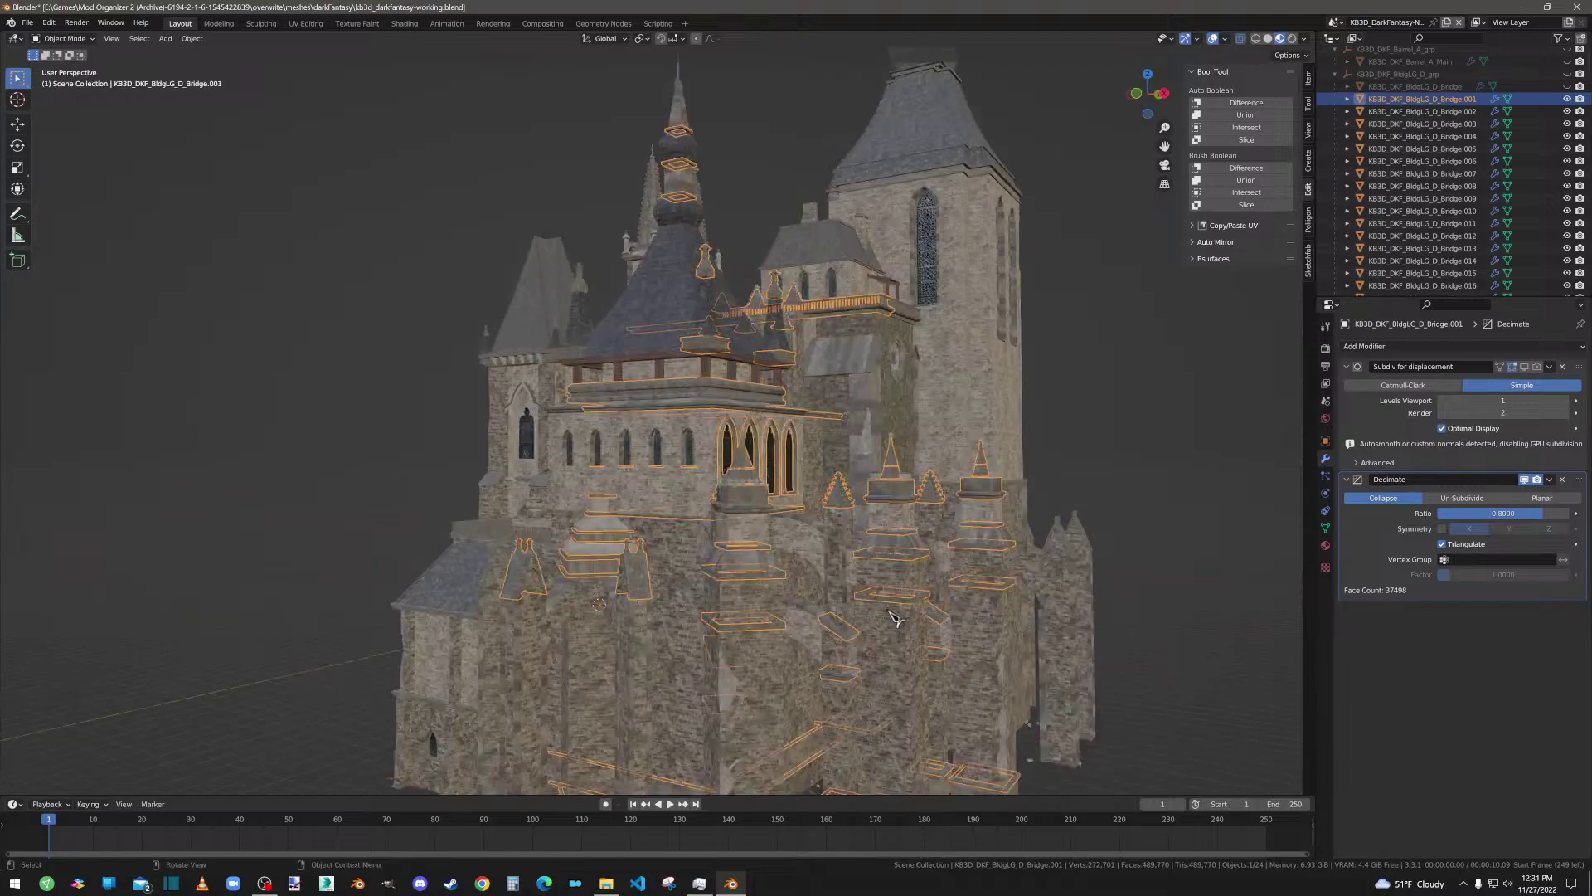
scroll(982, 618, up, 4)
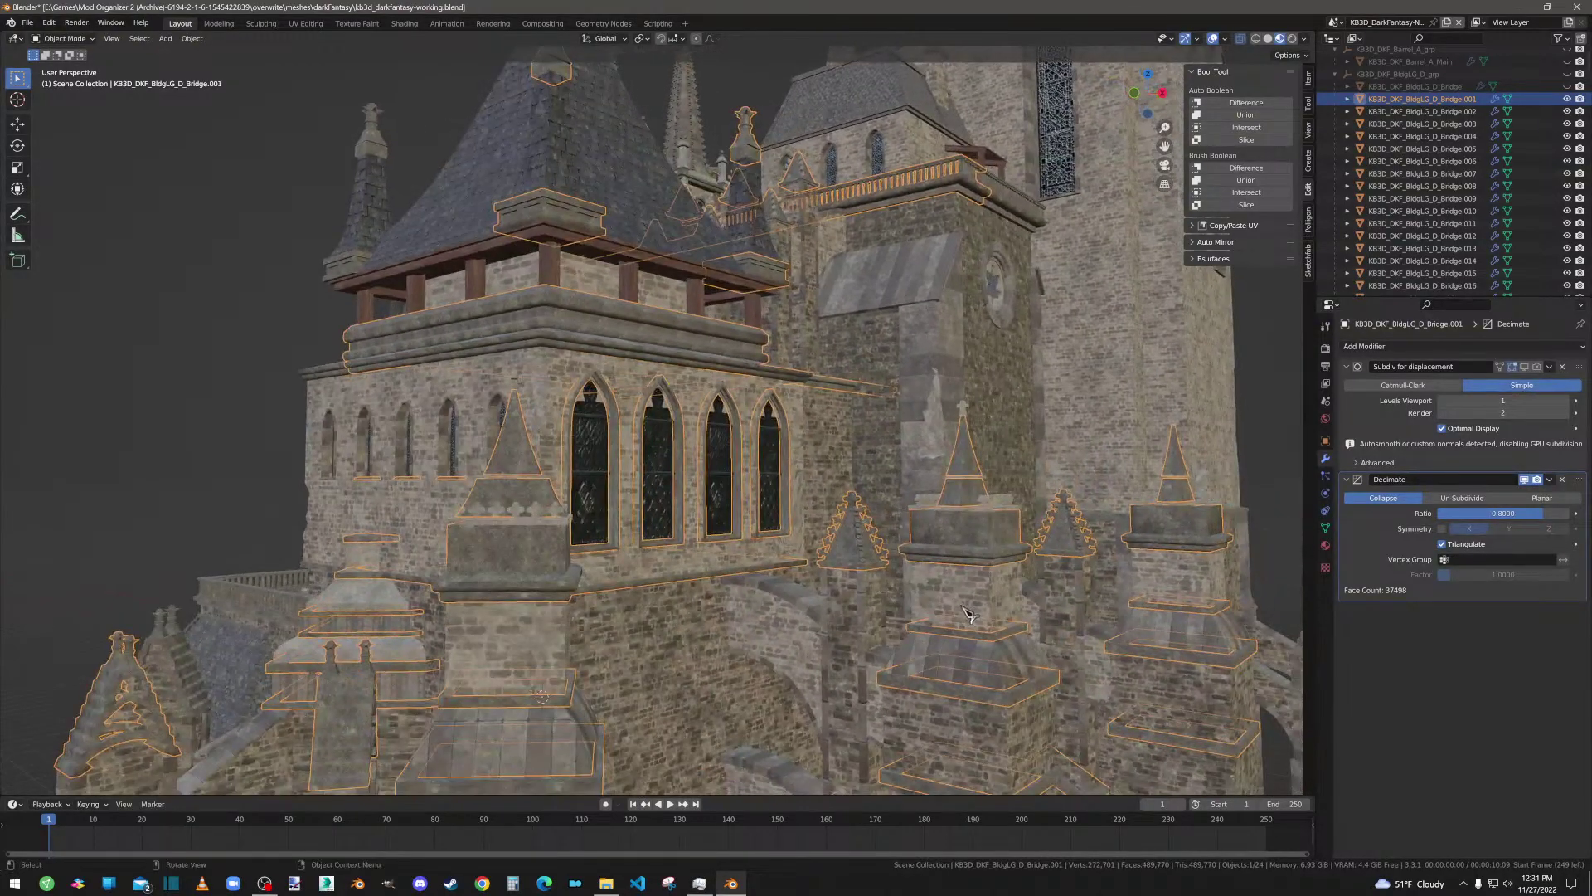
scroll(1005, 572, up, 3)
middle_drag(1043, 669, 1032, 665)
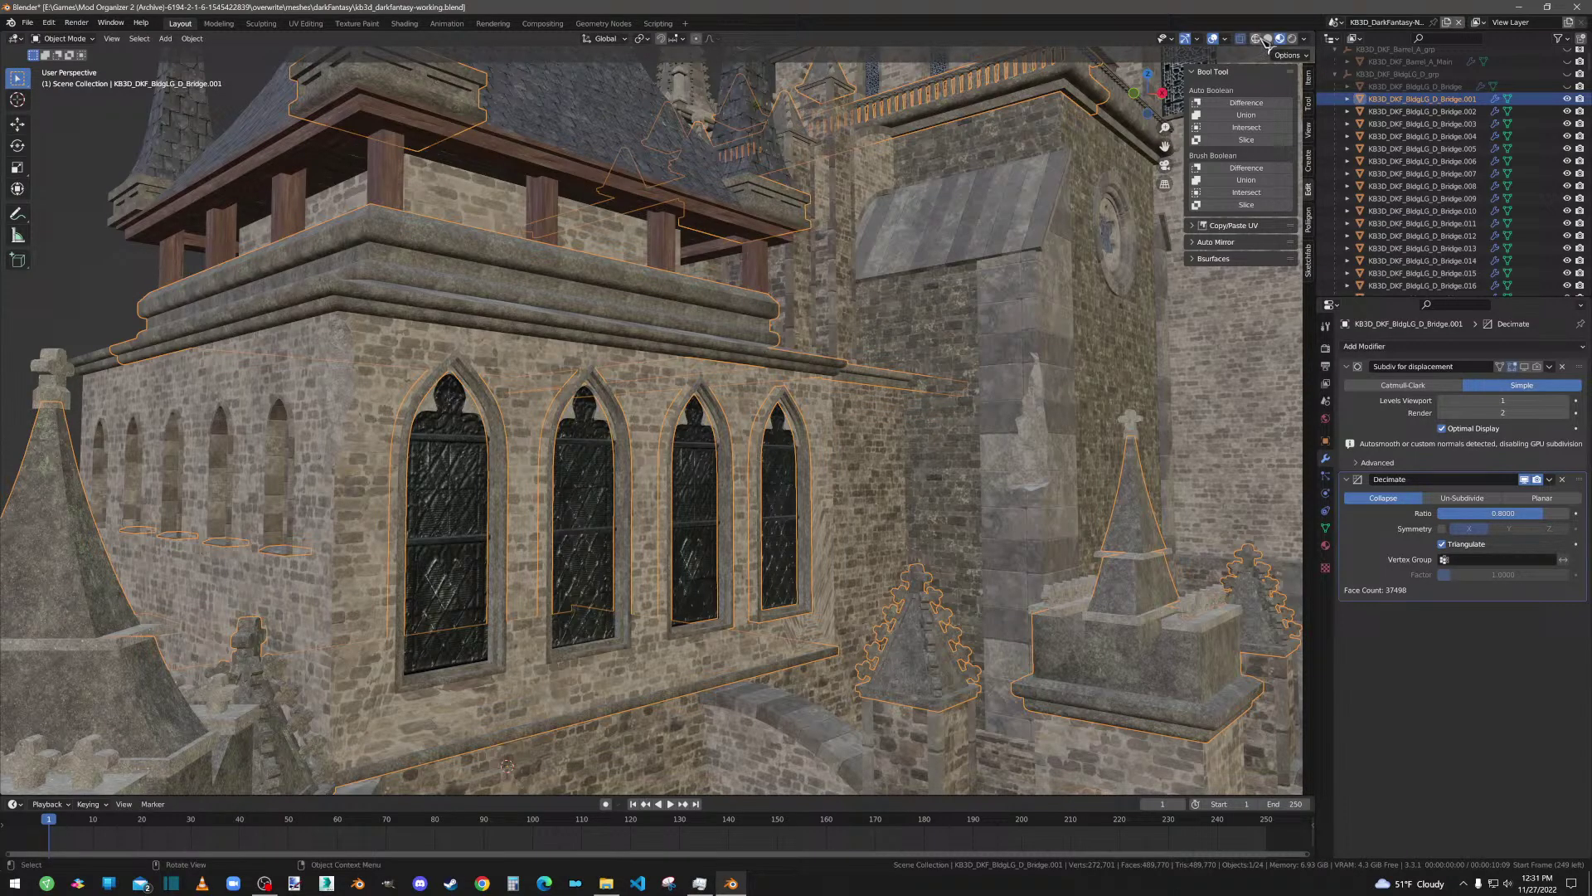
key(shift+z)
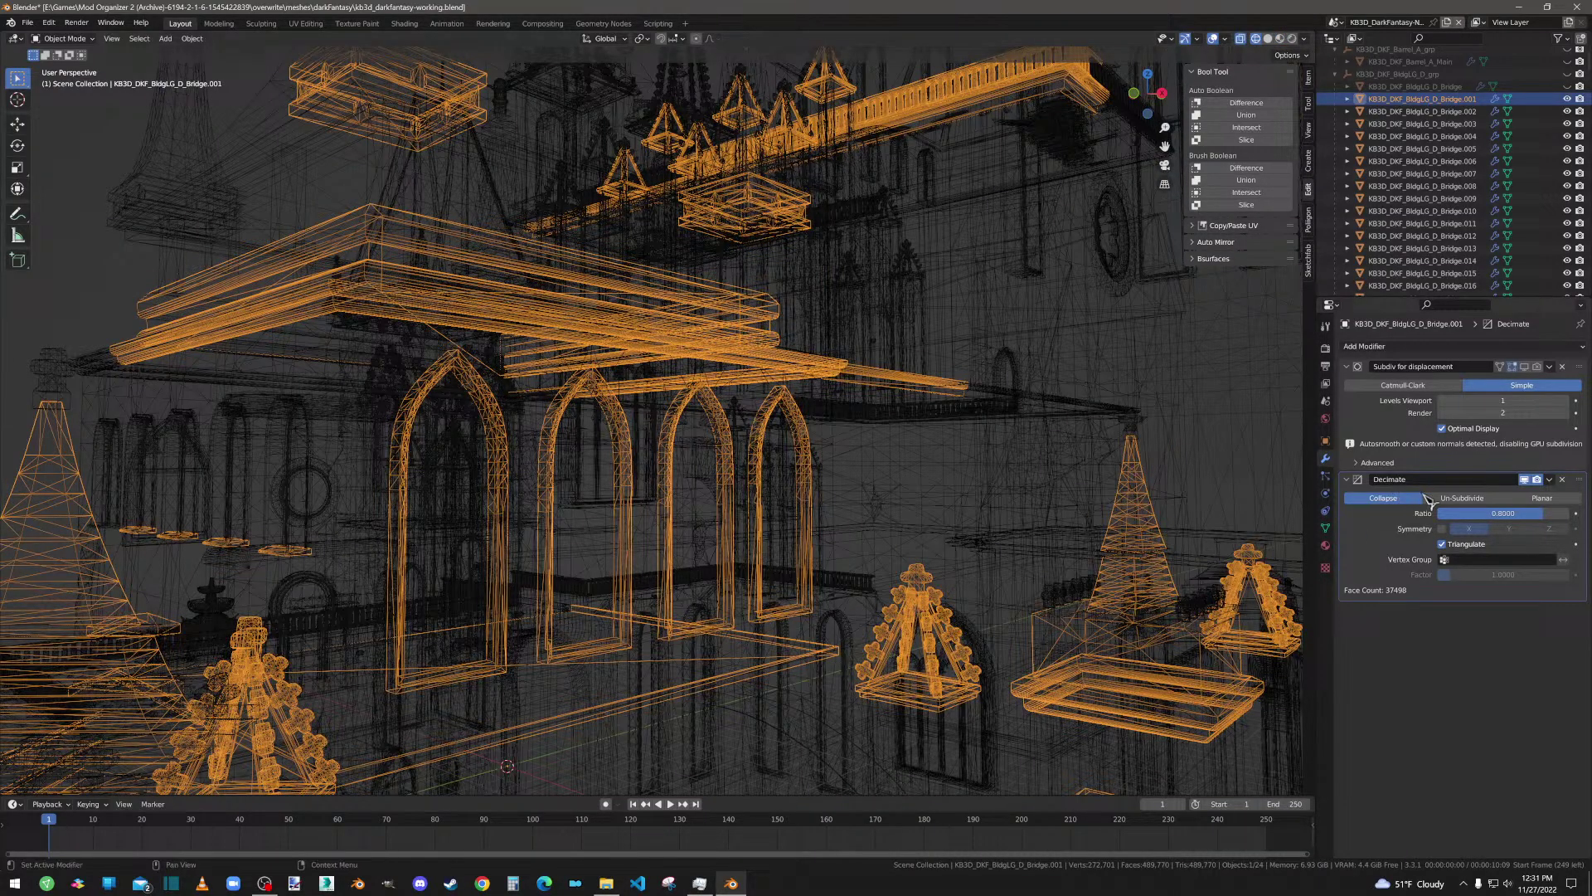
Step: Try Decimate ratios of 0.2 and 0.5 on KB3D_DKF_BldgLG_D_Bridge.001 to compare the wireframe density
click(1473, 513)
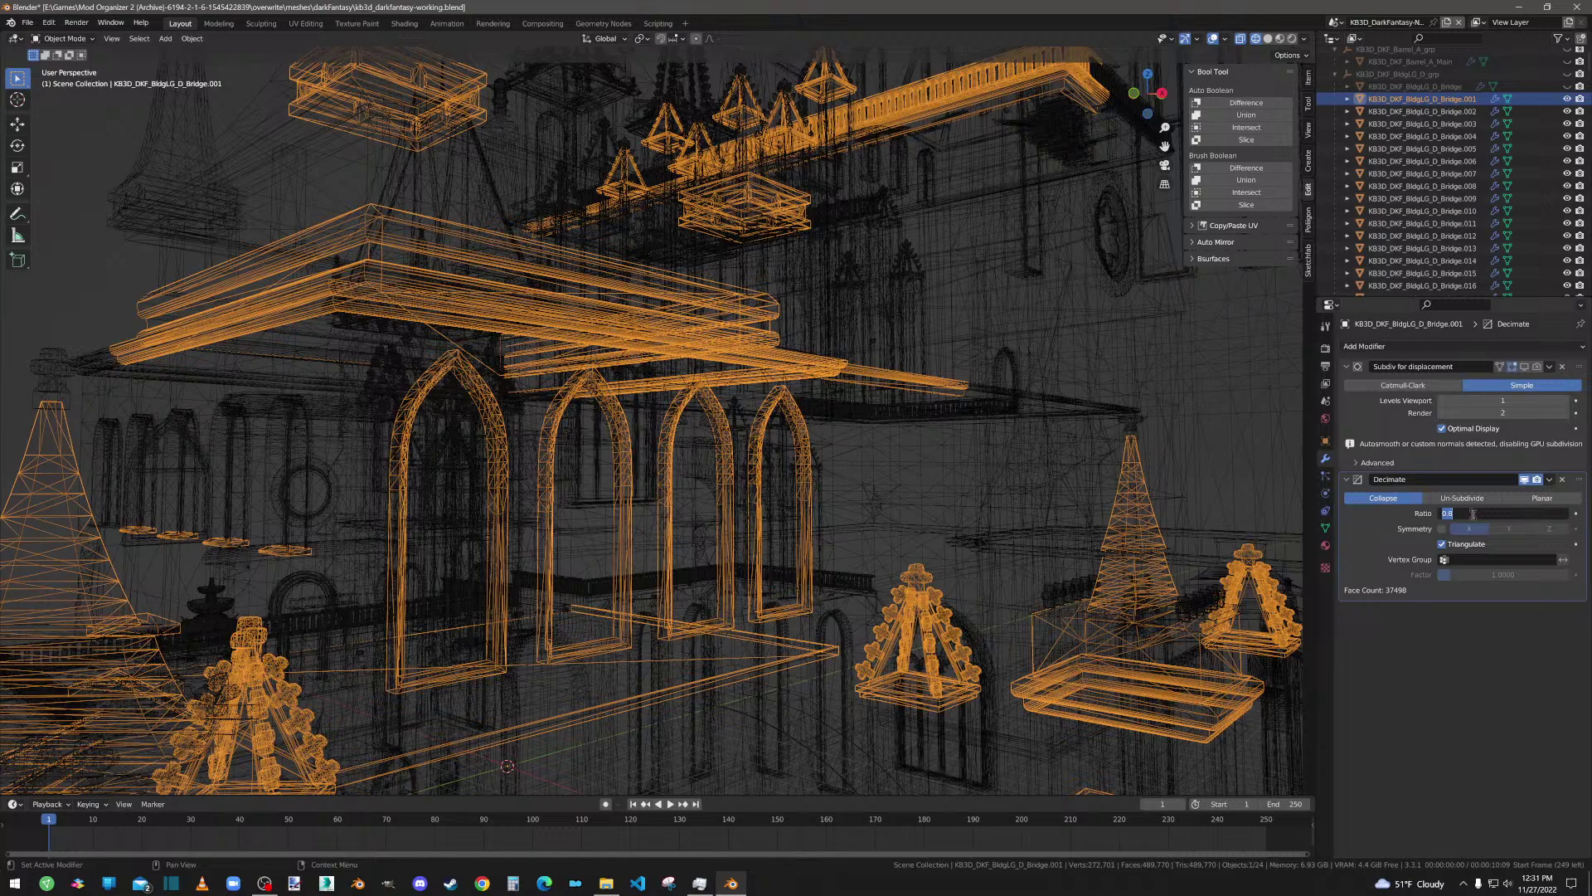
text(.2)
key(Return)
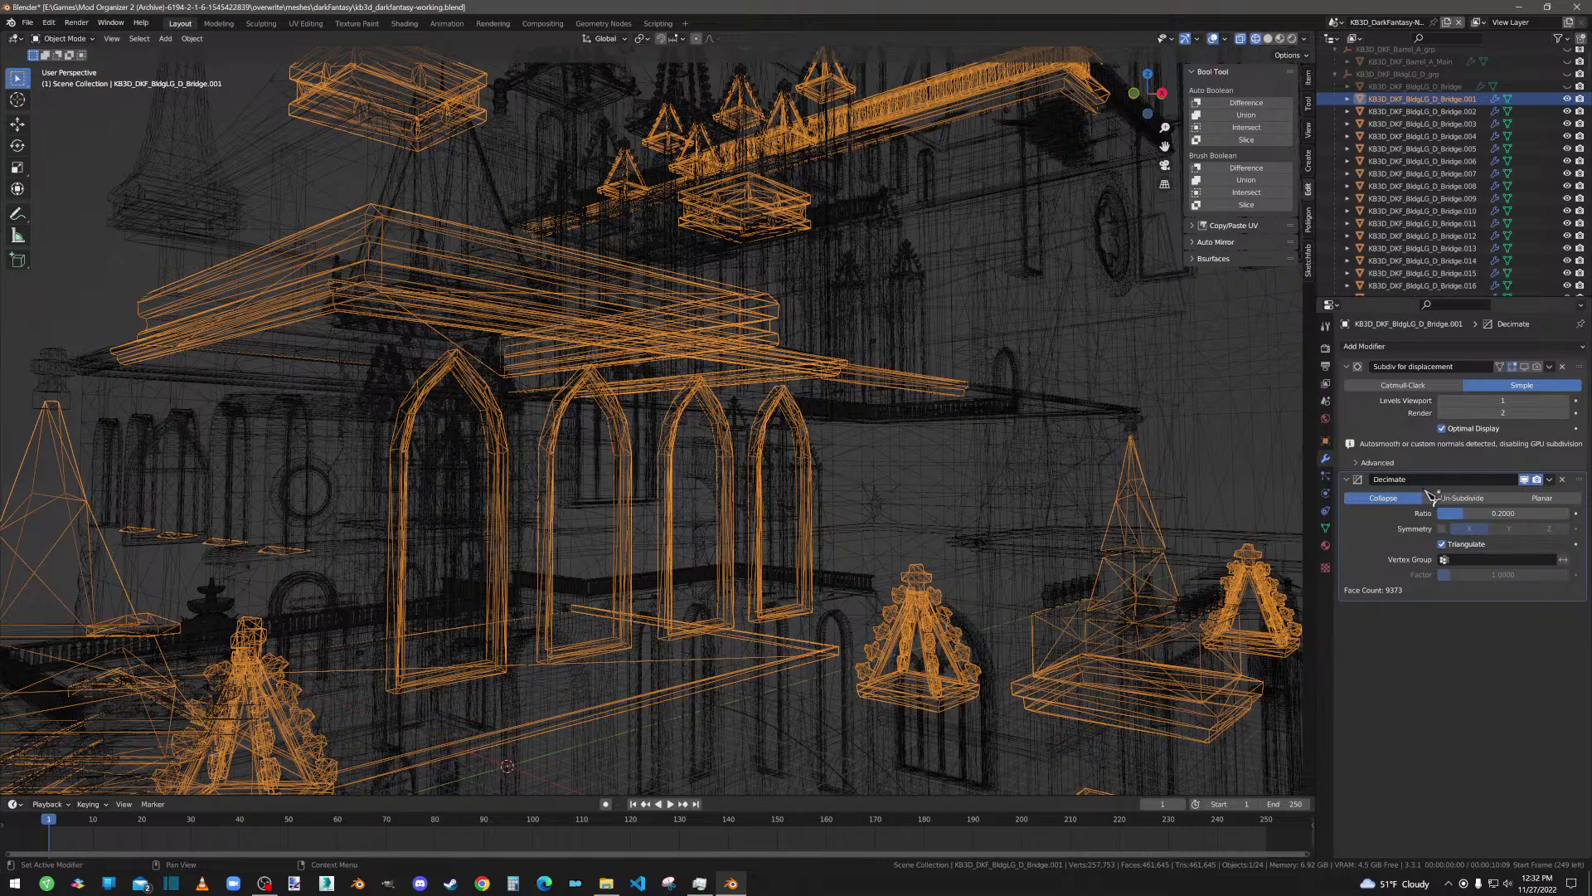
click(1511, 514)
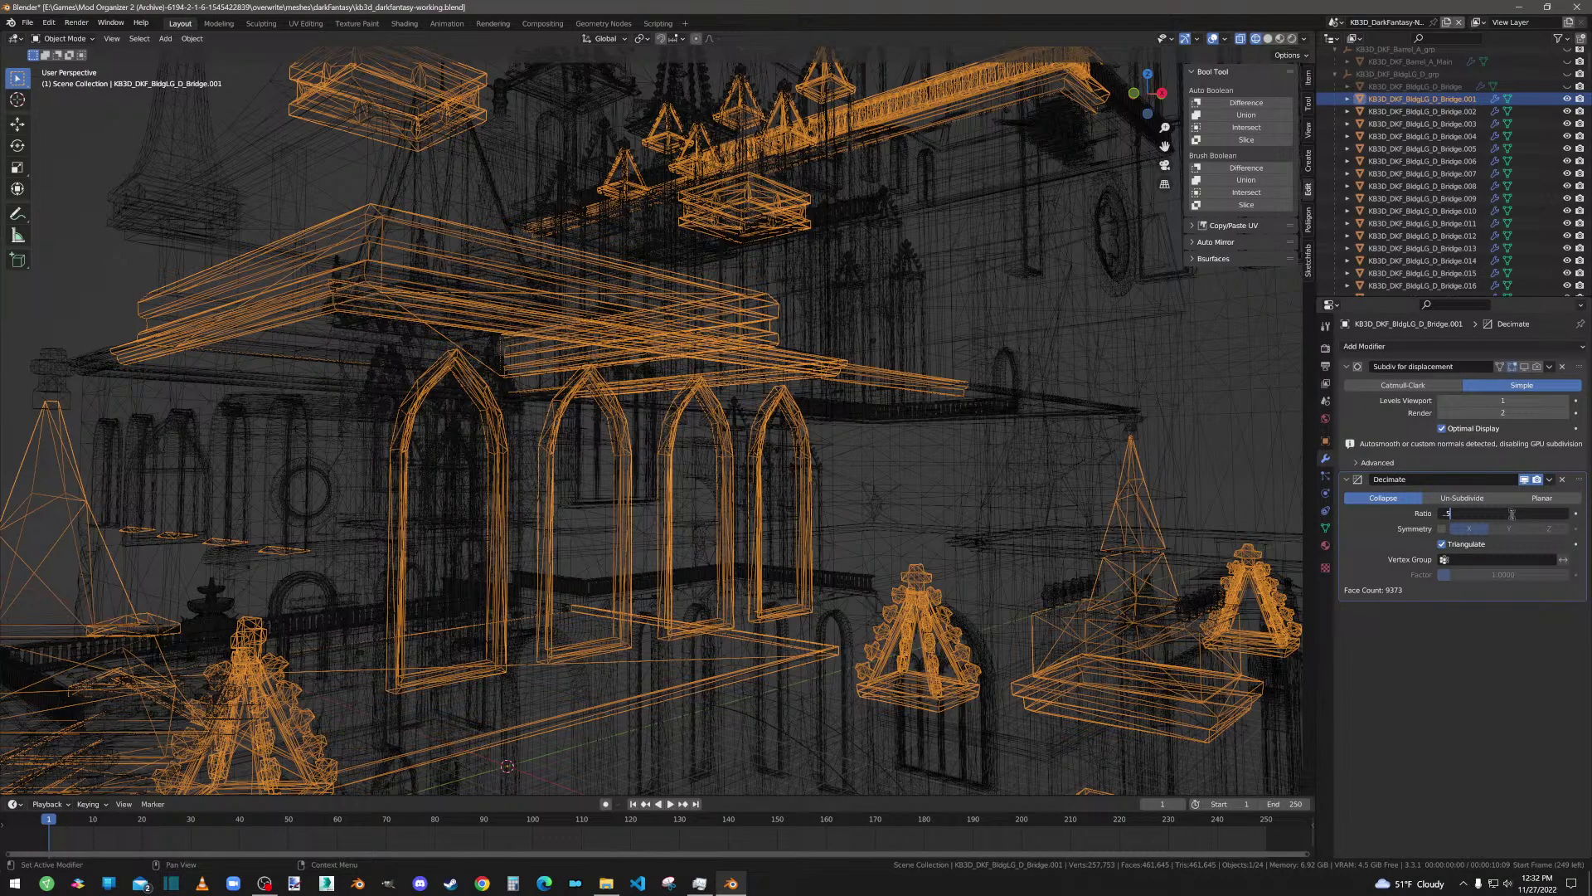
drag(1489, 514, 1393, 521)
key(Return)
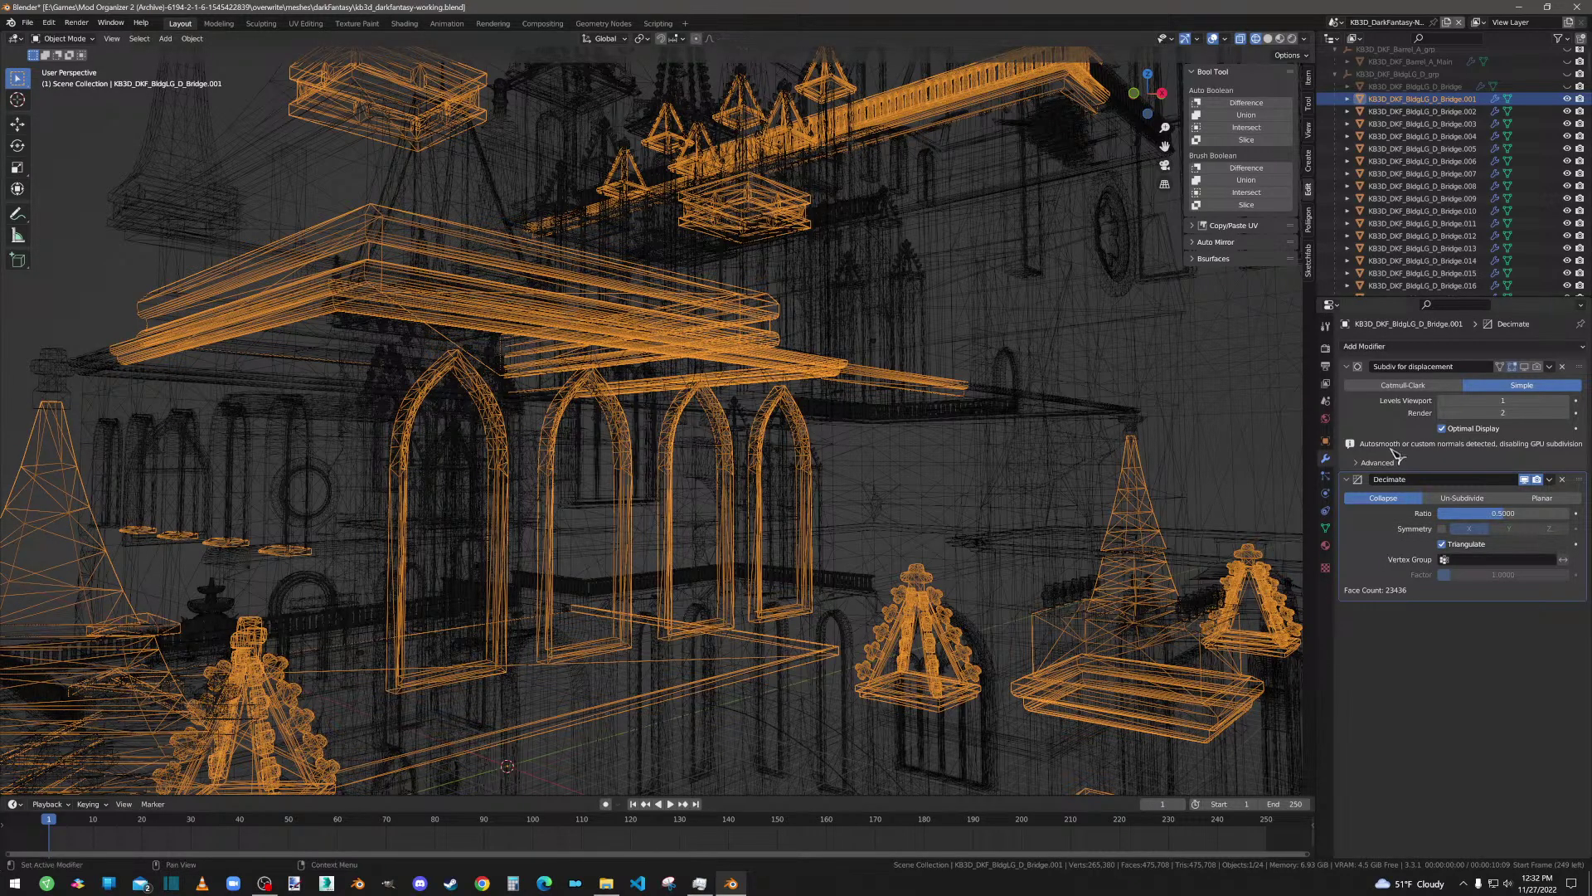
Step: Set the Decimate ratio of KB3D_DKF_BldgLG_D_Bridge.001 to 0.7 and examine the window arches, pinnacles and ledges in wireframe
click(1499, 515)
key(Return)
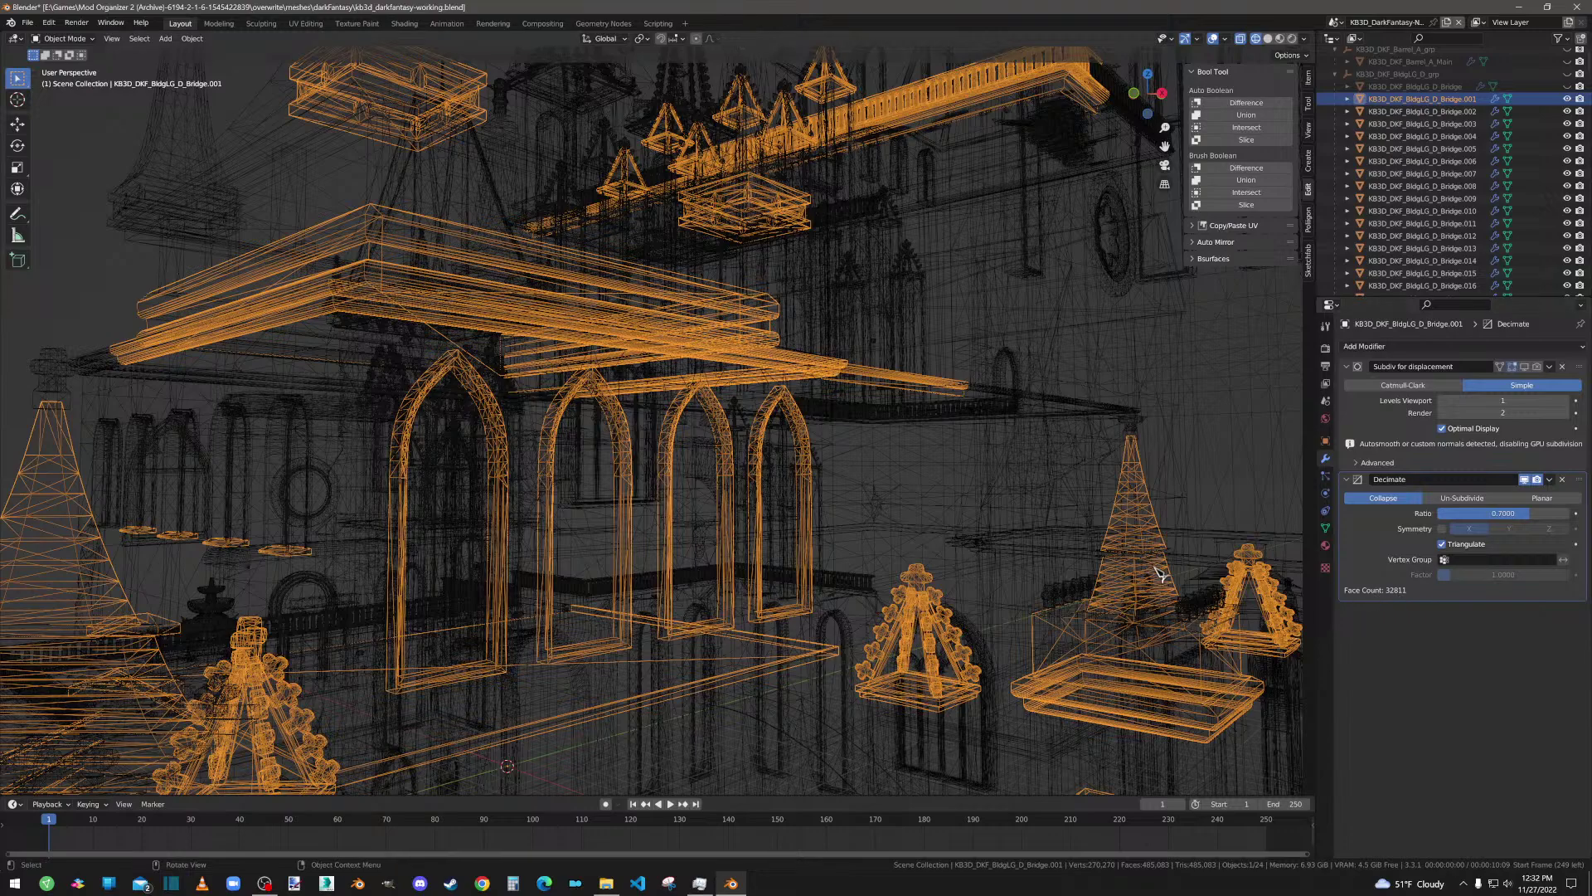
scroll(1028, 531, down, 5)
scroll(871, 477, up, 5)
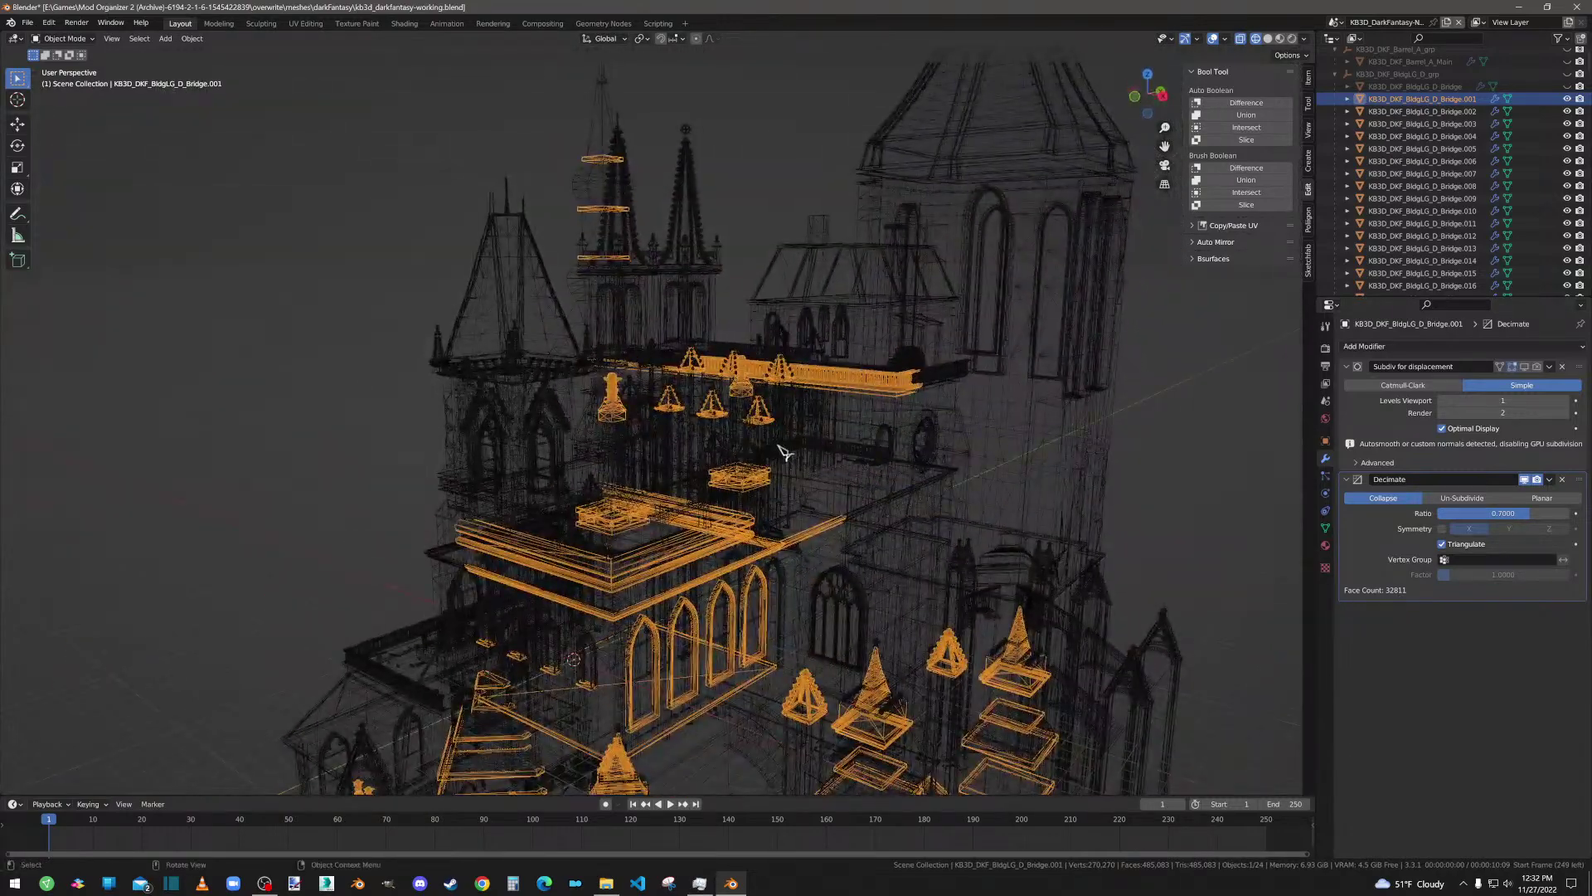
scroll(784, 448, up, 2)
middle_drag(858, 371, 874, 589)
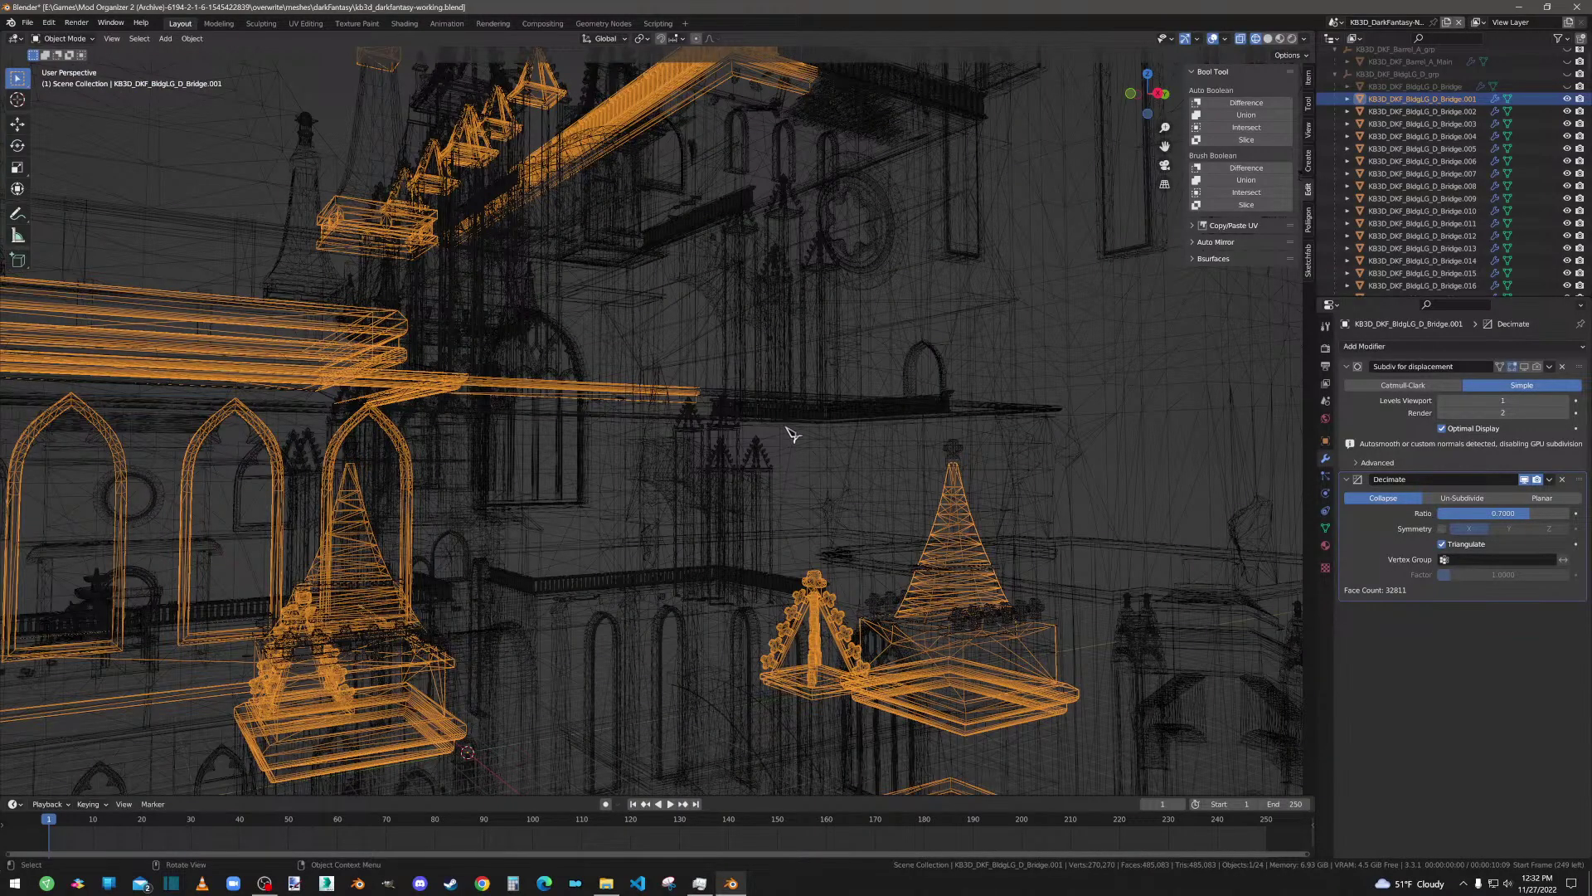
middle_drag(818, 443, 856, 478)
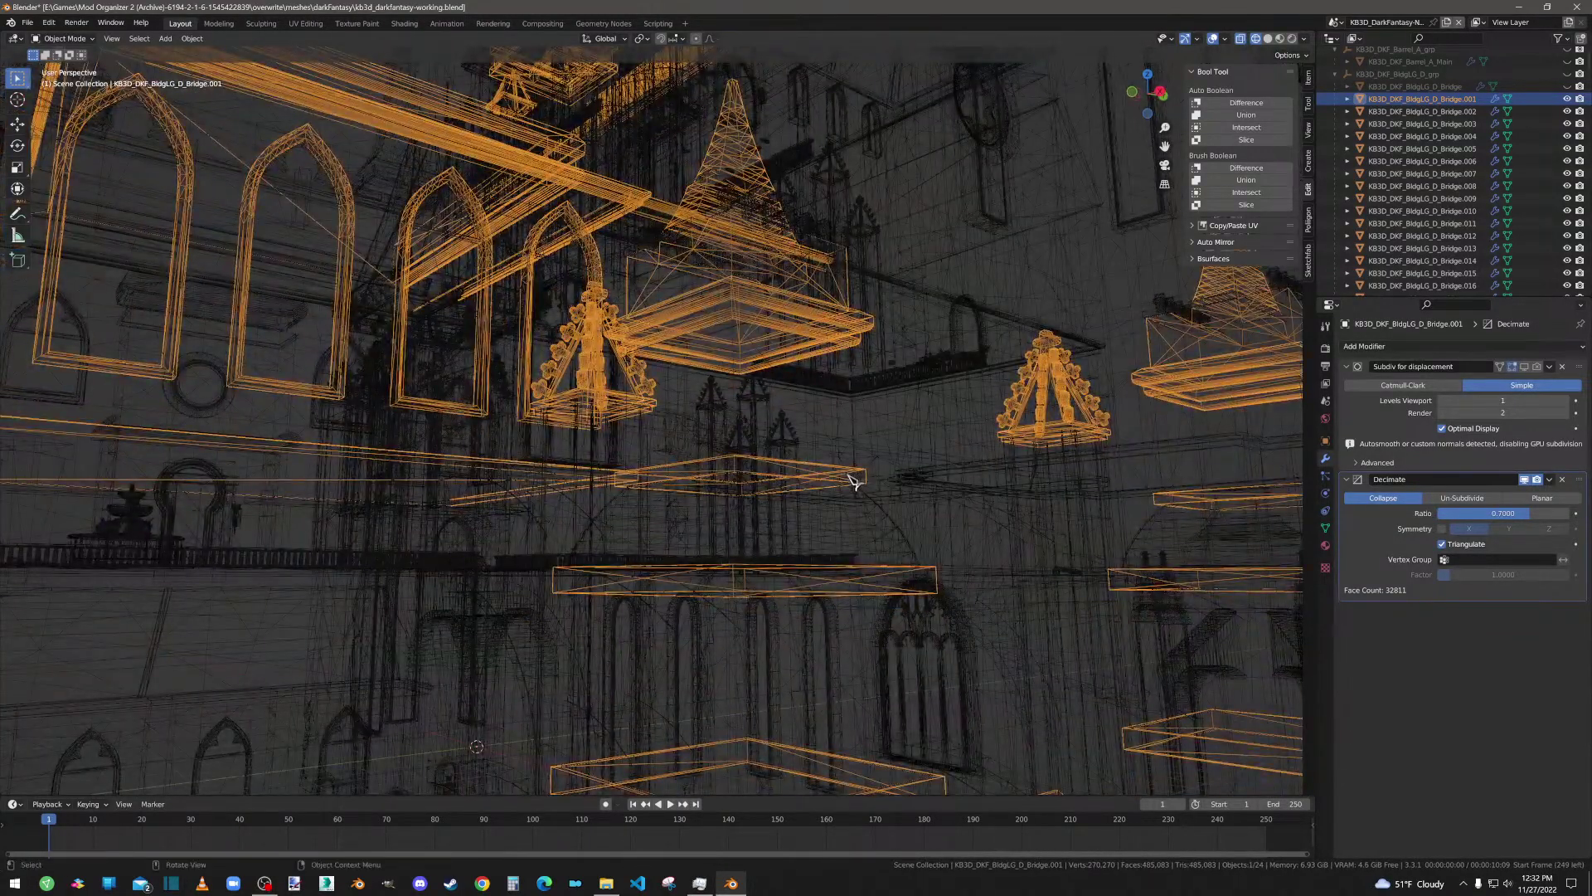
scroll(856, 484, down, 10)
middle_drag(764, 508, 786, 512)
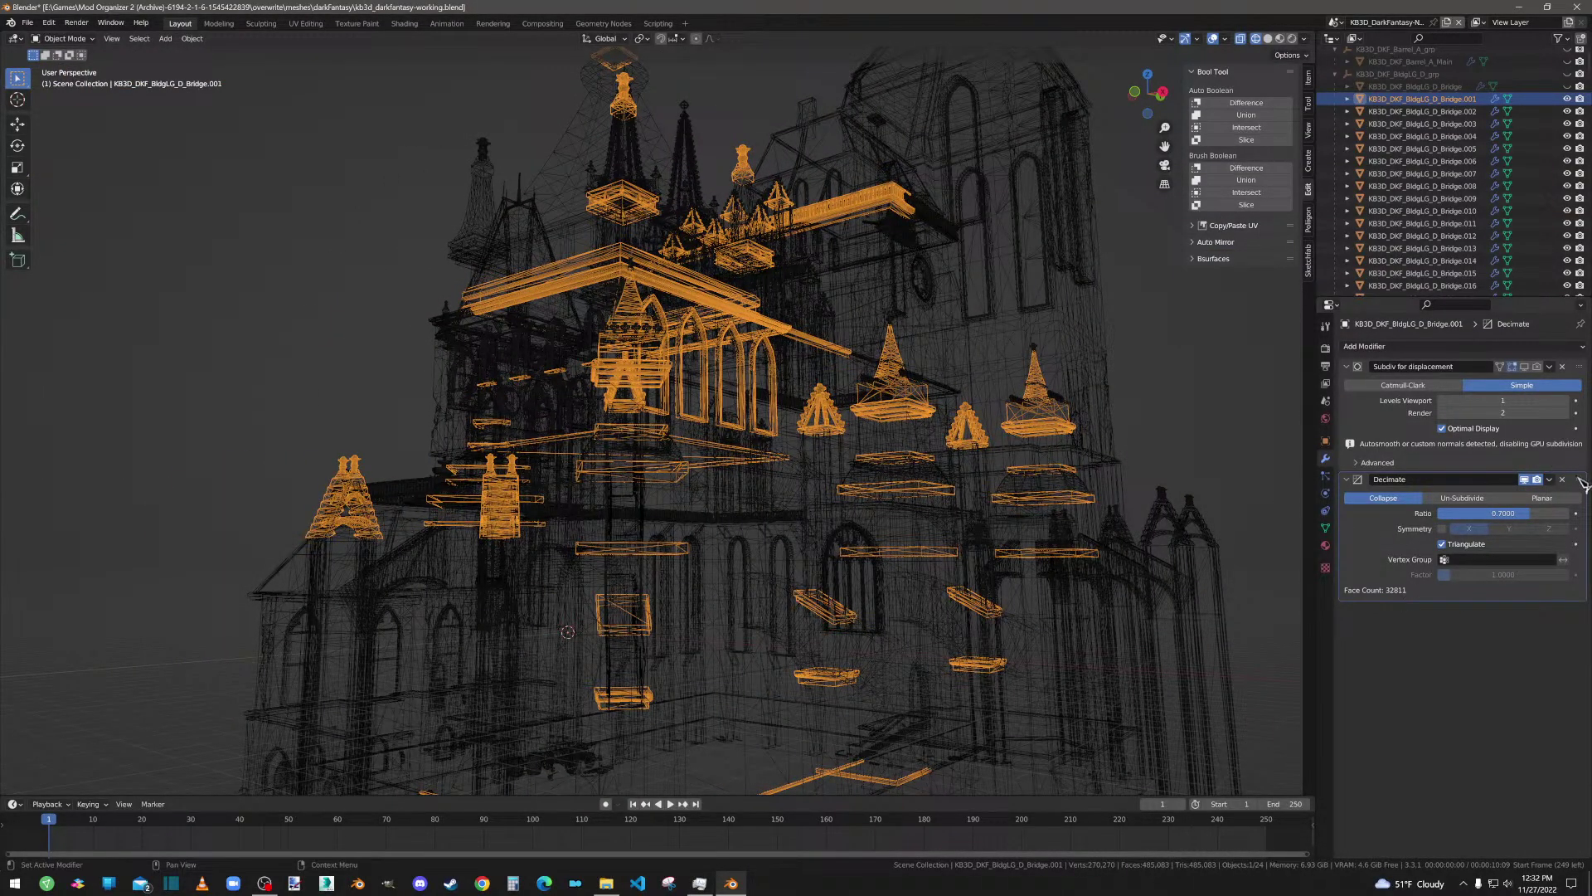
Step: Apply the Decimate modifier on KB3D_DKF_BldgLG_D_Bridge.001 and return the viewport to Material Preview shading
click(1549, 480)
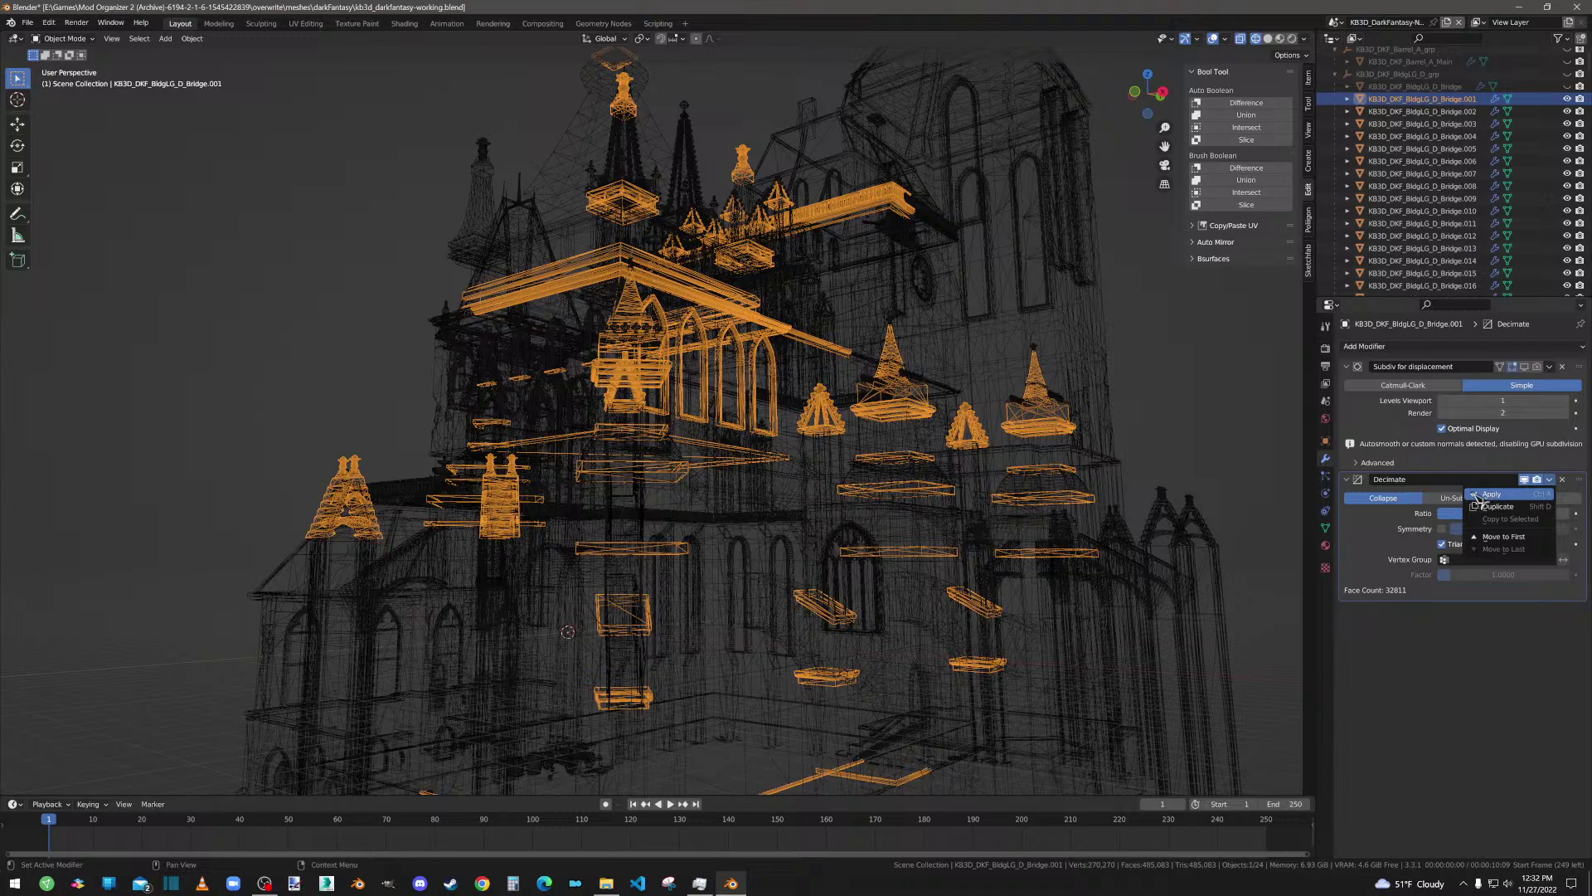
click(1492, 495)
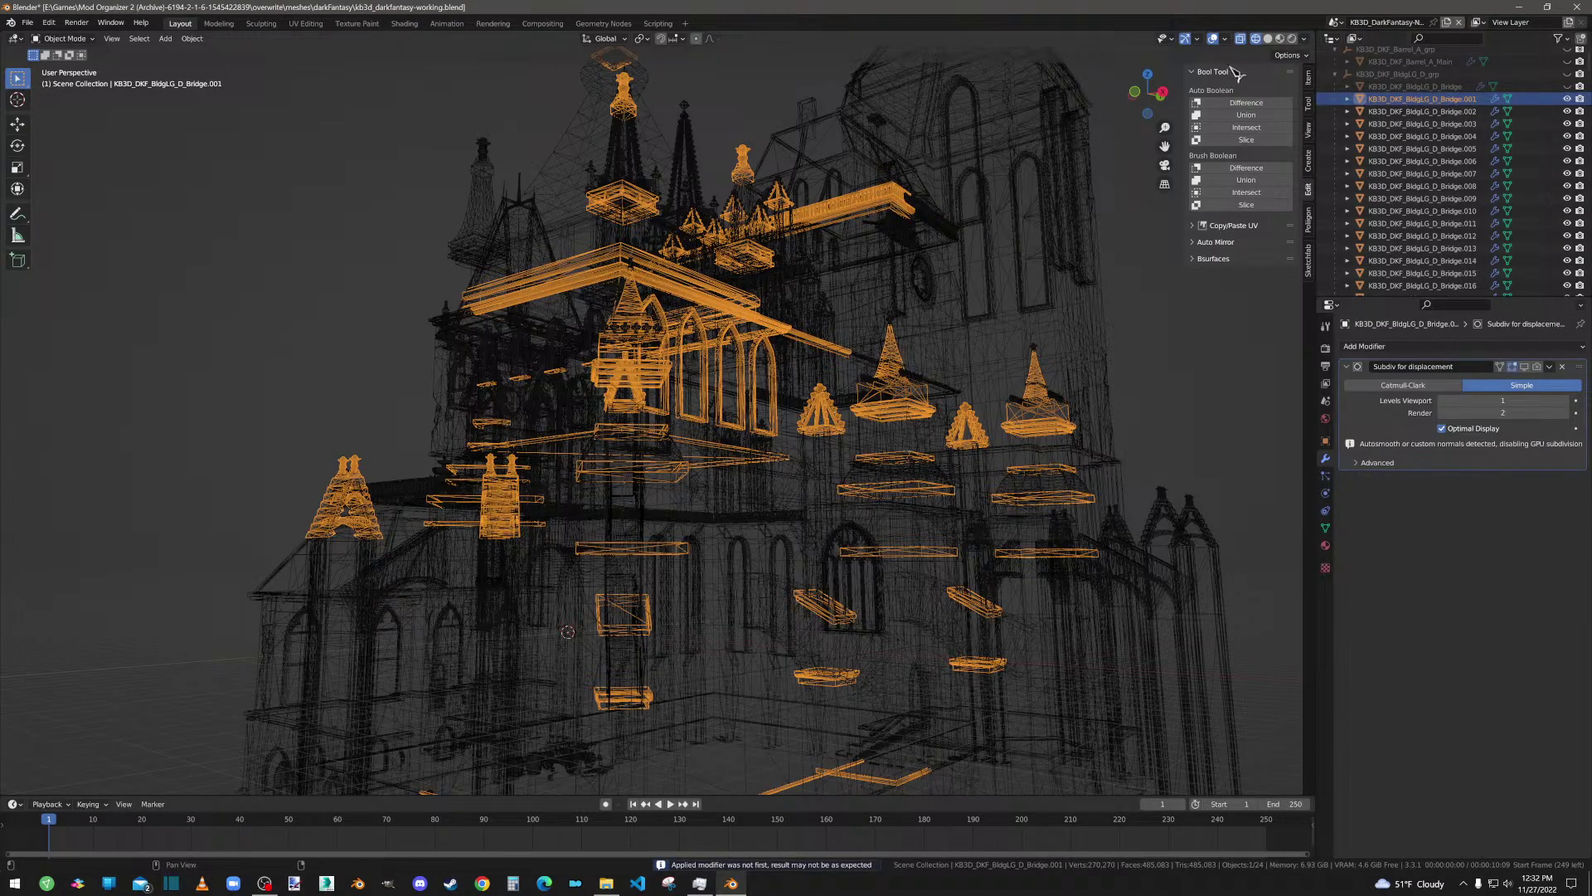
click(1281, 39)
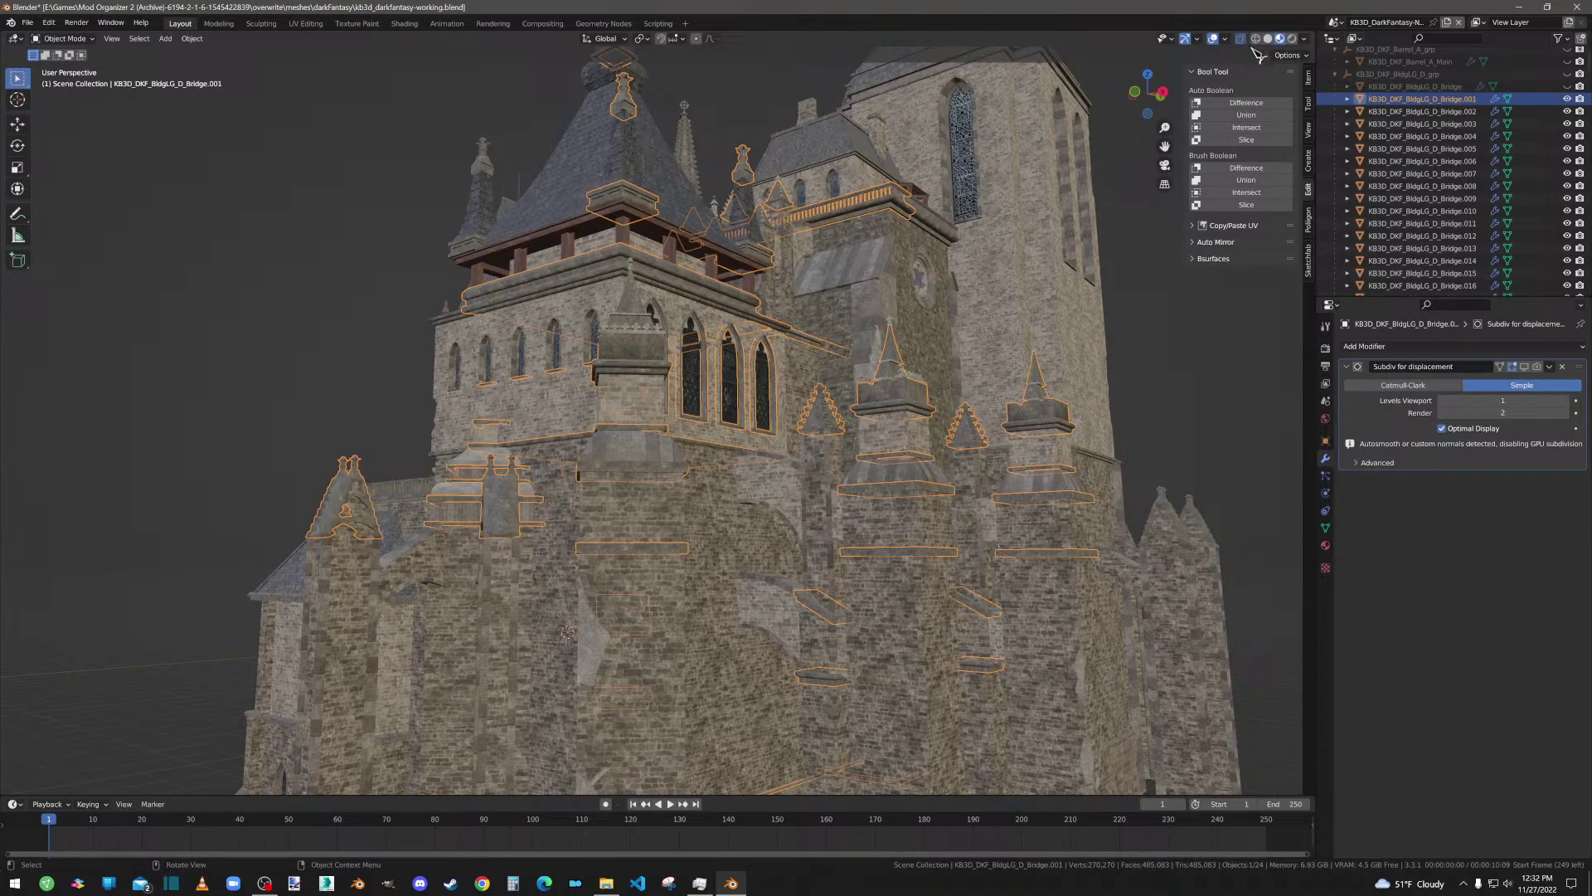
middle_drag(1148, 453, 1112, 498)
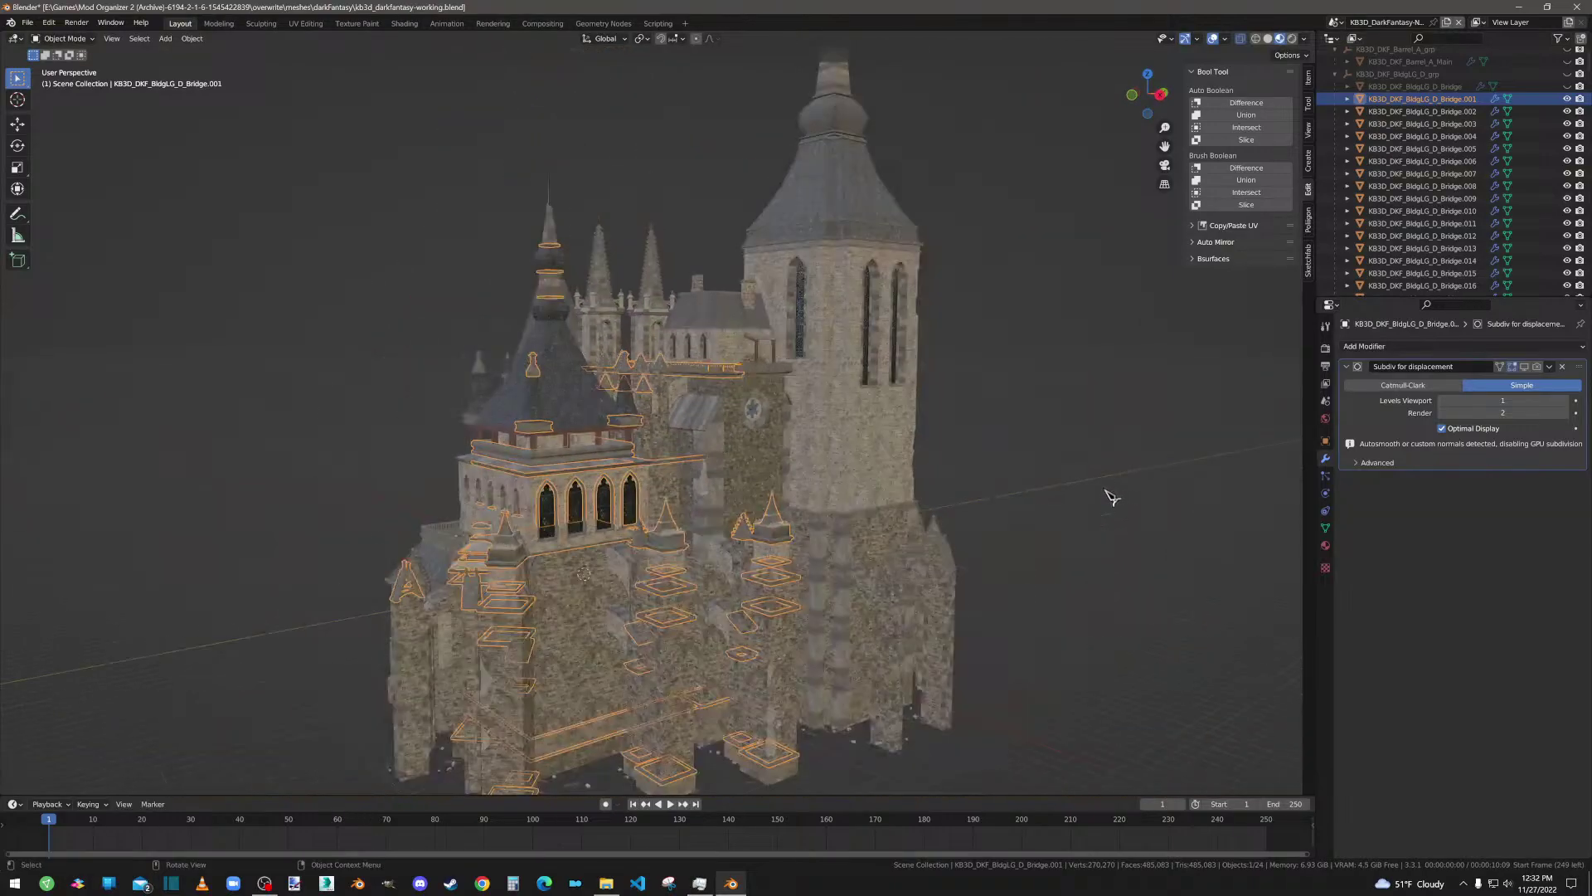
Step: Check the triangle count and geometry of KB3D_DKF_BldgLG_D_Bridge.002 in Edit Mode and return to Object Mode
click(1392, 111)
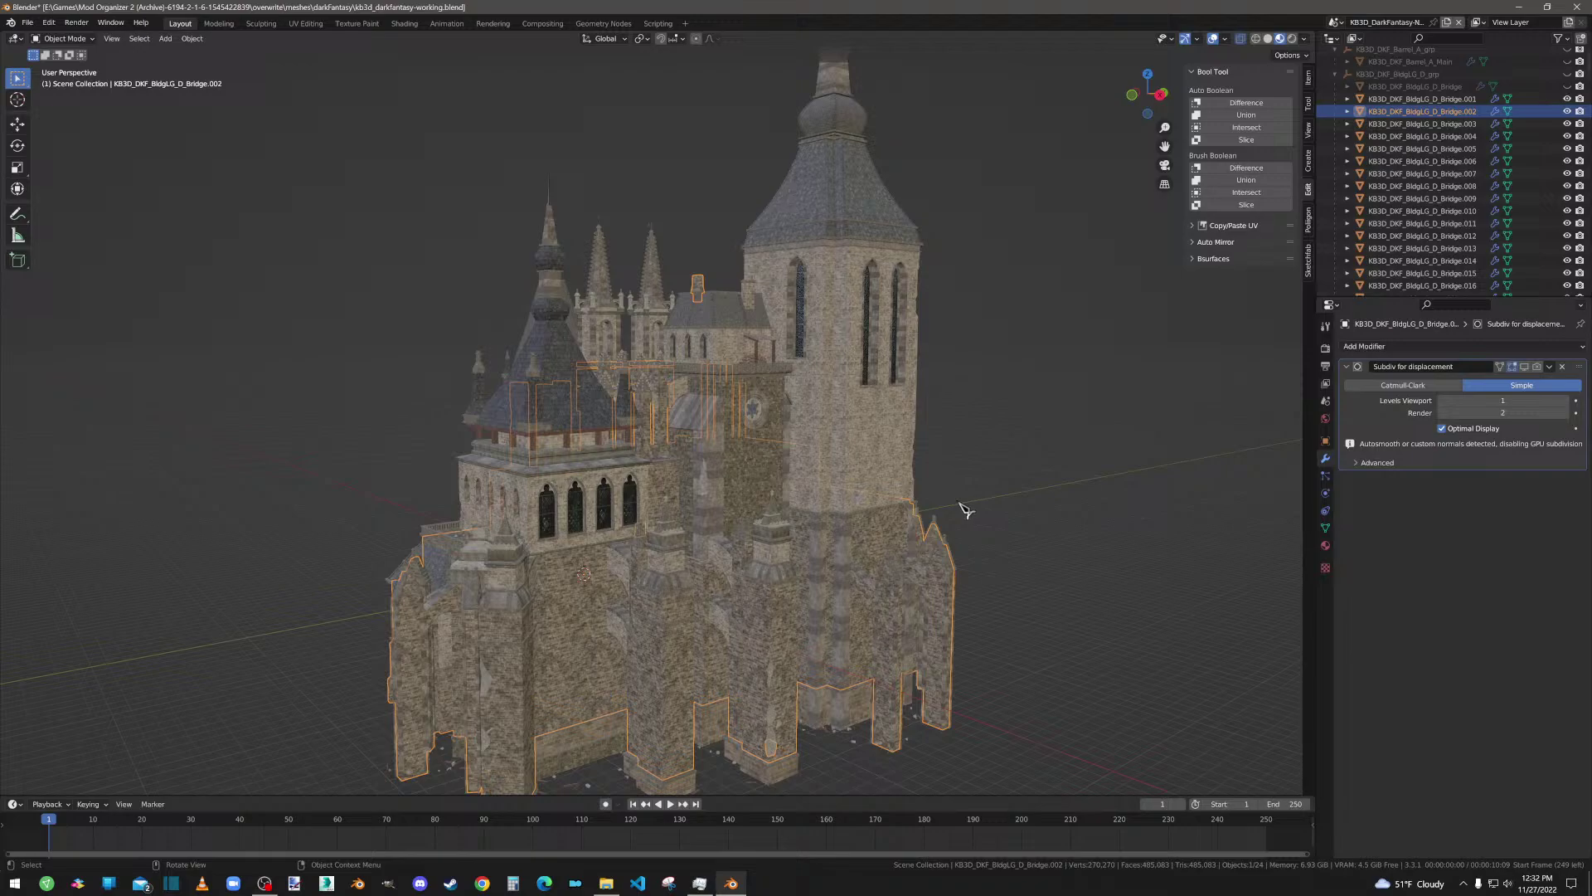
key(Tab)
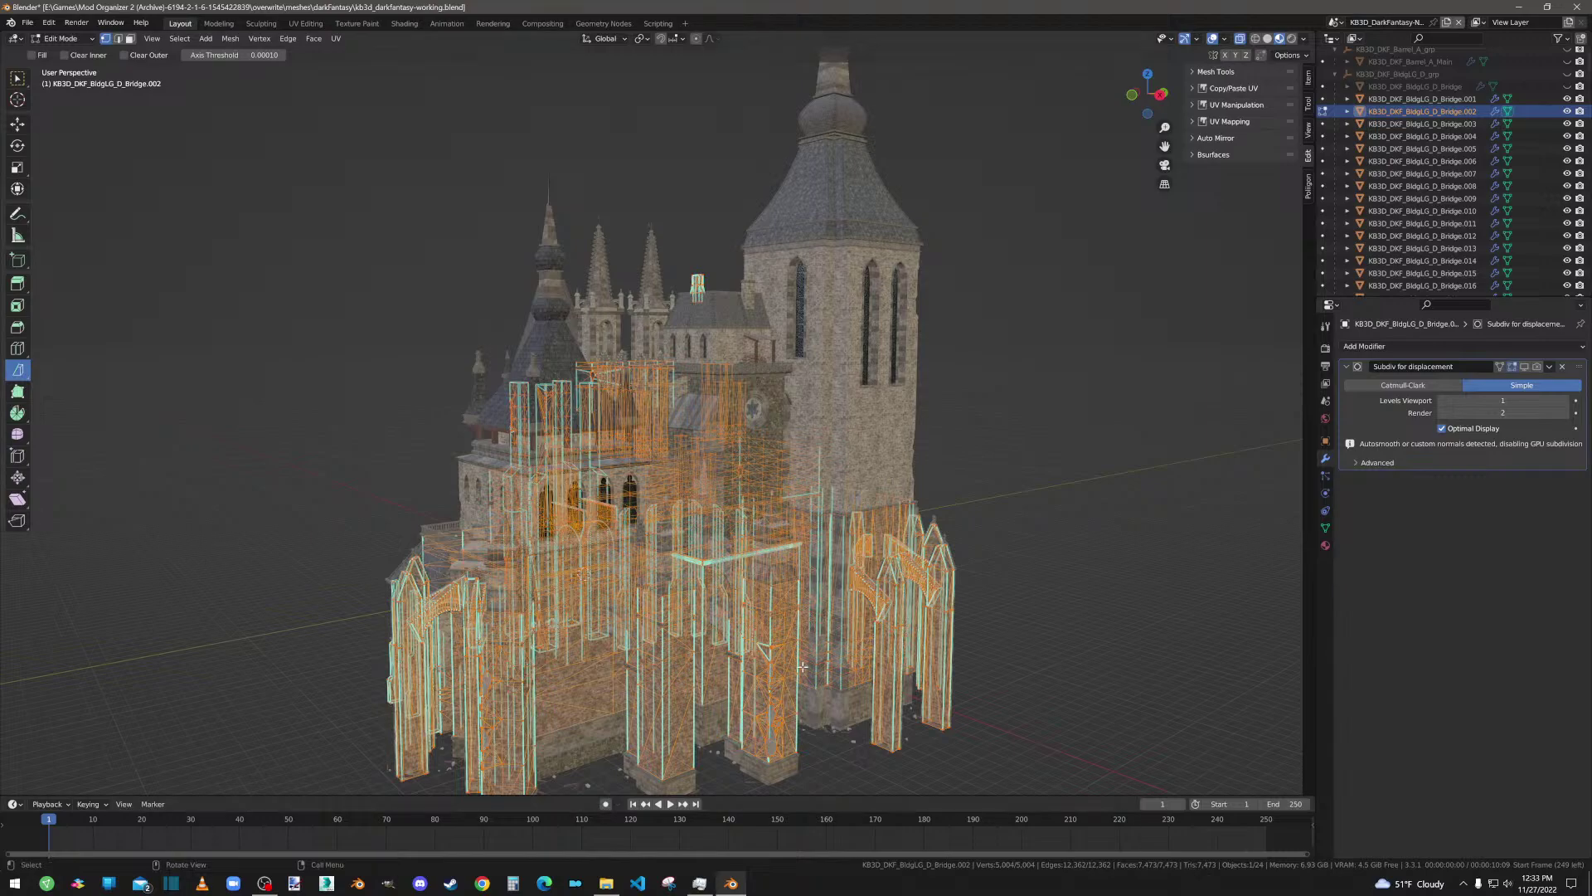
scroll(802, 666, up, 5)
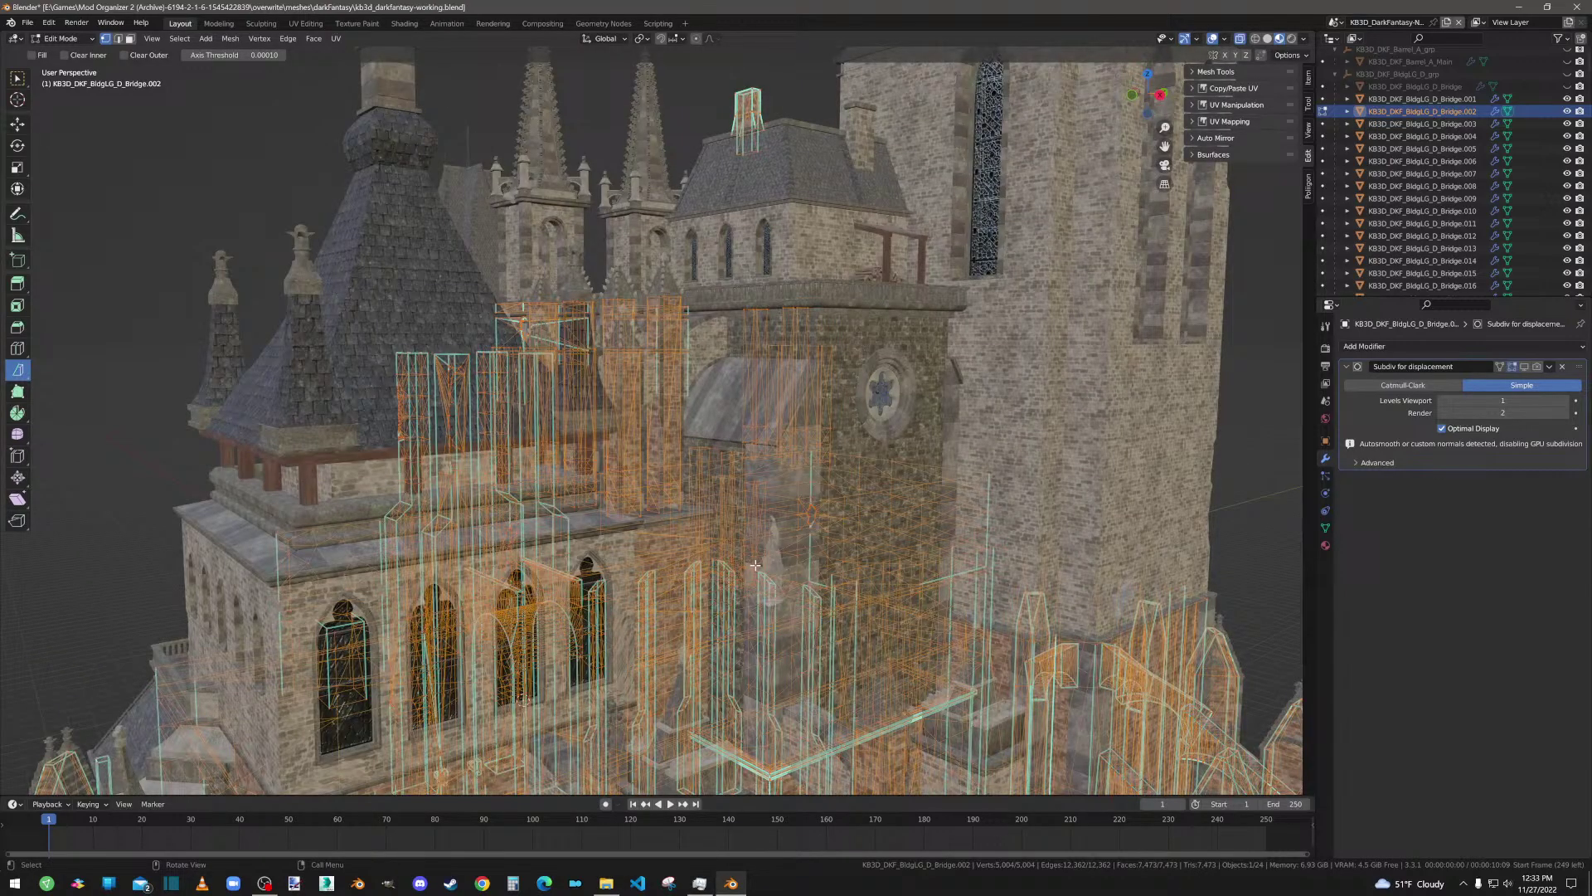
scroll(755, 565, down, 5)
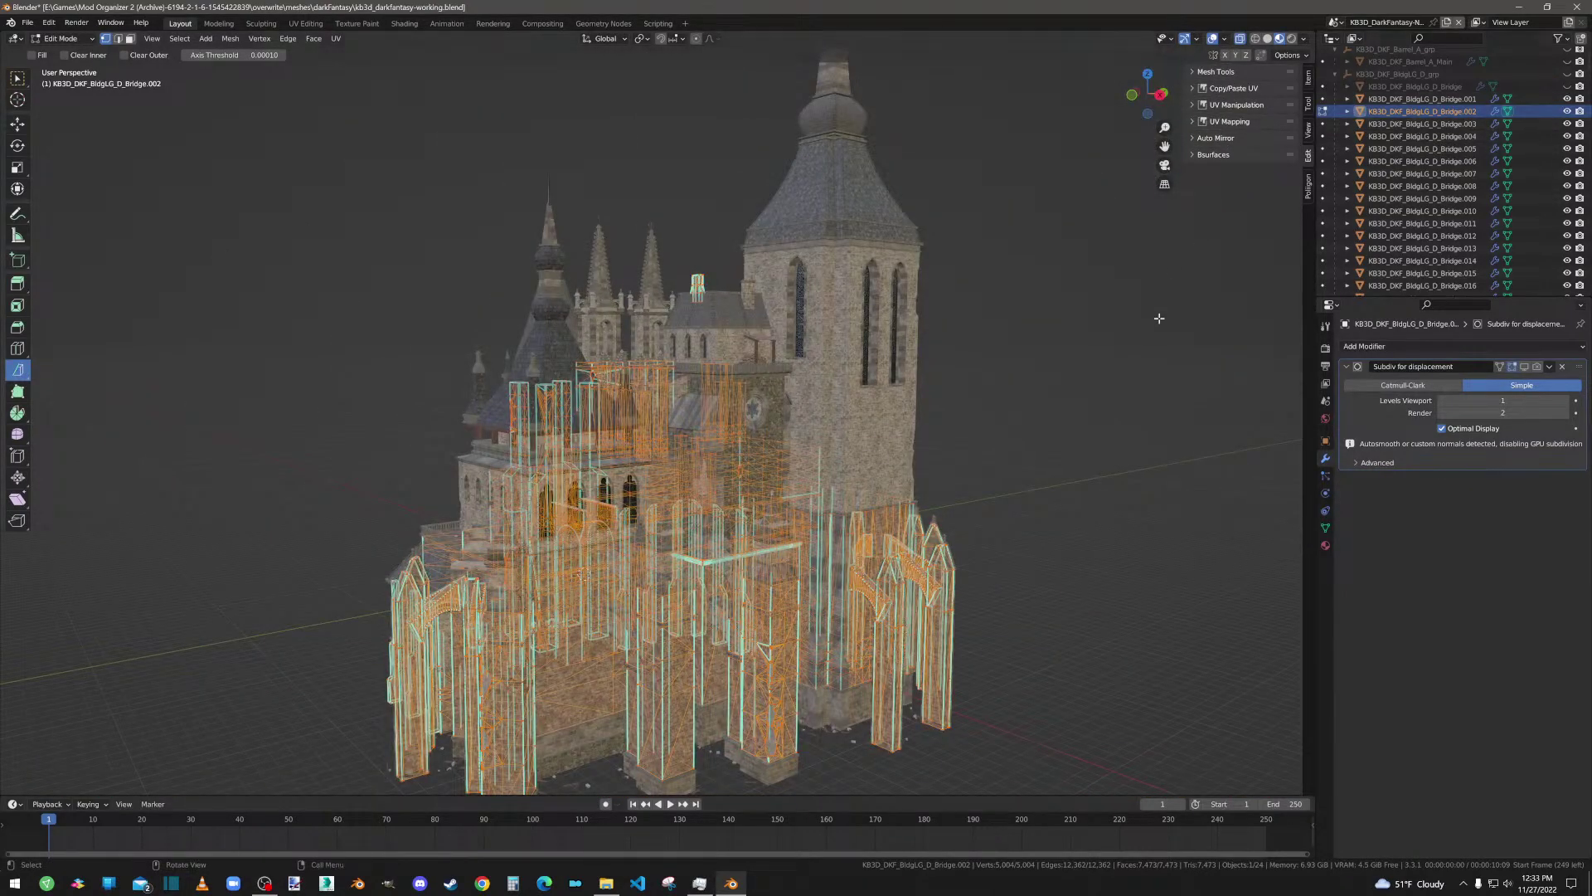
key(Tab)
Step: Open KB3D_DKF_BldgLG_D_Bridge.003 in Edit Mode and examine its triangle count and flat roof and floor surfaces
click(1423, 125)
key(Tab)
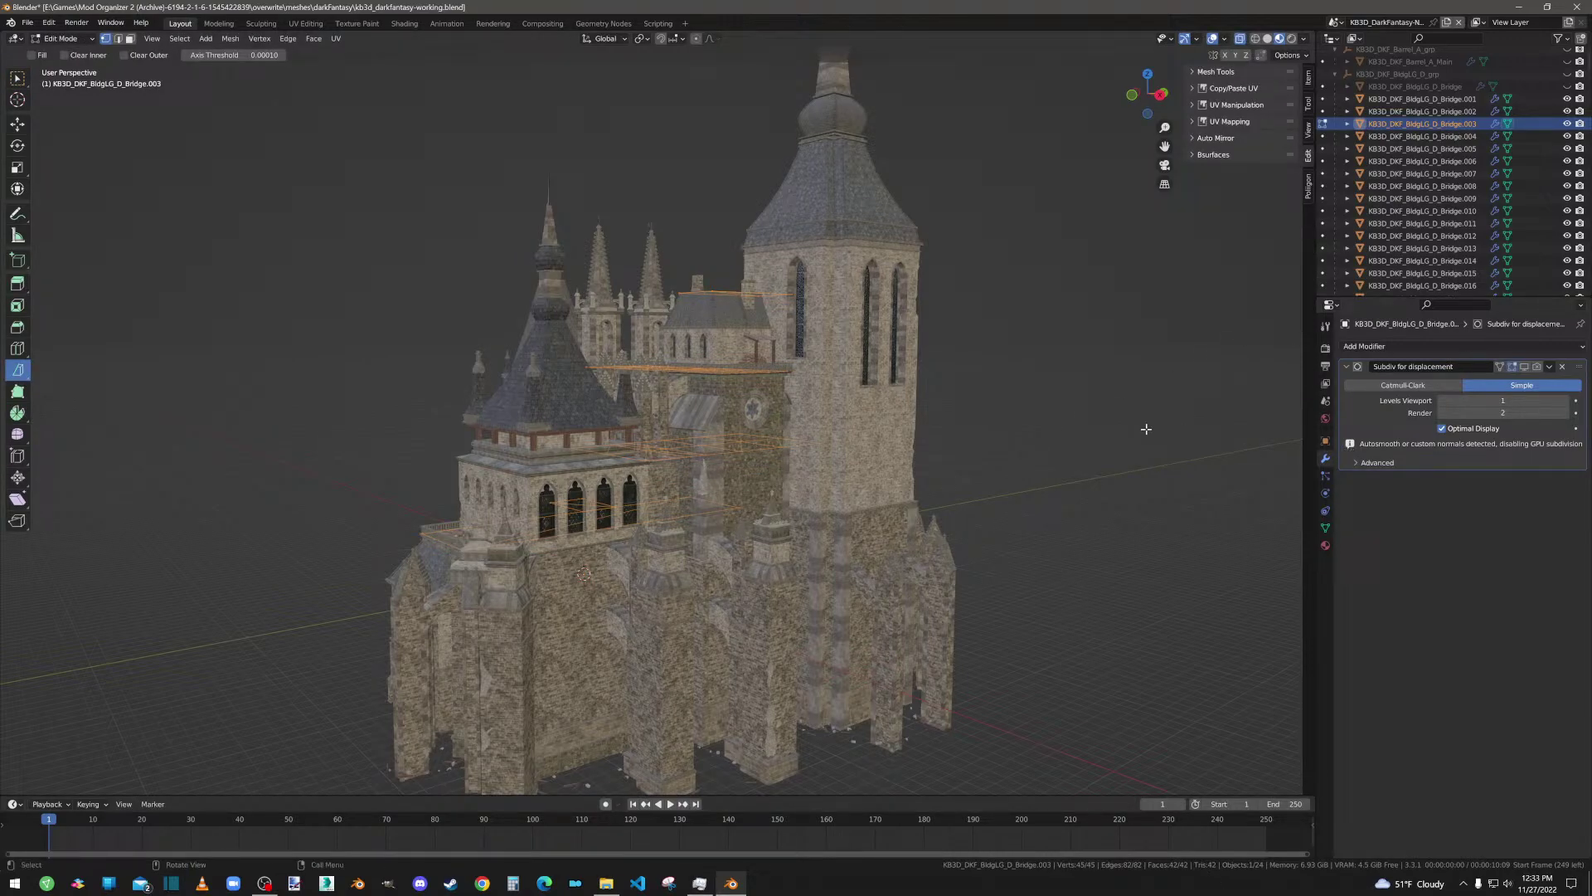
middle_drag(1022, 413, 1052, 358)
scroll(817, 264, up, 3)
middle_drag(819, 266, 879, 292)
Step: Try a Simple Subdivision Surface modifier on KB3D_DKF_BldgLG_D_Bridge.003 with the viewport levels raised to 4, and remove the modifier
click(1394, 347)
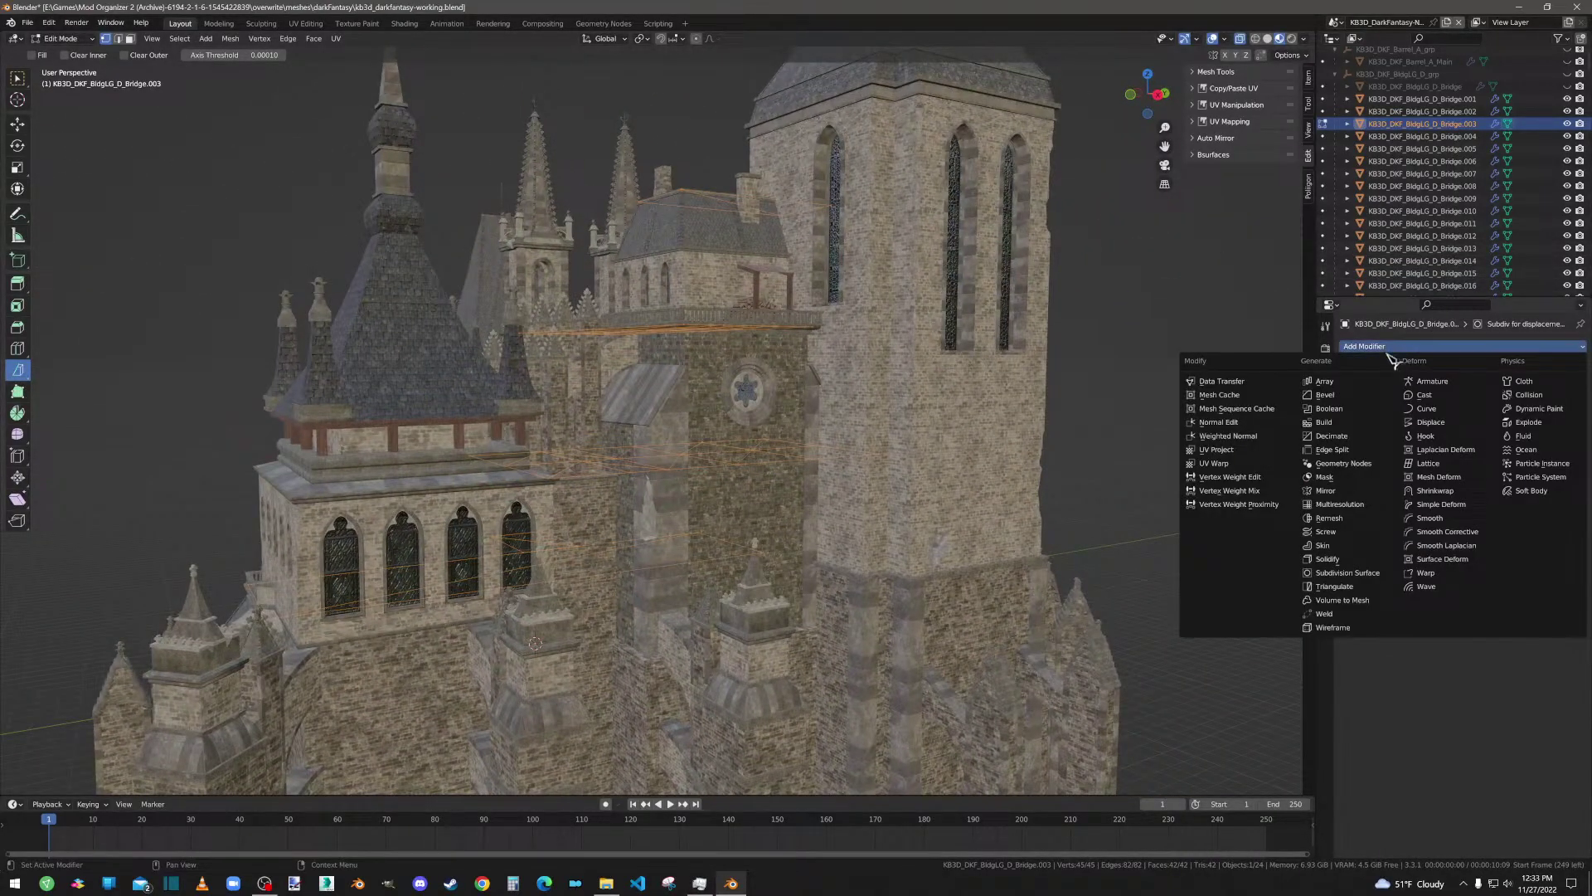
click(1347, 573)
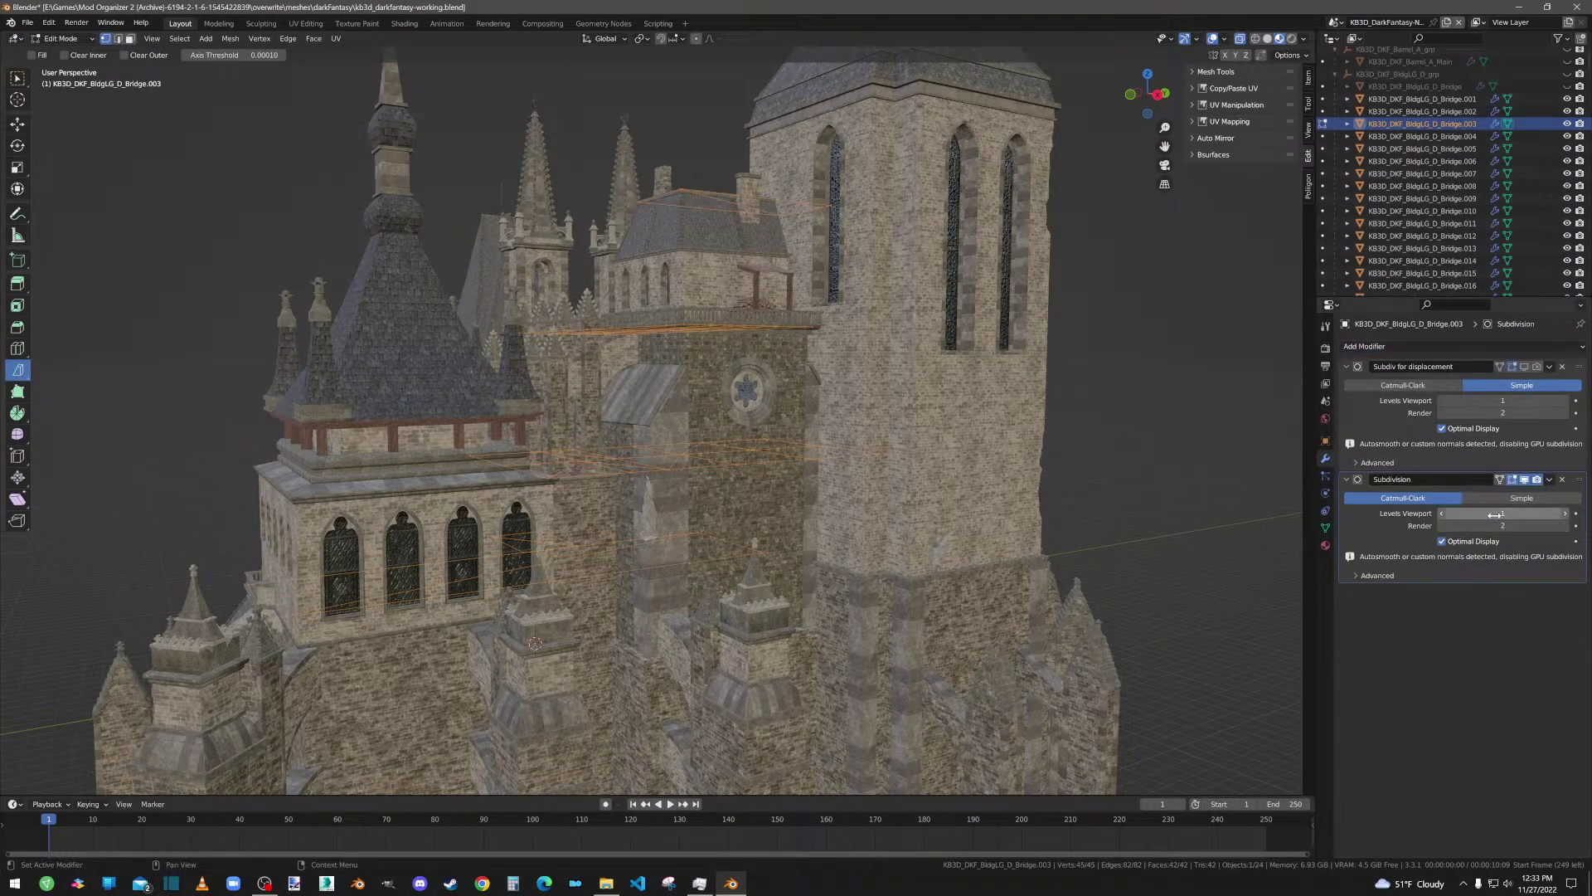
drag(1494, 515, 1498, 515)
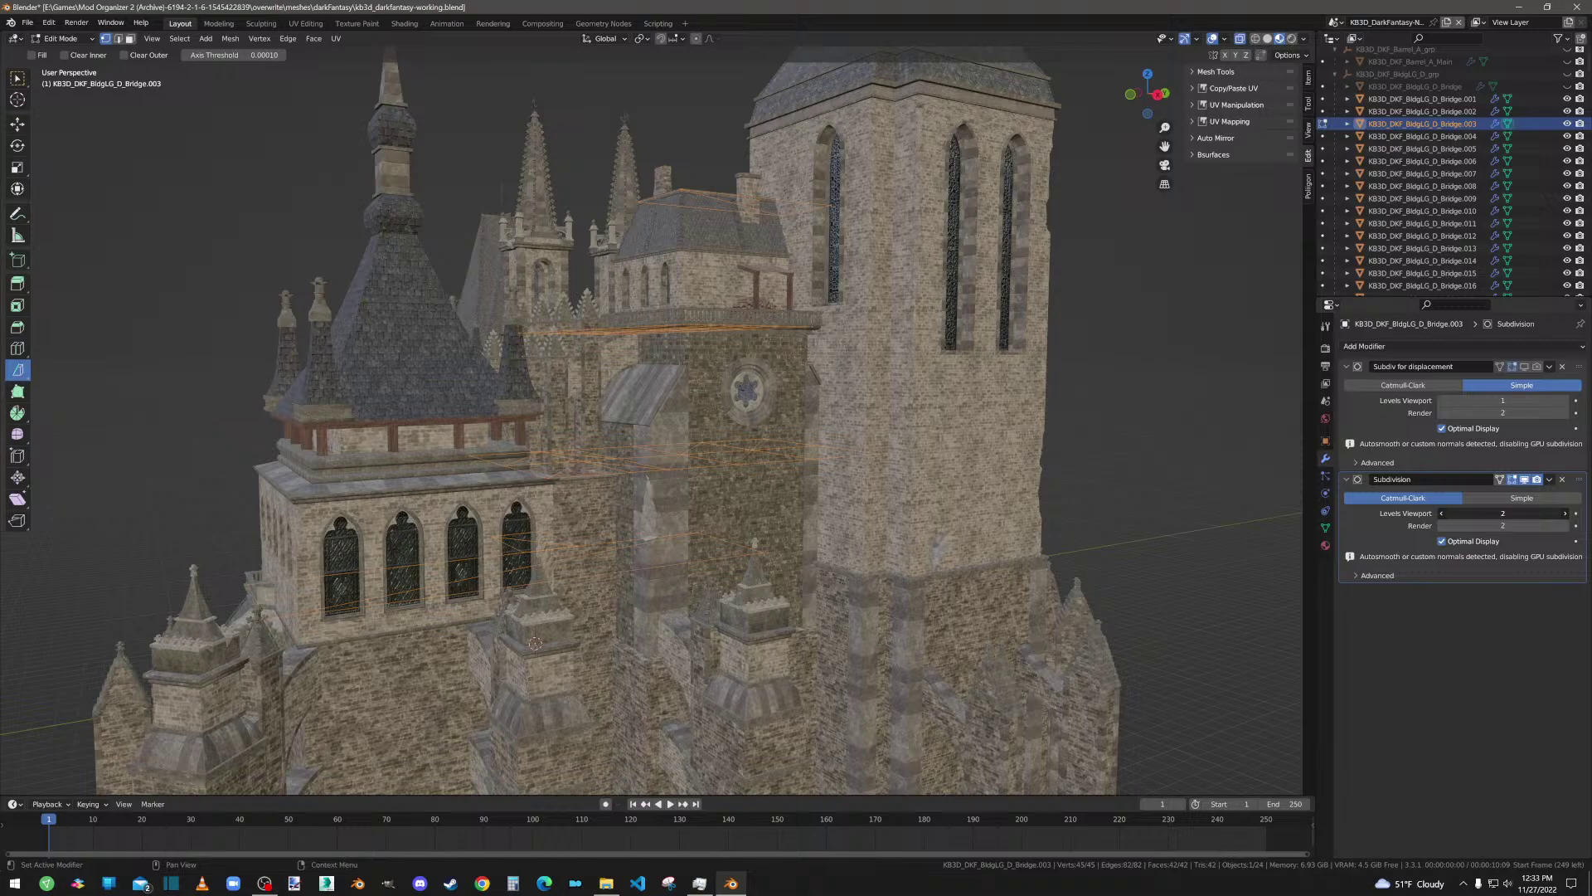
drag(1498, 515, 1501, 515)
click(1522, 498)
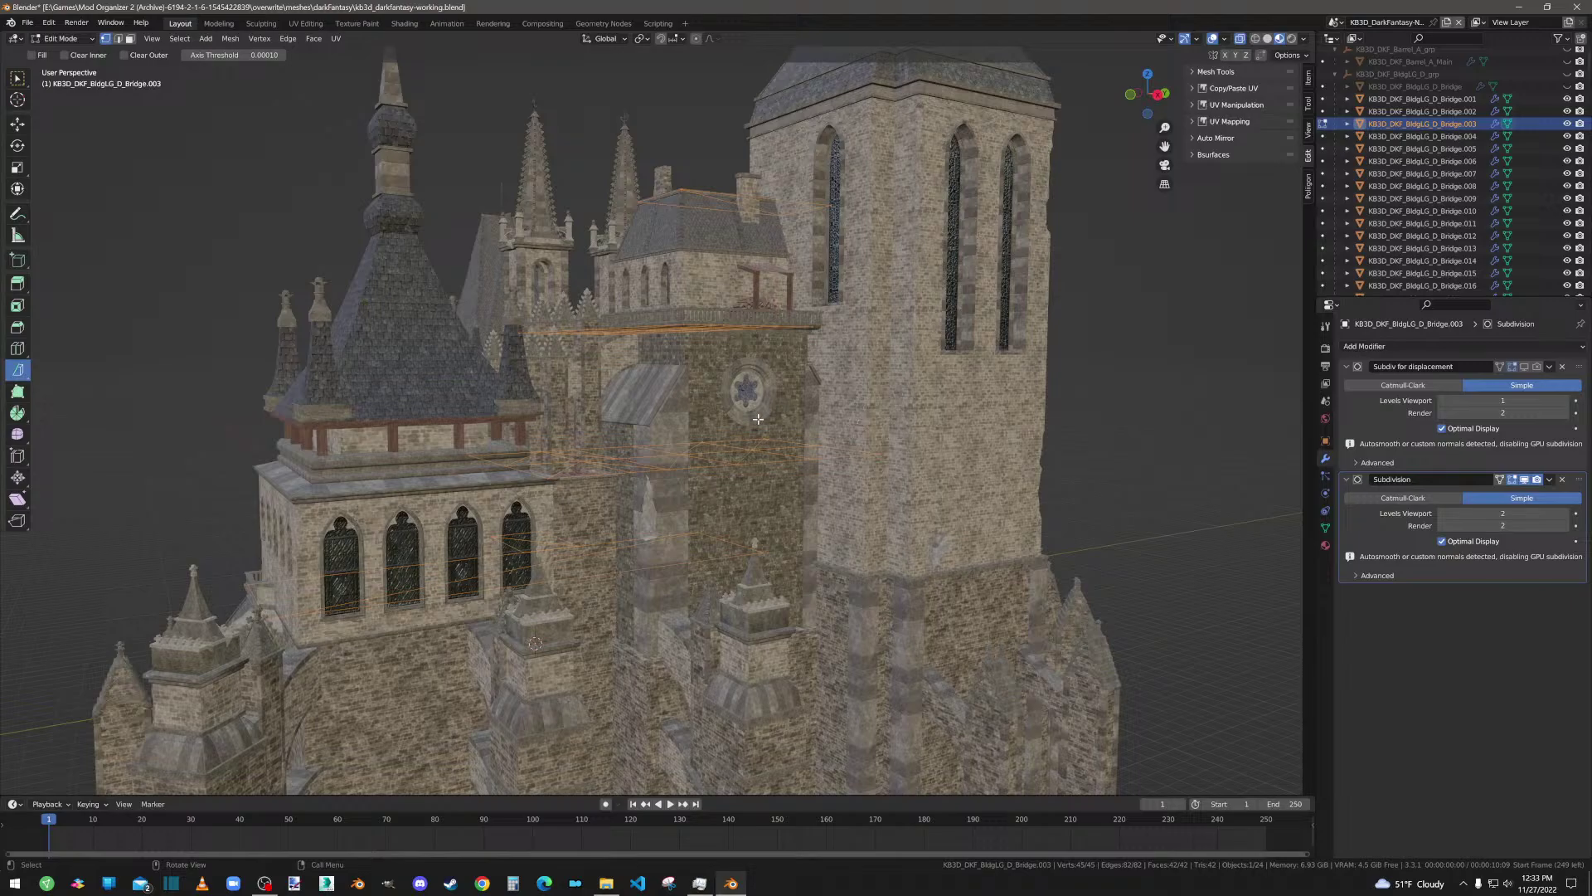
scroll(754, 465, up, 4)
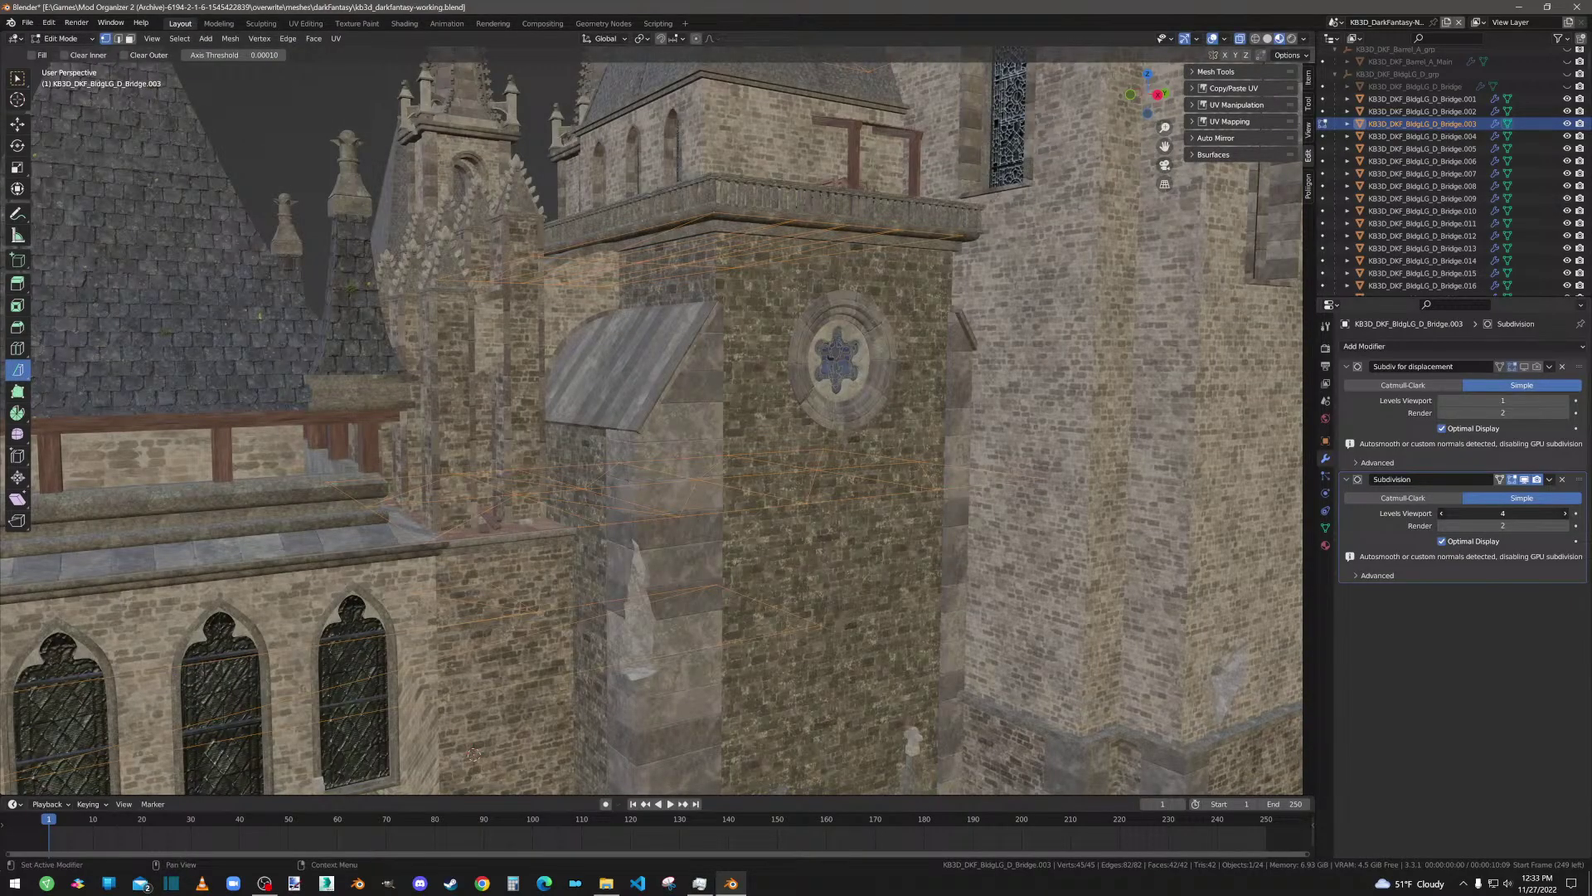
scroll(885, 603, down, 6)
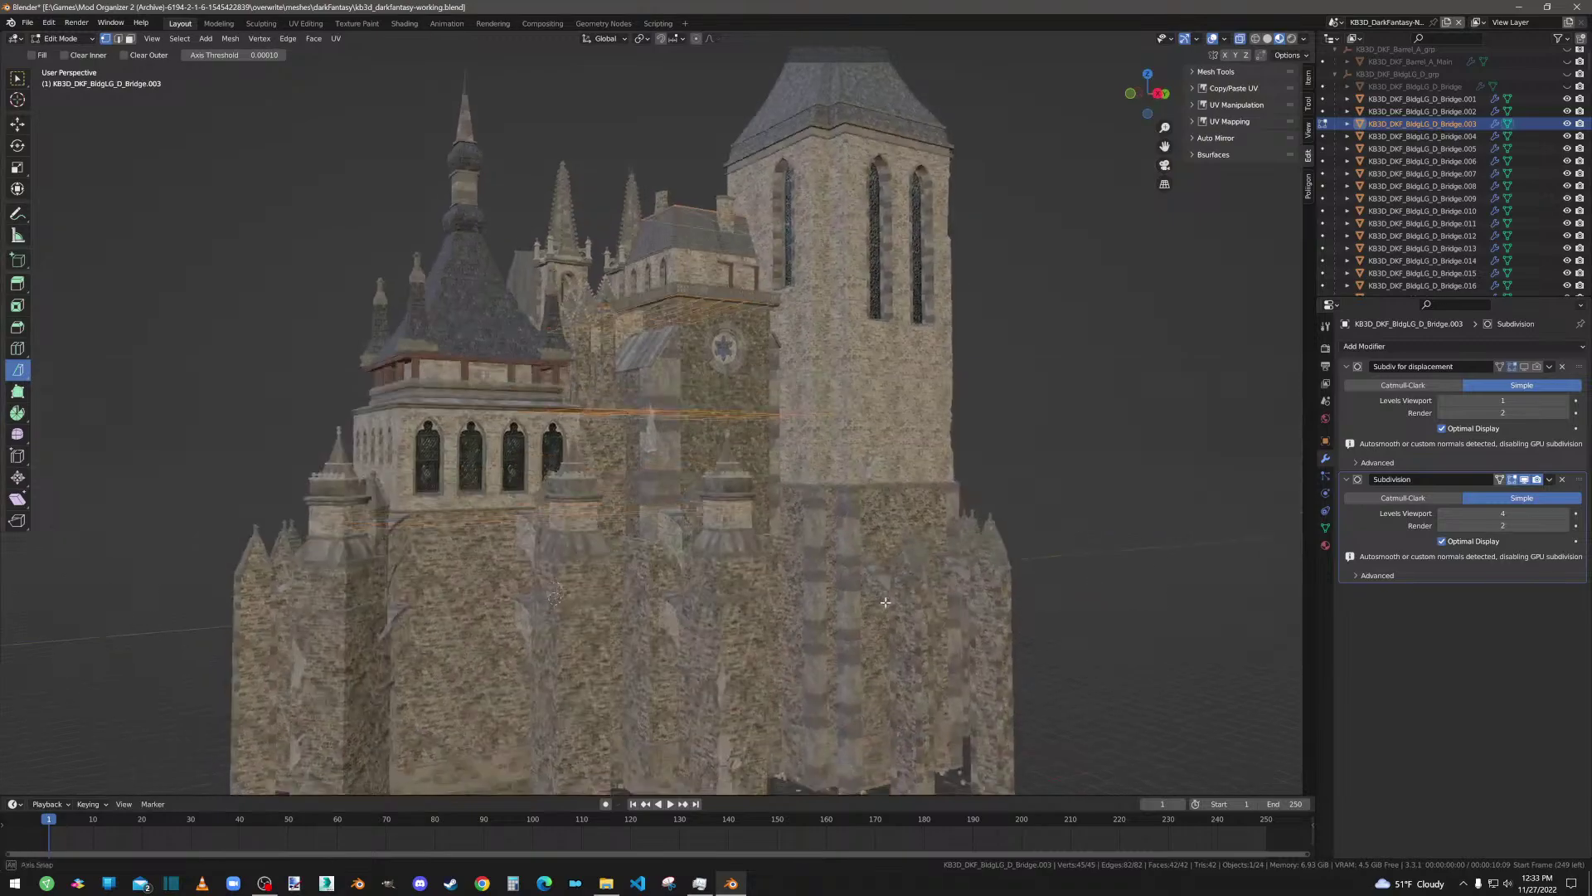
middle_drag(886, 603, 839, 560)
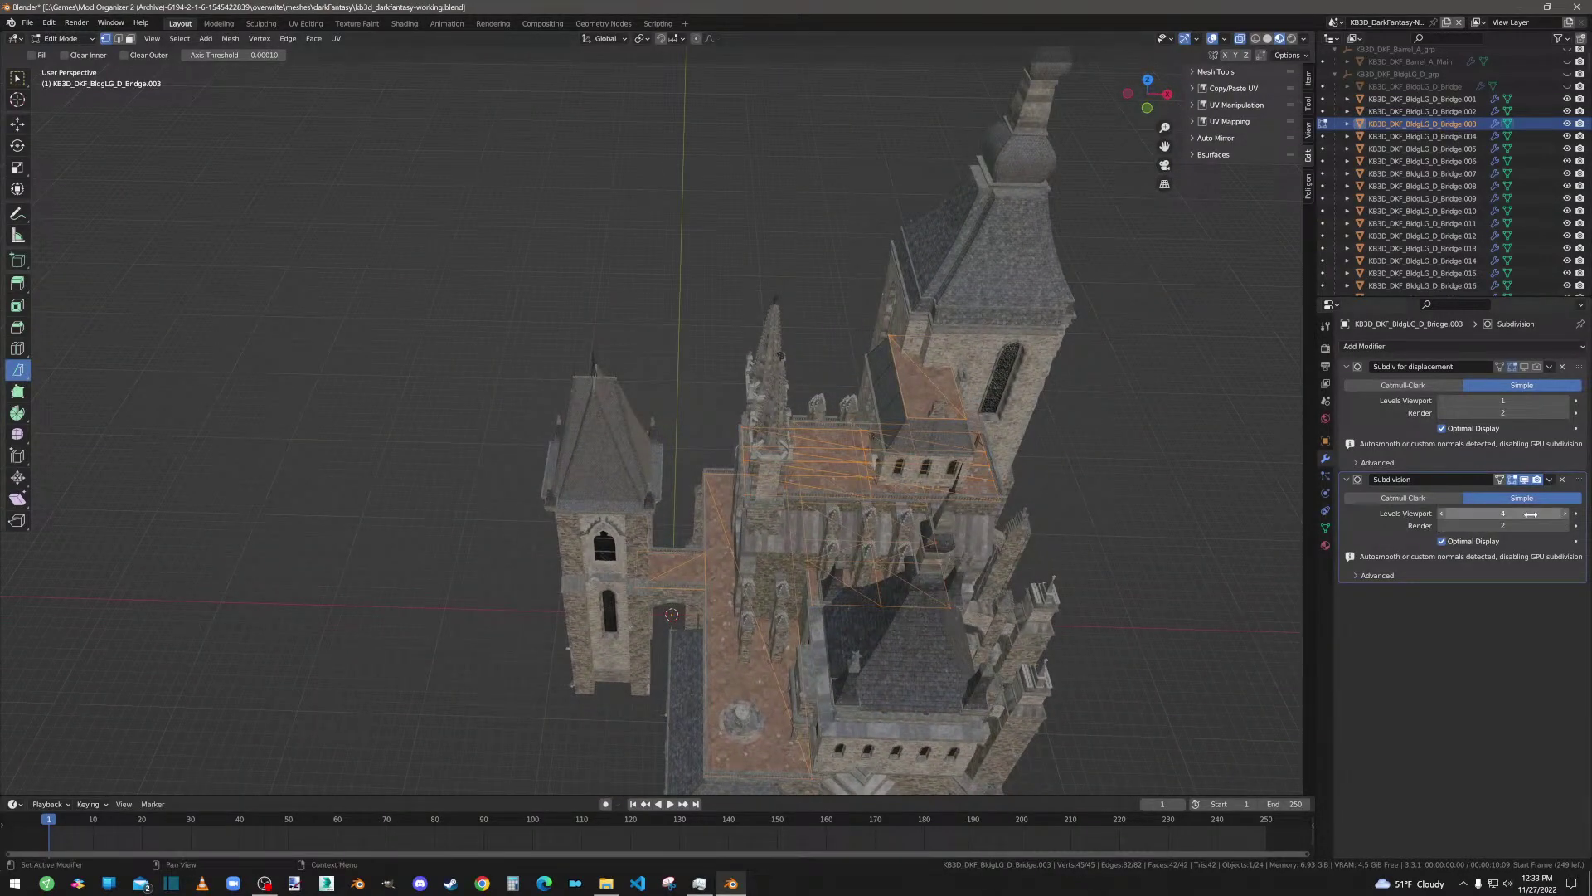
mouse_move(1508, 513)
mouse_down()
mouse_move(1541, 513)
mouse_move(1507, 513)
mouse_up()
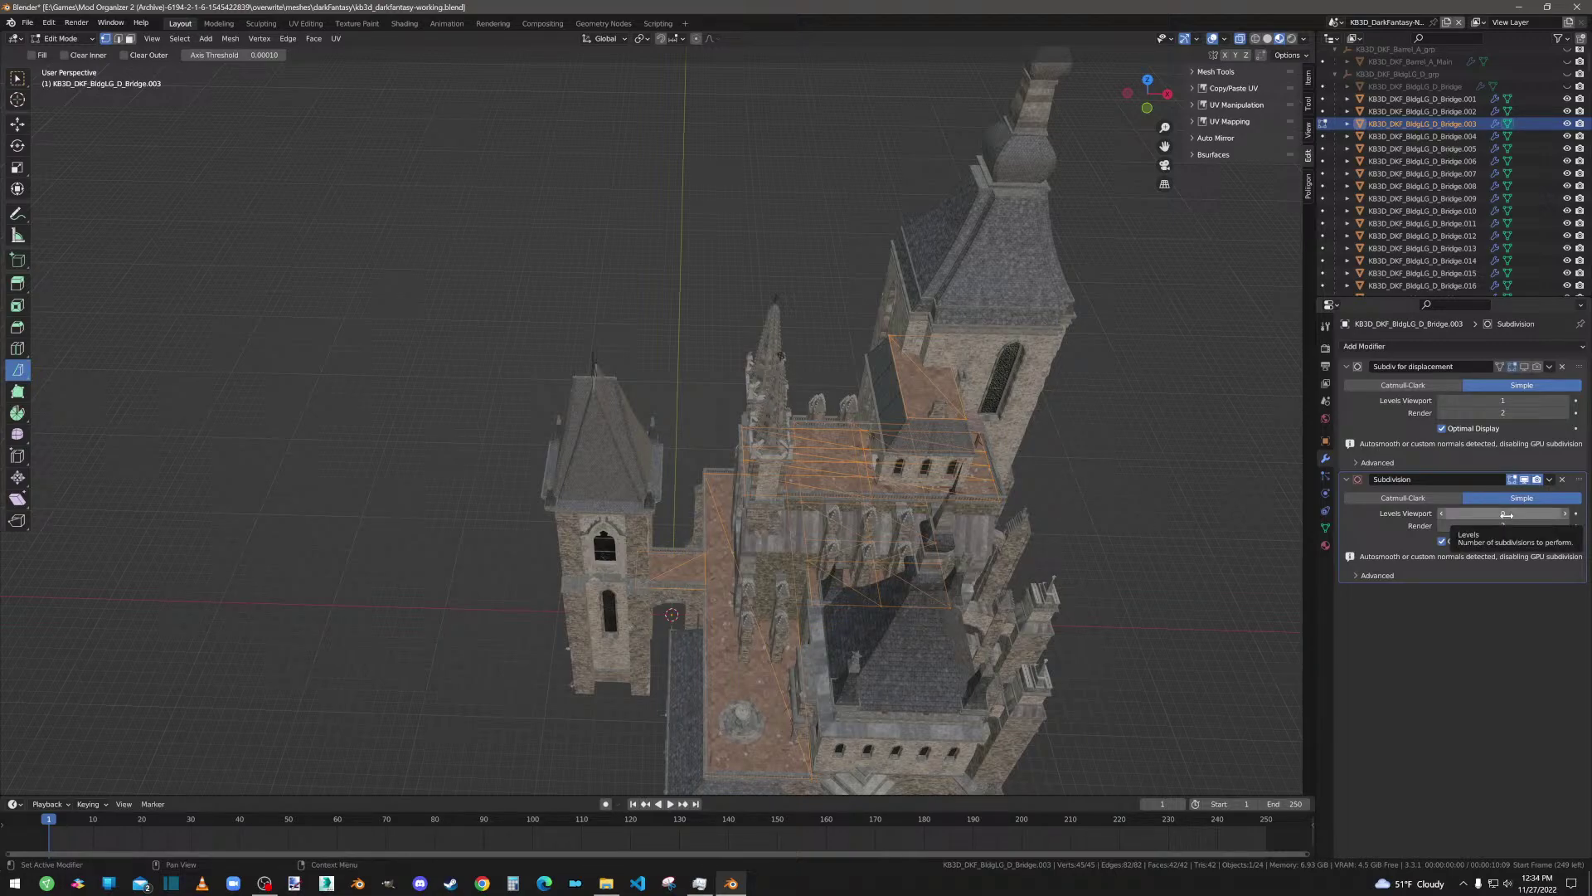
click(1562, 480)
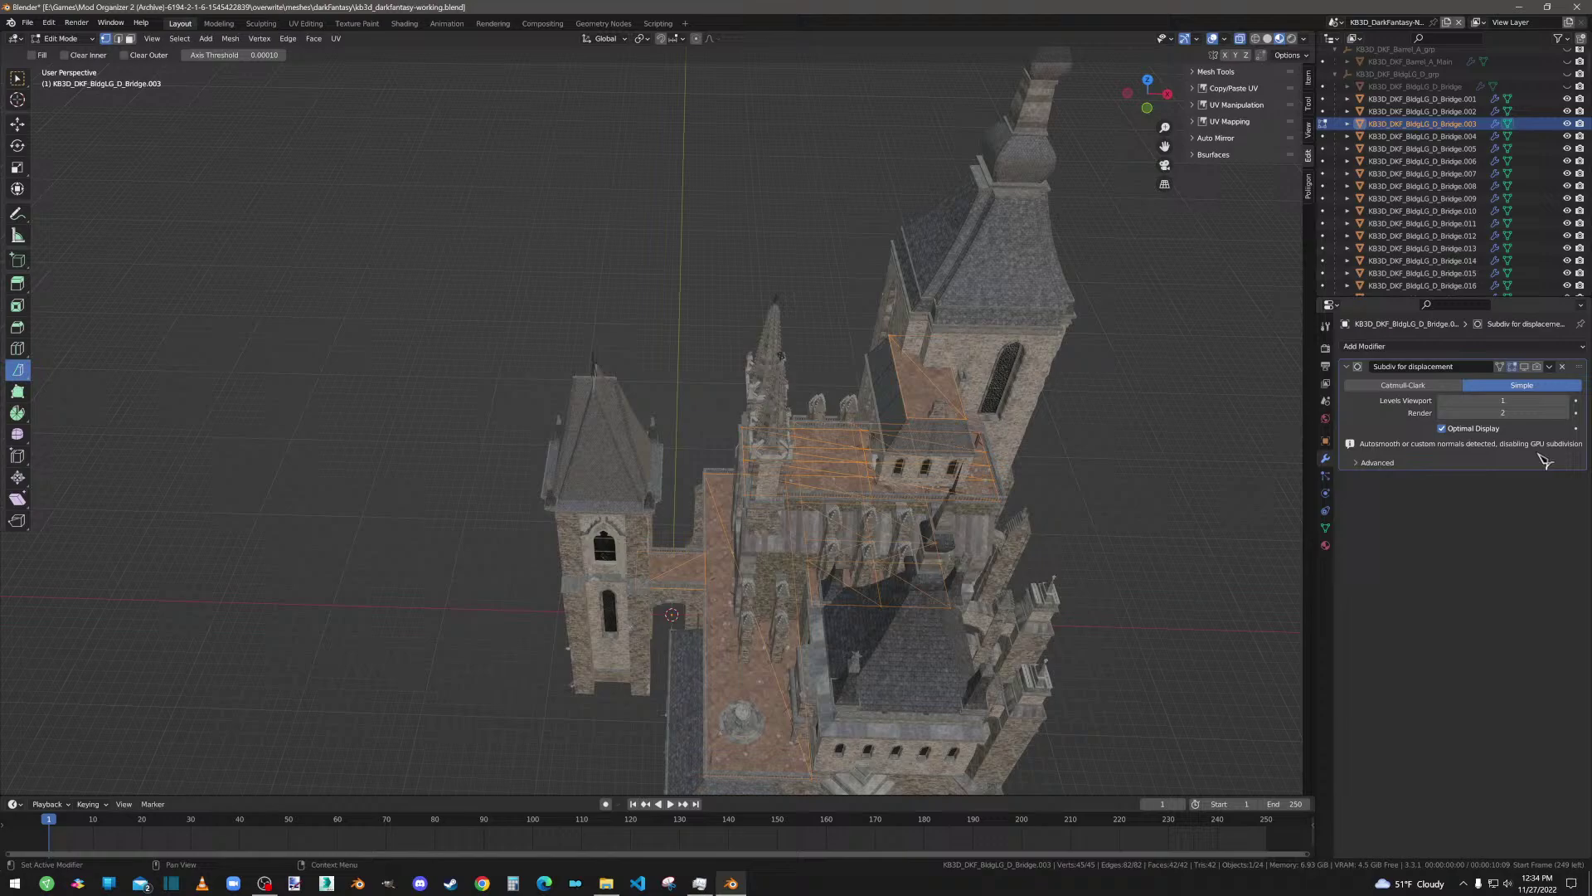
Step: Add a Decimate modifier to KB3D_DKF_BldgLG_D_Bridge.003, look at the Un-Subdivide mode and set it back to Collapse
click(1404, 347)
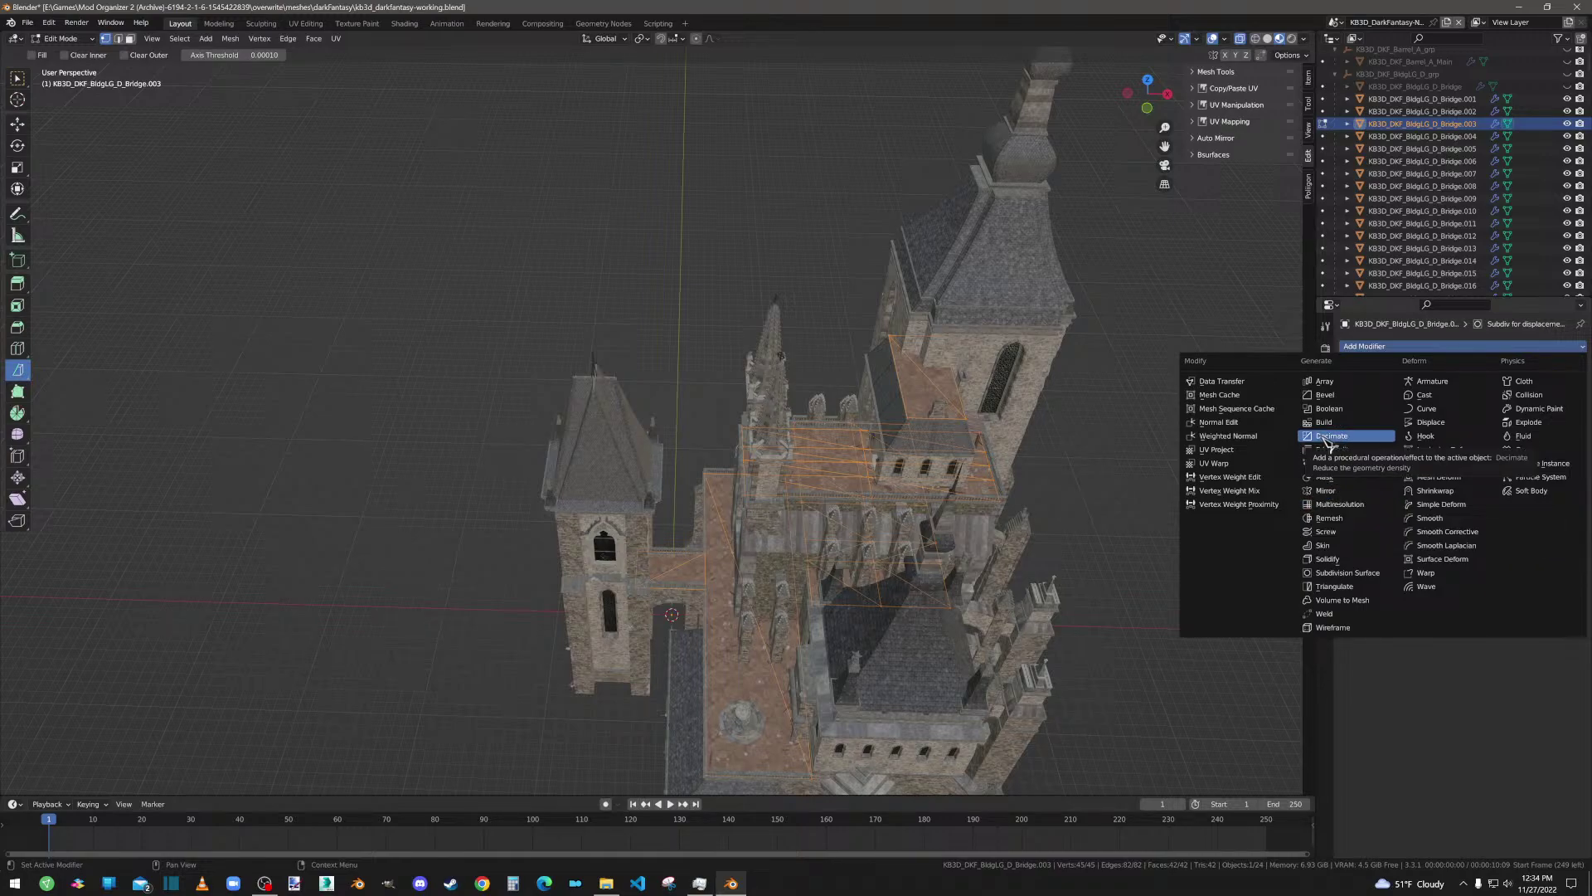
click(1328, 438)
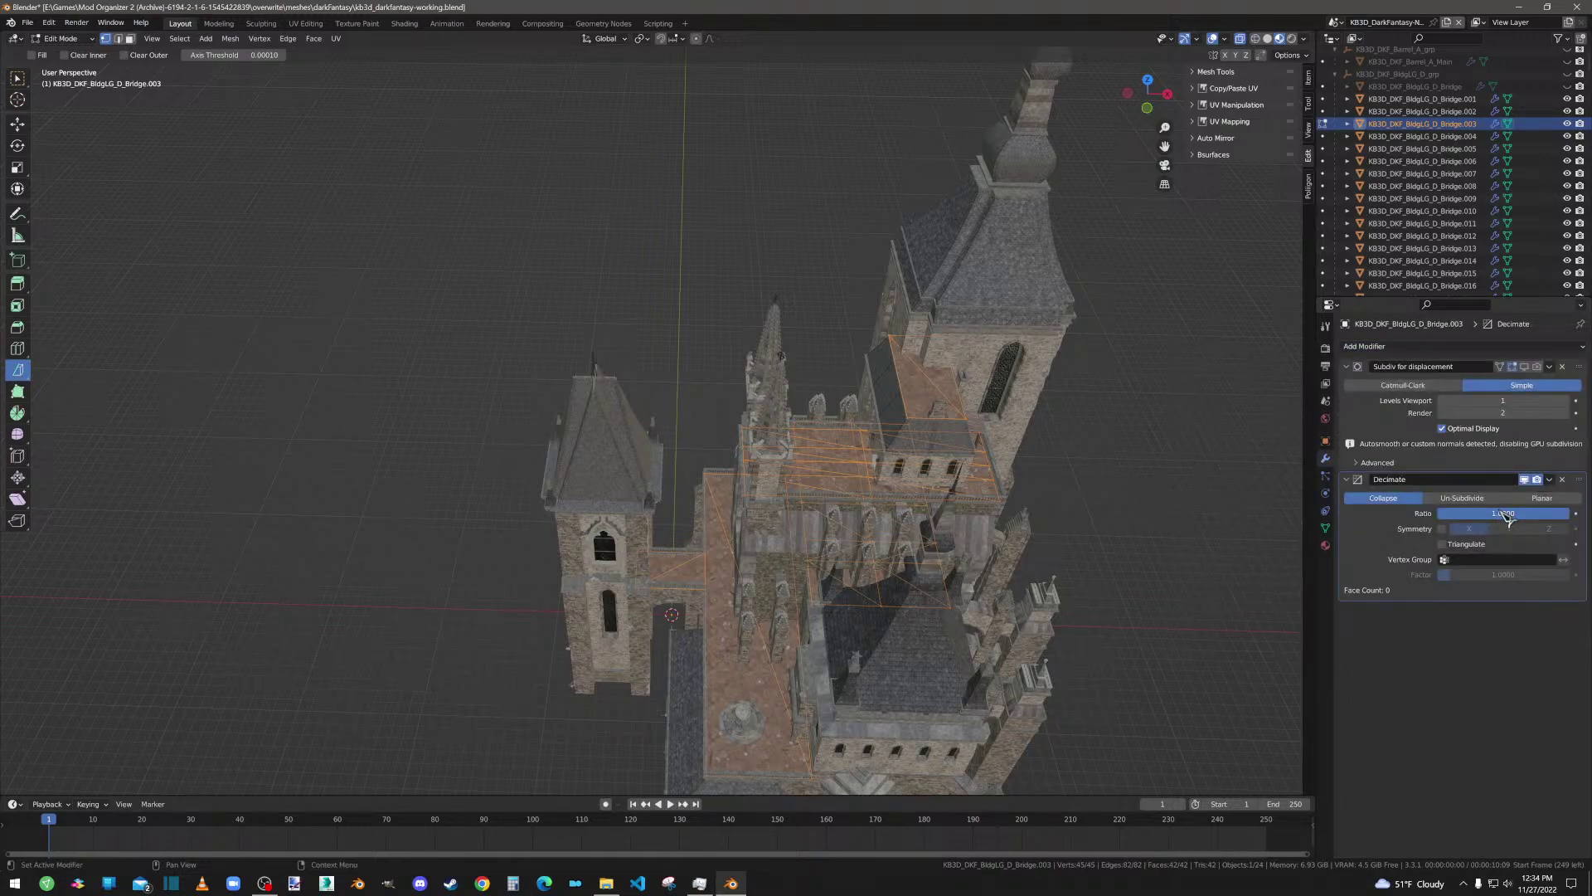
click(1462, 498)
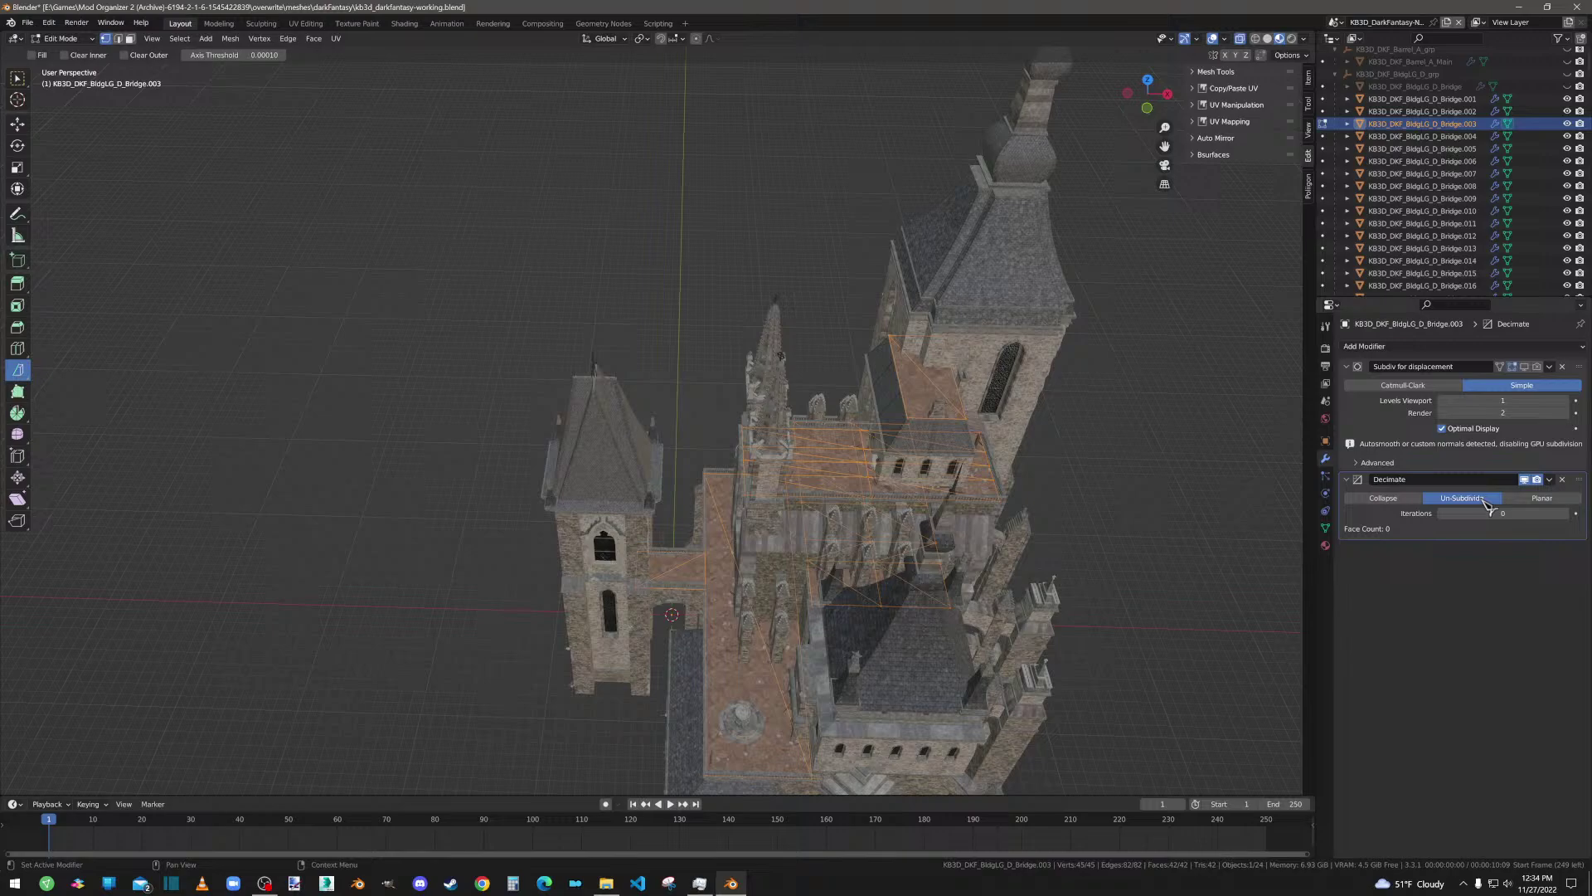
click(1398, 499)
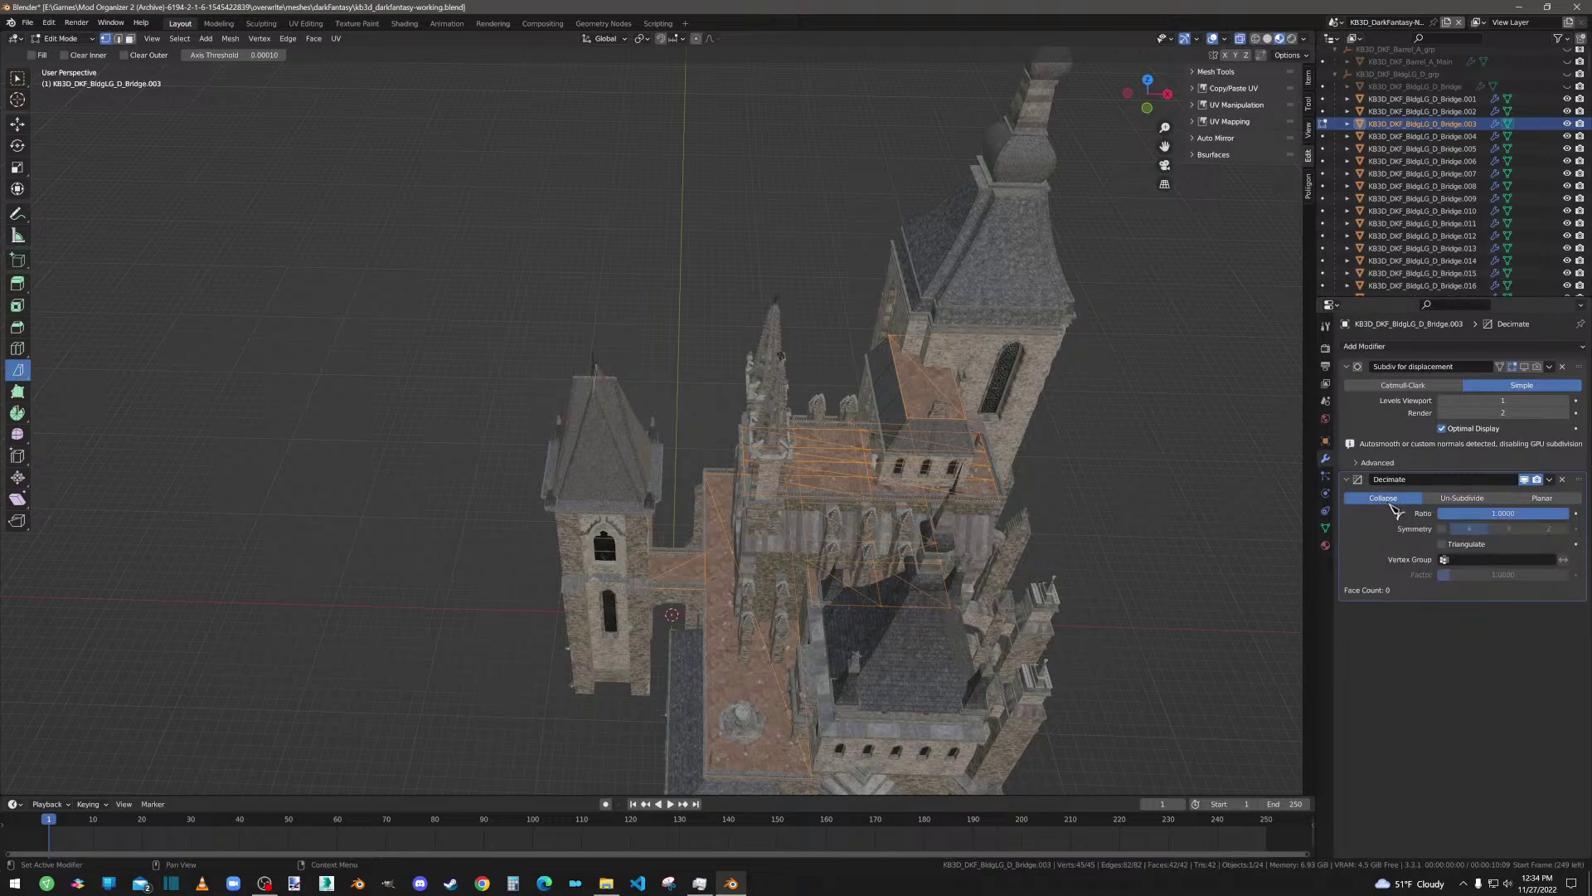
Step: Replace the Decimate modifier on KB3D_DKF_BldgLG_D_Bridge.003 with a Catmull-Clark Subdivision Surface modifier at viewport level 4
click(1562, 480)
click(1416, 347)
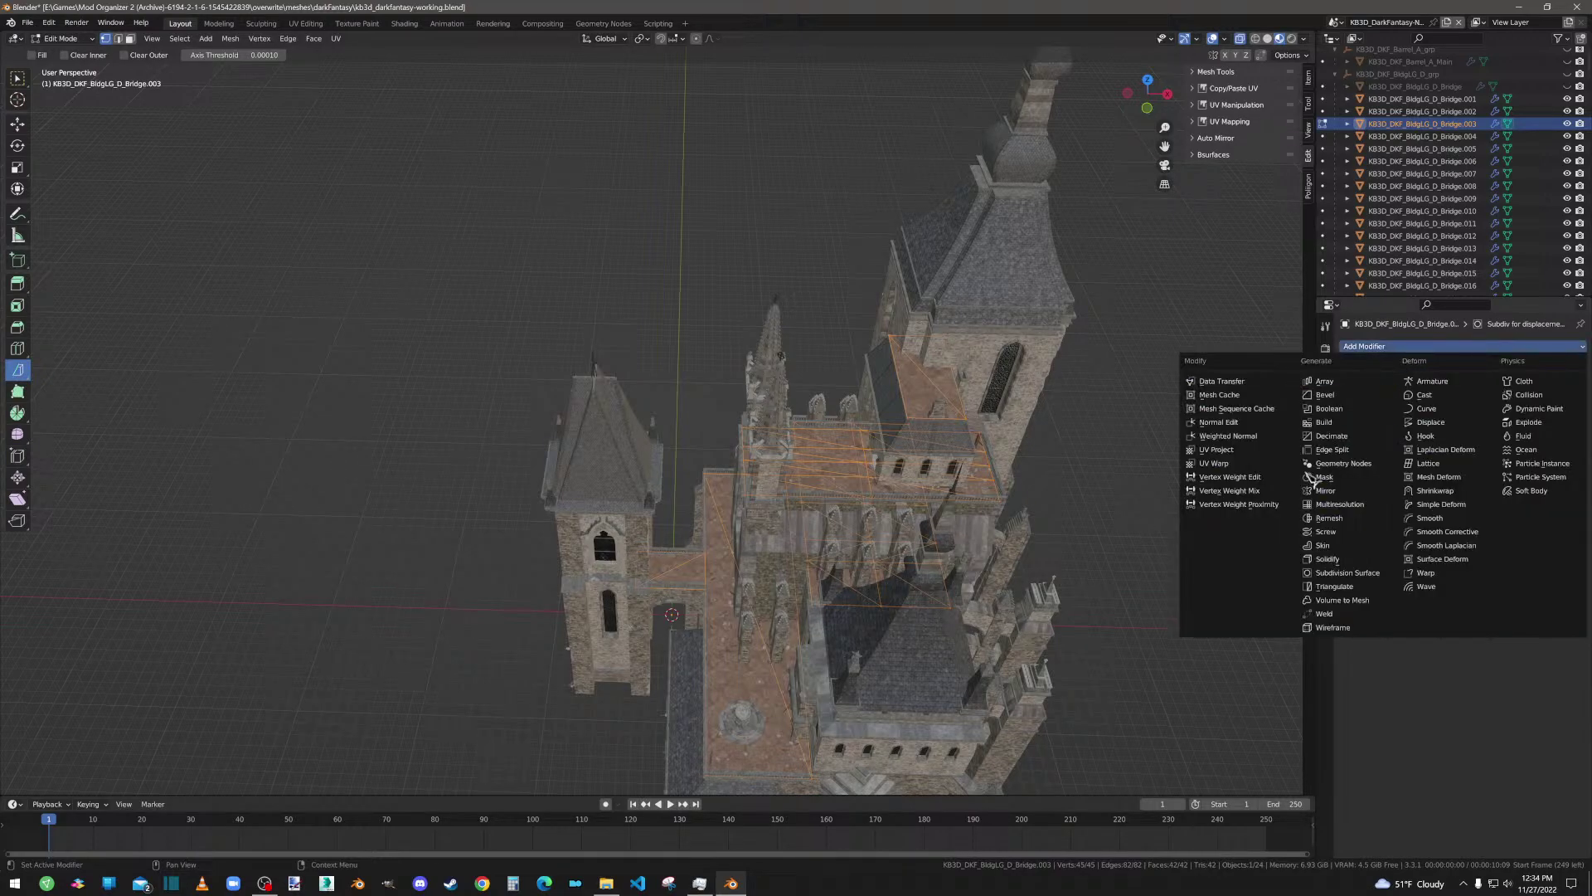
click(1336, 572)
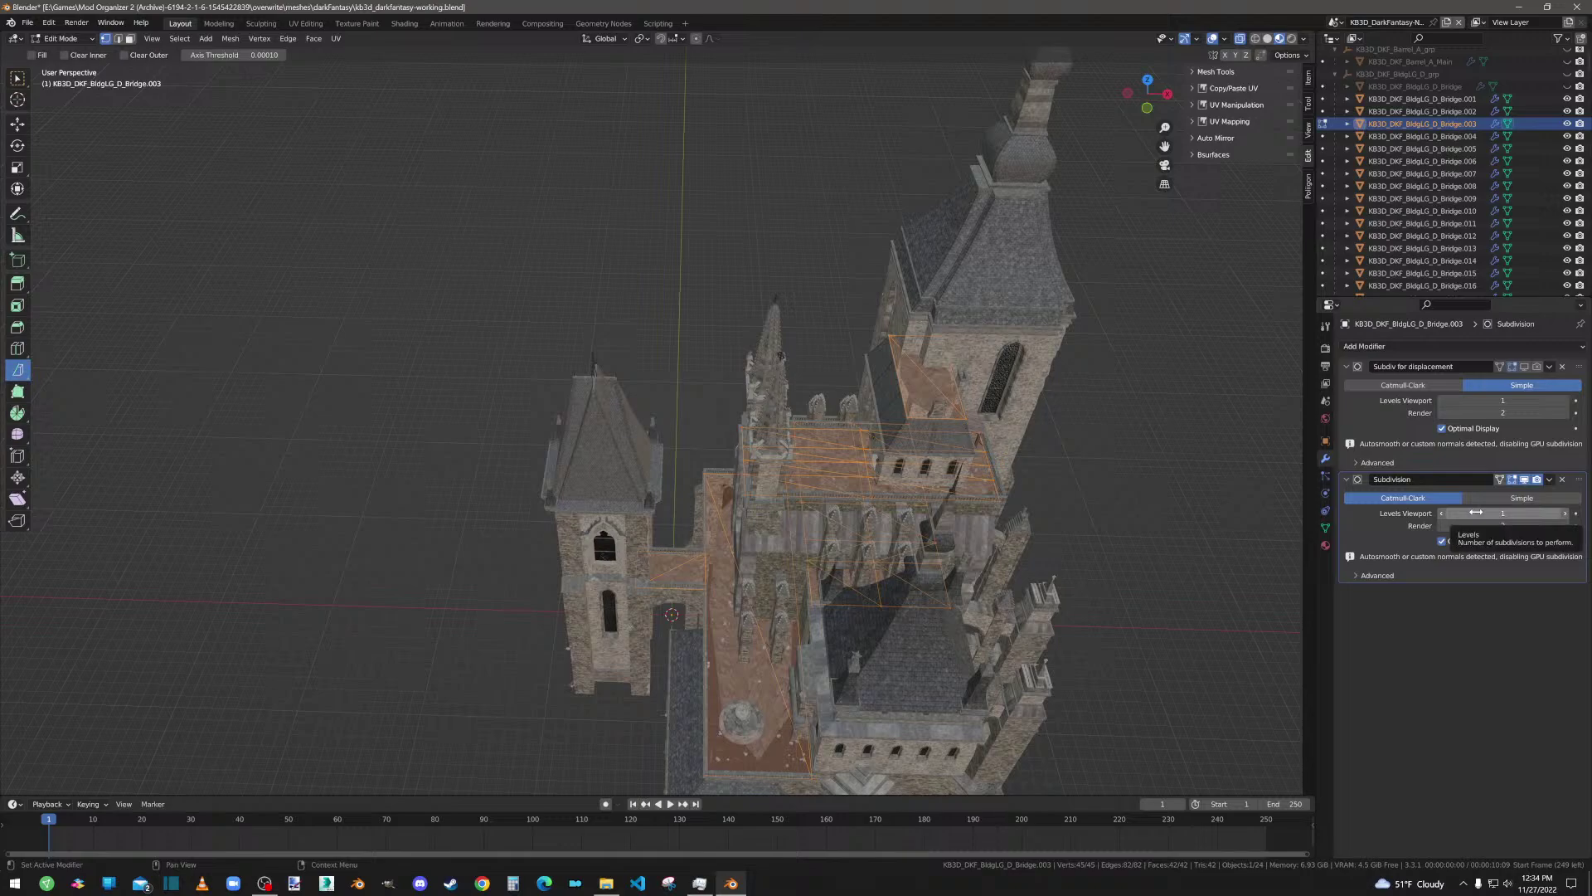
click(1476, 512)
text(2)
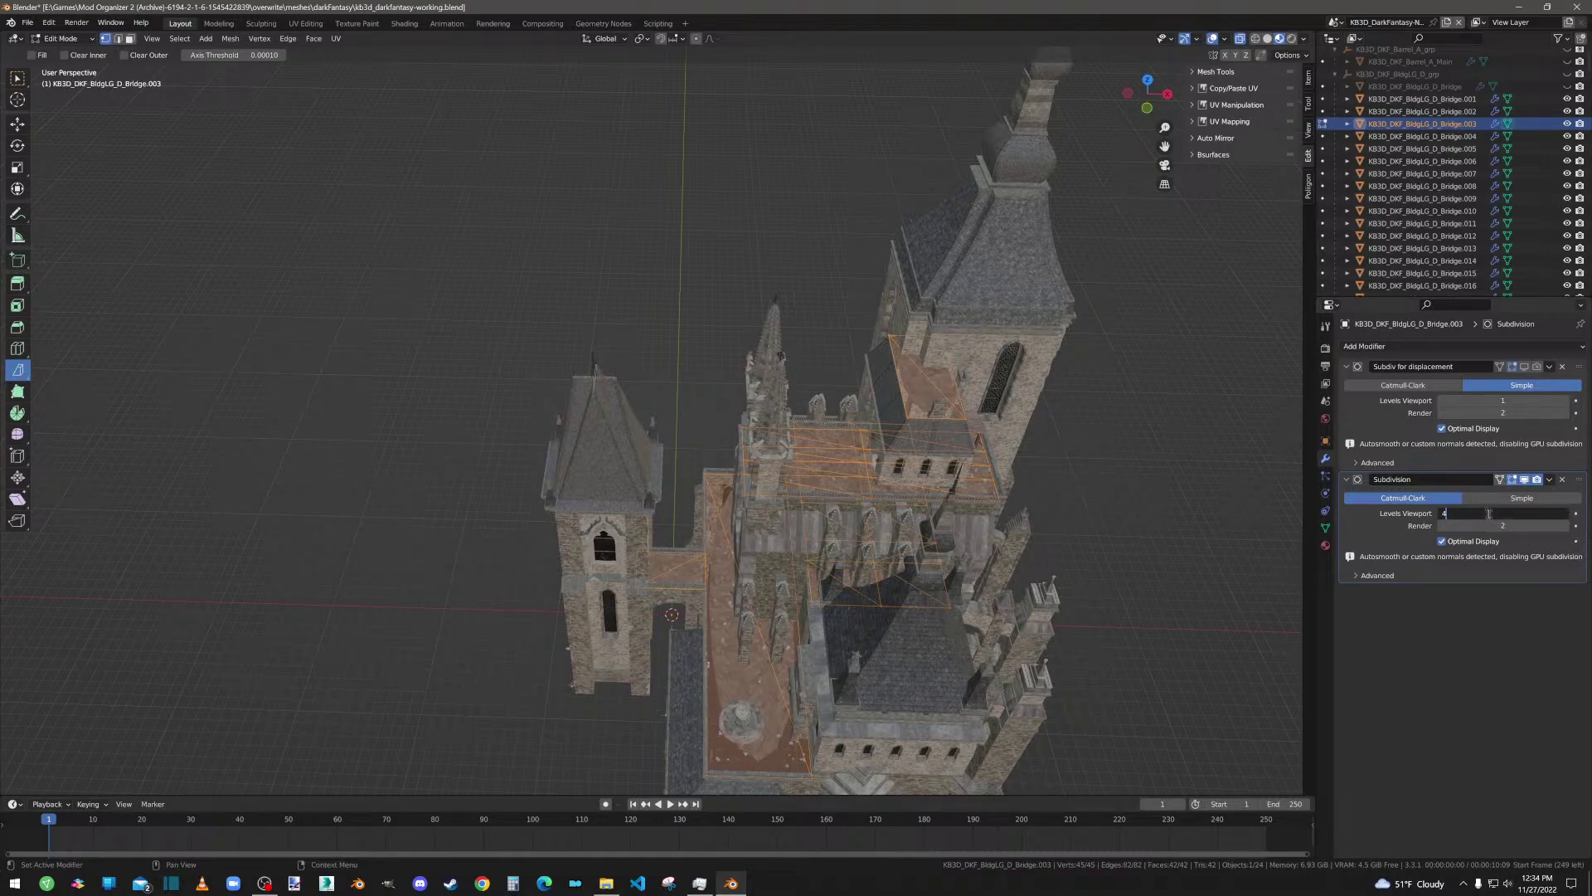
key(Return)
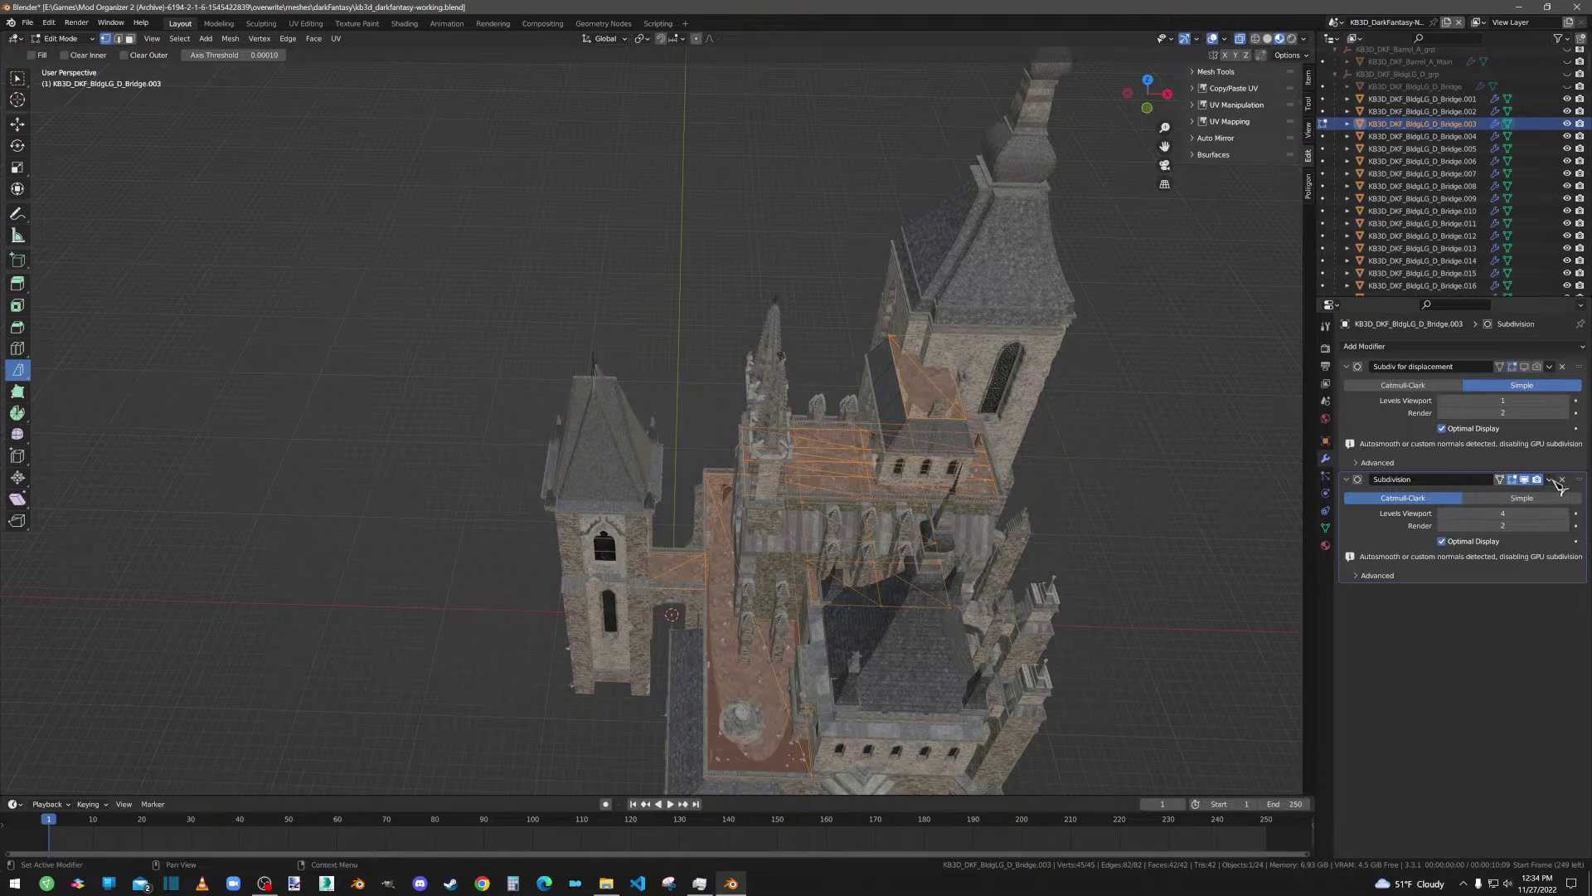
Step: Move the new Subdivision modifier above Subdiv for displacement in the stack and try to apply it in Edit Mode
drag(1579, 480, 1582, 378)
click(1550, 366)
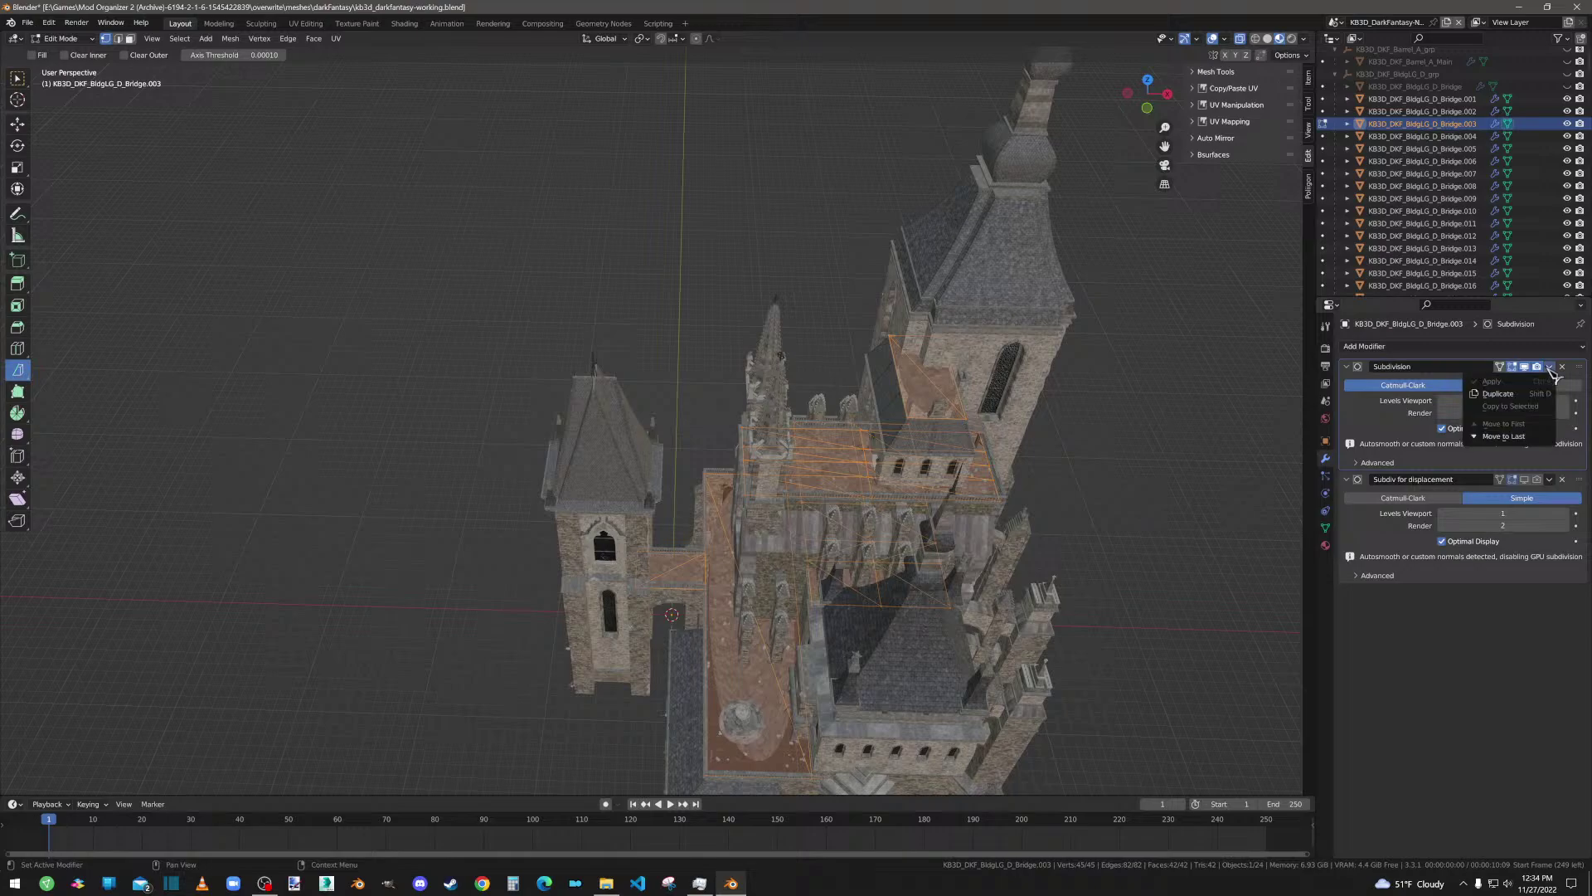
click(1493, 383)
click(1550, 366)
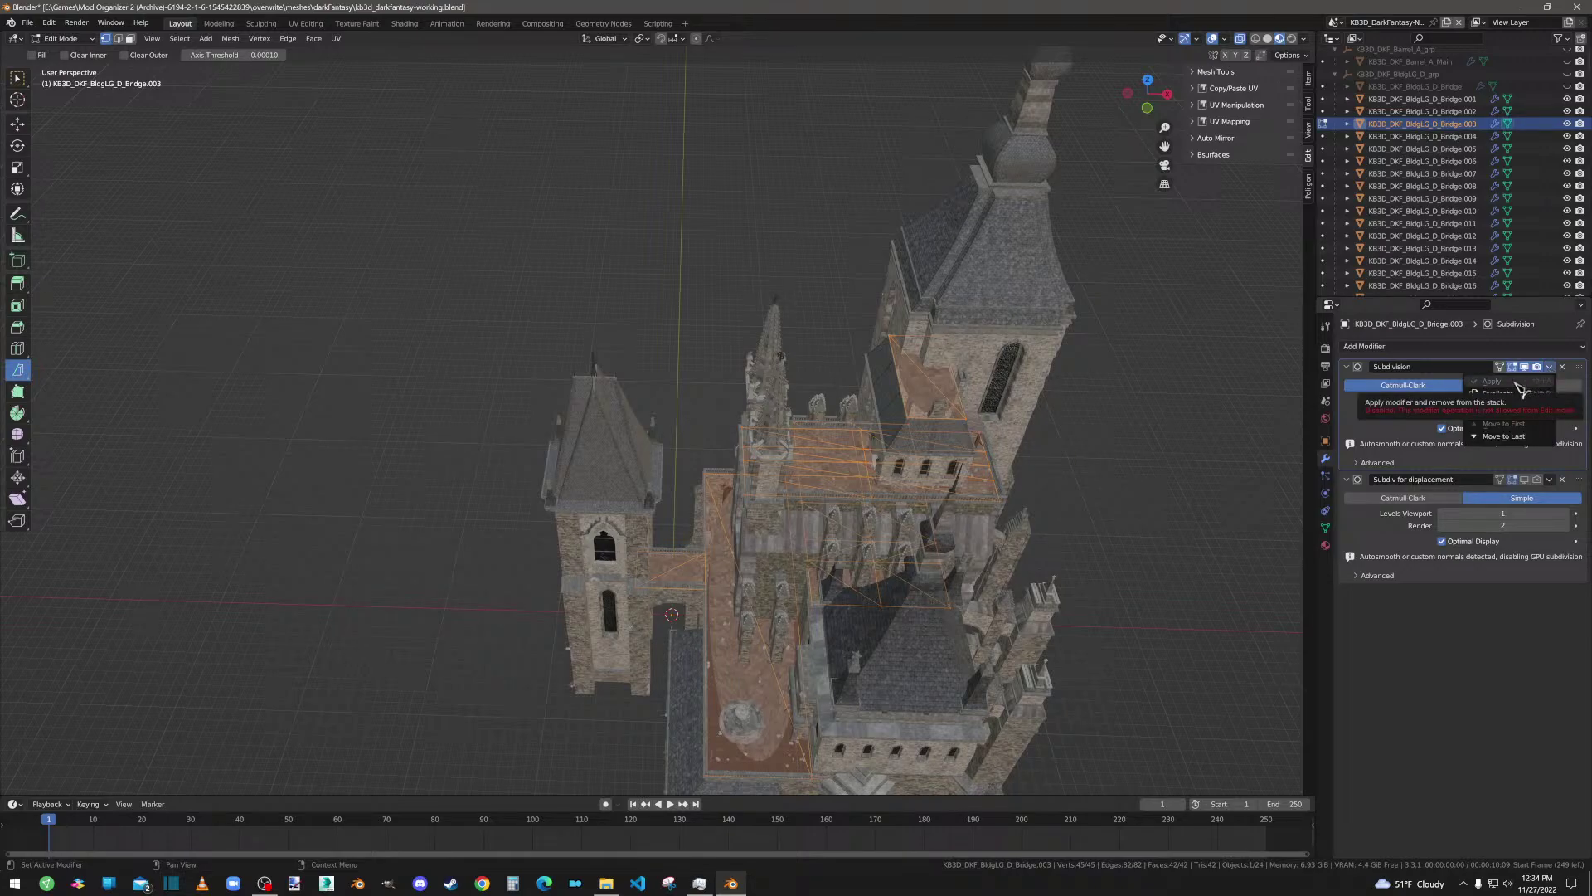
click(1550, 366)
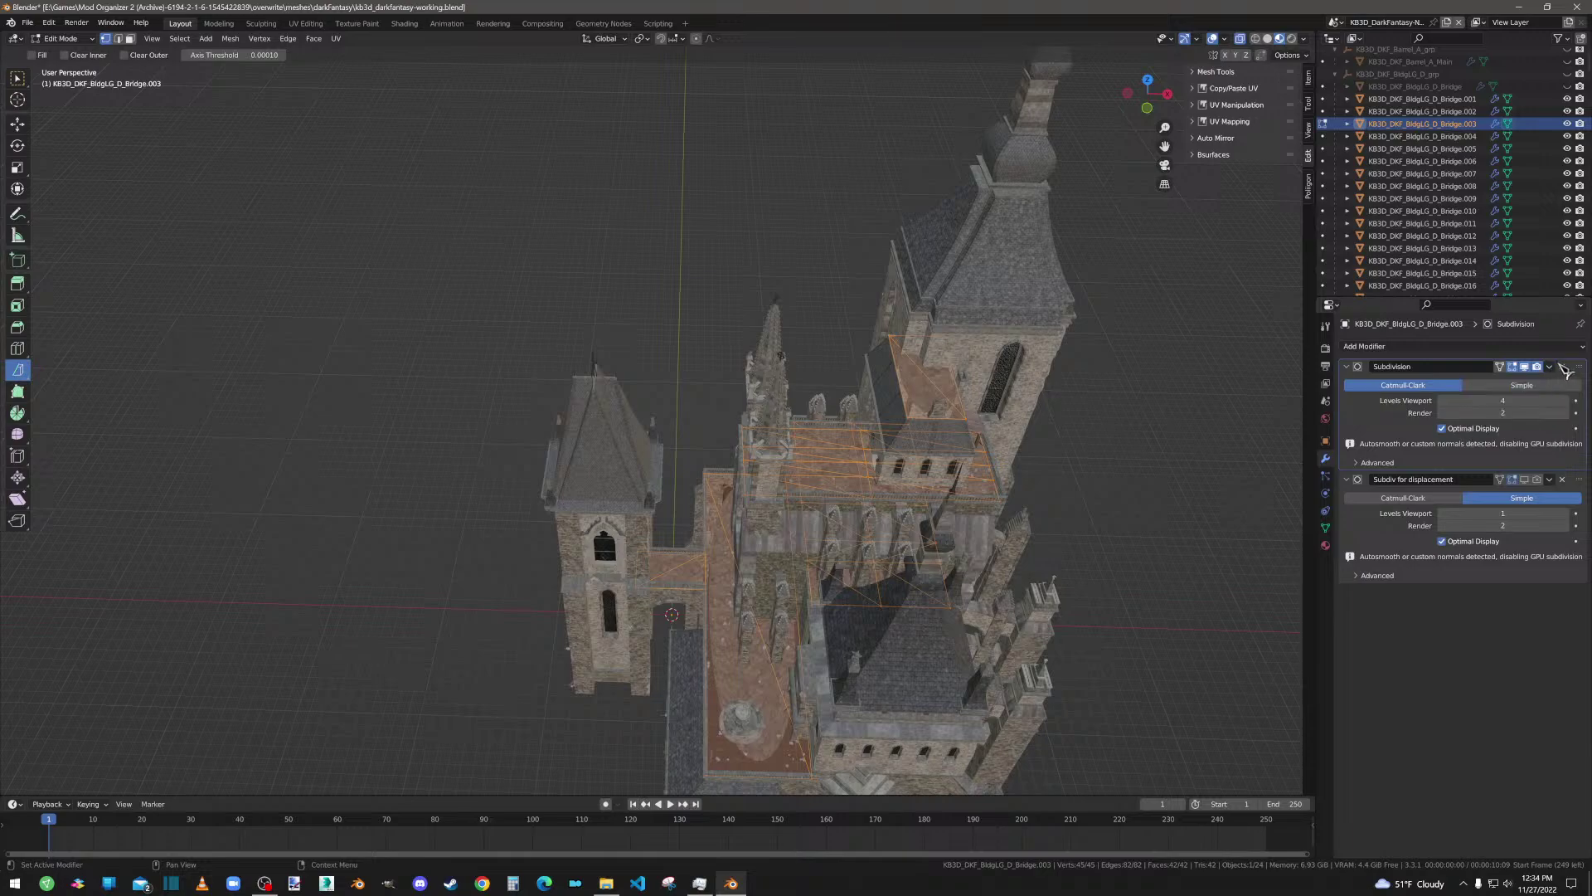
click(1550, 366)
Step: Return to Object Mode, lower the Subdivision modifier's viewport levels to 0 and remove that modifier from KB3D_DKF_BldgLG_D_Bridge.003
click(65, 39)
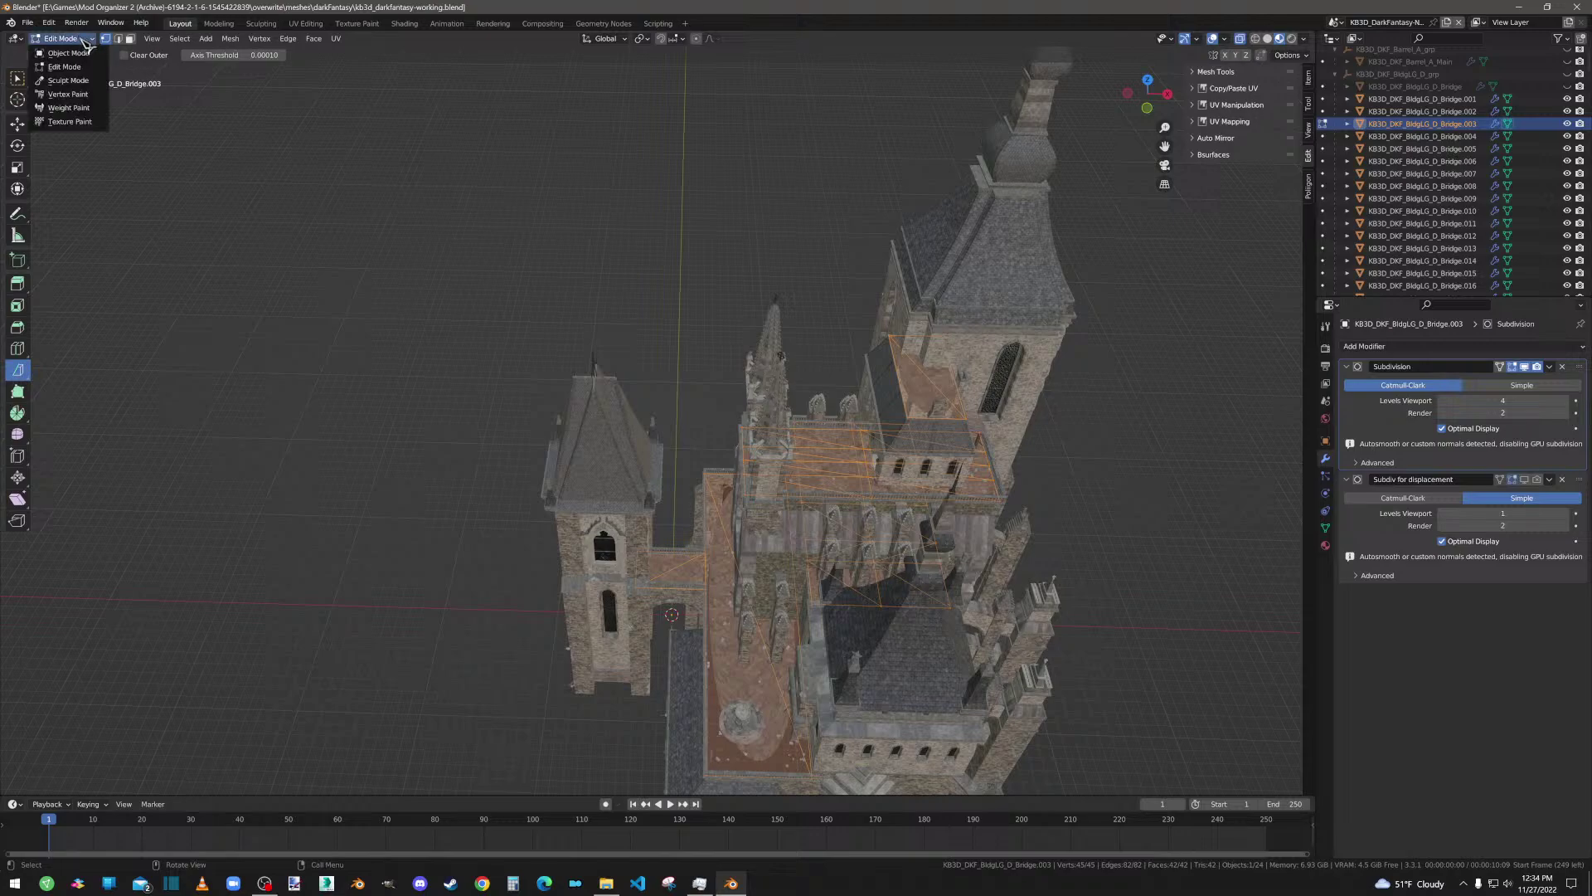
click(66, 53)
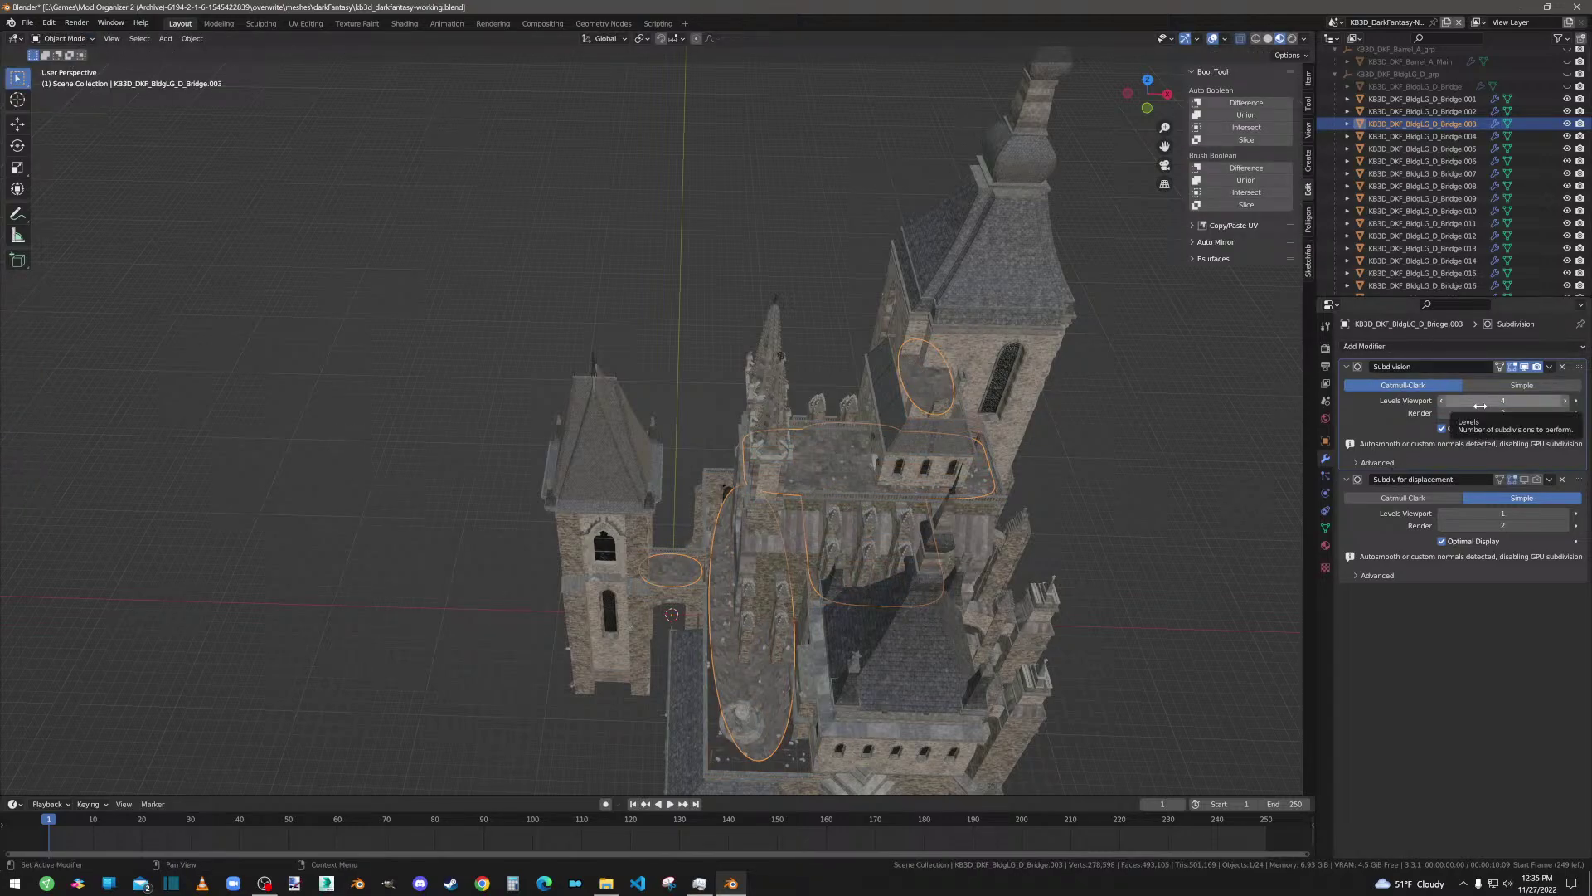
drag(1506, 403, 1452, 404)
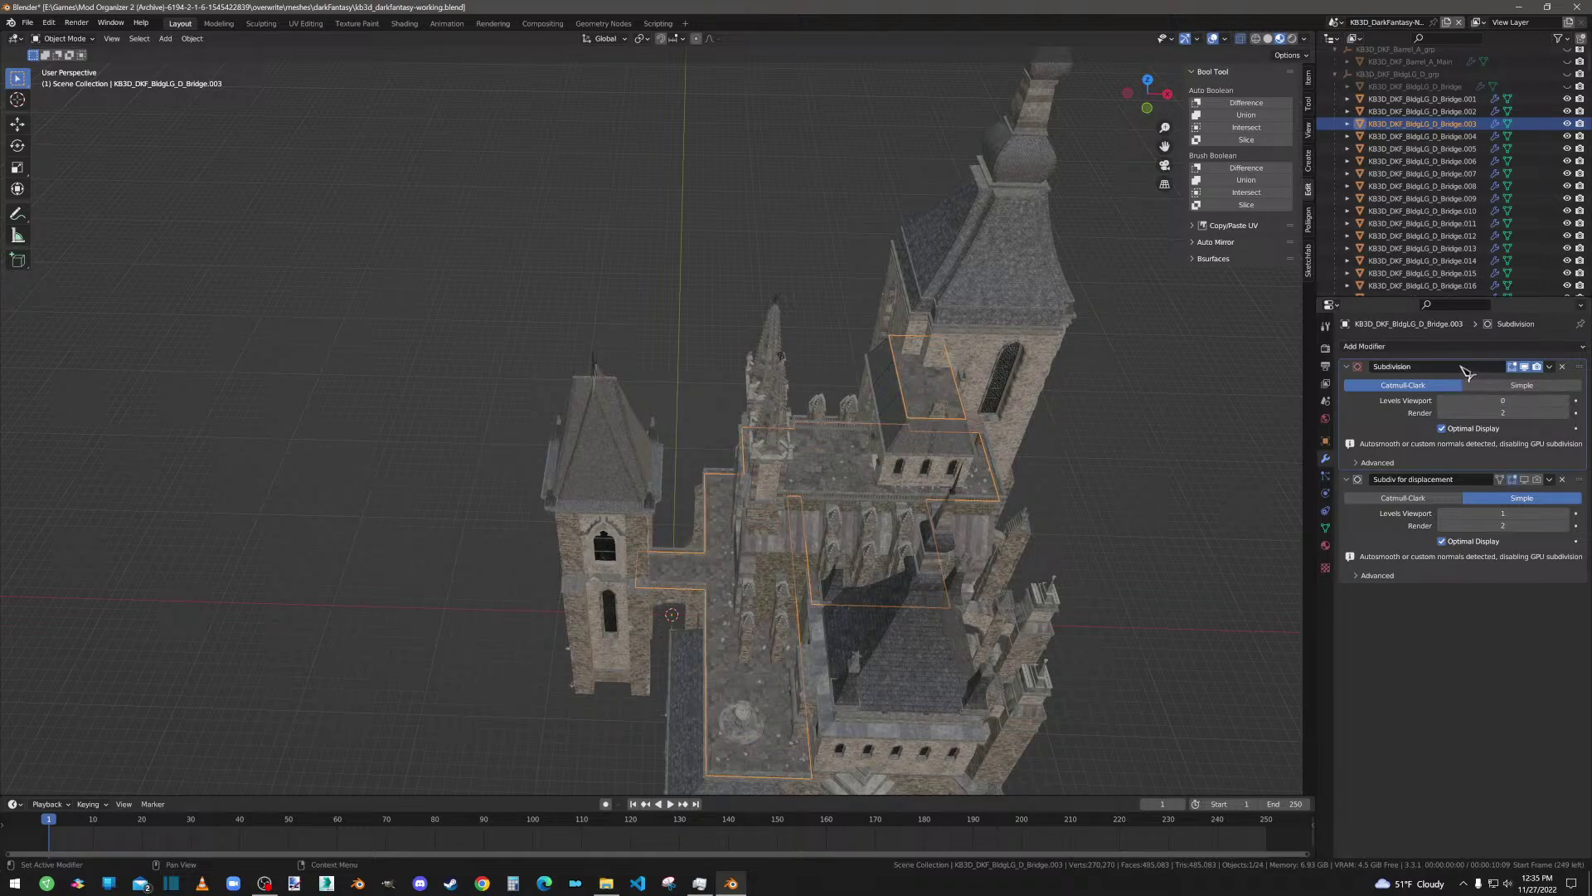
click(1562, 366)
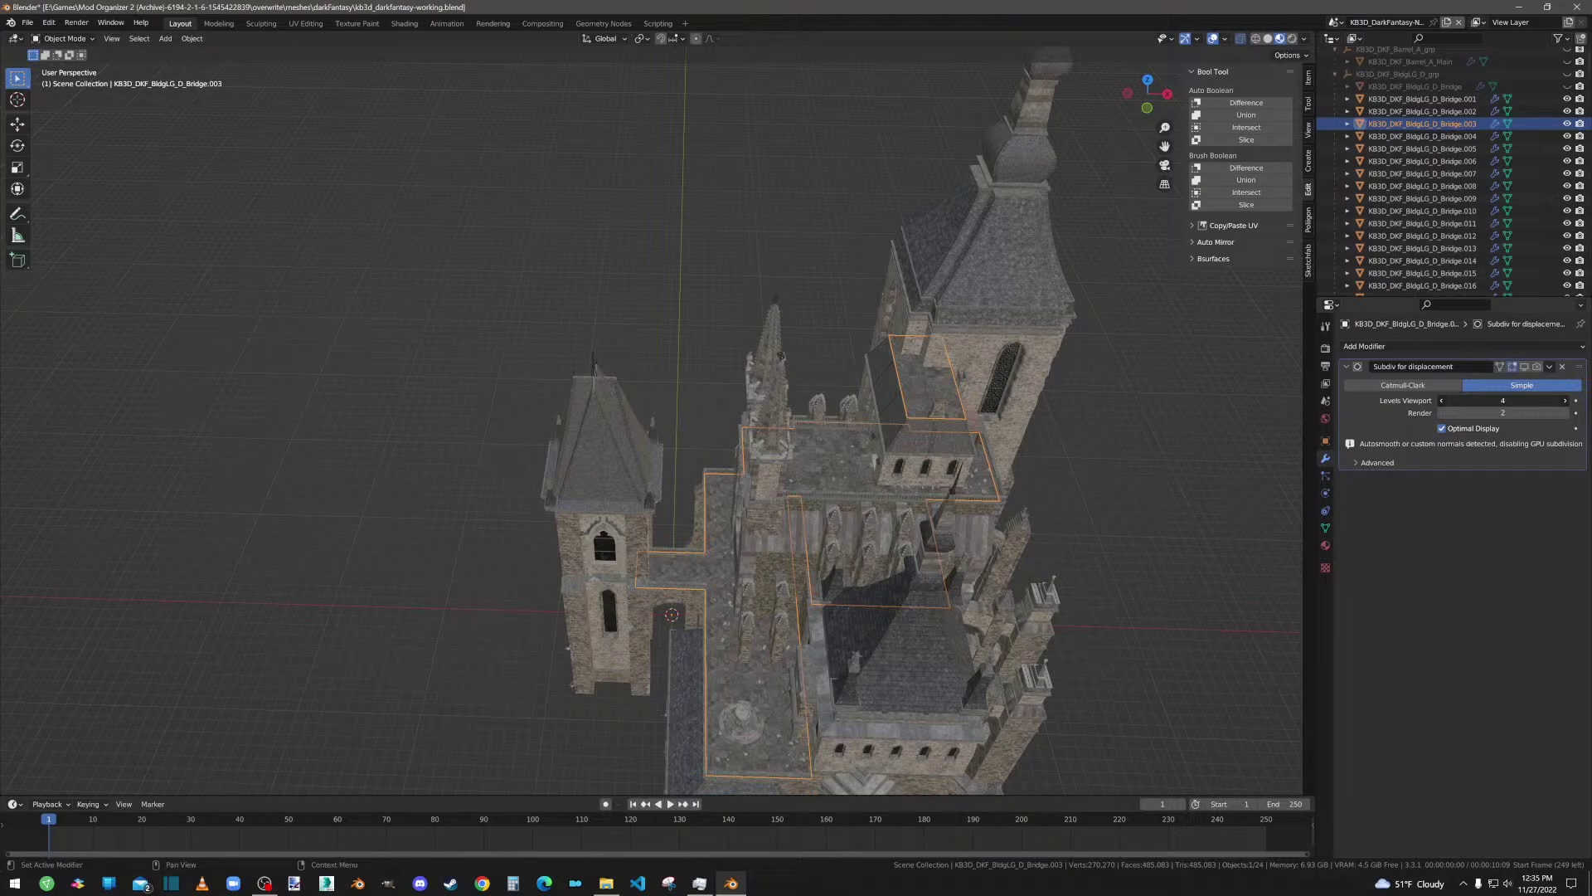
Step: Set the Subdiv for displacement modifier's viewport levels to 0 while viewing the cathedral in wireframe, and restore the textured shading
click(1257, 39)
mouse_move(1499, 400)
mouse_down()
mouse_move(1427, 400)
mouse_move(1521, 401)
mouse_move(1498, 402)
mouse_up()
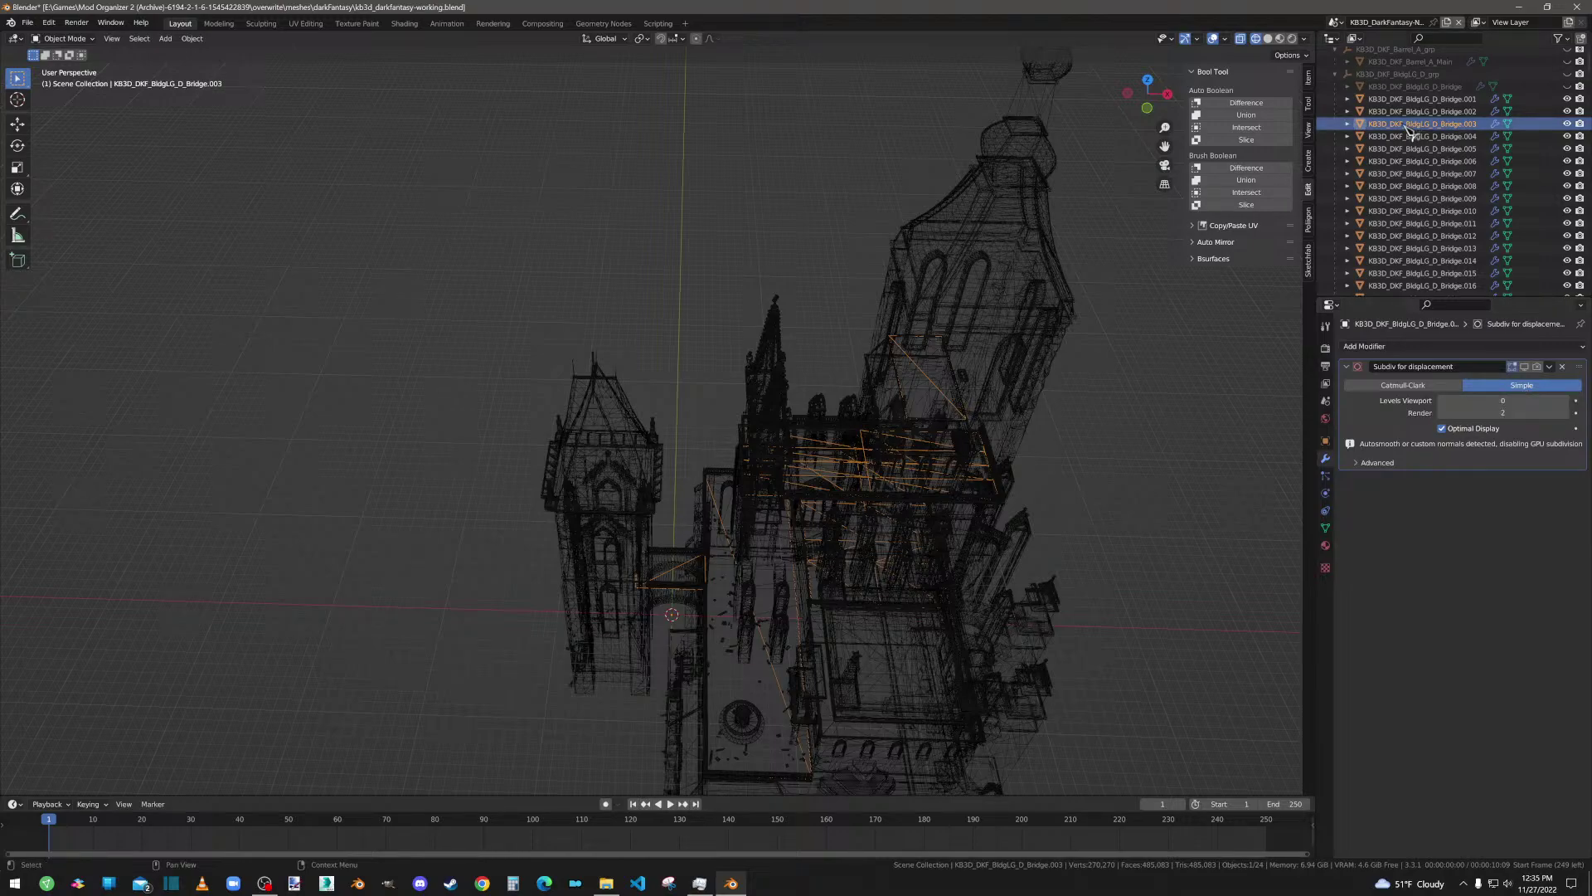
click(1279, 38)
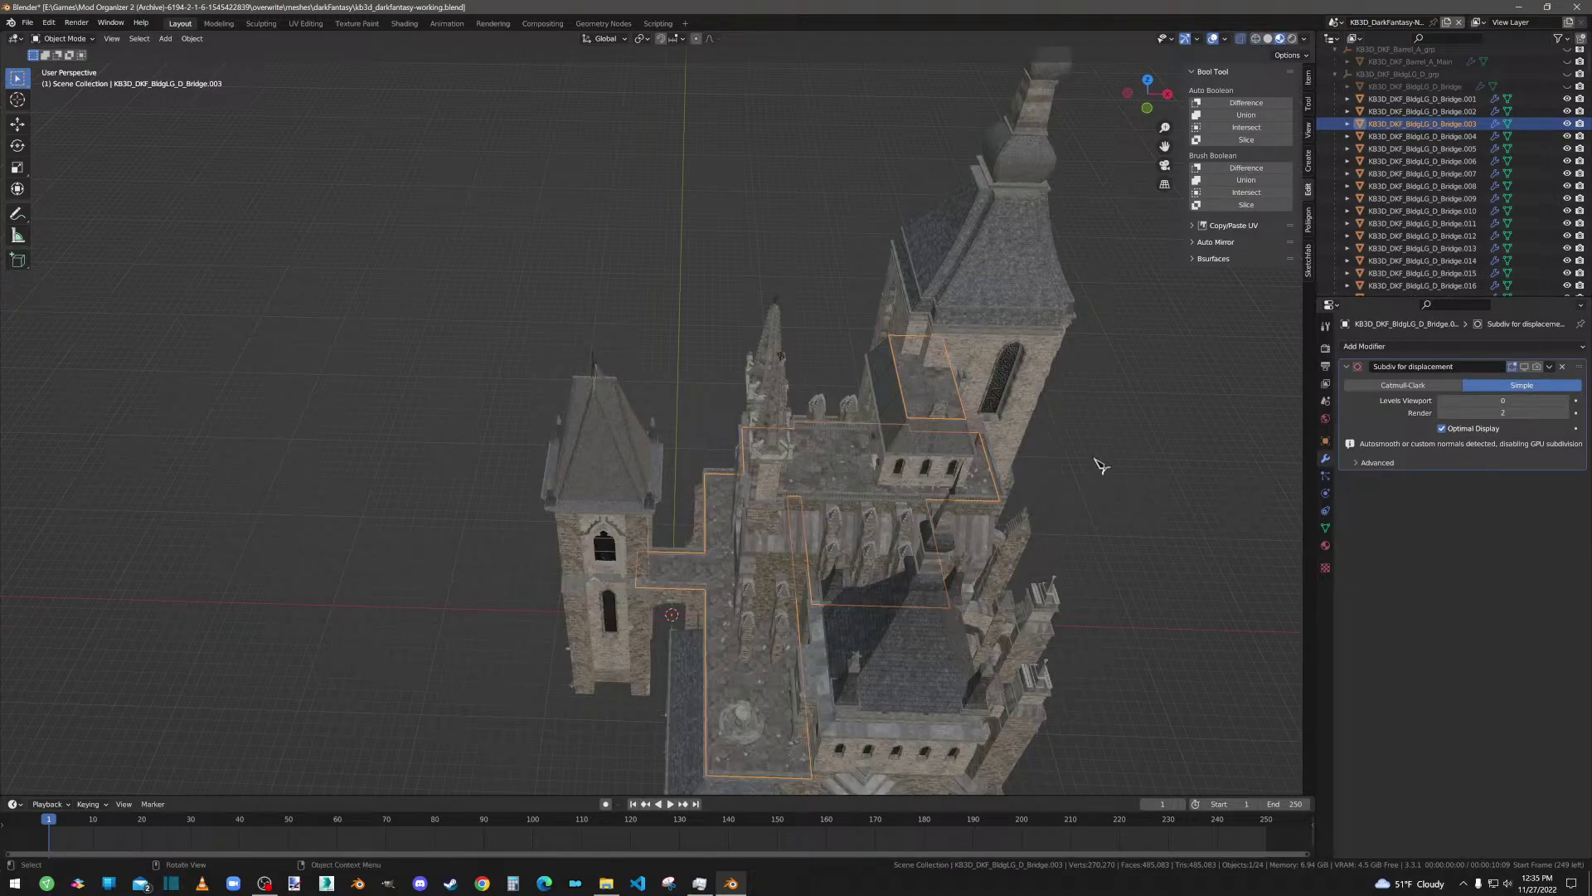
Step: Examine the mesh geometry of KB3D_DKF_BldgLG_D_Bridge.004 in Edit Mode
click(1453, 136)
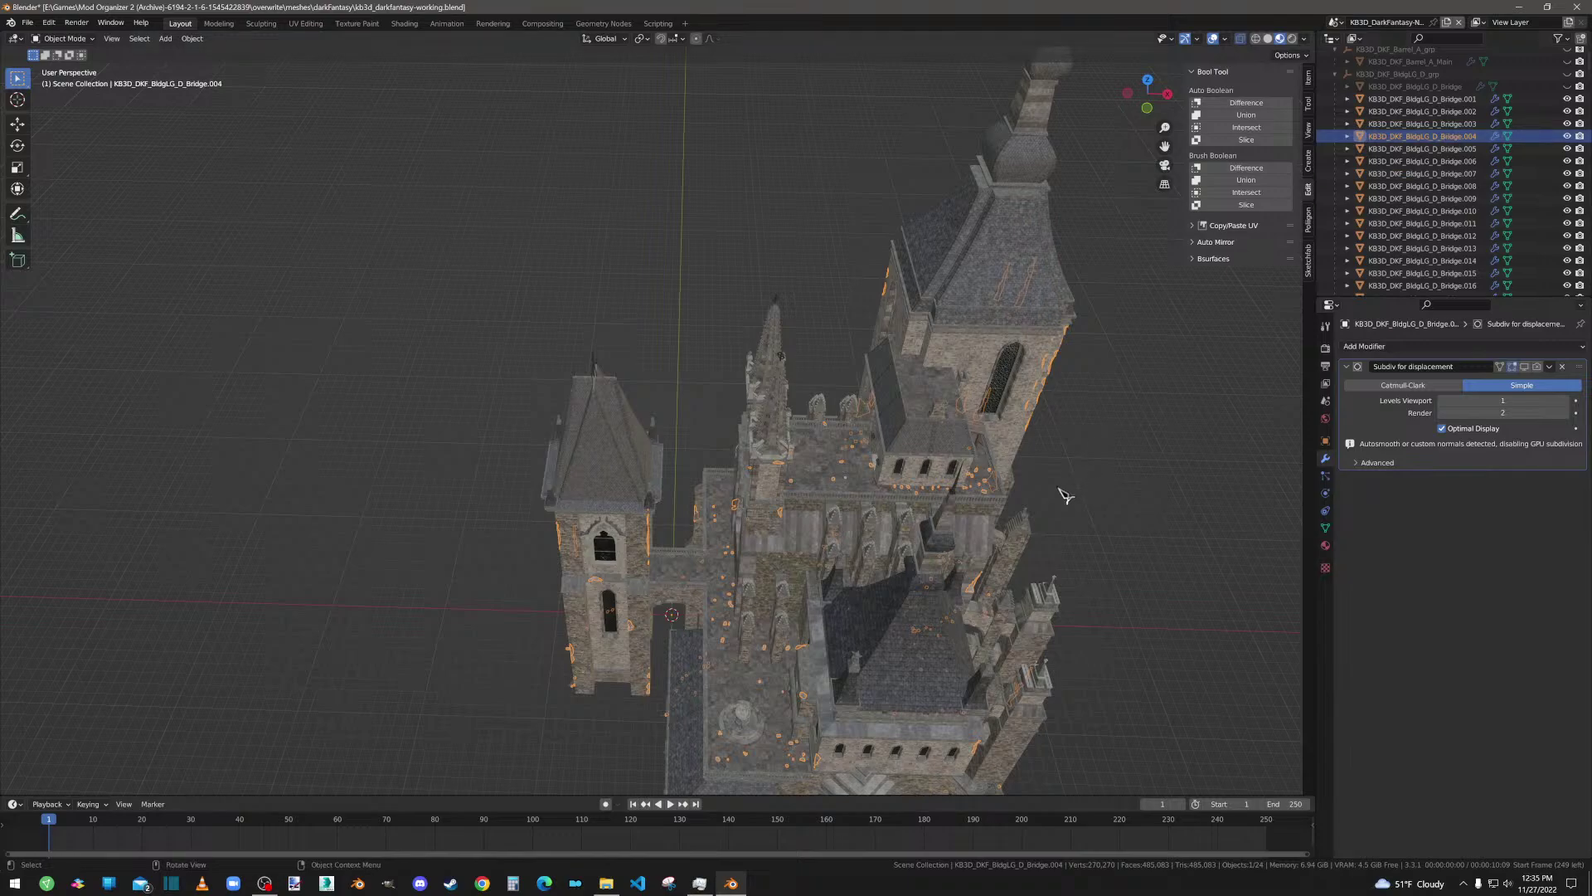
key(Tab)
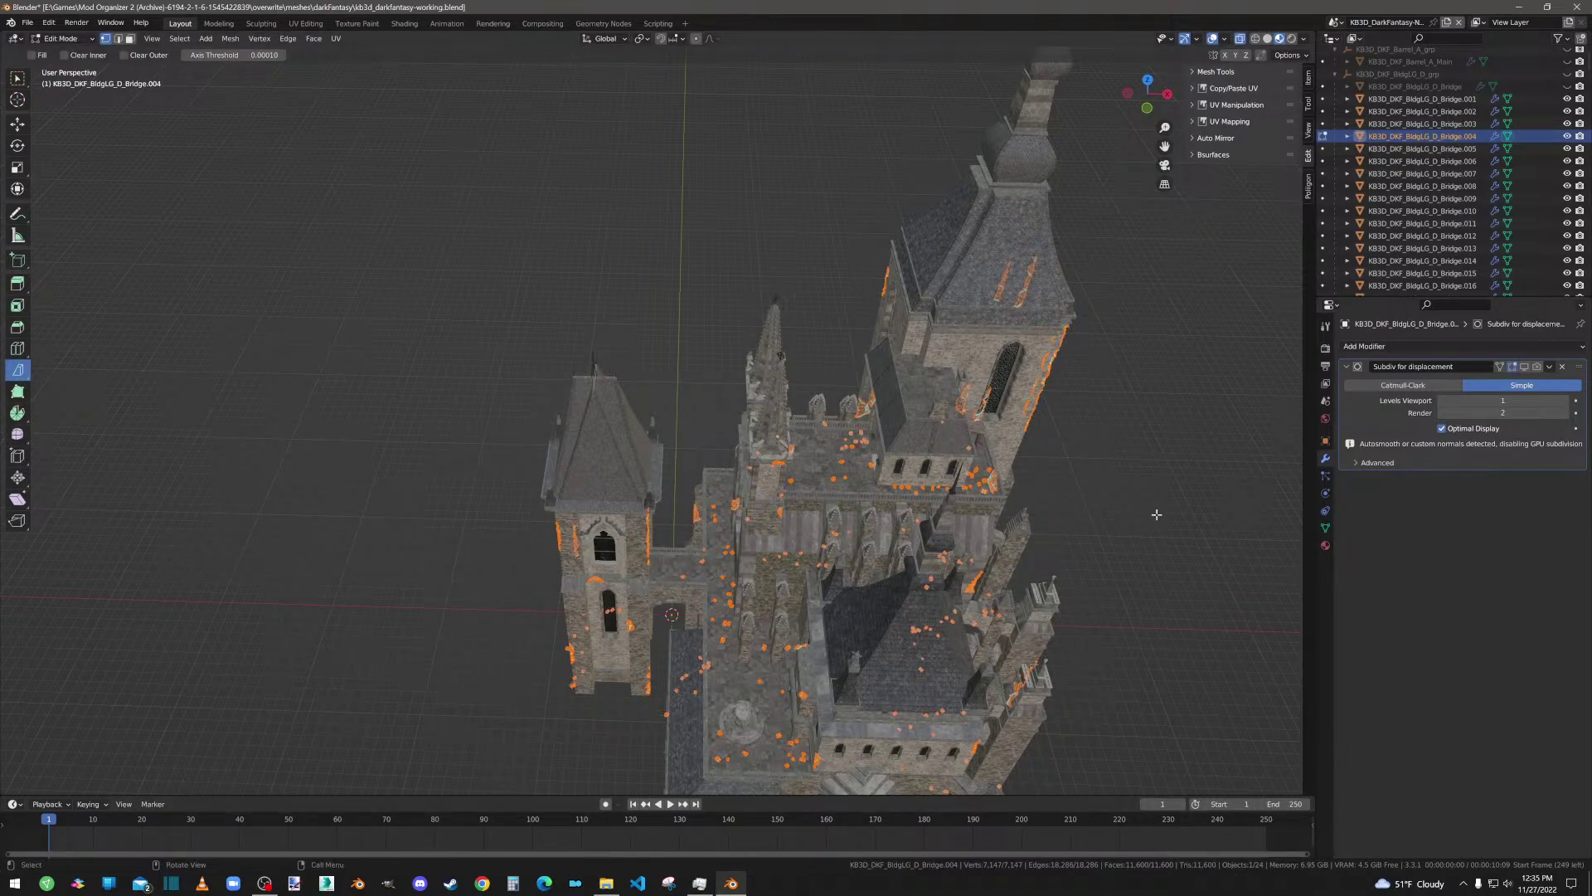
key(Tab)
Step: In Edit Mode for Bridge.005, use wireframe shading and the top view to box-select the mesh half on the positive Y side of the X axis
click(1403, 148)
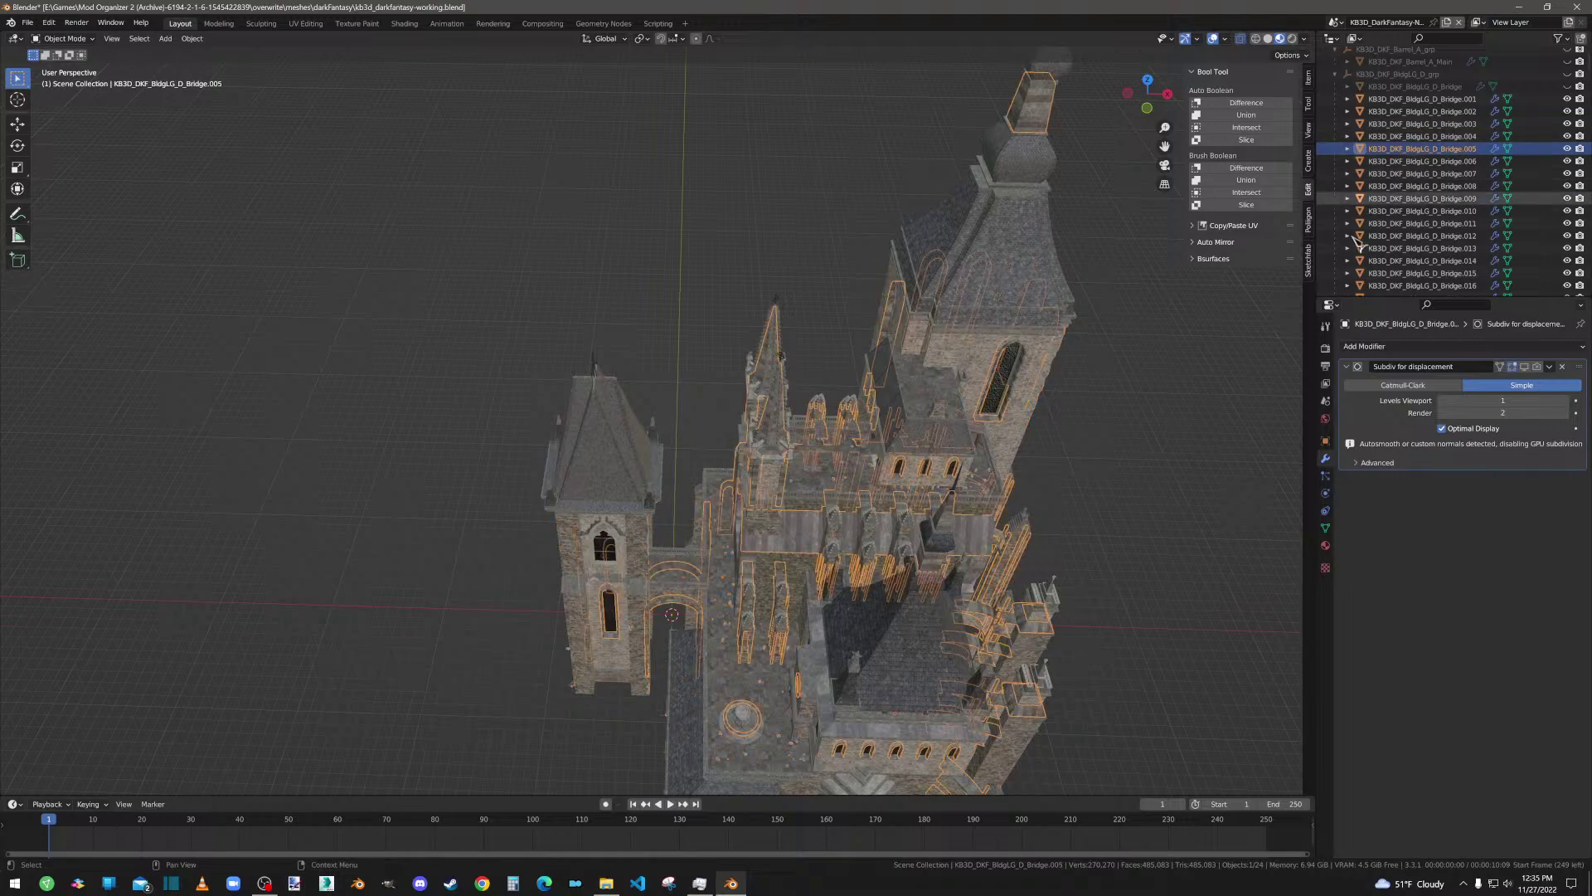
key(Tab)
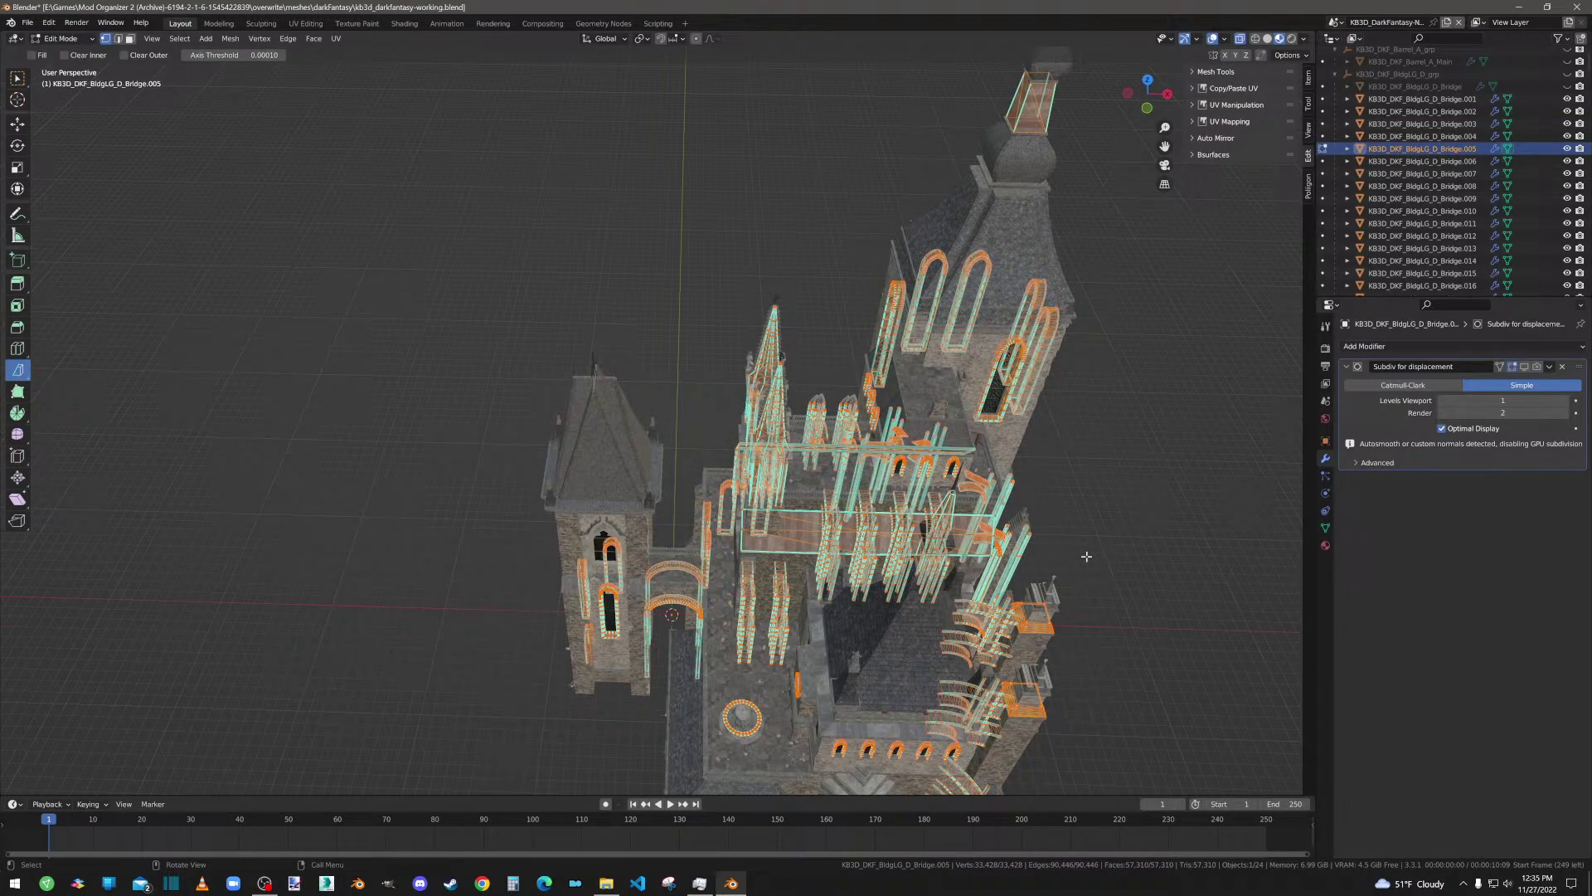
key(Tab)
key(Tab)
scroll(861, 443, down, 3)
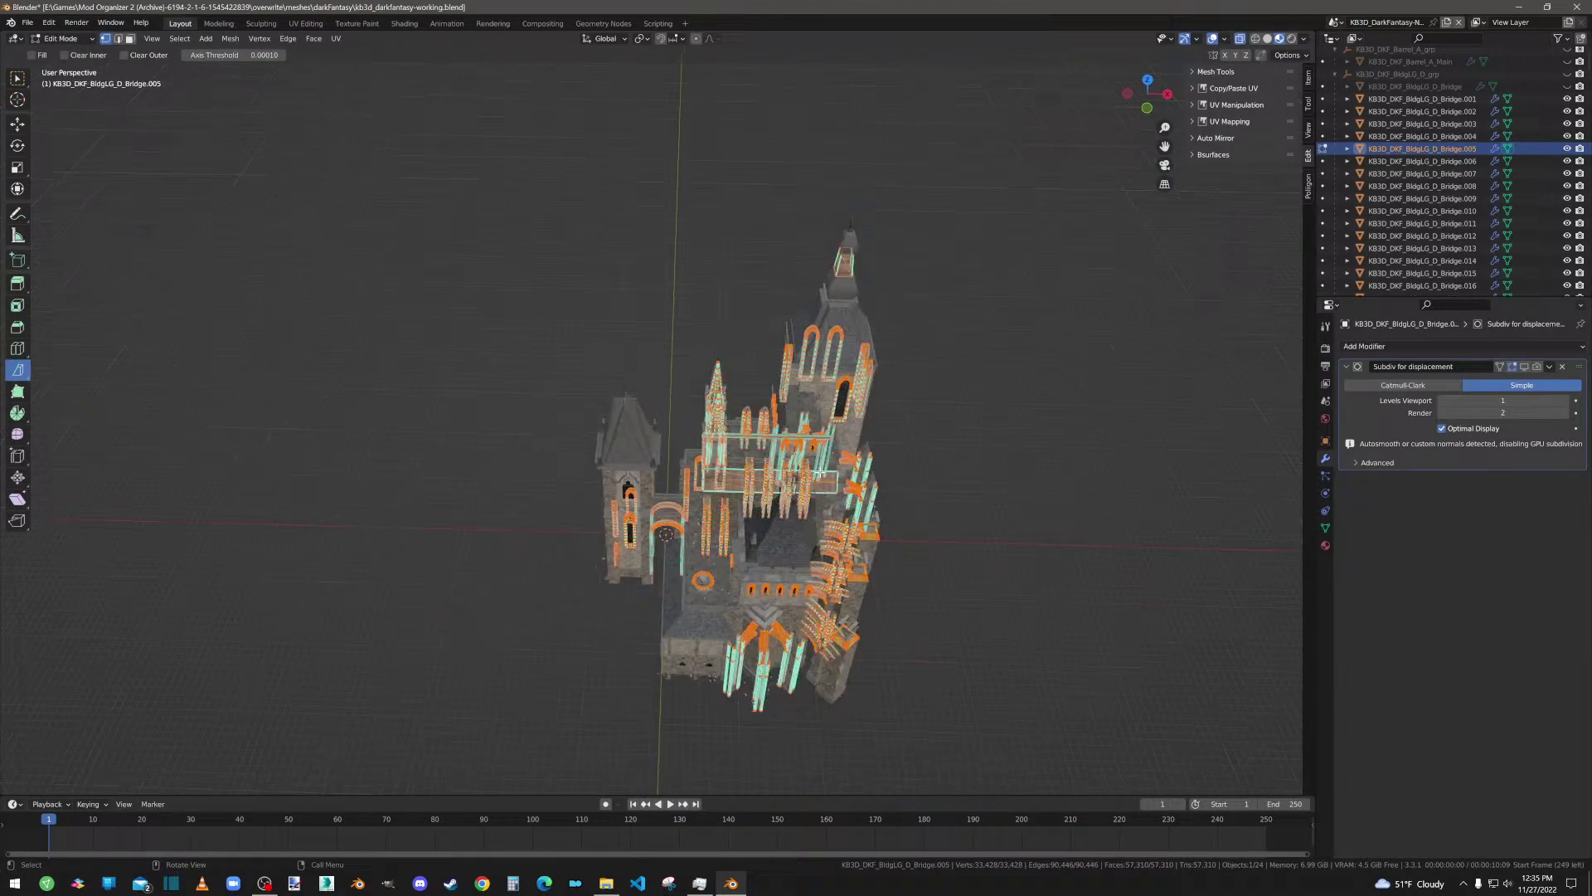
middle_drag(1102, 390, 984, 441)
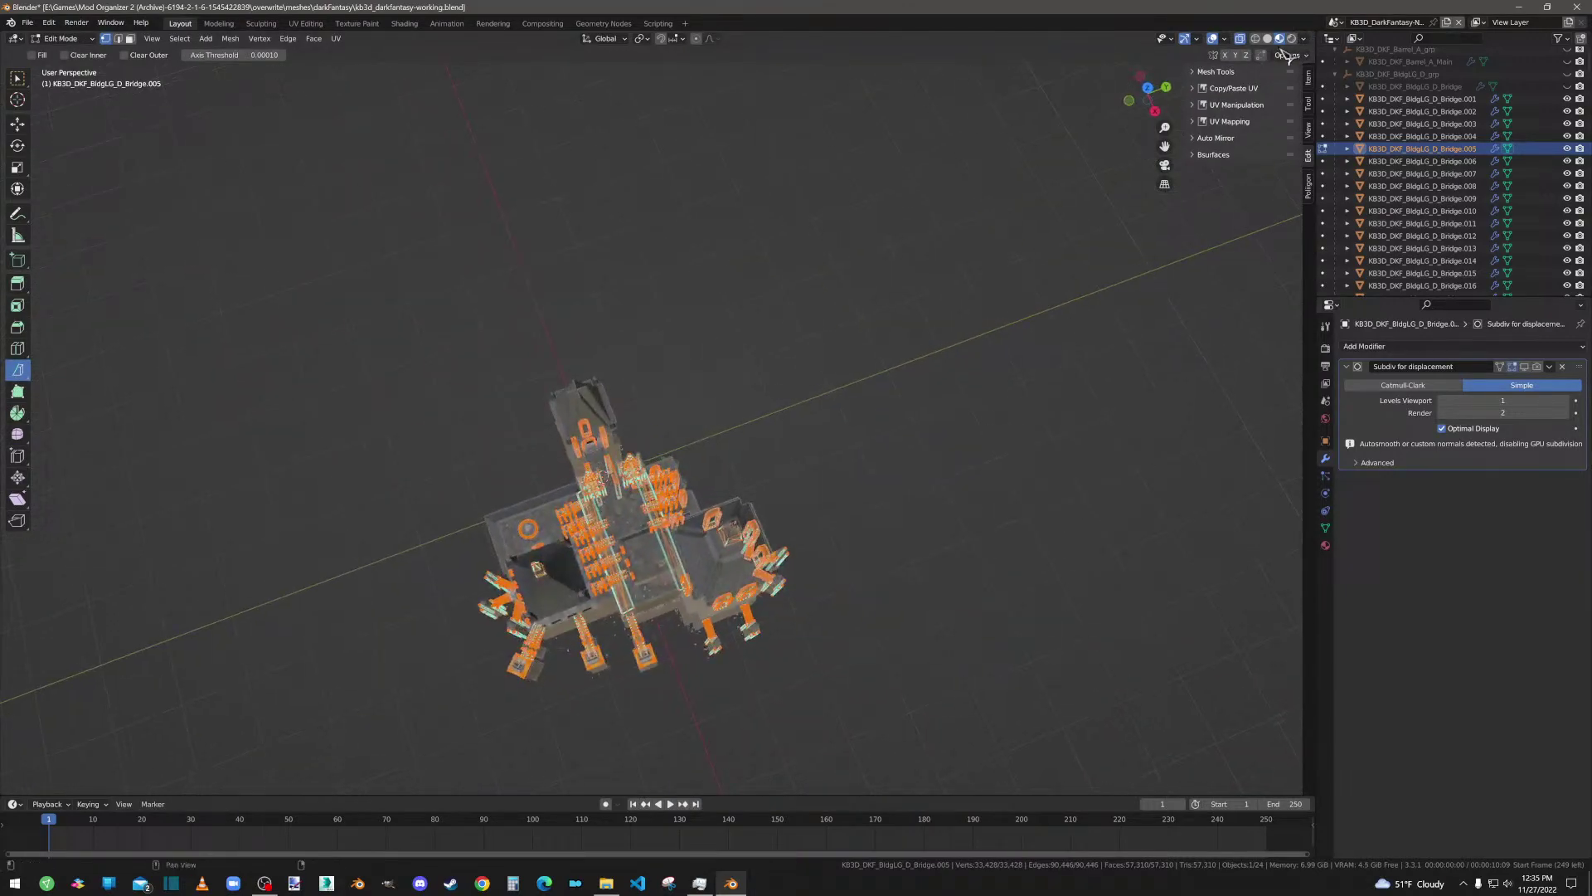
click(1256, 39)
middle_drag(995, 249, 938, 281)
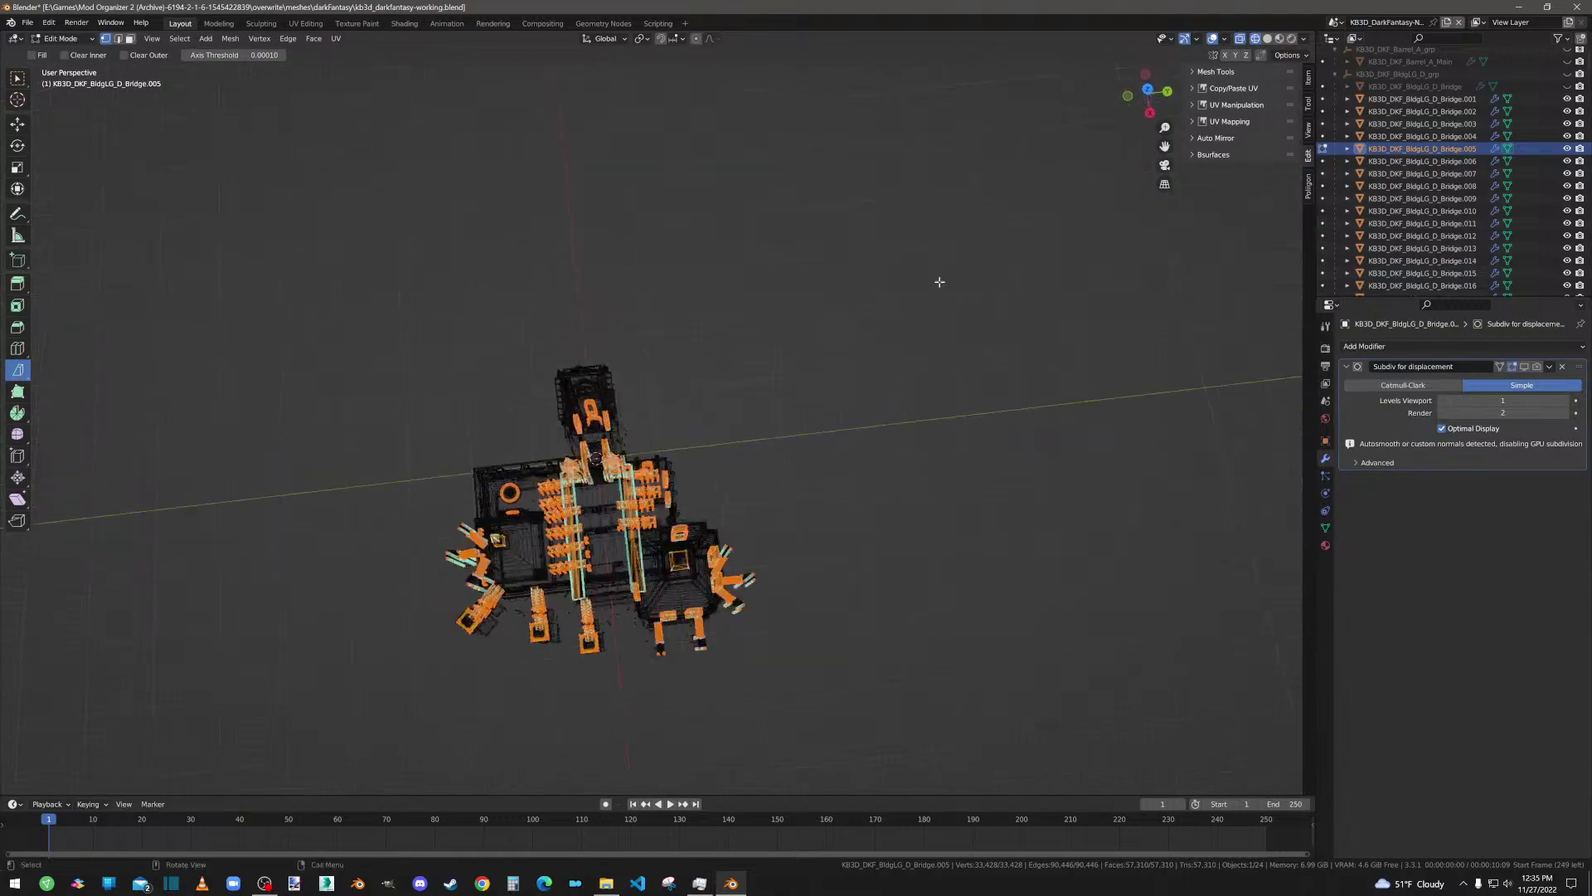
click(1152, 91)
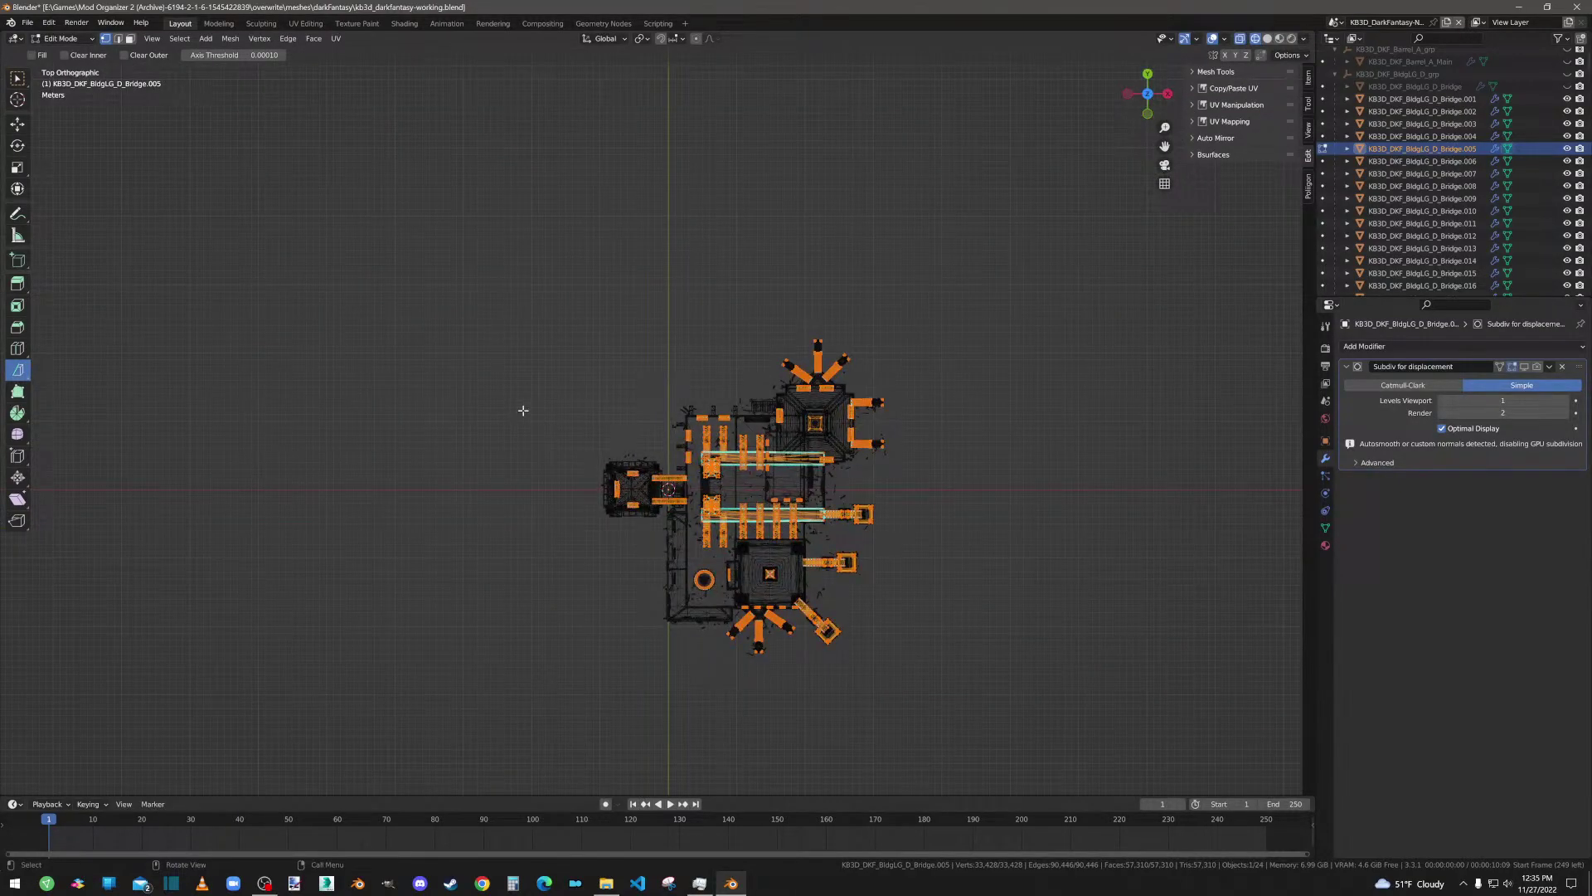
click(17, 80)
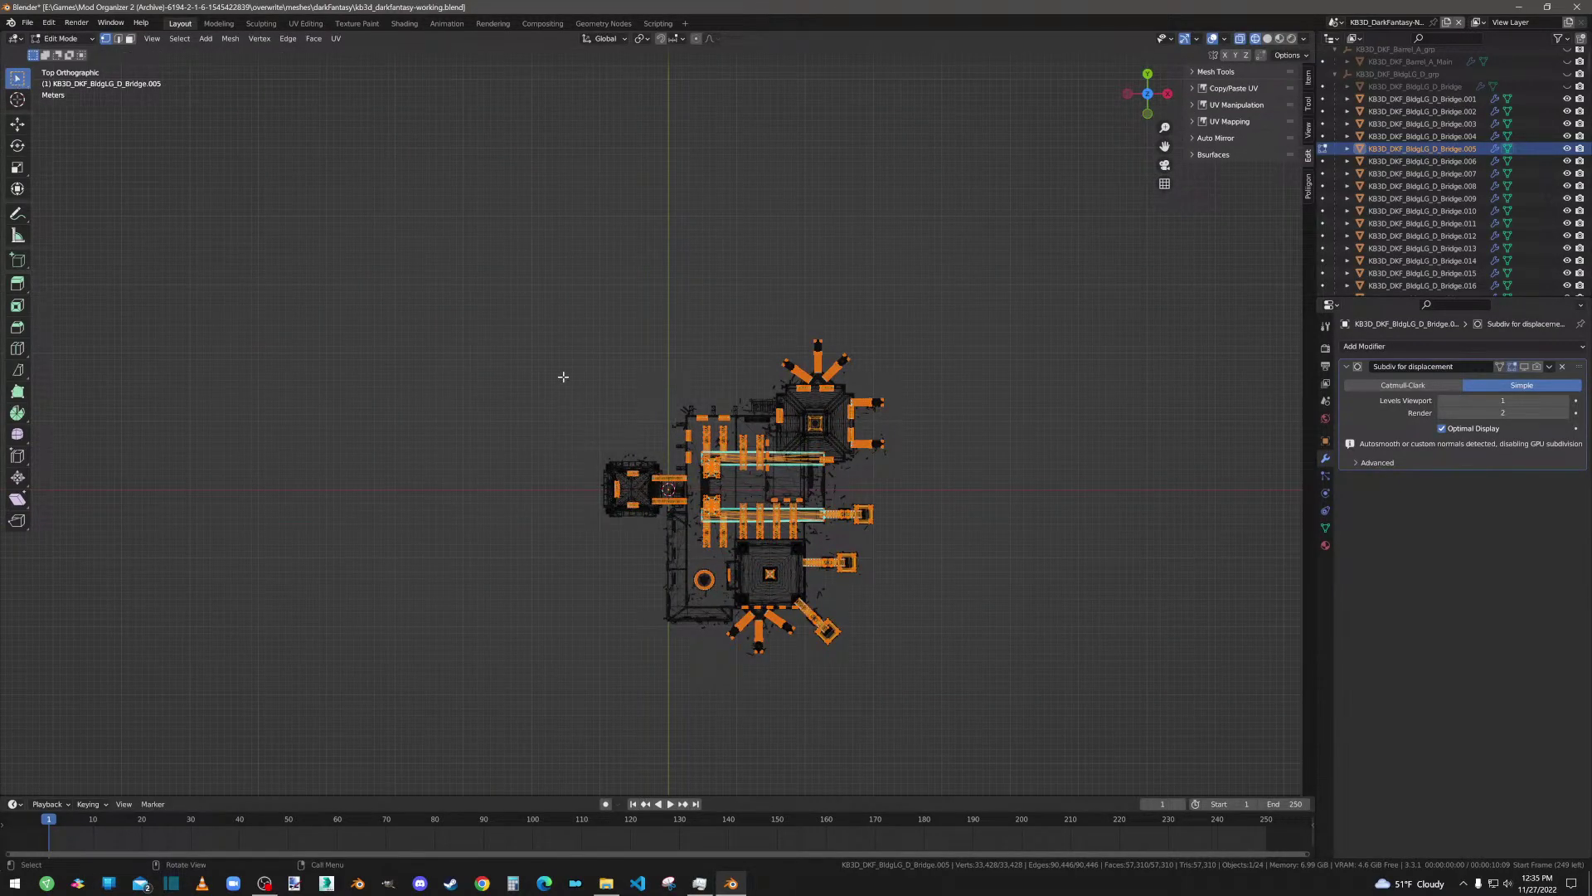
drag(506, 292, 985, 489)
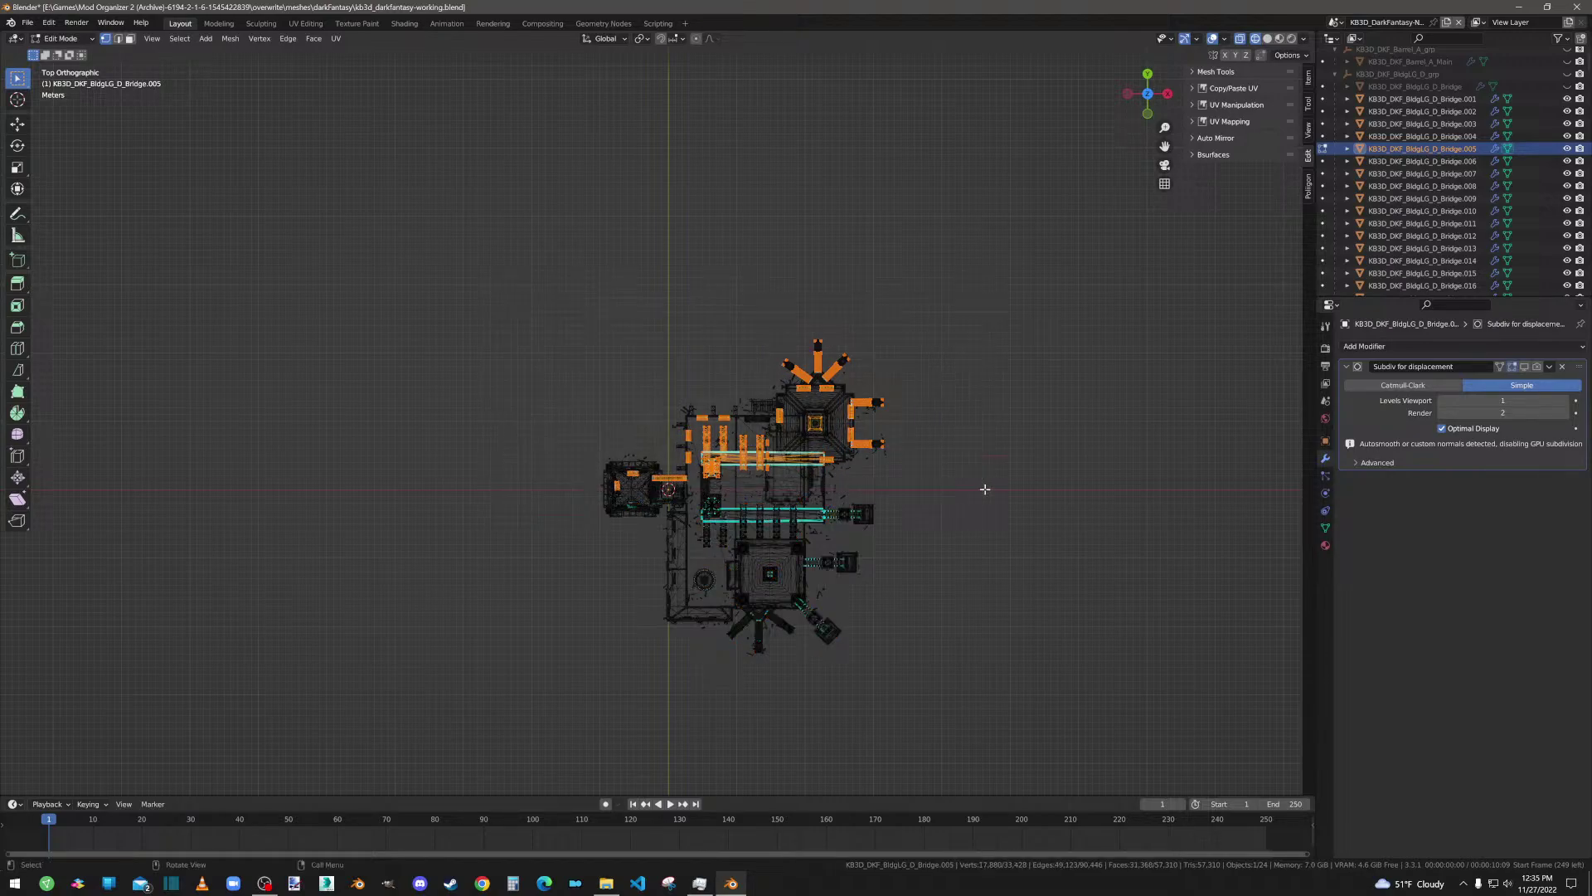
Step: Switch to the Bisect tool and separate the selected half of Bridge.005 into a new object
click(17, 370)
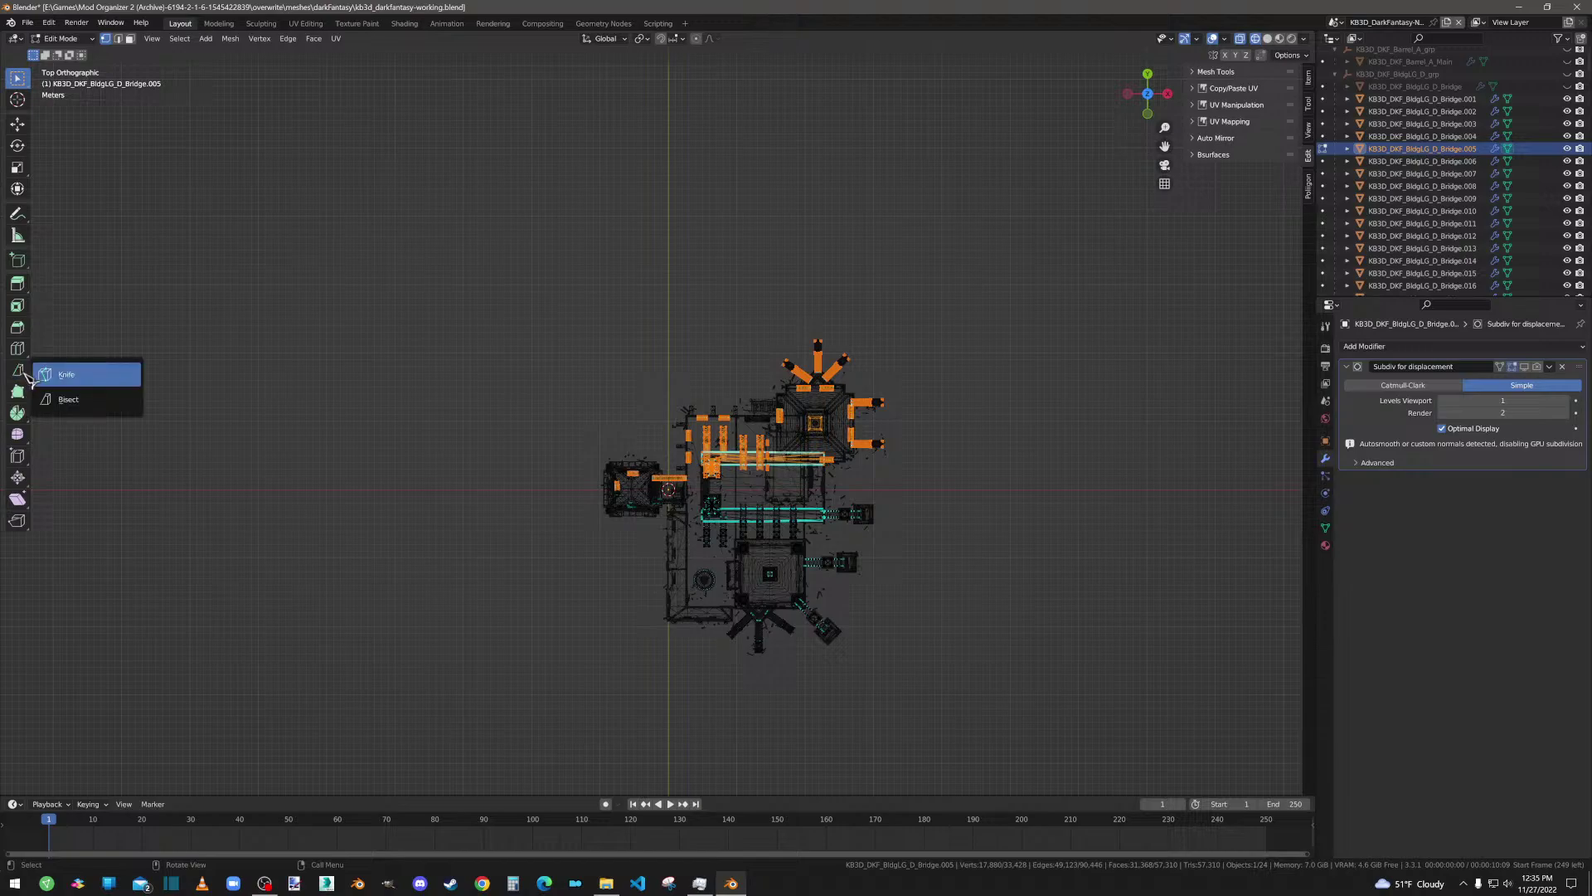
click(65, 399)
right_click(641, 425)
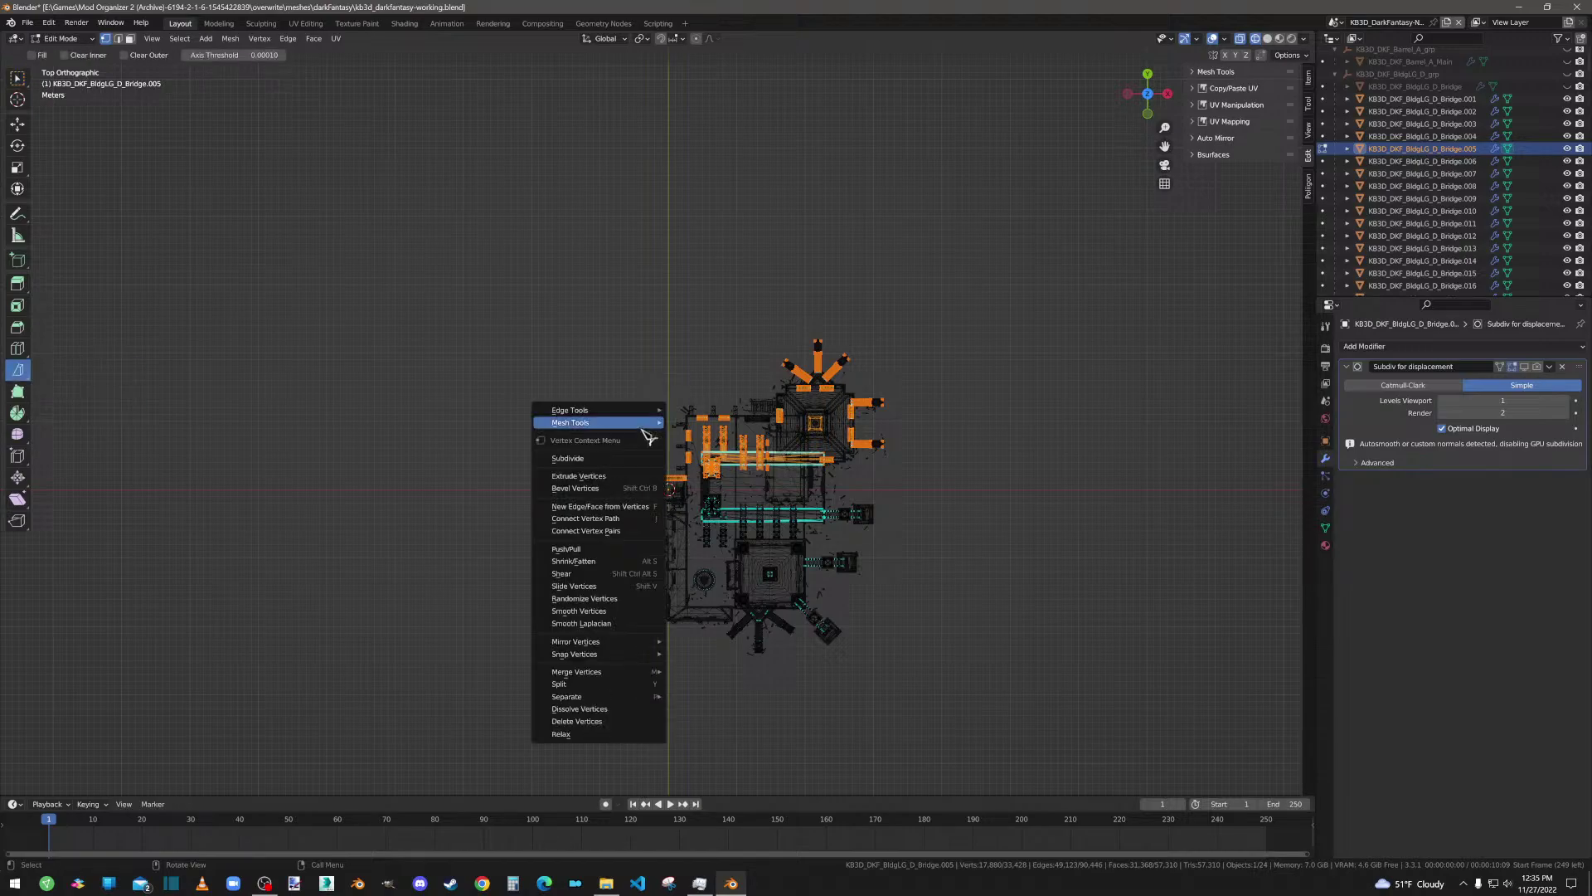
mouse_move(643, 425)
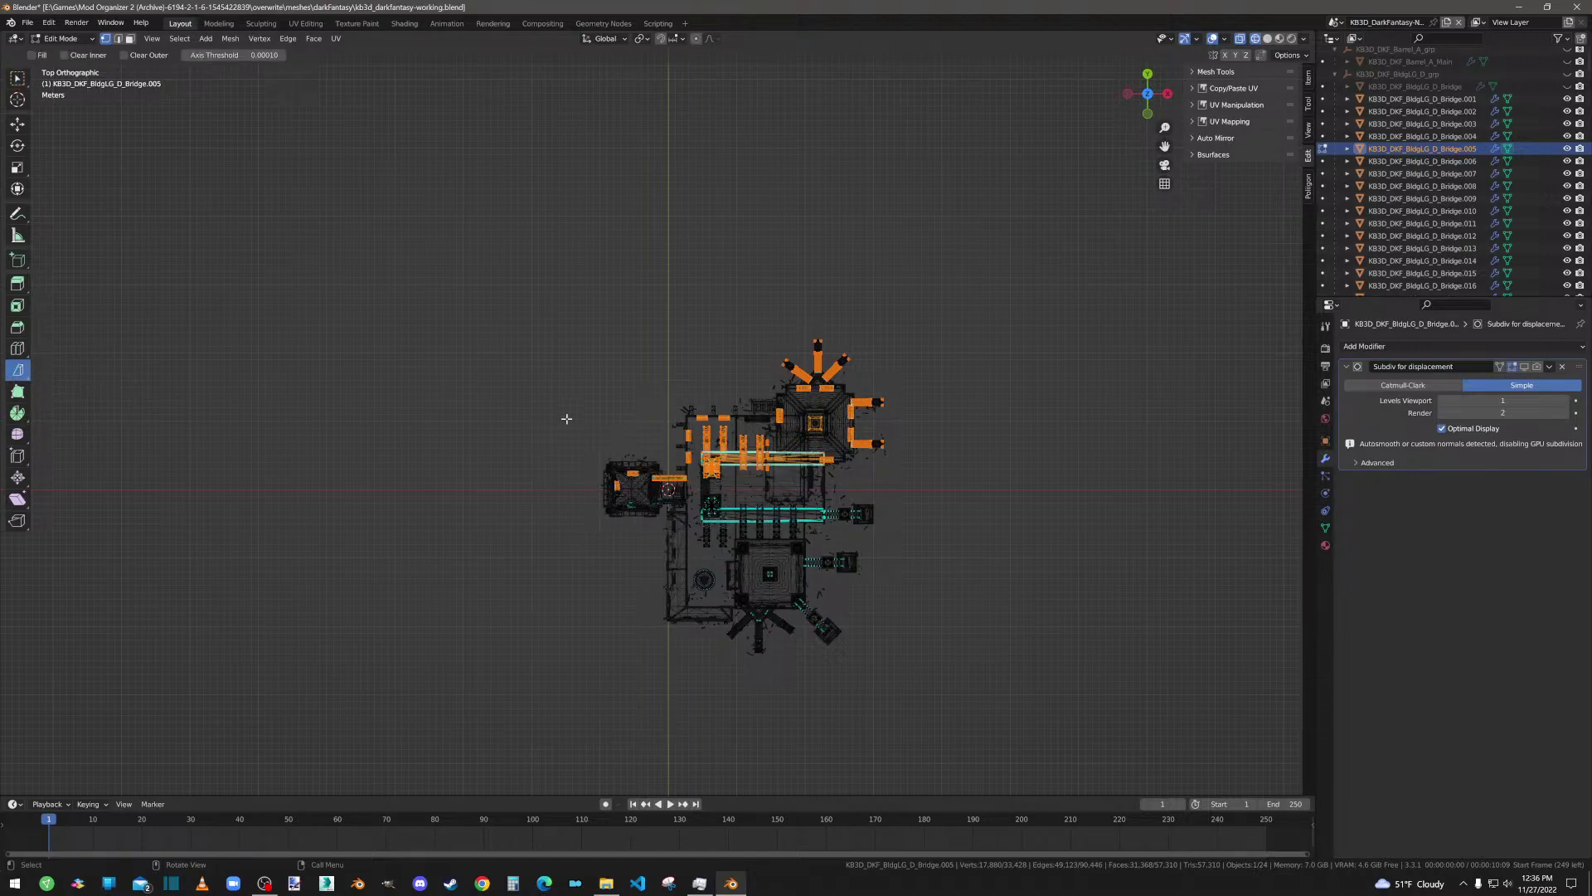
right_click(566, 419)
mouse_move(587, 695)
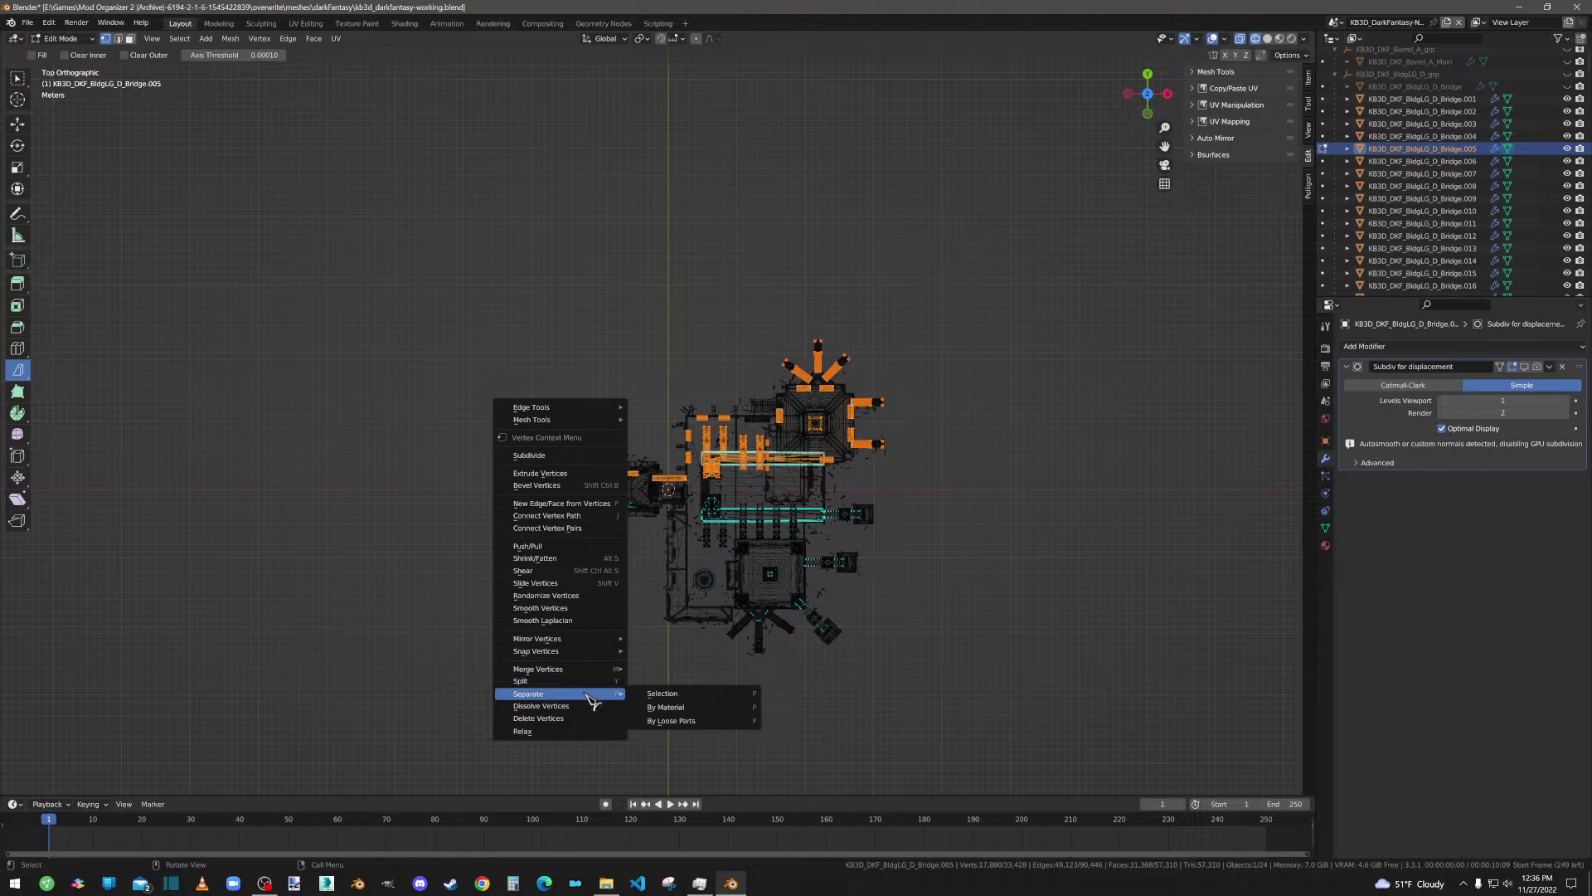
click(659, 695)
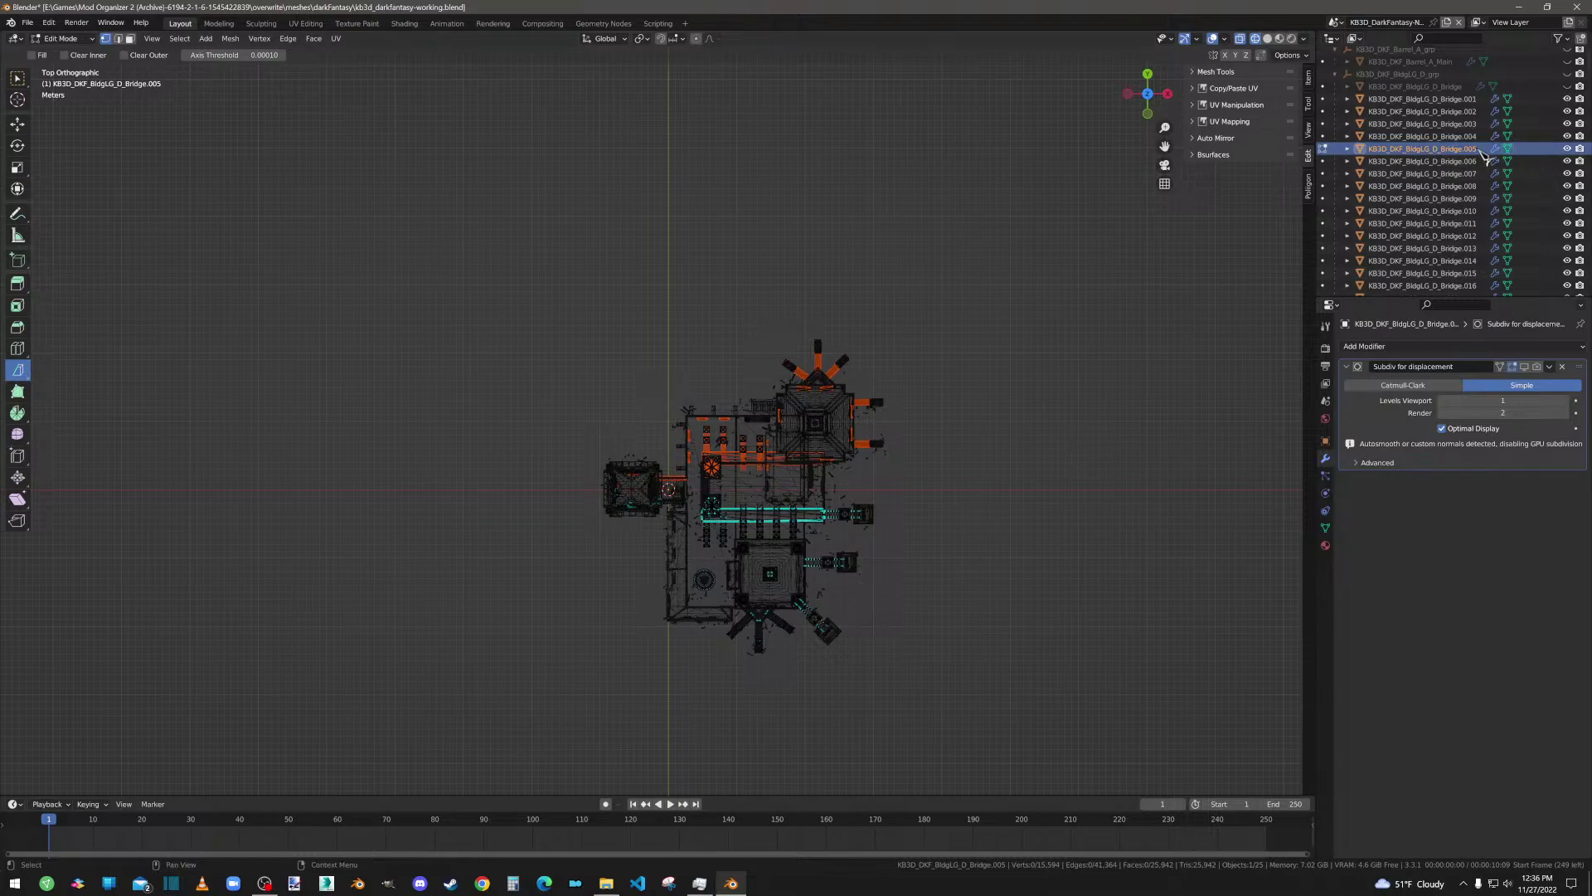
Step: Select all the remaining geometry of Bridge.005 and set the viewport to Material Preview shading
click(1450, 150)
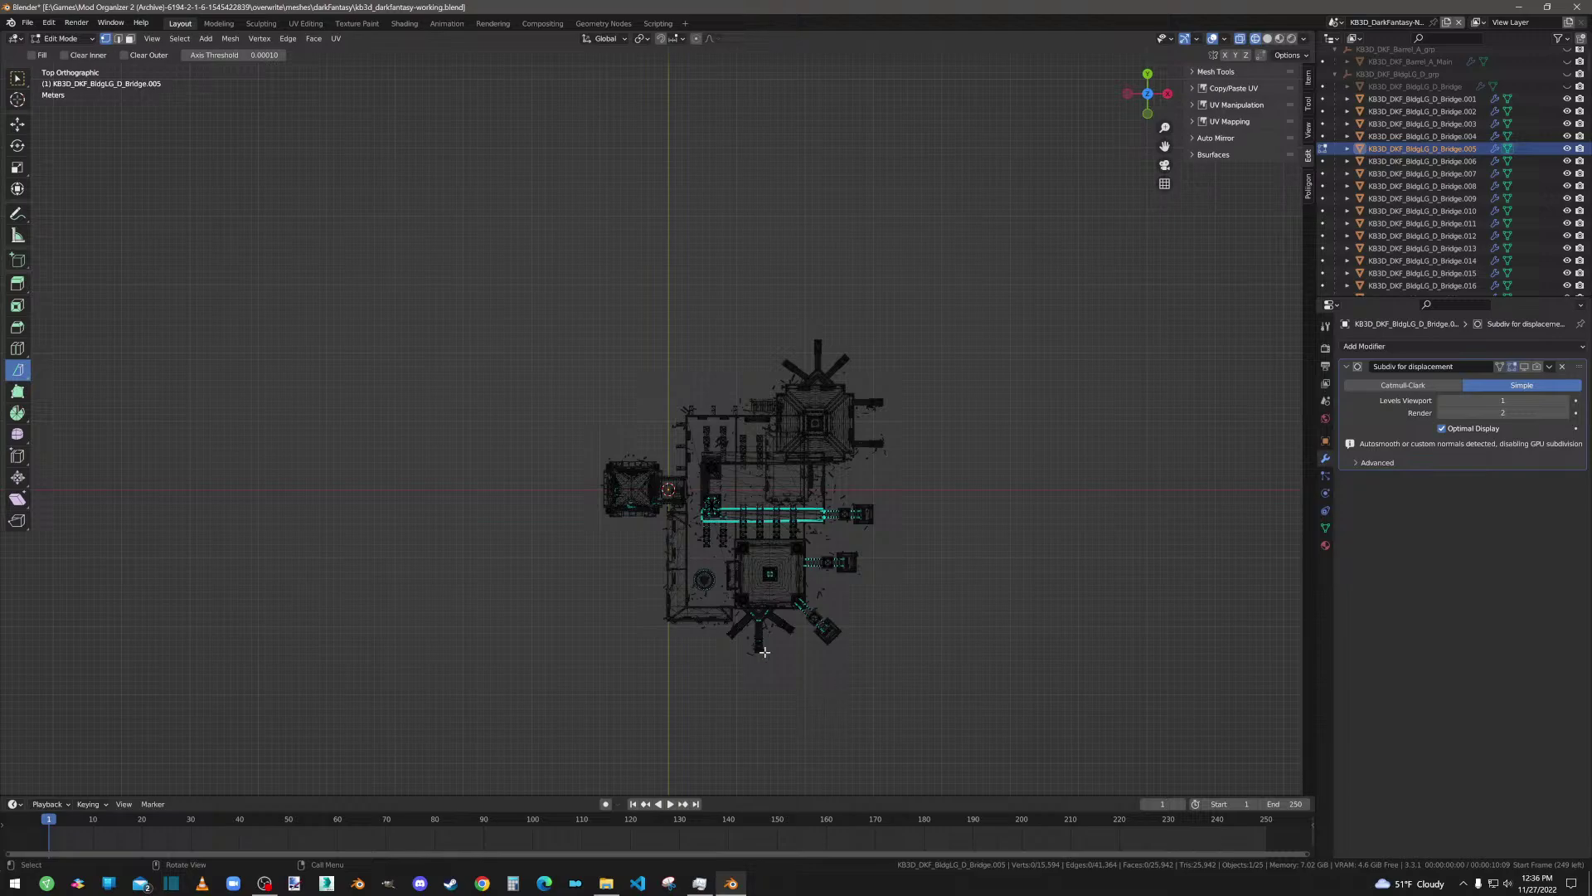
key(a)
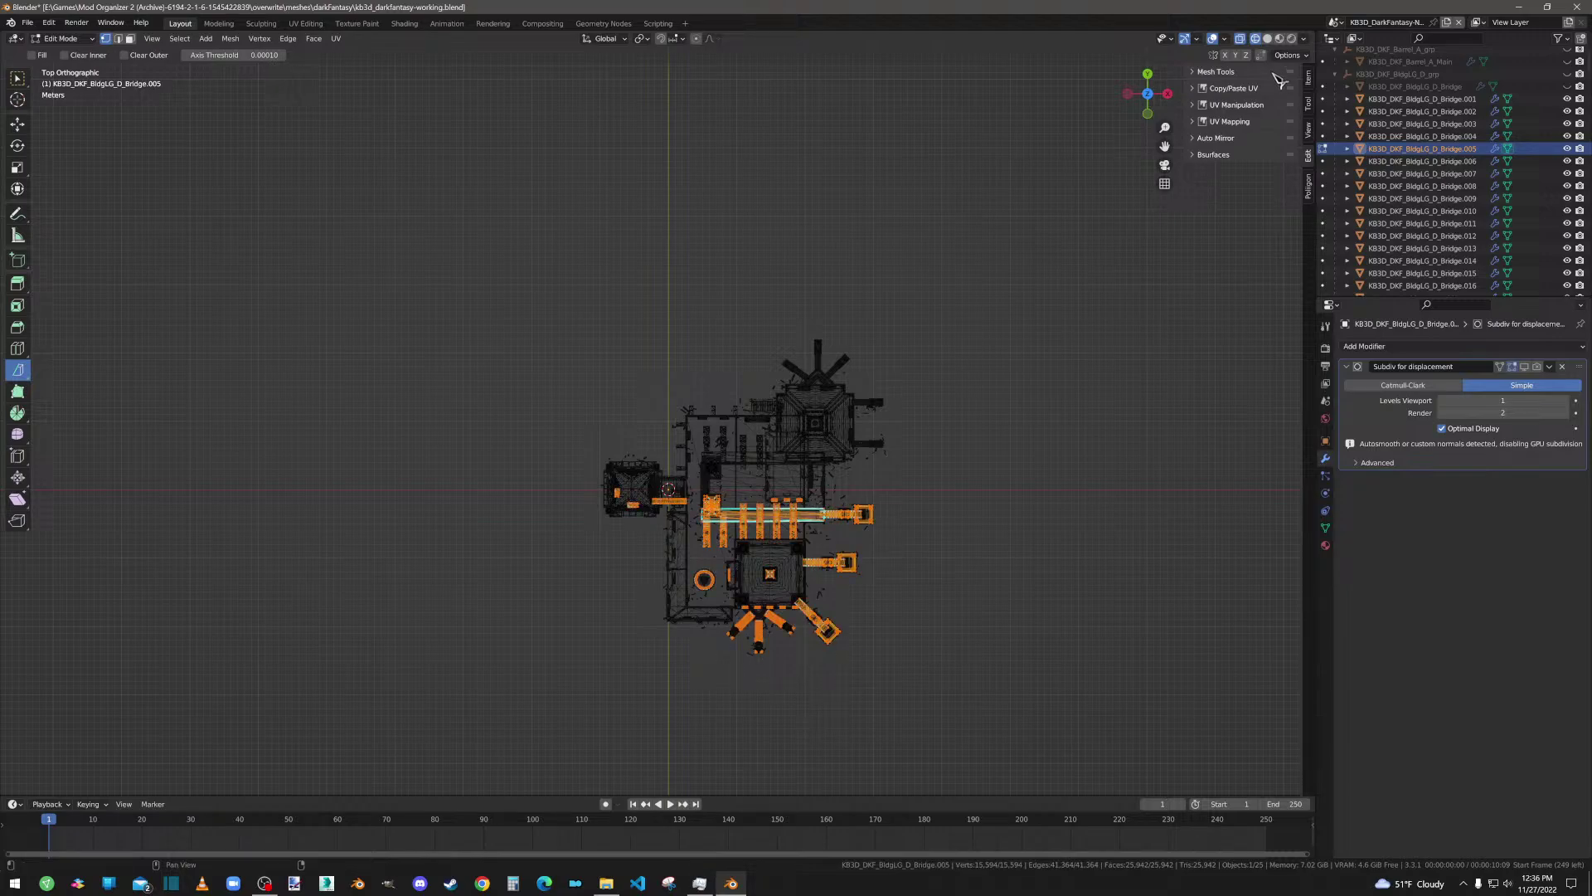
click(1280, 38)
Step: Check the face count of Bridge.006 in Object Mode using a temporary Decimate modifier
click(1425, 162)
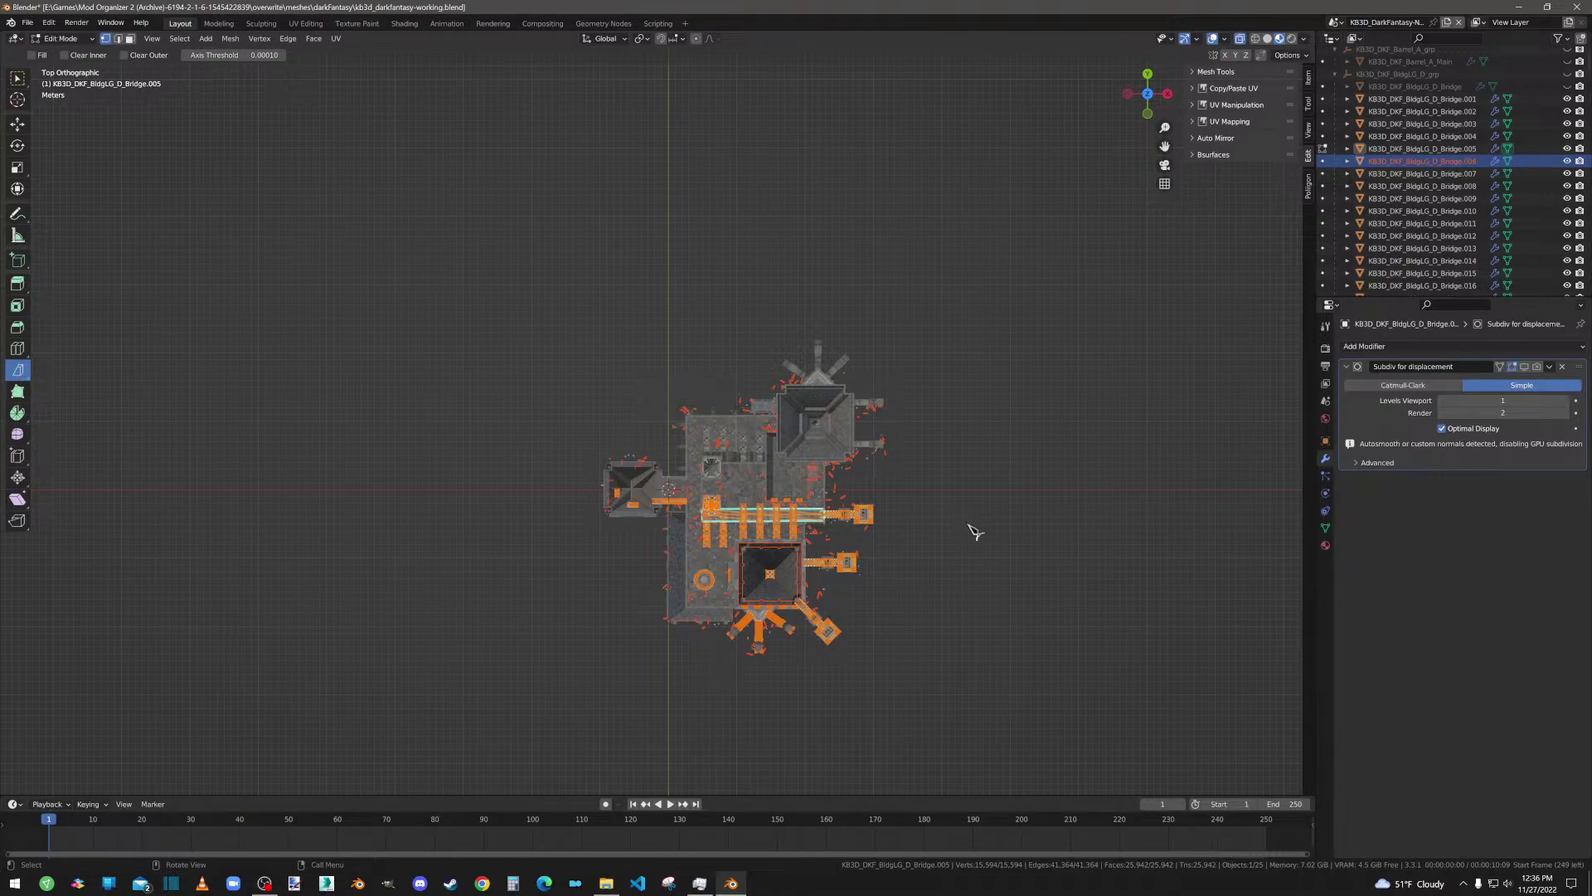
key(Tab)
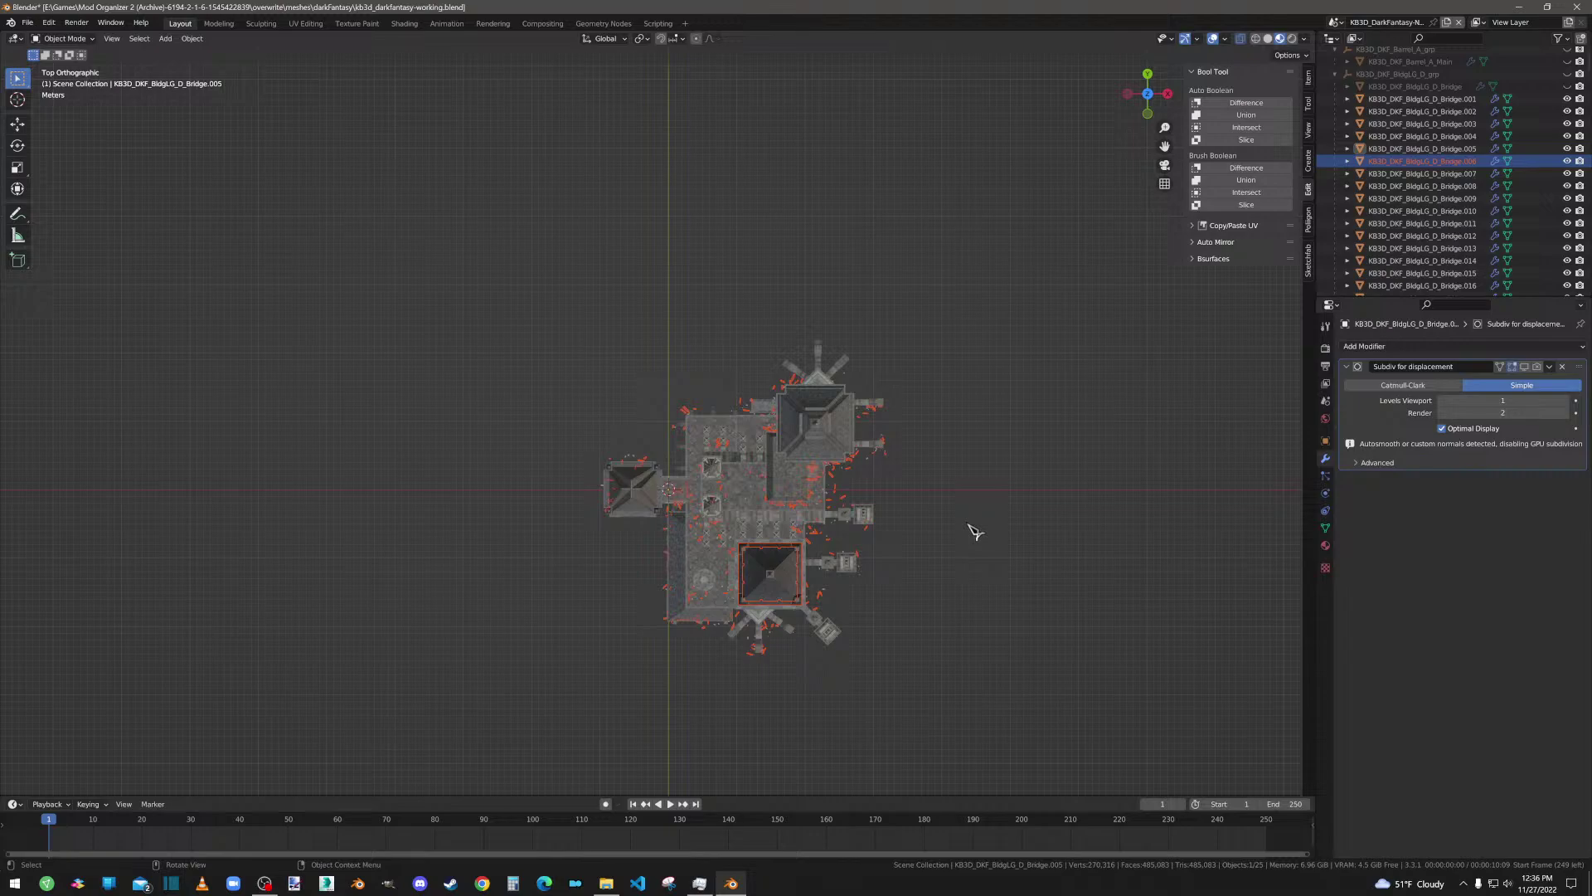
key(Tab)
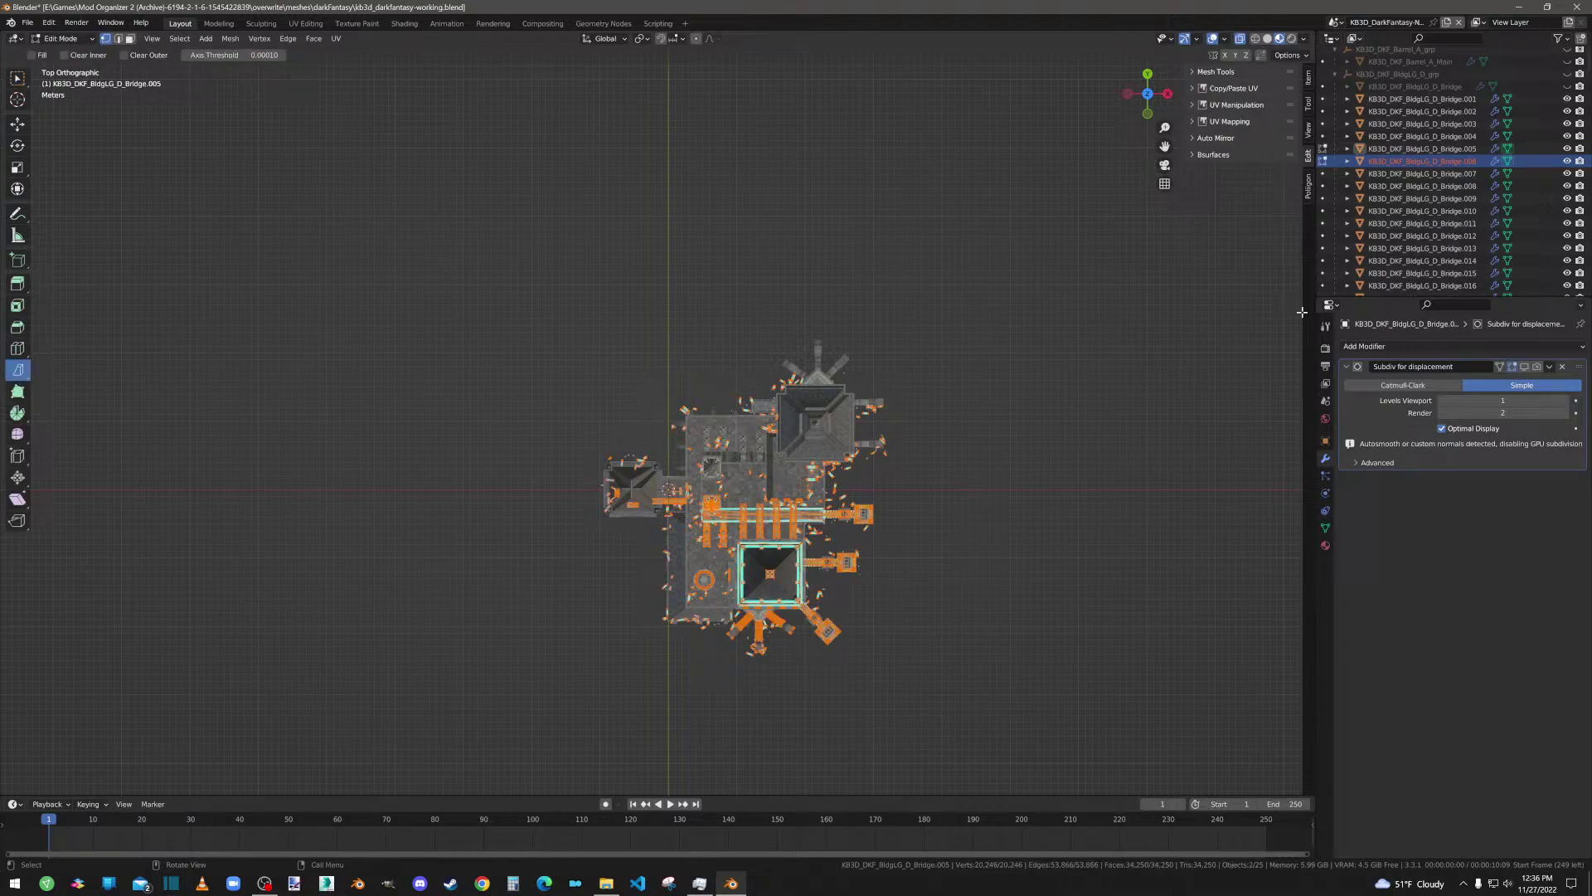
click(1404, 163)
key(Tab)
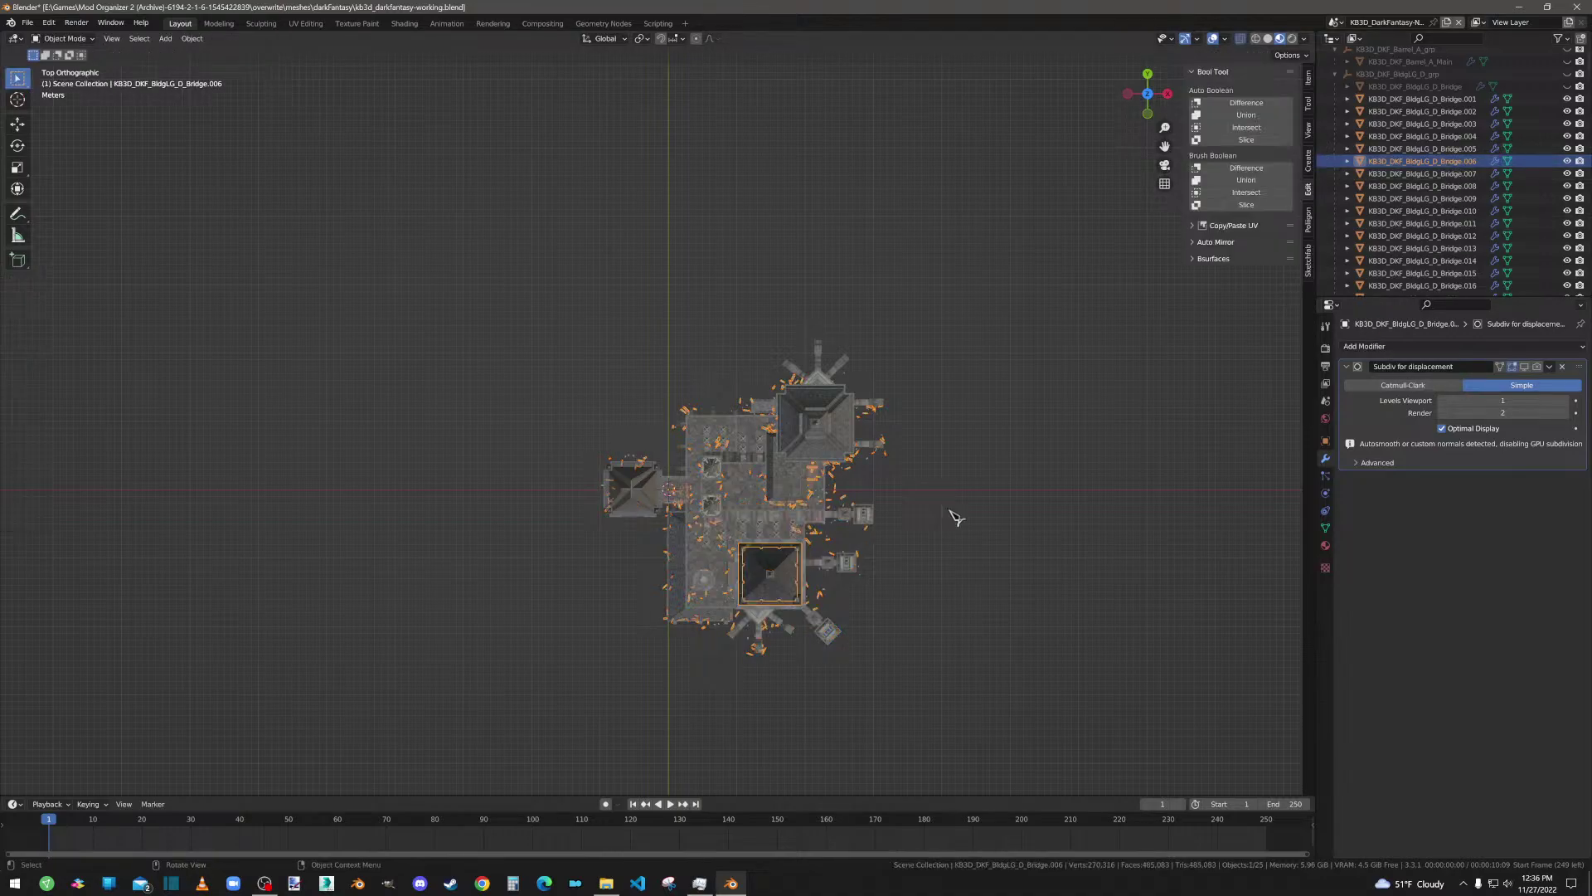
click(1420, 347)
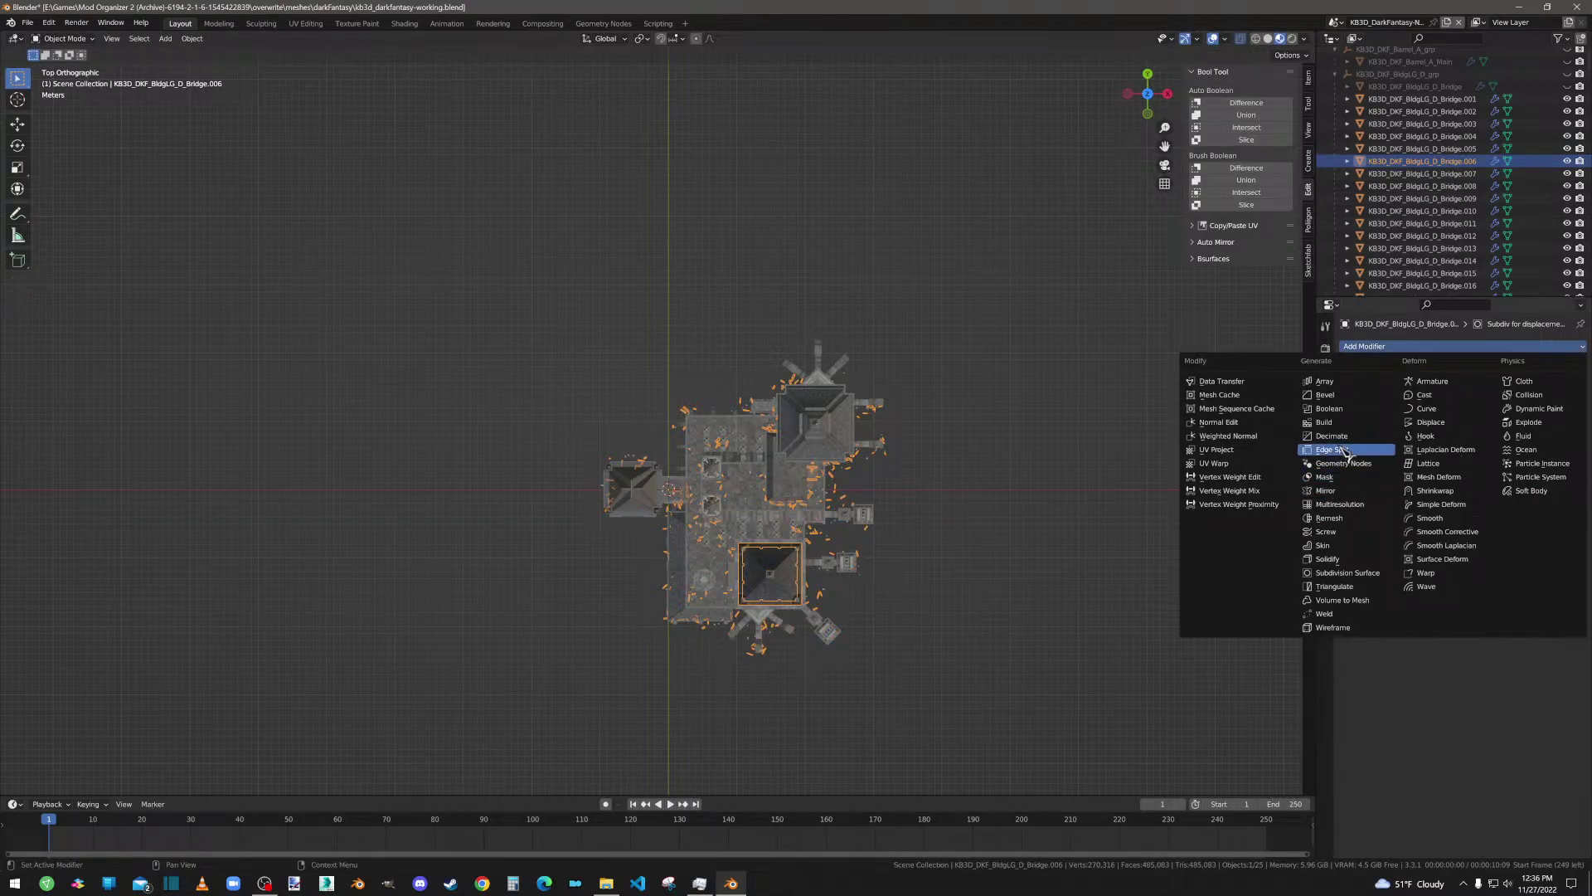
click(1335, 437)
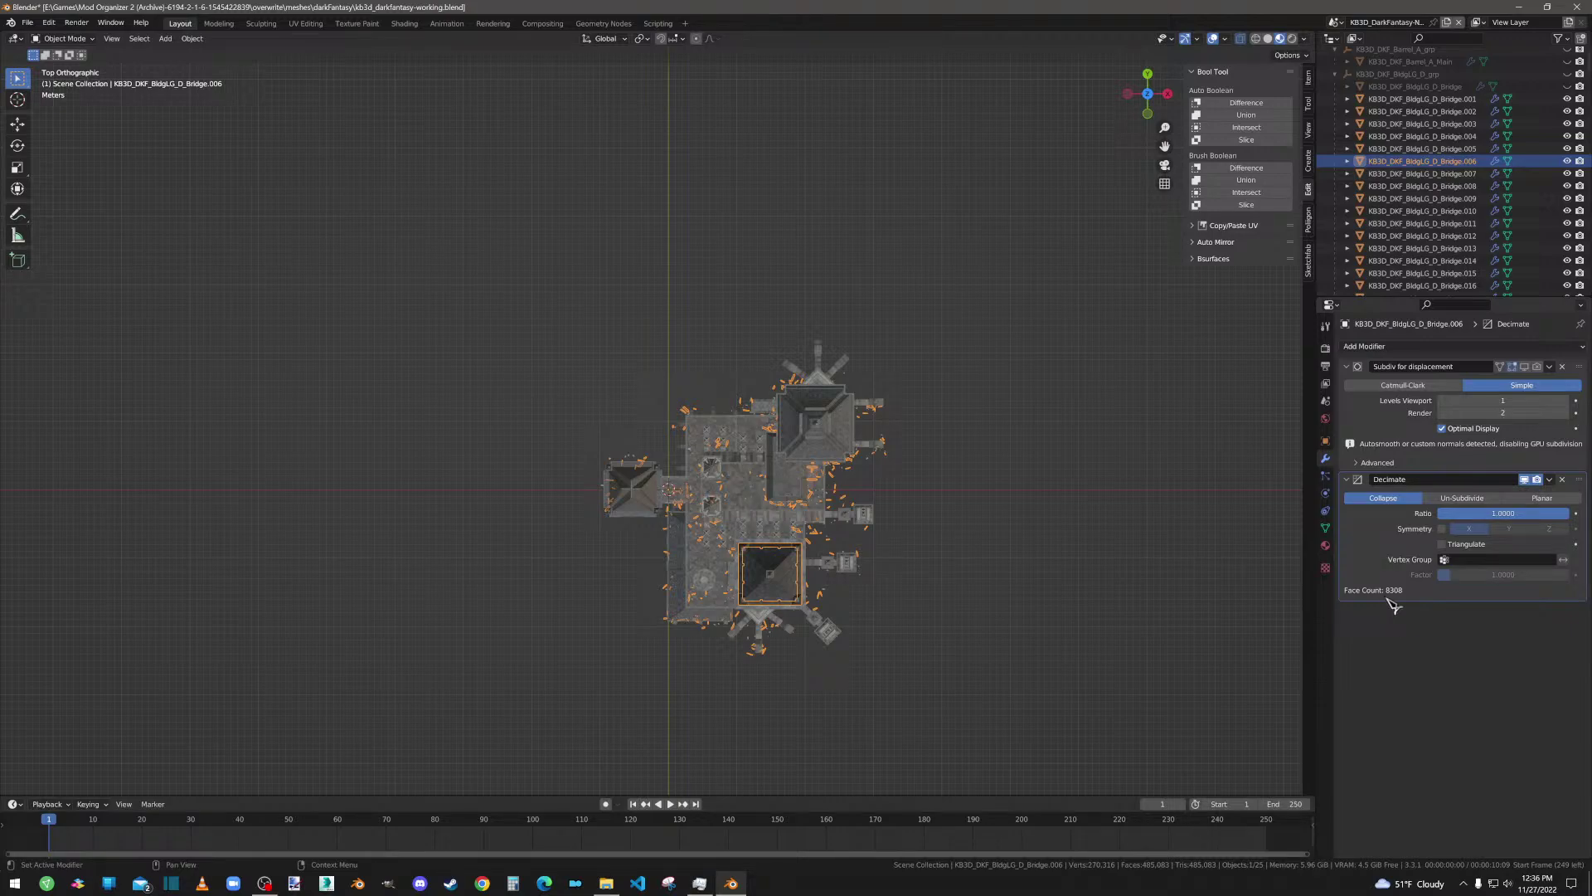
click(1562, 480)
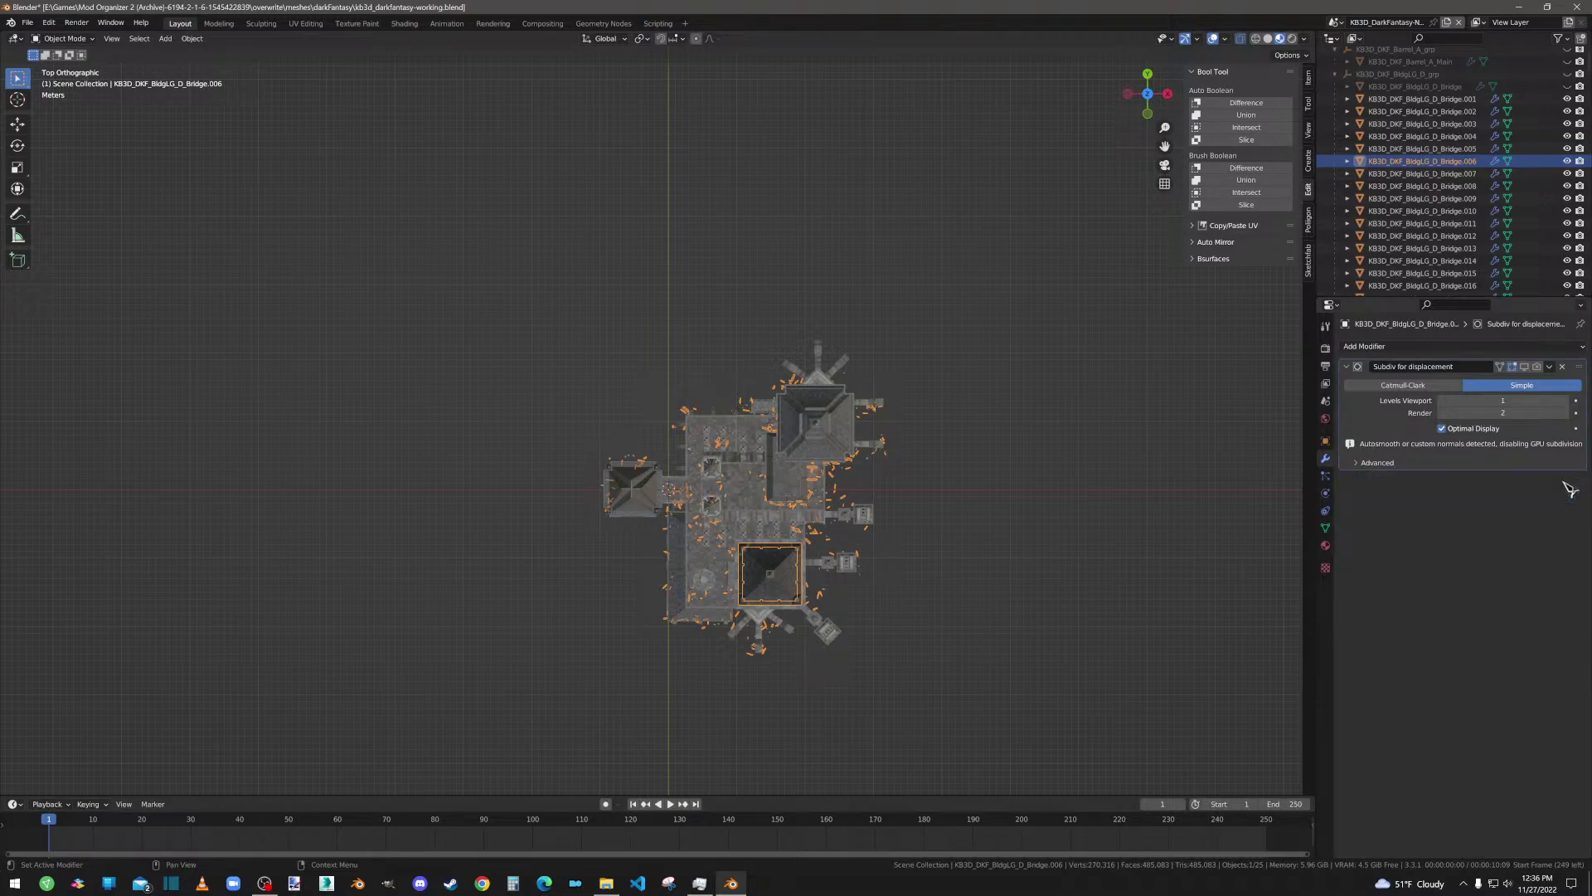
Step: Examine the Bridge.007 mesh in Edit Mode and compare its extent with Bridge.005
click(1420, 173)
key(Tab)
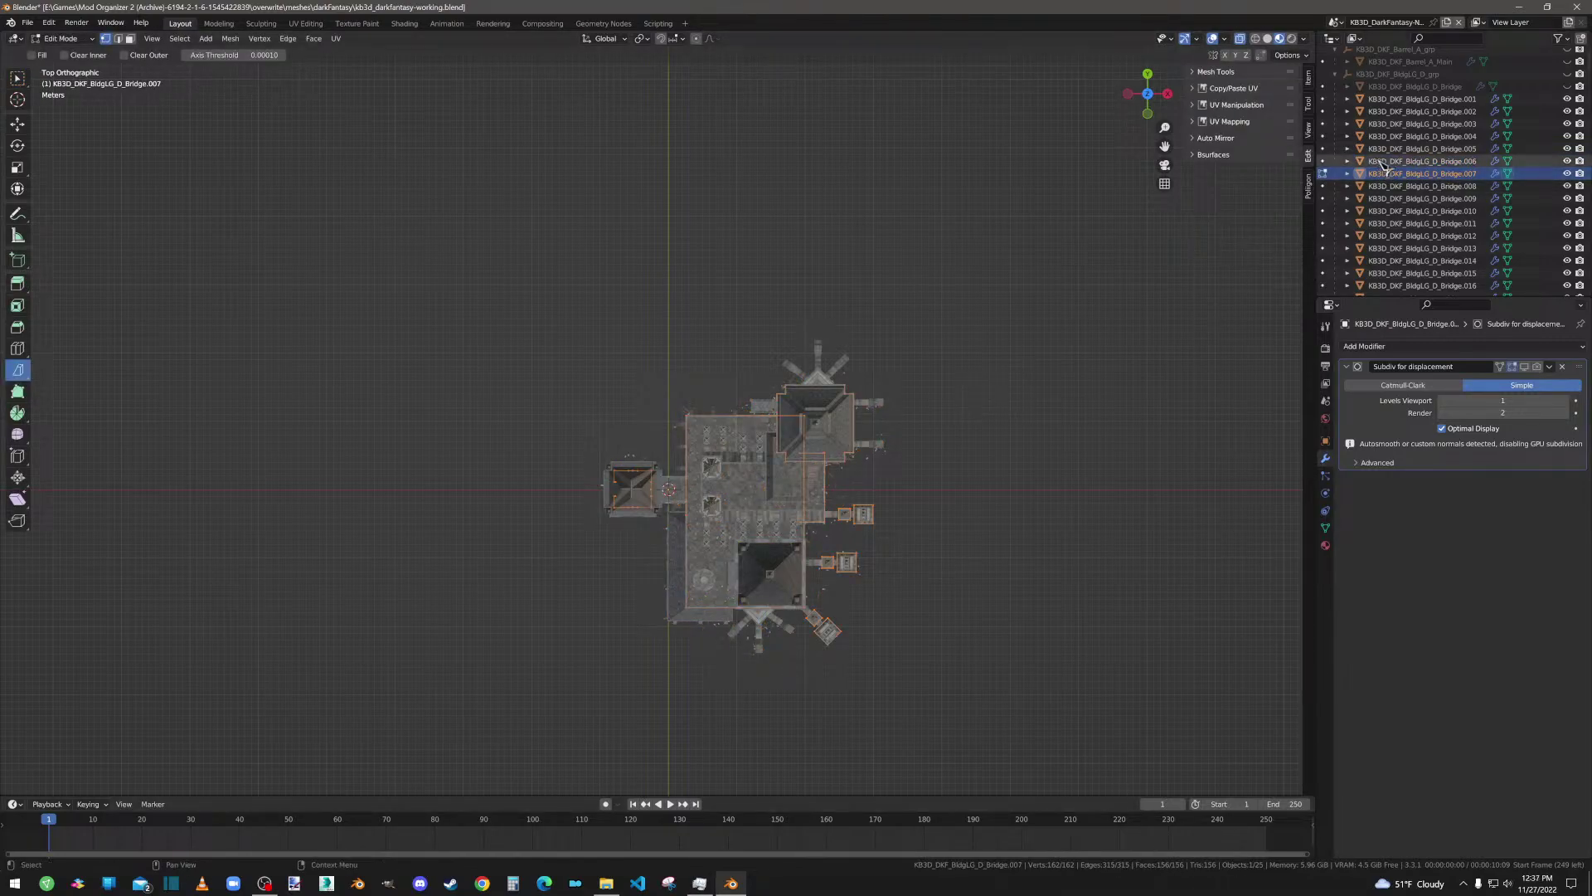
click(1410, 150)
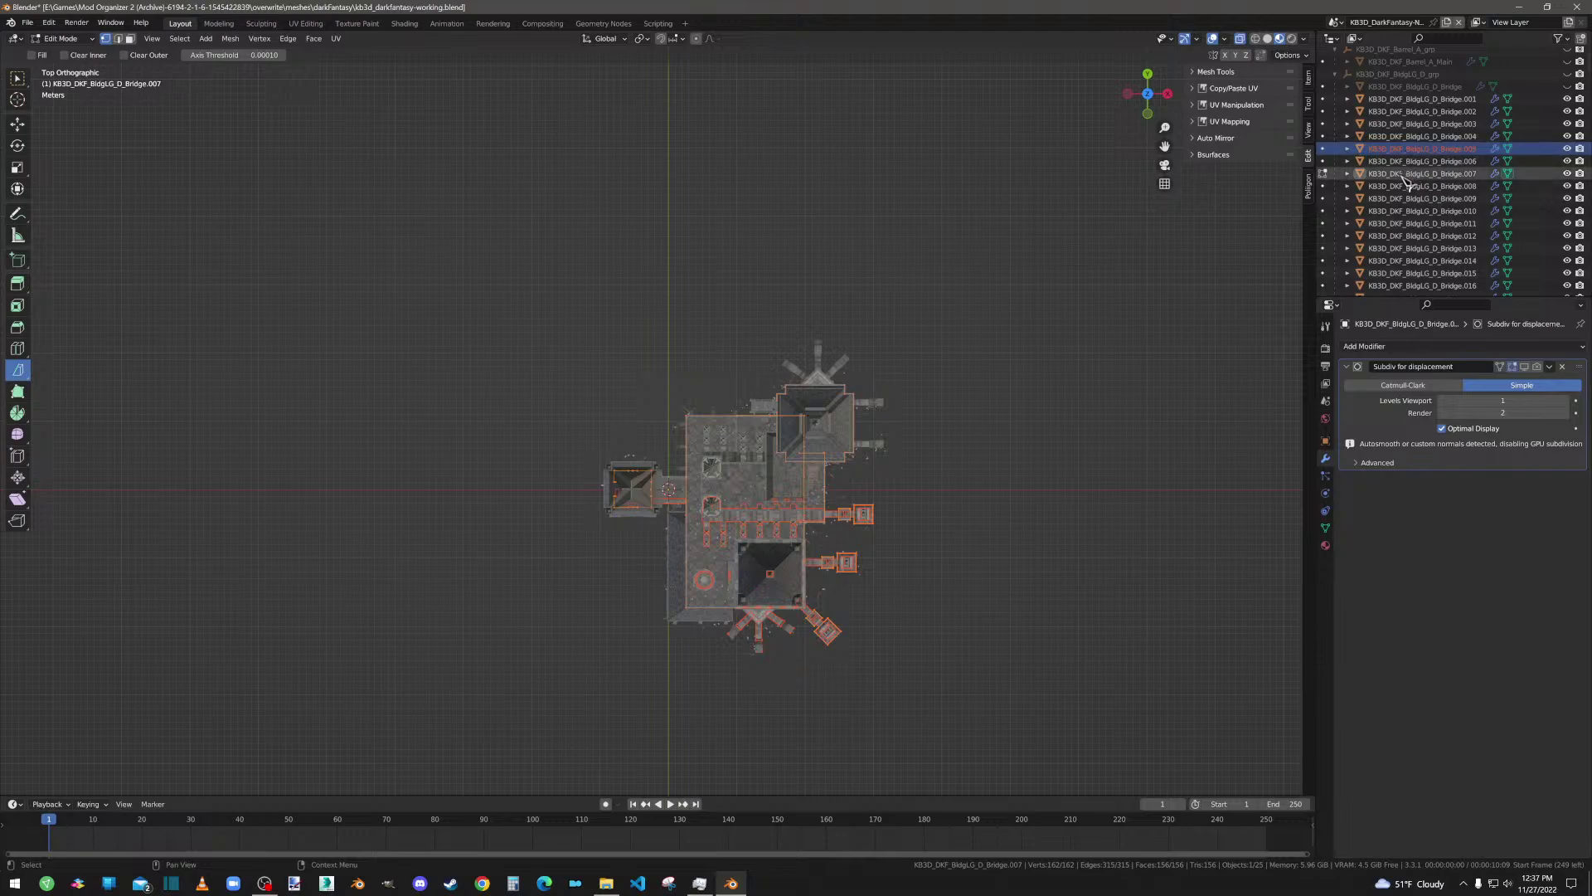
key(Tab)
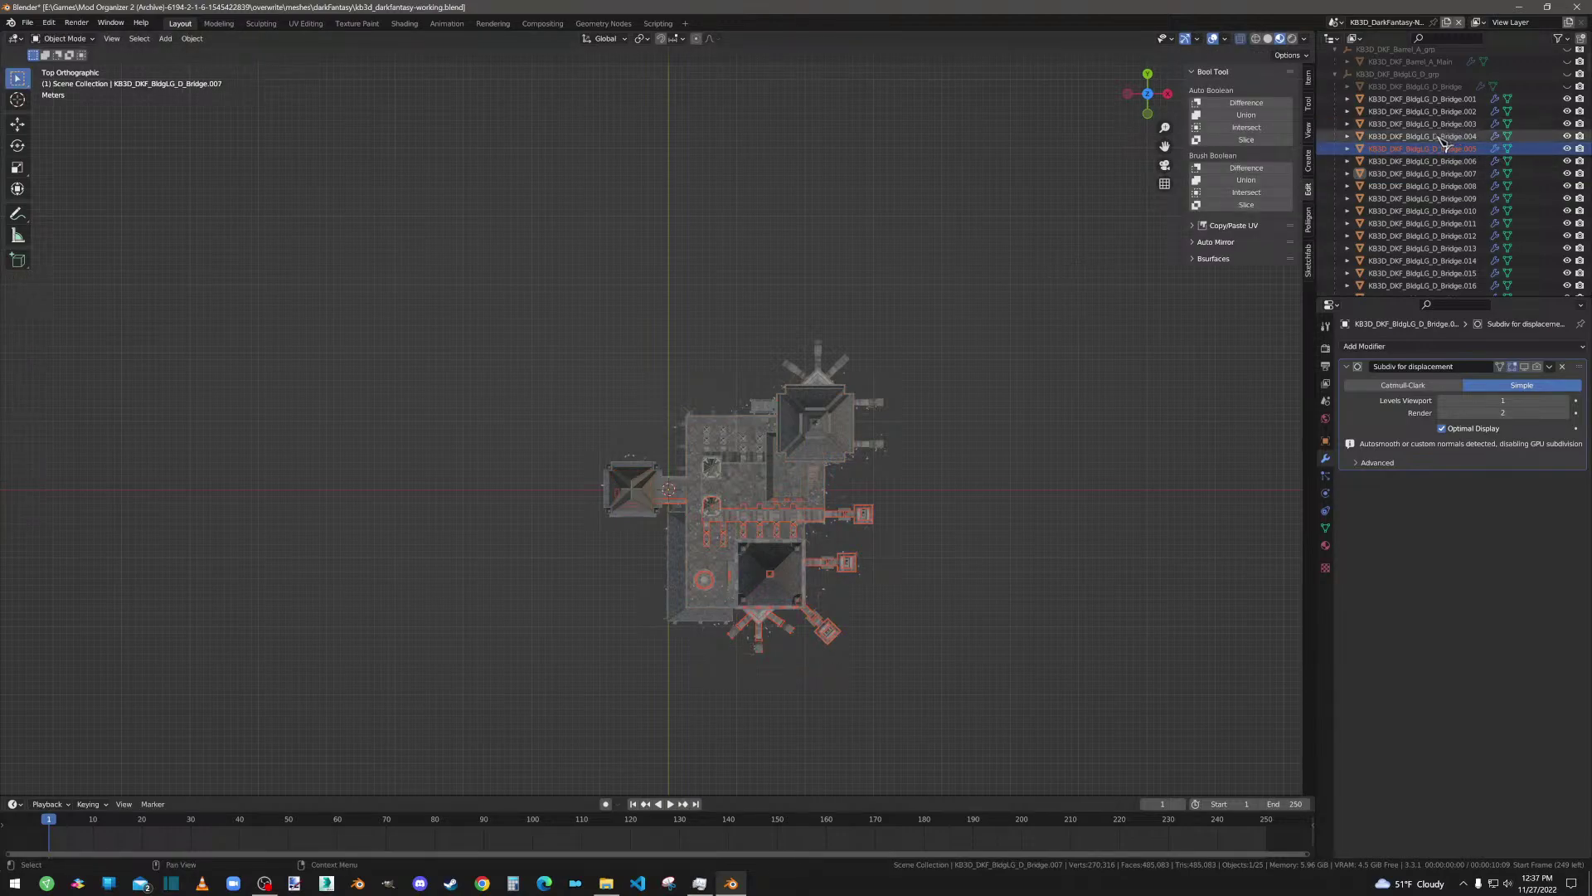
Step: Examine Bridge.003, Bridge.002 and Bridge.001 one by one, viewing the geometry of the last two in Edit Mode
click(1439, 124)
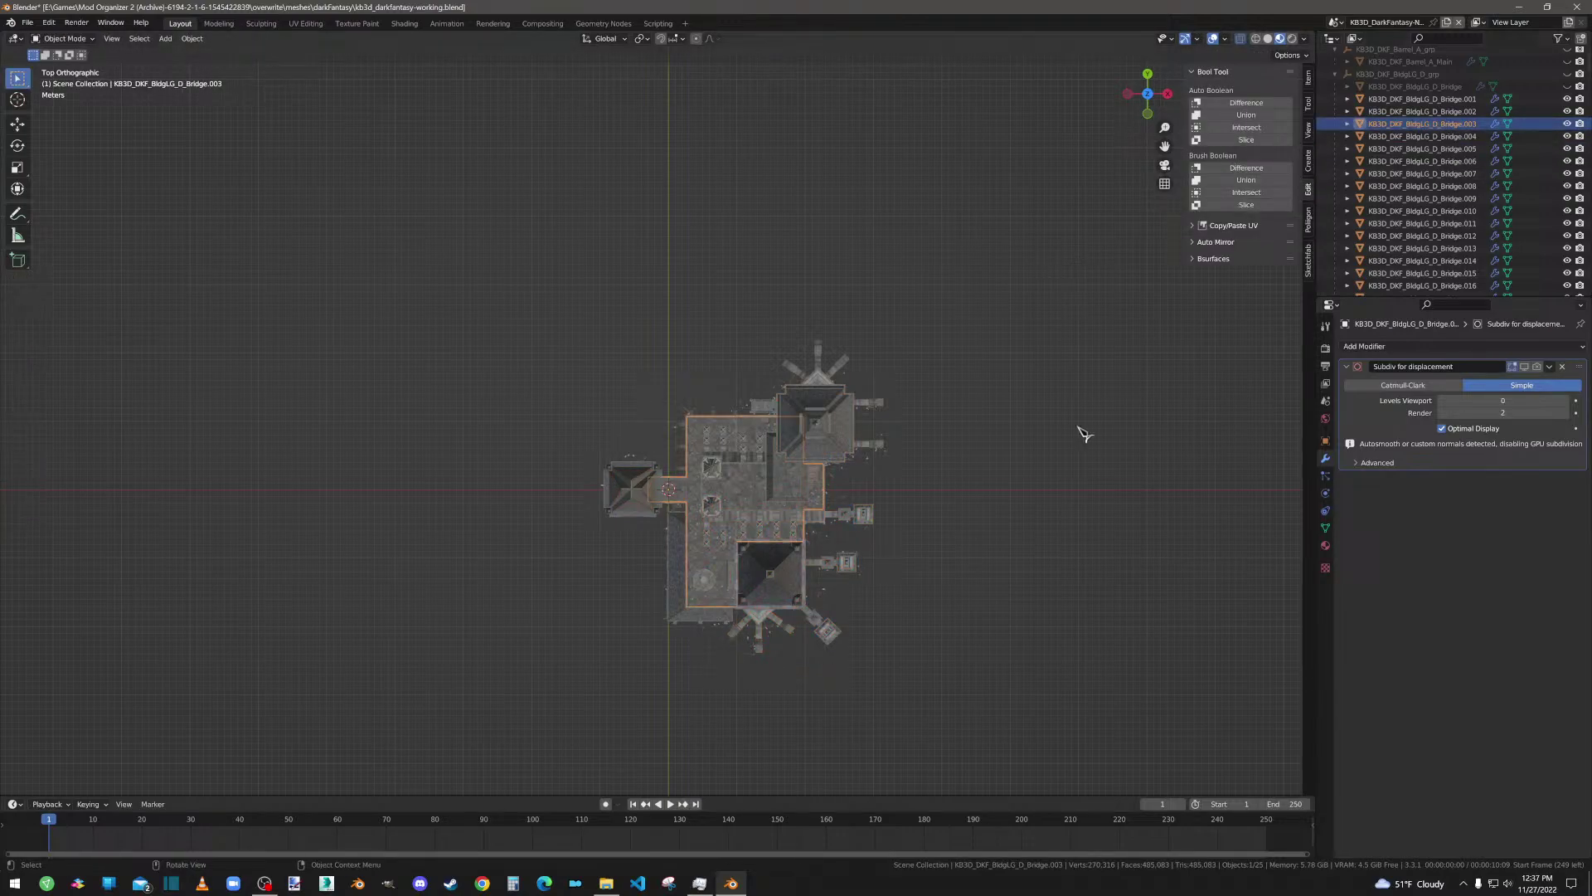
click(1385, 112)
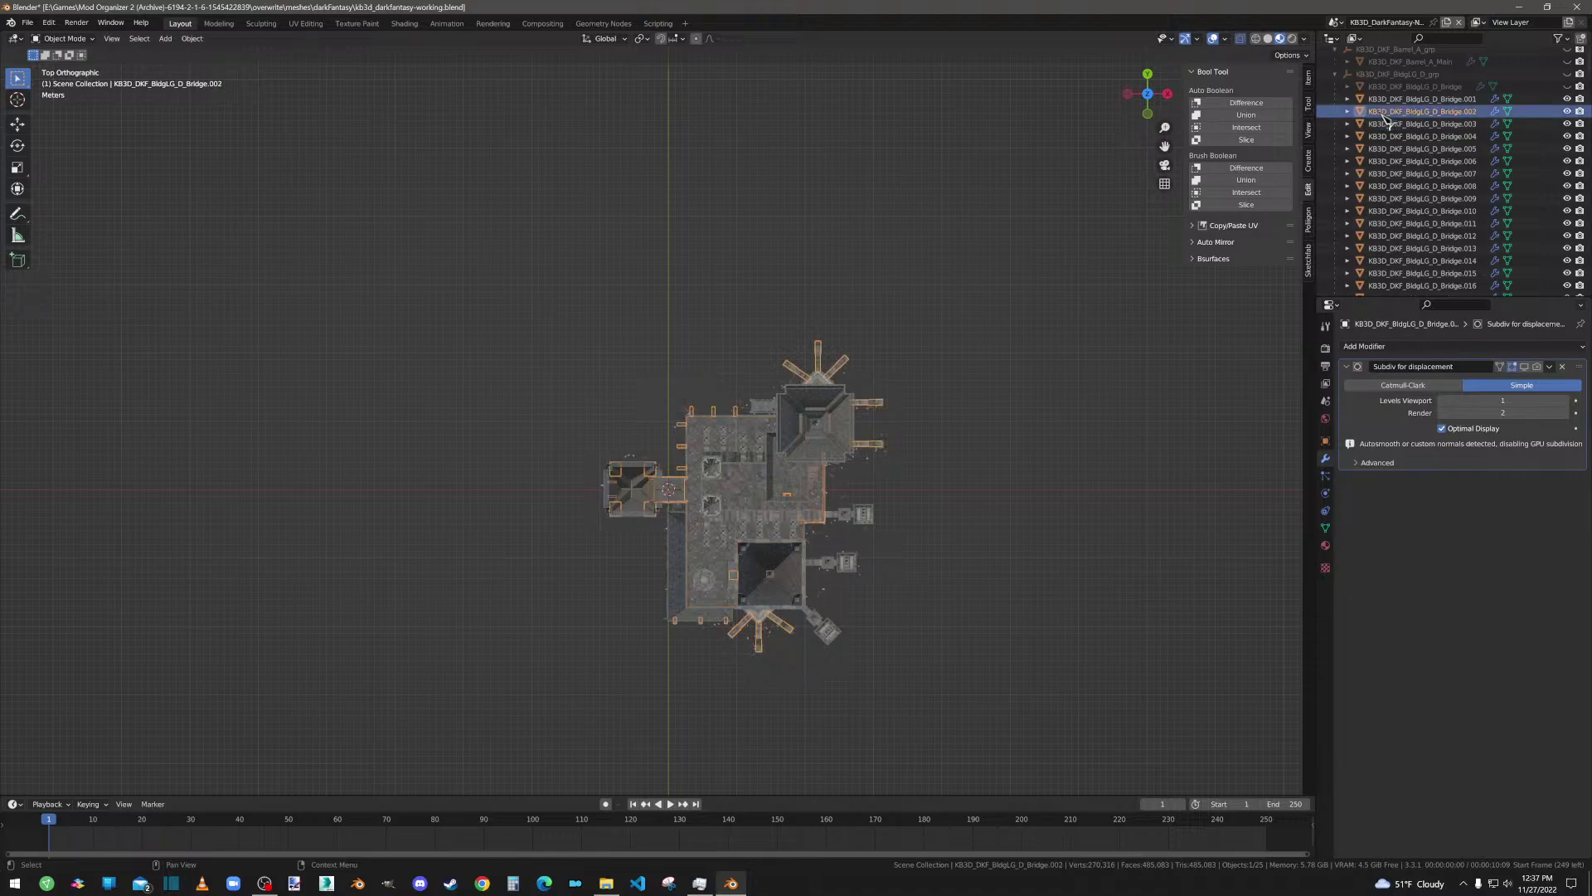
key(Tab)
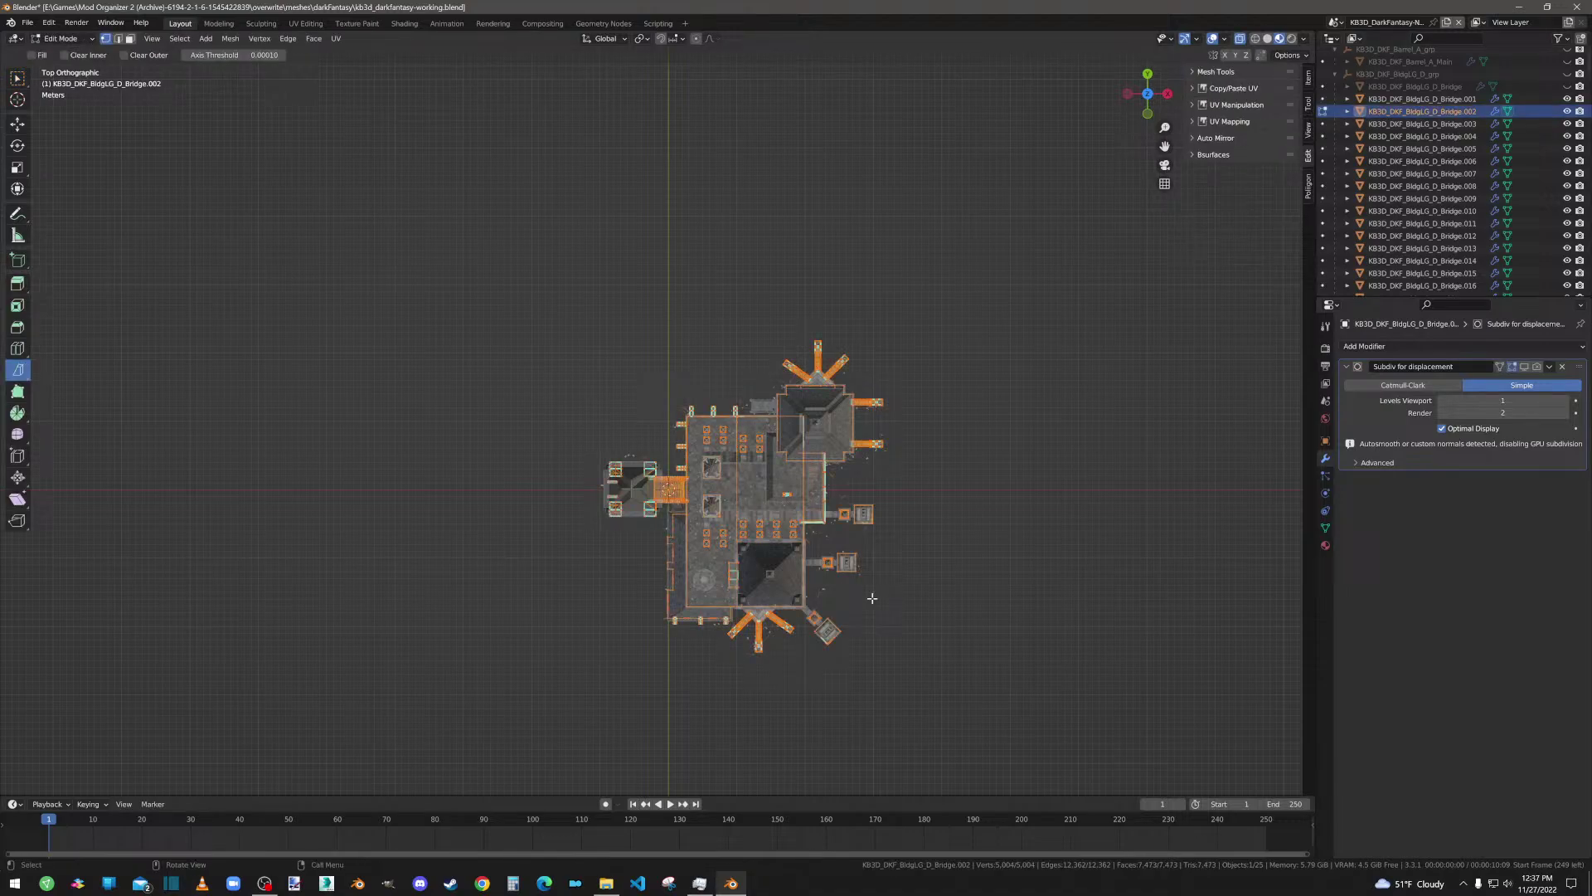
key(Tab)
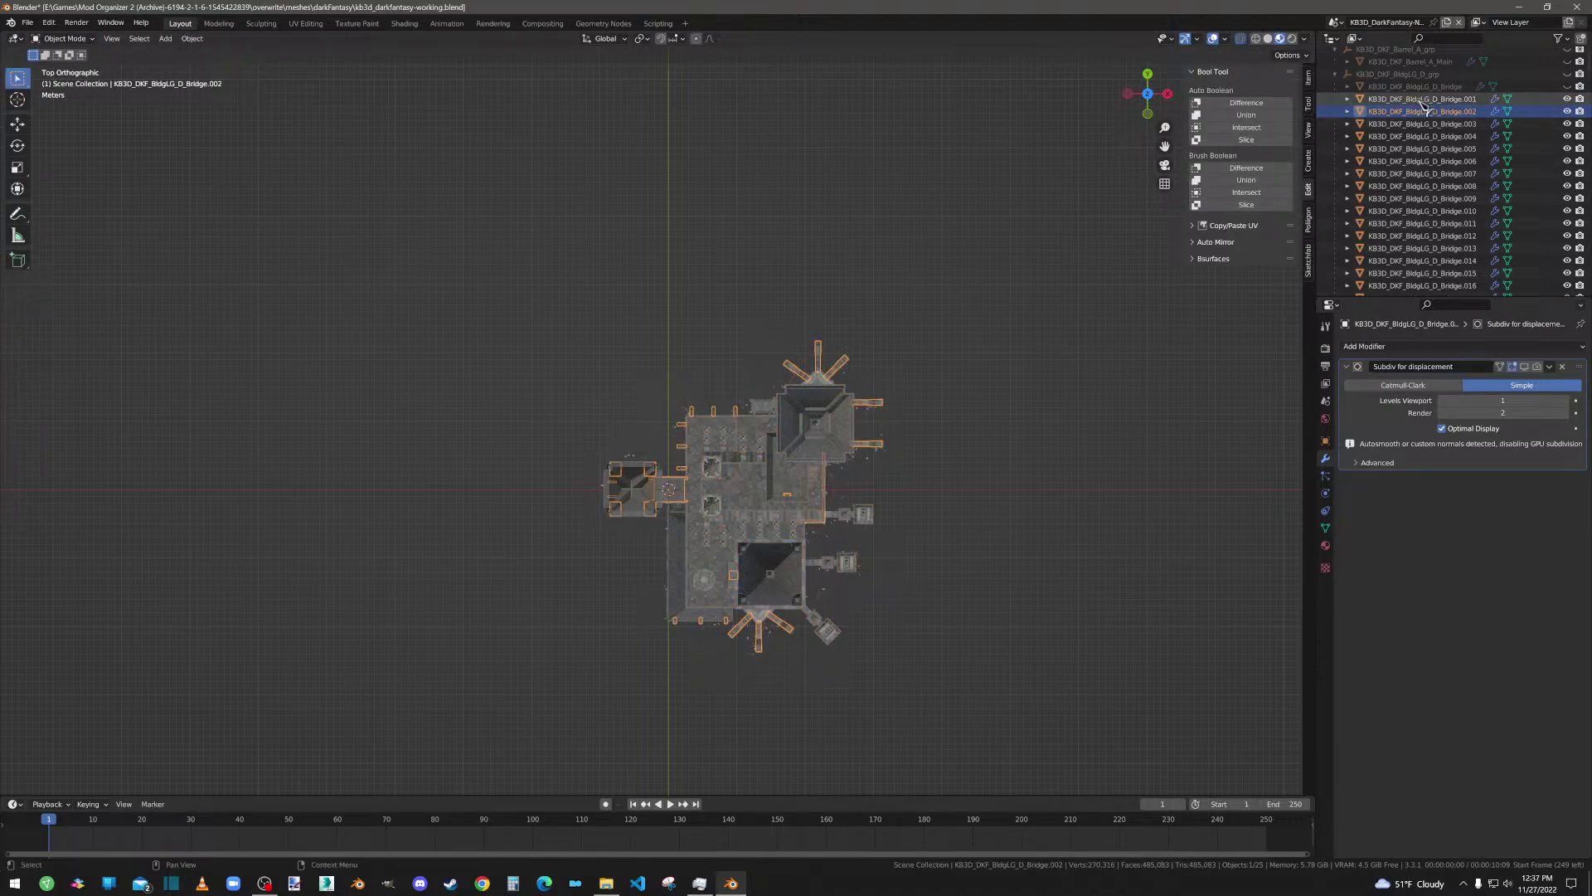
click(879, 602)
key(Tab)
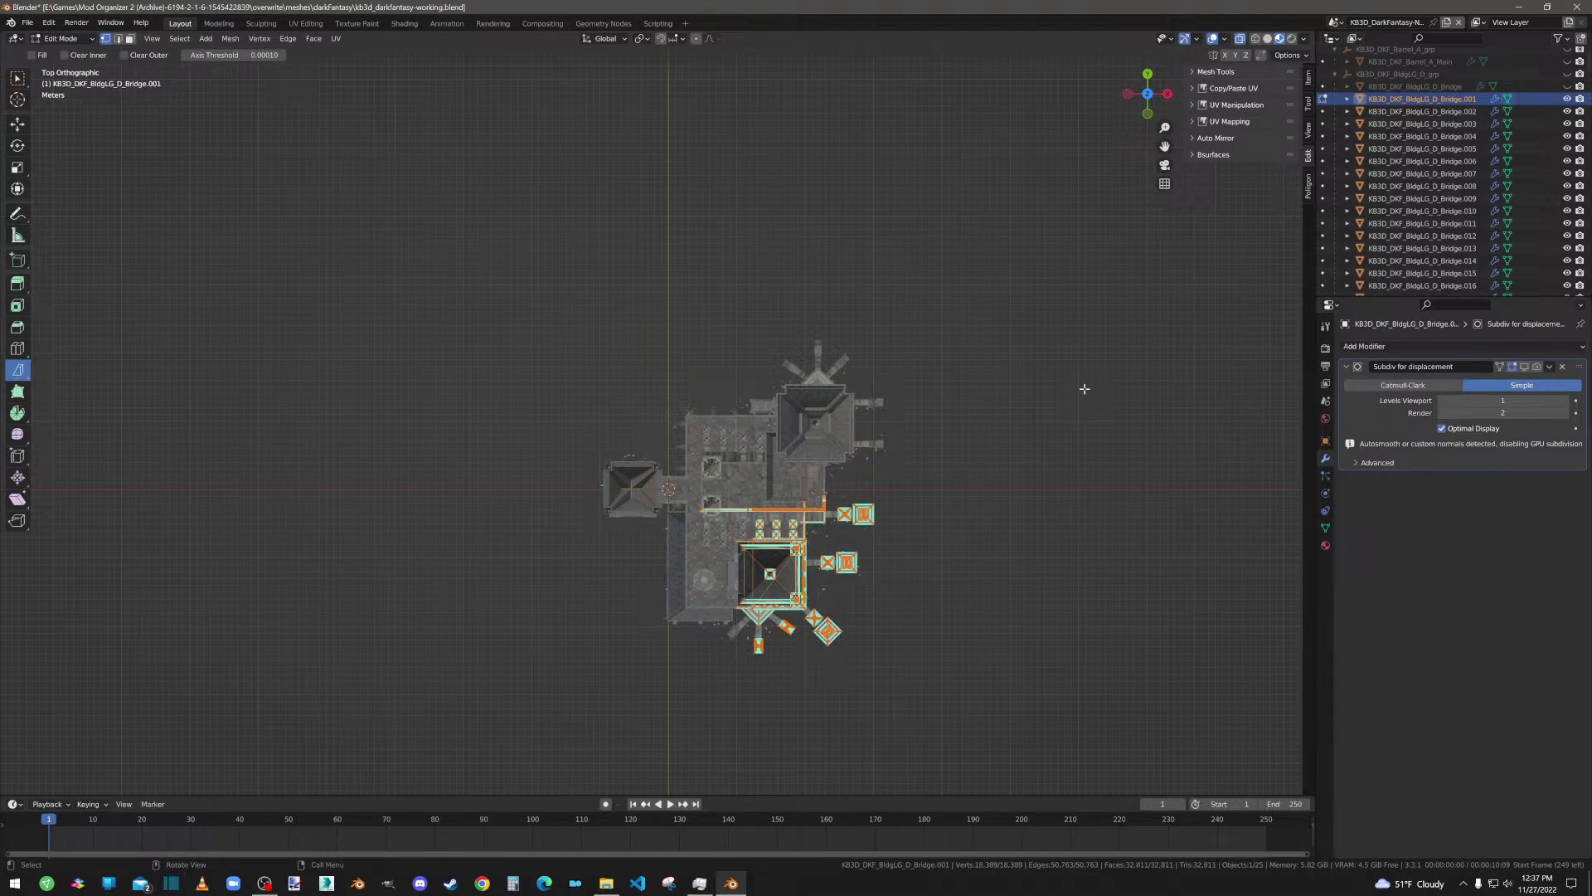
key(Tab)
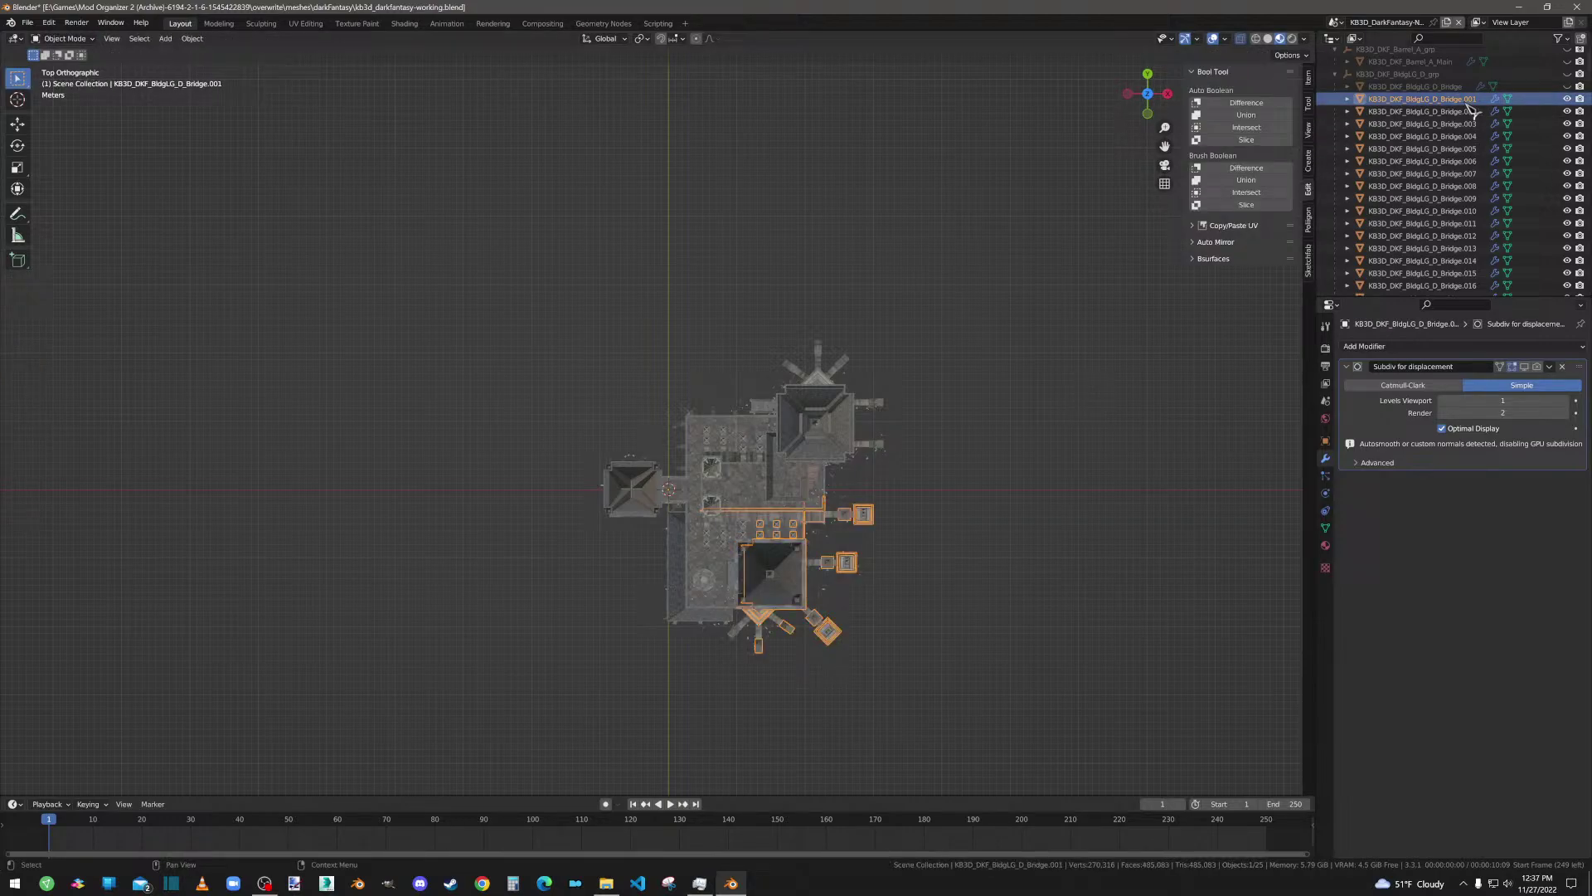
Step: Hide Bridge.001 and Bridge.002, and open Bridge.003 in Edit Mode
click(1568, 99)
click(1567, 111)
click(1445, 125)
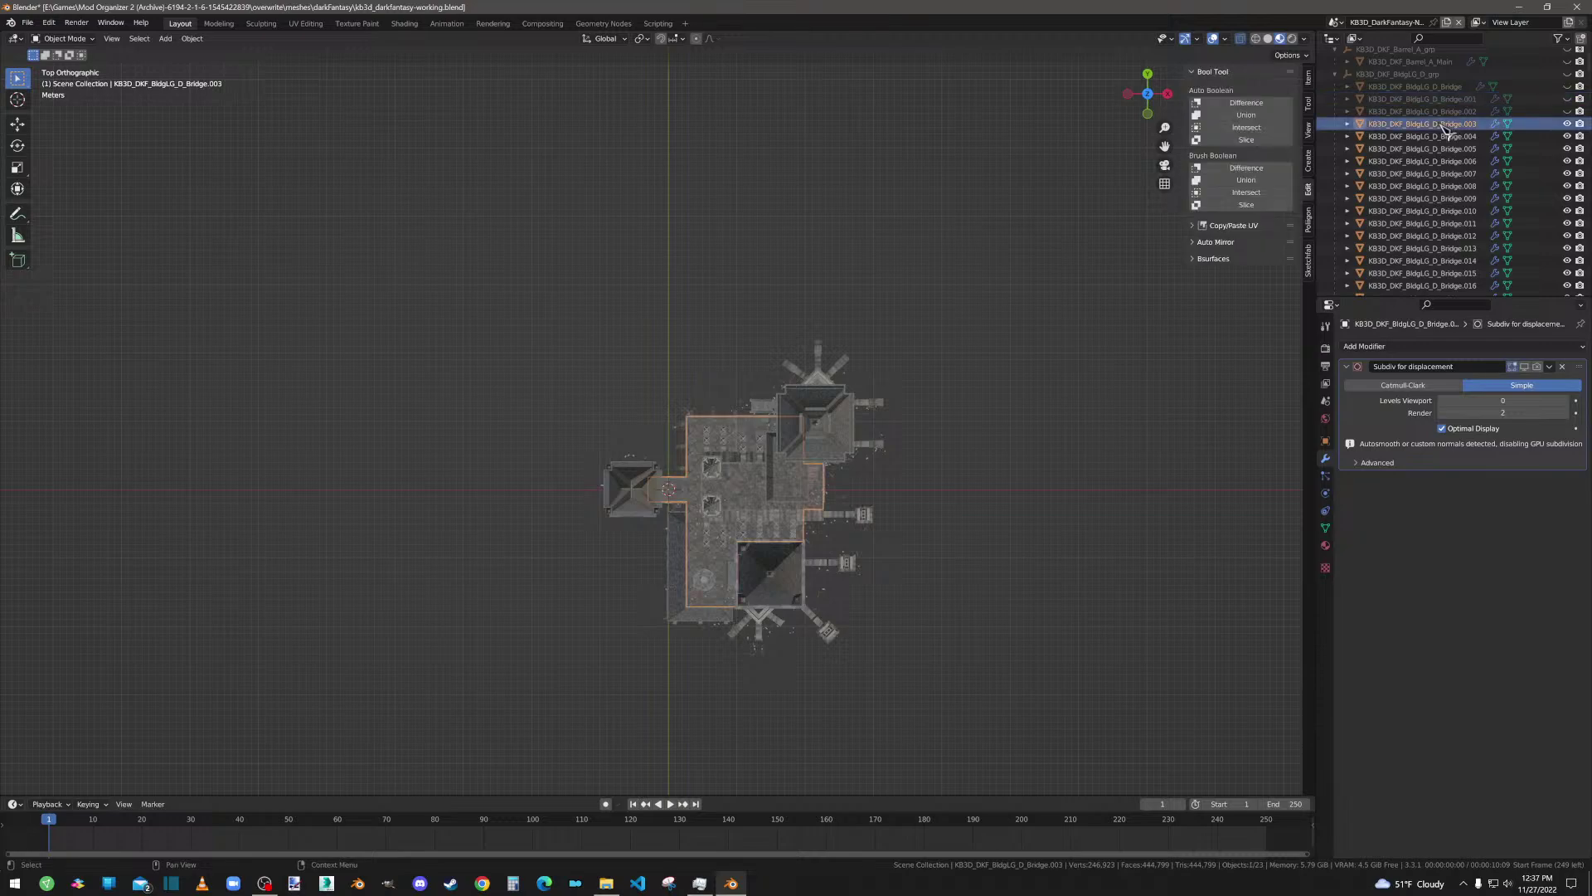
key(Tab)
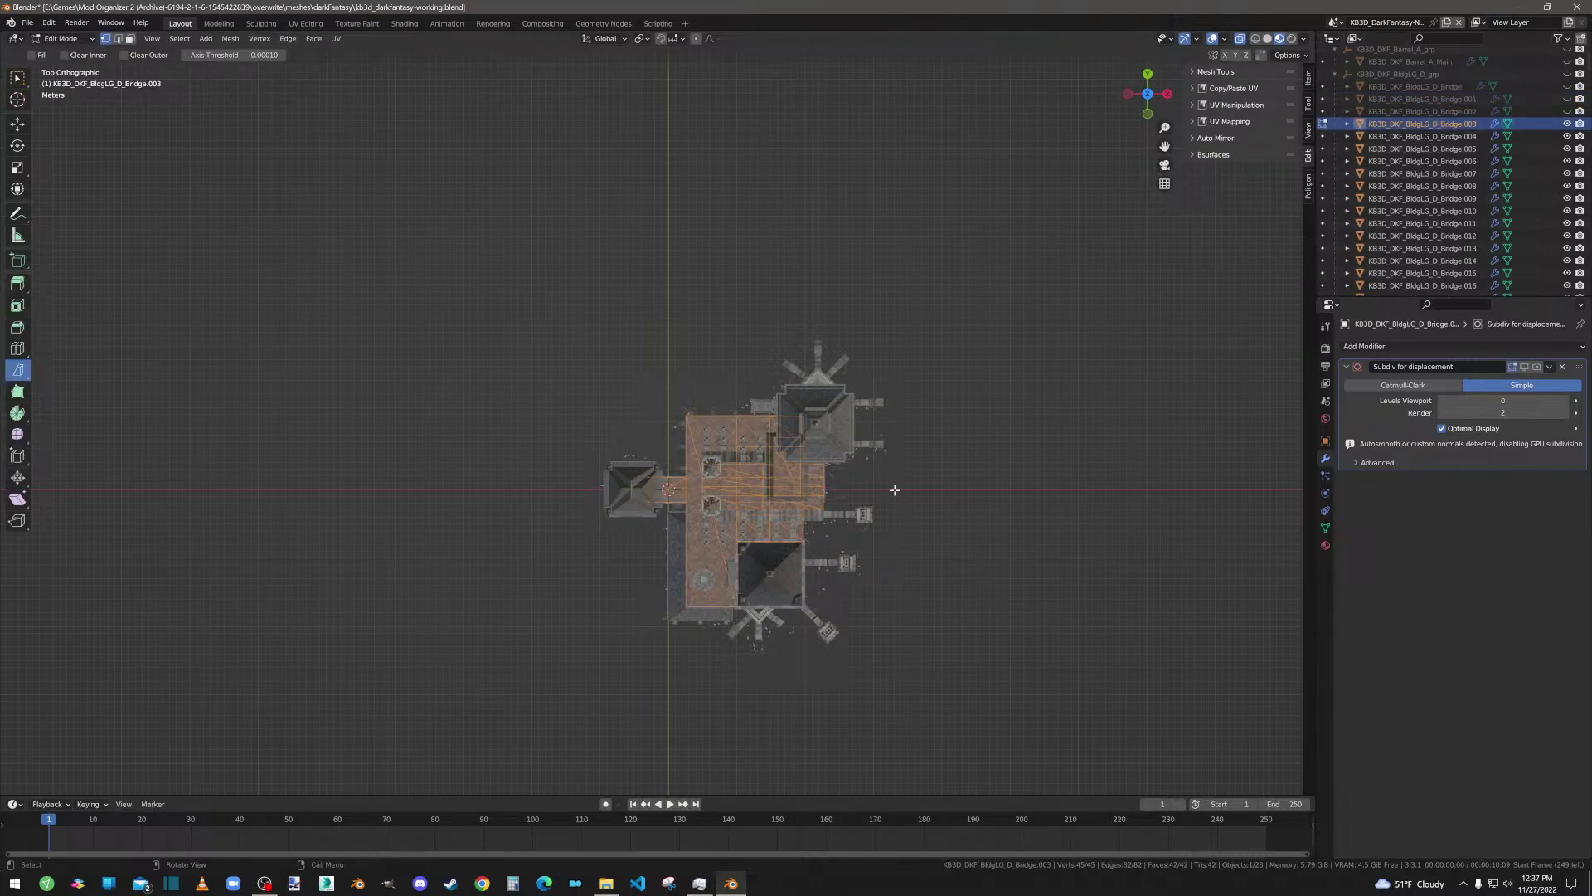
Step: Leave Edit Mode on Bridge.003 and hide it, and examine the Bridge.004 mesh in Edit Mode before hiding it as well
key(Tab)
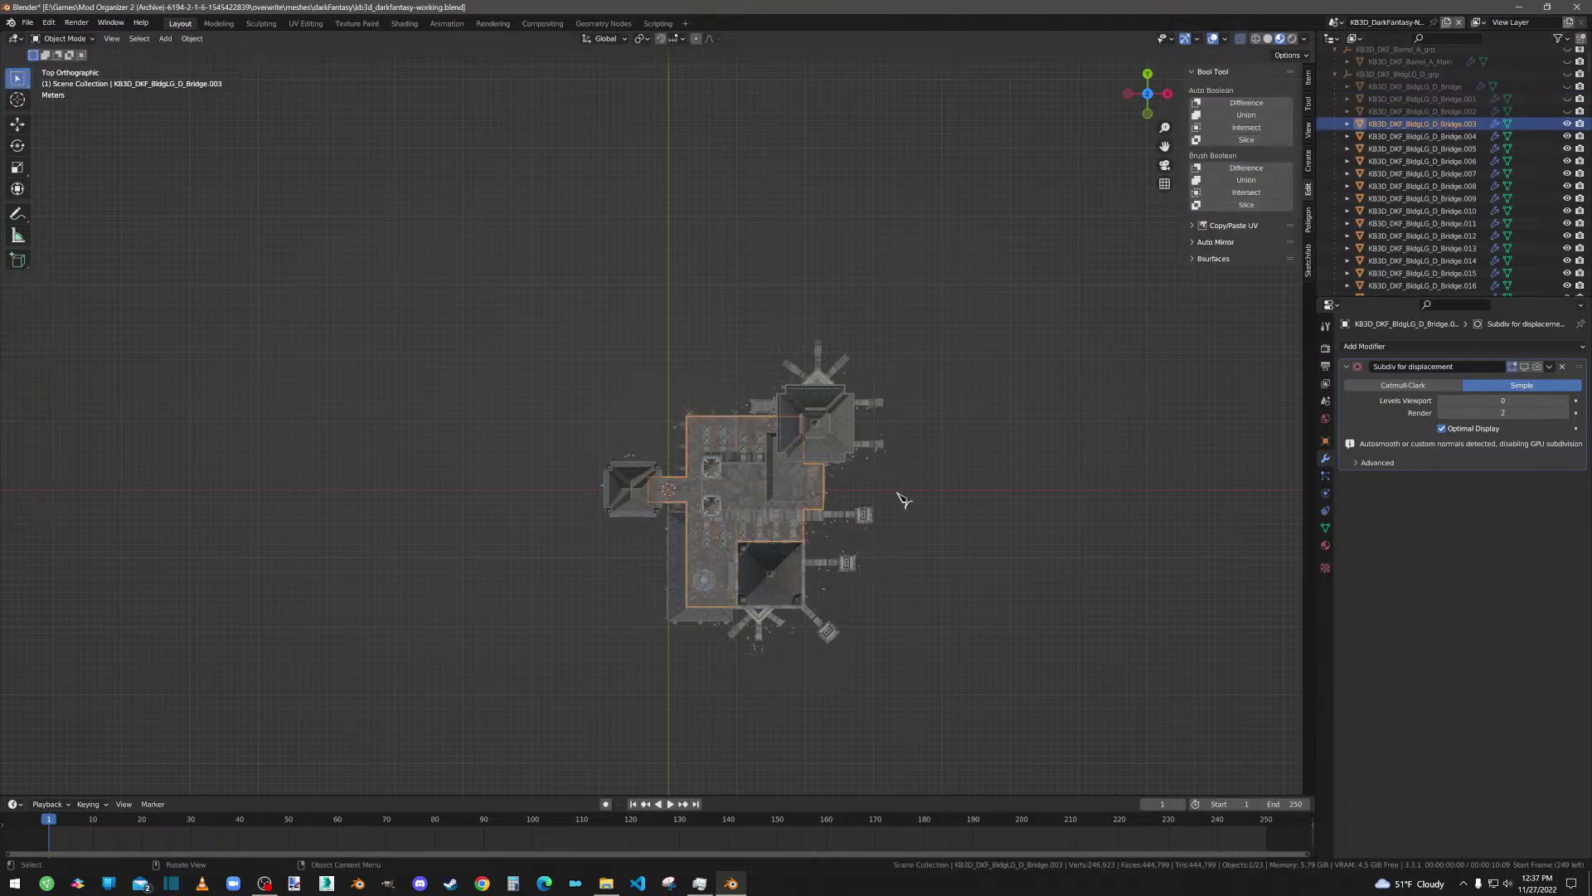
click(1567, 123)
click(1420, 138)
key(Tab)
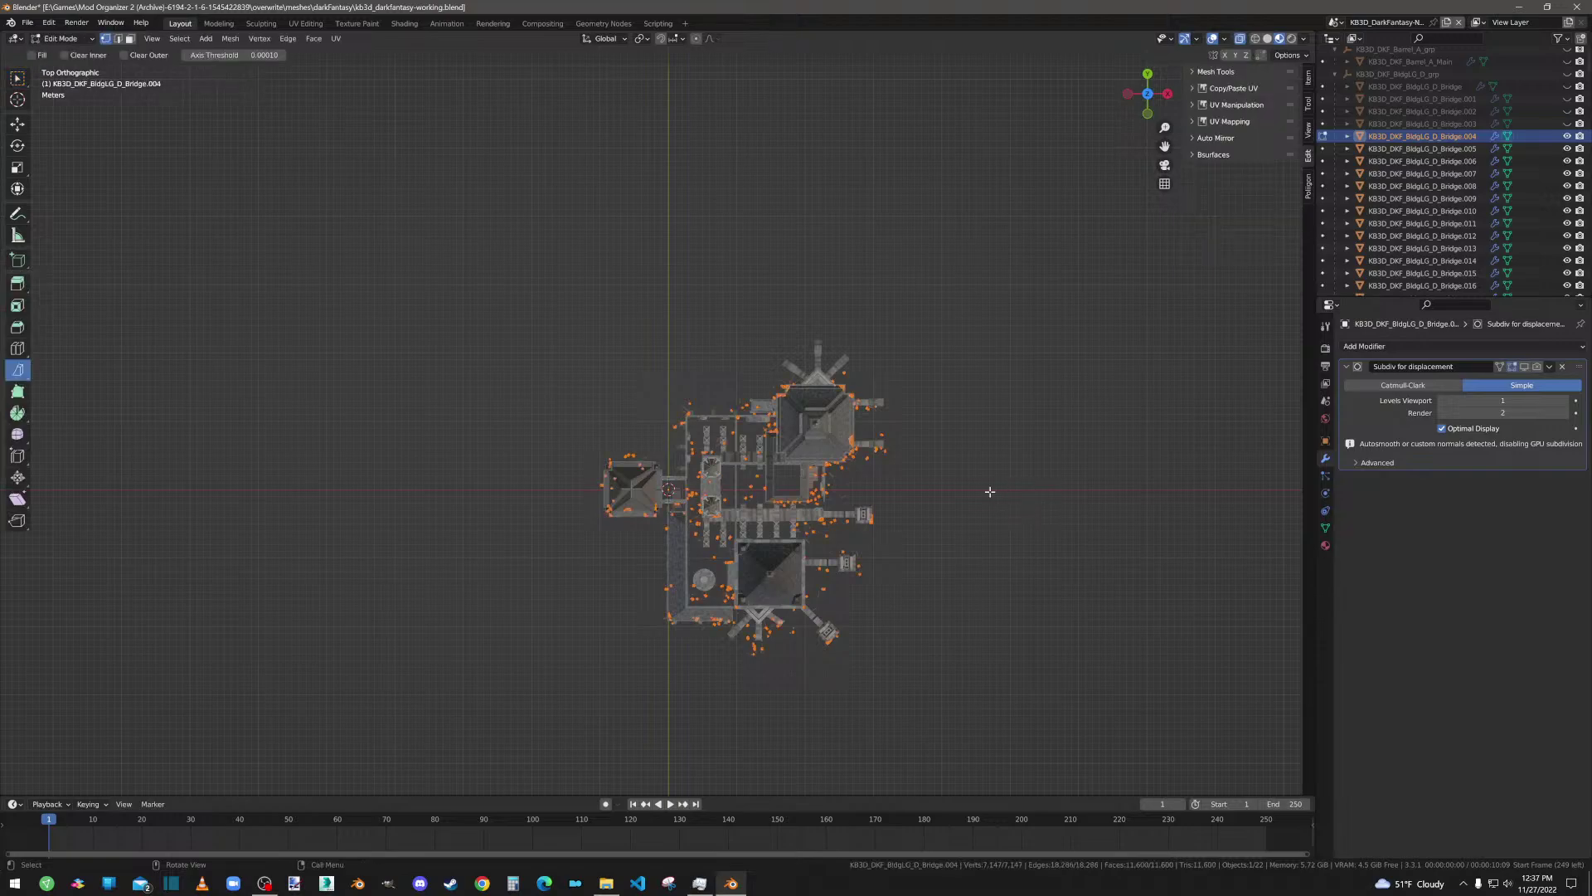
key(Tab)
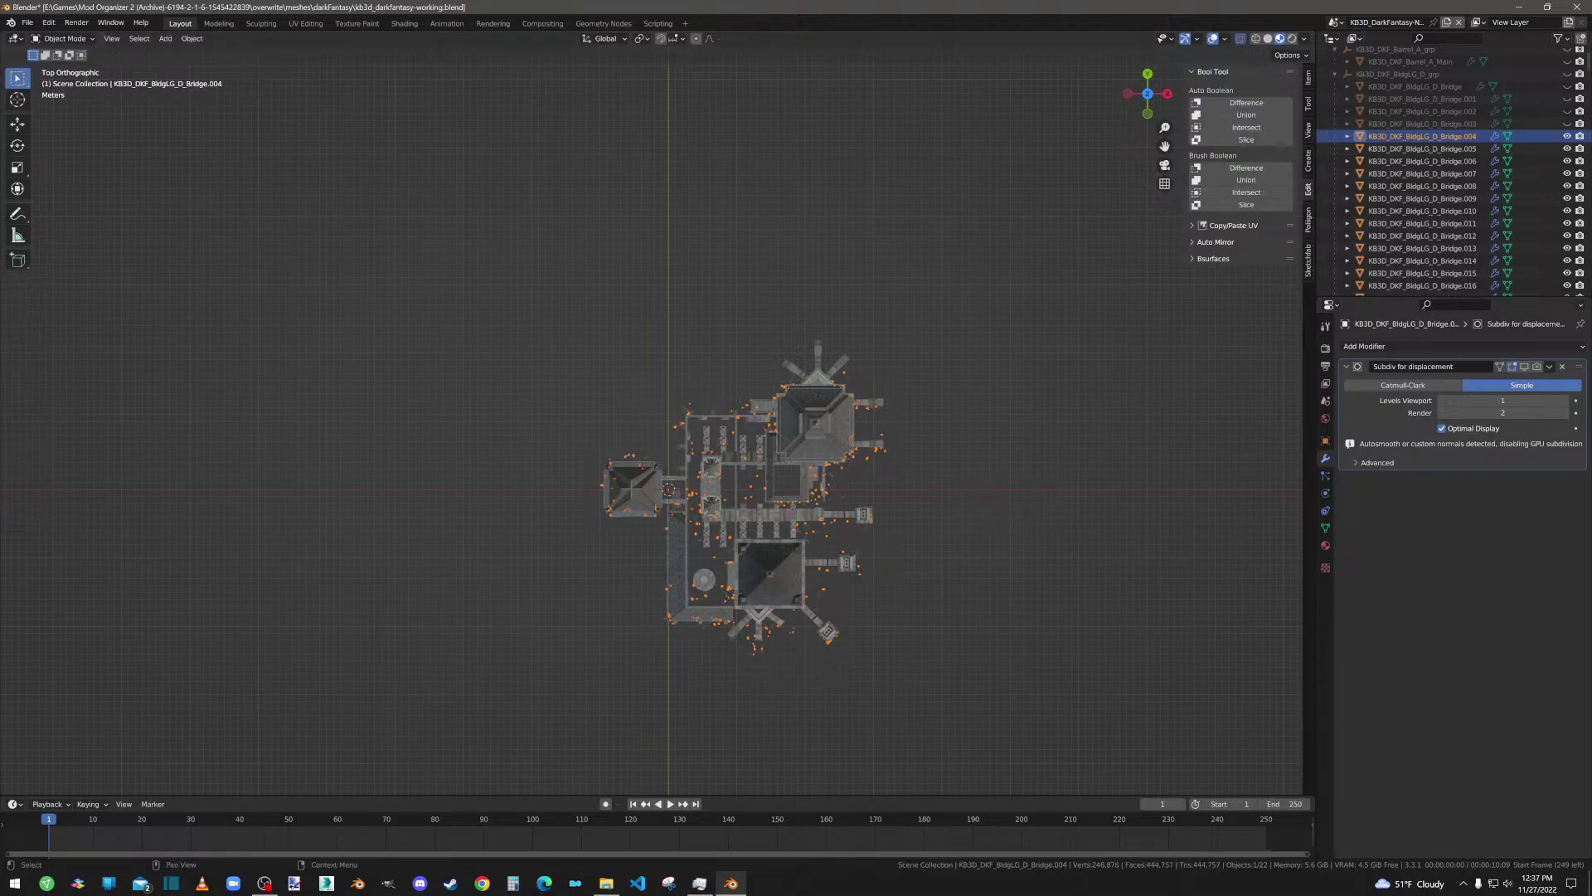
click(1567, 136)
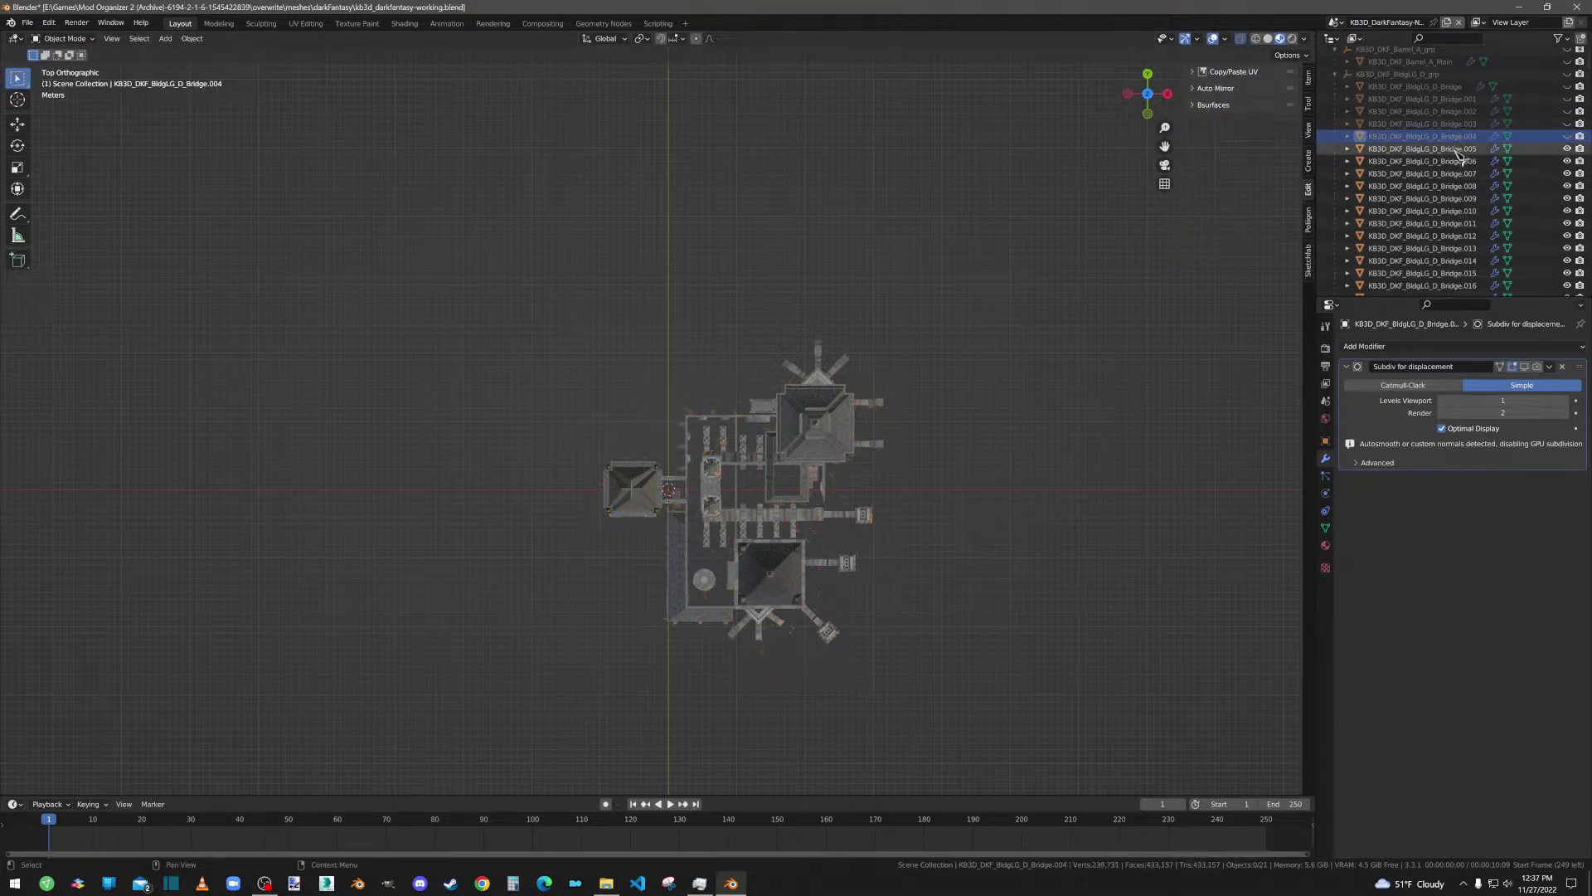
Step: Examine the Bridge.005 mesh in Edit Mode and hide the object in Object Mode
click(1447, 149)
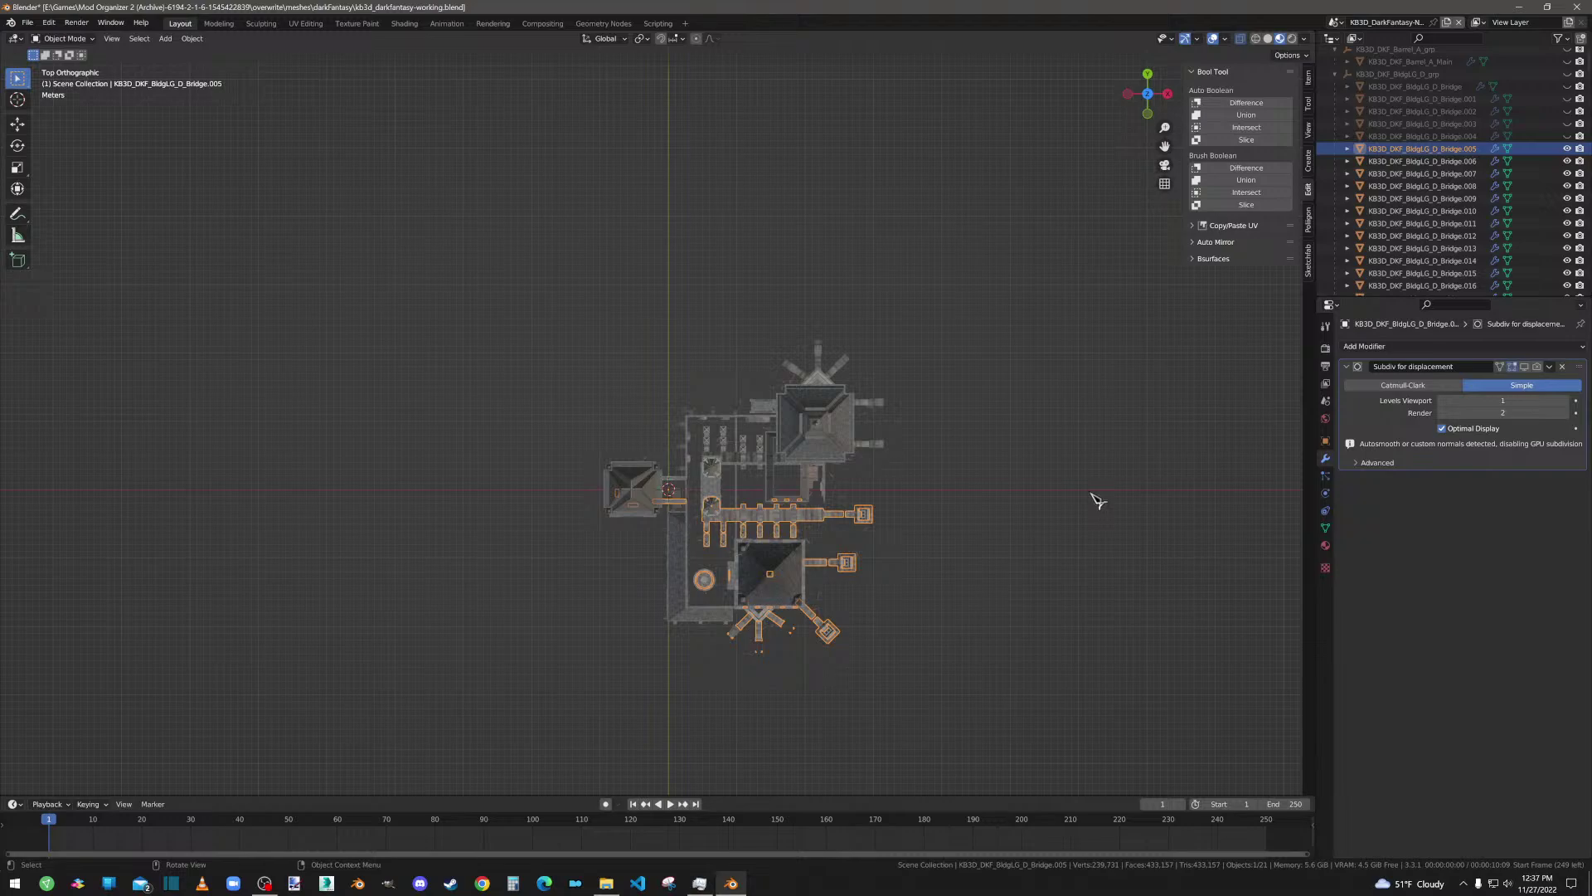
key(Tab)
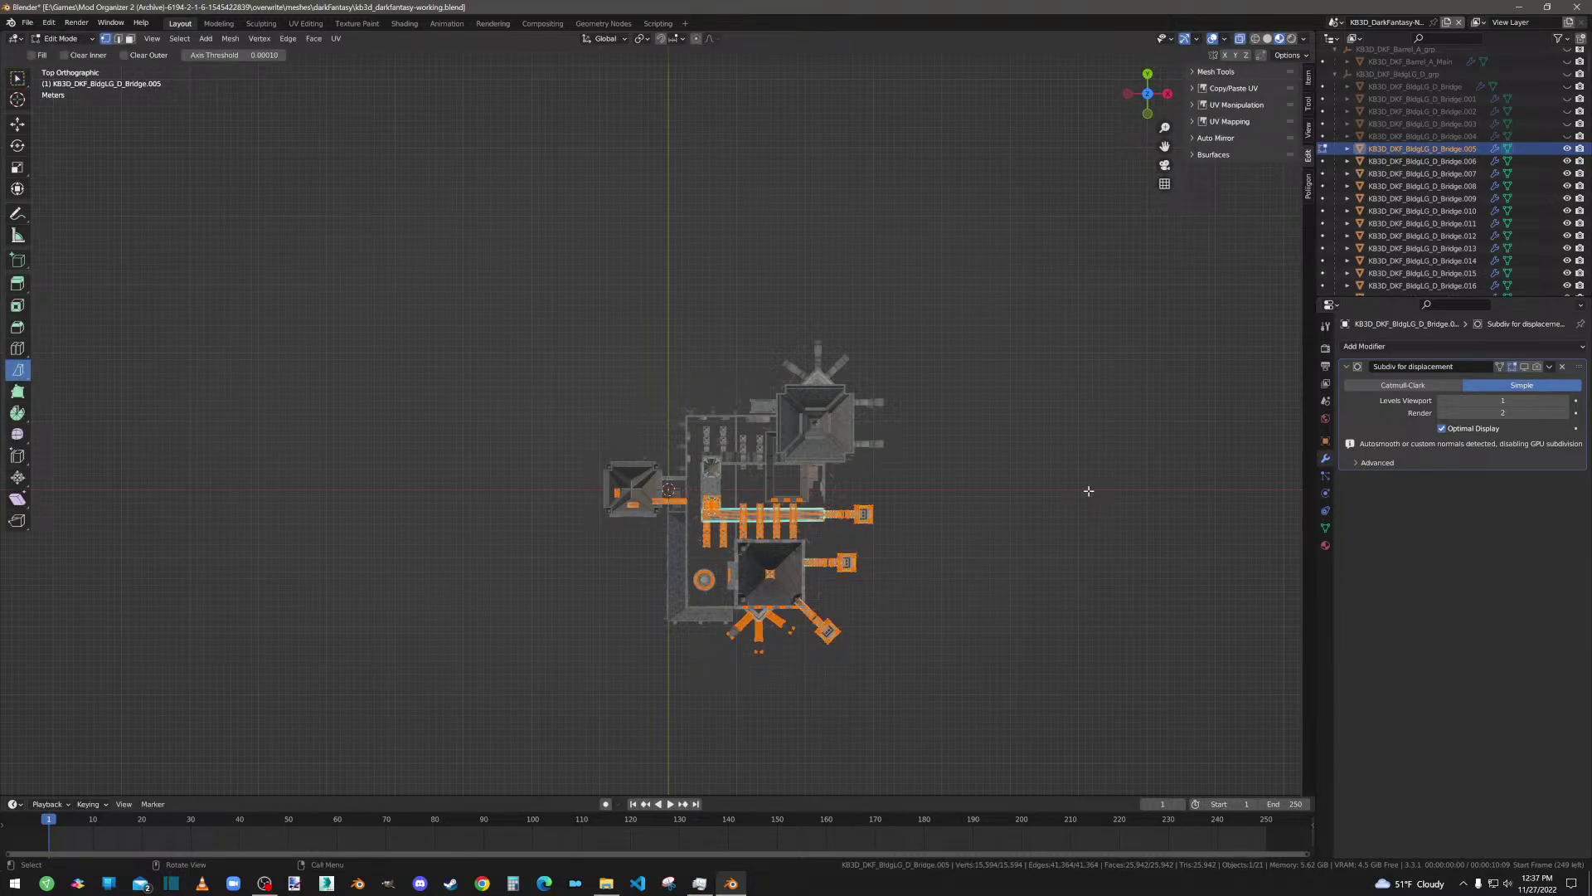
key(Tab)
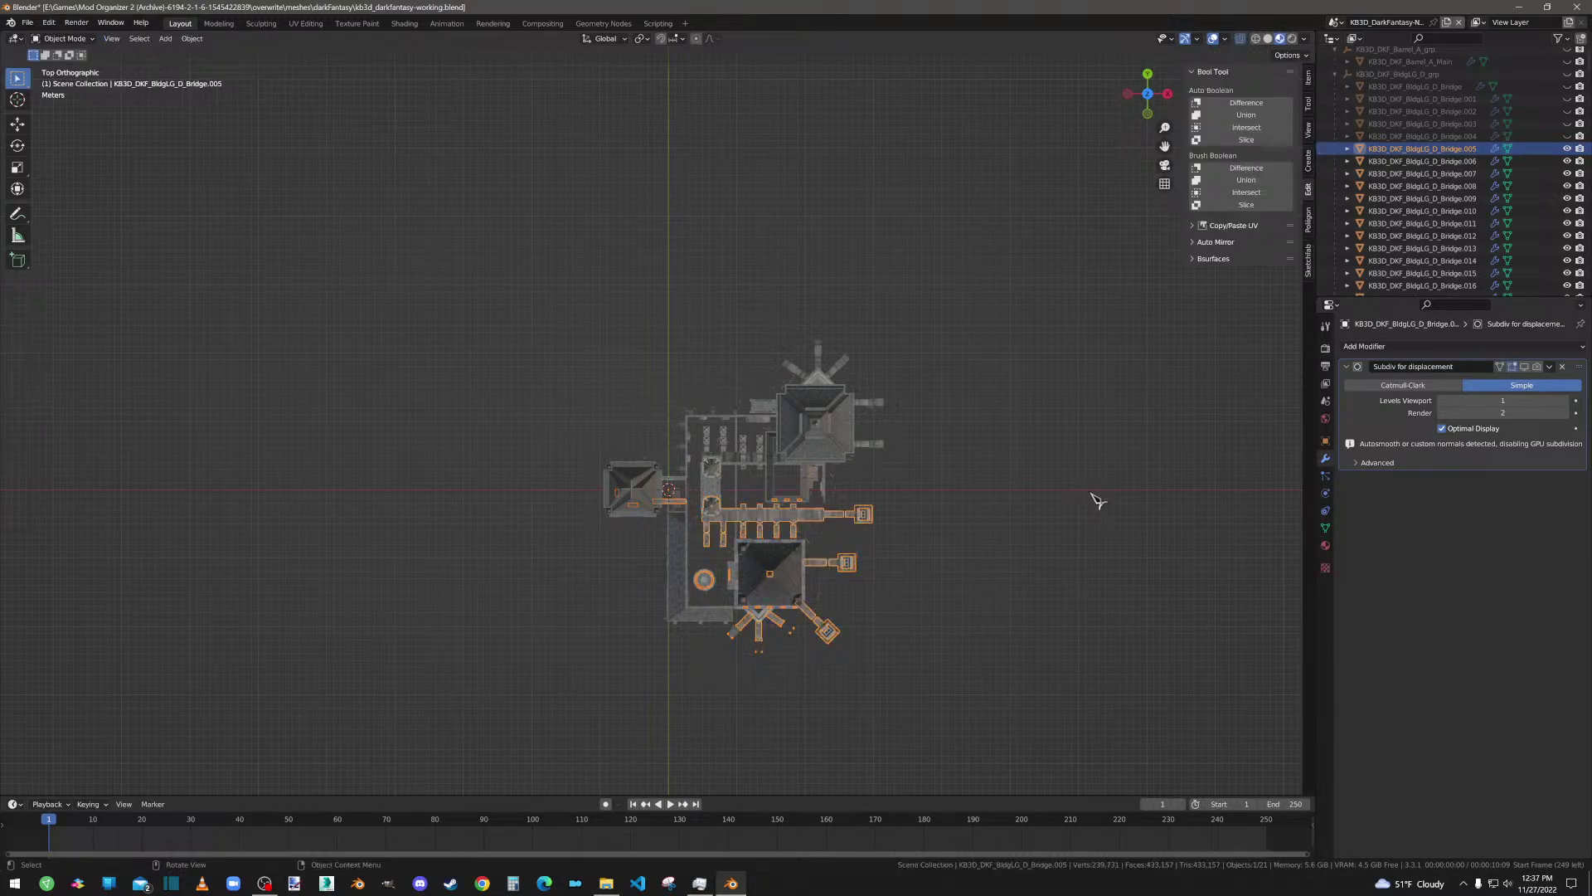
click(1568, 149)
Step: Examine the Bridge.006 mesh in Edit Mode and hide the object in Object Mode
click(1441, 165)
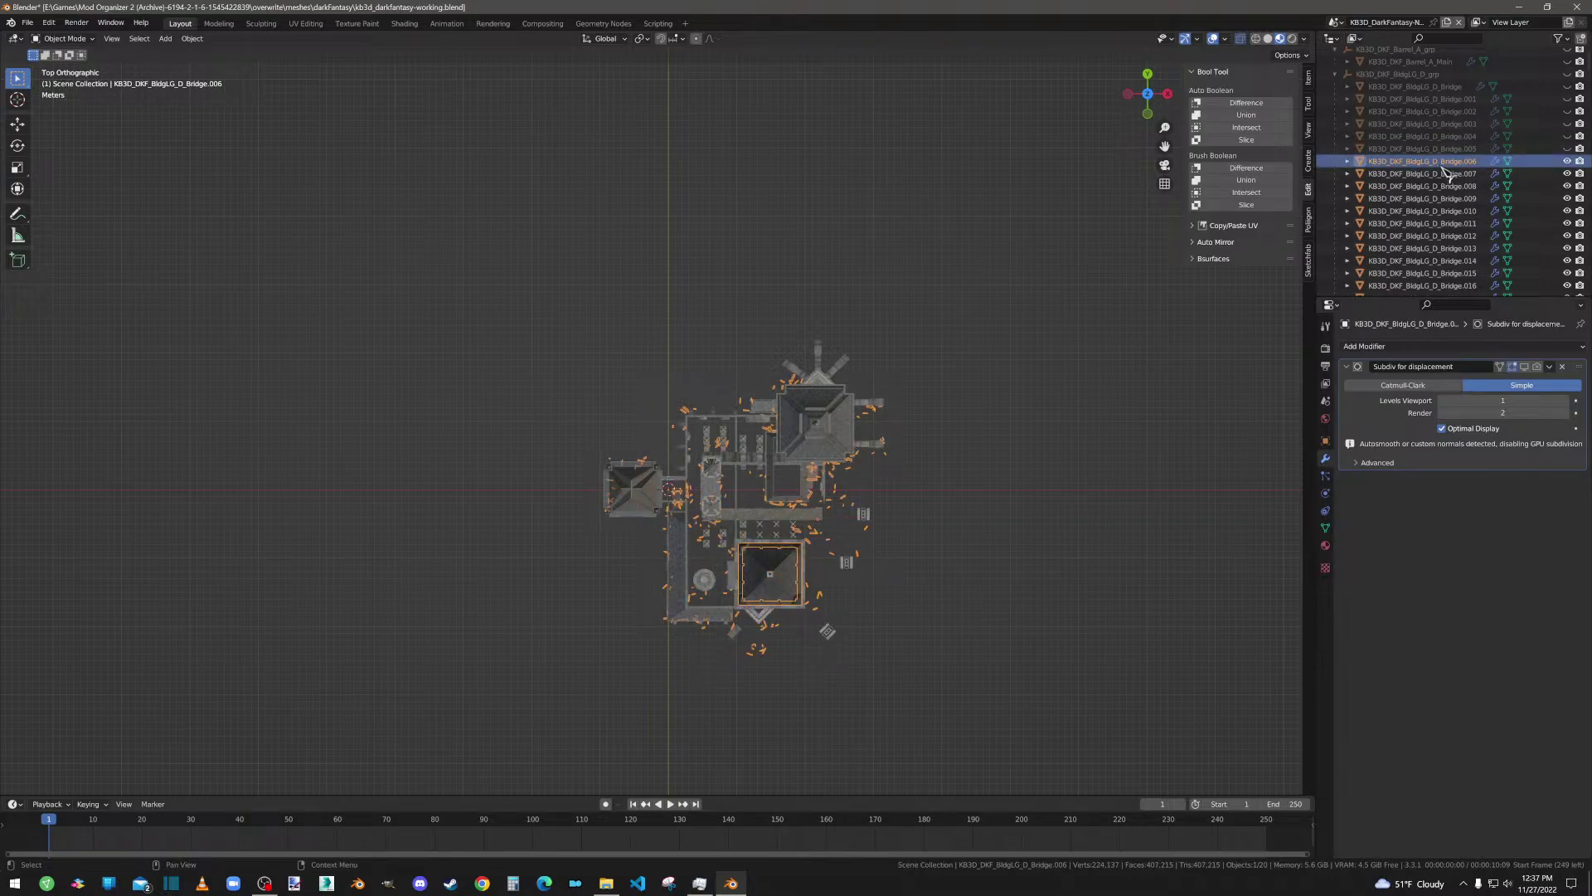
key(Tab)
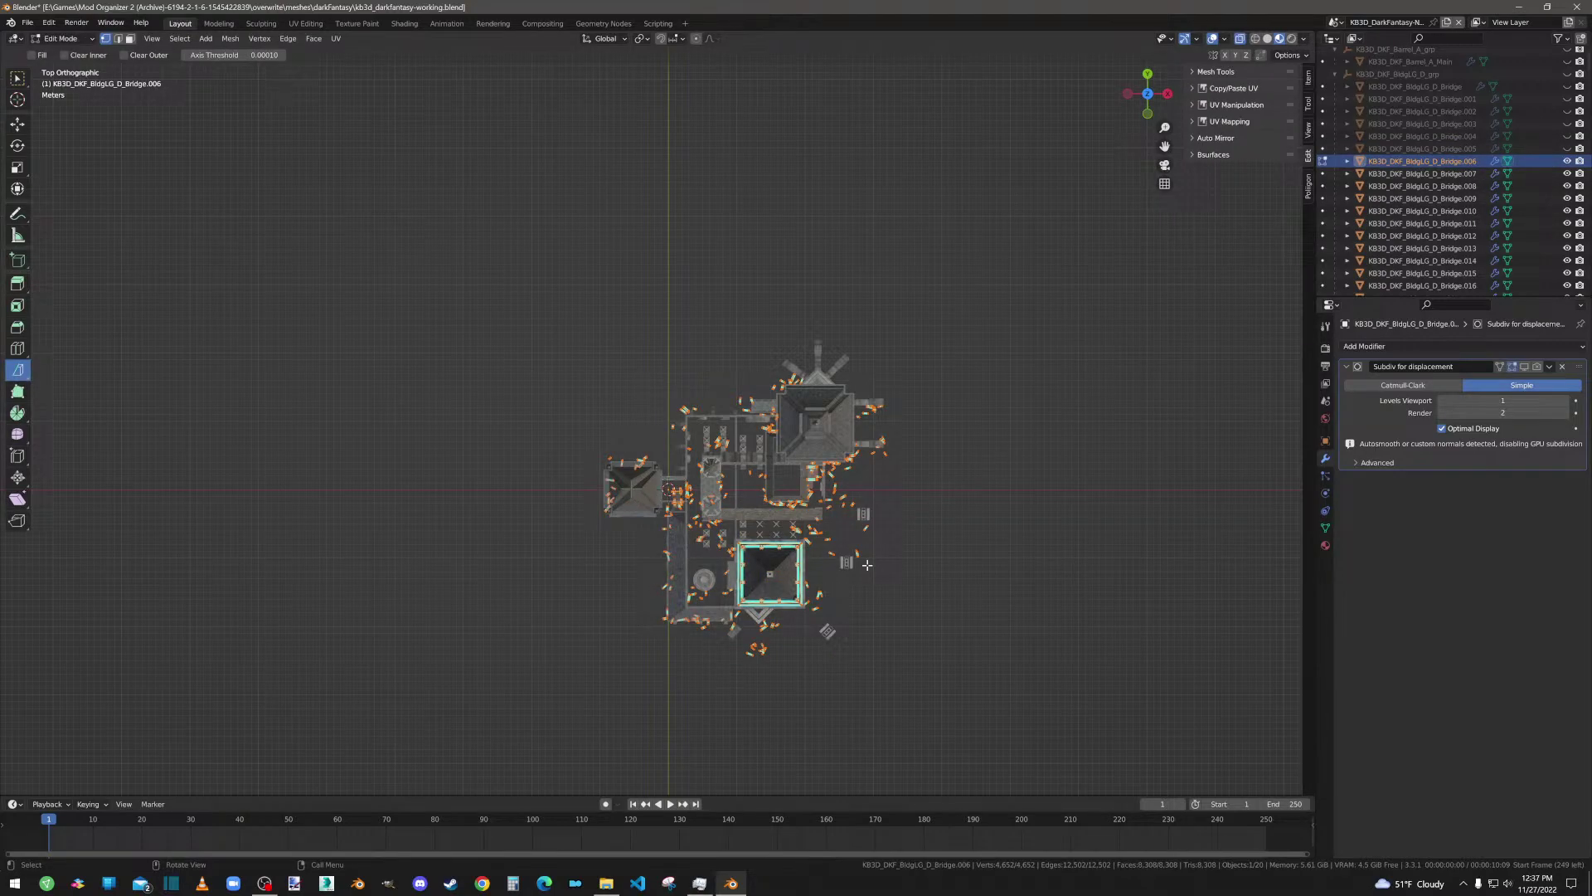
key(Tab)
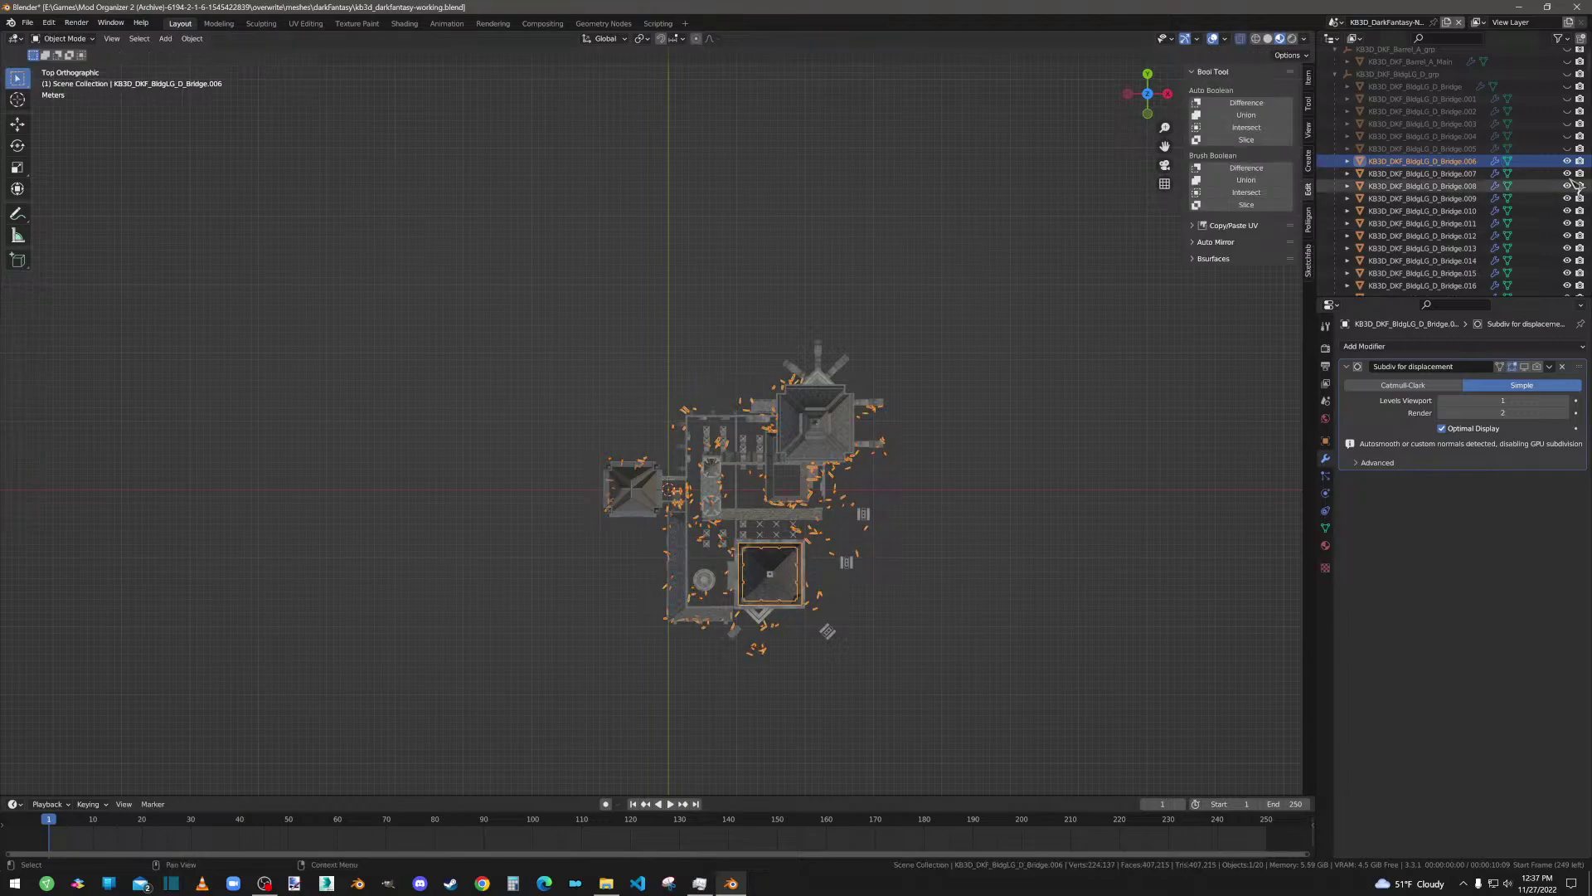
click(1567, 161)
Step: Unhide the base Bridge object and Bridge.001 through Bridge.005
click(1568, 149)
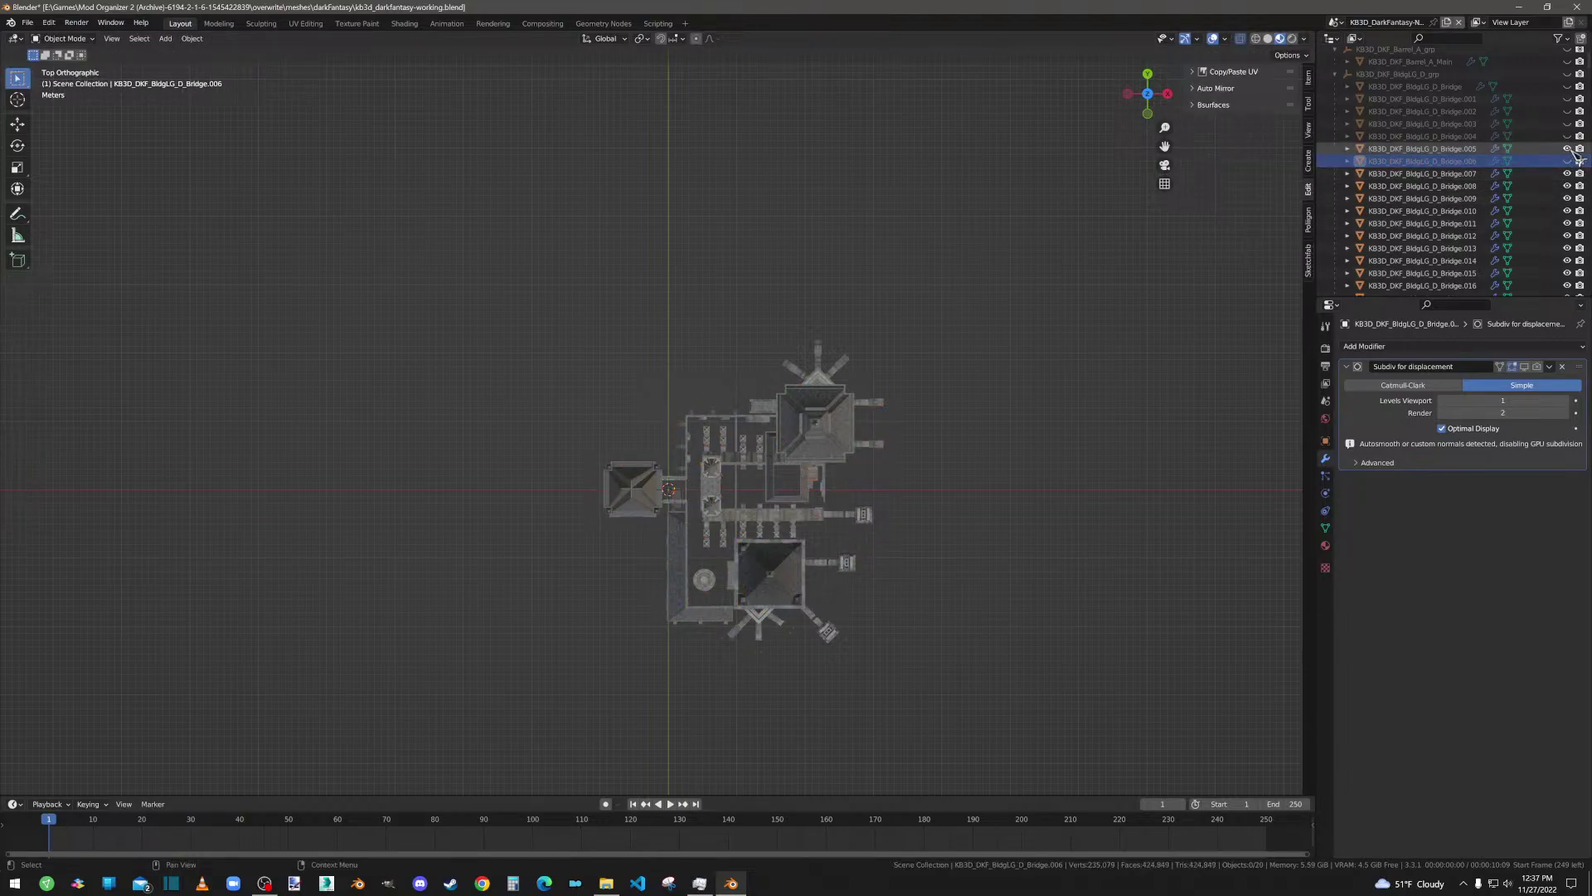
click(1567, 136)
click(1567, 123)
click(1567, 111)
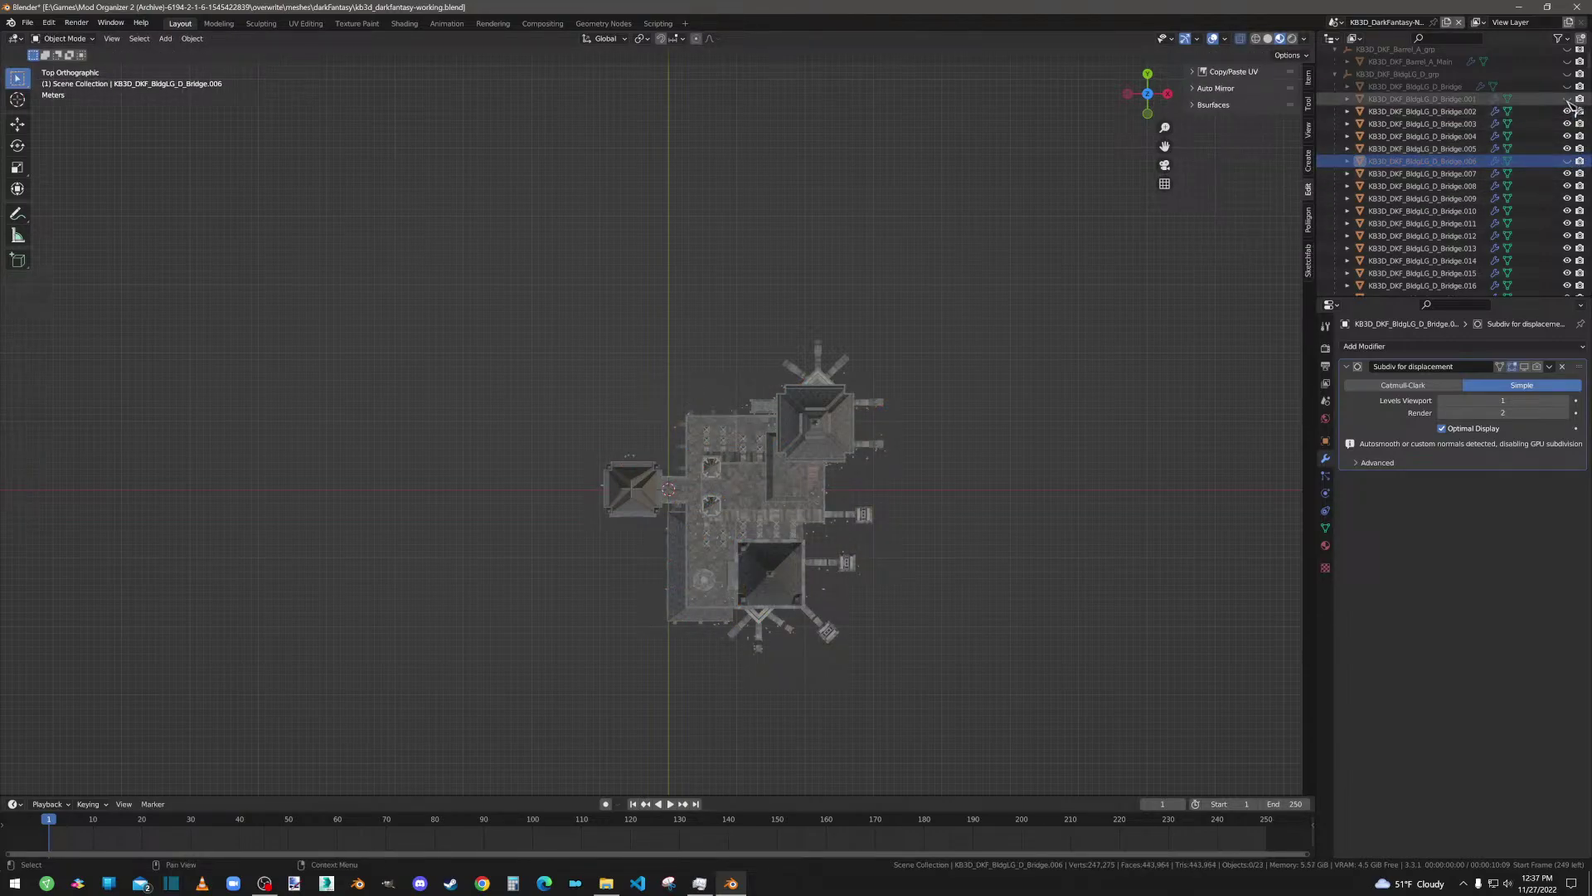
click(1567, 99)
click(1567, 86)
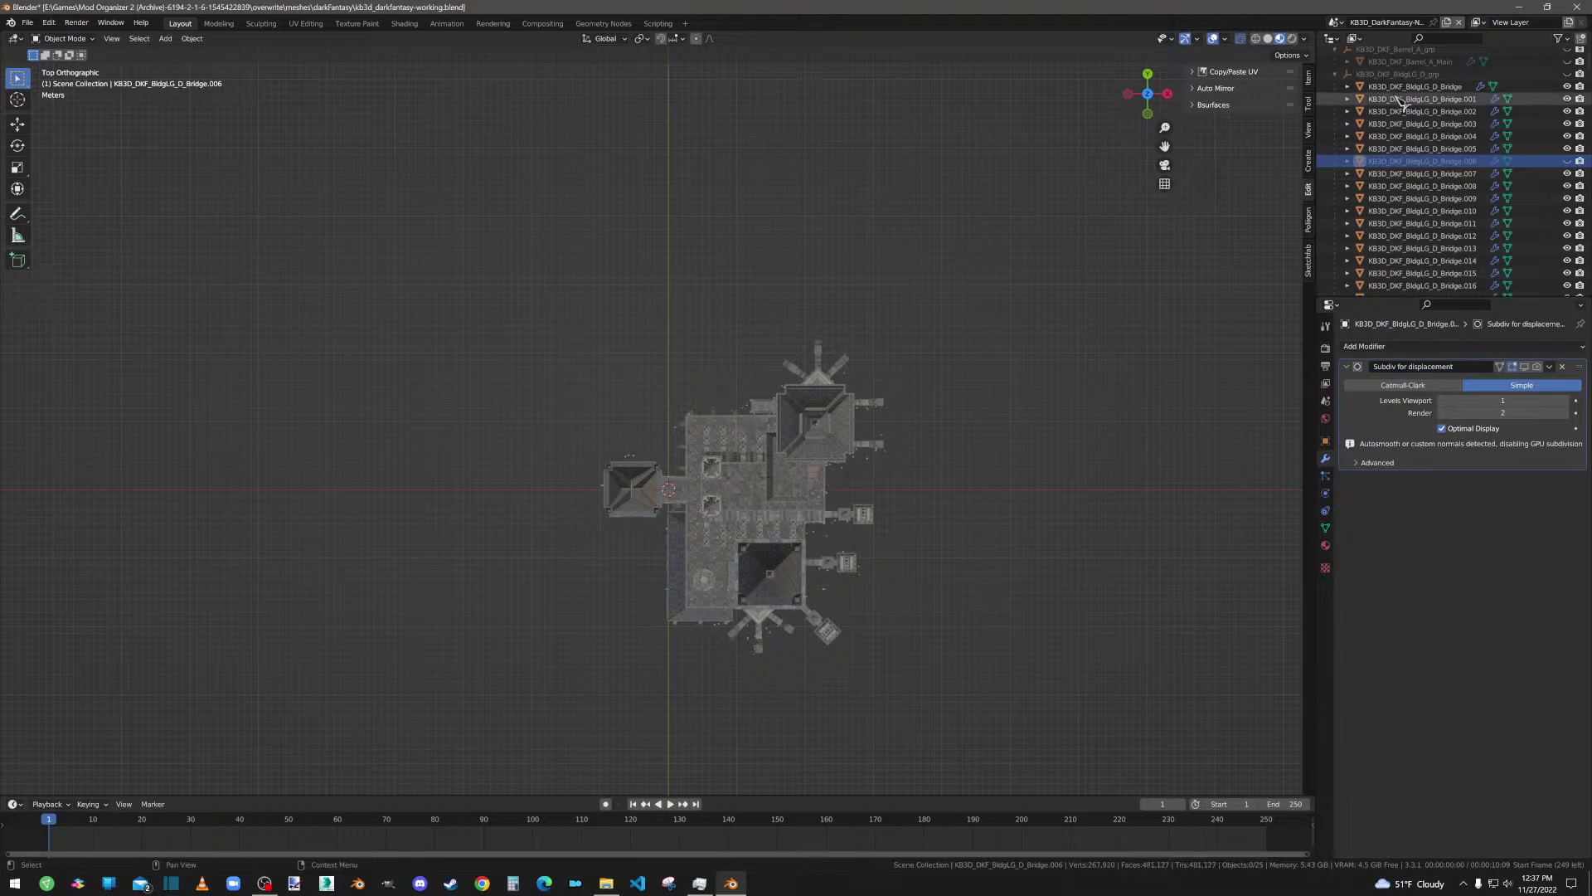
Step: Examine the Bridge.007 mesh in Edit Mode and hide the object in Object Mode
click(1448, 174)
key(Tab)
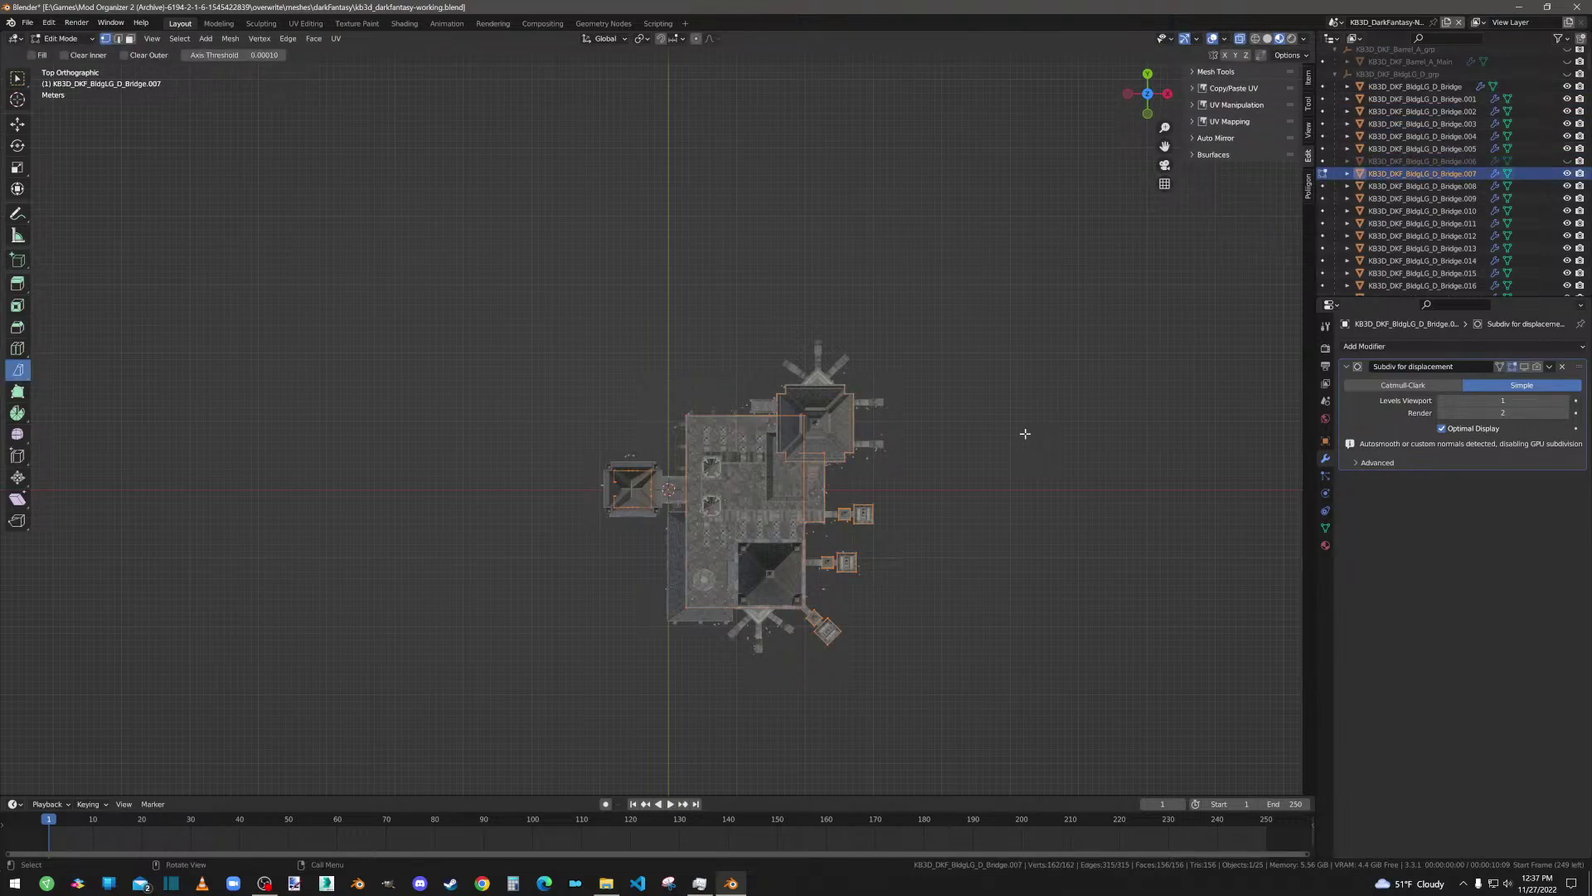
key(Tab)
click(1567, 175)
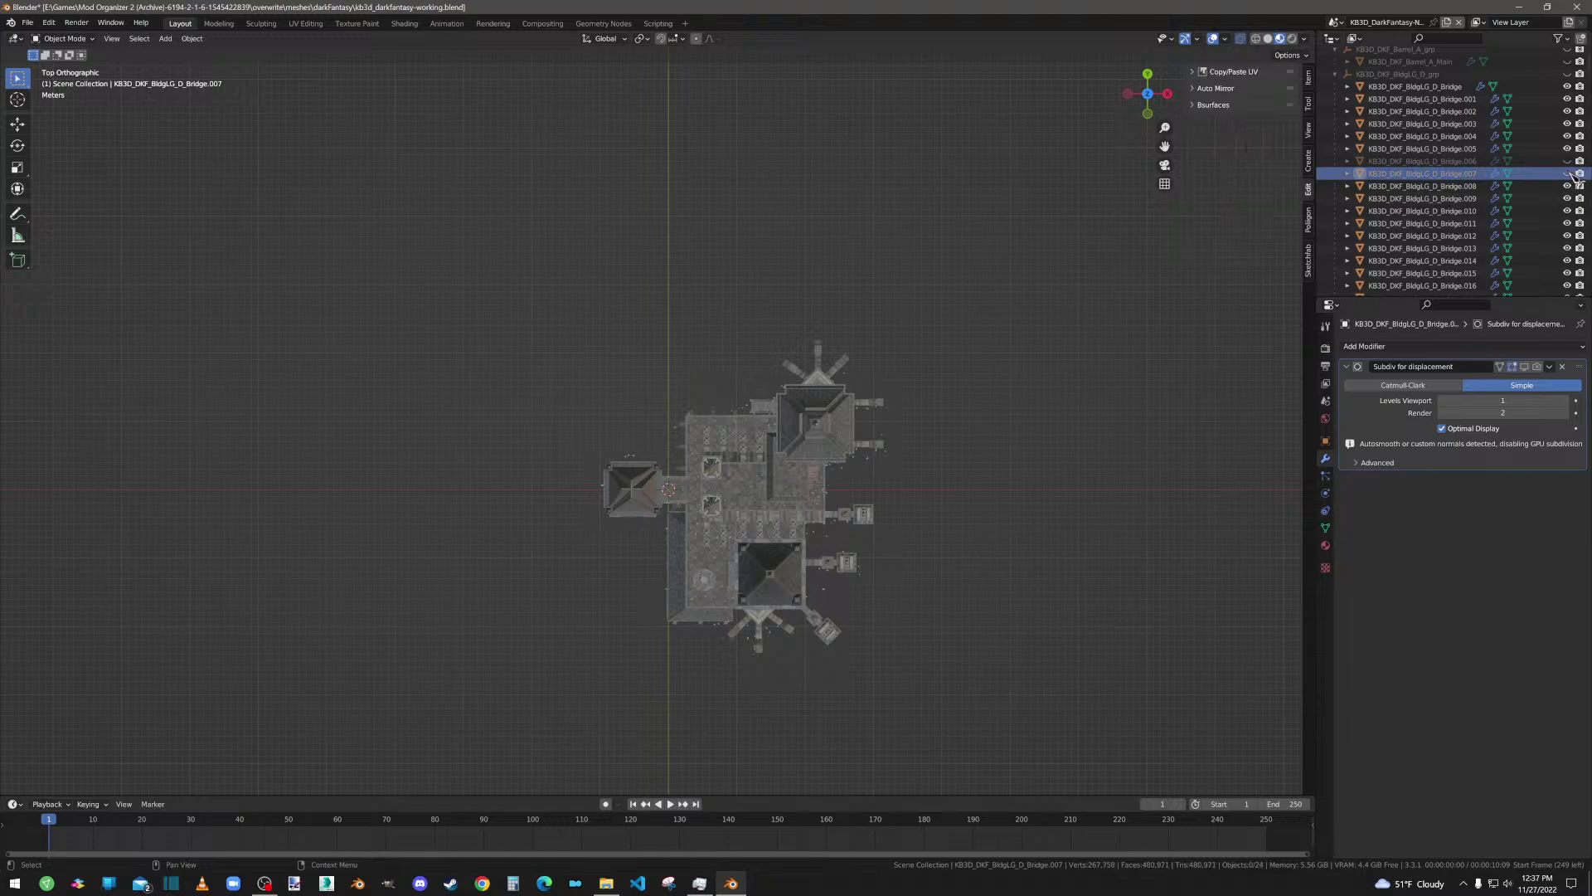
Step: Unhide Bridge.006 and open Bridge.008 in Edit Mode, displayed as a wireframe in the top orthographic view
click(1570, 162)
click(1464, 186)
key(Tab)
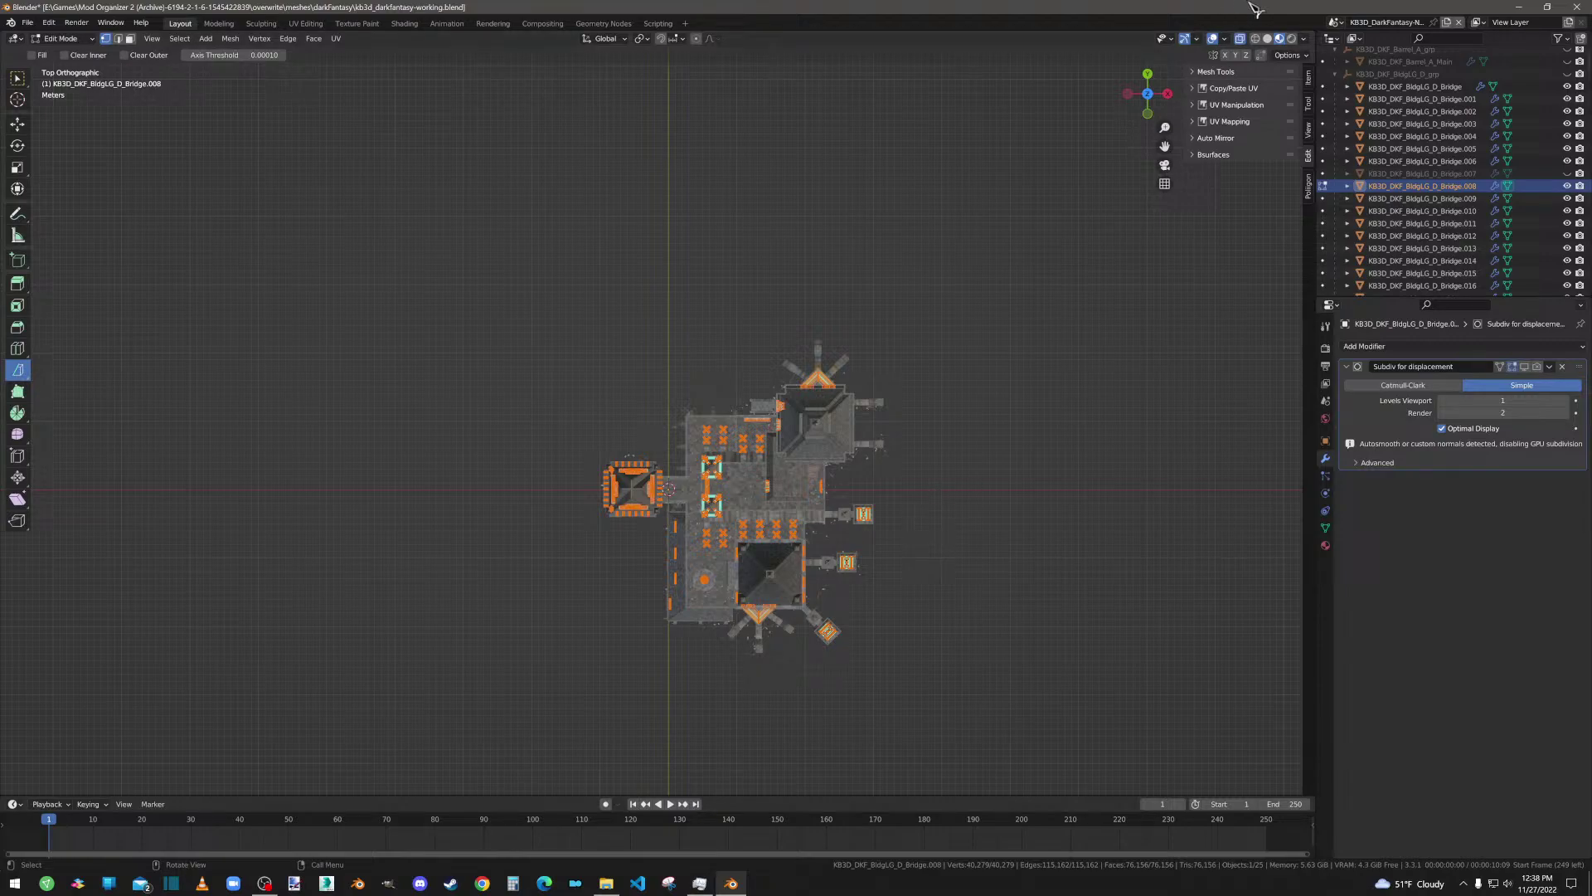
click(1254, 39)
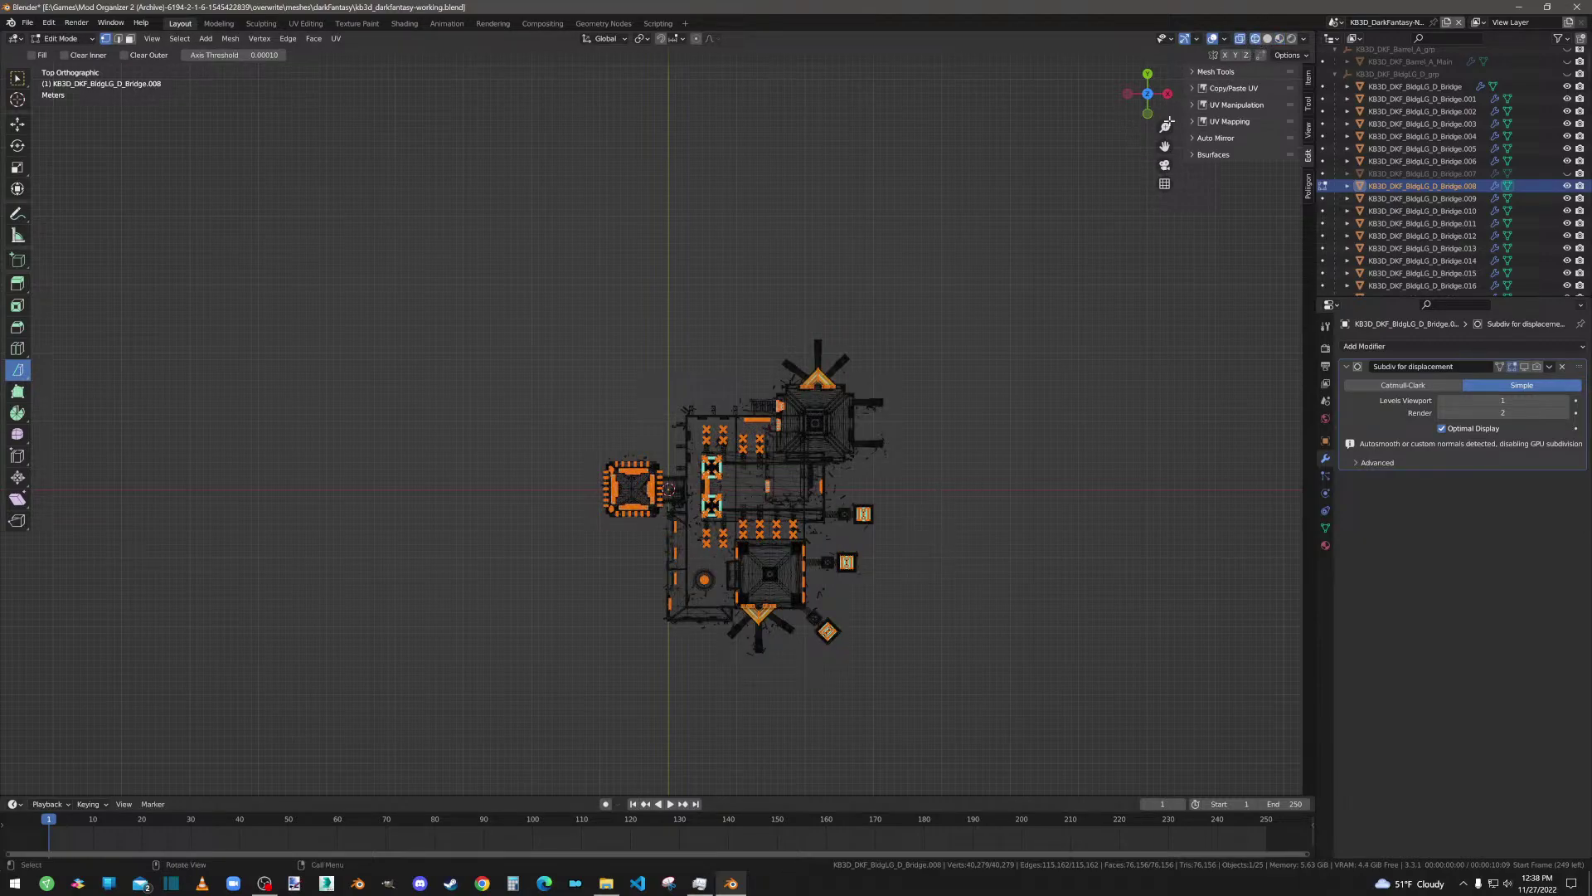
click(1149, 94)
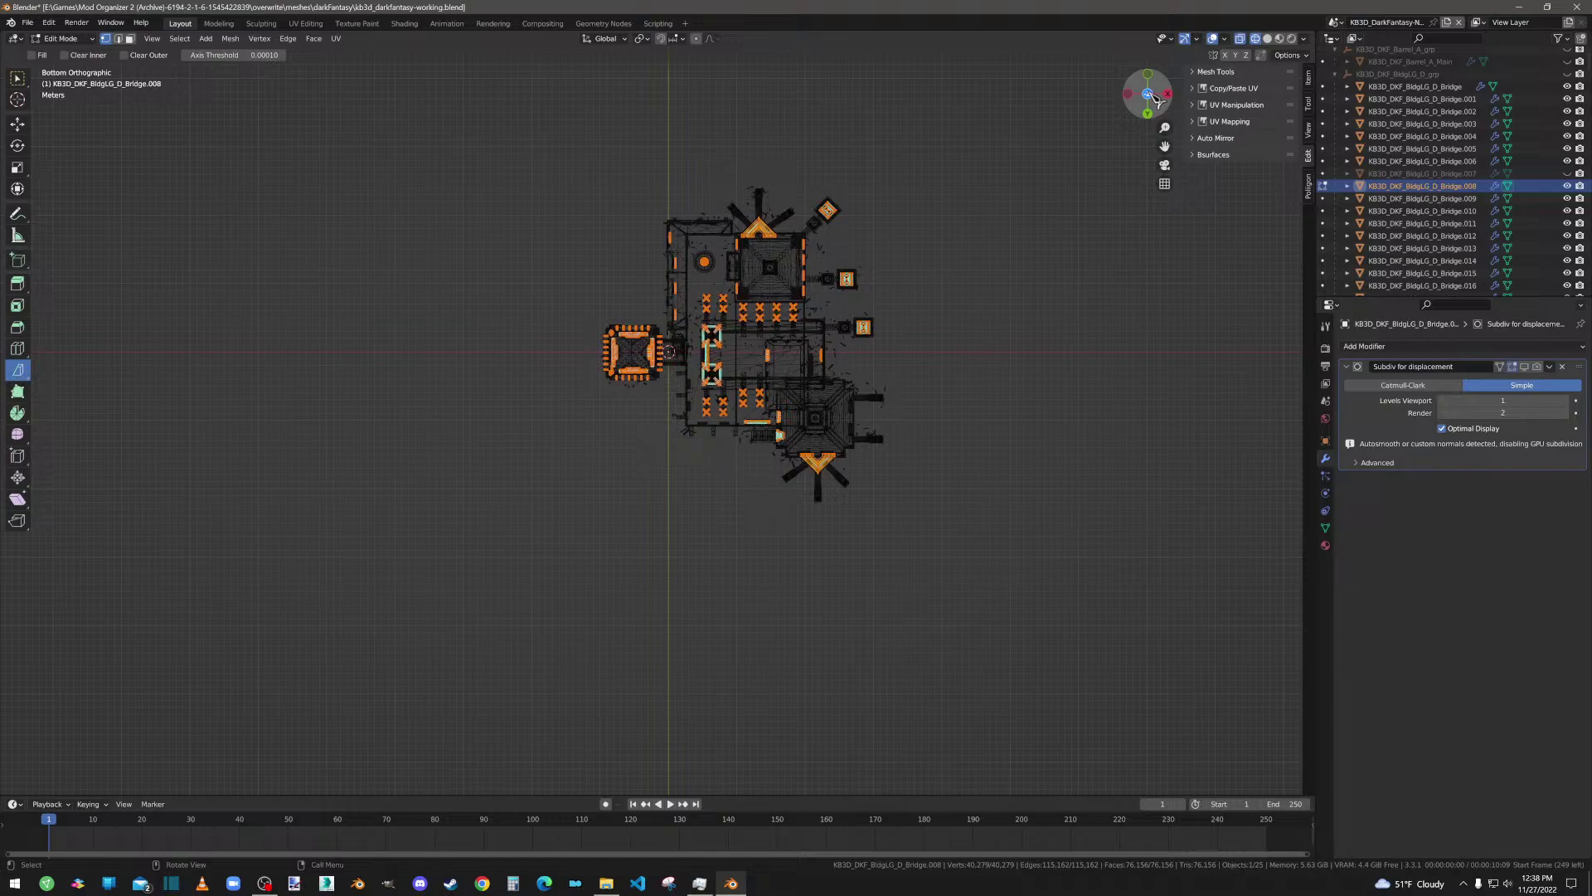
click(1149, 95)
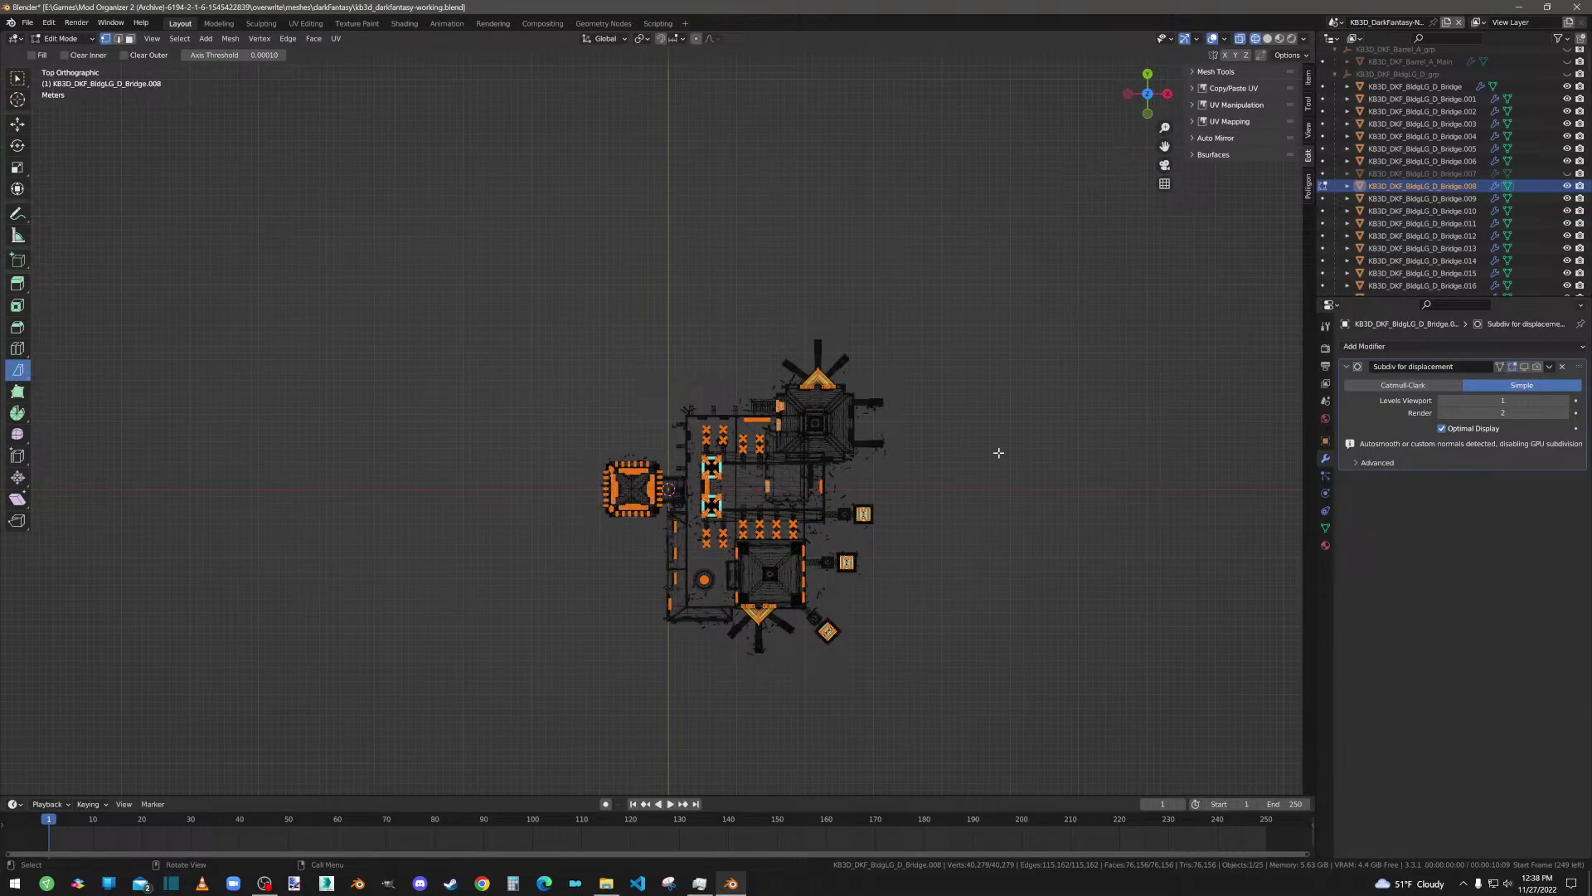
middle_drag(999, 452, 963, 394)
click(1149, 87)
Step: Select only the half of Bridge.008 on the positive Y side of the X axis and separate the selection into its own object
click(434, 299)
drag(432, 292, 475, 309)
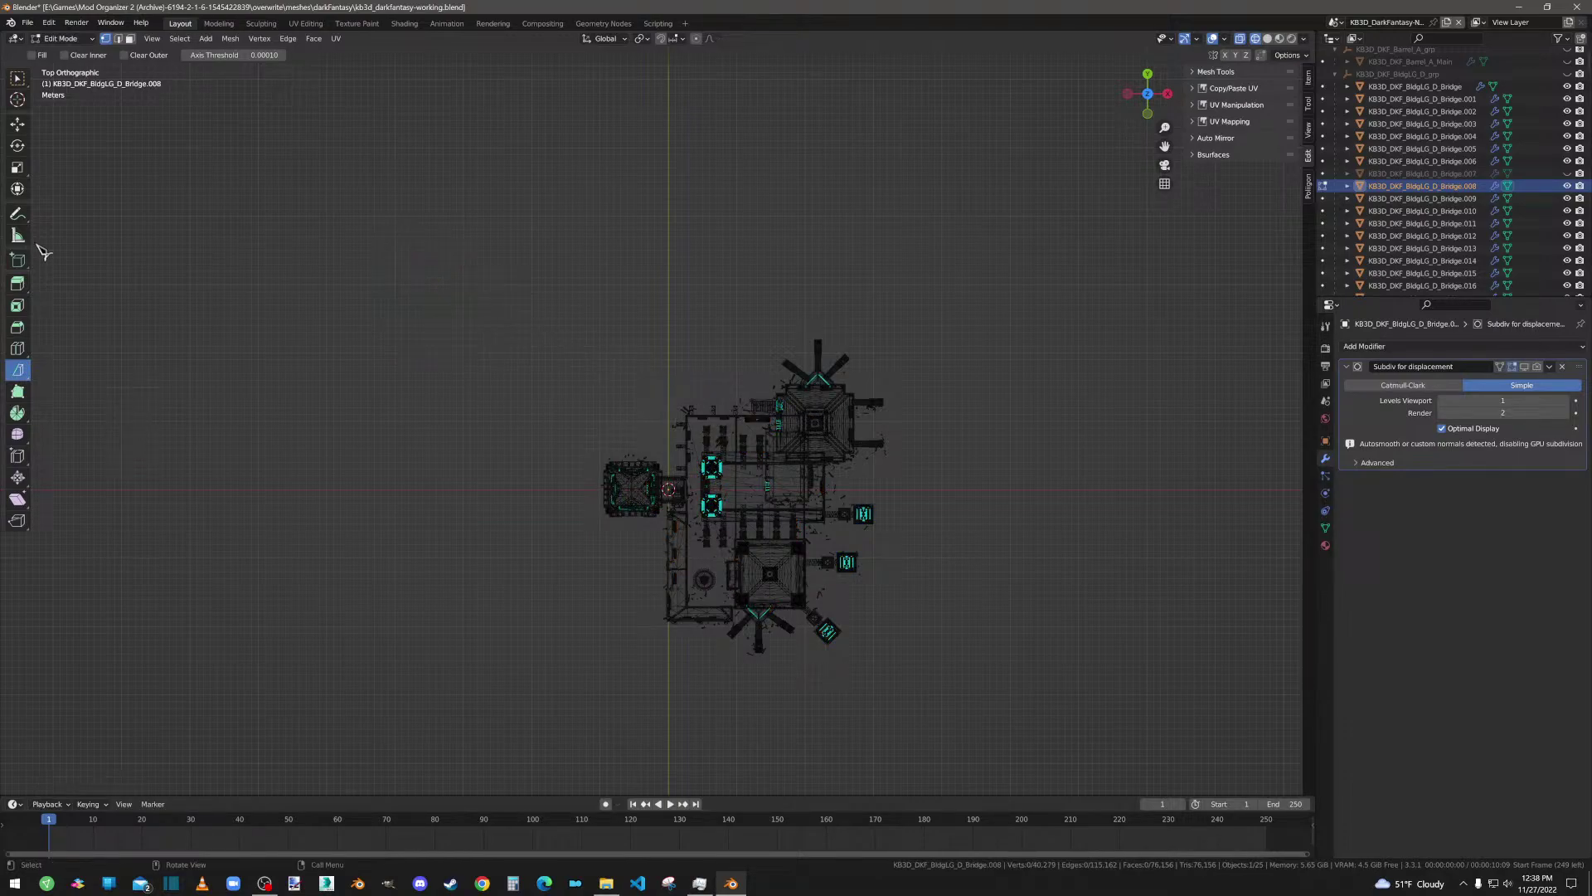
click(18, 79)
drag(484, 276, 990, 489)
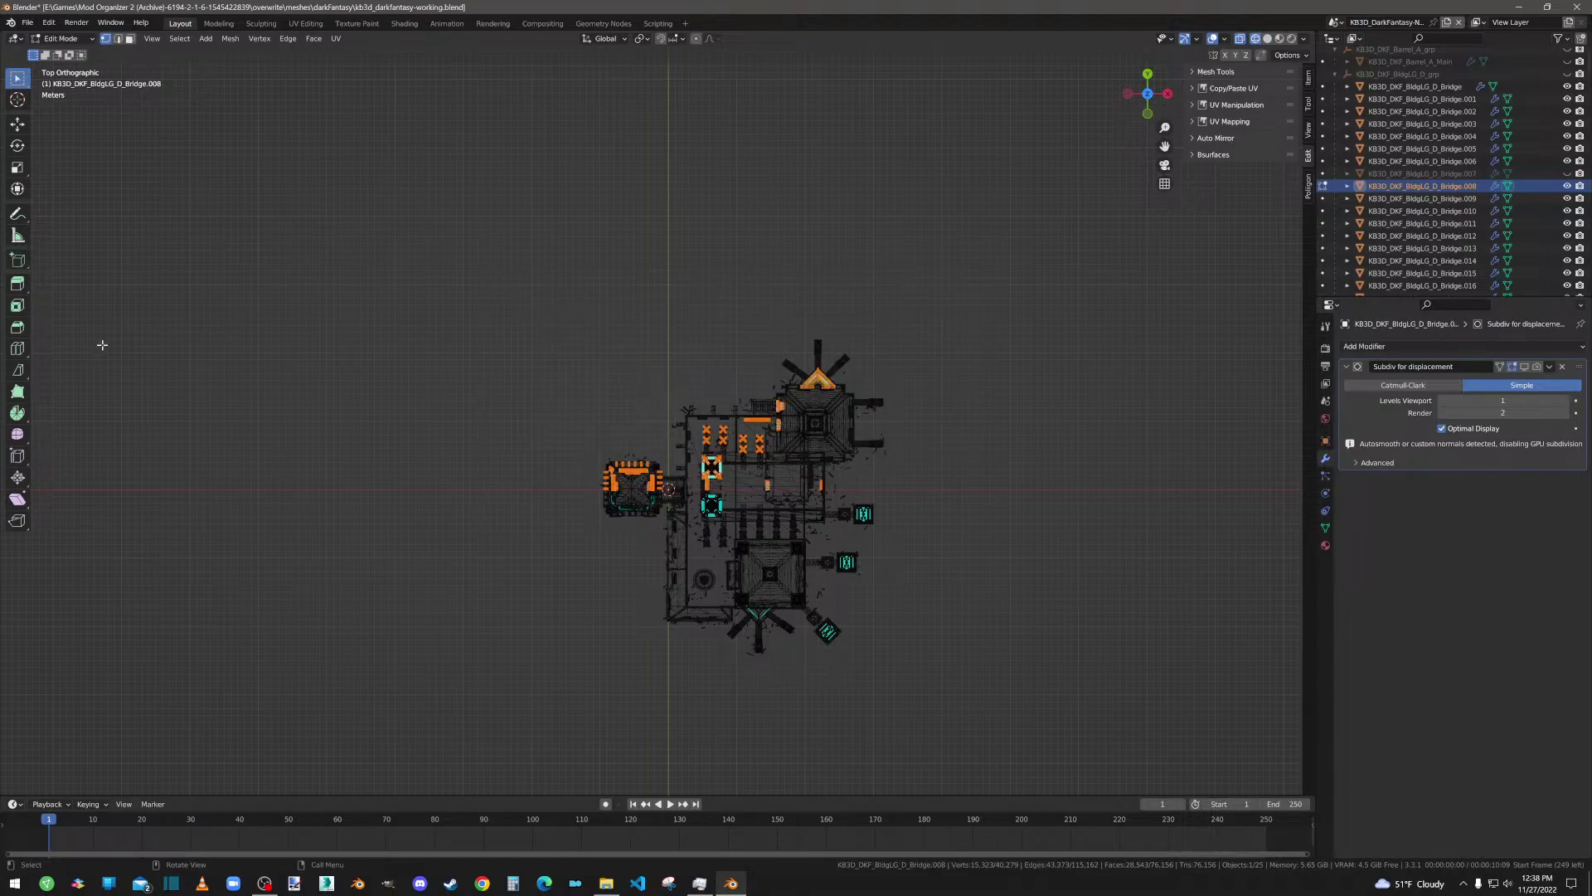
click(18, 372)
right_click(523, 386)
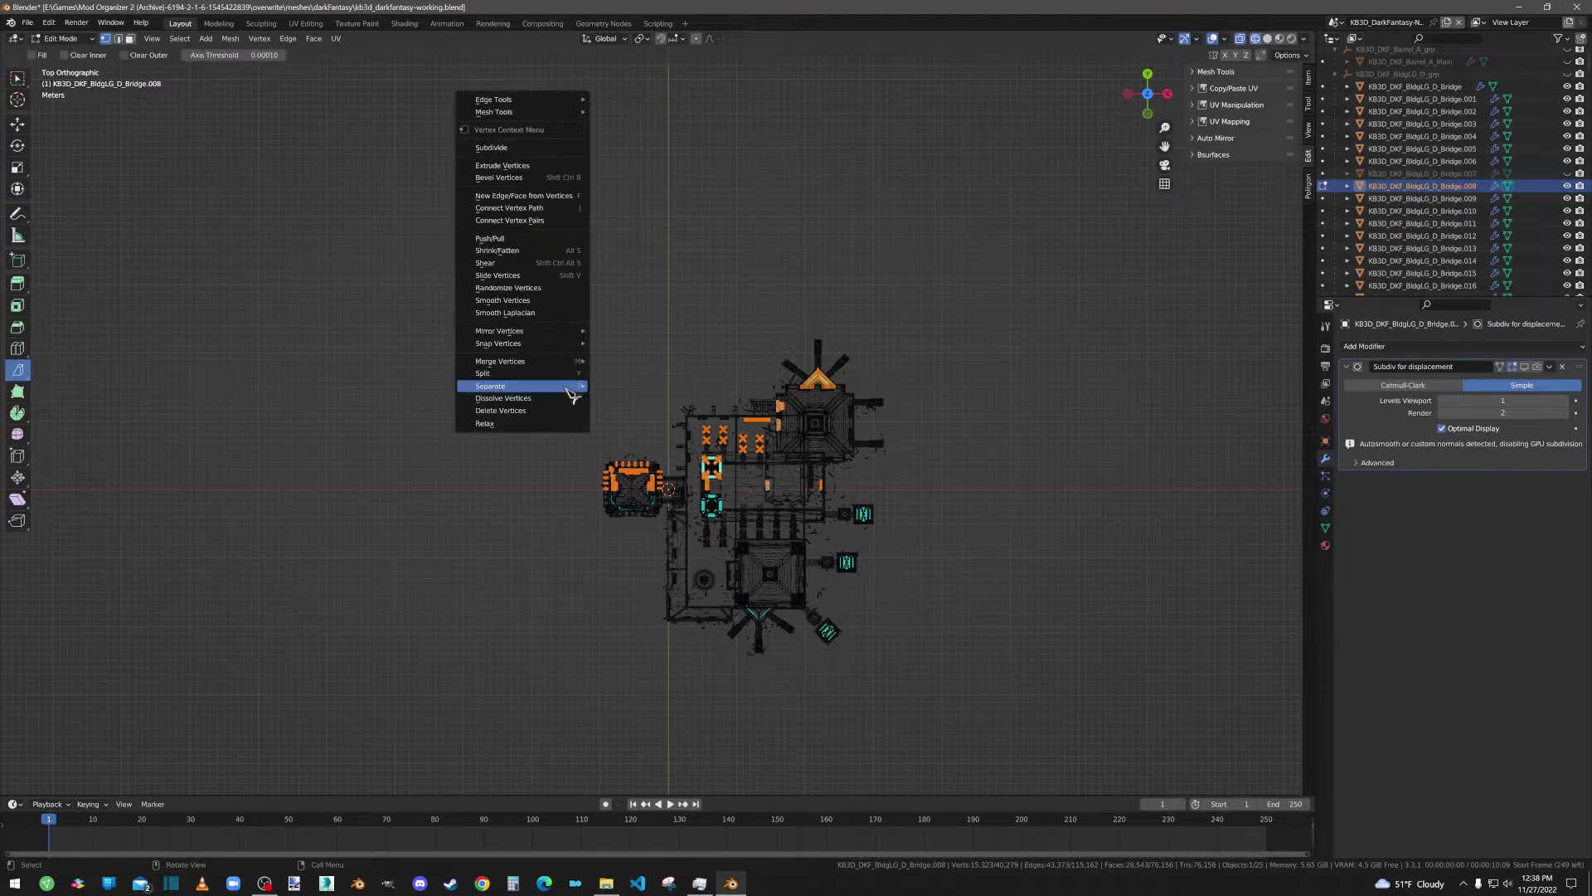
mouse_move(572, 396)
click(634, 386)
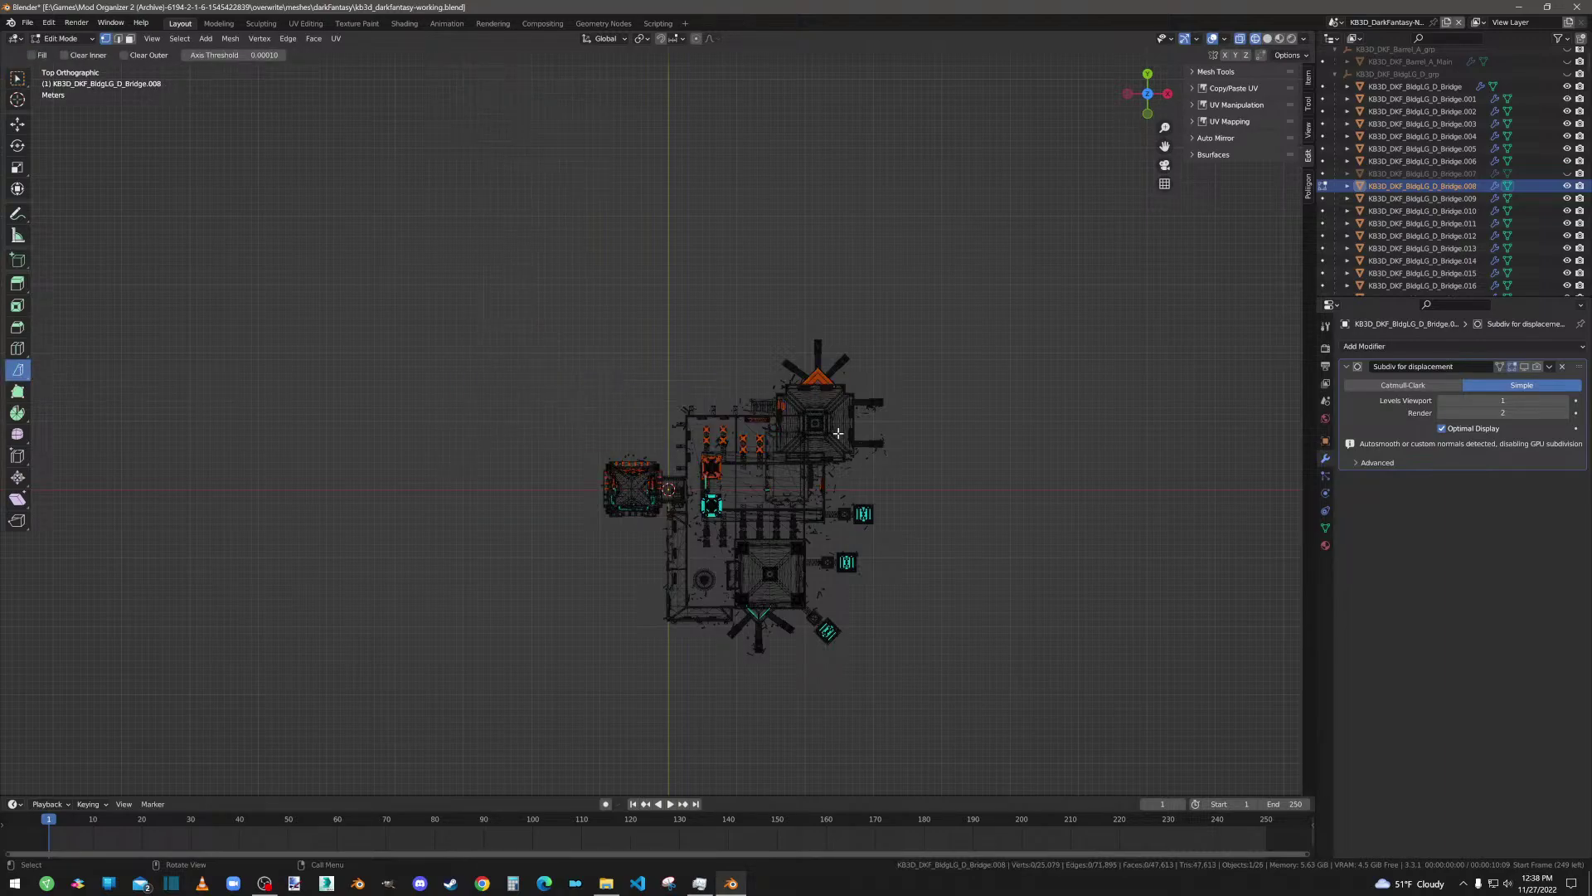
Step: Return to Object Mode and examine the remaining Bridge.008 details up close in perspective
click(1403, 189)
key(Tab)
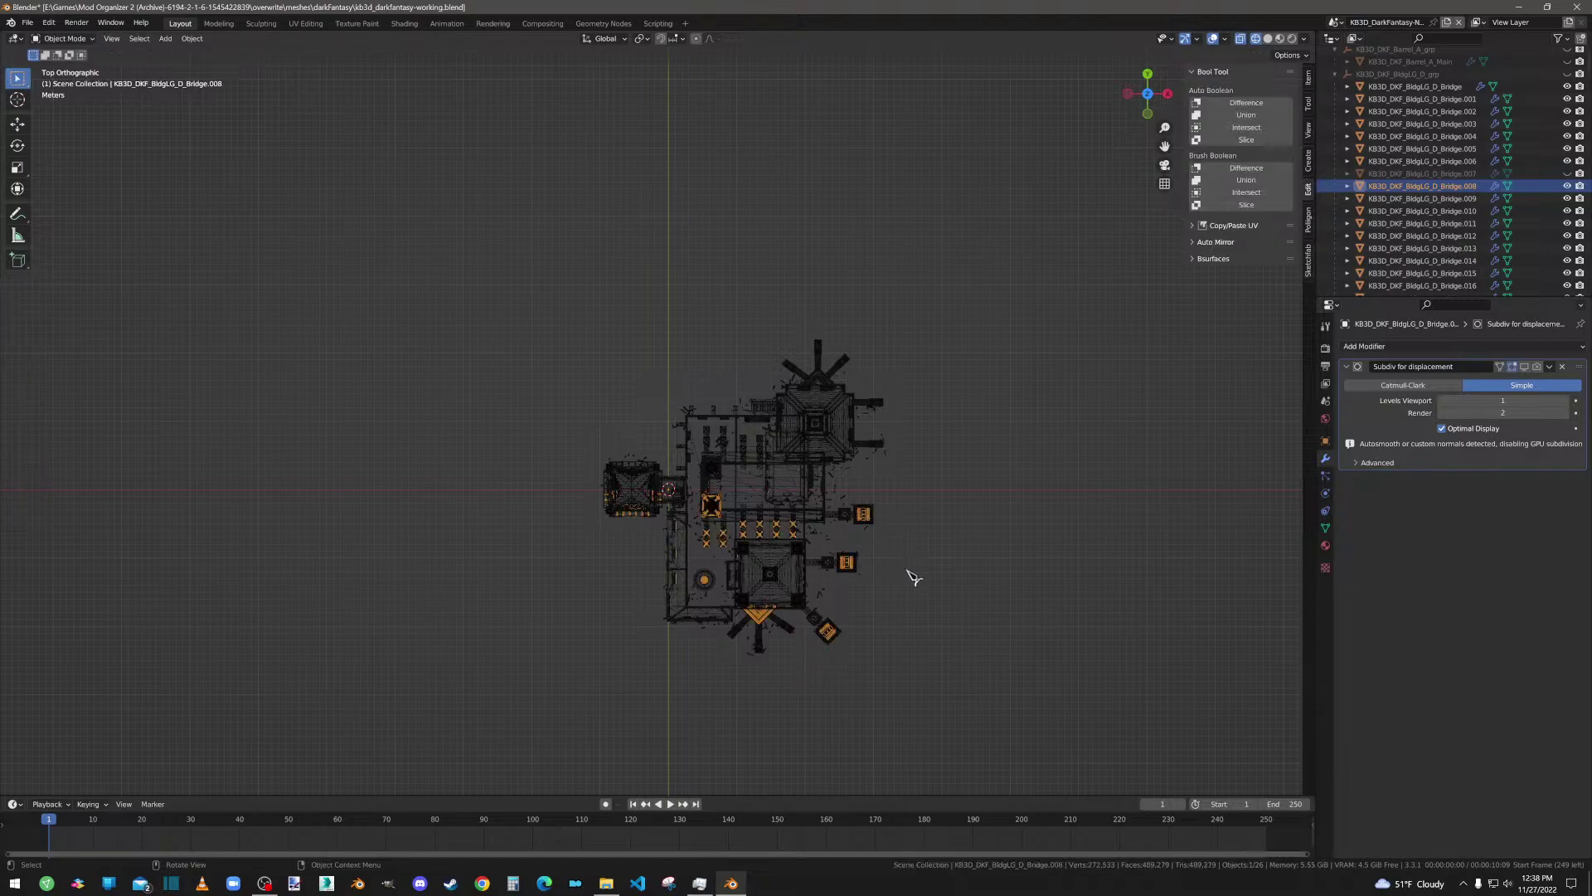
middle_drag(914, 576, 916, 497)
scroll(916, 498, up, 5)
scroll(935, 500, up, 3)
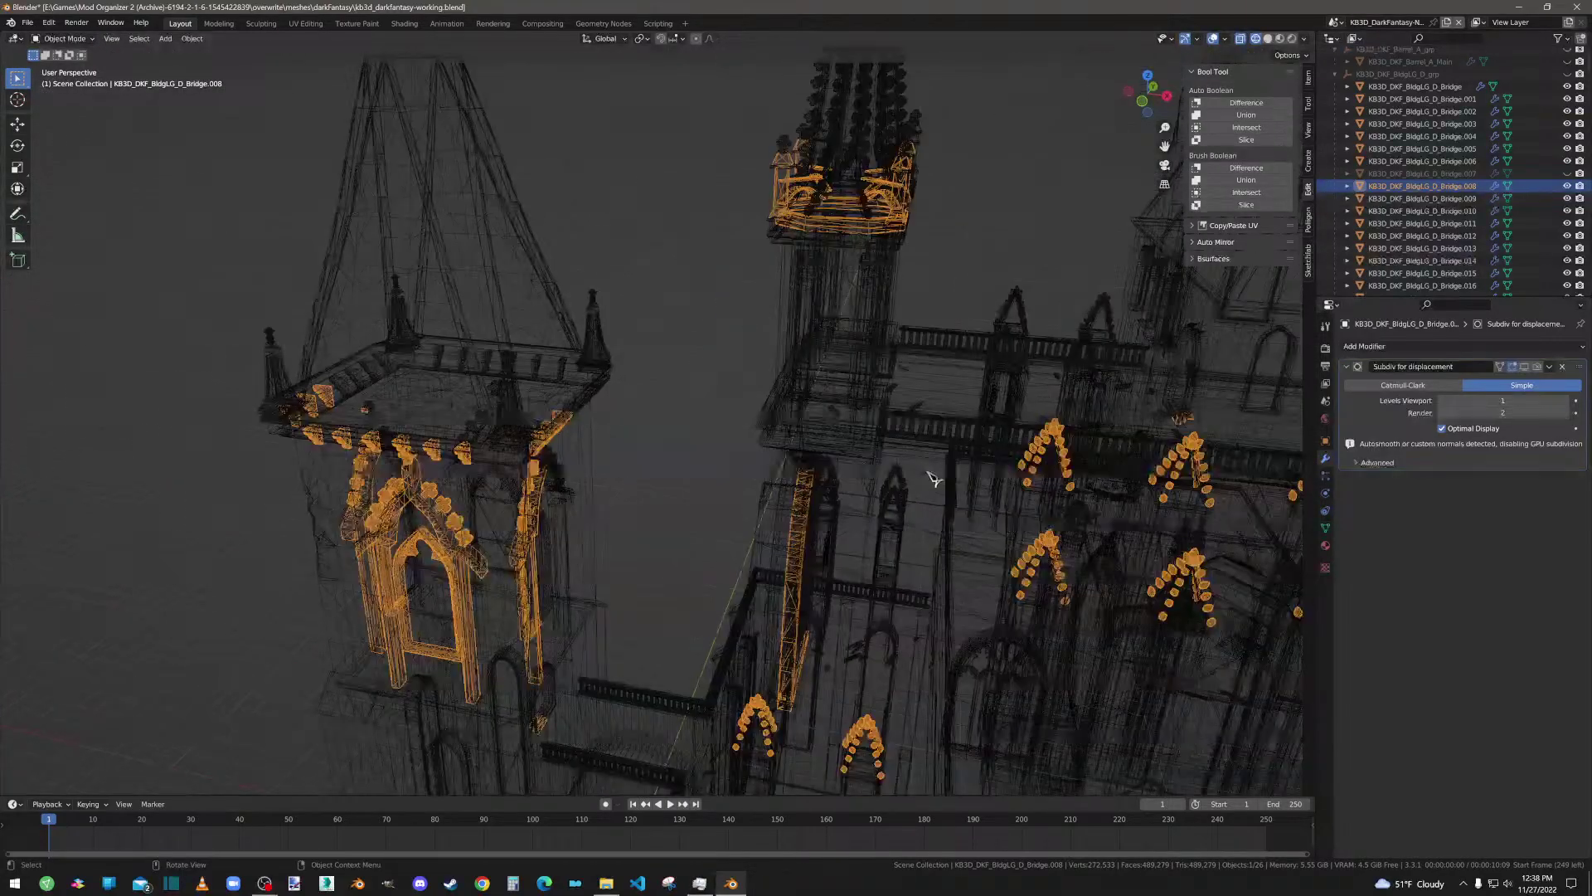
middle_drag(1033, 493, 825, 527)
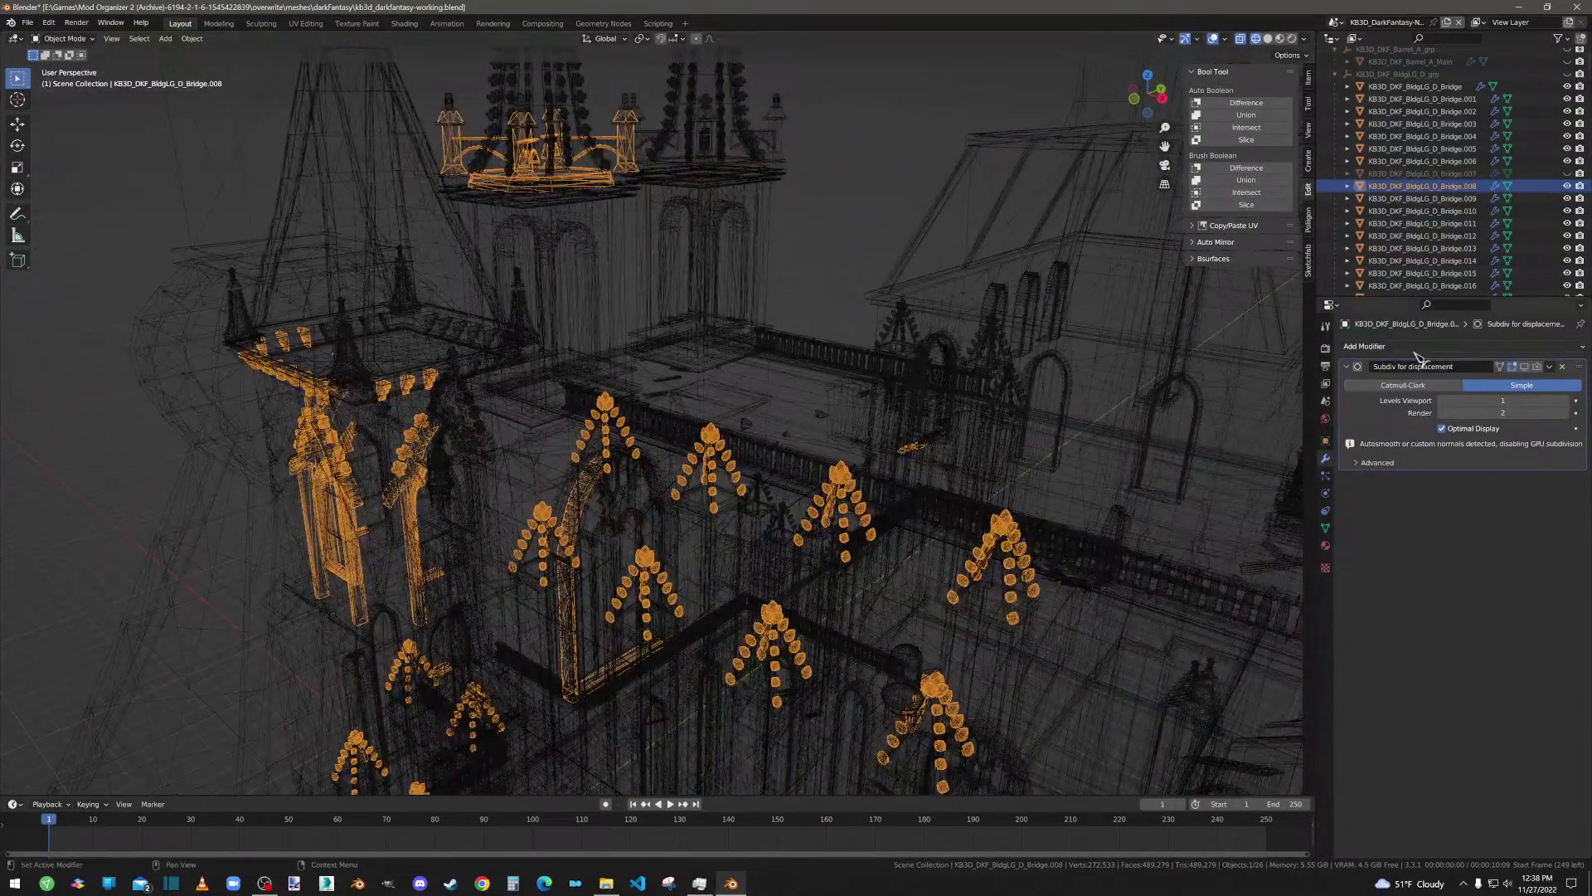
Step: Add a Decimate modifier to Bridge.008 with a collapse ratio of 0.8
click(1420, 347)
click(1347, 444)
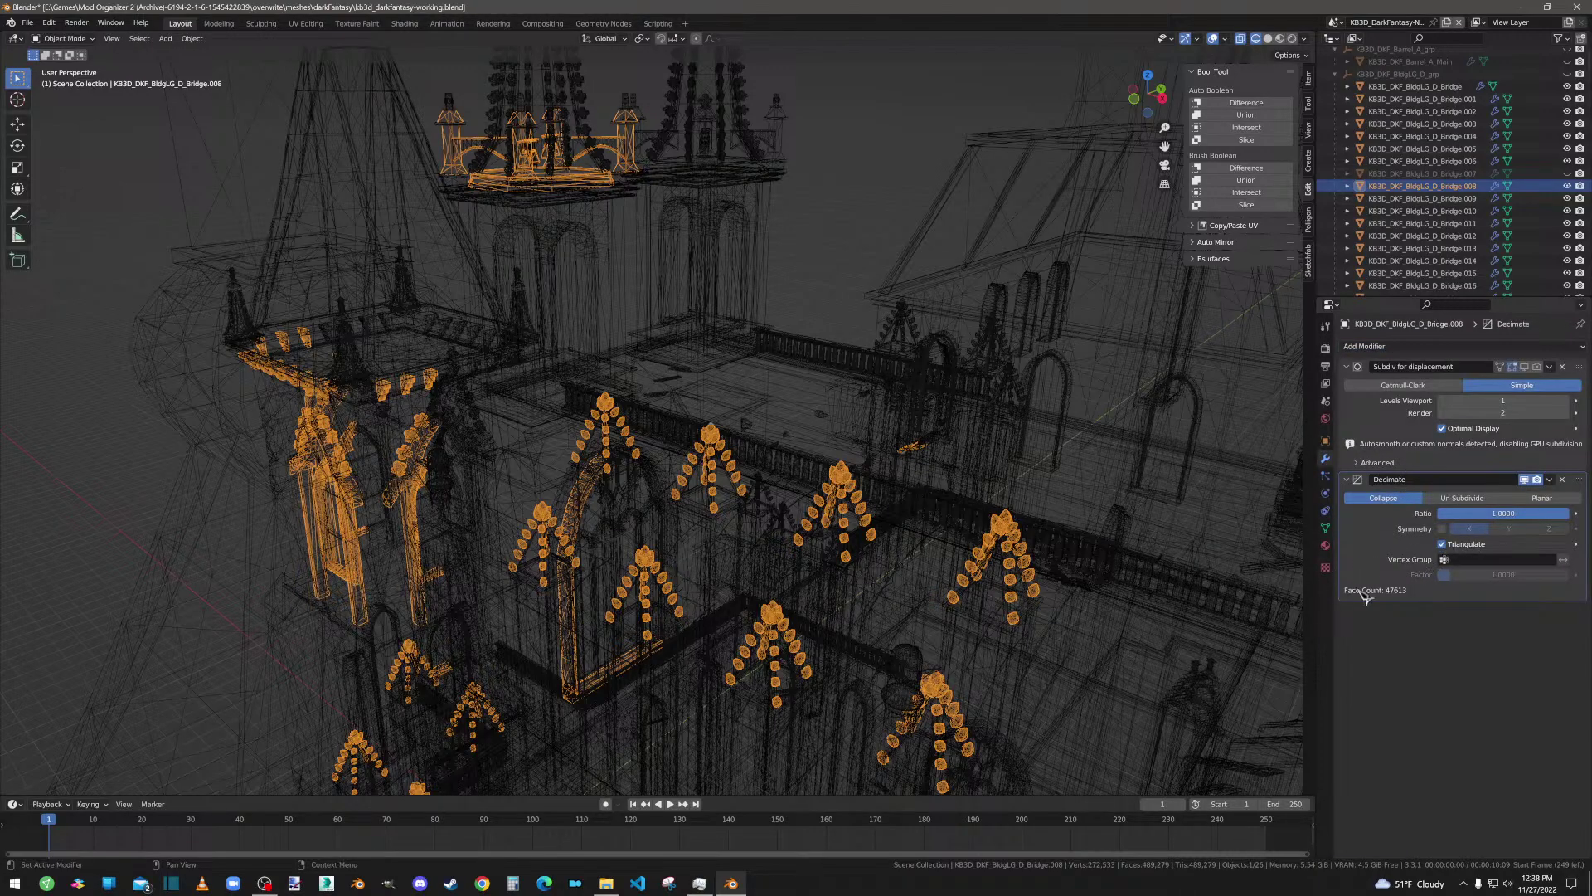
click(1512, 514)
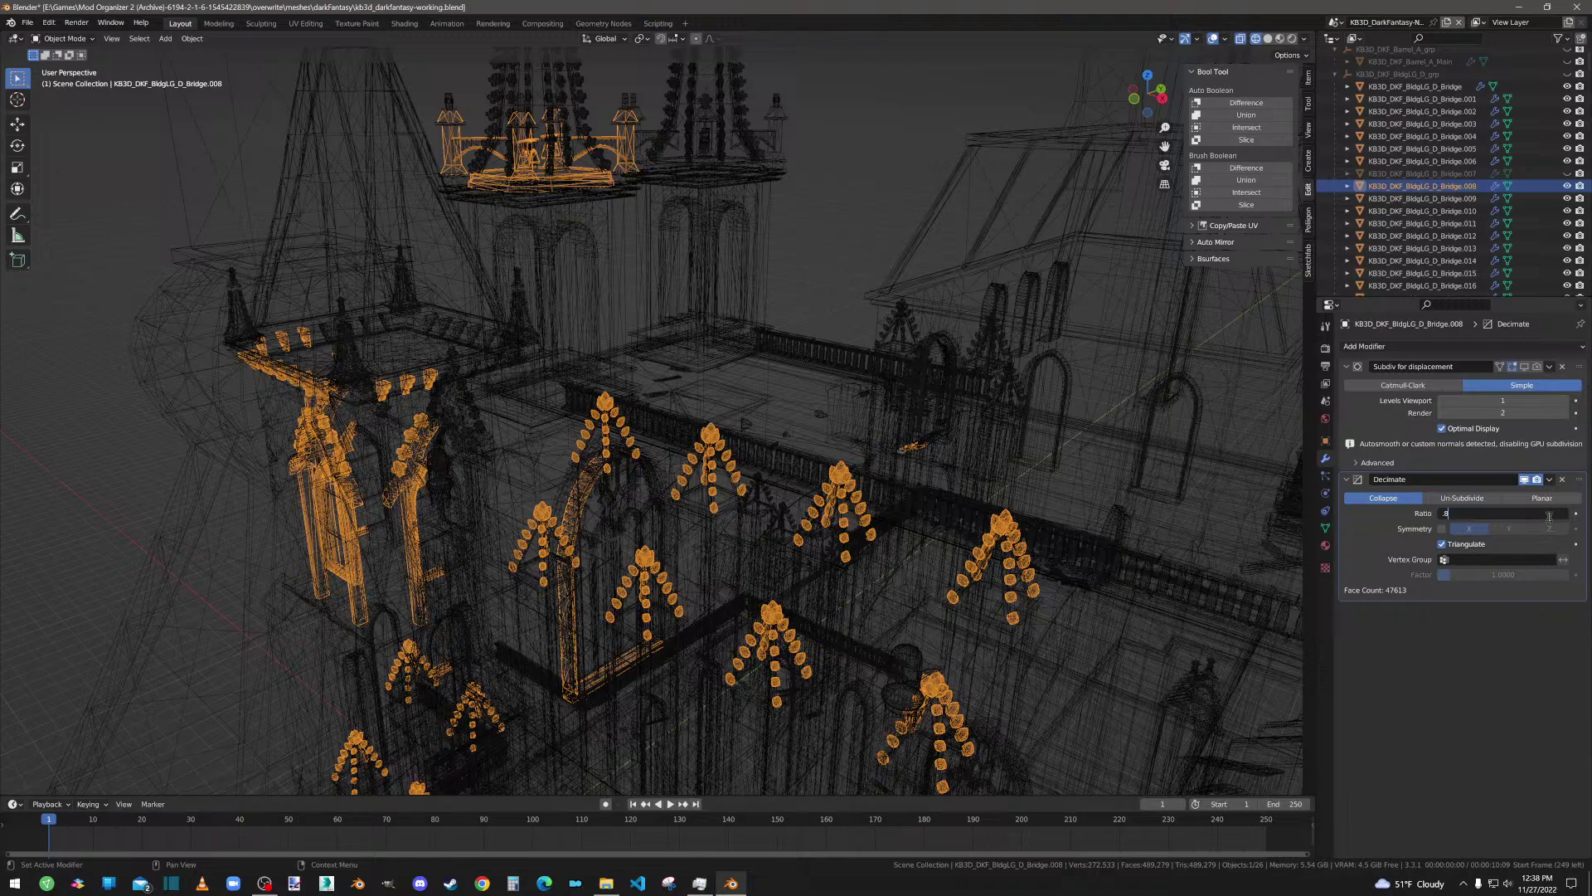
key(Return)
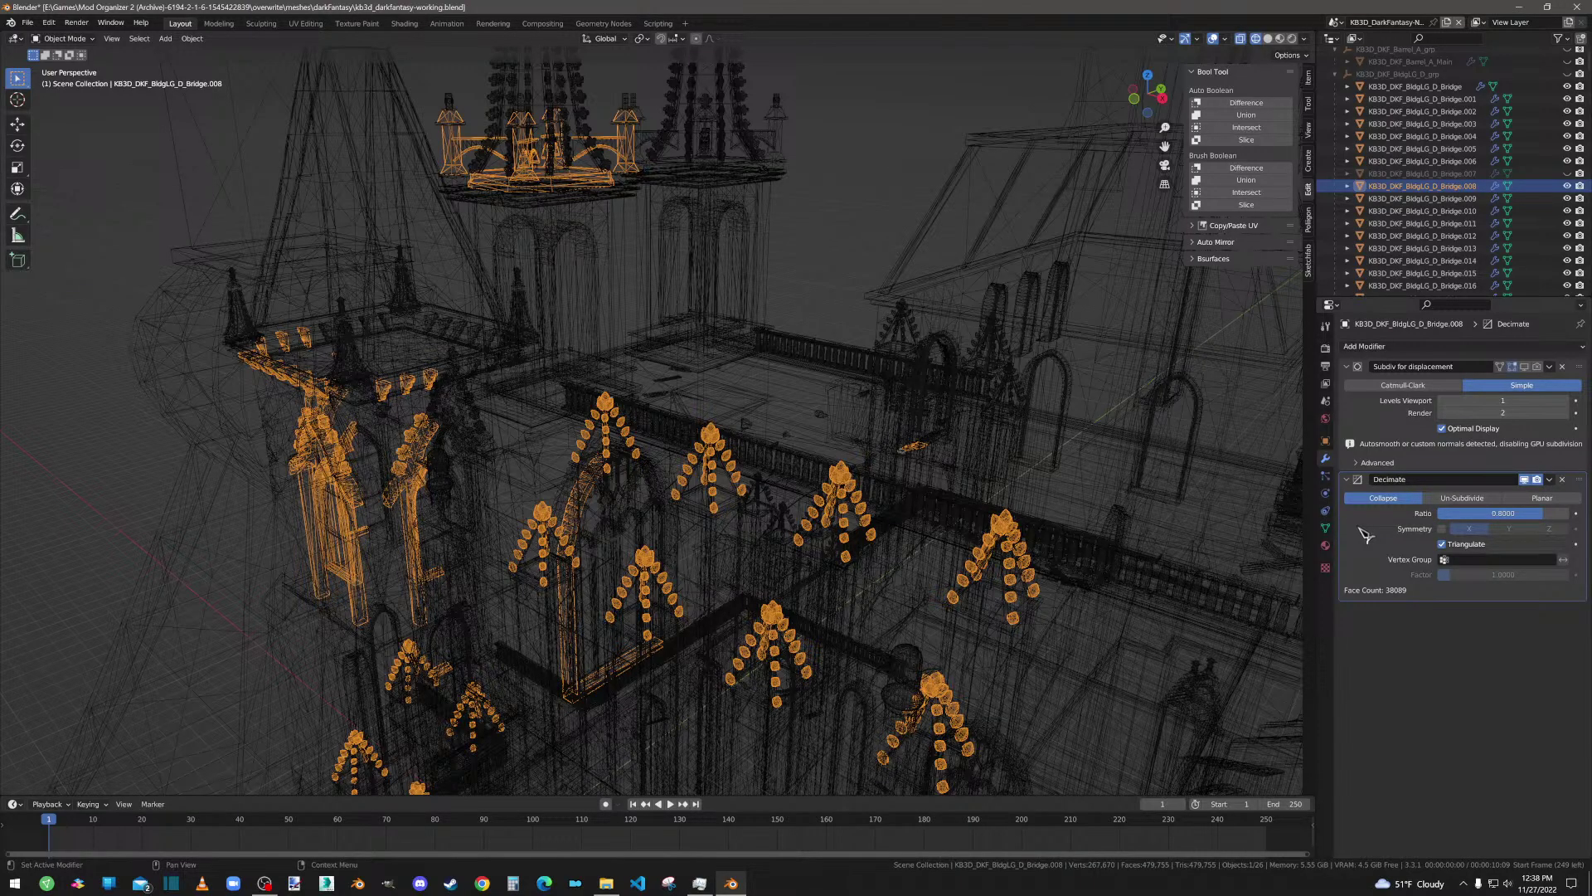
Step: Set the Bridge.008 Decimate ratio to 0.7 and apply the modifier
click(1482, 513)
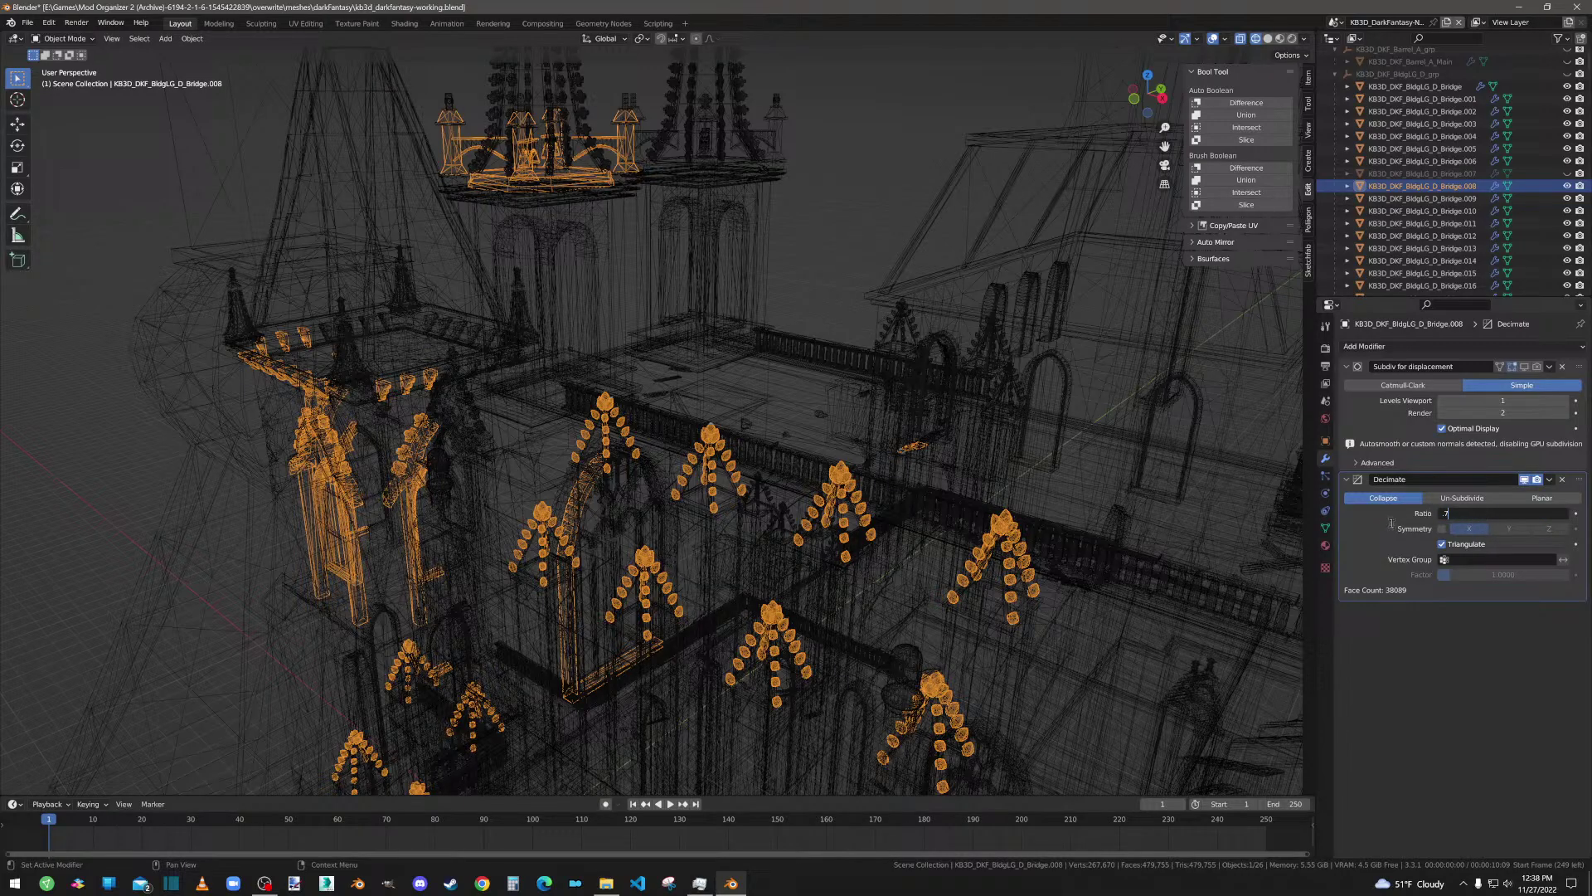
key(Return)
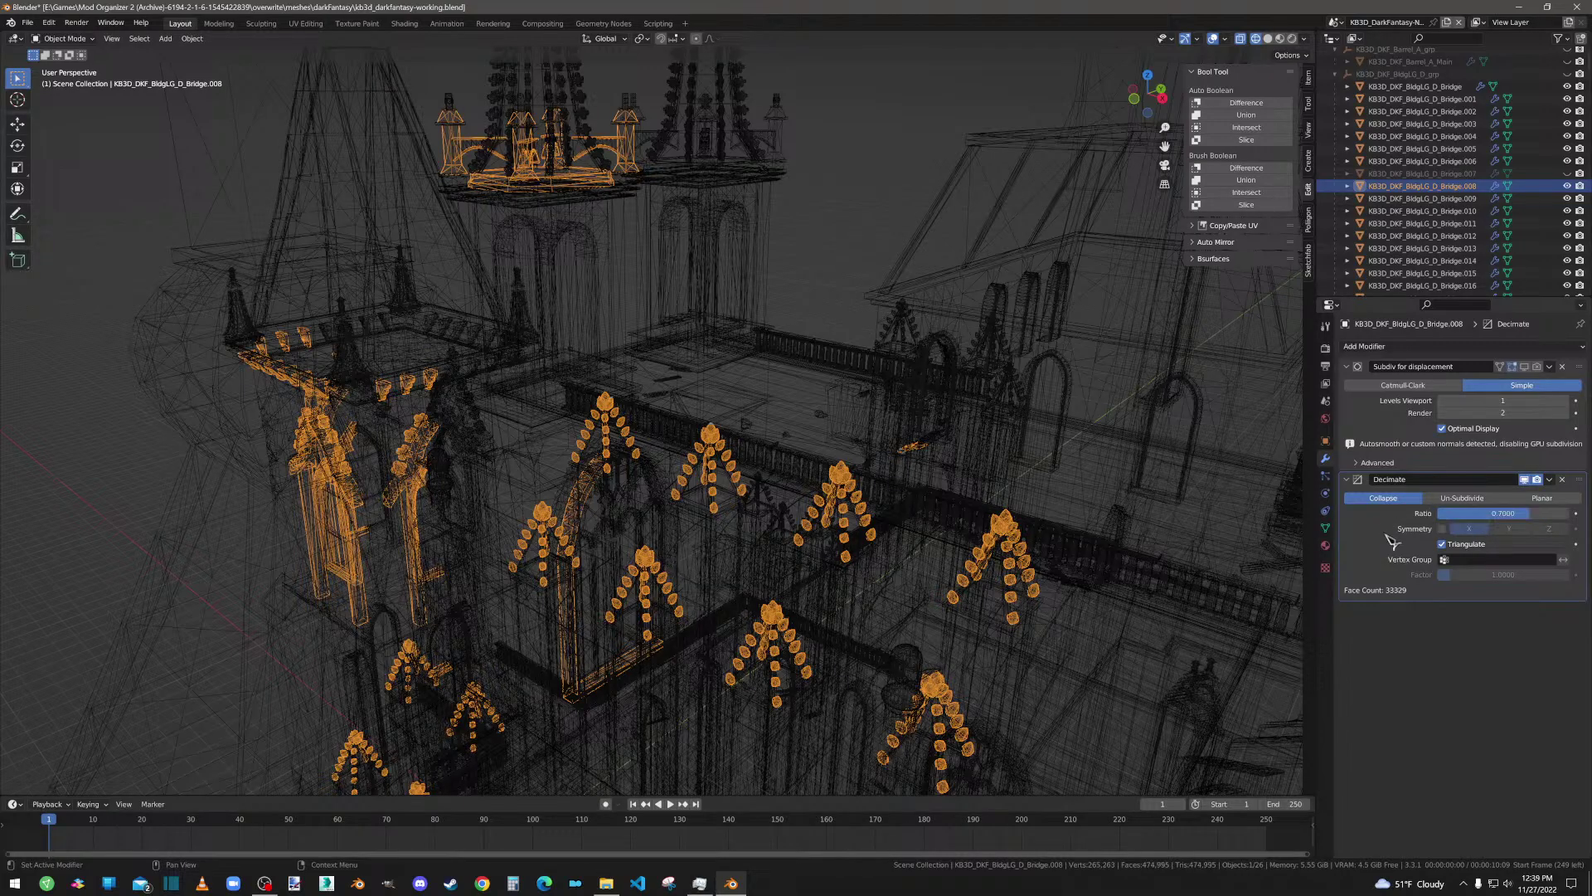
click(1551, 480)
click(1505, 498)
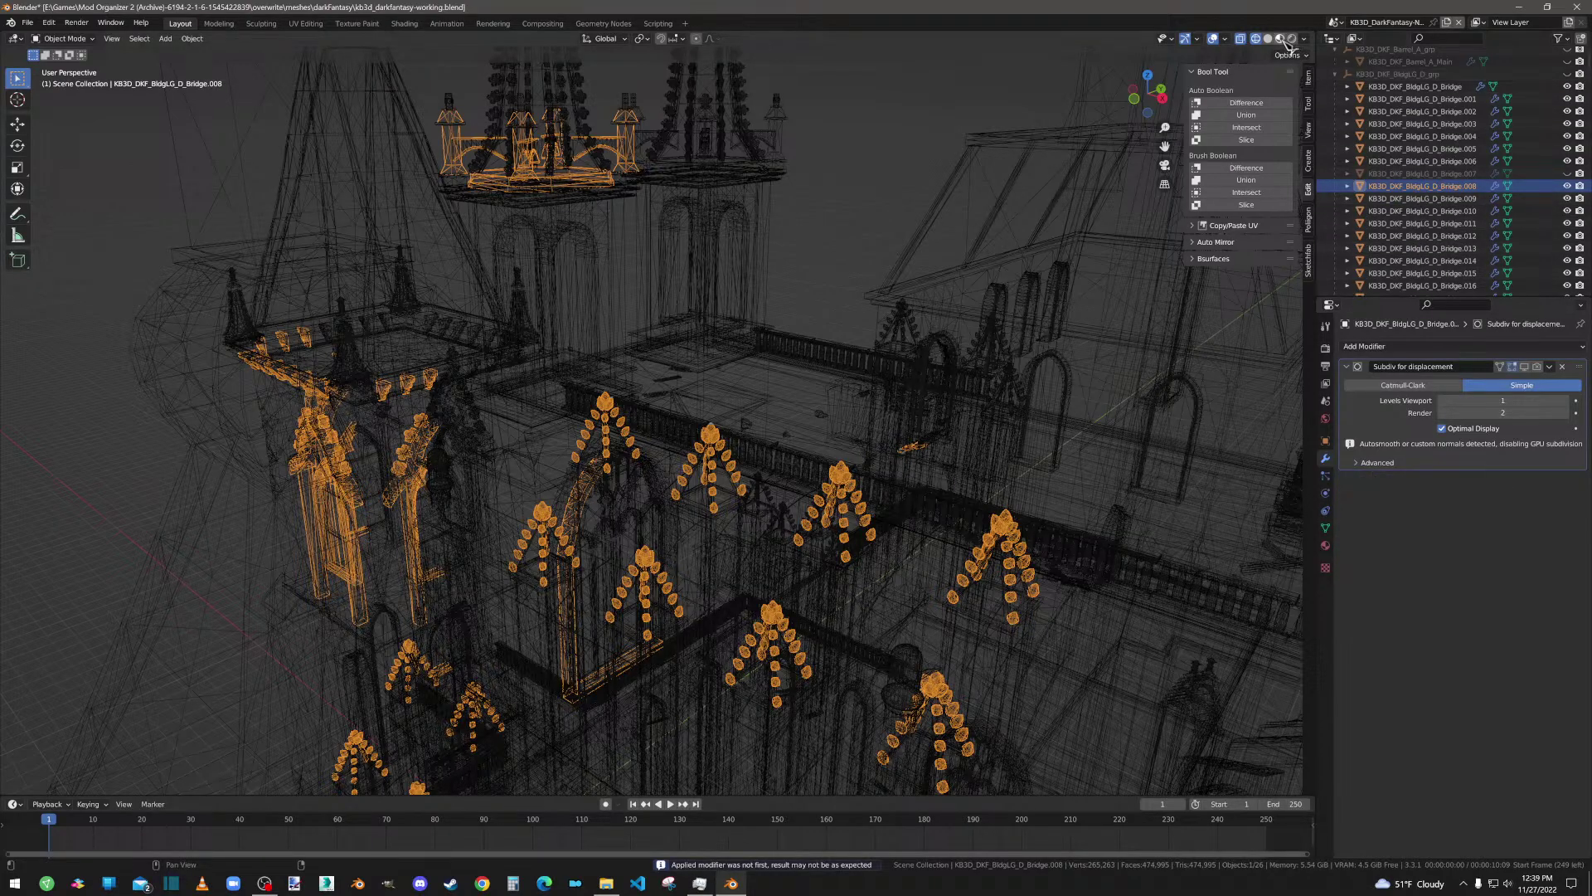
Step: Select Bridge.009, examine its mesh in Edit Mode and return to Object Mode
click(1397, 199)
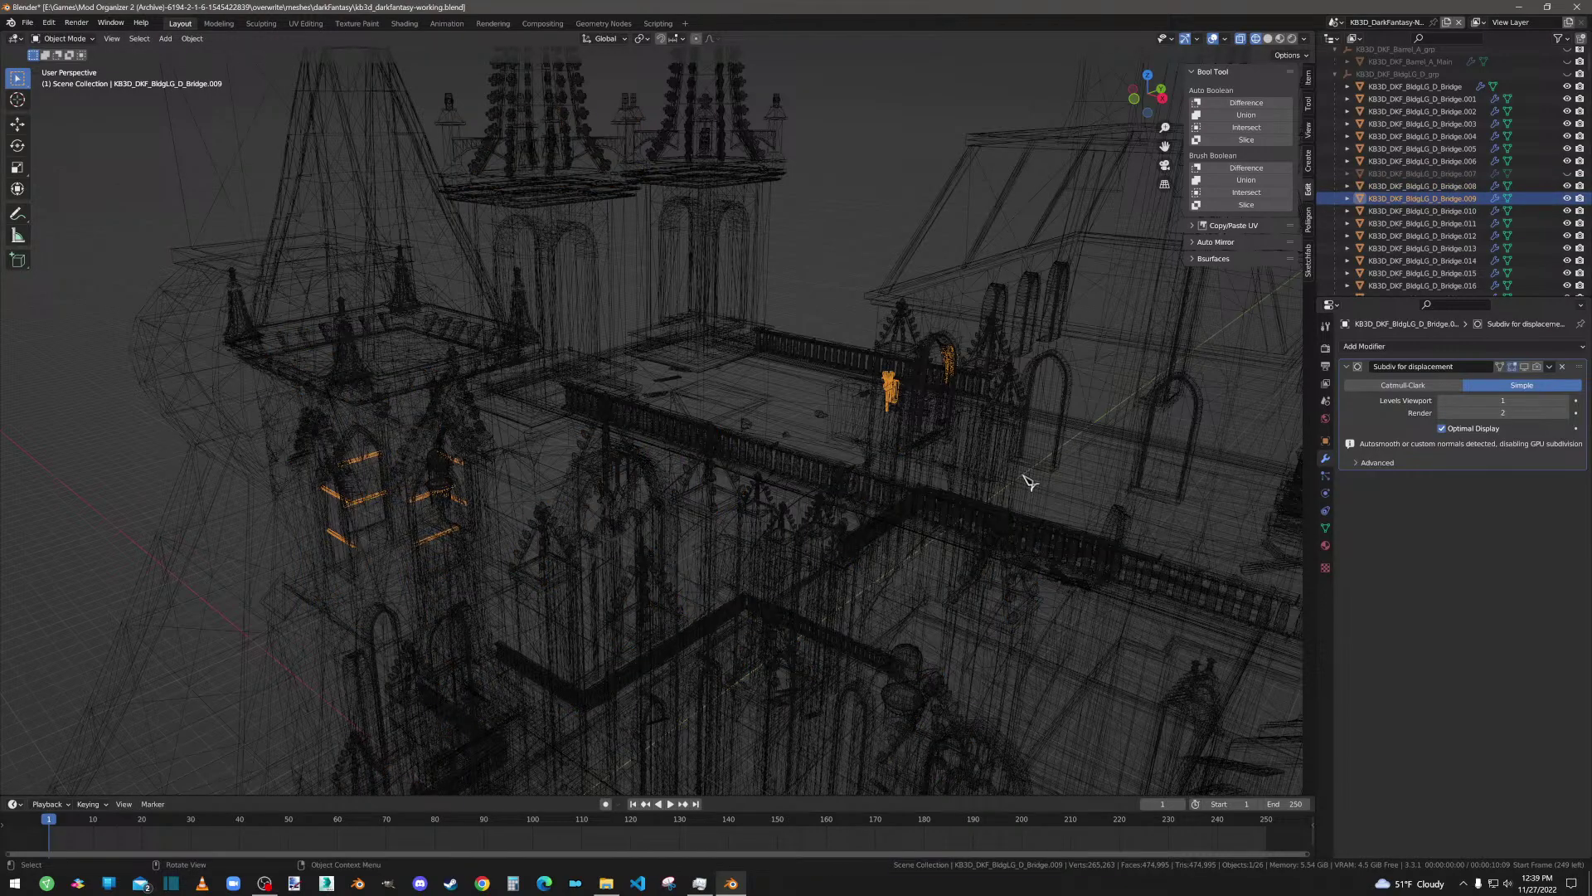
key(Tab)
key(Tab)
Step: Select Bridge.010 and unhide Bridge.007
click(1401, 211)
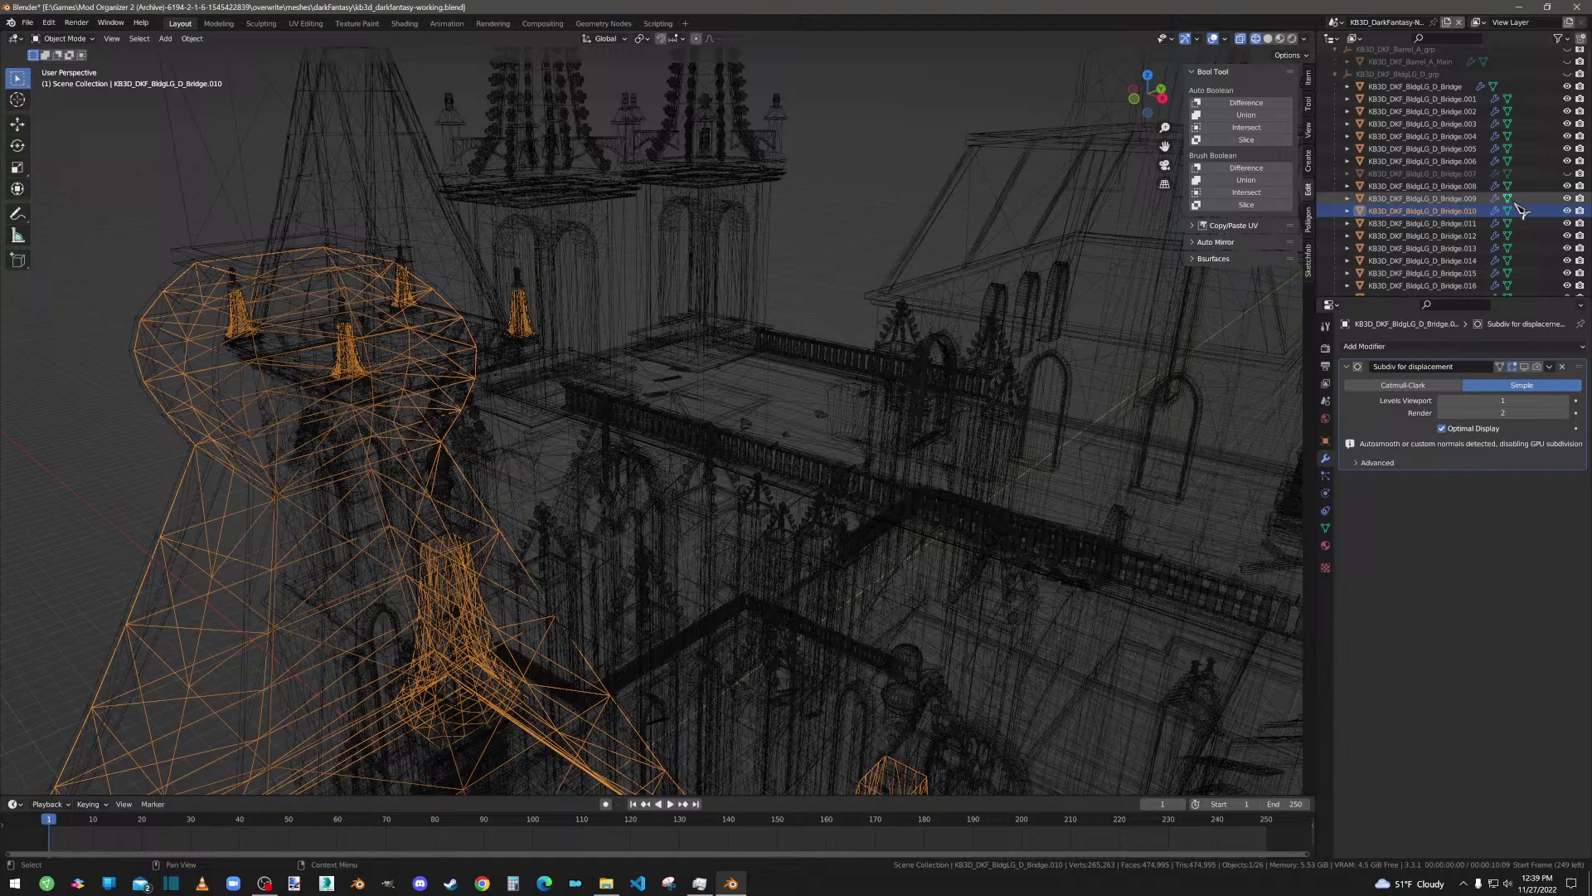
click(1566, 173)
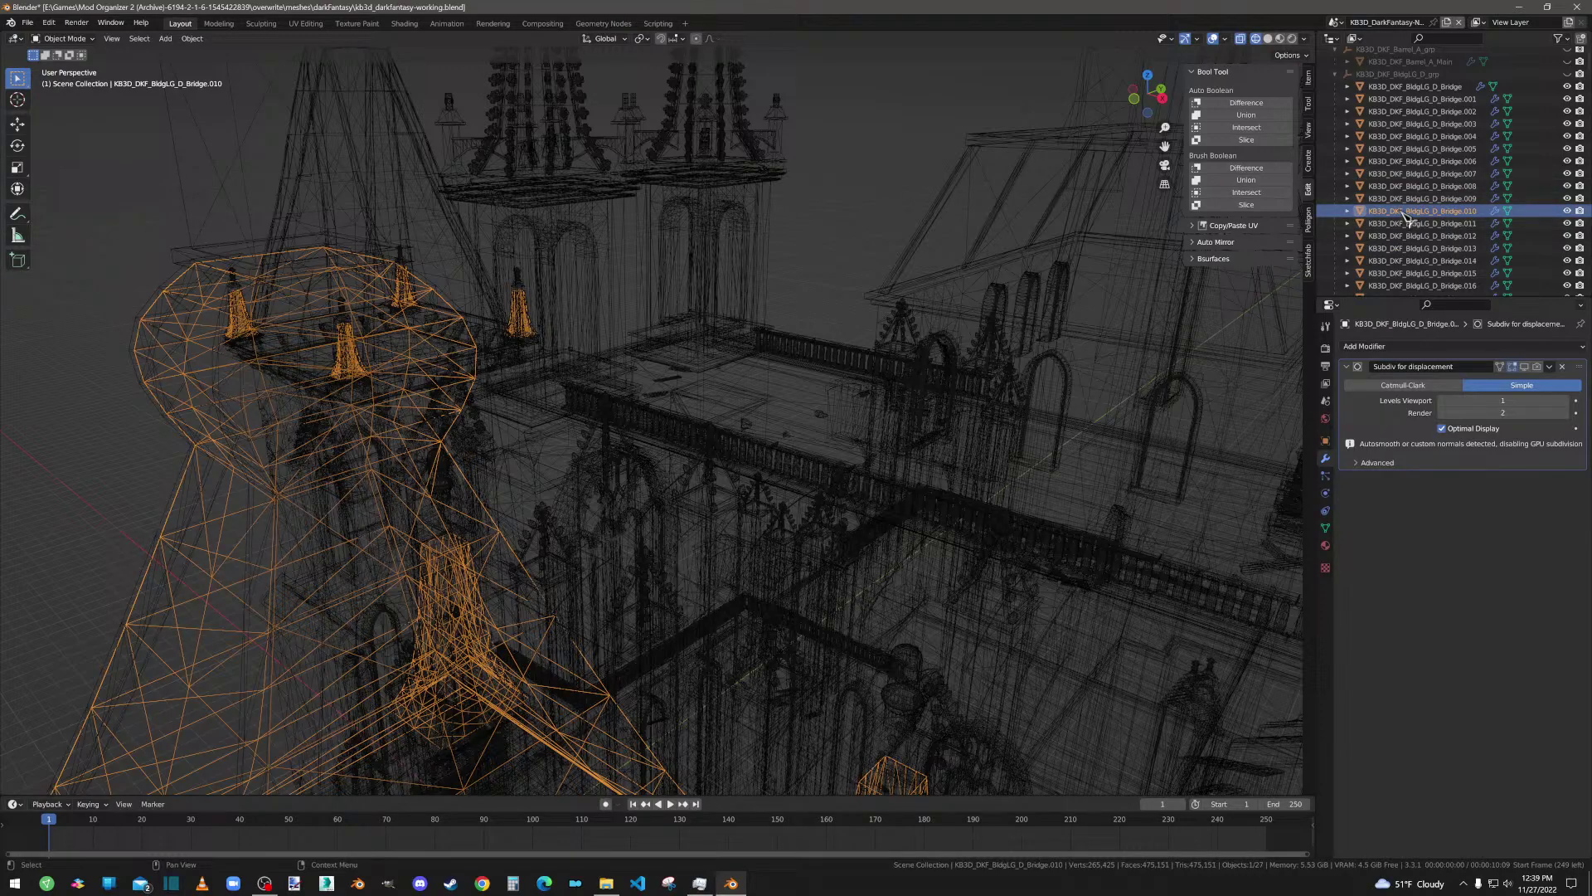
Step: Examine the meshes of Bridge.010 and Bridge.011 in Edit Mode, returning to Object Mode after each
key(Tab)
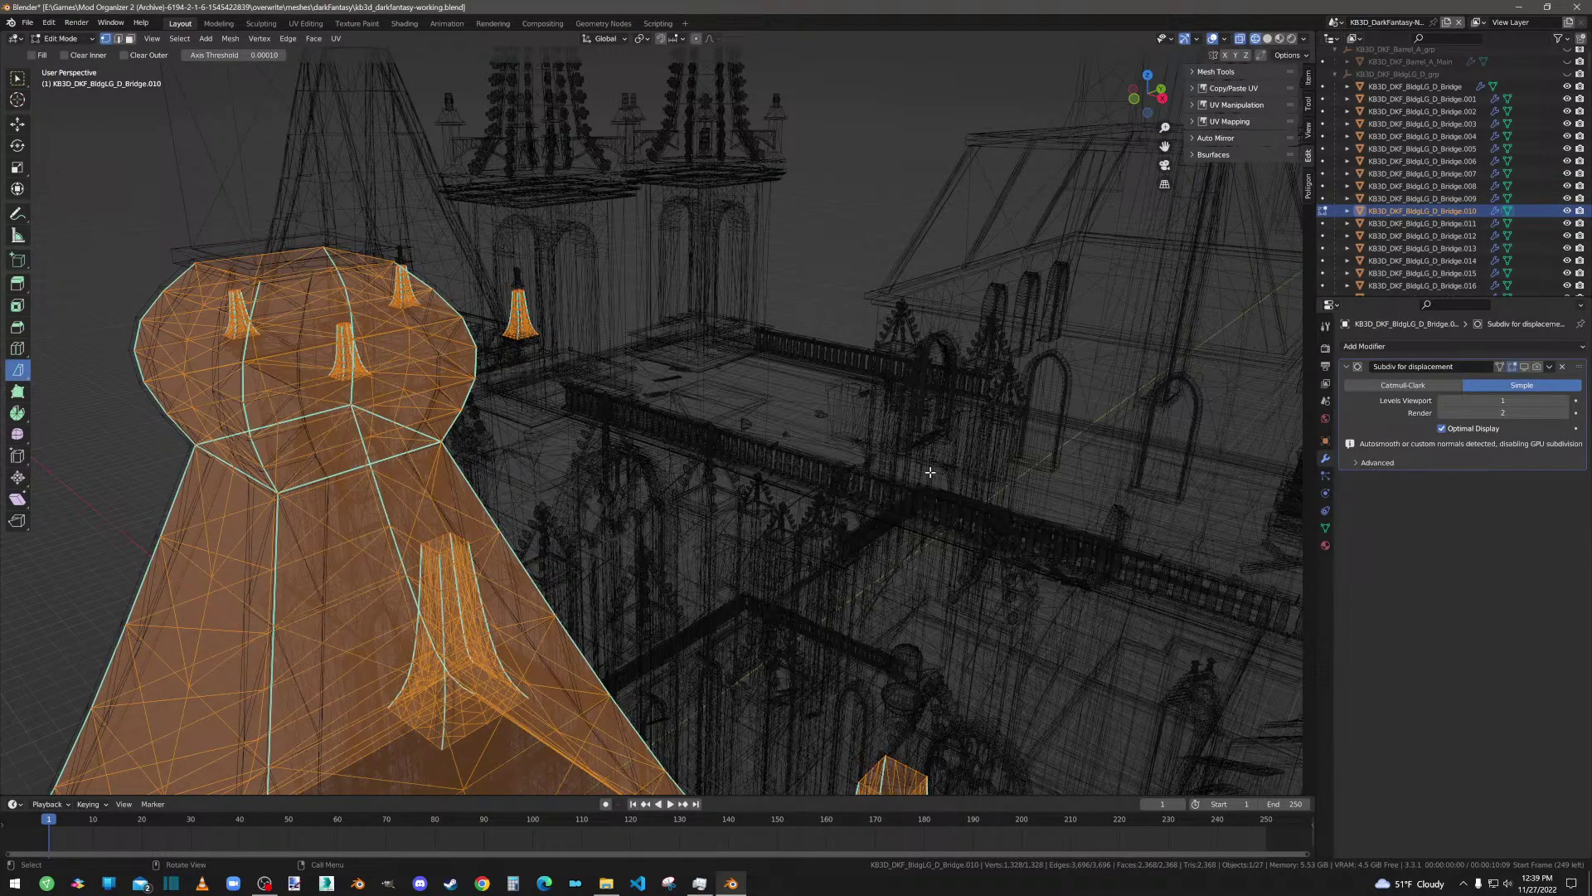
key(Tab)
key(Home)
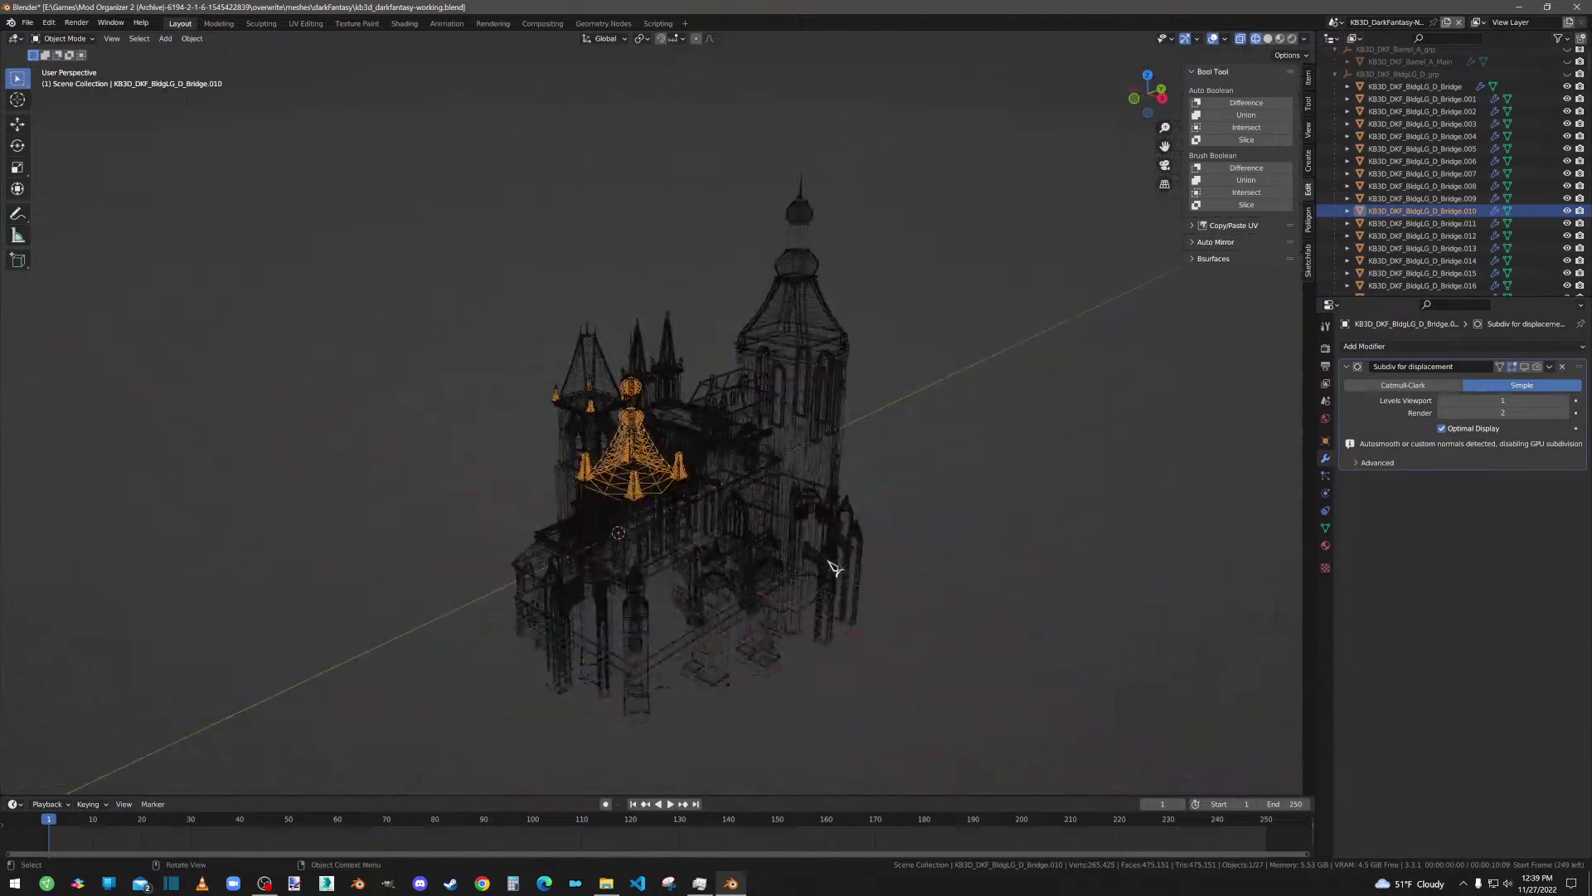
click(1414, 222)
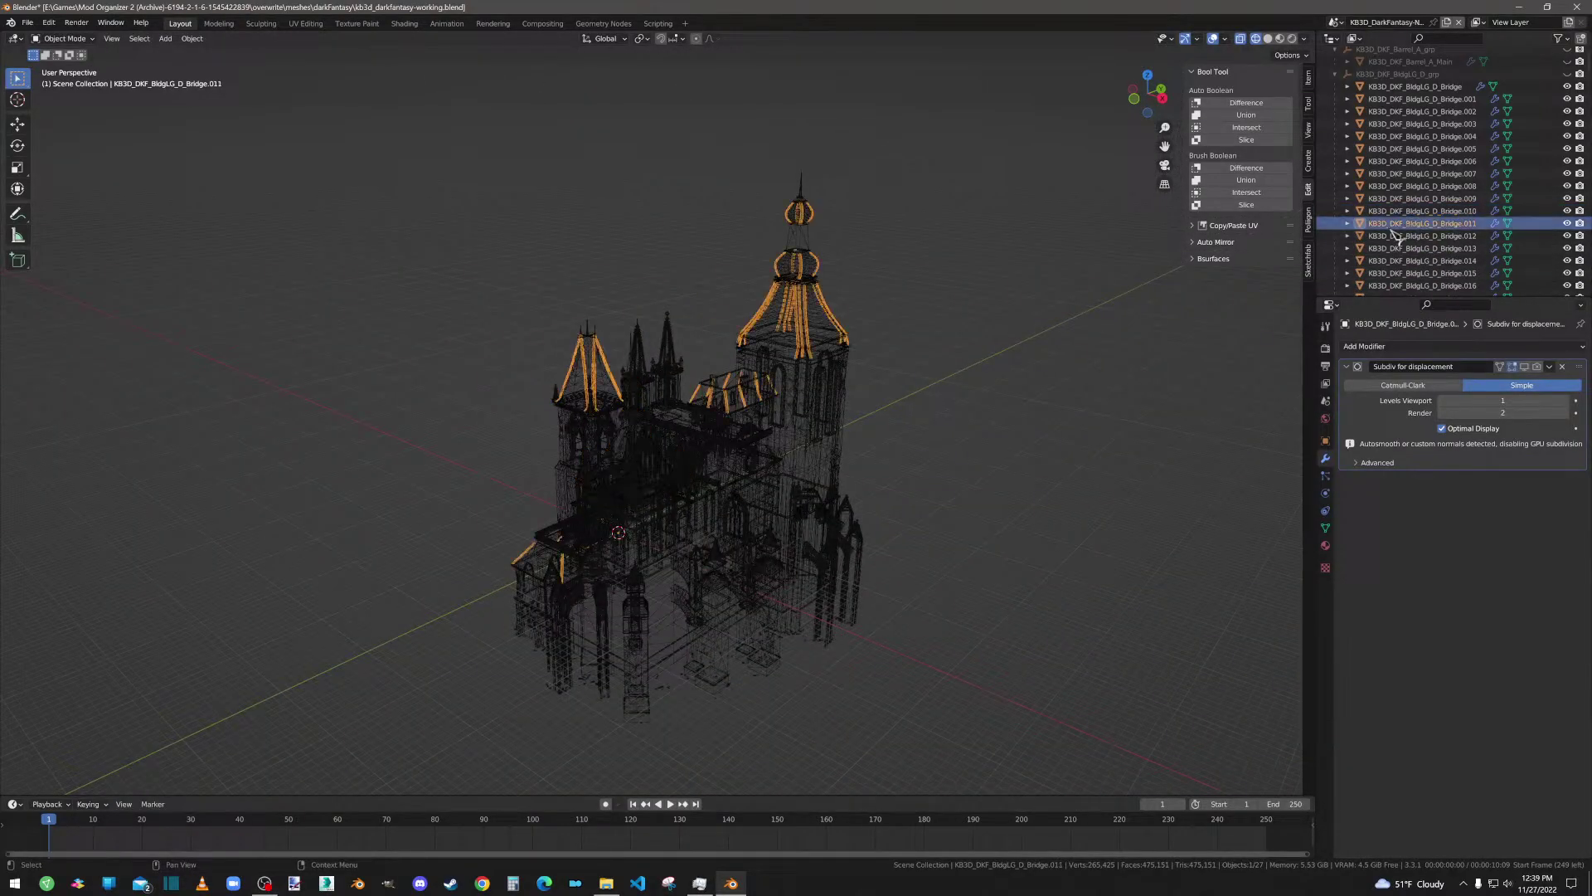
key(Tab)
key(Tab)
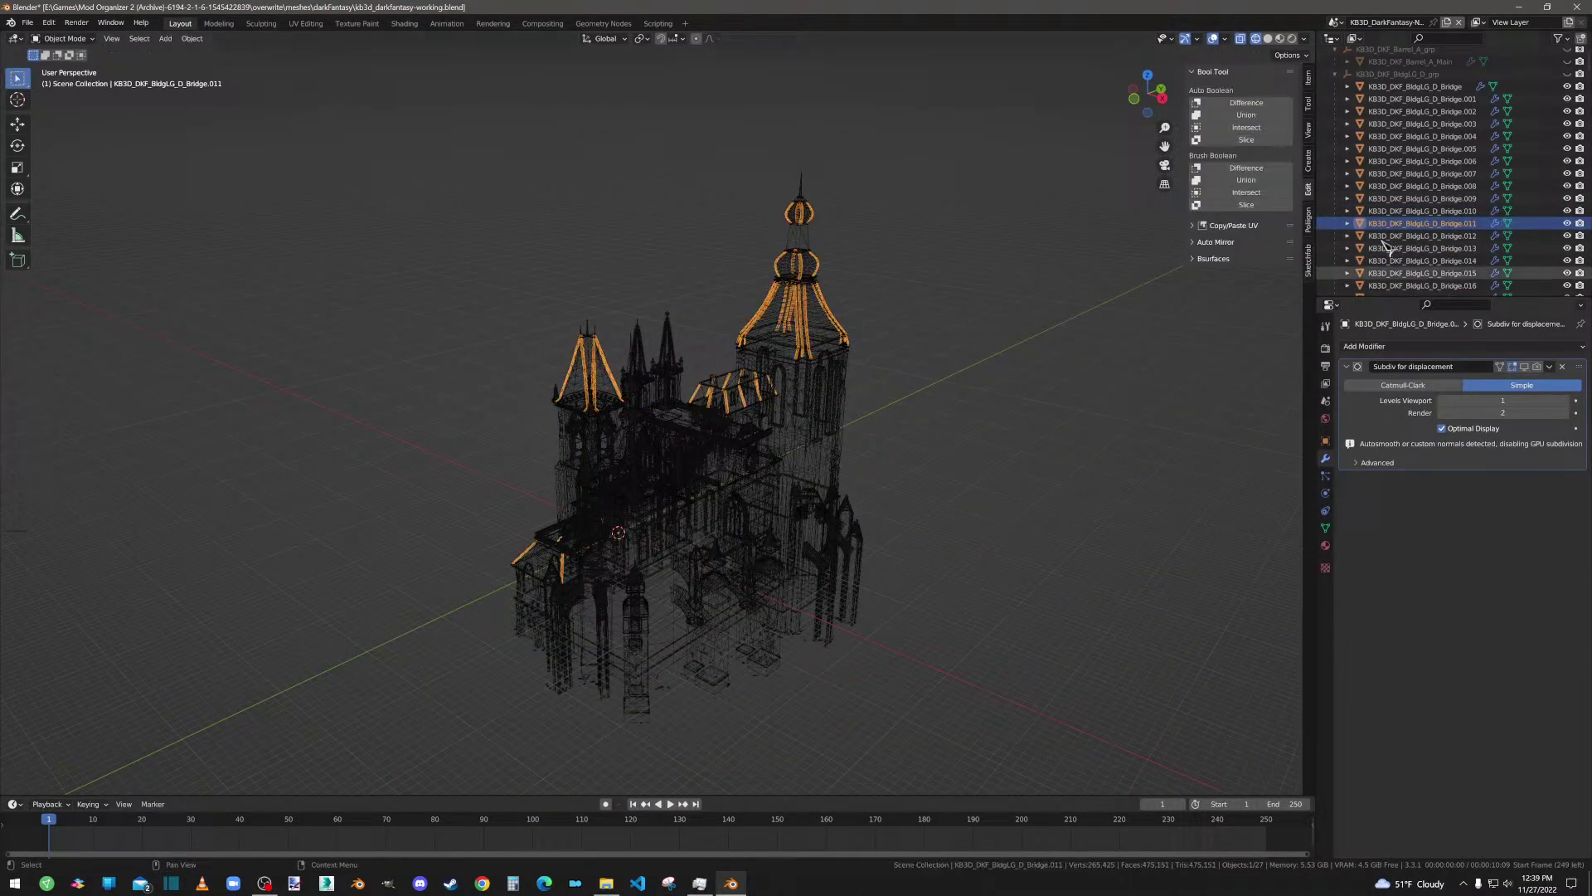
Step: Inspect the Bridge.012 and Bridge.013 meshes one after the other in Edit Mode, ending in Object Mode
click(1435, 236)
key(Tab)
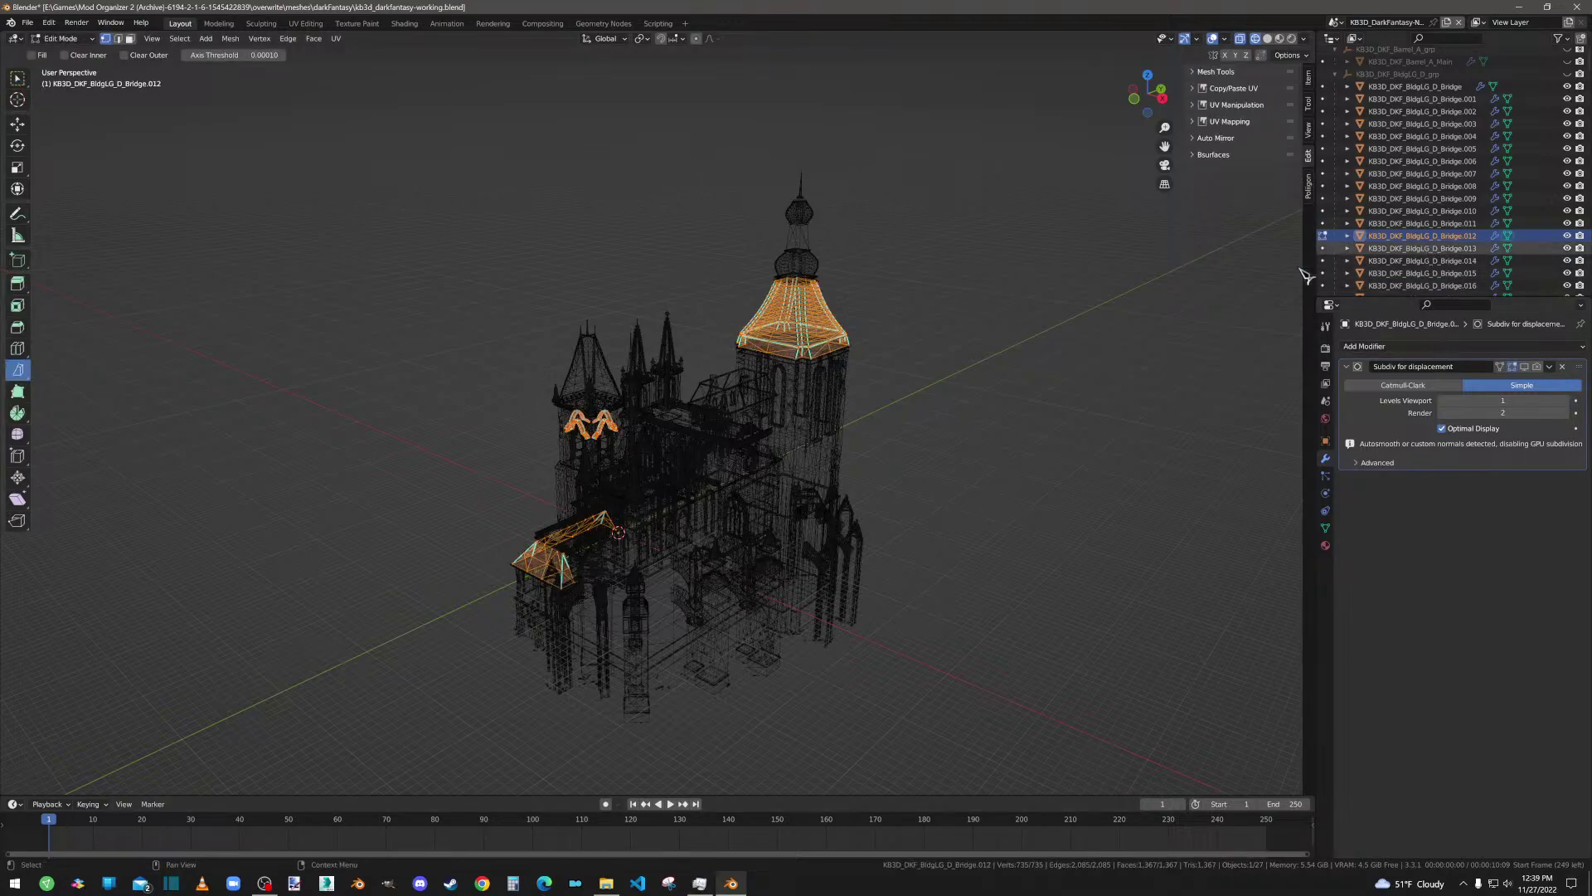
key(Tab)
click(1422, 248)
key(Tab)
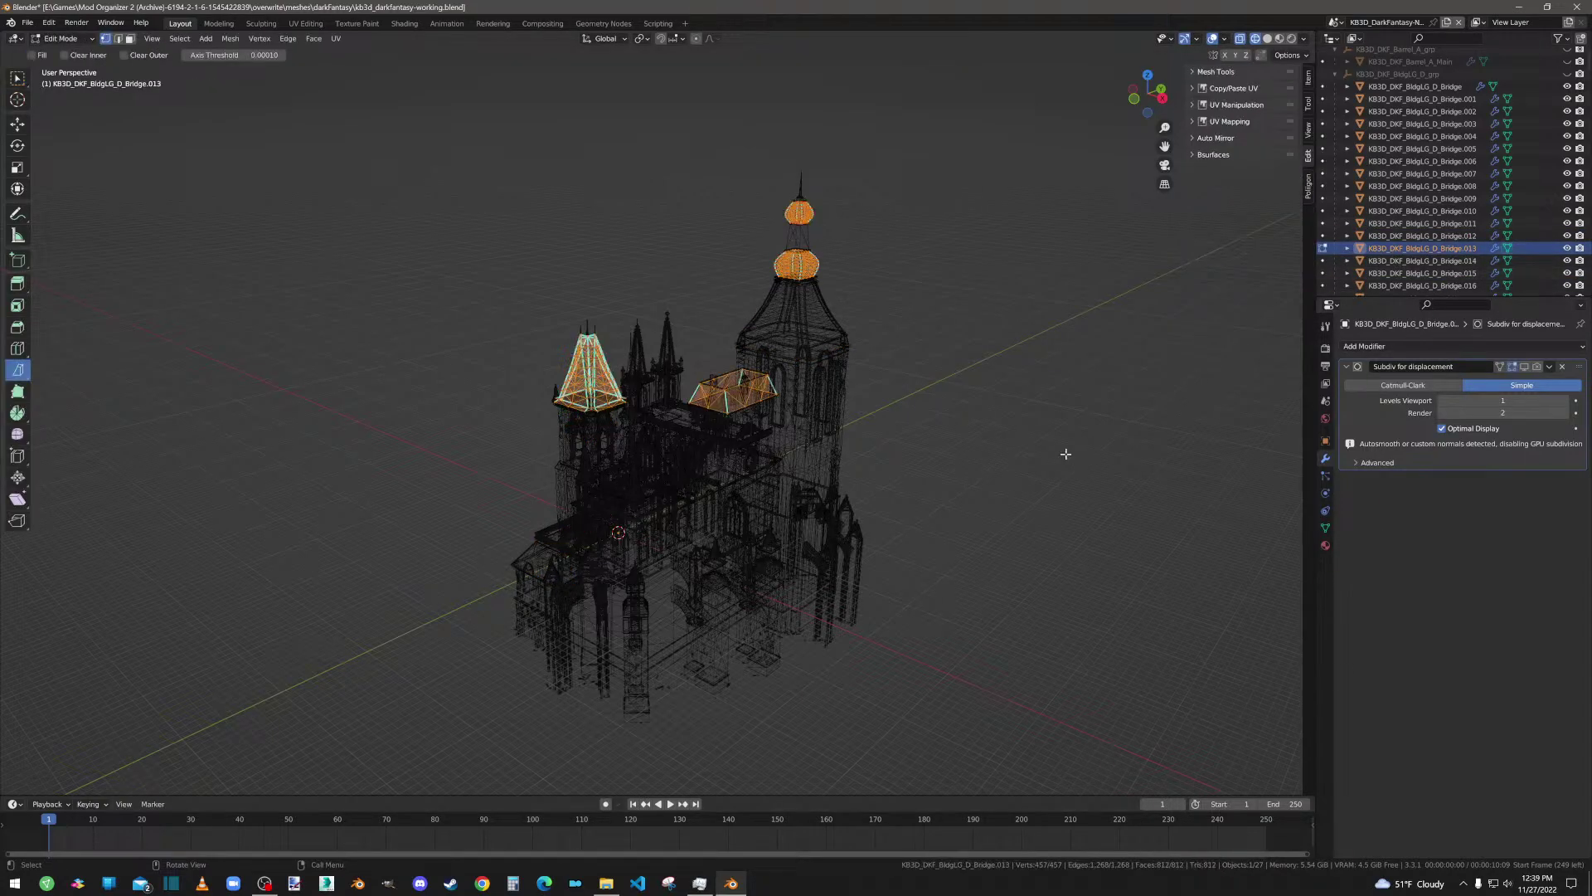
key(Tab)
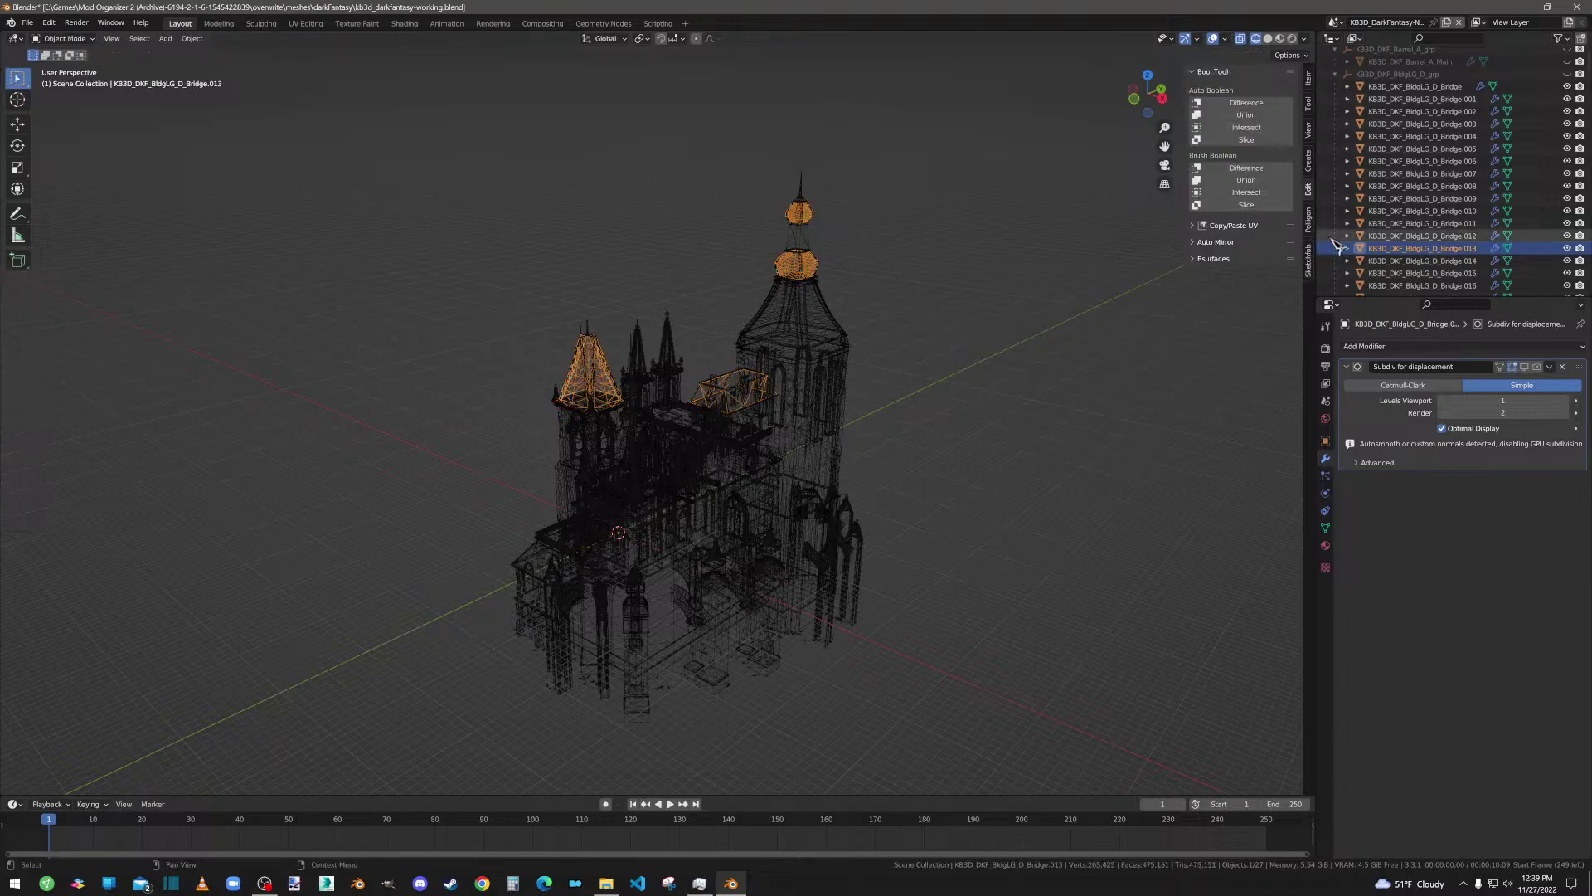
Step: Check the geometry of Bridge.014 and Bridge.015 in Edit Mode, leaving Edit Mode after each object
click(1422, 260)
key(Tab)
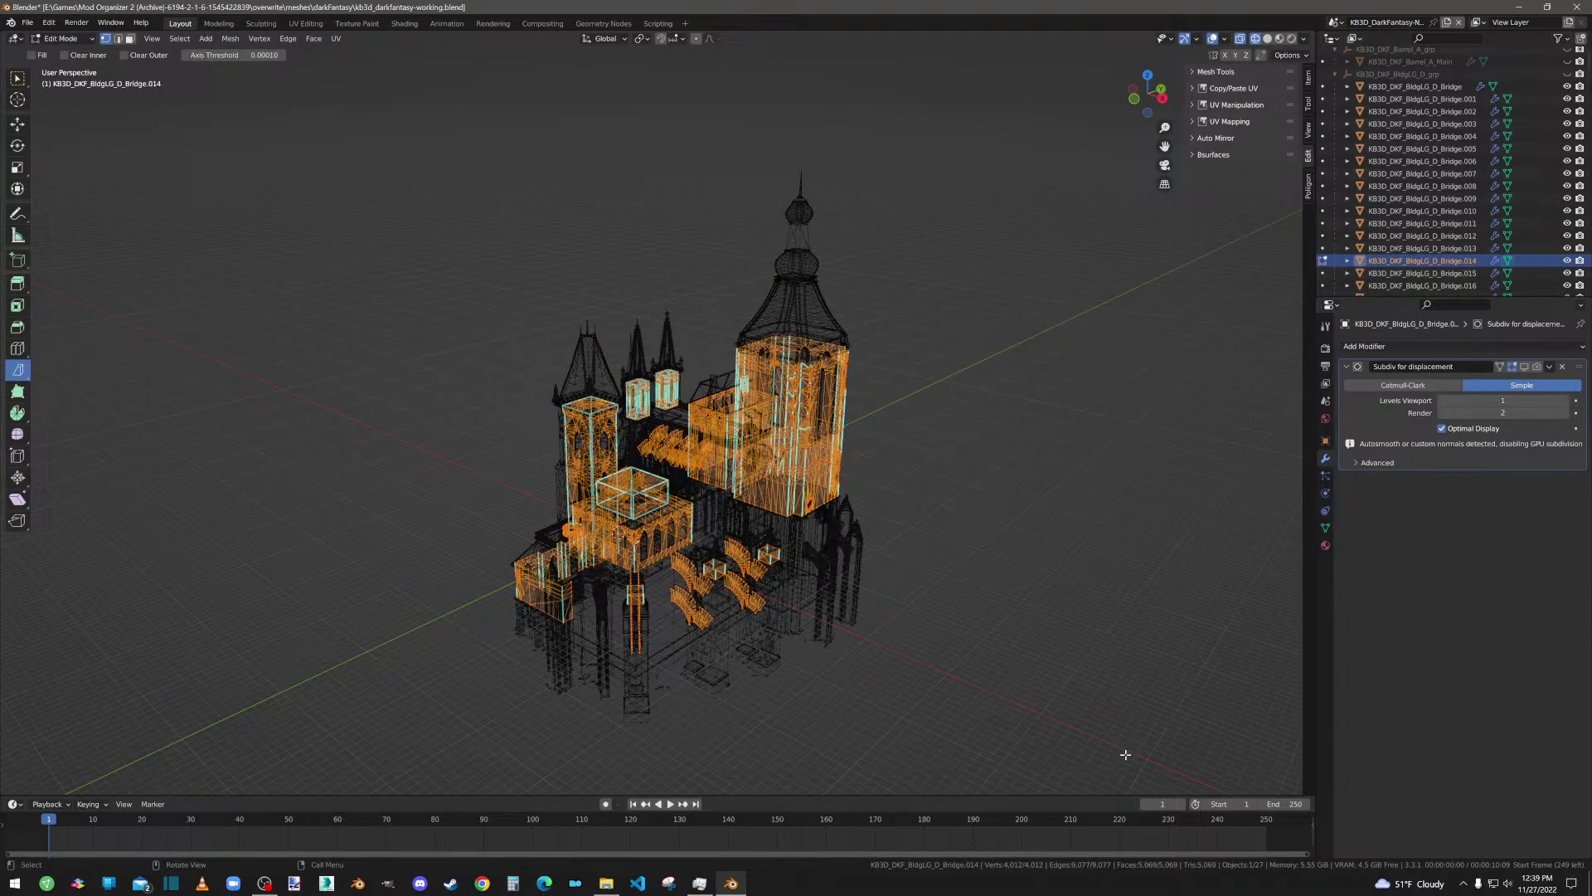
key(Tab)
click(1423, 273)
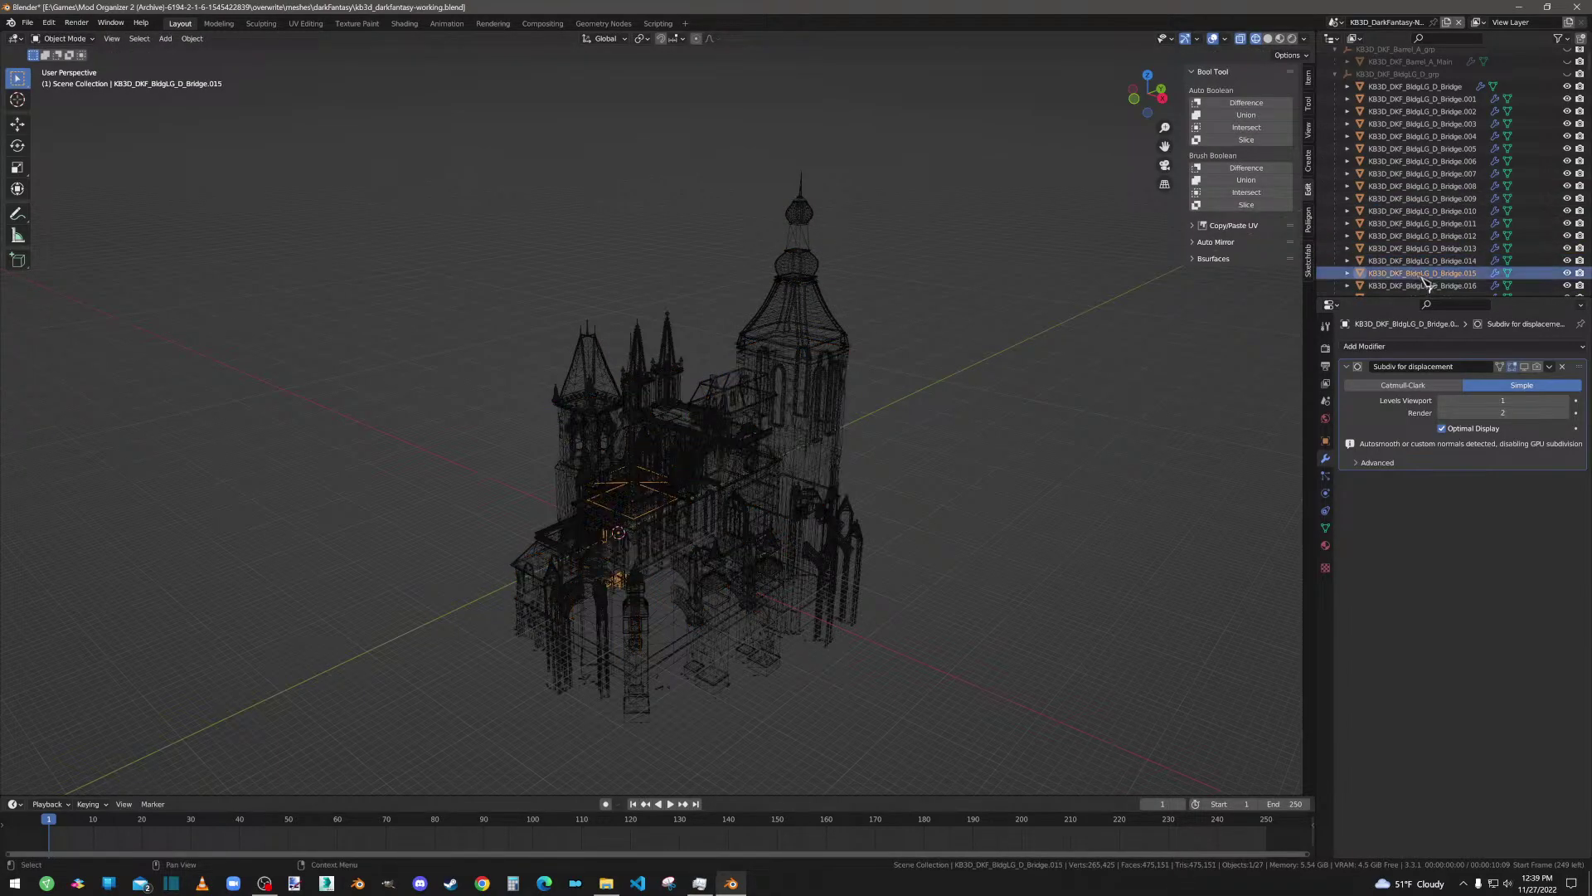
key(Tab)
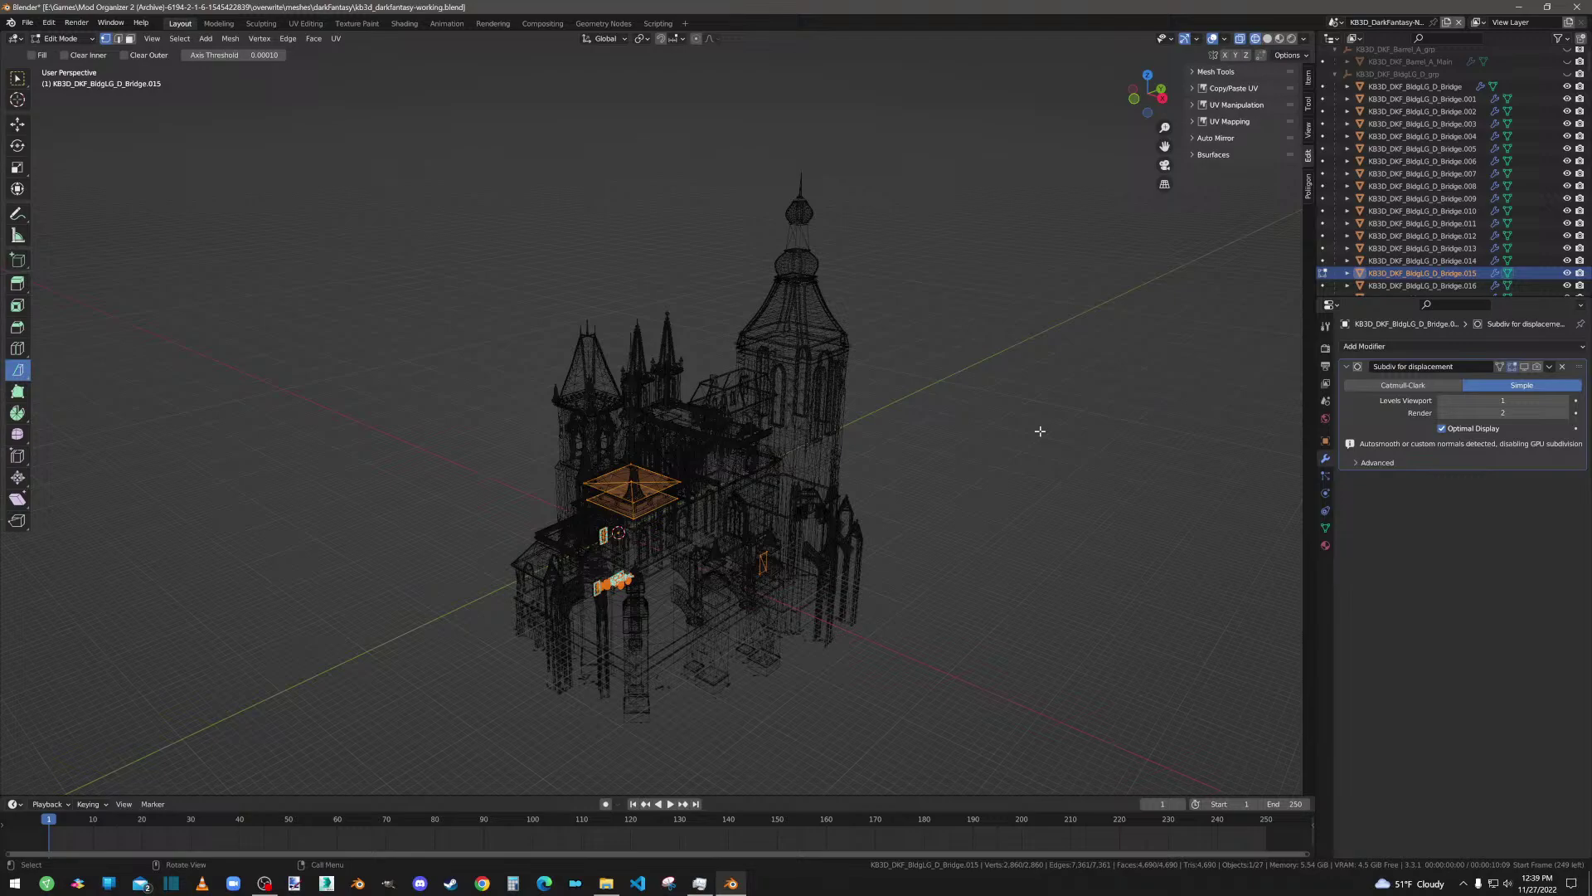
key(Tab)
Step: Select Bridge.016 and Bridge.017 in turn and examine each mesh in Edit Mode, returning to Object Mode
scroll(1402, 232, down, 3)
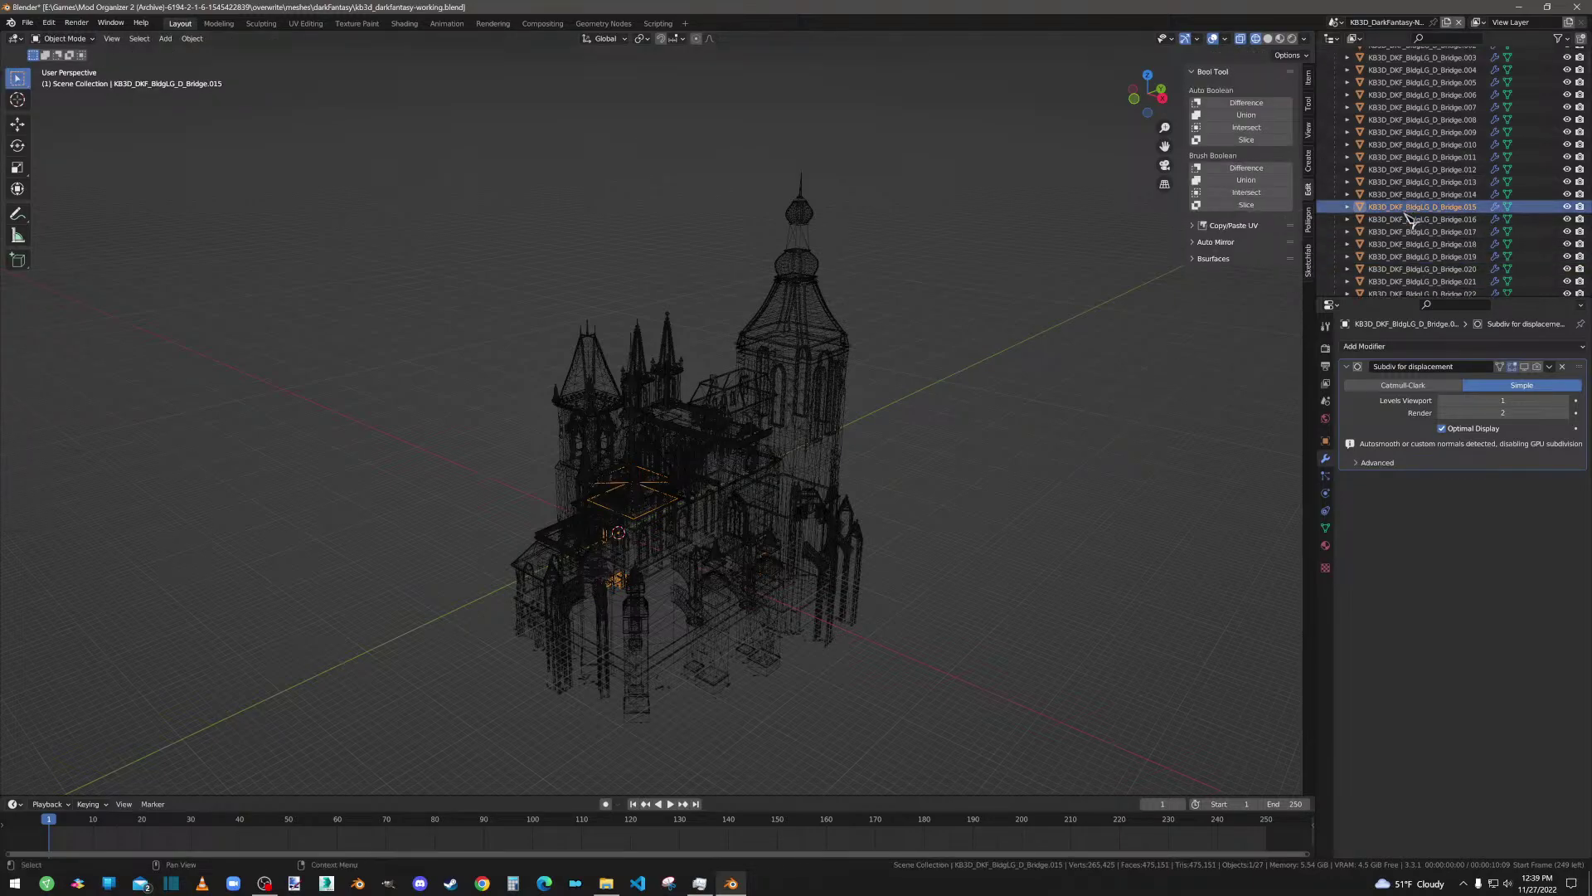
scroll(1406, 233, down, 2)
click(1414, 187)
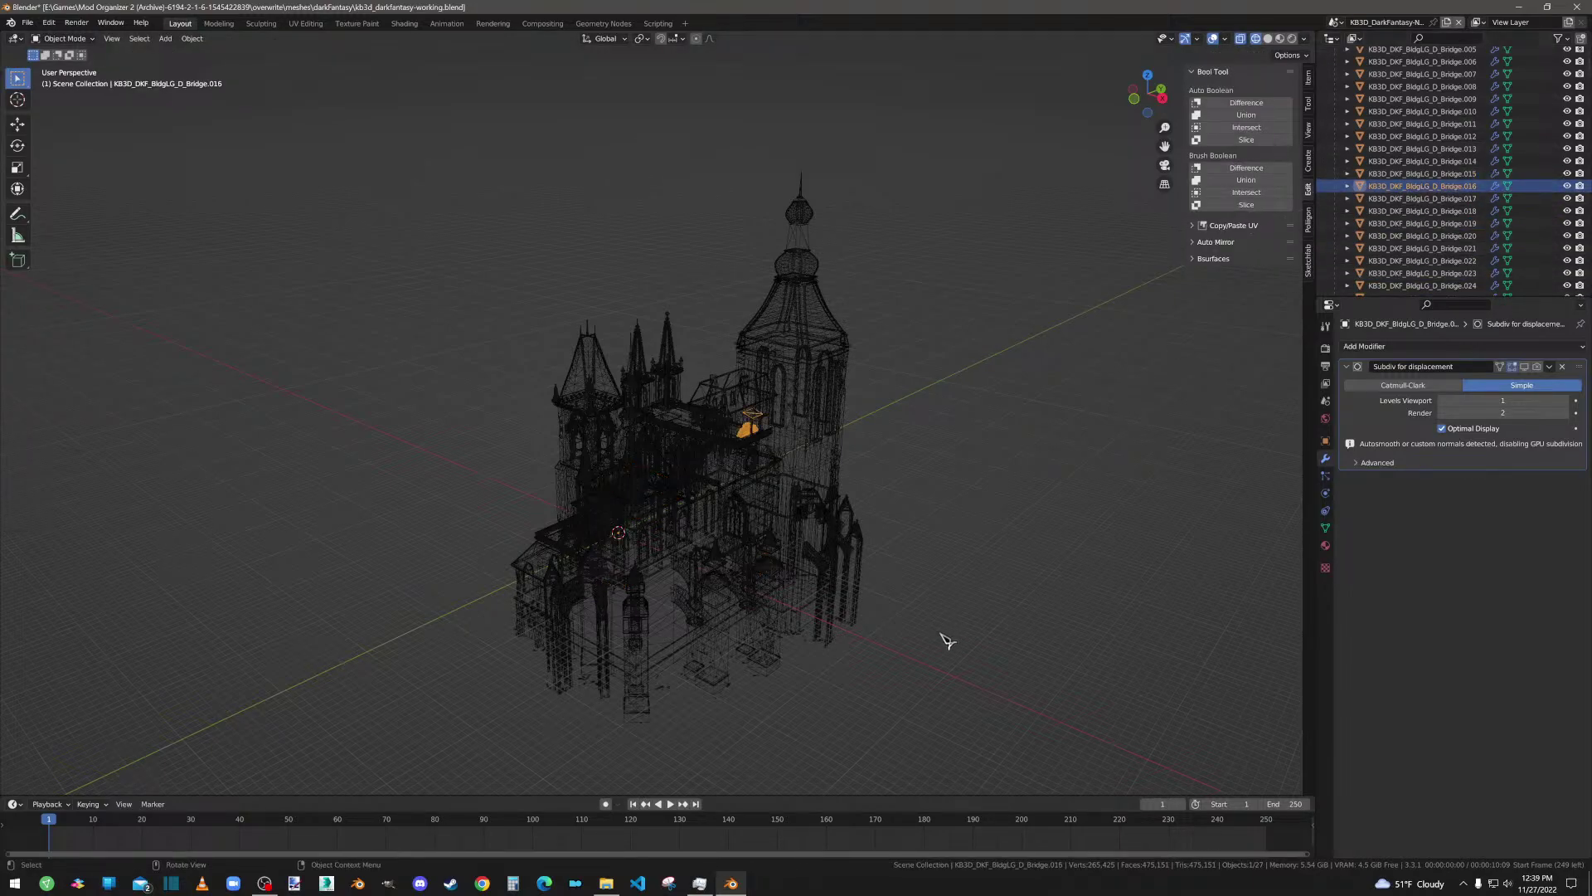
key(Tab)
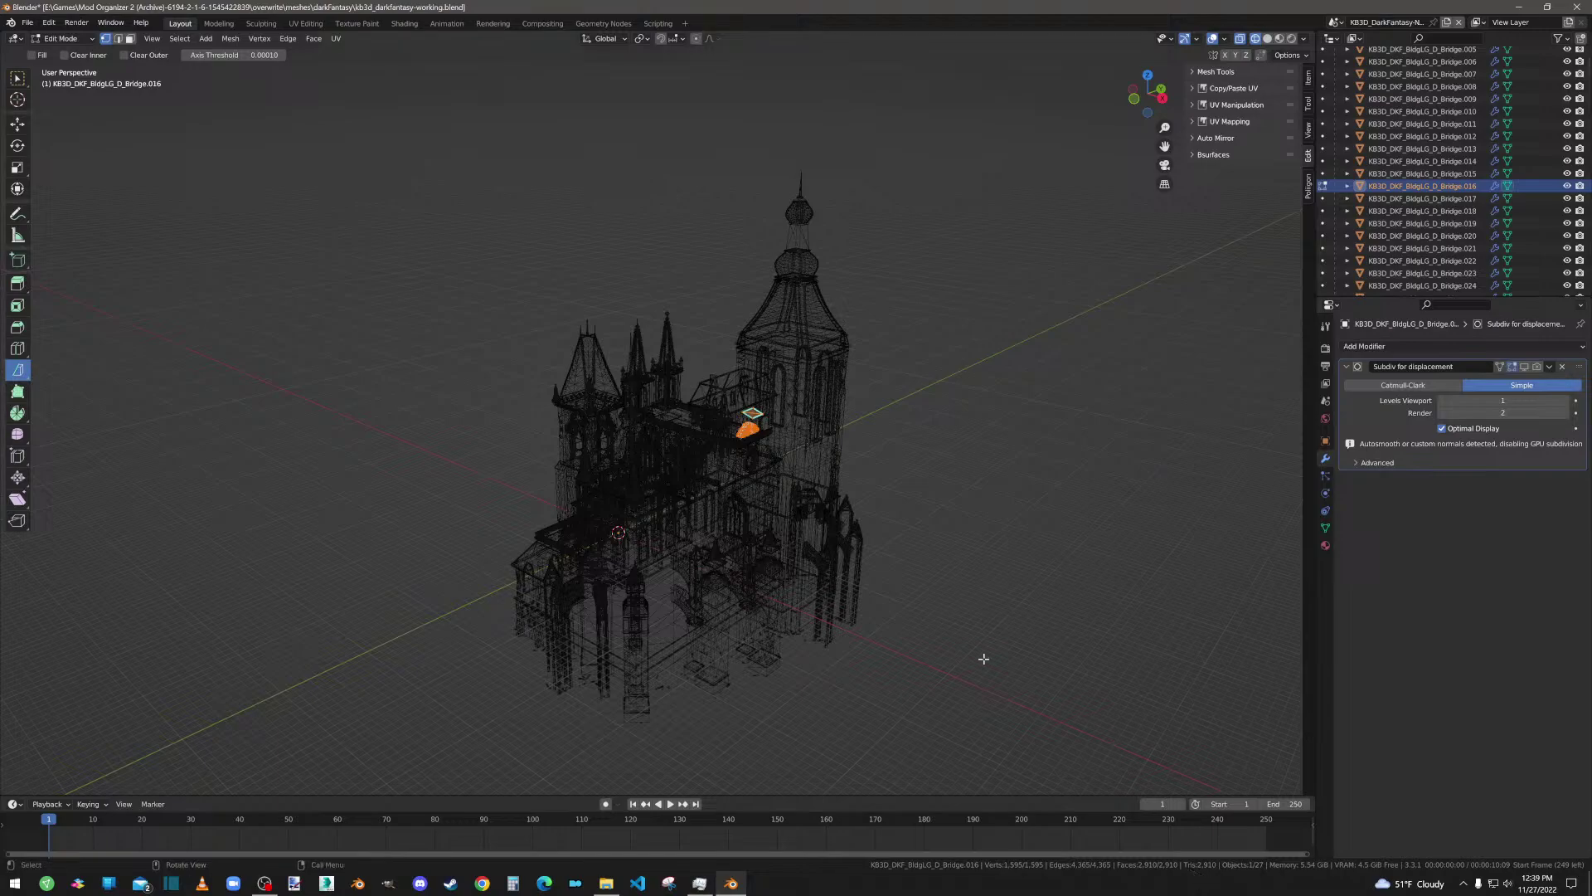
key(Tab)
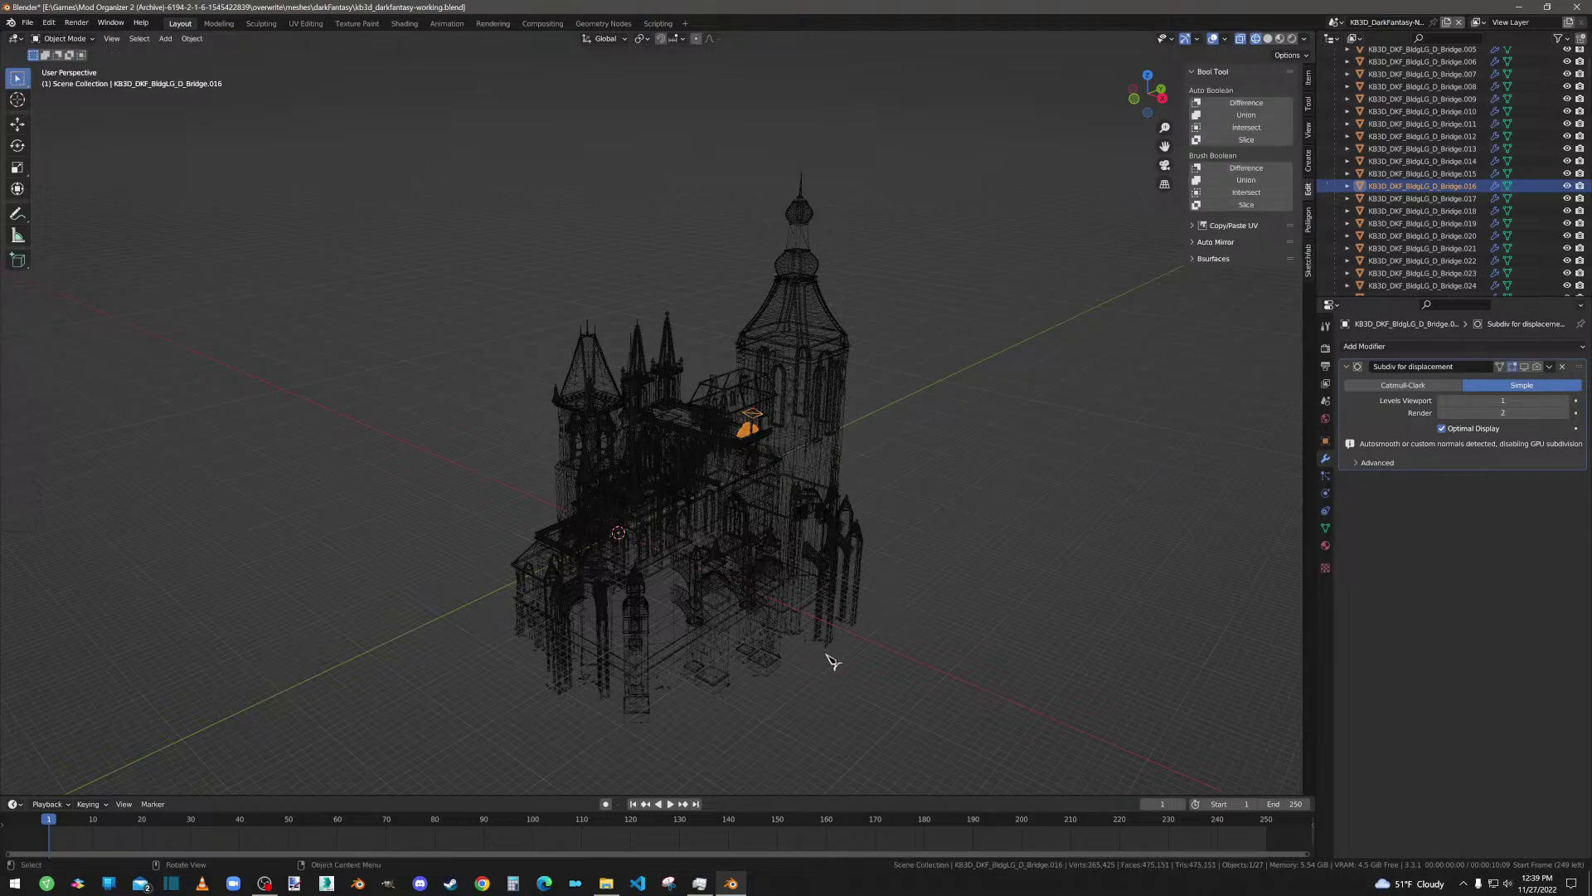
click(1453, 201)
key(Tab)
key(Tab)
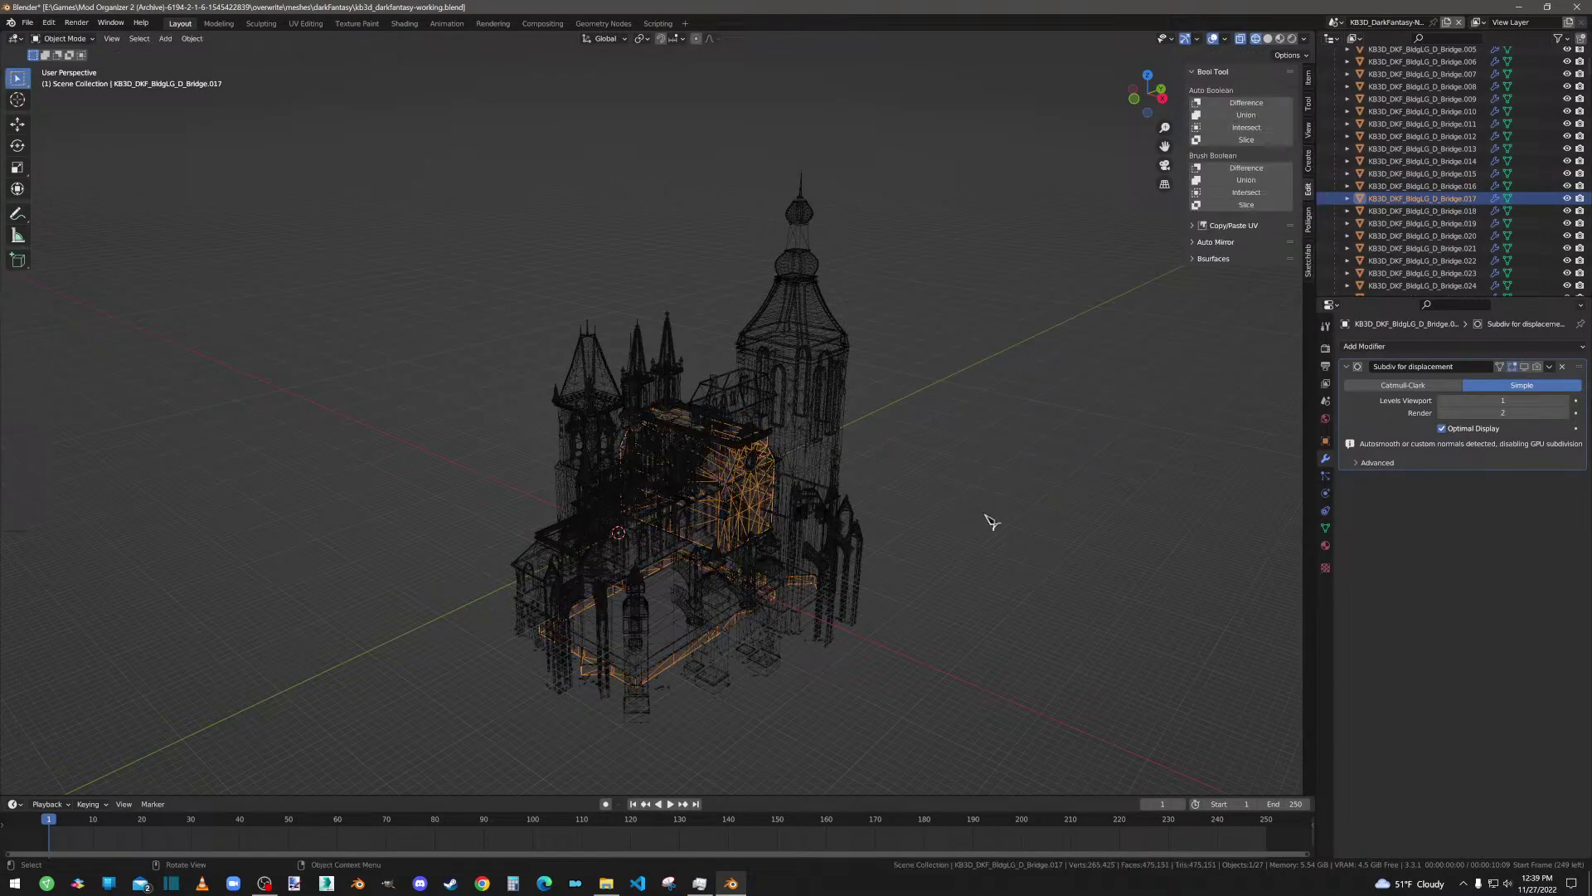
Step: Select Bridge.018, examine its small panels up close in Edit Mode and return to Object Mode
click(1422, 211)
key(Tab)
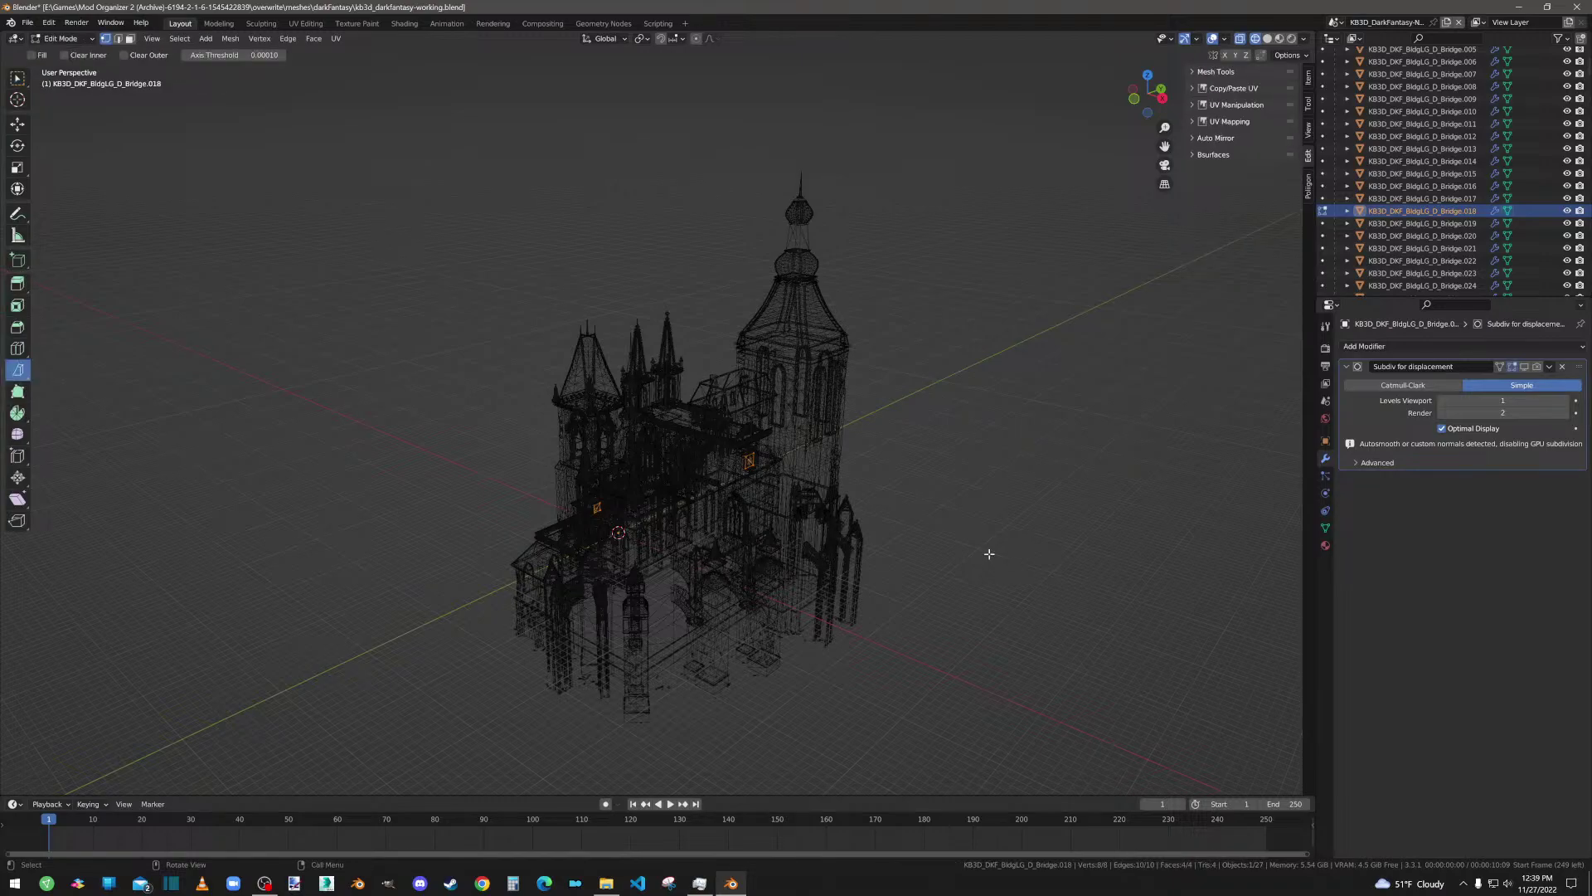
scroll(848, 514, up, 7)
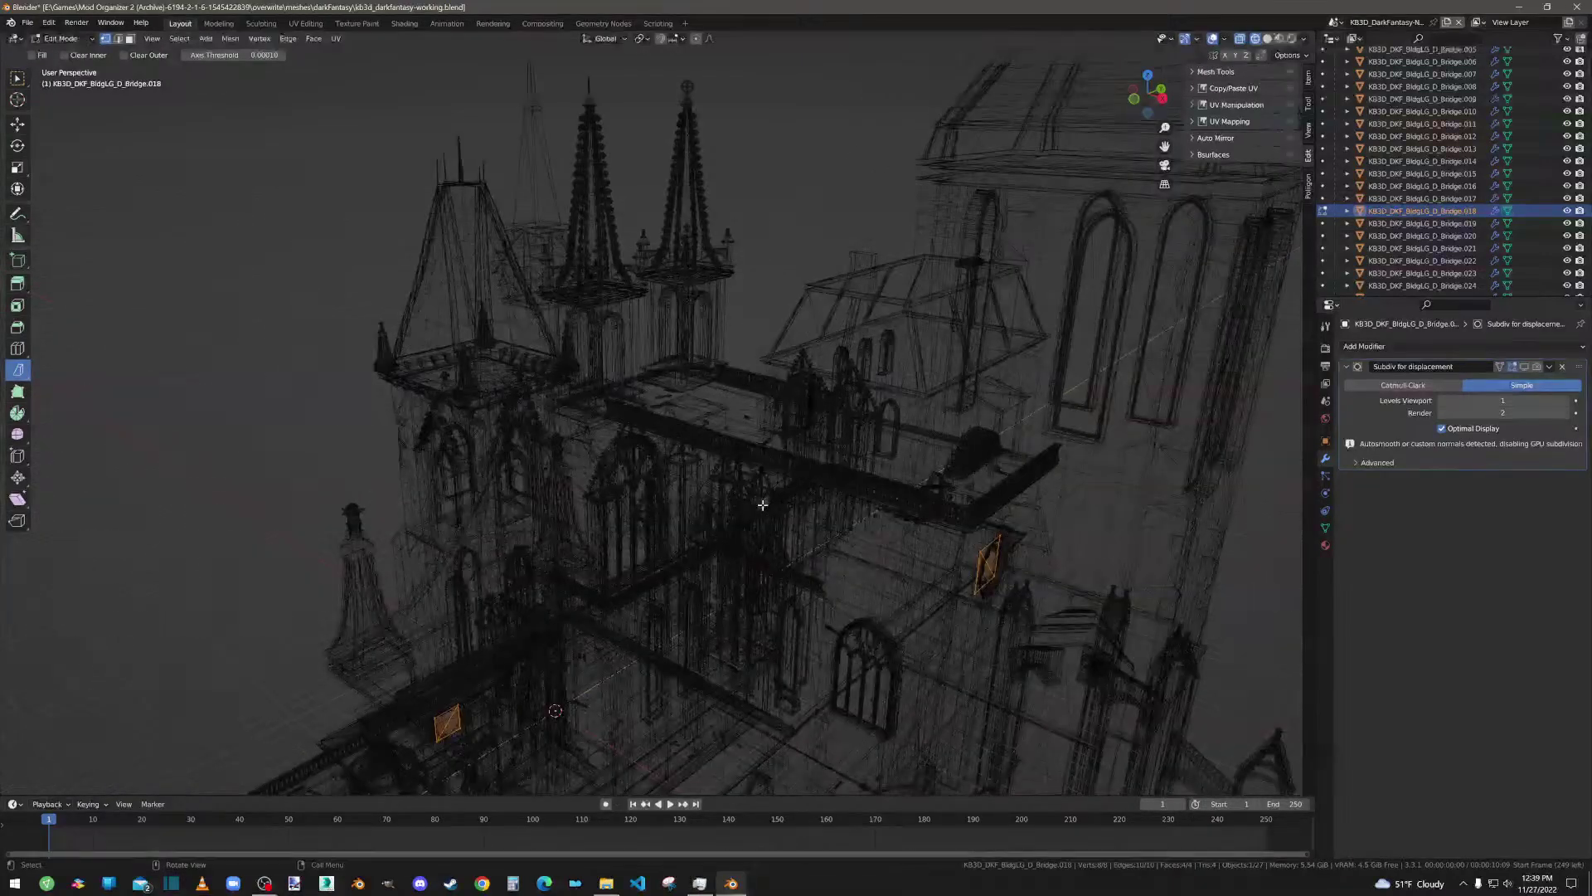
middle_drag(848, 515, 870, 558)
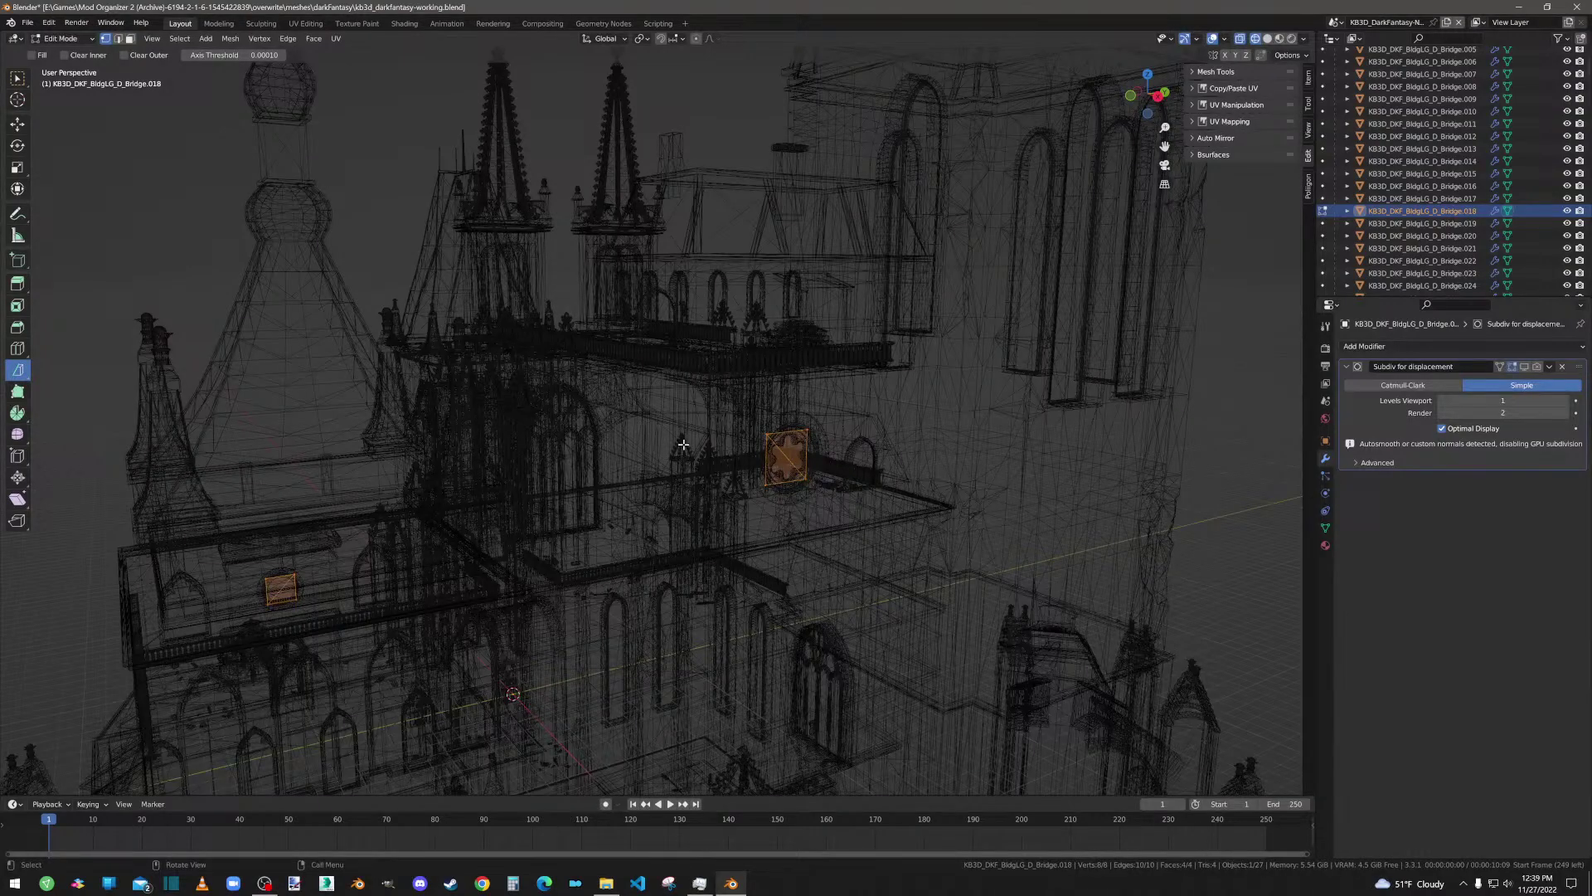
scroll(982, 505, down, 7)
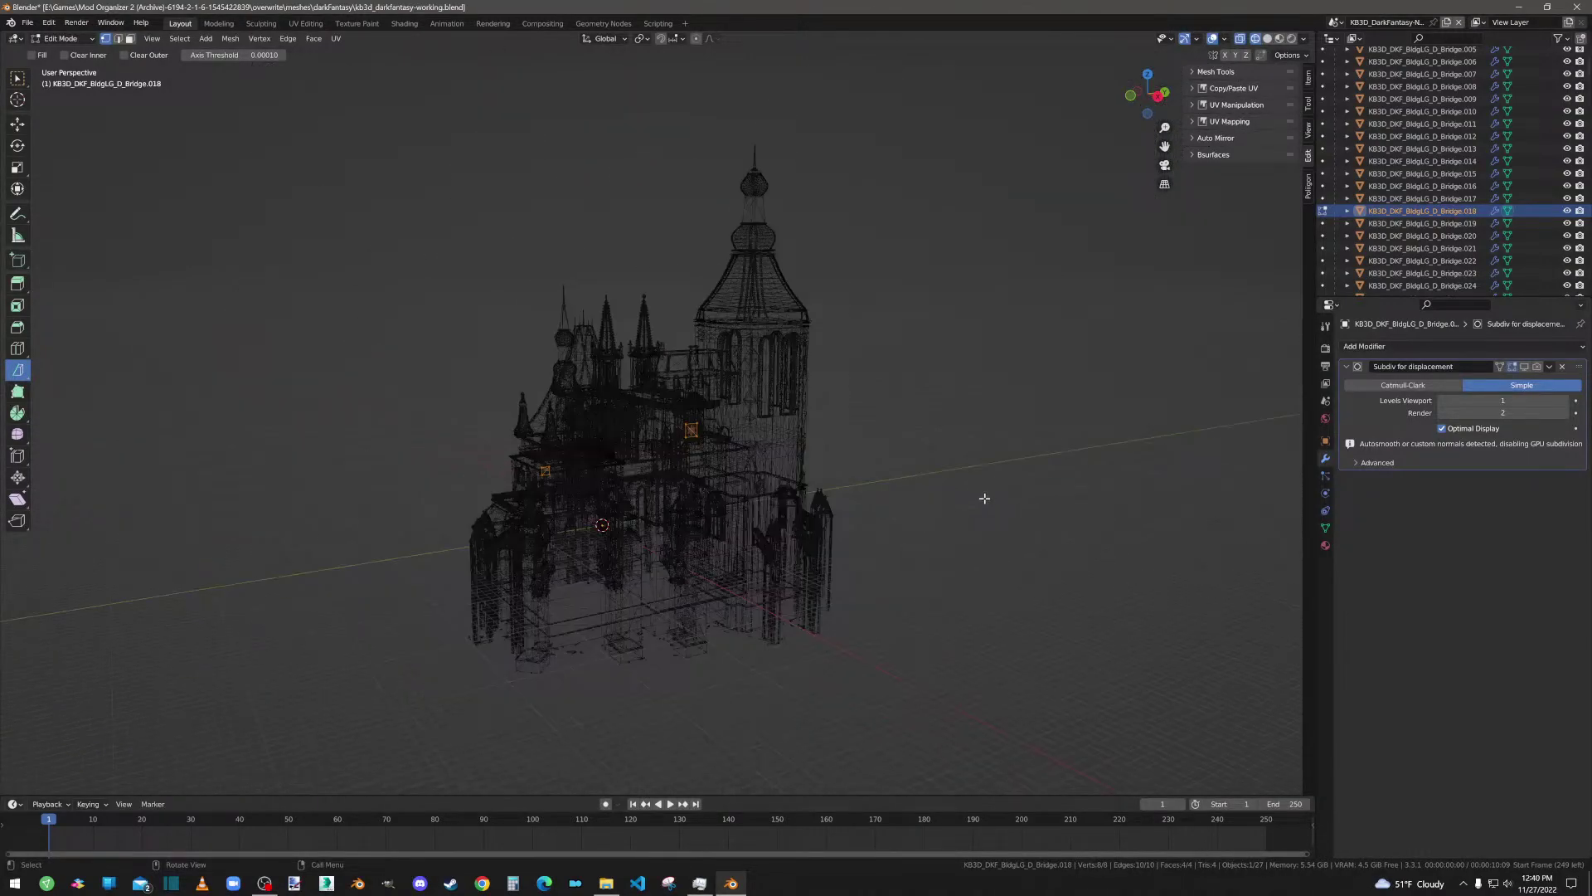
scroll(874, 483, up, 3)
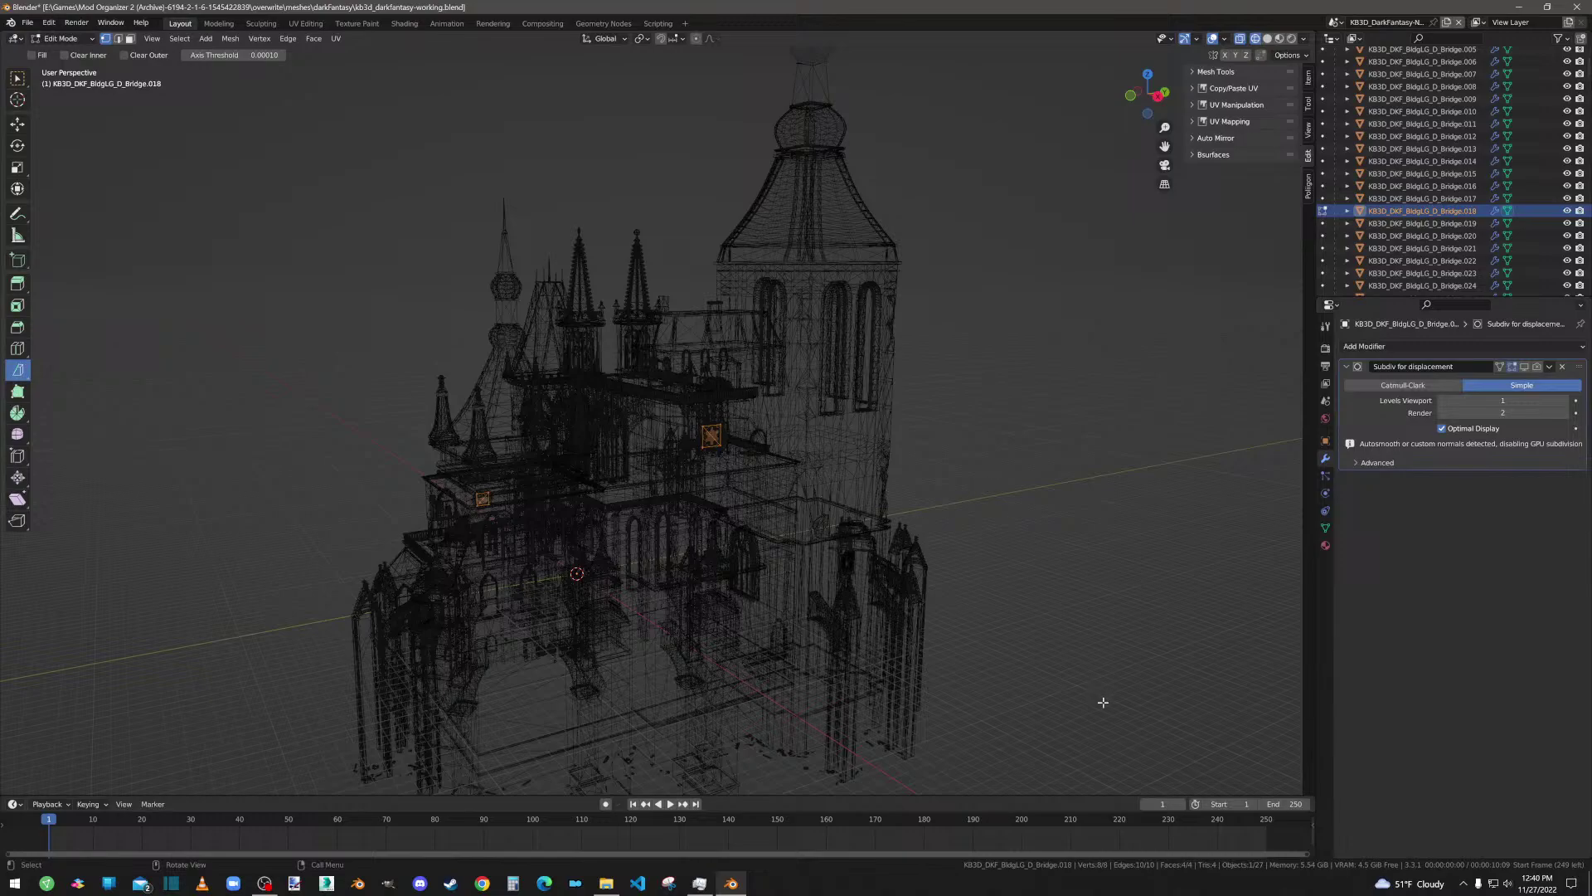
key(Tab)
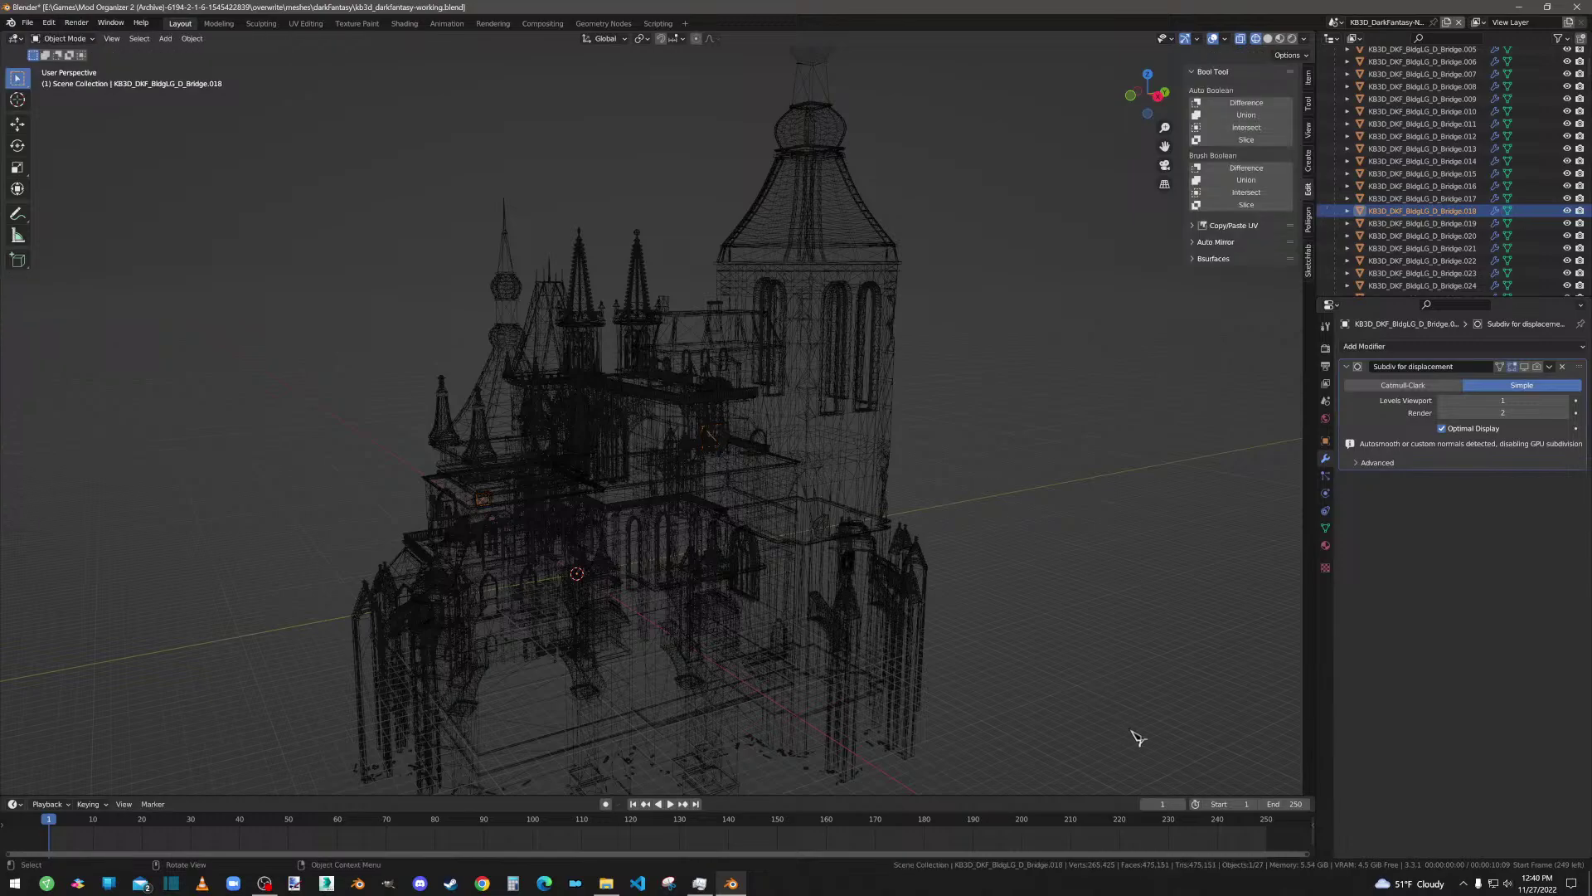
Step: Examine Bridge.019 and Bridge.020 one after the other in Edit Mode, ending in Object Mode
click(1450, 224)
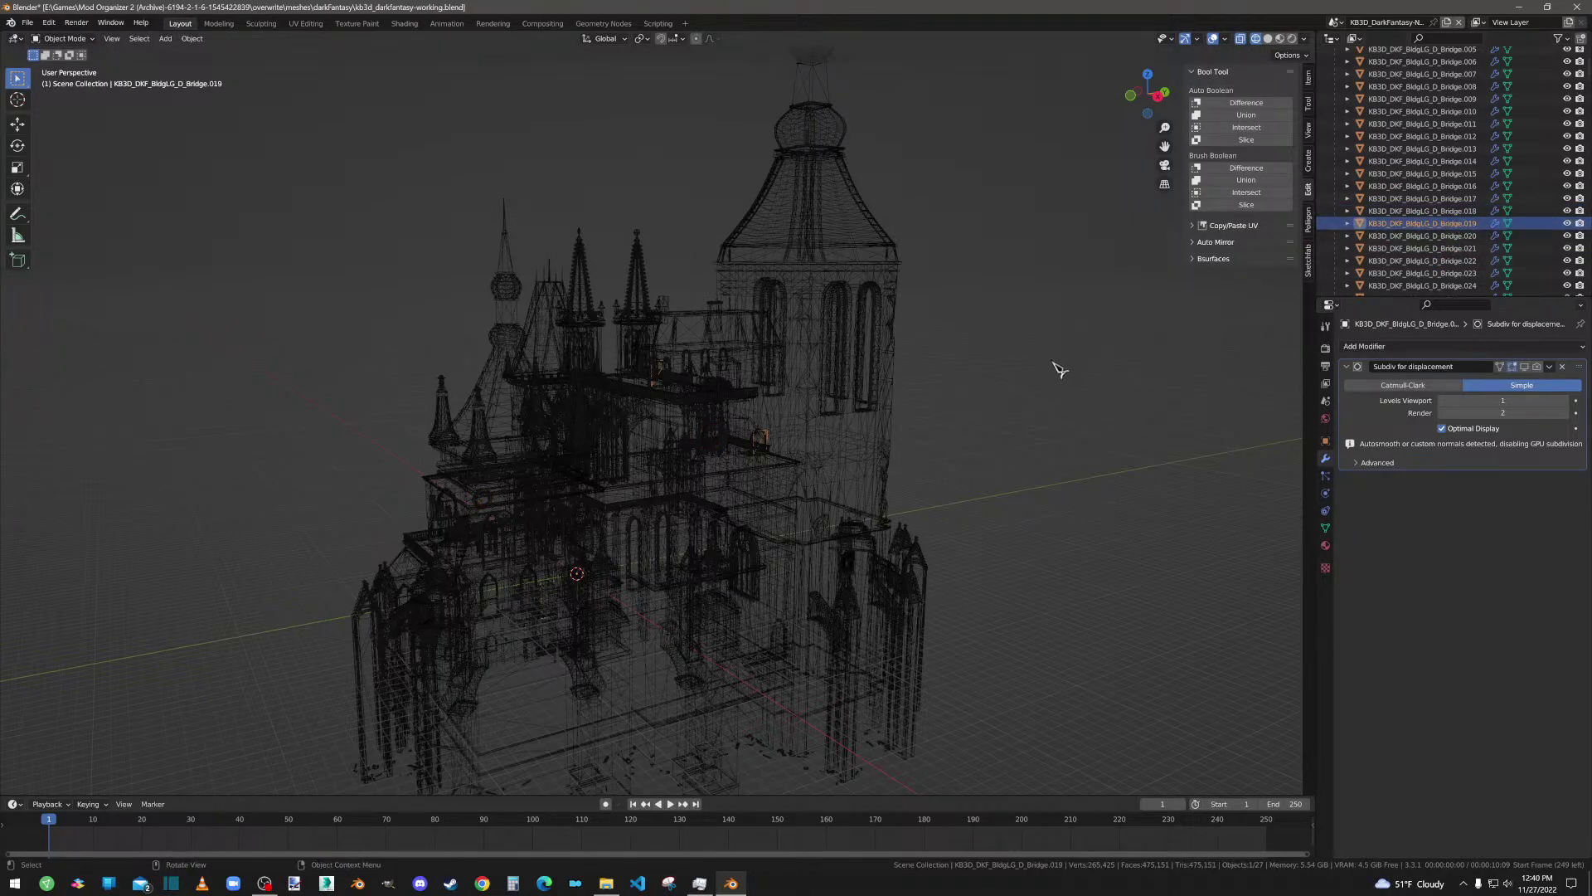
key(Tab)
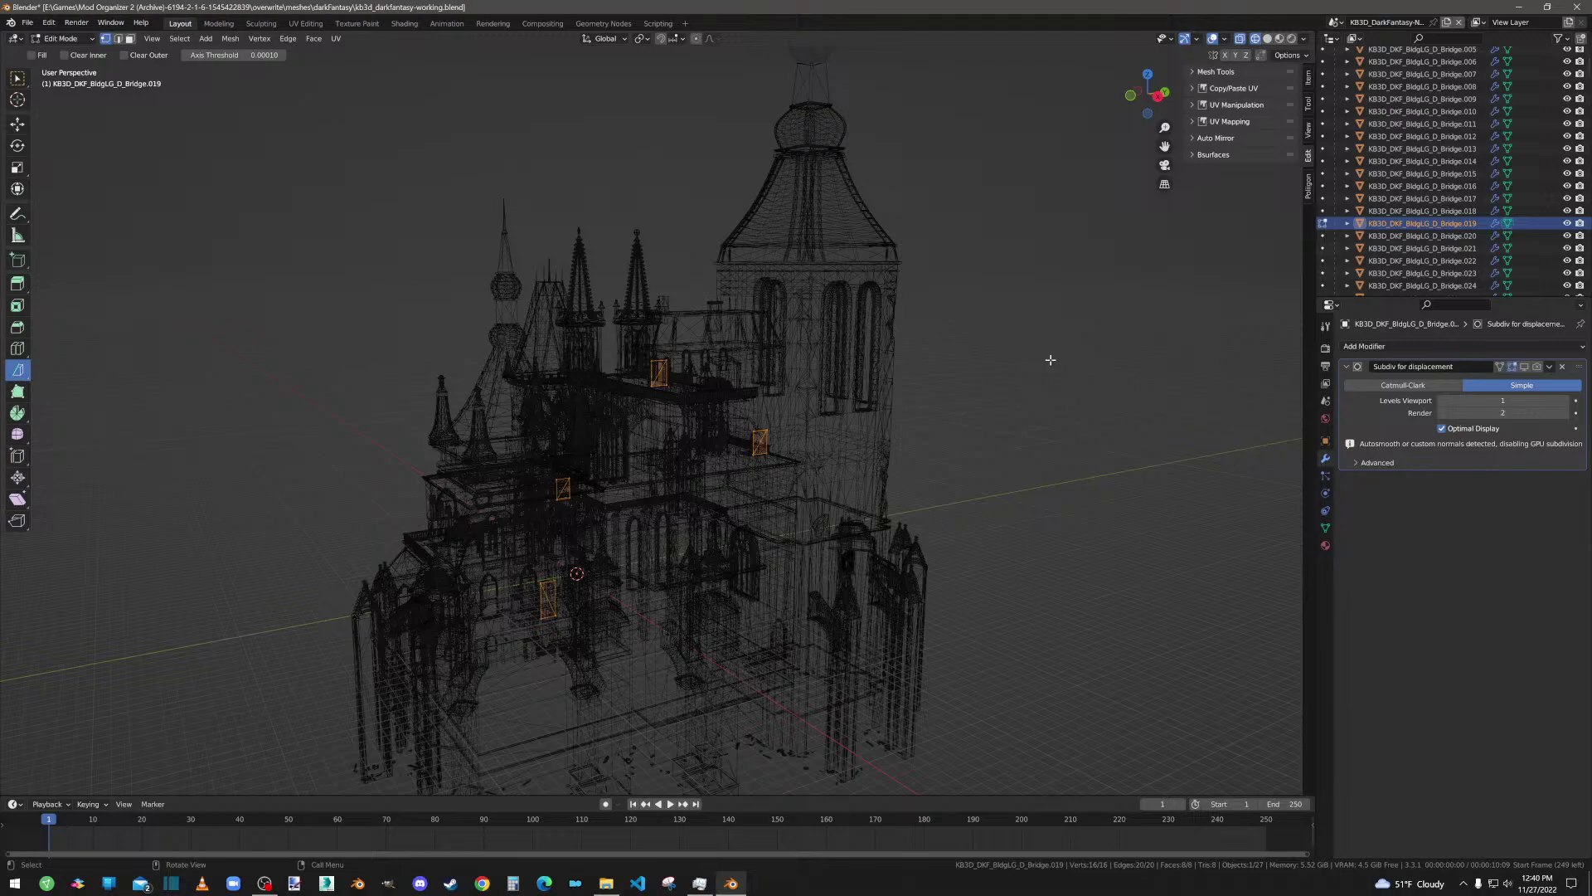
key(Tab)
click(1385, 237)
key(Tab)
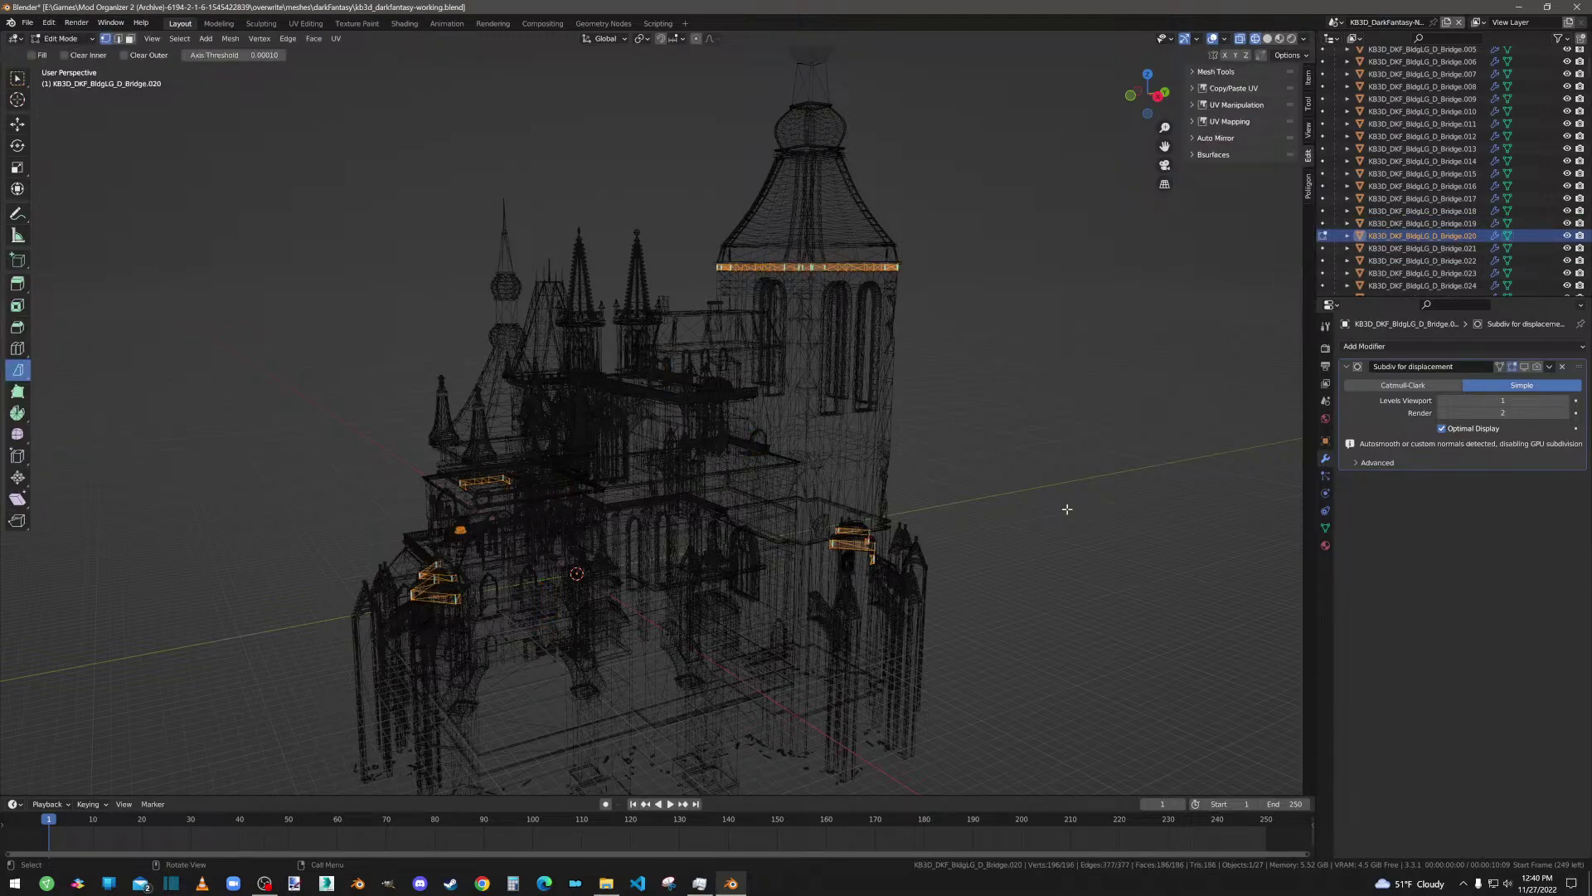
key(Tab)
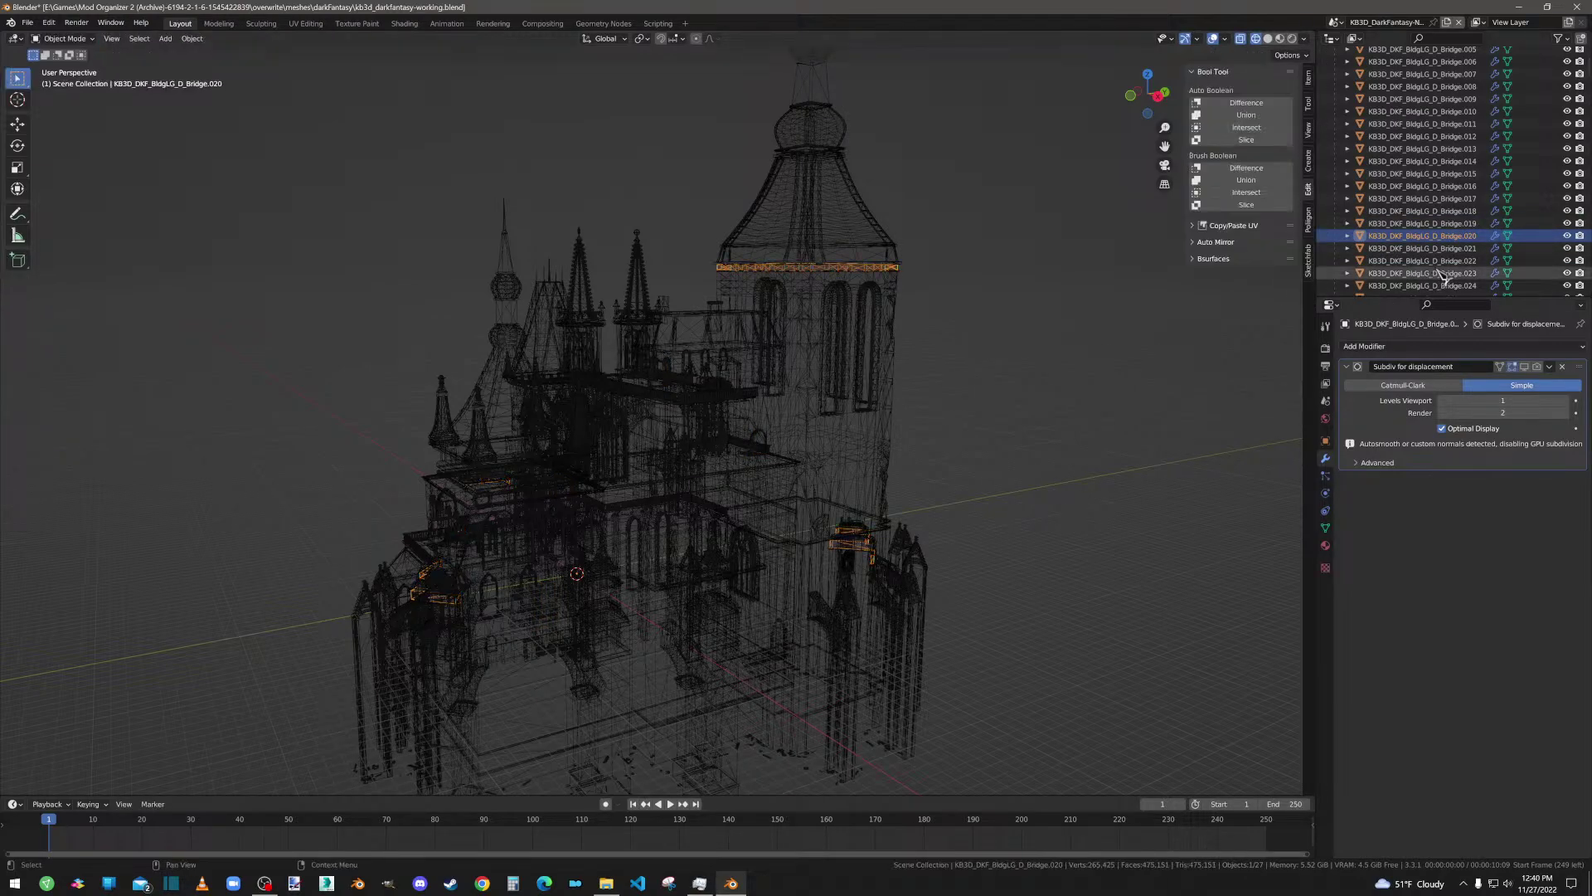
Step: Inspect the meshes of Bridge.021 and Bridge.022 in Edit Mode, returning to Object Mode after each
click(1422, 248)
key(Tab)
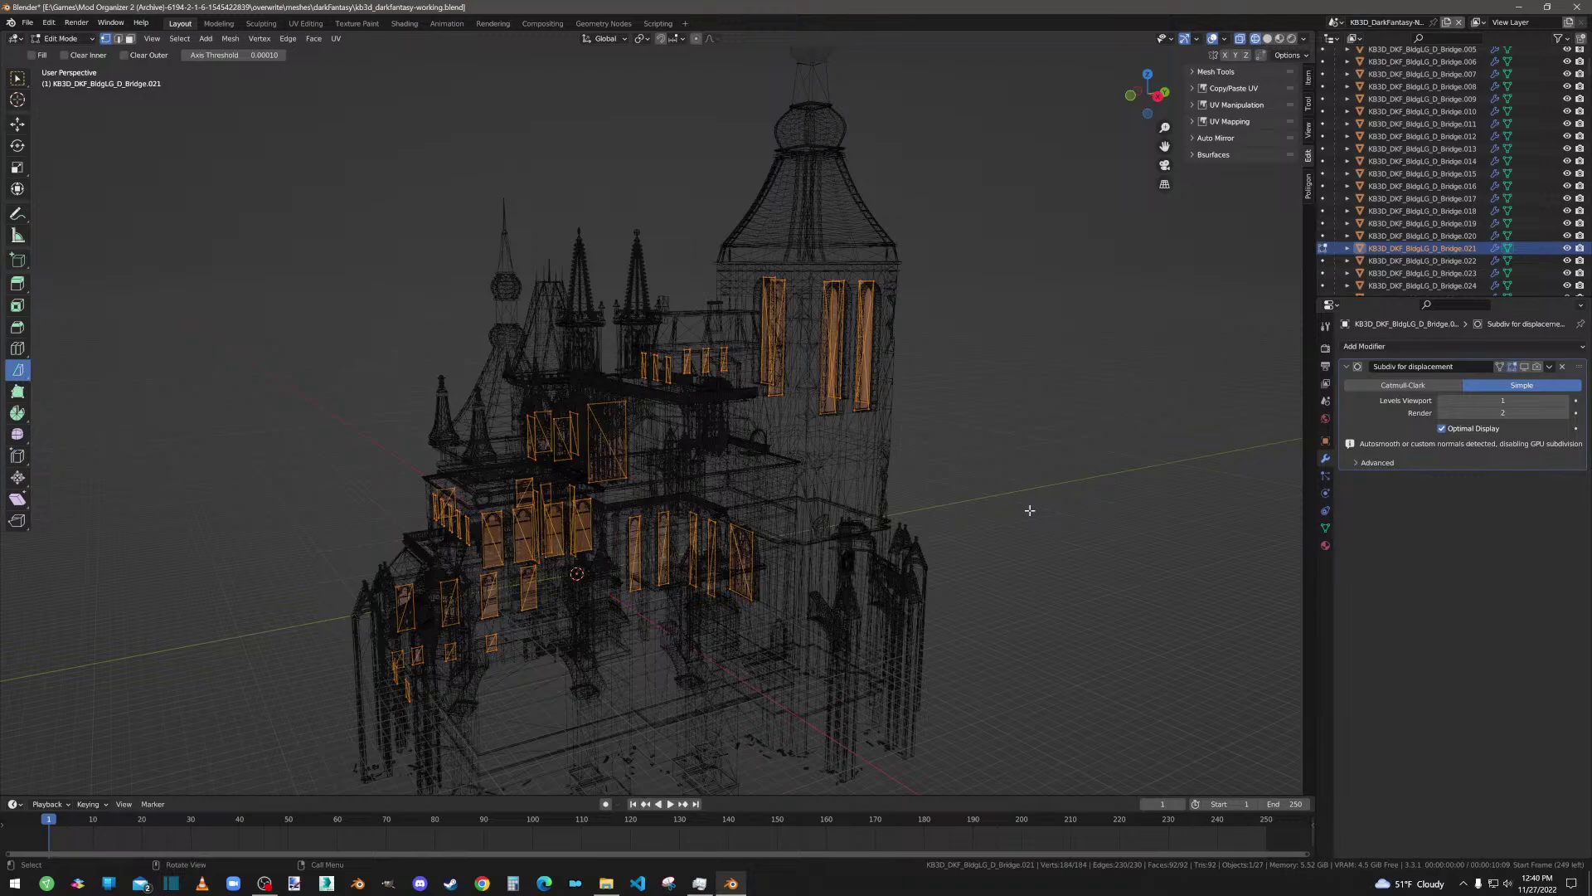
key(Tab)
click(1398, 260)
key(Tab)
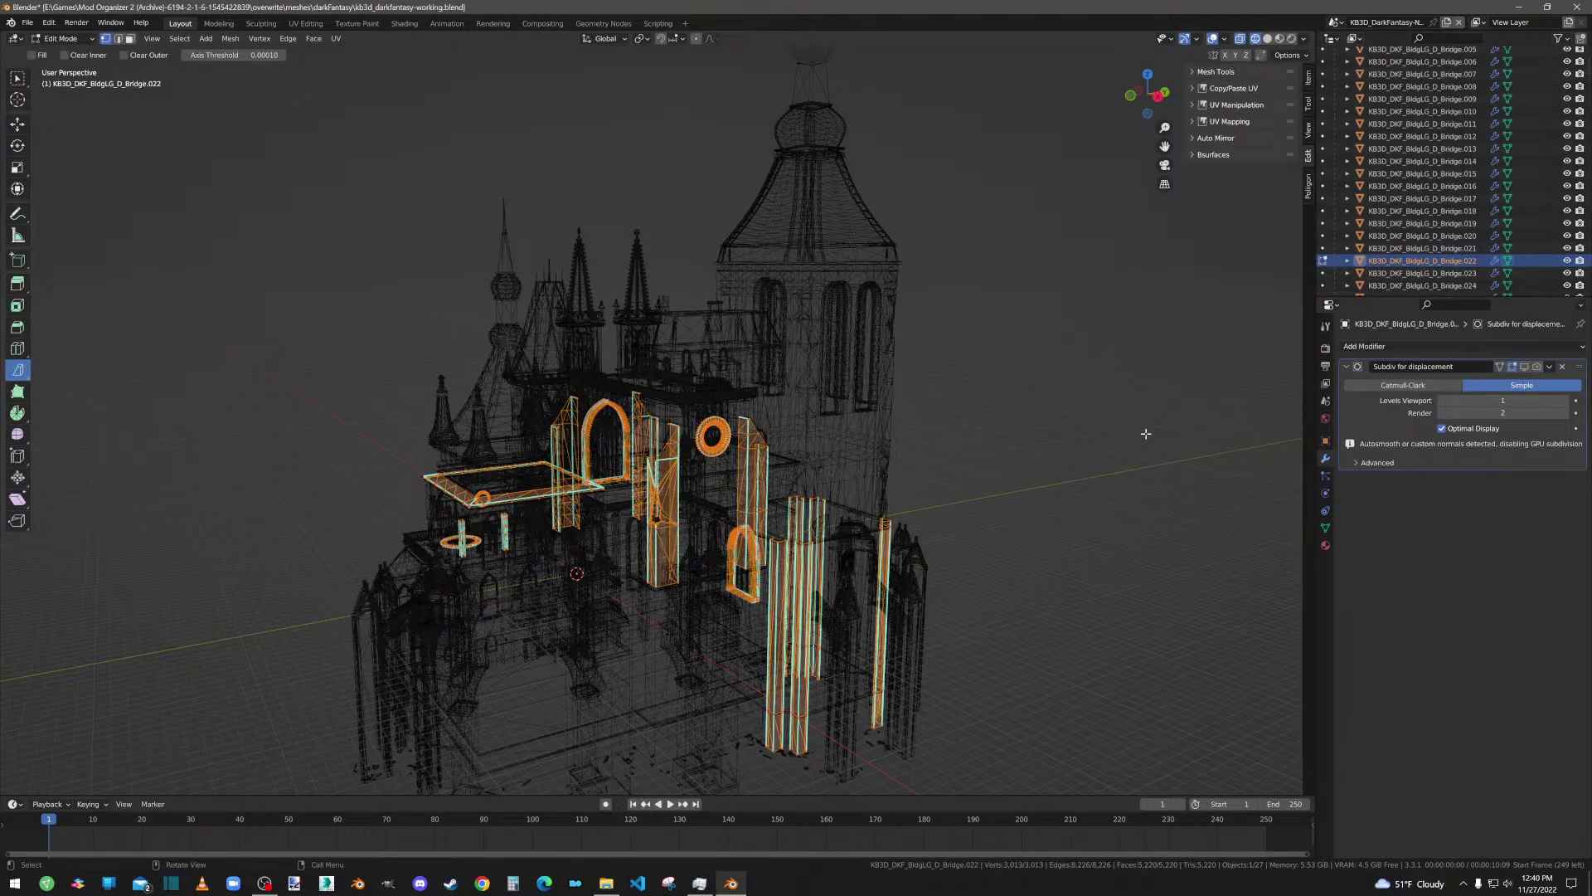
key(Tab)
Step: Select Bridge.023 and enter Edit Mode to examine its mesh
click(1423, 273)
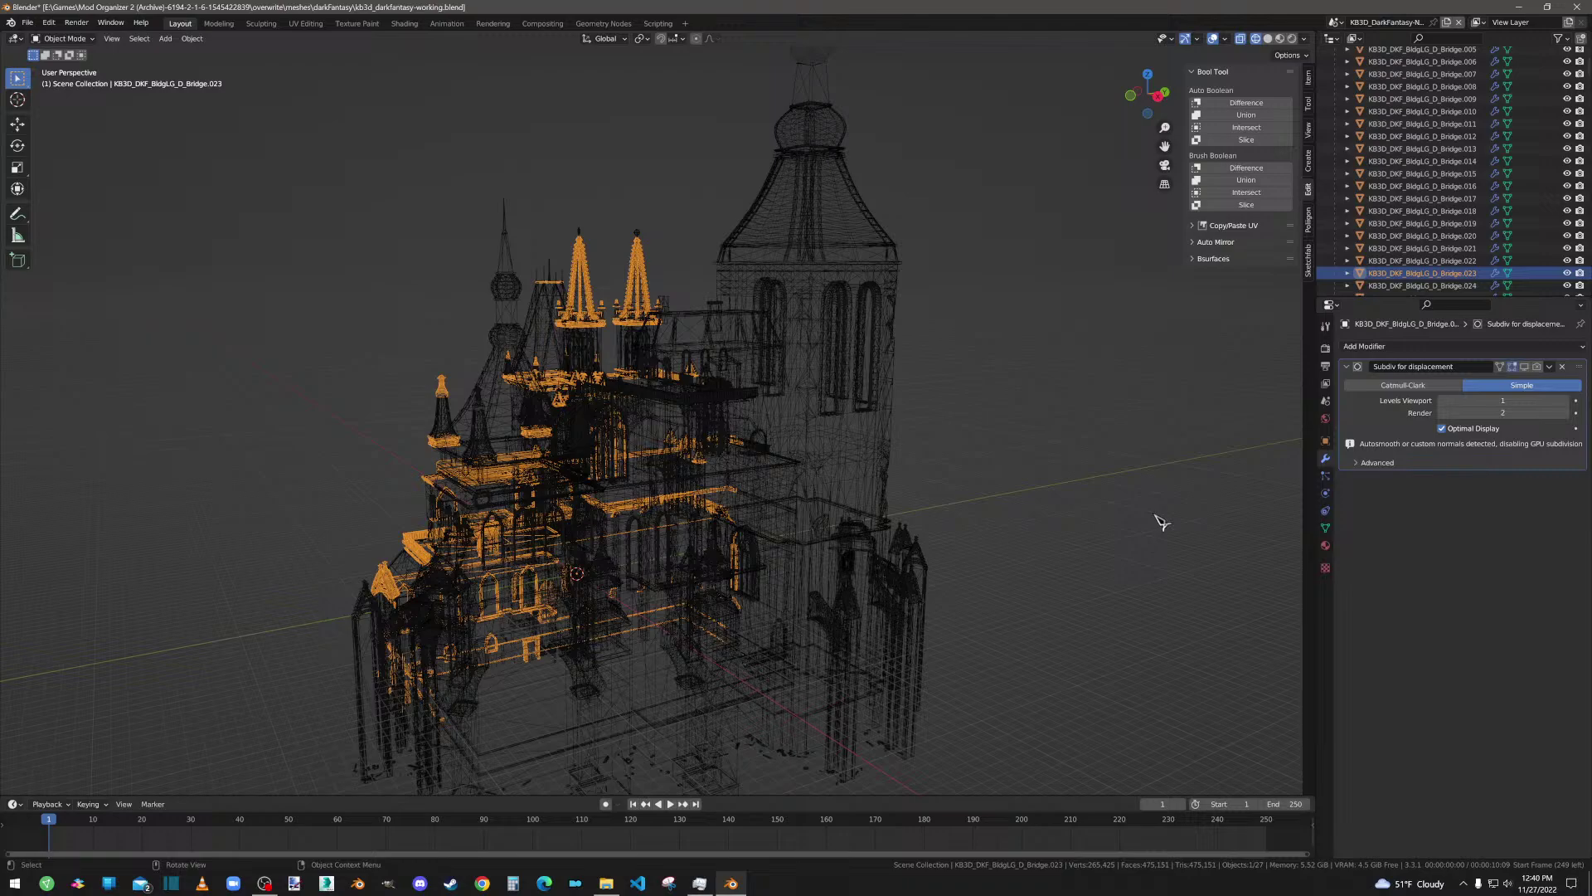
key(Tab)
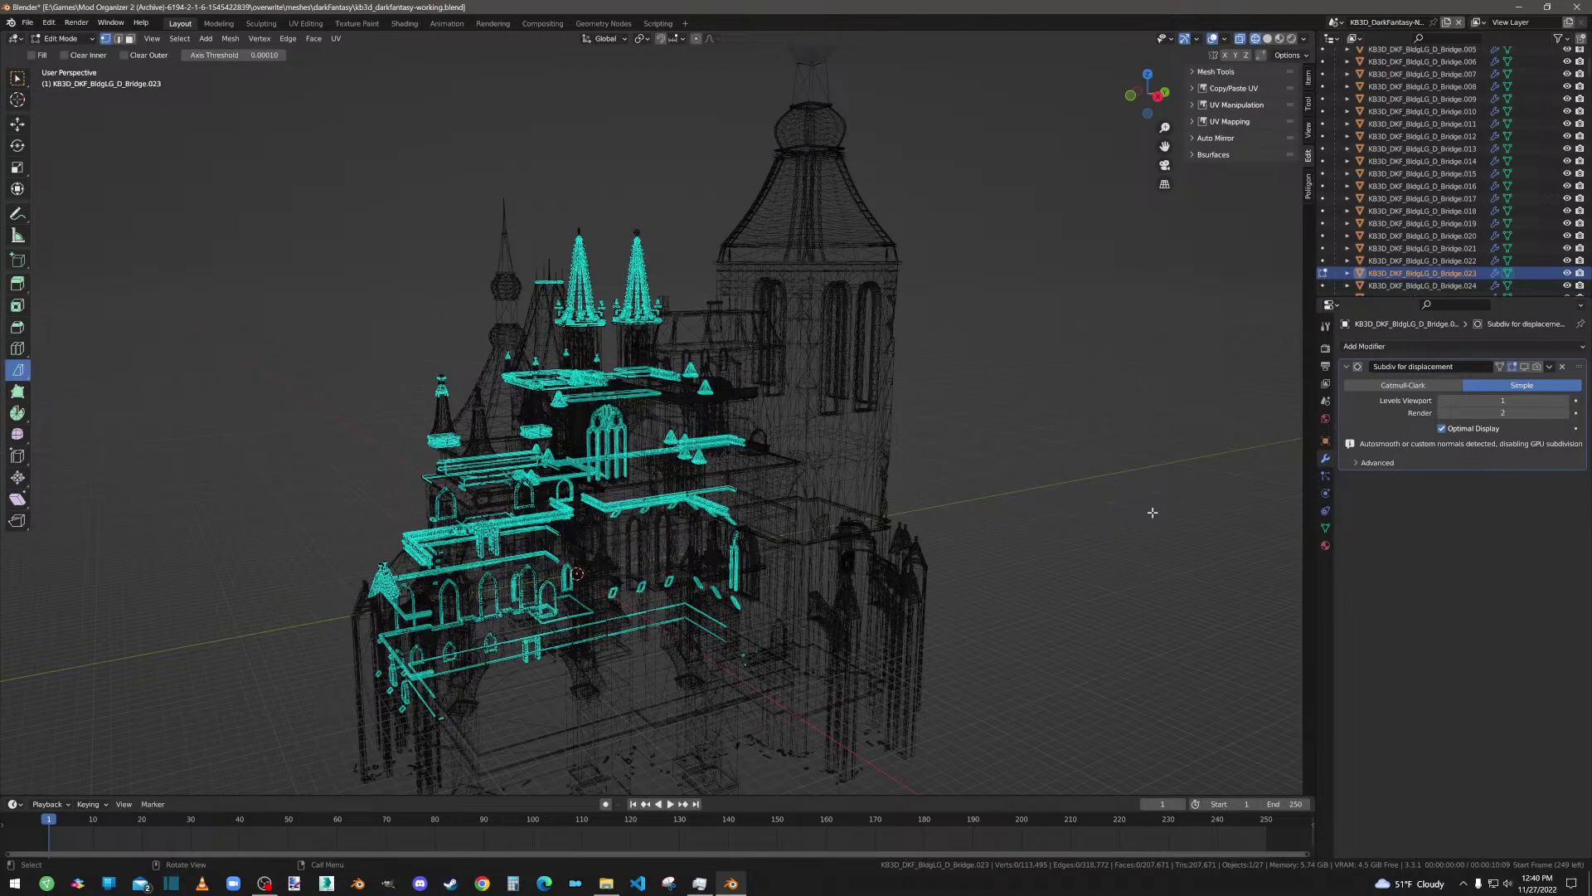
scroll(1078, 519, down, 2)
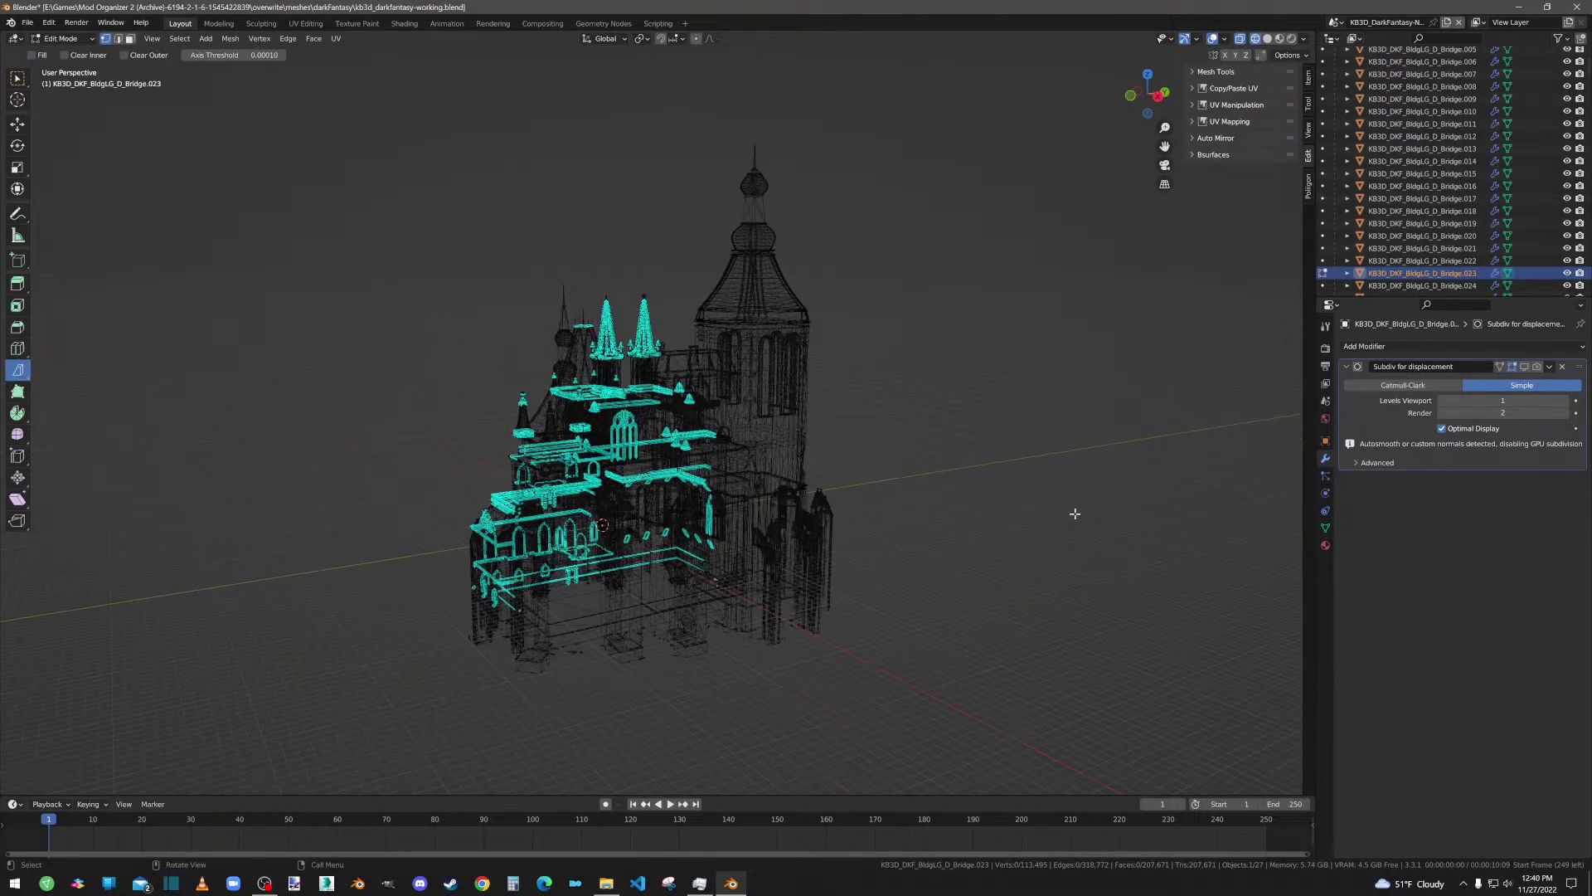
Step: In top view, box-select the +Y half of Bridge.023's mesh and separate the selection into its own object
click(1152, 76)
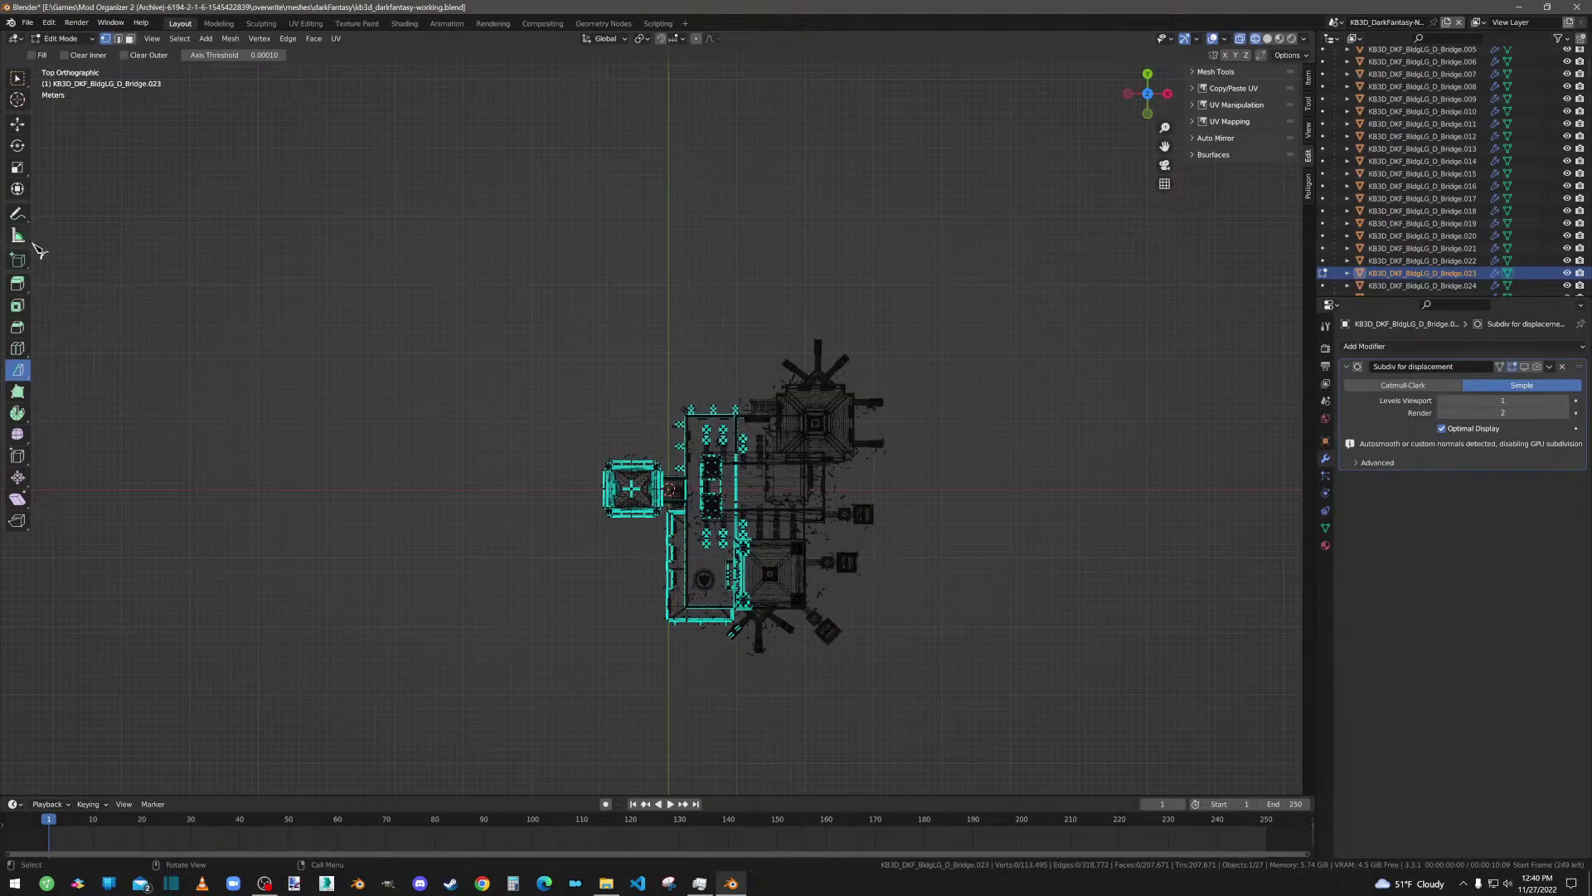
click(18, 78)
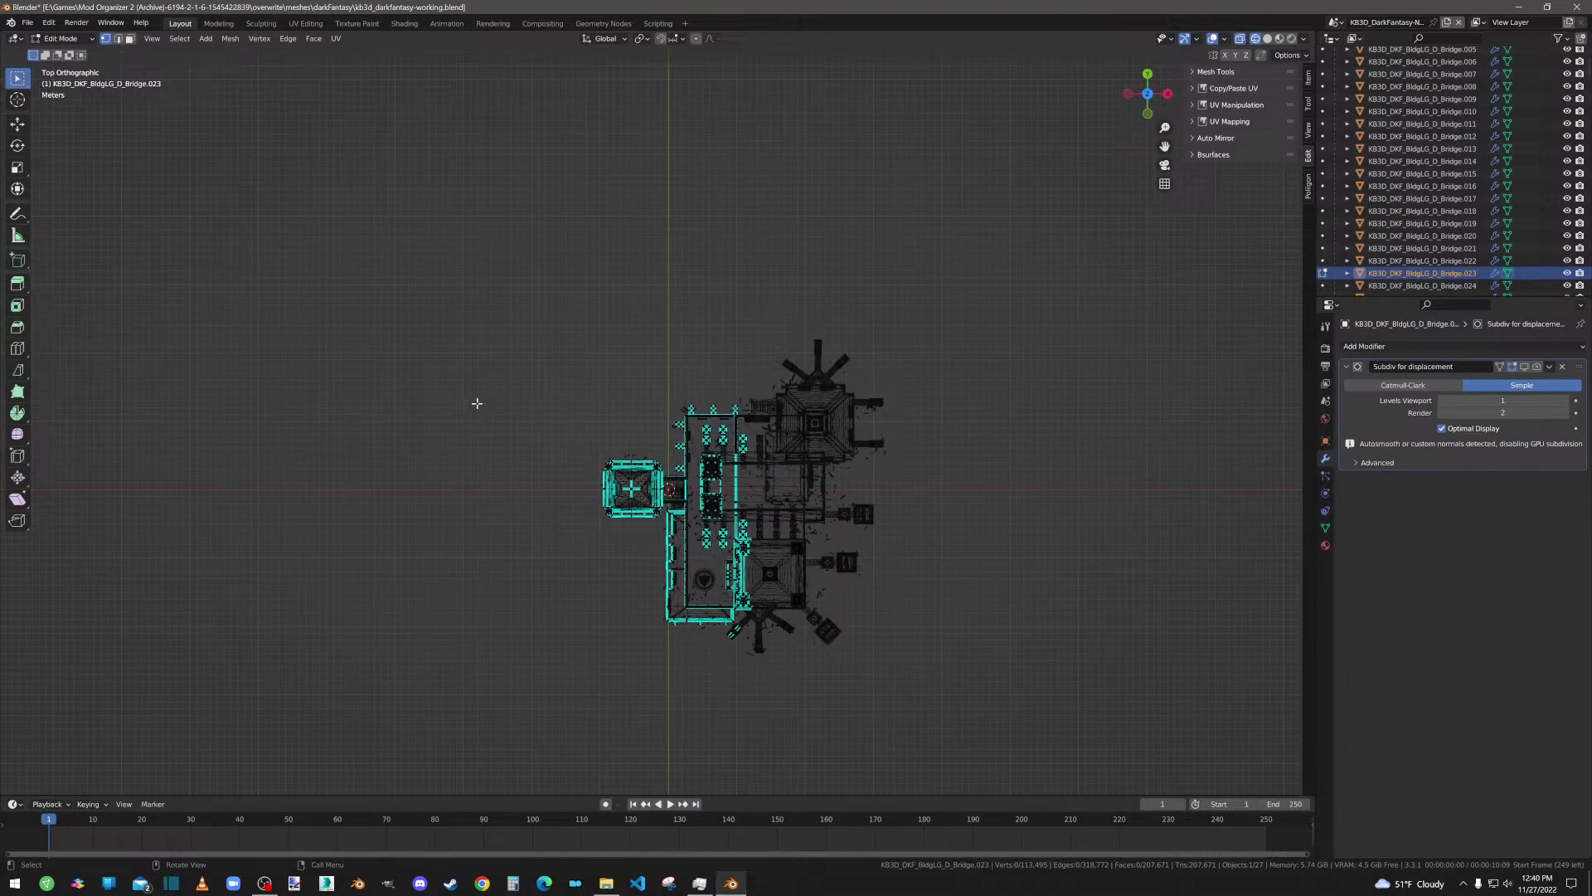
drag(536, 372, 839, 490)
drag(18, 370, 117, 389)
right_click(590, 523)
mouse_move(596, 531)
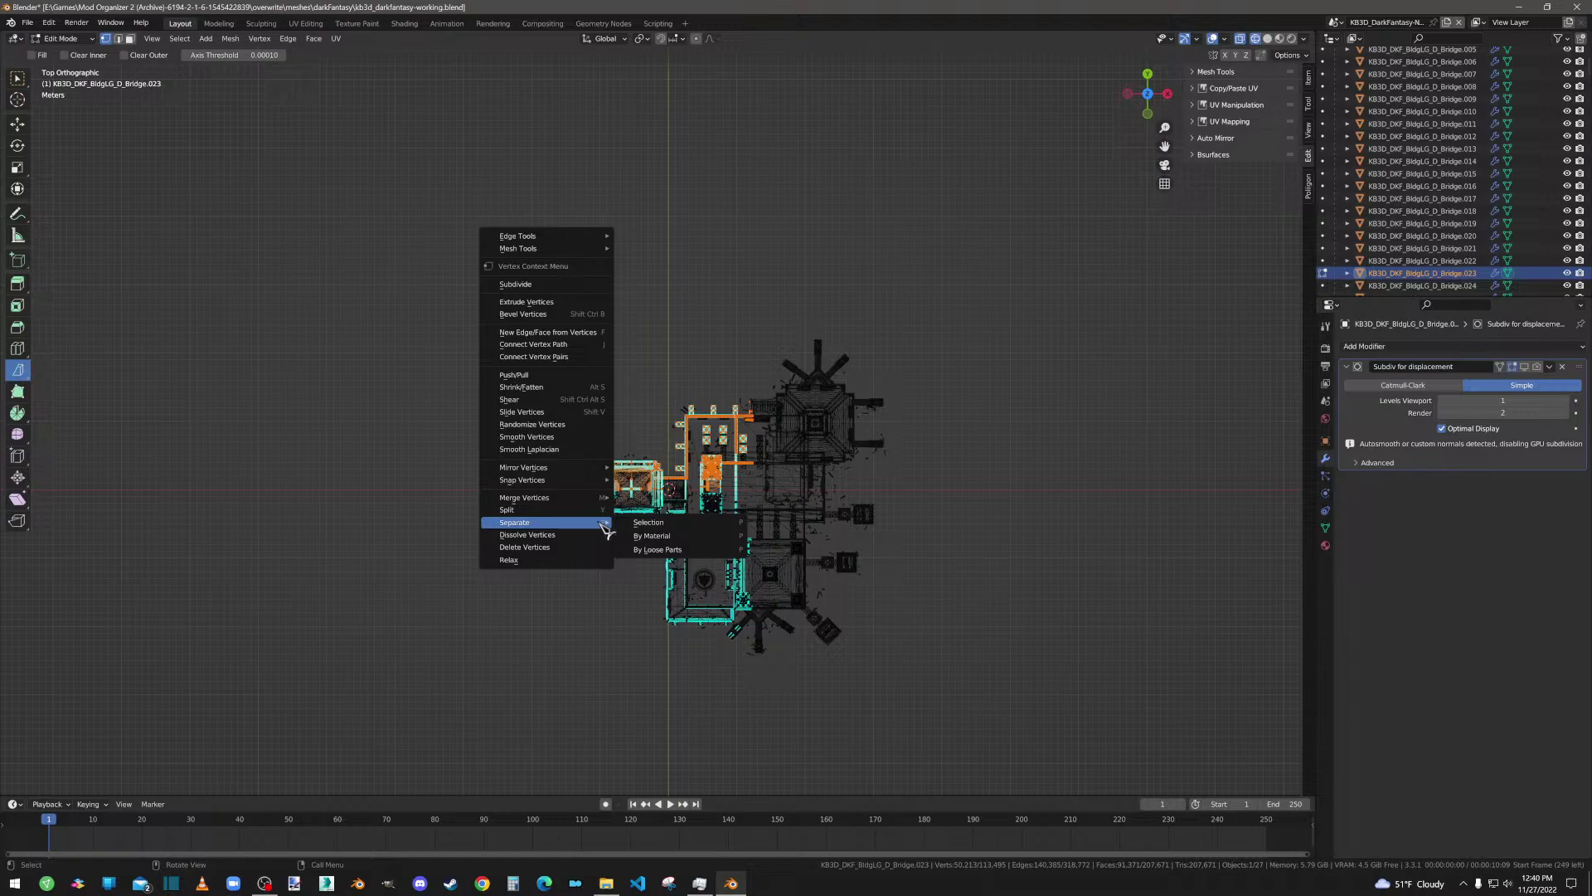
click(647, 523)
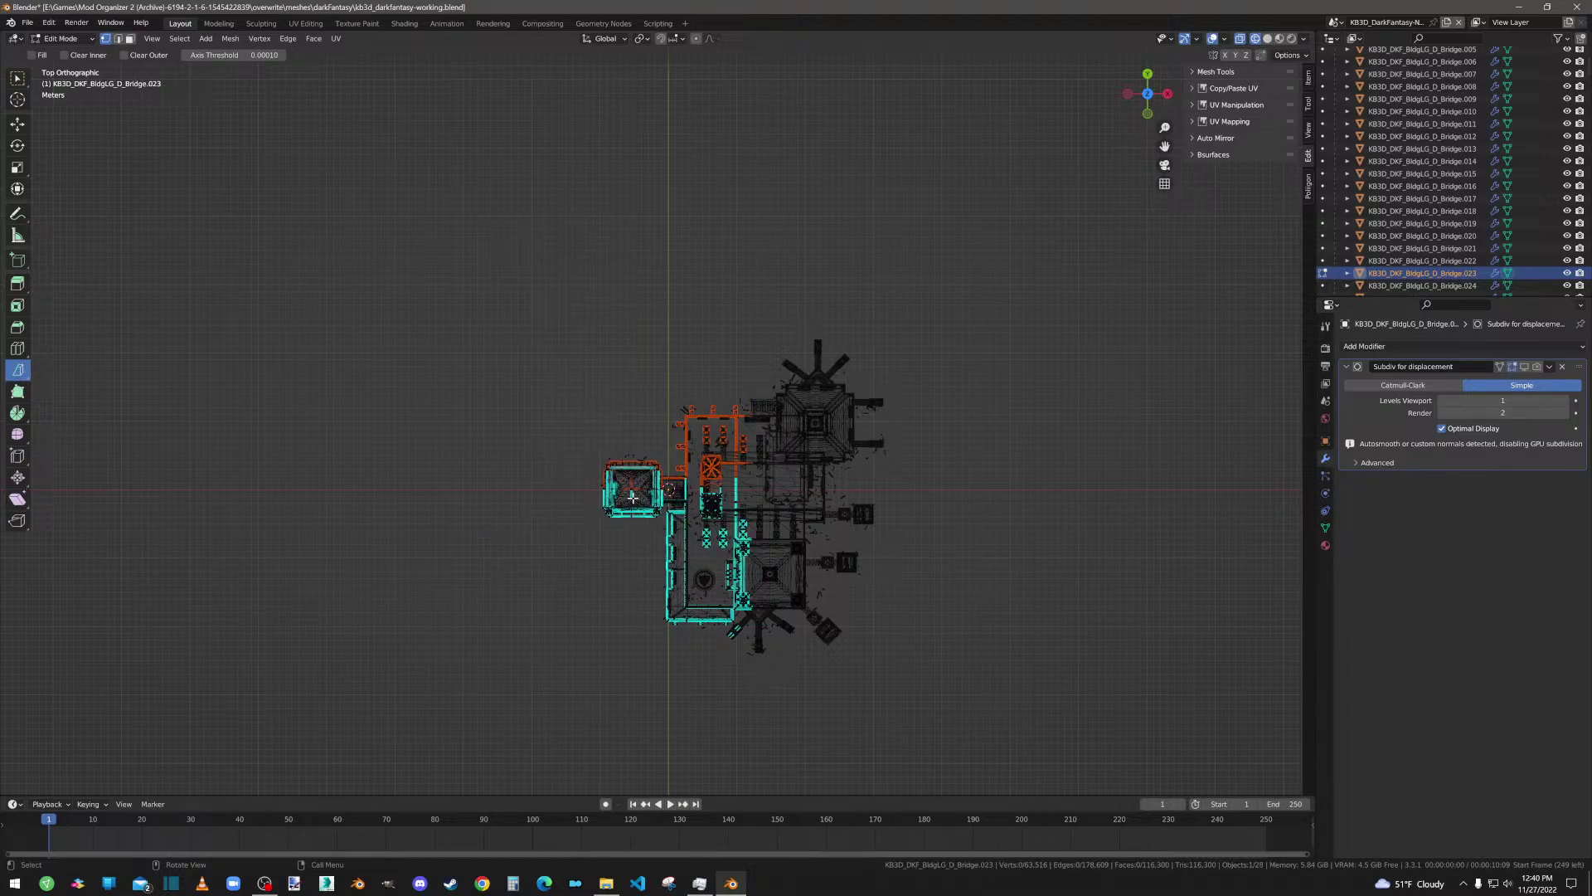
middle_drag(686, 623, 1124, 180)
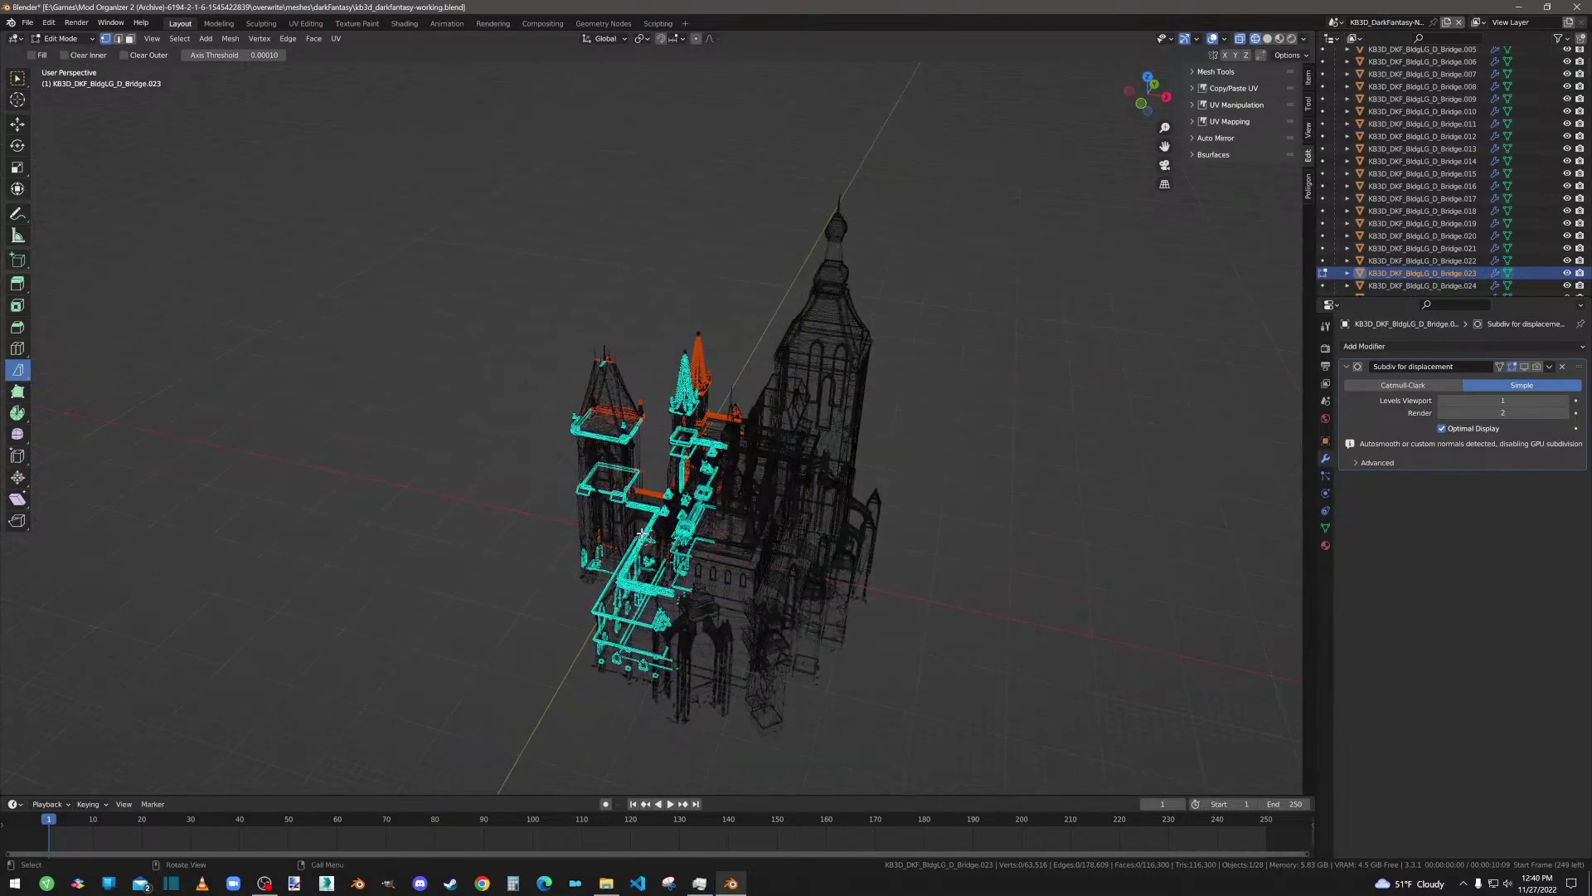
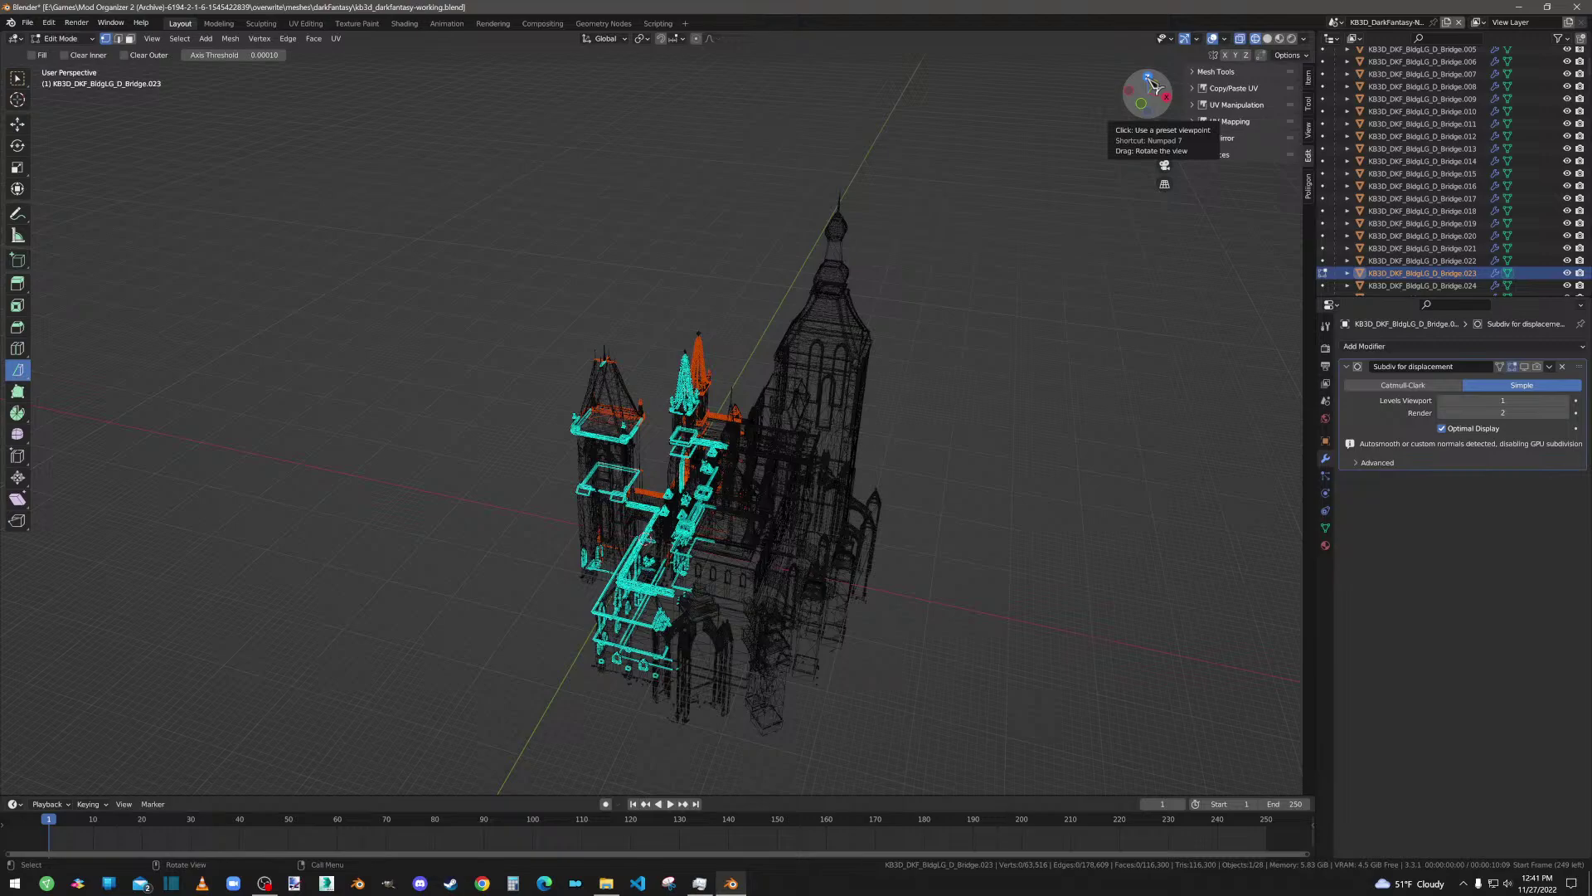
Step: In top view, box-select the -X side of Bridge.023, covering the square tower and adjoining walls, and separate the selection into its own object
click(1148, 78)
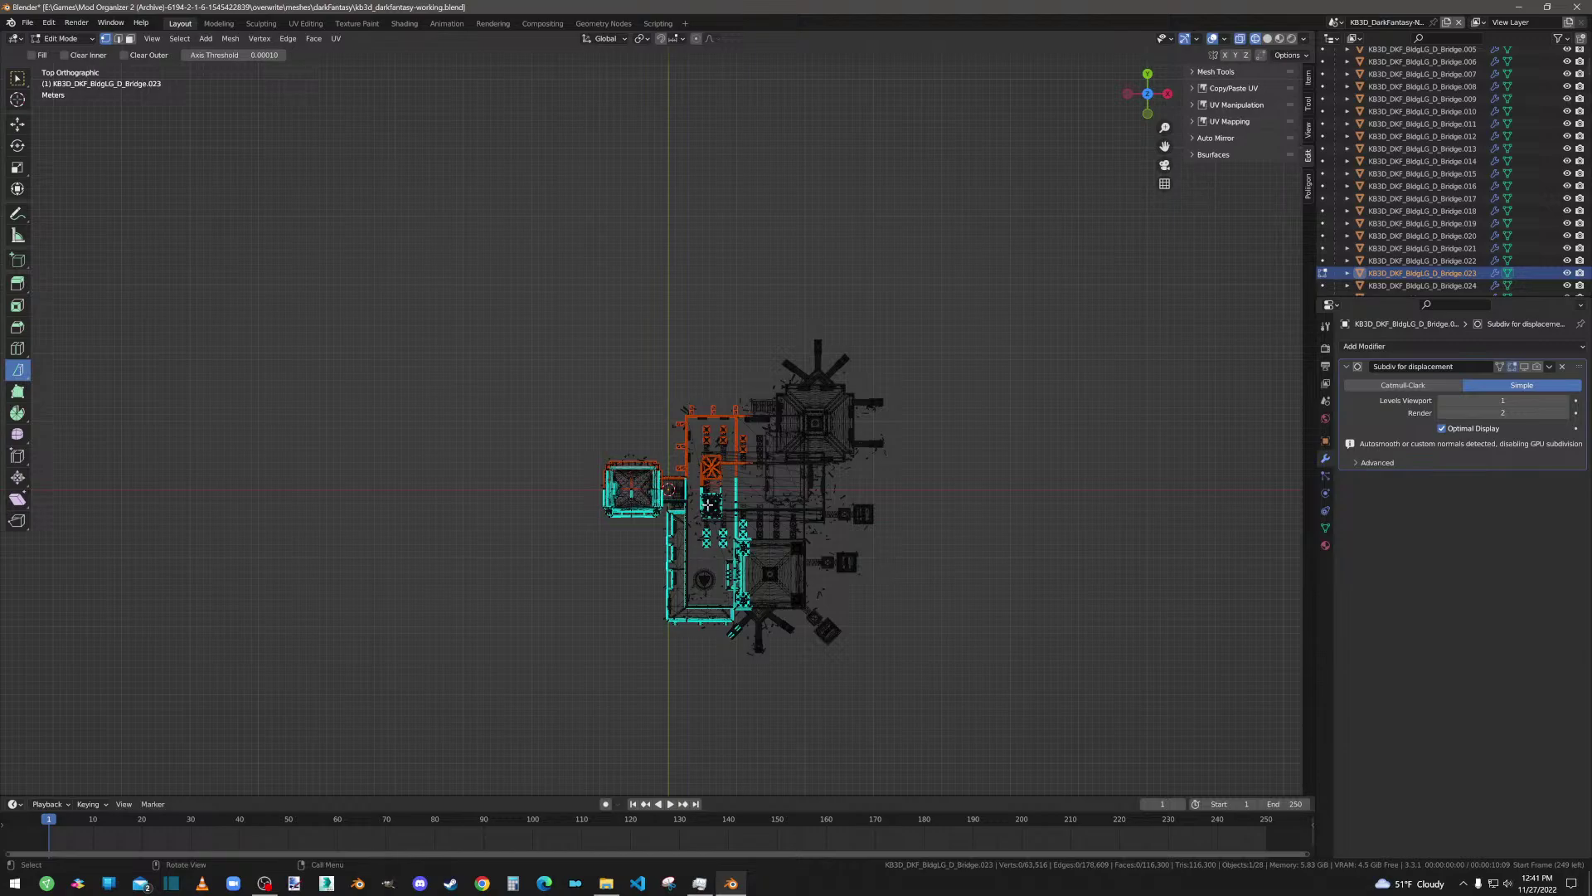
click(17, 80)
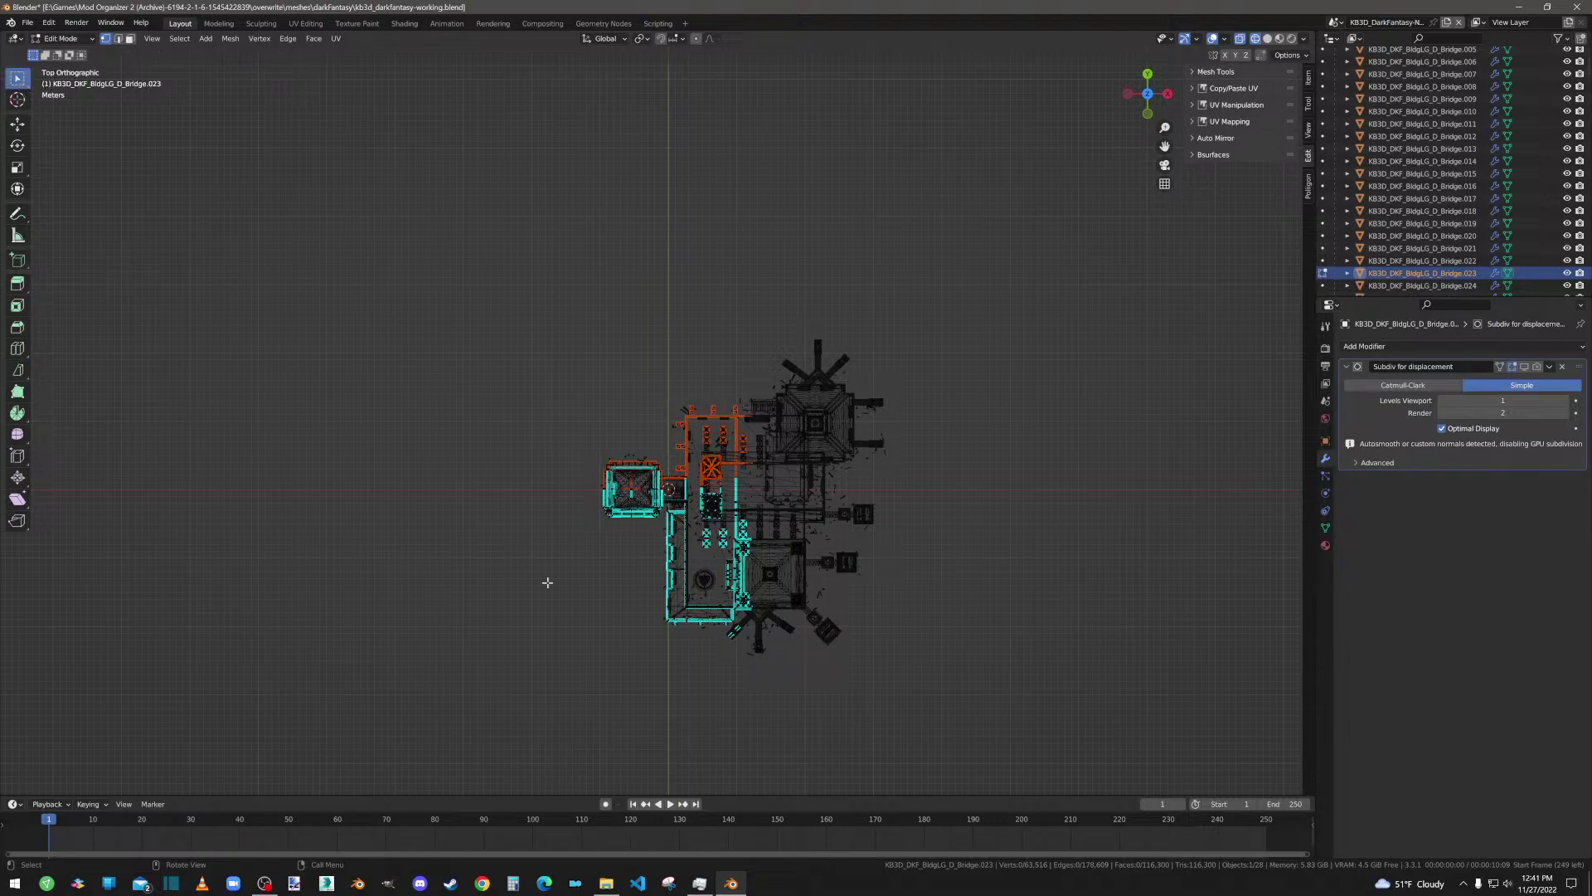
drag(545, 420, 662, 522)
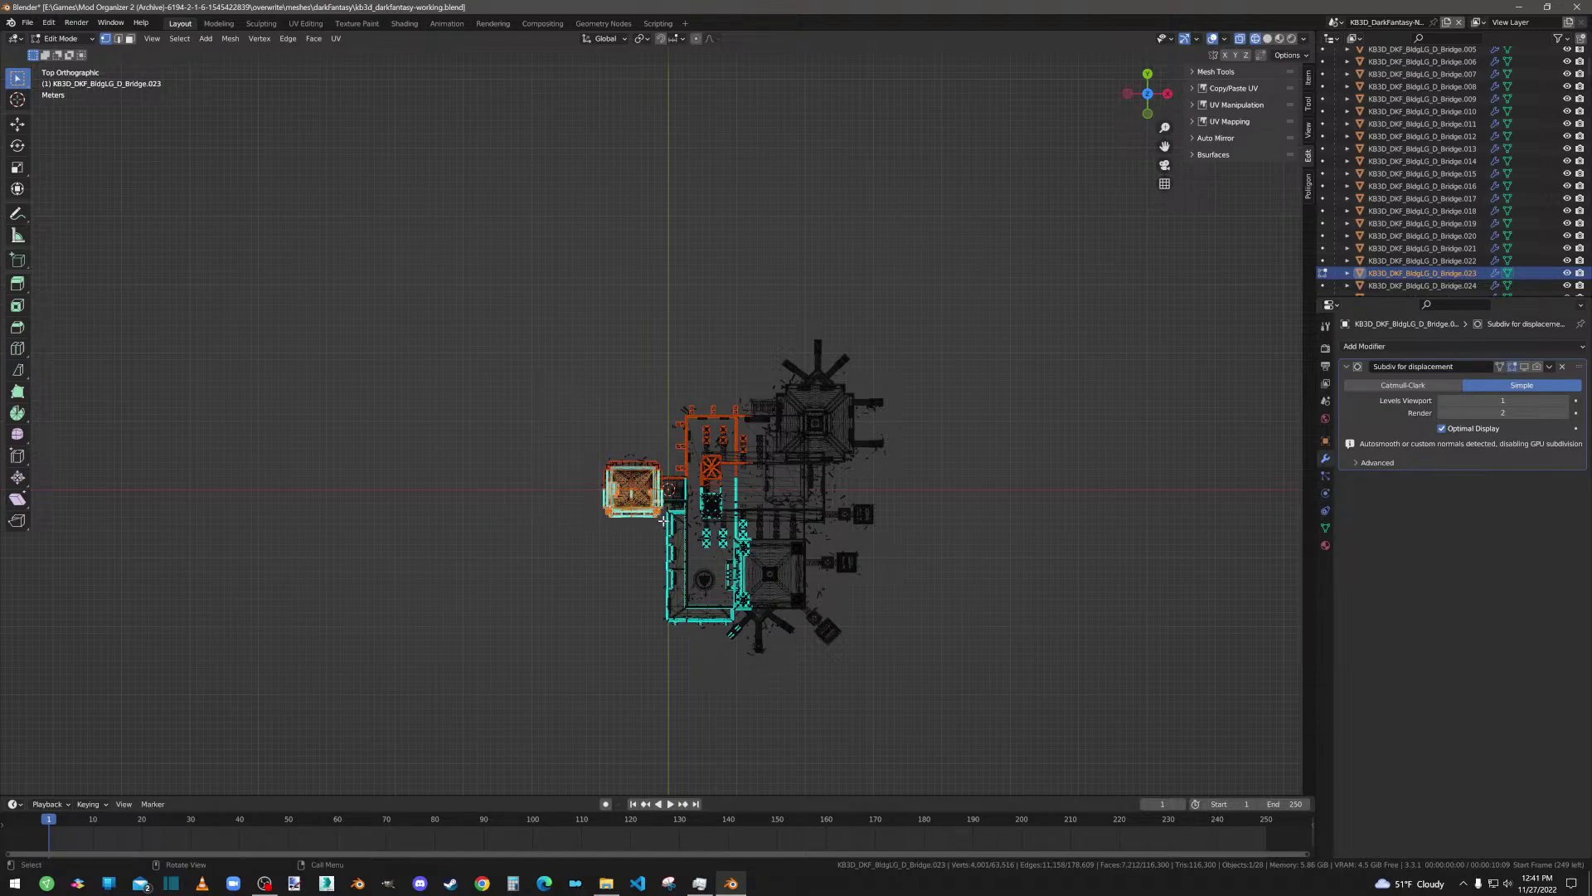
key(alt+a)
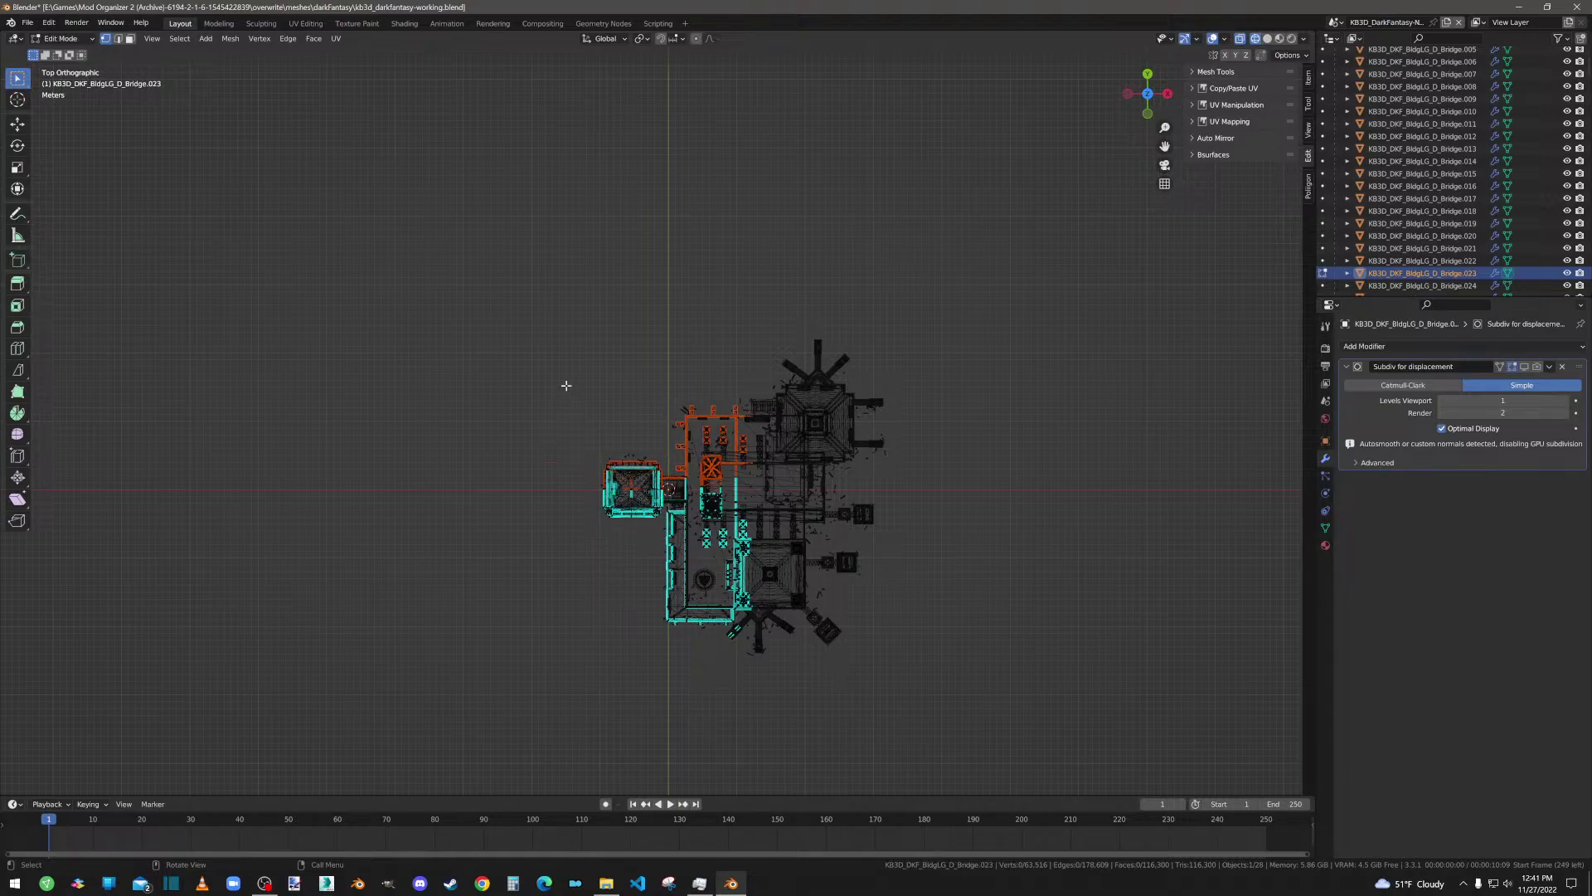
drag(567, 385, 686, 649)
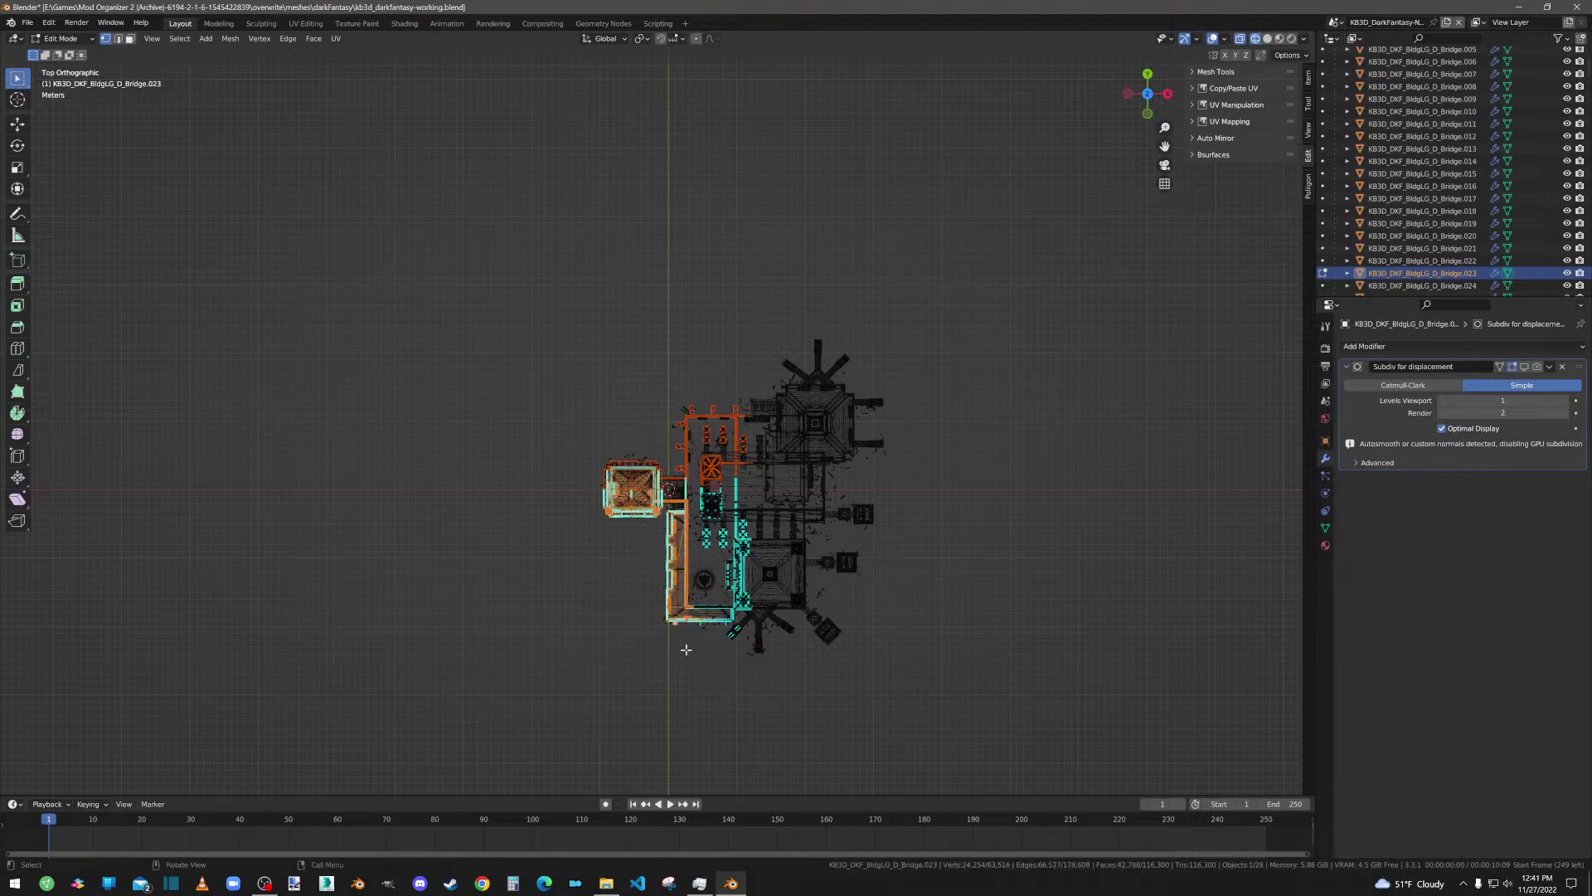
key(alt+a)
drag(562, 386, 688, 661)
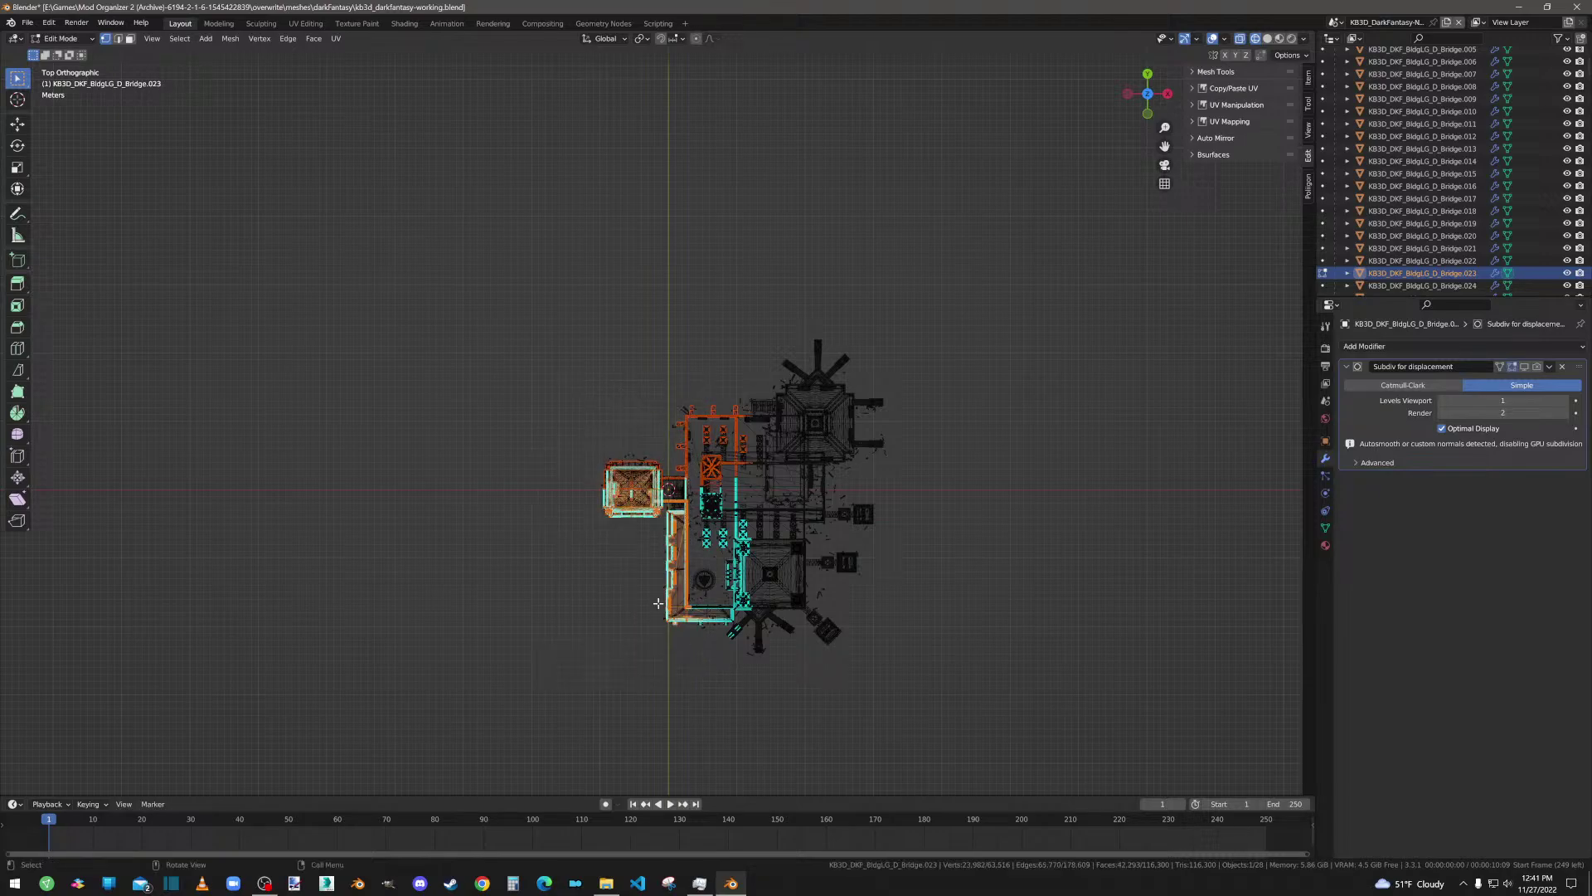
click(18, 371)
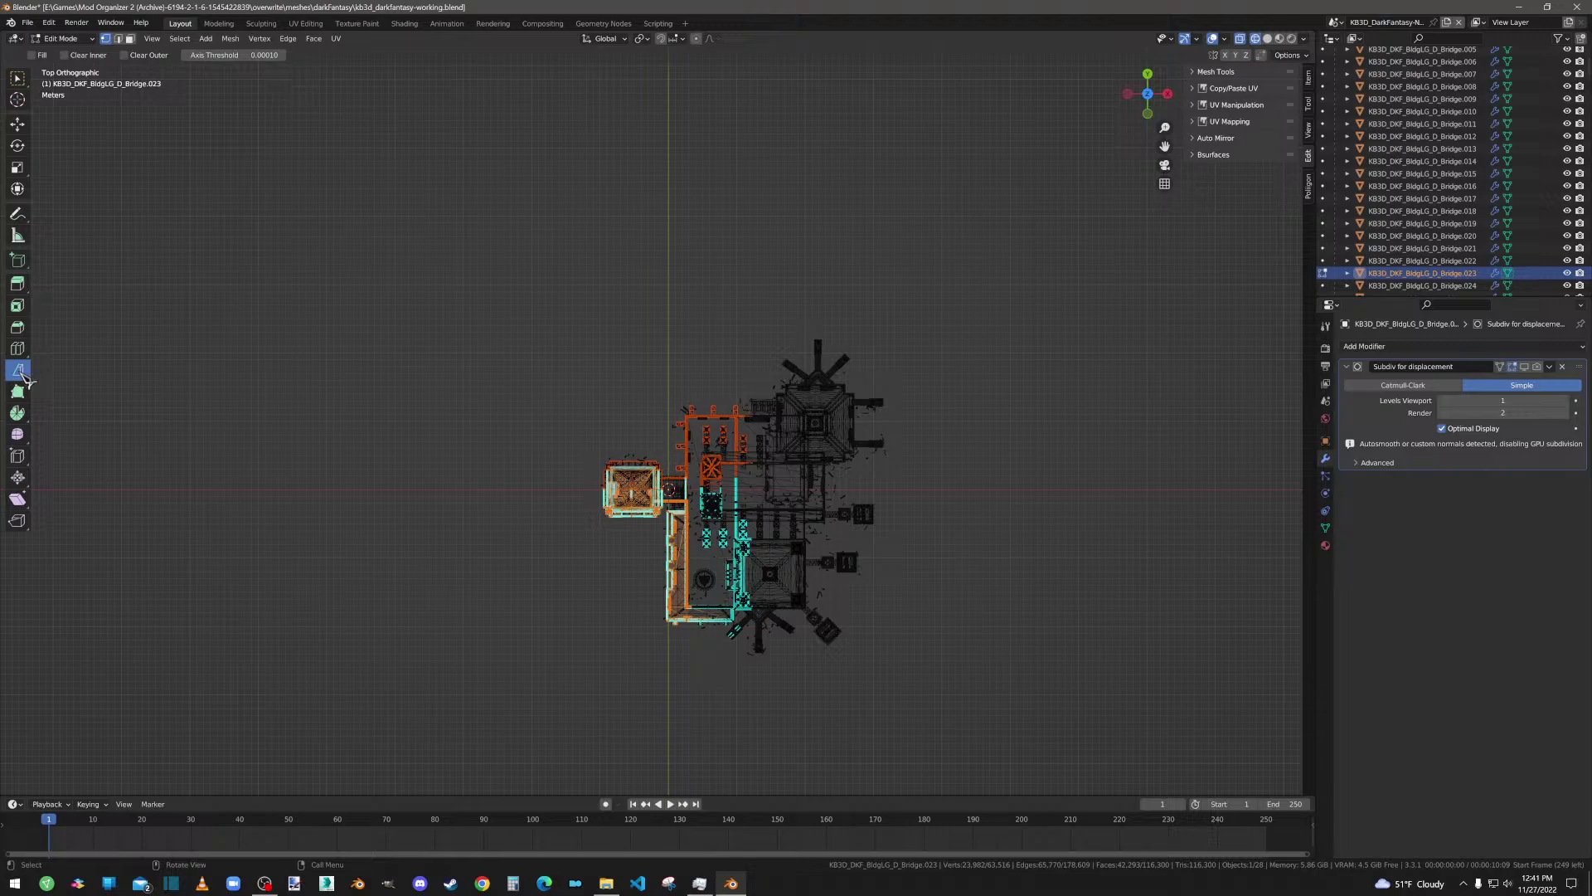
right_click(594, 494)
mouse_move(572, 508)
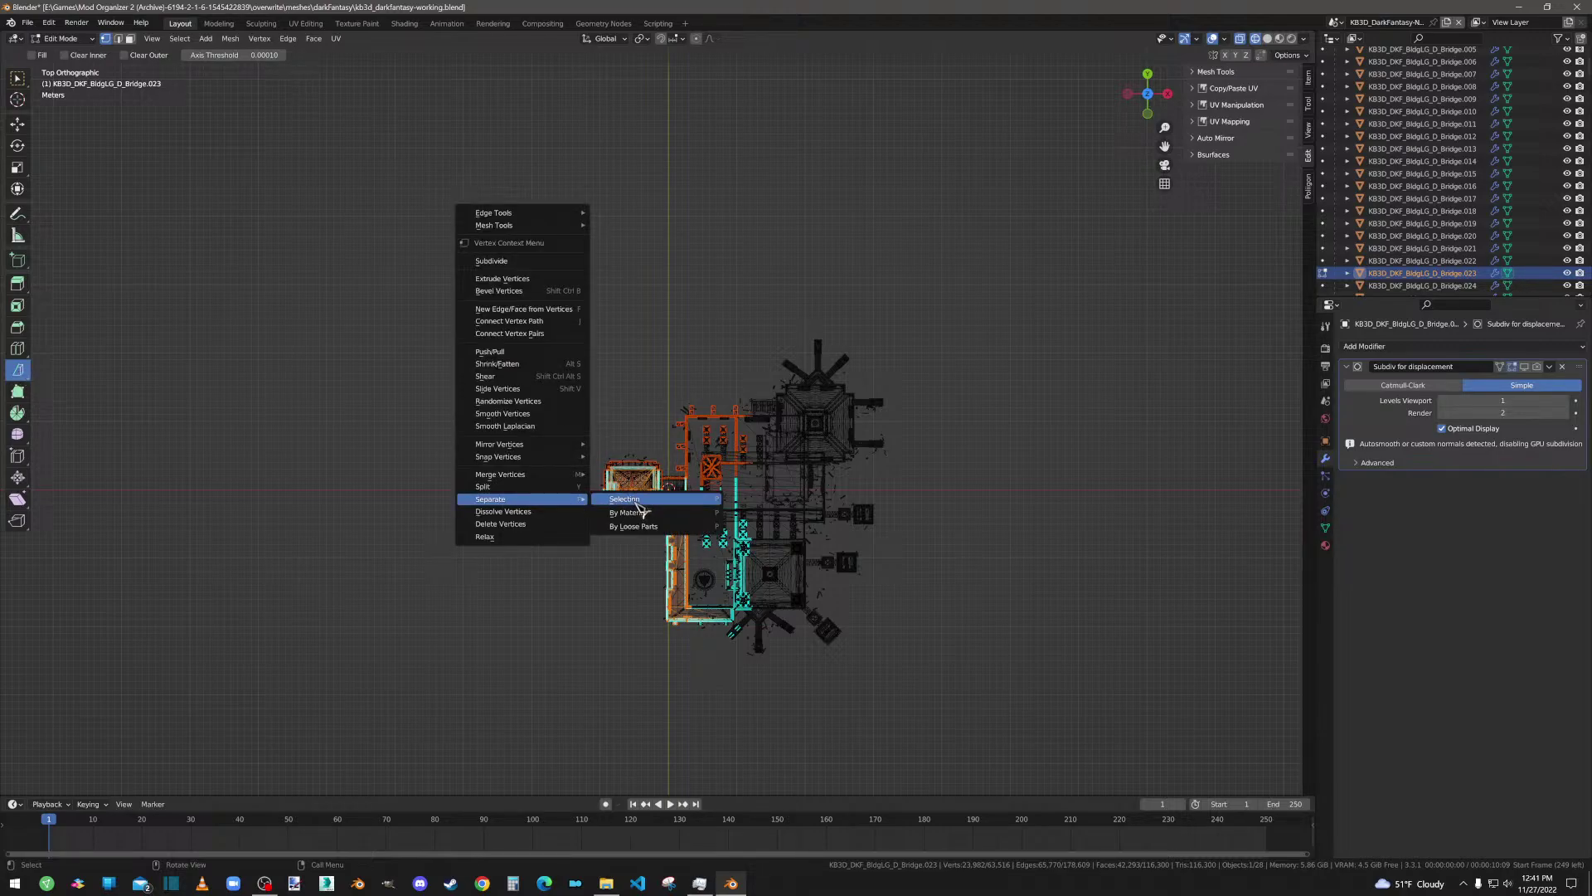
click(632, 499)
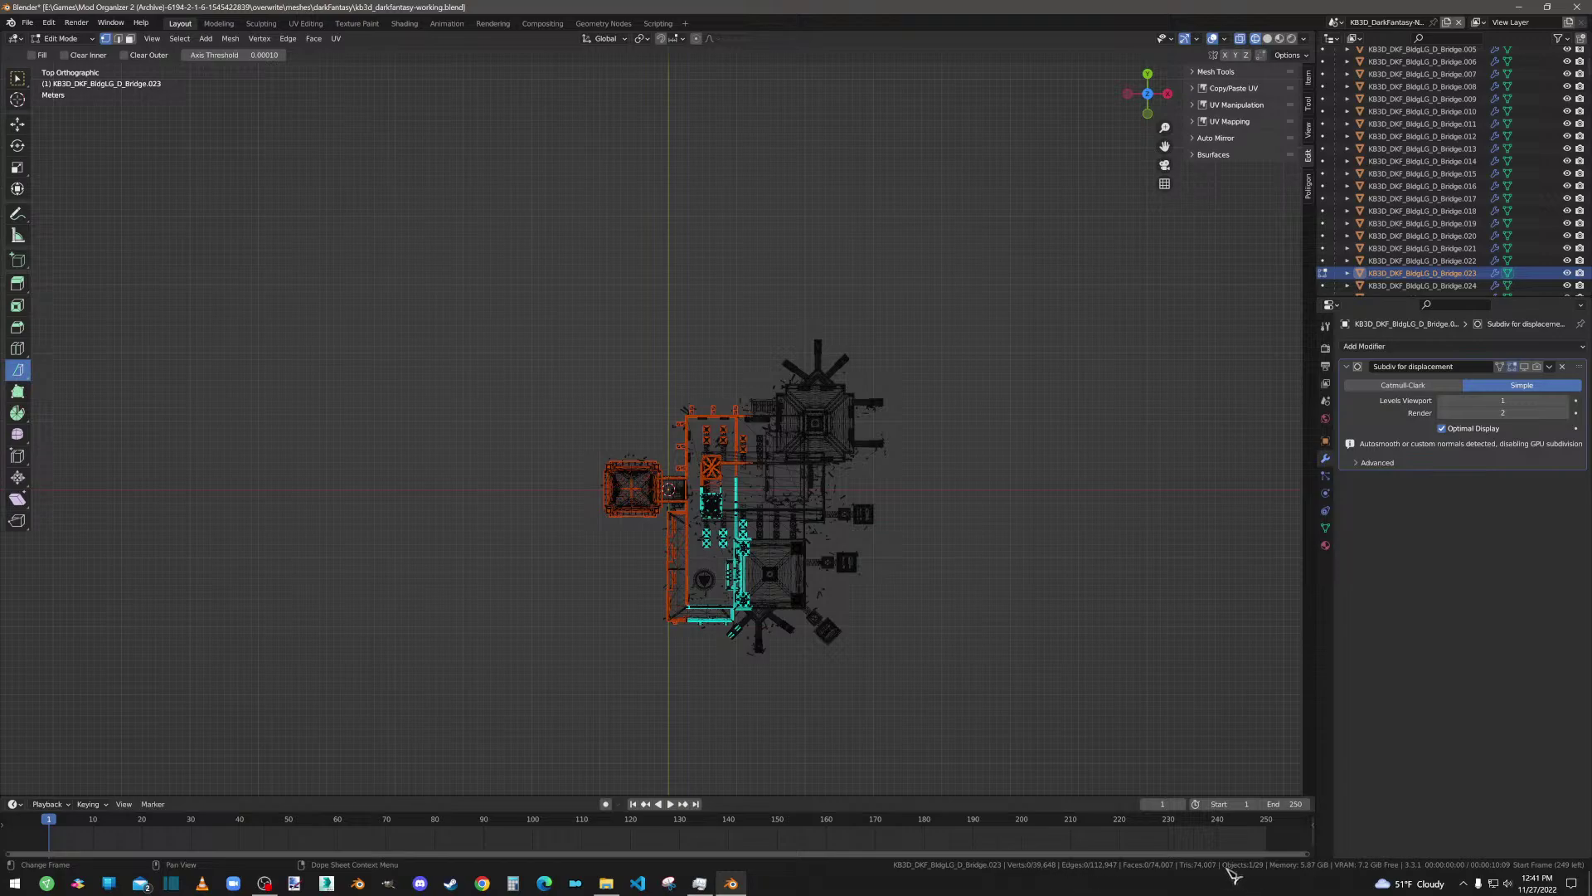
Step: Make the remaining Bridge.023 the only selected object and return to Object Mode
middle_drag(728, 593, 748, 474)
scroll(749, 474, up, 3)
middle_drag(914, 389, 878, 414)
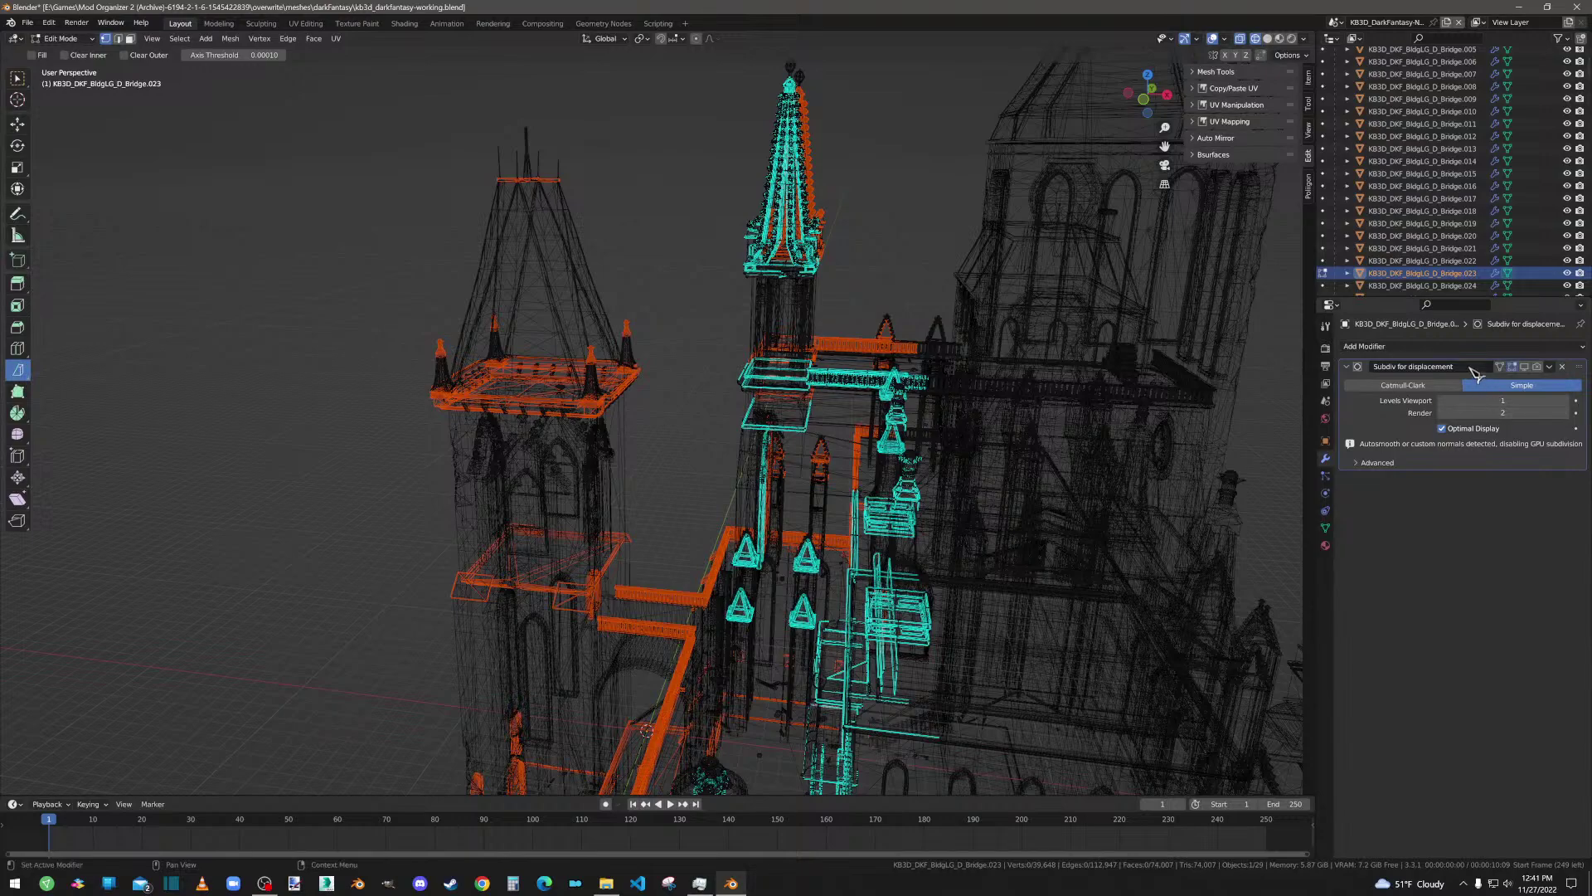
click(1410, 274)
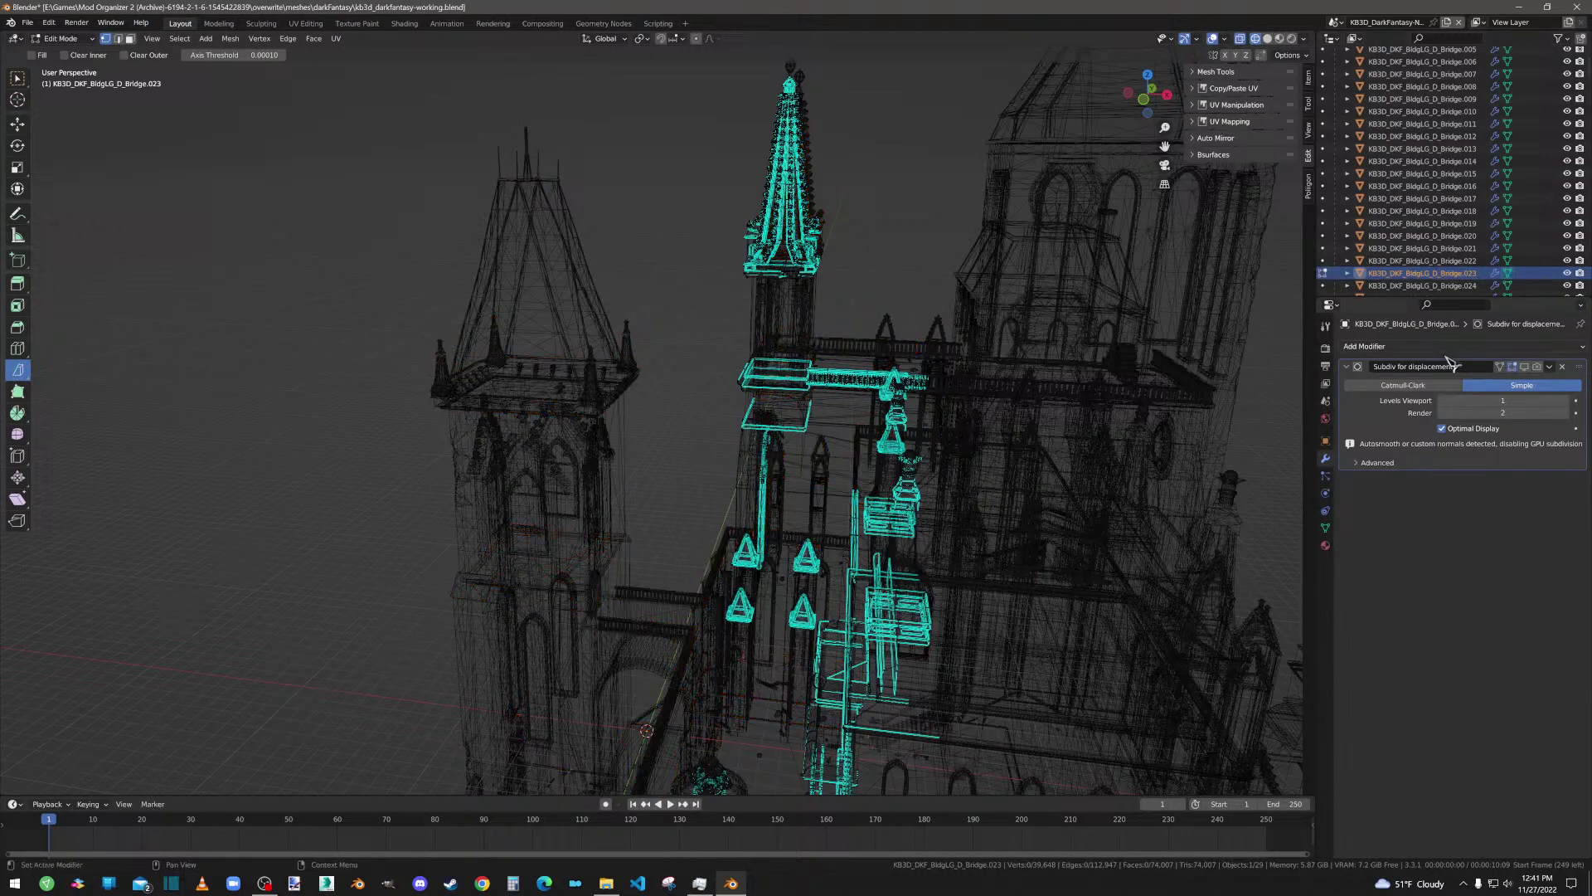
click(1441, 347)
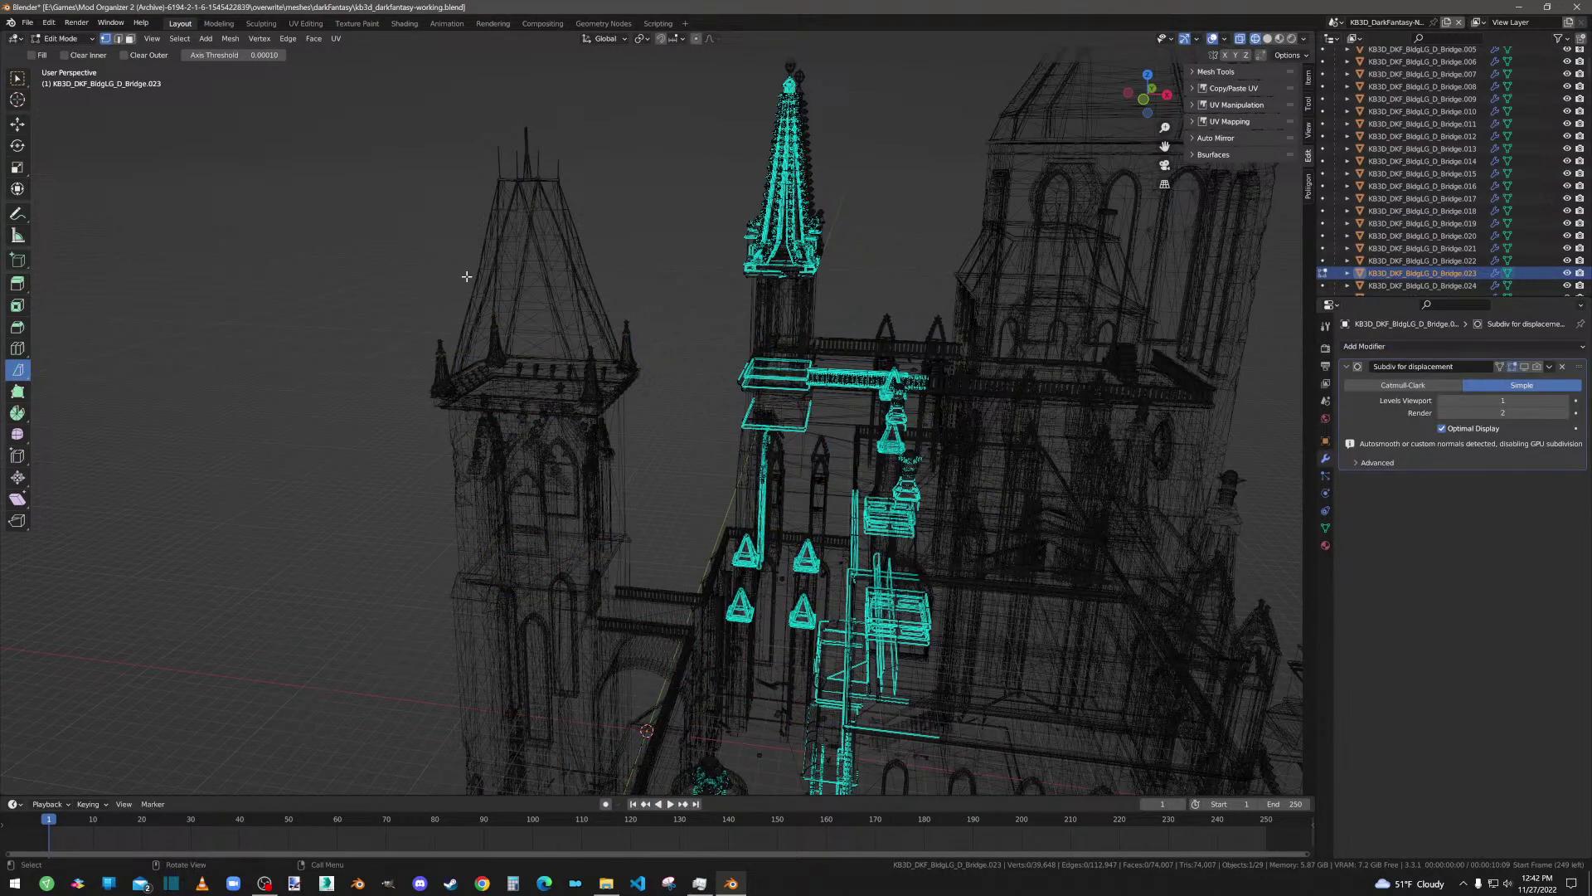
key(Tab)
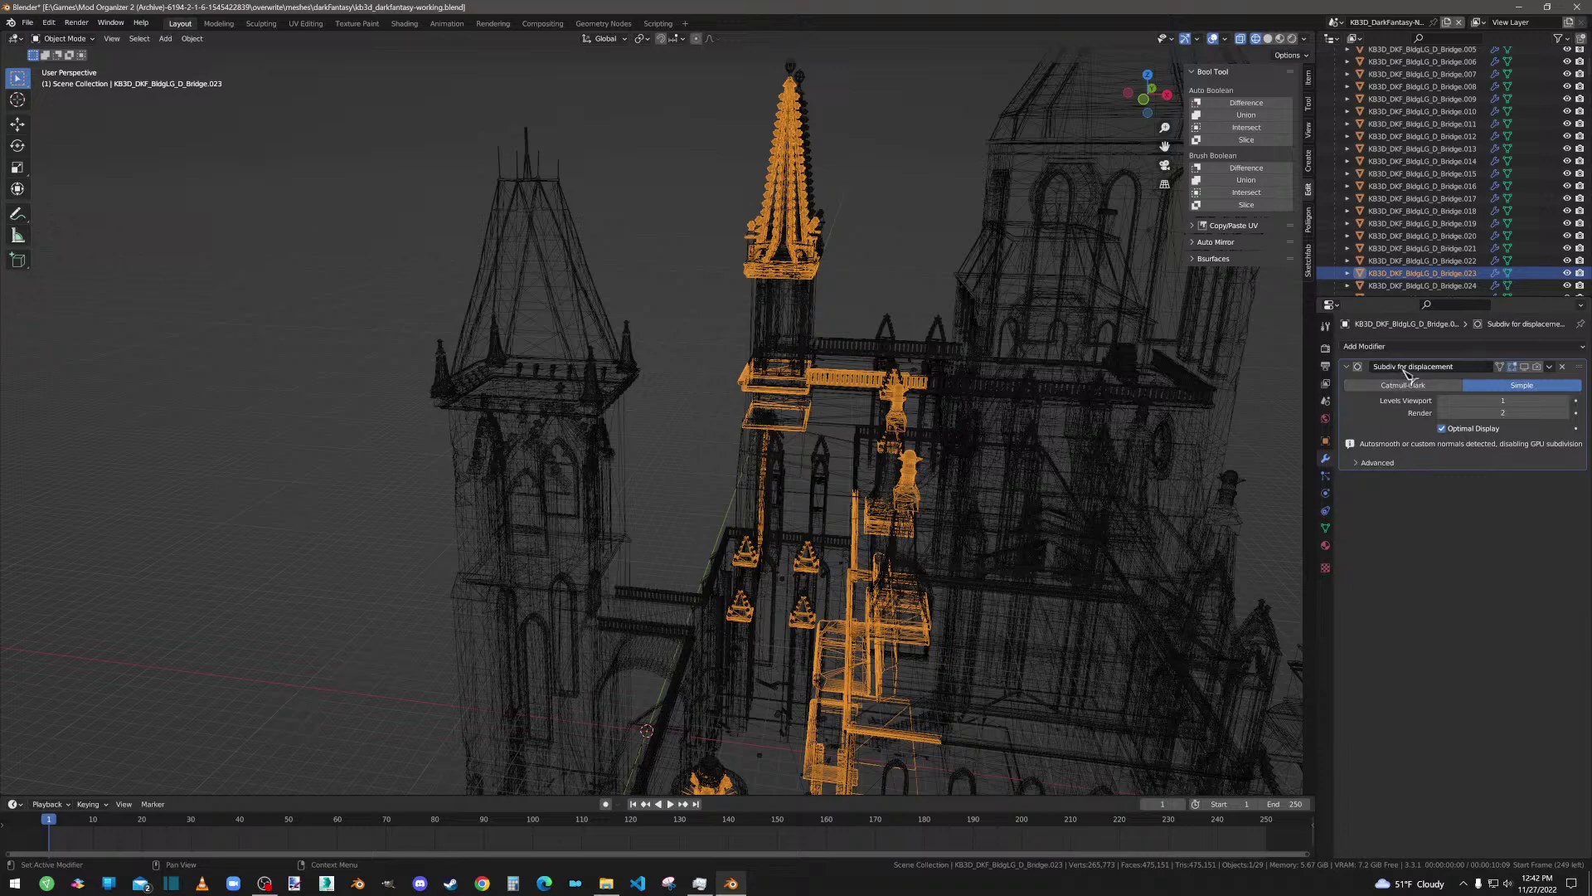
Step: Add a Decimate modifier to Bridge.023 with Triangulate enabled and a ratio of 0.6
click(1410, 347)
click(1345, 440)
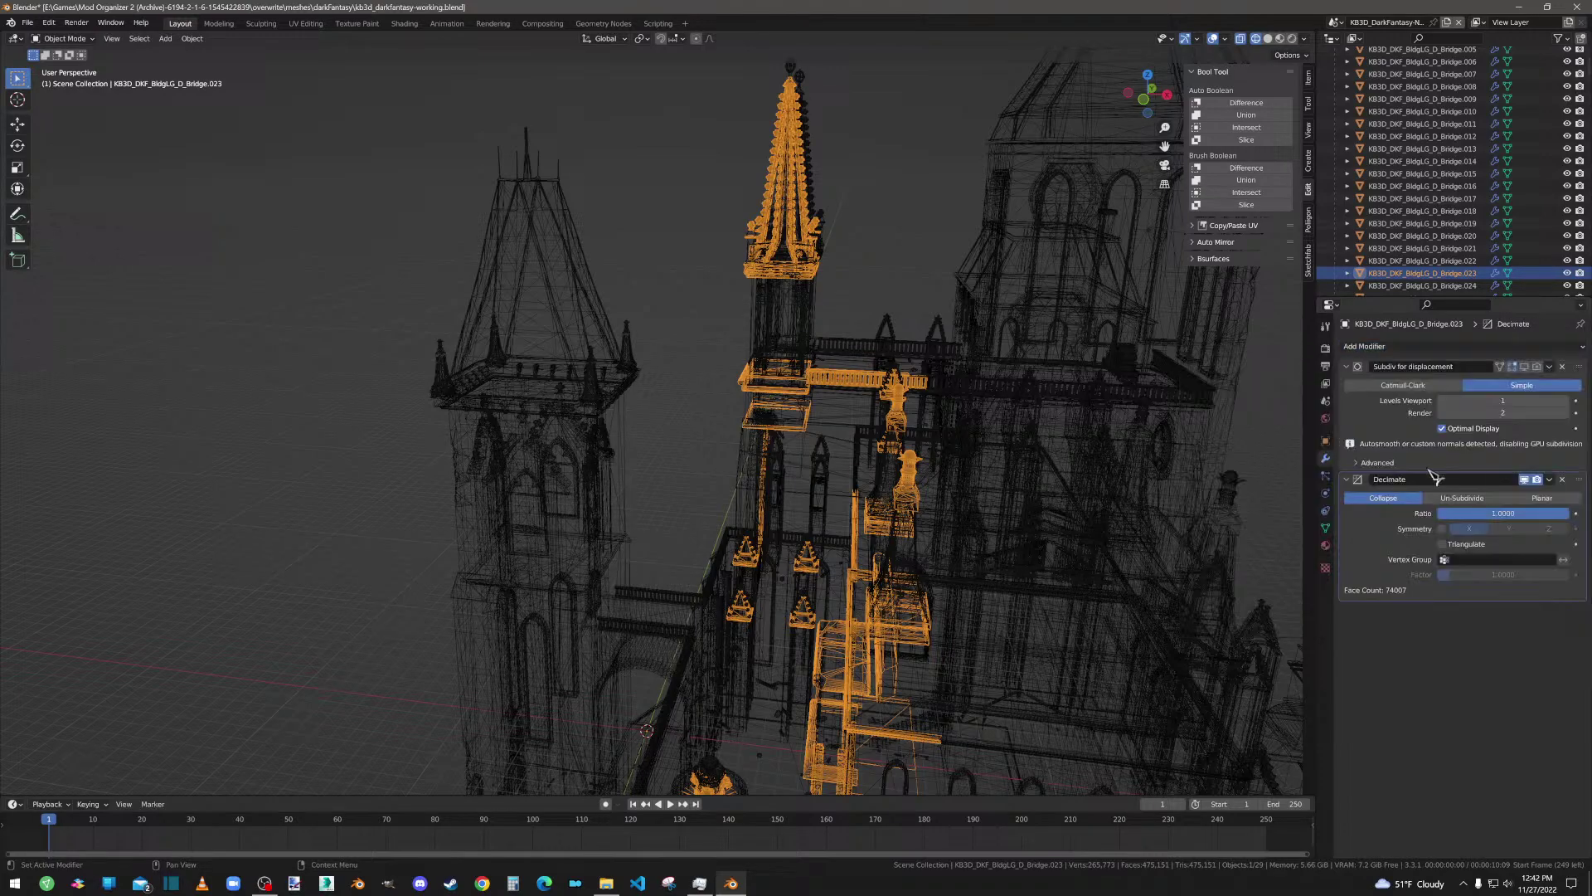
click(1461, 544)
click(1462, 514)
text(.6)
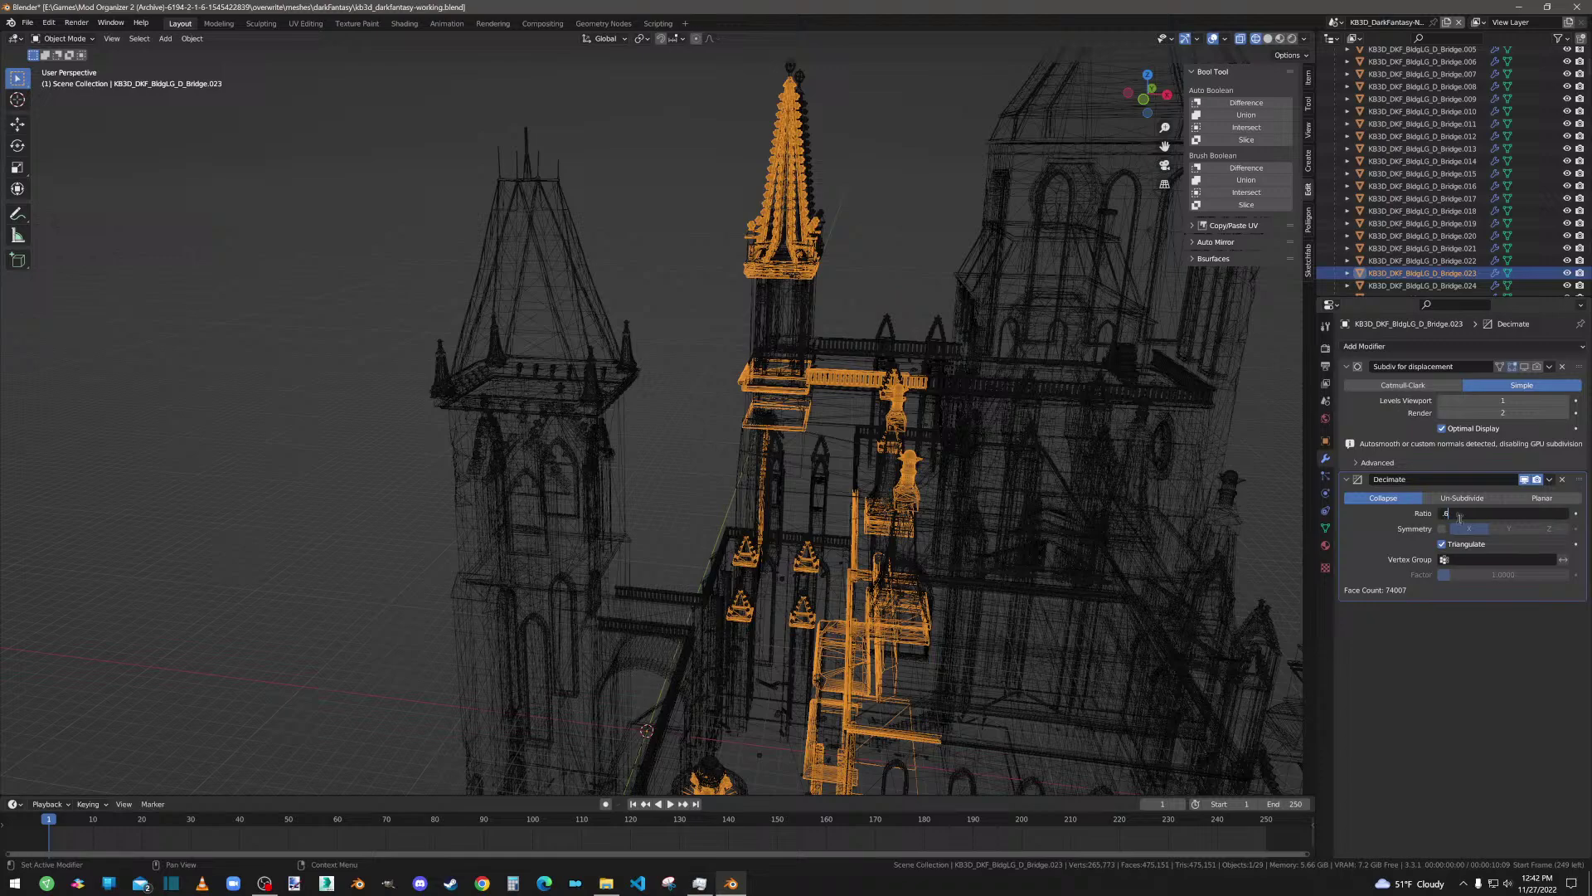
key(Return)
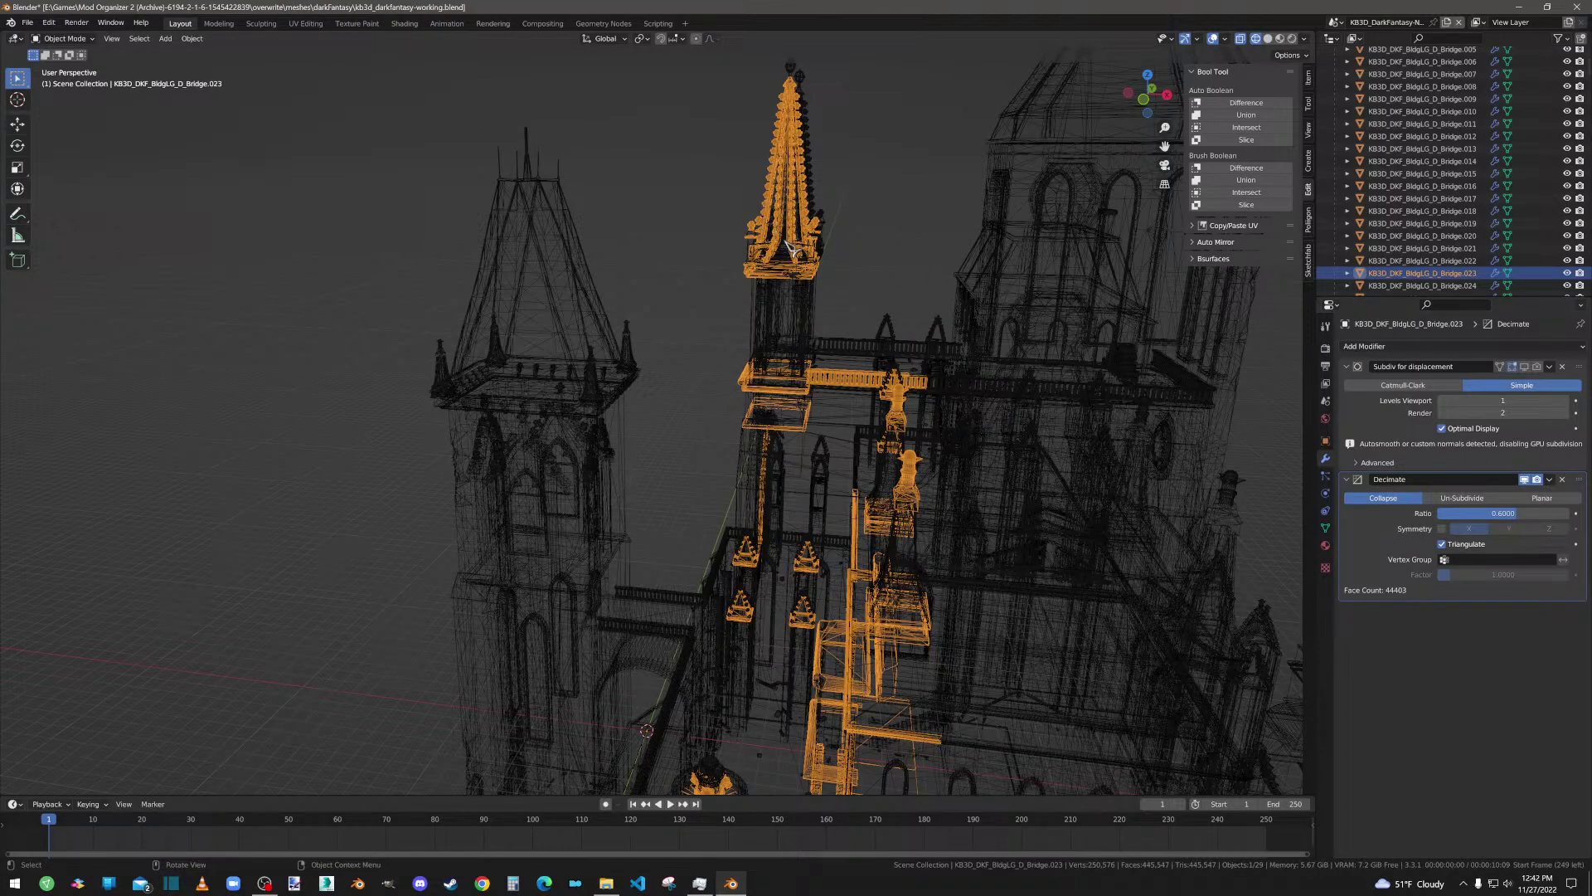
Step: Set Bridge.023's Decimate ratio to 0.5 and check the spire's mesh up close
click(1497, 512)
key(BackSpace)
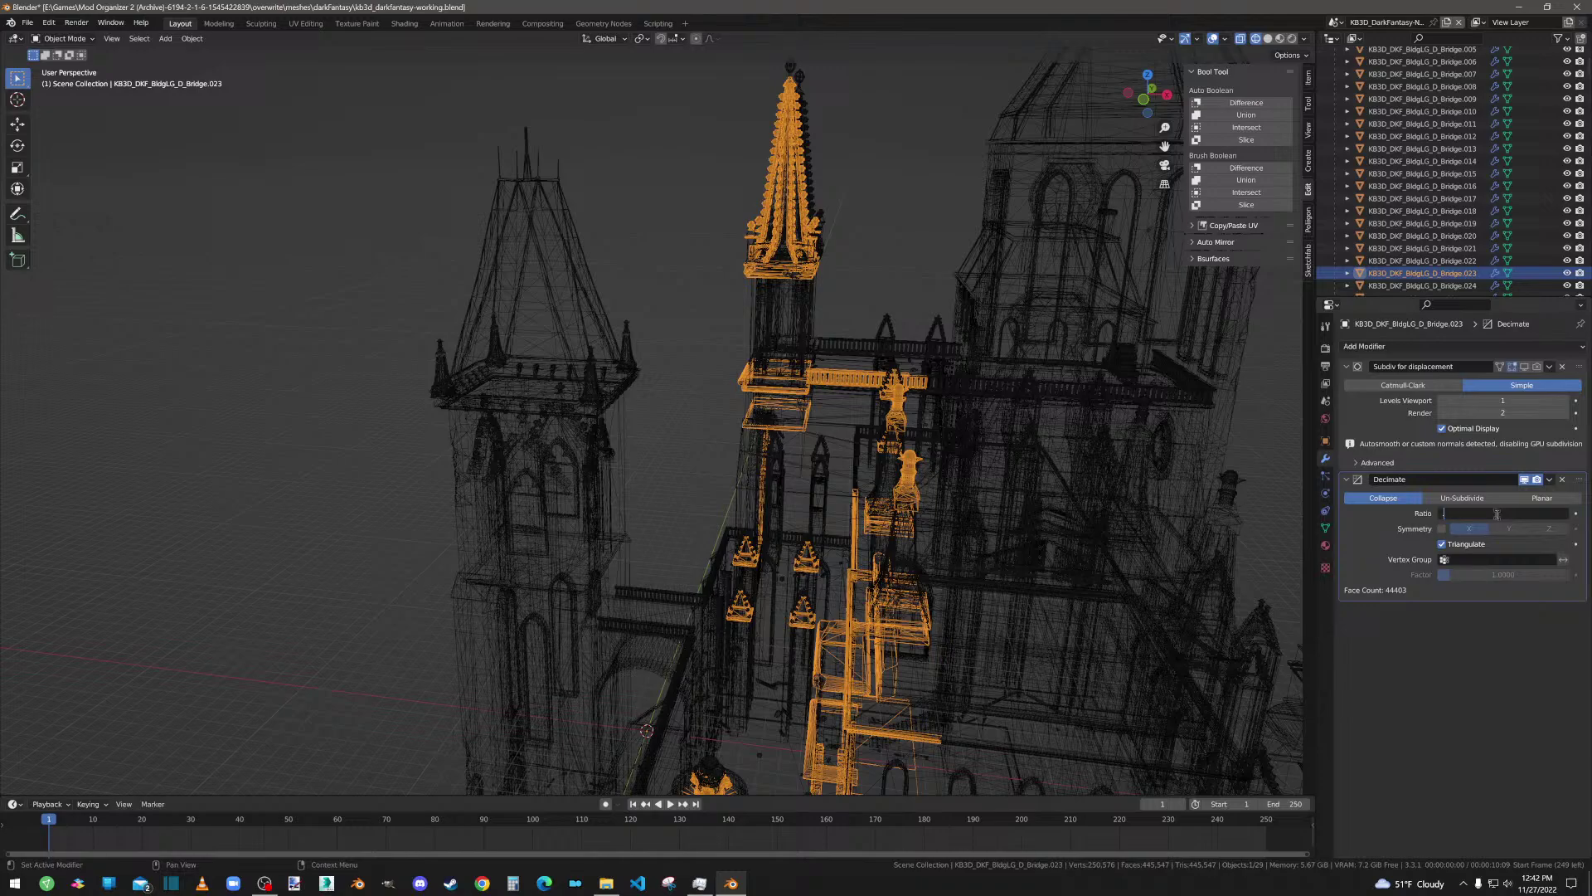
text(.5)
key(Return)
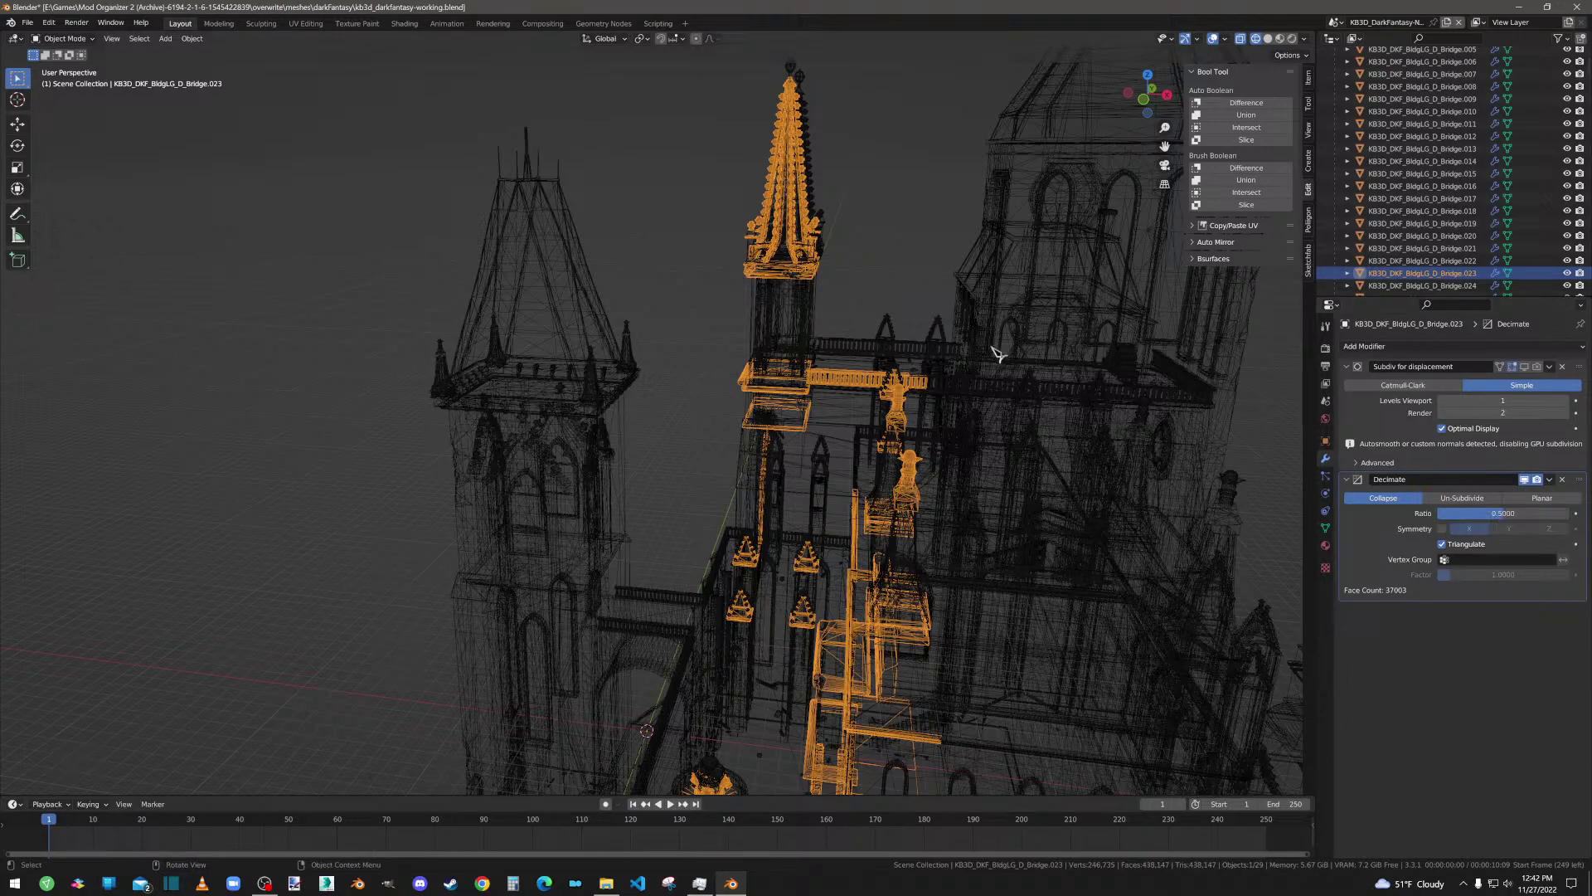
middle_drag(929, 286, 850, 340)
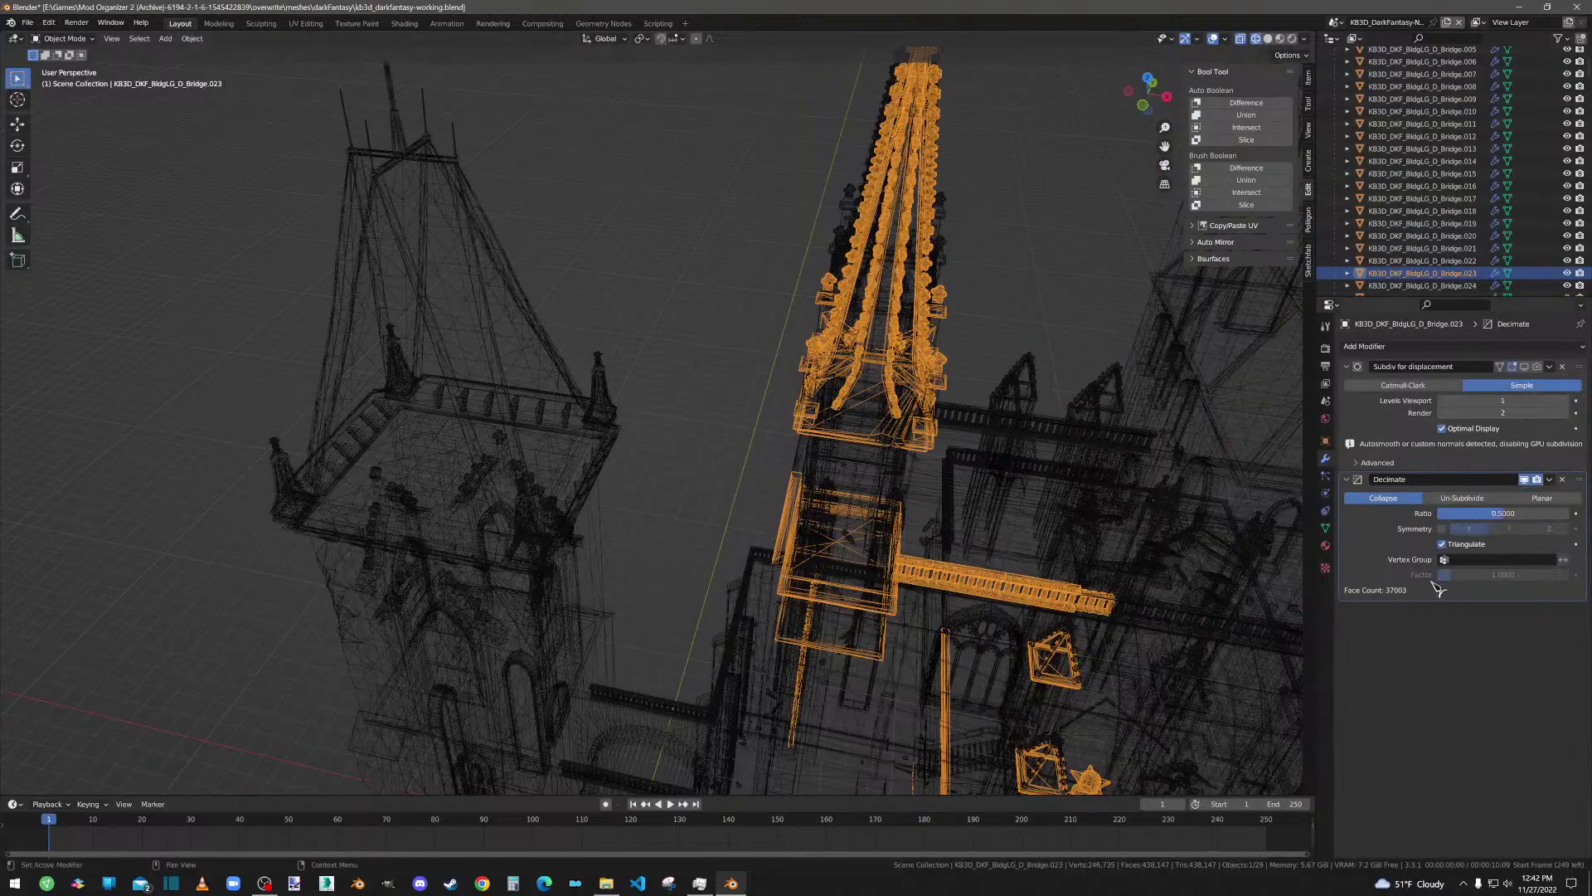
Step: Set Bridge.023's Decimate ratio to 0.45, check the mesh and apply the modifier
click(1511, 514)
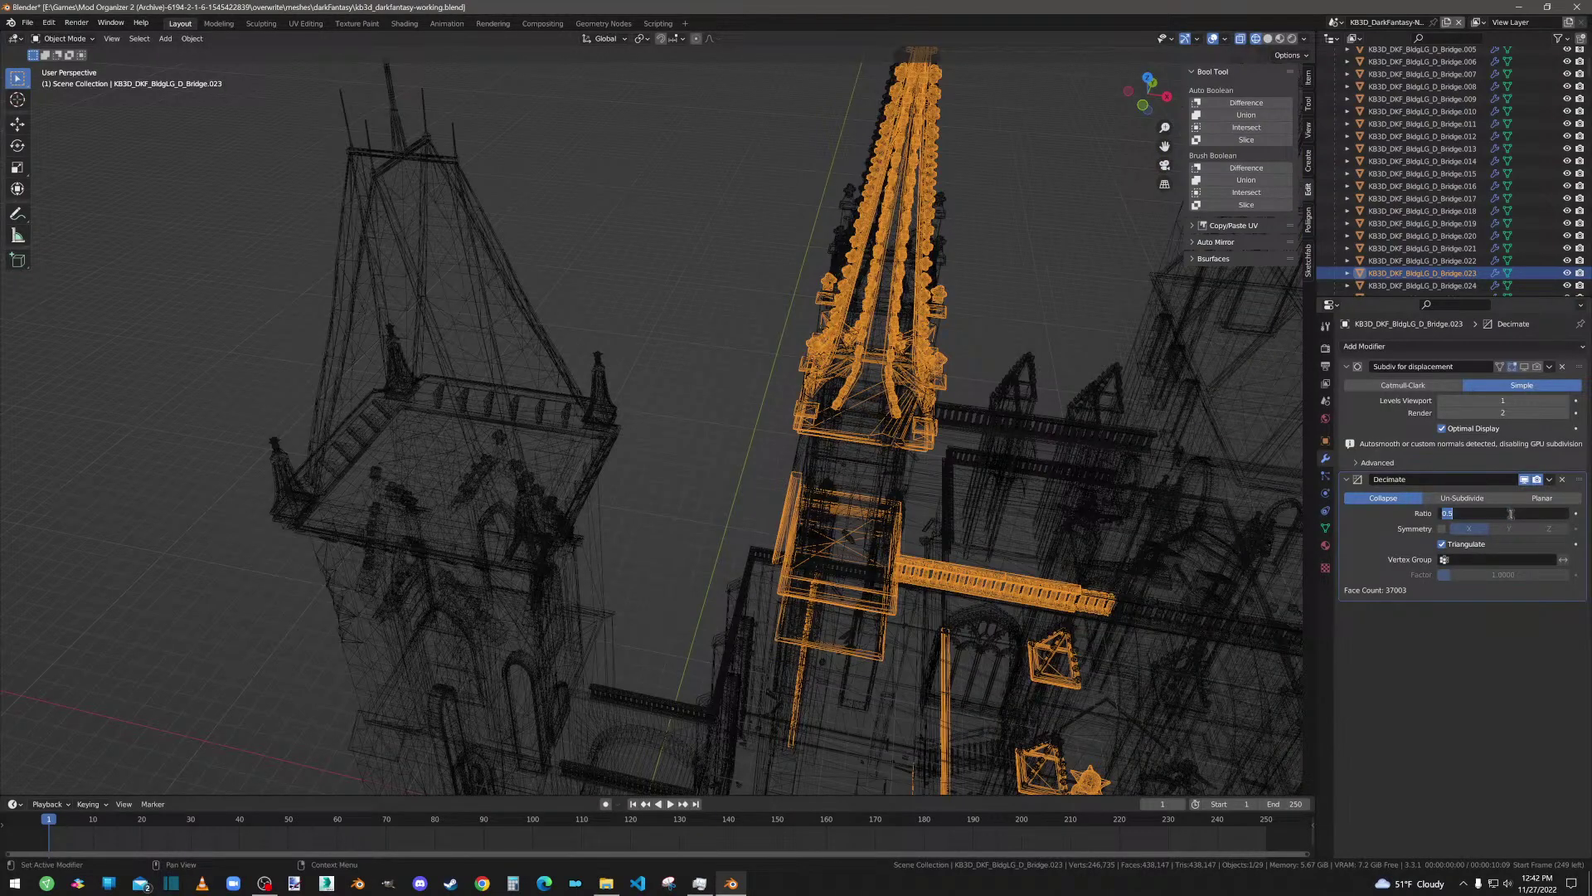
key(BackSpace)
text(.45)
key(Return)
middle_drag(1013, 570, 1023, 540)
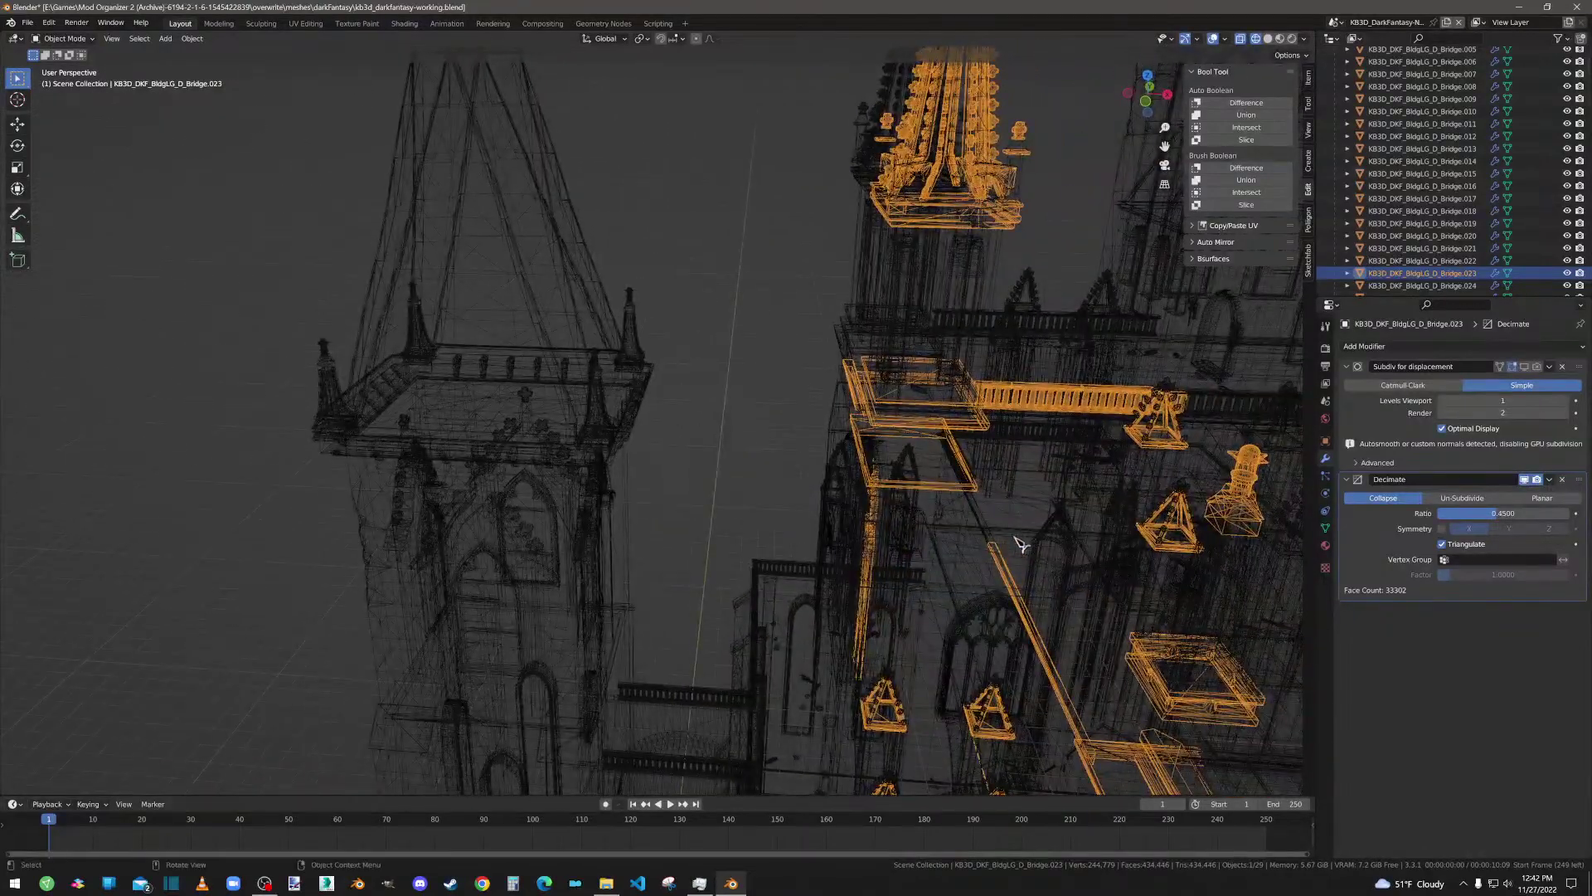
click(1550, 479)
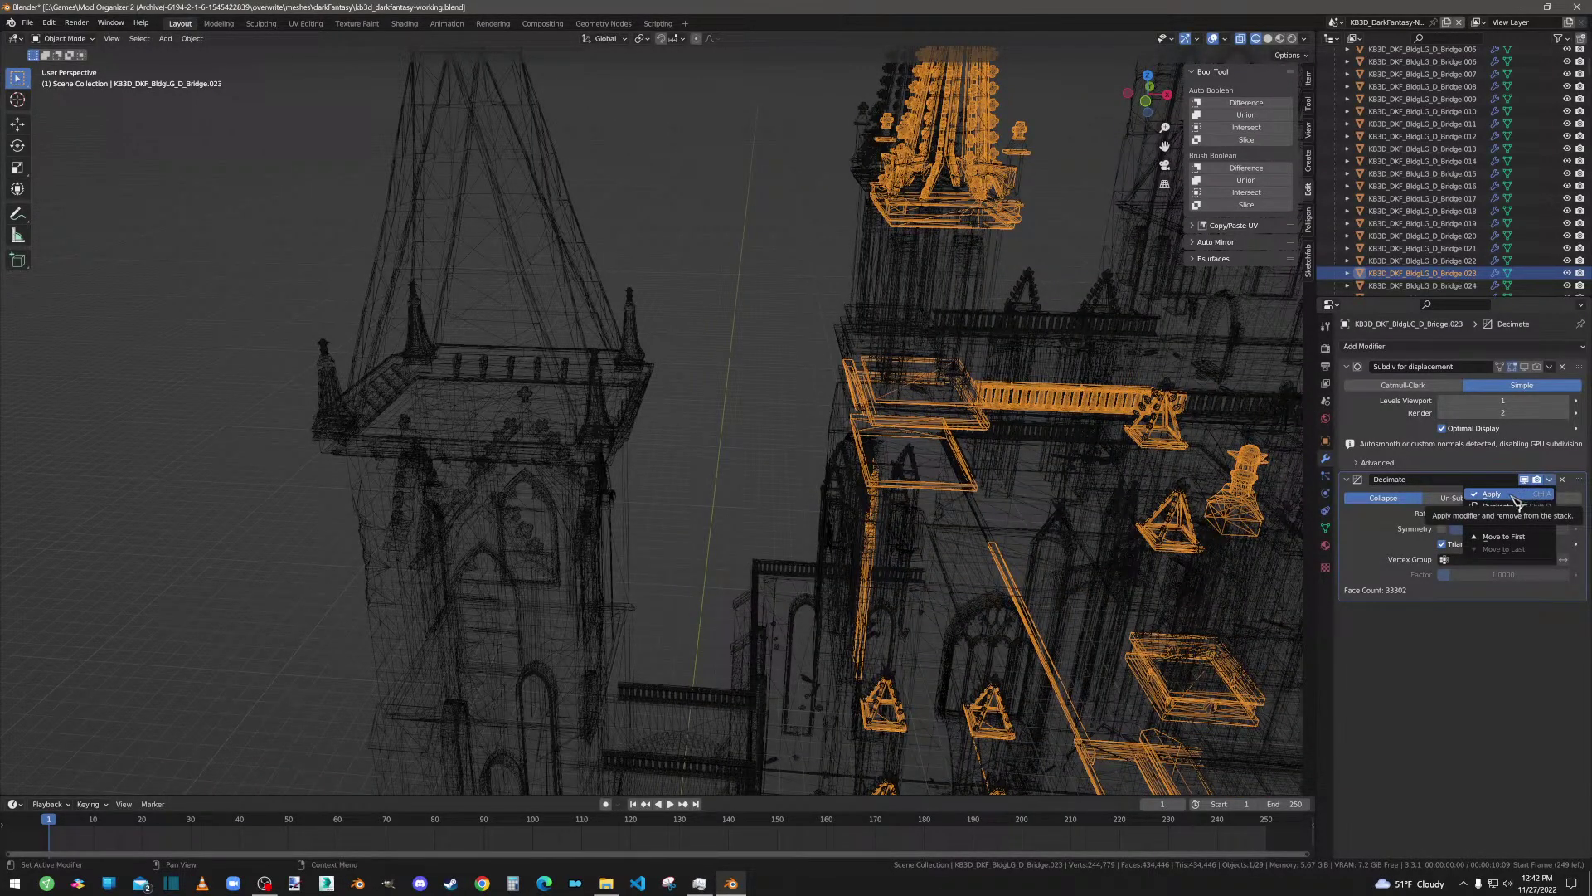
click(1514, 496)
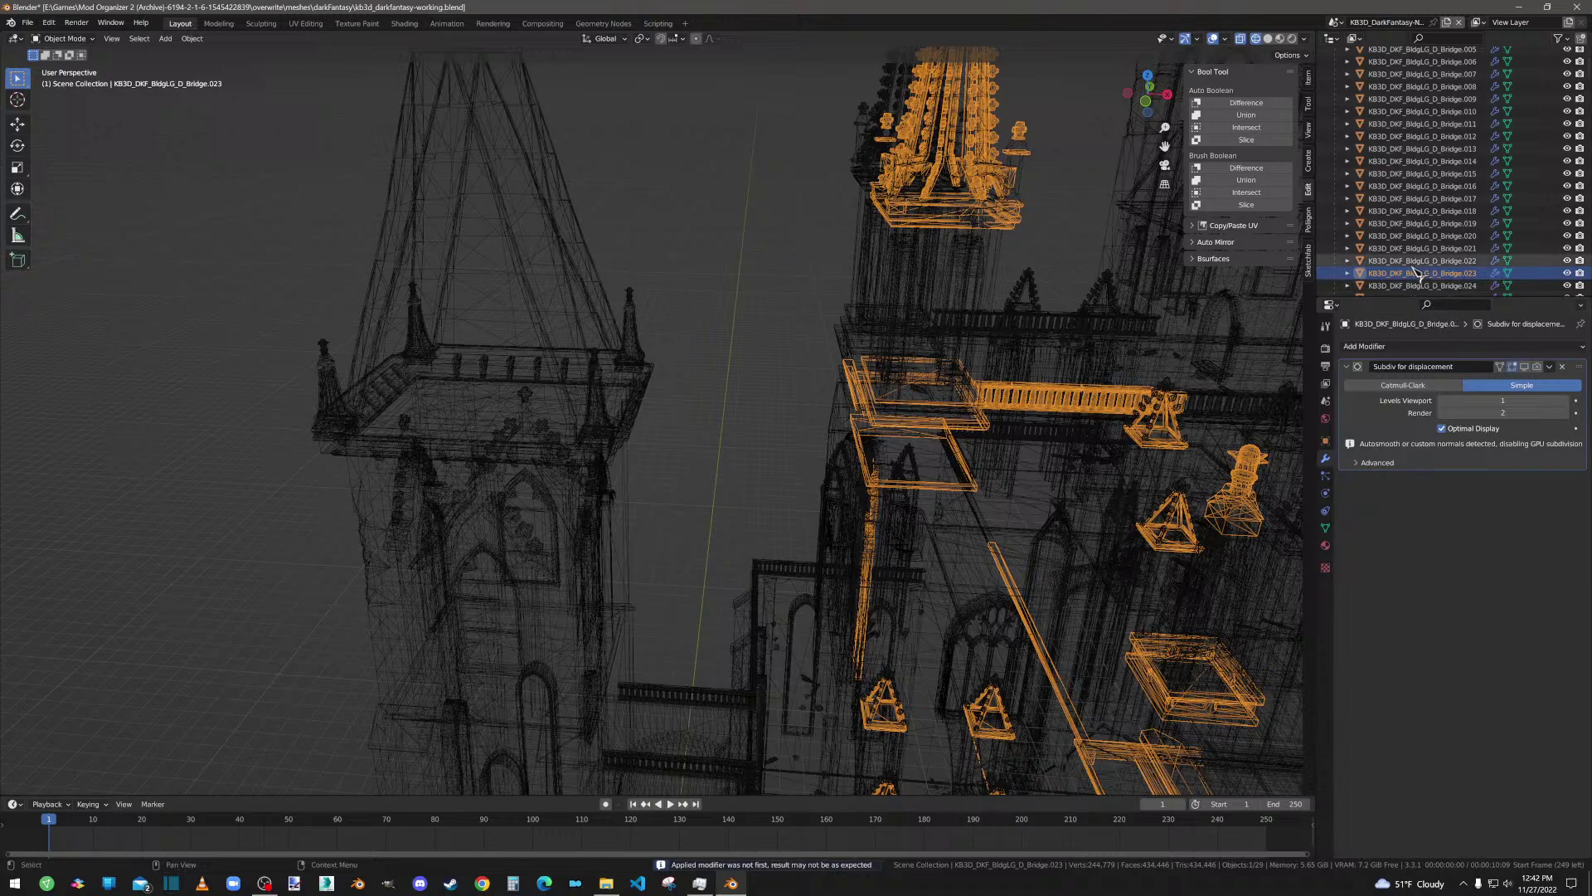
Step: Select Bridge.024 and examine its mesh from the top in Edit Mode, returning to Object Mode
scroll(1414, 277, down, 1)
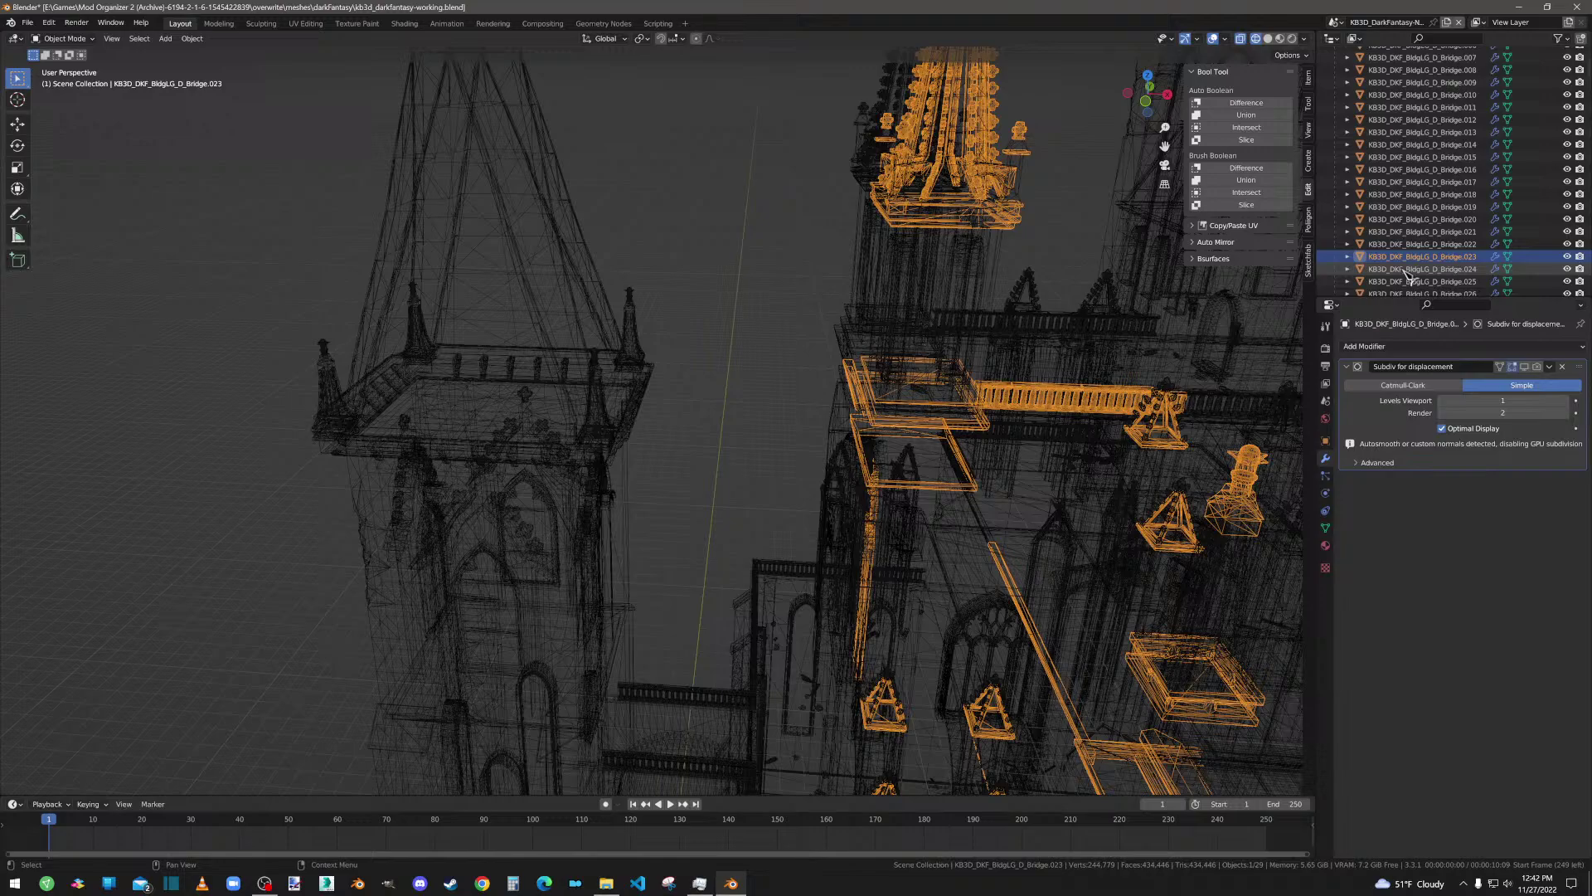
click(1407, 268)
middle_drag(976, 452, 995, 443)
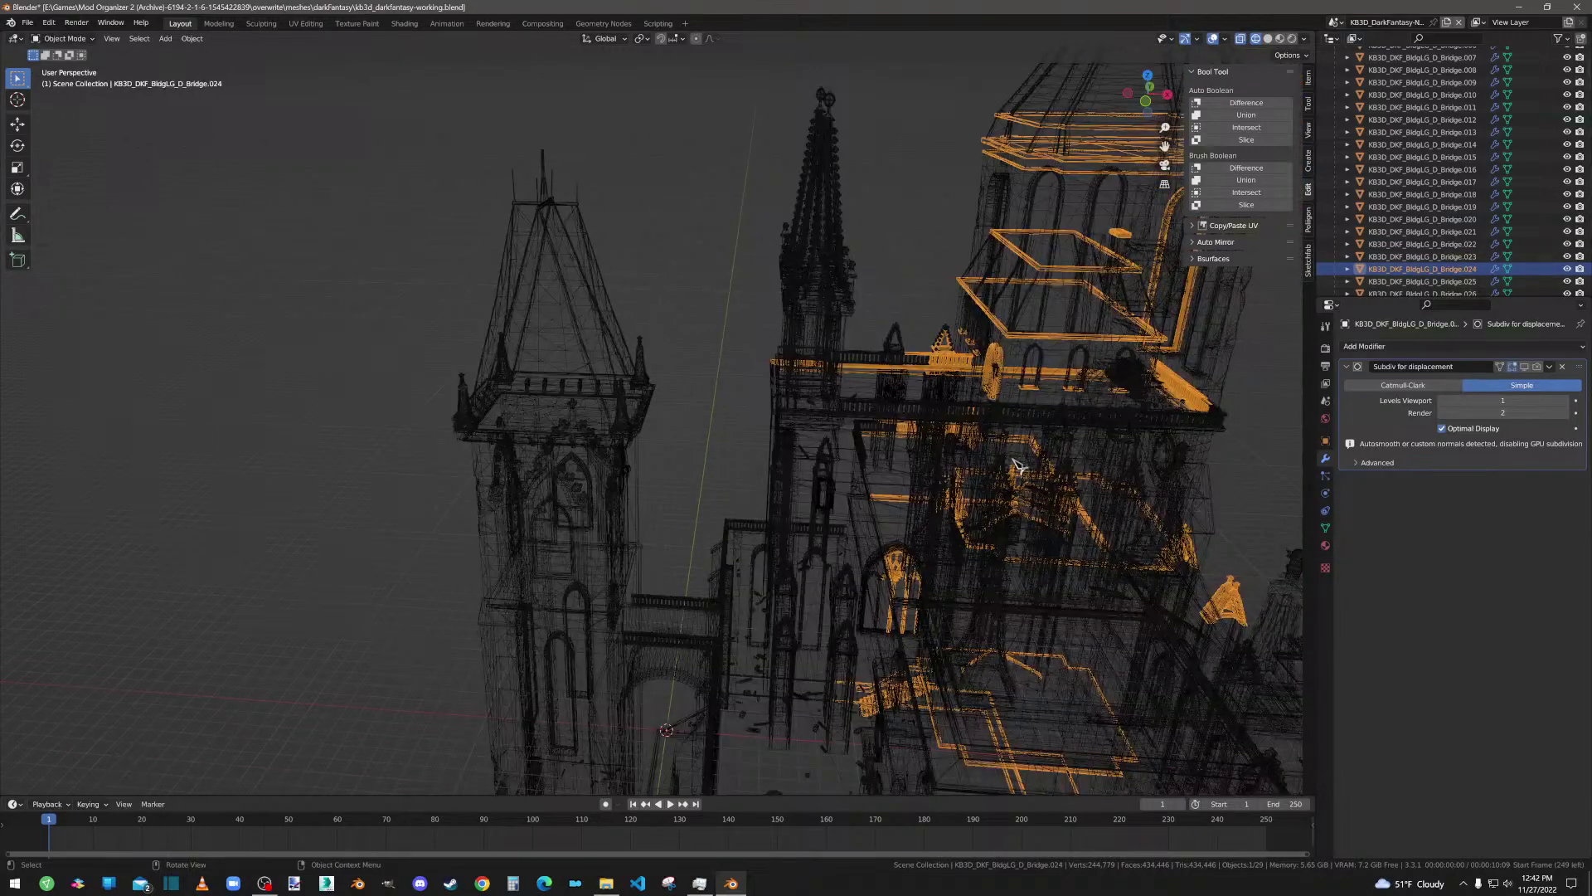
click(1149, 77)
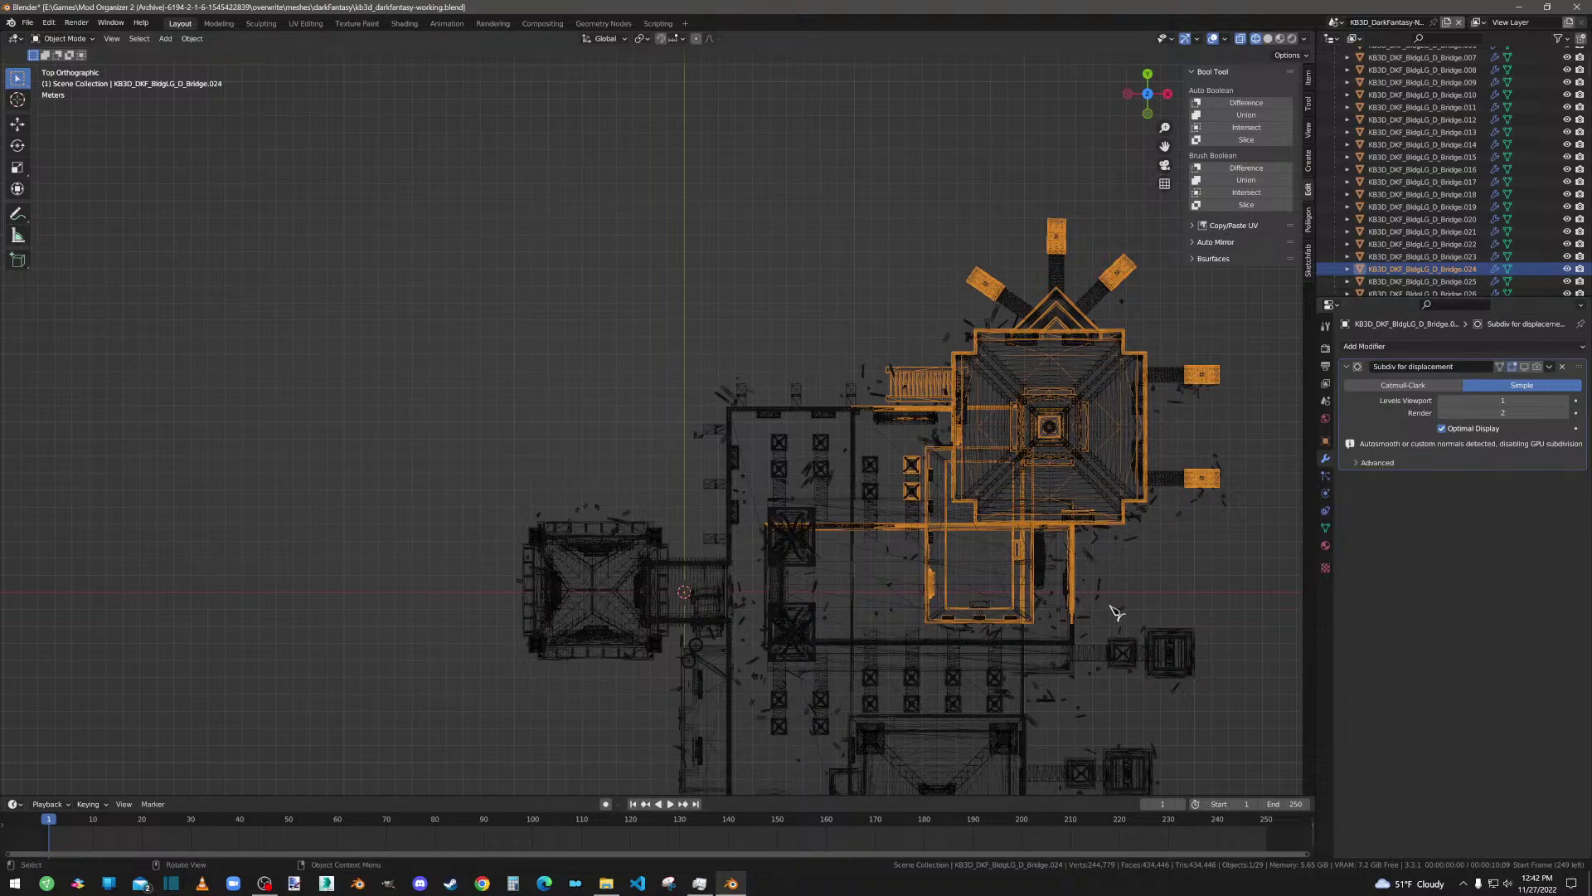
key(Tab)
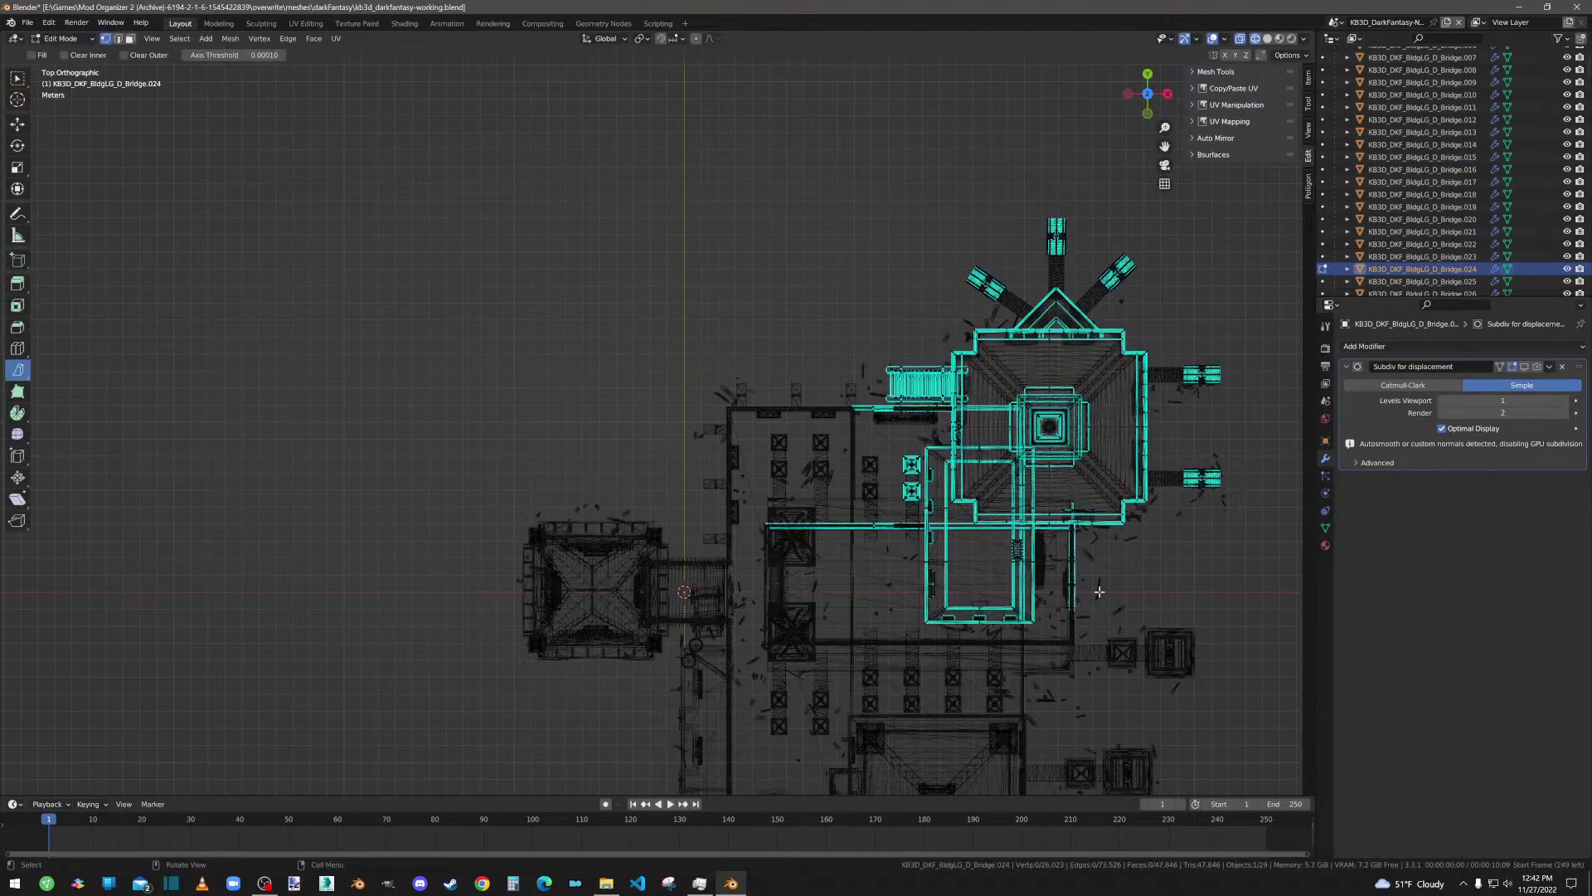
key(Tab)
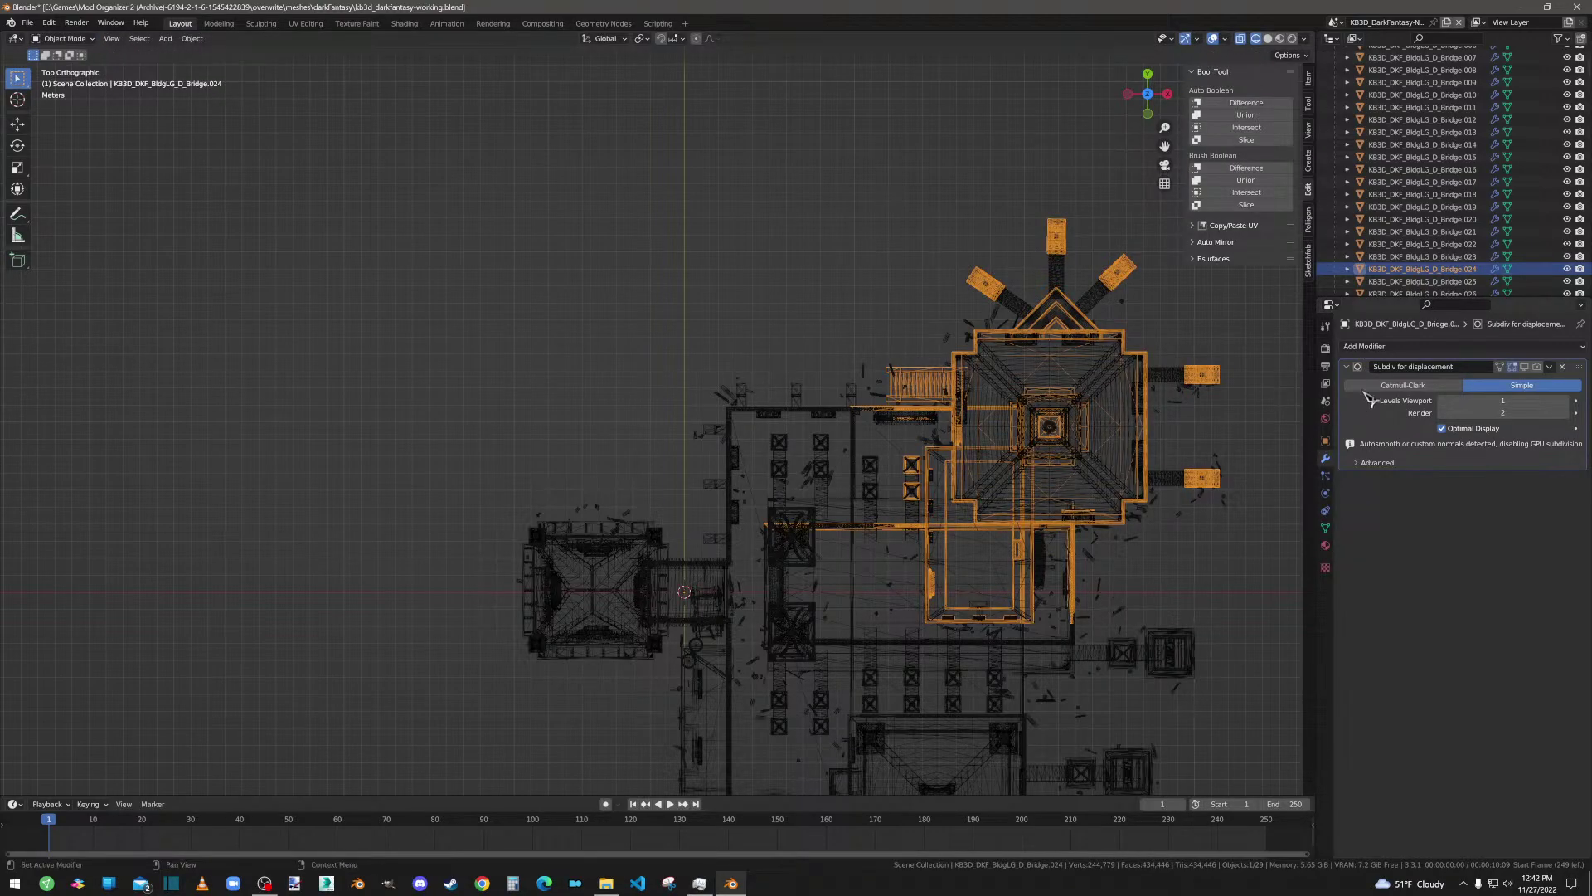
Step: Add a Decimate modifier to Bridge.024 with Triangulate enabled and a ratio of 0.7, and apply it
click(1399, 352)
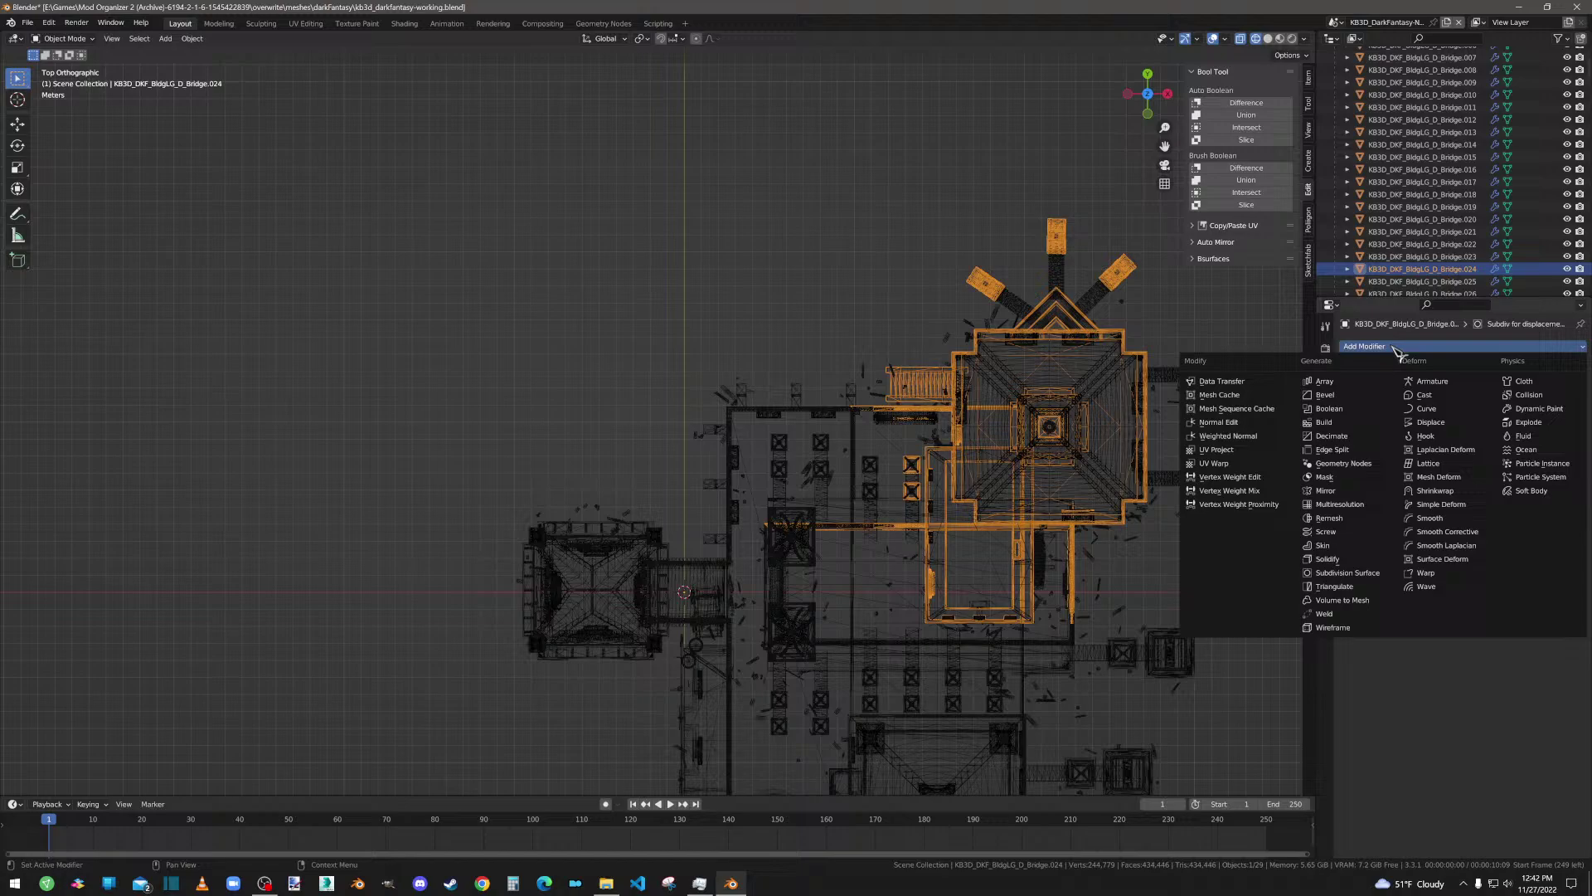
click(1325, 439)
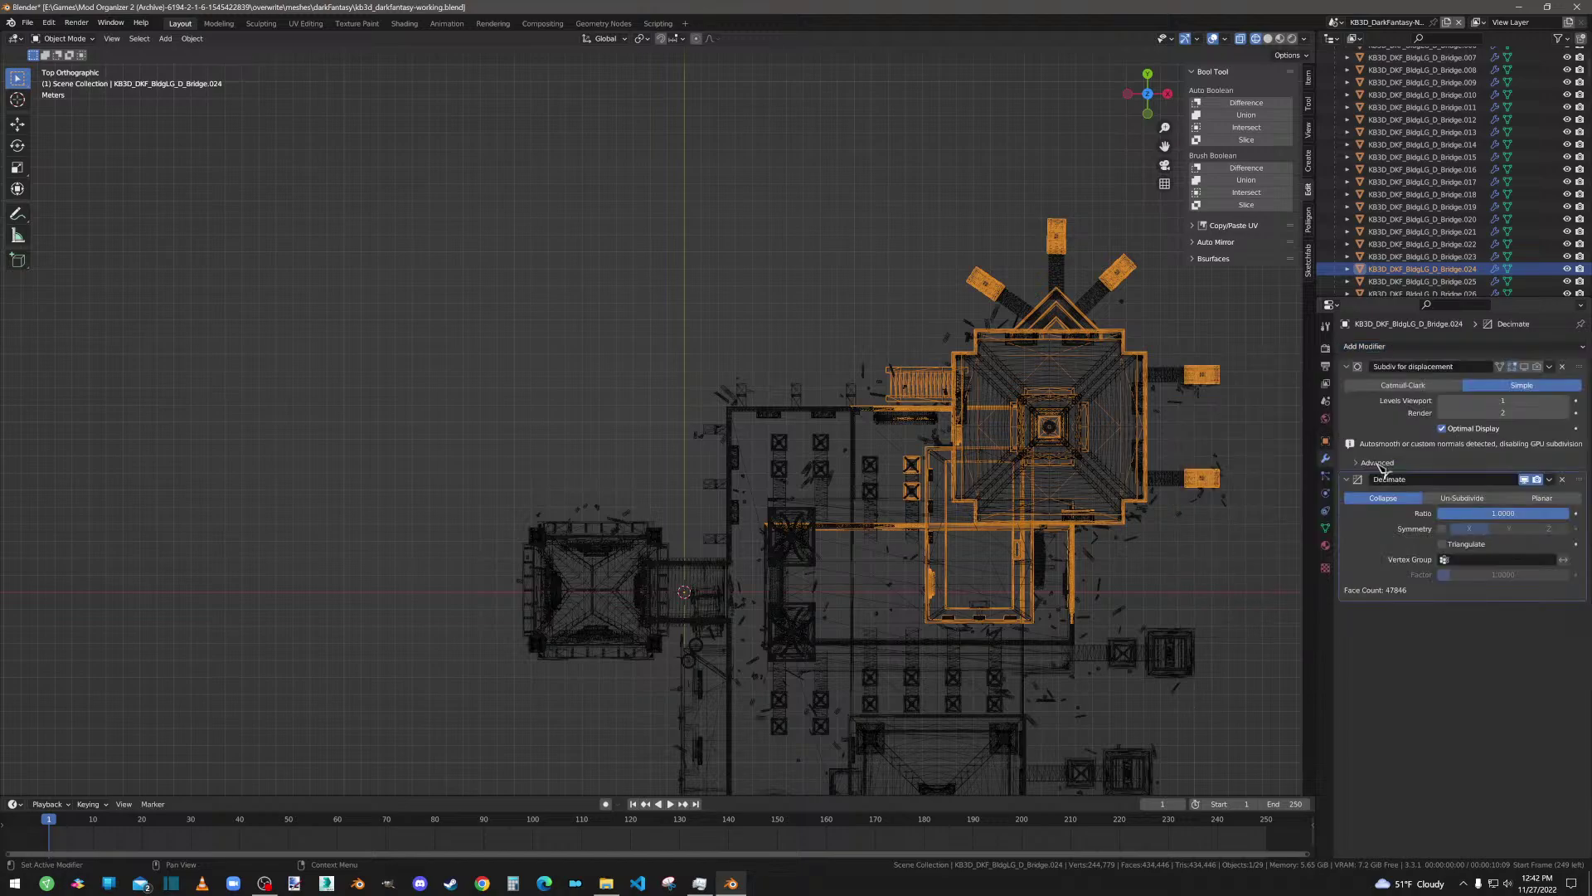
click(1450, 548)
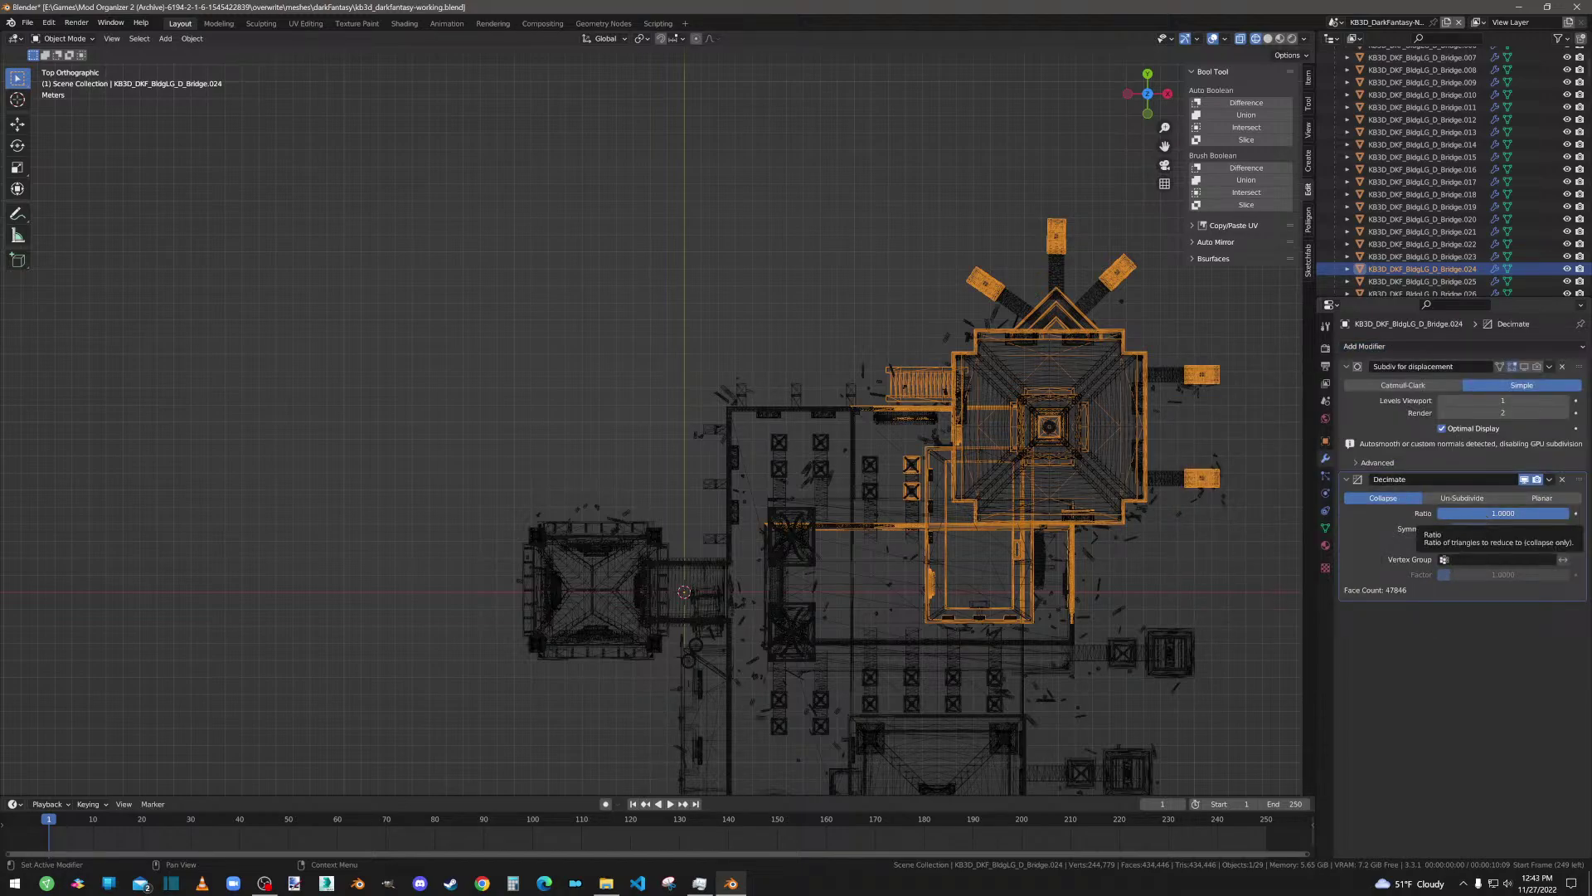
click(1473, 513)
text(.7)
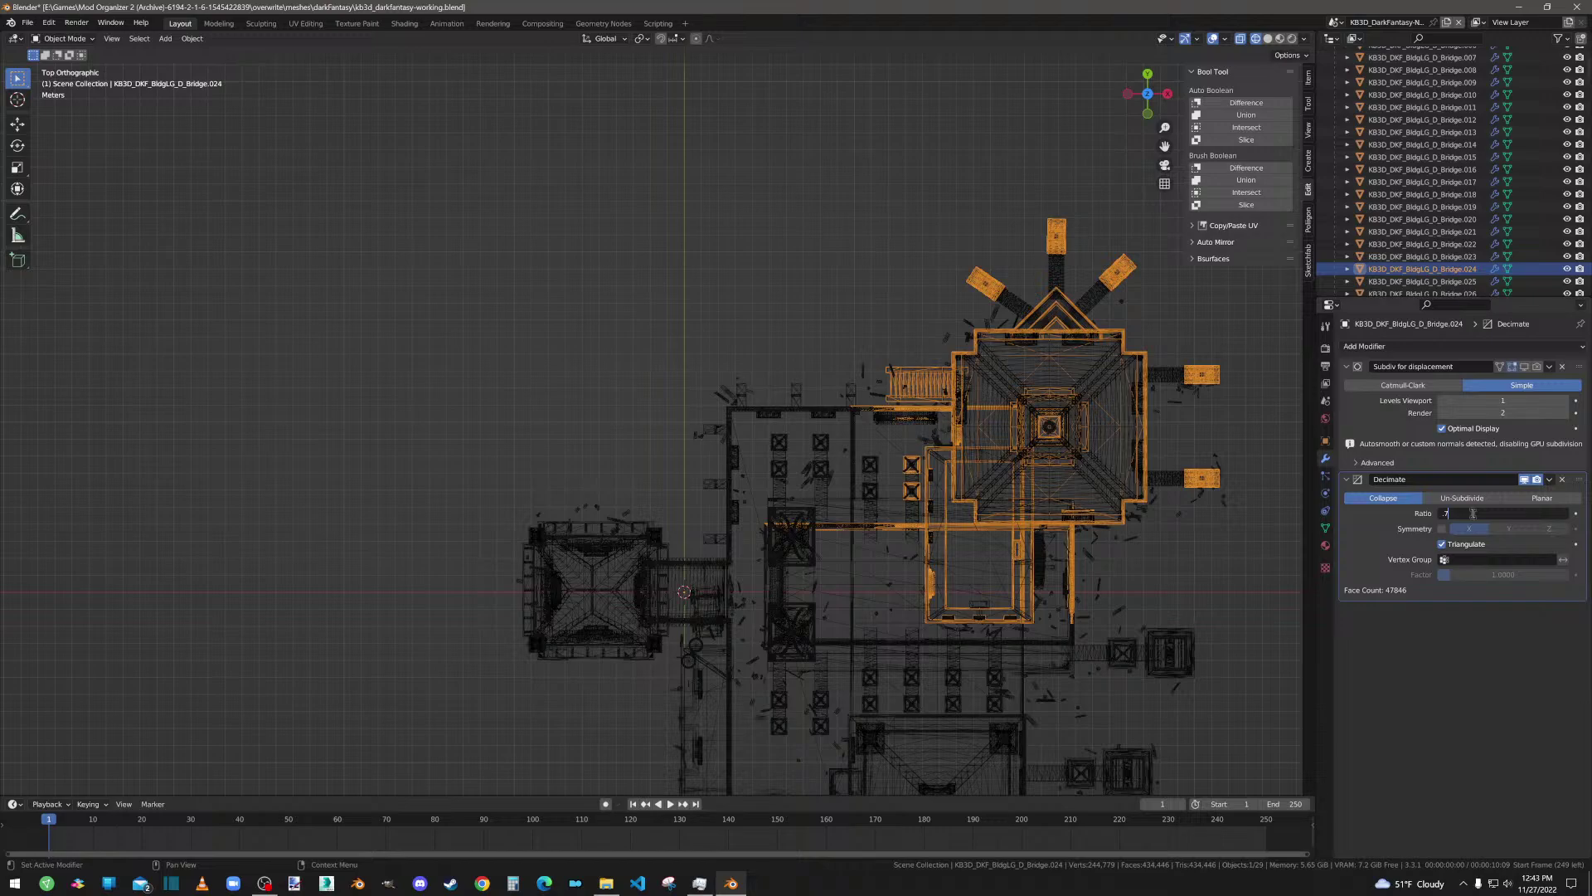
key(Return)
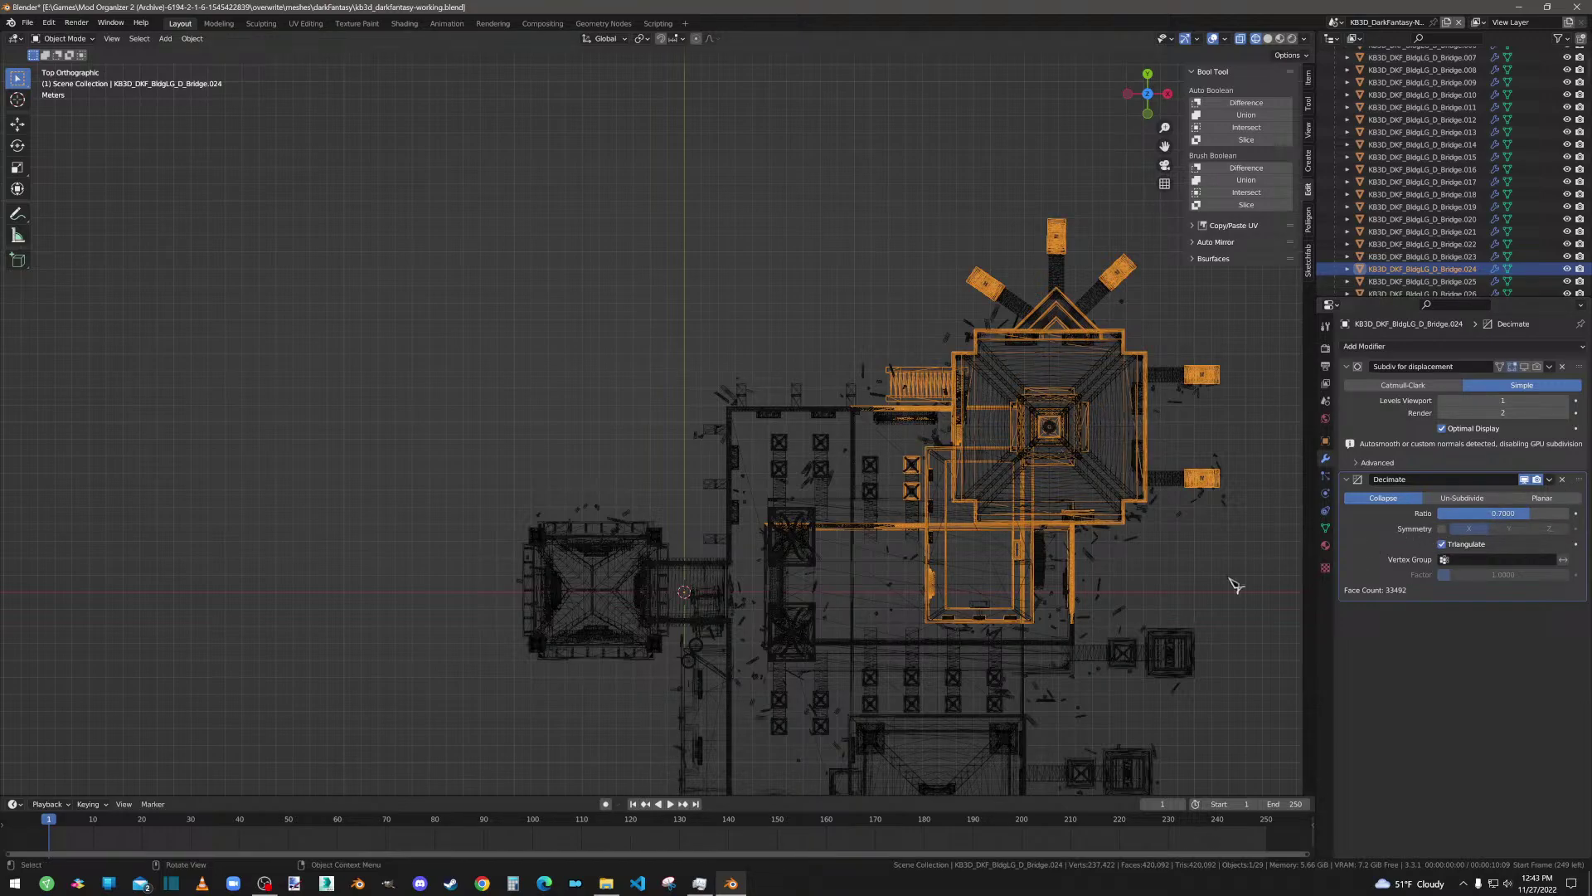
click(1549, 479)
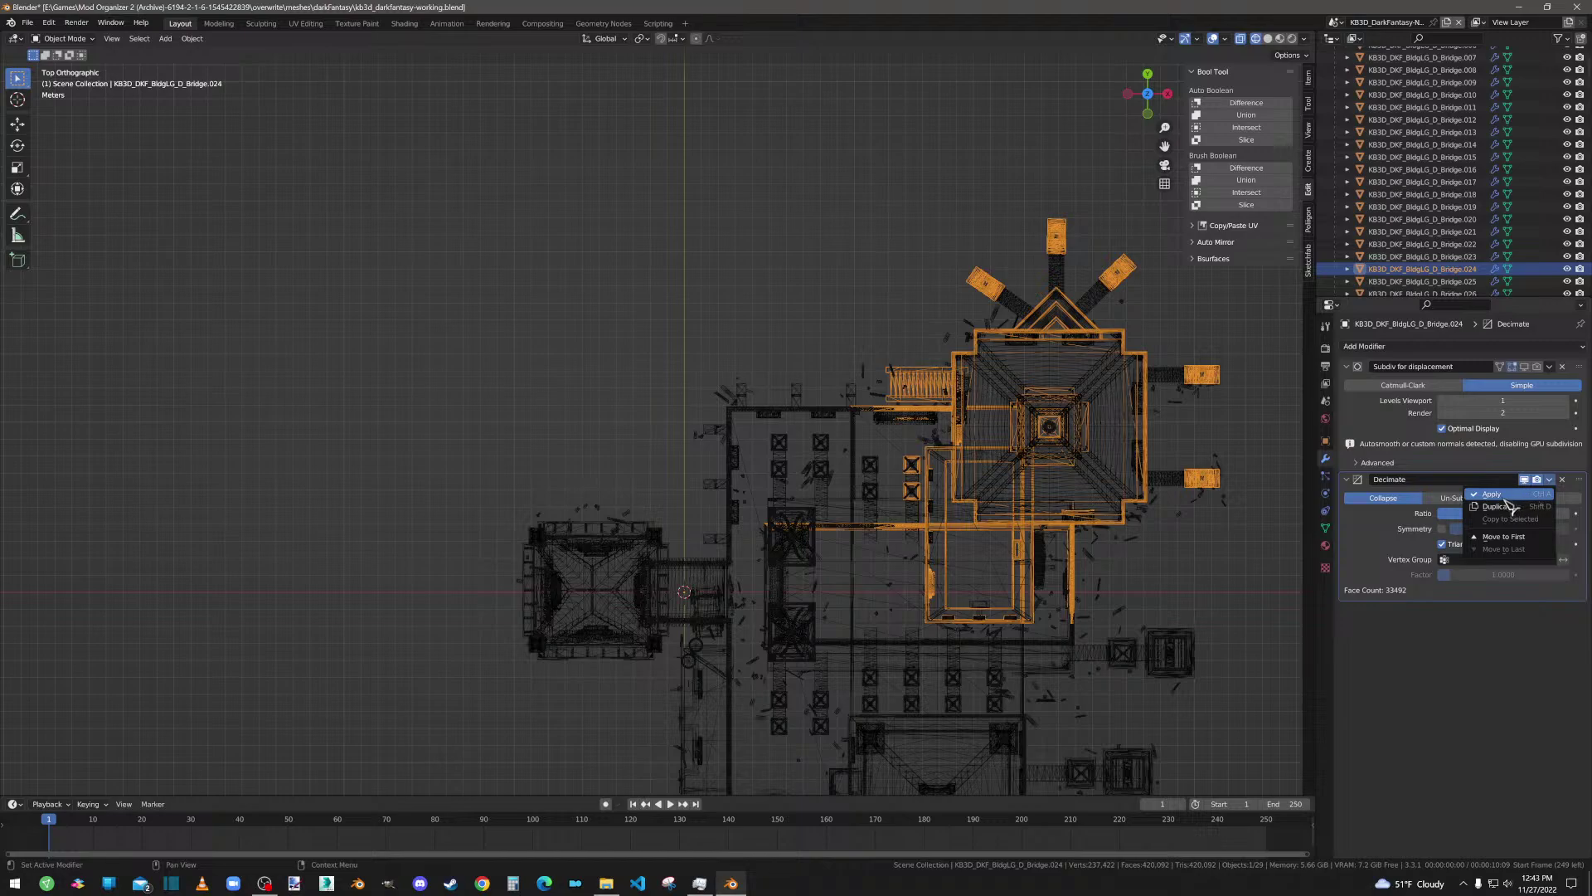
click(1505, 495)
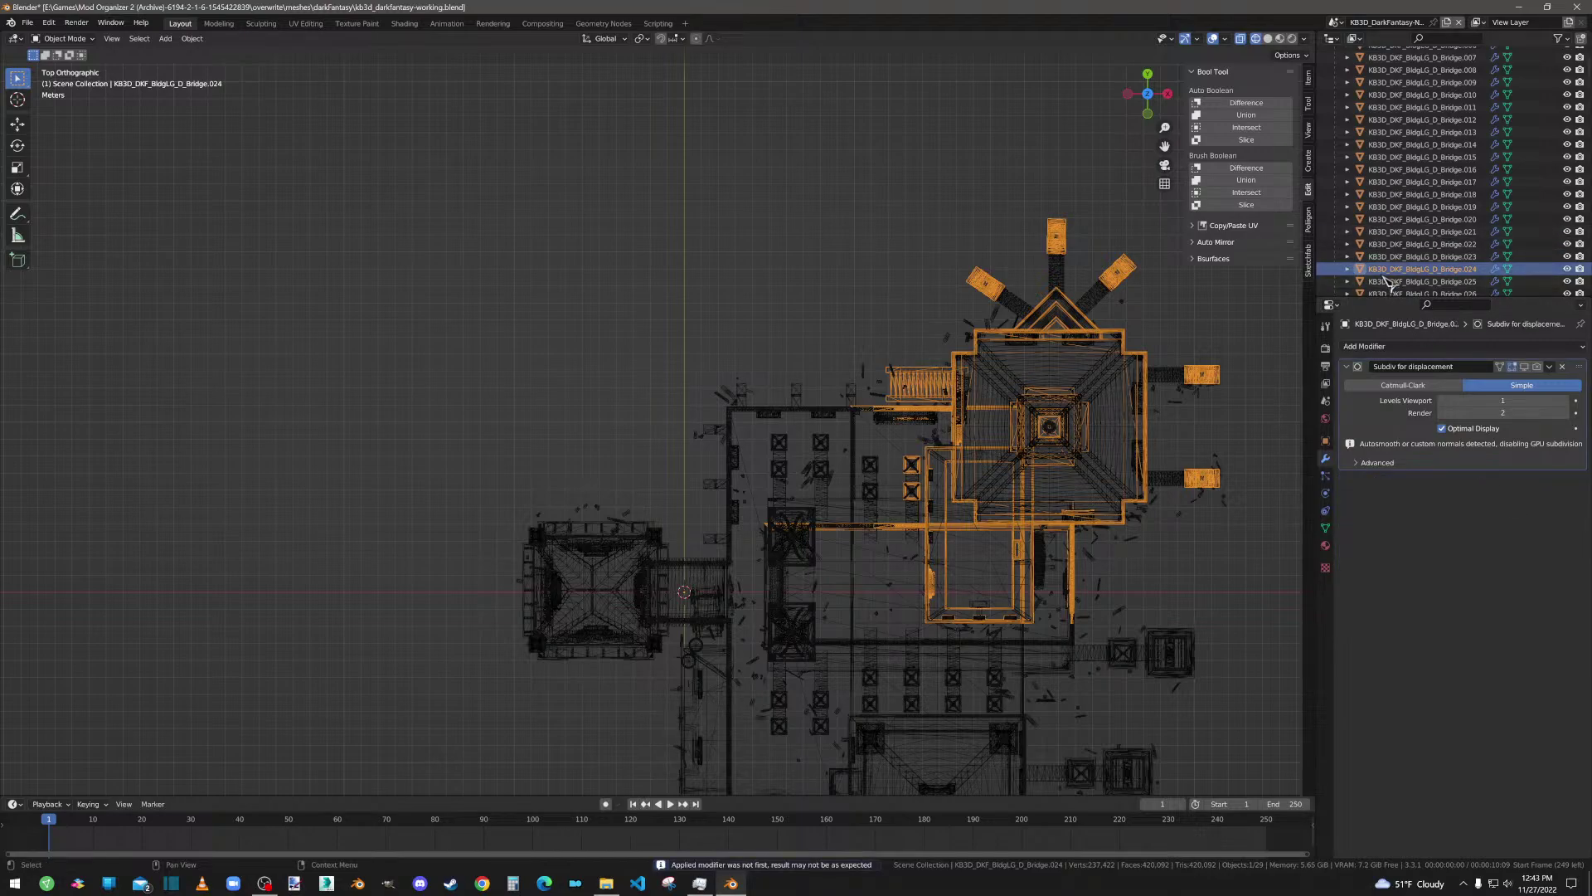
Step: Check the meshes of Bridge.025 and Bridge.026 in Edit Mode, returning to Object Mode after each
scroll(1410, 241, down, 3)
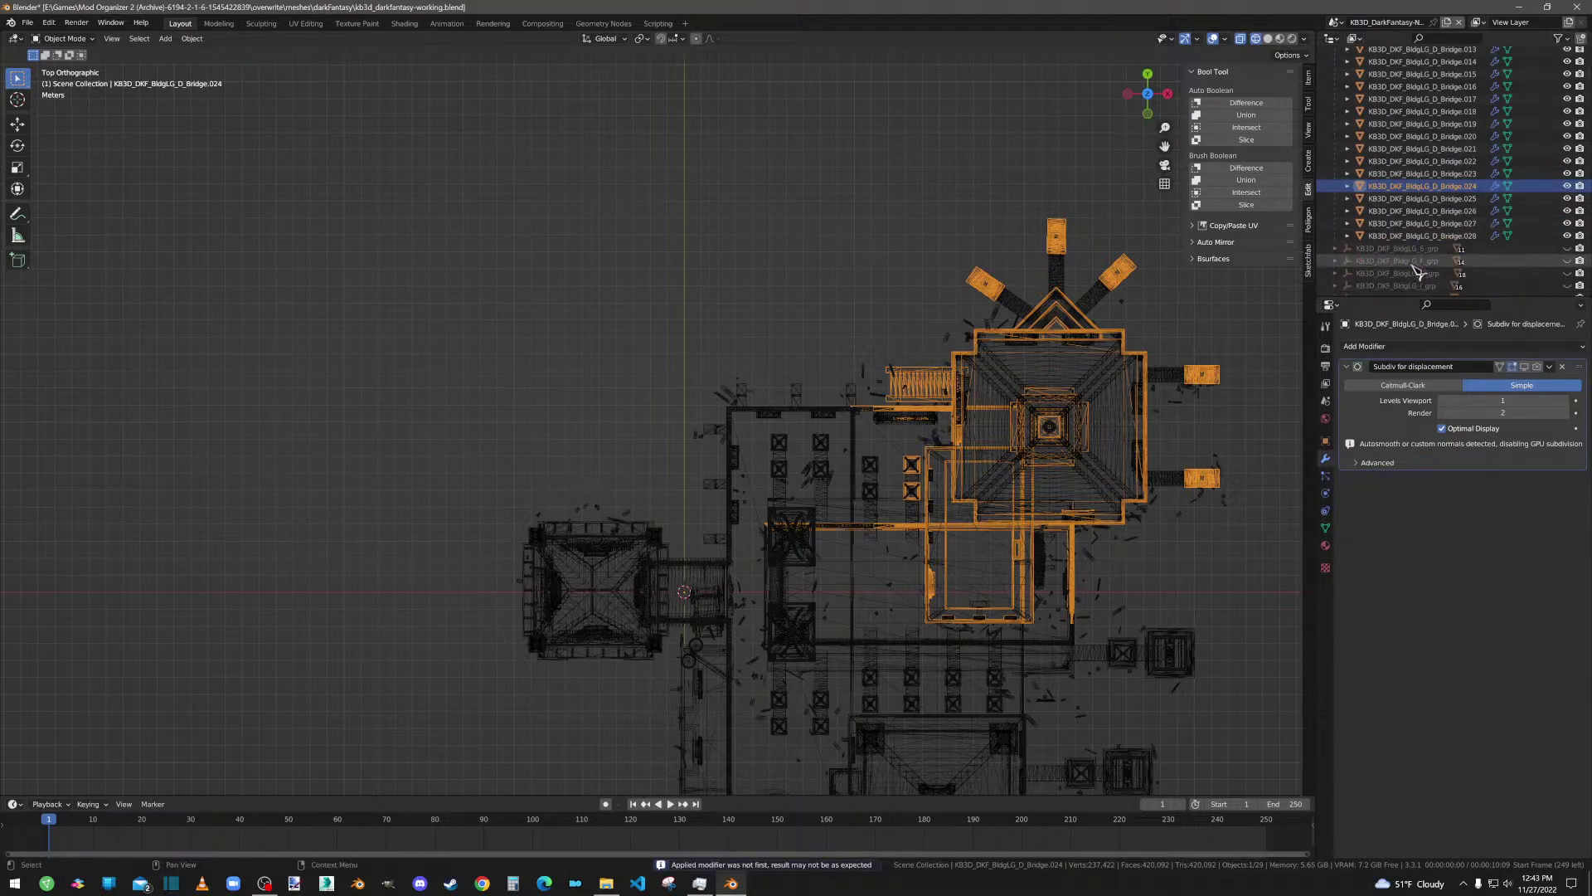
click(1425, 199)
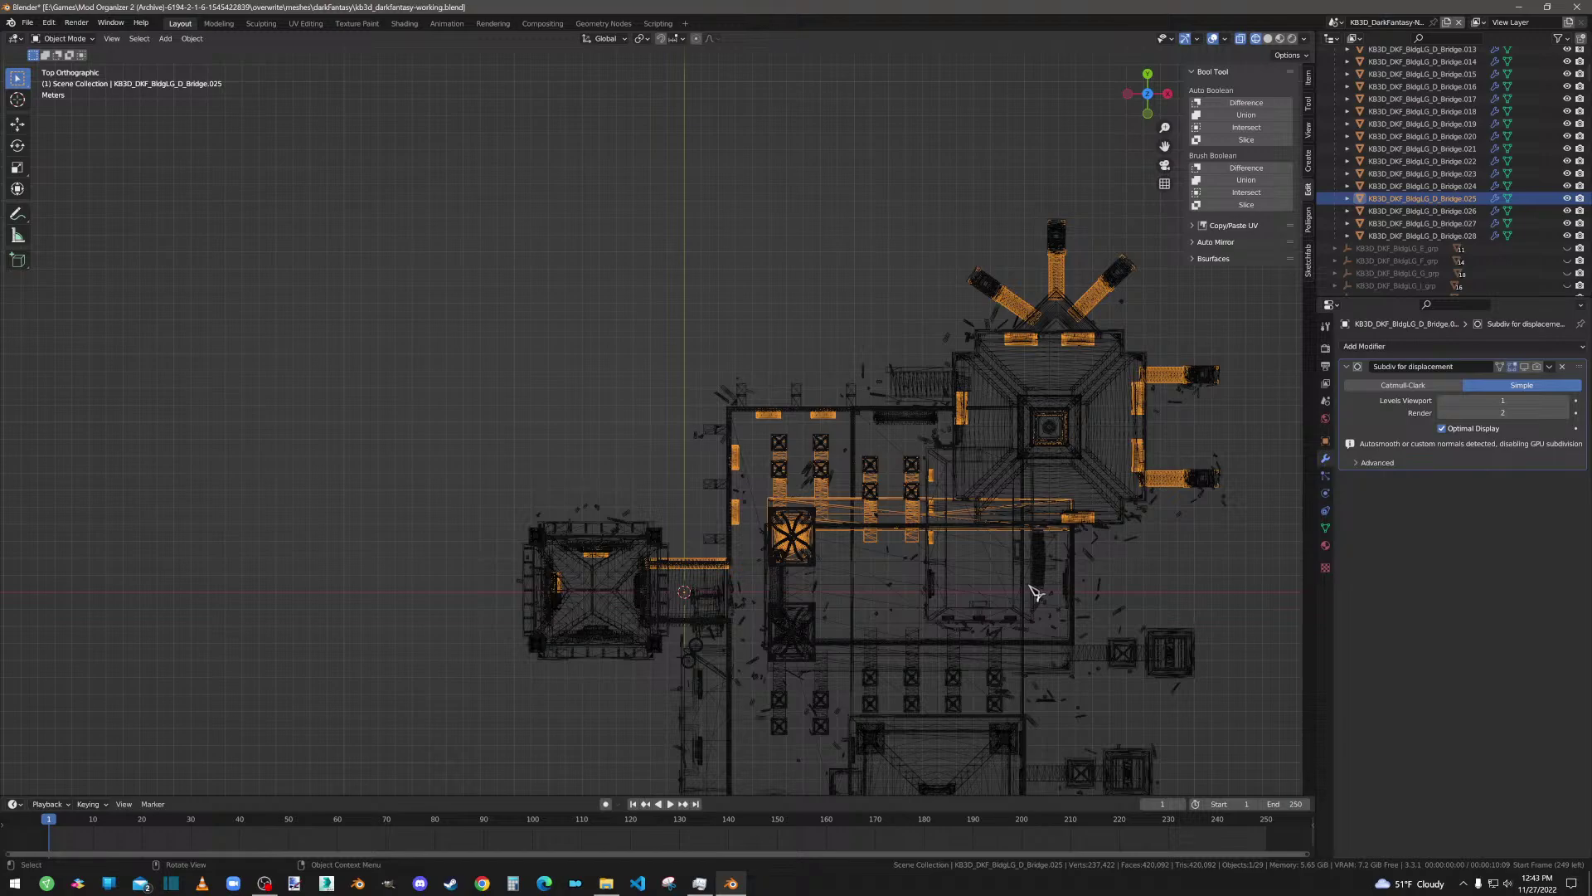
key(Tab)
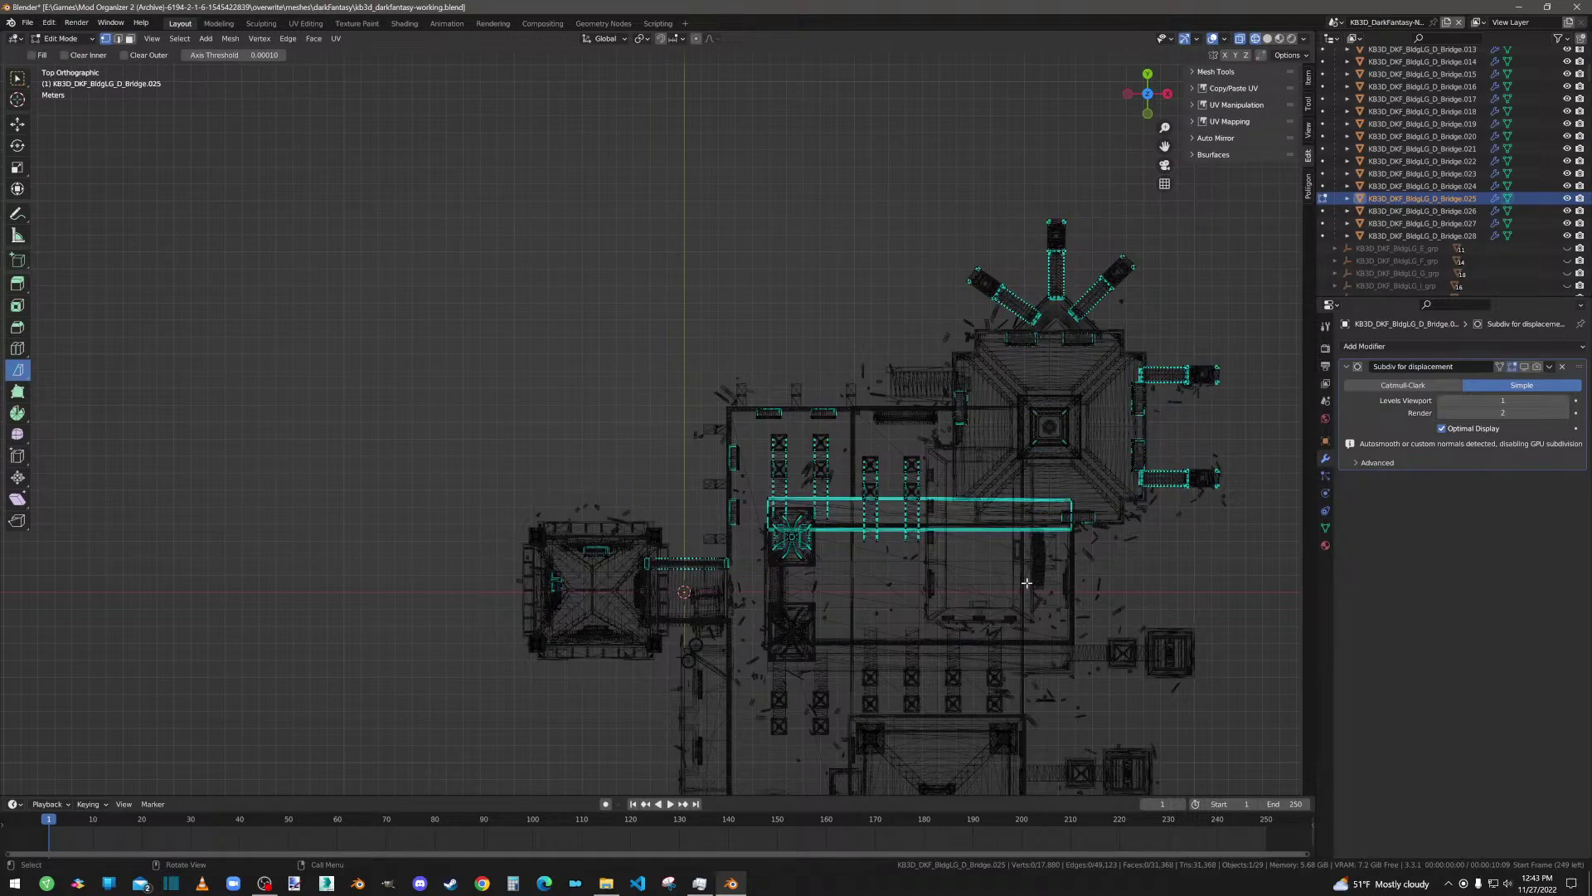
key(Tab)
click(1430, 213)
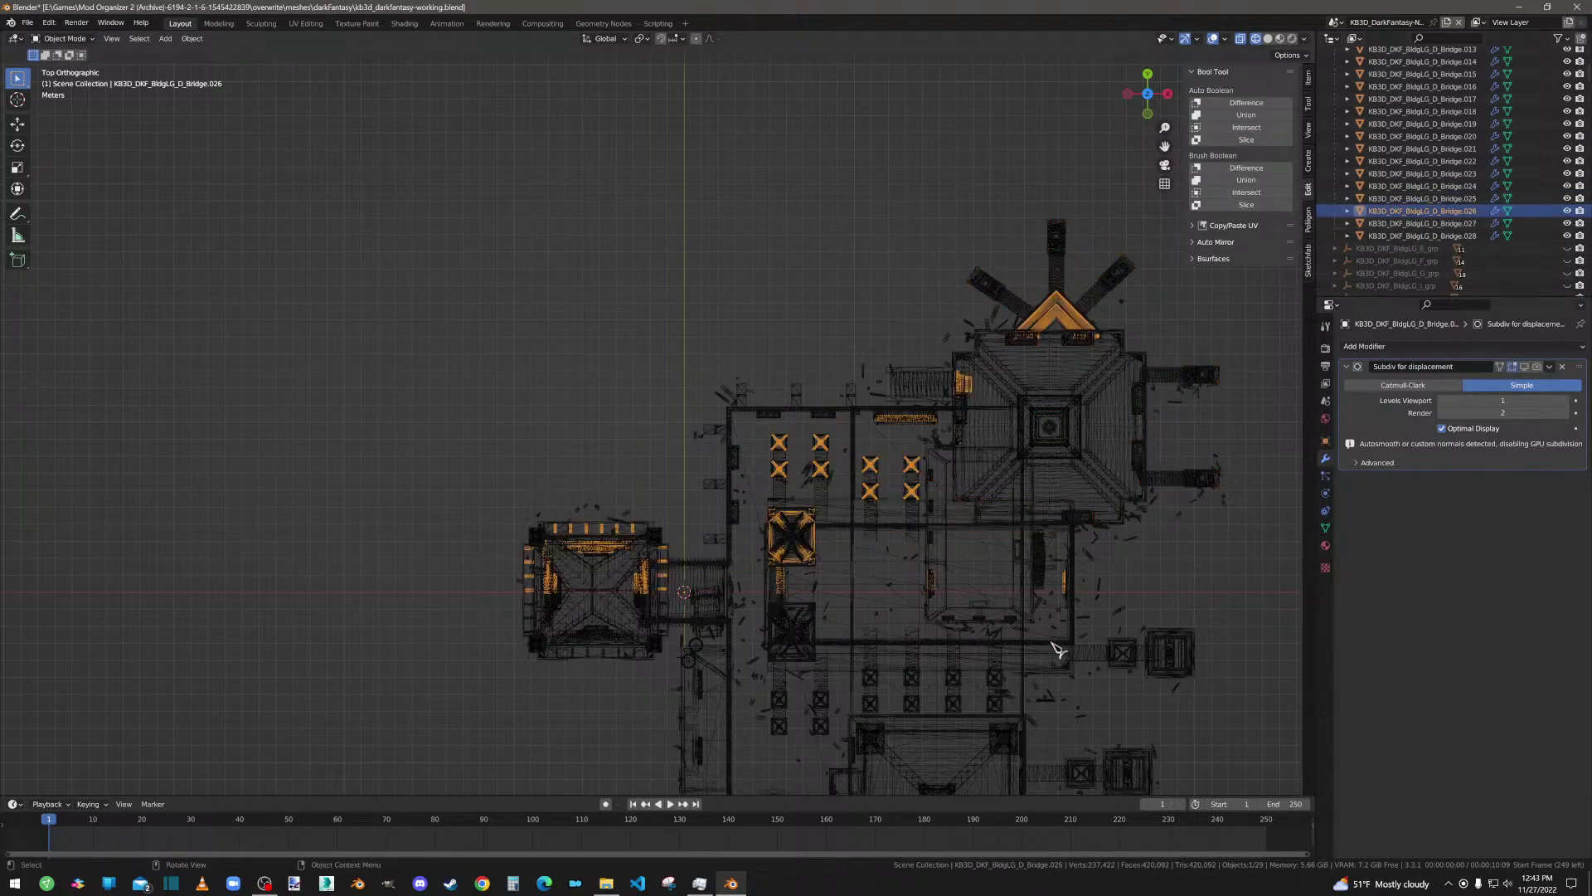
key(Tab)
key(Tab)
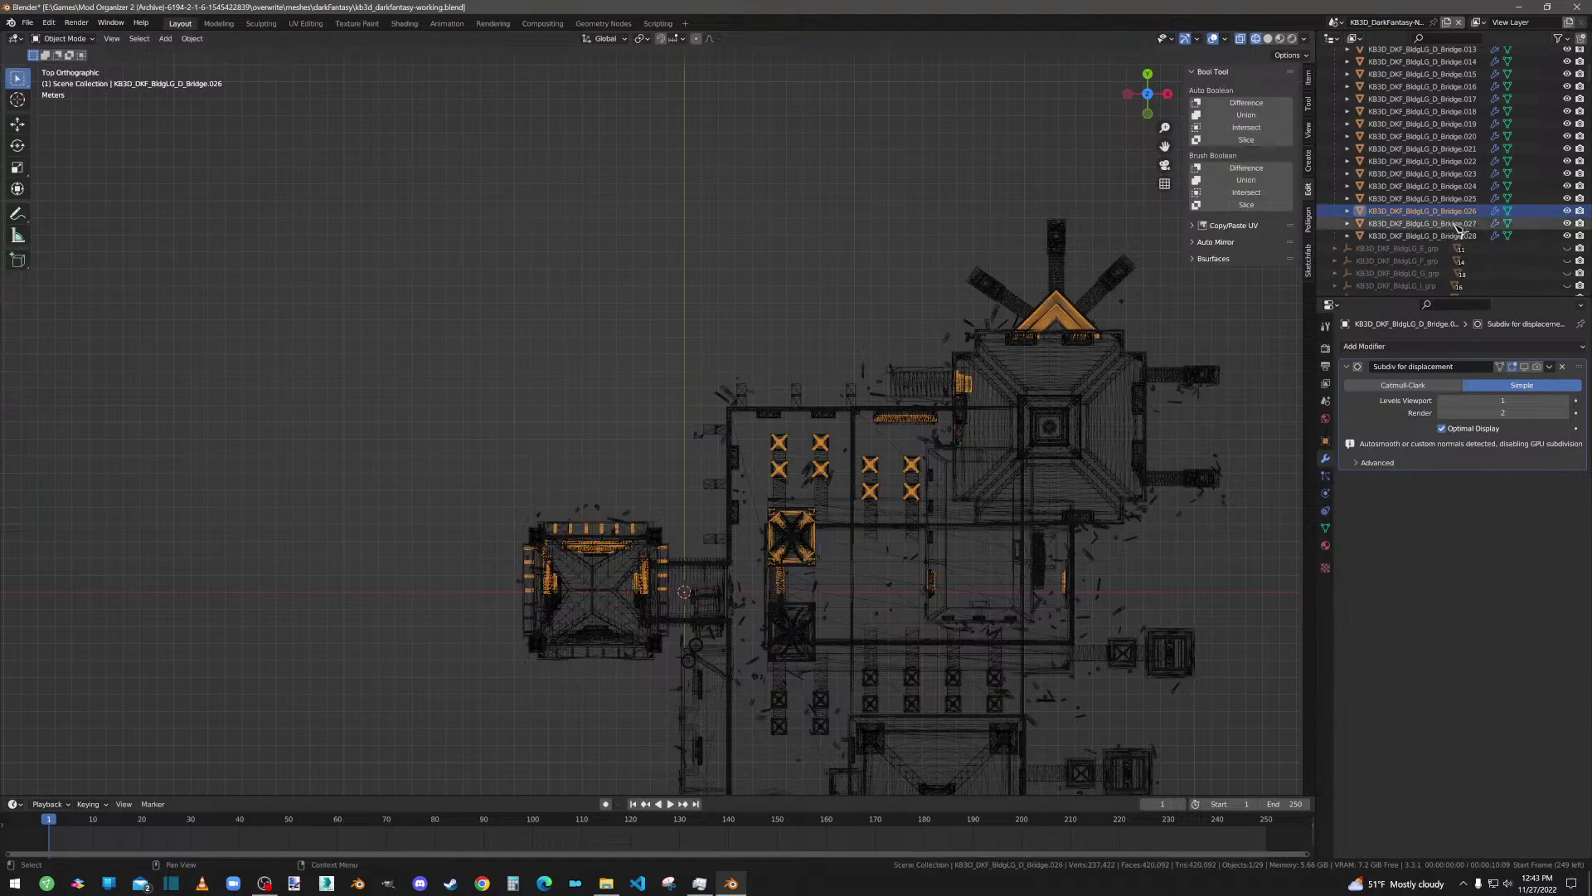
Step: Open Bridge.027 in Edit Mode and examine its mesh from several angles around the building
click(1453, 223)
key(Tab)
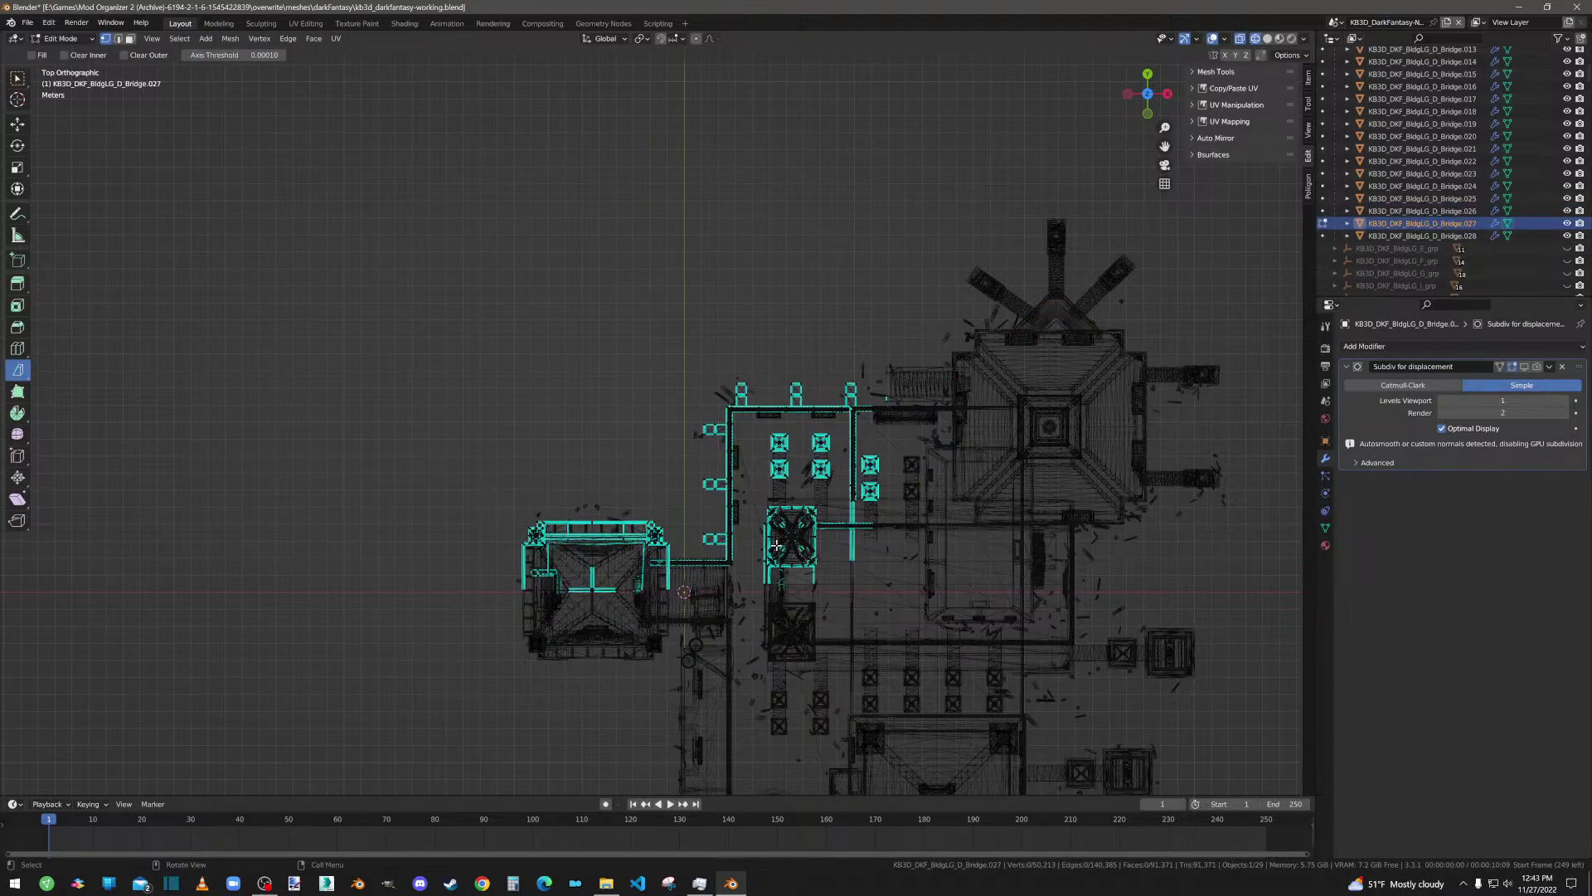
middle_drag(782, 667, 926, 563)
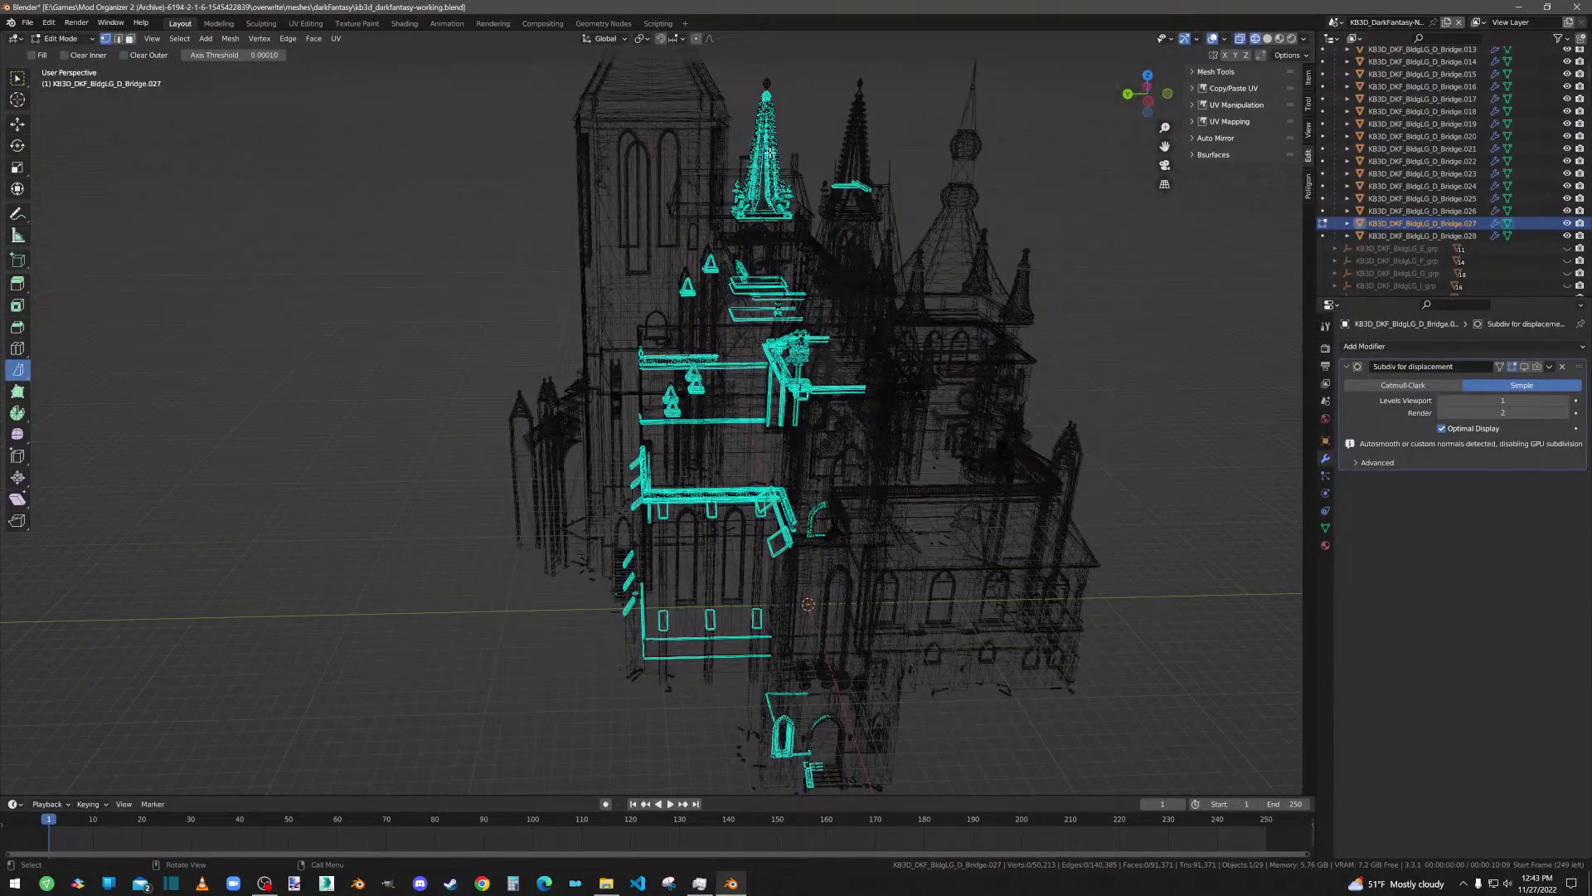
middle_drag(844, 446, 963, 420)
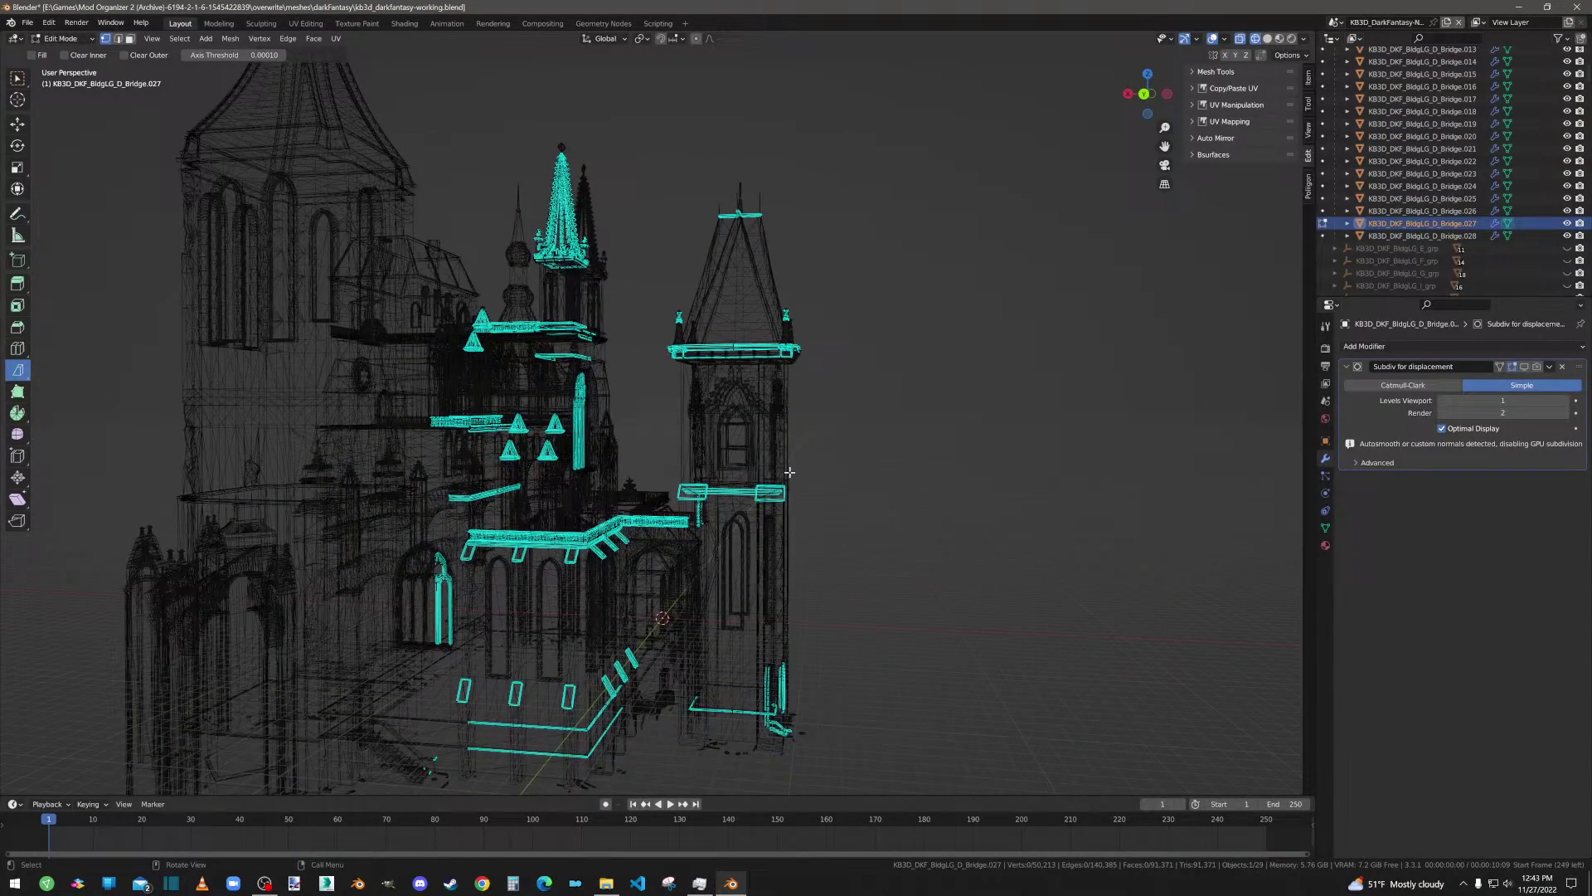
middle_drag(739, 456, 723, 455)
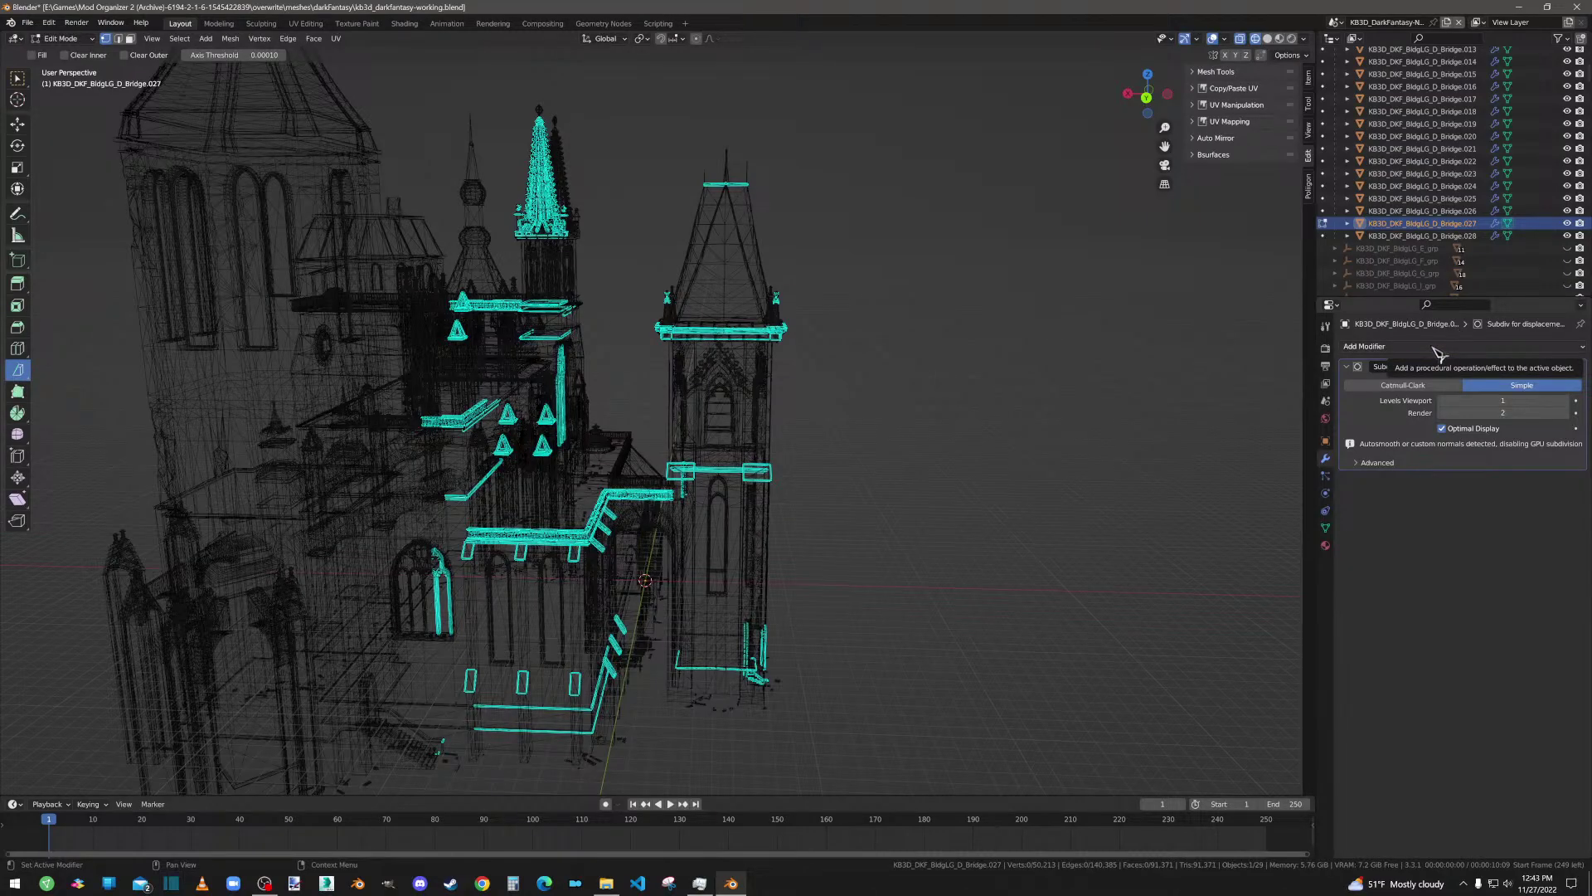
Step: From the back view, separate Bridge.027's upper geometry, including the spire and tower cornice, into its own object and return to Object Mode
click(1156, 85)
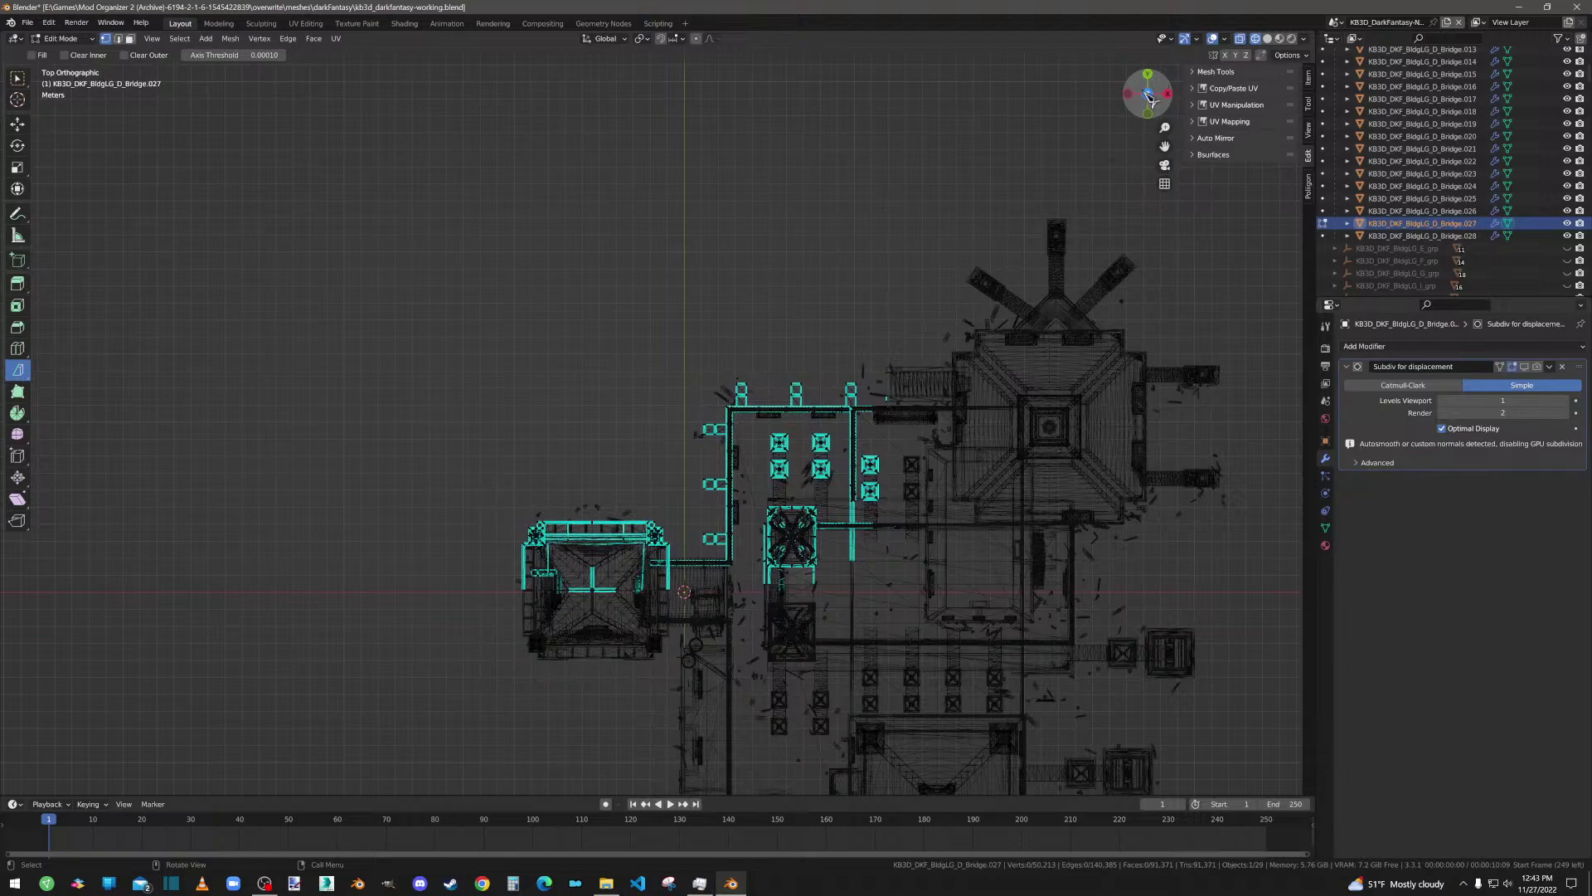
mouse_move(1150, 96)
mouse_down()
mouse_move(1161, 141)
mouse_move(1140, 108)
mouse_up()
click(1142, 109)
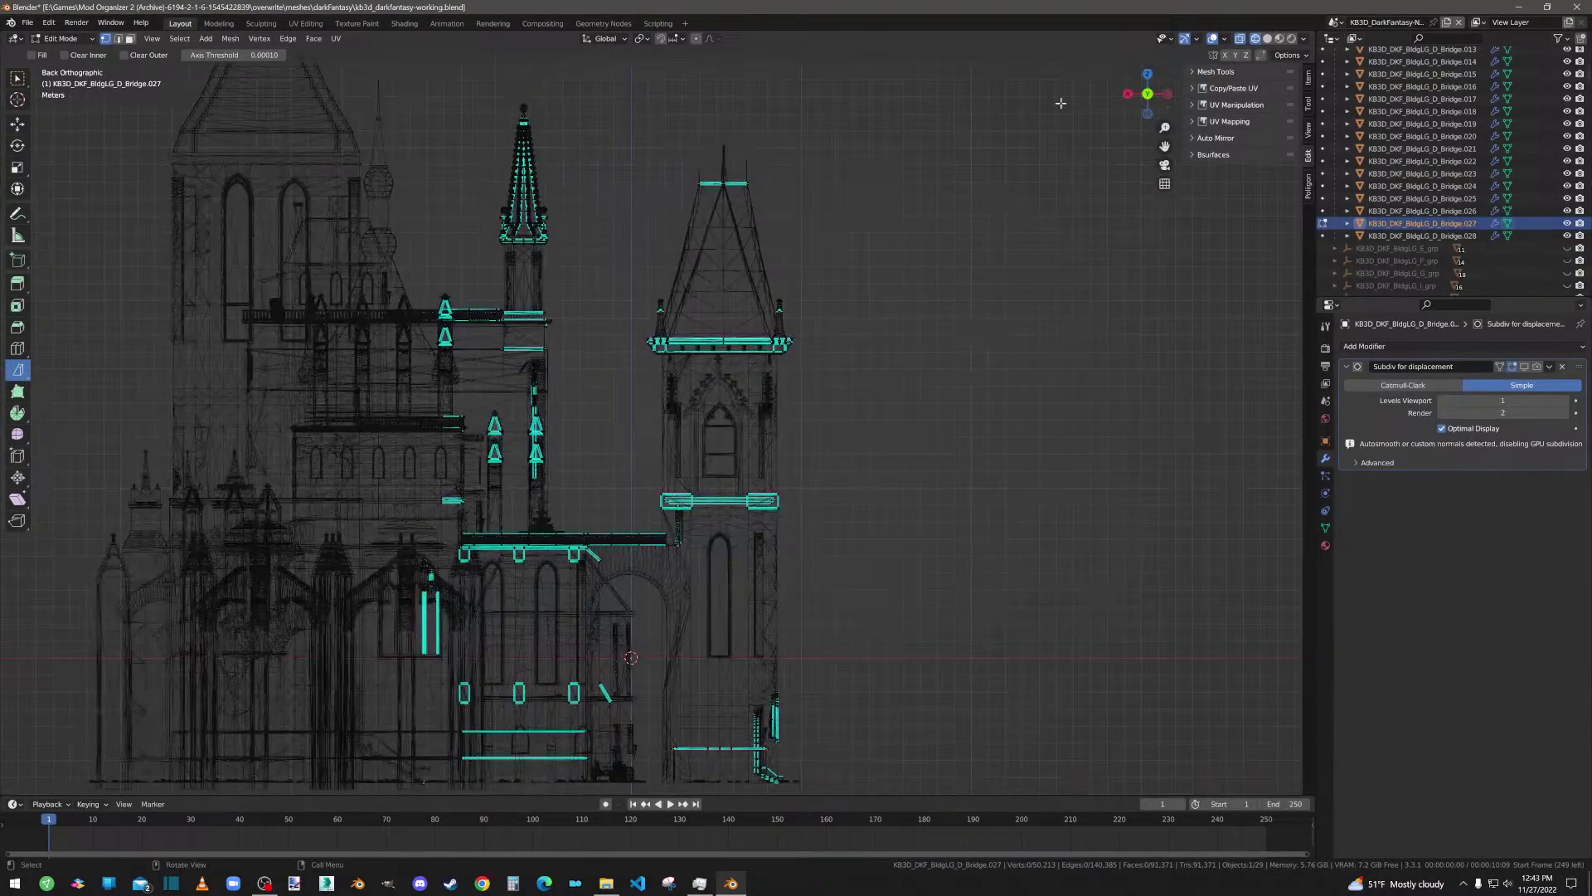
key(w)
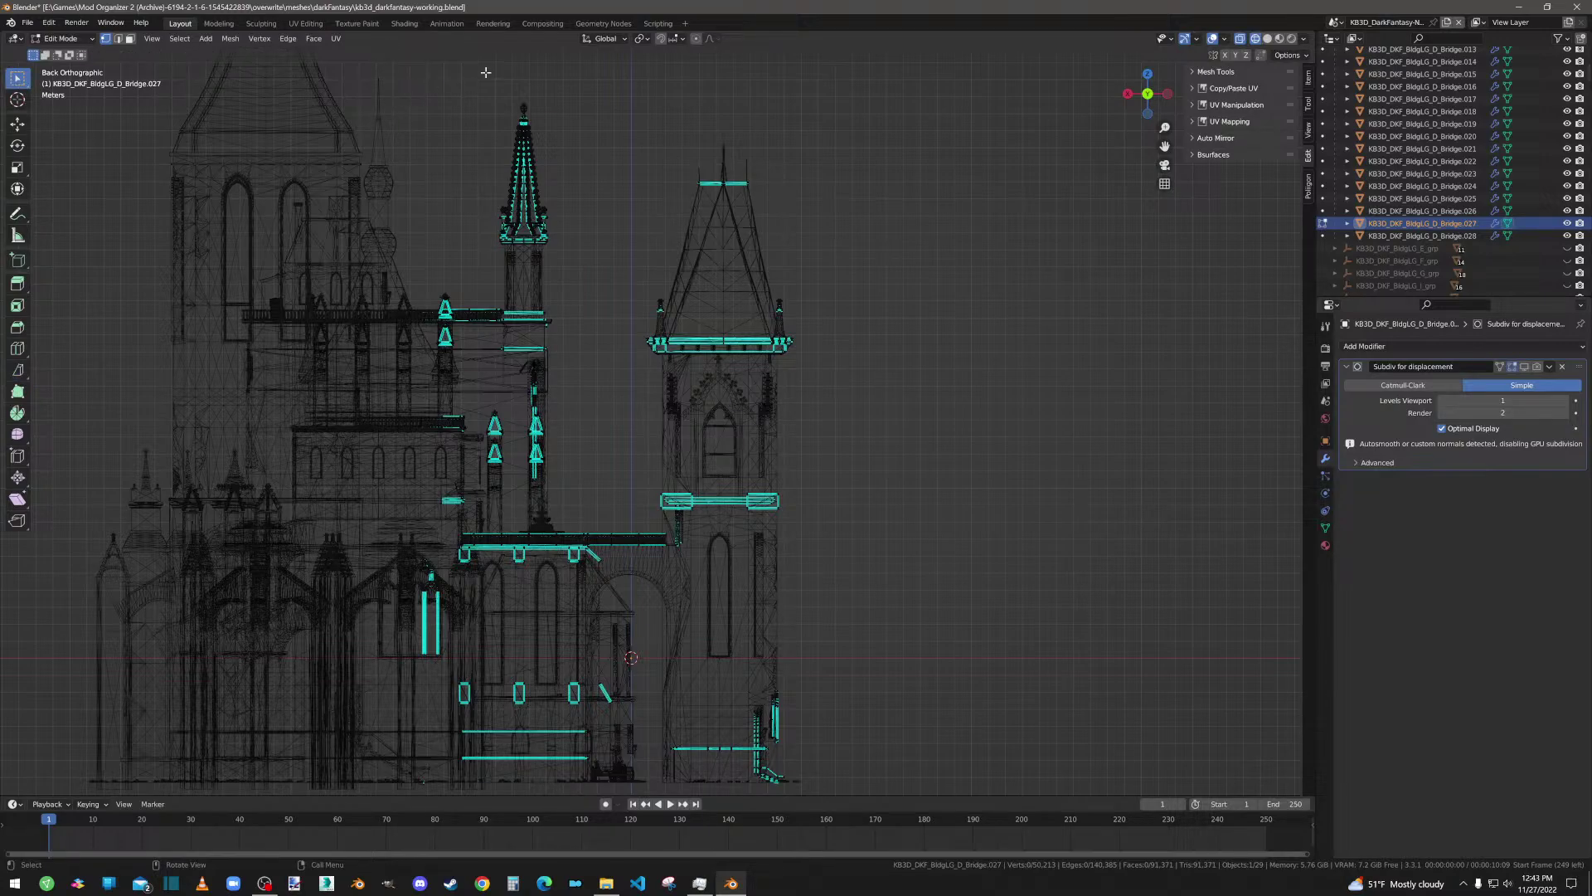
drag(477, 58, 843, 374)
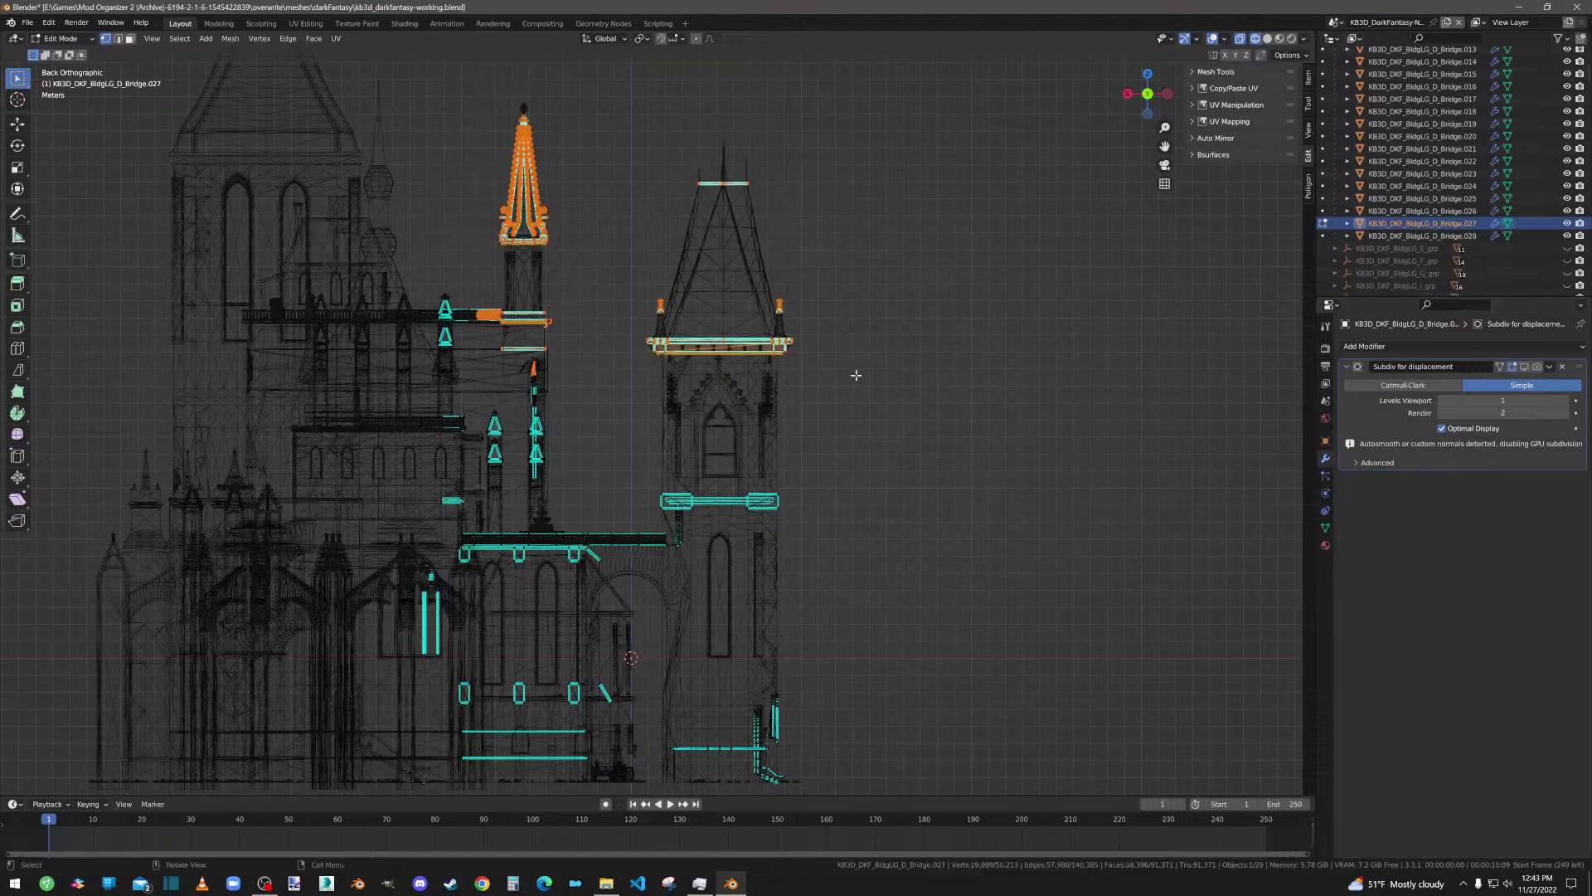
click(19, 372)
right_click(596, 311)
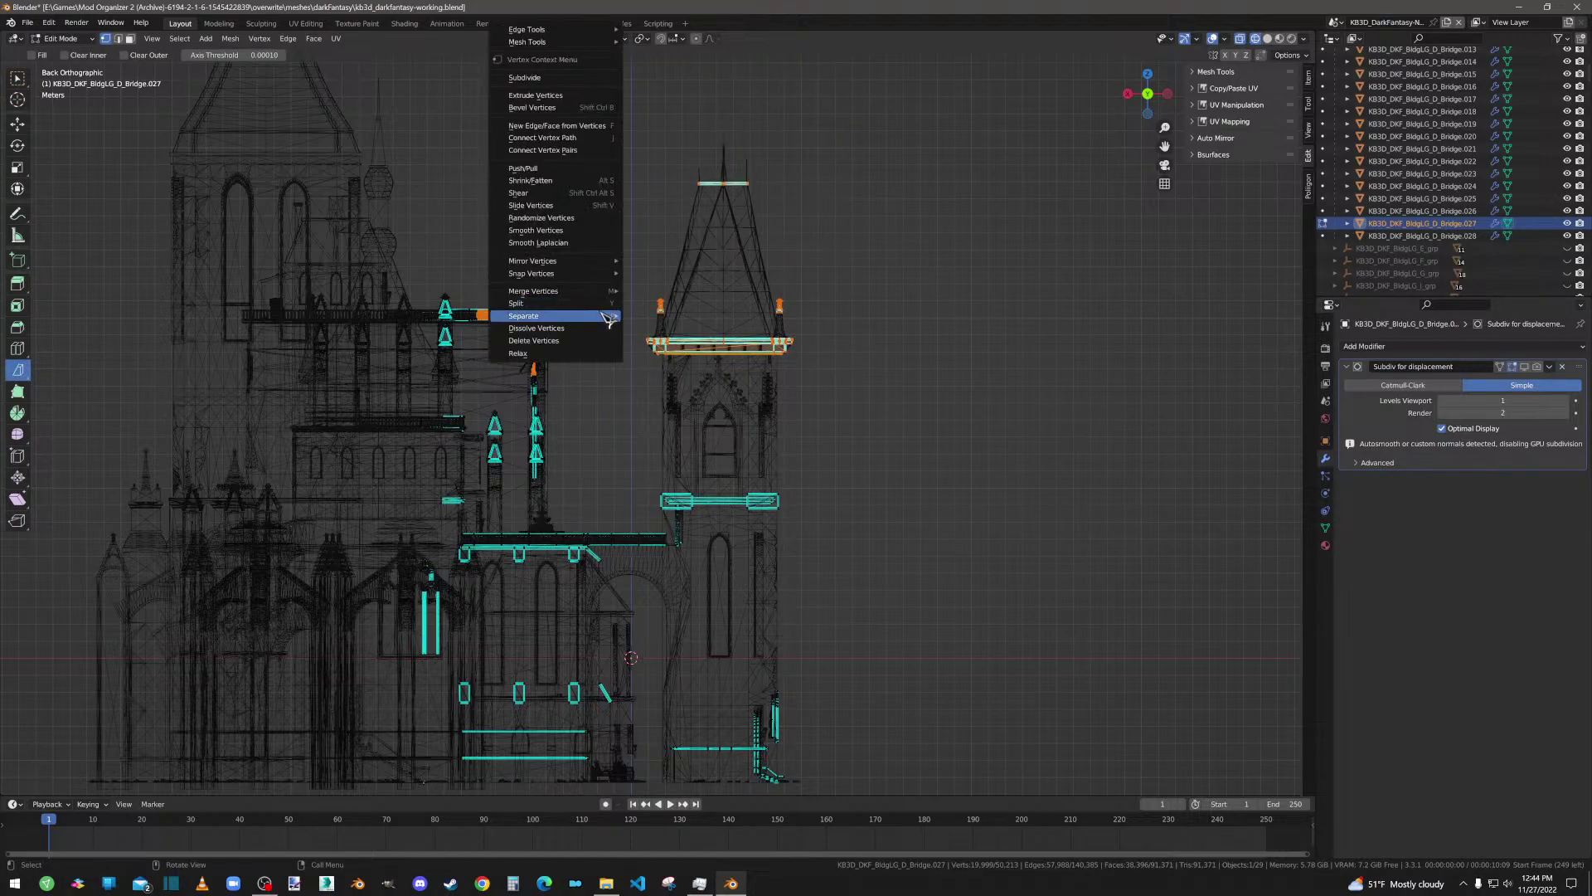
click(642, 315)
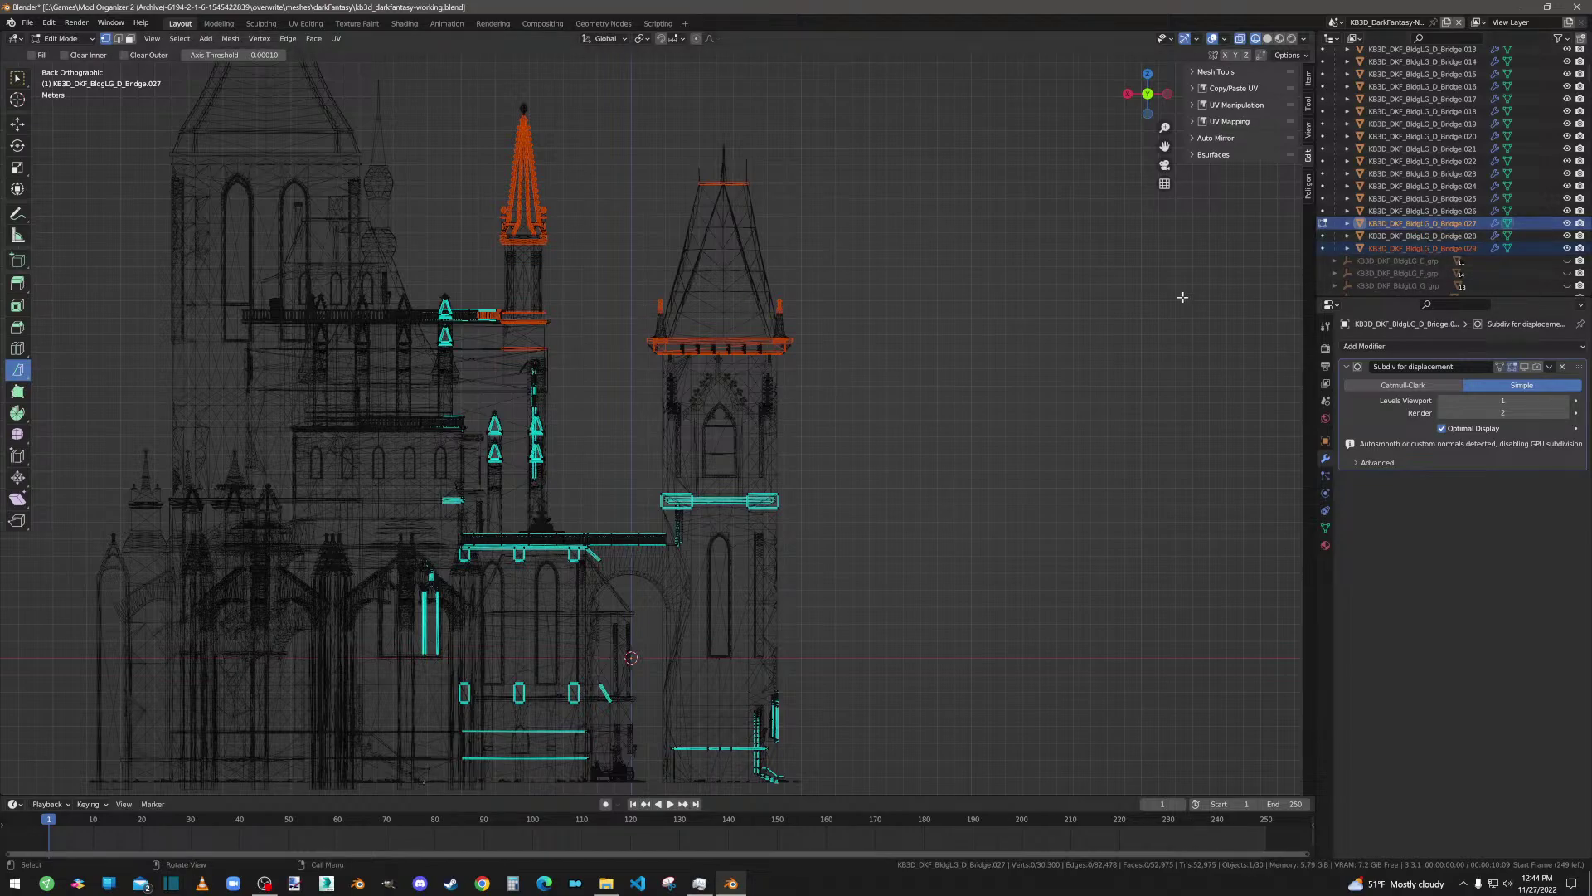
key(Tab)
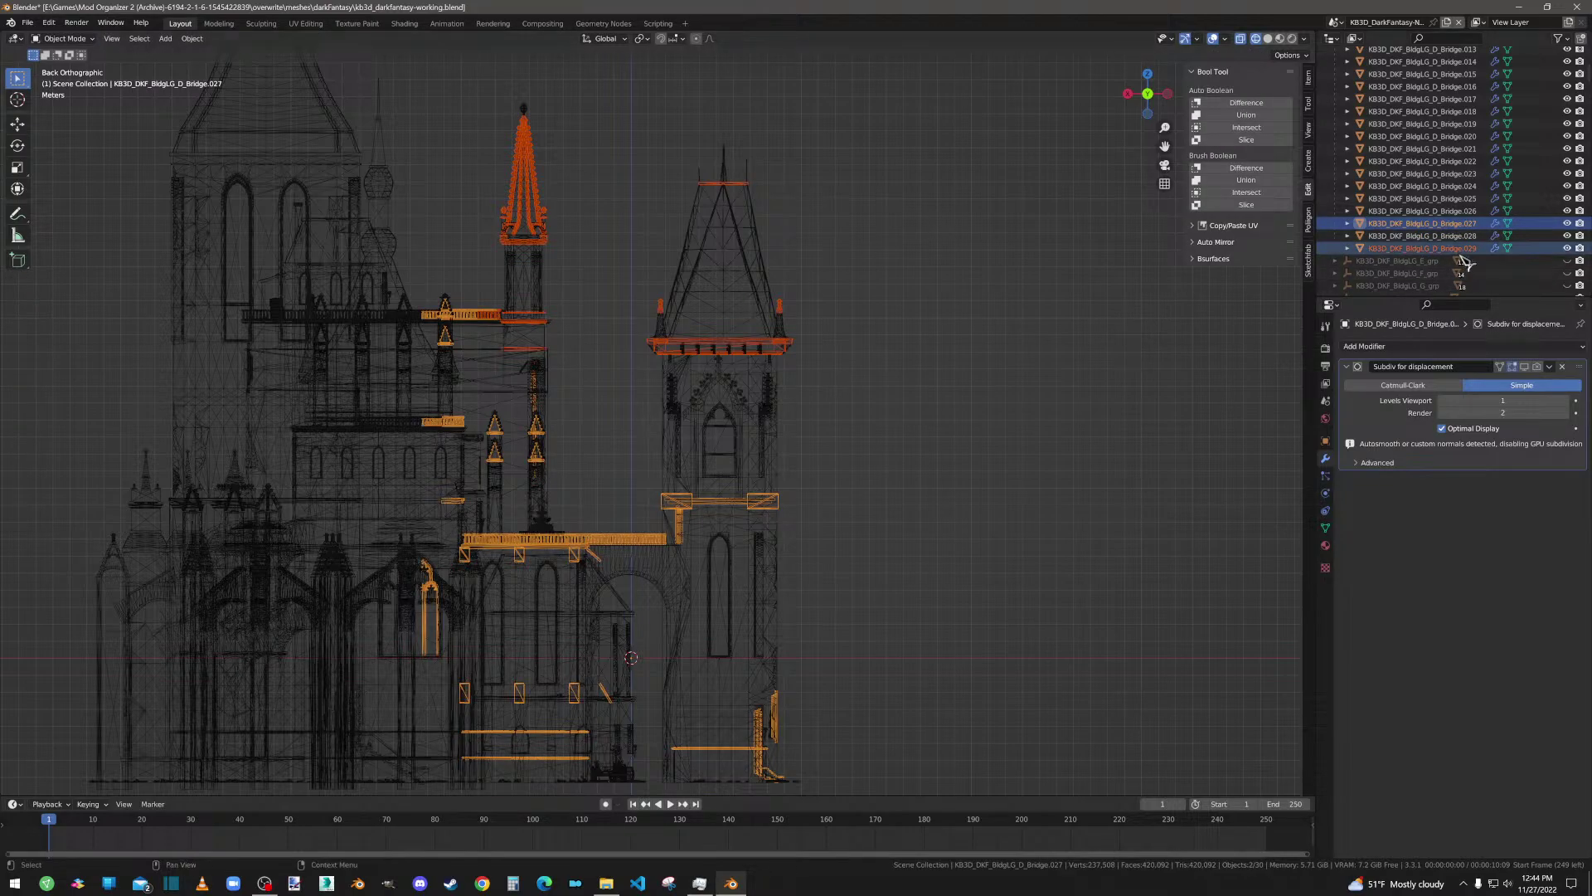
Step: Select only Bridge.027 and check its remaining mesh in Edit Mode, returning to Object Mode
click(1435, 226)
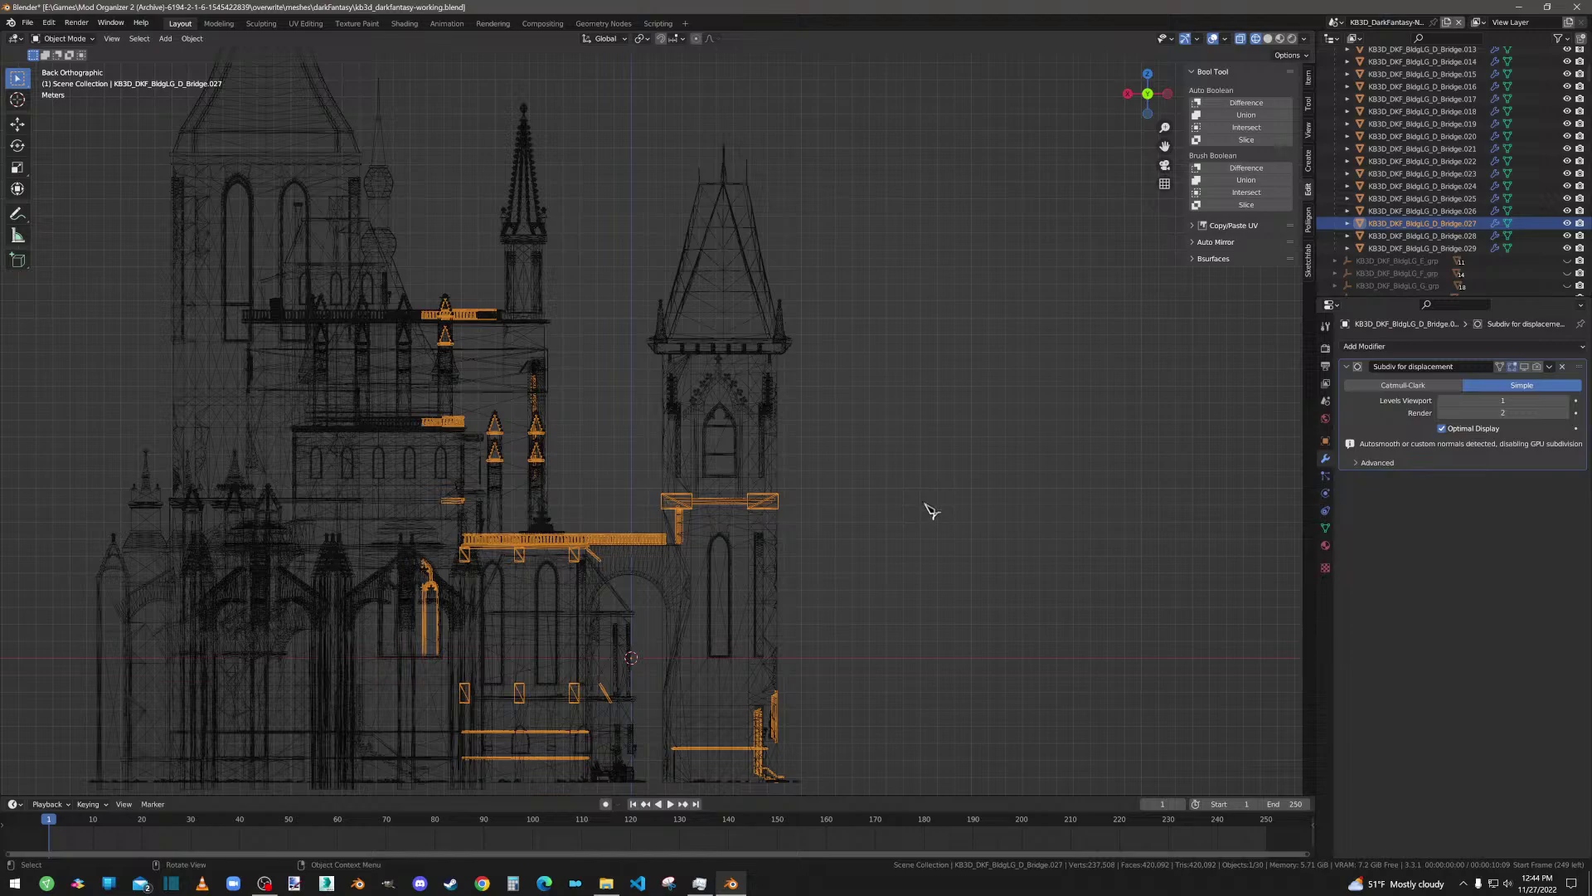
key(Tab)
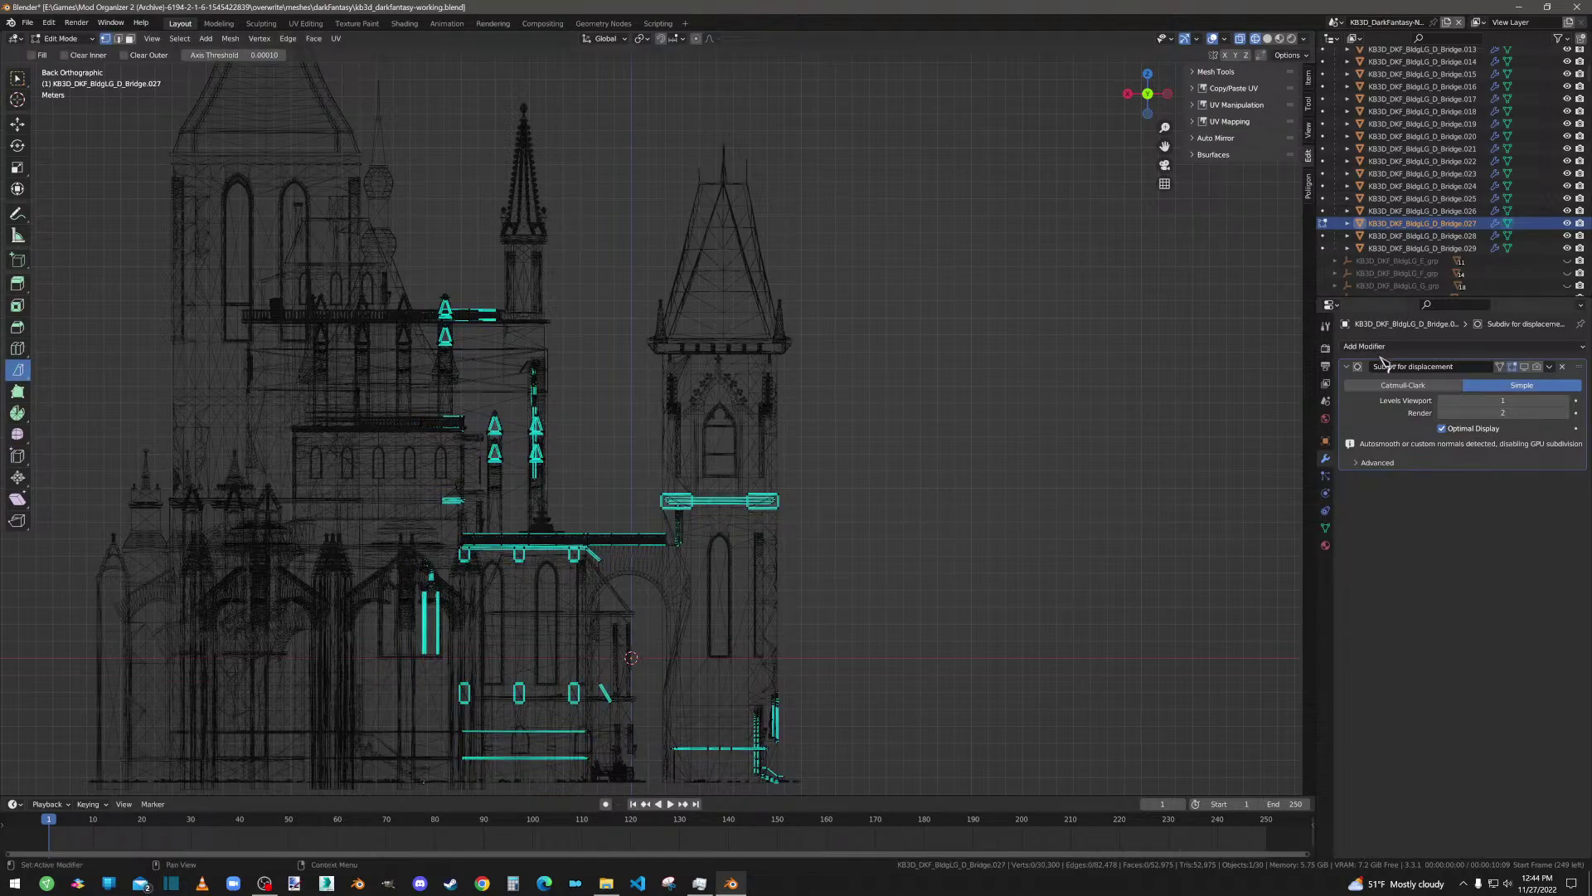
key(Tab)
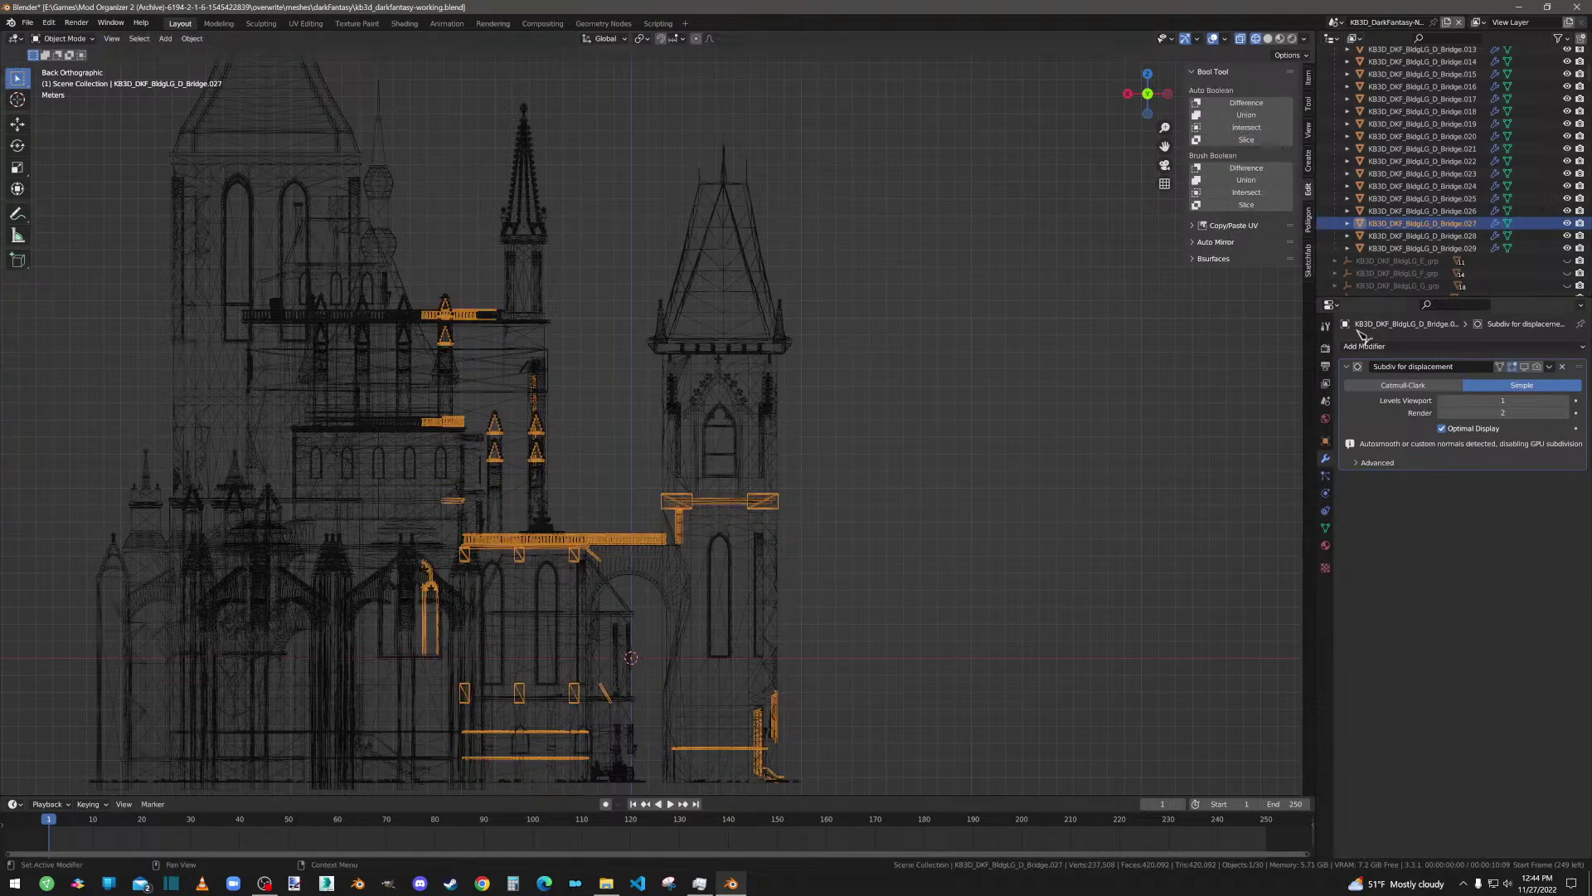
Step: Add a Decimate modifier to Bridge.027 with Triangulate enabled and a ratio of 0.6
click(1410, 346)
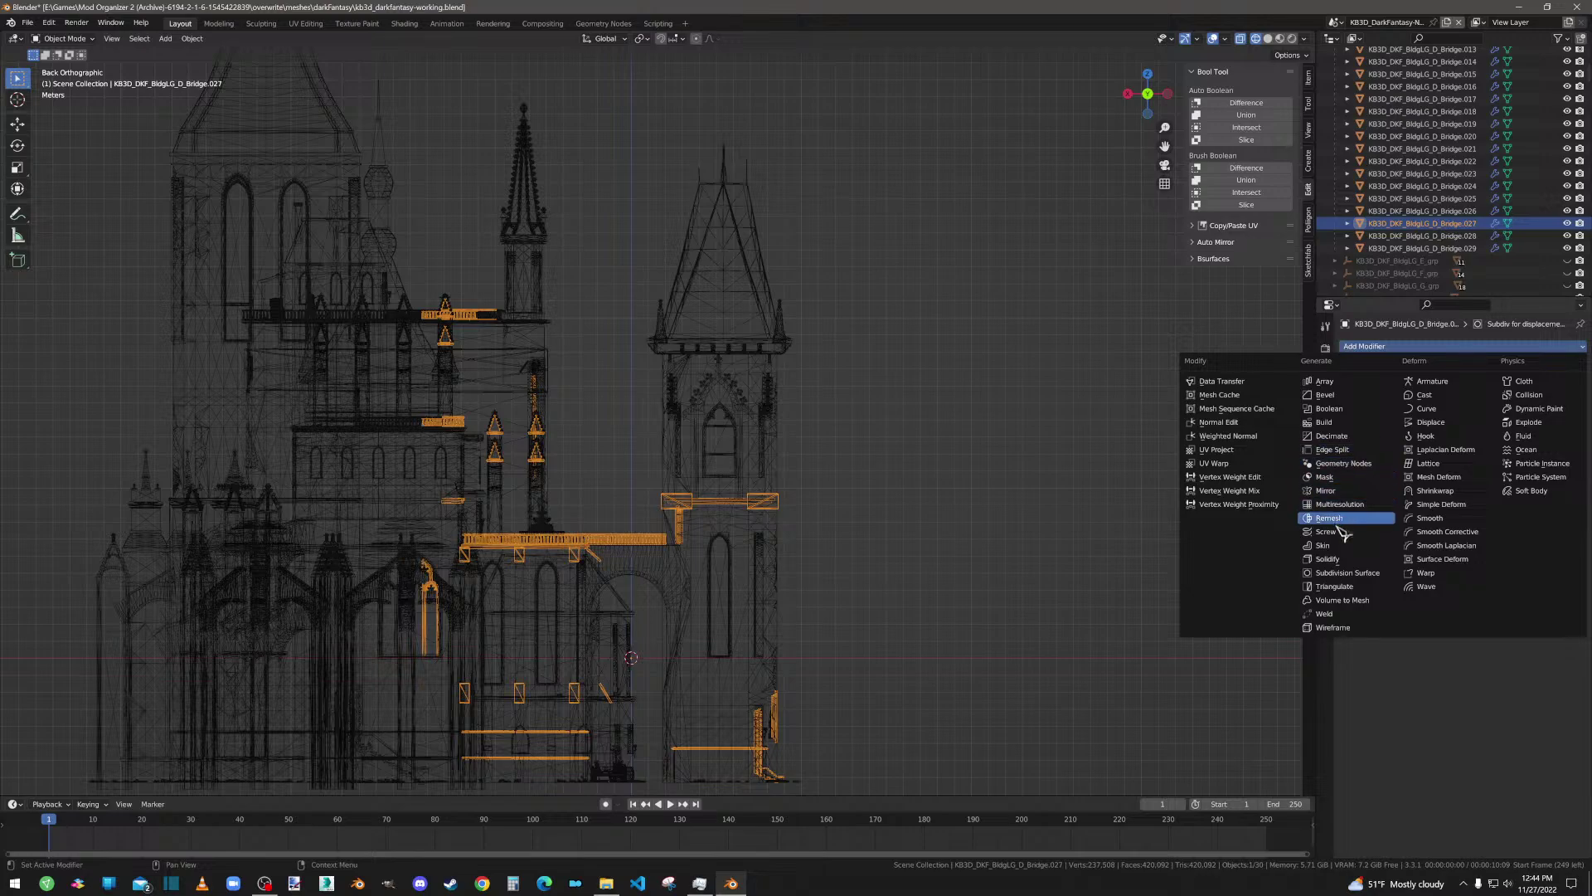
click(1337, 438)
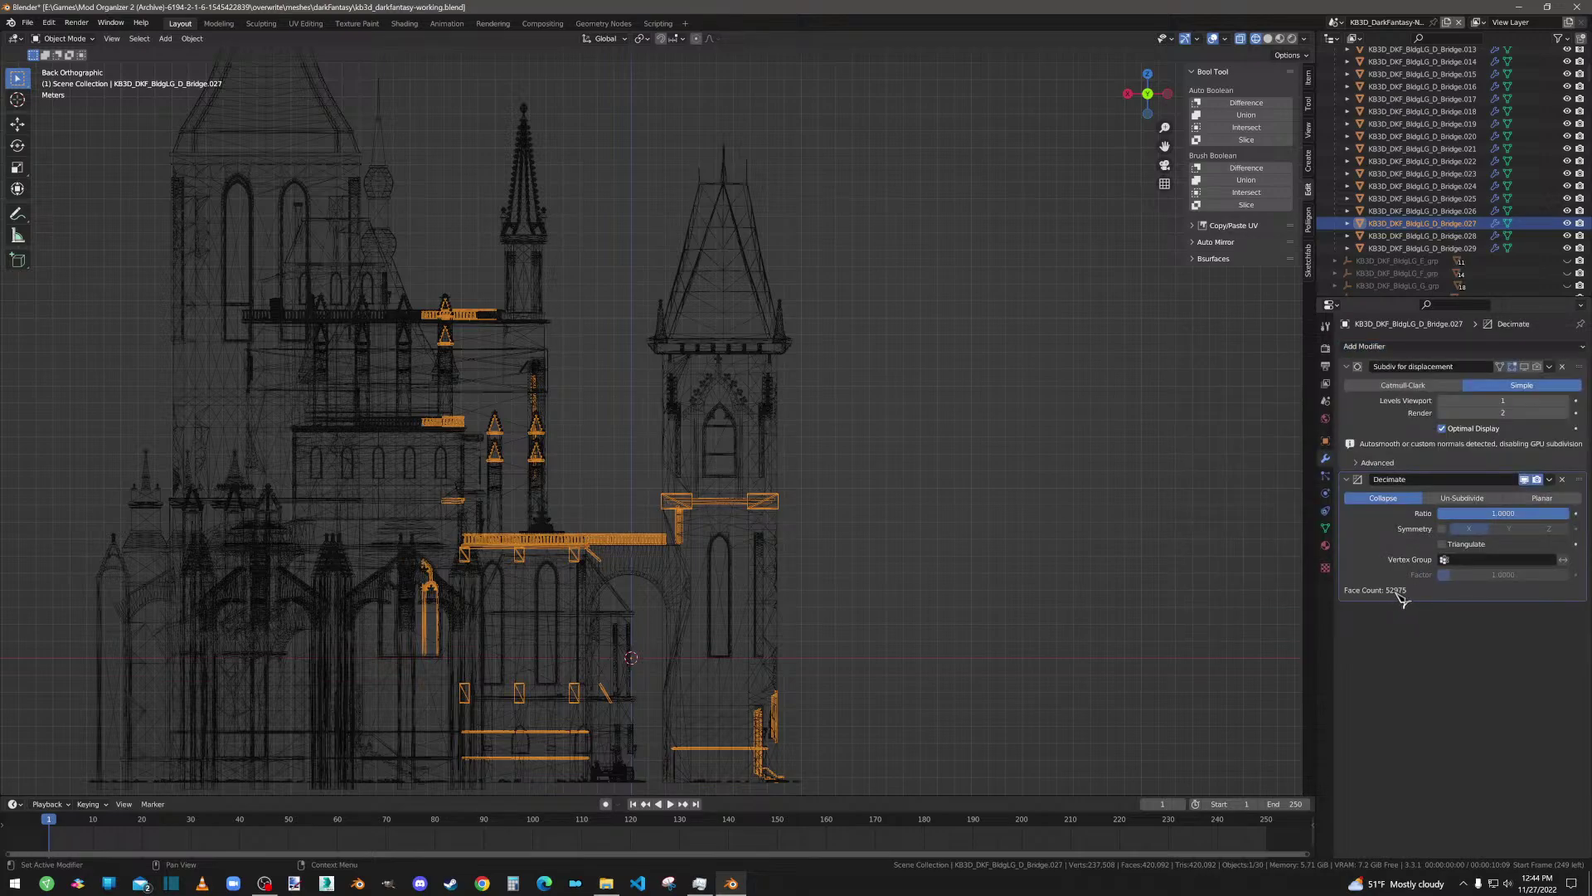
click(1443, 544)
double_click(1458, 513)
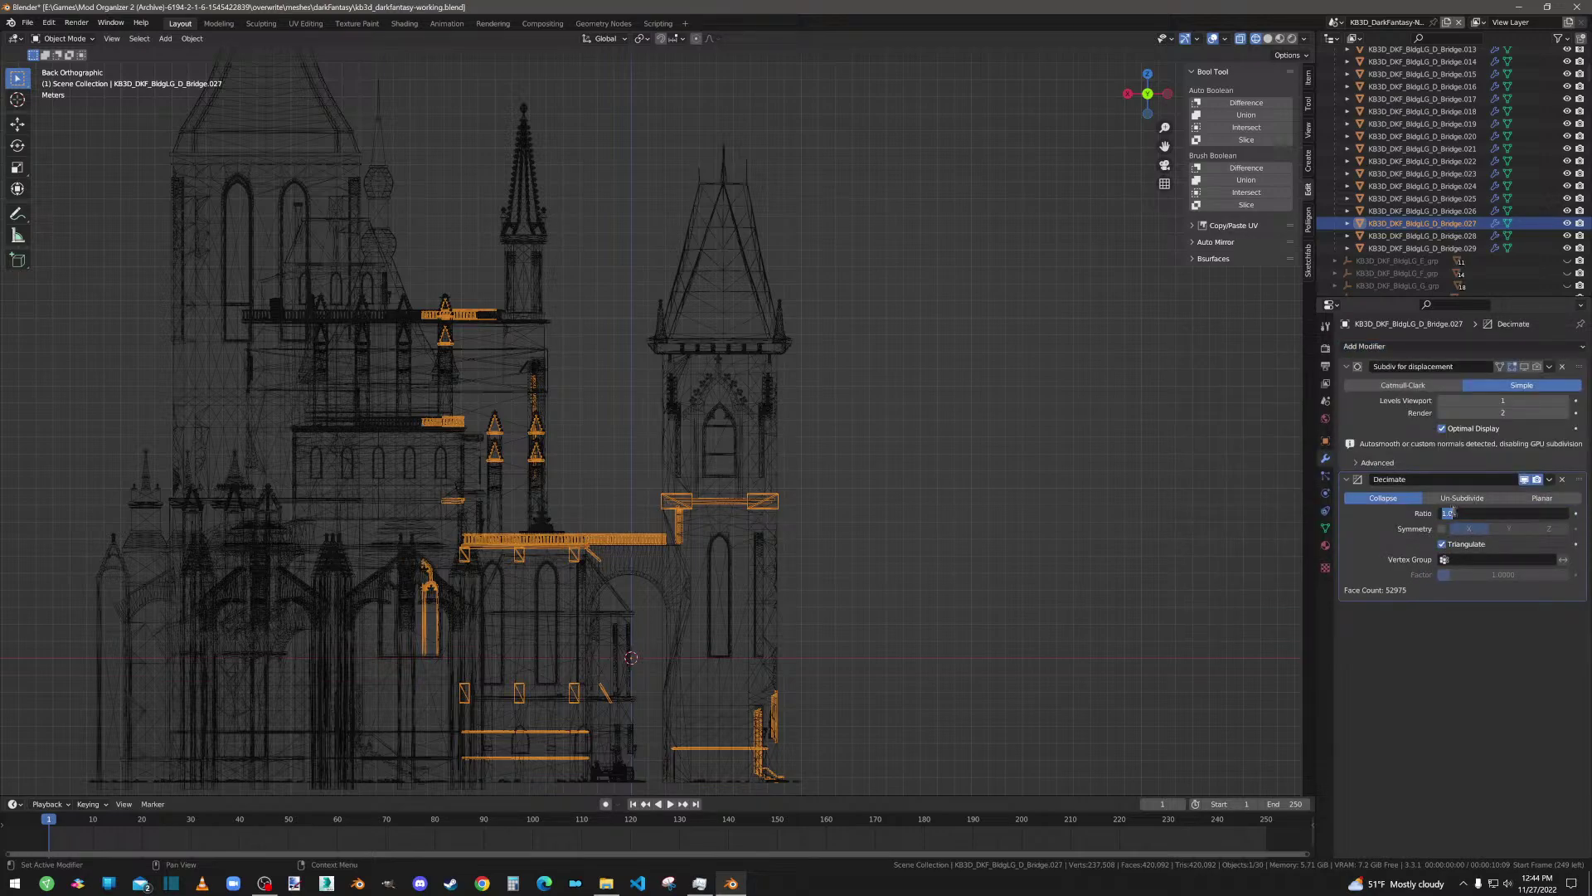
text(.6)
key(Return)
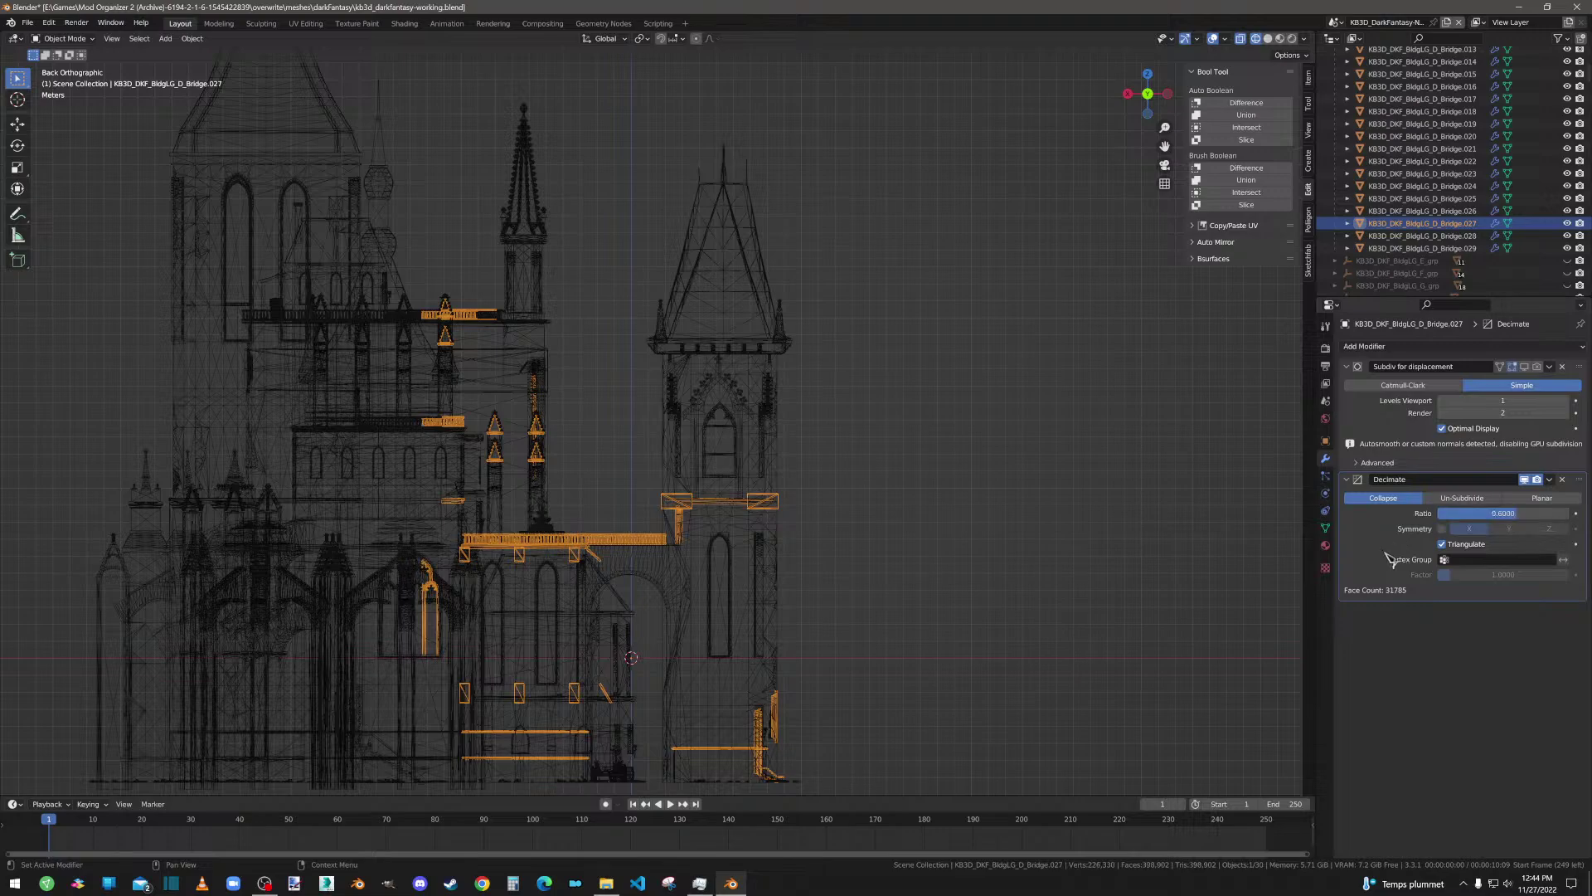
Step: Check the decimated Bridge.027 up close in wireframe and with materials shown, and apply its Decimate modifier
middle_drag(962, 675, 796, 618)
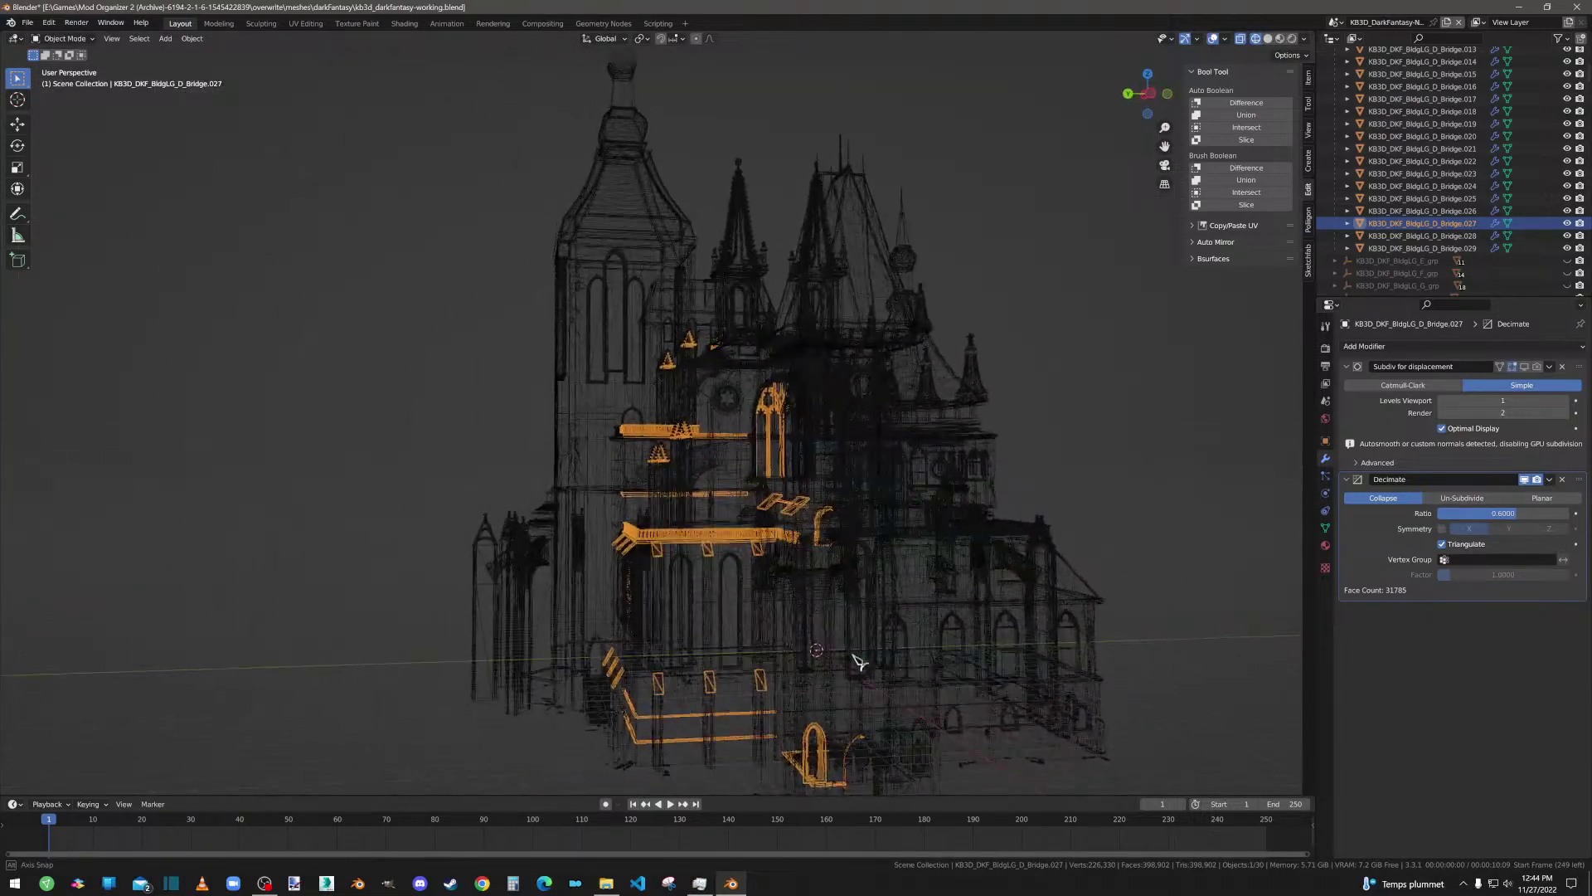
scroll(771, 620, up, 8)
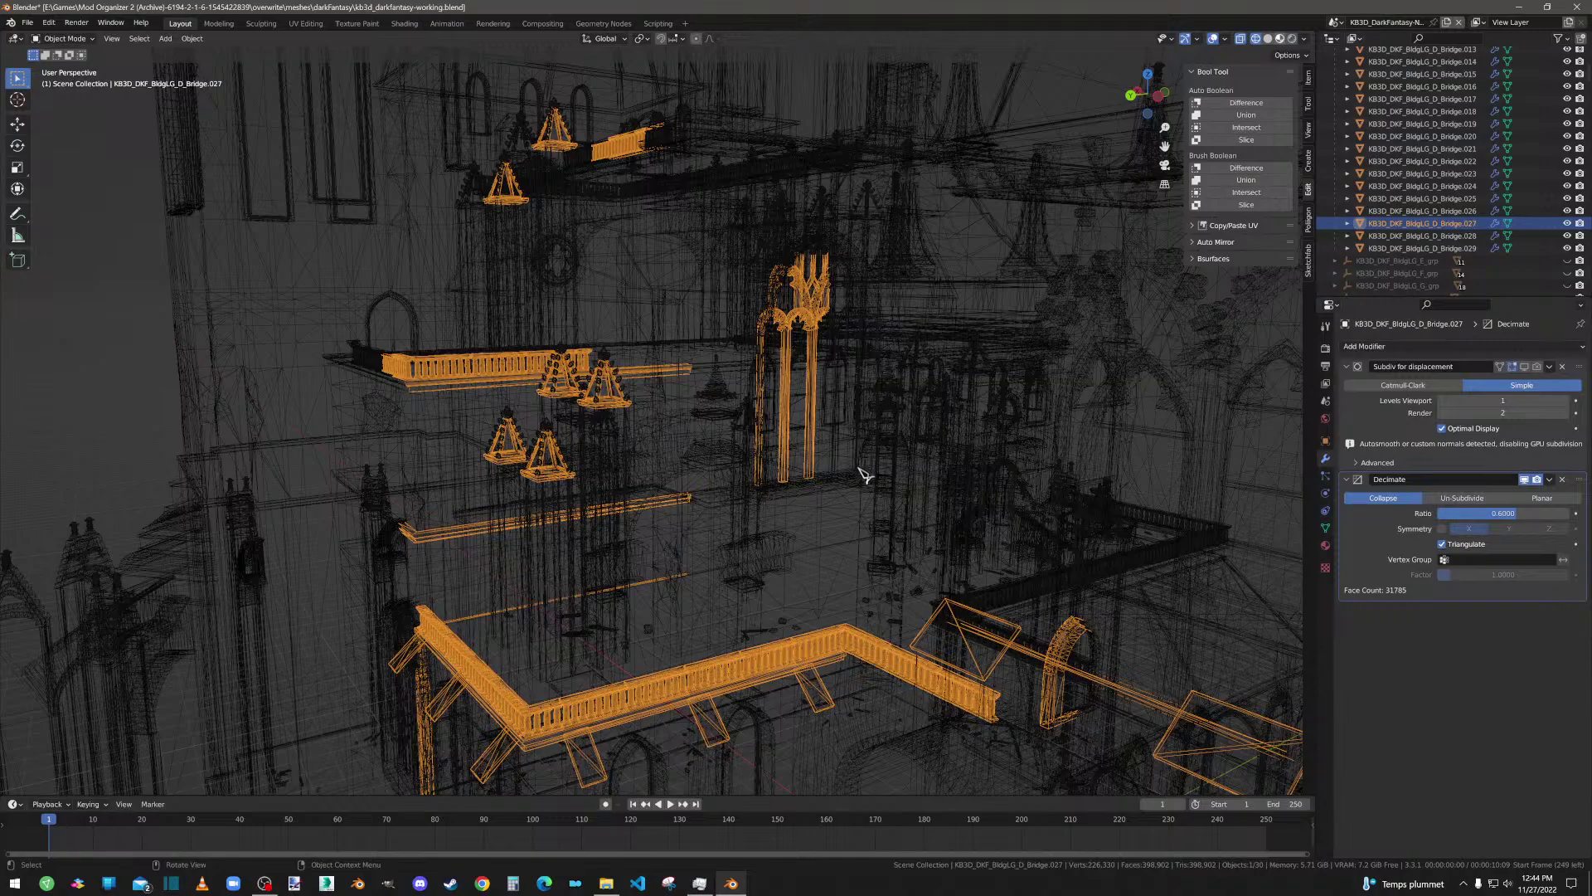
click(1281, 39)
mouse_move(950, 438)
middle_down()
mouse_move(940, 385)
mouse_move(962, 440)
middle_up()
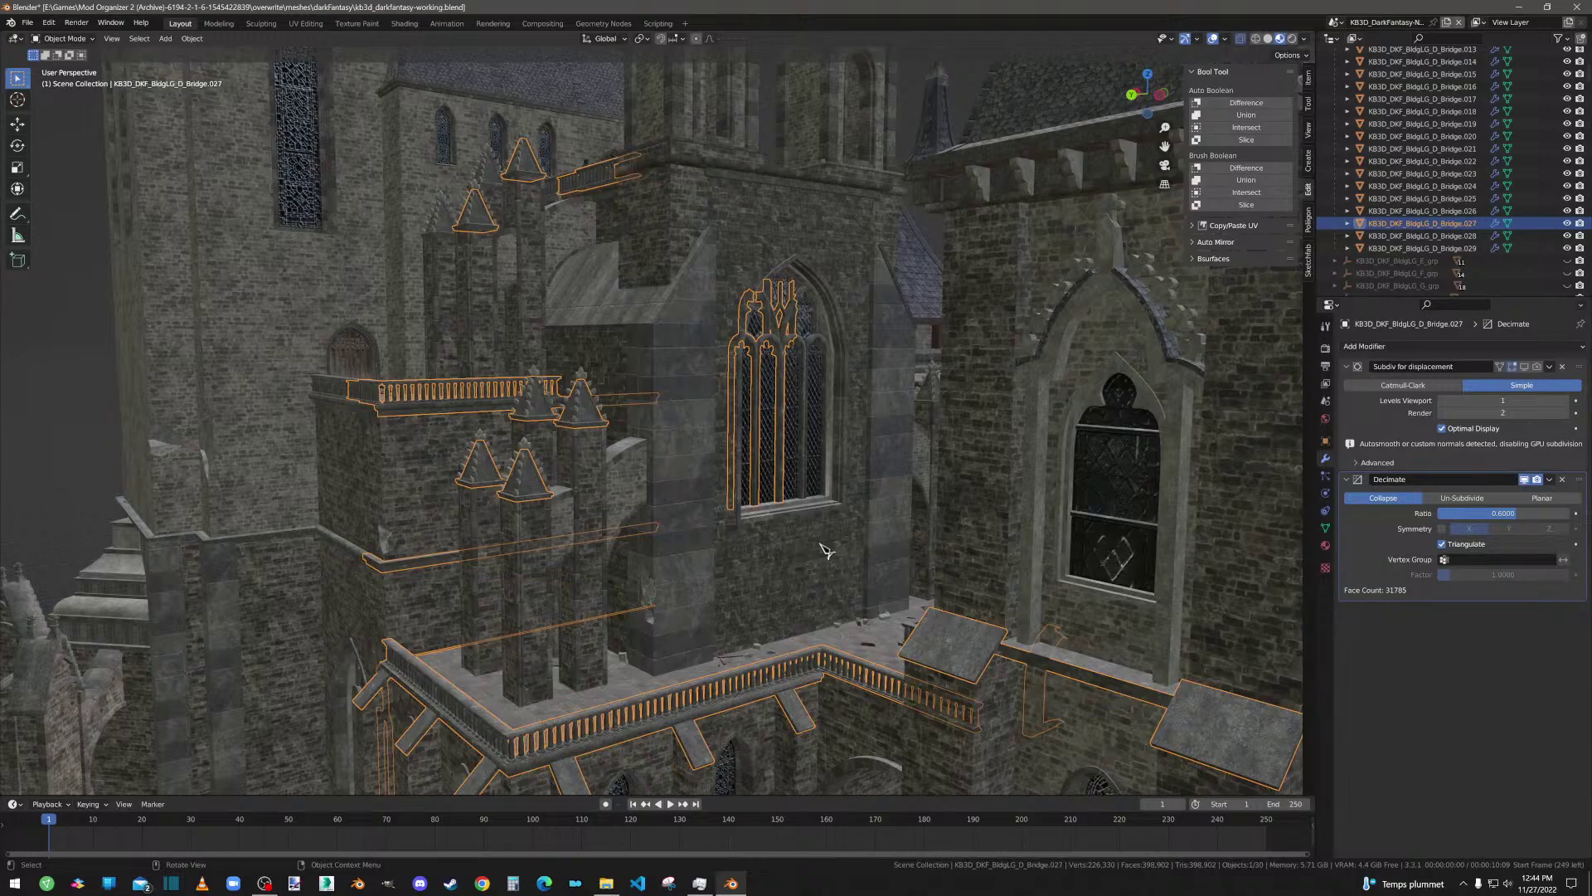
middle_drag(827, 549, 865, 553)
click(1549, 479)
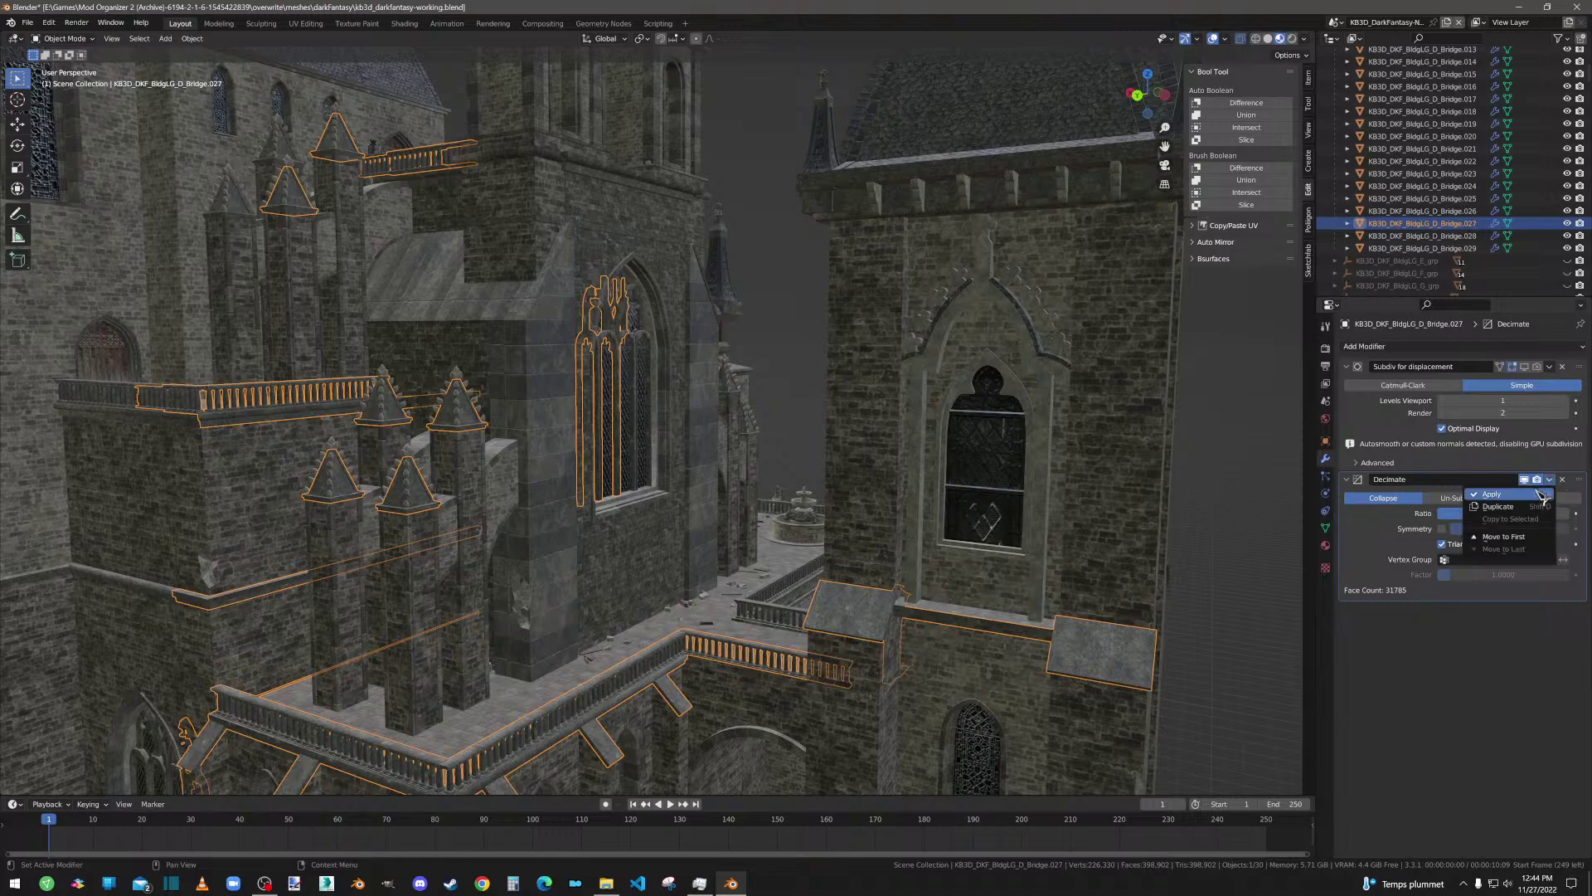
click(1510, 495)
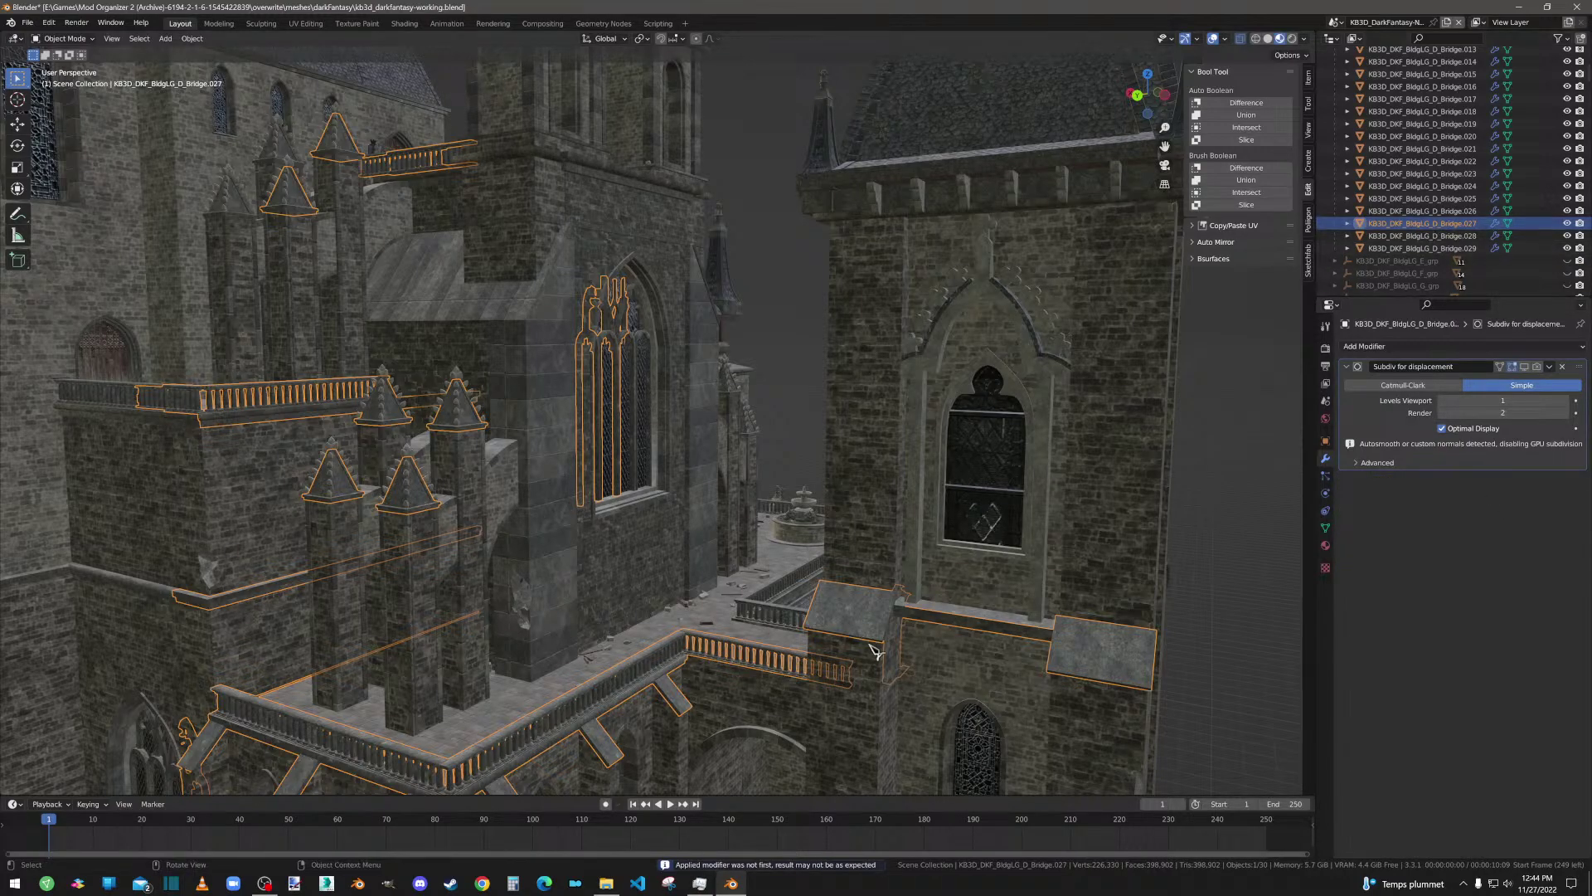
Step: Check the meshes of Bridge.027 and Bridge.028 in Edit Mode, ending in Object Mode with only Bridge.028 selected
key(Tab)
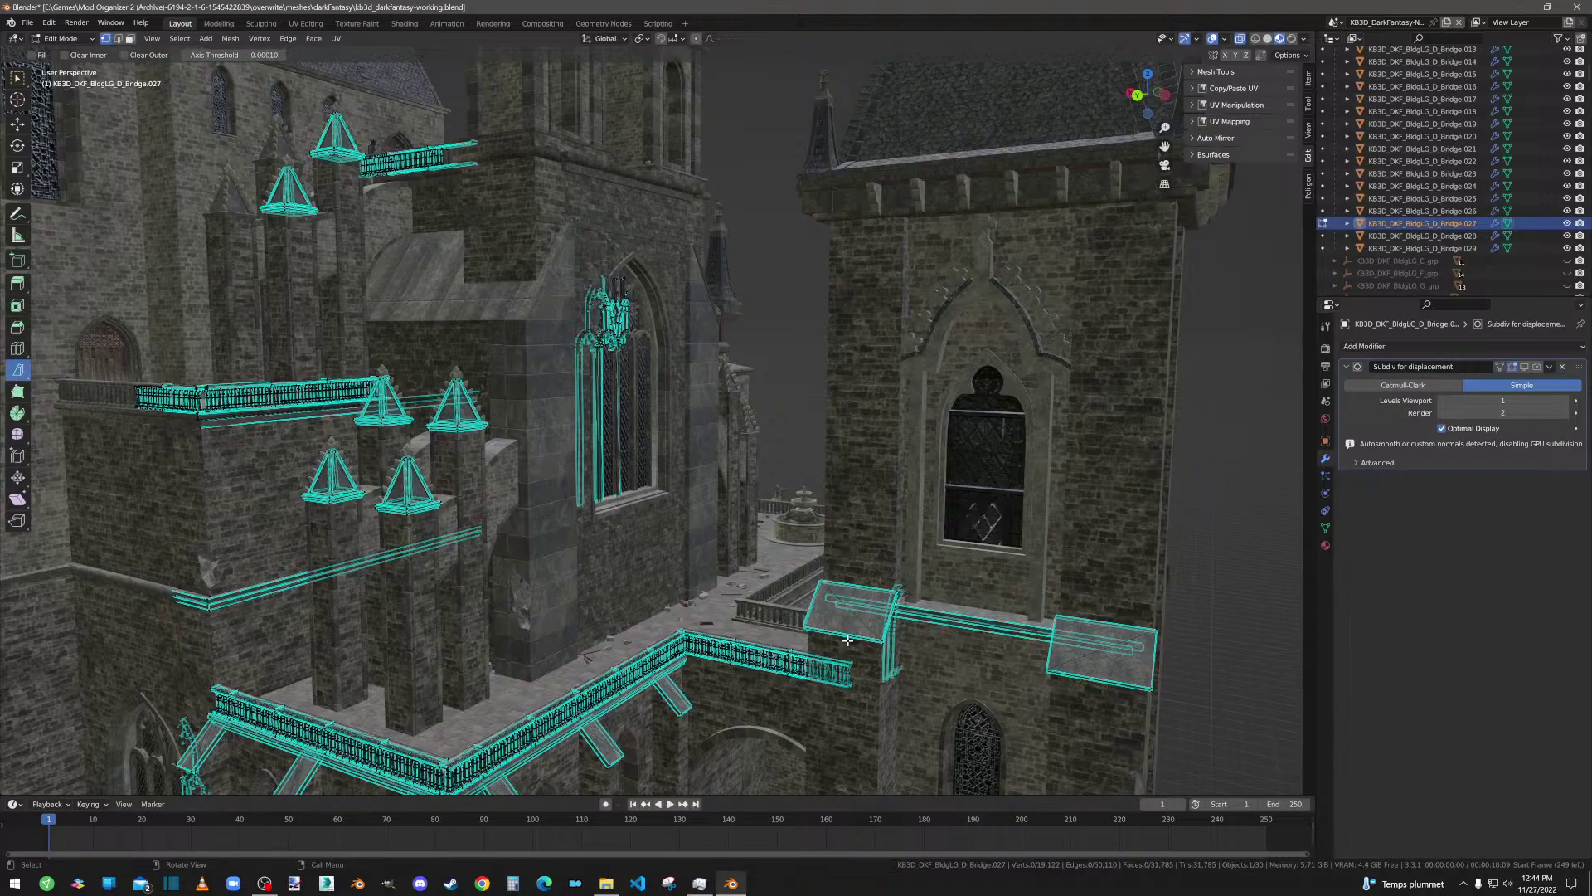
key(Tab)
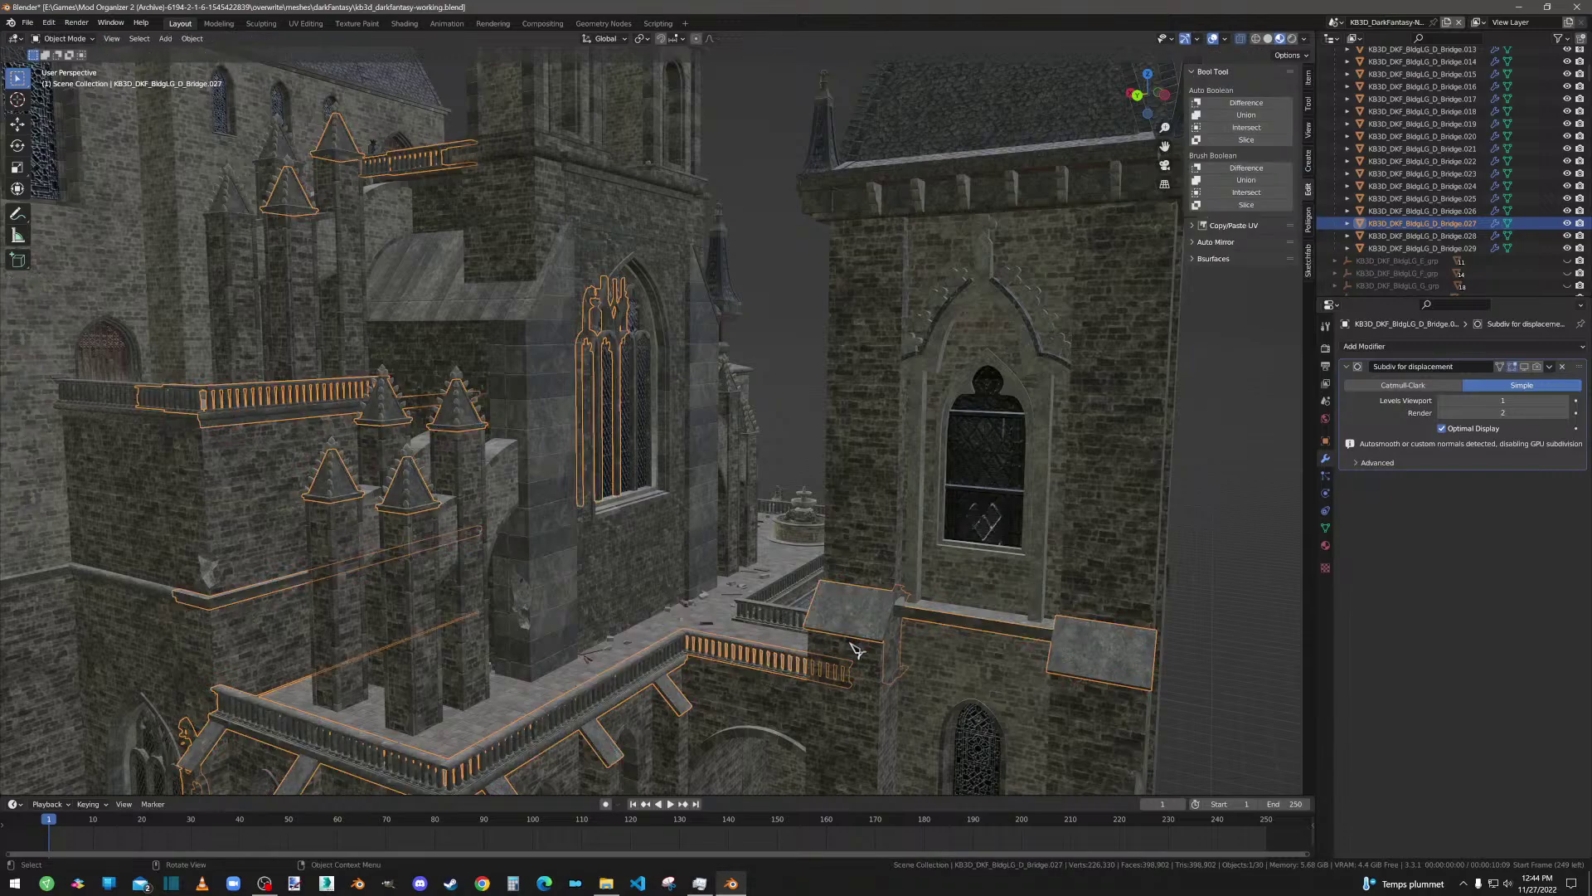
click(1445, 237)
key(Tab)
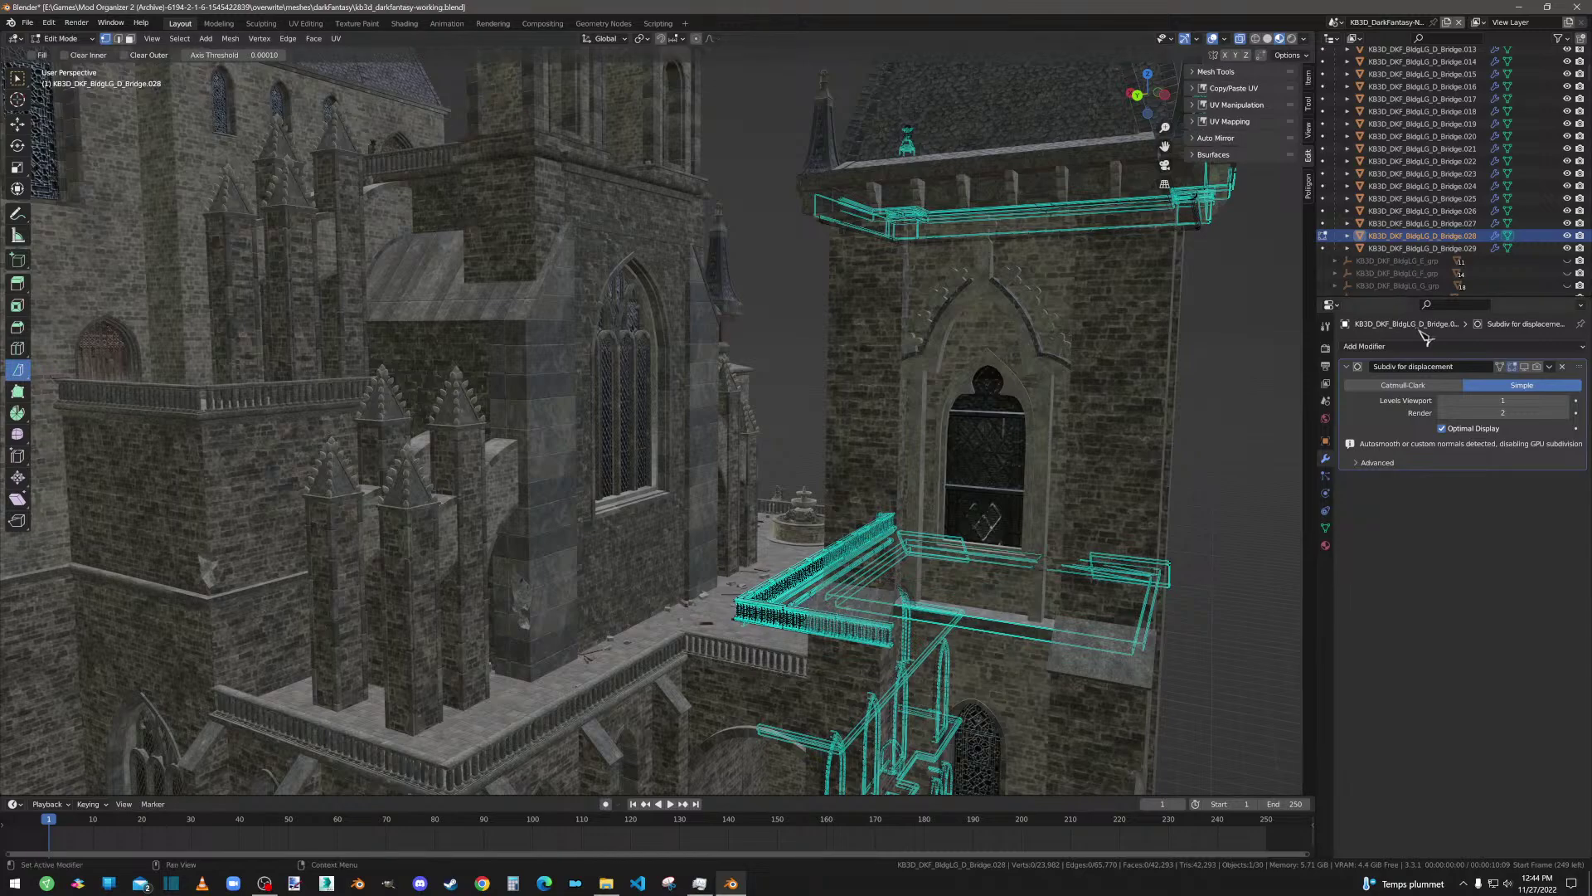
key(Tab)
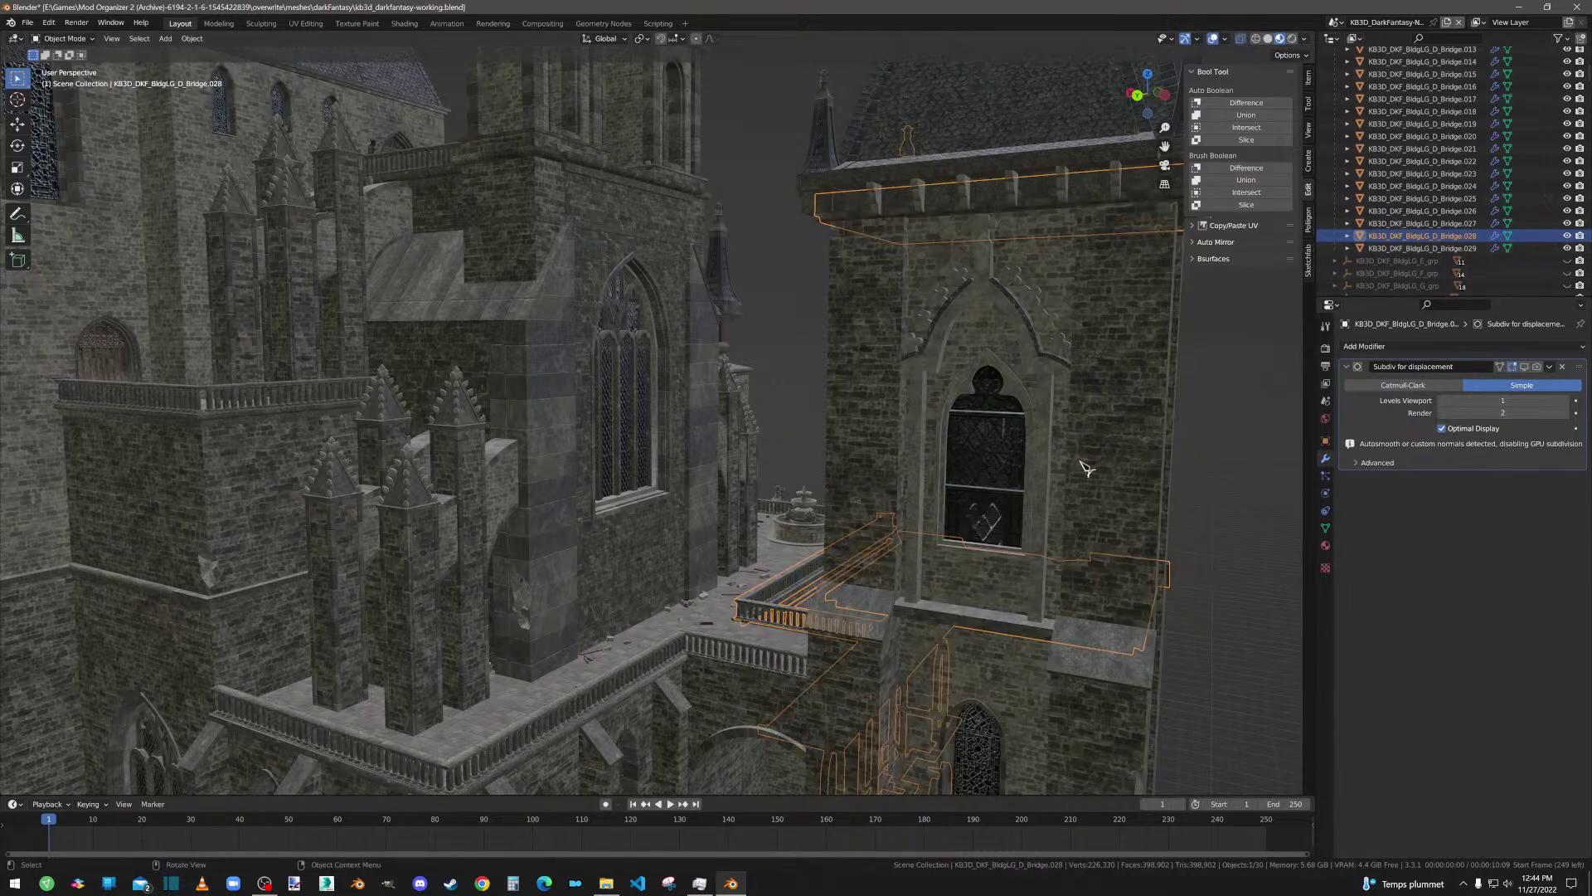
Step: Add a Decimate modifier to Bridge.028 with Triangulate enabled and a ratio of 0.8
click(1409, 347)
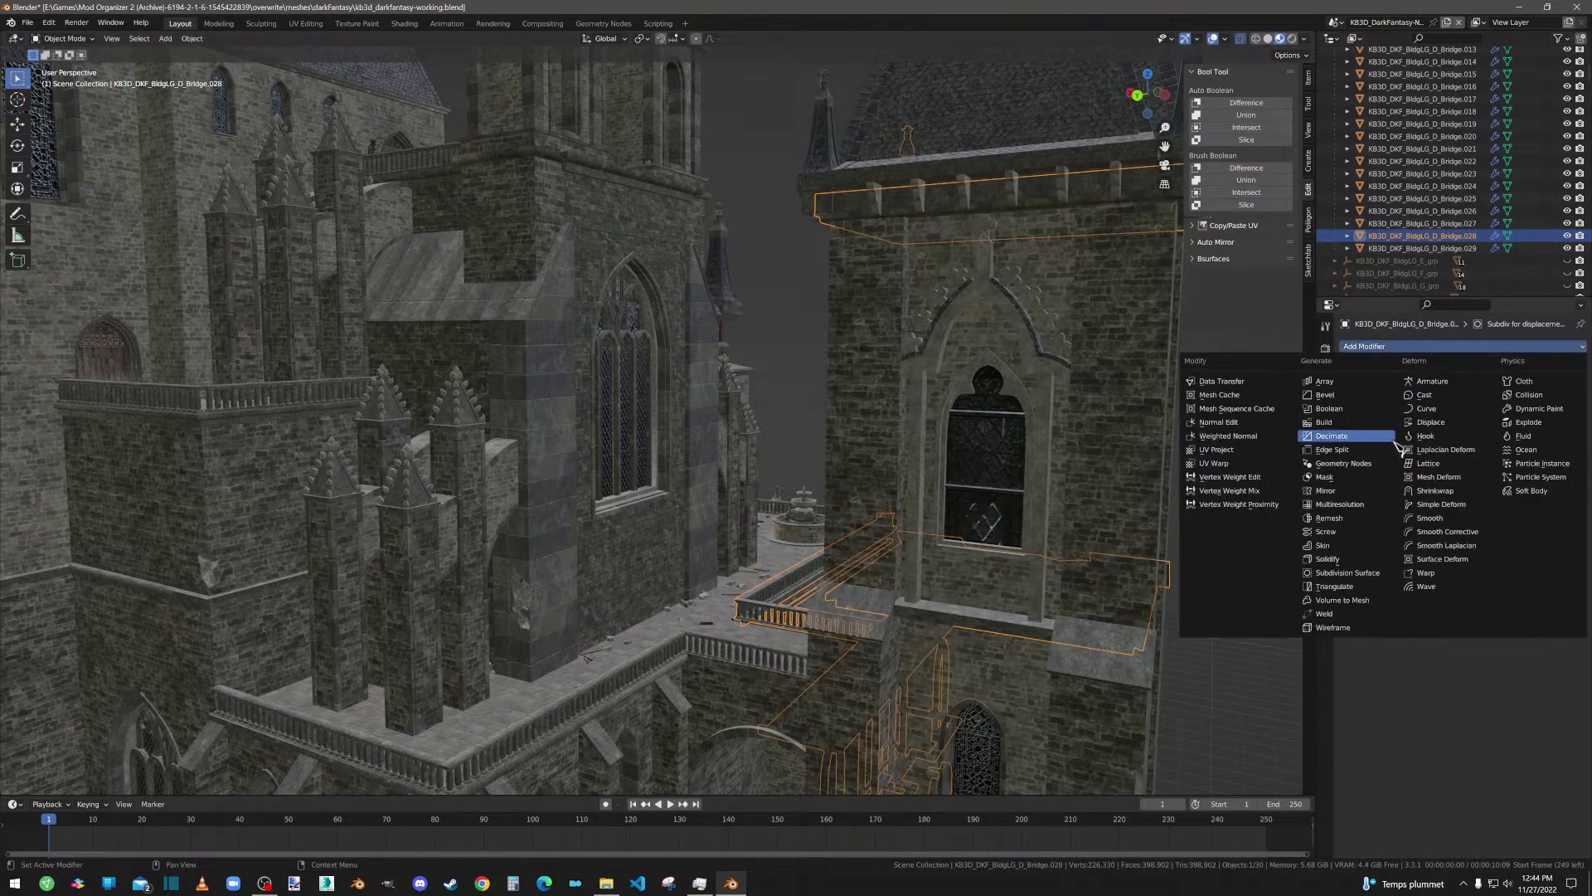
click(1341, 437)
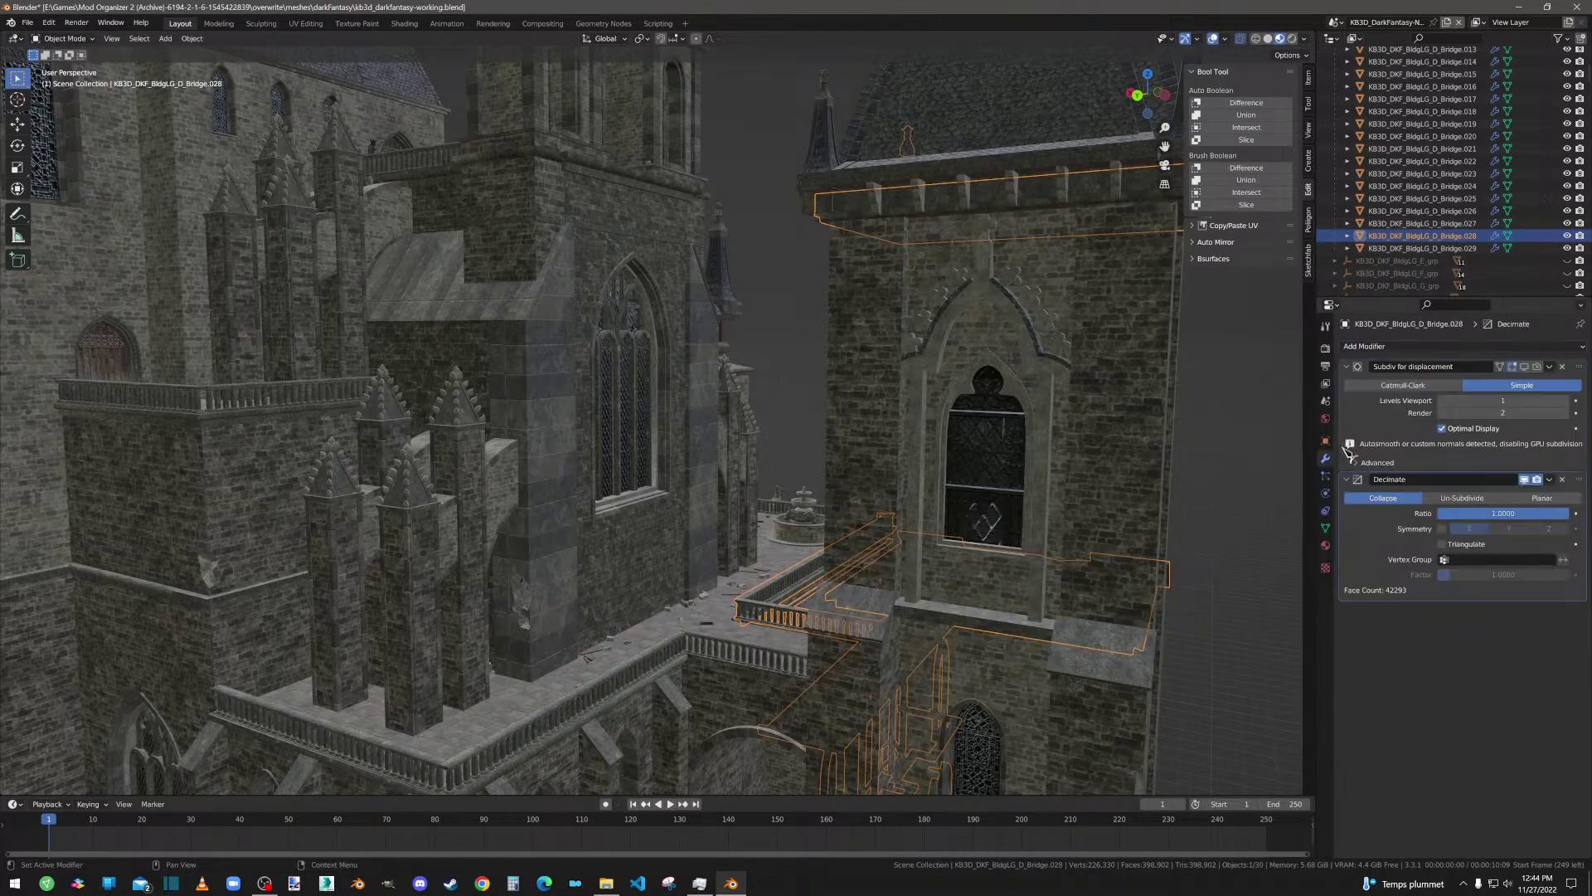
click(1448, 545)
click(1475, 514)
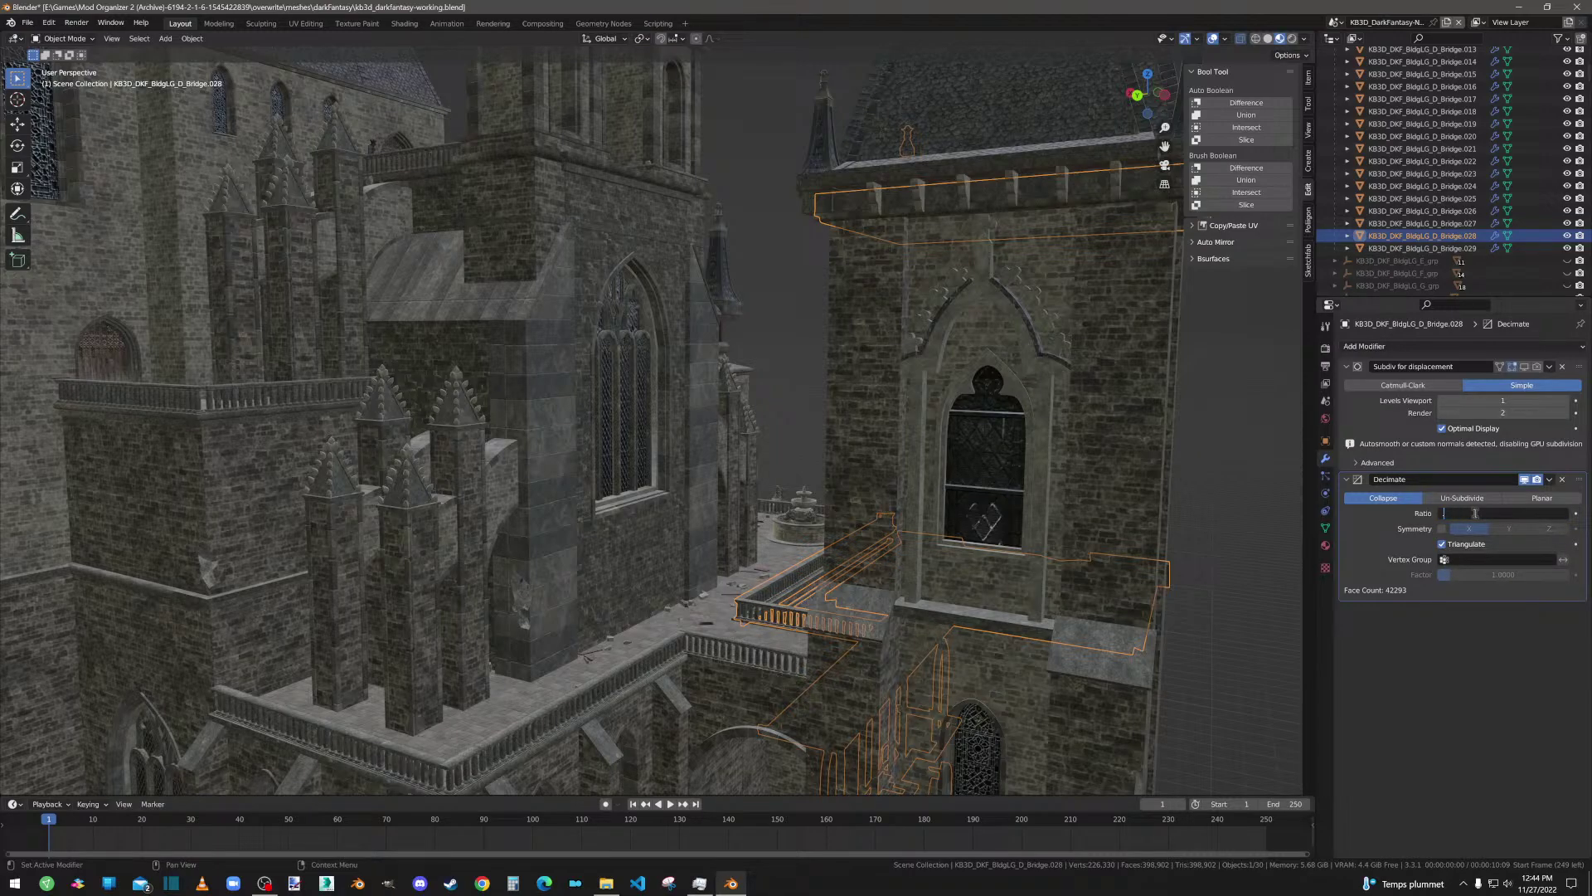
text(.8)
key(Return)
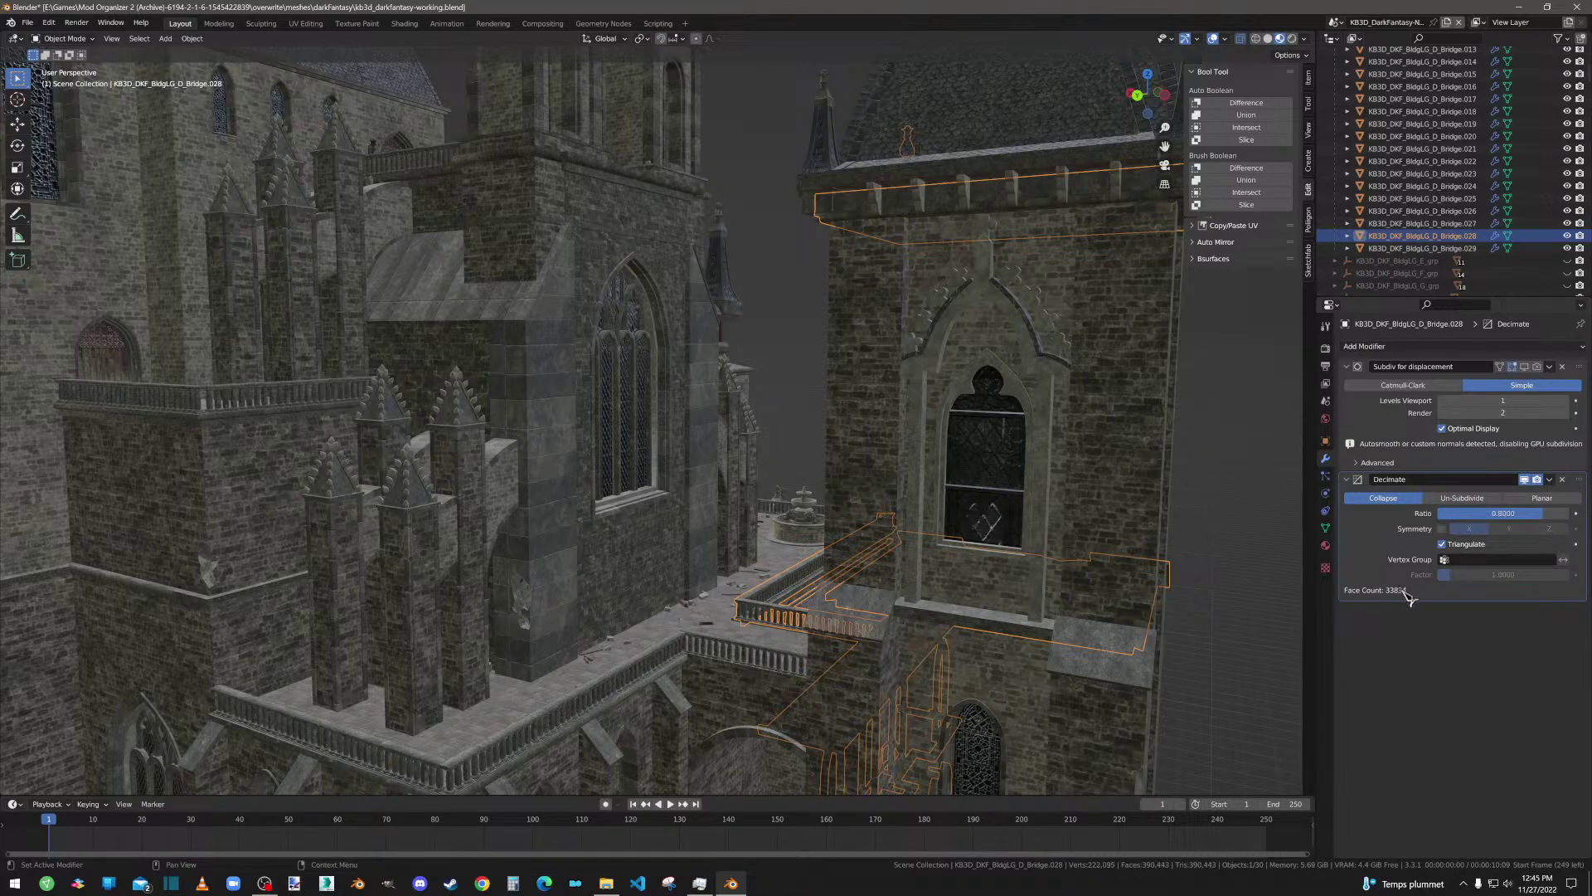
Step: Check the decimated Bridge.028 around the tower in wireframe and with materials shown, and apply its Decimate modifier
scroll(1196, 603, down, 5)
middle_drag(1113, 547, 1009, 548)
scroll(1009, 548, up, 2)
middle_drag(1171, 551, 1116, 539)
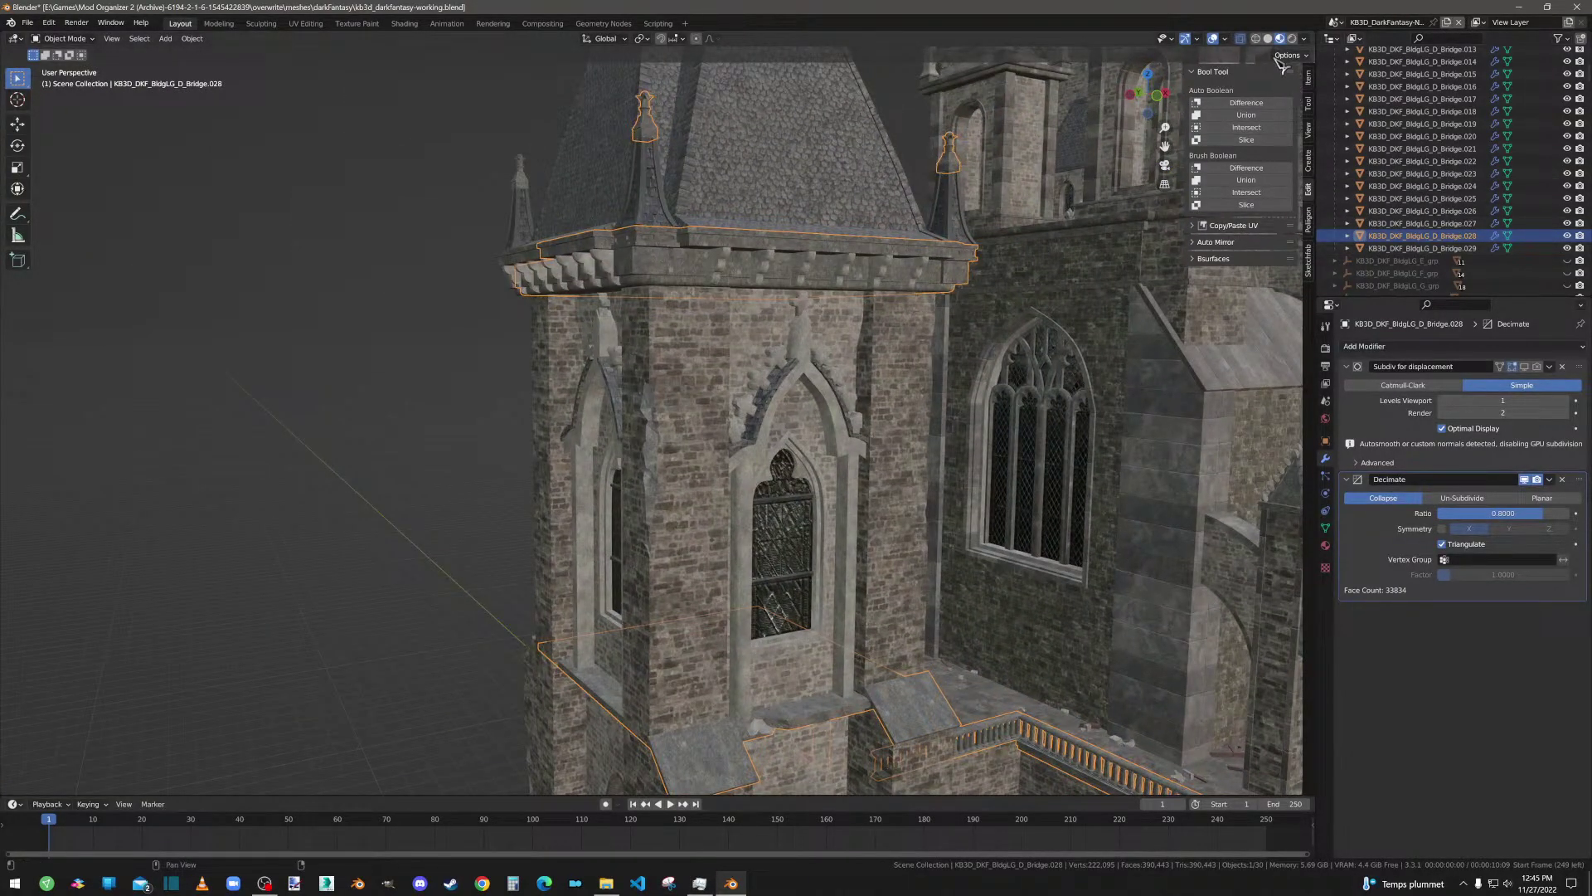
click(1257, 39)
middle_drag(1161, 465, 1123, 505)
scroll(1130, 507, up, 3)
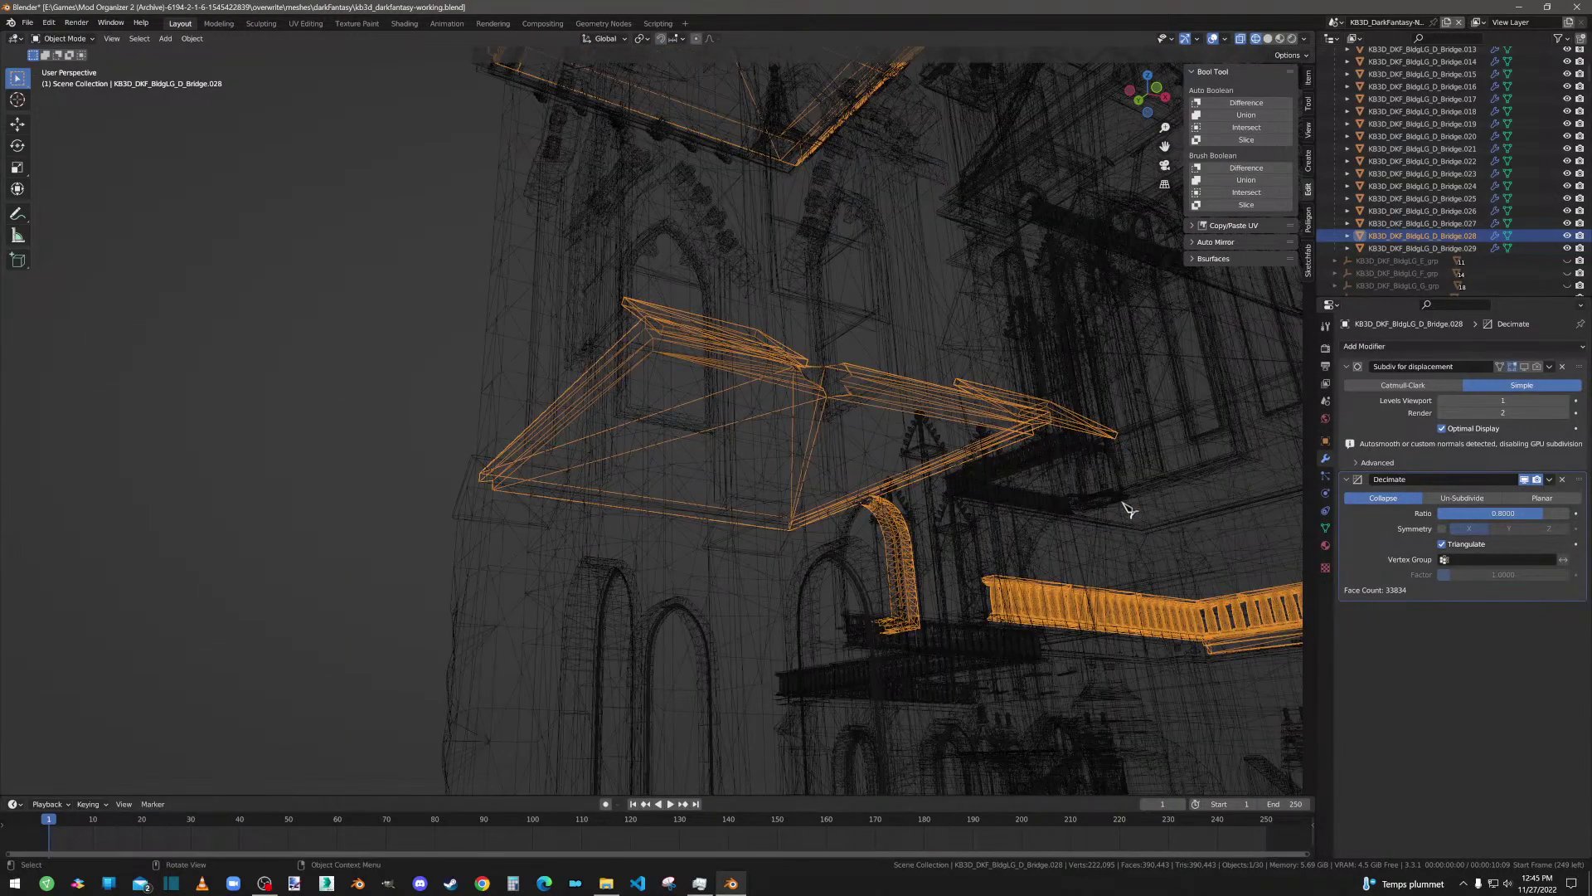
click(1280, 39)
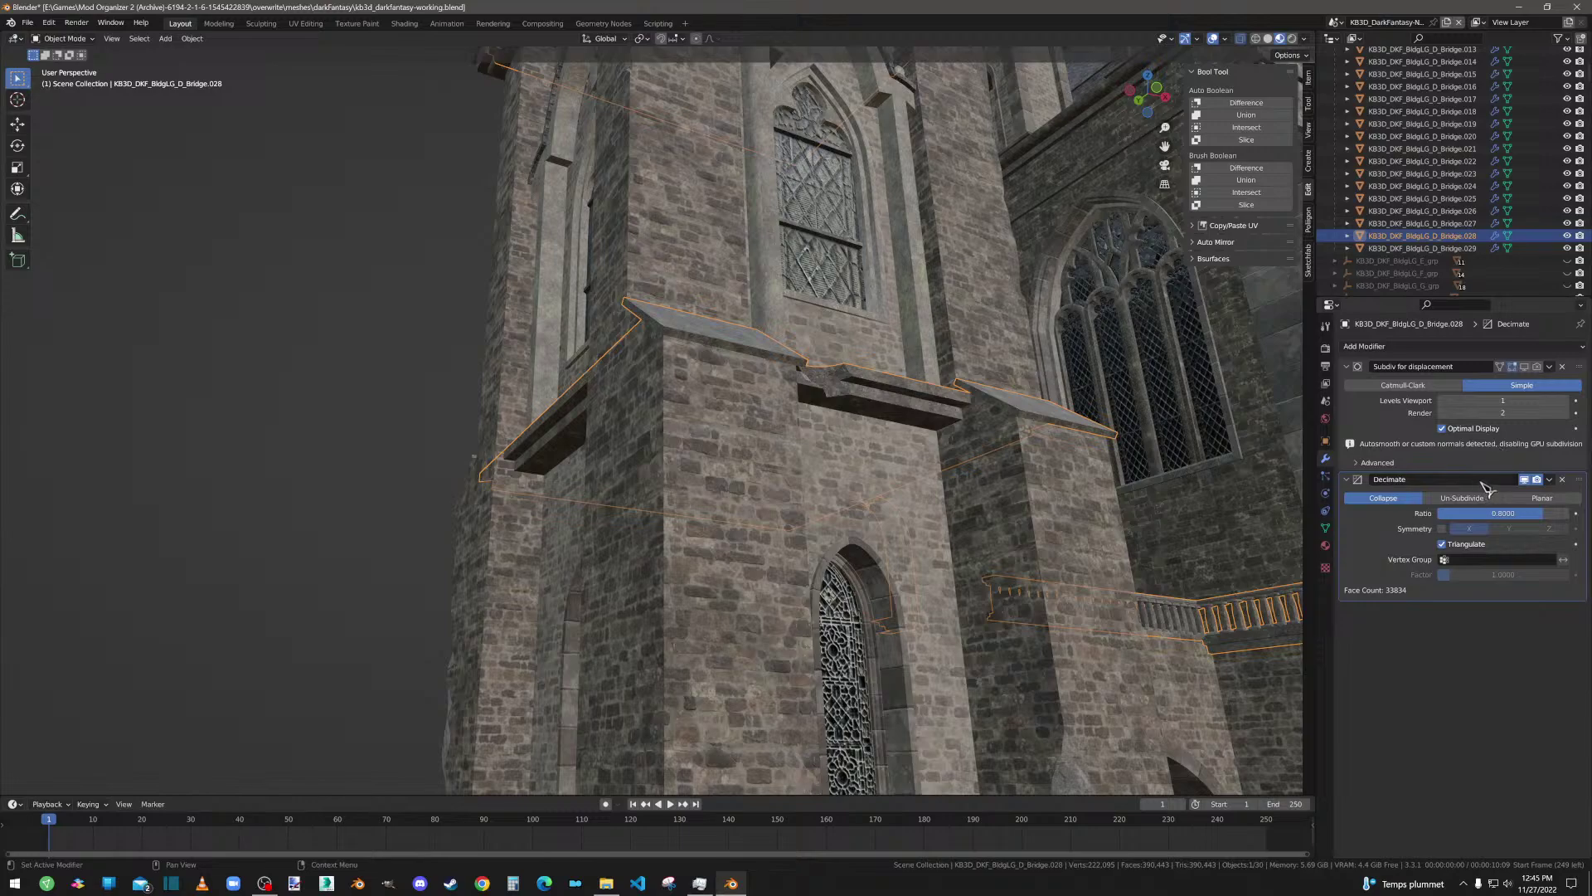
click(1549, 479)
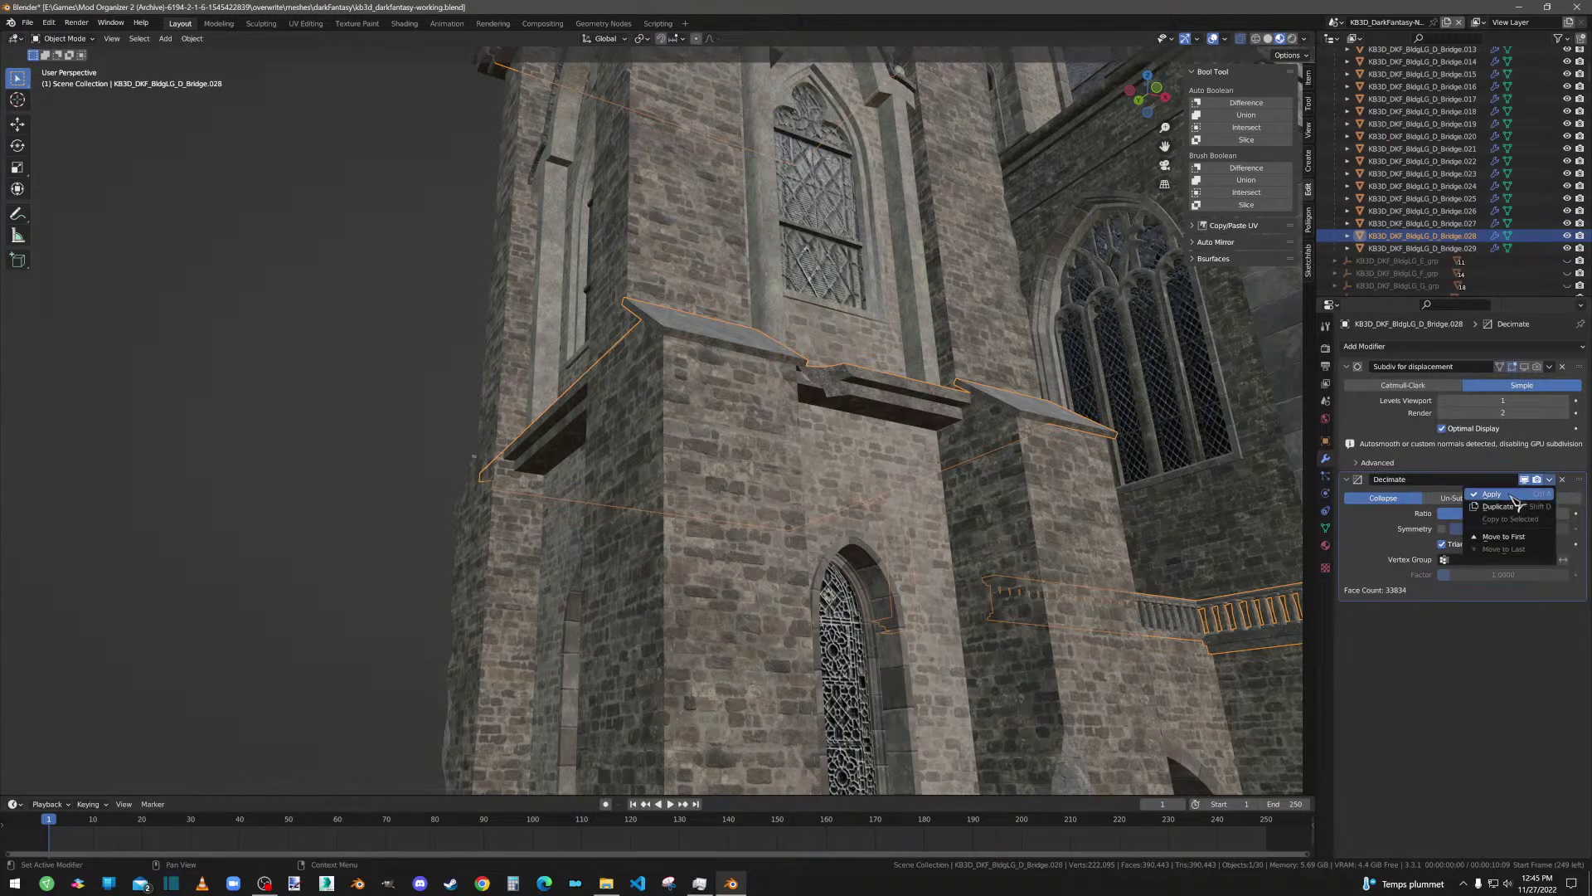
click(1517, 503)
Step: Select Bridge.029 and check its mesh in Edit Mode, returning to Object Mode
click(1422, 248)
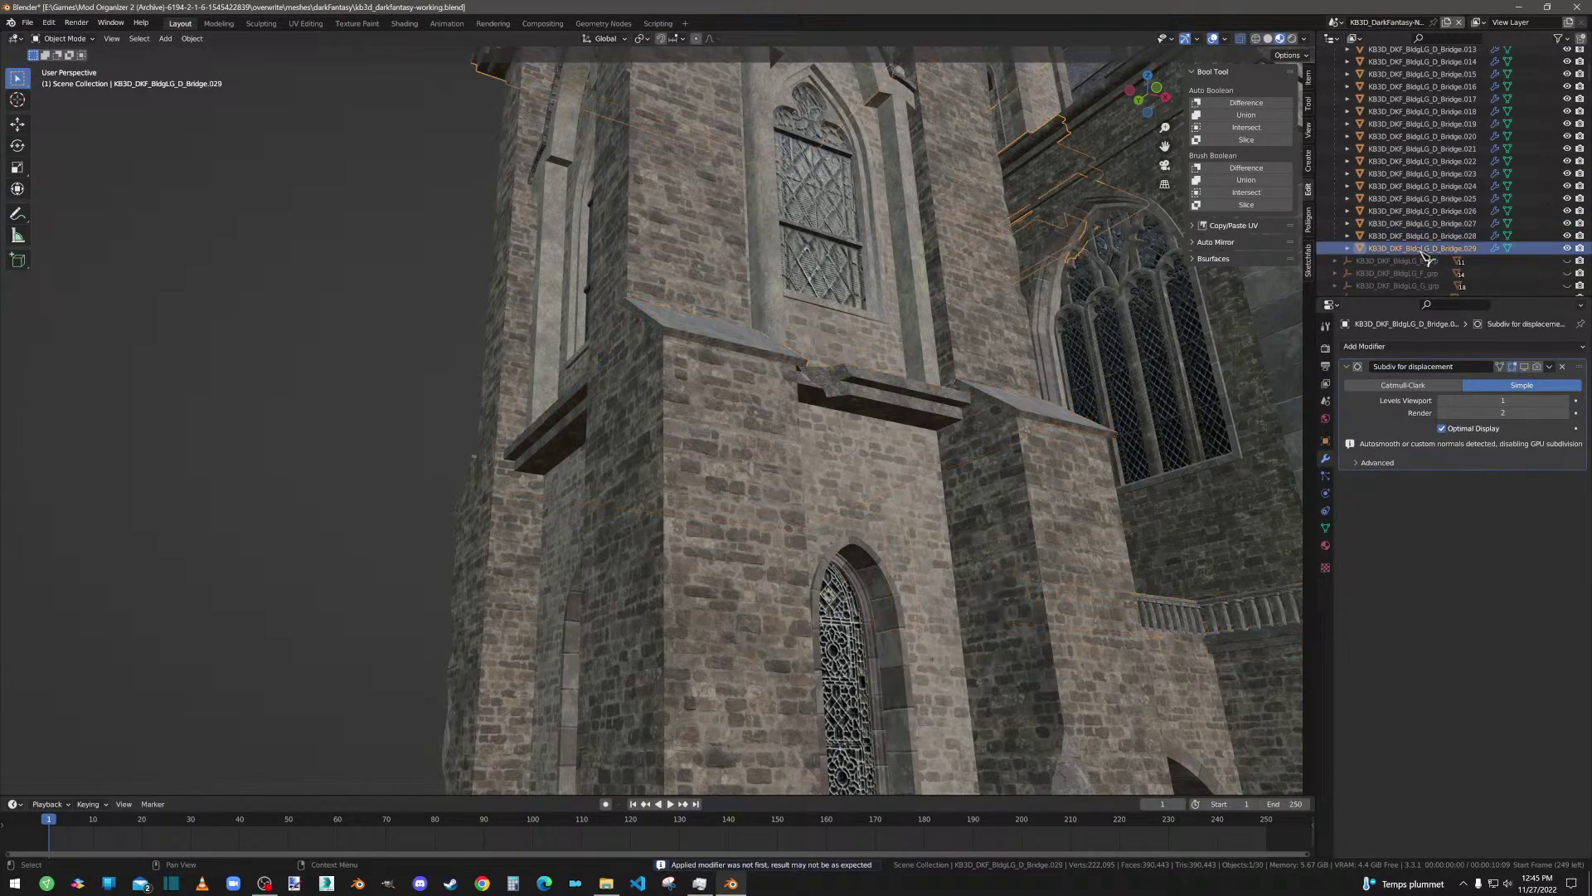
key(Tab)
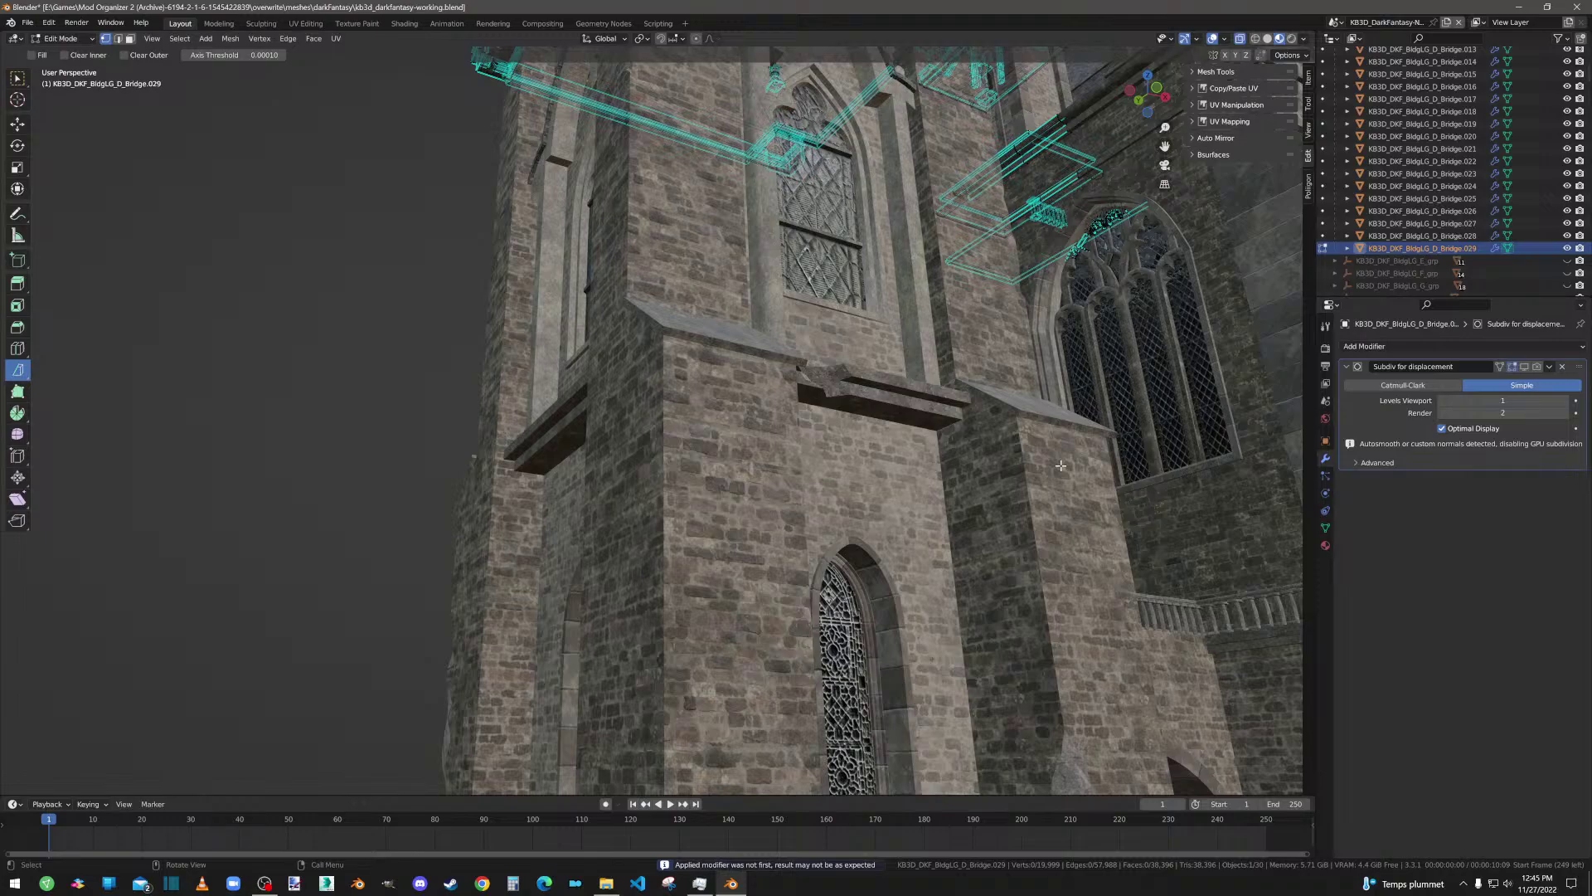
scroll(1059, 574, down, 8)
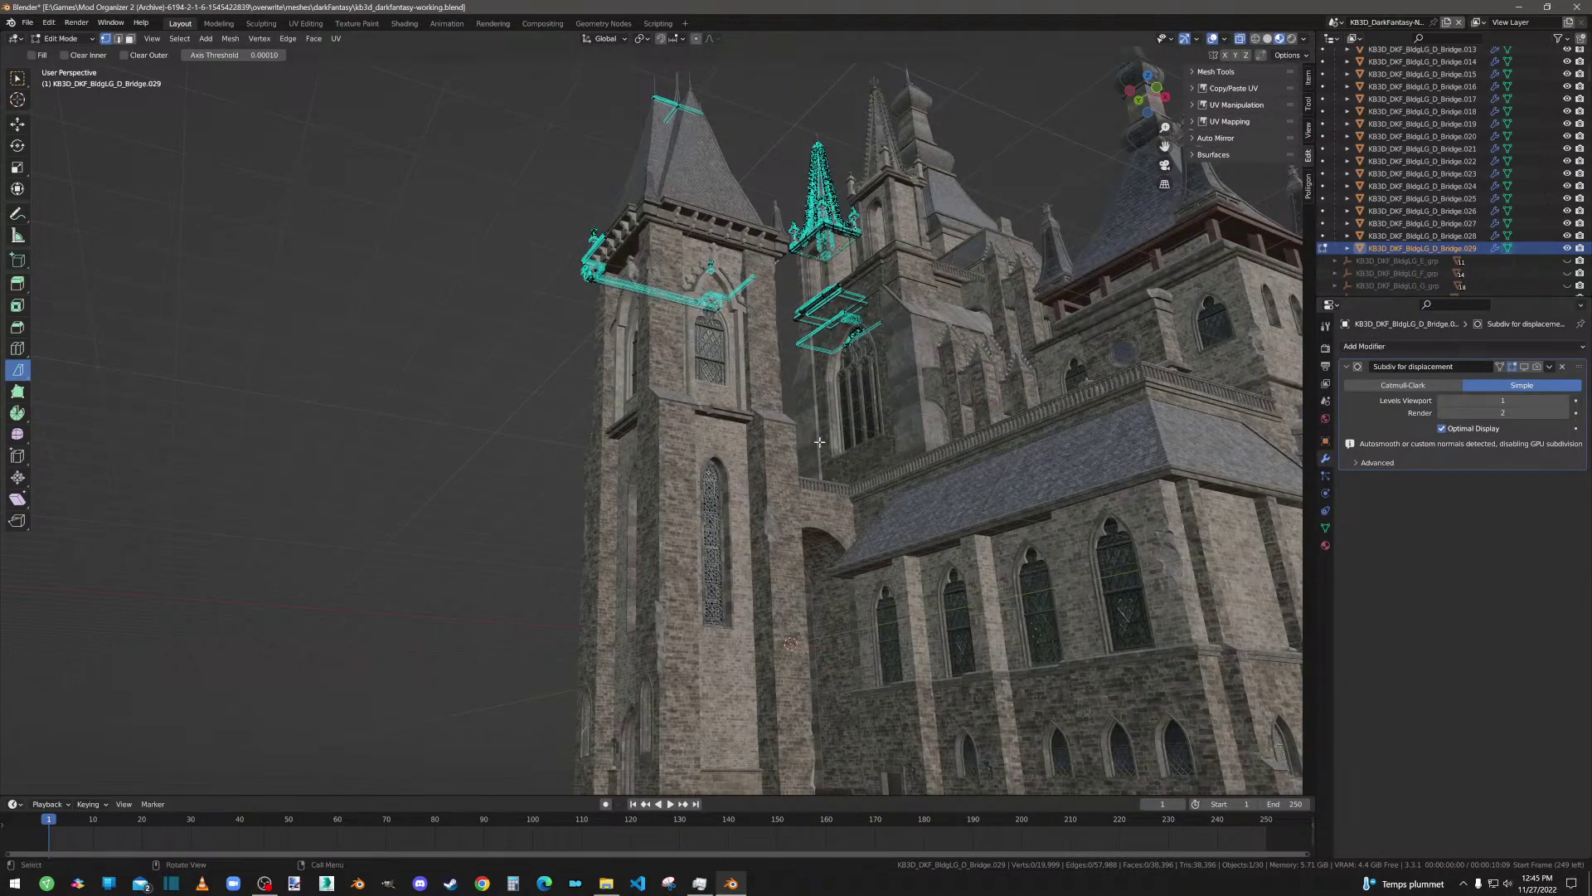
key(Tab)
Step: Add a Decimate modifier to Bridge.029 with Triangulate enabled and a ratio of 0.9
click(1418, 346)
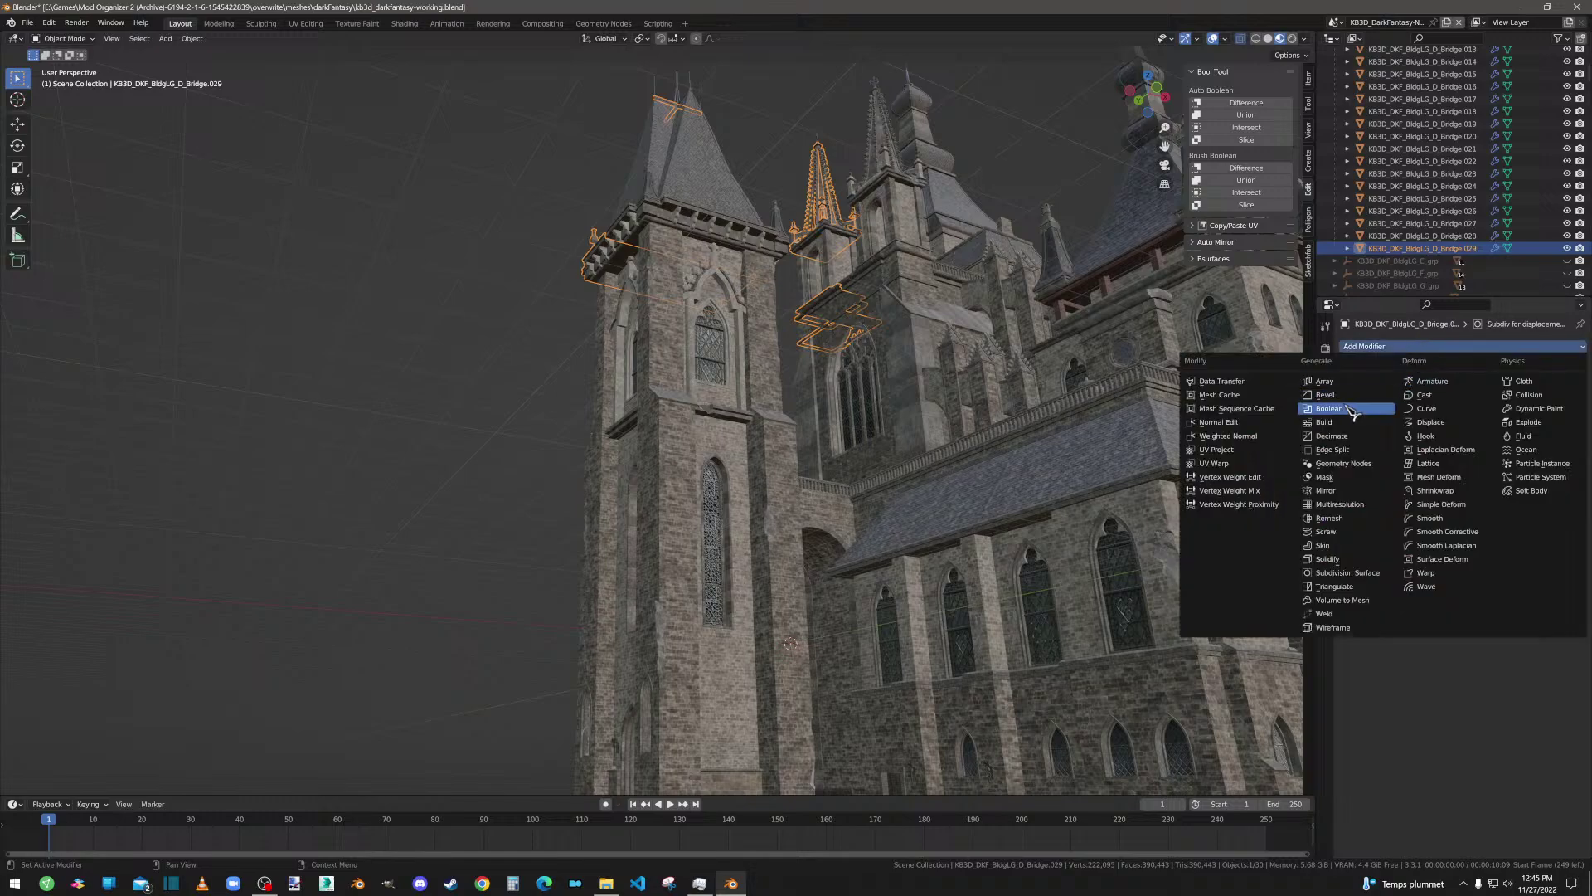
click(1338, 436)
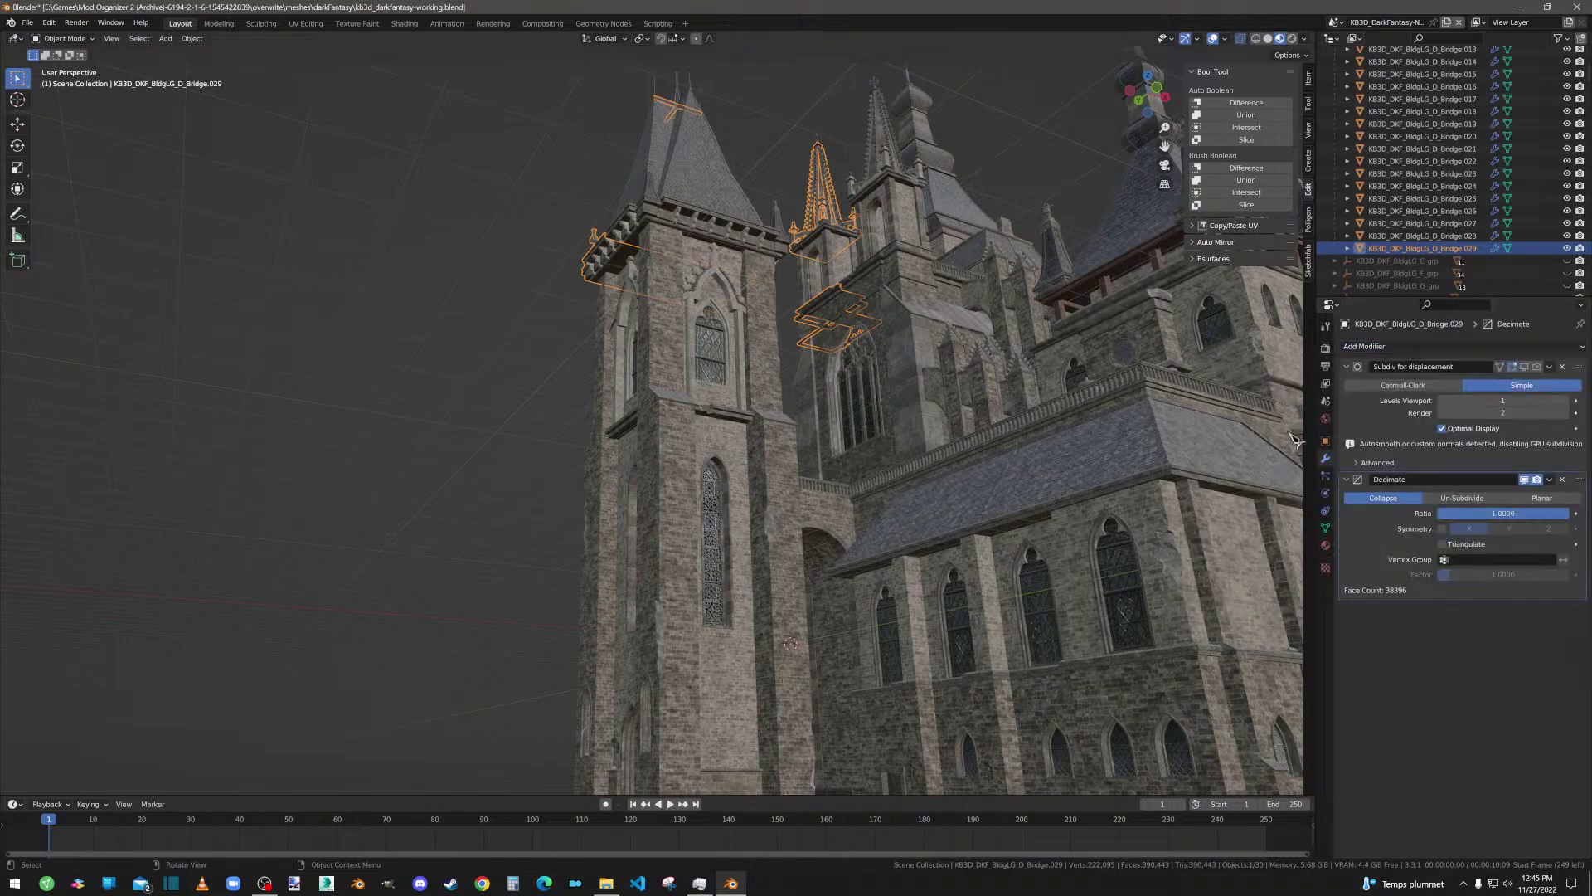
click(1448, 547)
click(1464, 513)
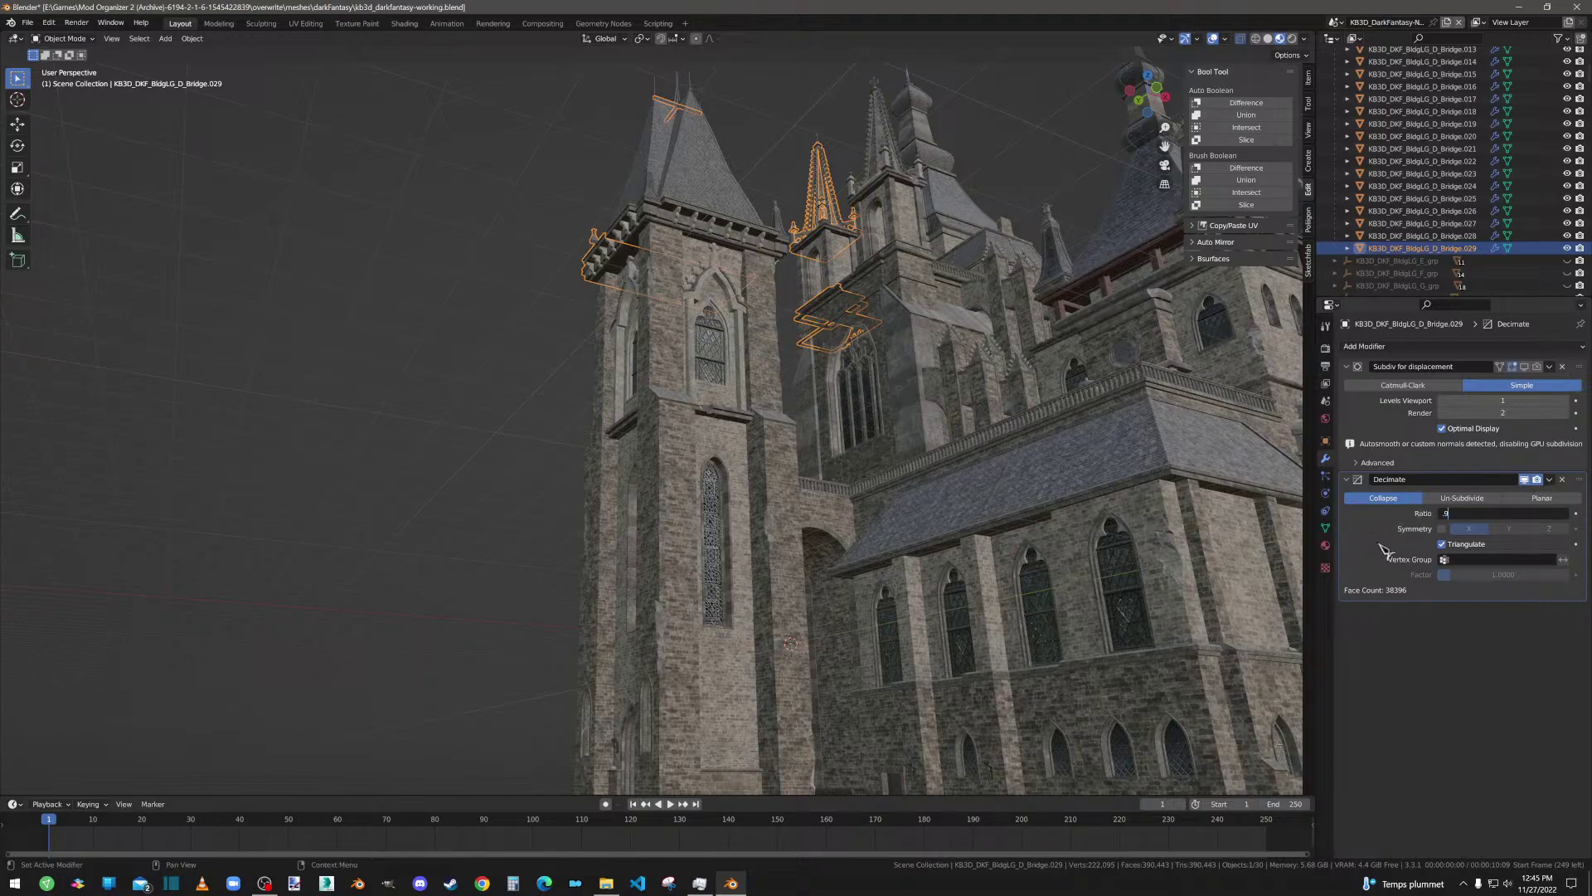
text(.9)
key(Return)
Step: Examine the decimated Bridge.029 spire and its ornaments up close, in wireframe and with materials shown
middle_drag(970, 456, 885, 437)
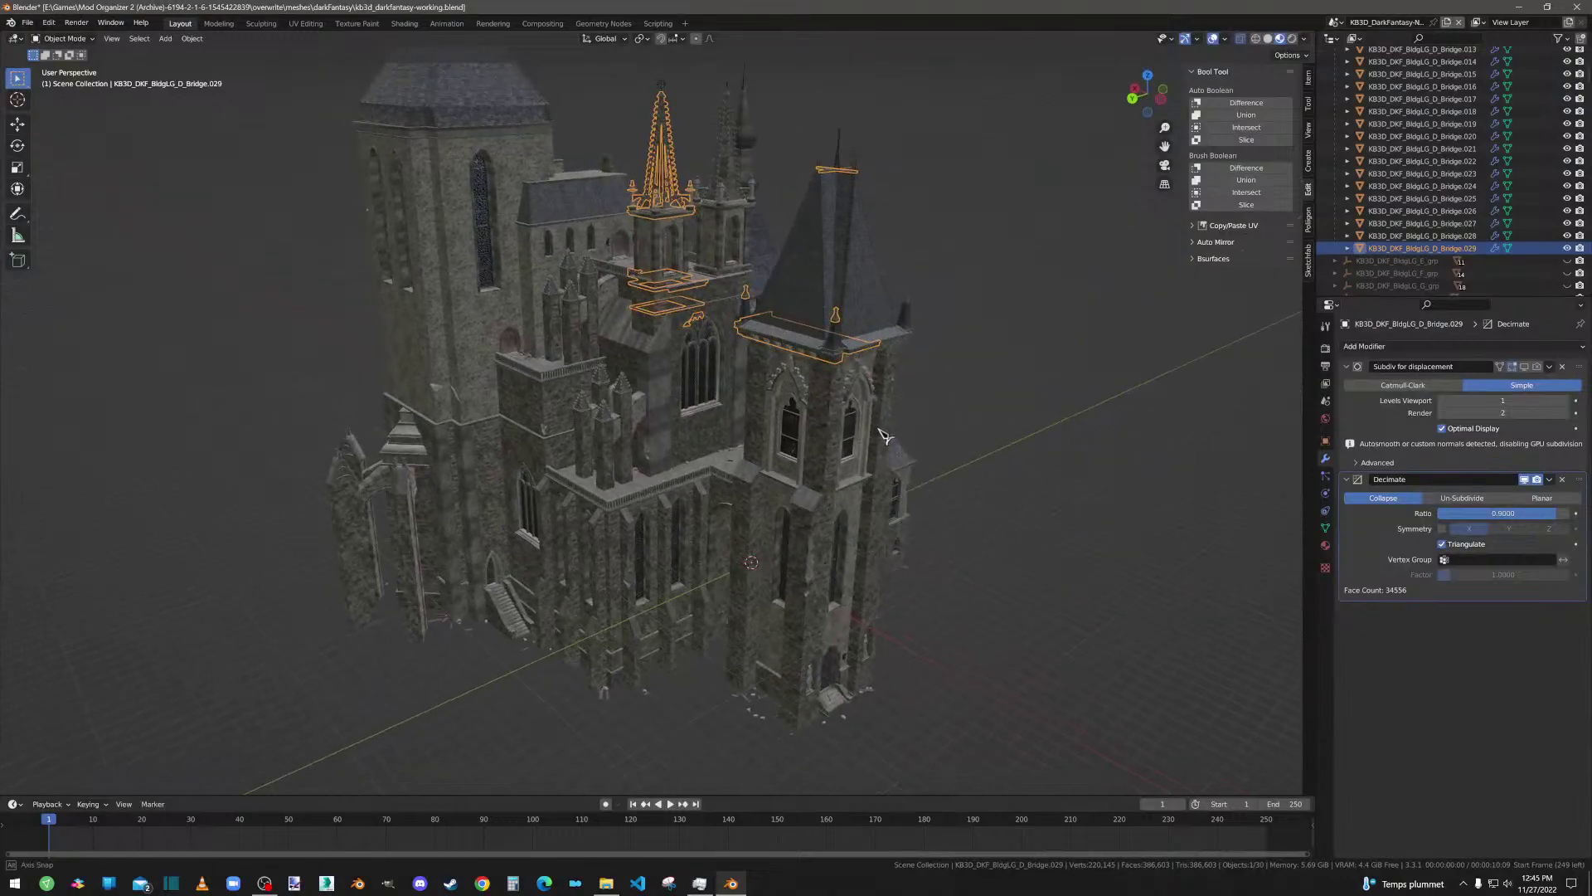
scroll(886, 437, up, 5)
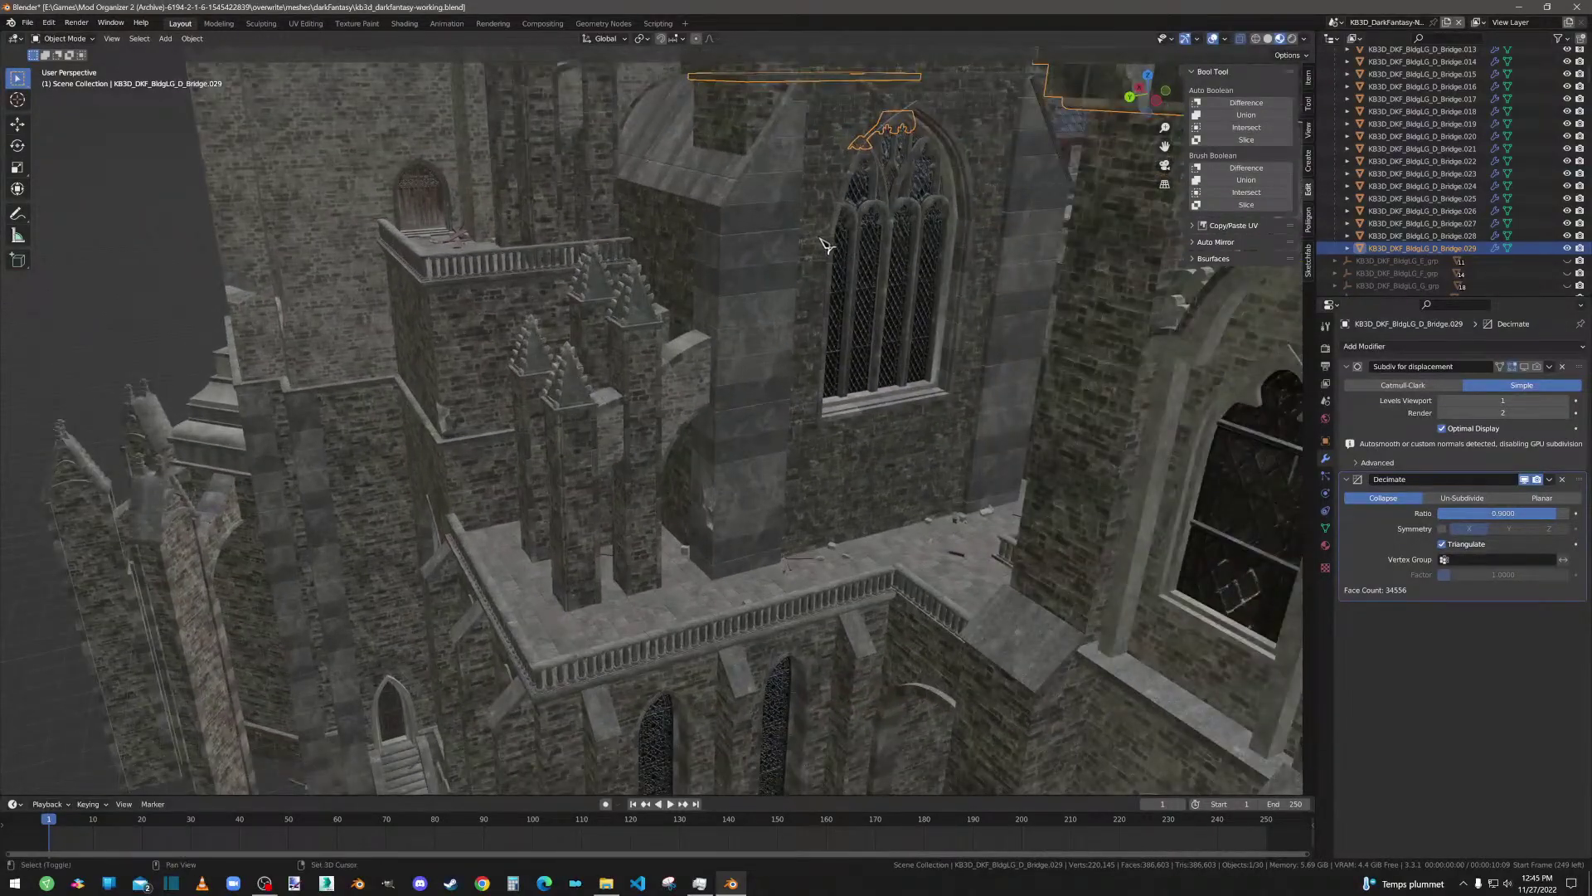
middle_drag(827, 245, 864, 565)
scroll(904, 300, up, 3)
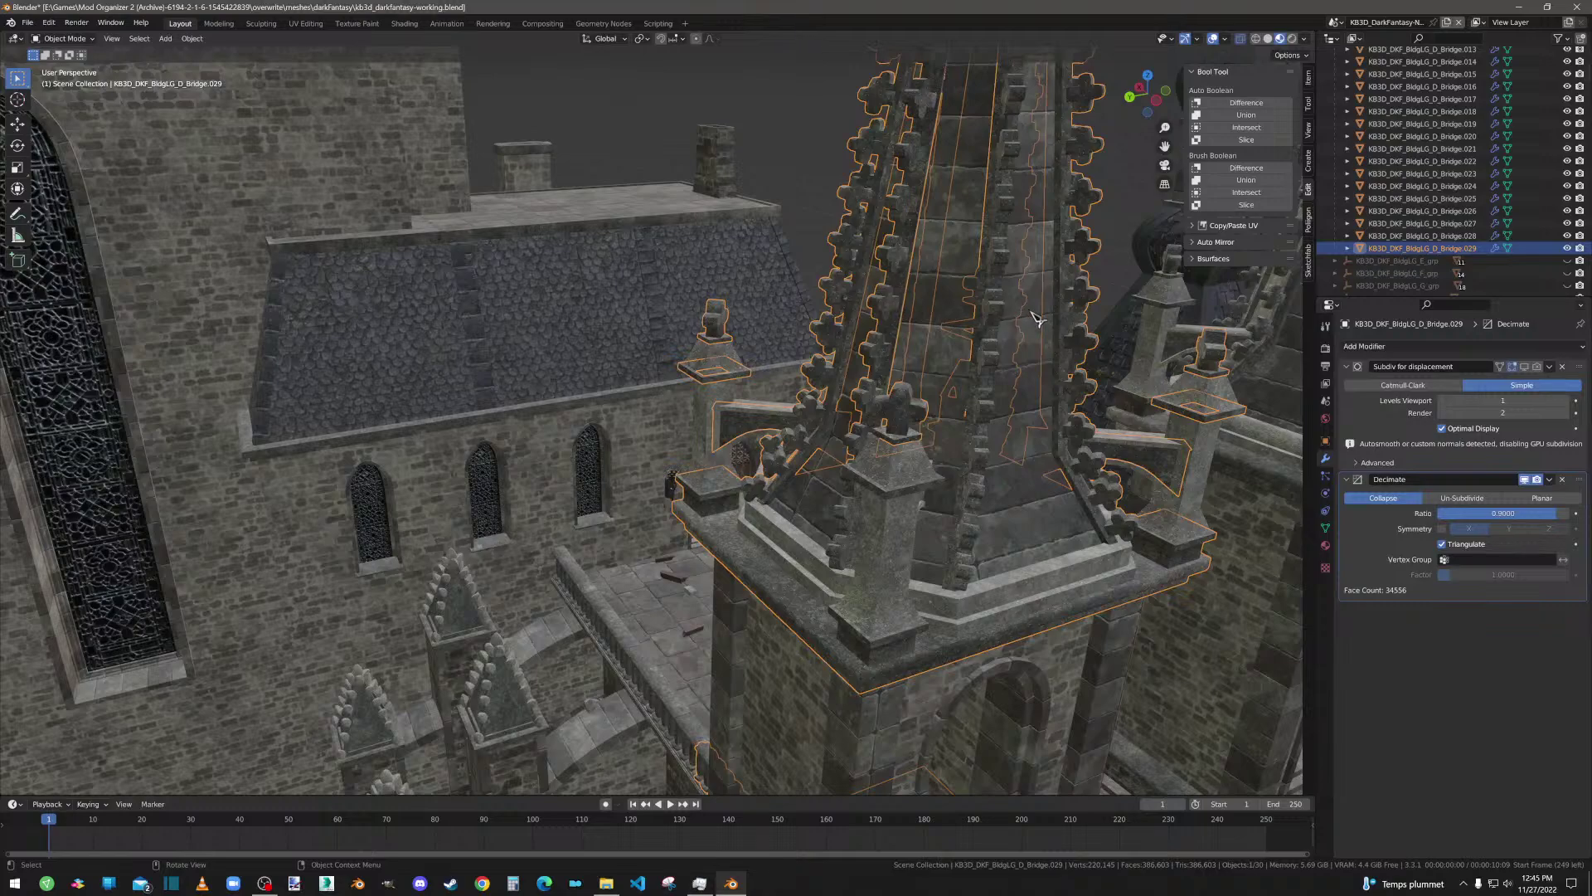
click(1256, 38)
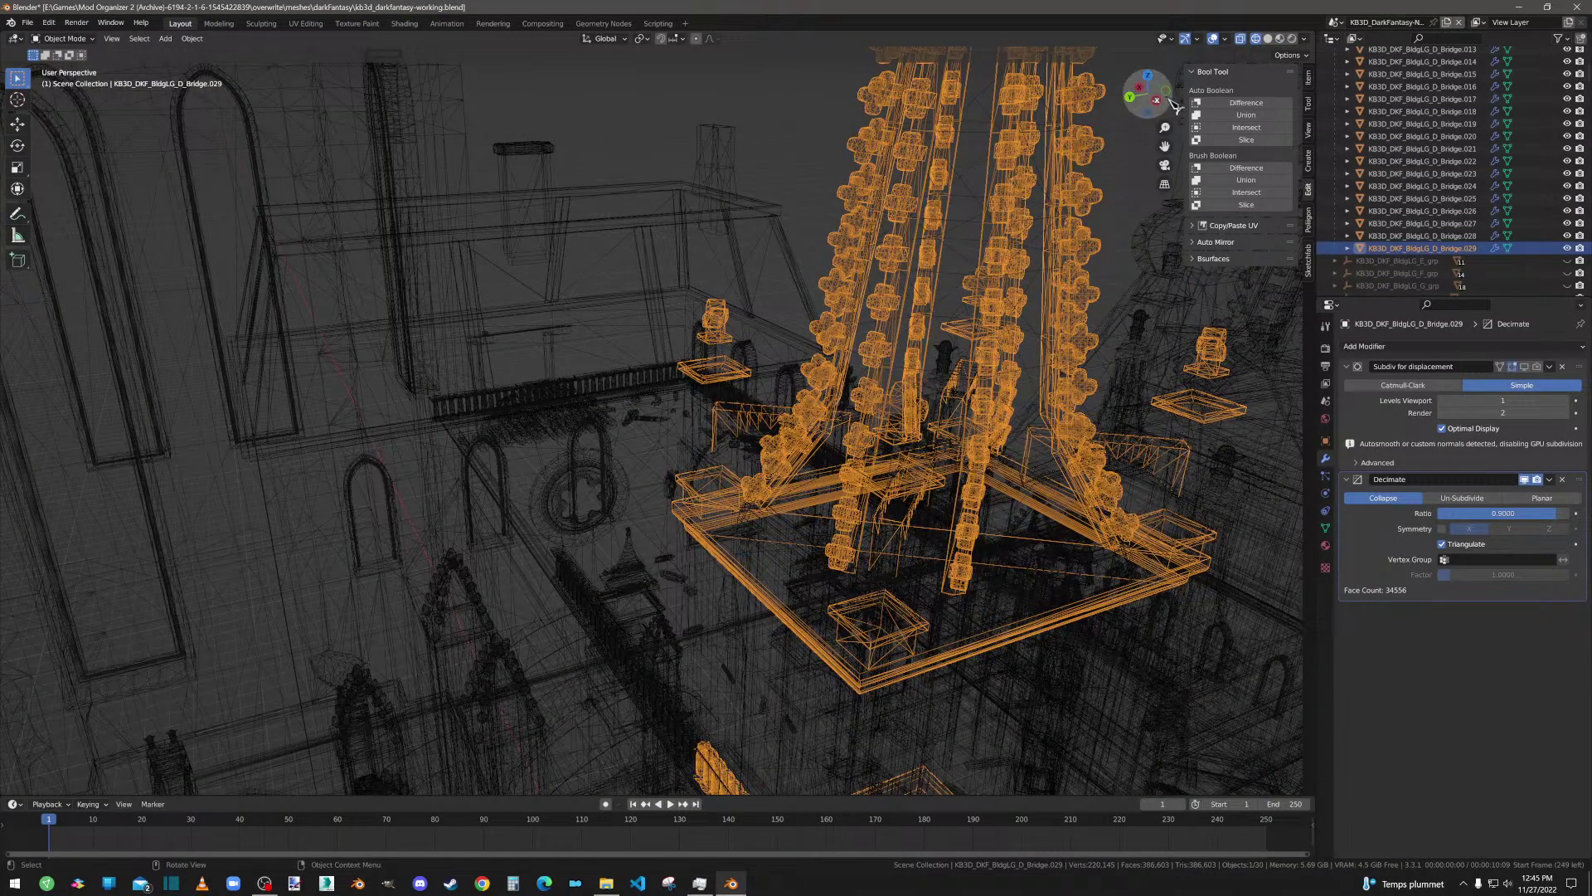
click(1280, 38)
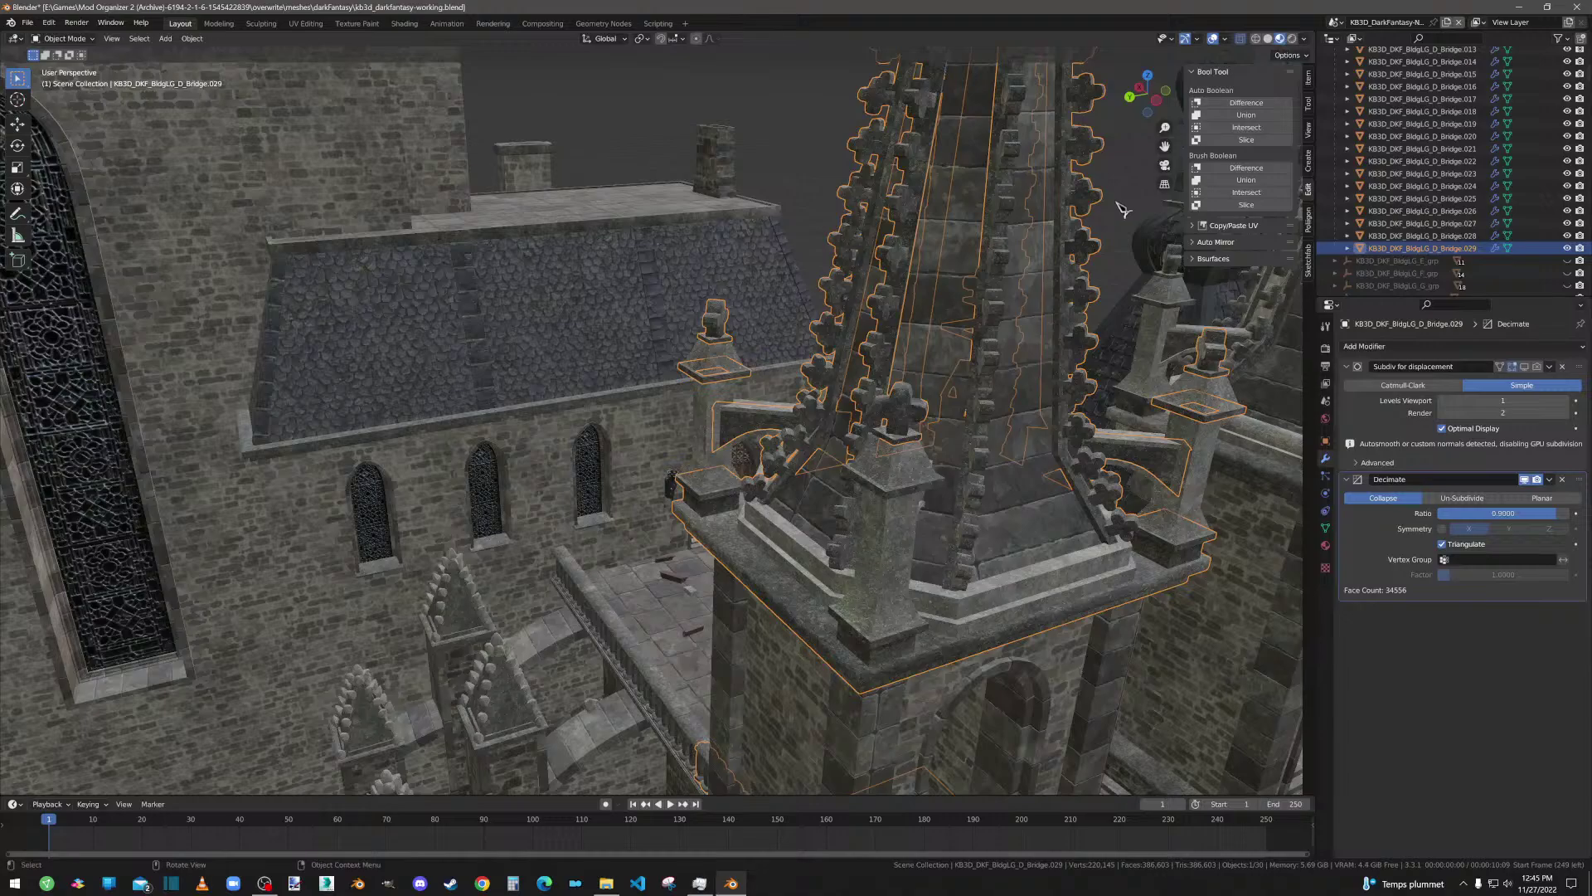
middle_drag(1123, 210, 1060, 251)
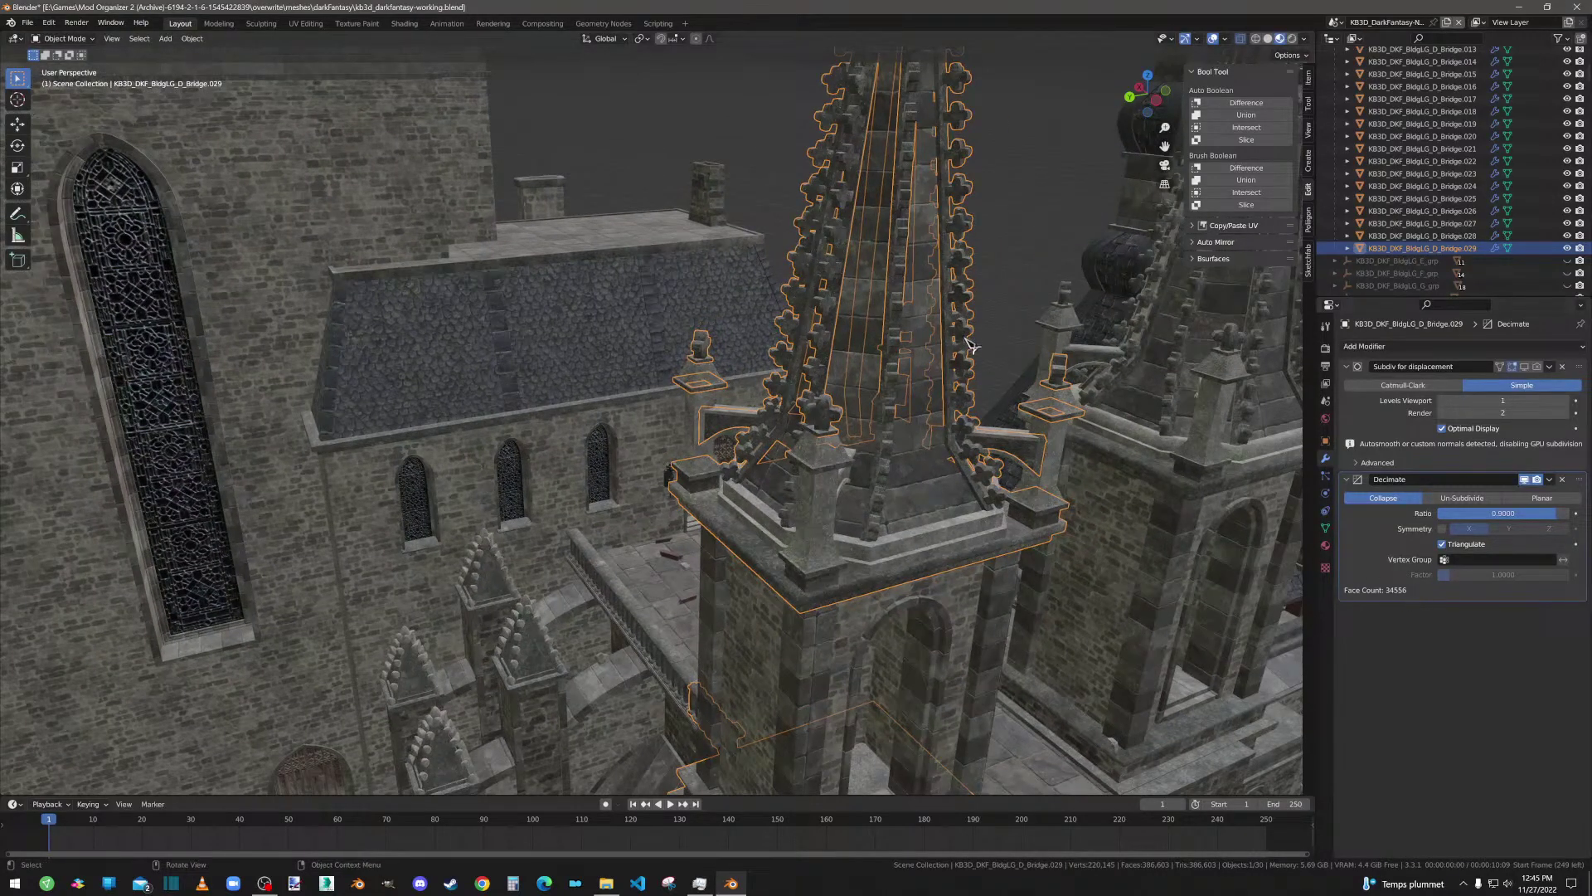
middle_drag(970, 344, 883, 189)
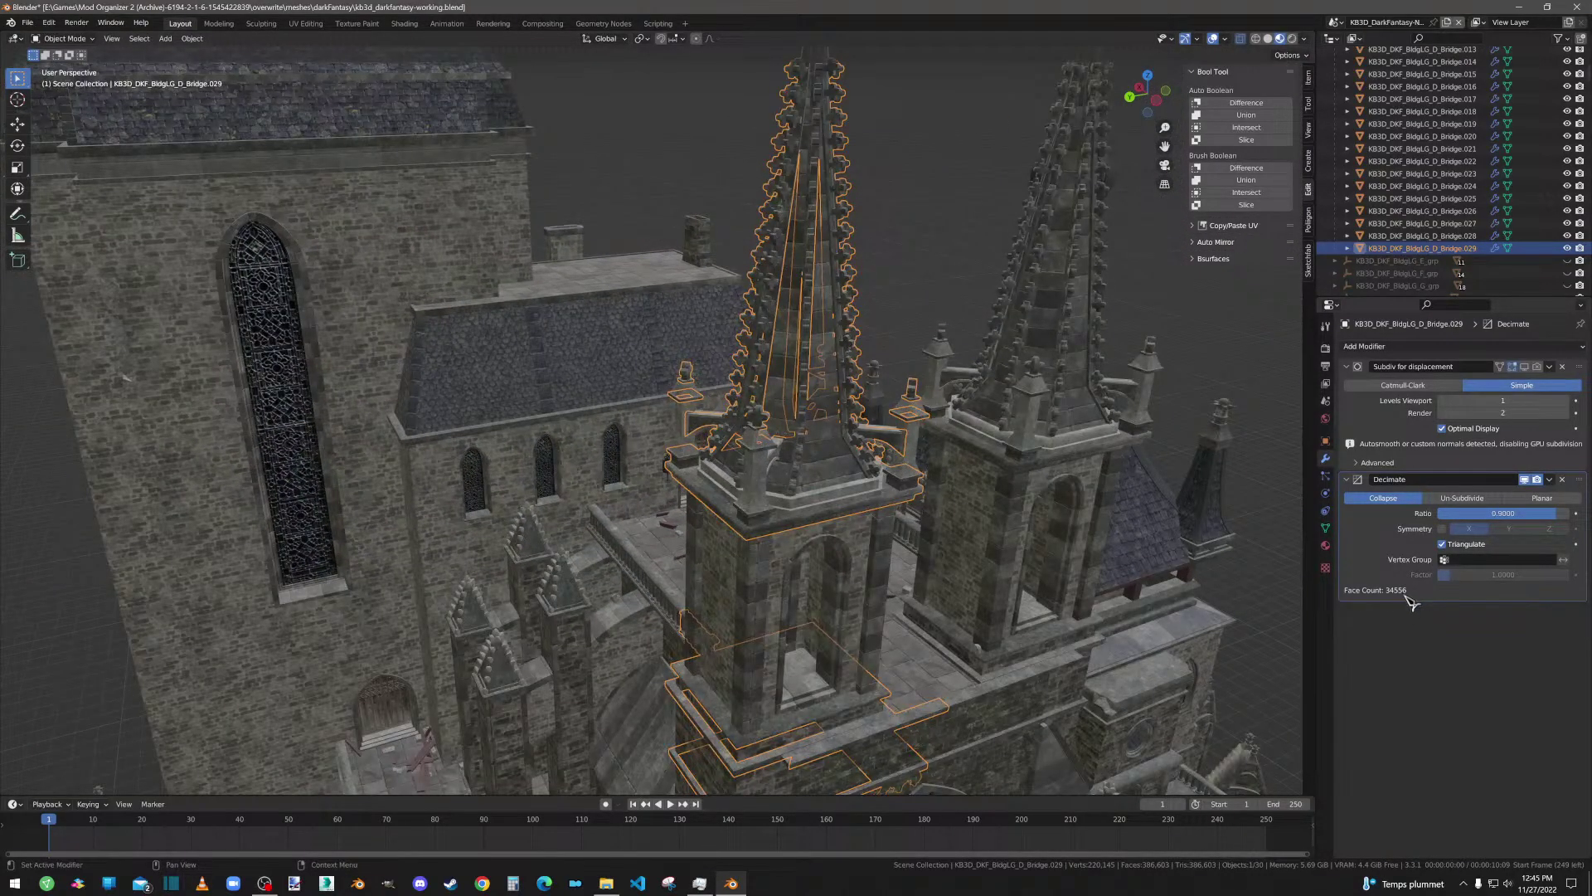
Step: Set Bridge.029's Decimate ratio to 0.7 and apply the modifier
click(1507, 512)
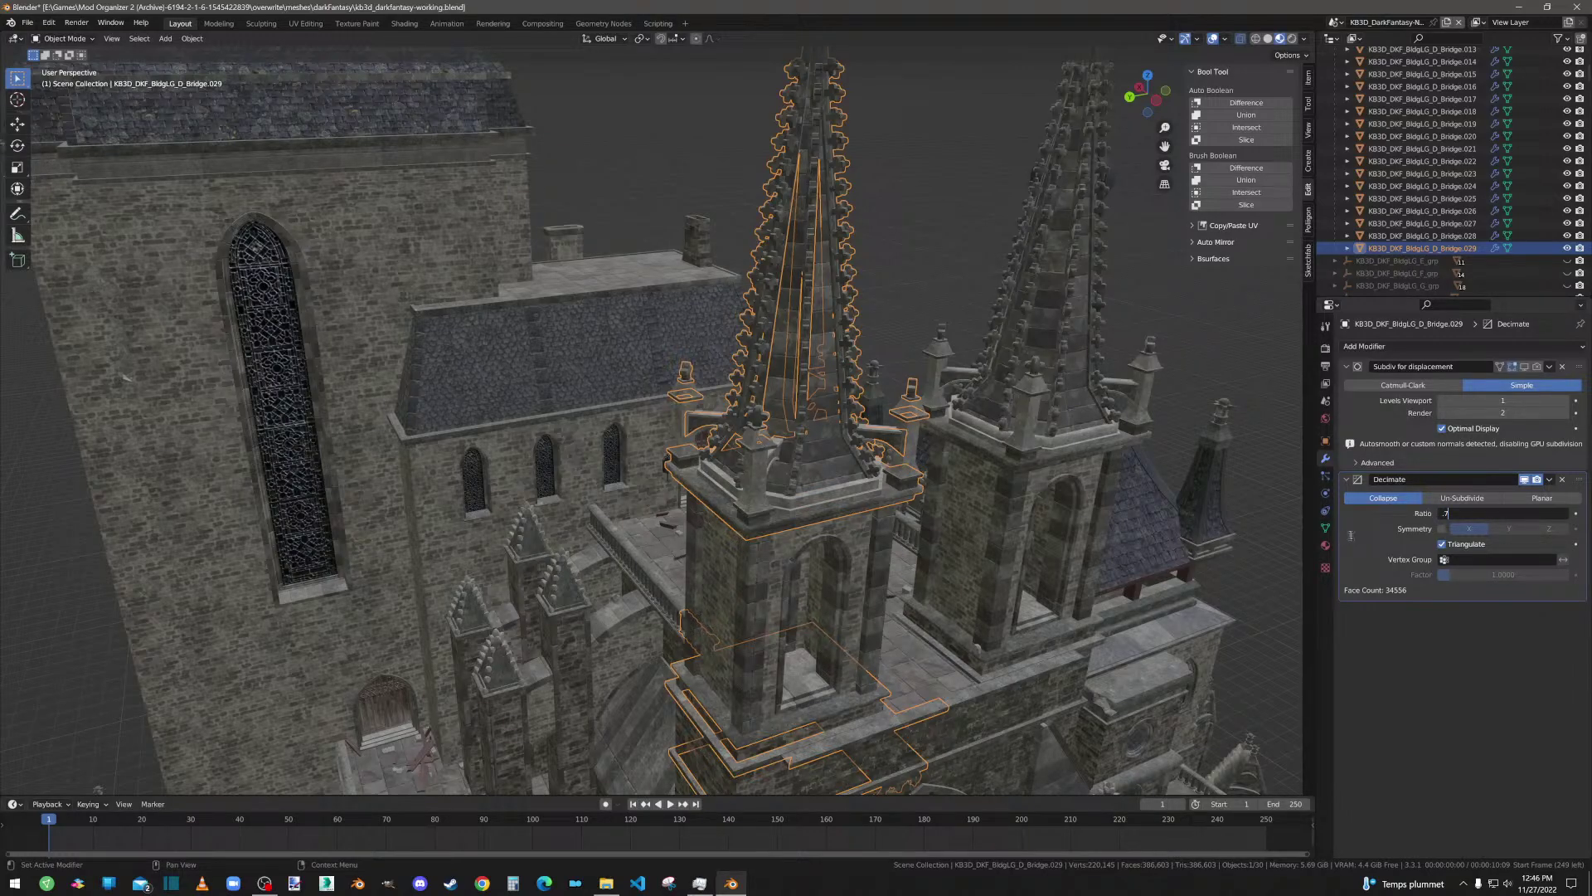
key(Return)
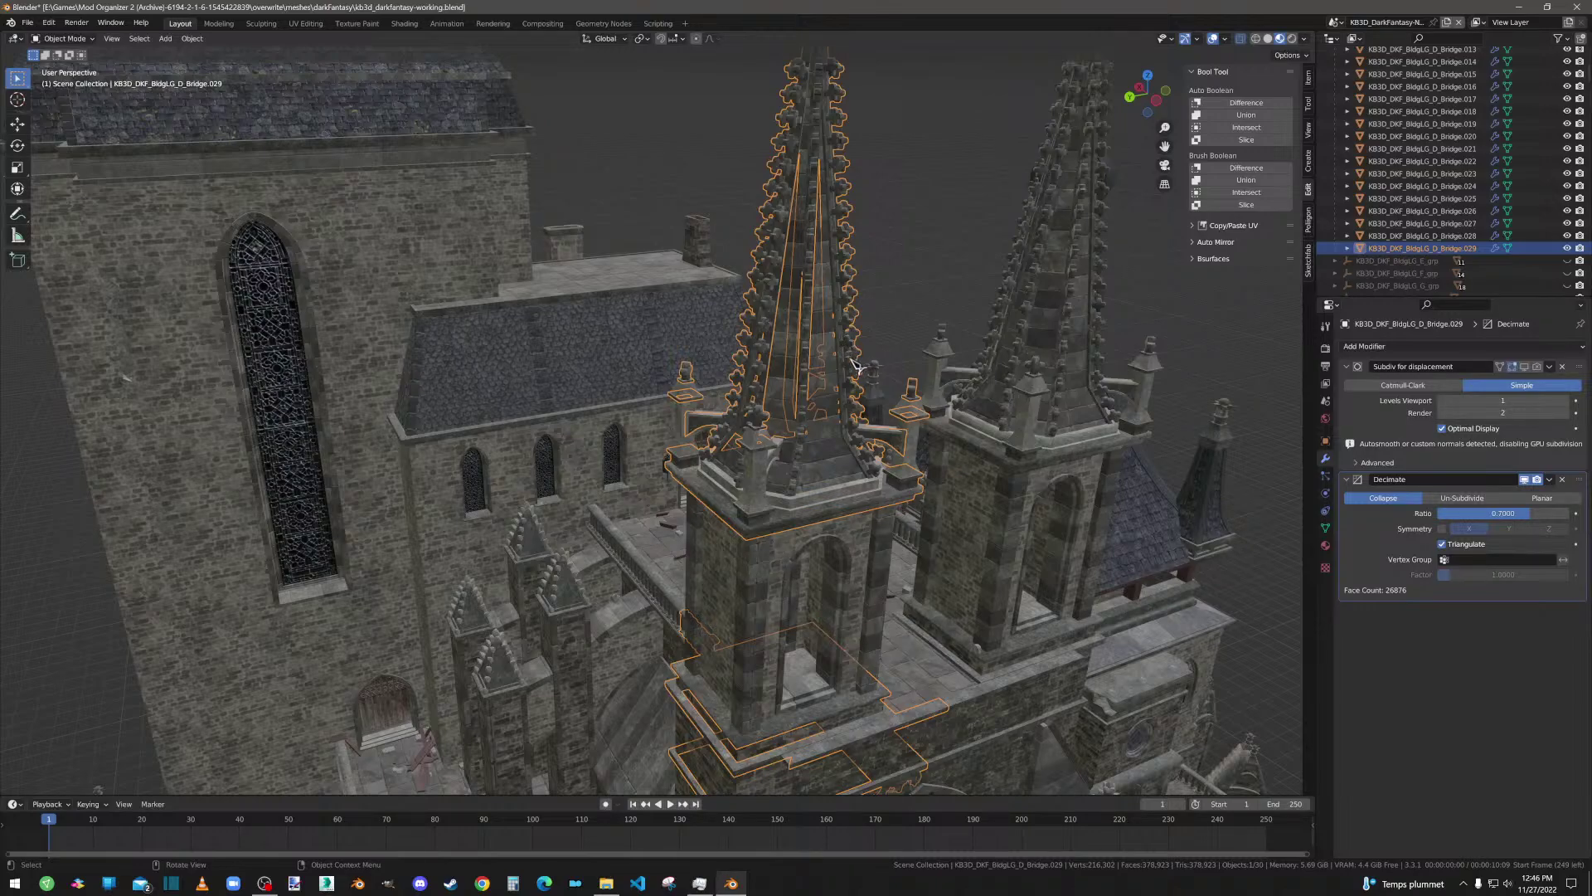
click(1550, 481)
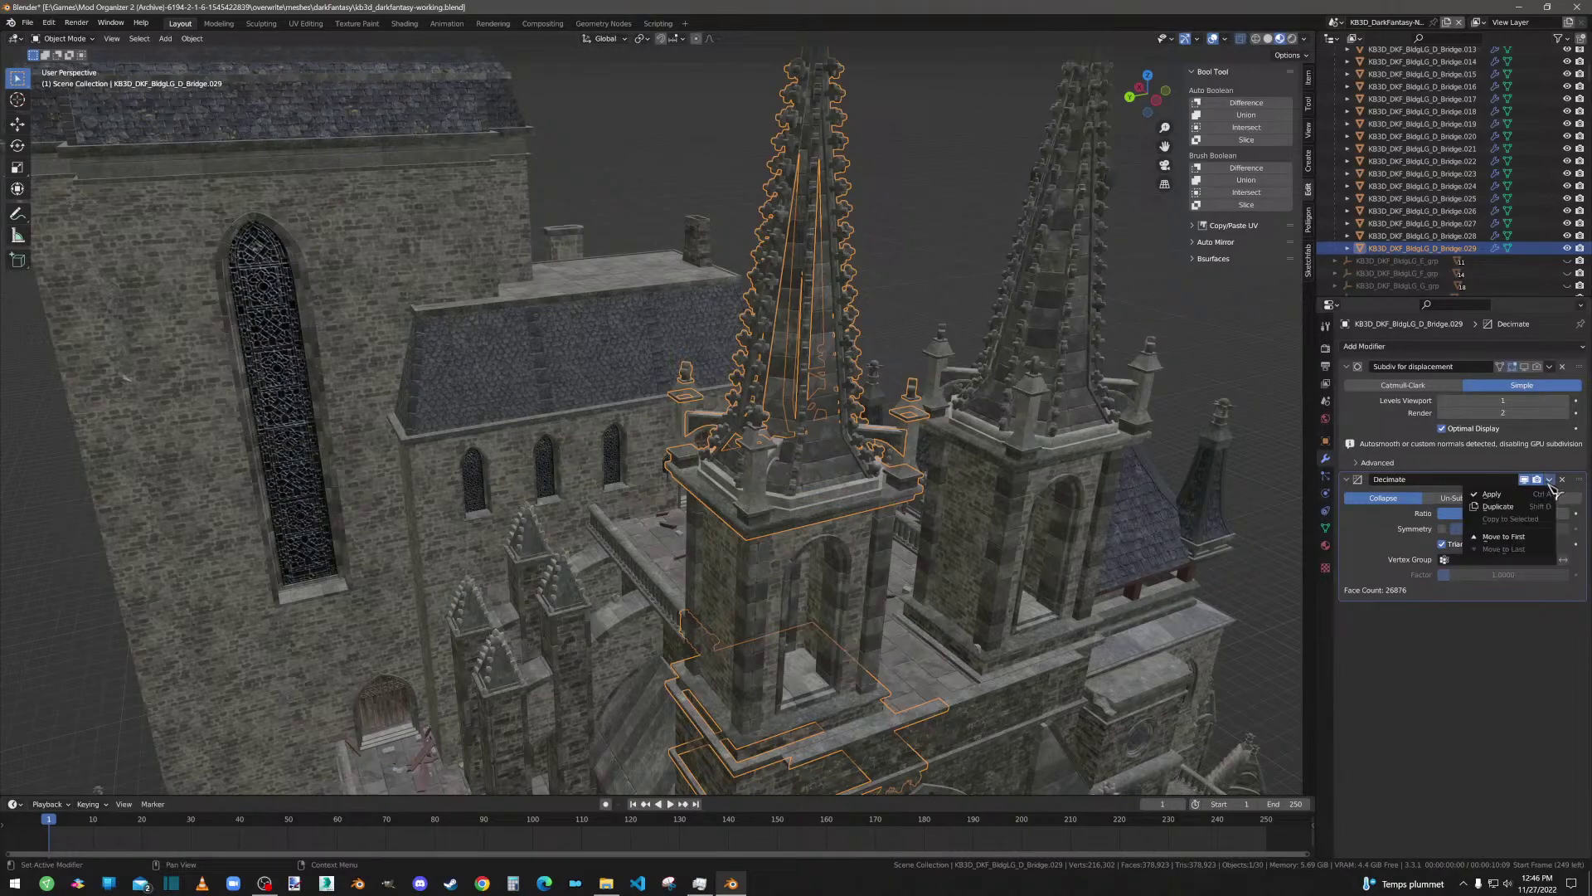
click(1503, 496)
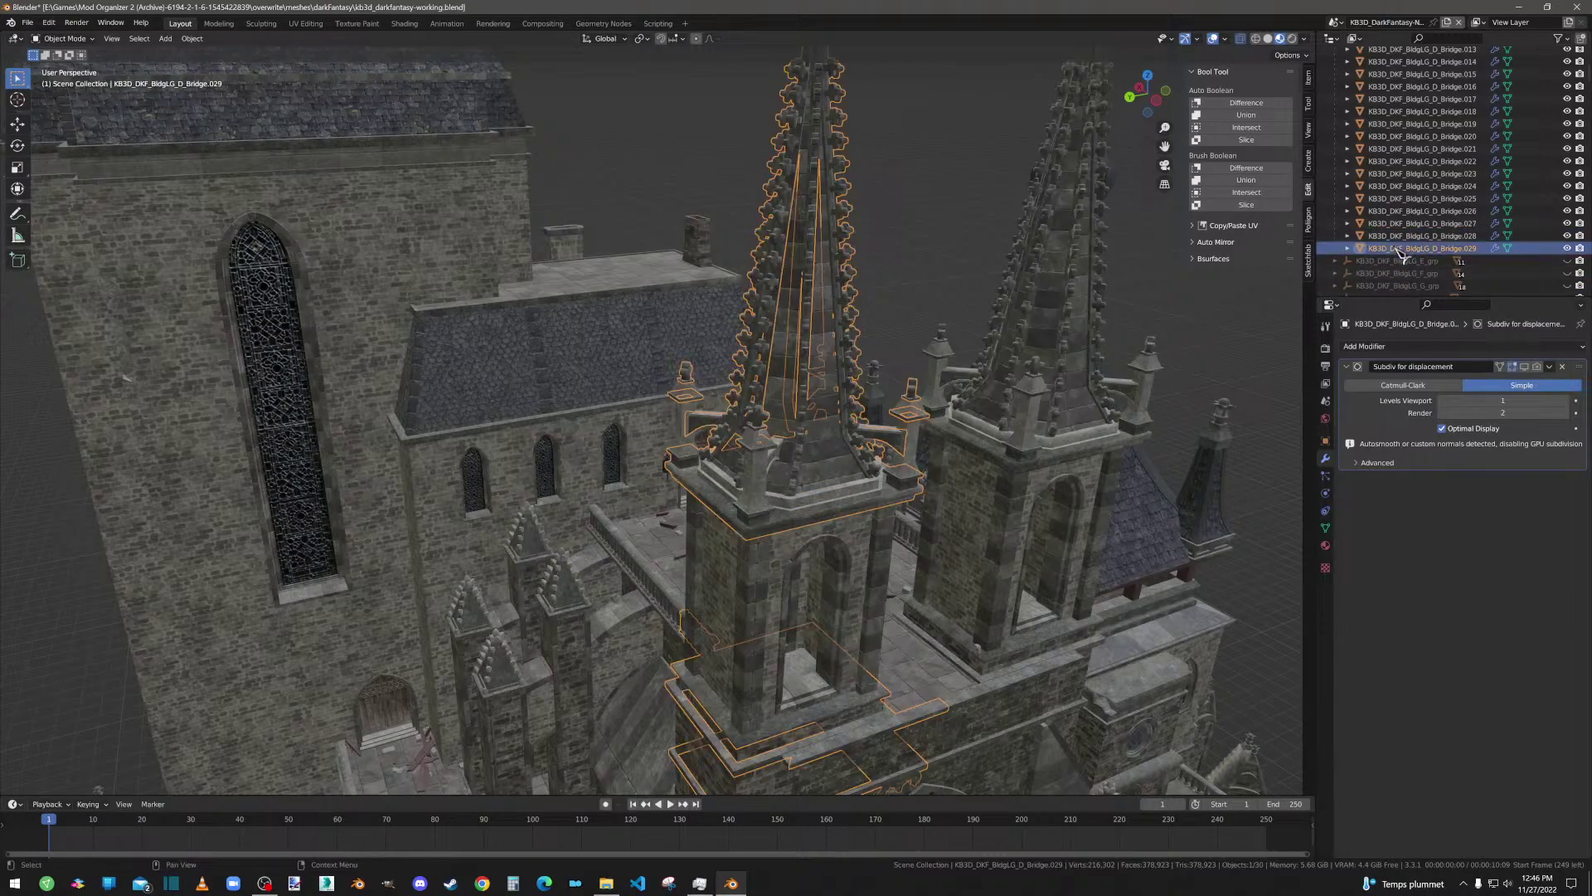
Step: Select all parts of the bridge building and inspect the whole model, including its underside
scroll(1408, 182, up, 6)
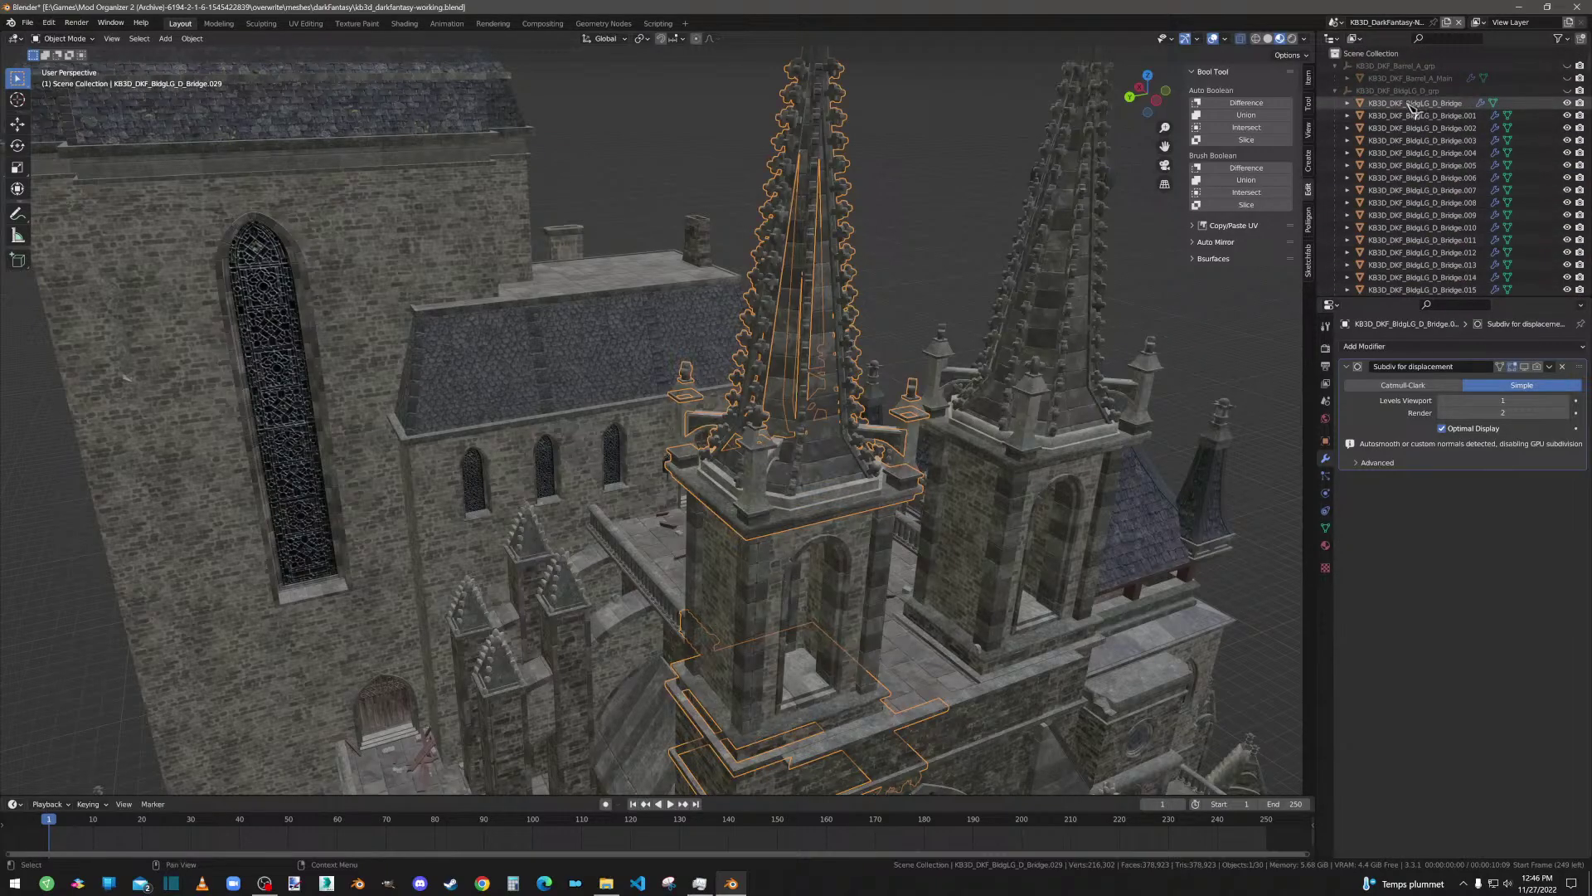
key(a)
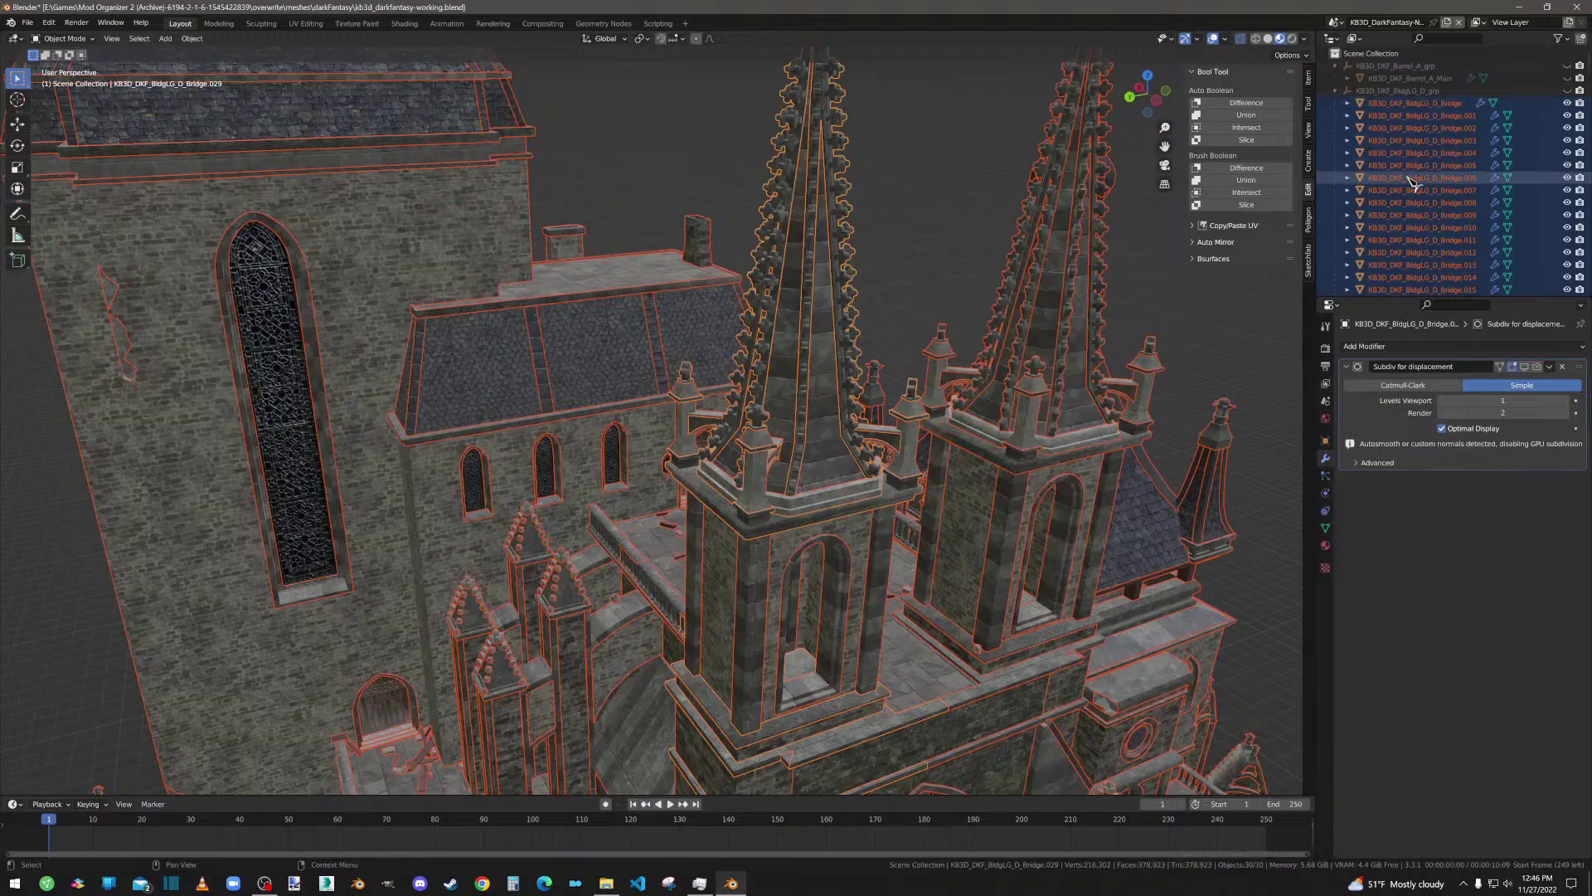
scroll(1412, 181, down, 6)
key(KP_Decimal)
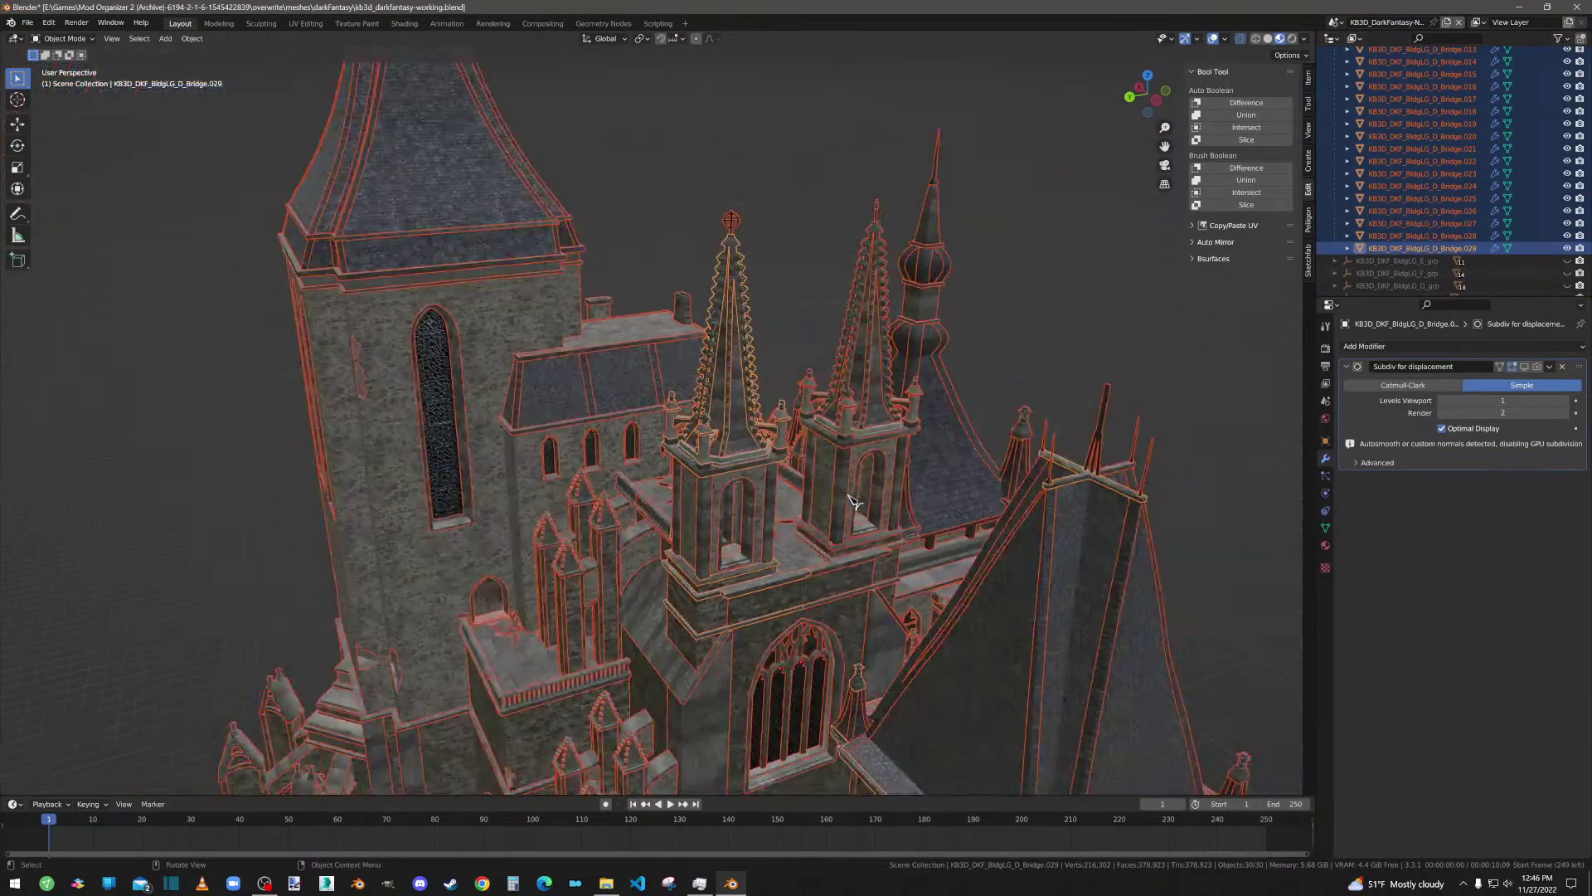
scroll(788, 585, down, 2)
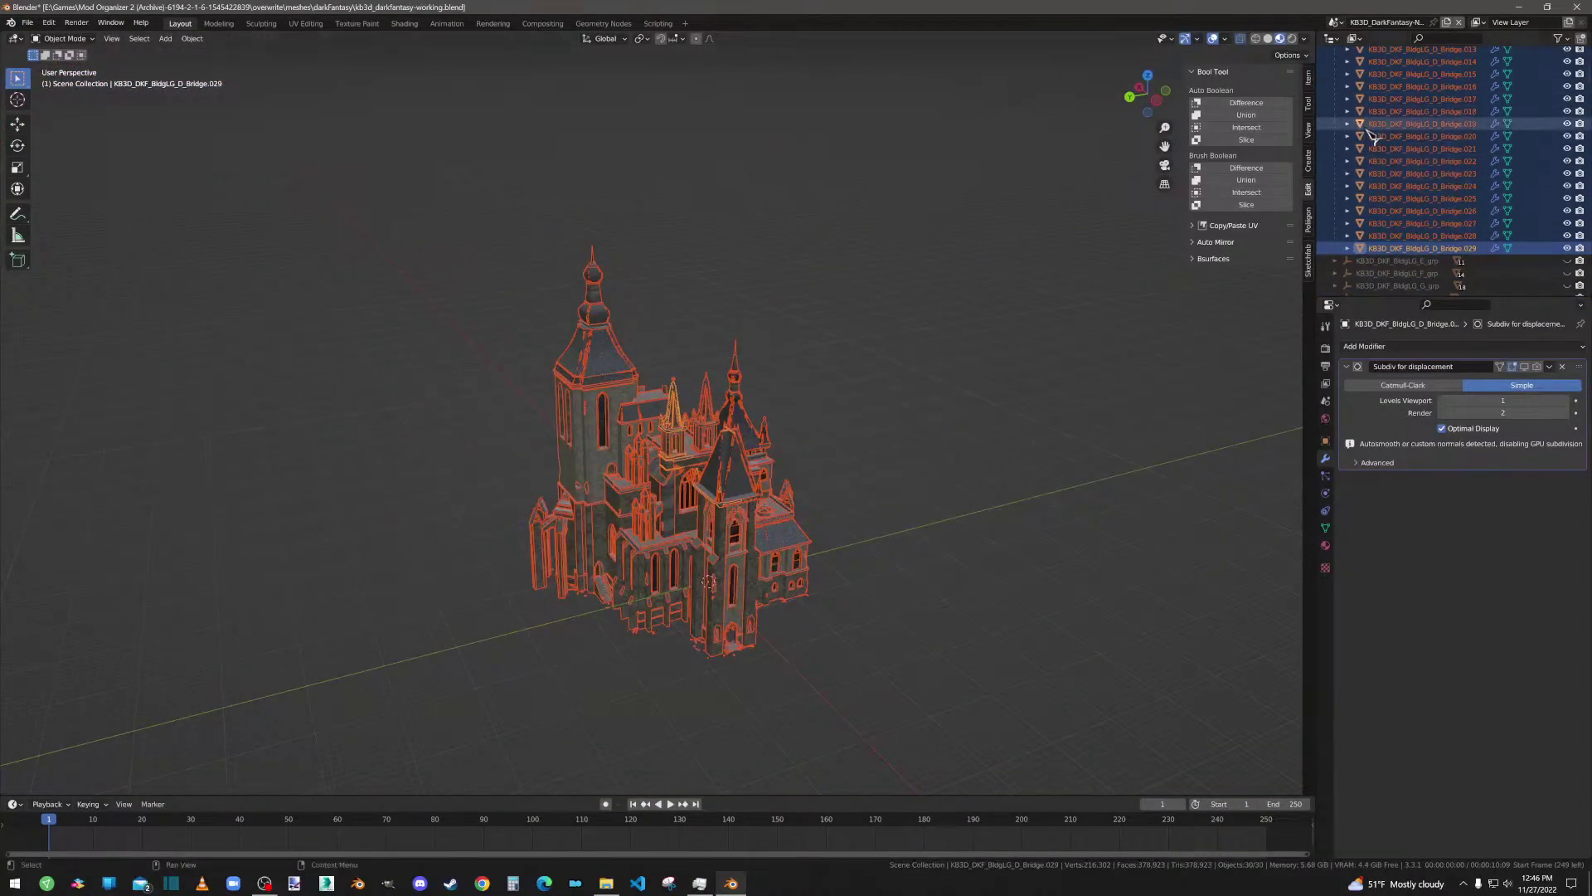
scroll(1393, 172, up, 5)
scroll(1402, 133, up, 2)
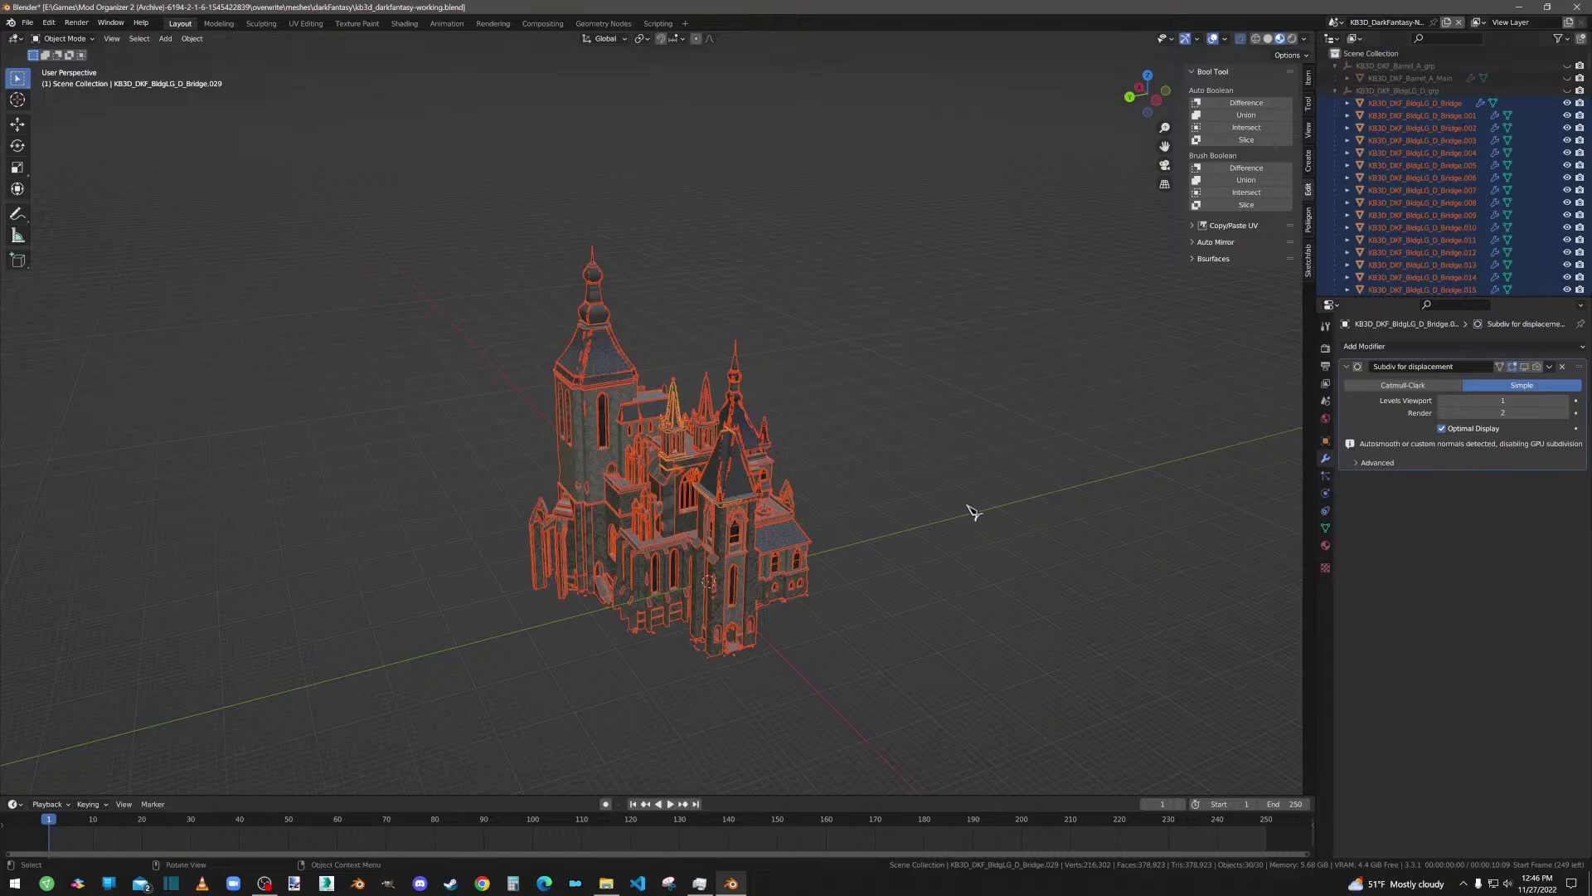
middle_drag(869, 537, 715, 624)
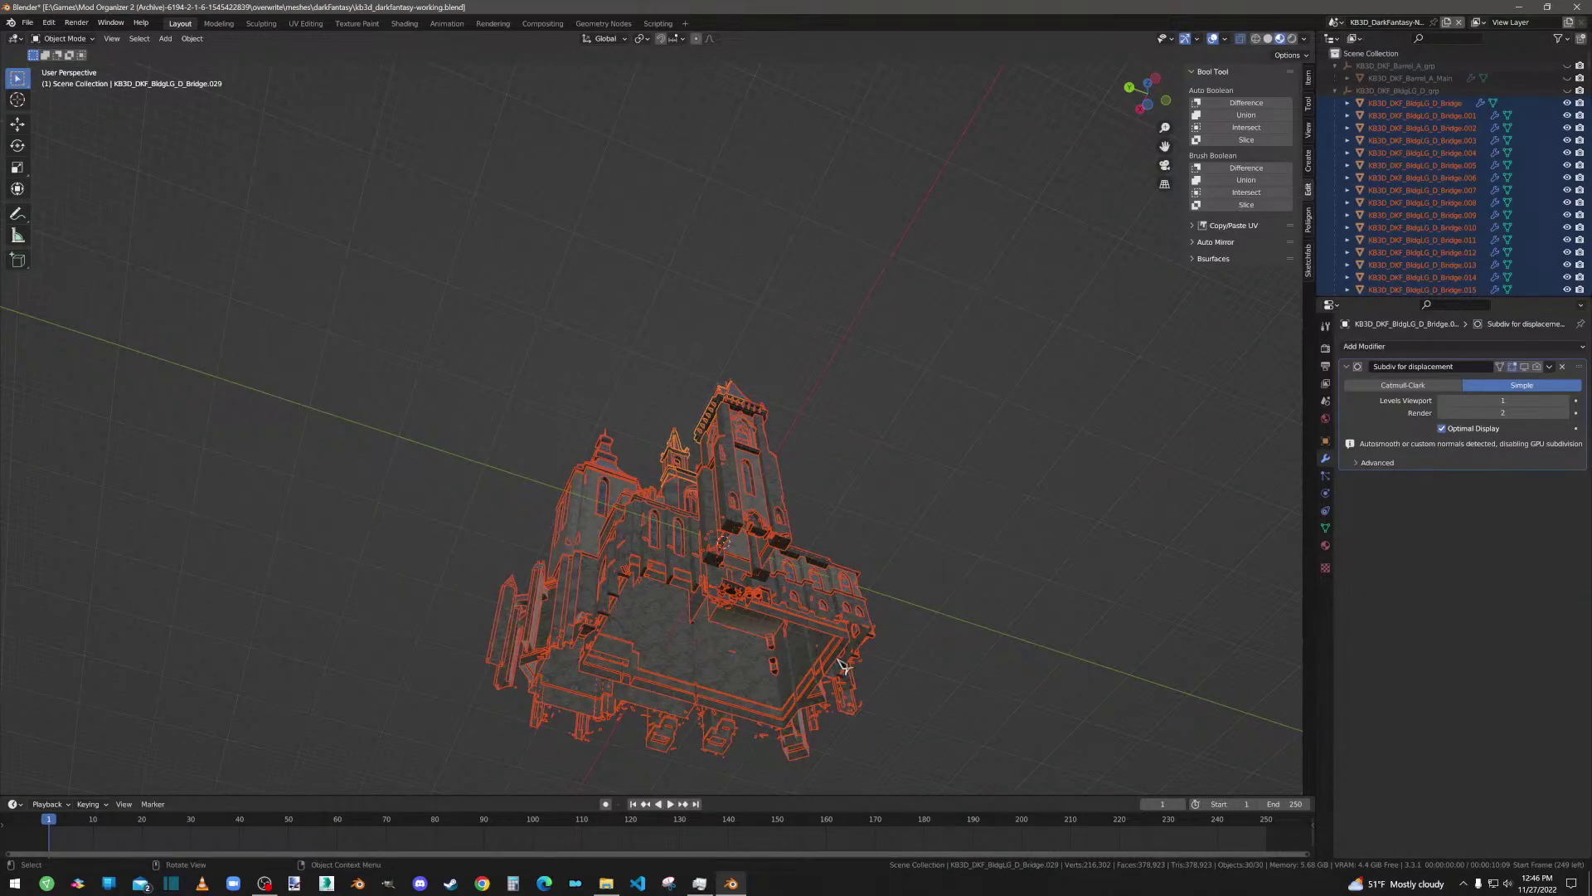
middle_drag(1078, 440, 1034, 529)
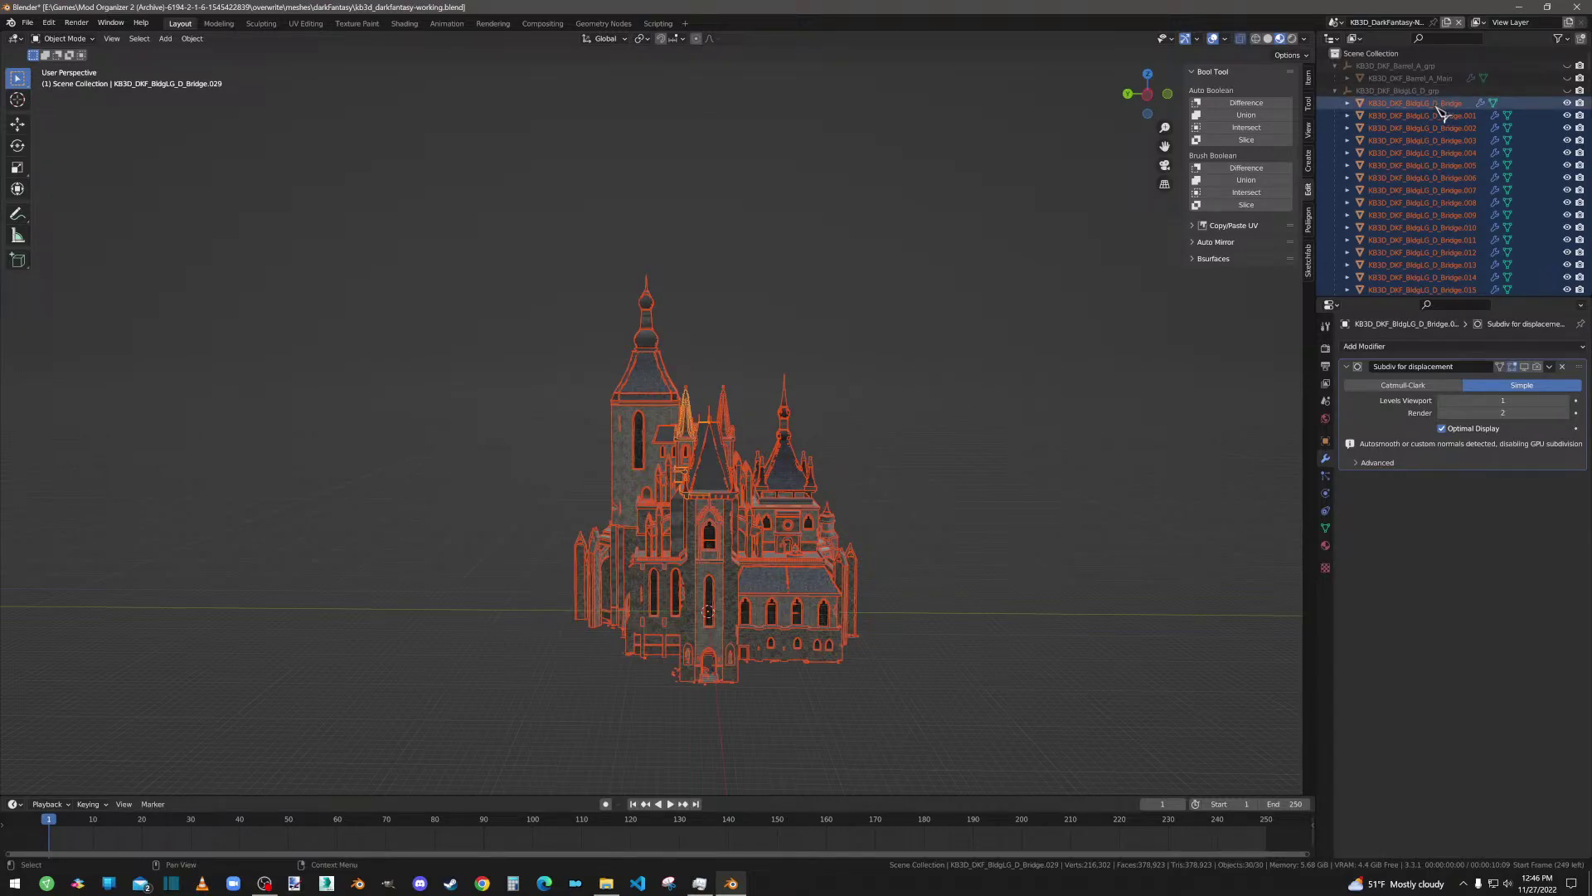
scroll(1433, 203, down, 5)
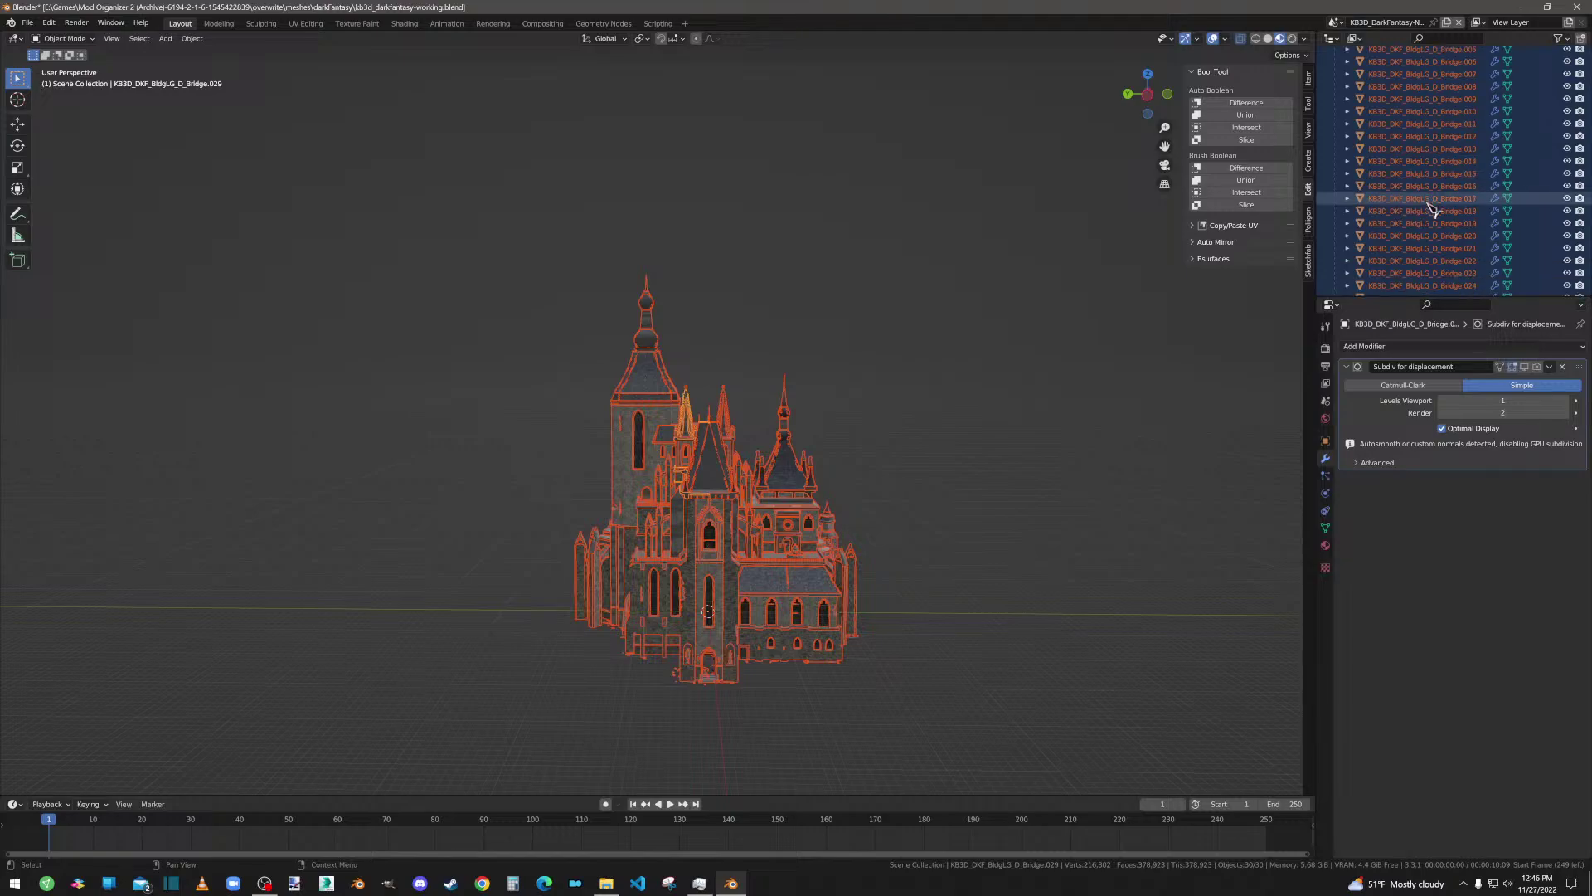
click(27, 23)
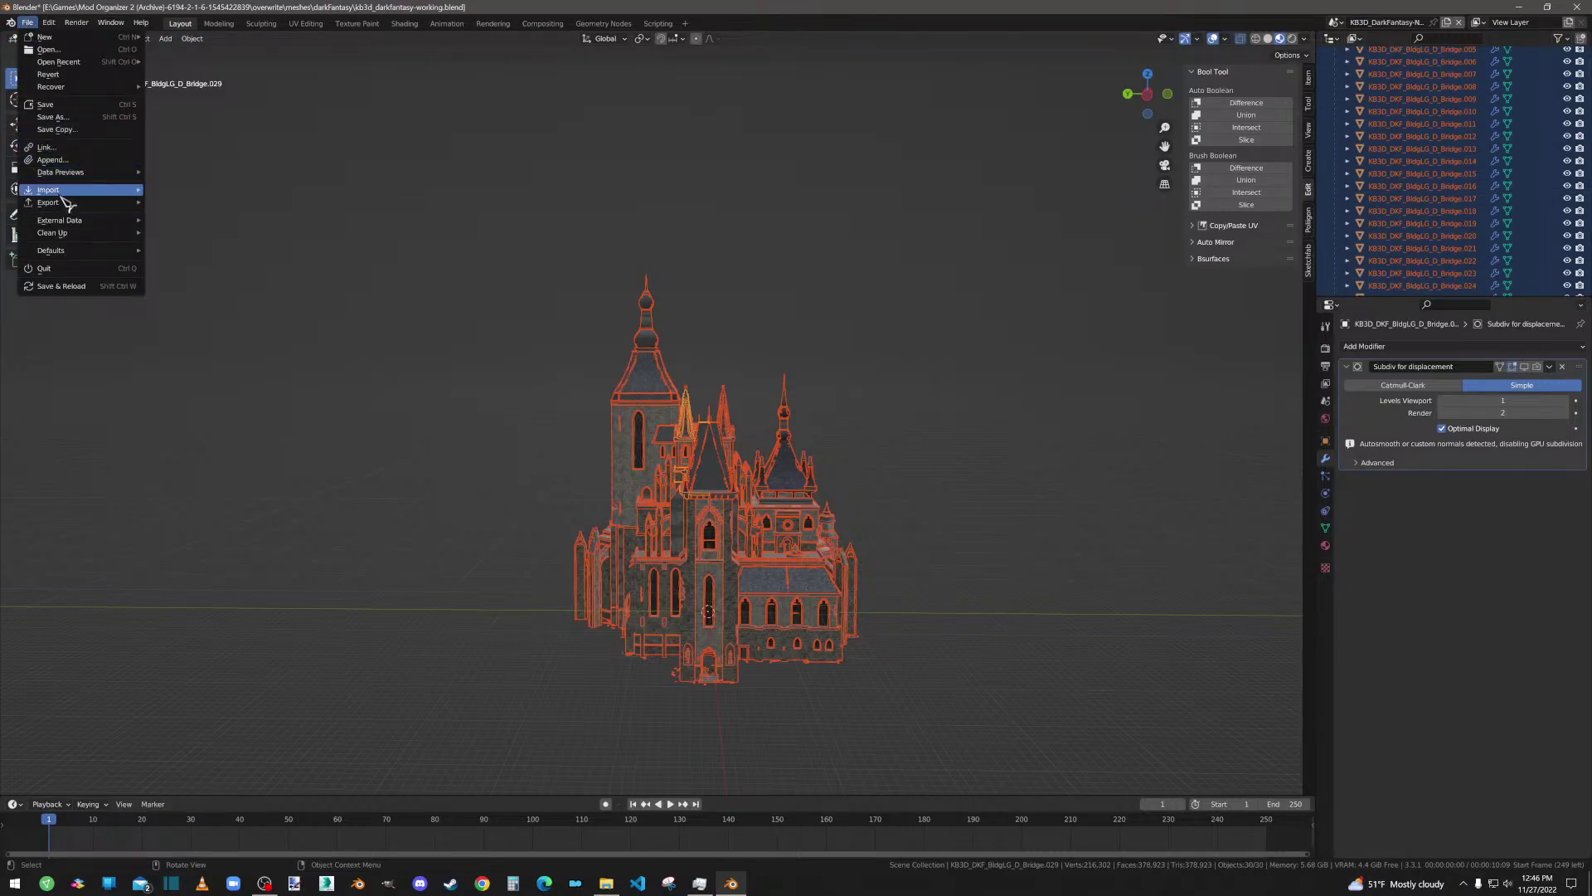
mouse_move(66, 203)
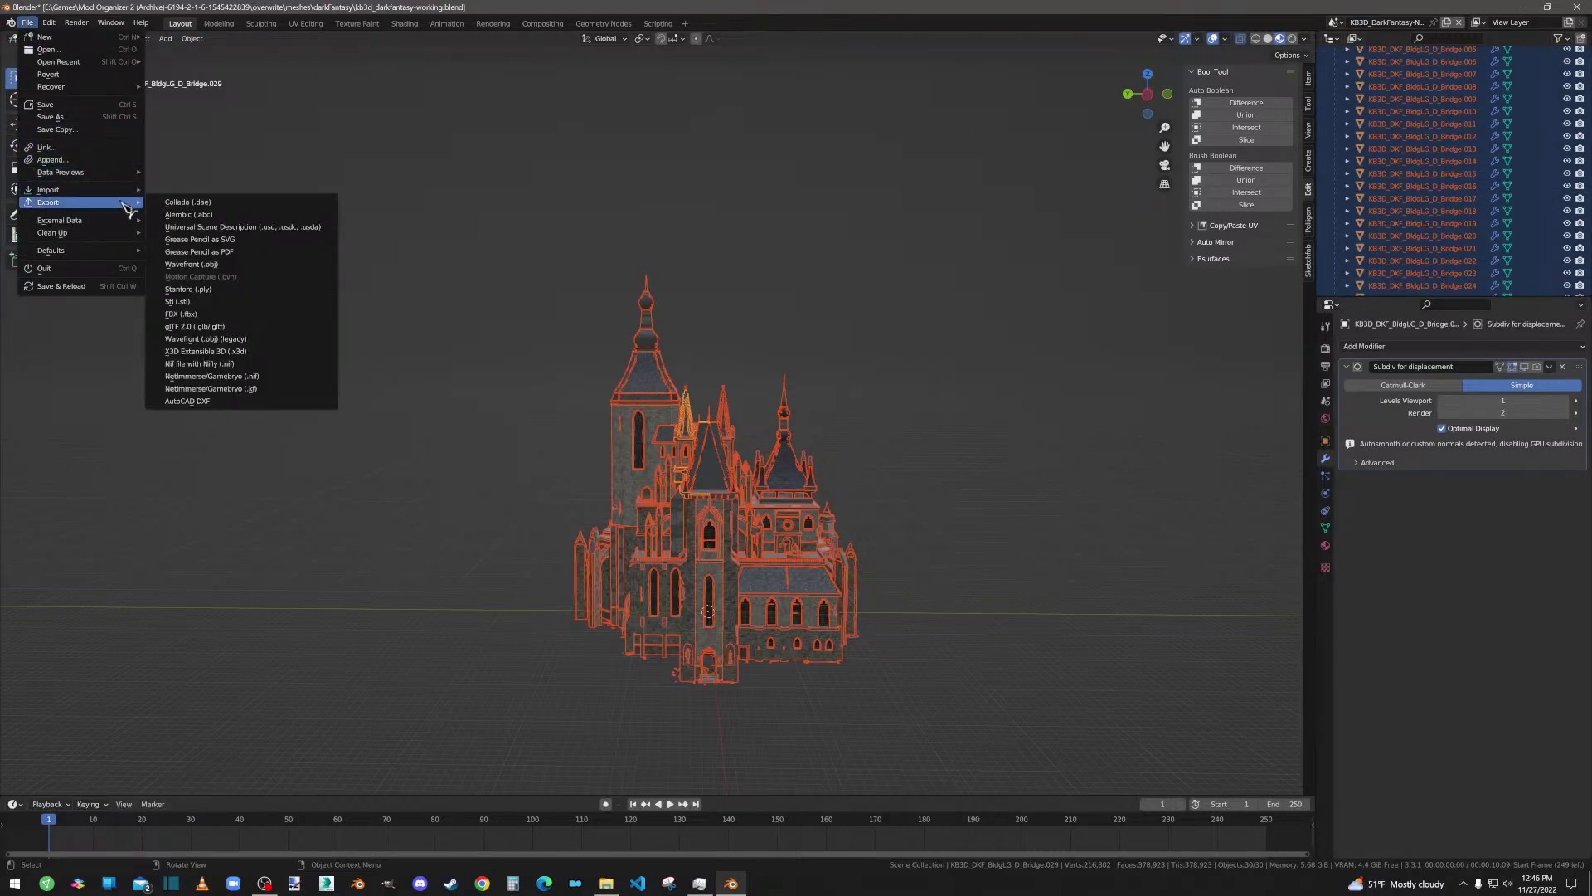
click(188, 317)
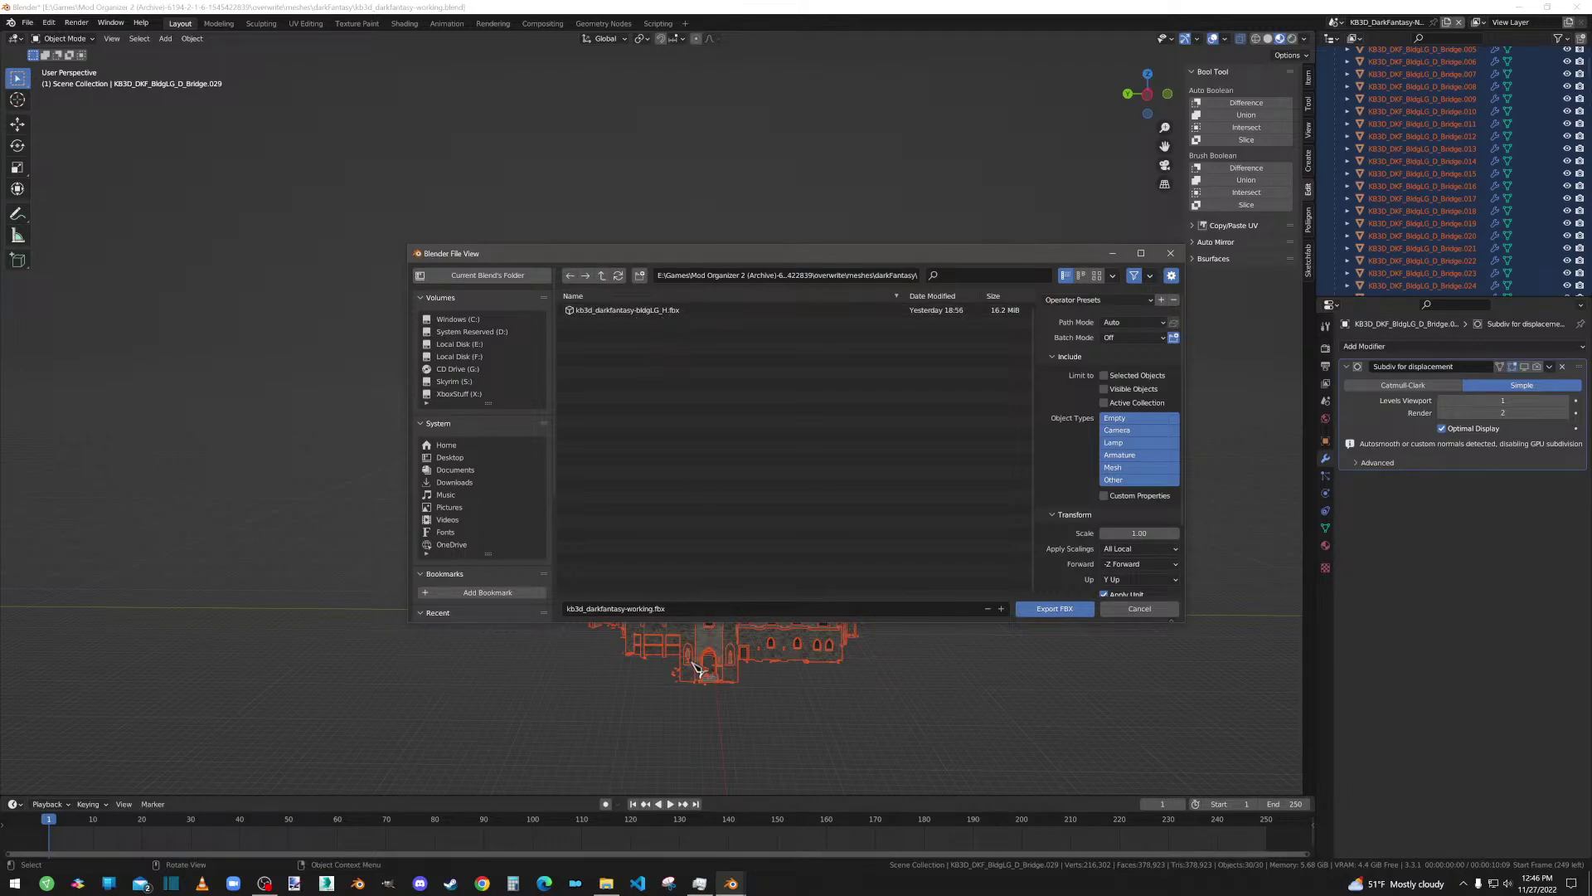
click(647, 607)
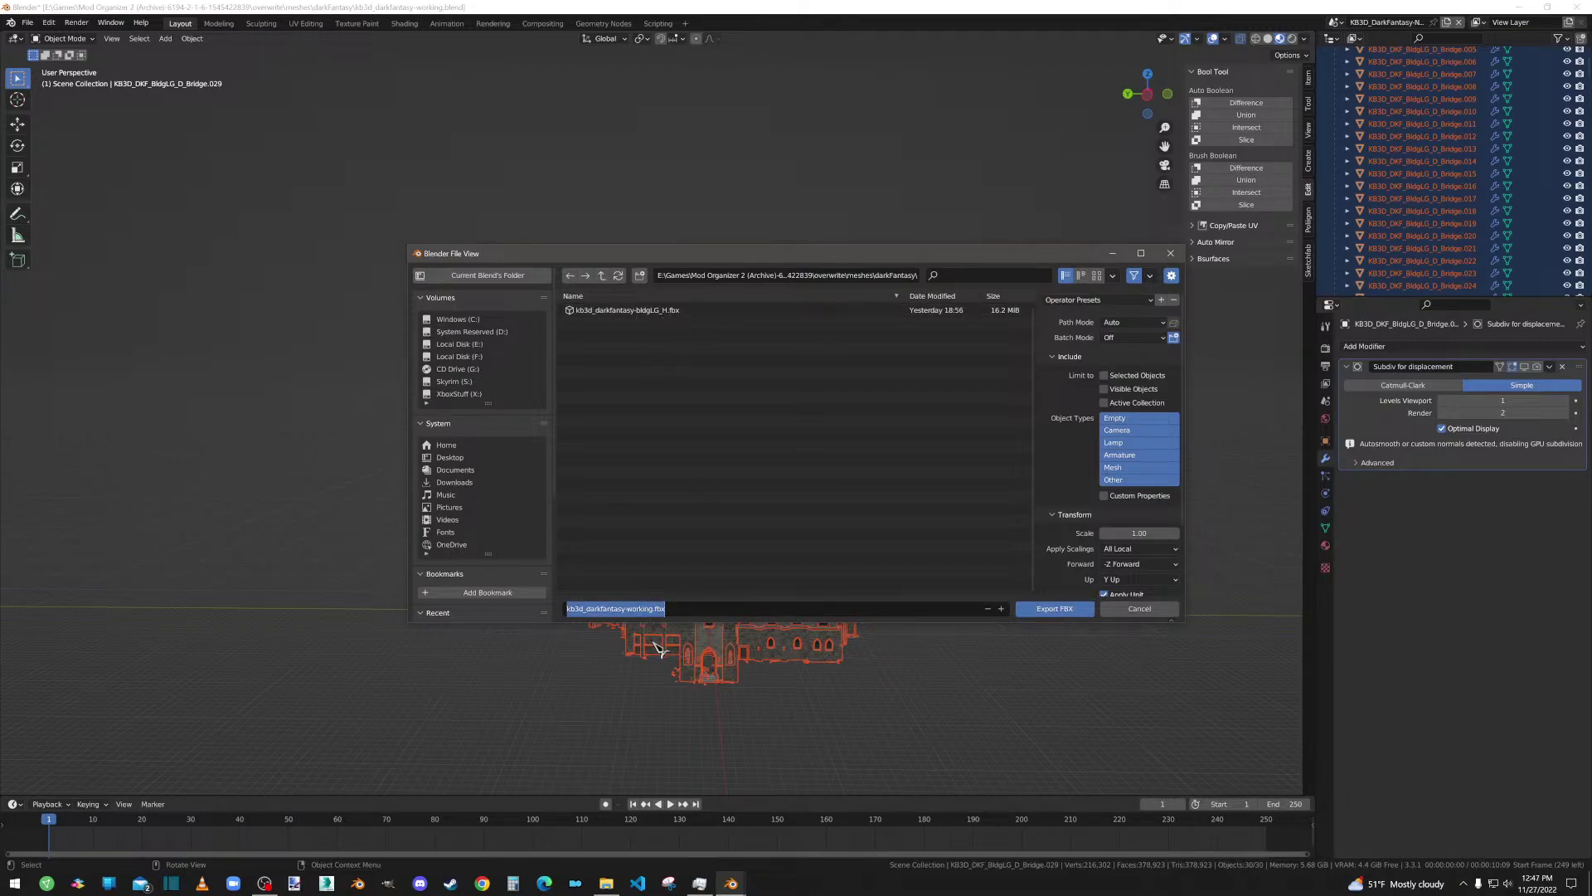
click(650, 609)
drag(652, 608, 626, 608)
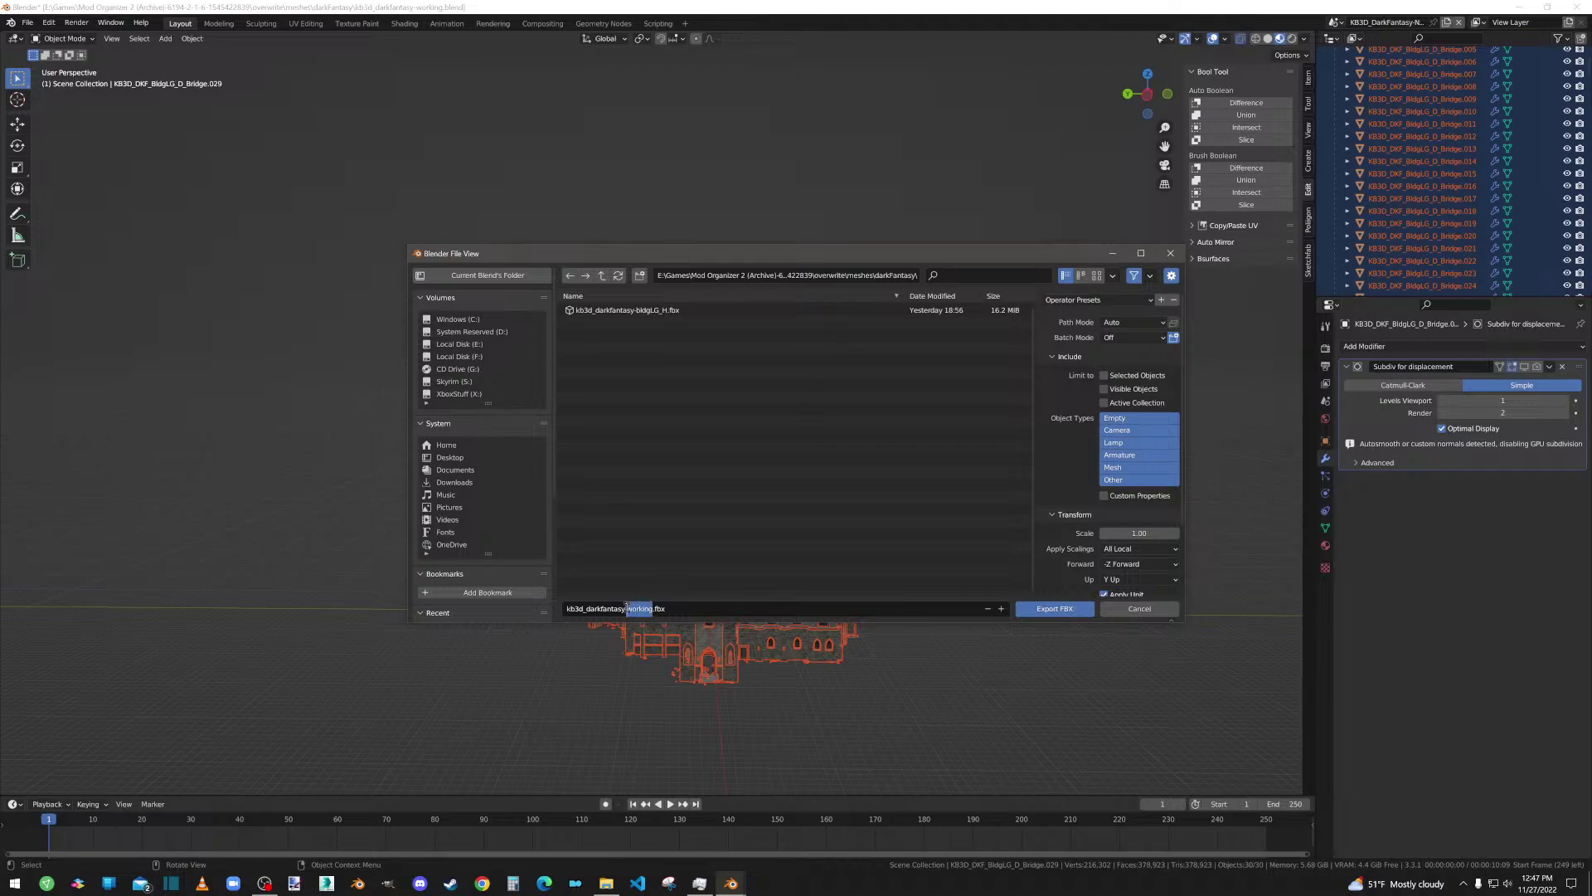
text(BldgLG_D)
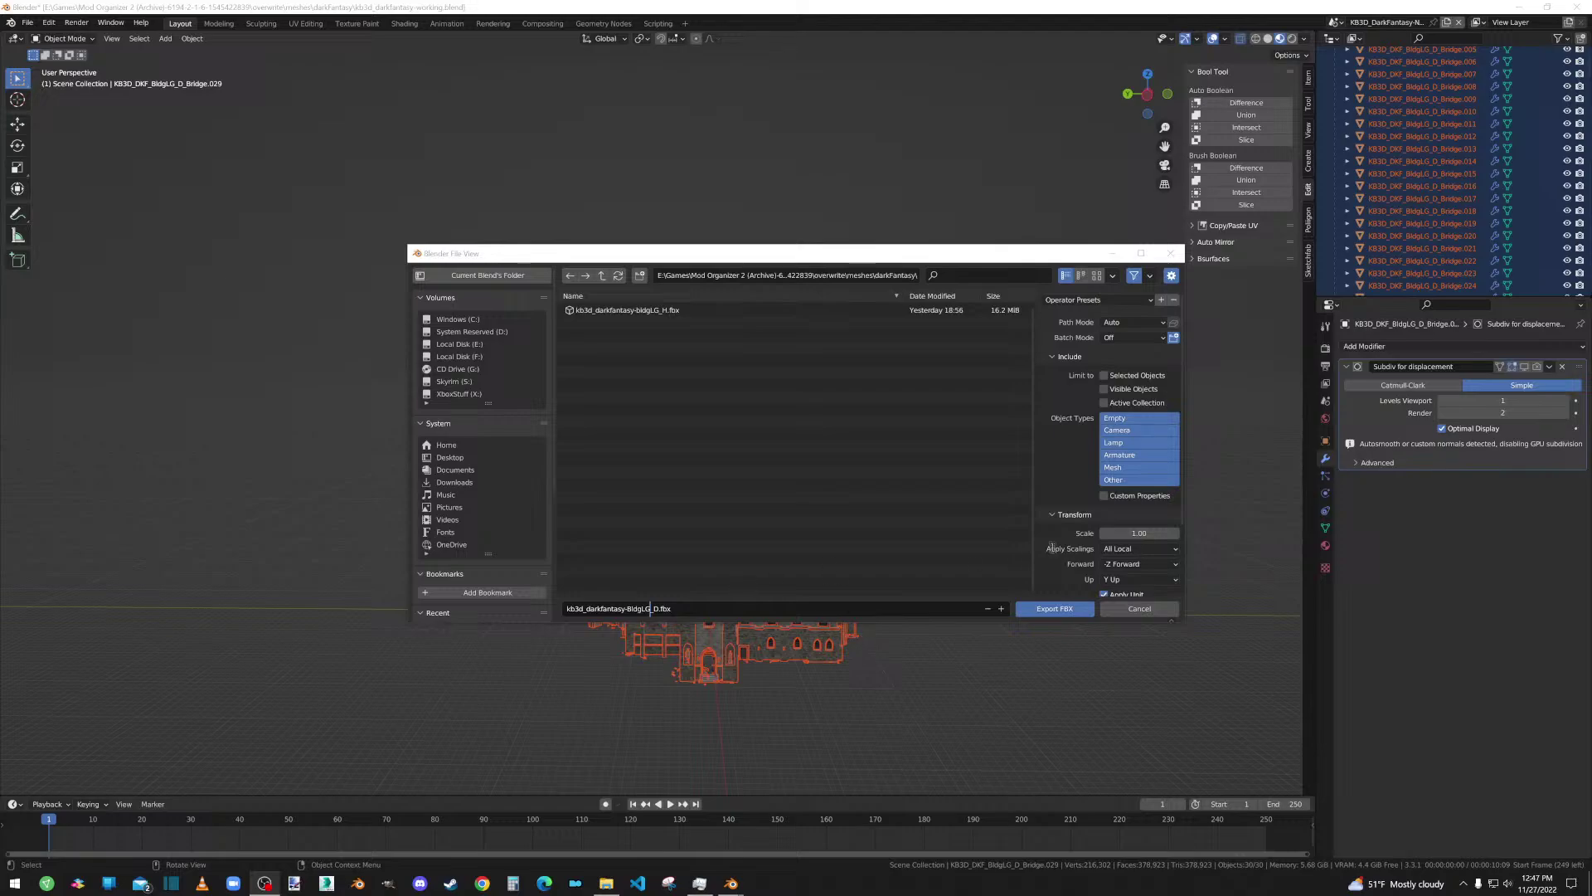
click(1103, 302)
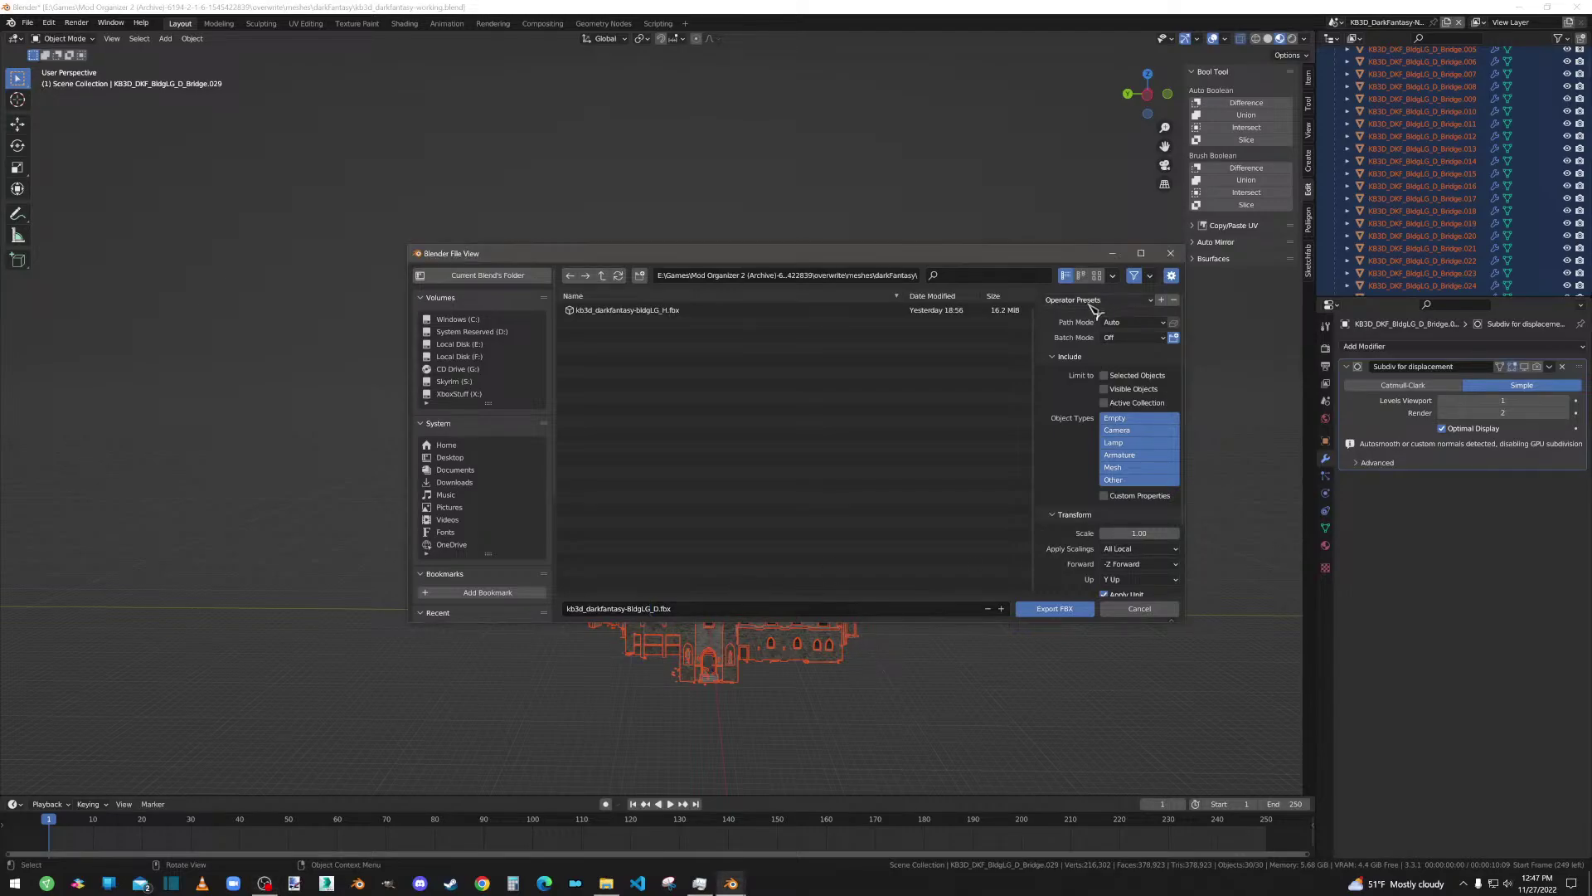
click(1096, 300)
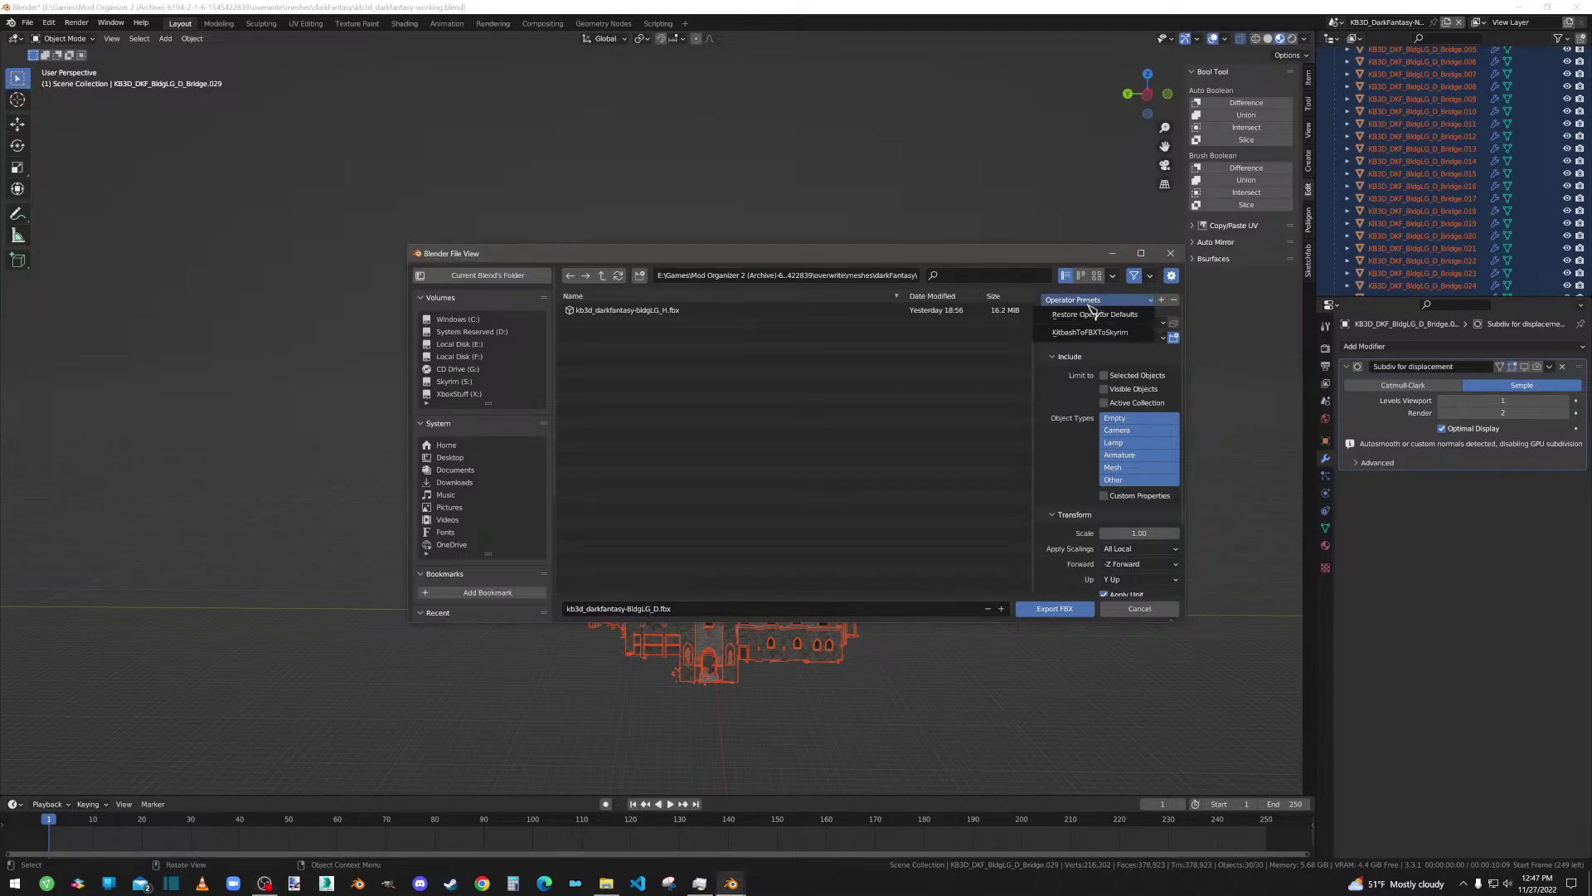
click(1095, 333)
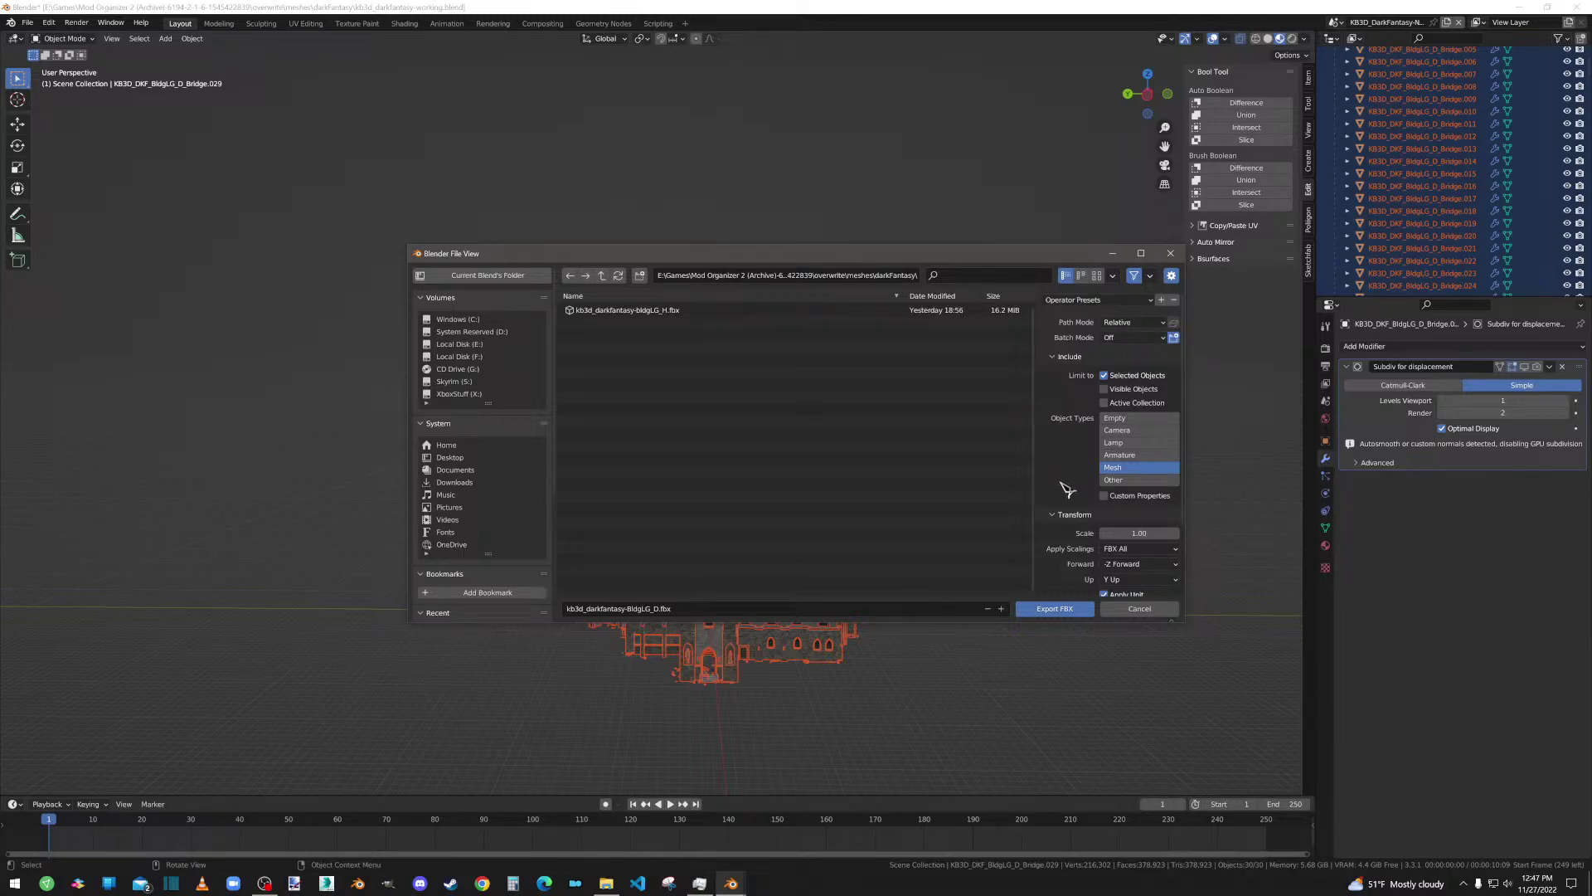
scroll(1068, 491, down, 2)
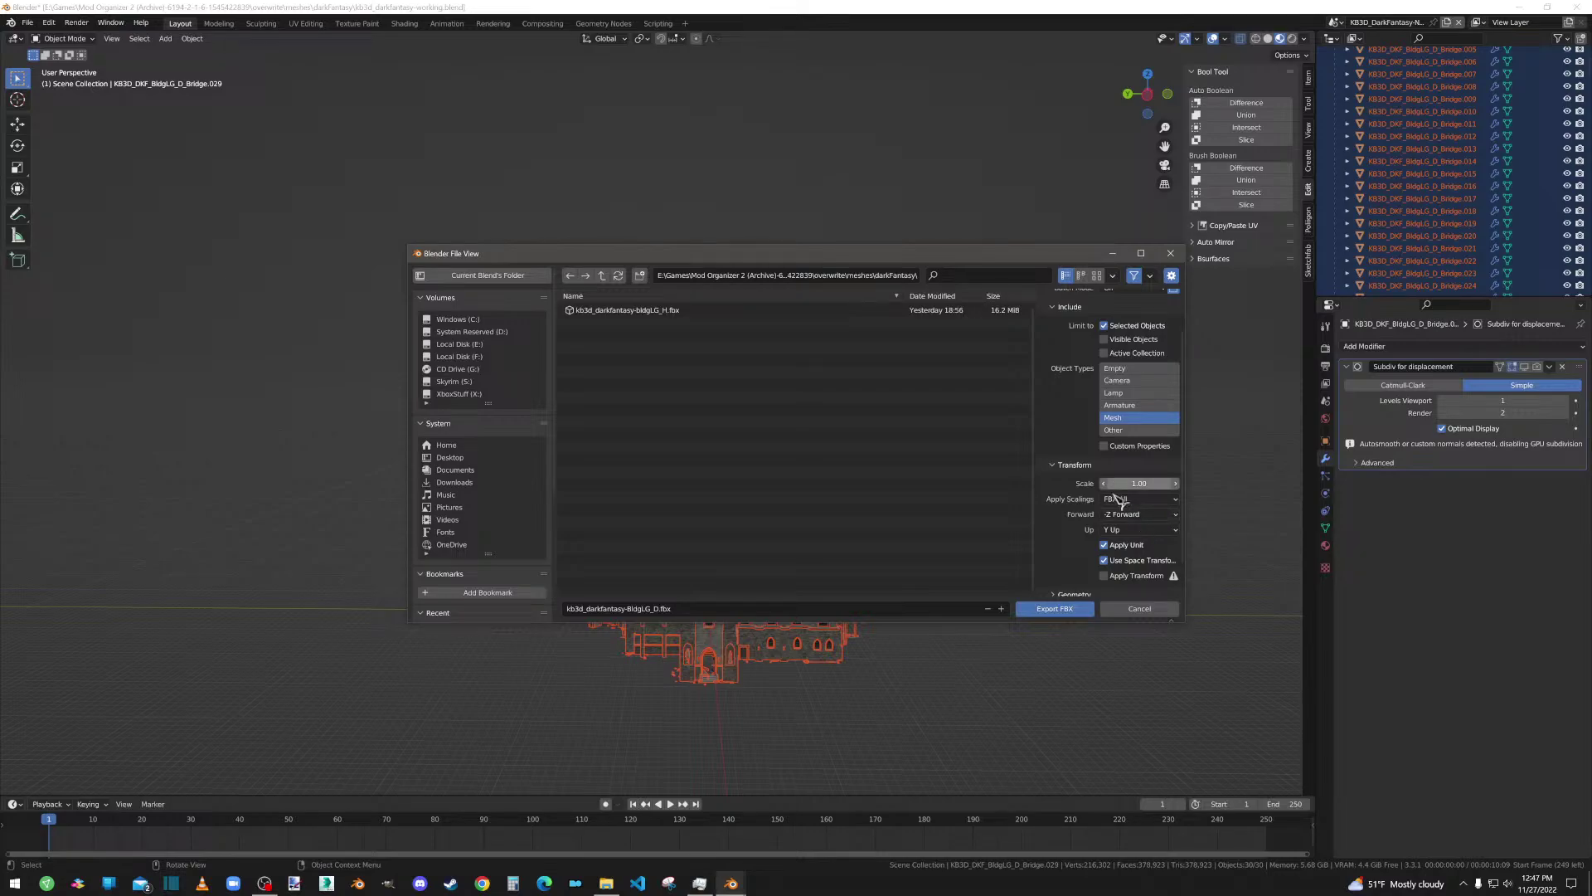
click(1140, 609)
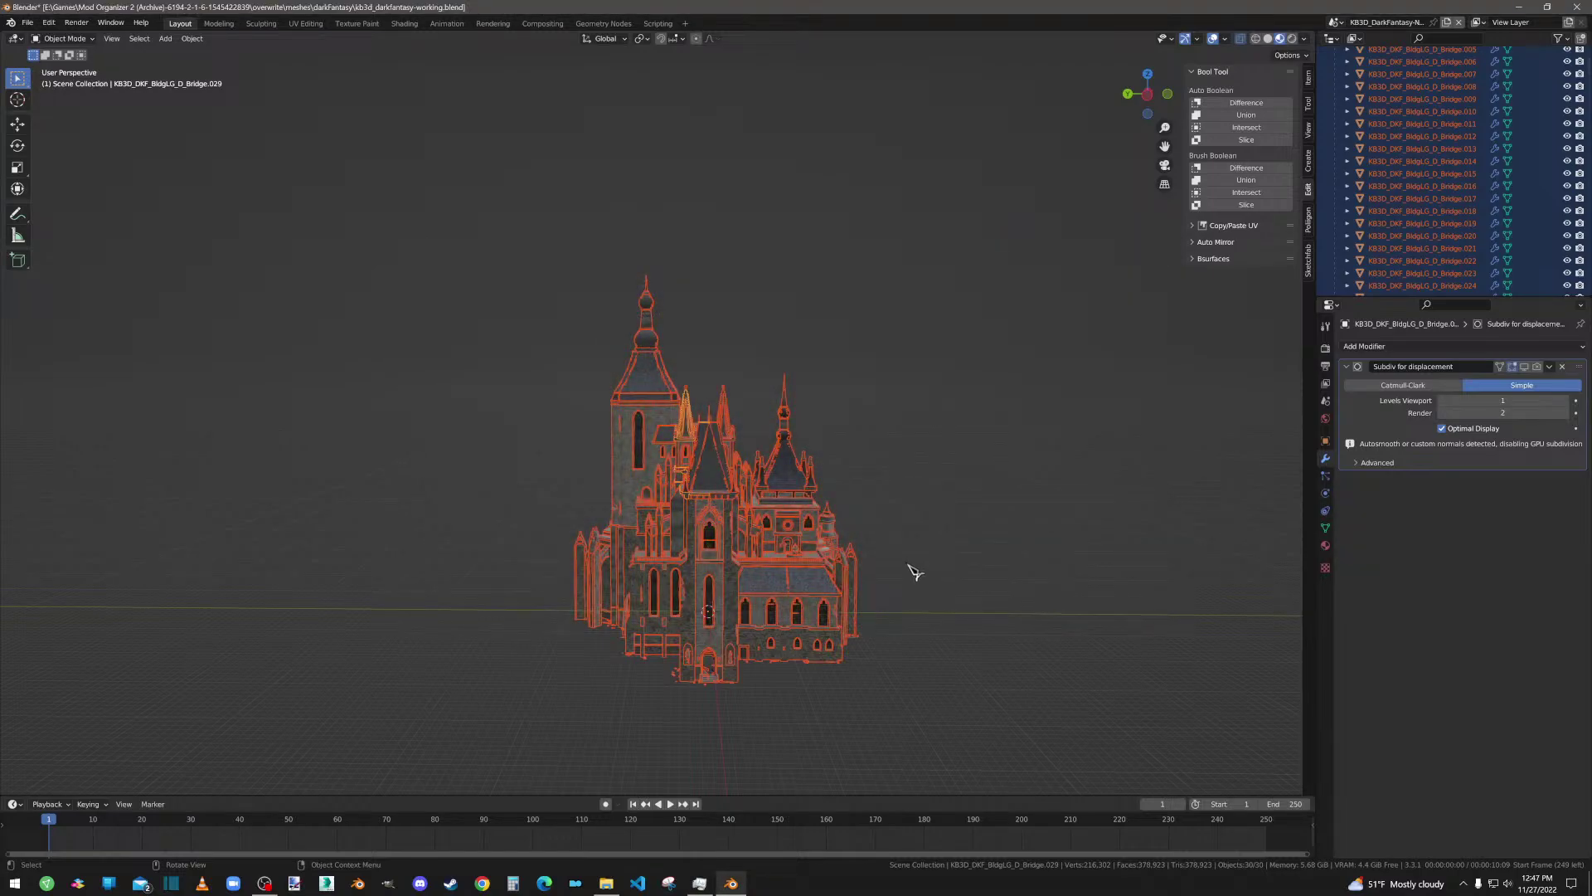
Step: Apply all transforms to the selected bridge parts and display their transform values
key(ctrl+a)
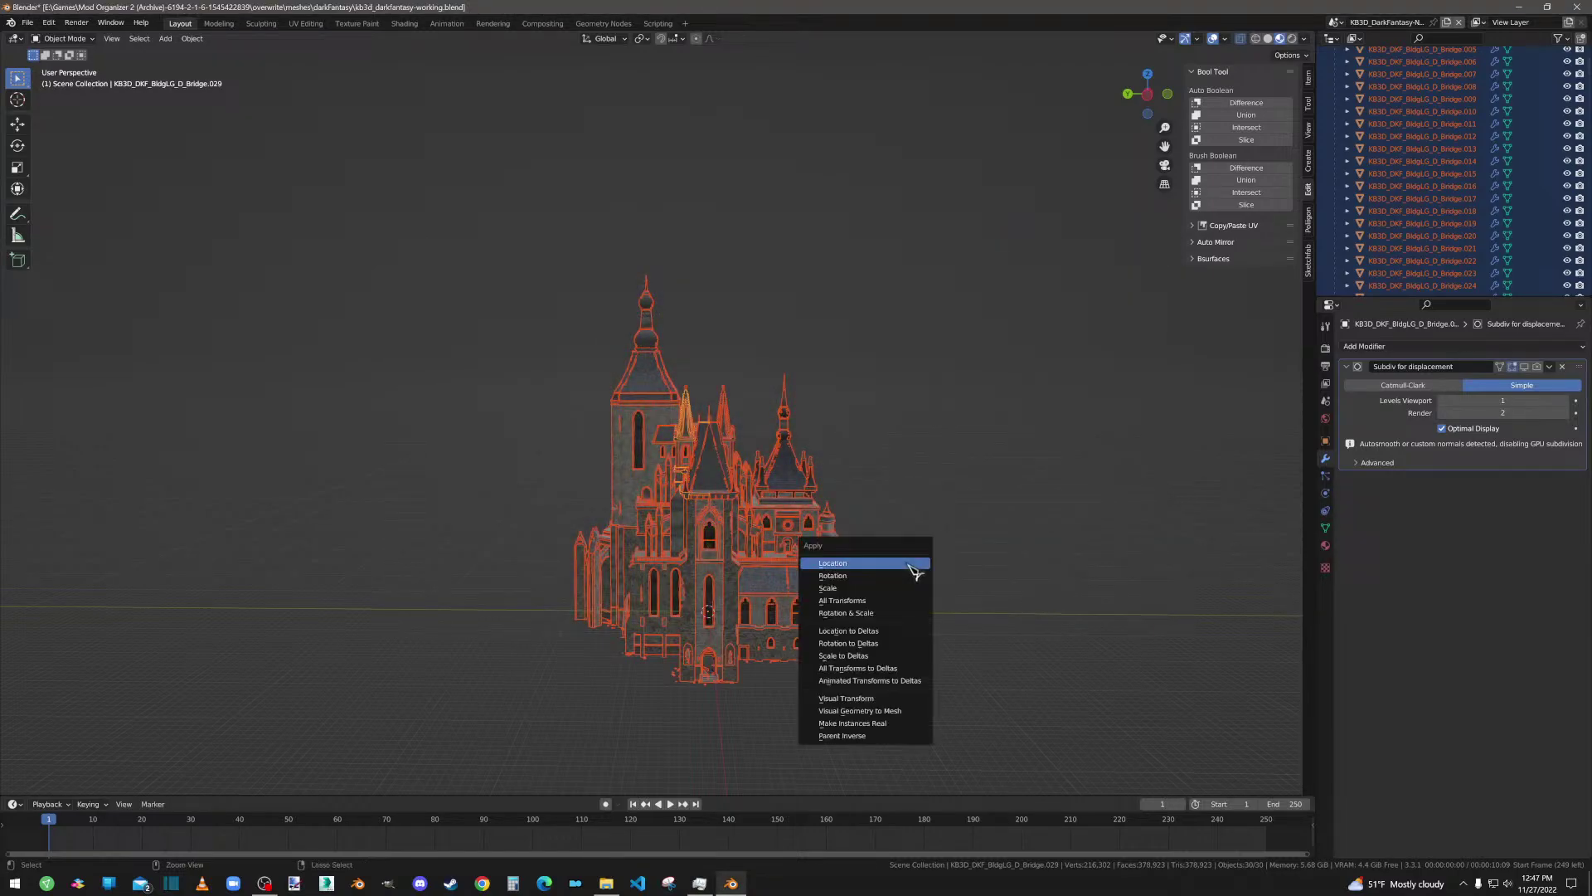
click(850, 600)
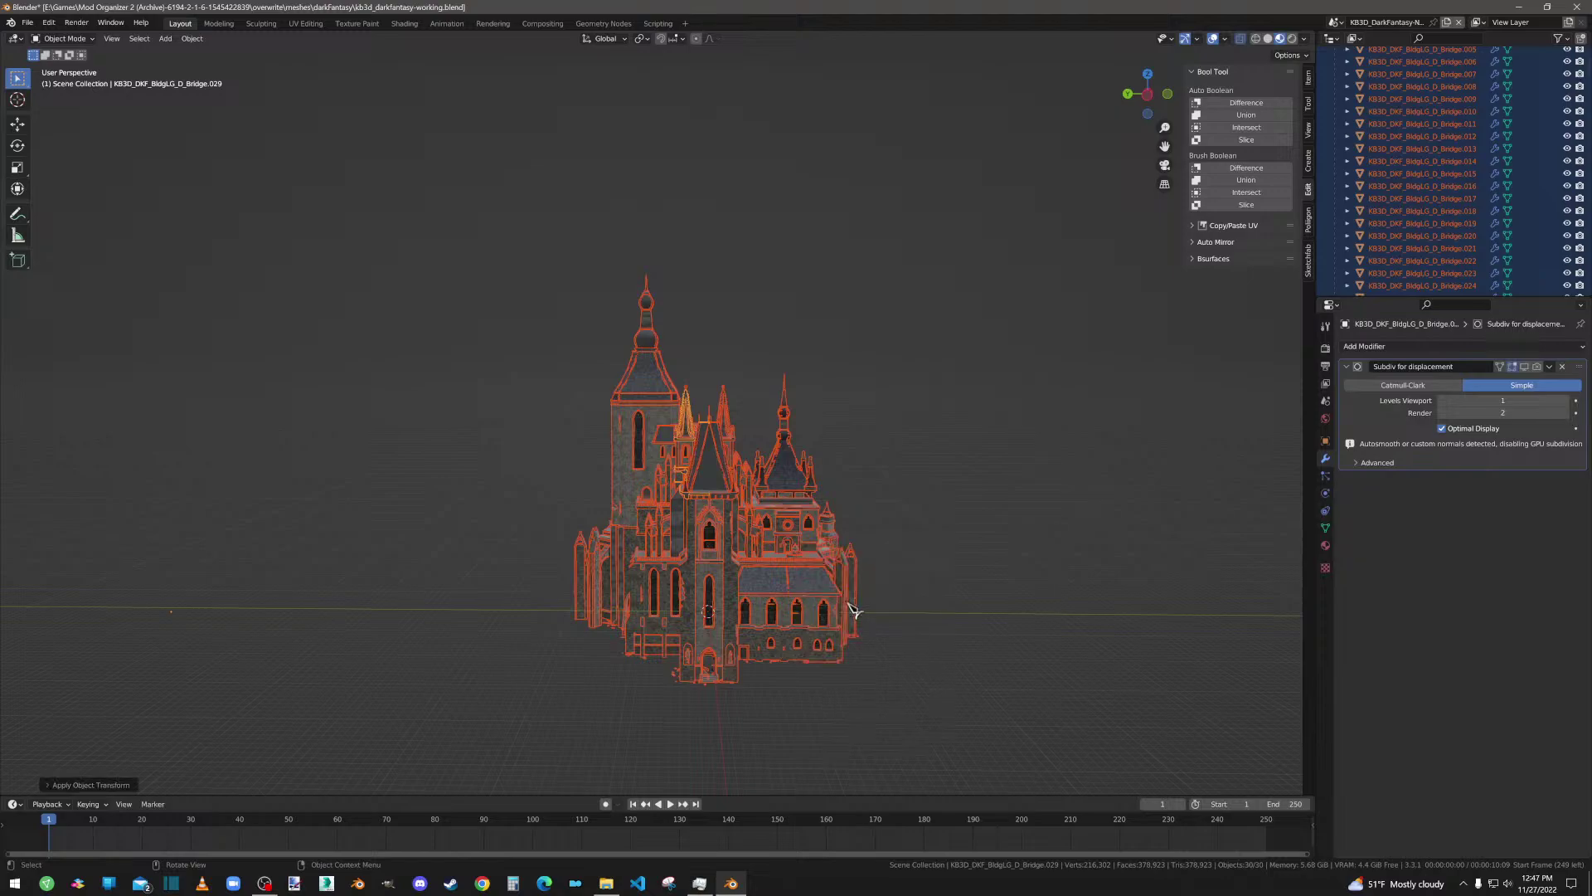
click(1310, 82)
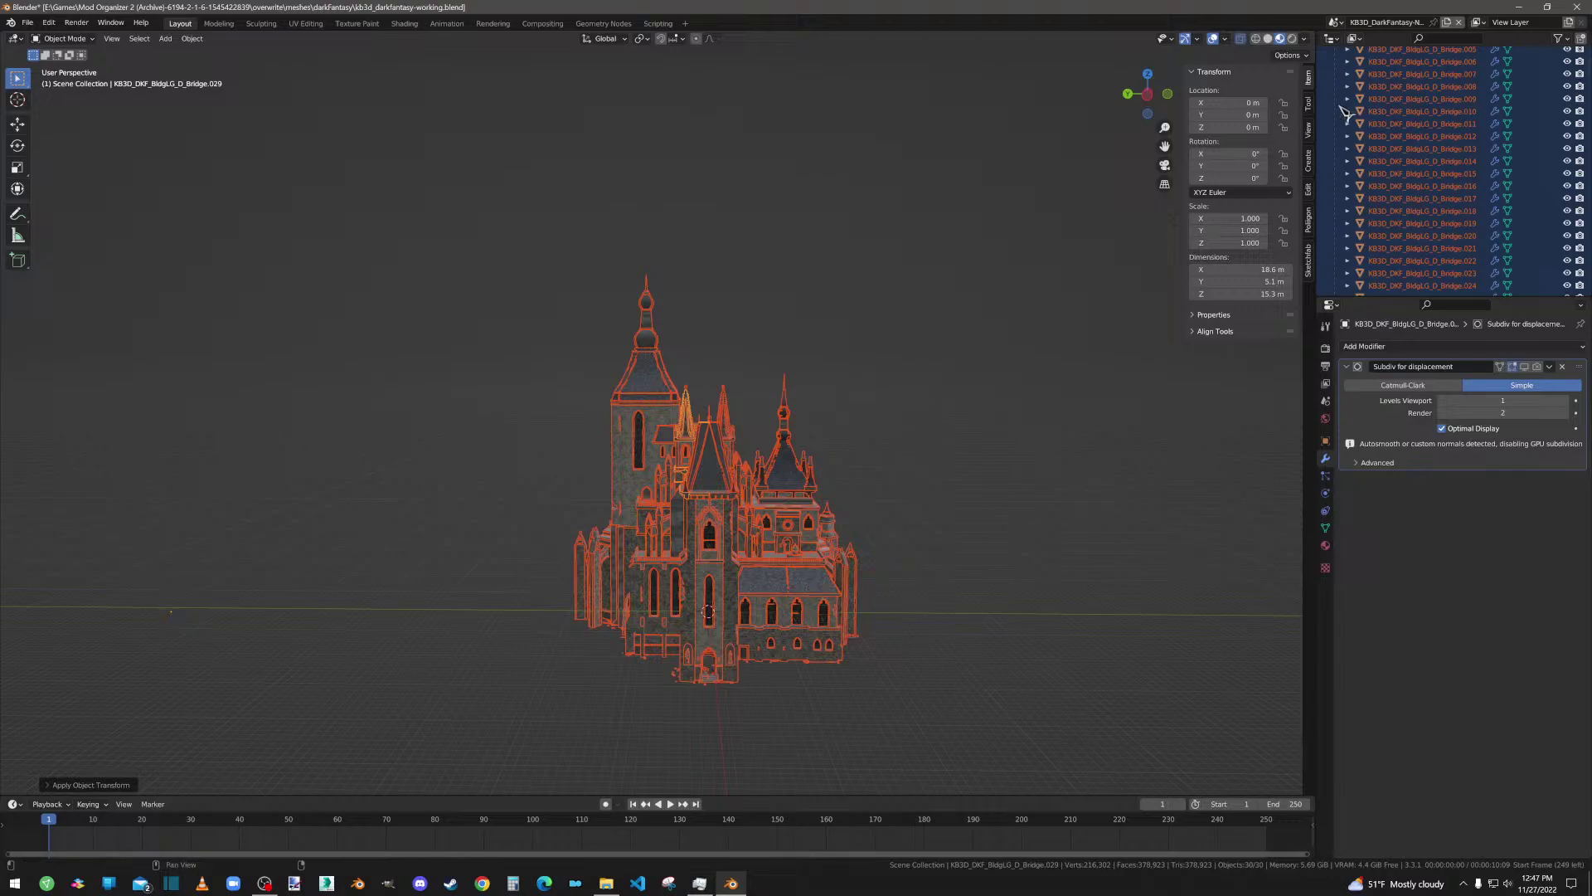
Step: Restore the active part's Y scale to 1 and reapply all transforms to the selected bridge parts
mouse_move(1230, 230)
mouse_down()
mouse_move(1293, 230)
mouse_move(1194, 230)
mouse_move(1306, 230)
mouse_move(1228, 230)
mouse_move(1247, 230)
mouse_up()
click(1244, 230)
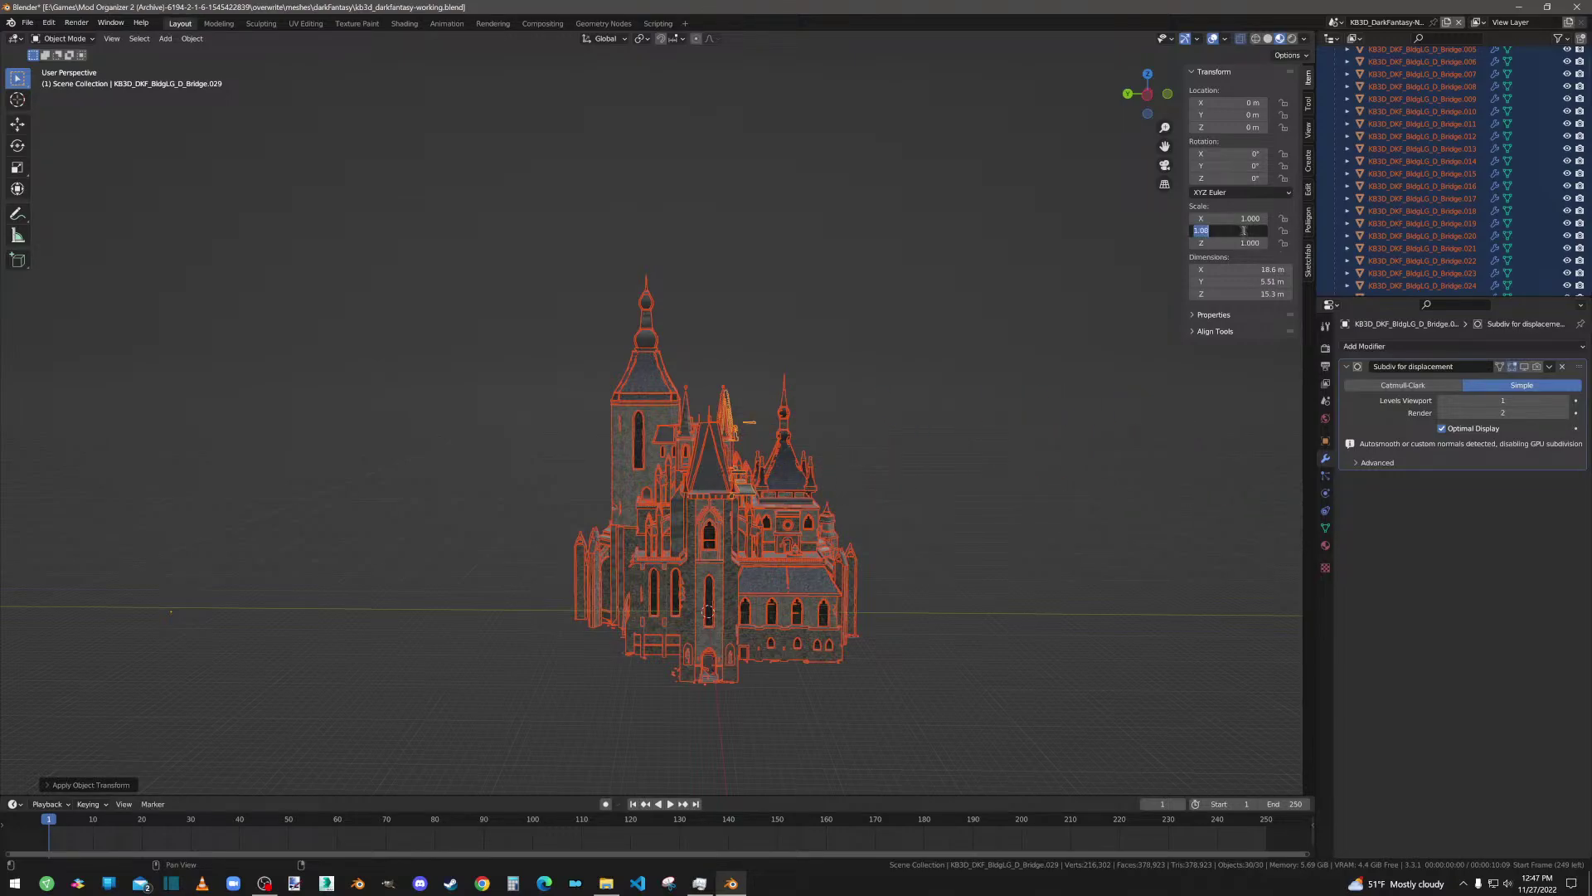
text(1)
key(Return)
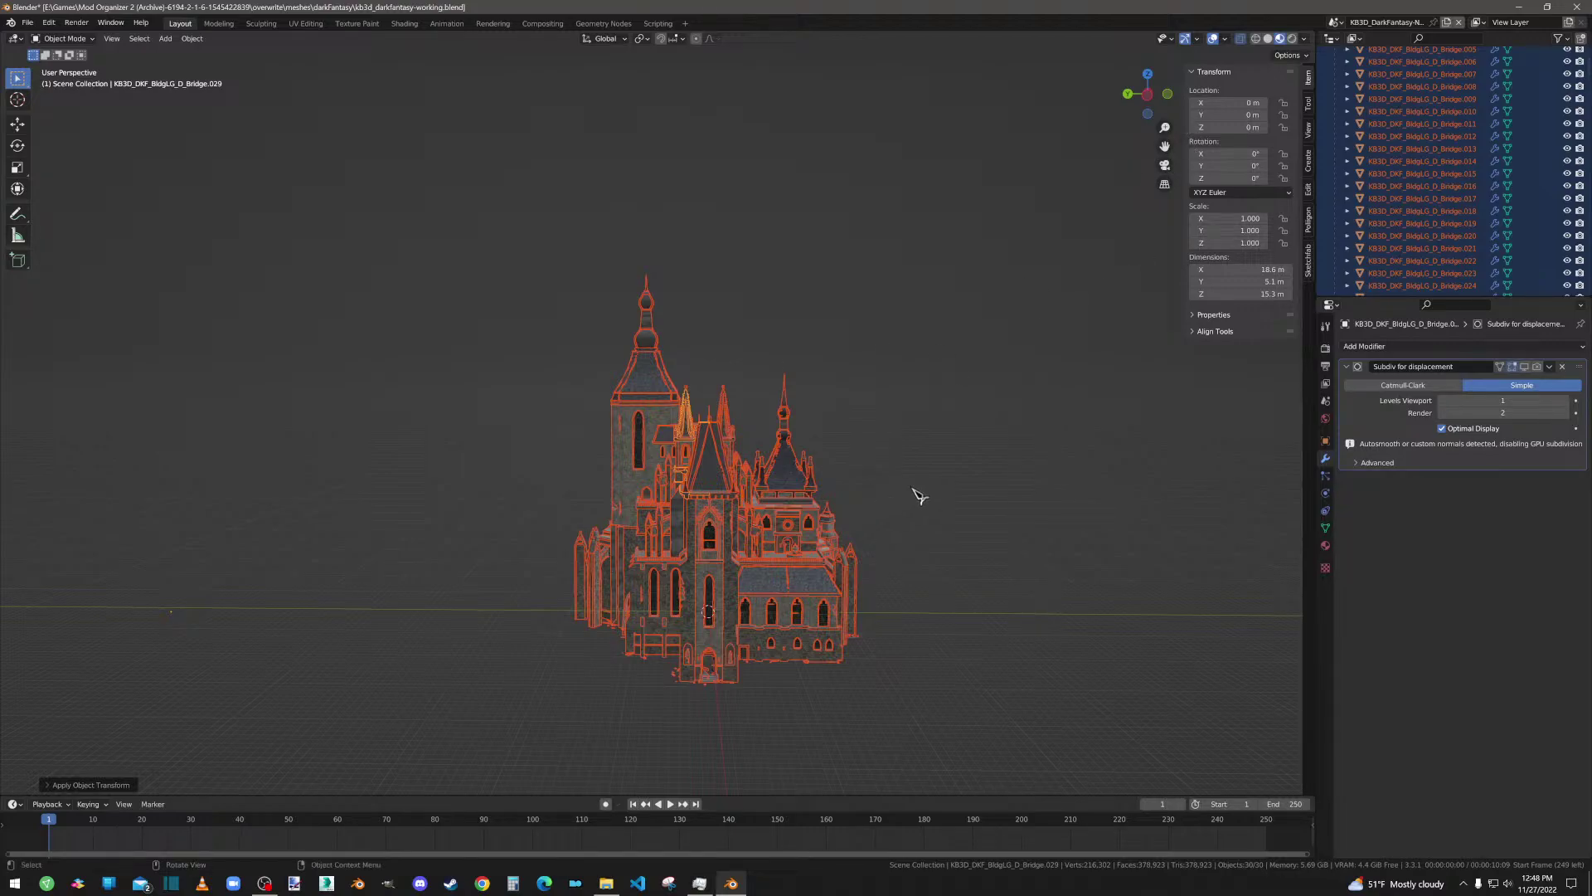
key(ctrl+a)
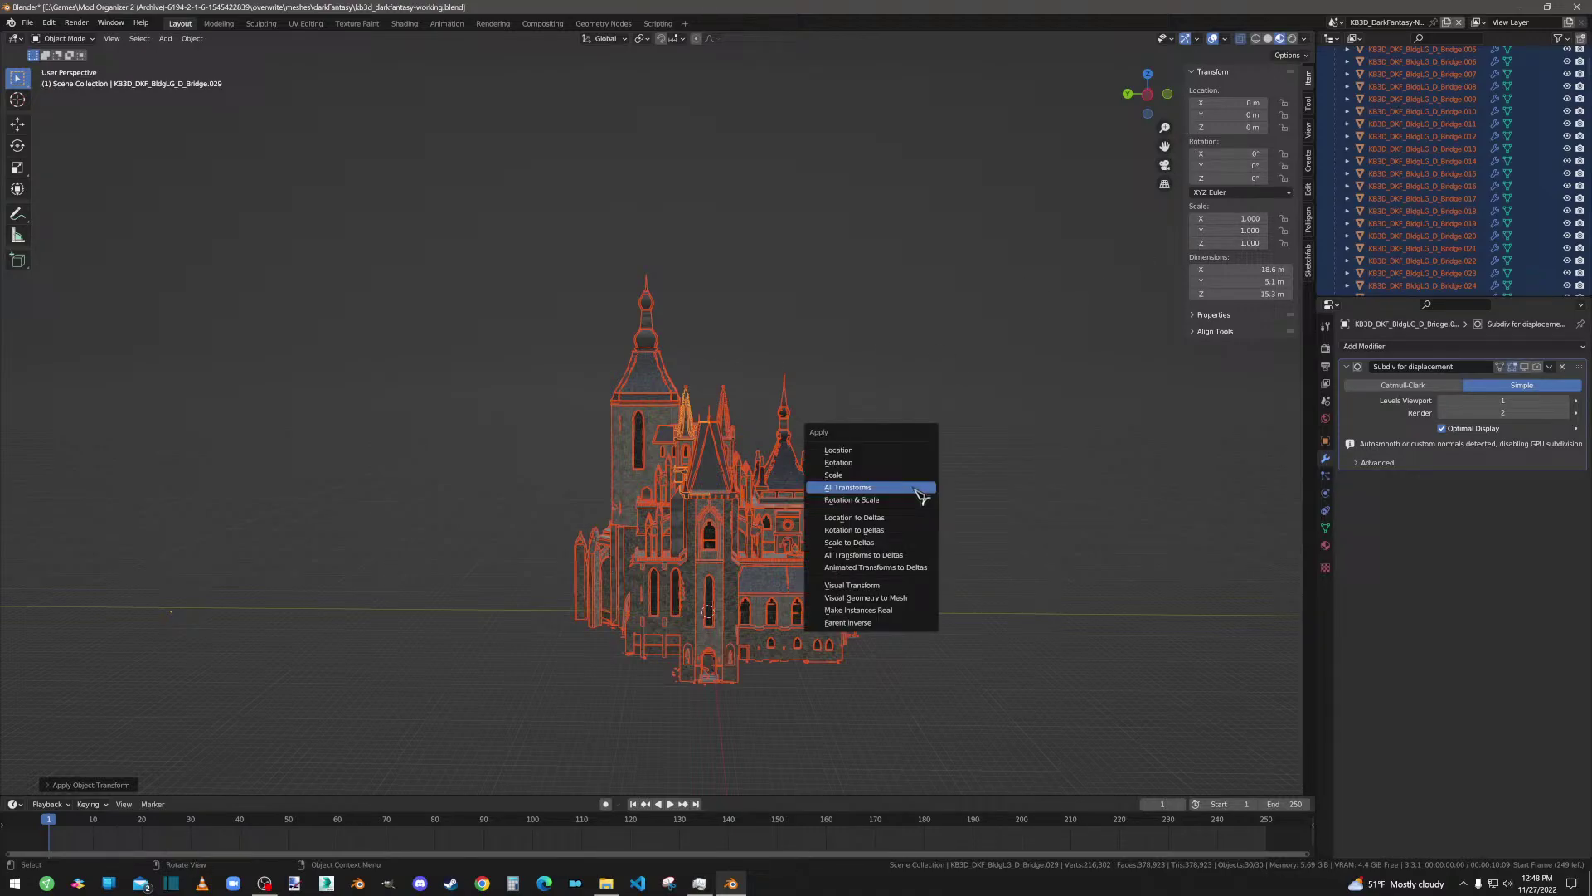
click(857, 489)
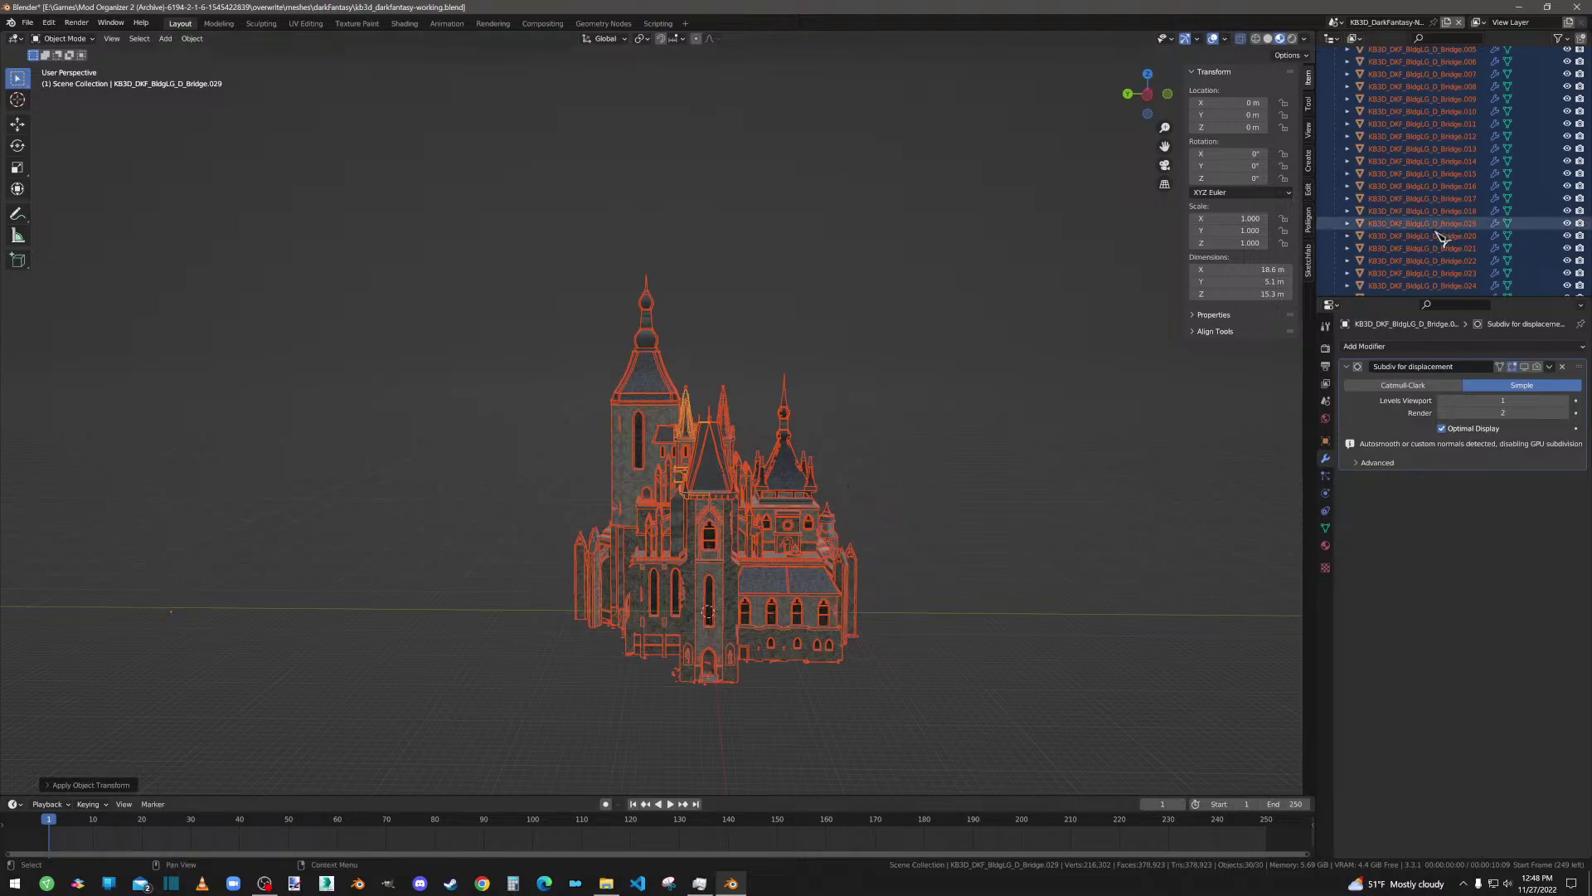
Step: Start an FBX export of the selected parts and load the saved Kitbash-to-Skyrim operator preset
click(28, 22)
mouse_move(91, 203)
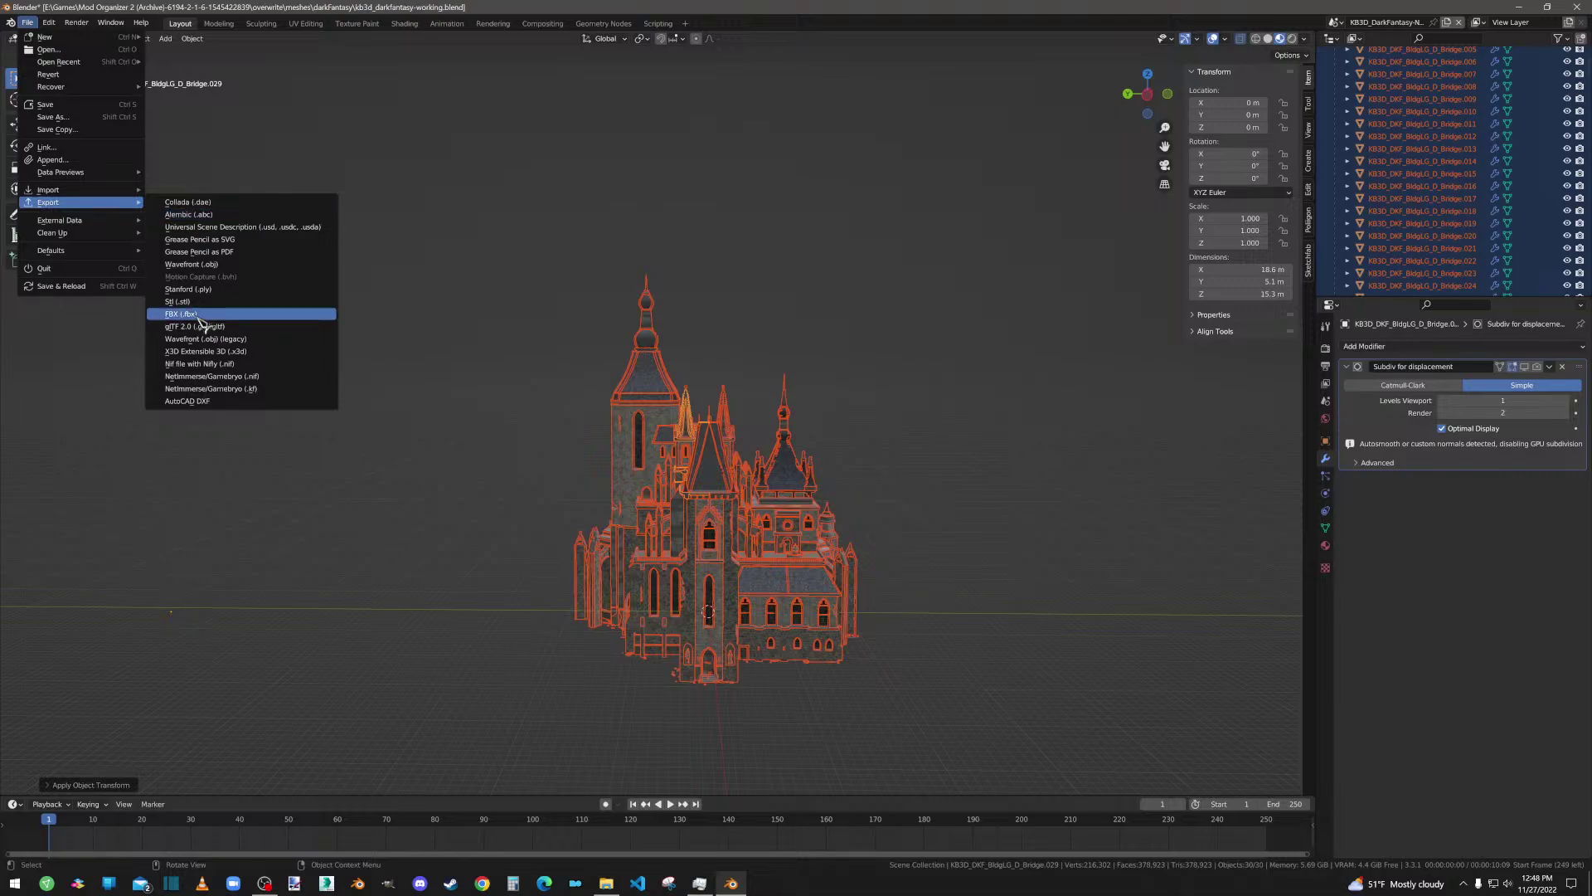
click(191, 313)
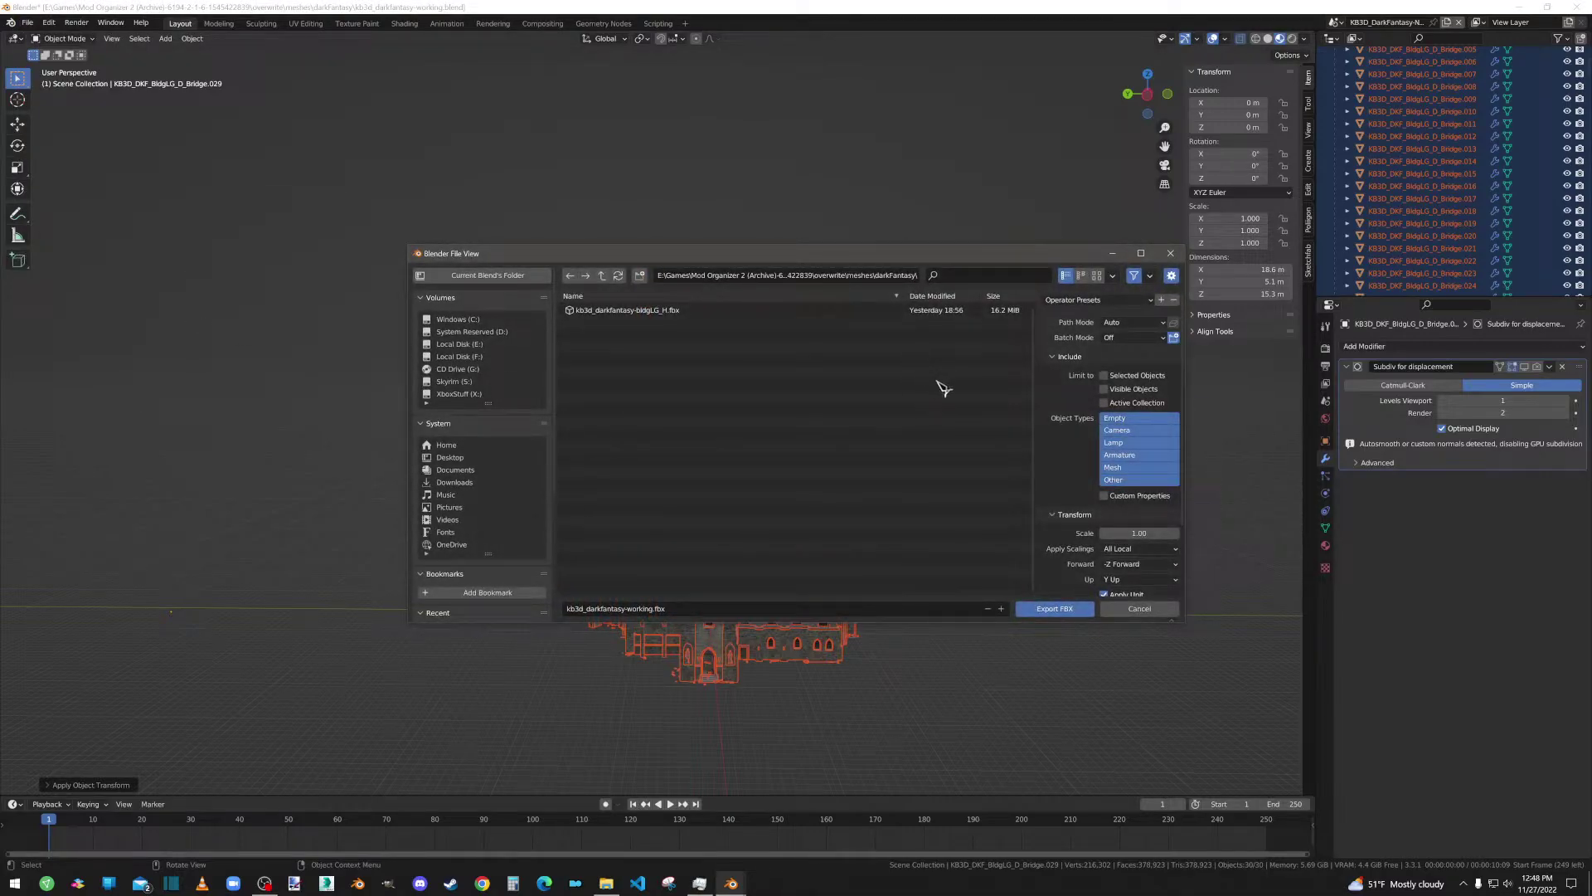
click(1136, 300)
click(1091, 323)
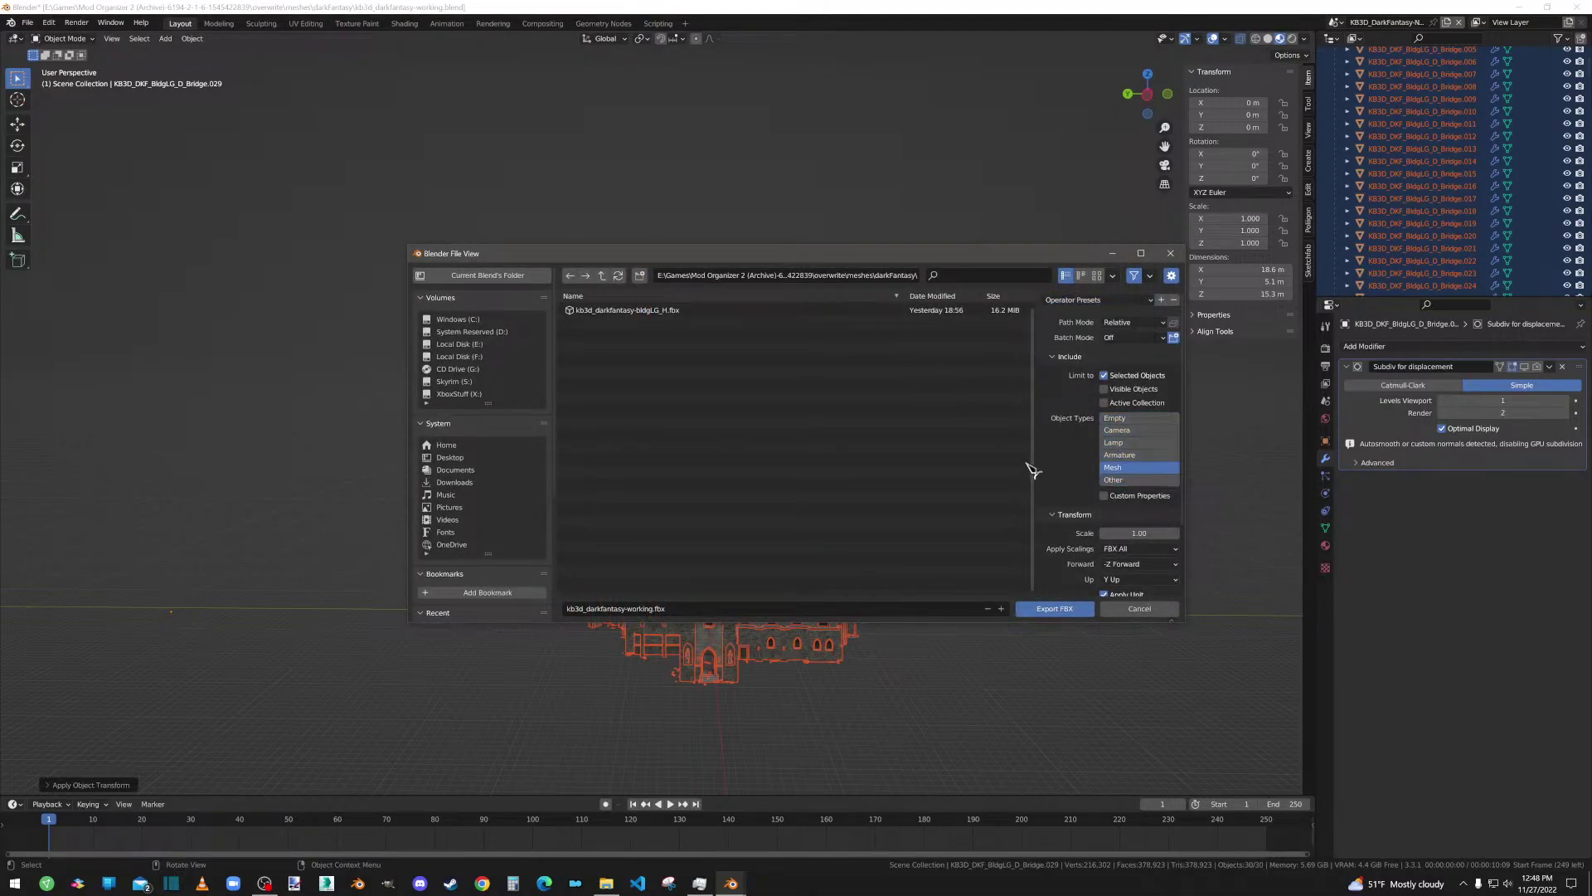
scroll(1057, 540, down, 2)
scroll(1093, 547, down, 1)
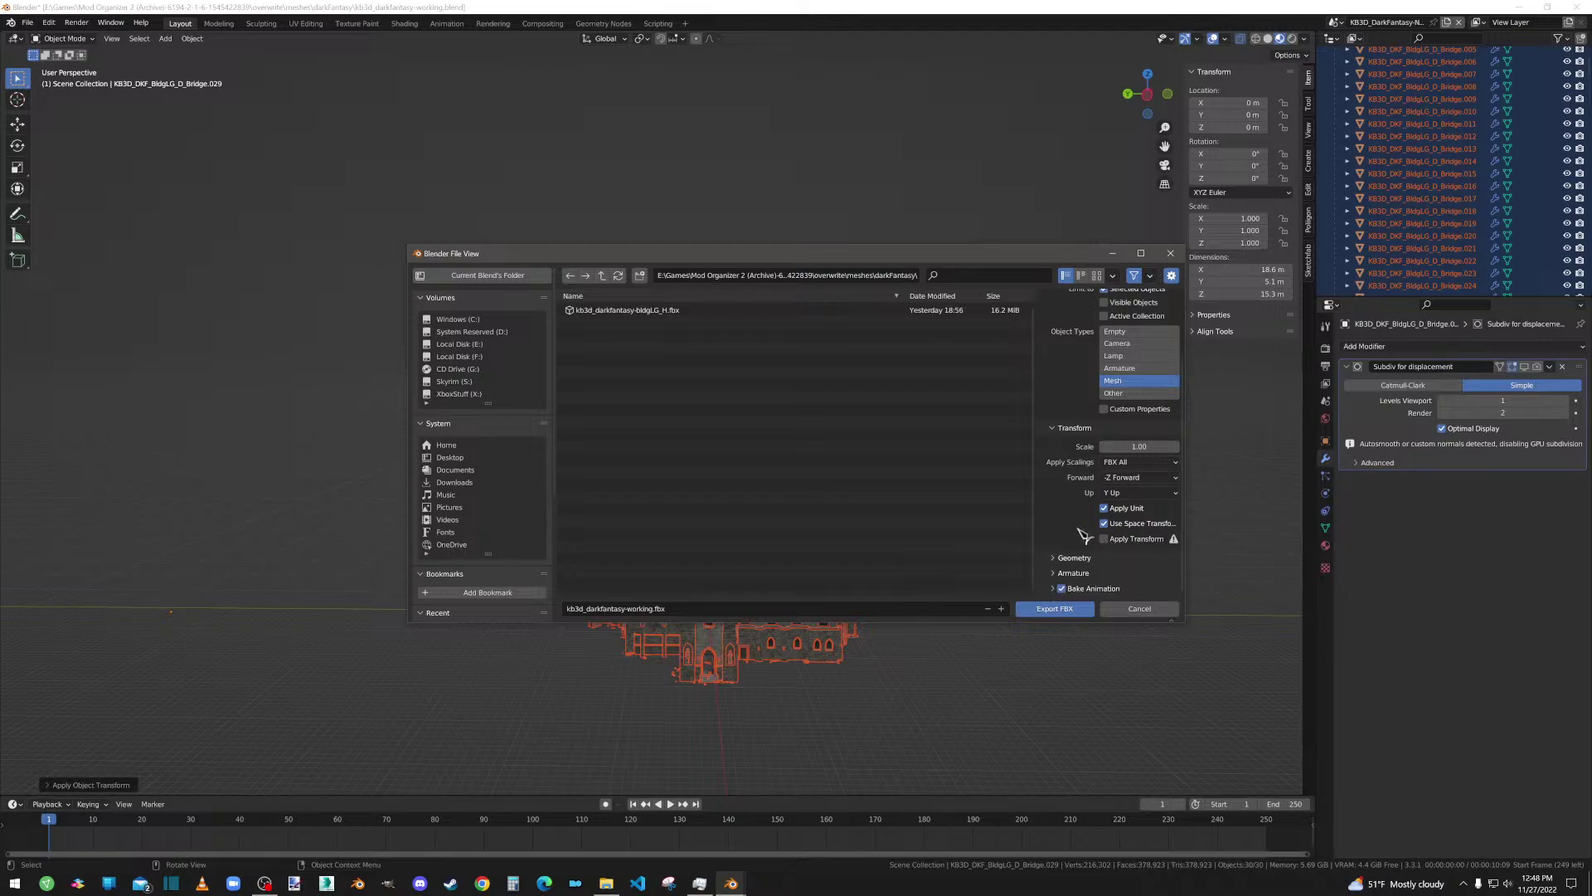
Step: Expand the FBX export's geometry options and keep smoothing at Normals Only
click(1072, 557)
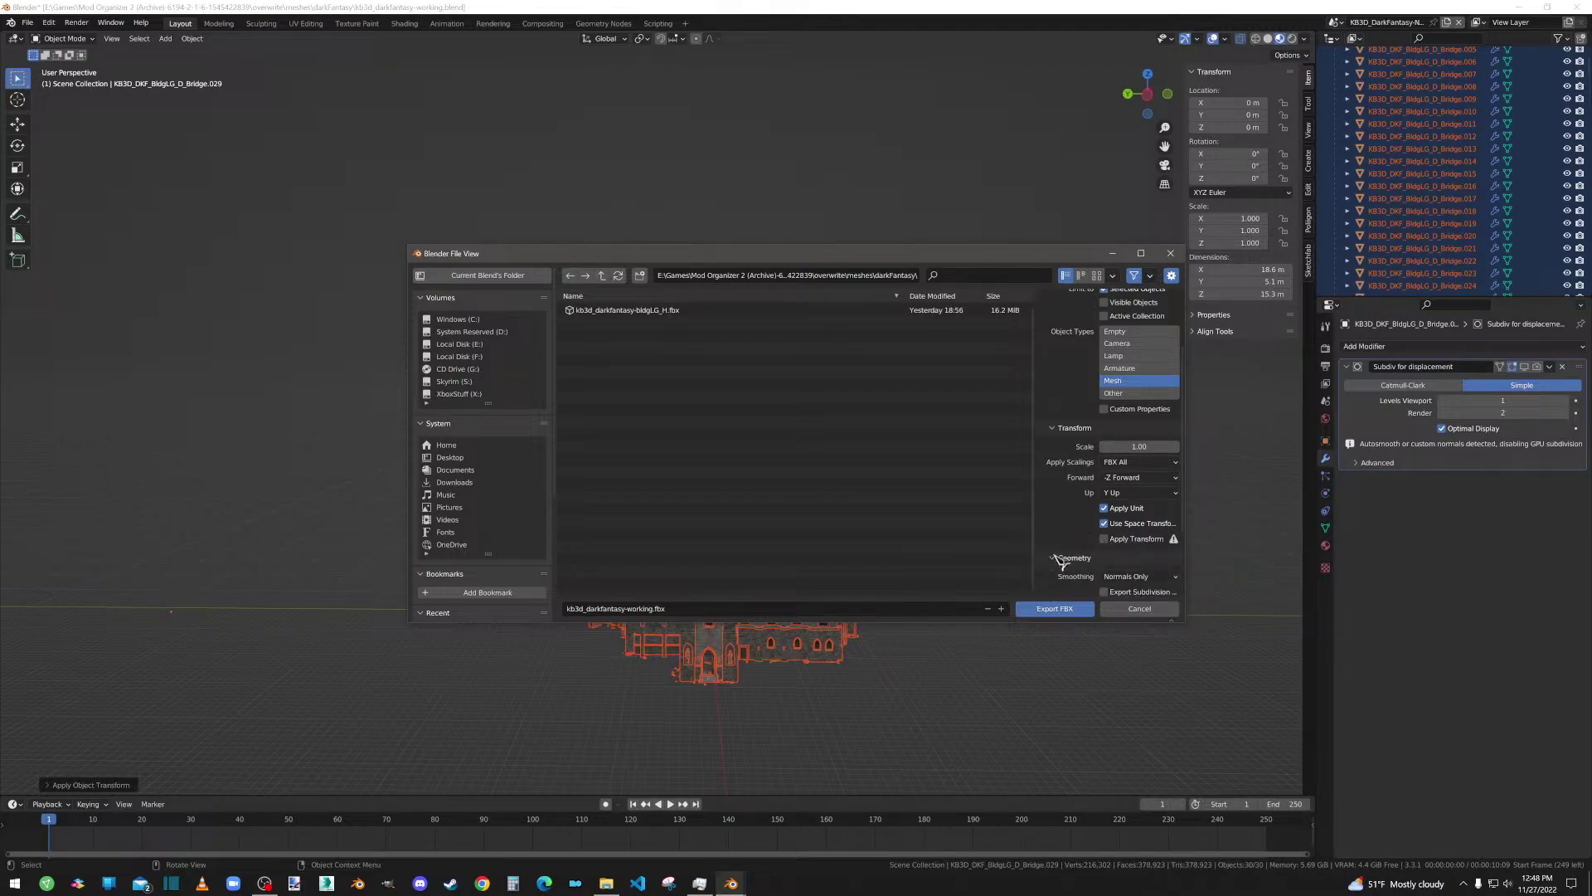
scroll(1069, 554, down, 2)
click(1125, 511)
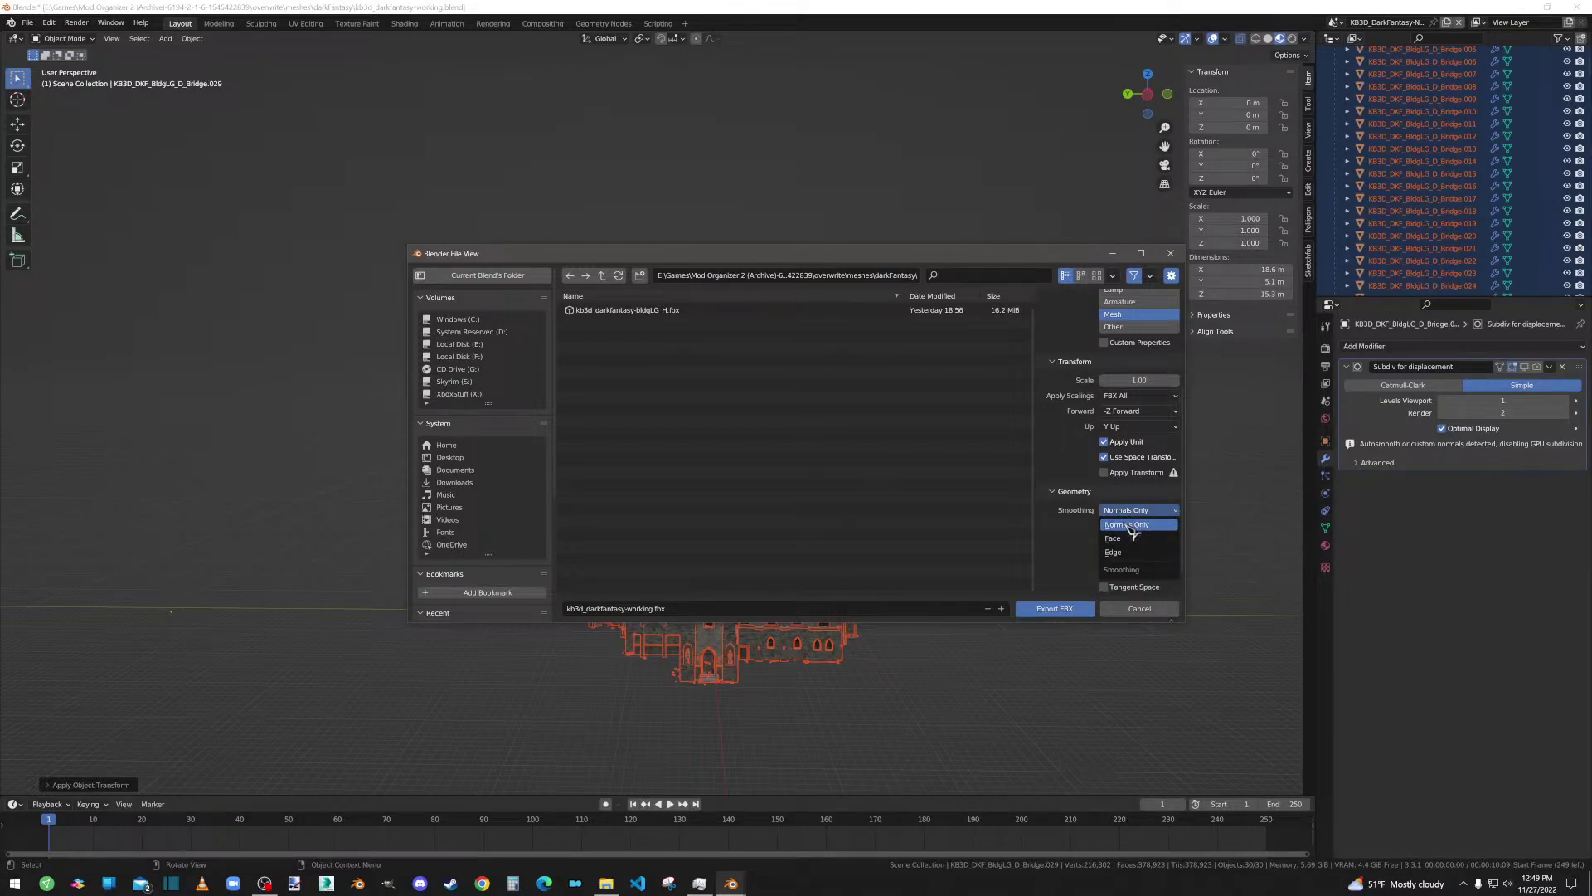
click(1130, 524)
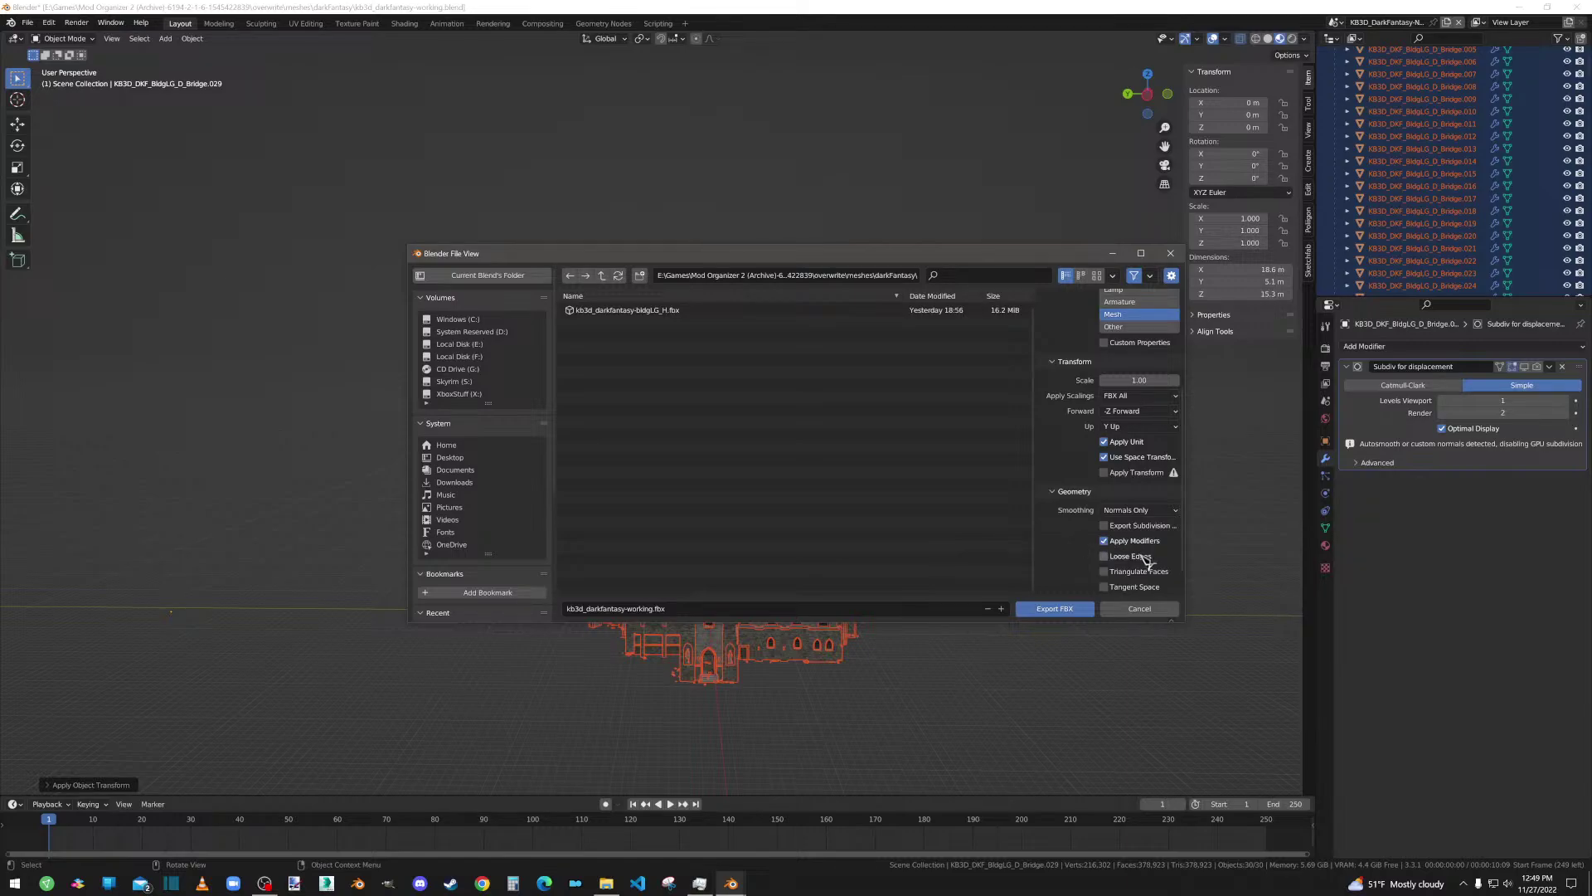
Step: Expand the FBX export's armature options and review the bone axis settings
scroll(1109, 547, down, 2)
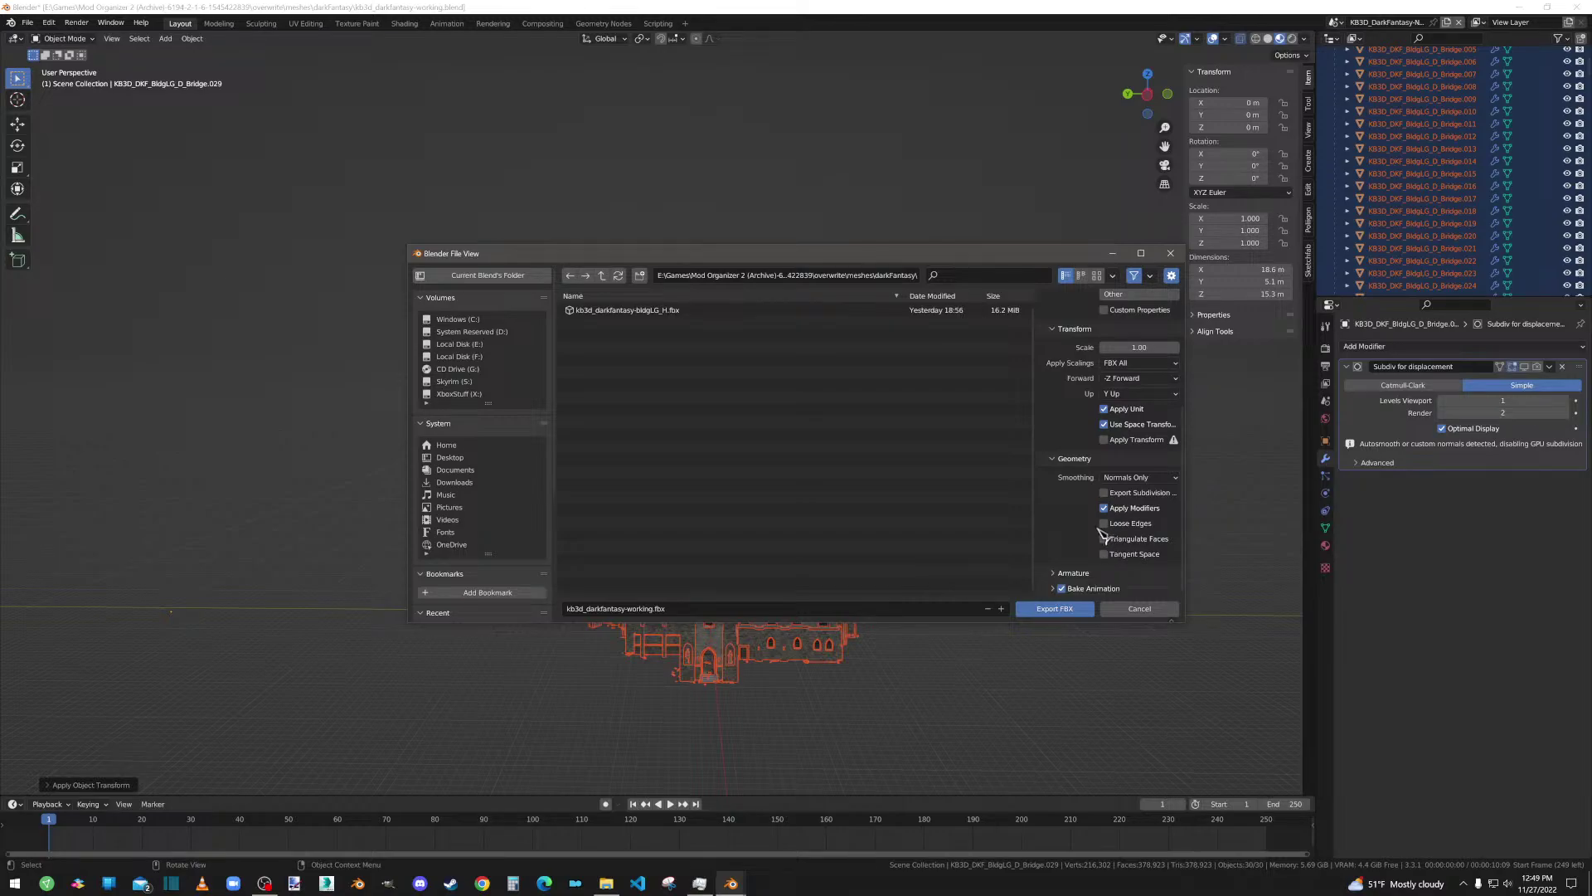
click(1063, 576)
scroll(1070, 522, down, 2)
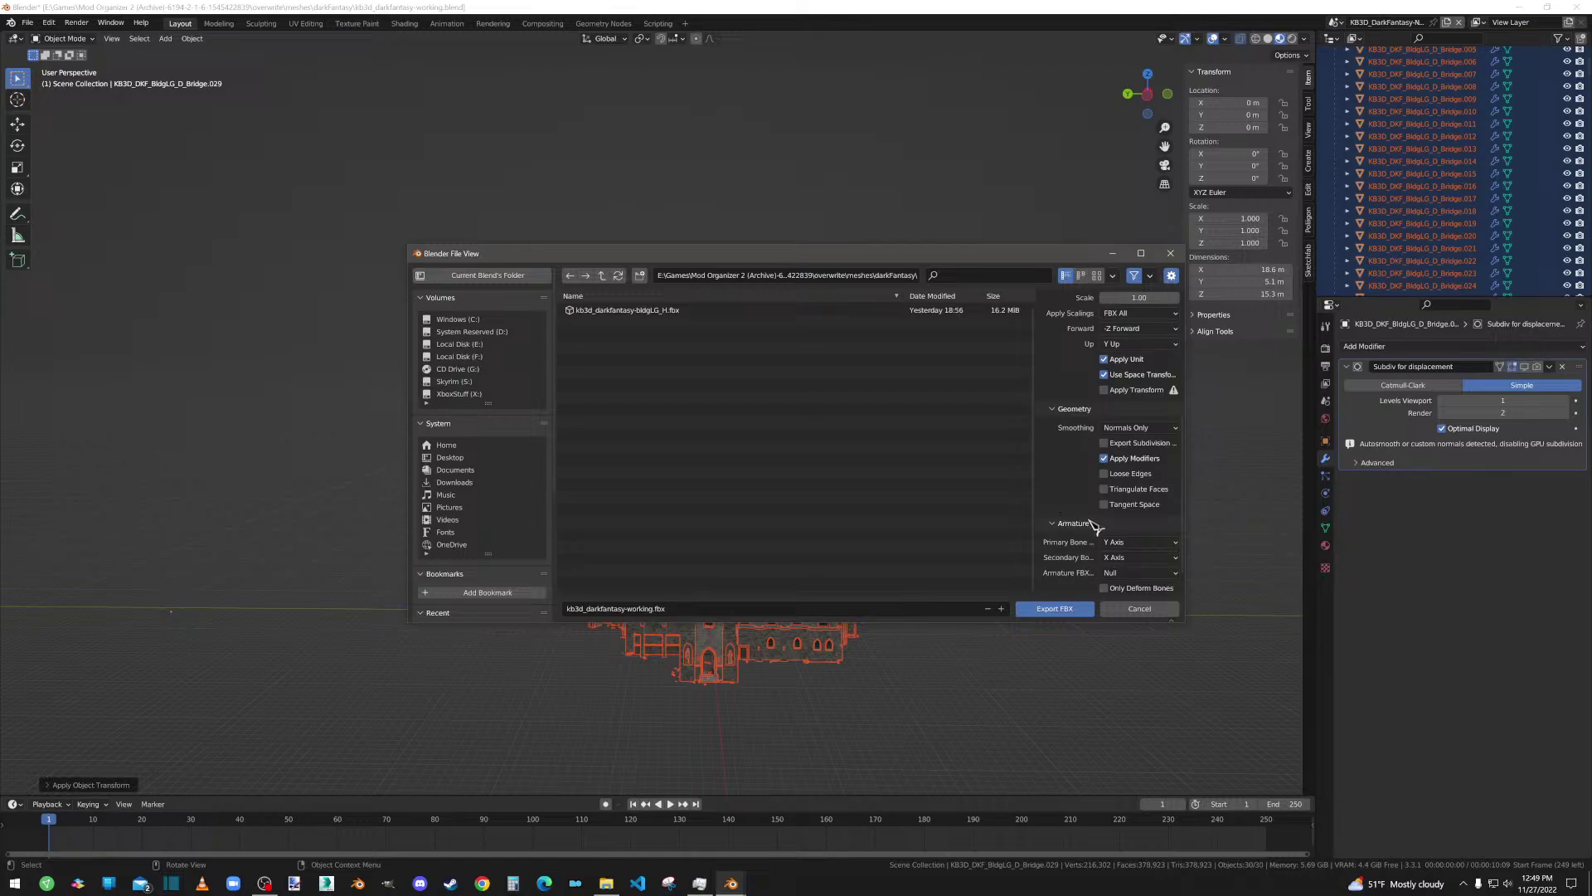
scroll(1097, 528, down, 2)
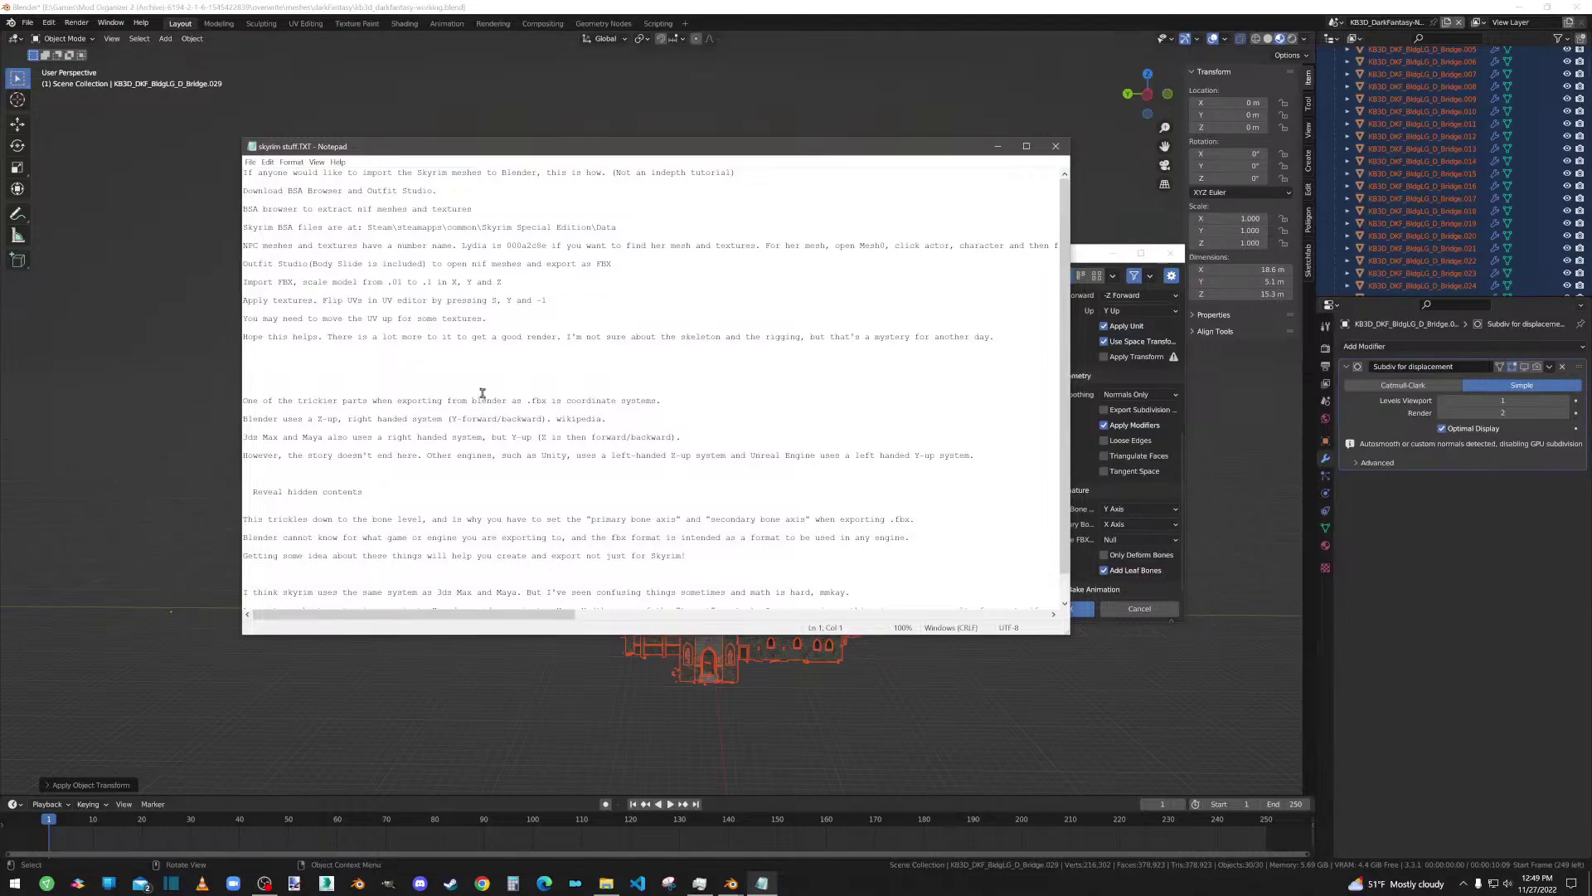
Step: Read the notes in skyrim stuff.TXT on FBX coordinate systems and the primary and secondary bone axes
drag(313, 419, 593, 421)
click(282, 435)
click(358, 439)
drag(358, 438, 656, 437)
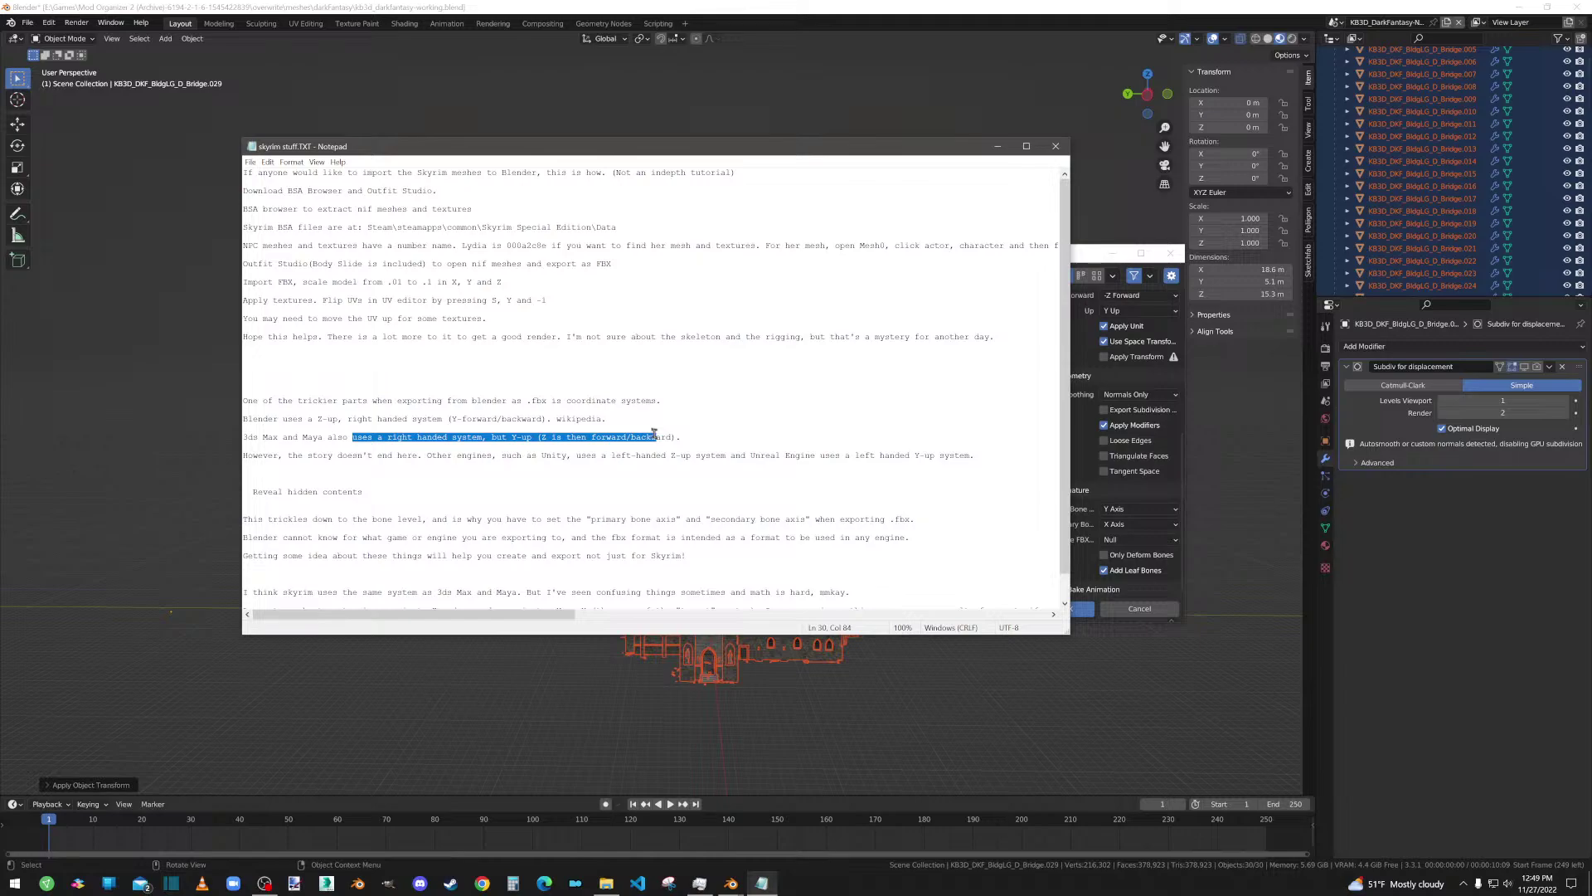
click(367, 454)
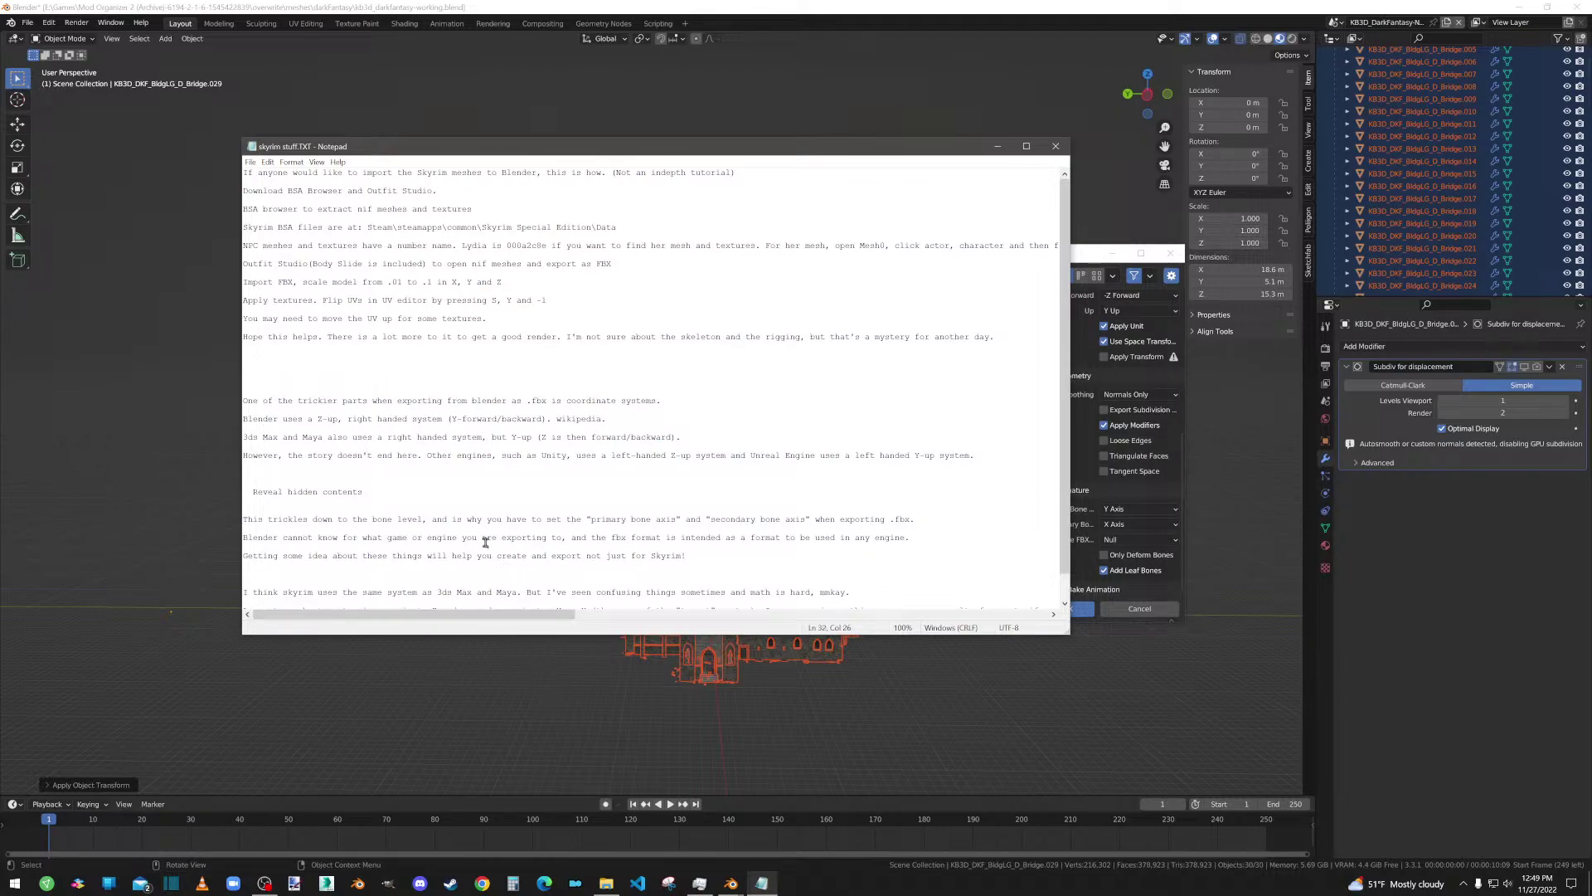
scroll(547, 517, down, 1)
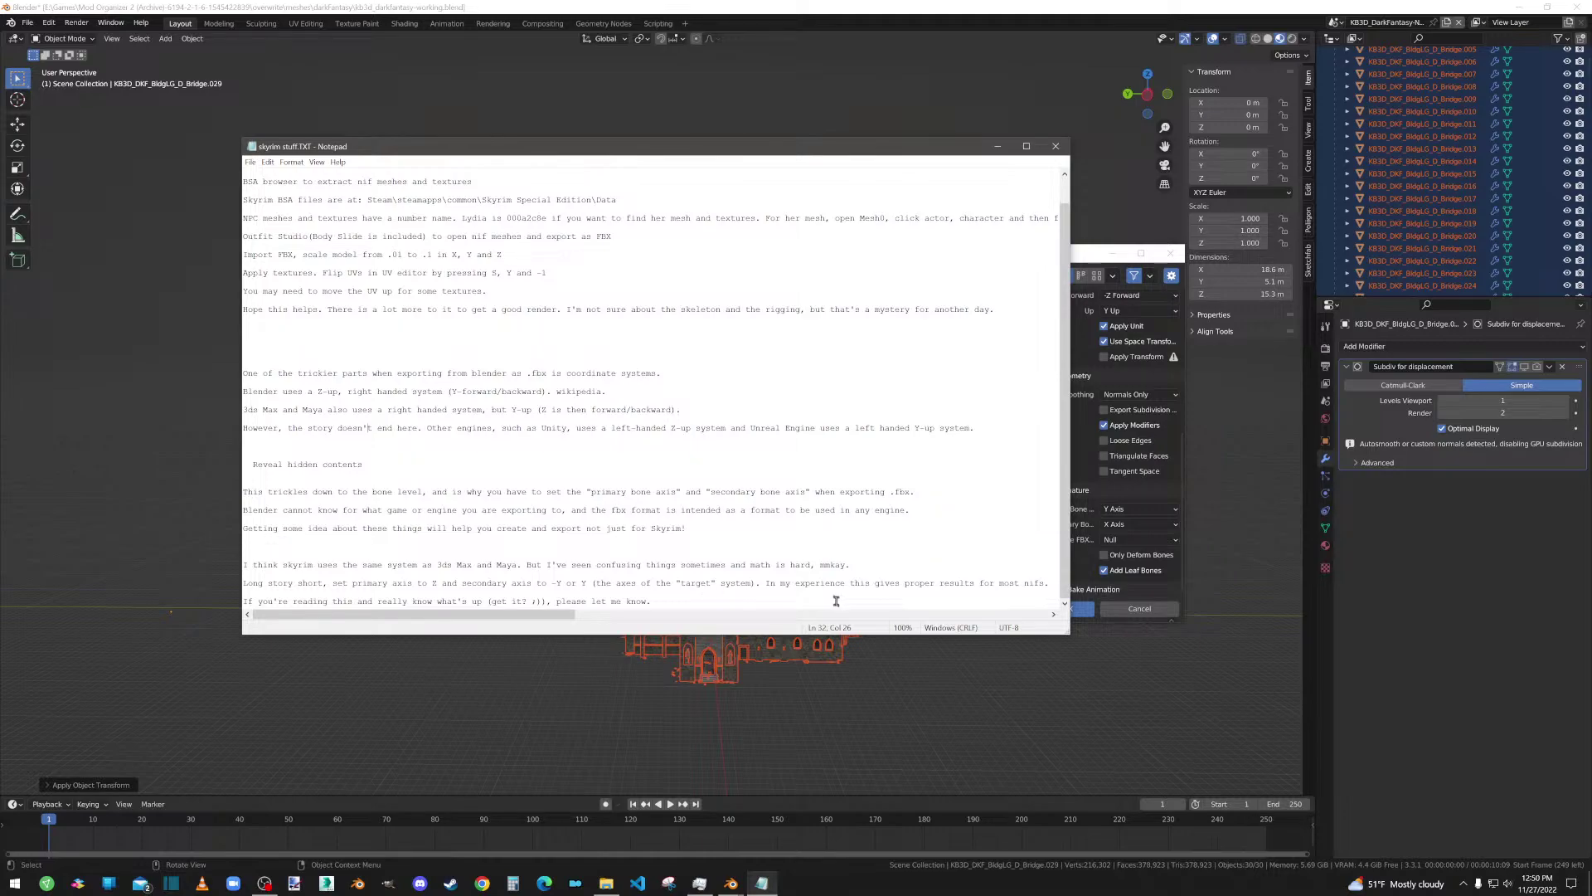
Step: Close the notes and keep the export's armature FBX node type at Null
click(1055, 146)
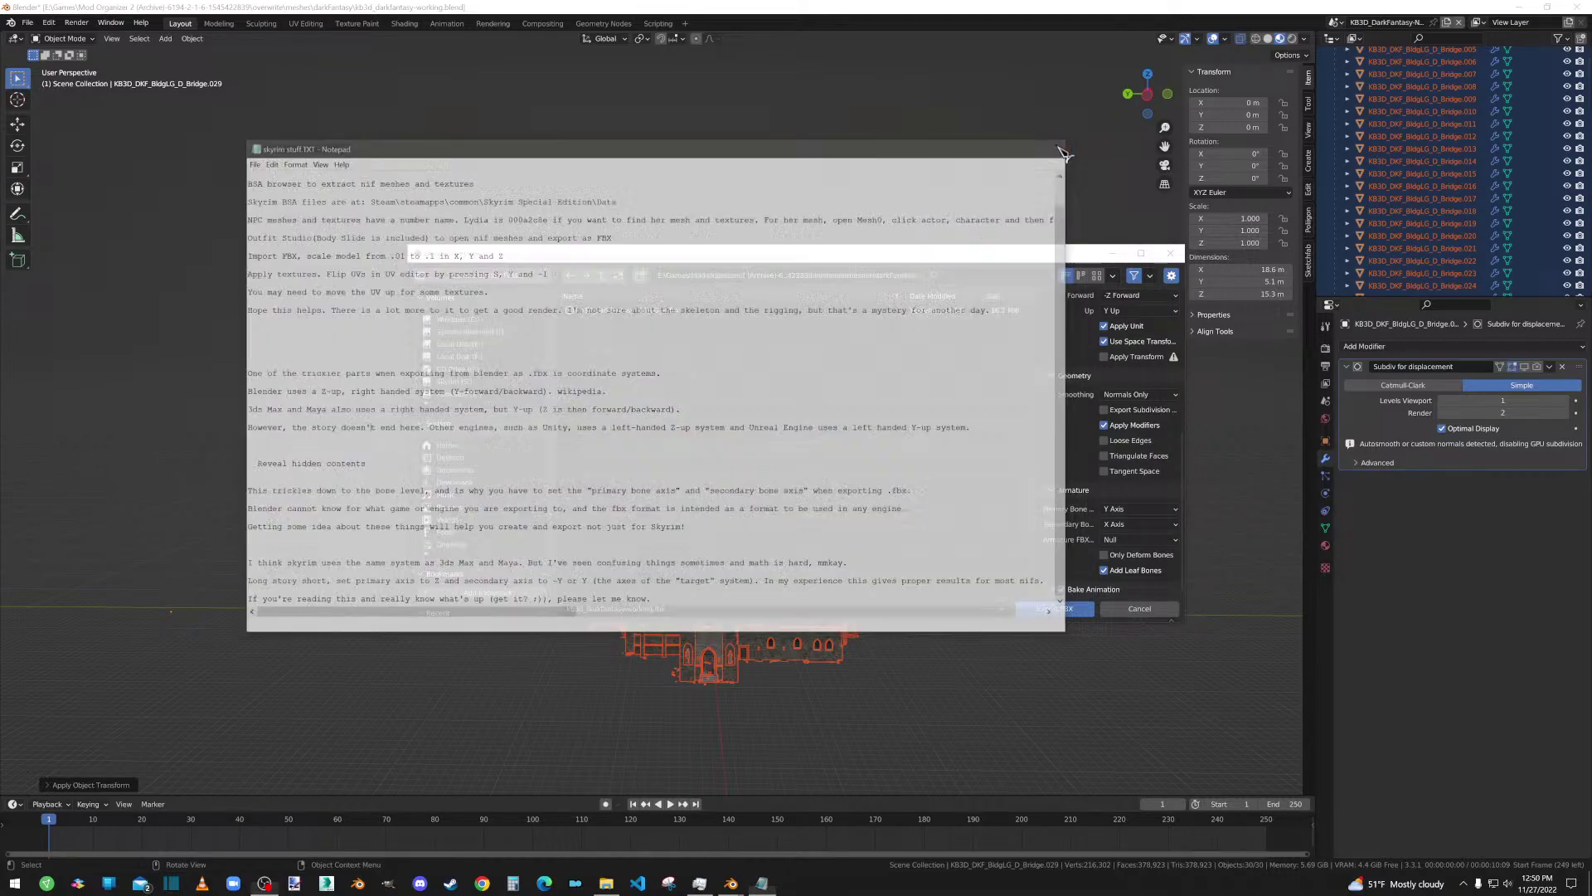
click(1126, 540)
click(1125, 543)
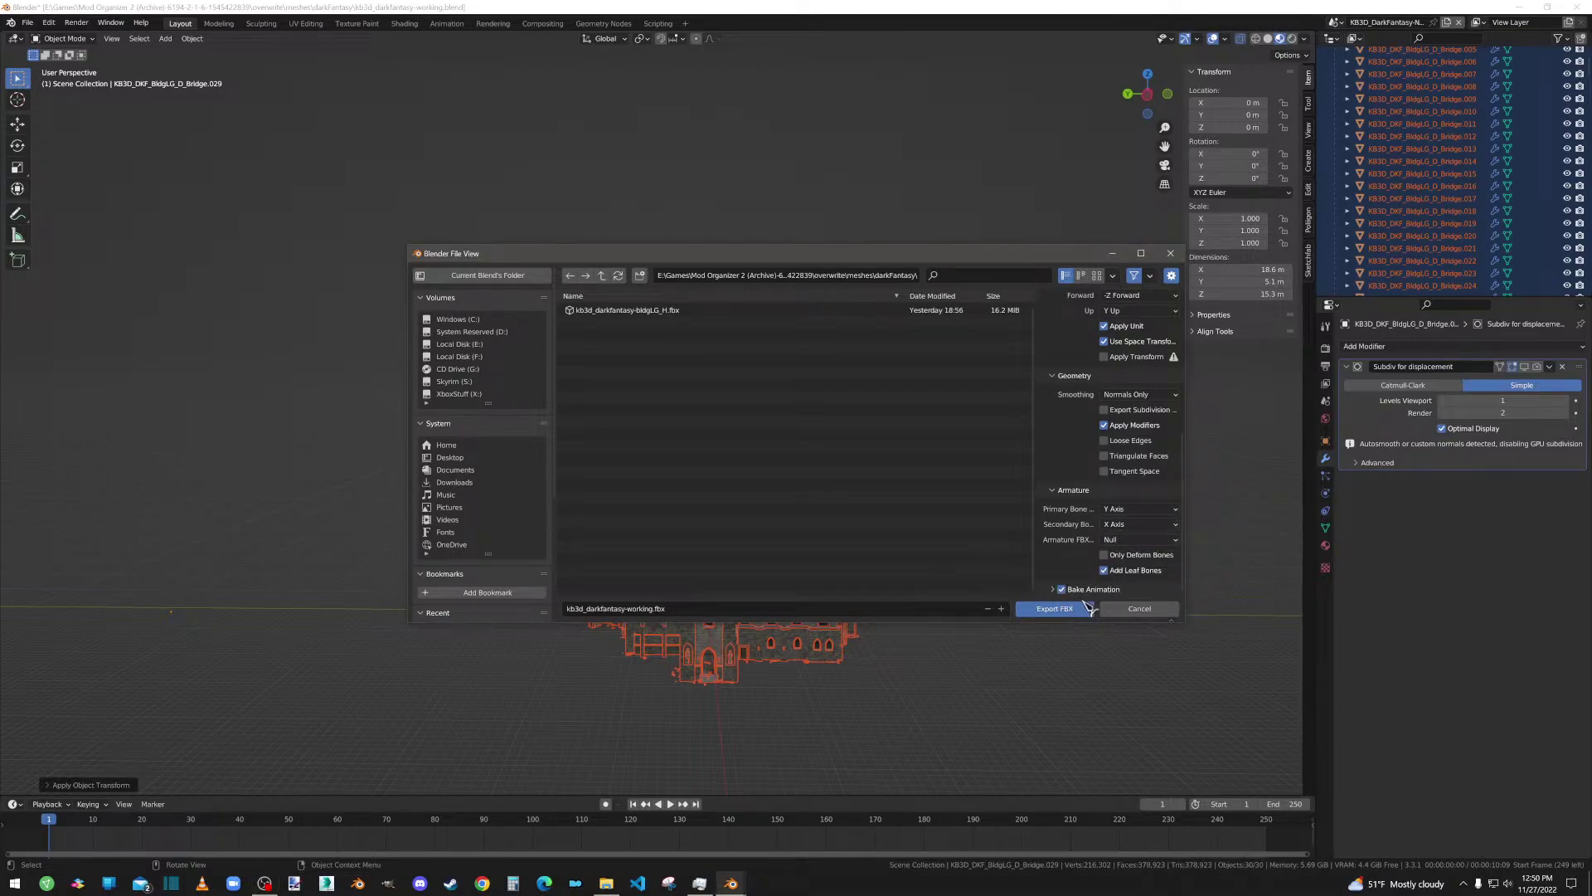
Step: Expand the Bake Animation options and export the selected parts as kb3d_darkfantasy-bldgLG_D.fbx
click(1054, 589)
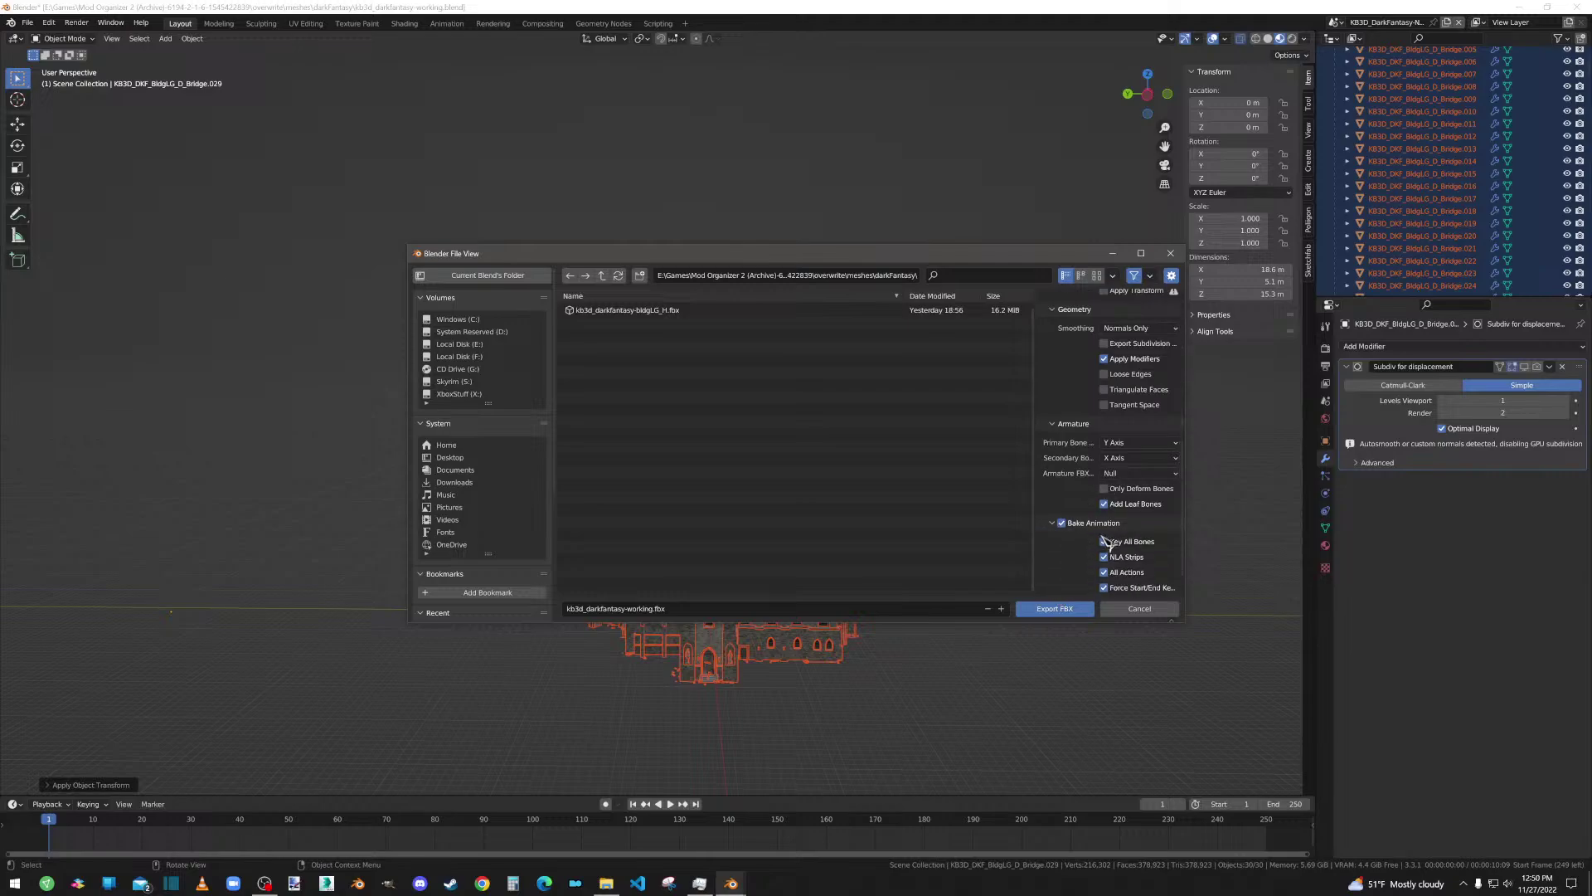
scroll(1066, 530, down, 3)
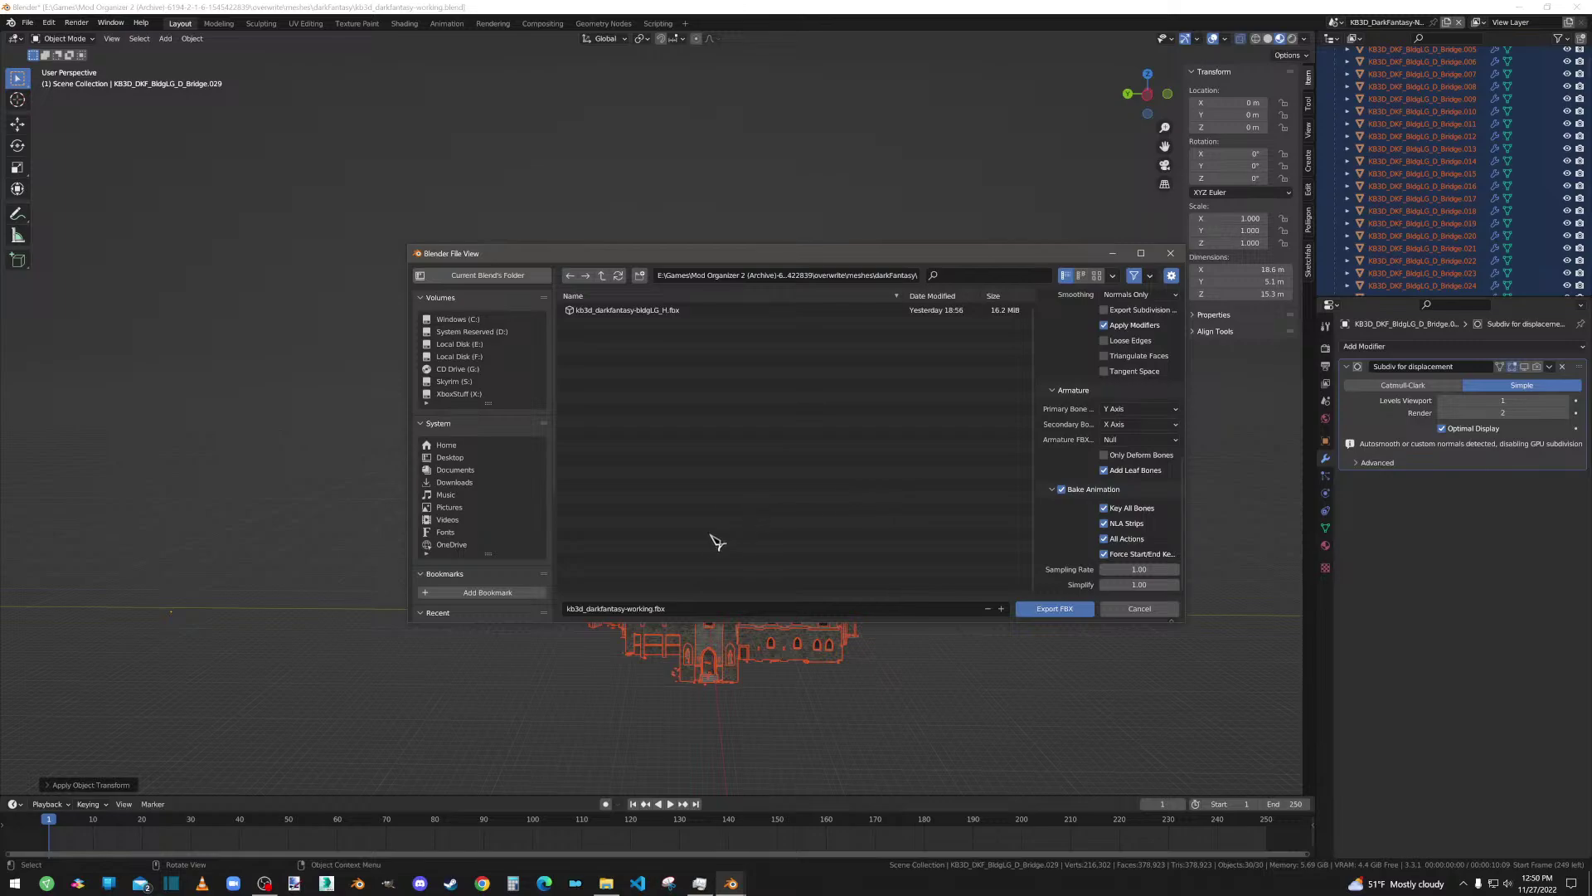
click(654, 609)
drag(653, 608, 627, 609)
text(bldgLG_D)
click(1043, 610)
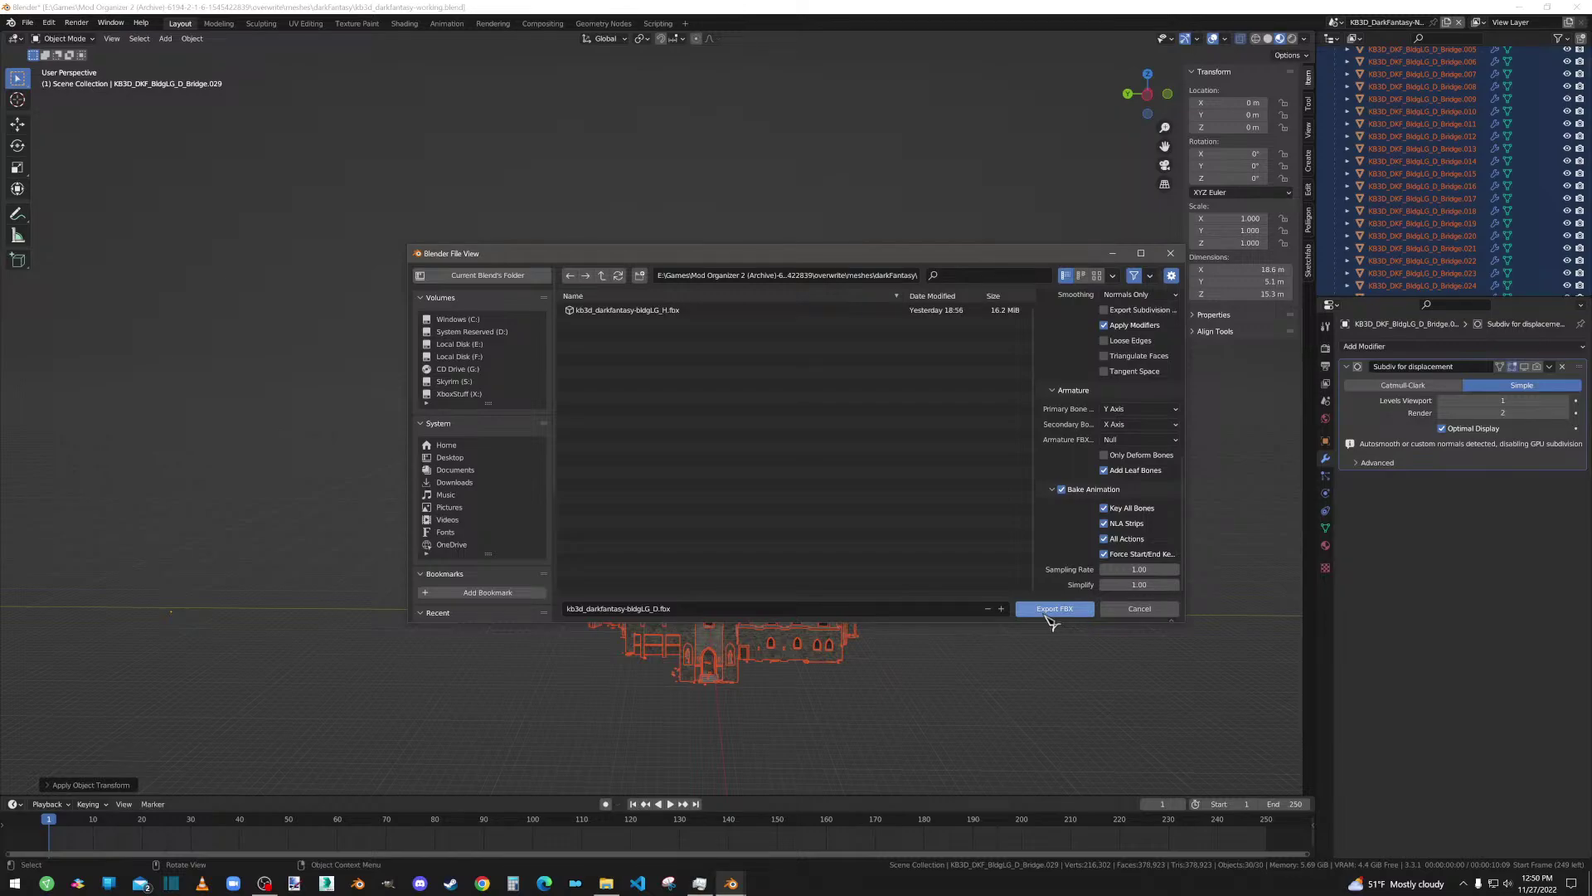
click(1047, 611)
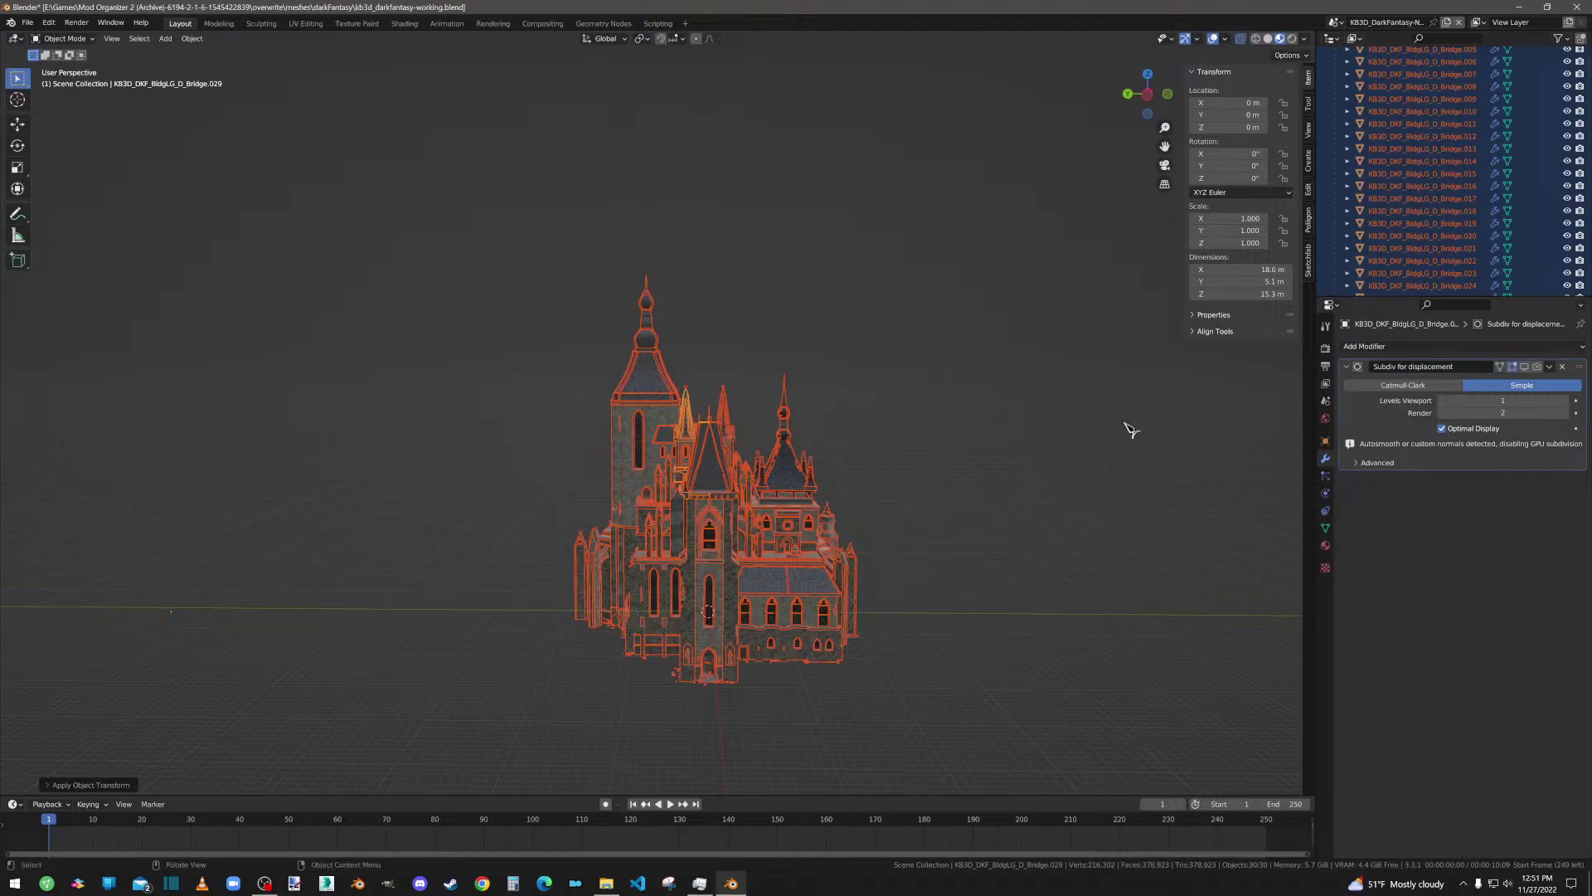
Step: Switch to File Explorer's darkFantasy folder, select the exported kb3d_darkfantasy-bldgLG_D.fbx and move the window aside
click(1521, 8)
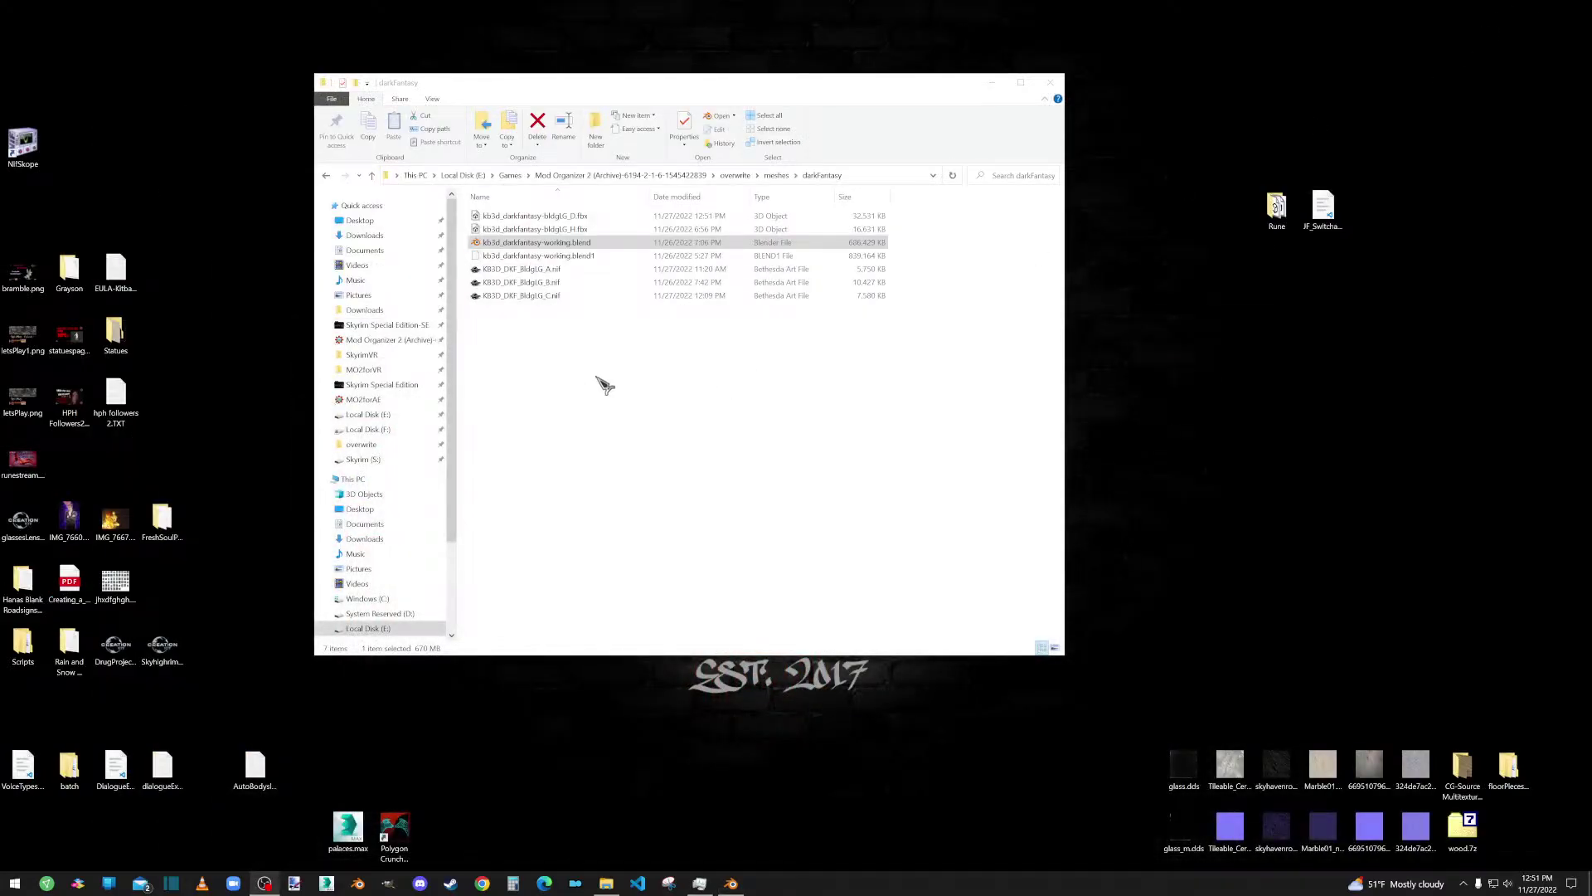
click(575, 218)
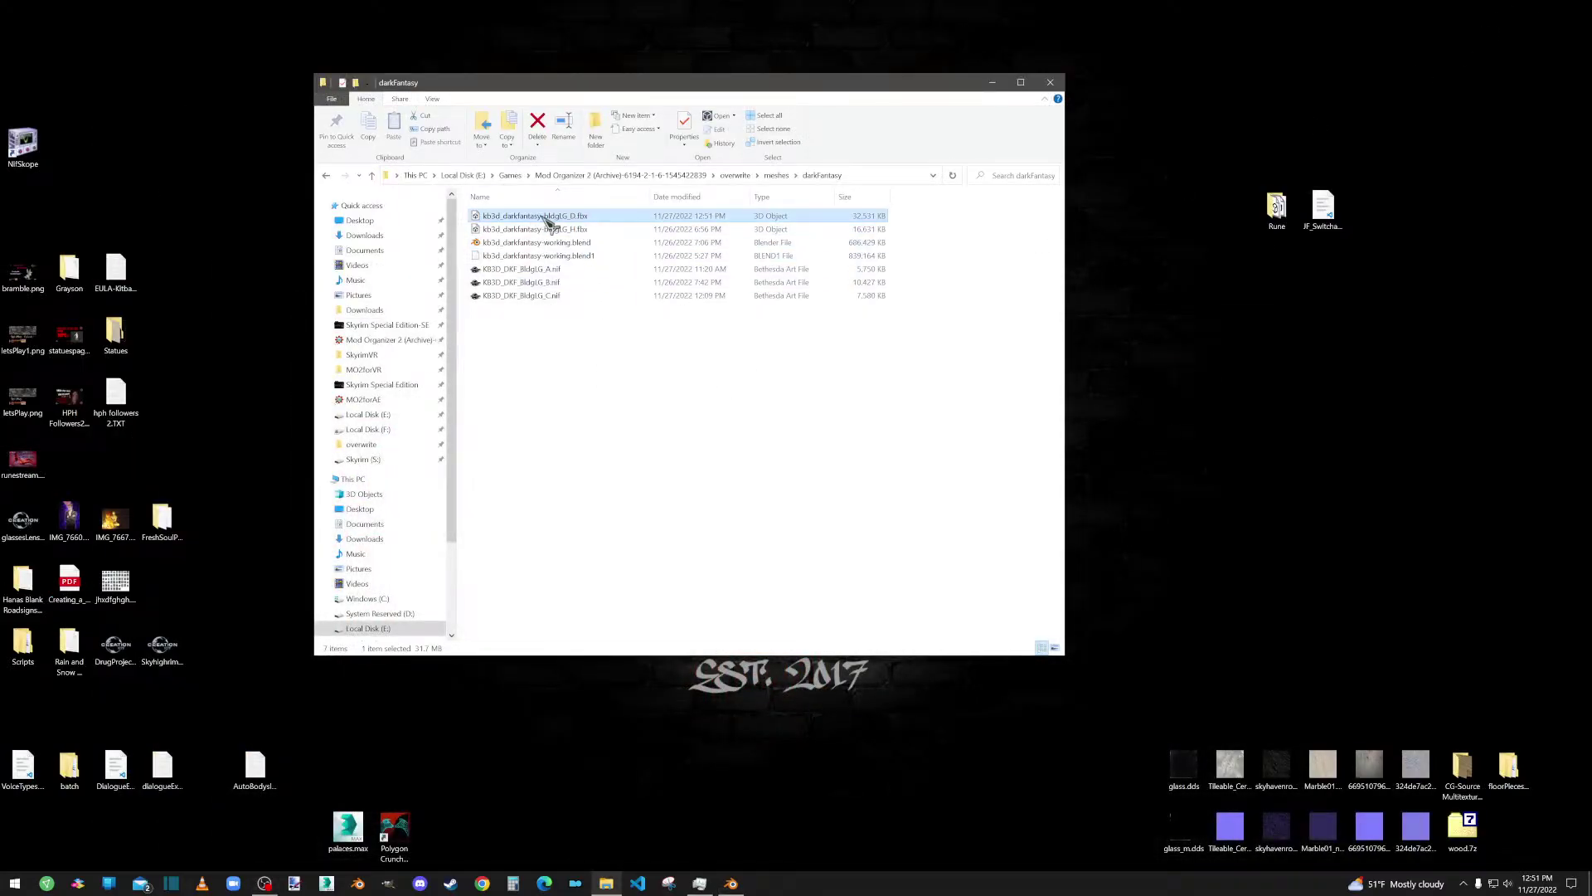
drag(711, 83, 1119, 129)
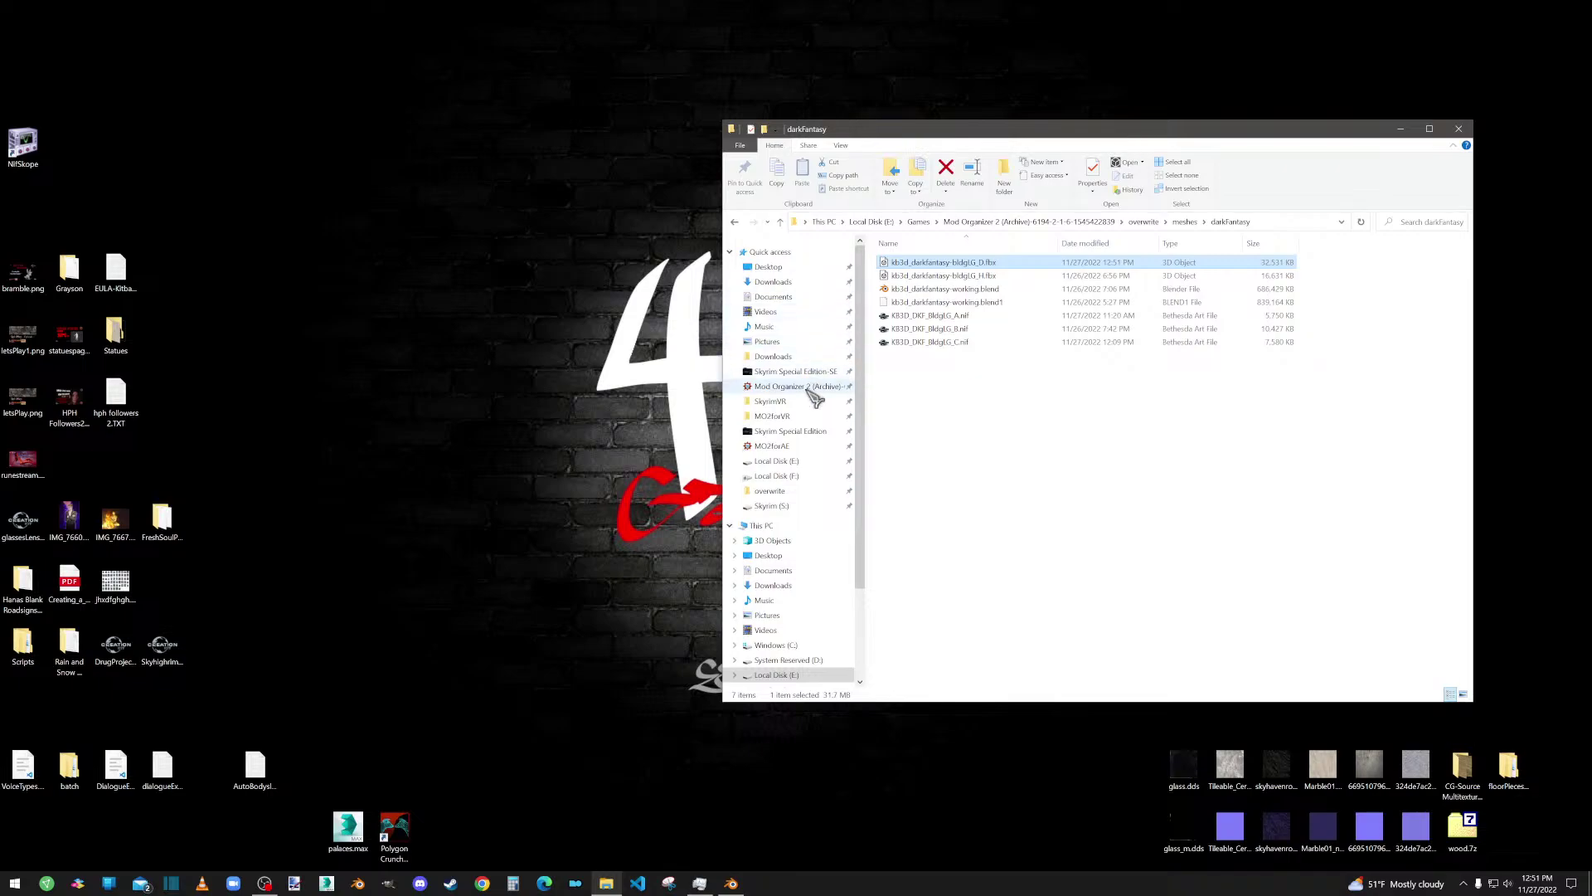
Step: Open Local Disk (E:) in a second window beside the first and go to the ck-cmd folder inside CK-CMD
right_click(792, 466)
click(688, 494)
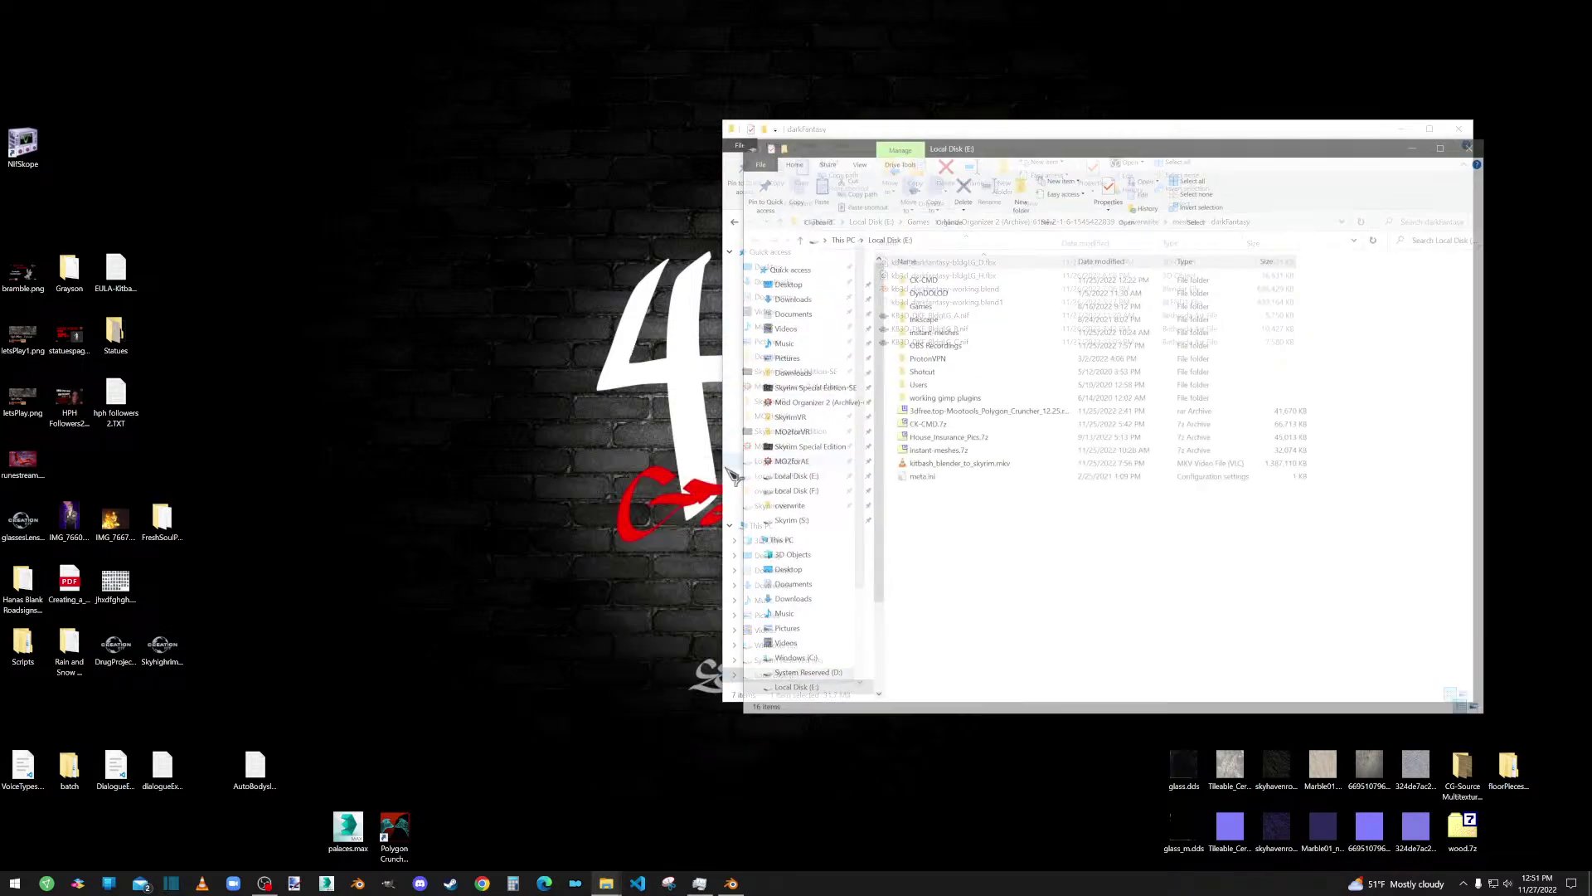
drag(1022, 150, 321, 138)
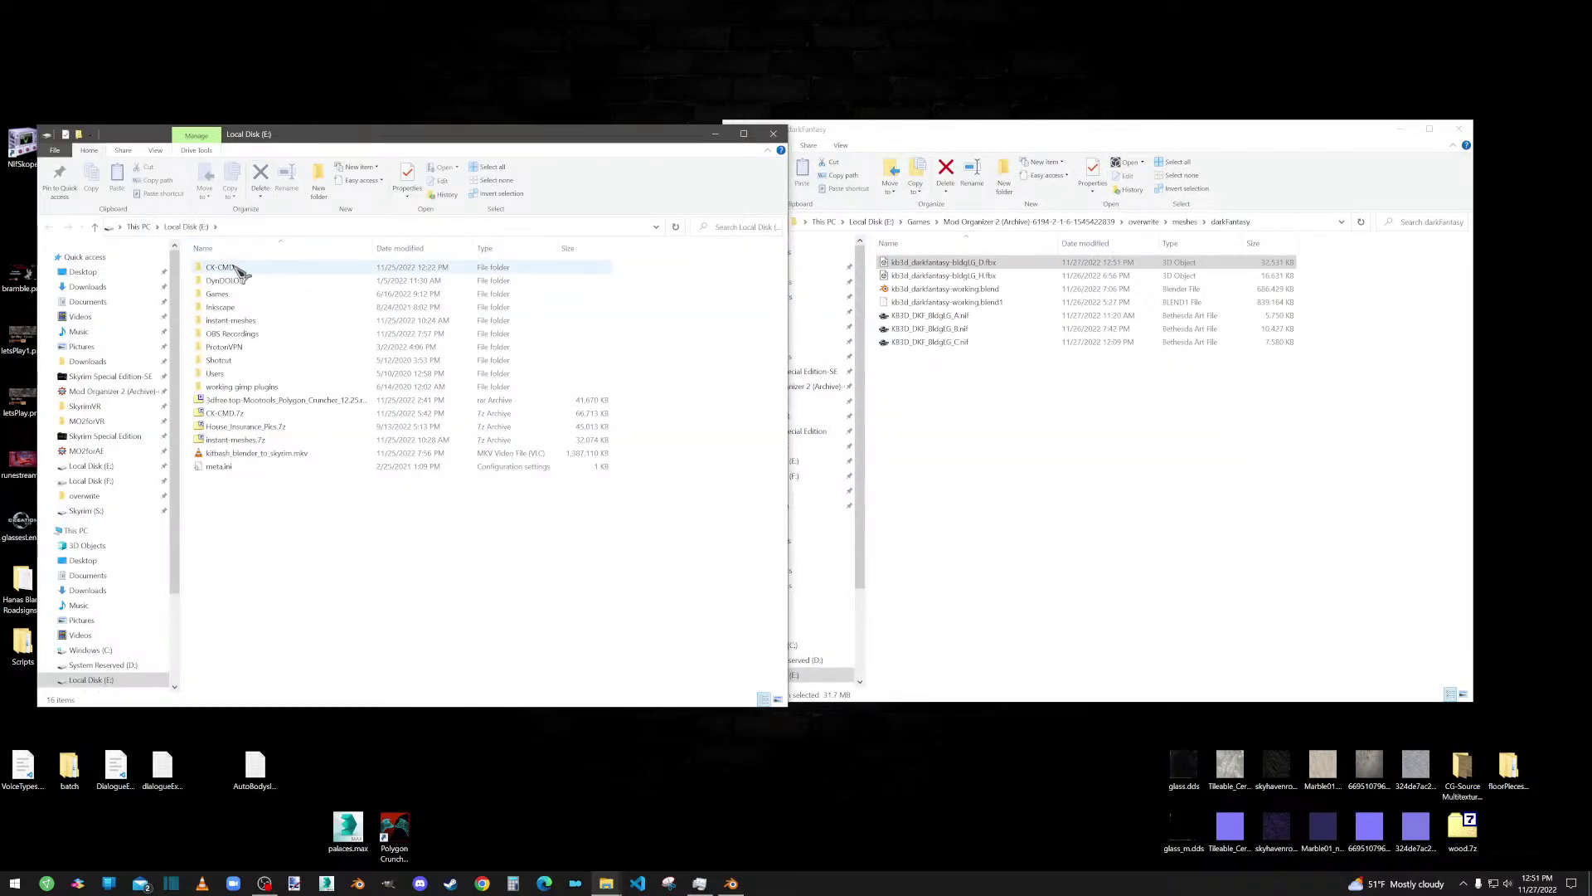
double_click(237, 269)
double_click(222, 268)
Step: Copy kb3d_darkfantasy-bldgLG_D.fbx from the darkFantasy folder into the ck-cmd folder
click(978, 427)
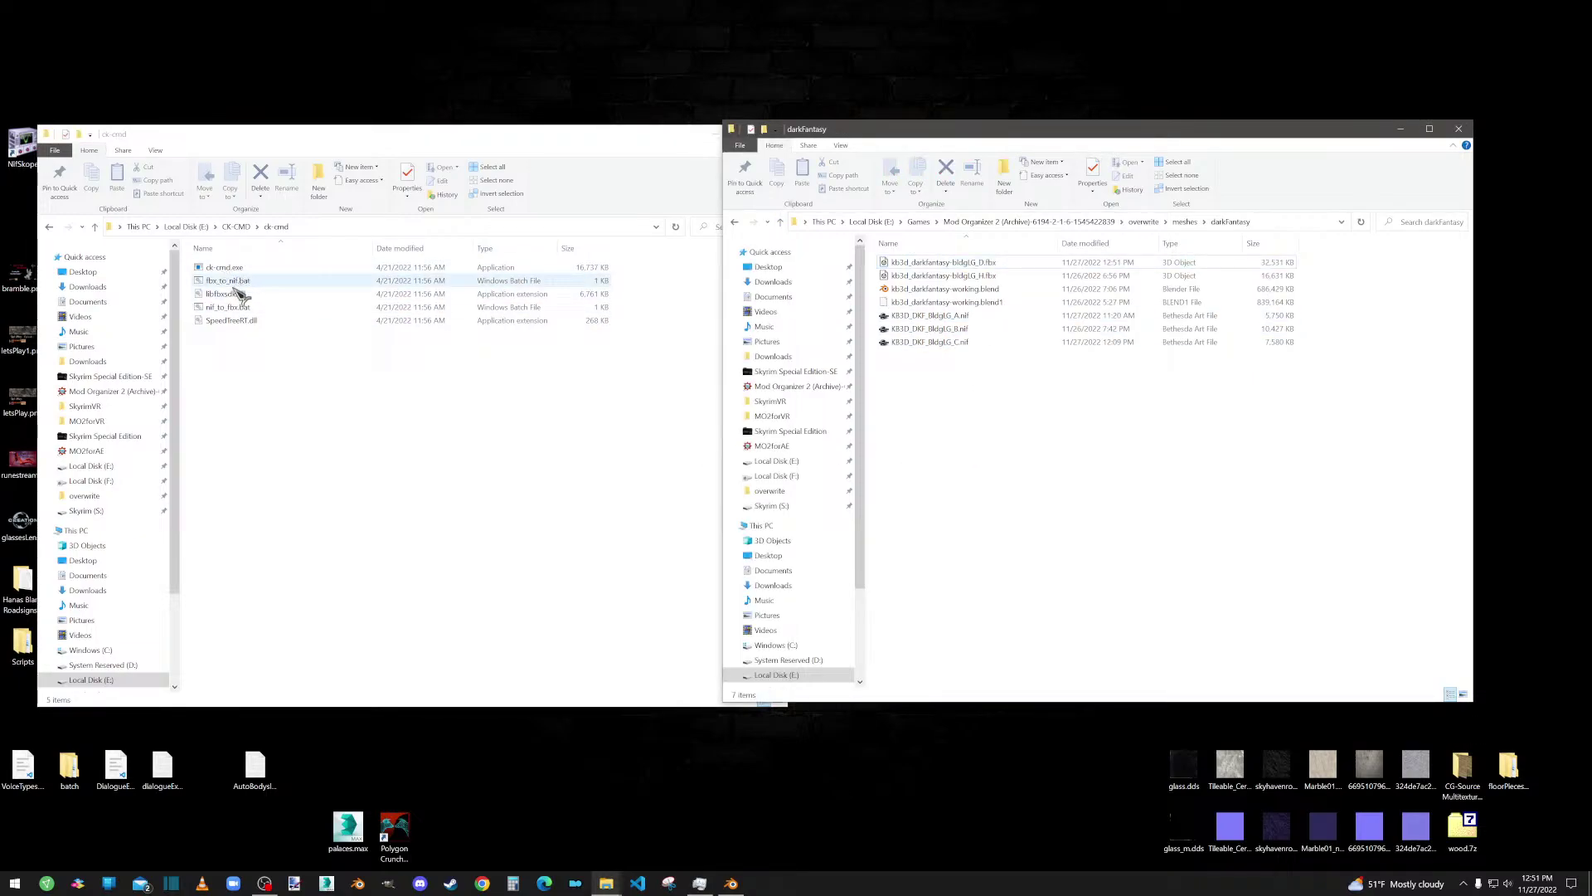
click(955, 264)
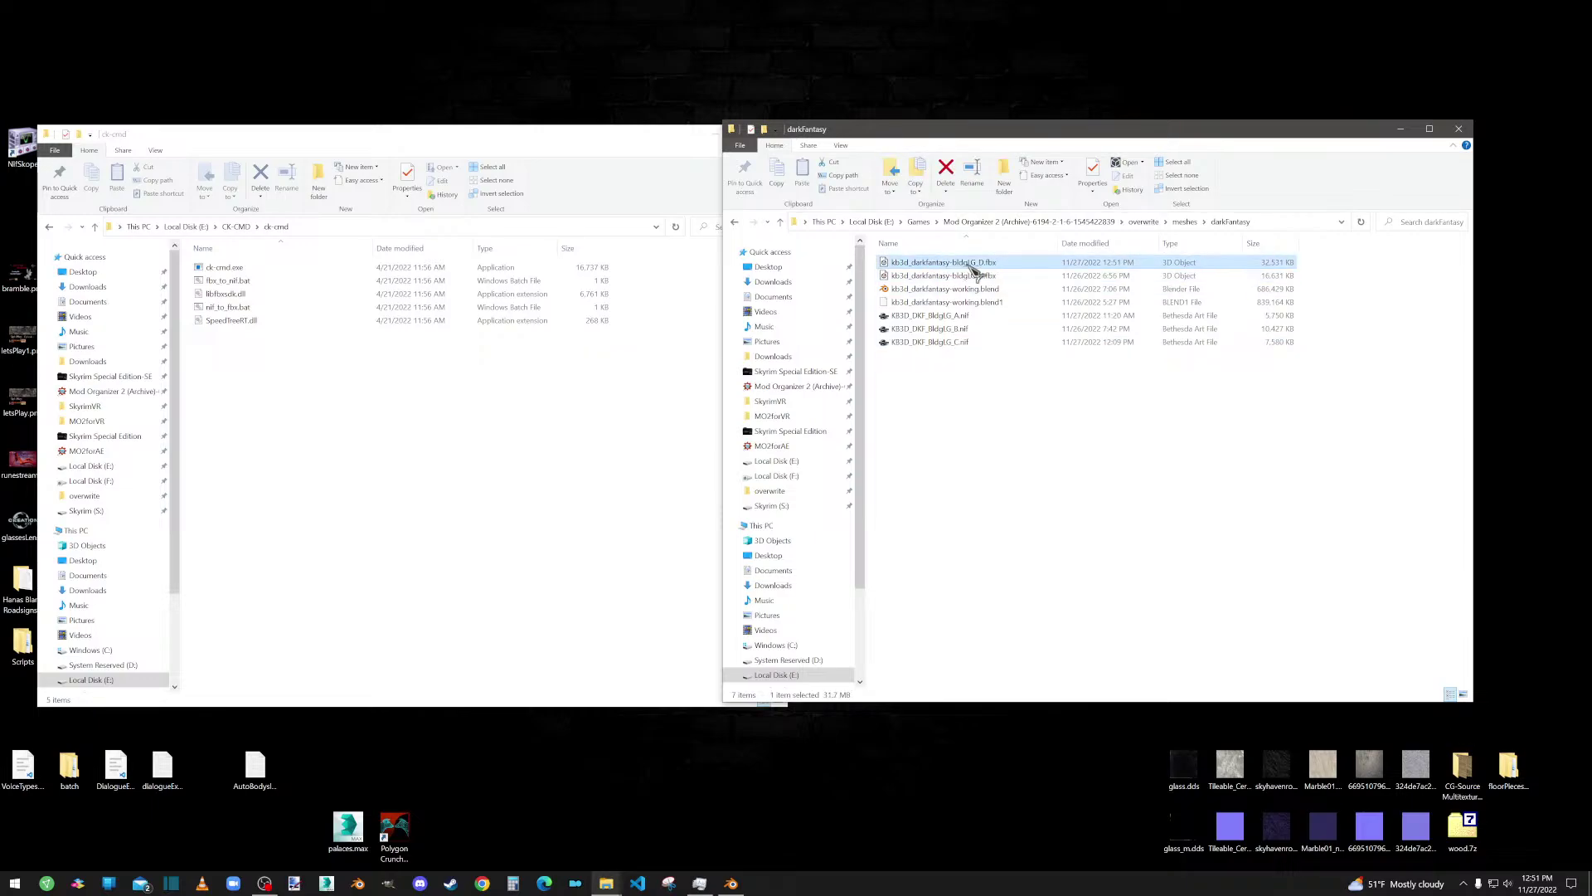
drag(966, 270, 923, 279)
right_click(921, 264)
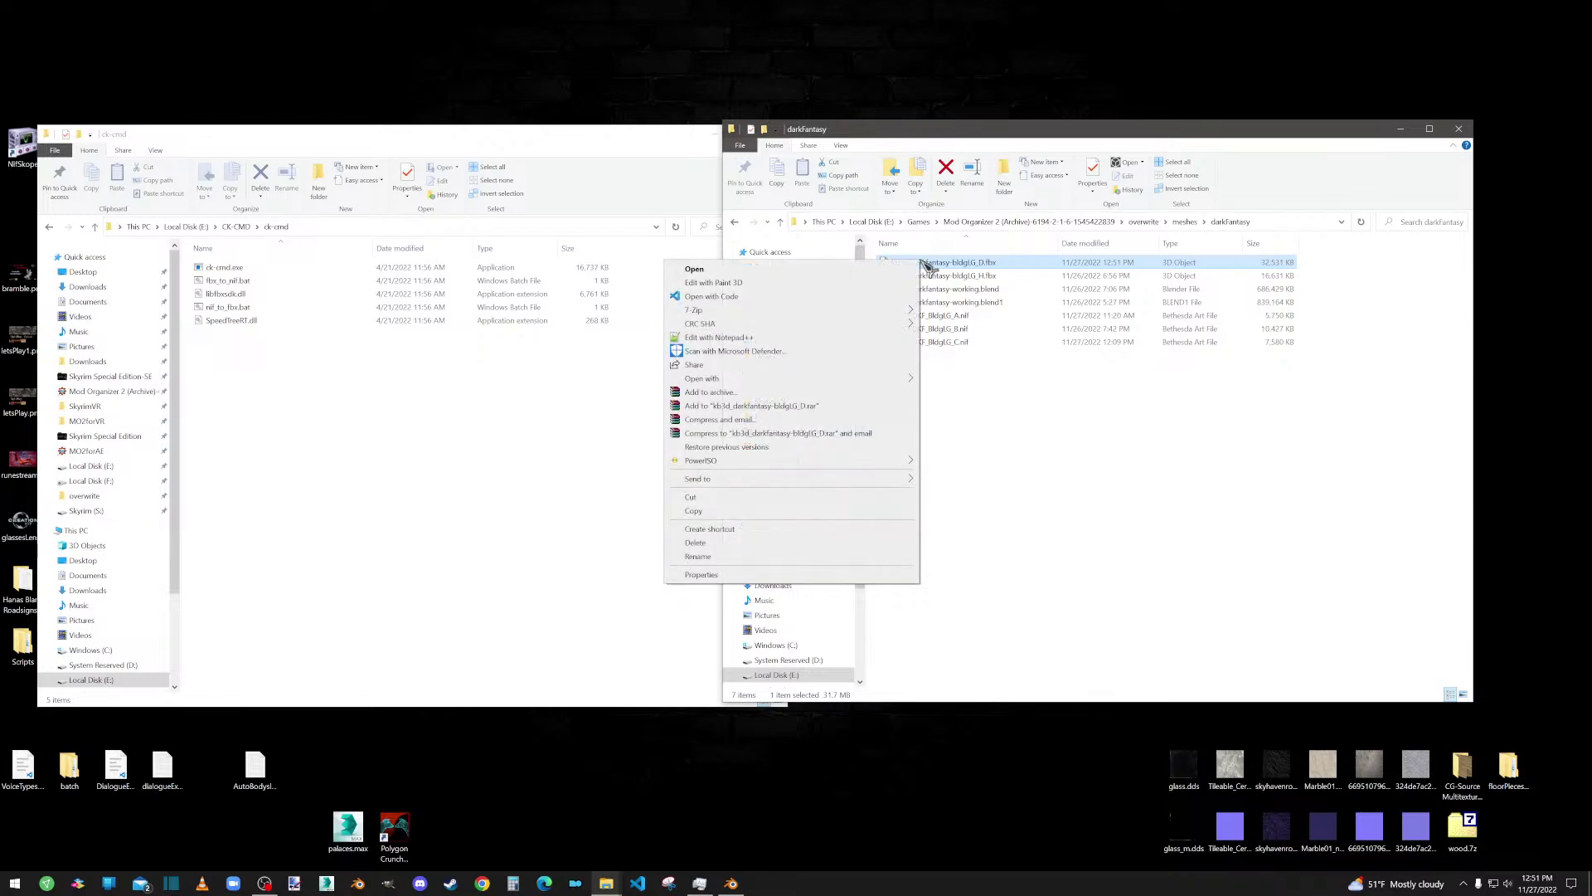
click(696, 510)
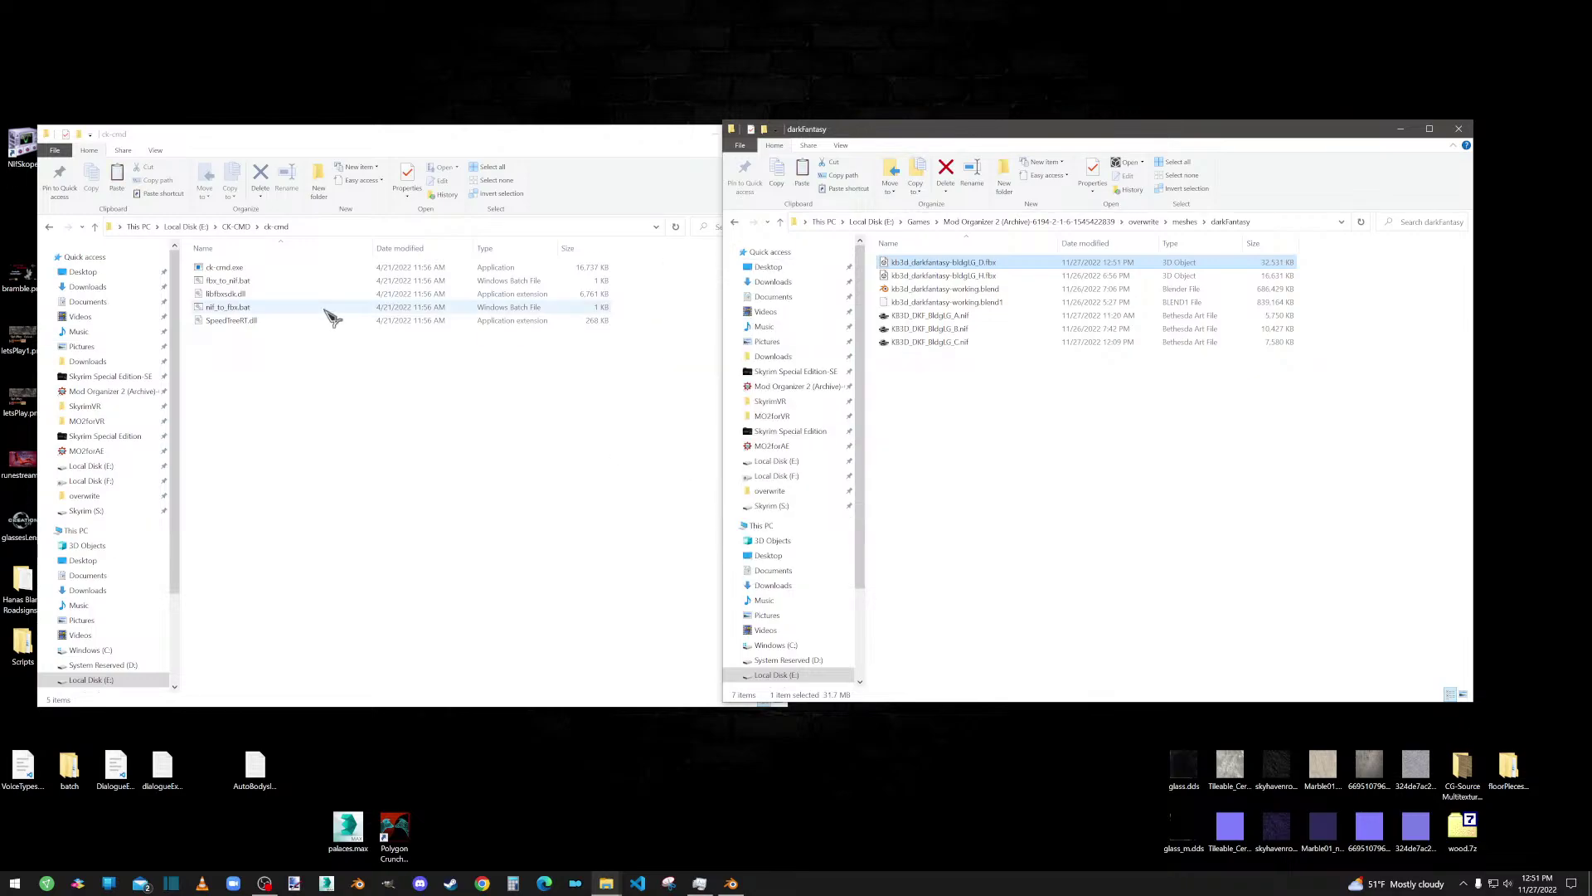
right_click(233, 398)
click(117, 478)
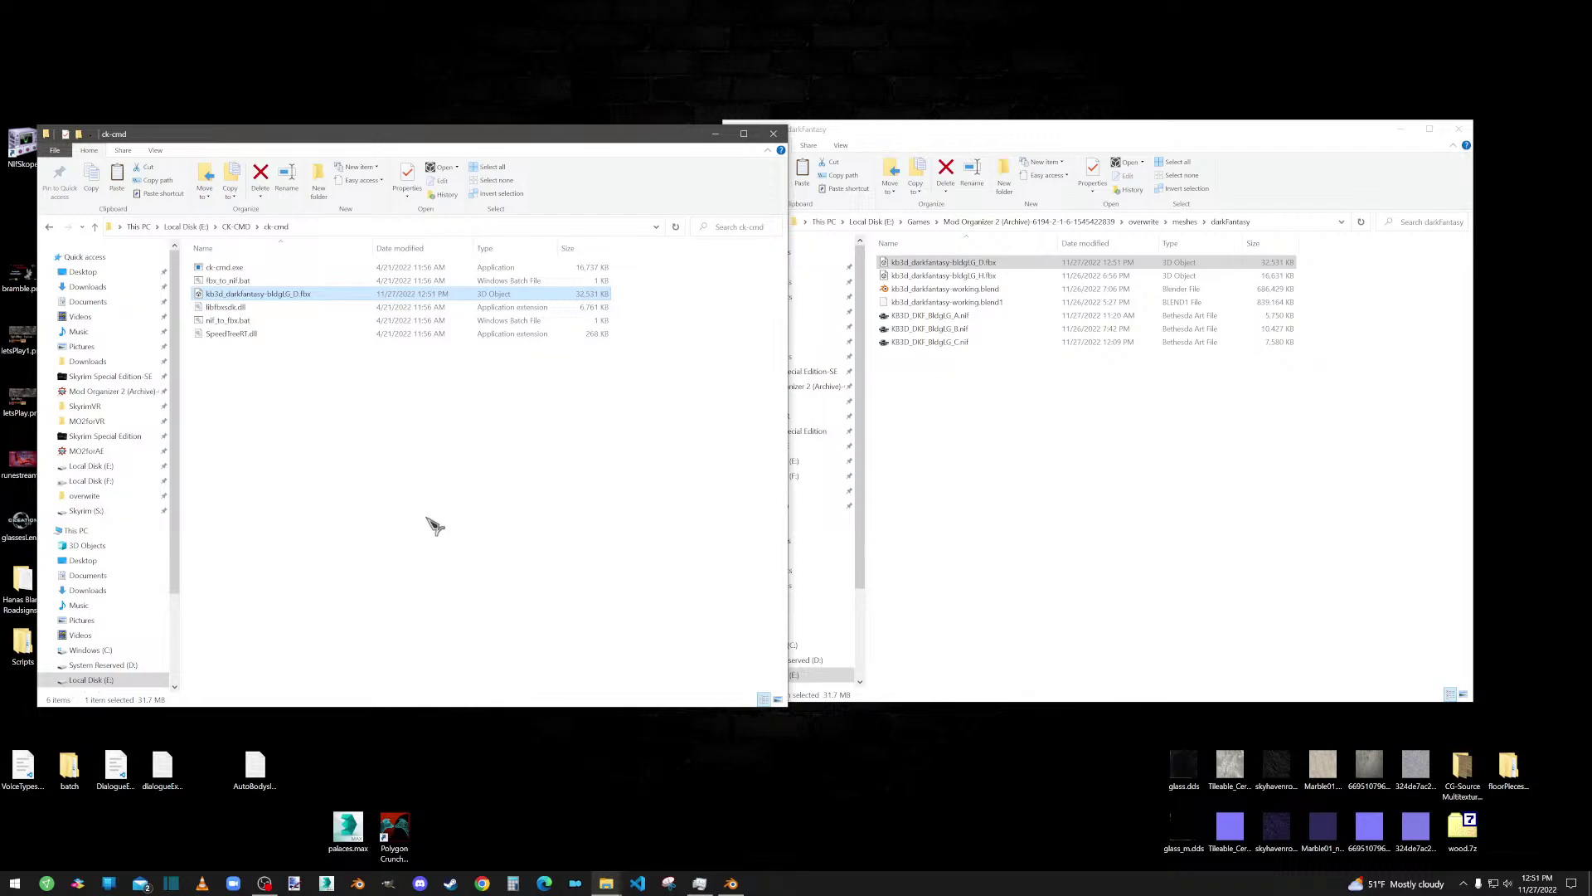
Step: Convert the copied FBX with fbx_to_nif.bat and open kb3d_darkfantasy-bldgLG_D.nif in NifSkope
drag(302, 297, 230, 282)
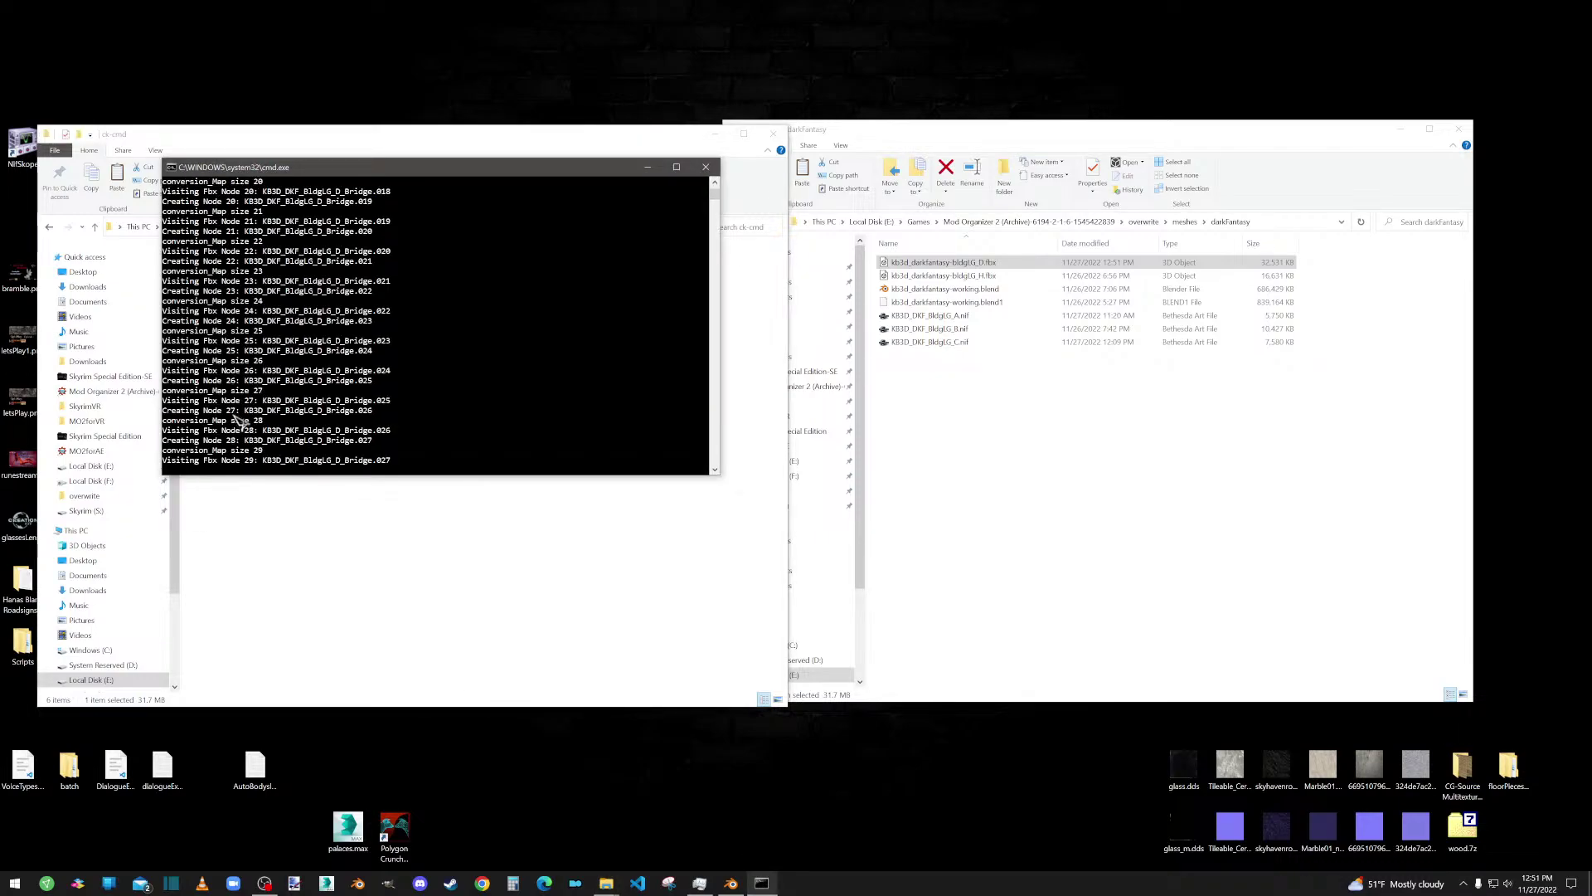
click(262, 309)
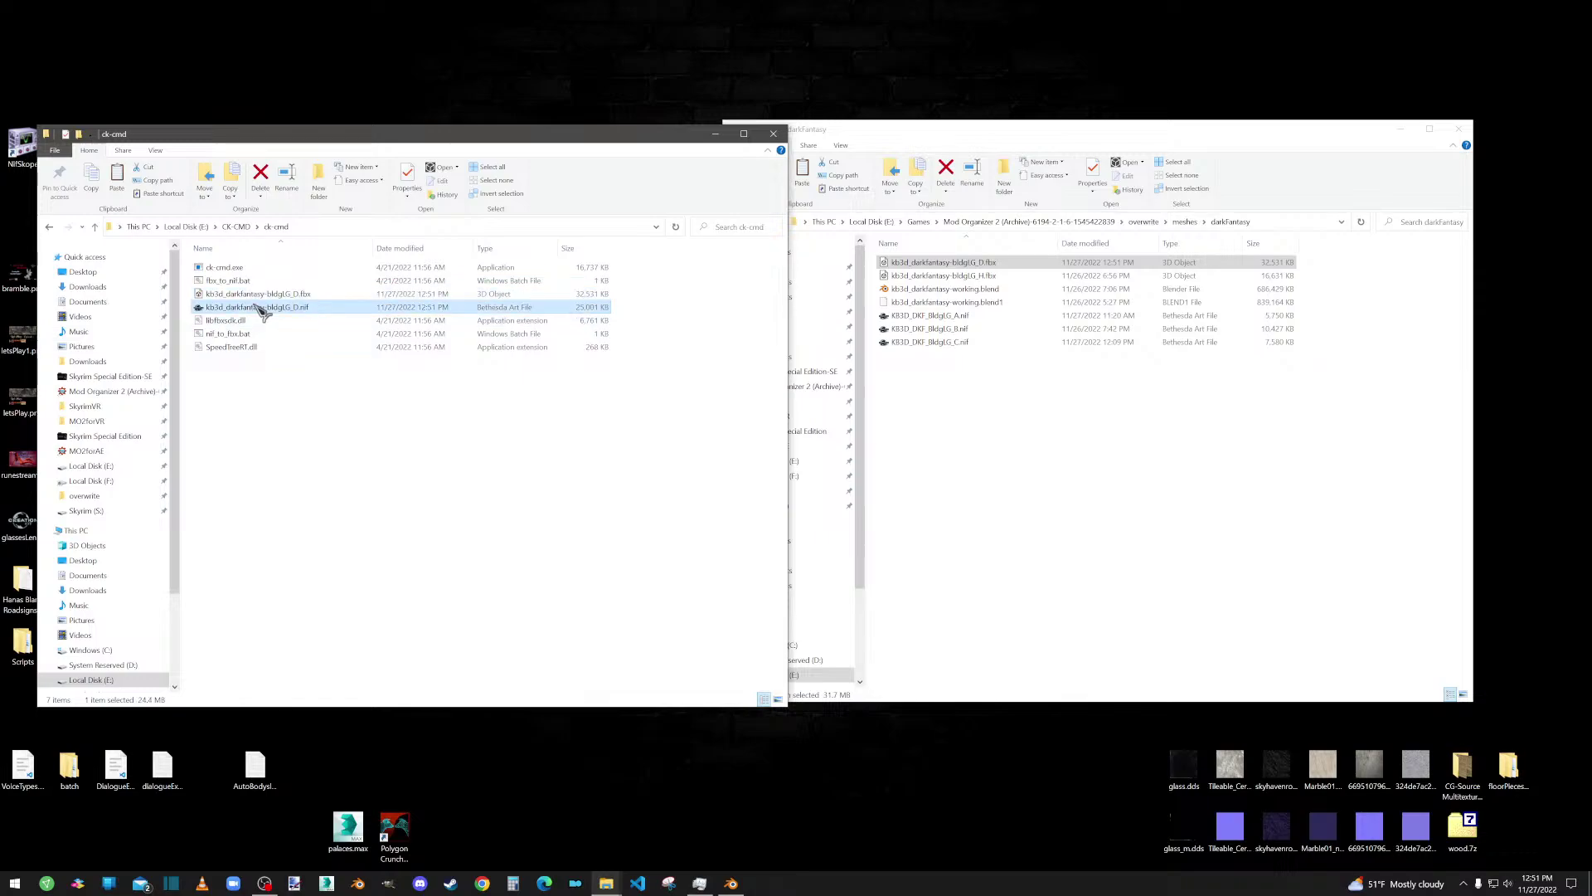
drag(340, 135, 544, 127)
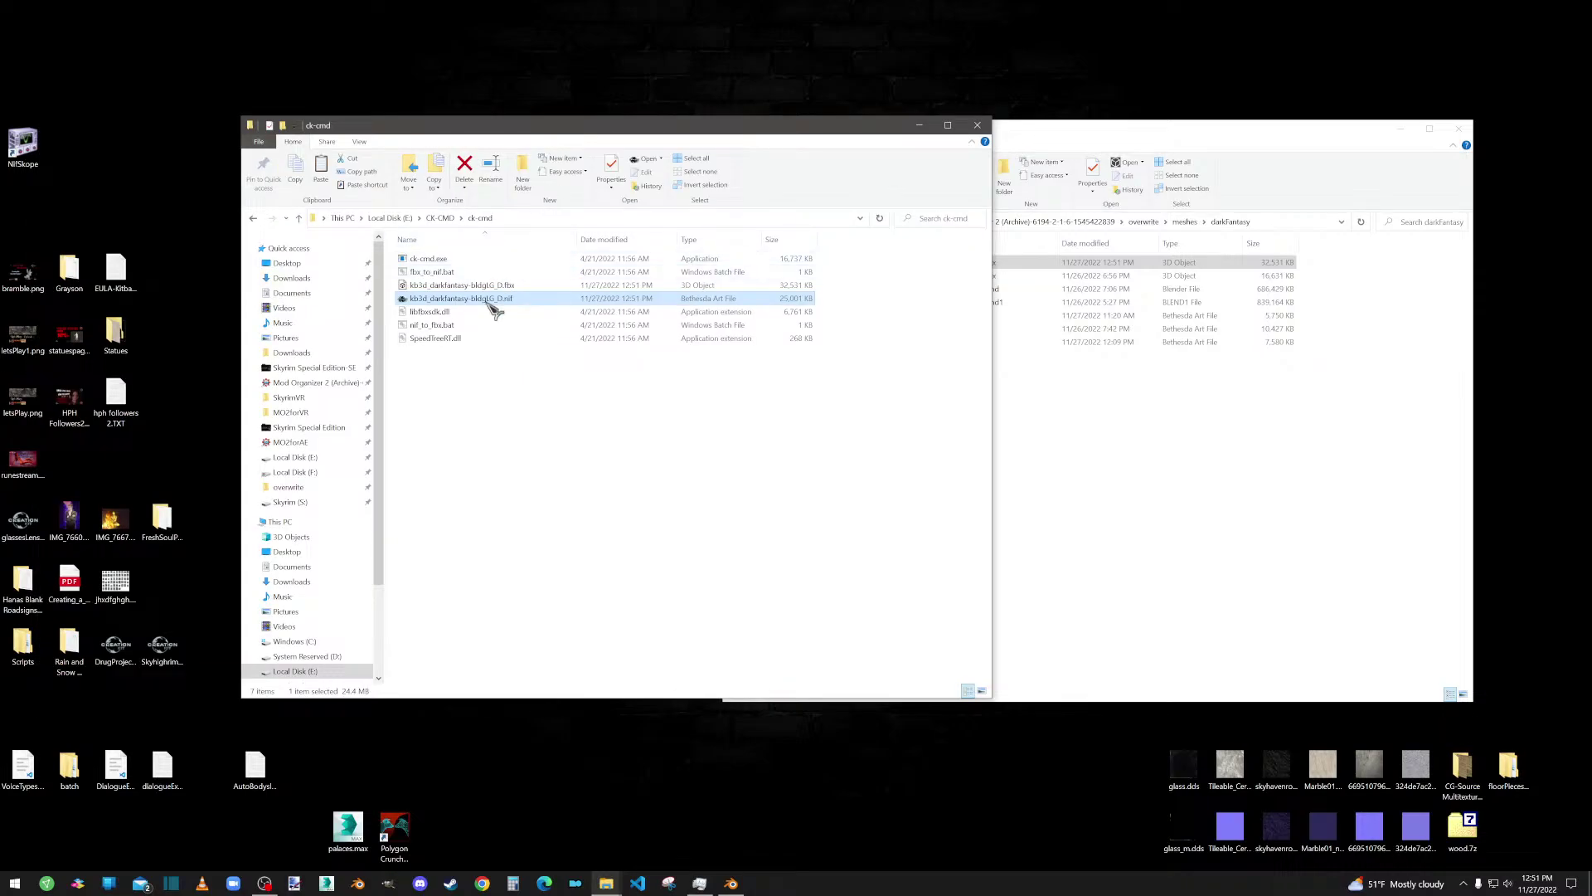
drag(494, 308, 24, 144)
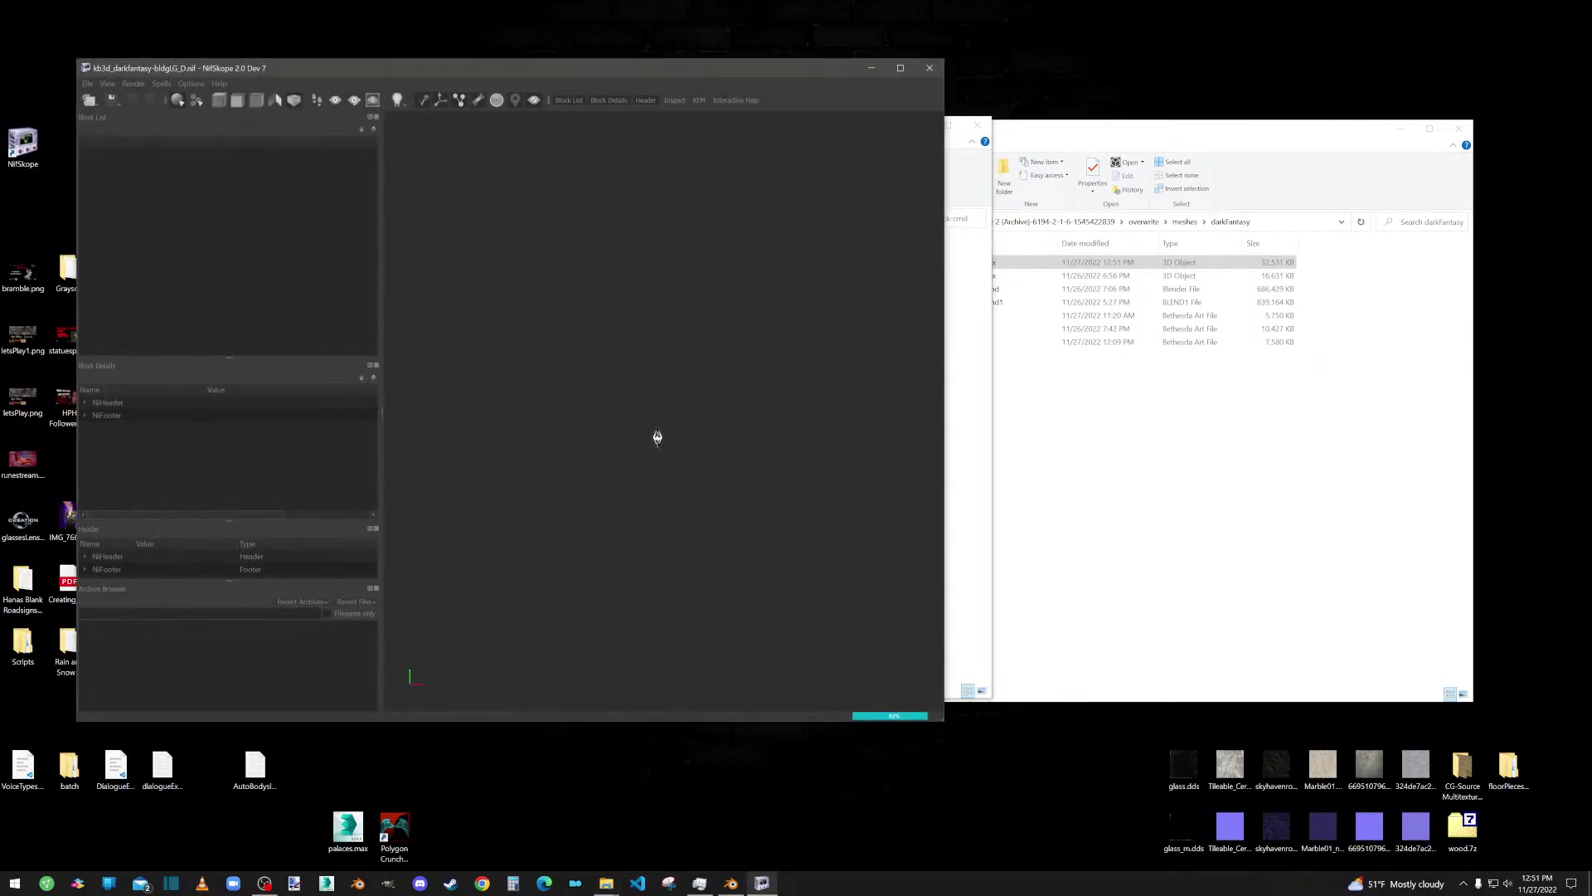
Step: Inspect the converted castle mesh from all sides and up close for damaged or missing geometry
mouse_move(726, 425)
mouse_down()
mouse_move(597, 437)
mouse_move(713, 406)
mouse_up()
scroll(730, 401, up, 5)
scroll(829, 452, down, 5)
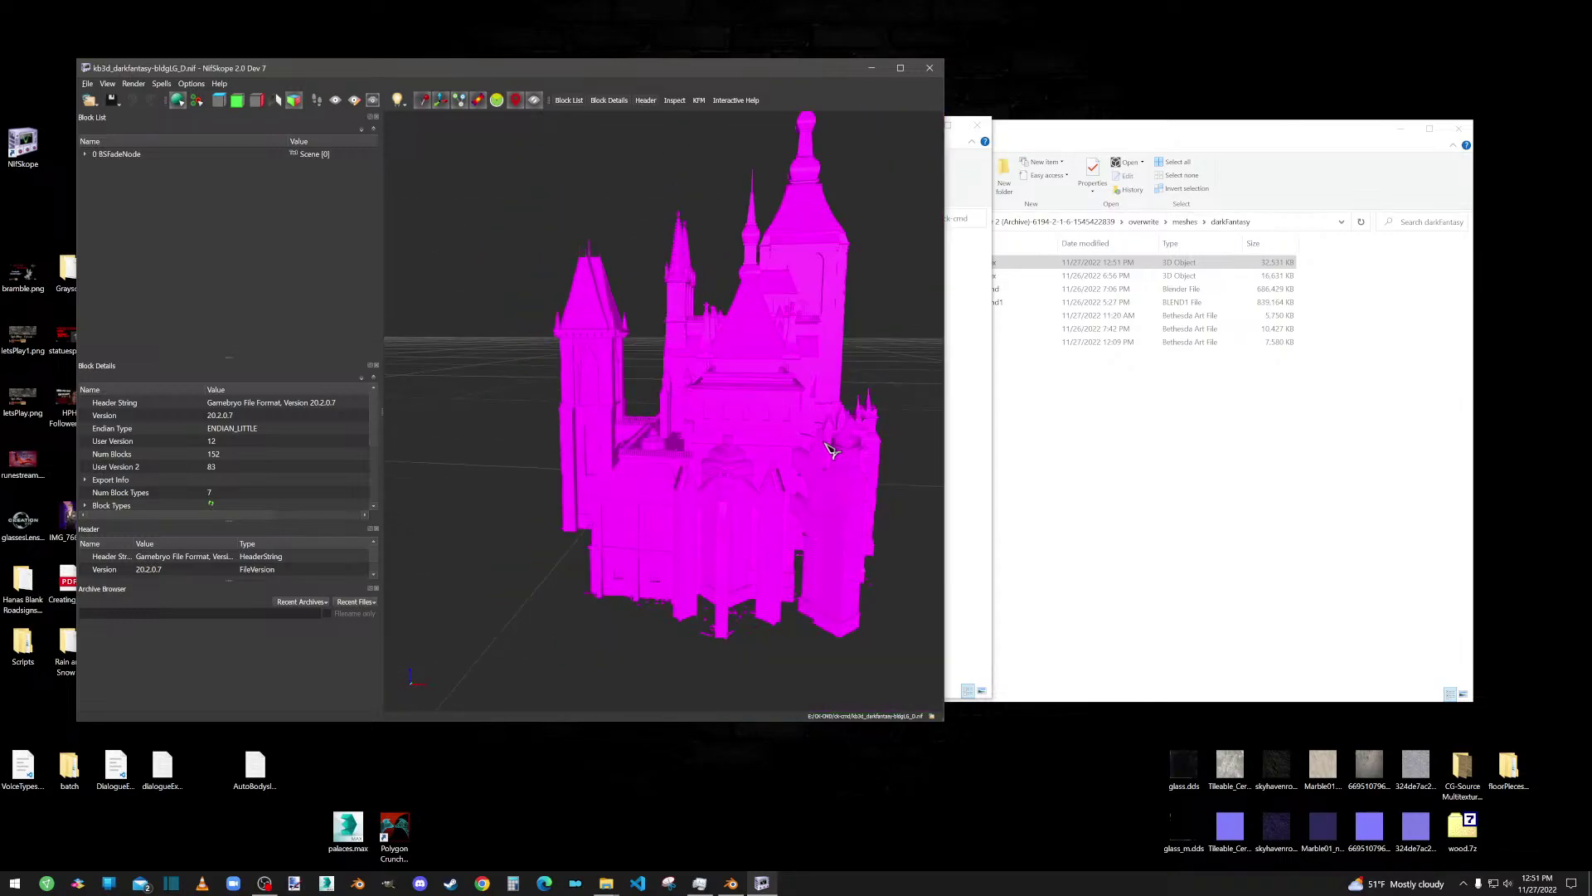
drag(829, 445, 862, 439)
scroll(862, 440, up, 10)
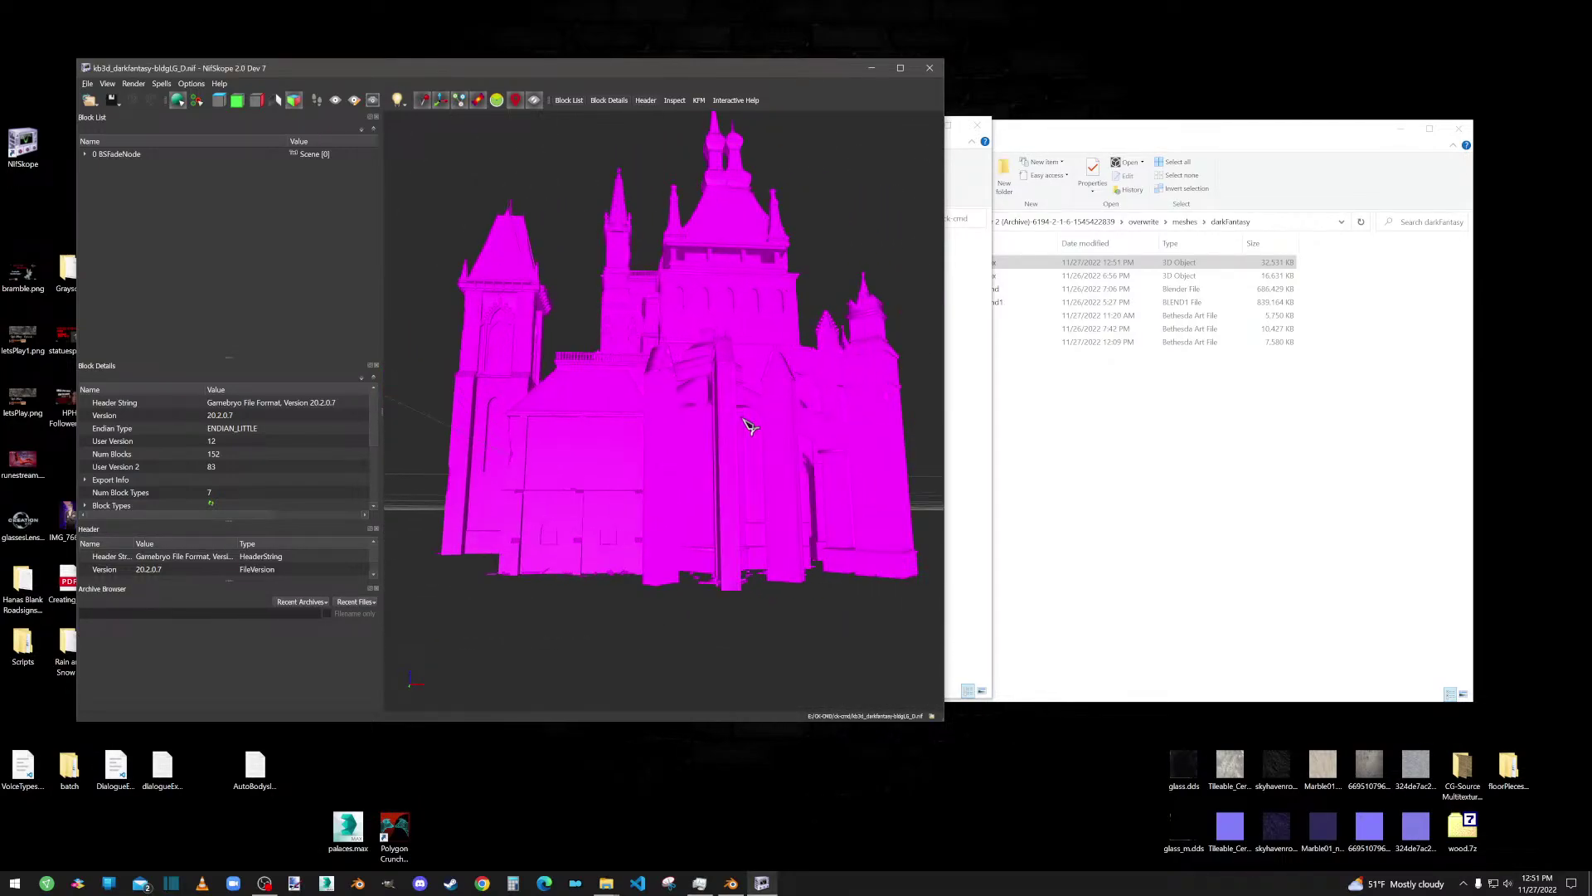
drag(720, 419, 567, 432)
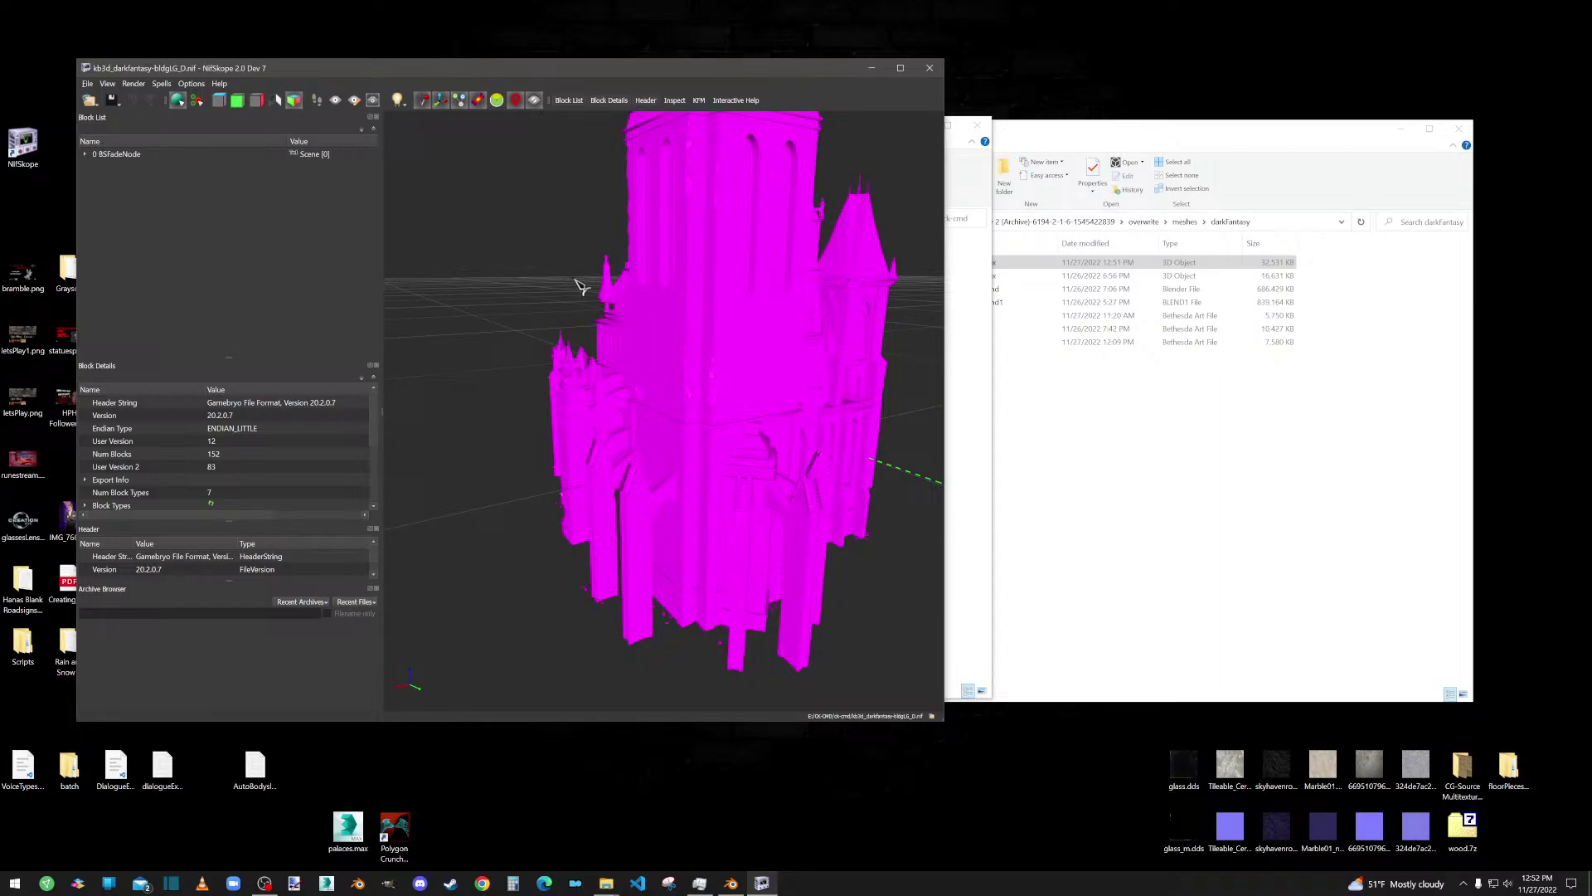
drag(749, 356, 649, 459)
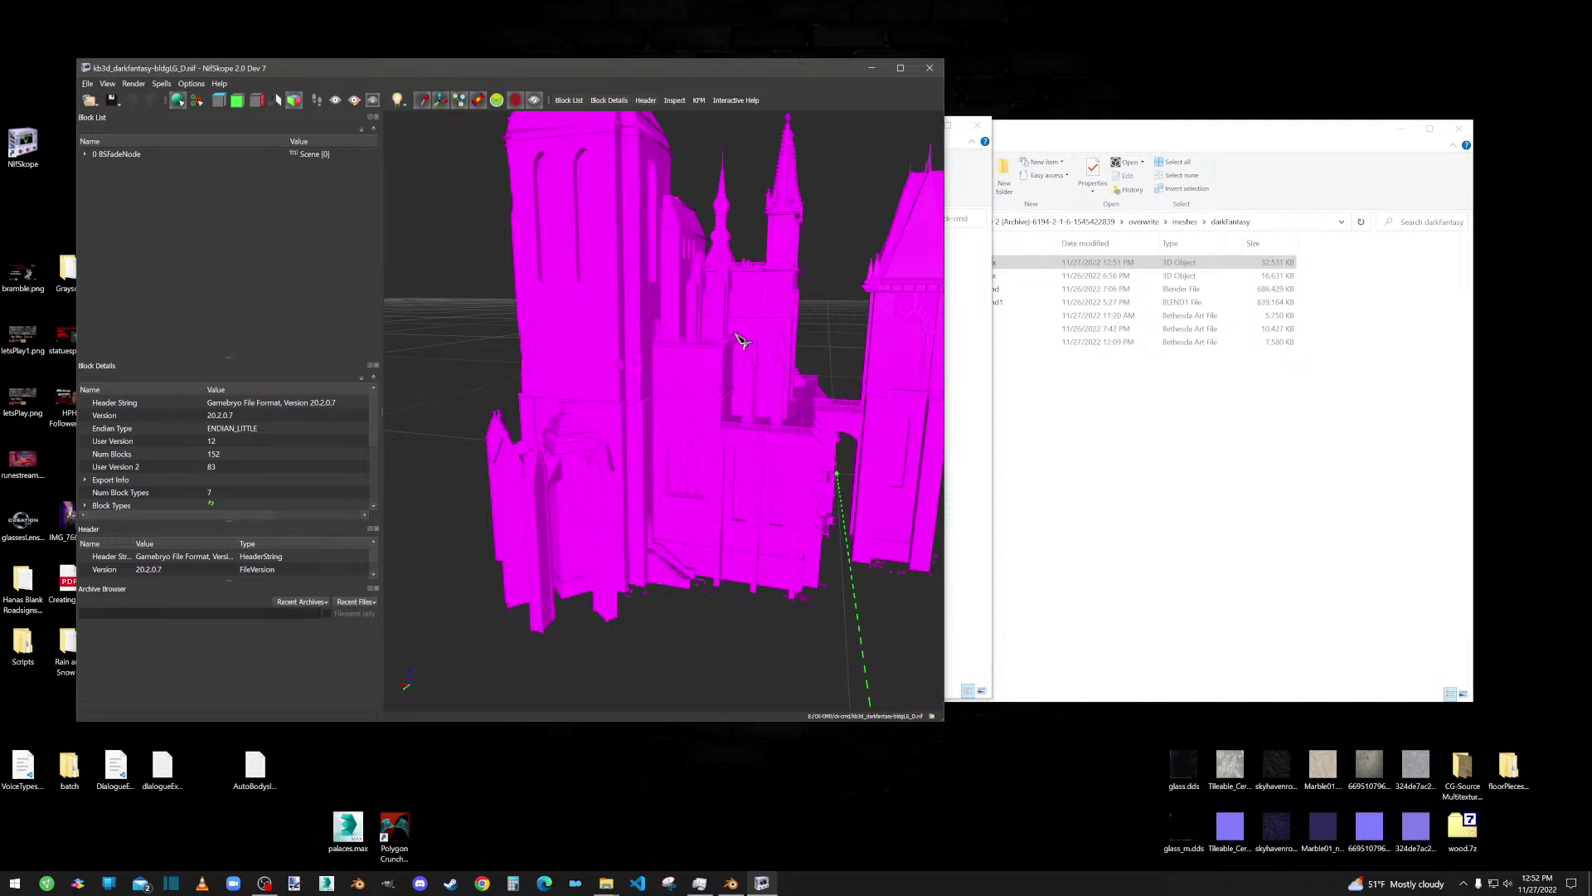
mouse_move(723, 354)
mouse_down()
mouse_move(687, 386)
mouse_move(657, 355)
mouse_move(683, 338)
mouse_move(494, 355)
mouse_move(722, 358)
mouse_up()
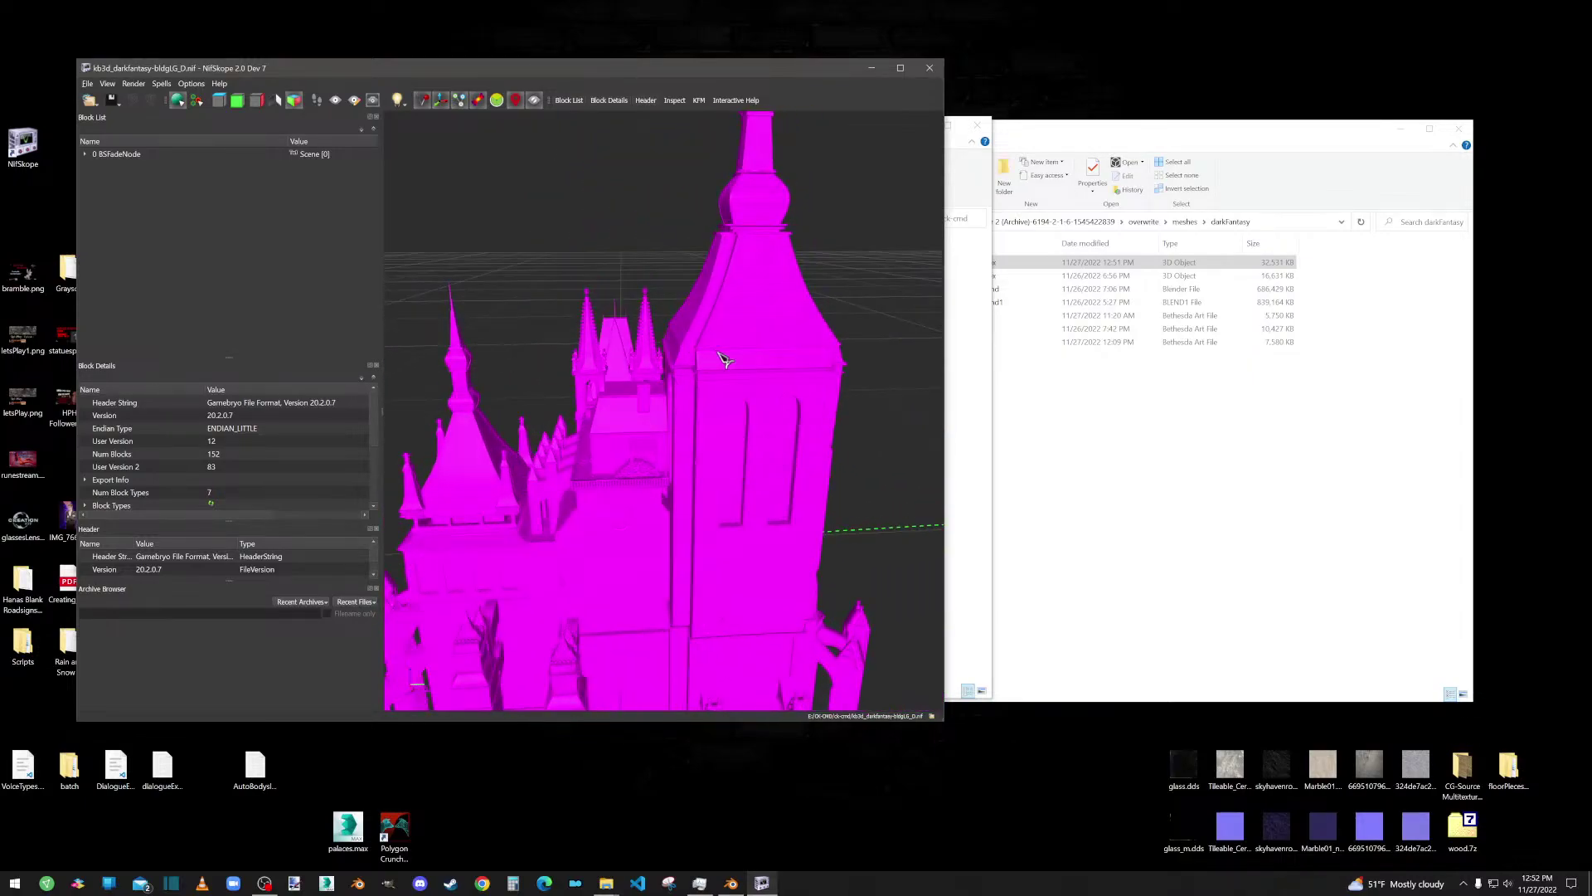
drag(676, 421, 753, 318)
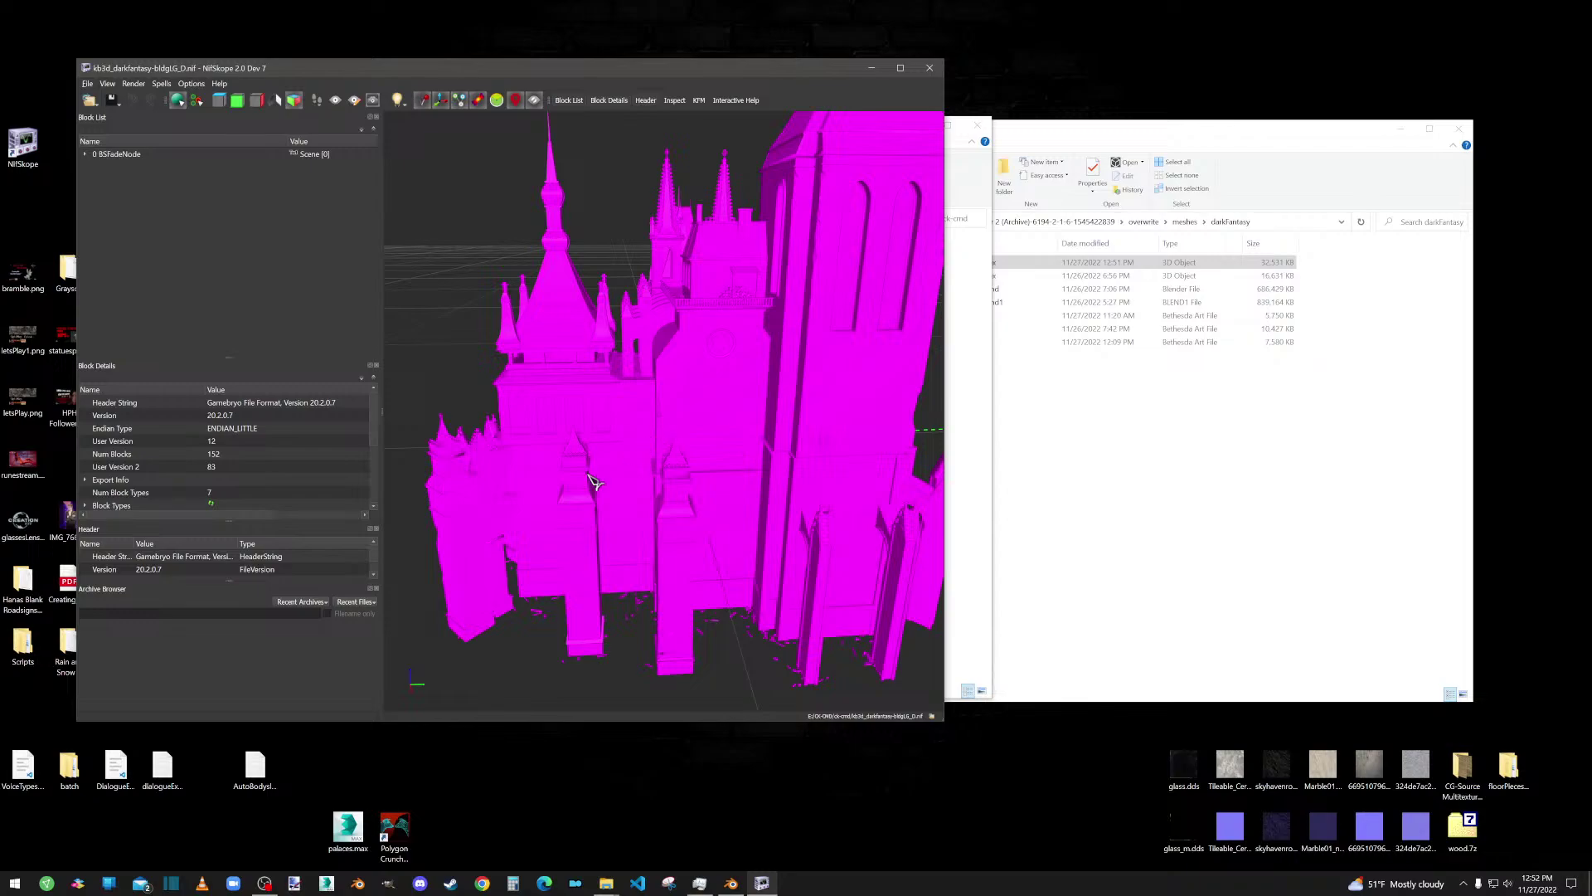
drag(545, 449, 455, 458)
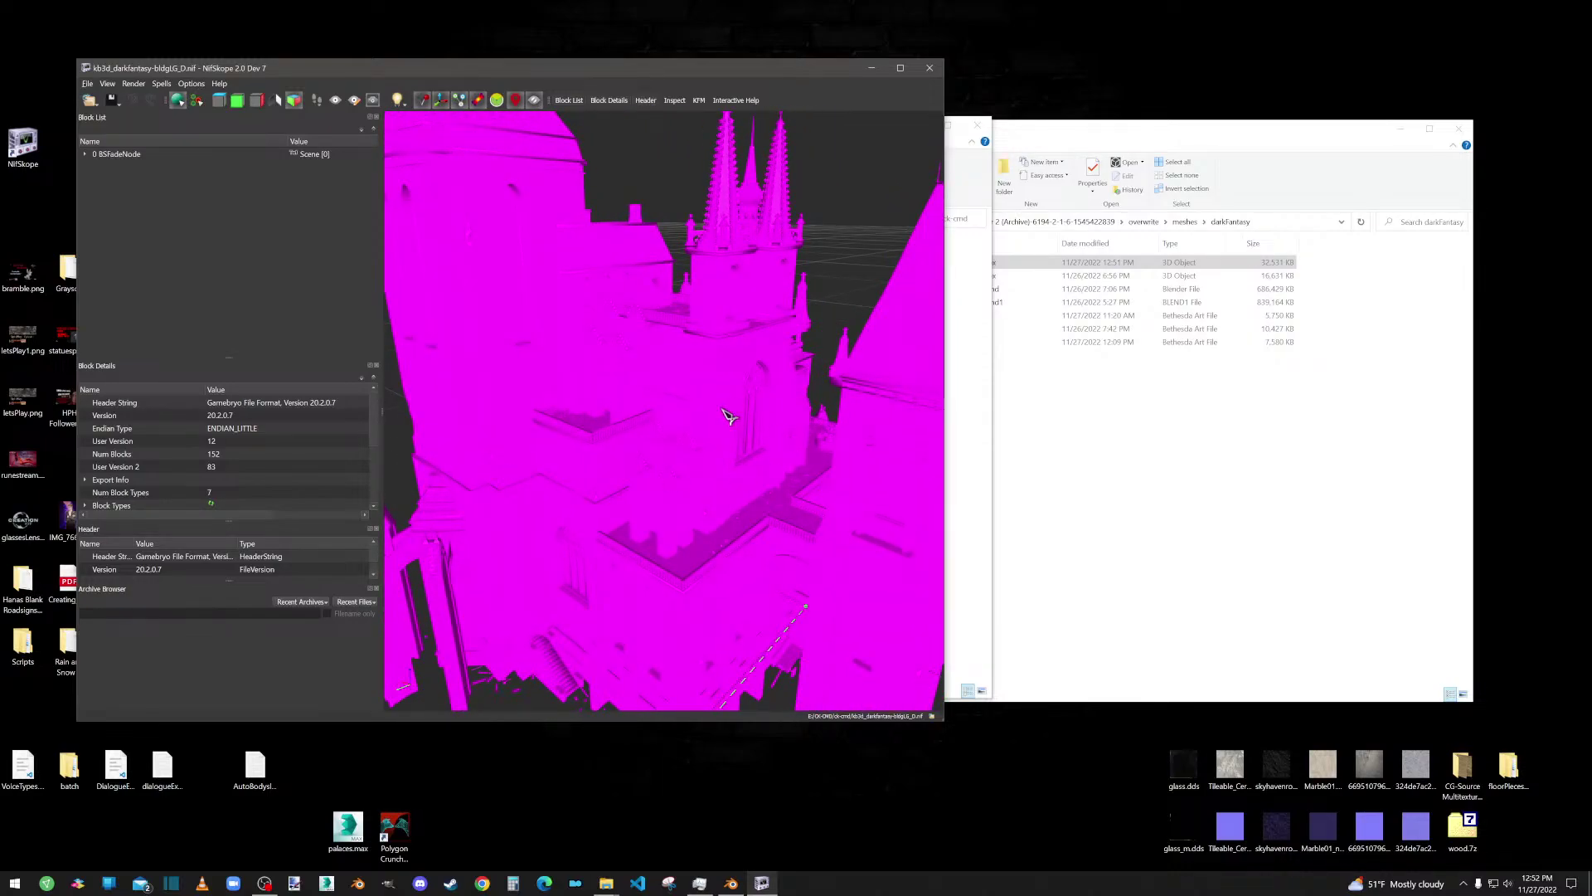
drag(687, 276, 720, 311)
scroll(740, 320, up, 3)
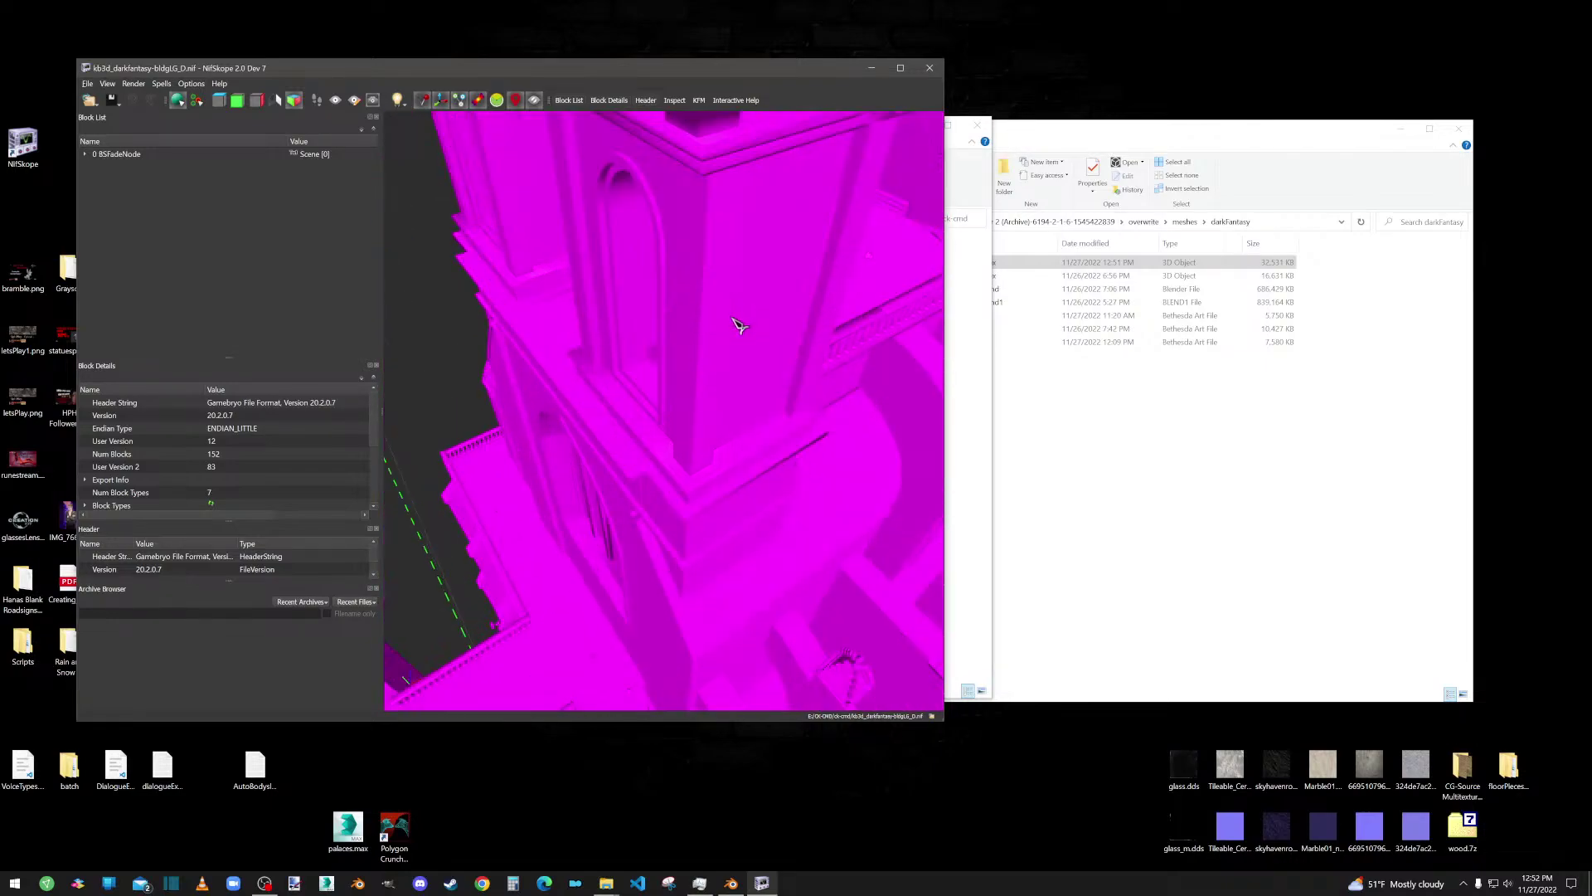
Step: Pick the spire trim and an upper wall detail on the model to identify their shapes, and collapse the wall detail's node
click(695, 171)
scroll(695, 172, down, 5)
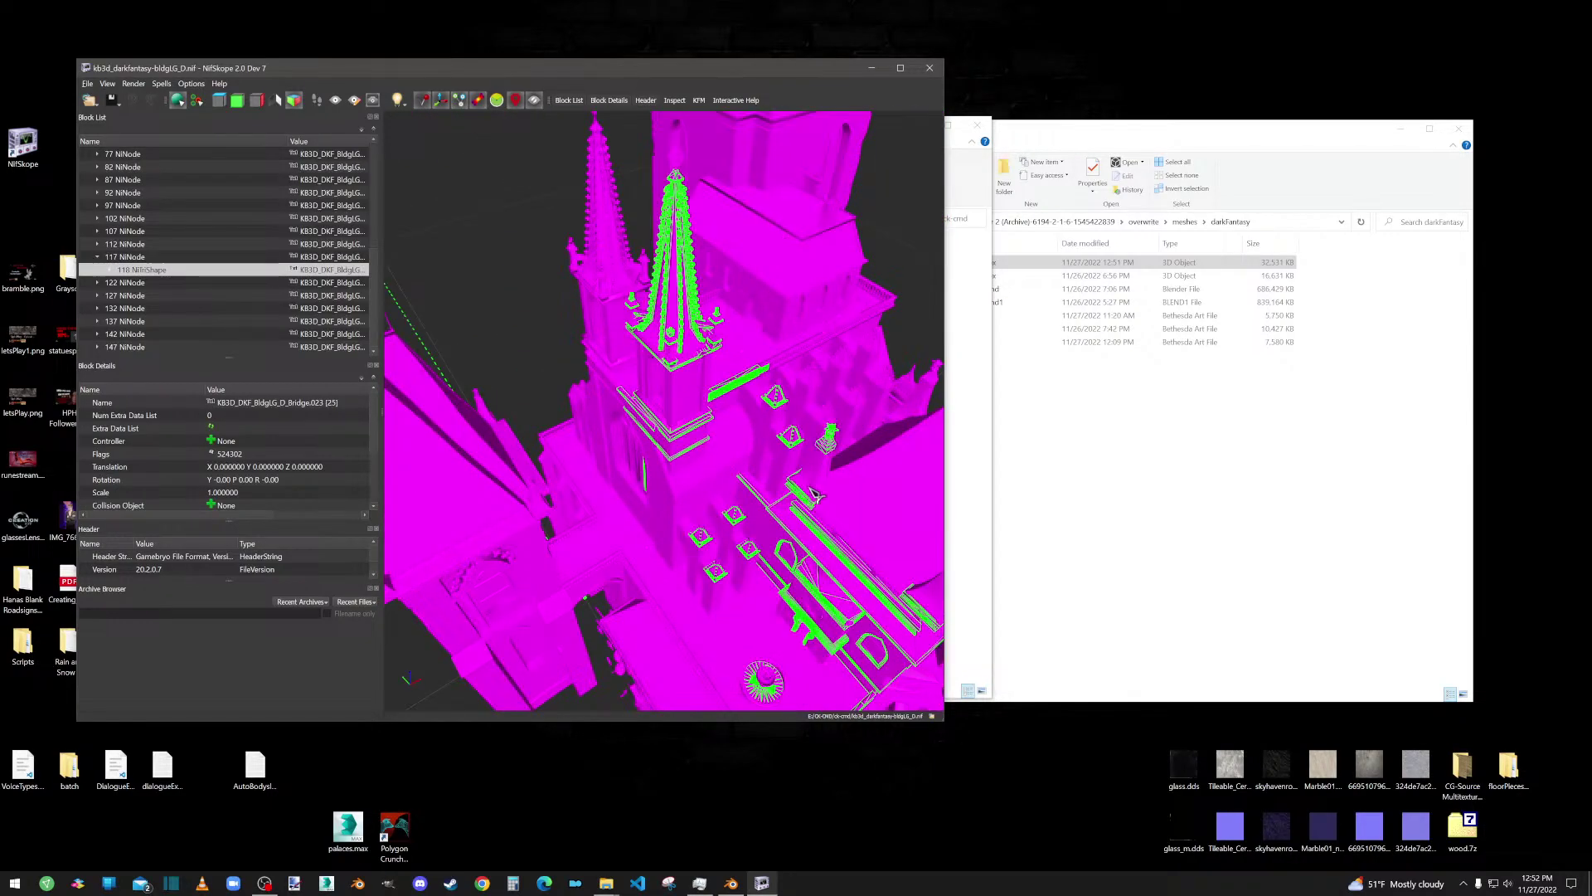
drag(816, 495, 711, 462)
scroll(729, 440, down, 10)
scroll(751, 466, up, 10)
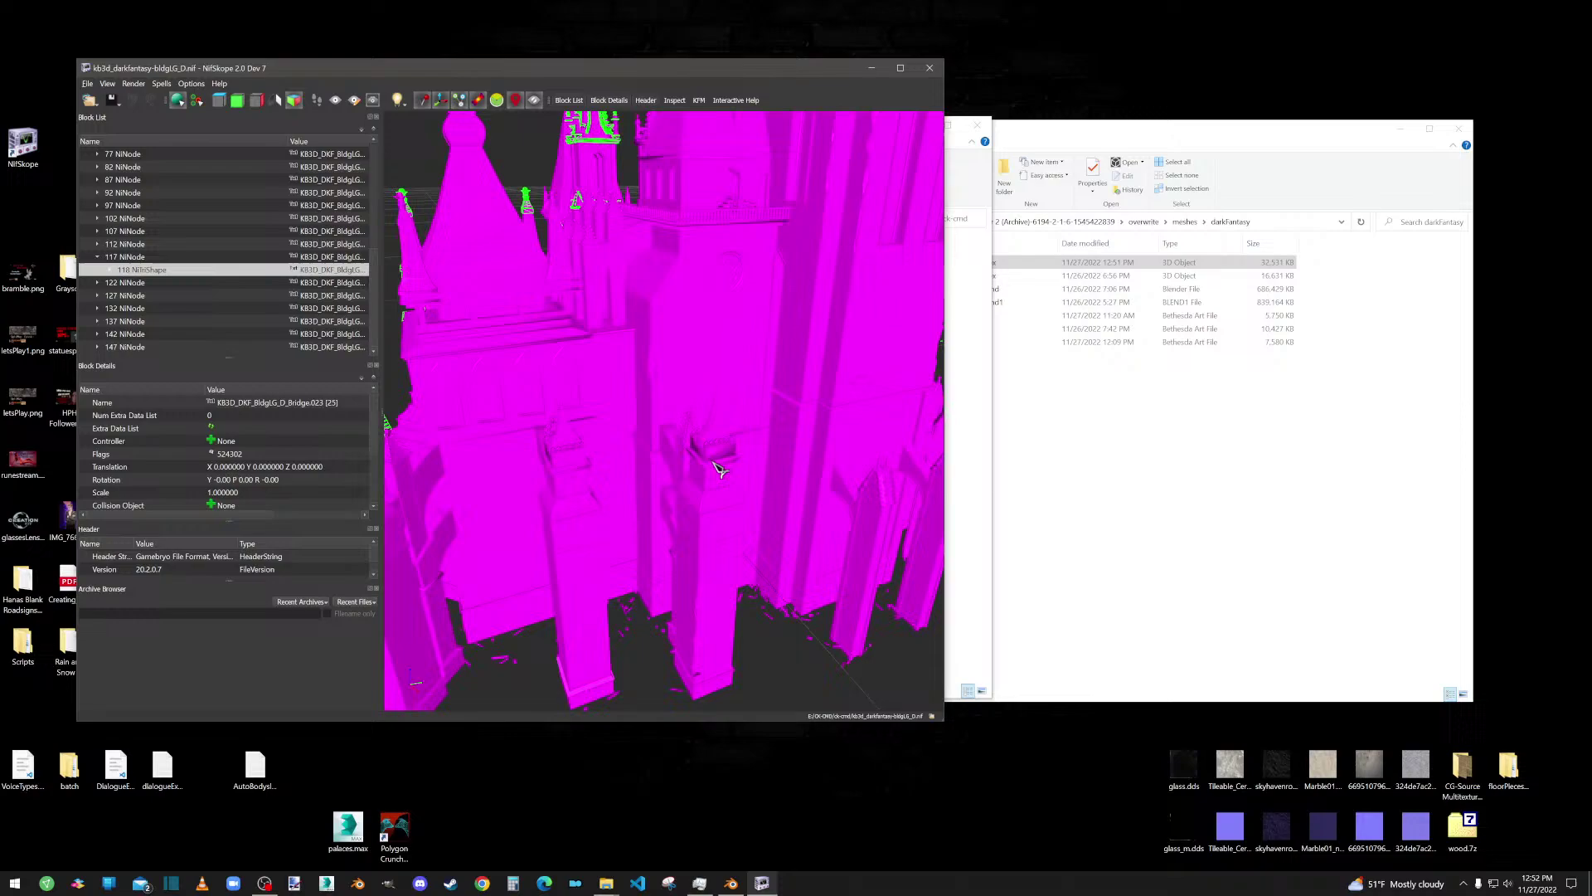
click(734, 275)
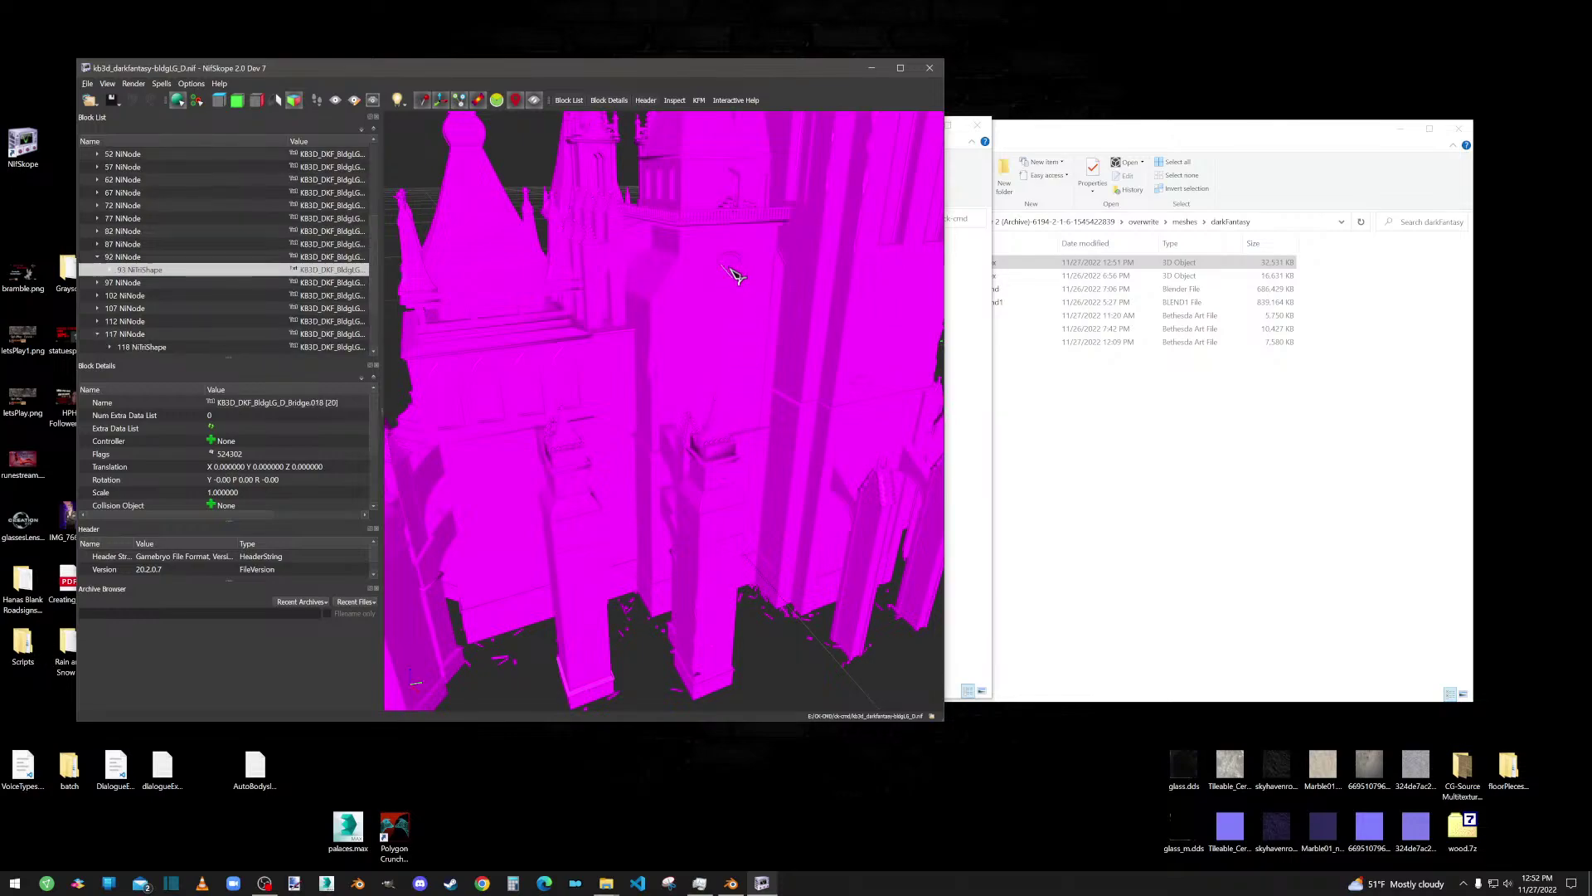
click(101, 257)
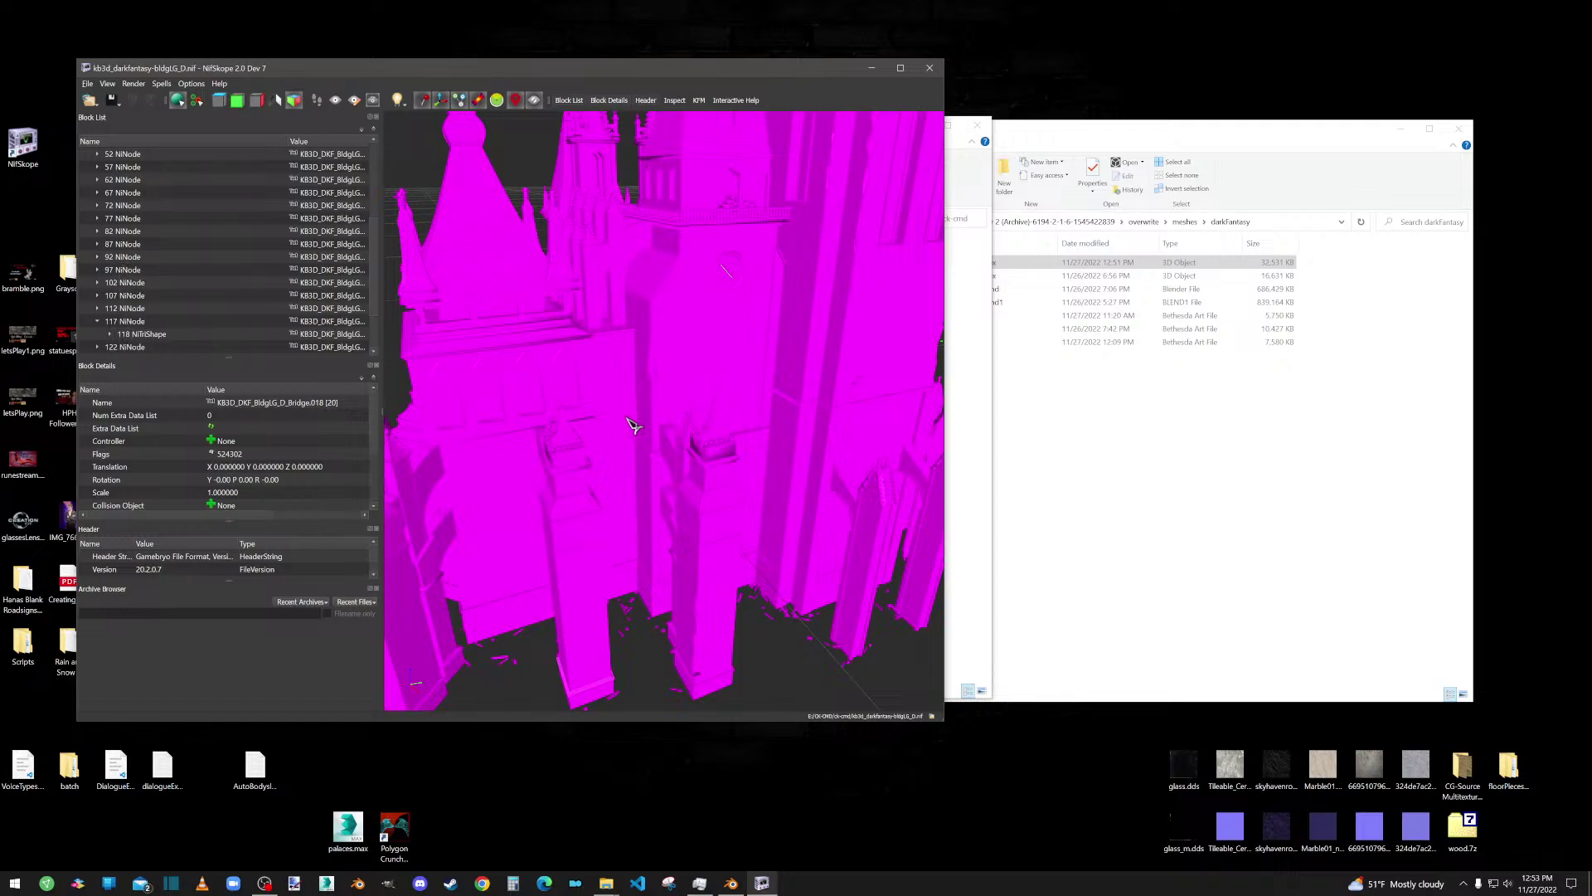
Step: Expand the first NiNode and its NiTriShape in the block list and select that NiTriShape
scroll(701, 433, down, 5)
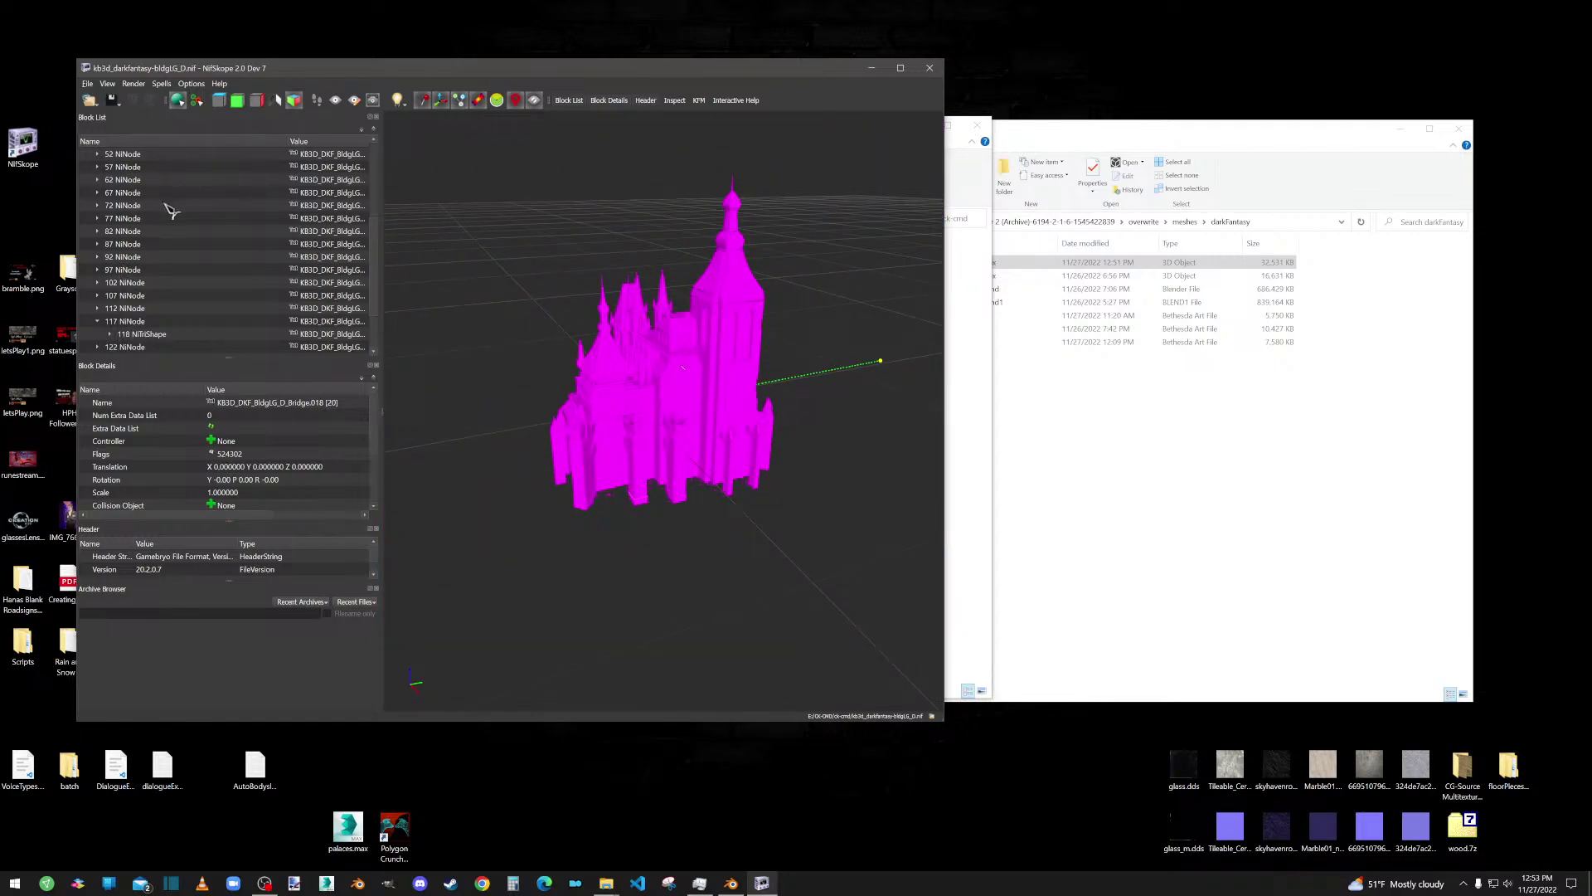
scroll(172, 208, up, 4)
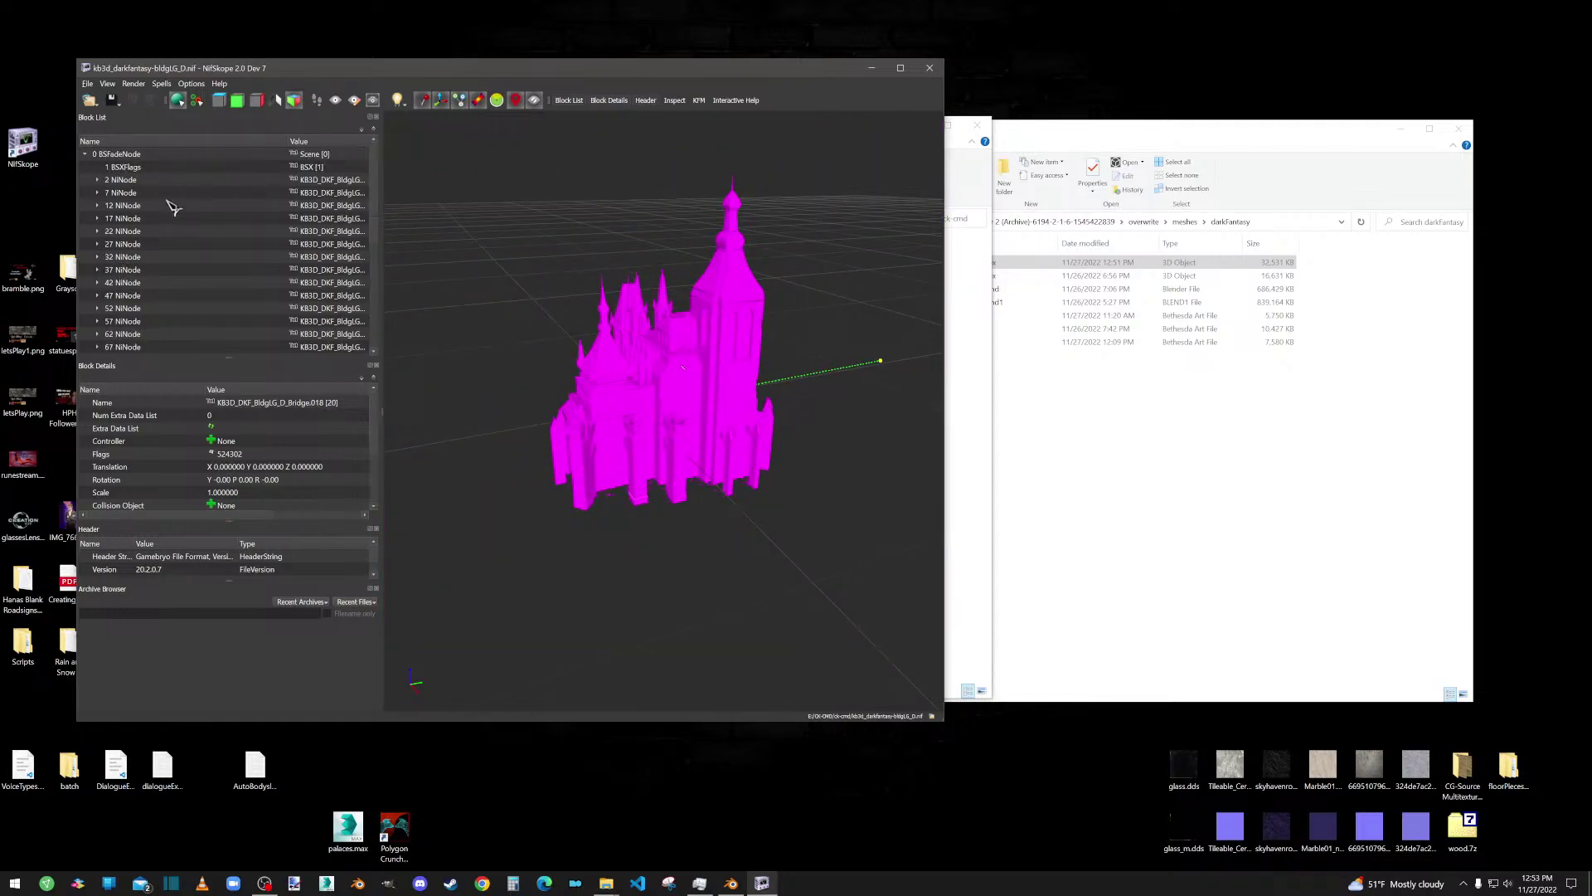
click(117, 181)
click(97, 179)
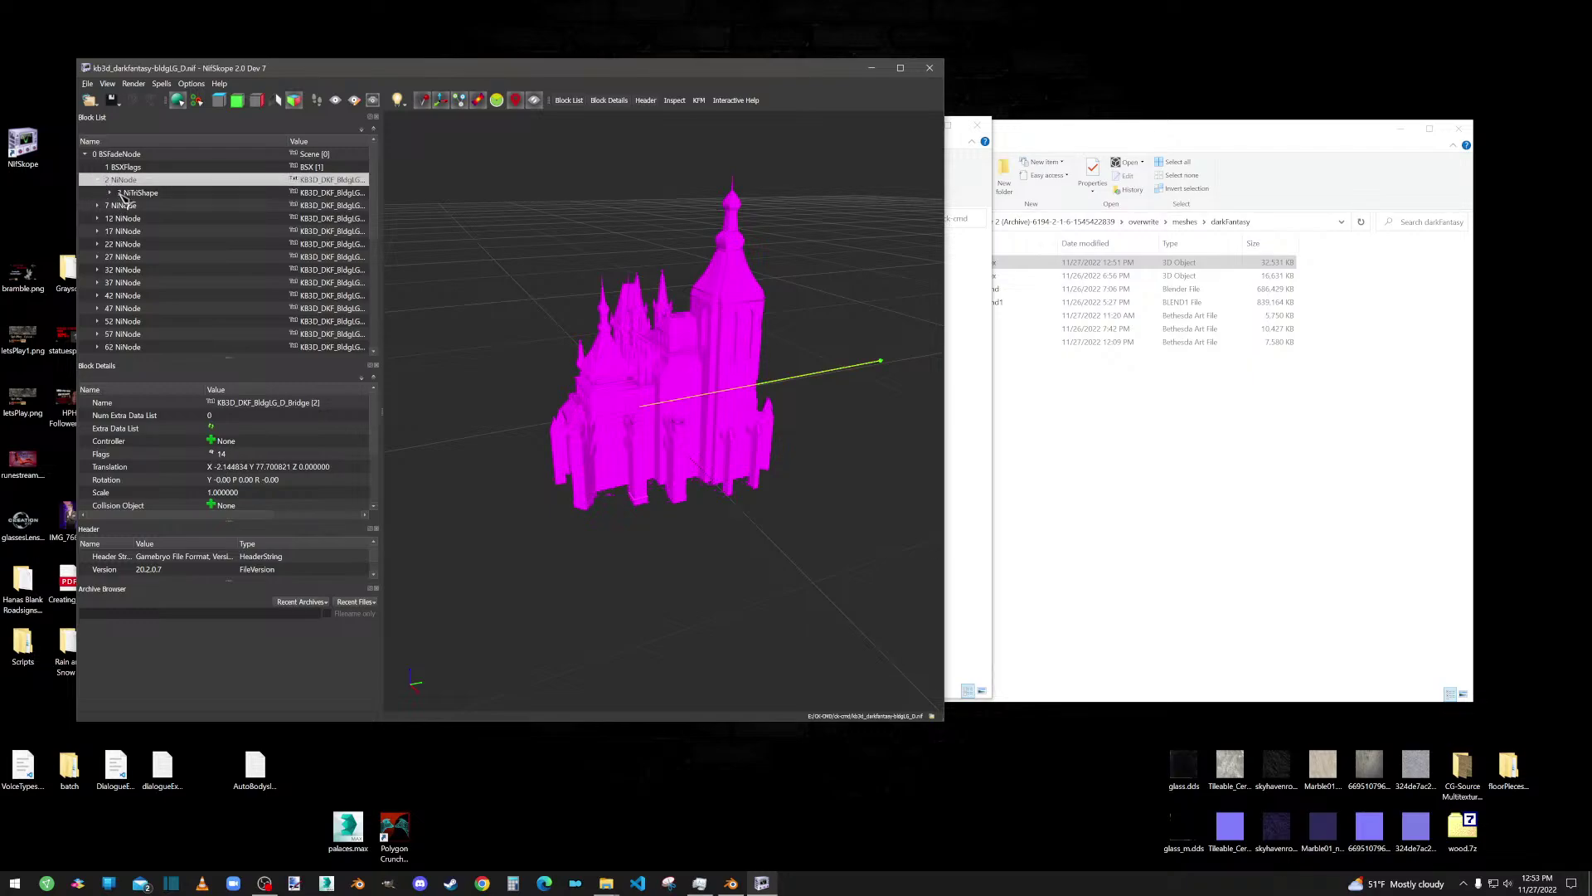
click(111, 193)
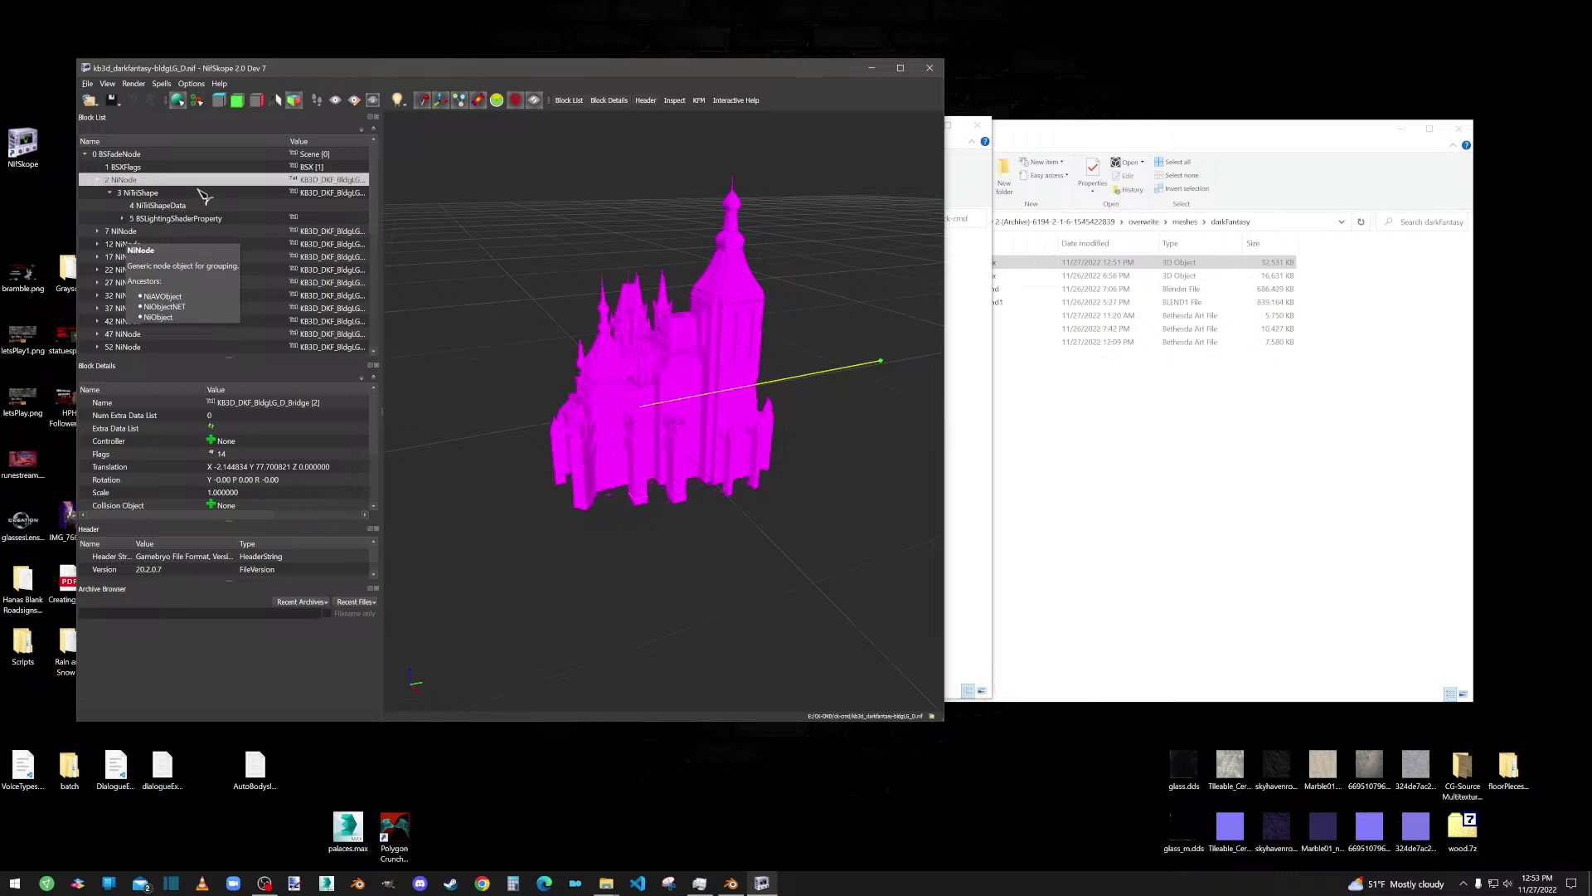
click(160, 196)
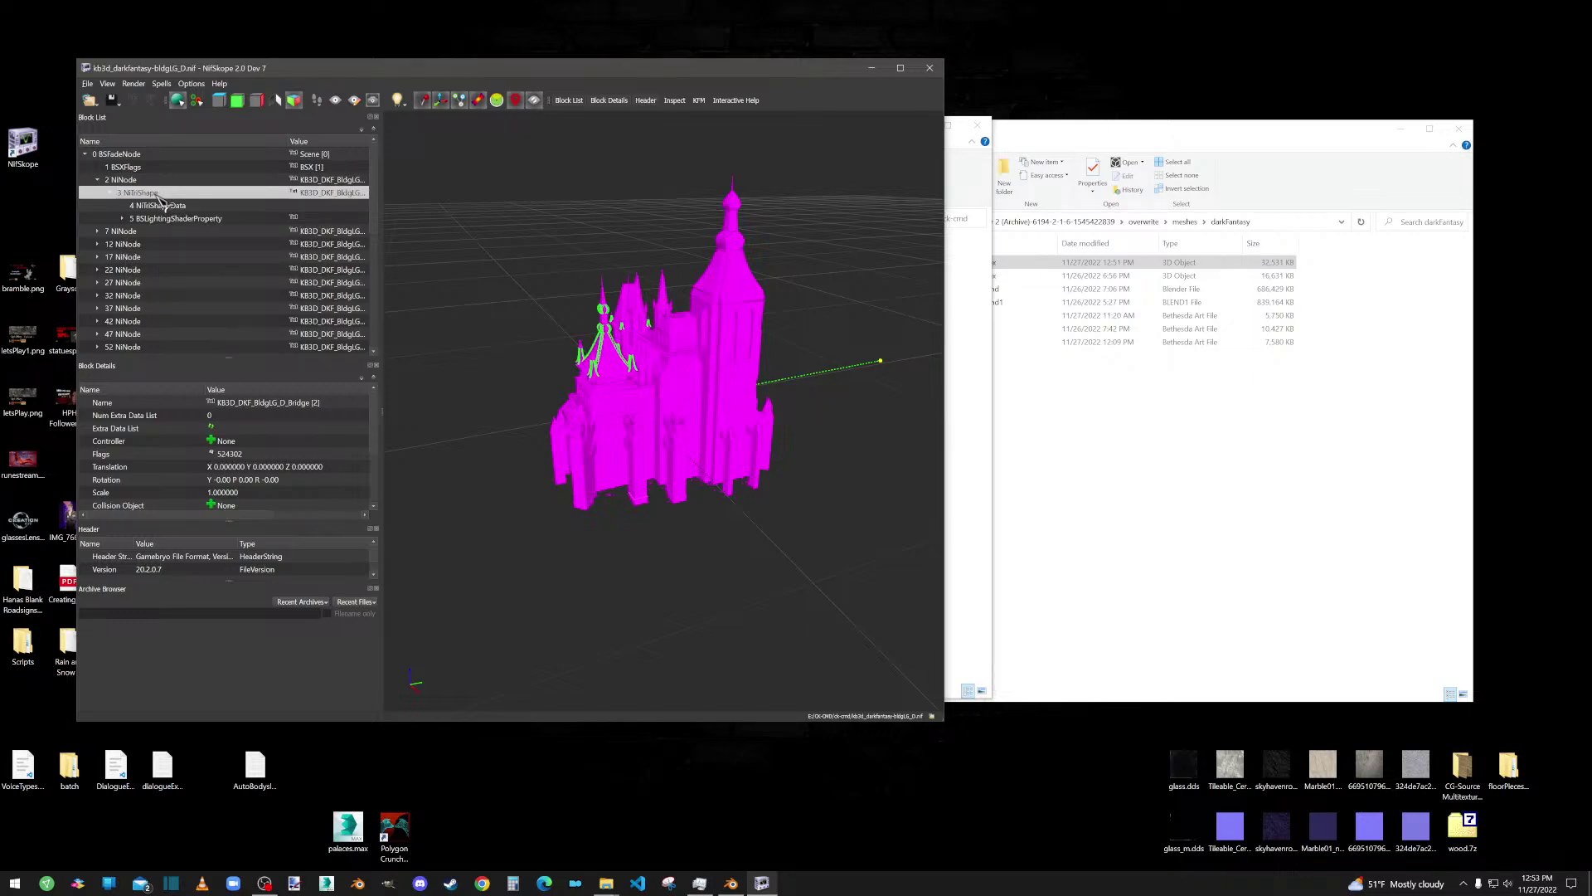
Step: Close NifSkope and the Blender project, and launch 3ds Max 2015
click(932, 69)
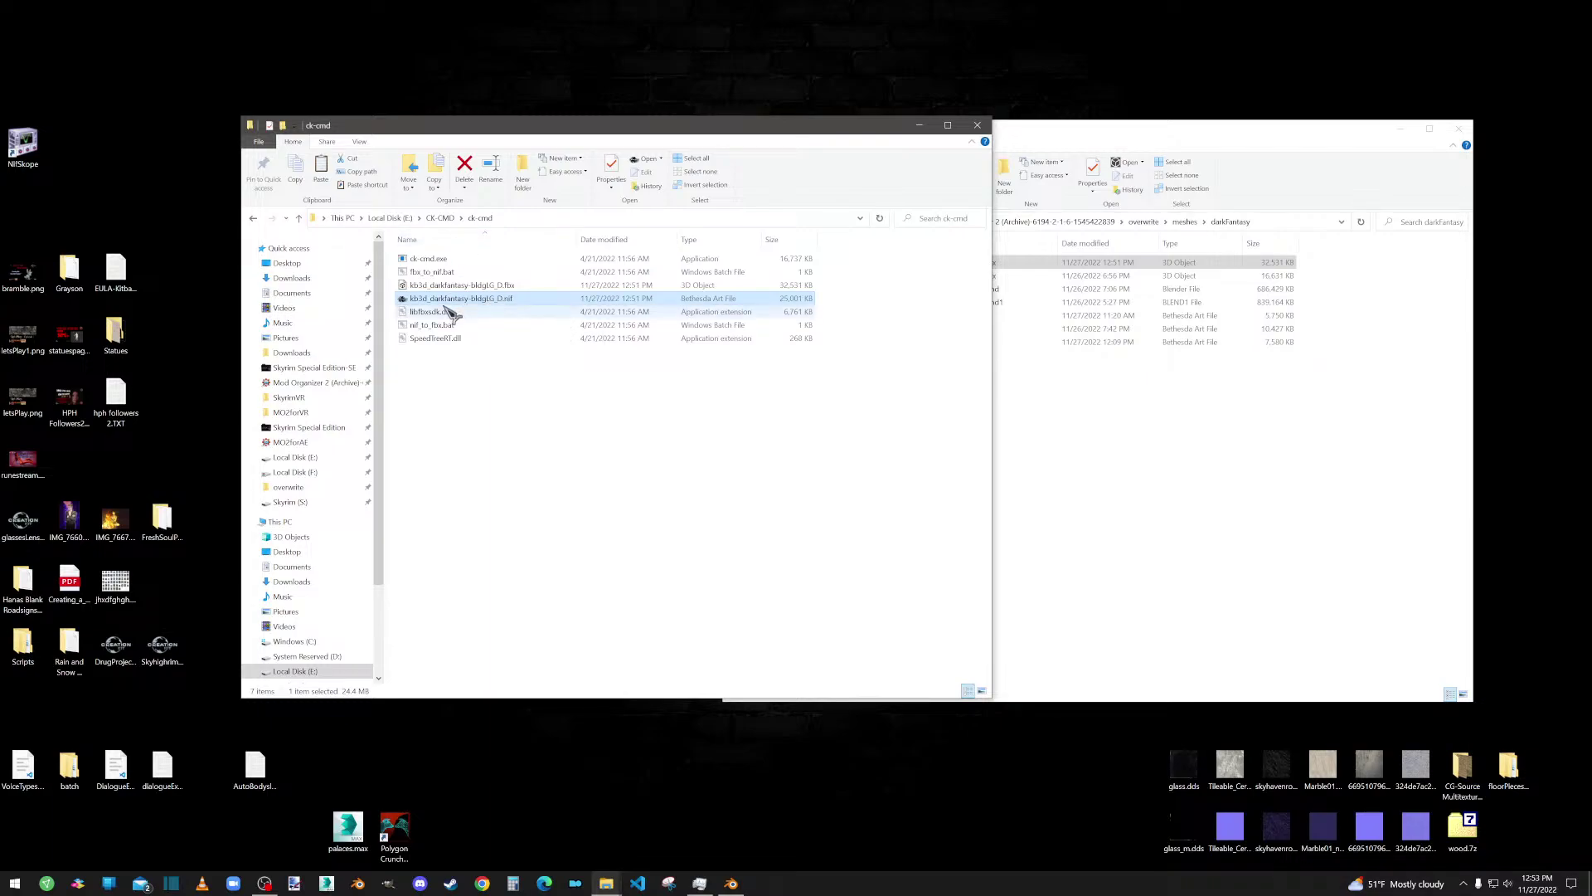
click(465, 340)
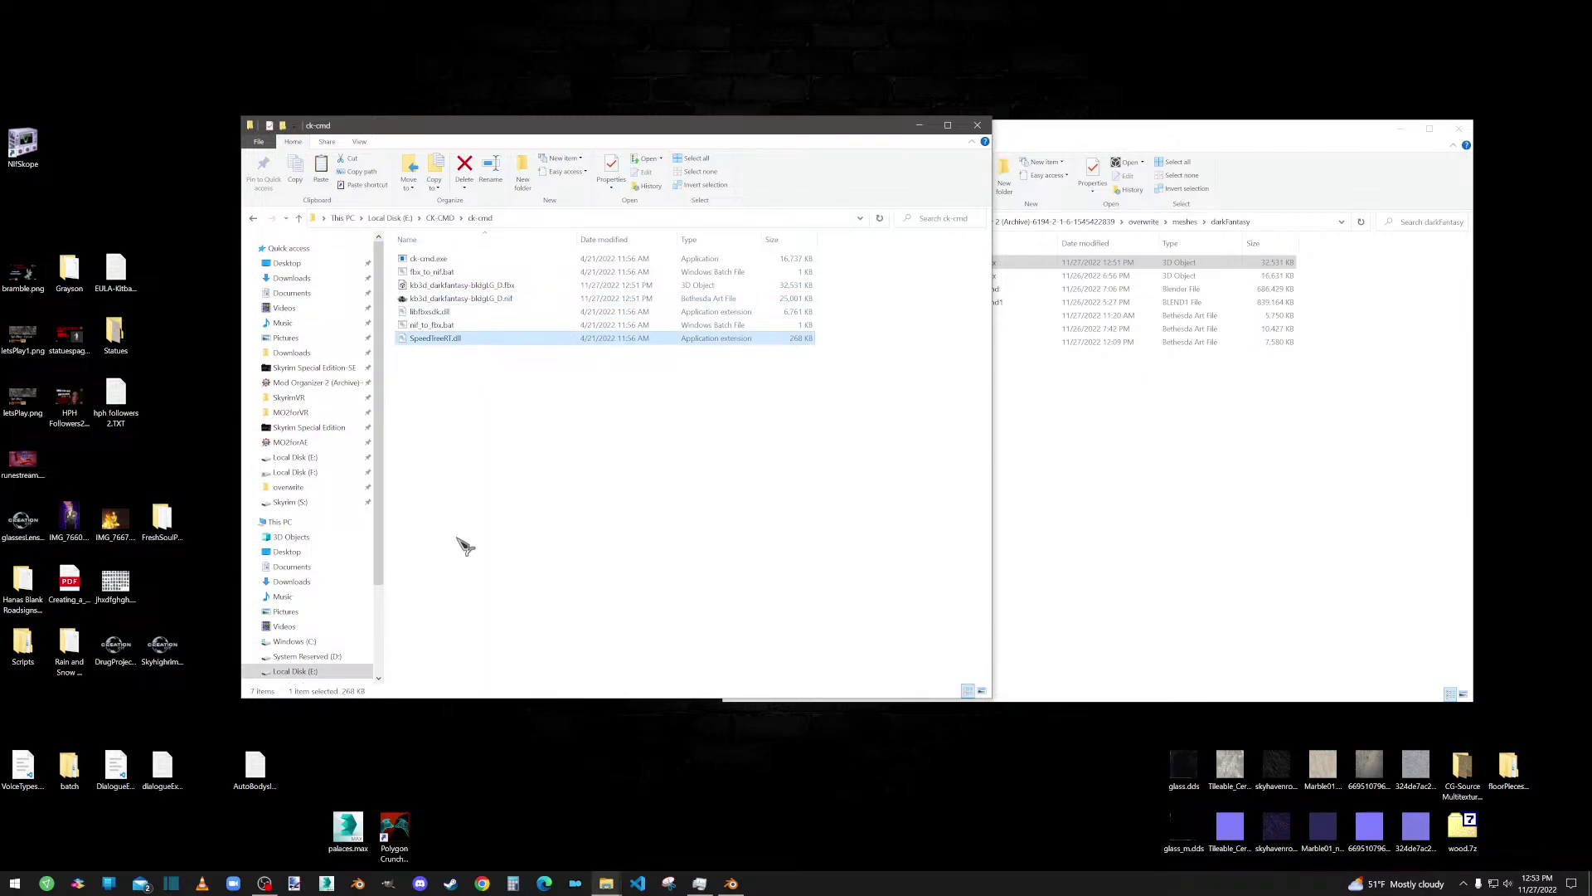
click(730, 883)
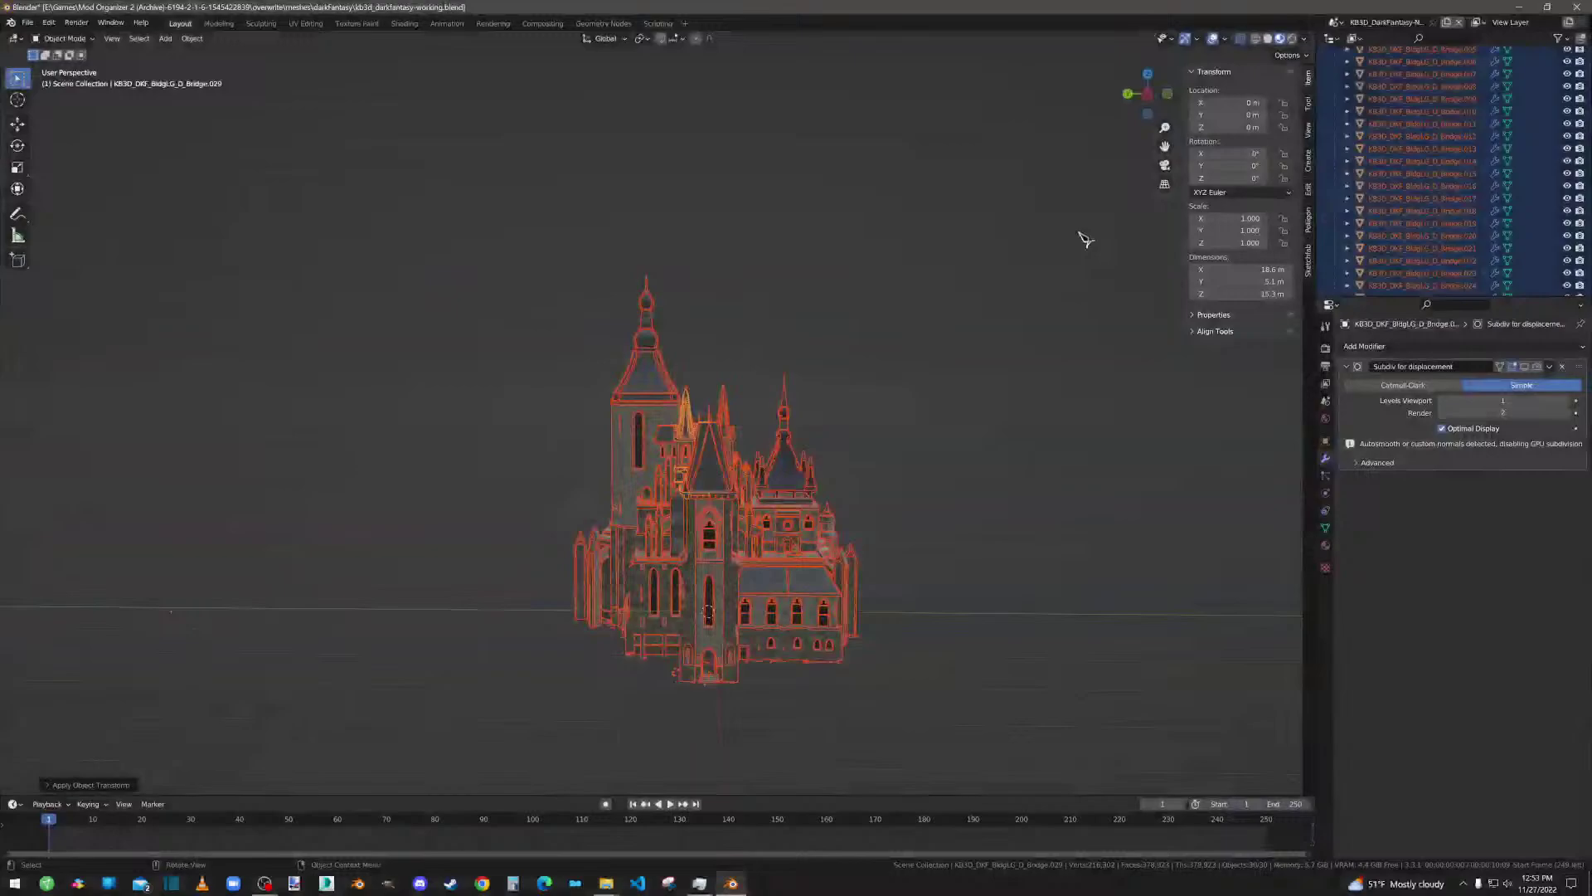
click(1580, 7)
click(829, 464)
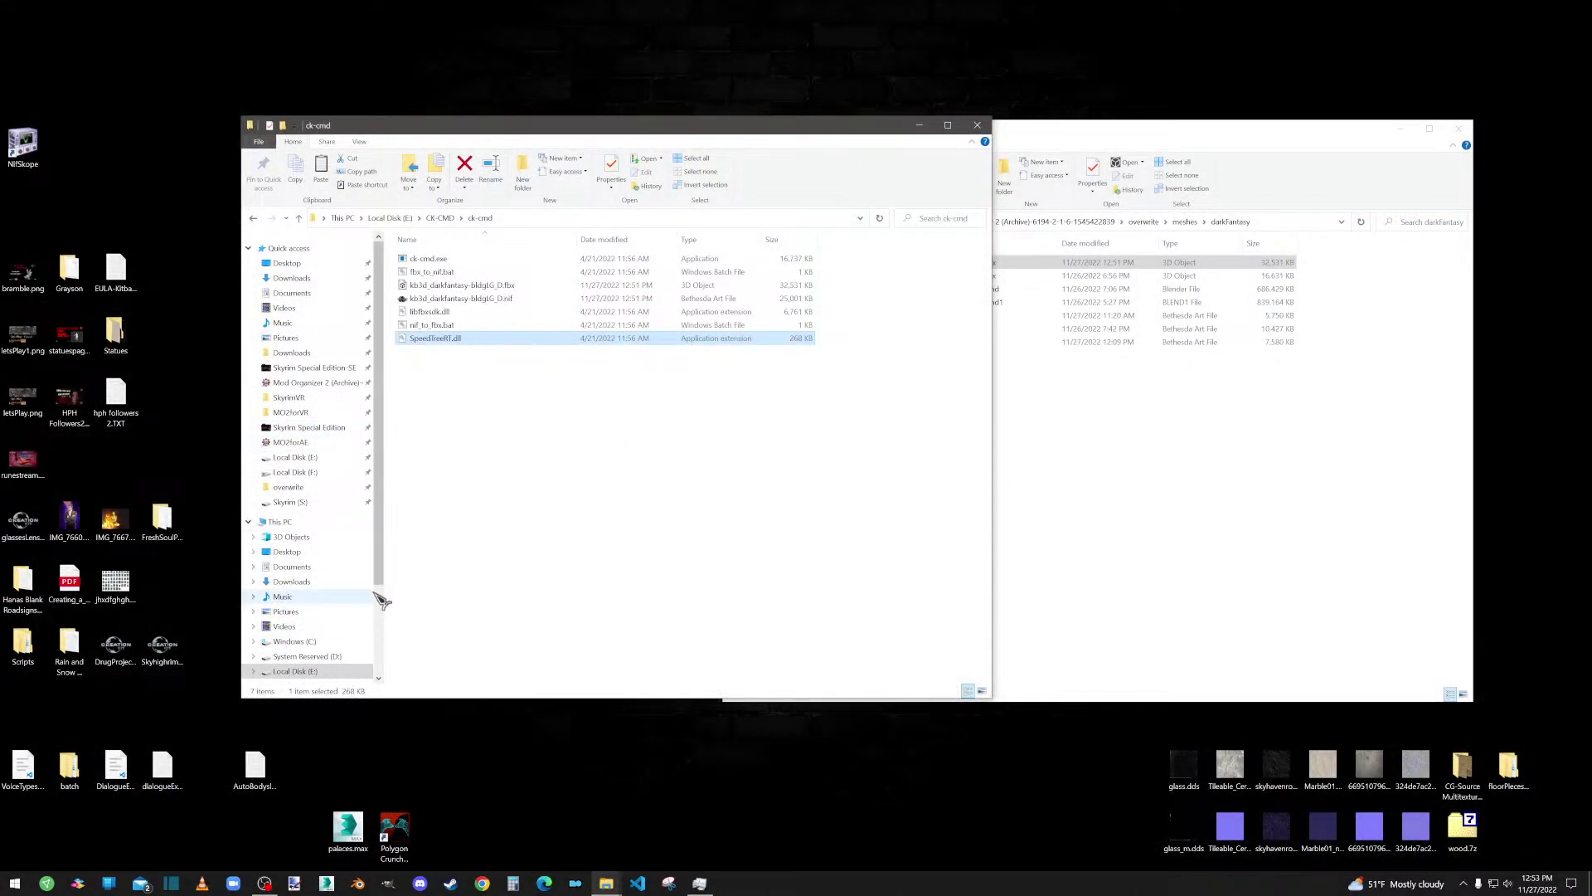
click(328, 884)
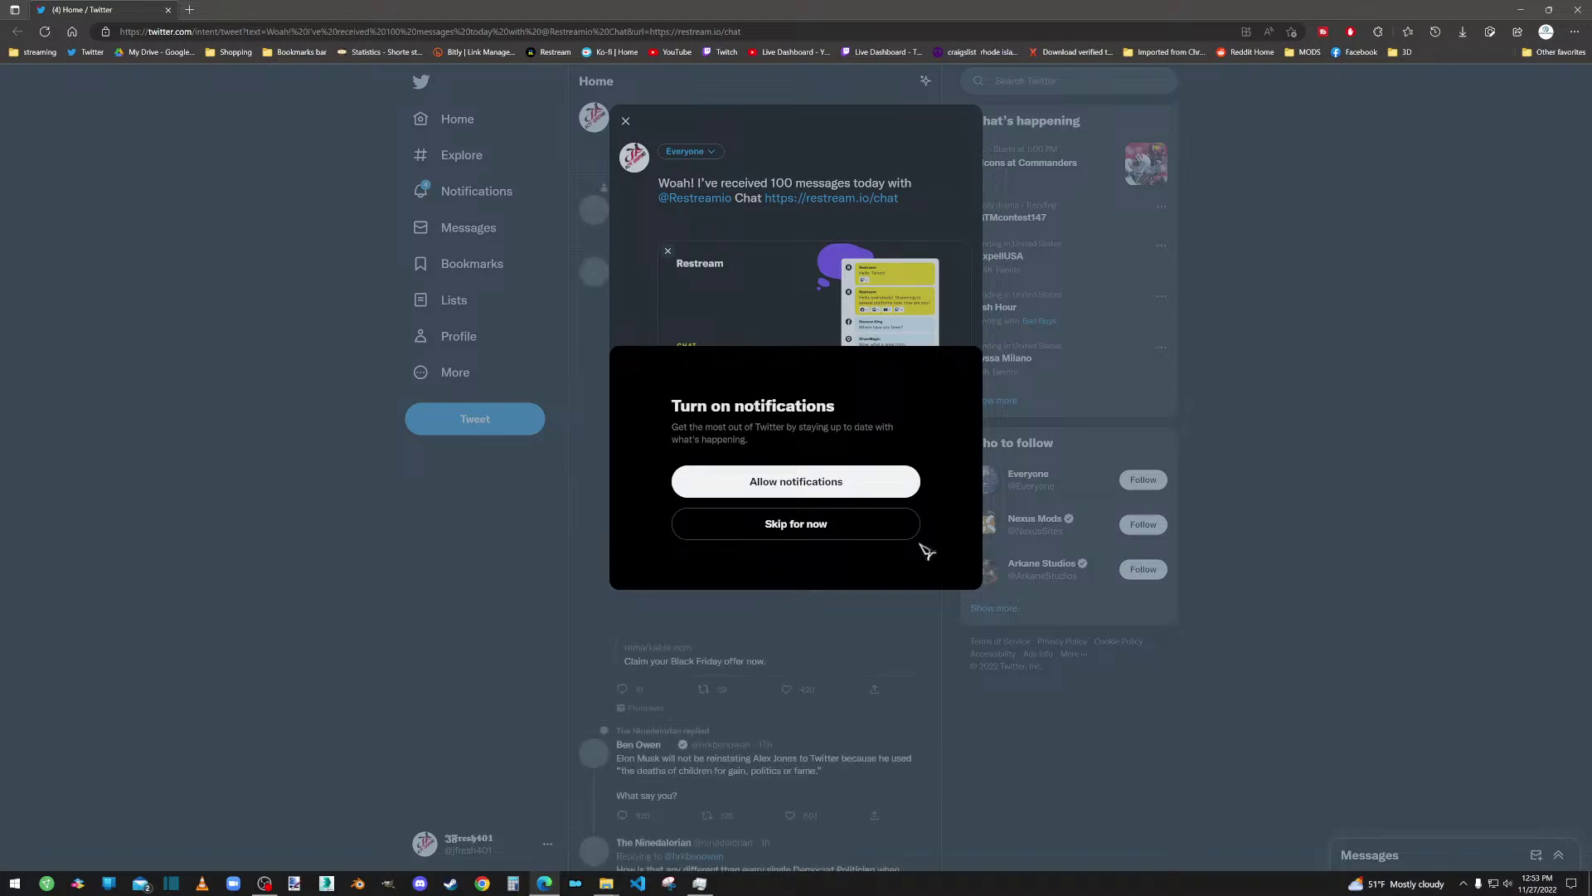
Step: Skip Twitter's notifications offer, send the prepared Restream Chat tweet and close its browser tab
click(818, 527)
click(950, 517)
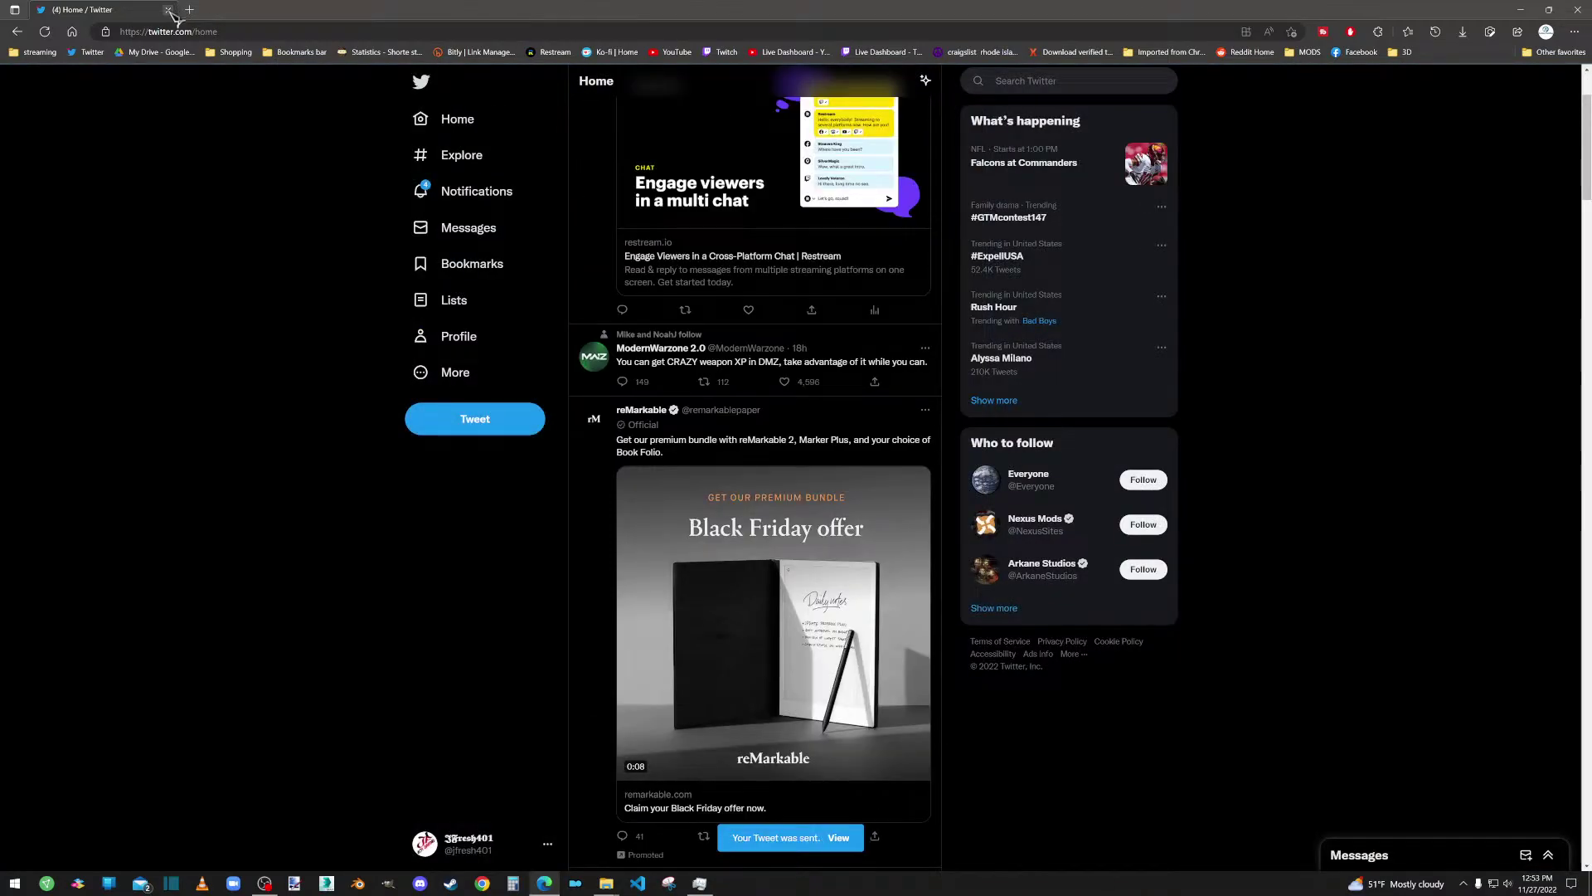
click(169, 11)
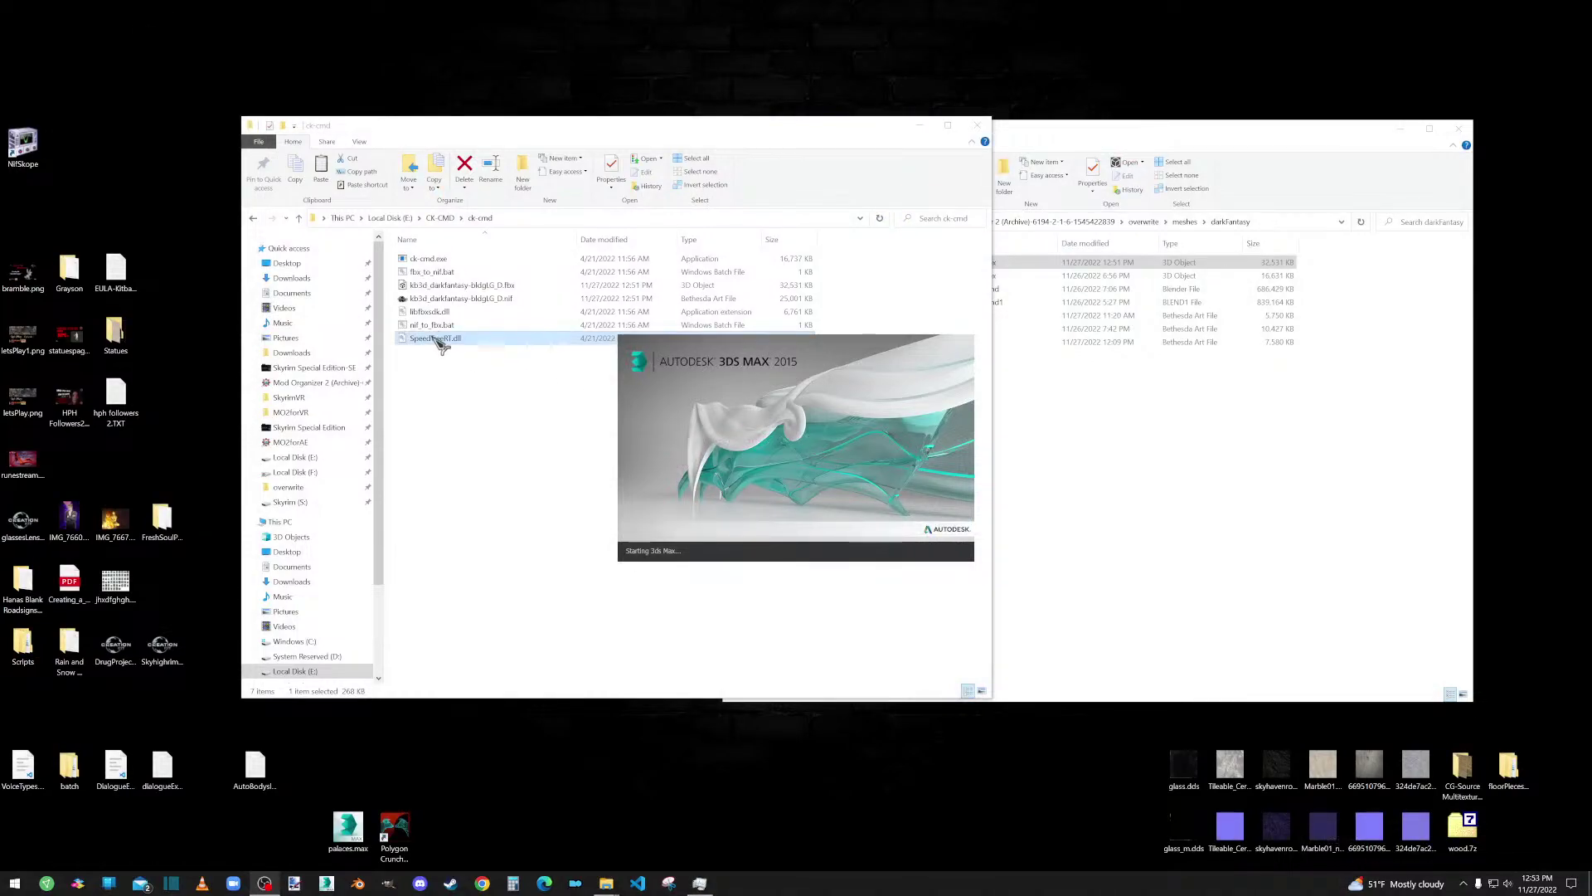
Step: Import kb3d_darkfantasy-bldgLG_D.nif from the CK-CMD\ck-cmd folder into the empty 3ds Max scene
click(1200, 406)
click(962, 263)
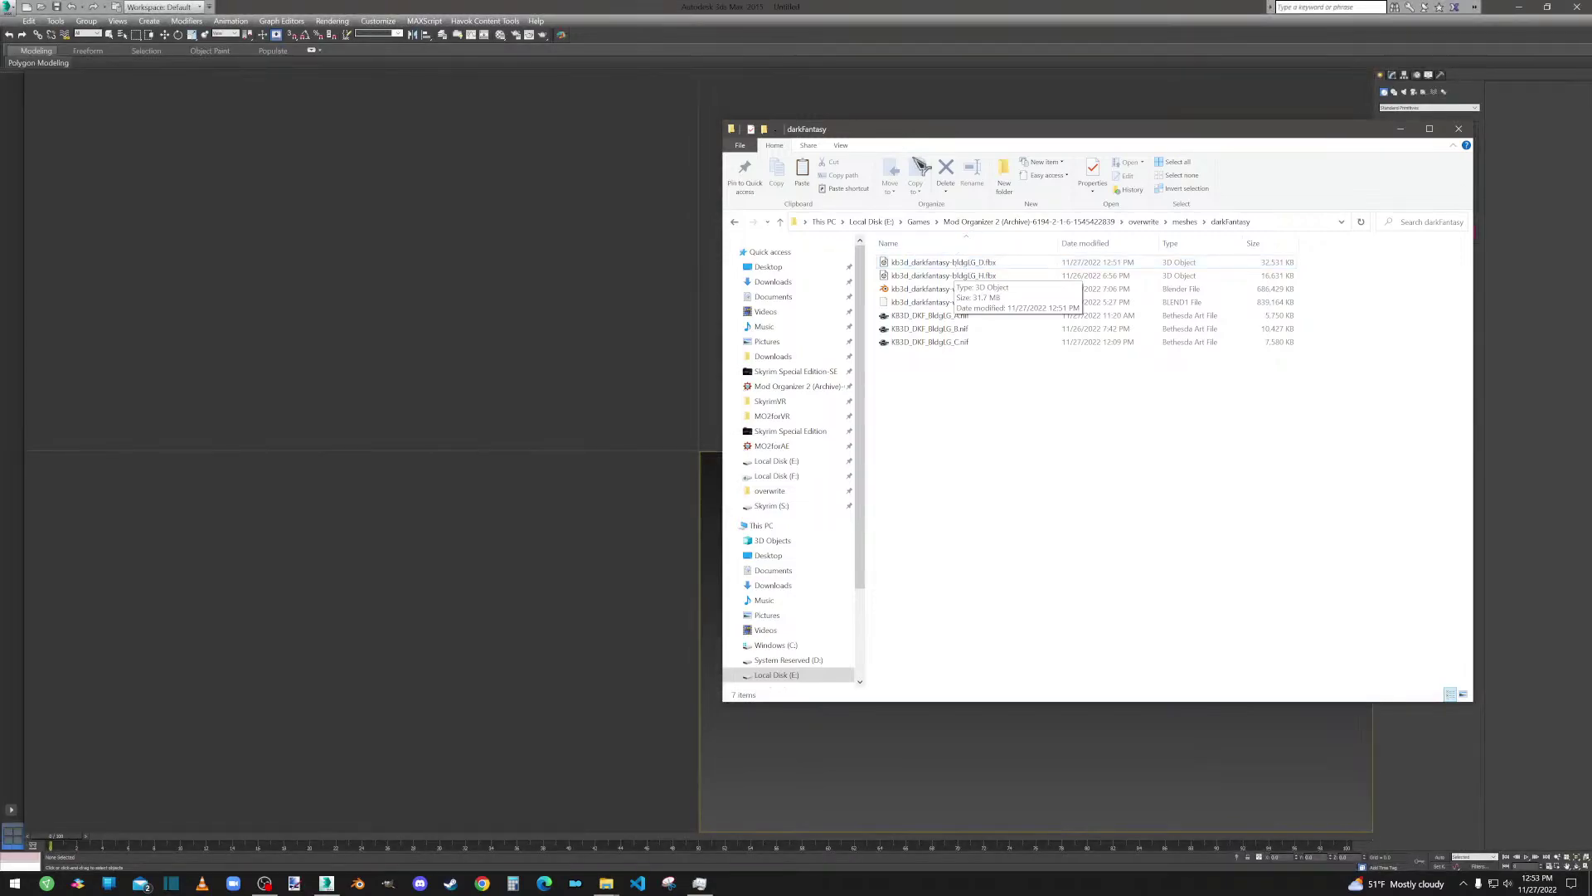
click(586, 14)
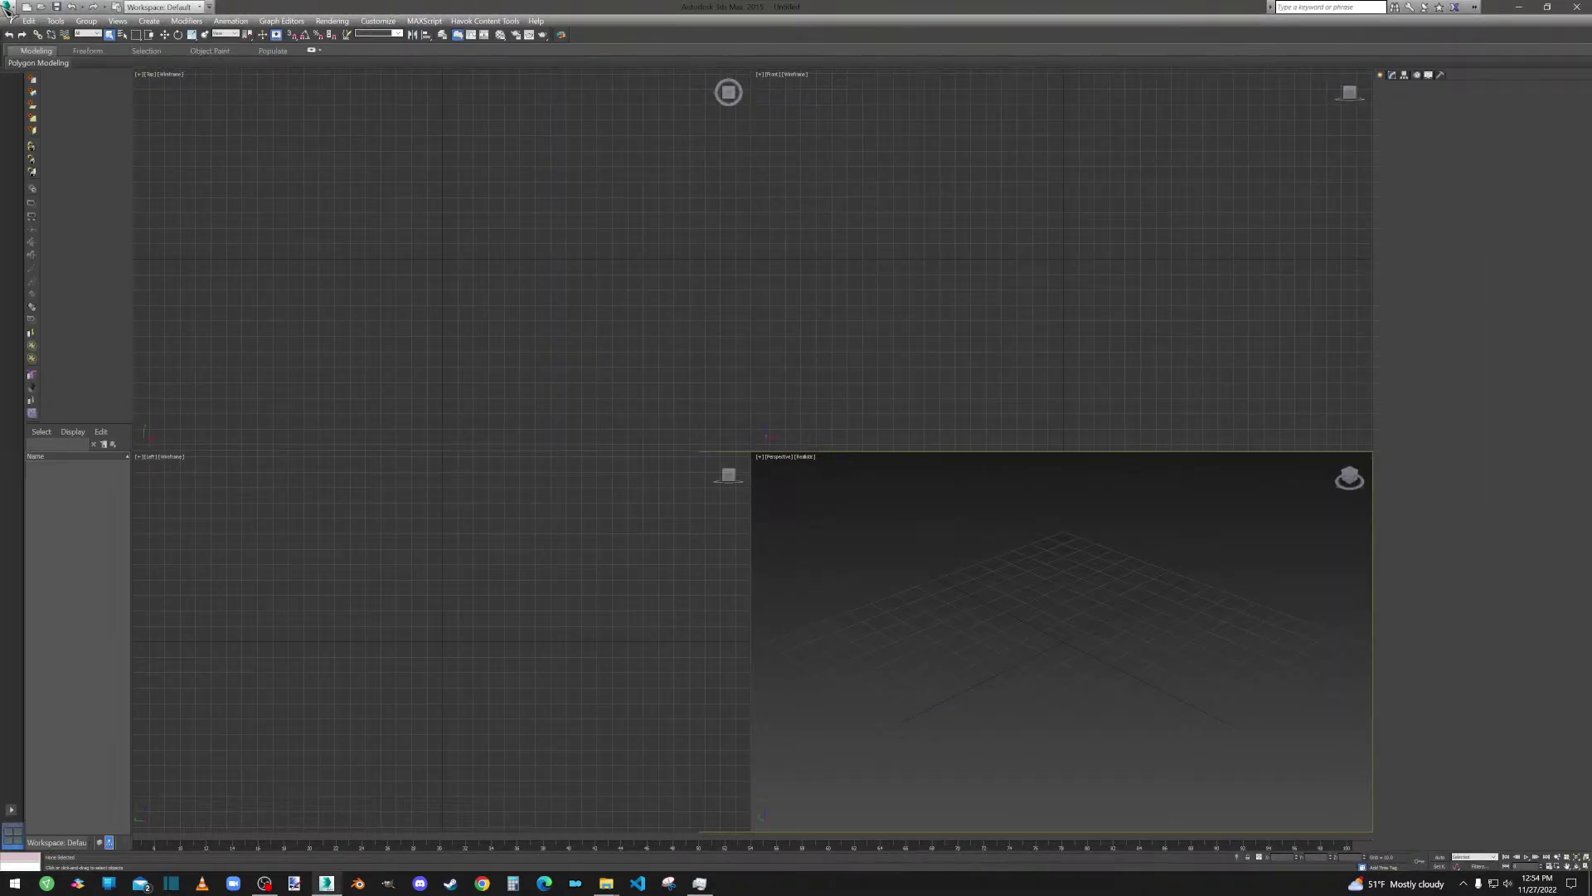
click(9, 7)
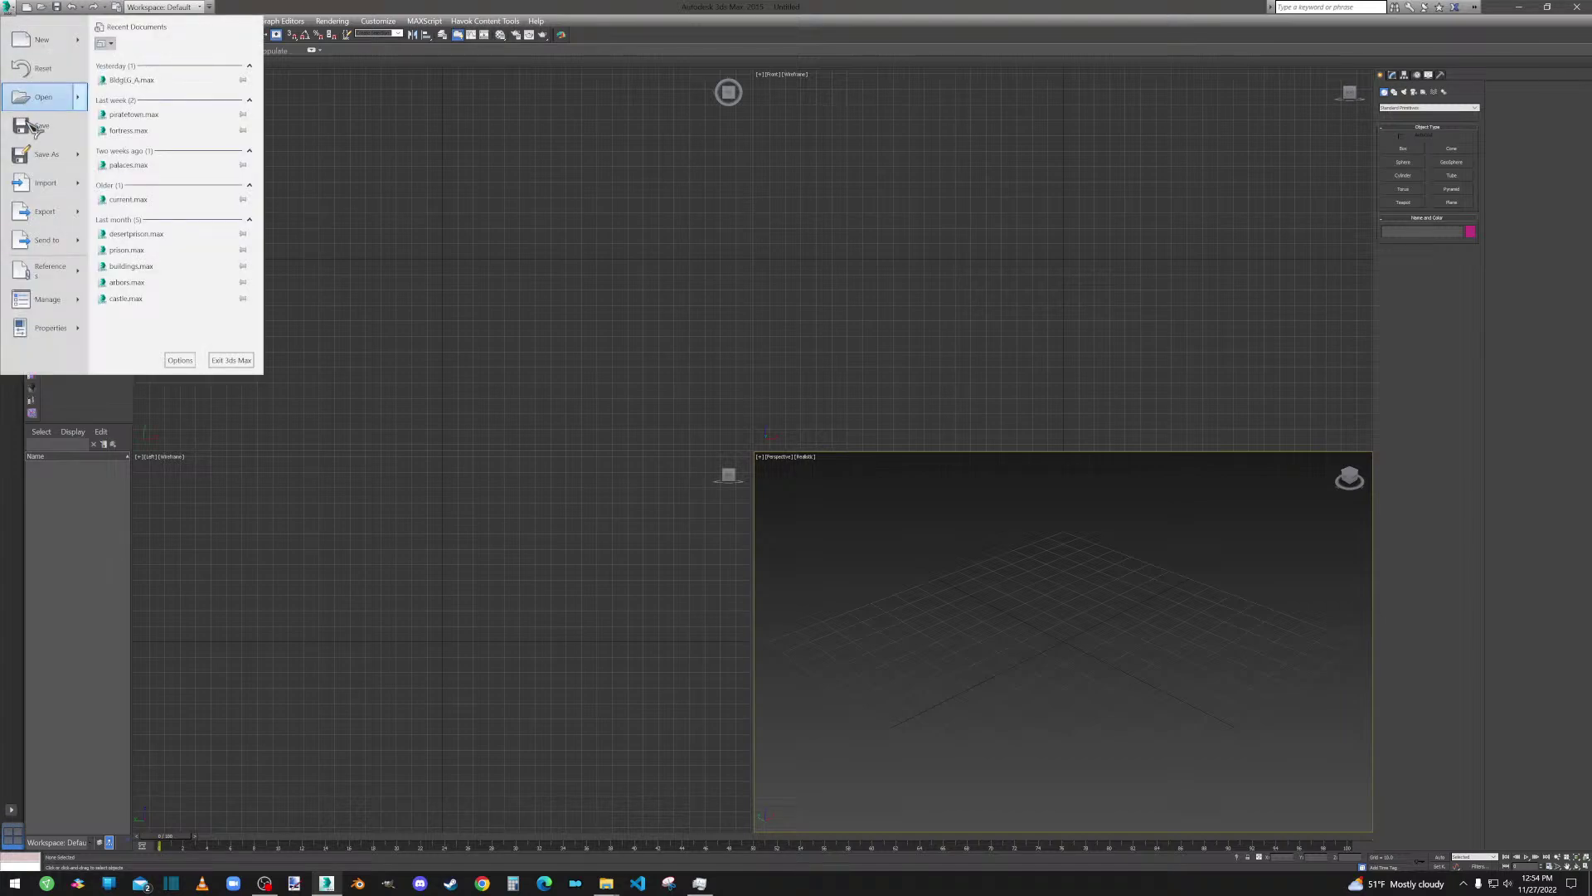
click(51, 196)
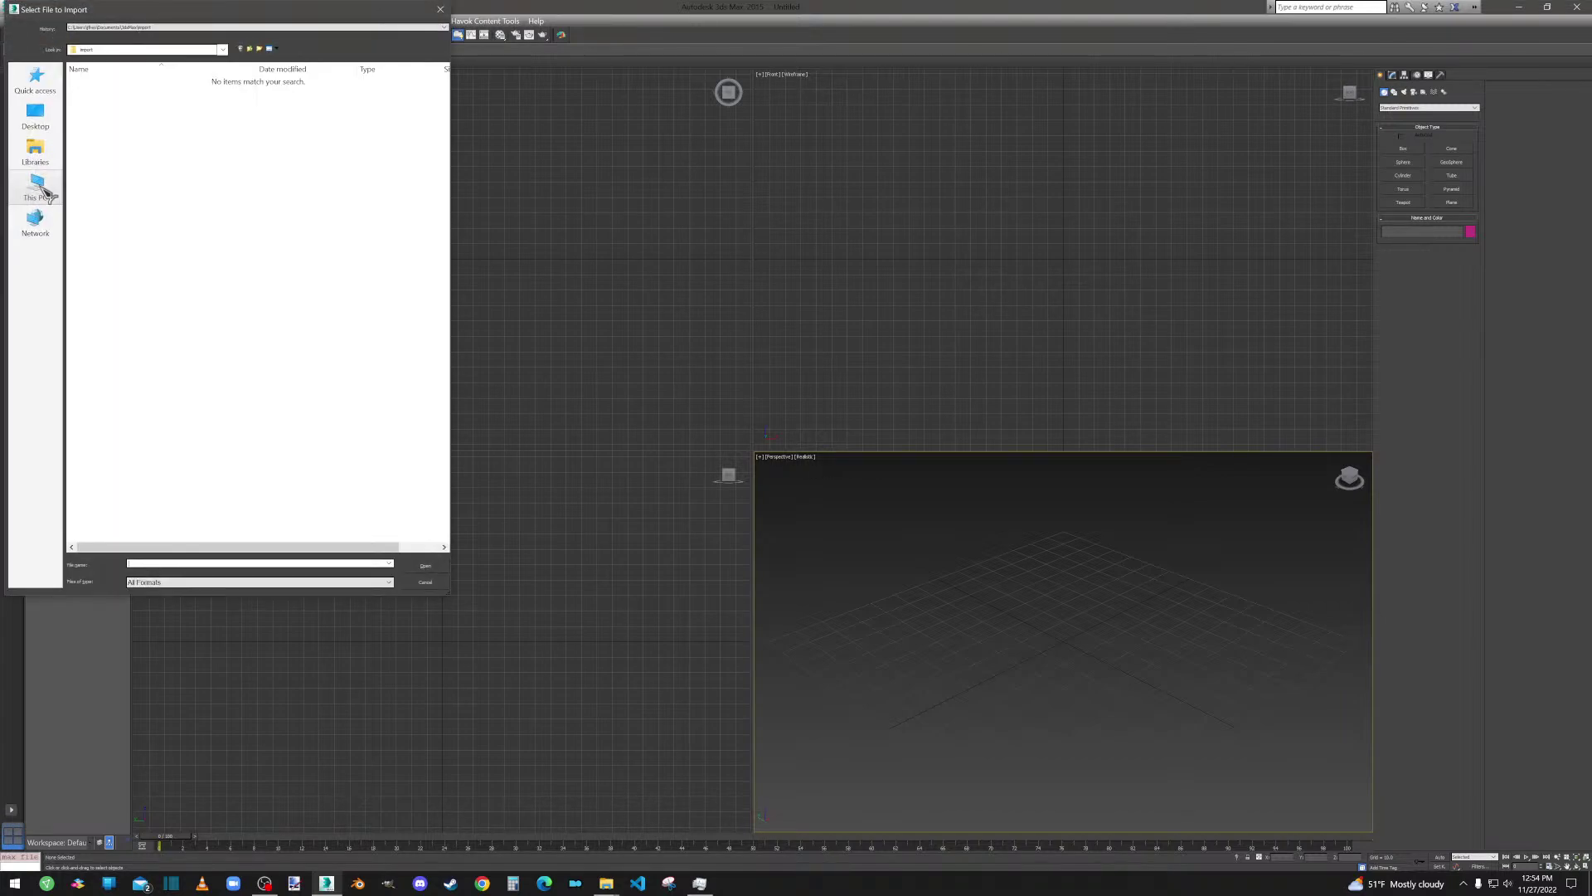
double_click(281, 296)
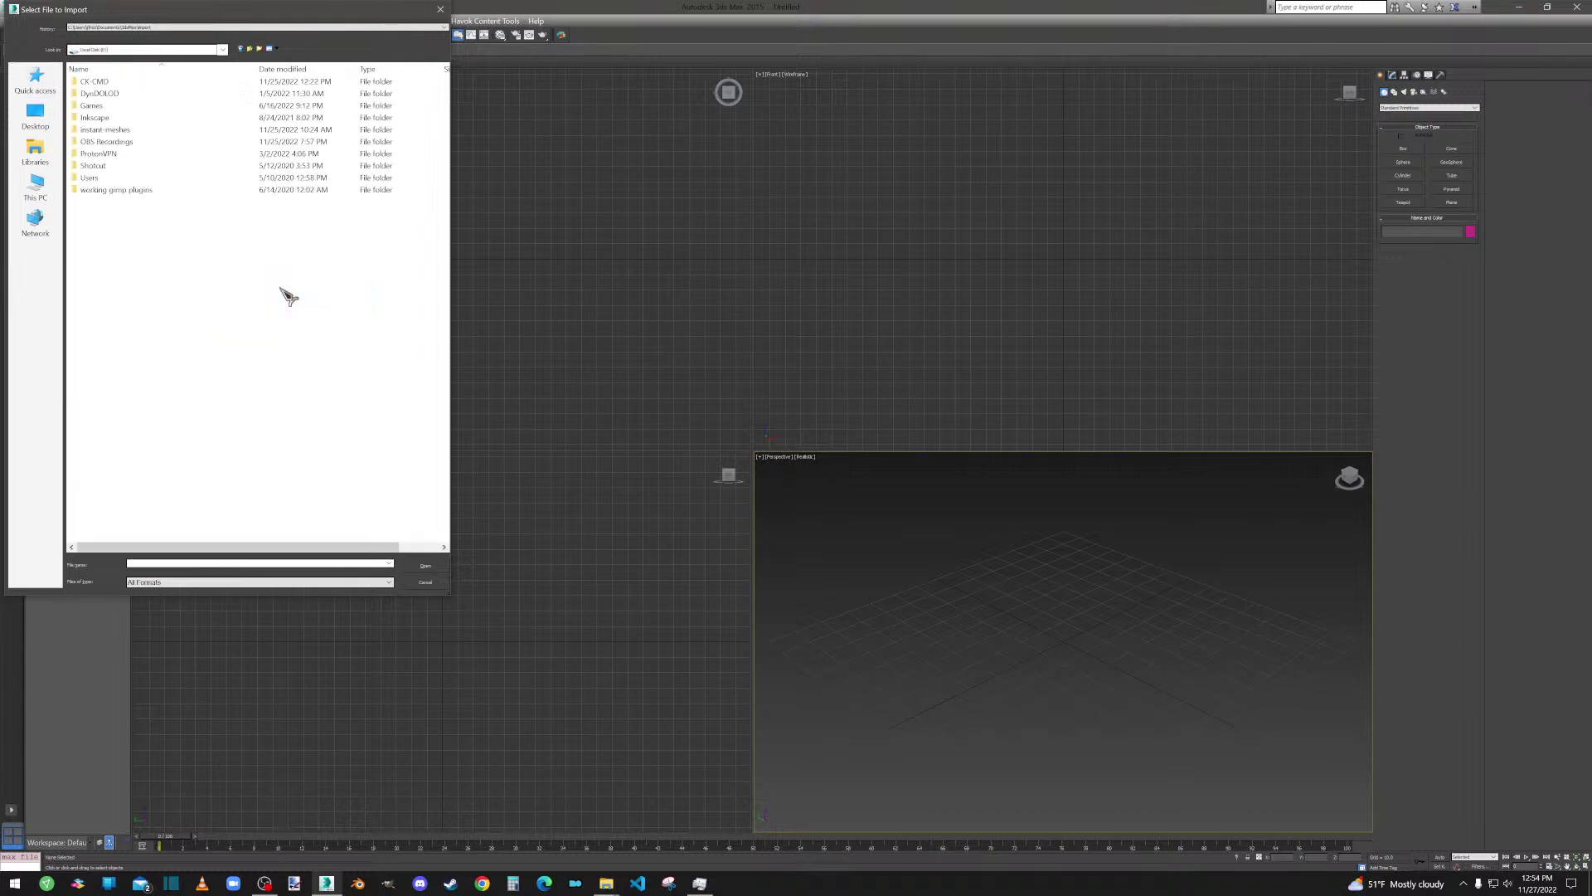
double_click(95, 83)
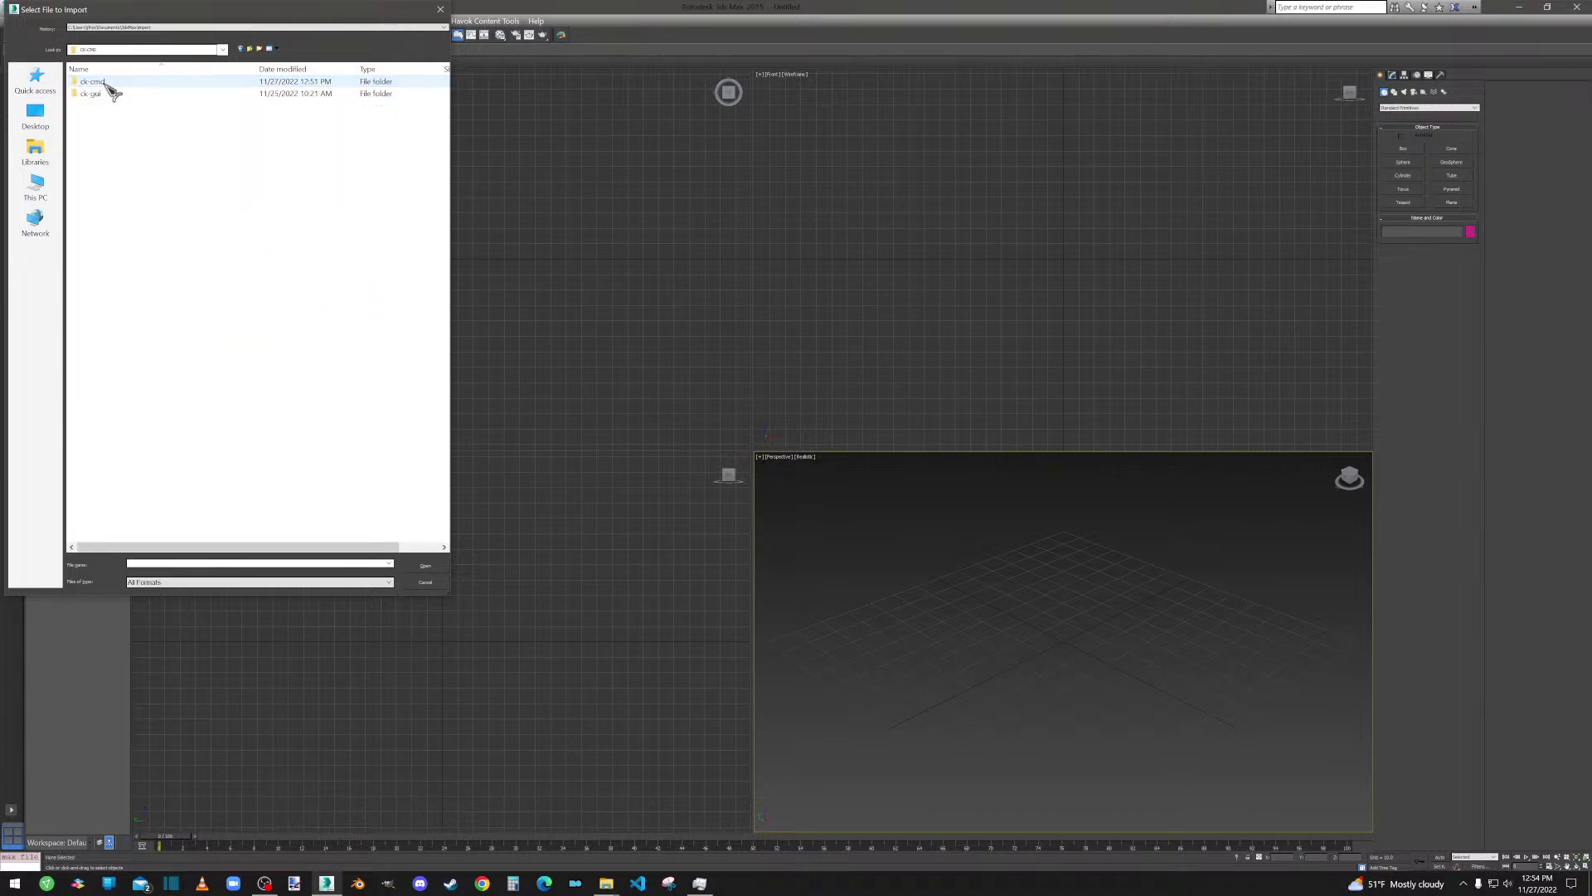
double_click(318, 101)
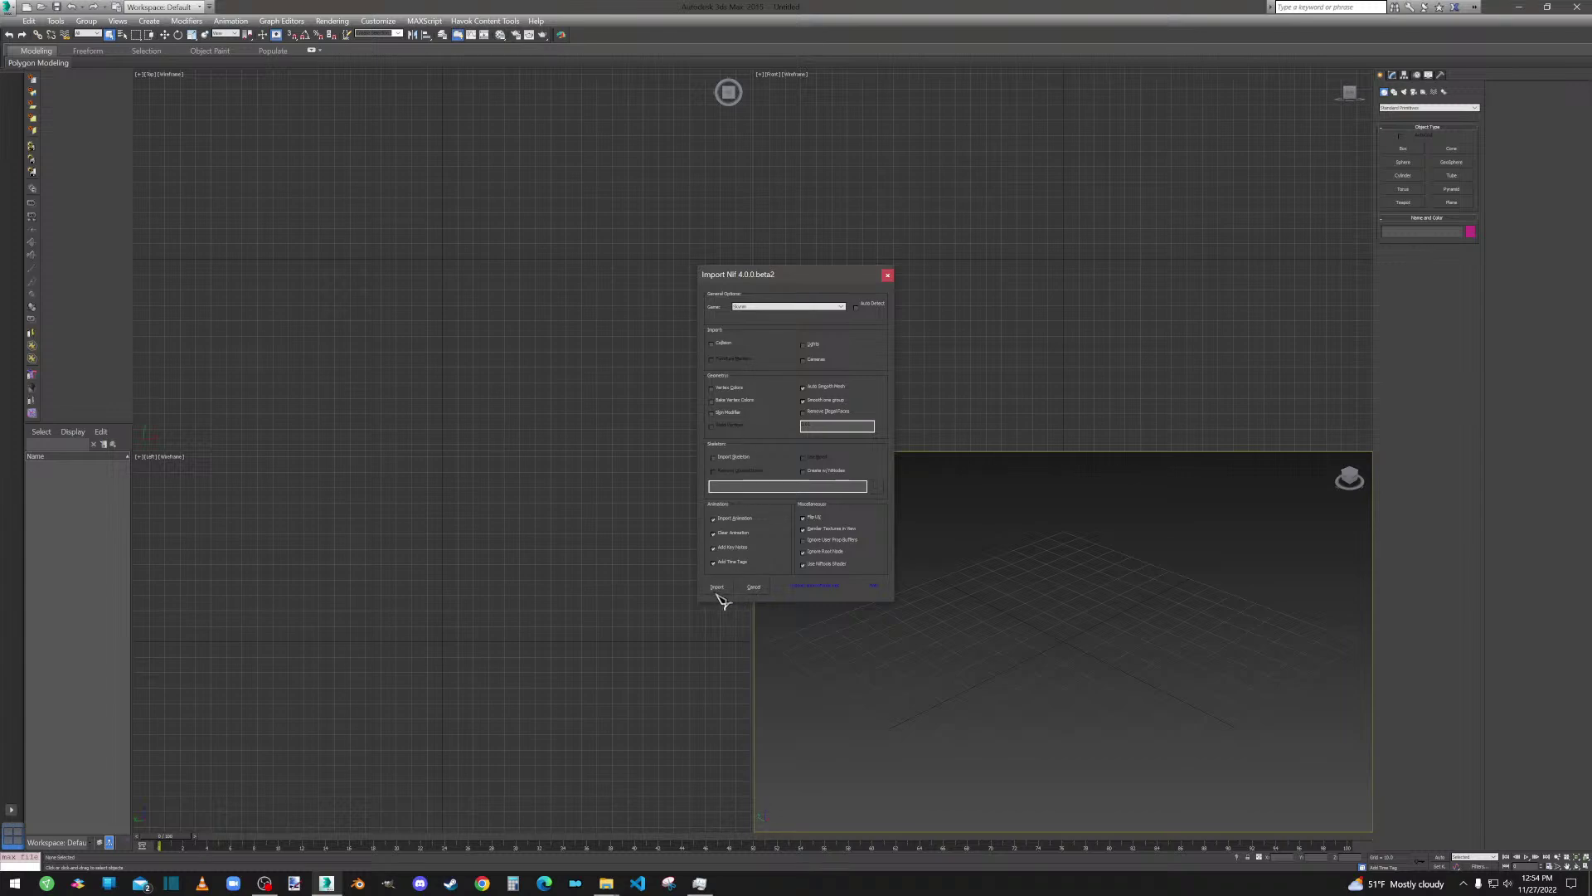
click(718, 588)
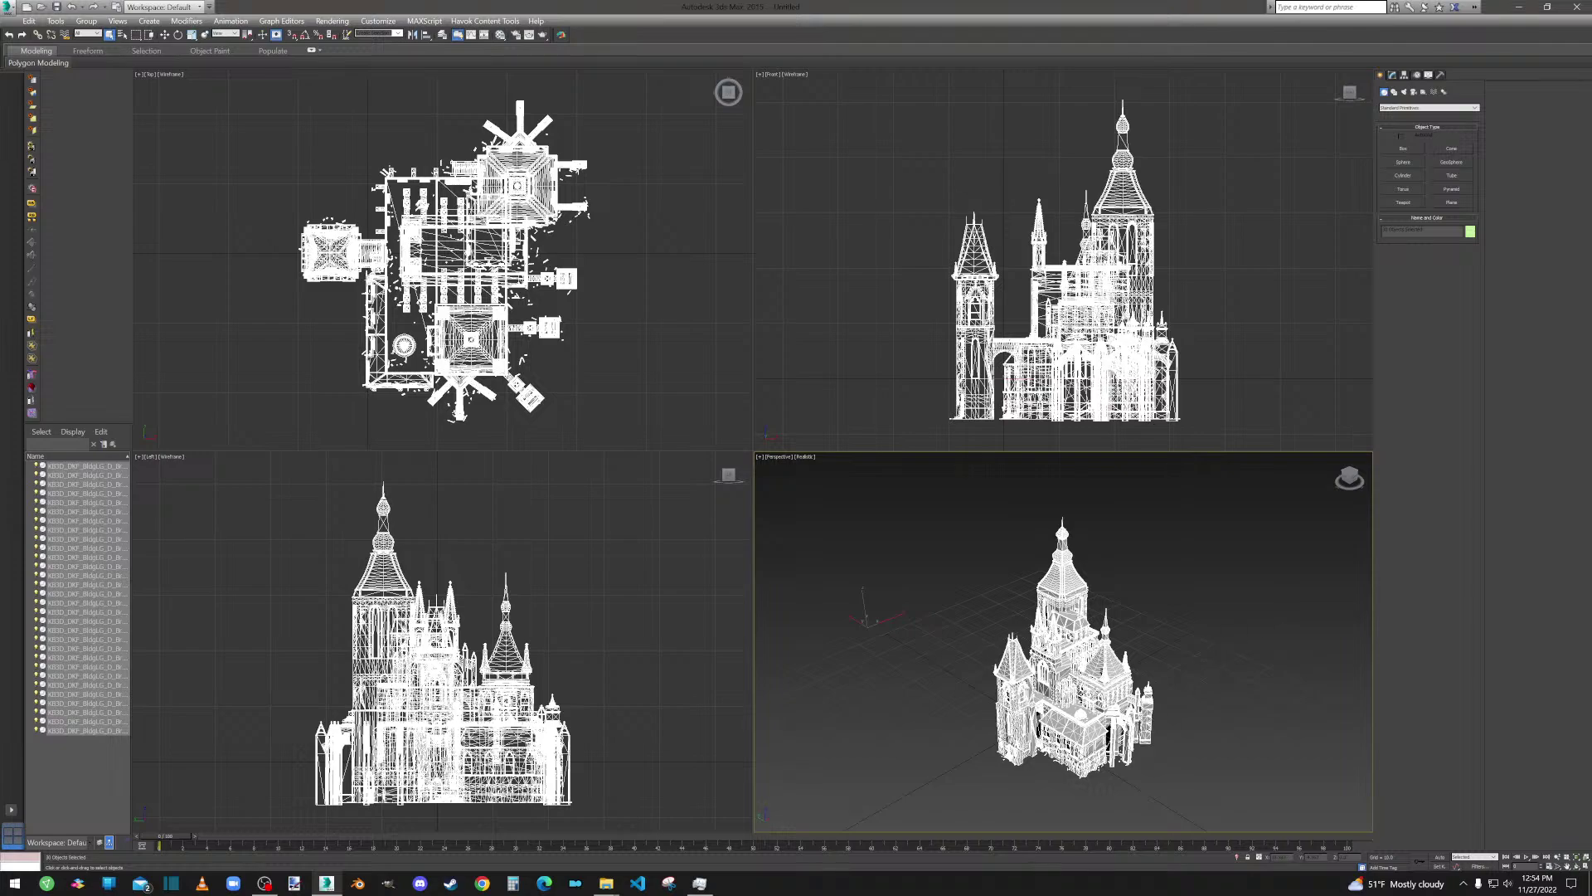
Step: Examine the imported castle's mesh up close and its overall size from afar in the perspective view
middle_drag(1085, 649, 1038, 551)
scroll(1109, 617, up, 5)
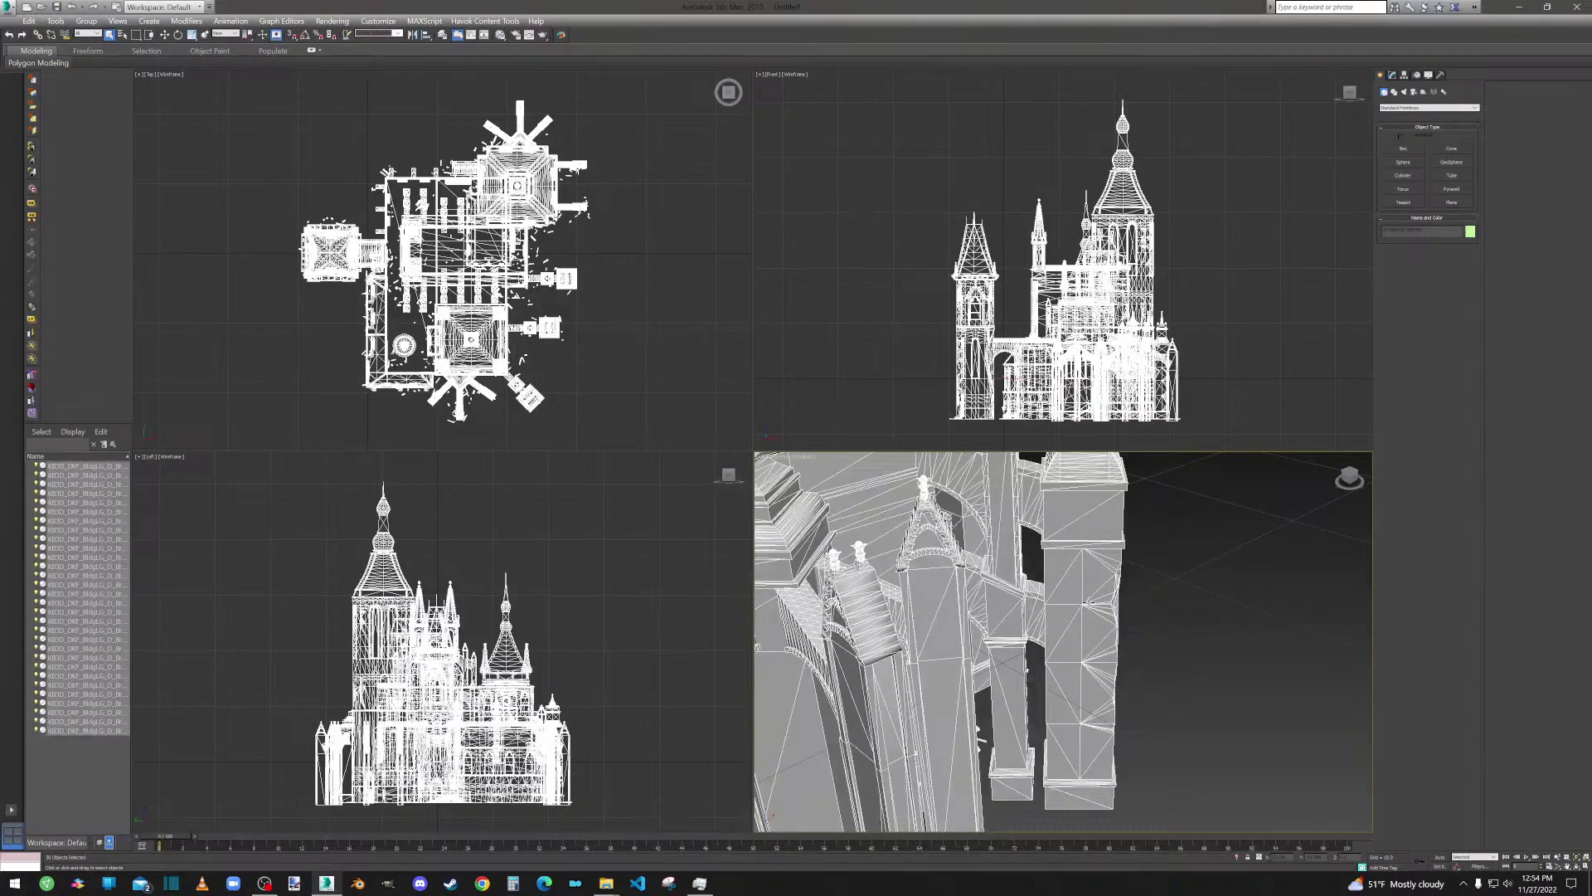
scroll(1086, 600, down, 5)
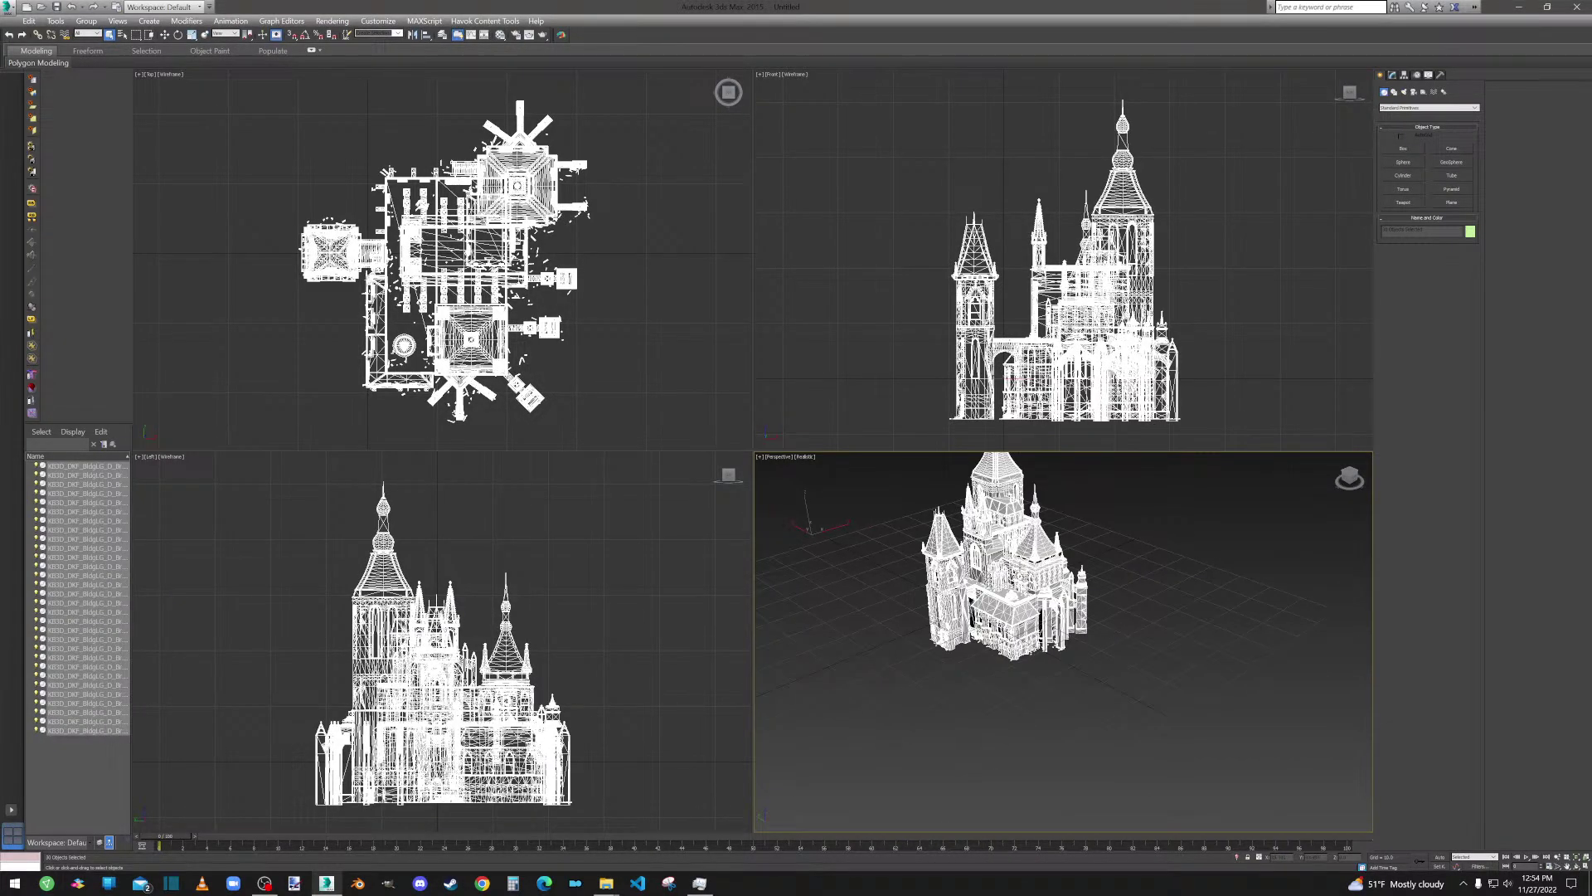
scroll(1065, 668, down, 3)
scroll(1068, 670, down, 4)
scroll(1072, 665, up, 2)
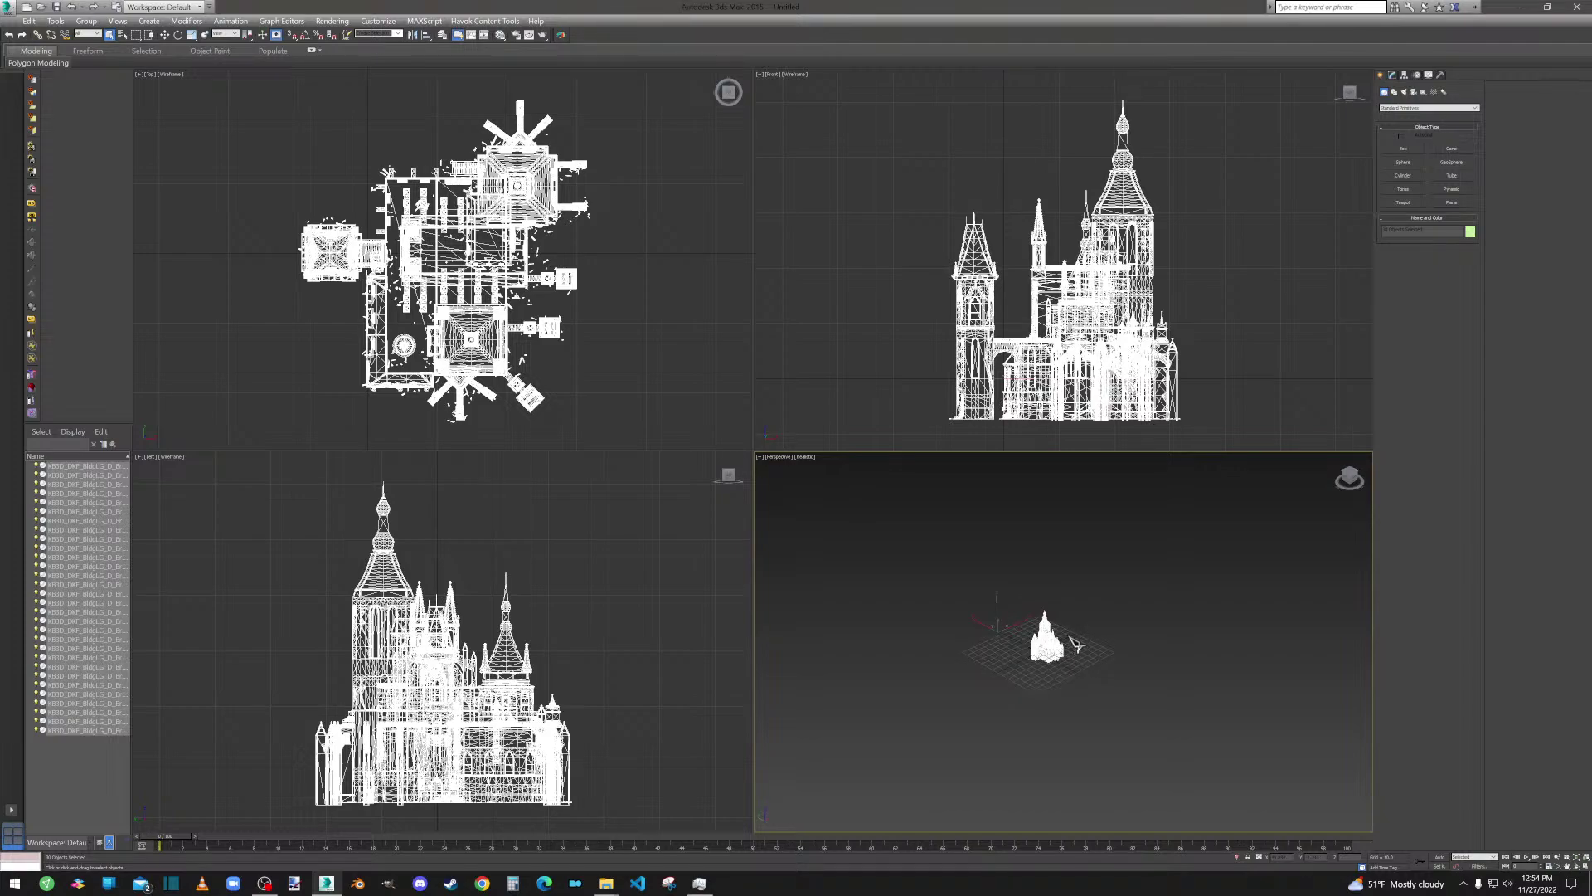
scroll(1076, 645, up, 4)
scroll(994, 614, down, 4)
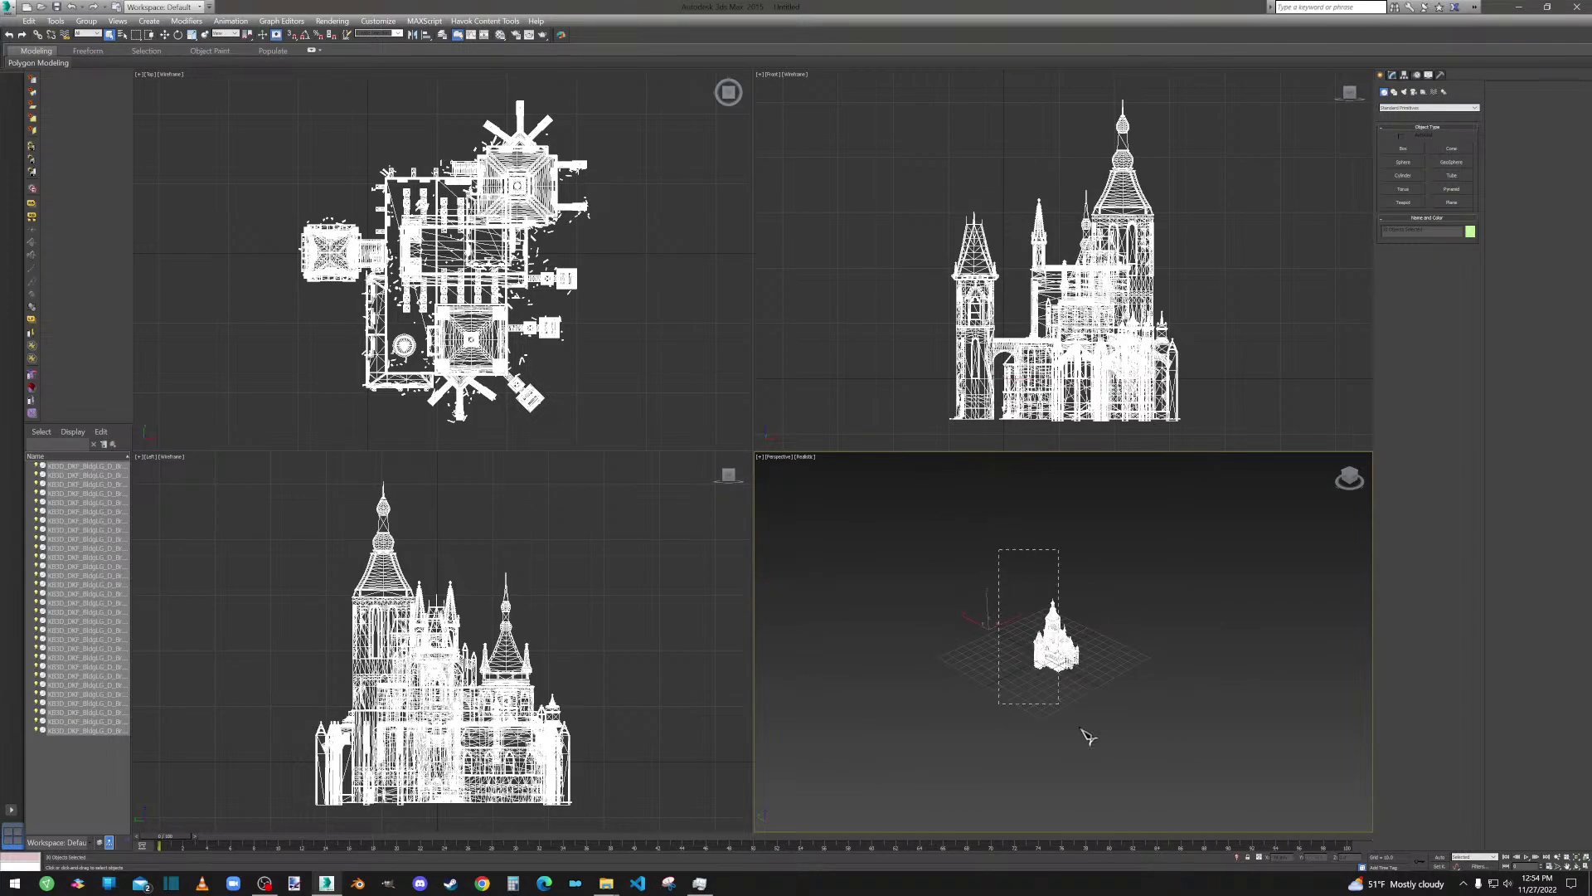
Step: Deselect the castle parts and maximize the perspective viewport
drag(1088, 735, 1111, 746)
right_click(1070, 681)
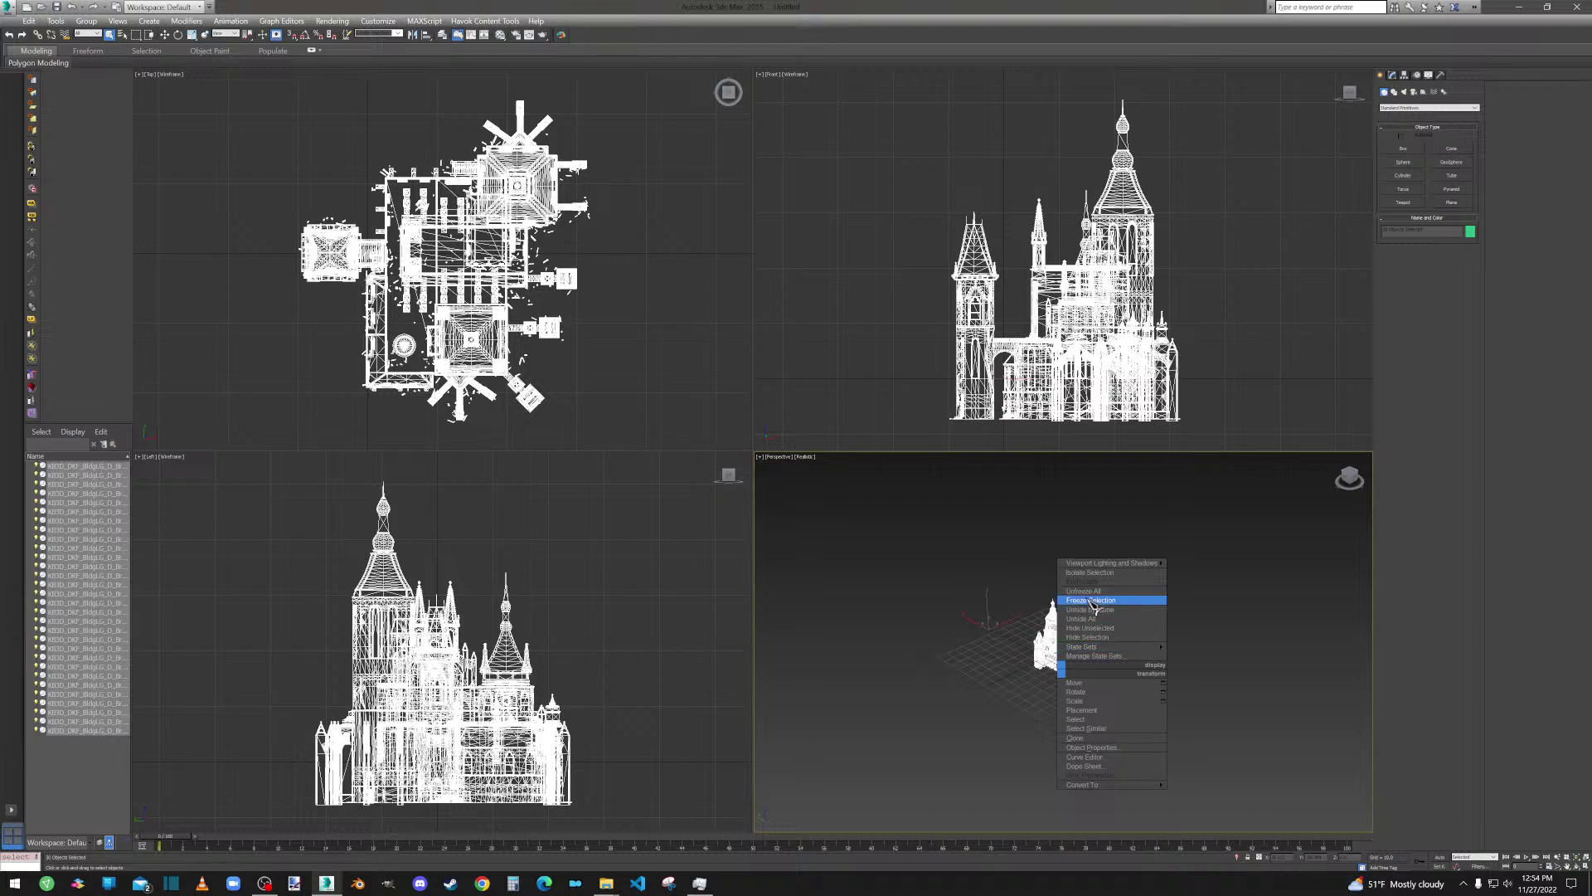
click(989, 670)
key(alt+w)
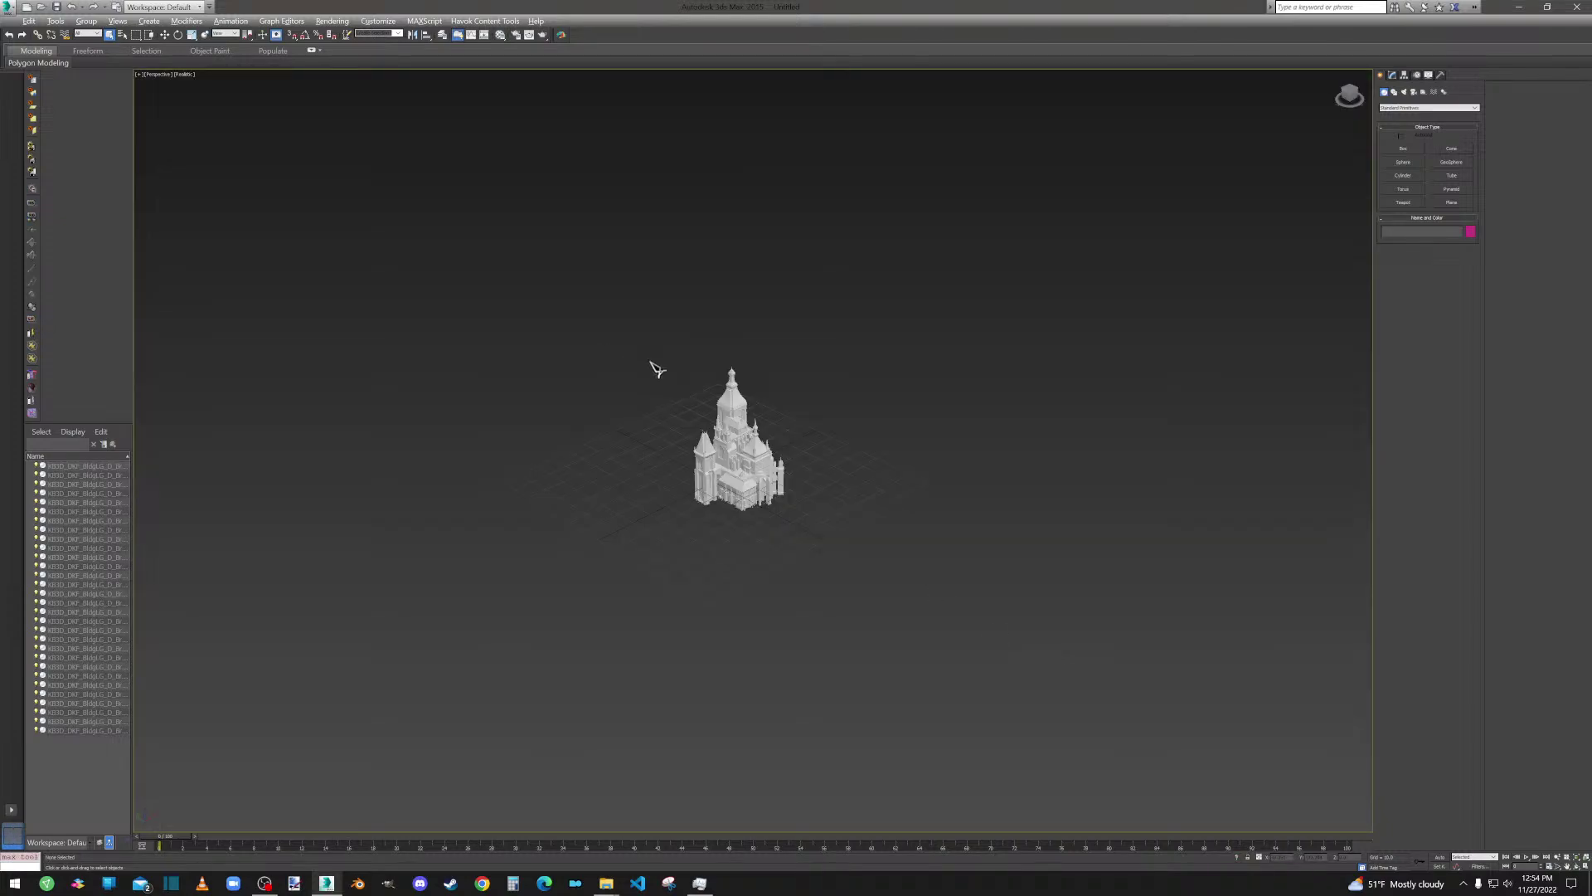
Step: Import farmhouse01.nif from the Desktop into the castle scene as a size reference
click(15, 8)
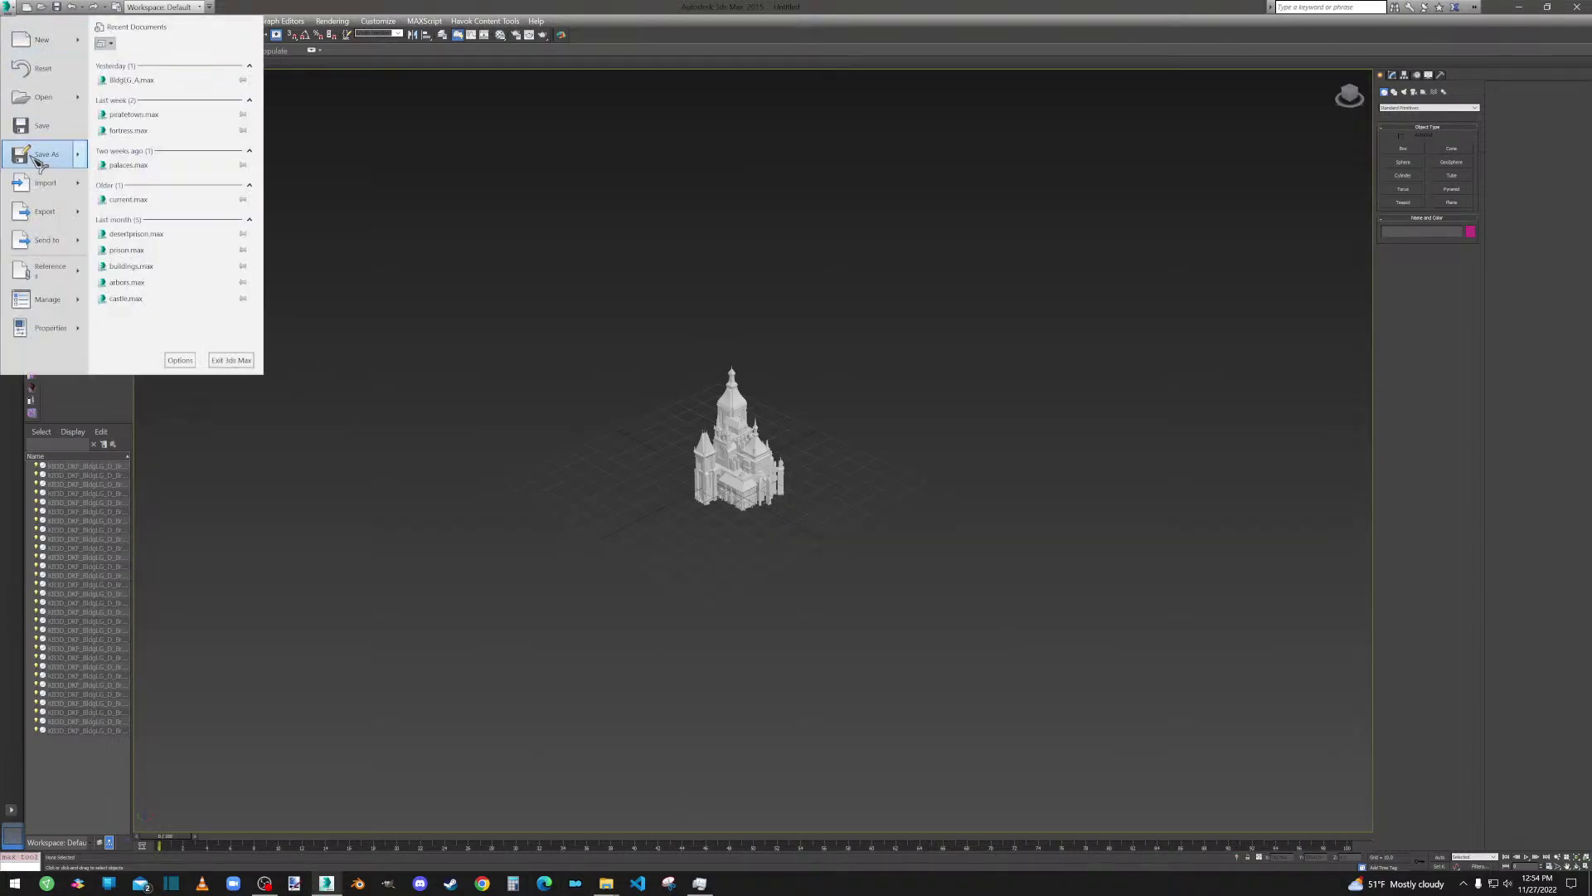
click(32, 165)
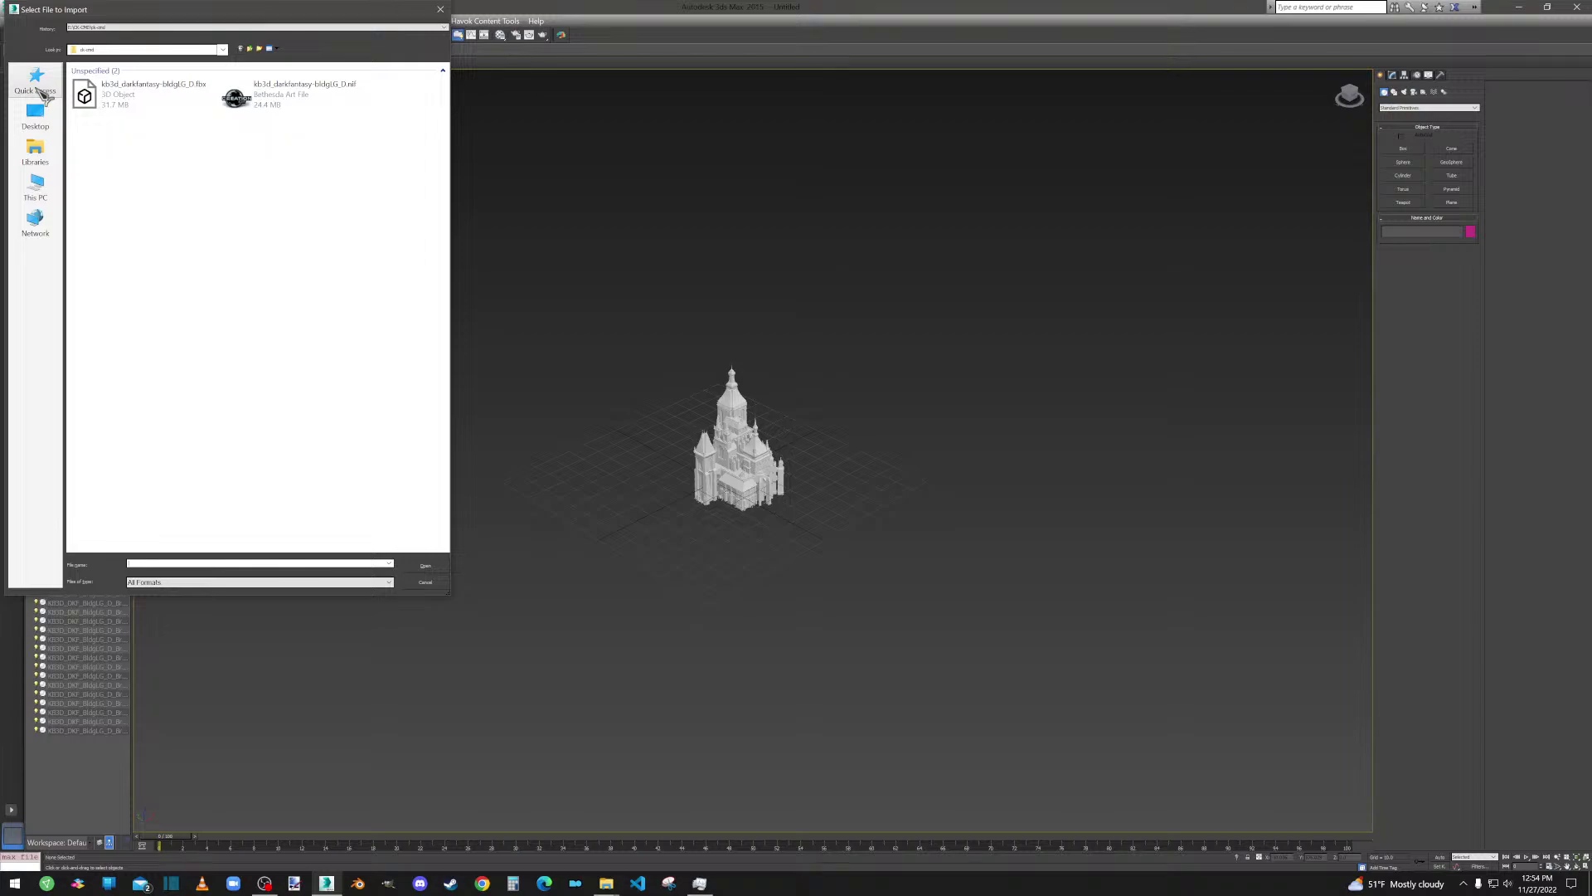
click(36, 115)
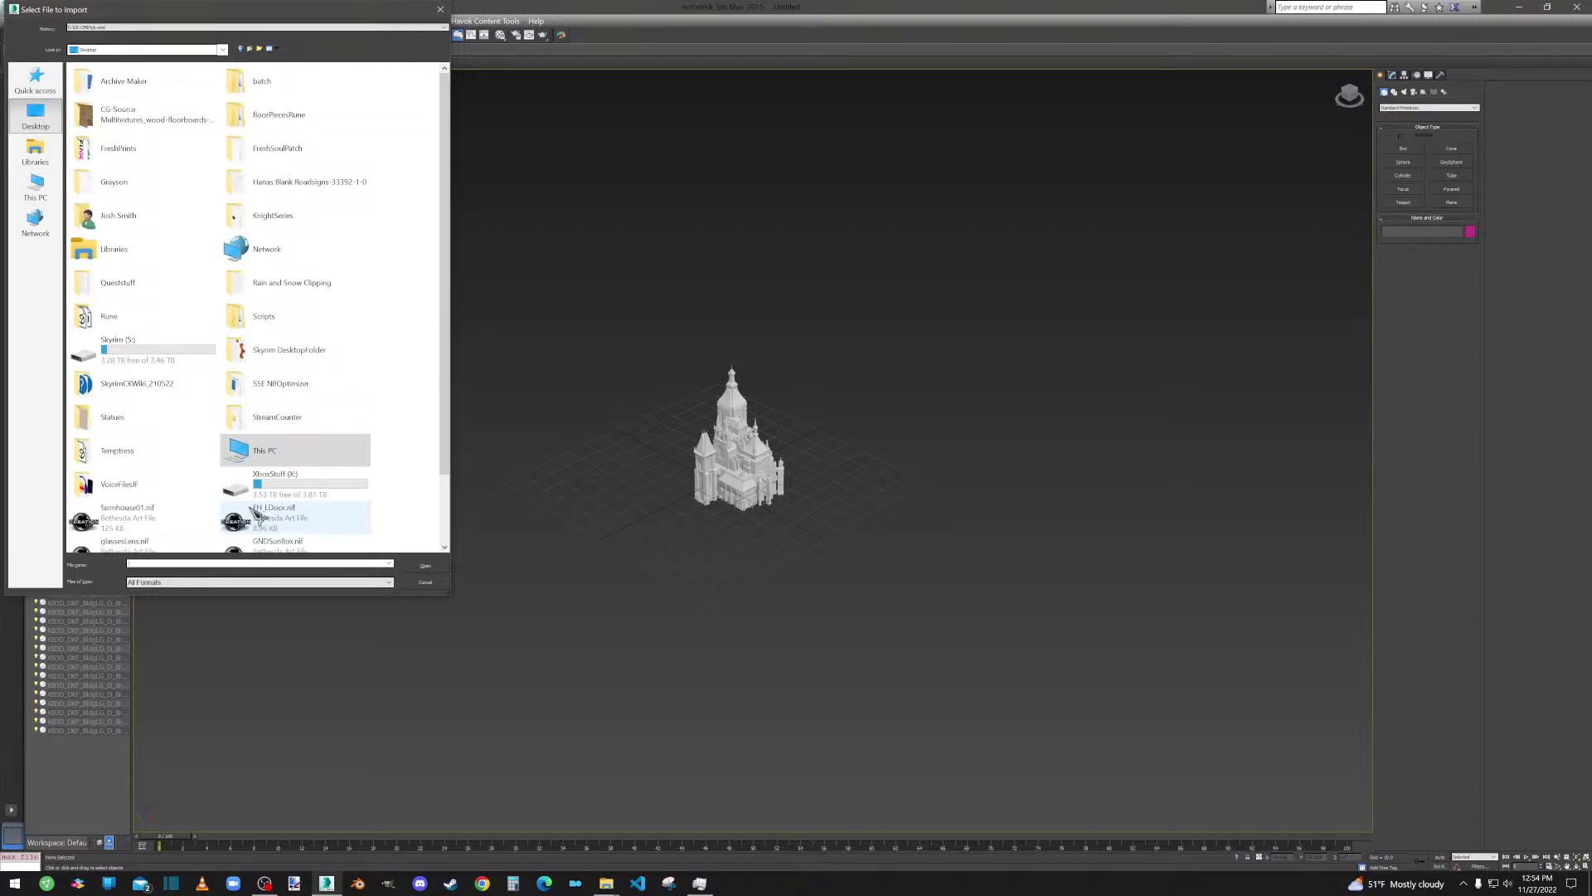
double_click(257, 515)
click(717, 587)
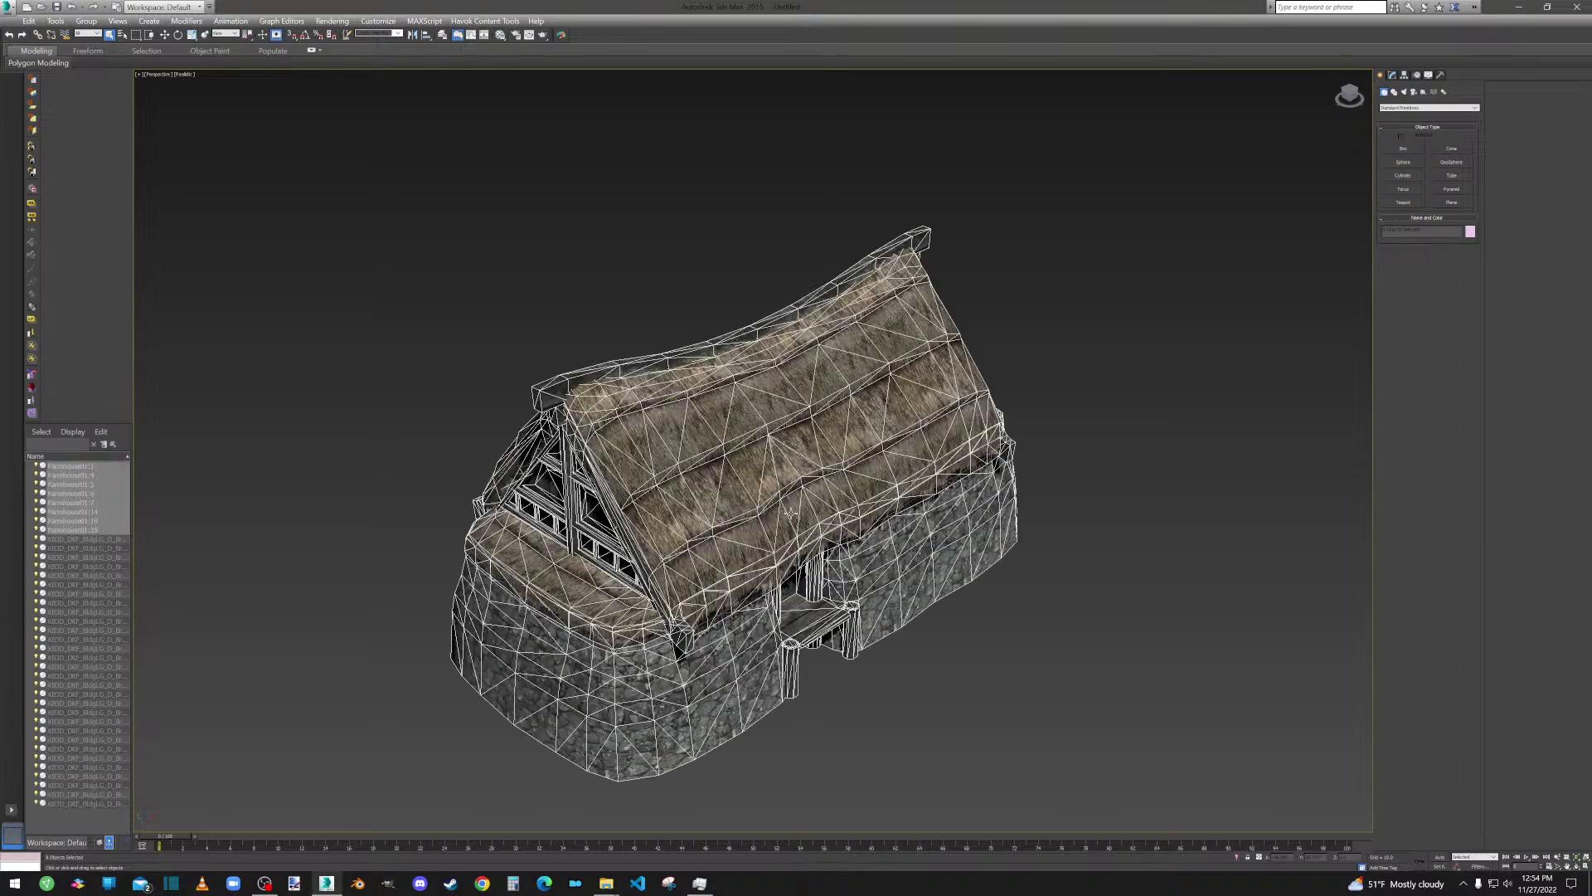
Step: Compare the castle's scale with the farmhouse by viewing both from below and inside the farmhouse
alt+middle_drag(884, 573, 796, 500)
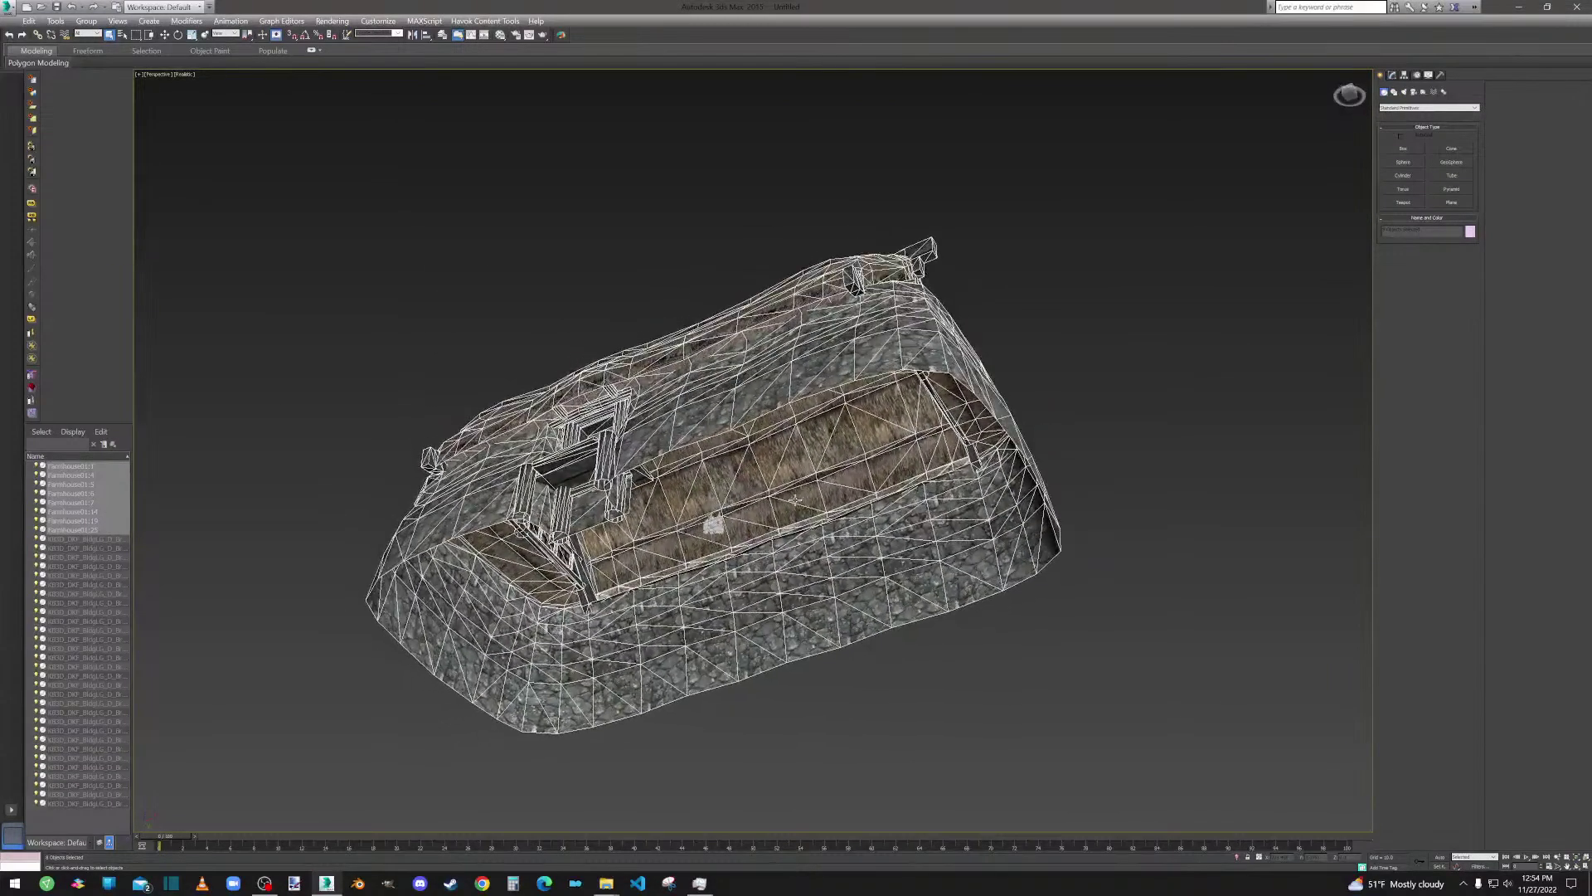
scroll(746, 535, up, 10)
scroll(746, 535, up, 5)
scroll(490, 457, up, 10)
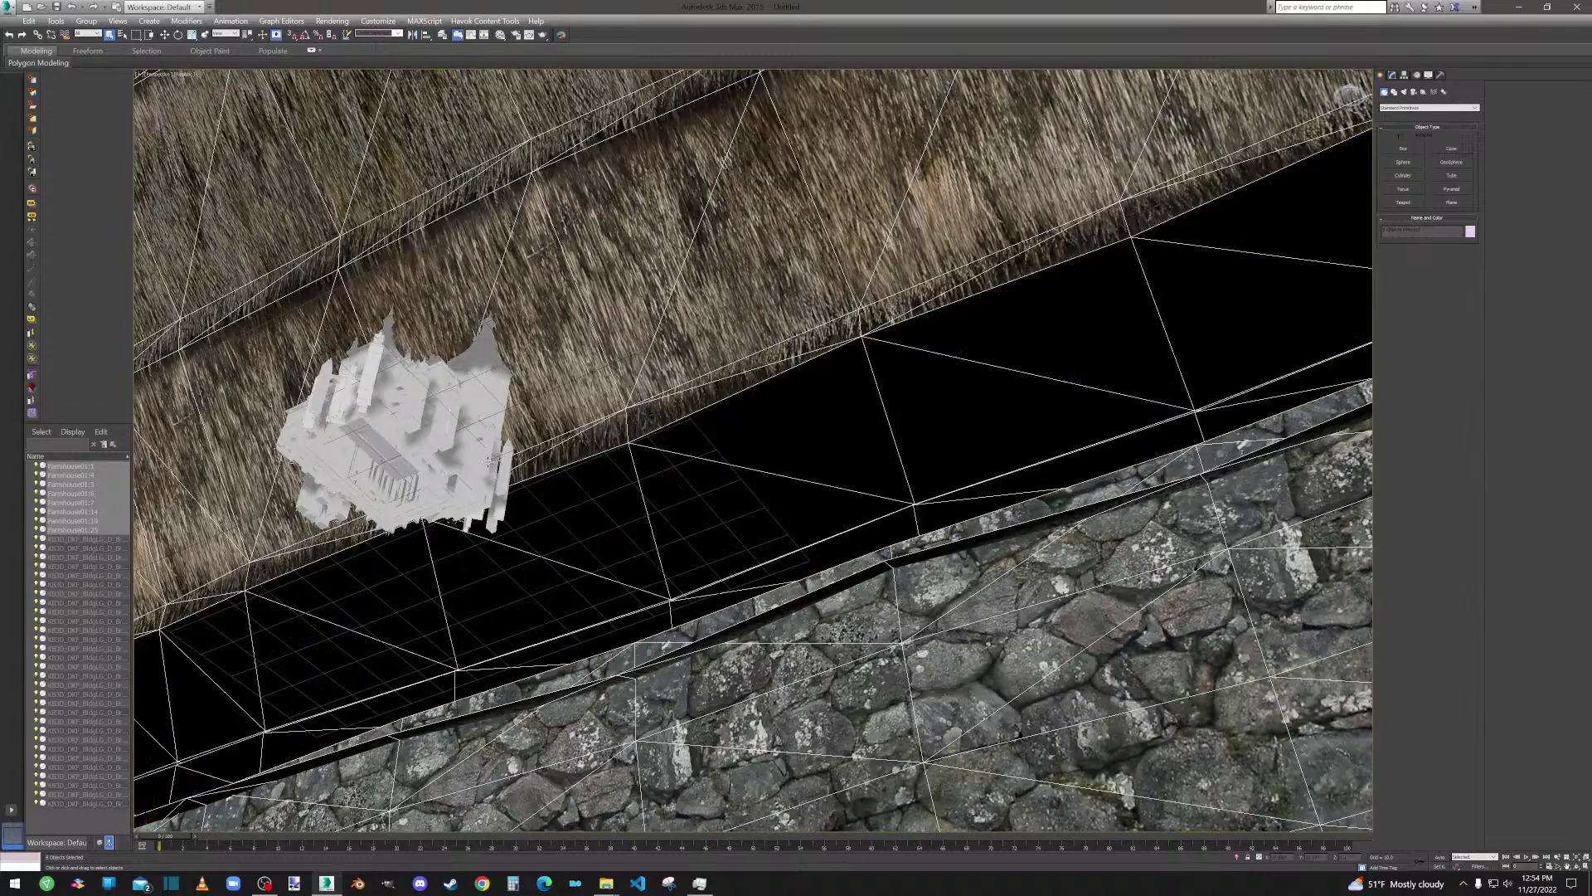
scroll(619, 521, down, 10)
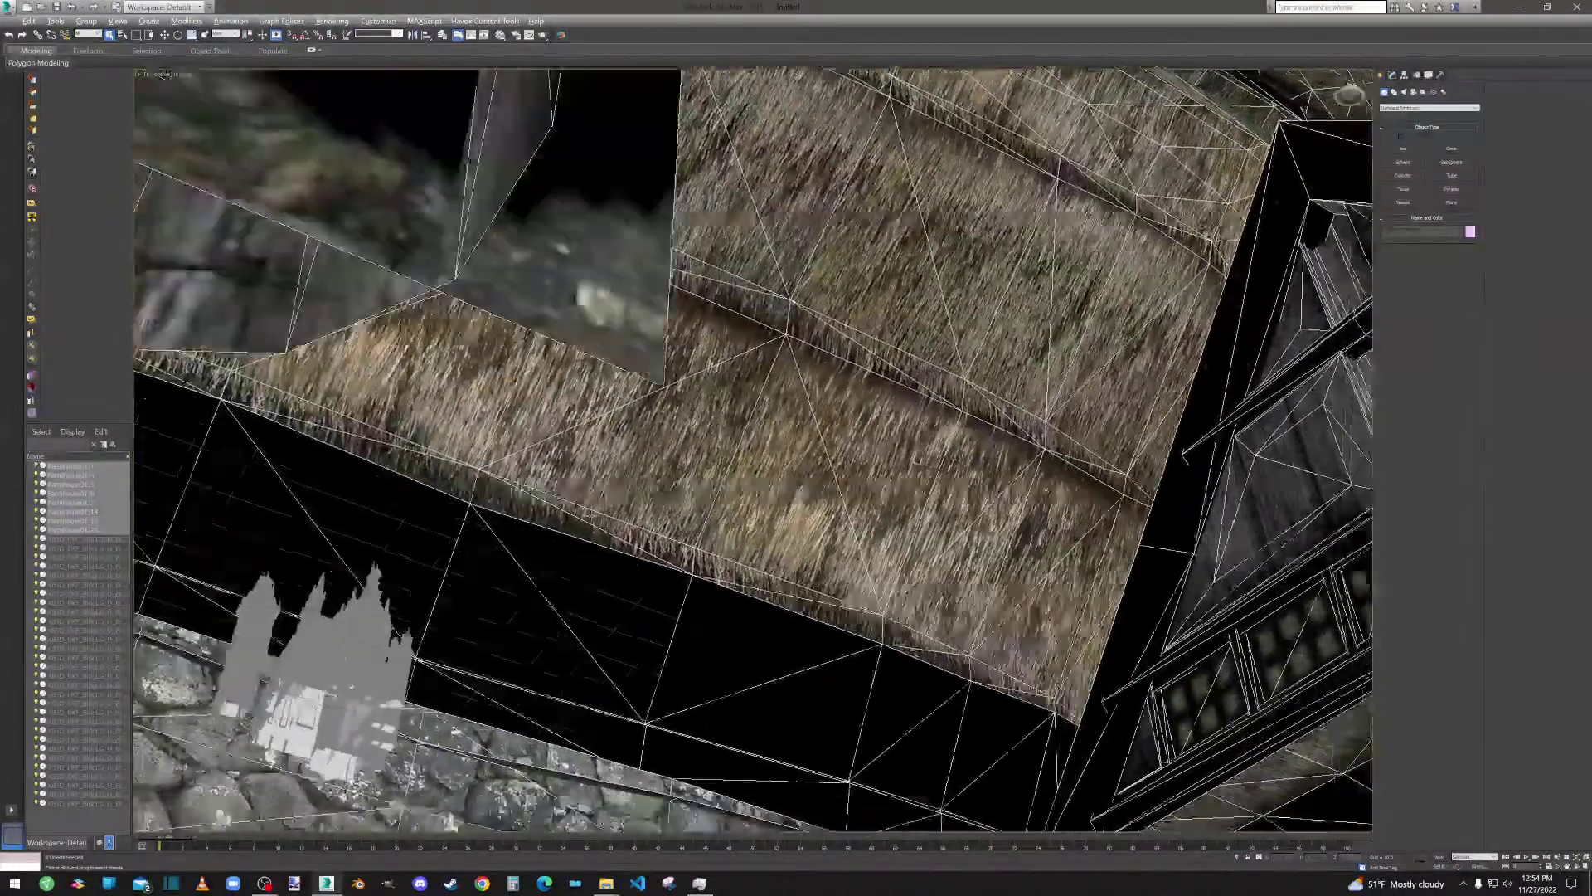
scroll(628, 455, down, 10)
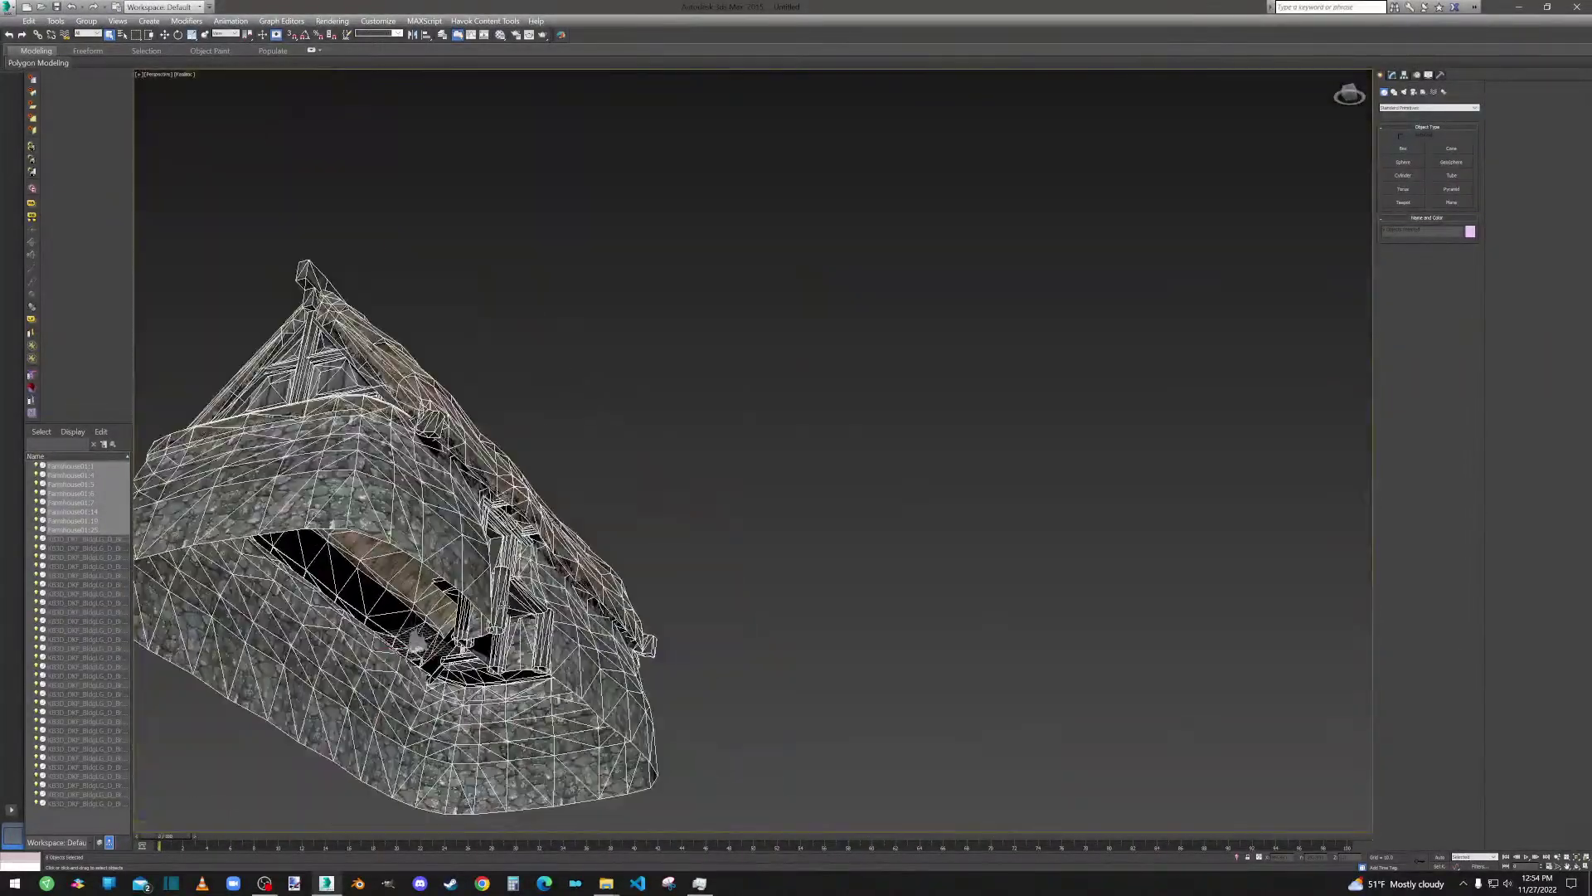
Step: Reset the scene to empty and maximize the perspective viewport
click(8, 9)
click(29, 75)
click(811, 461)
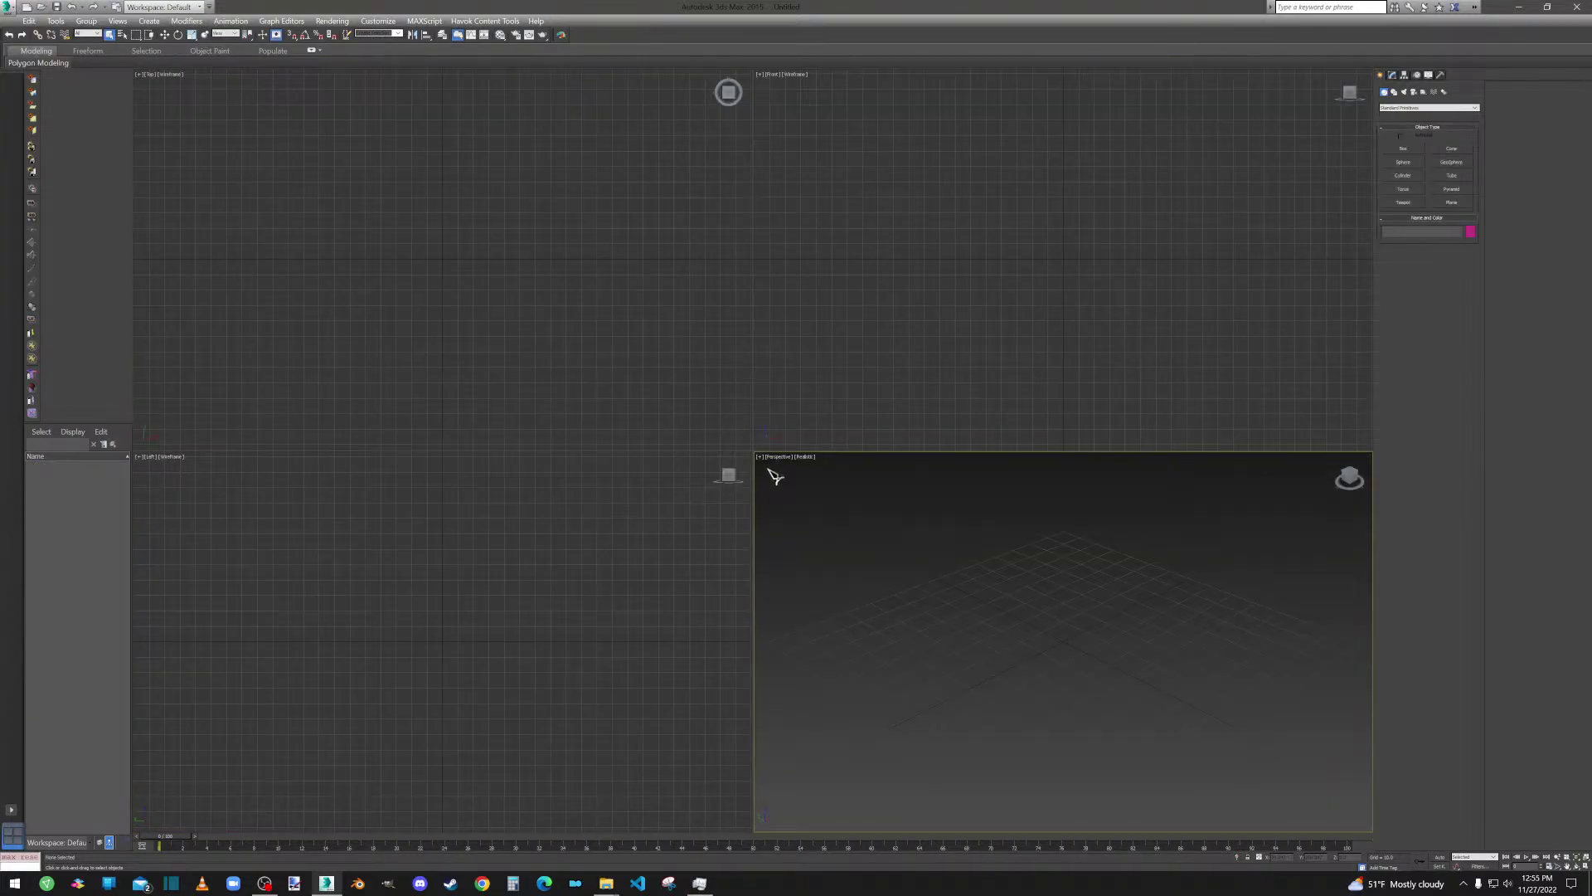
key(alt+w)
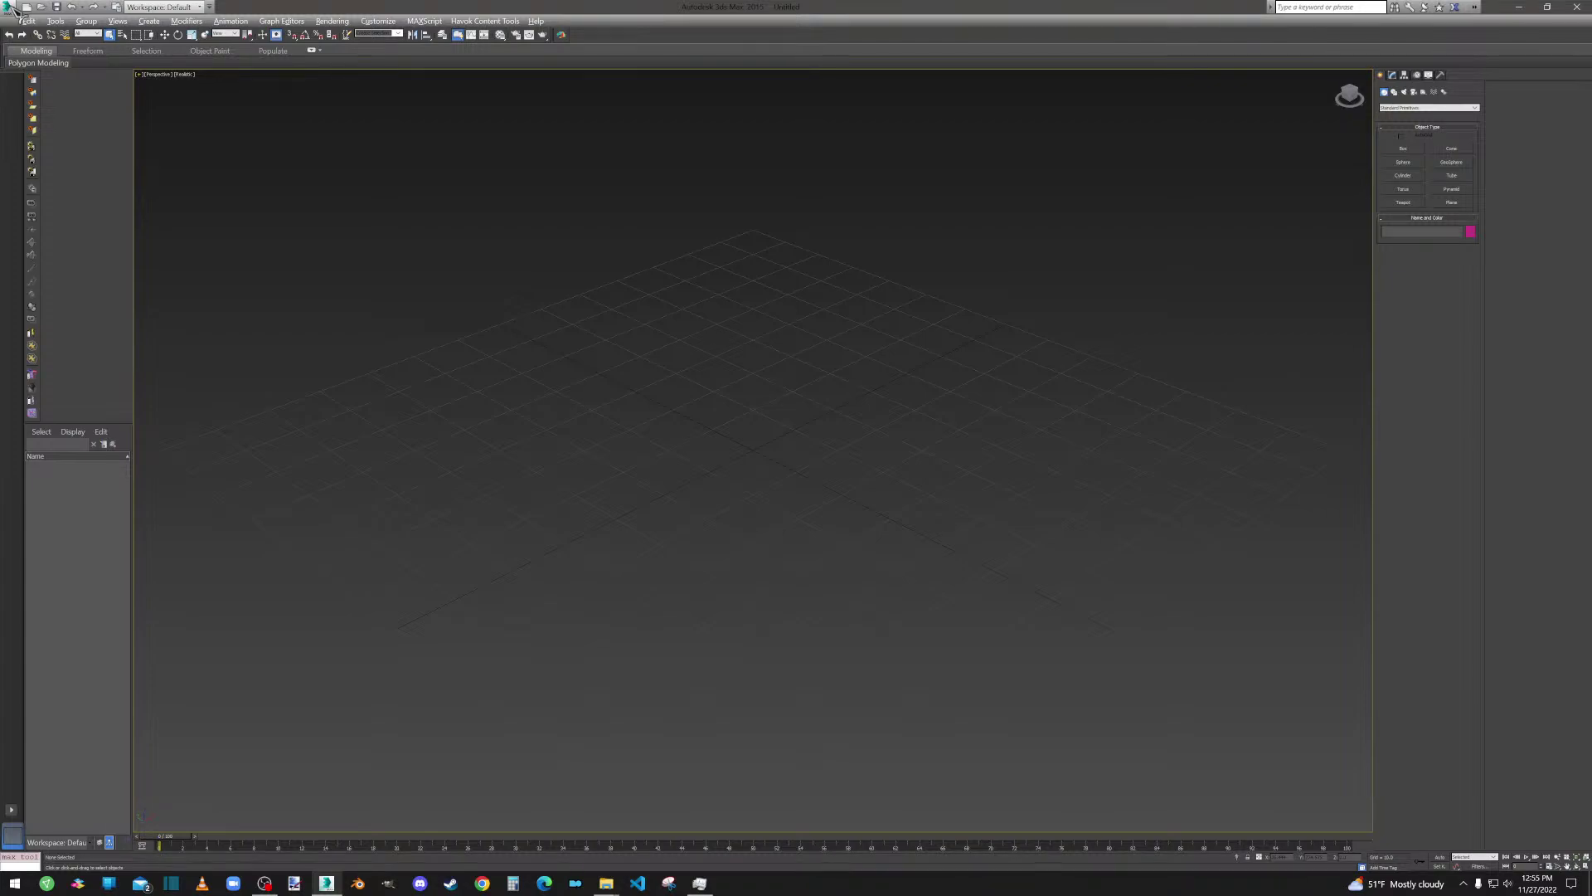
Step: Import kb3d_darkfantasy-bldgLG_D.fbx from the CK-CMD\ck-cmd folder using the Autodesk Media & Entertainment preset
click(15, 10)
click(62, 170)
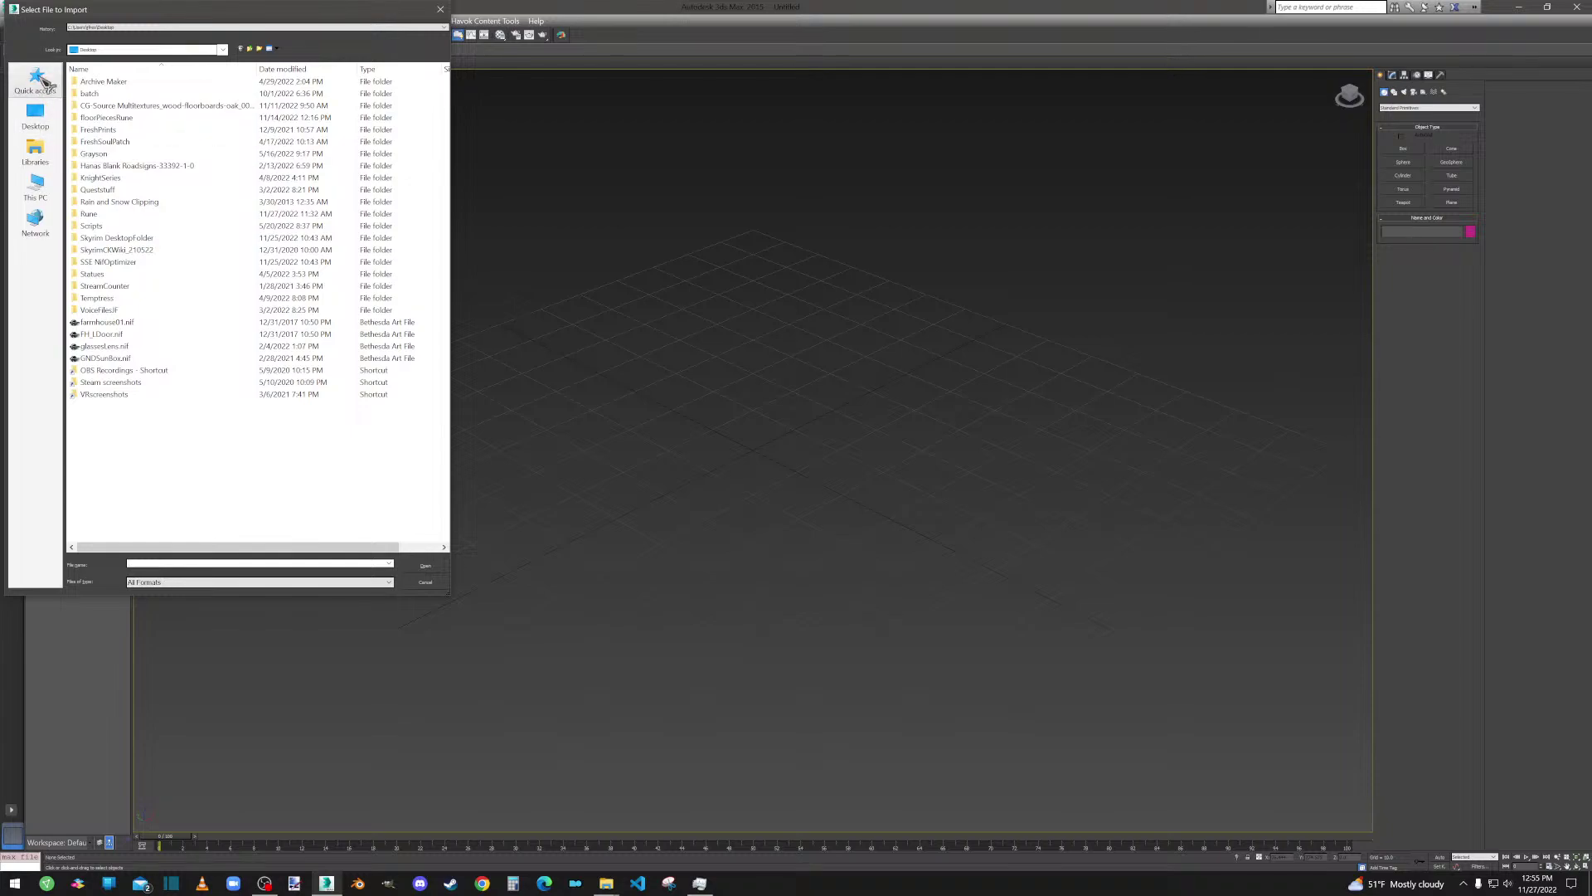
click(35, 81)
double_click(292, 300)
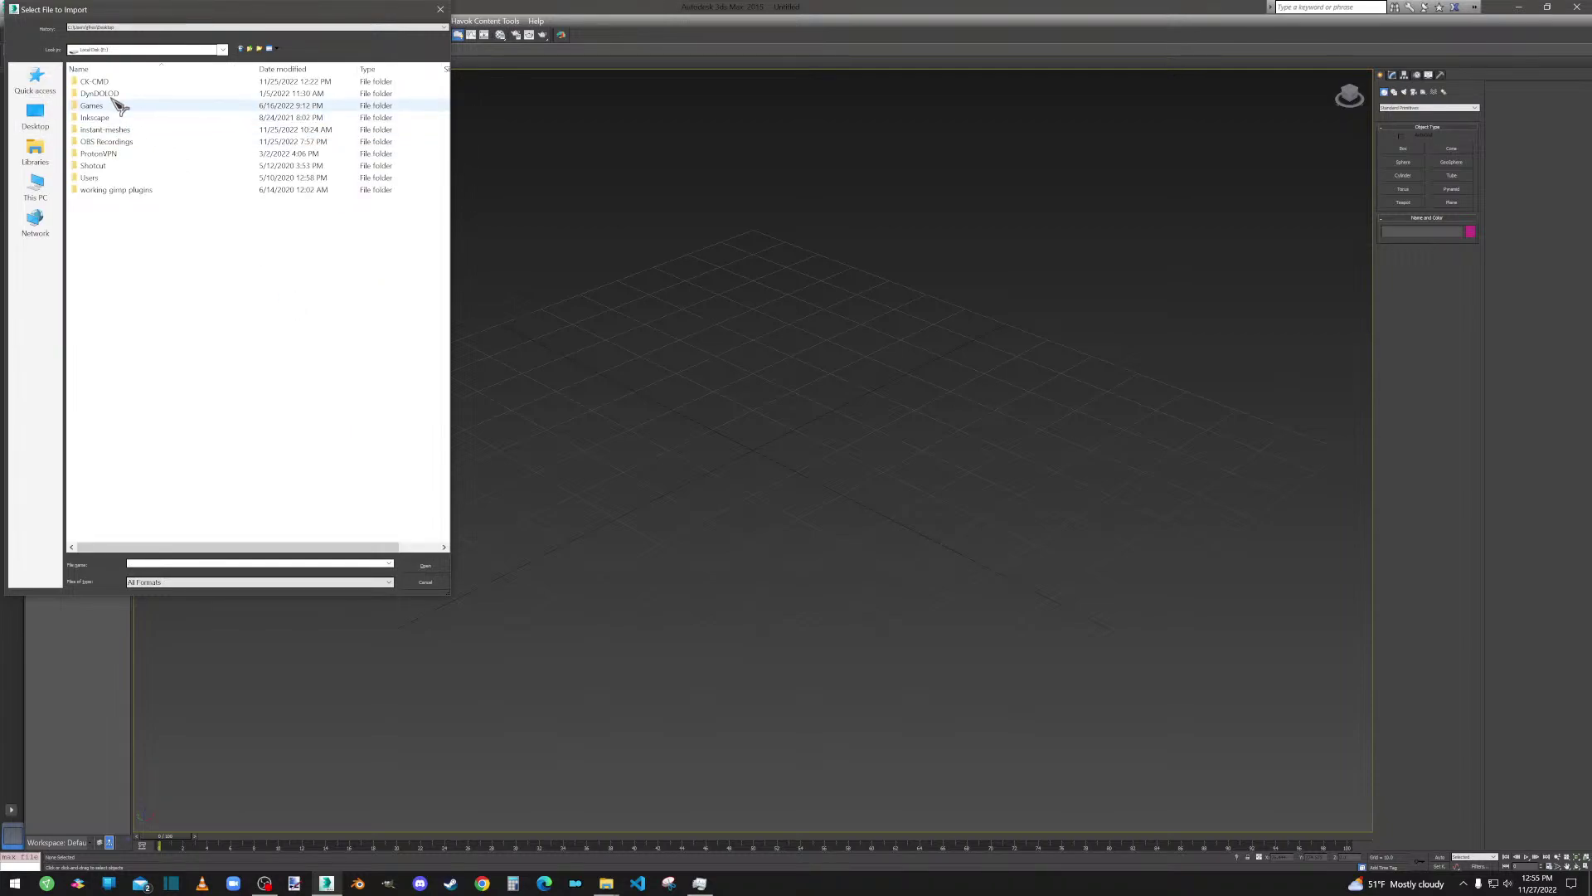
double_click(98, 82)
double_click(107, 89)
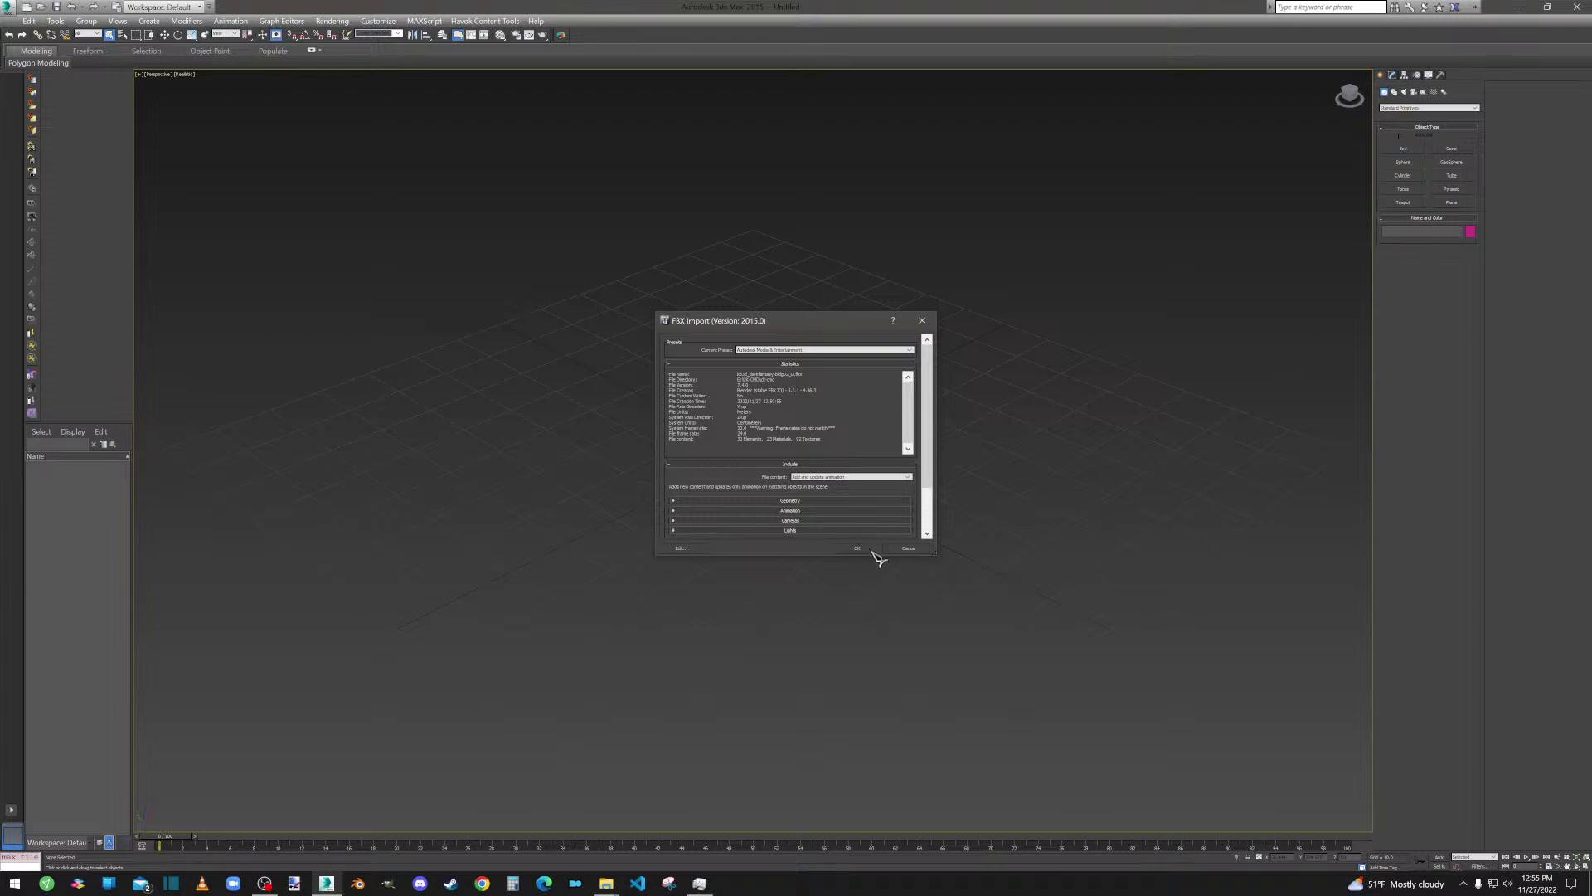
click(873, 551)
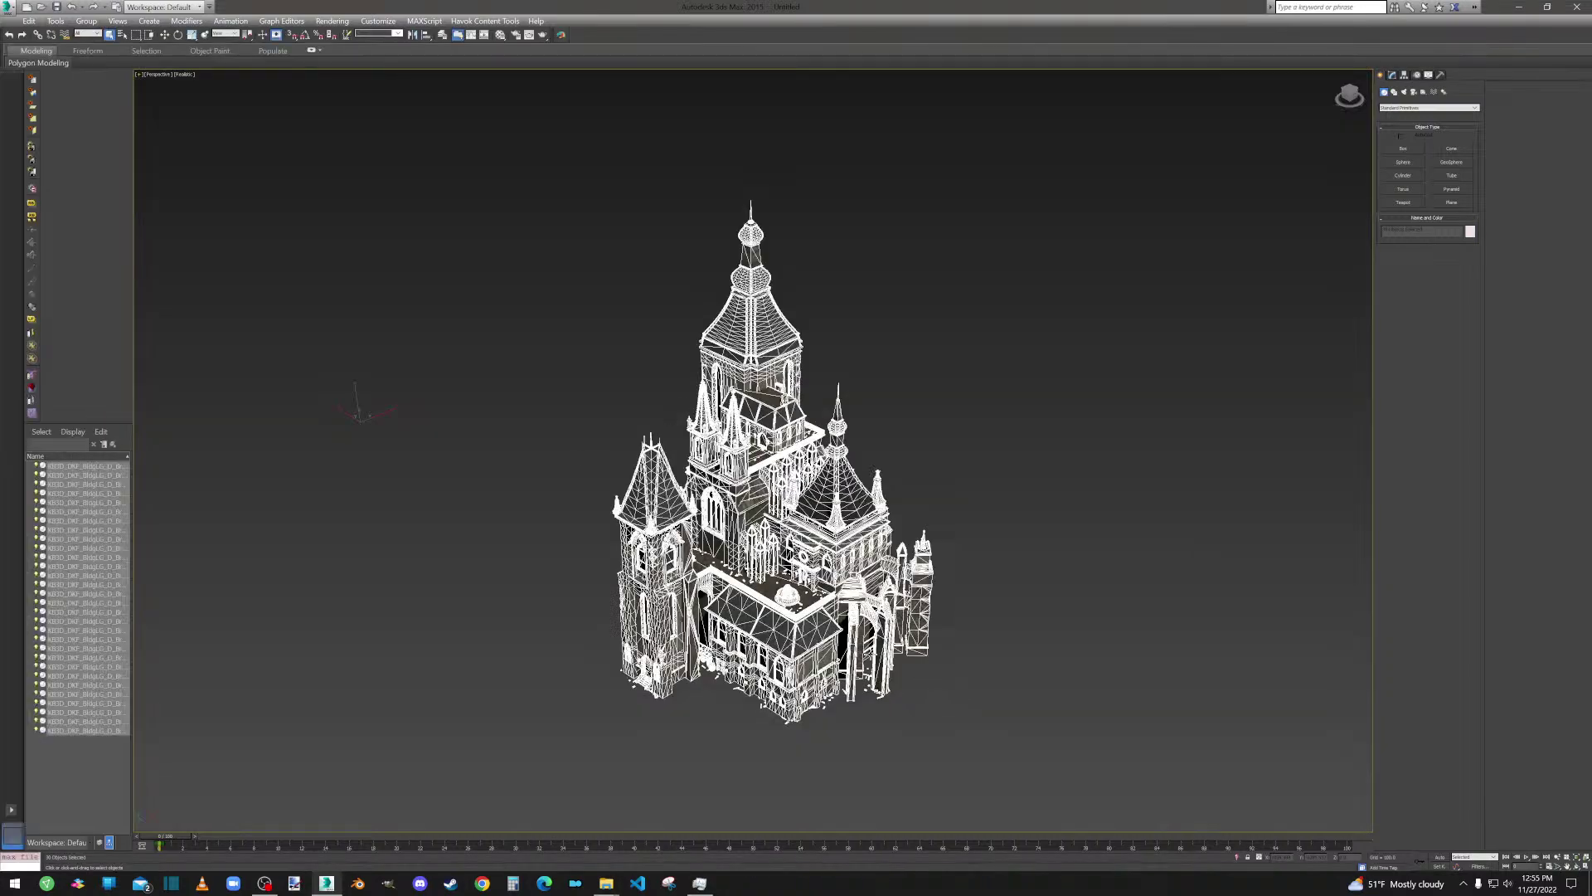
Step: Examine the imported castle's wall bases, loose debris and open underside from the side and from below
mouse_move(908, 673)
middle_down()
mouse_move(894, 619)
mouse_move(872, 636)
mouse_move(902, 626)
mouse_move(949, 647)
mouse_move(906, 637)
mouse_move(912, 650)
middle_up()
scroll(912, 650, up, 10)
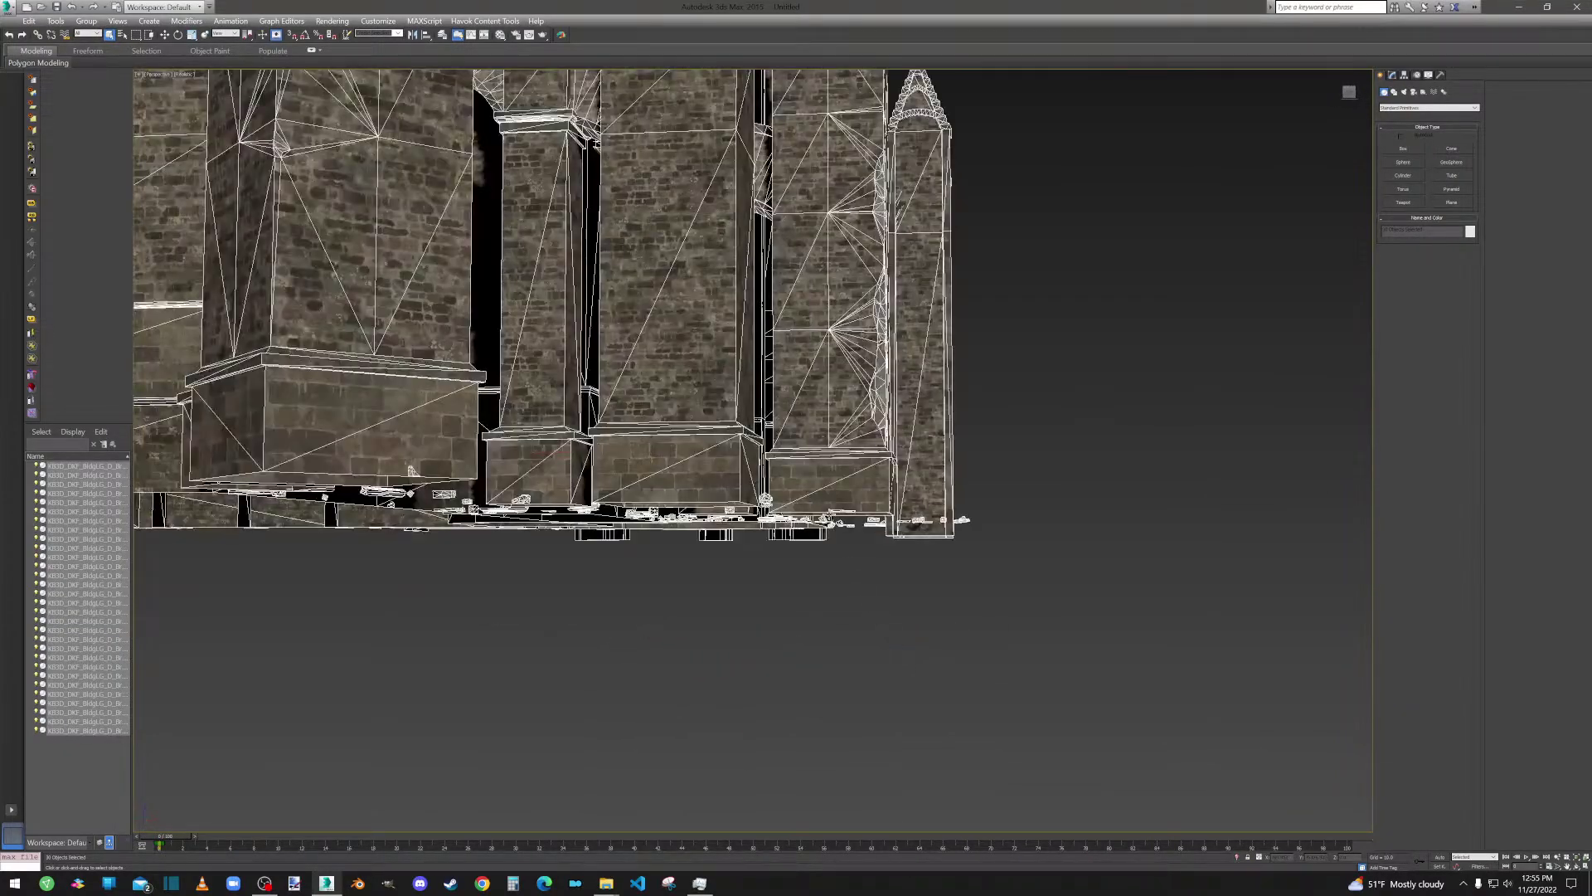
scroll(914, 514, down, 10)
scroll(881, 496, up, 4)
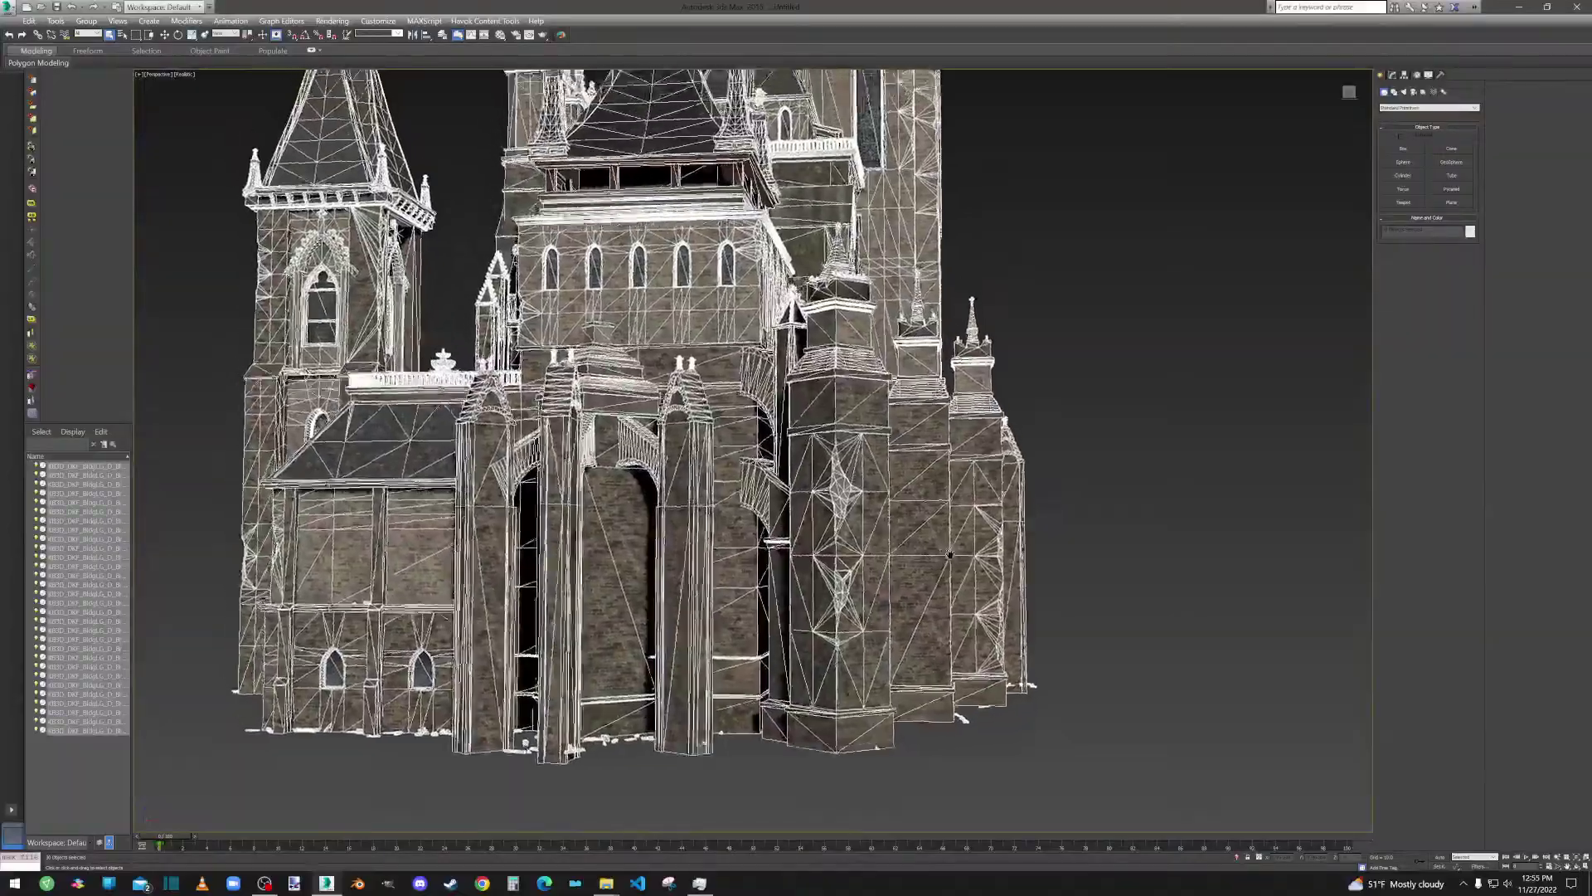
middle_drag(882, 496, 1165, 823)
scroll(1165, 823, down, 10)
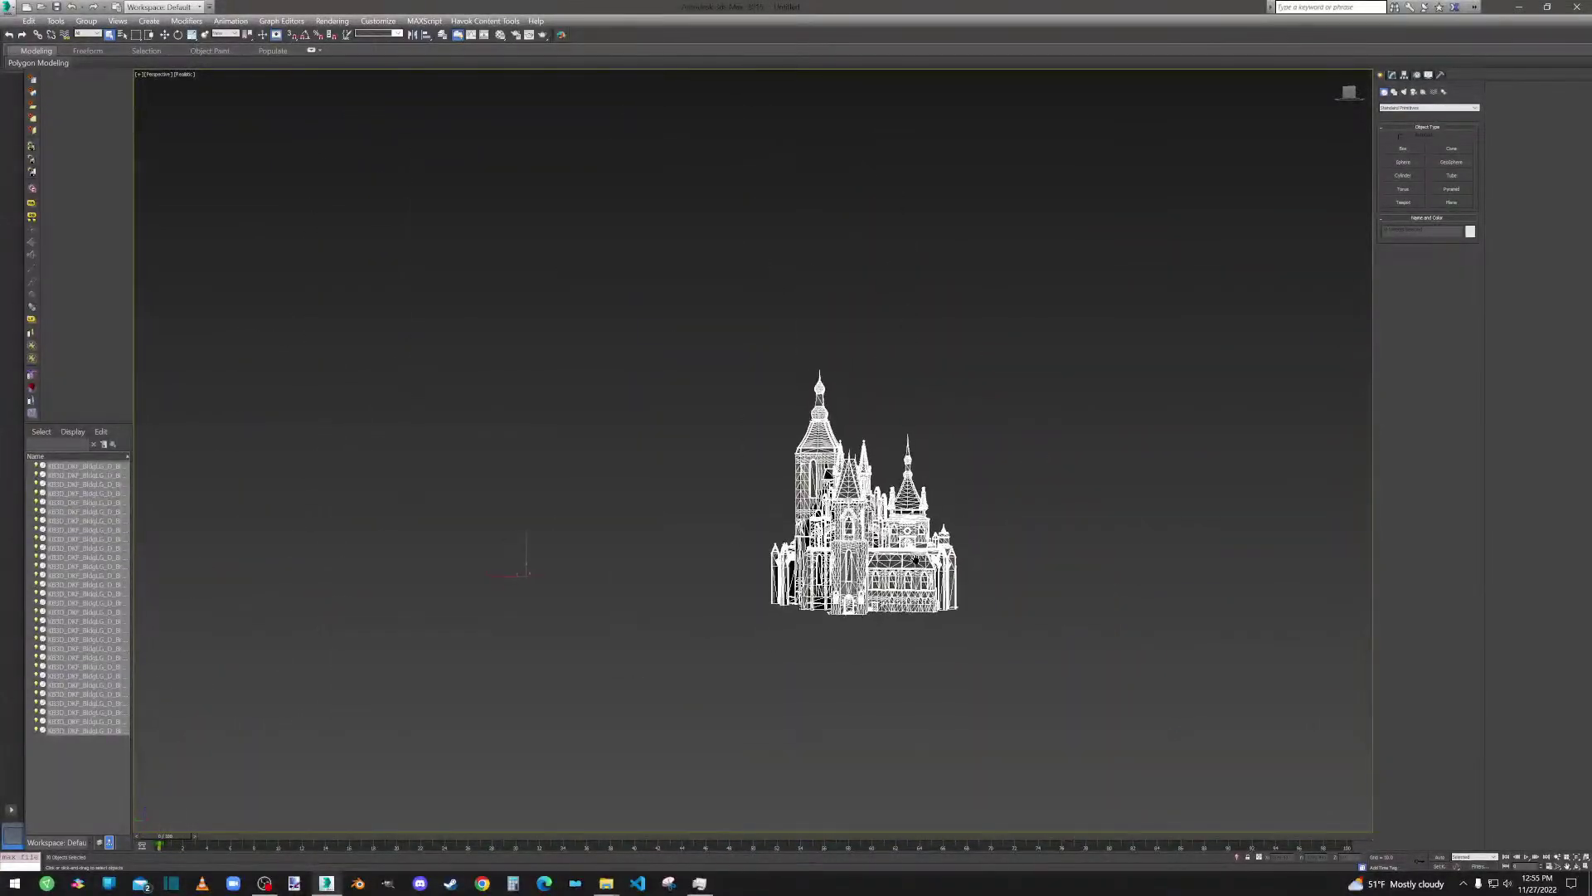
alt+middle_drag(829, 497, 877, 472)
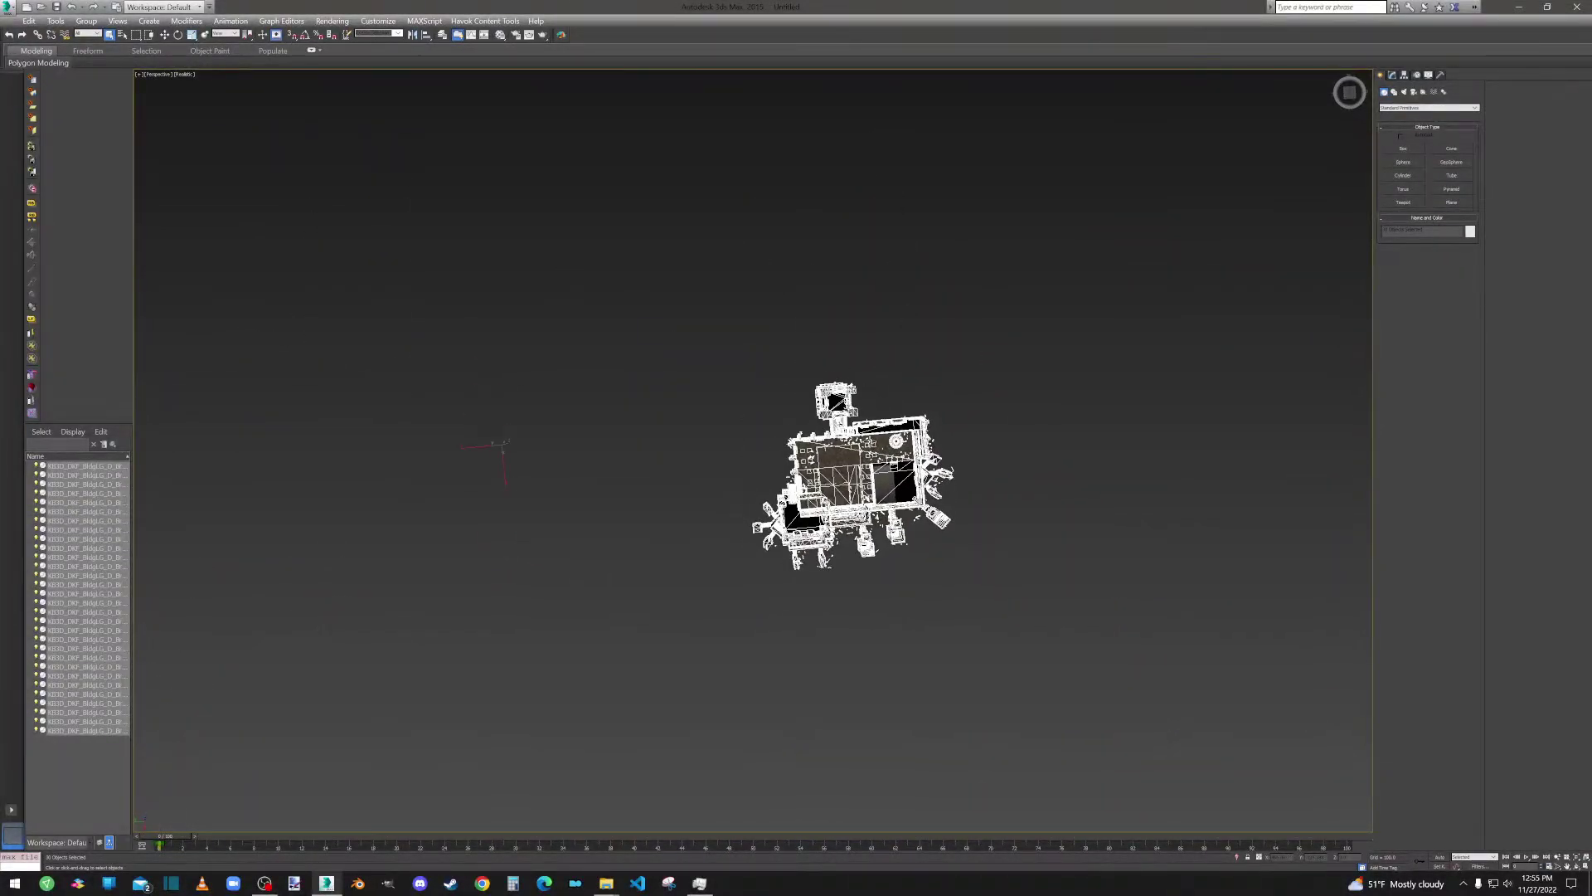
scroll(876, 472, up, 10)
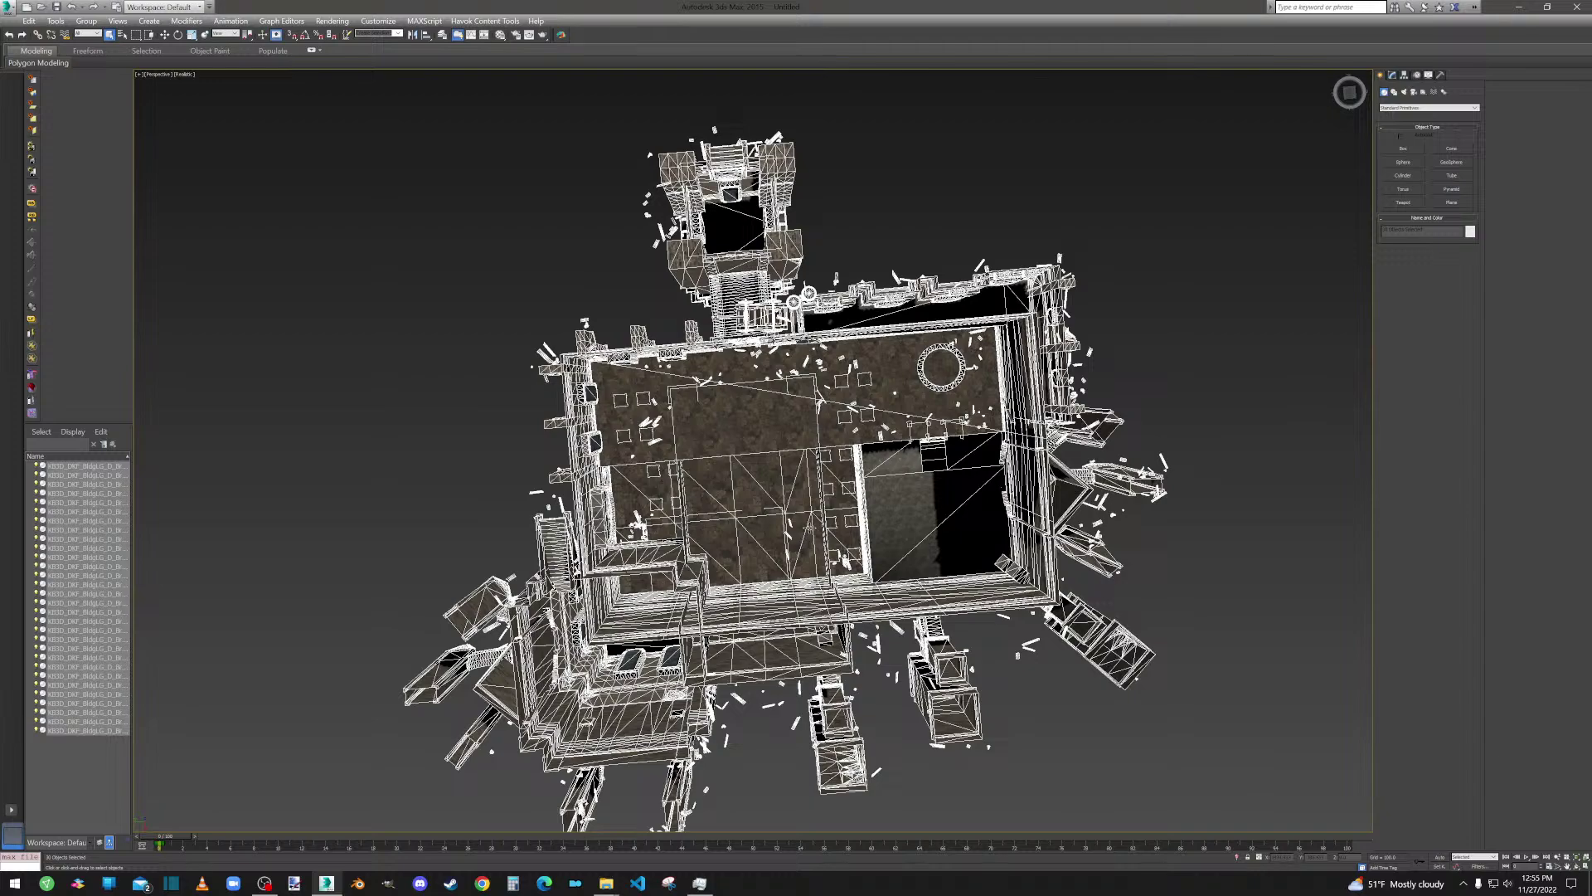
scroll(971, 495, down, 10)
Step: Select all the castle's meshes together with a region around the whole building
click(970, 495)
click(820, 515)
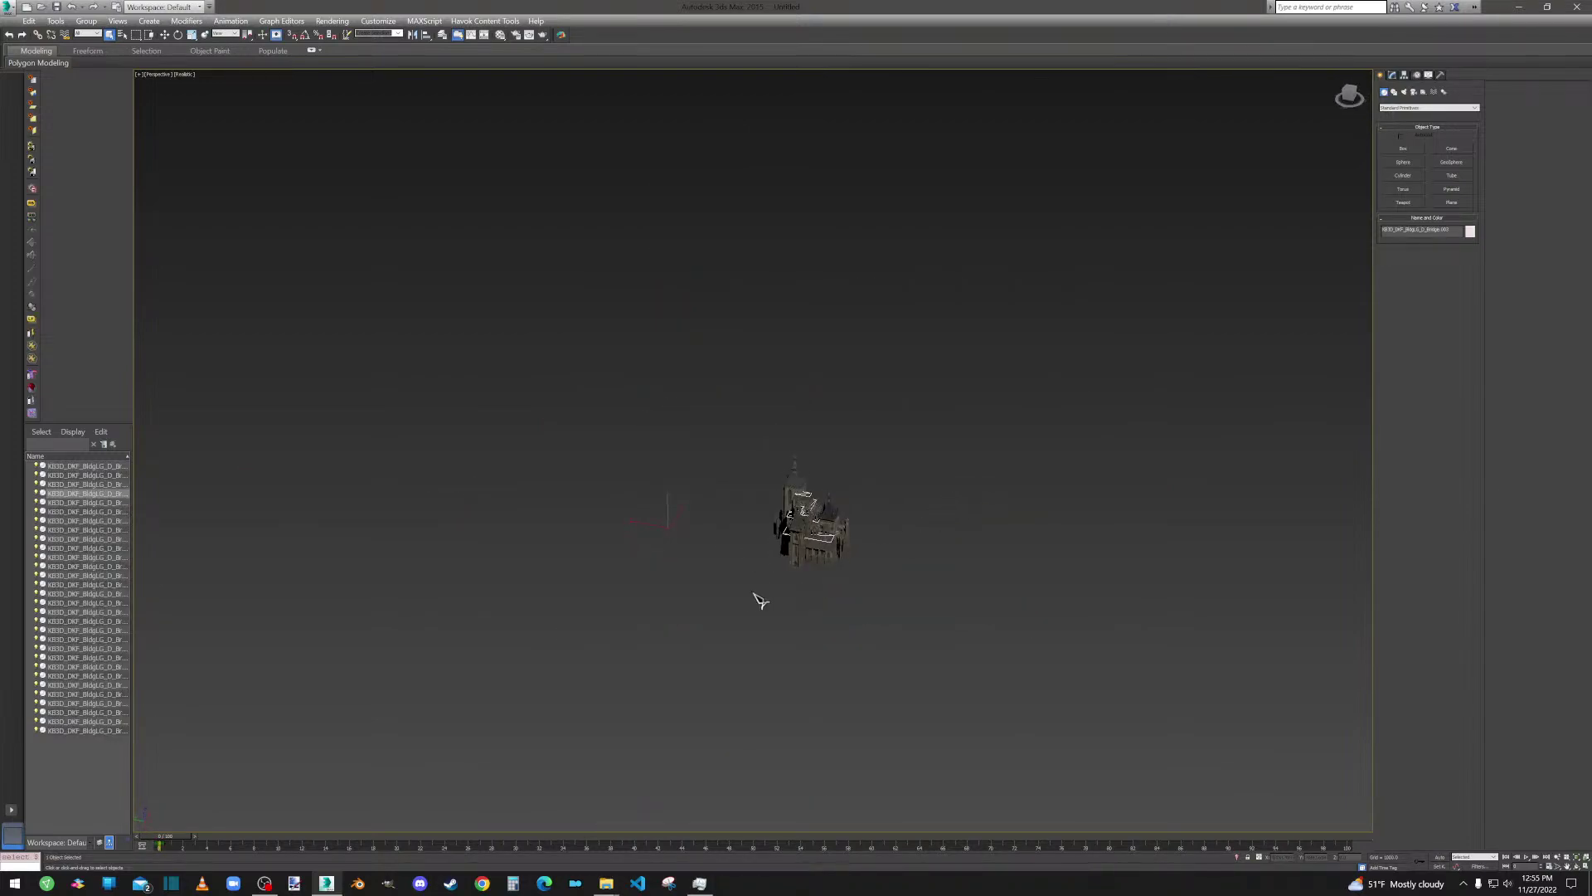
scroll(672, 551, up, 10)
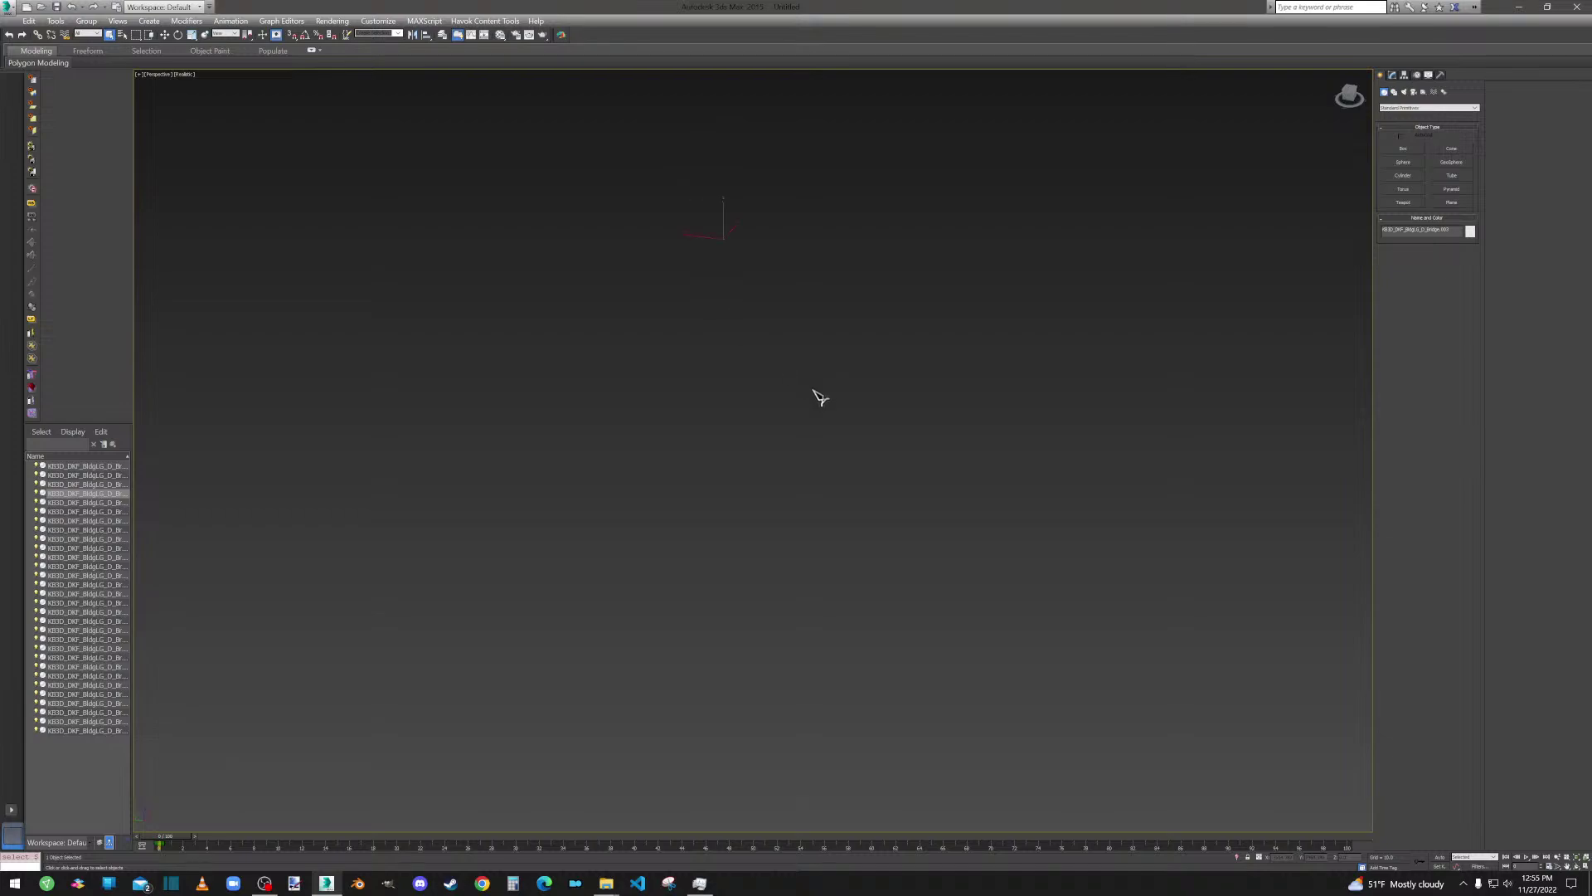
scroll(872, 453, down, 5)
middle_drag(939, 473, 720, 502)
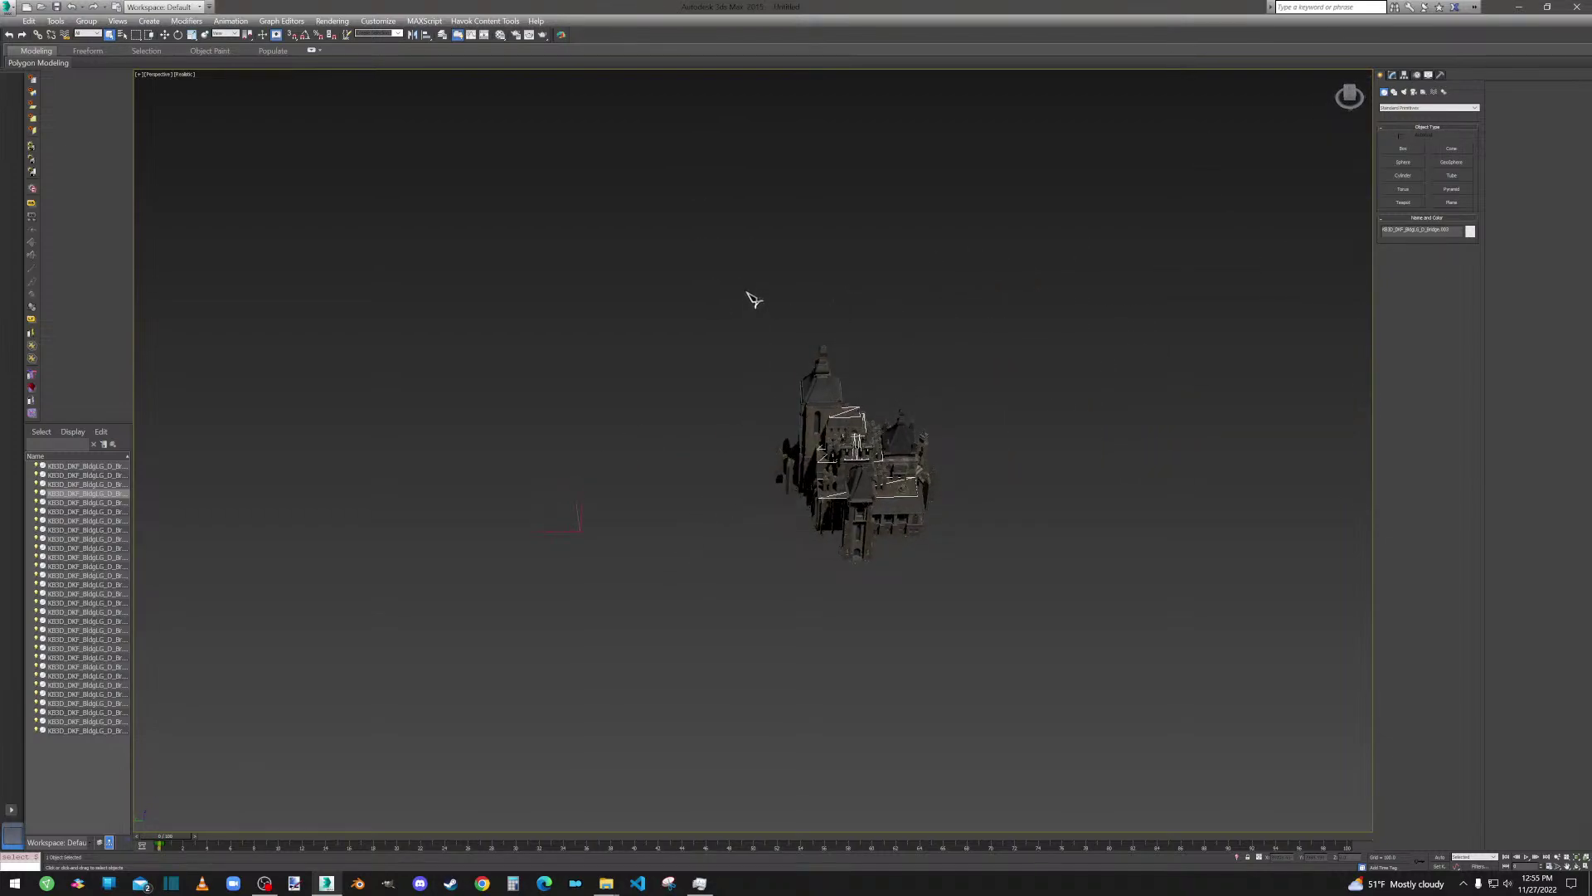
drag(748, 293, 1042, 654)
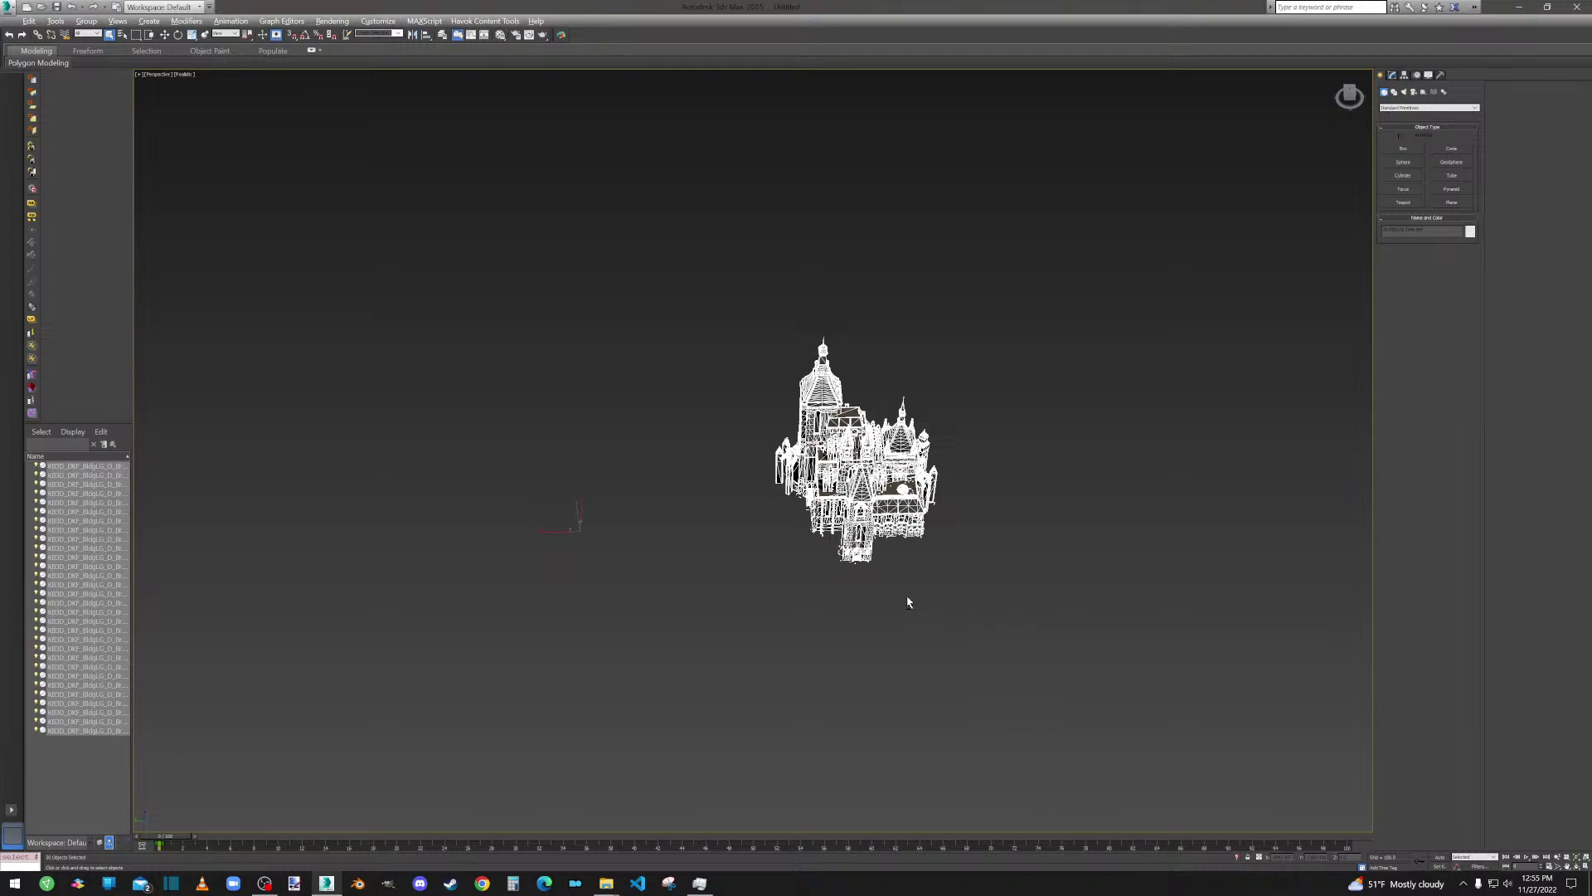
Step: Move the whole selected castle straight up along the vertical axis, by roughly half its own height
alt+middle_drag(907, 601, 933, 576)
scroll(962, 560, up, 10)
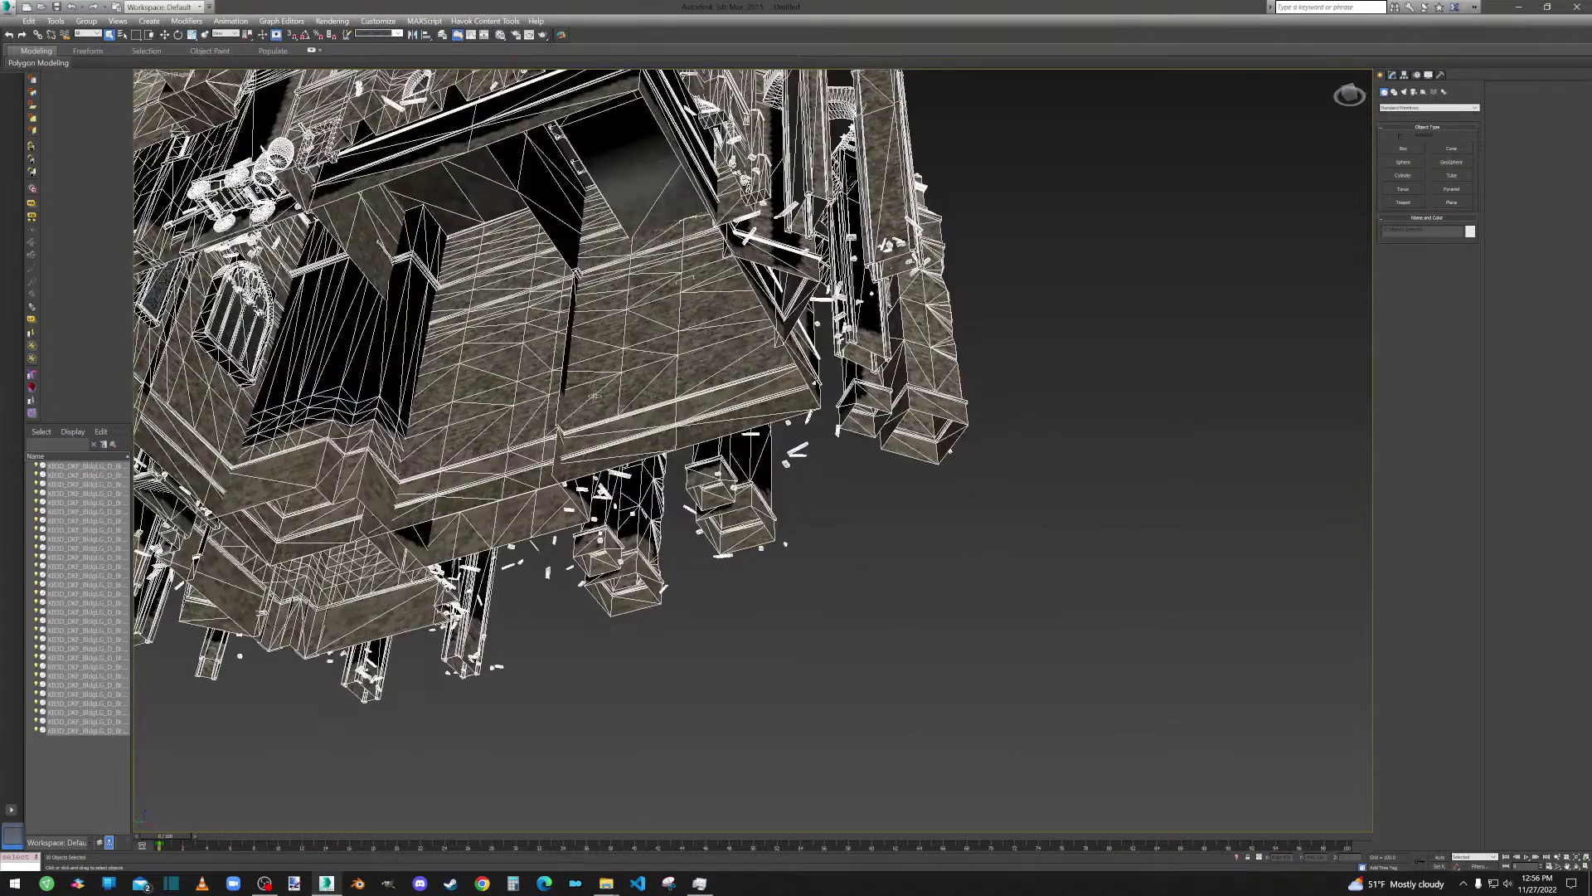
alt+middle_drag(594, 395, 776, 362)
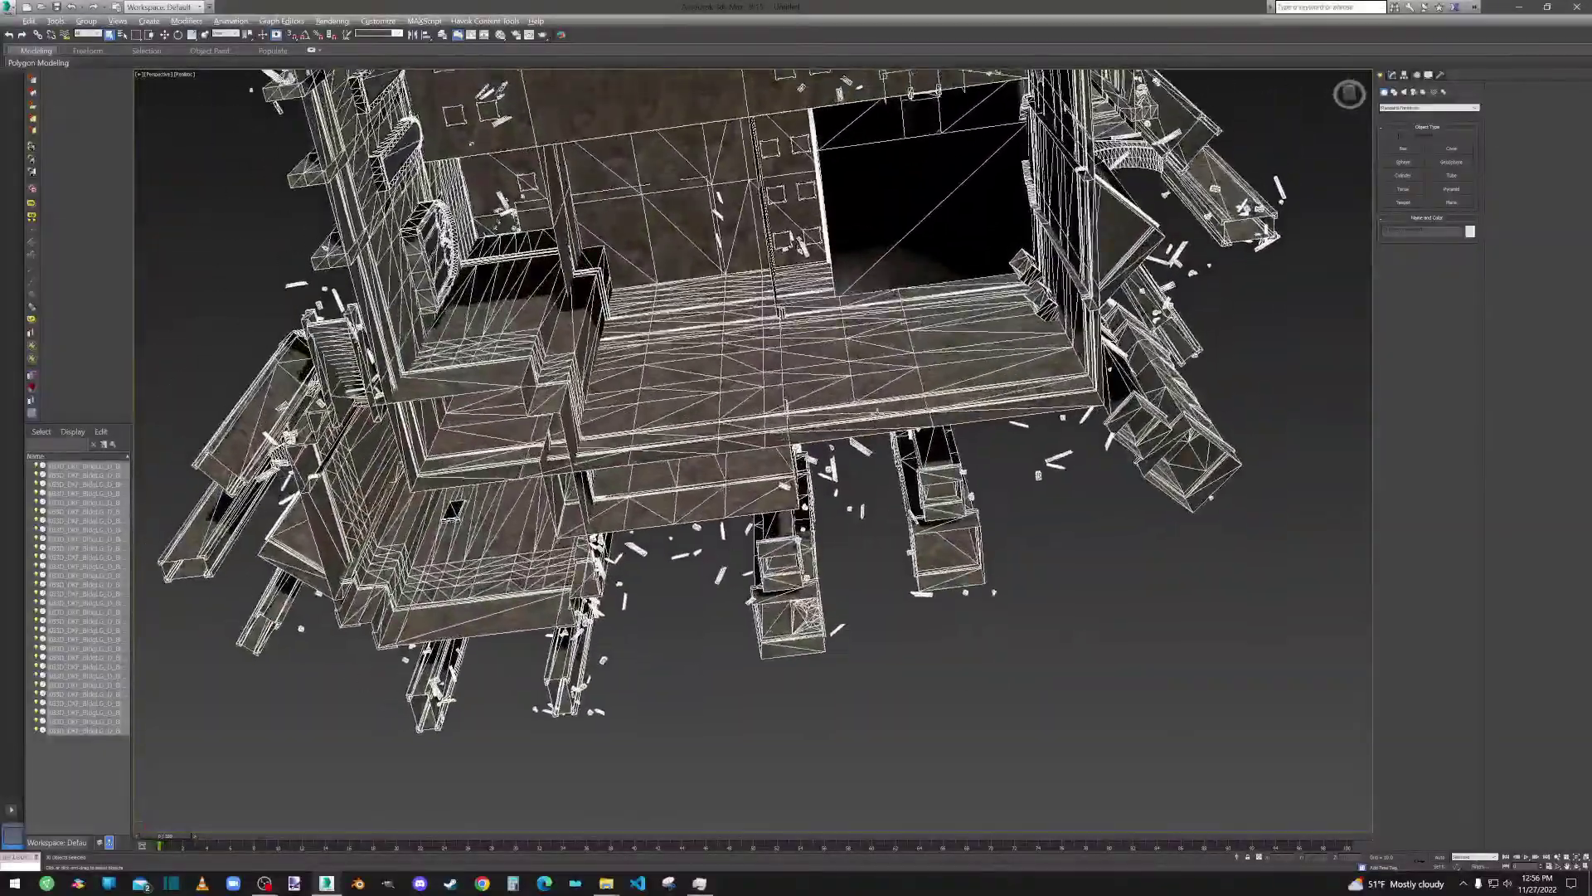
alt+middle_drag(876, 412, 714, 559)
scroll(714, 559, down, 10)
right_click(714, 559)
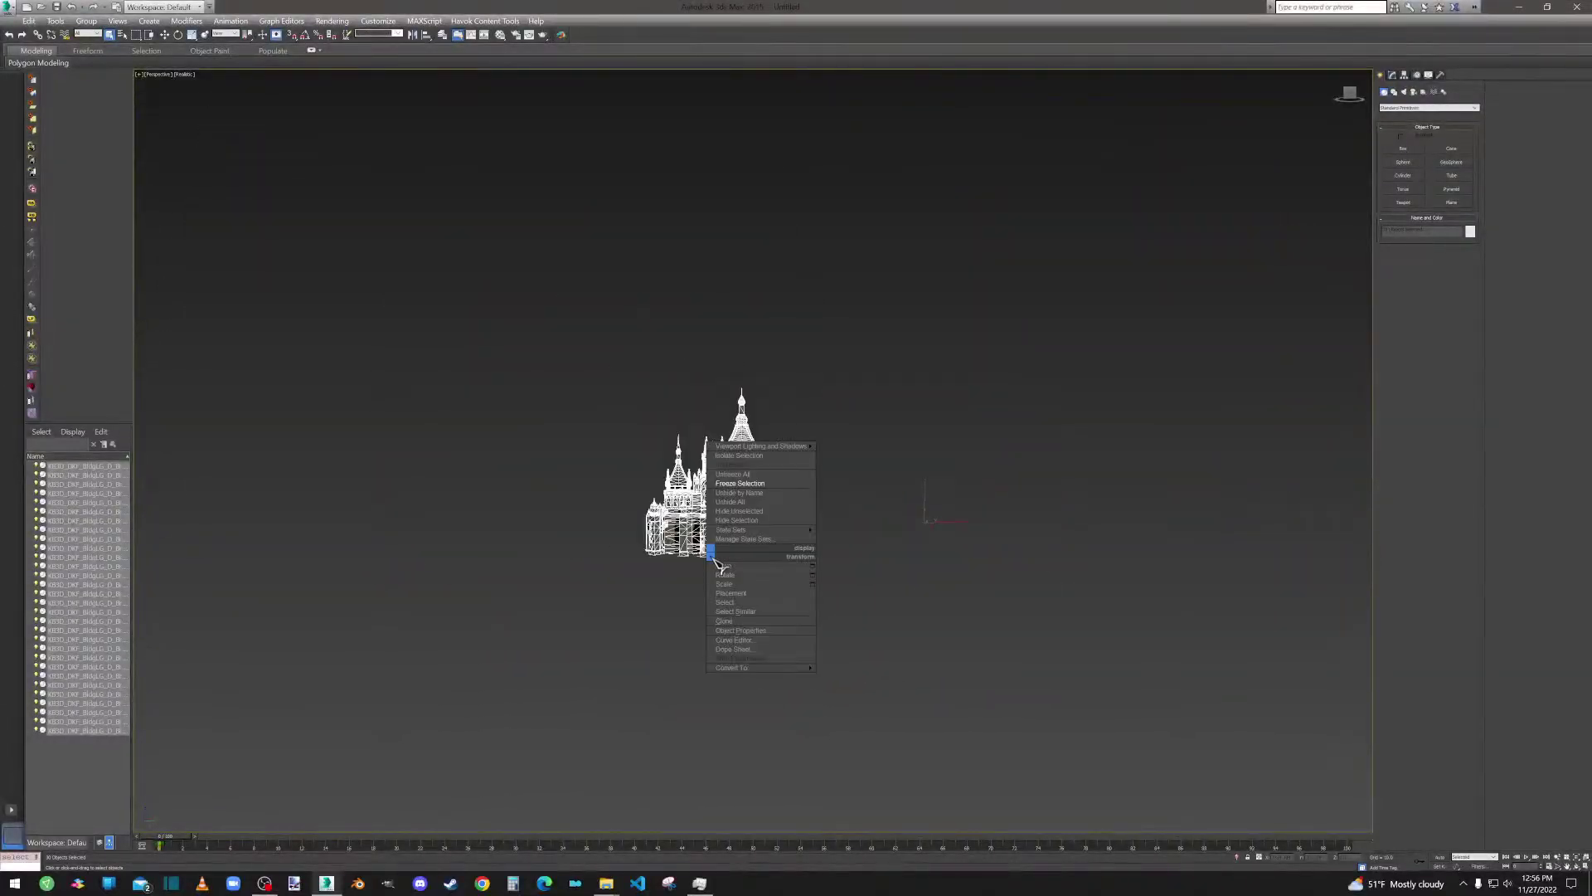
key(Escape)
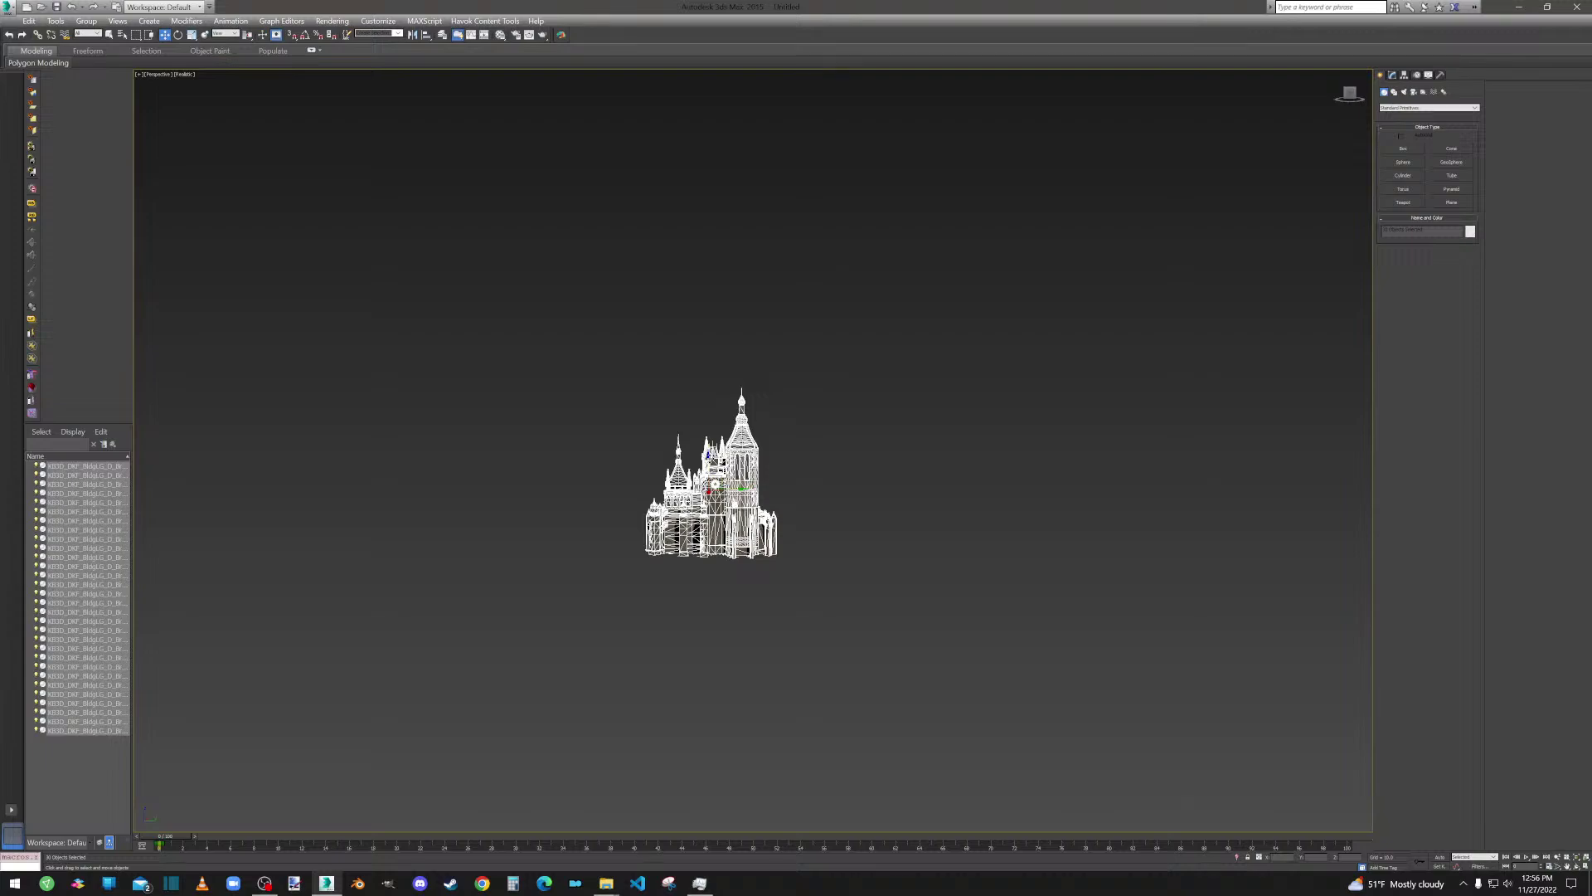
drag(710, 433, 710, 385)
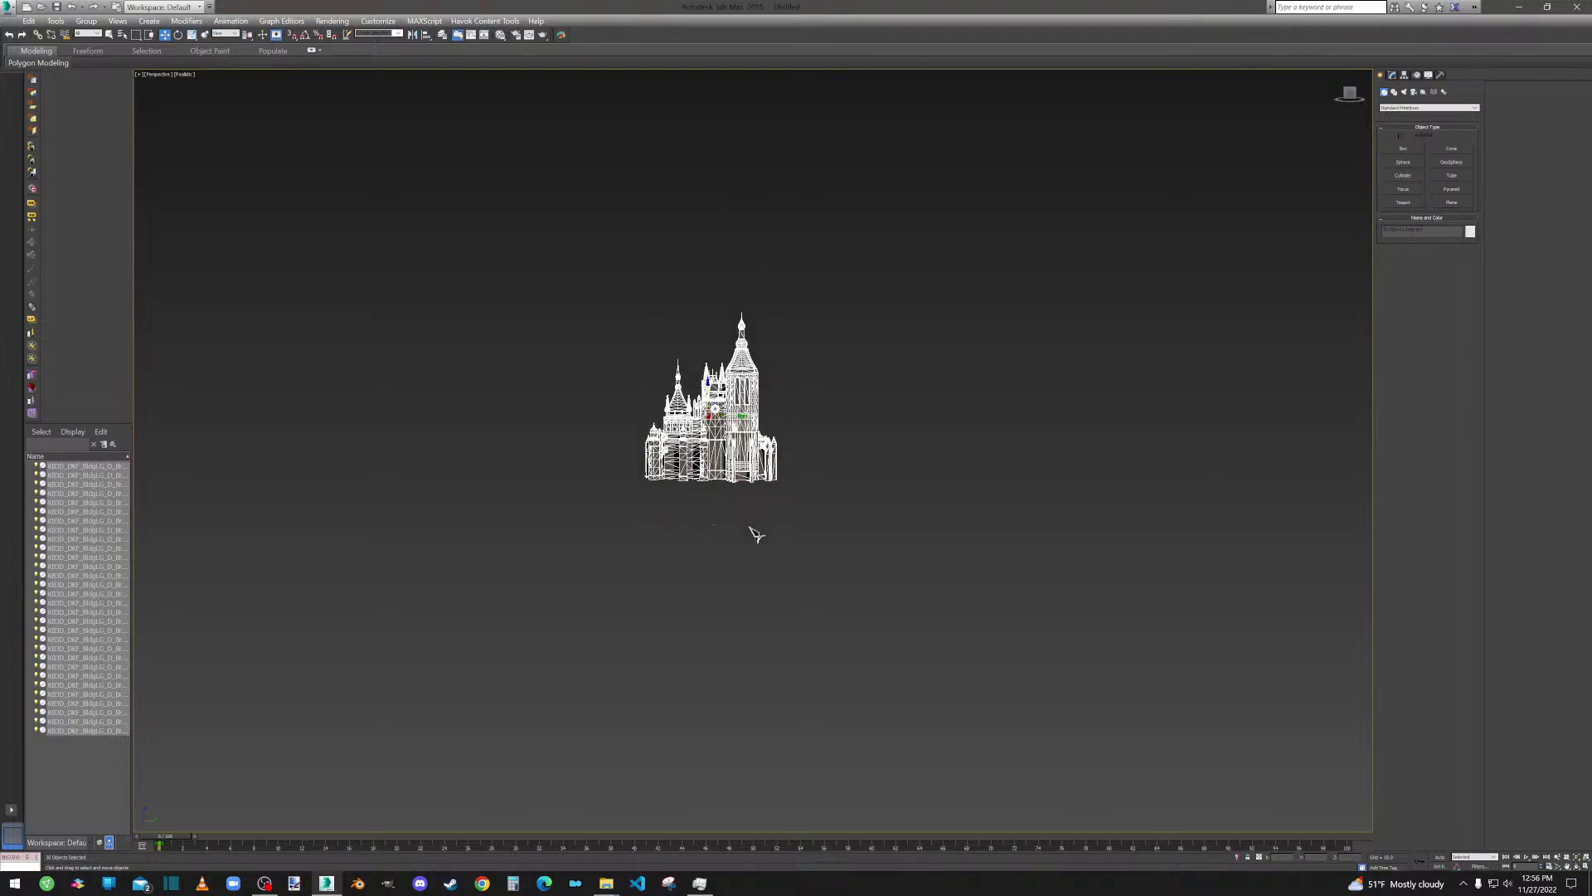
Step: Examine the castle model's textured walls, towers and windows up close and as a whole
scroll(711, 539, up, 5)
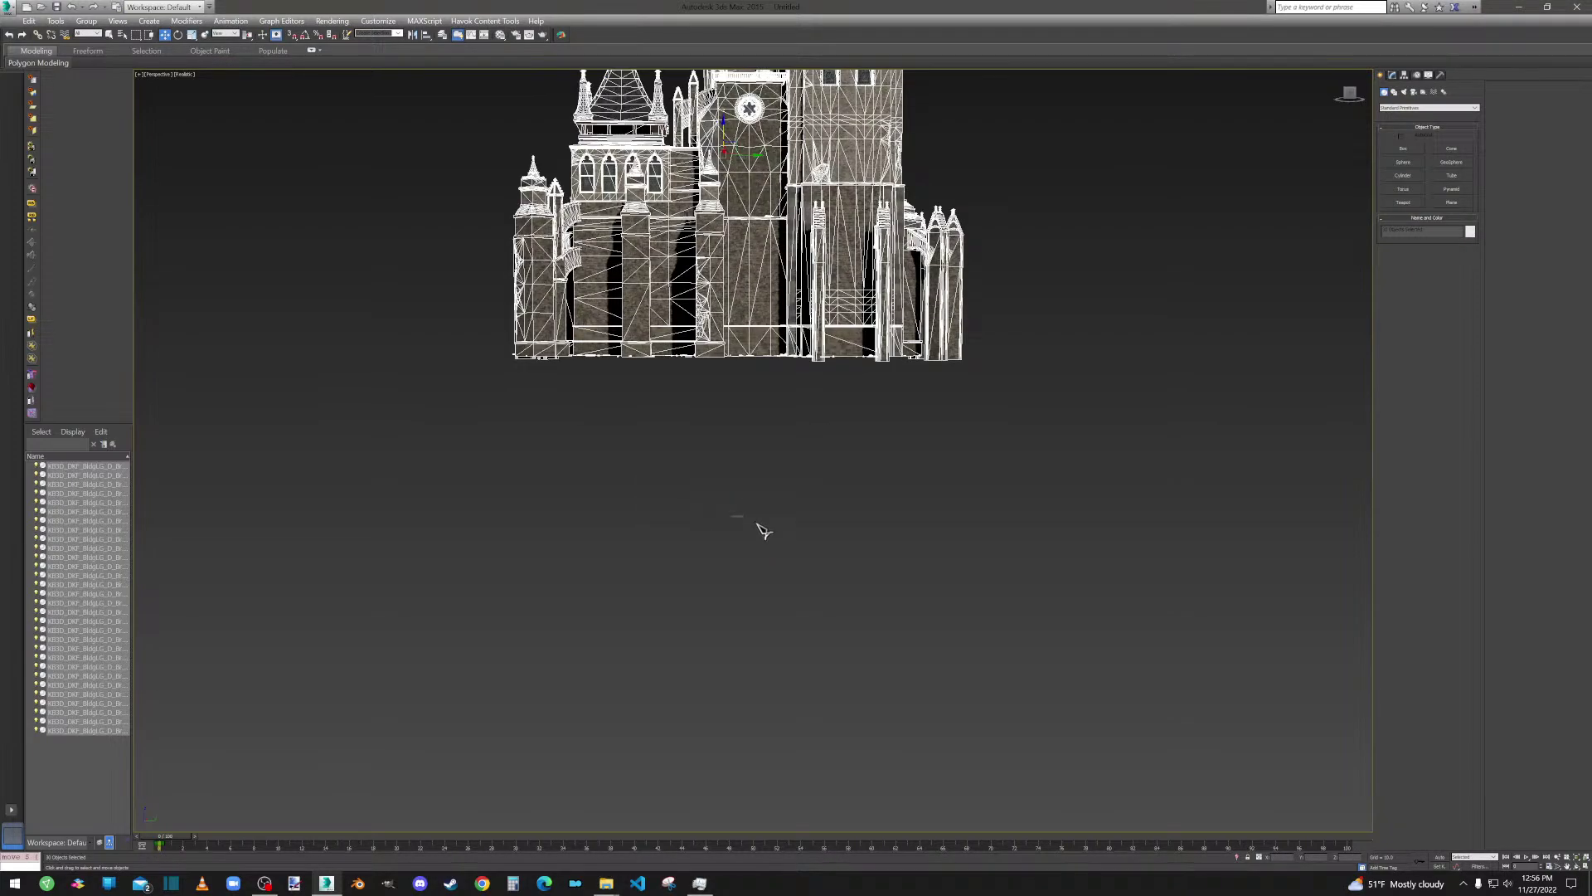
key(ctrl+z)
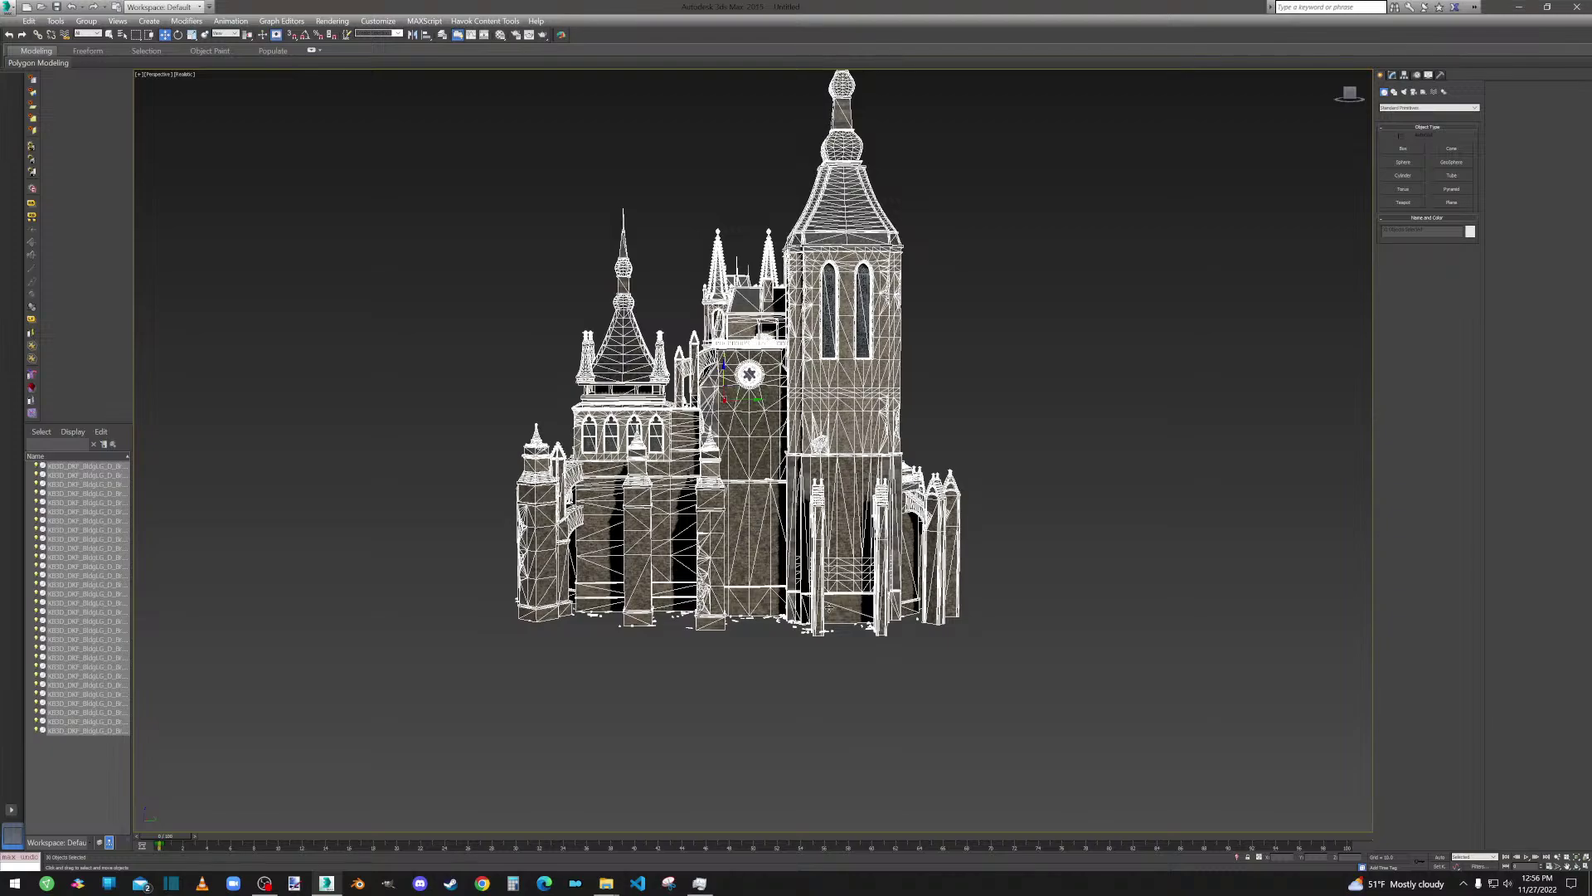
scroll(747, 412, up, 6)
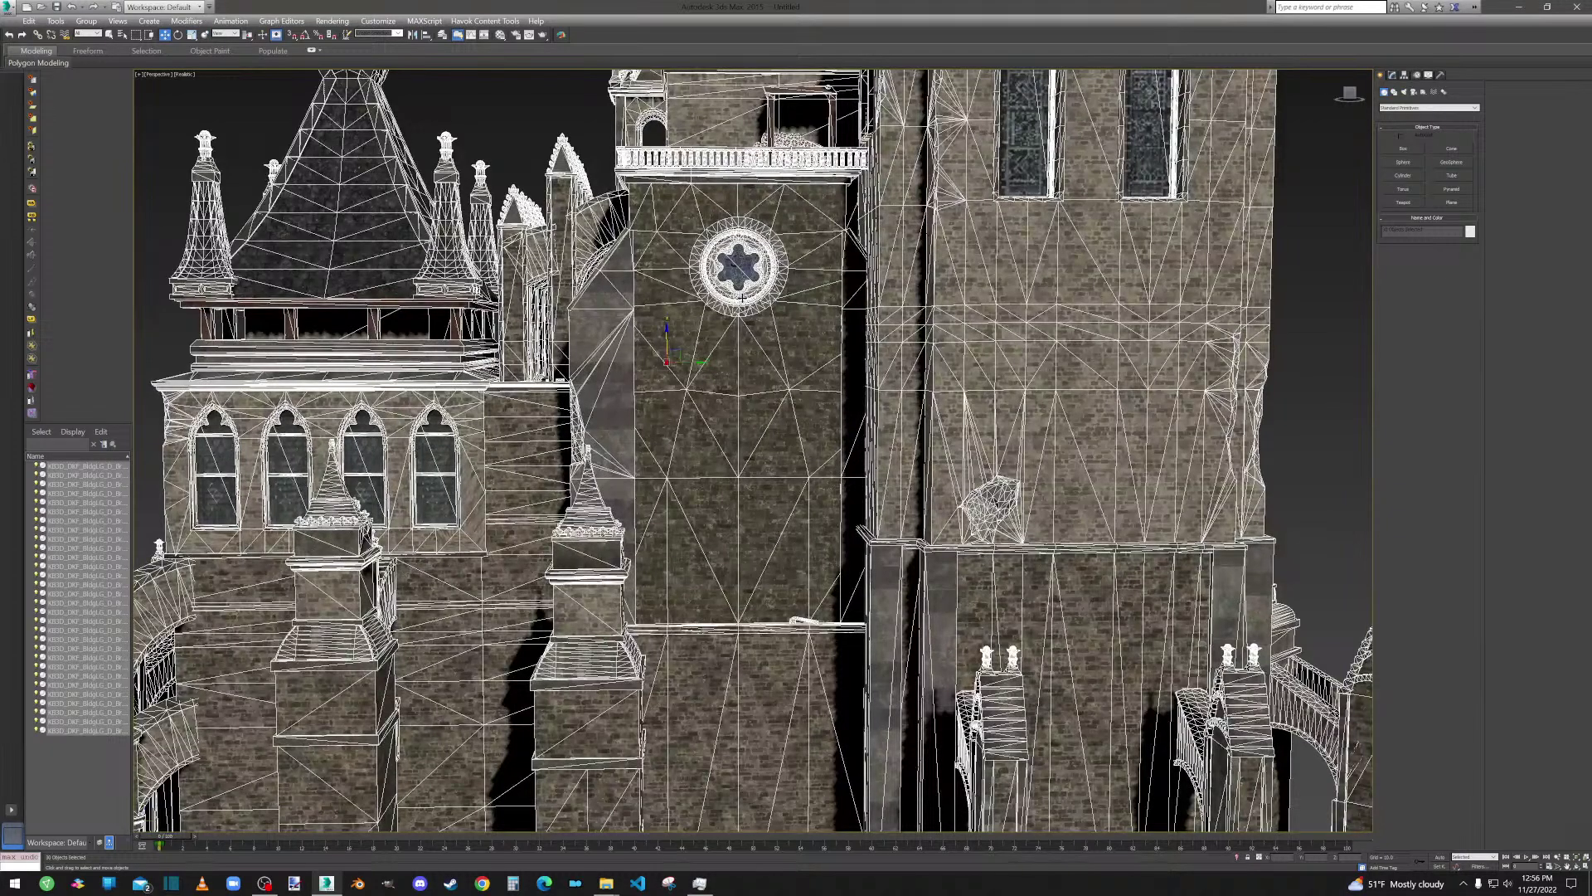
scroll(751, 308, down, 10)
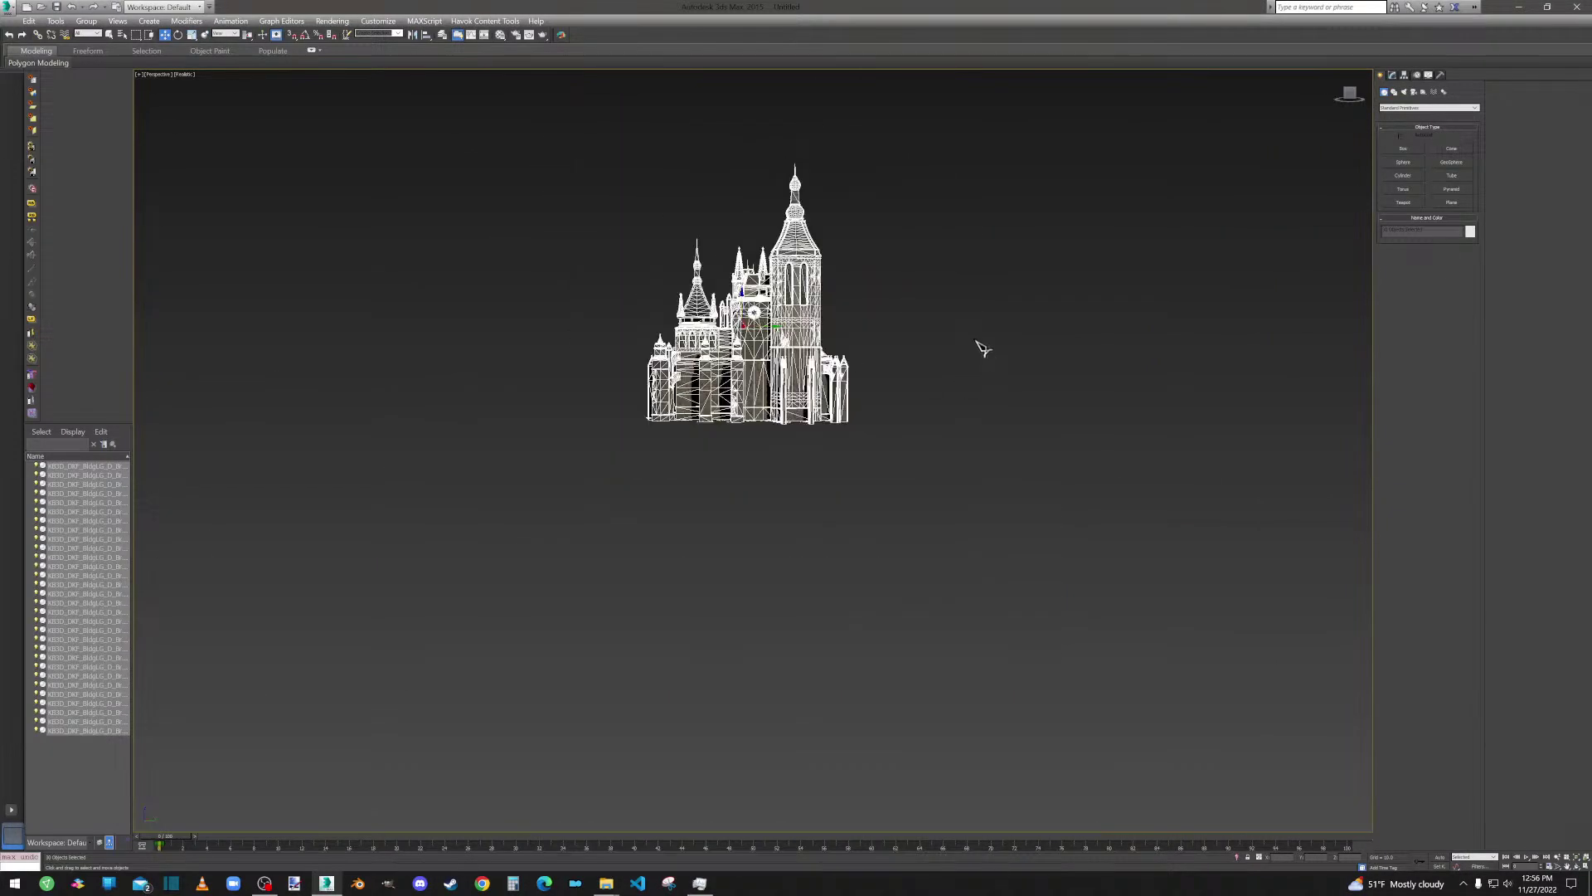
middle_drag(958, 348, 958, 522)
click(929, 498)
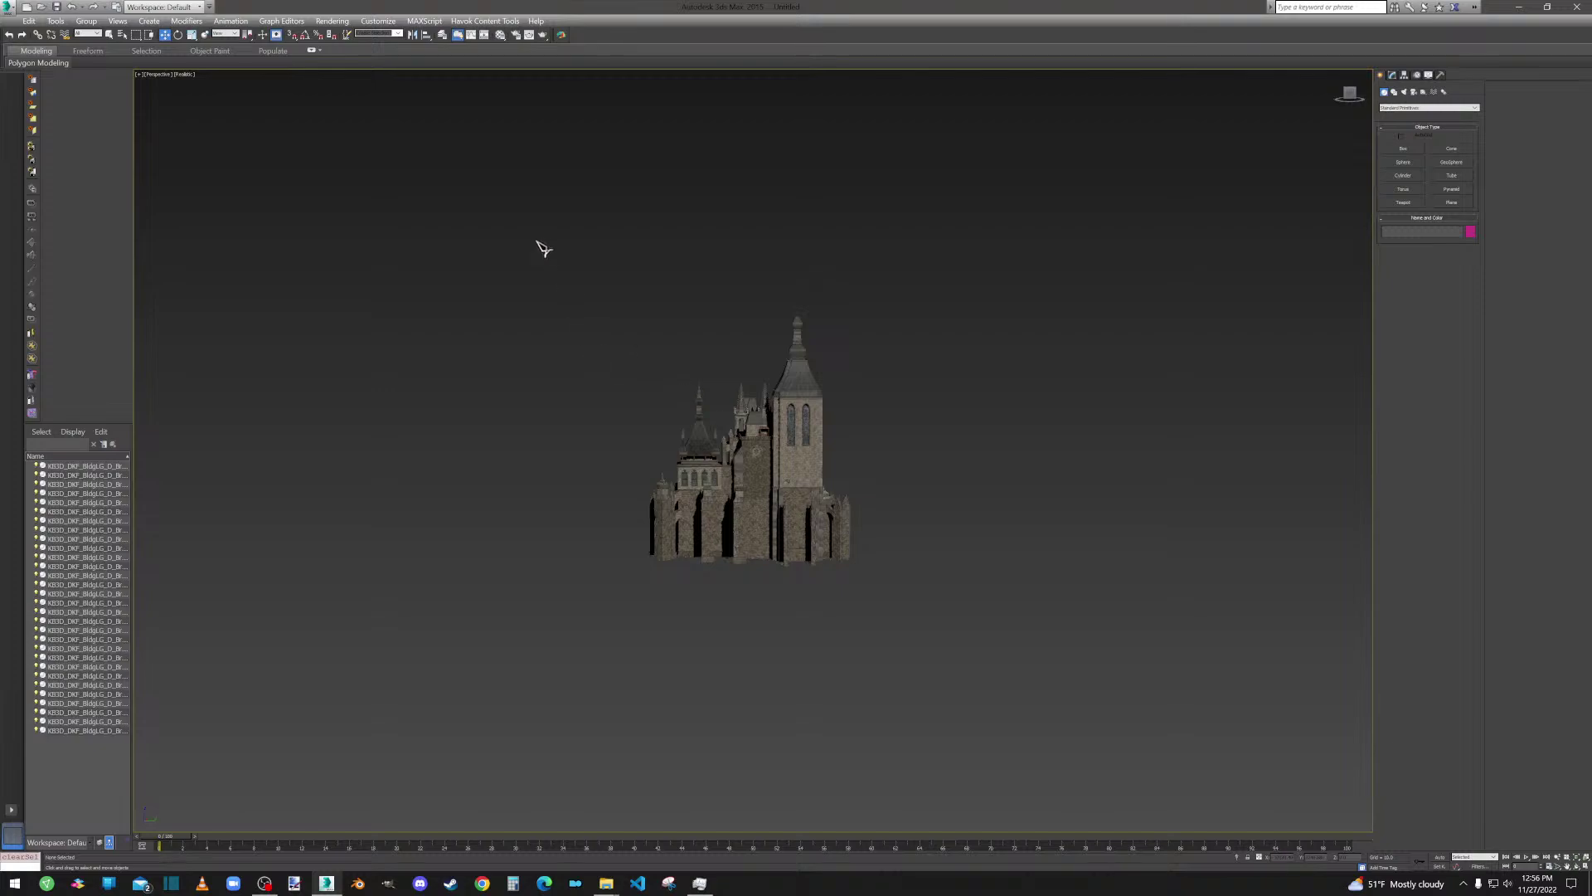
drag(945, 647, 944, 642)
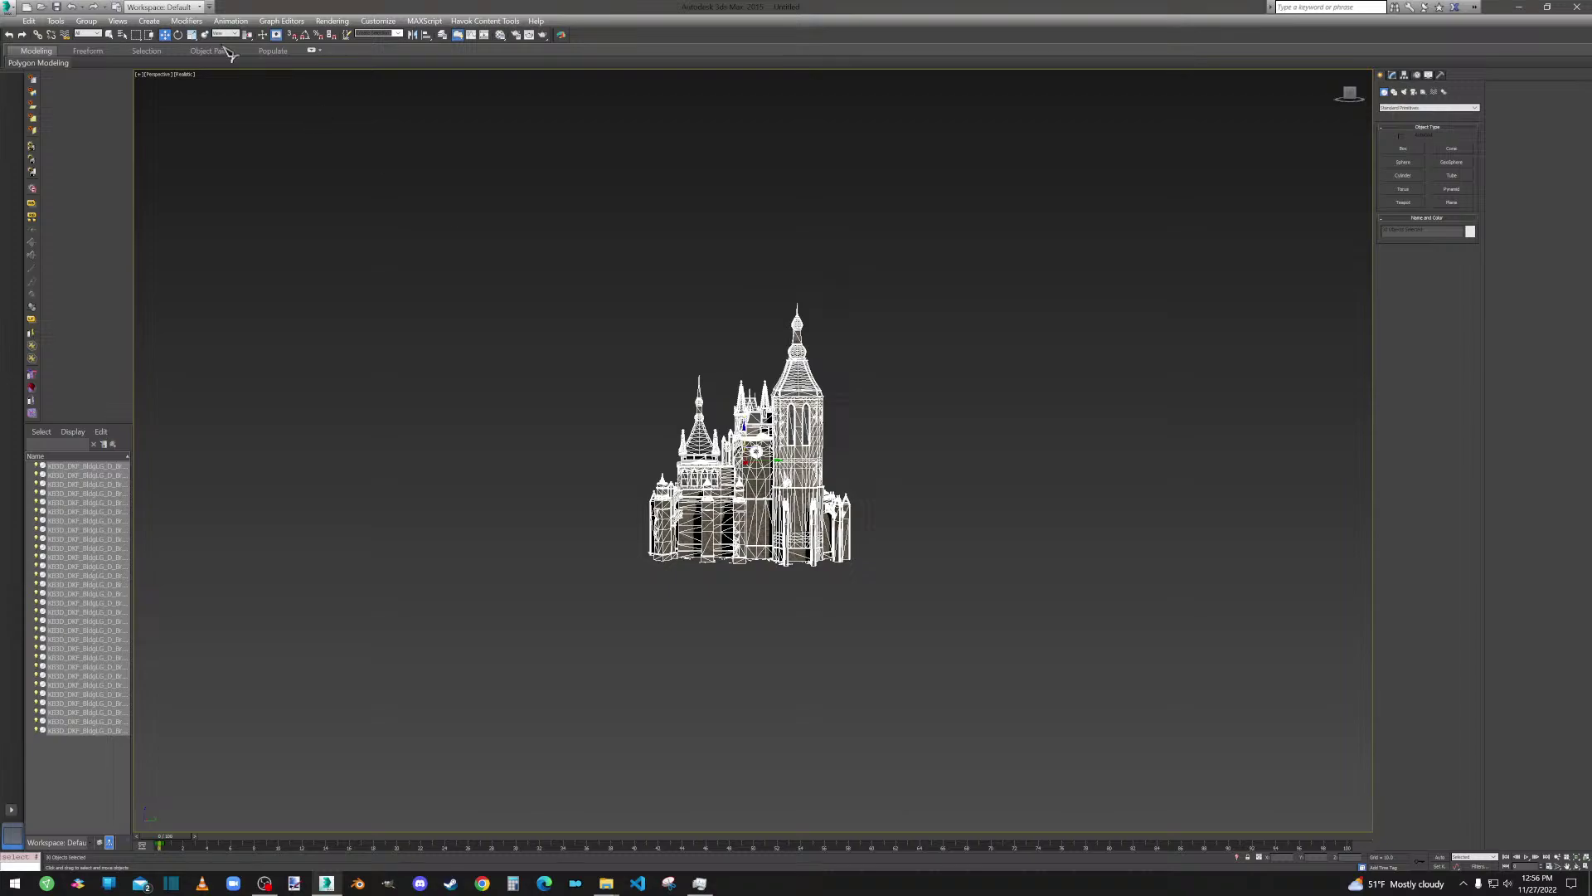
click(14, 7)
mouse_move(76, 212)
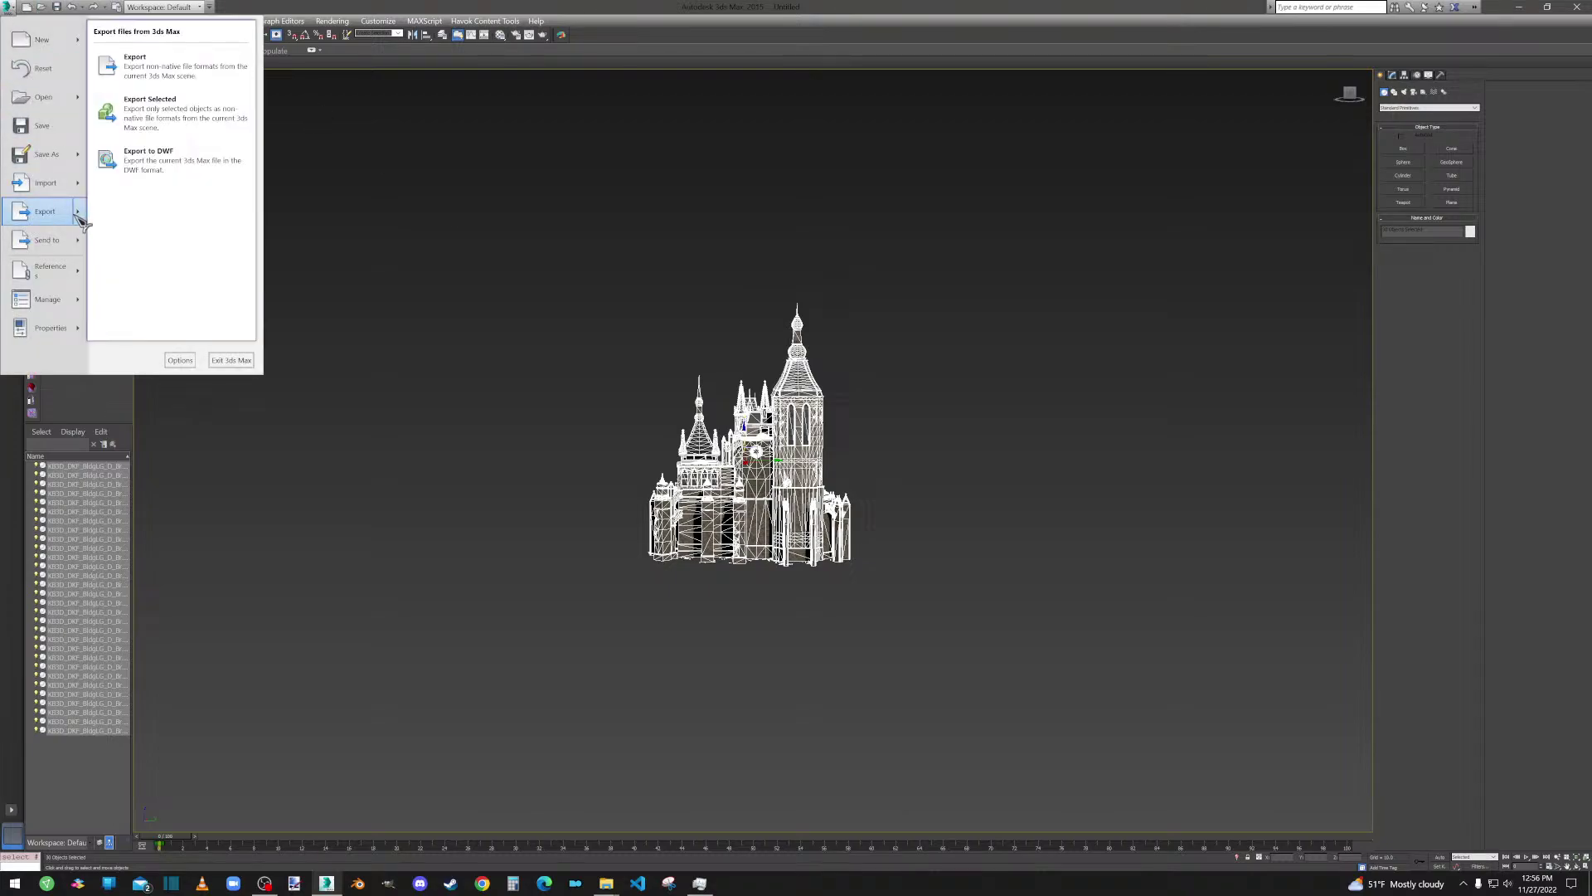
click(166, 106)
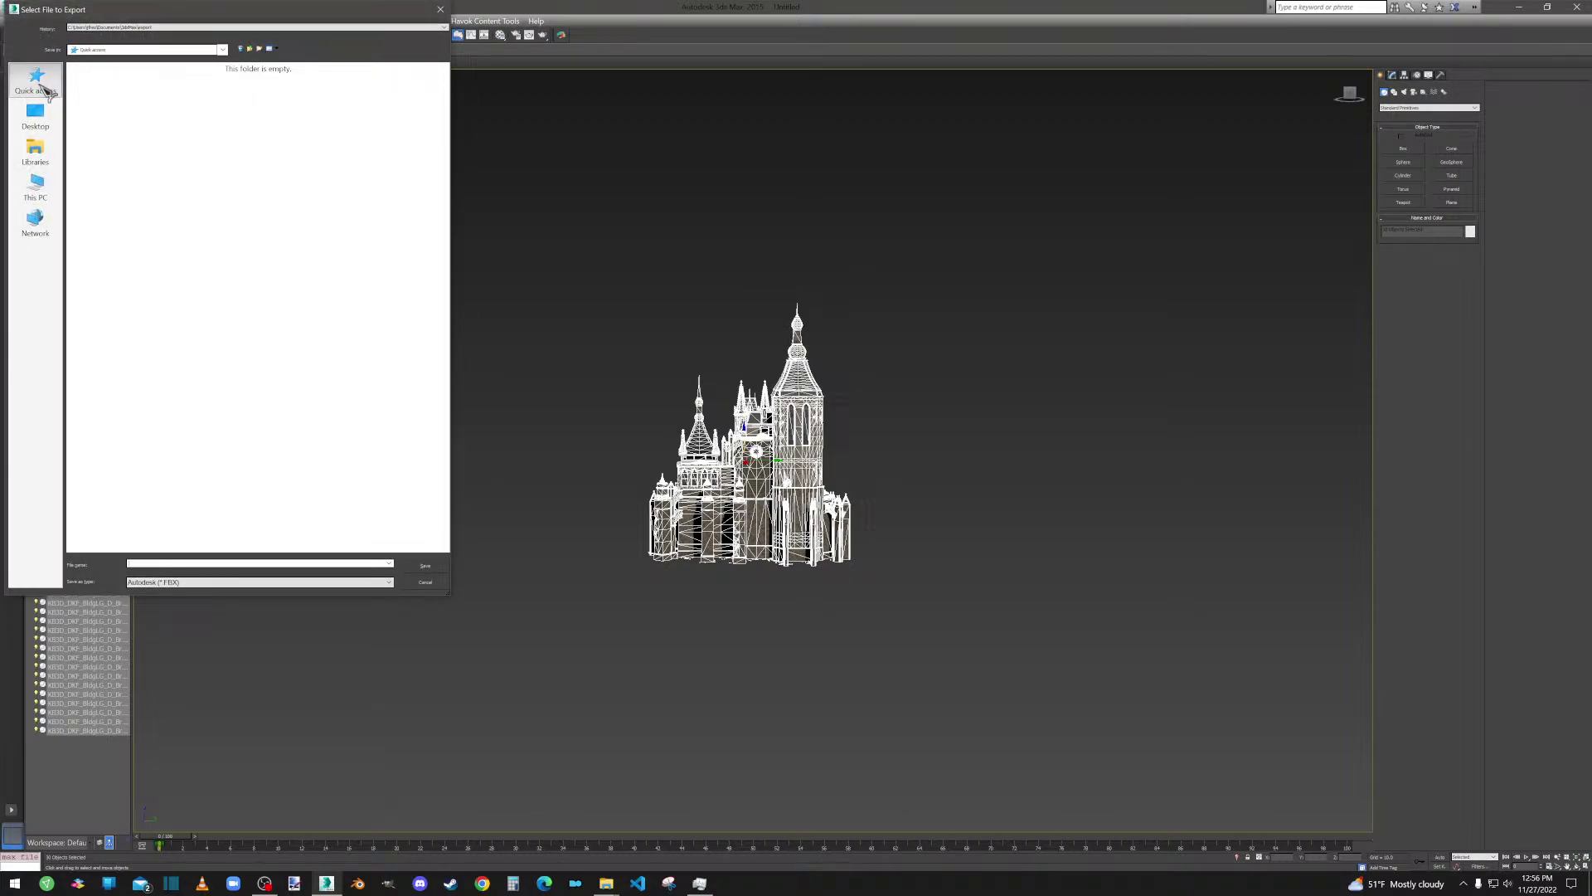
double_click(270, 336)
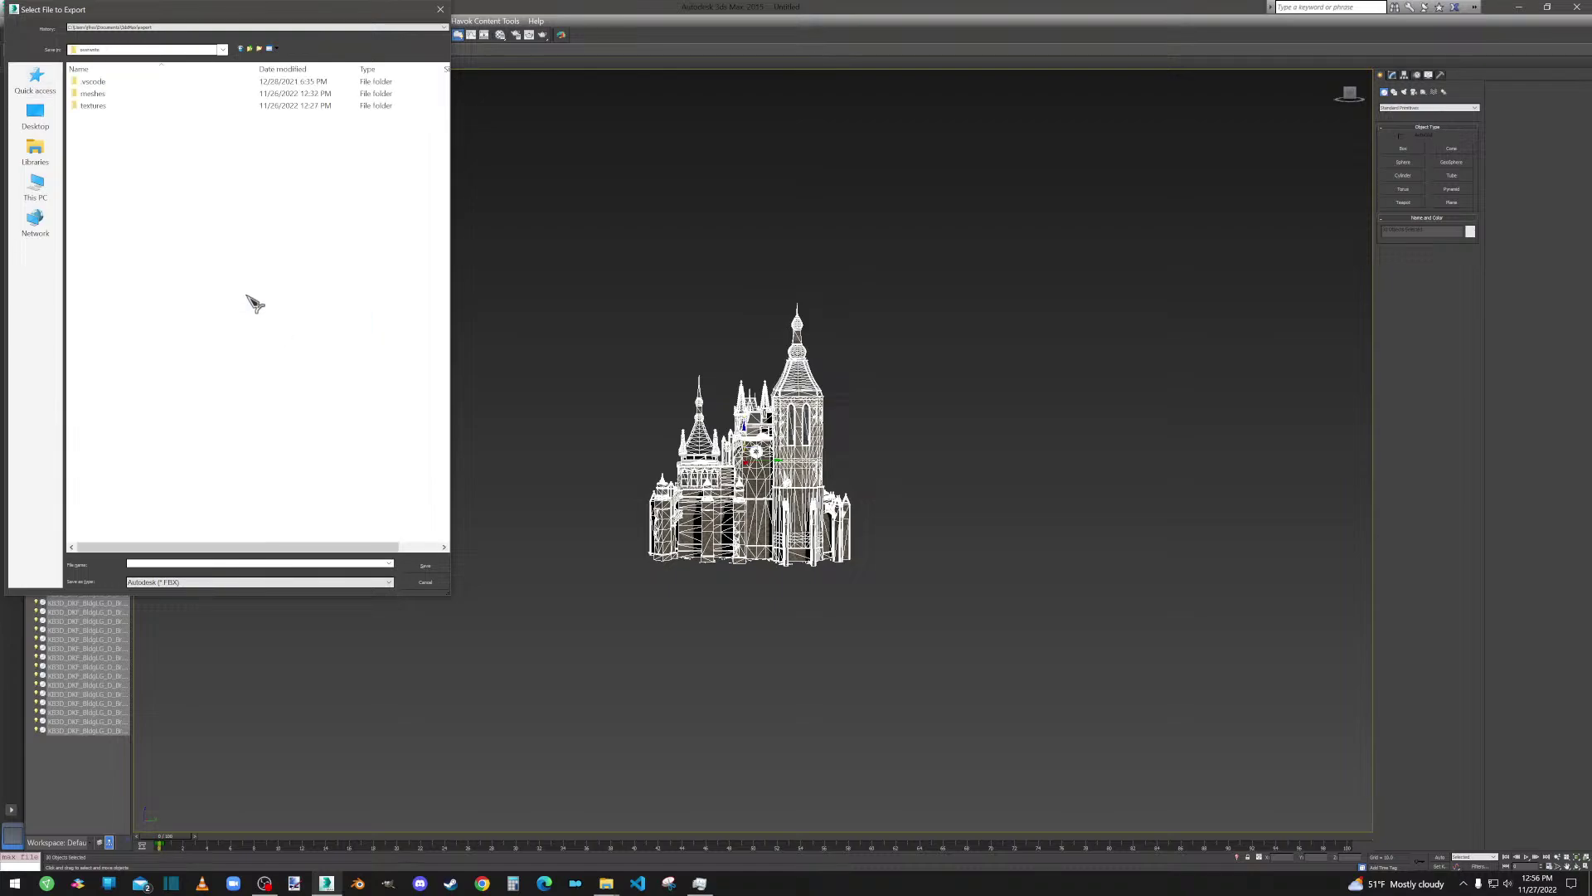
double_click(93, 94)
double_click(95, 99)
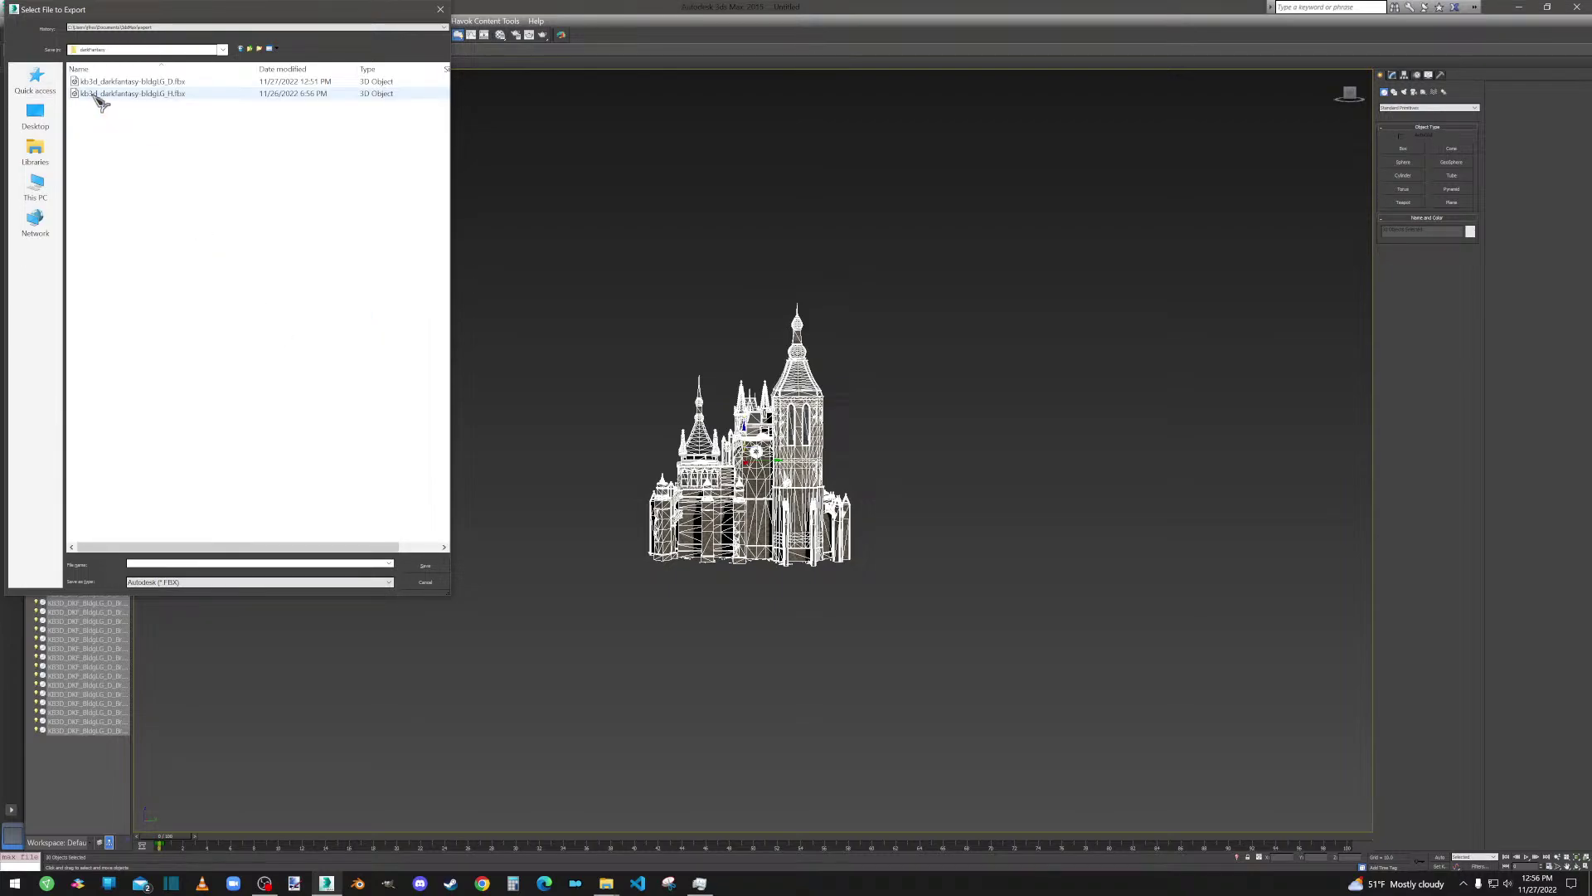
click(185, 582)
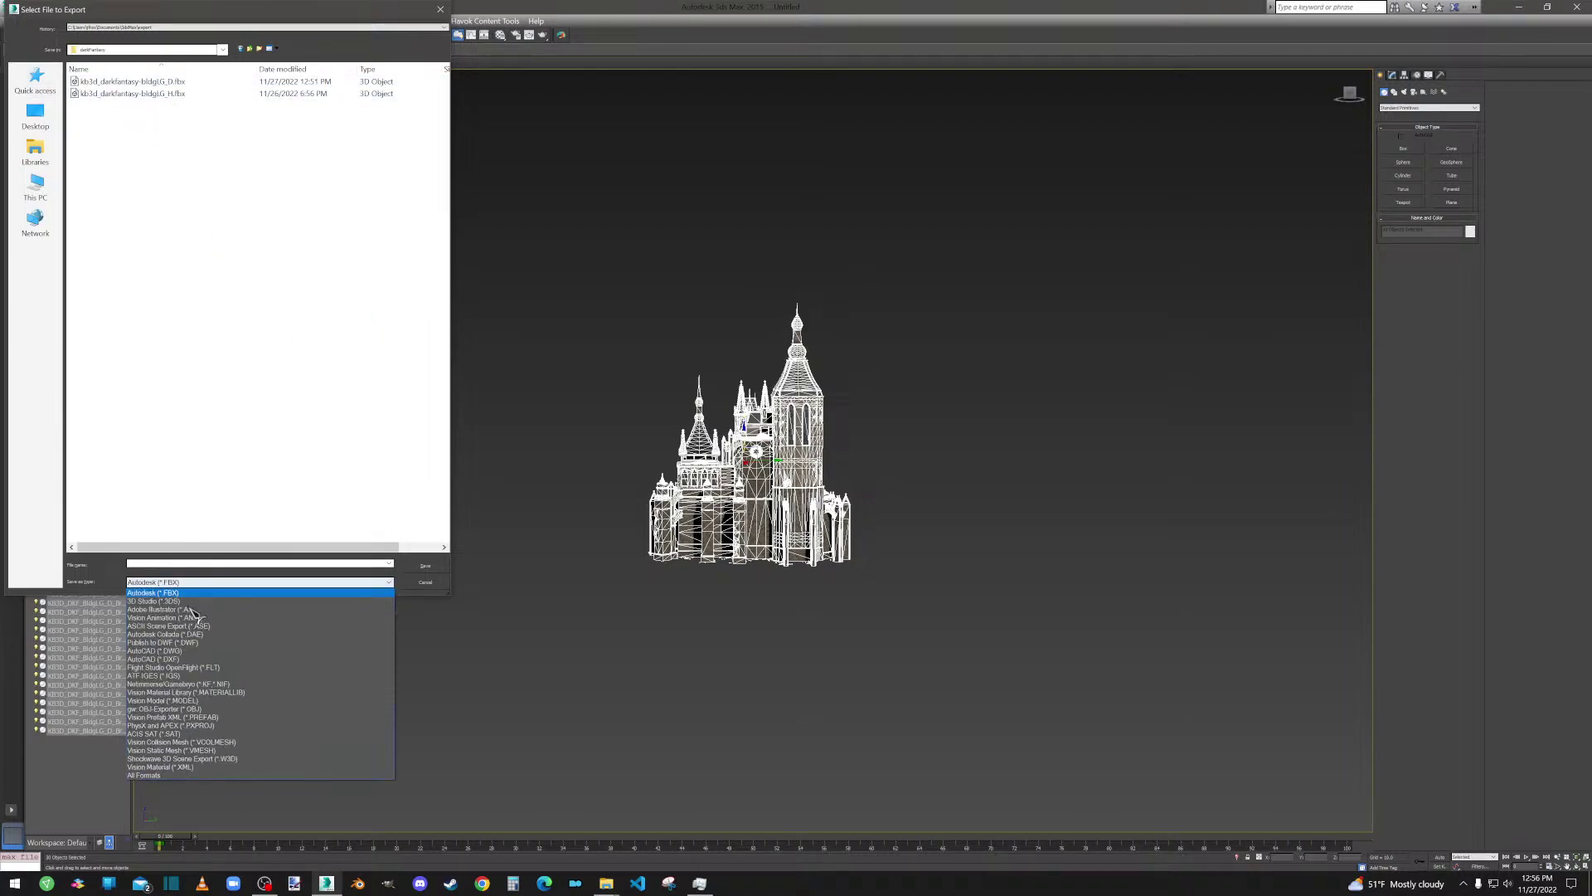
click(220, 684)
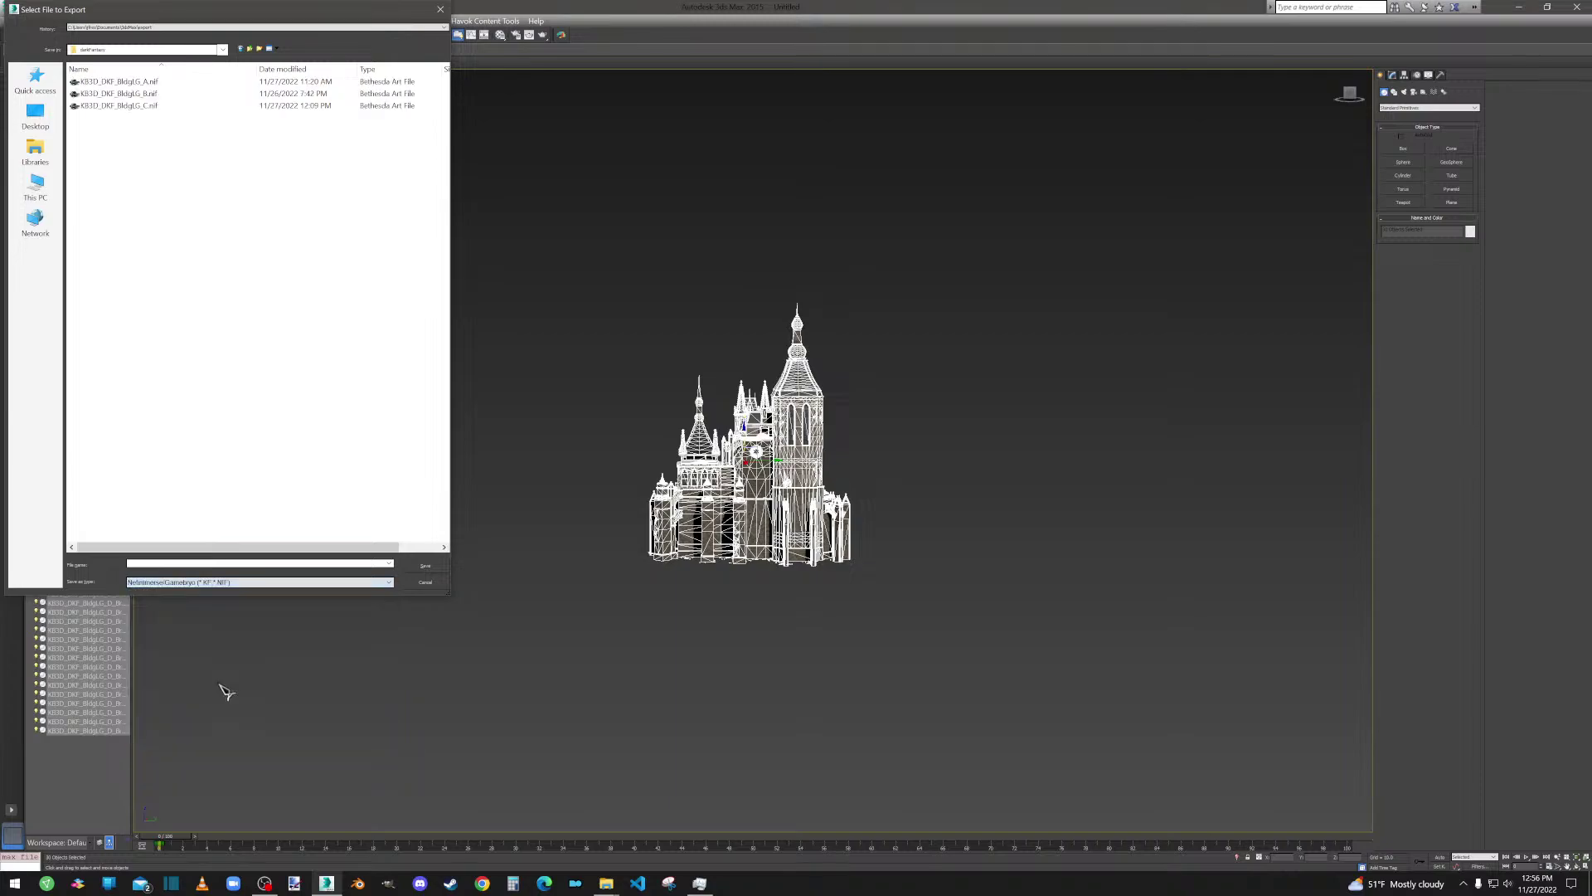
click(423, 583)
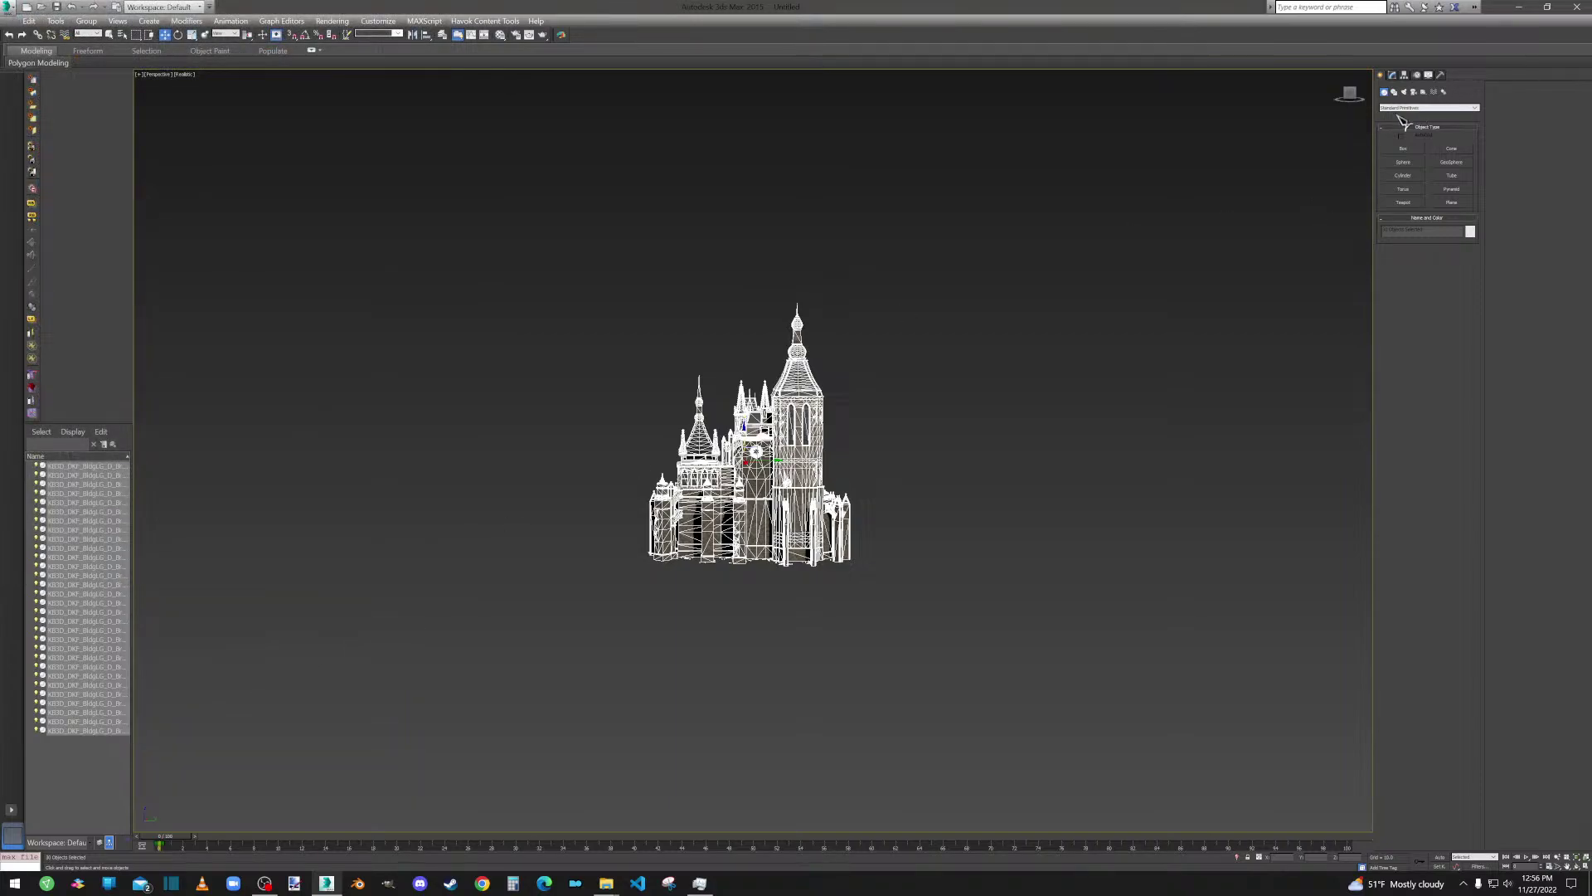
Step: Copy the KB3D_DKF_BldgLG_D portion of the castle window mesh's object name, leaving nothing selected
click(806, 419)
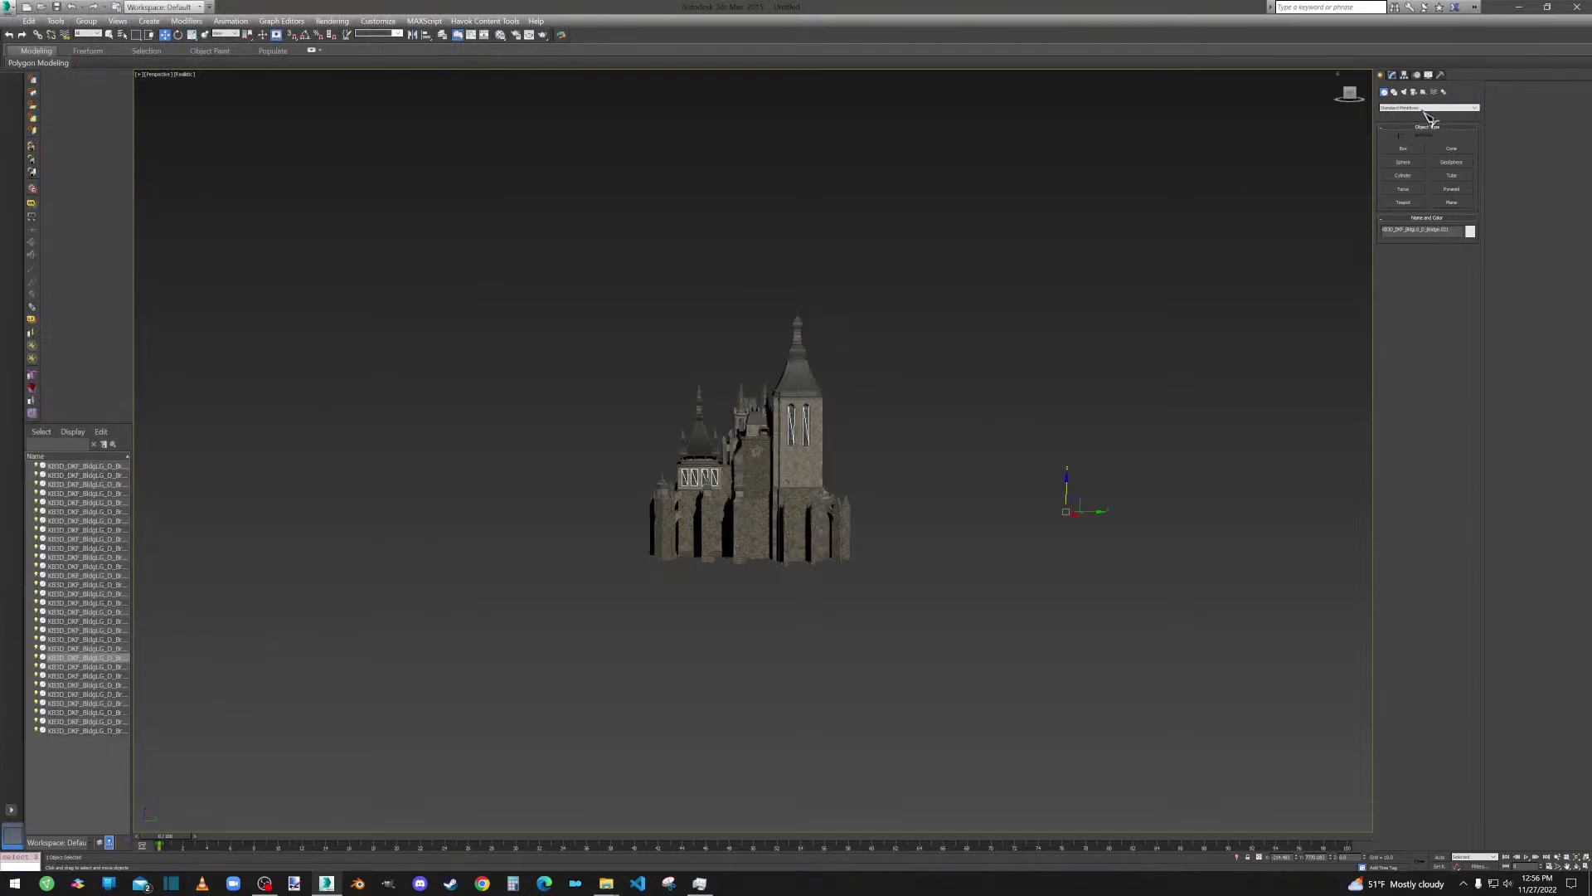
click(1393, 74)
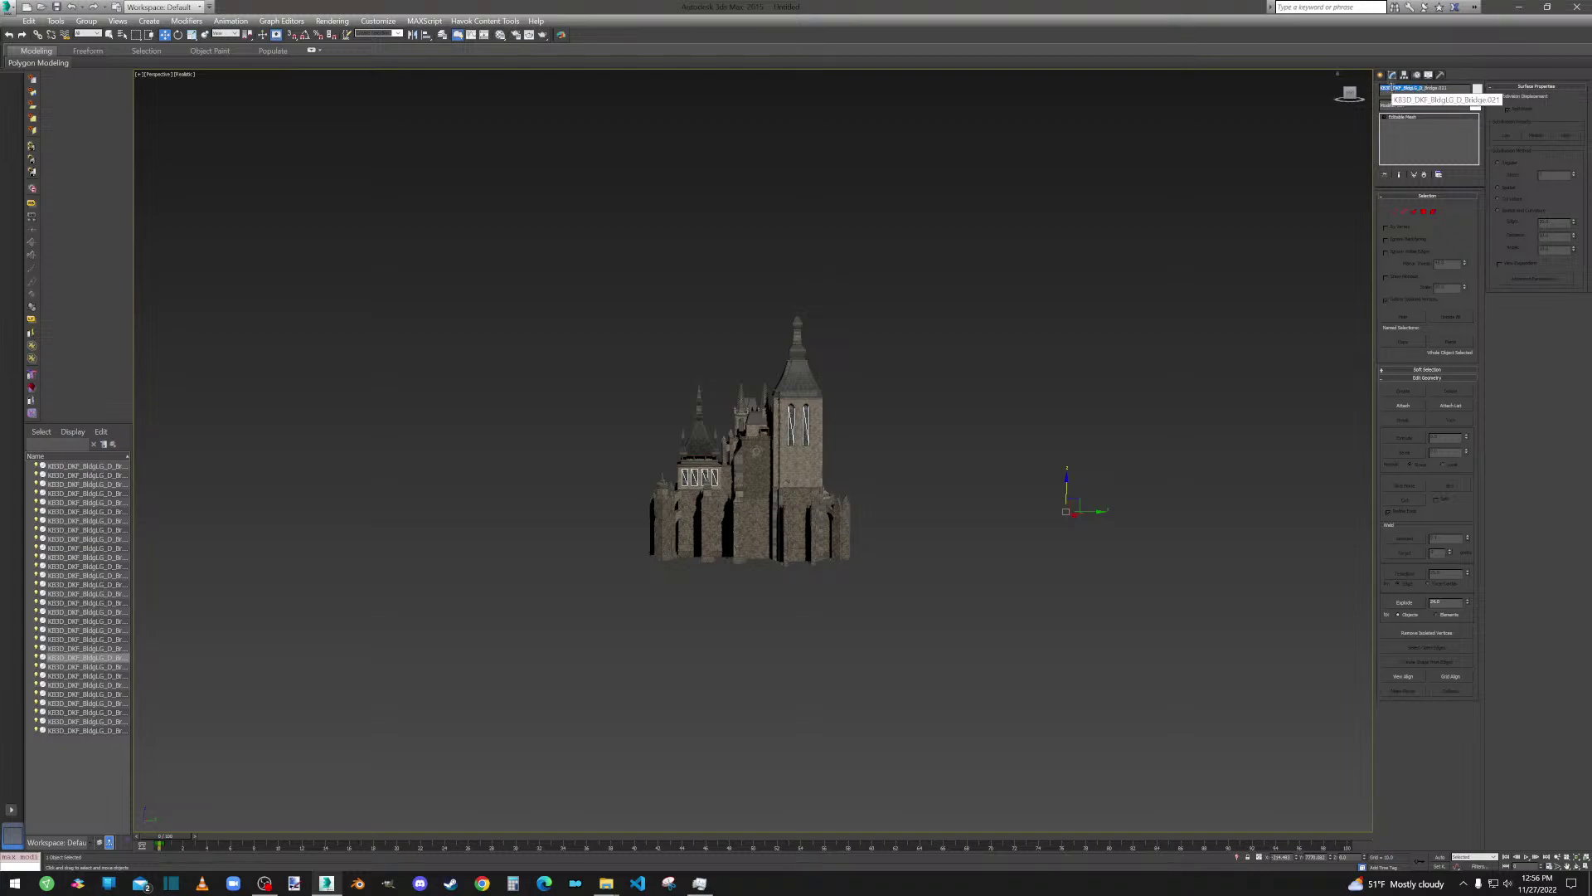
click(554, 297)
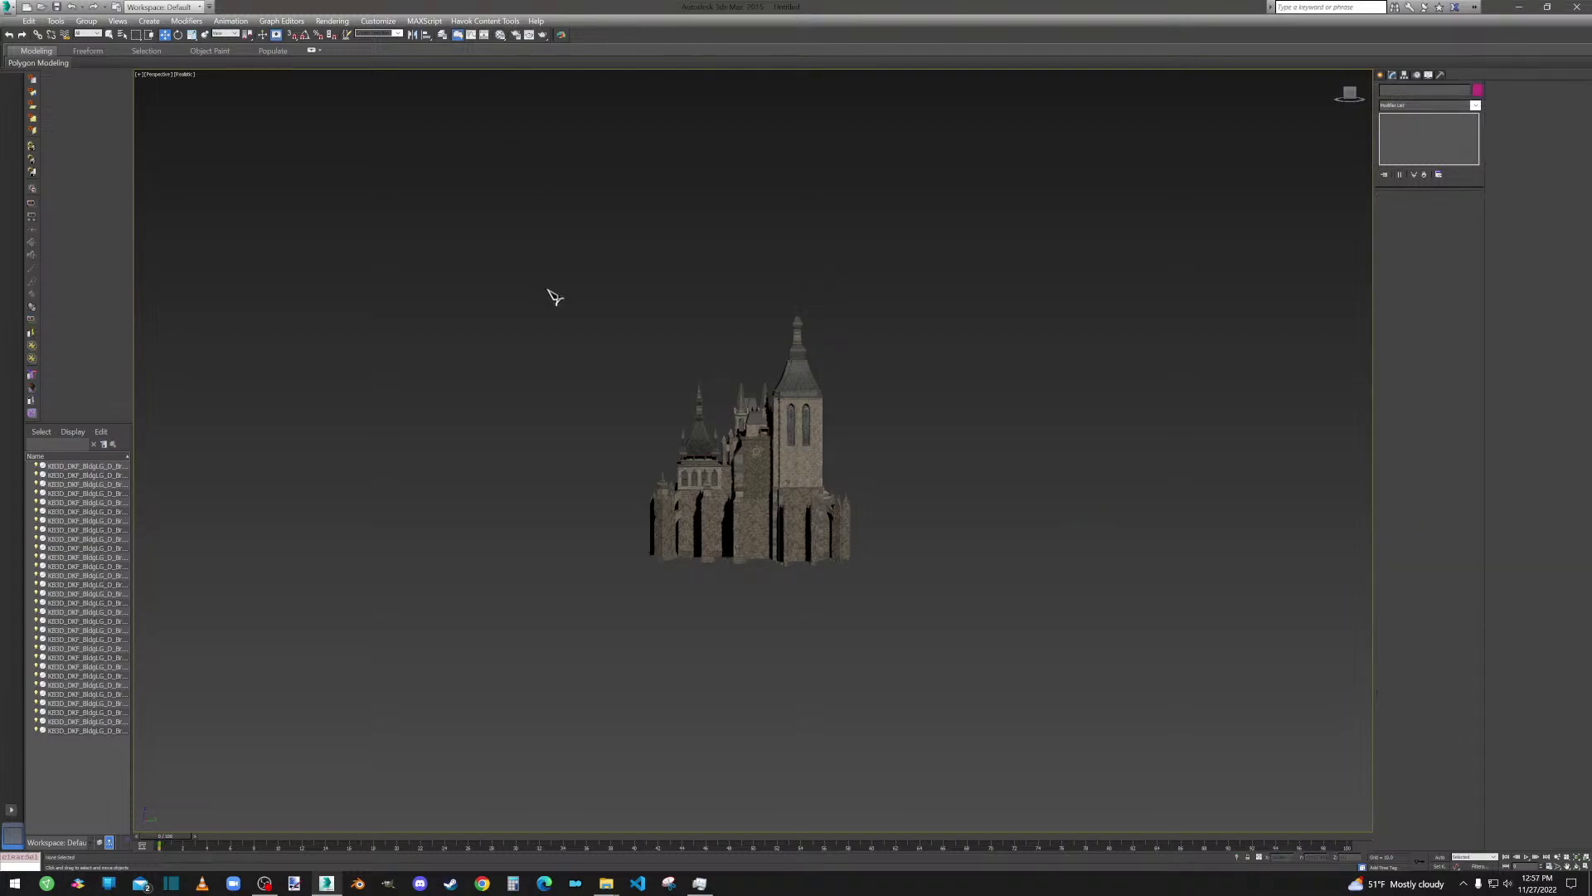
Step: Select all castle parts and start exporting them to the darkfantasy folder inside meshes
drag(943, 681, 943, 683)
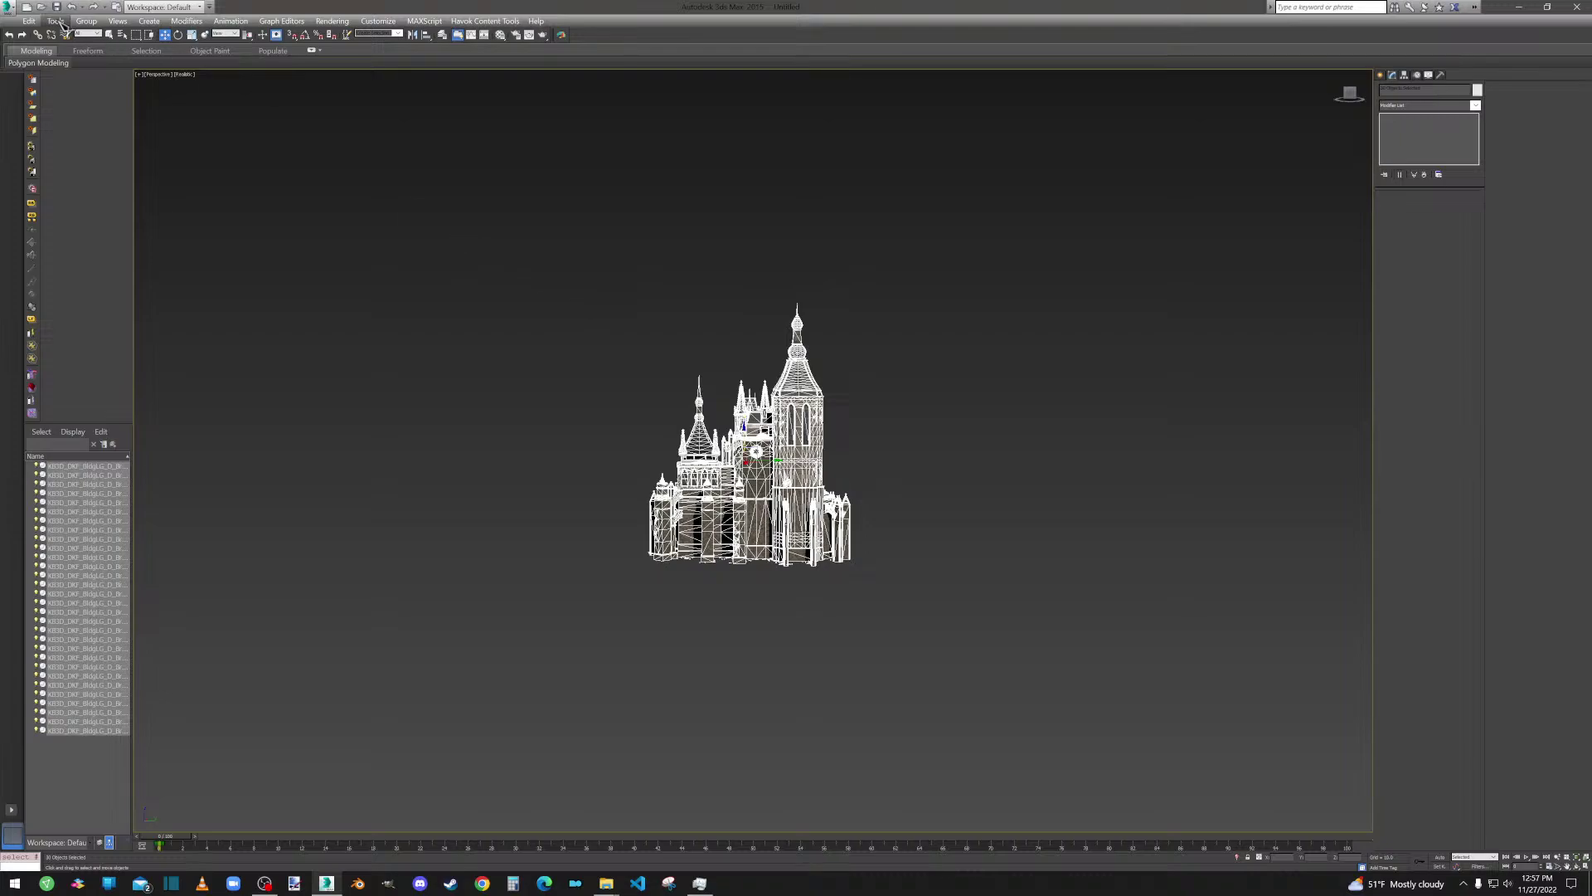
click(8, 8)
click(45, 212)
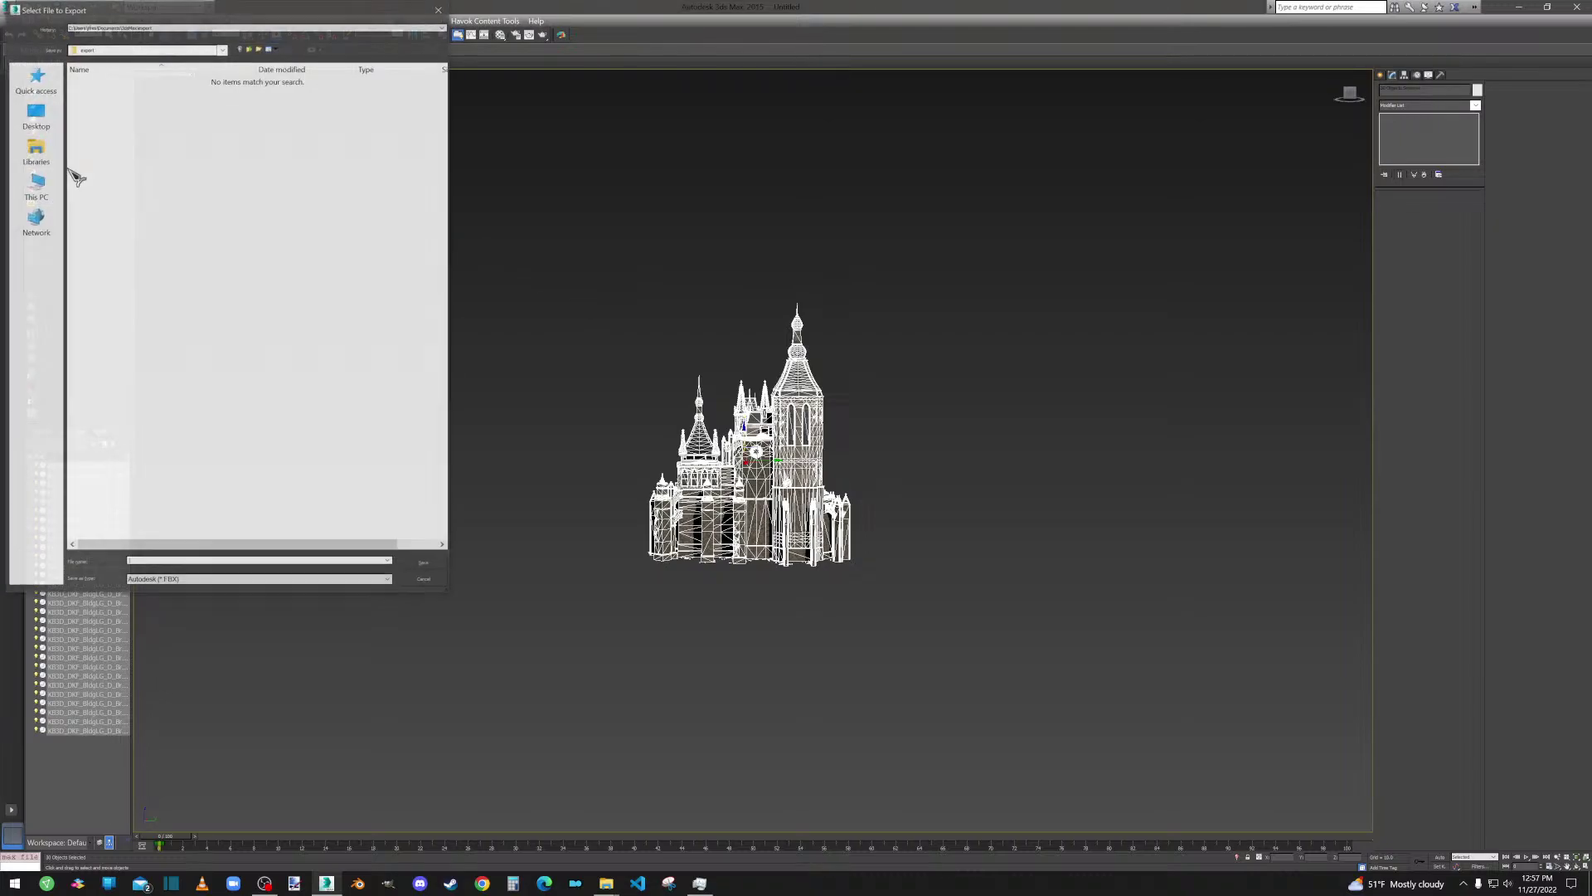
double_click(276, 348)
double_click(88, 81)
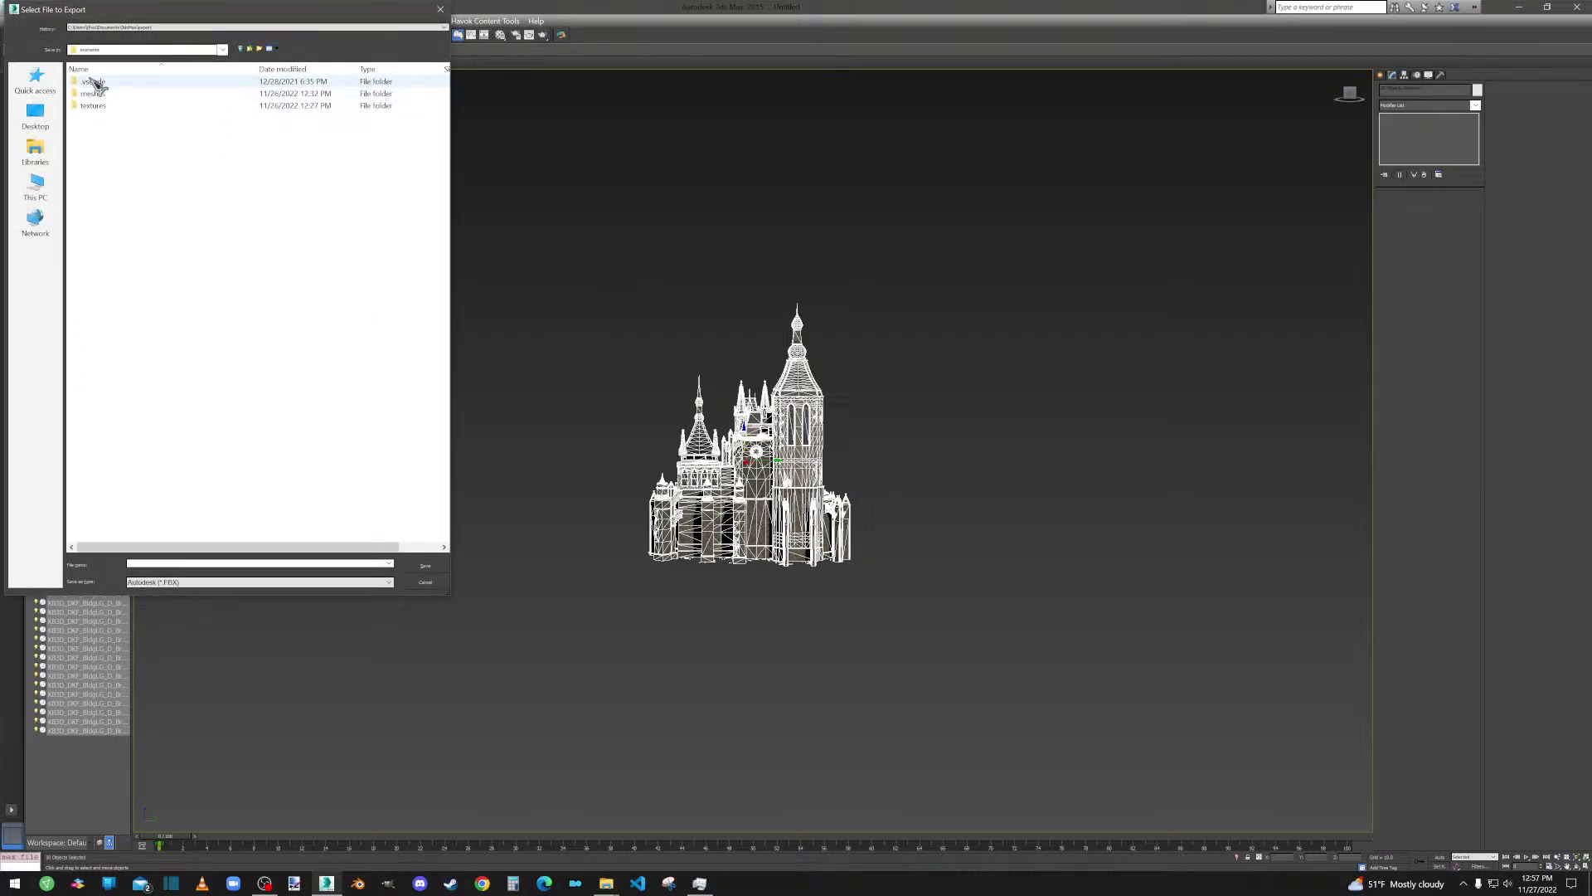
click(122, 95)
double_click(123, 95)
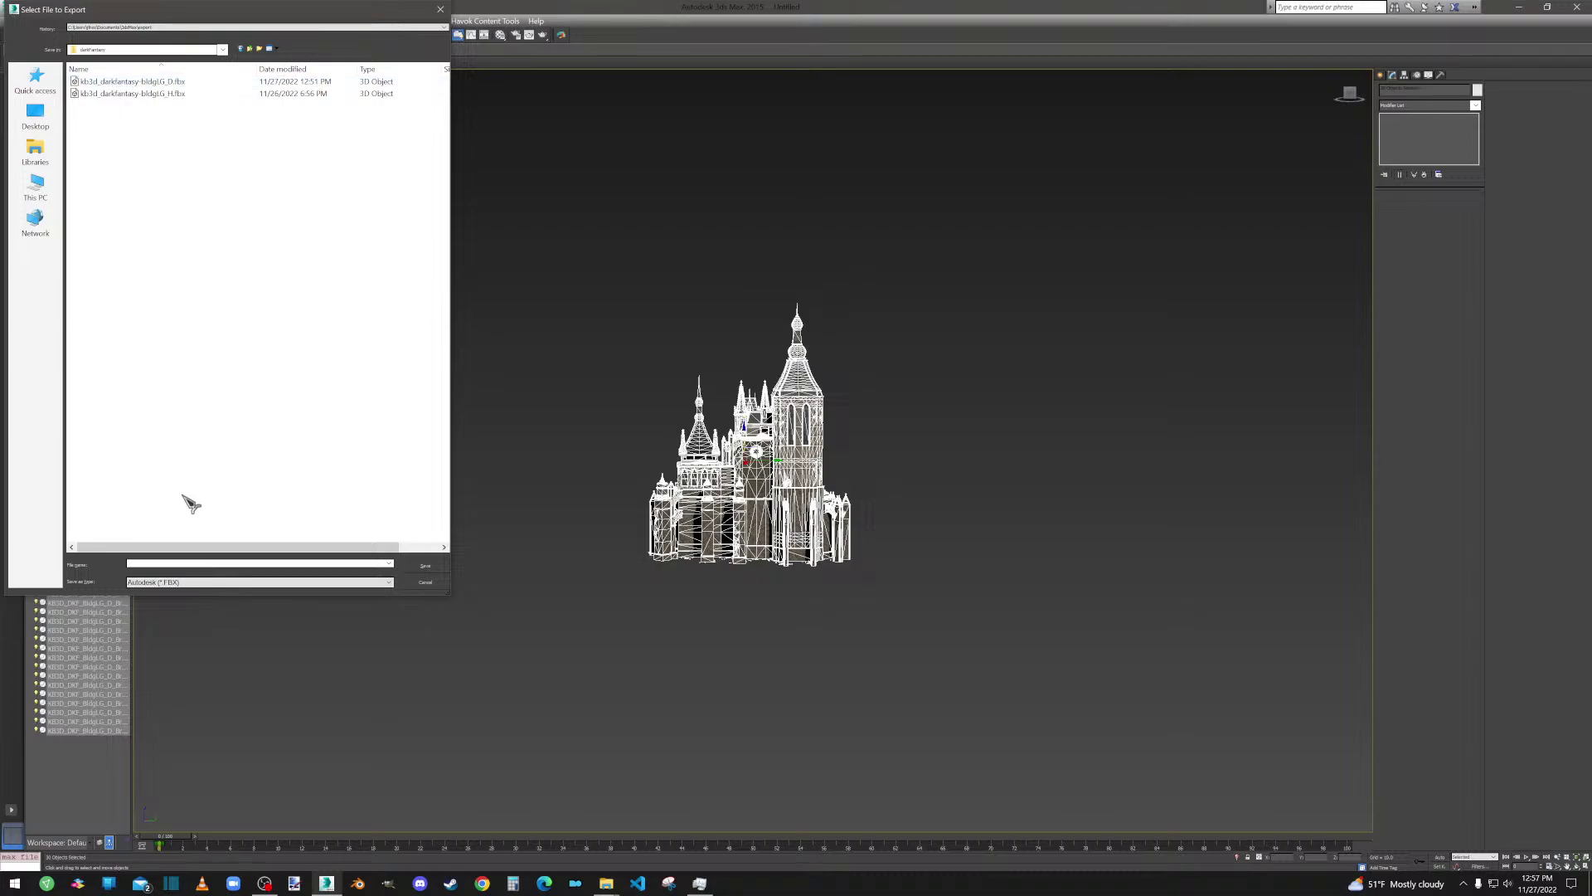
Step: Export the castle in NetImmerse/Gamebryo format as KB3D_DKF_BldgLG_D with the weld vertices threshold set to 0
click(203, 582)
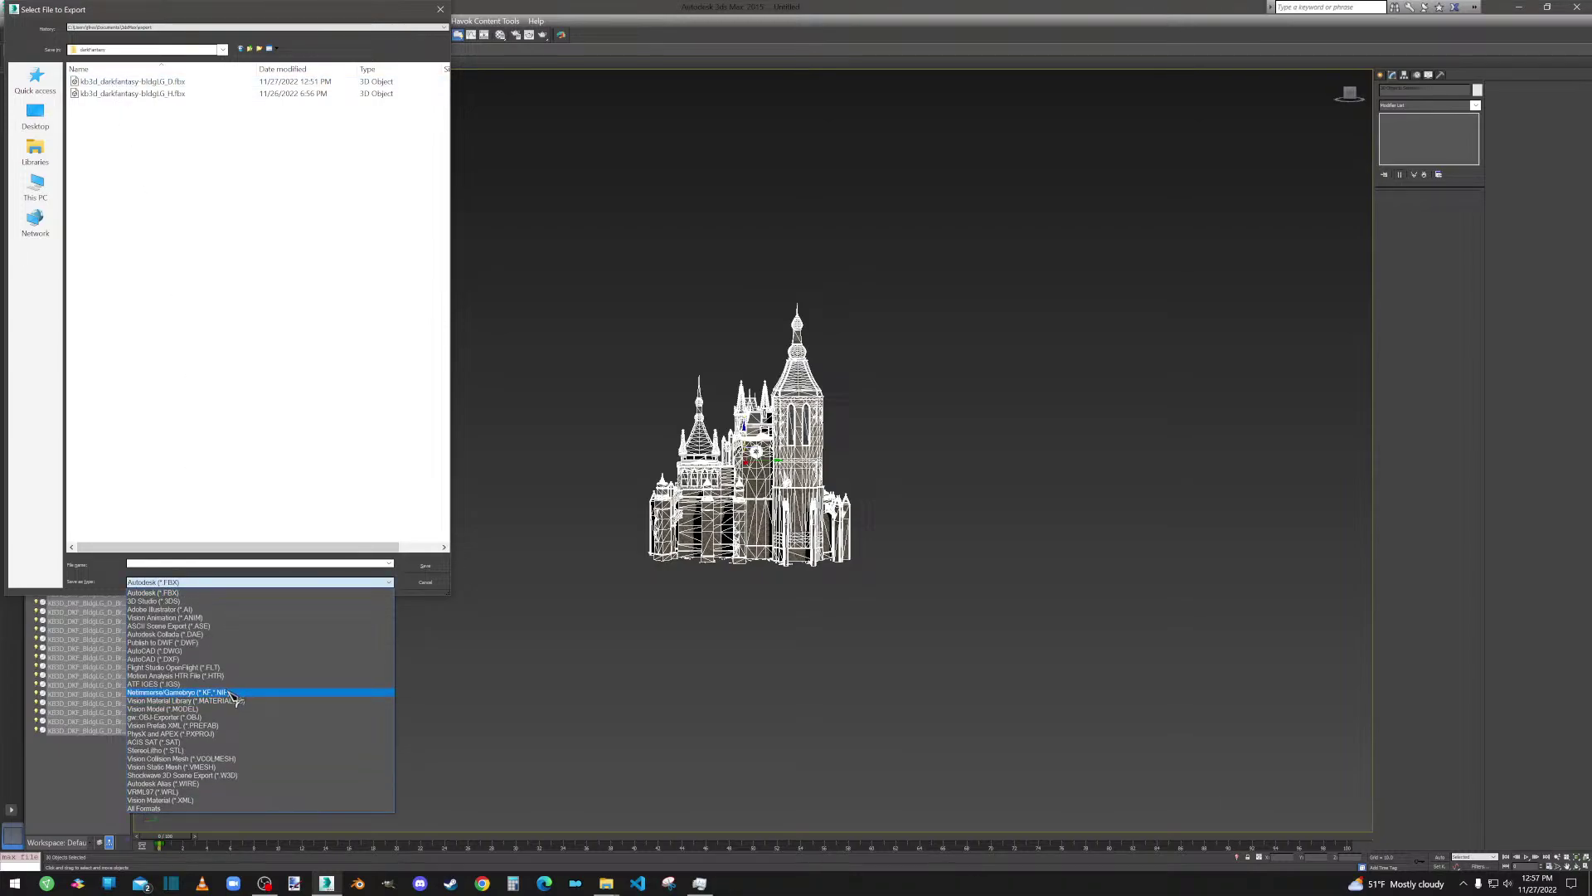
click(230, 693)
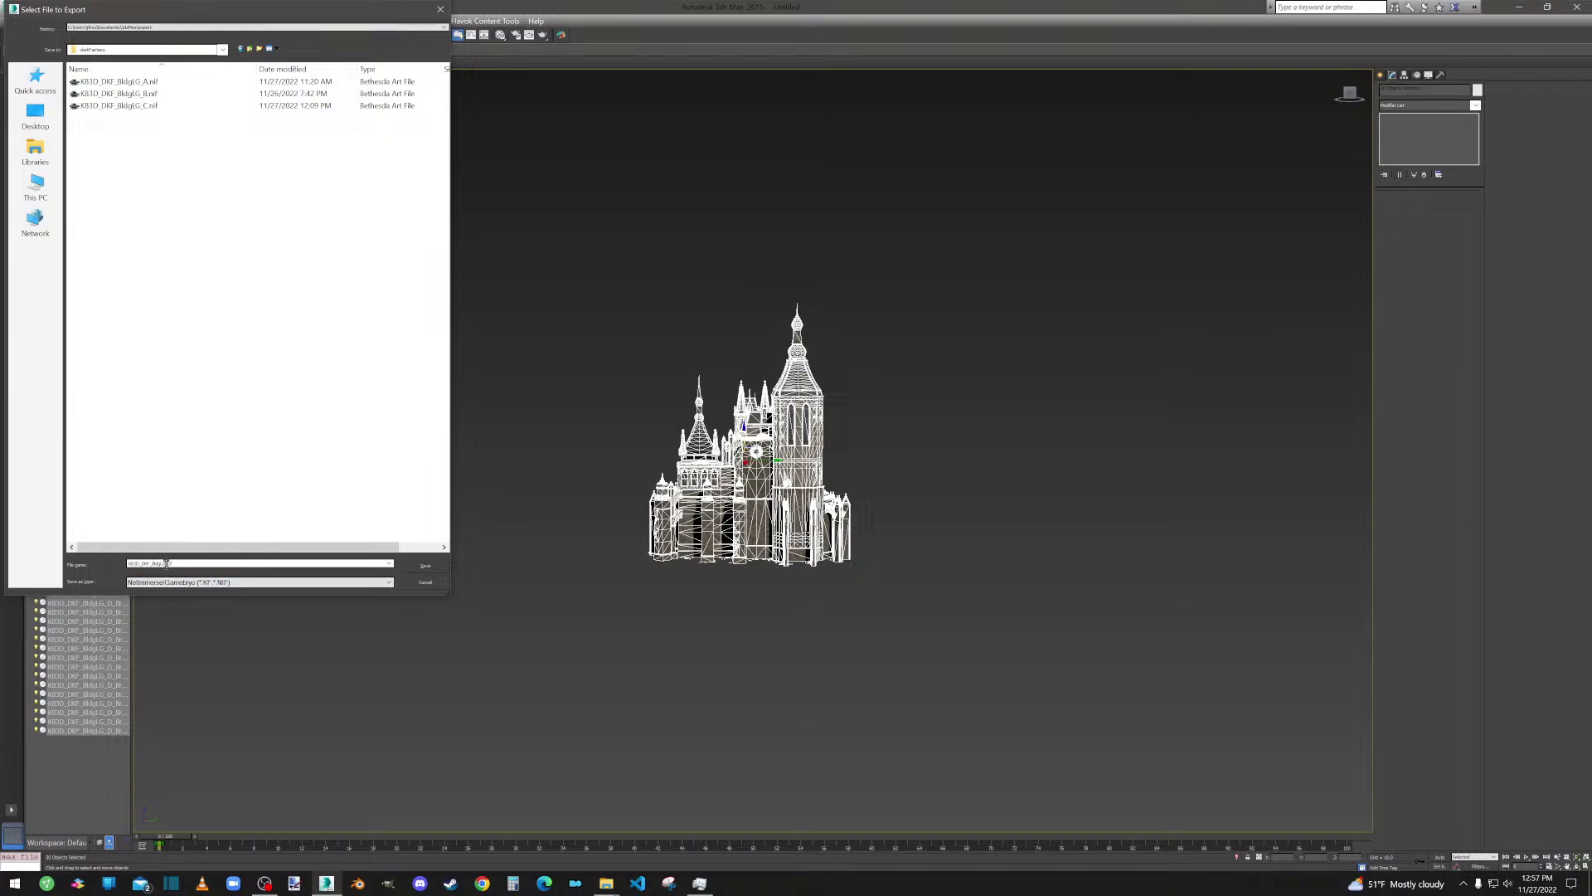
click(422, 567)
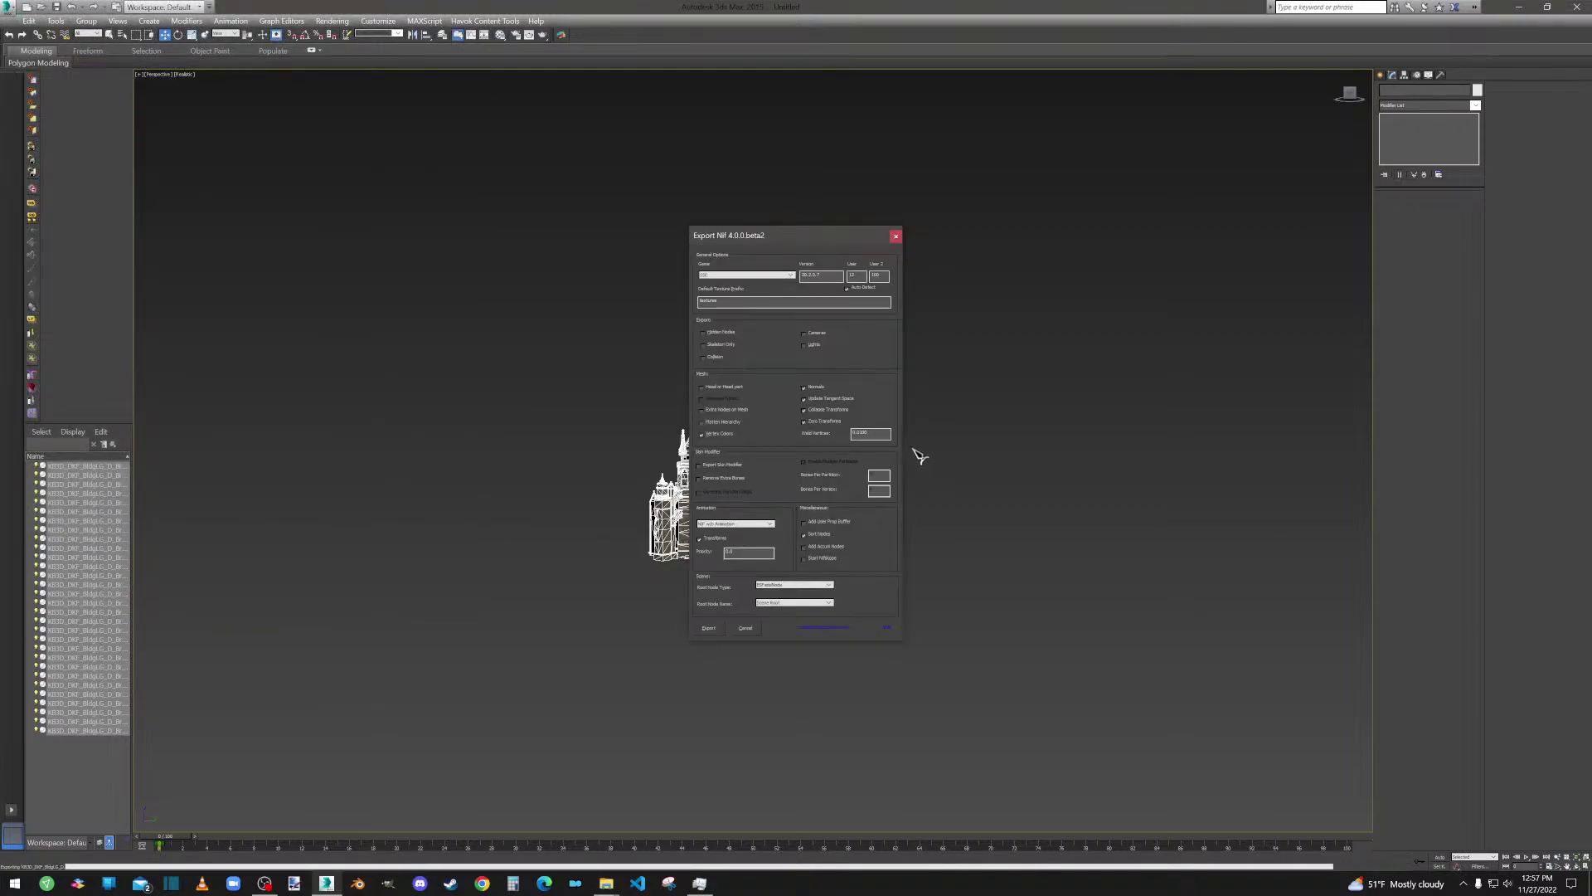
double_click(868, 433)
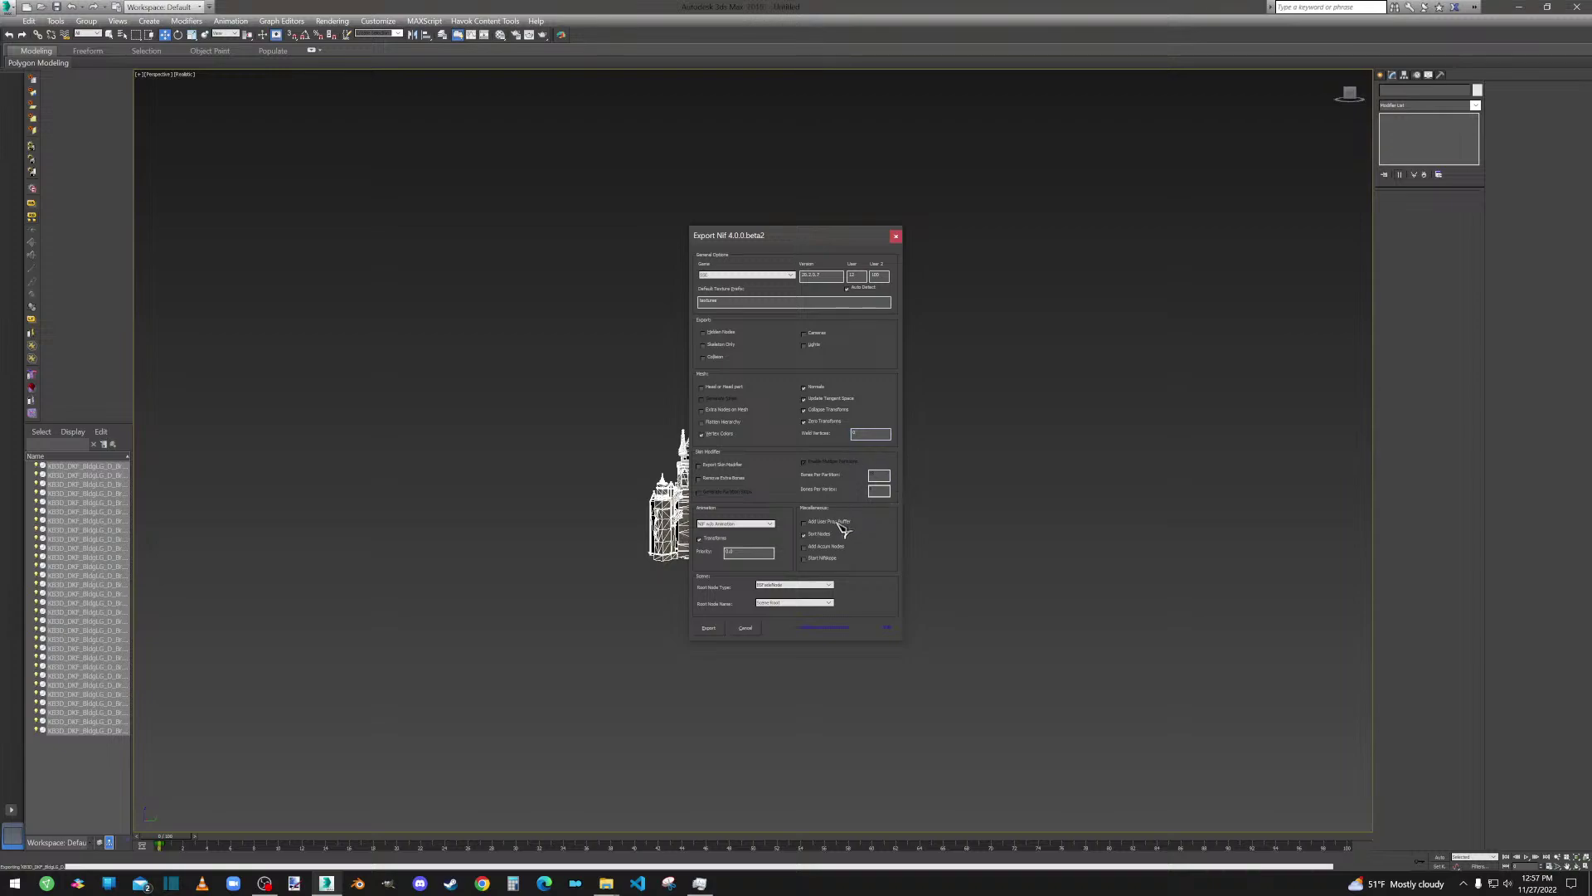
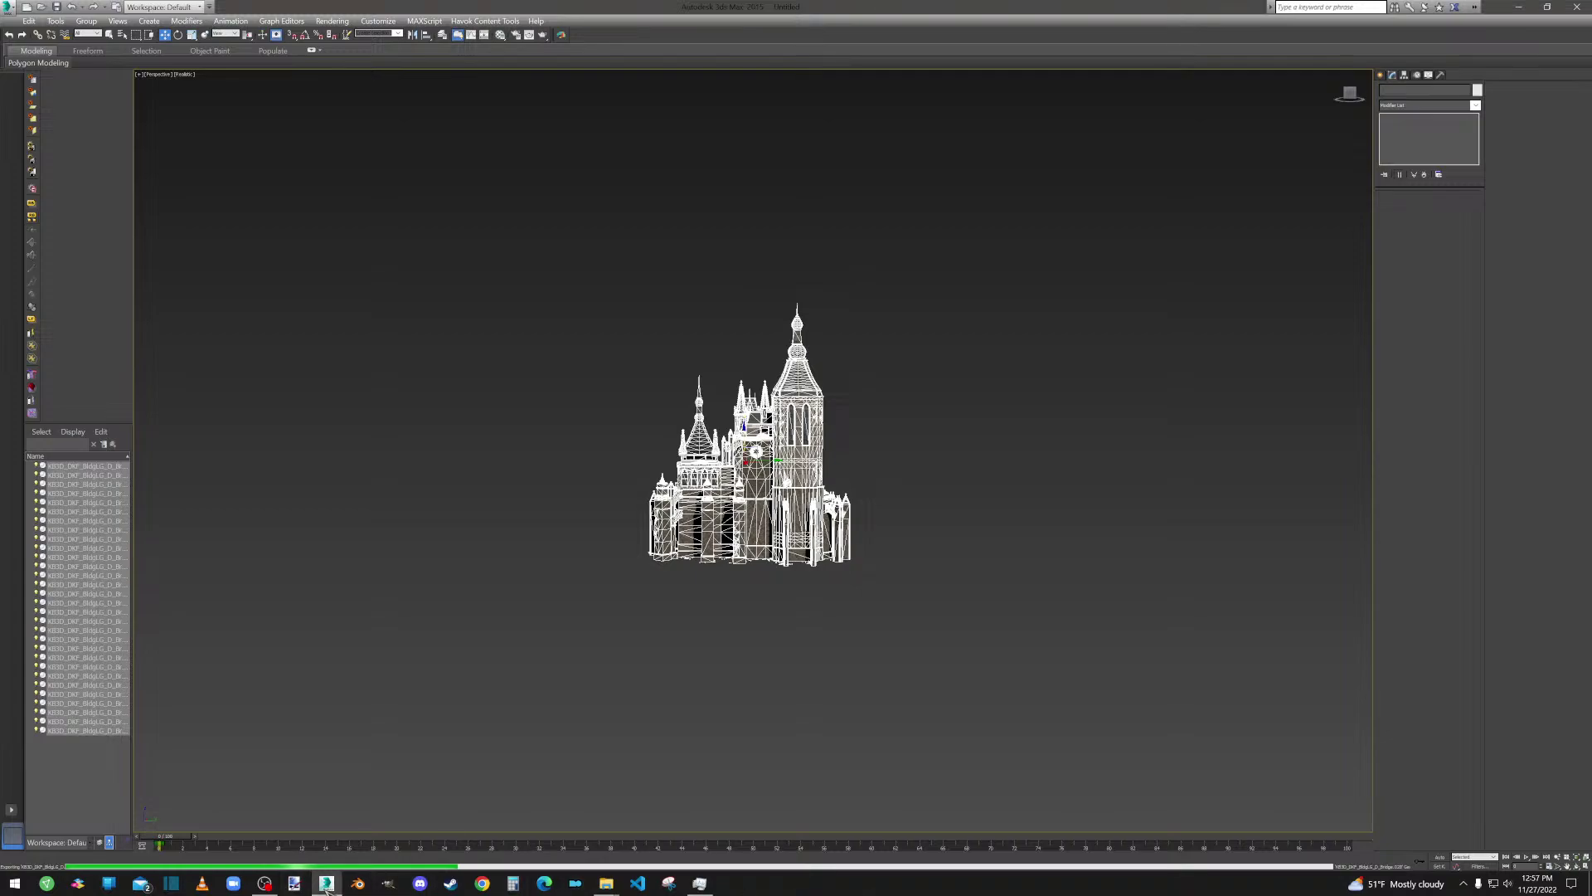
Step: Switch to File Explorer and delete the kb3d_darkfantasy-bldgLG_D FBX and NIF files from the ck-cmd folder, closing its window
mouse_move(608, 887)
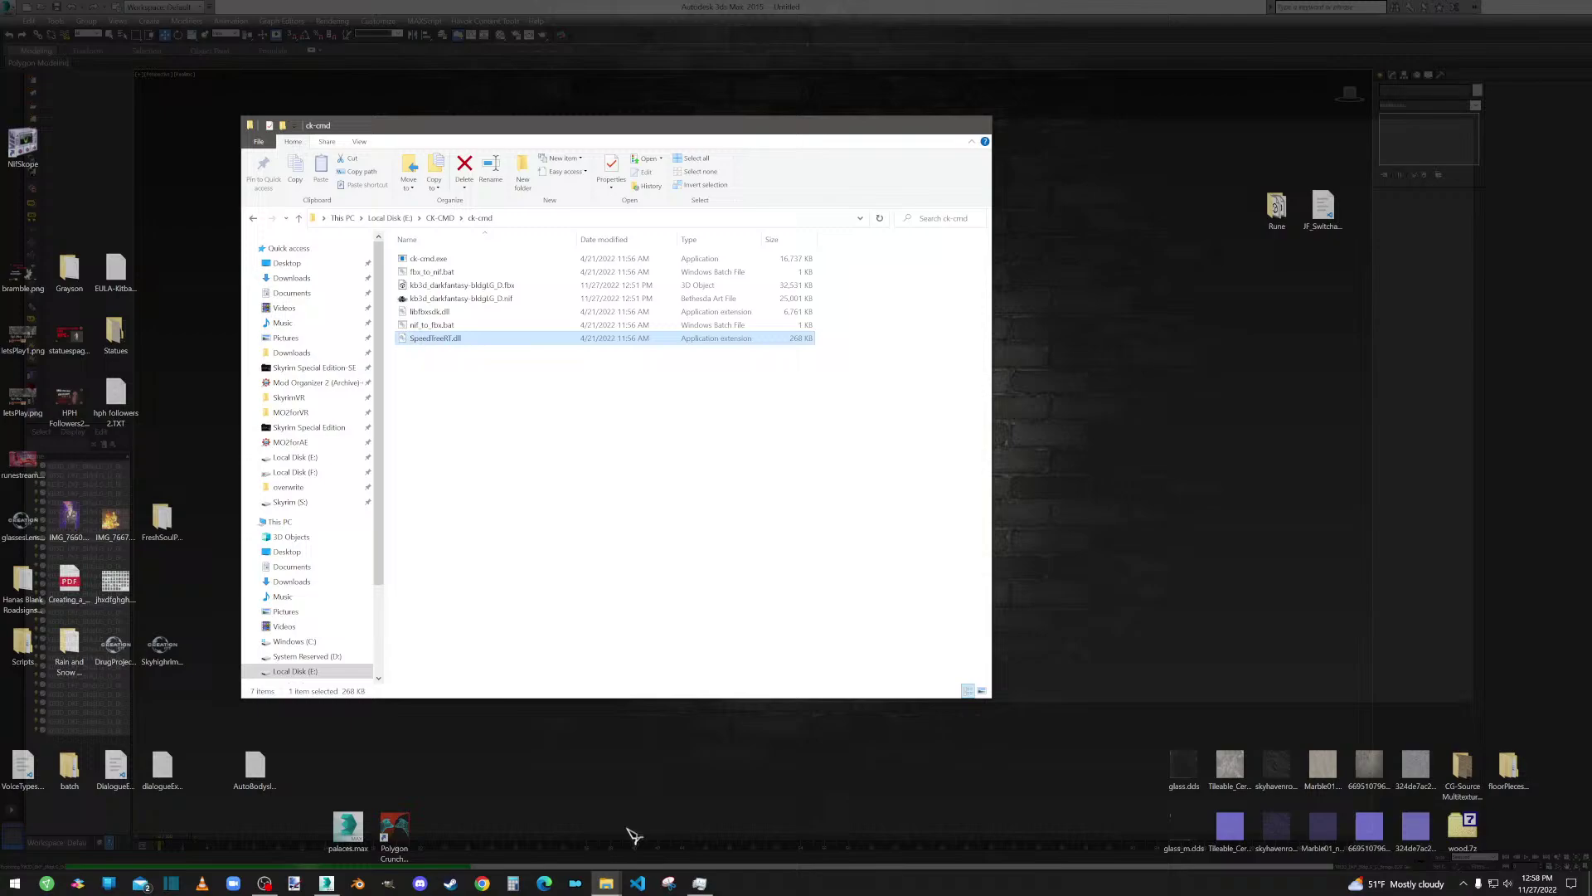
click(632, 836)
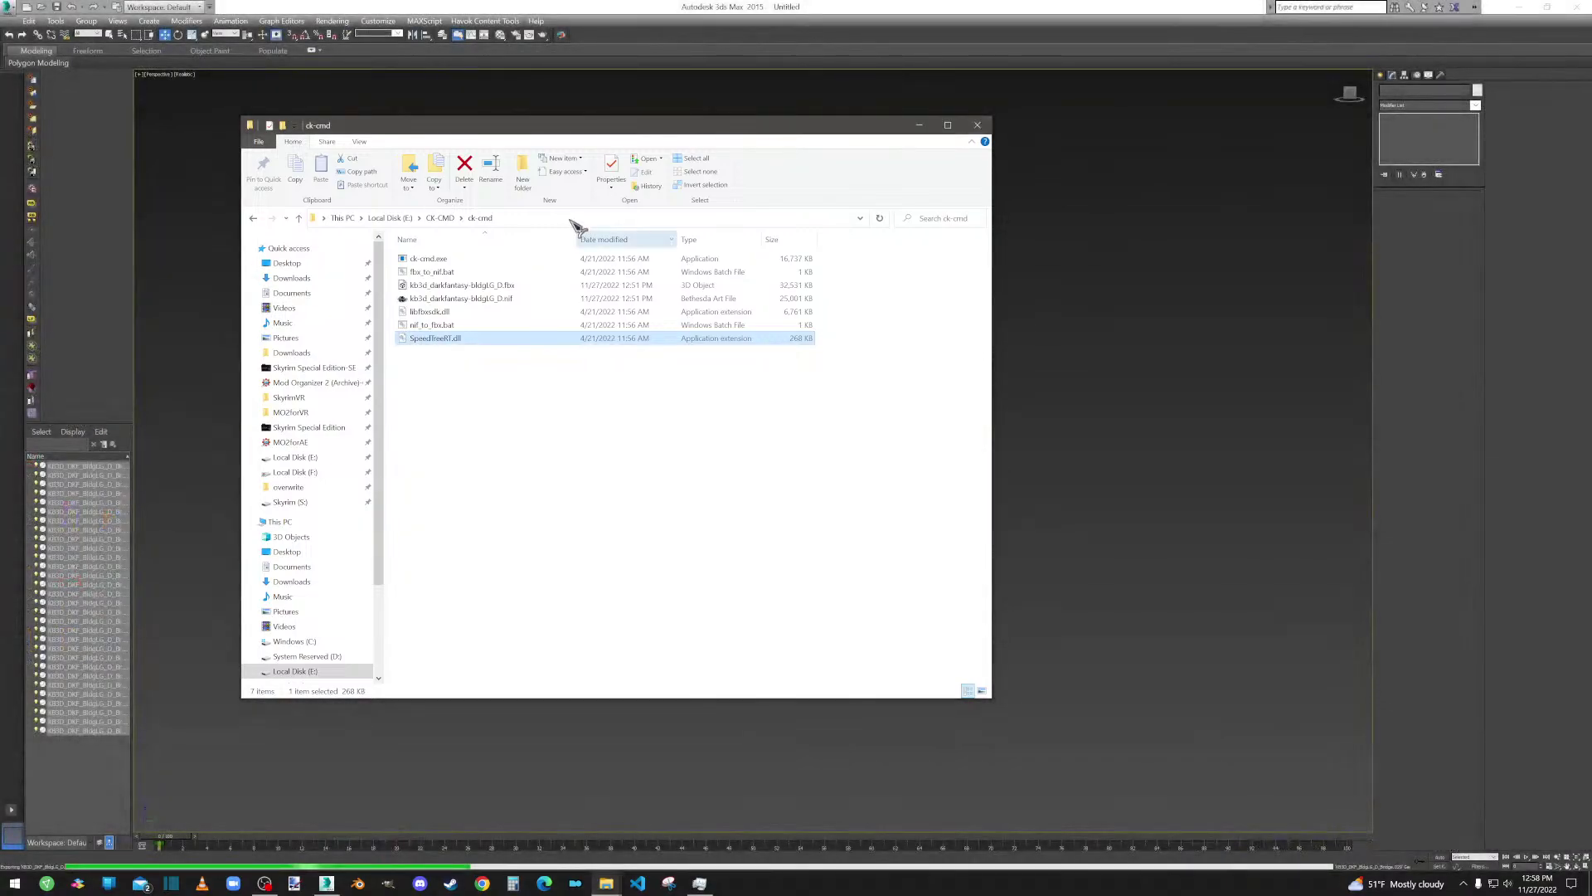
click(502, 302)
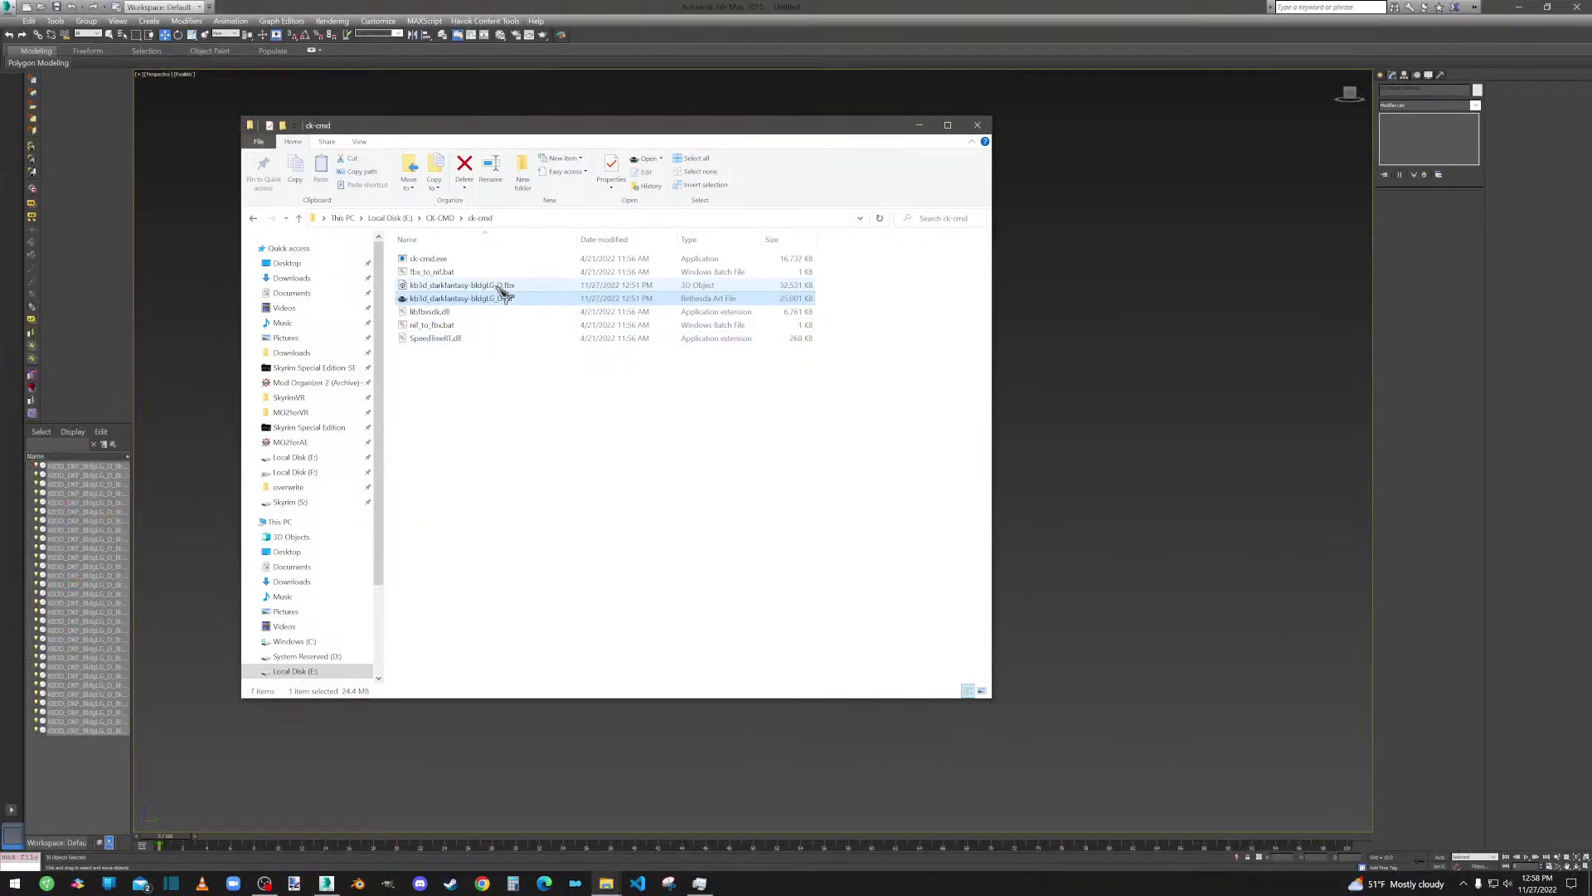
ctrl+click(502, 287)
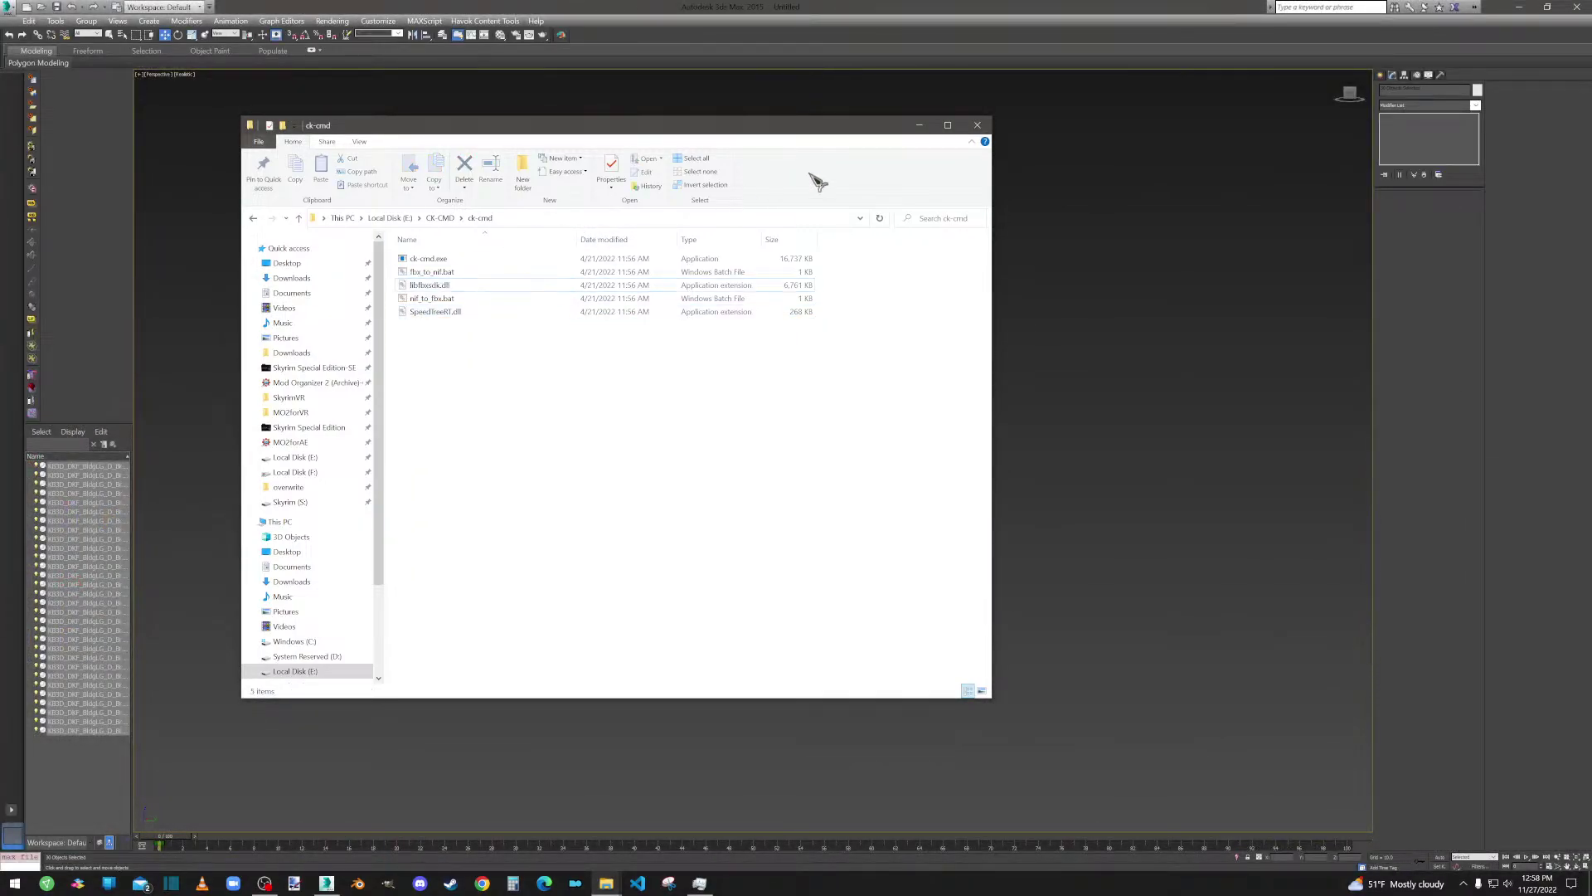
click(977, 125)
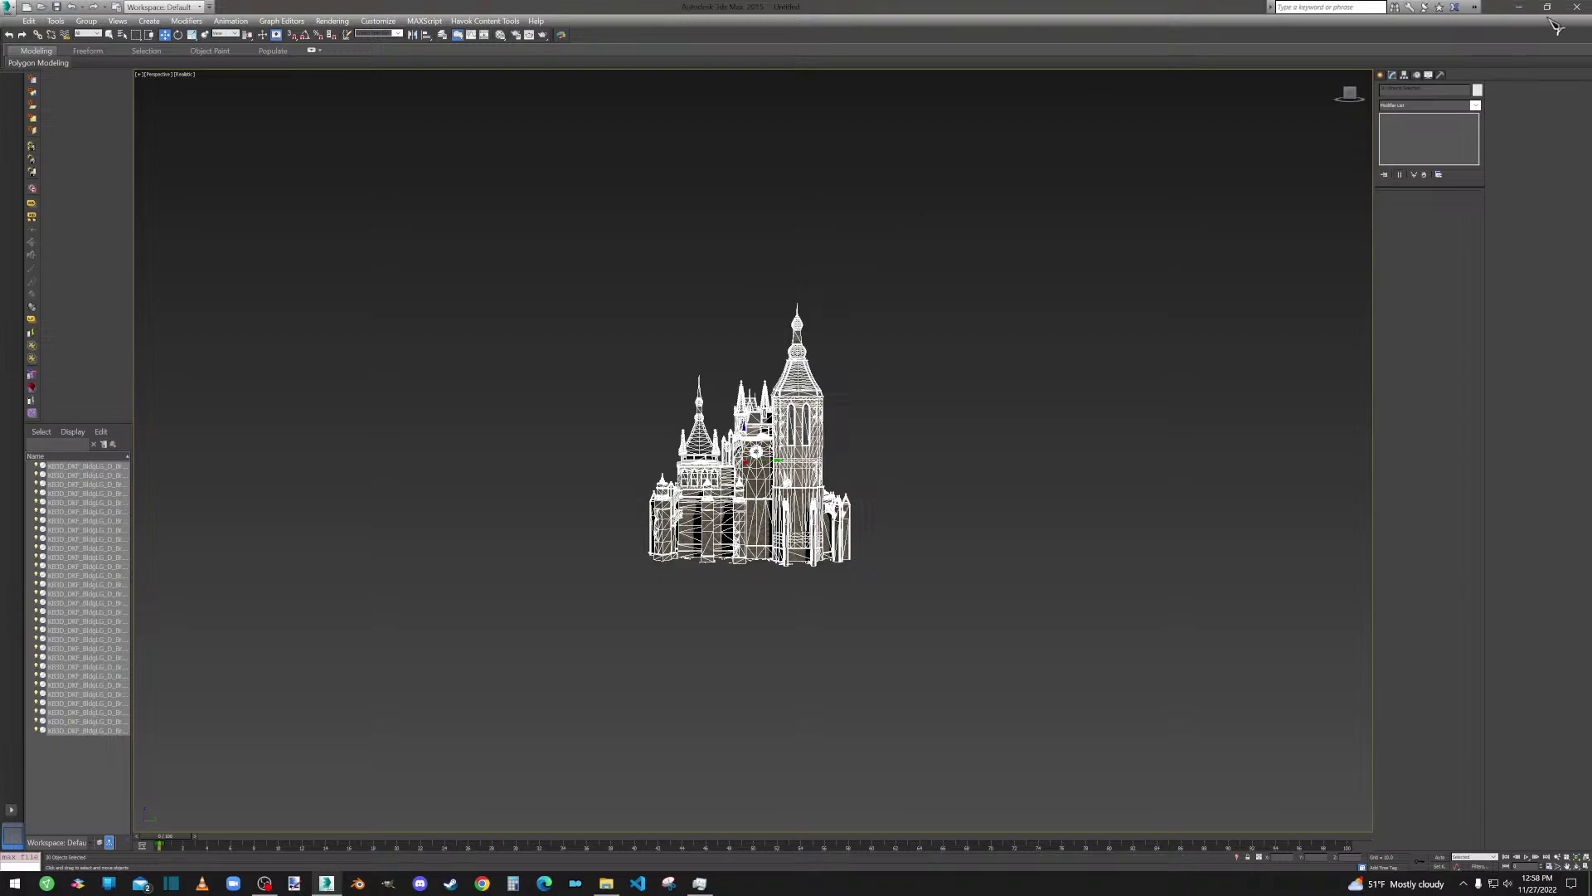
Step: Open KB3D_DKF_BldgLG_D.nif from the darkfantasy folder in NifSkope, view the castle and expand its whole block list
click(1518, 7)
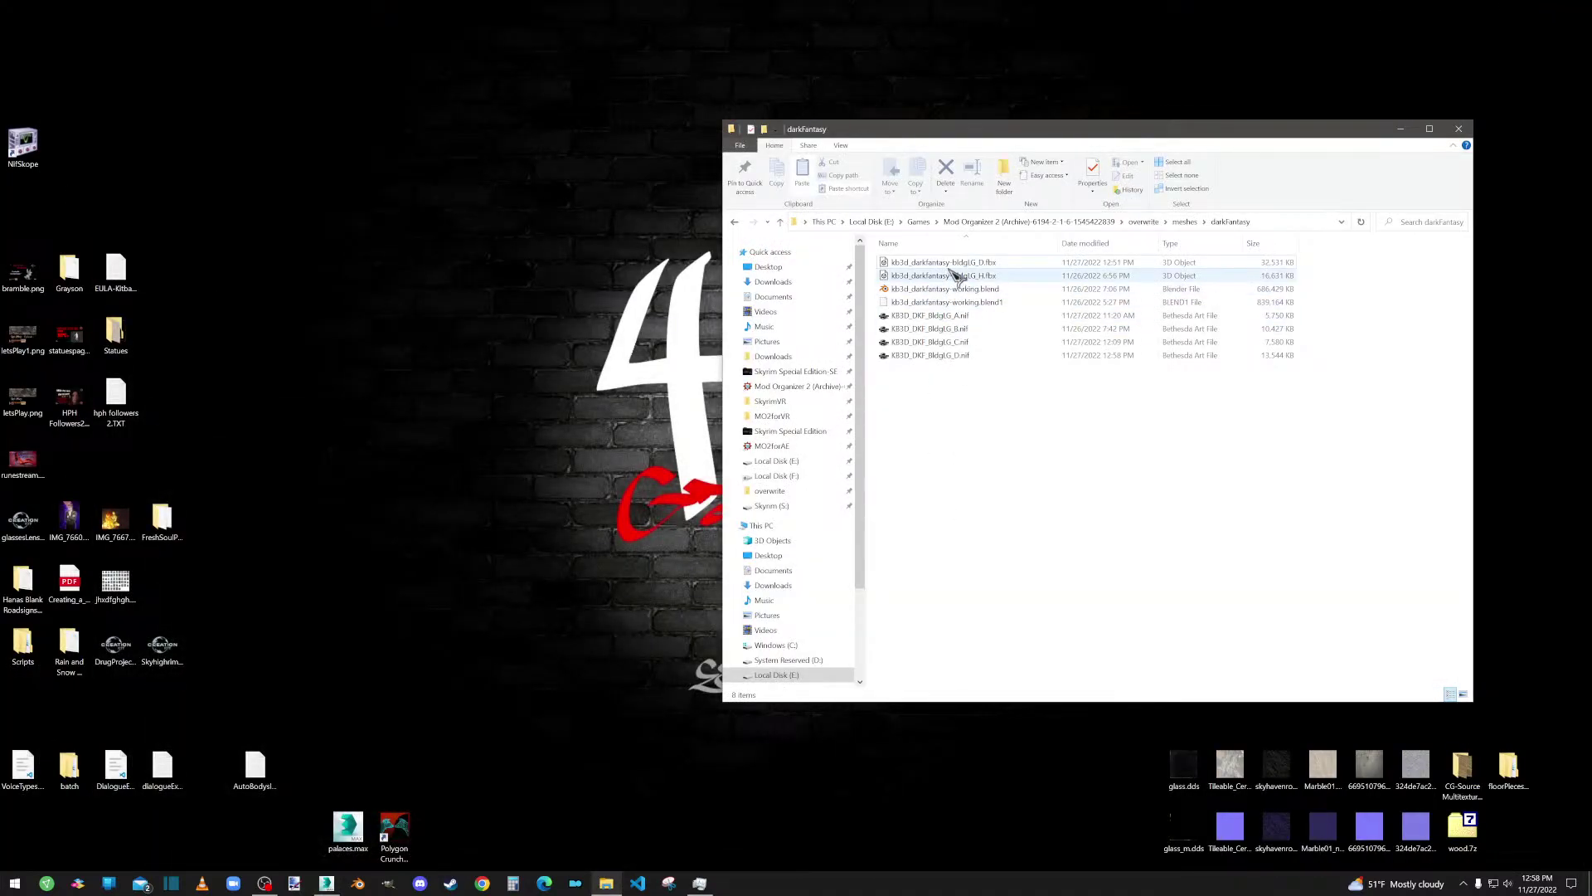
drag(962, 358, 42, 153)
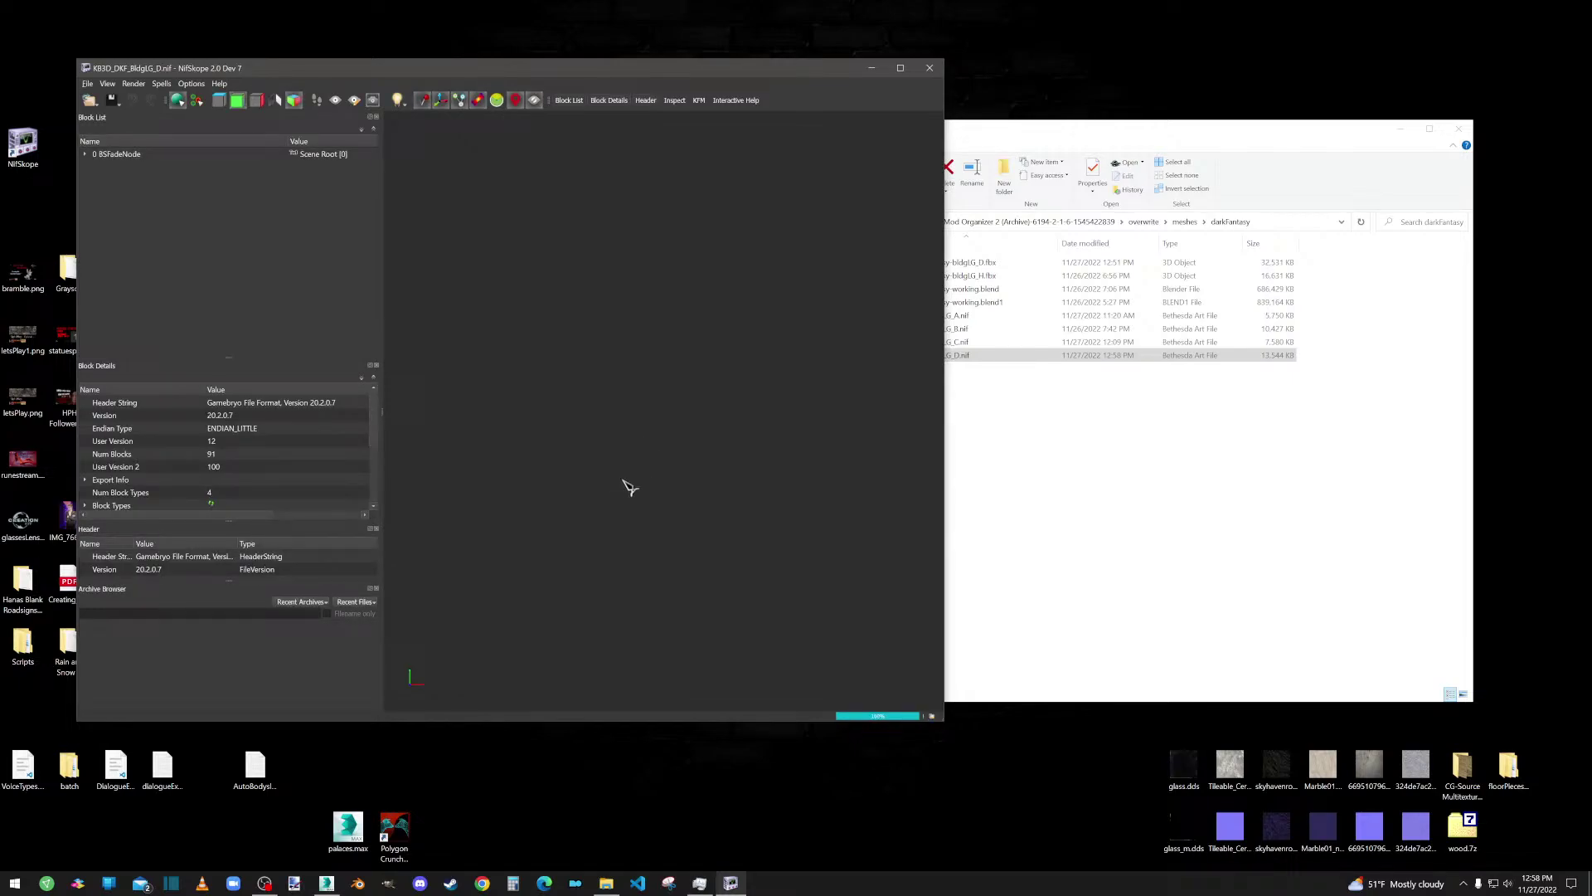
scroll(634, 494, up, 10)
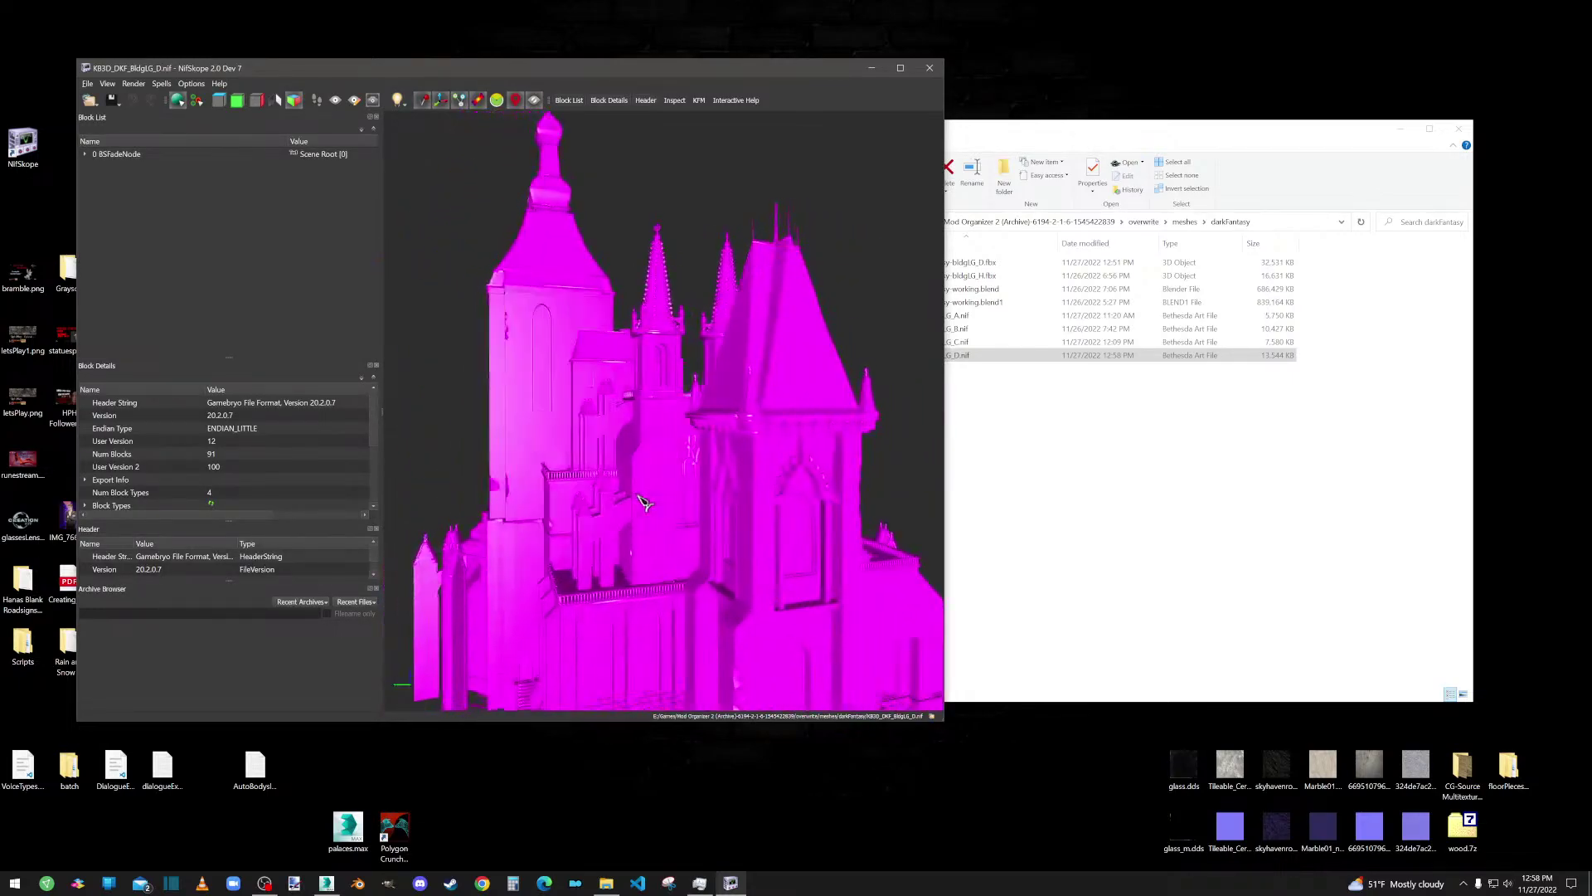
drag(646, 501, 772, 514)
scroll(777, 563, down, 5)
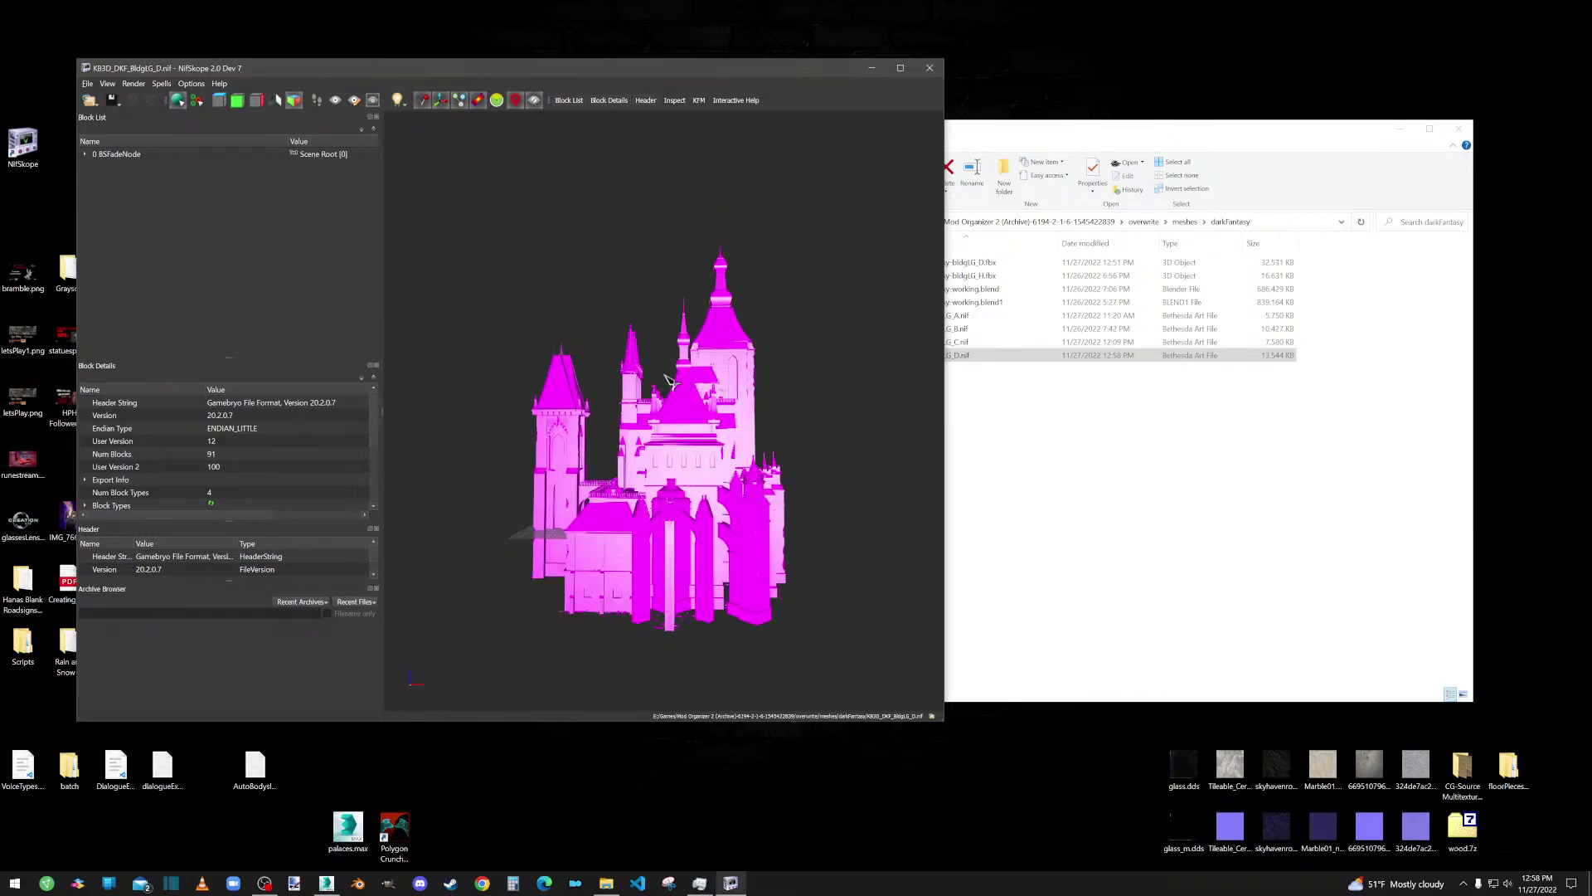
click(363, 130)
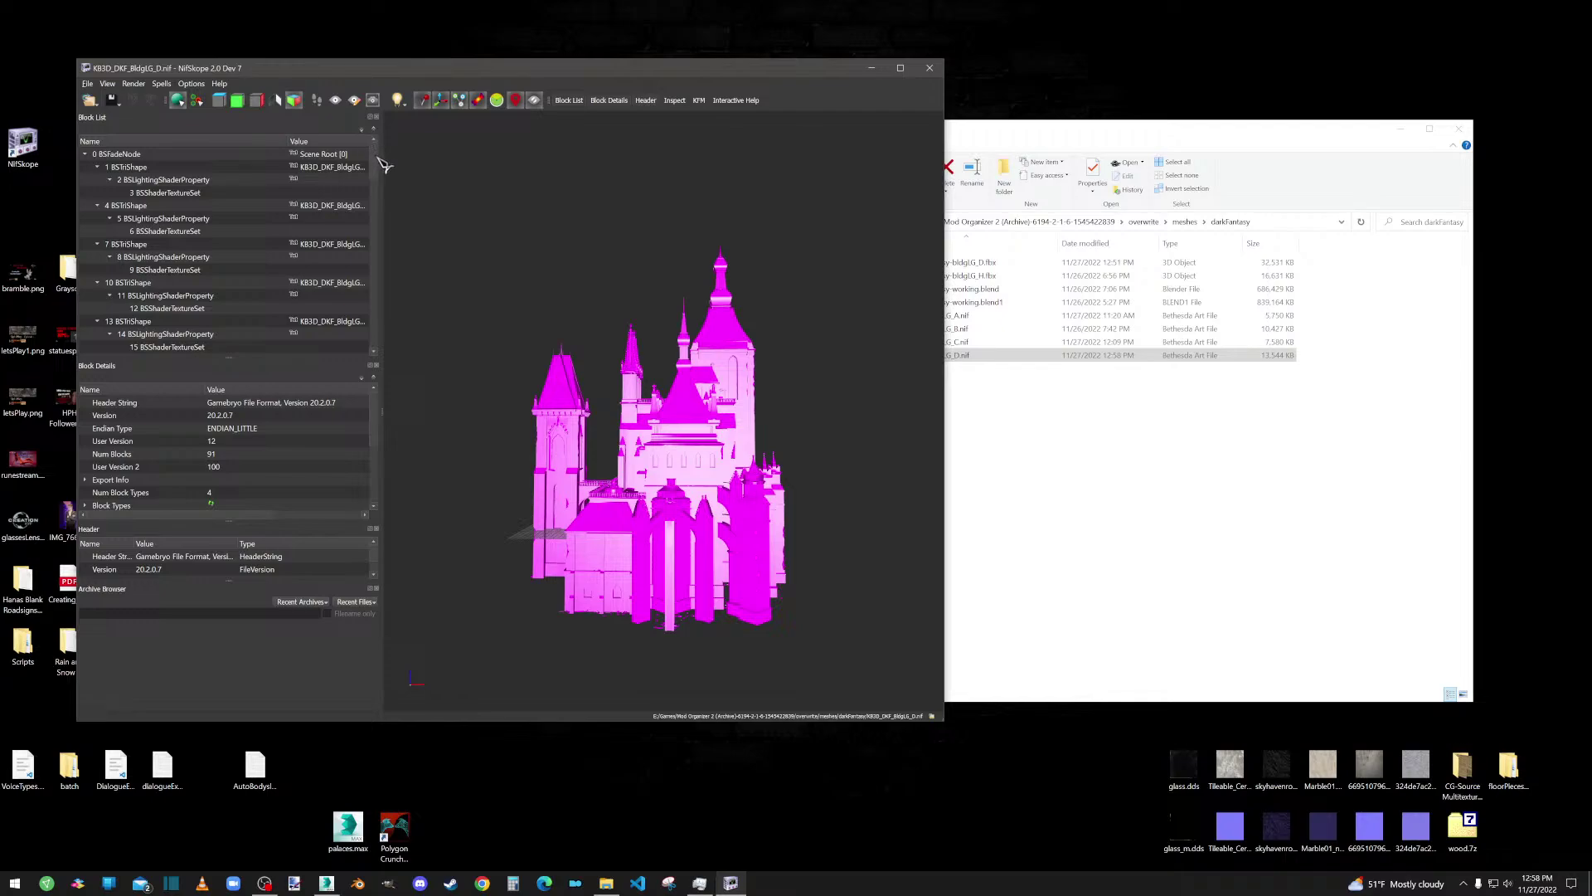
Step: Inspect the texture paths of the first few BSShaderTextureSet blocks in the castle NIF, then close NifSkope
drag(374, 156, 402, 134)
click(170, 231)
click(170, 193)
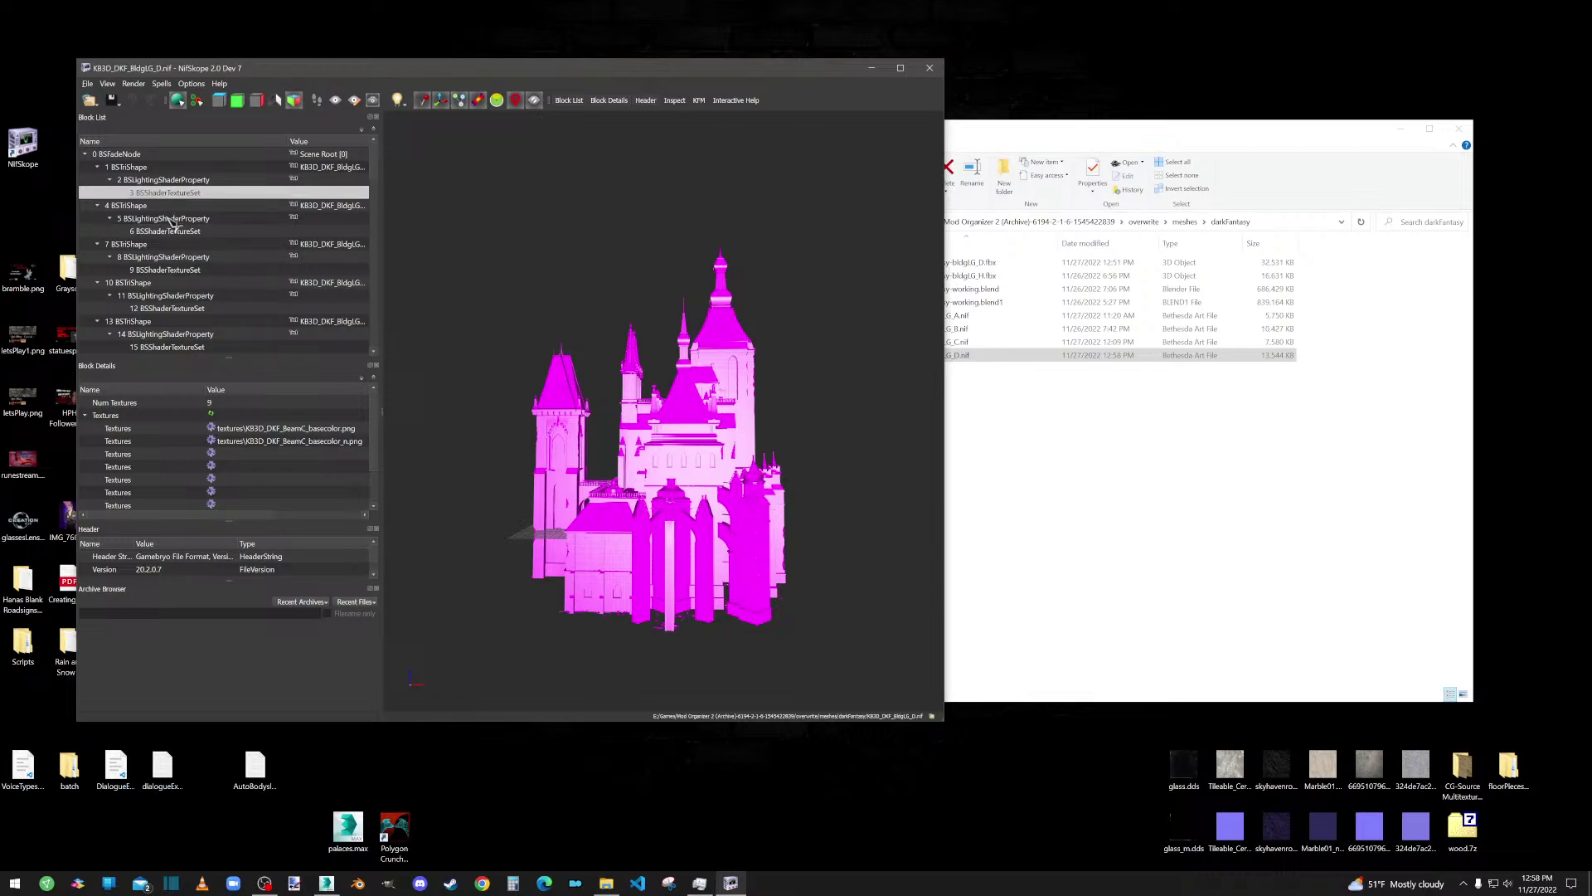
click(153, 235)
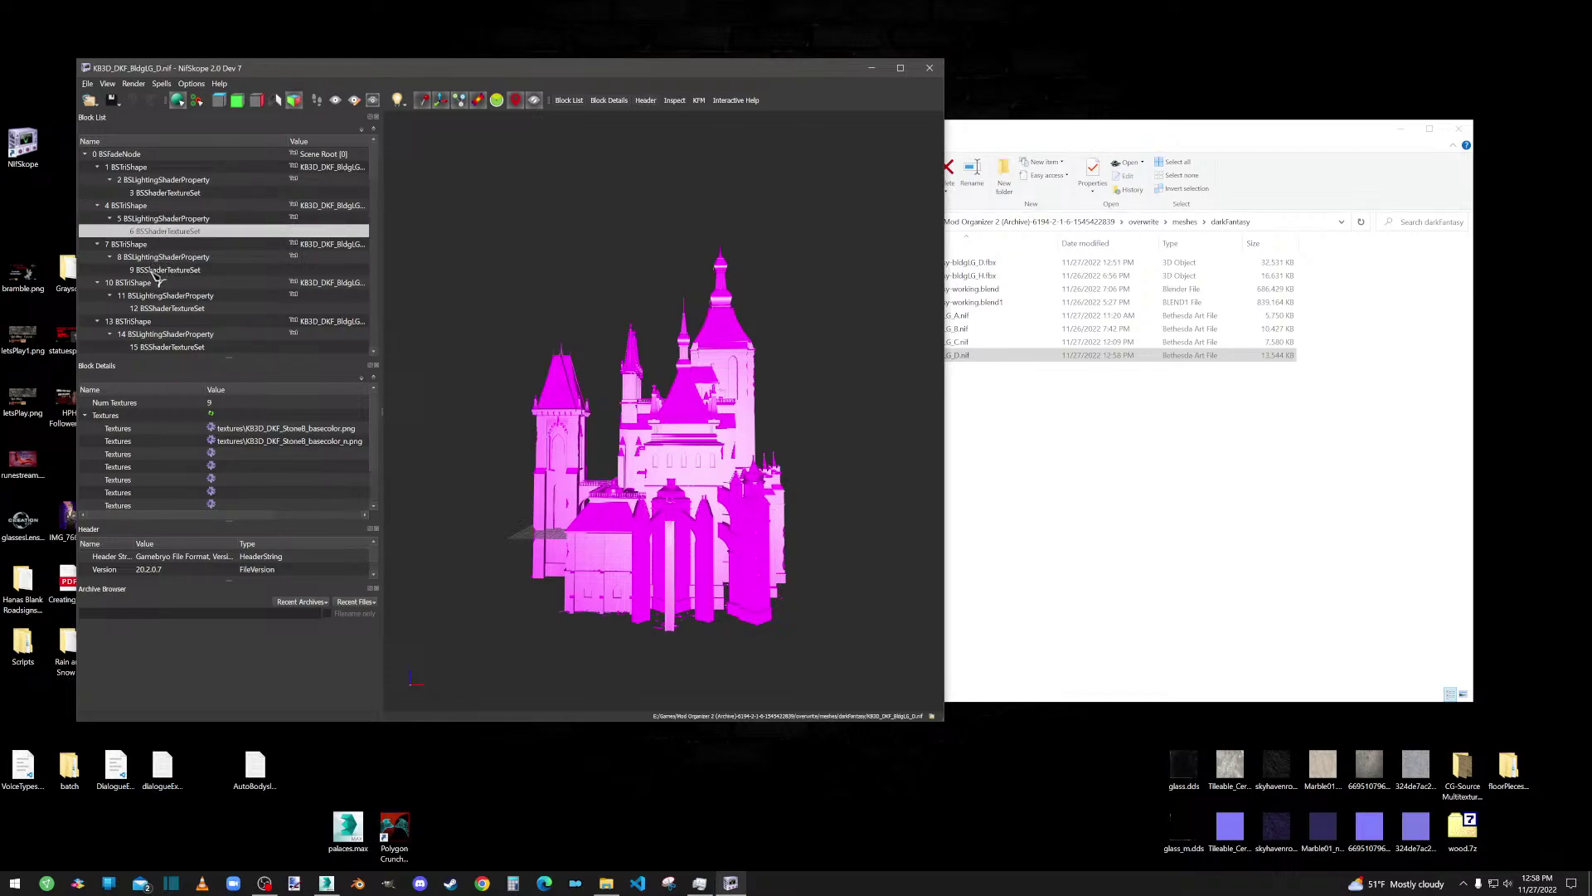
click(157, 270)
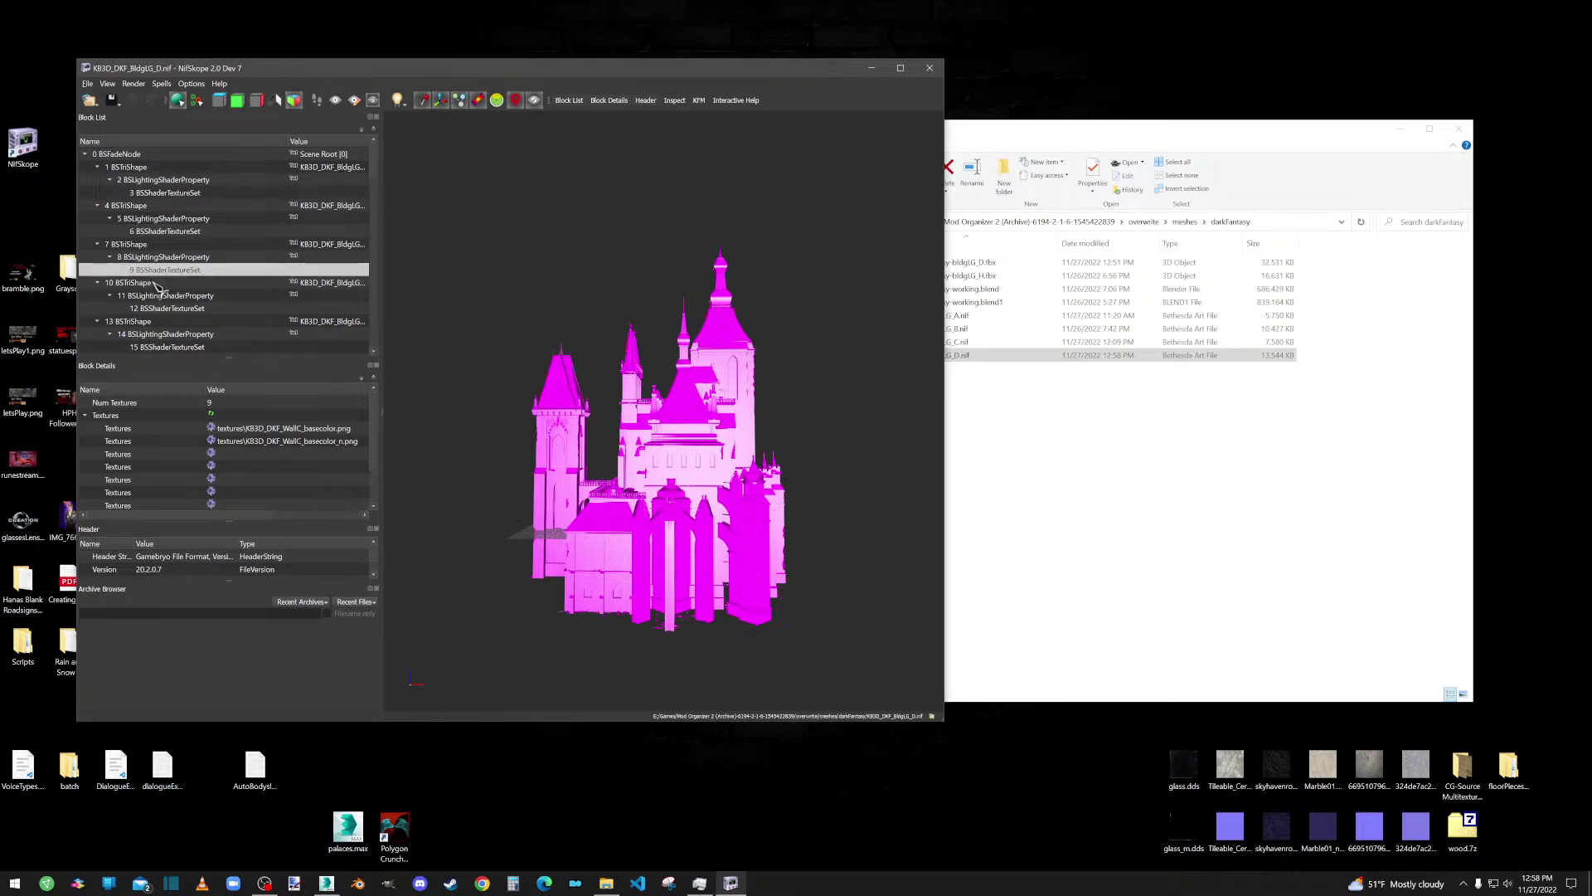
click(160, 308)
click(174, 348)
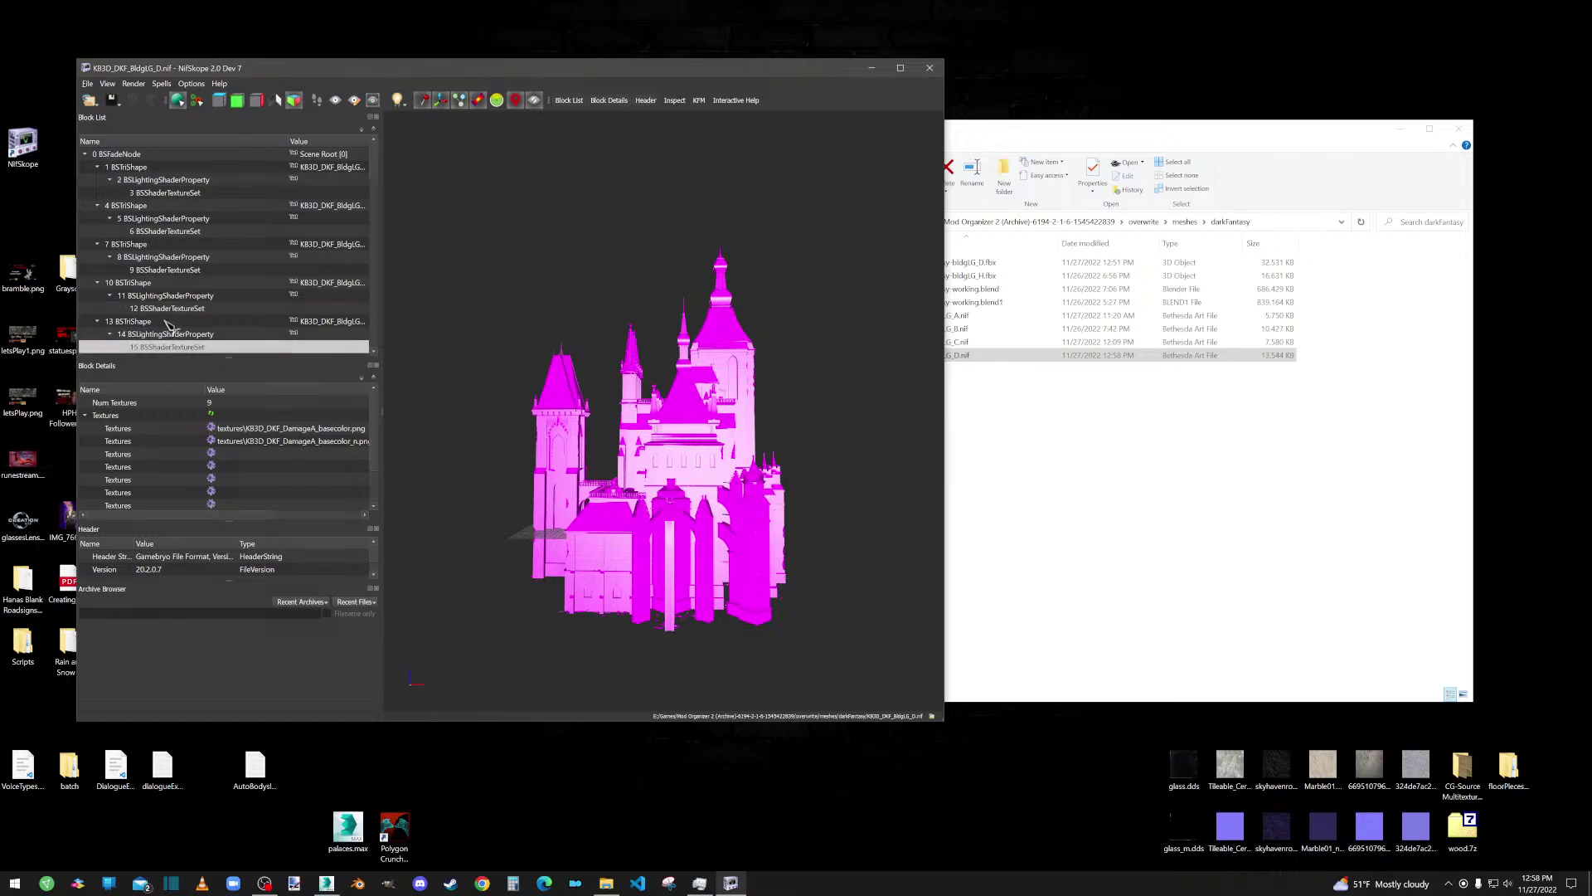
scroll(174, 332, down, 4)
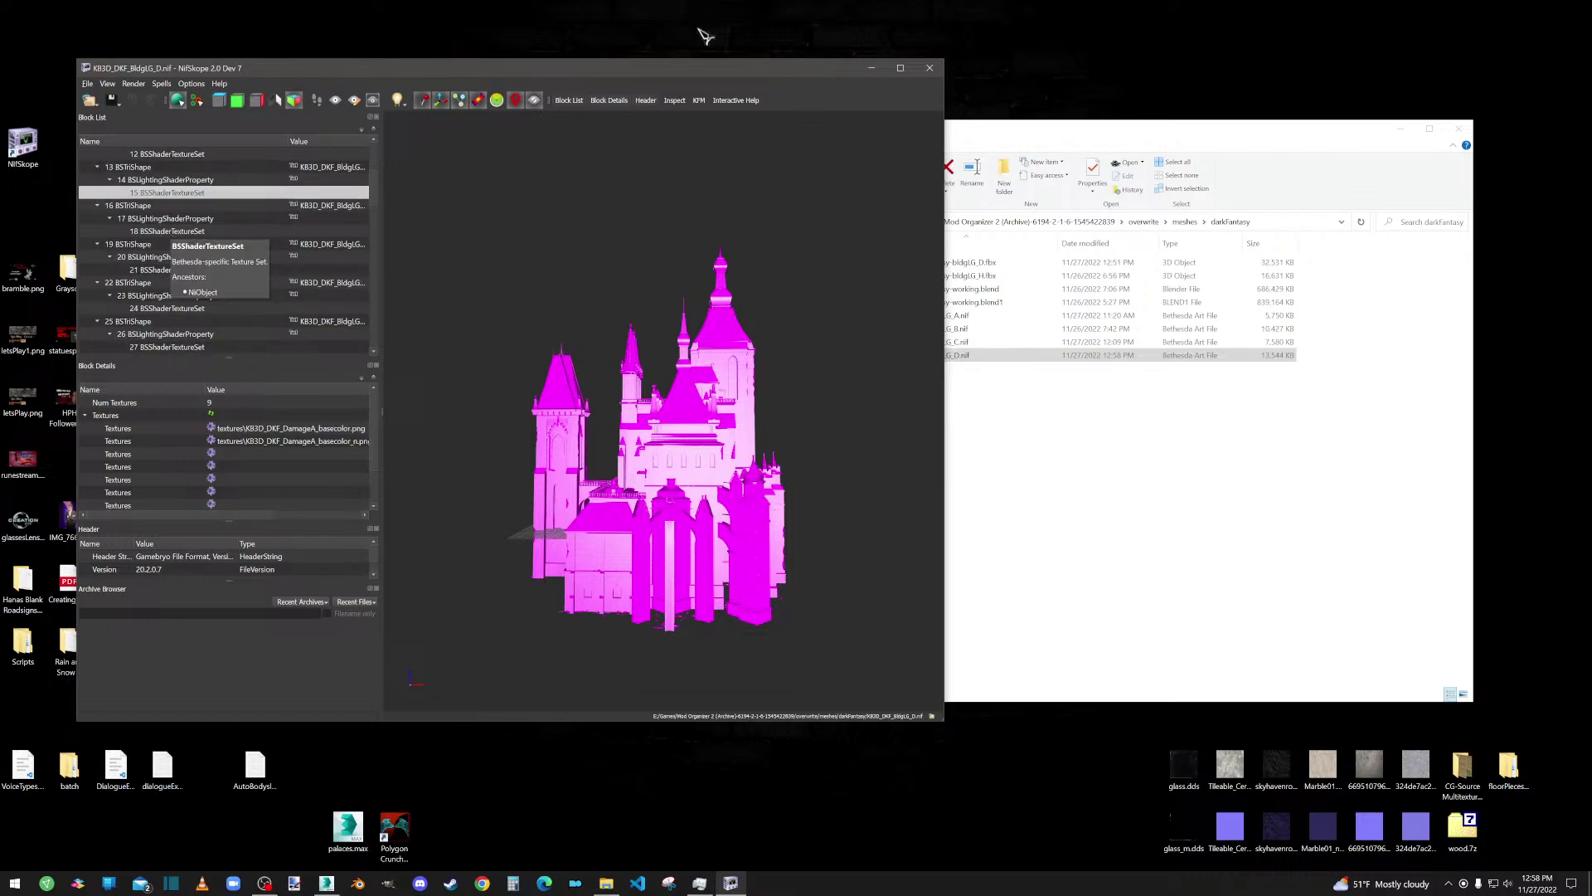
click(933, 69)
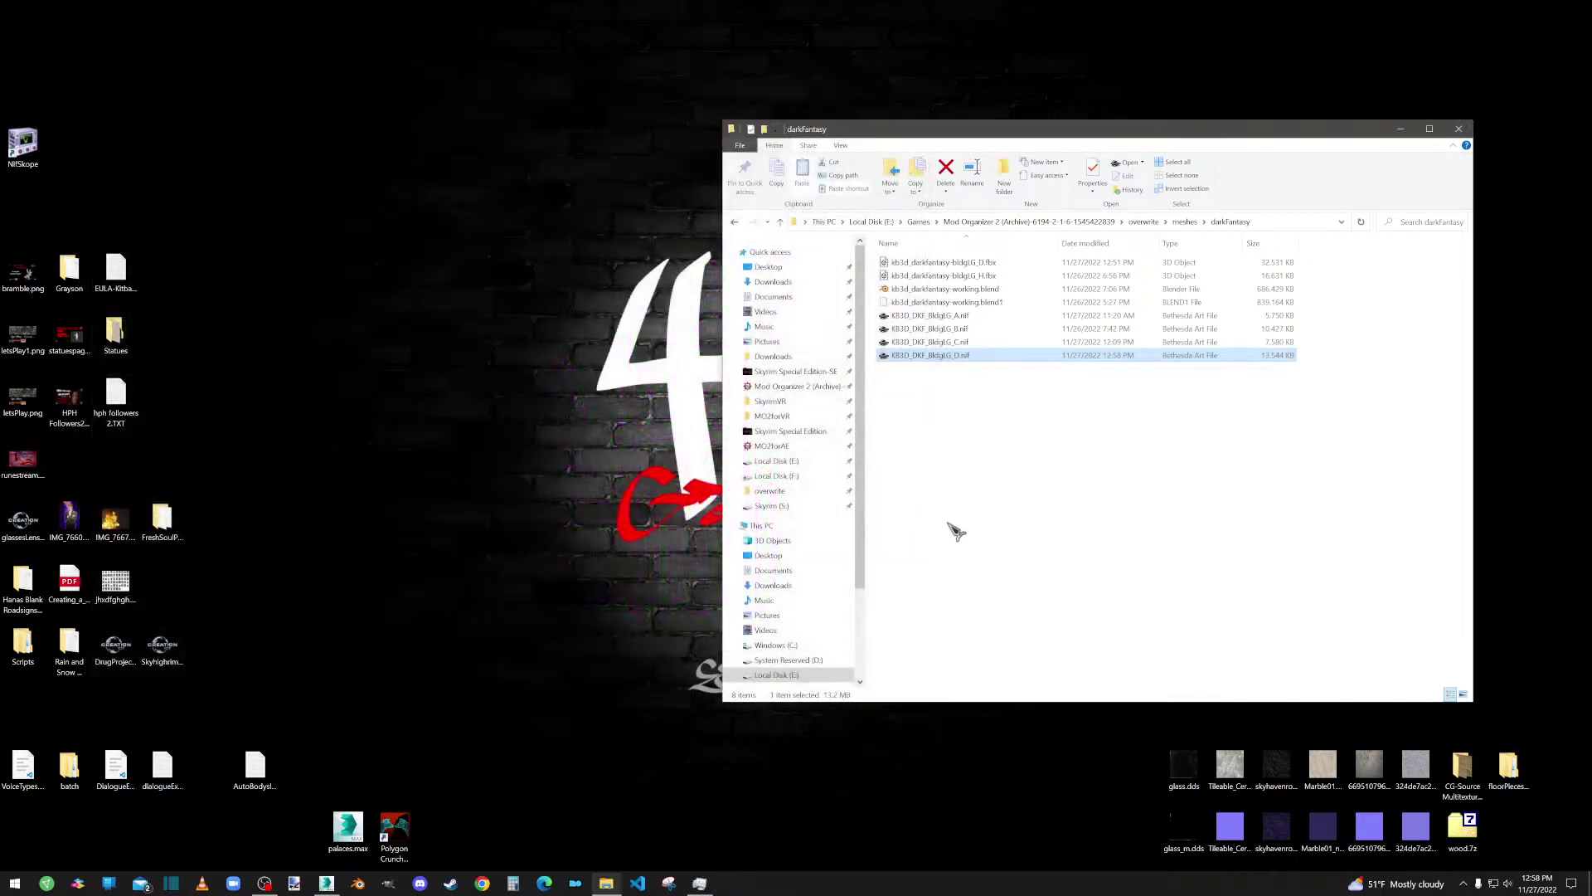
Step: In File Explorer, delete kb3d_darkfantasy-bldgLG_D.fbx and kb3d_darkfantasy-working.blend1 from the darkfantasy folder
click(954, 524)
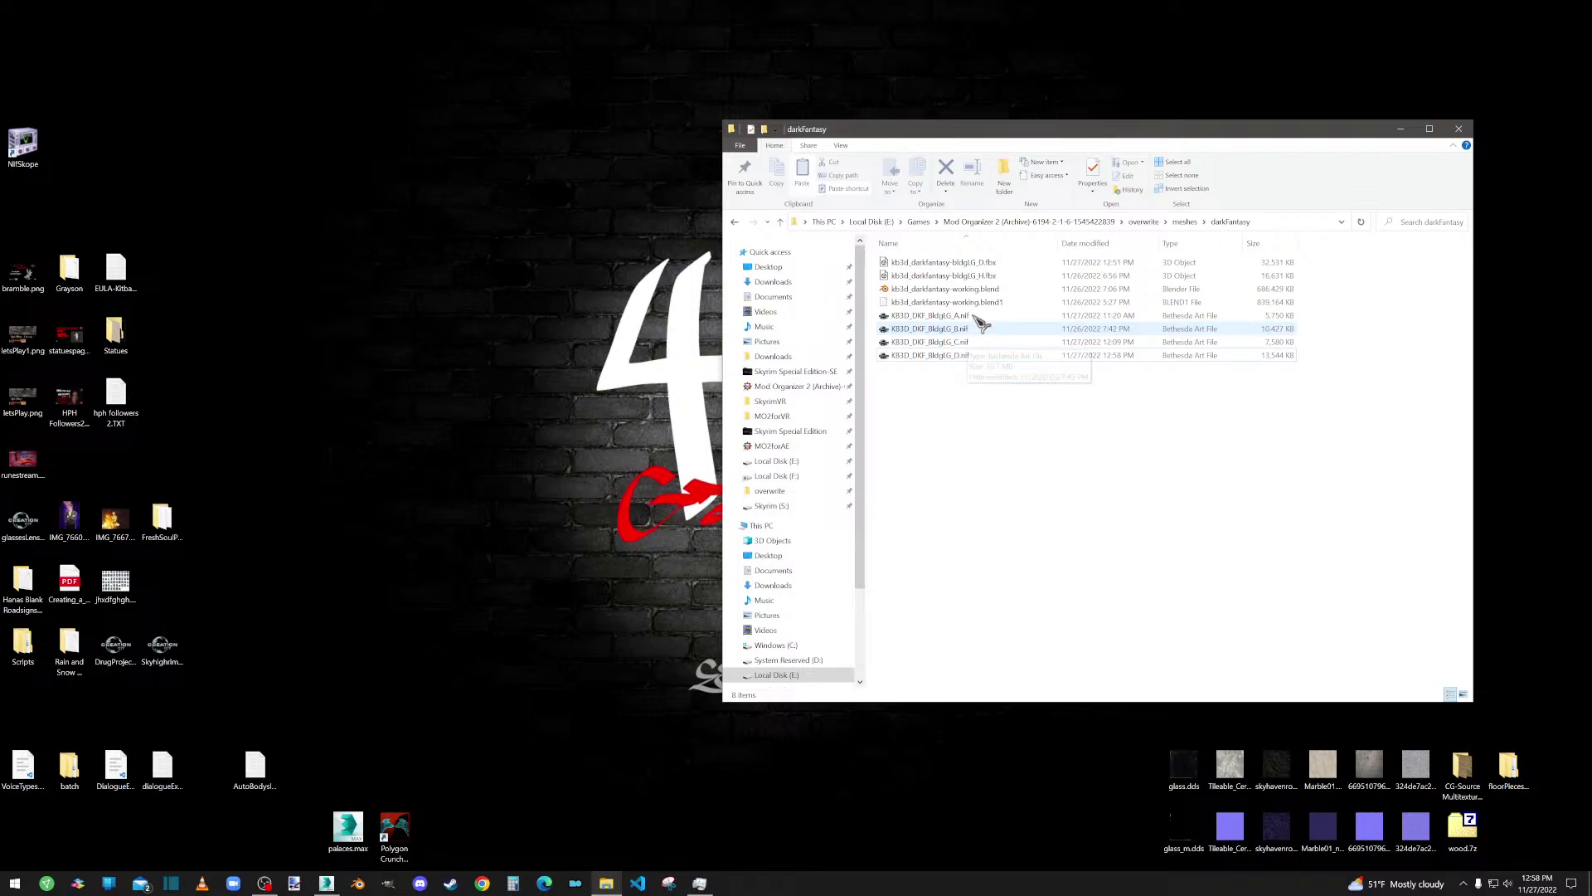
click(988, 264)
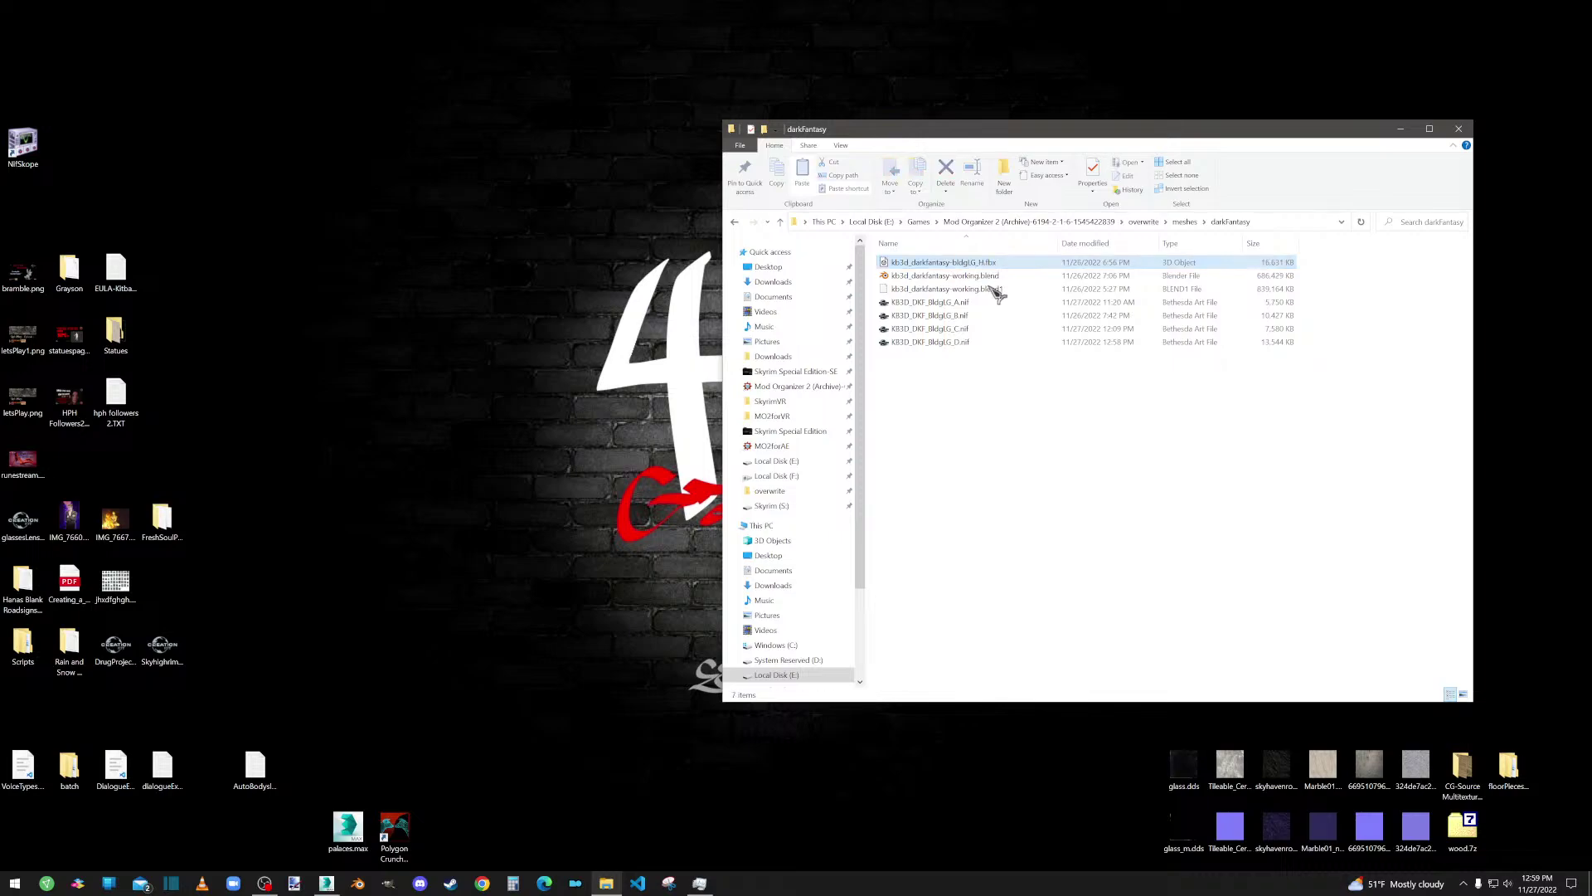
key(Delete)
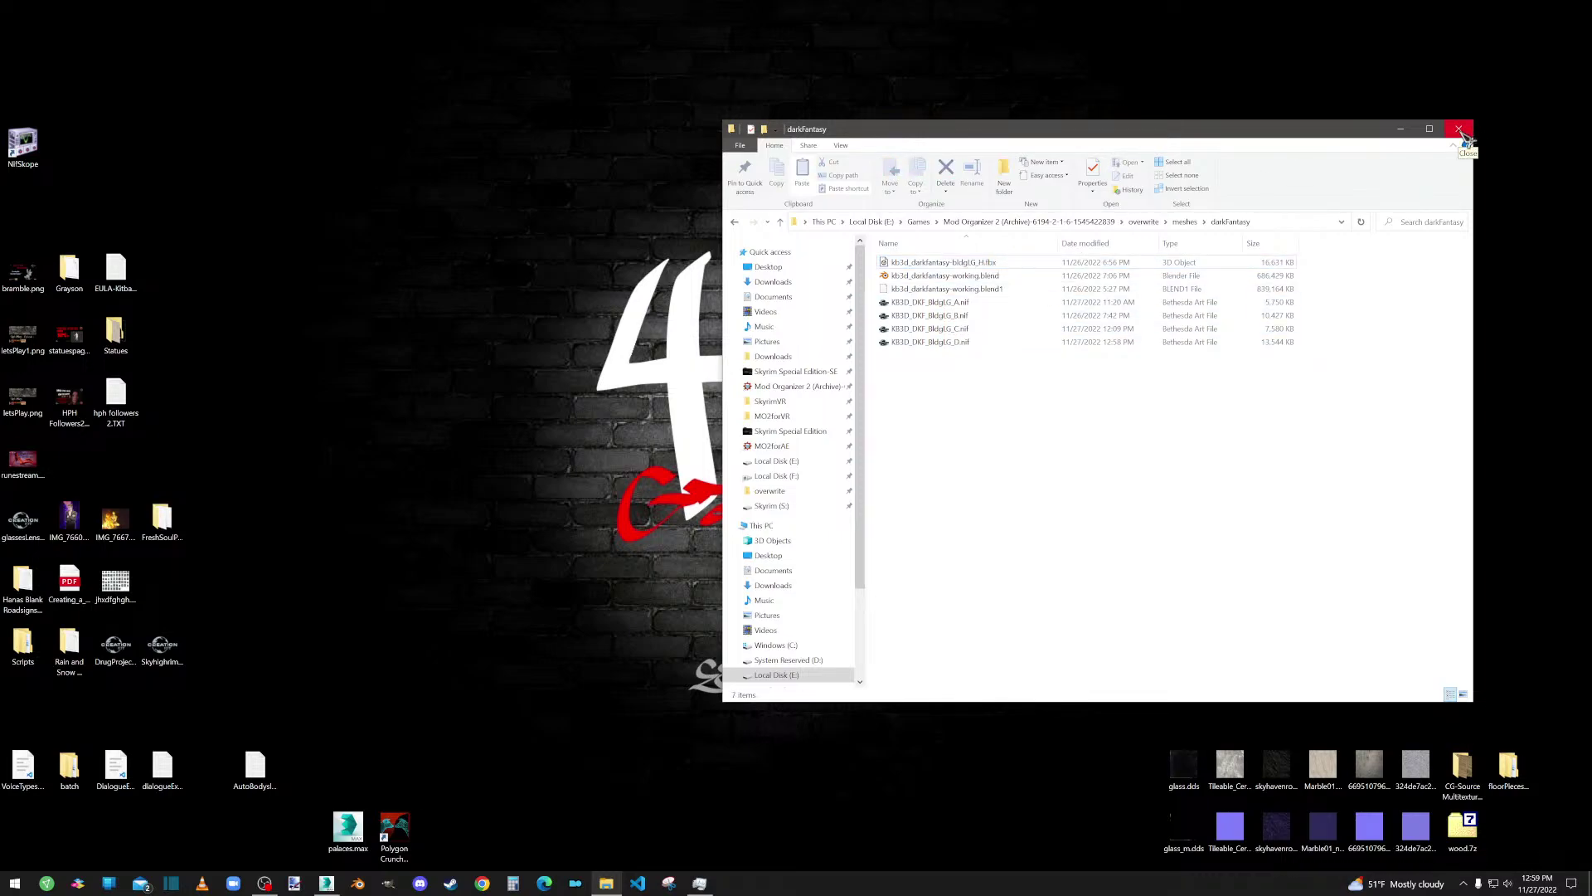
click(991, 277)
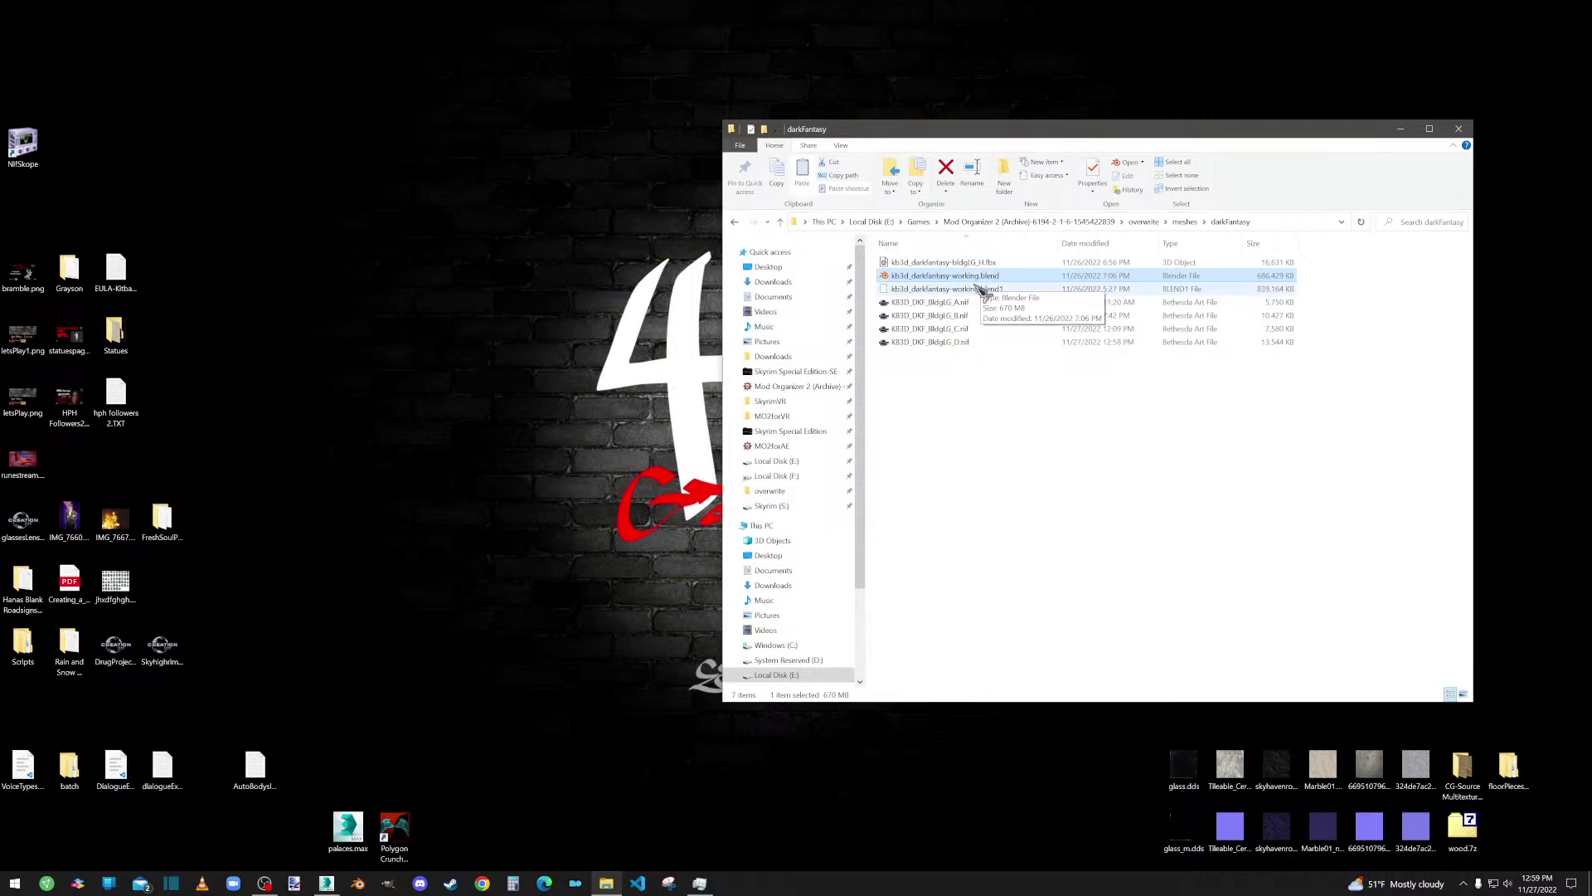
click(977, 288)
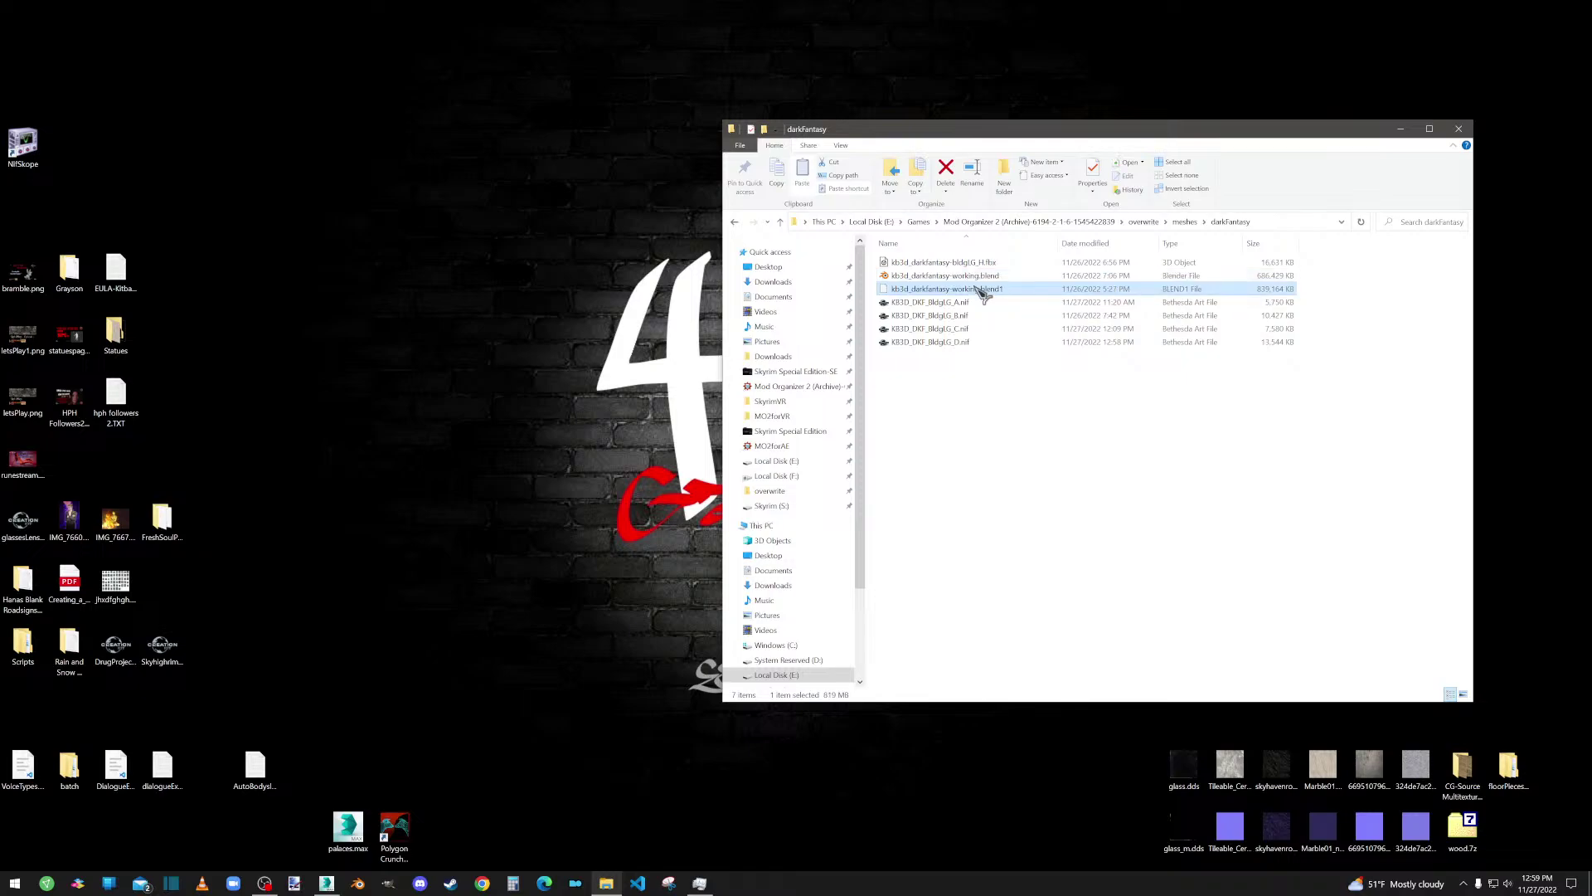
key(Delete)
Step: Open kb3d_darkfantasy-working.blend in Blender and close 3ds Max without saving its scene
click(985, 280)
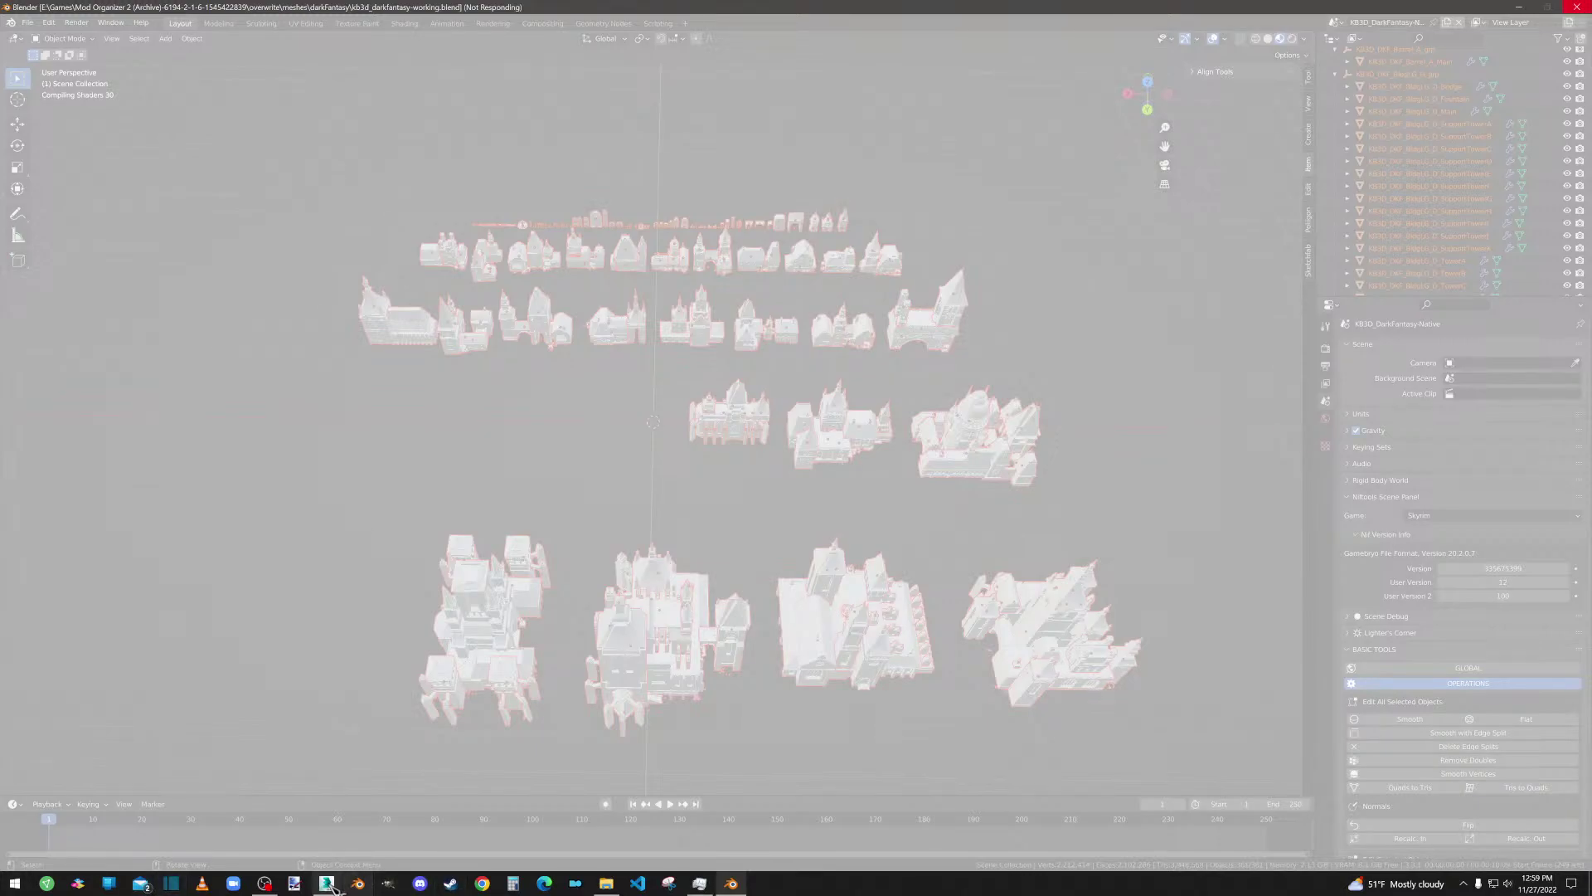
click(329, 884)
click(1576, 7)
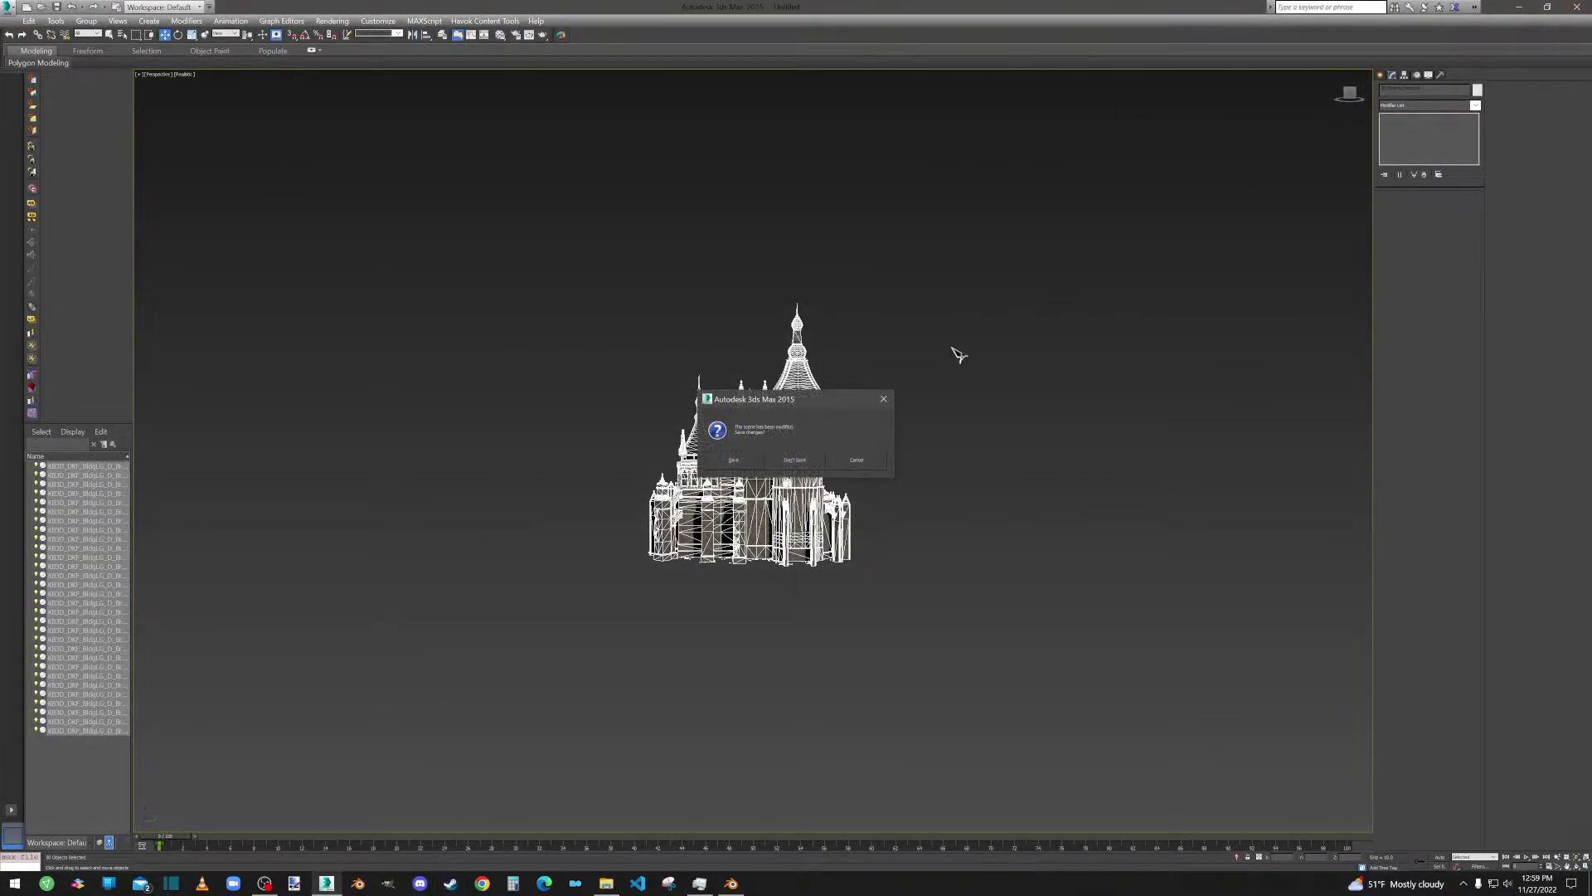
click(816, 463)
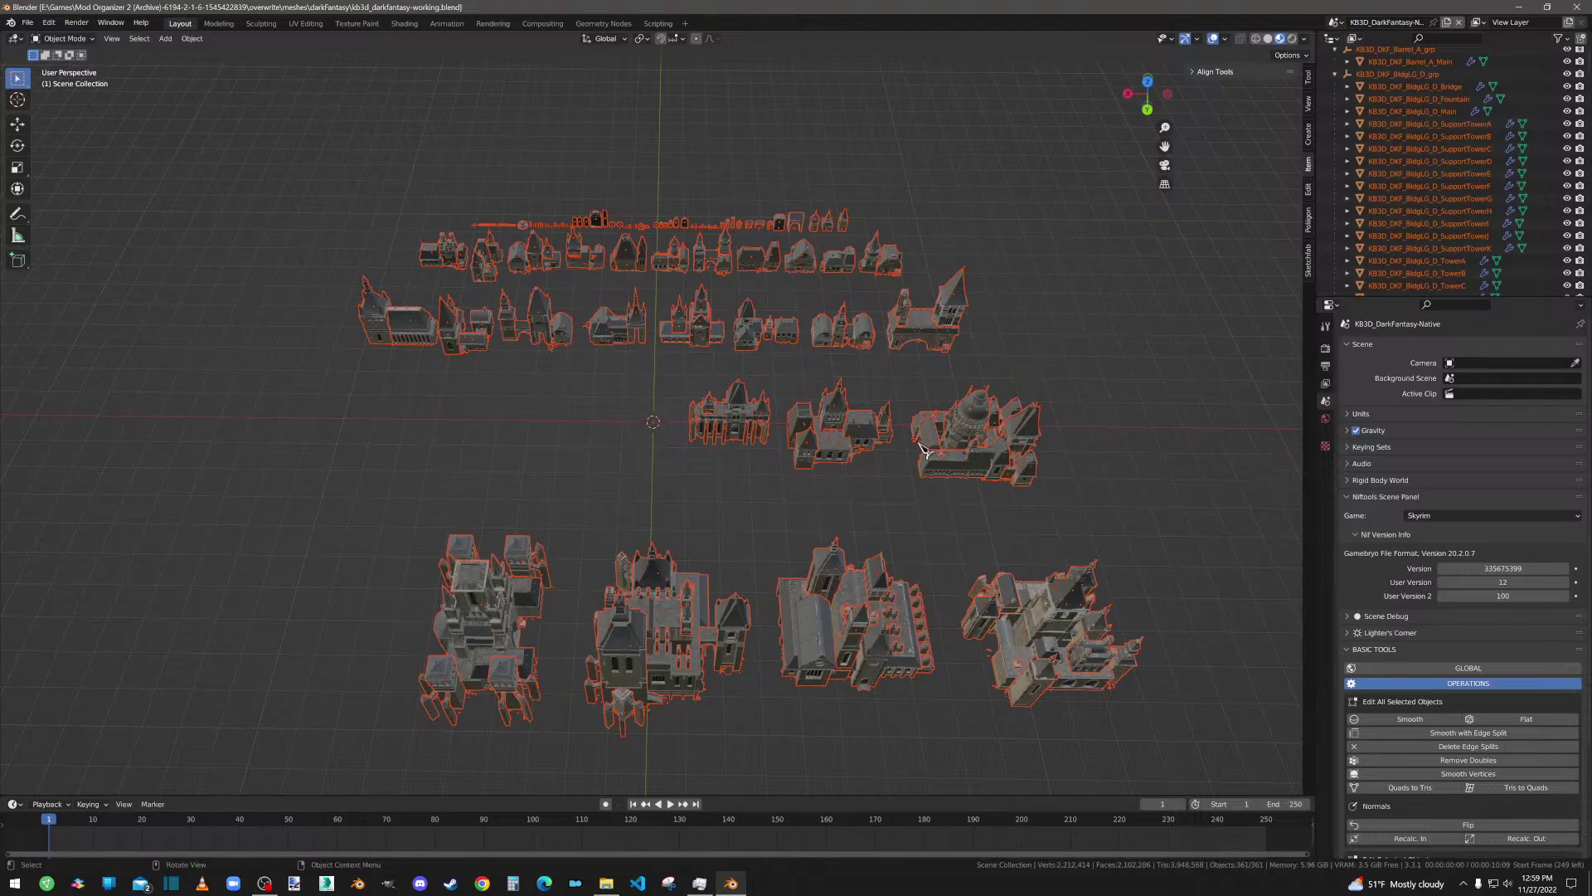
Step: Delete the KB3D_DKF_BldgLG_D_grp castle group with its whole hierarchy and save the Blender file
middle_drag(917, 444, 986, 405)
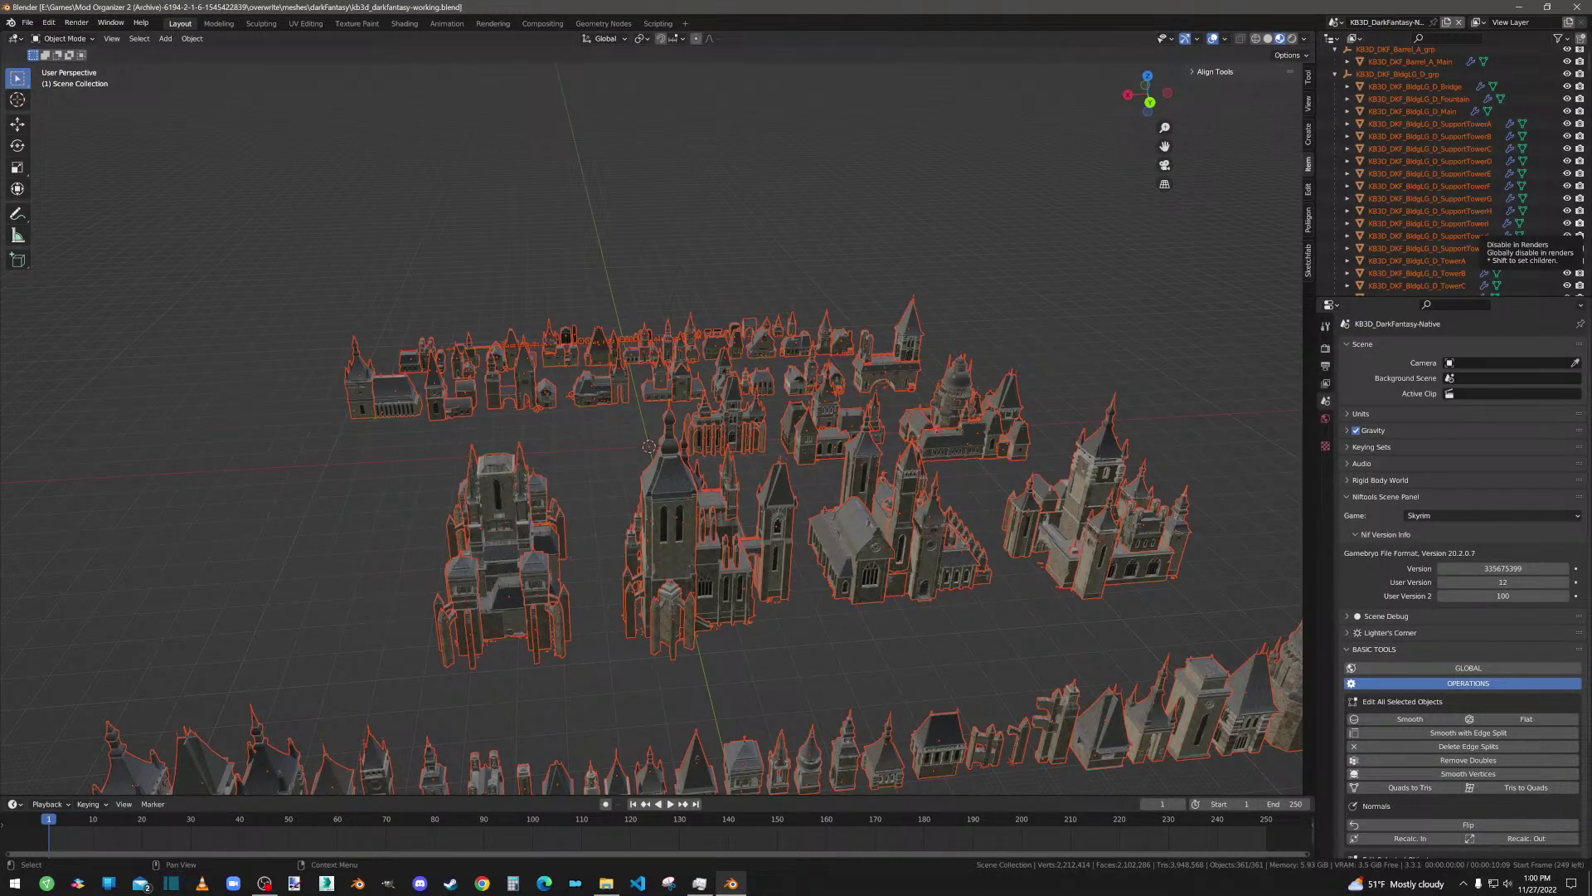
middle_drag(896, 390, 716, 390)
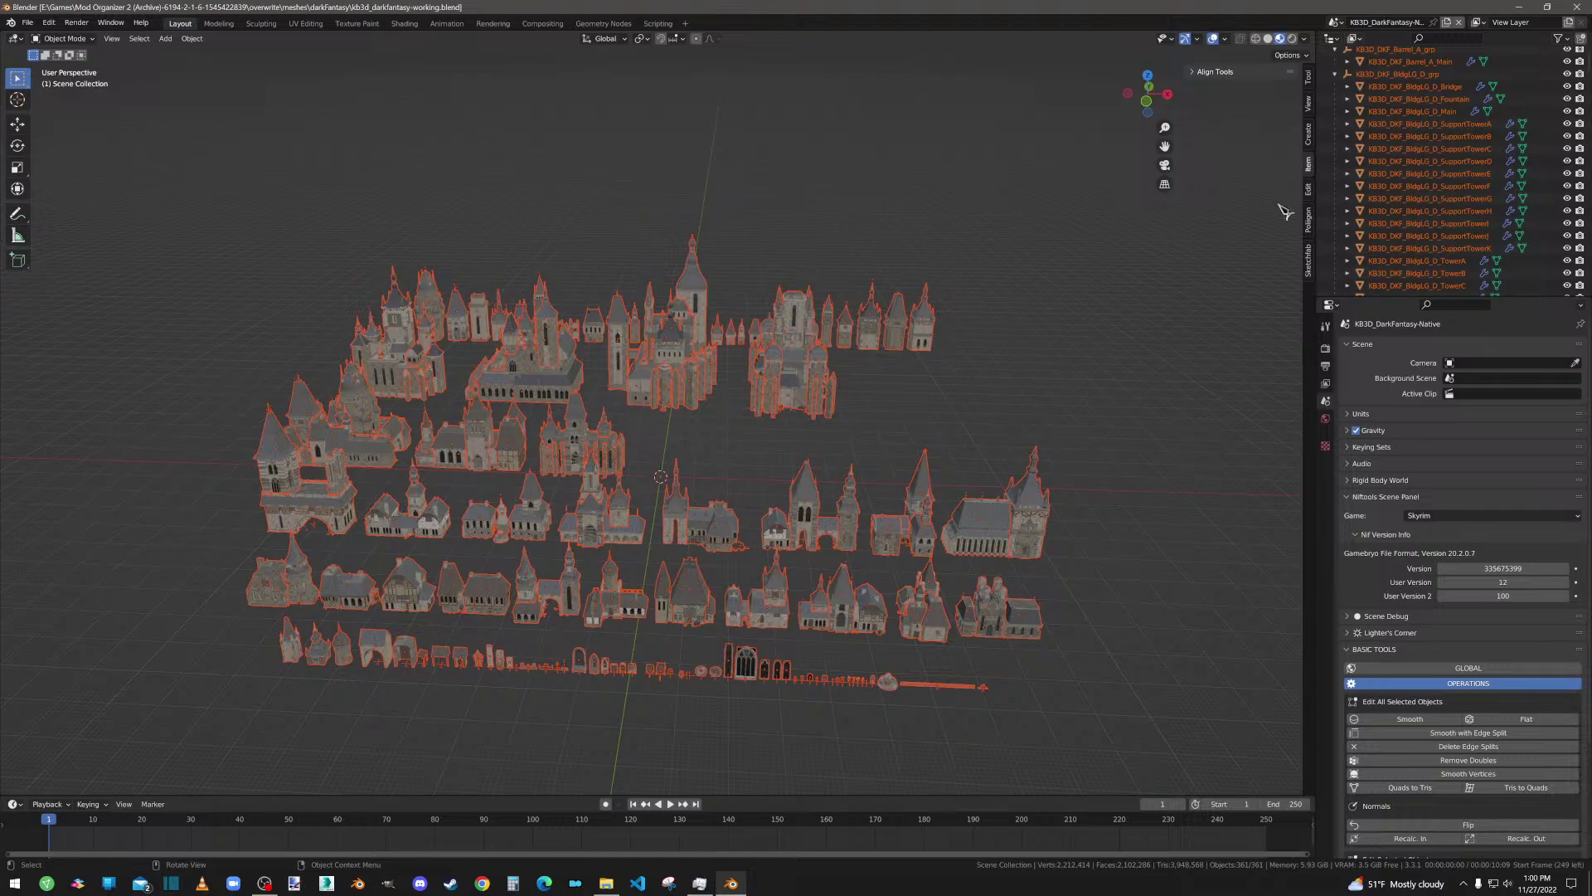
click(1408, 75)
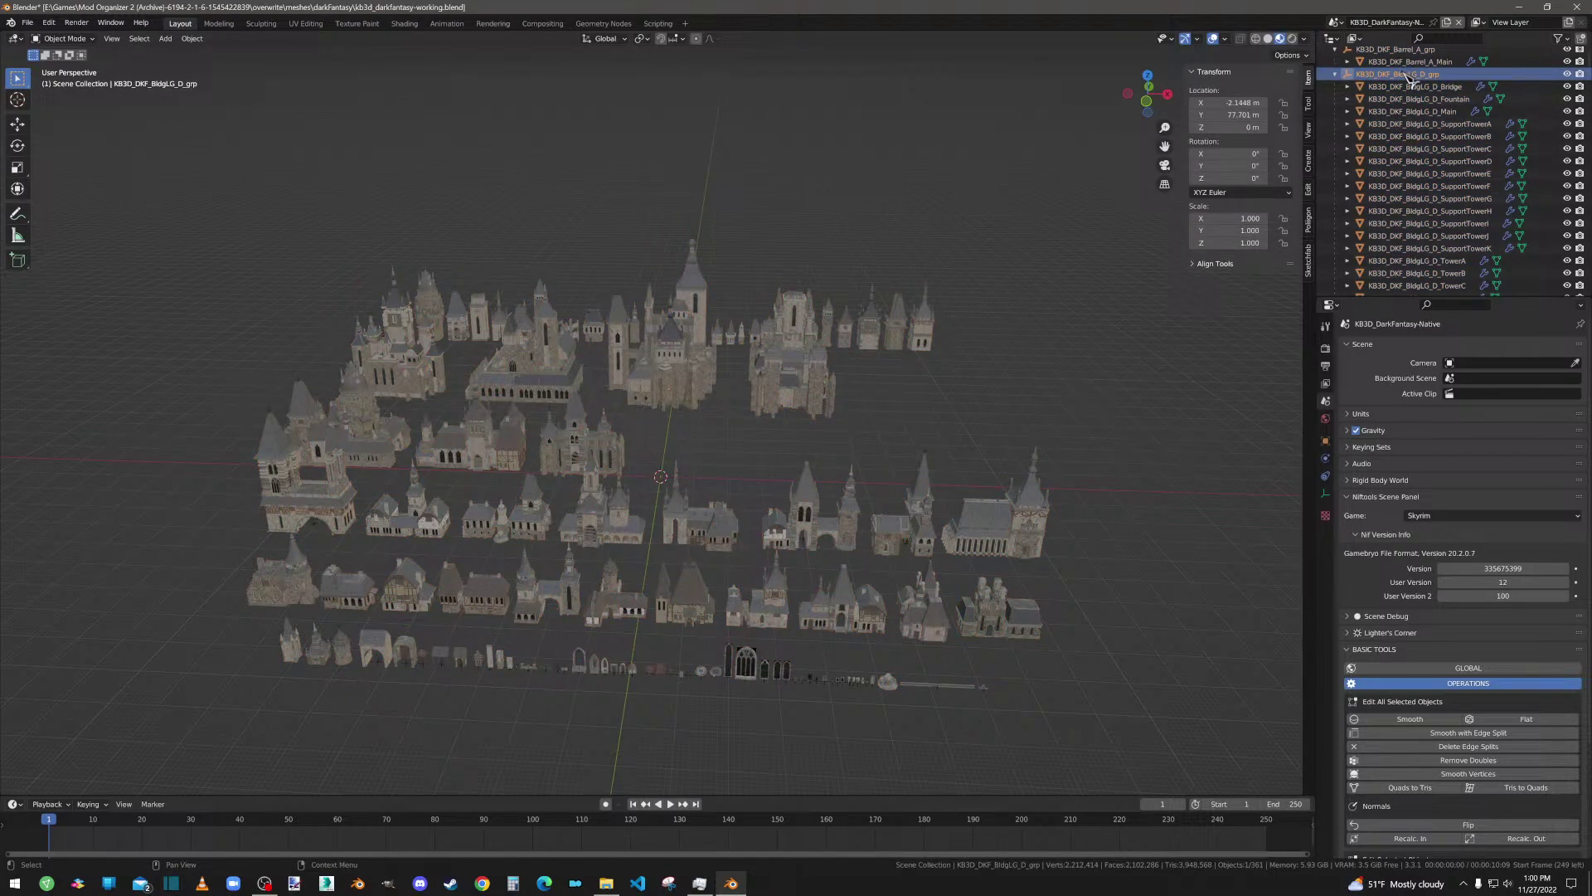
click(1336, 74)
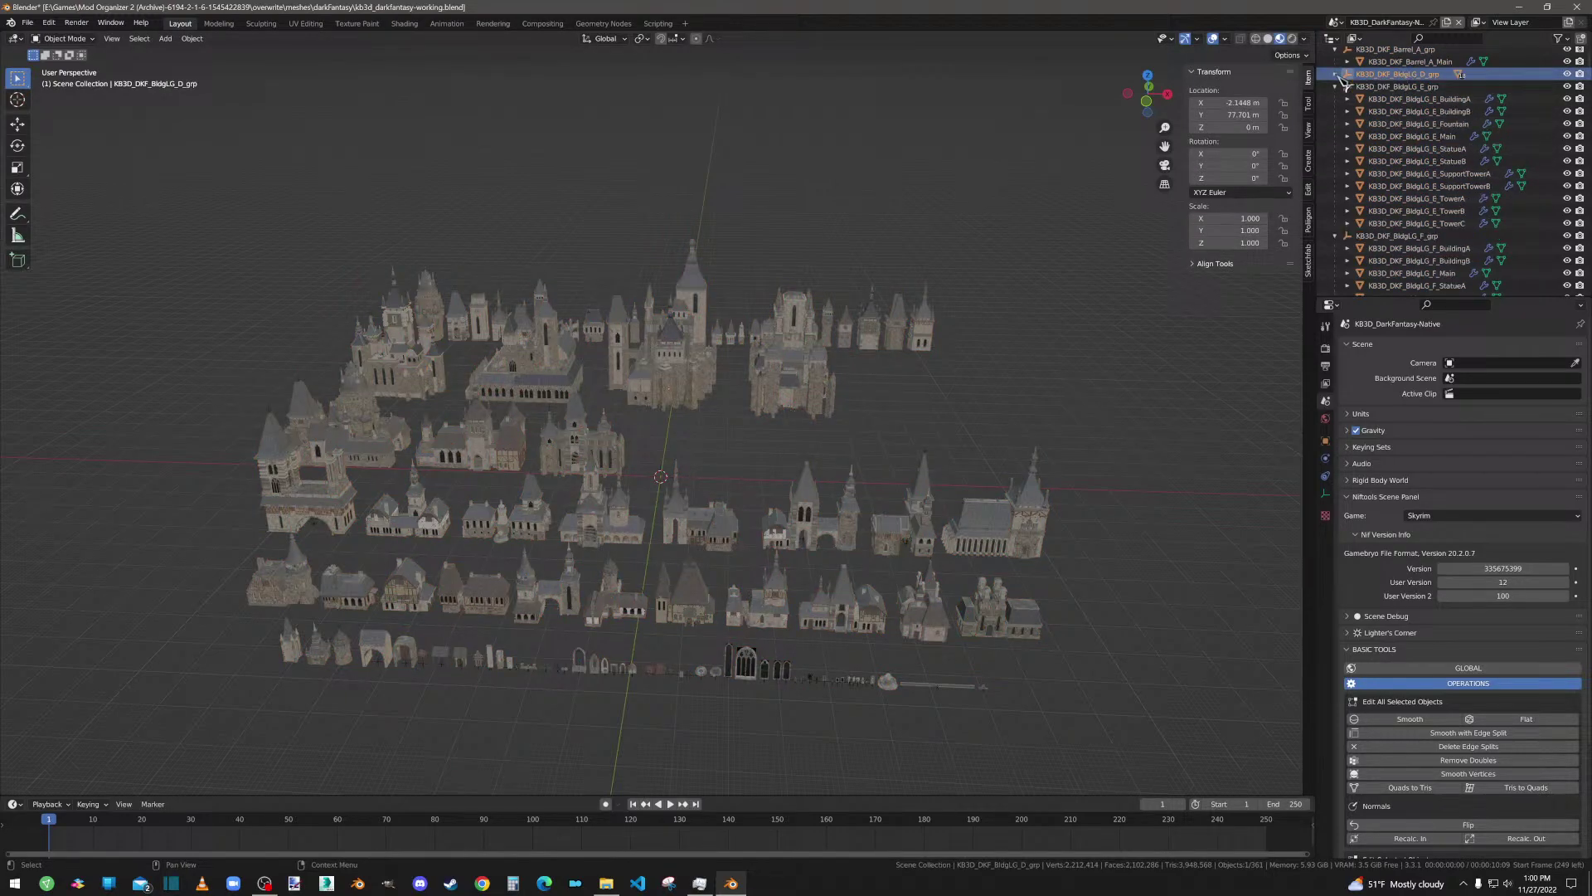
right_click(1414, 79)
click(1358, 151)
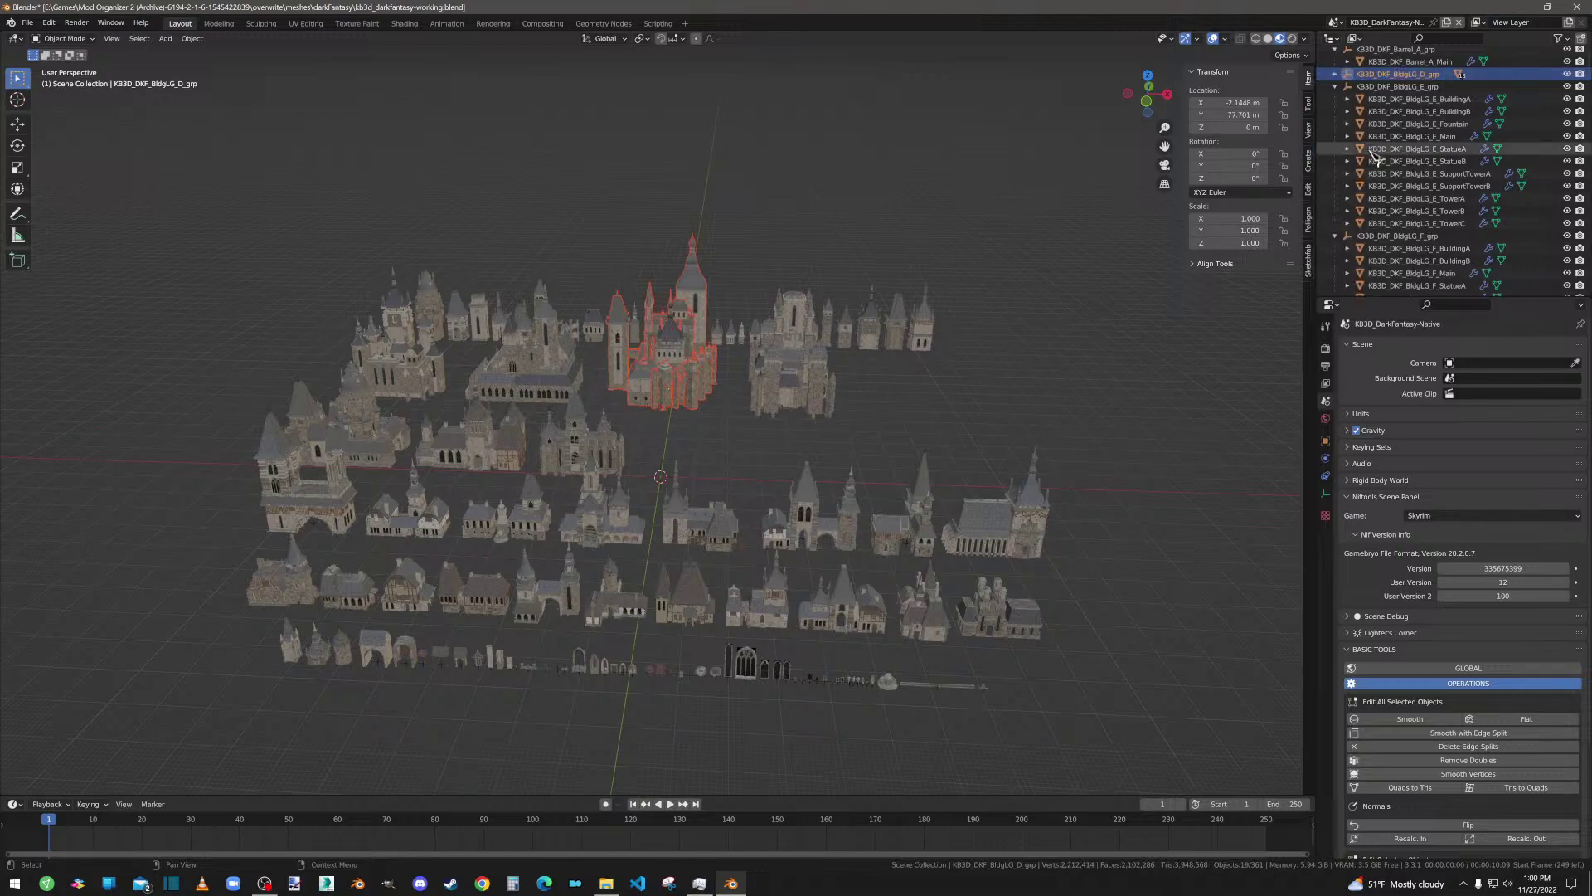
middle_drag(673, 406, 671, 497)
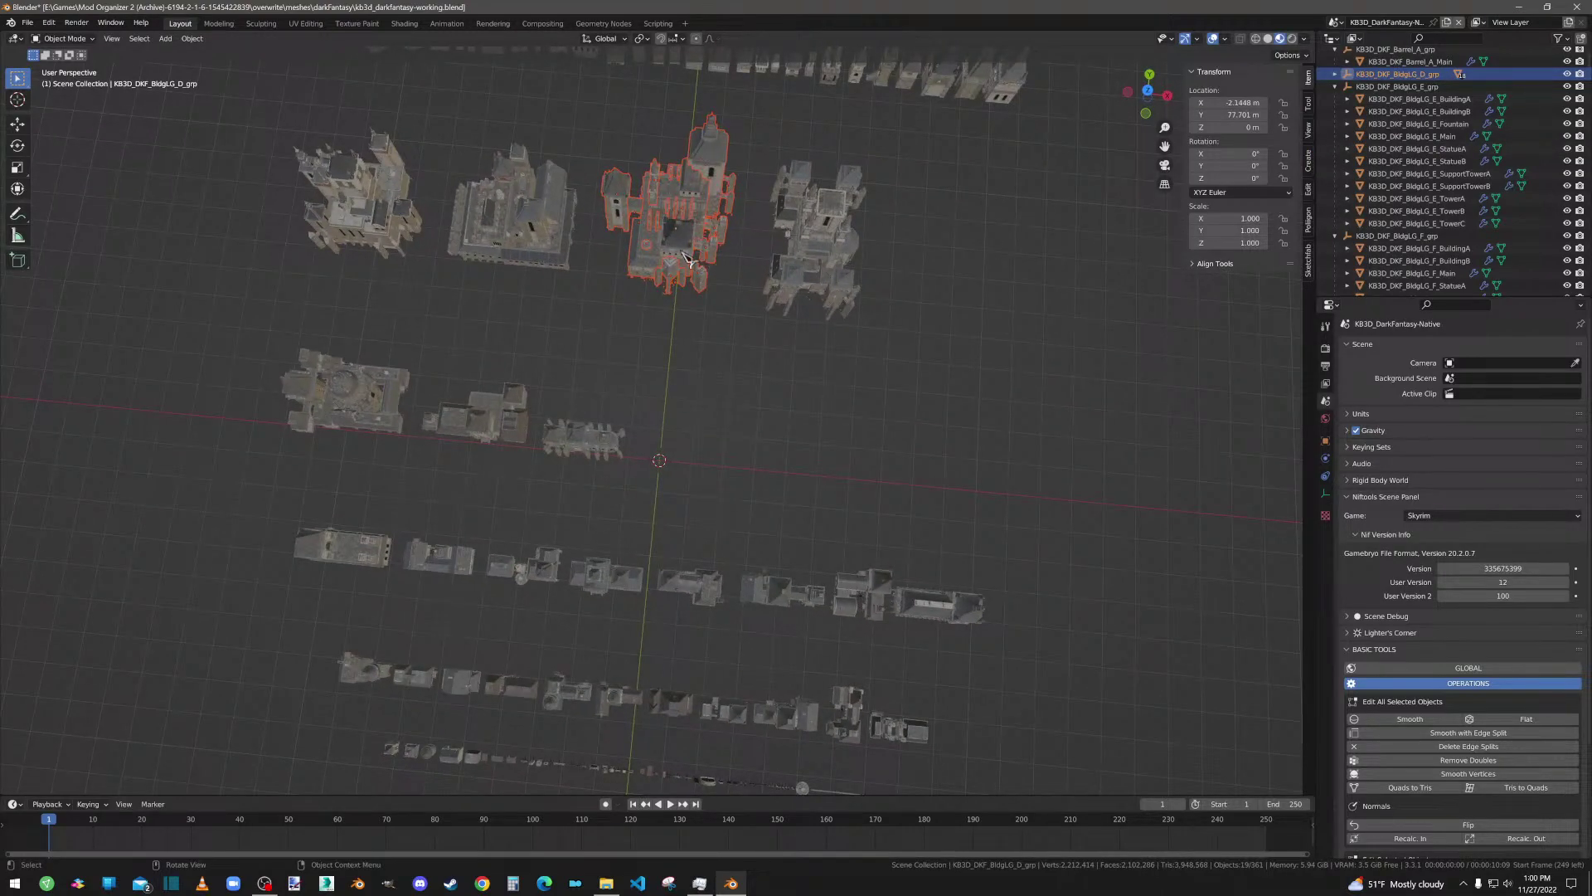
mouse_move(688, 257)
middle_down()
mouse_move(655, 298)
mouse_move(578, 300)
mouse_move(551, 208)
mouse_move(611, 196)
mouse_move(697, 241)
middle_up()
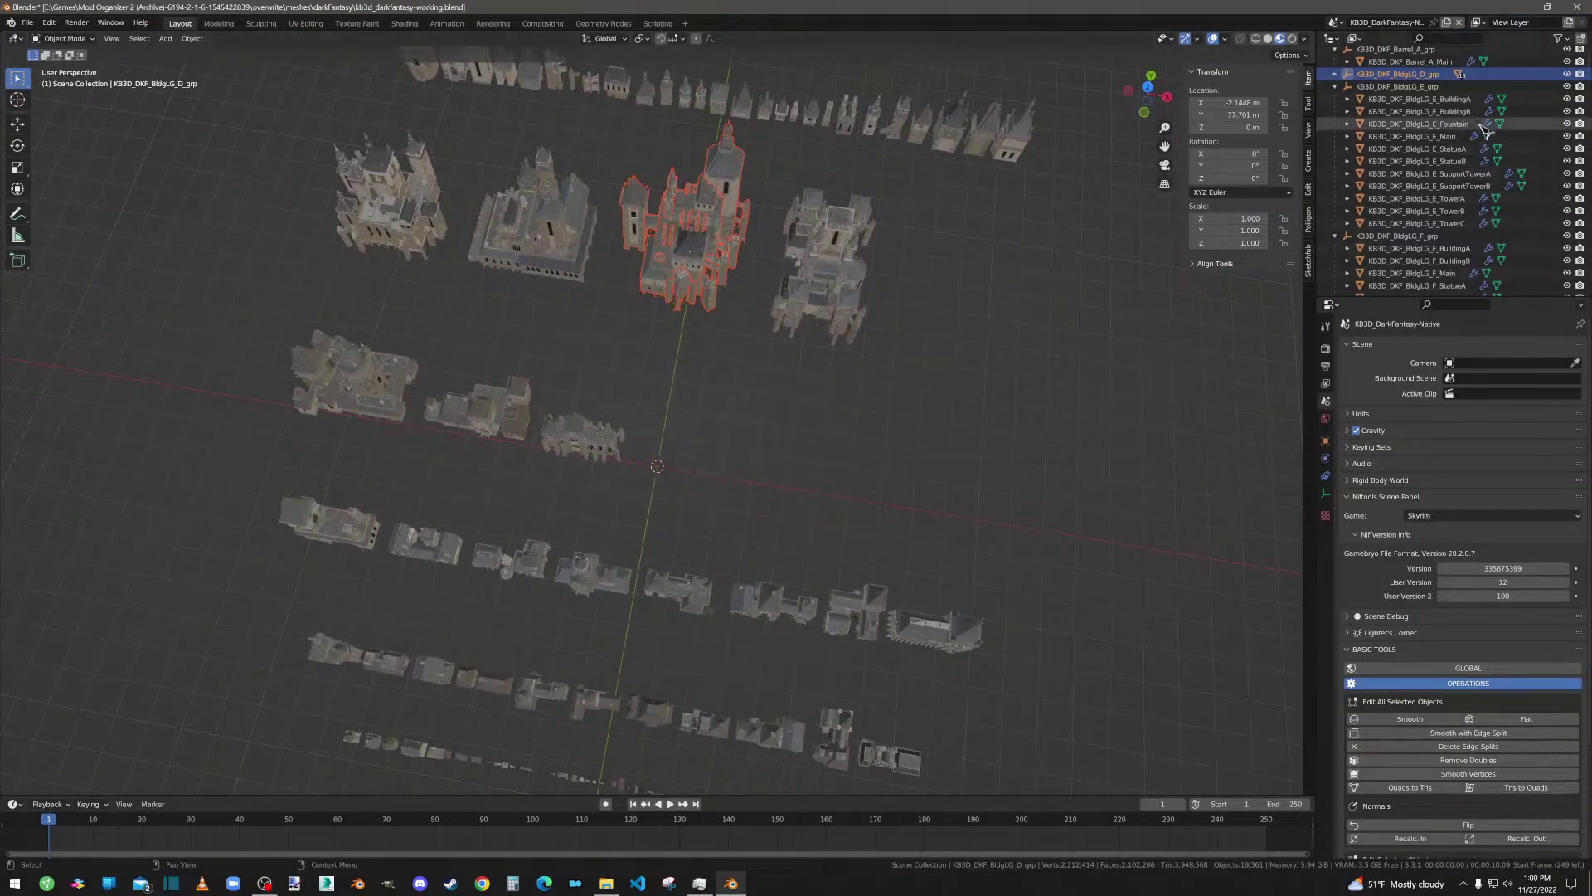
right_click(1424, 81)
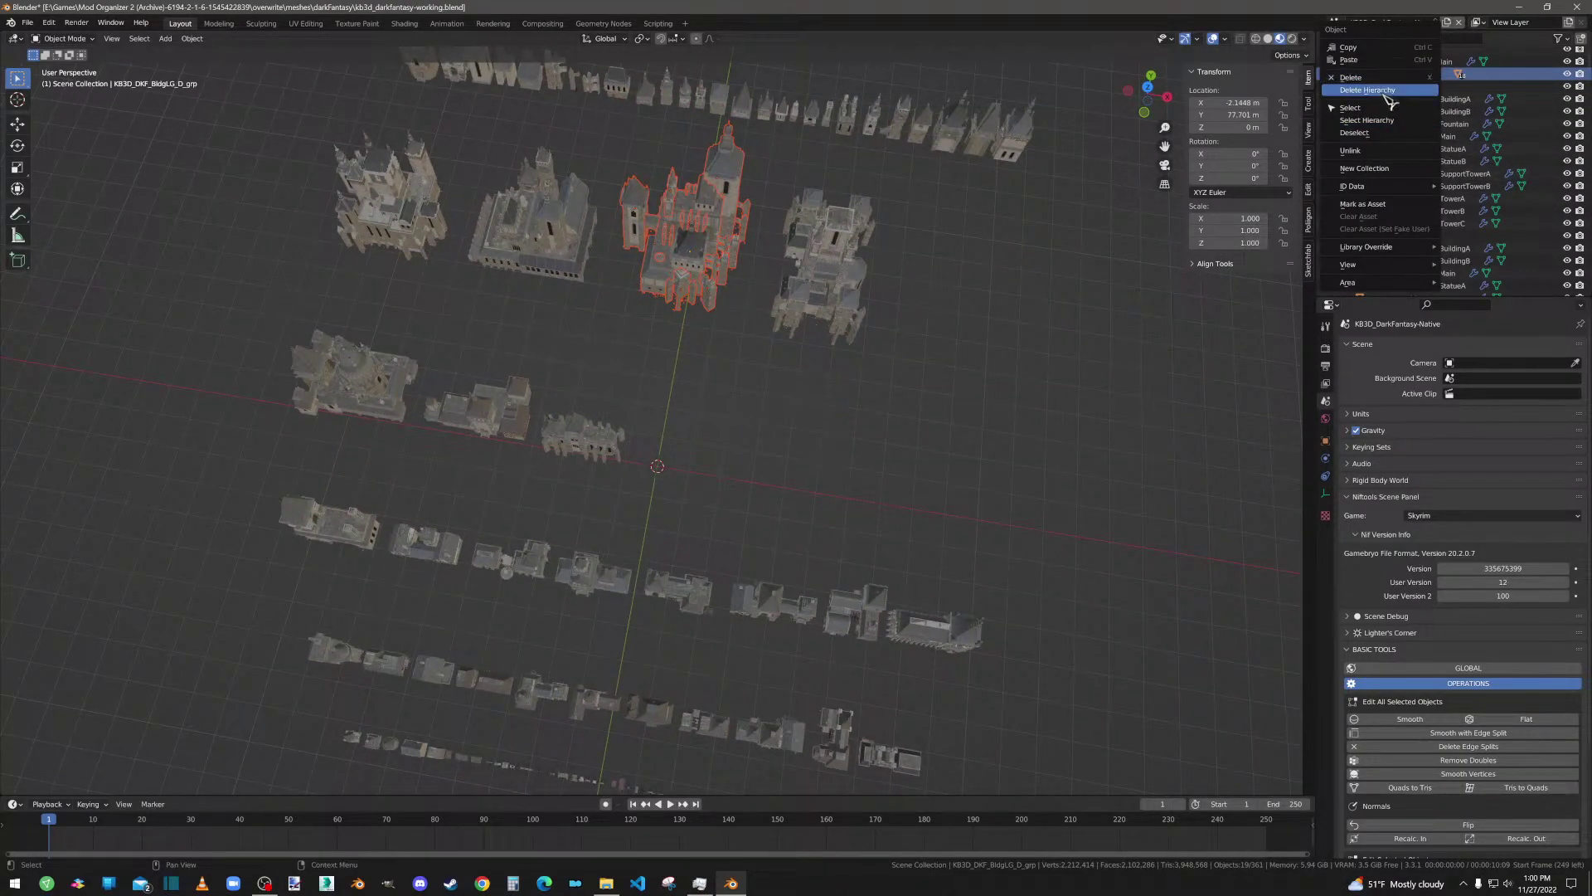
click(1394, 104)
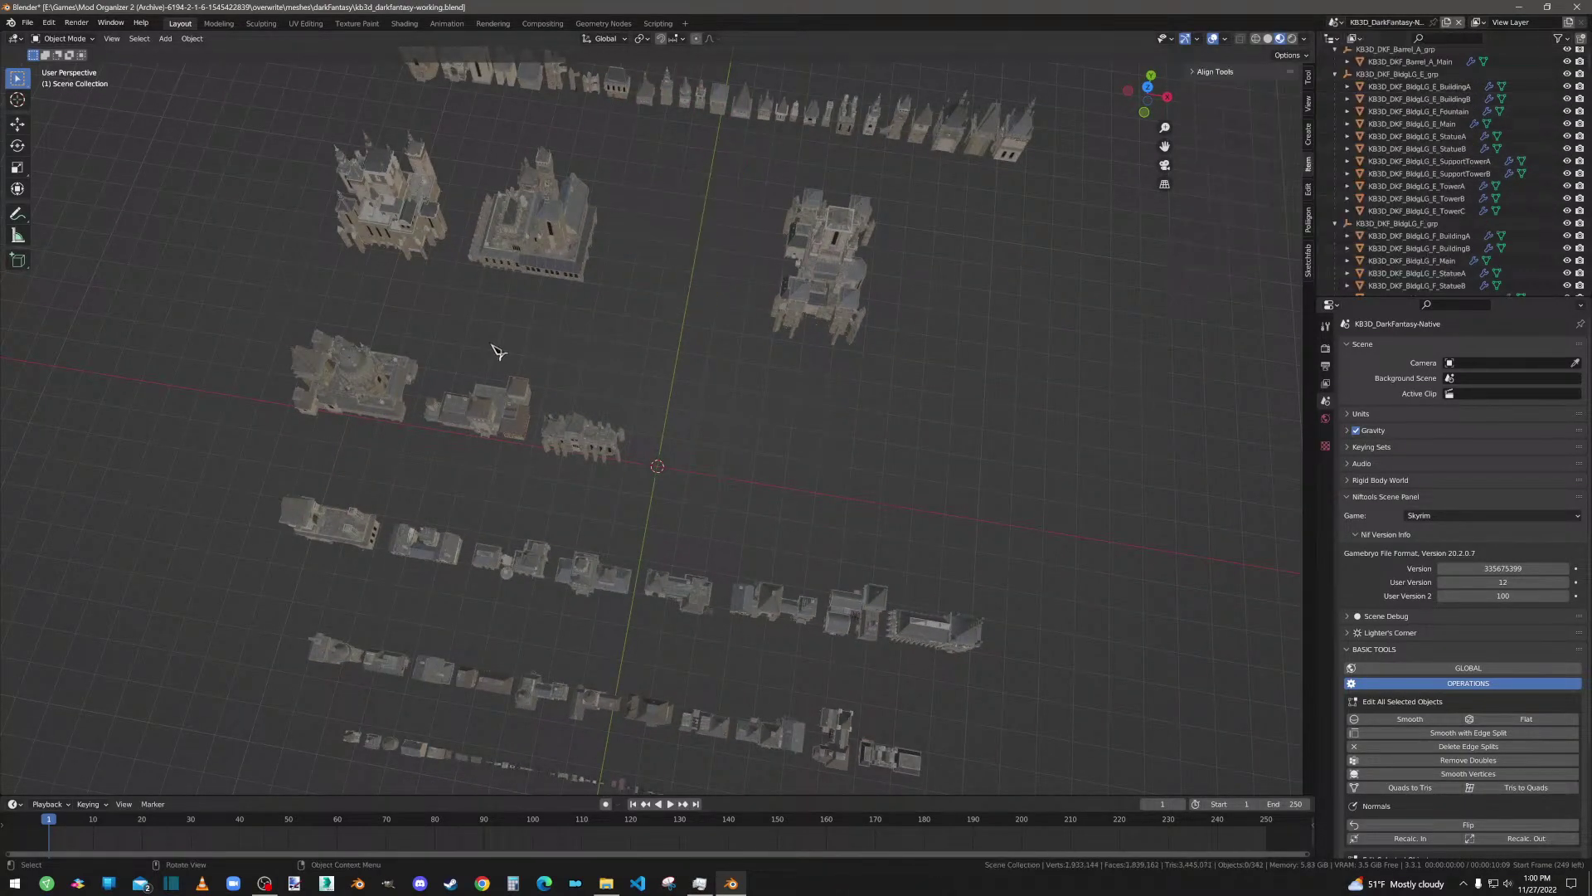
click(28, 23)
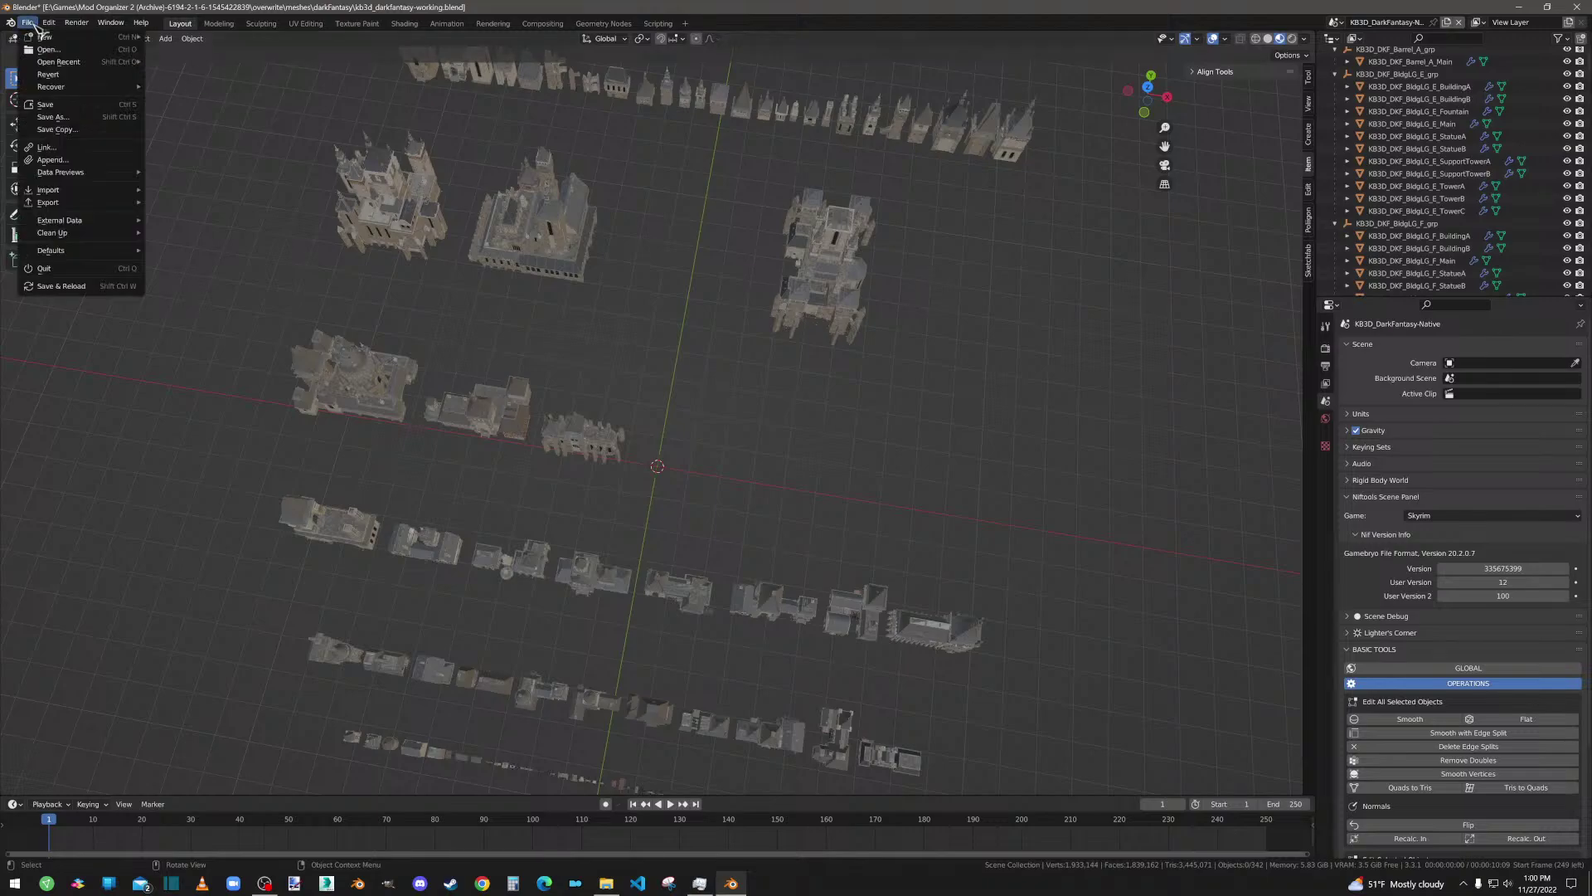
click(53, 106)
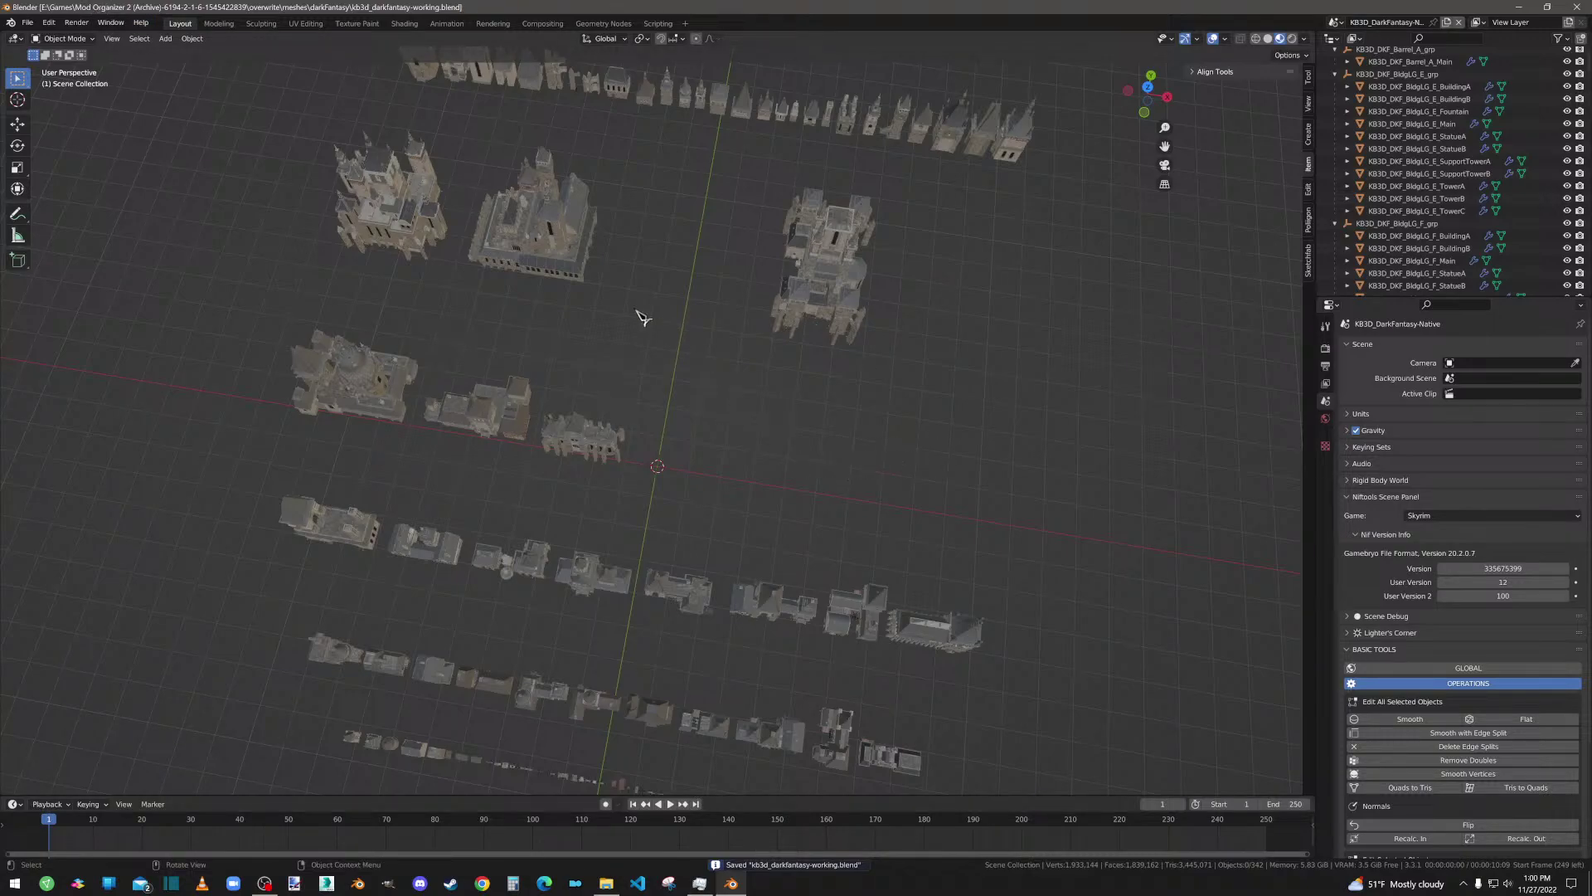
scroll(719, 282, down, 2)
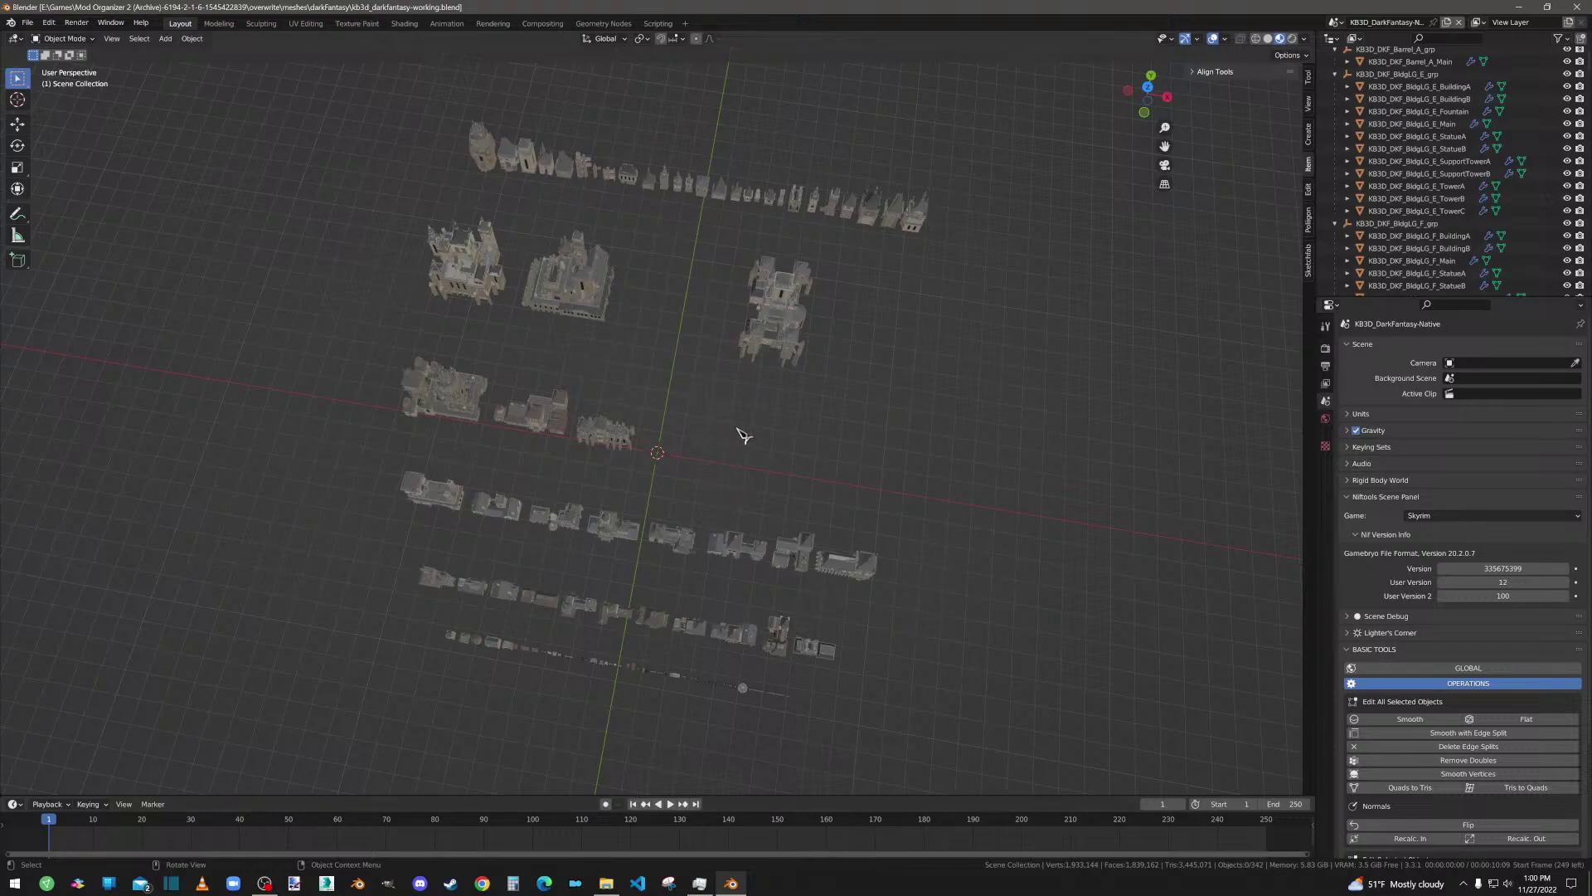
click(921, 222)
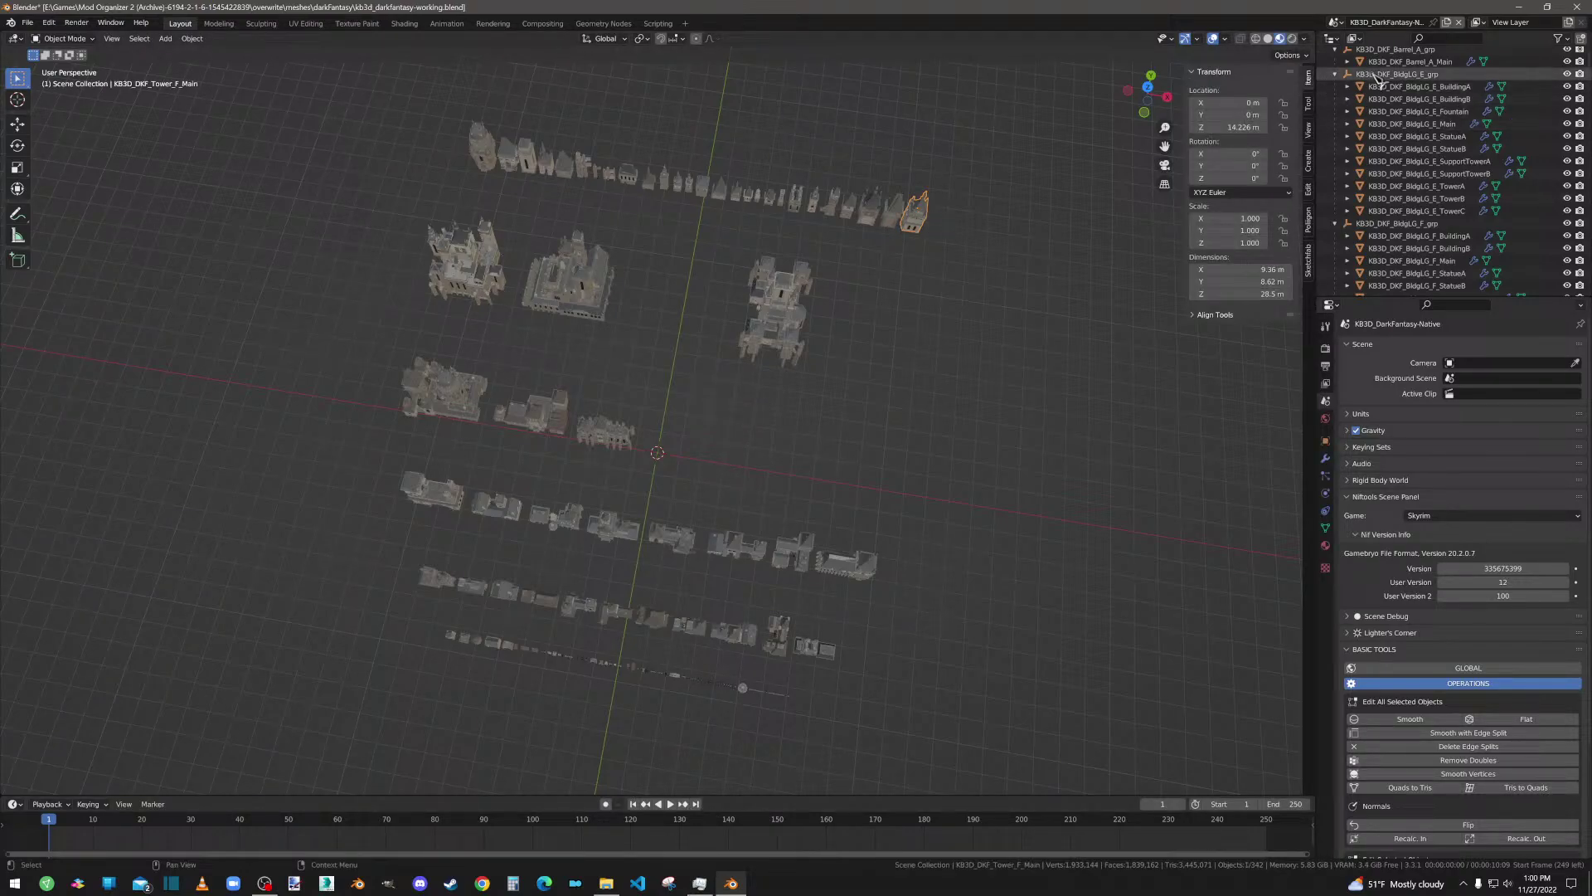
click(1333, 39)
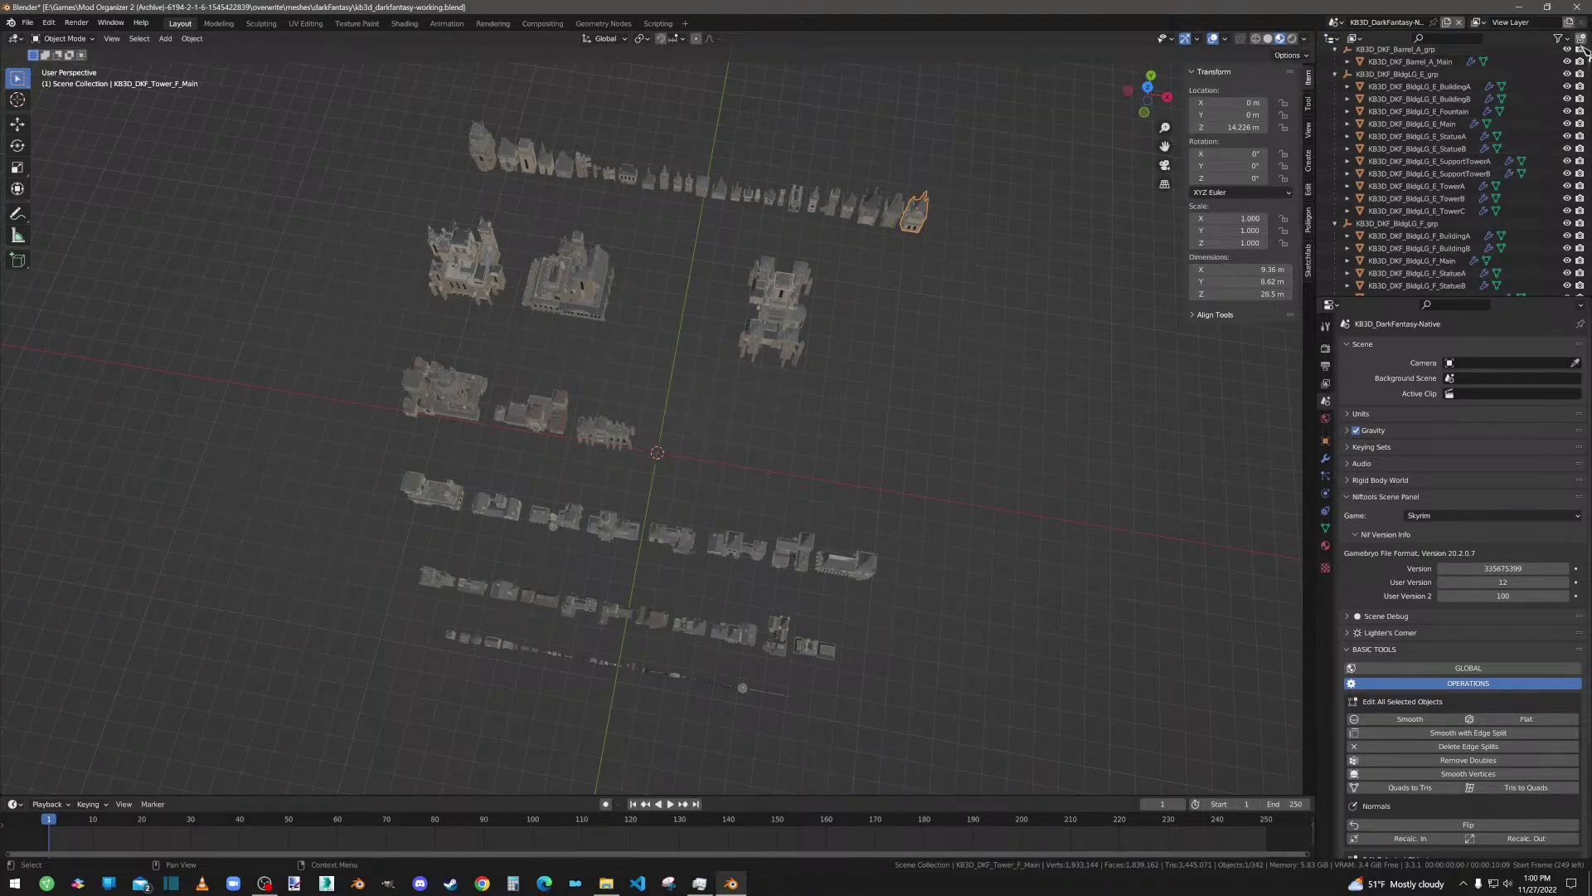
right_click(1428, 63)
mouse_move(1423, 272)
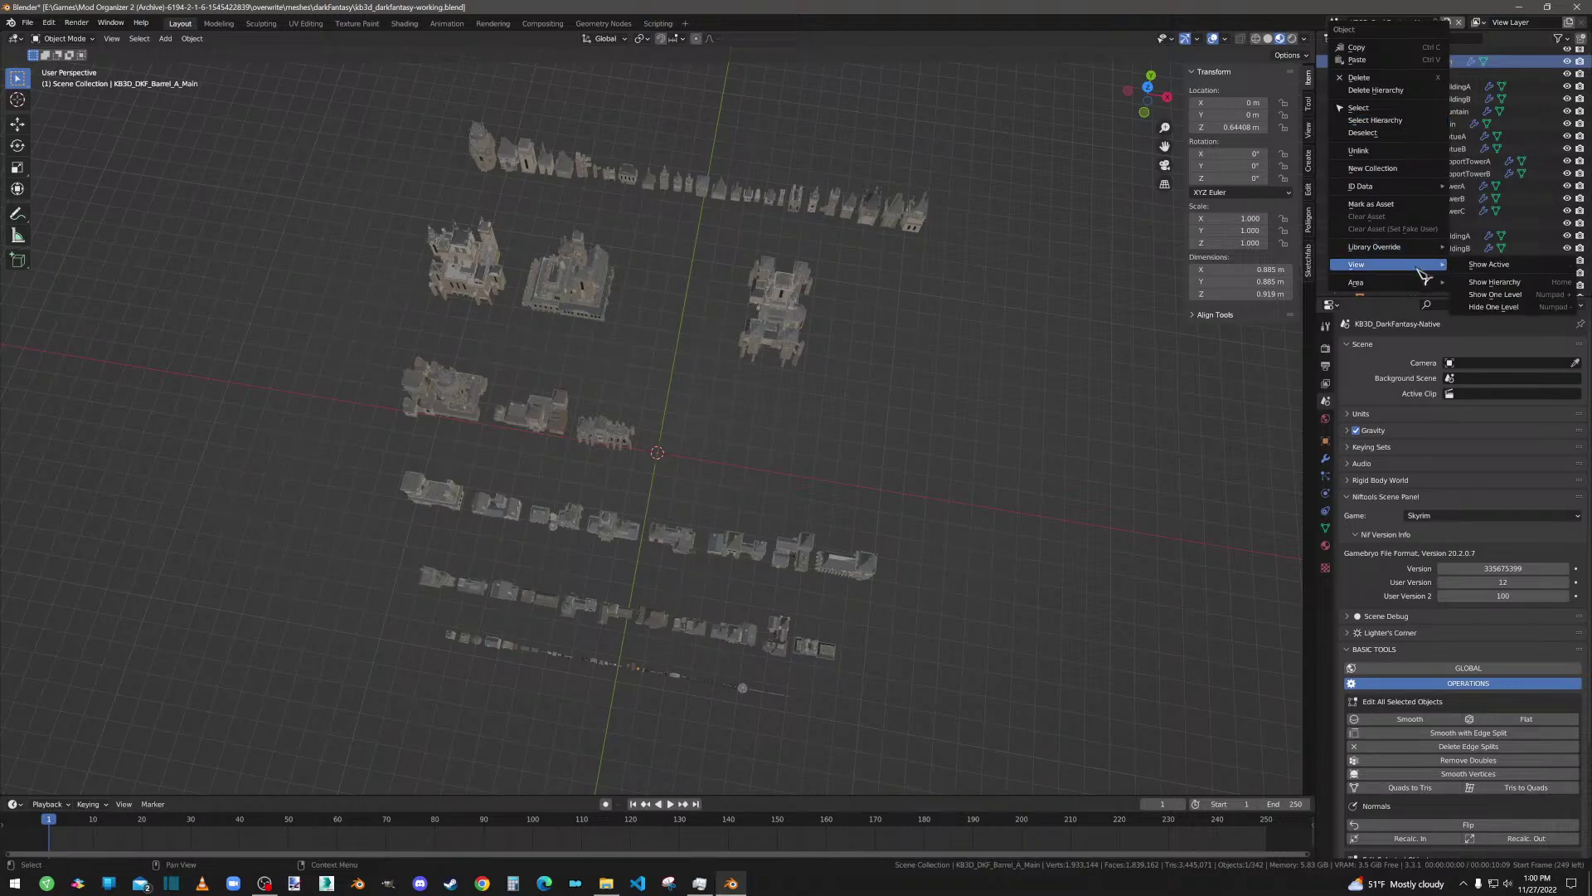
mouse_move(1442, 187)
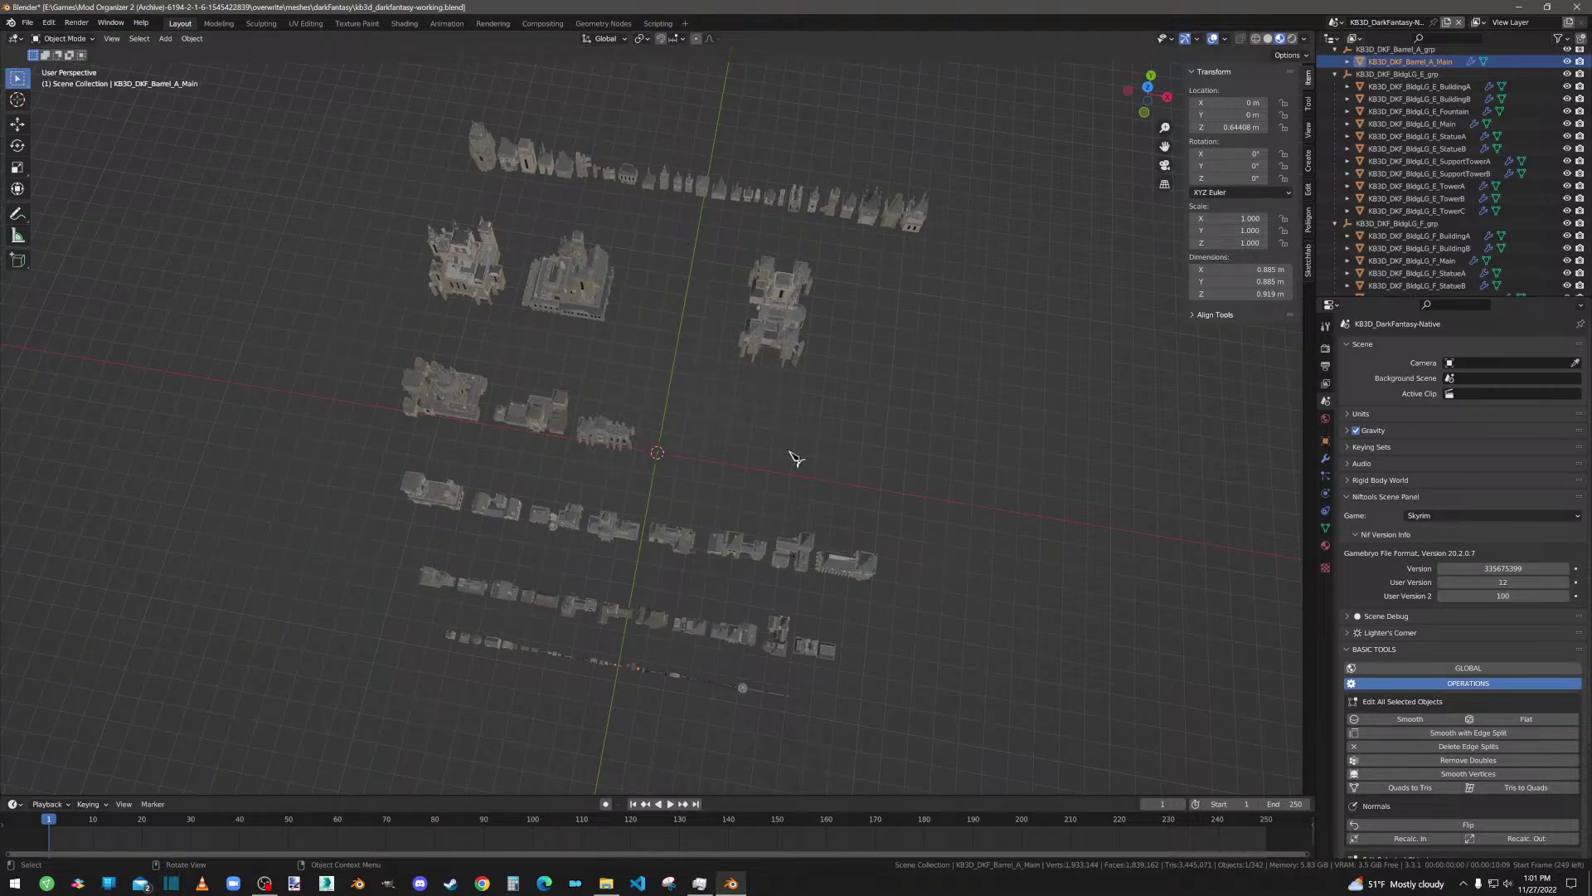
Step: Turn the timeline area into a Shader Editor, enlarge it to about half the window and select the KB3D_DKF_Tower_L_Main tower
middle_drag(898, 395, 739, 538)
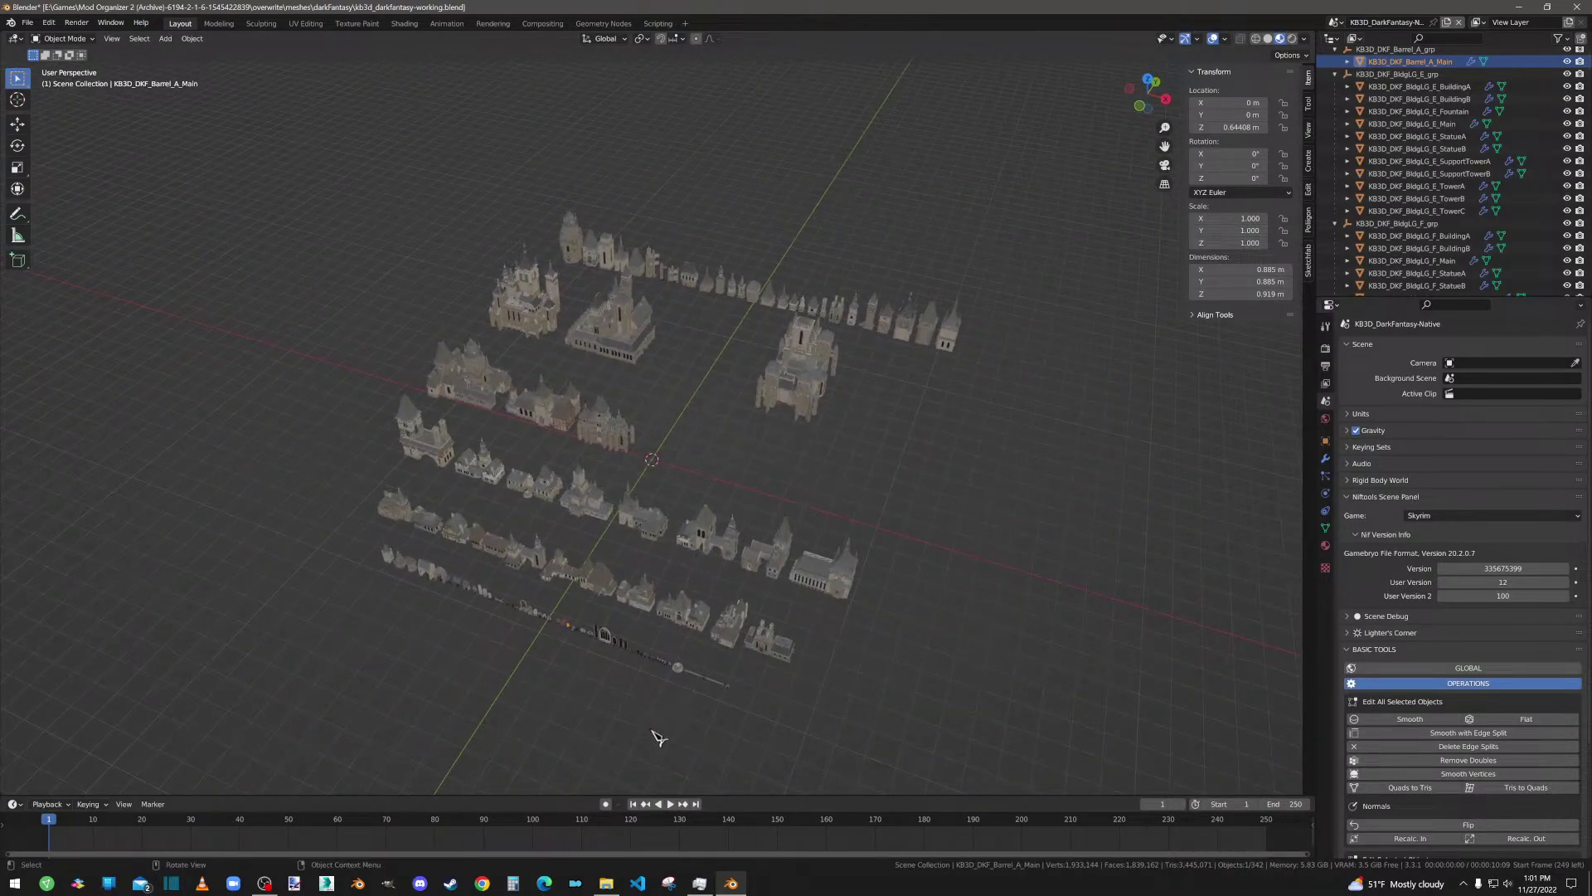
click(14, 804)
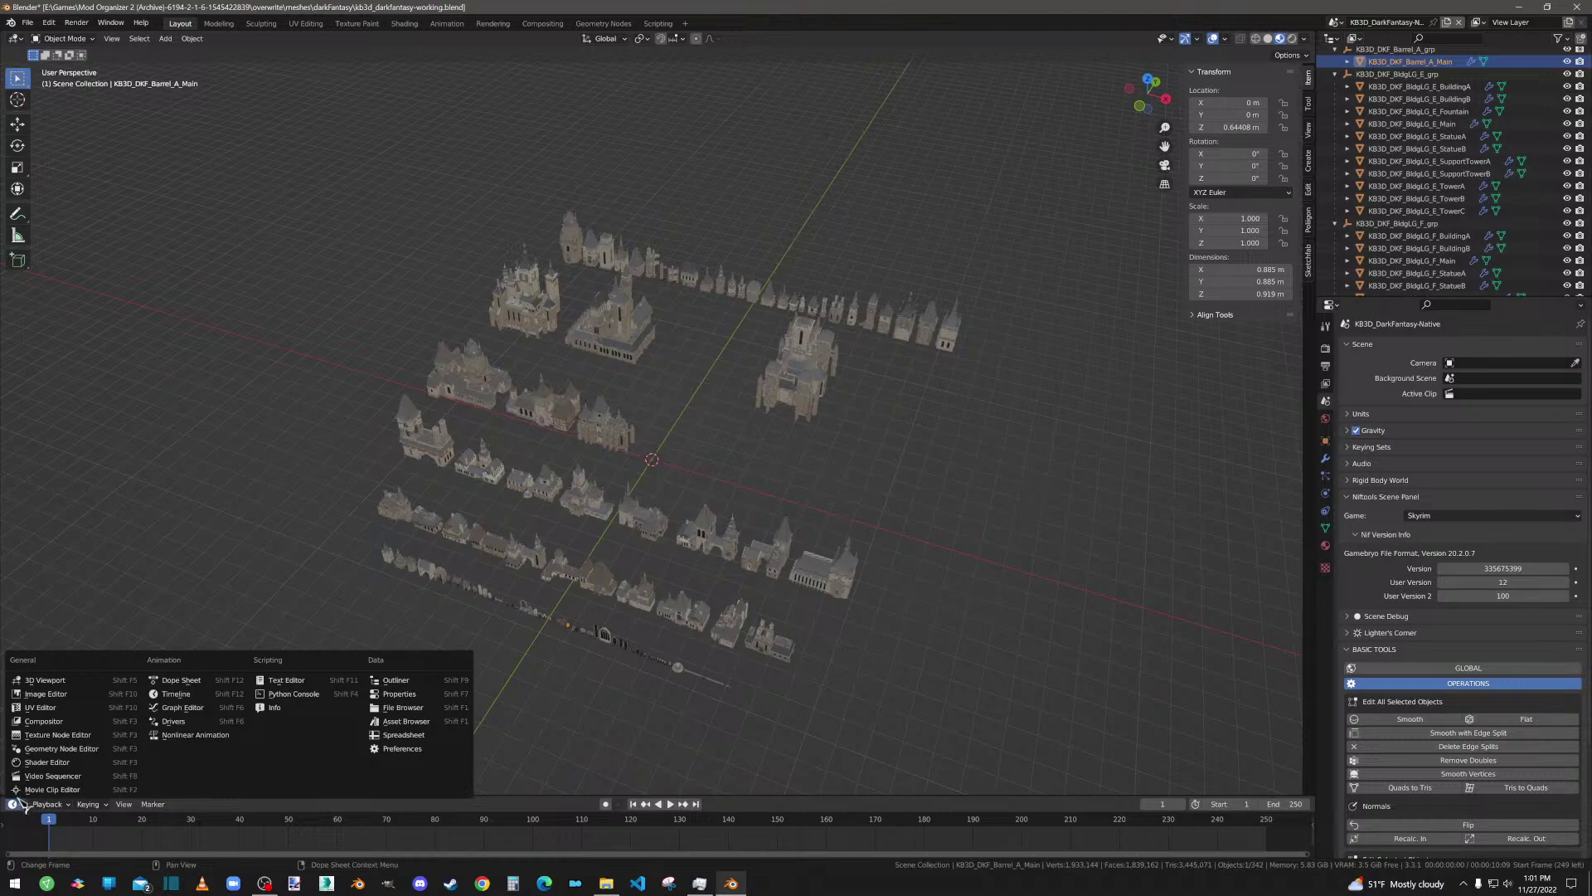
click(47, 761)
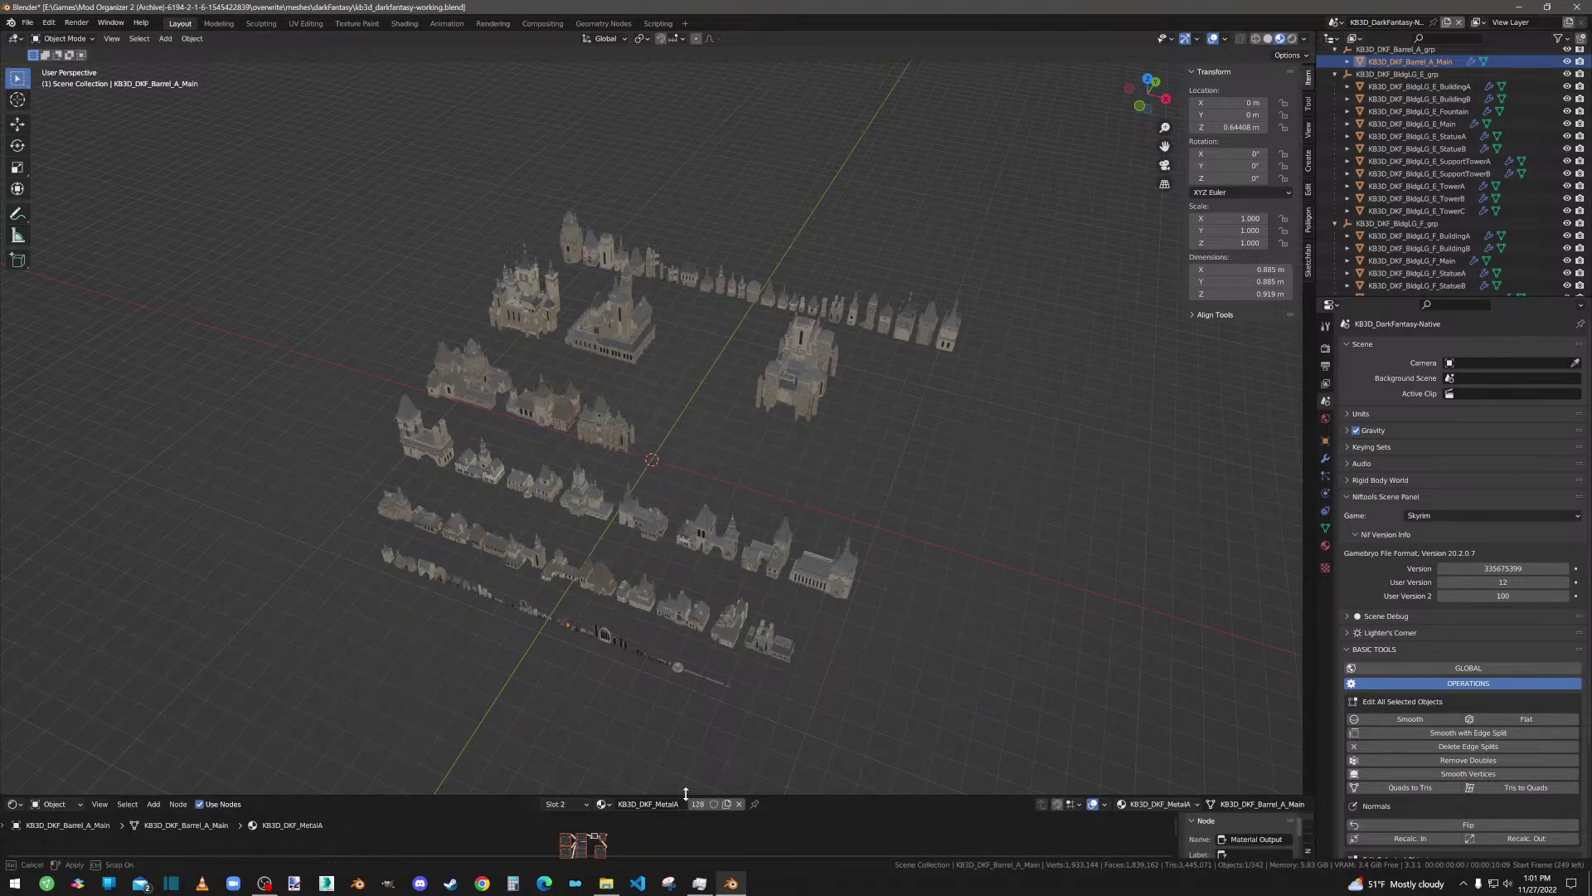
drag(686, 794, 684, 474)
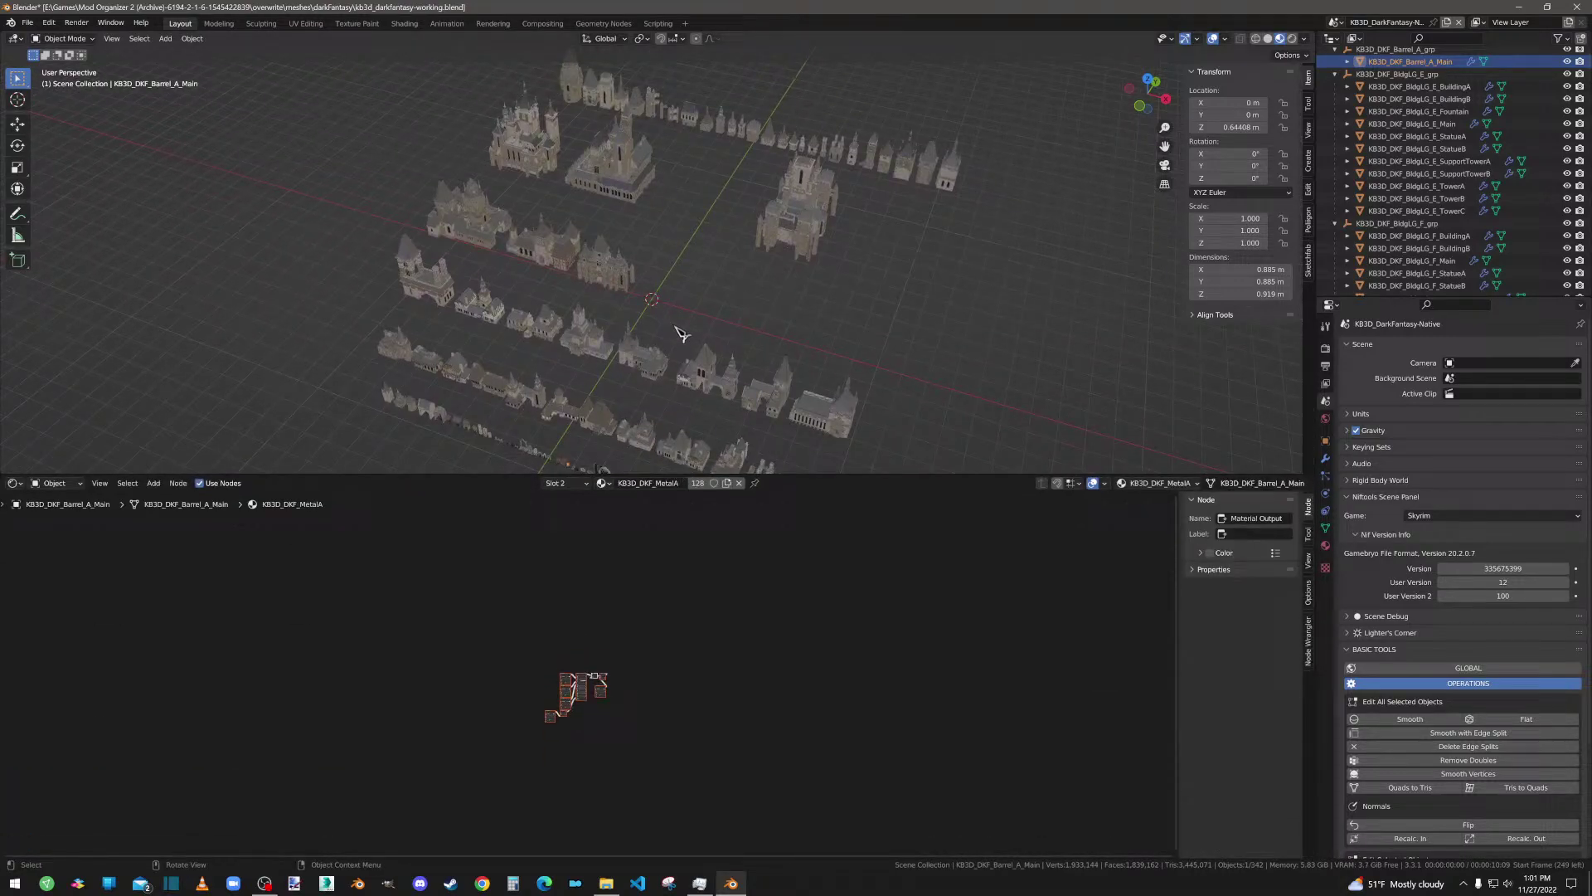
click(765, 140)
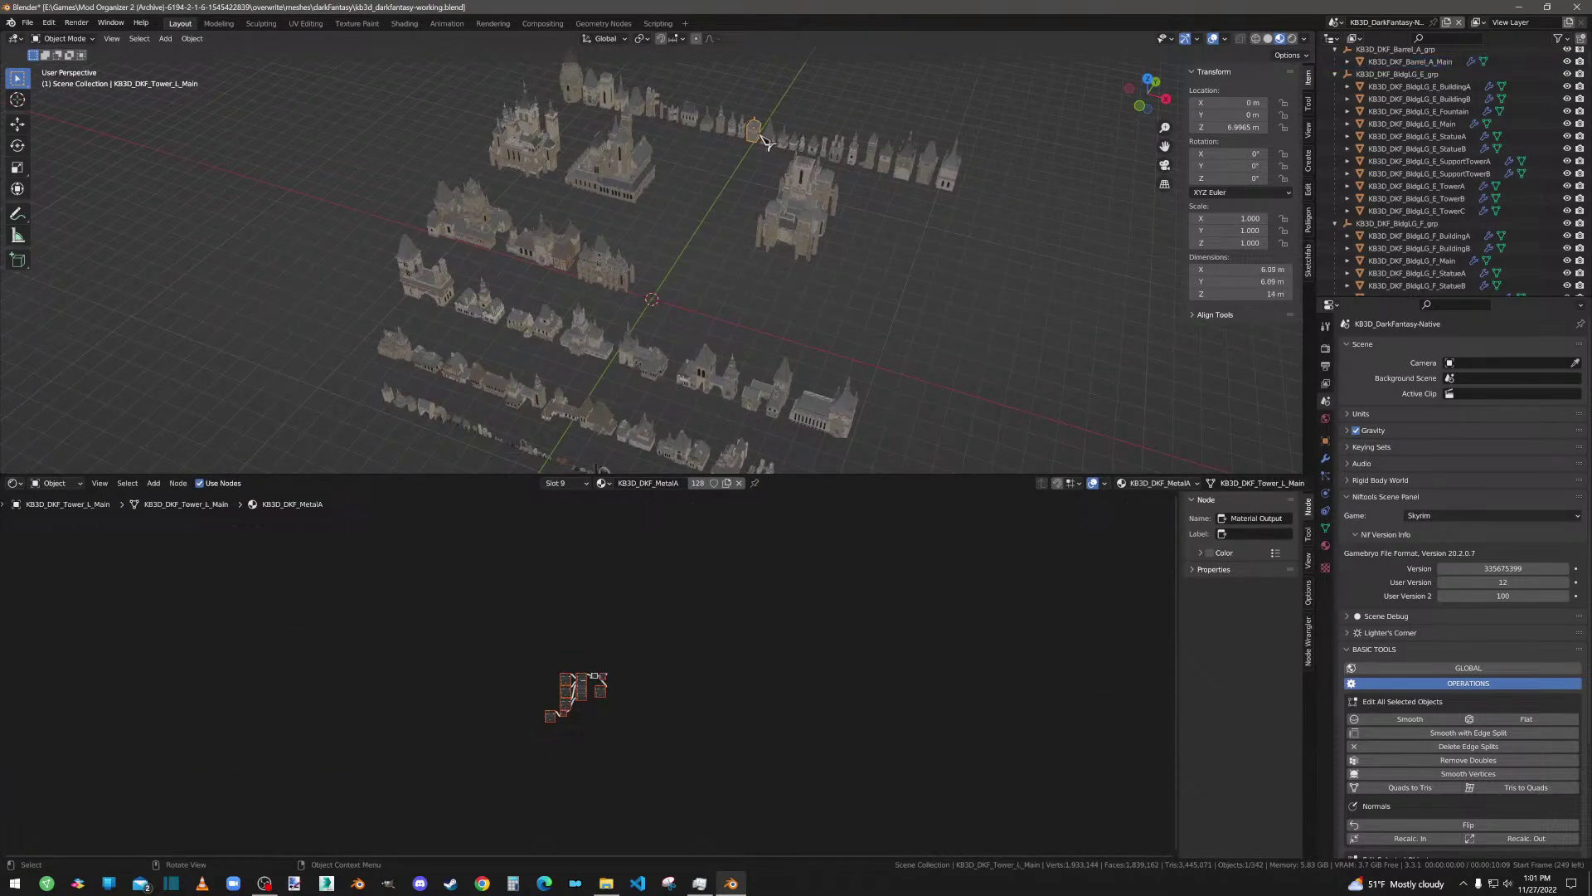
Step: Collapse the KB3D_DKF_BldgLG_E_grp group and hide every object except the KB3D_DKF_Barrel_A_Main barrel
scroll(1402, 73, up, 1)
click(1397, 66)
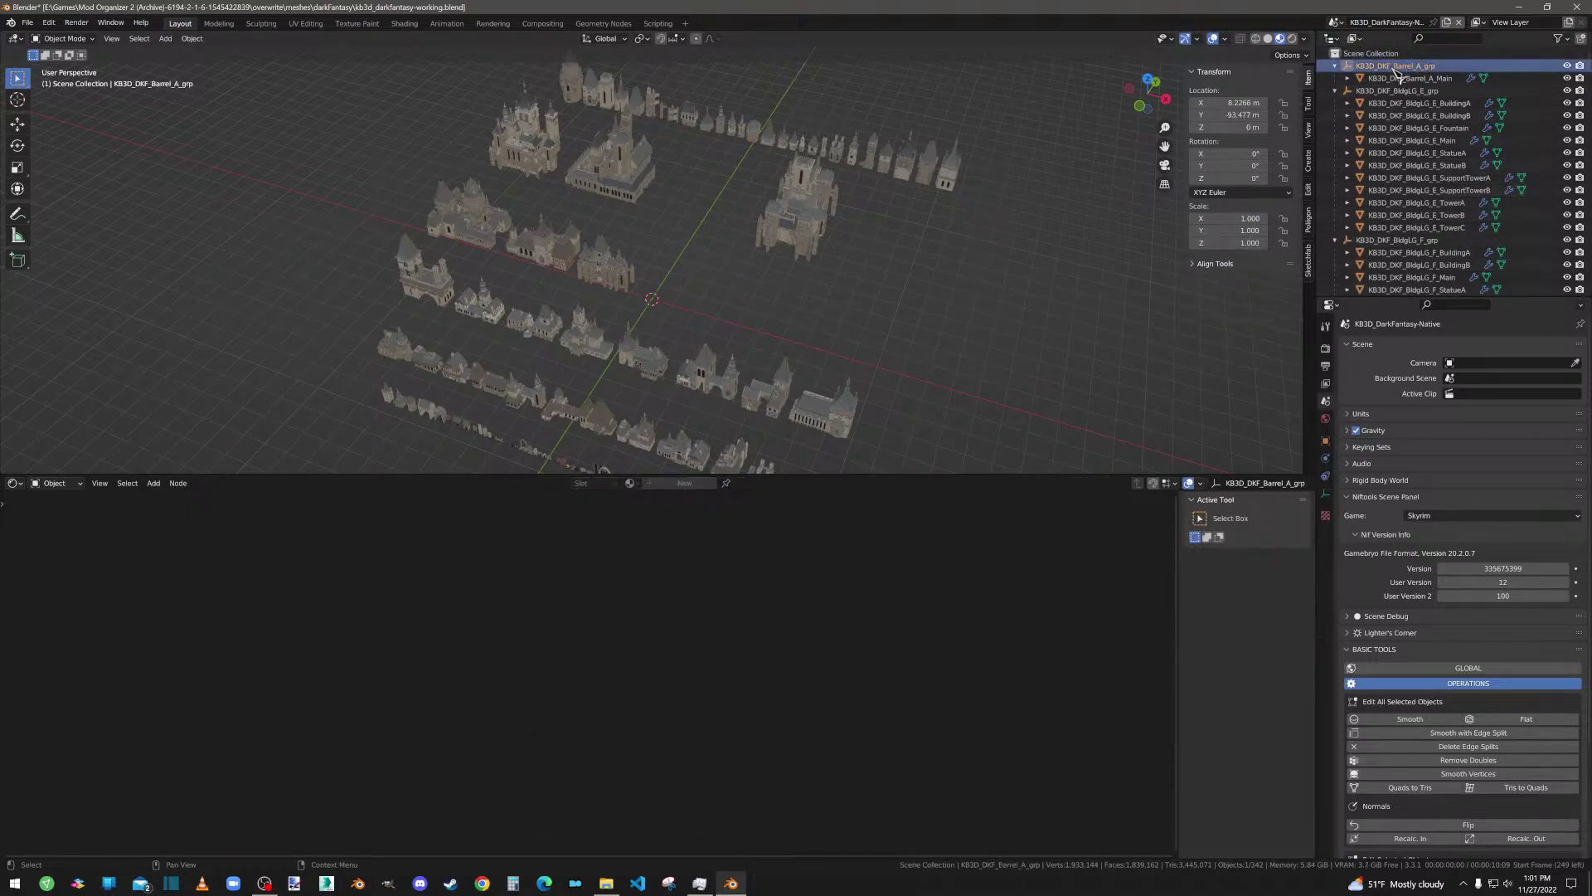
click(1335, 90)
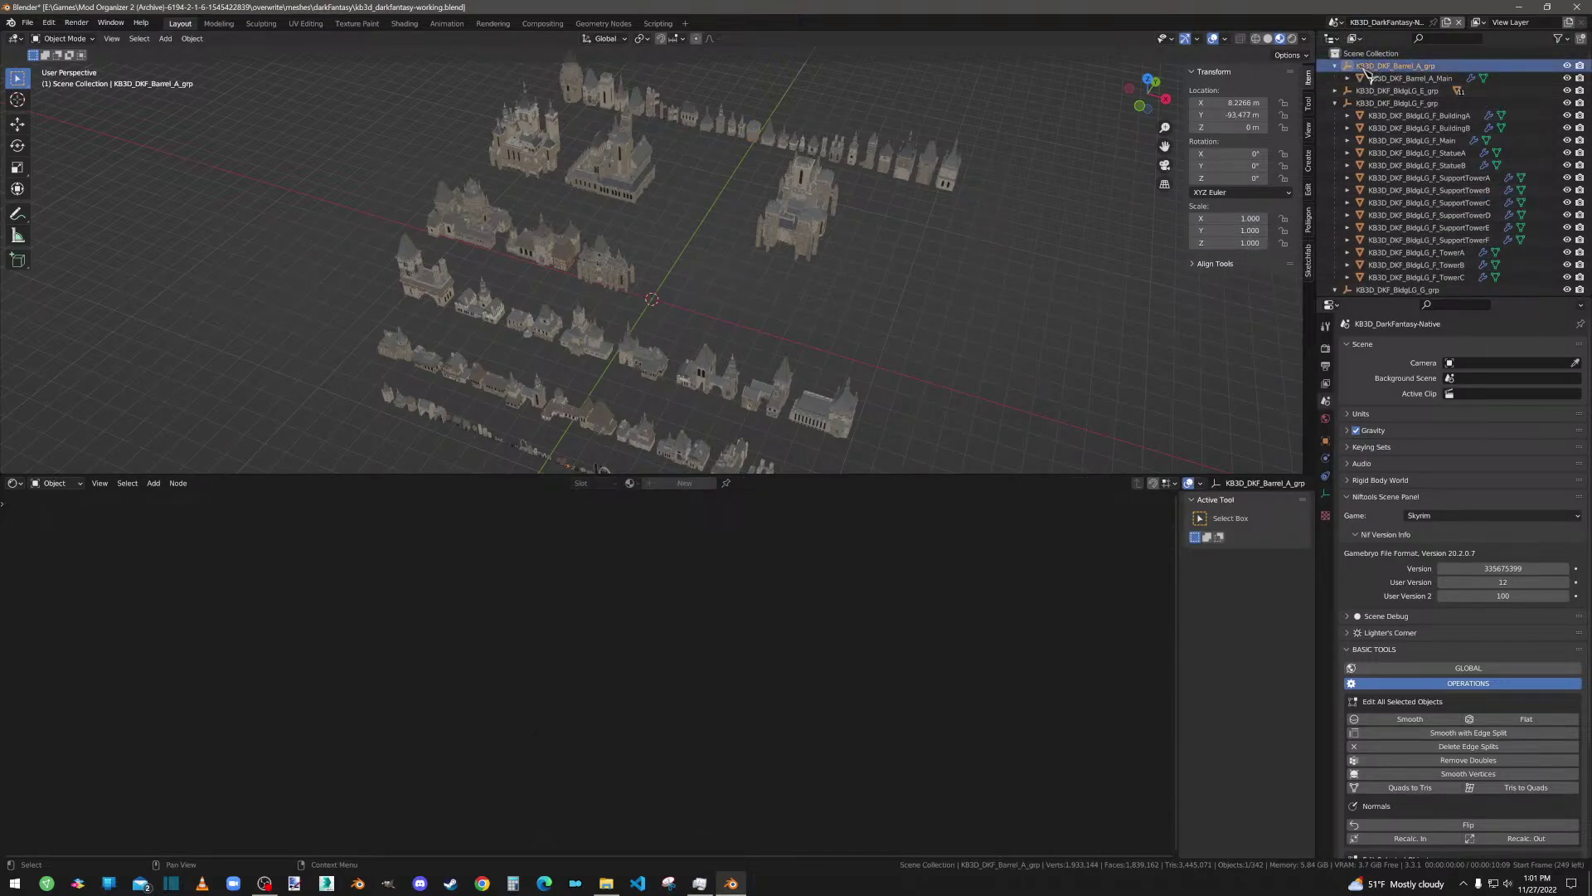
click(1383, 79)
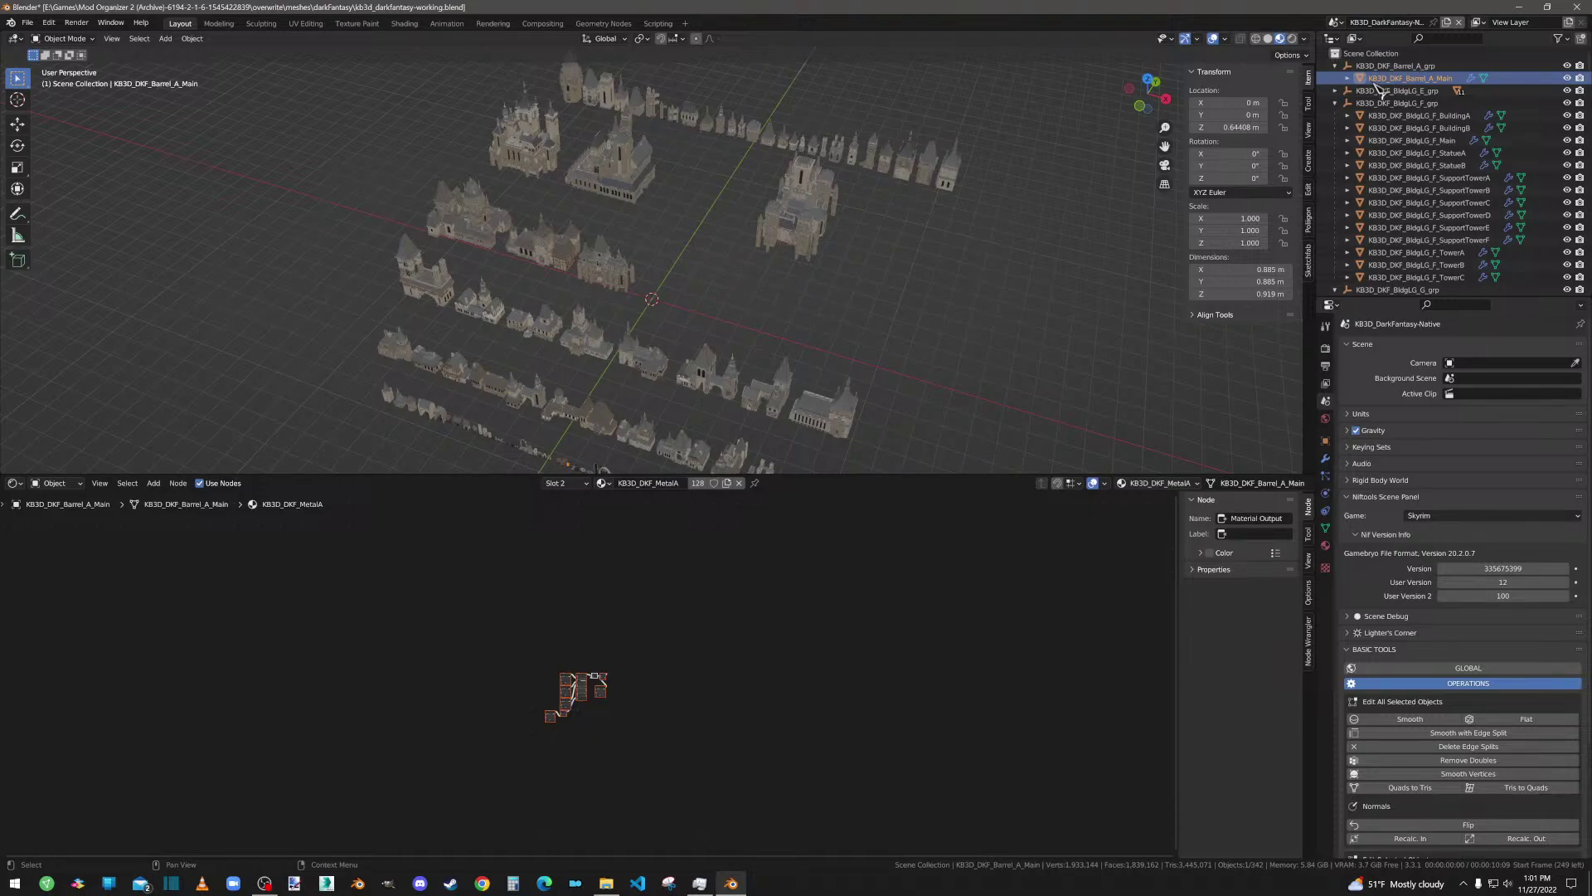
key(a)
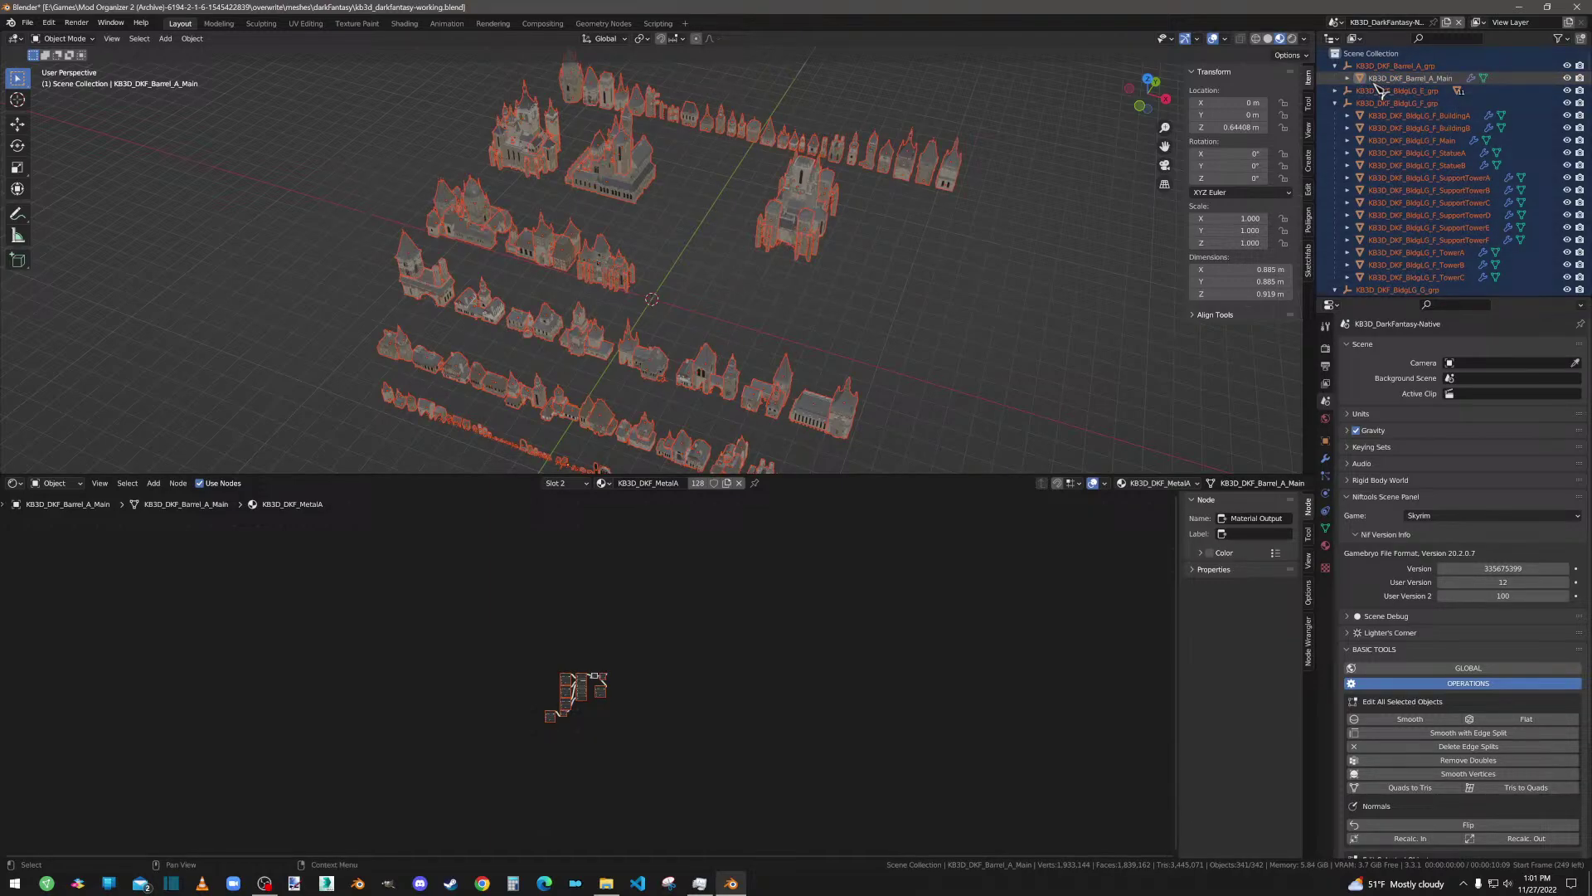
click(1392, 79)
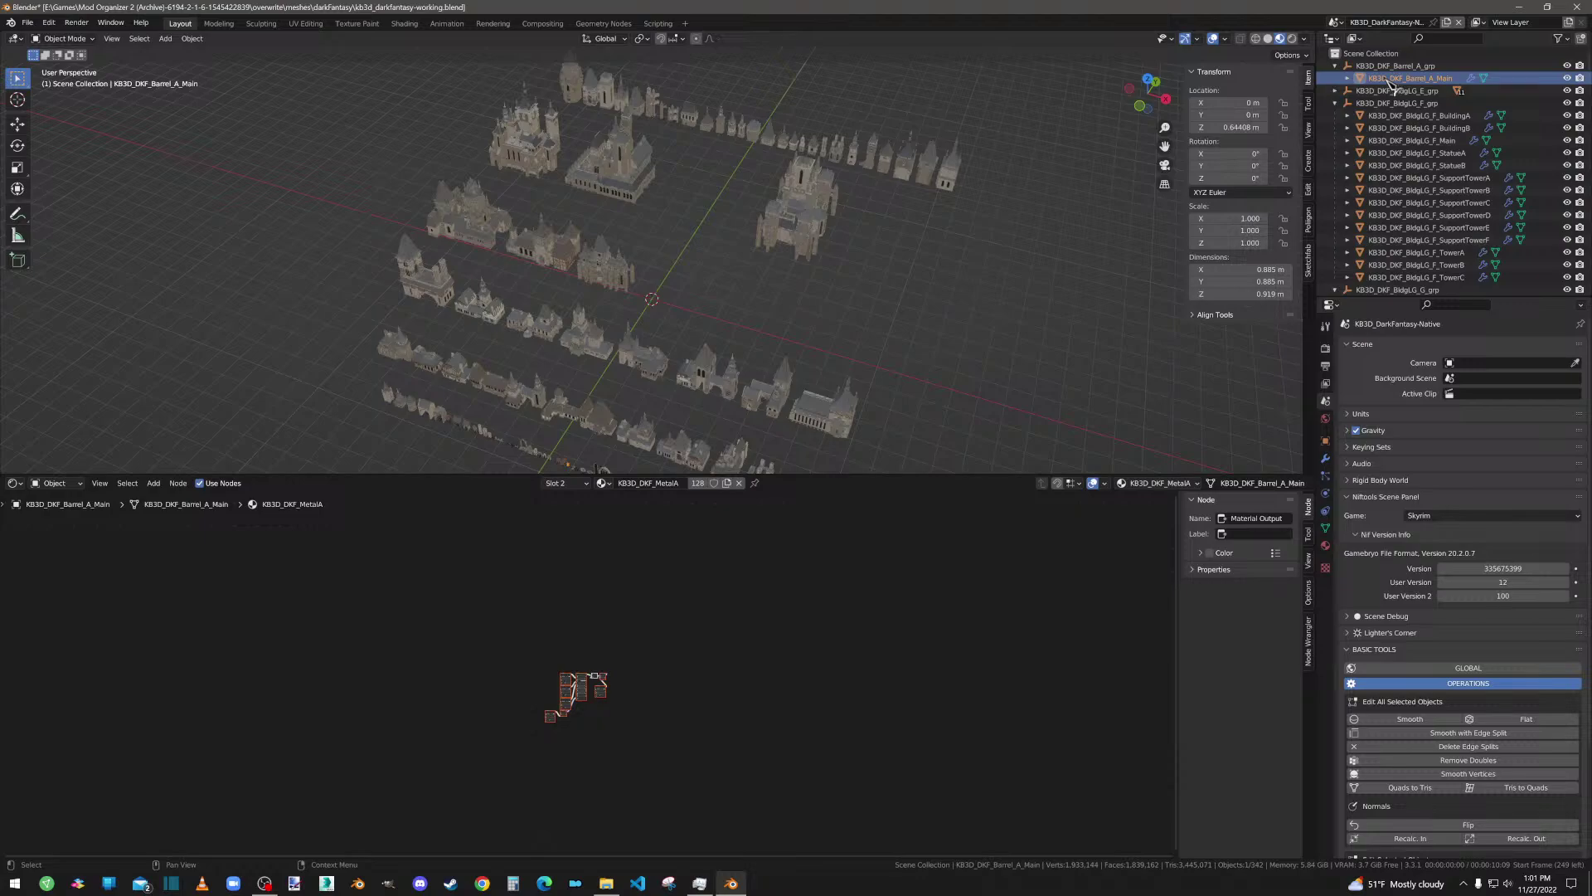
key(a)
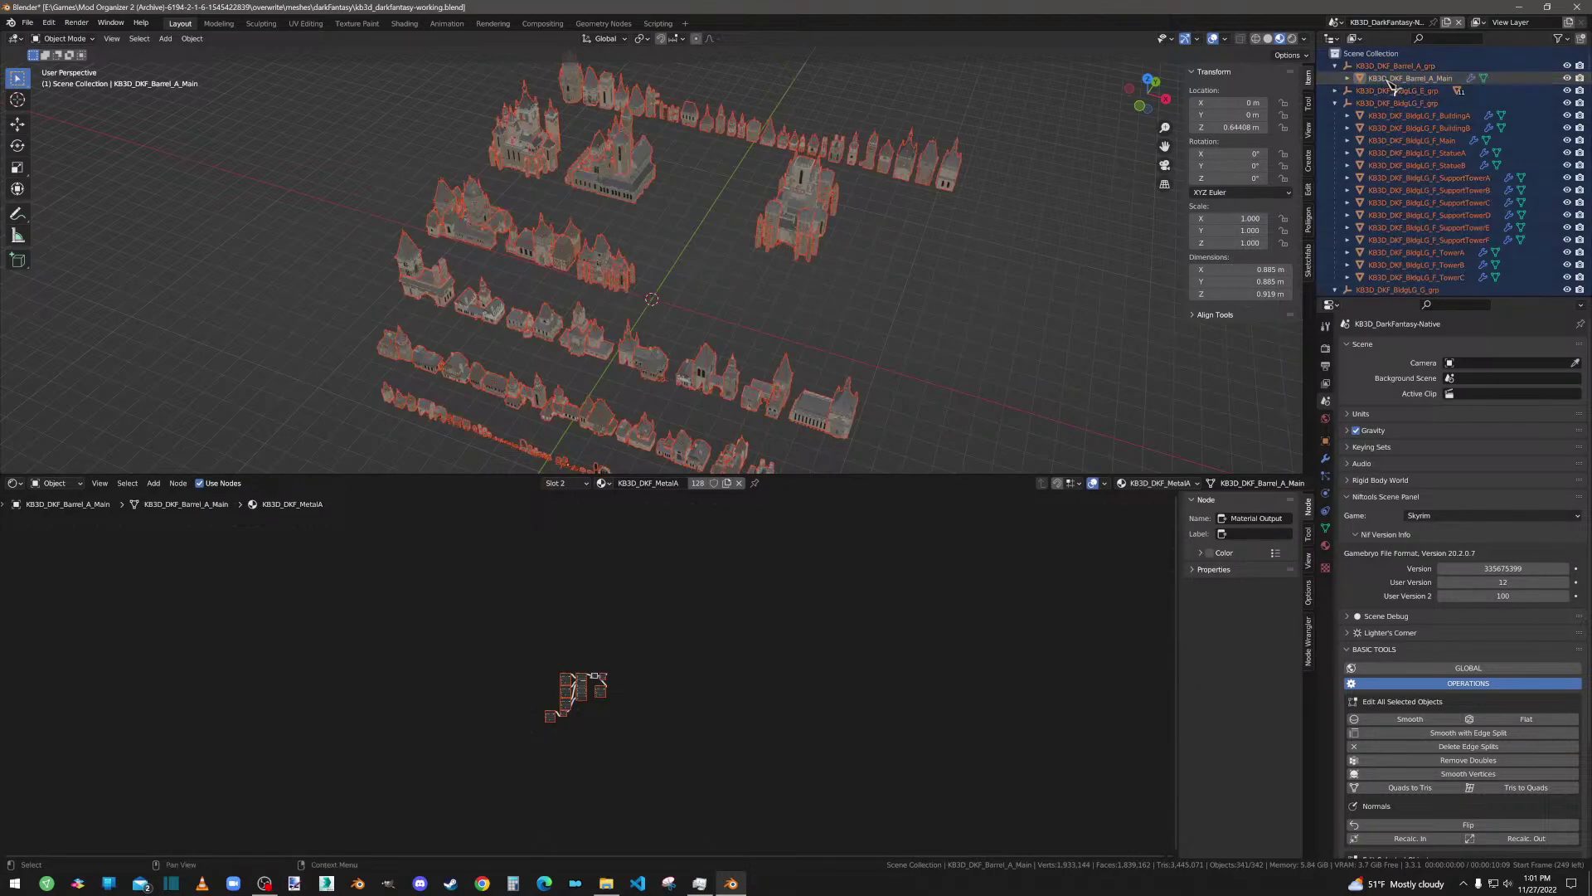
key(h)
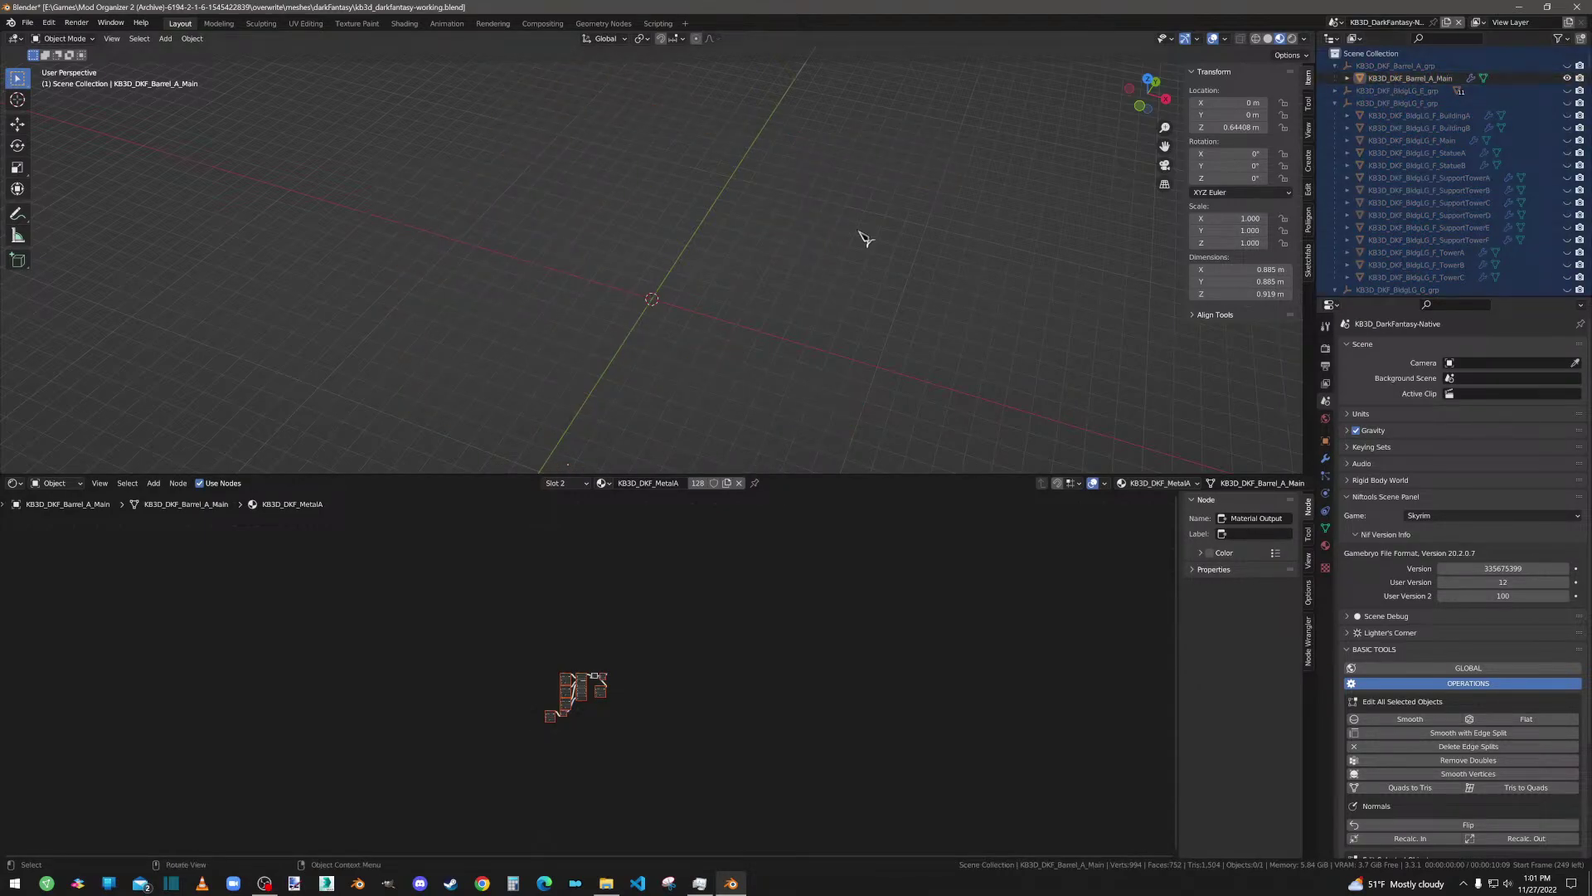
Step: Select the KB3D_DKF_Barrel_A_Main barrel and snap it to the 3D cursor
middle_drag(680, 335, 689, 281)
scroll(689, 281, up, 2)
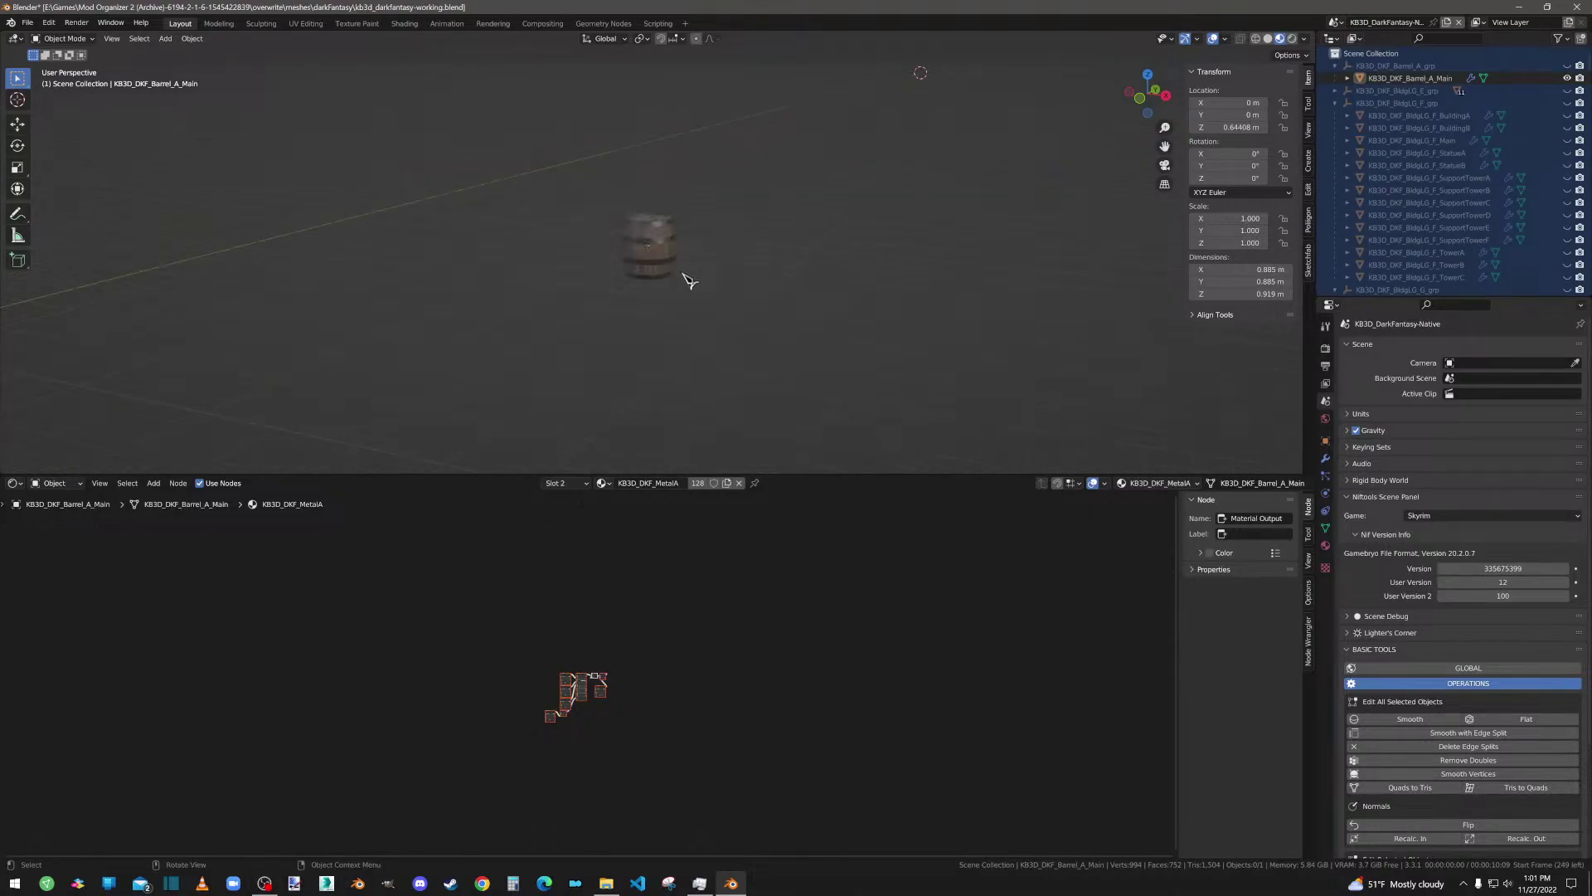
scroll(688, 278, down, 1)
click(670, 259)
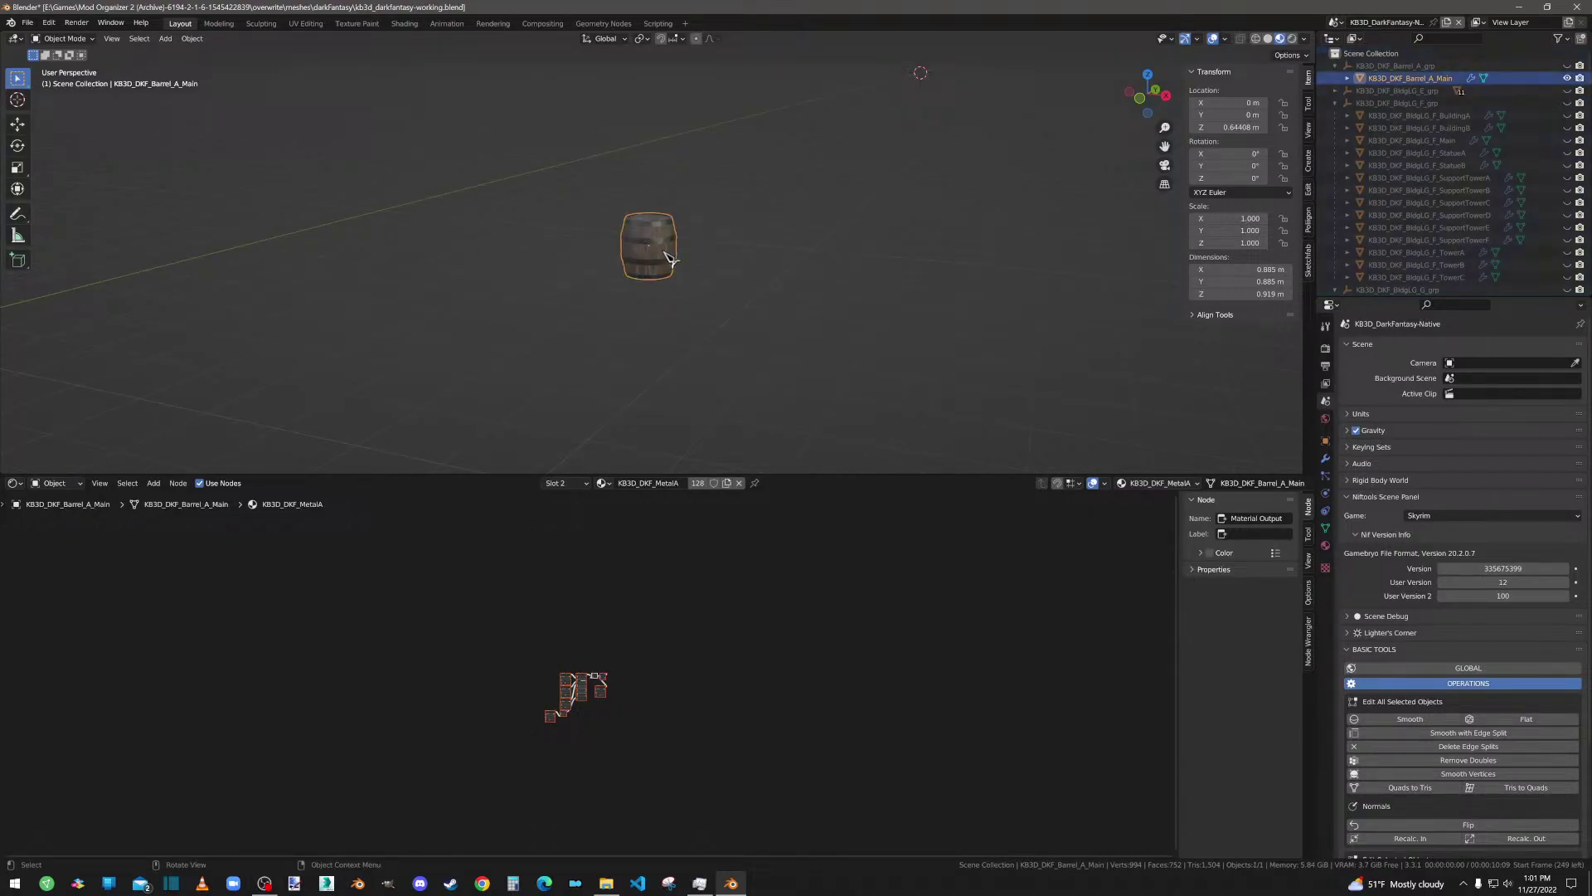
shift+middle_drag(666, 254, 680, 263)
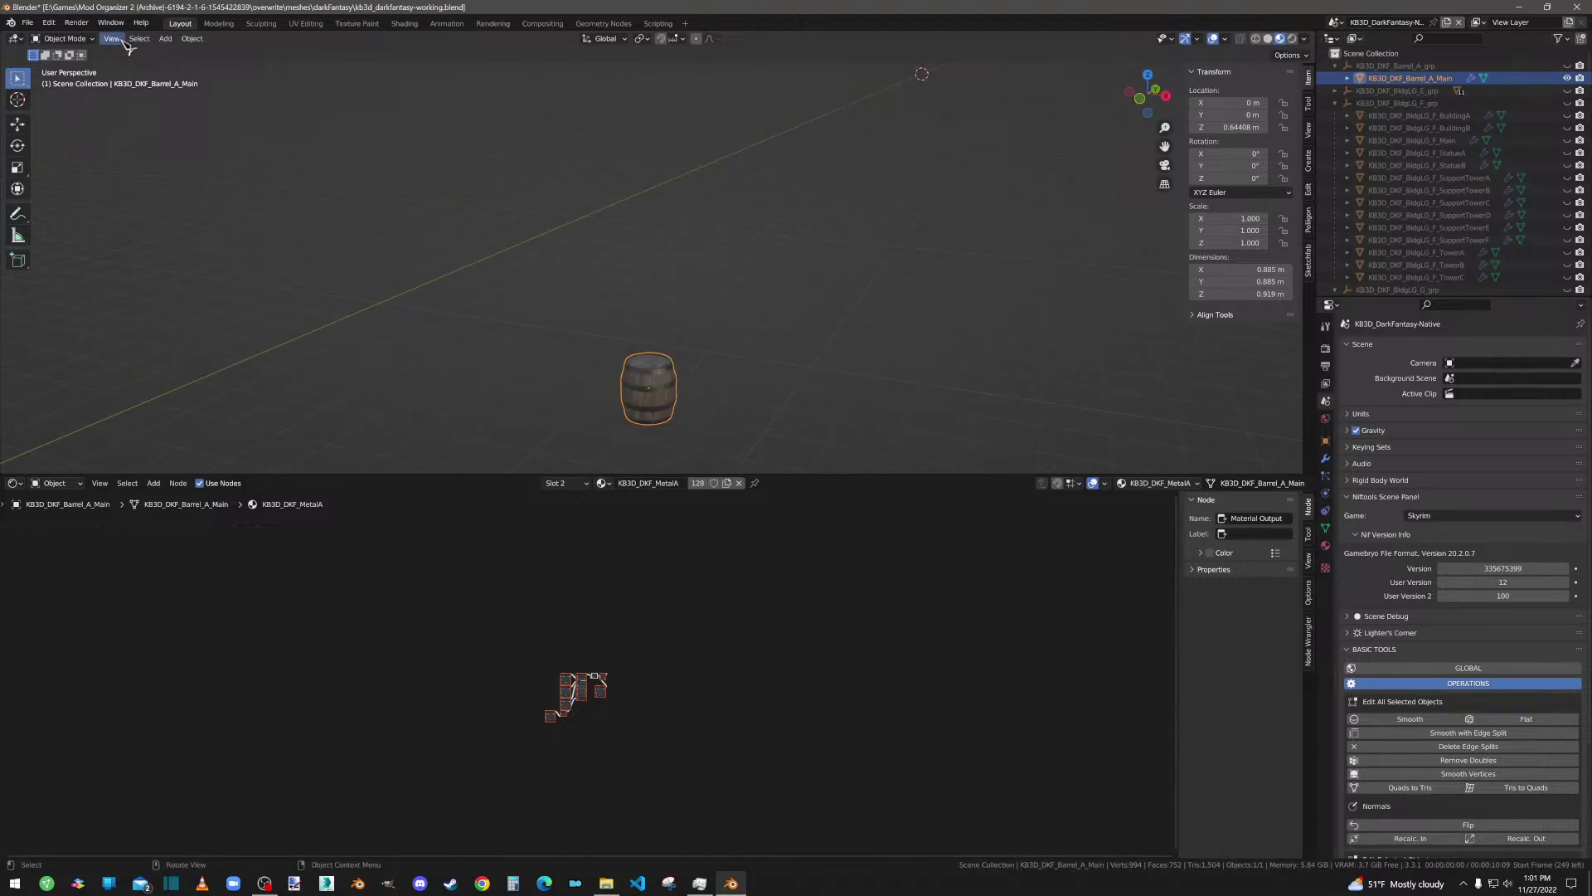
click(192, 39)
mouse_move(241, 115)
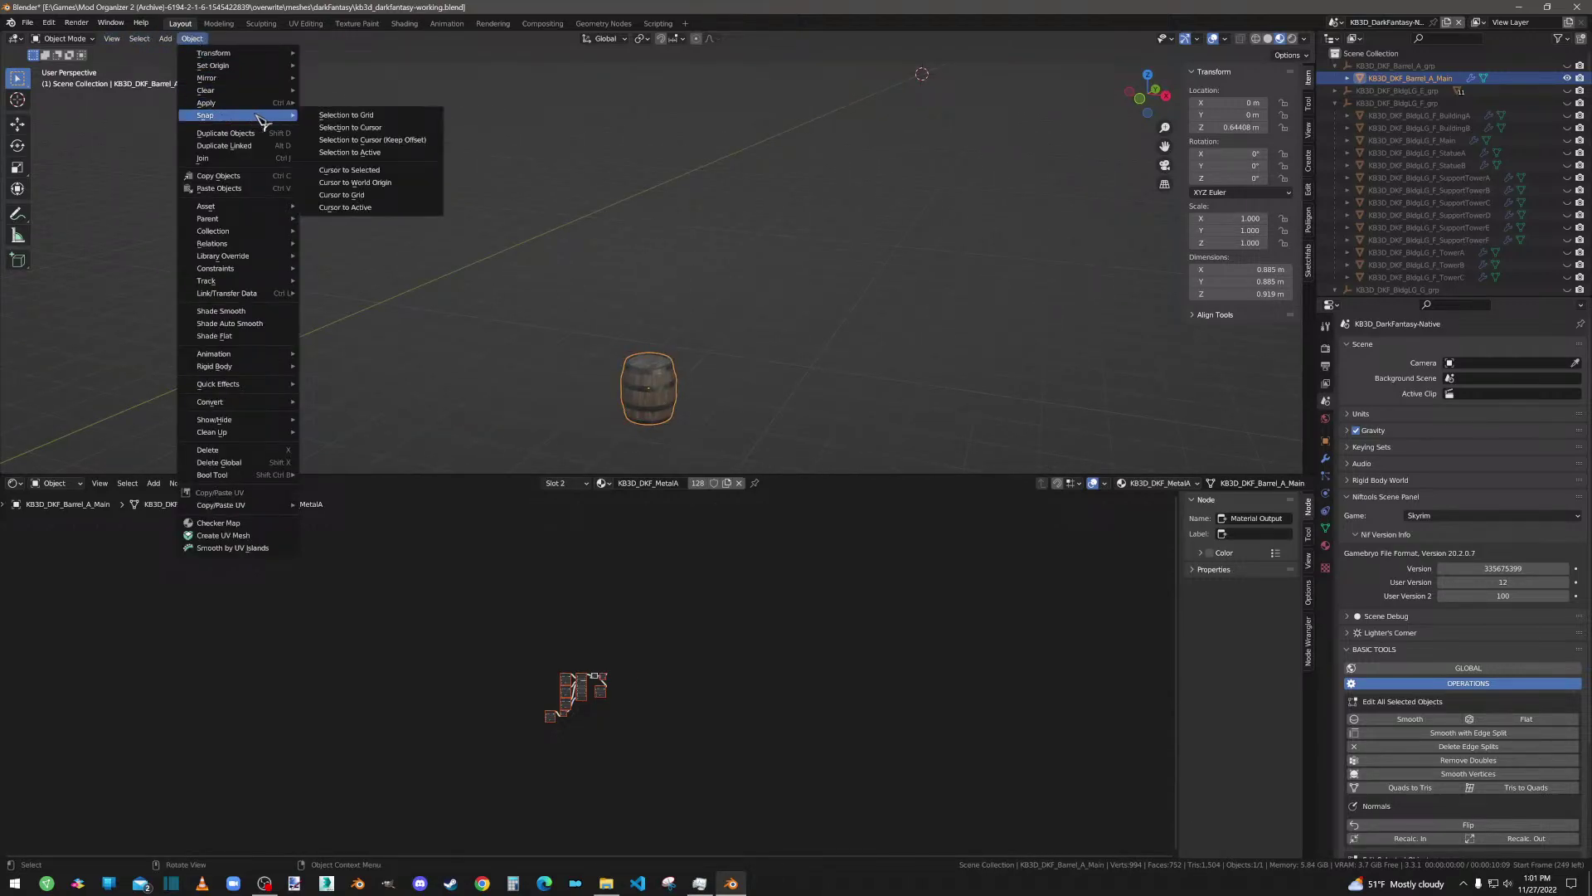
click(349, 125)
alt+middle_drag(961, 127, 622, 195)
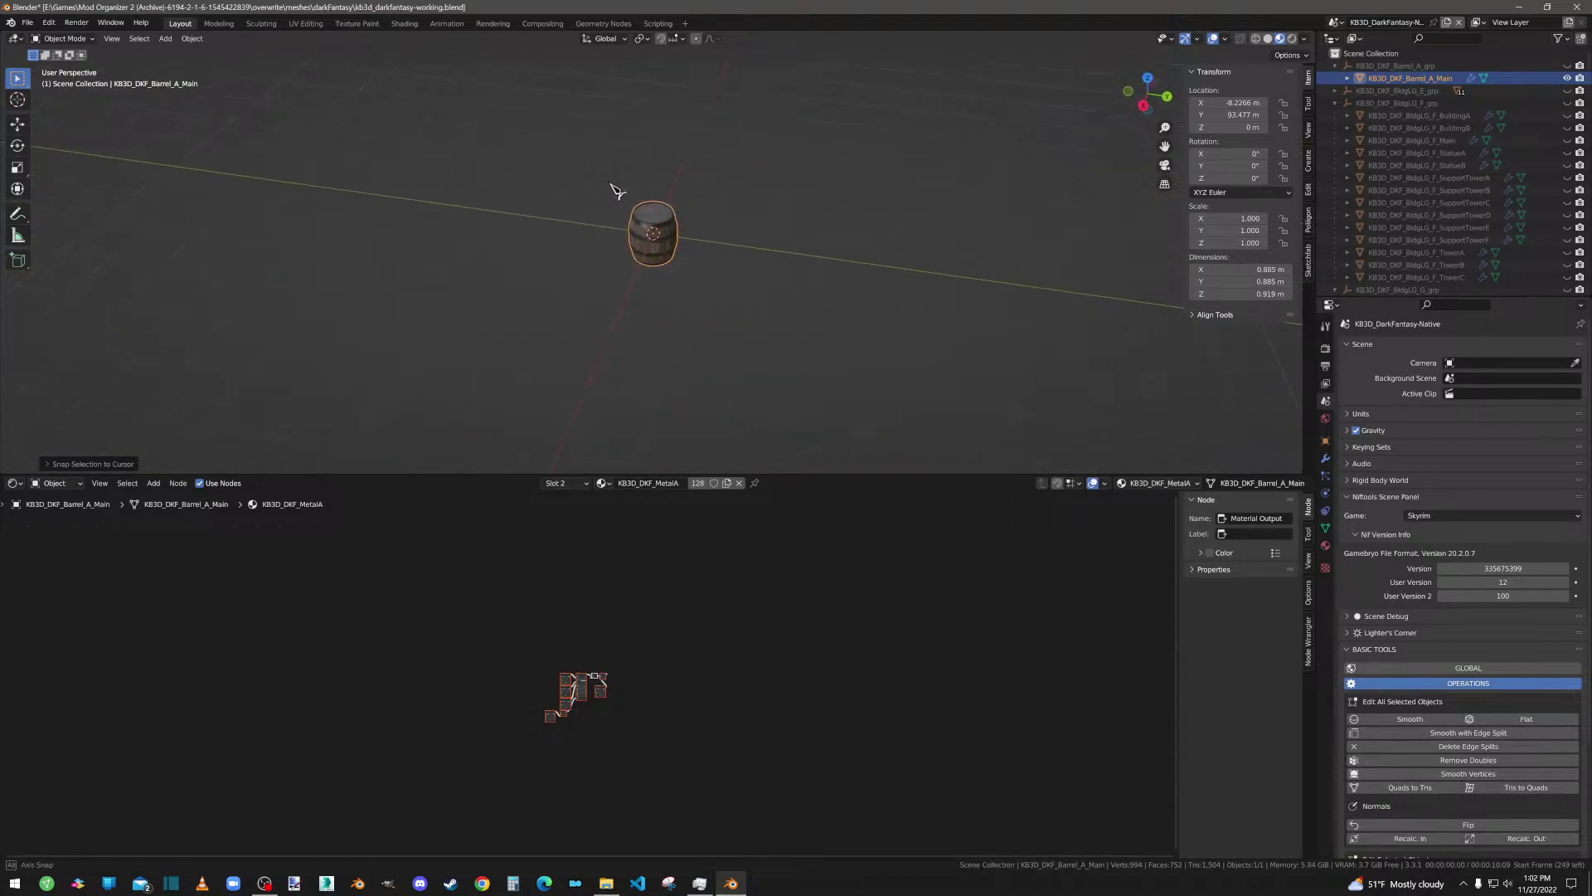
Step: Move the KB3D_DKF_MetalA base color and metallic texture nodes apart, and unplug and reconnect the metallic texture's link to the Principled BSDF
scroll(654, 241, up, 4)
scroll(657, 182, up, 10)
scroll(659, 184, down, 10)
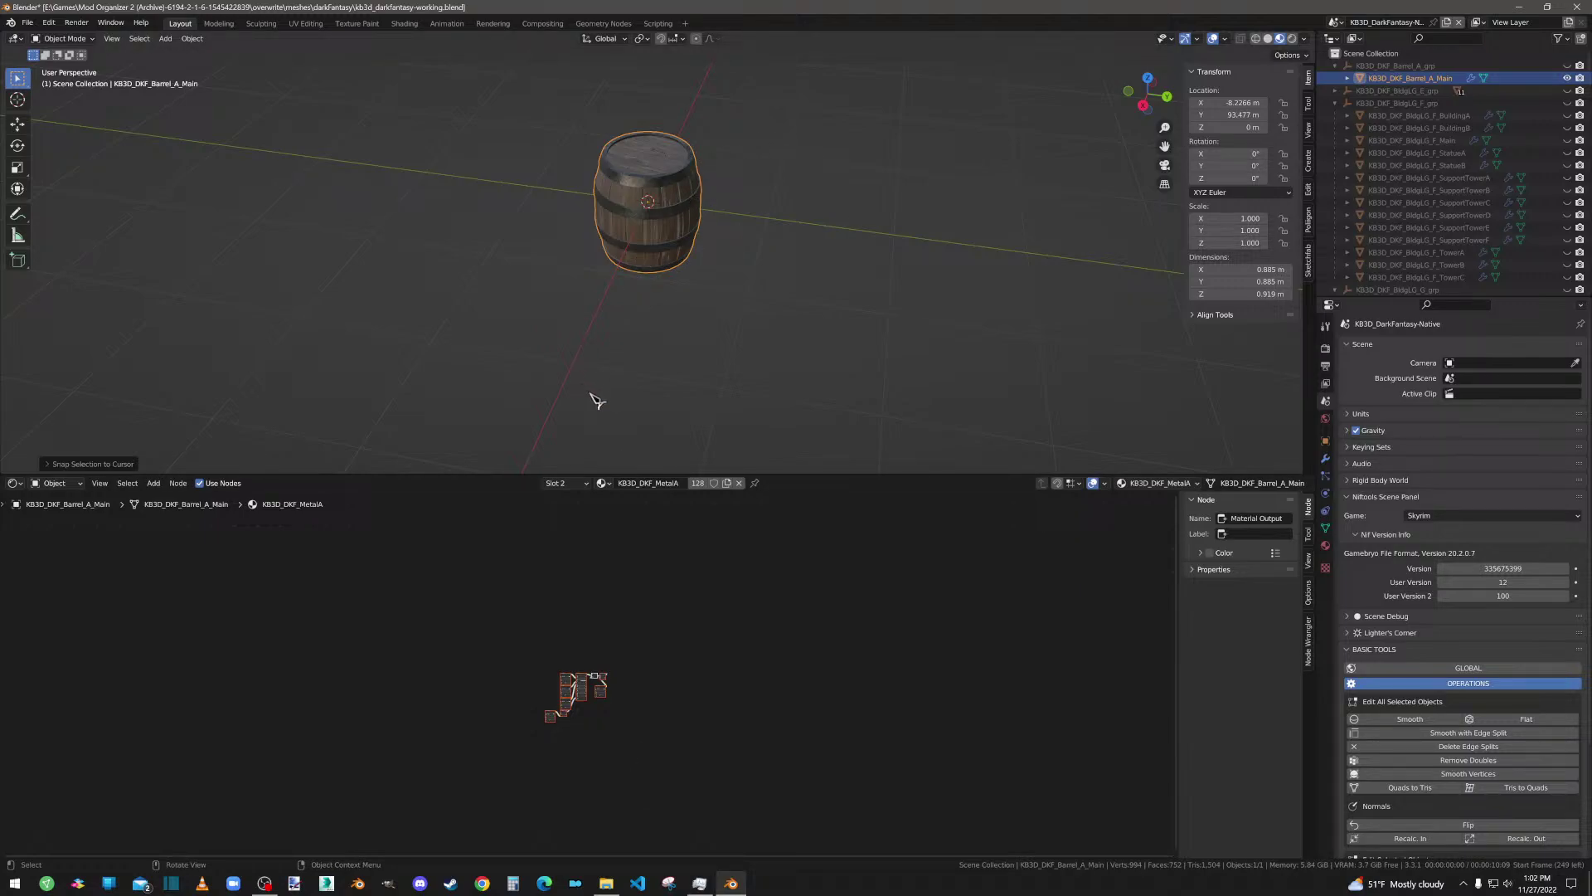
scroll(587, 665, up, 1)
scroll(591, 670, up, 8)
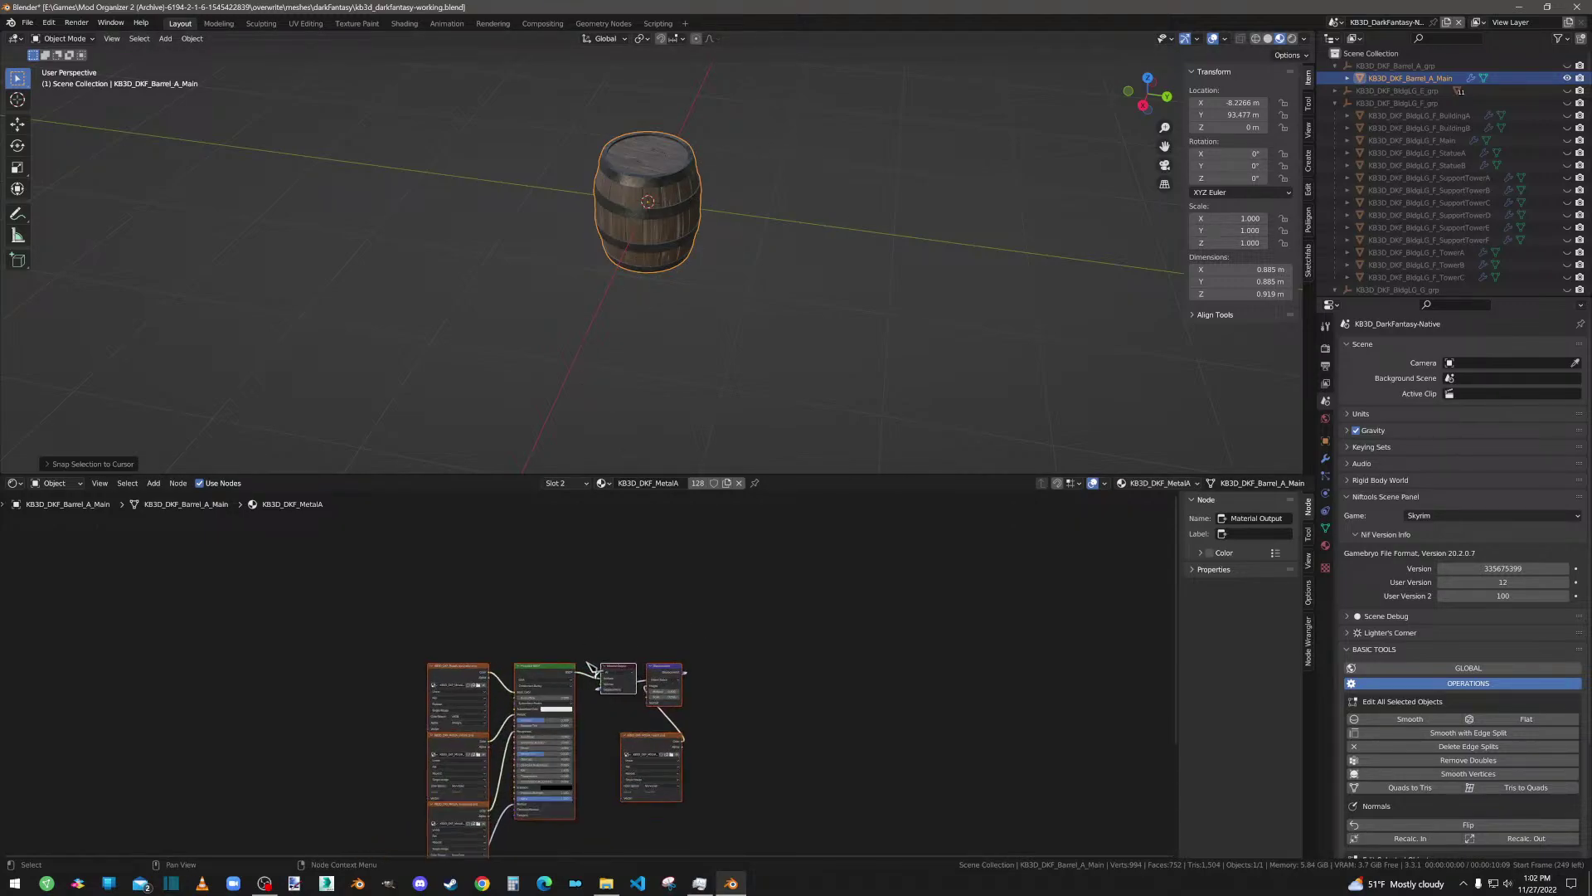
middle_drag(605, 769, 469, 732)
scroll(624, 744, up, 2)
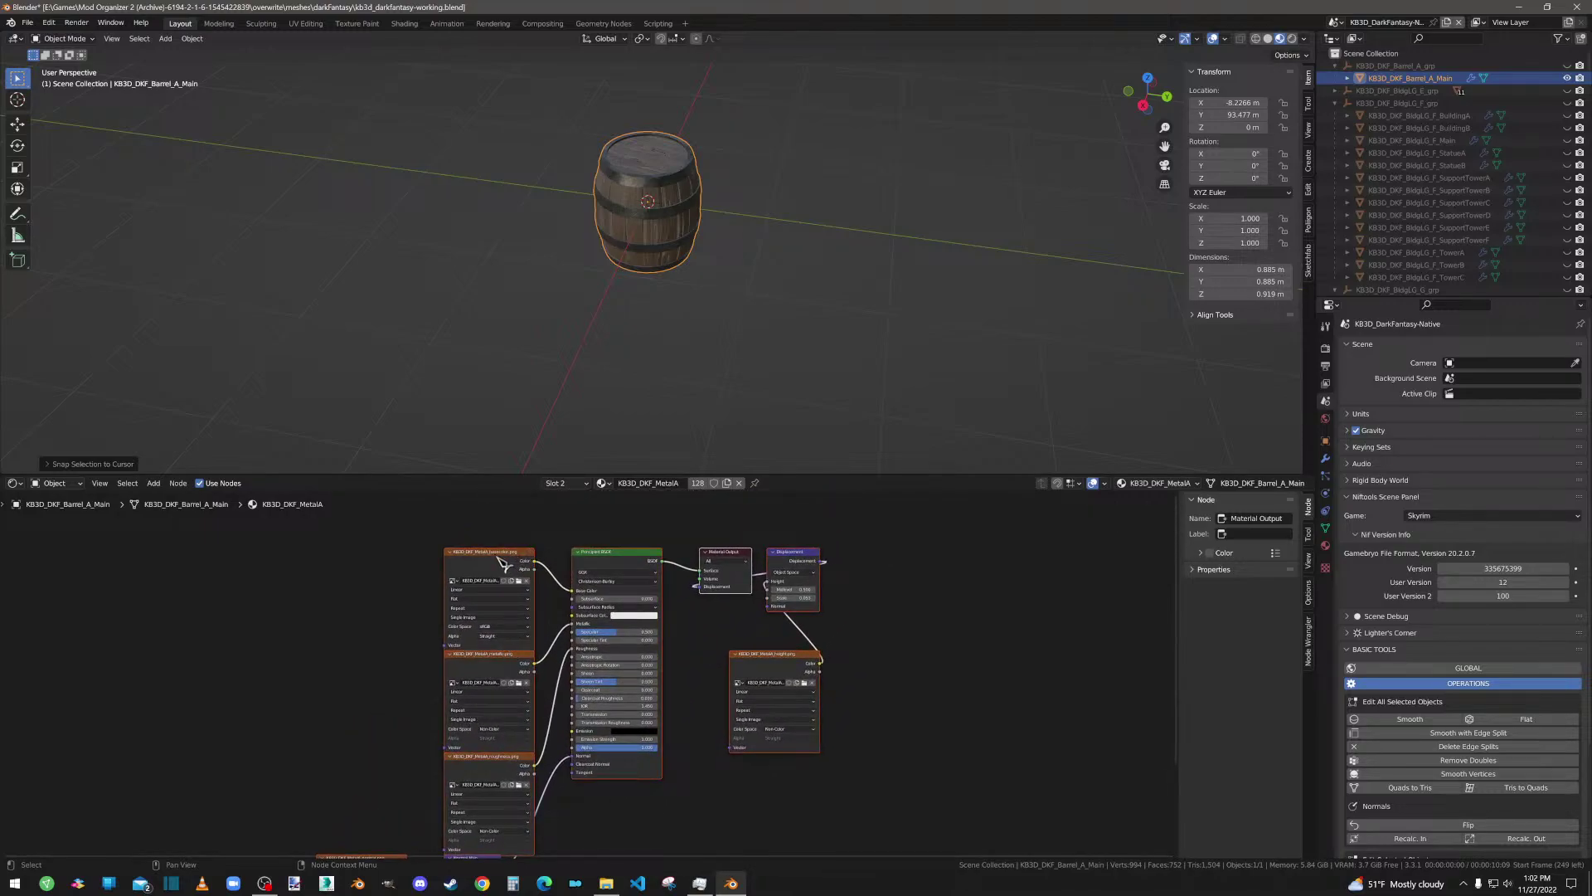
middle_drag(503, 561, 485, 530)
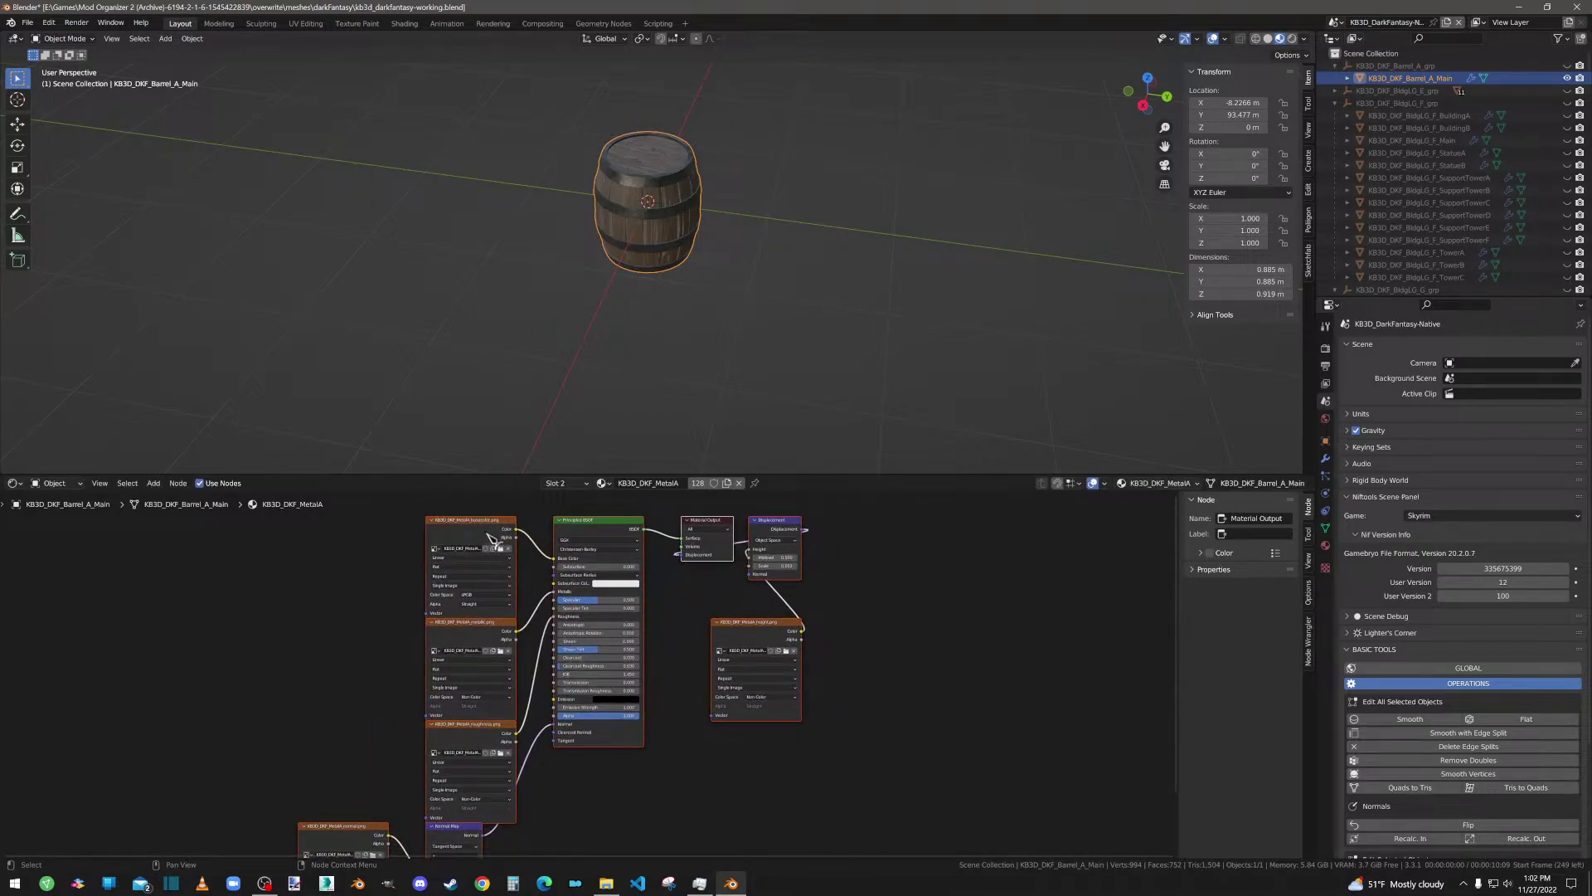
drag(489, 525, 481, 516)
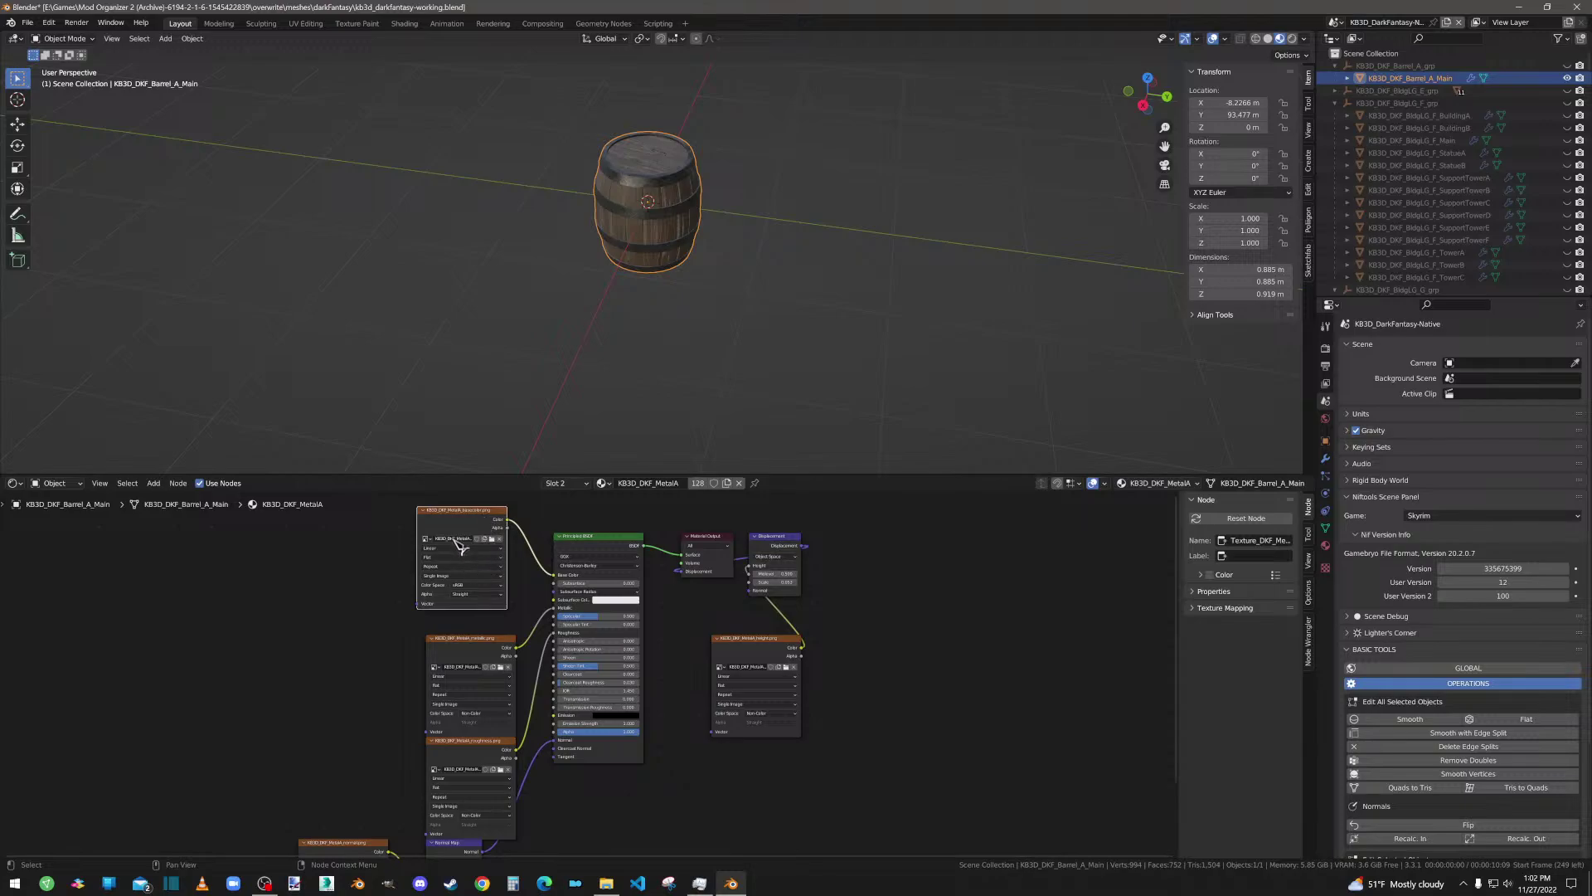
drag(485, 640, 453, 629)
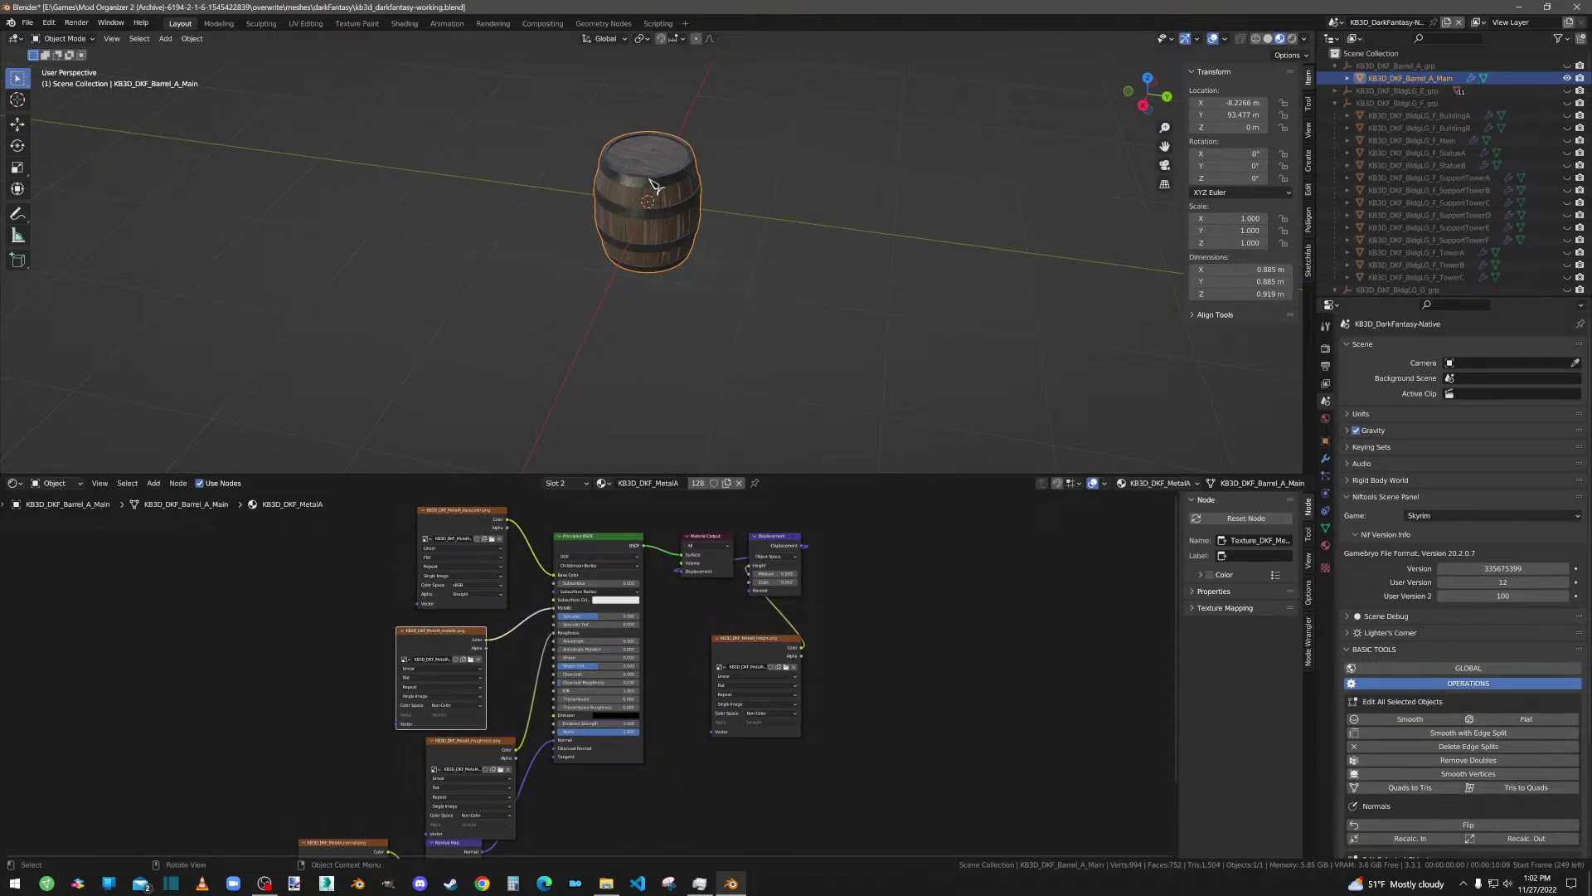
drag(553, 608, 497, 632)
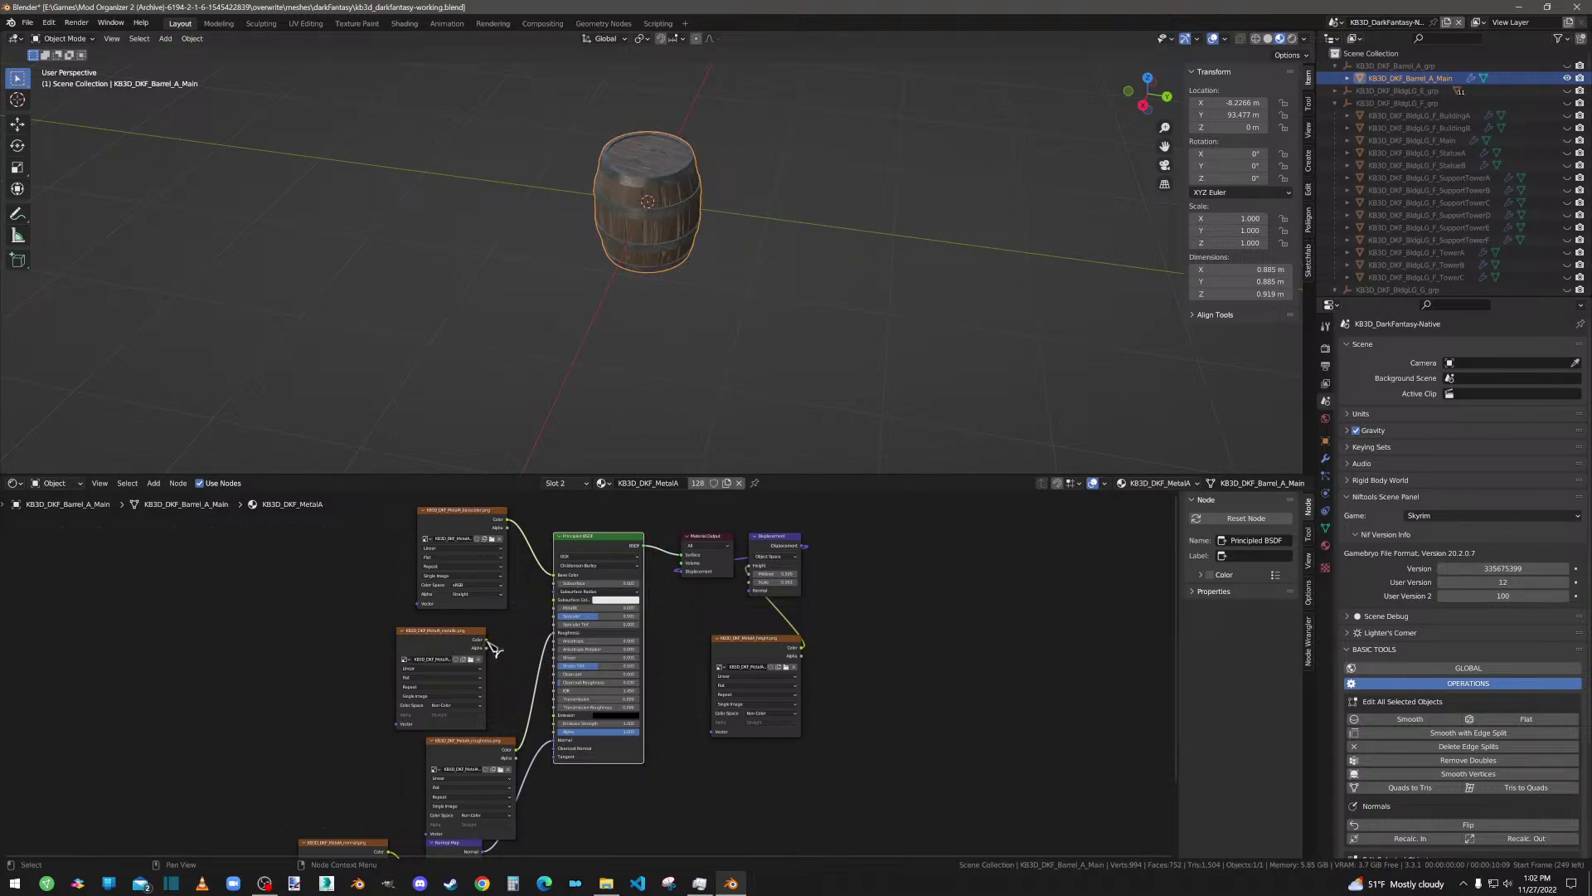
drag(486, 639, 563, 618)
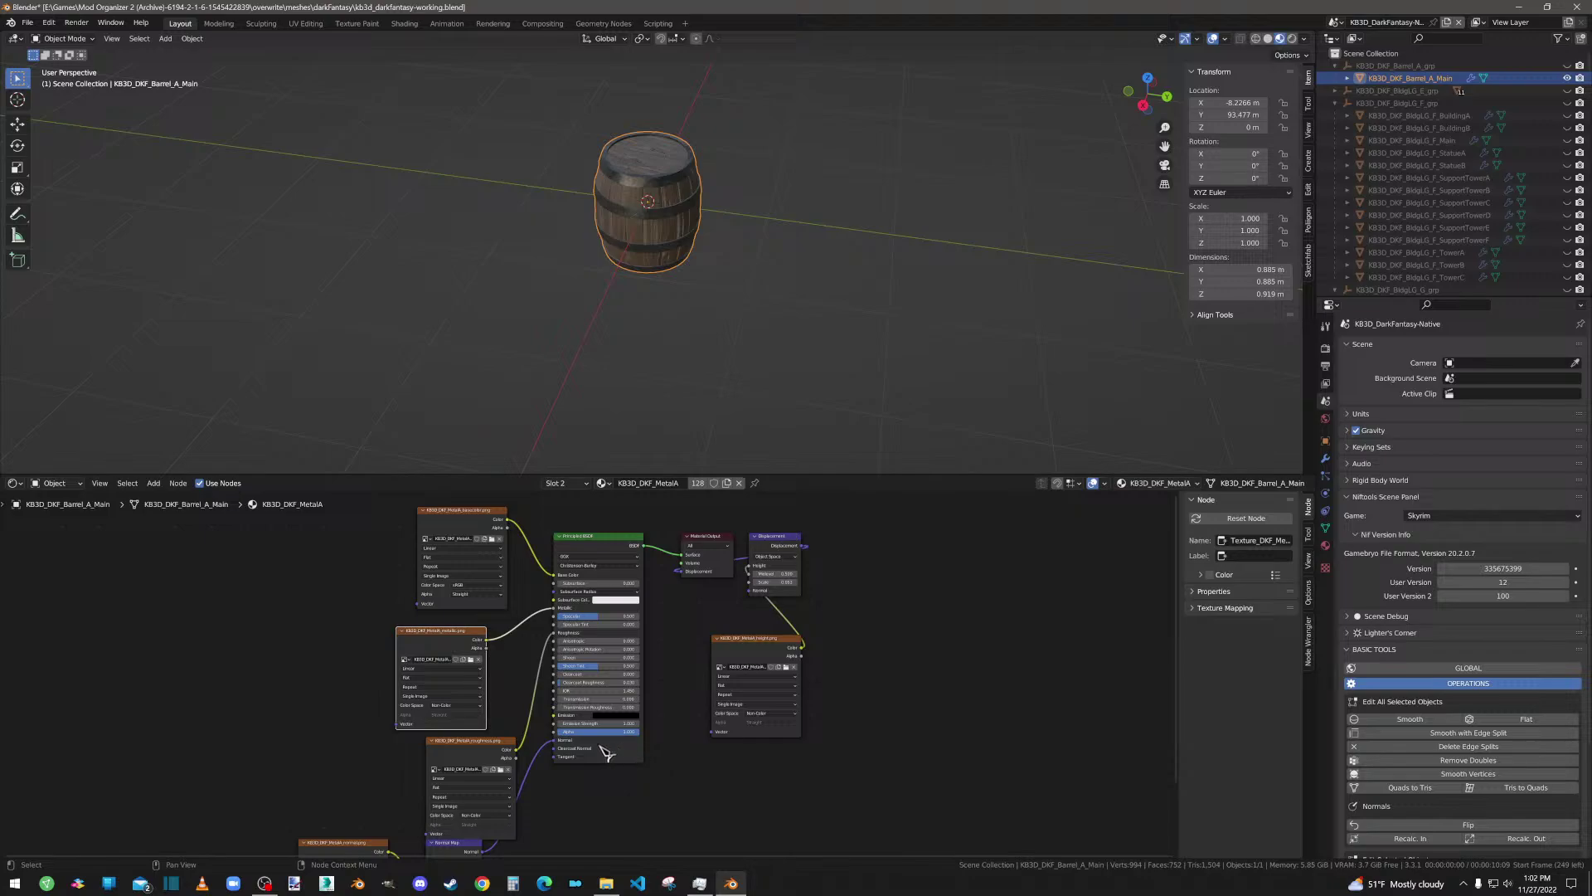
Step: Move the MetalA material's Normal Map node clear of the overlapping roughness texture node
middle_drag(546, 816, 505, 605)
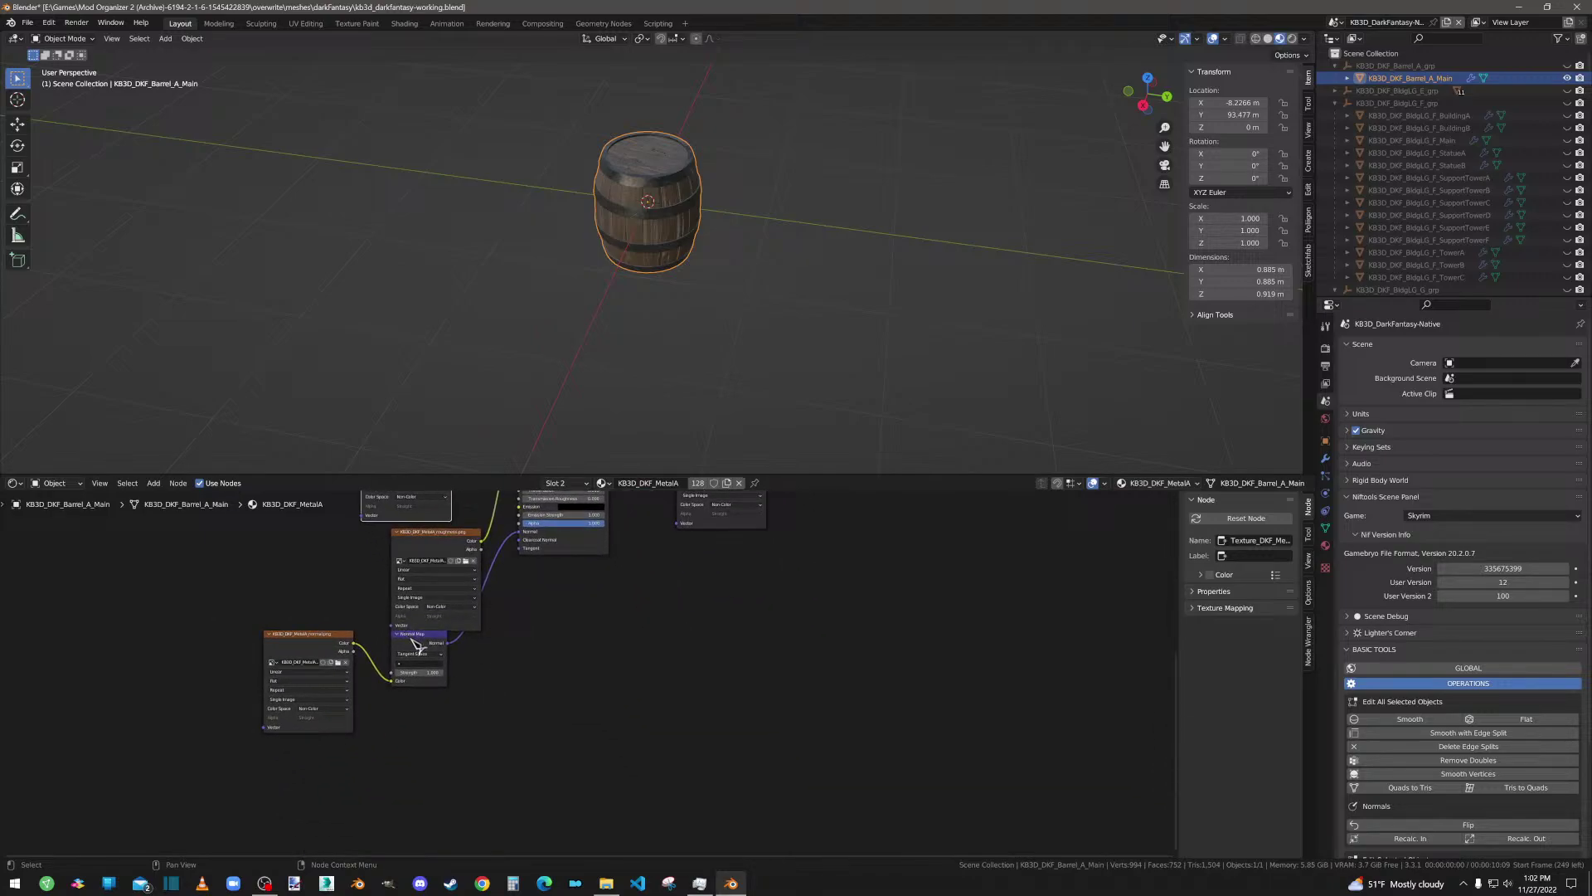
drag(419, 646, 439, 668)
middle_drag(563, 599, 521, 726)
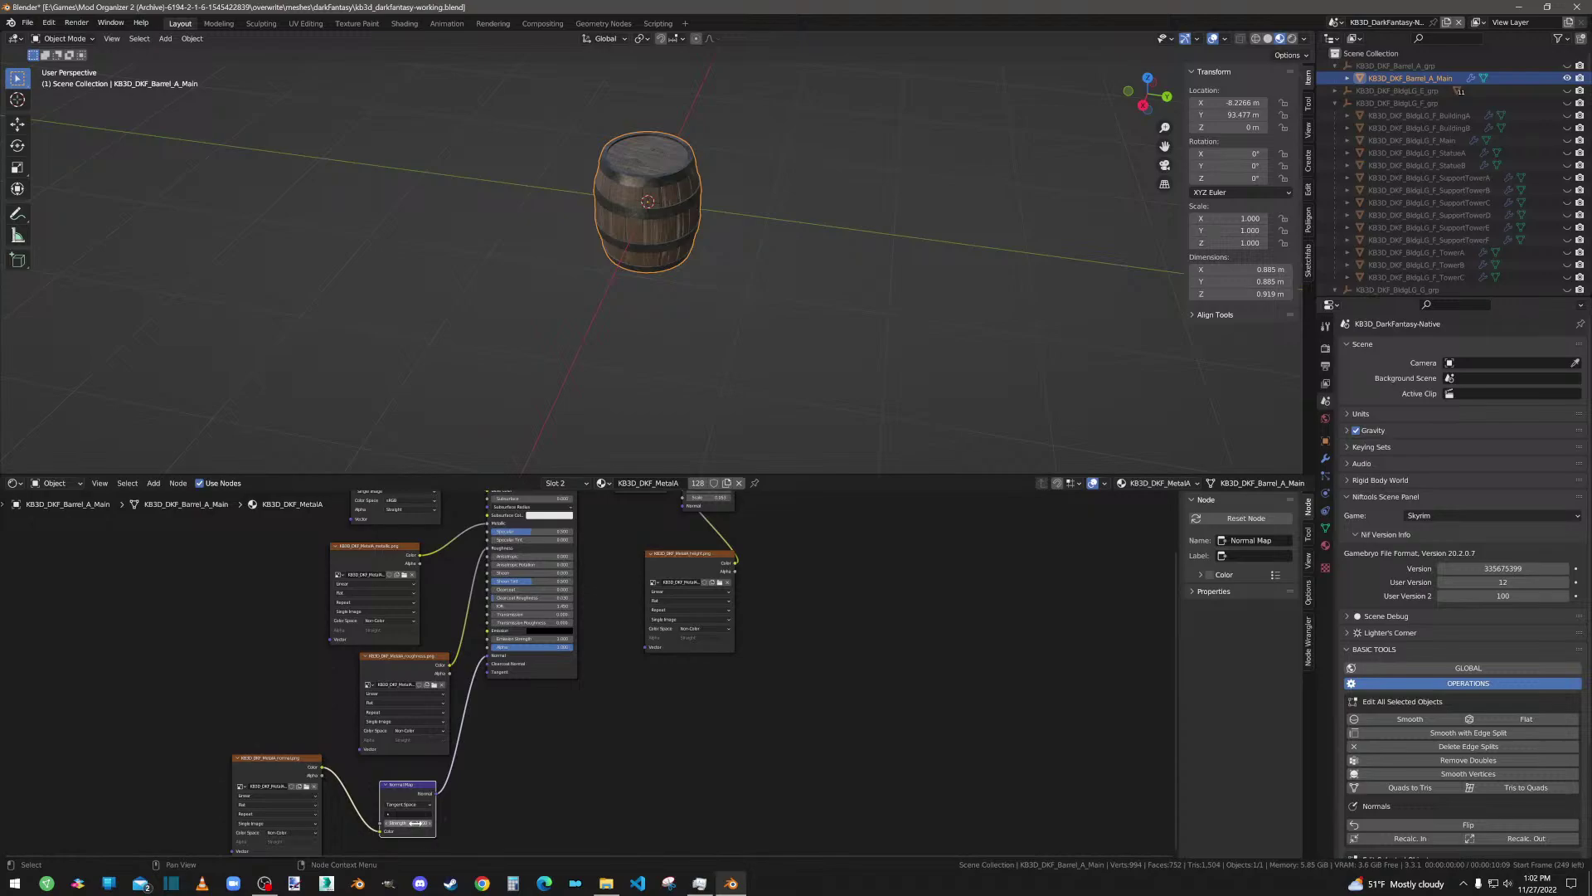
Step: Try a Strength of 10 on the MetalA material's Normal Map node and inspect the barrel's surface up close
drag(415, 822, 448, 823)
scroll(673, 219, up, 12)
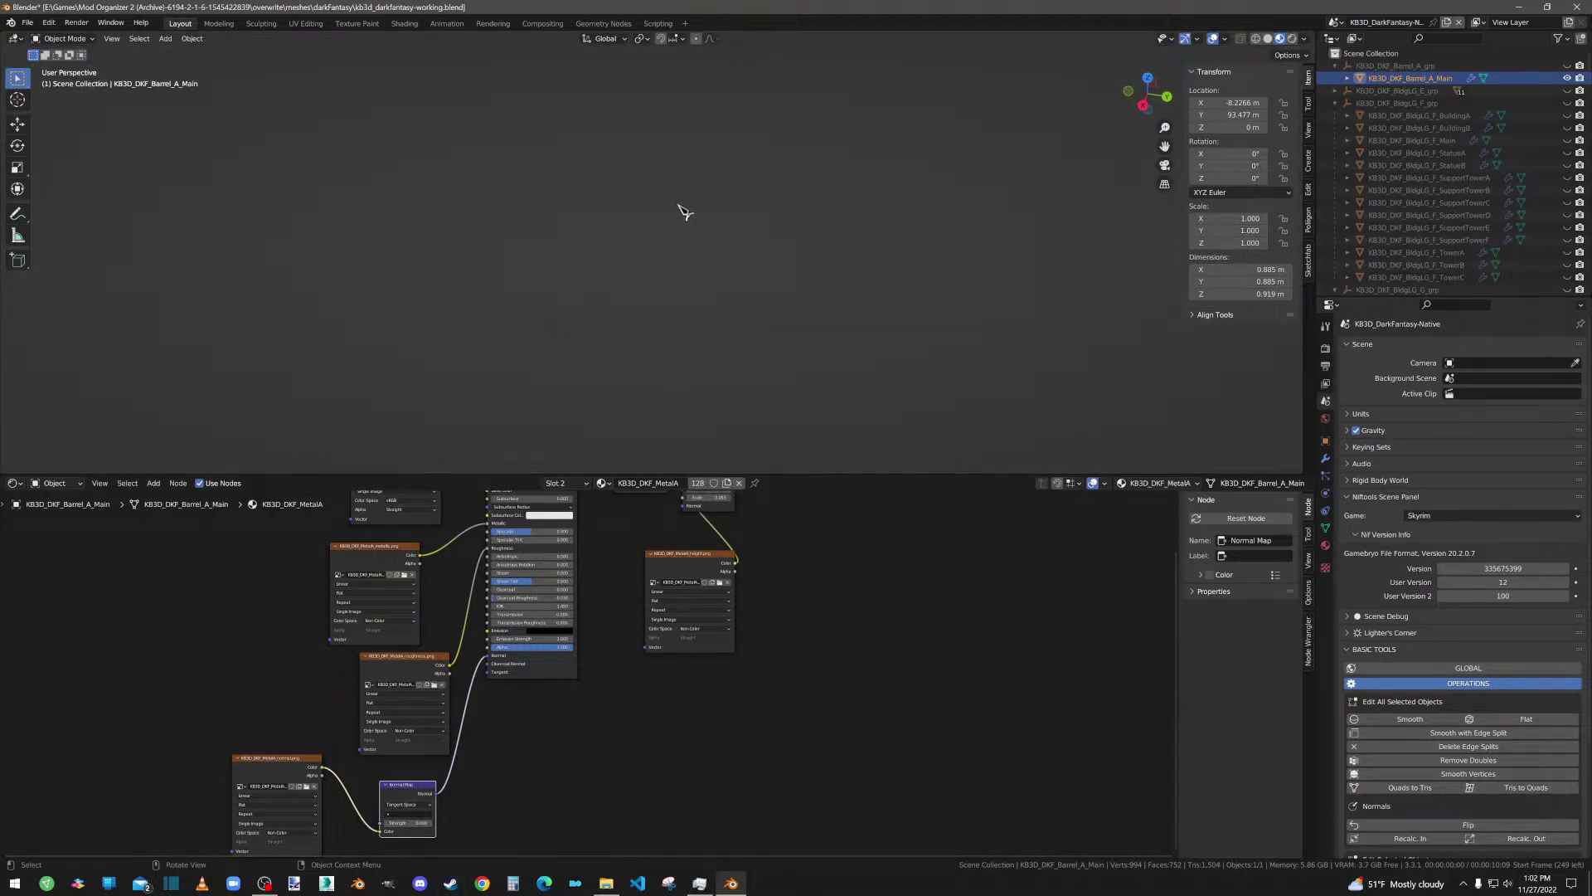
scroll(677, 205, down, 2)
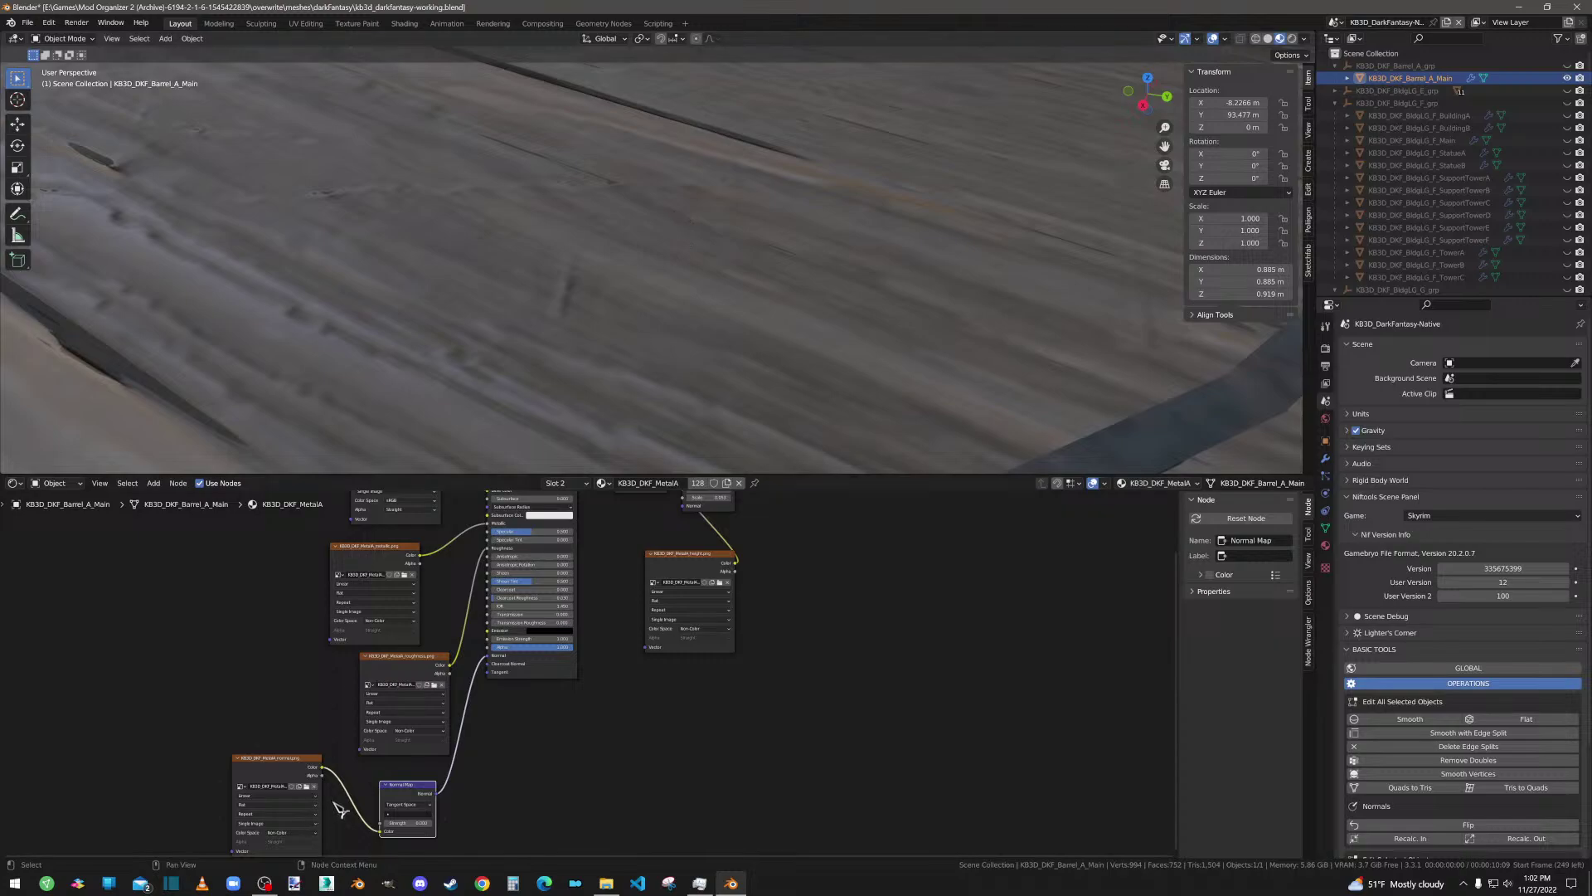
double_click(408, 823)
text(10)
key(Return)
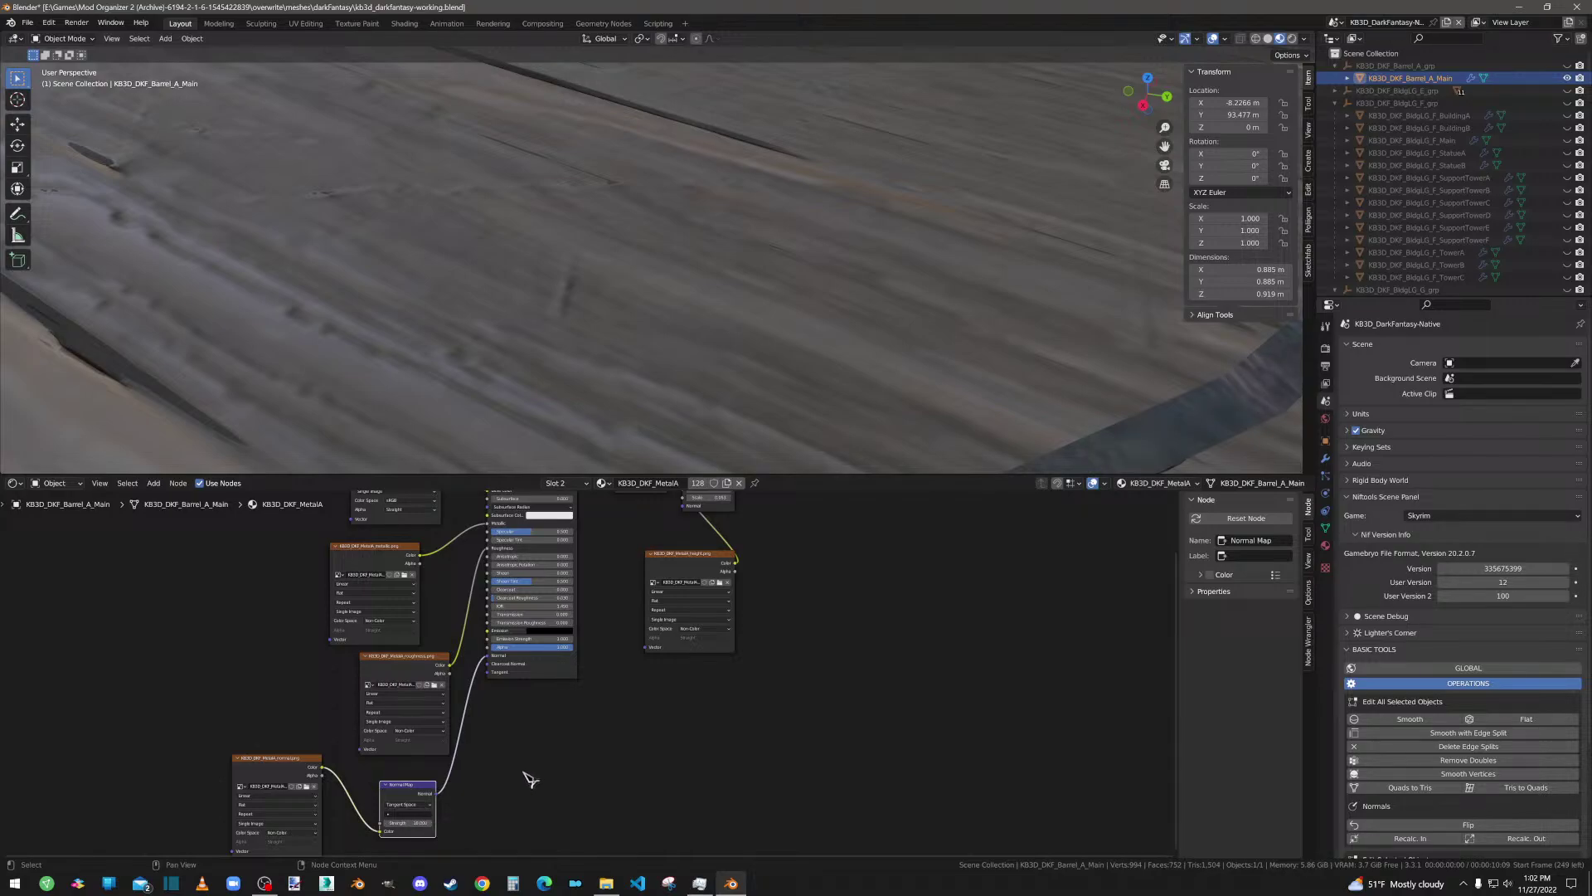
key(KP_Decimal)
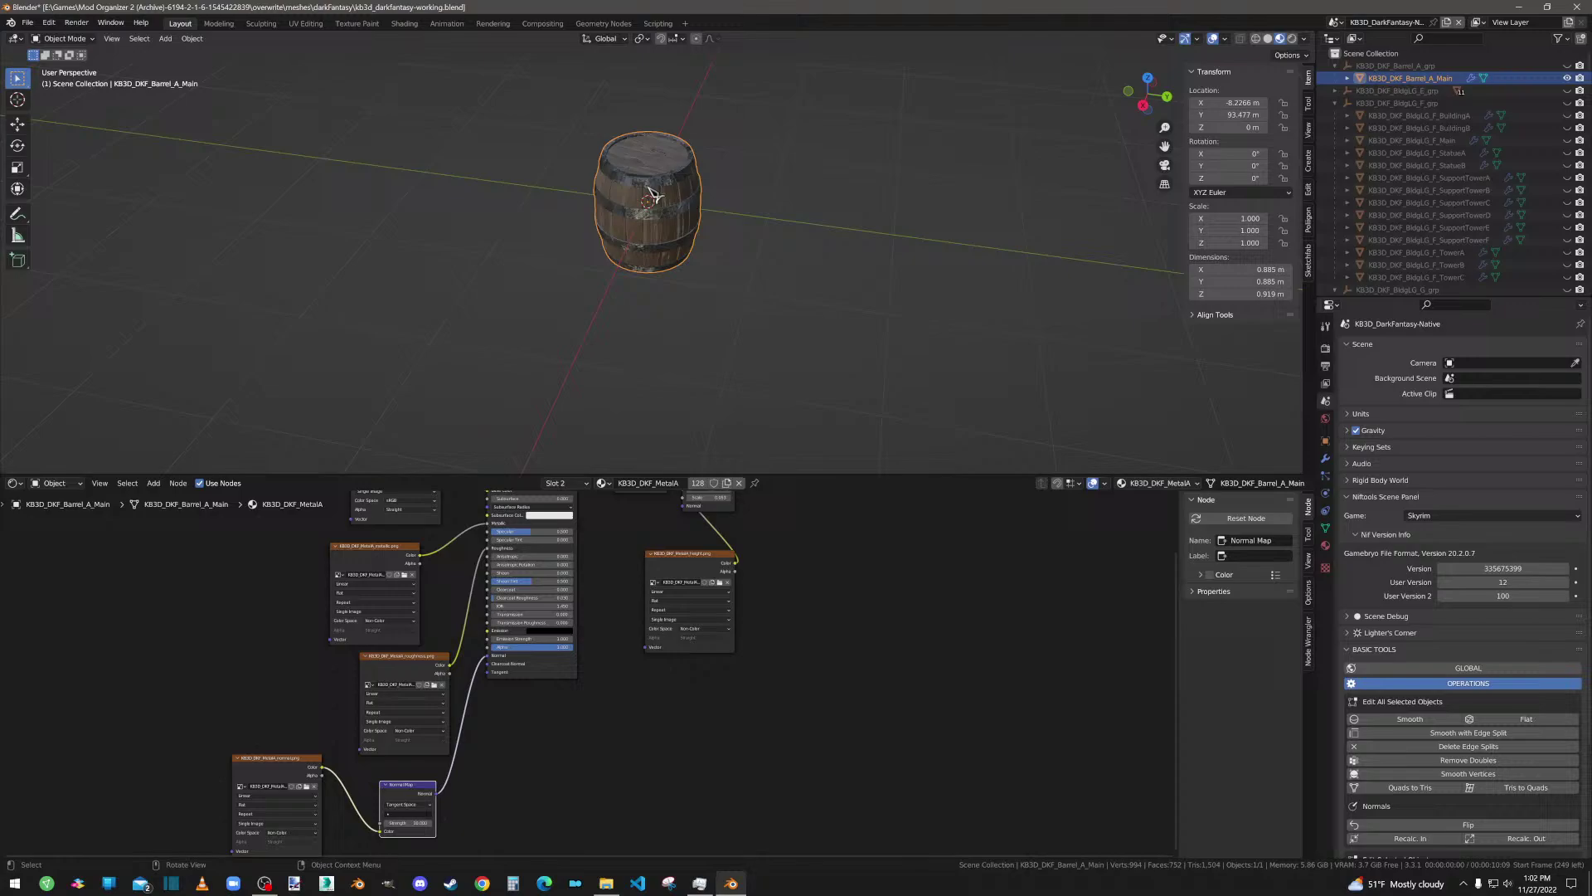
Step: Try a Strength of 5.6 on the MetalA material's Normal Map node and reset the value to its default
click(408, 822)
text(5.6)
key(Return)
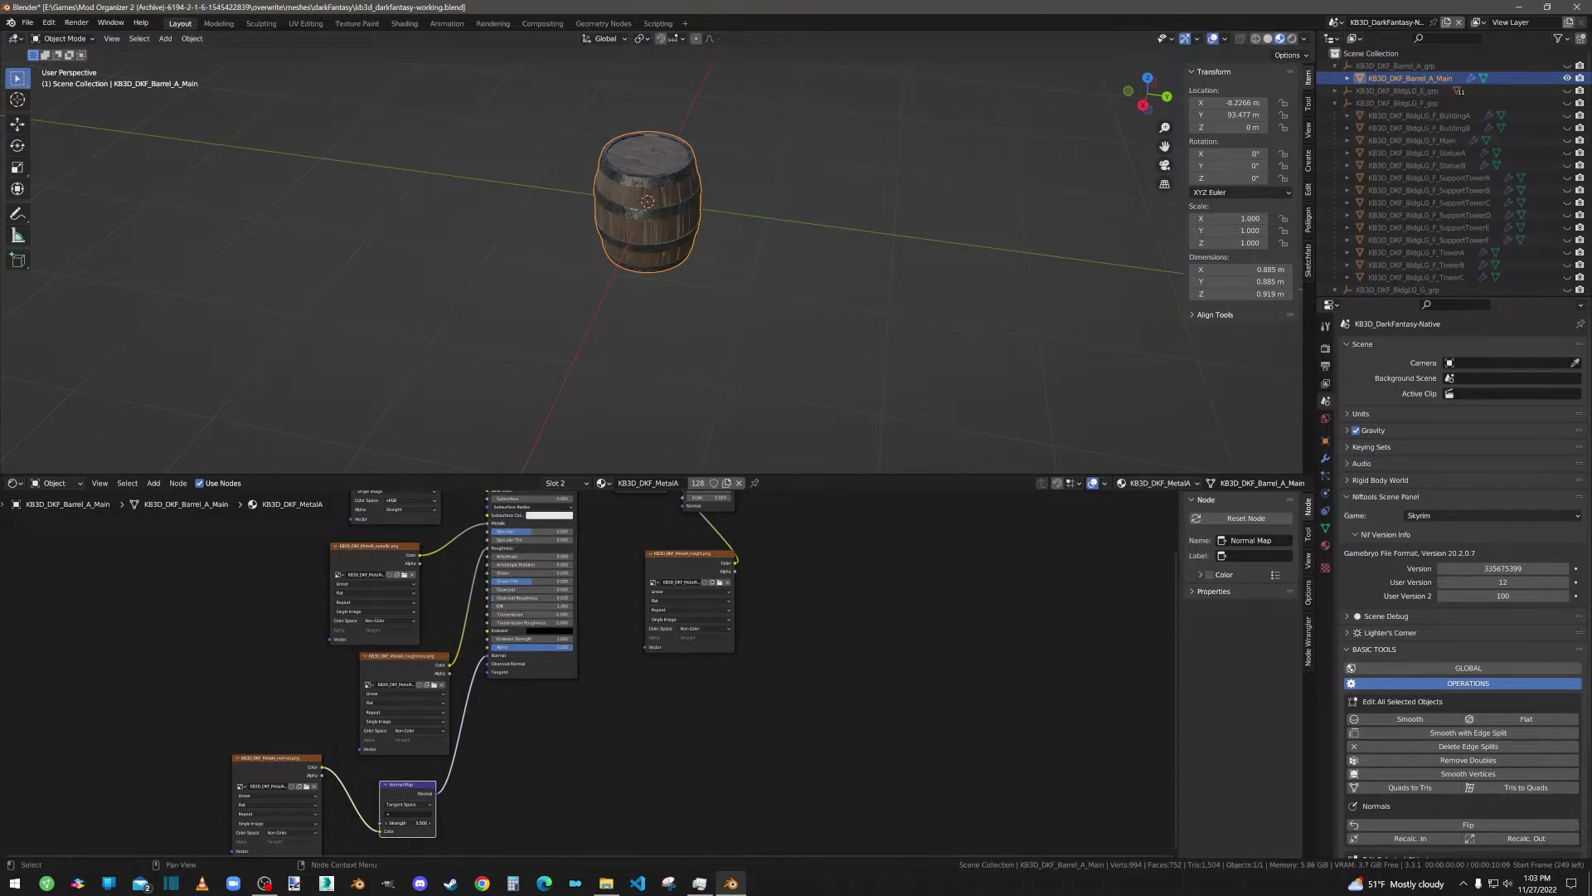
drag(408, 823, 390, 823)
key(BackSpace)
Step: Open the barrel's KB3D_DKF_PlanksD material, set its Normal Map strength to 10 and inspect the wood up close
click(1325, 546)
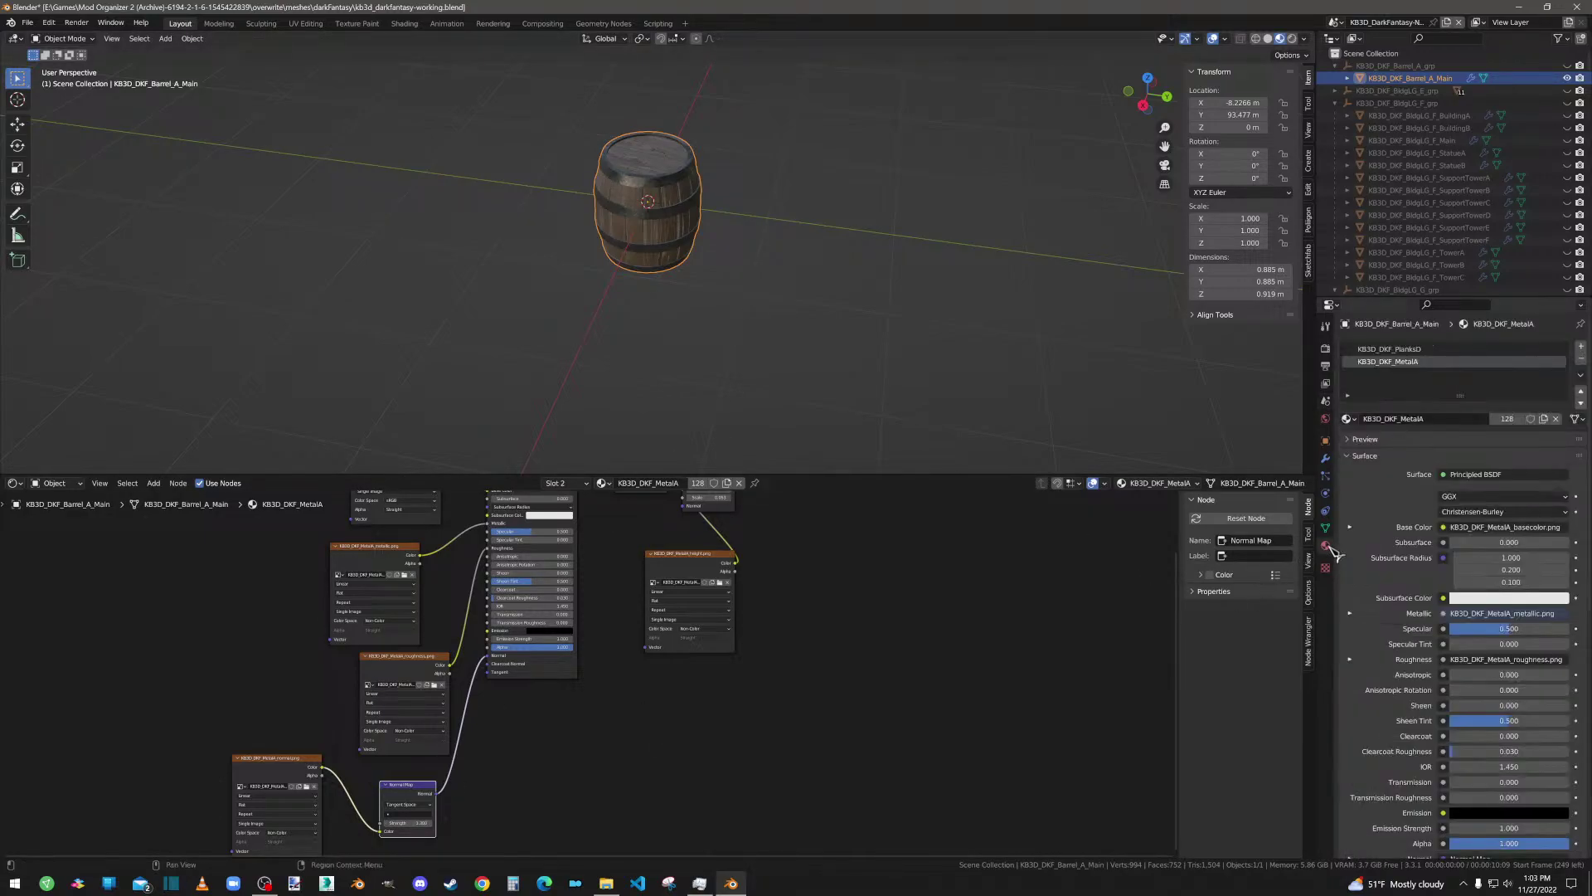
click(1398, 350)
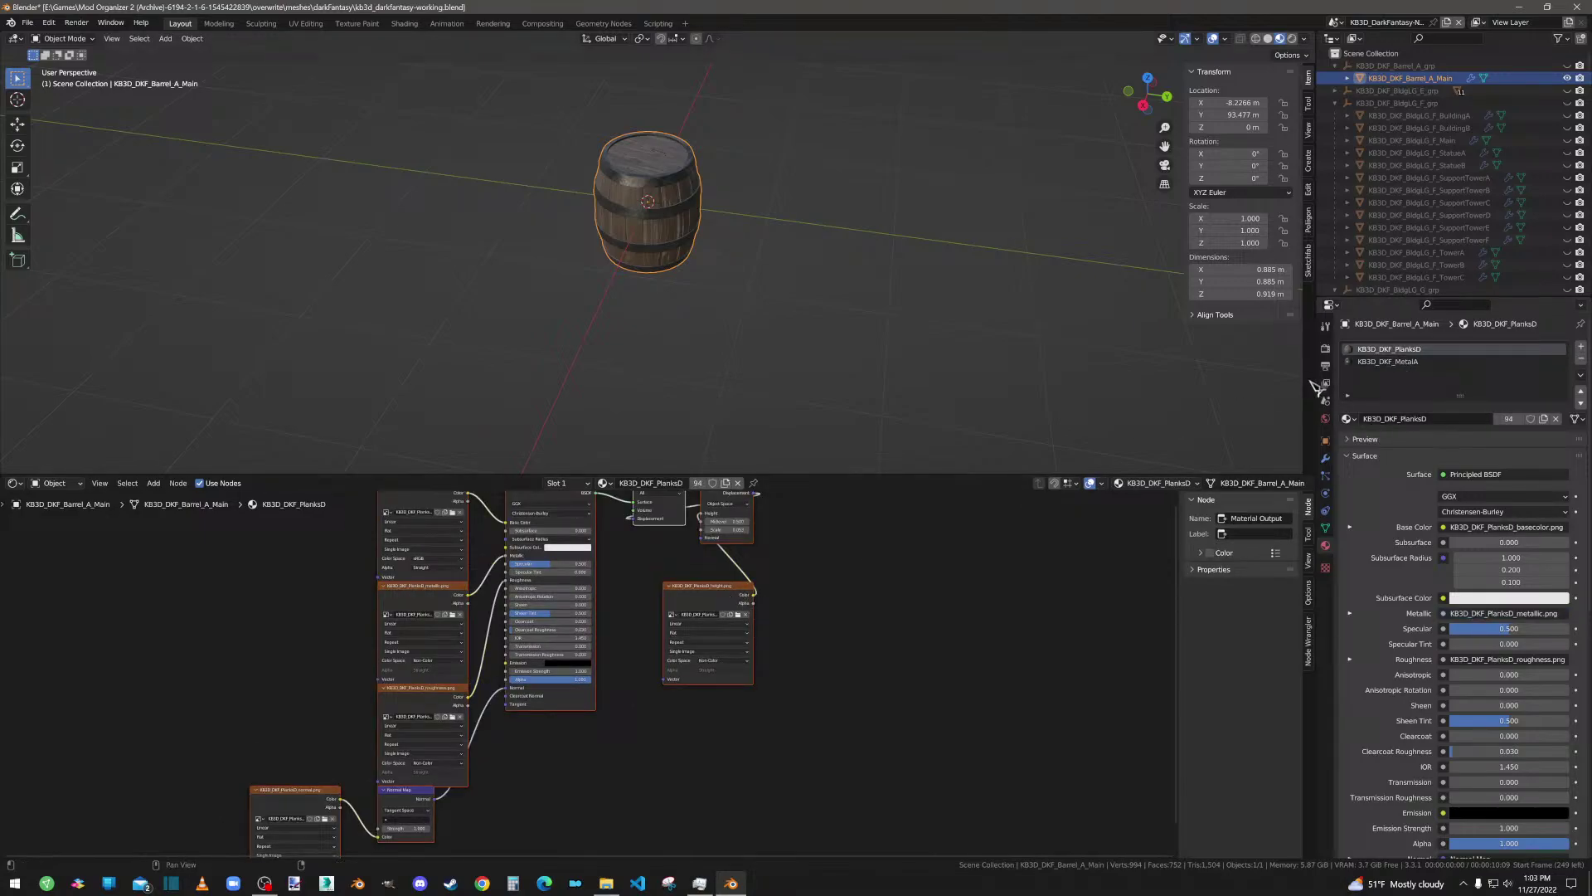
middle_drag(741, 639, 823, 670)
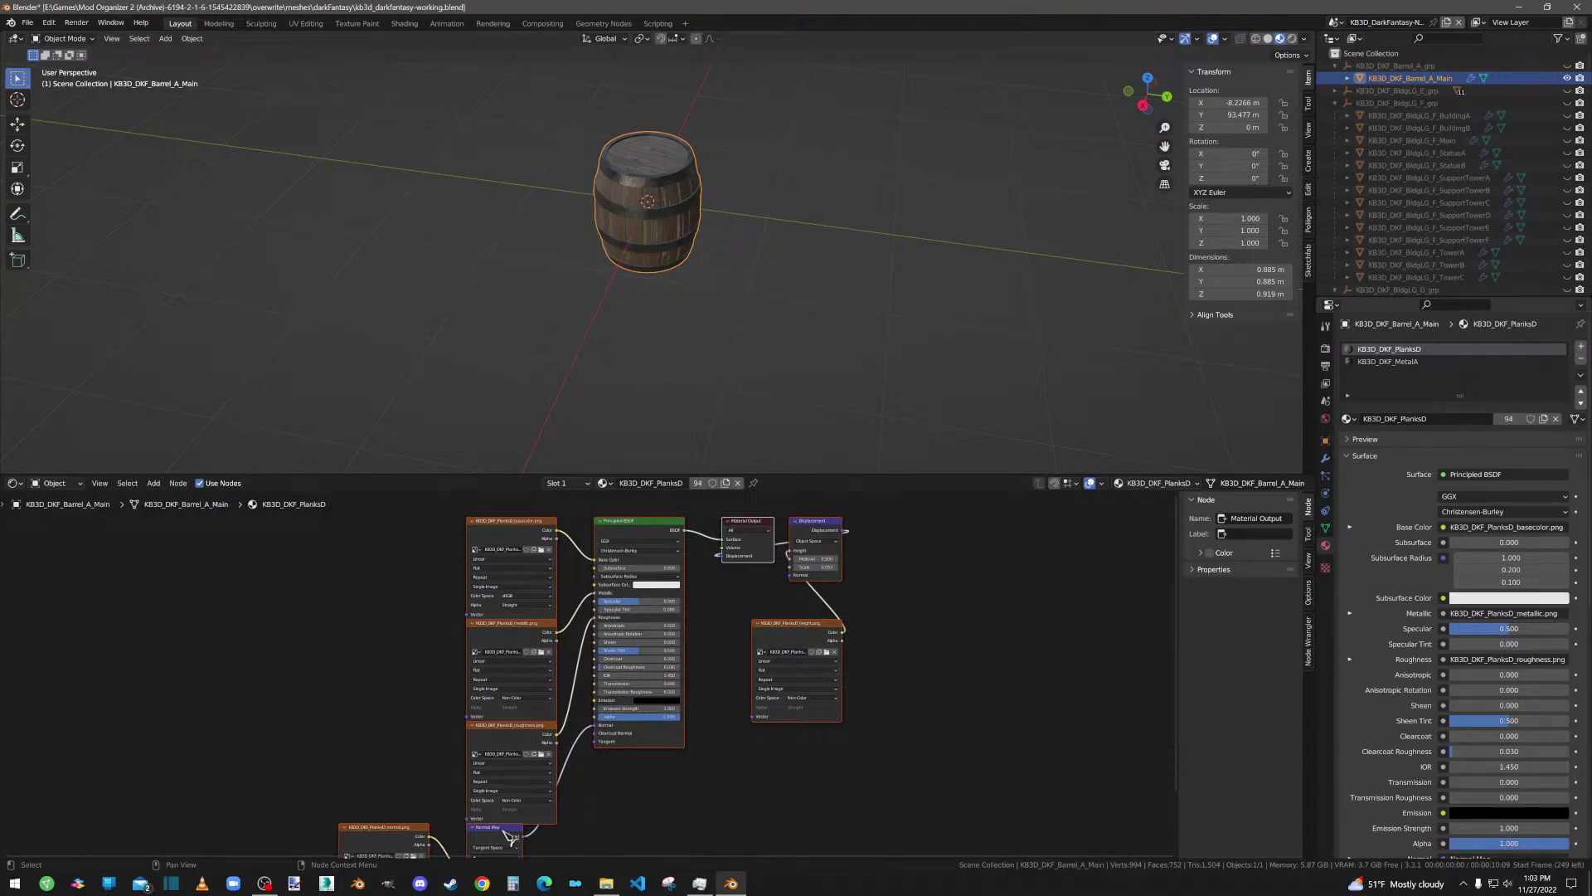
drag(510, 837, 602, 781)
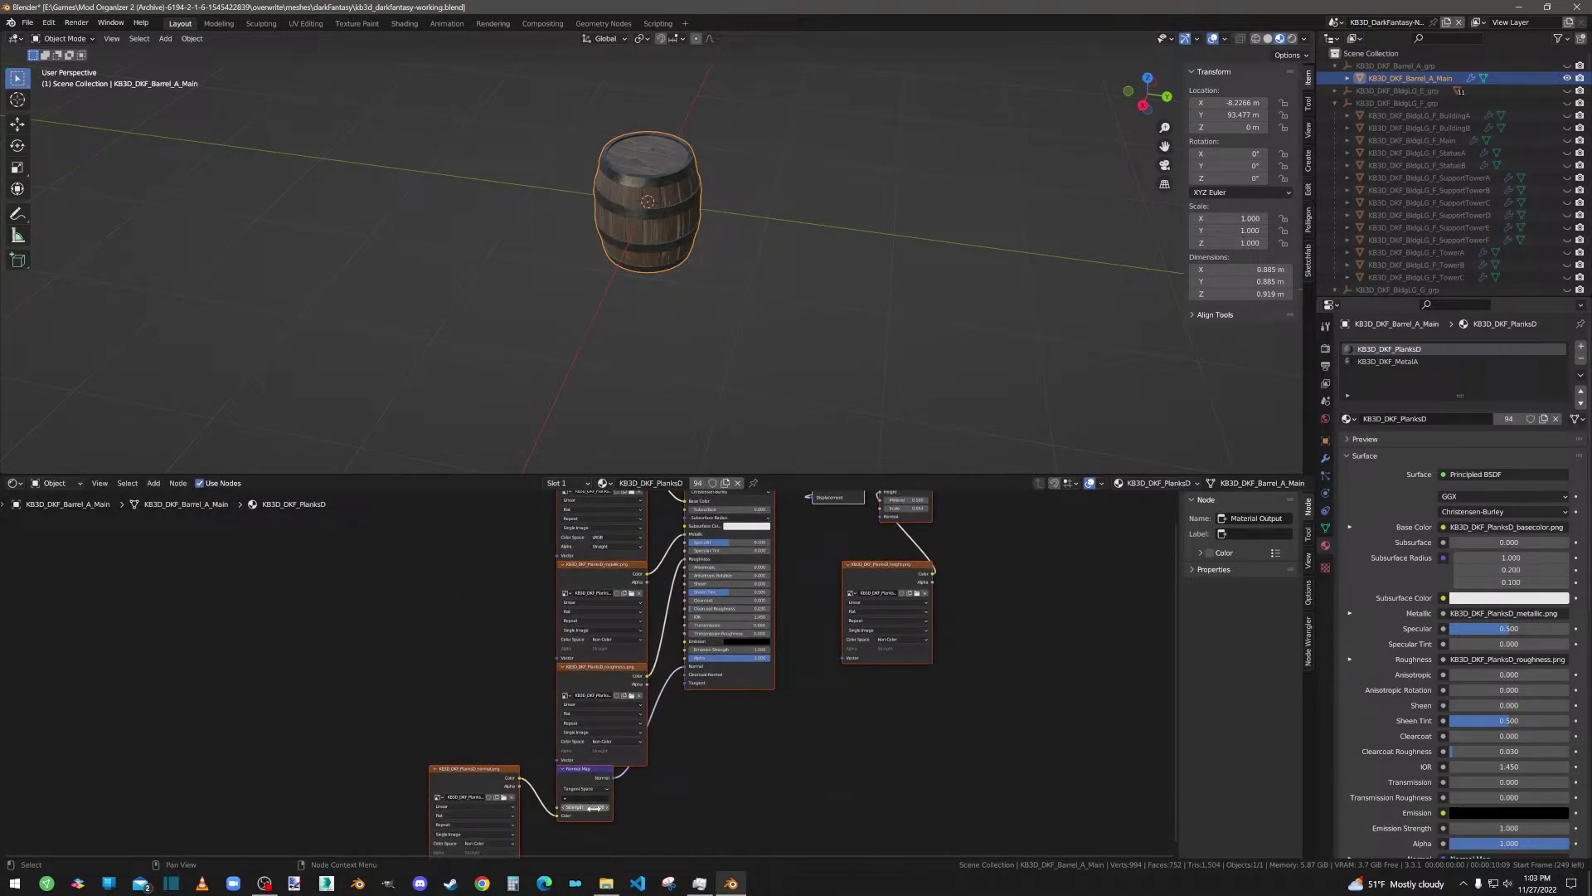
click(594, 807)
drag(594, 807, 580, 807)
scroll(679, 365, up, 10)
scroll(674, 334, down, 3)
middle_drag(676, 335, 675, 338)
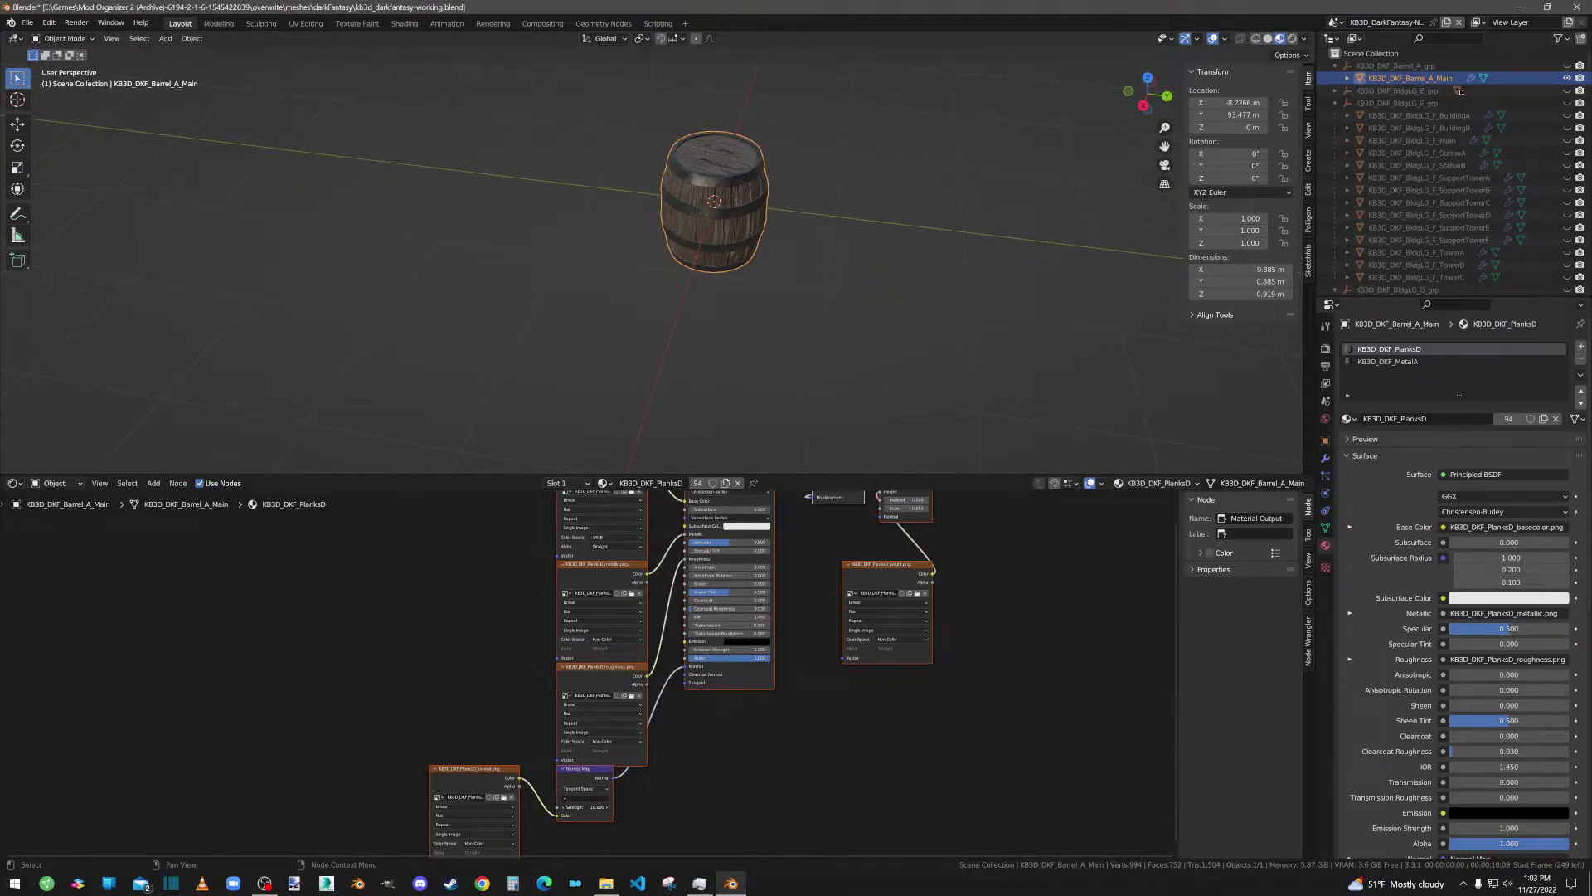
scroll(775, 164, up, 5)
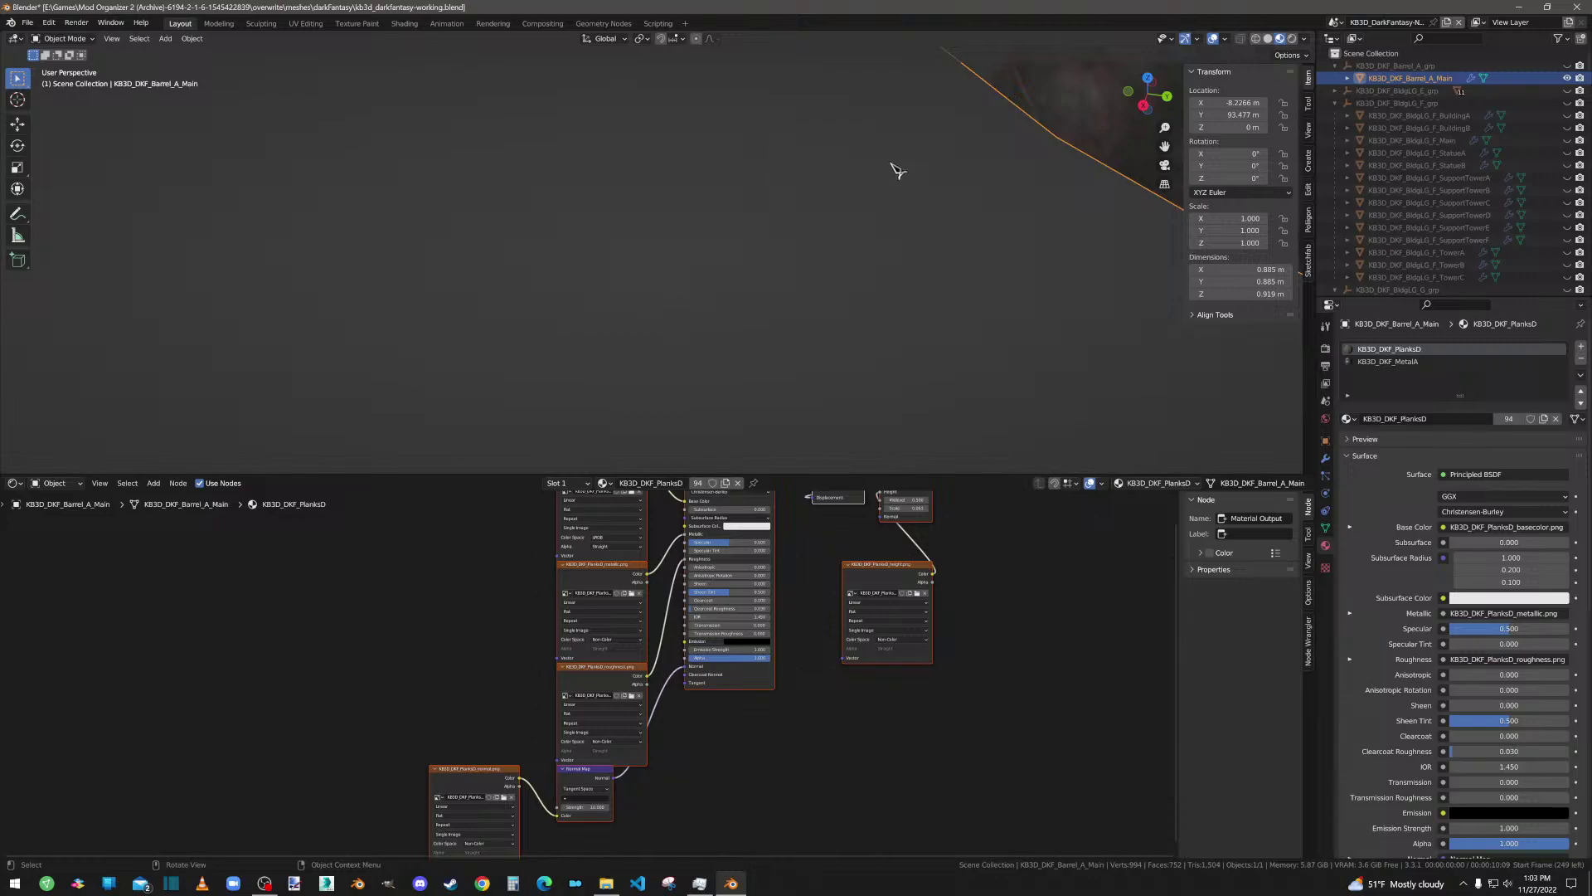
scroll(880, 179, up, 4)
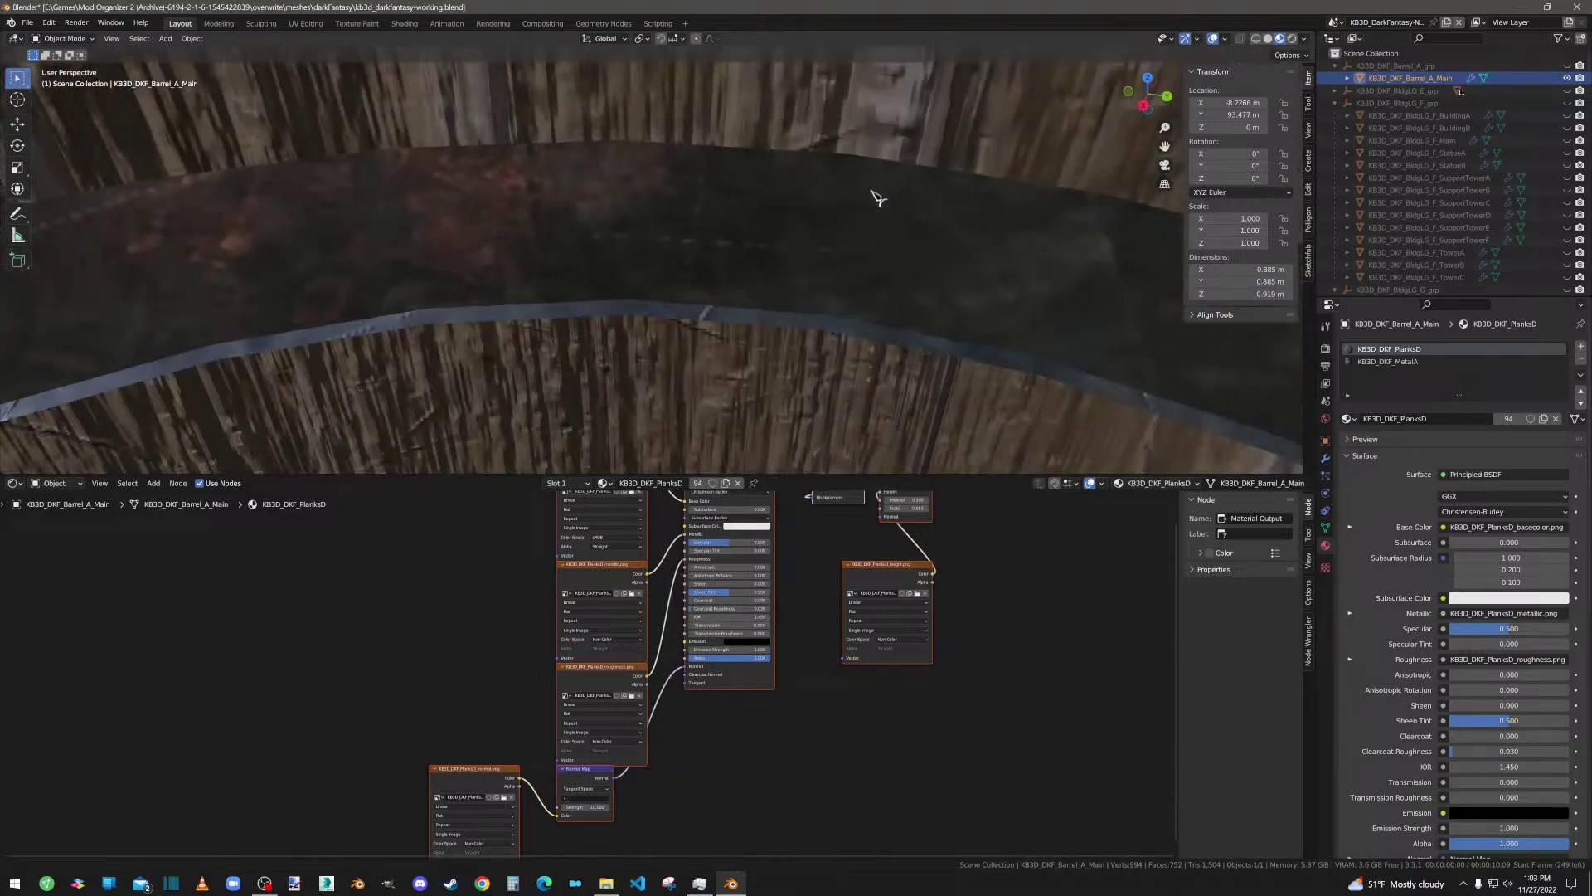
key(KP_Decimal)
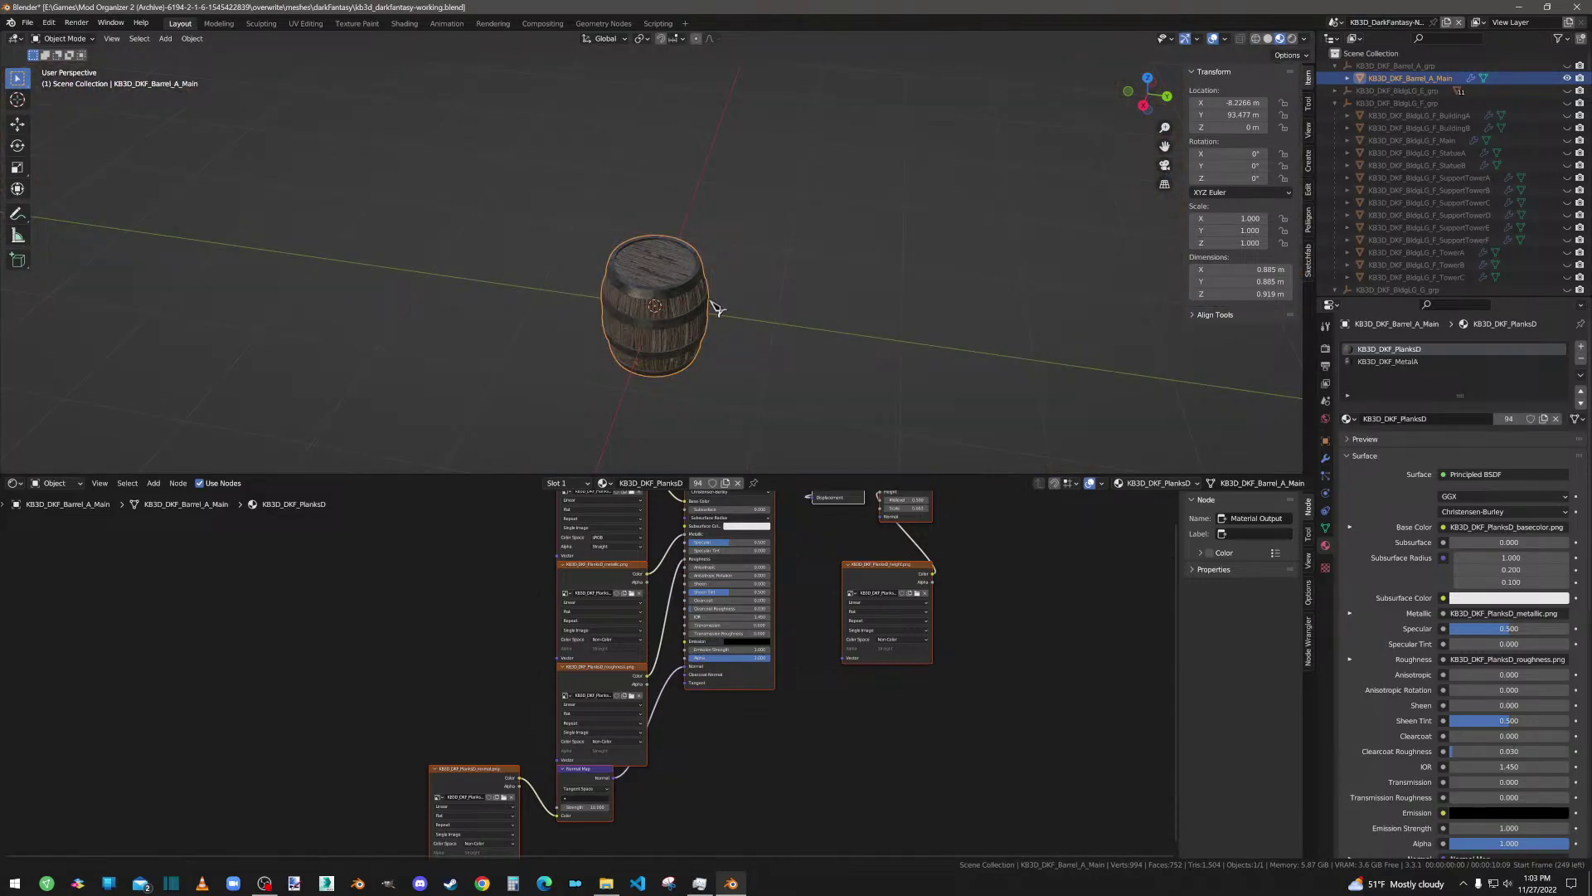
Step: Try a much lower Strength on the PlanksD material's Normal Map node and undo the last change
middle_drag(715, 306, 722, 300)
click(589, 807)
text(0.7)
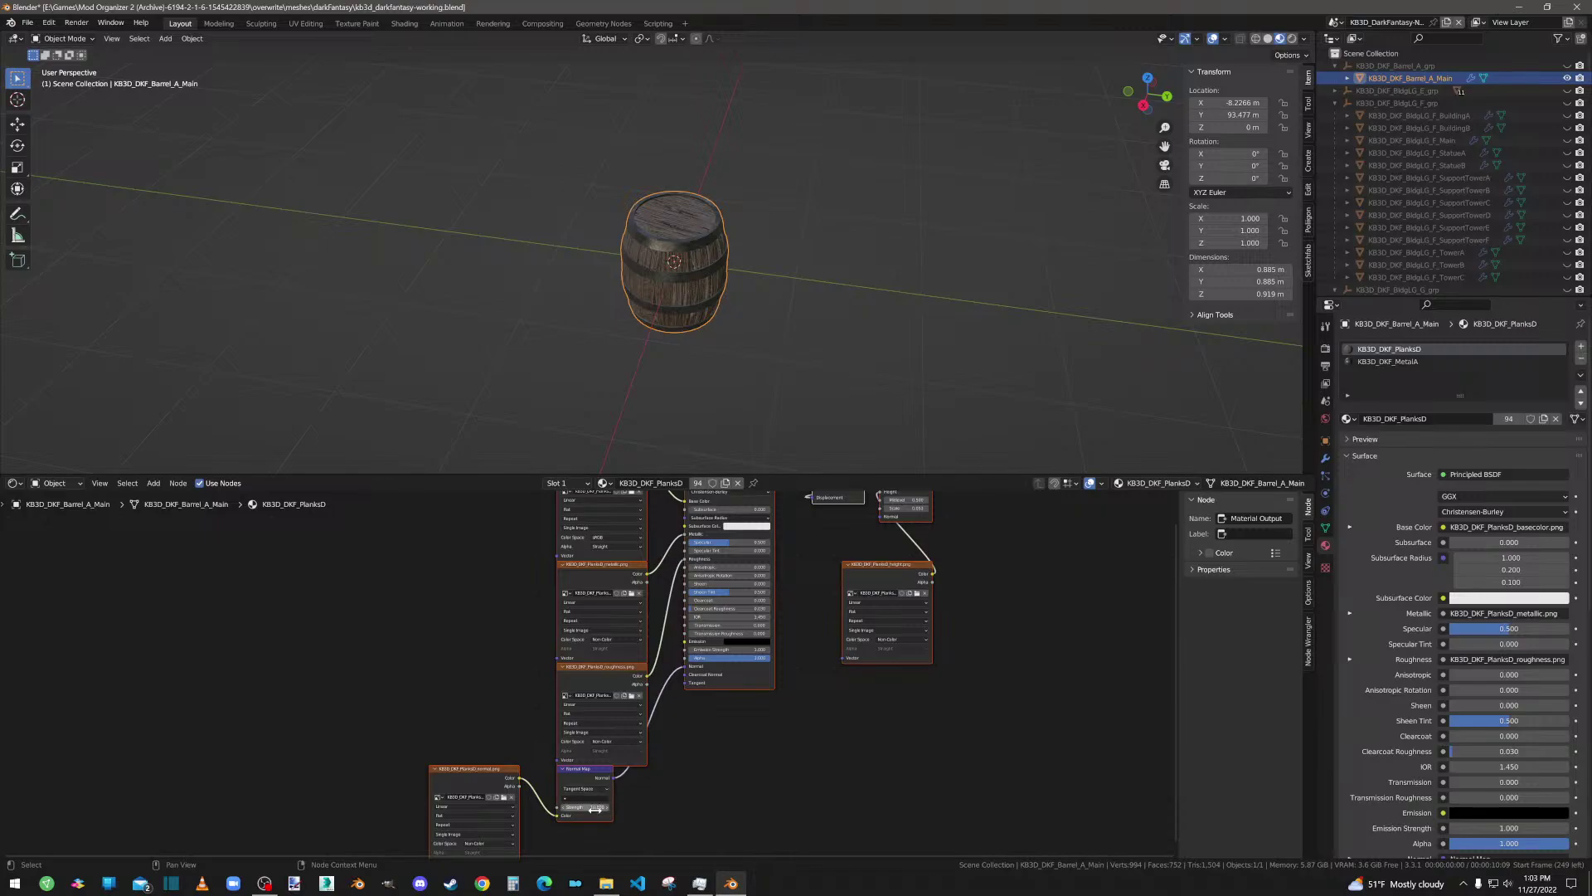
key(Return)
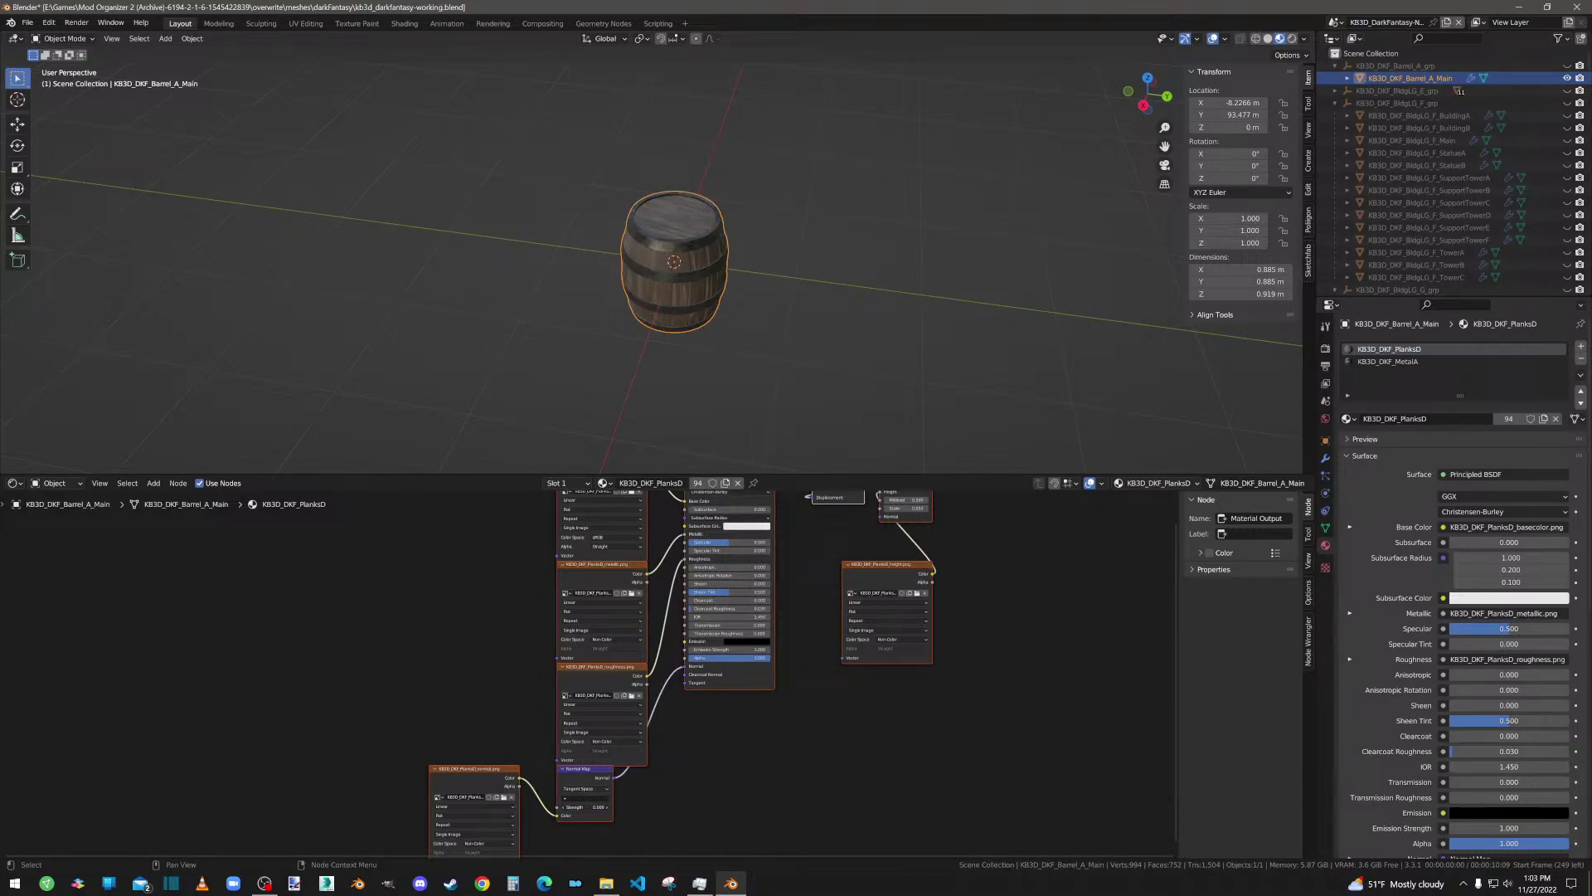
key(ctrl+z)
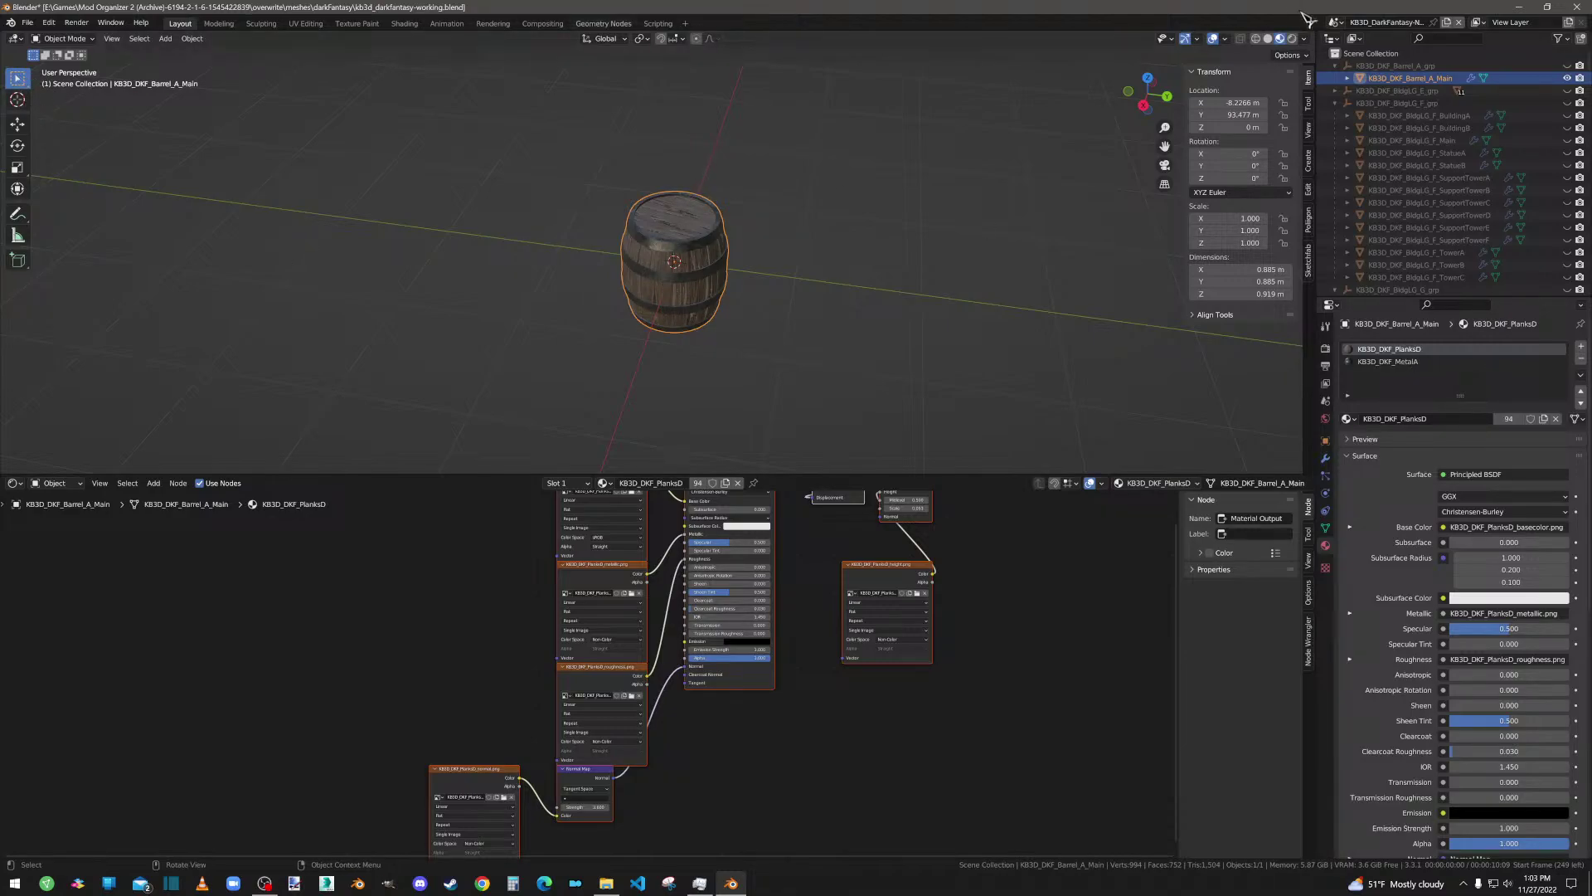
Step: Split the 3D viewport vertically and turn the new area into a UV Editor
drag(1310, 31, 540, 37)
click(564, 39)
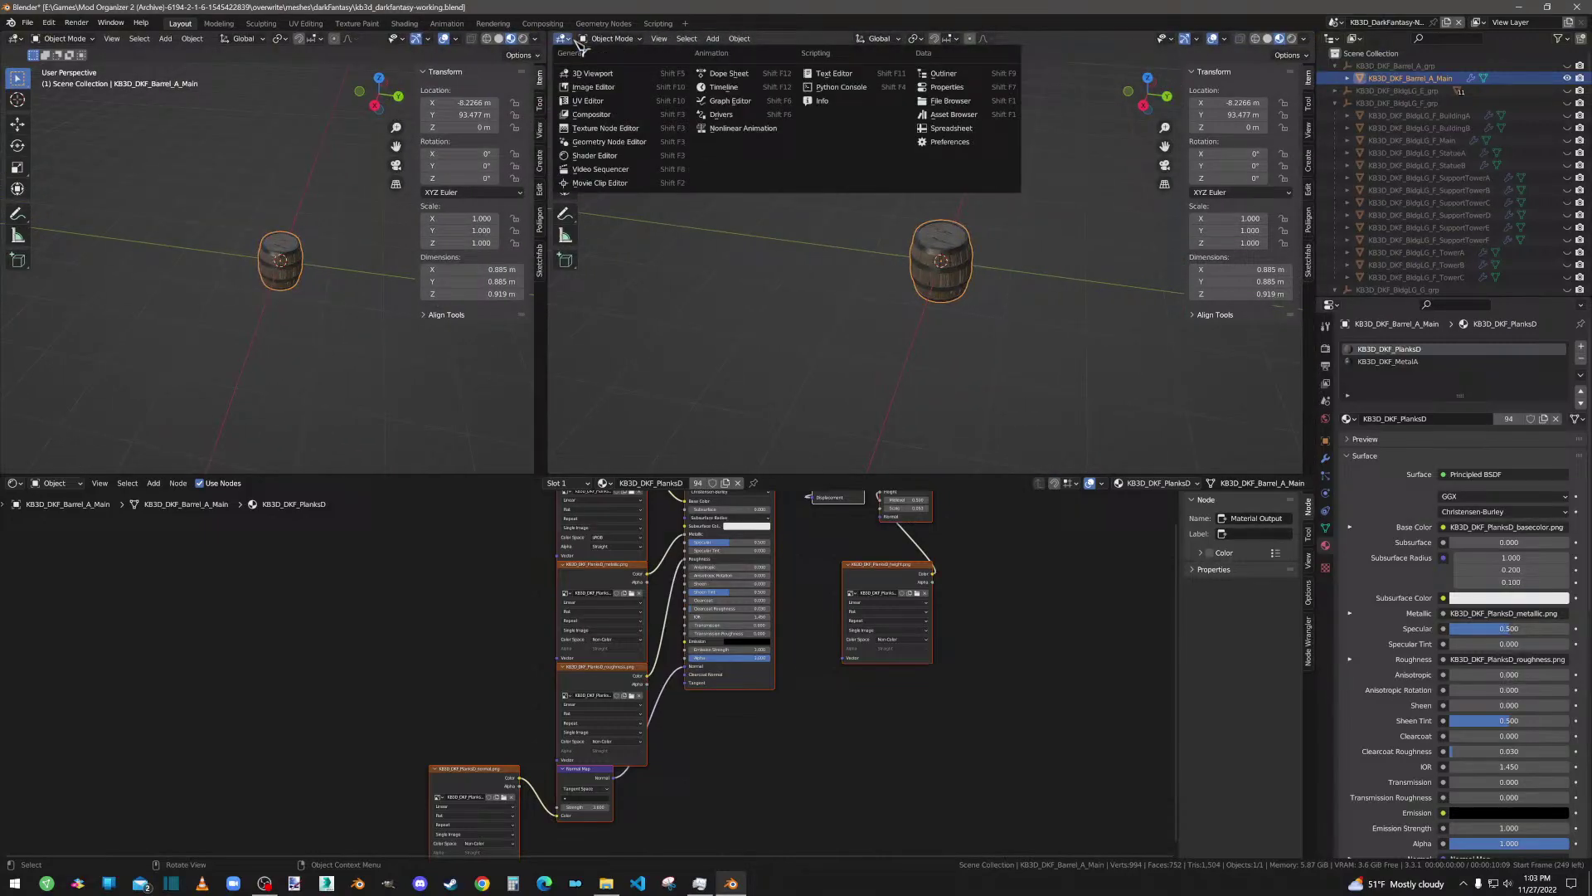
click(593, 87)
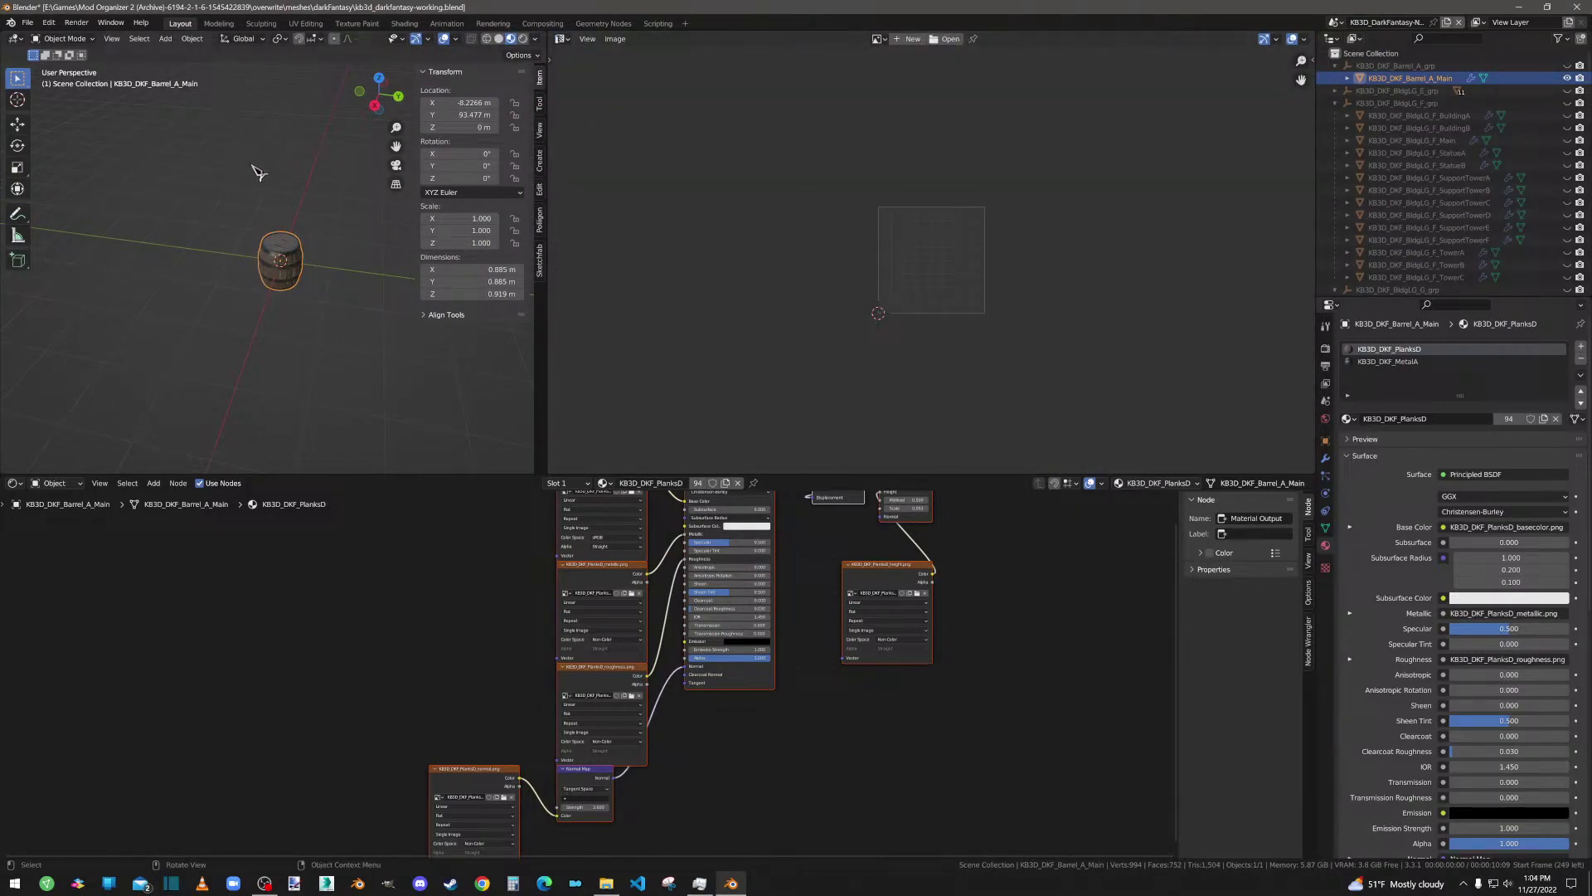
Step: Enter Edit Mode on the barrel and select all of its geometry to display its UV layout over the PlanksD texture
key(Tab)
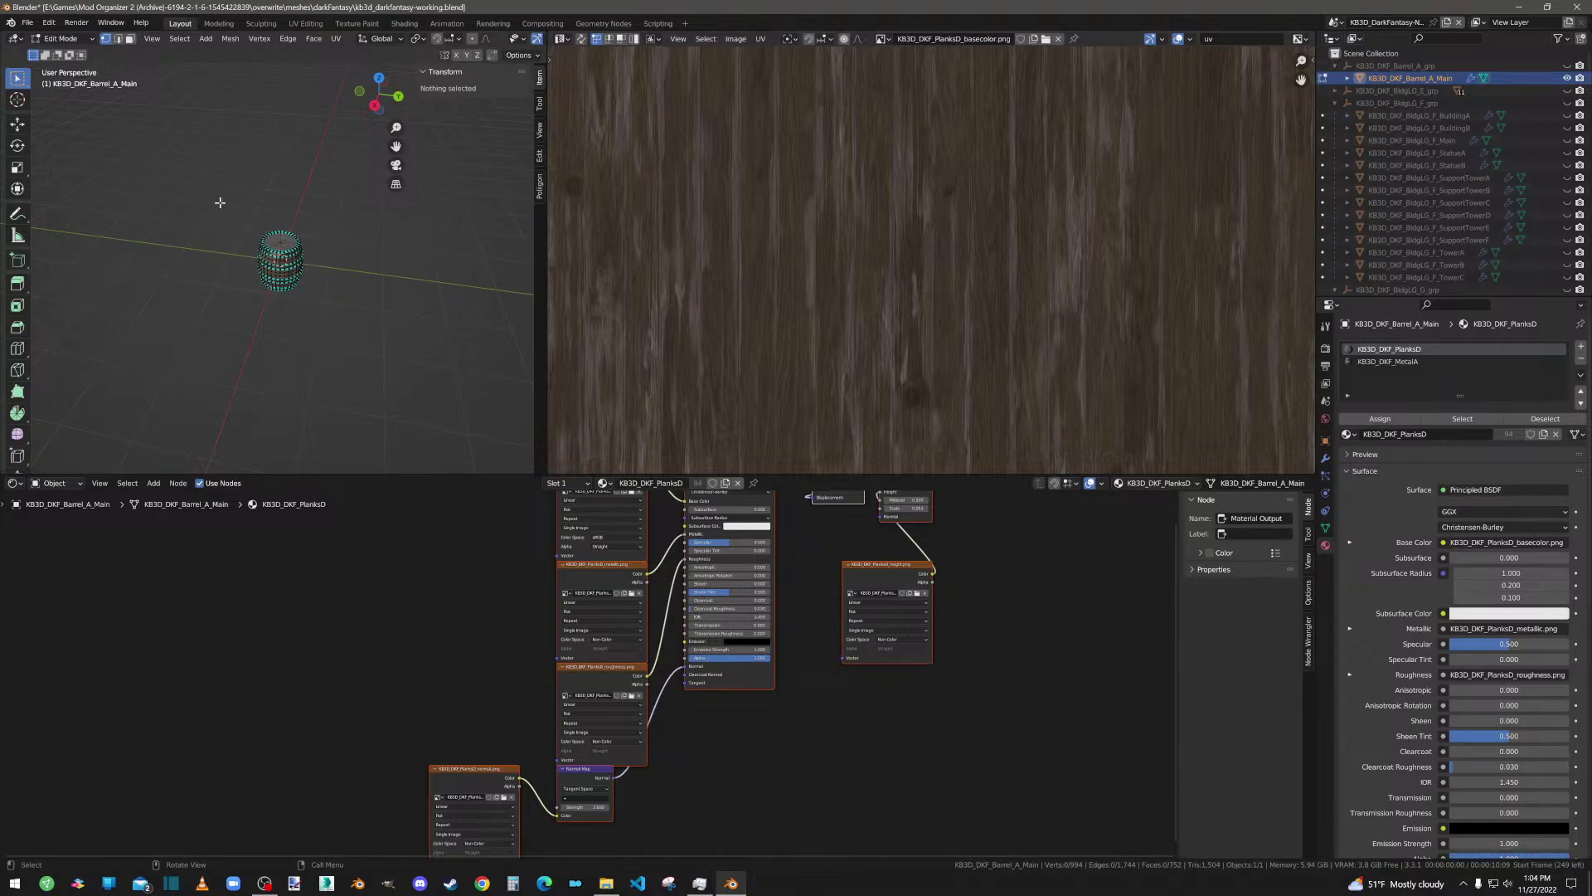
drag(220, 202, 361, 340)
scroll(970, 282, down, 5)
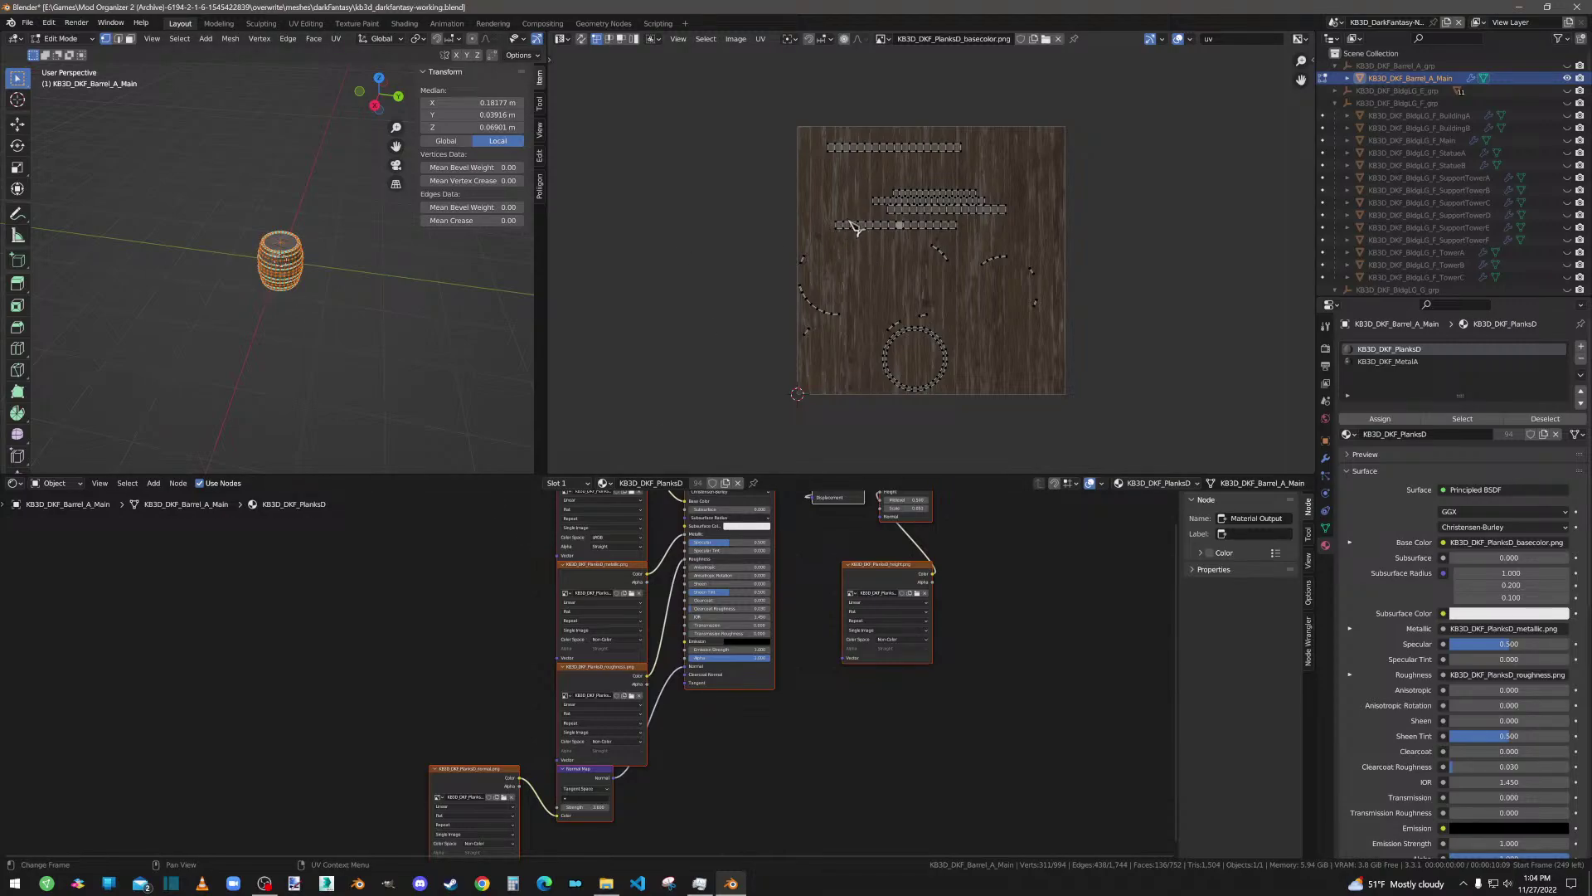
click(1407, 362)
click(1406, 350)
key(a)
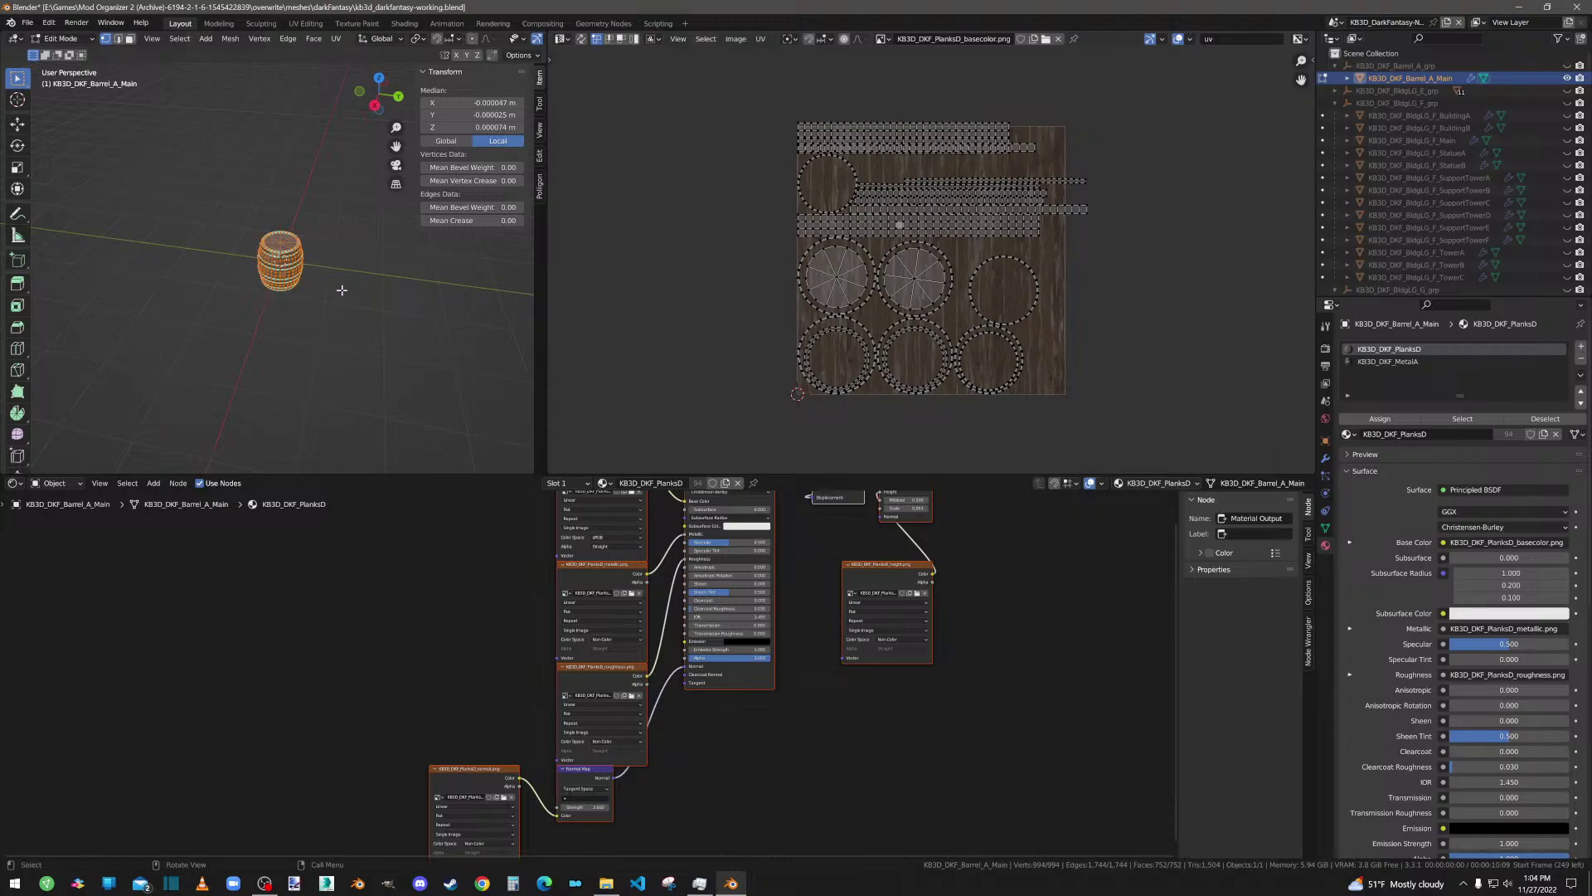
Step: Widen the 3D viewport, turn on X-ray and box-select the entire barrel mesh, including its hidden vertices
key(alt+a)
drag(226, 205, 367, 342)
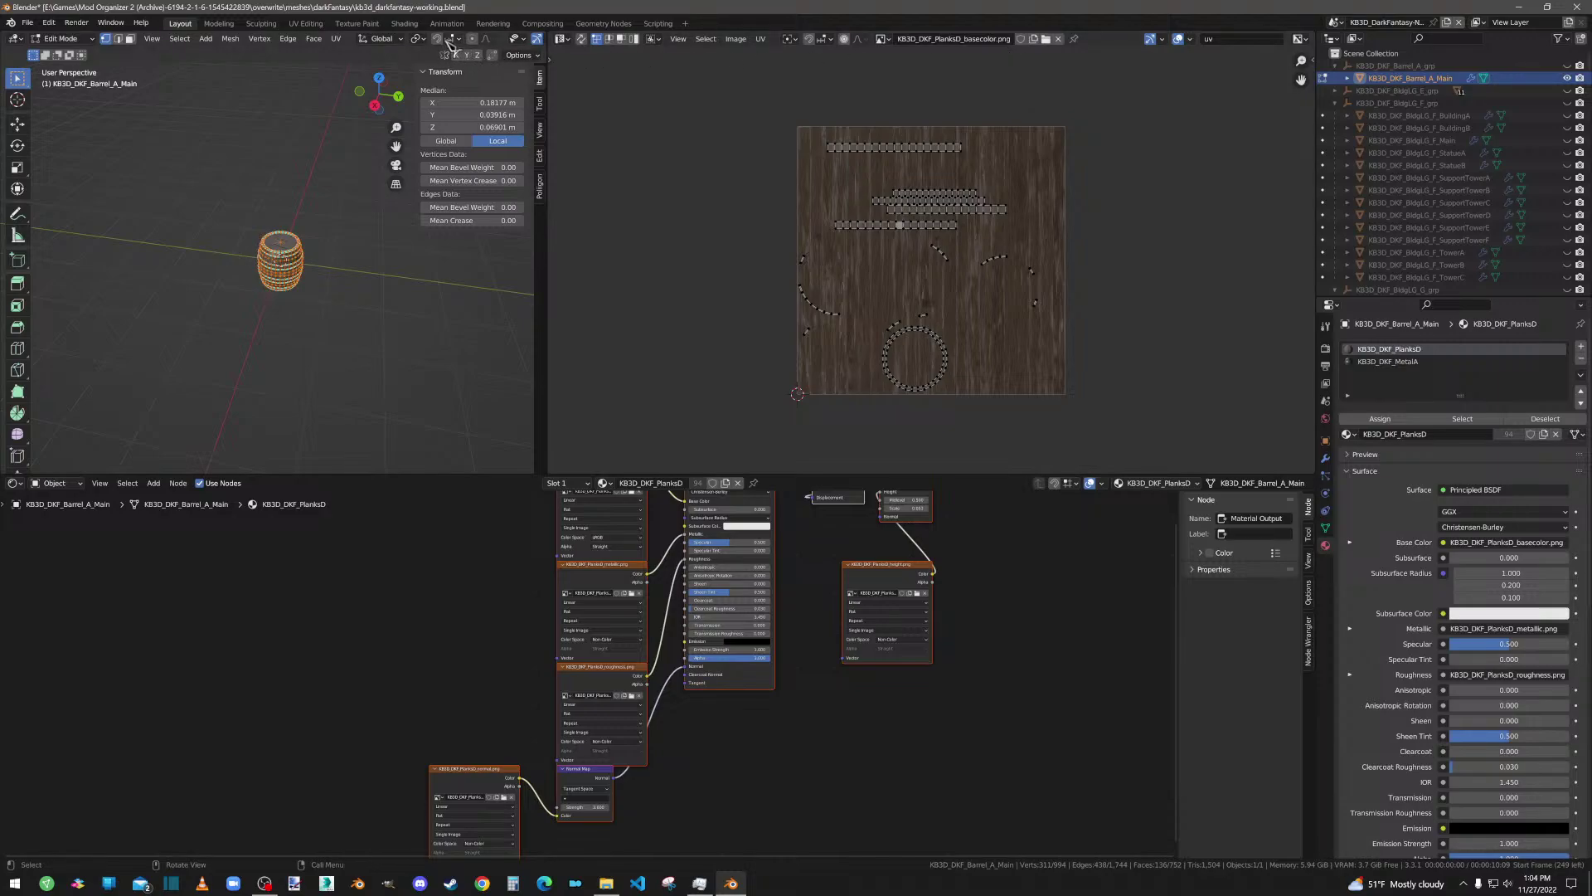
drag(549, 51, 876, 76)
drag(544, 43, 703, 43)
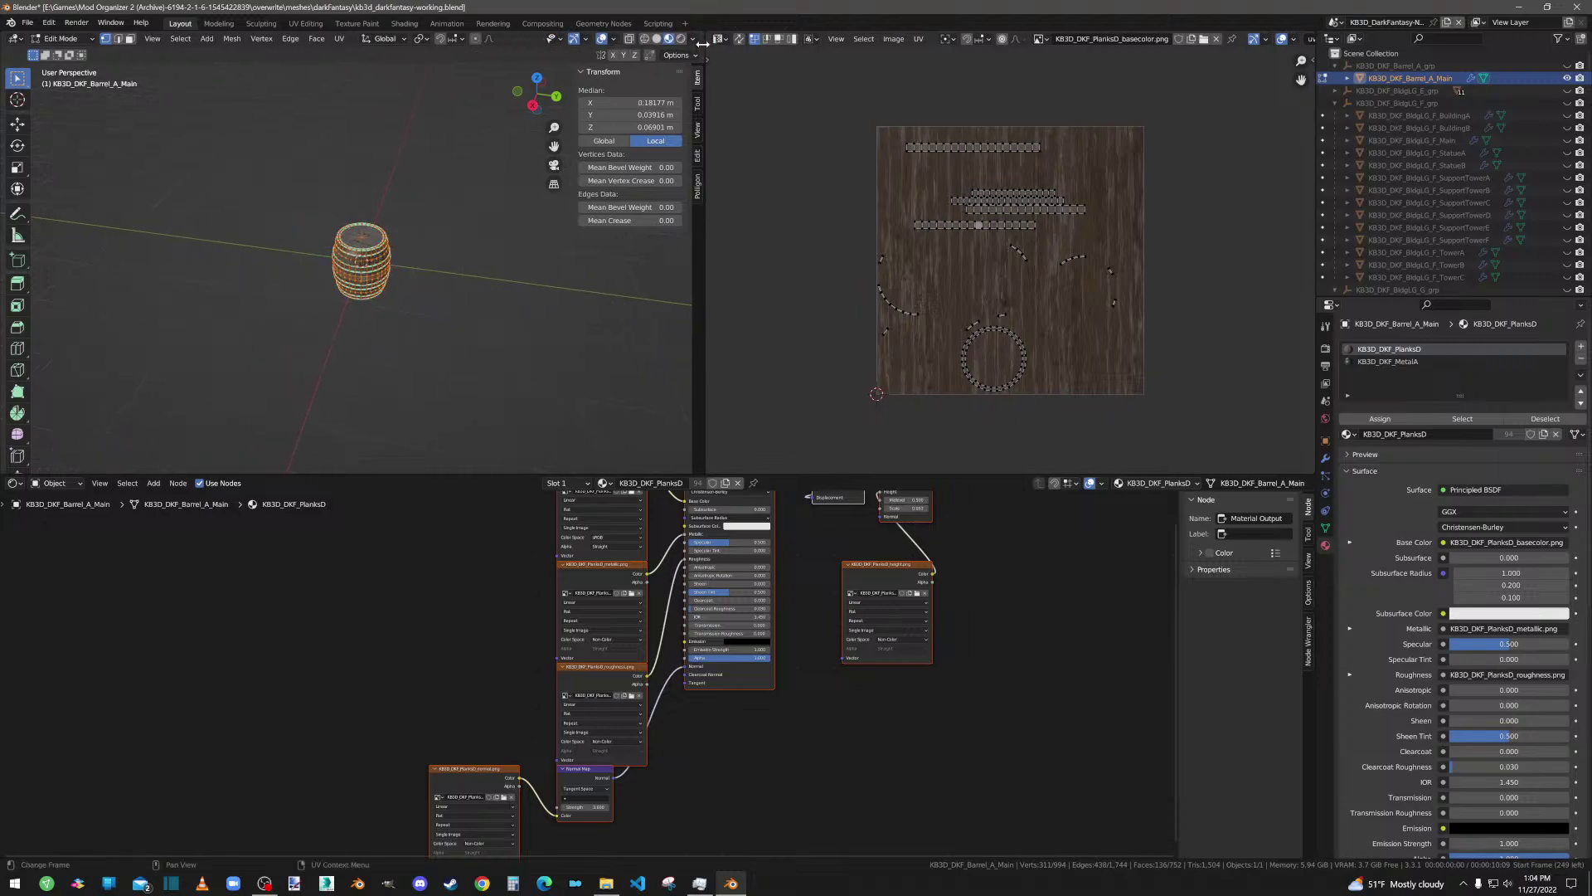
click(628, 39)
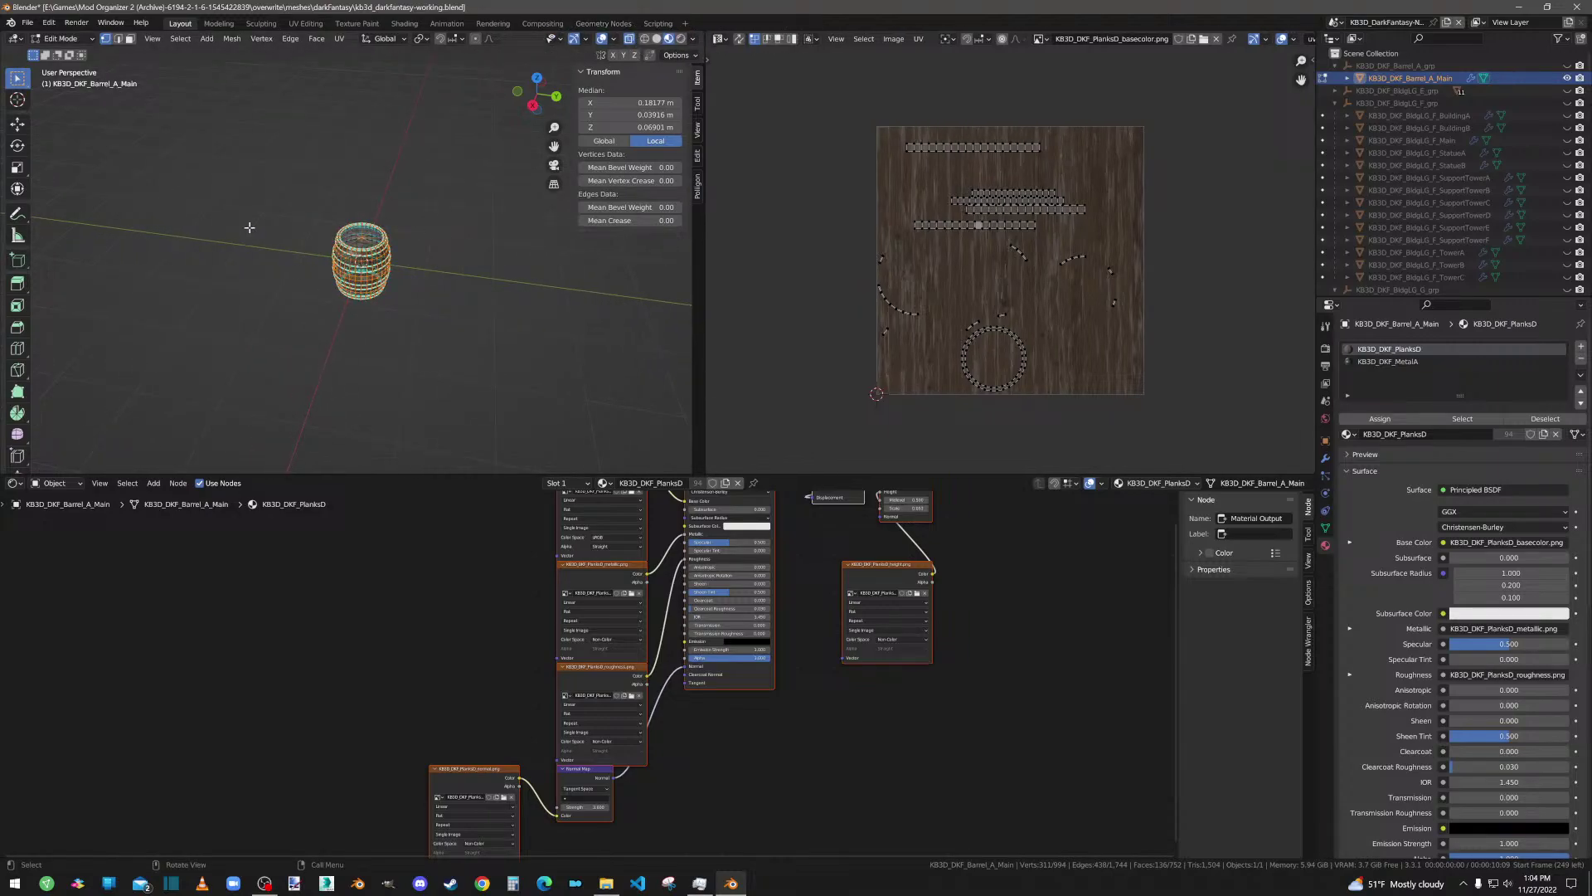
drag(296, 184, 440, 351)
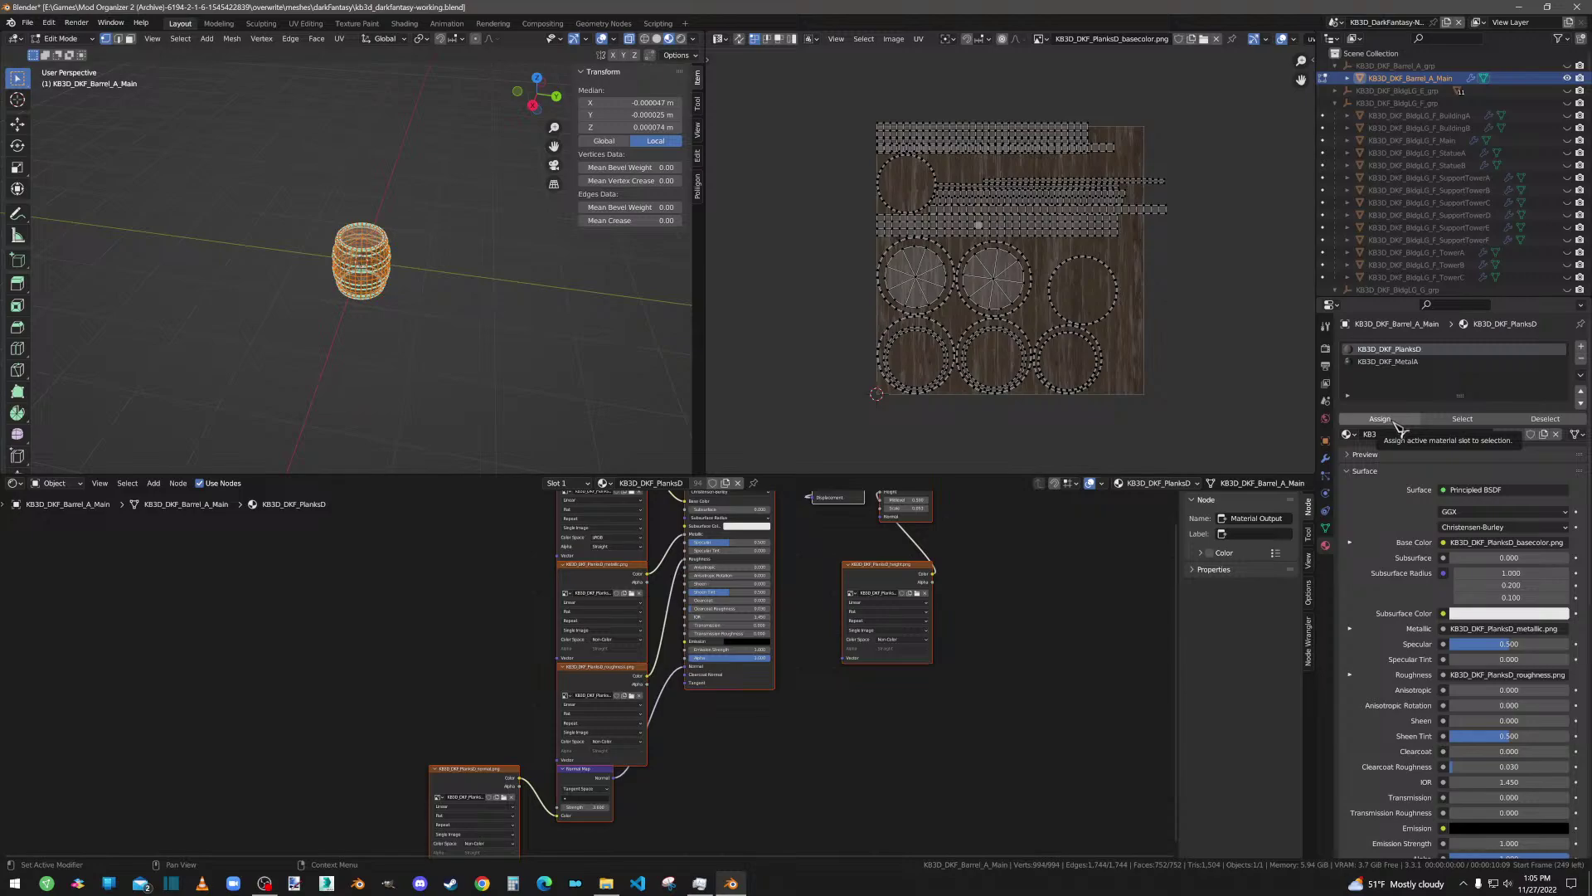
Step: Examine the barrel's planks and metal bands up close, checking the model in both Edit Mode and Object Mode
scroll(389, 297, up, 20)
scroll(387, 295, down, 20)
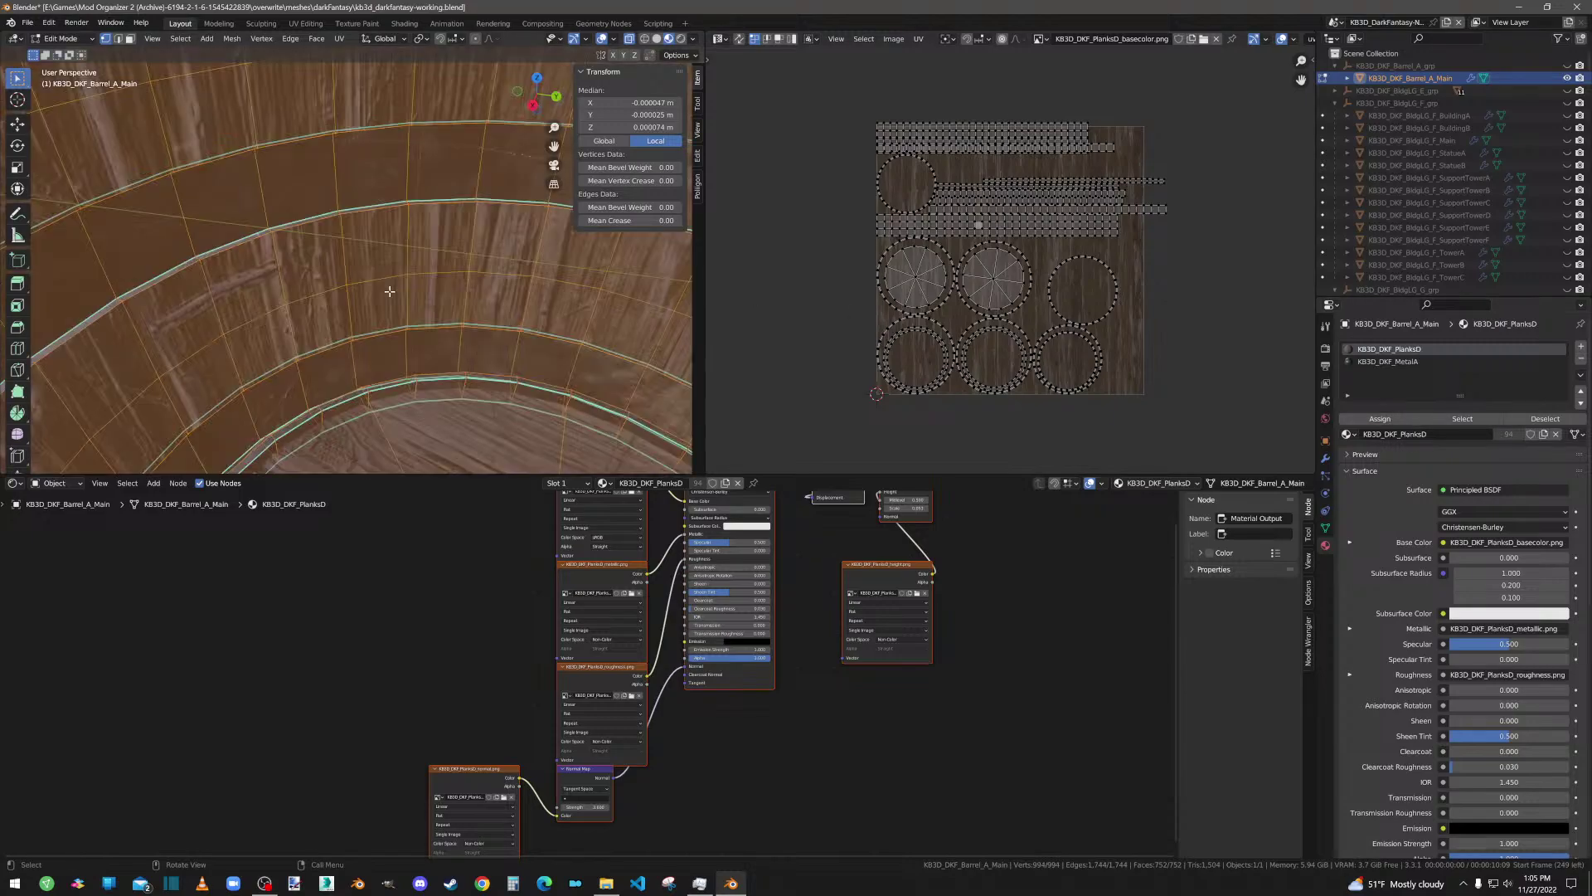
click(442, 238)
scroll(375, 249, up, 8)
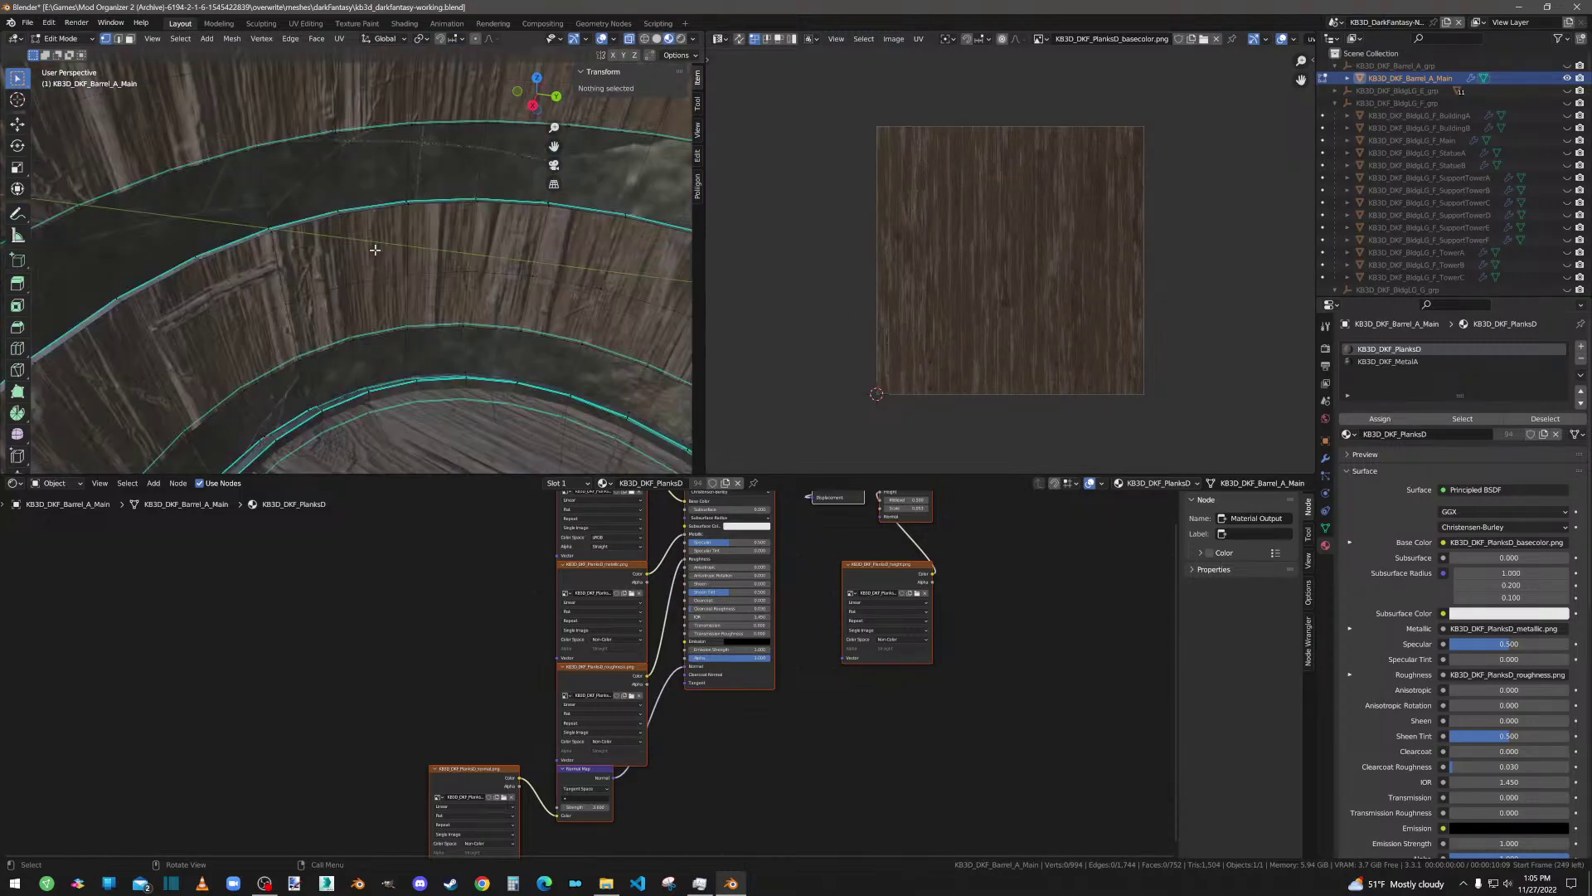
scroll(374, 249, down, 8)
click(375, 248)
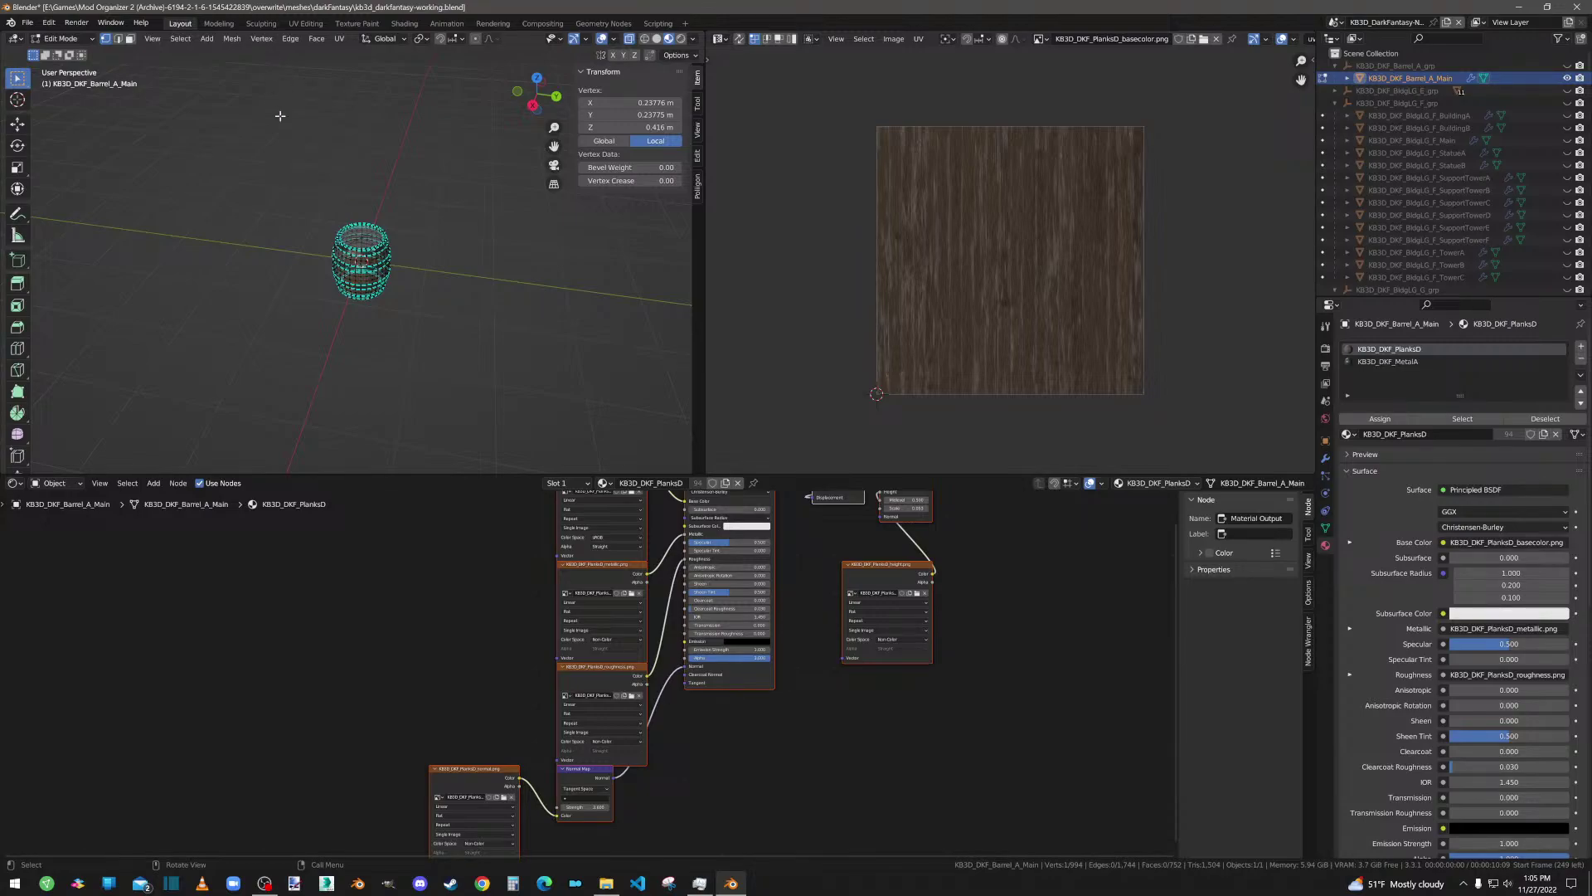
click(62, 38)
click(74, 58)
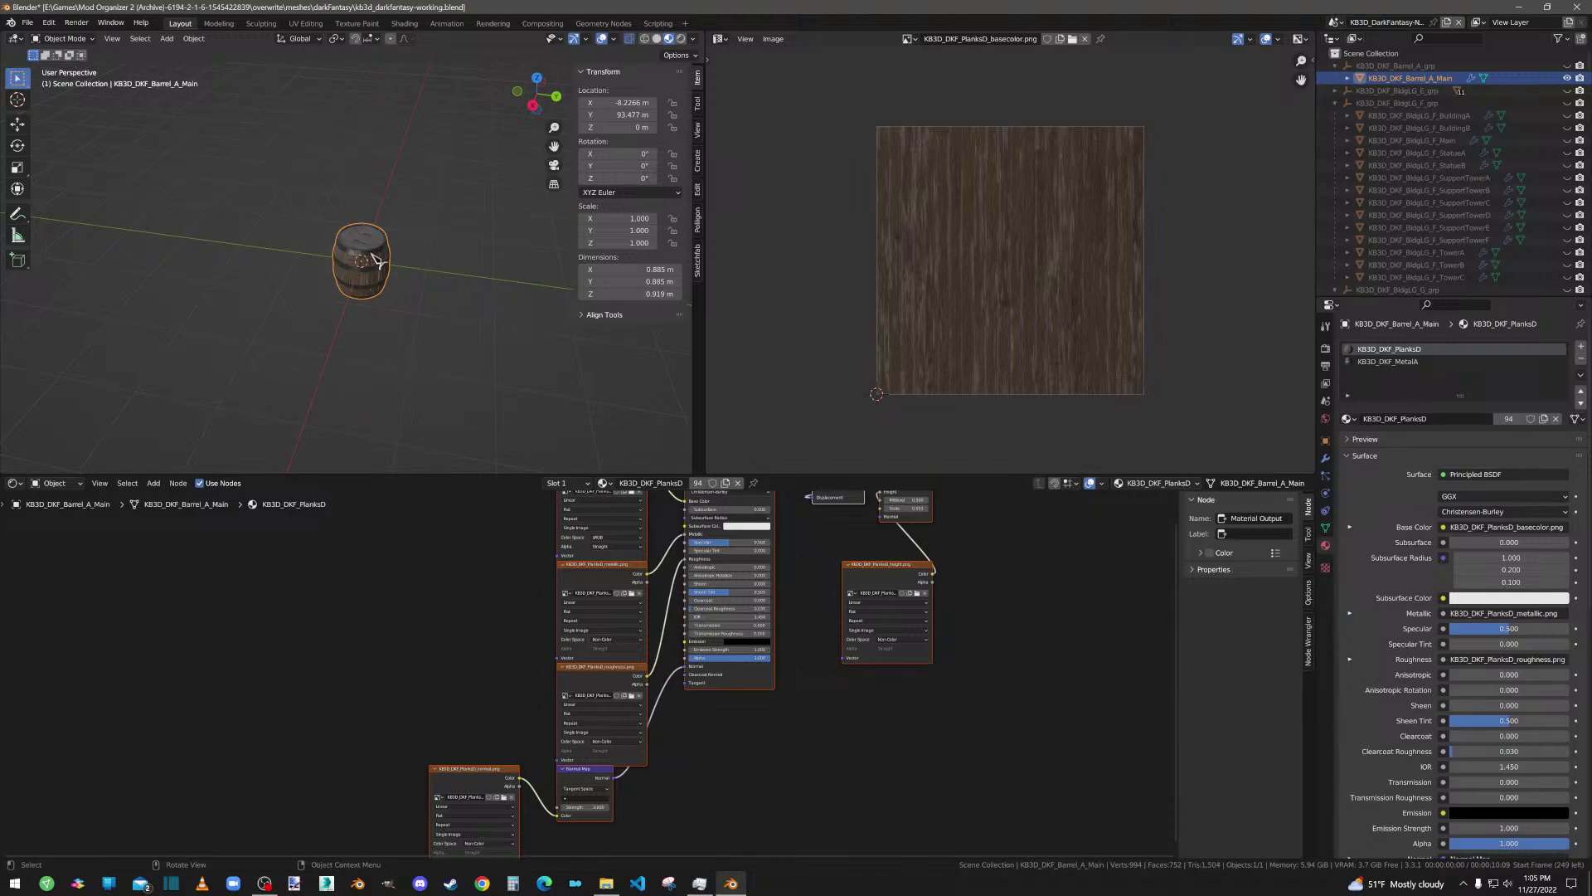
click(67, 38)
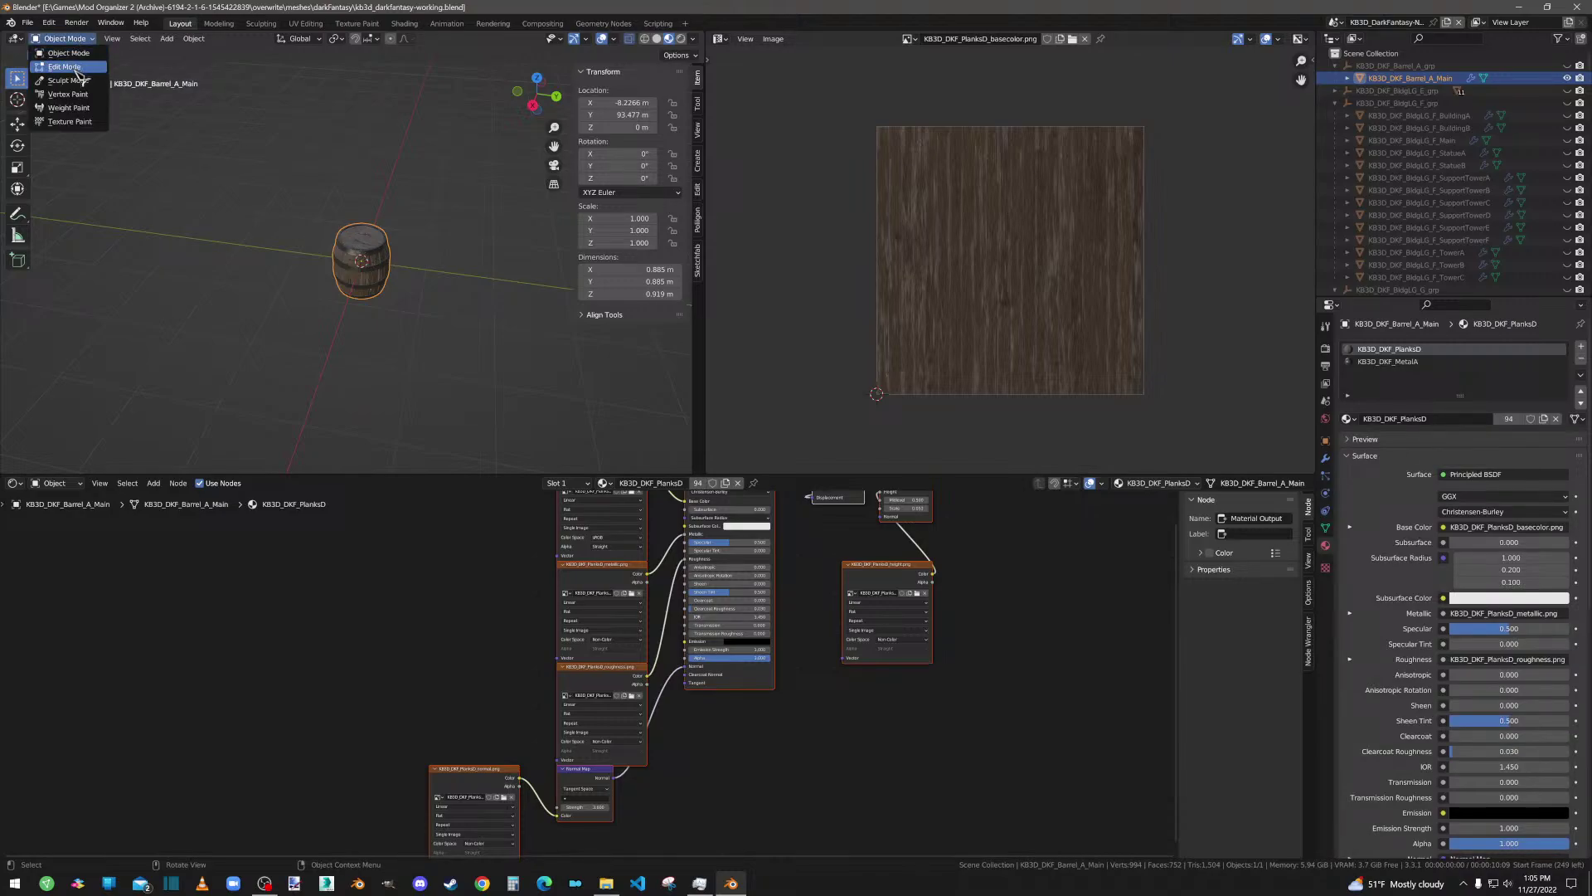
click(66, 66)
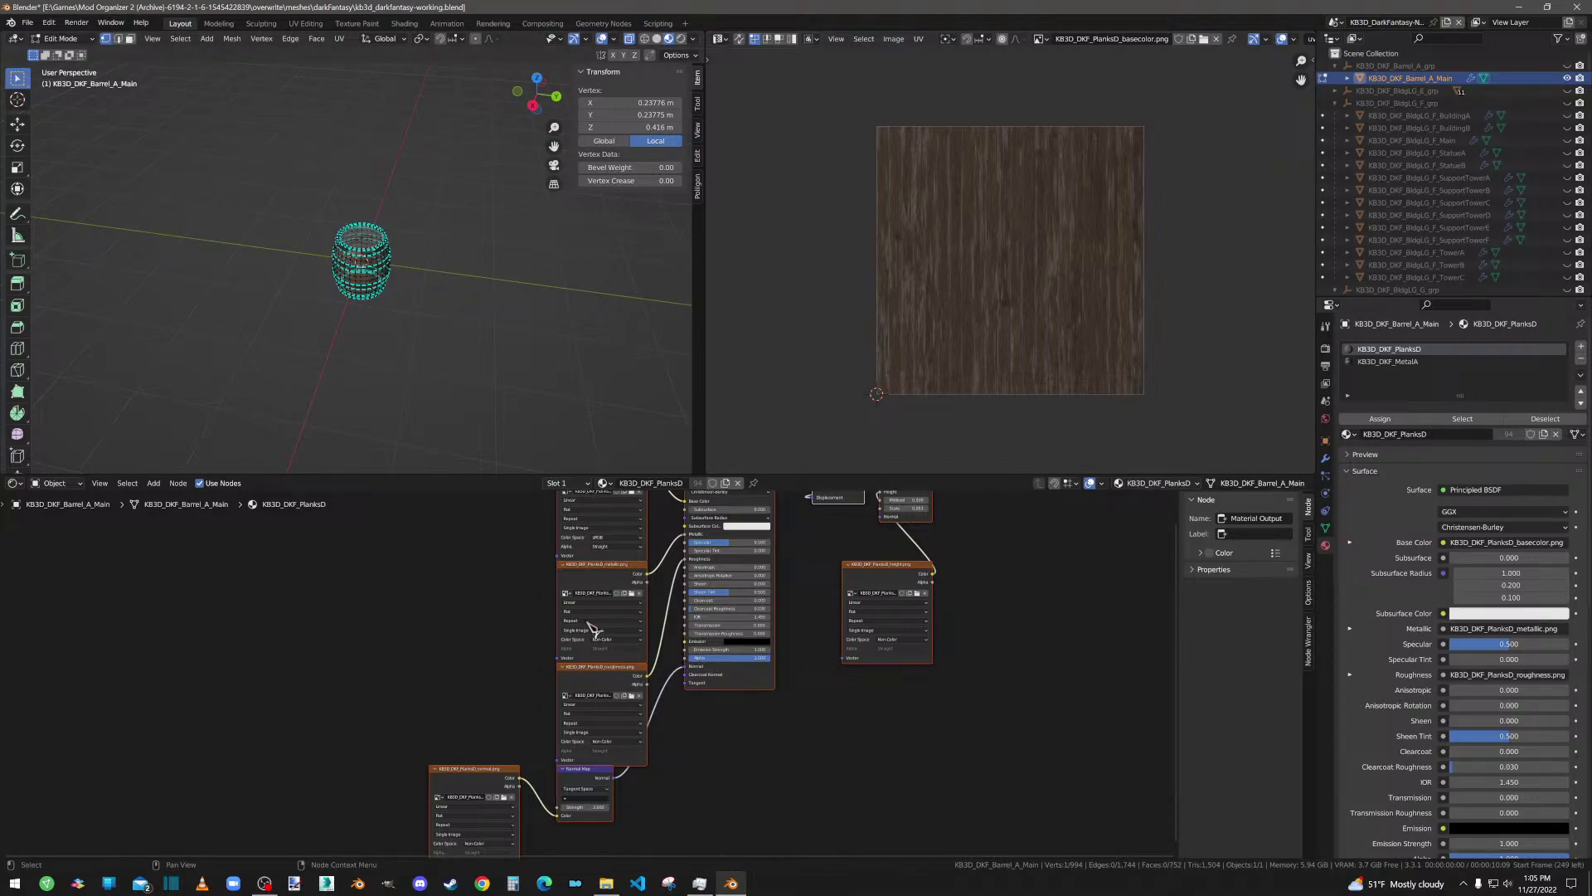
Step: Make the KB3D_DKF_MetalA material slot active, select the whole barrel mesh and bring up its list of UV maps
click(1404, 362)
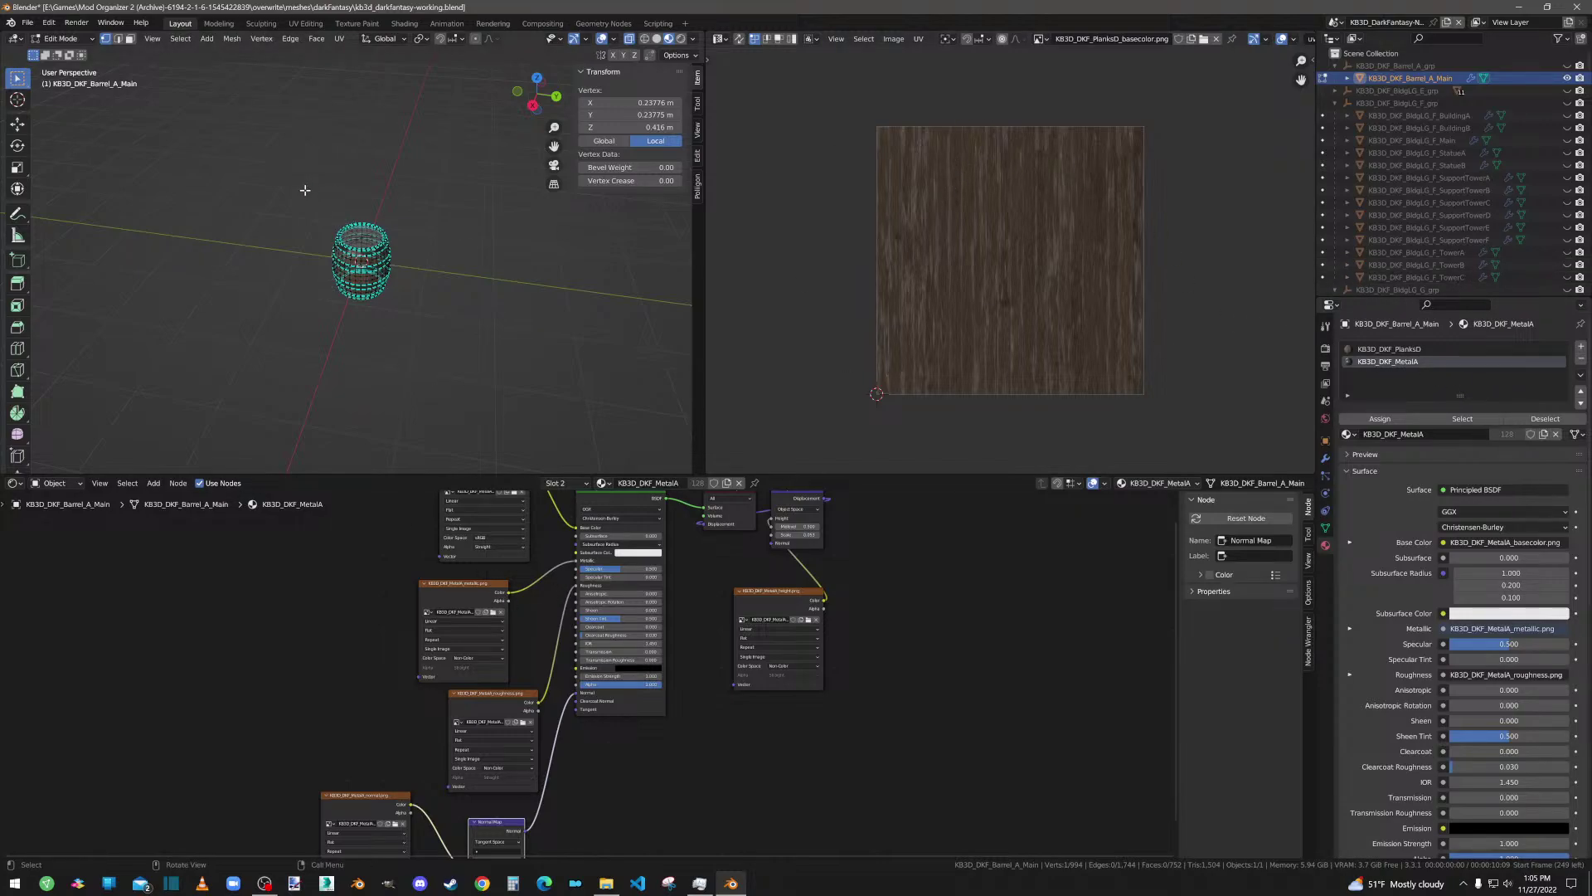
drag(304, 190, 494, 396)
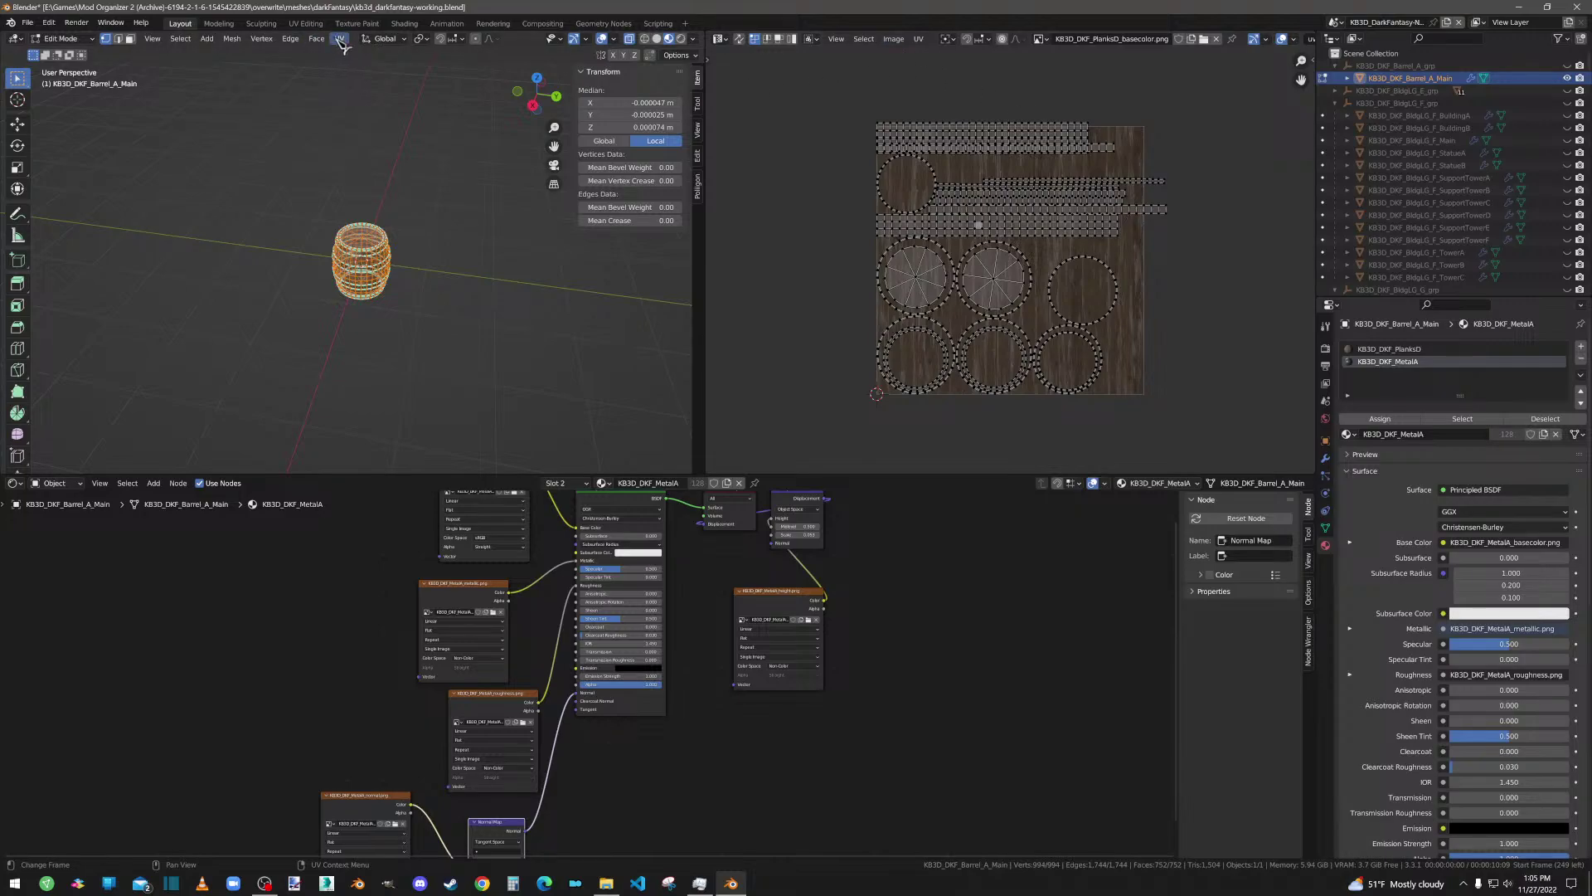
click(1325, 527)
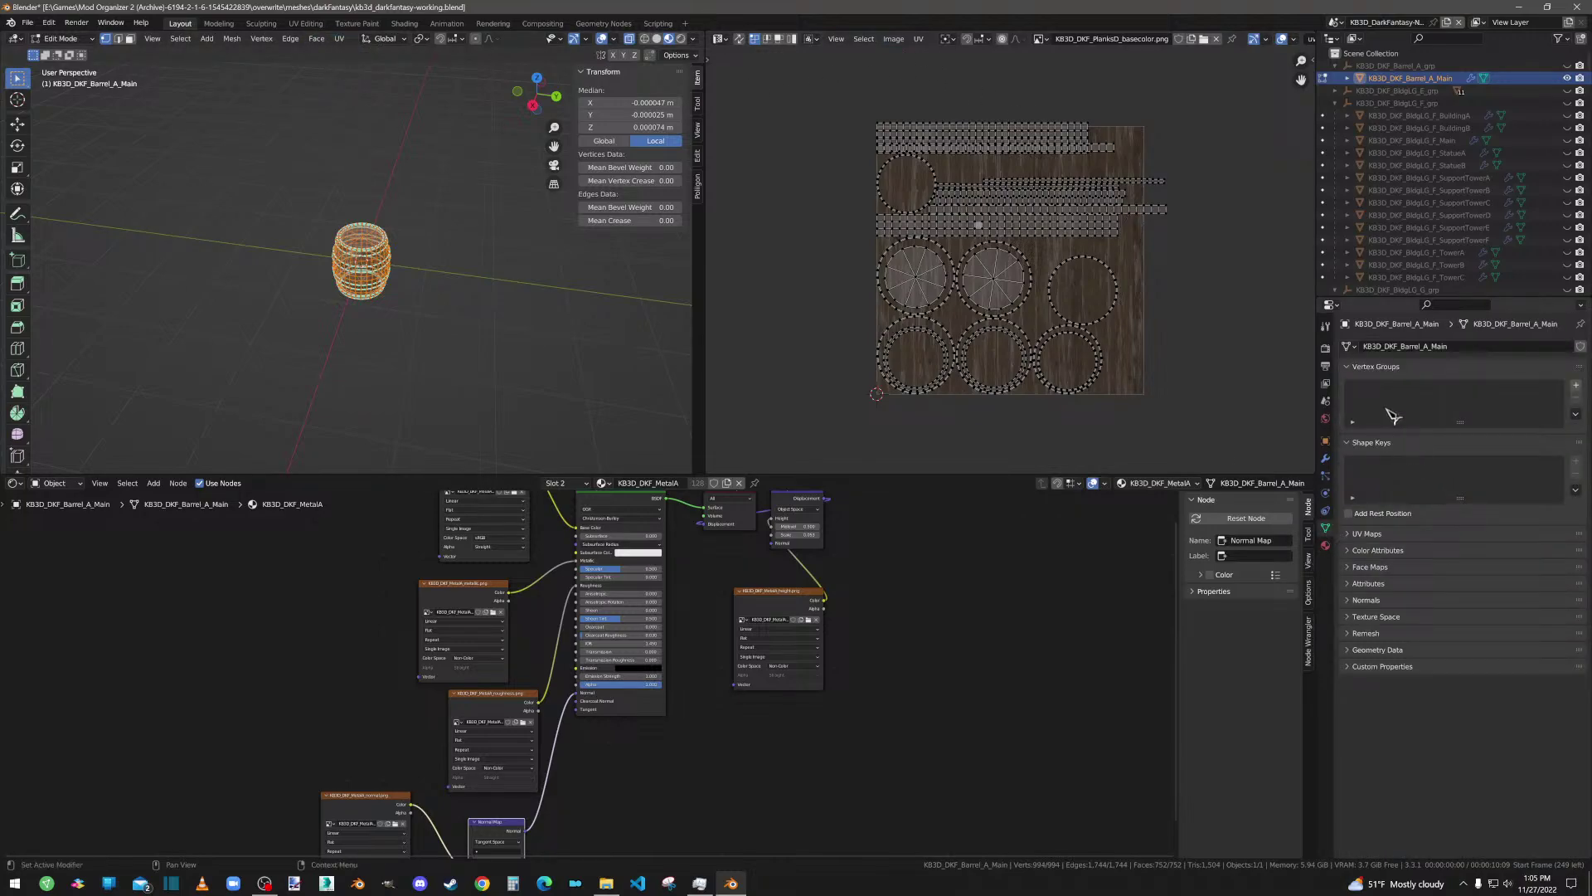
click(1372, 535)
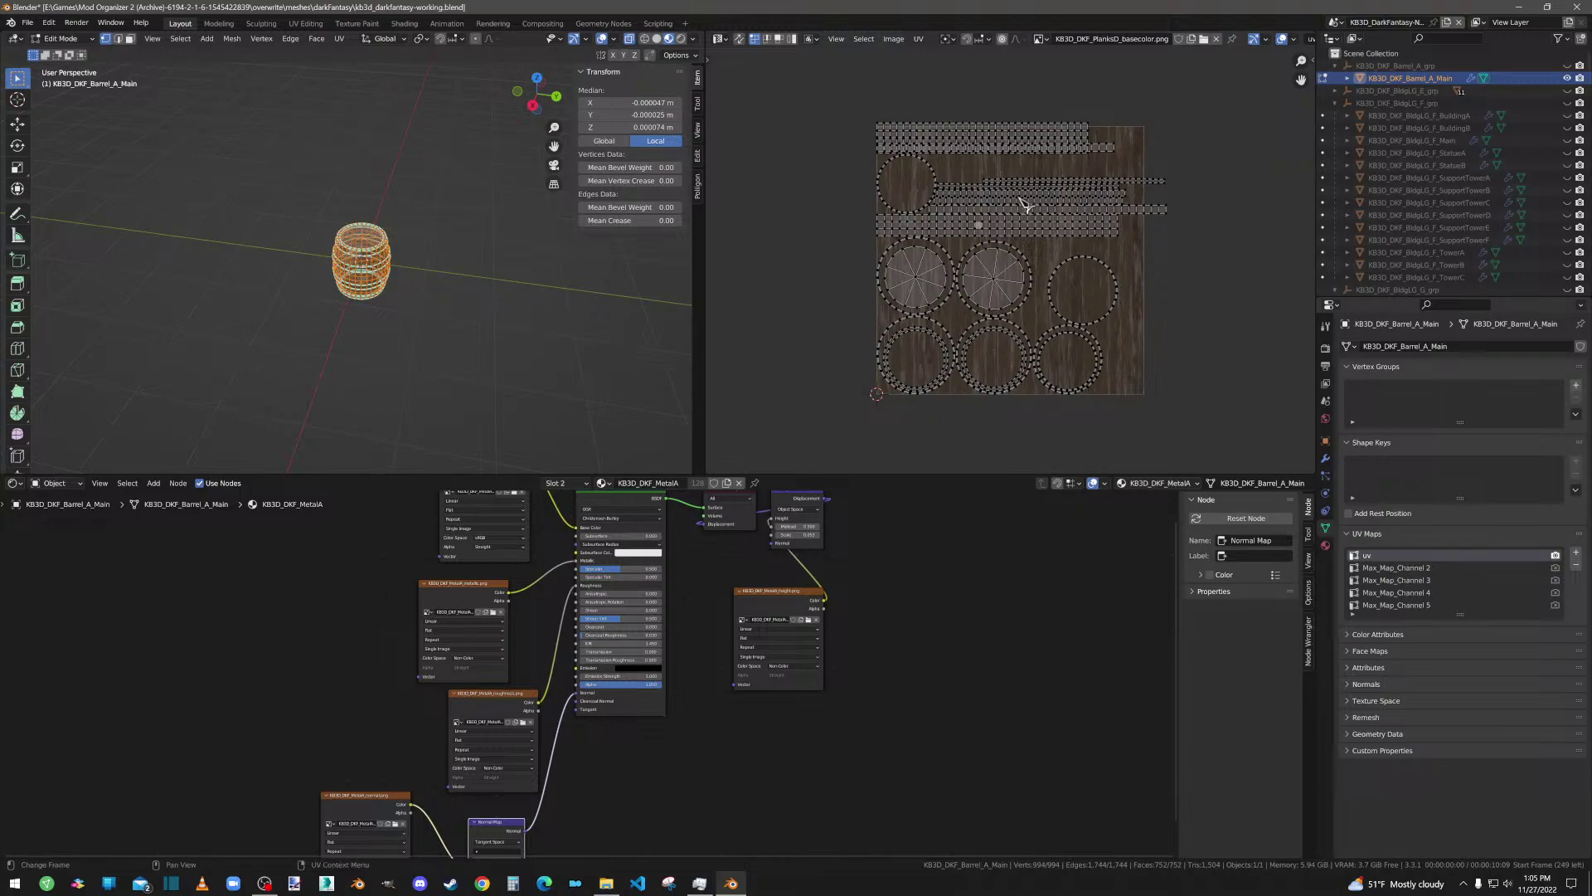
Step: Compare the UV layouts of Max_Map_Channel 2 through 5, ending on the original uv map
click(1380, 568)
click(1381, 581)
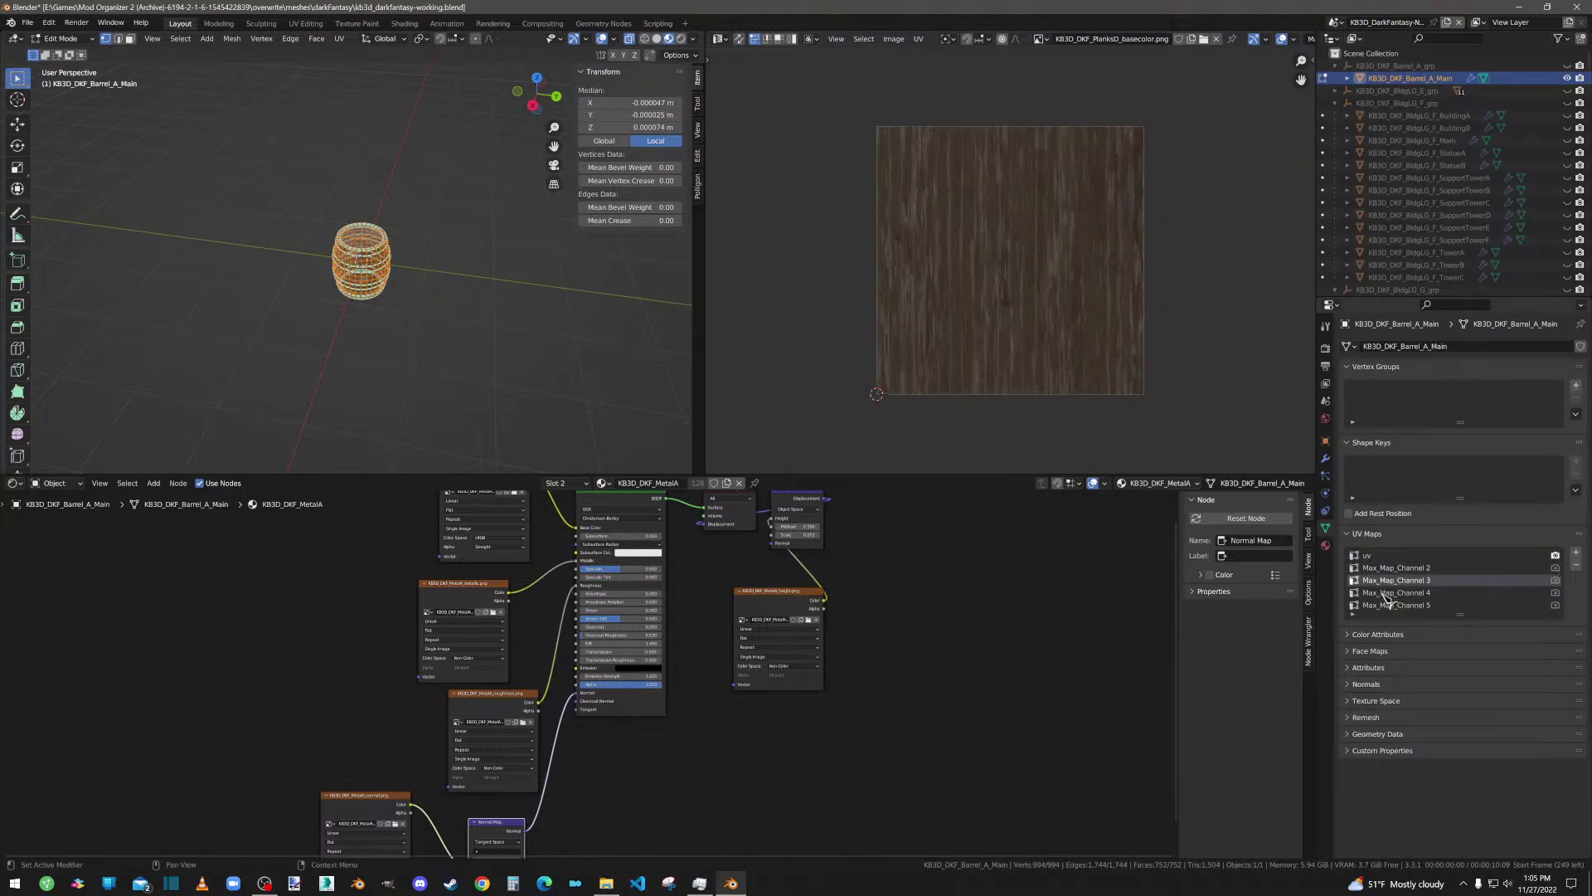
click(1383, 592)
click(1385, 604)
click(1389, 580)
click(1386, 569)
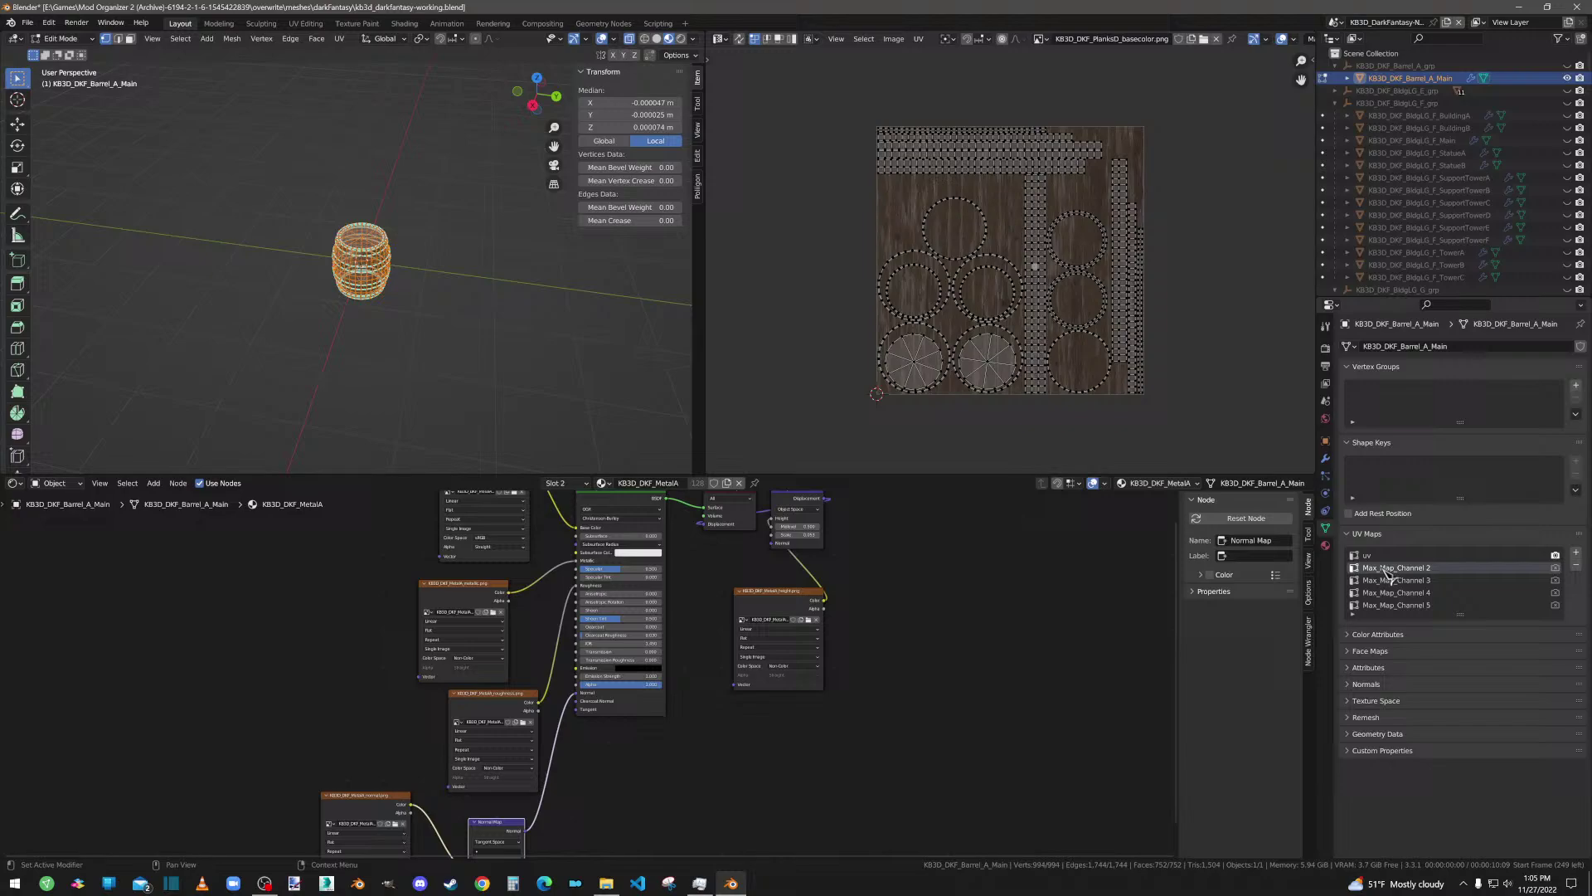
click(1370, 556)
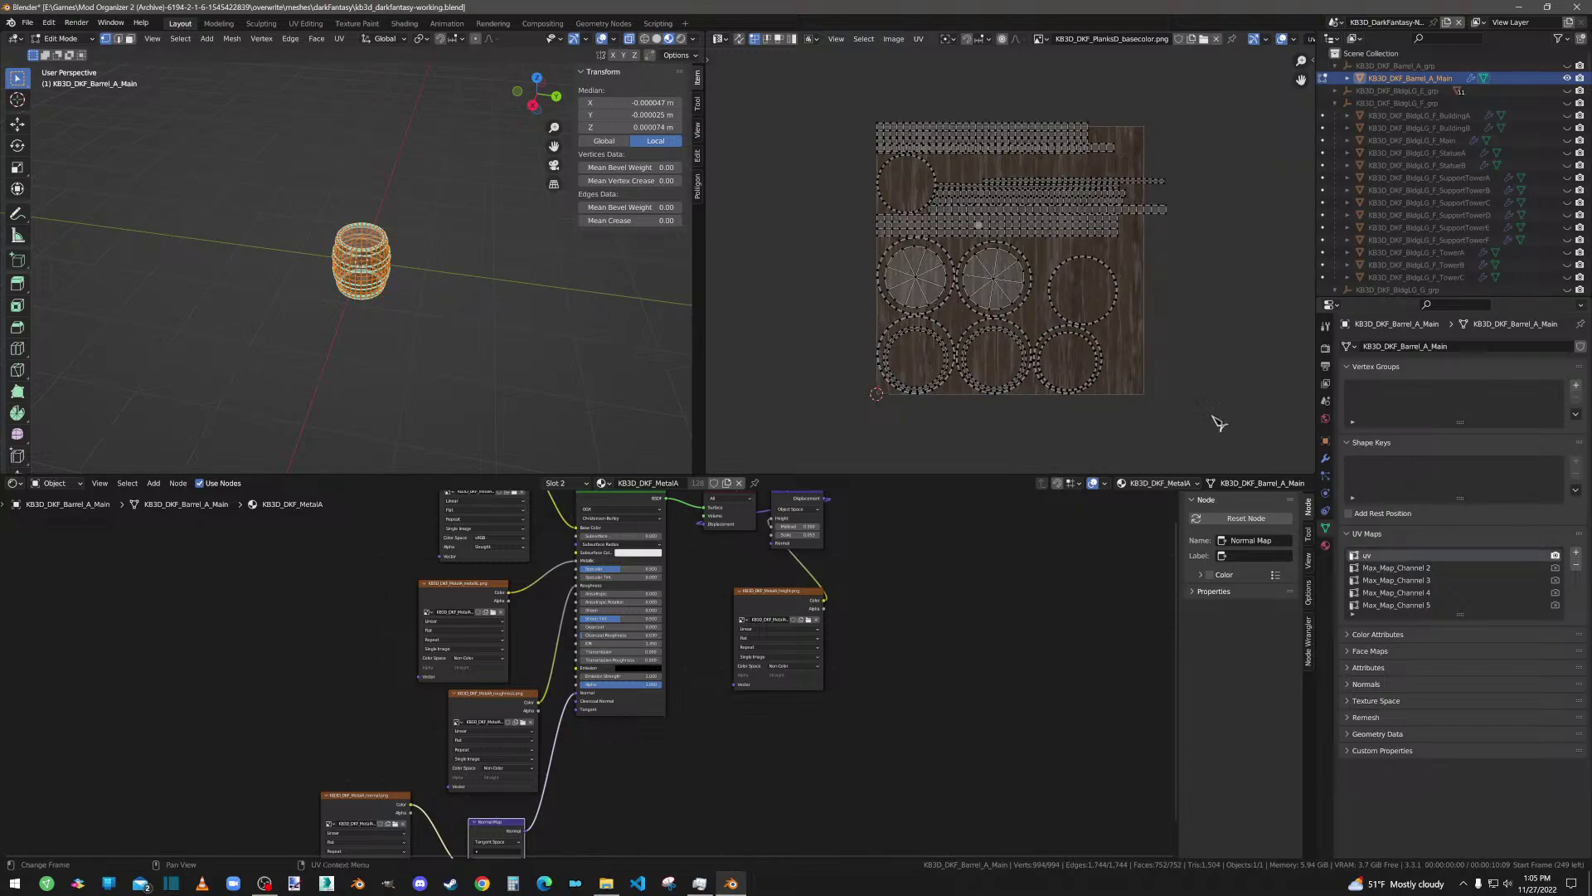
Step: Add a new UV map to the barrel, activate it for rendering, and unwrap the whole mesh into it
click(1576, 553)
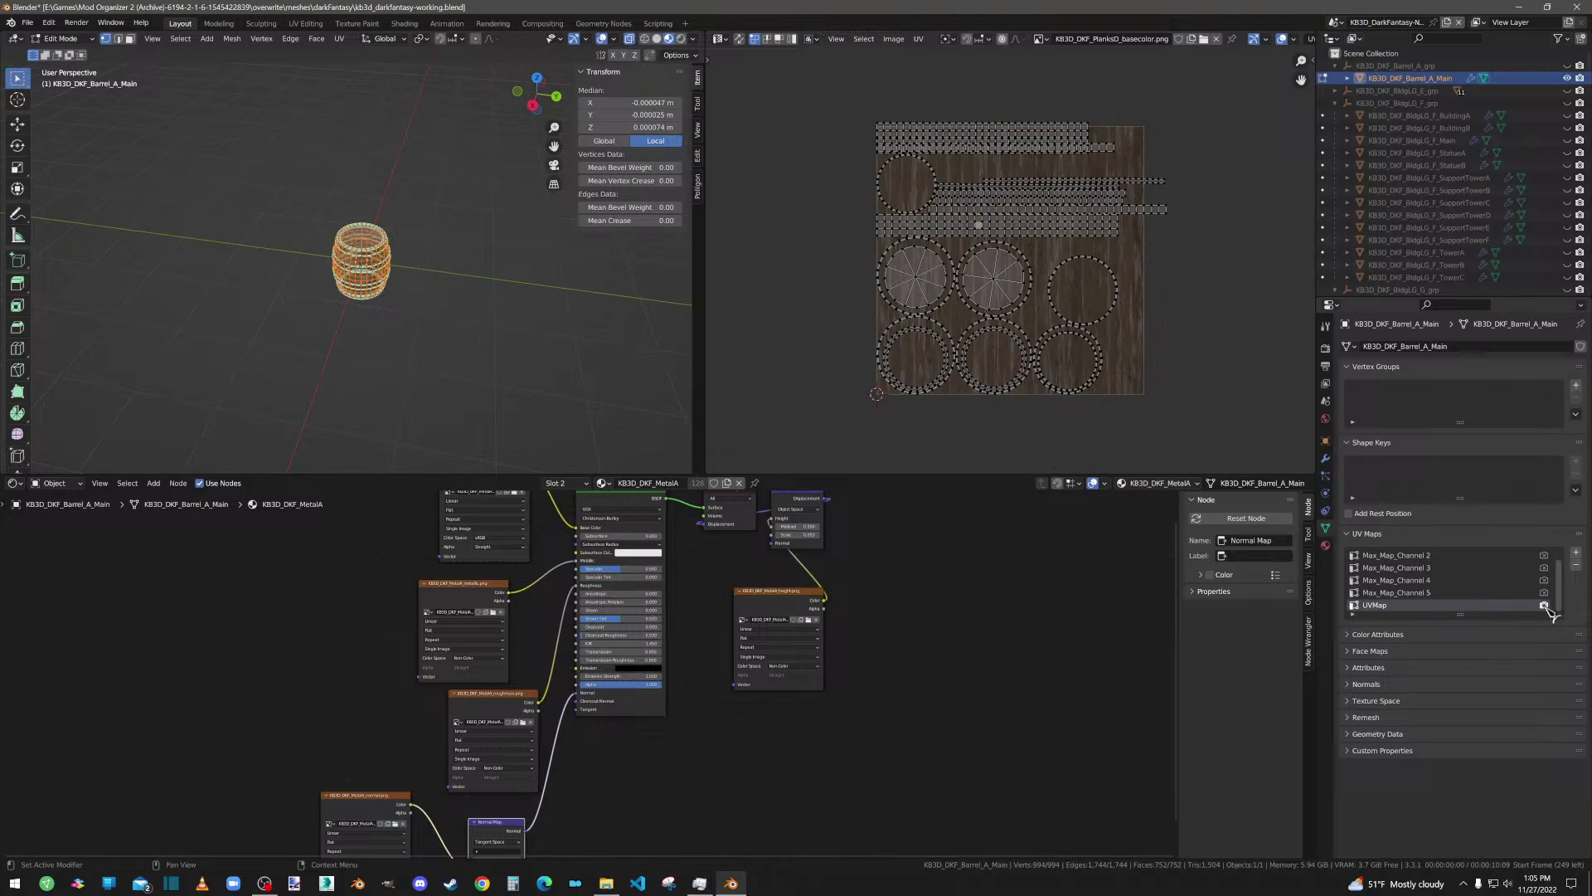
click(339, 39)
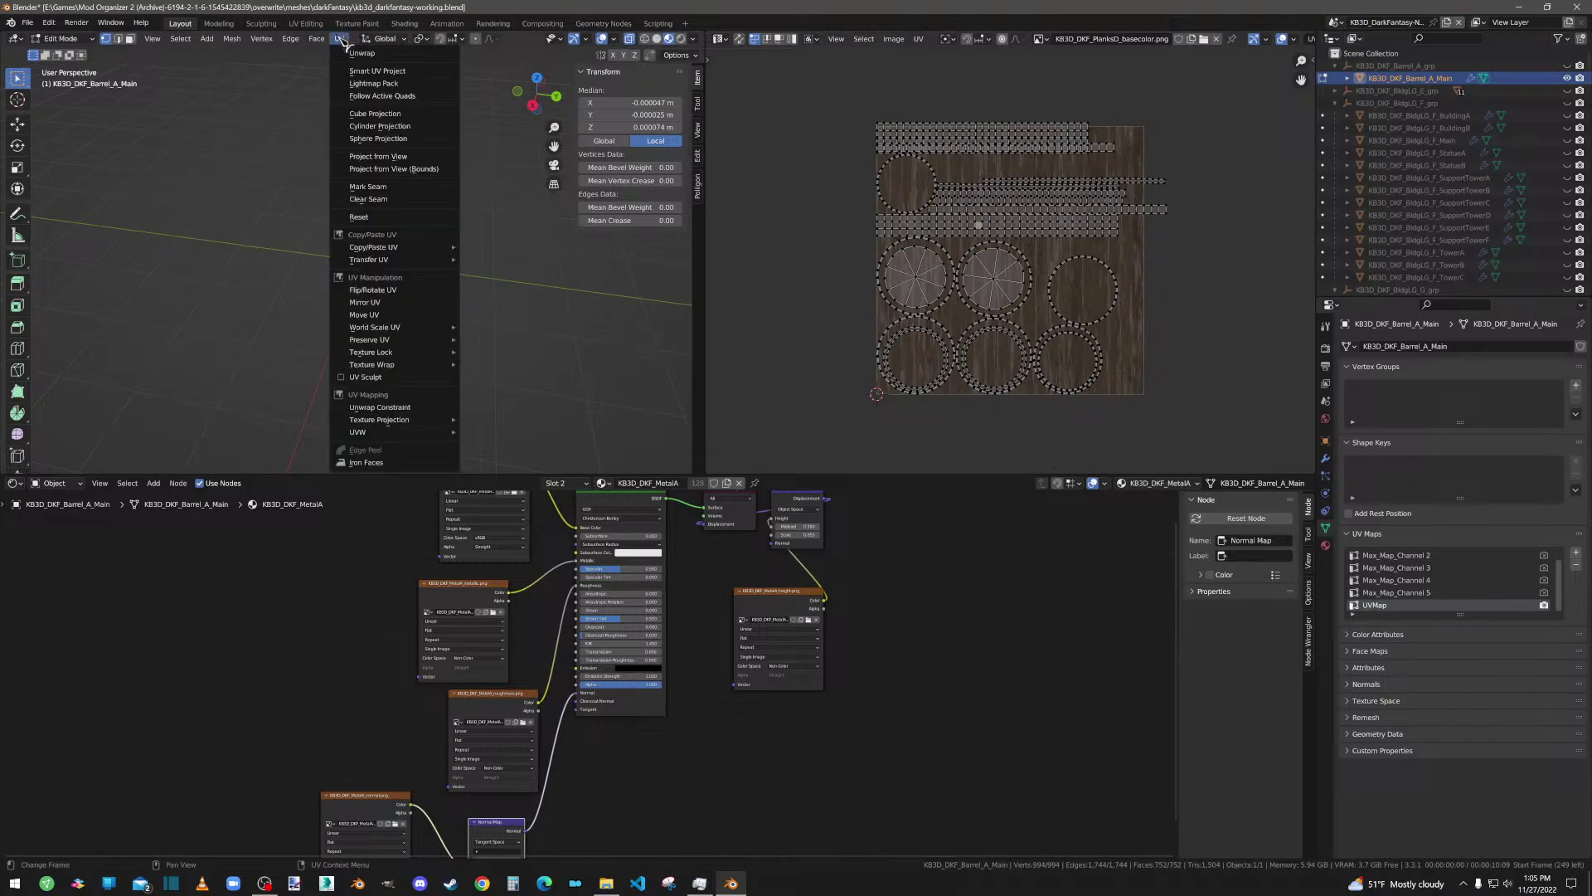
click(354, 54)
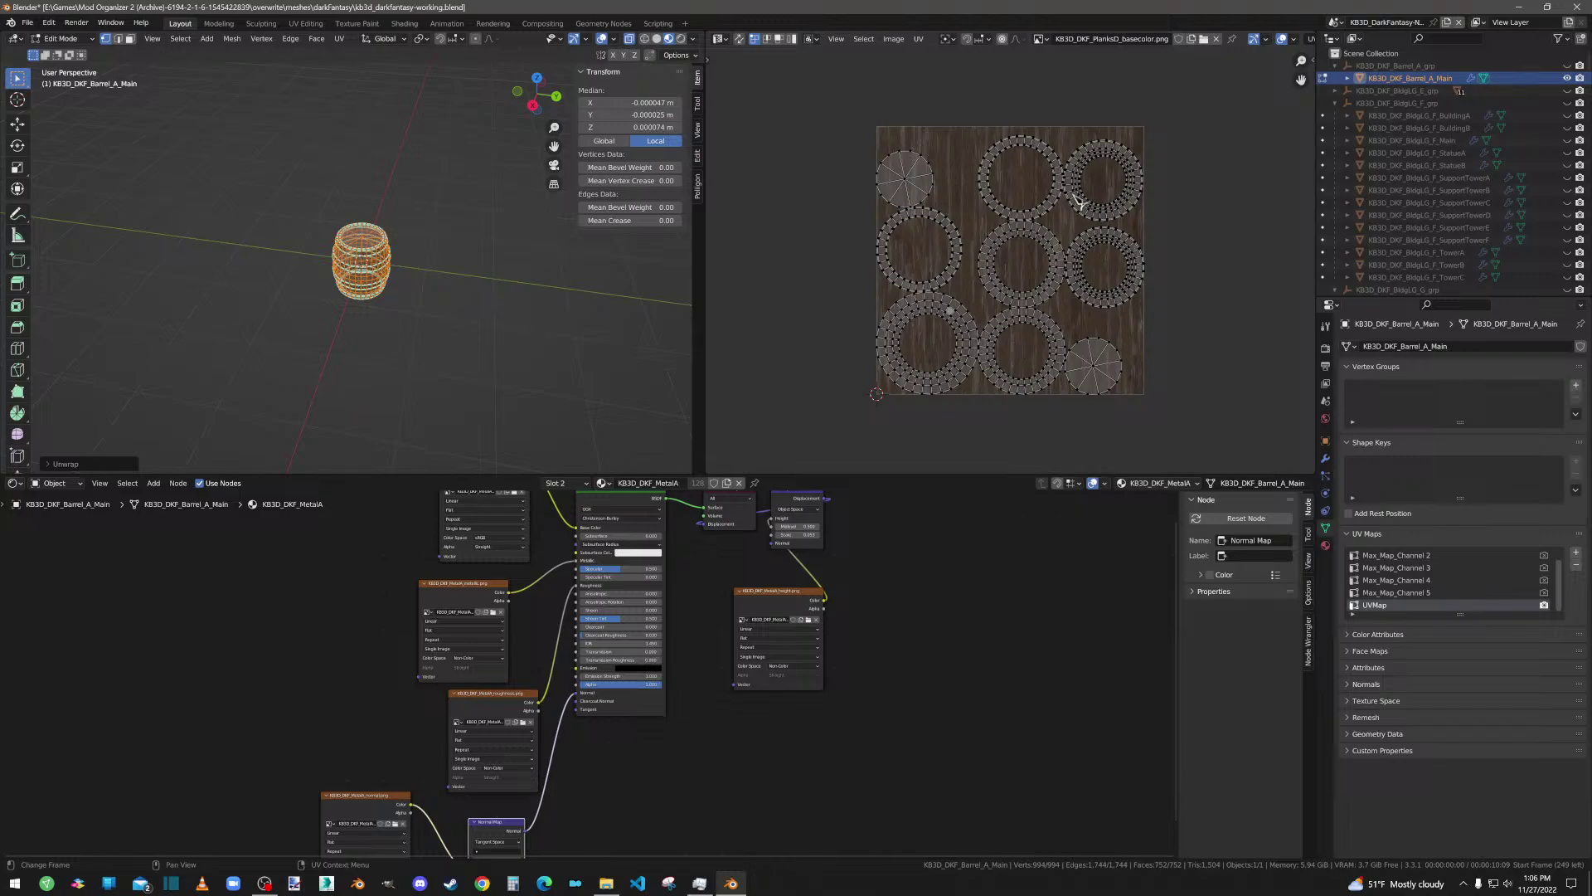
scroll(1032, 233, down, 3)
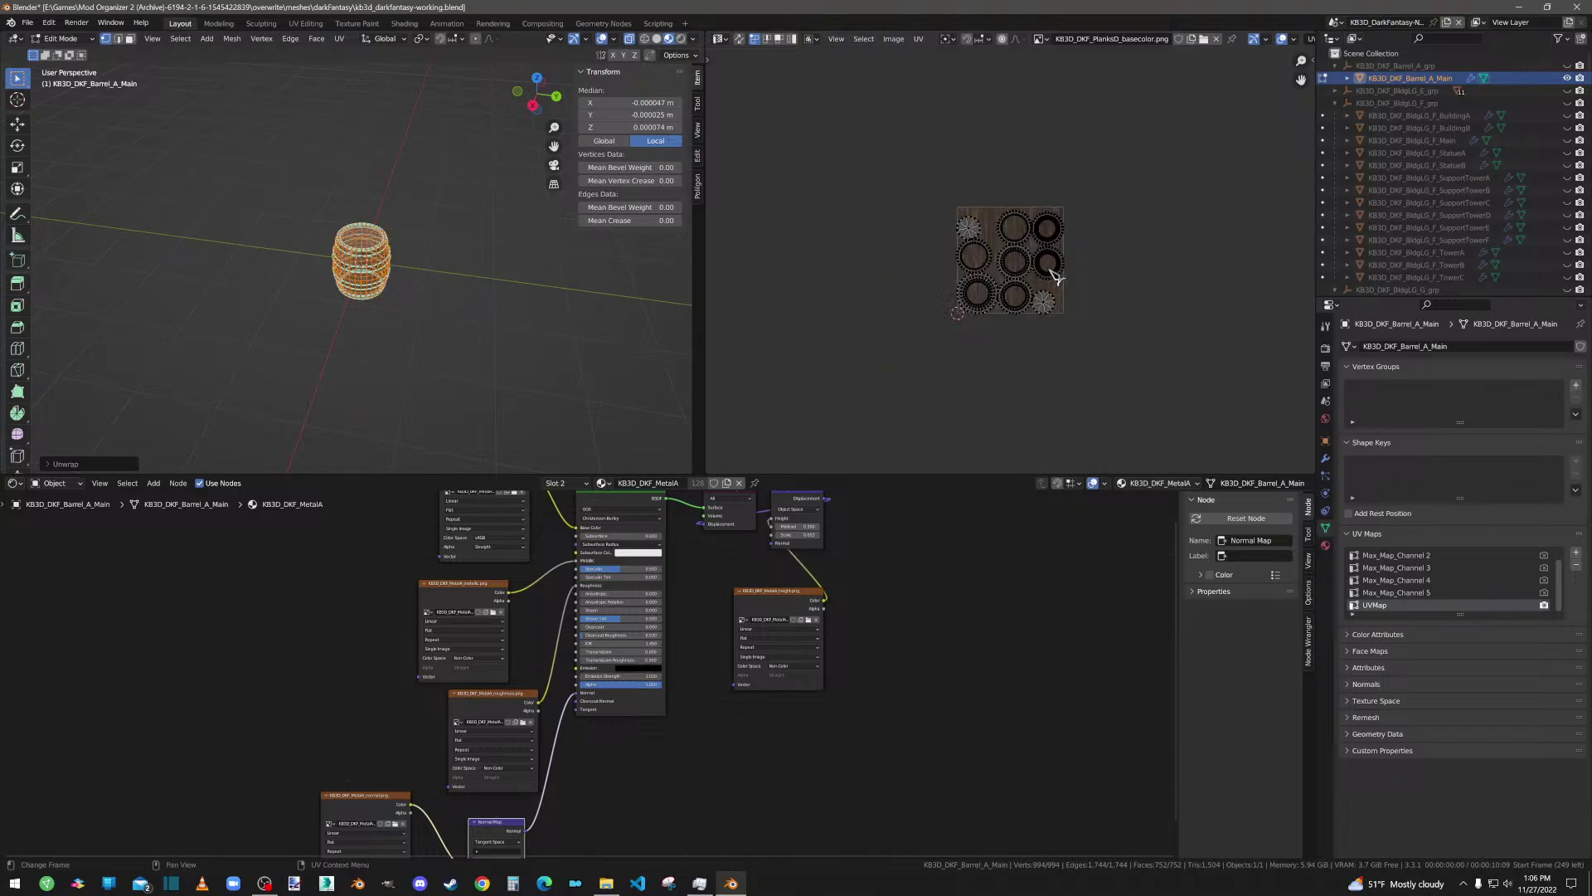
scroll(1028, 290, up, 4)
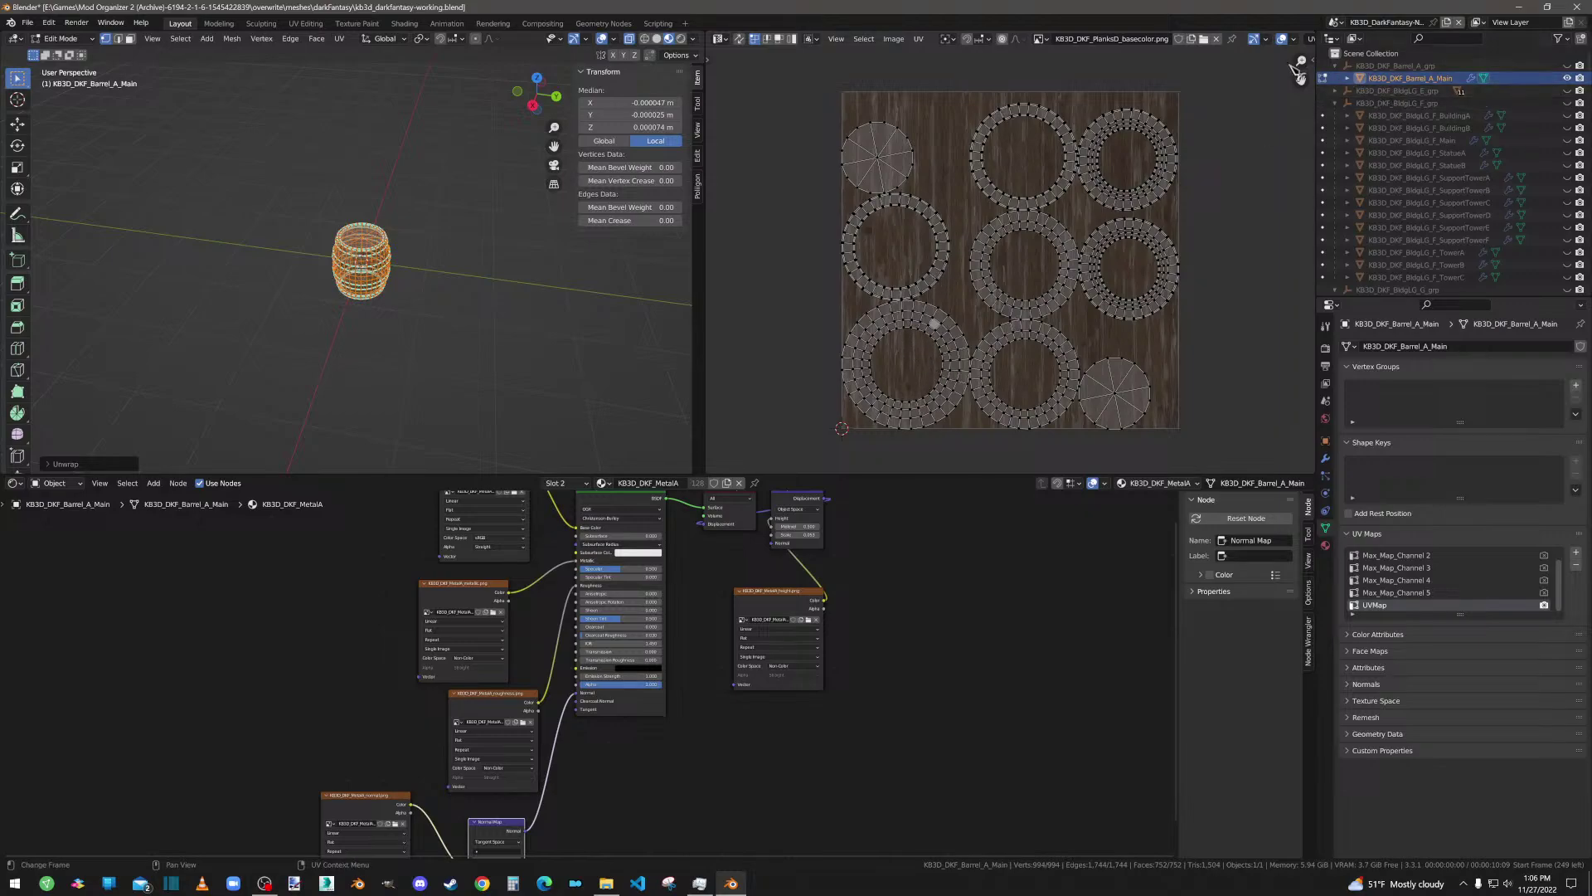
Step: Look through the UV editor's Magic UV manipulation options and the basic tools for a way to fit the UVs to the image
click(1315, 61)
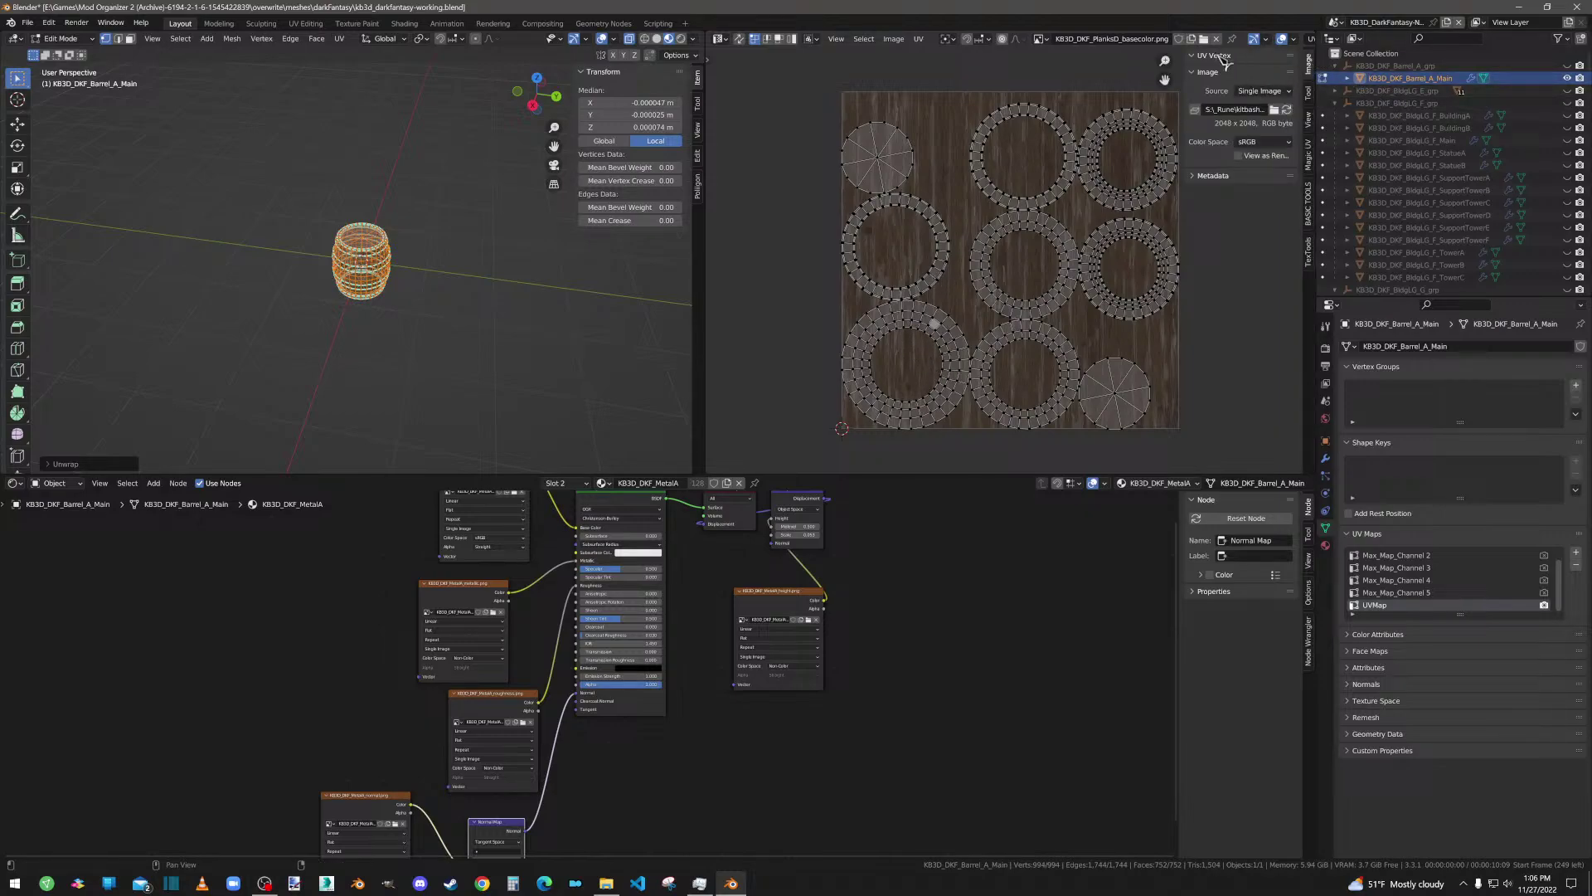
click(1310, 94)
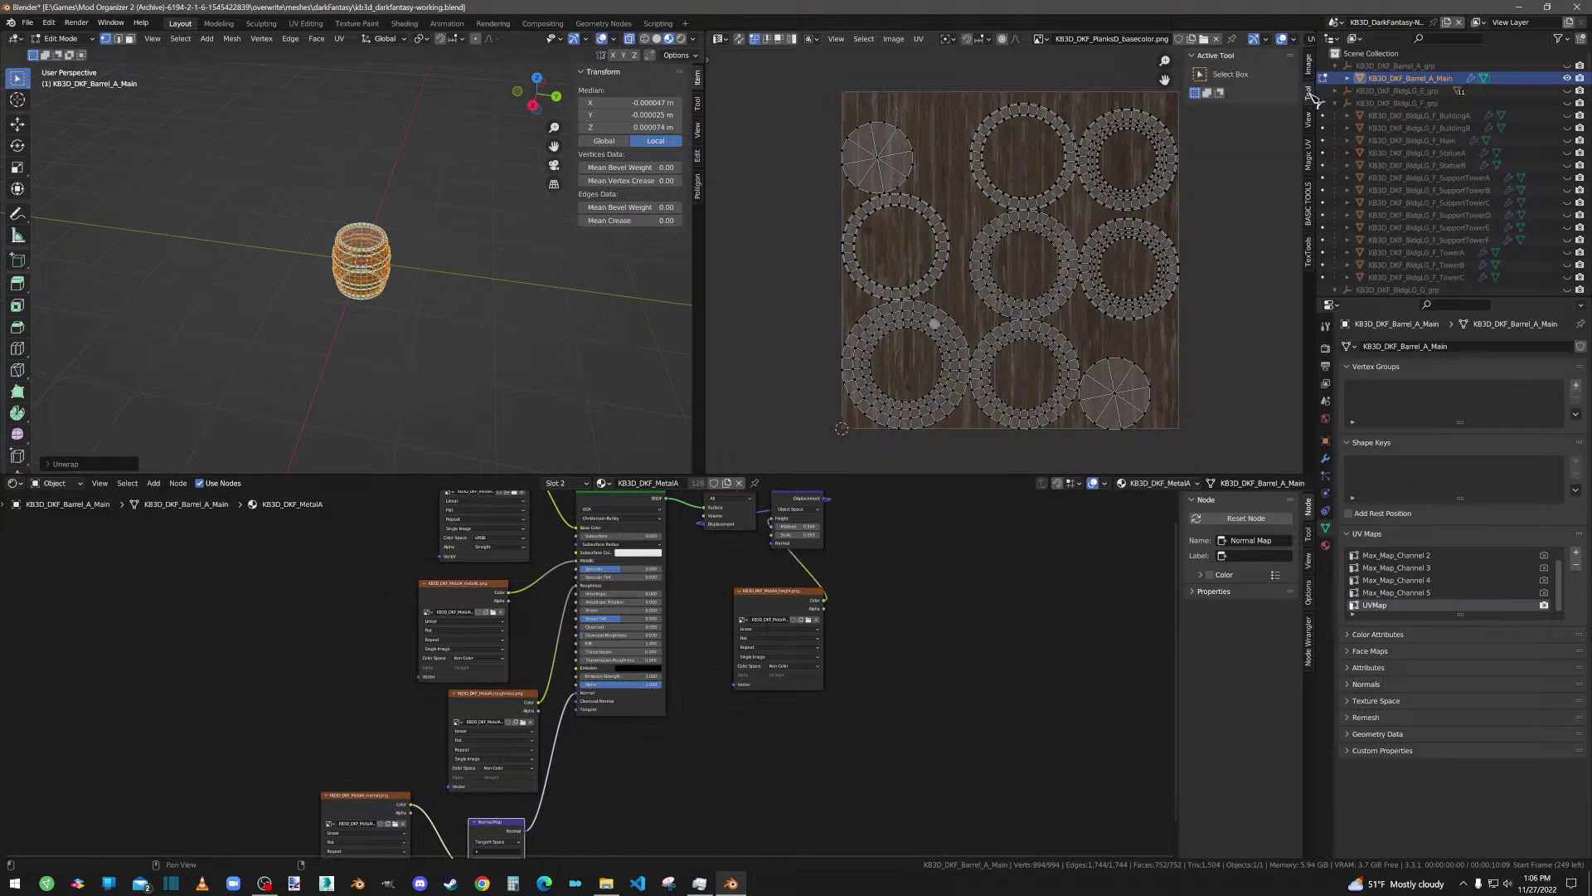
click(1309, 154)
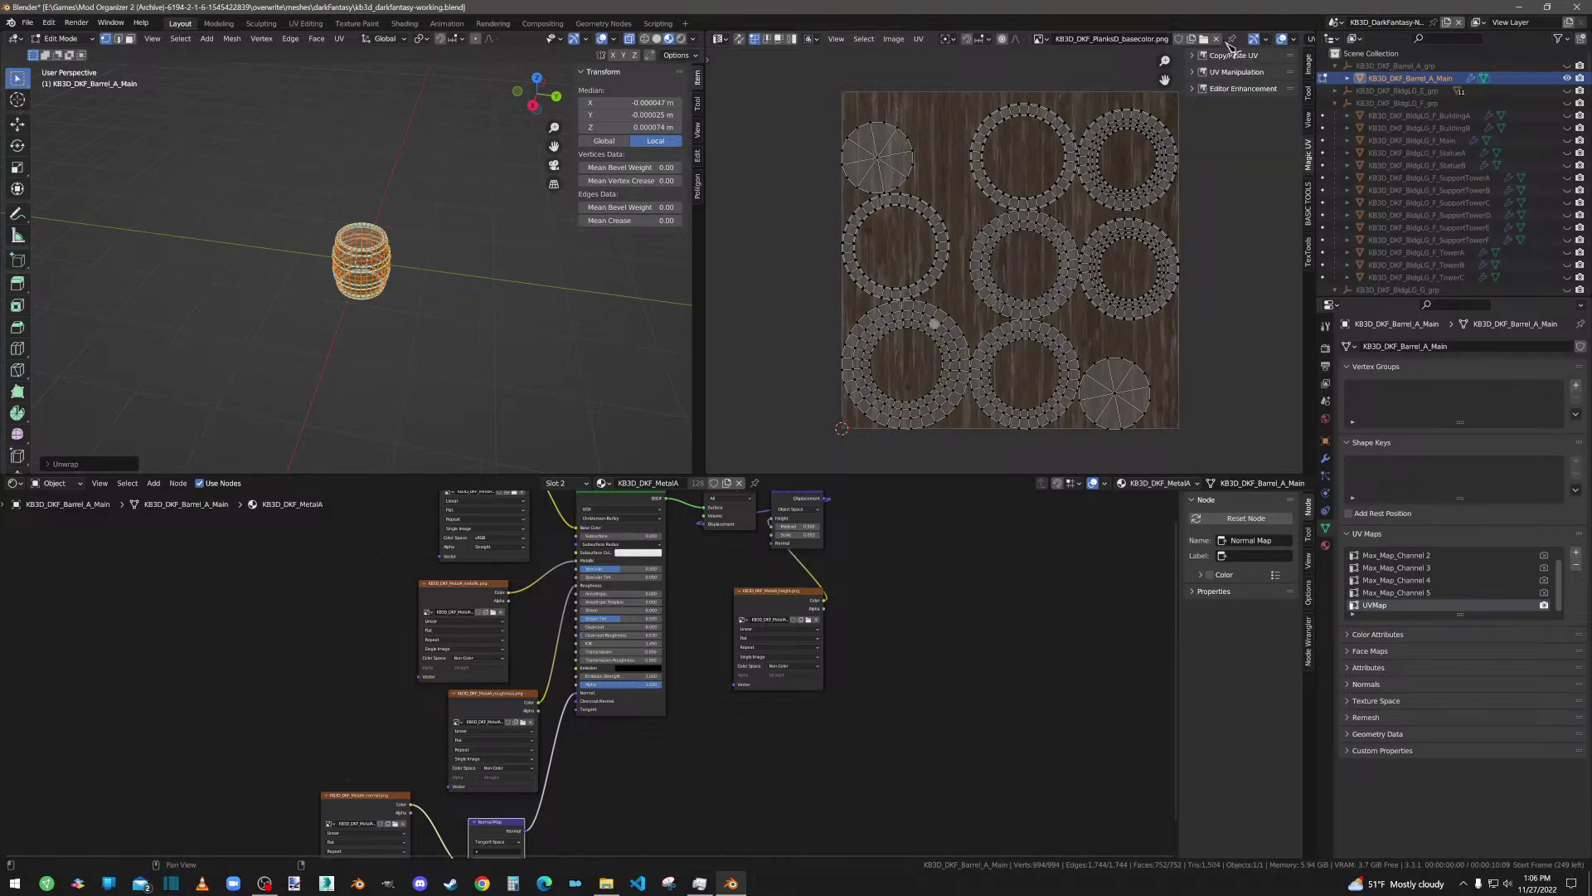
click(1224, 75)
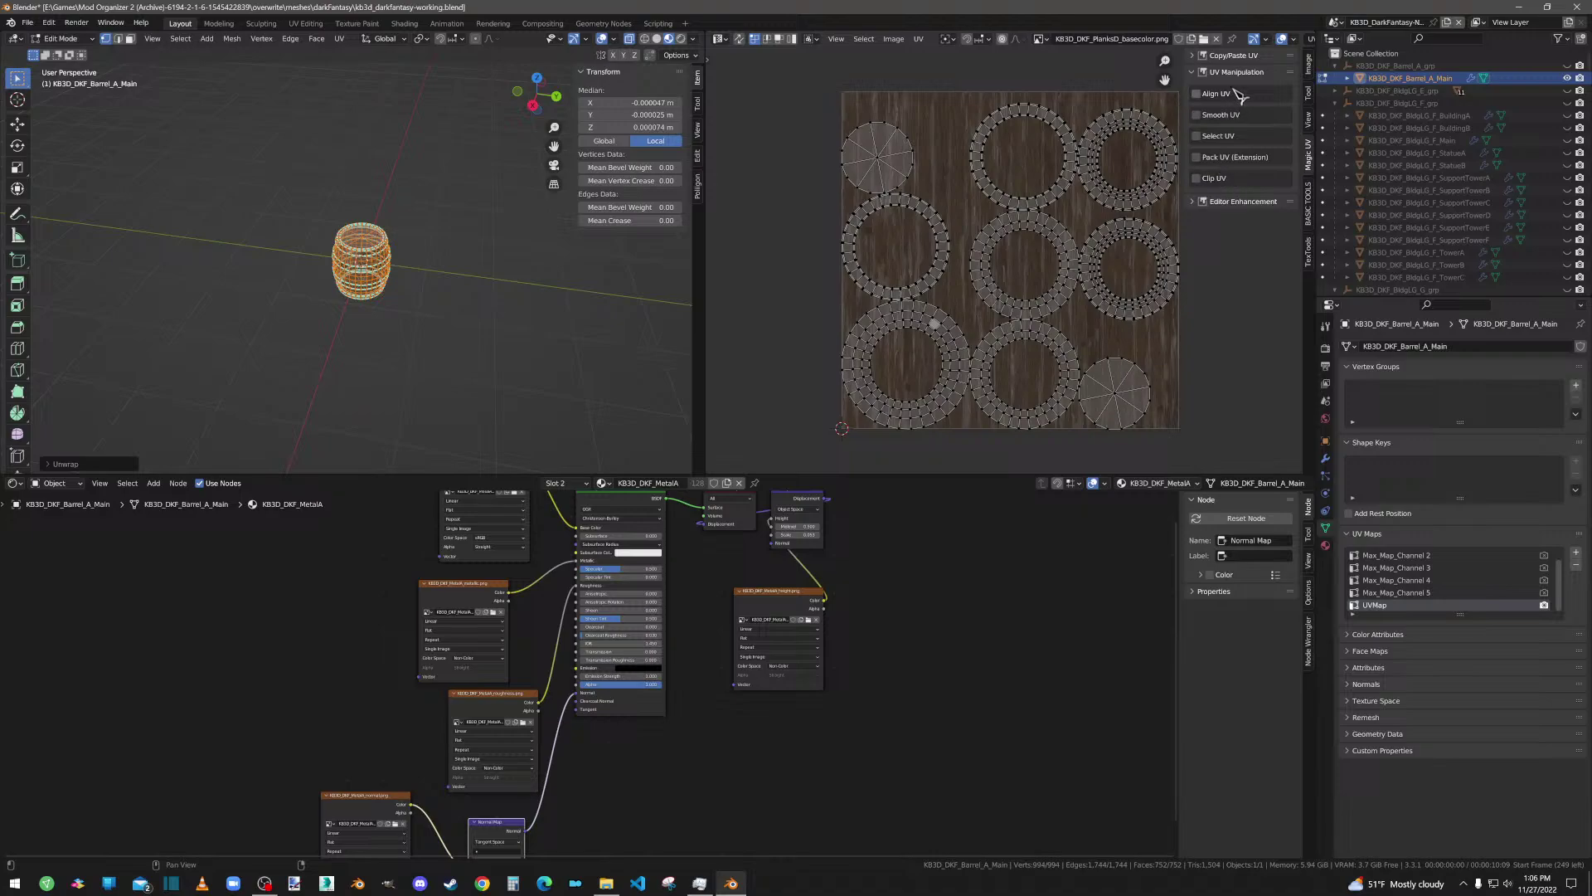
click(1310, 209)
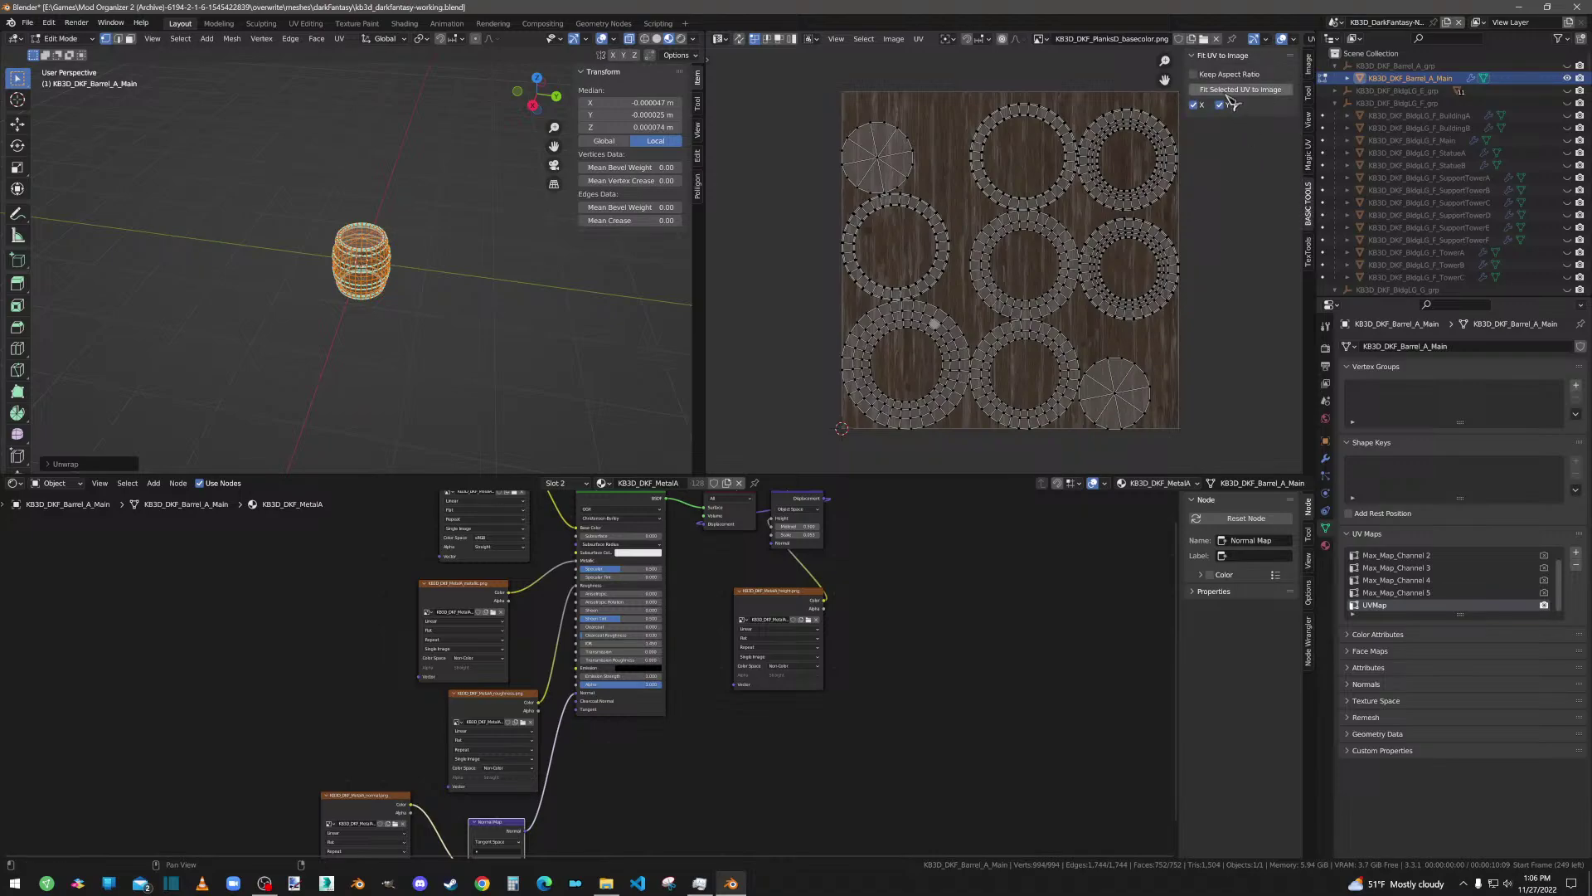
Step: Select all of the barrel's UV islands and straighten the rings and lids into rectangles with the TexTools Rectify operation
click(1311, 253)
click(1218, 189)
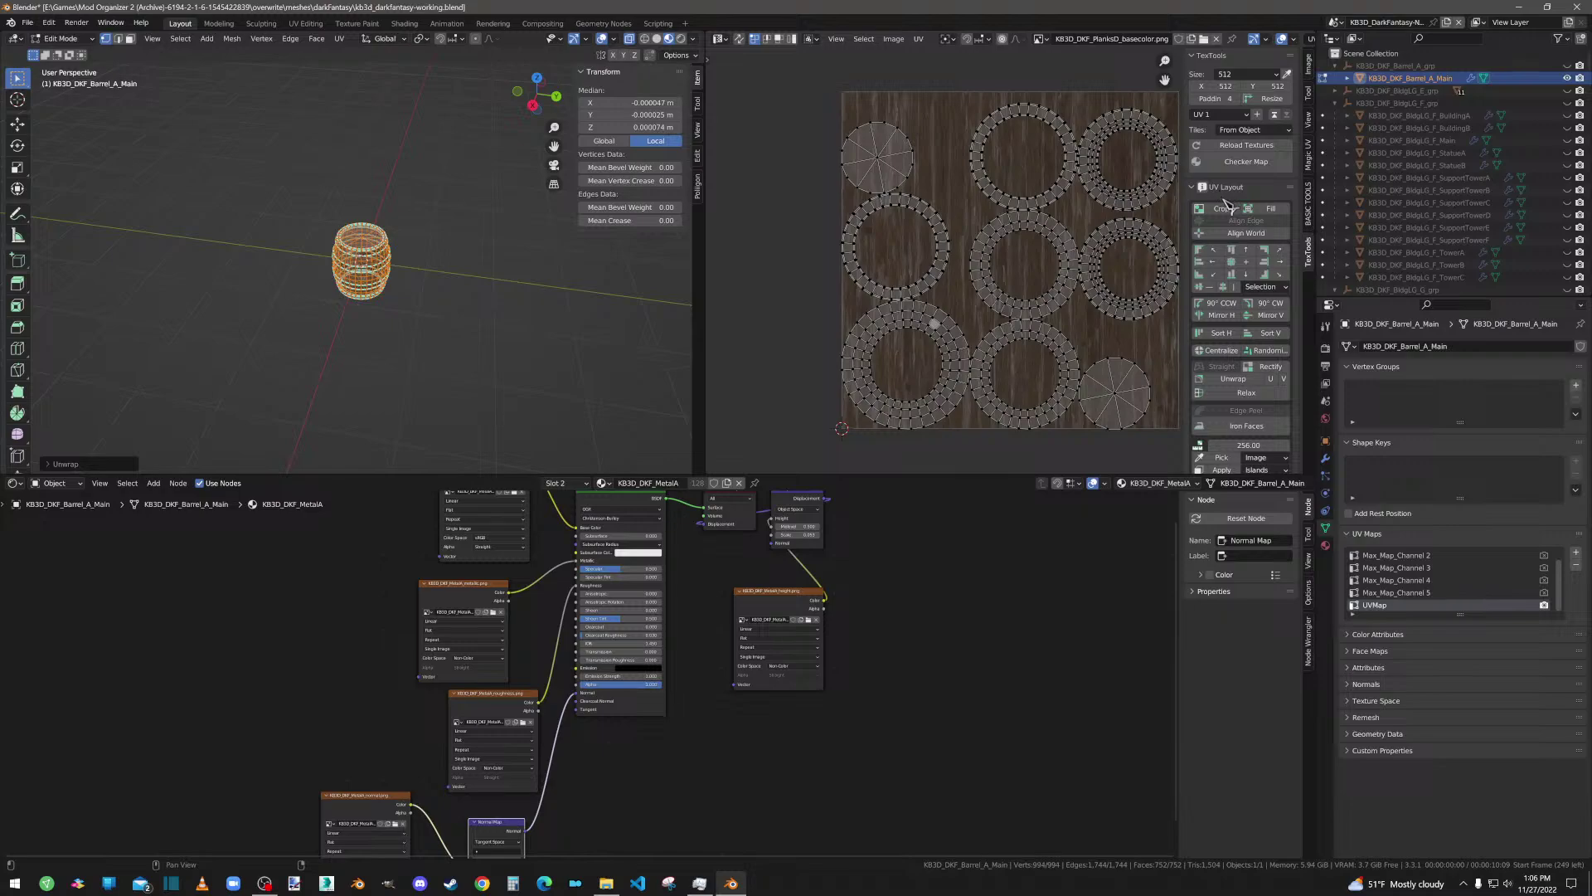
click(1275, 295)
click(1272, 300)
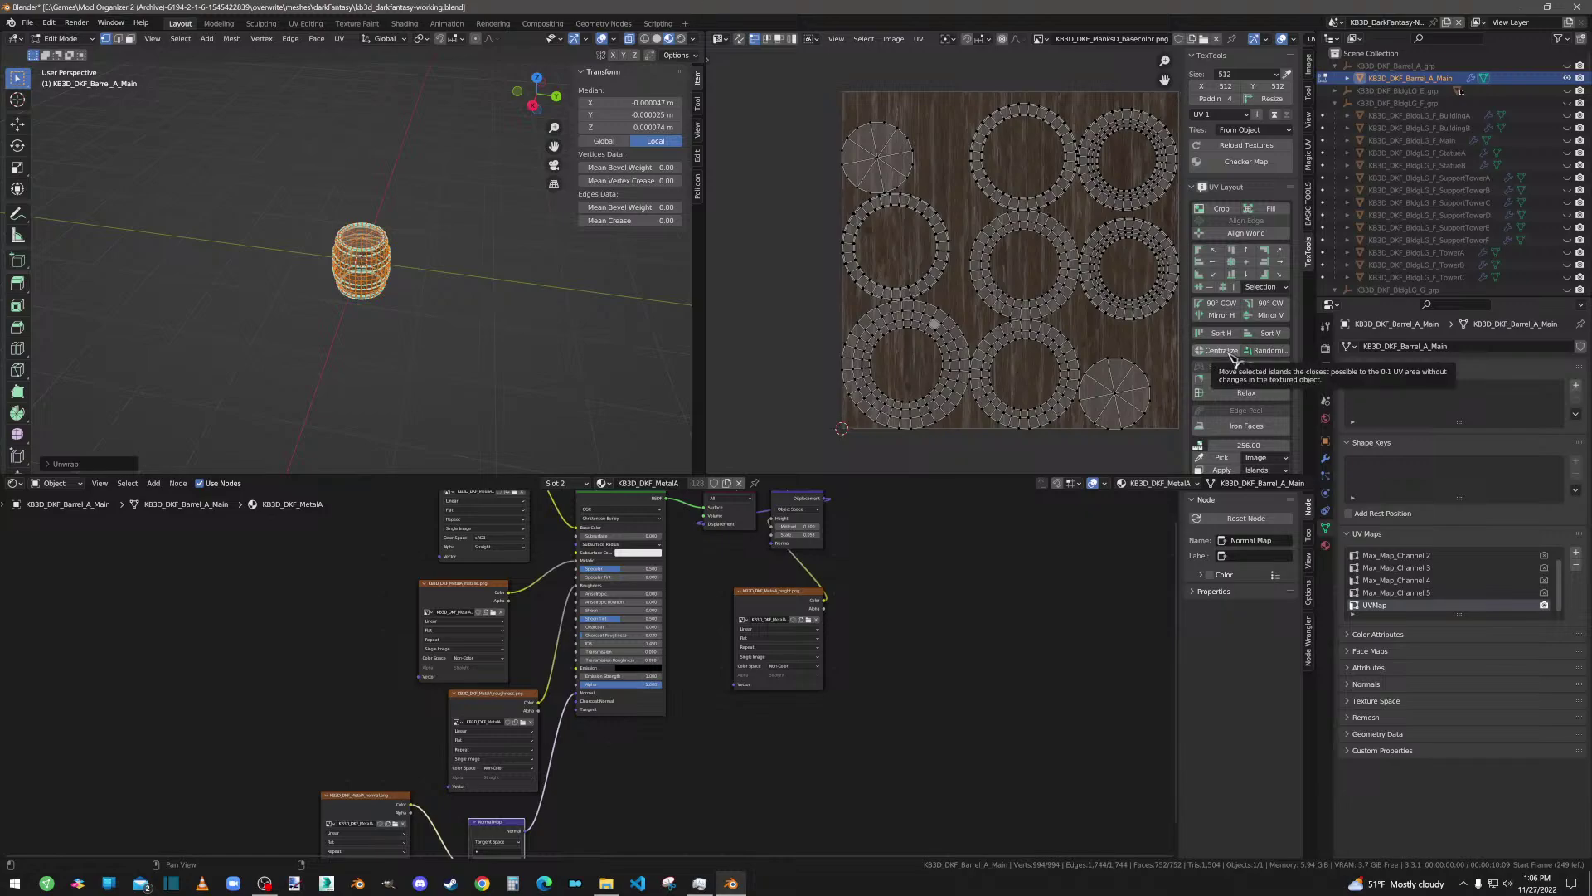
scroll(1235, 357, down, 1)
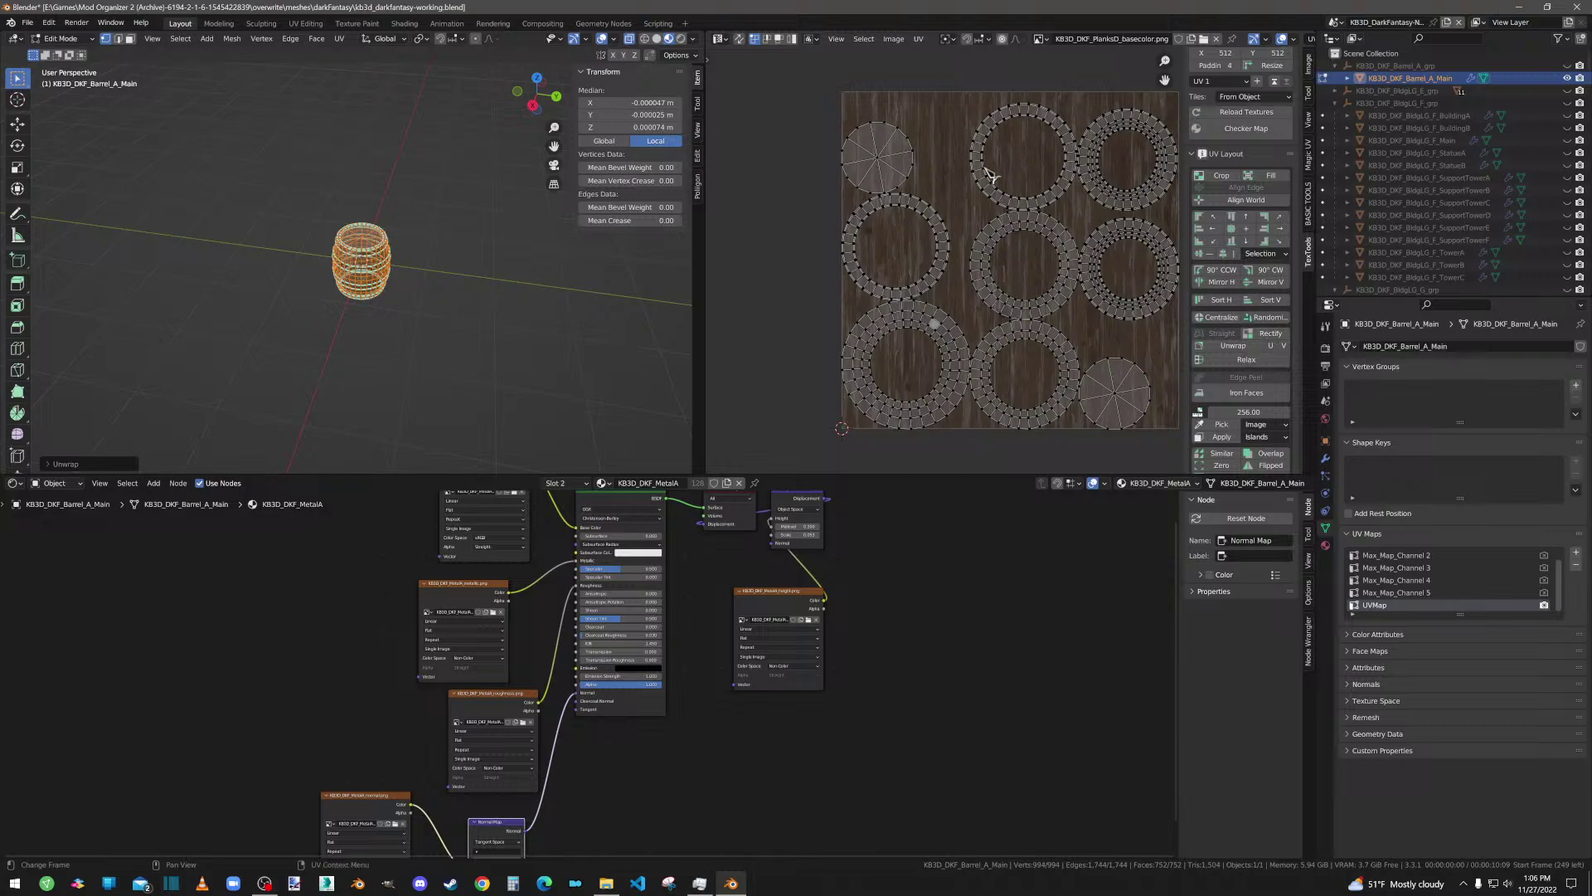
drag(817, 80, 1189, 436)
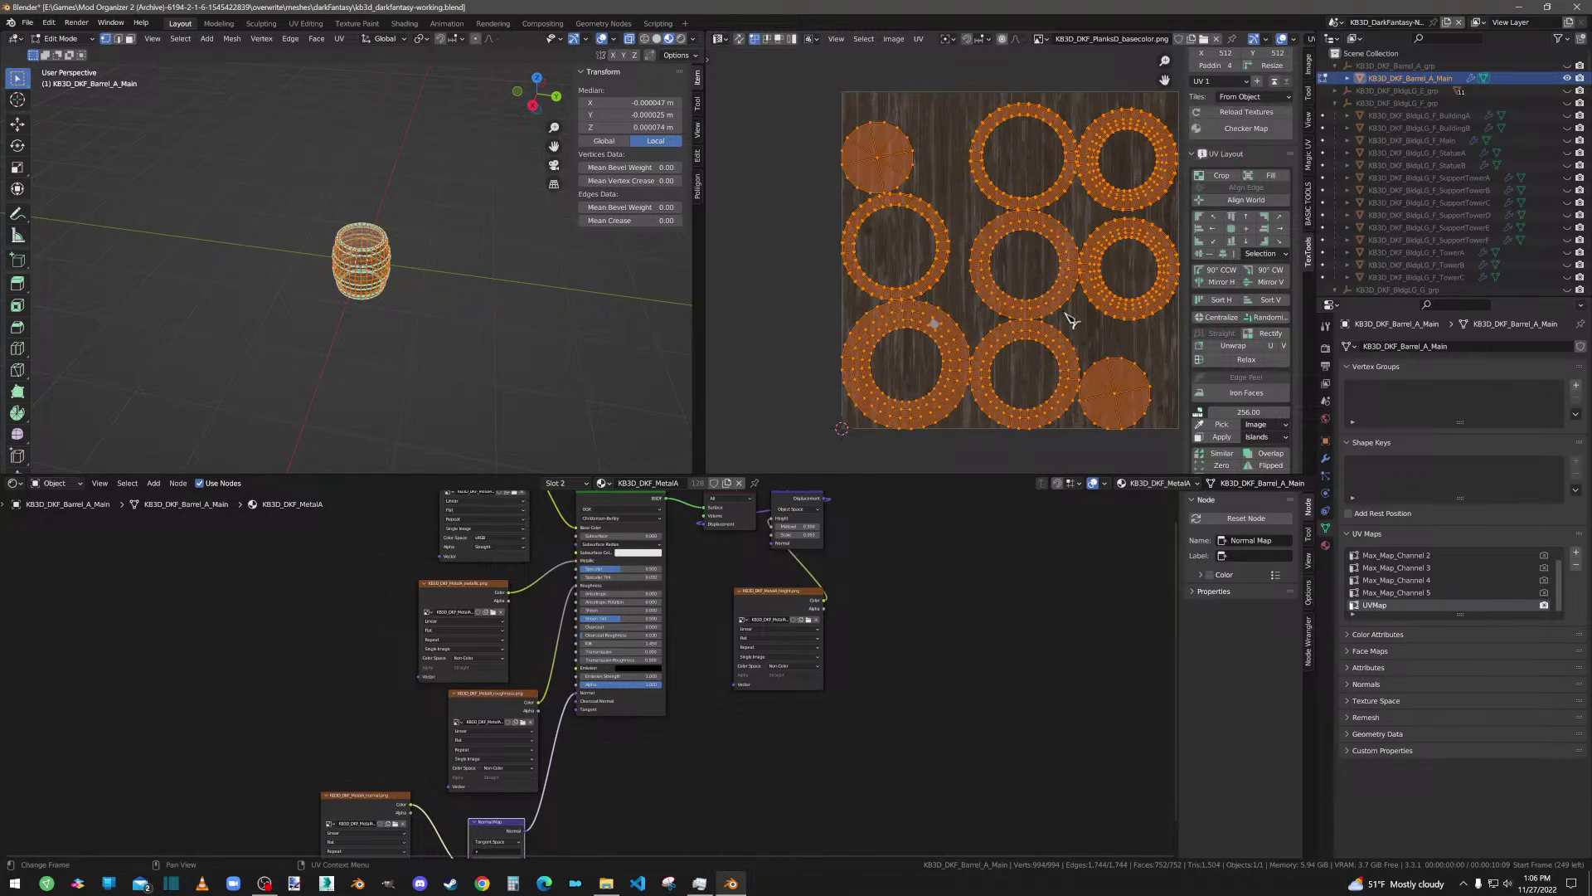
scroll(1155, 388, down, 2)
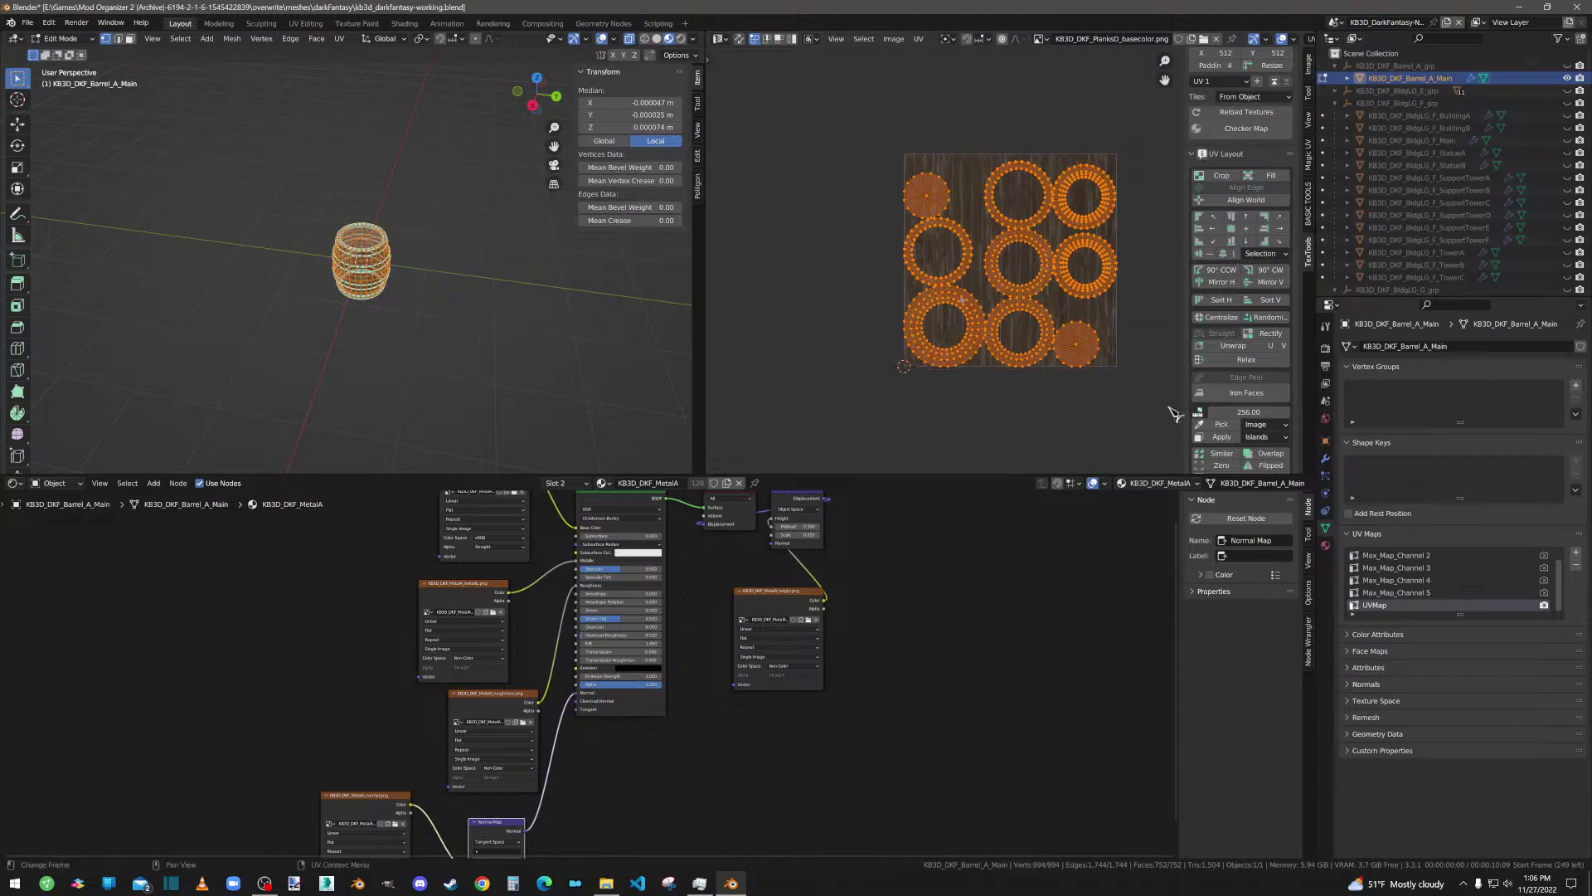
click(1267, 333)
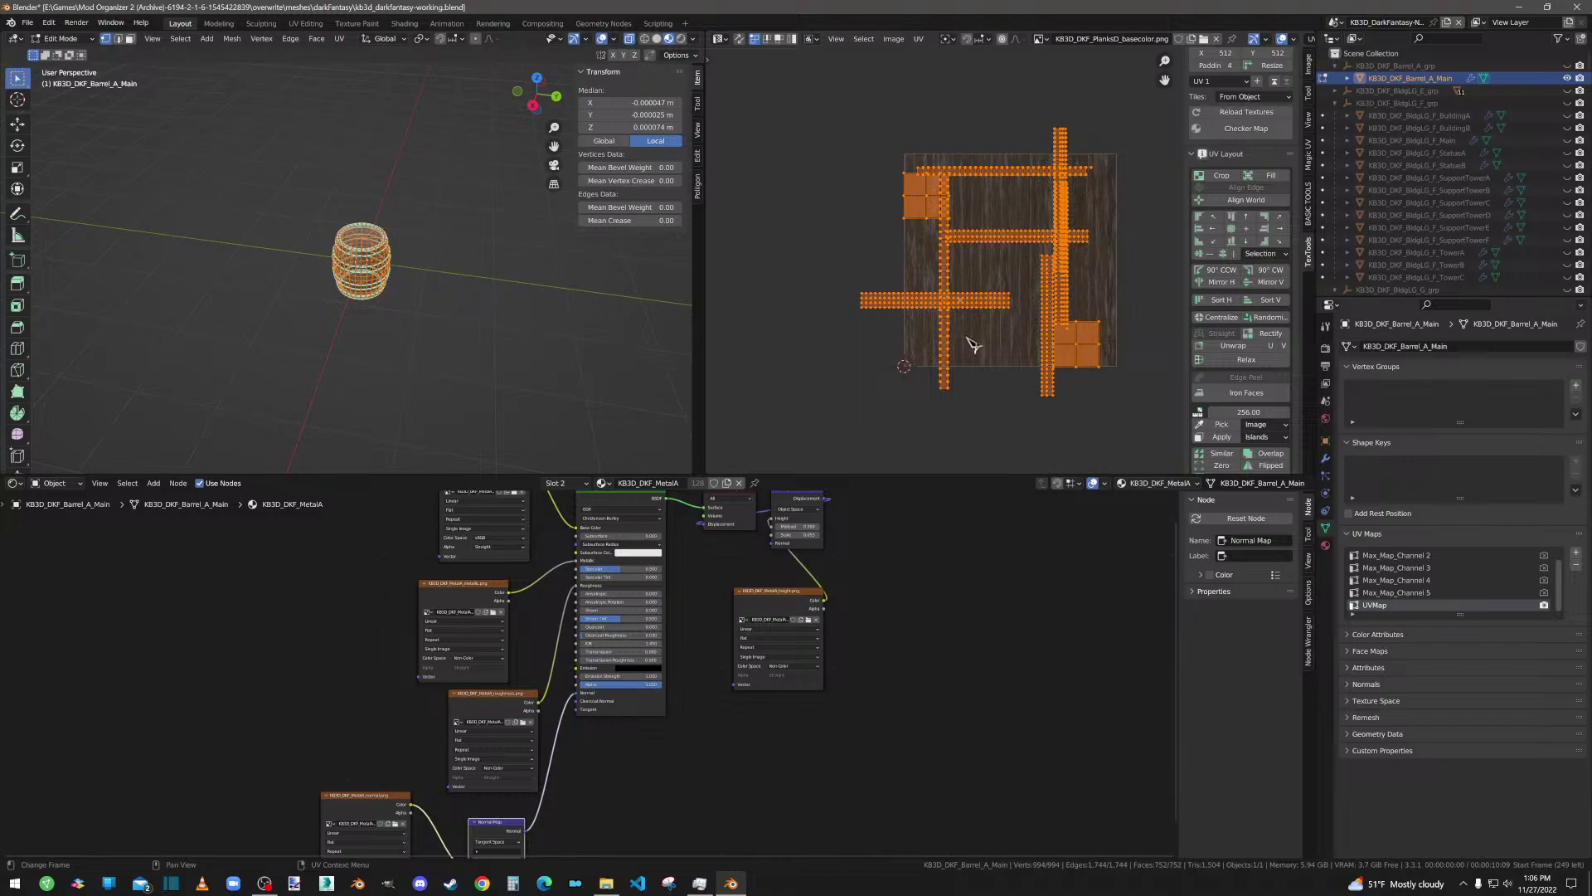
Step: Align and sort the rectified UV islands horizontally, and fit the selected UVs to the image on both X and Y
click(1223, 300)
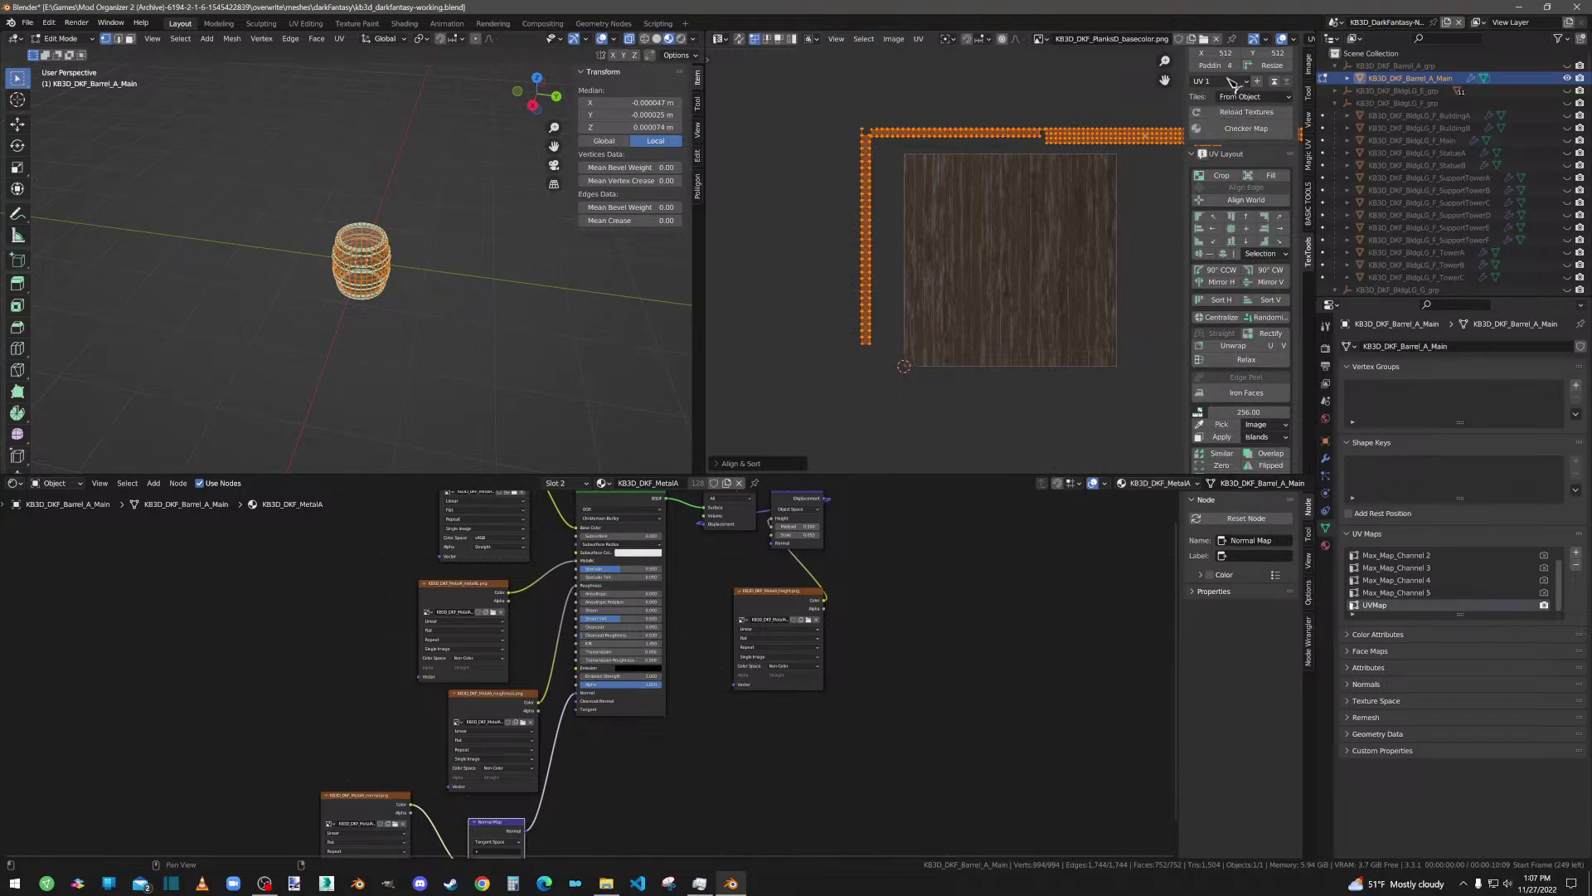
click(1309, 203)
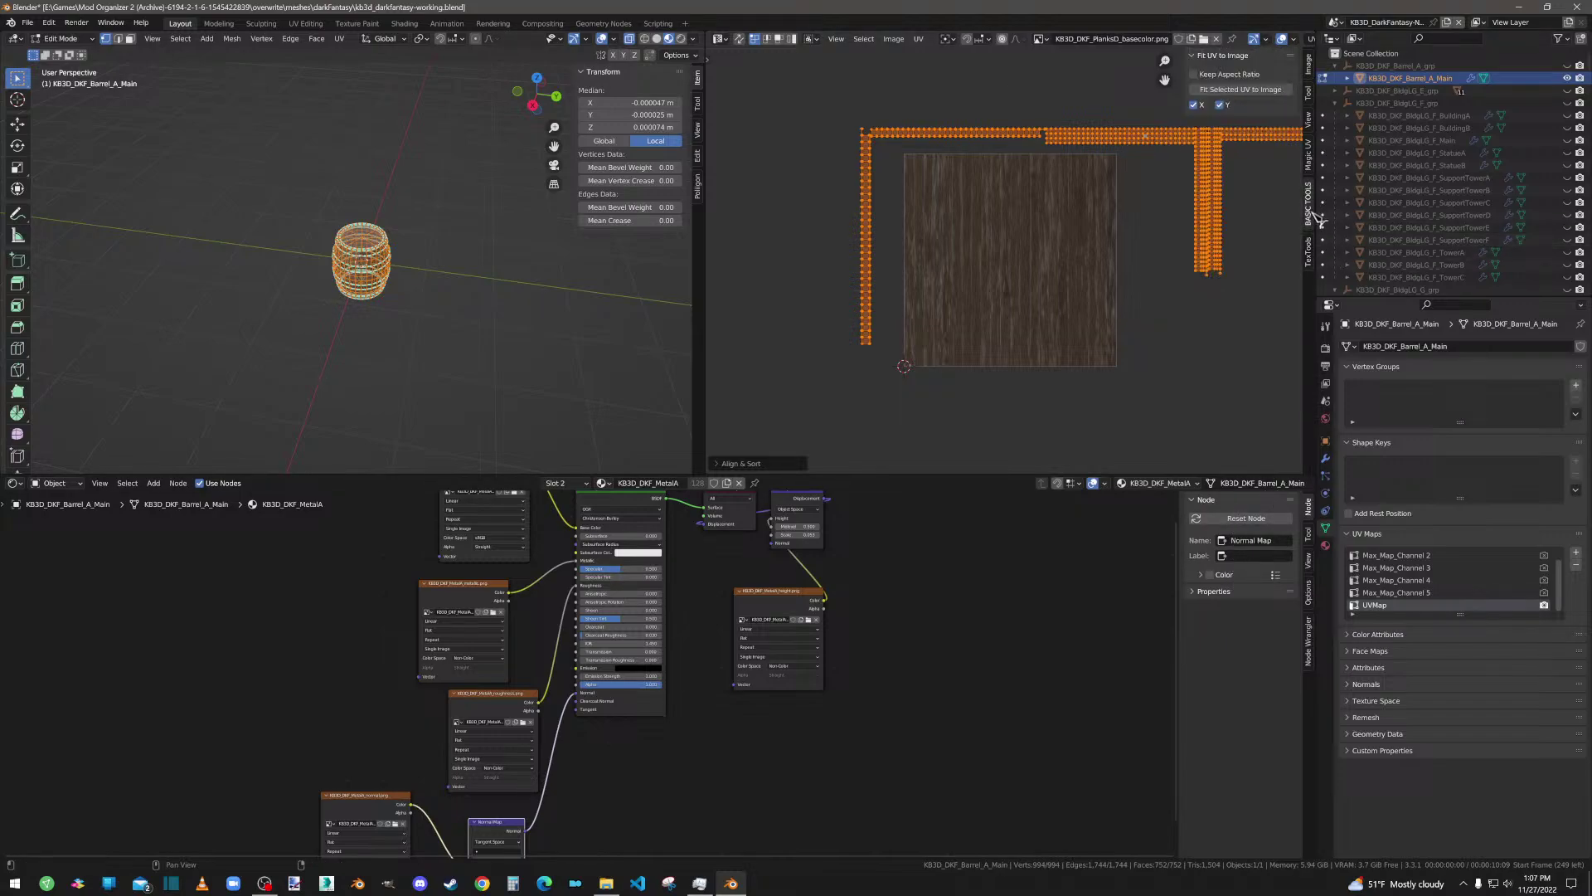
click(1241, 91)
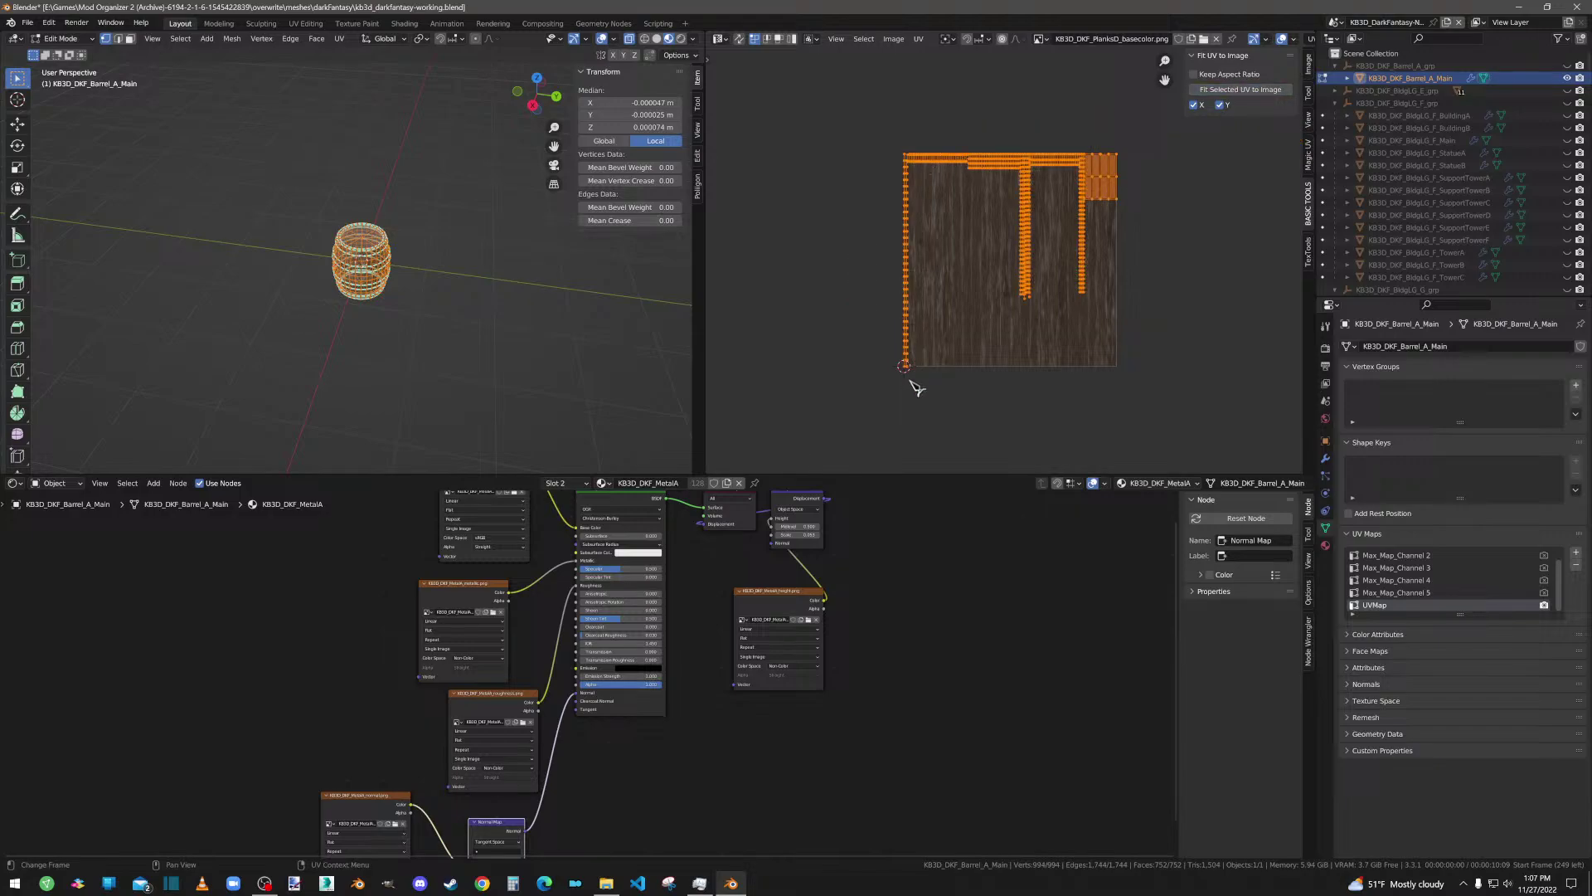
Step: Examine the fitted UV strips up close, checking the spacing and possible overlaps where neighbouring islands meet along the image's upper edge
scroll(946, 266, up, 6)
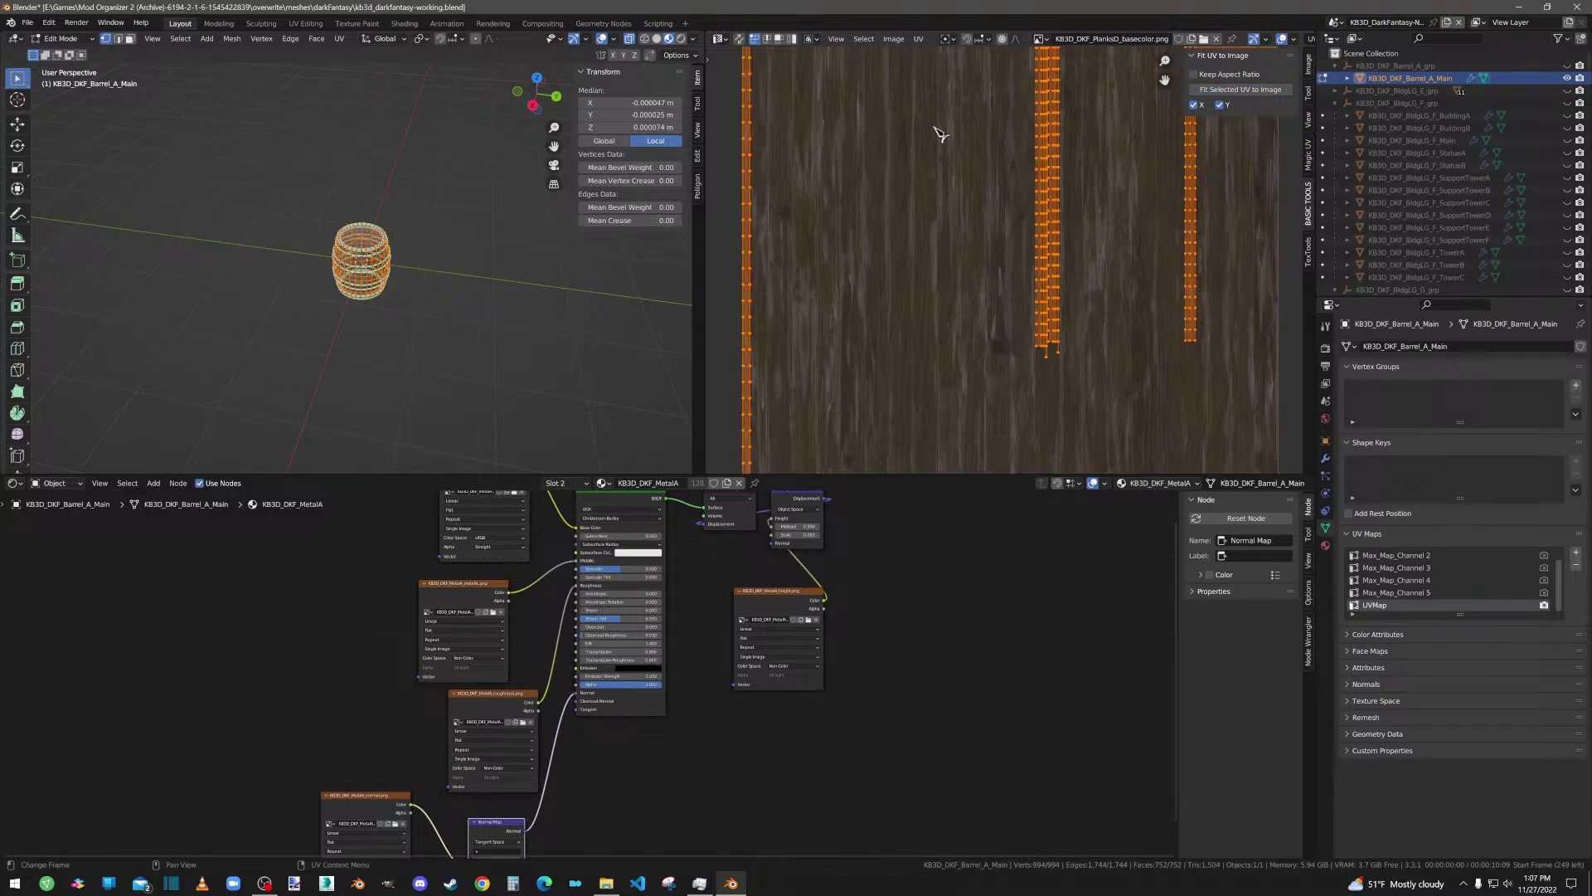
scroll(948, 111, up, 3)
scroll(1009, 178, down, 3)
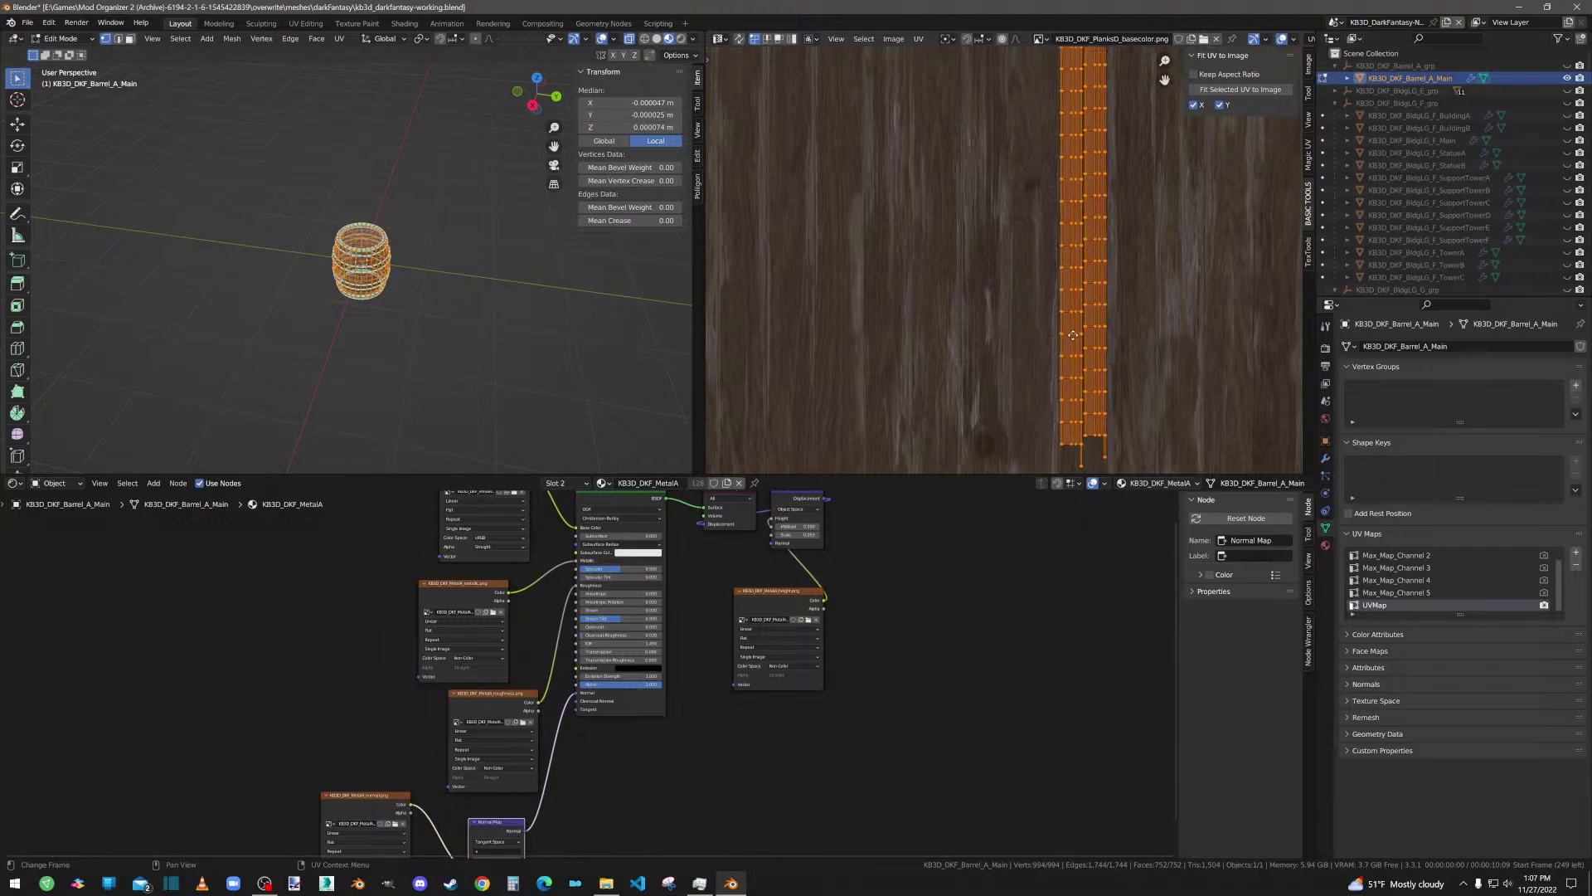
middle_drag(1037, 145, 1025, 284)
scroll(1026, 278, up, 2)
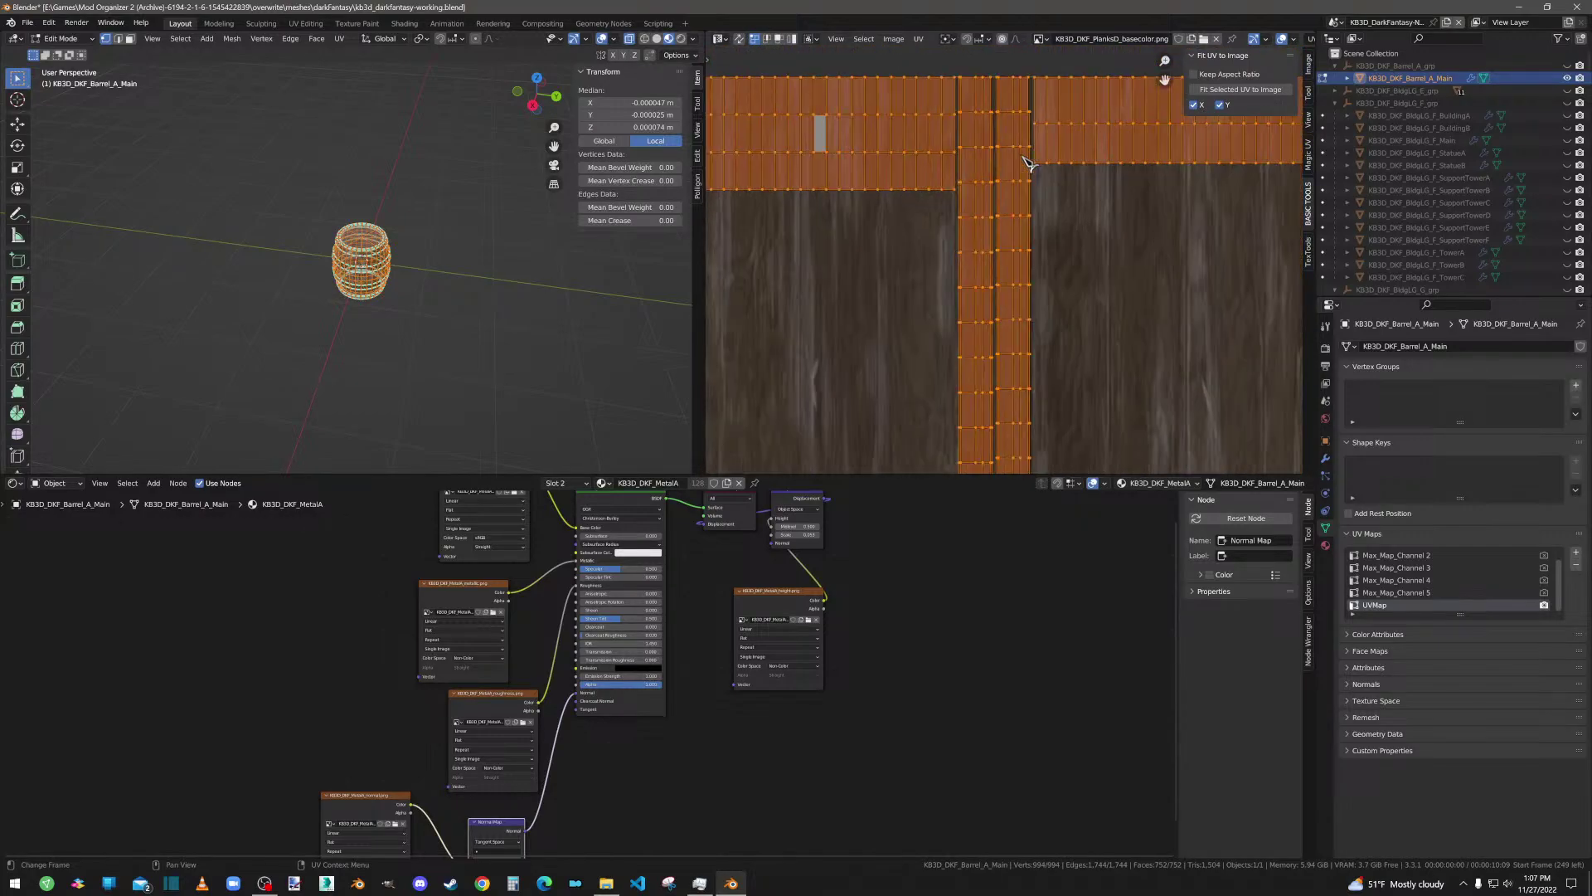
middle_drag(1041, 196, 1044, 300)
scroll(1047, 305, down, 3)
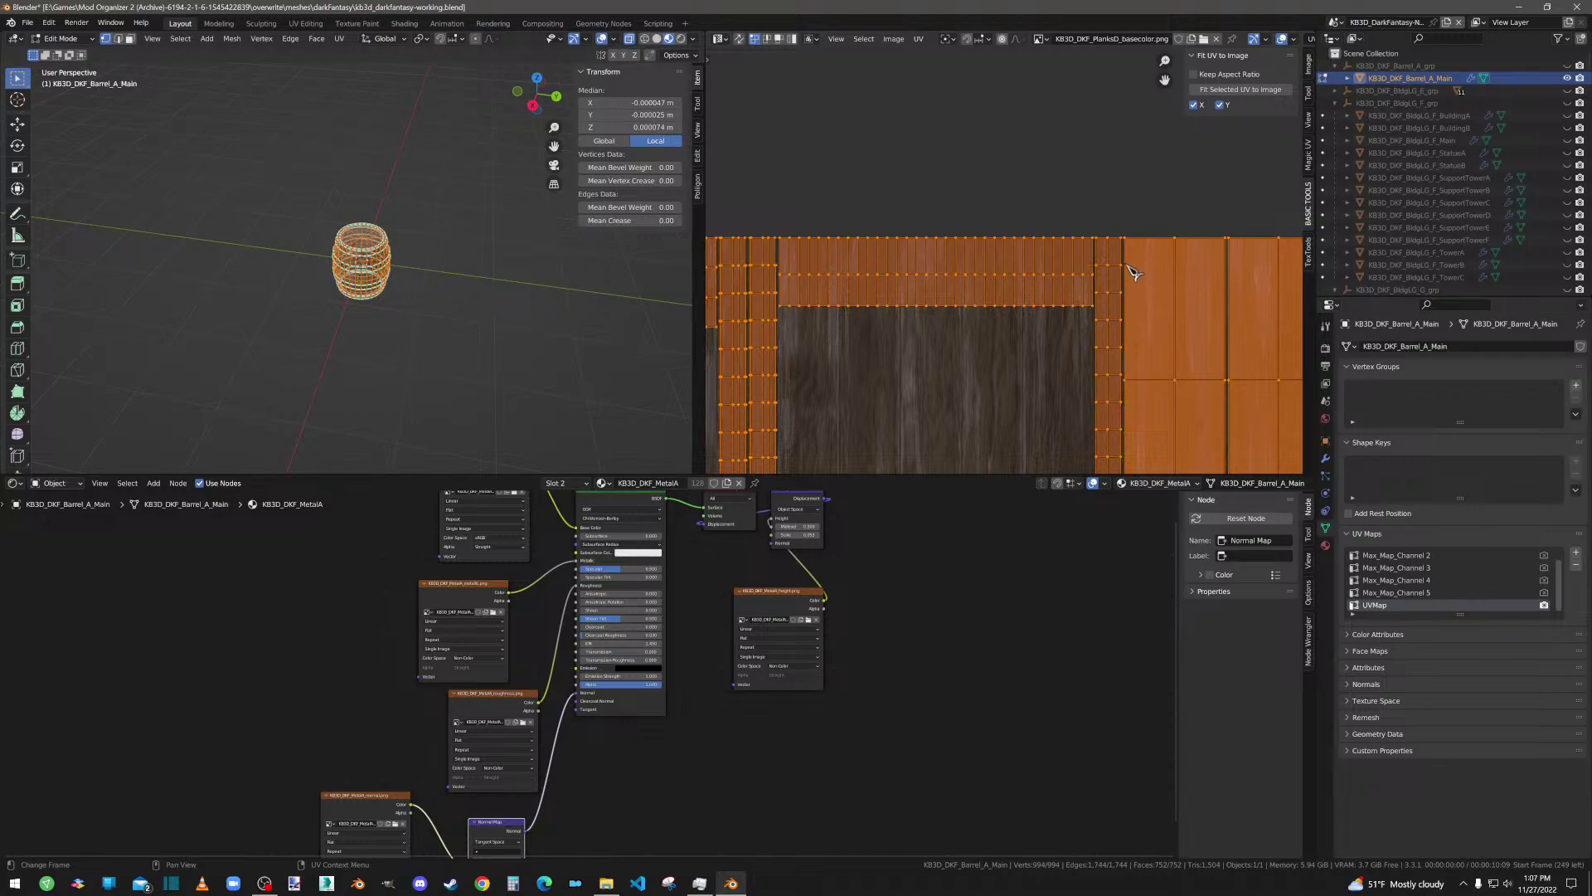
scroll(1126, 265, down, 7)
middle_drag(967, 345, 984, 207)
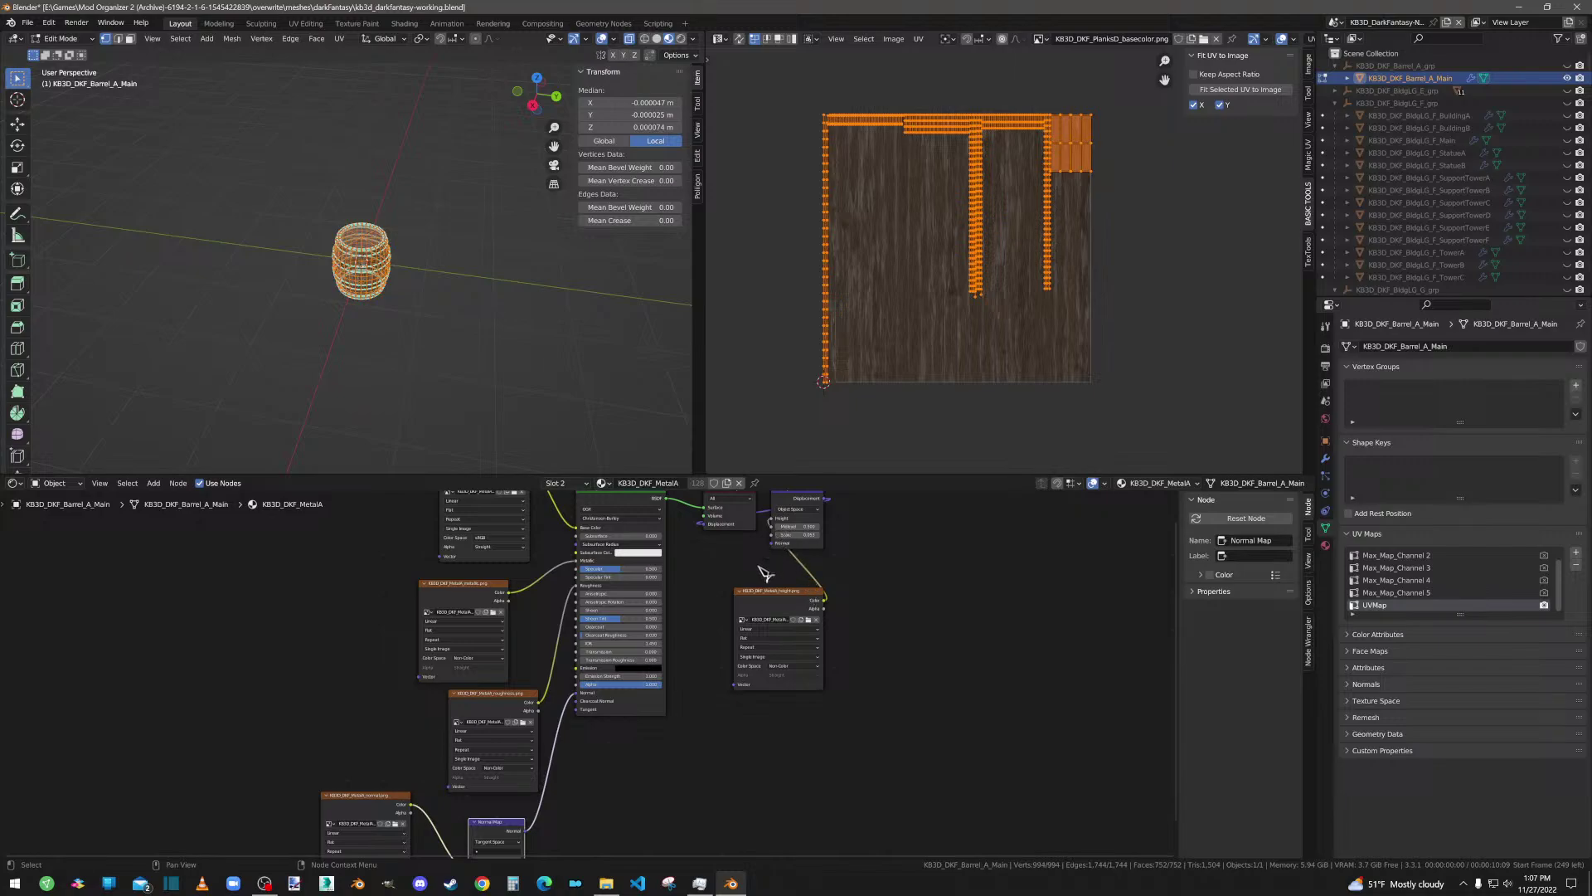
Step: Add an Image Texture node above the Principled BSDF in the KB3D_DKF_MetalA material
scroll(572, 618, down, 1)
click(587, 575)
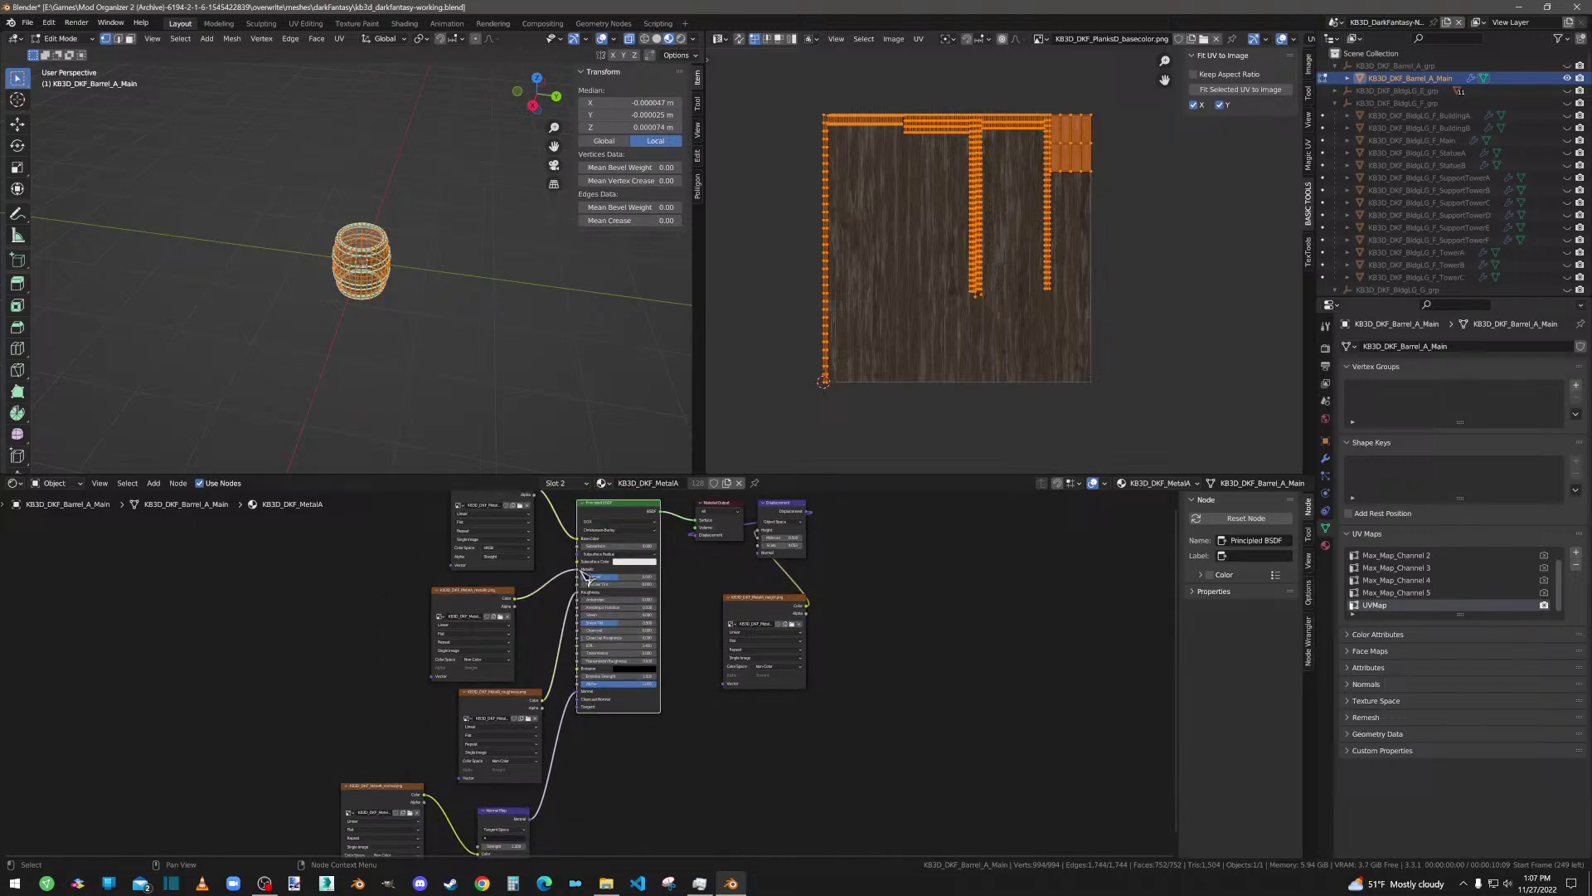
middle_drag(586, 576, 751, 669)
click(703, 596)
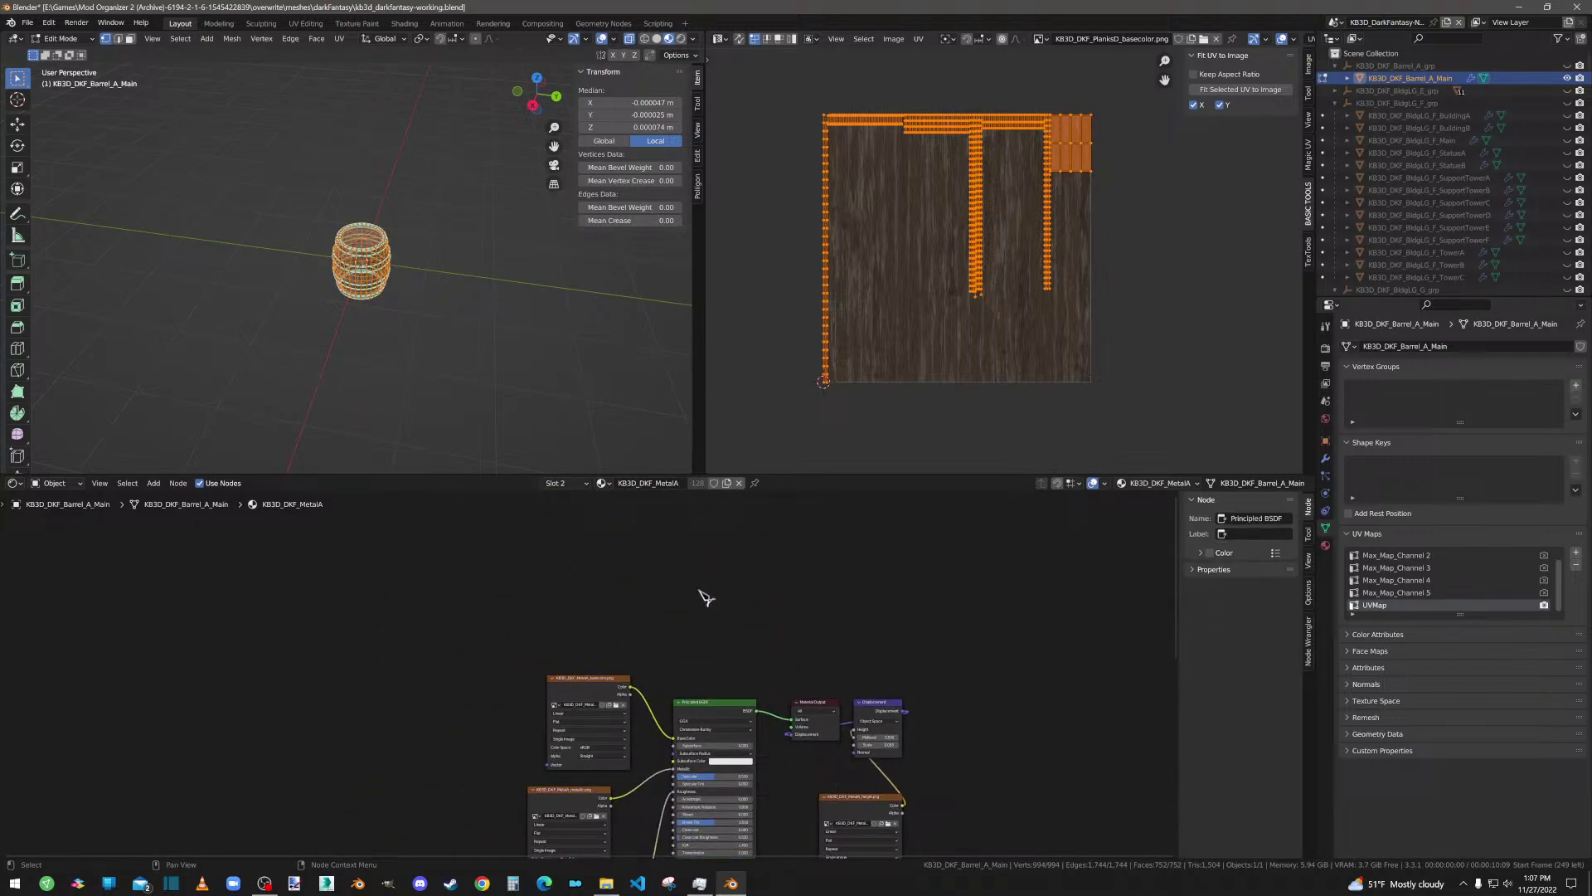
key(shift+a)
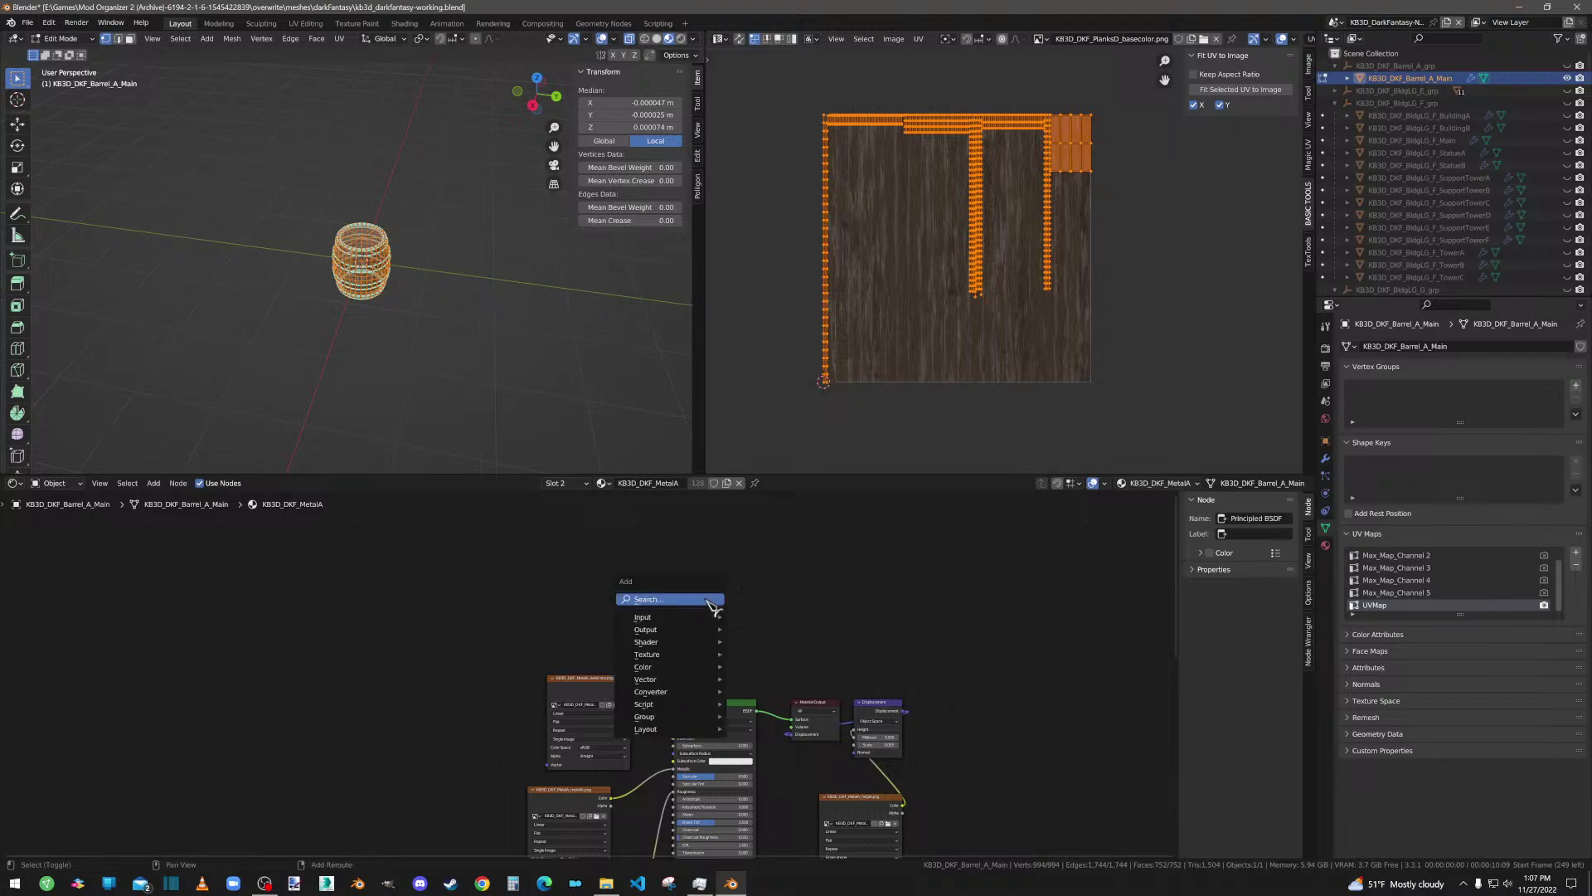
mouse_move(718, 654)
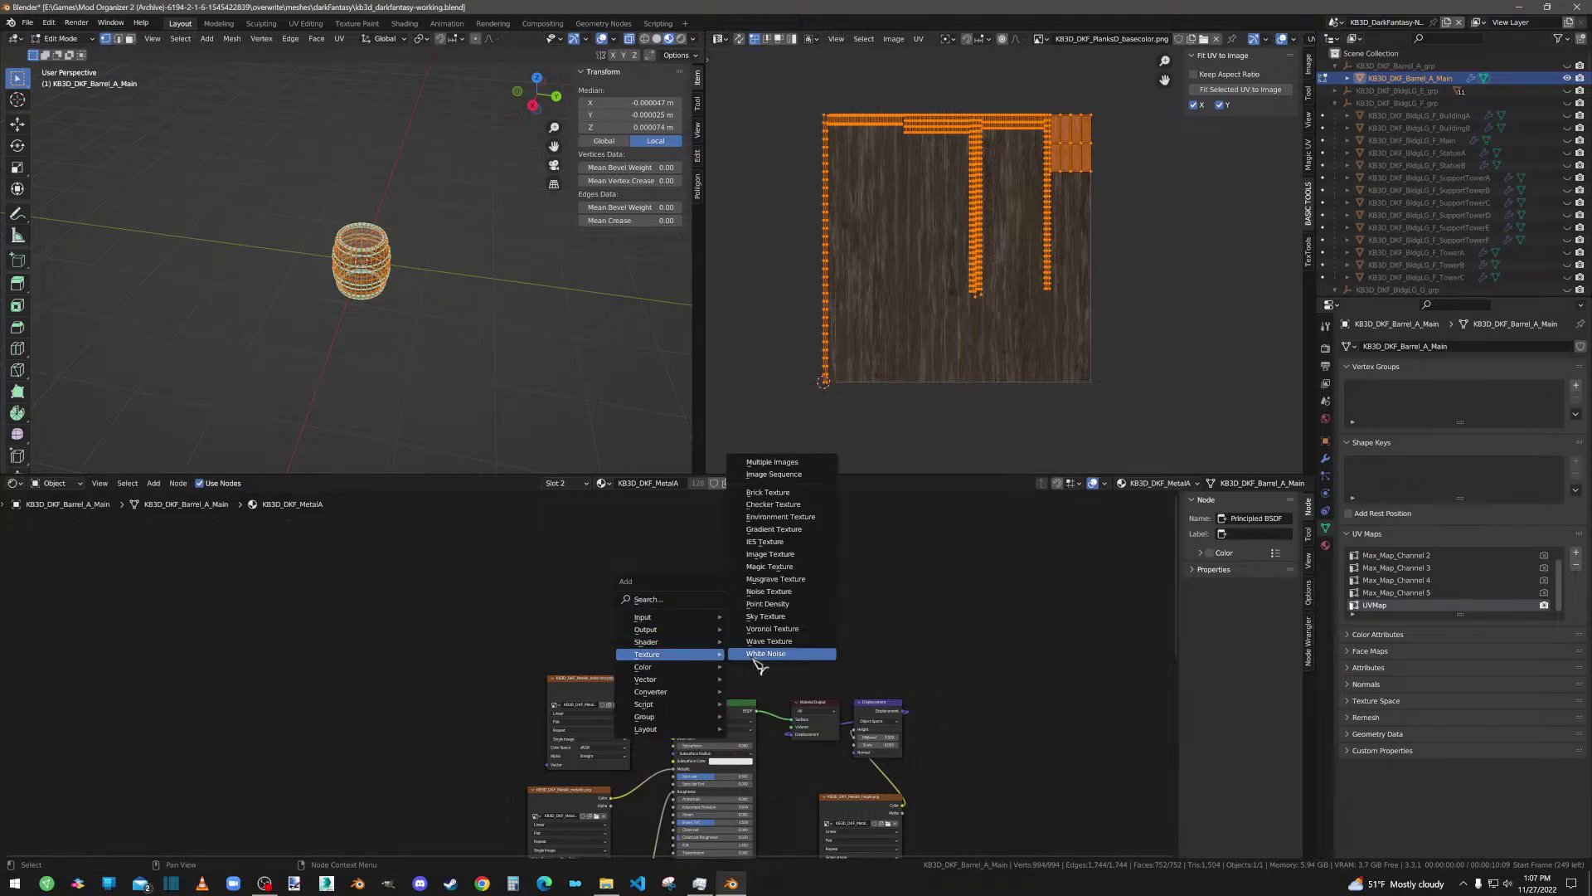
click(771, 557)
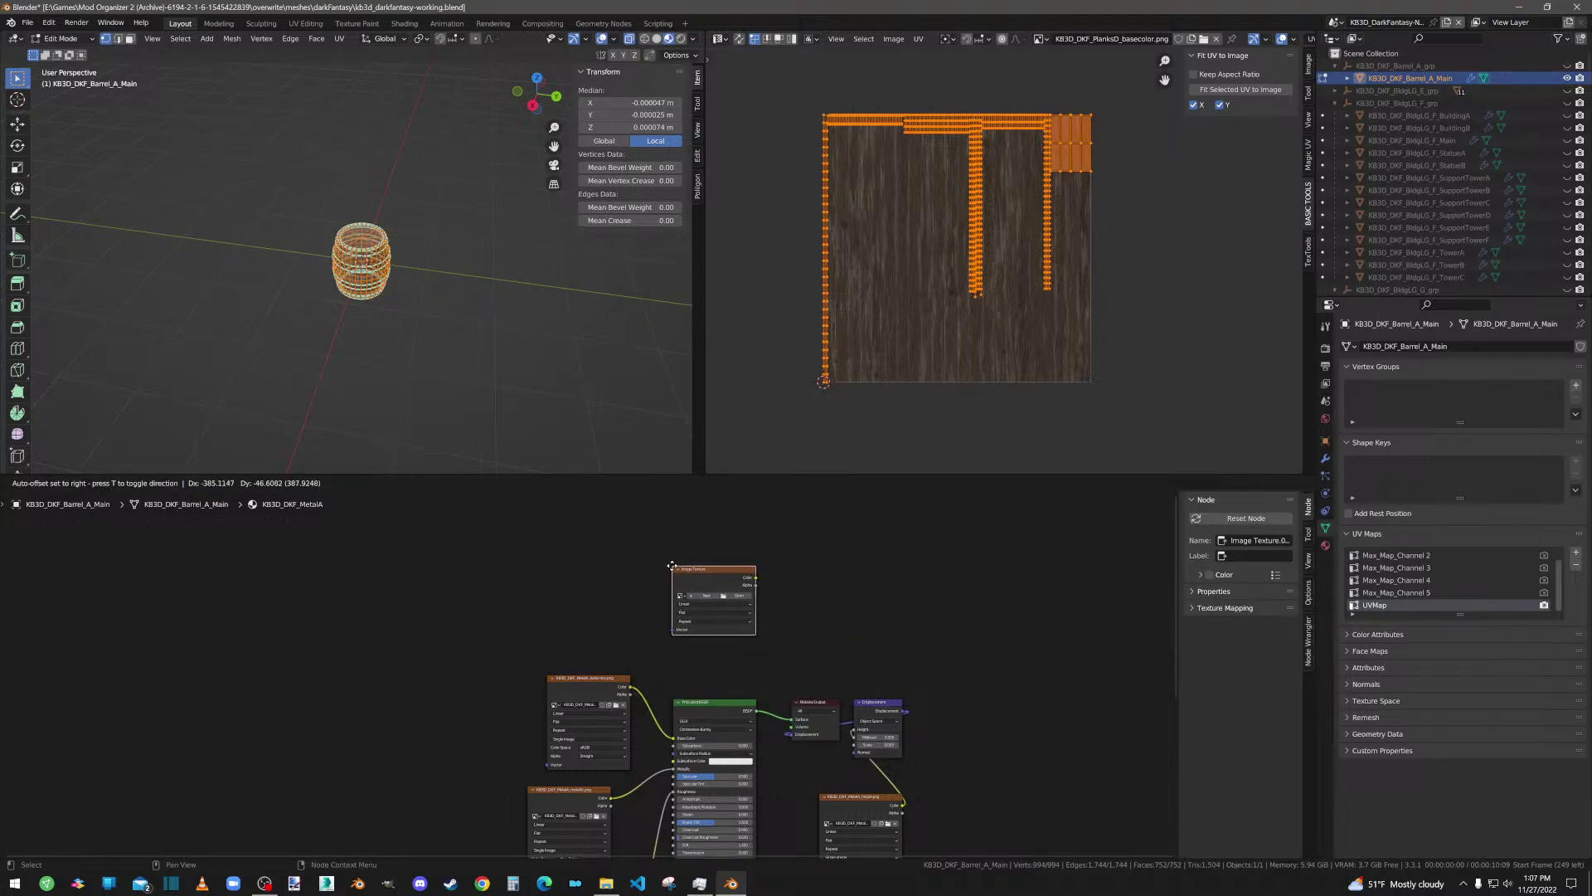
click(672, 567)
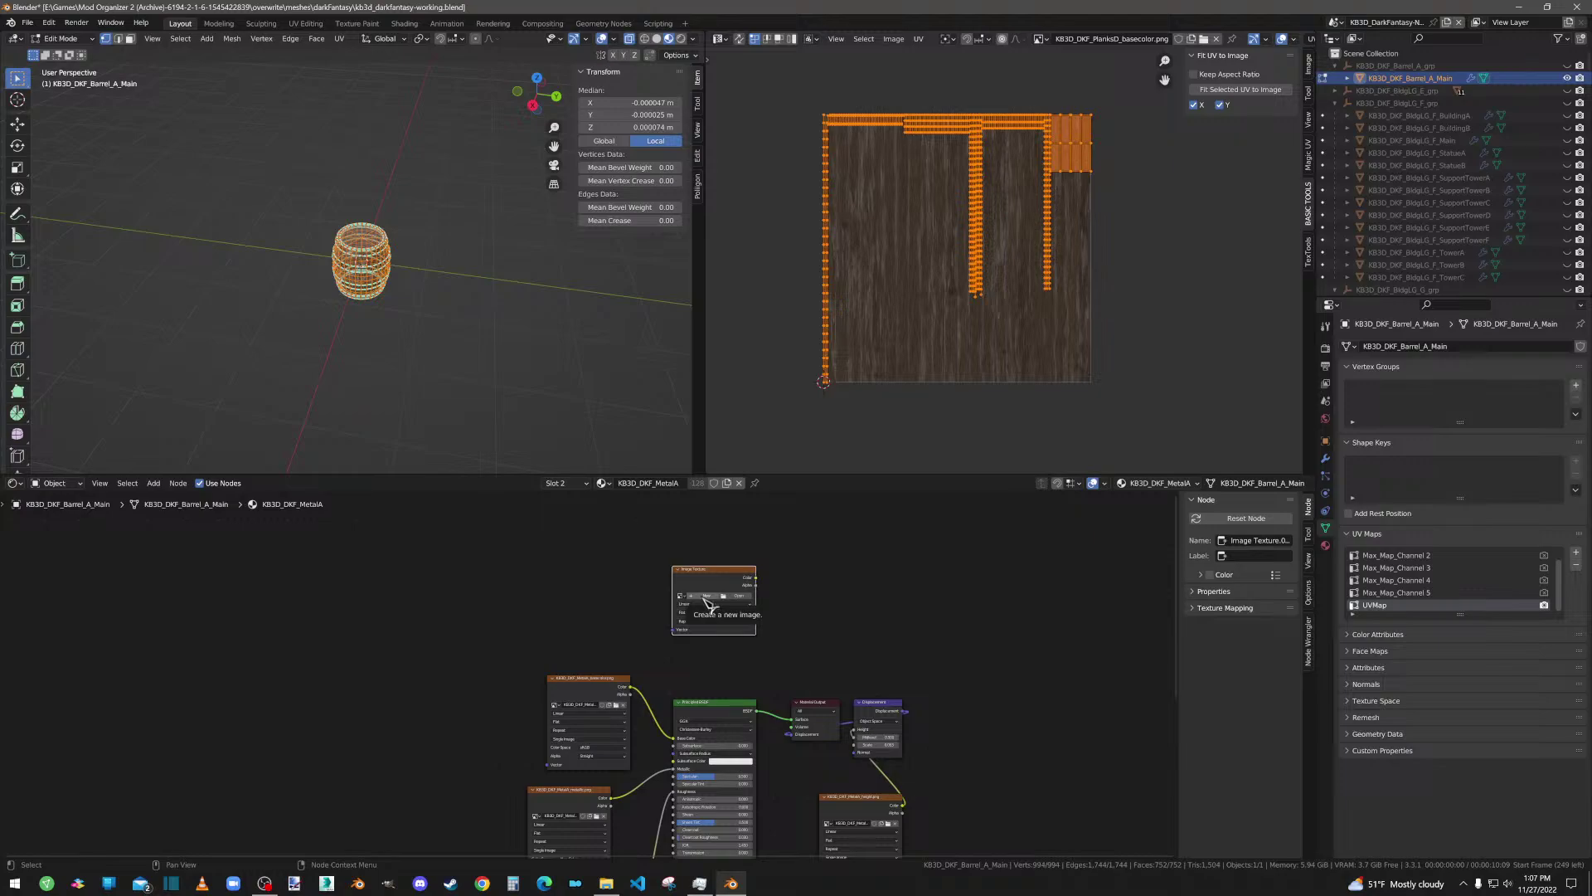
Step: Create a new blank image named barrel in the added texture node, 4096 by 4096 px with alpha
click(707, 600)
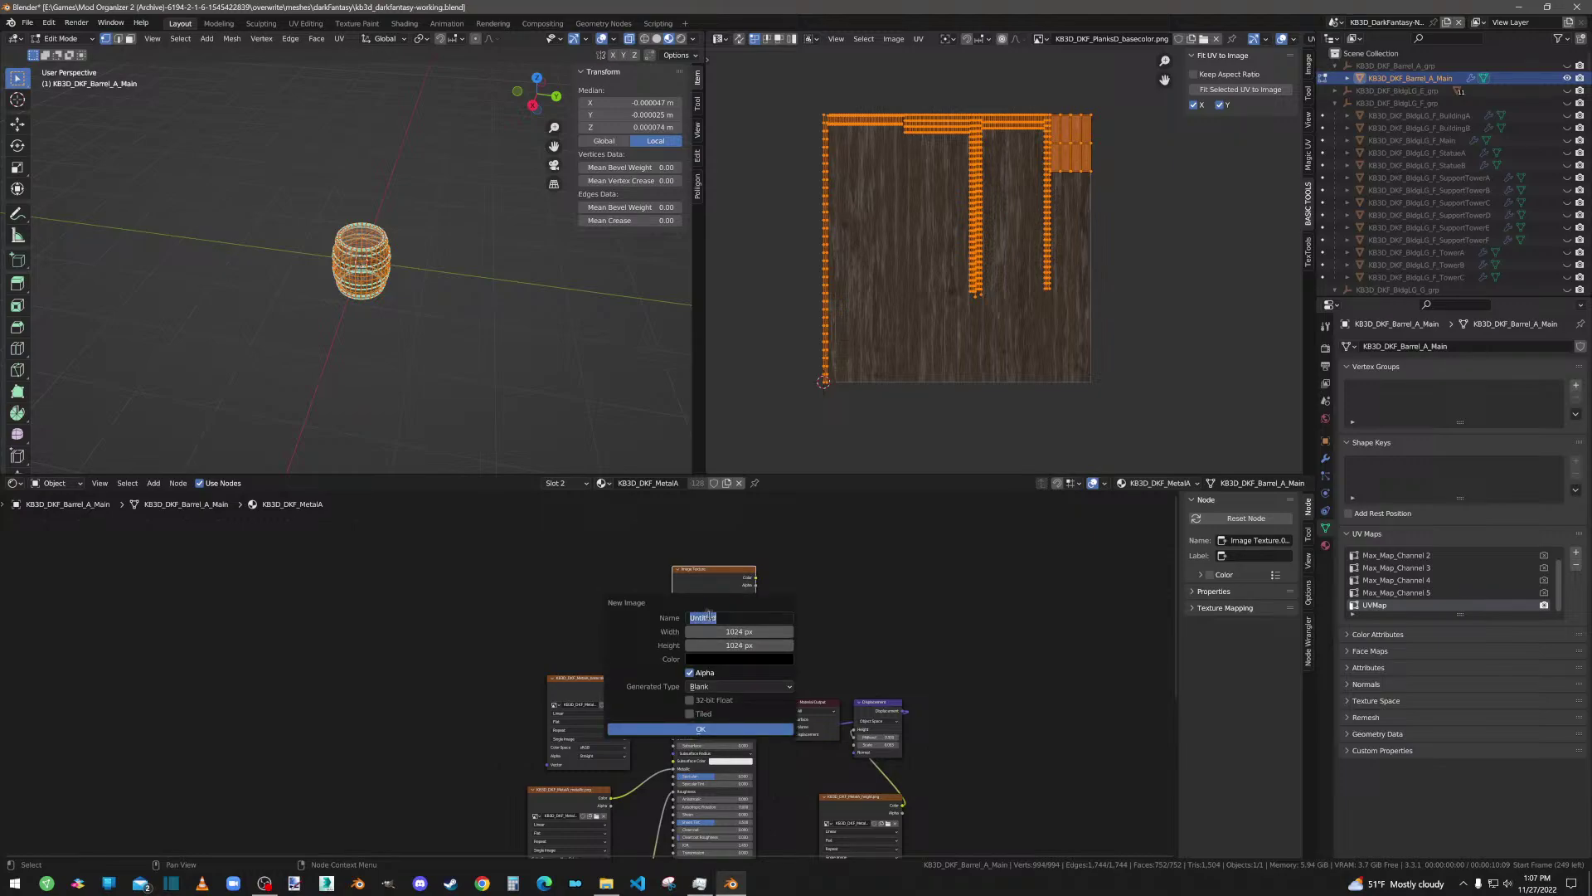
text(barrel)
key(Return)
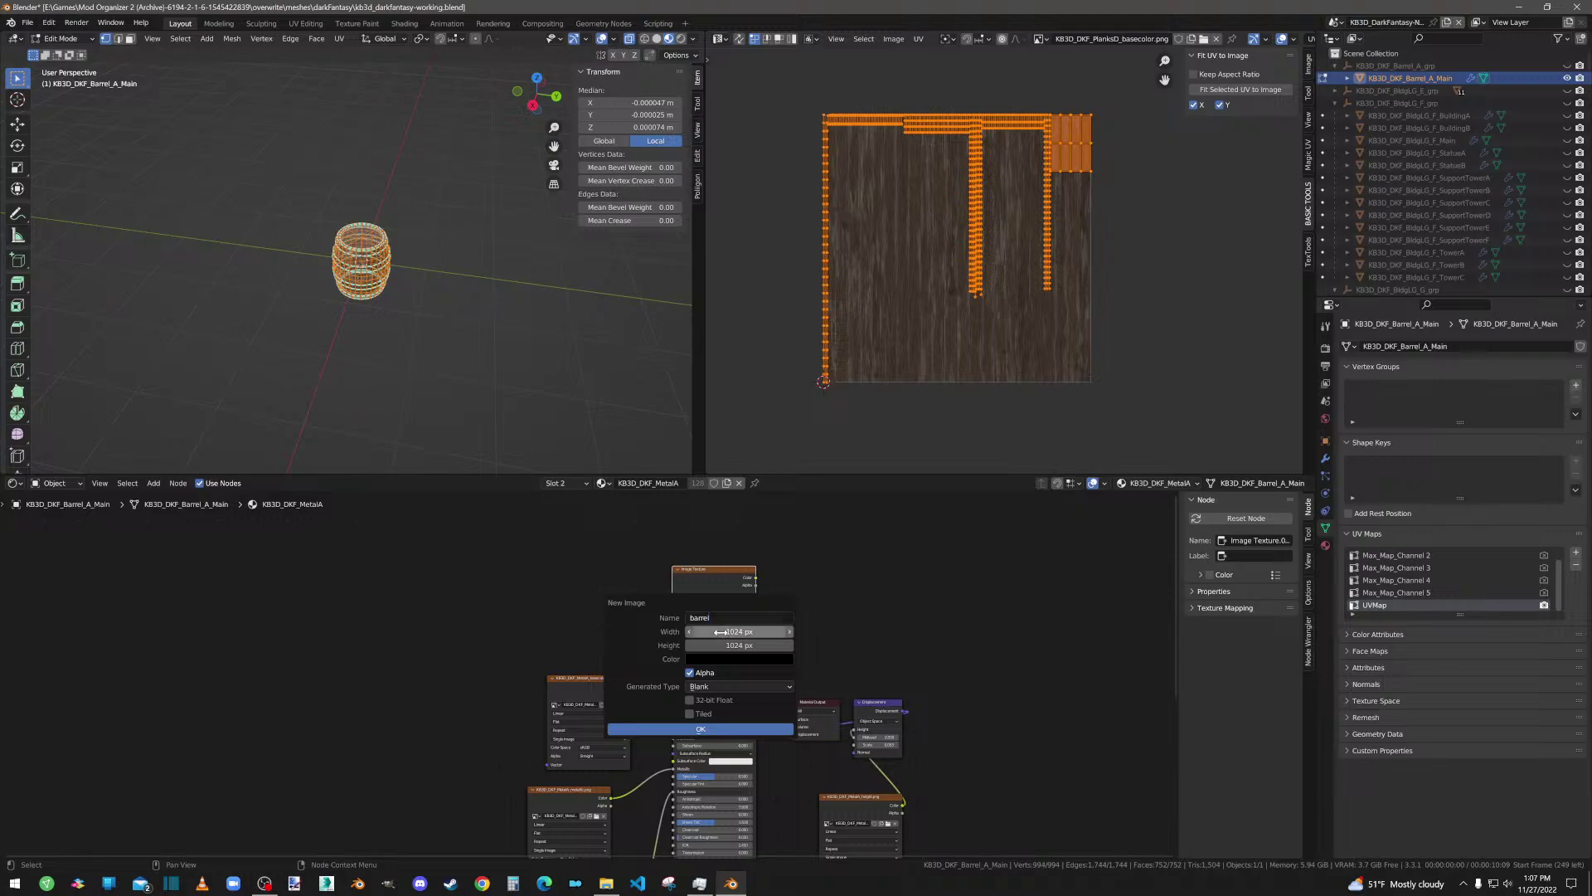
click(721, 631)
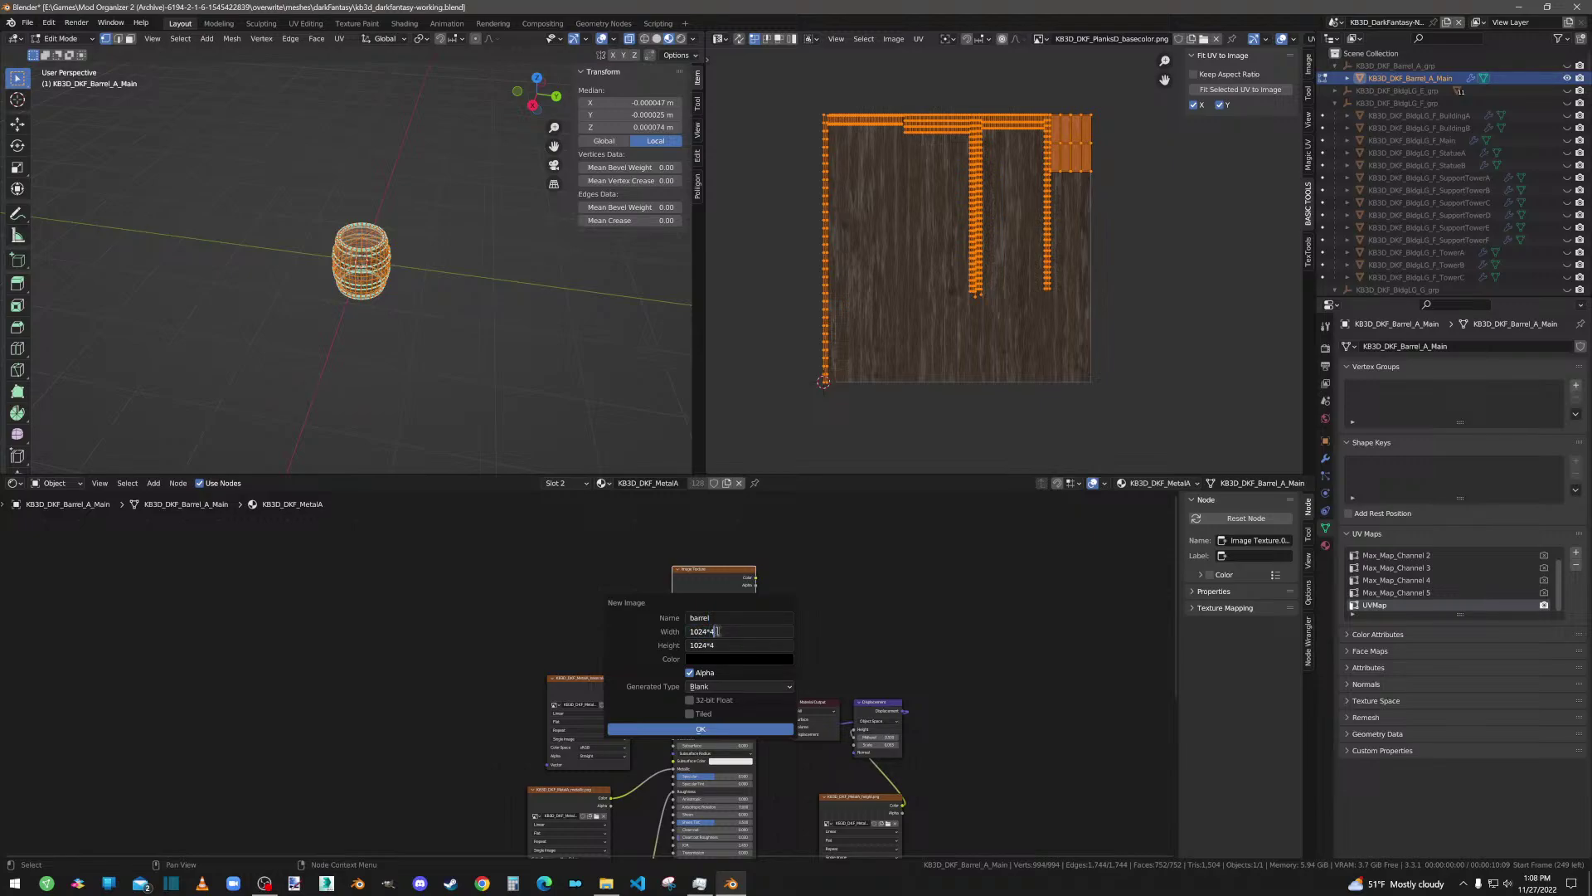
text(*4)
key(Return)
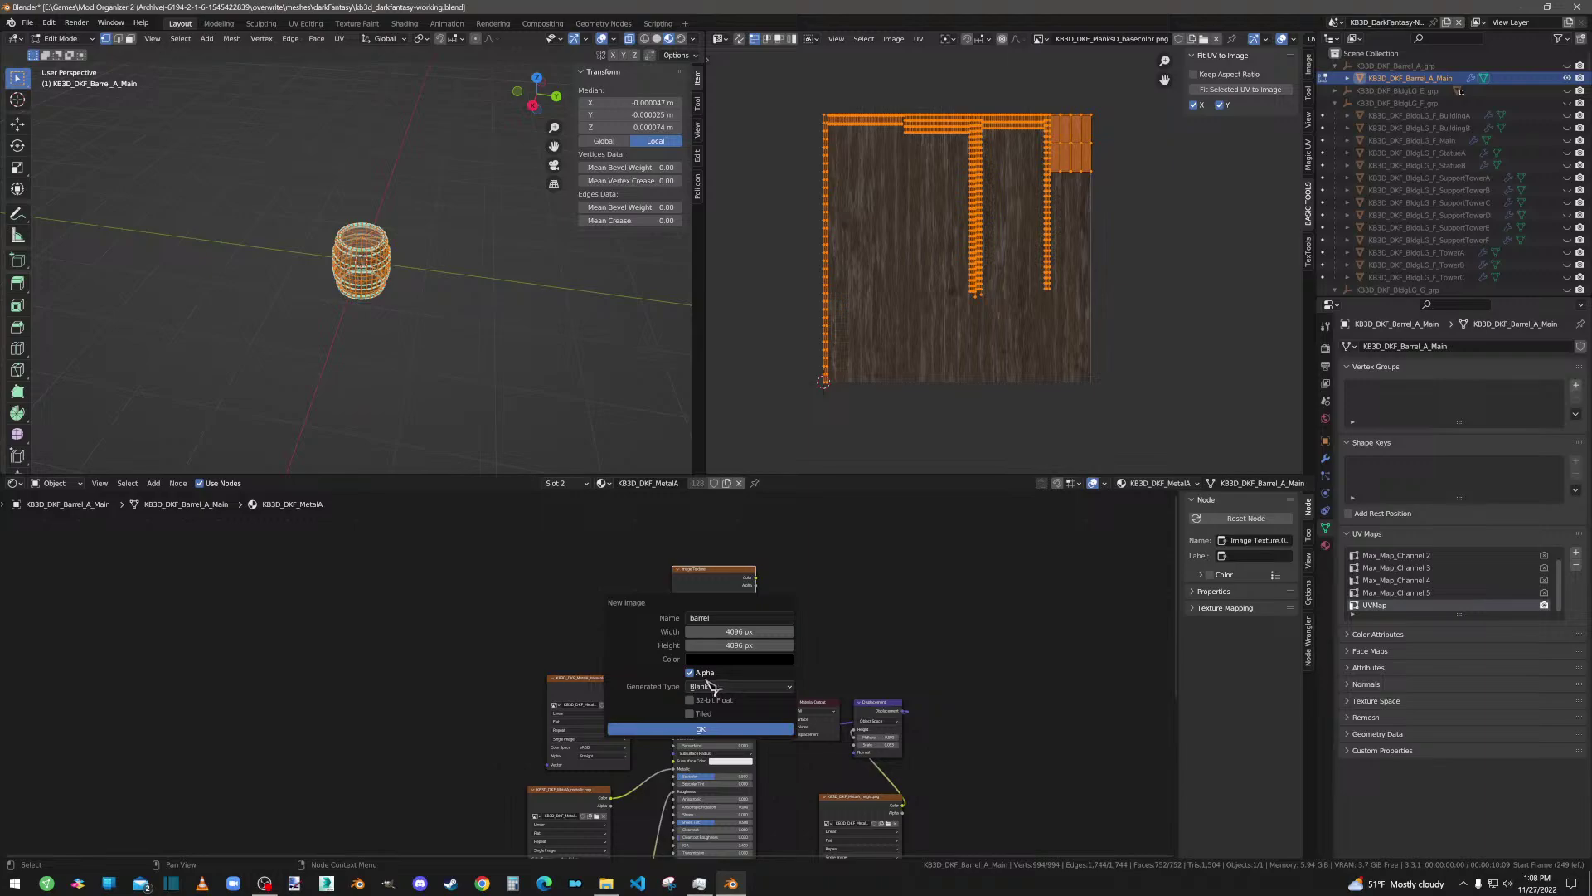
click(700, 730)
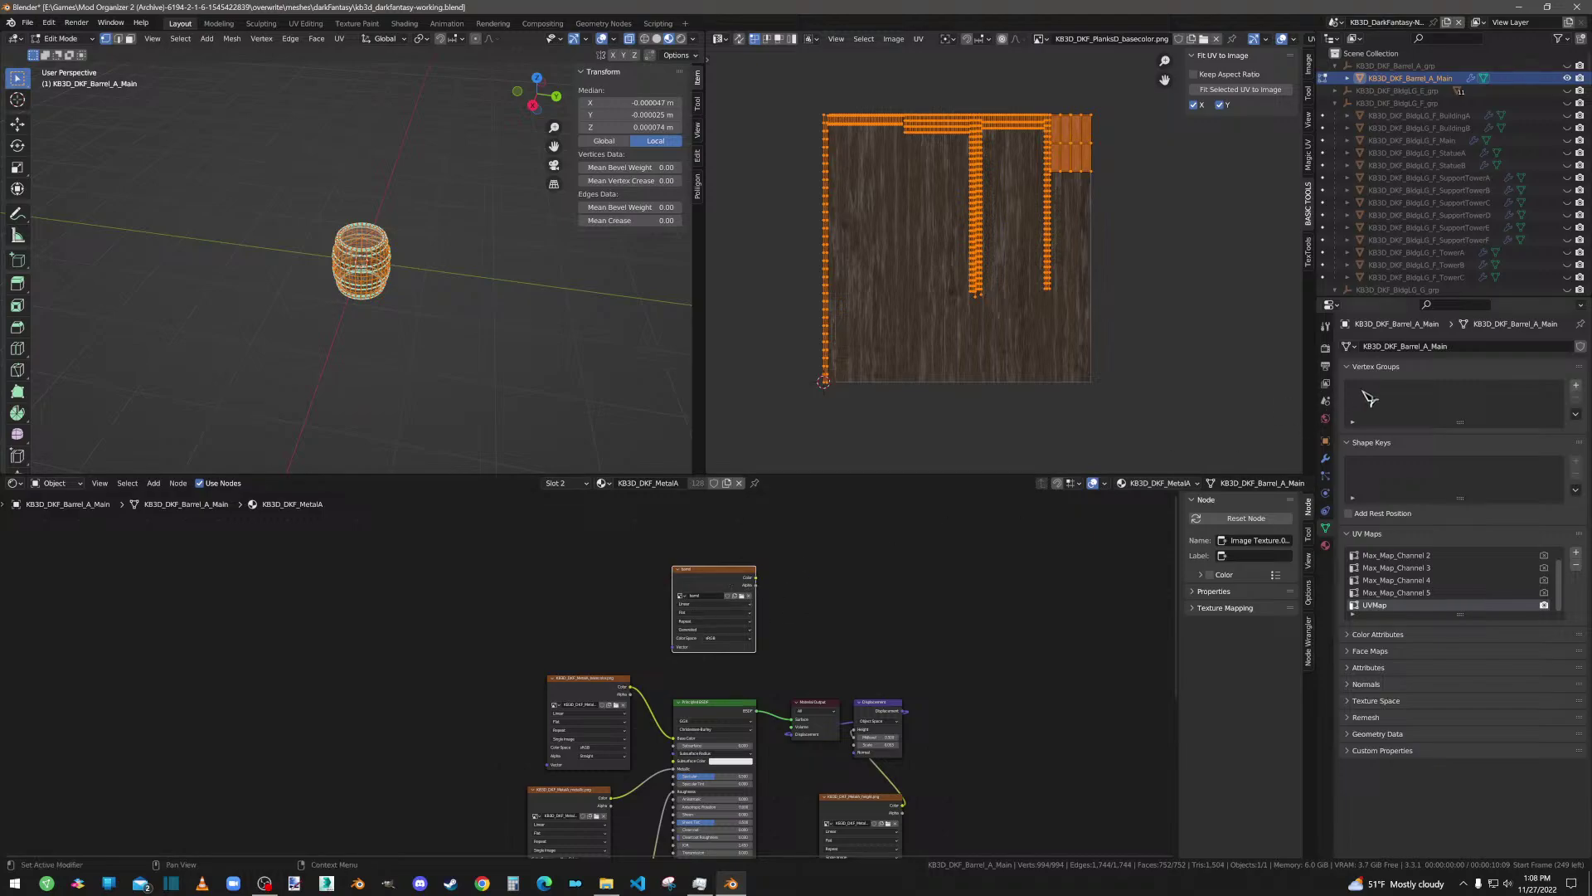
Step: Paste the barrel image texture node into the KB3D_DKF_PlanksD material and place it above the Principled BSDF
click(1325, 544)
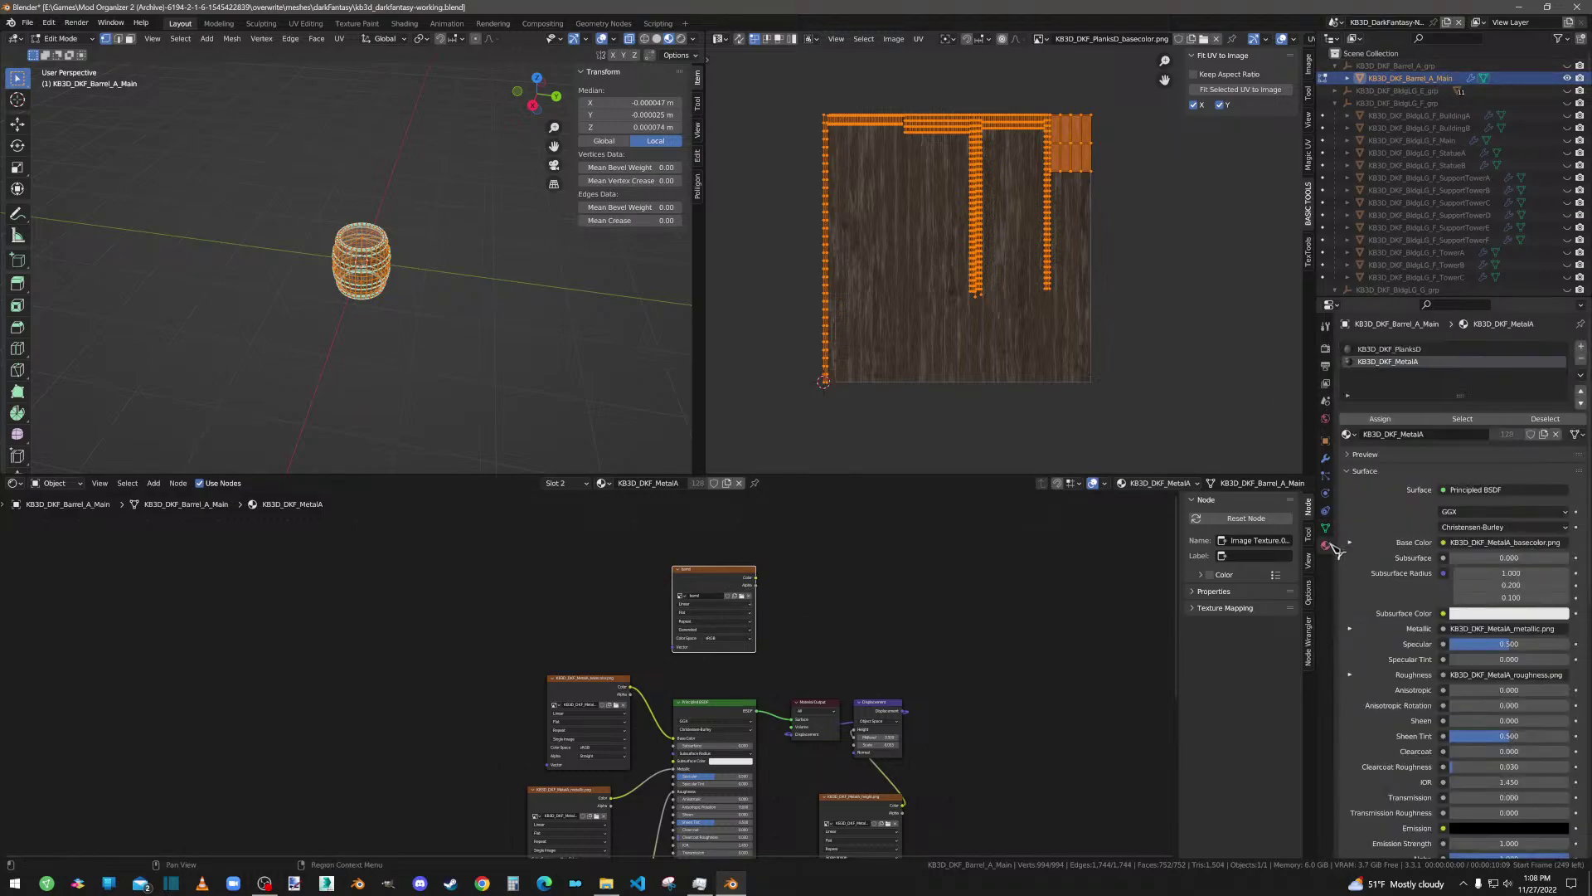
click(1393, 349)
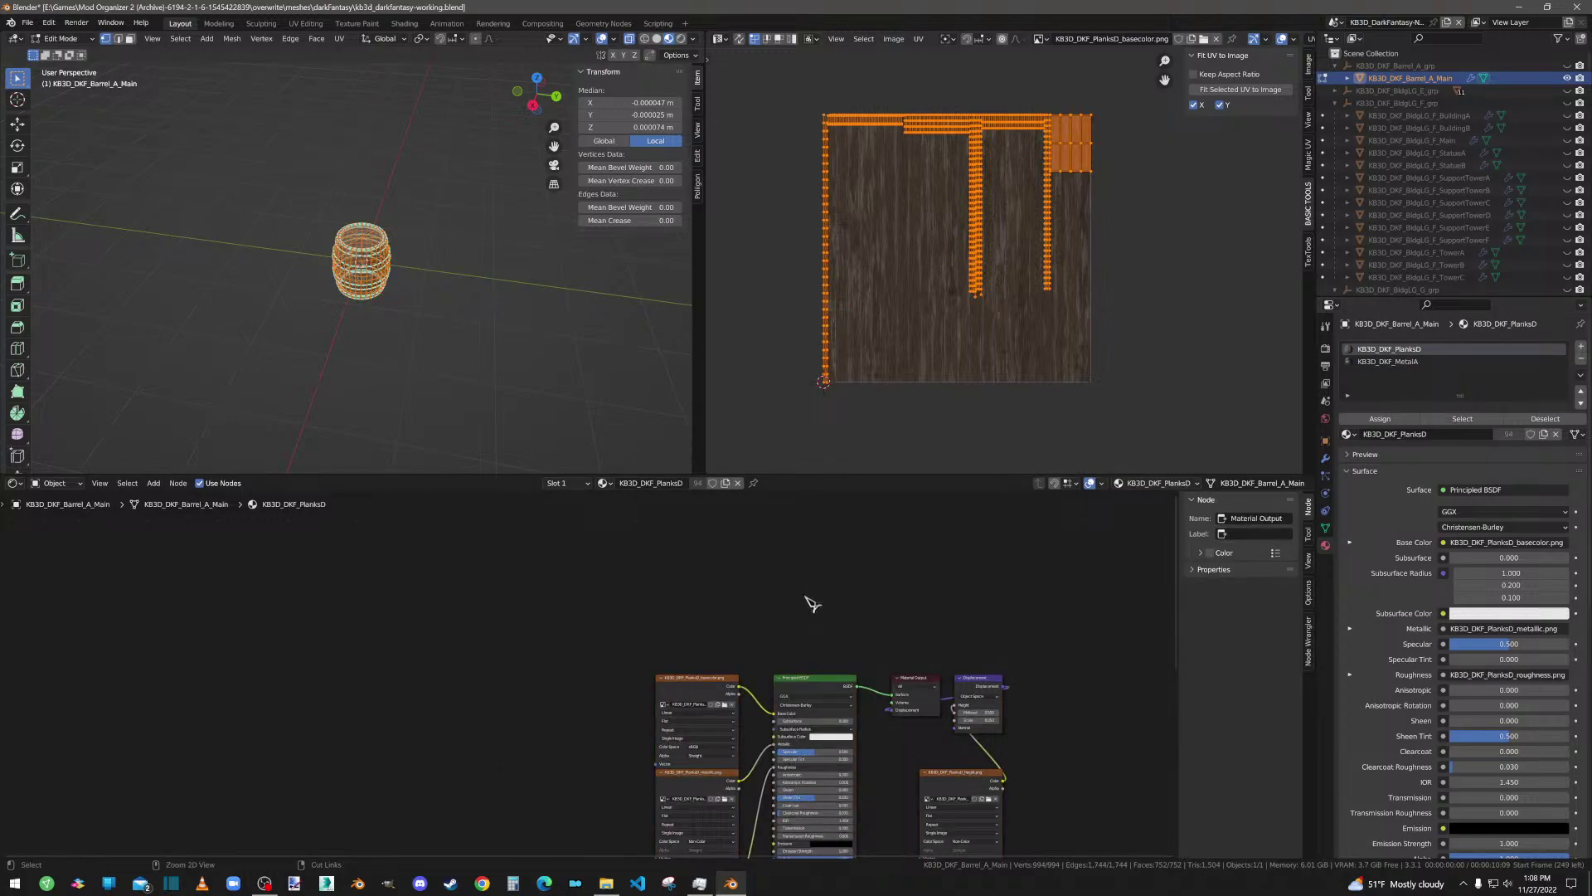
key(ctrl+v)
drag(711, 568, 802, 560)
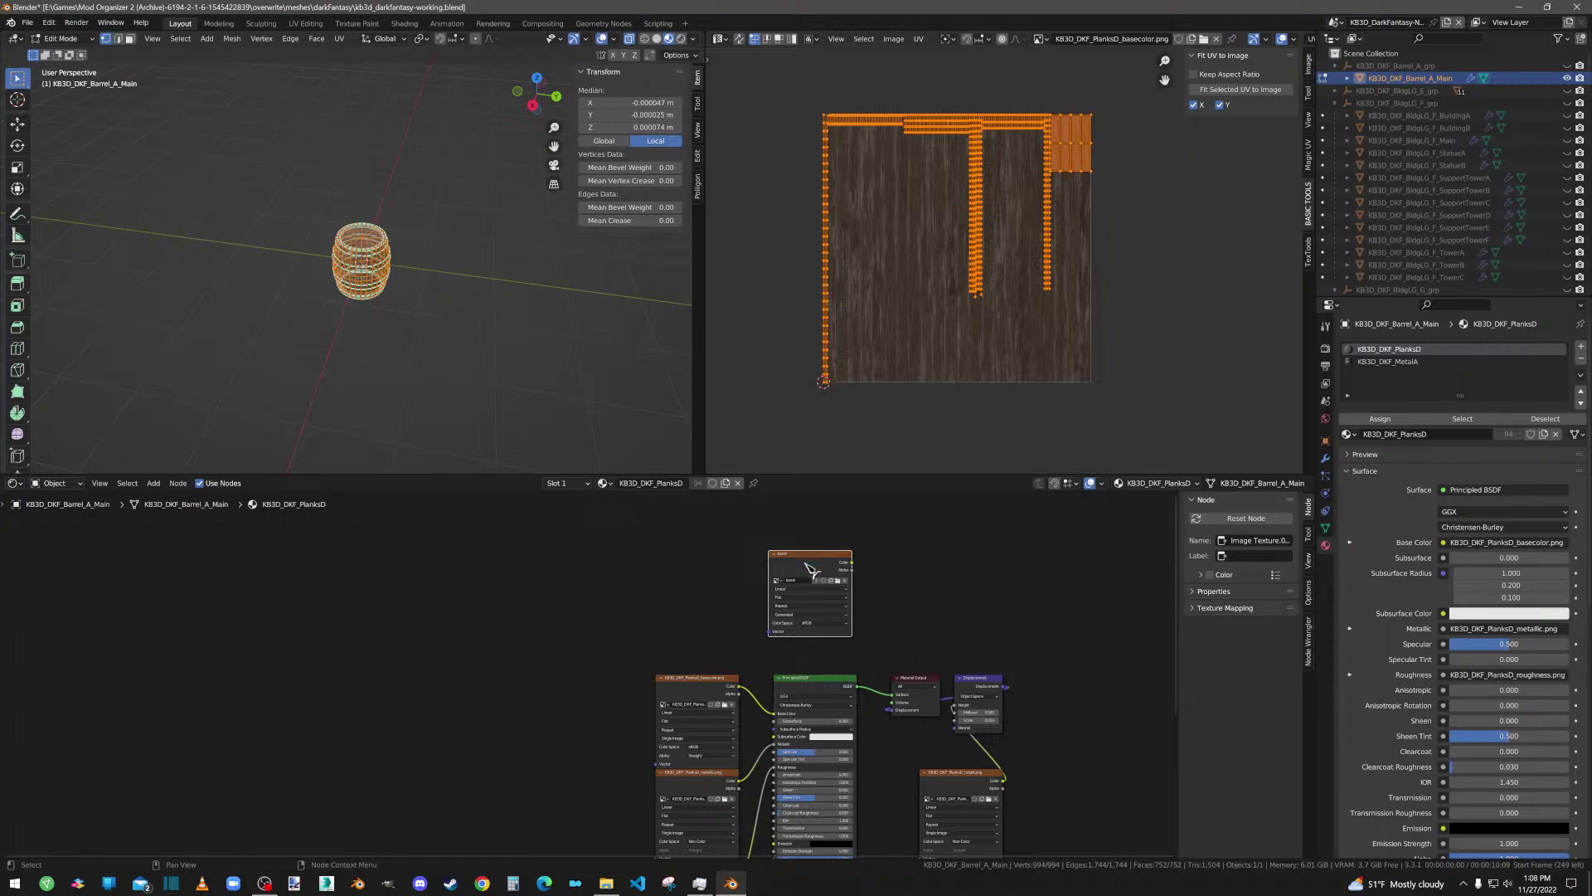
Step: Disconnect the metallic texture from the PlanksD Principled BSDF and move the Normal Map node clear of the roughness texture
drag(777, 745, 756, 782)
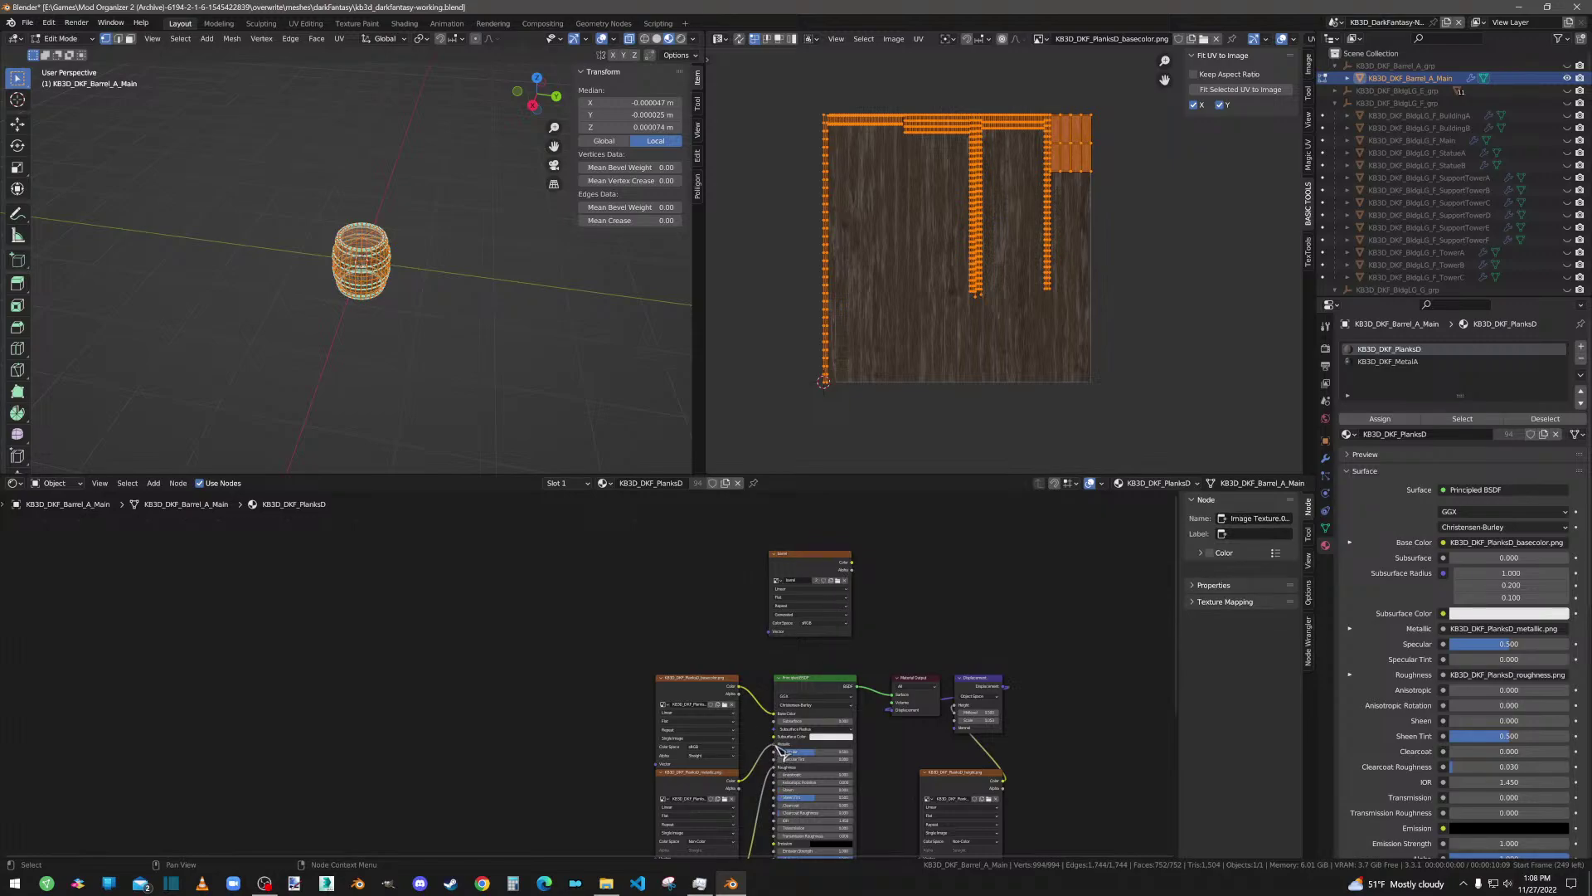
middle_drag(881, 778, 809, 630)
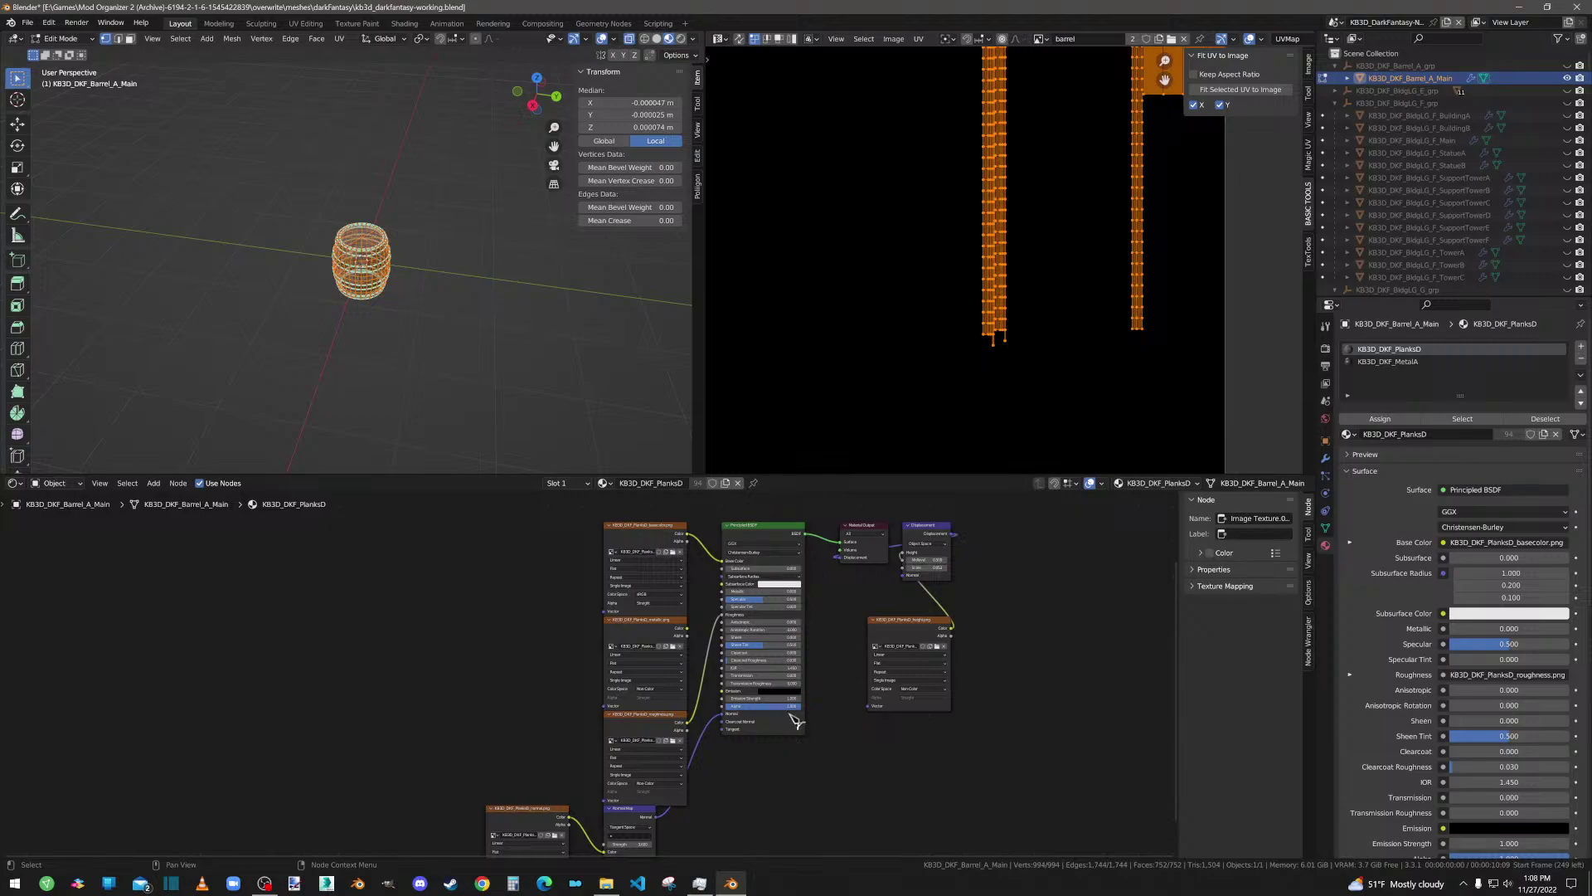
scroll(788, 722, down, 1)
click(621, 789)
drag(621, 790, 659, 809)
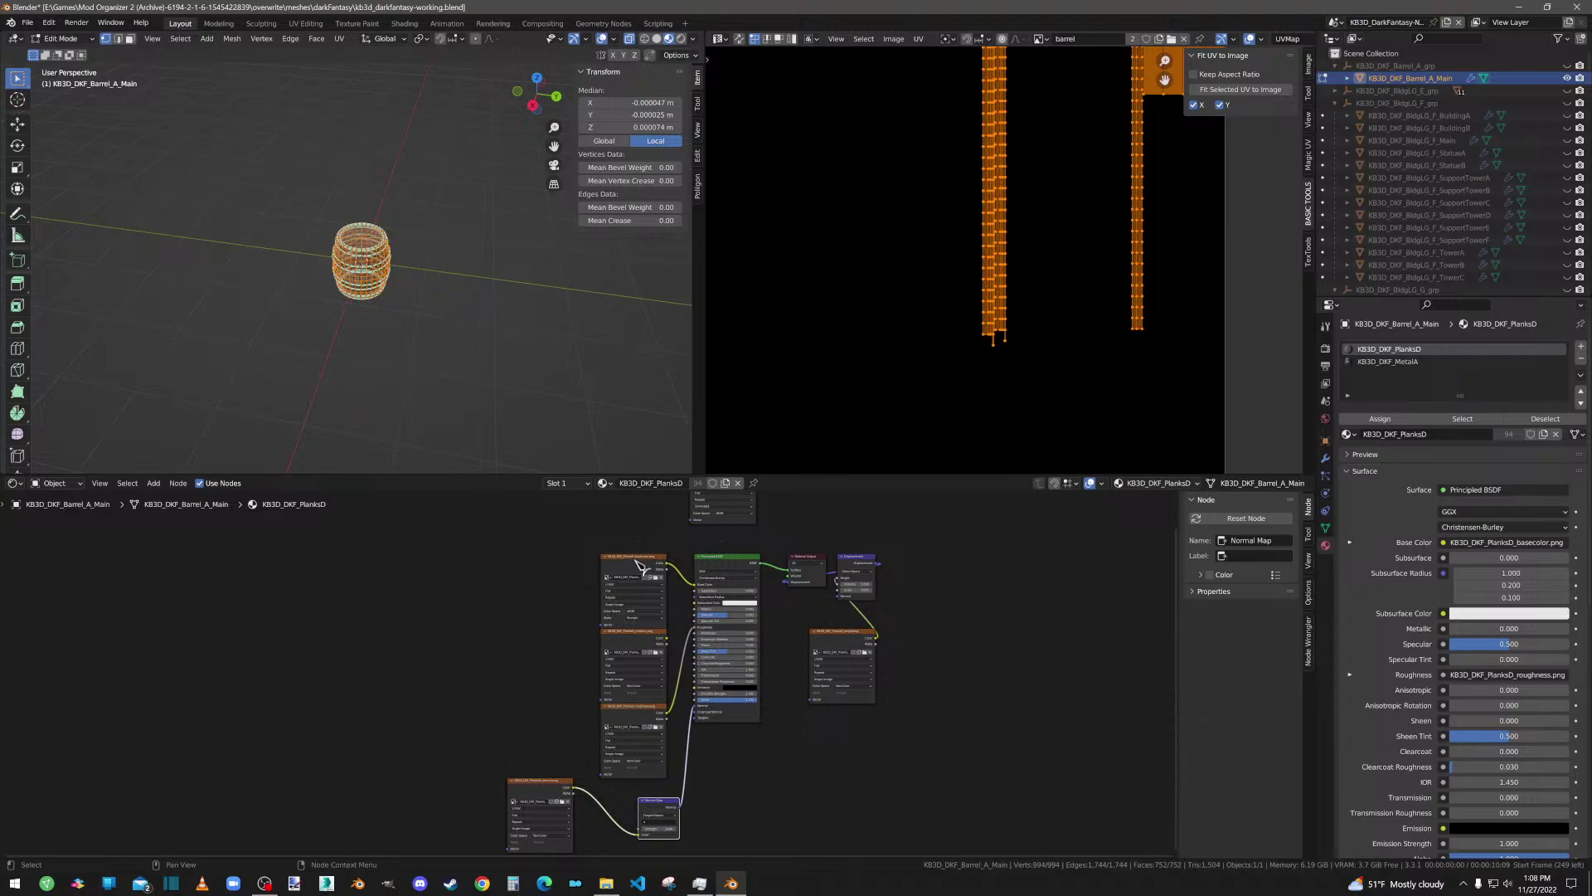
Step: Make the unconnected barrel image texture the active node in KB3D_DKF_PlanksD
scroll(778, 581, down, 1)
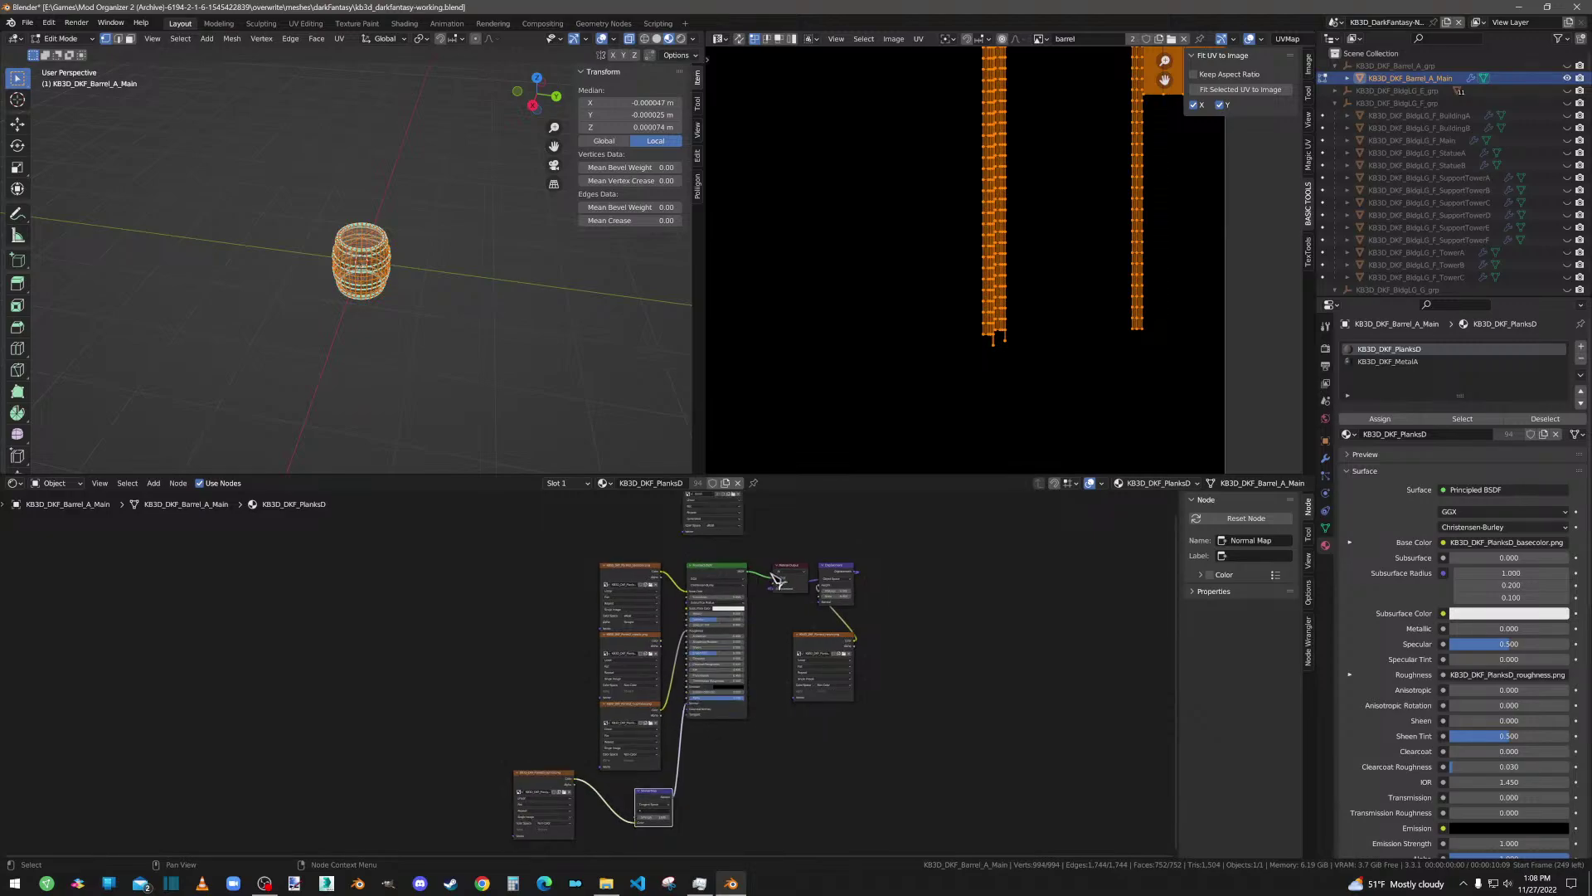
scroll(753, 533, down, 1)
shift+scroll(729, 561, up, 2)
click(709, 567)
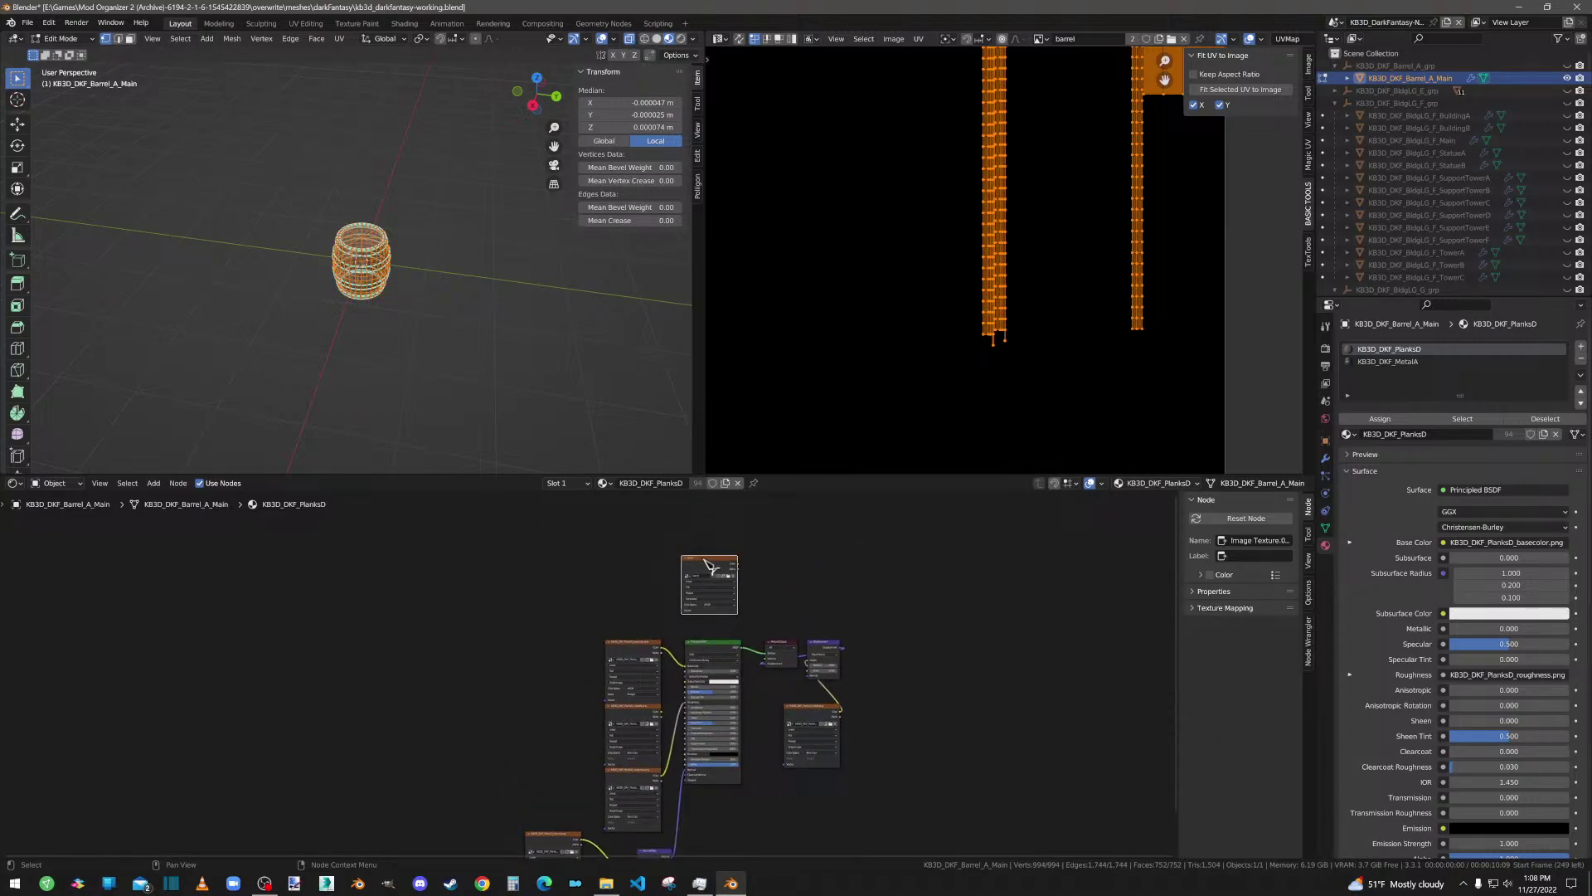
Step: Disconnect the metallic texture from the Principled BSDF in the KB3D_DKF_MetalA material
click(1403, 361)
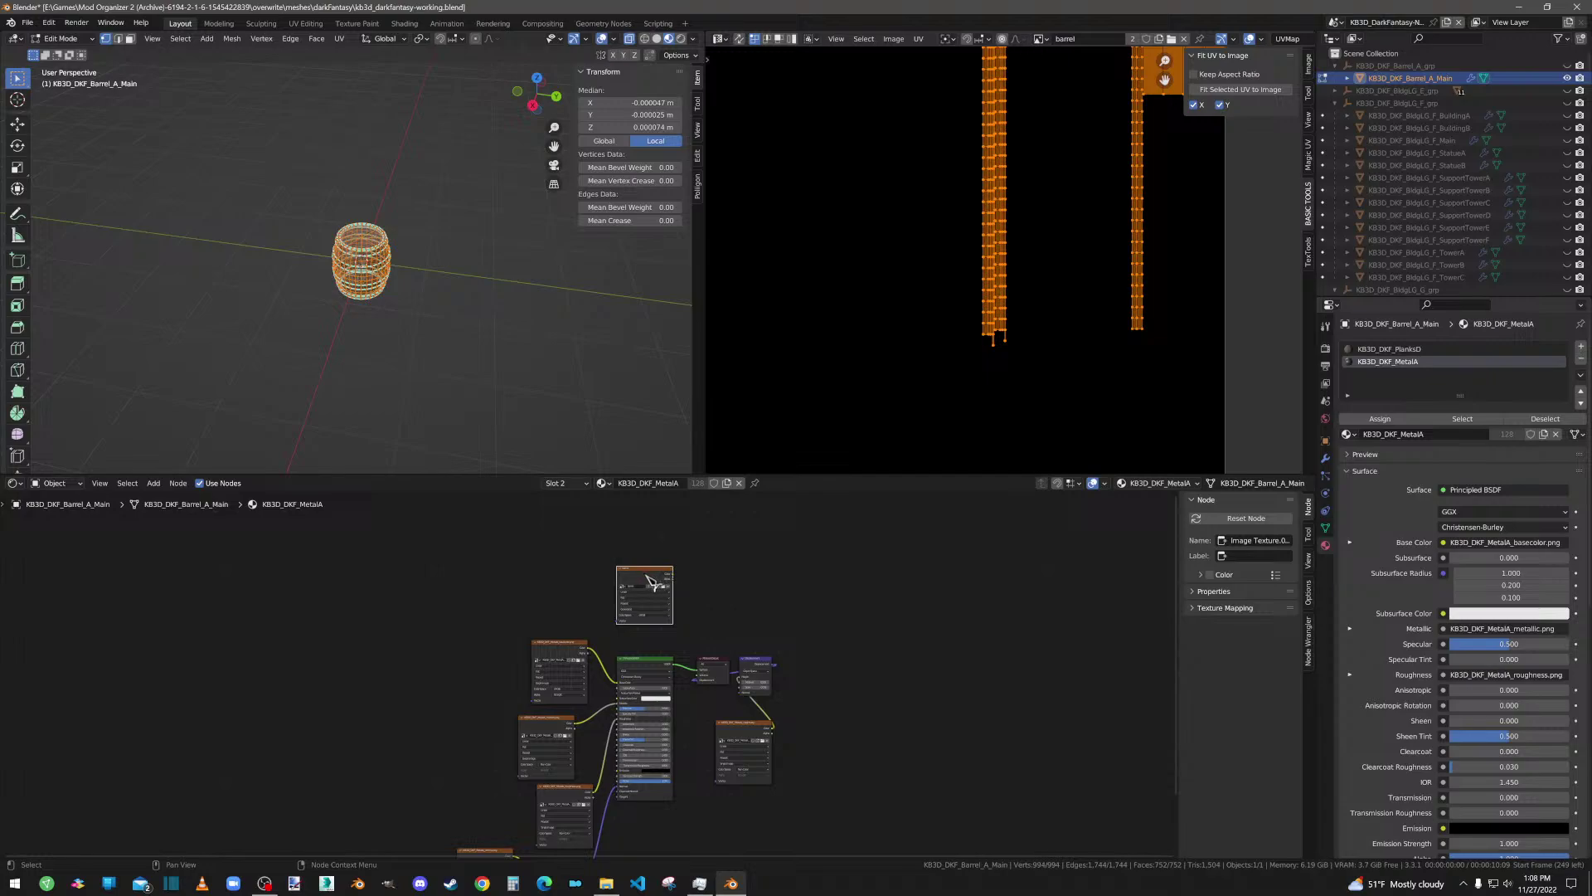
drag(619, 713, 579, 735)
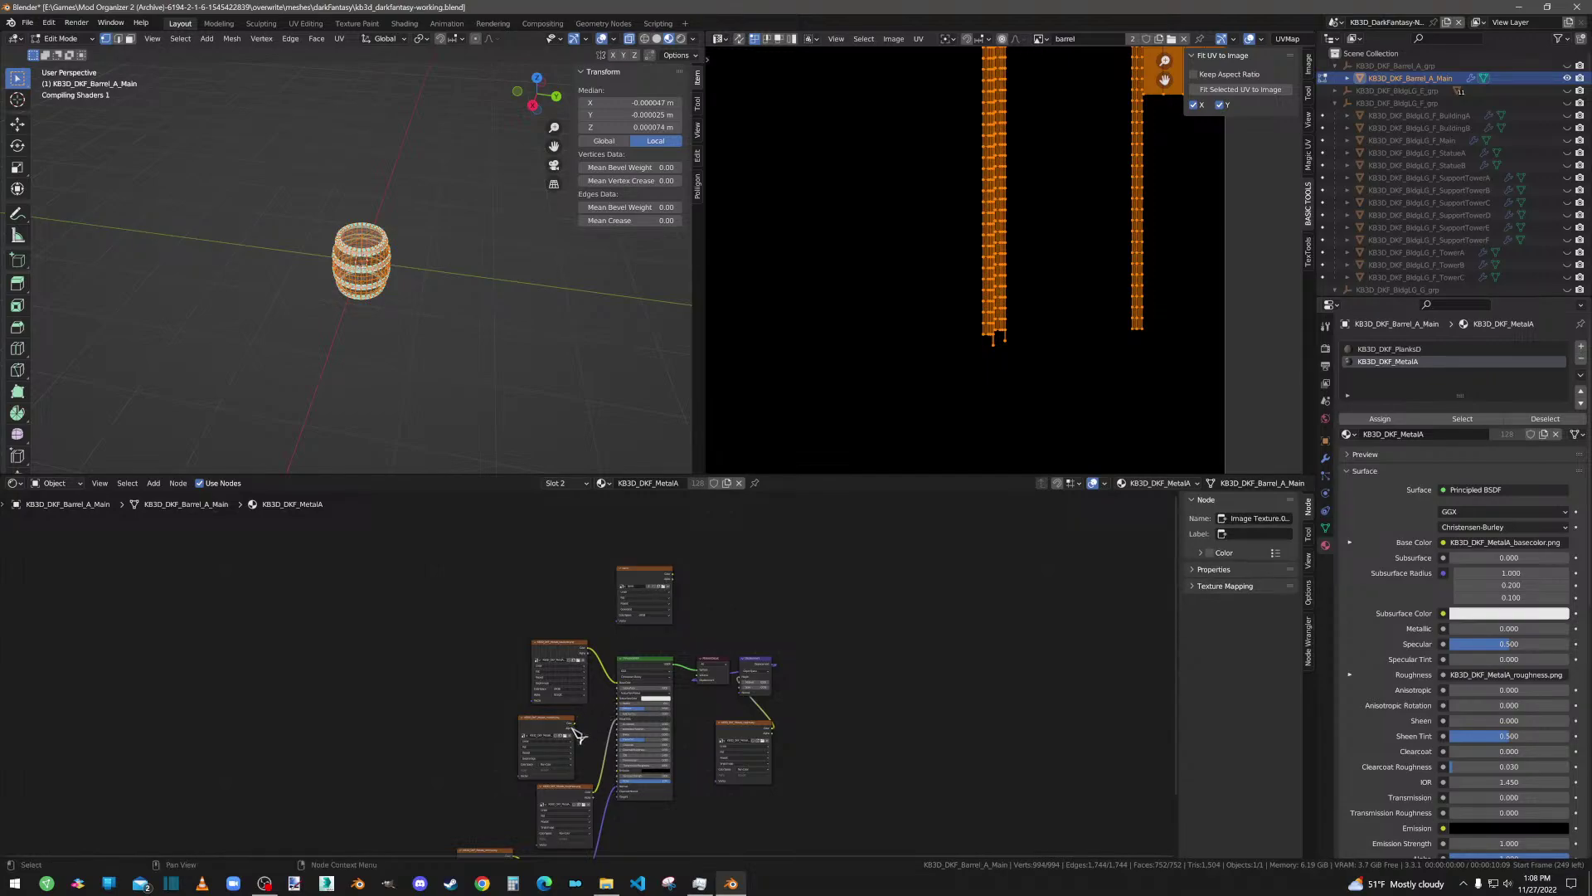
Step: Make the barrel image texture the active node in KB3D_DKF_MetalA and return Barrel_A to Object Mode
click(647, 582)
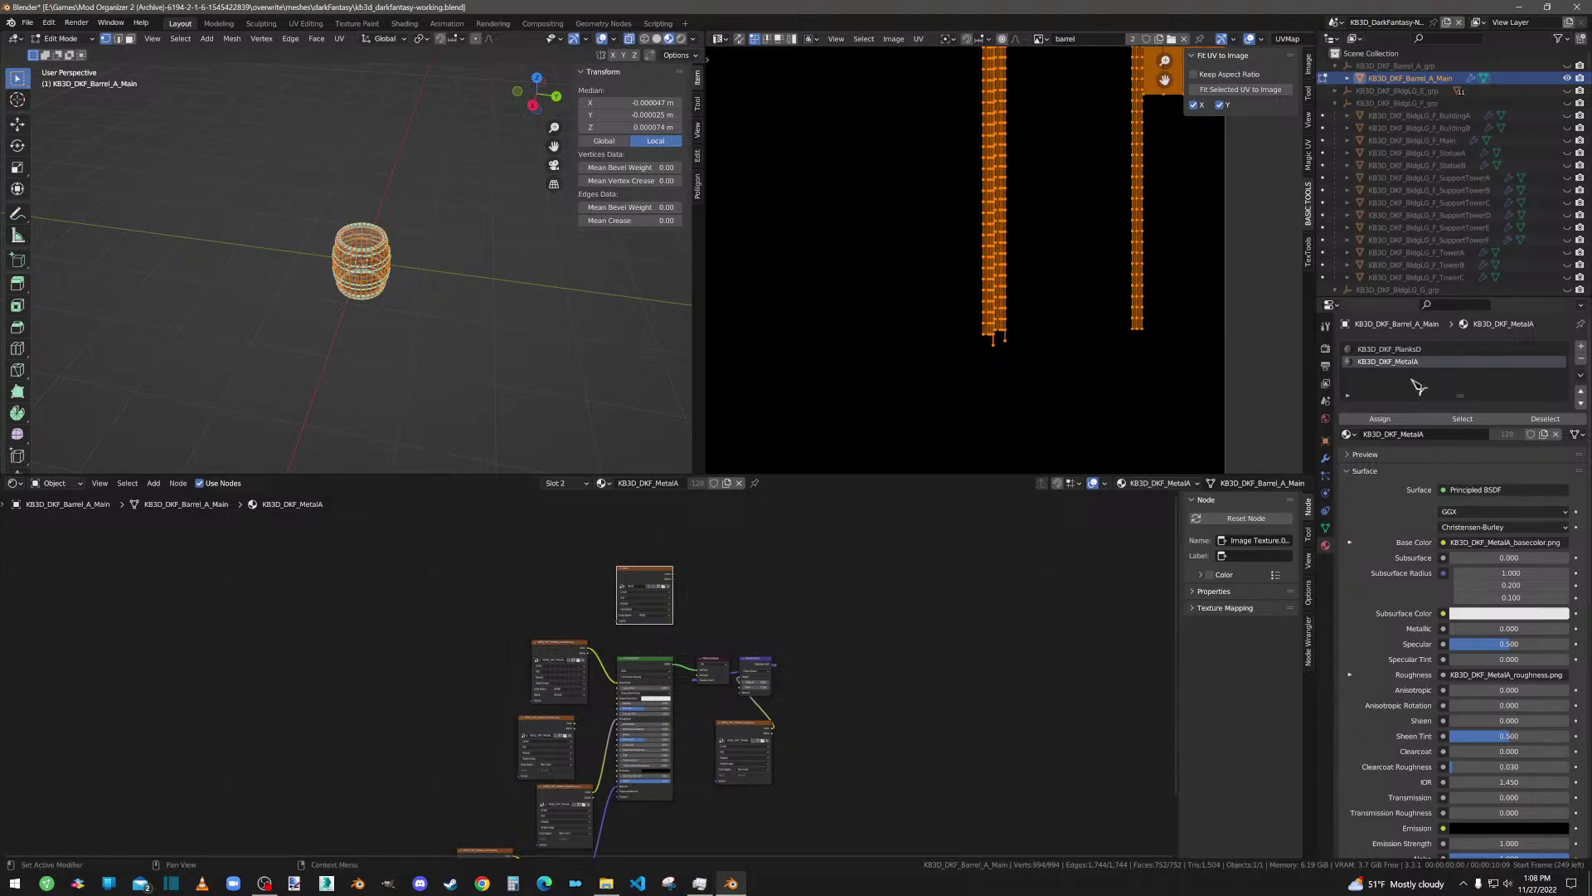
click(1325, 528)
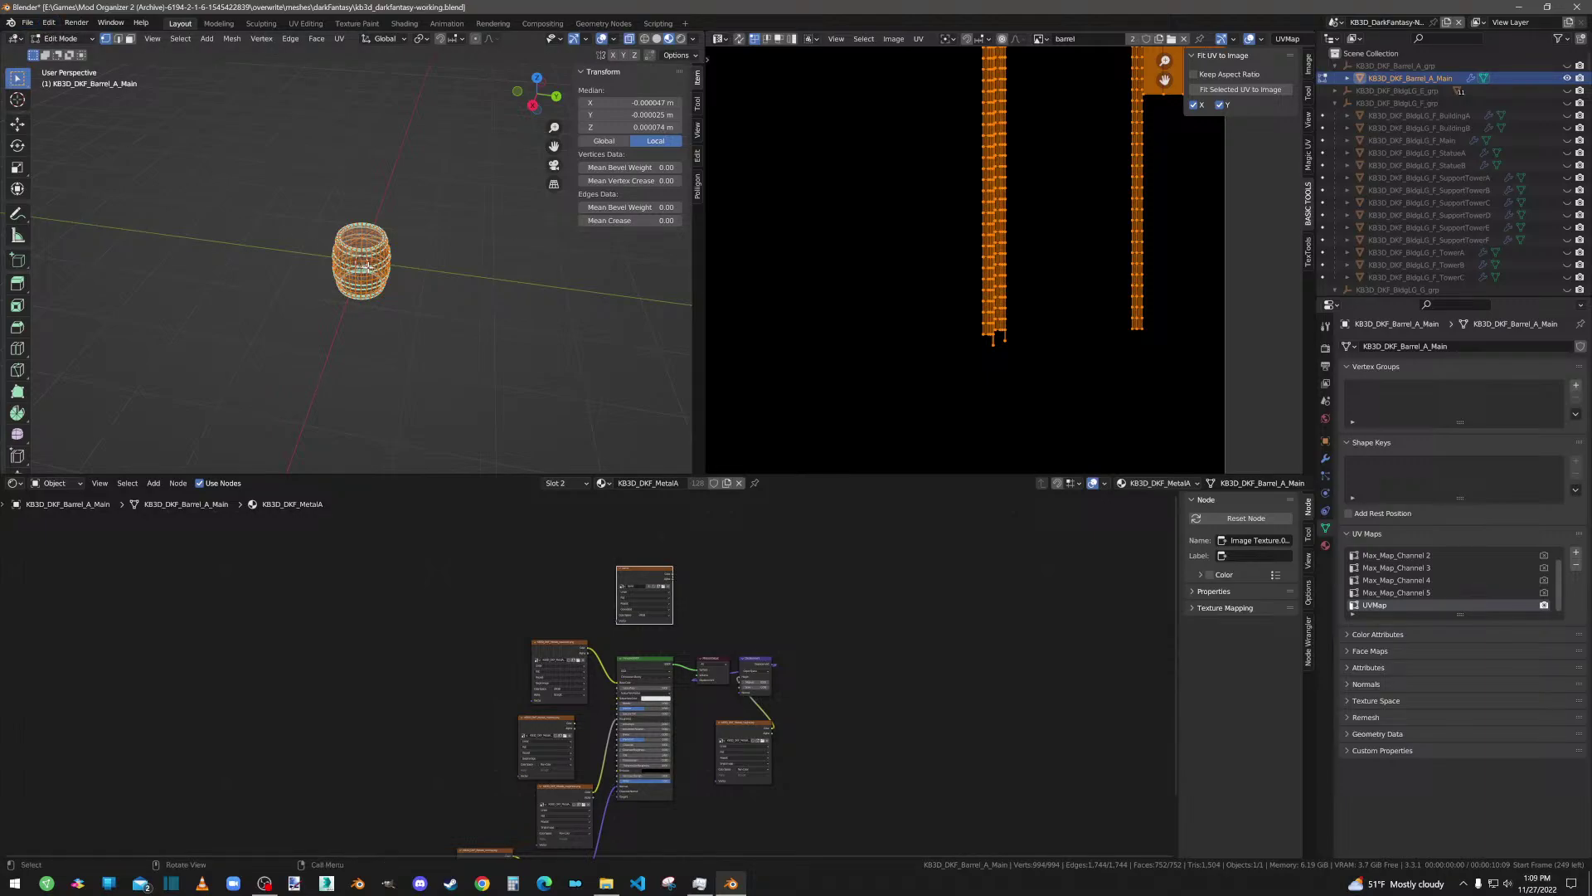
click(59, 38)
click(65, 60)
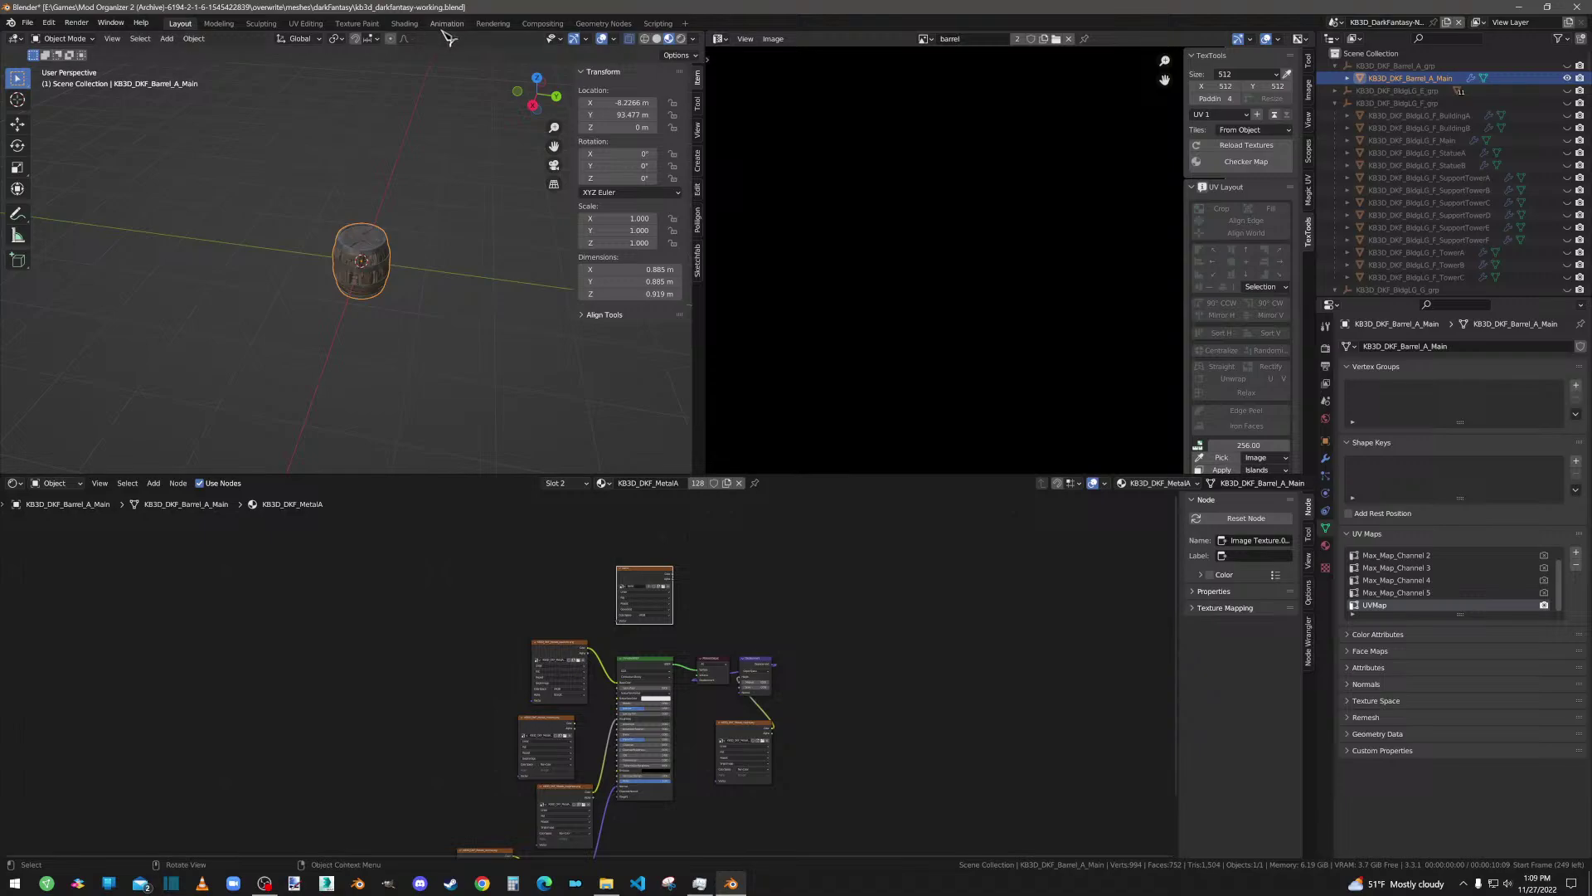
Step: Switch to the Shading workspace and close its file browser area by merging it into the image editor below
click(405, 23)
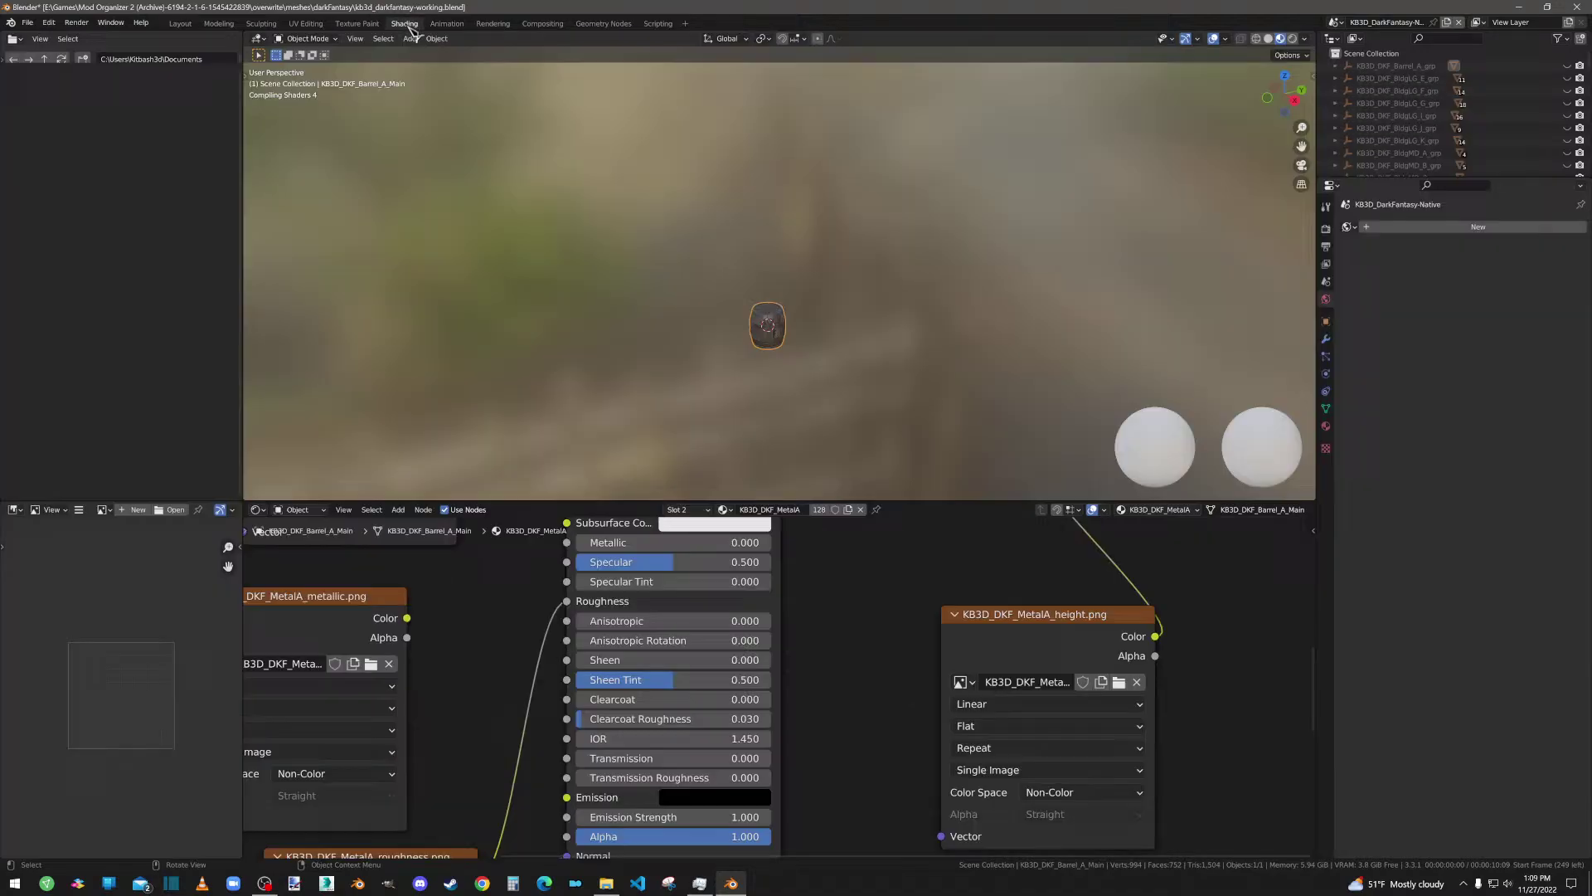
right_click(234, 40)
click(170, 144)
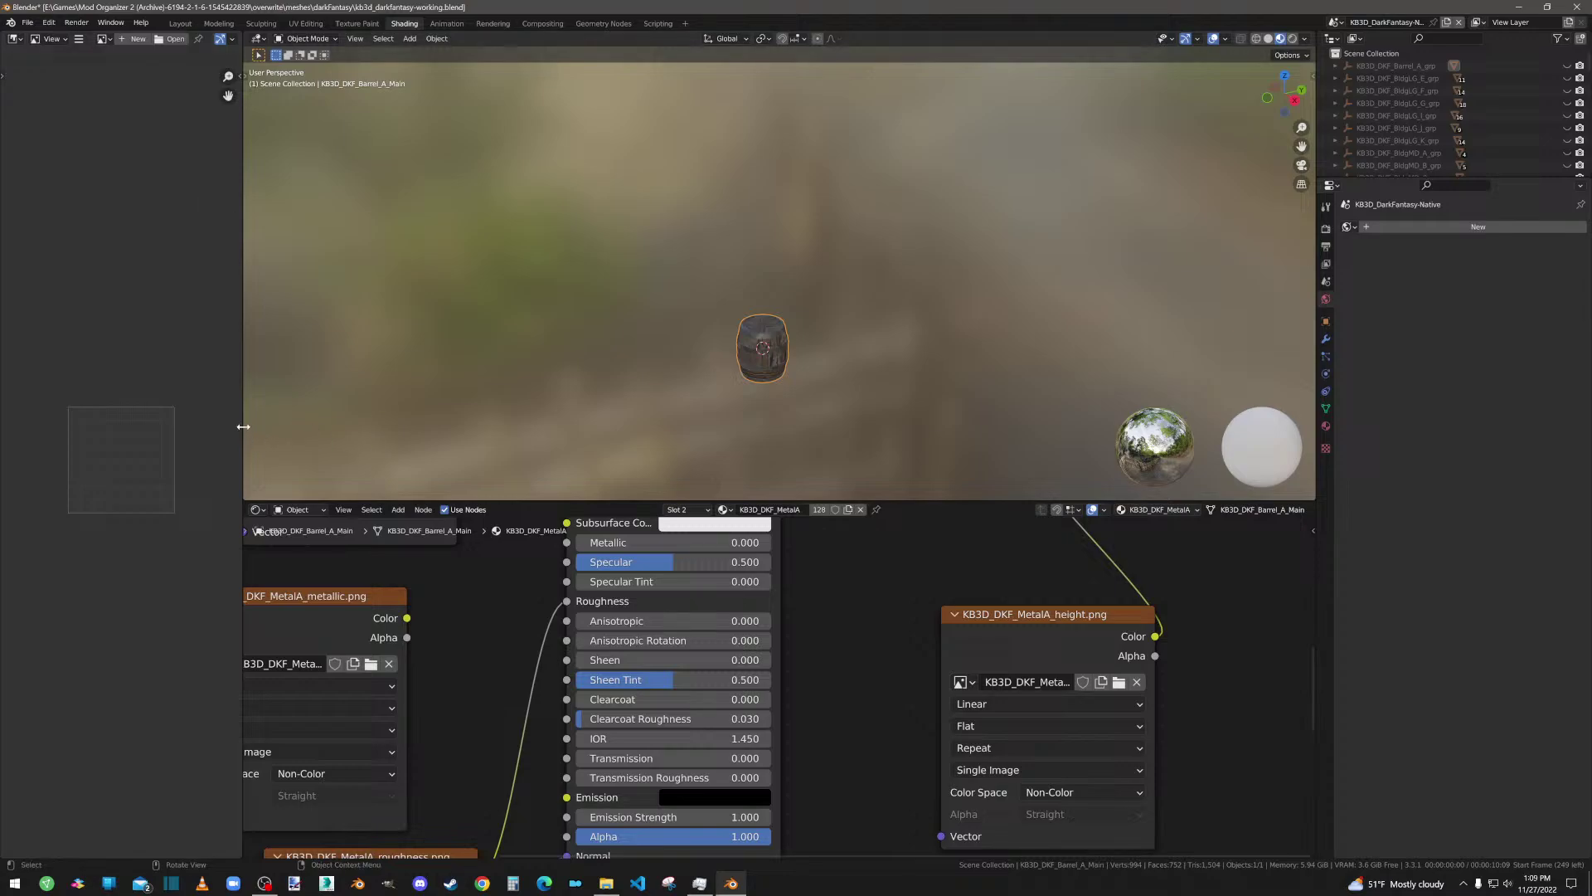
Step: Change the image editor to a UV Editor showing the barrel image and widen it to about twice its width
click(15, 39)
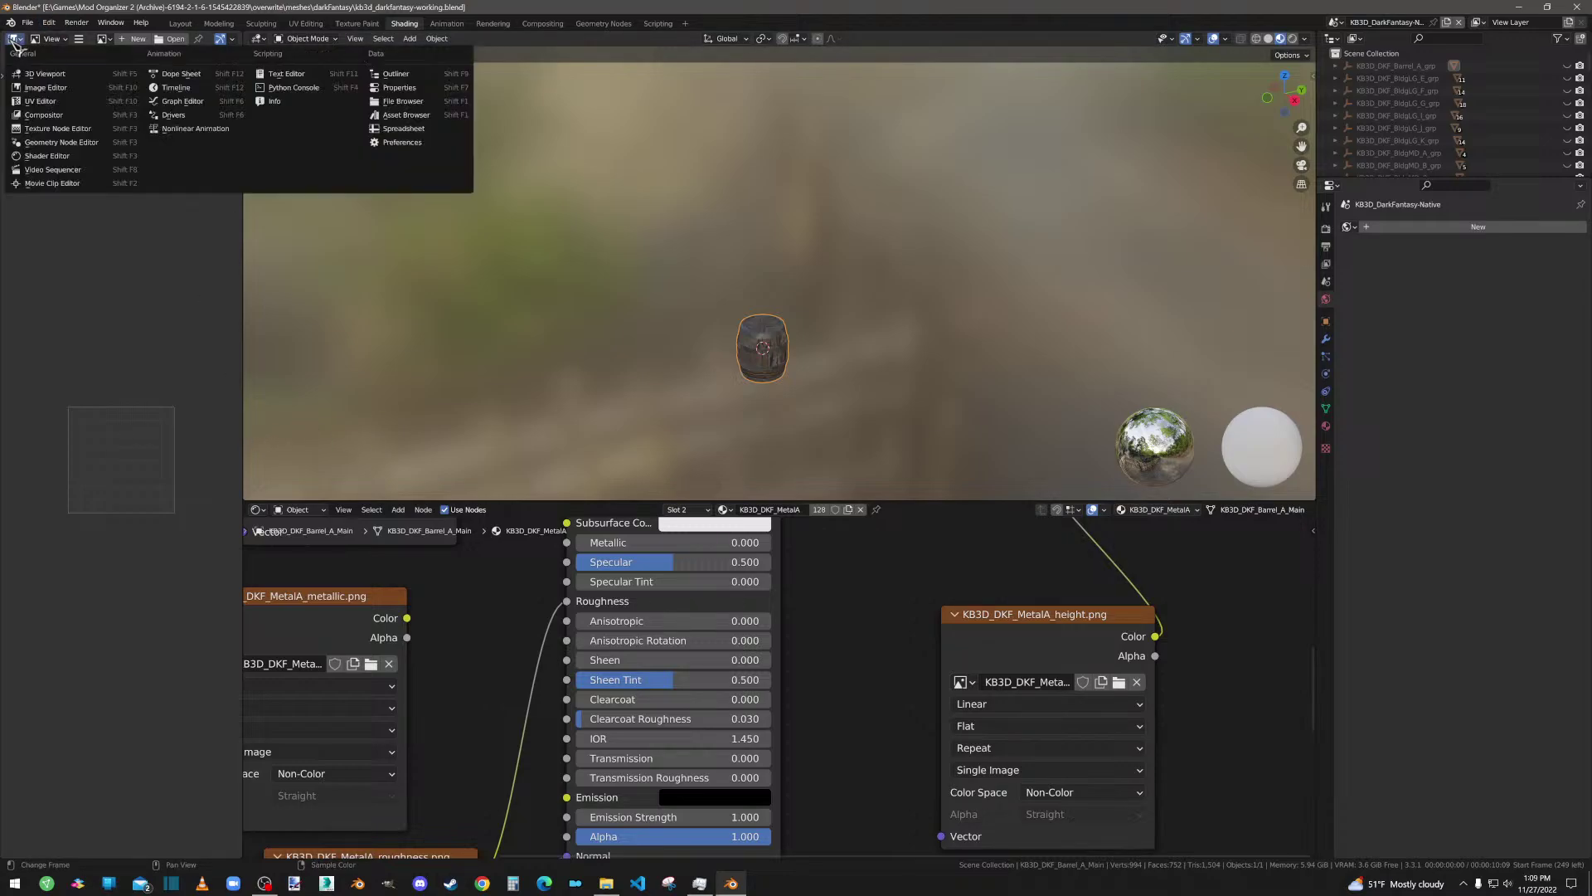
click(37, 112)
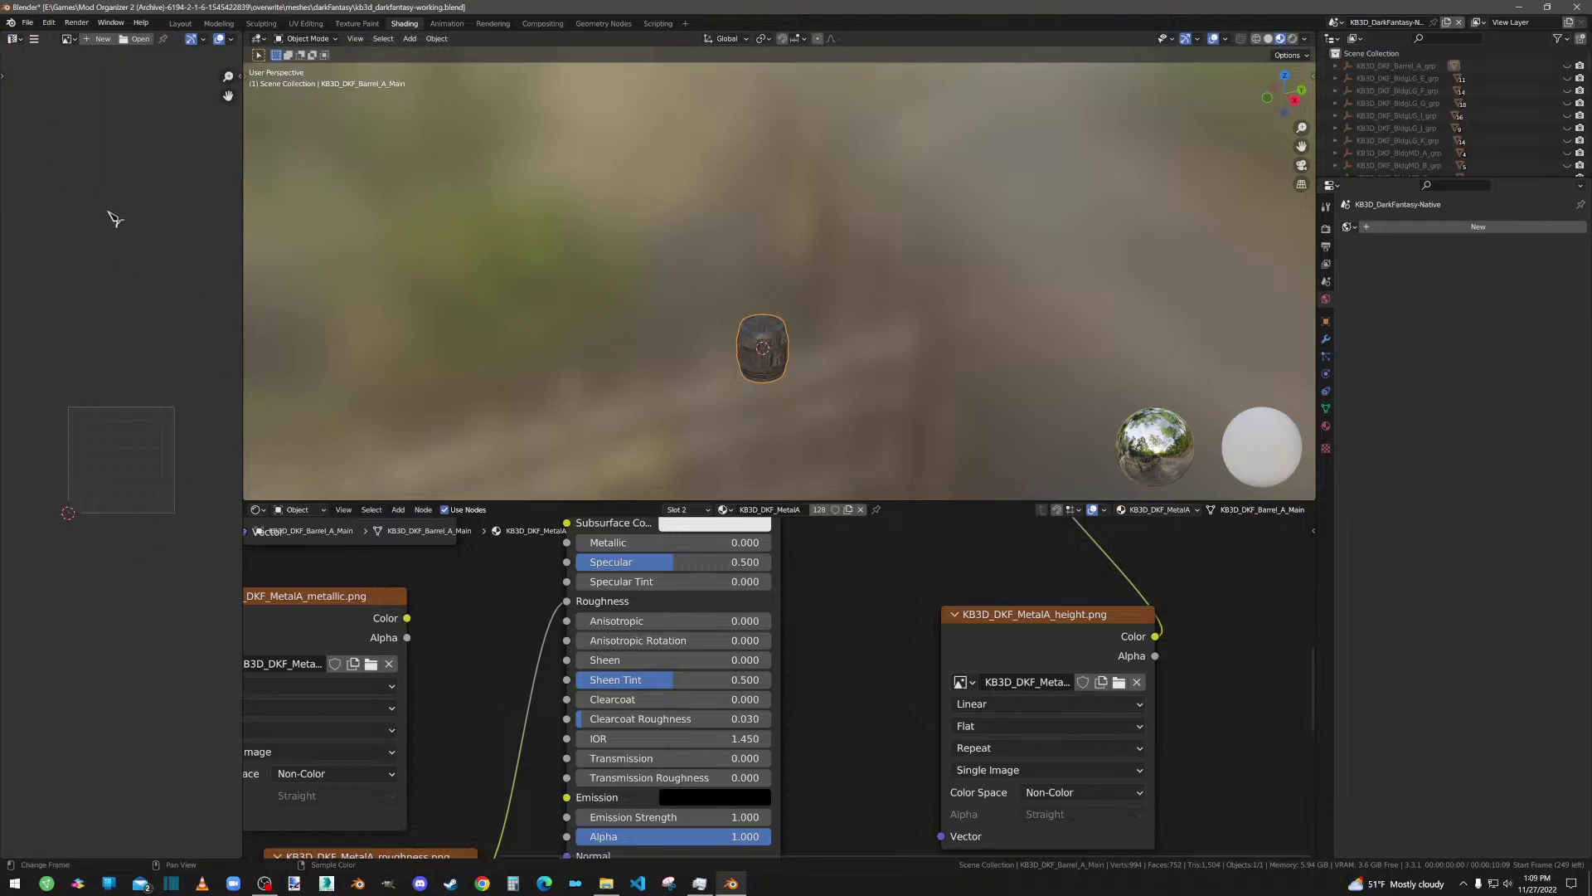
click(68, 39)
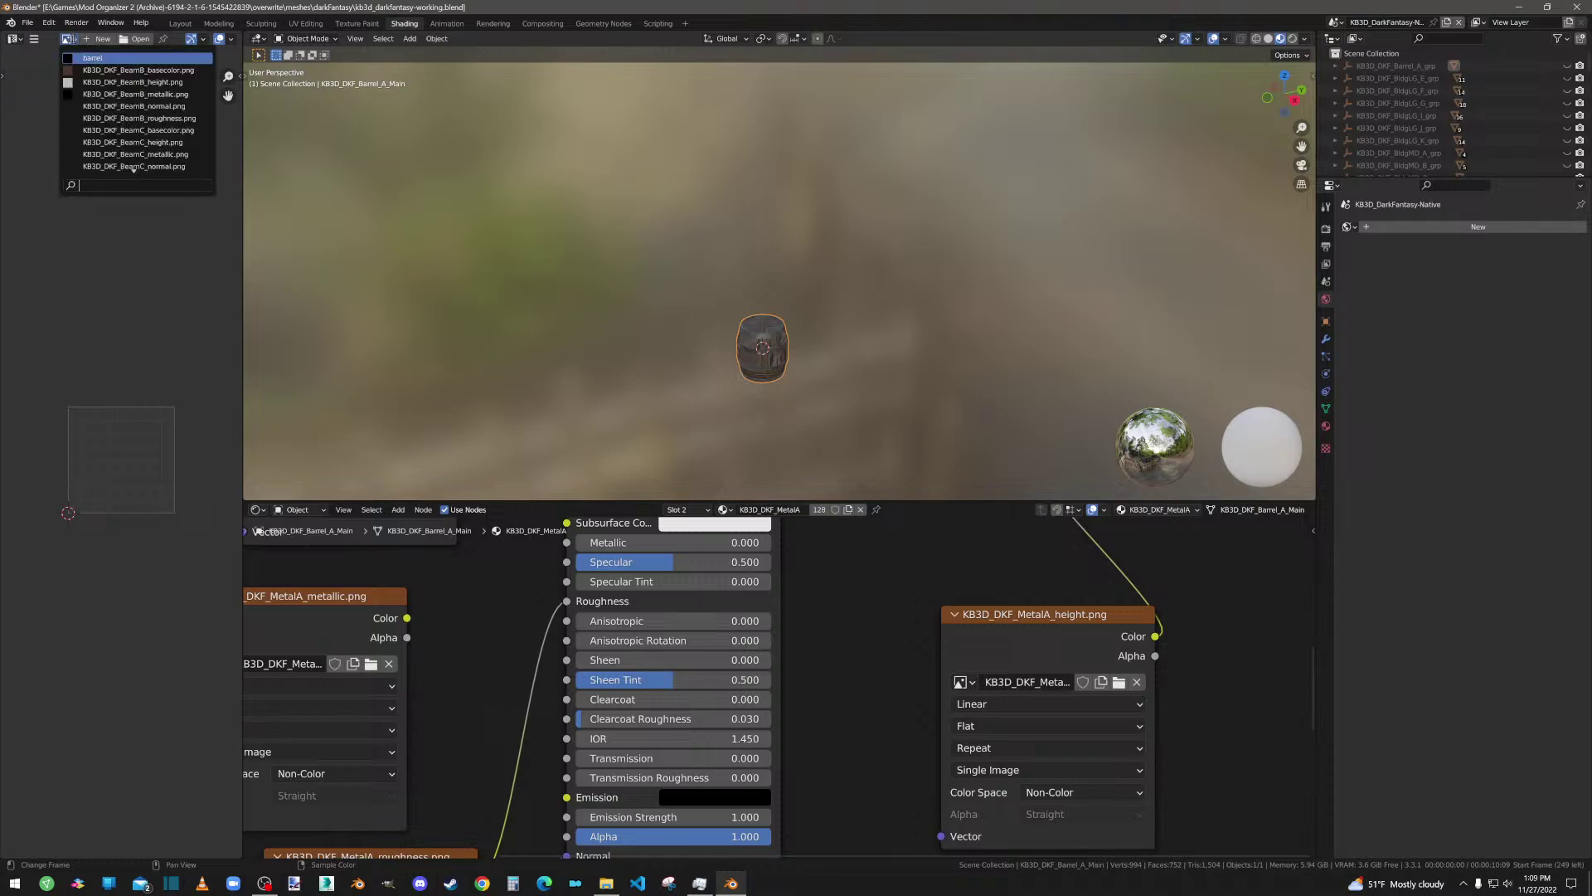
click(93, 59)
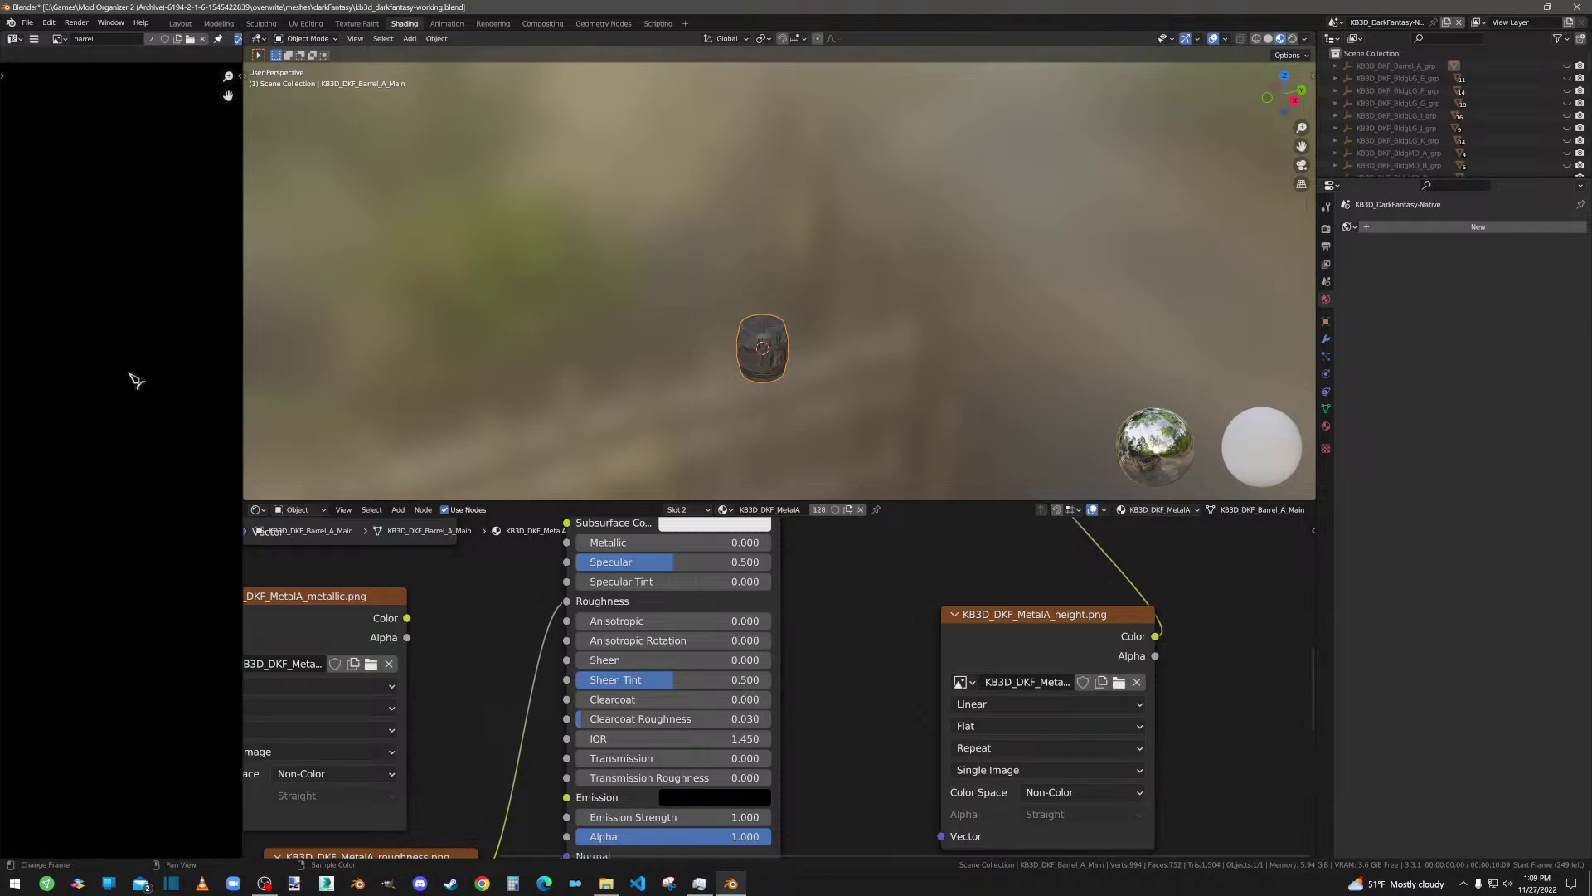
scroll(124, 448, down, 1)
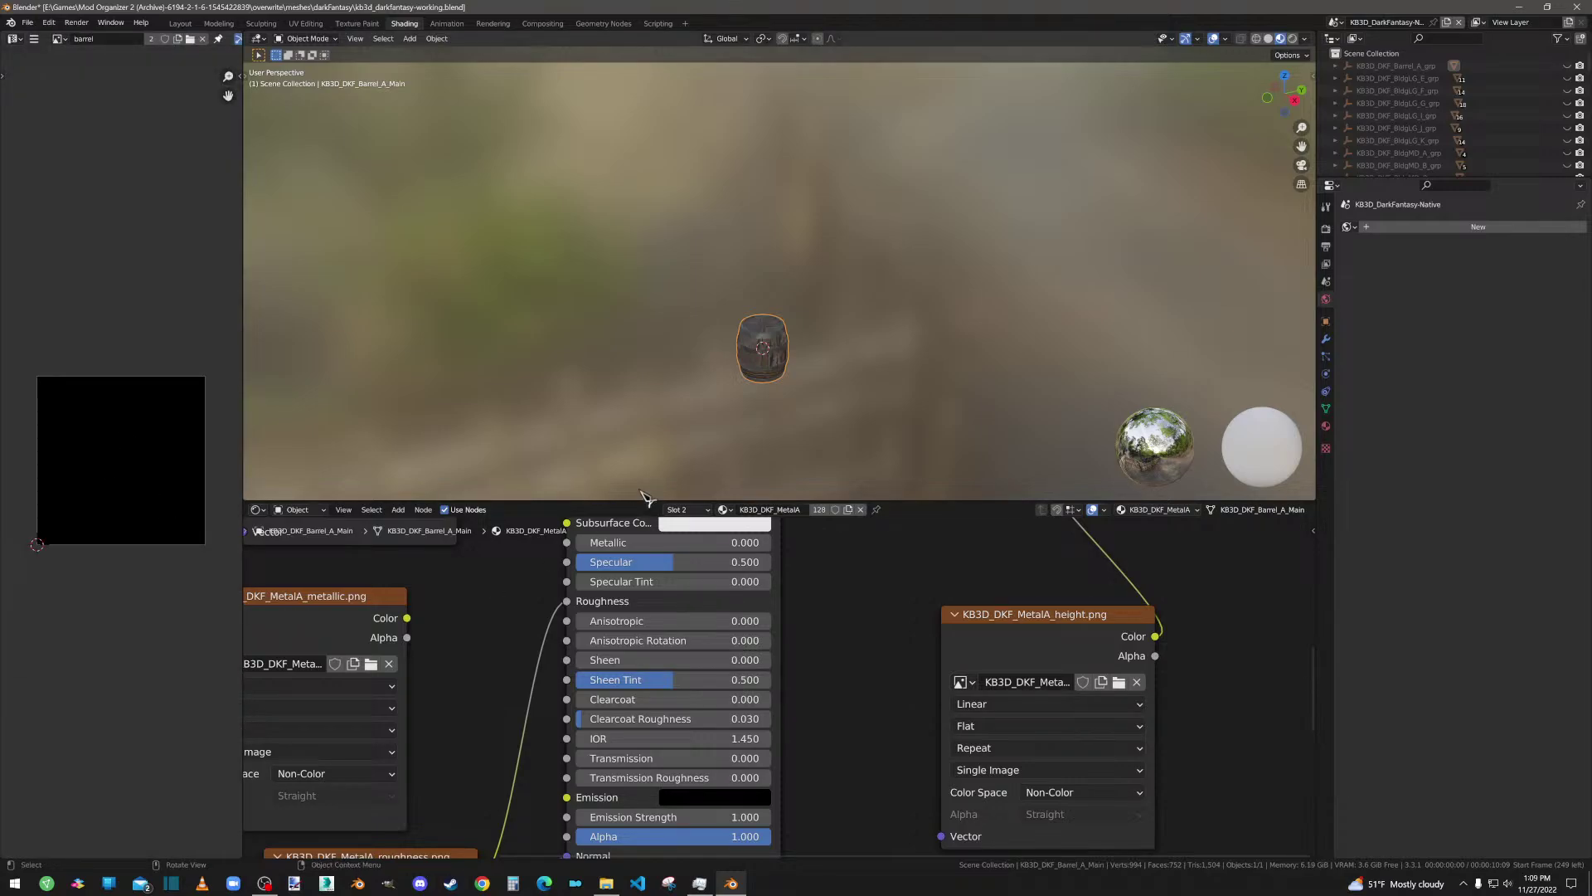
scroll(892, 626, down, 4)
scroll(854, 651, down, 2)
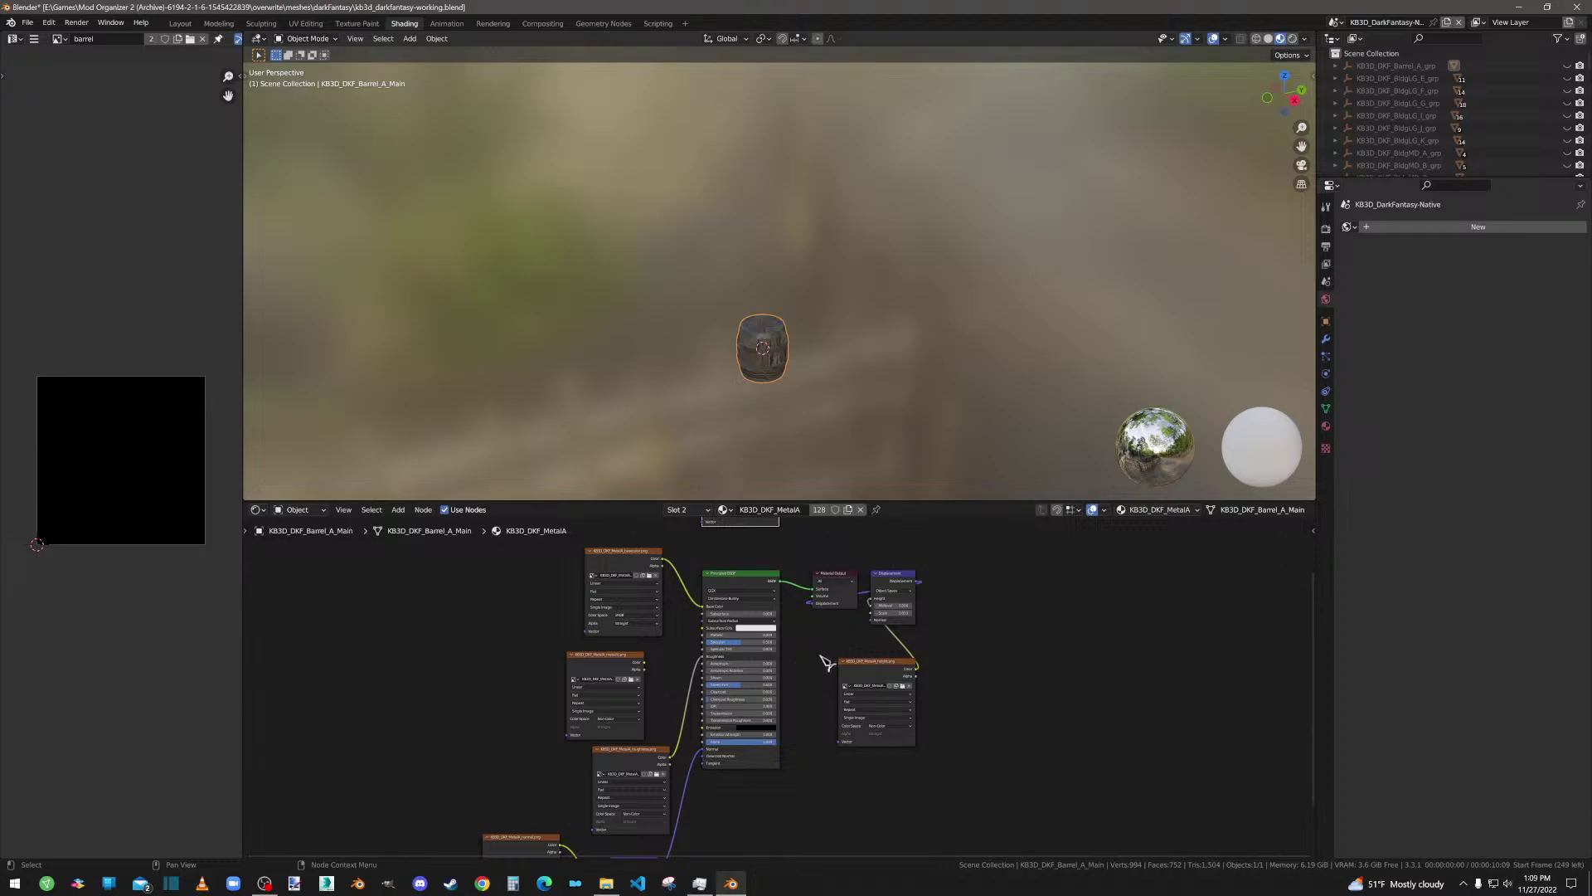
scroll(825, 656, down, 1)
scroll(817, 663, down, 1)
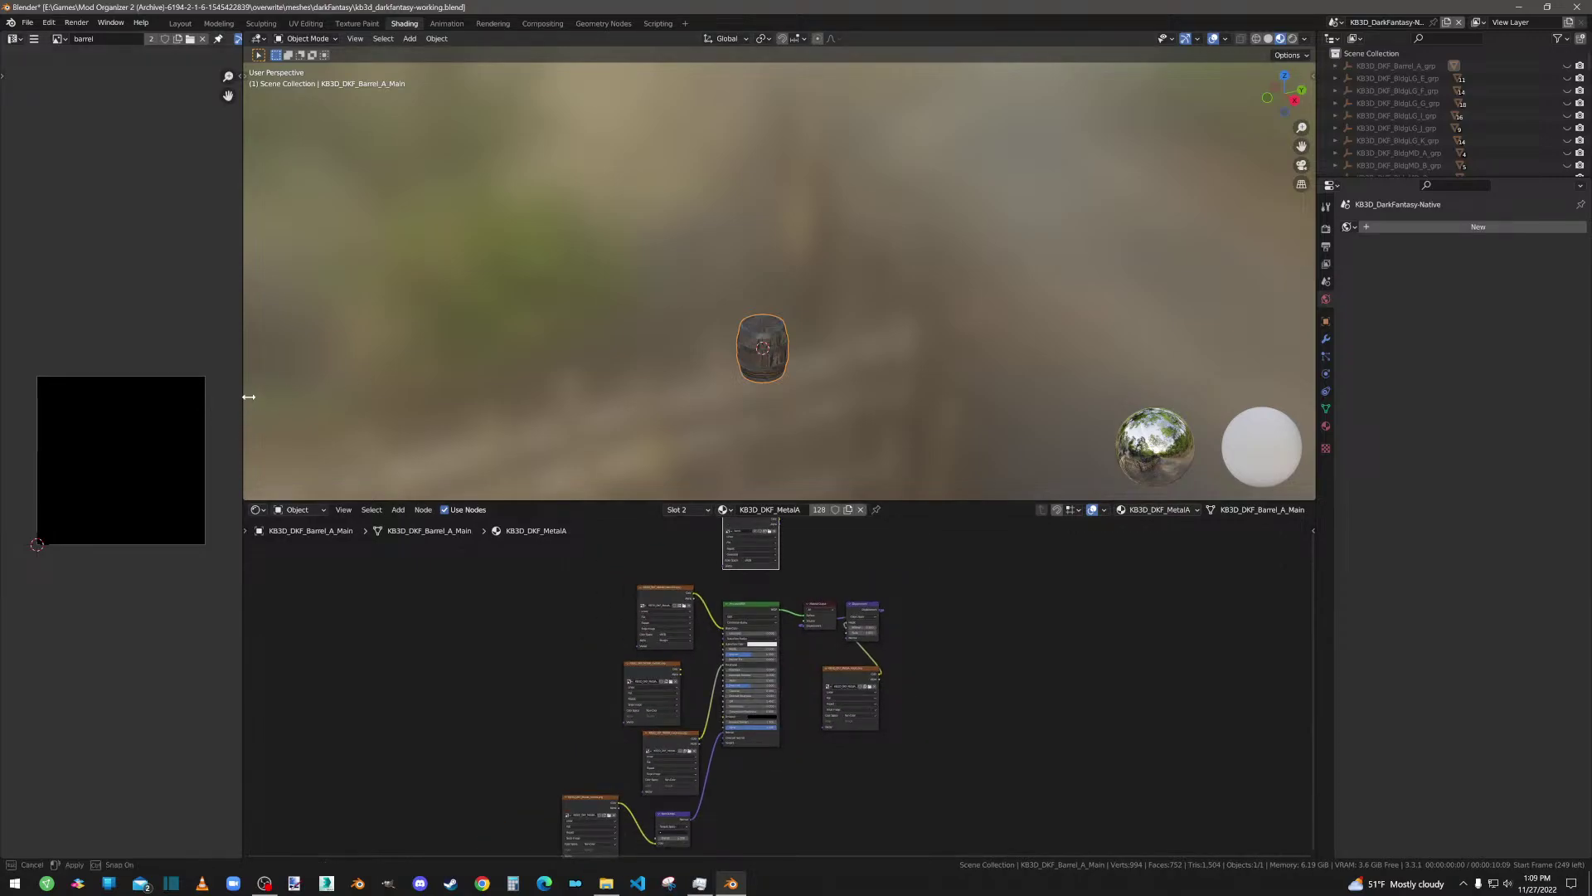
drag(243, 419, 497, 464)
scroll(892, 661, down, 1)
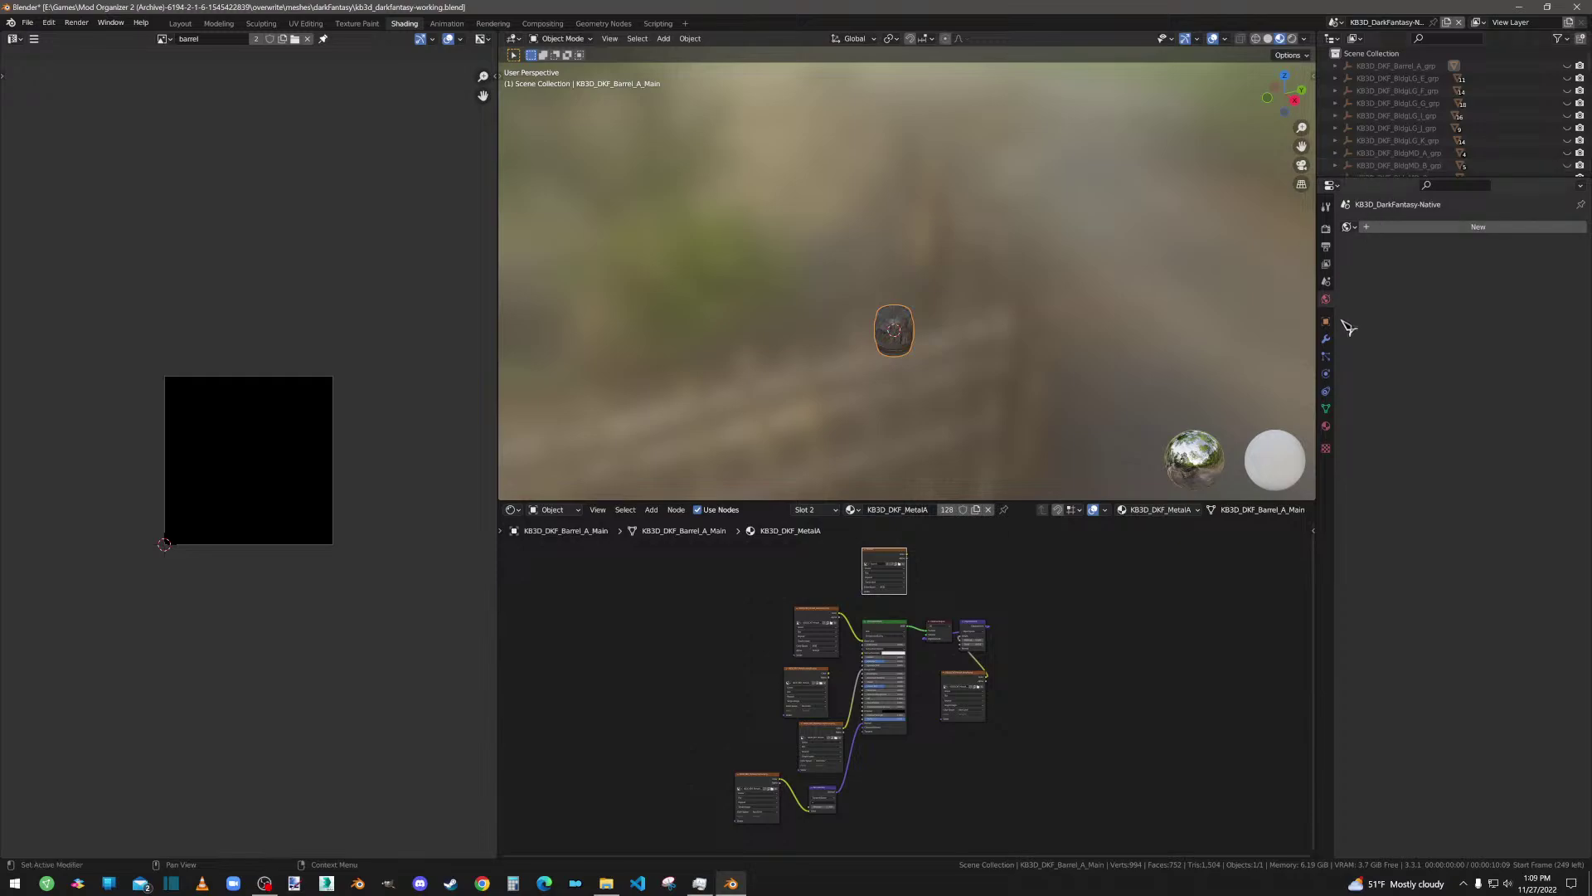
Step: Check the active barrel texture node in KB3D_DKF_PlanksD and KB3D_DKF_MetalA, and the mesh's active UV map and layout
click(1327, 427)
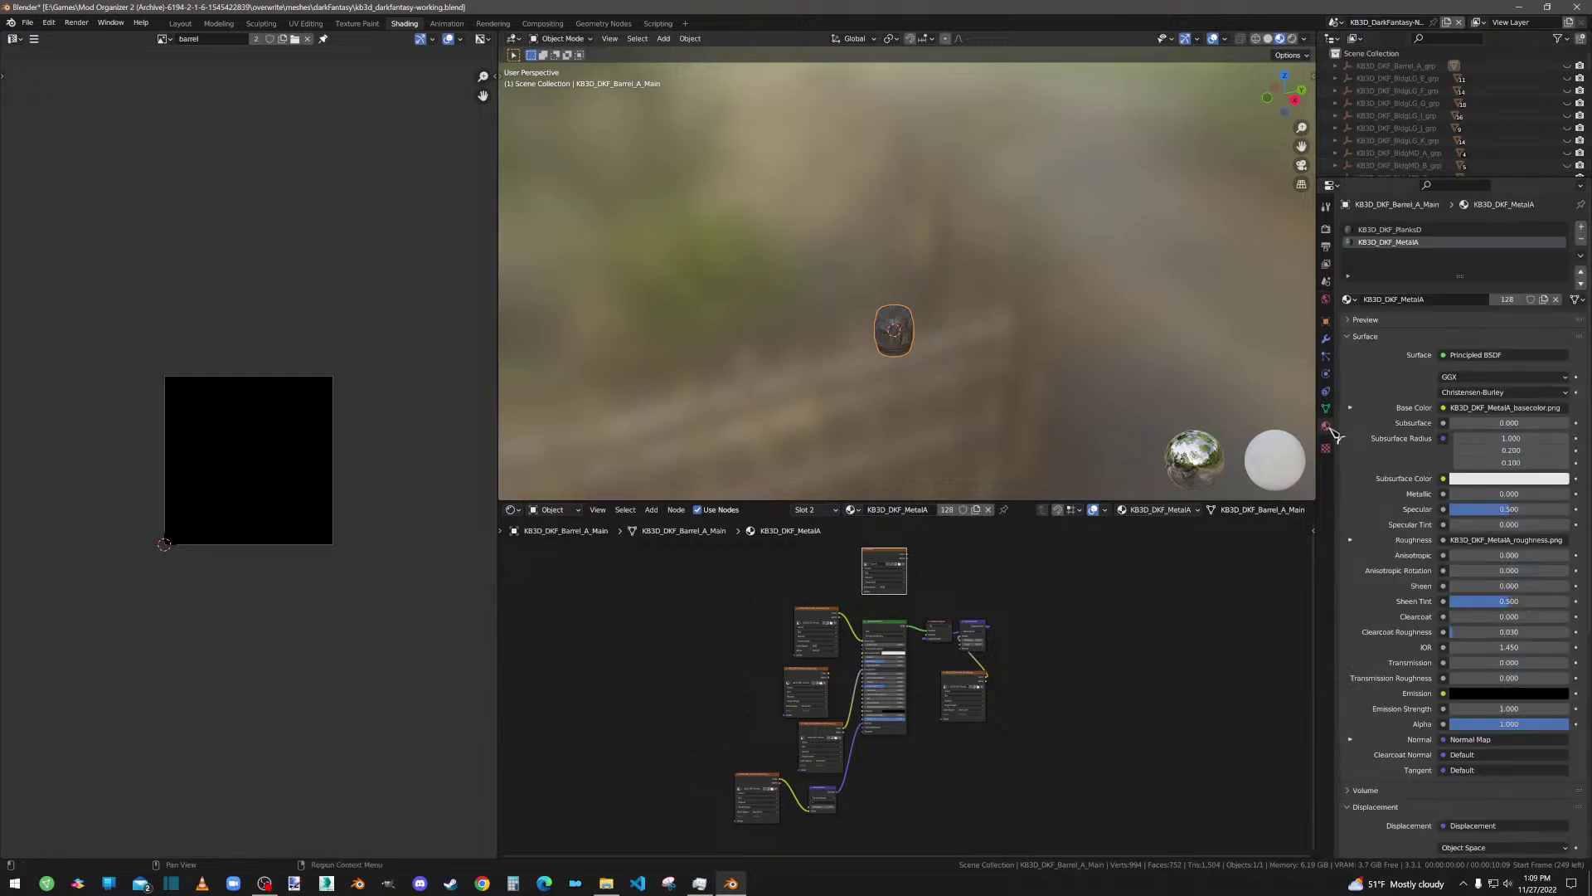
click(1405, 232)
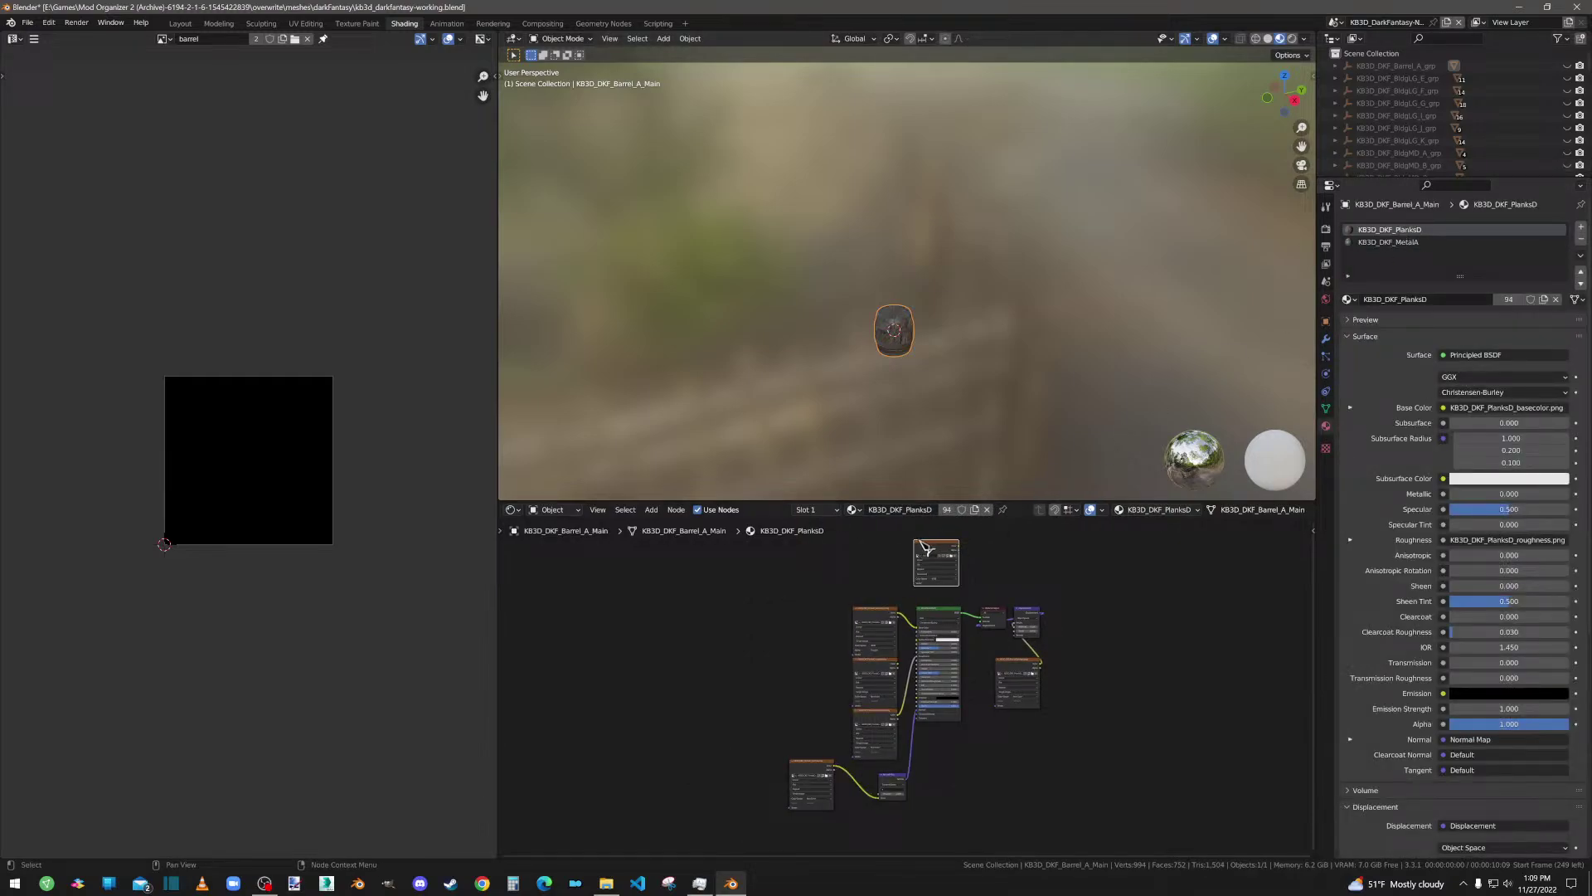
click(979, 564)
click(1405, 243)
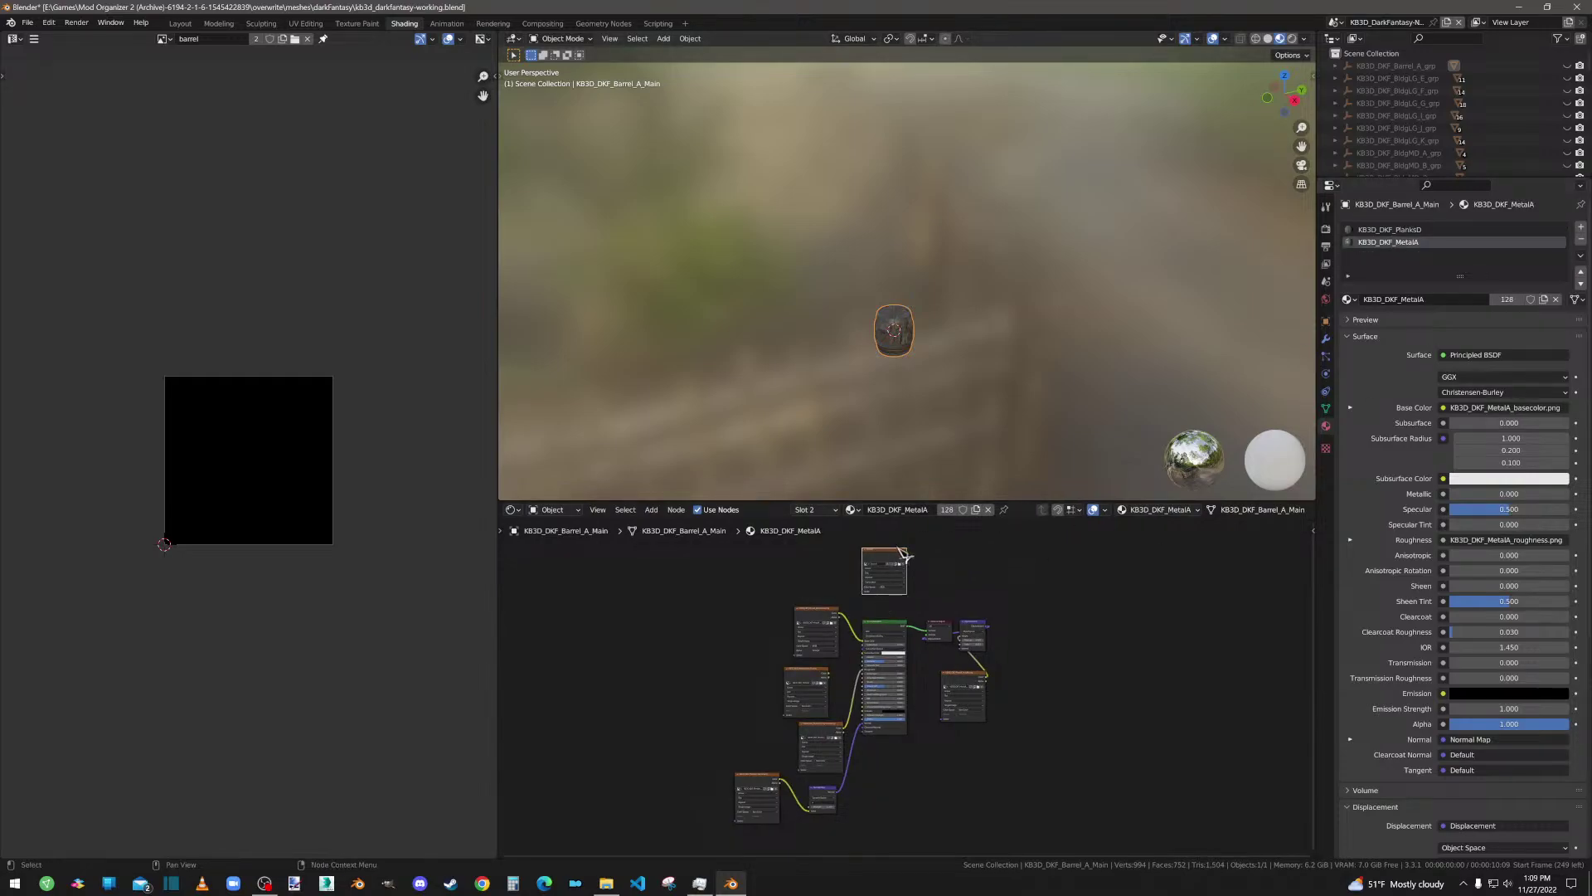
click(1327, 408)
click(1368, 414)
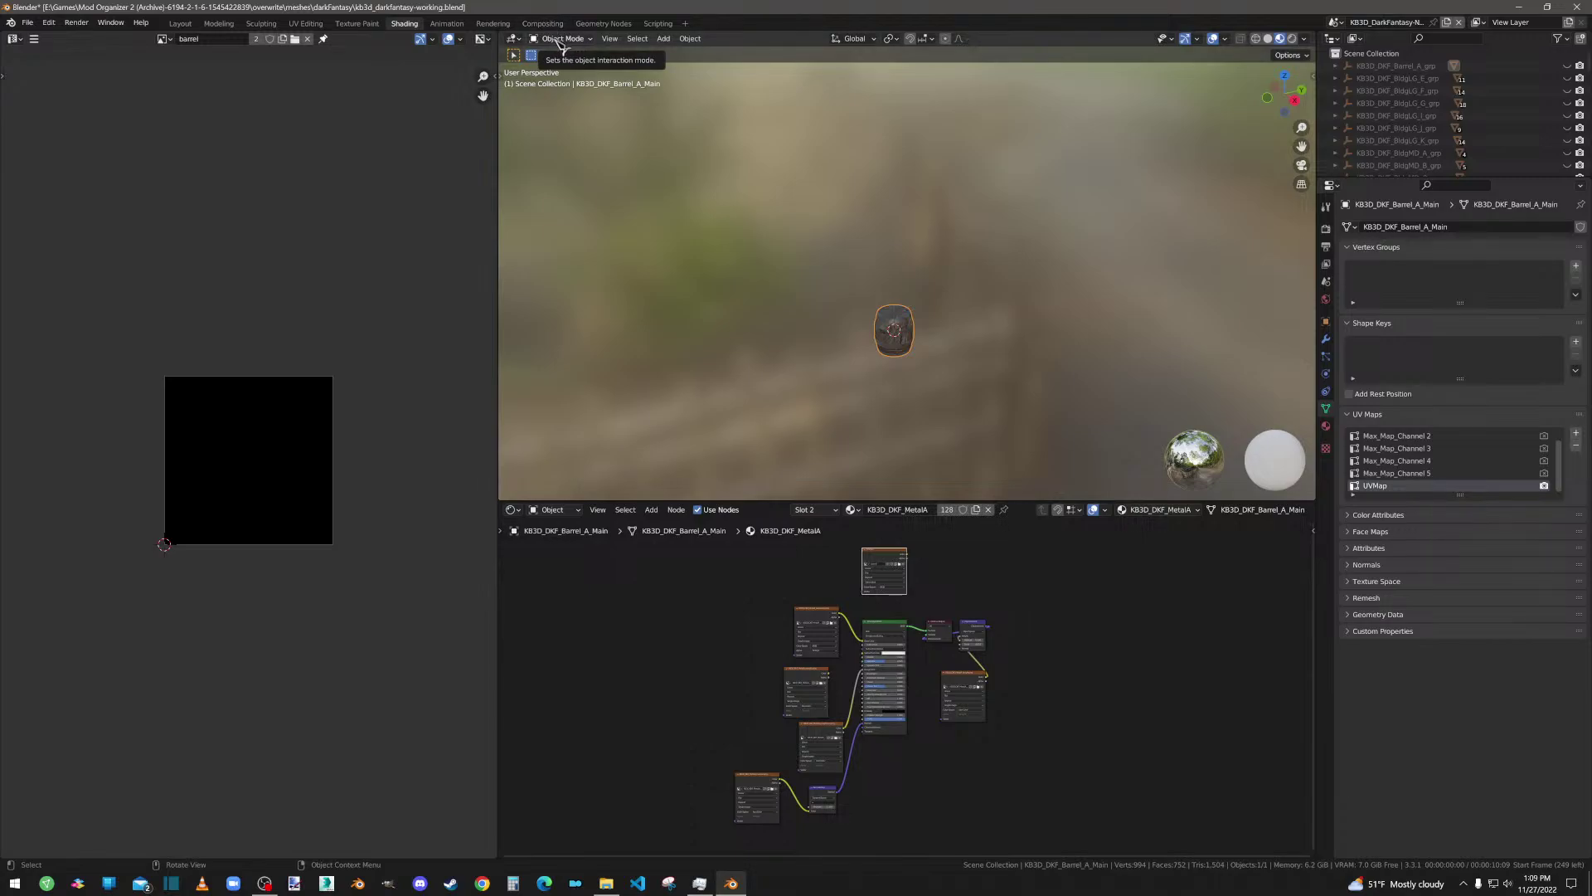
key(Tab)
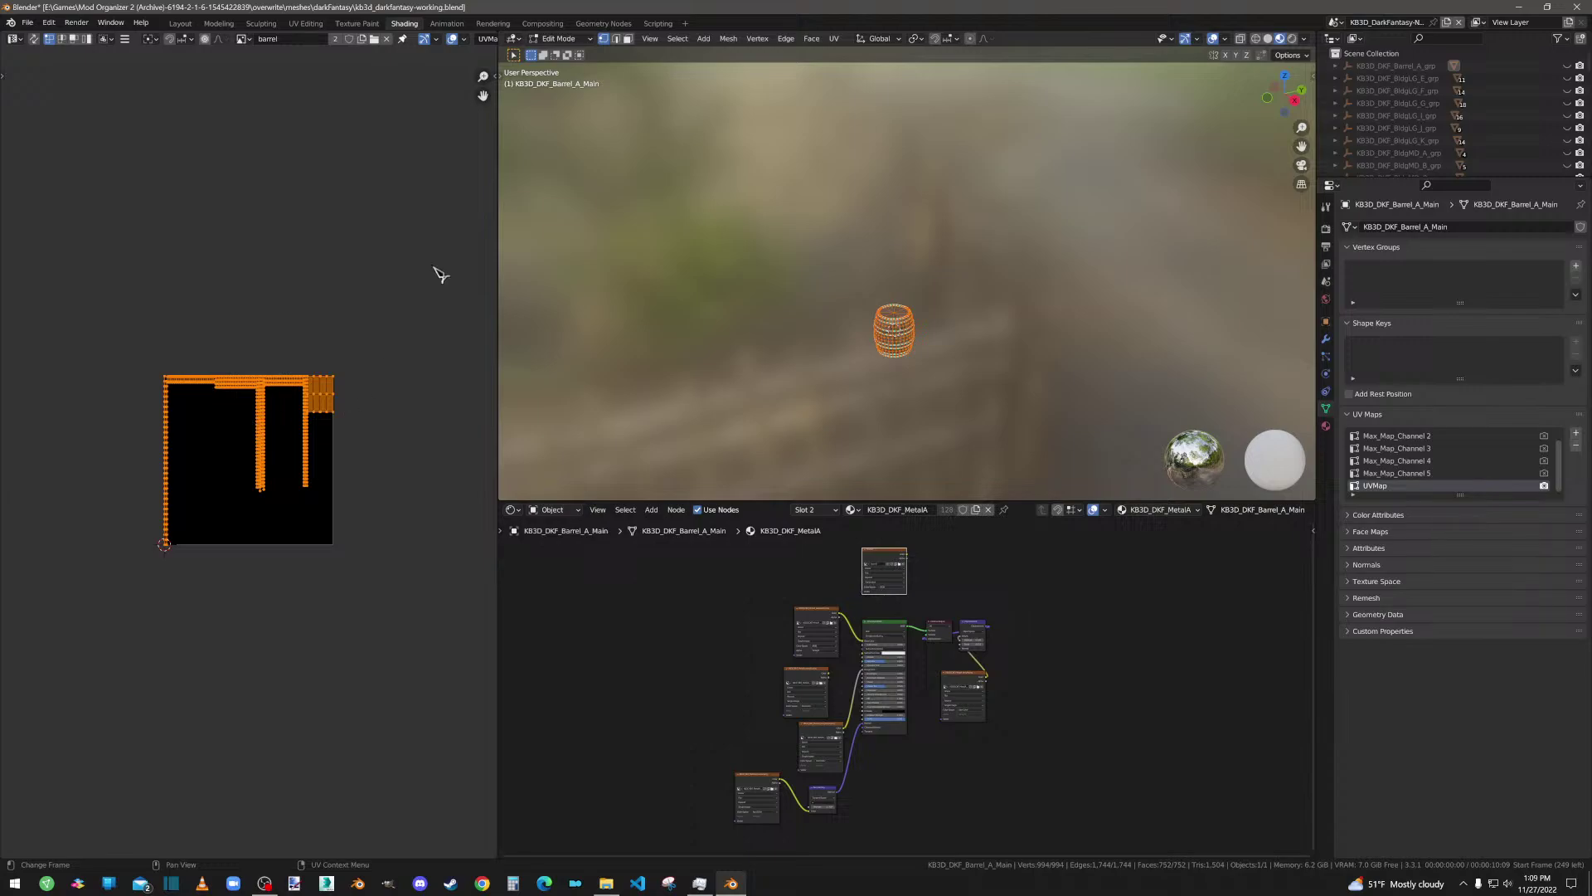
key(Tab)
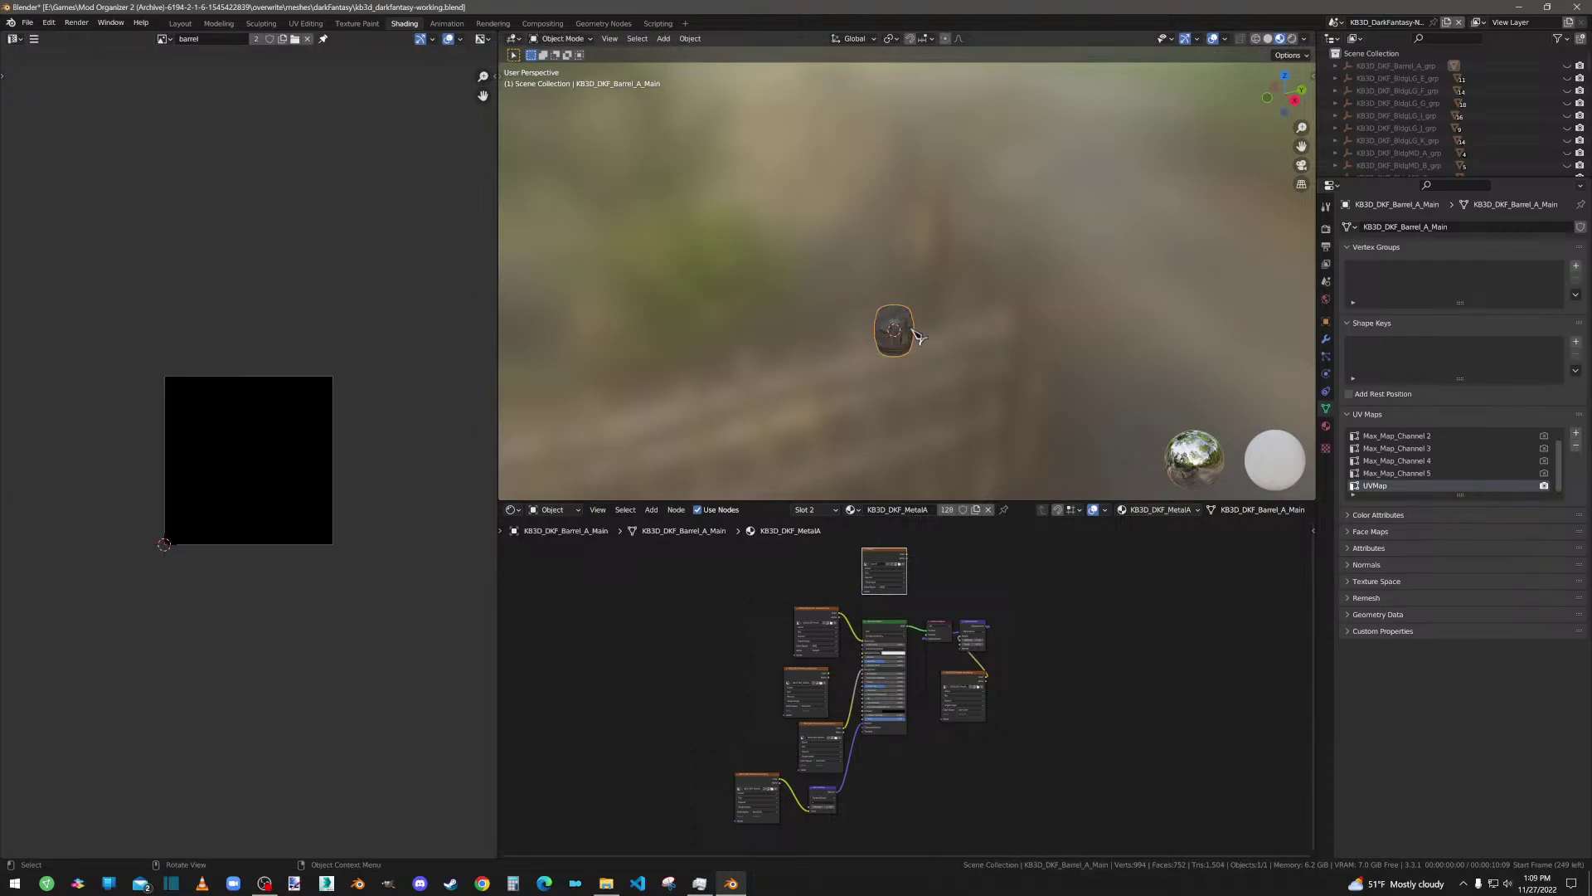
Step: Set the Cycles render samples to 10
click(1327, 229)
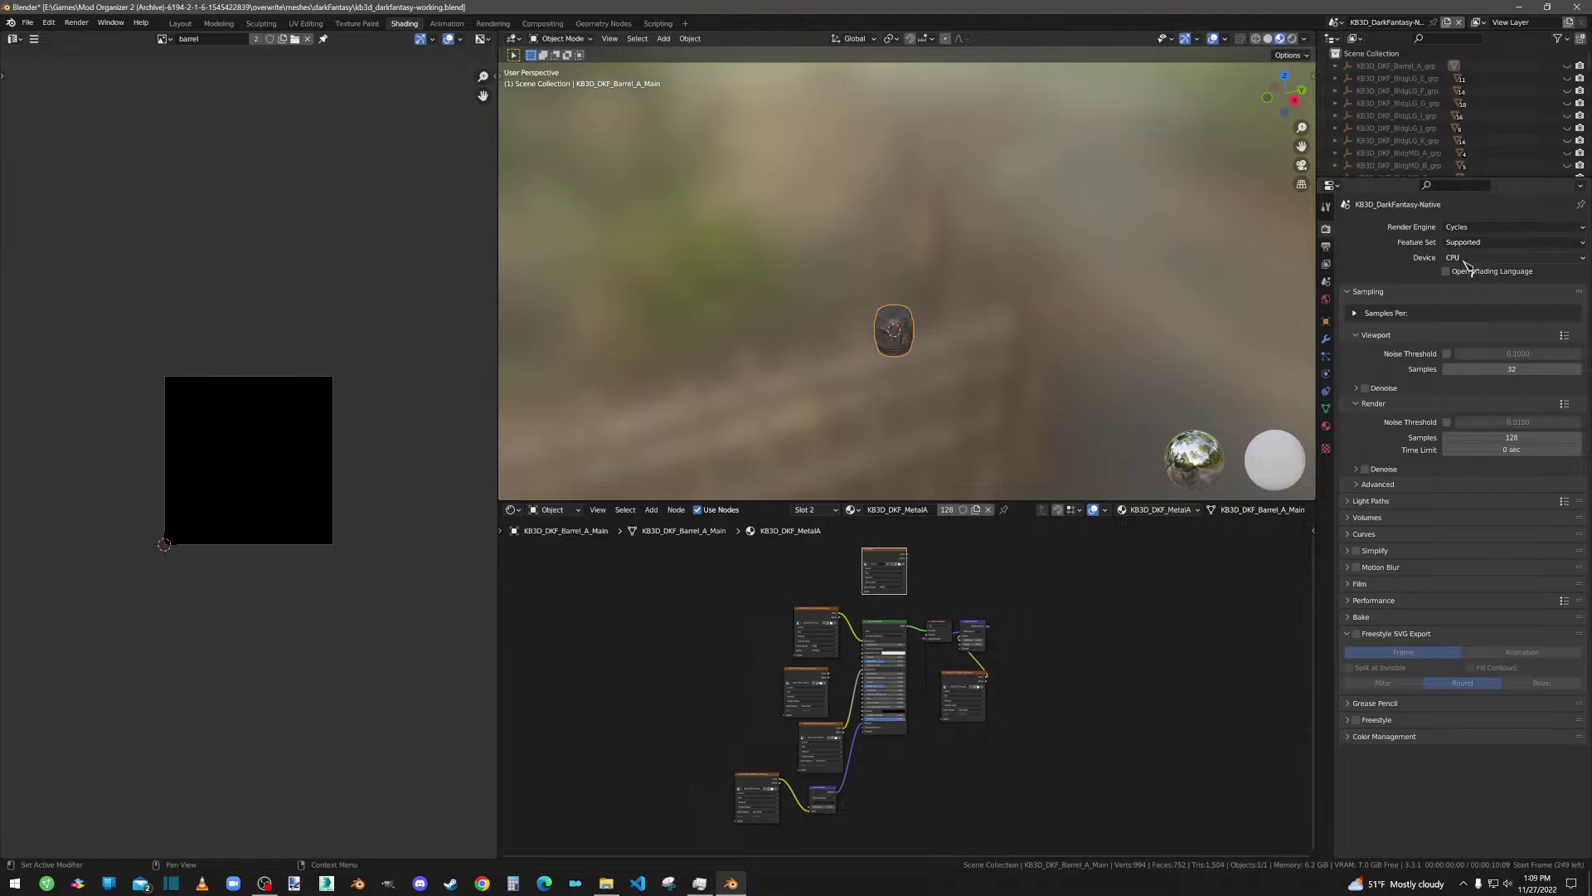
click(1507, 438)
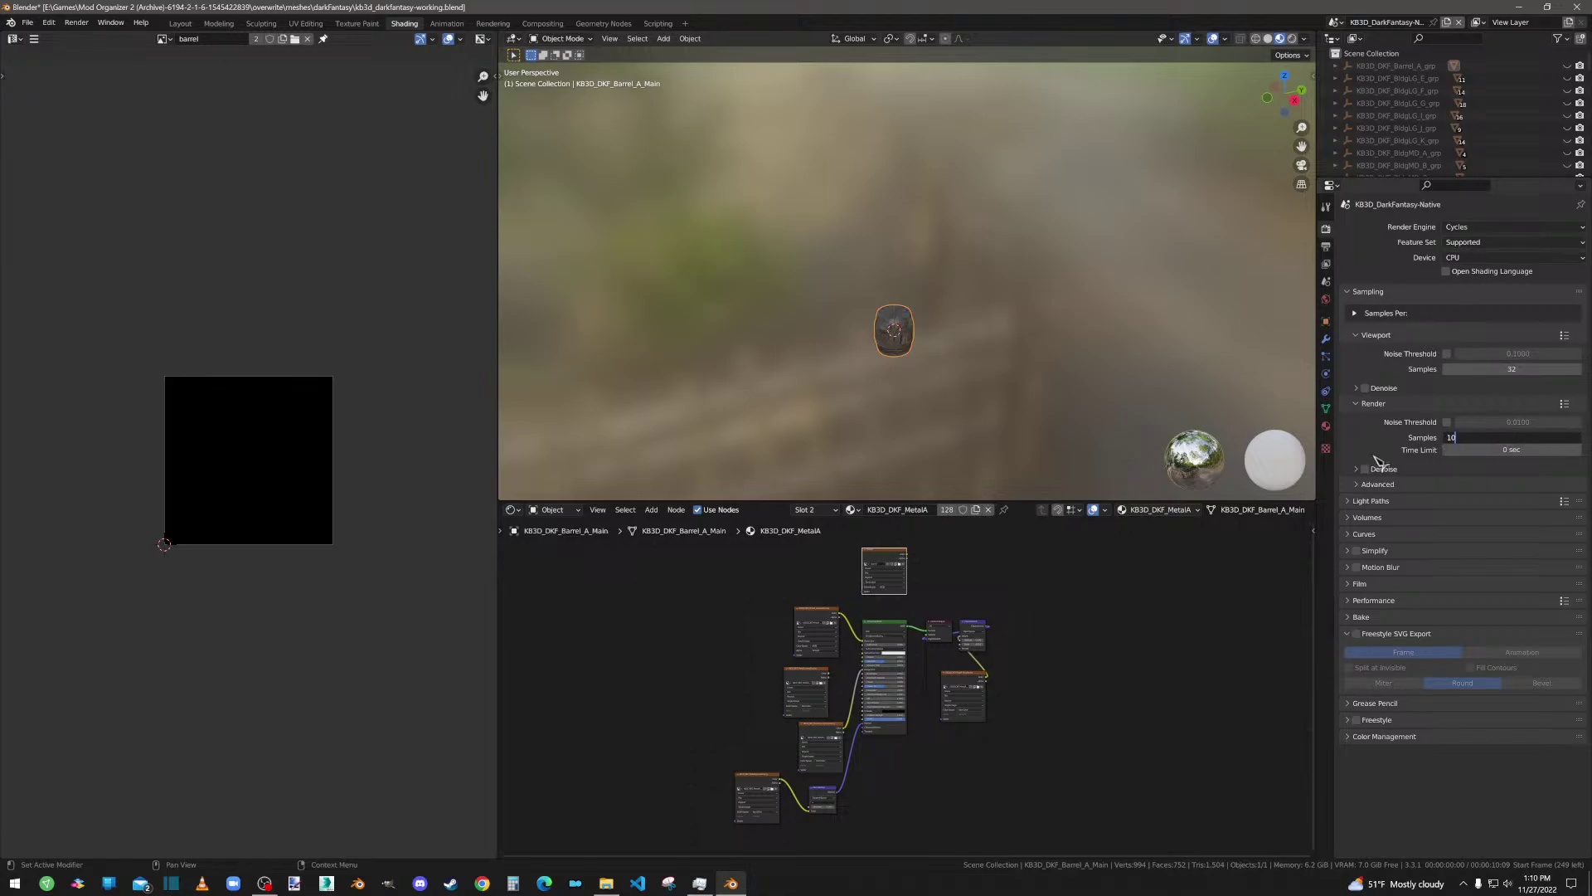
key(Return)
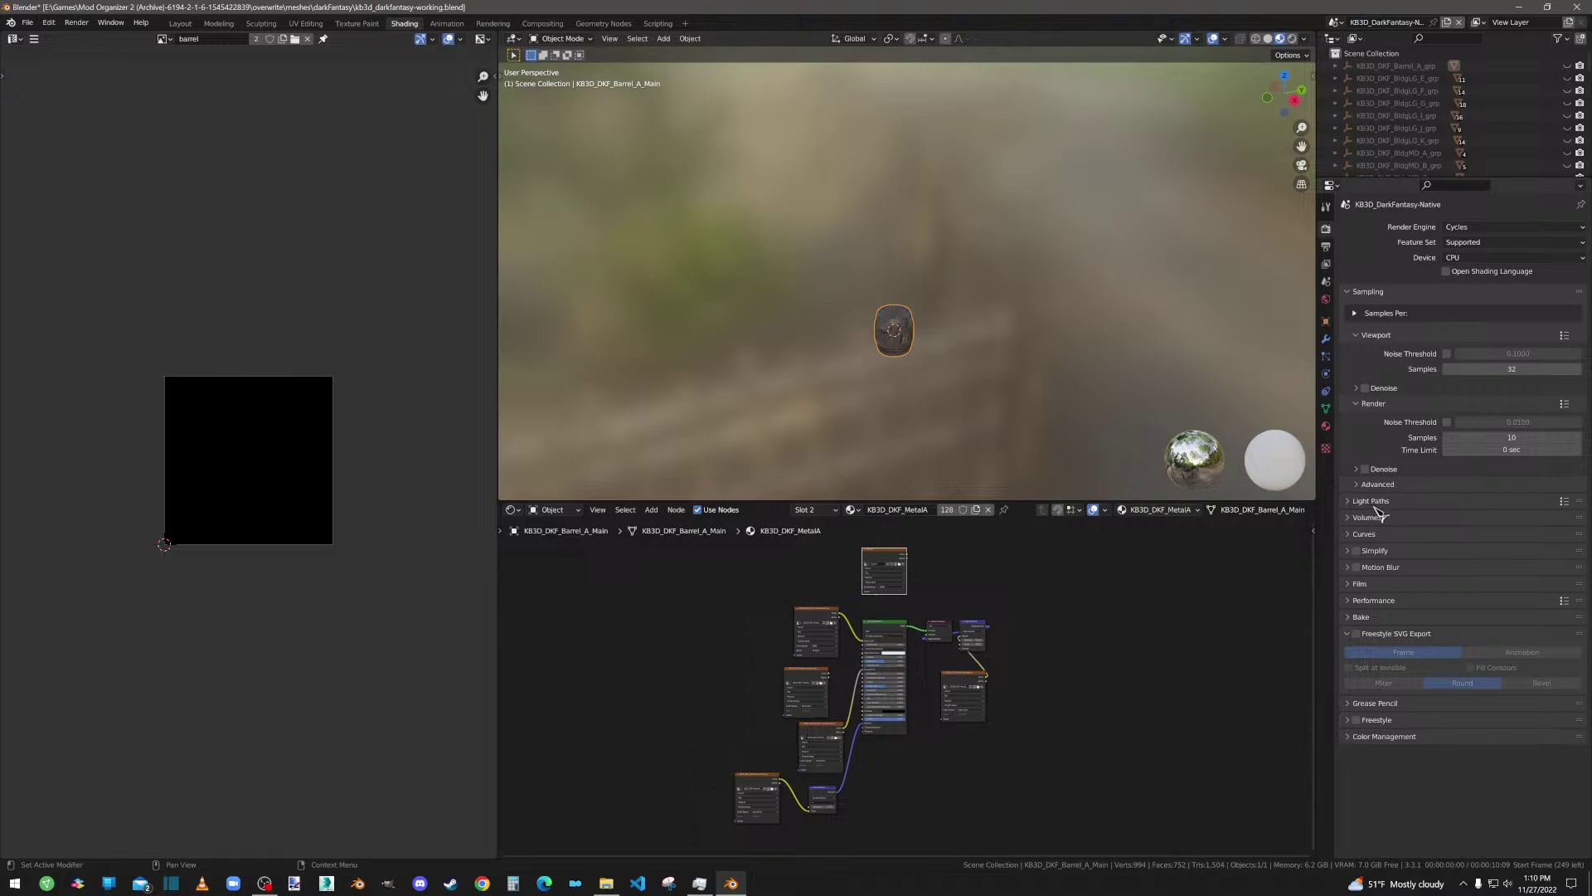
Step: Set the bake type to Diffuse and bake Barrel_A's textures into the barrel image
click(1362, 617)
scroll(1448, 628, down, 2)
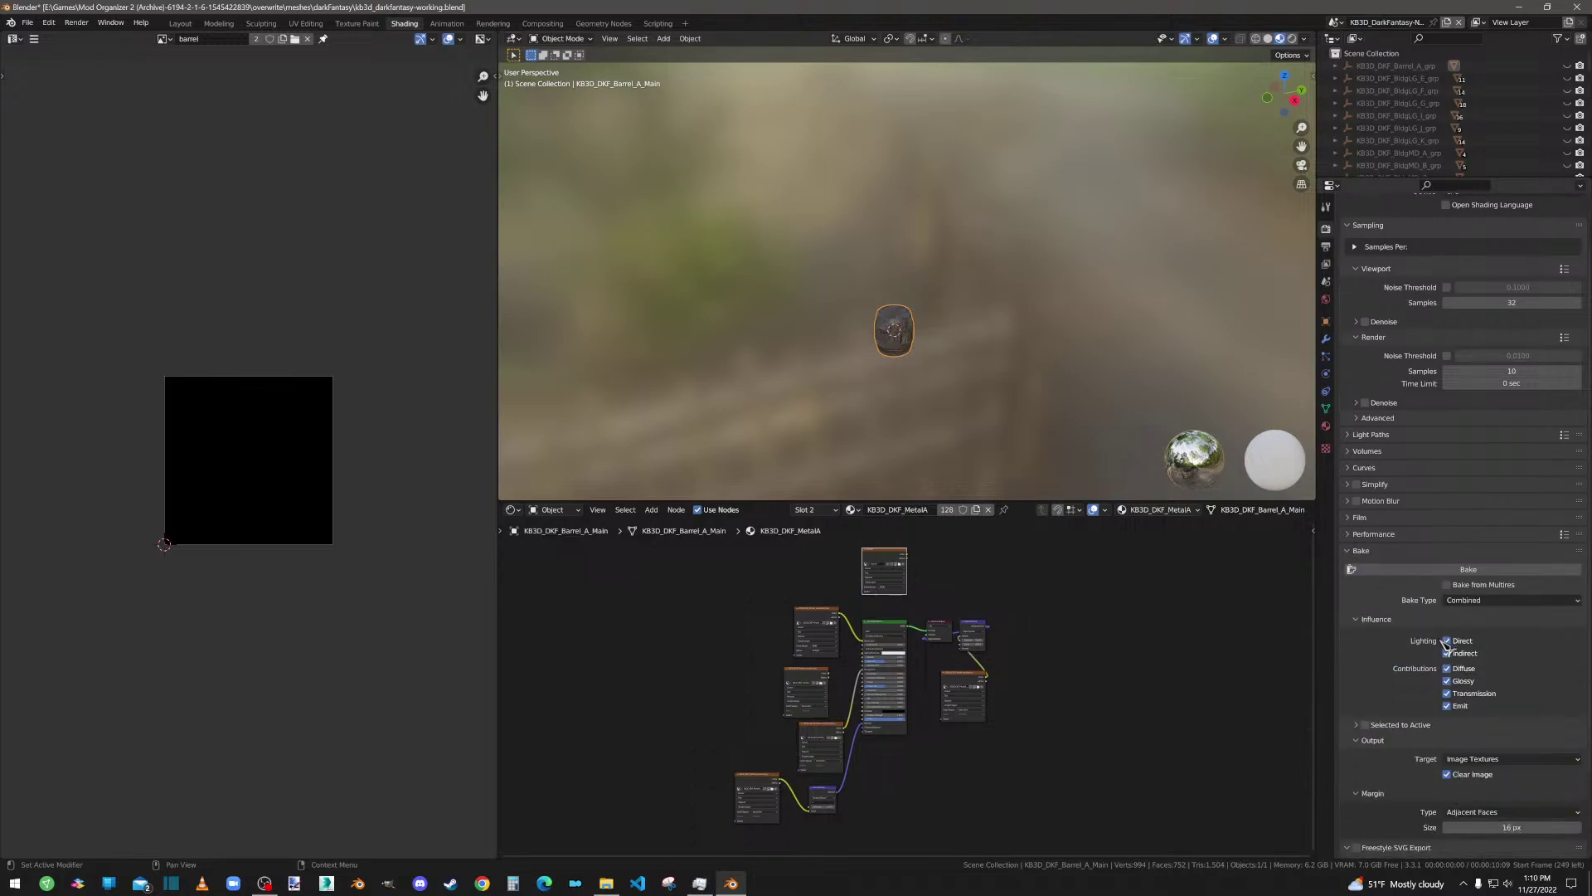
click(1485, 601)
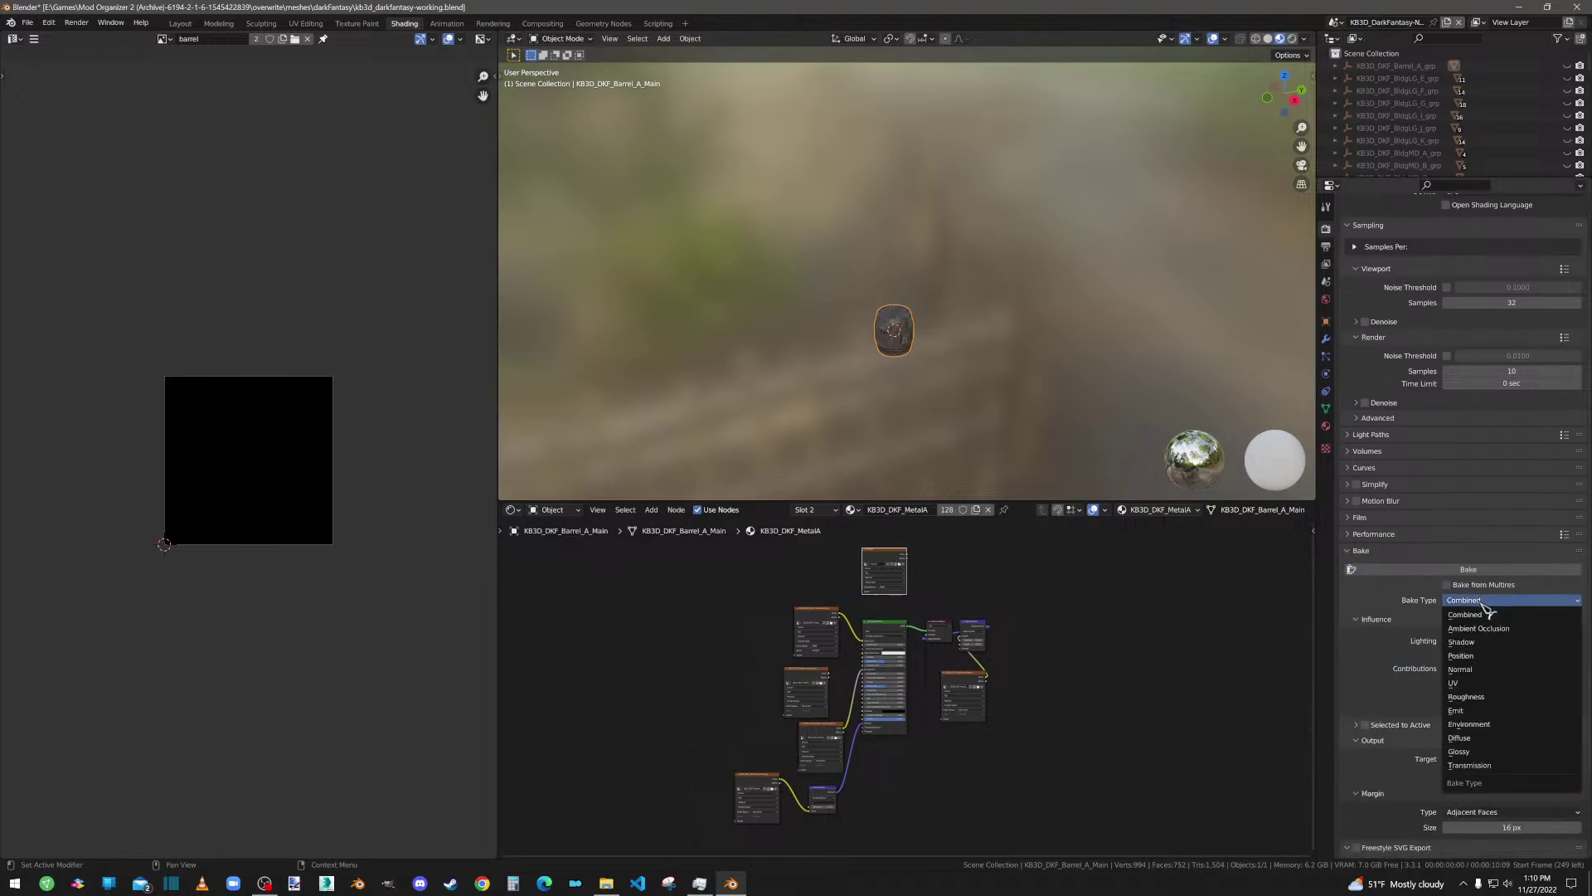
click(1470, 728)
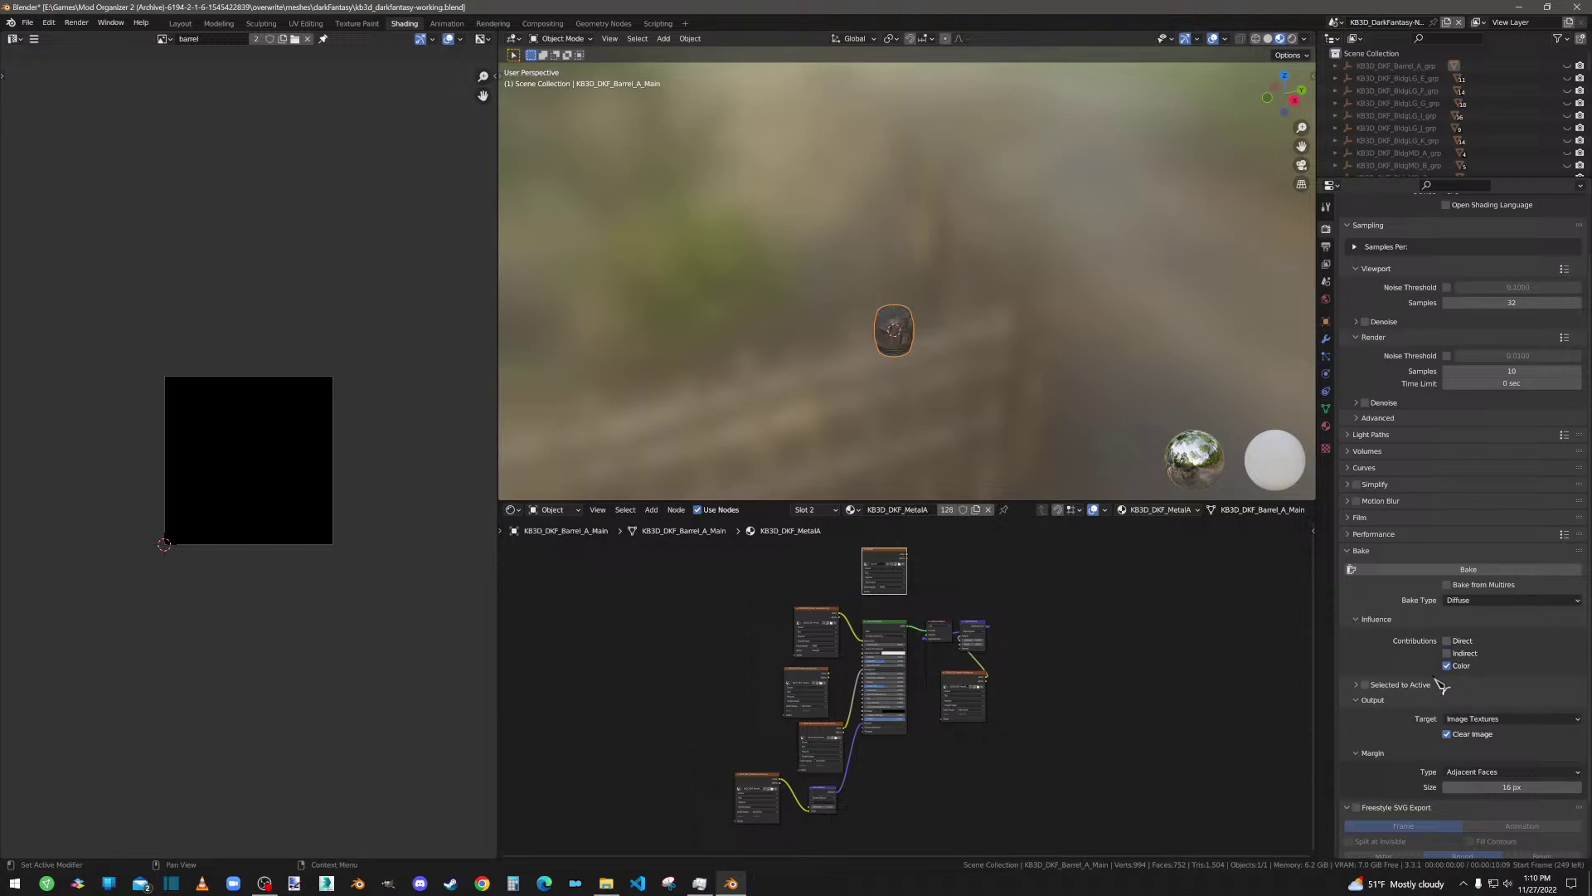
click(1434, 572)
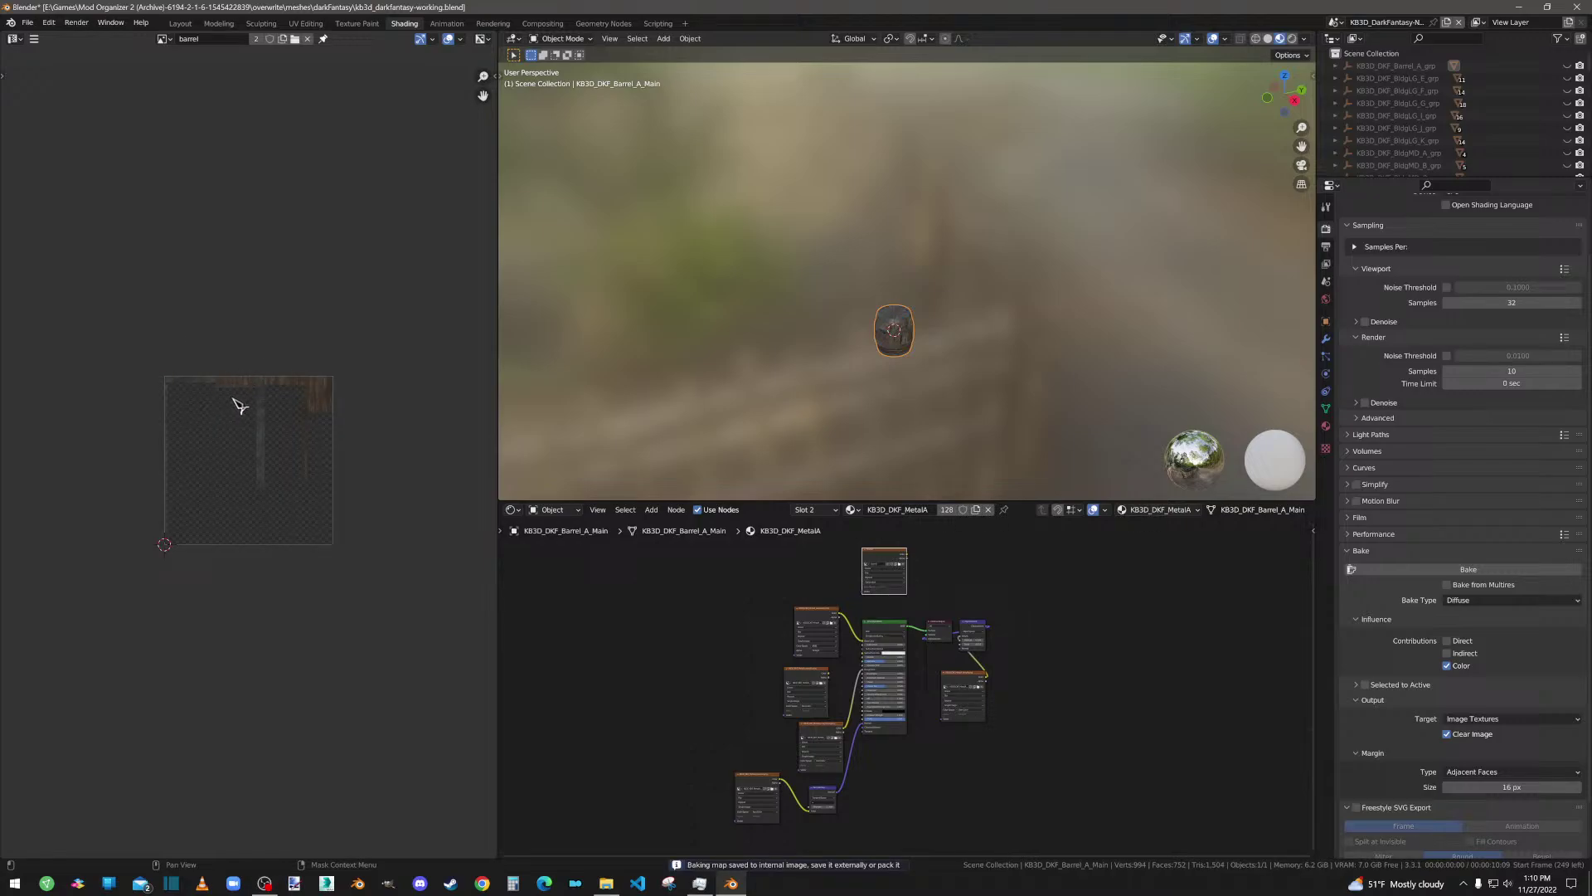
Step: Examine the baked barrel image against the UV layout and review the barrel image texture node in KB3D_DKF_MetalA
scroll(281, 430, up, 5)
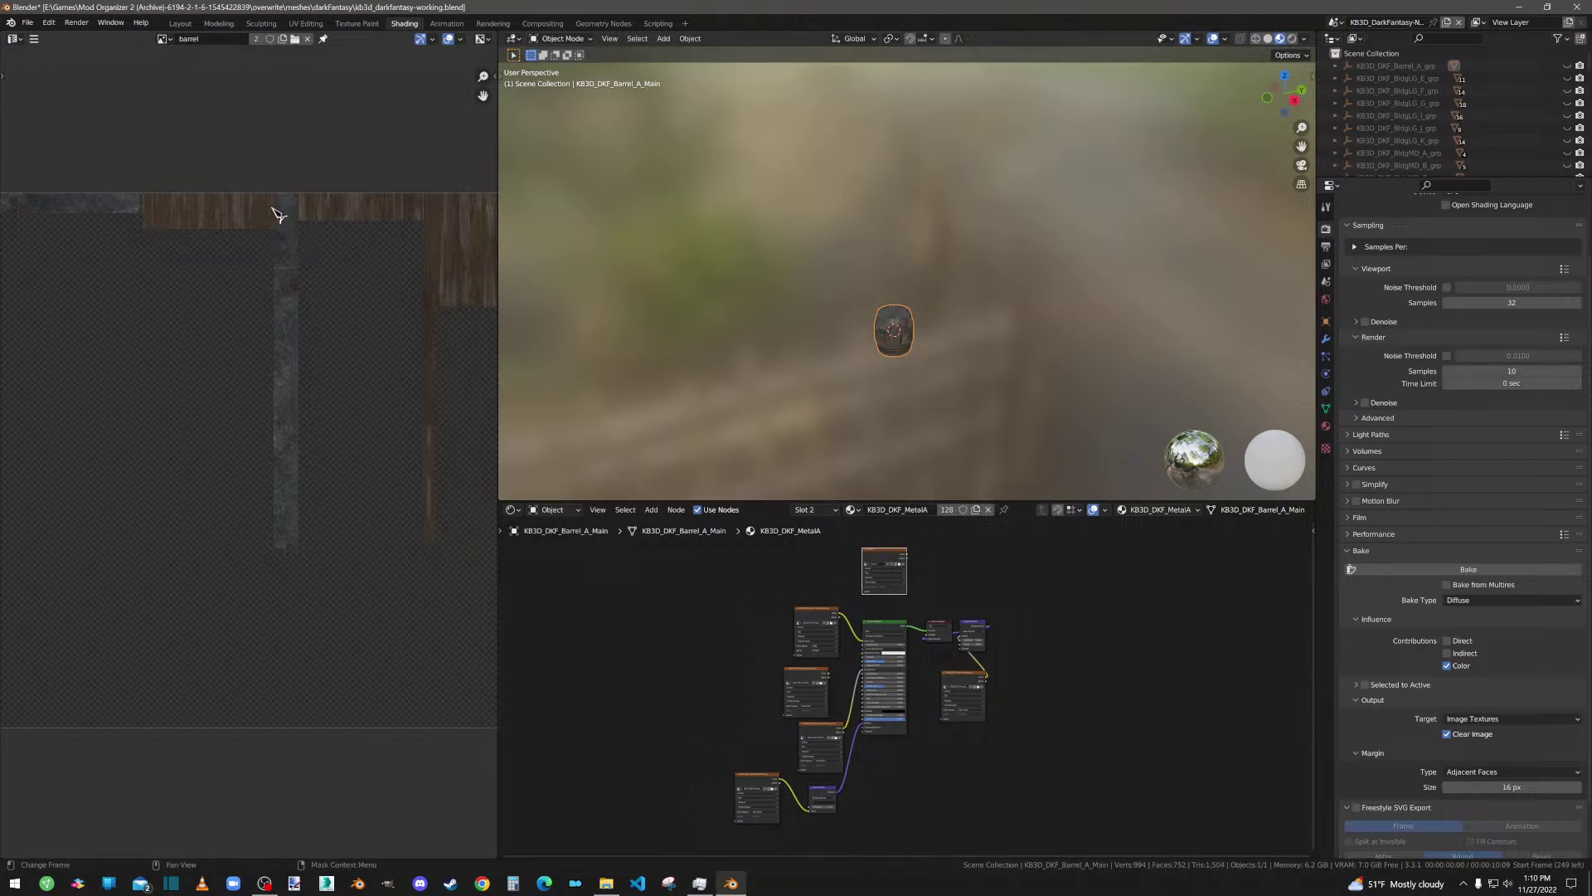
key(Home)
scroll(263, 396, up, 2)
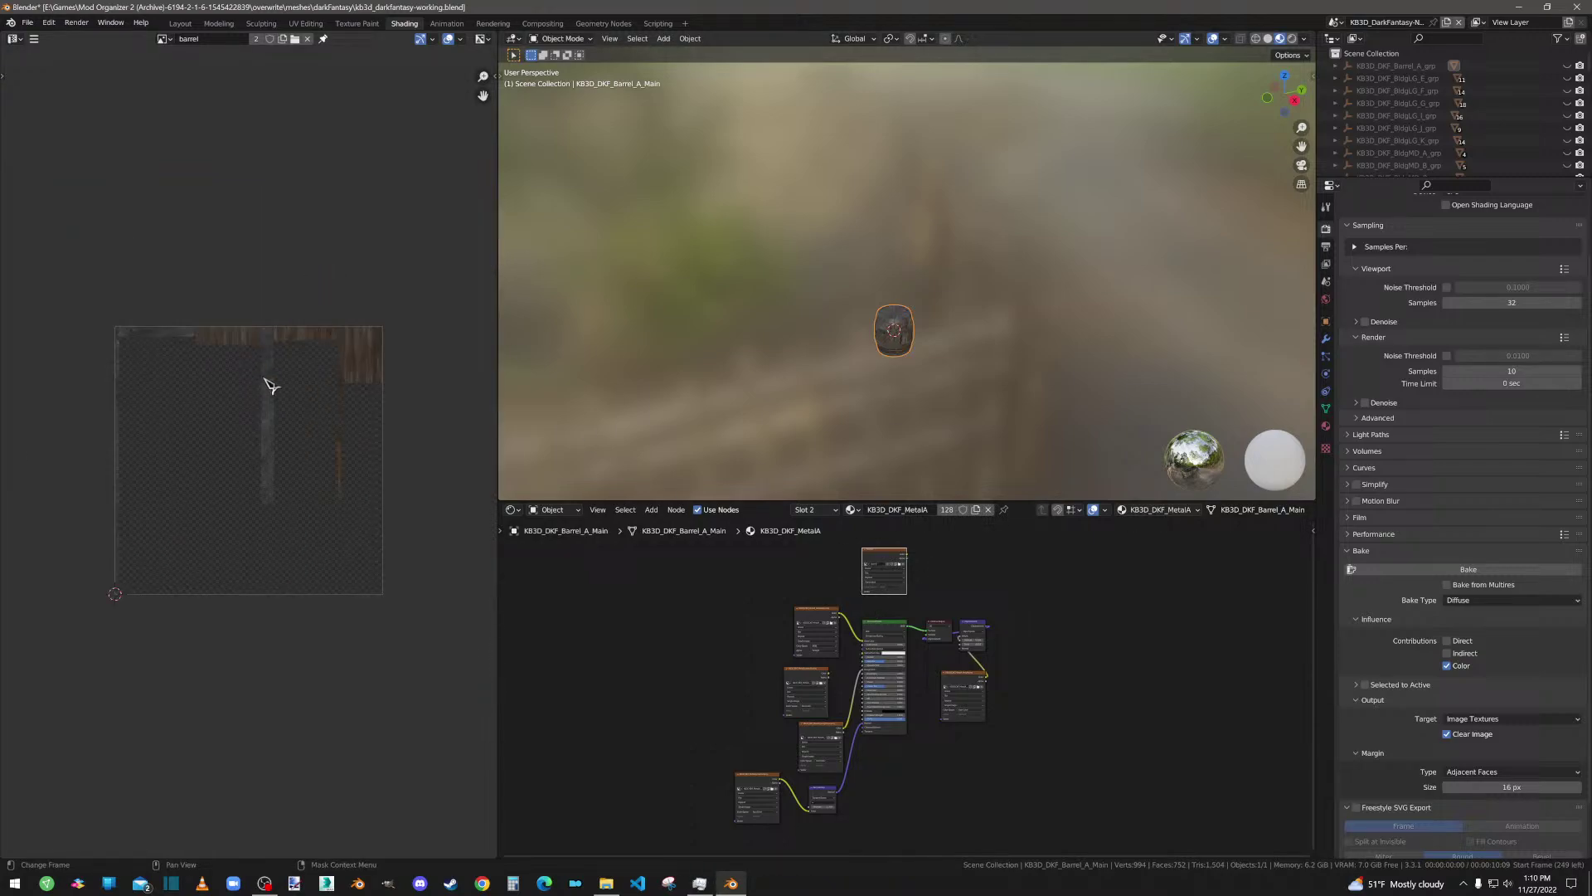
key(Tab)
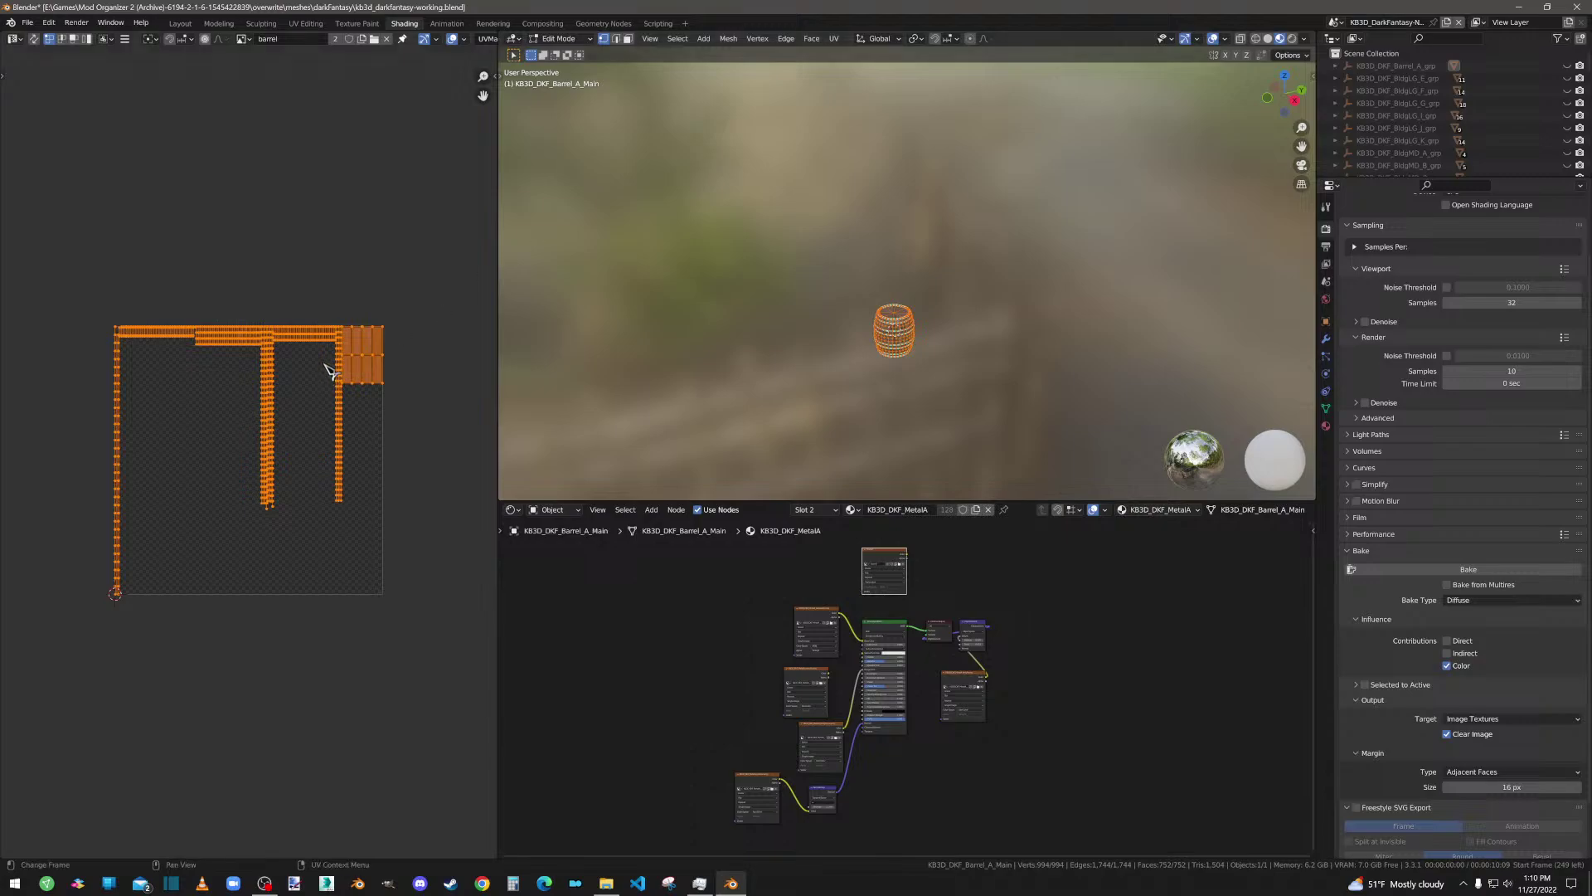
key(Tab)
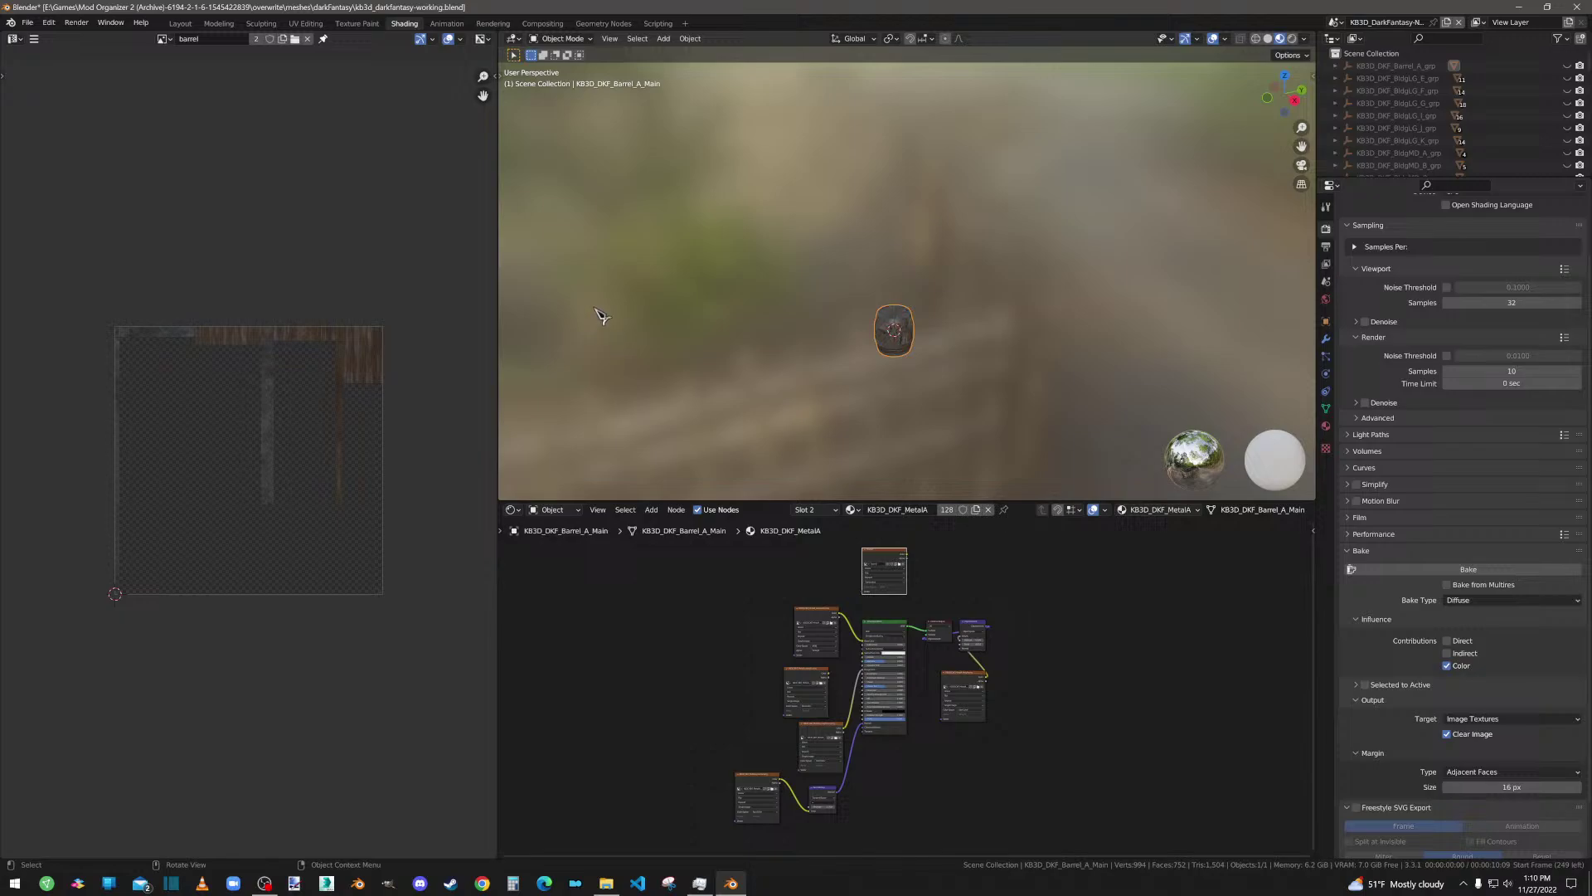
scroll(839, 390, up, 2)
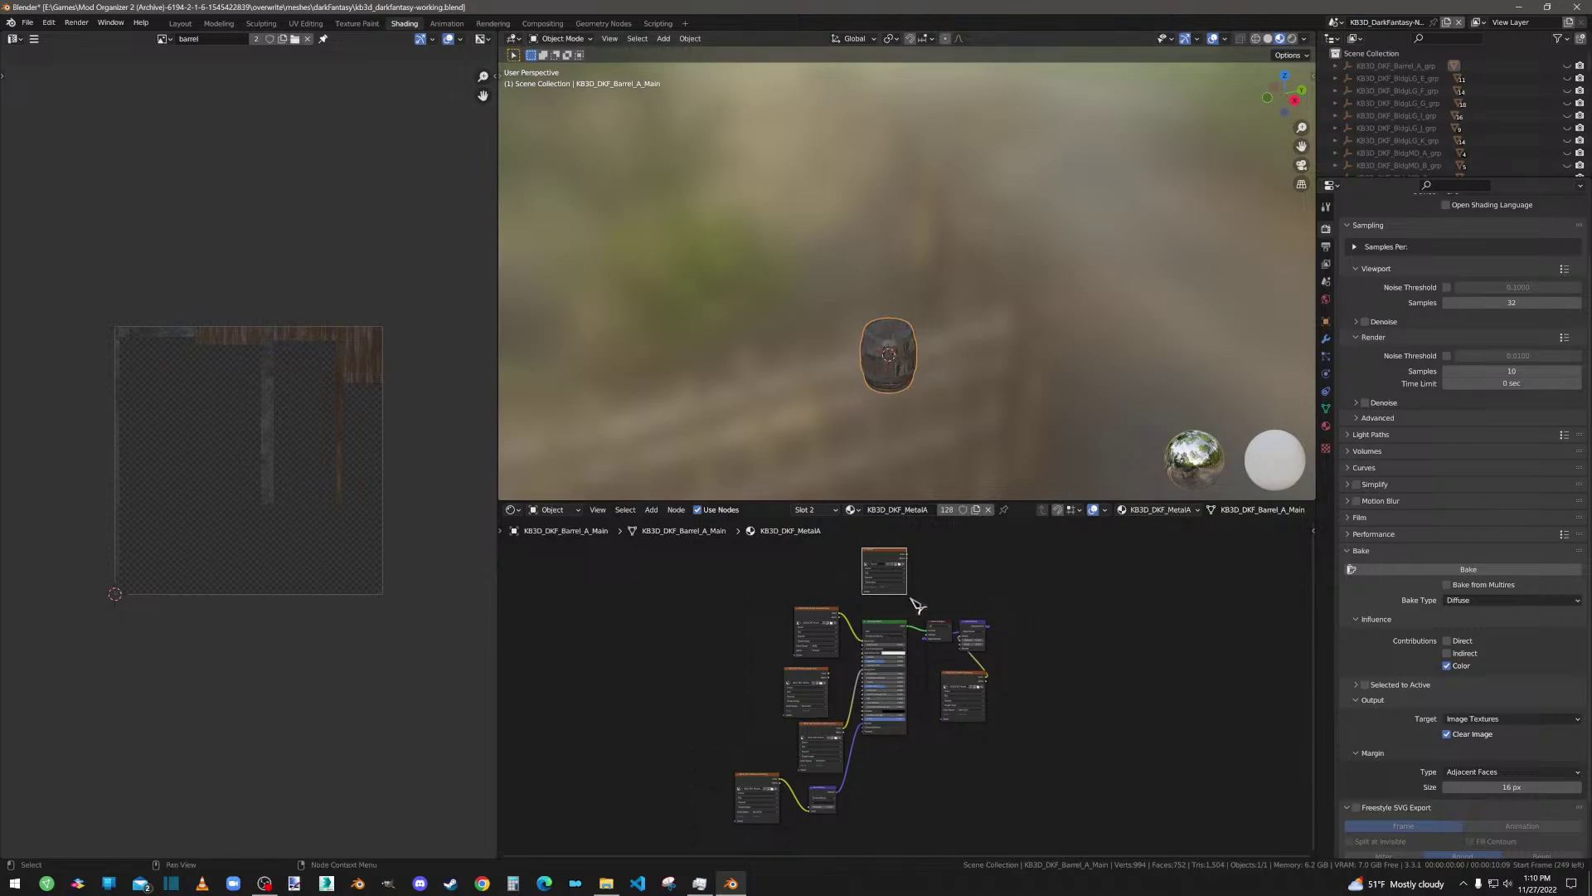
scroll(908, 647, up, 3)
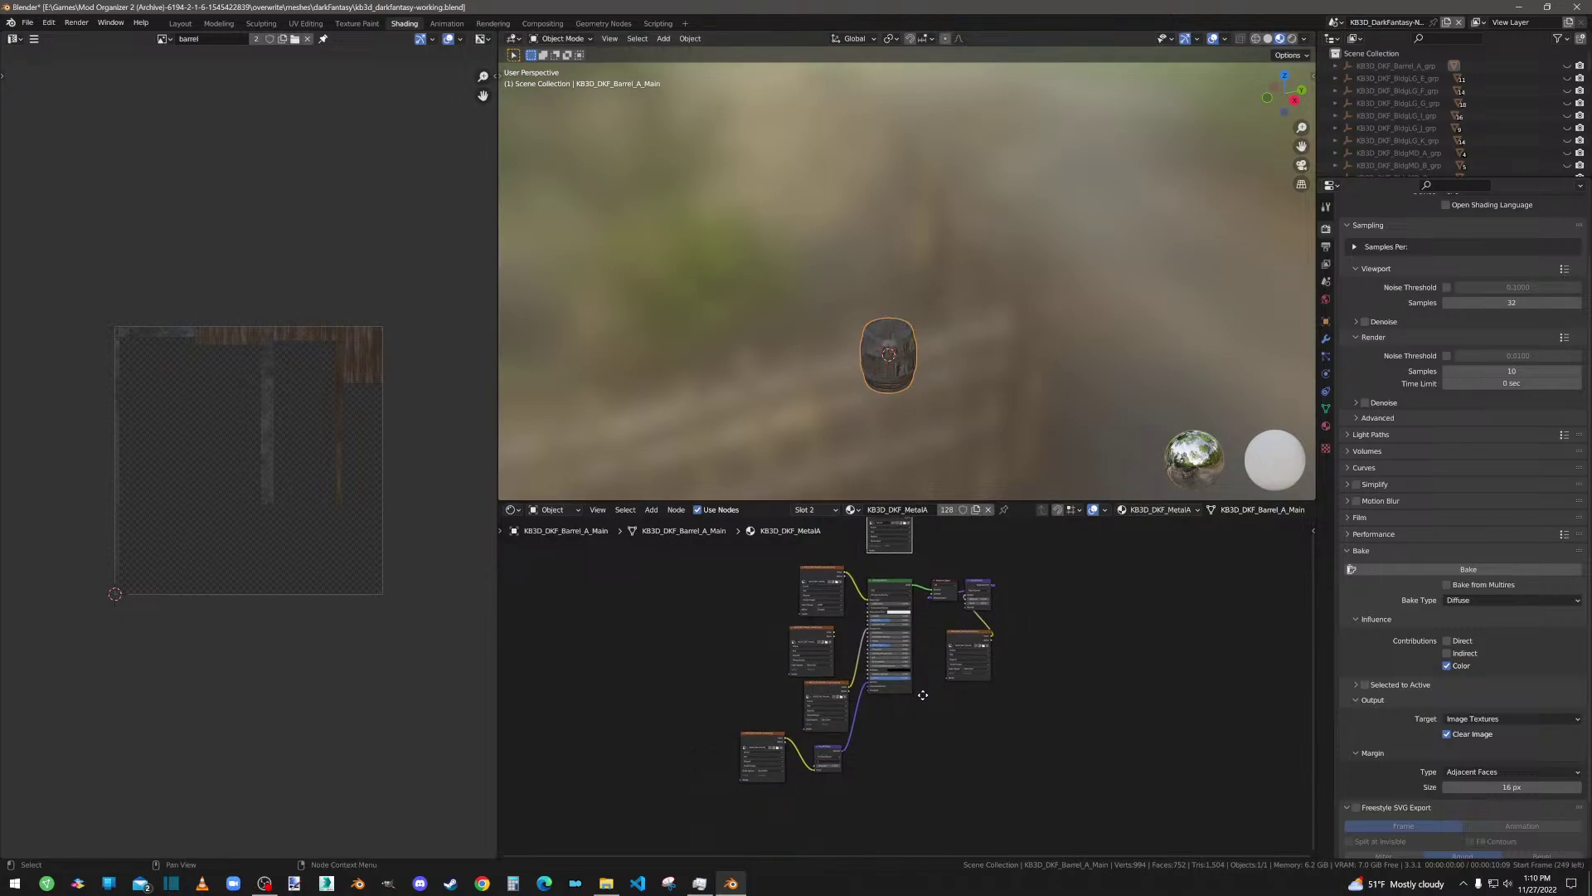
scroll(894, 630, up, 4)
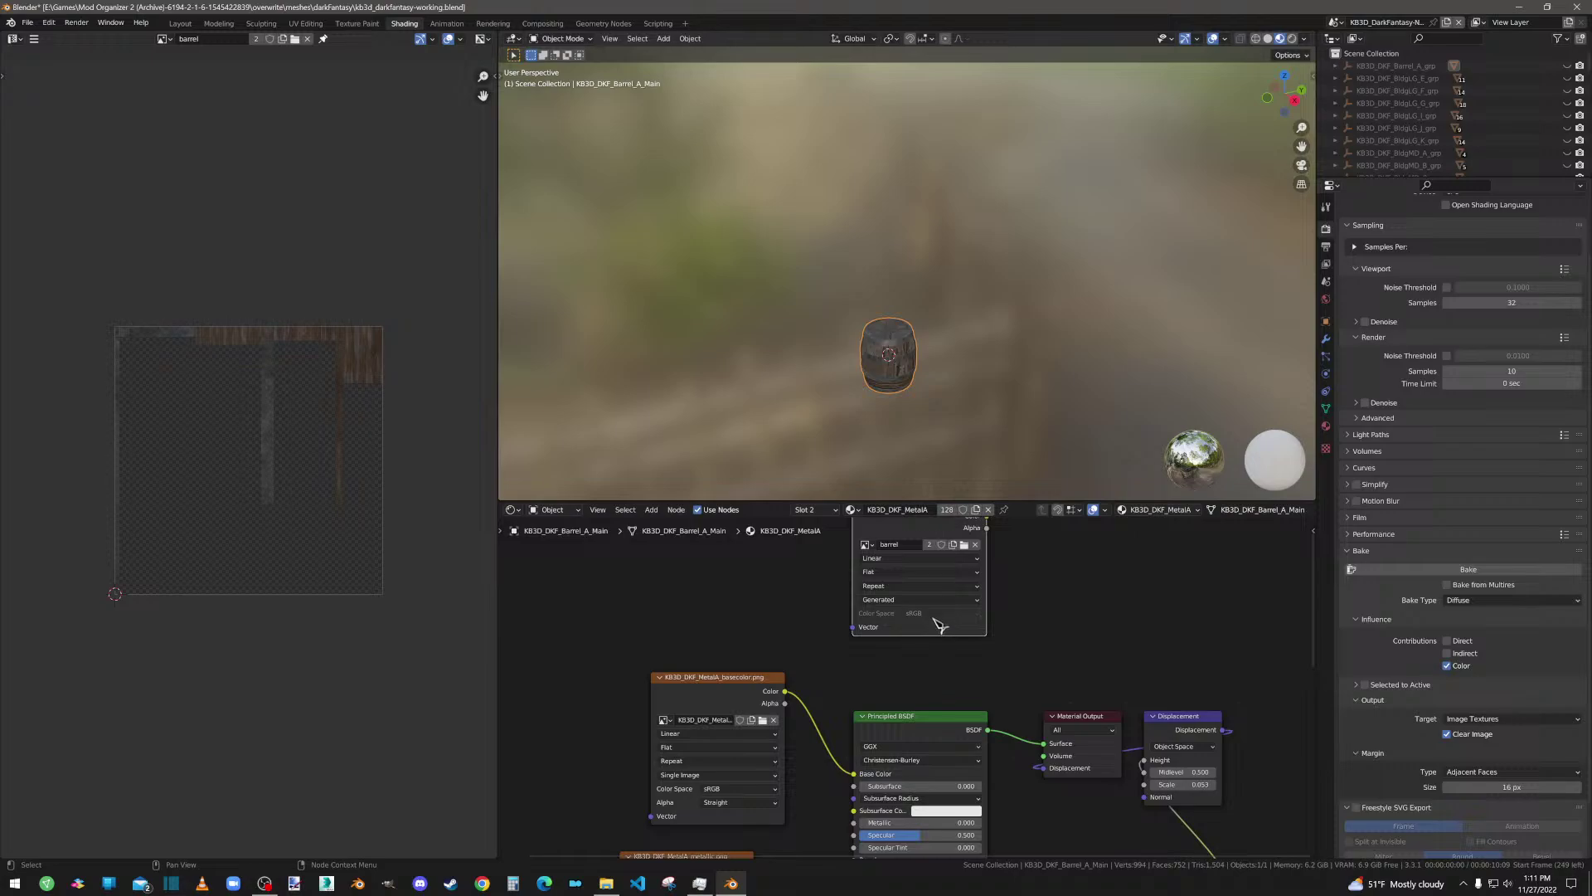
middle_drag(933, 617, 921, 652)
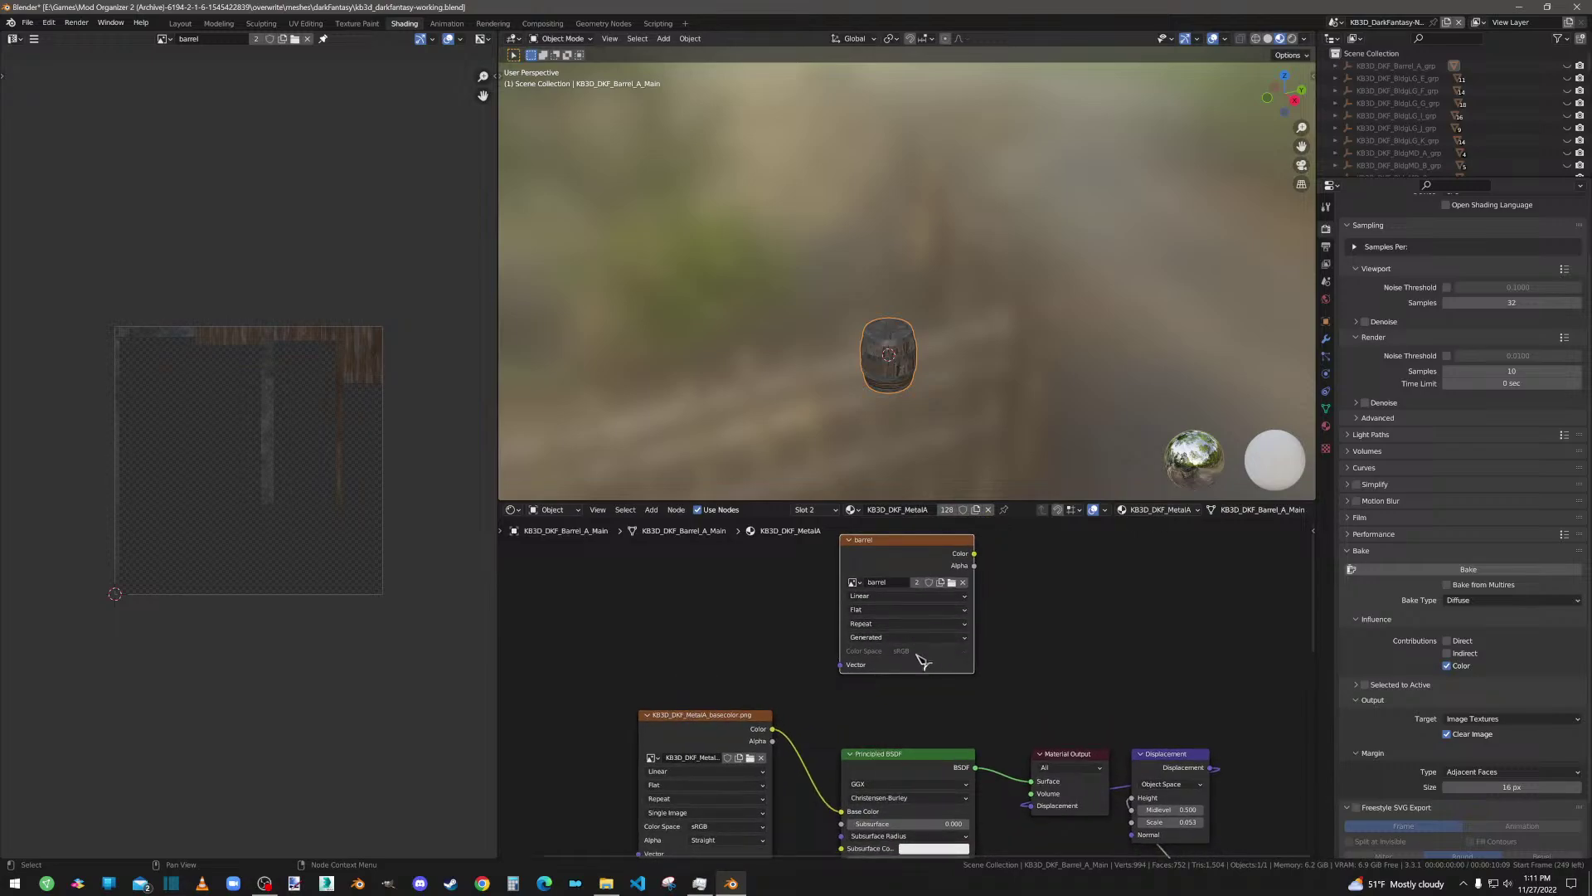
key(Tab)
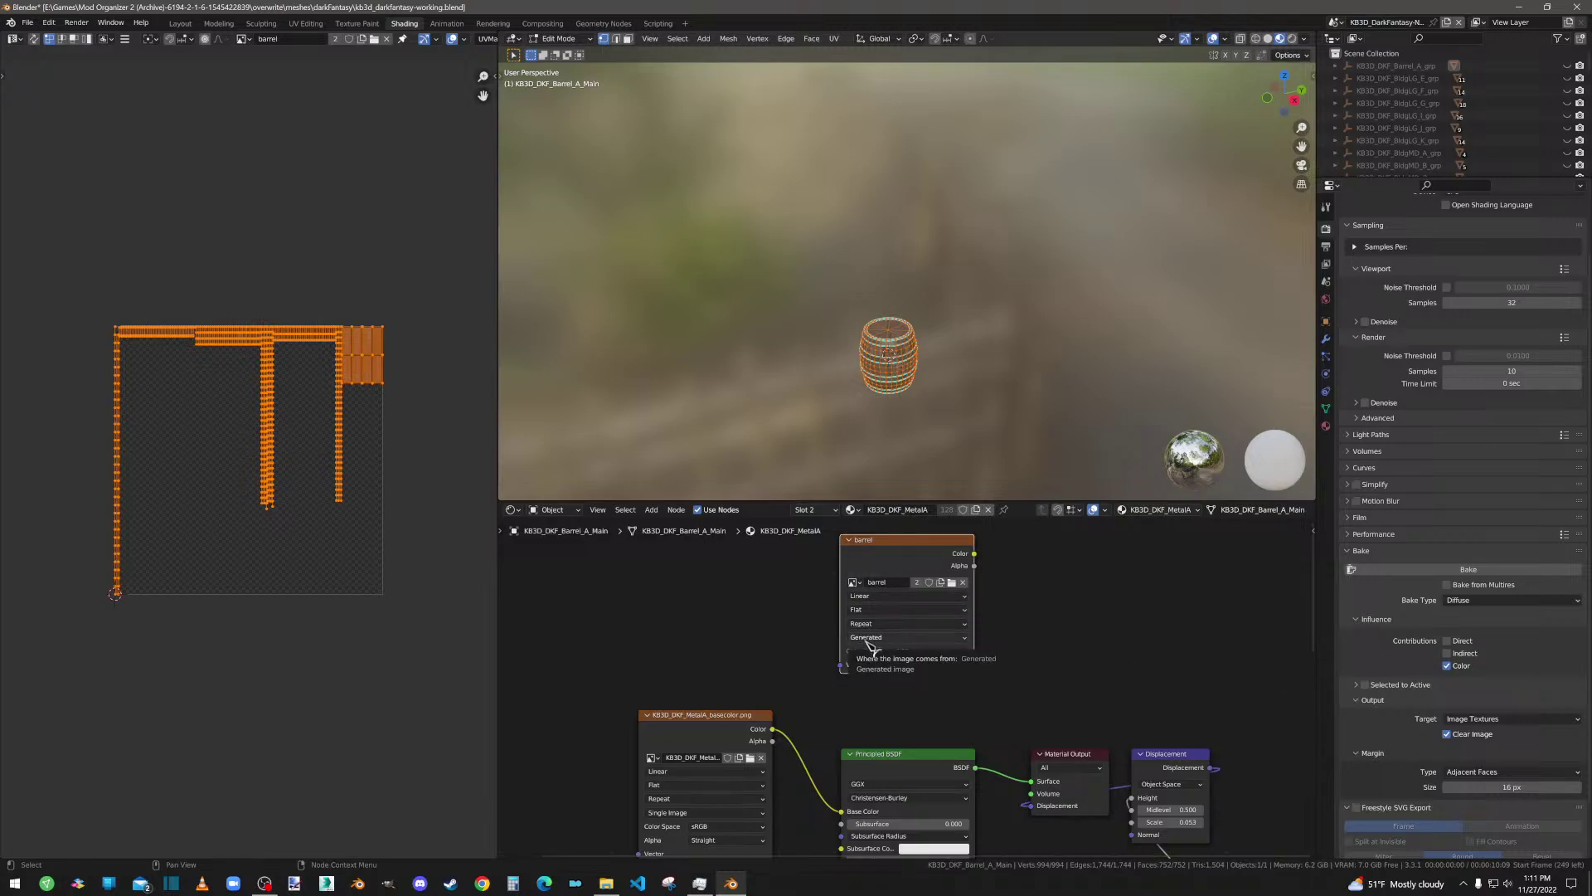
Step: Leave Edit Mode and examine the barrel image node and the shader nodes of KB3D_DKF_MetalA and KB3D_DKF_PlanksD
key(Tab)
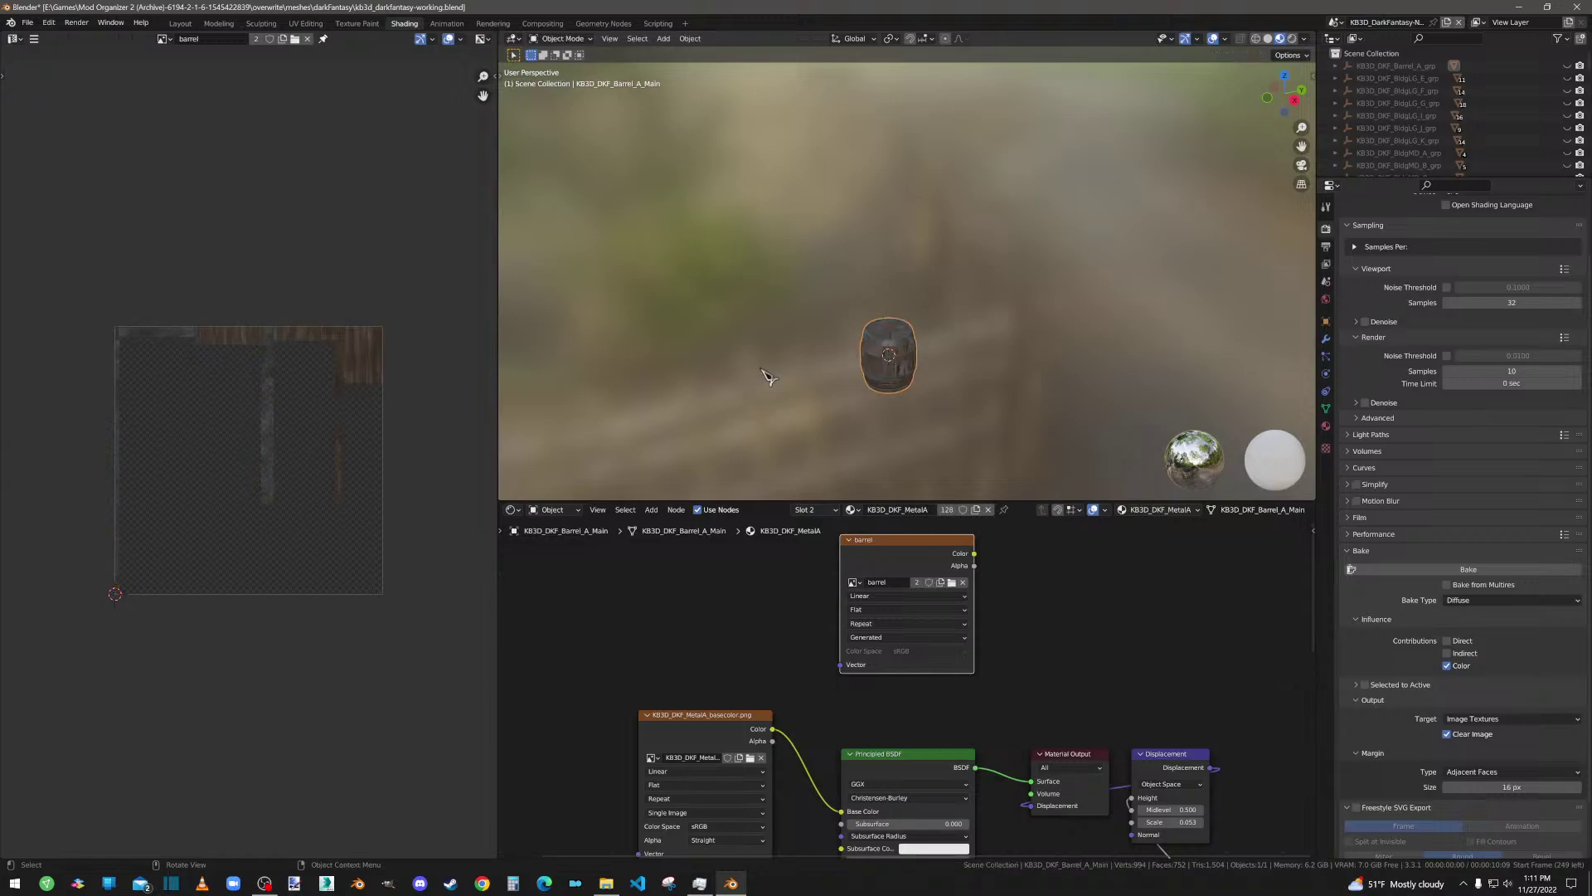
scroll(912, 631, down, 2)
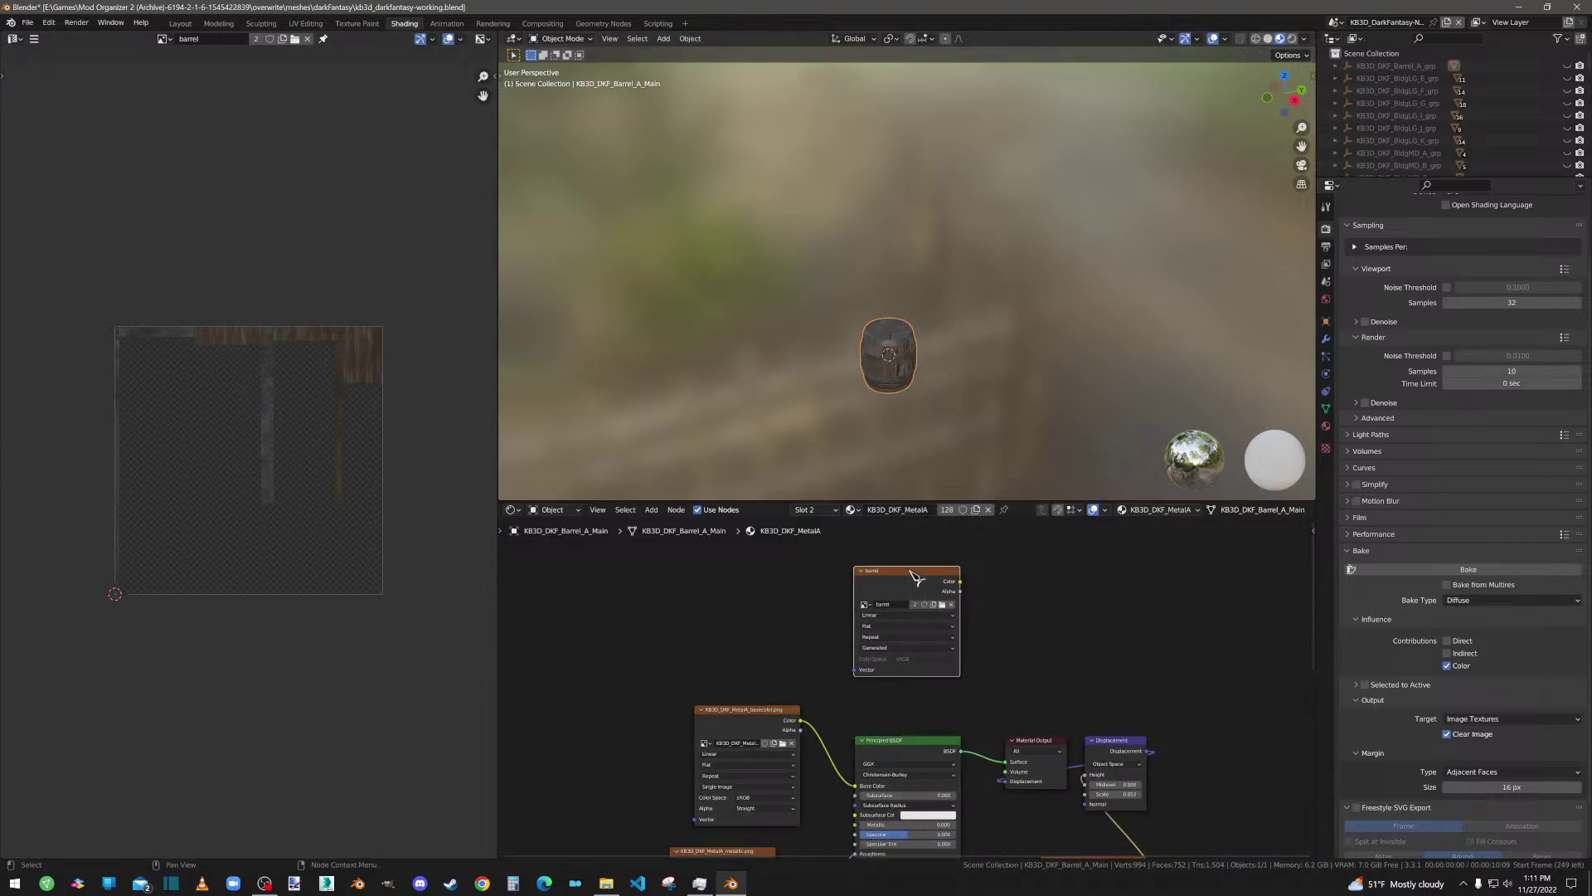
mouse_move(910, 571)
mouse_down()
mouse_move(946, 571)
mouse_move(886, 565)
mouse_up()
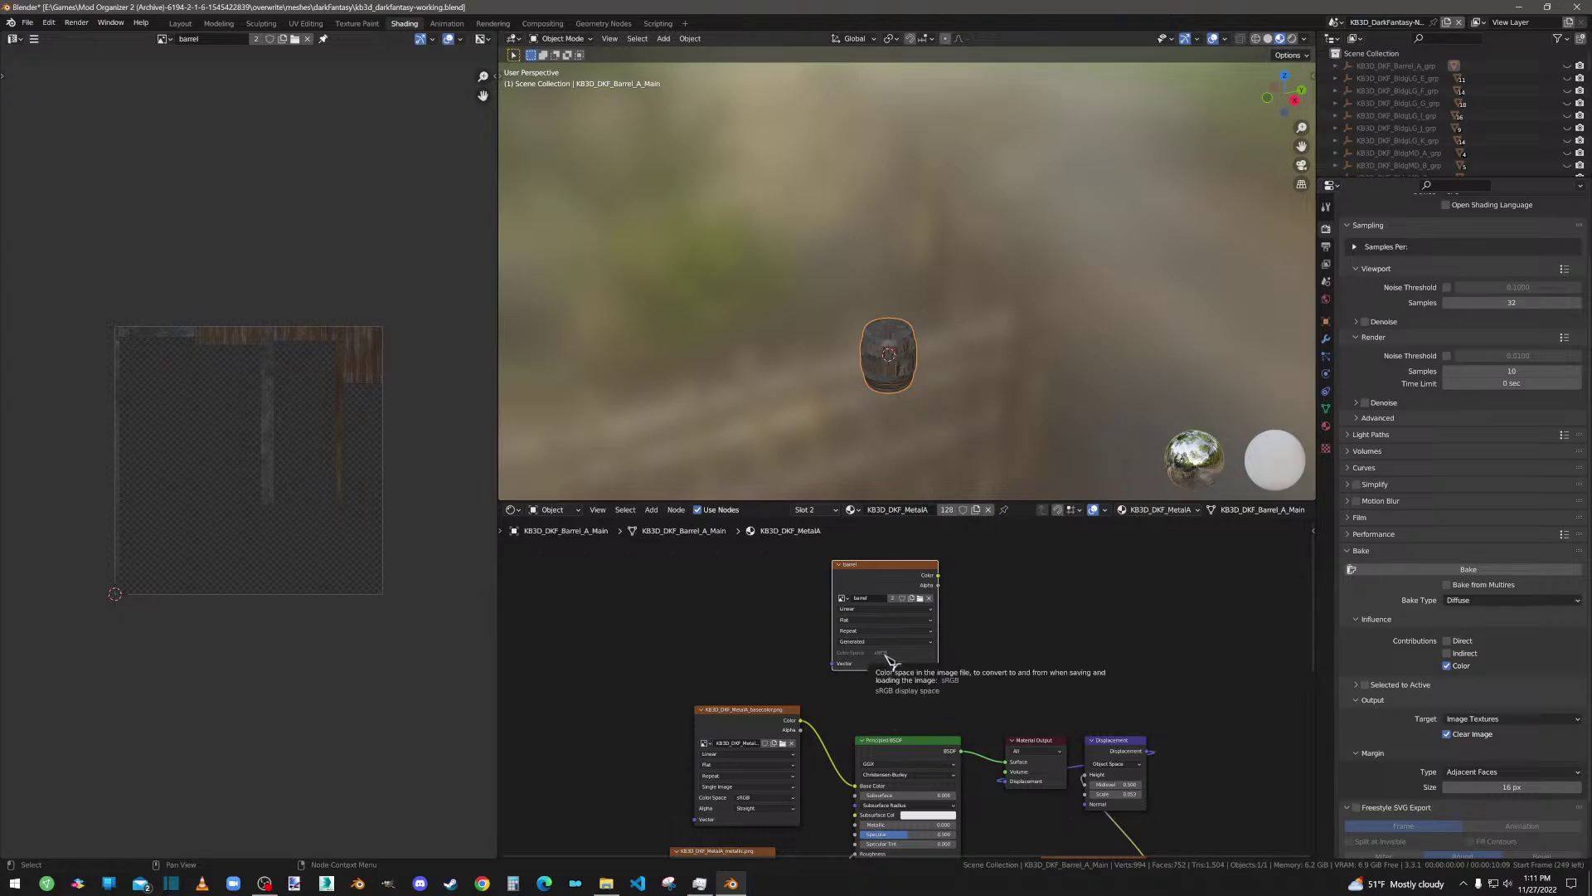
click(1326, 426)
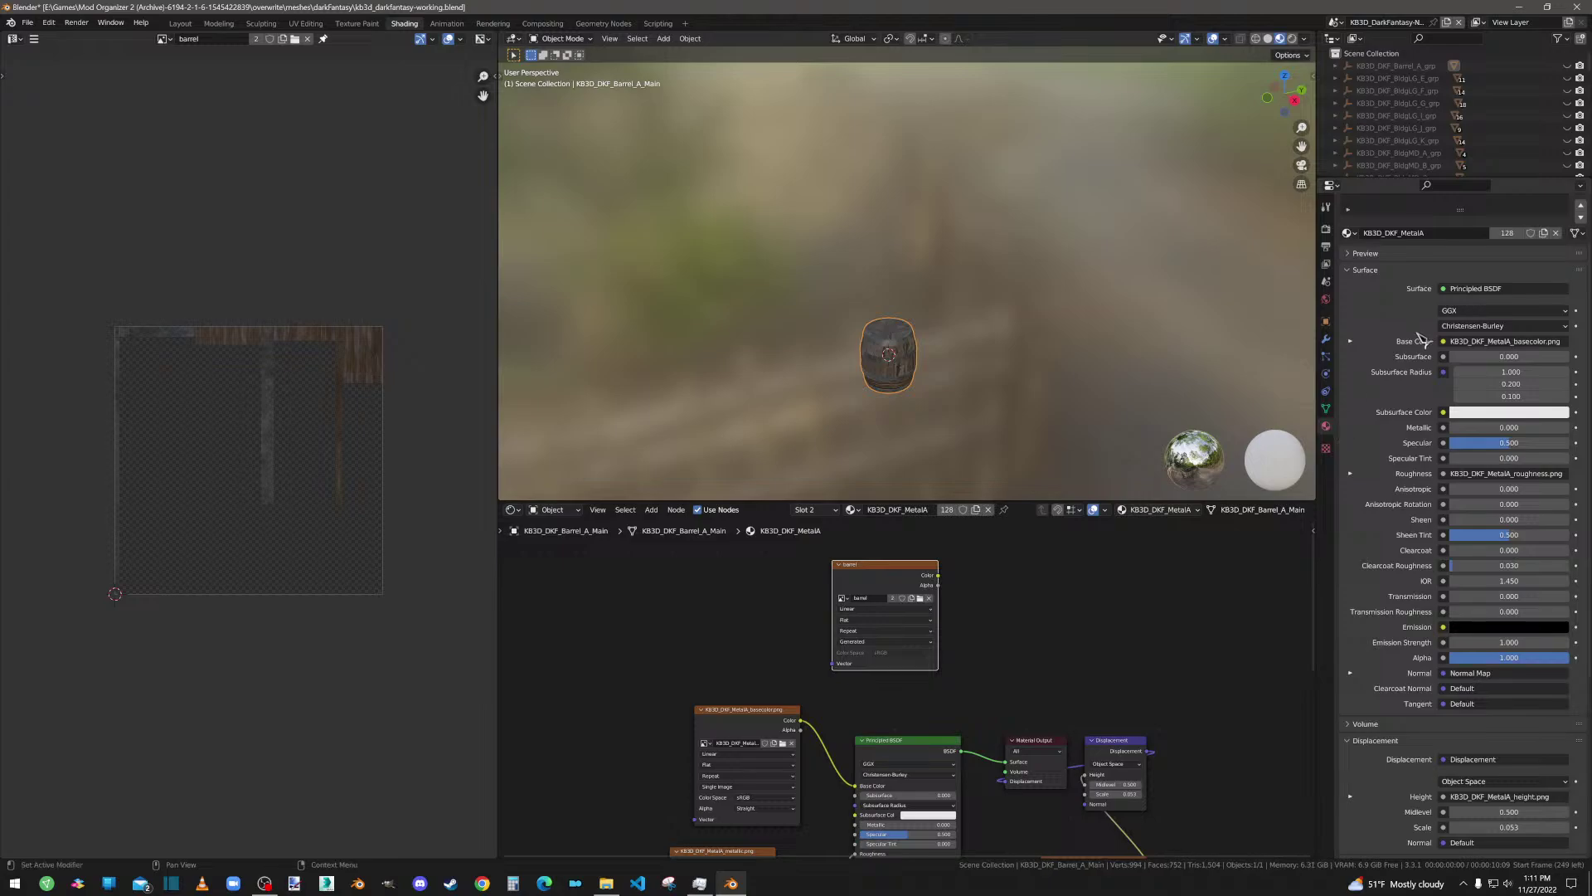
click(1402, 231)
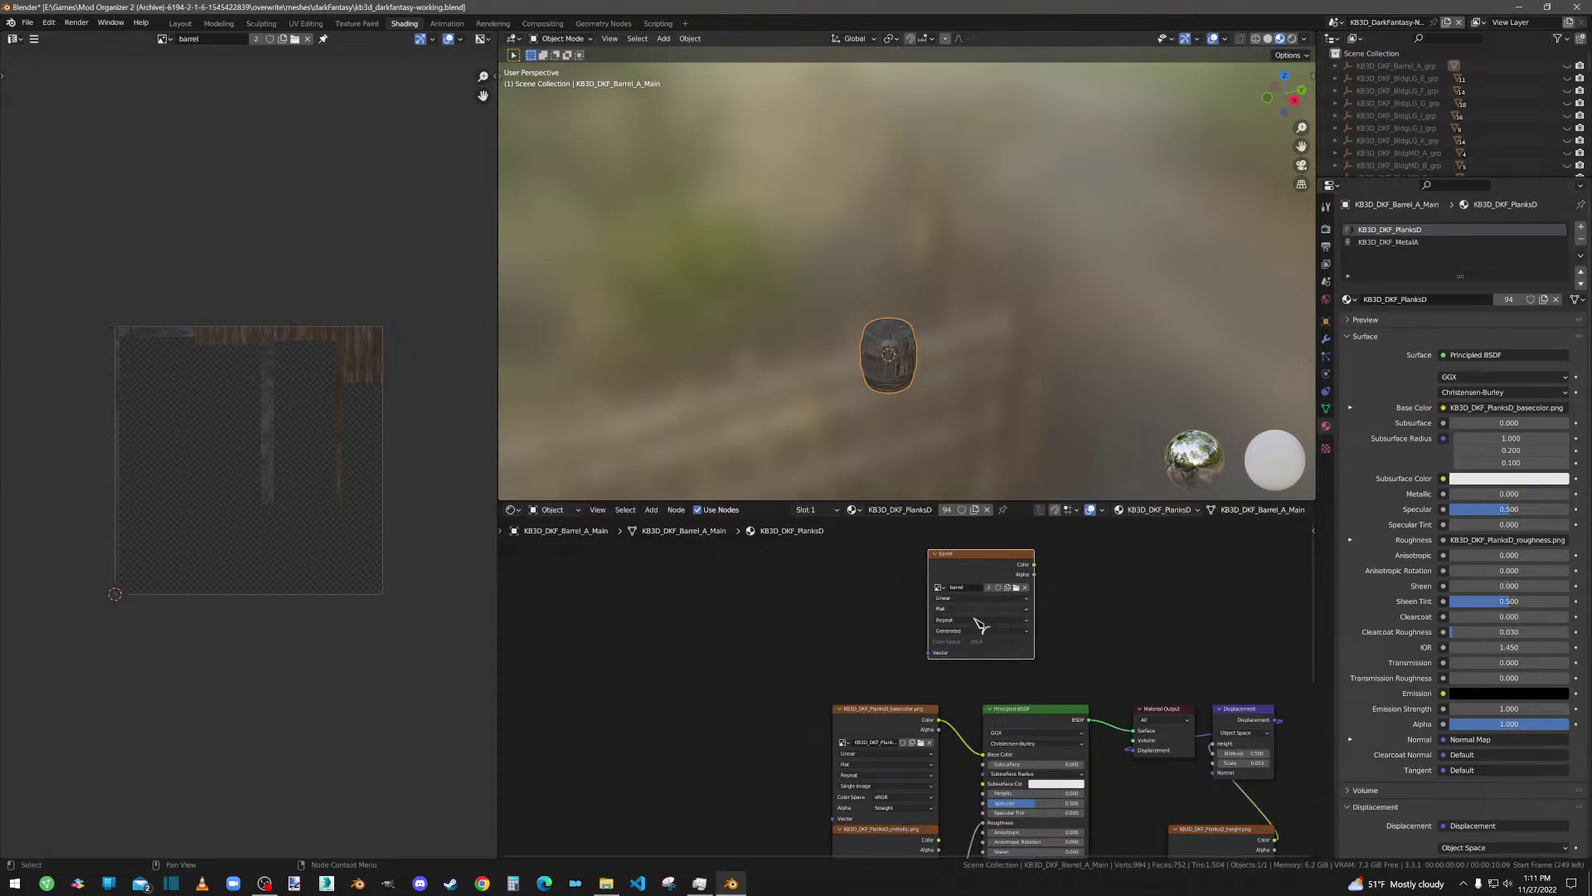
scroll(1013, 700, down, 2)
middle_drag(1027, 727, 949, 610)
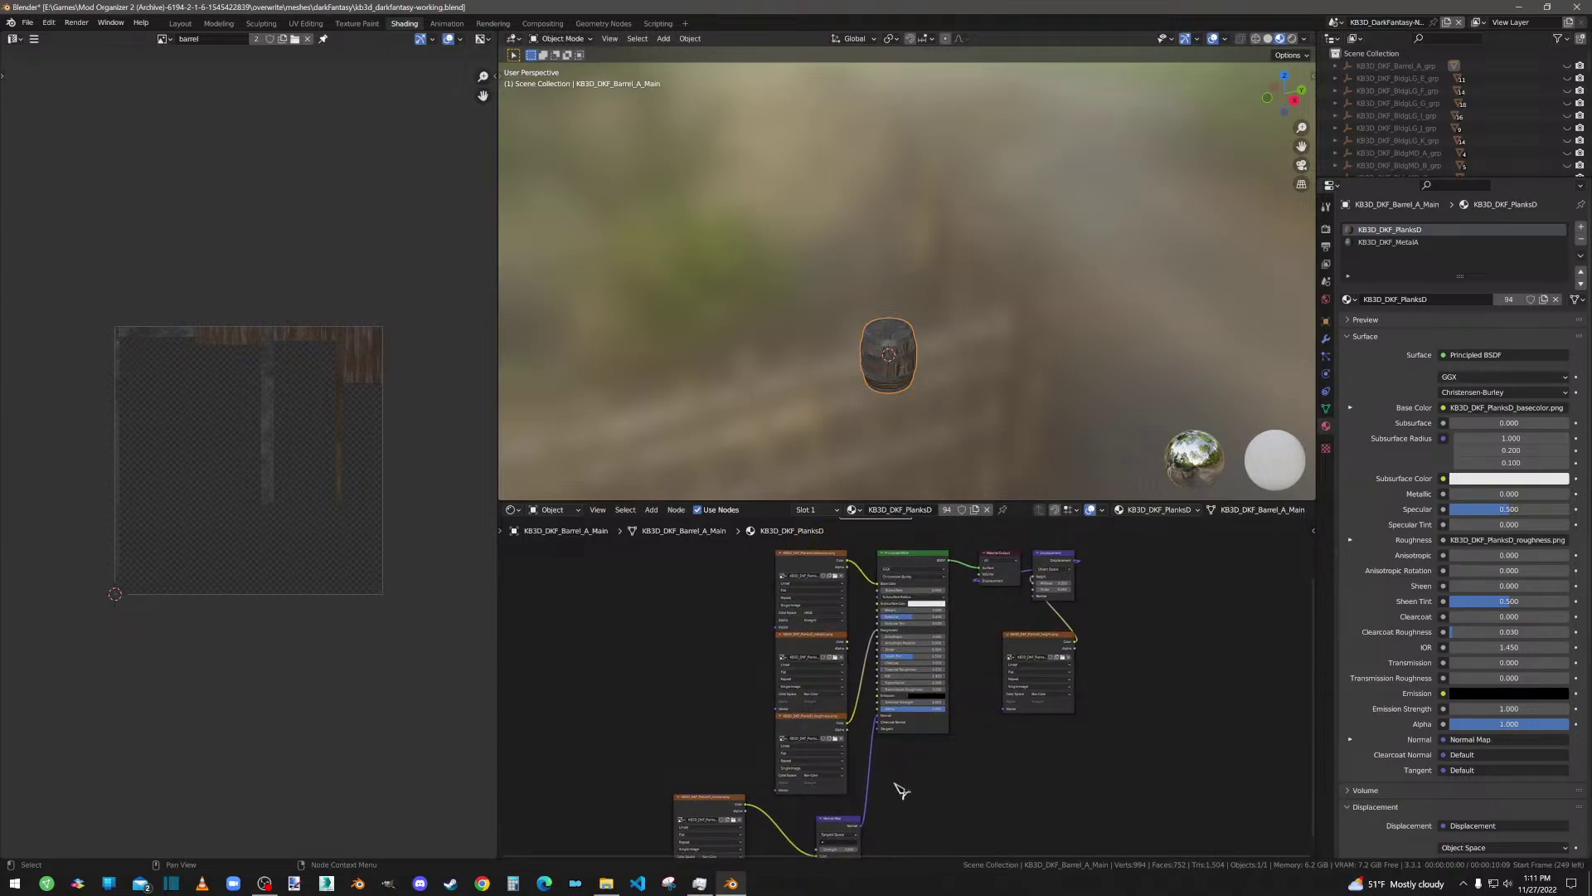
scroll(909, 811, down, 2)
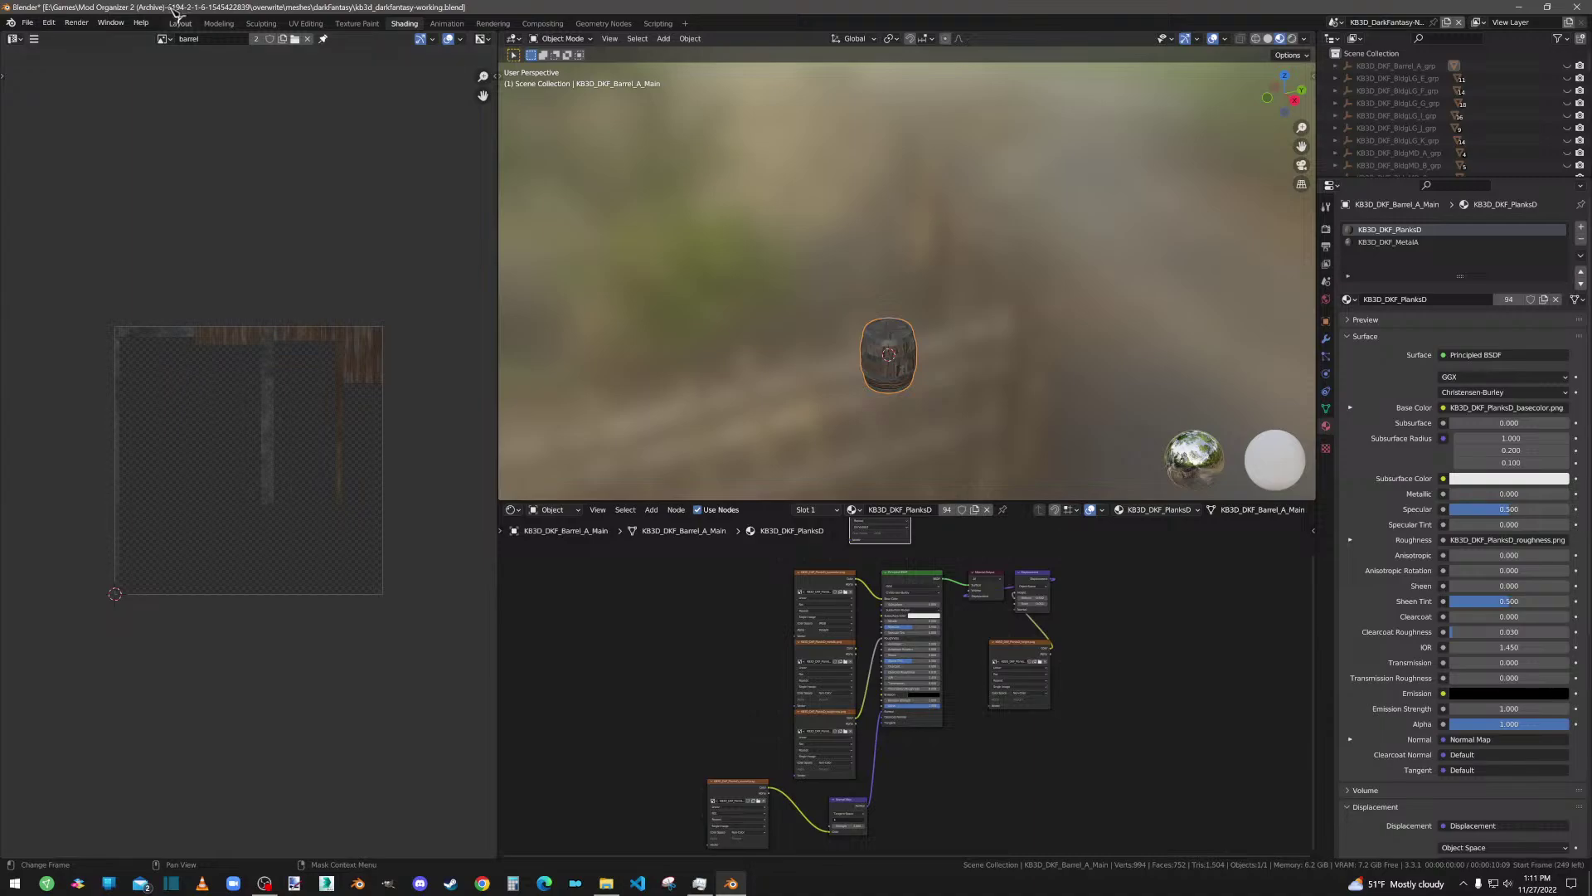
Step: Save the baked diffuse image to the Desktop in JPEG format as barrel_diffuse.jpg
click(34, 38)
mouse_move(59, 73)
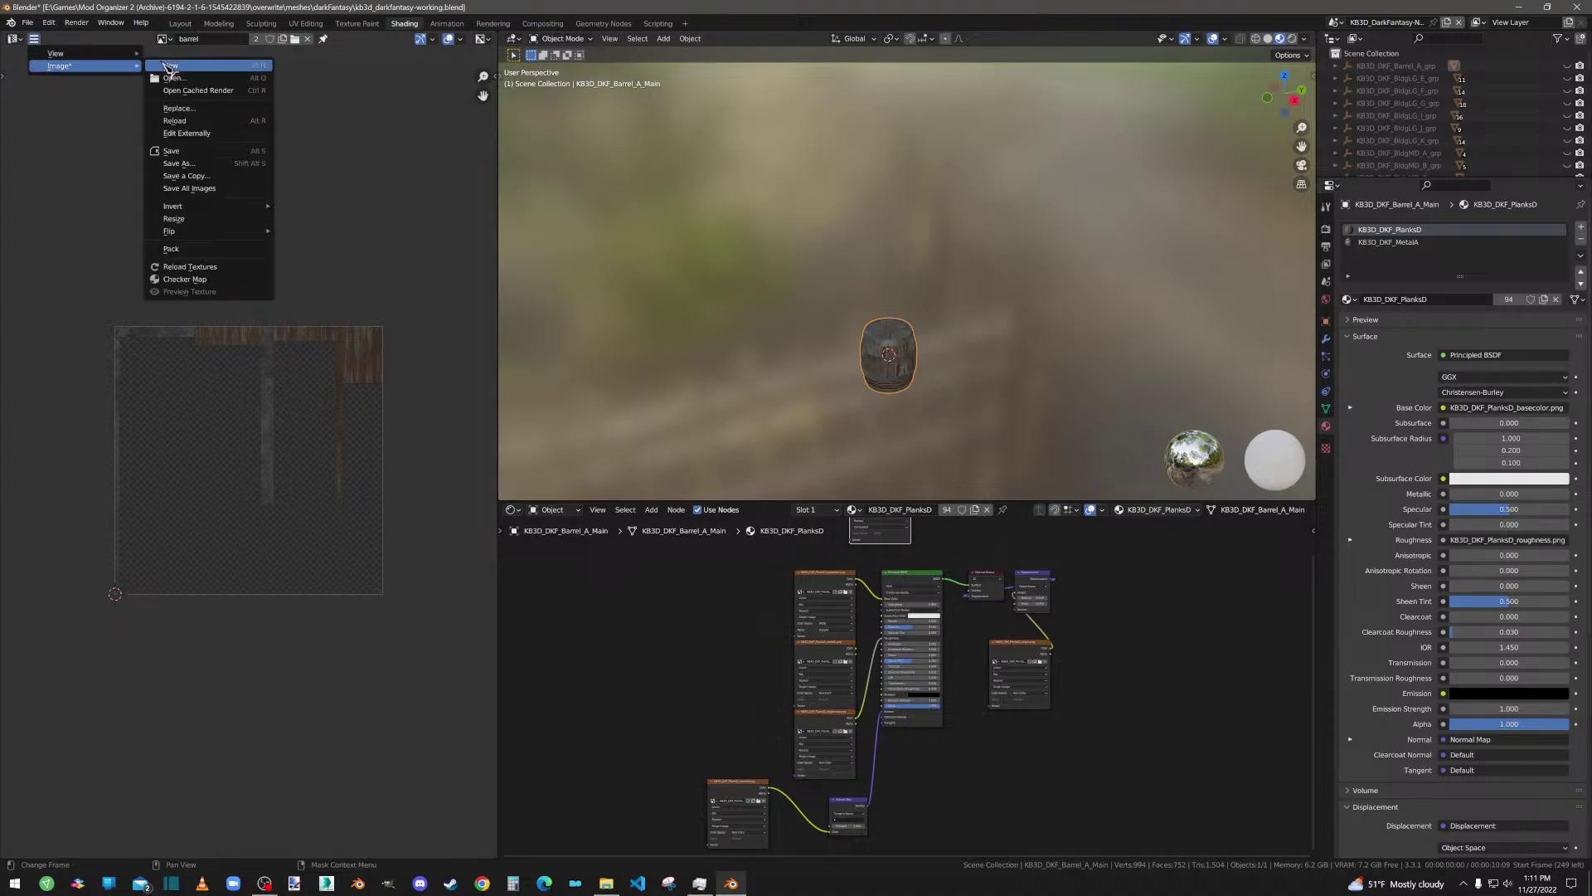
click(186, 166)
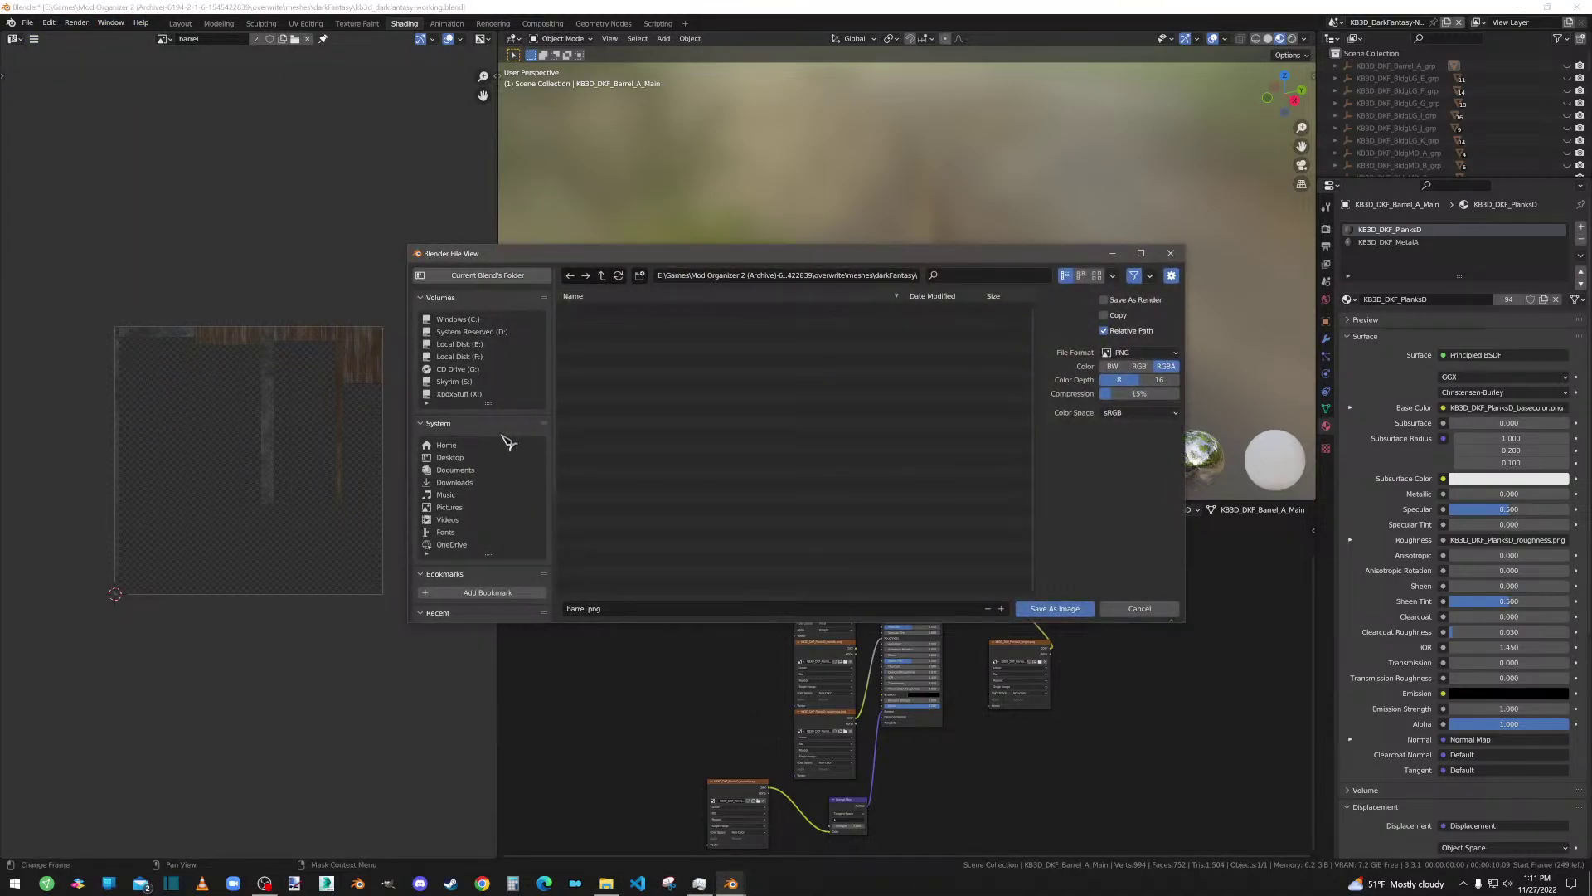
click(586, 611)
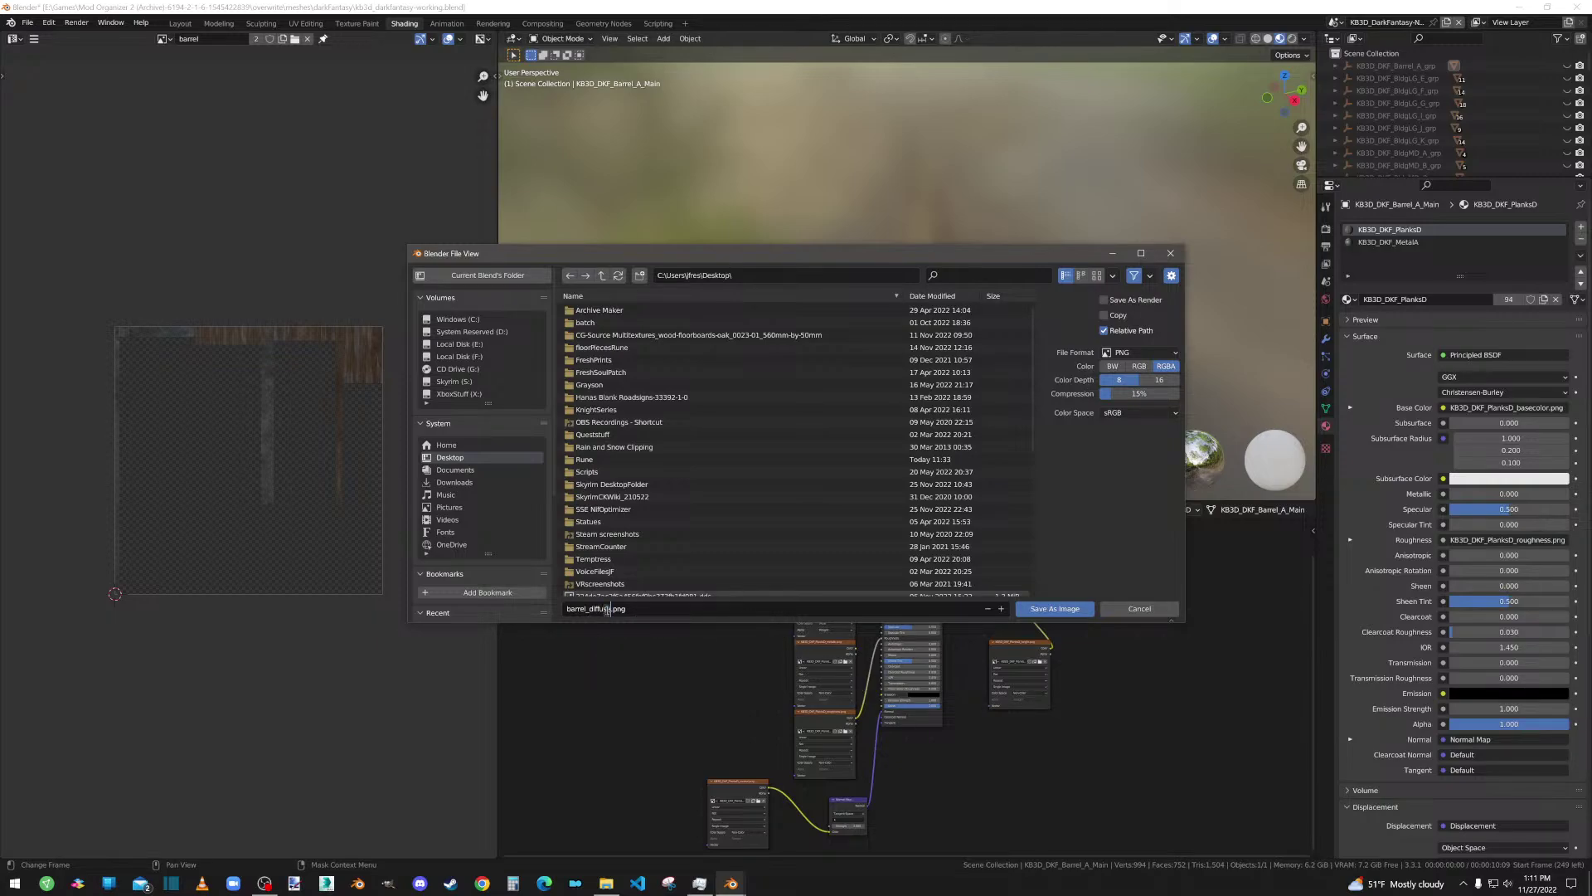
click(1116, 353)
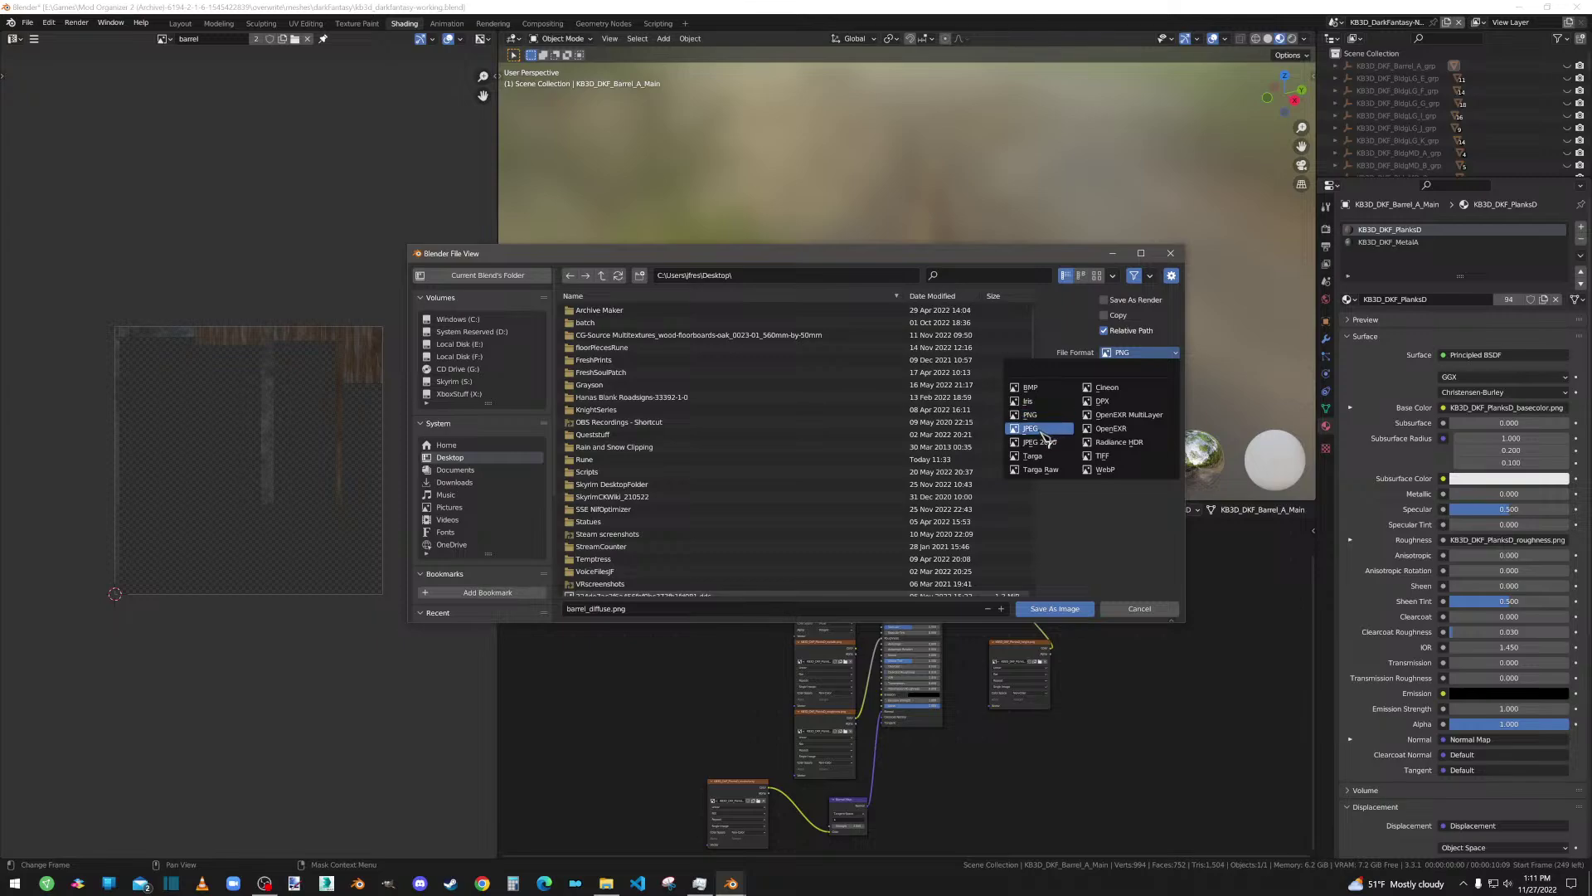
click(1032, 422)
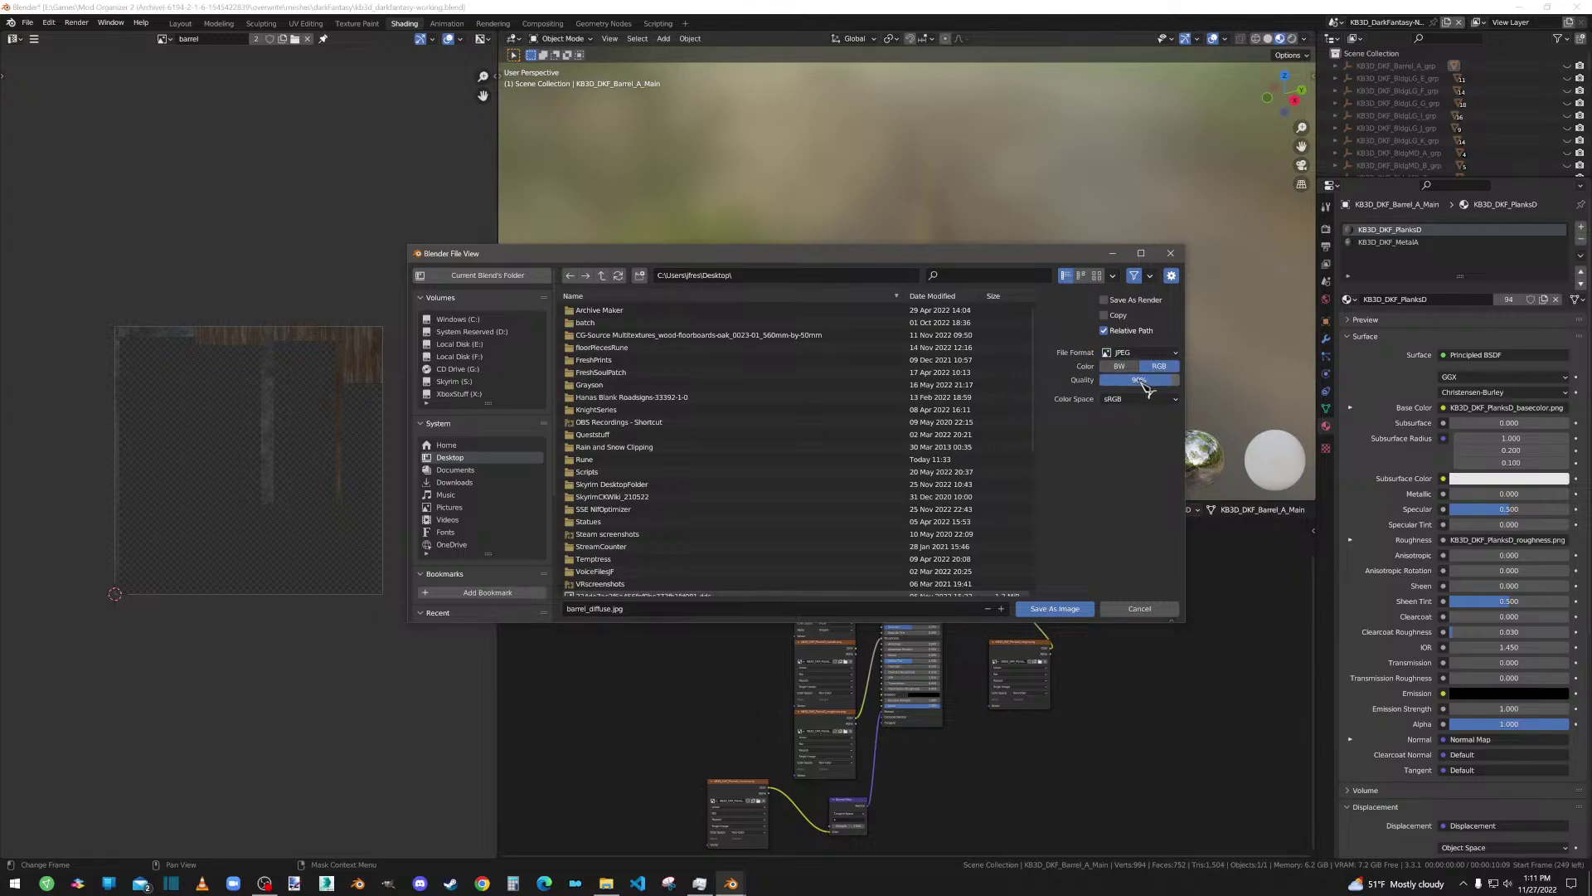
click(1055, 609)
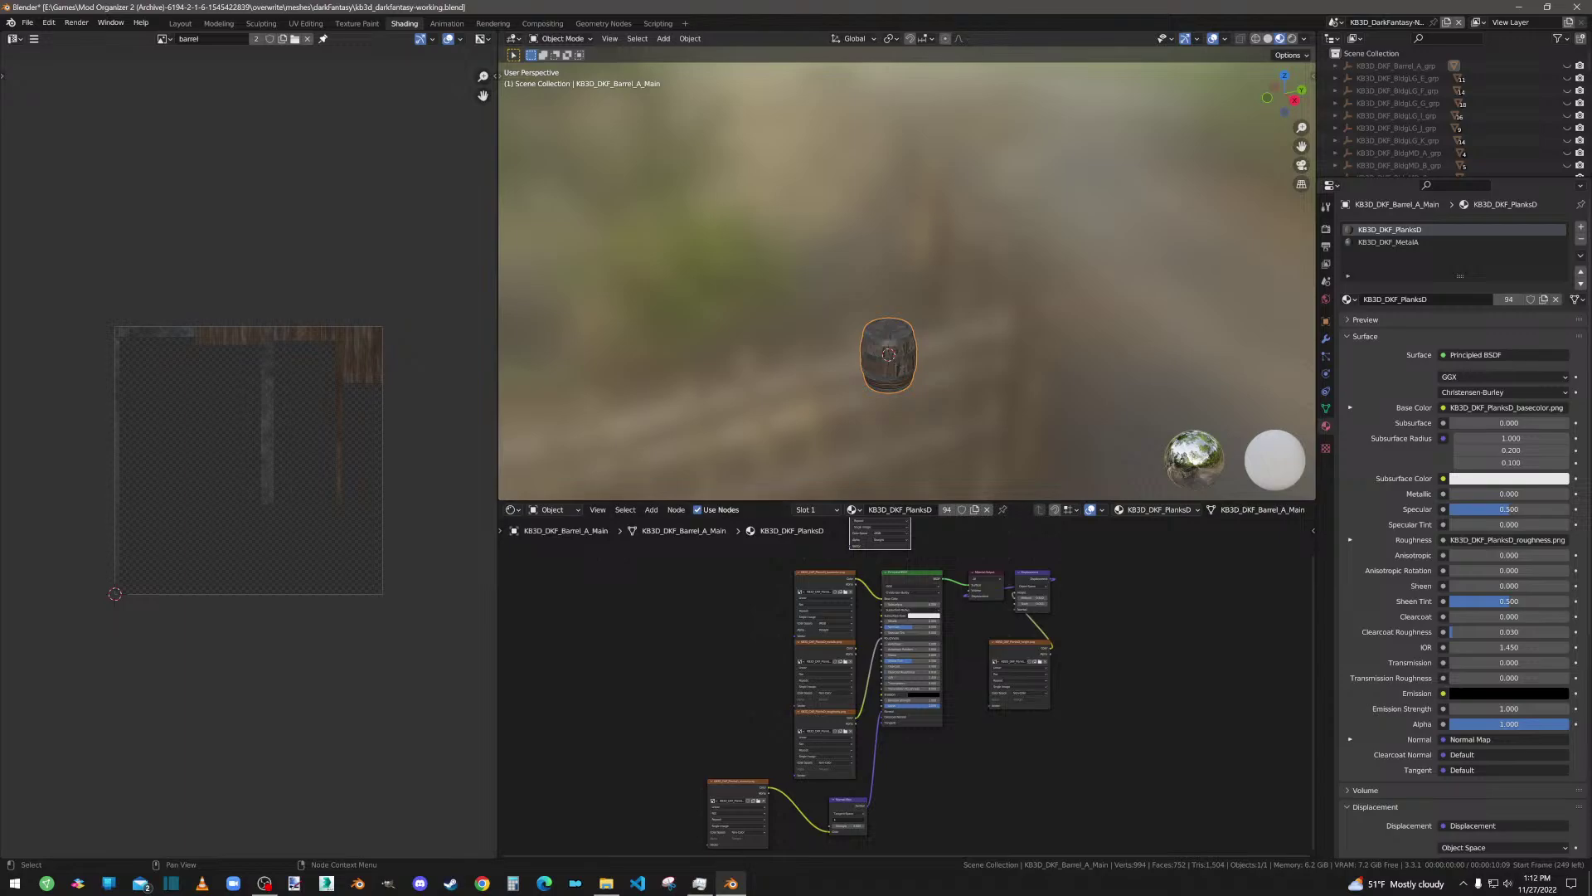
Step: Set the barrel image's color space to Non-Color and check the barrel node in both KB3D_DKF_MetalA and KB3D_DKF_PlanksD
scroll(892, 558, up, 2)
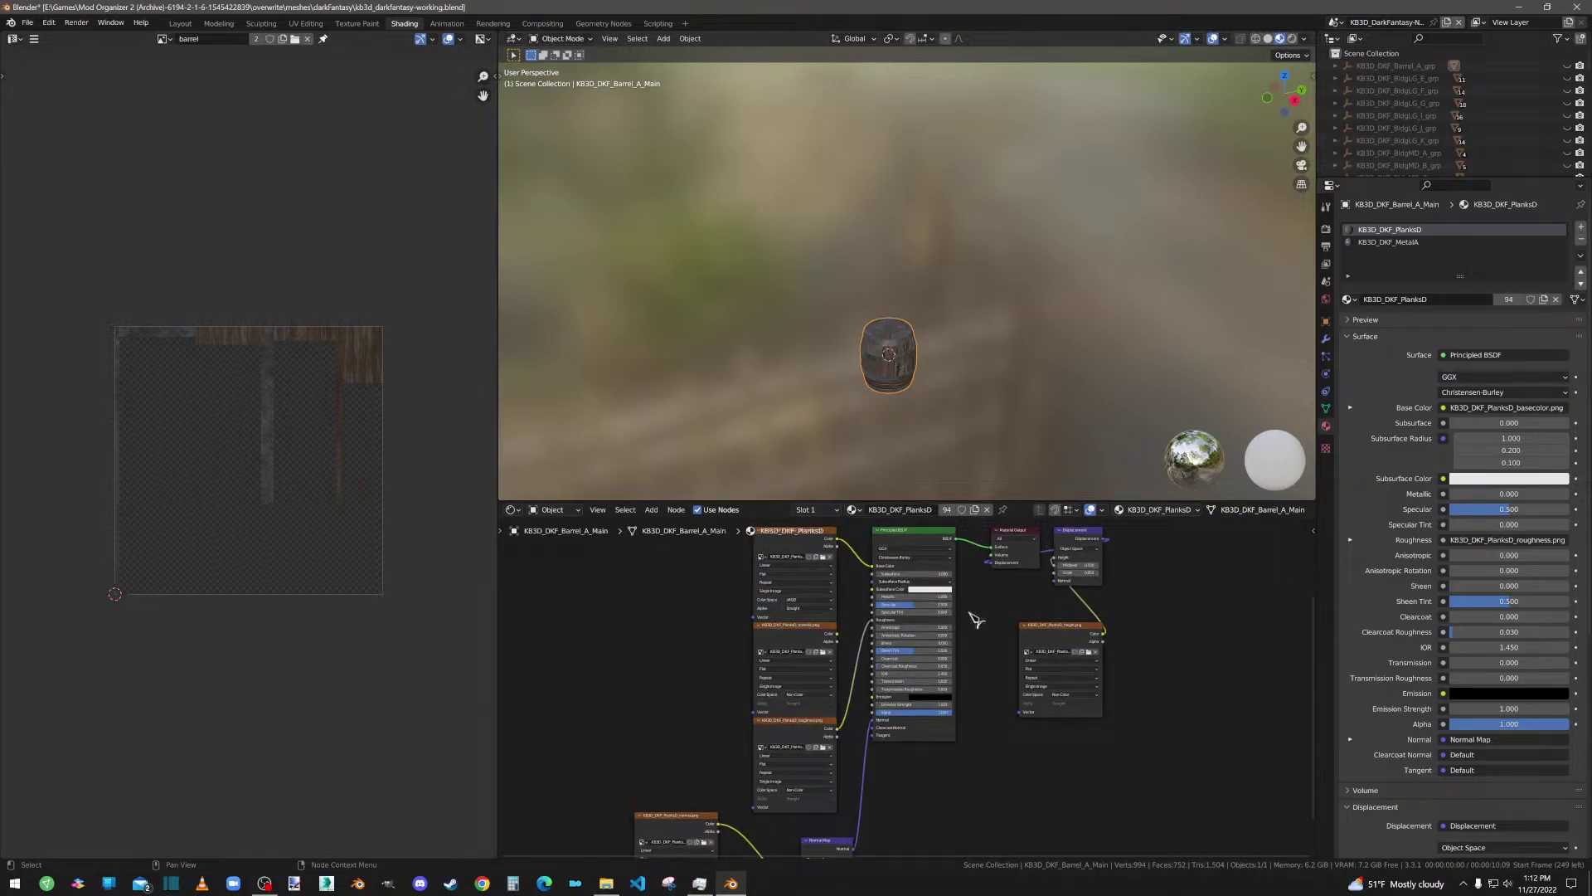
middle_drag(978, 620, 1008, 767)
scroll(918, 625, up, 2)
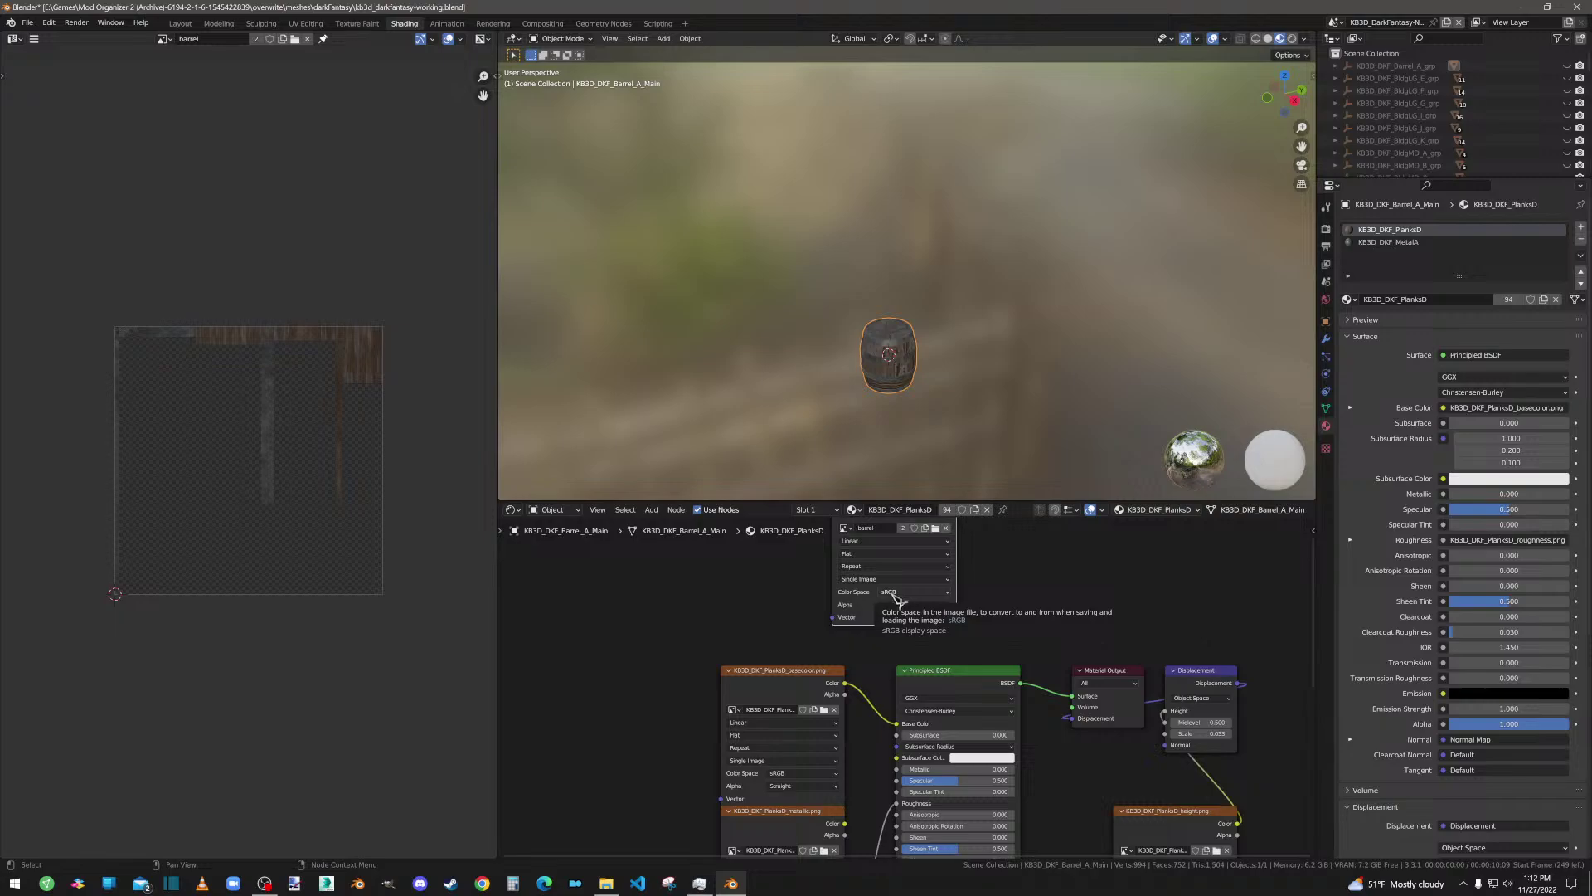
middle_drag(1034, 587, 1035, 656)
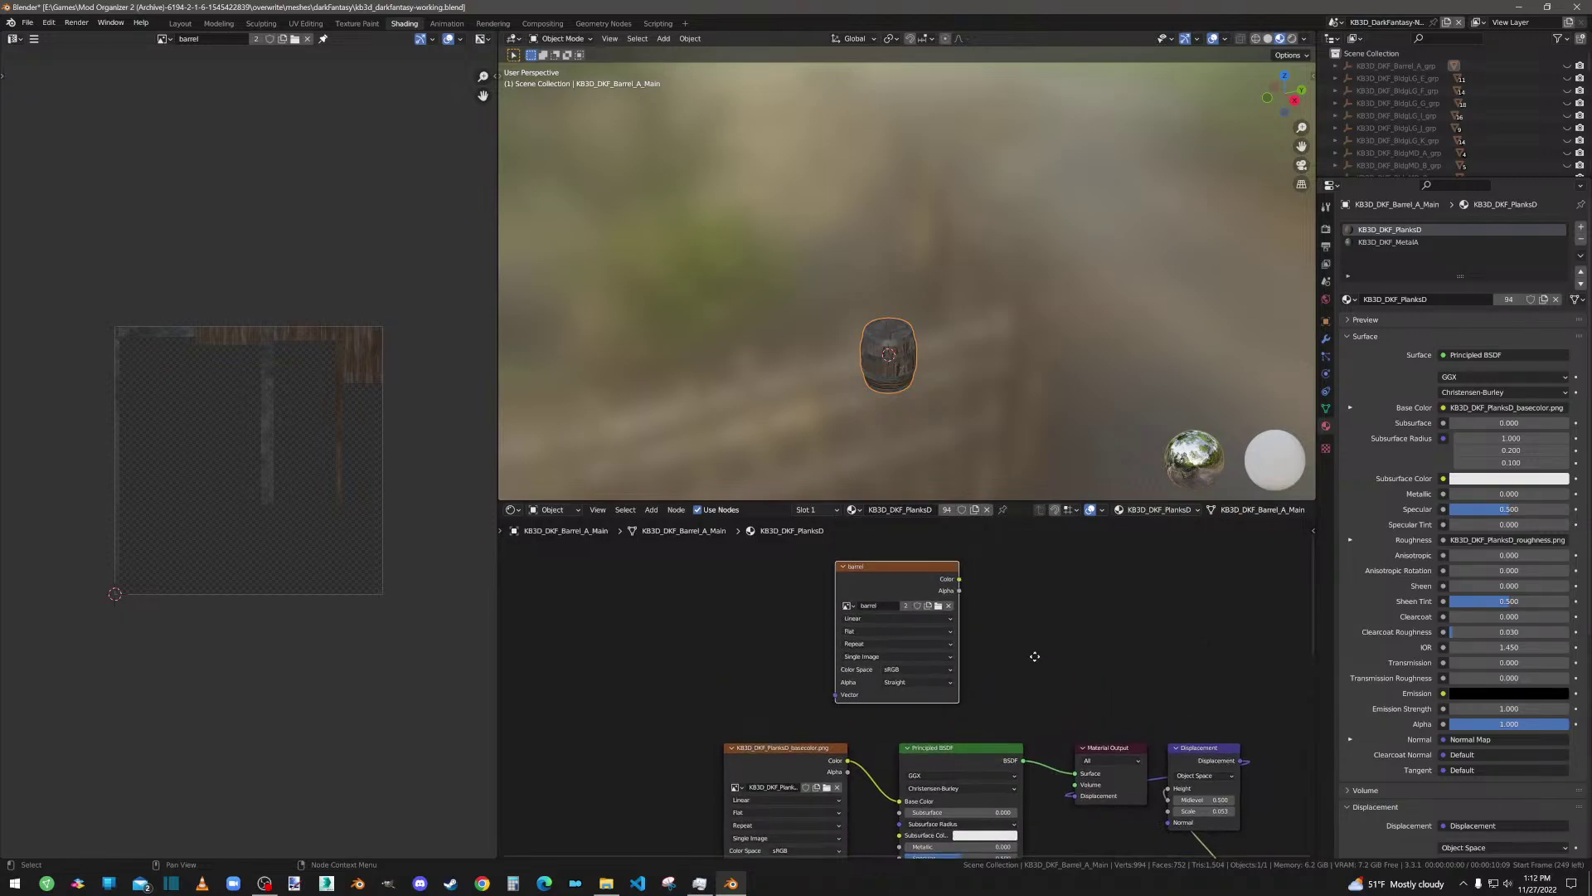
click(904, 670)
click(891, 724)
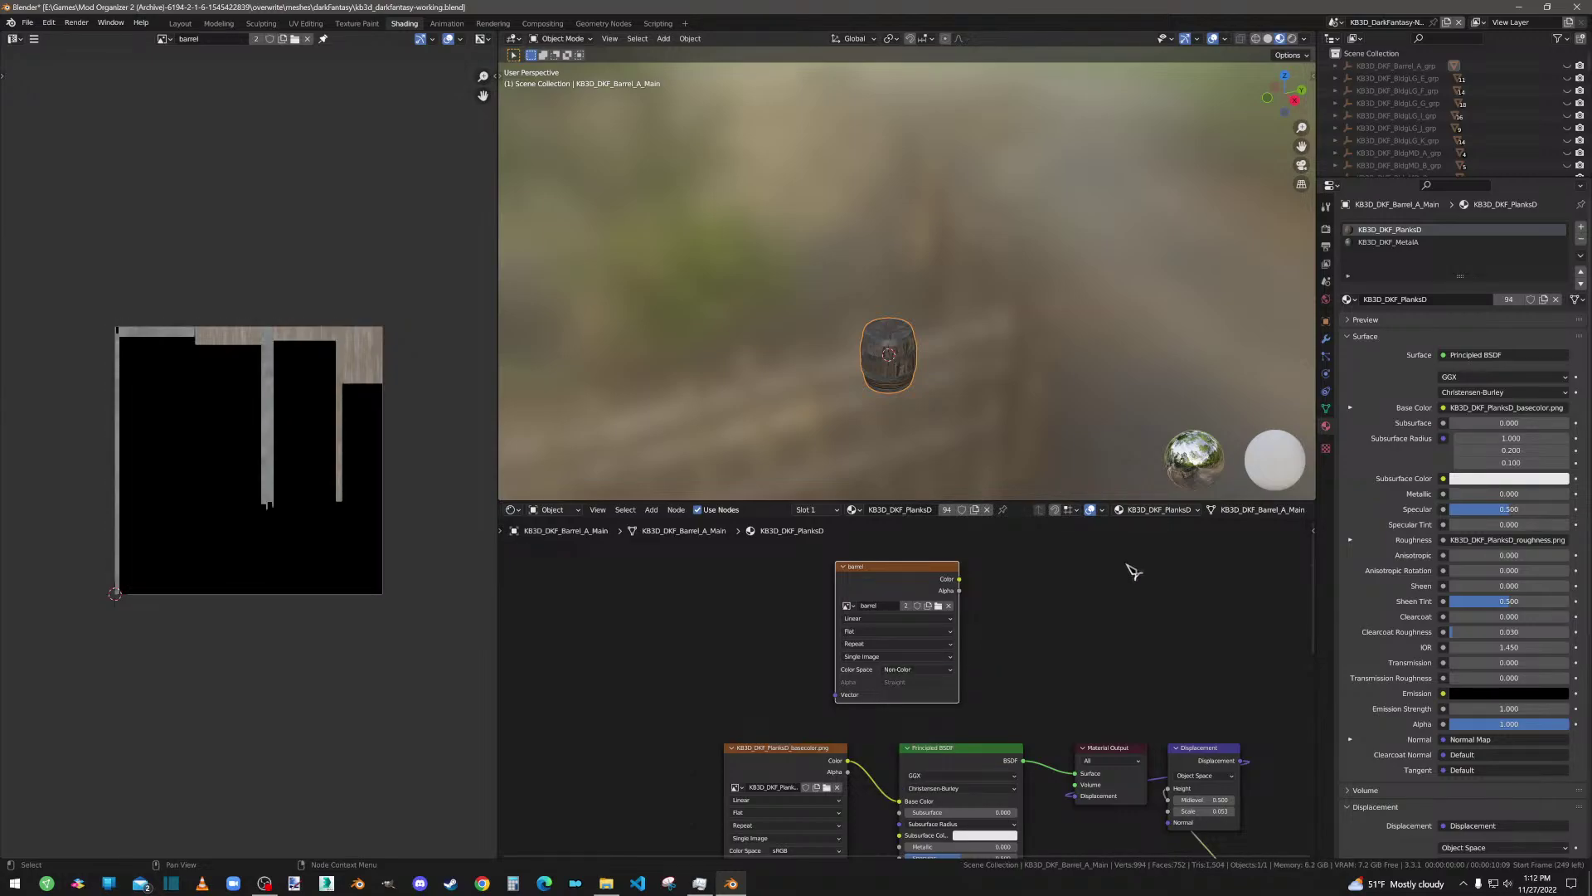
click(1385, 243)
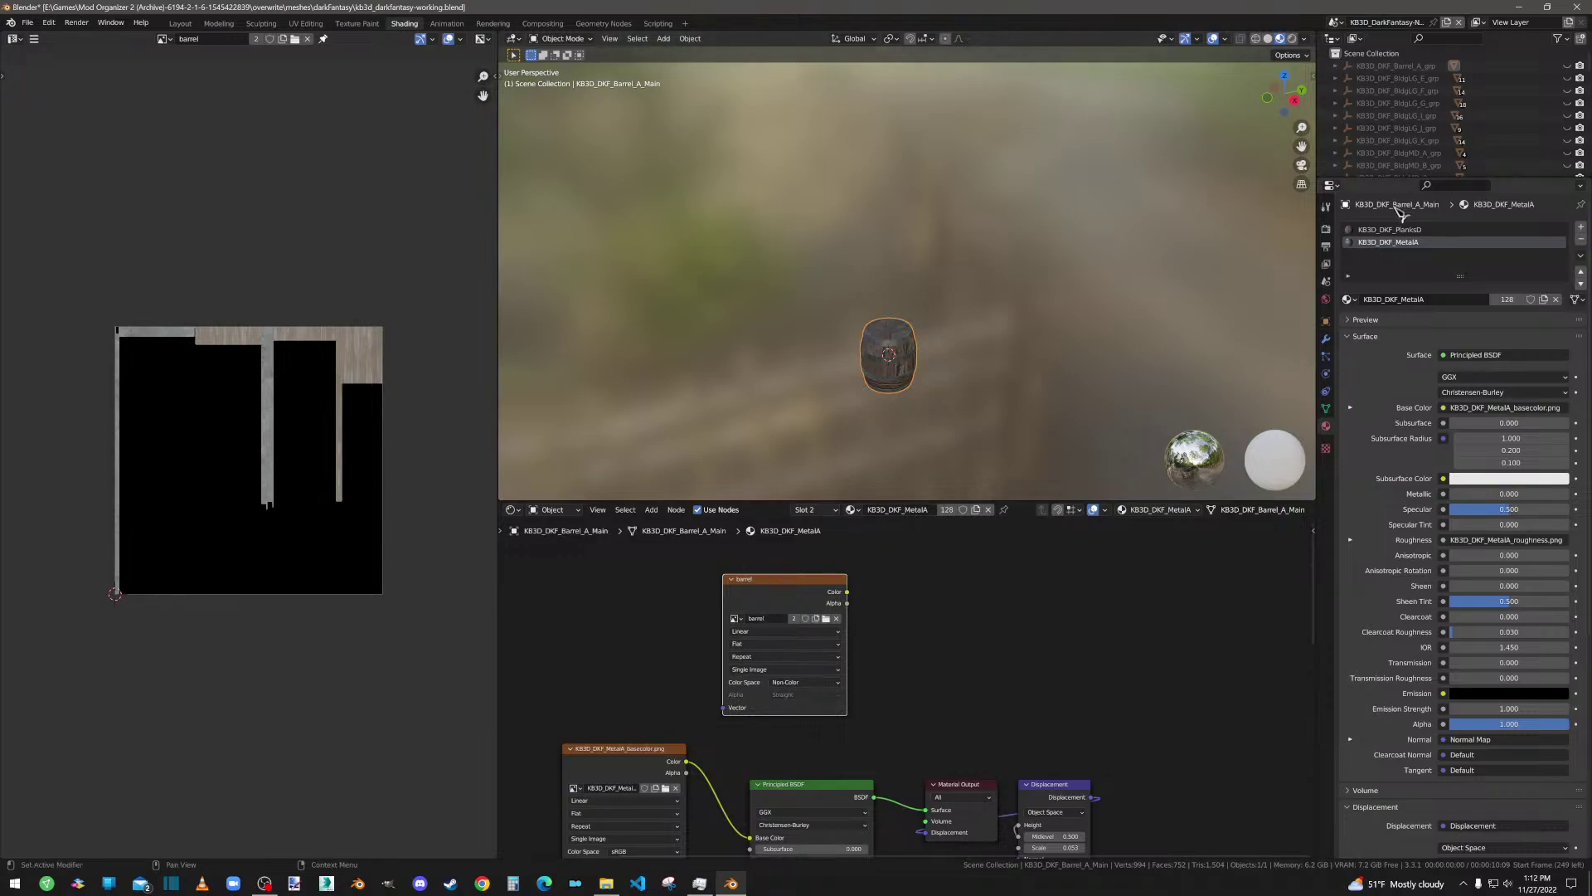
click(1390, 230)
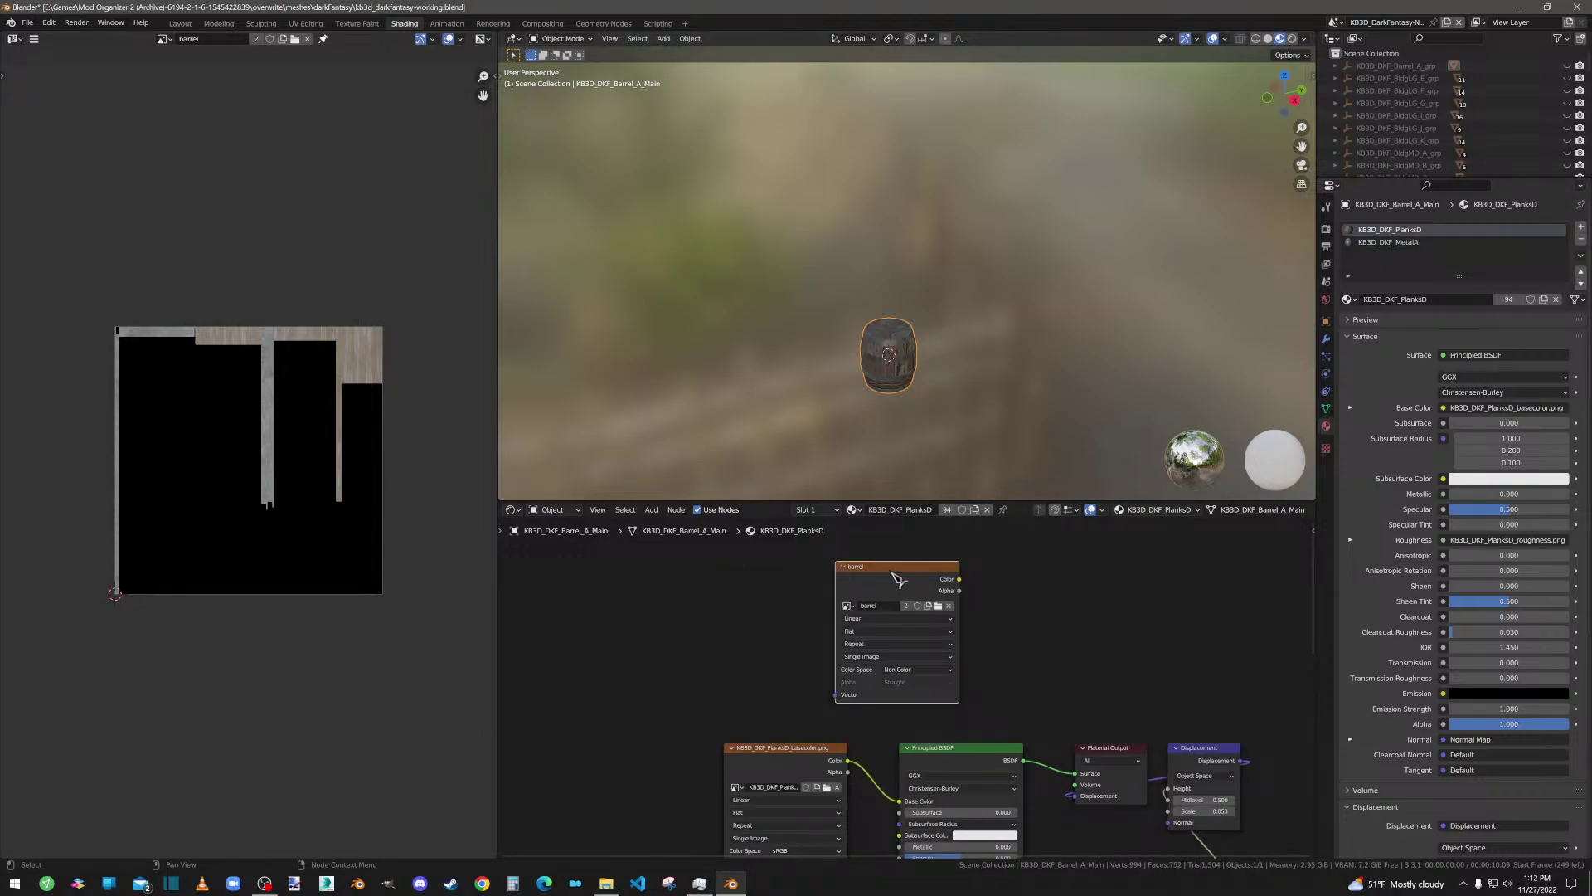
scroll(1084, 622, down, 2)
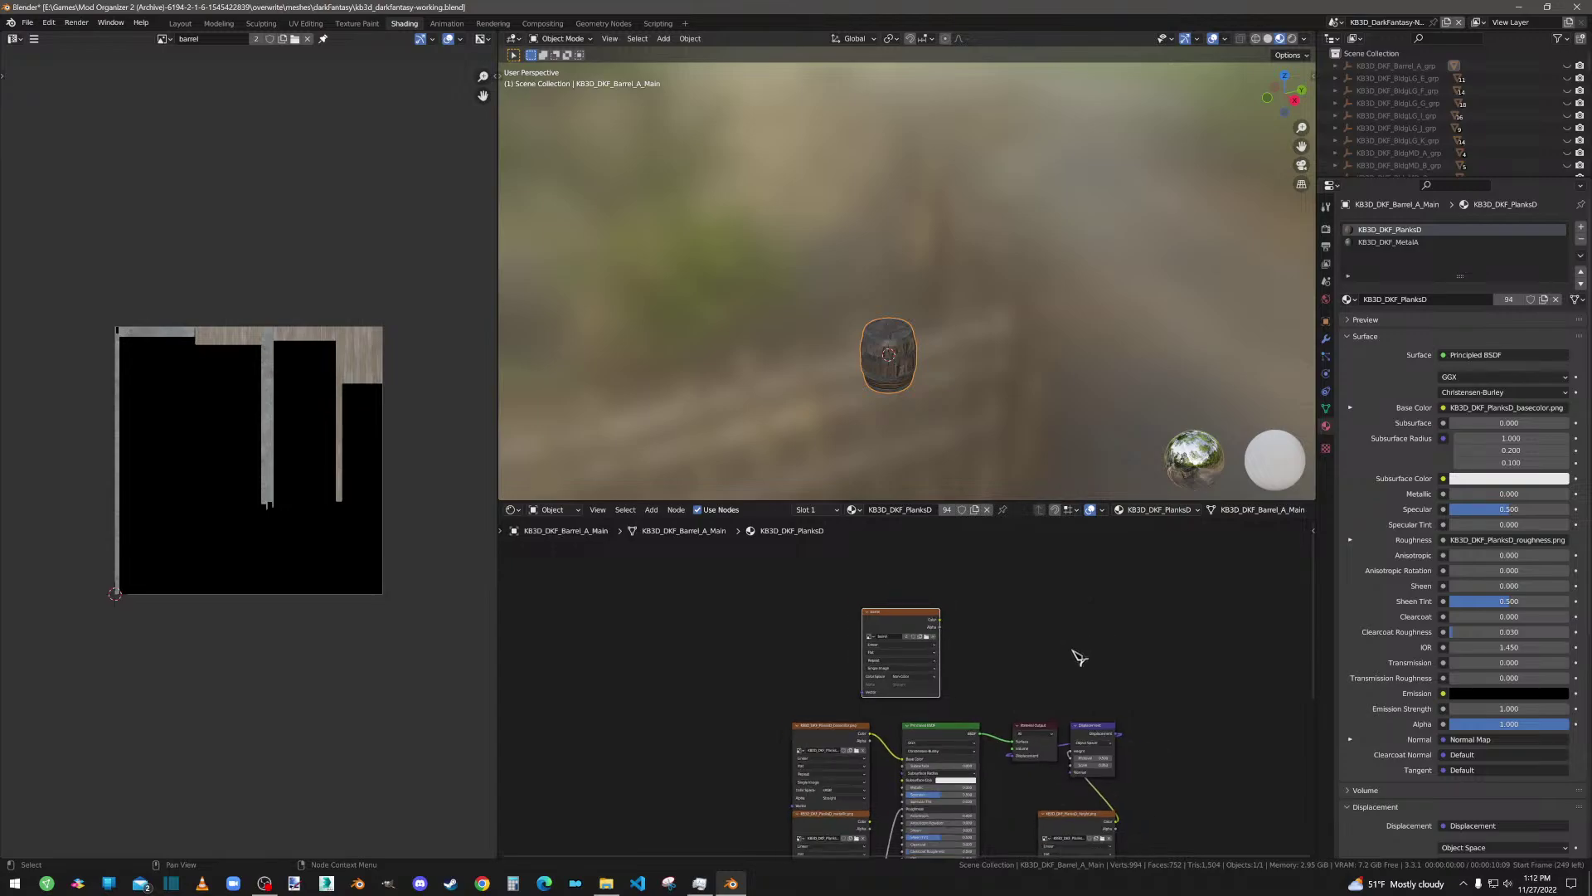
middle_drag(1001, 676, 931, 634)
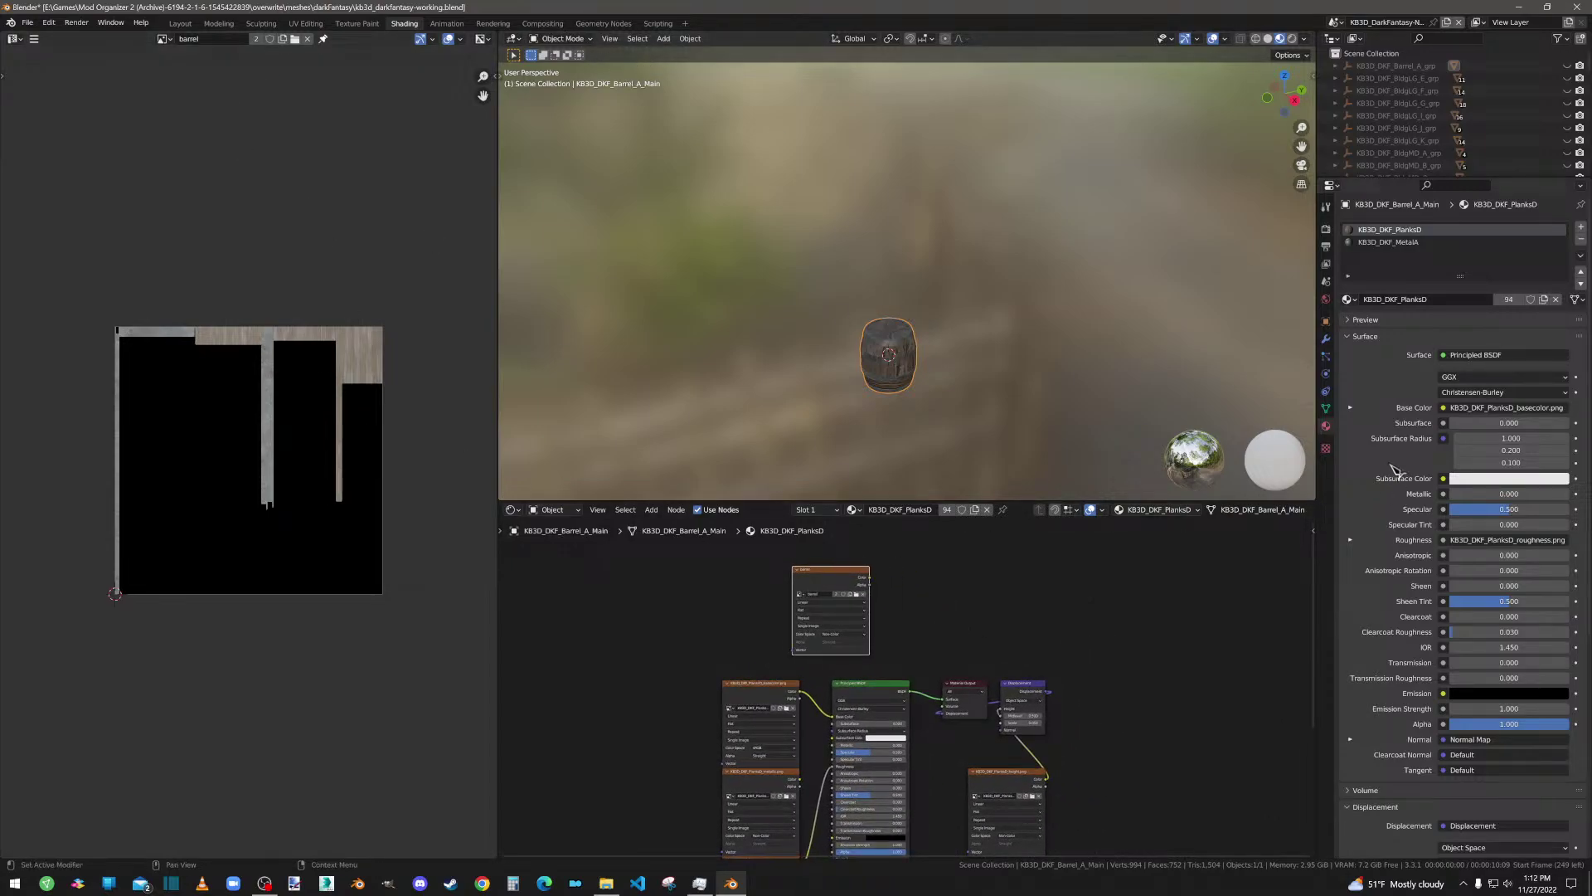
Step: Check the mesh's active UV map, set the bake type to Normal, and bake Barrel_A's normals into the barrel image
click(1326, 408)
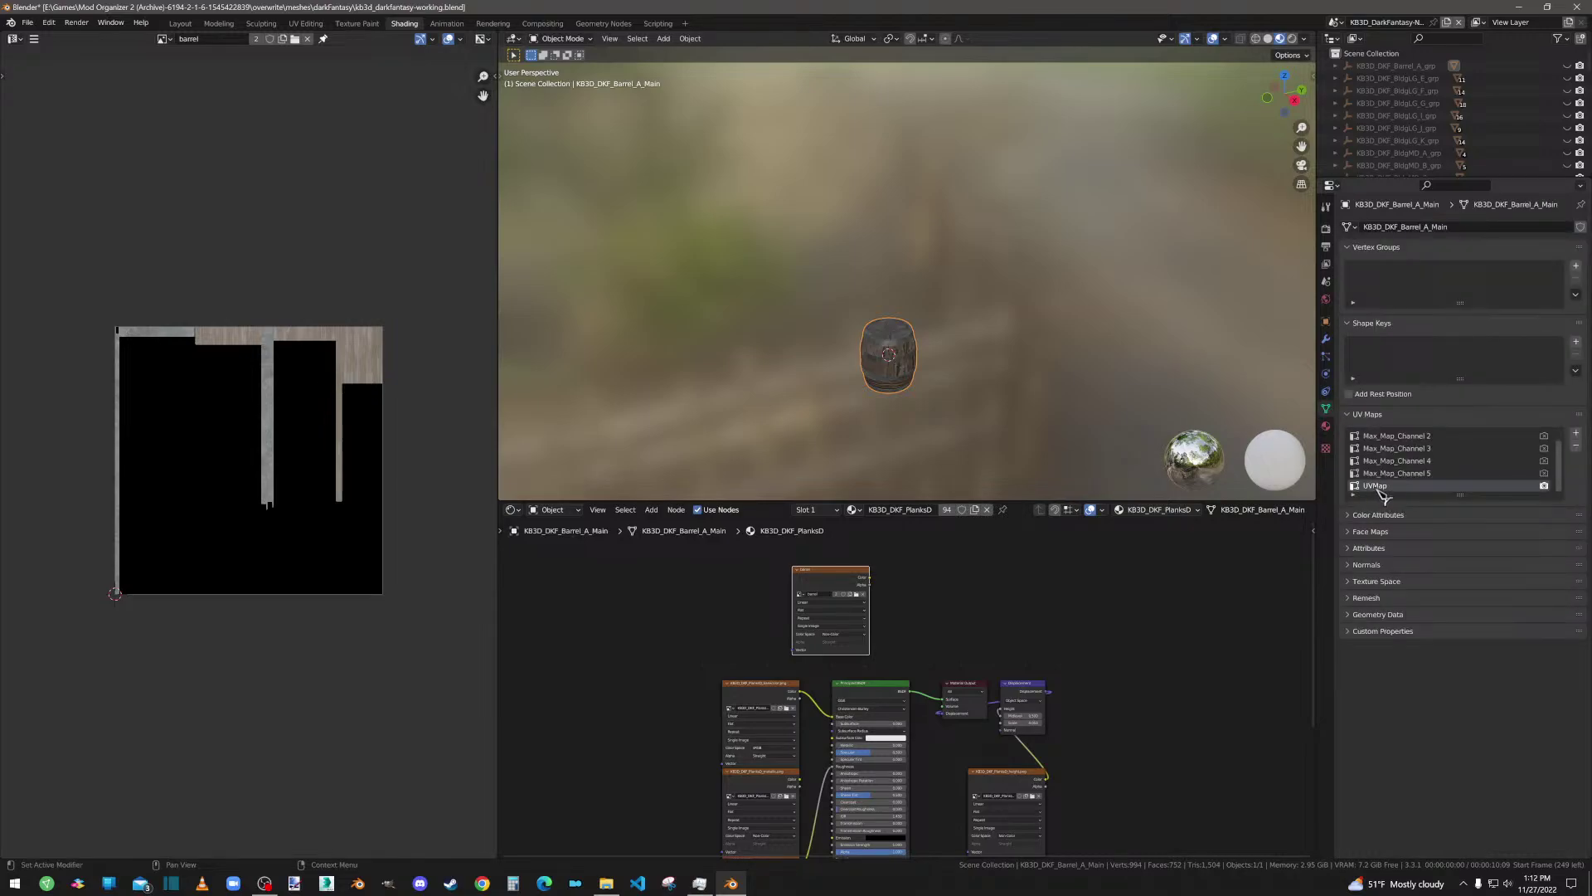
click(1326, 229)
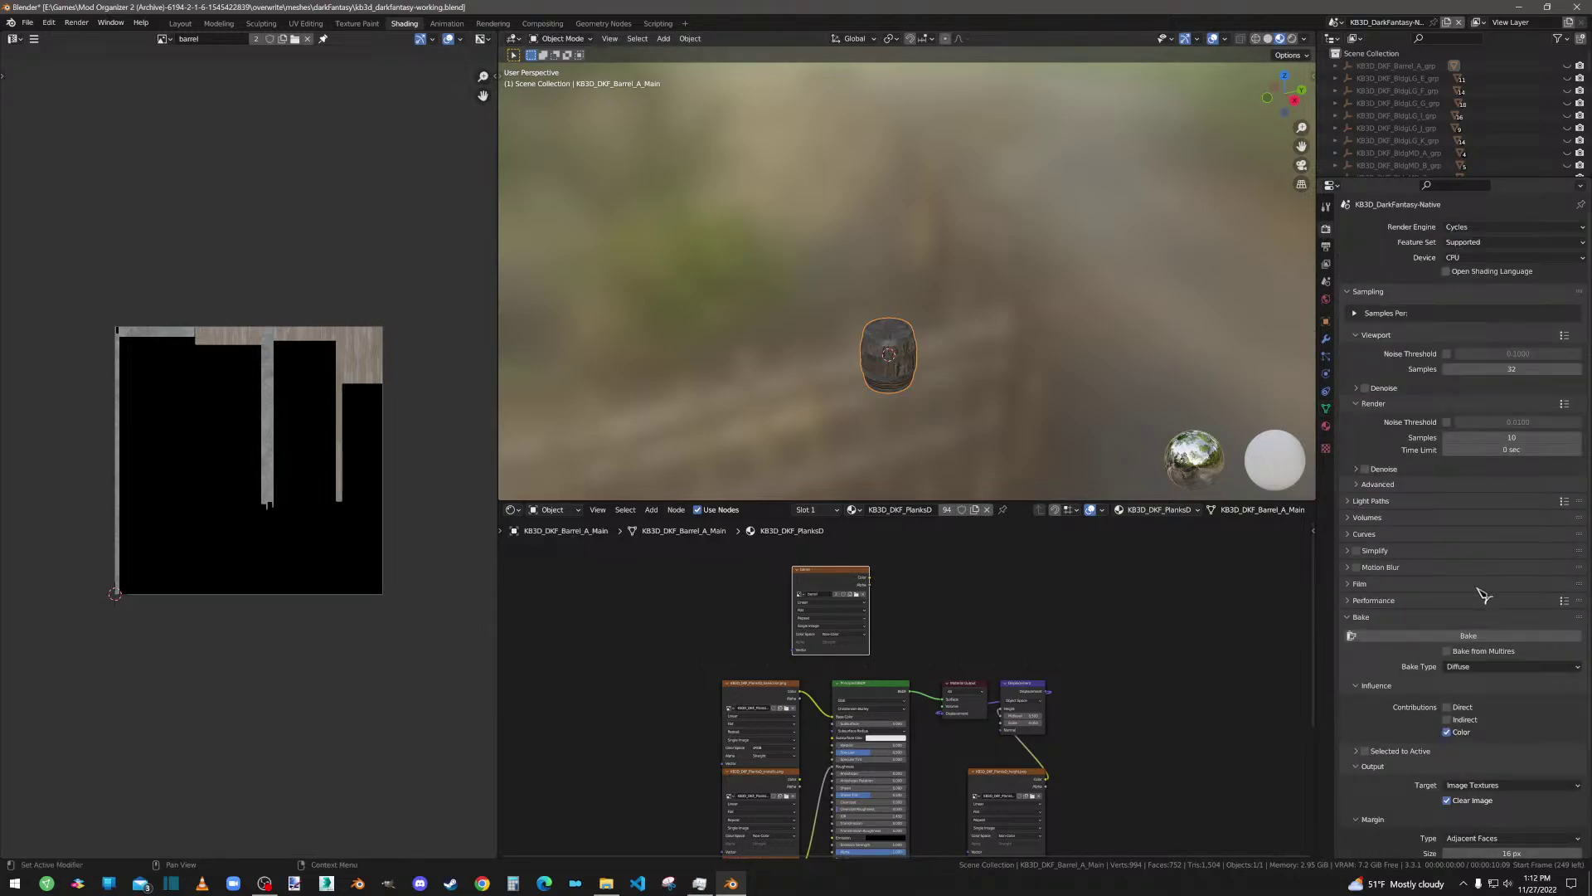
click(1474, 667)
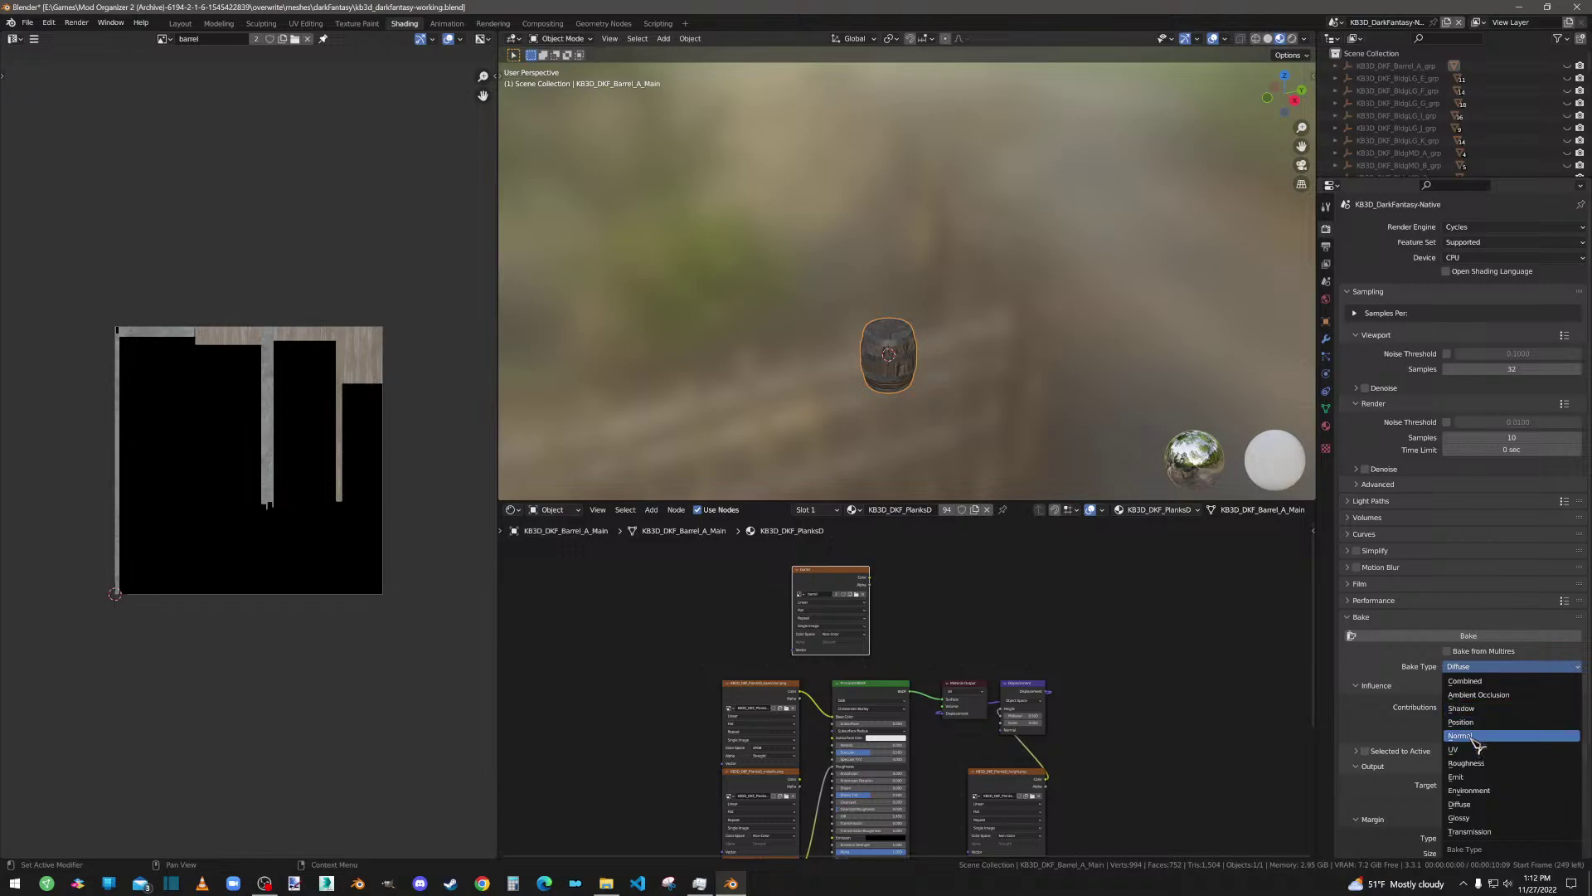
click(1474, 738)
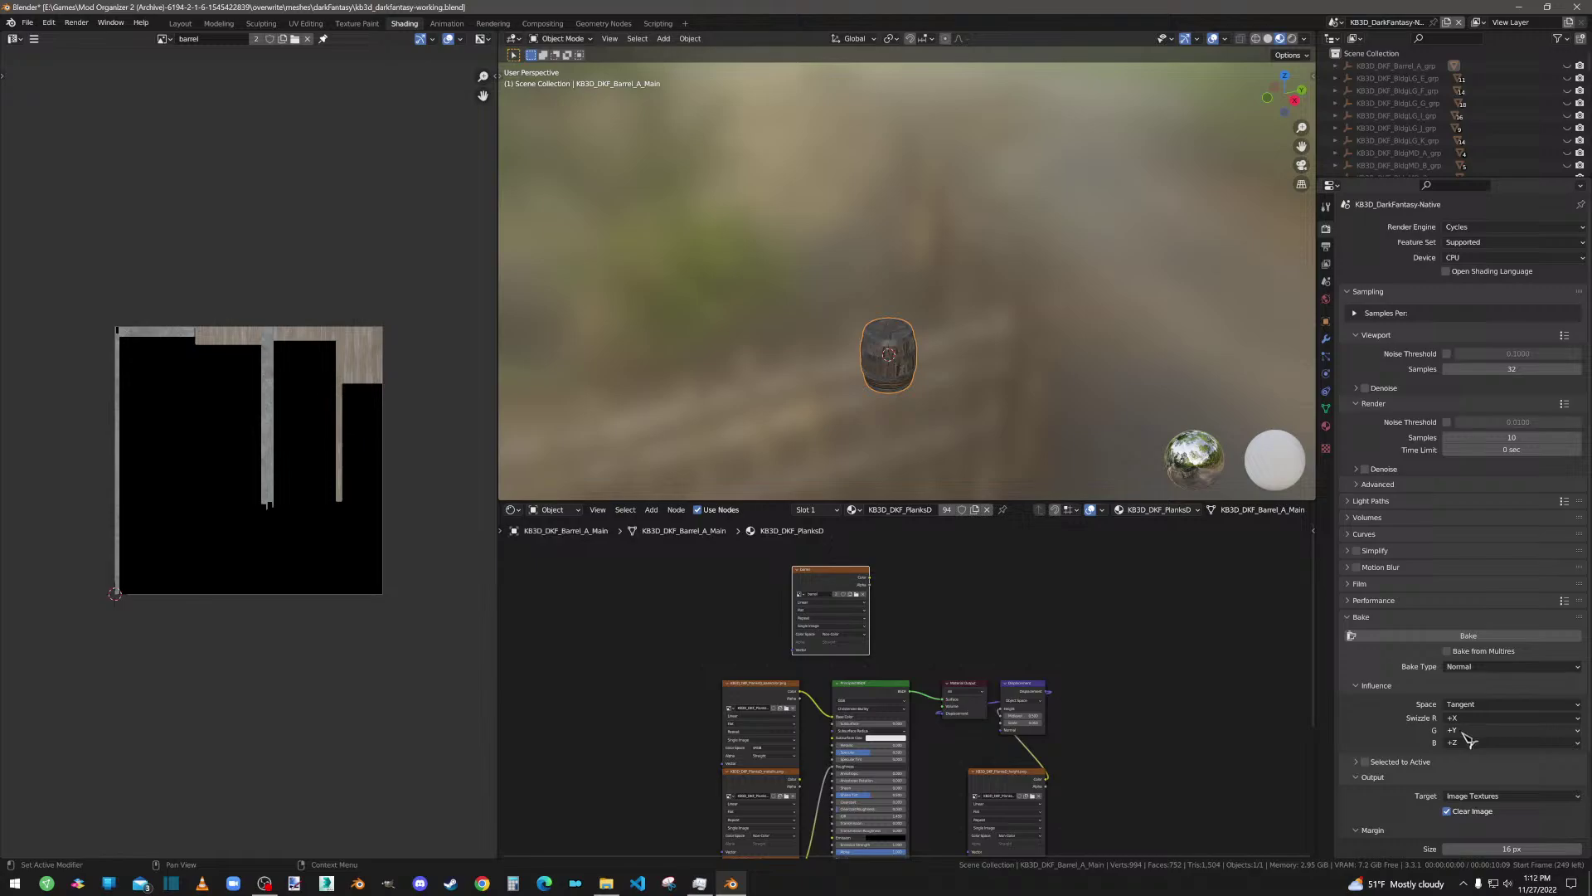
click(1444, 637)
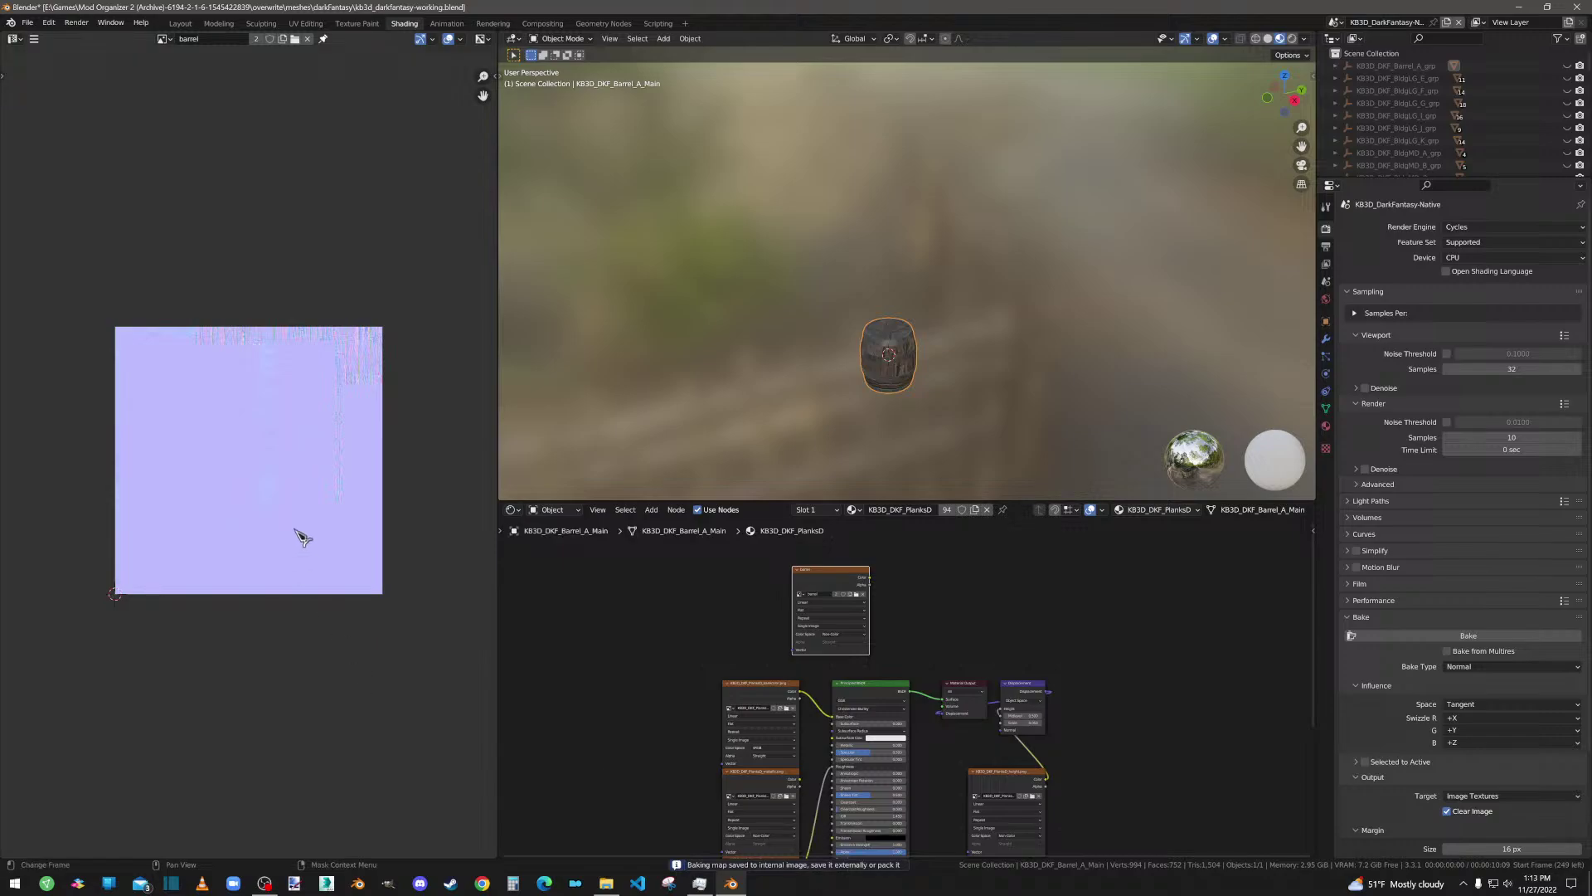
scroll(244, 391, up, 4)
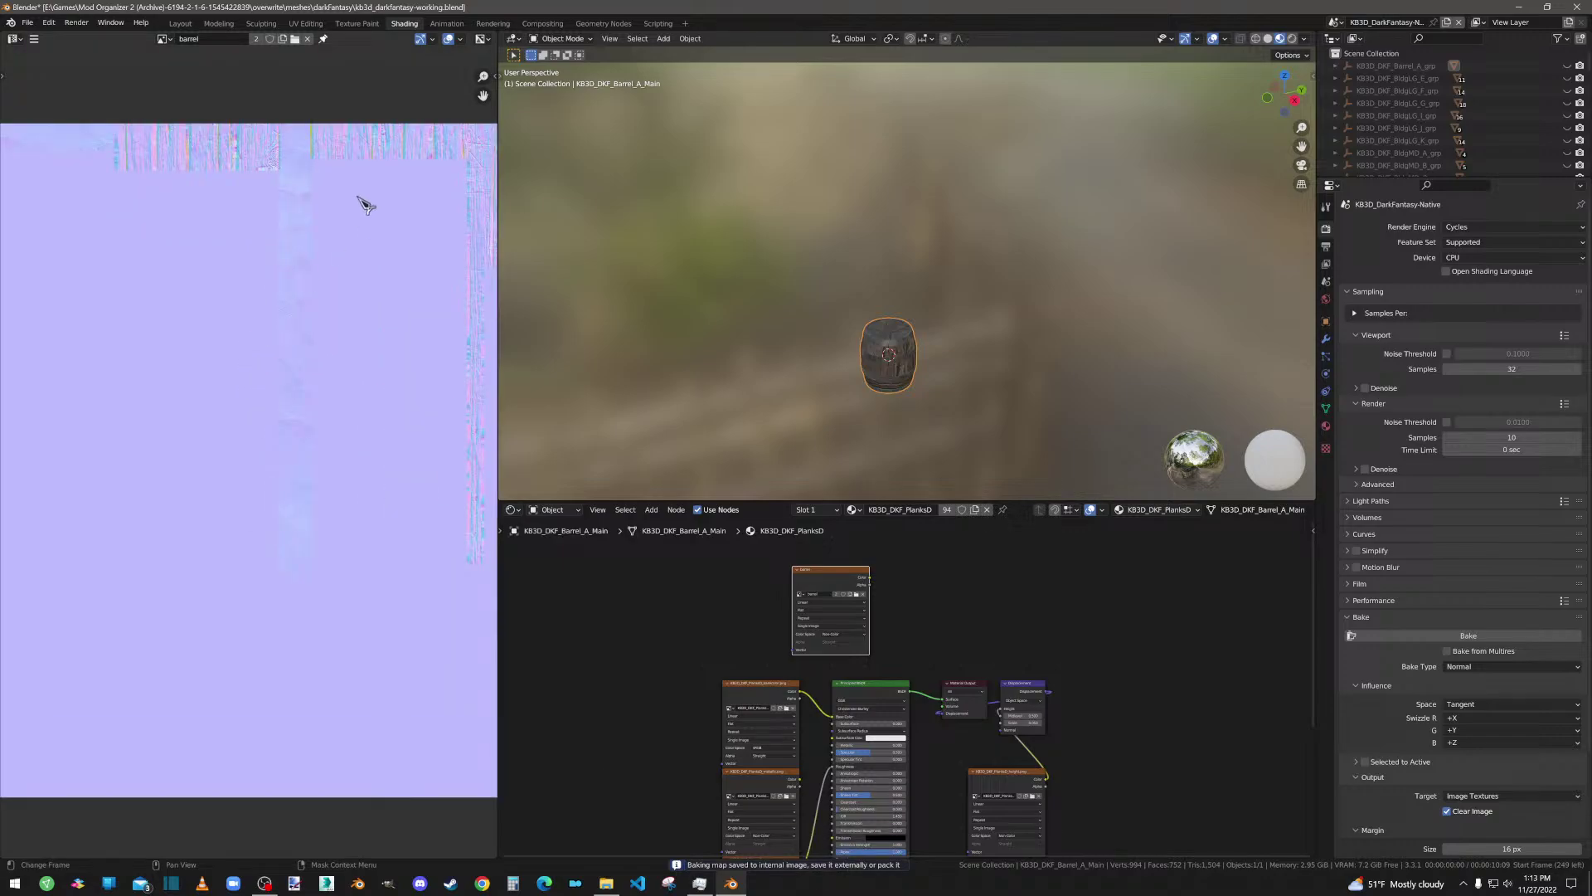
scroll(366, 206, down, 3)
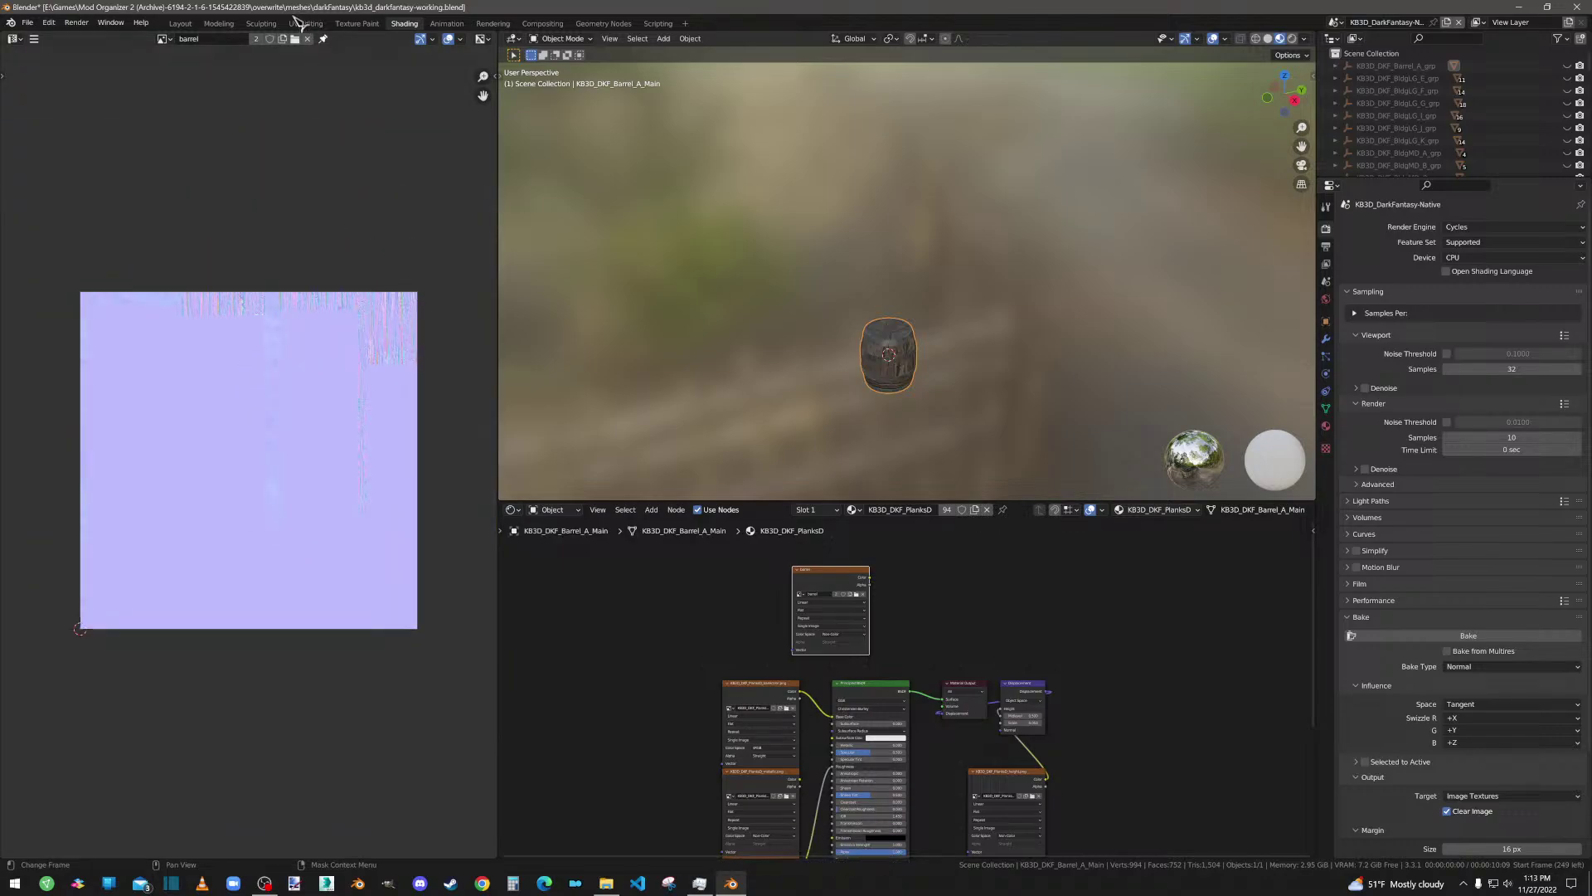
Step: Save the baked normal map to the Desktop as barrel_normal.jpg
click(34, 39)
mouse_move(58, 66)
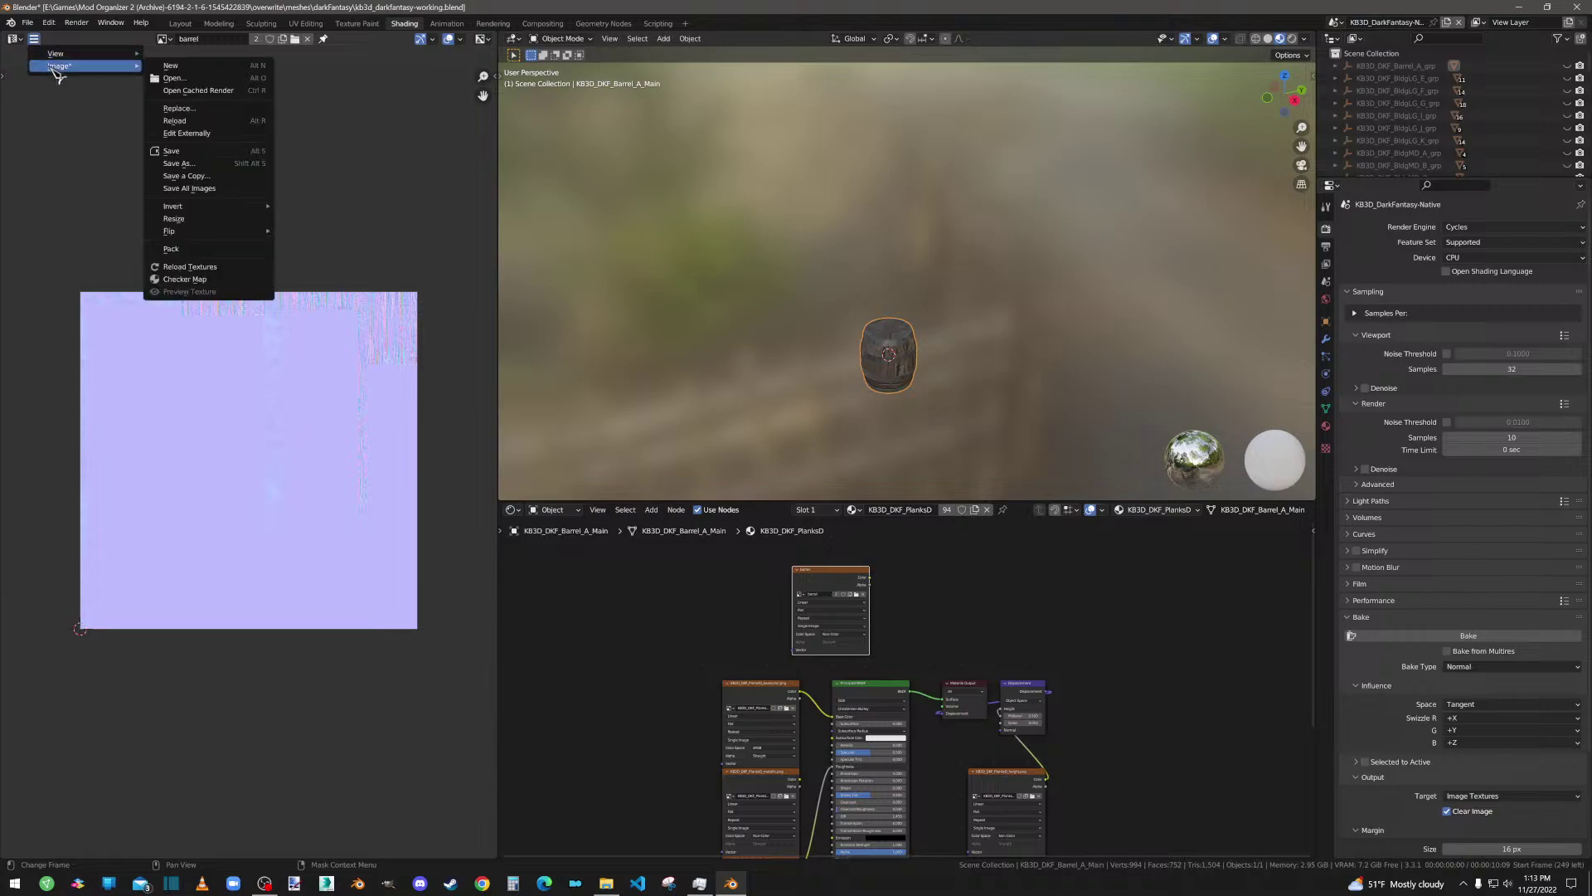
click(181, 163)
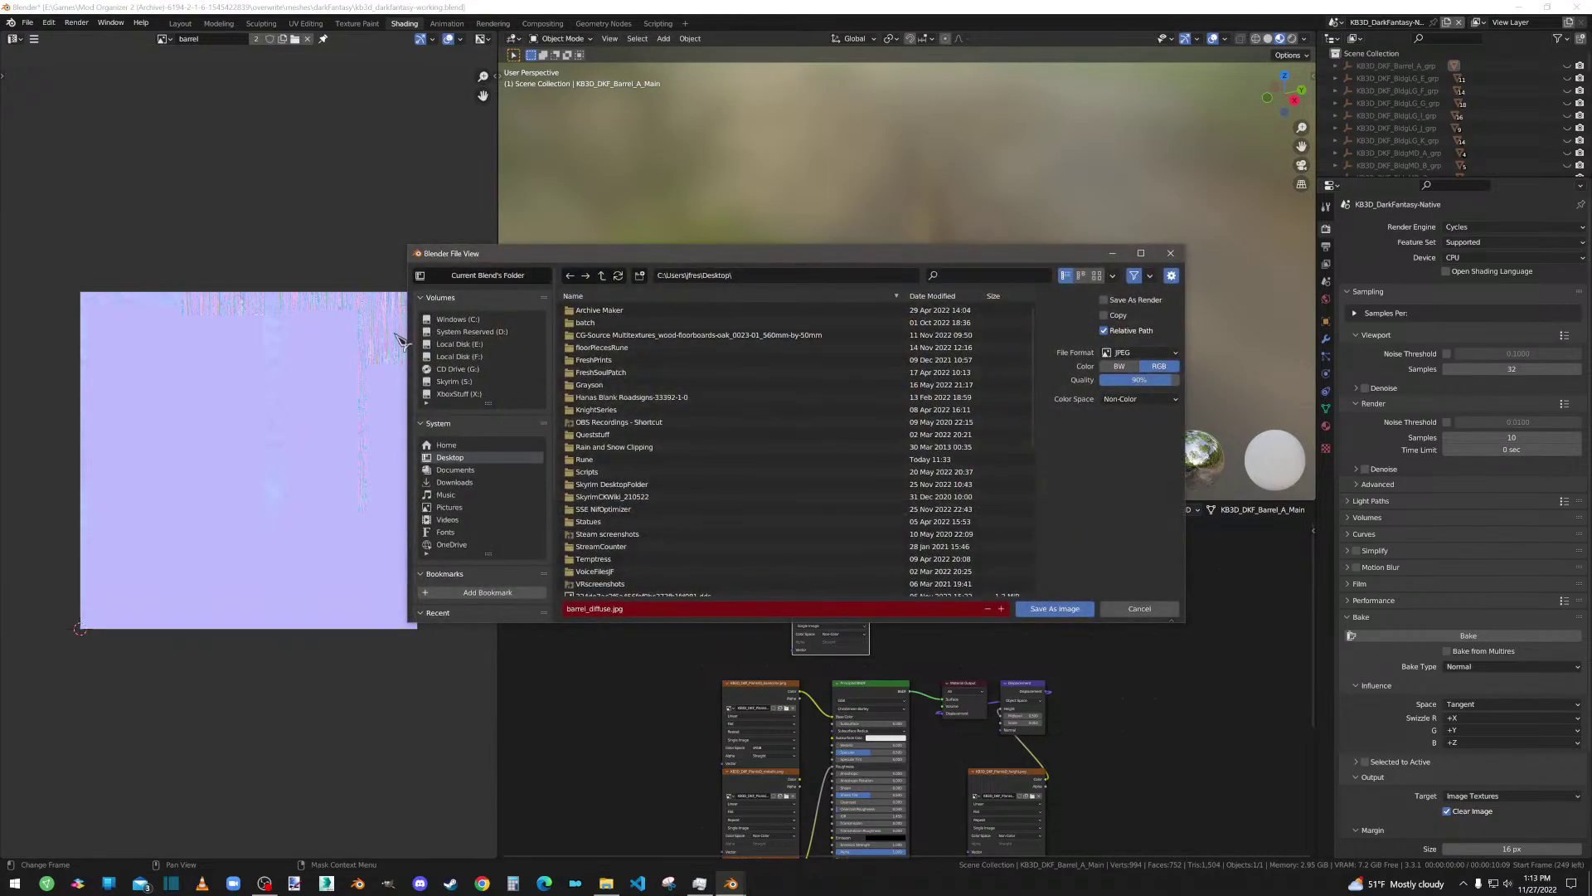
click(608, 610)
drag(608, 606, 595, 605)
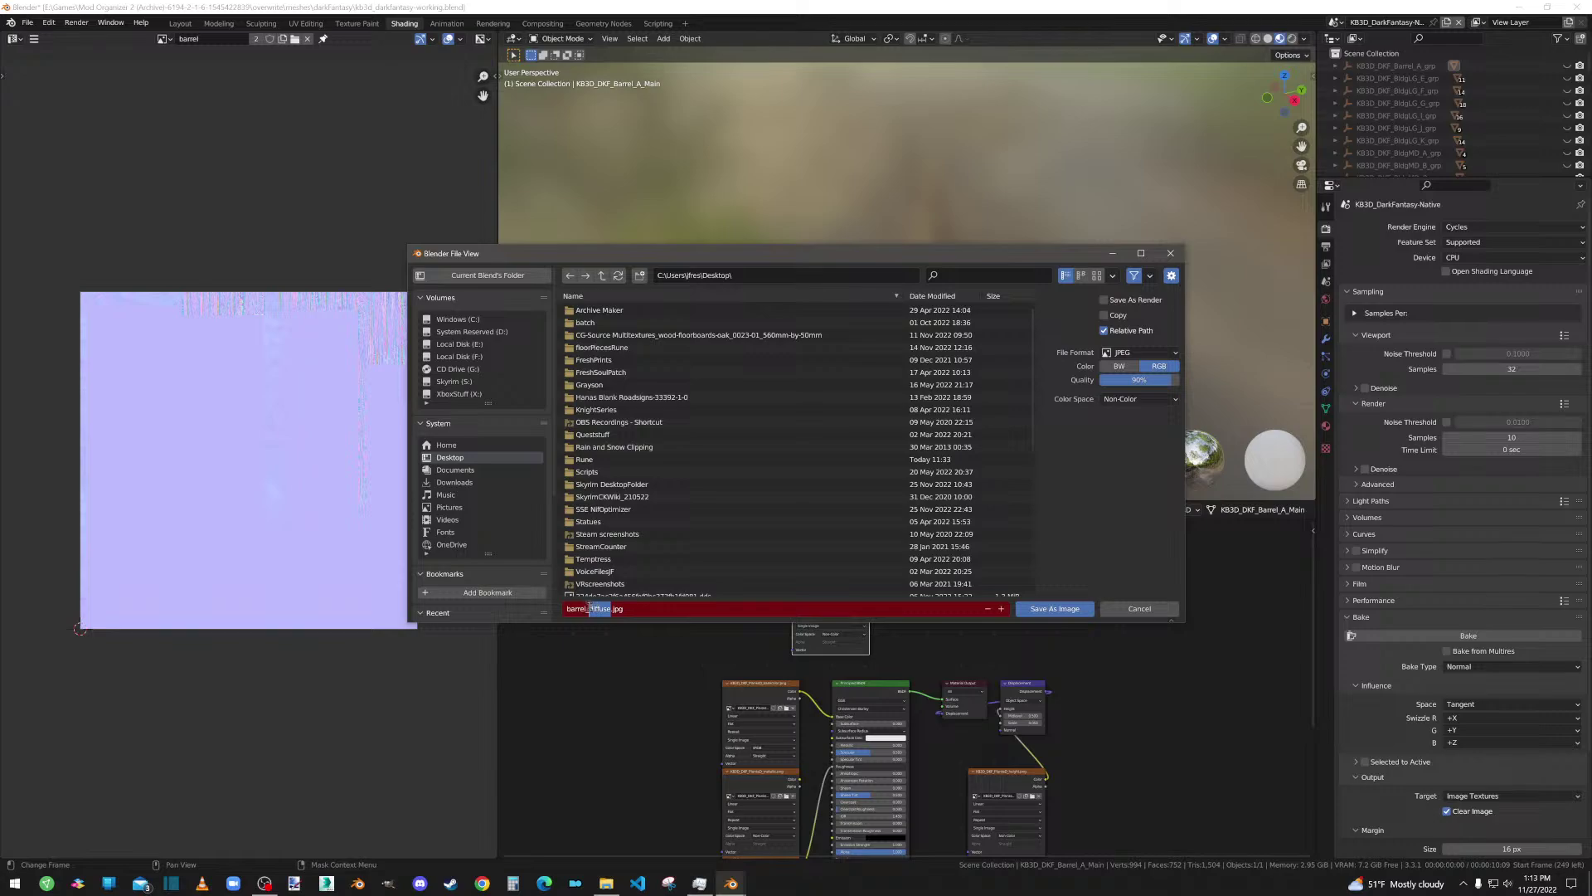
text(normal)
click(1056, 611)
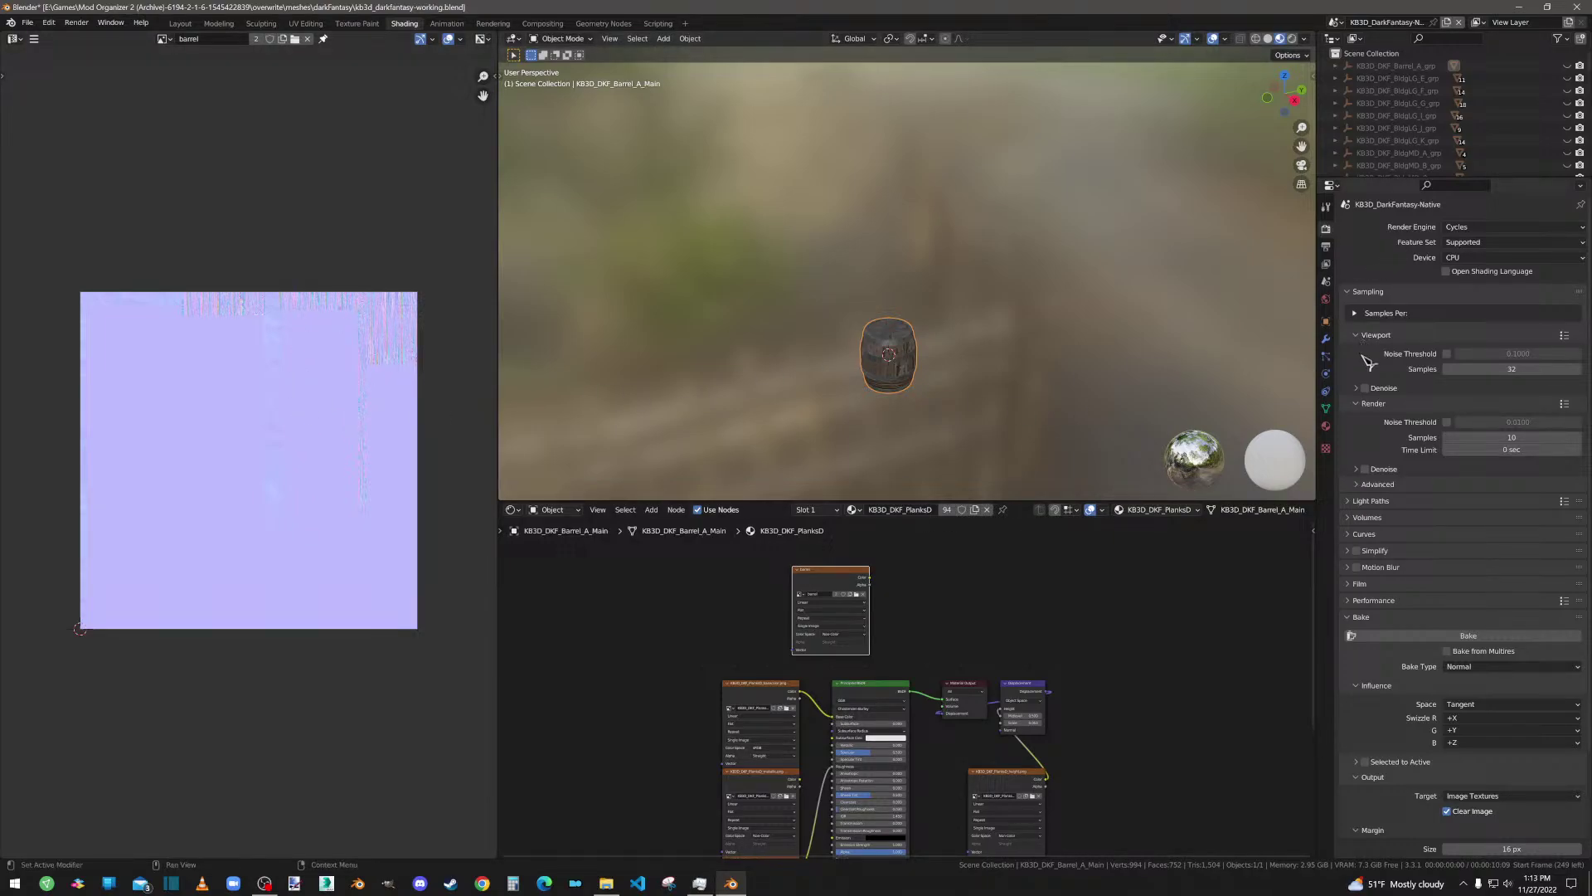
Step: Remove the KB3D_DKF_MetalA material slot from KB3D_DKF_Barrel_A_Main
click(1326, 426)
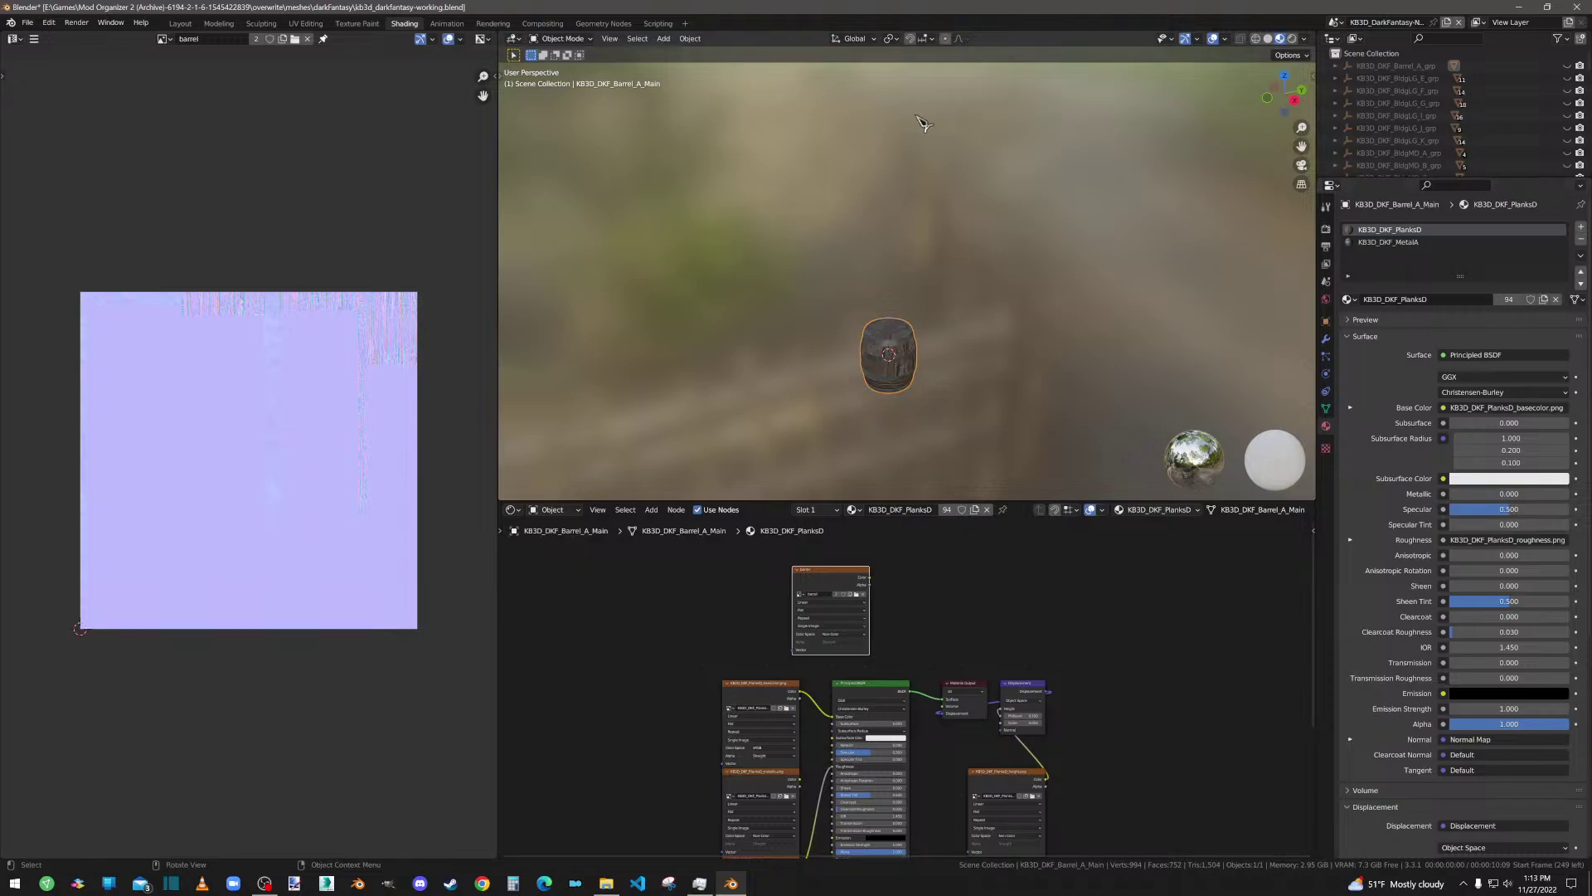
click(1395, 242)
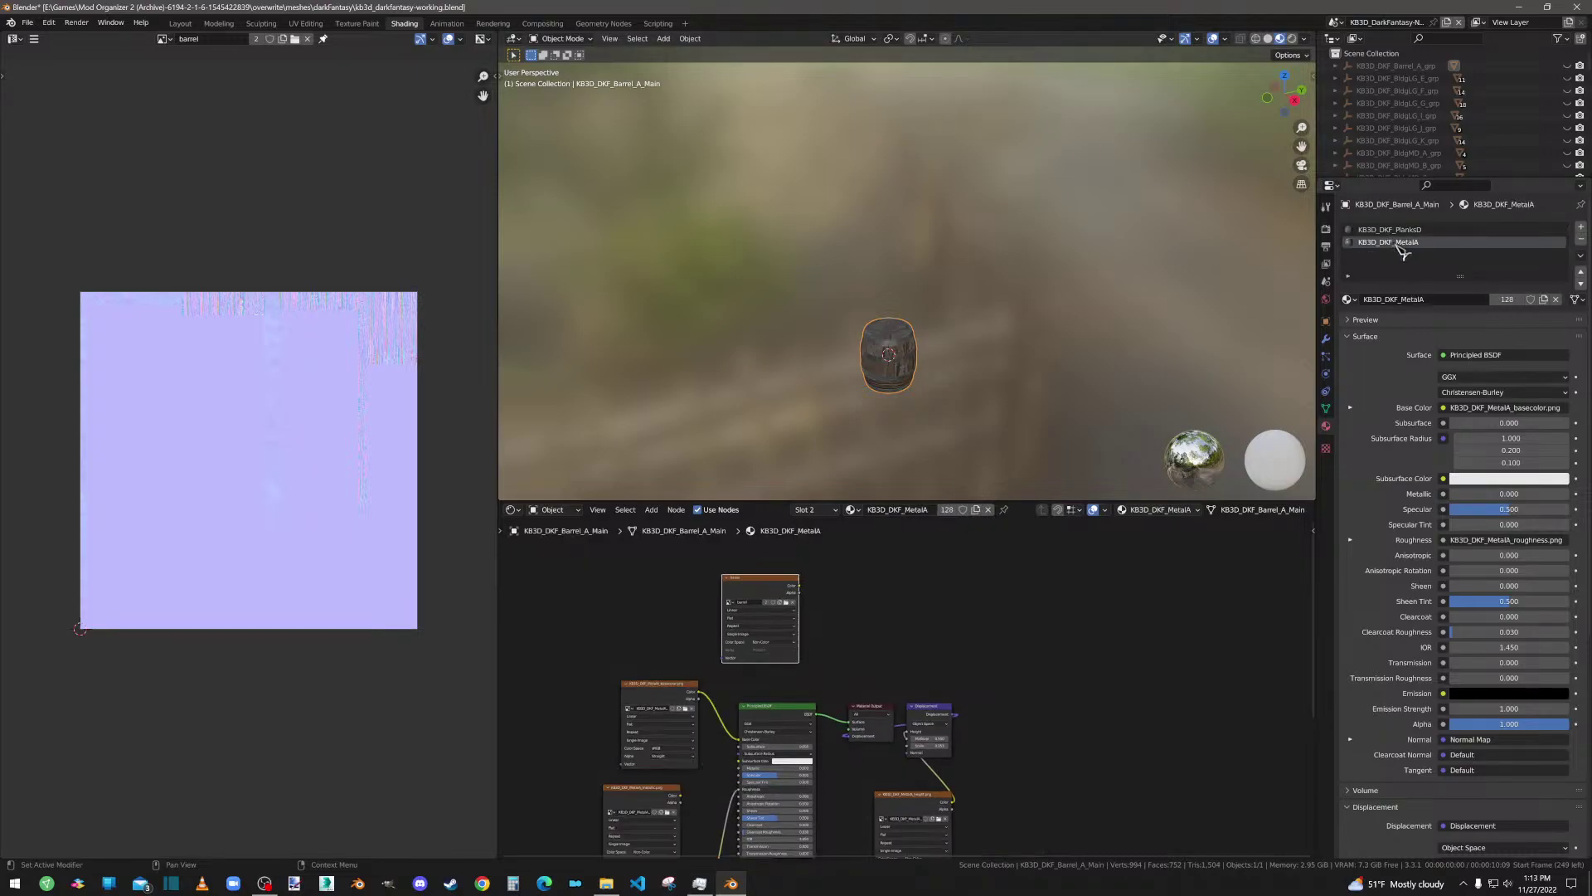
click(1580, 240)
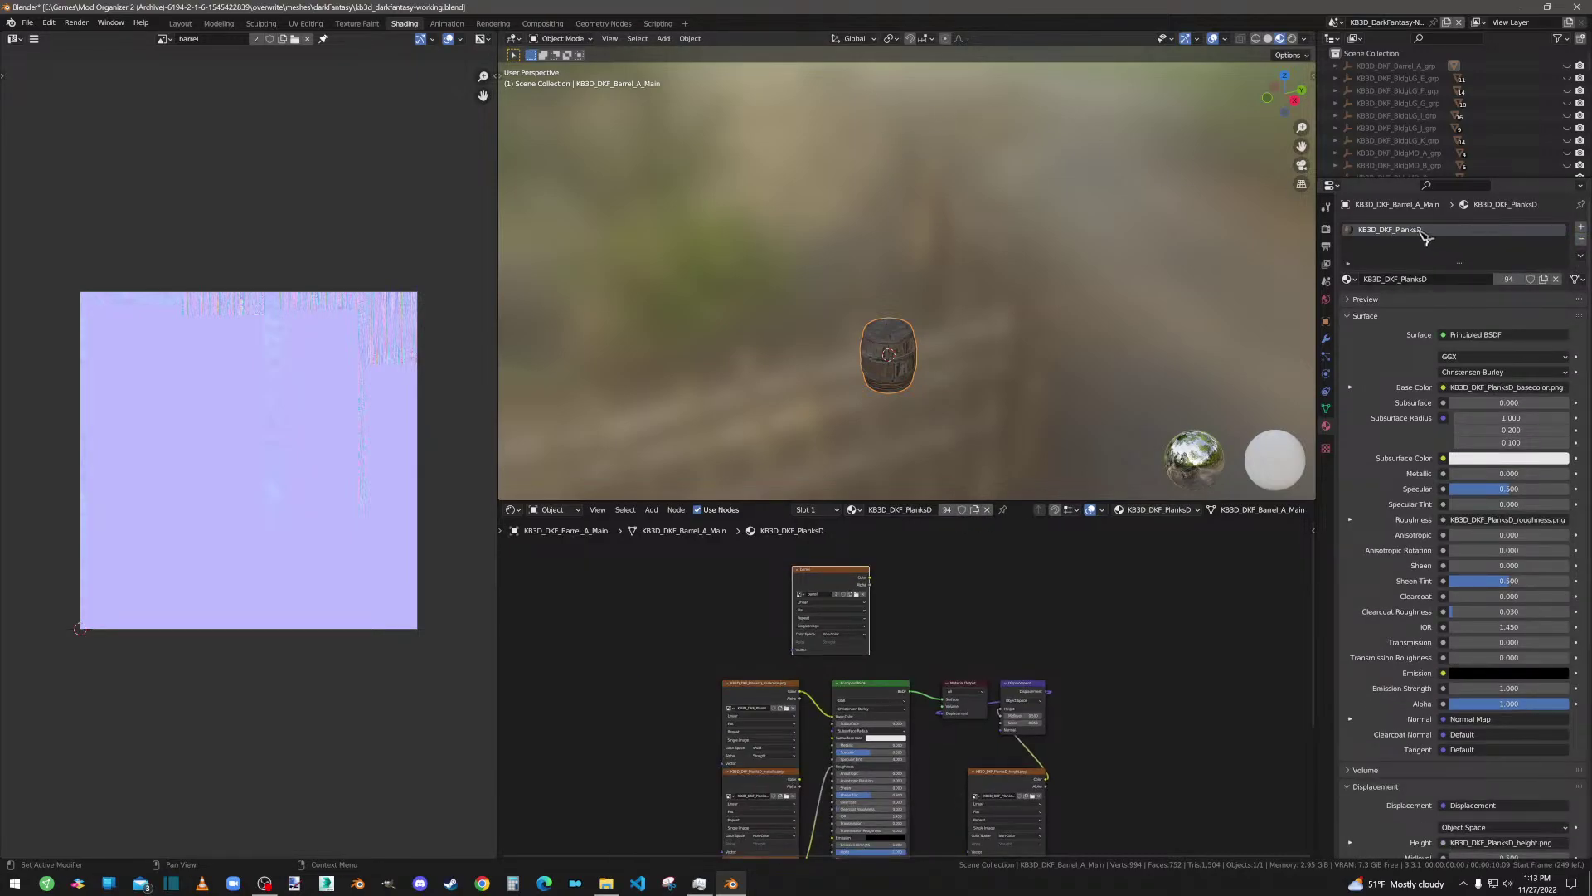
Step: Remove the KB3D_DKF_PlanksD slot from KB3D_DKF_Barrel_A_Main and create a new material named barrelmat
click(1581, 240)
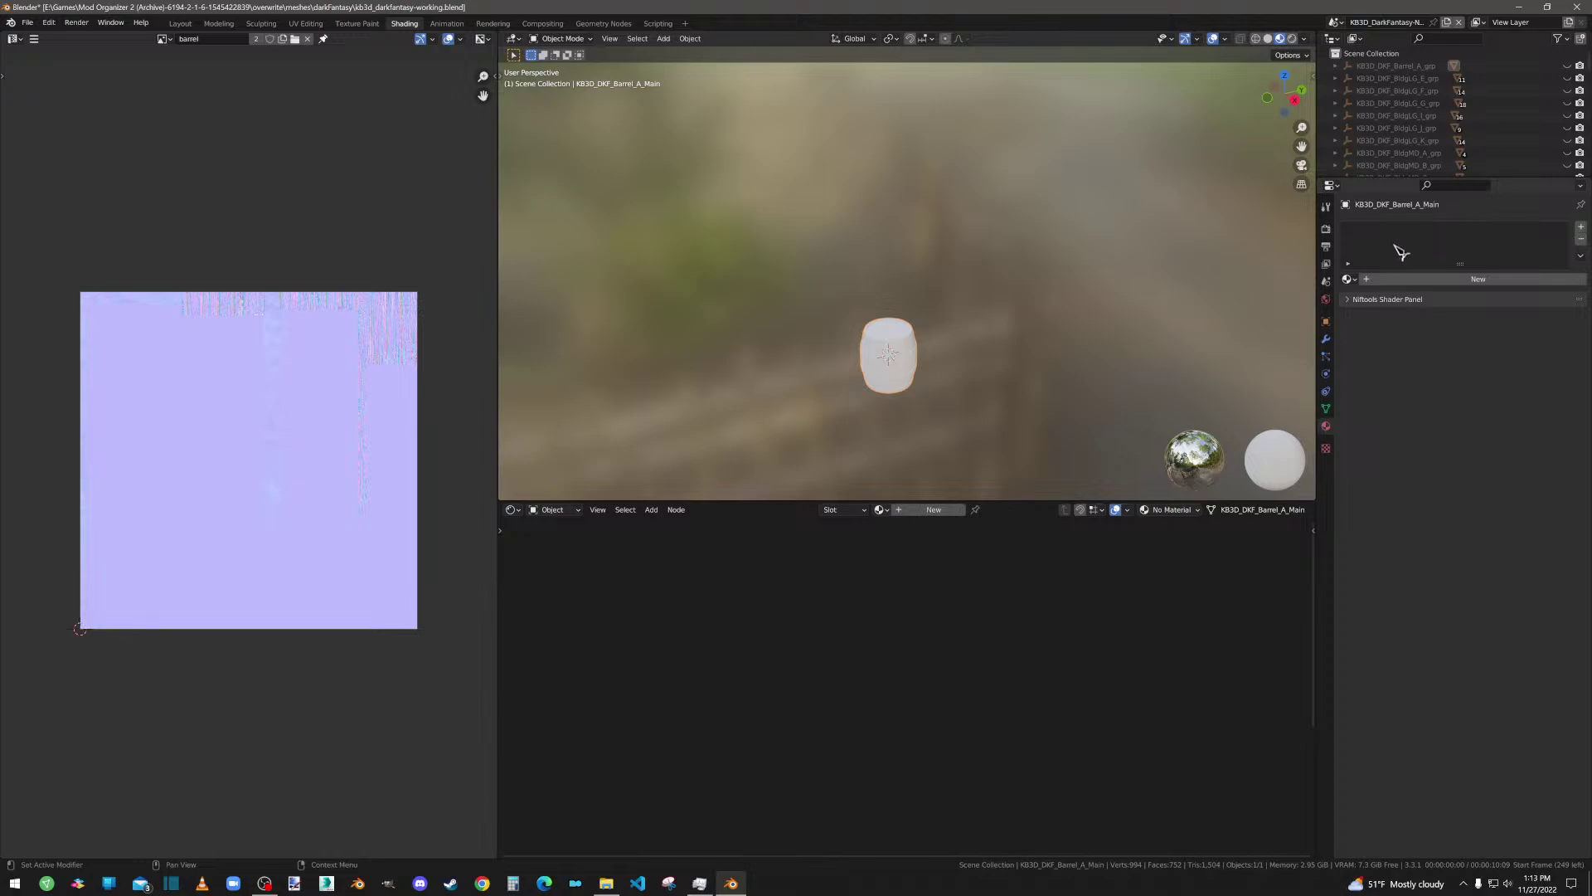
click(1443, 286)
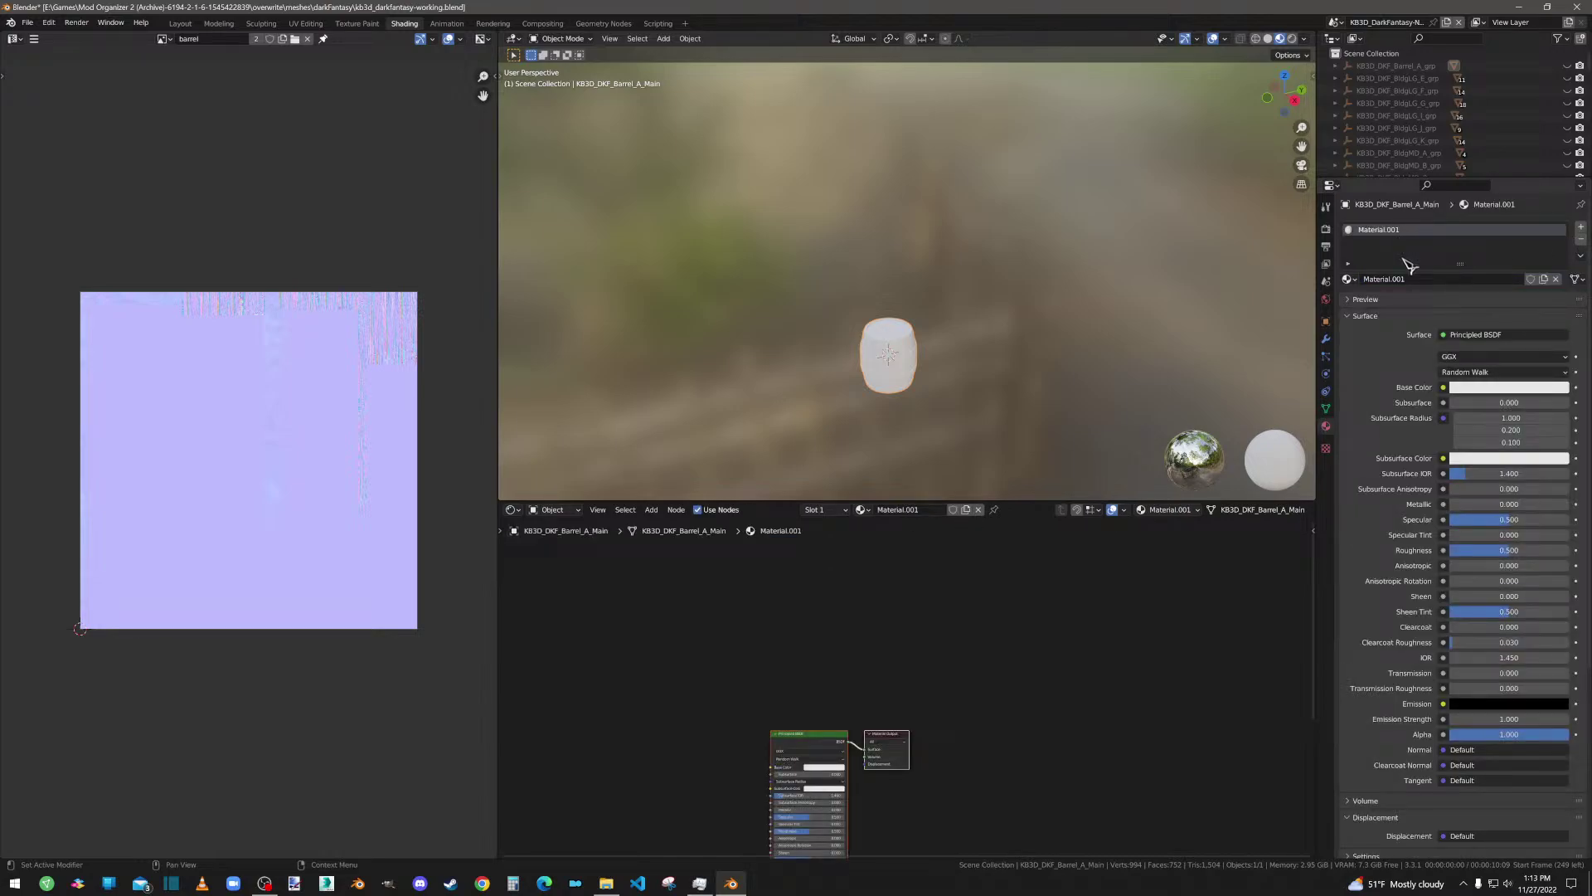
double_click(1410, 280)
text(barrelmat)
key(Return)
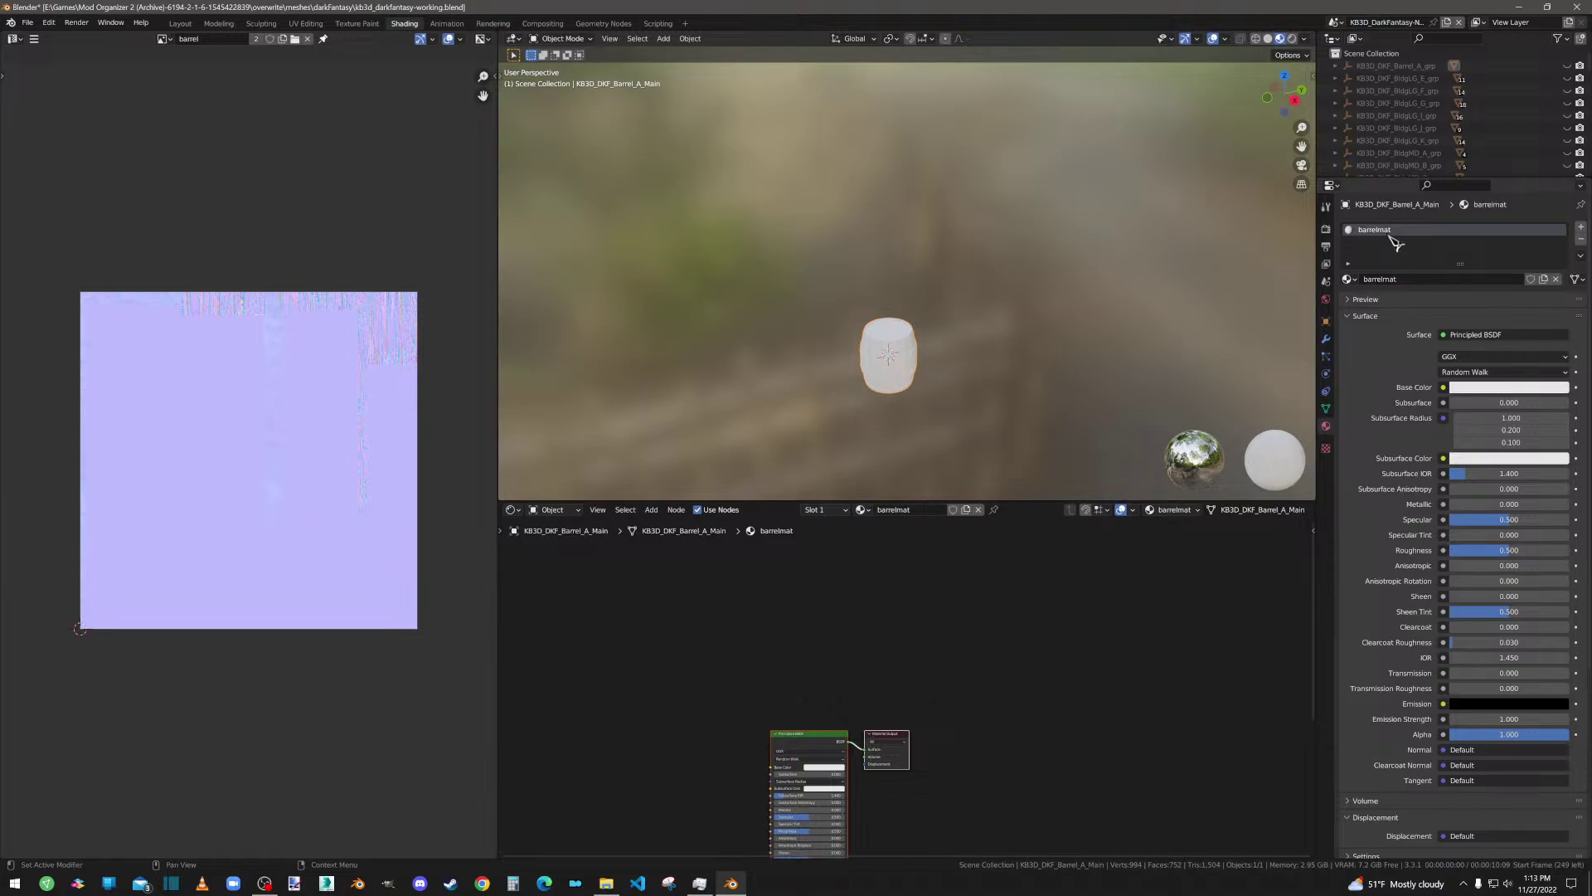
Step: Build a Node Wrangler Principled texture setup on barrelmat's Principled BSDF from barrel_diffuse.jpg and barrel_normal.jpg on the Desktop
middle_drag(804, 757, 833, 659)
click(863, 599)
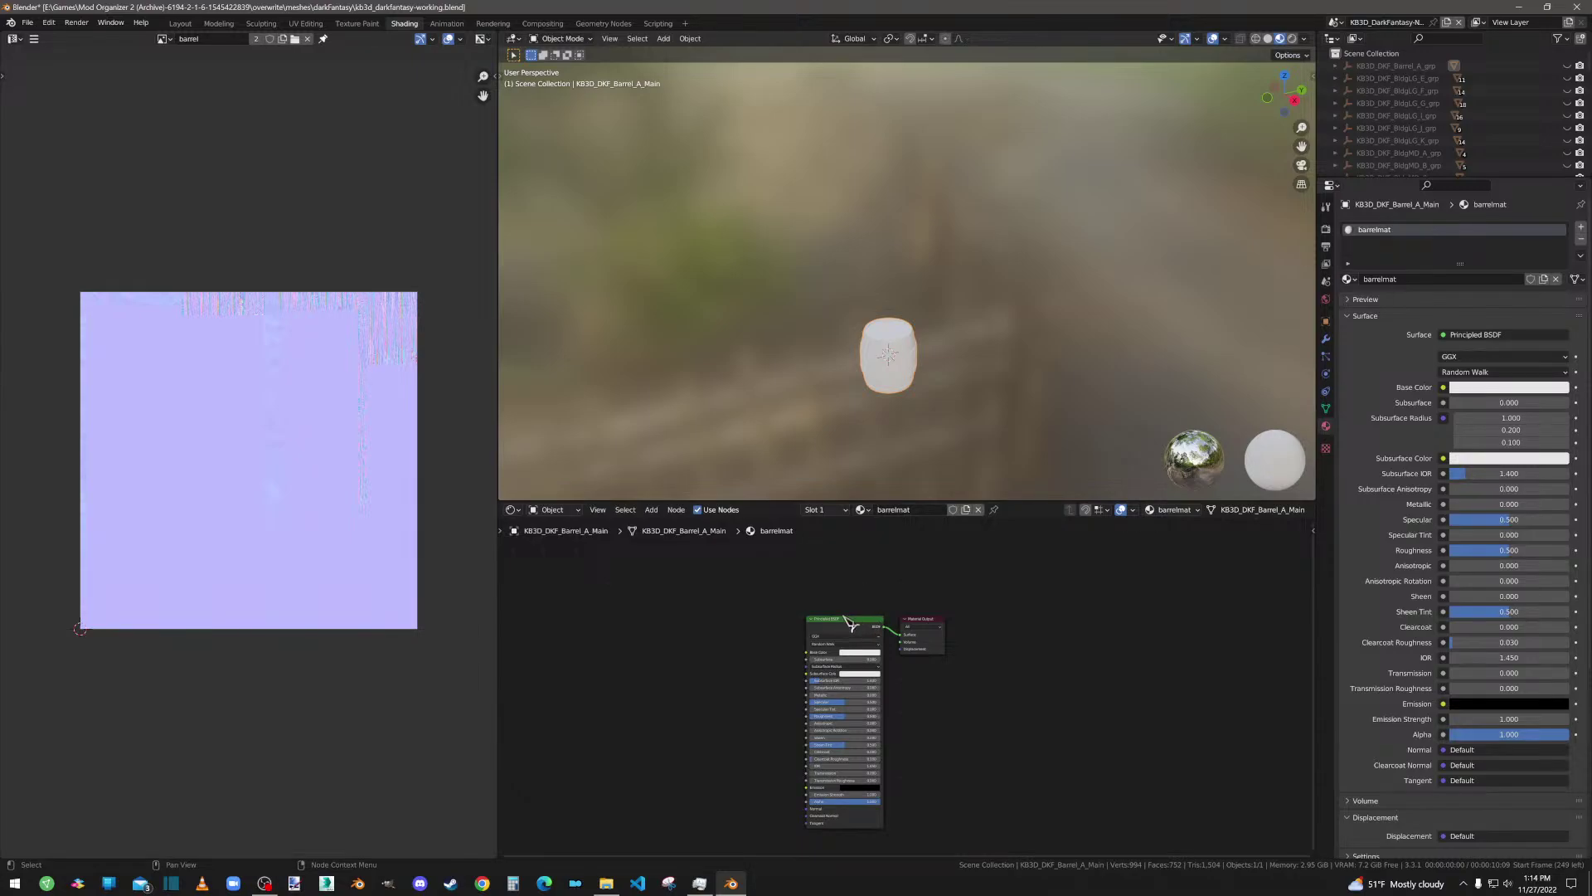
click(844, 628)
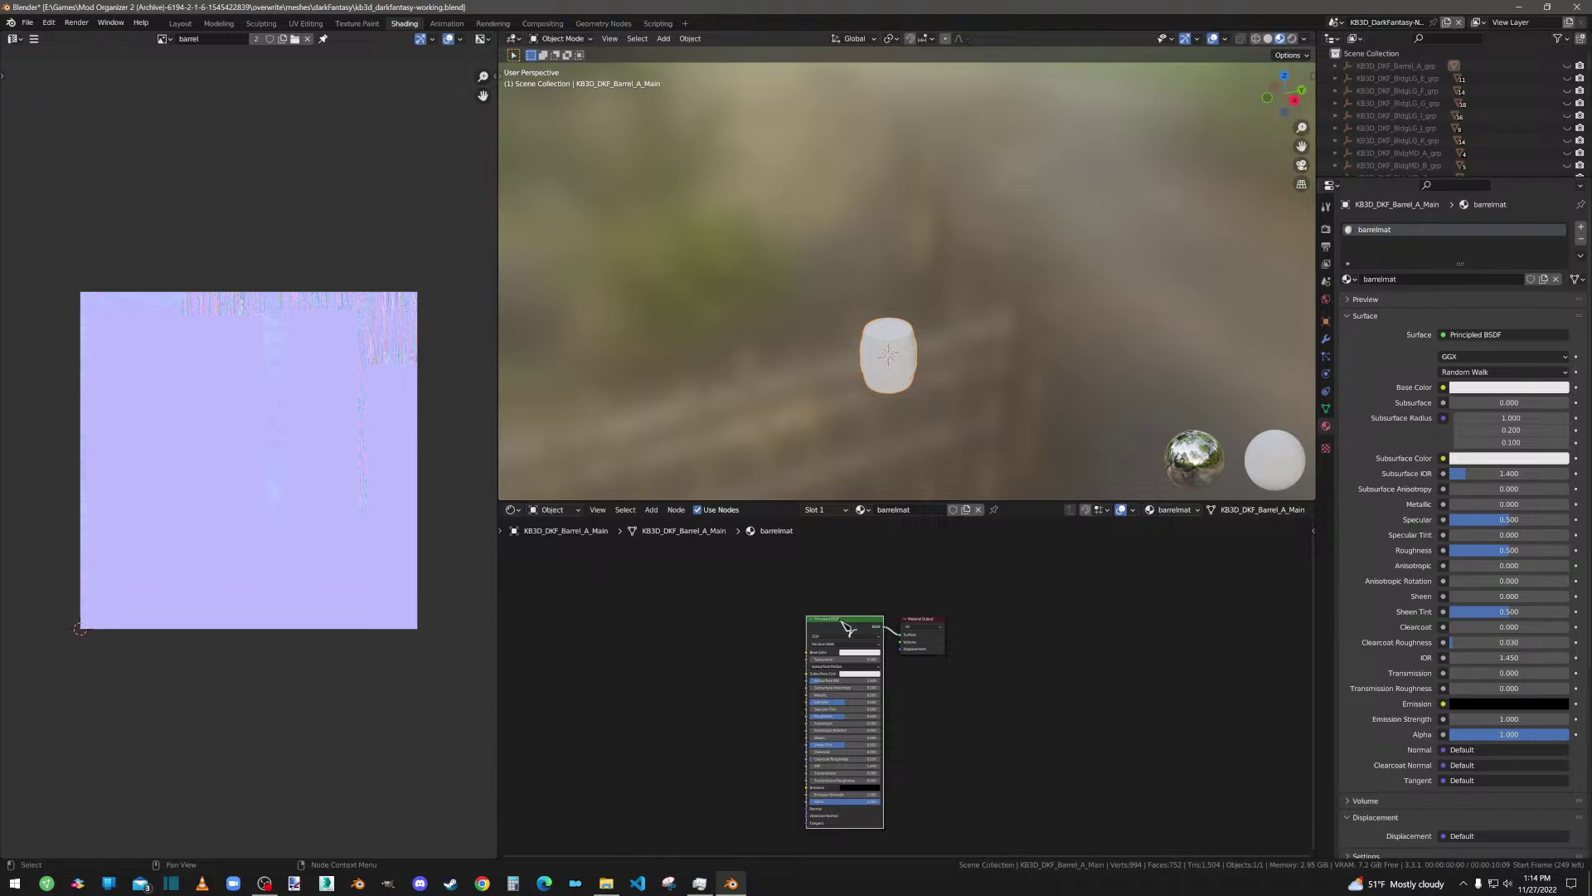
click(1313, 530)
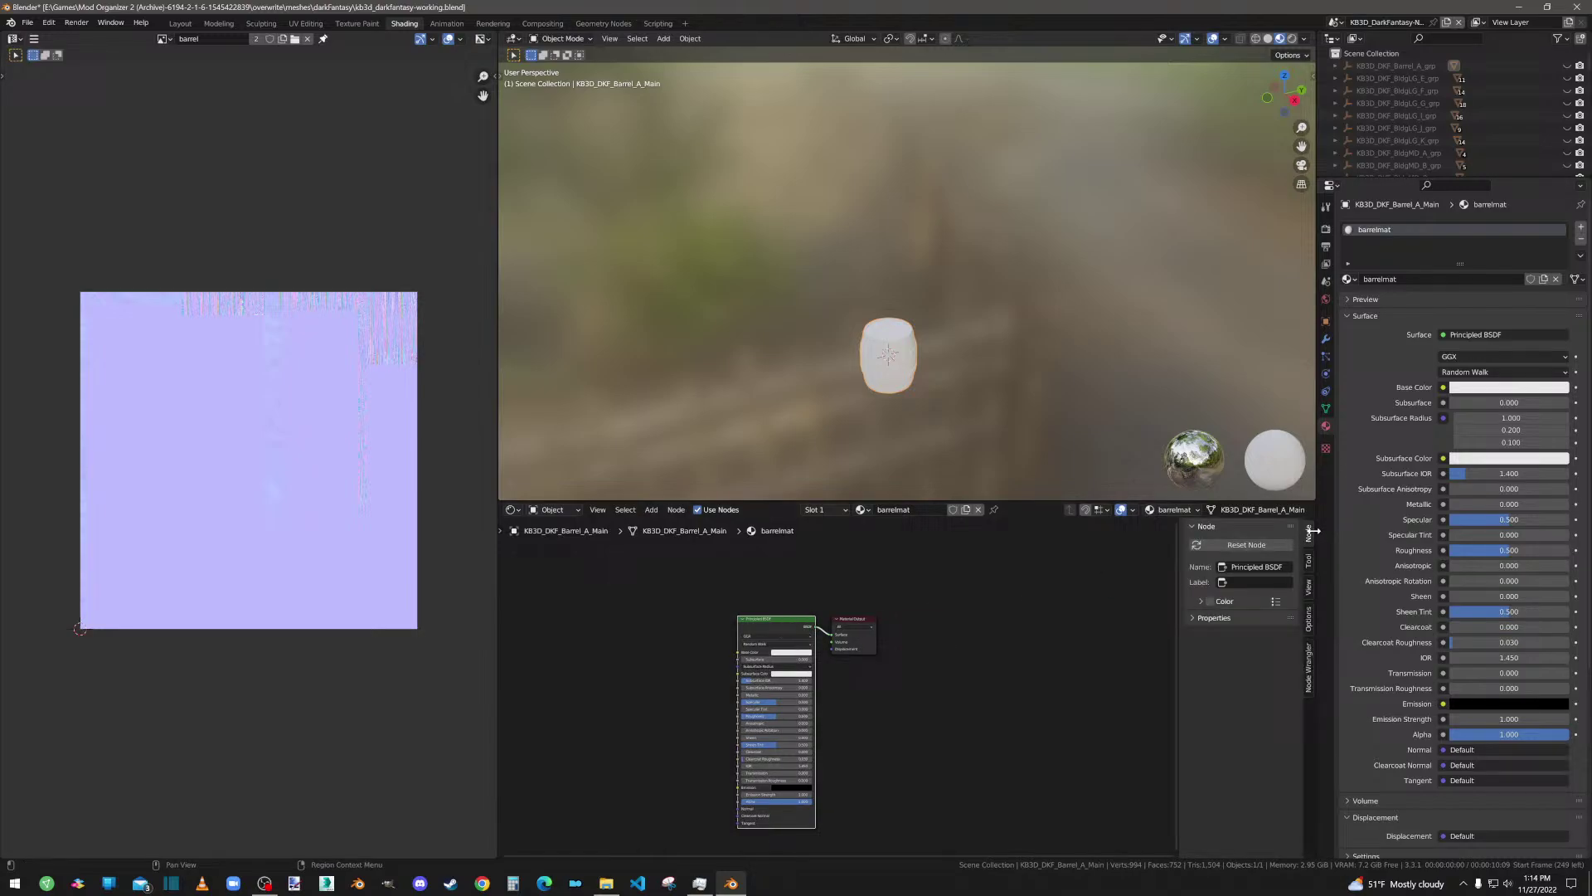
click(1312, 688)
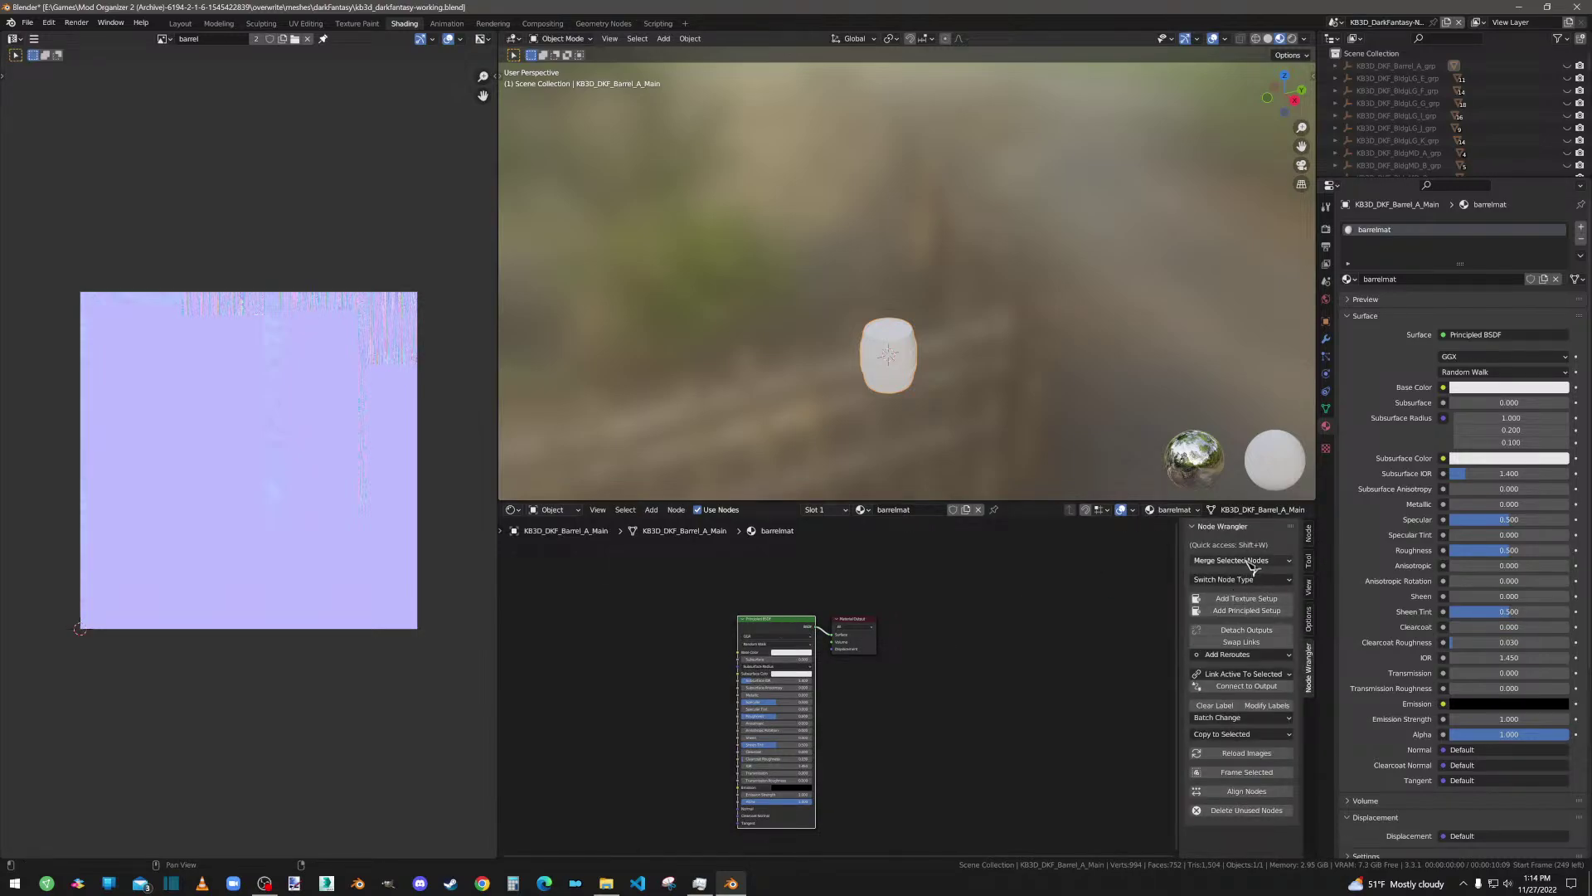
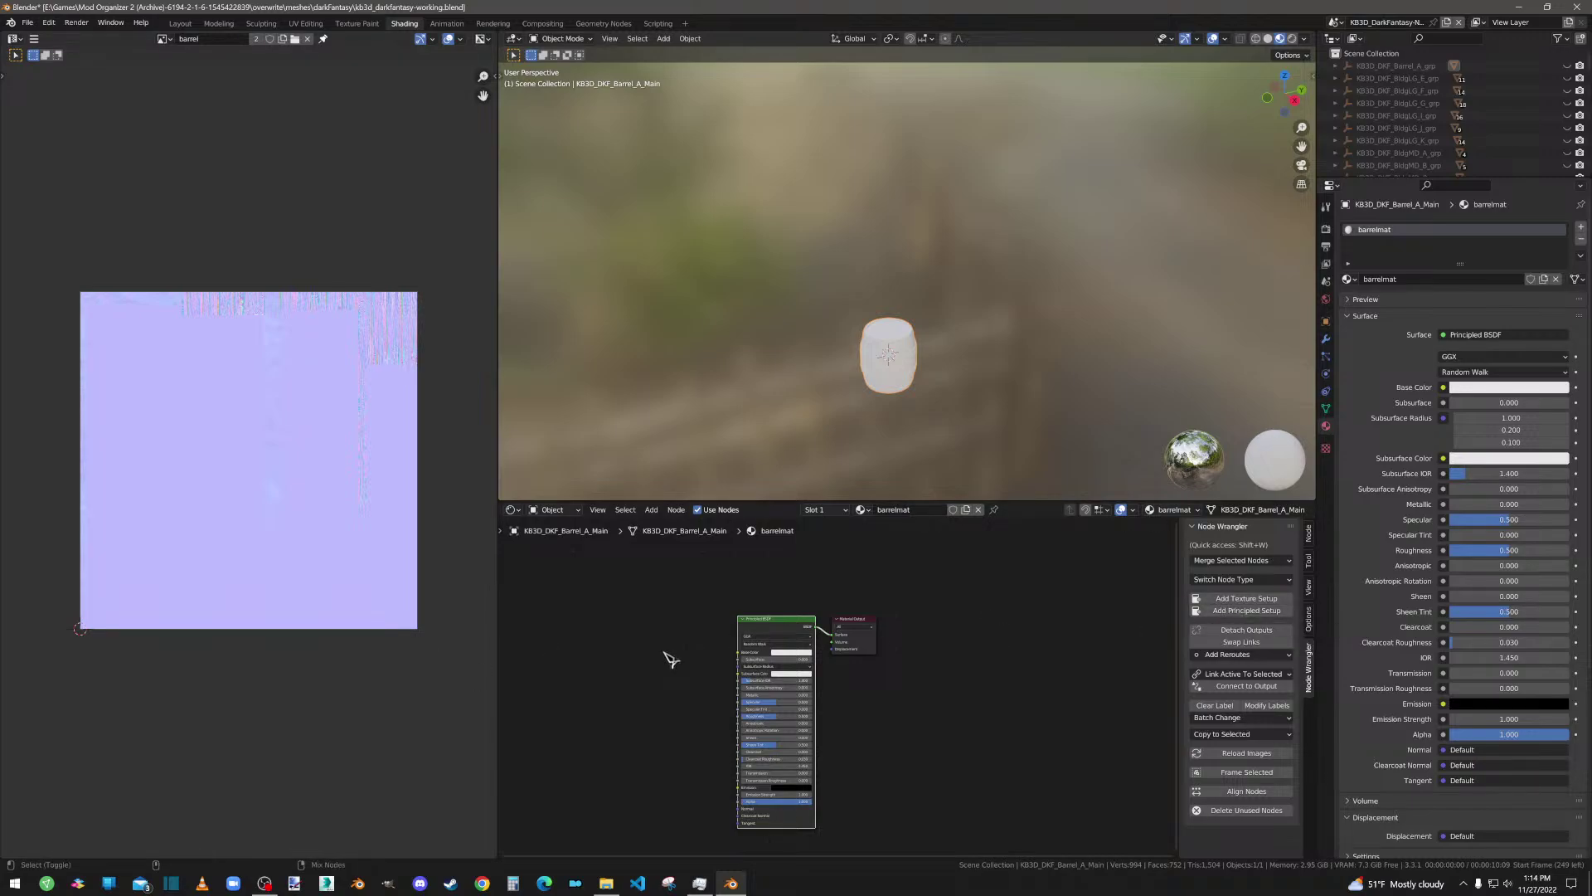
key(ctrl+shift+t)
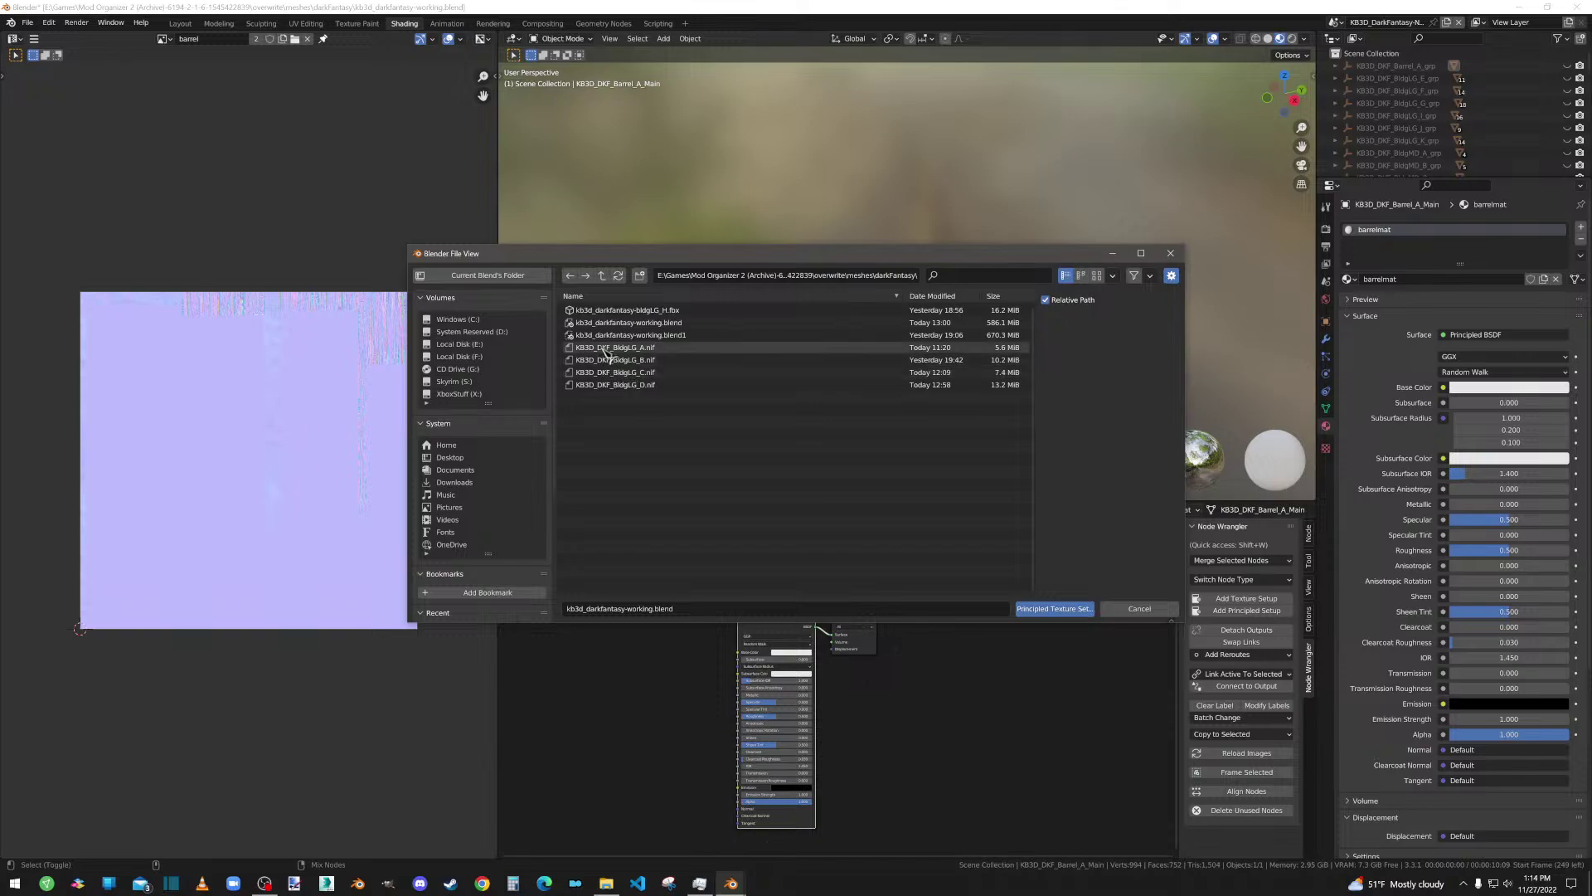
click(452, 459)
scroll(661, 468, down, 3)
scroll(661, 469, down, 3)
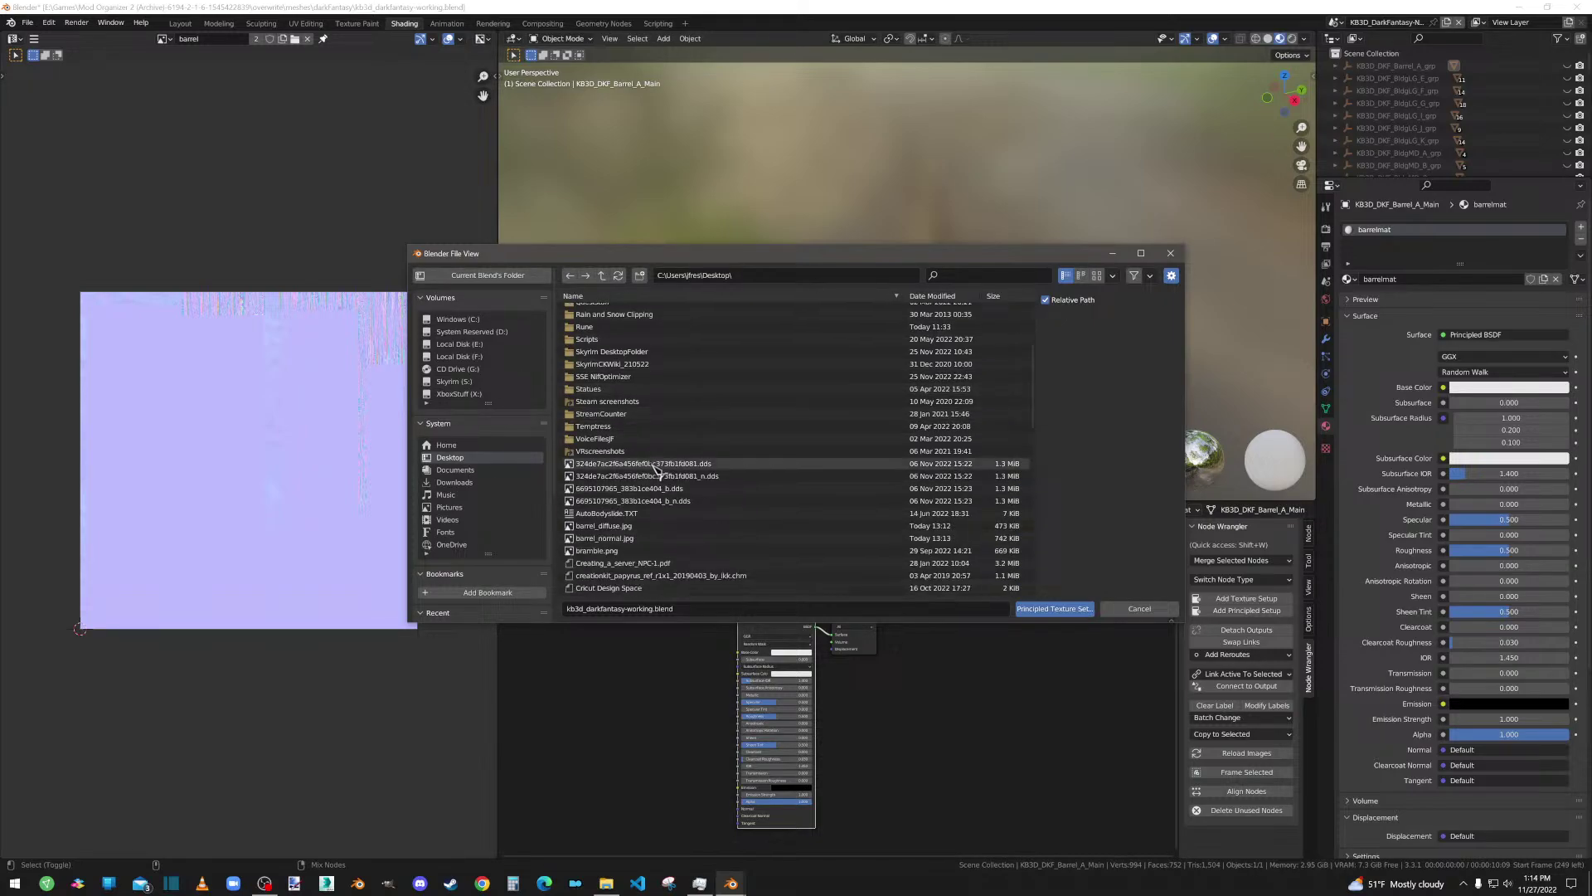
click(612, 526)
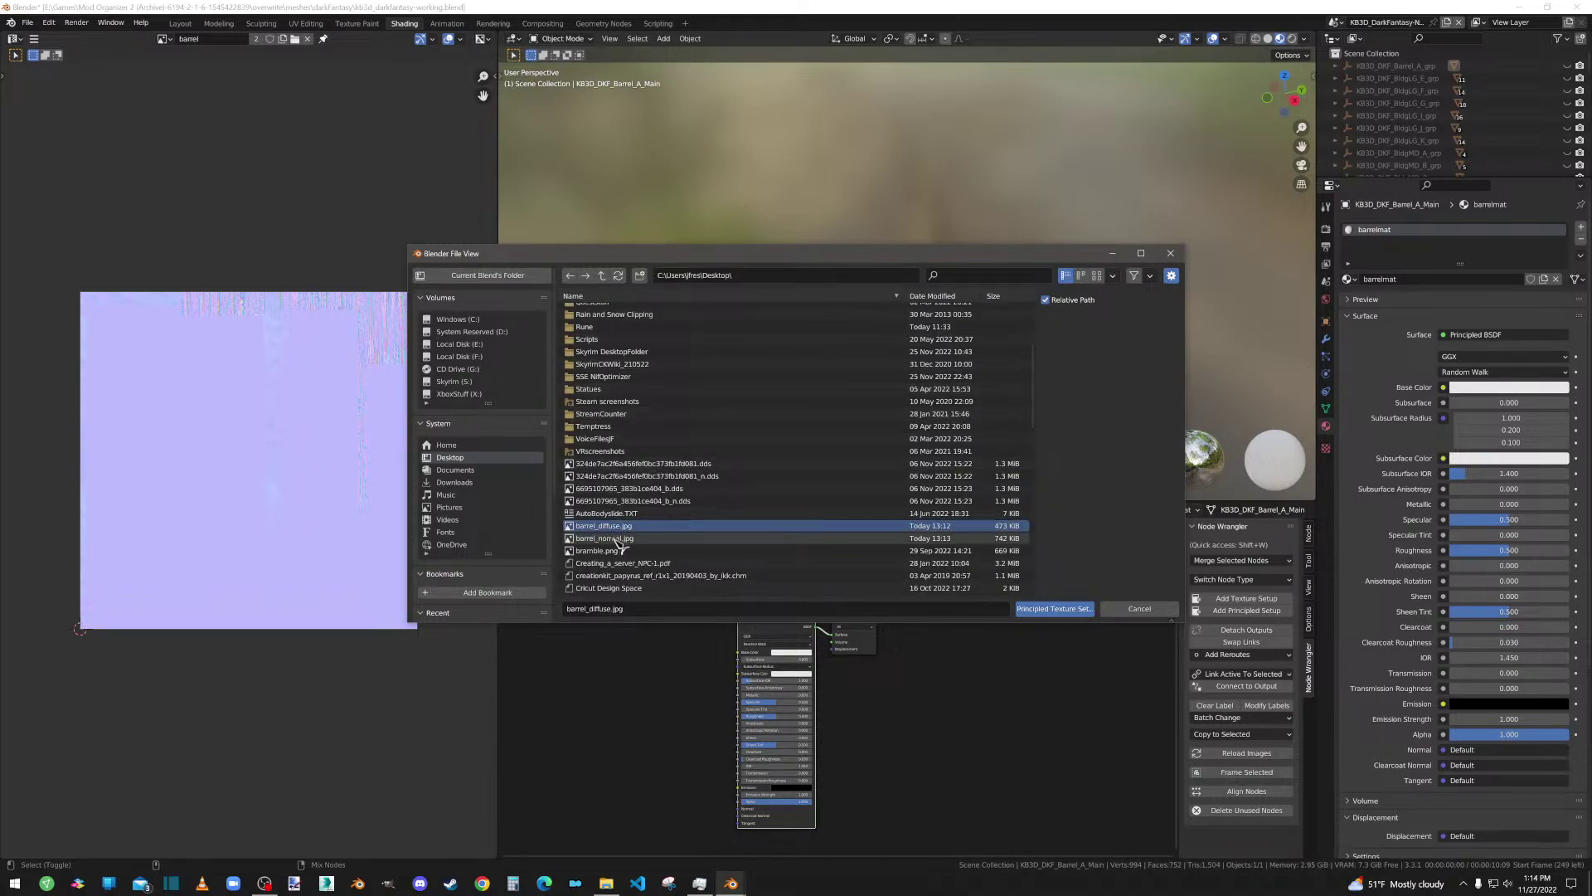
shift+click(612, 539)
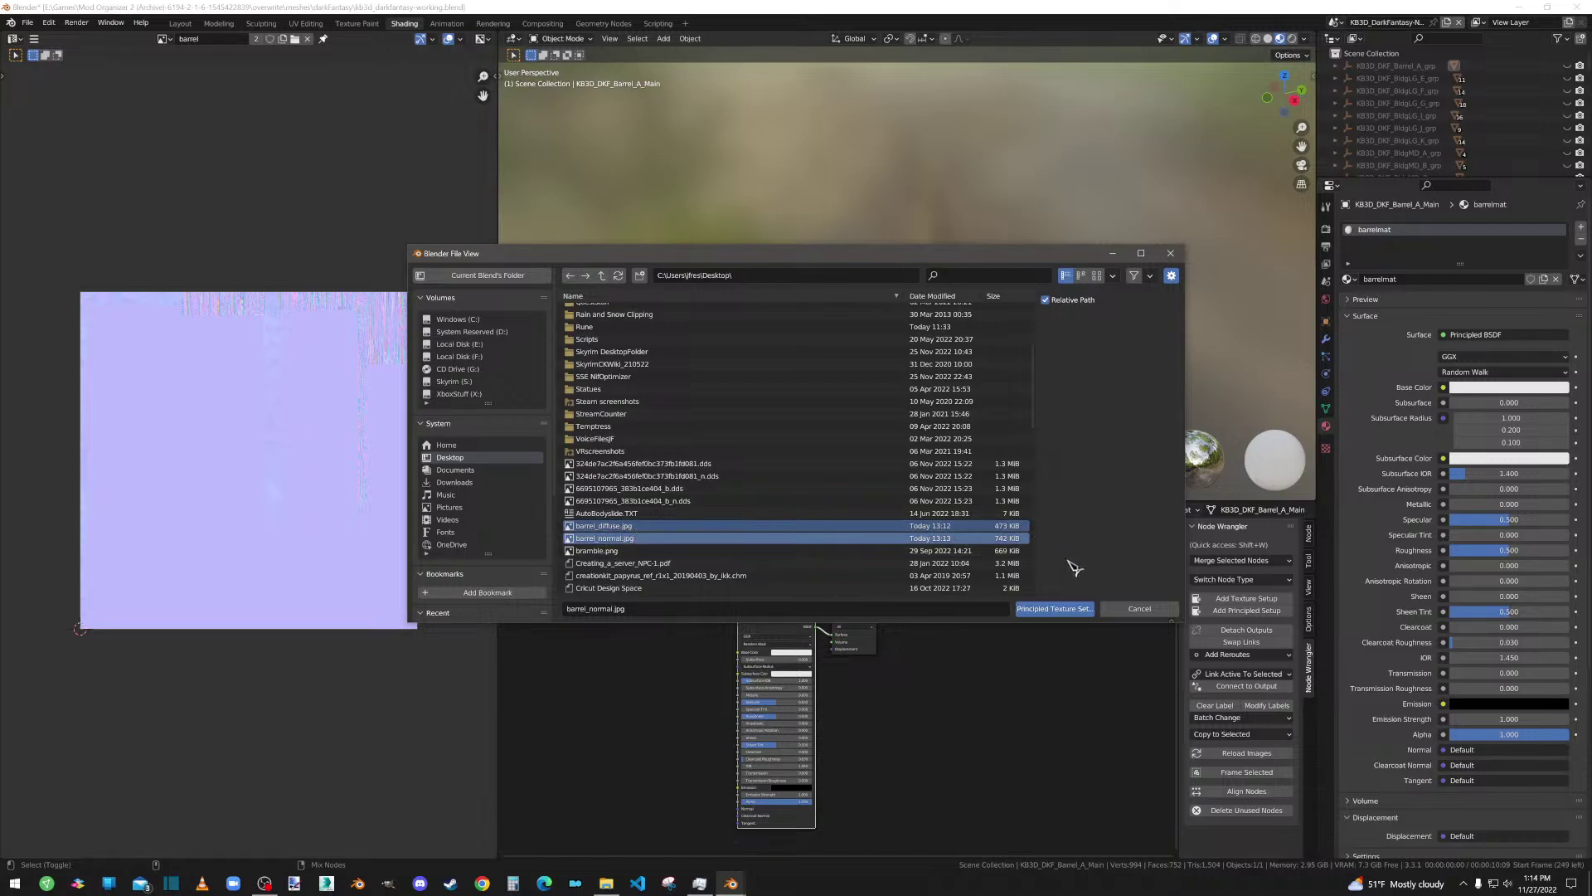
click(1062, 618)
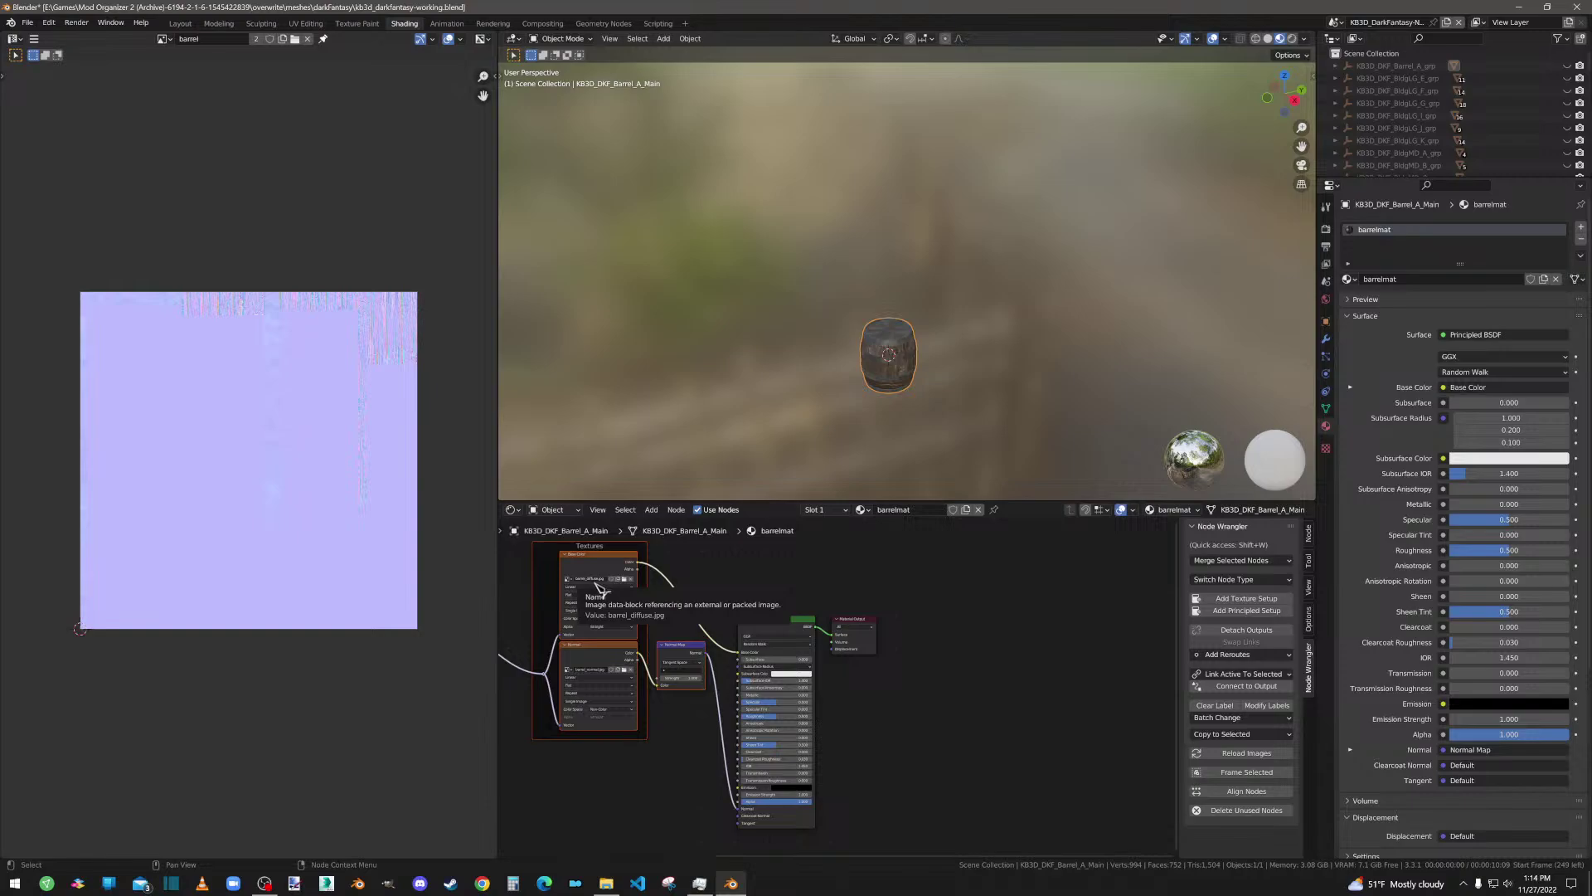
Step: Move the generated Textures and Mapping node groups down to line up with the Principled BSDF node
scroll(600, 590, up, 4)
middle_drag(600, 590, 825, 594)
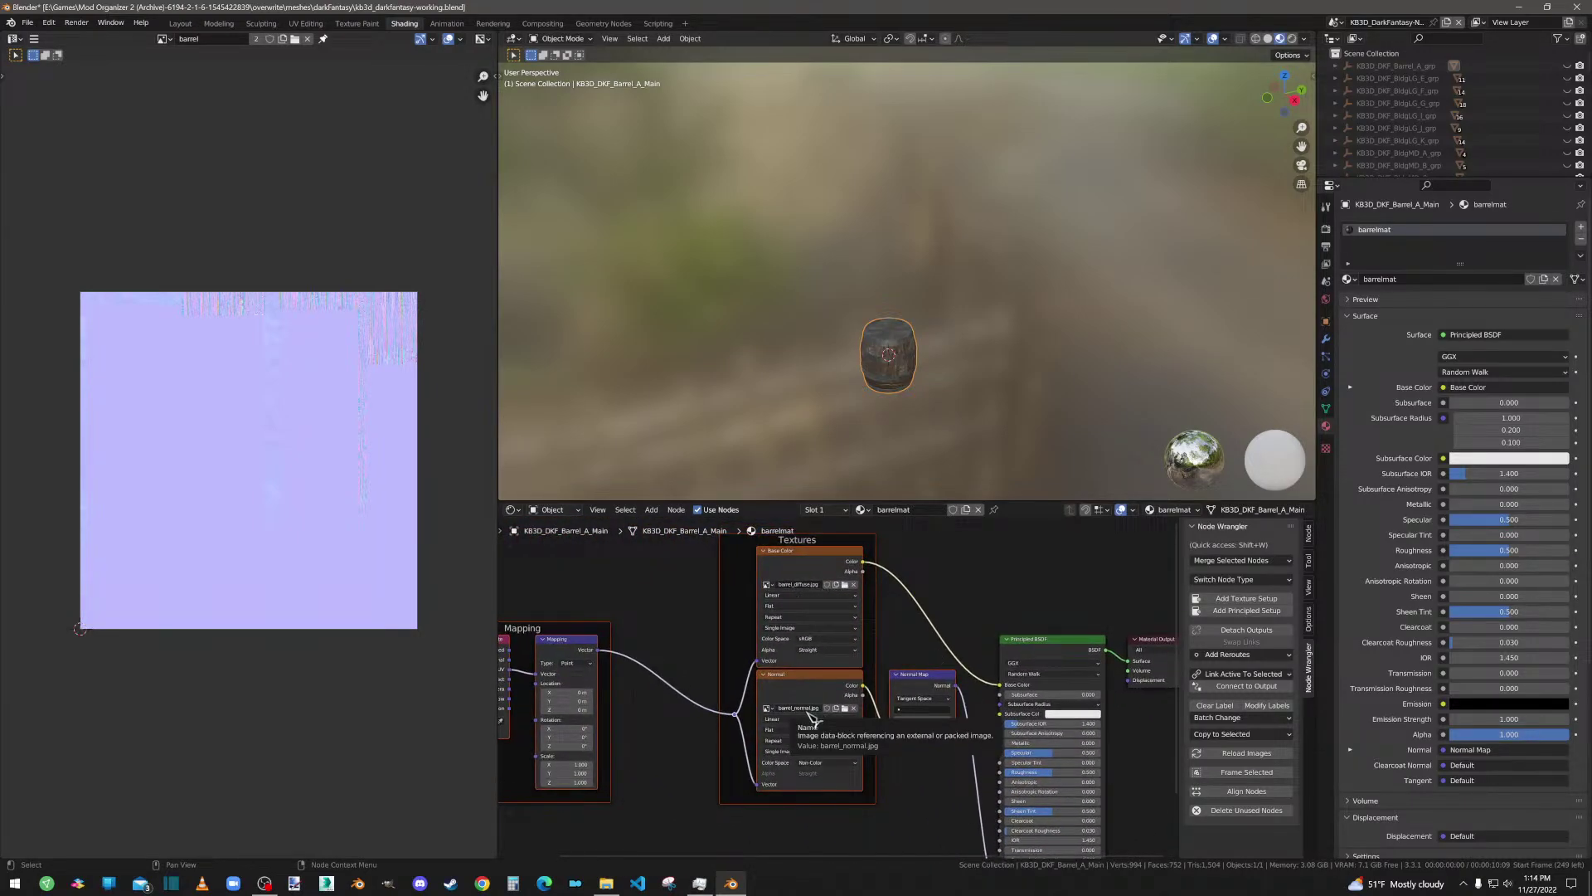
scroll(854, 721, down, 3)
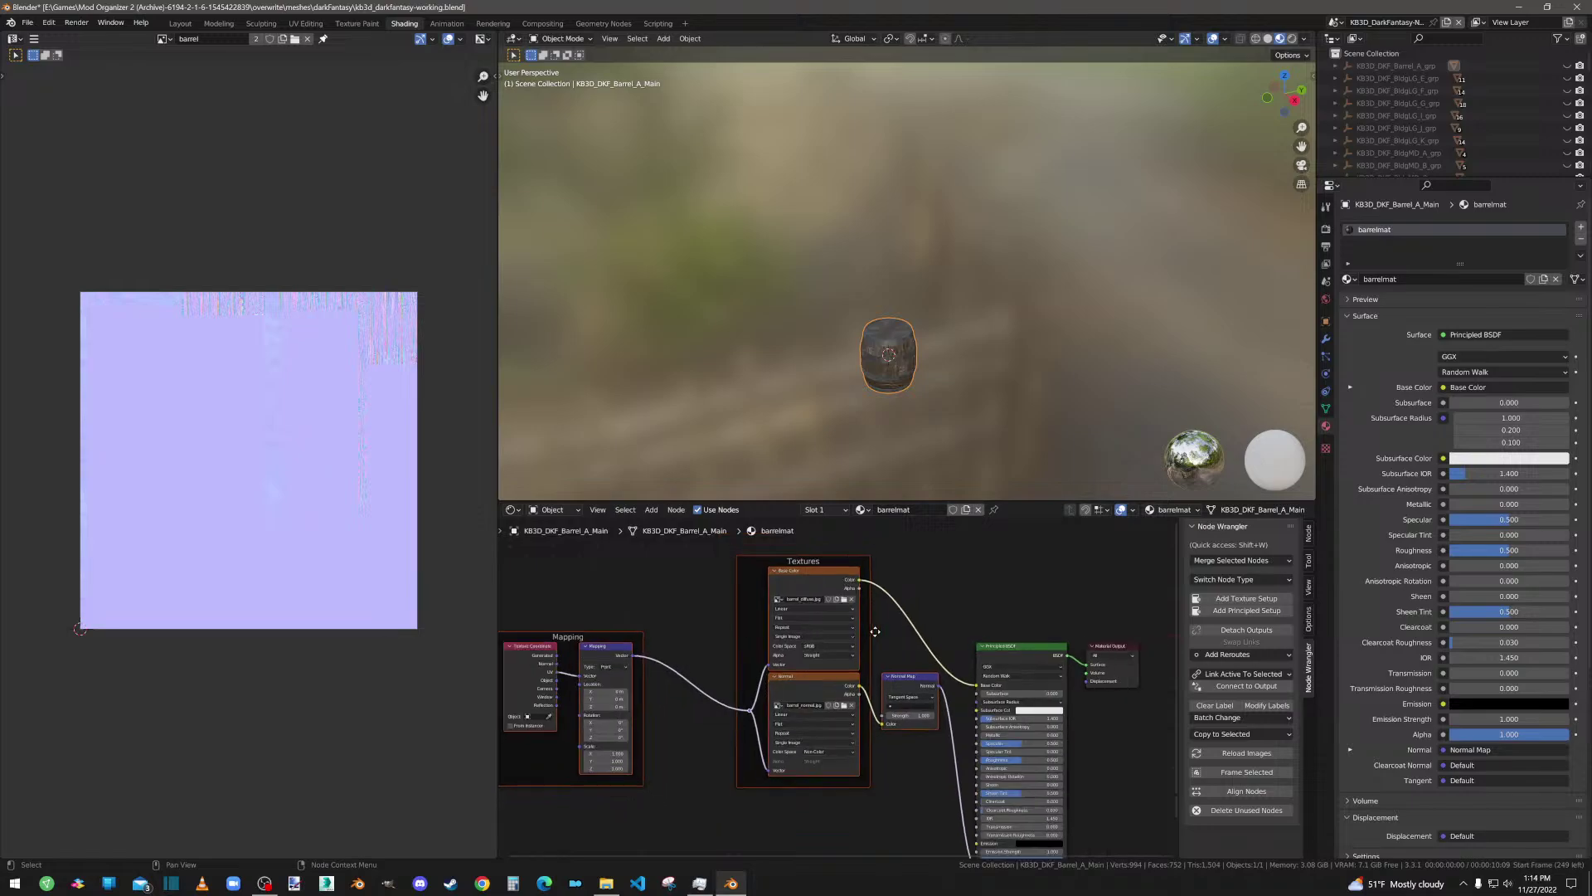
key(g)
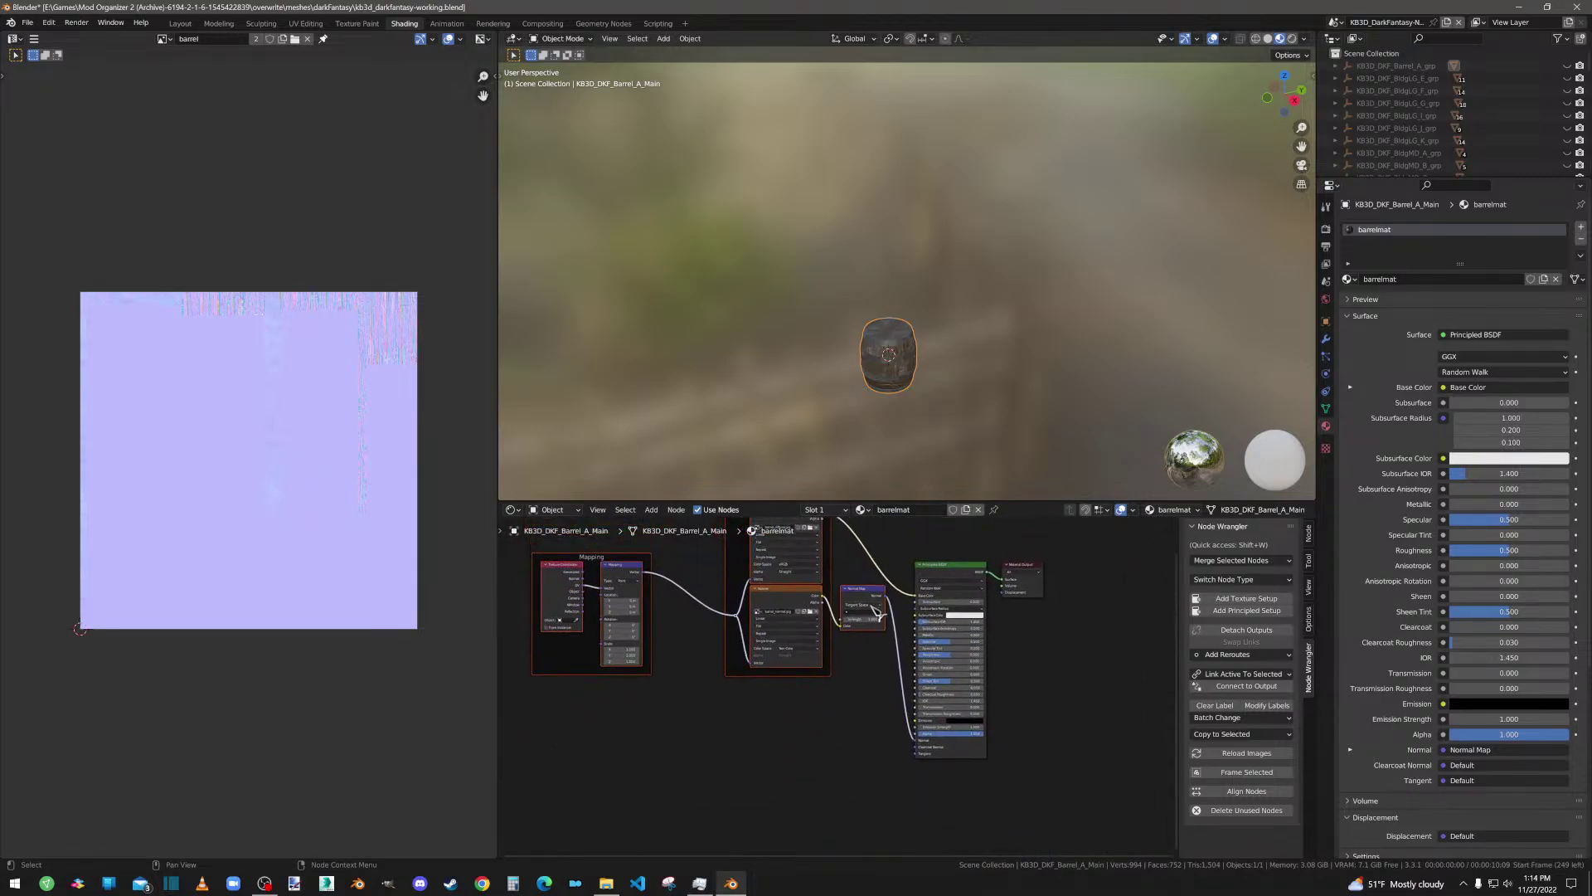
click(857, 665)
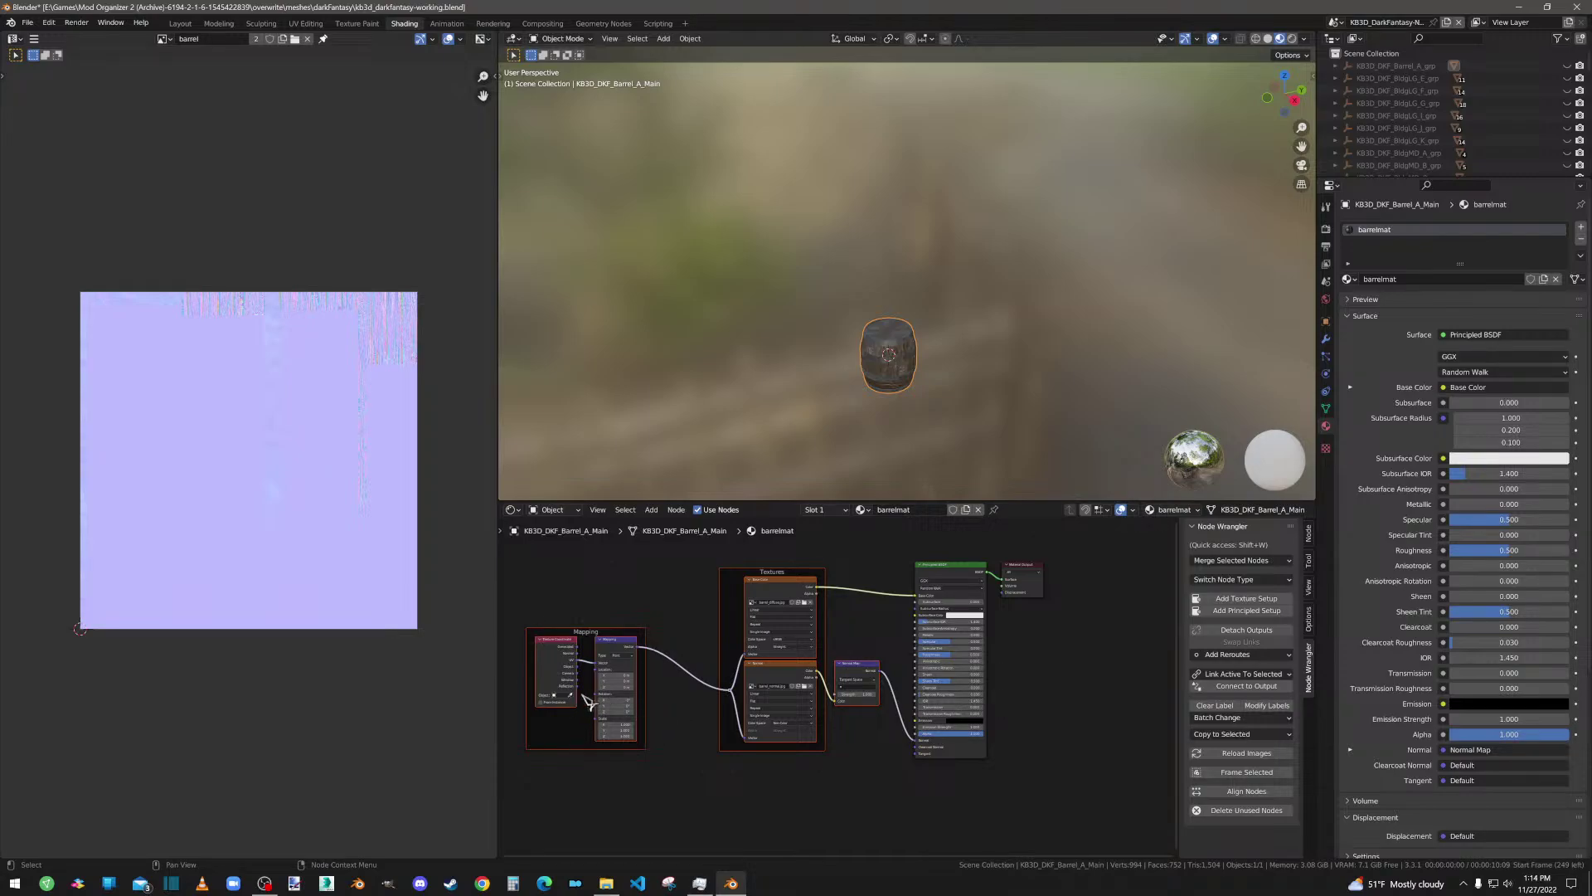
Step: Disconnect the mapping vector links from the Base Color and Normal image texture nodes
scroll(621, 676, up, 1)
middle_drag(631, 668, 661, 647)
scroll(927, 426, up, 4)
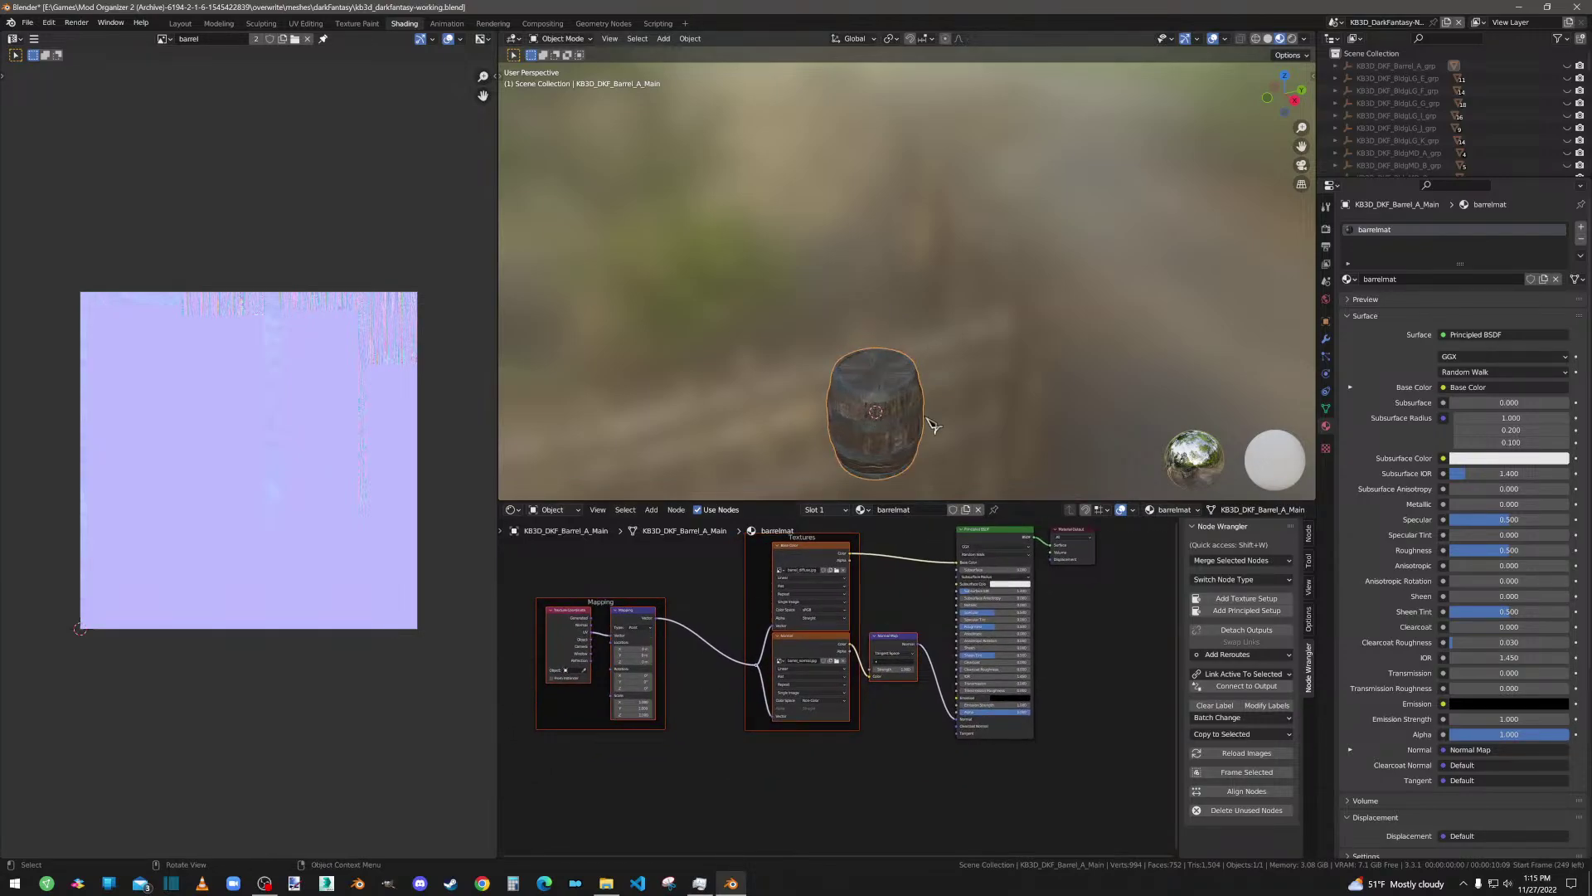
mouse_move(925, 427)
middle_down()
mouse_move(931, 349)
mouse_move(921, 407)
middle_up()
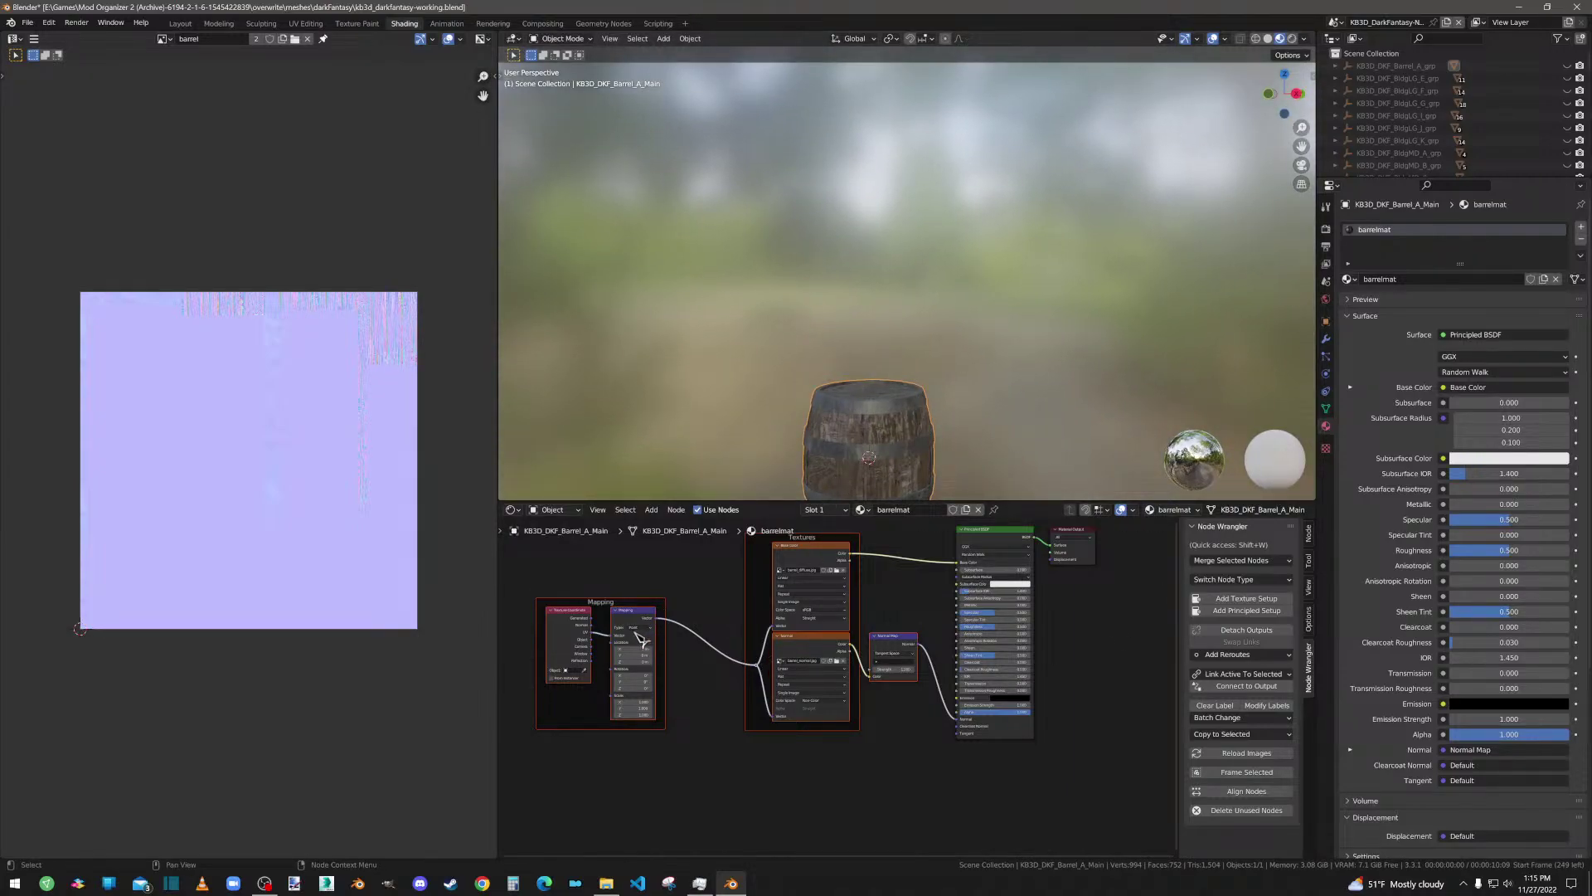
drag(772, 626, 670, 622)
drag(772, 716, 664, 622)
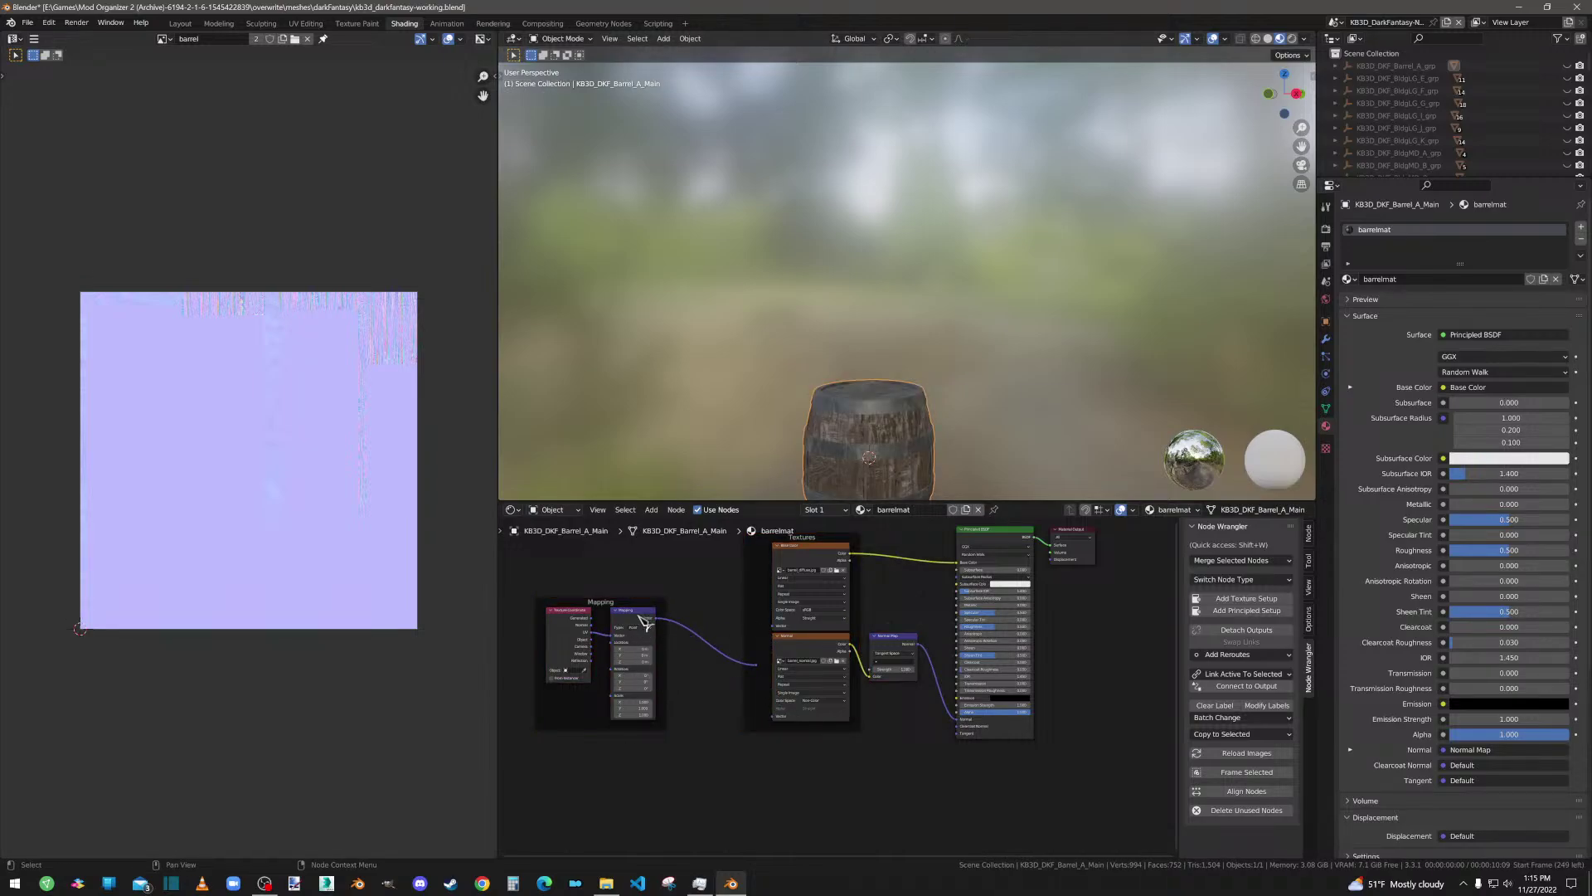
drag(763, 670, 662, 620)
key(Escape)
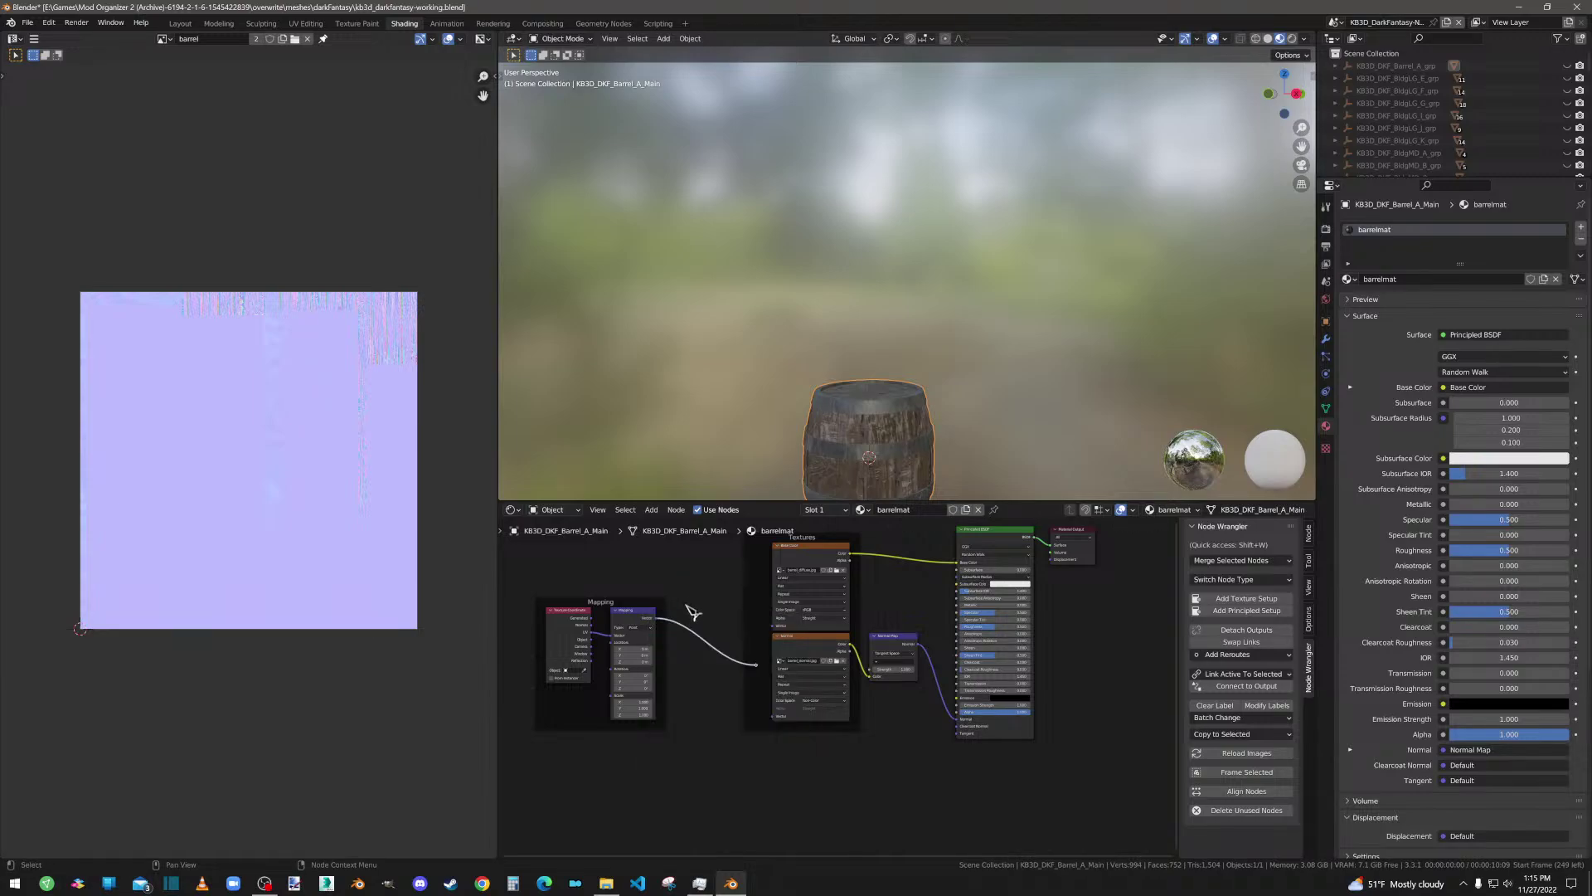
Step: Delete the Mapping frame, the Mapping node and the Texture Coordinate node from barrelmat
click(608, 603)
key(Delete)
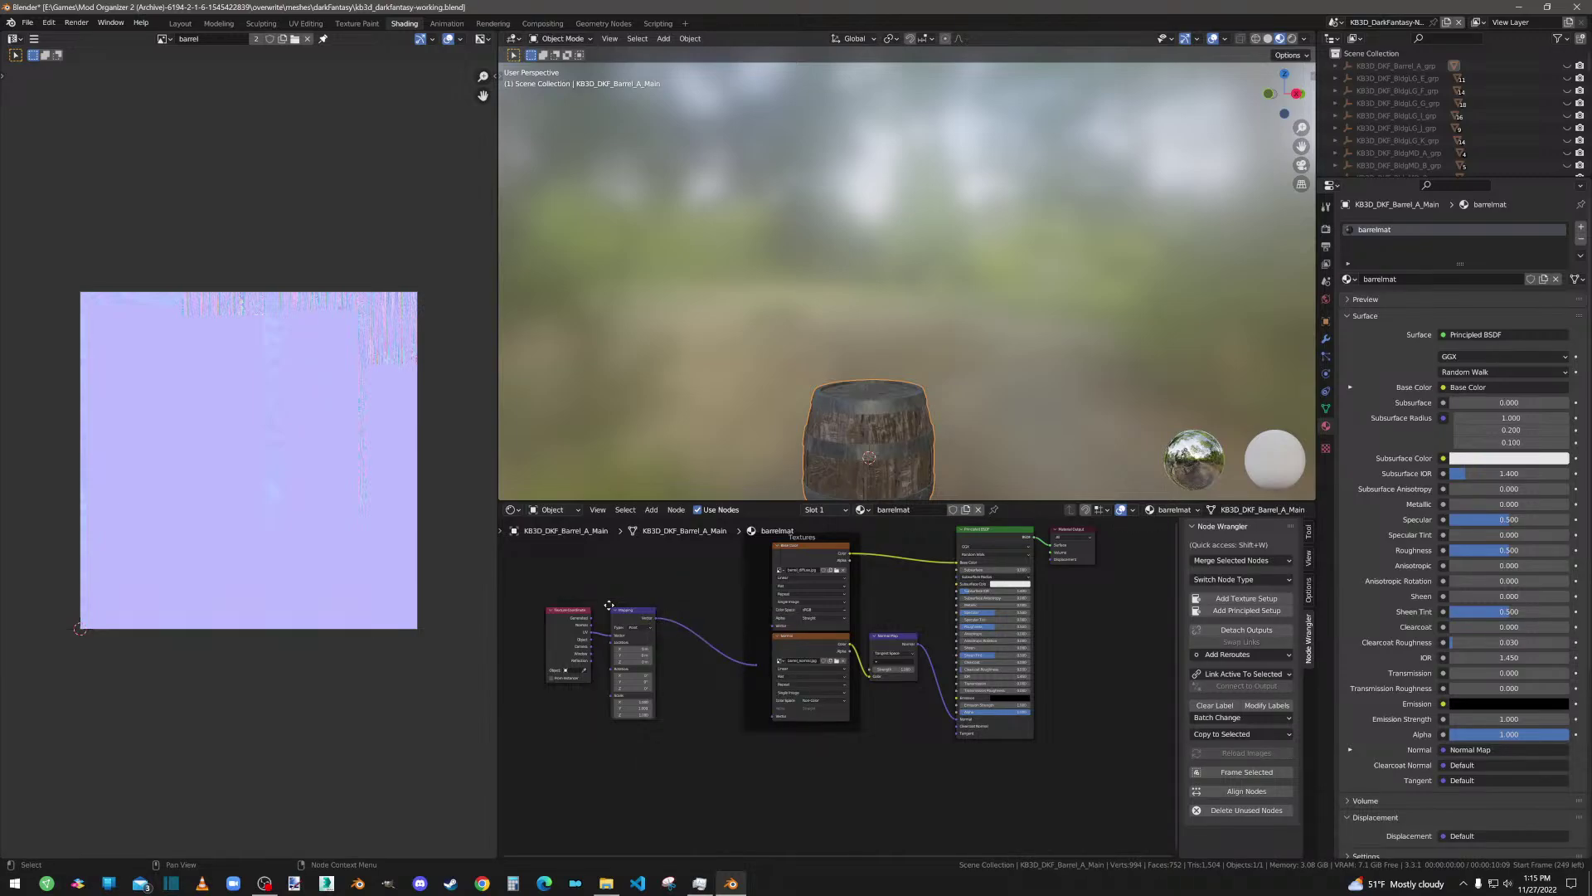
click(620, 632)
key(Delete)
click(577, 618)
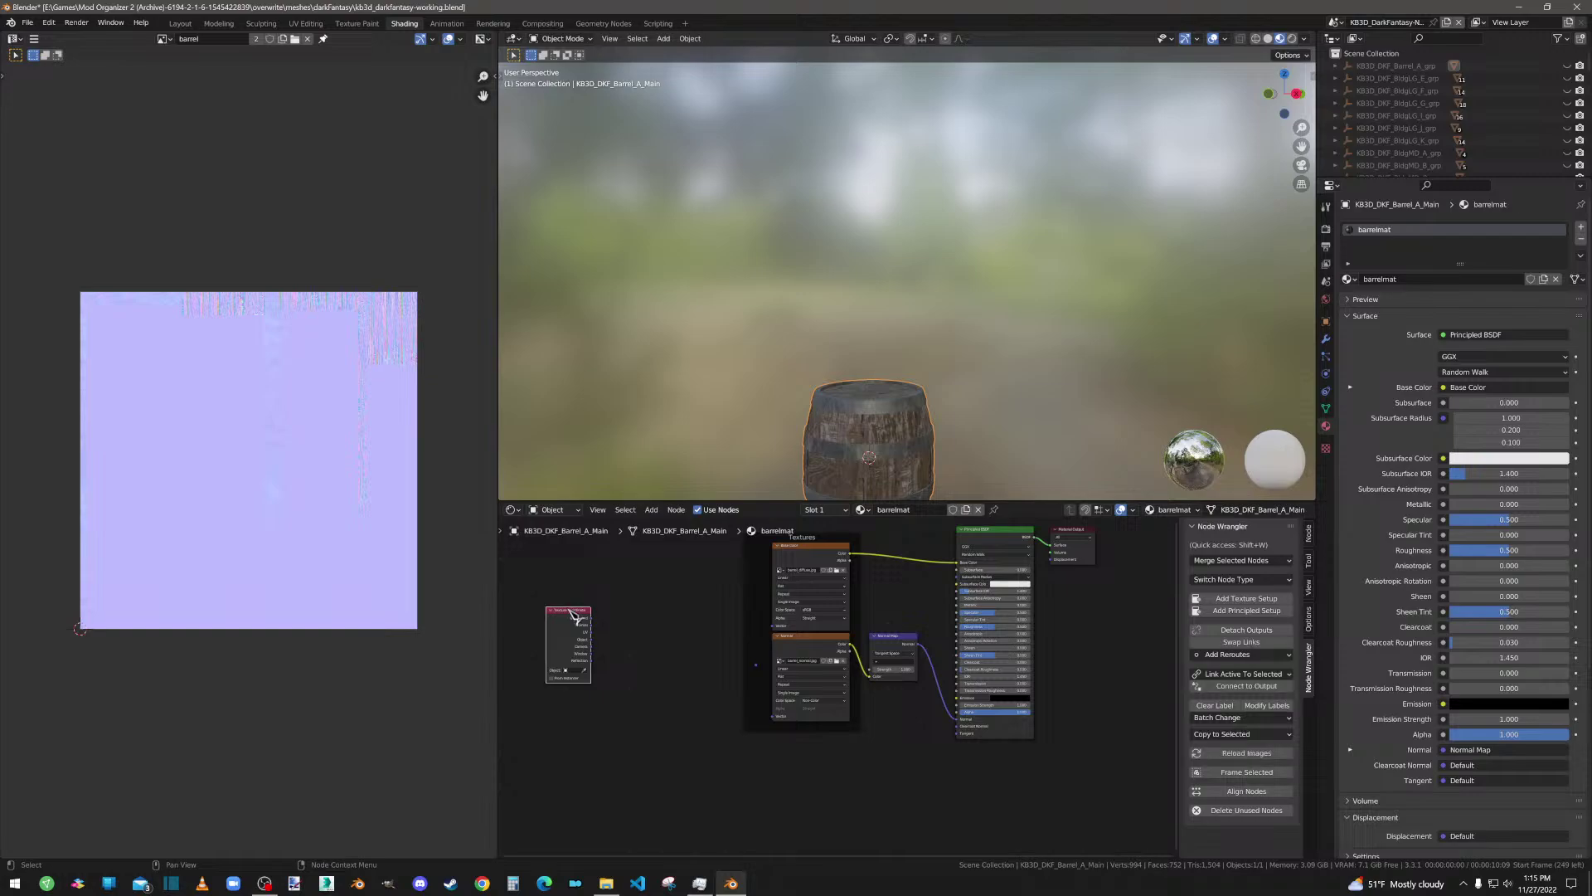
key(Delete)
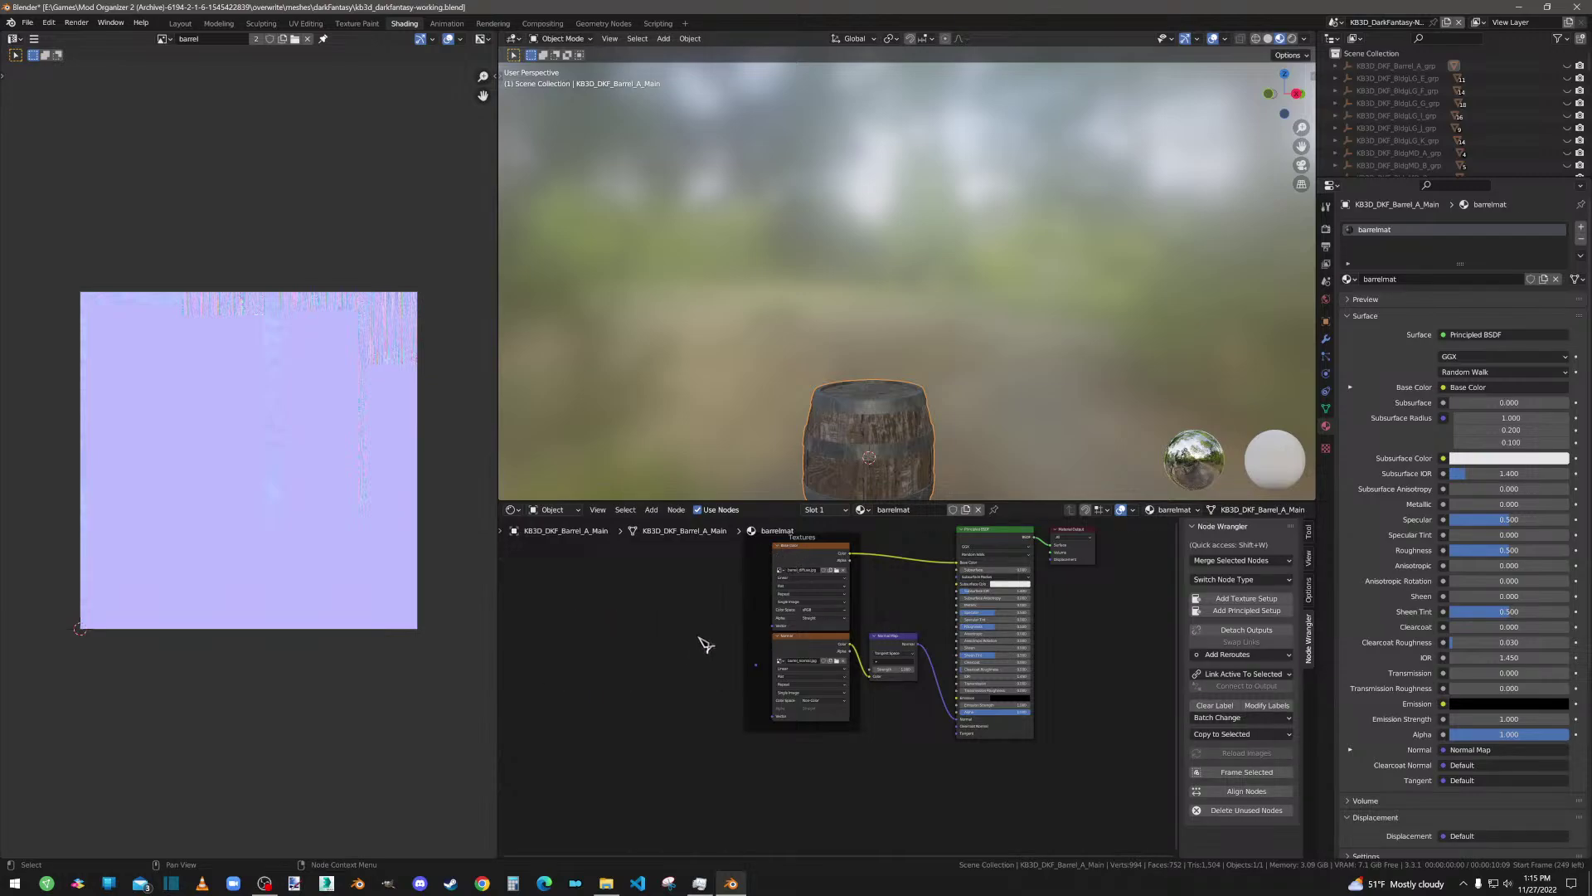
Step: Add a UV Map node set to UVMap and connect it to the Vector inputs of both image textures
key(shift+a)
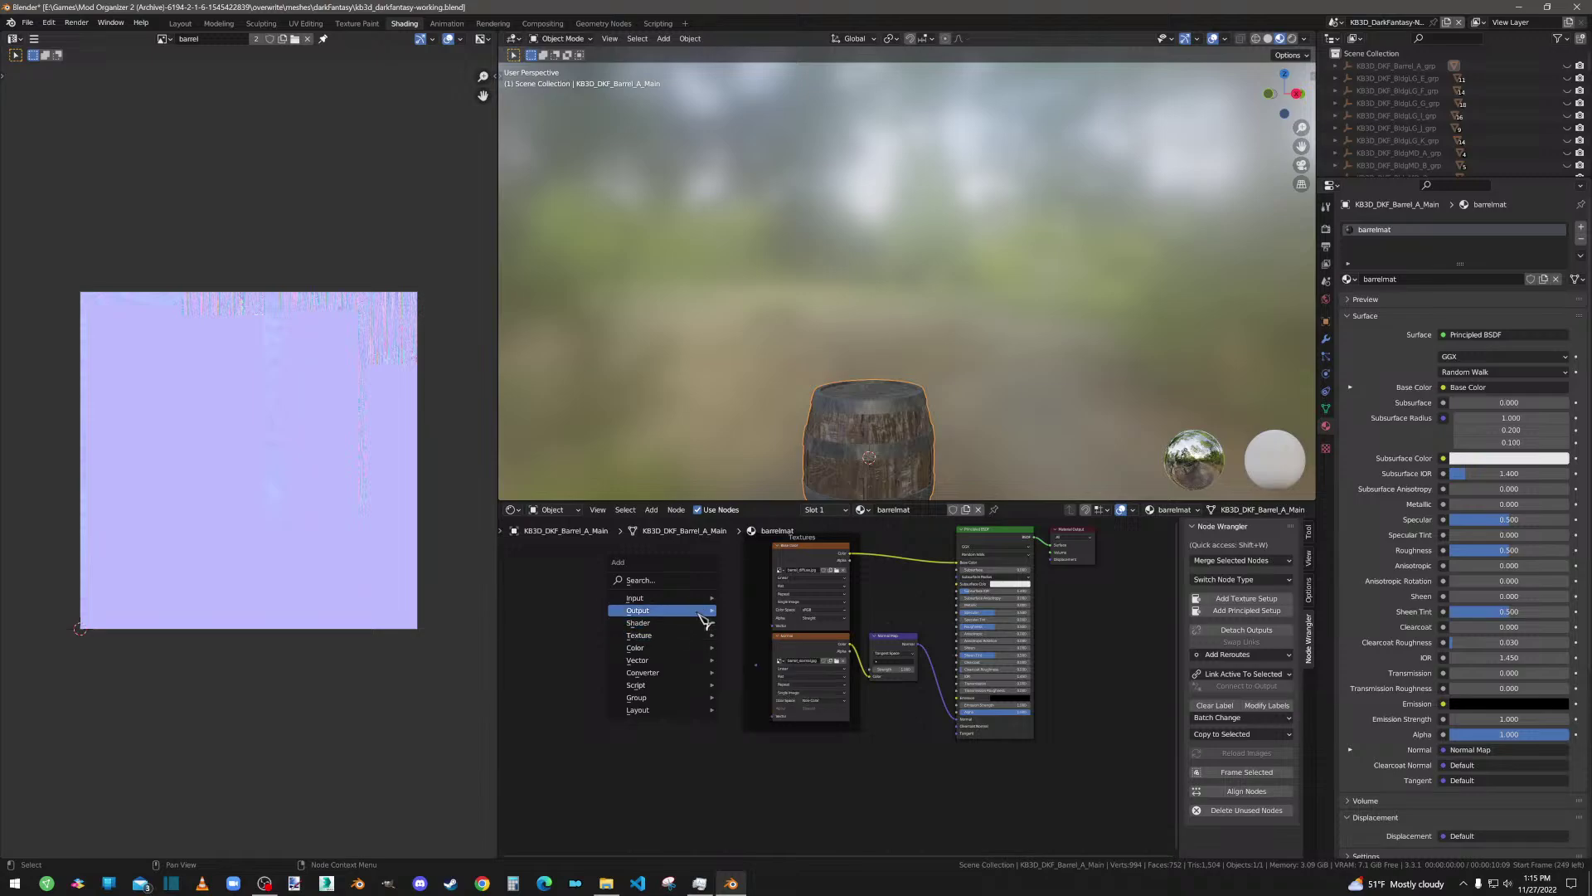
mouse_move(707, 601)
click(751, 560)
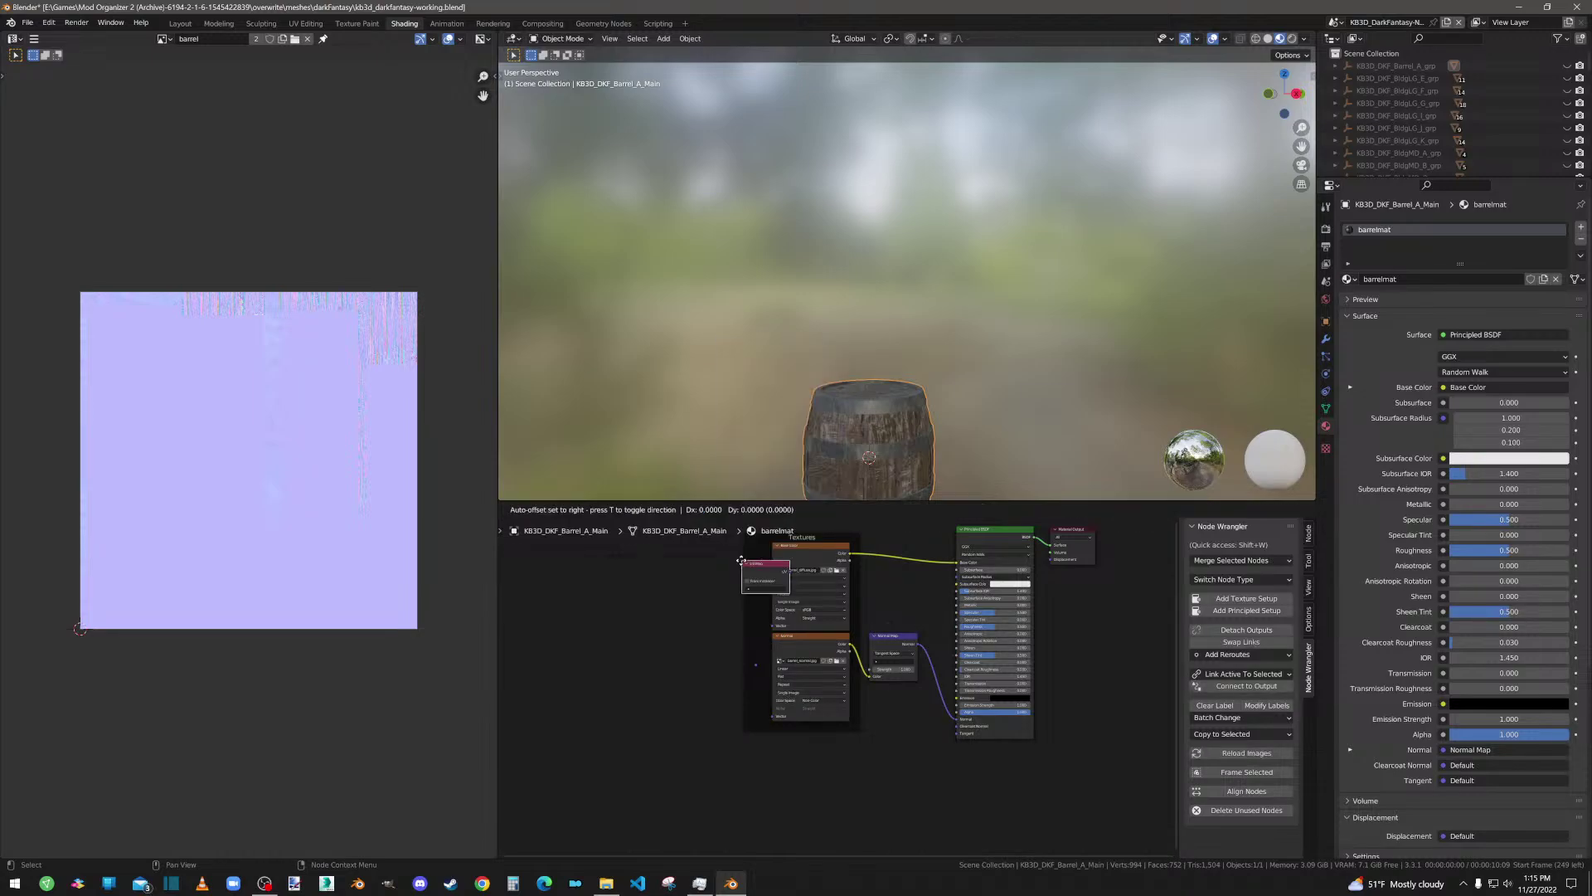
click(676, 633)
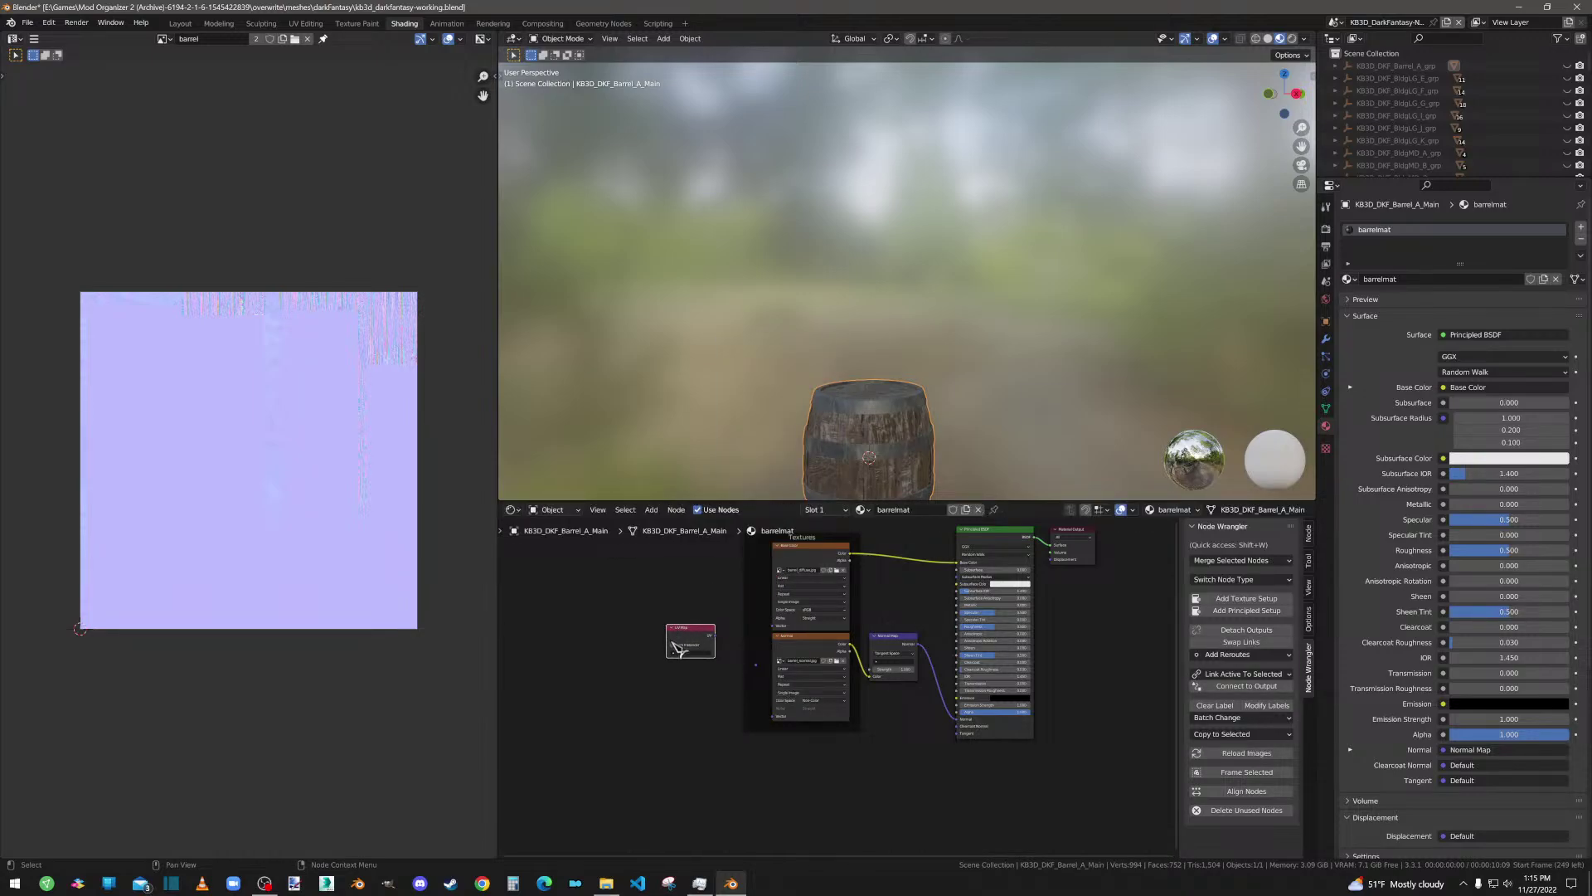
click(678, 654)
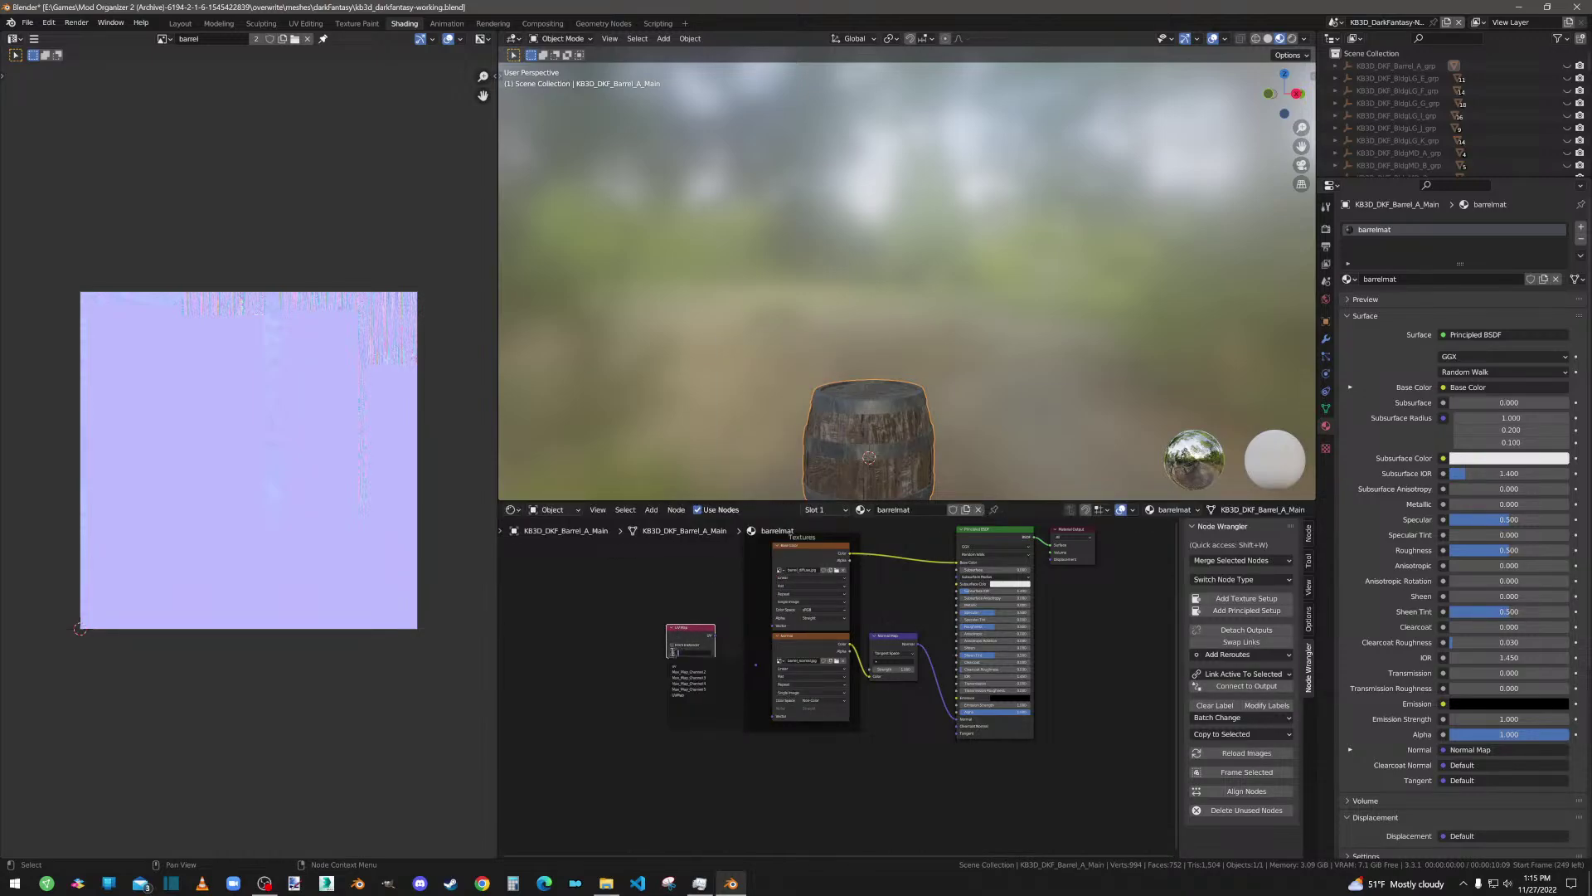
click(676, 695)
drag(714, 635, 776, 716)
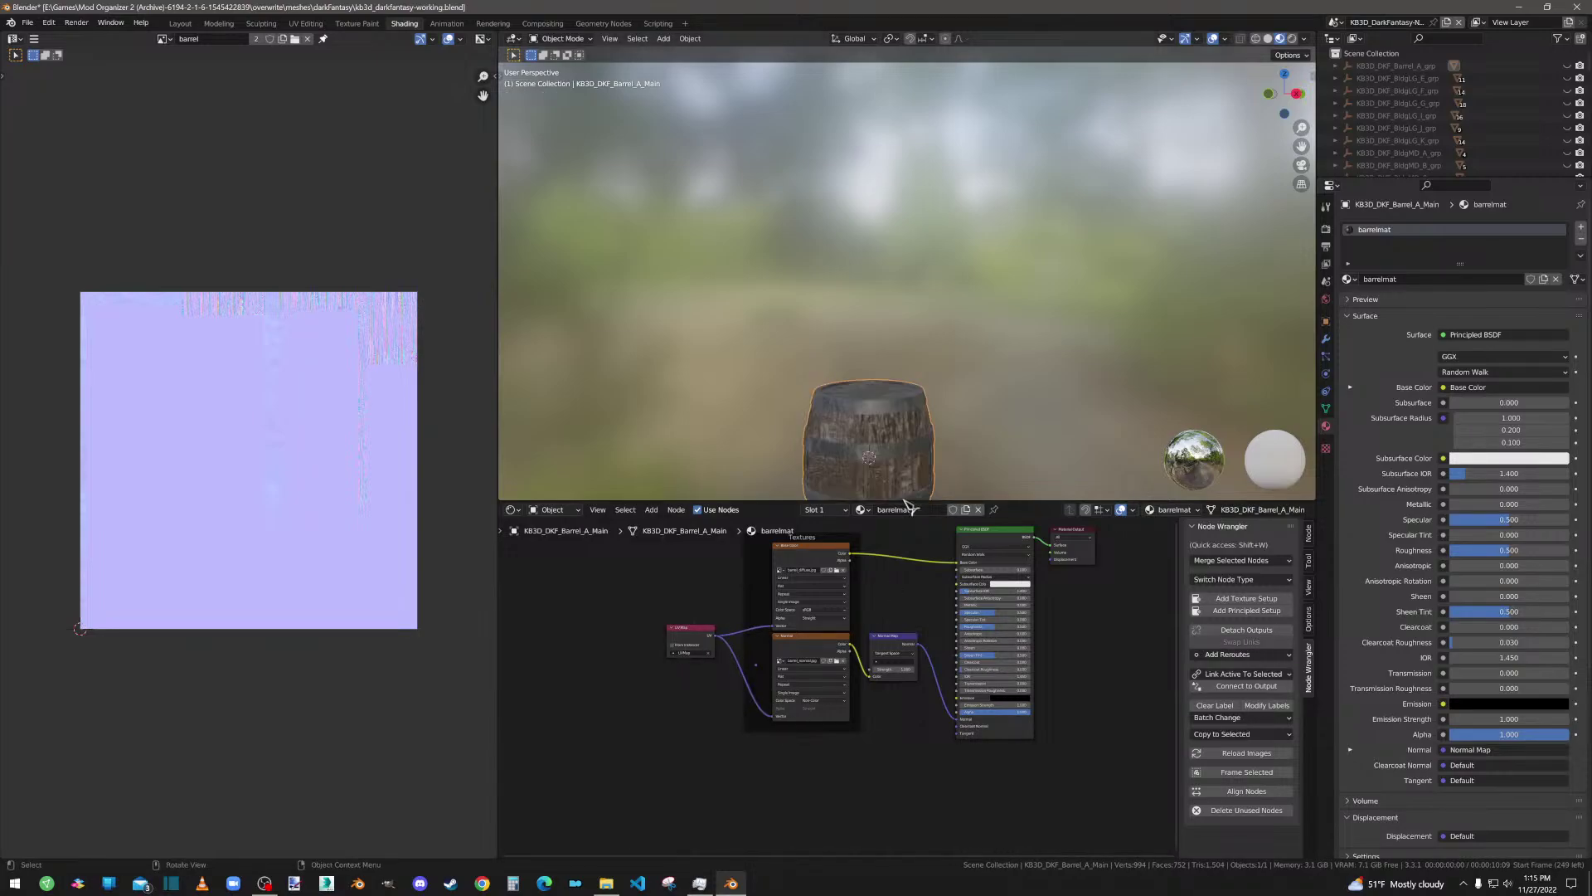
Step: Try Normal Map strengths of 0.08 and 5 on the barrel material
middle_drag(917, 473, 931, 400)
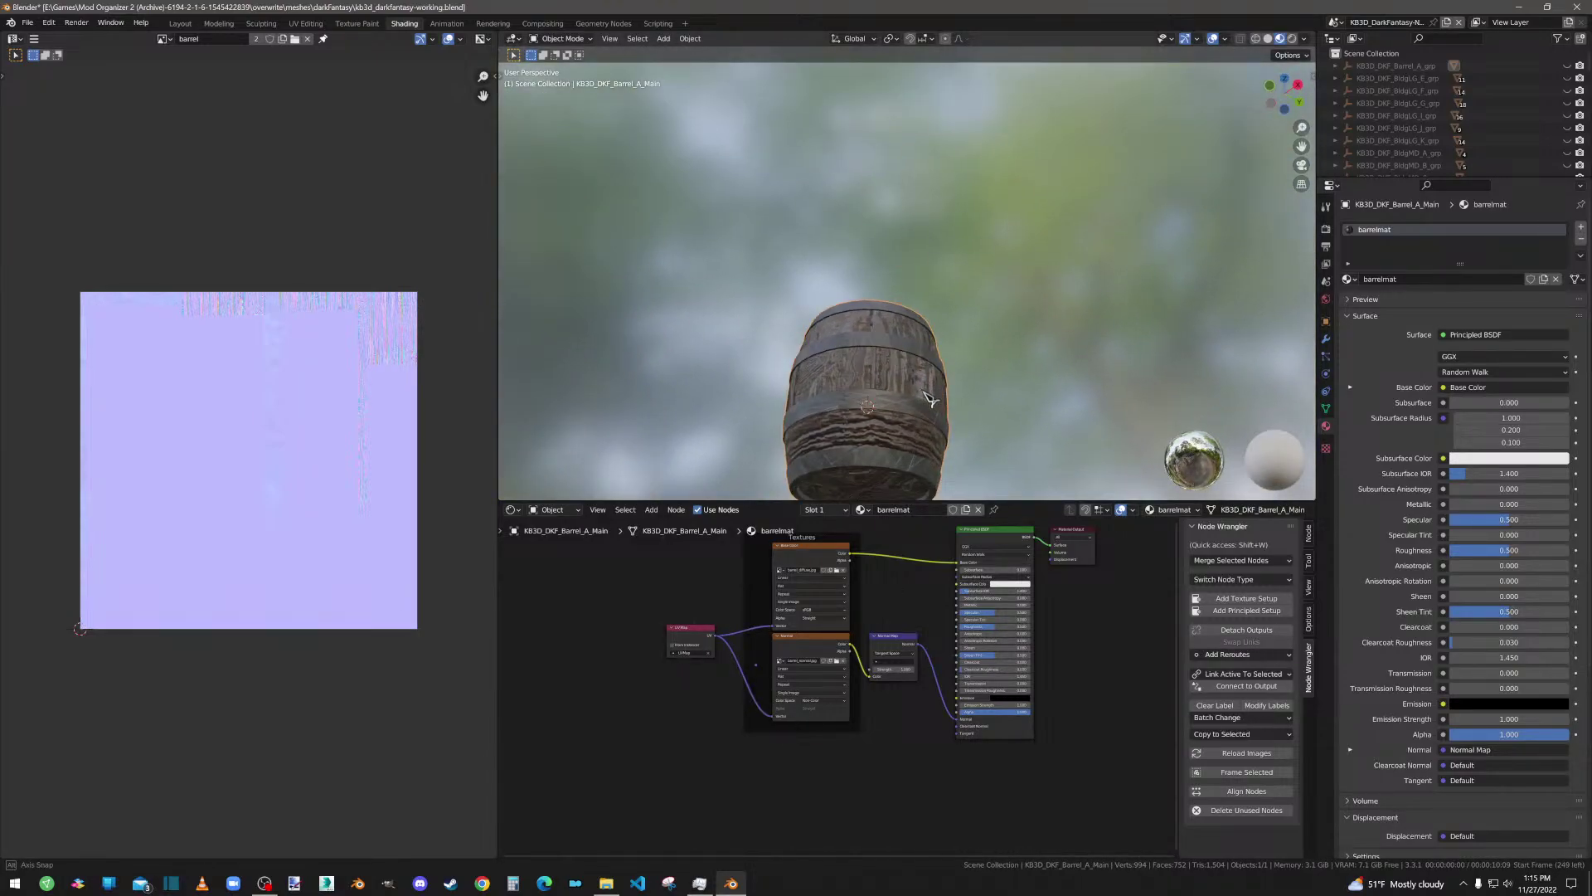
click(896, 668)
text(0.08)
key(Return)
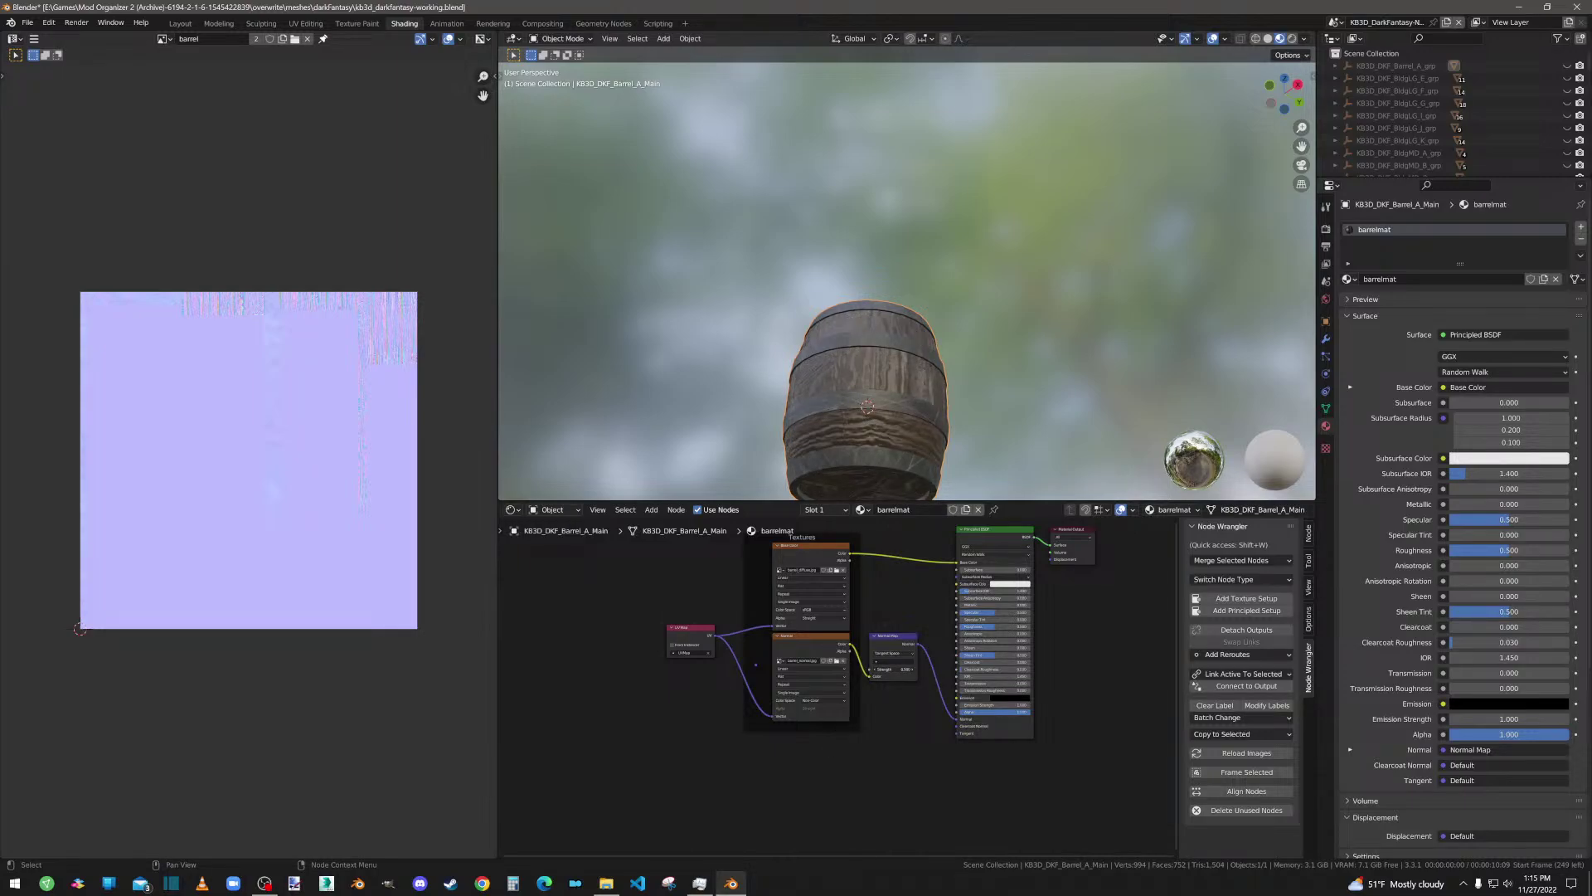
click(896, 669)
text(5)
key(Return)
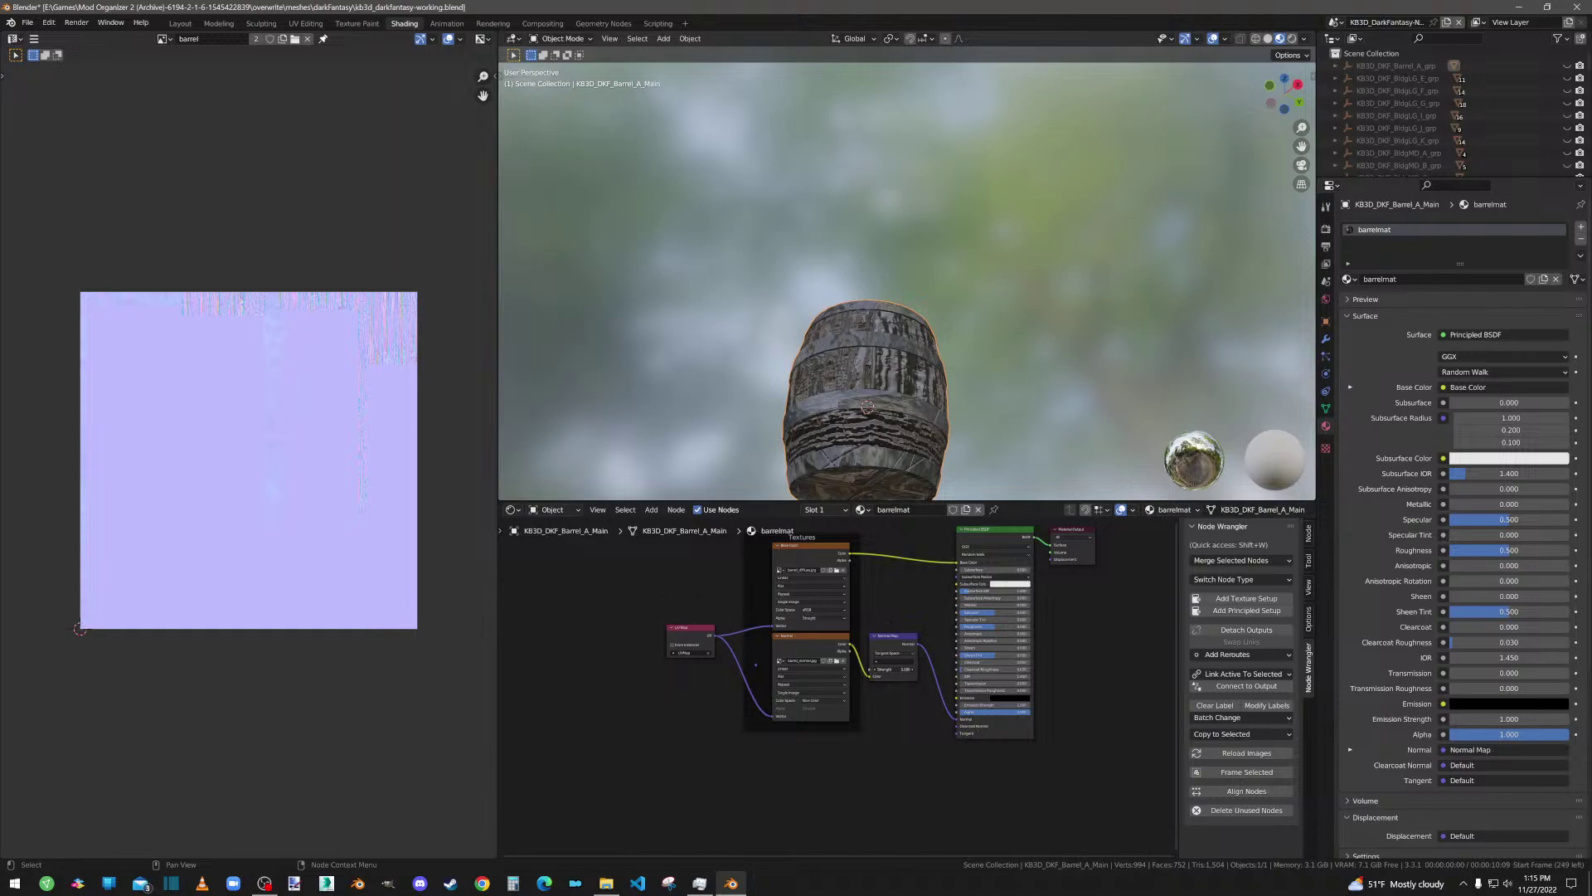
Step: Set the Normal Map node's strength to 2 and inspect the barrel's surface from above
click(896, 668)
text(2)
key(Return)
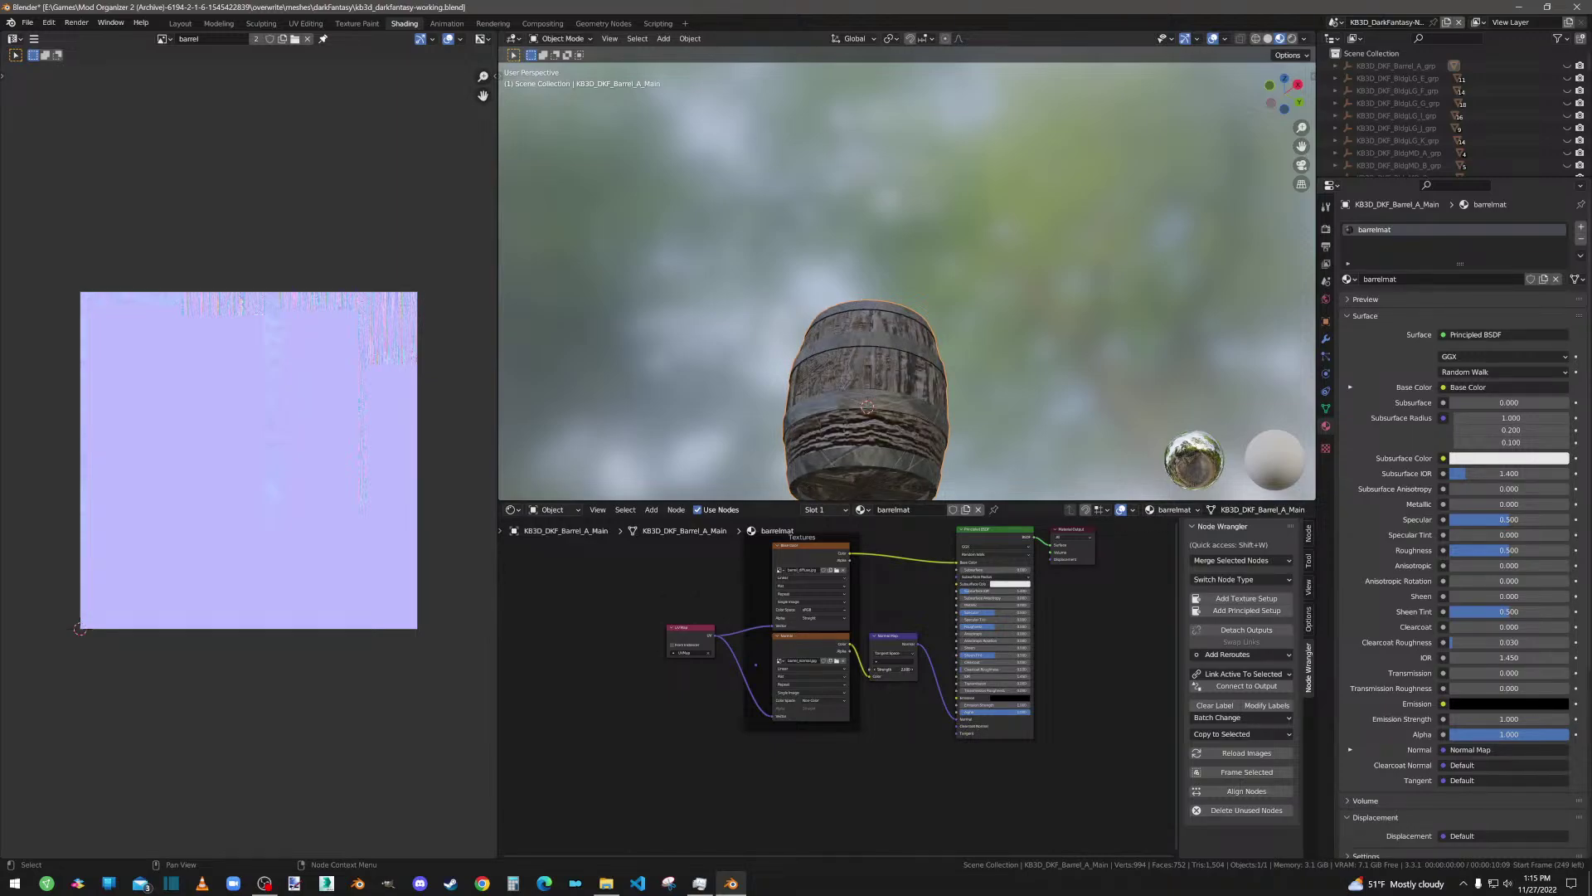
key(Home)
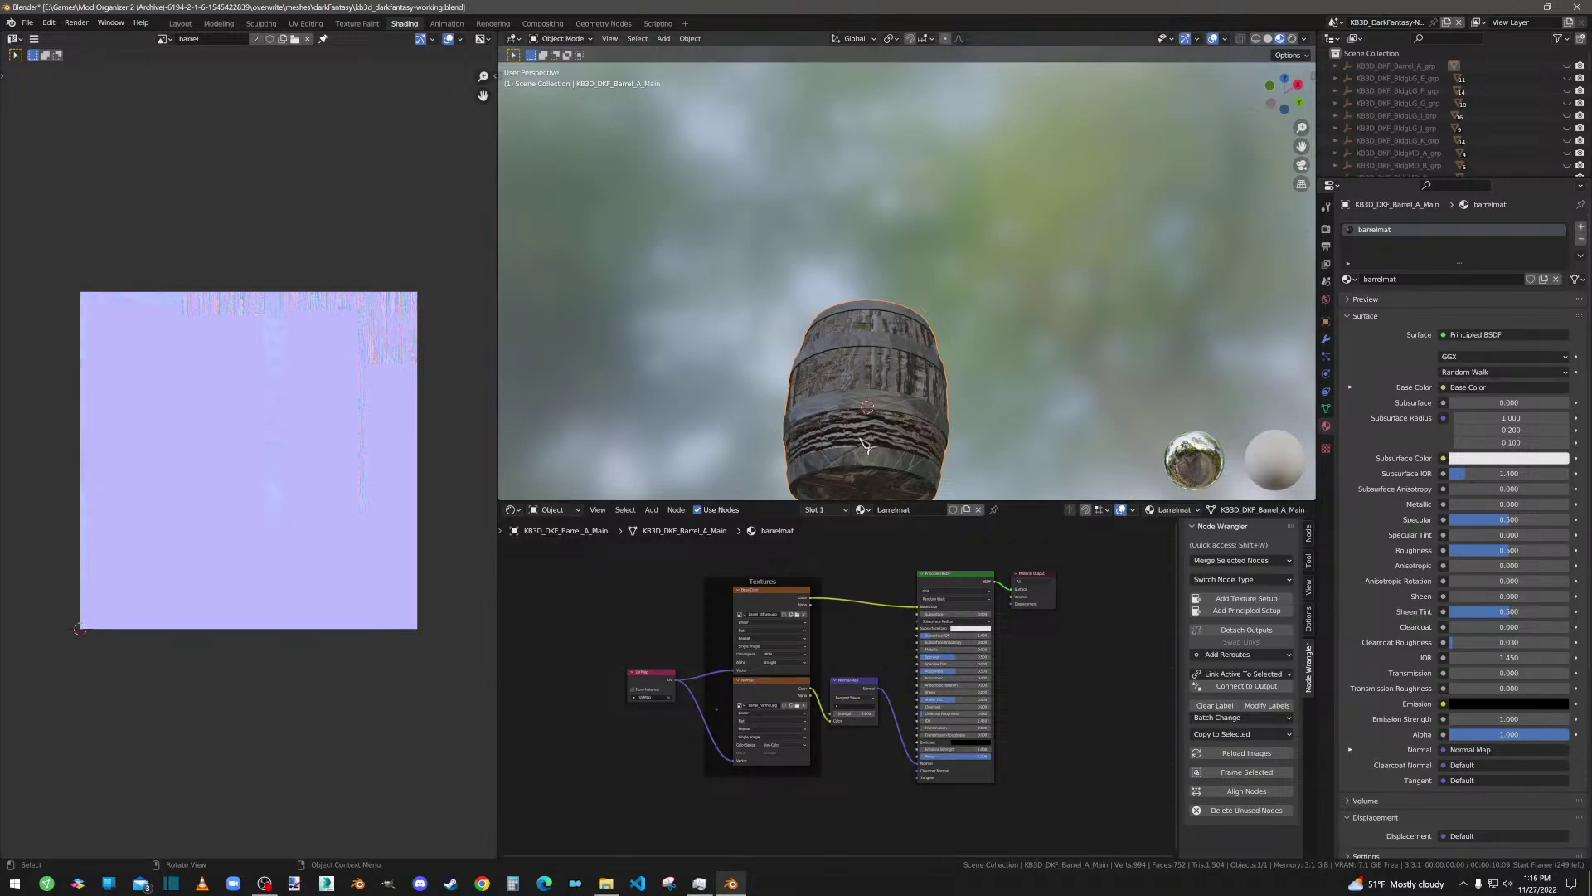
middle_drag(986, 365, 899, 440)
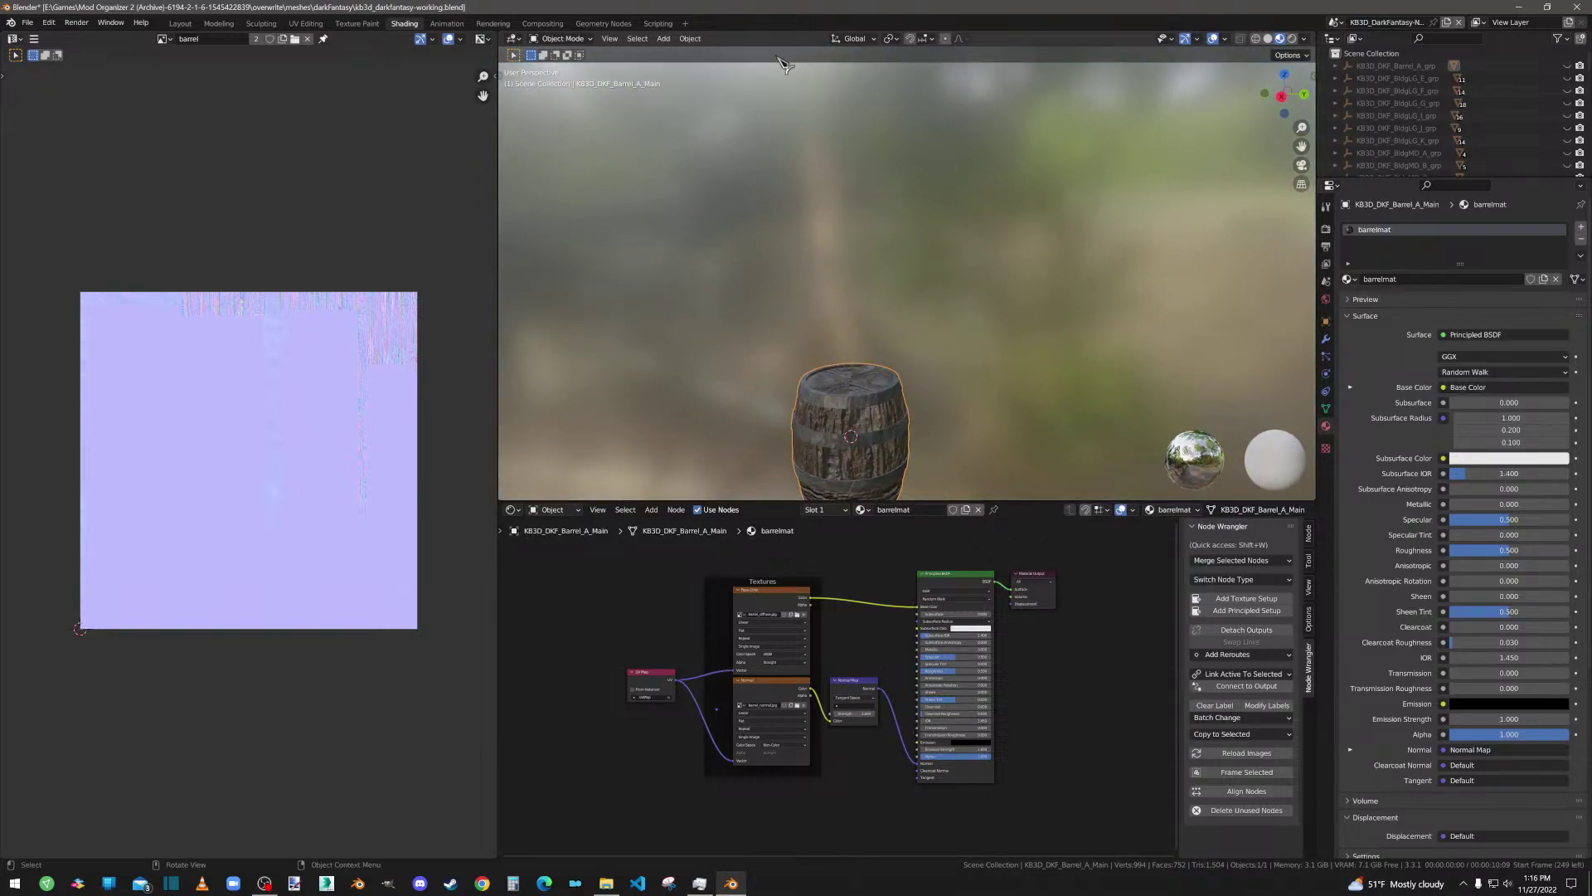
Step: Lower the Normal Map node's strength and delete the UV Map node from barrelmat
mouse_move(863, 713)
mouse_down()
mouse_move(842, 714)
mouse_move(871, 715)
mouse_up()
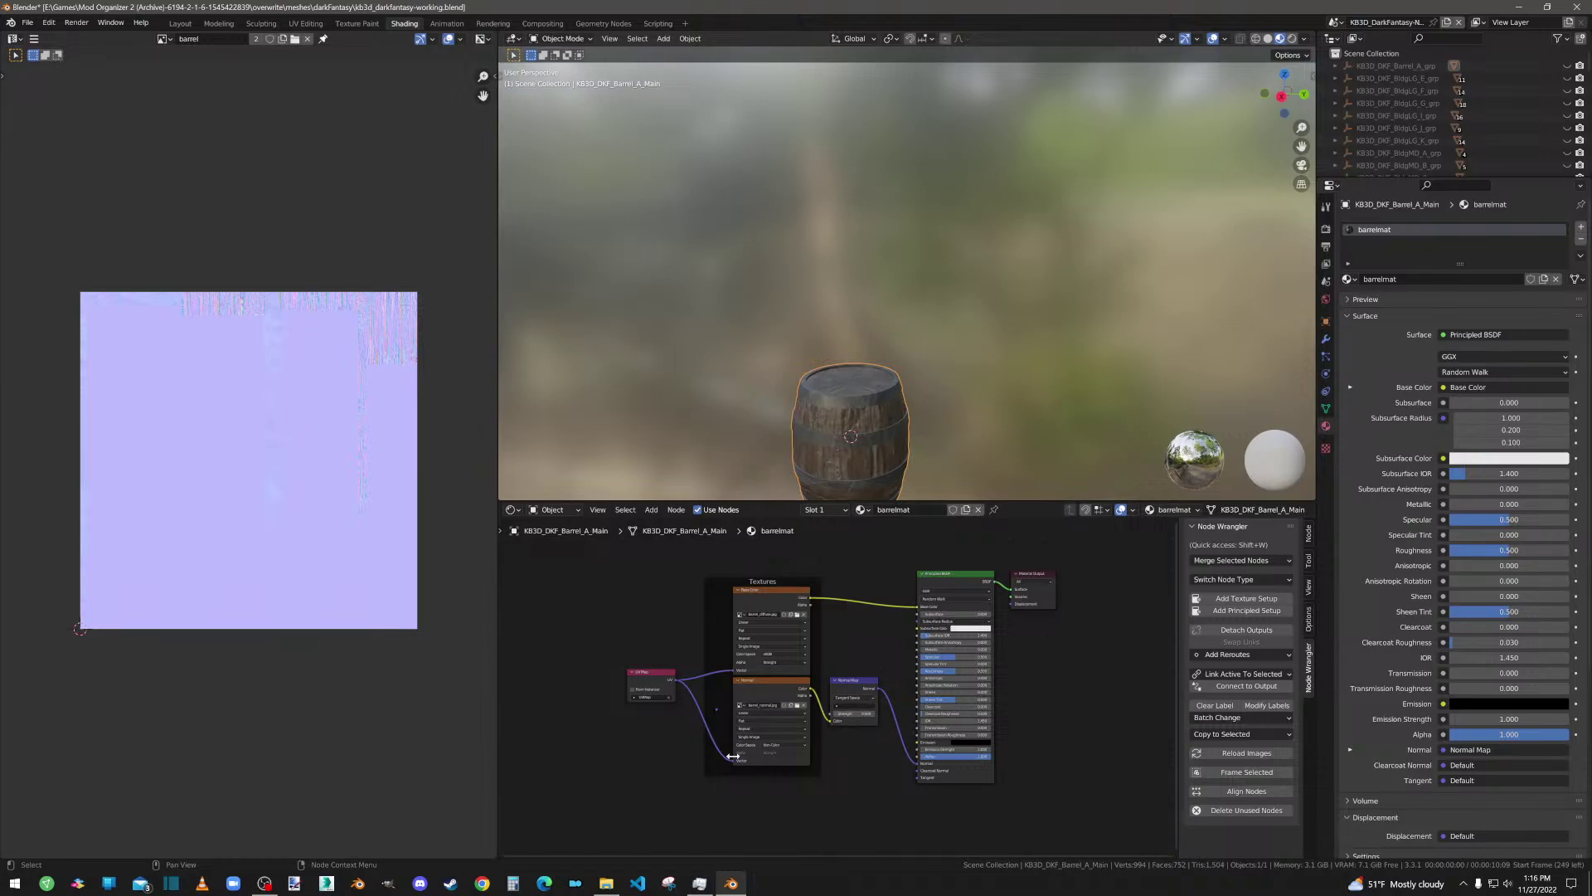
click(666, 679)
key(Delete)
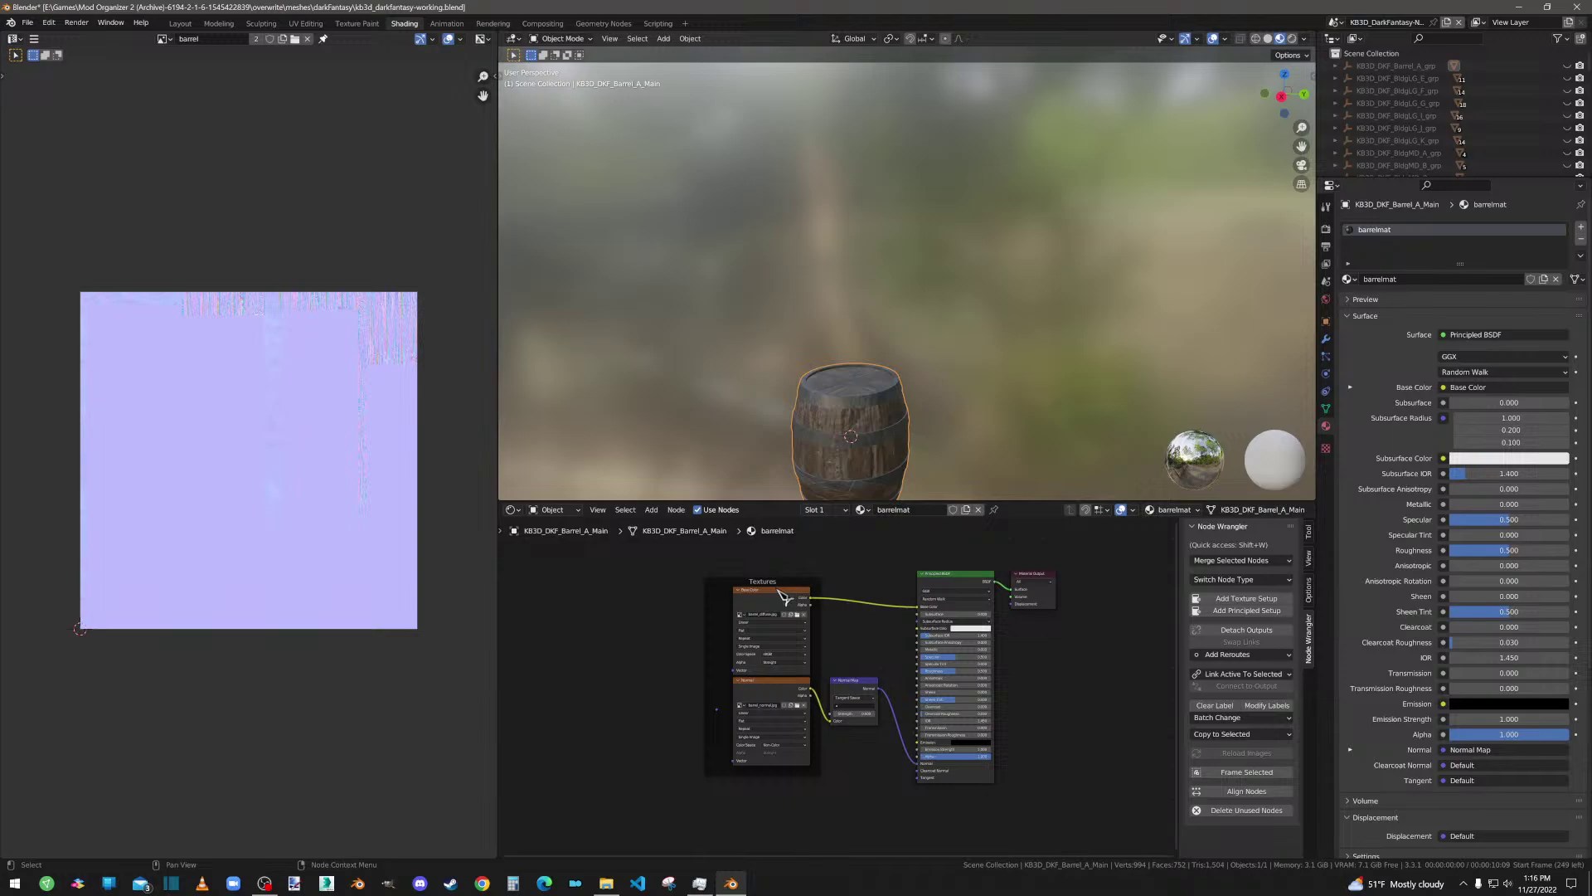
Step: Set the Principled BSDF's subsurface method to Christensen-Burley and reposition the shader and Material Output nodes
click(945, 599)
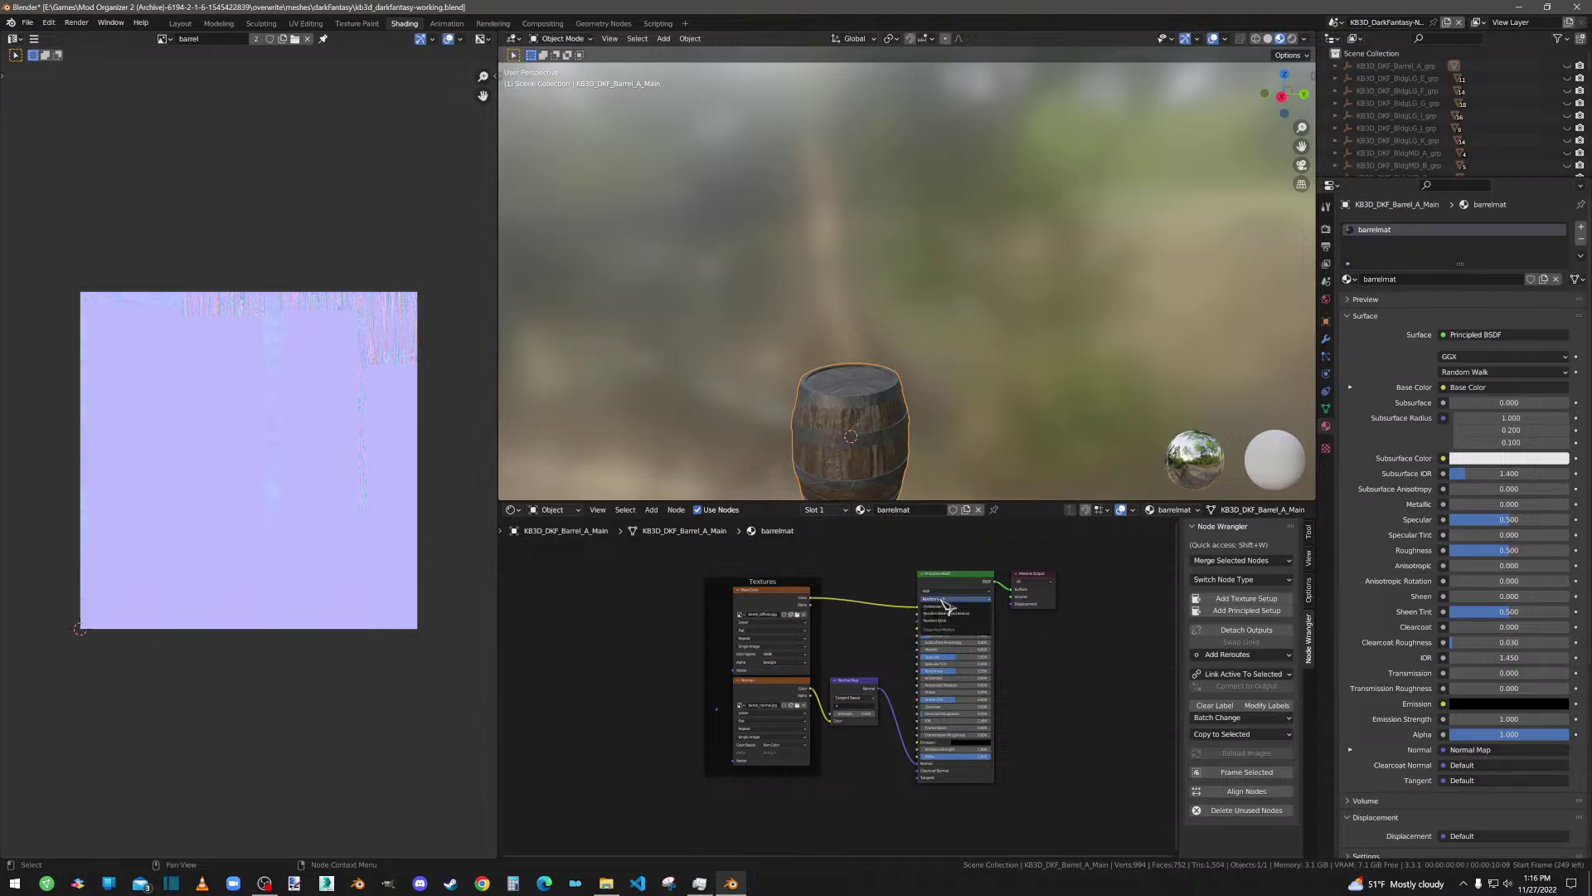
click(948, 607)
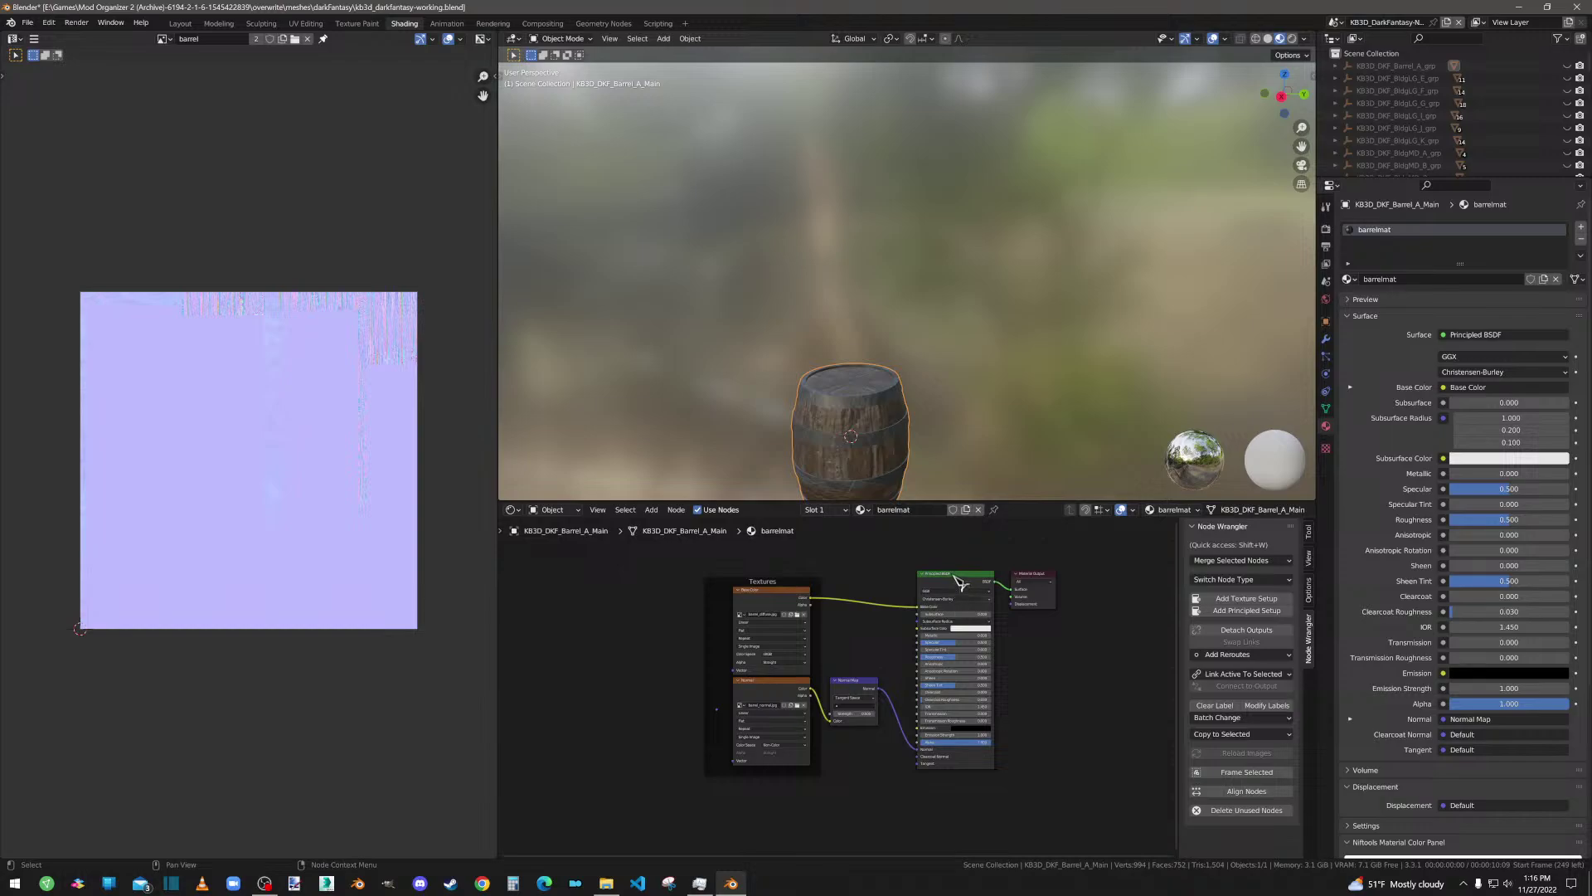
drag(959, 579, 940, 578)
scroll(848, 448, up, 4)
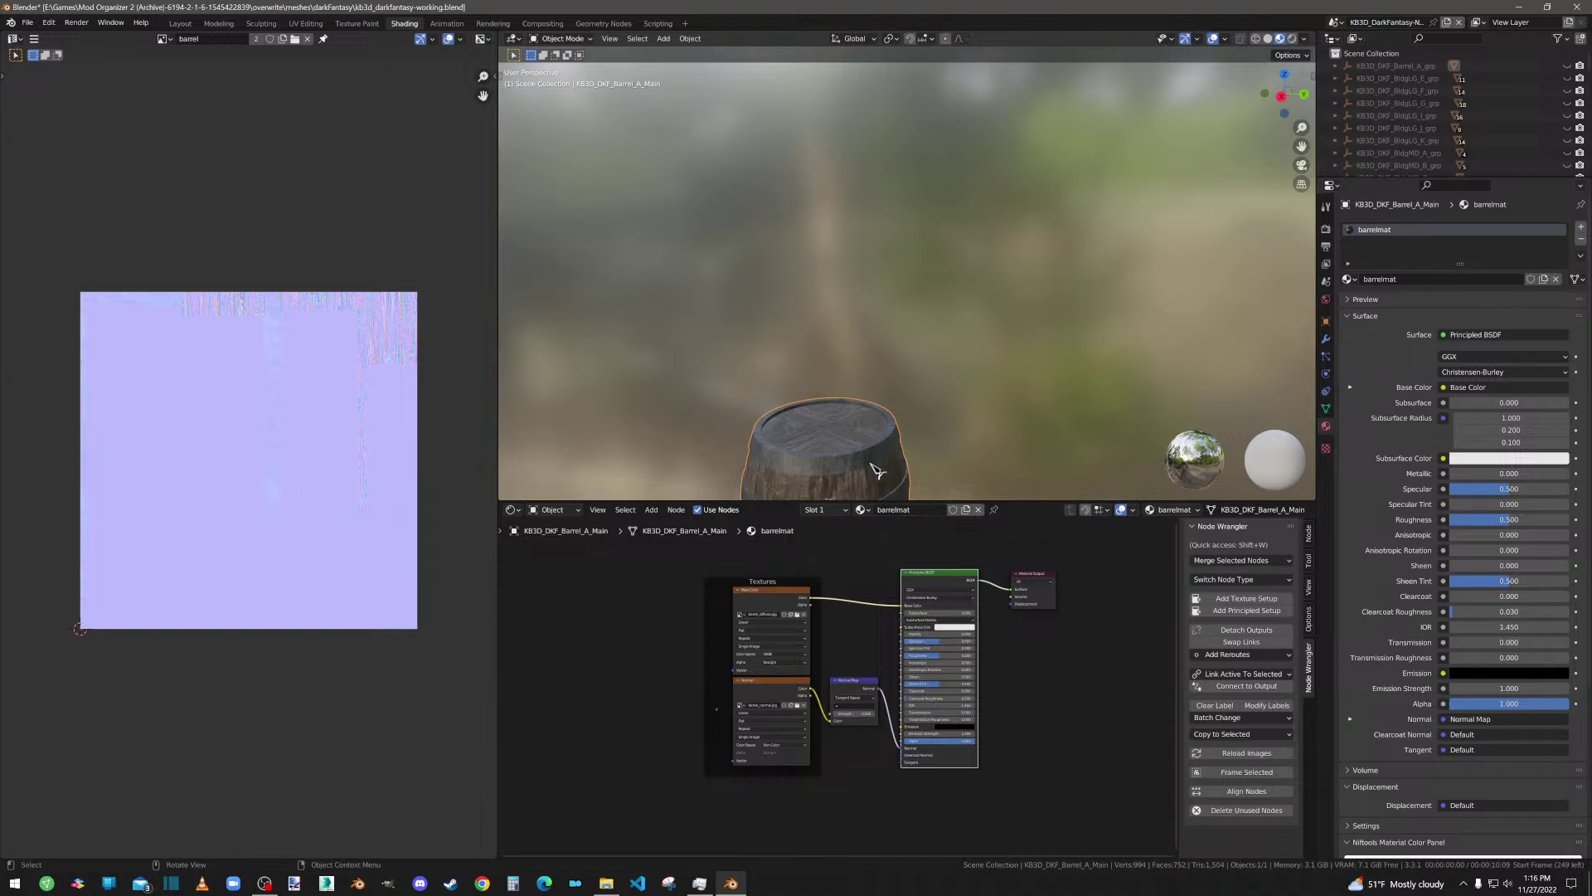
shift+middle_drag(879, 471, 869, 345)
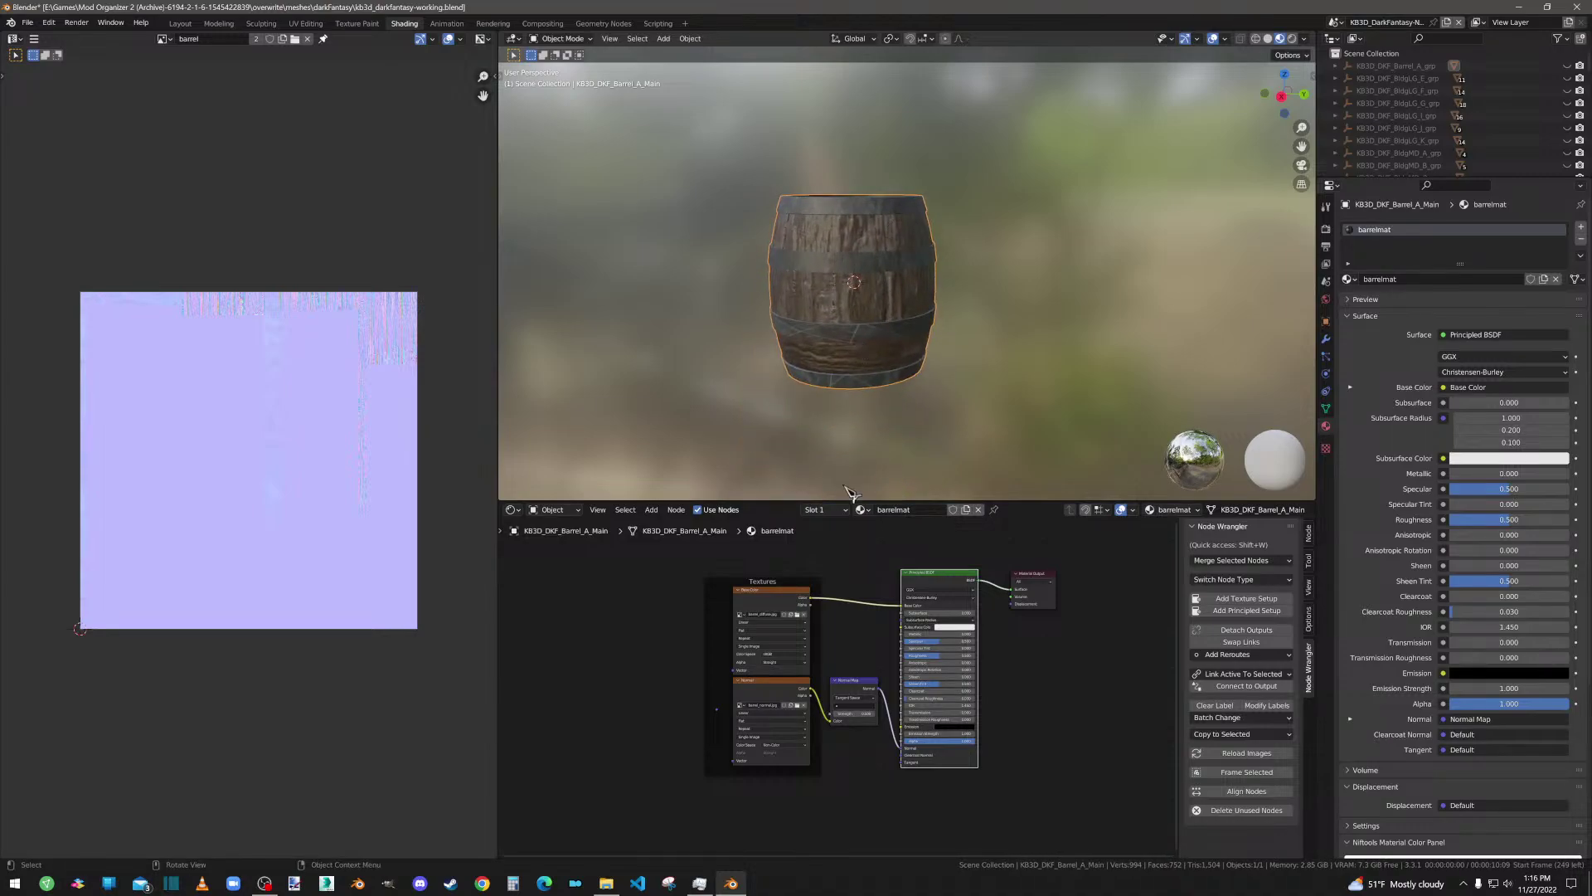
click(780, 603)
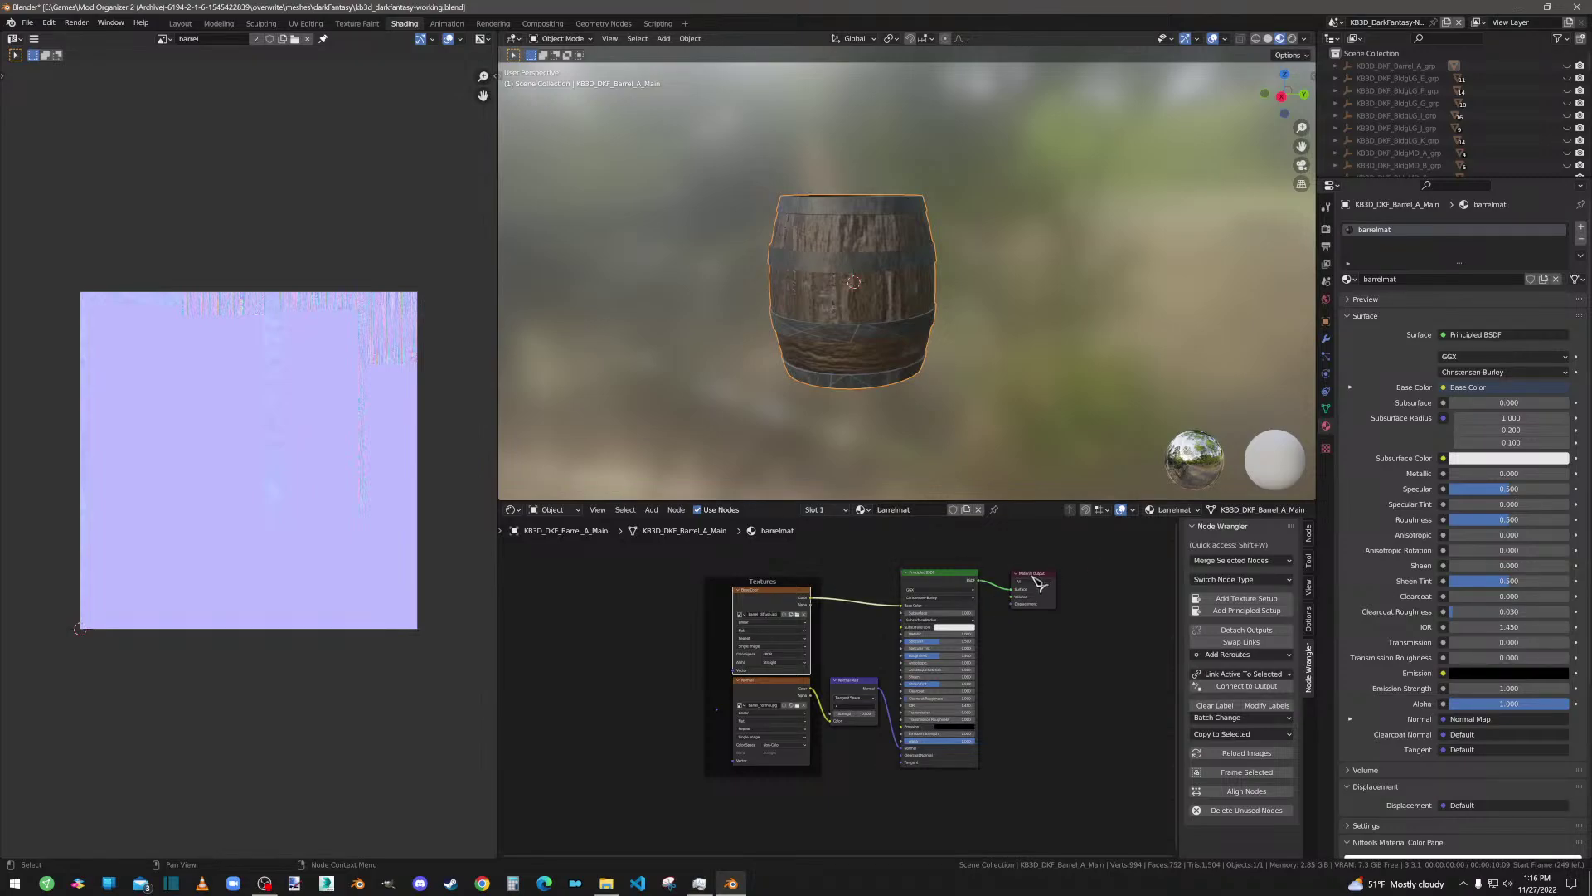
drag(1034, 577, 1045, 616)
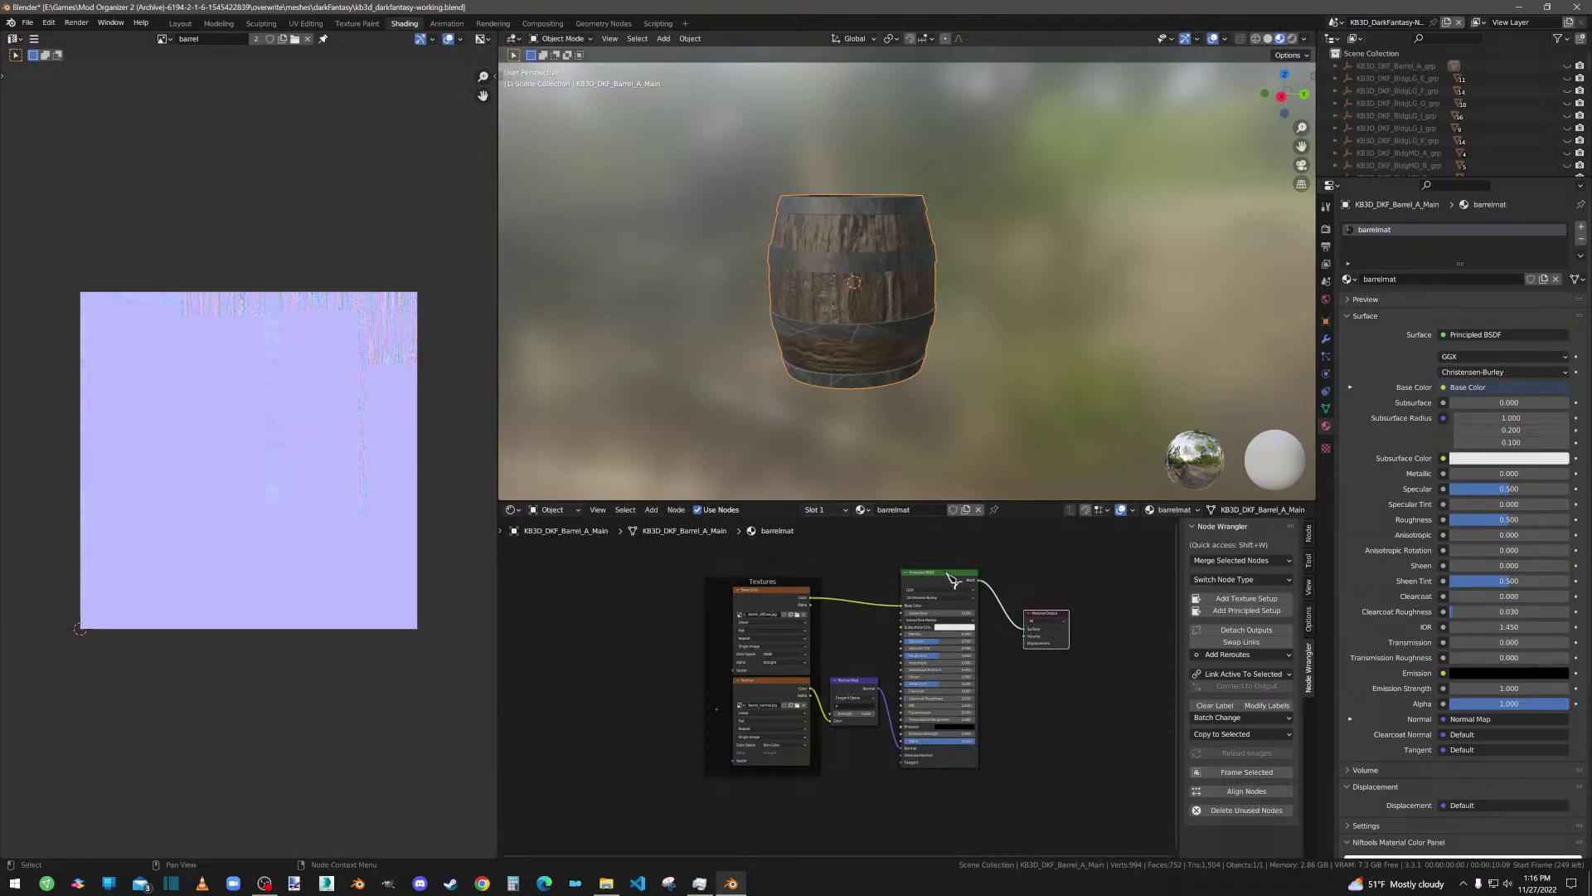
Step: Preview the diffuse image, the normal image and again the diffuse image directly on the barrel, then inspect it from above
click(803, 597)
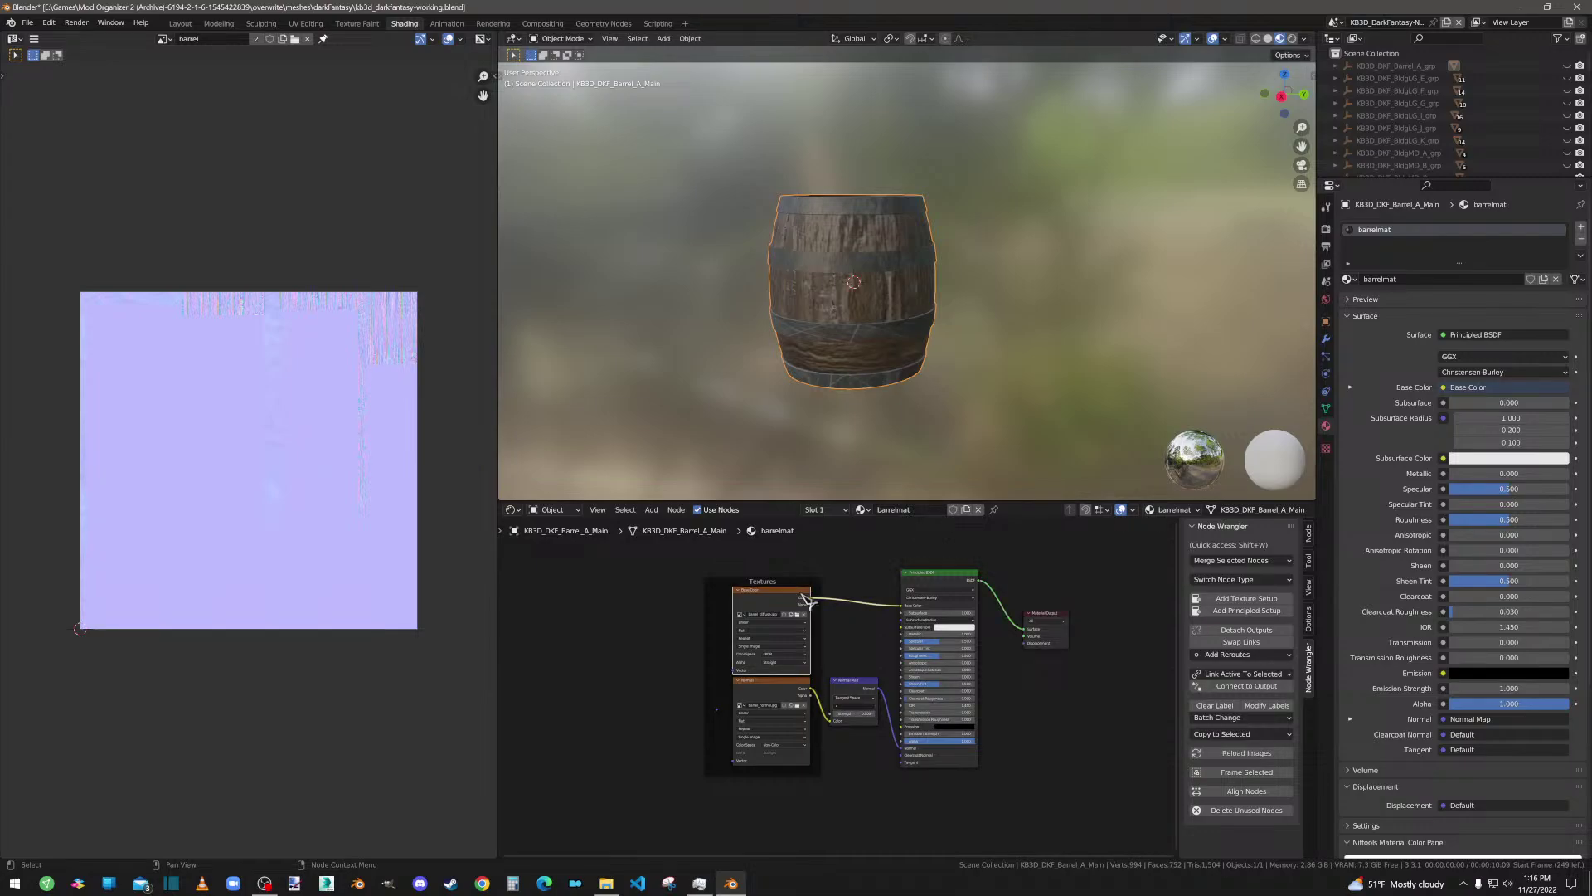
click(804, 597)
click(803, 597)
ctrl+shift+click(803, 597)
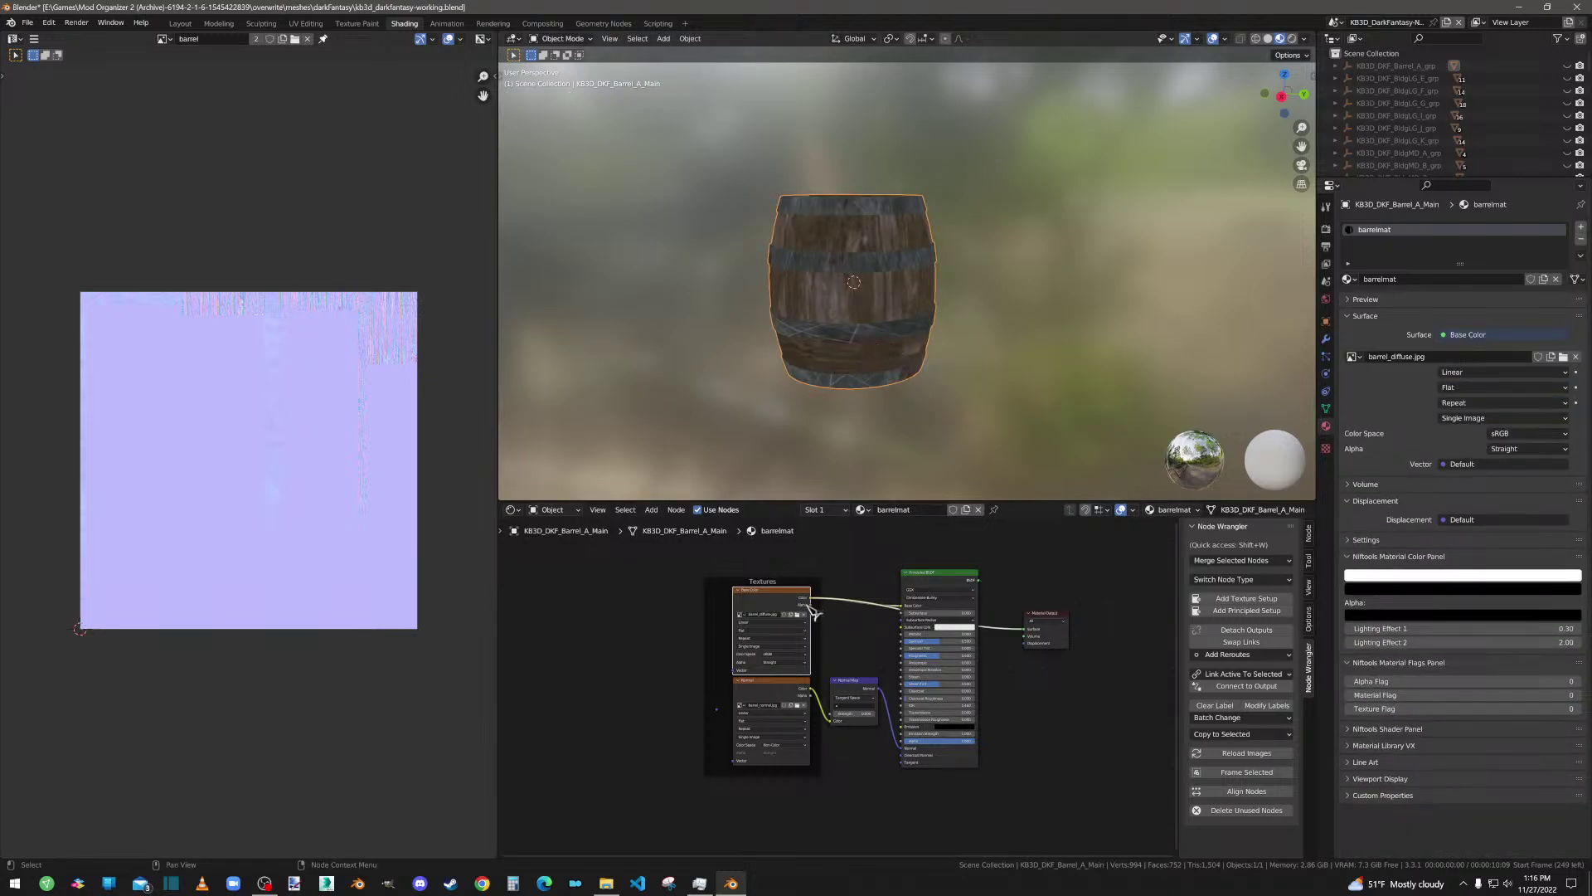
ctrl+shift+click(794, 689)
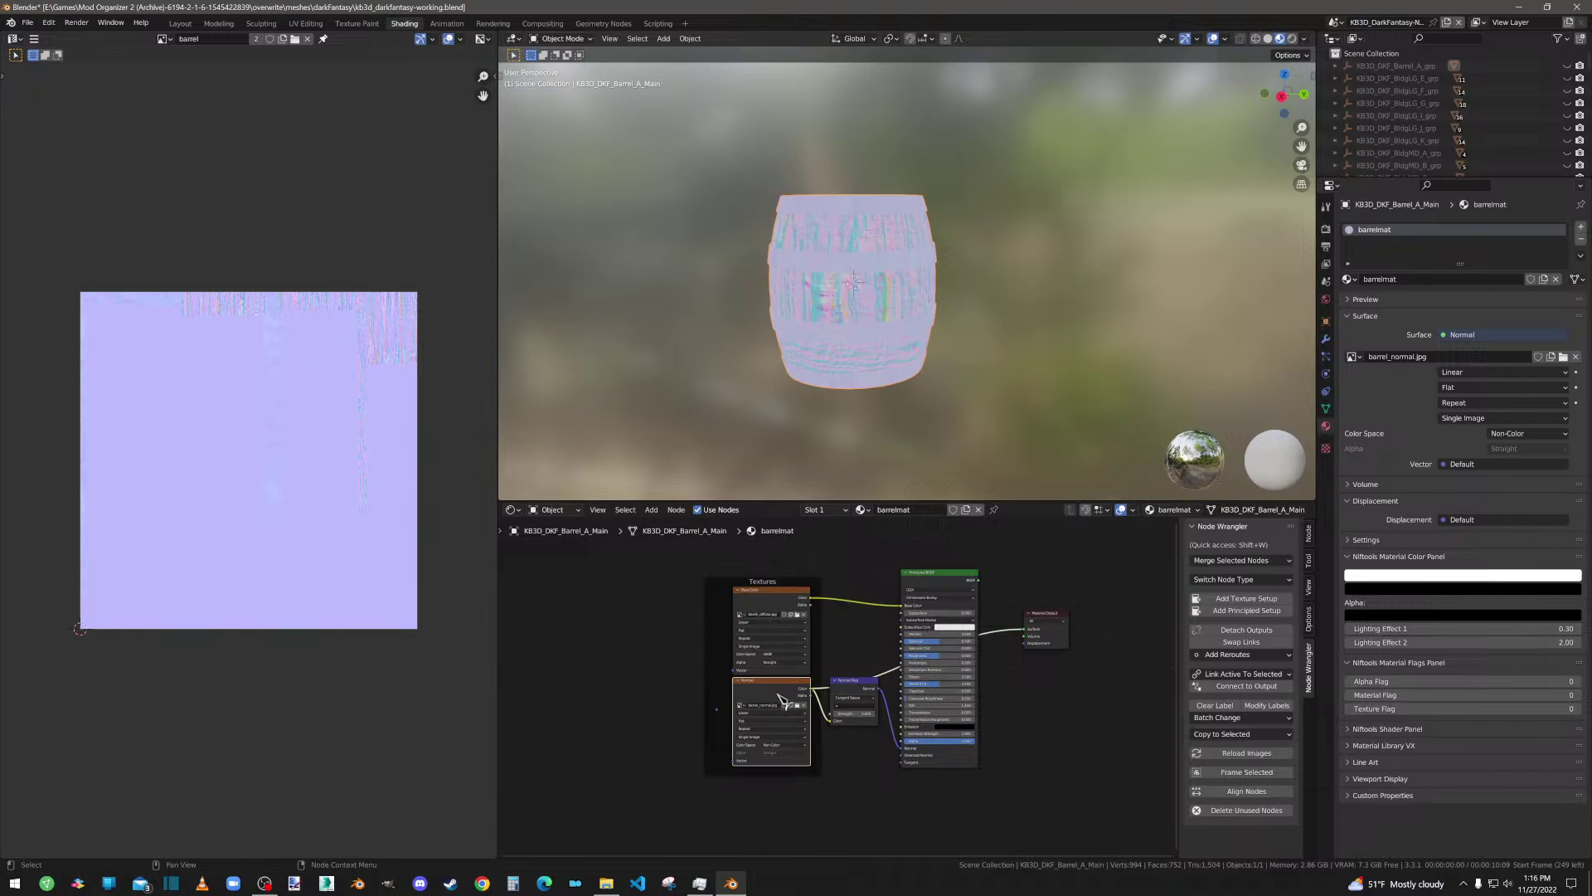
ctrl+shift+click(786, 597)
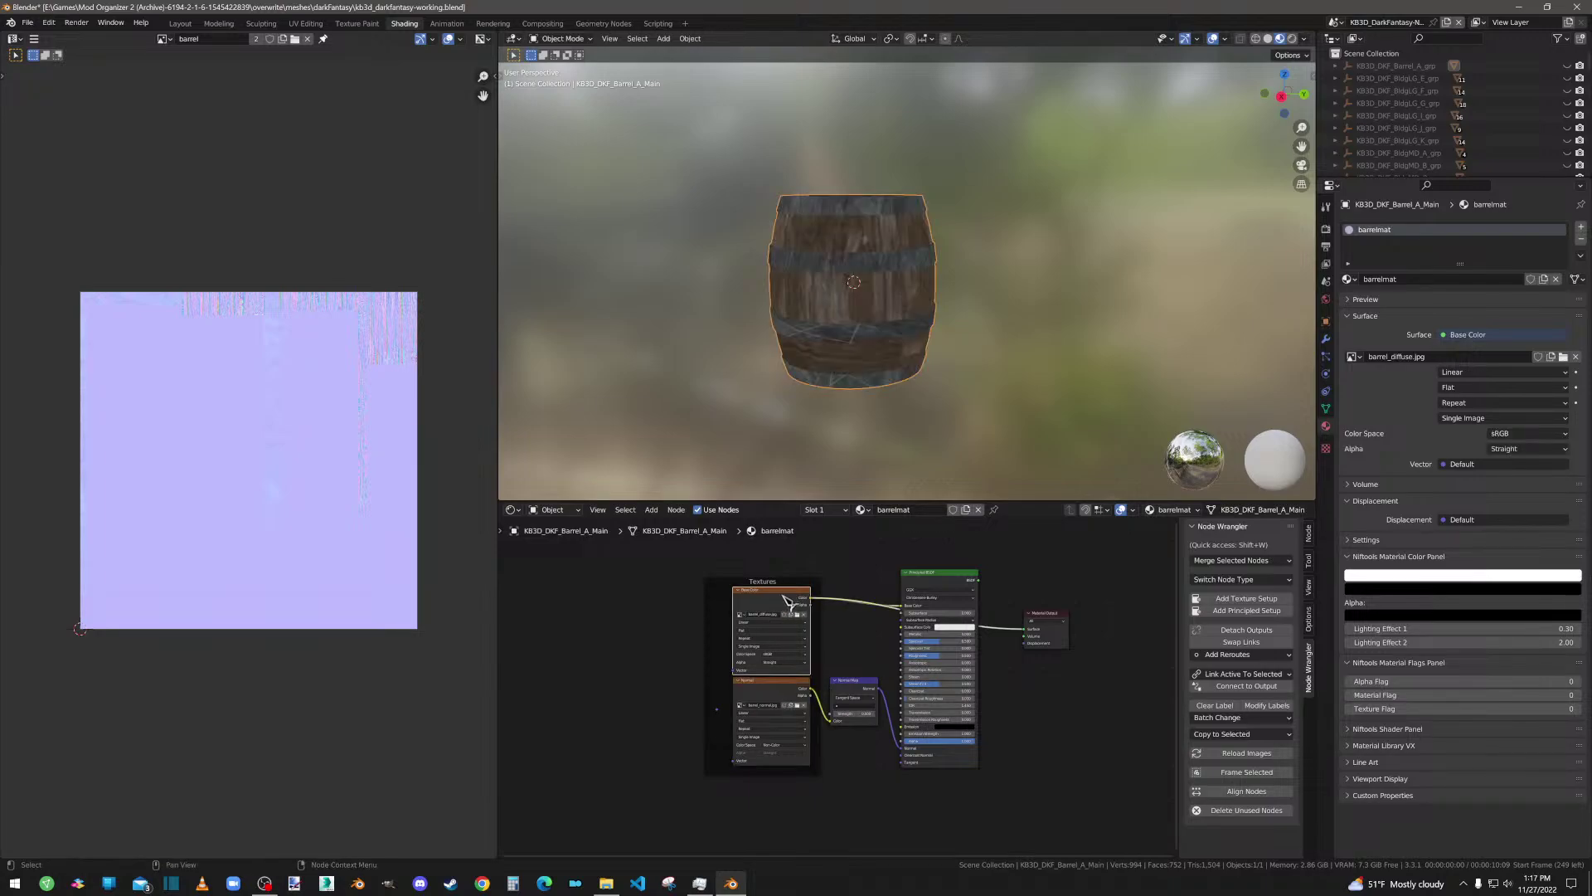
click(850, 690)
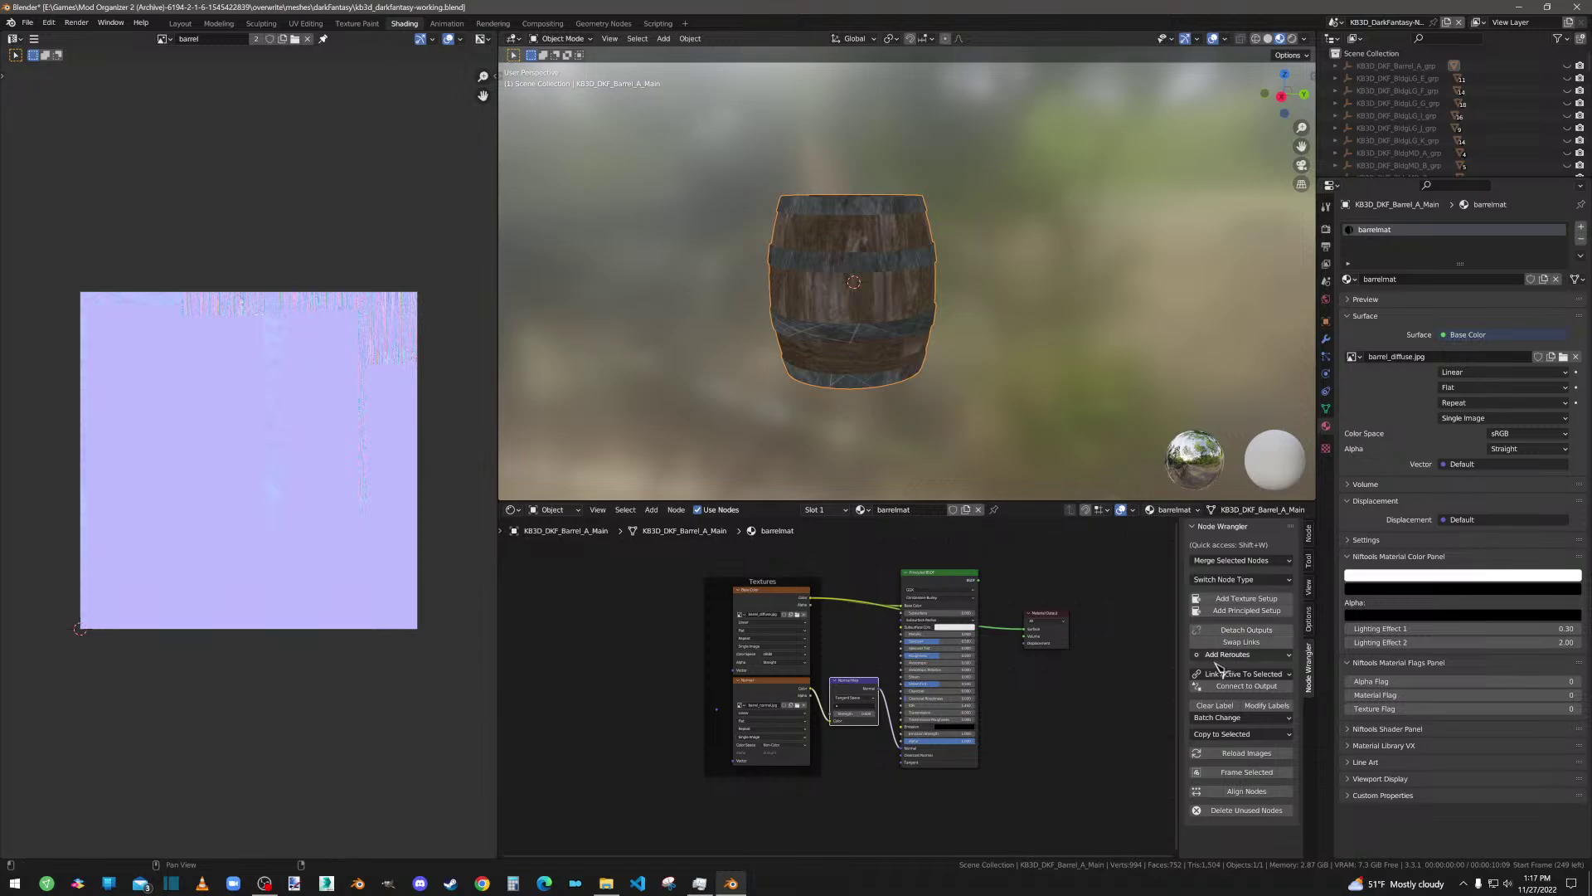
scroll(1001, 274, down, 2)
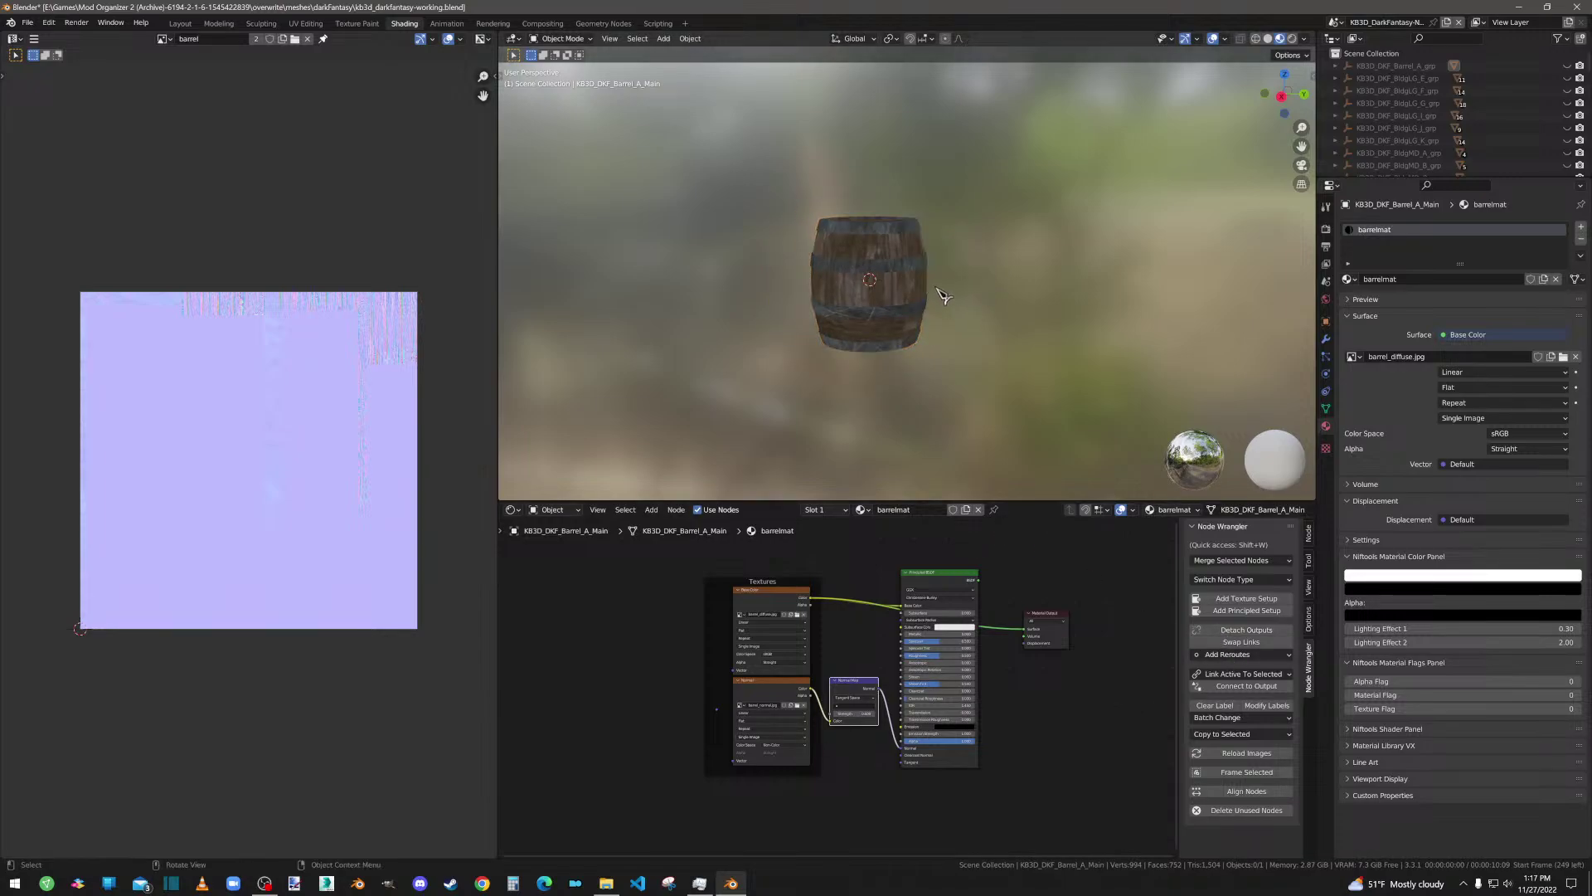
middle_drag(931, 298, 906, 276)
scroll(904, 277, up, 2)
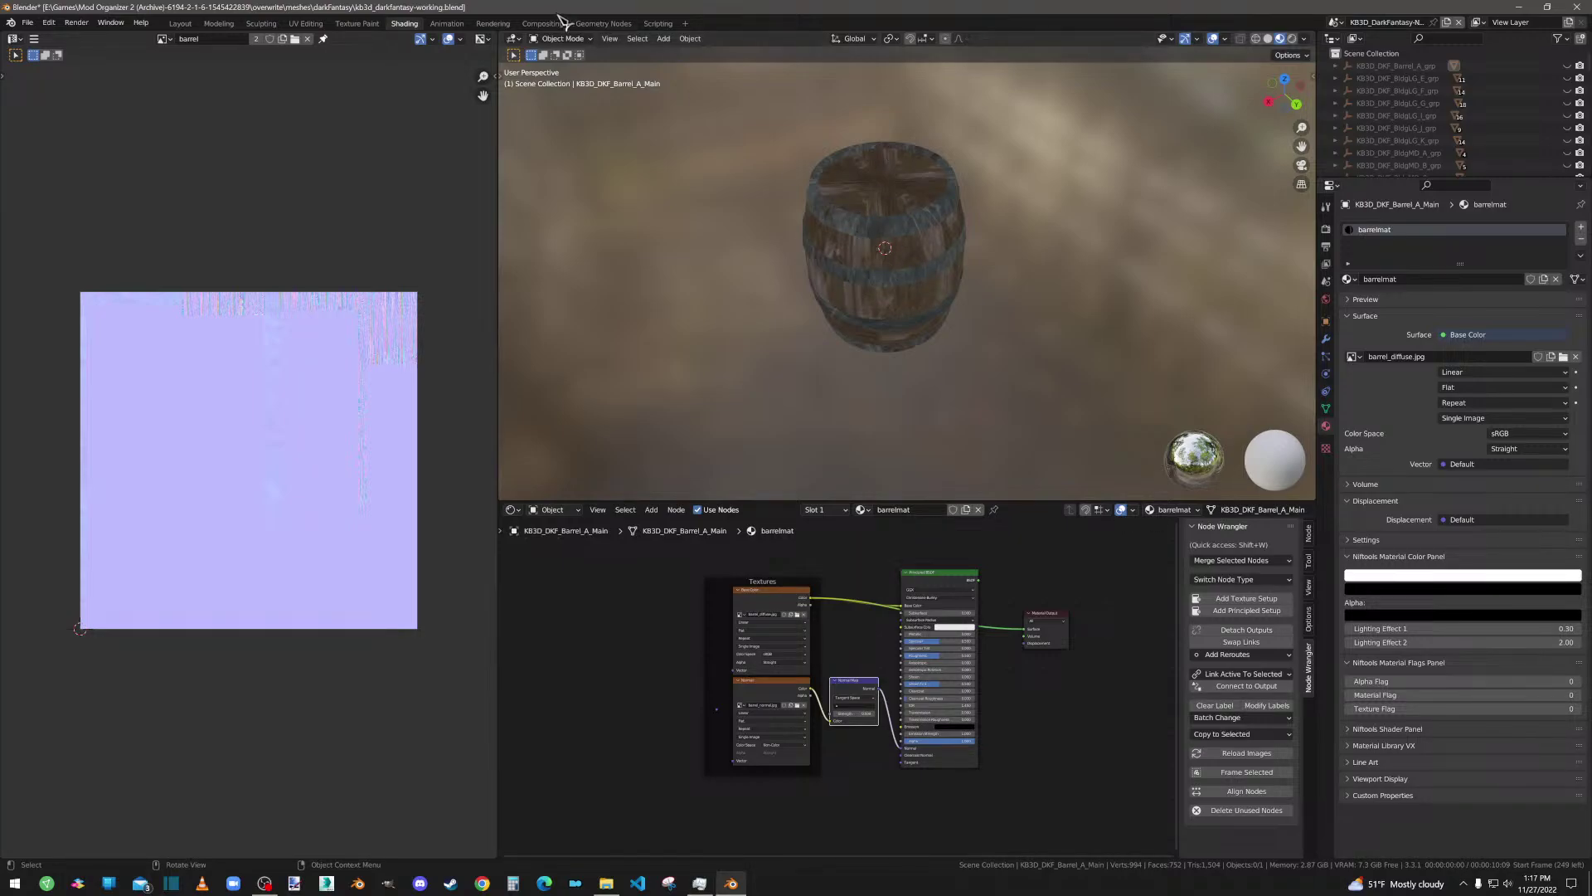
Step: Try a new UV Map node with a UV map assigned, connected to the Vector inputs of both image textures
click(1326, 409)
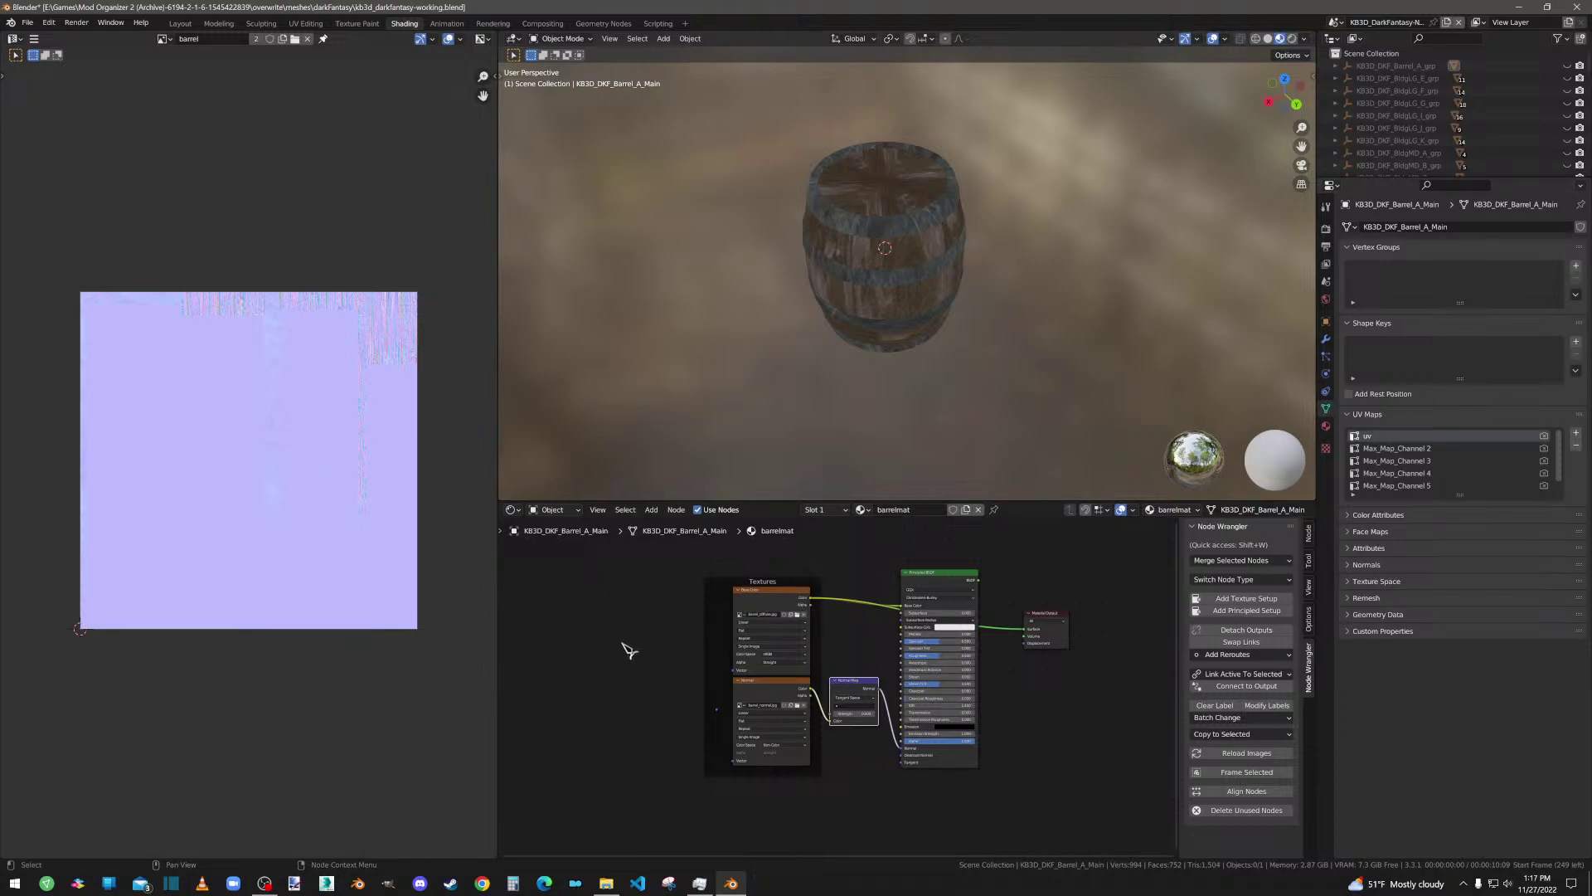
key(shift+a)
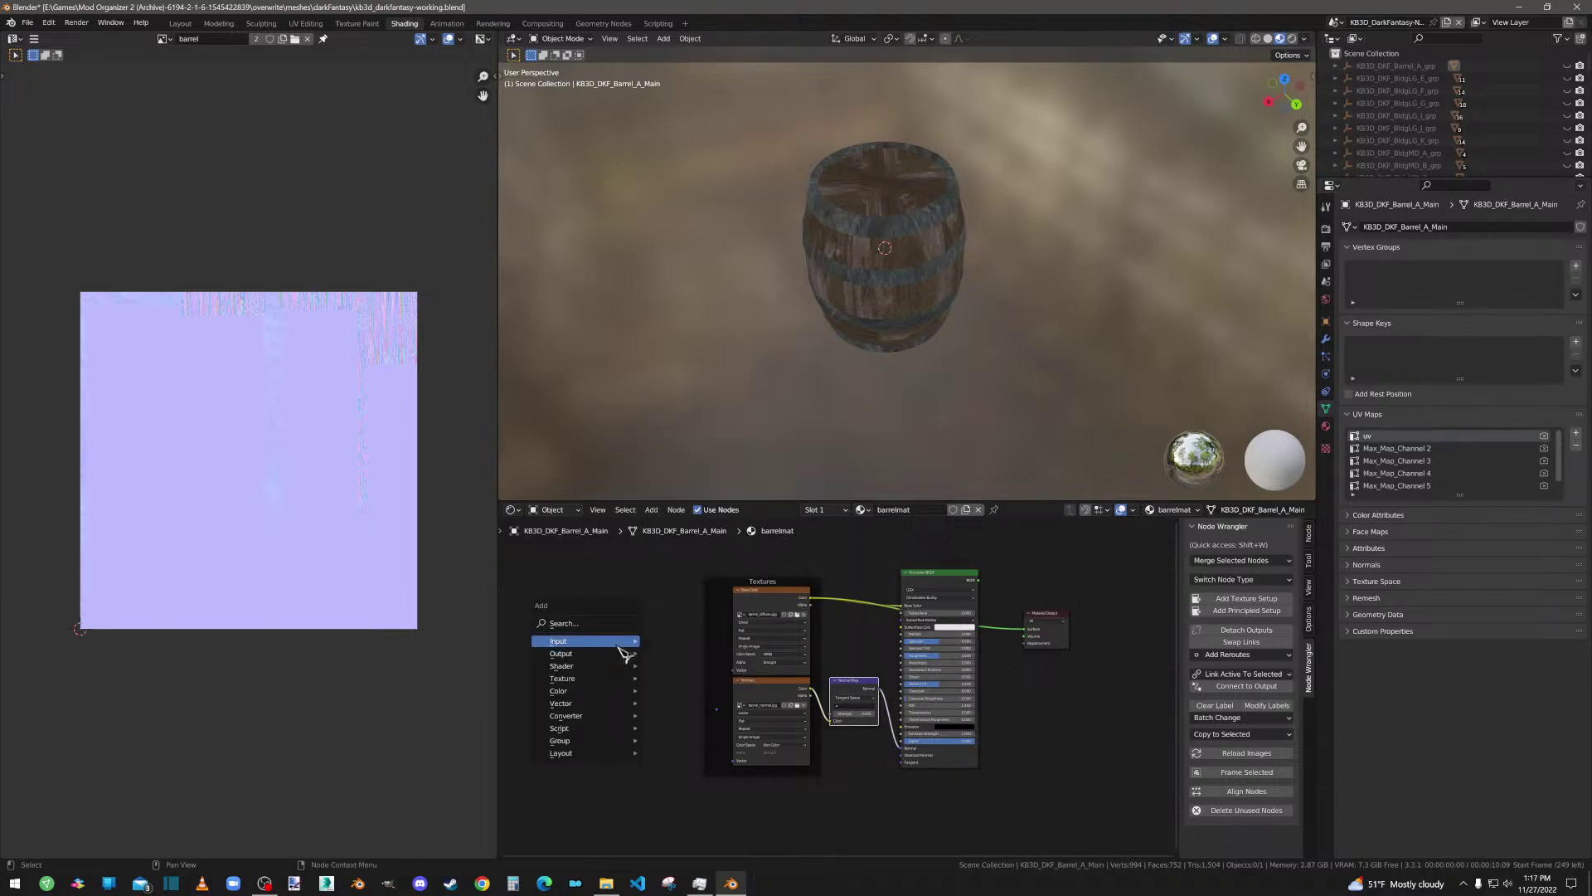
mouse_move(622, 643)
click(679, 602)
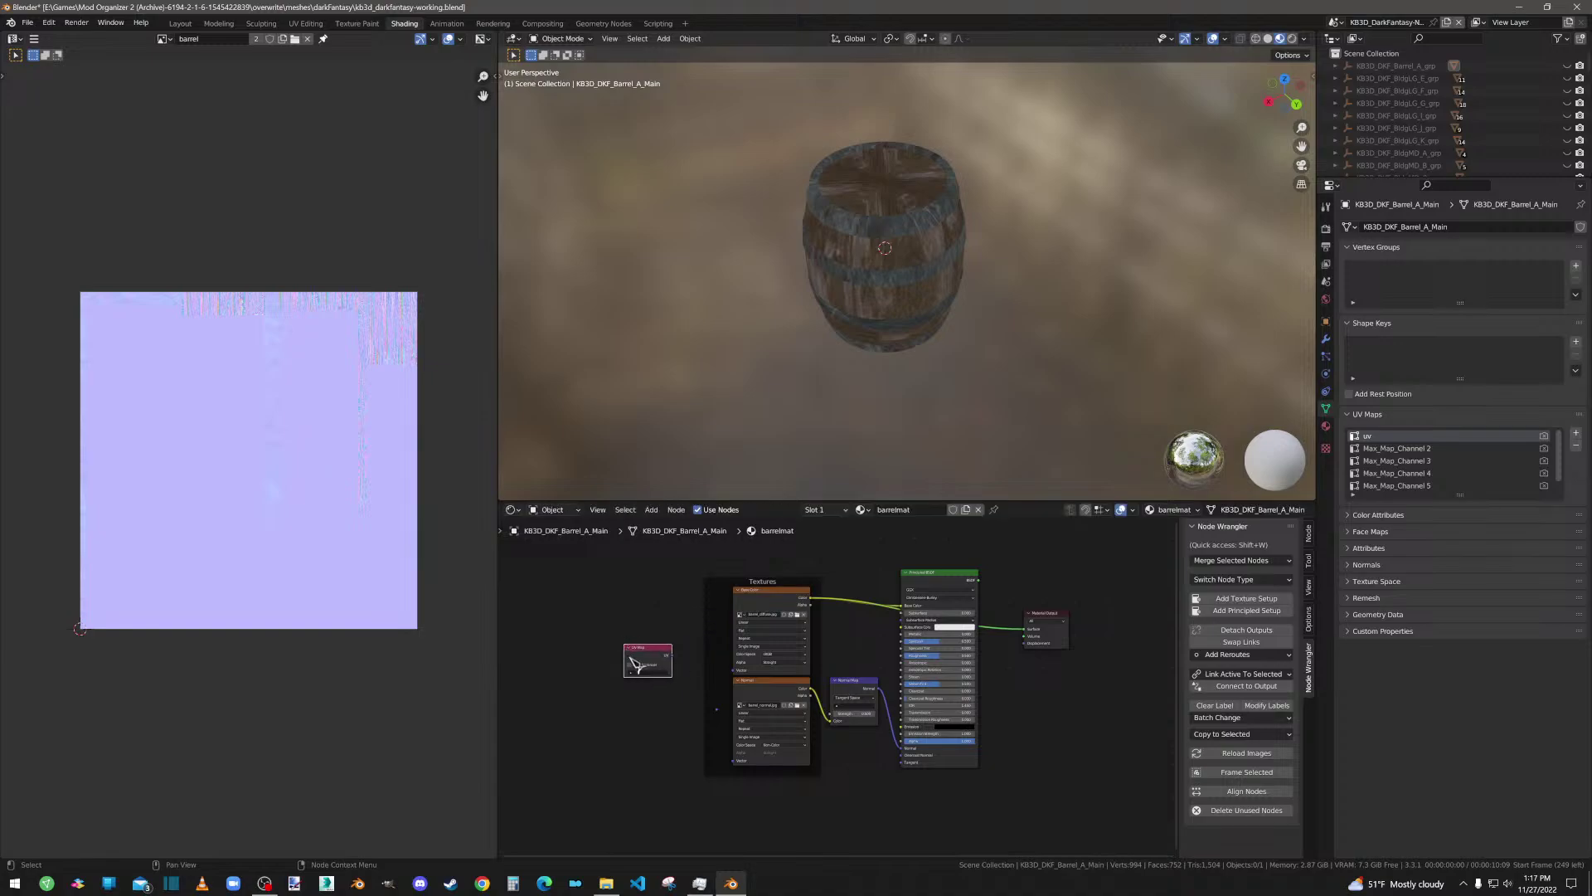
click(635, 661)
click(633, 673)
click(634, 685)
mouse_move(673, 655)
mouse_down()
mouse_move(735, 671)
mouse_move(736, 766)
mouse_up()
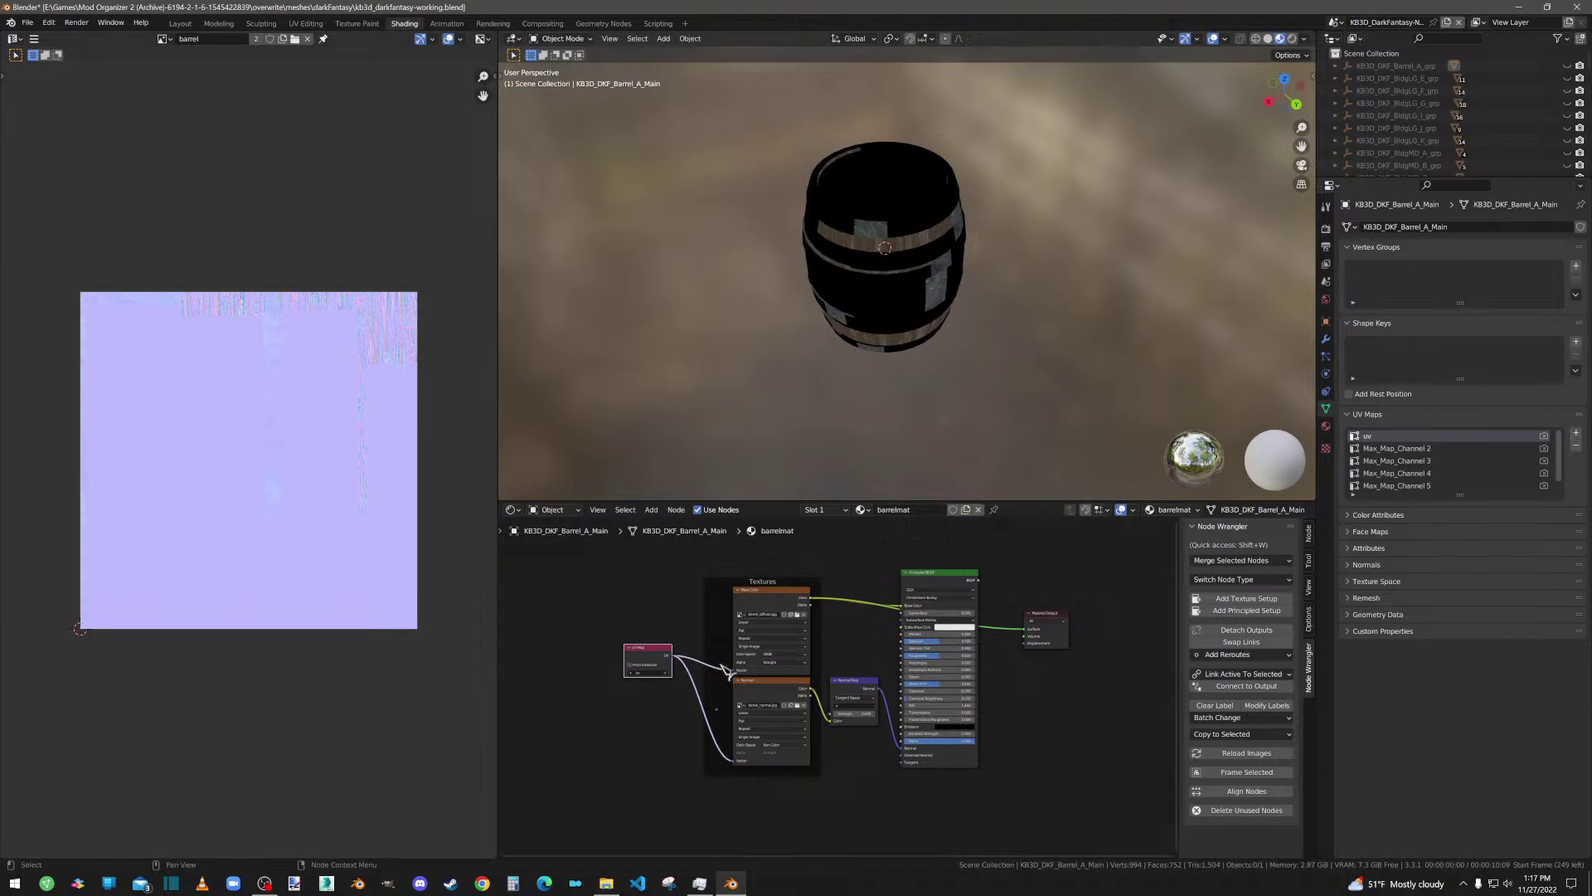
Step: Disconnect the UV Map node from the diffuse texture's Vector input and delete the node
drag(735, 670, 696, 679)
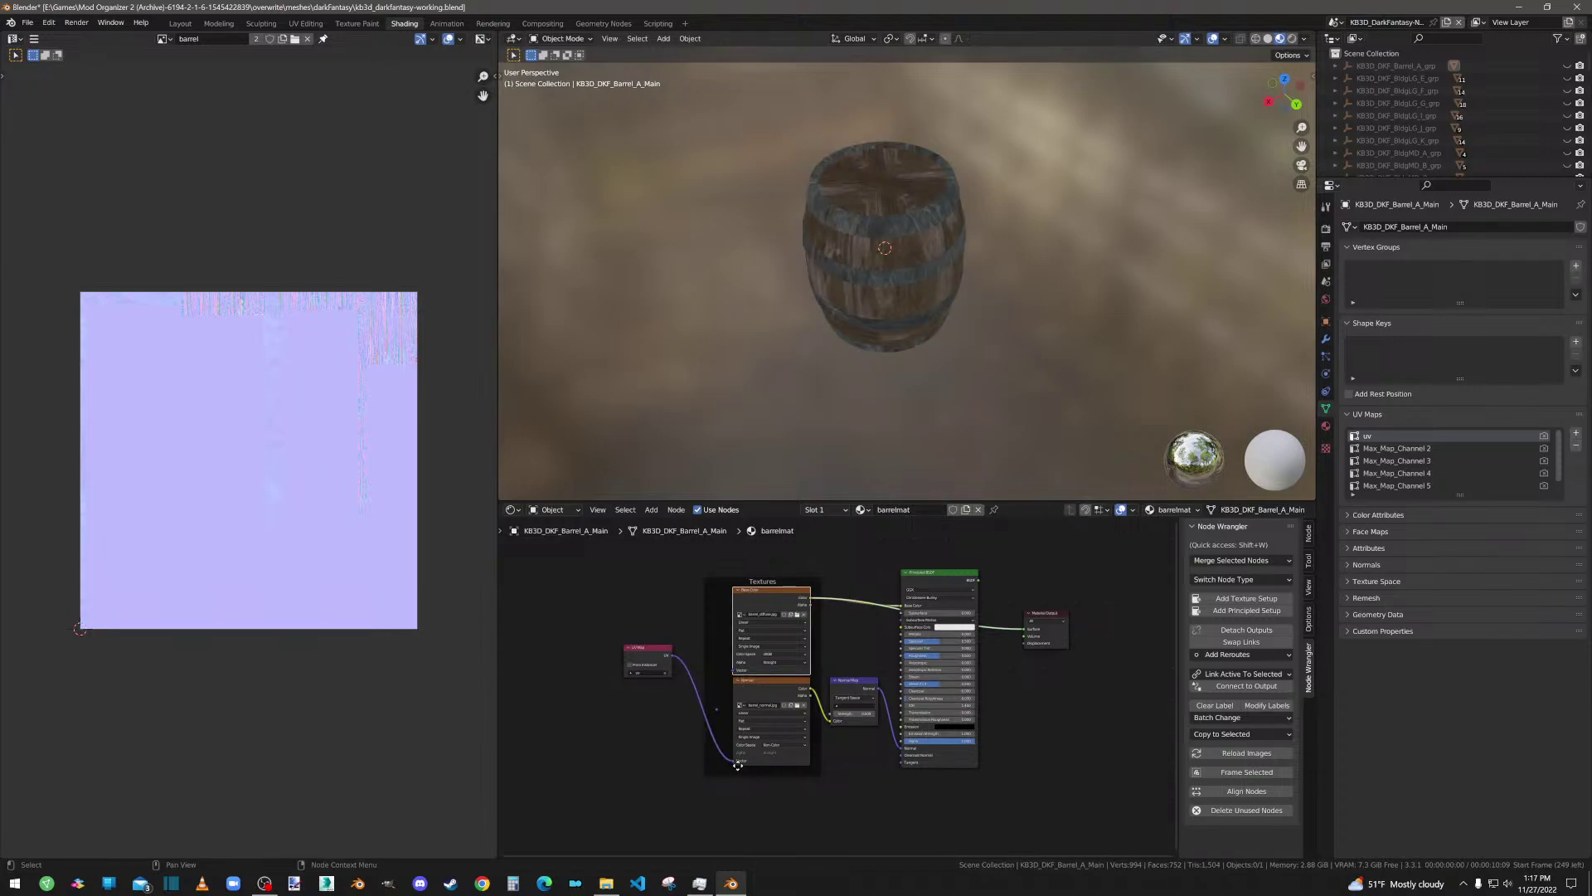
mouse_move(736, 761)
mouse_down()
mouse_move(713, 707)
mouse_move(735, 759)
mouse_up()
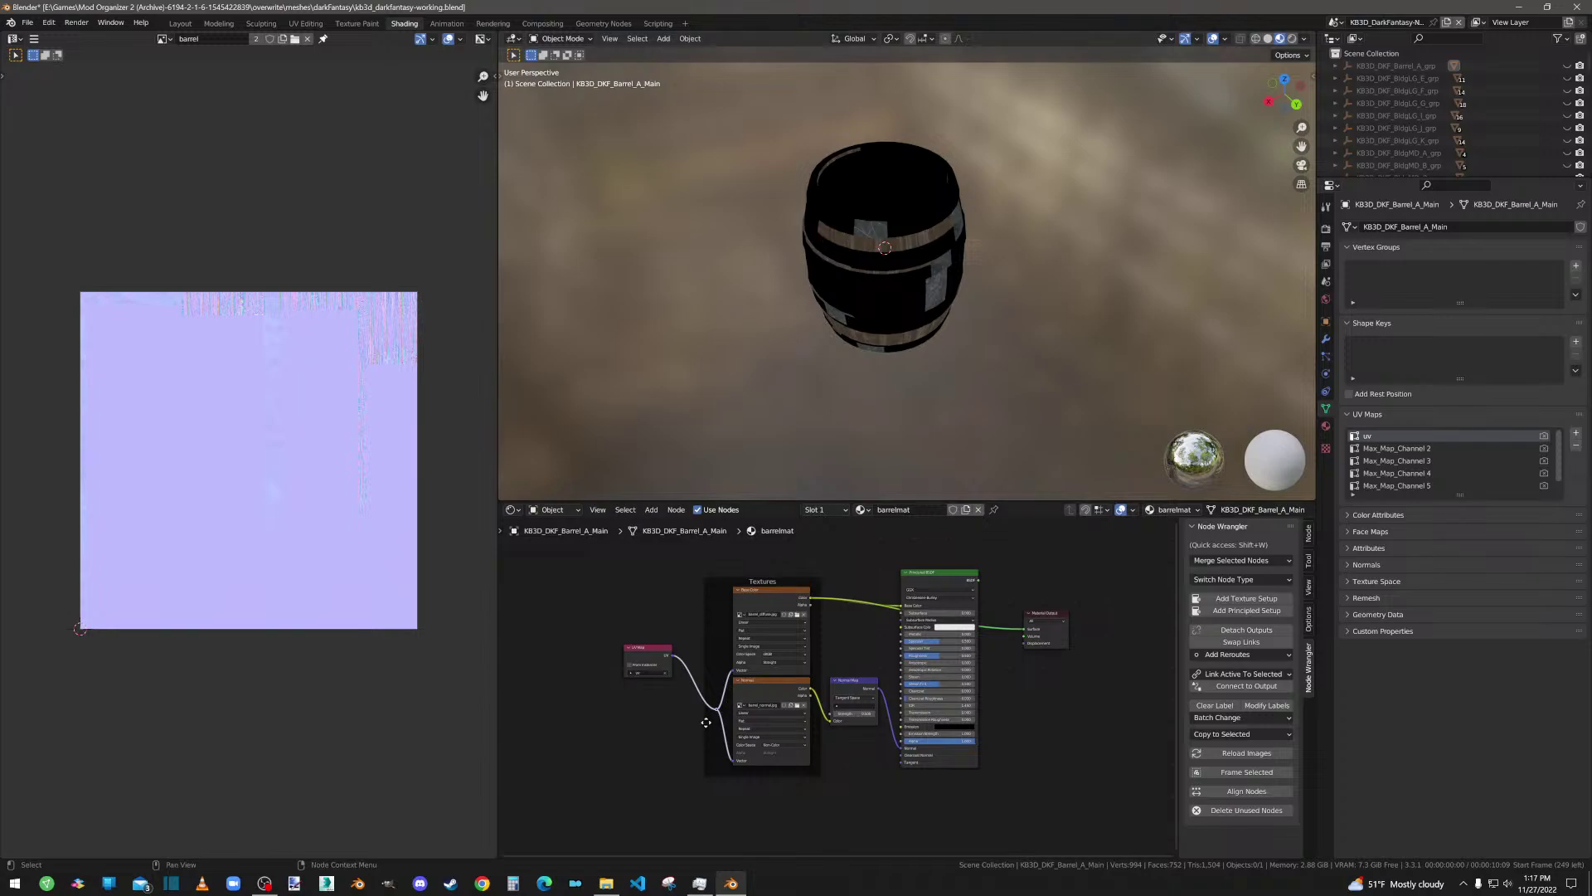
click(747, 671)
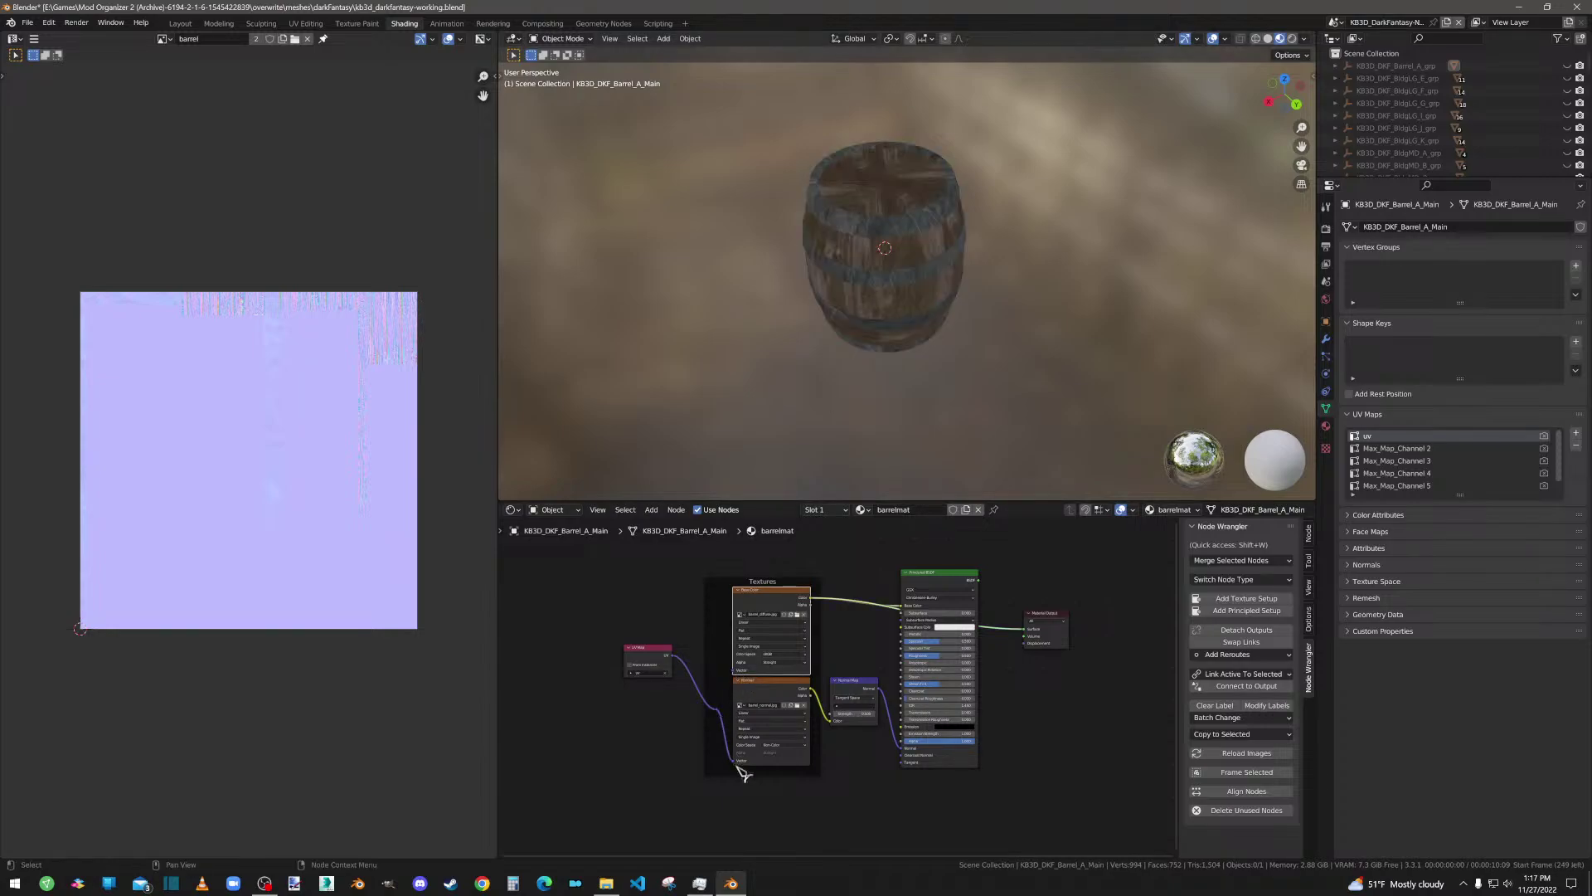
click(652, 663)
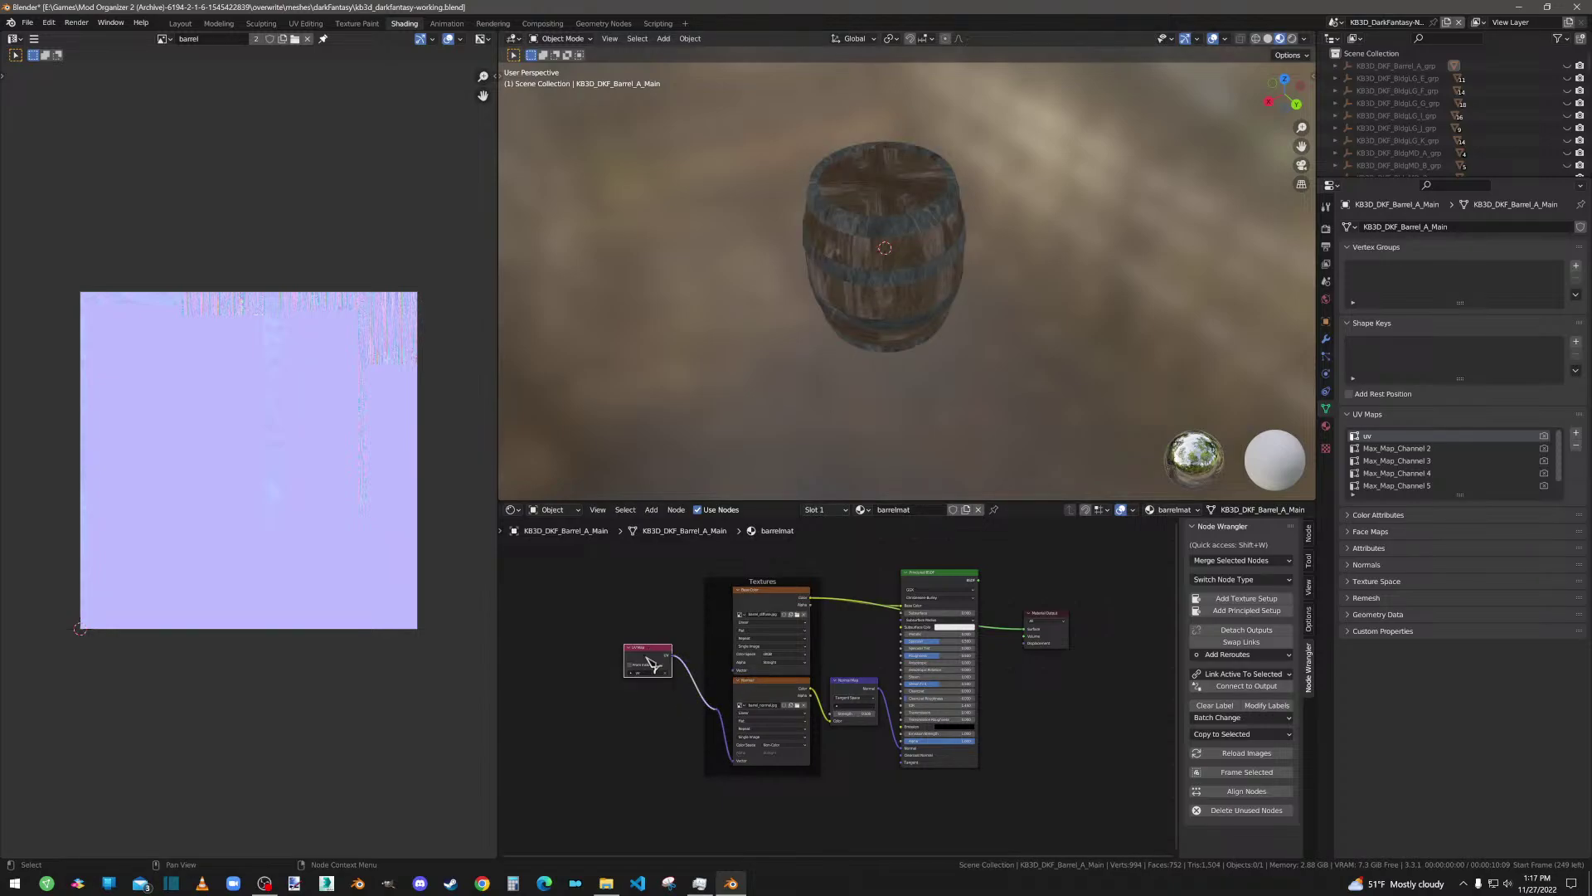
key(x)
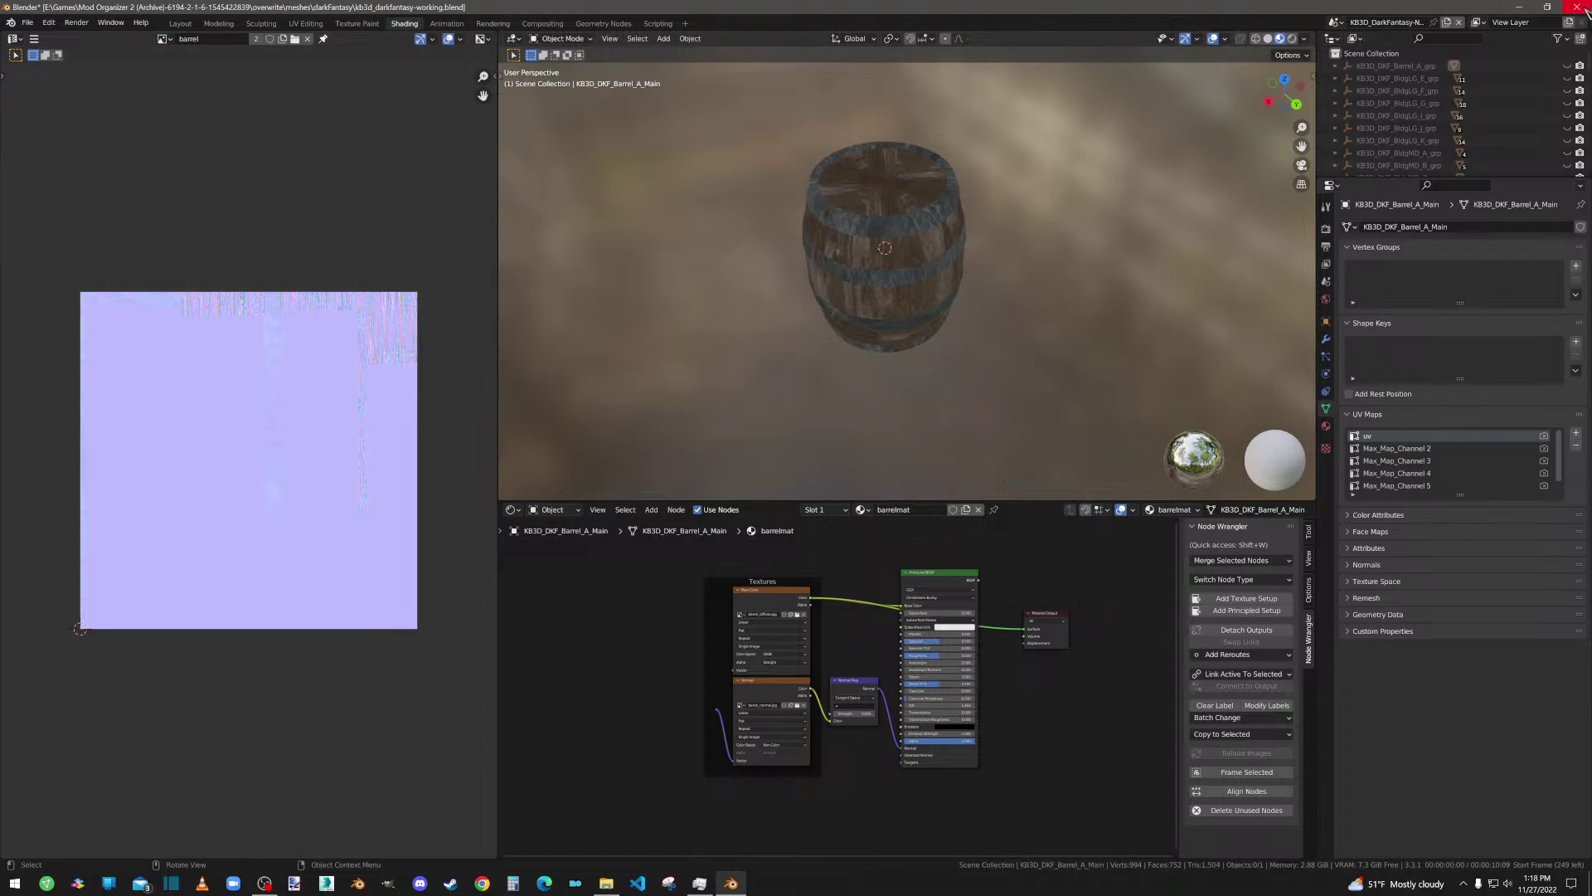
Step: Close Blender without saving the changes to the working file
scroll(1407, 170, down, 2)
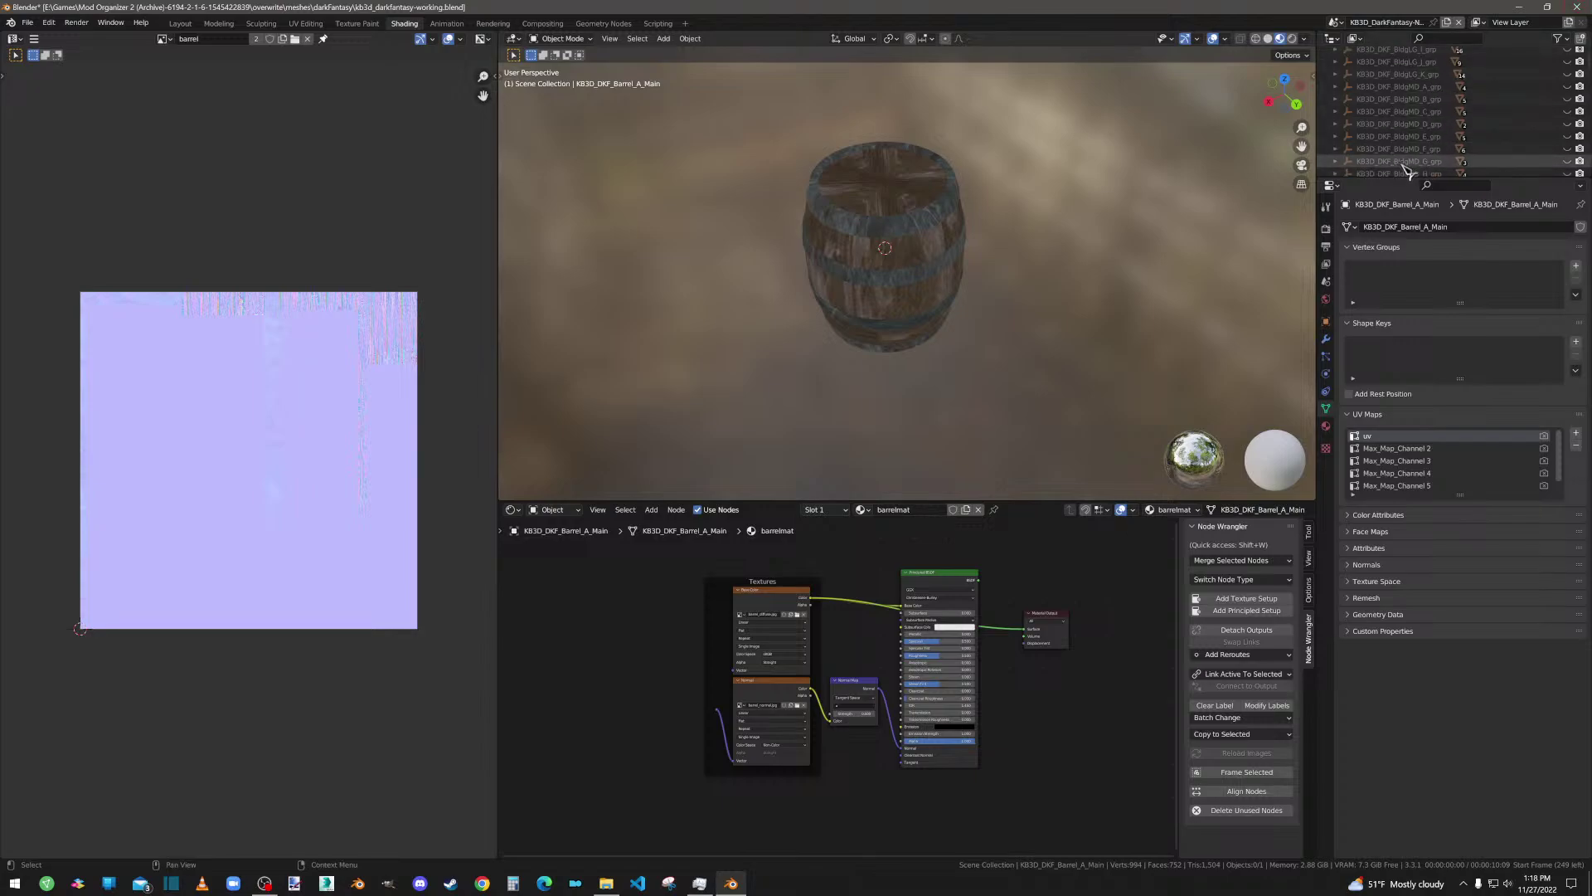
scroll(1409, 133, up, 2)
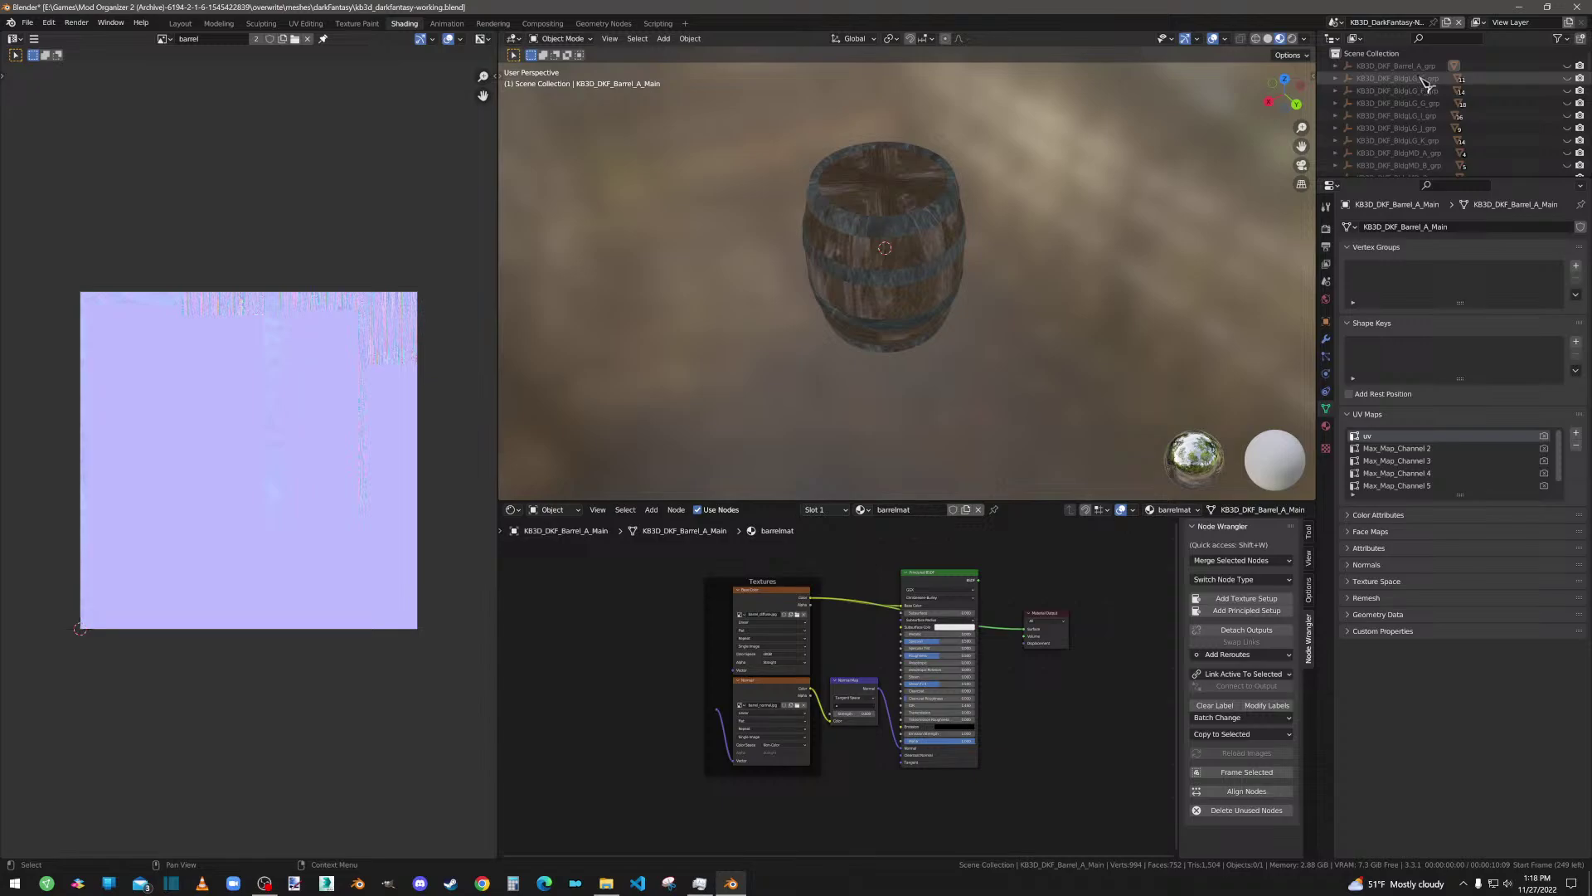
click(1580, 7)
click(817, 463)
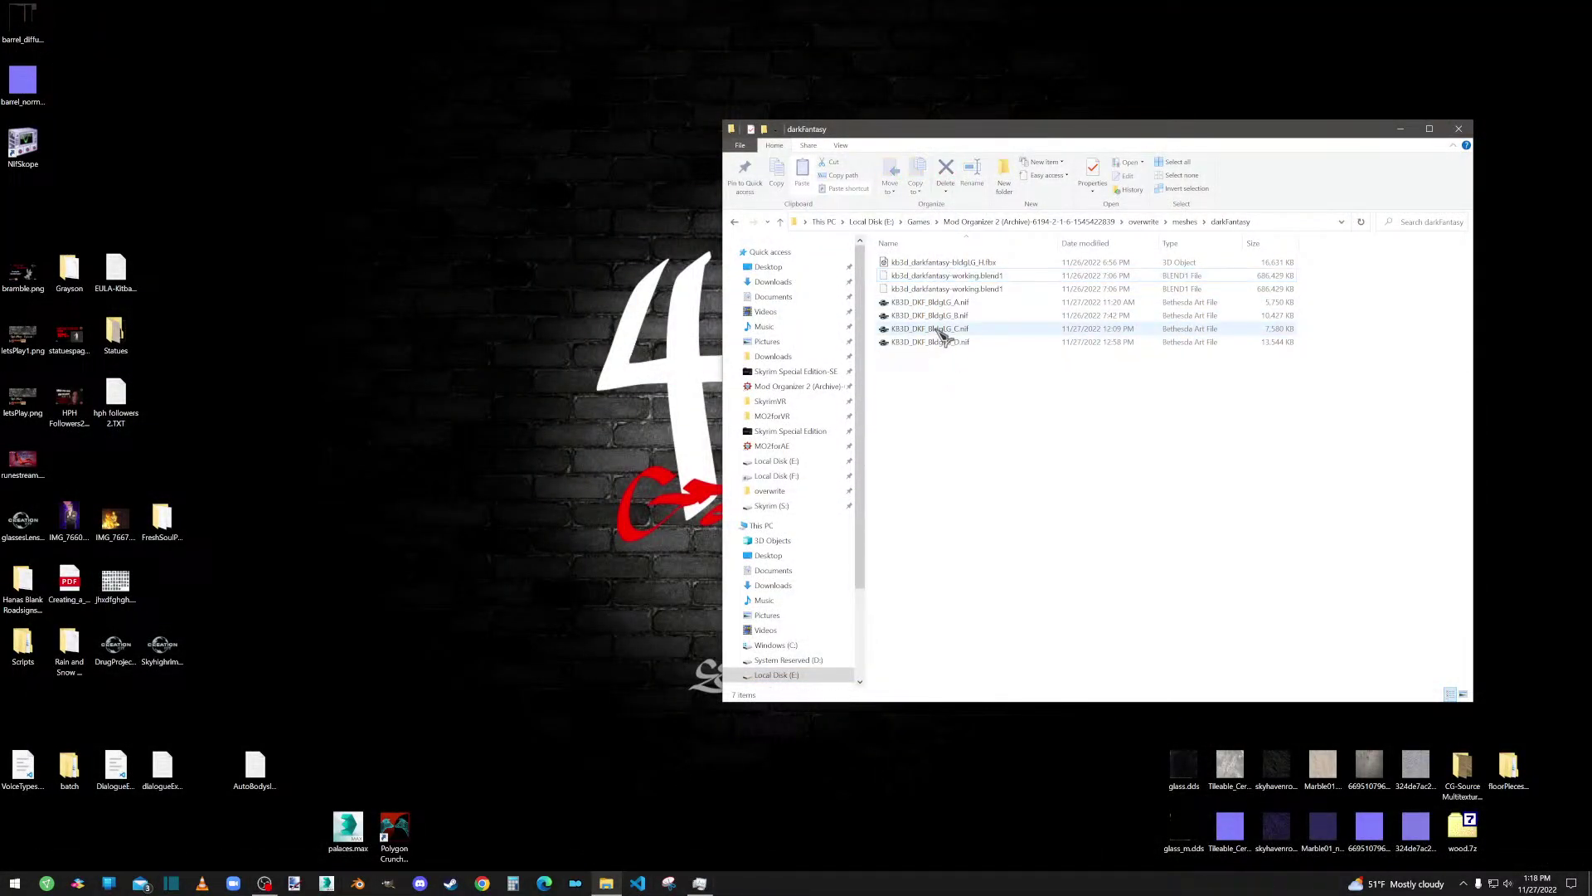
Step: Delete the baked barrel diffuse and barrel normal images from the desktop
click(25, 29)
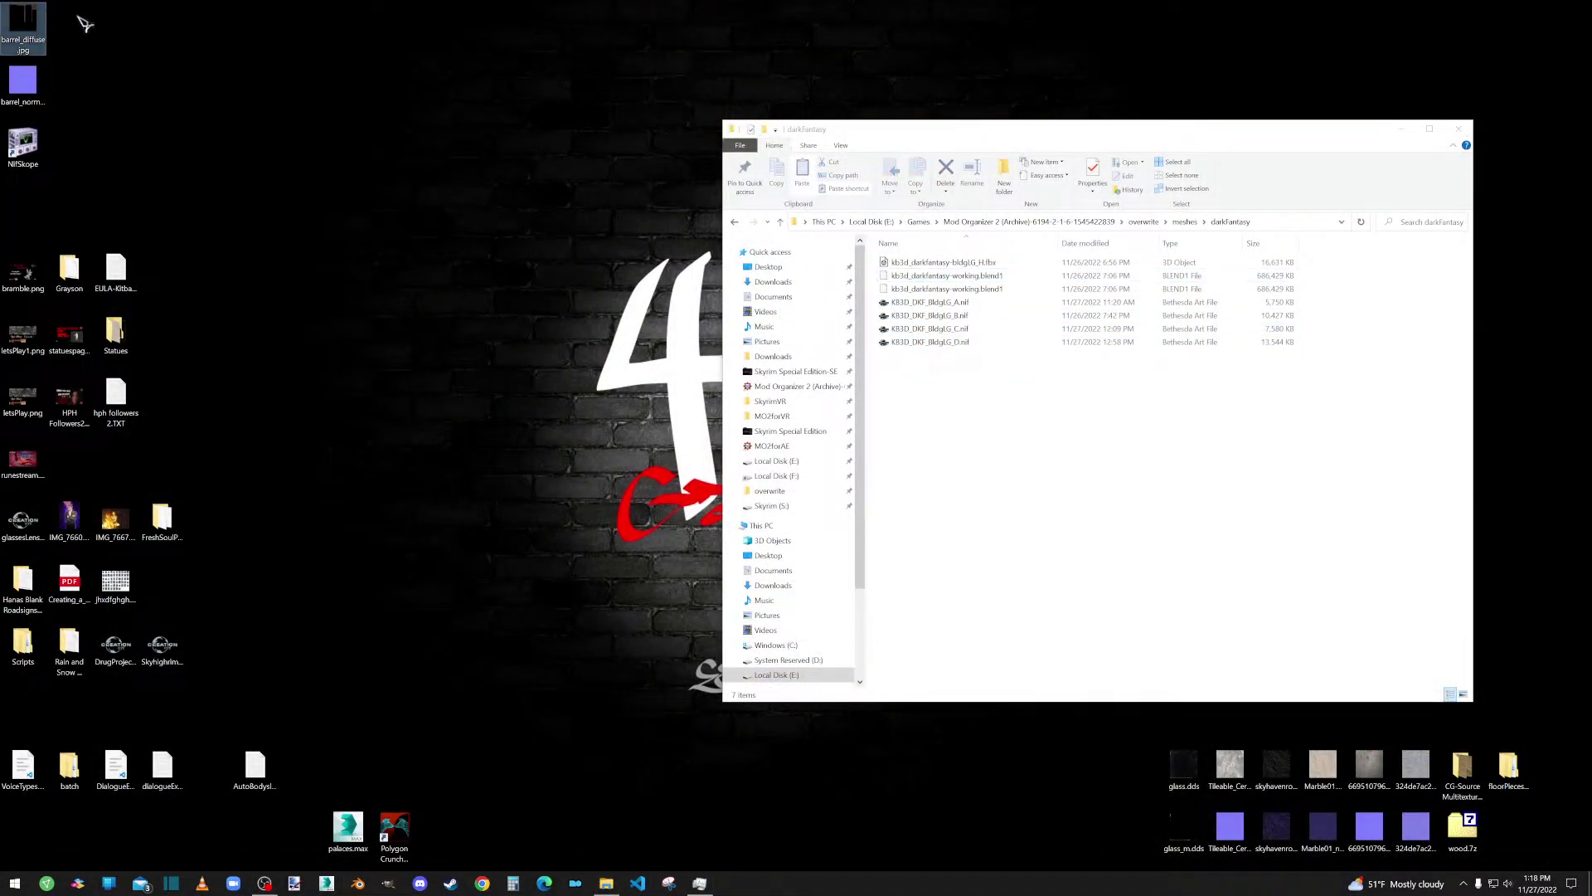
drag(30, 41, 406, 278)
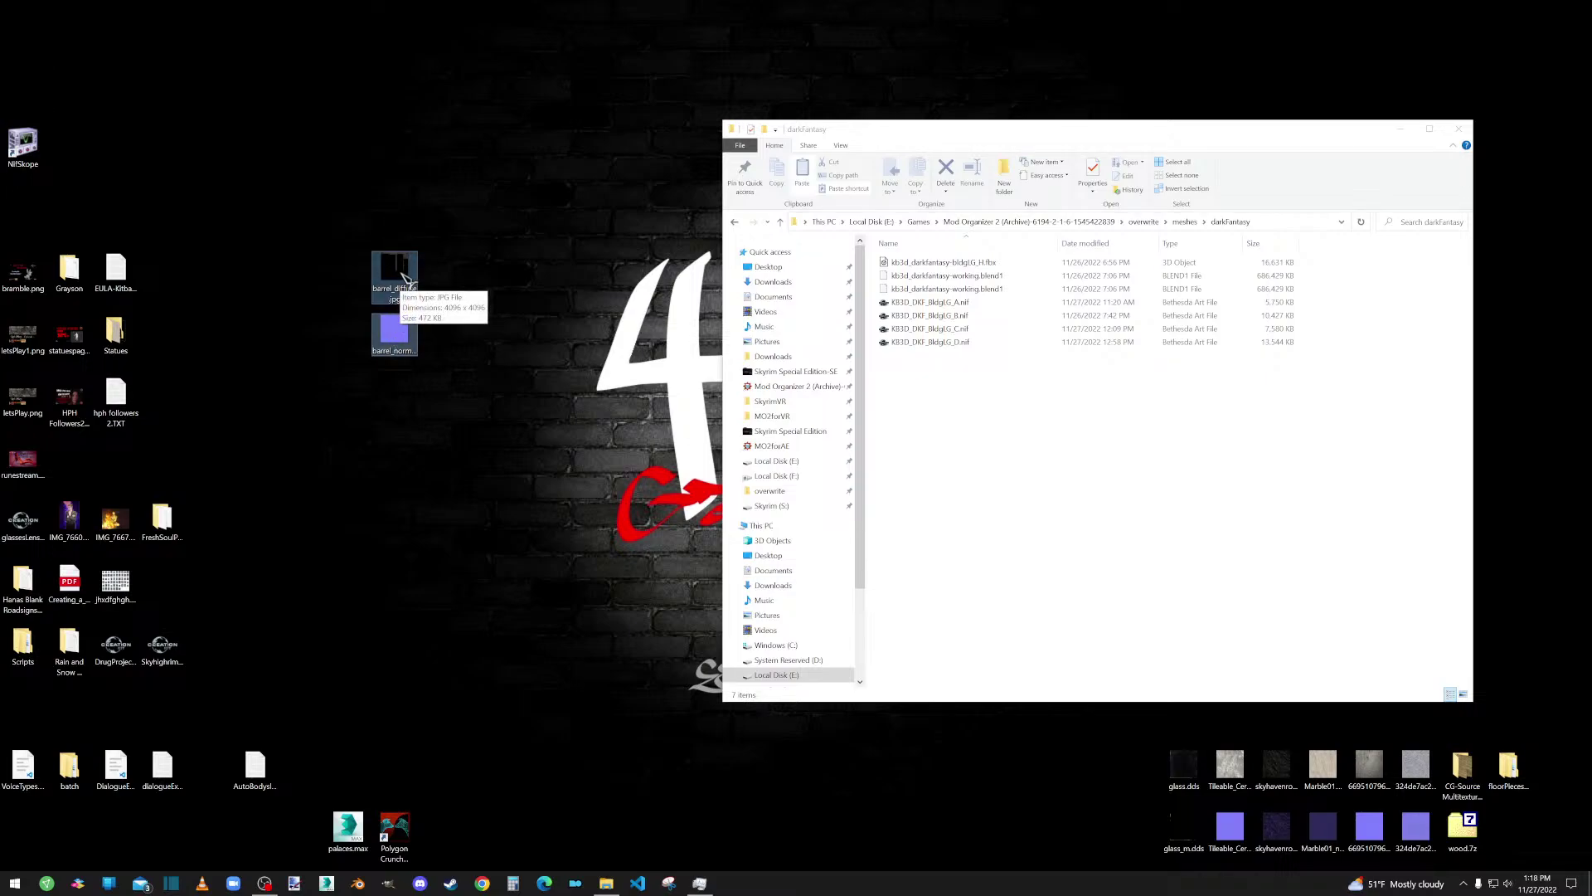
key(Delete)
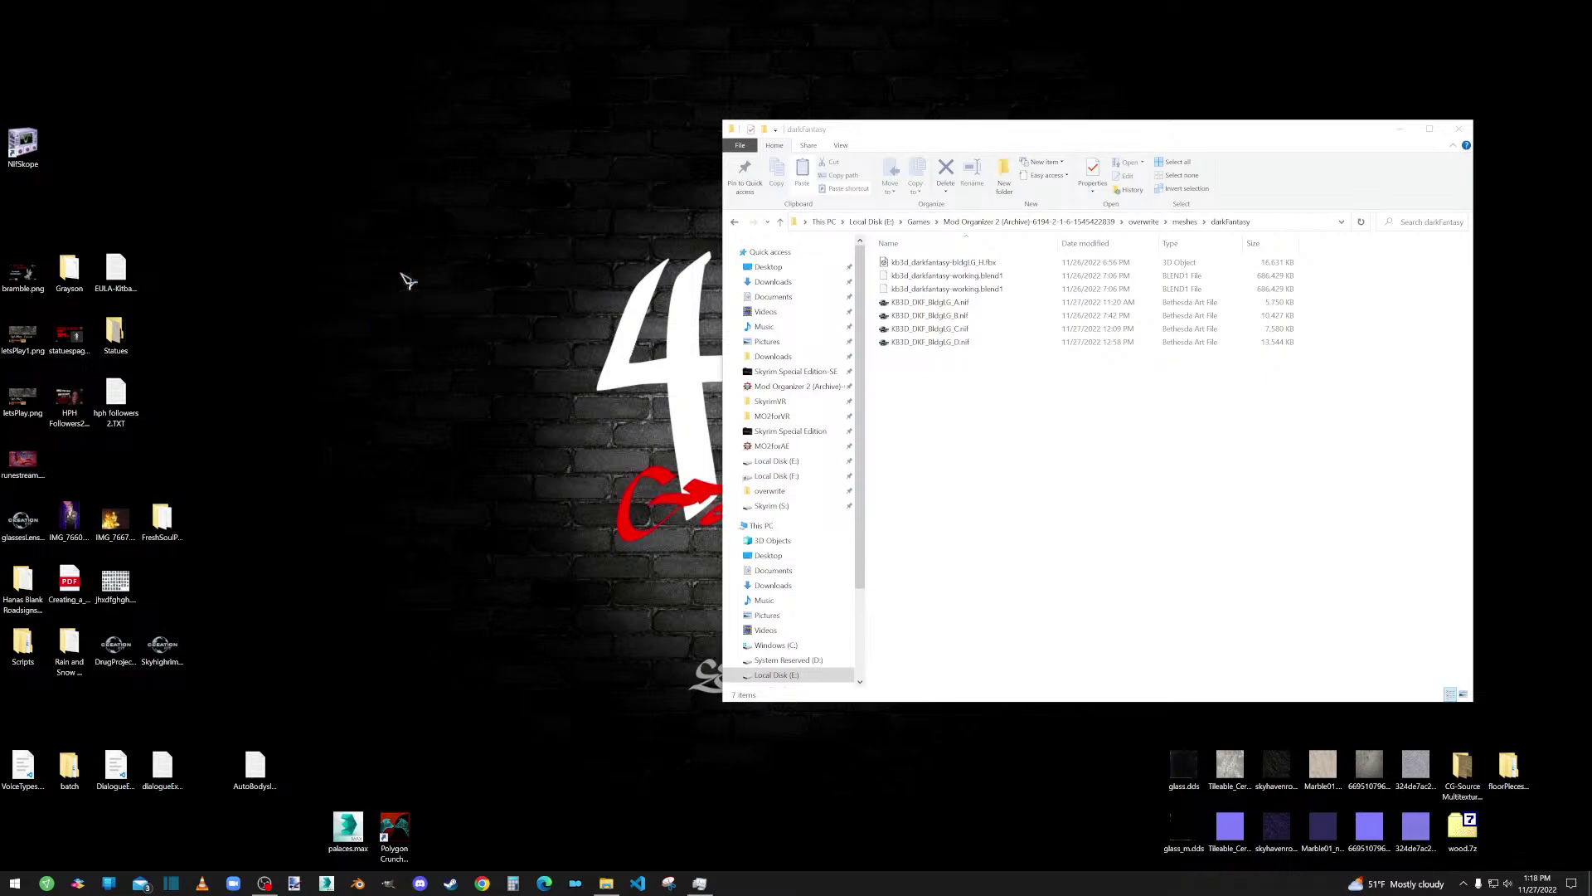
Step: Open KB3D_DKF_BldgLG_D.nif in NifSkope, inspect the castle model from several angles and close it
click(977, 436)
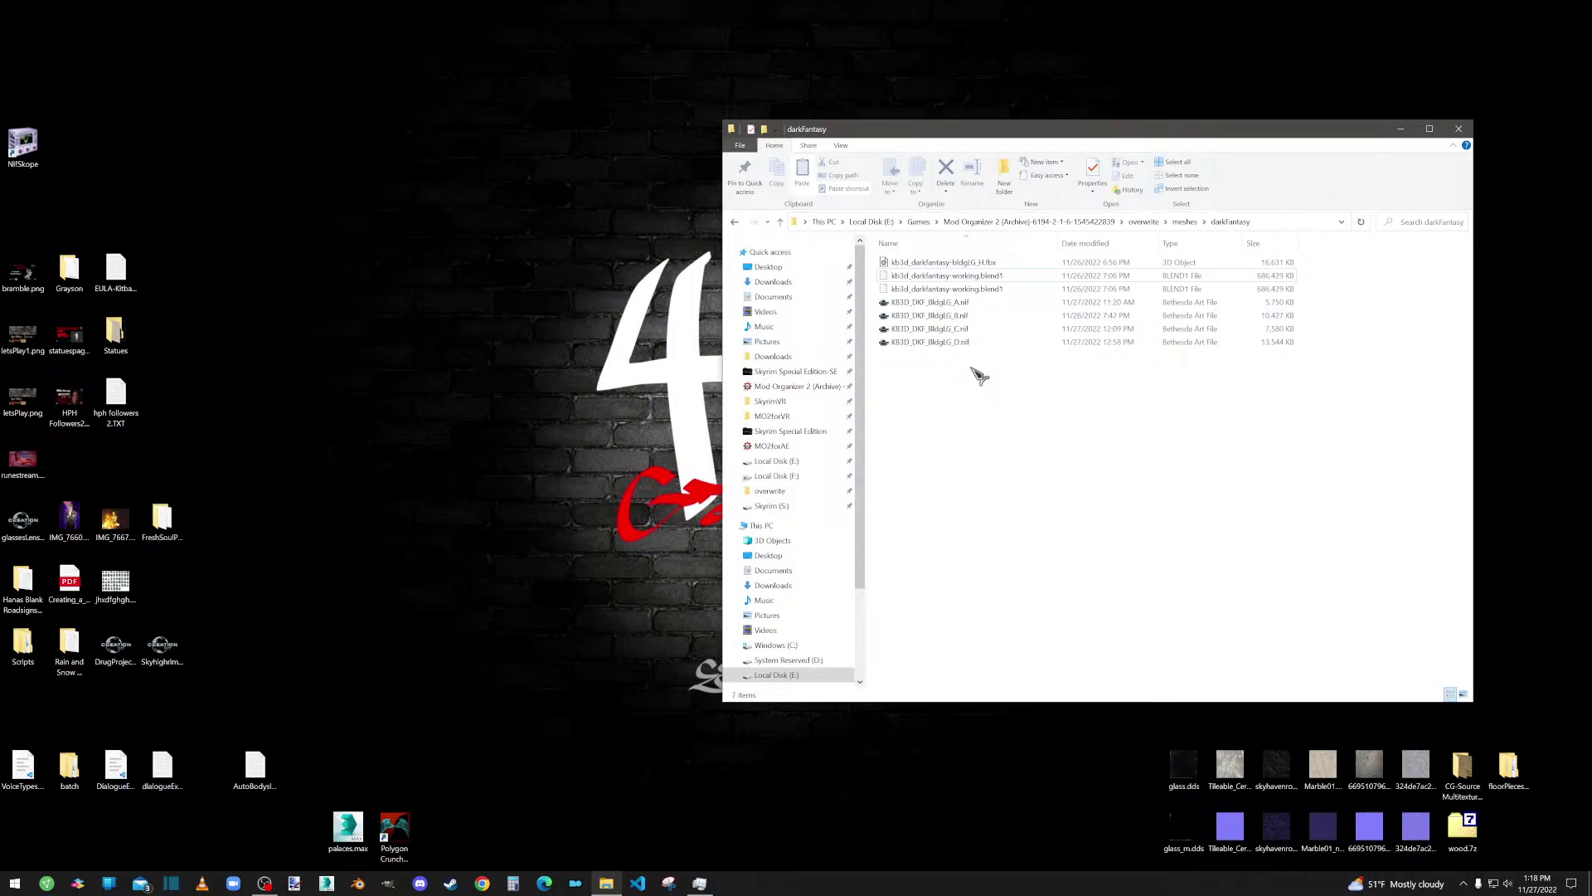
drag(944, 342, 23, 148)
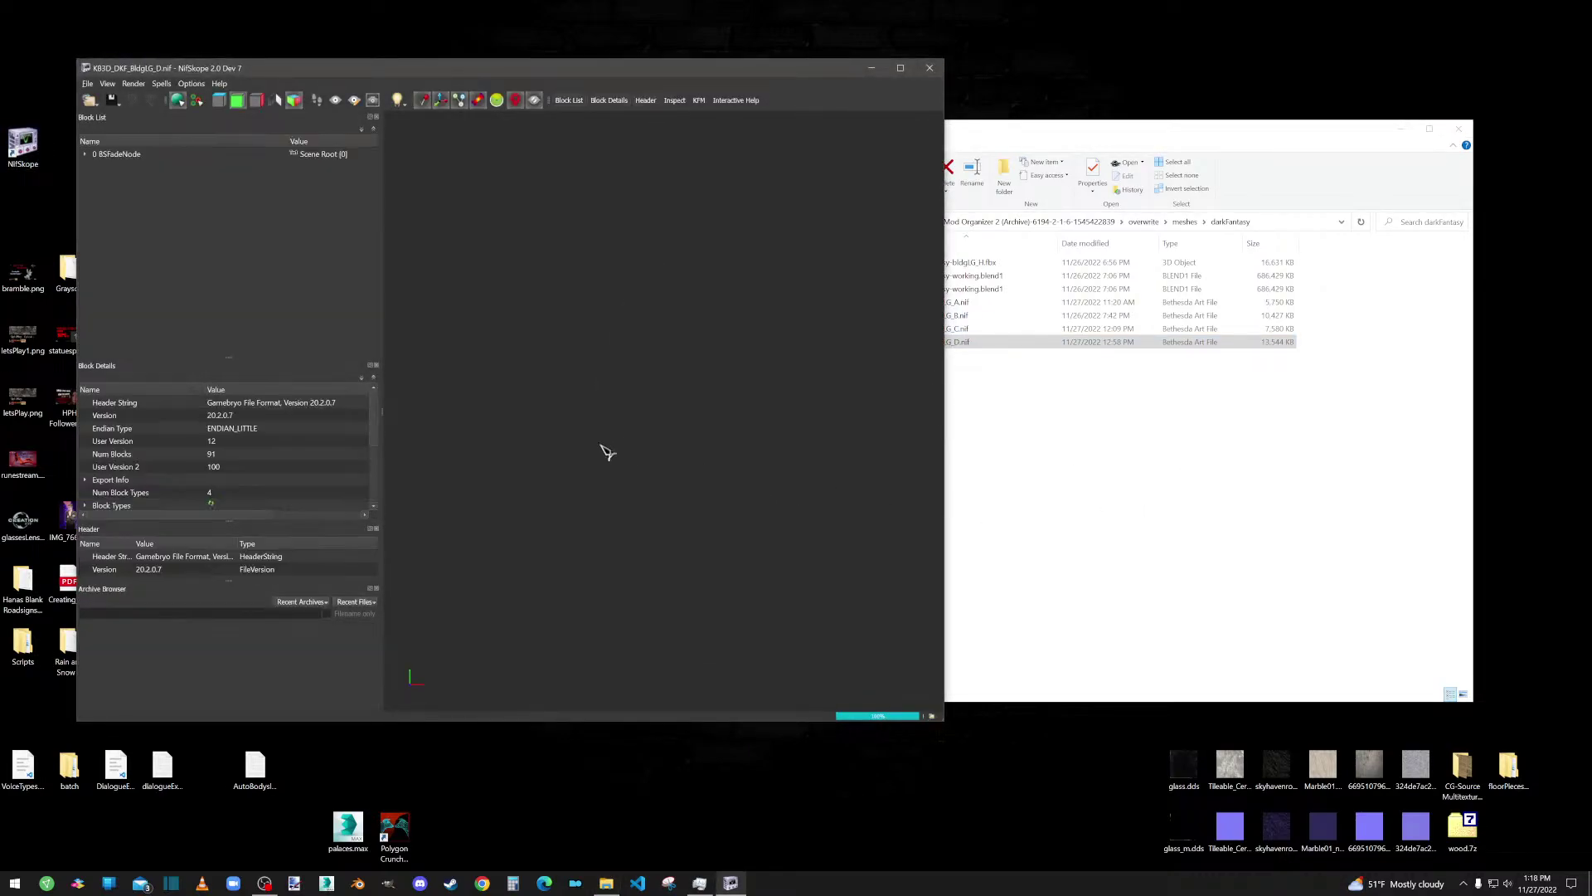
drag(572, 451, 696, 508)
scroll(620, 465, up, 5)
drag(846, 611, 760, 628)
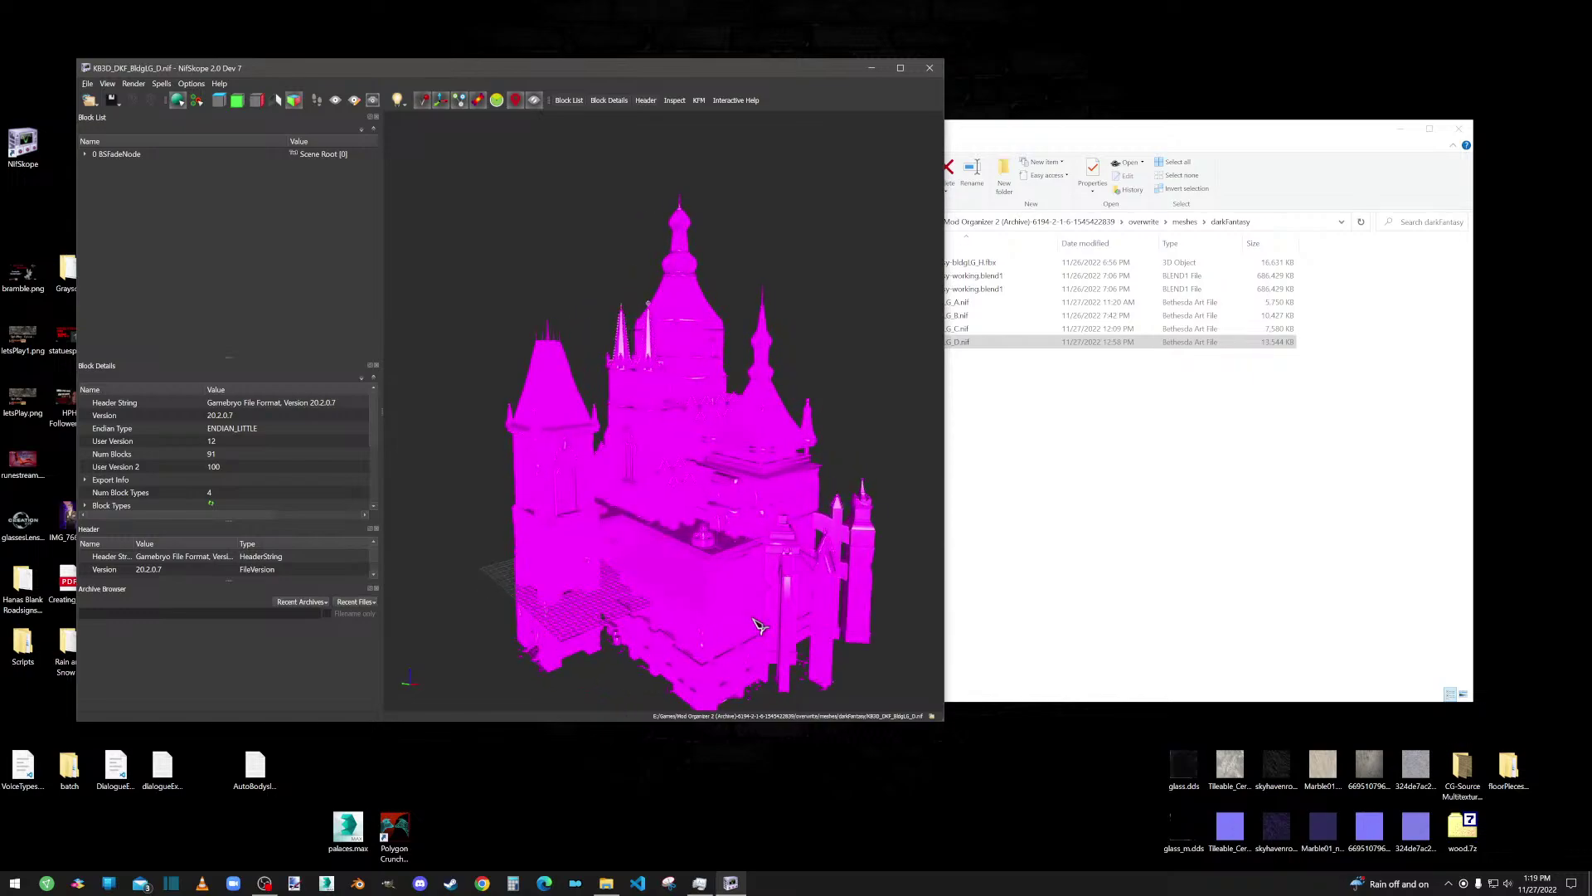
click(930, 69)
Step: Open KB3D_DKF_BldgLG_A.nif in NifSkope and inspect the textured building up close
drag(954, 303, 23, 143)
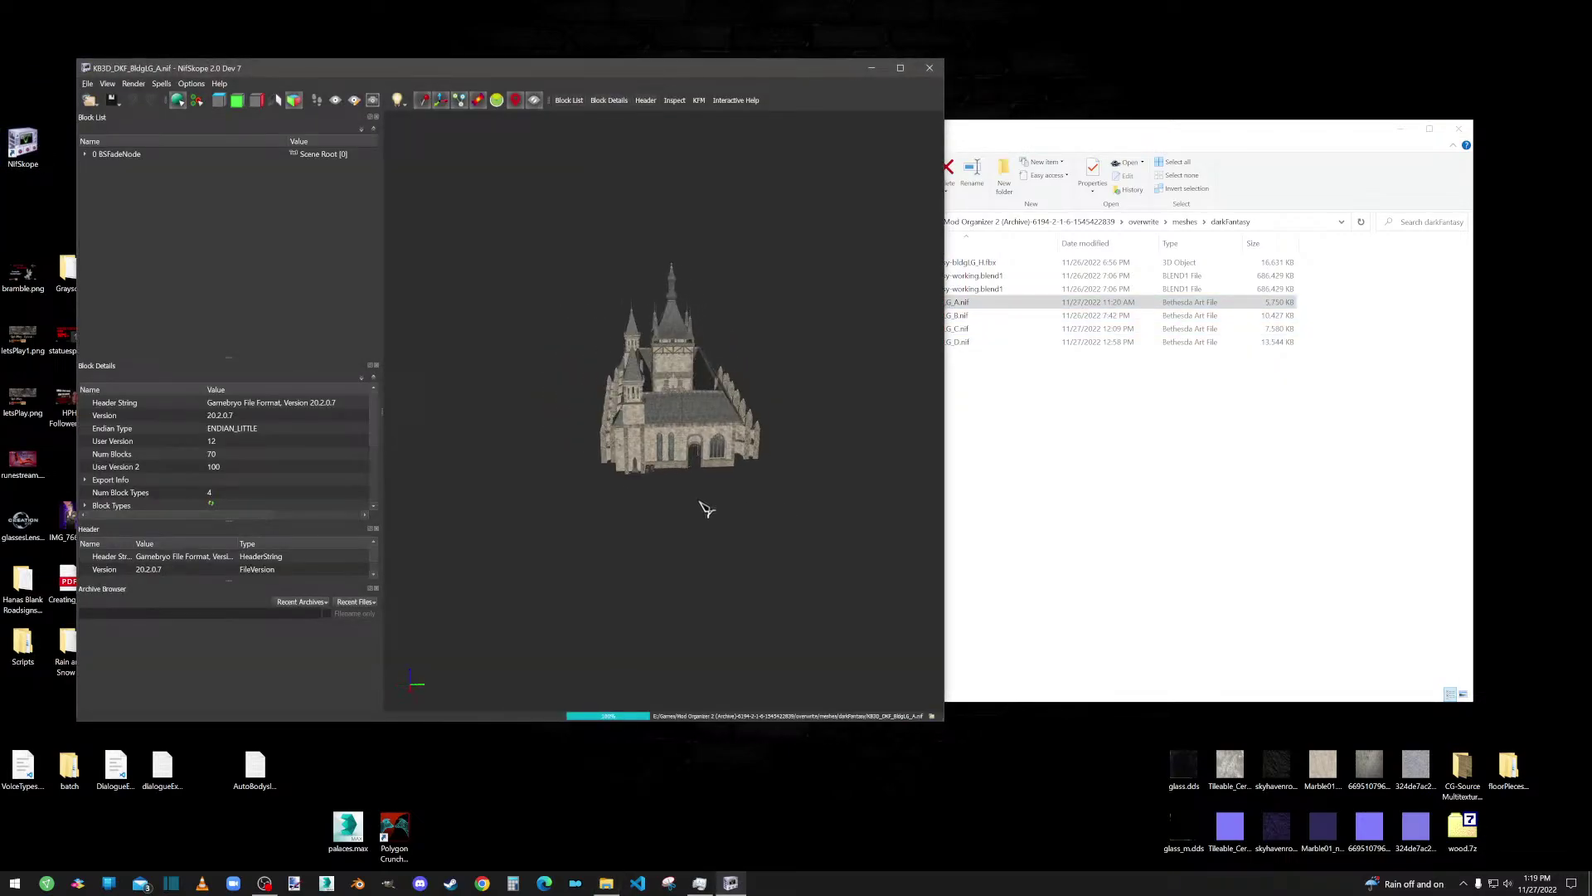
scroll(706, 508, up, 5)
drag(744, 490, 813, 521)
scroll(824, 539, up, 2)
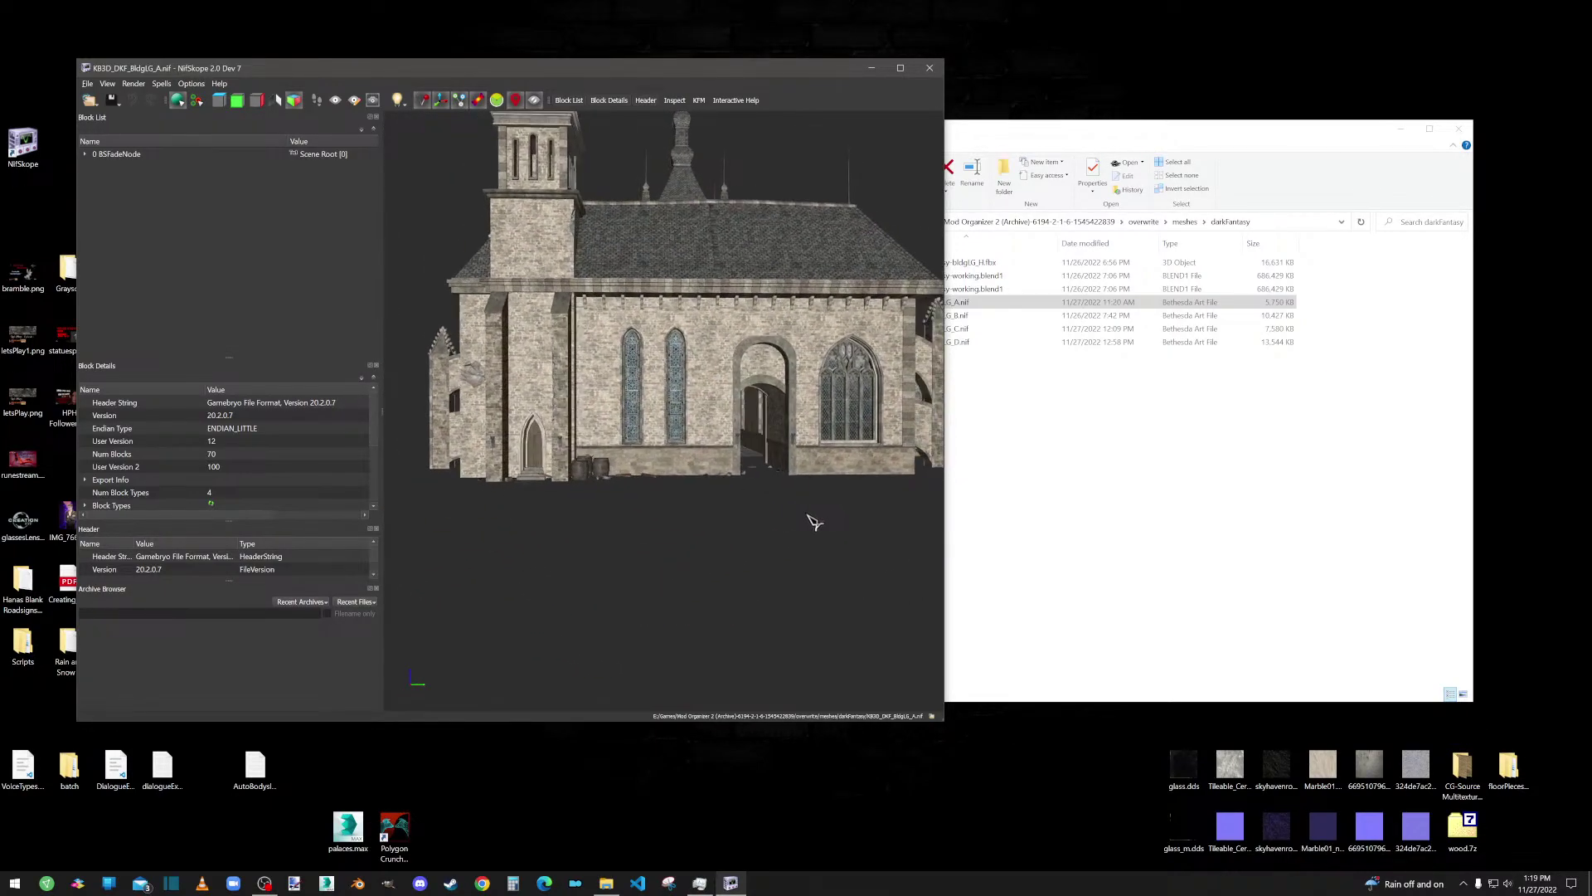
Step: Inspect the church facade, roof and towers of KB3D_DKF_BldgLG_A.nif and close the model
middle_drag(688, 477, 521, 512)
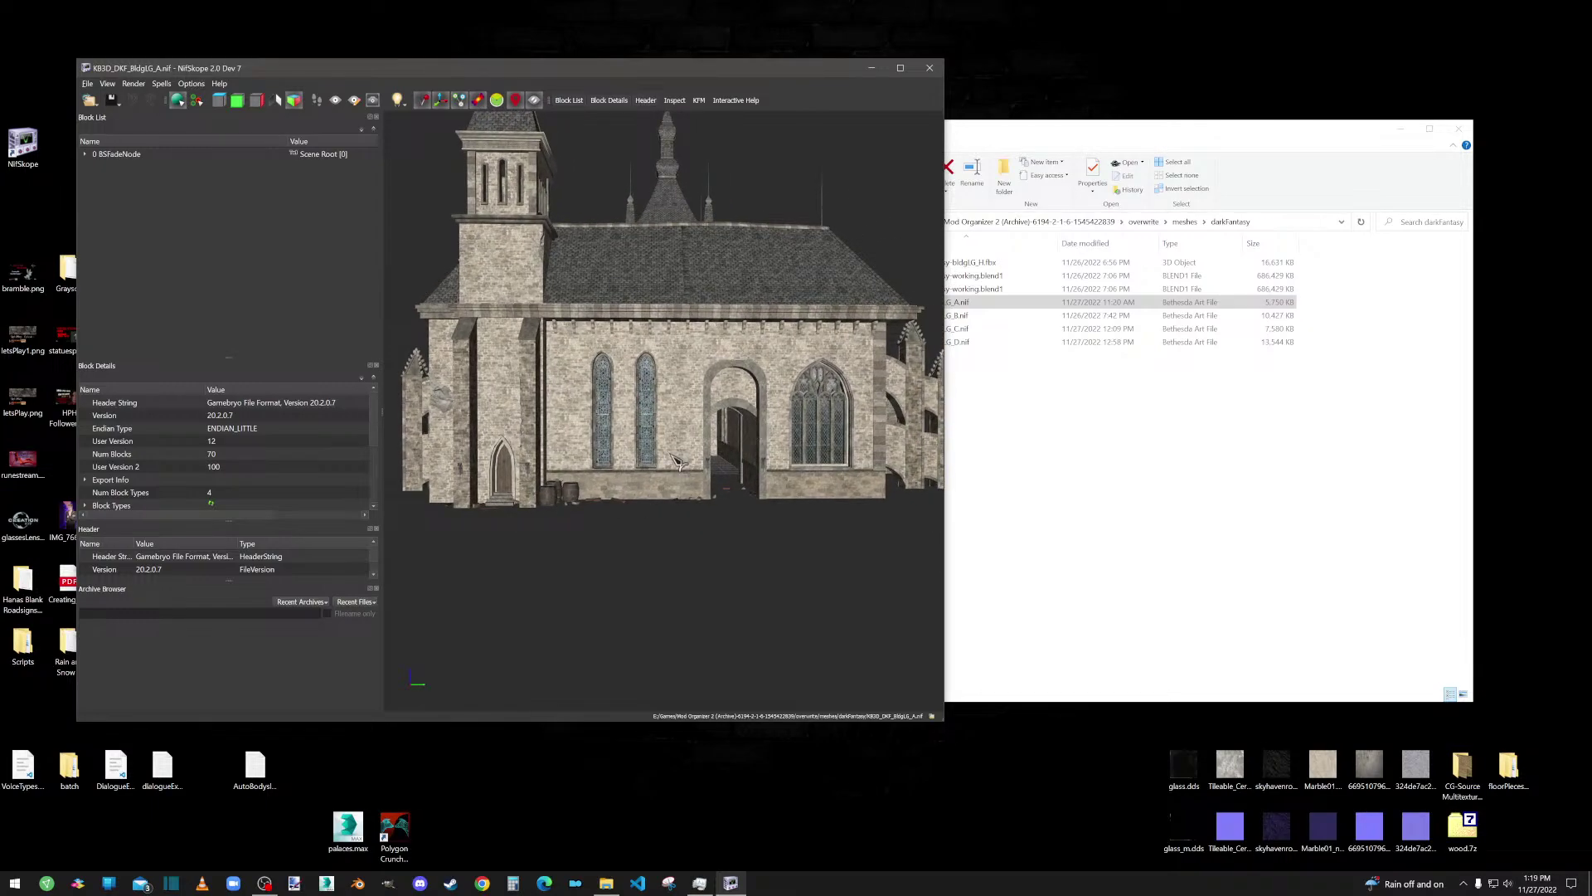
drag(670, 454, 666, 464)
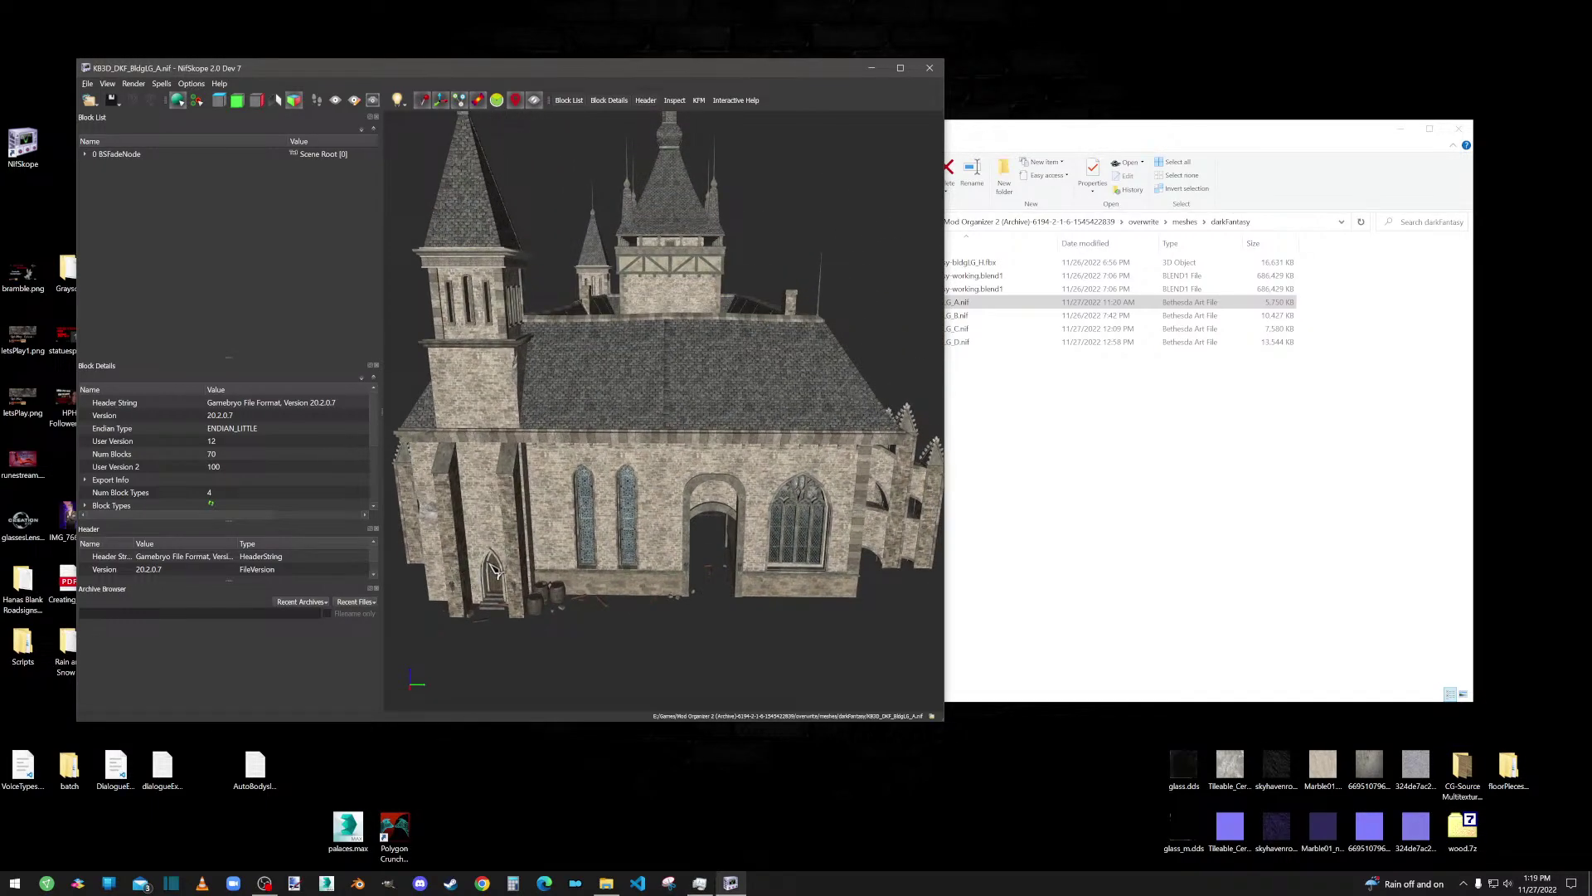
click(934, 71)
Step: Open KB3D_DKF_BldgLG_B.nif and KB3D_DKF_BldgLG_C.nif one after the other in NifSkope, check each building's textures and close it
drag(928, 316, 27, 151)
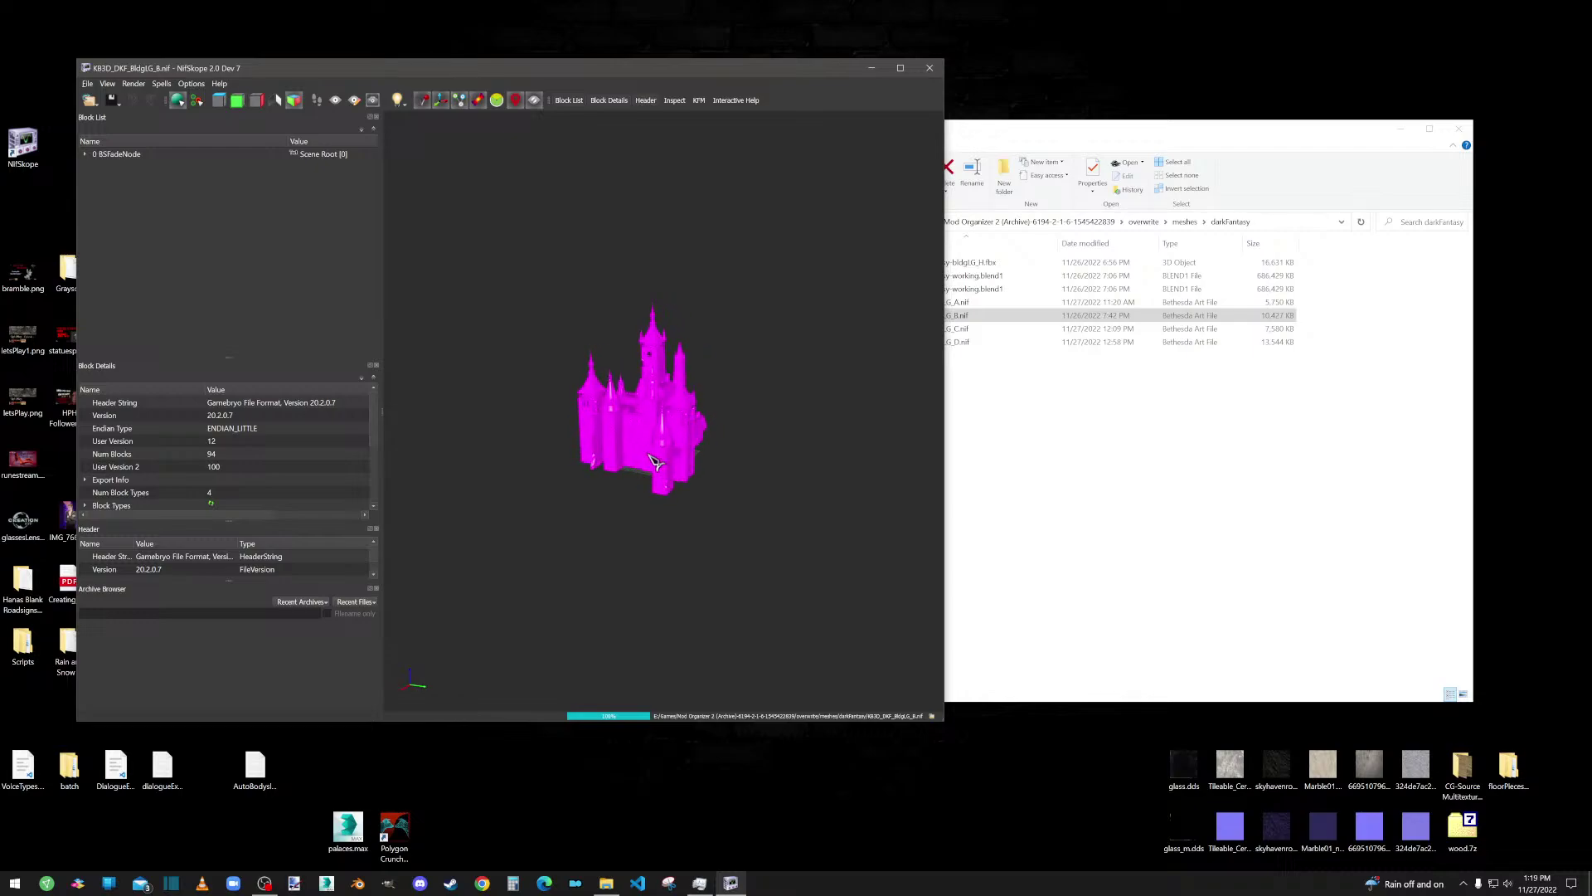
click(930, 68)
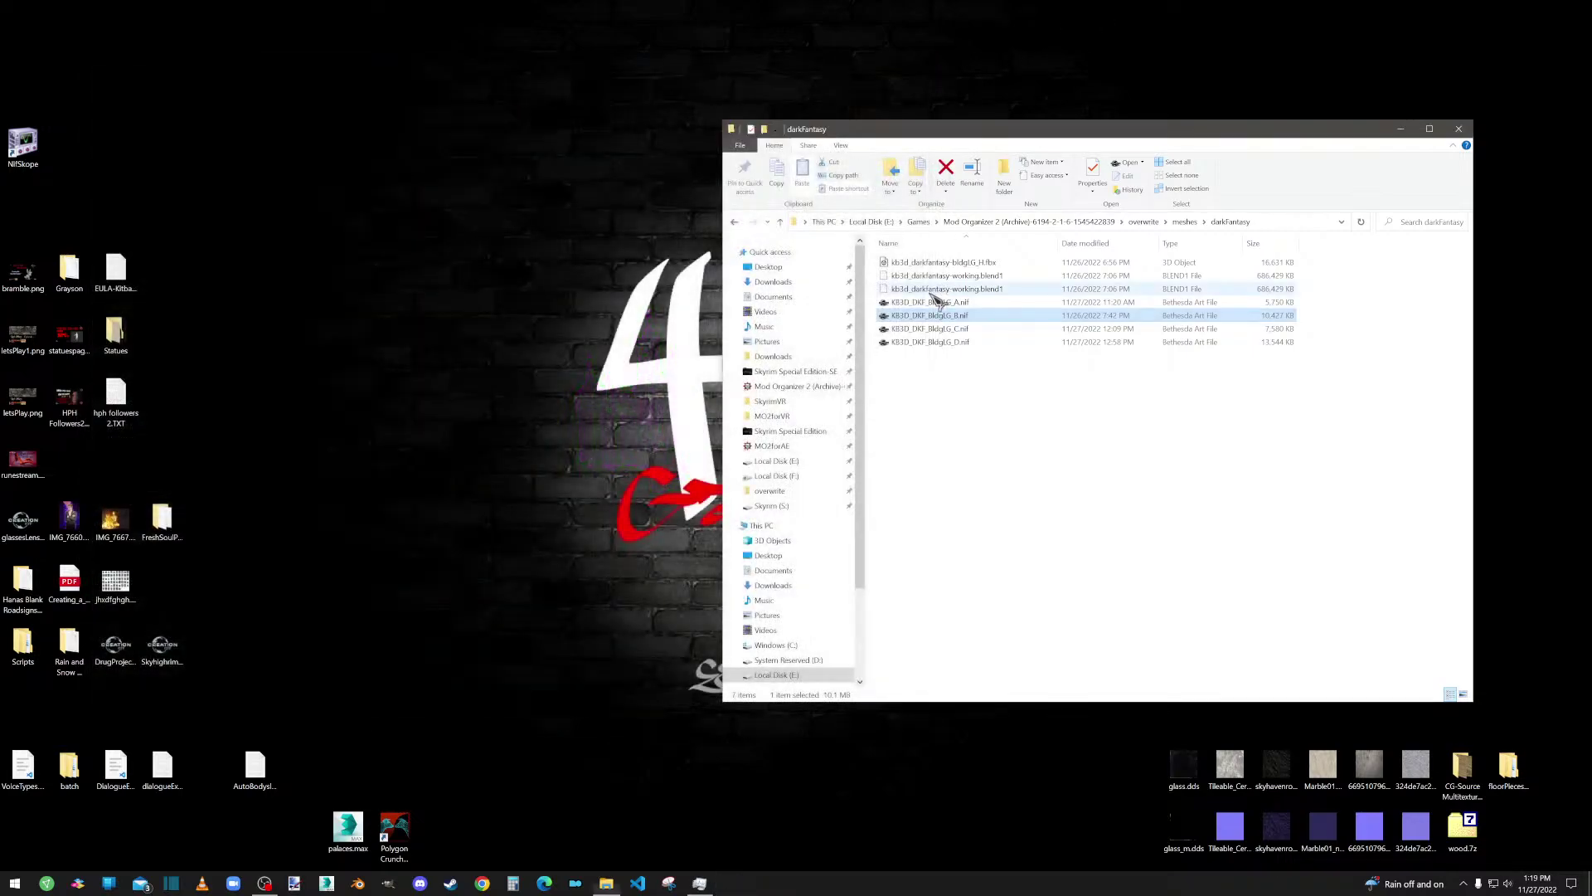
drag(928, 328, 22, 142)
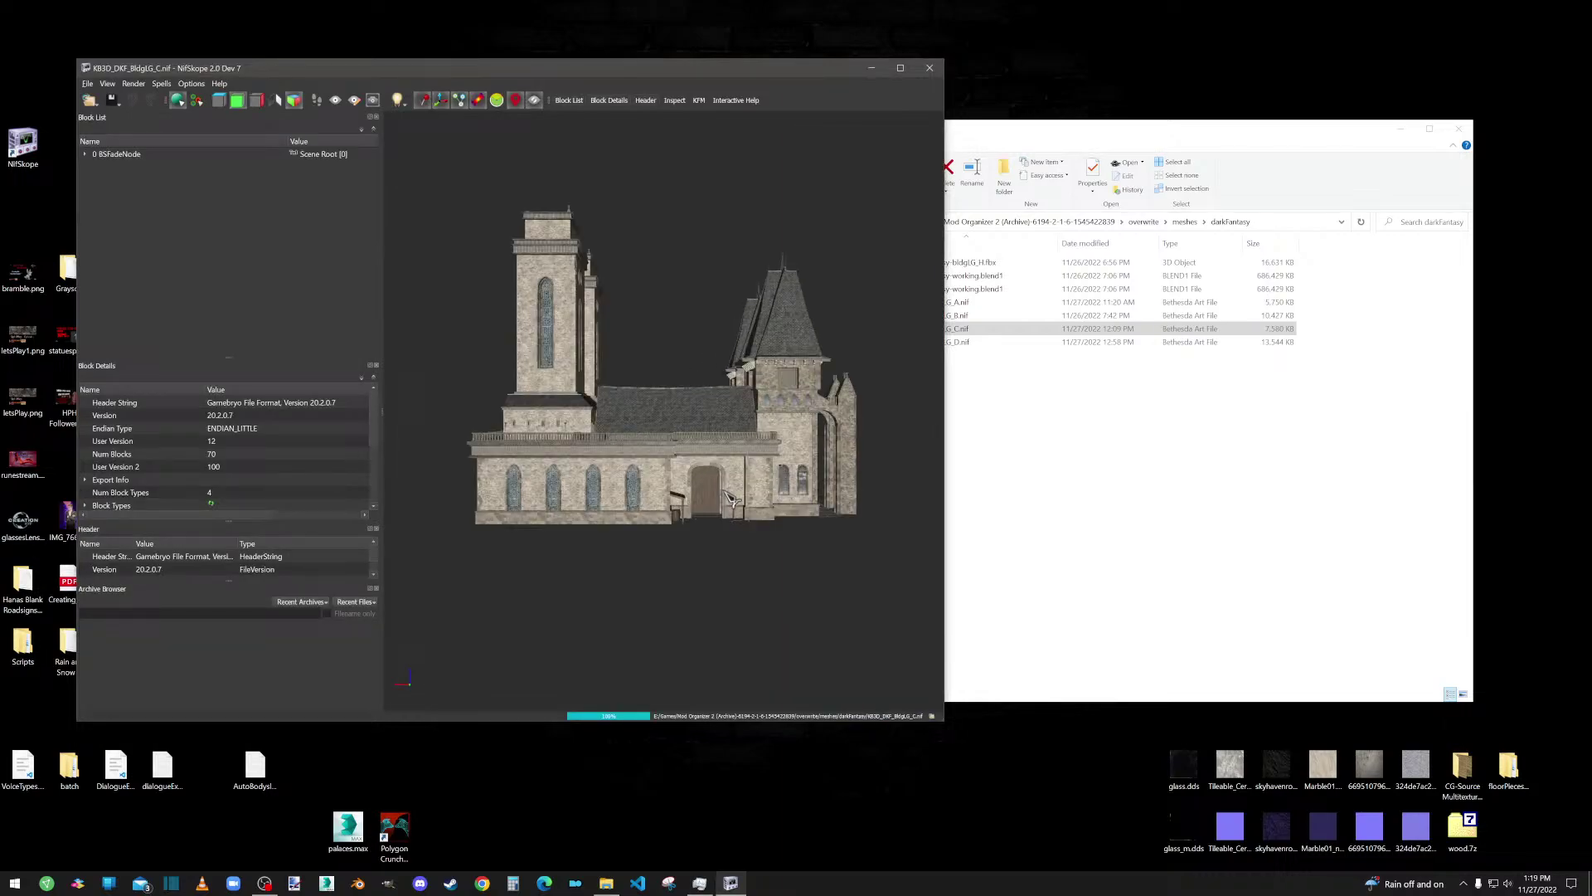
scroll(729, 497, up, 5)
drag(729, 498, 820, 501)
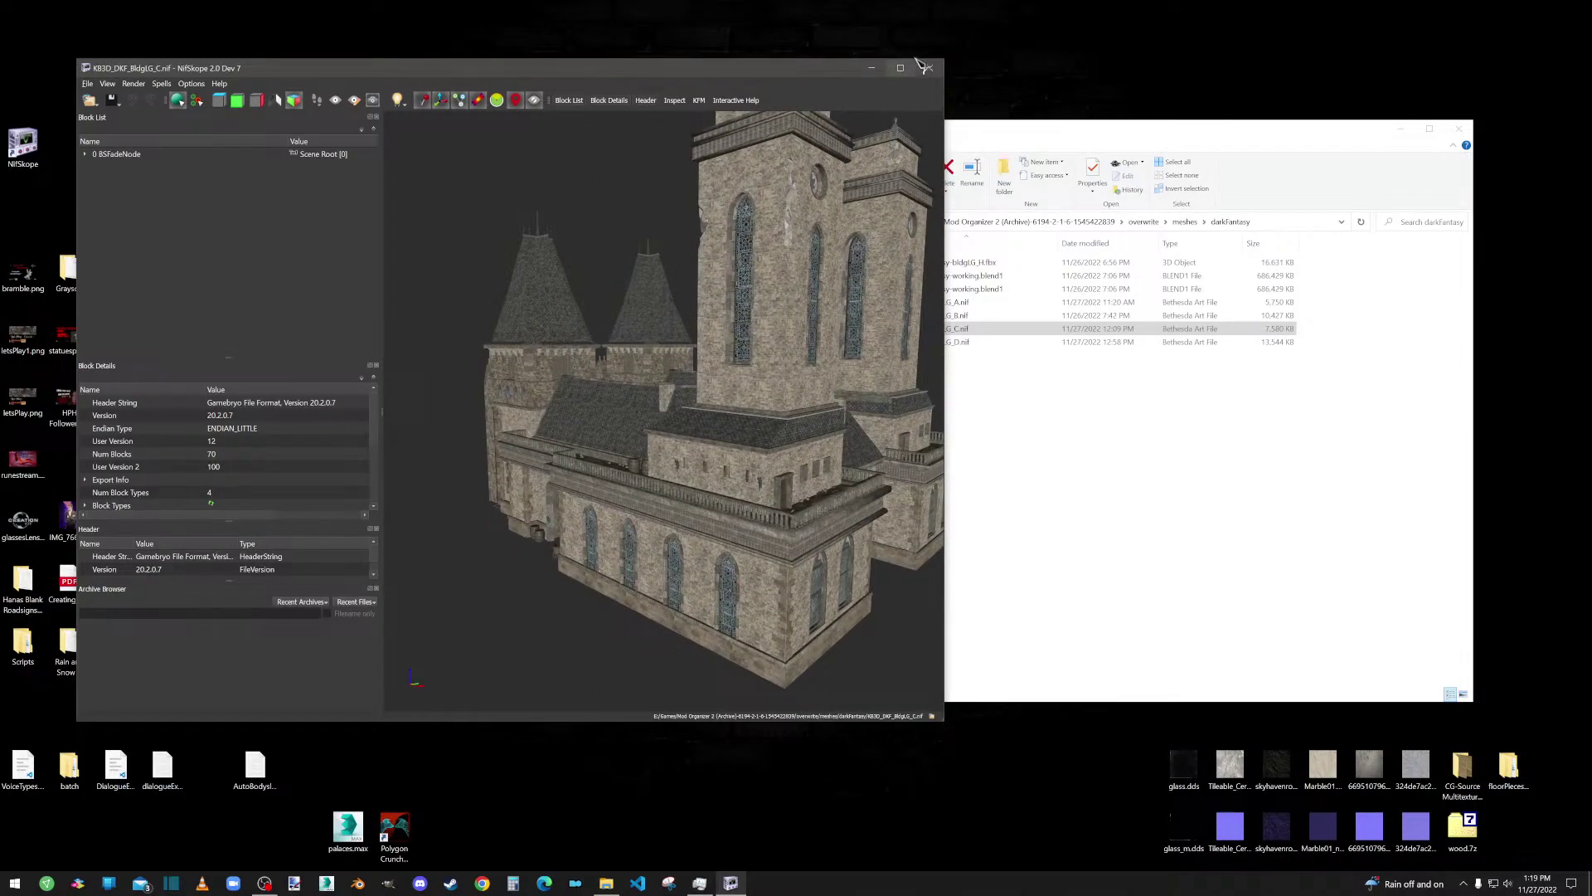
click(922, 64)
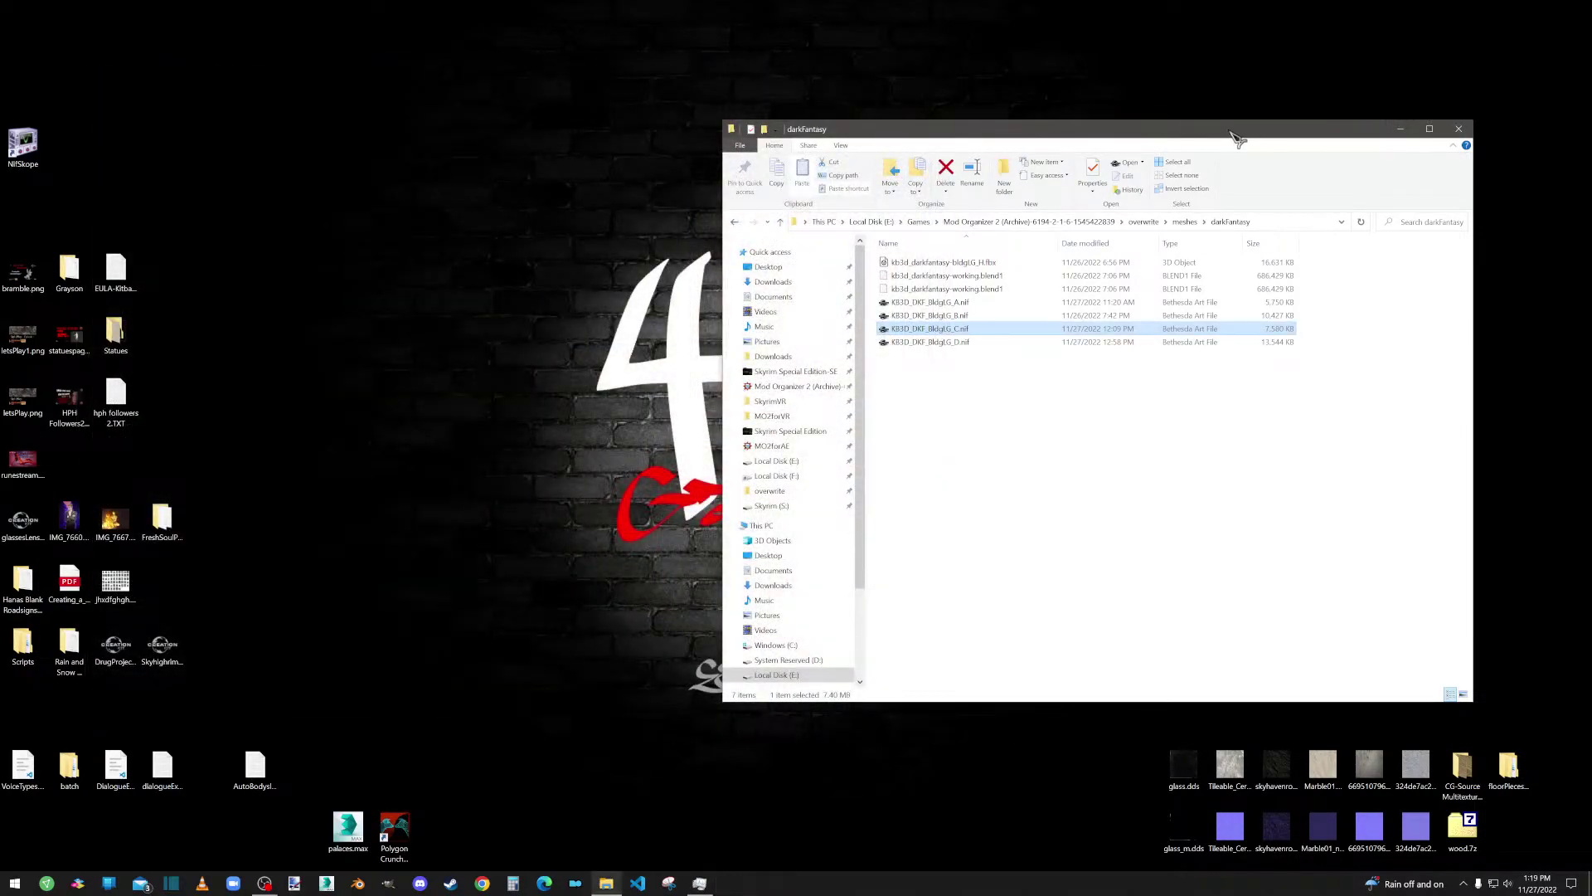
Step: Move the darkFantasy folder window to the middle of the desktop and clear its file selection
drag(1236, 137, 894, 98)
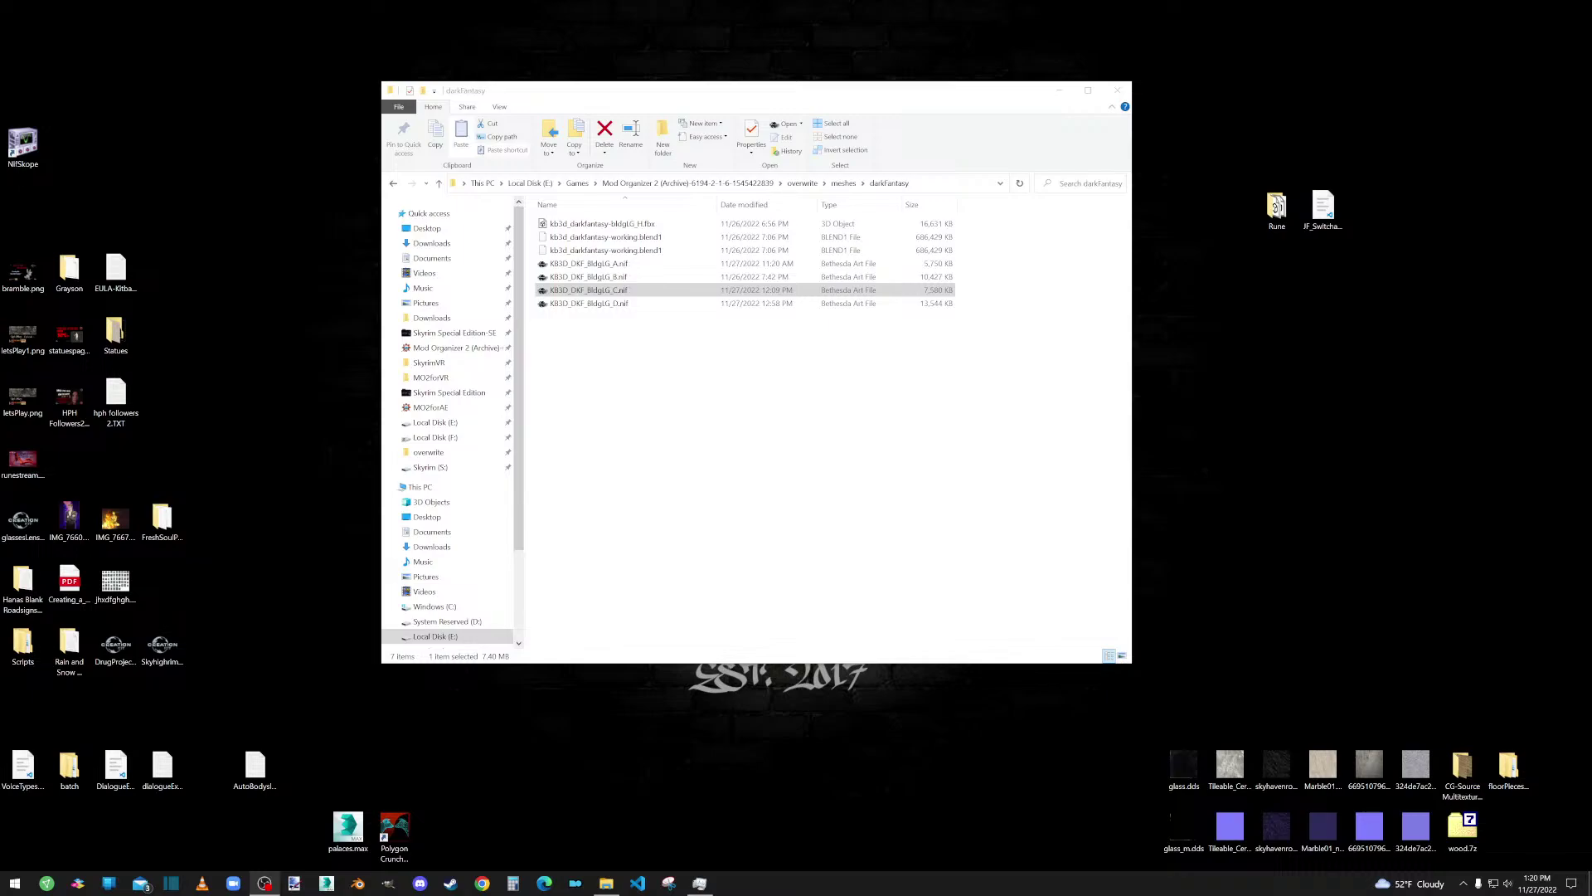
click(772, 477)
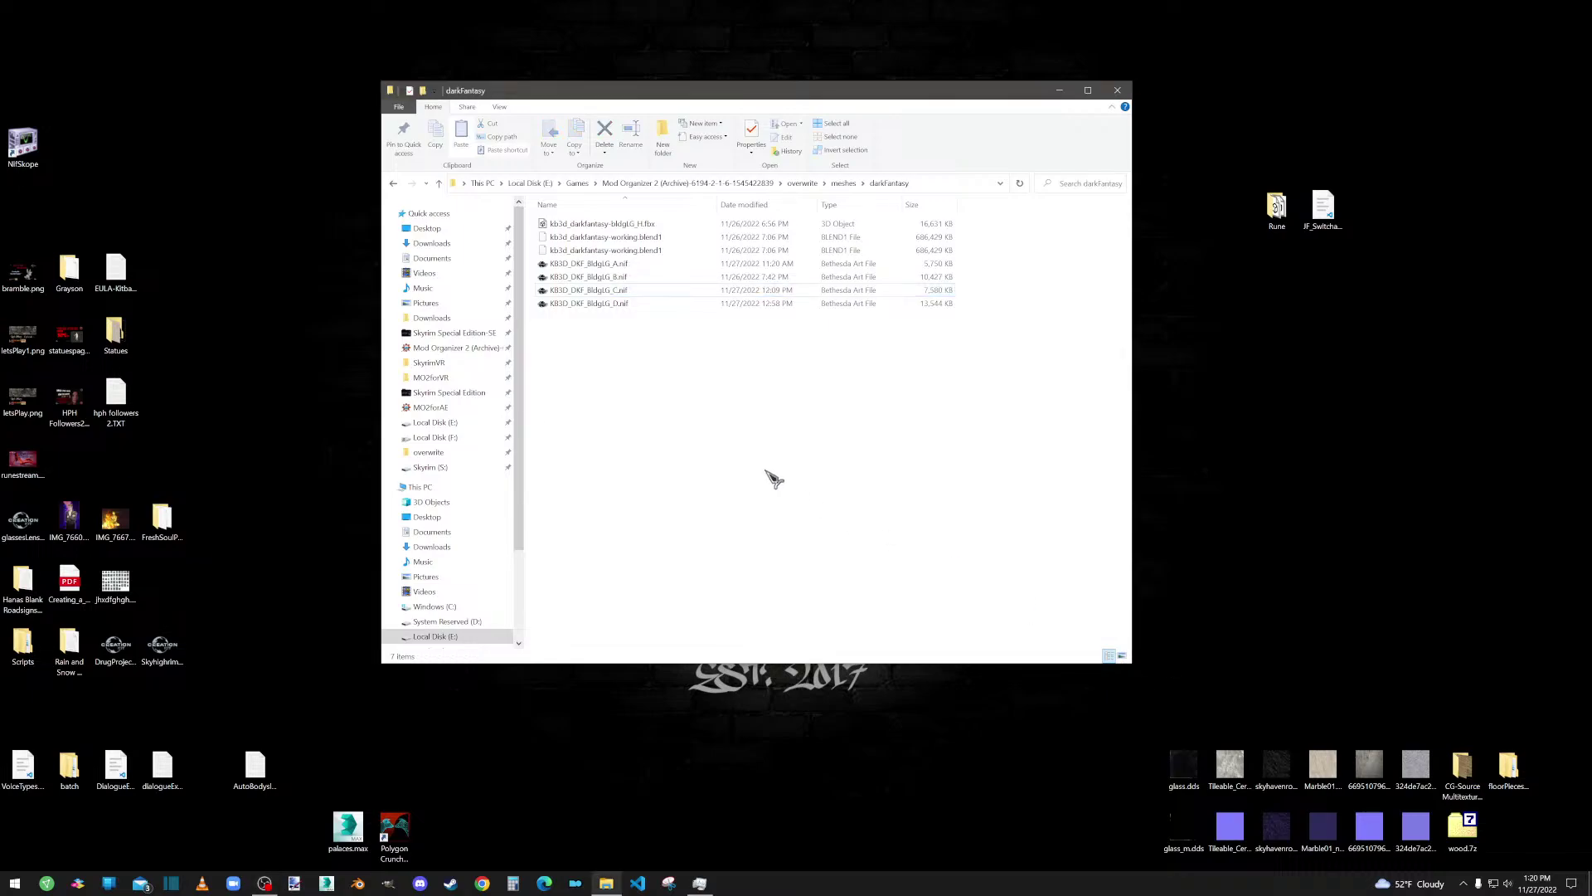